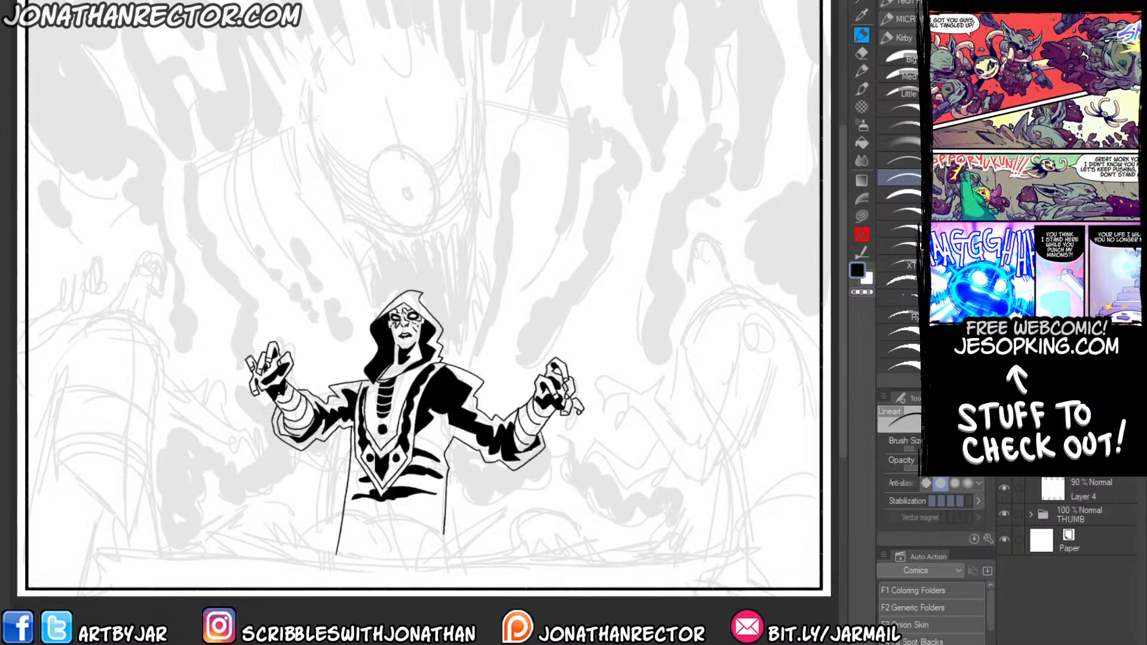
Try an inking stroke beside the hooded figure's waist and undo it.
left_click_drag(198, 393, 204, 401)
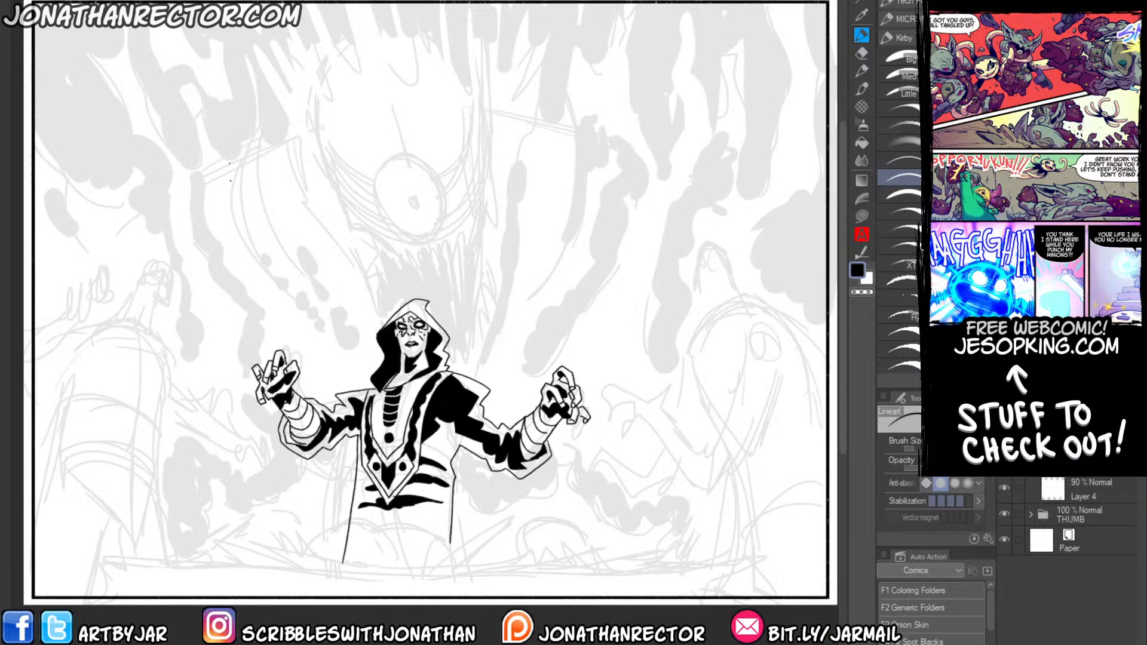
mouse_move(221, 378)
left_mouse_down()
mouse_move(233, 366)
mouse_move(203, 336)
mouse_move(208, 384)
left_mouse_up()
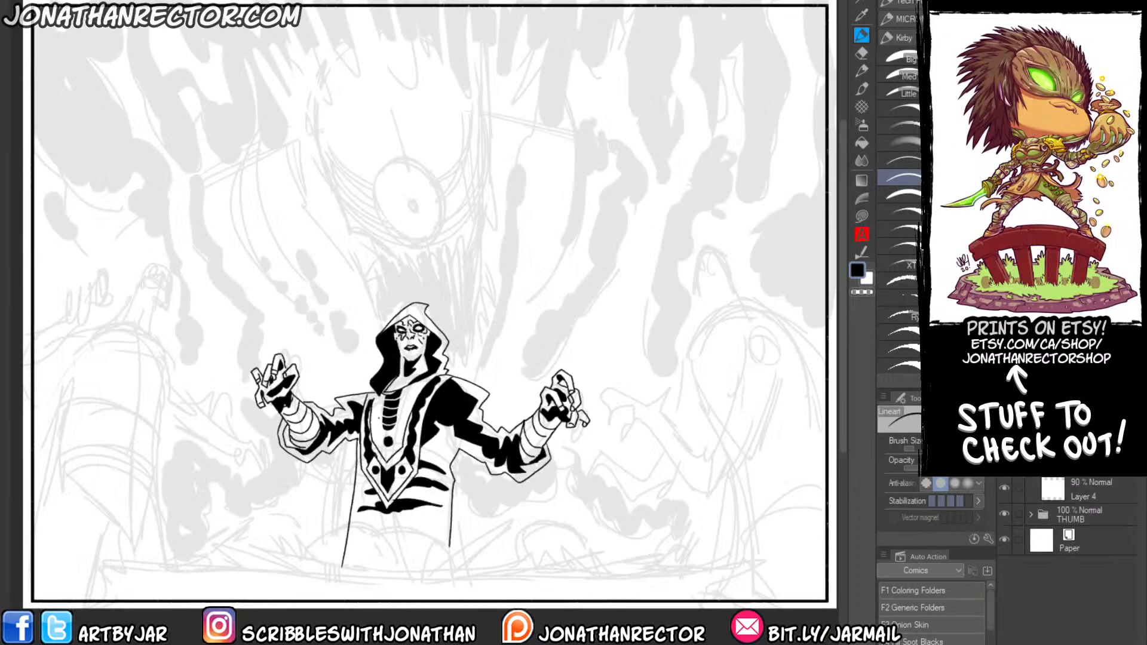
left_click_drag(330, 484, 336, 452)
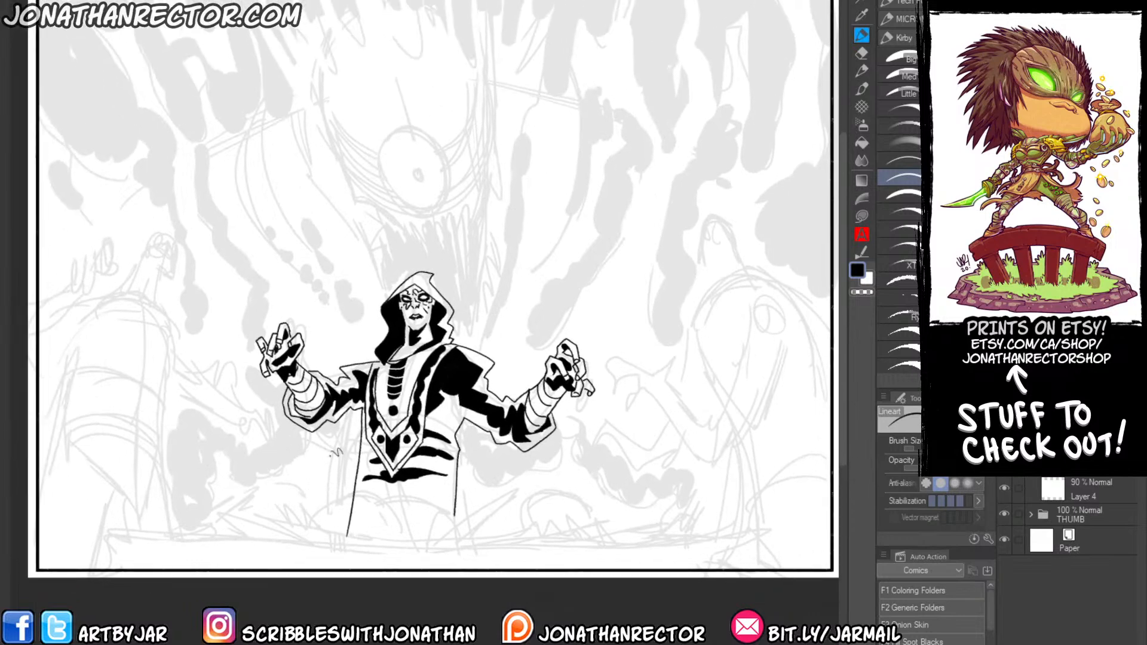
left_click(904, 278)
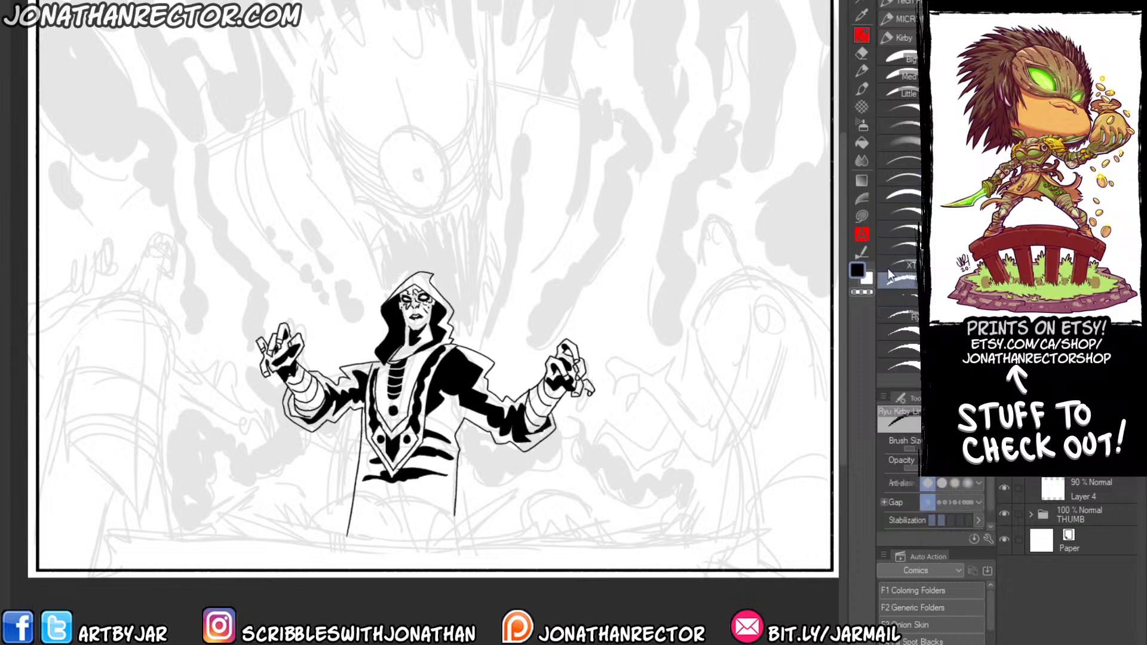
left_click_drag(493, 487, 480, 496)
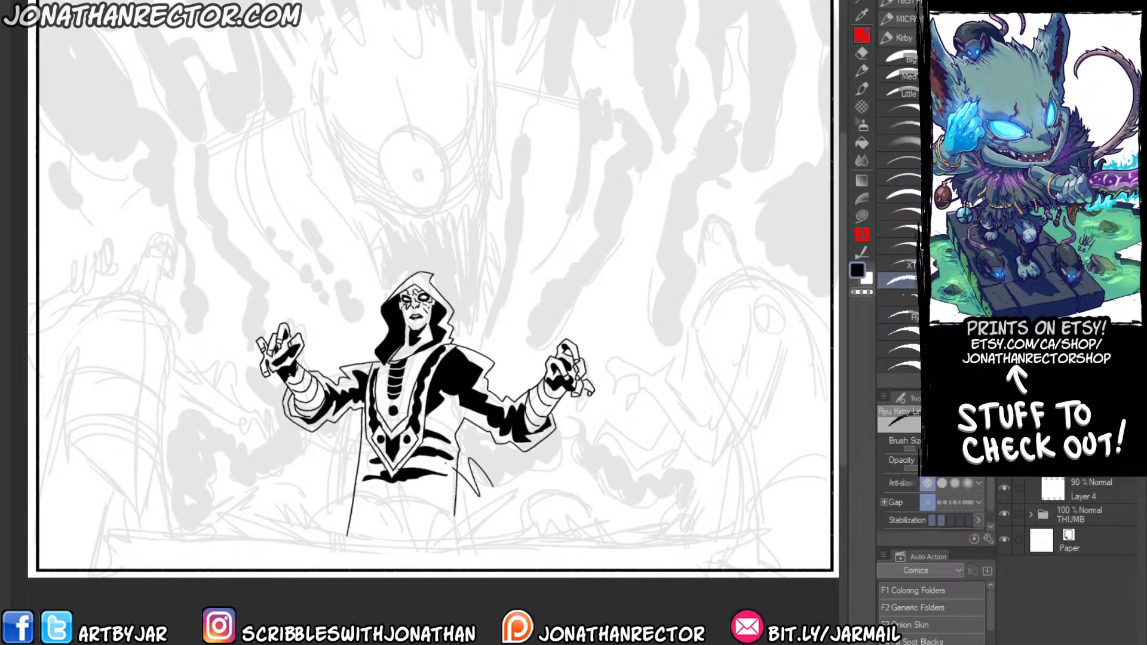
key("ctrl+z")
left_click_drag(223, 450, 227, 441)
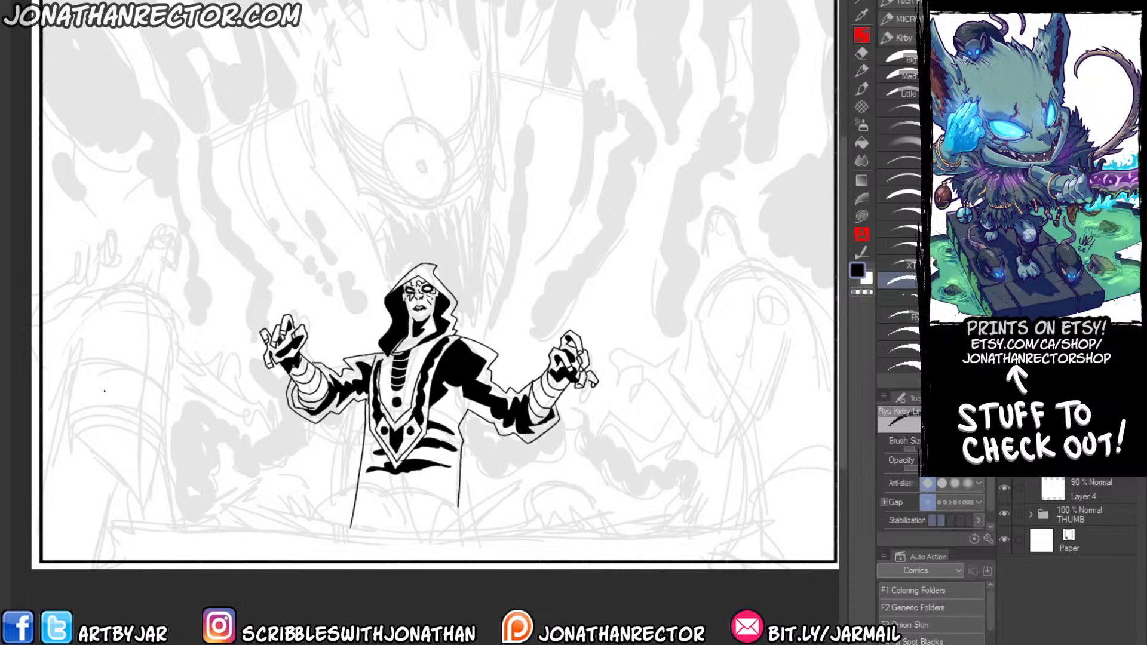
key("Tab")
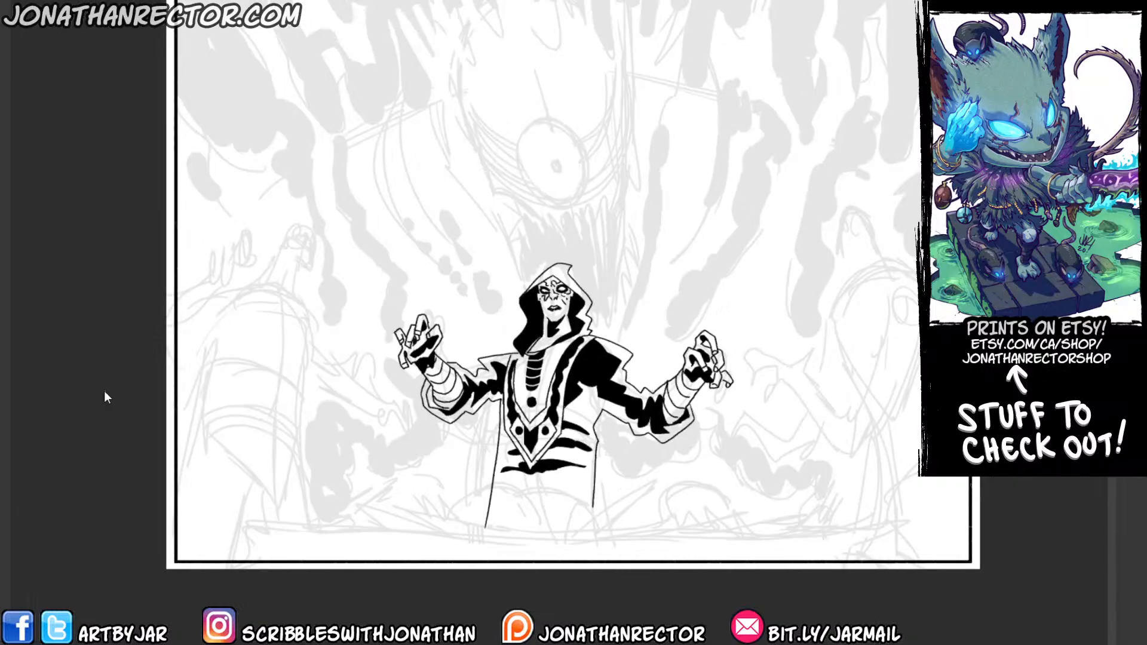
scroll(104, 390, "up", 1)
left_click_drag(369, 410, 266, 431)
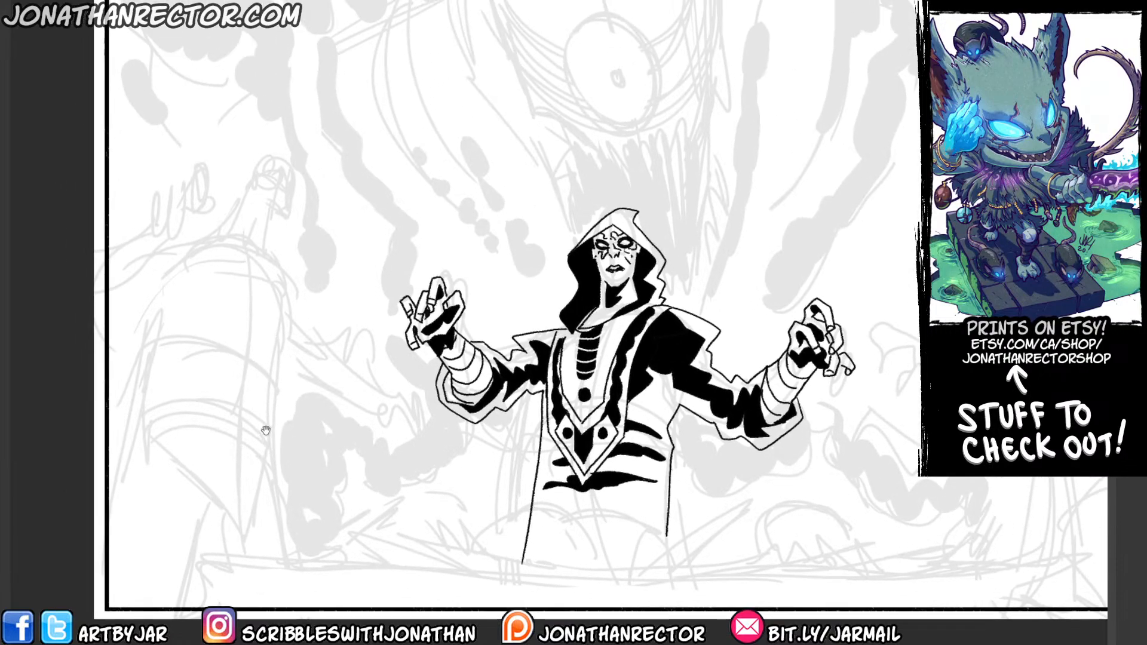
mouse_move(250, 368)
left_mouse_down()
mouse_move(279, 407)
mouse_move(302, 410)
mouse_move(261, 371)
left_mouse_up()
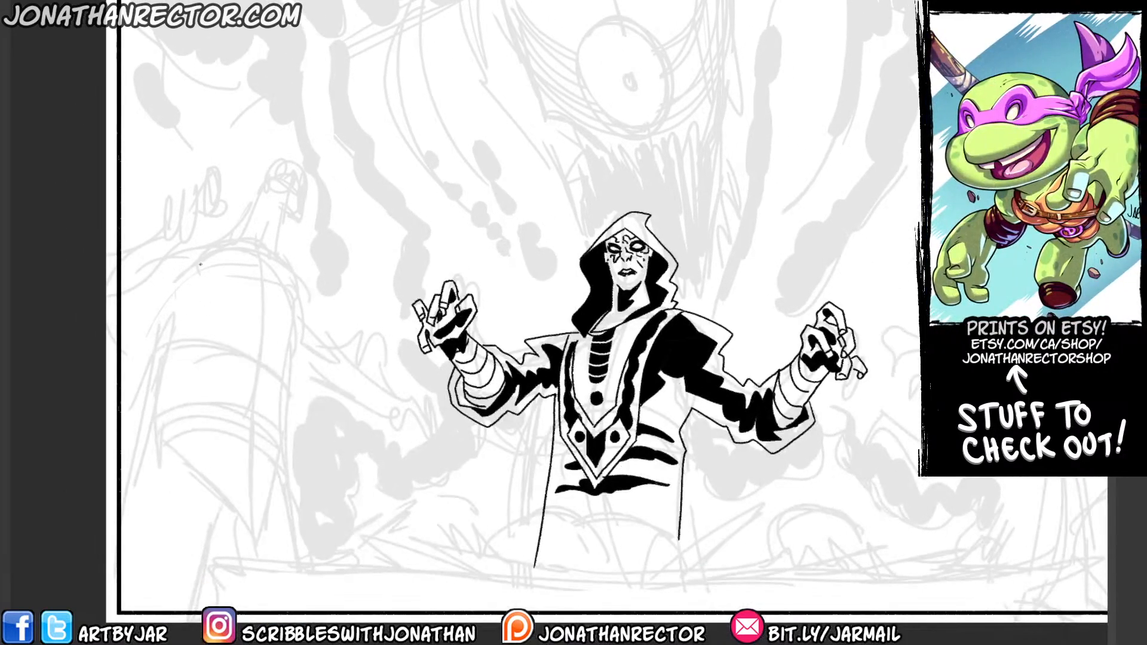
key("Tab")
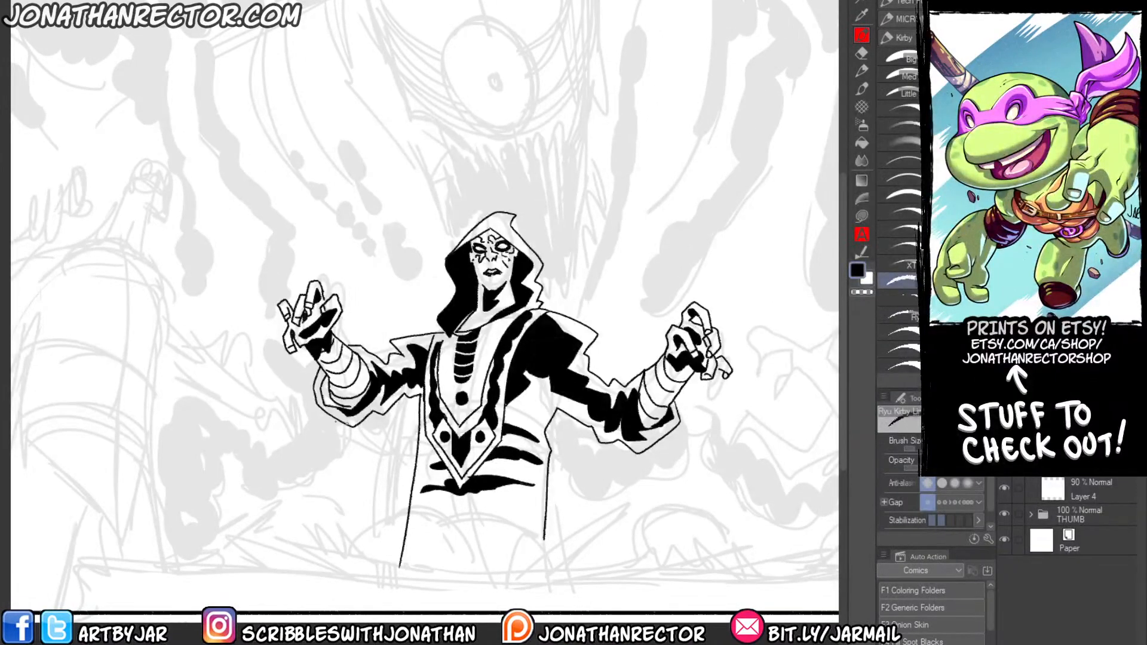
left_click_drag(302, 427, 307, 407)
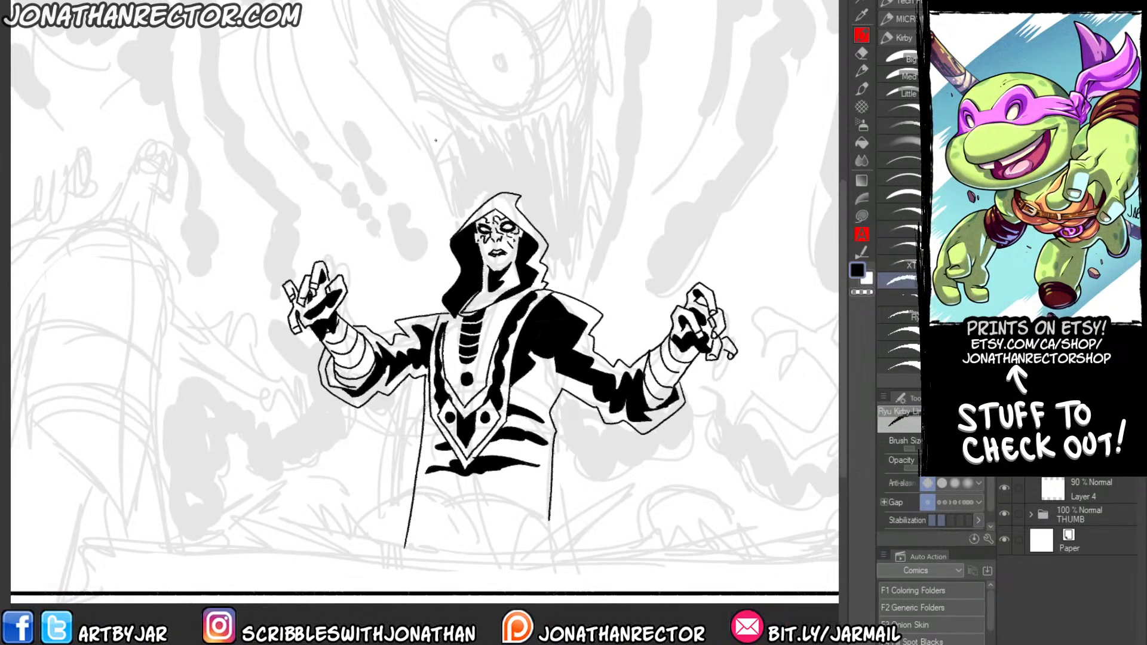
left_click_drag(435, 141, 444, 147)
left_click_drag(200, 430, 370, 463)
Add a new raster layer directly above Layer 4 and choose the PS Pencil brush for sketching.
left_click(1053, 486)
key("ctrl+shift+n")
left_click_drag(292, 389, 329, 389)
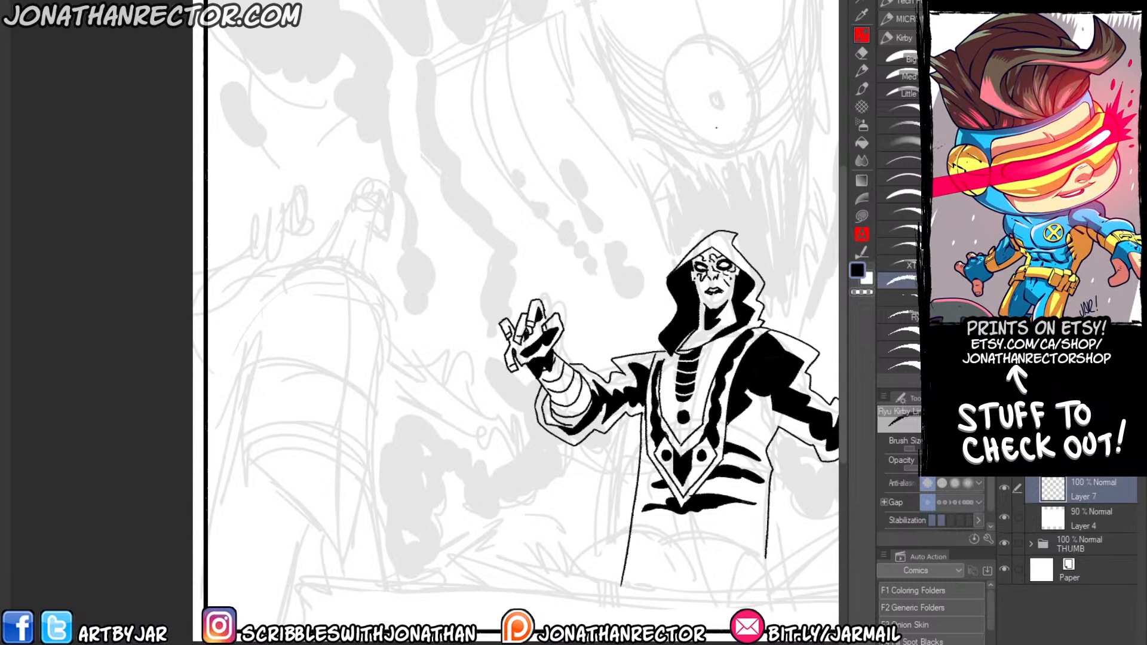
left_click(899, 126)
Sketch the left background figure's head with ear and facial guide lines, plus the neck, following the faint thumbnail.
mouse_move(388, 225)
left_mouse_down()
mouse_move(379, 184)
mouse_move(357, 180)
mouse_move(389, 227)
mouse_move(376, 248)
left_mouse_up()
key("ctrl+z")
key("ctrl+z")
mouse_move(376, 248)
left_mouse_down()
mouse_move(344, 215)
mouse_move(352, 185)
mouse_move(374, 237)
left_mouse_up()
mouse_move(387, 190)
left_mouse_down()
mouse_move(369, 231)
mouse_move(388, 195)
left_mouse_up()
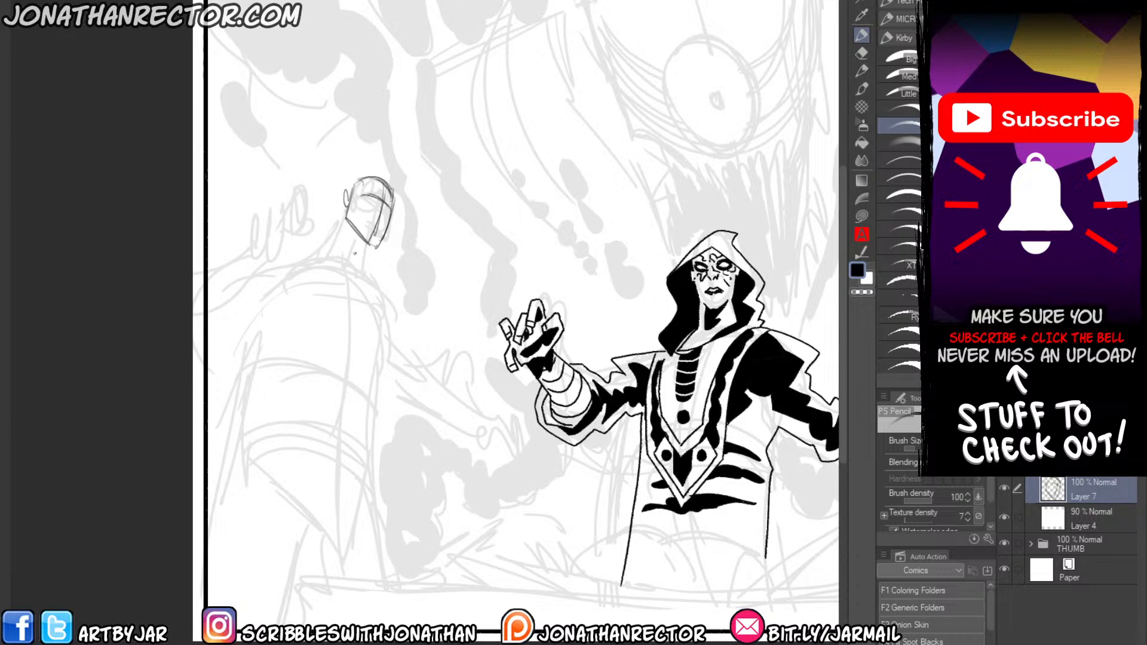
left_click_drag(365, 251, 357, 268)
mouse_move(344, 206)
left_mouse_down()
mouse_move(317, 256)
mouse_move(386, 294)
left_mouse_up()
Rough in the left figure's collar, shoulders, chest block and centre line below the neck.
mouse_move(289, 267)
left_mouse_down()
mouse_move(381, 284)
mouse_move(387, 392)
left_mouse_up()
mouse_move(388, 312)
left_mouse_down()
mouse_move(379, 425)
mouse_move(370, 406)
left_mouse_up()
left_click_drag(369, 394, 321, 357)
mouse_move(267, 366)
left_mouse_down()
mouse_move(364, 393)
mouse_move(328, 362)
left_mouse_up()
mouse_move(261, 332)
left_mouse_down()
mouse_move(270, 375)
mouse_move(264, 351)
left_mouse_up()
left_click_drag(345, 263, 349, 290)
mouse_move(350, 352)
left_mouse_down()
mouse_move(332, 431)
mouse_move(247, 391)
left_mouse_up()
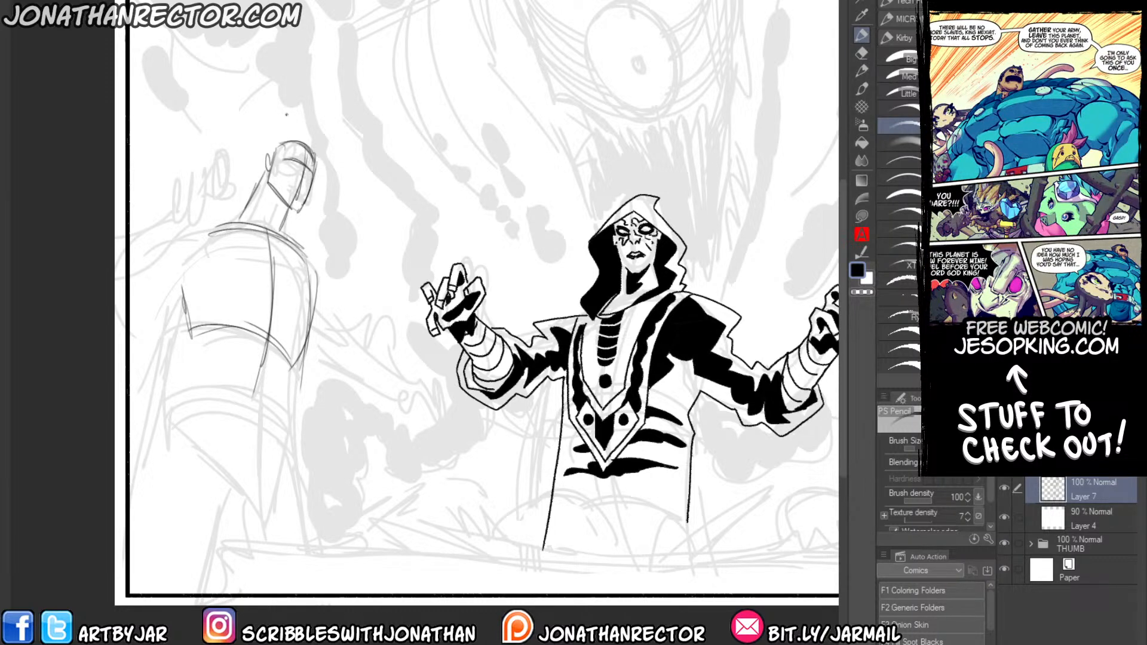
Check the art direction text above the panel and sketch the eye, mouth and jaw details on the left figure's face.
left_click_drag(230, 360, 266, 347)
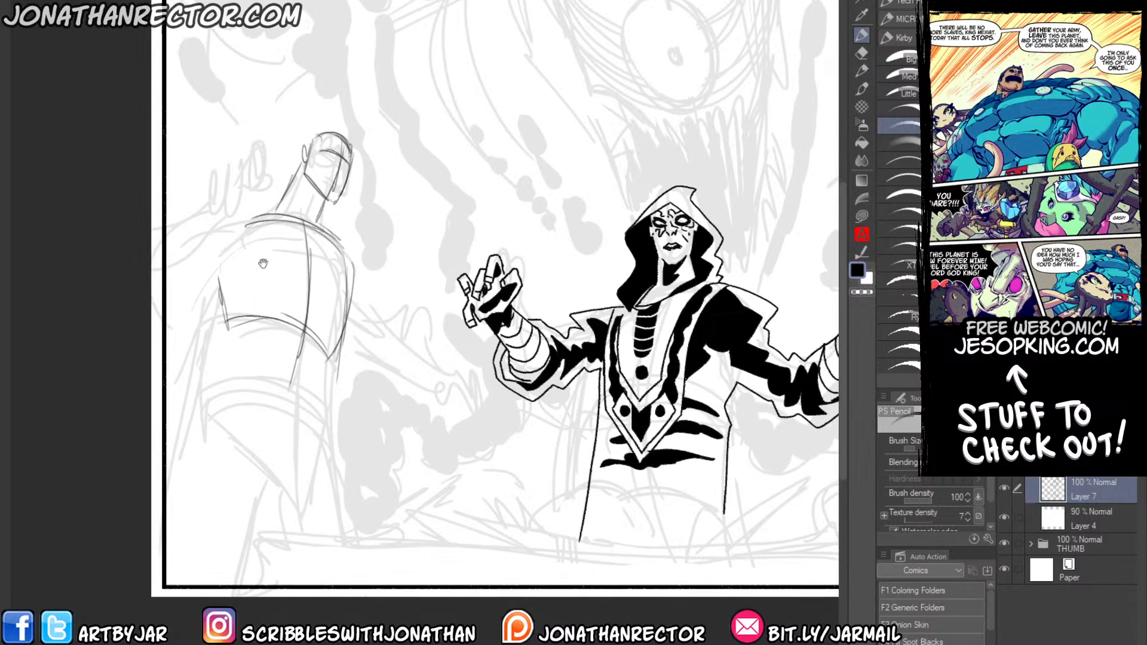
left_click_drag(263, 260, 292, 306)
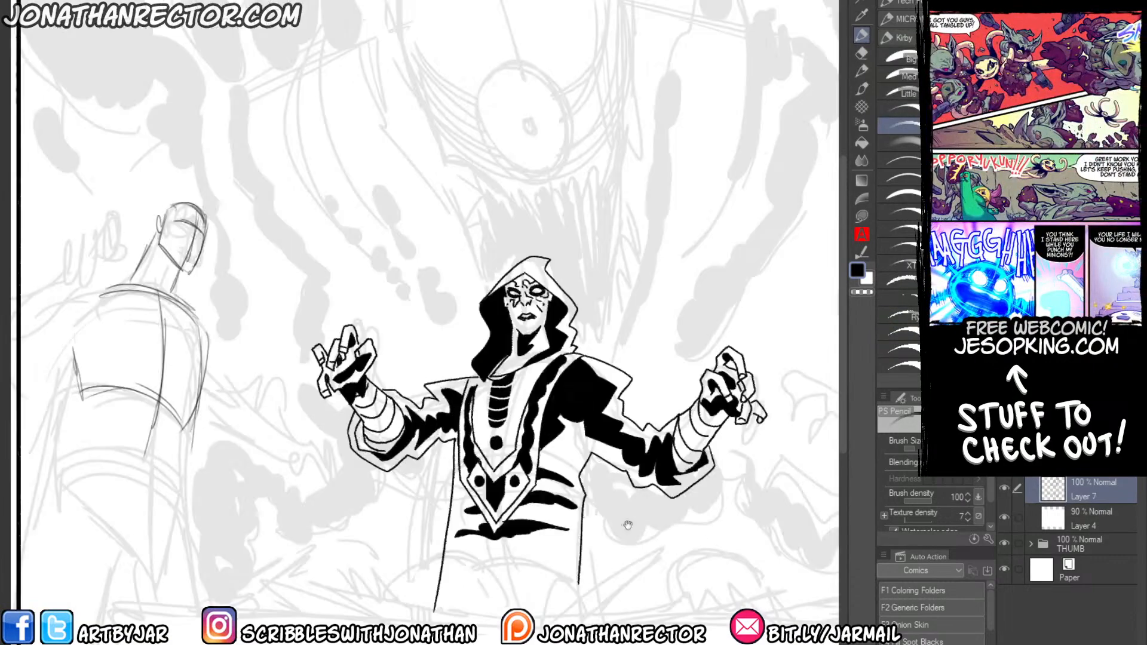
mouse_move(627, 524)
left_mouse_down()
mouse_move(140, 432)
mouse_move(149, 425)
left_mouse_up()
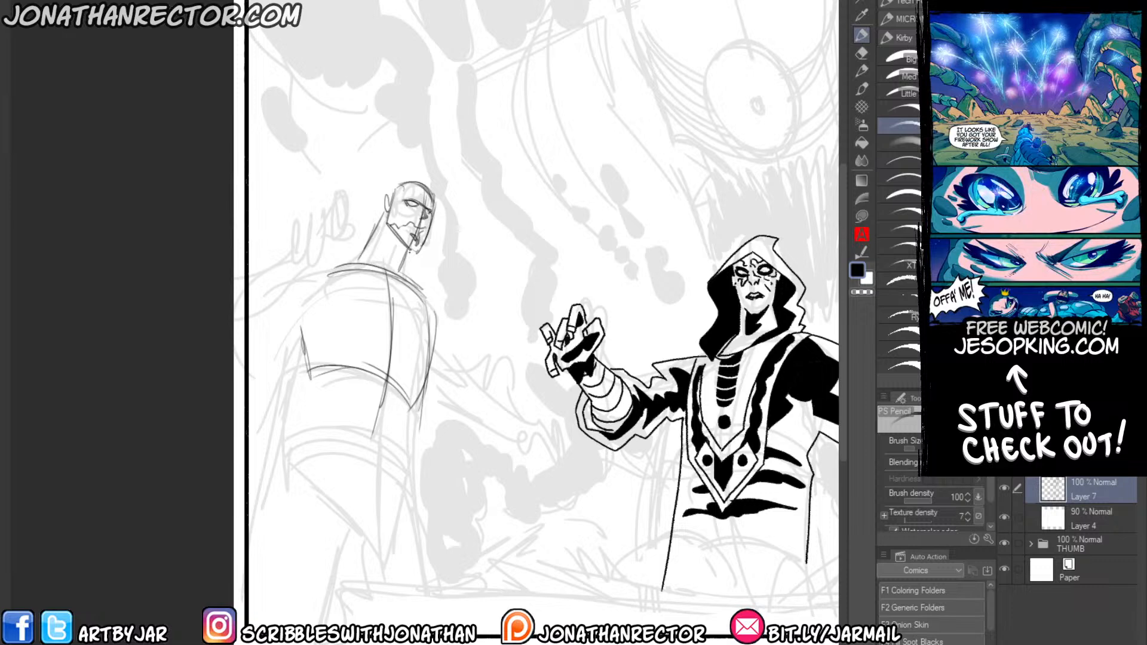
Flip the canvas horizontally and reinforce the sketched figure's neck, shoulder line, torso centre line and torso sides.
key("h")
left_click_drag(366, 275, 360, 284)
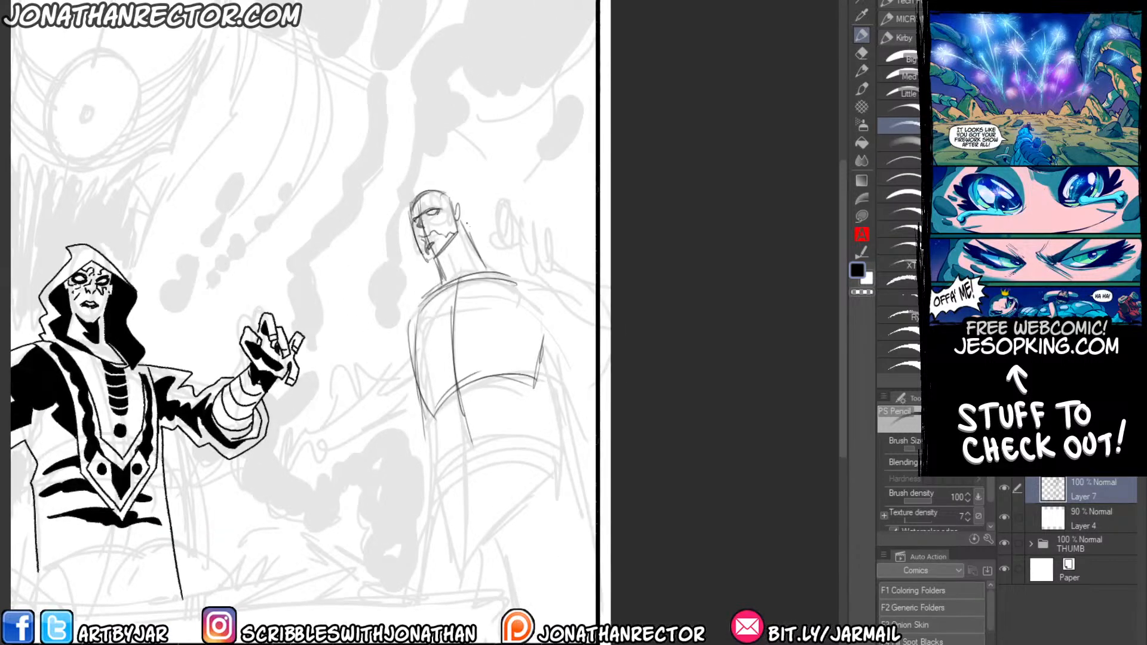
left_click_drag(430, 310, 438, 298)
mouse_move(505, 267)
left_mouse_down()
mouse_move(482, 265)
mouse_move(426, 306)
left_mouse_up()
mouse_move(500, 263)
left_mouse_down()
mouse_move(428, 318)
mouse_move(426, 361)
left_mouse_up()
mouse_move(463, 275)
left_mouse_down()
mouse_move(465, 381)
mouse_move(478, 402)
left_mouse_up()
left_click_drag(451, 312, 486, 418)
left_click_drag(462, 374, 485, 413)
left_click_drag(470, 388, 485, 435)
mouse_move(573, 334)
left_mouse_down()
mouse_move(551, 403)
mouse_move(557, 459)
left_mouse_up()
left_click_drag(443, 405, 458, 443)
left_click_drag(451, 414, 456, 478)
Sketch the curved waist bands and the flaring robe edges below the figure's torso.
mouse_move(369, 510)
left_mouse_down()
mouse_move(383, 507)
mouse_move(404, 441)
mouse_move(426, 443)
left_mouse_up()
left_click_drag(536, 410, 605, 387)
left_click_drag(505, 340, 526, 415)
left_click_drag(513, 366, 524, 413)
left_click_drag(599, 352, 523, 384)
left_click_drag(520, 382, 516, 414)
left_click_drag(599, 370, 521, 377)
mouse_move(581, 375)
left_mouse_down()
mouse_move(524, 374)
mouse_move(526, 477)
left_mouse_up()
left_click_drag(613, 384, 640, 453)
left_click_drag(478, 273, 430, 345)
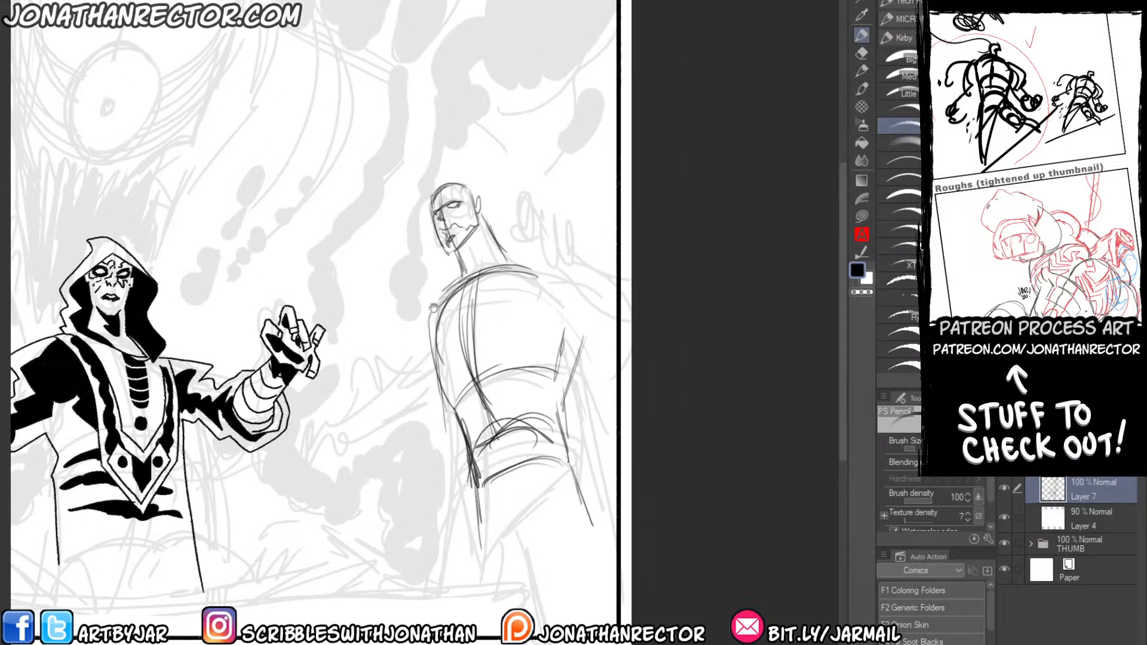
Sketch the figure's raised hand beside the head, with blocky curled fingers, palm and darker wrist edge.
mouse_move(545, 211)
left_mouse_down()
mouse_move(540, 234)
mouse_move(555, 222)
mouse_move(533, 190)
mouse_move(523, 217)
mouse_move(540, 200)
mouse_move(533, 222)
left_mouse_up()
left_click_drag(544, 195, 539, 223)
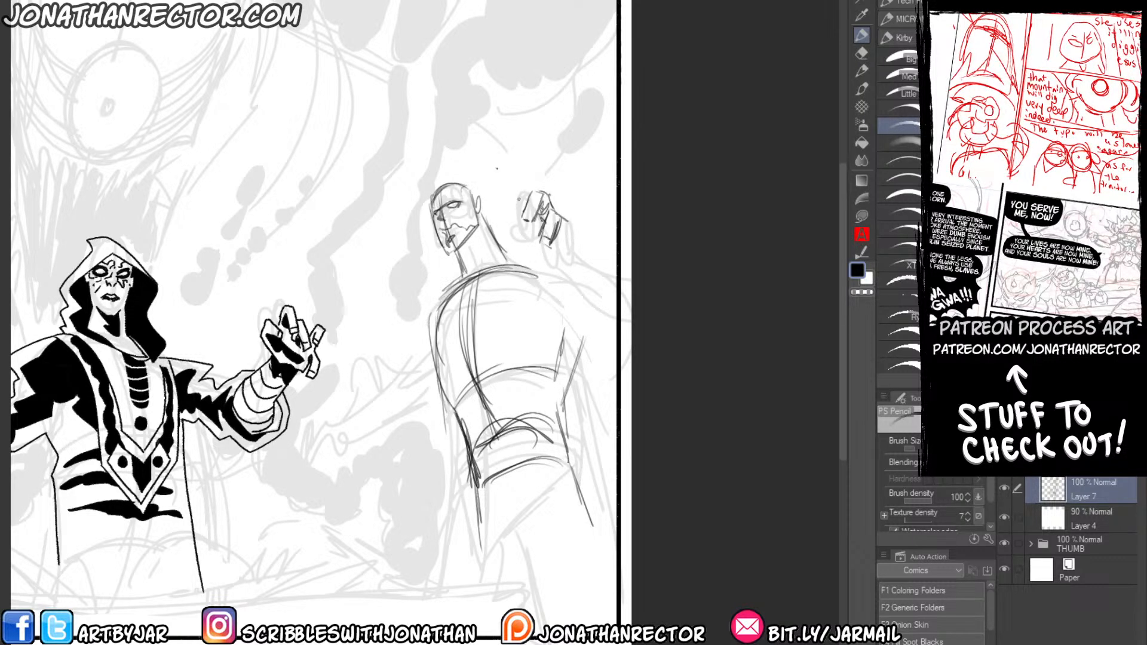
left_click_drag(526, 201, 509, 240)
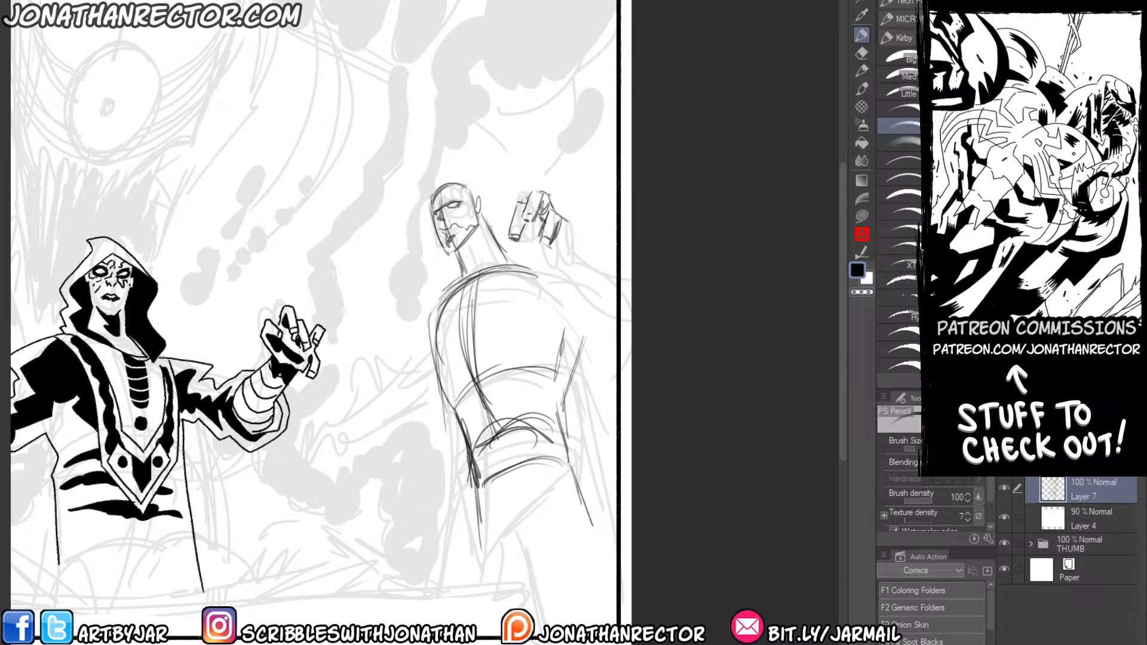
mouse_move(509, 190)
left_mouse_down()
mouse_move(497, 227)
mouse_move(574, 247)
mouse_move(552, 265)
mouse_move(519, 240)
mouse_move(489, 254)
left_mouse_up()
key("e")
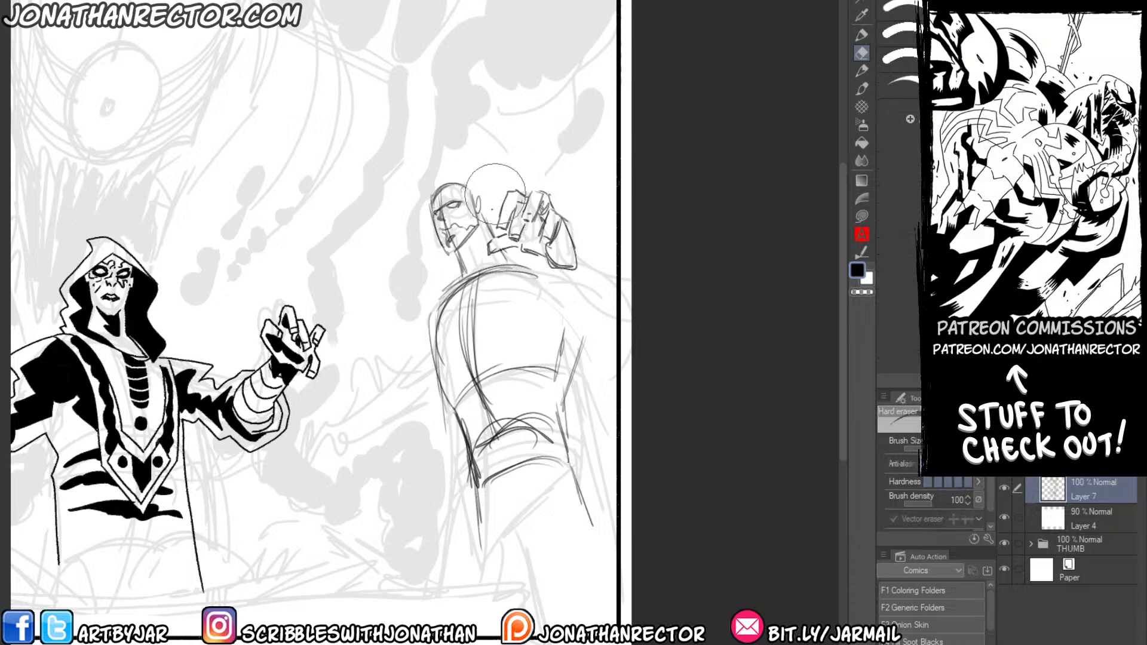
key("p")
left_click_drag(518, 252, 551, 260)
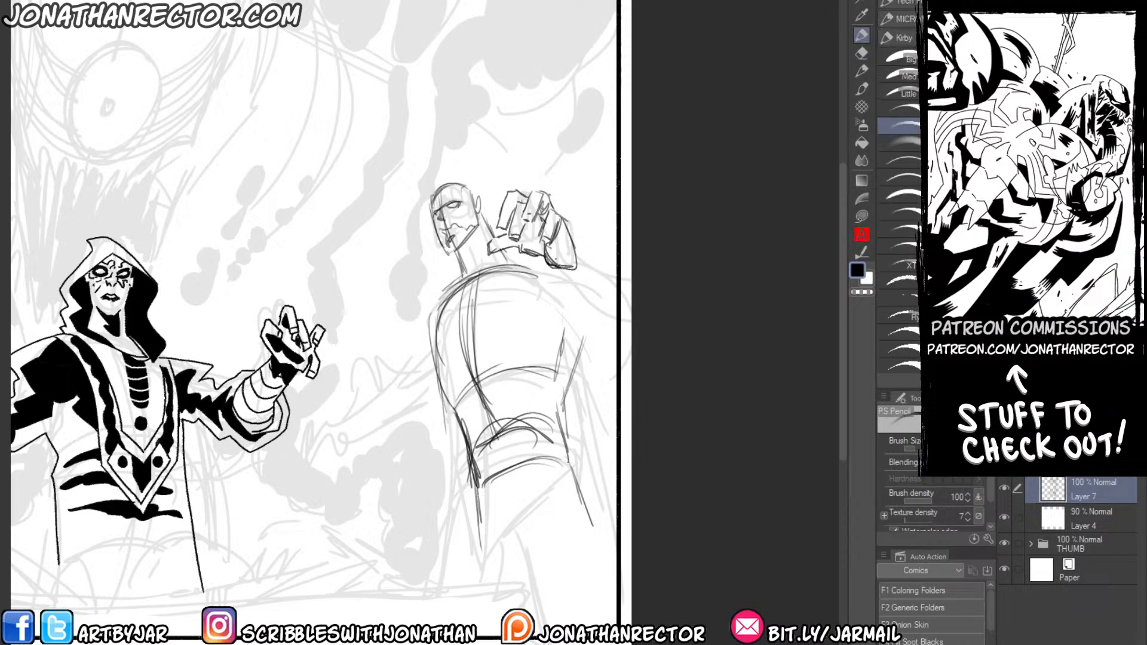
mouse_move(561, 219)
left_mouse_down()
mouse_move(575, 266)
mouse_move(567, 234)
left_mouse_up()
left_click_drag(563, 227, 574, 257)
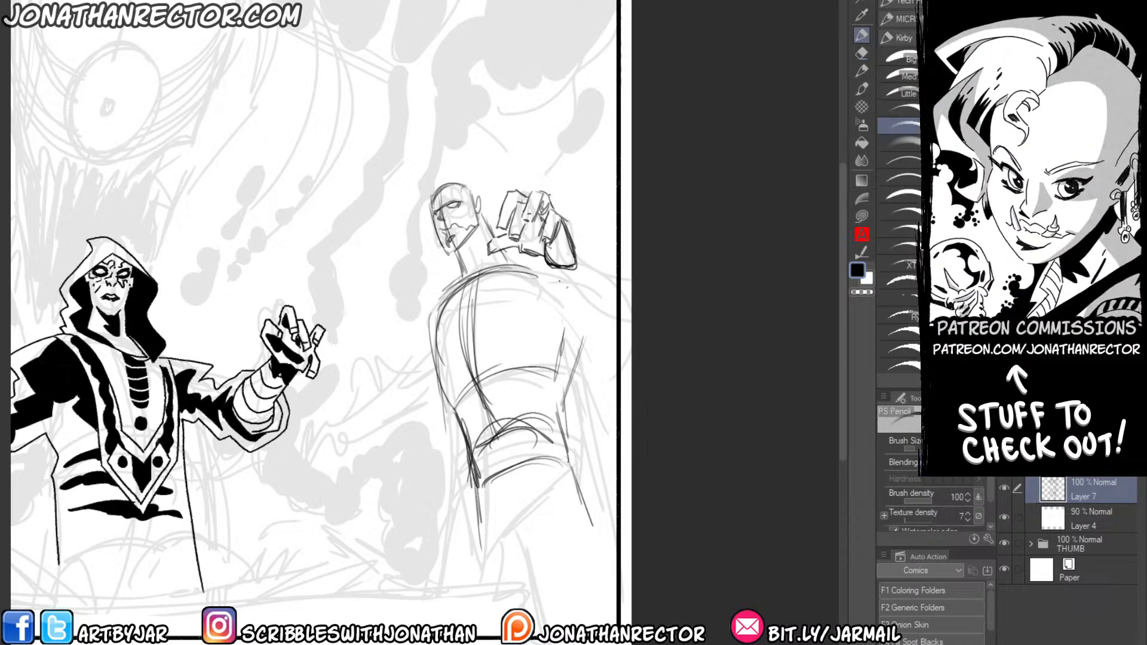
Sketch the raised arm from the wrist out past the panel border and add the torso side beneath it.
left_click_drag(460, 259, 433, 248)
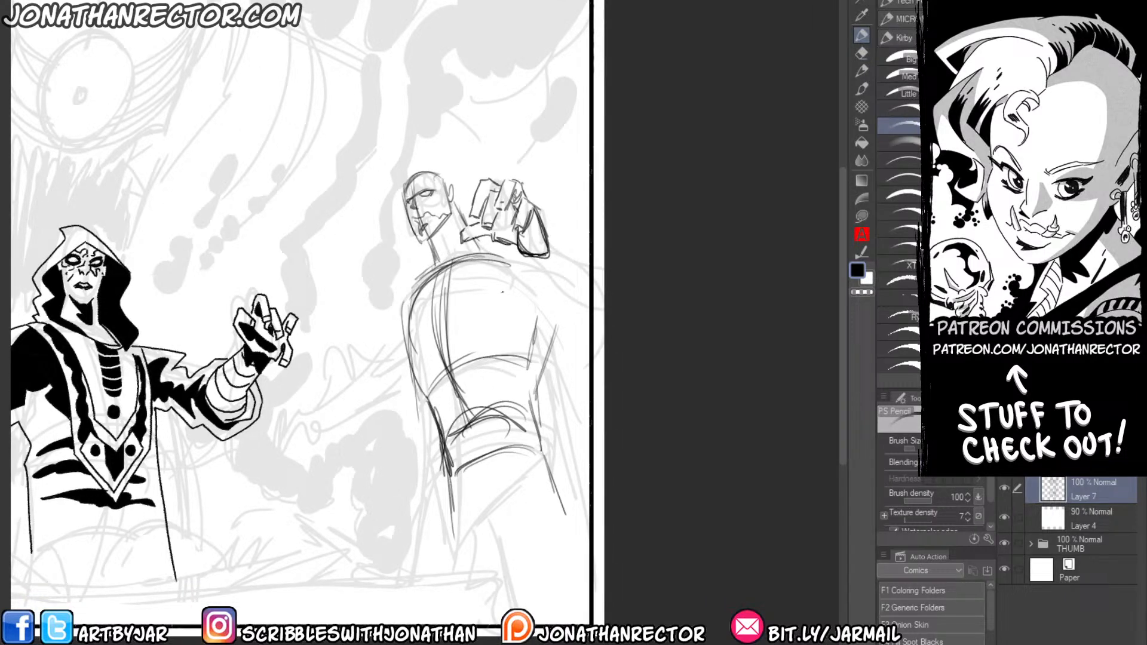
left_click_drag(512, 245, 588, 325)
left_click_drag(550, 247, 605, 271)
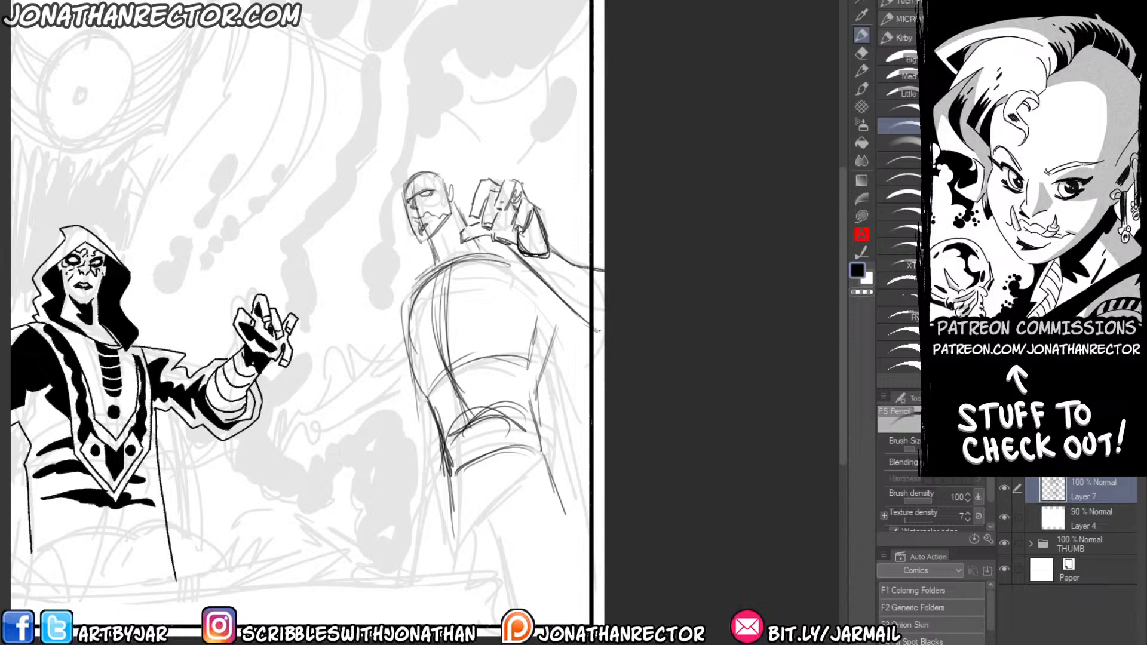
mouse_move(499, 260)
left_mouse_down()
mouse_move(517, 306)
mouse_move(561, 314)
left_mouse_up()
left_click_drag(557, 252, 605, 261)
left_click_drag(556, 317, 539, 369)
left_click_drag(552, 345, 533, 390)
mouse_move(521, 313)
left_mouse_down()
mouse_move(505, 358)
mouse_move(507, 332)
left_mouse_up()
Draw the curved chest bands, armhole and collar lines across the torso, and outline the opposite shoulder.
mouse_move(522, 292)
left_mouse_down()
mouse_move(509, 352)
mouse_move(431, 384)
left_mouse_up()
left_click_drag(515, 320, 433, 343)
left_click_drag(515, 319, 420, 357)
left_click_drag(499, 319, 408, 364)
left_click_drag(498, 258, 405, 308)
mouse_move(429, 246)
left_mouse_down()
mouse_move(434, 272)
mouse_move(509, 247)
left_mouse_up()
left_click_drag(393, 362, 433, 325)
mouse_move(459, 250)
left_mouse_down()
mouse_move(446, 308)
mouse_move(458, 334)
mouse_move(512, 371)
left_mouse_up()
left_click_drag(448, 261, 426, 322)
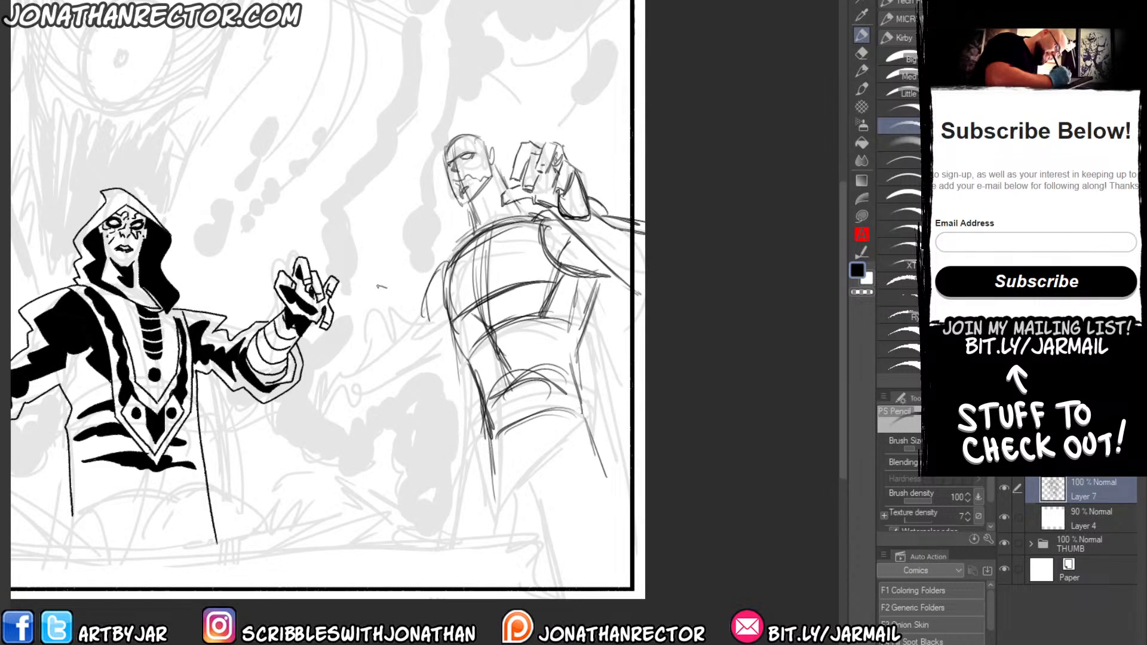
Sketch the figure's second hand with bent fingers, reaching toward the hooded figure.
mouse_move(378, 319)
left_mouse_down()
mouse_move(382, 294)
mouse_move(417, 340)
mouse_move(415, 368)
mouse_move(404, 348)
left_mouse_up()
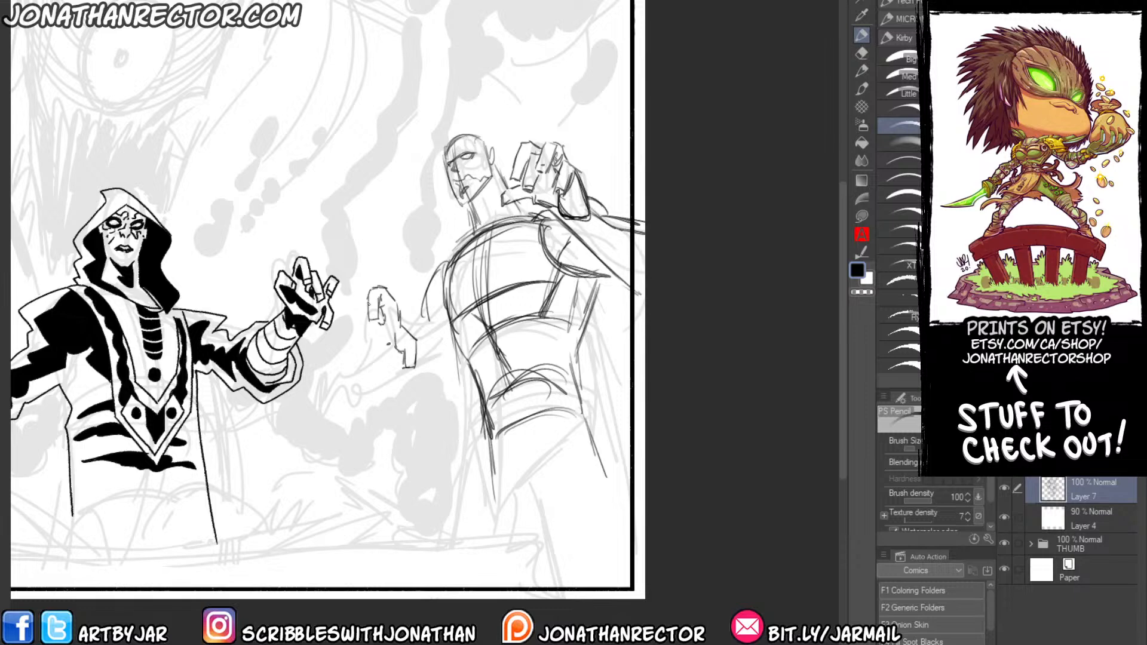
mouse_move(353, 300)
left_mouse_down()
mouse_move(363, 340)
mouse_move(343, 322)
mouse_move(349, 351)
mouse_move(363, 352)
left_mouse_up()
left_click_drag(359, 22, 379, 5)
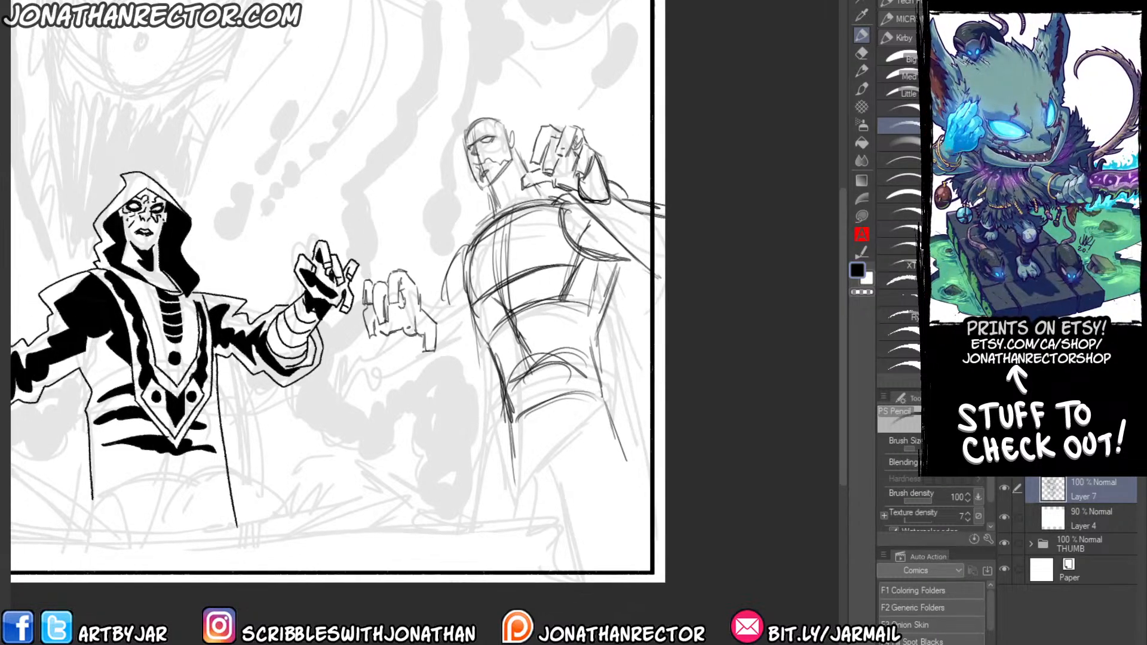
Flip the canvas back and sketch the wrist and forearm behind the outstretched hand.
key("h")
mouse_move(425, 332)
left_mouse_down()
mouse_move(471, 328)
mouse_move(445, 327)
left_mouse_up()
mouse_move(433, 320)
left_mouse_down()
mouse_move(454, 344)
mouse_move(389, 380)
left_mouse_up()
left_click_drag(455, 345, 391, 389)
mouse_move(411, 329)
left_mouse_down()
mouse_move(378, 335)
mouse_move(418, 378)
left_mouse_up()
Draw the upper arm and shoulder above the outstretched forearm, and strengthen the shoulder and torso side lines.
mouse_move(385, 243)
left_mouse_down()
mouse_move(402, 318)
mouse_move(405, 285)
left_mouse_up()
left_click_drag(315, 207, 414, 274)
left_click_drag(330, 210, 374, 238)
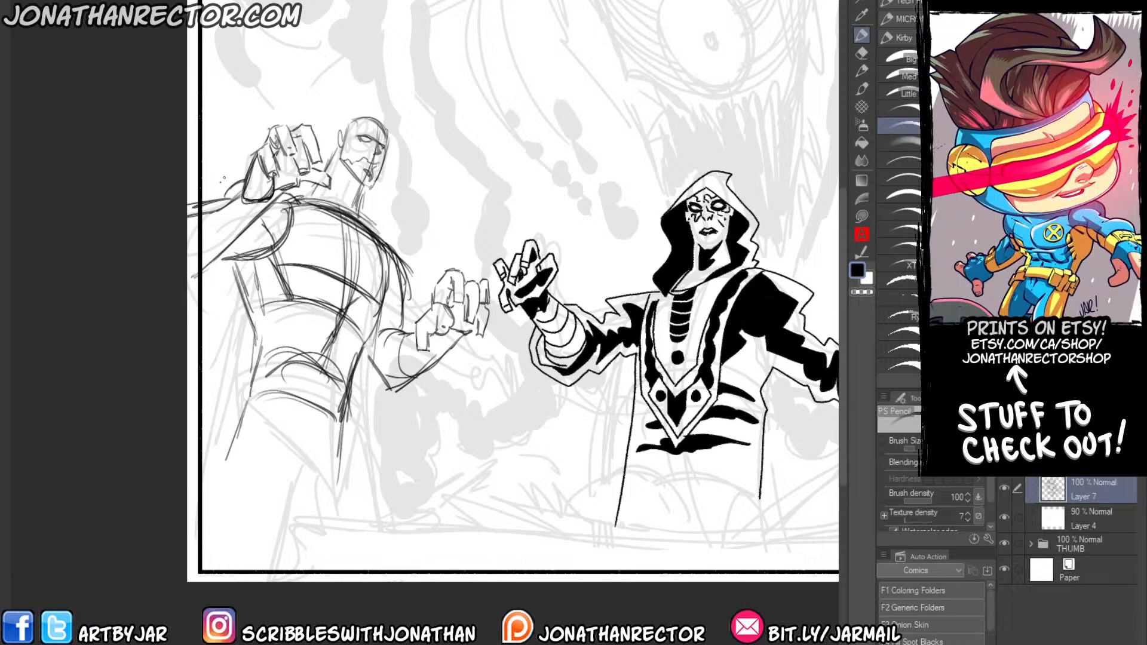
left_click_drag(284, 313, 312, 351)
left_click_drag(328, 242, 418, 292)
left_click_drag(324, 245, 414, 288)
Lasso the left figure's head, adjust its proportions with a free transform, deselect it and return to the pencil.
key("e")
key("m")
mouse_move(399, 143)
left_mouse_down()
mouse_move(418, 216)
mouse_move(391, 219)
mouse_move(366, 192)
mouse_move(387, 145)
left_mouse_up()
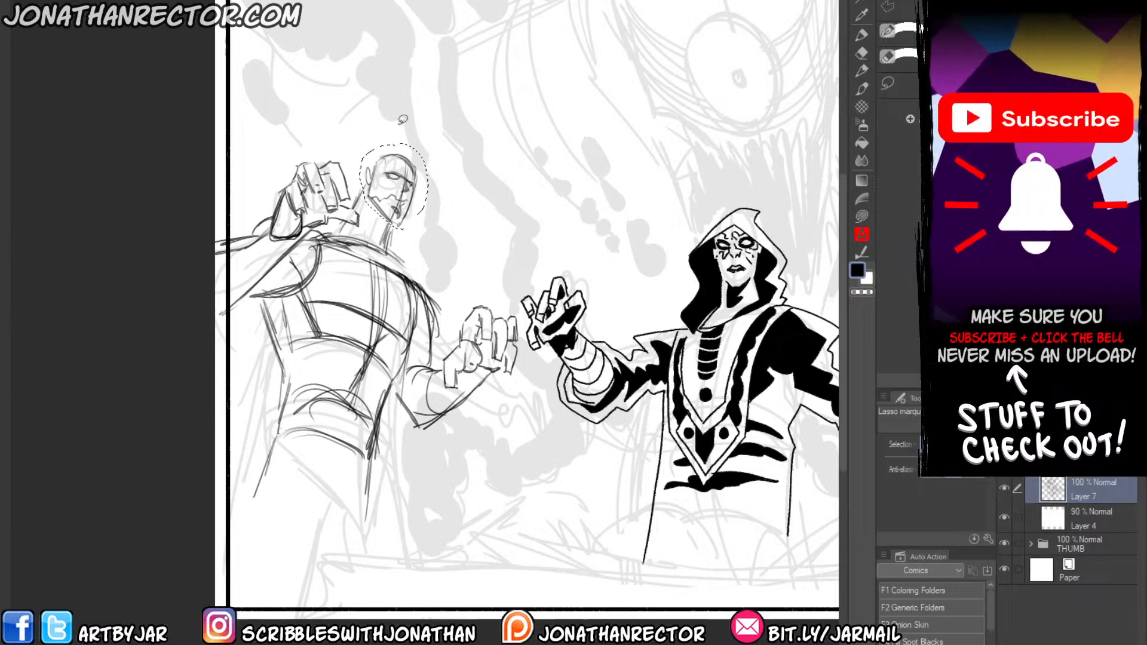
key("ctrl+t")
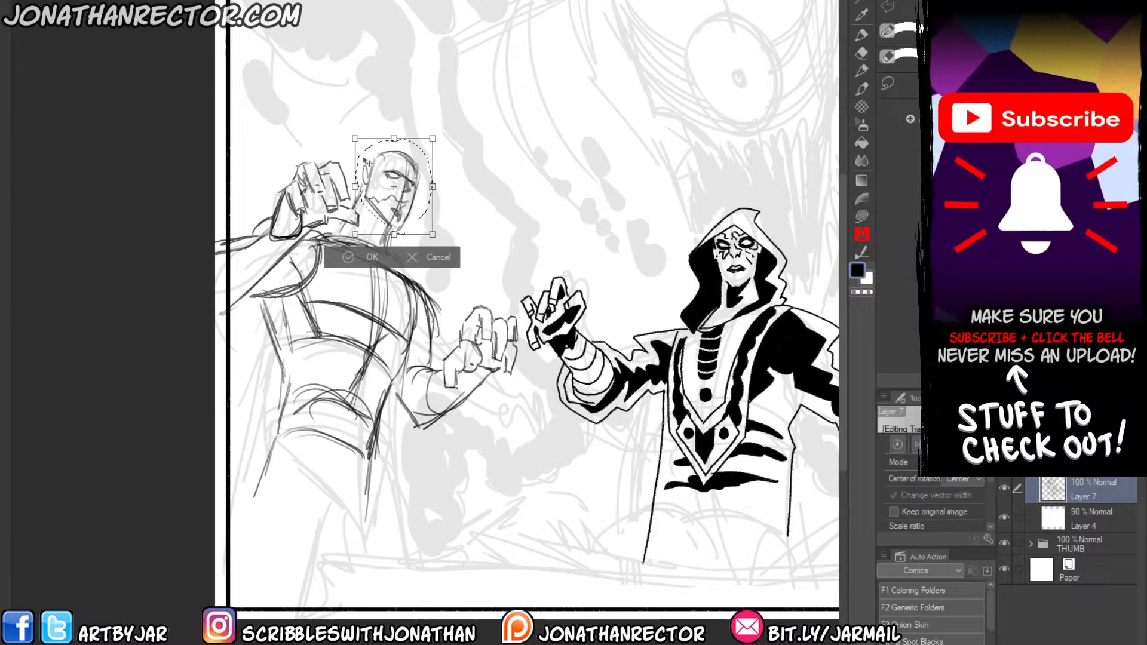
mouse_move(355, 138)
left_mouse_down()
mouse_move(437, 188)
mouse_move(408, 260)
mouse_move(337, 225)
mouse_move(354, 220)
mouse_move(373, 138)
left_mouse_up()
key("Return")
key("ctrl+d")
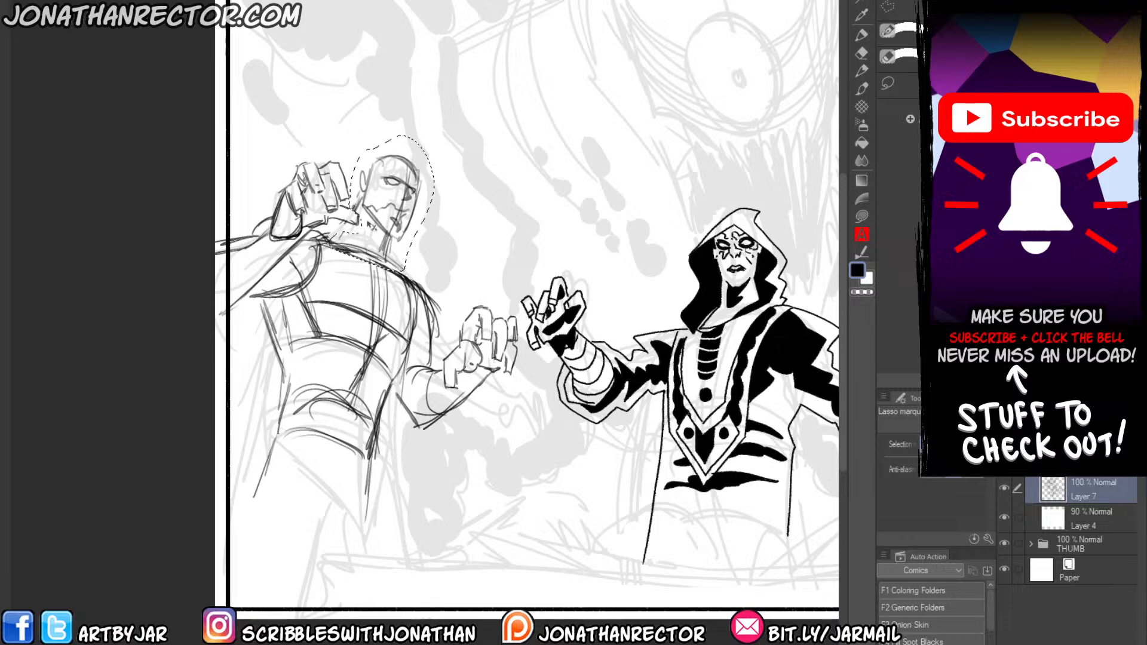
key("ctrl+d")
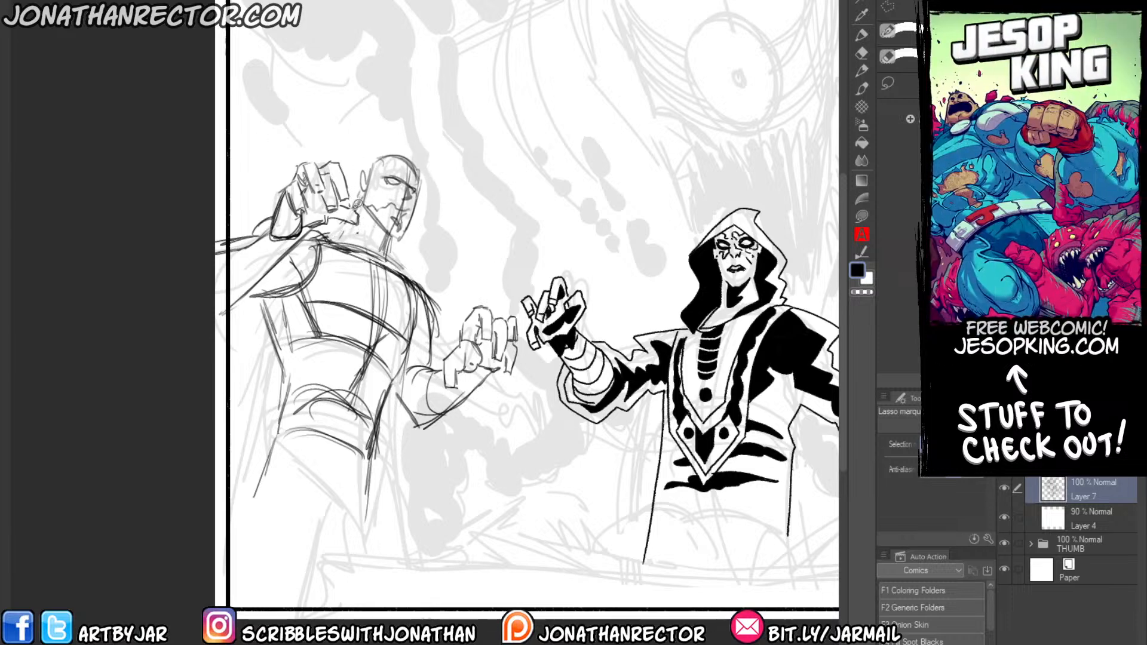
key("p")
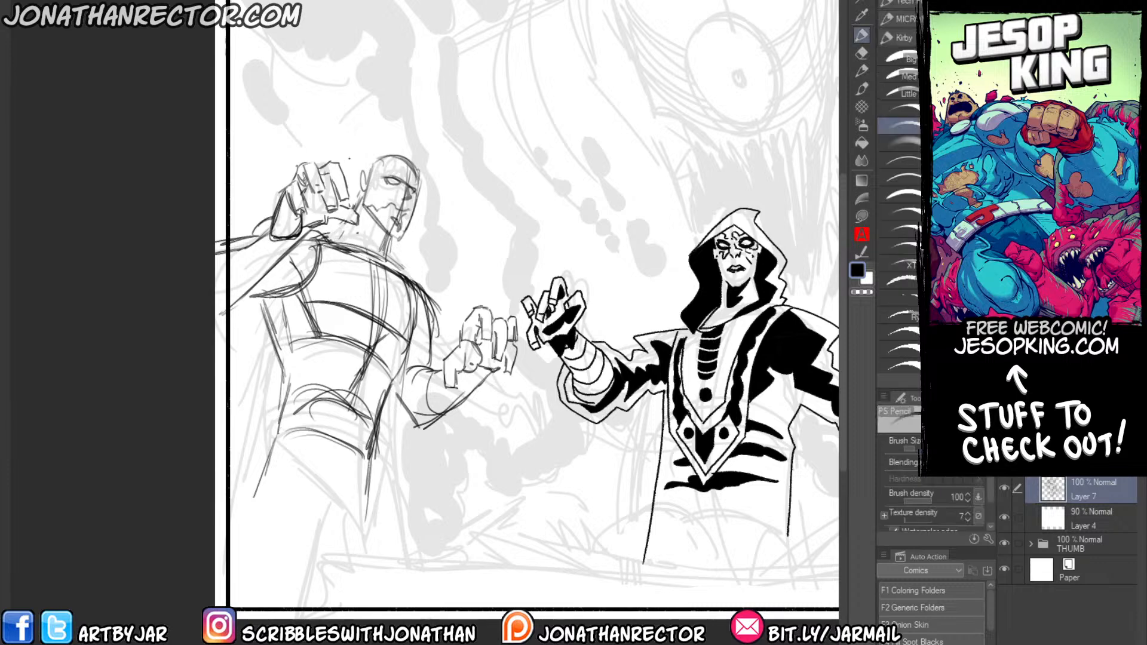
Strengthen the brow, face and jaw contours on the left figure's head.
mouse_move(390, 177)
left_mouse_down()
mouse_move(417, 192)
mouse_move(359, 187)
mouse_move(392, 237)
left_mouse_up()
left_click_drag(415, 198, 401, 240)
left_click_drag(394, 158, 419, 212)
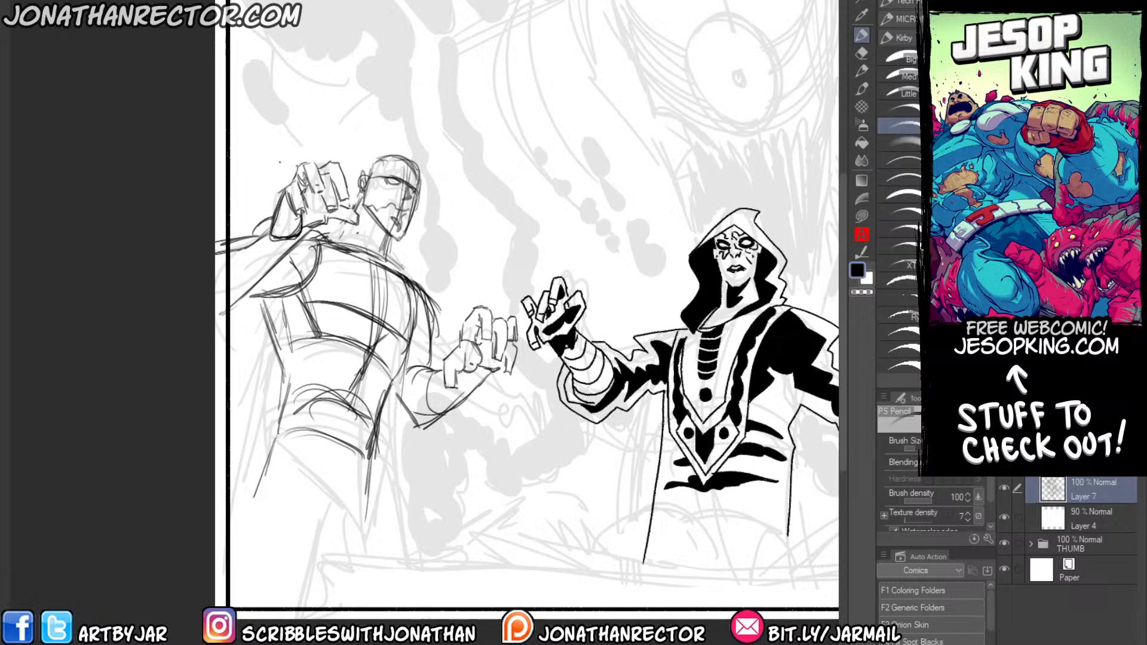
Draw the front and back of the left figure's neck down to the collarbone.
left_click_drag(361, 188, 335, 237)
mouse_move(345, 227)
left_mouse_down()
mouse_move(330, 238)
mouse_move(376, 253)
left_mouse_up()
left_click_drag(384, 231, 377, 253)
left_click_drag(389, 239, 385, 259)
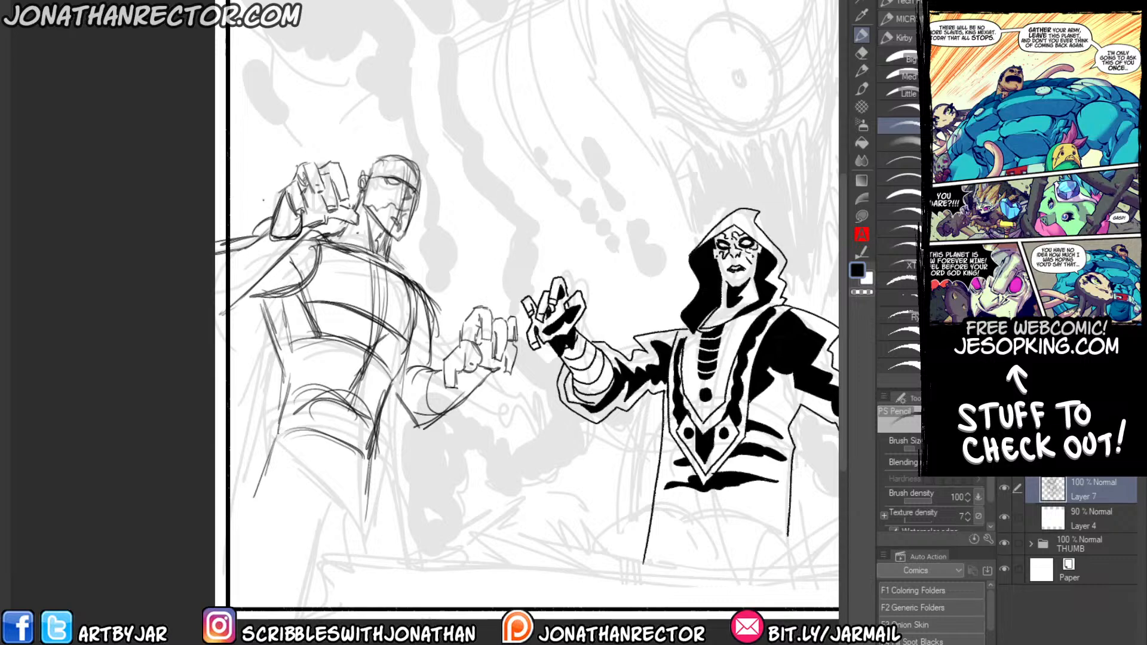
Strengthen the left figure's shoulder contours and the line of the upper arm.
mouse_move(391, 253)
left_mouse_down()
mouse_move(415, 284)
mouse_move(437, 359)
left_mouse_up()
left_click_drag(277, 281, 374, 214)
mouse_move(348, 176)
left_mouse_down()
mouse_move(372, 205)
mouse_move(360, 205)
left_mouse_up()
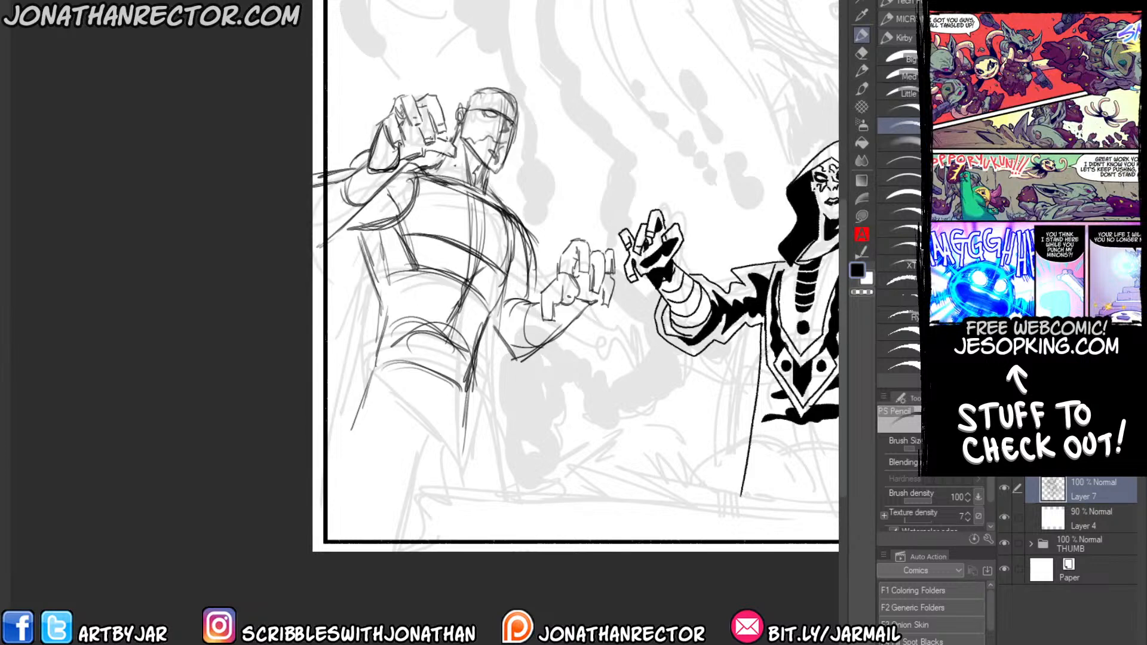
left_click_drag(554, 365, 177, 347)
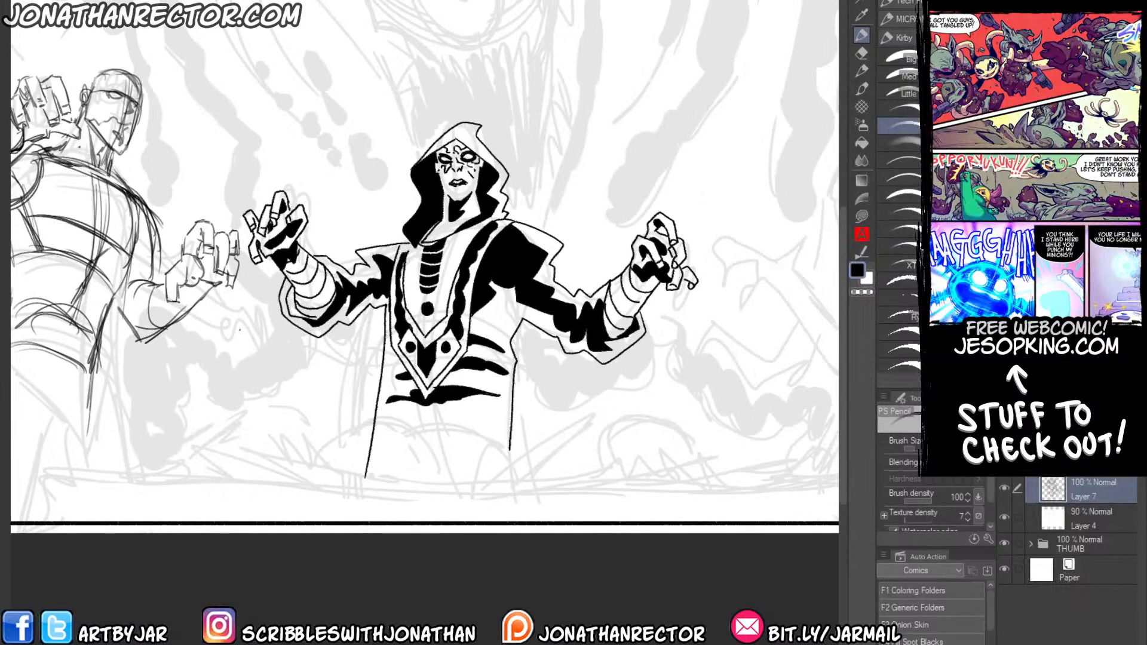
left_click_drag(151, 381, 331, 404)
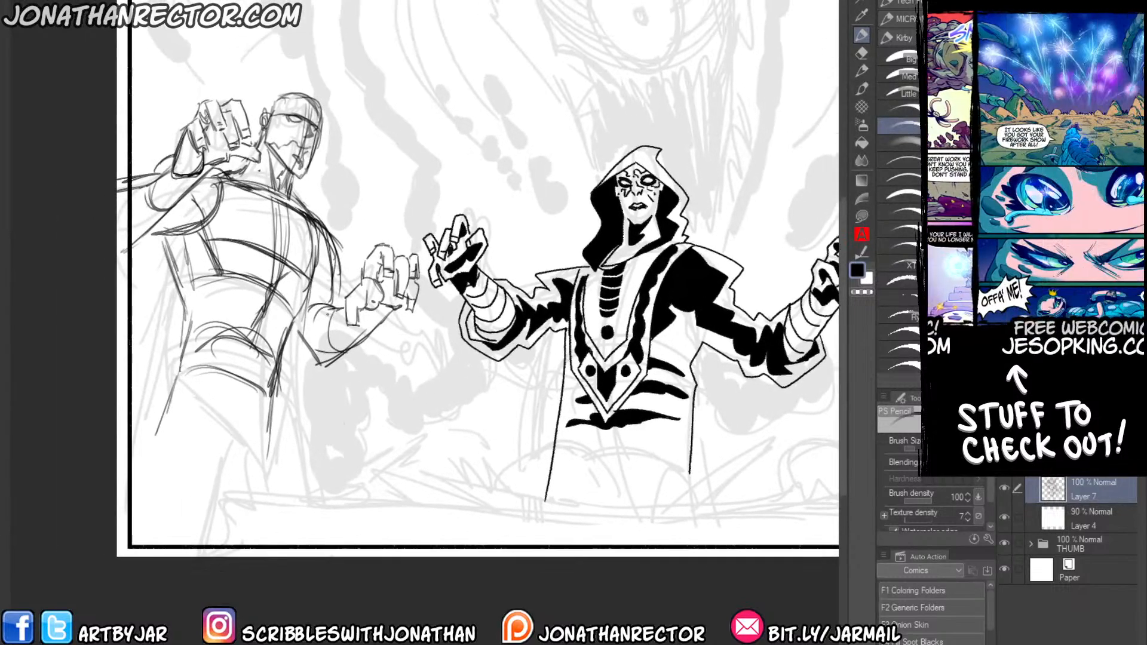
Reinforce both sides of the left figure's torso and extend the far side line down past the hip.
left_click_drag(192, 358, 250, 294)
left_click_drag(225, 183, 246, 251)
left_click_drag(247, 234, 228, 386)
left_click_drag(356, 249, 337, 360)
left_click_drag(345, 277, 331, 402)
left_click_drag(341, 317, 331, 415)
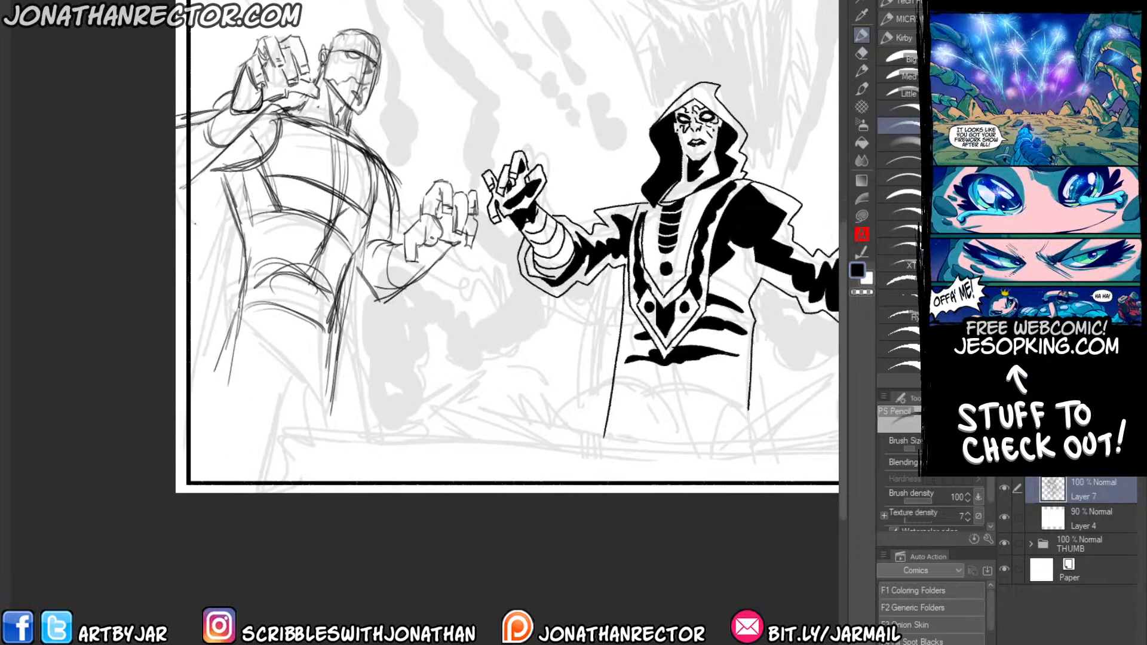
Move the left figure's sketch slightly downward in the panel and return to the pencil.
key("k")
left_click_drag(217, 339, 215, 361)
key("p")
Draw the left figure's outer hip line and a V-shaped lower abdomen tapering between the hips.
left_click_drag(239, 308, 211, 392)
left_click_drag(213, 369, 203, 419)
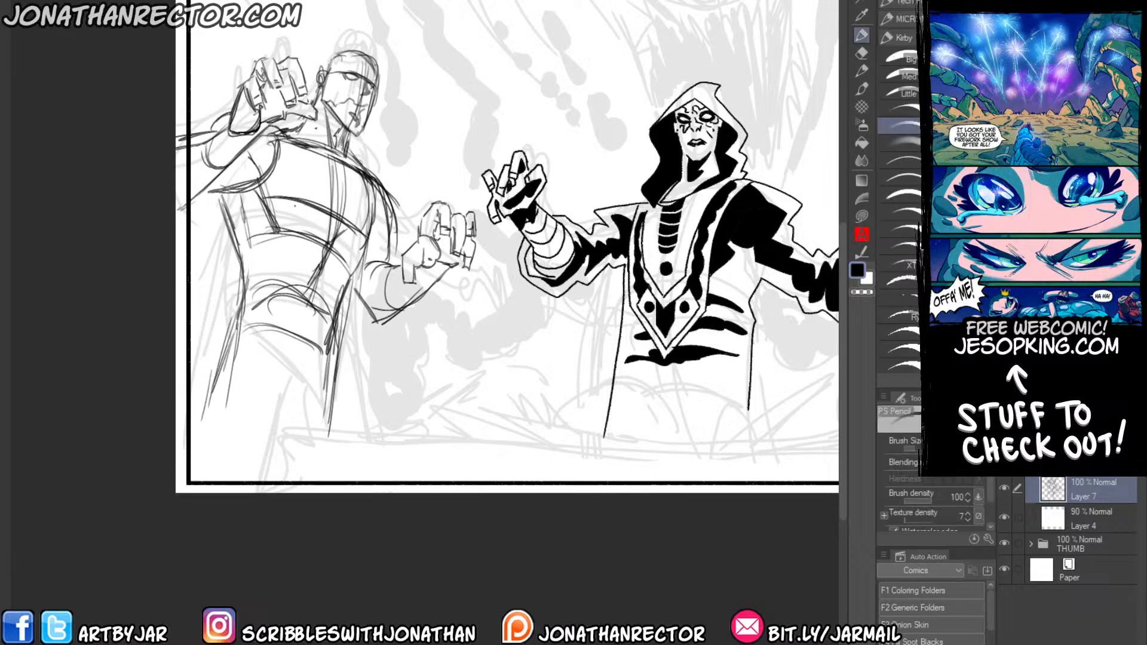
left_click_drag(245, 325, 297, 411)
mouse_move(328, 353)
left_mouse_down()
mouse_move(301, 405)
mouse_move(288, 405)
left_mouse_up()
mouse_move(250, 332)
left_mouse_down()
mouse_move(279, 402)
mouse_move(278, 392)
left_mouse_up()
Thicken the left figure's side contour from waist to armpit and the underside of the raised arm's shoulder.
left_click_drag(244, 290, 242, 330)
left_click_drag(244, 253, 243, 329)
left_click_drag(216, 214, 242, 258)
left_click_drag(208, 211, 244, 255)
left_click_drag(216, 198, 241, 249)
left_click_drag(280, 145, 259, 182)
left_click_drag(227, 185, 261, 180)
left_click_drag(270, 142, 268, 162)
left_click_drag(253, 178, 263, 188)
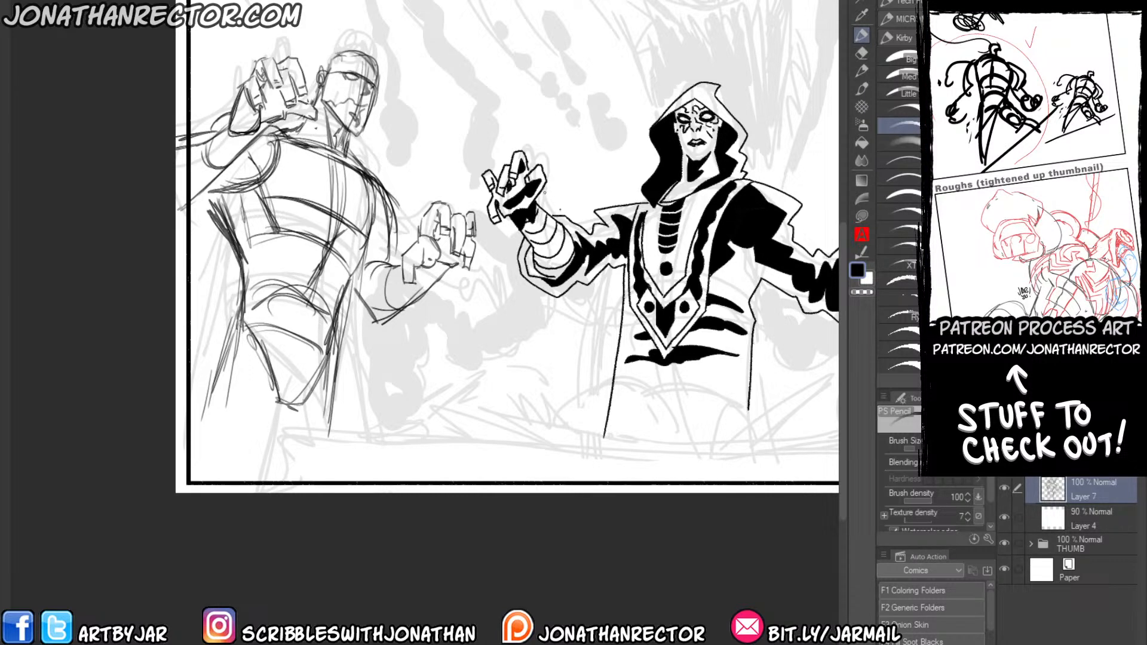
Rework the fingers of the left figure's outstretched hand and strengthen the forearm behind it.
left_click_drag(533, 302, 488, 301)
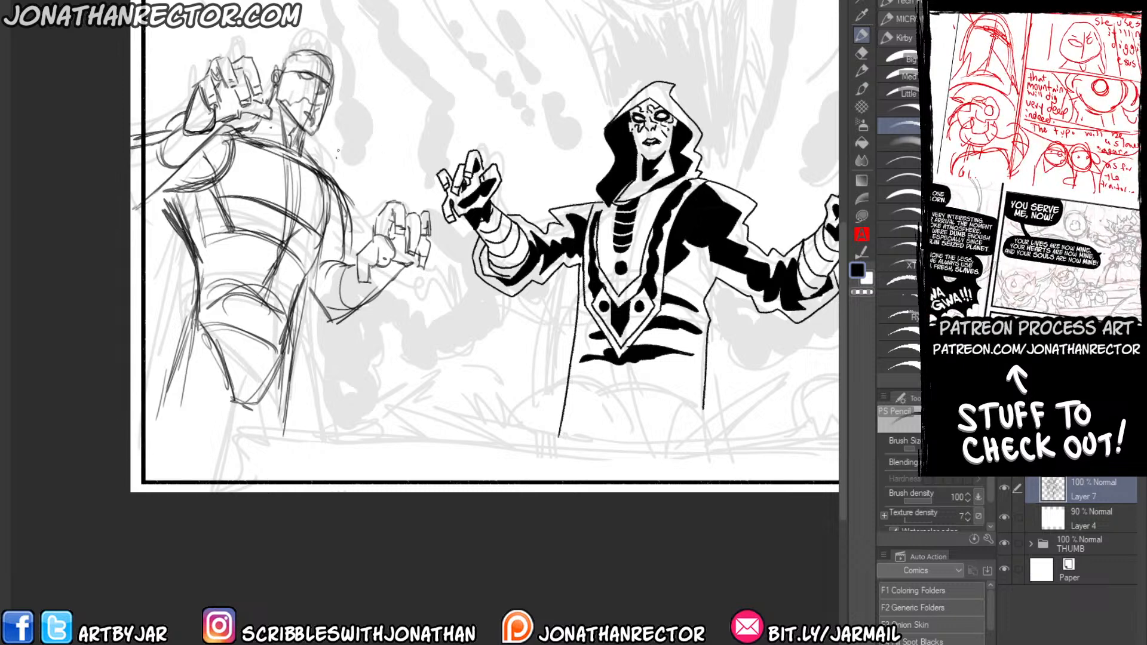
left_click_drag(252, 399, 256, 402)
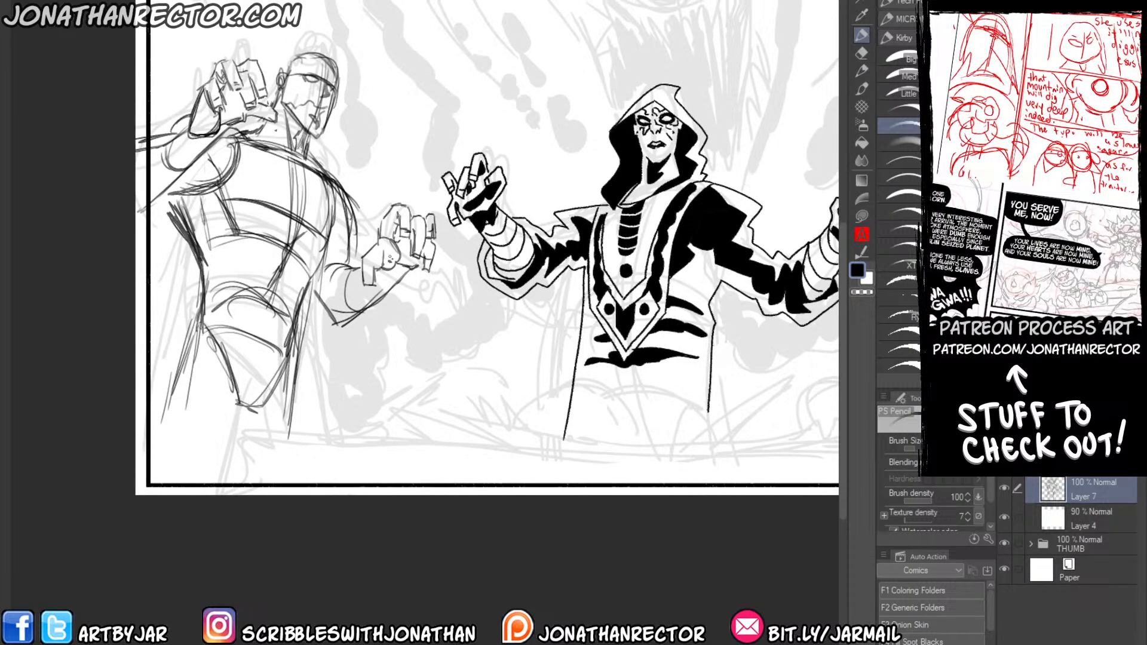
mouse_move(430, 243)
left_mouse_down()
mouse_move(441, 273)
mouse_move(424, 252)
left_mouse_up()
key("e")
key("p")
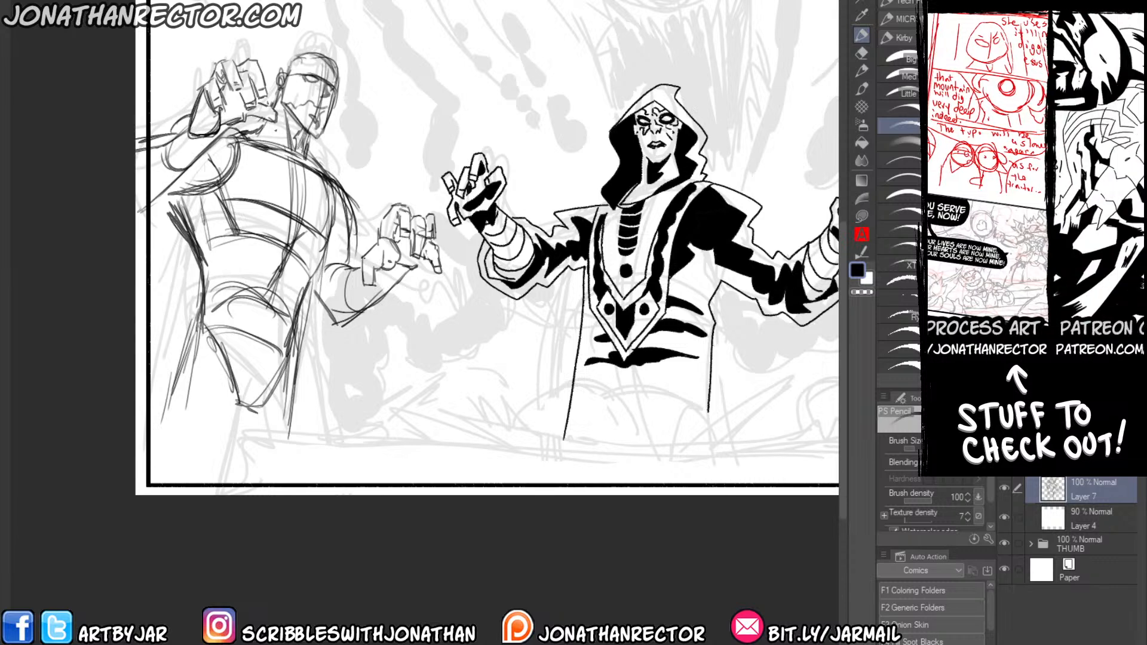
left_click_drag(411, 268, 337, 323)
left_click_drag(354, 262, 313, 270)
Define the left figure's chest muscles with heavier contours along their lower edges and centre.
mouse_move(352, 191)
left_mouse_down()
mouse_move(340, 264)
mouse_move(274, 216)
mouse_move(221, 199)
mouse_move(229, 203)
left_mouse_up()
left_click_drag(221, 197, 306, 211)
left_click_drag(301, 163, 305, 210)
mouse_move(308, 192)
left_mouse_down()
mouse_move(278, 152)
mouse_move(243, 142)
left_mouse_up()
mouse_move(285, 157)
left_mouse_down()
mouse_move(222, 135)
mouse_move(270, 149)
left_mouse_up()
mouse_move(306, 177)
left_mouse_down()
mouse_move(296, 218)
mouse_move(335, 233)
left_mouse_up()
mouse_move(330, 183)
left_mouse_down()
mouse_move(337, 228)
mouse_move(308, 268)
left_mouse_up()
Sketch the left figure's ribcage arch and abdominal muscle lines, and refine the face with an added contour.
mouse_move(231, 217)
left_mouse_down()
mouse_move(285, 256)
mouse_move(277, 272)
left_mouse_up()
left_click_drag(296, 259, 262, 279)
left_click_drag(261, 279, 260, 341)
left_click_drag(302, 263, 282, 276)
left_click_drag(281, 280, 284, 341)
left_click_drag(280, 284, 285, 338)
left_click_drag(234, 245, 248, 287)
mouse_move(253, 273)
left_mouse_down()
mouse_move(243, 336)
mouse_move(253, 346)
left_mouse_up()
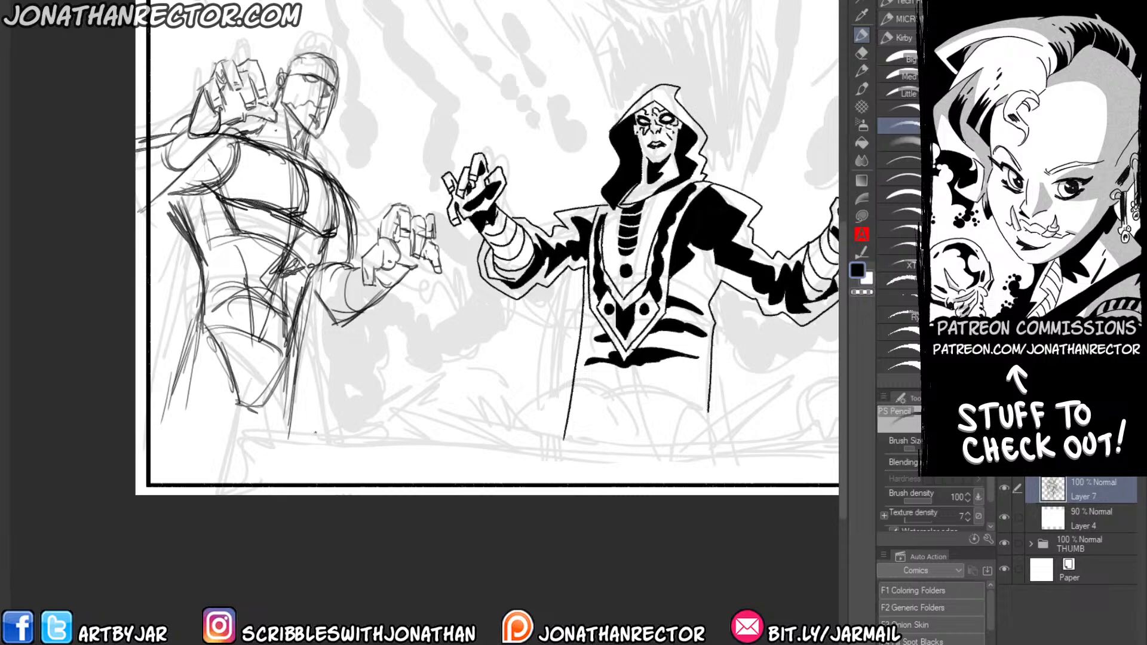
mouse_move(295, 67)
left_mouse_down()
mouse_move(307, 57)
mouse_move(298, 123)
left_mouse_up()
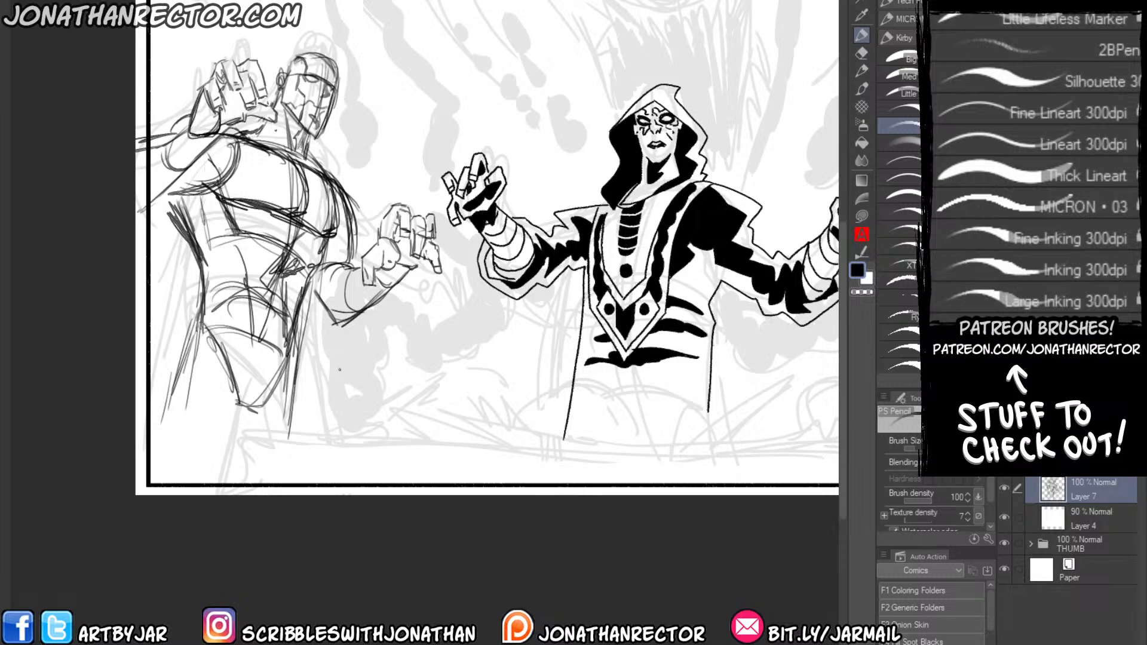
Start opening a file and browse the artwork folders to the one holding the character illustrations.
key("ctrl+plus")
key("ctrl+o")
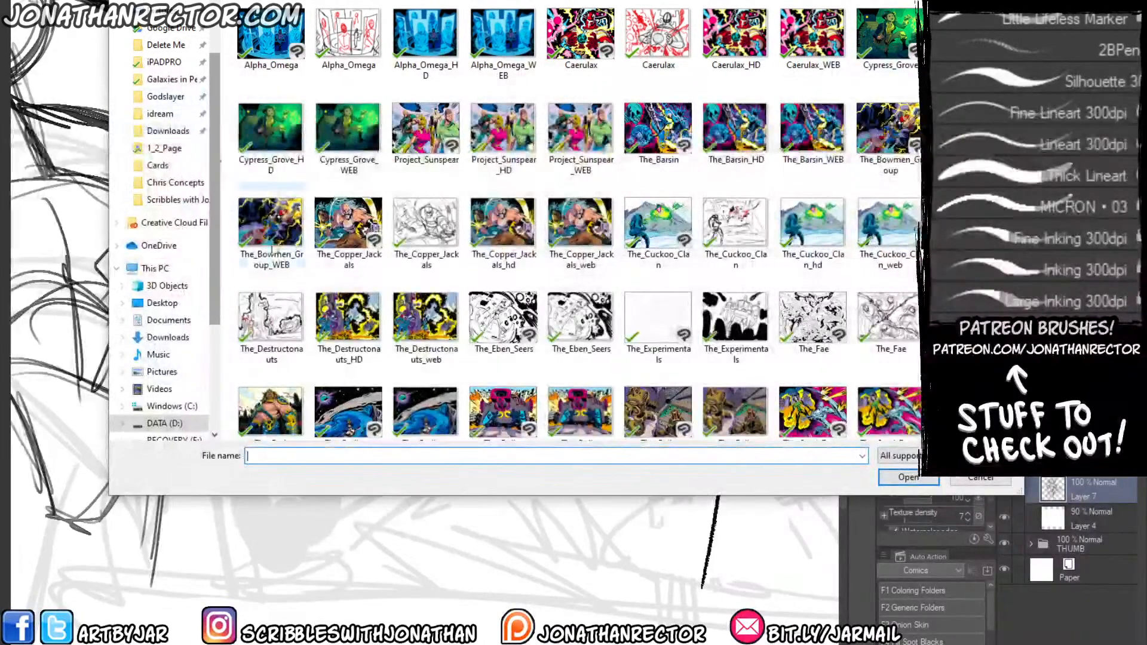
left_click(280, 221)
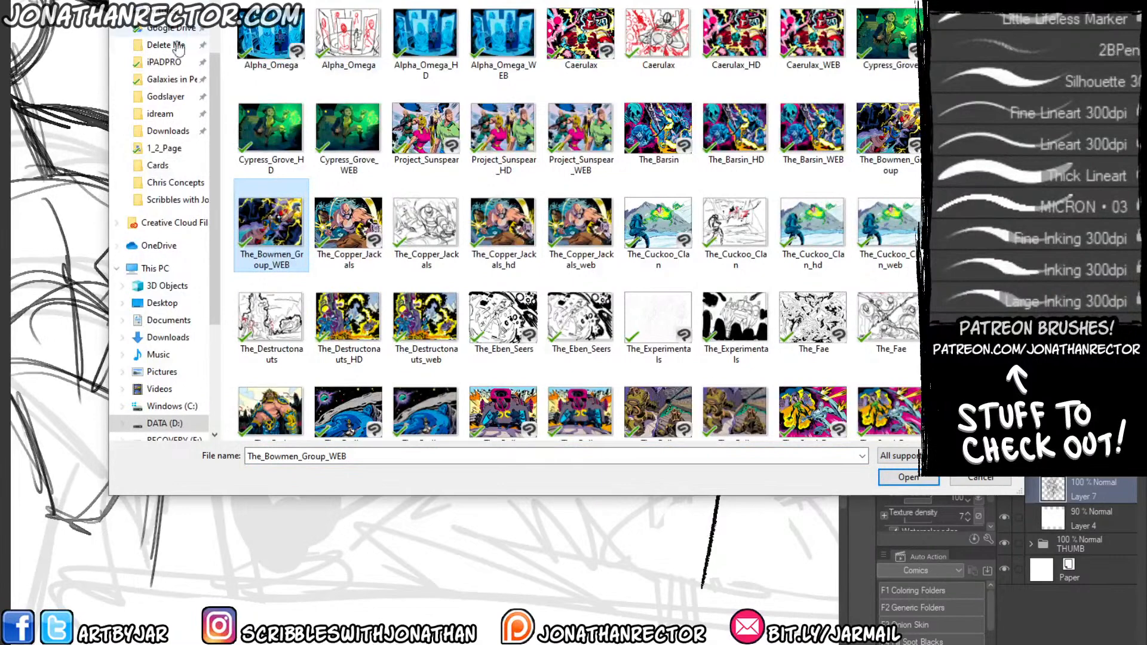
scroll(573, 239, "up", 10)
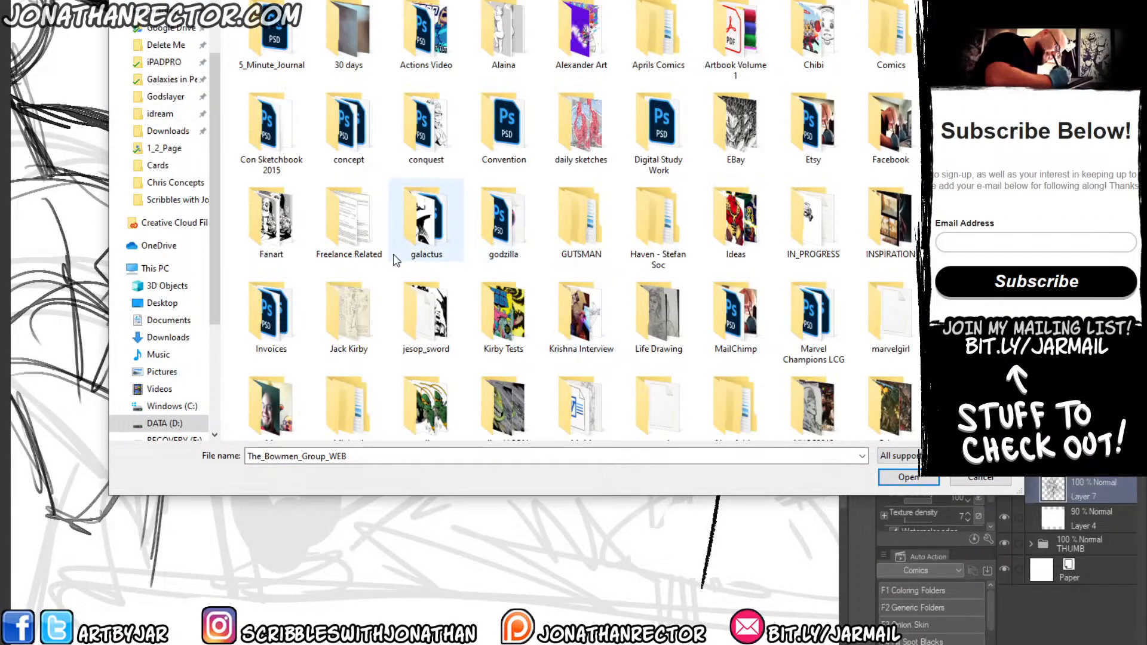
scroll(385, 281, "down", 2)
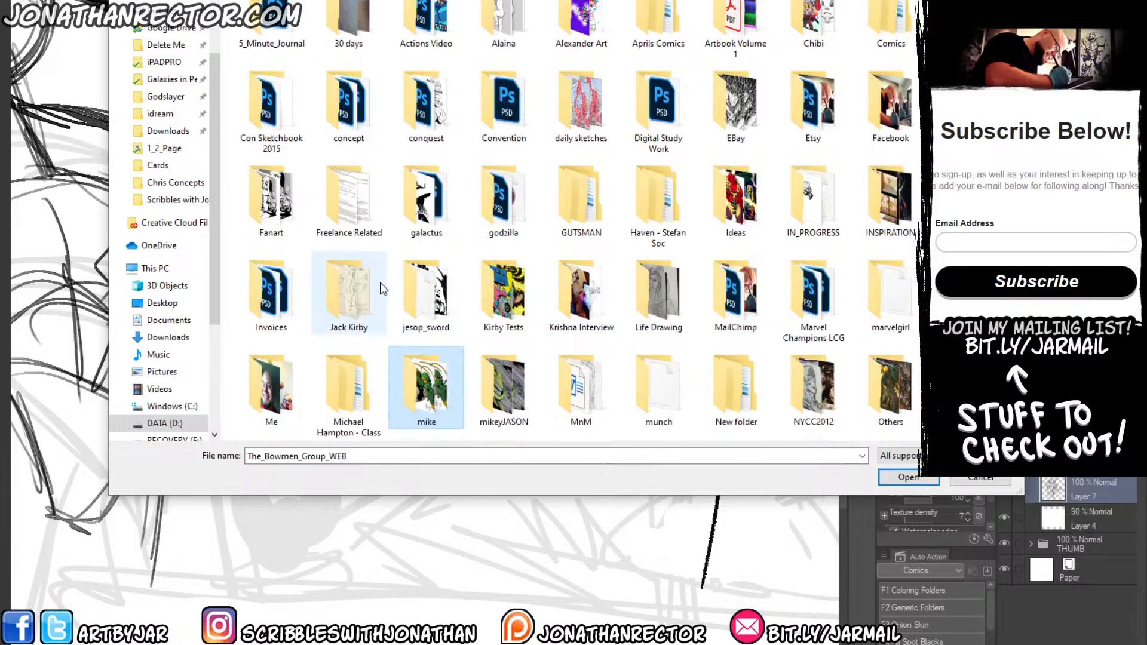
scroll(434, 373, "down", 1)
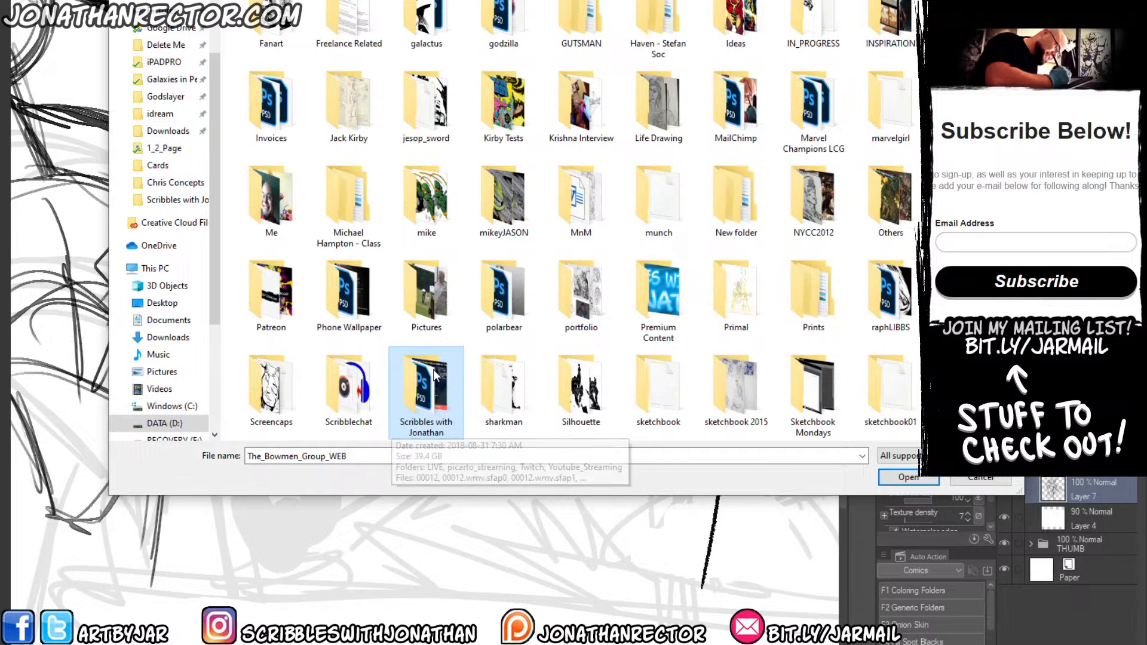
scroll(704, 21, "up", 1)
double_click(704, 21)
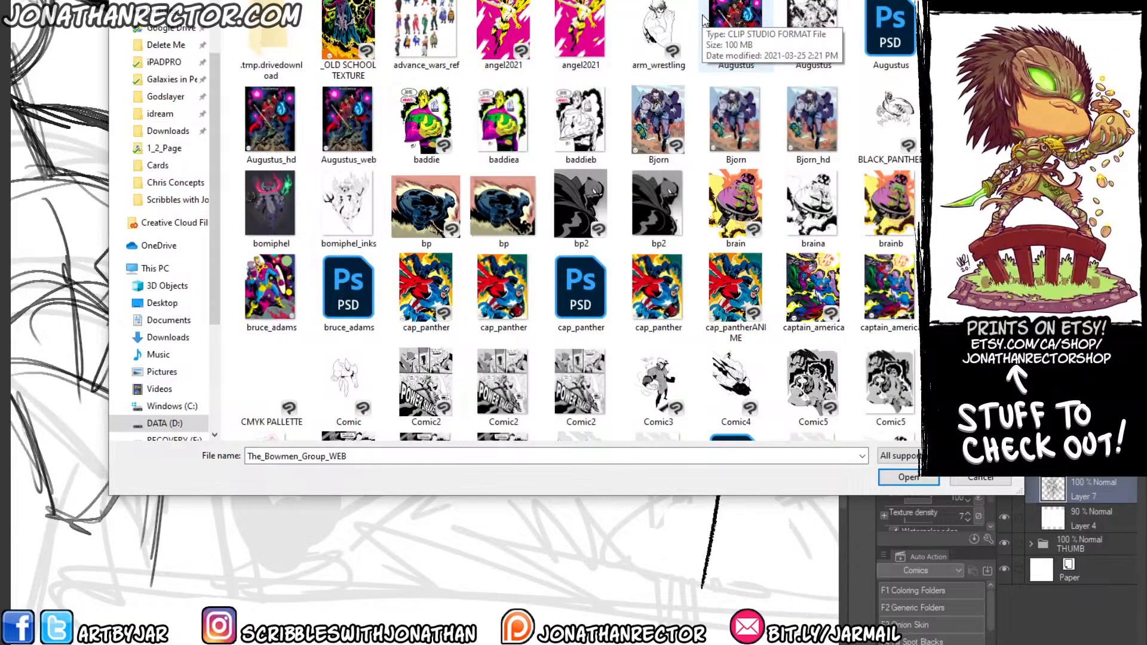
Look through the character illustrations and open the eye_beast file as an inking reference.
left_click(278, 202)
key("Down")
key("Down")
key("Down")
key("Down")
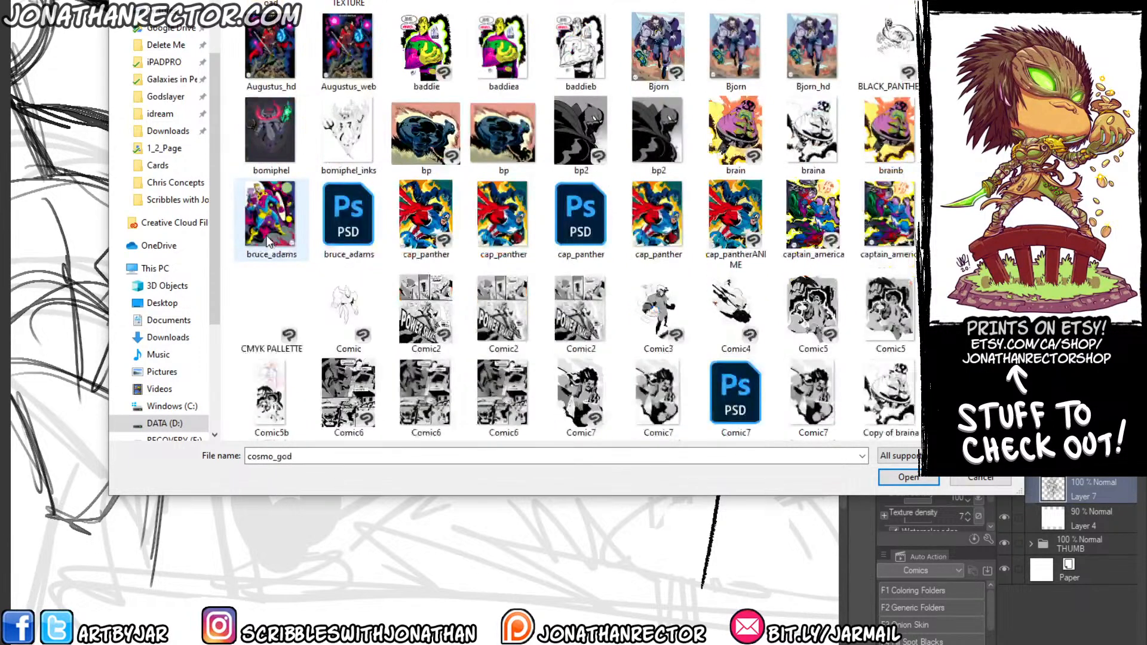
key("Down")
key("Down")
key("Down")
key("Down")
key("Down")
key("Down")
key("Down")
key("Down")
key("Down")
key("Down")
key("Down")
key("Down")
key("Down")
key("Down")
key("Down")
key("Up")
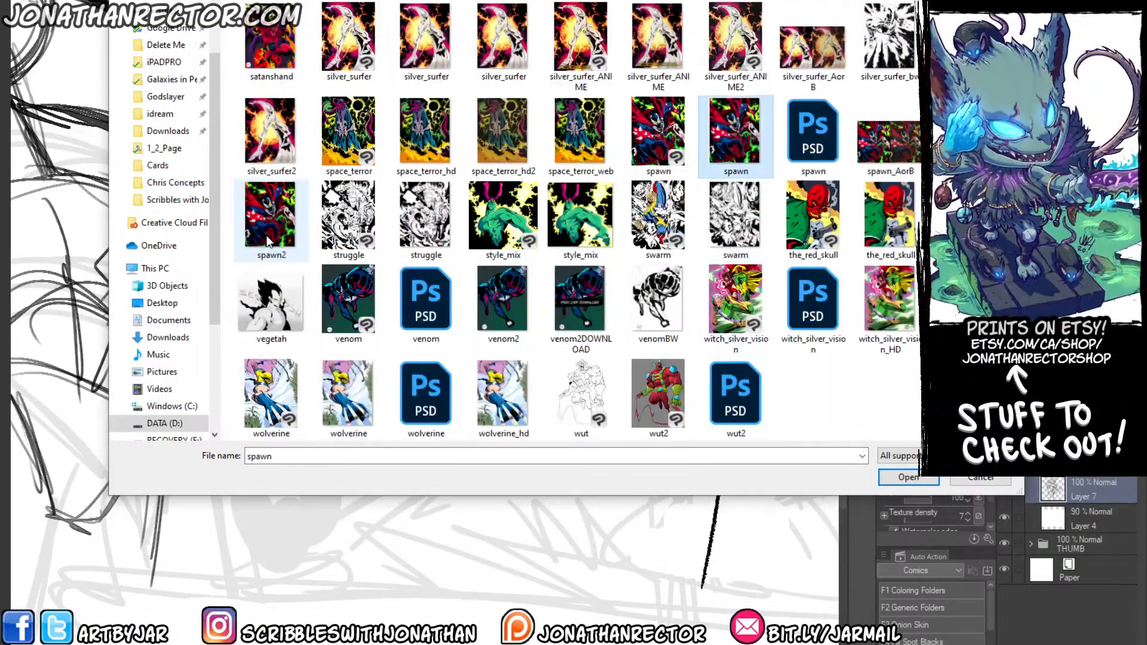
key("Up")
key("Up")
key("Up")
key("Up")
key("Up")
key("Up")
key("Up")
key("Up")
key("Up")
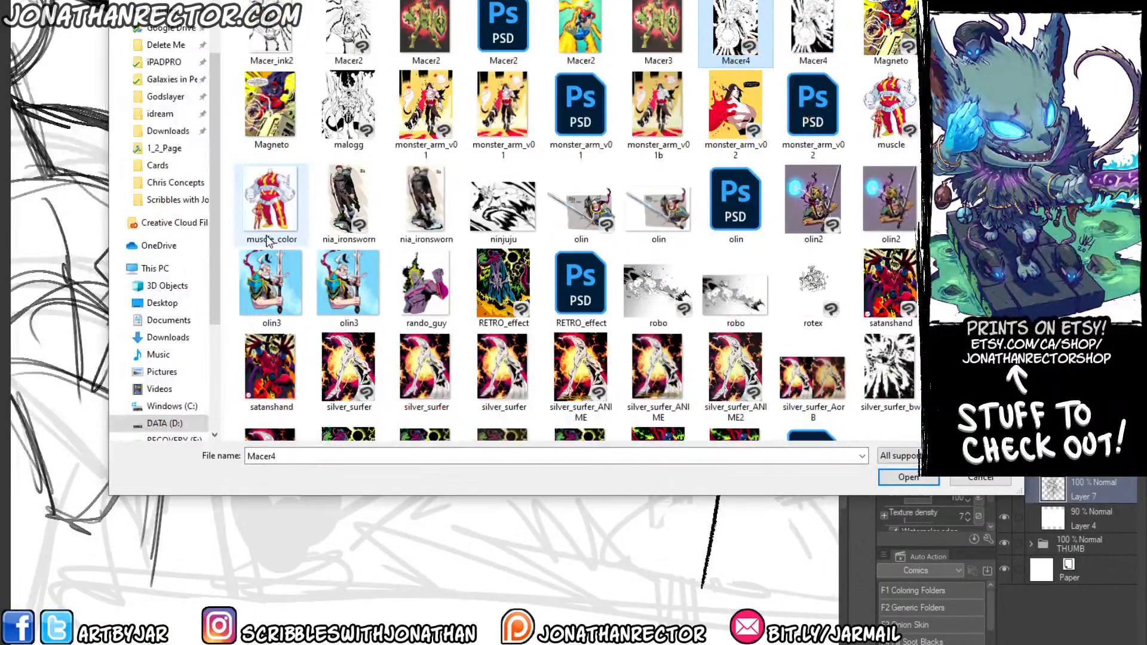
key("Up")
key("Up")
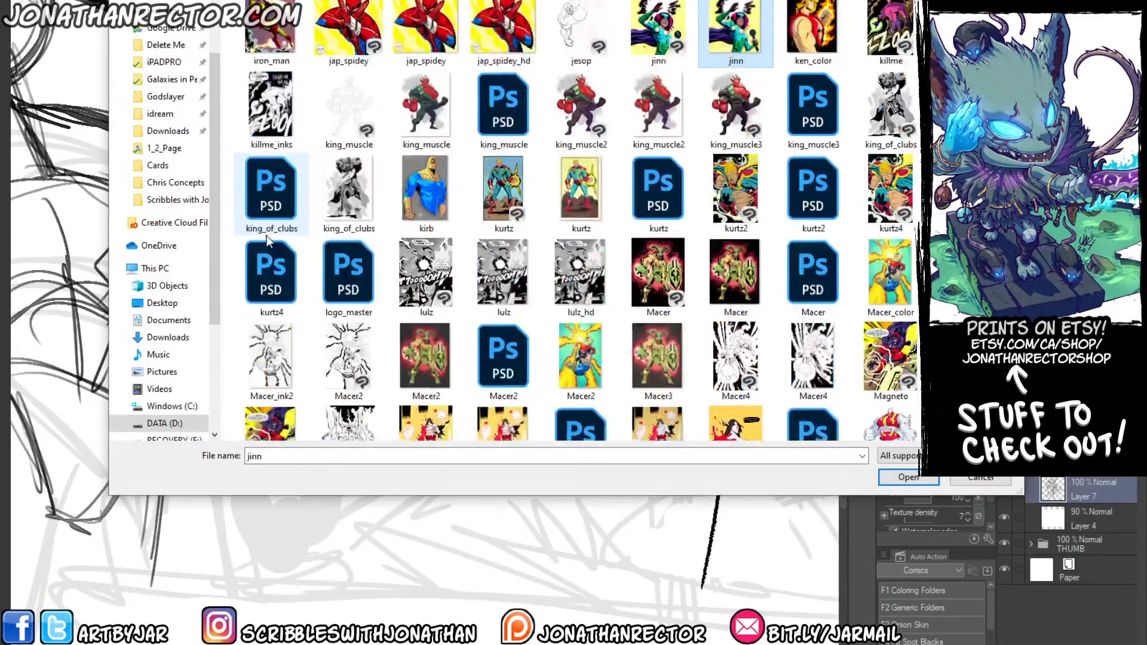
key("Up")
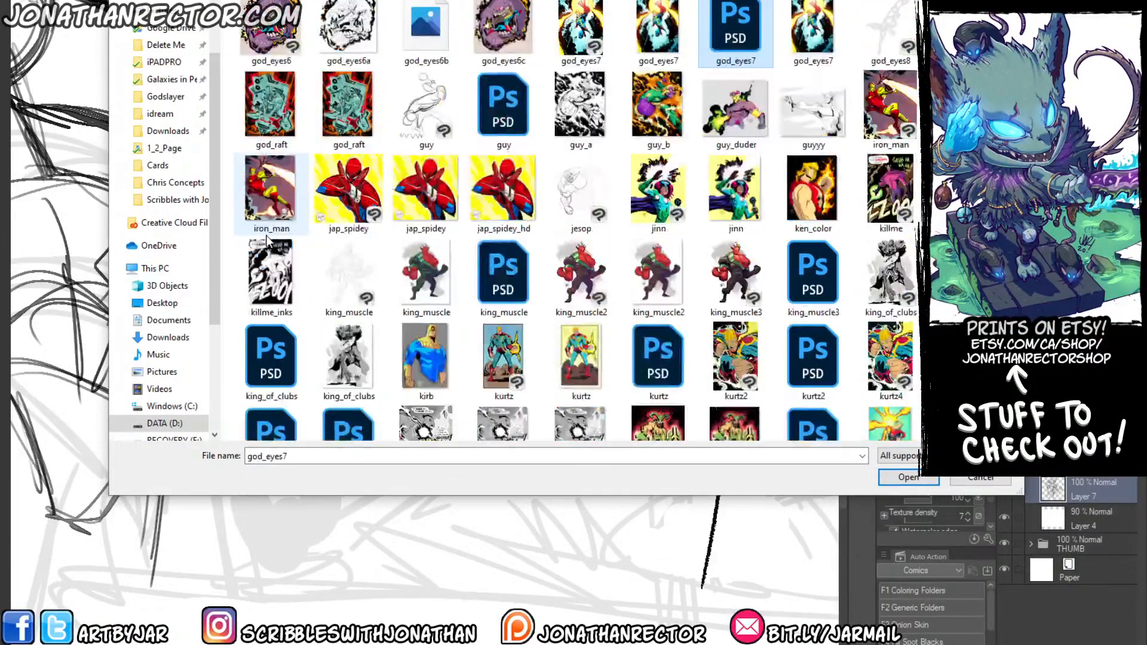
key("Up")
key("Up")
key("Up")
key("Up")
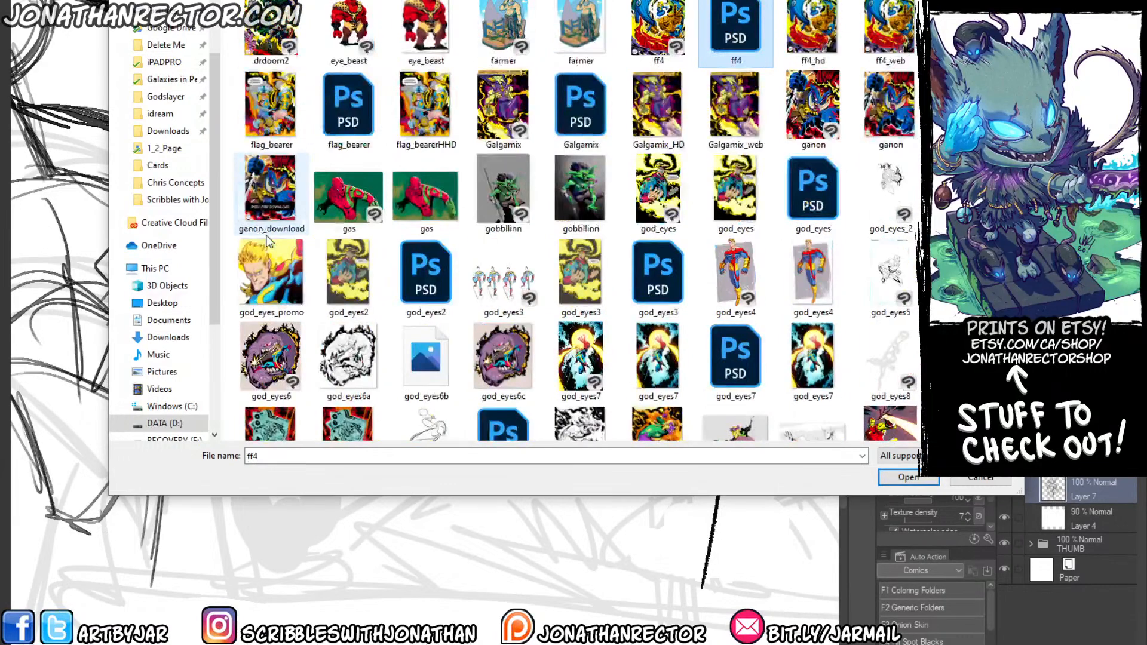
double_click(357, 53)
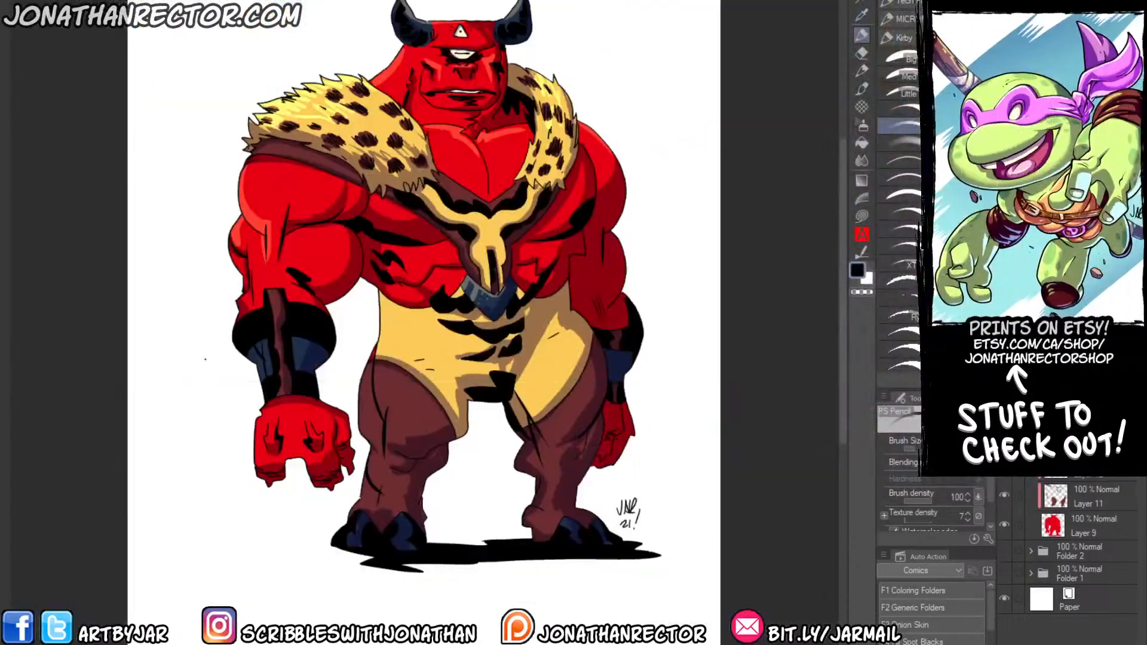
Examine the inked blacks on the eye_beast figure's face, fur collar, torso and arm bands.
left_click_drag(212, 359, 243, 360)
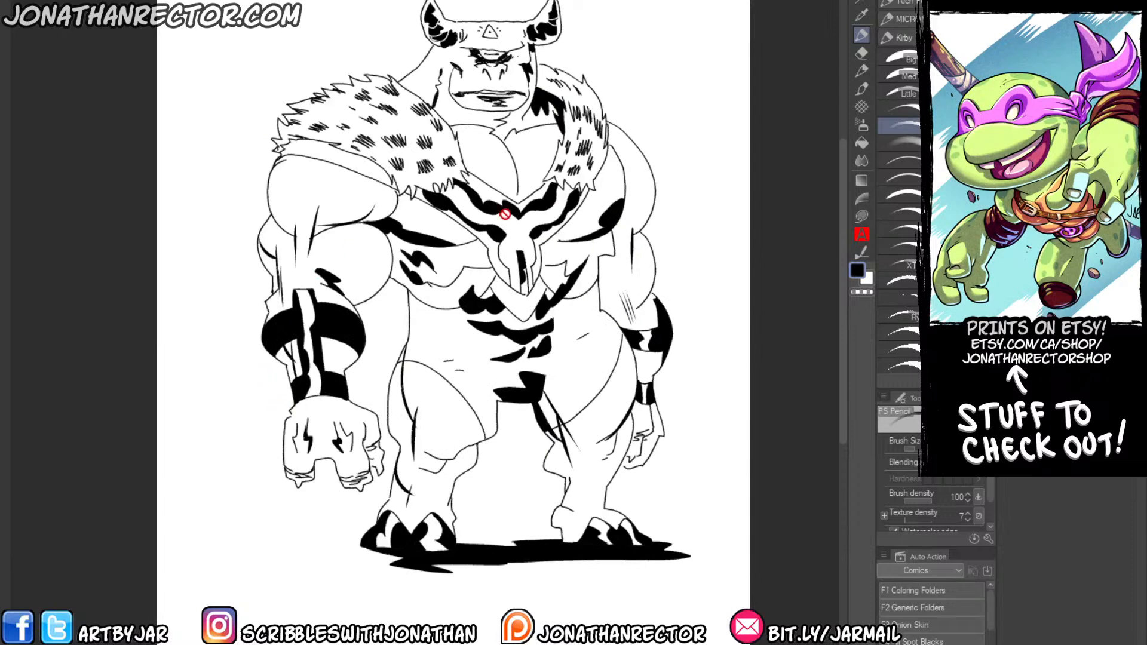
scroll(508, 87, "up", 2)
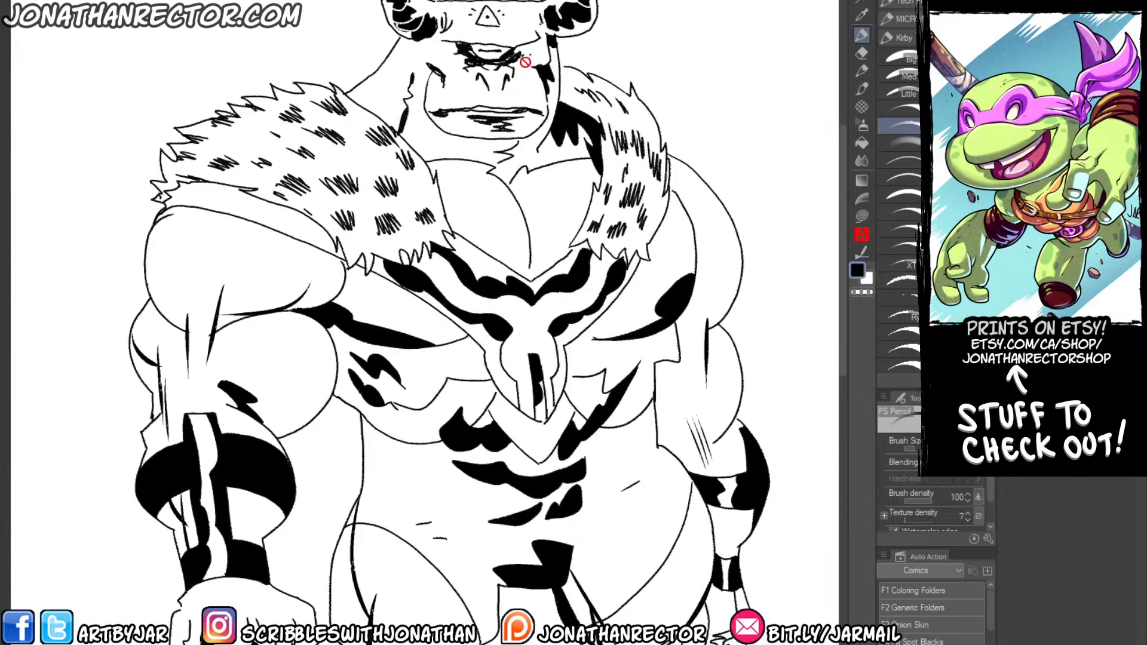
scroll(418, 299, "down", 3)
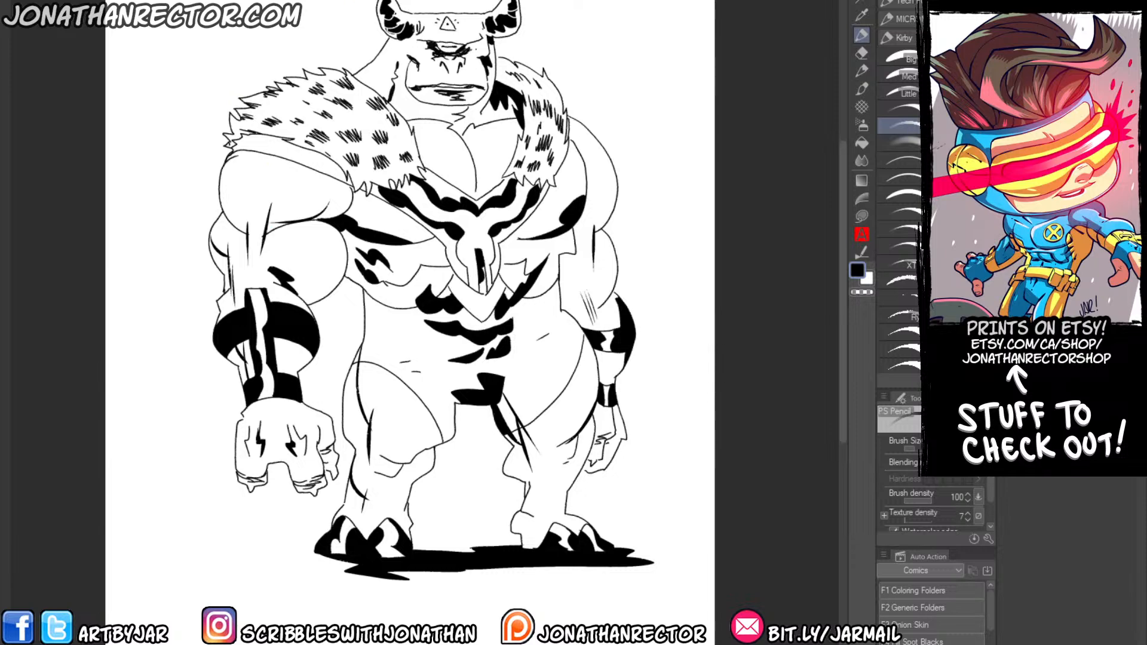
key("ctrl+w")
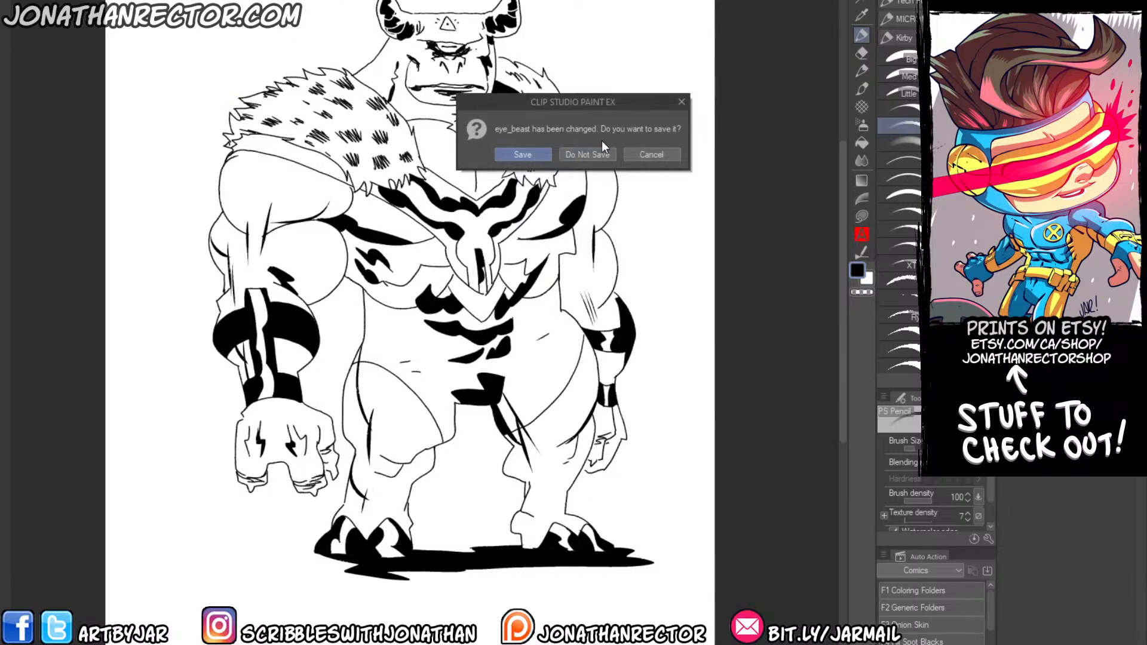
left_click(595, 151)
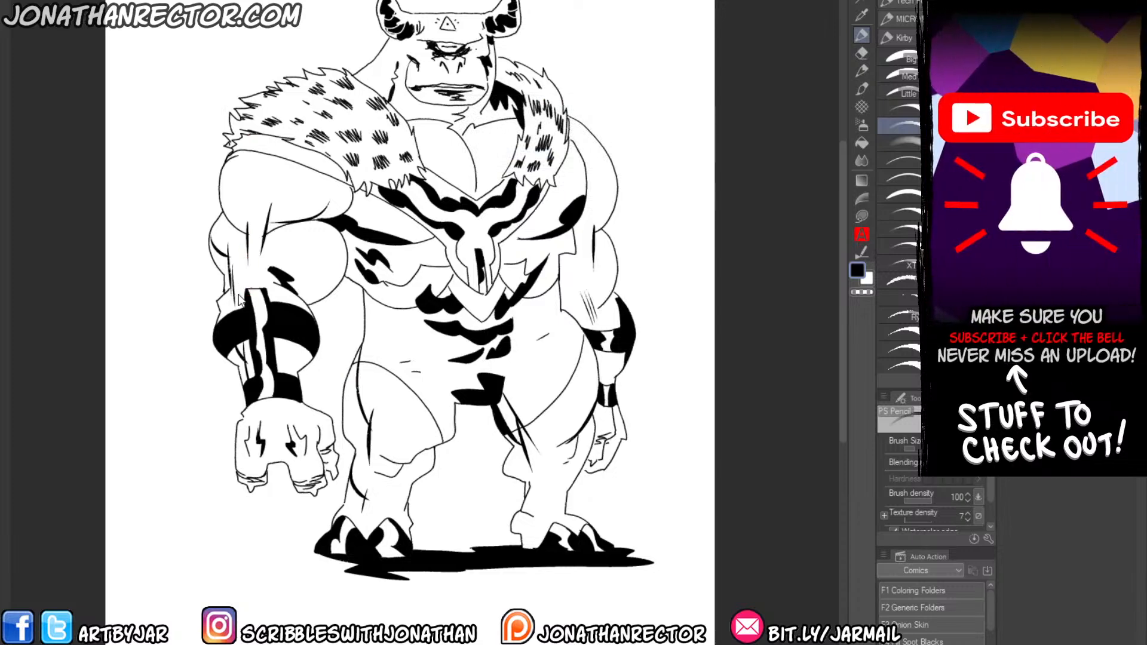
scroll(239, 297, "up", 2)
left_click_drag(577, 184, 515, 313)
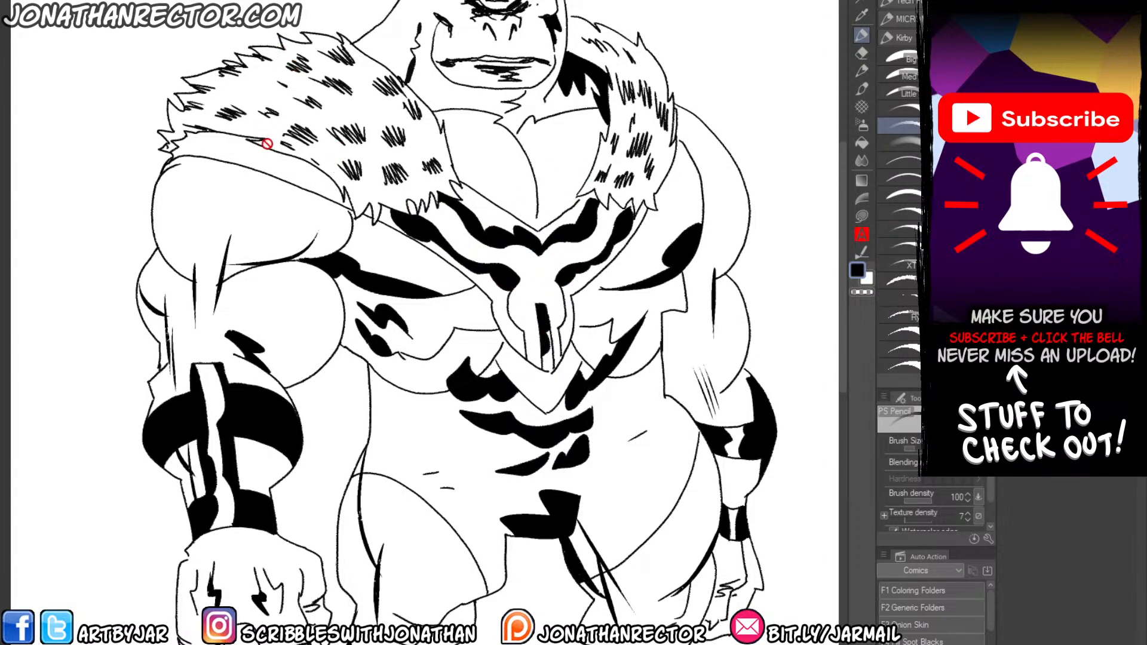
Open another illustration from the same folder, the inked muscular figure surrounded by black cosmic energy.
key("ctrl+o")
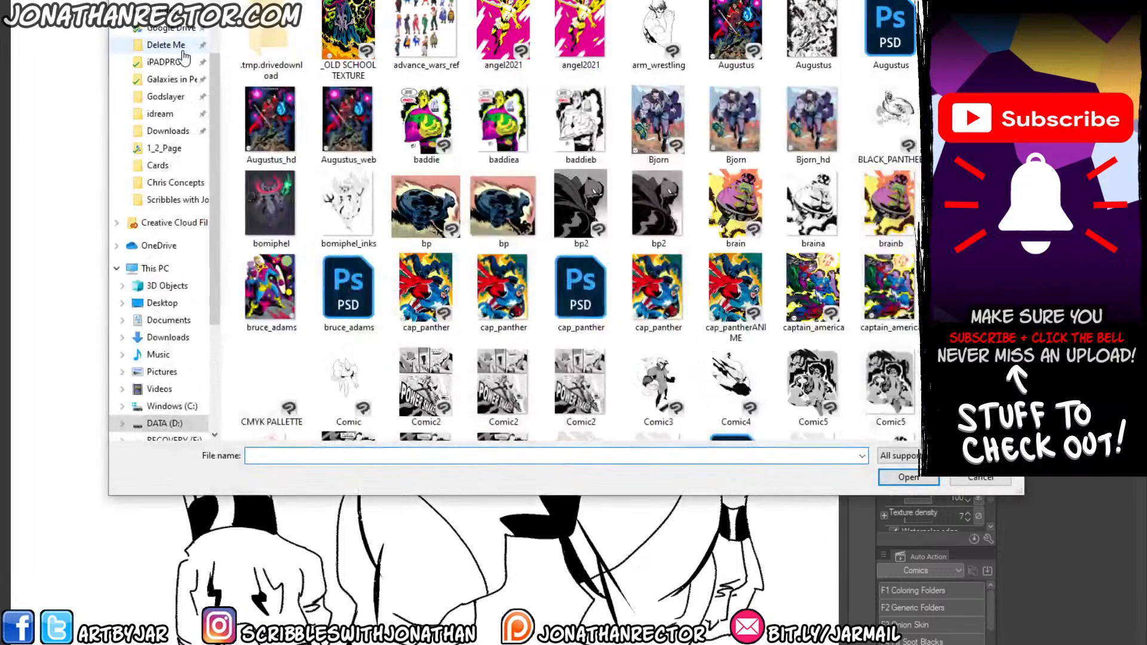
scroll(477, 176, "down", 5)
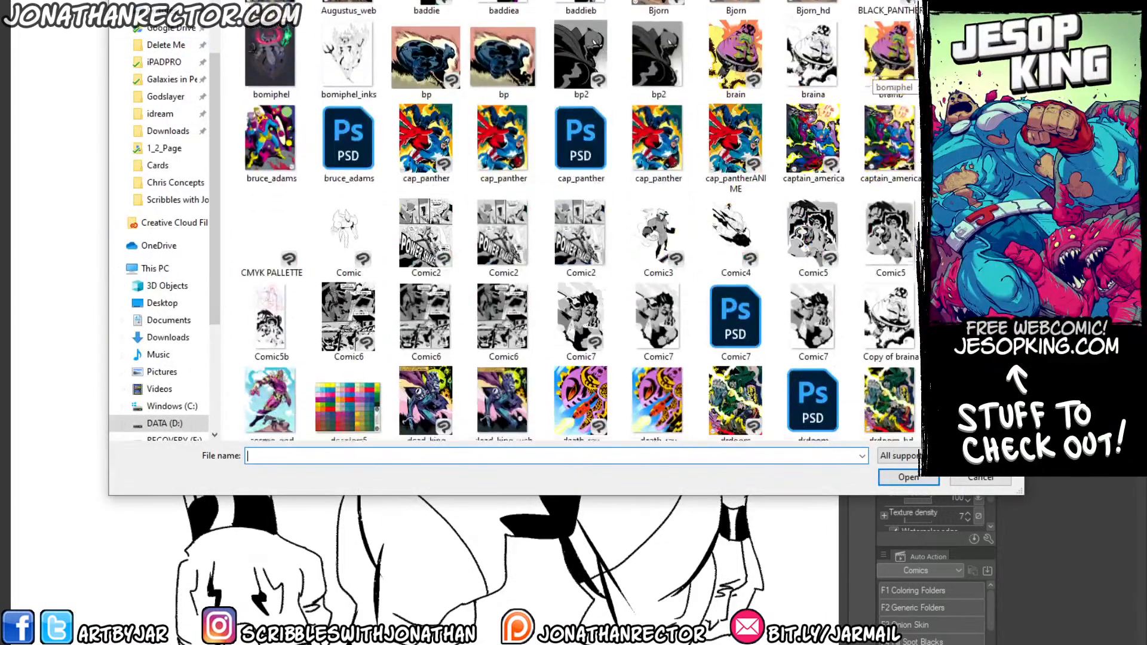
scroll(887, 74, "down", 3)
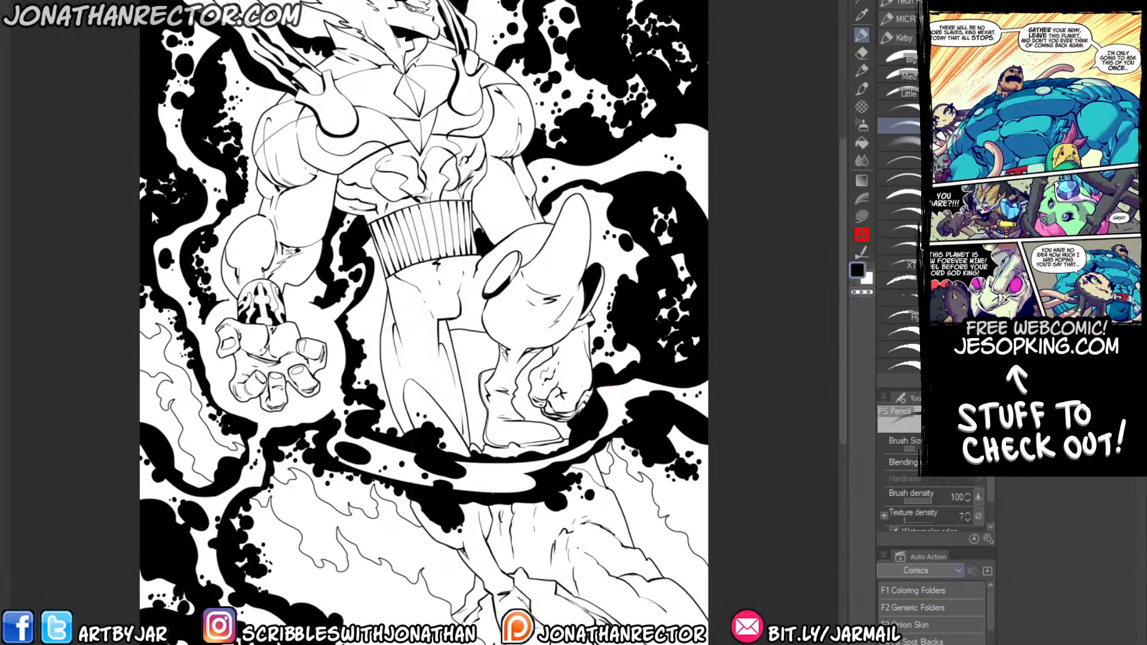
Examine the inked blacks on the muscular figure's wristband, hand, arms and chest in the cosmic energy illustration.
scroll(151, 211, "up", 4)
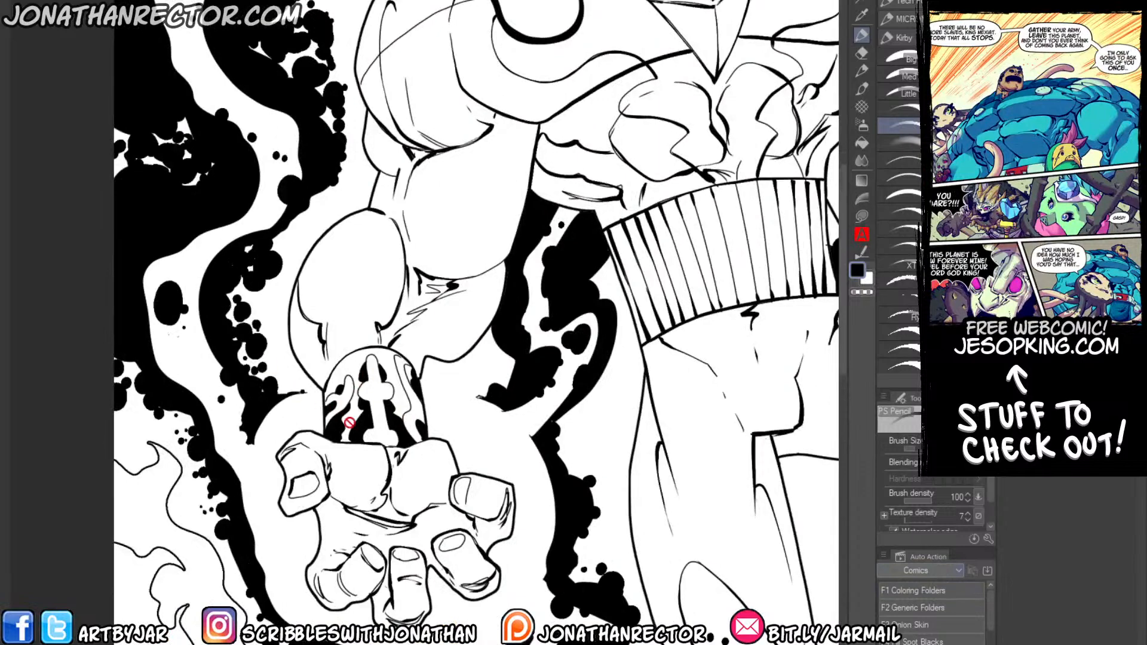
left_click_drag(358, 421, 356, 410)
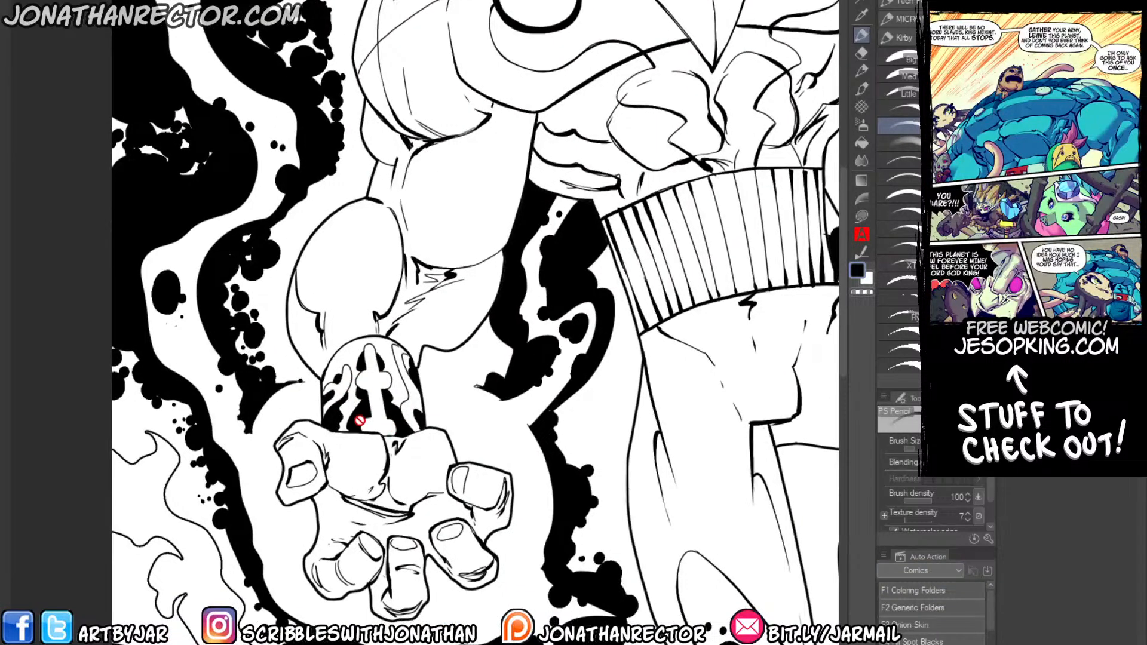
left_click_drag(437, 270, 285, 424)
scroll(297, 254, "down", 1)
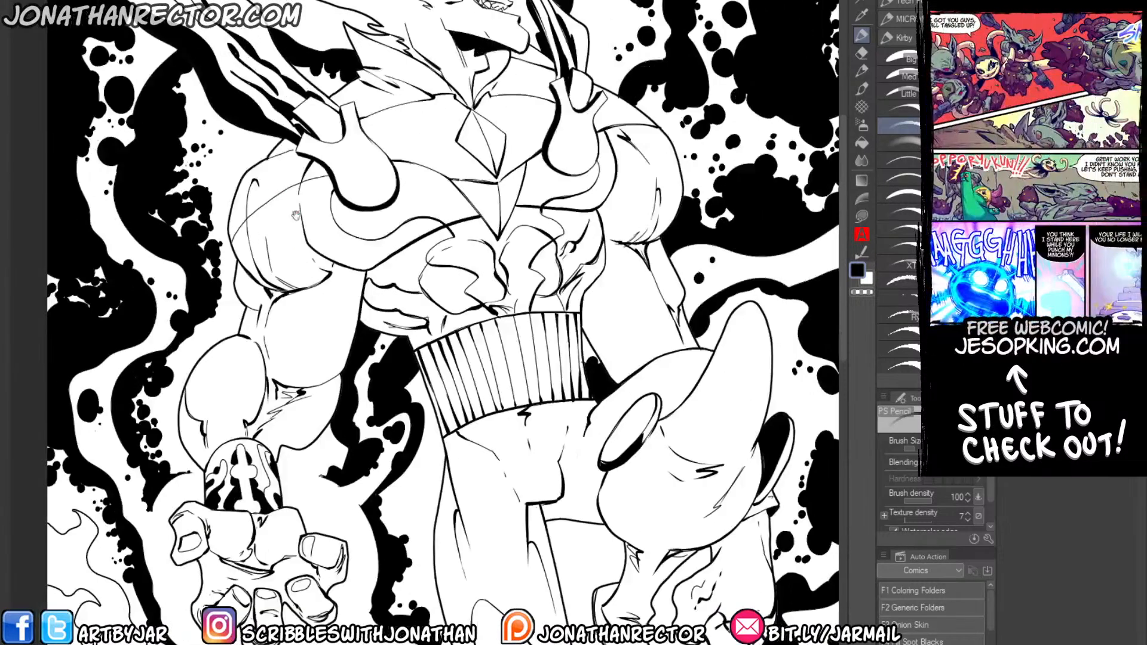
left_click_drag(317, 360, 260, 186)
scroll(245, 258, "down", 1)
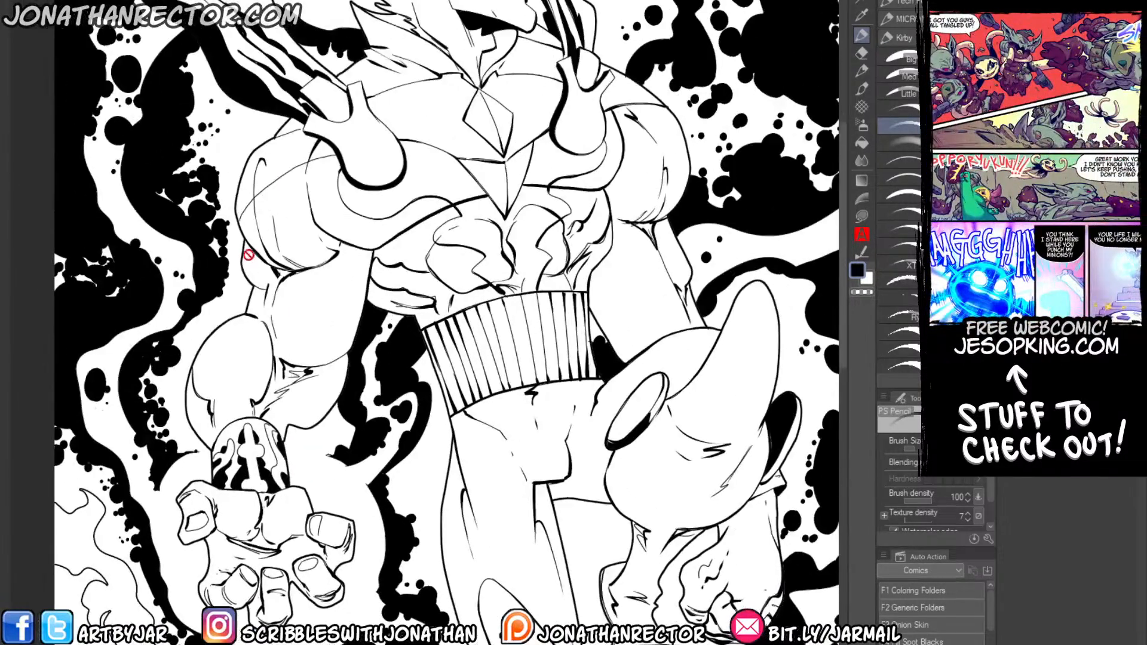
Compare the spotted blacks on the eye_beast figure with the energy shapes and torso of the cosmic illustration.
scroll(251, 269, "down", 2)
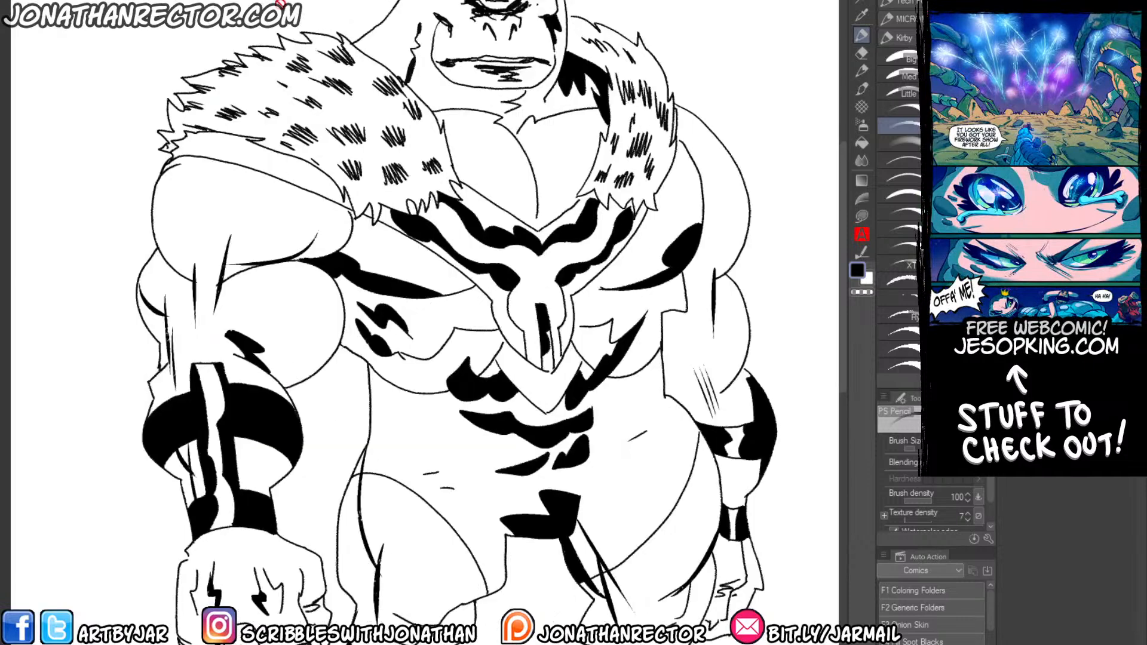
scroll(267, 116, "down", 2)
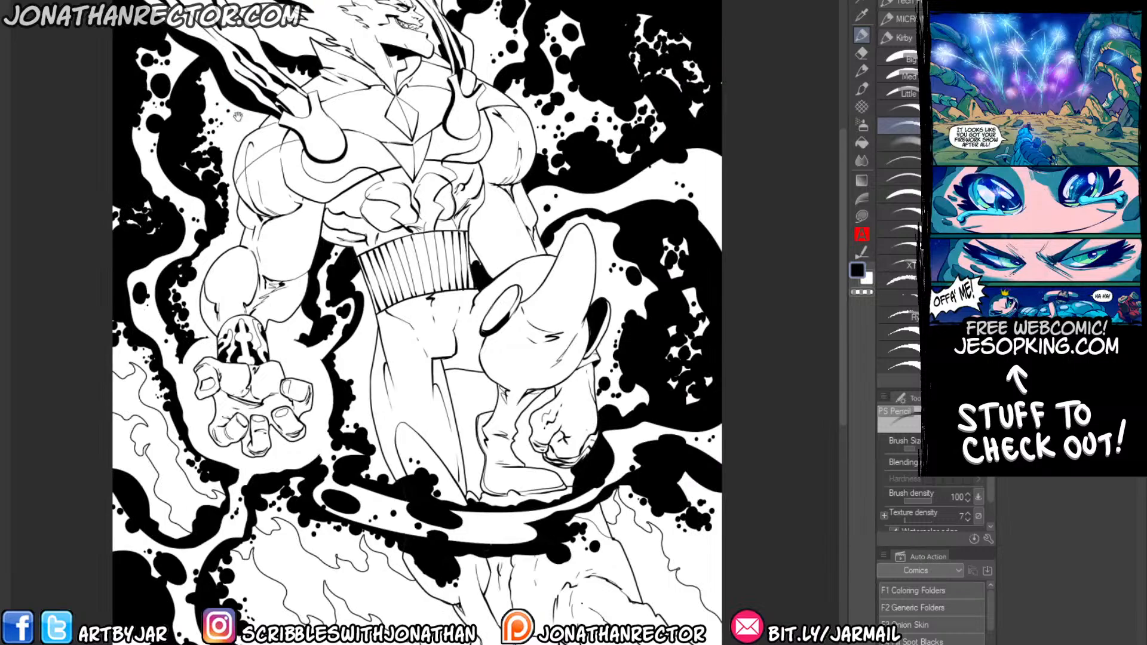
left_click_drag(231, 105, 295, 178)
scroll(360, 219, "up", 2)
left_click_drag(286, 124, 454, 349)
left_click_drag(461, 272, 292, 140)
scroll(273, 138, "down", 2)
left_click_drag(294, 186, 277, 29)
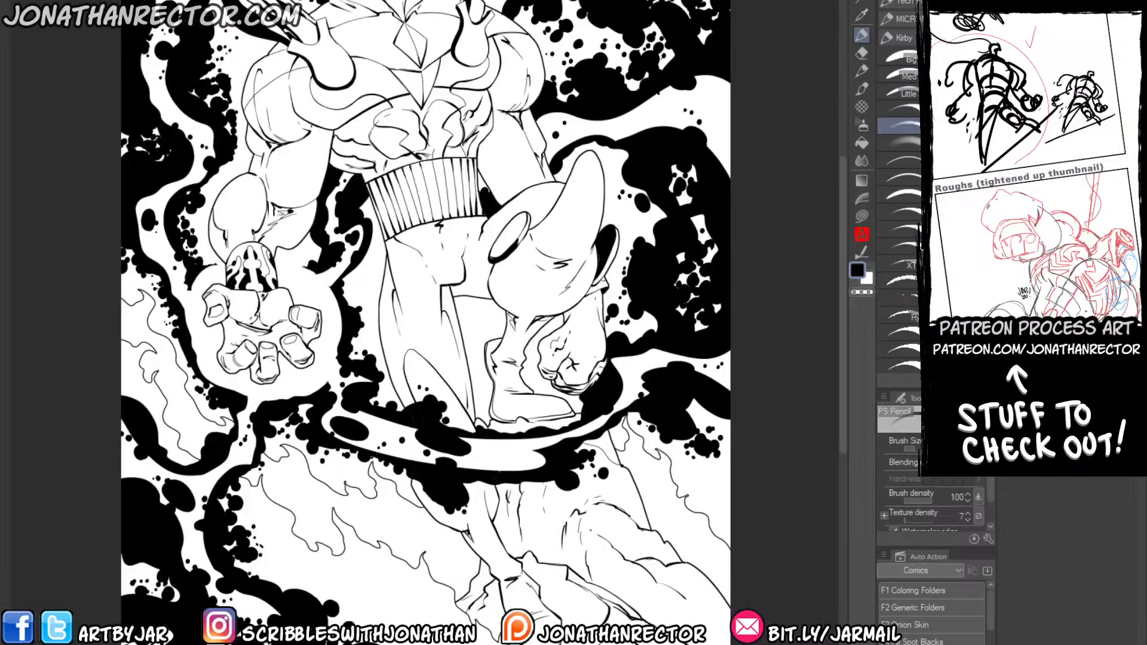
Close the Galgamix illustration and the other reference file without saving, returning to the comic panel.
key("ctrl+w")
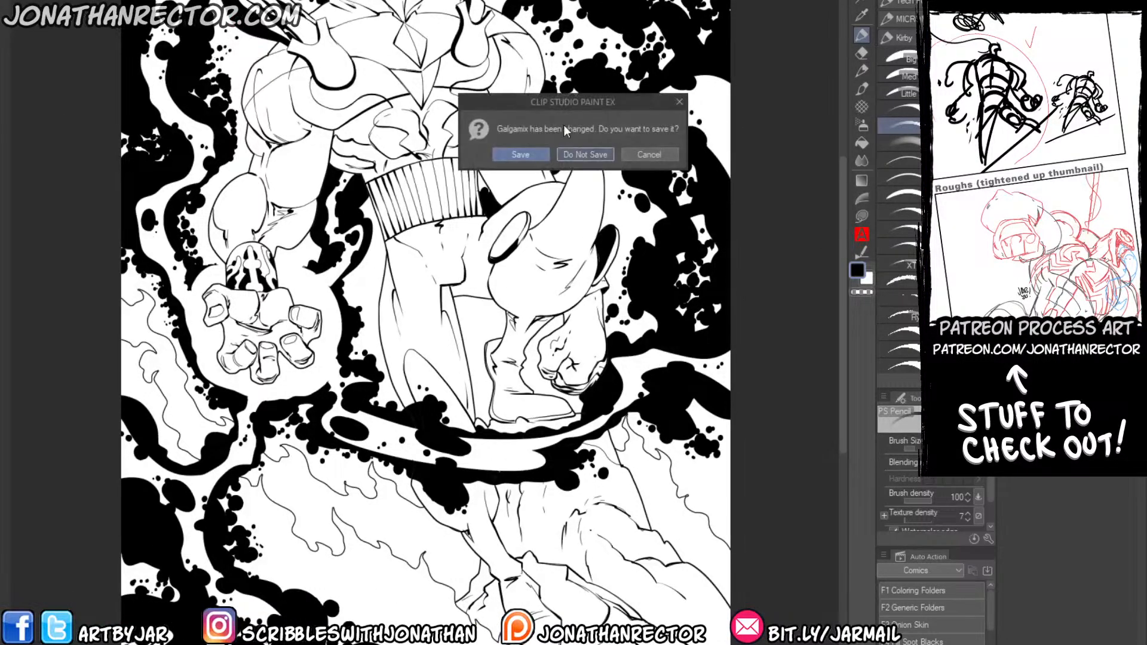
left_click(574, 147)
key("ctrl+w")
left_click(574, 151)
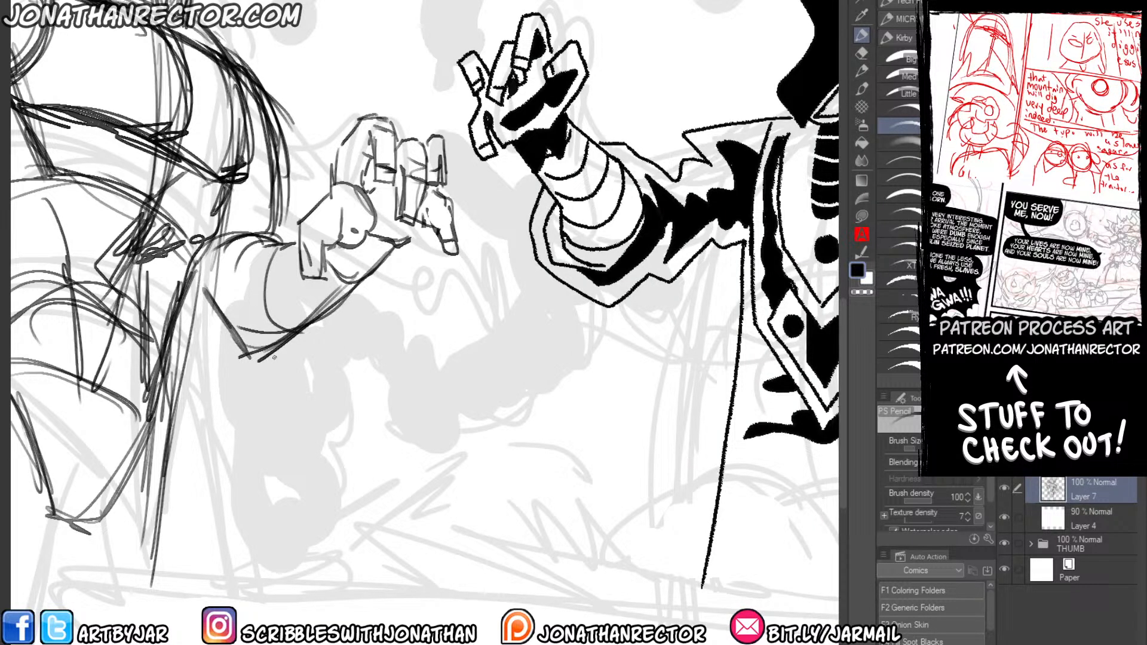
Choose the Med Lifeless brush and rough in the hunched back and torso of the second background figure beside the magician.
mouse_move(177, 374)
left_mouse_down()
mouse_move(350, 404)
mouse_move(45, 435)
left_mouse_up()
scroll(176, 333, "down", 2)
left_click_drag(566, 266, 363, 307)
mouse_move(609, 195)
left_mouse_down()
mouse_move(571, 201)
mouse_move(526, 296)
left_mouse_up()
mouse_move(545, 227)
left_mouse_down()
mouse_move(687, 292)
mouse_move(708, 331)
left_mouse_up()
left_click(902, 76)
left_click_drag(657, 224, 582, 199)
mouse_move(657, 222)
left_mouse_down()
mouse_move(708, 353)
mouse_move(608, 422)
mouse_move(578, 372)
left_mouse_up()
left_click_drag(528, 282, 583, 406)
Sketch the hunched figure's shoulder circle and bent near arm, ending in a raised clawed hand.
left_click_drag(548, 228, 622, 400)
left_click_drag(563, 243, 620, 399)
mouse_move(601, 223)
left_mouse_down()
mouse_move(639, 225)
mouse_move(642, 240)
mouse_move(586, 300)
left_mouse_up()
mouse_move(637, 249)
left_mouse_down()
mouse_move(596, 339)
mouse_move(581, 345)
left_mouse_up()
mouse_move(588, 281)
left_mouse_down()
mouse_move(558, 330)
mouse_move(575, 357)
mouse_move(543, 361)
left_mouse_up()
mouse_move(499, 315)
left_mouse_down()
mouse_move(541, 357)
mouse_move(595, 342)
mouse_move(529, 367)
left_mouse_up()
left_click_drag(560, 325, 513, 292)
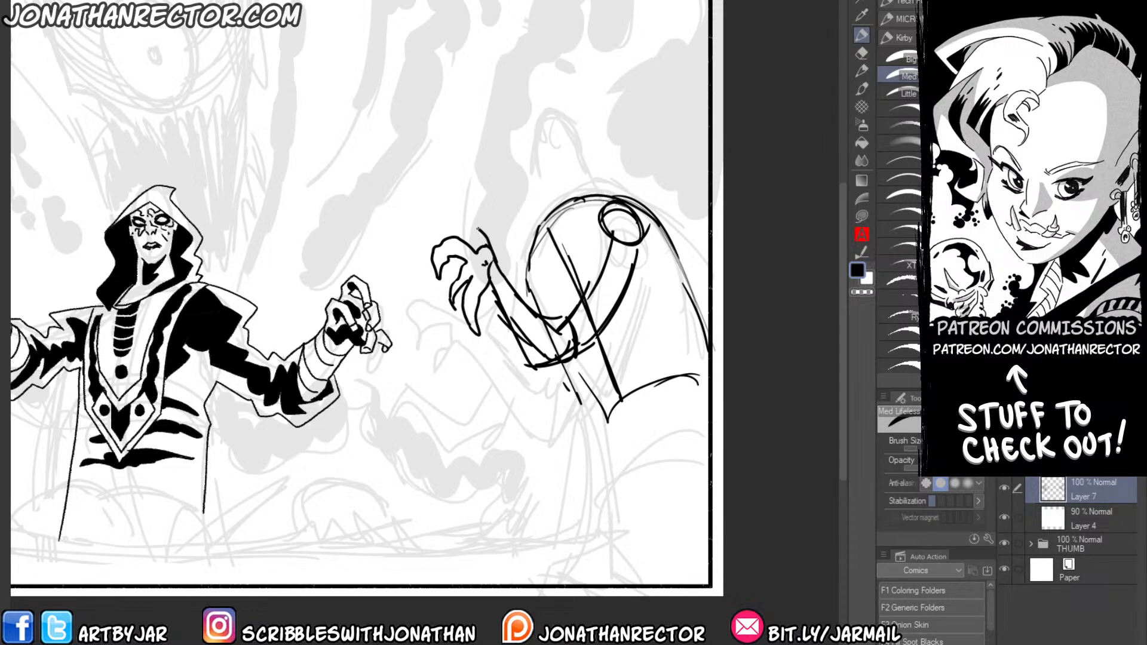
Erase stray lines around the hunched figure's near arm and redraw the upper arm and rounded shoulder more heavily.
key("e")
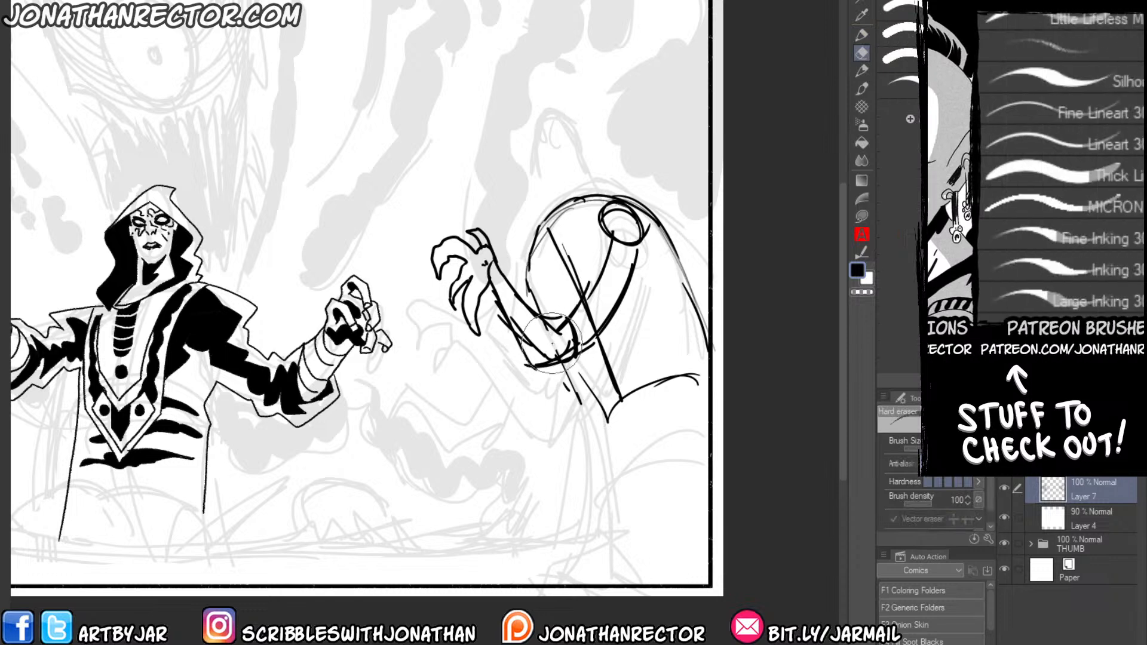
mouse_move(588, 282)
left_mouse_down()
mouse_move(579, 273)
mouse_move(583, 297)
left_mouse_up()
key("p")
left_click_drag(607, 232, 588, 282)
mouse_move(596, 216)
left_mouse_down()
mouse_move(643, 243)
mouse_move(621, 302)
mouse_move(589, 201)
mouse_move(646, 258)
left_mouse_up()
key("e")
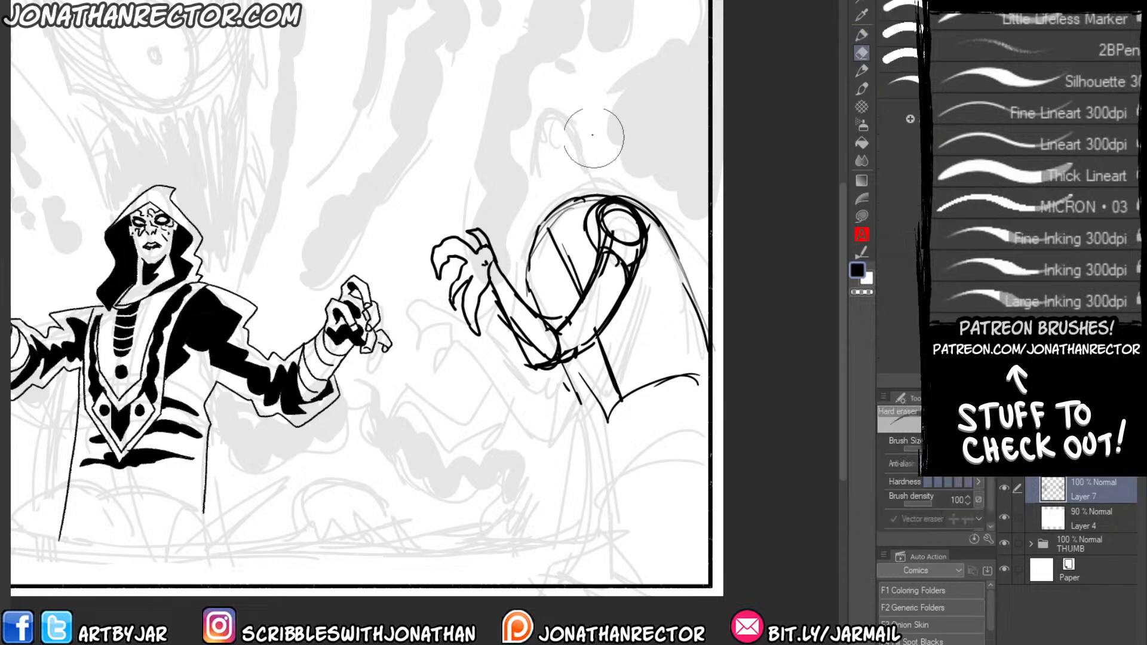
mouse_move(609, 218)
left_mouse_down()
mouse_move(610, 231)
mouse_move(549, 236)
mouse_move(526, 283)
left_mouse_up()
Sketch the hunched figure's second forearm and clawed hand reaching toward the magician below the first.
key("p")
mouse_move(512, 335)
left_mouse_down()
mouse_move(499, 388)
mouse_move(507, 419)
mouse_move(421, 365)
mouse_move(448, 398)
left_mouse_up()
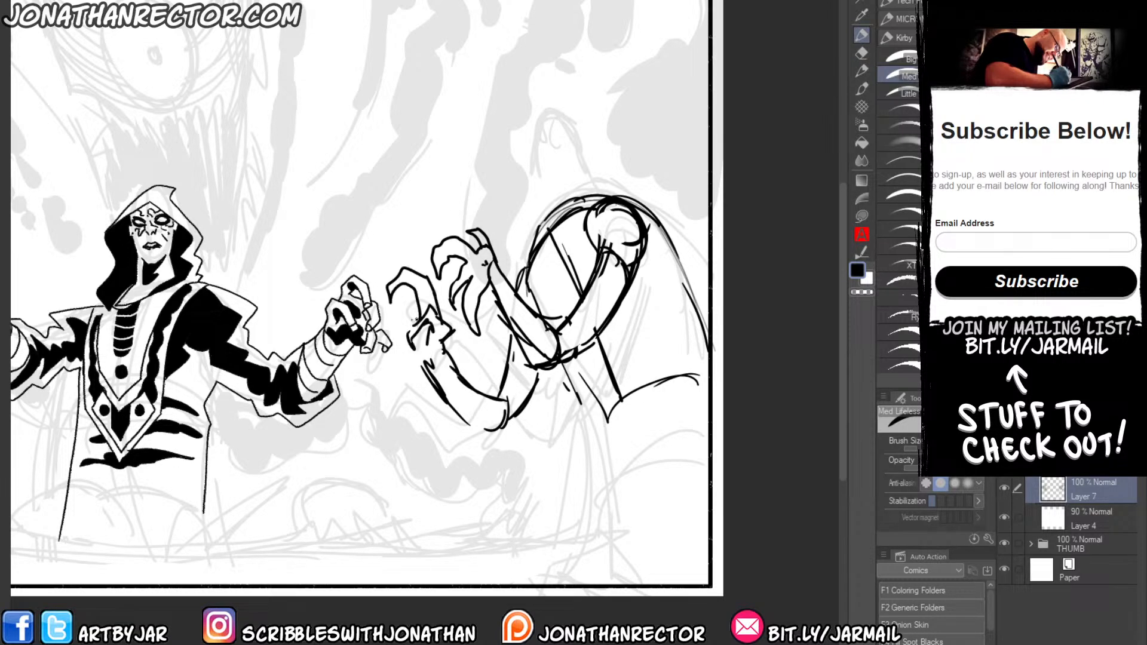
mouse_move(384, 373)
left_mouse_down()
mouse_move(397, 388)
mouse_move(417, 363)
left_mouse_up()
mouse_move(423, 363)
left_mouse_down()
mouse_move(441, 391)
mouse_move(478, 348)
left_mouse_up()
left_click_drag(586, 356, 544, 426)
Mirror the canvas view and firm up the contours of the hunched figure's forearms and torso.
key("h")
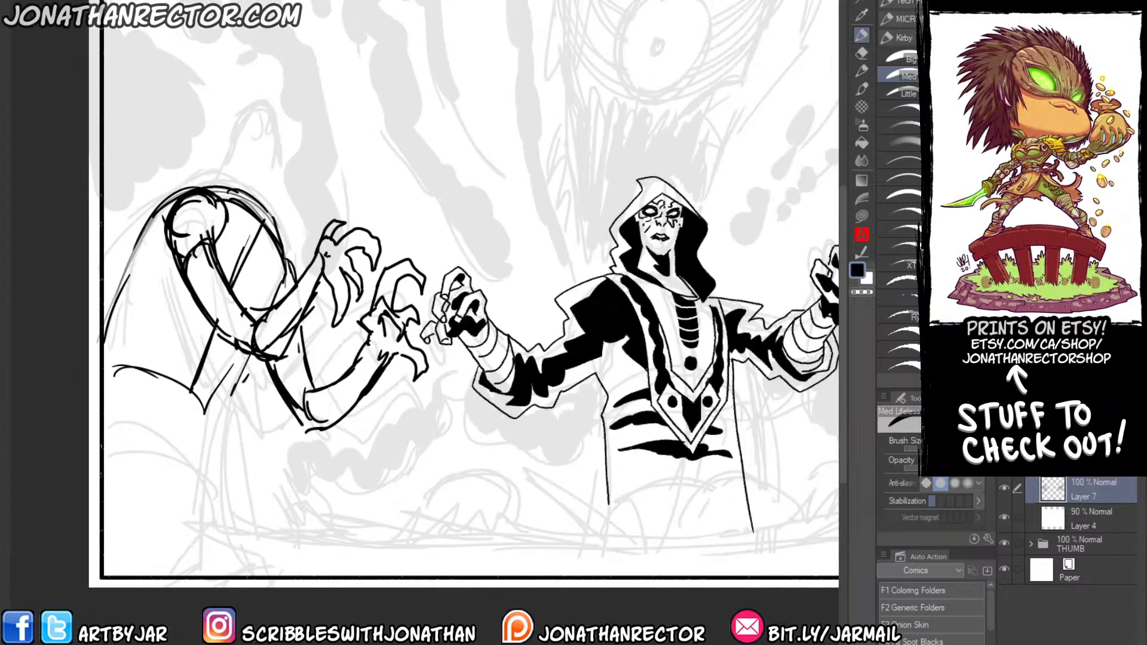
left_click_drag(229, 313, 402, 372)
left_click_drag(445, 298, 418, 366)
left_click_drag(380, 400, 349, 437)
left_click_drag(408, 252, 467, 329)
left_click_drag(372, 235, 405, 247)
mouse_move(362, 243)
left_mouse_down()
mouse_move(419, 265)
mouse_move(401, 222)
mouse_move(310, 256)
mouse_move(333, 262)
mouse_move(280, 365)
left_mouse_up()
Erase and redraw parts of the hunched figure's chest and near arm, and add the back and waist lines.
key("e")
key("p")
mouse_move(373, 433)
left_mouse_down()
mouse_move(419, 409)
mouse_move(366, 328)
left_mouse_up()
mouse_move(373, 388)
left_mouse_down()
mouse_move(414, 359)
mouse_move(354, 418)
mouse_move(394, 412)
mouse_move(383, 412)
left_mouse_up()
key("e")
mouse_move(315, 264)
left_mouse_down()
mouse_move(314, 223)
mouse_move(285, 332)
left_mouse_up()
key("p")
left_click_drag(306, 230, 279, 364)
left_click_drag(300, 388, 262, 363)
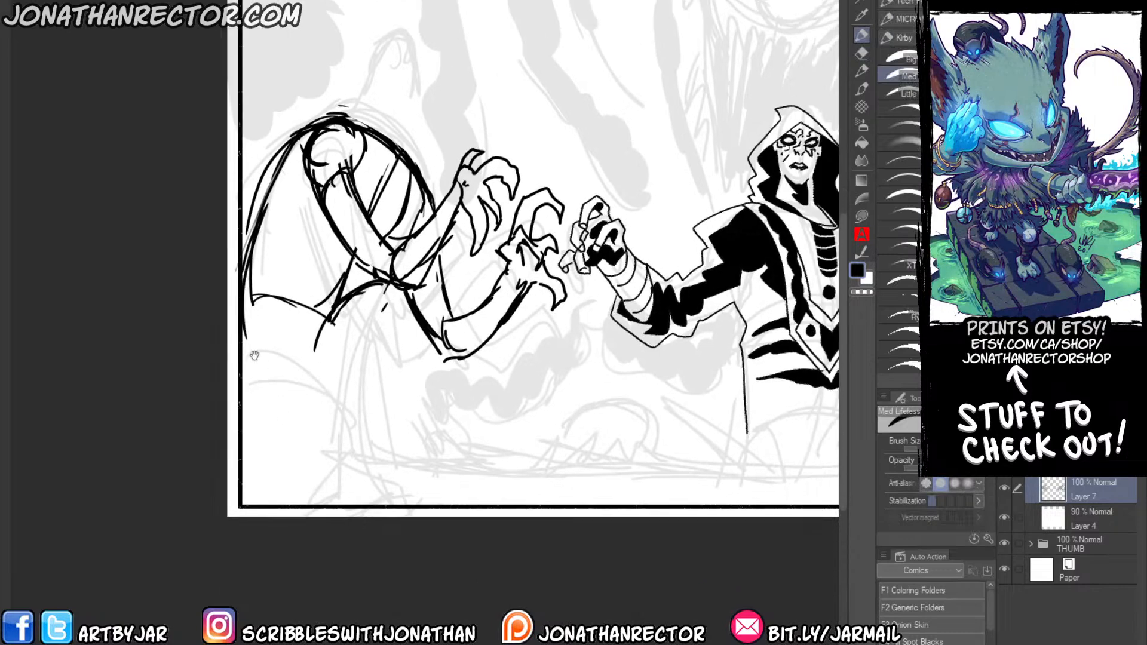
Sketch the hunched figure's hip and leg line and rework the near elbow into a sharper angle.
left_click_drag(324, 323, 347, 458)
left_click_drag(449, 238, 385, 320)
mouse_move(340, 234)
left_mouse_down()
mouse_move(391, 313)
mouse_move(396, 233)
left_mouse_up()
key("e")
key("p")
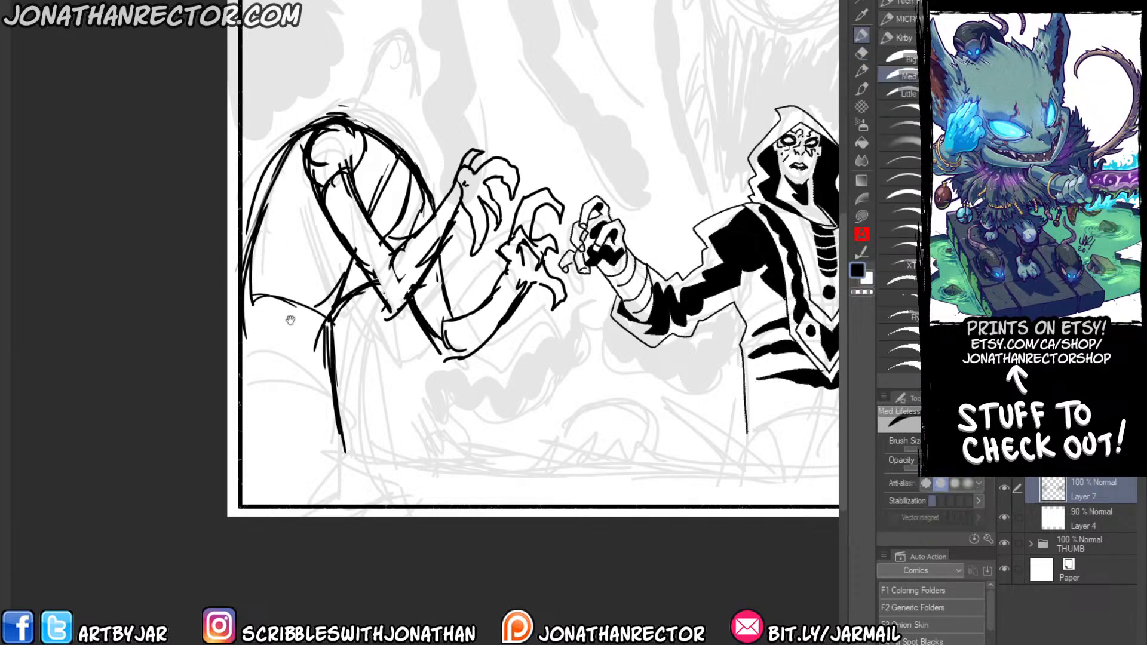
Rough in a blocky head above the hunched figure's shoulders.
left_click_drag(297, 297, 282, 307)
left_click_drag(498, 454, 295, 357)
left_click_drag(358, 266, 354, 291)
mouse_move(357, 234)
left_mouse_down()
mouse_move(373, 249)
mouse_move(376, 208)
mouse_move(341, 178)
mouse_move(328, 227)
mouse_move(196, 206)
mouse_move(177, 198)
mouse_move(186, 191)
left_mouse_up()
scroll(356, 169, "down", 1)
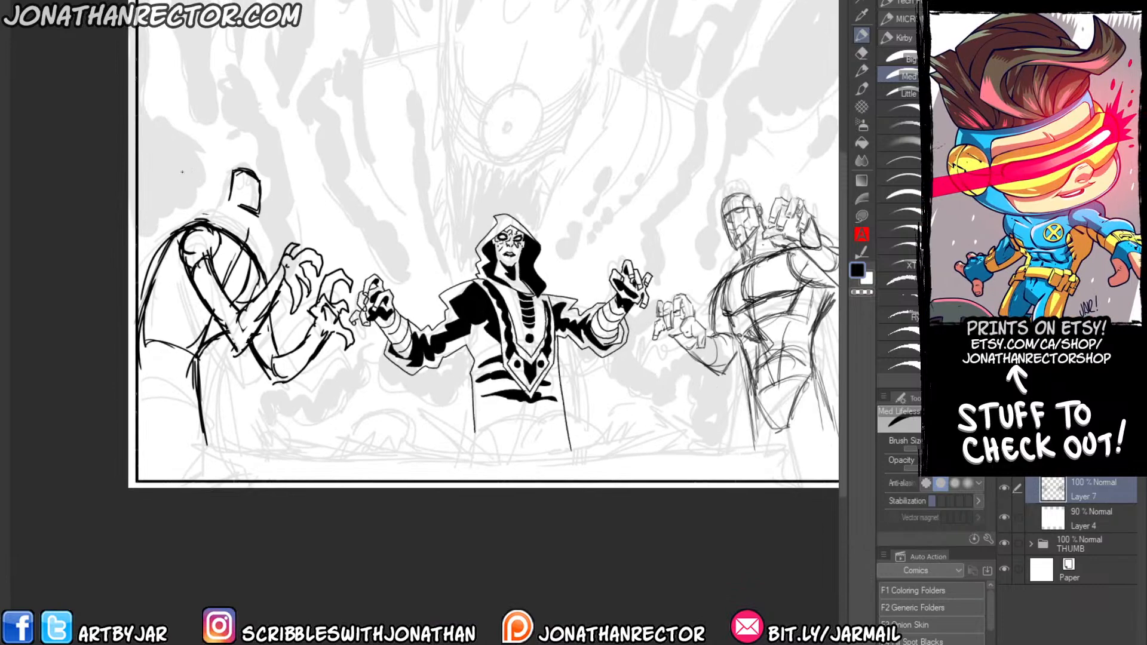
Select the hunched figure's head with a freehand selection and adjust its placement with a transform.
key("Tab")
mouse_move(336, 215)
left_mouse_down()
mouse_move(322, 273)
mouse_move(366, 299)
mouse_move(352, 260)
mouse_move(379, 272)
mouse_move(370, 240)
mouse_move(378, 279)
mouse_move(340, 208)
left_mouse_up()
key("ctrl+t")
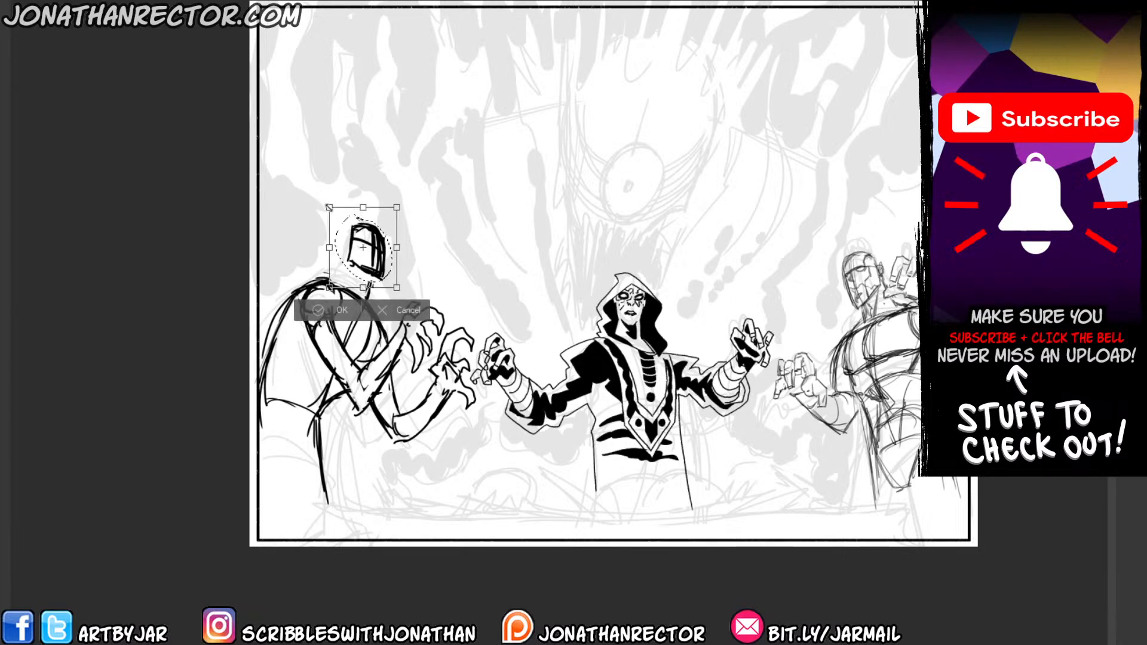
key("Return")
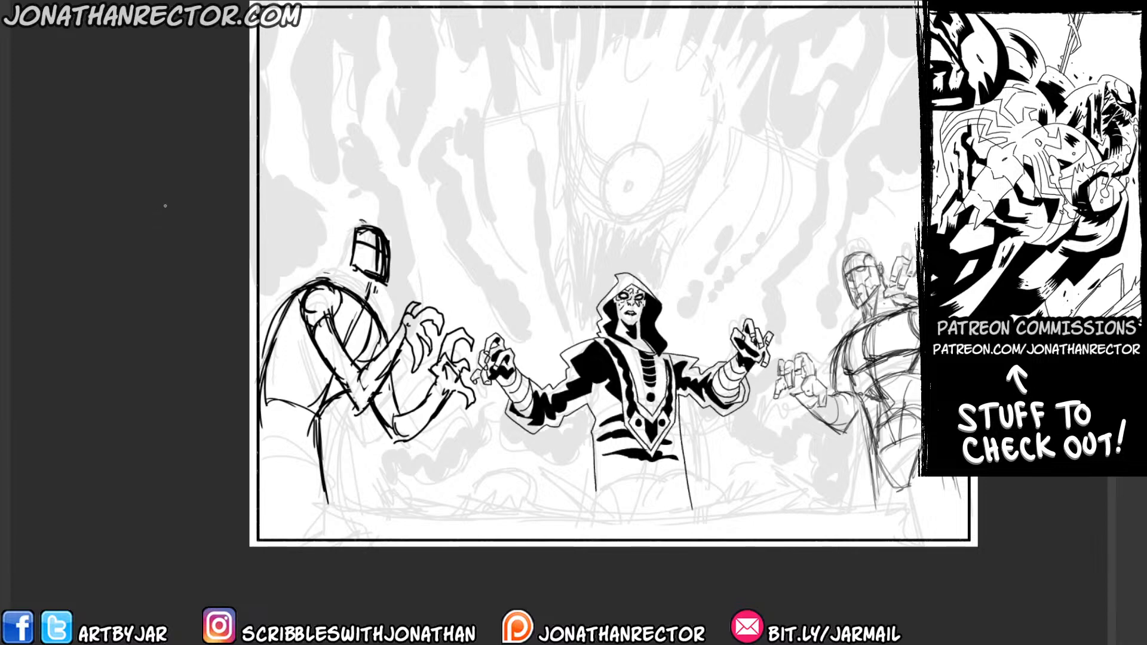
Sketch the hunched figure's thick neck and upper back so the head connects to the shoulders.
left_click_drag(165, 206, 244, 177)
left_click_drag(461, 255, 448, 272)
mouse_move(456, 252)
left_mouse_down()
mouse_move(404, 248)
mouse_move(437, 241)
mouse_move(440, 195)
mouse_move(388, 253)
left_mouse_up()
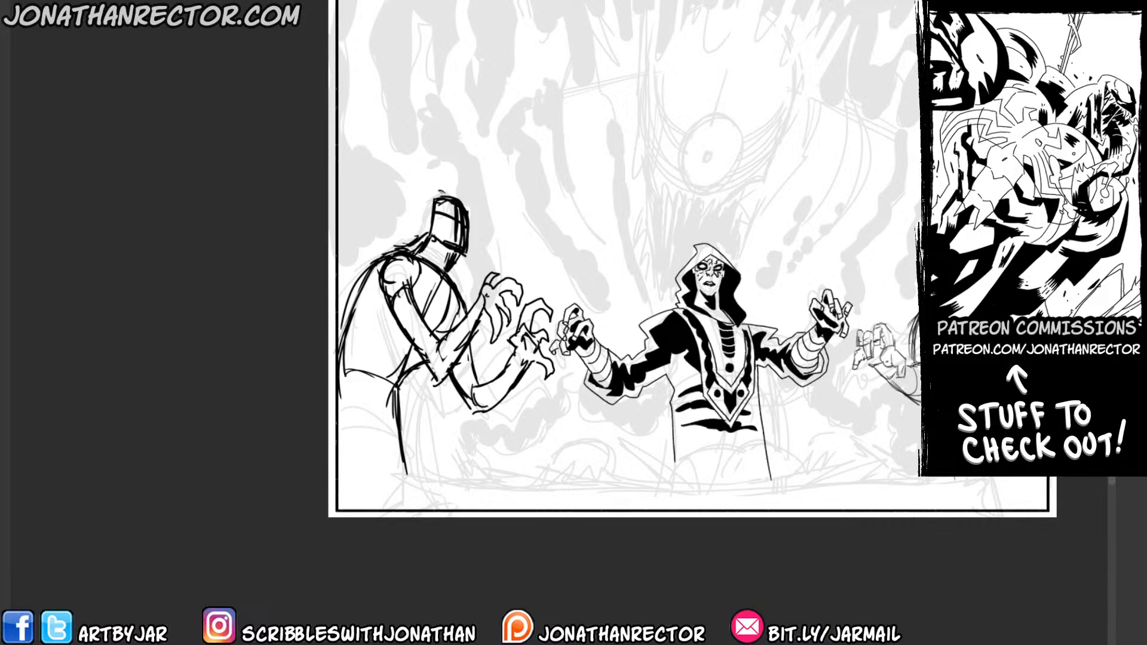
left_click_drag(445, 213, 454, 220)
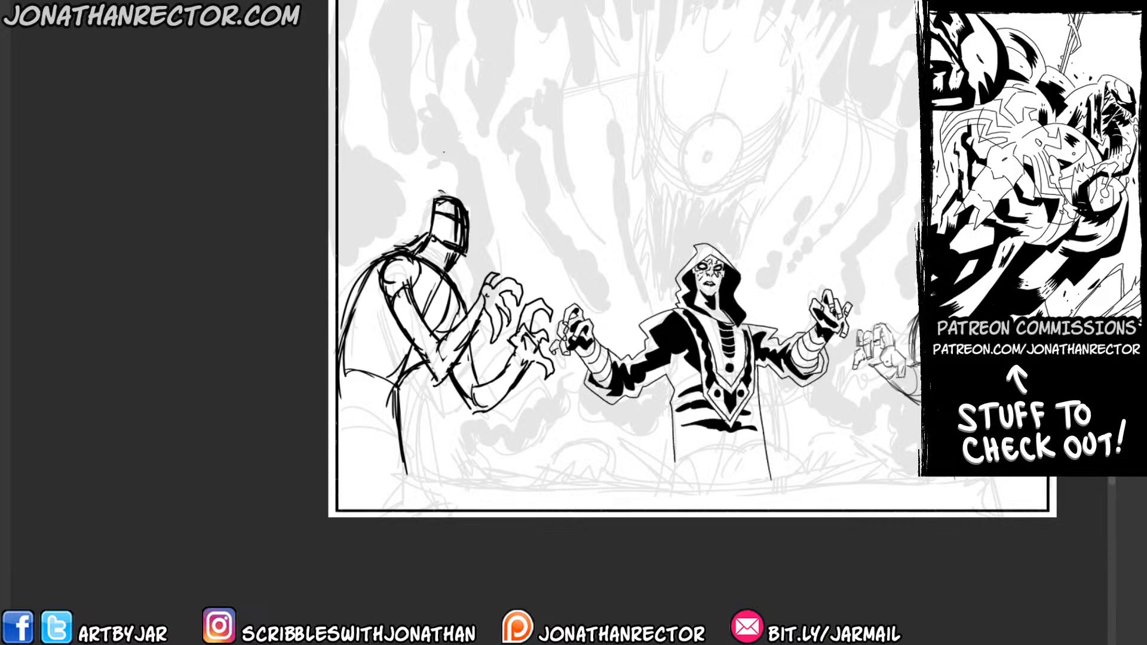
left_click(331, 325, "ctrl")
left_click_drag(404, 345, 118, 279)
Mirror the canvas view, fade the rough sketch under a 90% white layer and add a new drawing layer.
key("h")
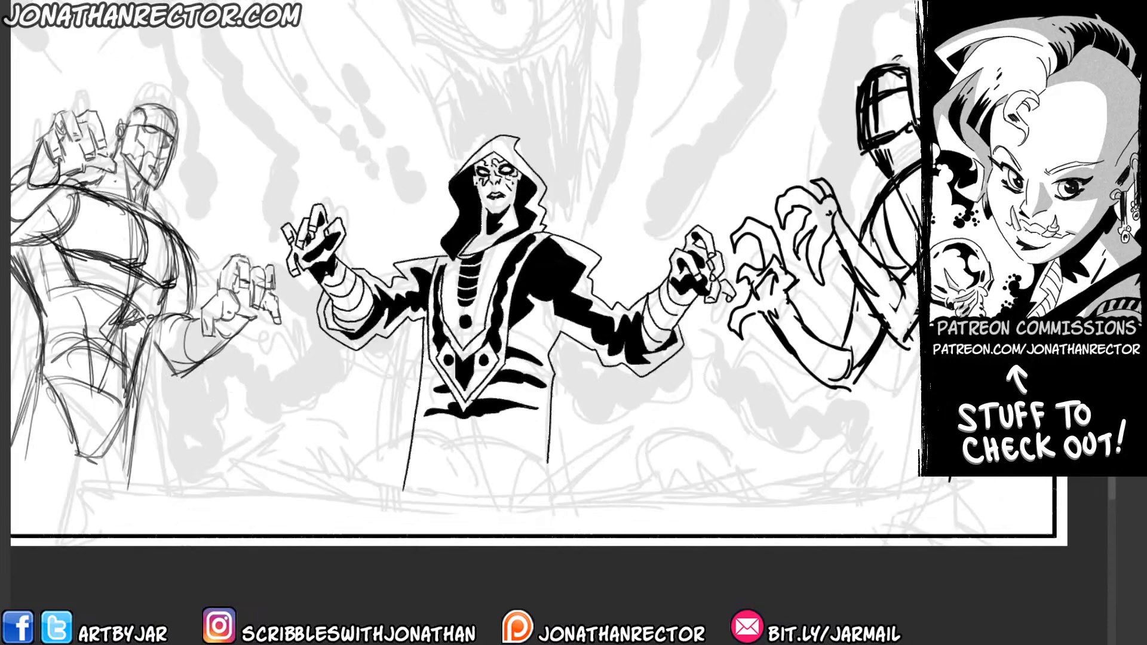
left_click_drag(299, 354, 192, 383)
key("ctrl+x")
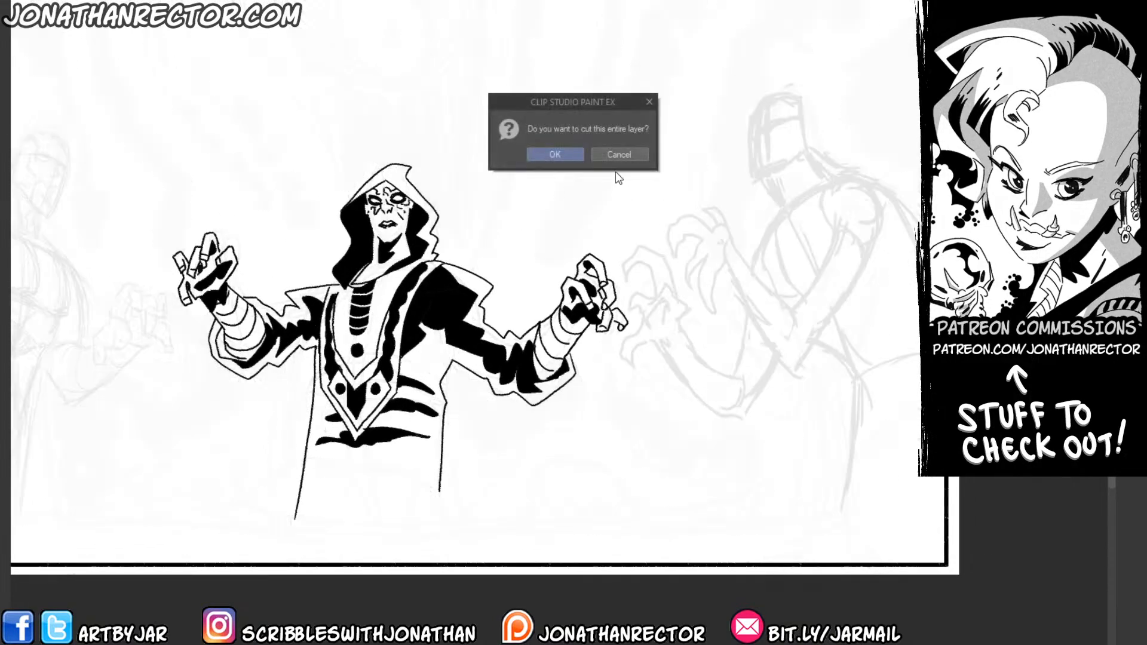
left_click(651, 101)
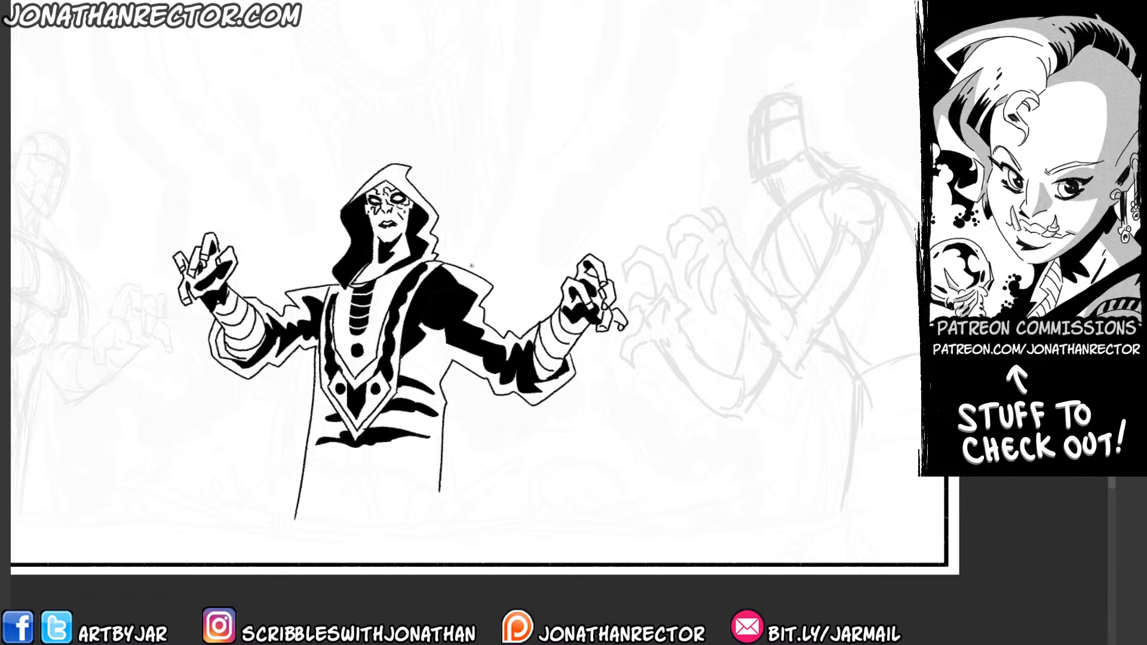
key("Tab")
key("Tab")
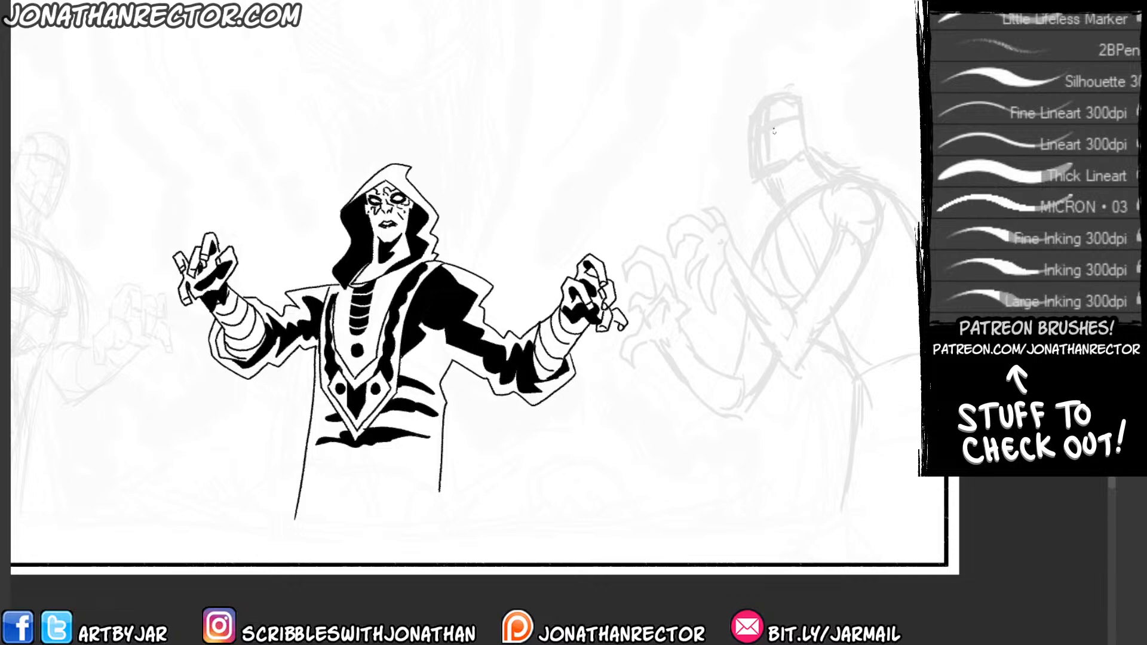
Redraw the hunched figure's head over the faded rough, with eye, nose, jaw, ear, skull and neck lines.
mouse_move(756, 131)
left_mouse_down()
mouse_move(754, 149)
mouse_move(777, 123)
mouse_move(783, 149)
left_mouse_up()
mouse_move(777, 154)
left_mouse_down()
mouse_move(763, 185)
mouse_move(753, 117)
mouse_move(775, 97)
left_mouse_up()
mouse_move(786, 122)
left_mouse_down()
mouse_move(778, 112)
mouse_move(801, 93)
mouse_move(804, 114)
mouse_move(761, 101)
mouse_move(800, 92)
left_mouse_up()
mouse_move(777, 182)
left_mouse_down()
mouse_move(805, 122)
mouse_move(800, 139)
left_mouse_up()
mouse_move(804, 97)
left_mouse_down()
mouse_move(830, 163)
mouse_move(792, 195)
left_mouse_up()
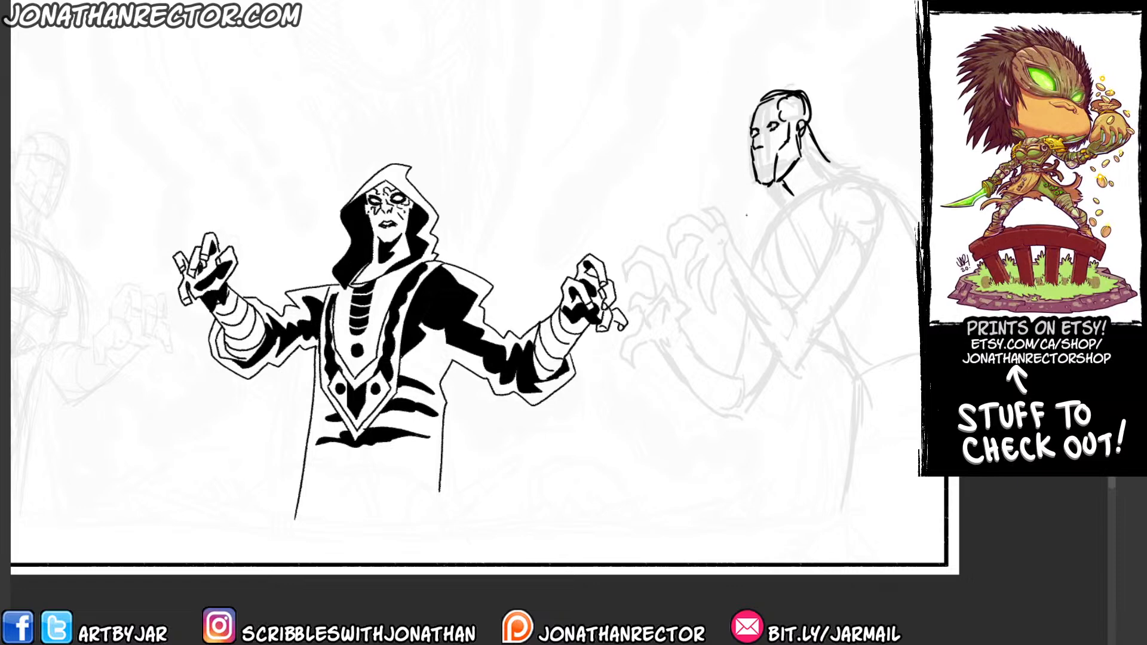
Redraw both of the hunched figure's clawed hands and forearms with tighter lines over the faded rough.
mouse_move(740, 255)
left_mouse_down()
mouse_move(722, 231)
mouse_move(677, 217)
mouse_move(664, 239)
mouse_move(666, 254)
mouse_move(690, 232)
mouse_move(678, 275)
mouse_move(697, 247)
mouse_move(708, 313)
mouse_move(728, 225)
mouse_move(697, 209)
mouse_move(777, 311)
mouse_move(770, 343)
left_mouse_up()
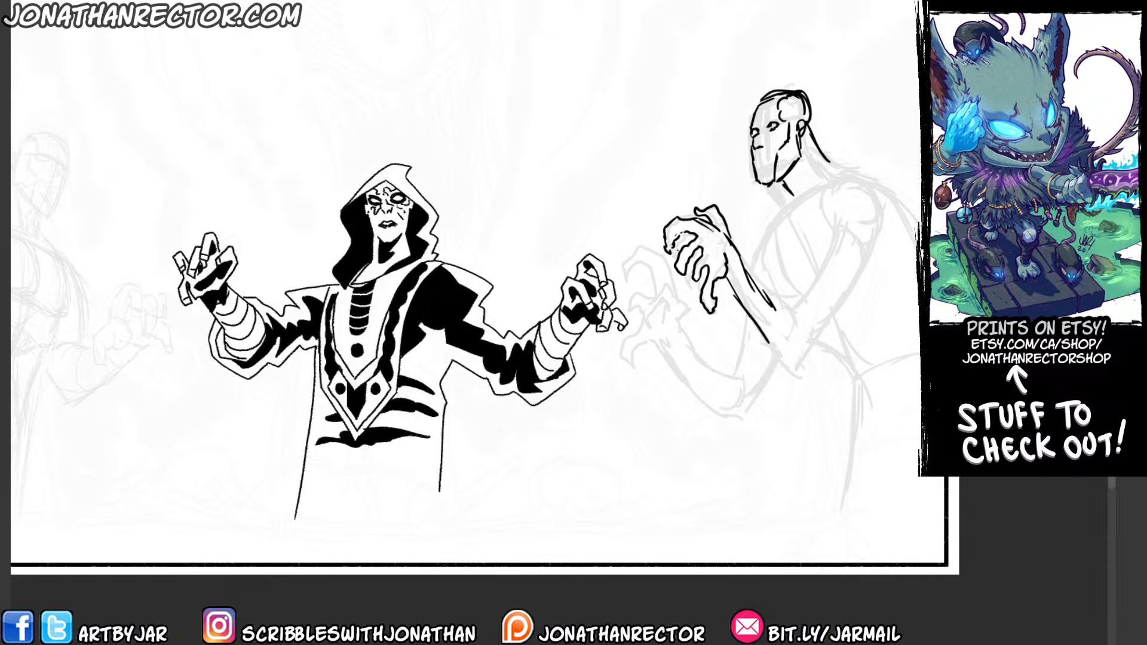
mouse_move(681, 325)
left_mouse_down()
mouse_move(659, 291)
mouse_move(646, 319)
mouse_move(666, 319)
mouse_move(668, 273)
mouse_move(640, 243)
mouse_move(625, 259)
left_mouse_up()
mouse_move(631, 266)
left_mouse_down()
mouse_move(653, 302)
mouse_move(637, 287)
mouse_move(643, 329)
mouse_move(622, 364)
left_mouse_up()
mouse_move(624, 358)
left_mouse_down()
mouse_move(664, 319)
mouse_move(667, 346)
left_mouse_up()
left_click_drag(635, 348, 675, 362)
left_click_drag(678, 323, 705, 365)
mouse_move(668, 347)
left_mouse_down()
mouse_move(702, 359)
mouse_move(698, 395)
left_mouse_up()
Erase the old rough head and hands on Layer 7 beneath the redrawn ones.
key("Tab")
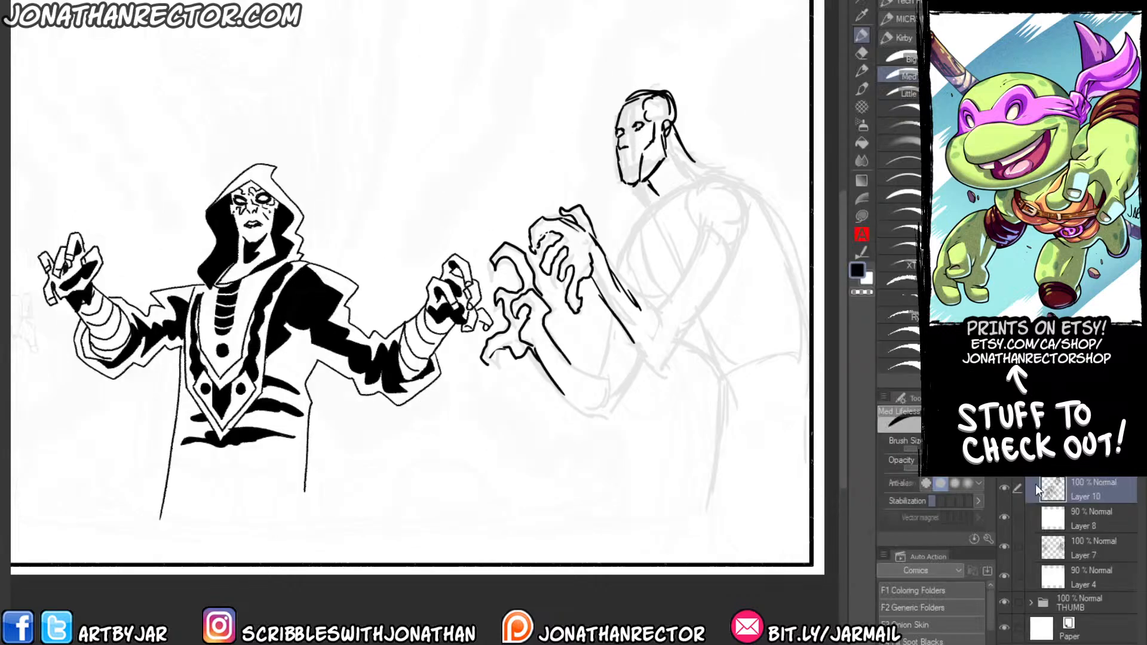
left_click(1084, 547)
key("e")
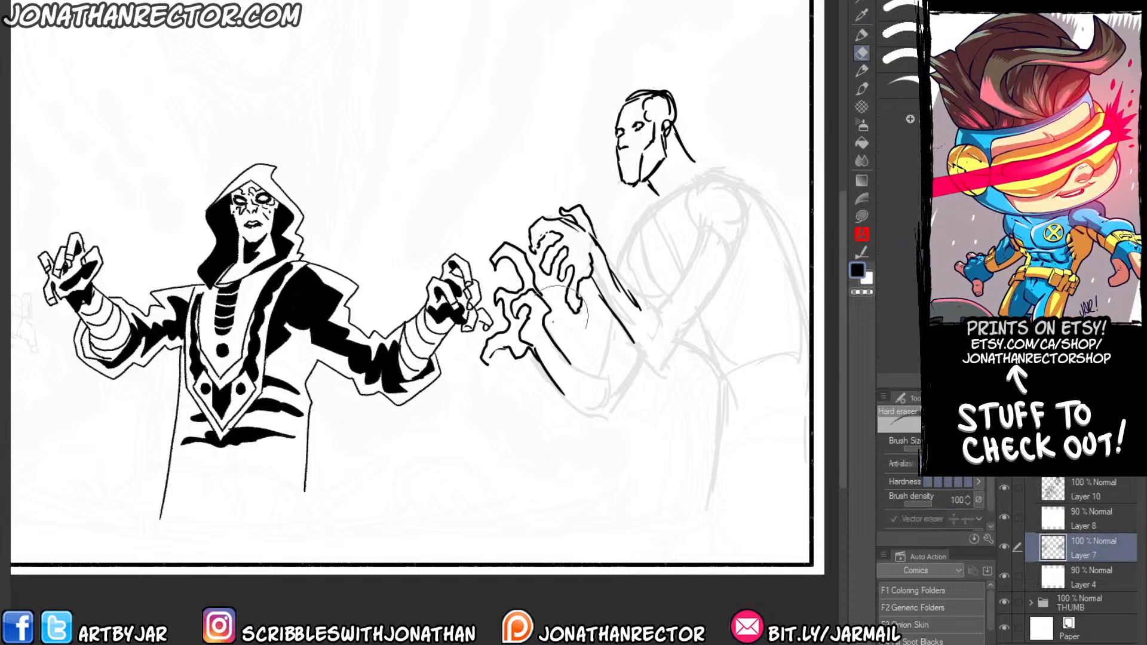
mouse_move(240, 446)
left_mouse_down()
mouse_move(269, 424)
mouse_move(548, 445)
left_mouse_up()
left_click_drag(571, 316, 450, 259)
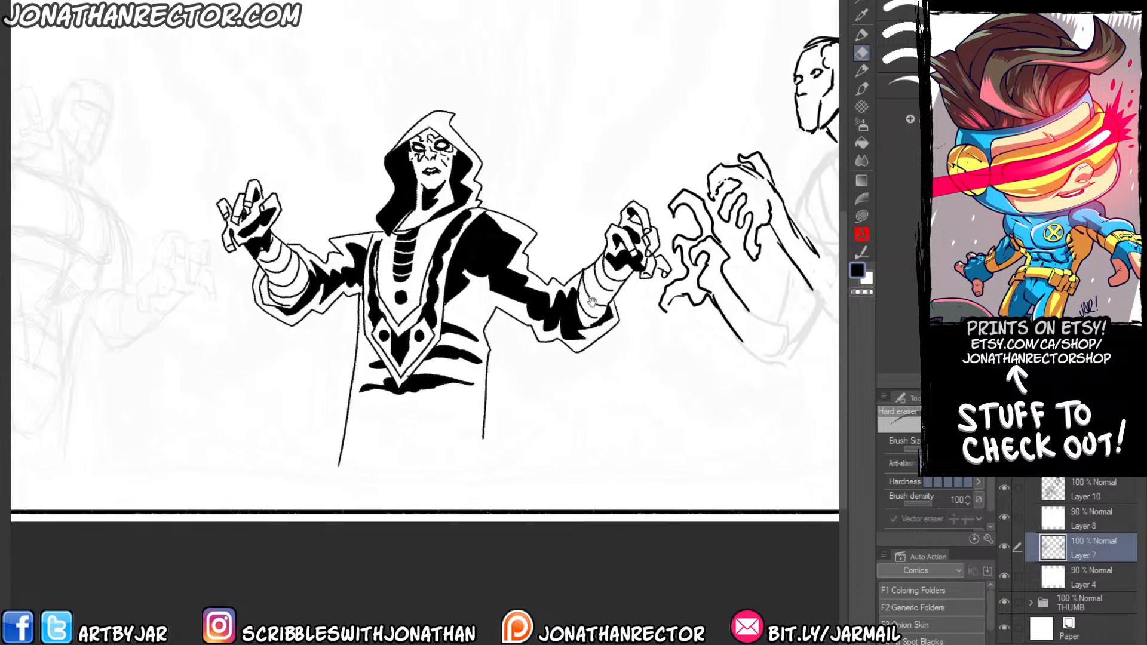
Hide the white Layer 8, then add another 90% fade layer and a fresh drawing layer above Layer 10.
left_click(1017, 517)
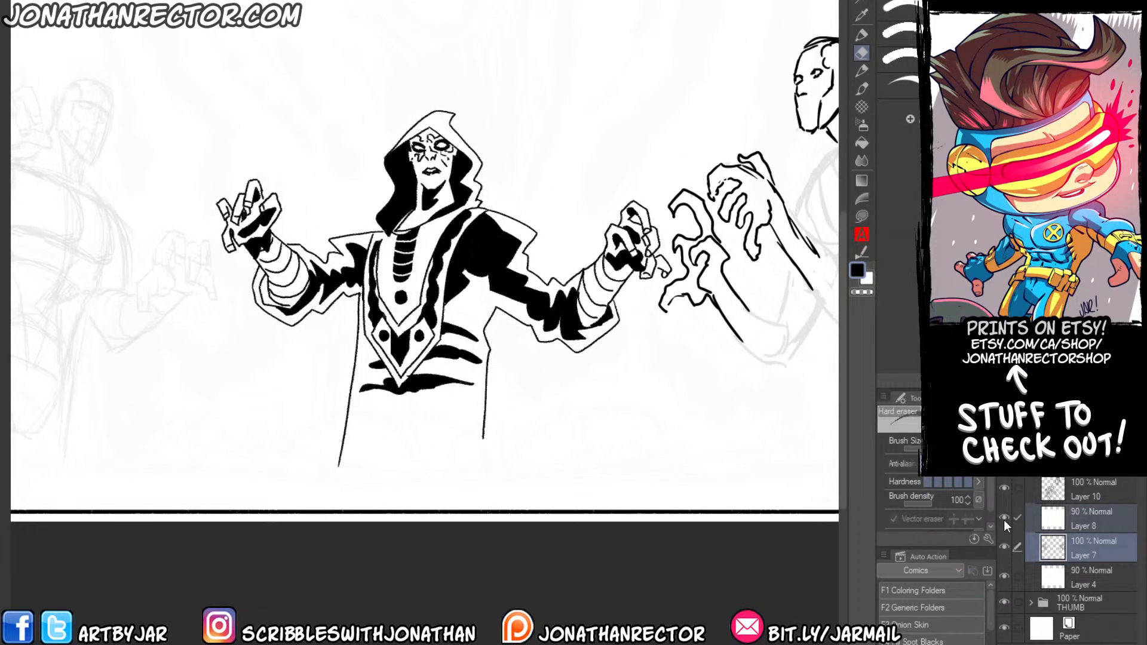
left_click(1004, 517)
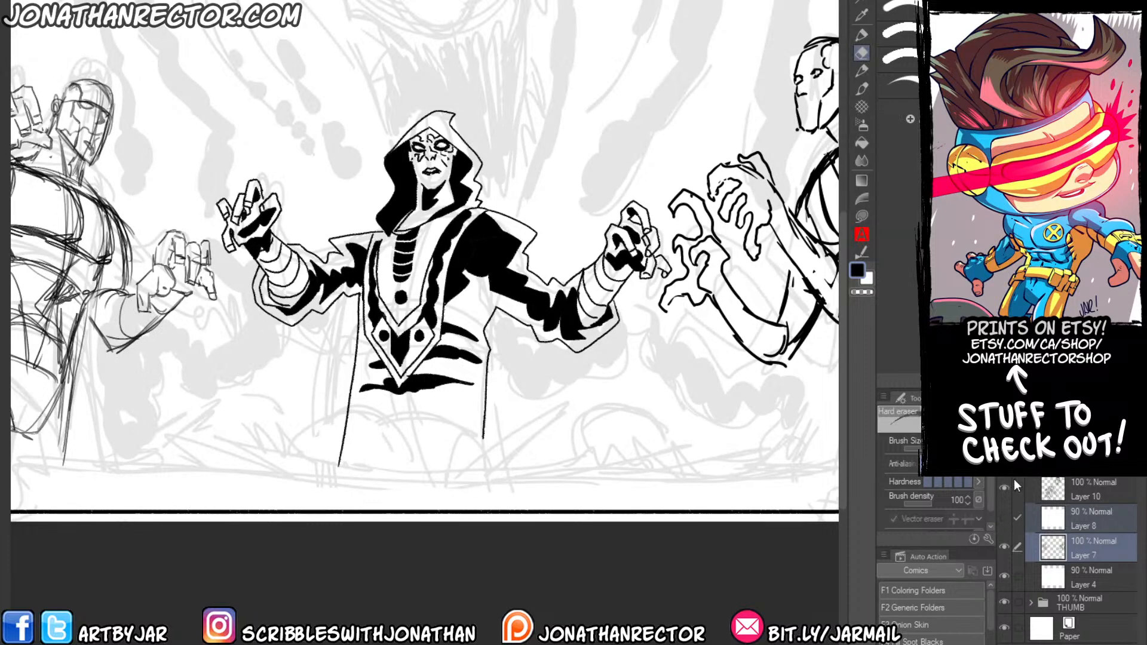
left_click(1071, 487)
key("F3")
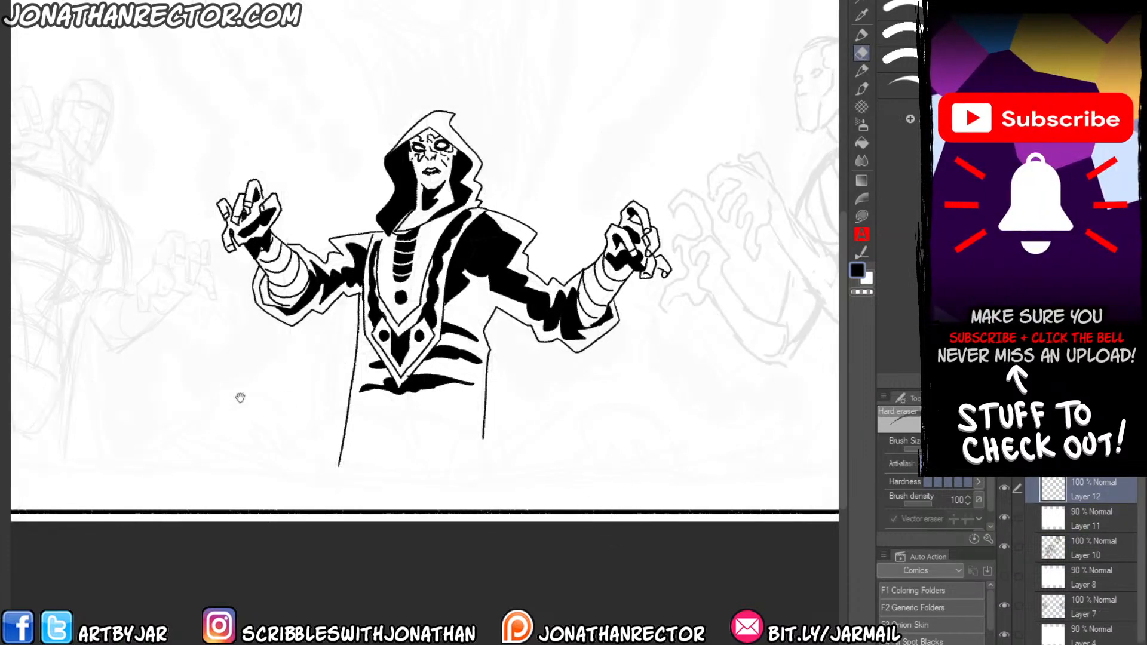
Select the Ryu Kirby pen and ink the edge of the left figure's hood opening with a jagged drape beside the face.
left_click_drag(289, 401, 372, 426)
key("p")
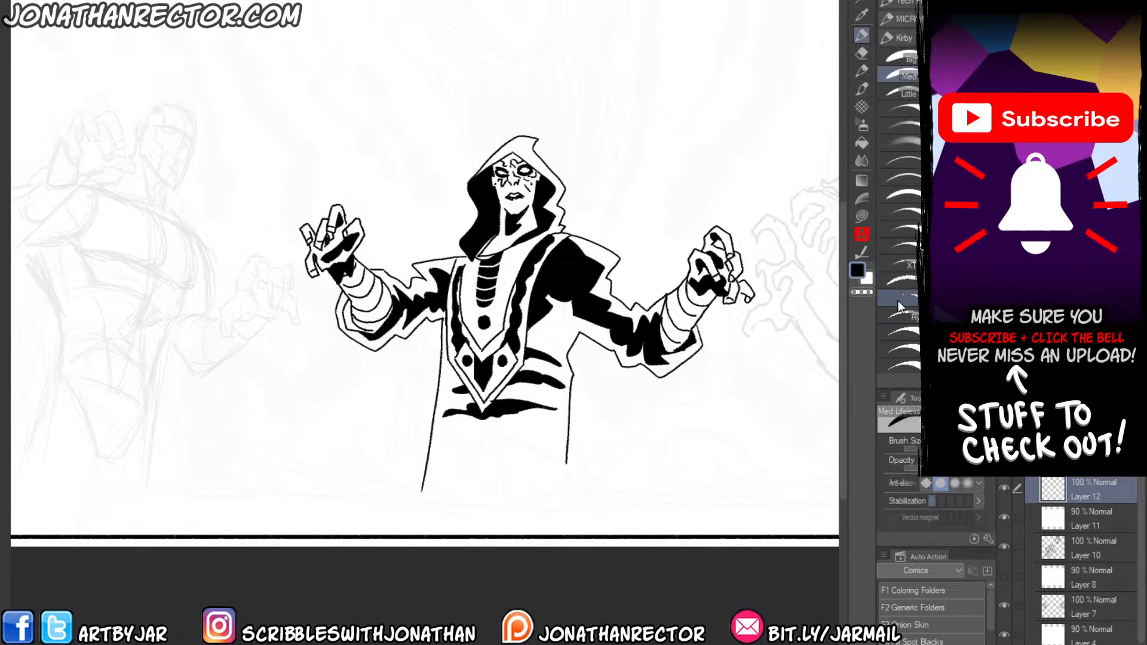
left_click(898, 278)
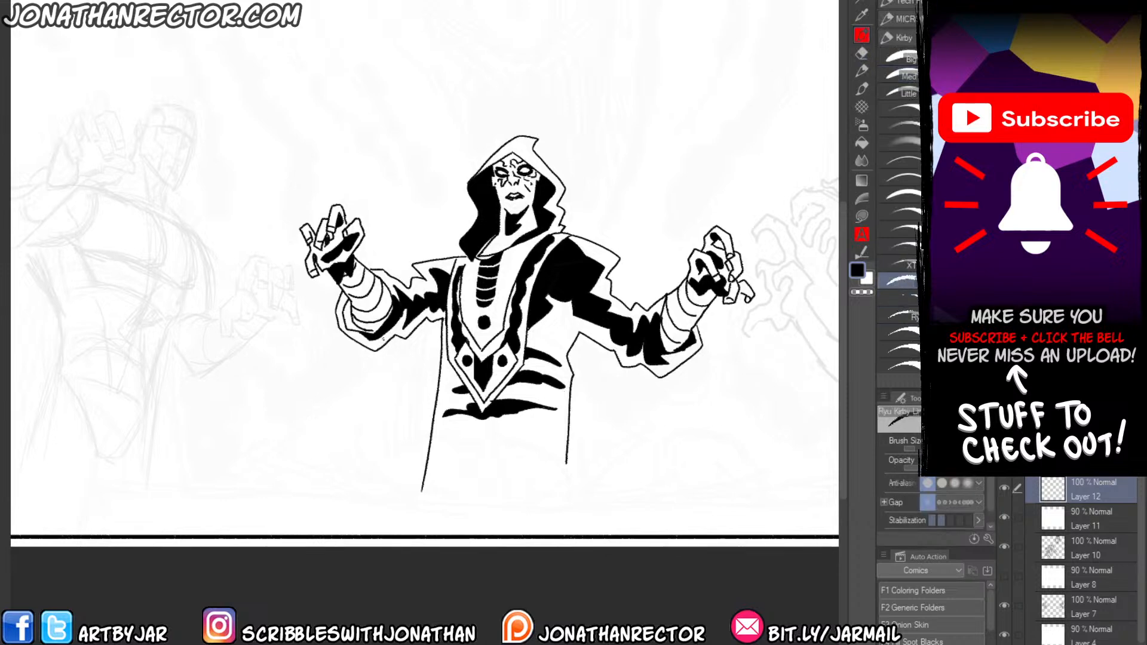
key("Tab")
left_click_drag(220, 413, 405, 447)
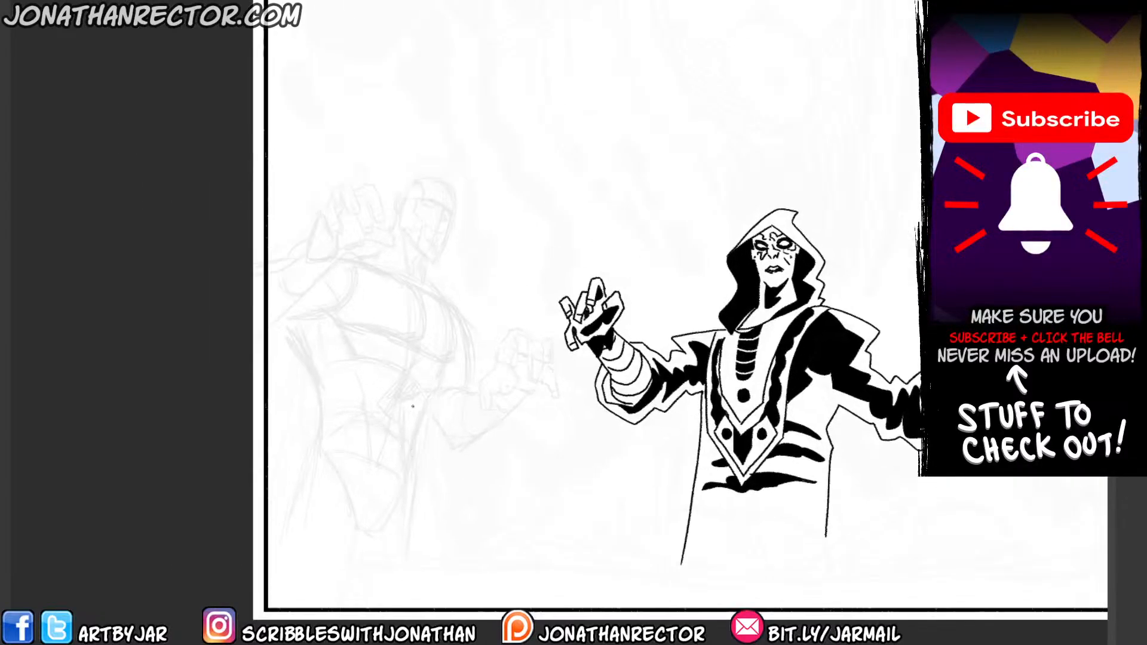
scroll(412, 406, "up", 2)
left_click_drag(493, 207, 406, 170)
key("ctrl+z")
left_click_drag(370, 289, 419, 373)
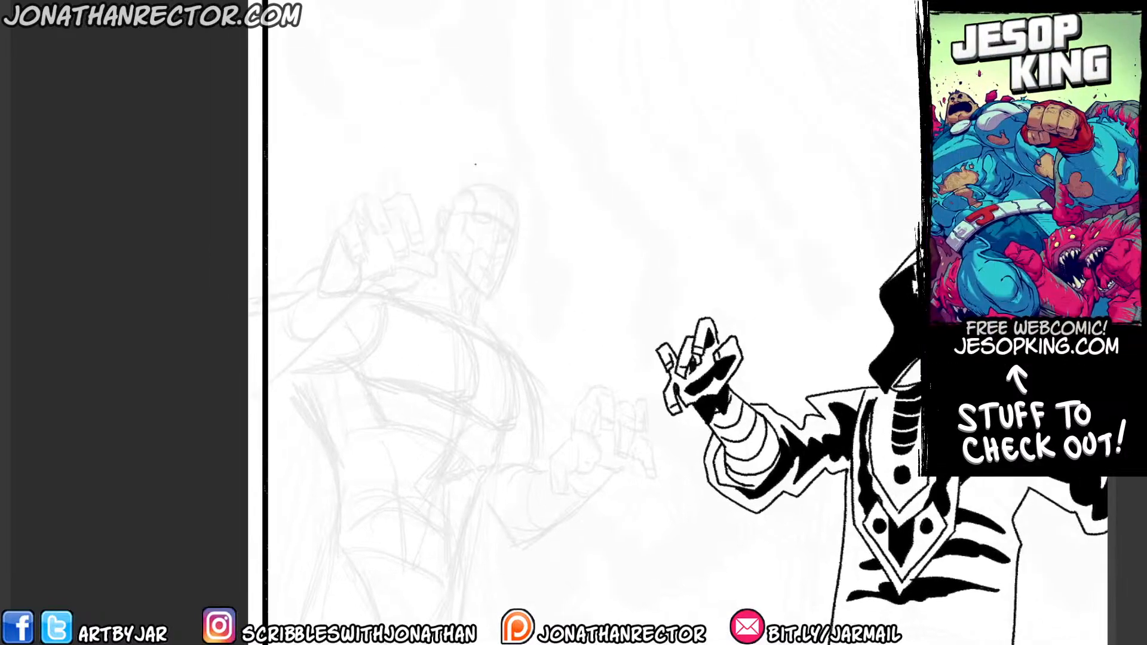
mouse_move(500, 201)
left_mouse_down()
mouse_move(416, 238)
mouse_move(436, 226)
mouse_move(427, 252)
left_mouse_up()
mouse_move(501, 199)
left_mouse_down()
mouse_move(528, 235)
mouse_move(522, 284)
mouse_move(533, 306)
mouse_move(500, 315)
mouse_move(518, 344)
left_mouse_up()
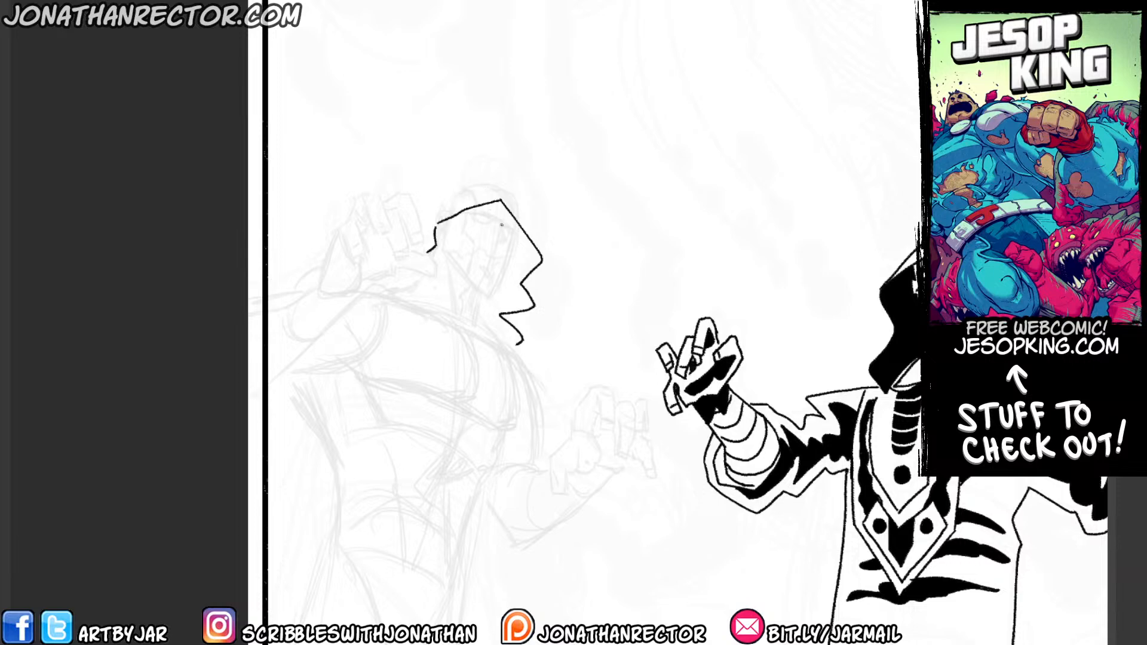
Ink the left figure's eyes, nose and gaping fanged mouth, adding wrinkles and cracks around the jaw and cheeks.
mouse_move(492, 220)
left_mouse_down()
mouse_move(474, 214)
mouse_move(490, 226)
left_mouse_up()
mouse_move(516, 234)
left_mouse_down()
mouse_move(494, 242)
mouse_move(514, 242)
mouse_move(494, 295)
mouse_move(442, 257)
mouse_move(499, 266)
mouse_move(463, 255)
mouse_move(485, 249)
mouse_move(463, 251)
mouse_move(495, 282)
mouse_move(482, 284)
left_mouse_up()
key("ctrl+z")
mouse_move(484, 283)
left_mouse_down()
mouse_move(459, 256)
mouse_move(492, 280)
mouse_move(476, 263)
left_mouse_up()
left_click(465, 261)
left_click(487, 261)
left_click(491, 272)
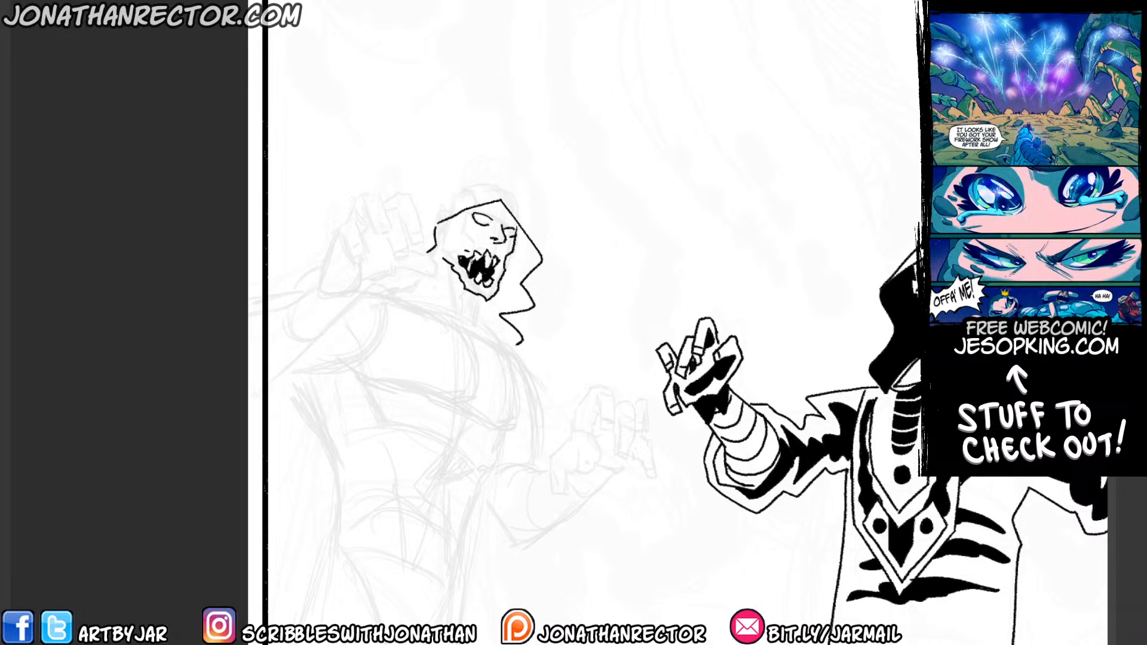
mouse_move(484, 258)
left_mouse_down()
mouse_move(481, 279)
mouse_move(461, 271)
mouse_move(459, 230)
mouse_move(448, 250)
mouse_move(496, 280)
mouse_move(507, 248)
mouse_move(485, 249)
left_mouse_up()
mouse_move(486, 207)
left_mouse_down()
mouse_move(458, 233)
mouse_move(464, 245)
mouse_move(441, 241)
mouse_move(487, 262)
mouse_move(452, 196)
left_mouse_up()
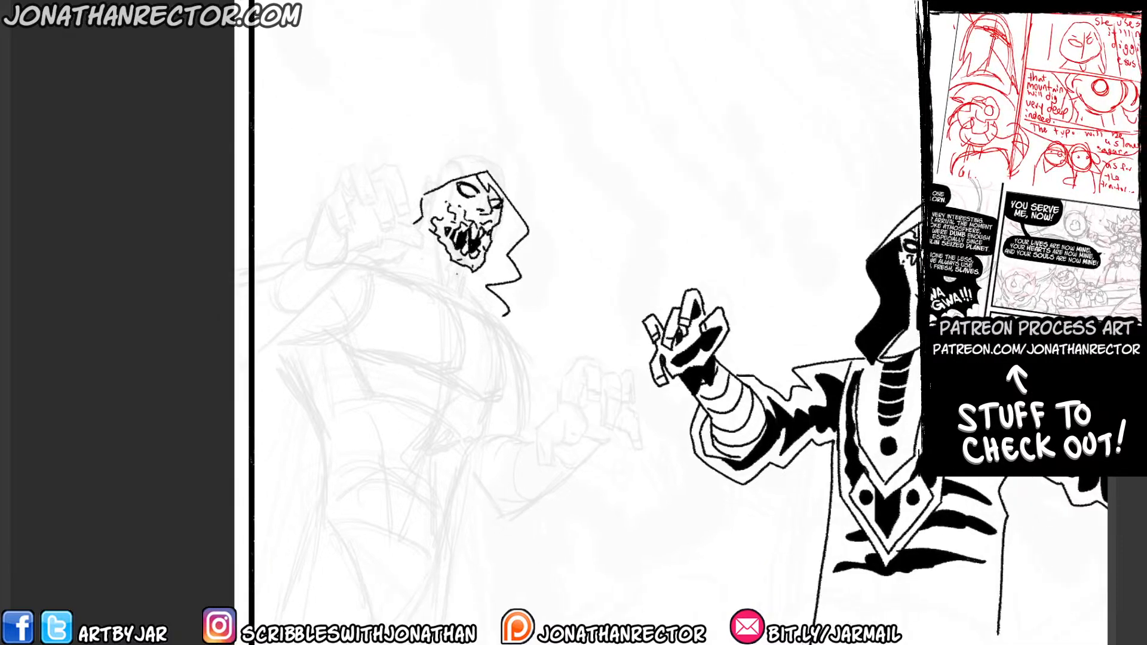
Close the outline of the hood's inner shadow below the jaw and try filling it with black.
mouse_move(466, 270)
left_mouse_down()
mouse_move(460, 296)
mouse_move(503, 315)
left_mouse_up()
key("g")
left_click(477, 289)
key("ctrl+z")
Move Layers 11, 10, 8, 7 and 4 out of Layer 12's folder to above THUMB, and fill the hood's shadow black on Layer 12.
key("Tab")
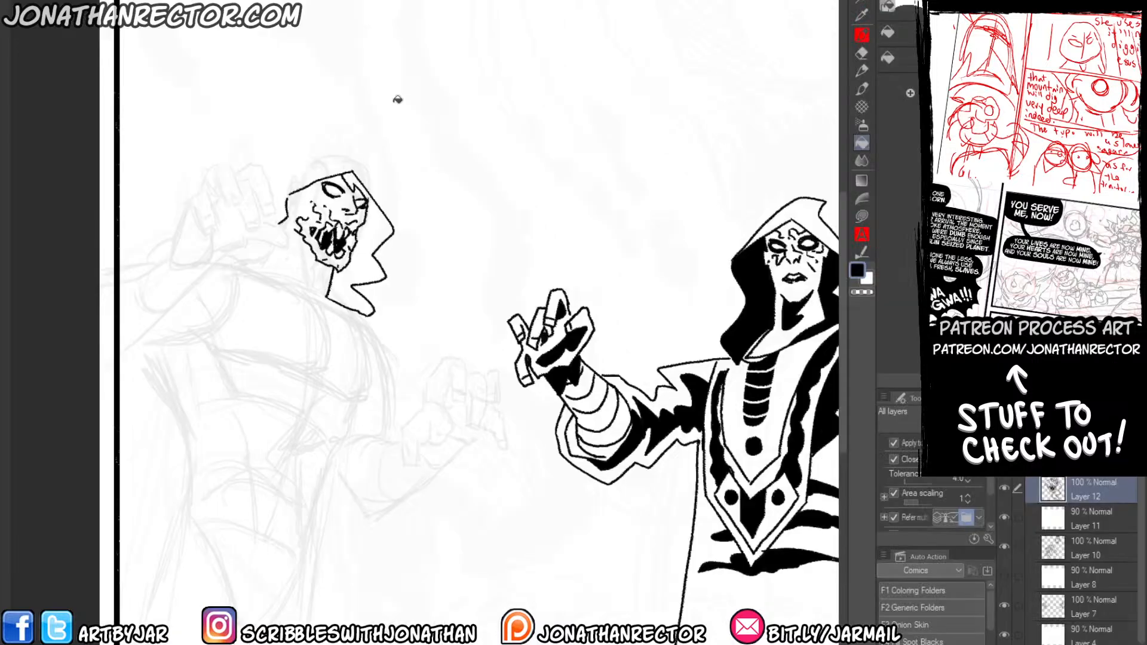
scroll(1109, 574, "down", 1)
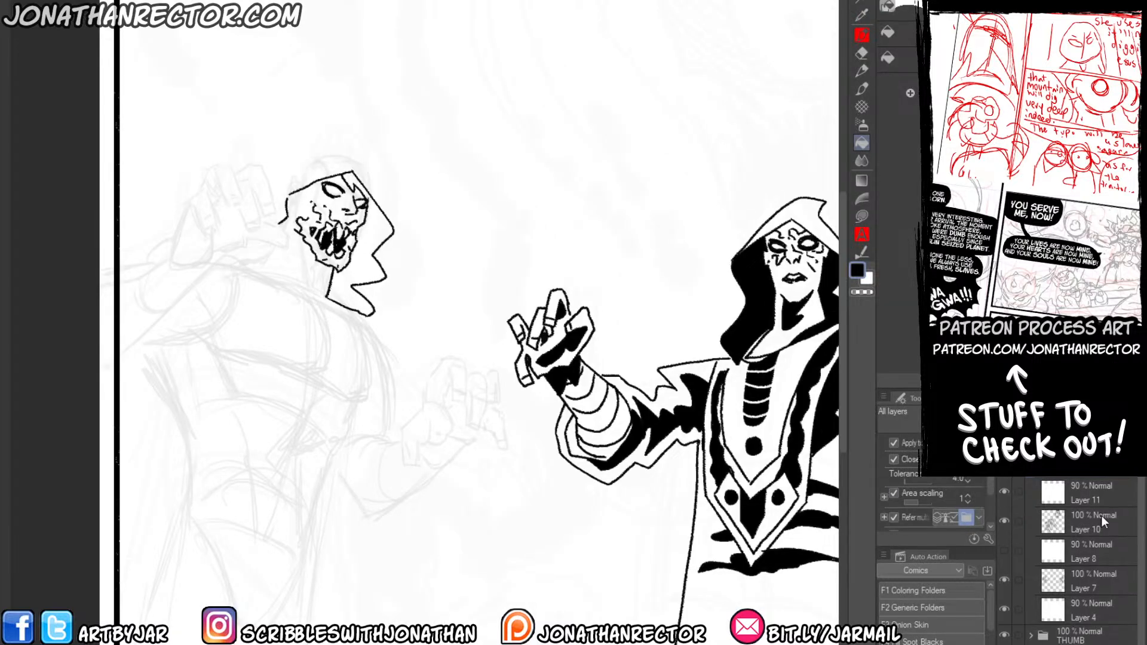
left_click(1057, 494)
left_click(1078, 610, "shift")
left_click_drag(1080, 610, 1082, 627)
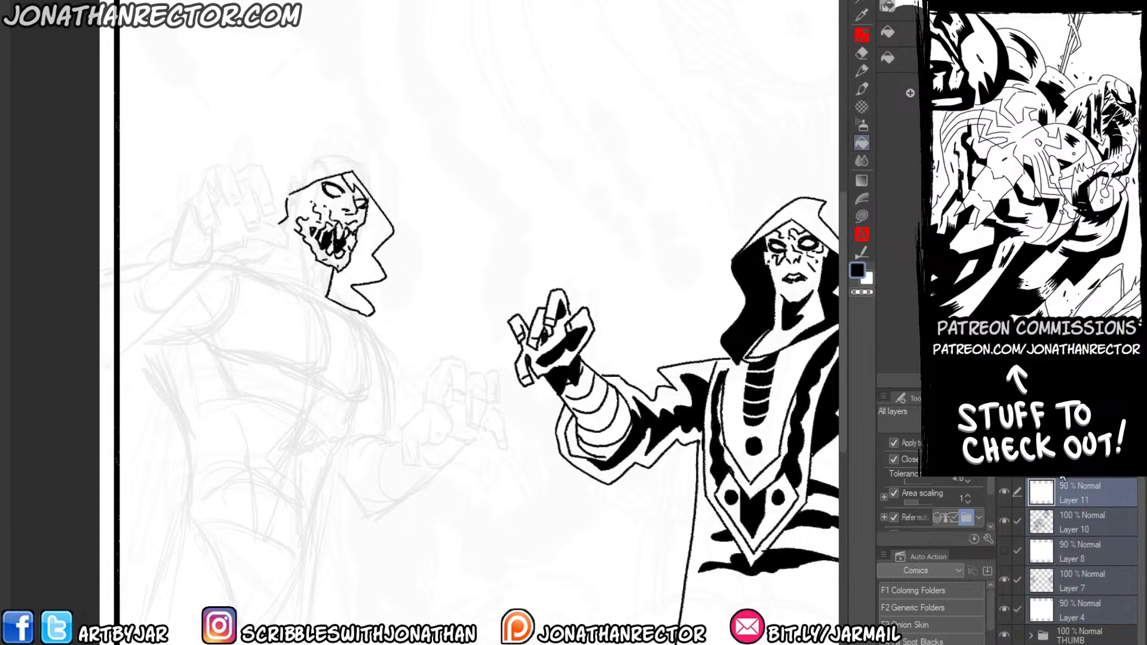
left_click(1063, 461)
left_click(364, 258)
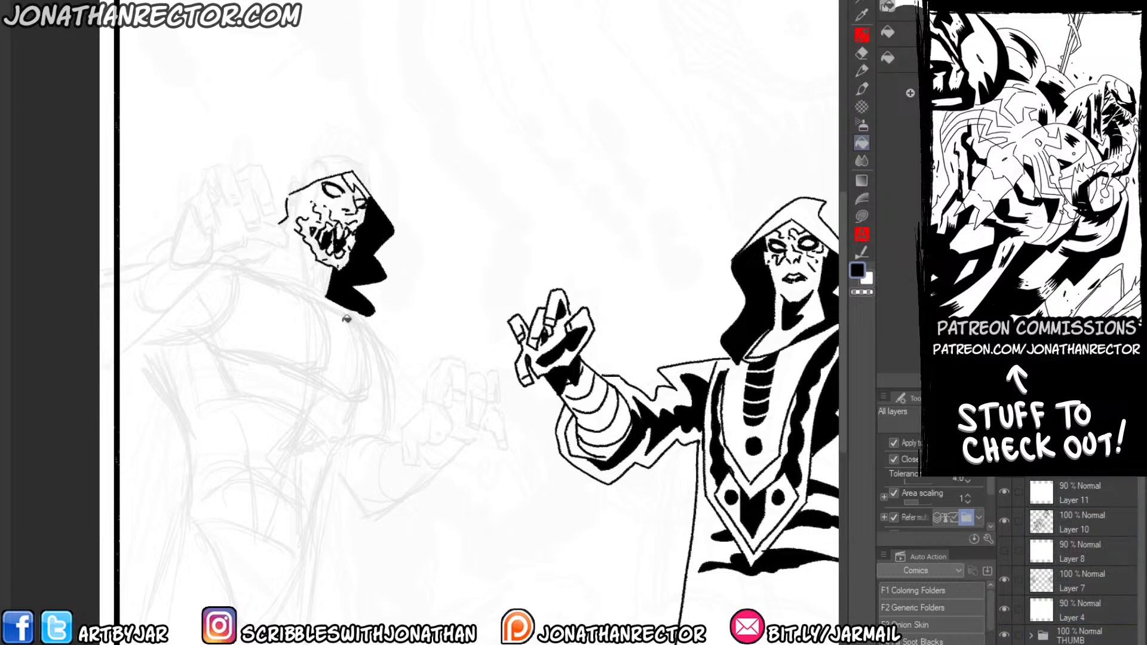
Ink the hood's outer contour with the pen, from its pointed tip over the crown and down around the face.
left_click_drag(241, 377, 279, 379)
key("p")
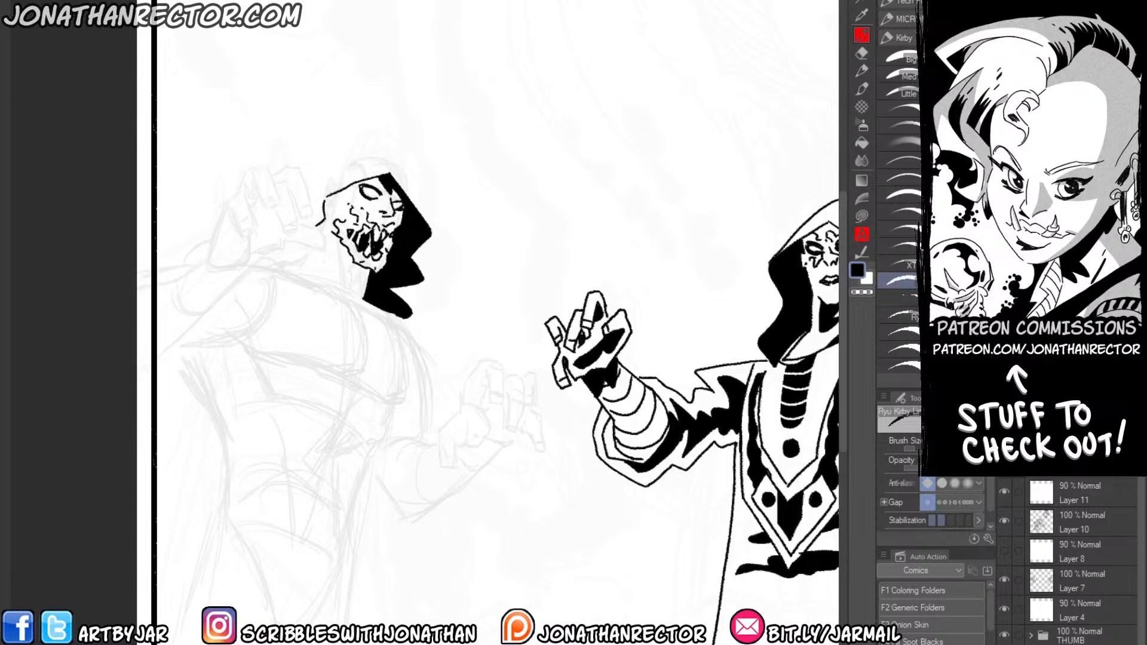
key("Tab")
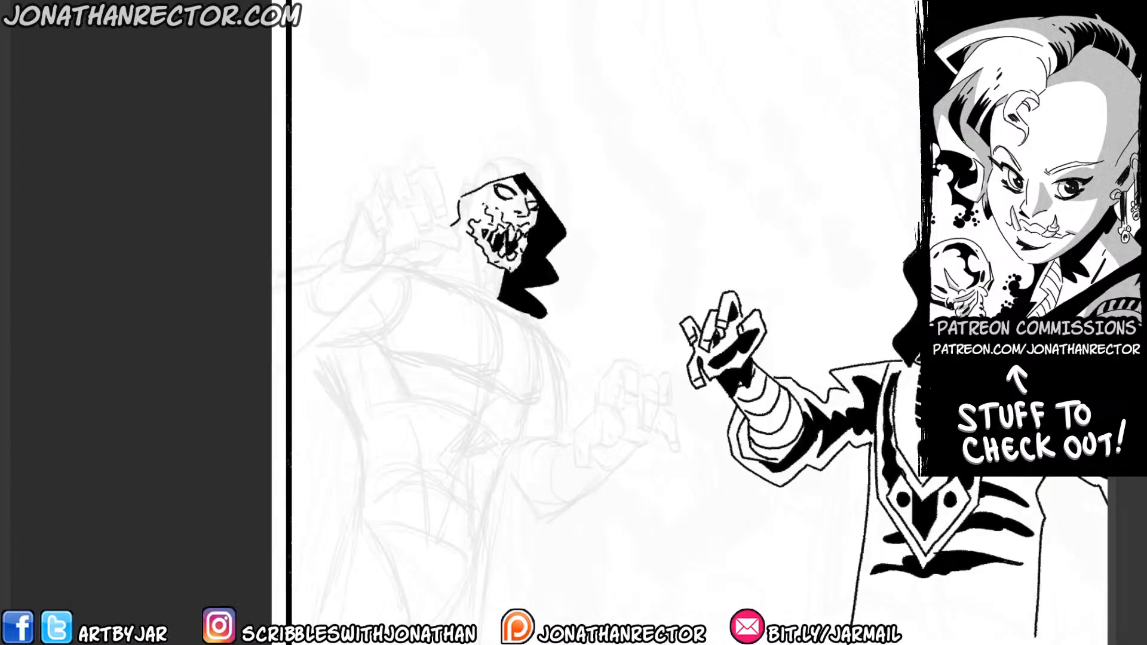
left_click_drag(325, 209, 312, 235)
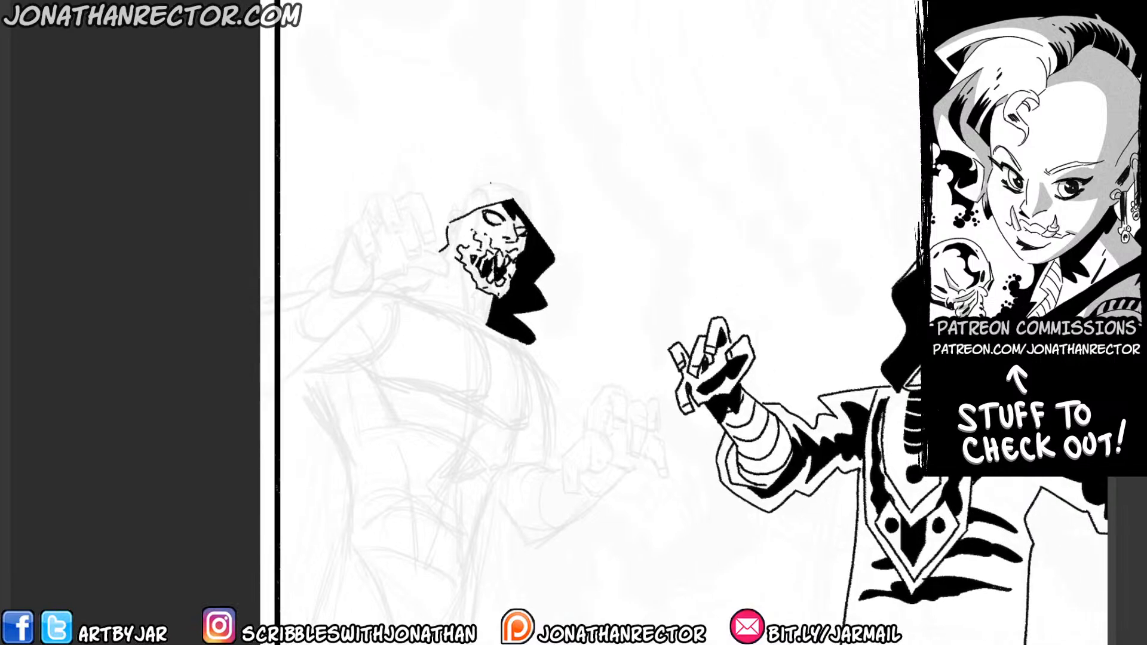
left_click_drag(500, 138, 525, 195)
mouse_move(578, 312)
left_mouse_down()
mouse_move(546, 243)
mouse_move(532, 247)
mouse_move(549, 254)
mouse_move(475, 236)
mouse_move(485, 247)
mouse_move(465, 278)
left_mouse_up()
left_click_drag(448, 230, 470, 197)
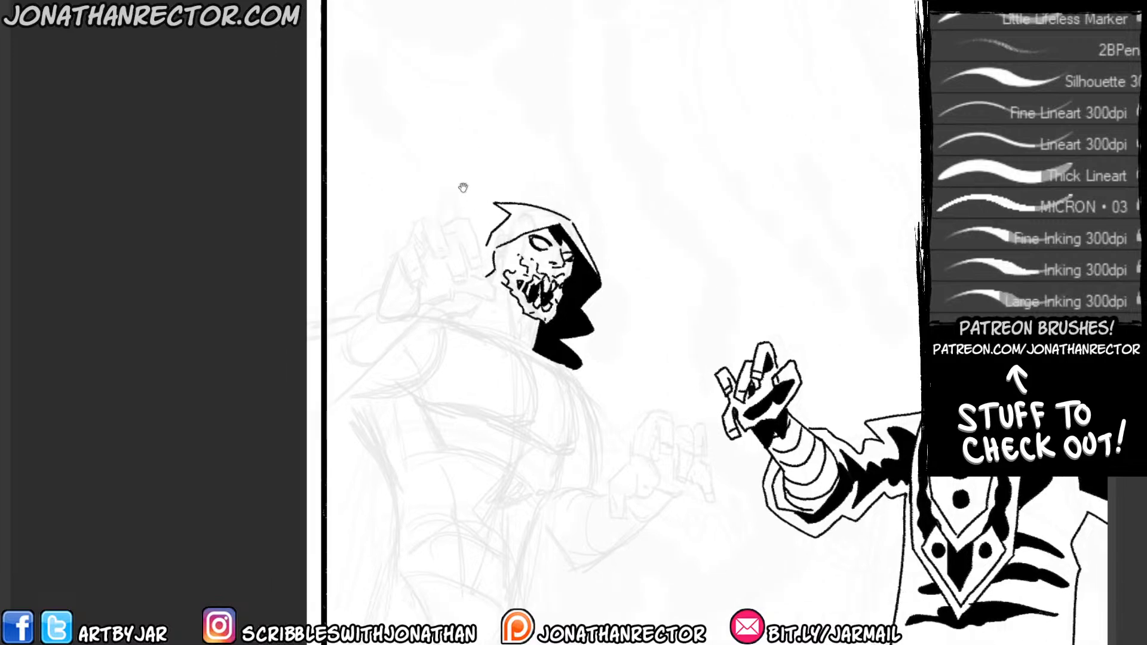
Ink the left figure's raised clawed hand, drawing the bent fingers, nails, thumb, palm and wrist over the faded rough.
mouse_move(369, 316)
left_mouse_down()
mouse_move(396, 249)
mouse_move(410, 244)
mouse_move(413, 282)
left_mouse_up()
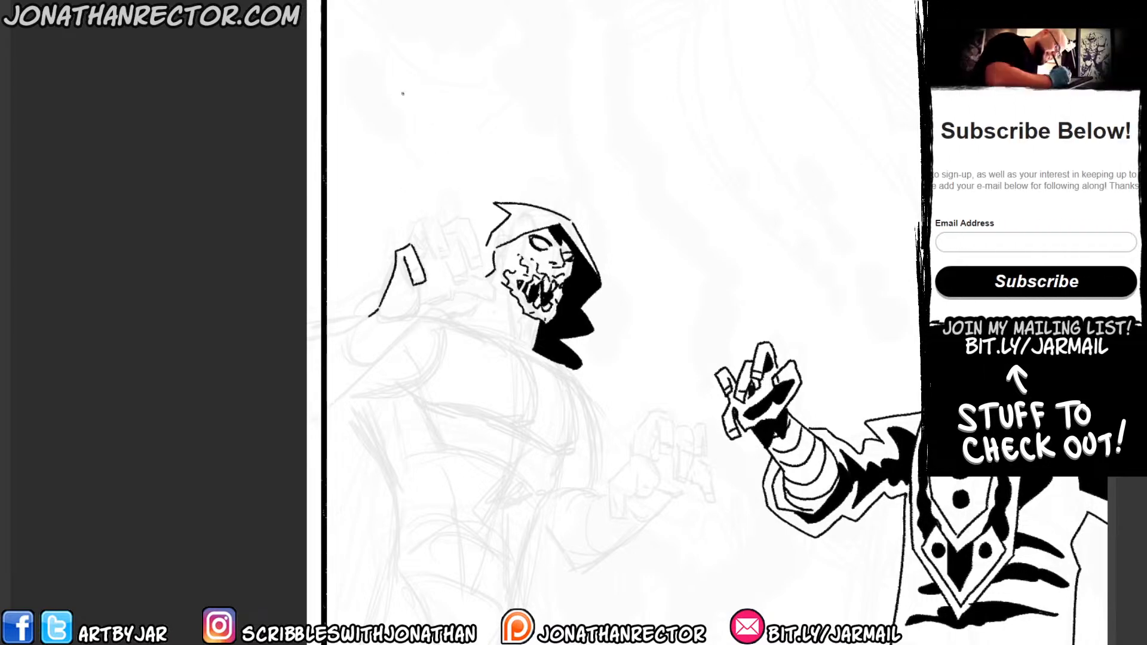
mouse_move(412, 246)
left_mouse_down()
mouse_move(420, 220)
mouse_move(438, 220)
mouse_move(428, 261)
mouse_move(455, 233)
mouse_move(464, 273)
mouse_move(451, 279)
mouse_move(443, 246)
mouse_move(481, 246)
mouse_move(467, 253)
mouse_move(457, 225)
mouse_move(452, 234)
mouse_move(479, 242)
mouse_move(460, 272)
mouse_move(423, 272)
mouse_move(425, 306)
mouse_move(397, 328)
left_mouse_up()
mouse_move(417, 289)
left_mouse_down()
mouse_move(434, 278)
mouse_move(455, 296)
mouse_move(477, 279)
mouse_move(503, 313)
left_mouse_up()
key("ctrl+z")
key("ctrl+z")
key("ctrl+z")
mouse_move(463, 271)
left_mouse_down()
mouse_move(493, 311)
mouse_move(465, 295)
mouse_move(446, 305)
mouse_move(457, 298)
left_mouse_up()
key("e")
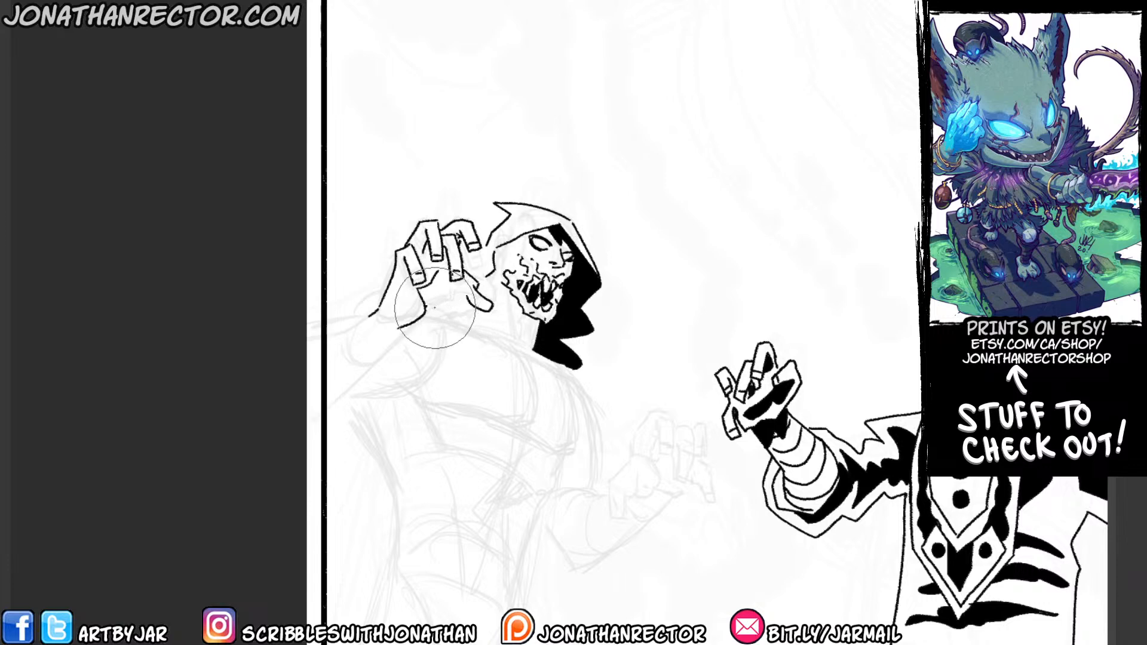
key("b")
left_click_drag(467, 297, 421, 297)
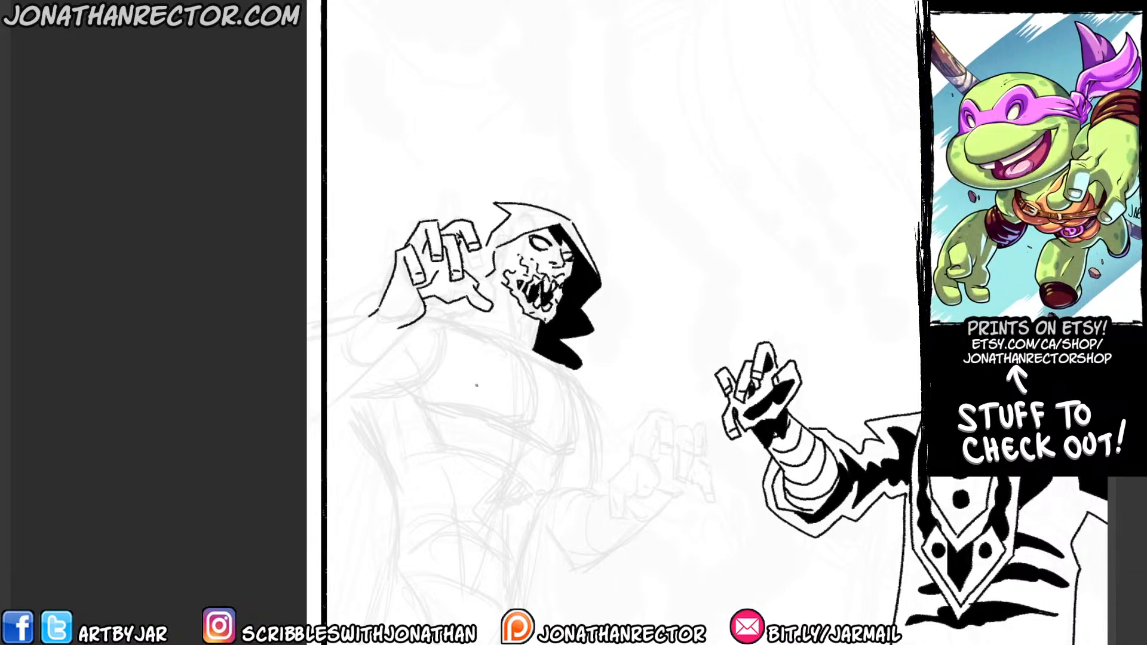
Ink the raised arm's forearm out to the panel border and add curved wrapping bands across it.
scroll(477, 385, "down", 4)
left_click_drag(374, 199, 331, 222)
left_click_drag(427, 200, 330, 288)
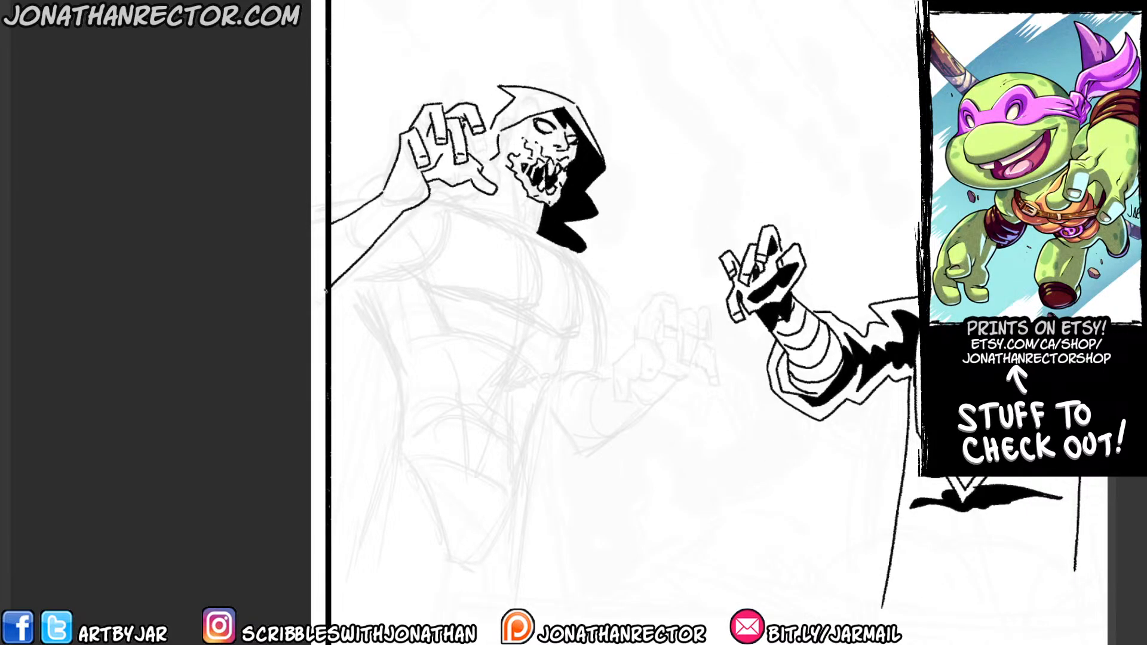
mouse_move(385, 187)
left_mouse_down()
mouse_move(395, 215)
mouse_move(377, 237)
mouse_move(387, 249)
mouse_move(367, 246)
mouse_move(374, 235)
mouse_move(389, 265)
mouse_move(359, 251)
mouse_move(346, 265)
mouse_move(359, 303)
left_mouse_up()
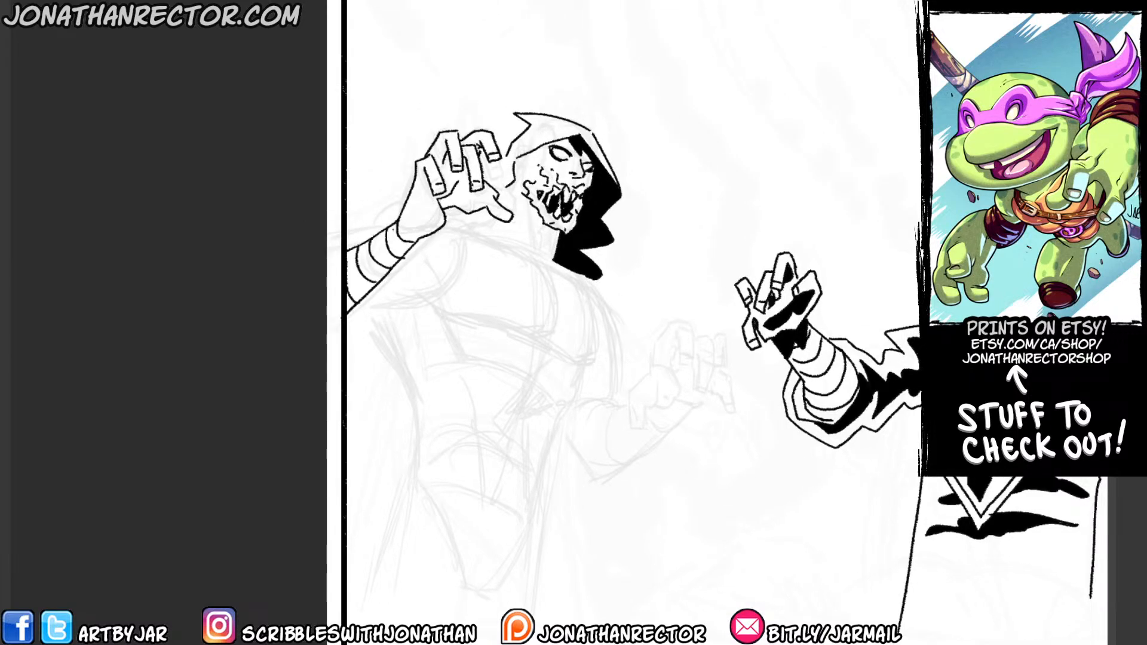
key("e")
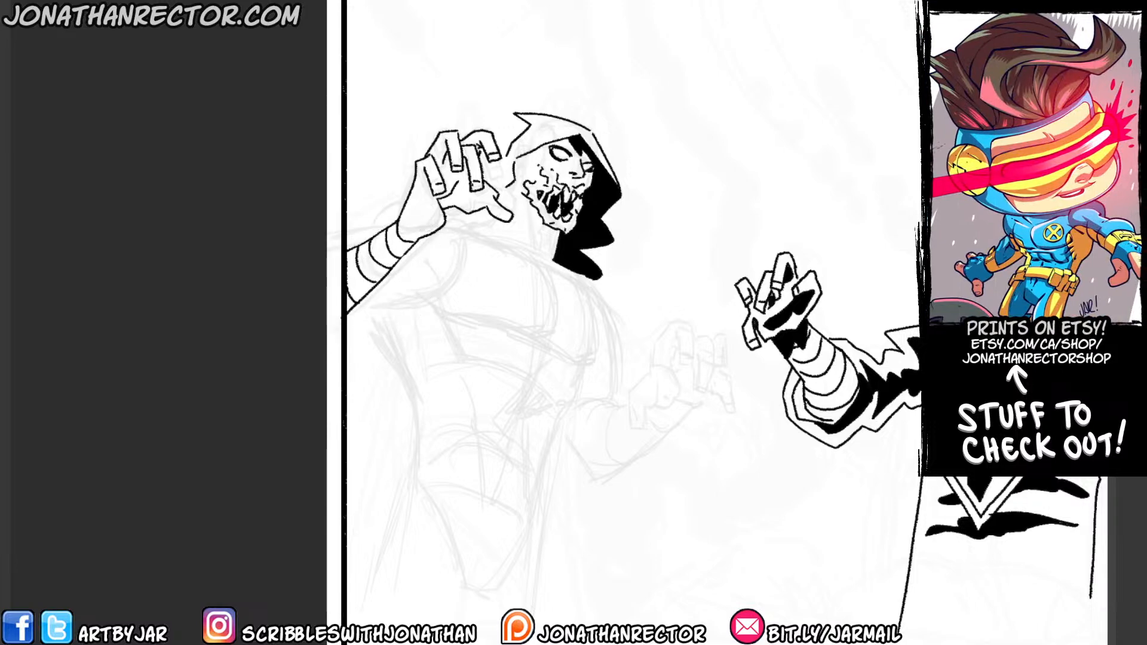
Open the primal_heartb illustration.
key("ctrl+o")
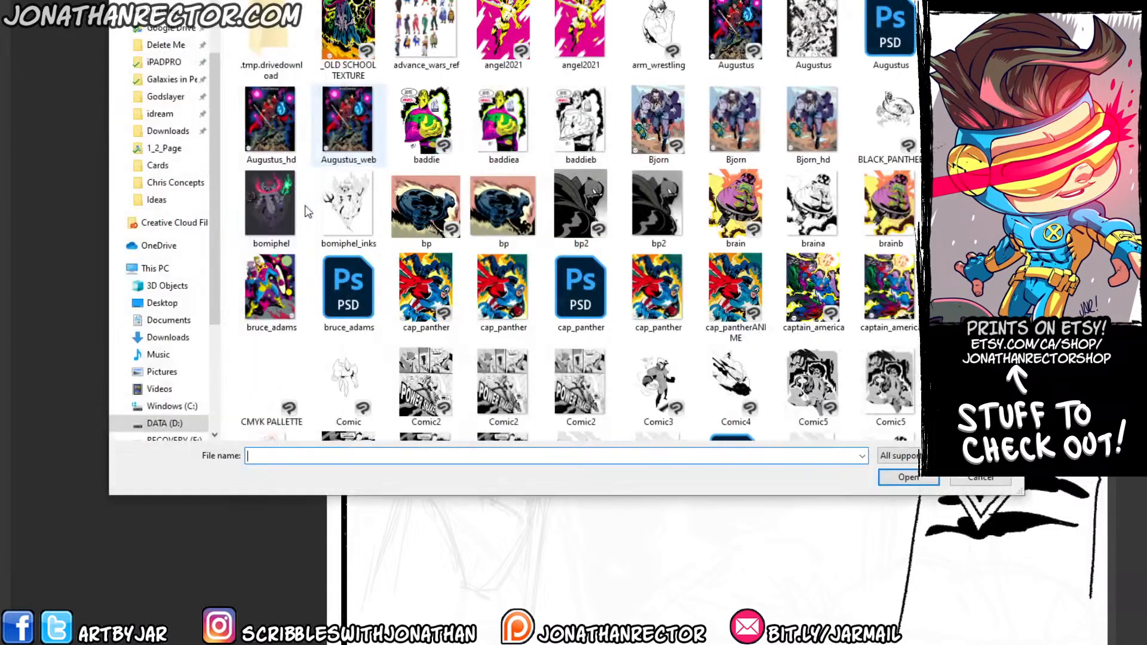
left_click(292, 0)
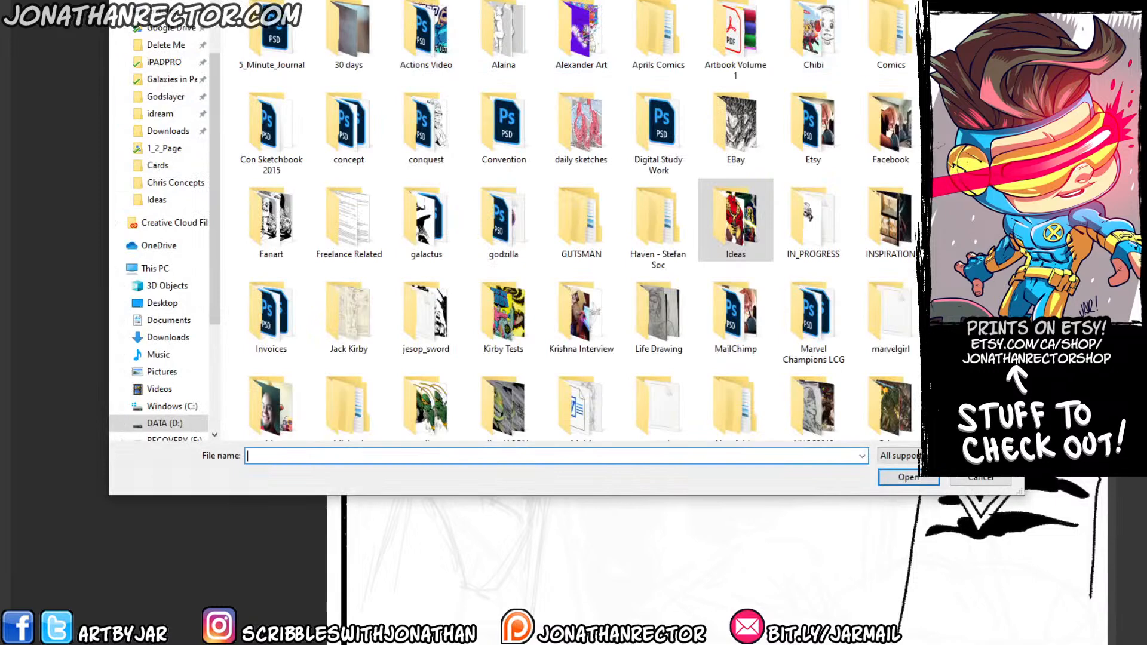
double_click(968, 30)
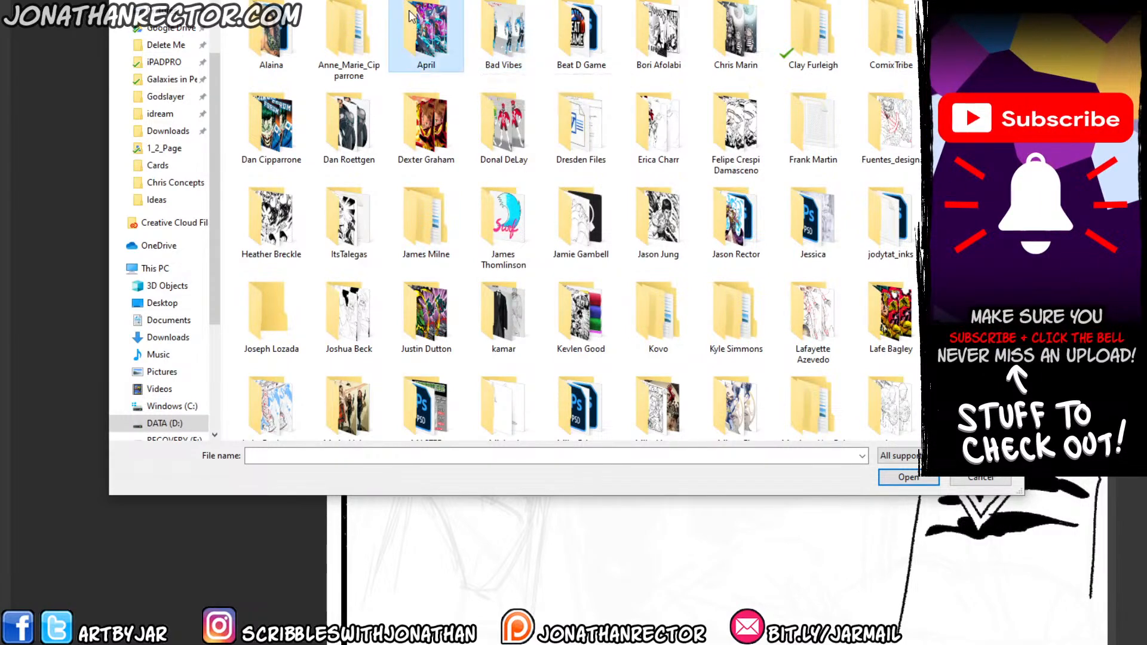
double_click(420, 31)
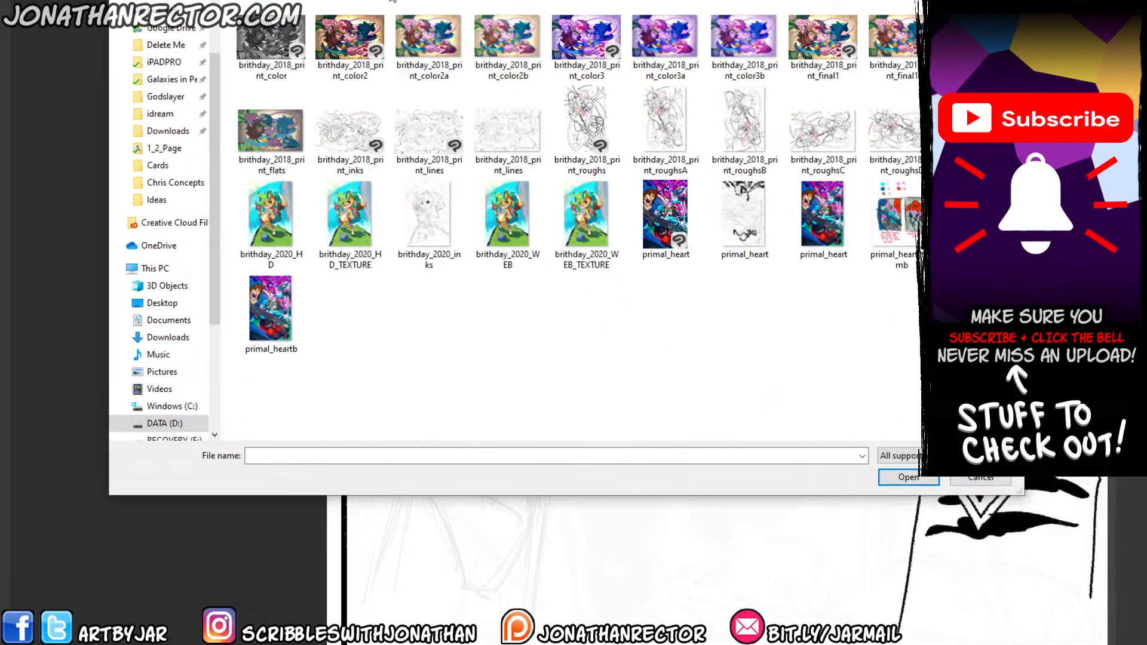
double_click(269, 296)
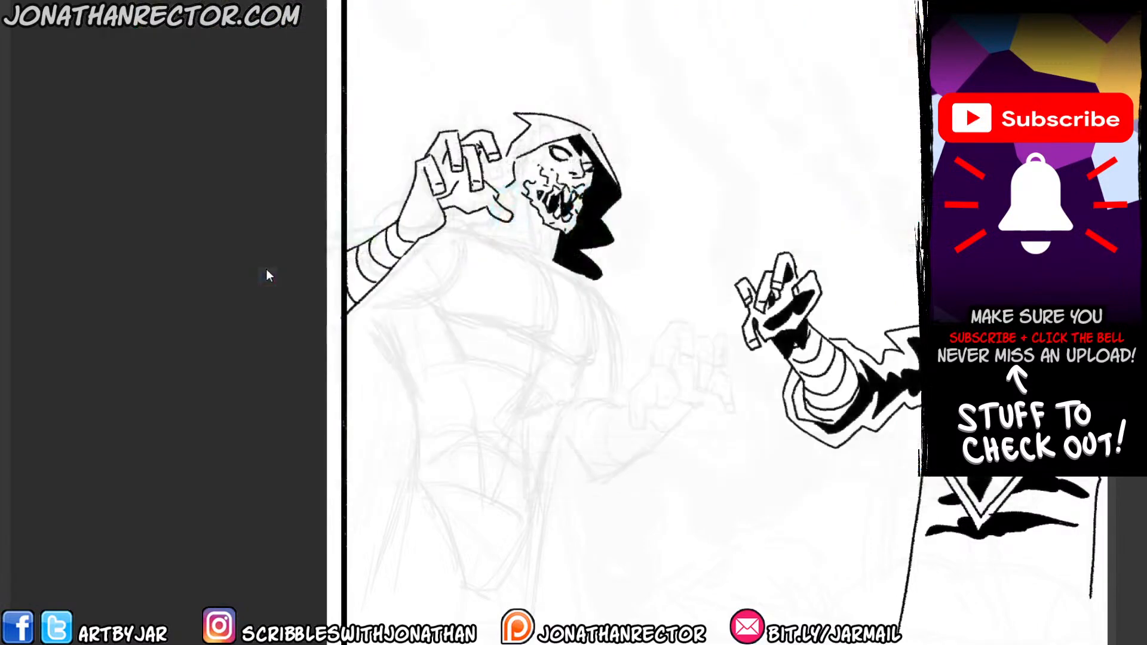
Examine the finished illustration's characters from the top down to the signature area, and return to the comic page.
scroll(267, 255, "up", 2)
left_click_drag(570, 294, 319, 373)
scroll(319, 373, "down", 1)
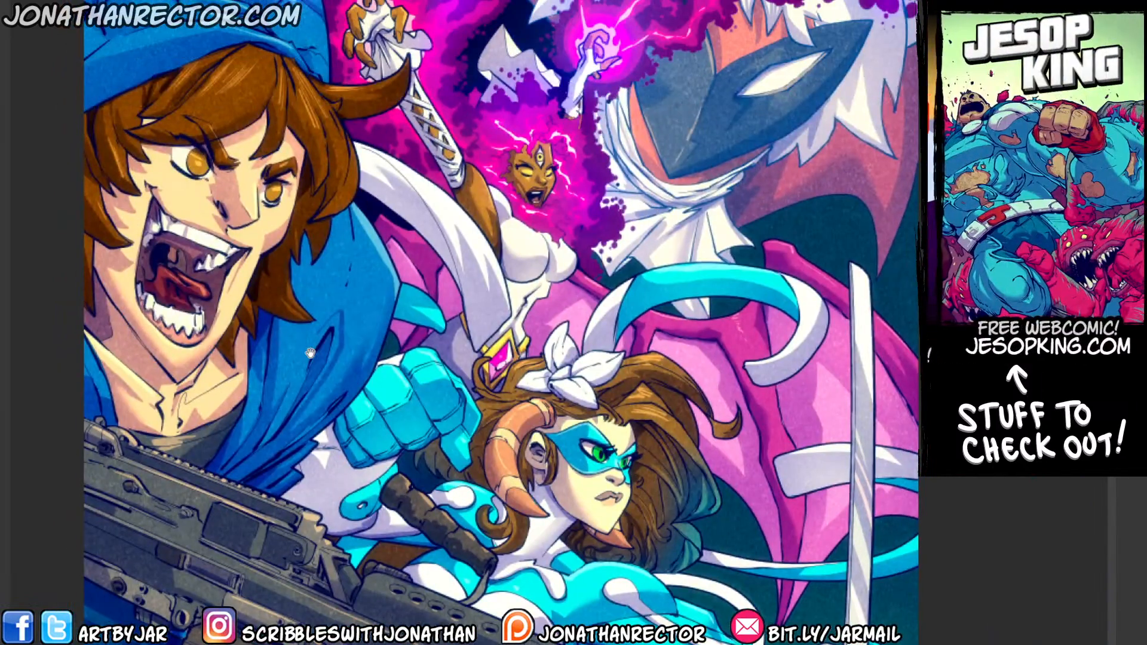
left_click_drag(227, 417, 191, 158)
left_click_drag(187, 340, 148, 119)
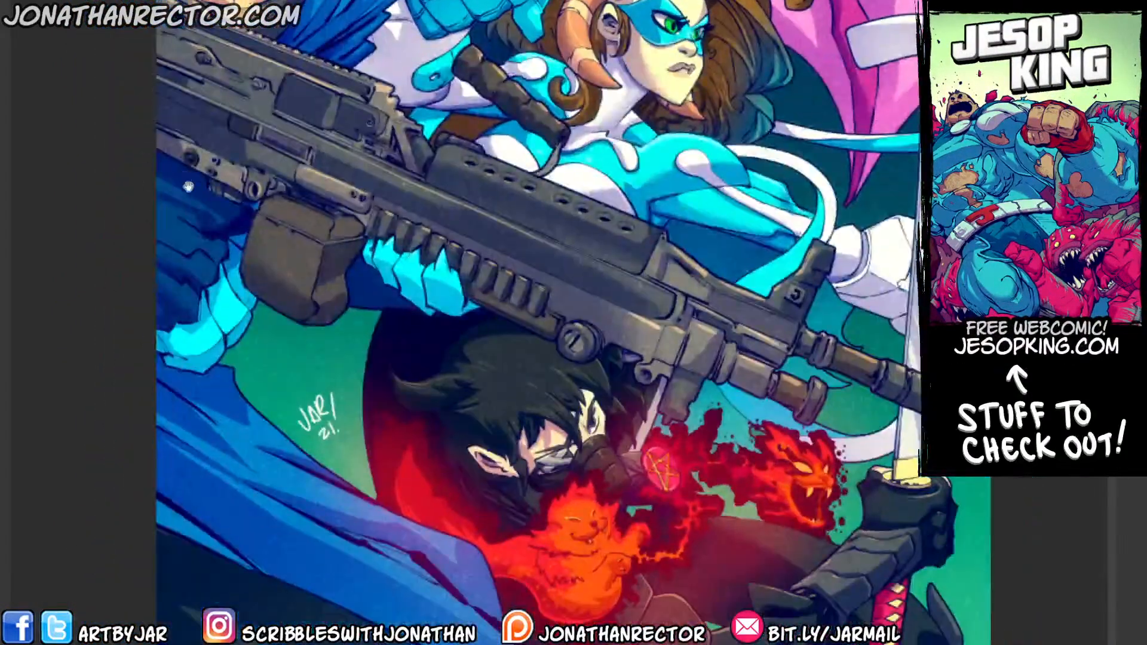
left_click_drag(425, 422, 407, 389)
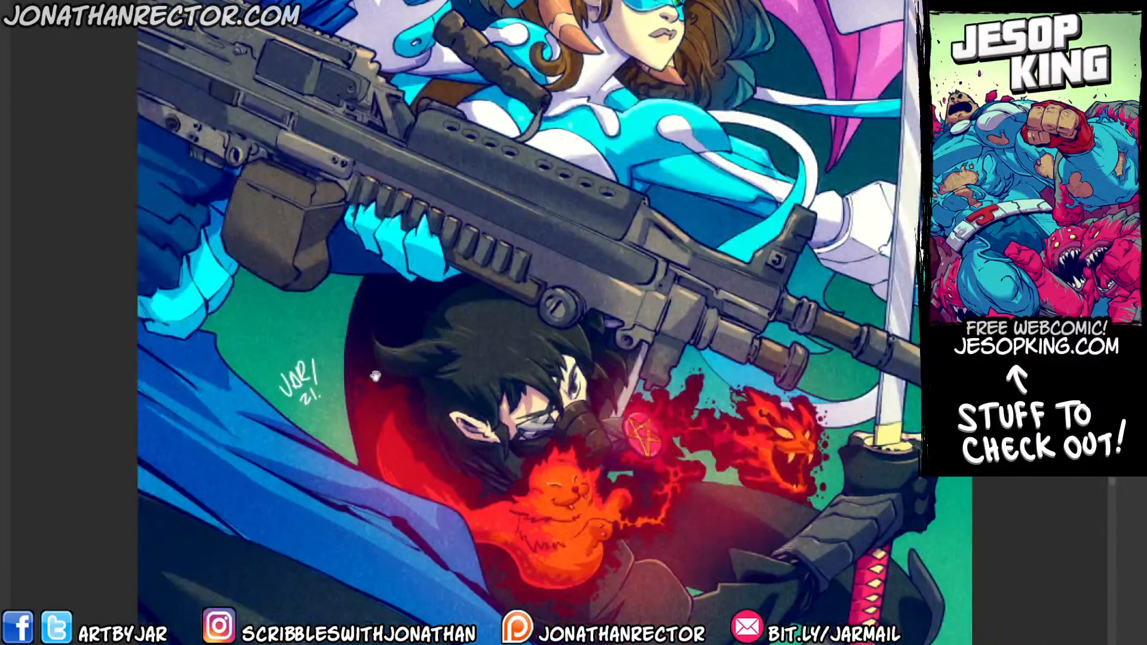
left_click_drag(281, 177, 323, 270)
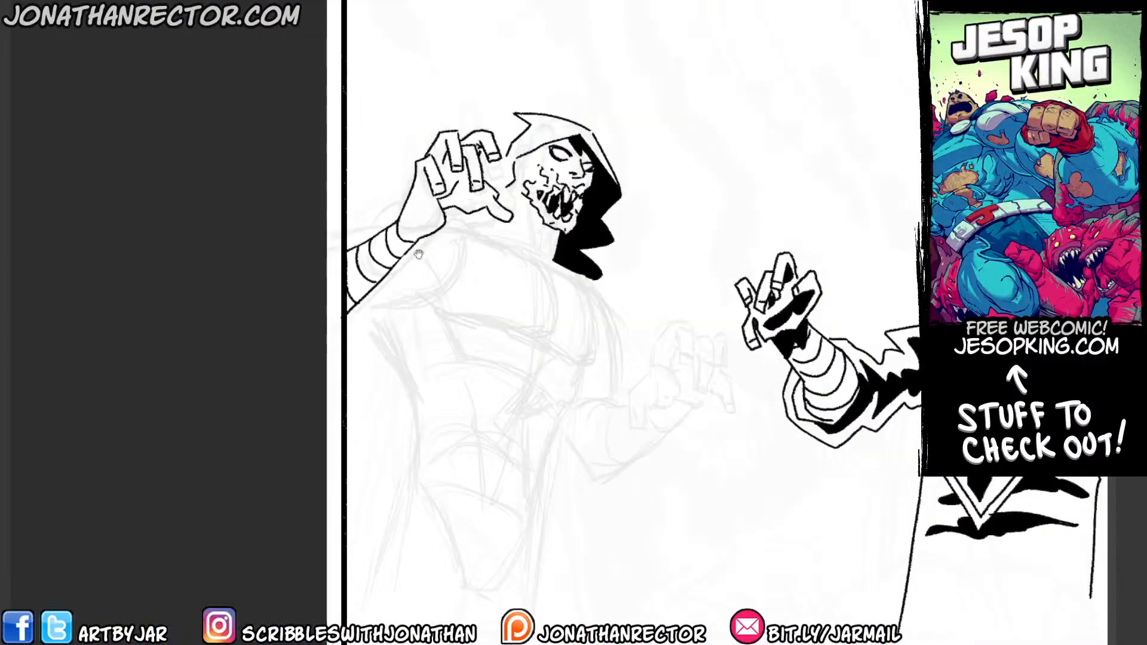
Ink the ragged sleeve edges above and below the wrapped forearm at the panel border.
left_click_drag(421, 251, 475, 231)
left_click_drag(452, 279, 340, 225)
mouse_move(319, 279)
left_mouse_down()
mouse_move(327, 294)
mouse_move(296, 325)
left_mouse_up()
mouse_move(297, 217)
left_mouse_down()
mouse_move(325, 194)
mouse_move(358, 188)
left_mouse_up()
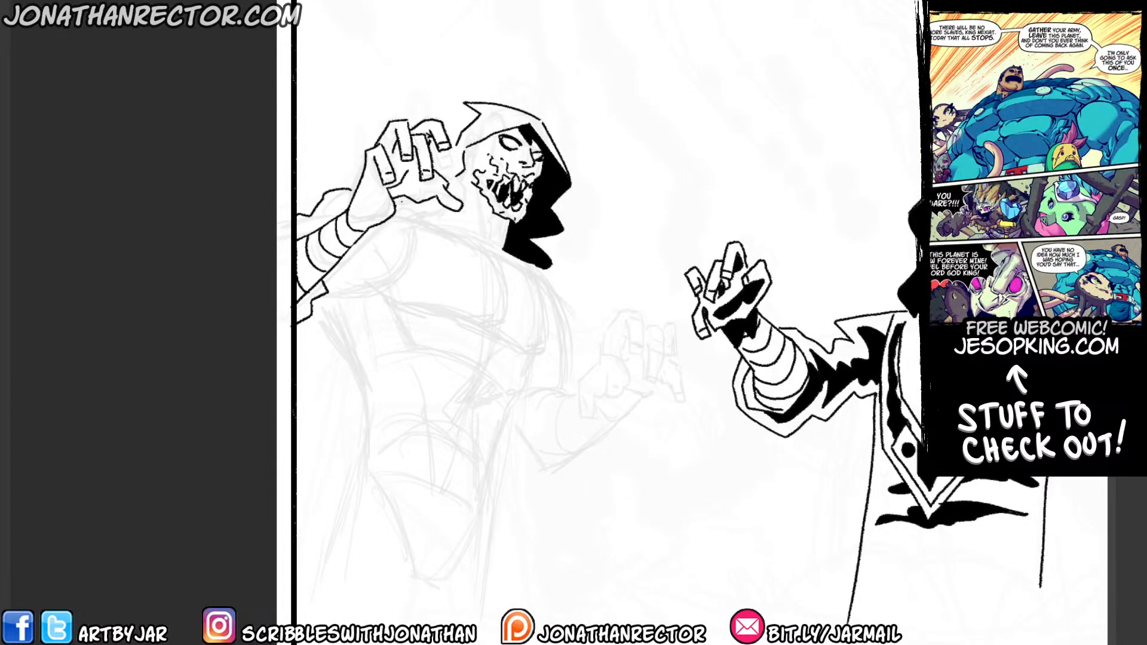
Ink the left figure's collar line and the shadow shapes on the neck beneath the jaw, and fill the shadows black.
left_click_drag(537, 299, 518, 311)
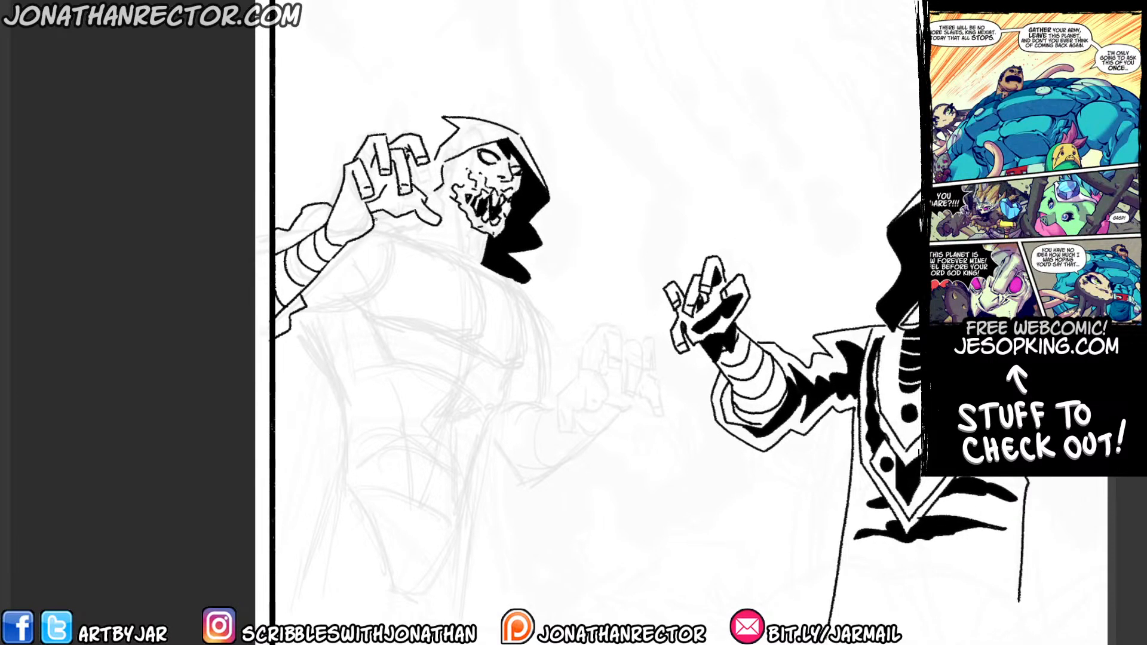
mouse_move(376, 218)
left_mouse_down()
mouse_move(520, 291)
mouse_move(474, 270)
mouse_move(515, 288)
mouse_move(496, 279)
left_mouse_up()
mouse_move(433, 223)
left_mouse_down()
mouse_move(429, 242)
mouse_move(462, 251)
left_mouse_up()
mouse_move(451, 242)
left_mouse_down()
mouse_move(468, 274)
mouse_move(471, 261)
mouse_move(468, 275)
left_mouse_up()
key("g")
left_click(460, 241)
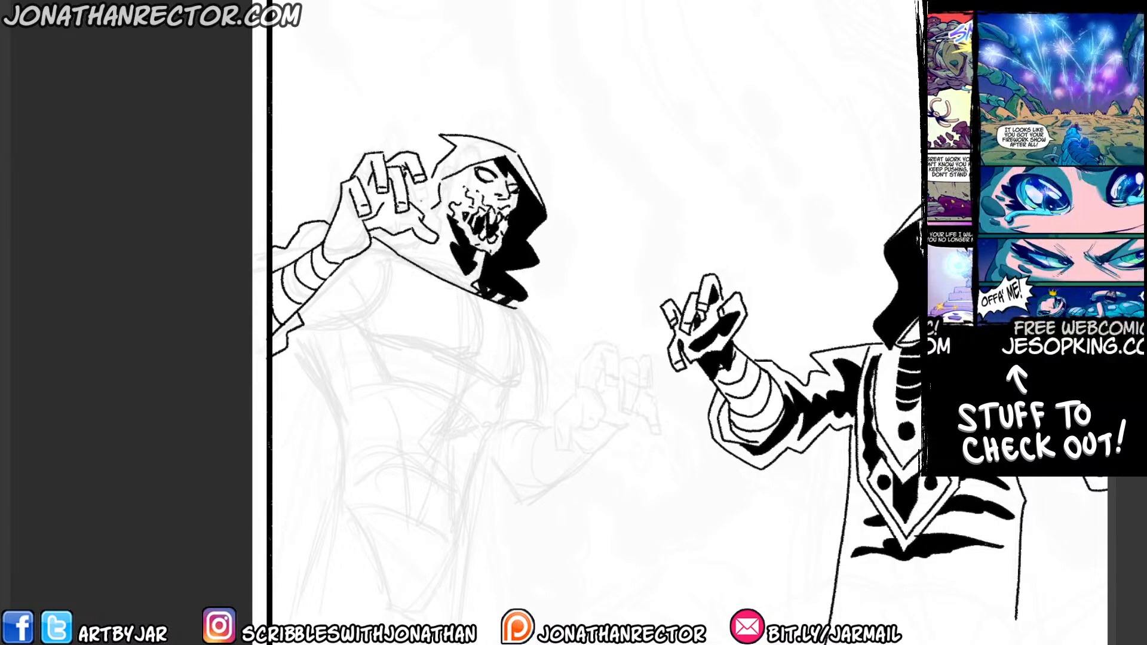
Add fold lines and black accents inside the collar beside the hand, and ink the hood's back edge.
left_click_drag(425, 241, 443, 276)
mouse_move(406, 242)
left_mouse_down()
mouse_move(431, 266)
mouse_move(401, 253)
left_mouse_up()
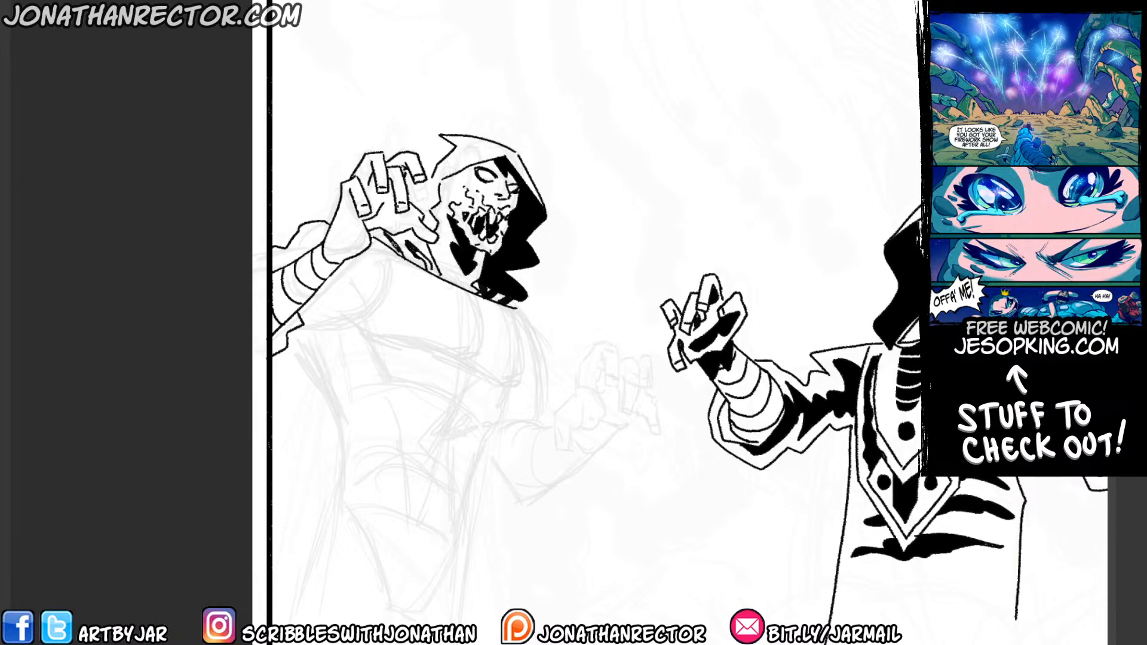
left_click_drag(433, 175, 415, 205)
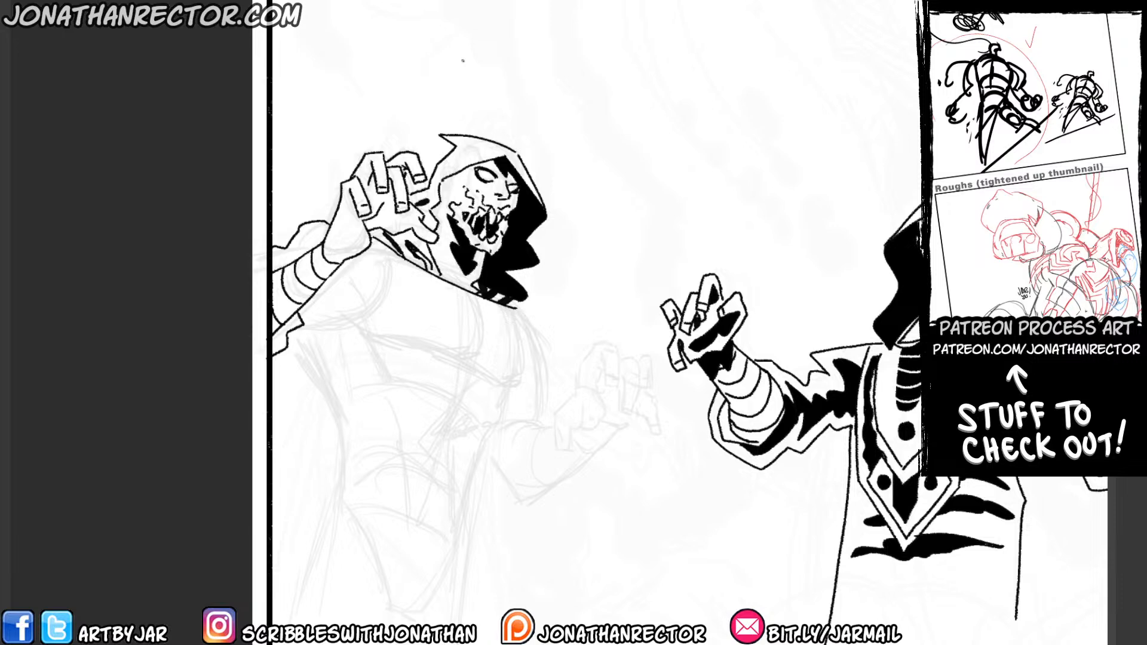
Ink the outline of the long pointed chest panel hanging from the left figure's collar.
left_click_drag(342, 276, 292, 231)
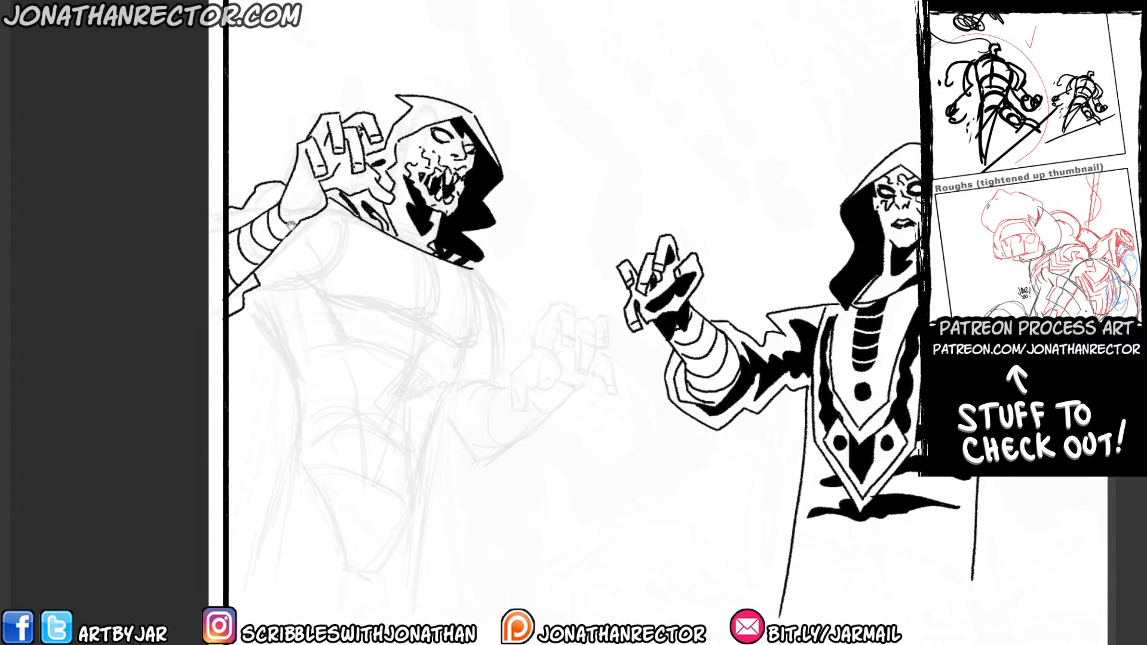
left_click_drag(347, 198, 348, 149)
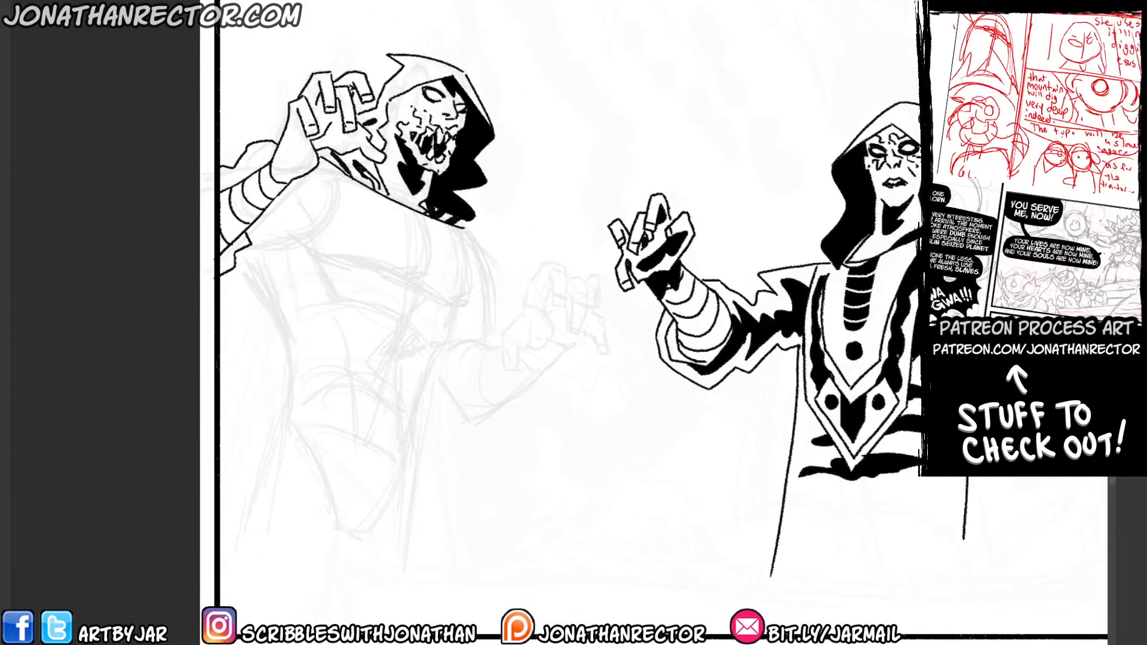
left_click_drag(823, 375, 554, 342)
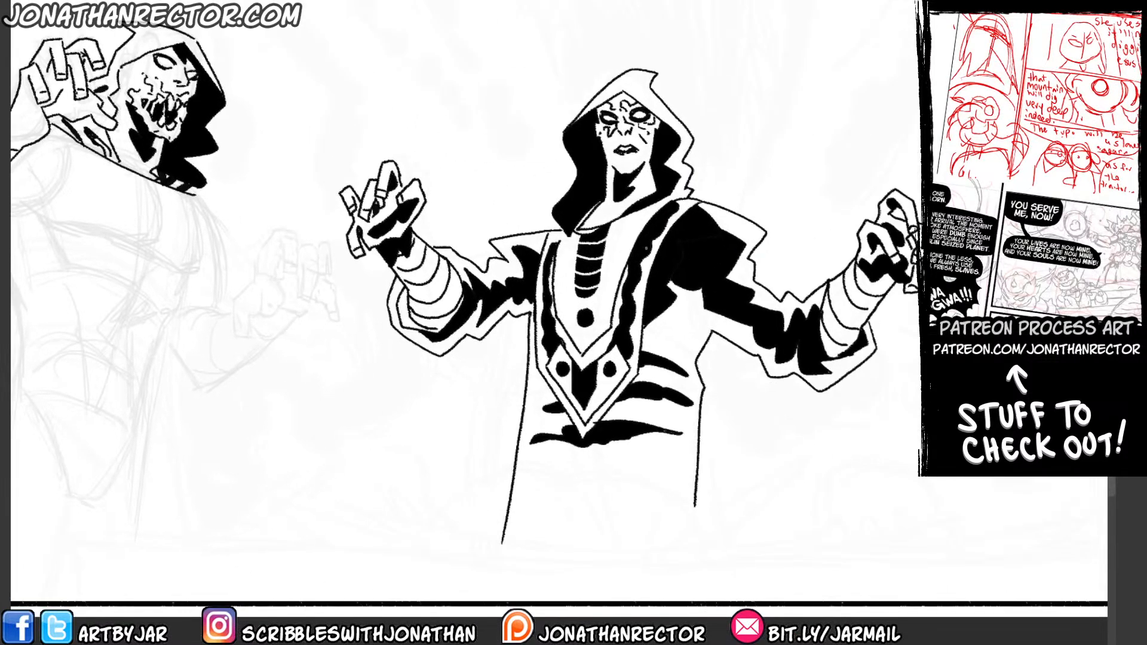
mouse_move(185, 347)
left_mouse_down()
mouse_move(239, 408)
mouse_move(396, 374)
left_mouse_up()
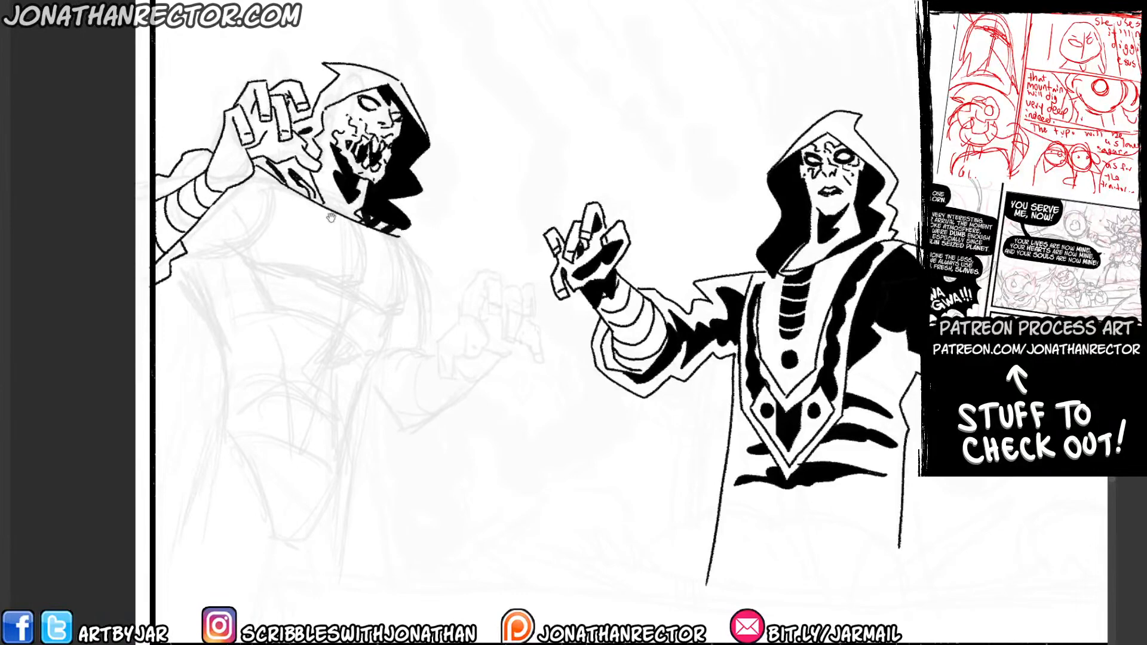
left_click_drag(284, 268, 300, 266)
left_click_drag(272, 138, 300, 140)
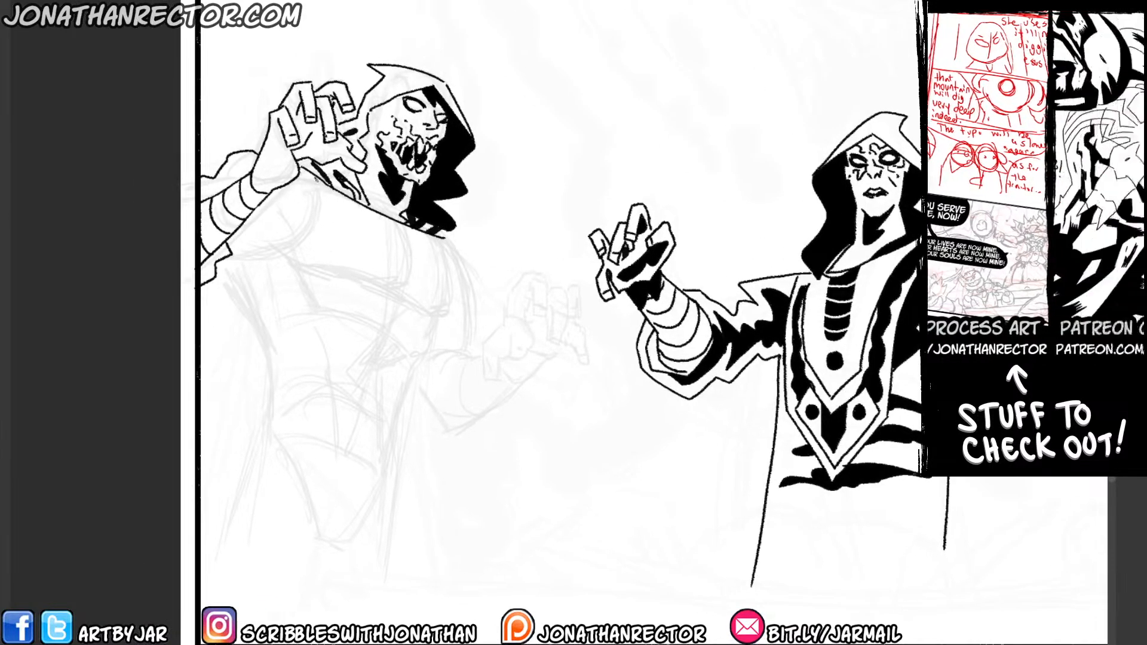
mouse_move(333, 231)
left_mouse_down()
mouse_move(326, 336)
mouse_move(361, 427)
mouse_move(408, 375)
mouse_move(439, 241)
left_mouse_up()
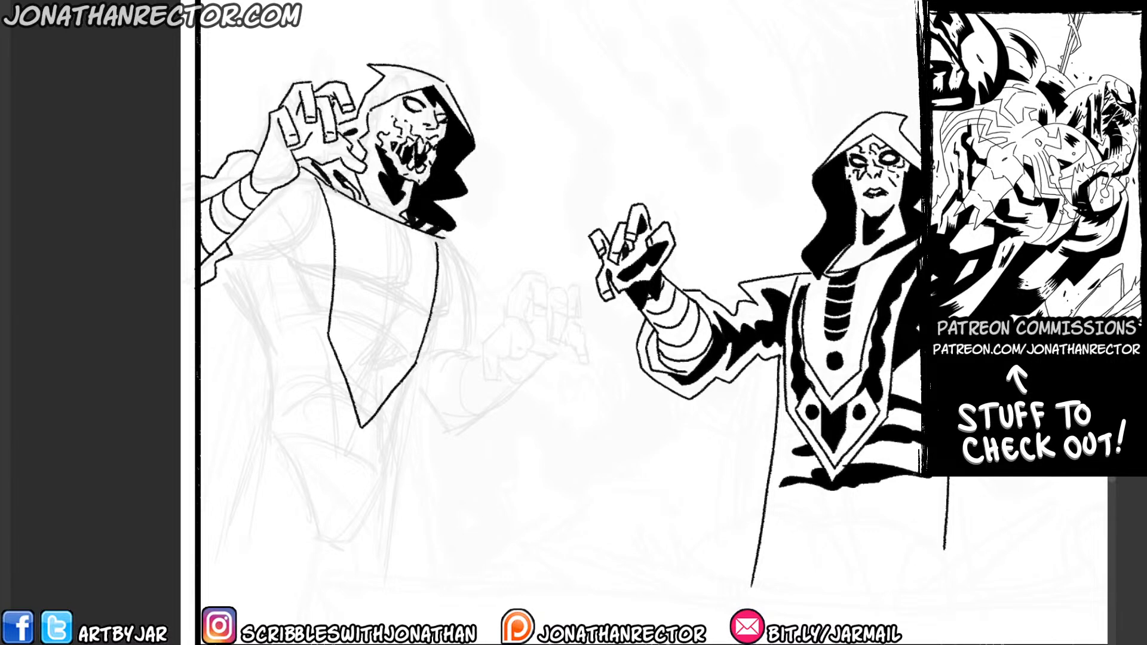
Ink the inner border lines of the left figure's chest panel and the V-shaped plate at its tip.
mouse_move(350, 200)
left_mouse_down()
mouse_move(361, 307)
mouse_move(381, 357)
mouse_move(409, 319)
mouse_move(421, 226)
left_mouse_up()
left_click_drag(360, 252, 366, 231)
mouse_move(360, 305)
left_mouse_down()
mouse_move(380, 352)
mouse_move(406, 327)
mouse_move(409, 346)
mouse_move(368, 391)
mouse_move(343, 315)
left_mouse_up()
left_click_drag(343, 315, 361, 302)
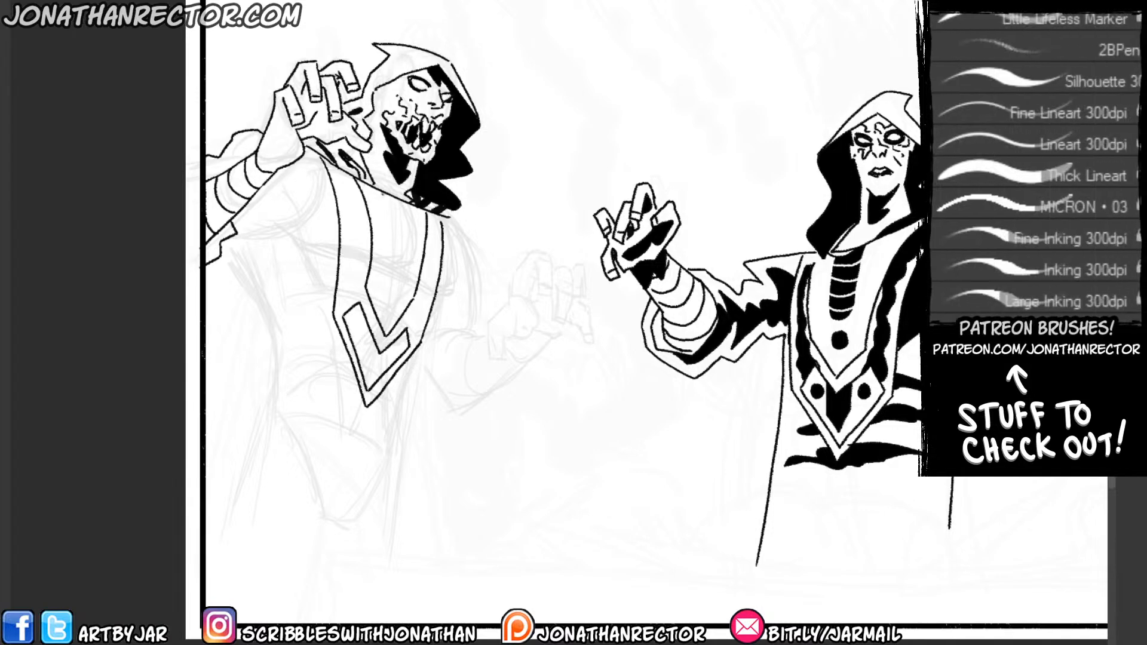
Ink a rounded central strip and a circle on the chest panel, fill both black, and cut curved white bands across the strip.
mouse_move(381, 192)
left_mouse_down()
mouse_move(385, 262)
mouse_move(406, 249)
mouse_move(409, 206)
left_mouse_up()
mouse_move(391, 284)
left_mouse_down()
mouse_move(380, 297)
mouse_move(391, 284)
left_mouse_up()
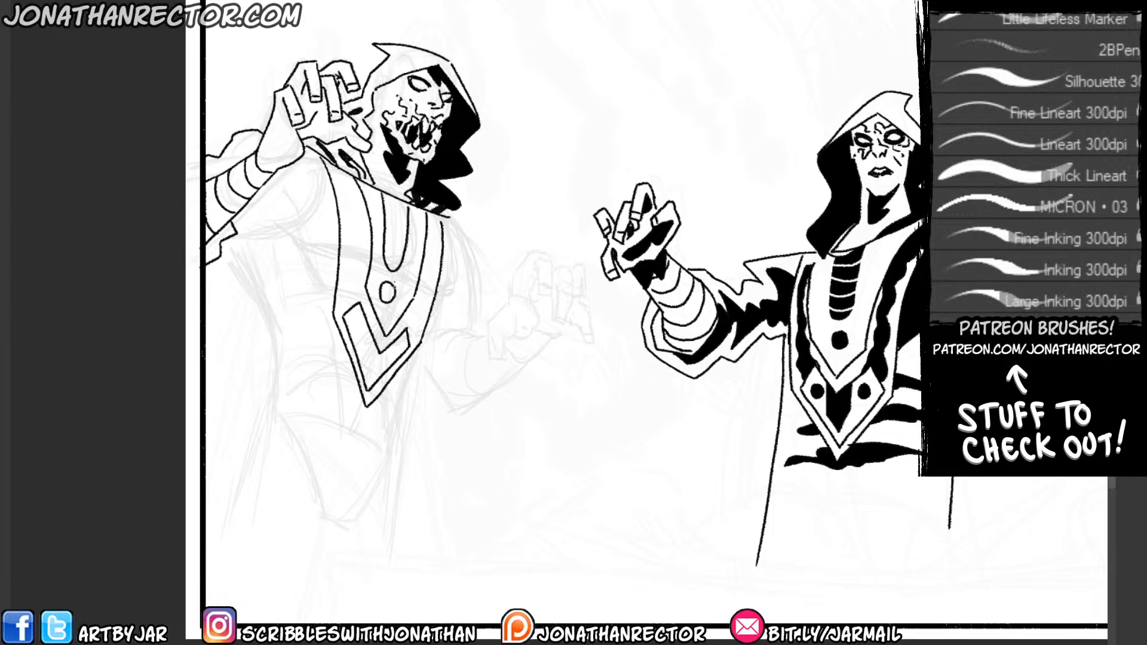
key("g")
left_click(395, 246)
left_click(388, 292)
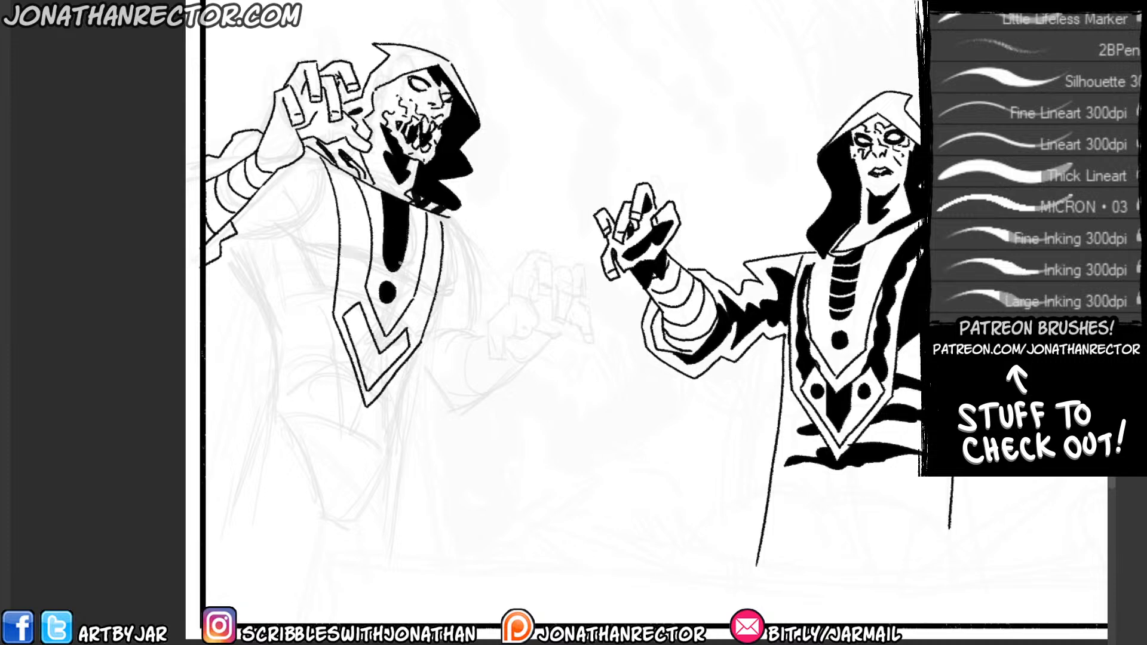
mouse_move(408, 257)
left_mouse_down()
mouse_move(384, 257)
mouse_move(380, 192)
left_mouse_up()
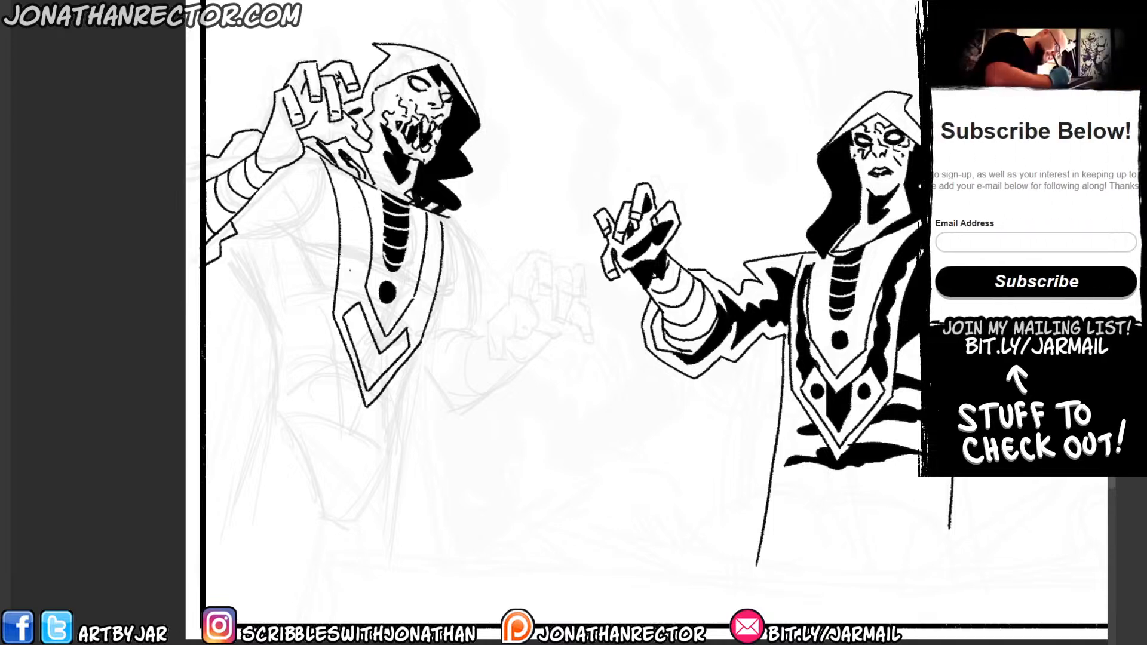
Add dots and a black wedge to the chest panel's tip plate, and ink wavy bands along both borders filled with black.
mouse_move(358, 319)
left_mouse_down()
mouse_move(399, 345)
mouse_move(354, 320)
mouse_move(375, 331)
mouse_move(367, 371)
mouse_move(375, 344)
left_mouse_up()
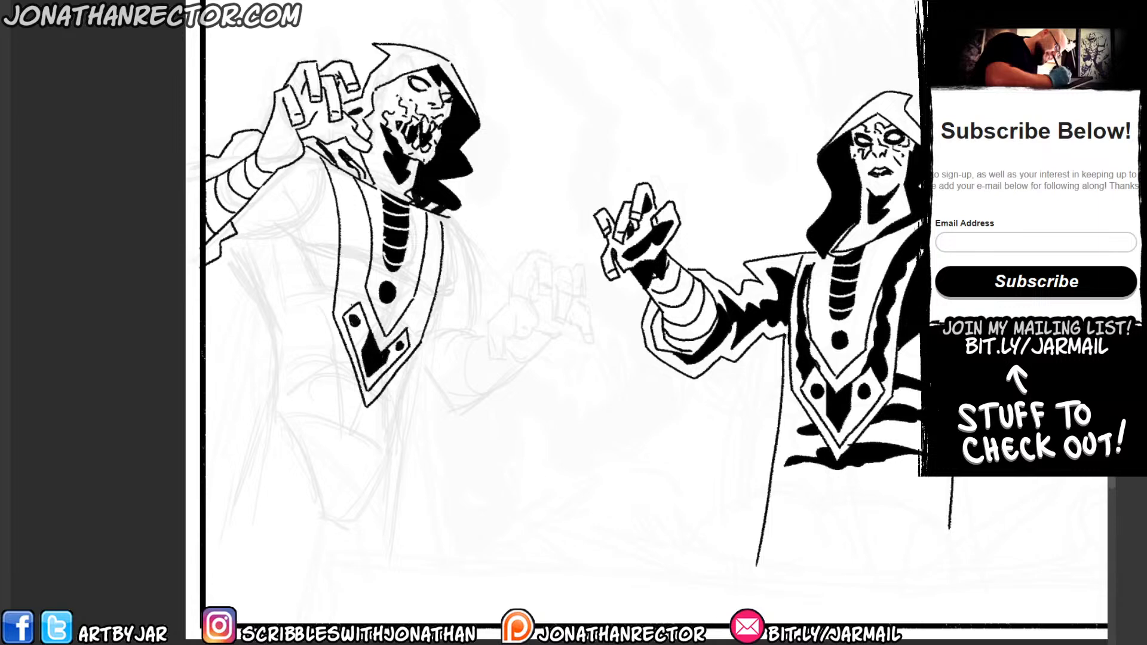
mouse_move(357, 289)
left_mouse_down()
mouse_move(363, 236)
mouse_move(347, 174)
left_mouse_up()
left_click_drag(345, 307, 335, 167)
mouse_move(407, 335)
left_mouse_down()
mouse_move(435, 211)
mouse_move(412, 339)
left_mouse_up()
key("g")
left_click(415, 320)
left_click(431, 278)
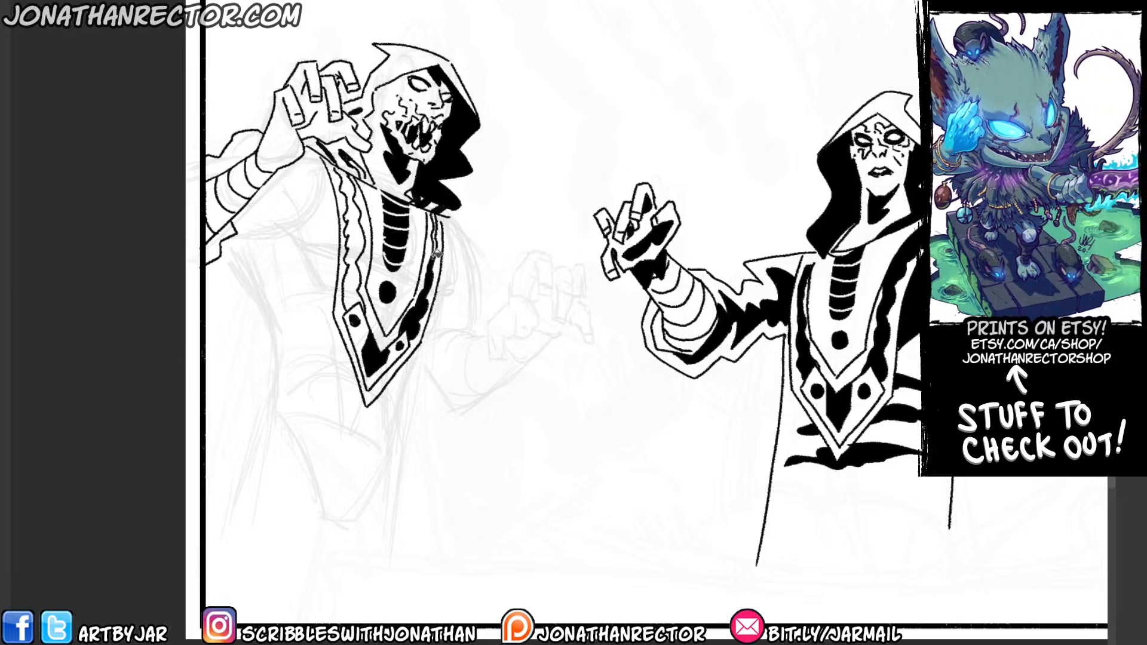
left_click(356, 282)
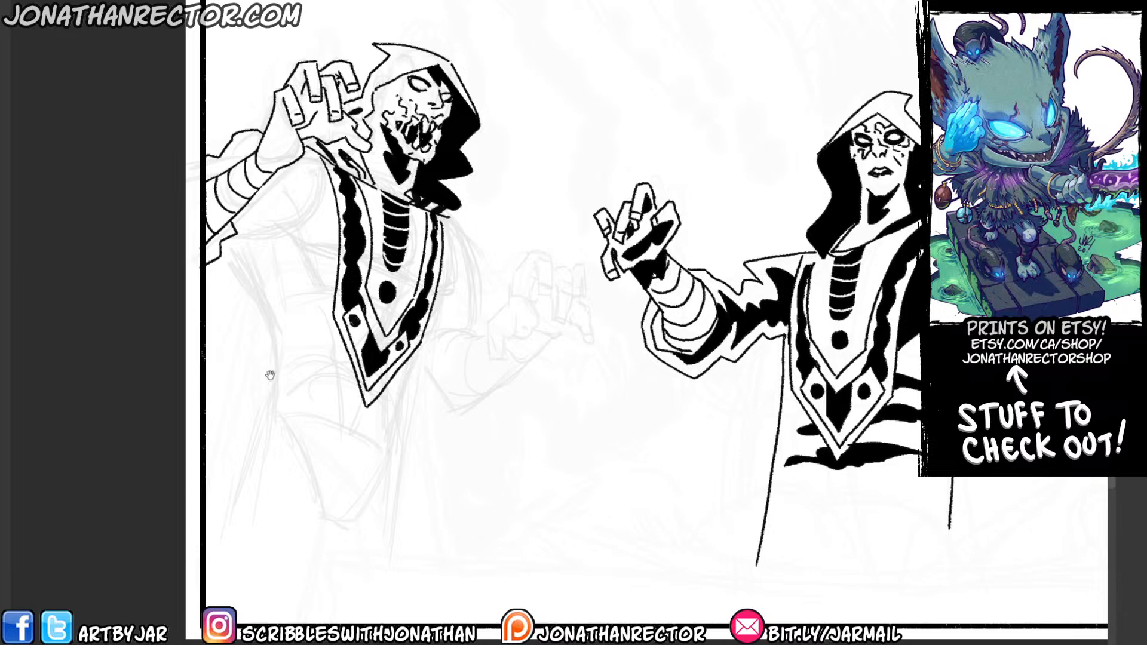
Ink the left figure's lowered hand with its curled fingers and thumb, and add the wrapped bands on its forearm.
left_click_drag(266, 366, 194, 378)
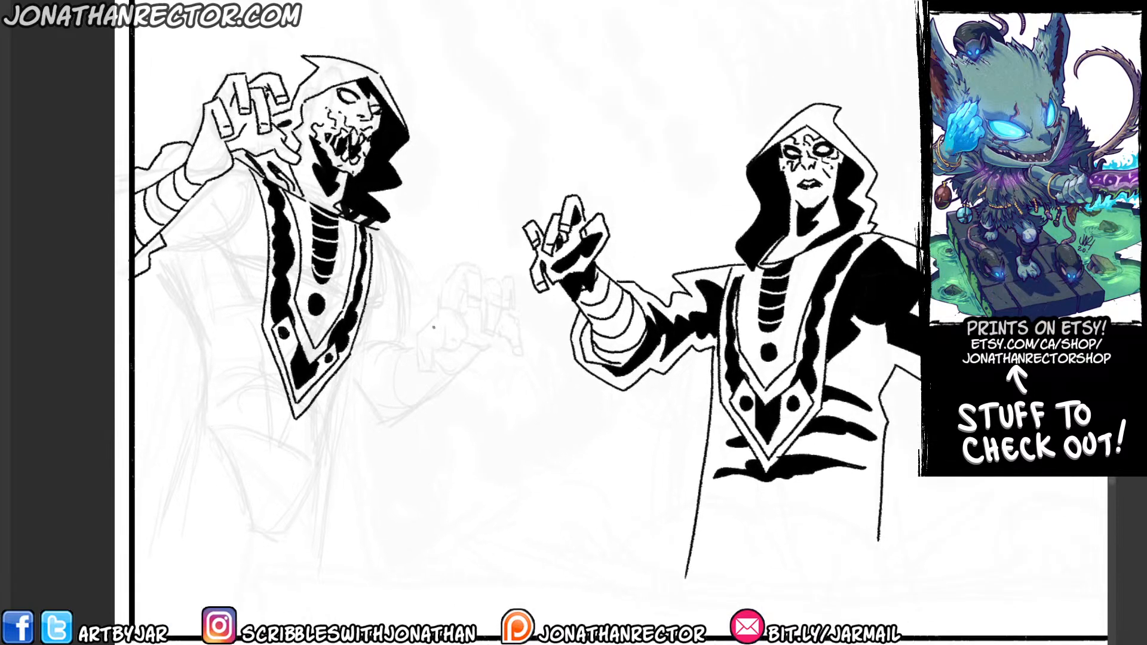
mouse_move(445, 285)
left_mouse_down()
mouse_move(417, 335)
mouse_move(427, 370)
mouse_move(432, 342)
mouse_move(455, 328)
left_mouse_up()
mouse_move(465, 263)
left_mouse_down()
mouse_move(445, 285)
mouse_move(482, 272)
mouse_move(471, 313)
mouse_move(468, 281)
mouse_move(461, 302)
mouse_move(491, 278)
mouse_move(500, 290)
mouse_move(488, 339)
mouse_move(484, 310)
mouse_move(518, 298)
mouse_move(501, 300)
mouse_move(518, 335)
mouse_move(506, 346)
mouse_move(501, 324)
mouse_move(491, 345)
mouse_move(471, 349)
mouse_move(452, 335)
mouse_move(478, 313)
mouse_move(517, 344)
left_mouse_up()
left_click_drag(502, 296, 515, 298)
left_click_drag(423, 352, 420, 364)
left_click_drag(361, 318, 395, 288)
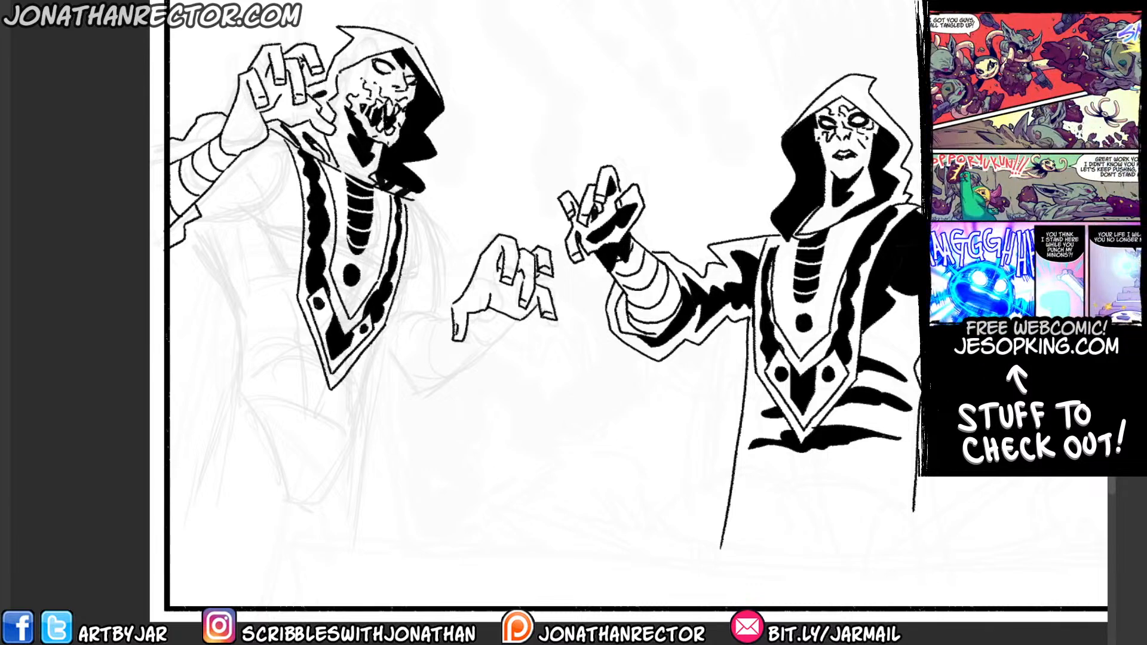
scroll(324, 330, "up", 2)
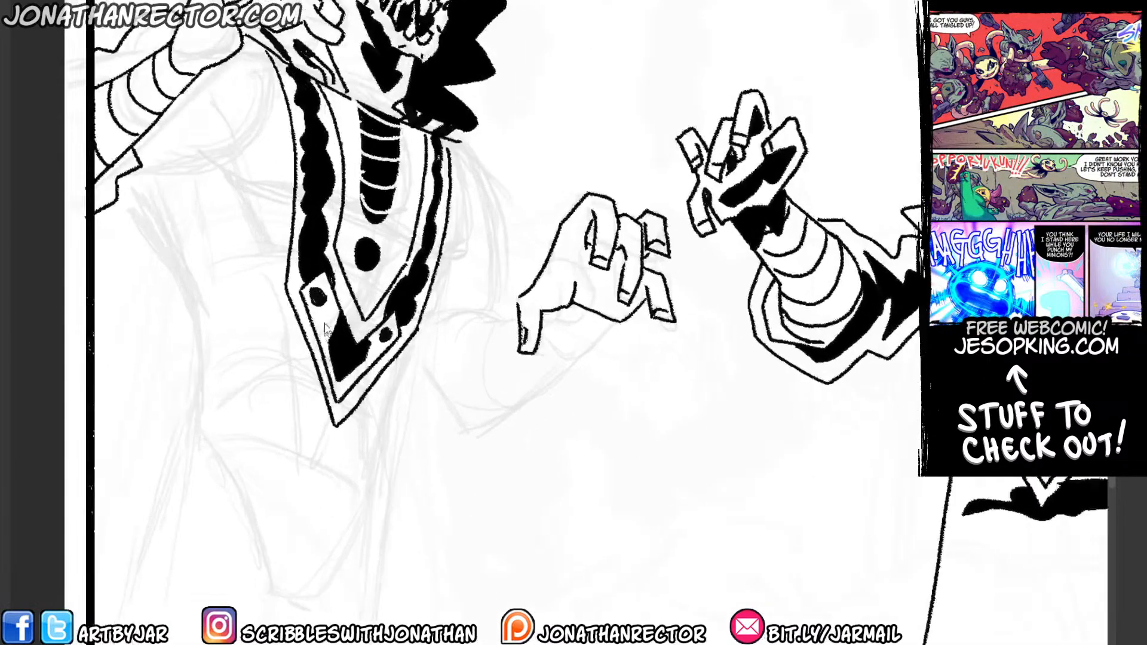
scroll(318, 308, "down", 2)
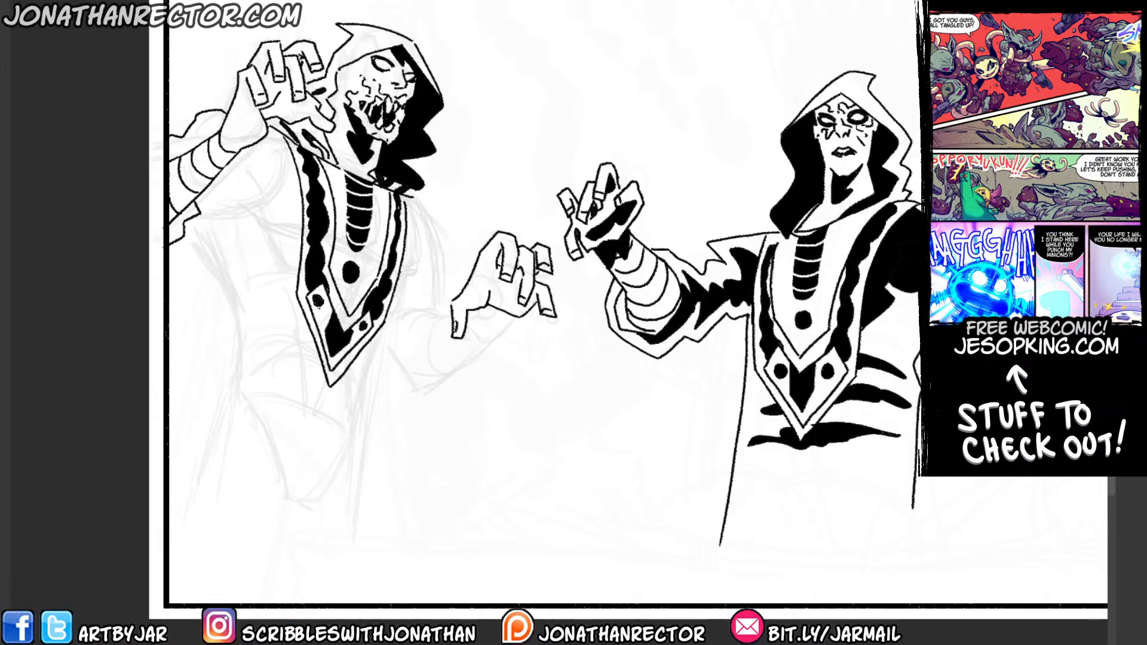
left_click_drag(360, 365, 356, 385)
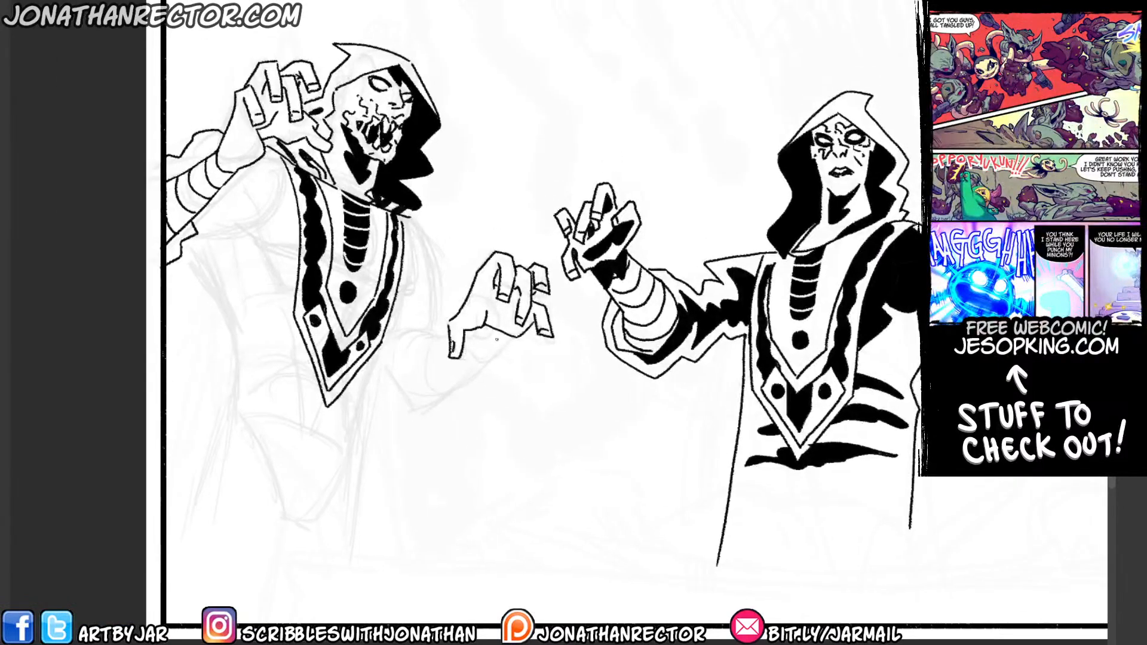
mouse_move(506, 335)
left_mouse_down()
mouse_move(446, 396)
mouse_move(425, 373)
mouse_move(446, 339)
mouse_move(436, 369)
mouse_move(464, 384)
mouse_move(459, 373)
mouse_move(473, 372)
mouse_move(502, 335)
left_mouse_up()
Add black shadow shapes to the wrist, palm and fingers of the left figure's raised hand and to the lowered hand.
mouse_move(252, 83)
left_mouse_down()
mouse_move(281, 173)
mouse_move(280, 253)
left_mouse_up()
left_click_drag(296, 160, 275, 210)
left_click_drag(281, 224, 264, 252)
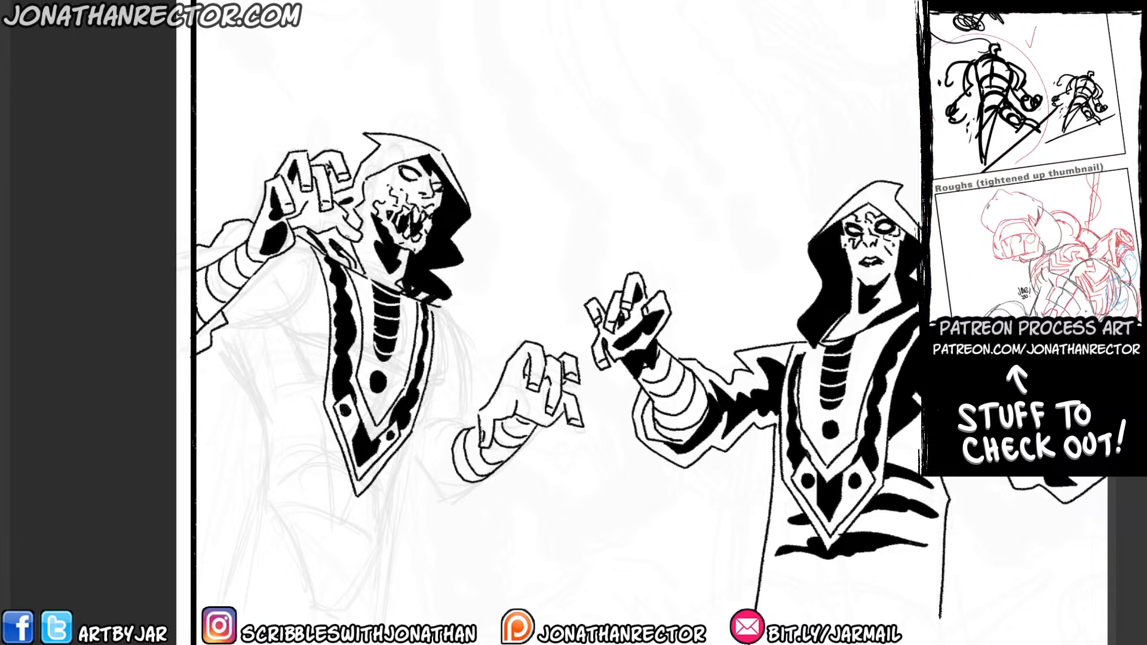
mouse_move(358, 242)
left_mouse_down()
mouse_move(302, 206)
mouse_move(289, 222)
left_mouse_up()
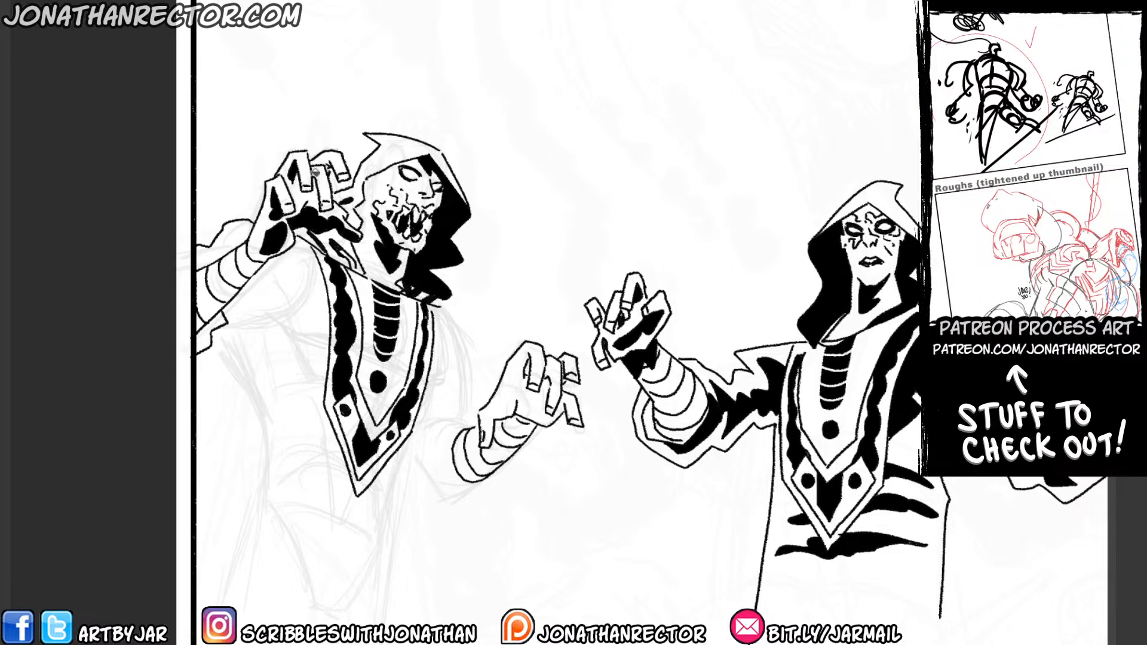
mouse_move(319, 174)
left_mouse_down()
mouse_move(321, 195)
mouse_move(296, 198)
left_mouse_up()
mouse_move(527, 354)
left_mouse_down()
mouse_move(488, 415)
mouse_move(492, 431)
mouse_move(492, 418)
mouse_move(546, 405)
mouse_move(555, 423)
mouse_move(516, 411)
mouse_move(538, 403)
mouse_move(561, 412)
left_mouse_up()
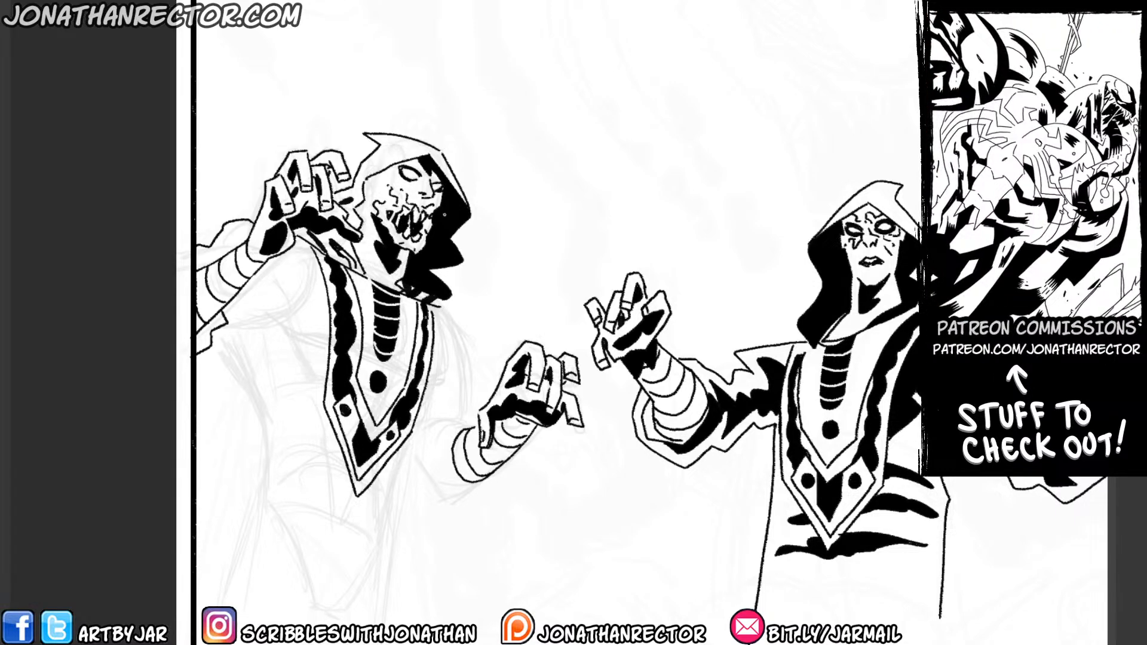
Ink the lowered arm's sleeve outline, the robe's front edge down to the hem, and the outer shoulder line.
left_click_drag(310, 417, 309, 378)
mouse_move(495, 433)
left_mouse_down()
mouse_move(482, 455)
mouse_move(433, 479)
left_mouse_up()
left_click_drag(418, 354, 441, 270)
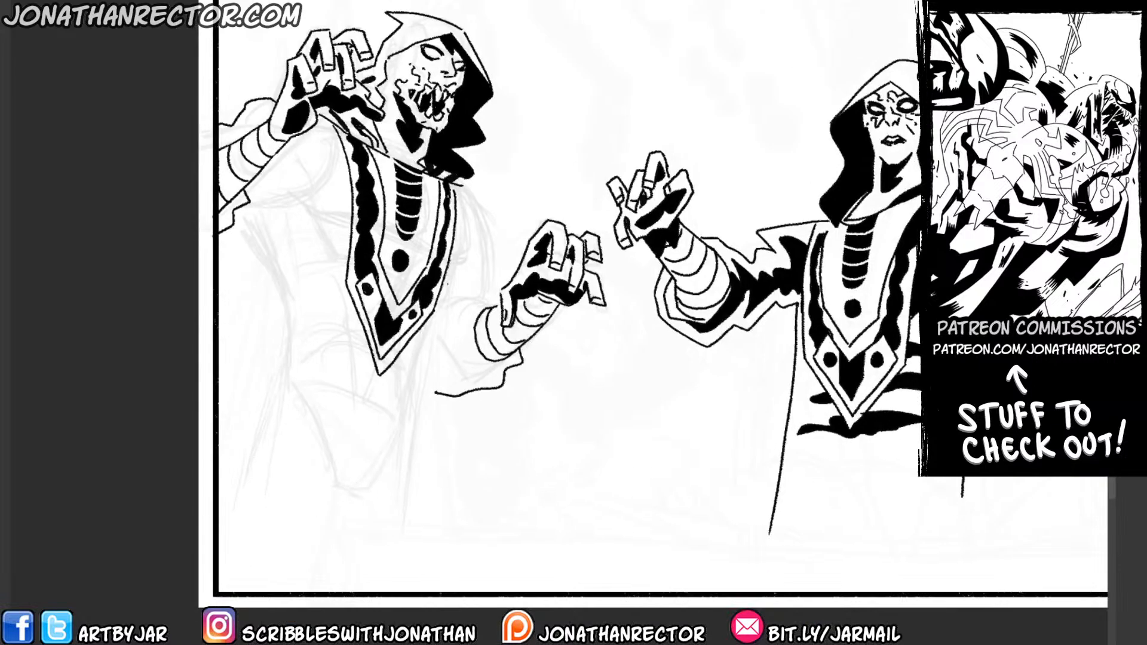
left_click_drag(462, 227, 404, 530)
left_click_drag(494, 299, 449, 311)
left_click_drag(494, 217, 487, 297)
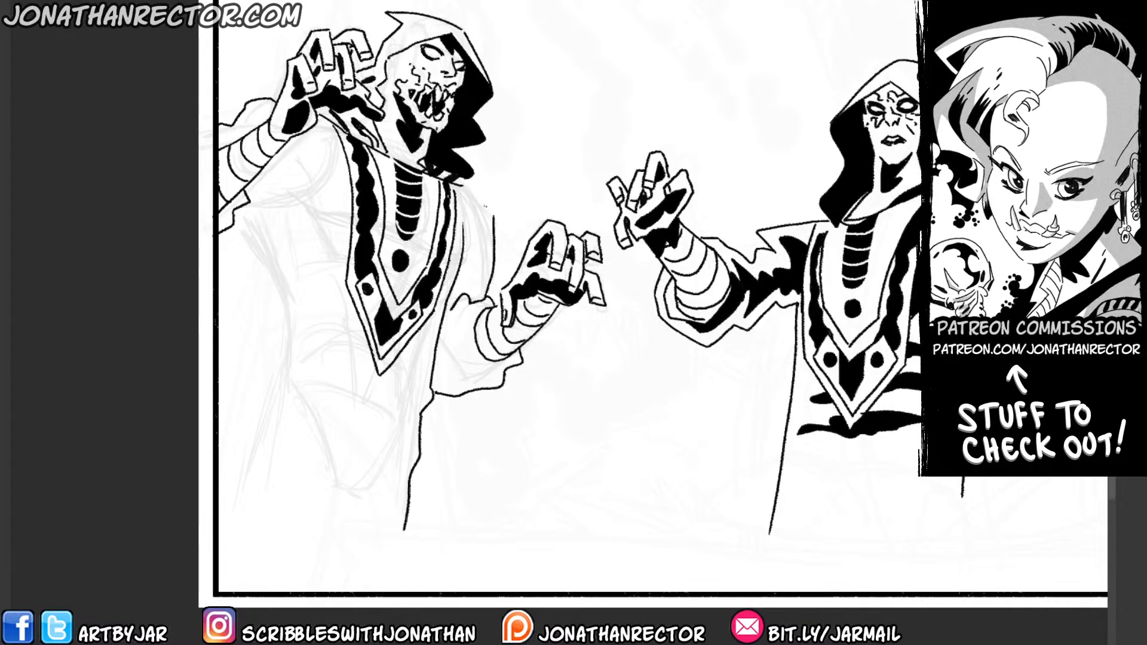
Close the shoulder line beneath the hood, blacken the hood's lower back, and ink black fold shapes across the lowered sleeve.
left_click_drag(454, 179, 491, 209)
left_click_drag(472, 169, 478, 194)
left_click_drag(465, 286, 447, 299)
left_click_drag(489, 373, 442, 383)
mouse_move(443, 343)
left_mouse_down()
mouse_move(435, 361)
mouse_move(454, 380)
left_mouse_up()
mouse_move(454, 381)
left_mouse_down()
mouse_move(470, 382)
mouse_move(453, 394)
left_mouse_up()
left_click_drag(424, 345, 451, 388)
mouse_move(428, 383)
left_mouse_down()
mouse_move(474, 398)
mouse_move(436, 399)
left_mouse_up()
left_click_drag(417, 391, 430, 399)
mouse_move(455, 353)
left_mouse_down()
mouse_move(427, 369)
mouse_move(435, 389)
mouse_move(424, 386)
left_mouse_up()
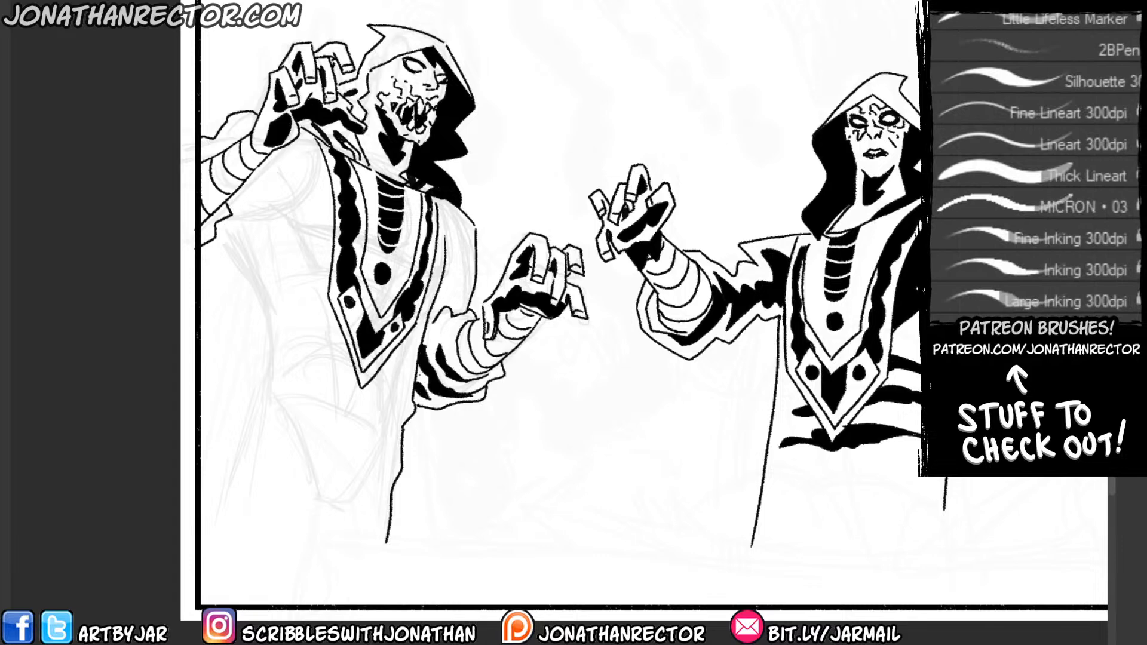
Ink a shadow shape down the shoulder beside the chest panel, fill it black, and refine the folds on the lowered sleeve.
left_click_drag(455, 312, 445, 218)
key("g")
left_click(439, 228)
key("ctrl+z")
left_click(458, 248)
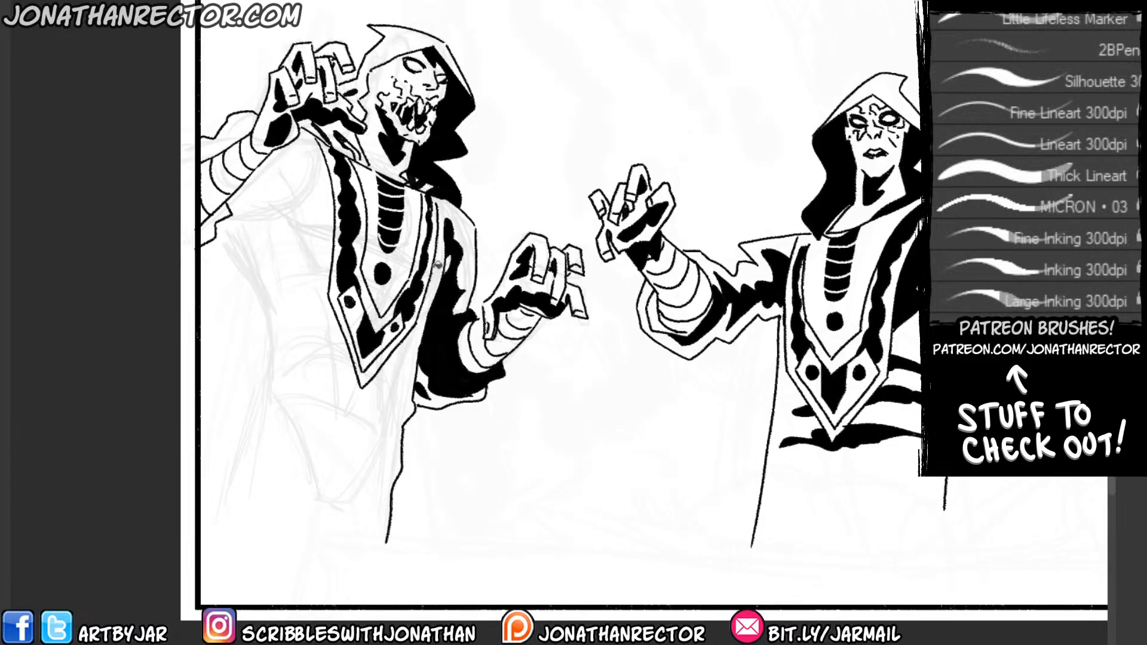
left_click(426, 334)
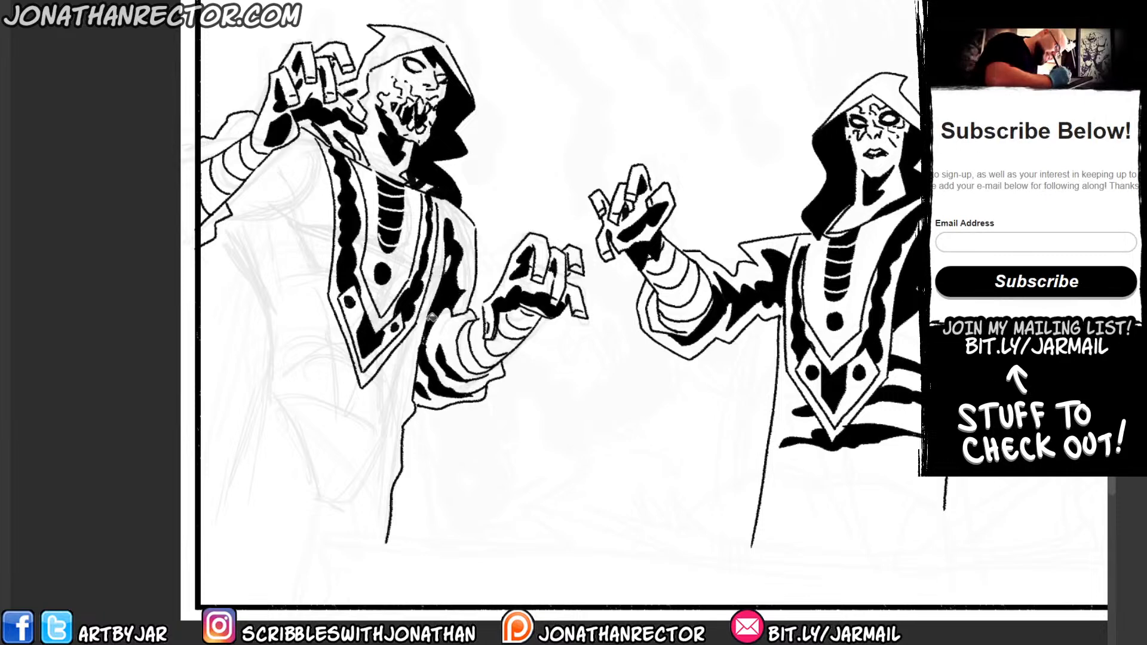
mouse_move(419, 365)
left_mouse_down()
mouse_move(419, 405)
mouse_move(456, 390)
mouse_move(454, 296)
mouse_move(493, 374)
mouse_move(472, 392)
mouse_move(497, 366)
left_mouse_up()
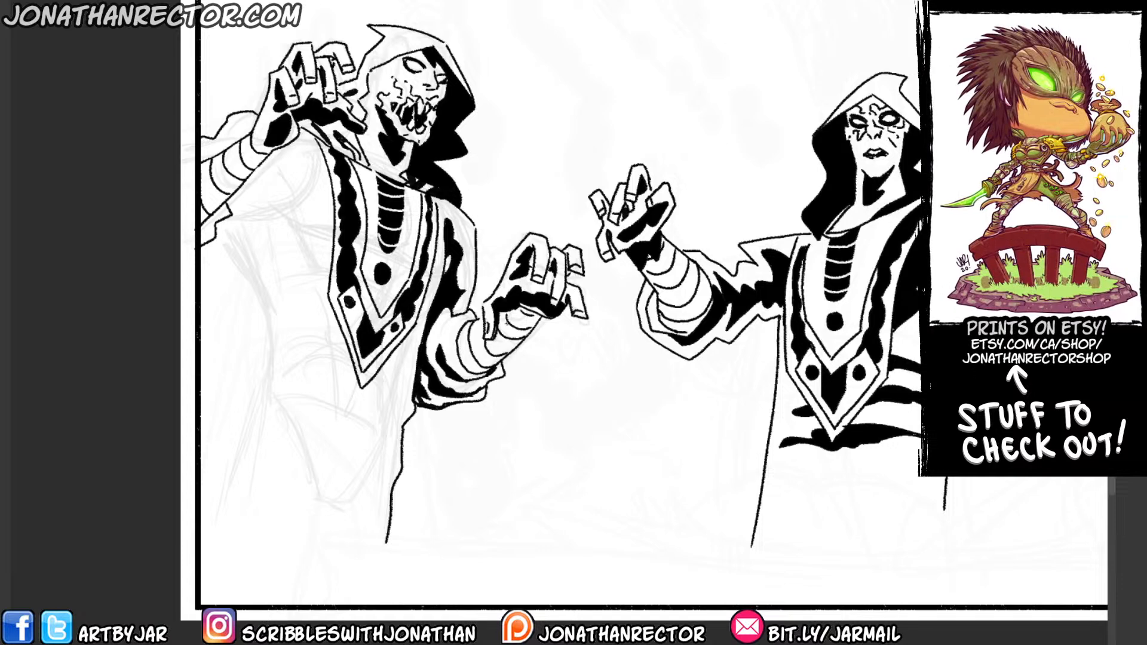
Ink the underside of the raised arm's sleeve from the shoulder to the panel border, and the robe's back edge below it.
mouse_move(217, 250)
left_mouse_down()
mouse_move(227, 286)
mouse_move(205, 252)
mouse_move(207, 290)
mouse_move(308, 248)
left_mouse_up()
key("ctrl+z")
mouse_move(195, 293)
left_mouse_down()
mouse_move(264, 265)
mouse_move(310, 224)
left_mouse_up()
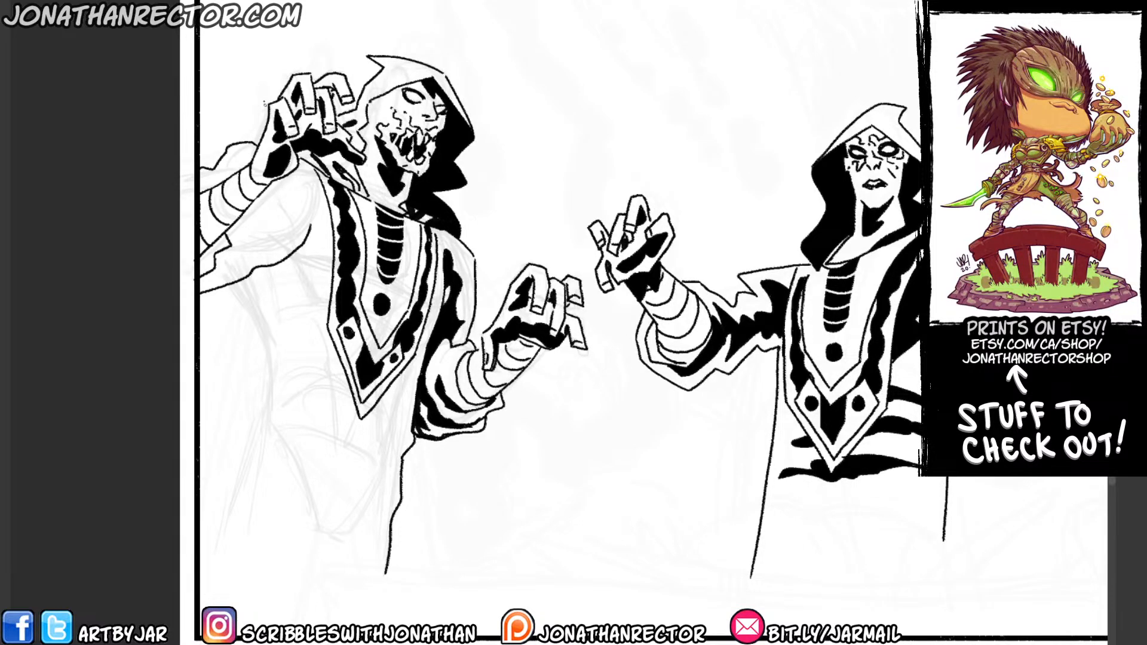
mouse_move(232, 286)
left_mouse_down()
mouse_move(221, 249)
mouse_move(262, 342)
mouse_move(263, 389)
mouse_move(208, 531)
left_mouse_up()
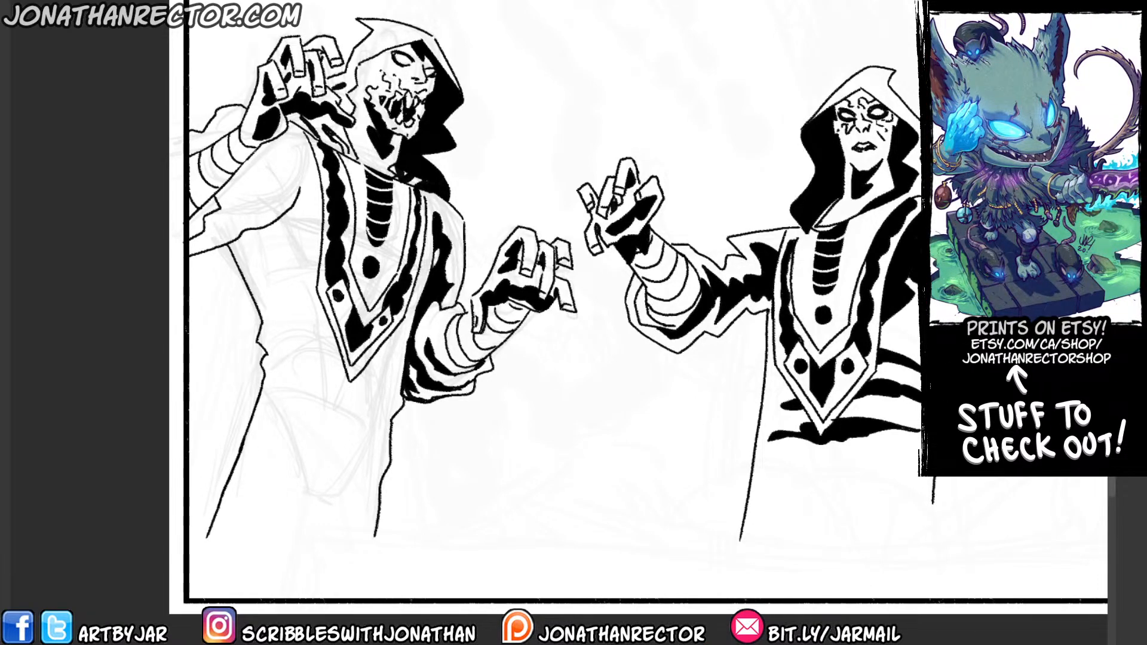
Outline shadow shapes on the raised arm's sleeve above and below the wrapped forearm, and fill them black.
left_click_drag(310, 299, 328, 357)
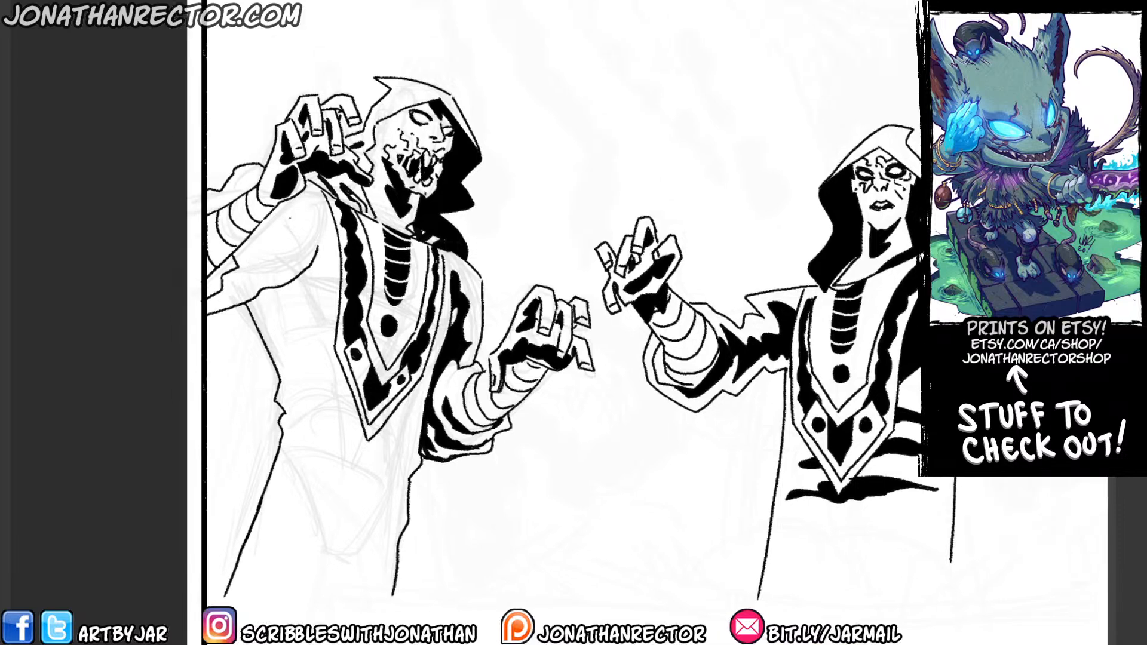
mouse_move(312, 243)
left_mouse_down()
mouse_move(289, 272)
mouse_move(212, 302)
left_mouse_up()
mouse_move(317, 243)
left_mouse_down()
mouse_move(293, 202)
mouse_move(279, 250)
left_mouse_up()
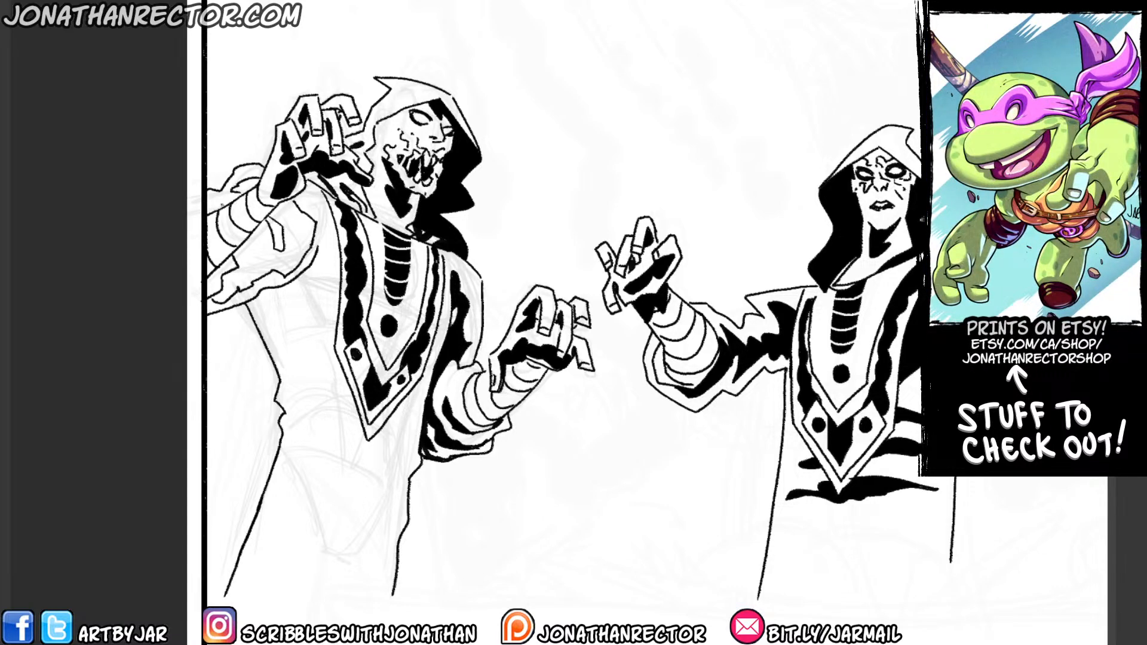
key("g")
left_click(295, 223)
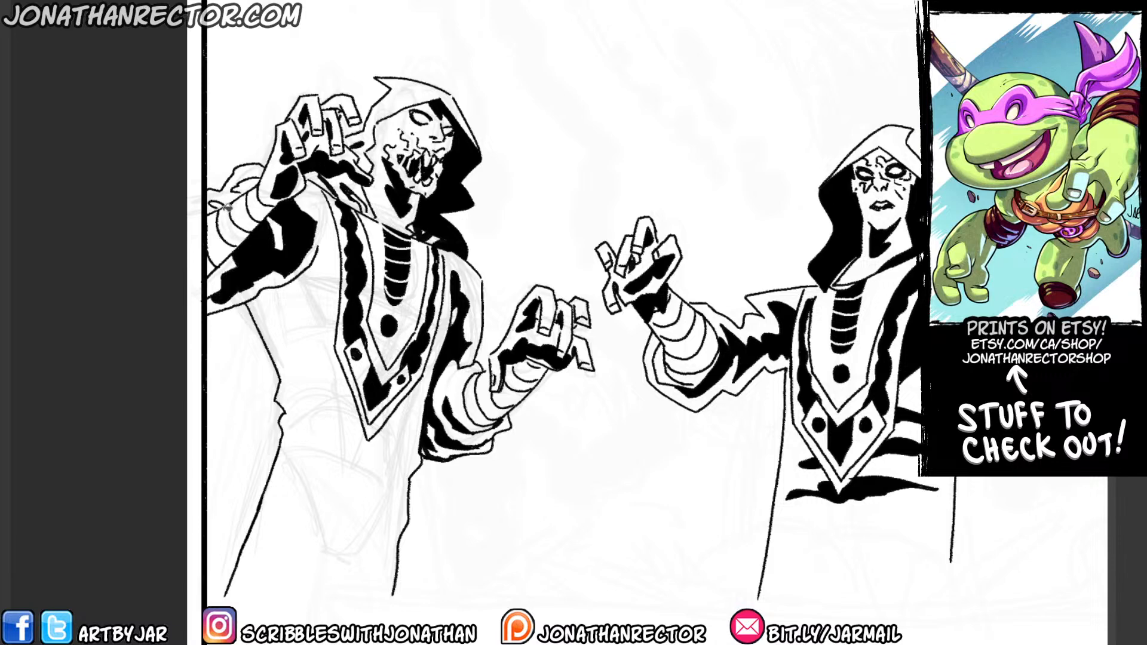
left_click(245, 185)
left_click(219, 203)
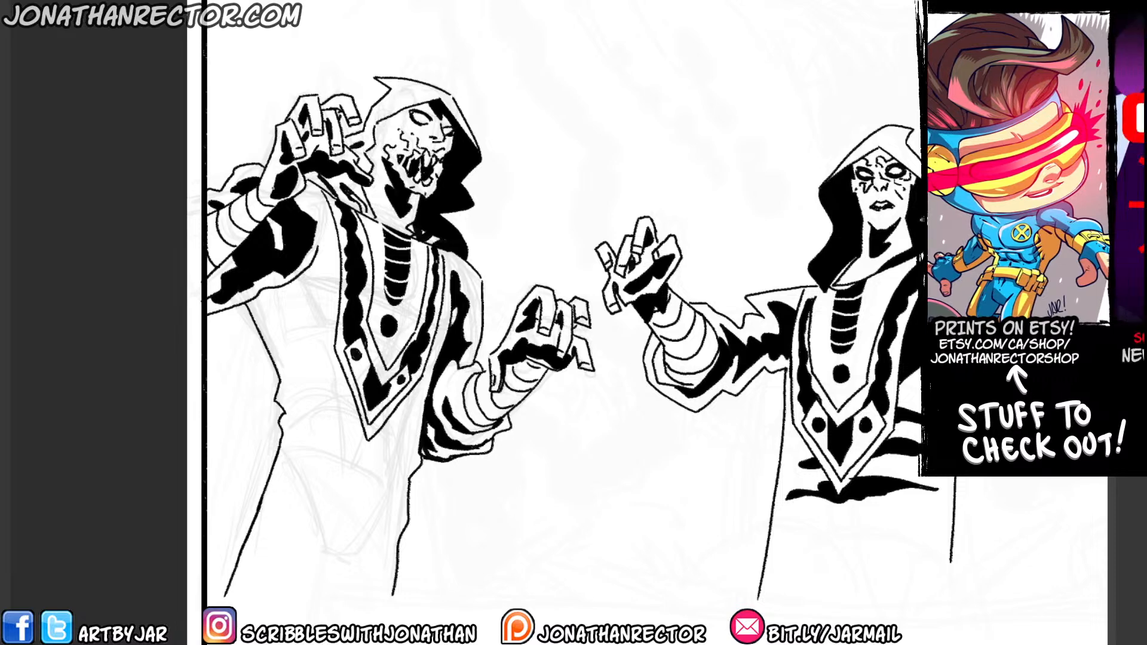
Ink jagged fold shapes across the hooded figure's waist on both sides of the chest panel's tip, and fill them black.
left_click_drag(264, 311, 266, 272)
left_click_drag(327, 213, 330, 164)
mouse_move(317, 259)
left_mouse_down()
mouse_move(280, 286)
mouse_move(315, 264)
mouse_move(307, 287)
mouse_move(319, 296)
mouse_move(304, 321)
mouse_move(319, 294)
left_mouse_up()
mouse_move(411, 359)
left_mouse_down()
mouse_move(389, 419)
mouse_move(373, 417)
mouse_move(365, 442)
mouse_move(297, 407)
left_mouse_up()
mouse_move(297, 406)
left_mouse_down()
mouse_move(326, 411)
mouse_move(321, 386)
mouse_move(349, 372)
mouse_move(326, 340)
mouse_move(347, 337)
left_mouse_up()
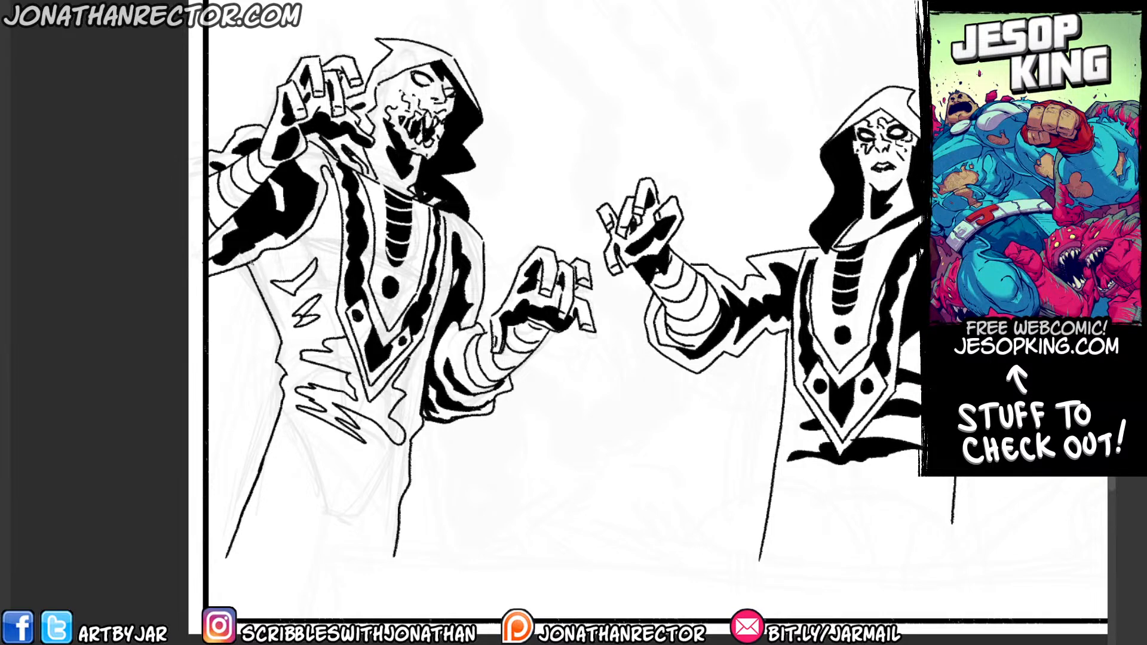
left_click(336, 356)
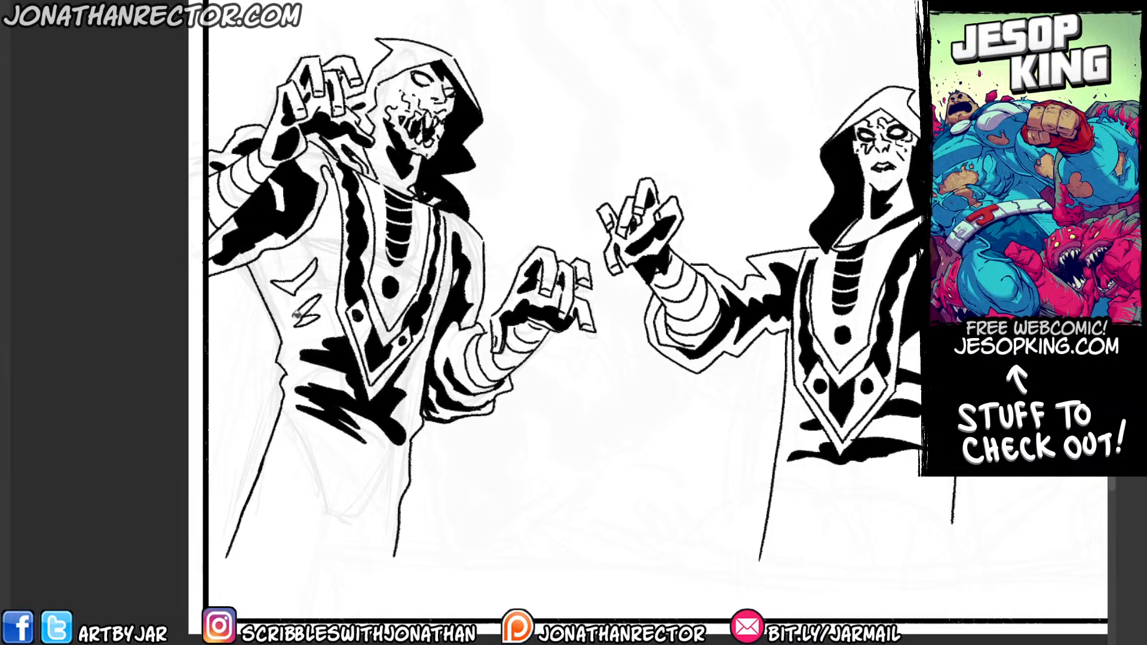
Outline a jagged shadow from the raised arm's armpit down the torso beside the chest panel, and fill it black.
mouse_move(326, 342)
left_mouse_down()
mouse_move(288, 332)
mouse_move(263, 261)
left_mouse_up()
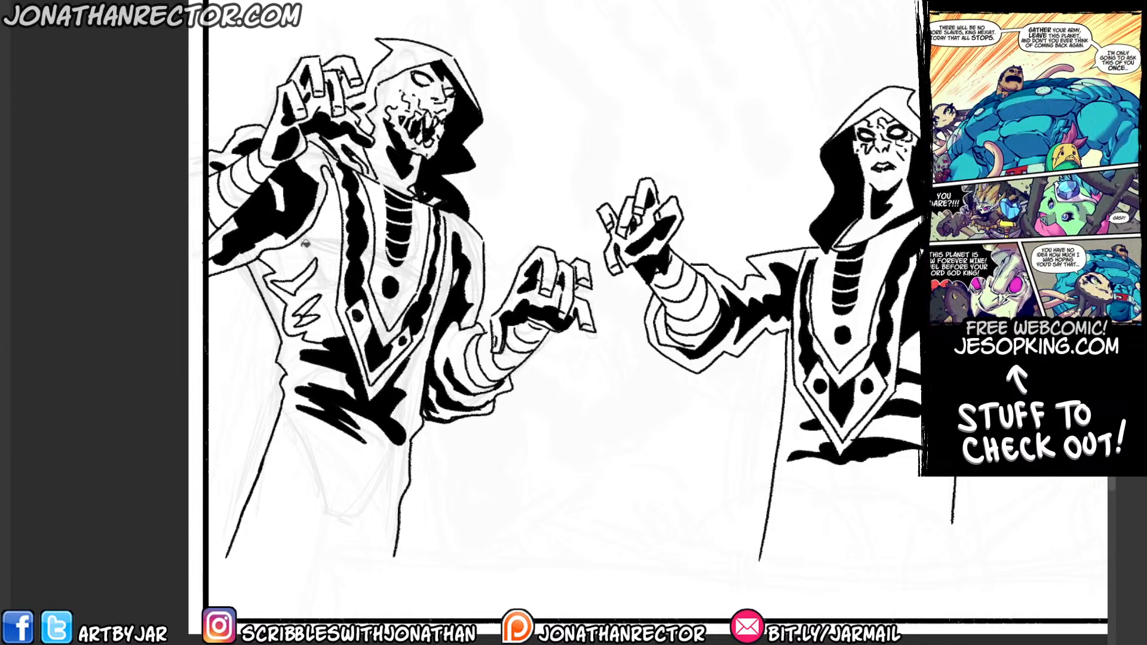
left_click(301, 243)
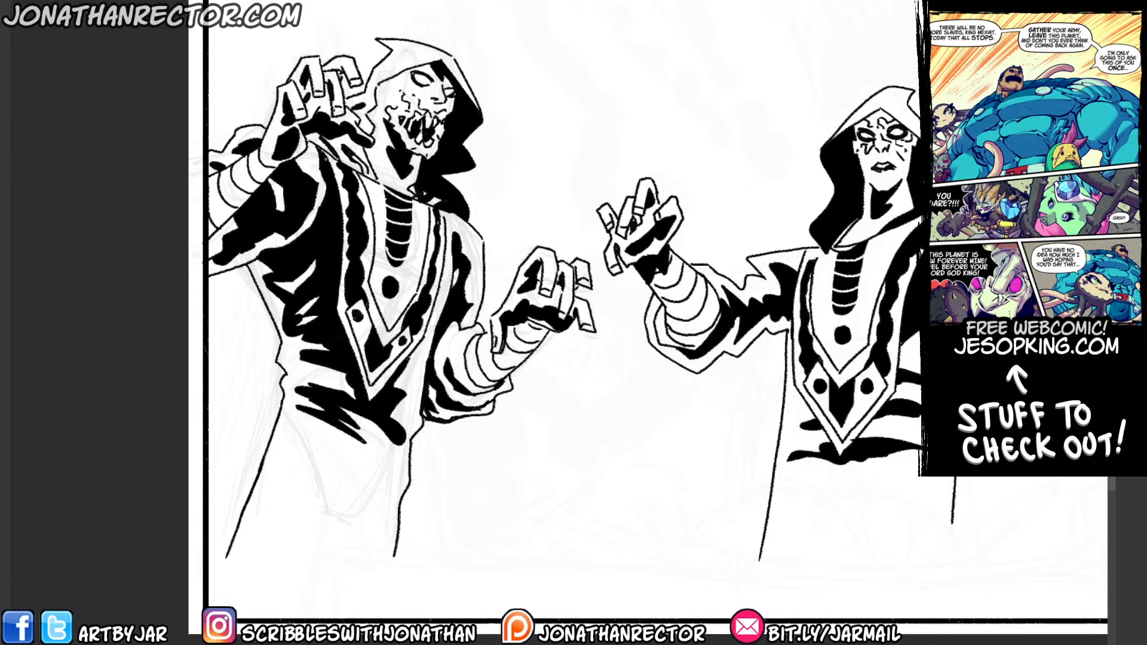
left_click_drag(326, 238, 347, 153)
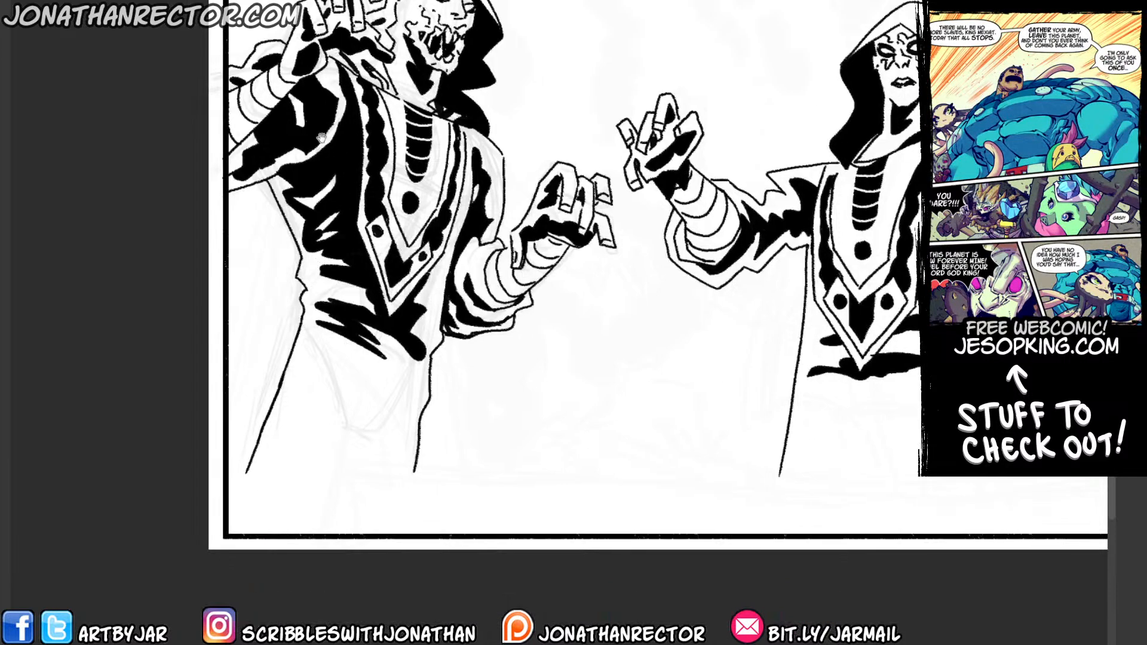
left_click_drag(326, 214, 309, 253)
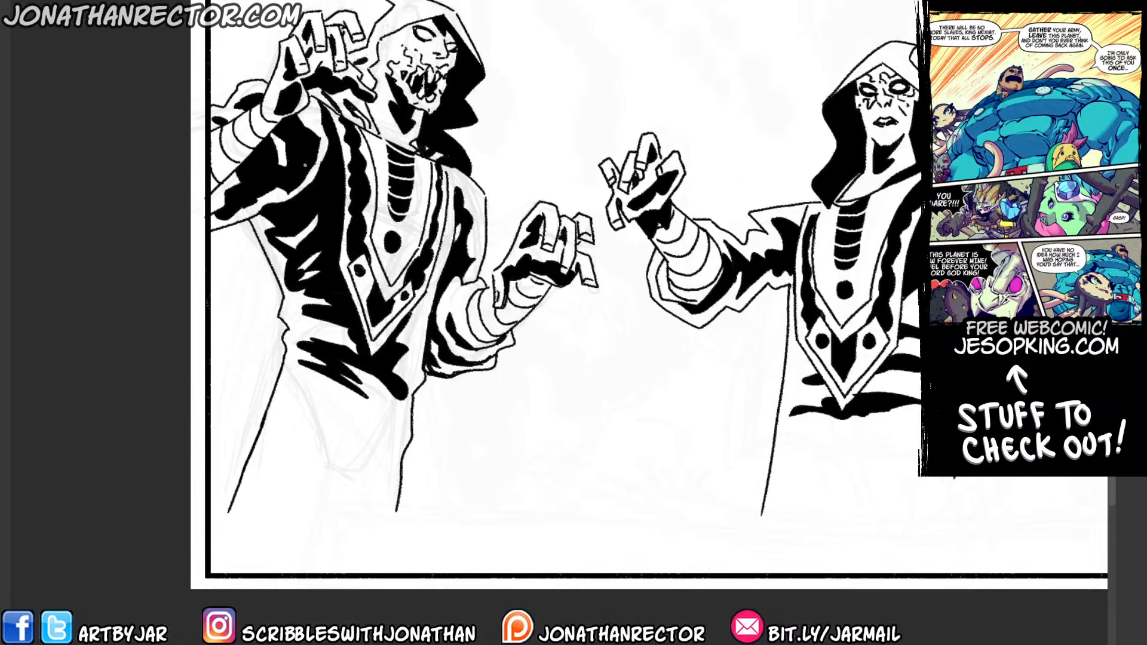
Mirror the canvas view and ink the front edge of the remaining sketched figure's hood, from brow to jagged collar folds.
left_click_drag(369, 79, 371, 243)
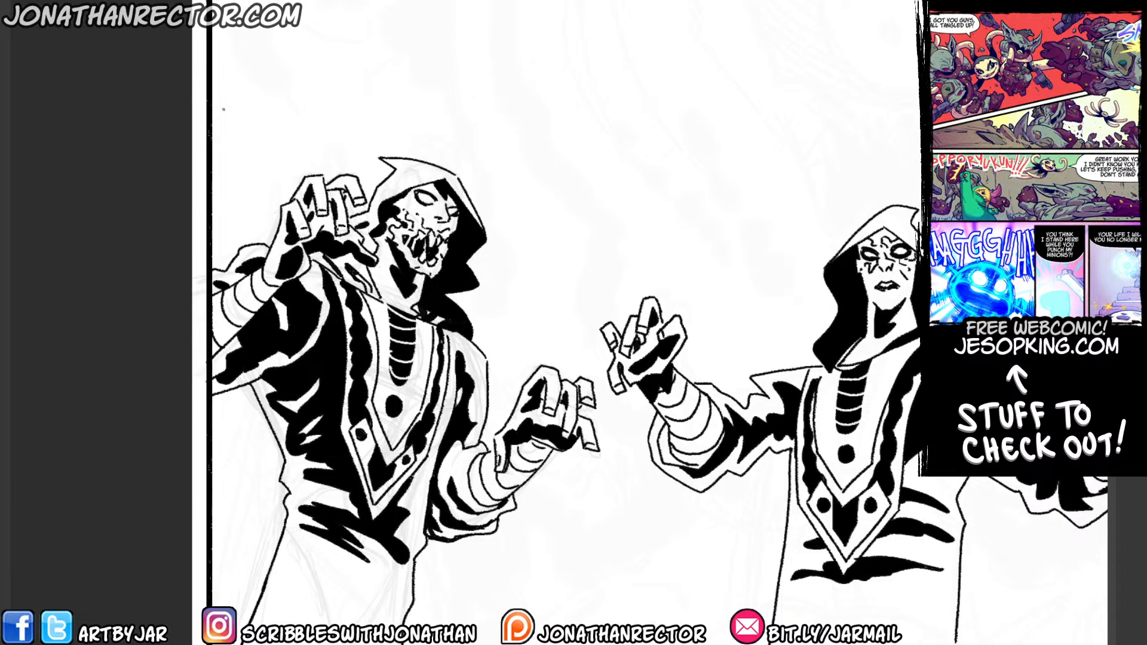
scroll(224, 109, "down", 2)
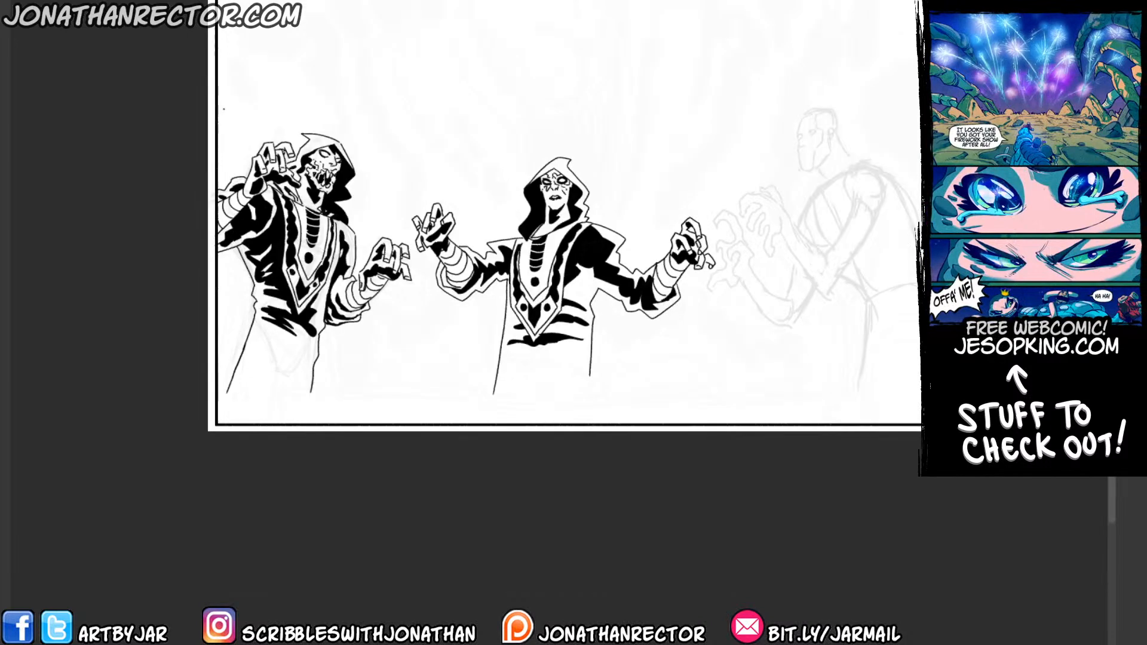
left_click_drag(224, 110, 221, 138)
key("h")
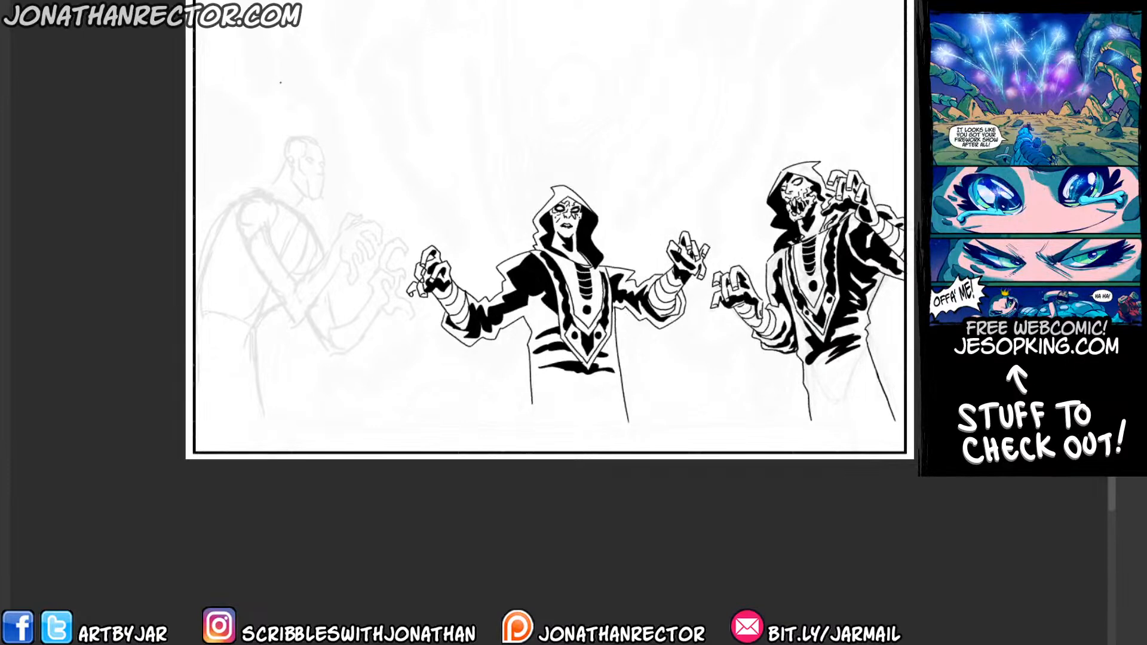
scroll(244, 114, "up", 1)
left_click_drag(323, 226, 296, 226)
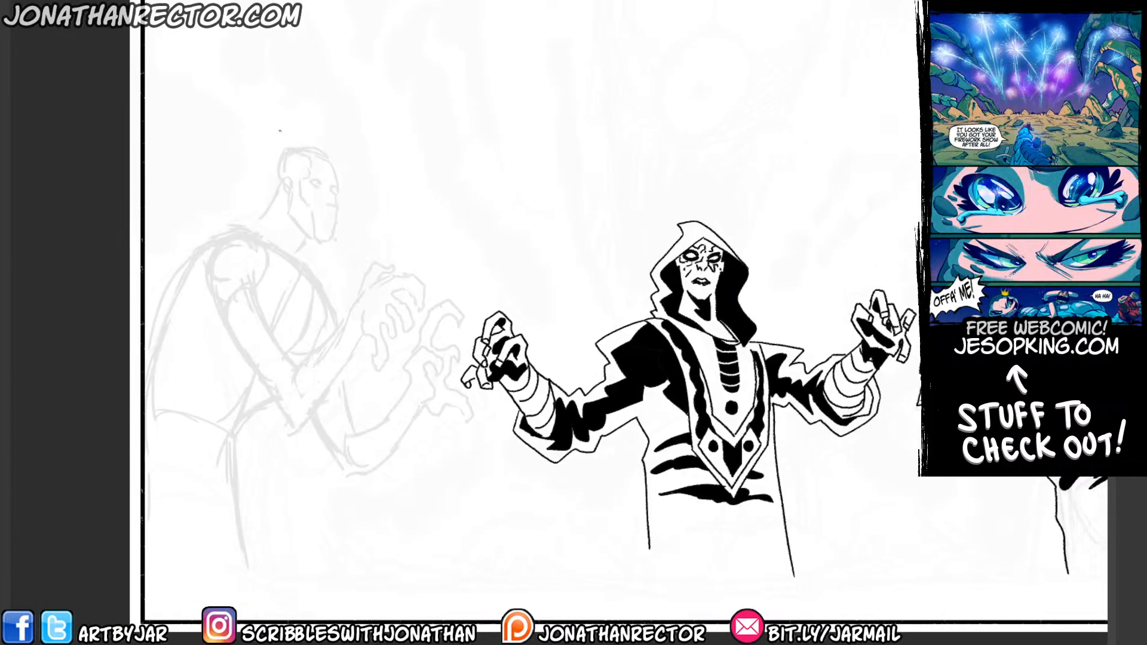
mouse_move(336, 157)
left_mouse_down()
mouse_move(329, 182)
mouse_move(241, 255)
left_mouse_up()
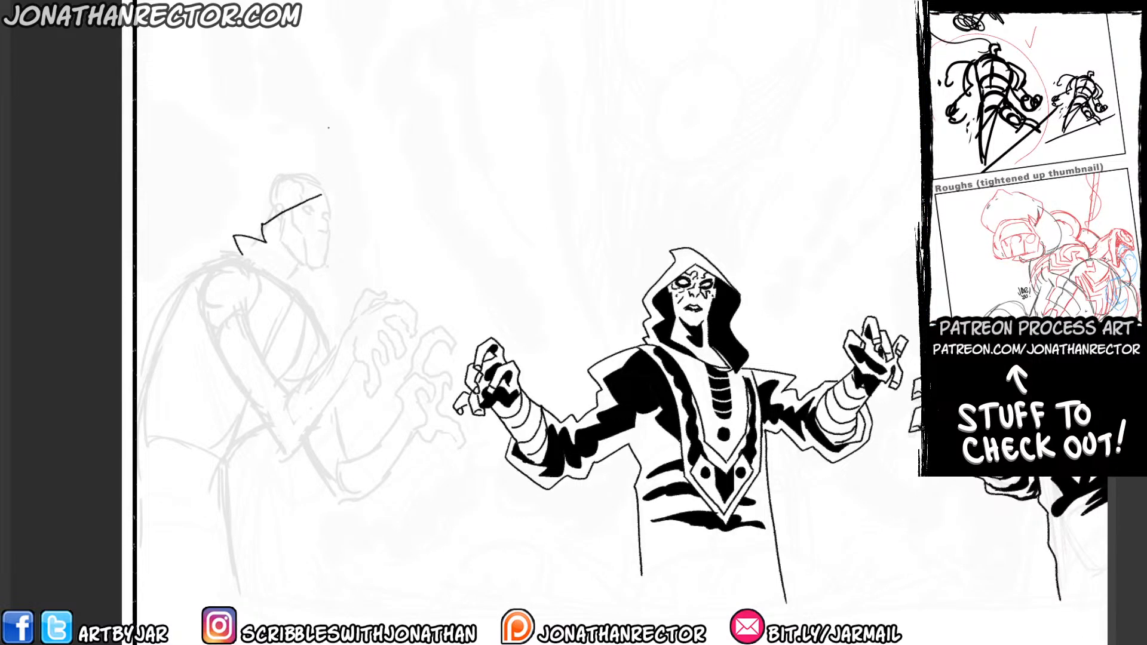
scroll(302, 148, "up", 1)
left_click_drag(376, 194, 383, 236)
key("ctrl+z")
mouse_move(369, 332)
left_mouse_down()
mouse_move(126, 343)
mouse_move(288, 388)
left_mouse_up()
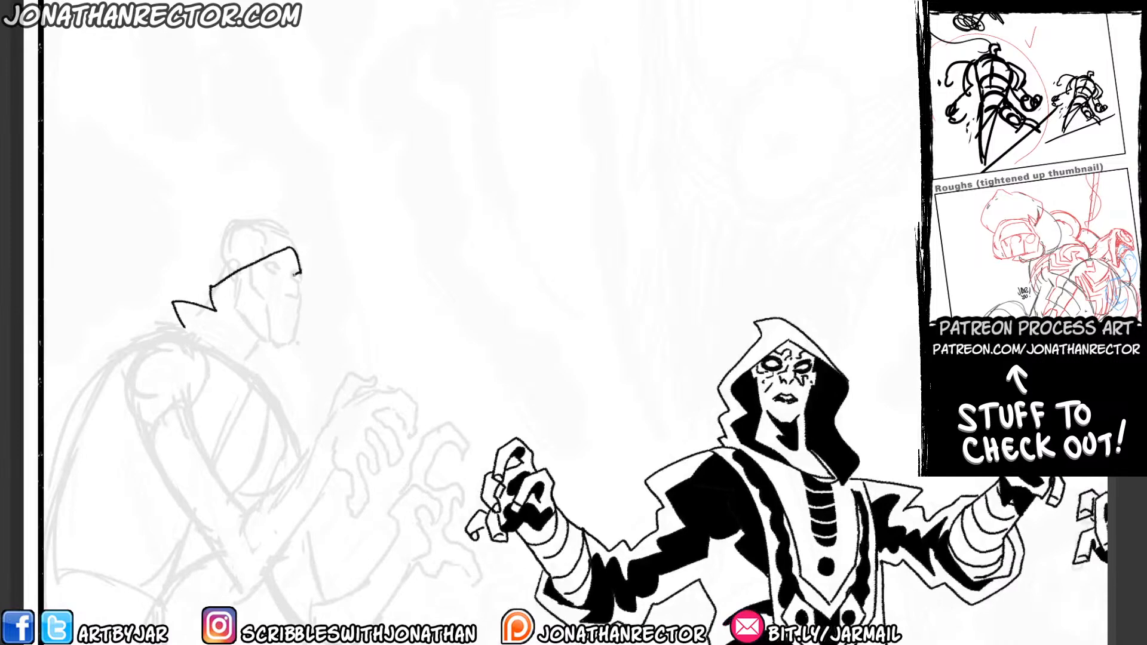
Ink the profile face under the hood with its nose, chin and jaw, adding the eye, mouth and dark cheek marks.
mouse_move(301, 276)
left_mouse_down()
mouse_move(295, 299)
mouse_move(285, 292)
mouse_move(293, 278)
mouse_move(323, 280)
mouse_move(309, 312)
mouse_move(264, 267)
left_mouse_up()
left_click(311, 276)
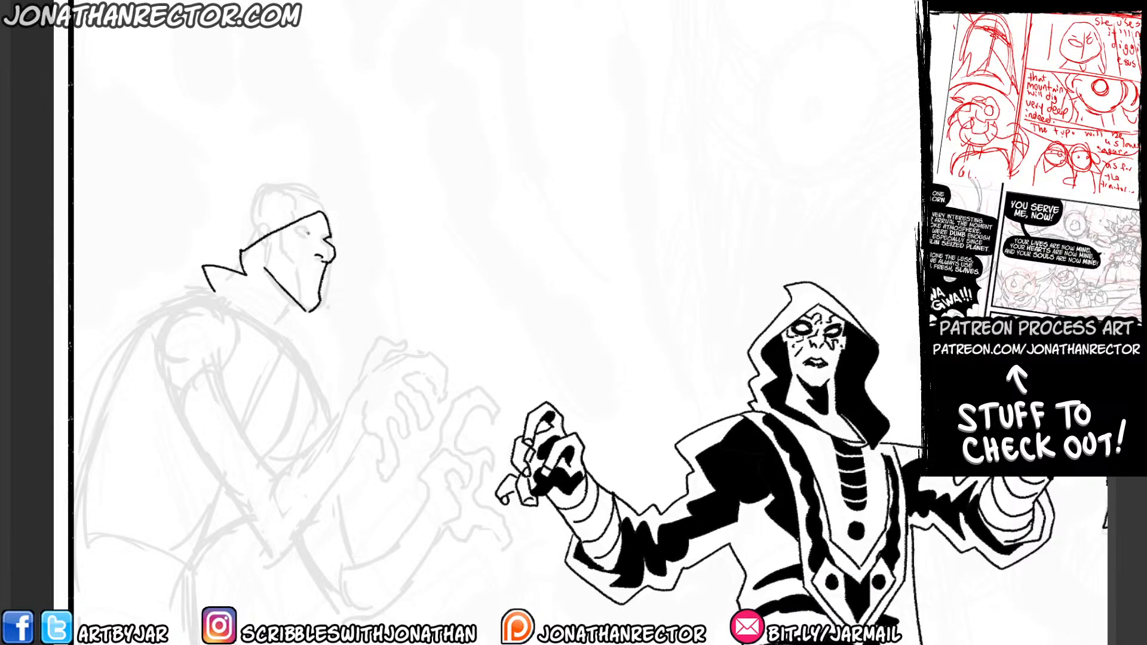
mouse_move(312, 234)
left_mouse_down()
mouse_move(295, 225)
mouse_move(306, 238)
left_mouse_up()
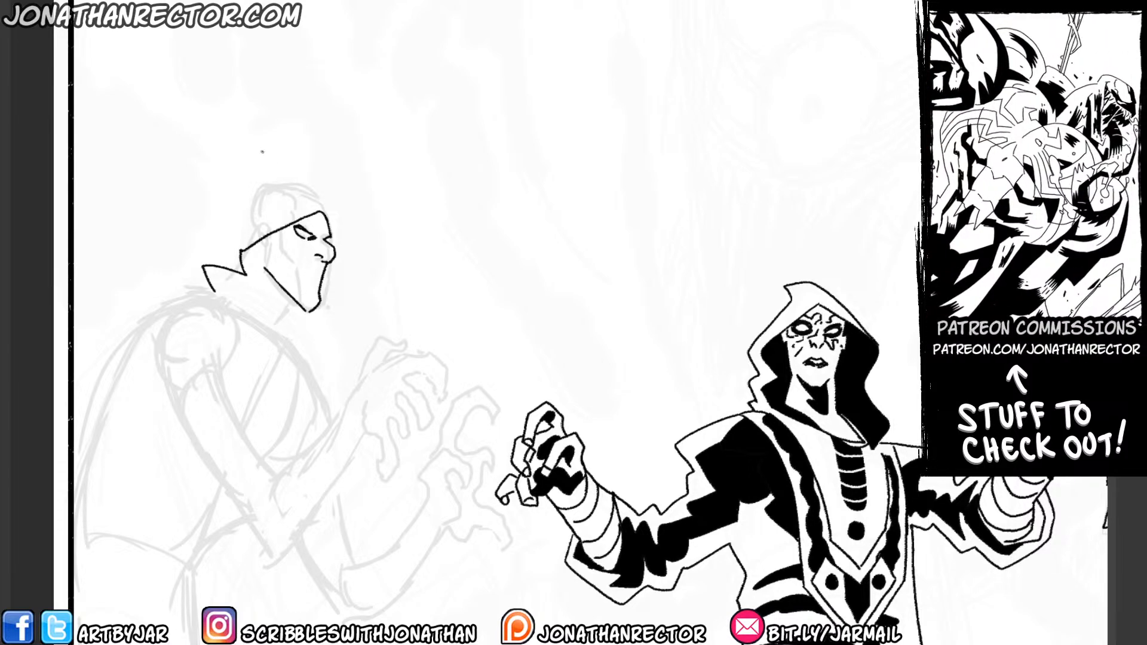
mouse_move(319, 274)
left_mouse_down()
mouse_move(291, 277)
mouse_move(314, 275)
left_mouse_up()
mouse_move(305, 248)
left_mouse_down()
mouse_move(282, 265)
mouse_move(266, 243)
mouse_move(285, 309)
mouse_move(262, 316)
left_mouse_up()
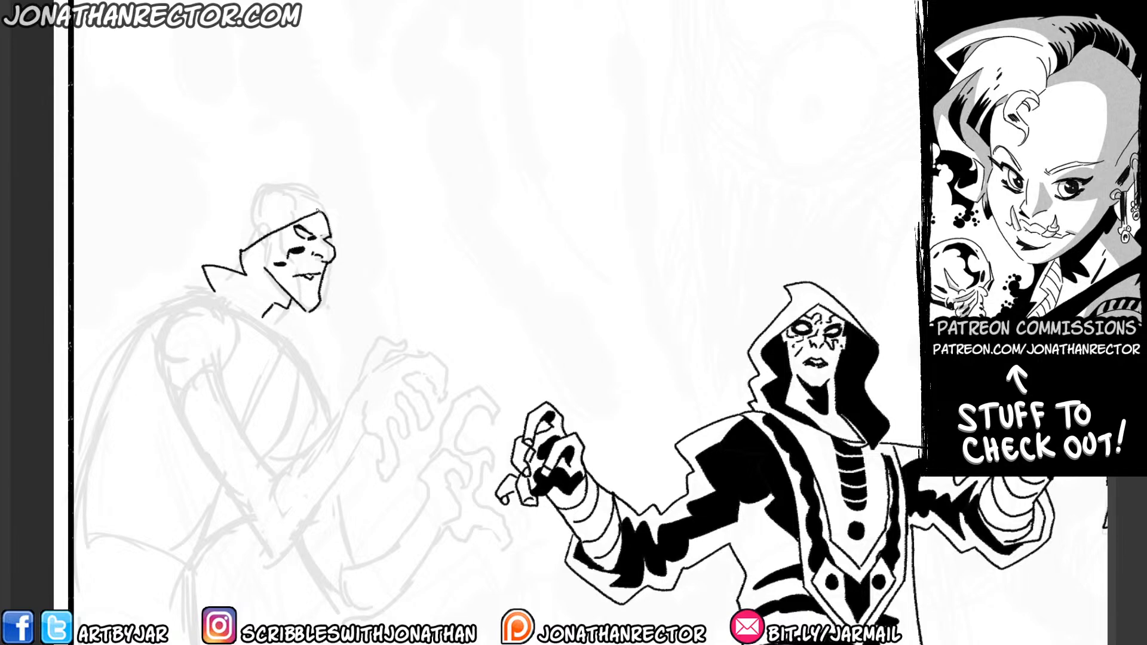
Blacken the hood's far interior and the neck shadow, and outline the hood's pointed crown and jagged back folds.
mouse_move(326, 213)
left_mouse_down()
mouse_move(334, 310)
mouse_move(284, 338)
left_mouse_up()
left_click(290, 318)
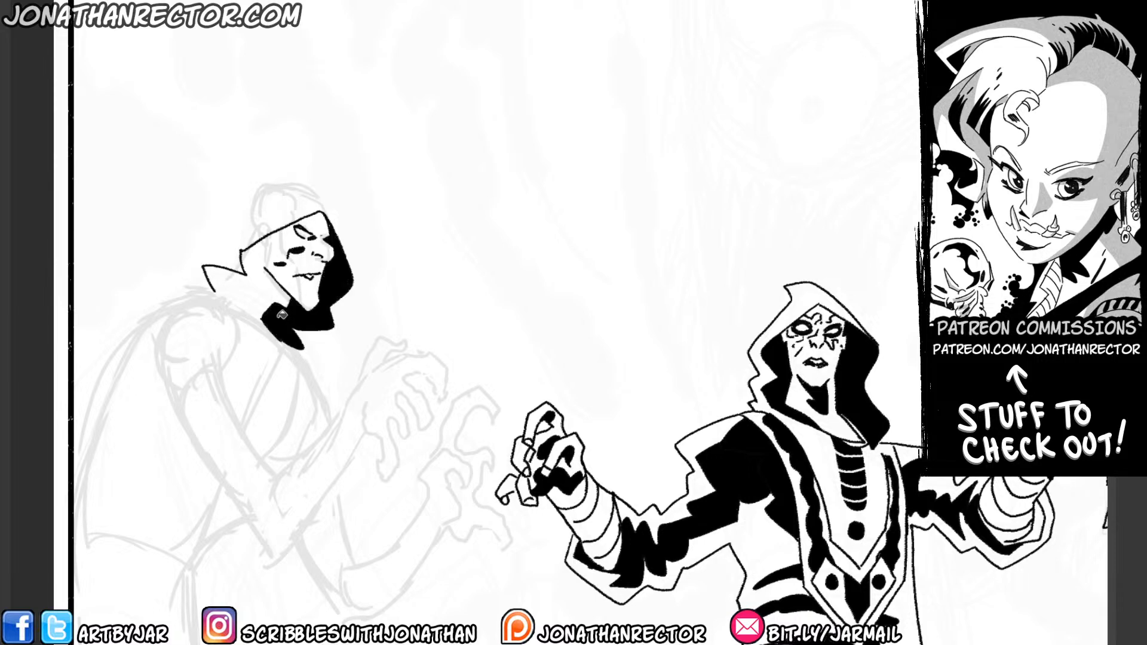
mouse_move(286, 294)
left_mouse_down()
mouse_move(259, 304)
mouse_move(262, 267)
left_mouse_up()
left_click(264, 283)
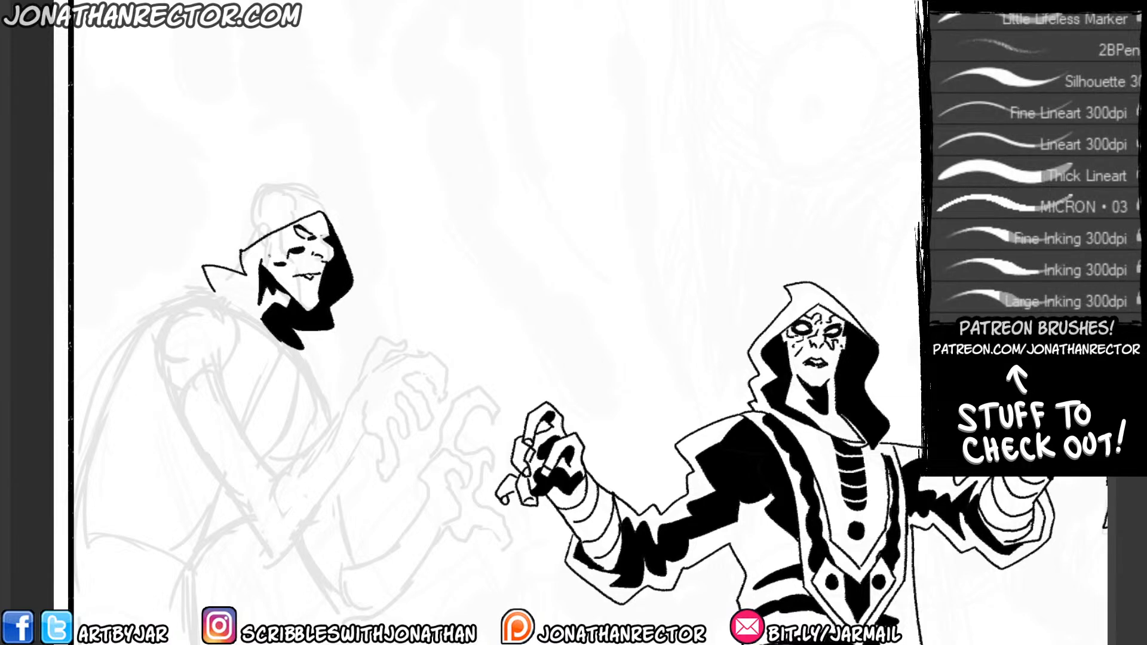
left_click_drag(261, 253, 256, 246)
mouse_move(336, 235)
left_mouse_down()
mouse_move(312, 187)
mouse_move(231, 188)
mouse_move(238, 210)
mouse_move(247, 203)
mouse_move(235, 237)
mouse_move(207, 245)
mouse_move(187, 282)
left_mouse_up()
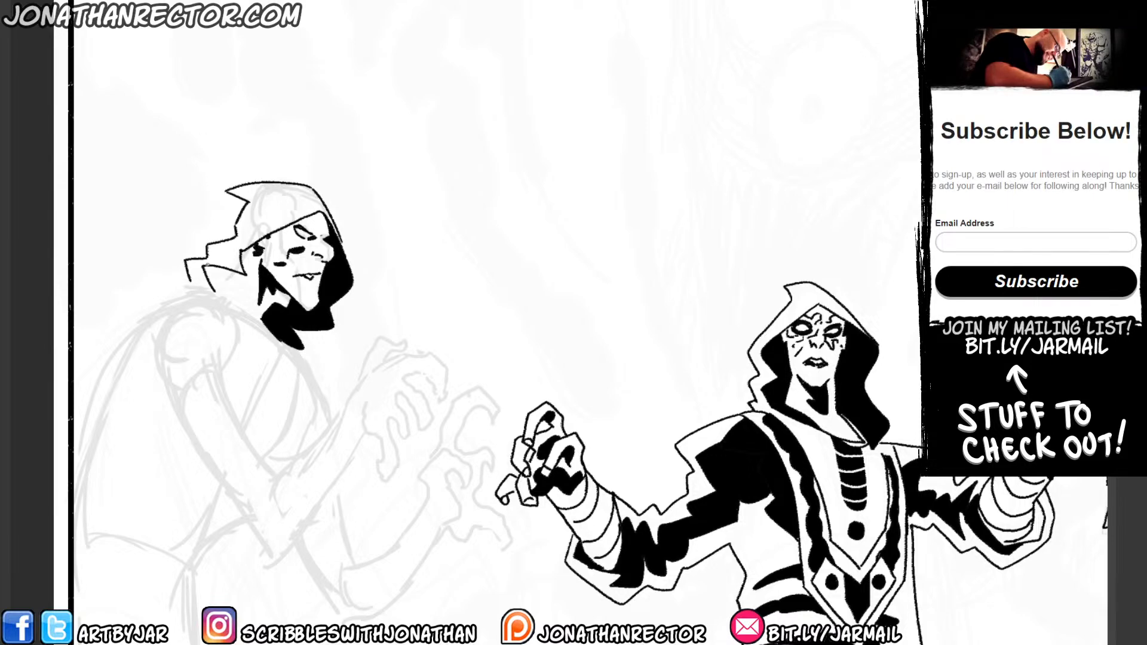
Ink the profile figure's near clawed hand with curled fingers and knuckle marks, and the wrapped bands along its forearm.
left_click_drag(192, 400, 199, 289)
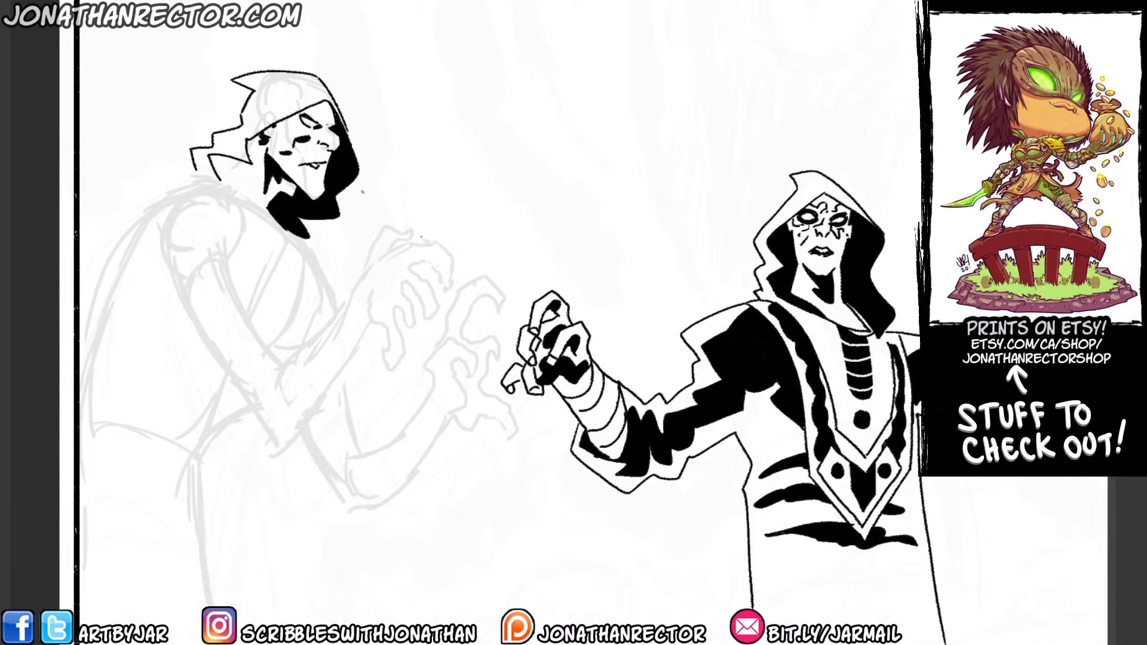
mouse_move(381, 260)
left_mouse_down()
mouse_move(409, 250)
mouse_move(390, 281)
mouse_move(418, 243)
mouse_move(442, 246)
mouse_move(456, 282)
mouse_move(434, 259)
mouse_move(410, 266)
left_mouse_up()
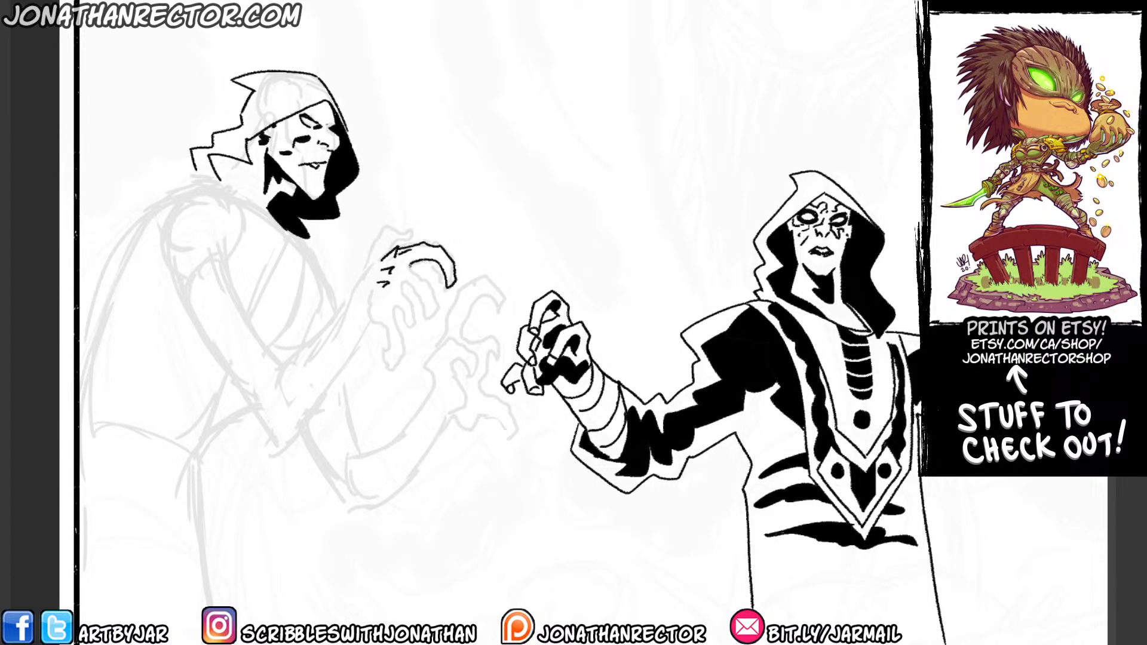
mouse_move(440, 284)
left_mouse_down()
mouse_move(426, 319)
mouse_move(427, 289)
mouse_move(403, 282)
mouse_move(418, 345)
mouse_move(396, 328)
mouse_move(399, 366)
mouse_move(376, 349)
mouse_move(385, 339)
mouse_move(367, 315)
mouse_move(366, 263)
mouse_move(390, 230)
mouse_move(418, 236)
mouse_move(399, 248)
left_mouse_up()
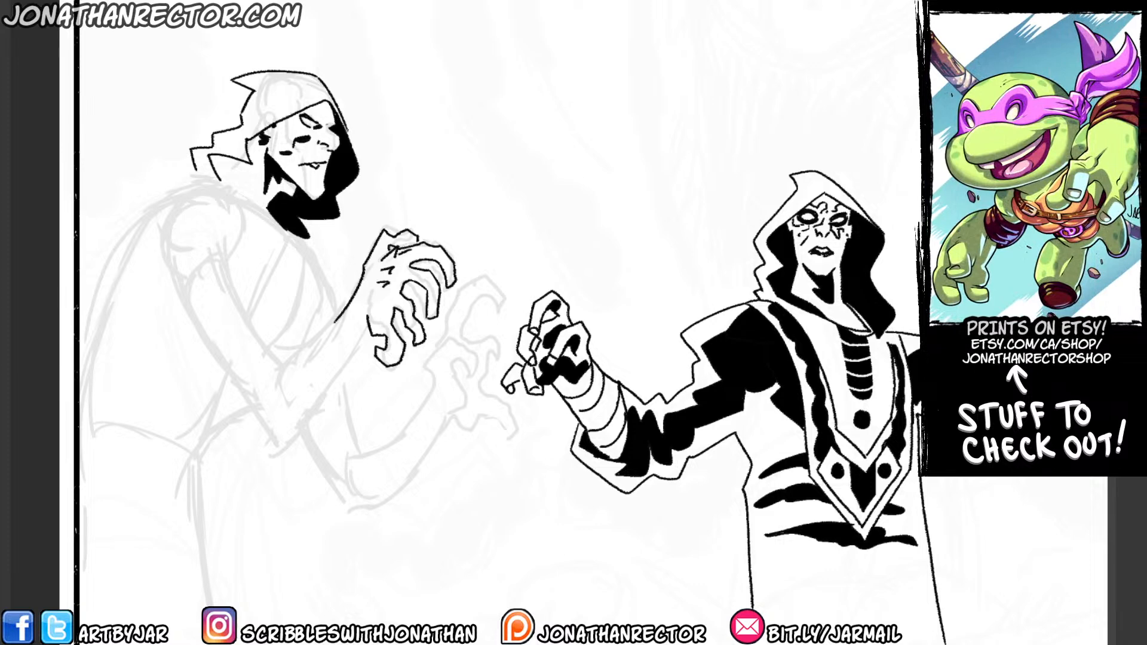
key("ctrl+z")
mouse_move(367, 325)
left_mouse_down()
mouse_move(317, 395)
mouse_move(278, 396)
mouse_move(273, 360)
mouse_move(349, 307)
left_mouse_up()
left_click_drag(339, 319, 344, 358)
mouse_move(317, 338)
left_mouse_down()
mouse_move(313, 360)
mouse_move(334, 374)
mouse_move(314, 393)
left_mouse_up()
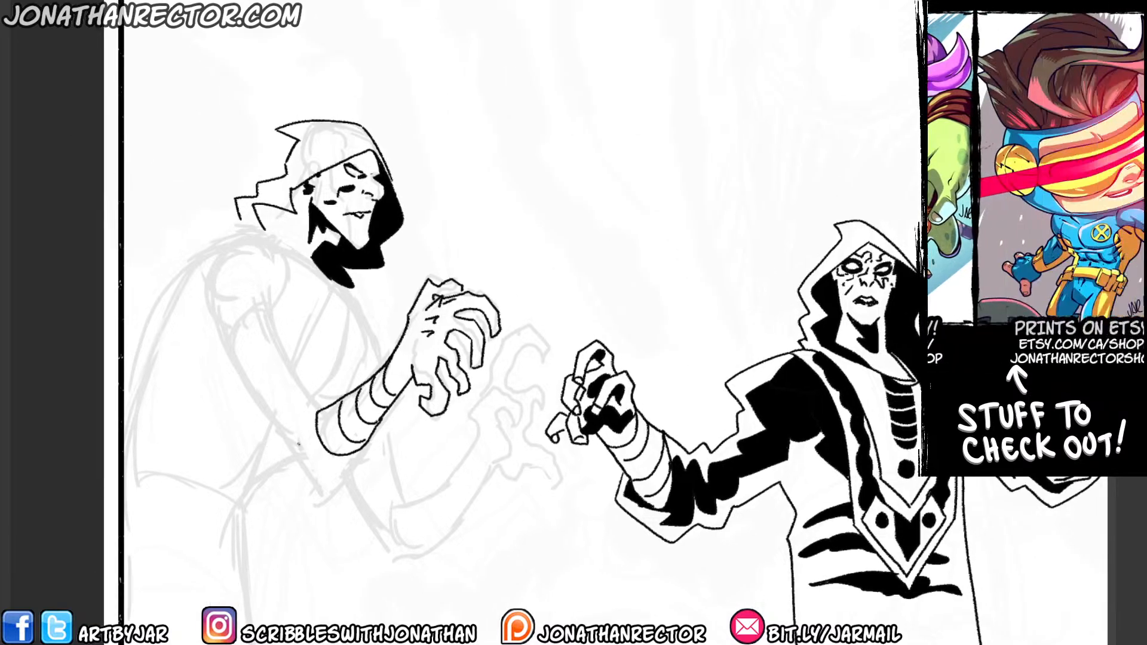
Ink the near arm's rounded shoulder and robe sleeve, down to the wide cuff opening around the wrapped forearm.
left_click_drag(225, 369, 270, 429)
mouse_move(374, 451)
left_mouse_down()
mouse_move(346, 502)
mouse_move(307, 522)
mouse_move(279, 453)
mouse_move(251, 429)
left_mouse_up()
key("ctrl+z")
mouse_move(311, 524)
left_mouse_down()
mouse_move(269, 515)
mouse_move(259, 464)
mouse_move(215, 374)
mouse_move(198, 295)
mouse_move(199, 310)
mouse_move(218, 251)
mouse_move(236, 244)
mouse_move(286, 301)
mouse_move(287, 345)
left_mouse_up()
left_click_drag(344, 406, 284, 411)
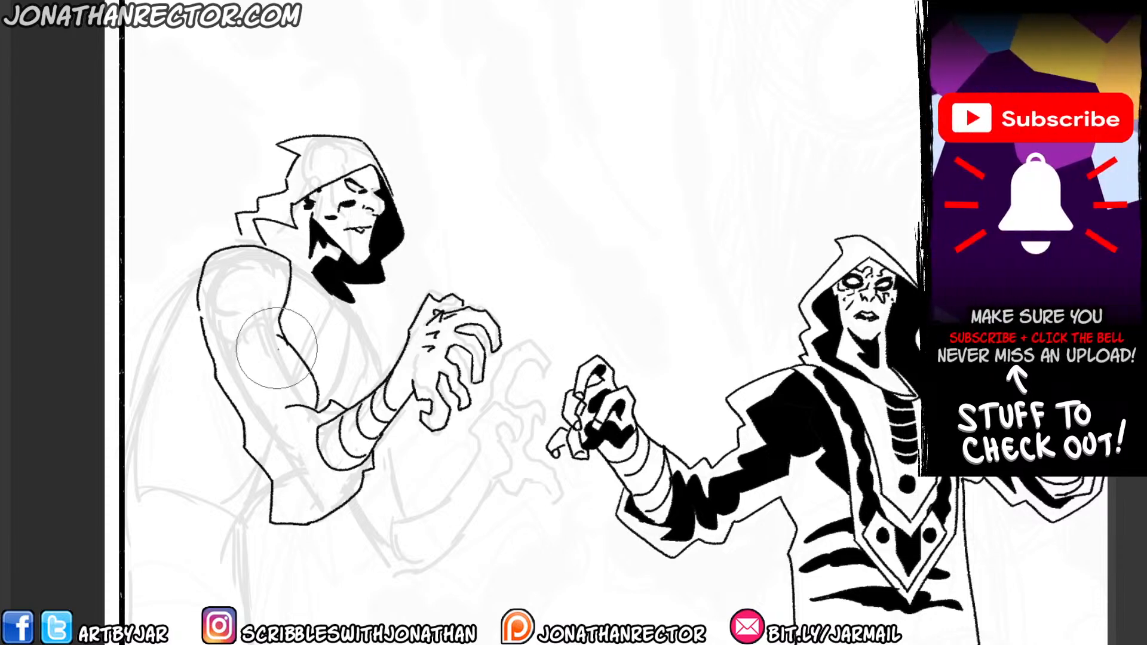
Clean up the clawed hand's finger contours with a smaller eraser.
mouse_move(244, 333)
left_mouse_down()
mouse_move(267, 207)
mouse_move(302, 212)
mouse_move(300, 249)
left_mouse_up()
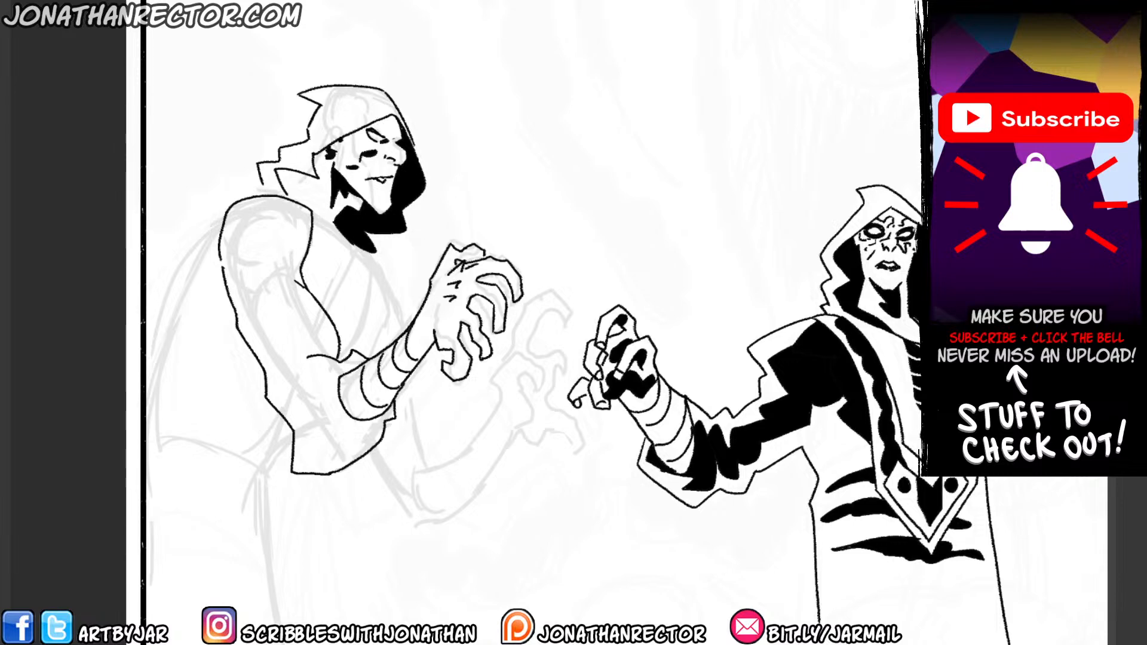
key("e")
left_click_drag(522, 296, 518, 300)
key("ctrl+z")
key("bracketleft")
key("bracketleft")
key("bracketleft")
left_click(518, 298)
left_click(486, 354)
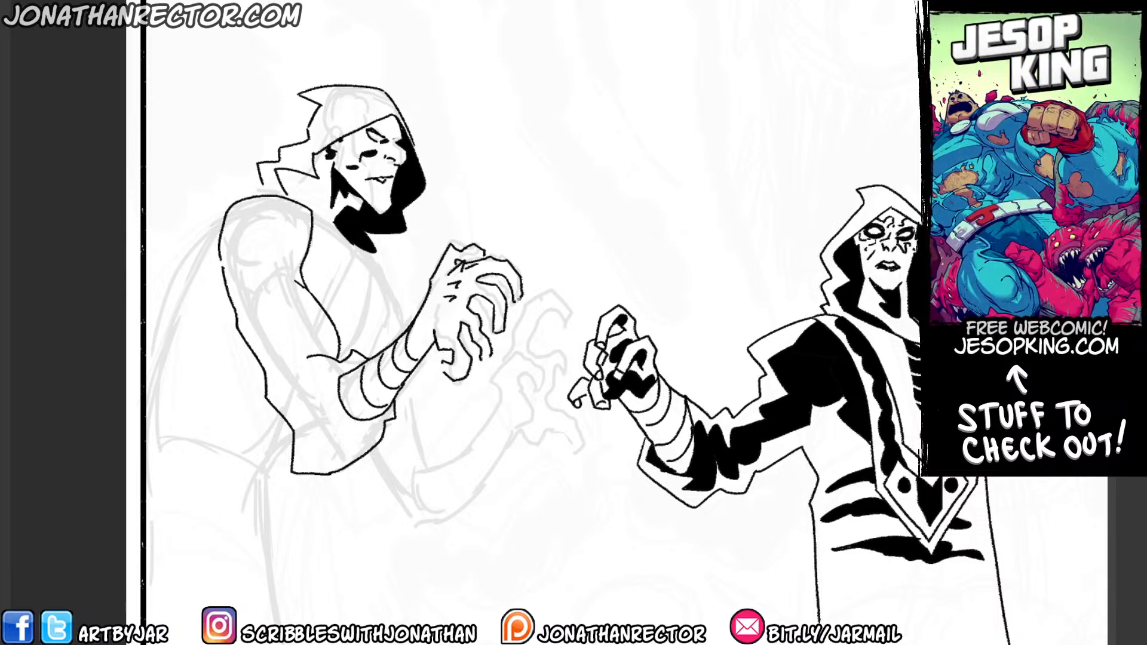
Refine the lower finger contours and add black accents across the back of the clawed hand towards the wrist.
mouse_move(490, 356)
left_mouse_down()
mouse_move(487, 370)
mouse_move(433, 364)
left_mouse_up()
mouse_move(433, 365)
left_mouse_down()
mouse_move(492, 200)
mouse_move(417, 344)
left_mouse_up()
left_click_drag(441, 297, 434, 310)
left_click_drag(434, 310, 419, 323)
left_click_drag(447, 283, 437, 294)
left_click_drag(439, 289, 421, 309)
Ink the curved front edge of the profile figure's chest and the pointed end of the panel hanging below the sleeve.
left_click_drag(255, 391, 259, 402)
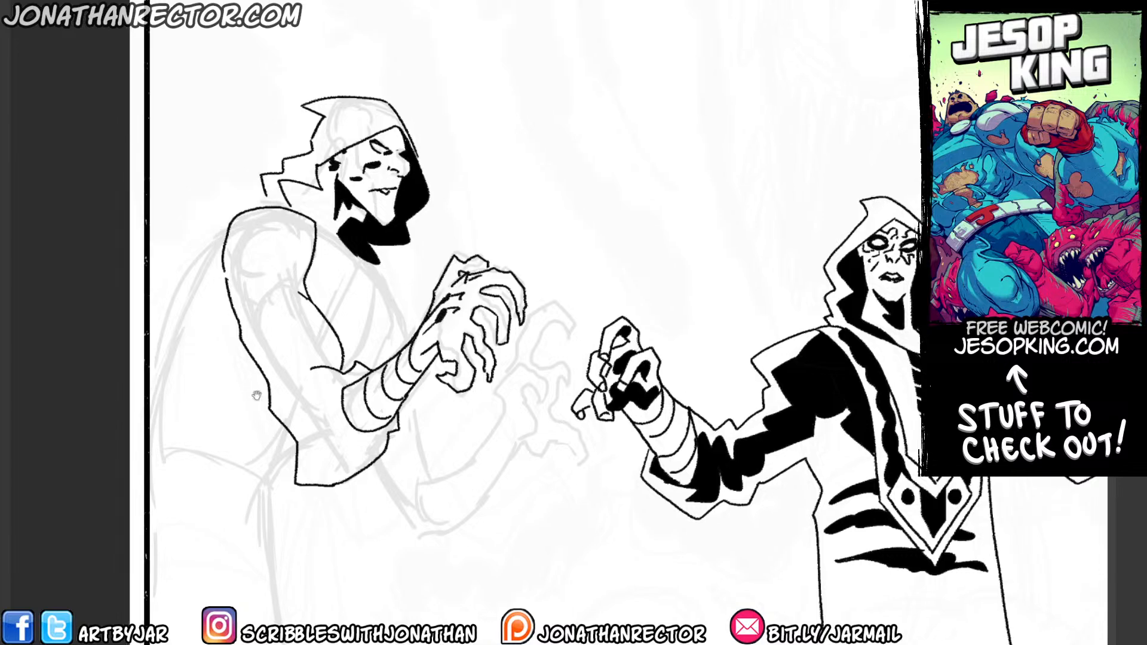
mouse_move(322, 225)
left_mouse_down()
mouse_move(342, 164)
mouse_move(329, 231)
left_mouse_up()
left_click_drag(398, 206, 391, 302)
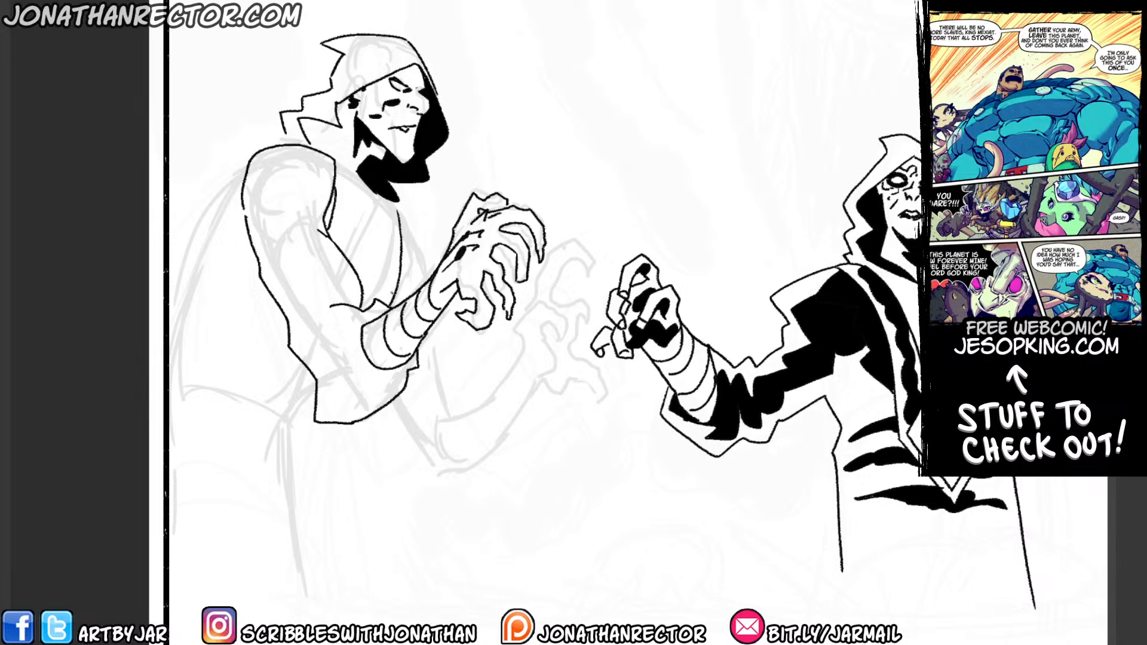
mouse_move(362, 421)
left_mouse_down()
mouse_move(314, 530)
mouse_move(321, 518)
left_mouse_up()
key("e")
key("b")
mouse_move(338, 491)
left_mouse_down()
mouse_move(292, 527)
mouse_move(269, 428)
mouse_move(290, 357)
left_mouse_up()
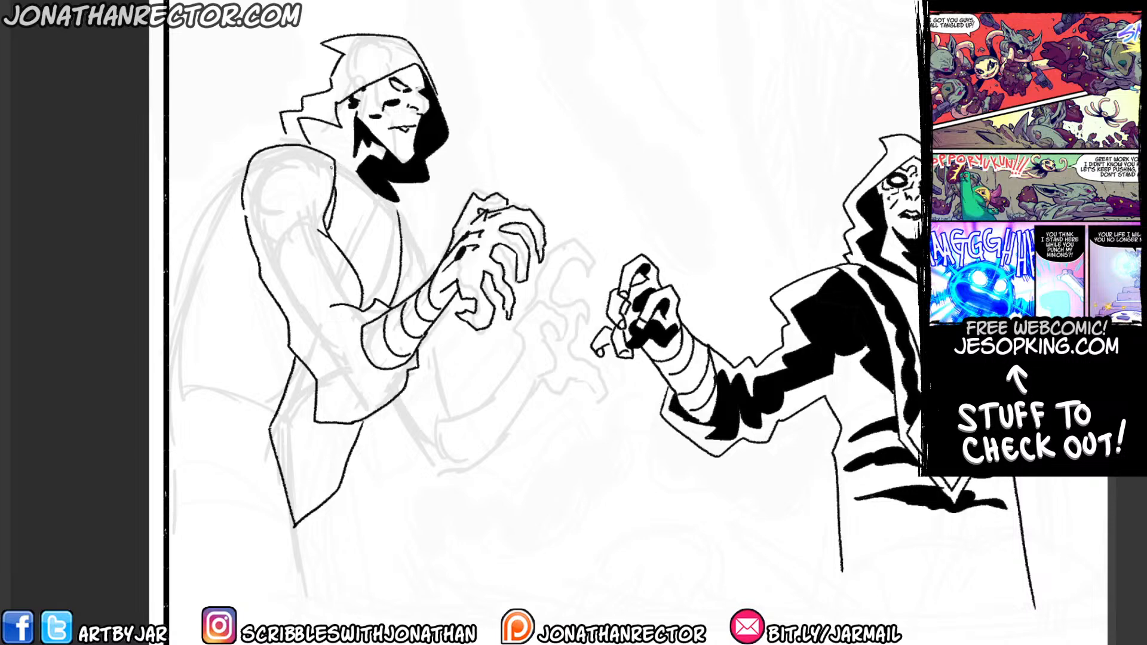
Ink the inner border lines of the chest panel, above the forearm and as nested V shapes below the sleeve.
left_click_drag(339, 166, 344, 252)
mouse_move(307, 365)
left_mouse_down()
mouse_move(284, 423)
mouse_move(322, 465)
mouse_move(352, 424)
left_mouse_up()
key("e")
key("b")
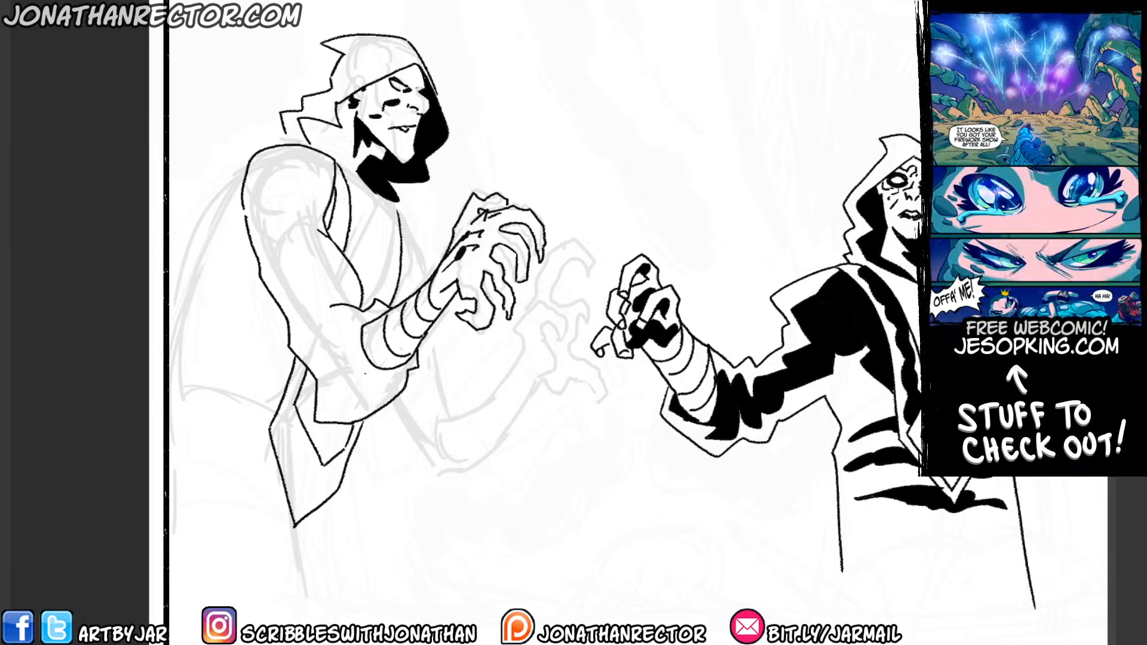
left_click_drag(382, 298, 395, 203)
mouse_move(291, 435)
left_mouse_down()
mouse_move(315, 479)
mouse_move(335, 463)
left_mouse_up()
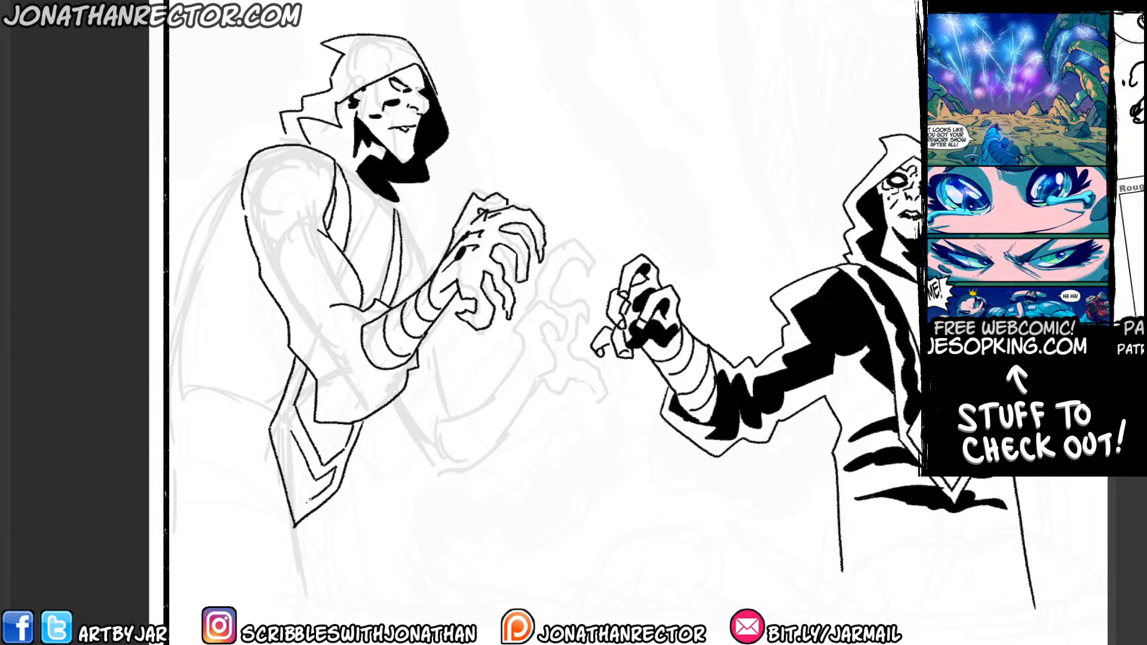
Add a black shape inside the chest panel's pointed tip and solid round dots around it.
mouse_move(319, 493)
left_mouse_down()
mouse_move(303, 508)
mouse_move(280, 440)
mouse_move(304, 493)
mouse_move(321, 479)
mouse_move(310, 466)
left_mouse_up()
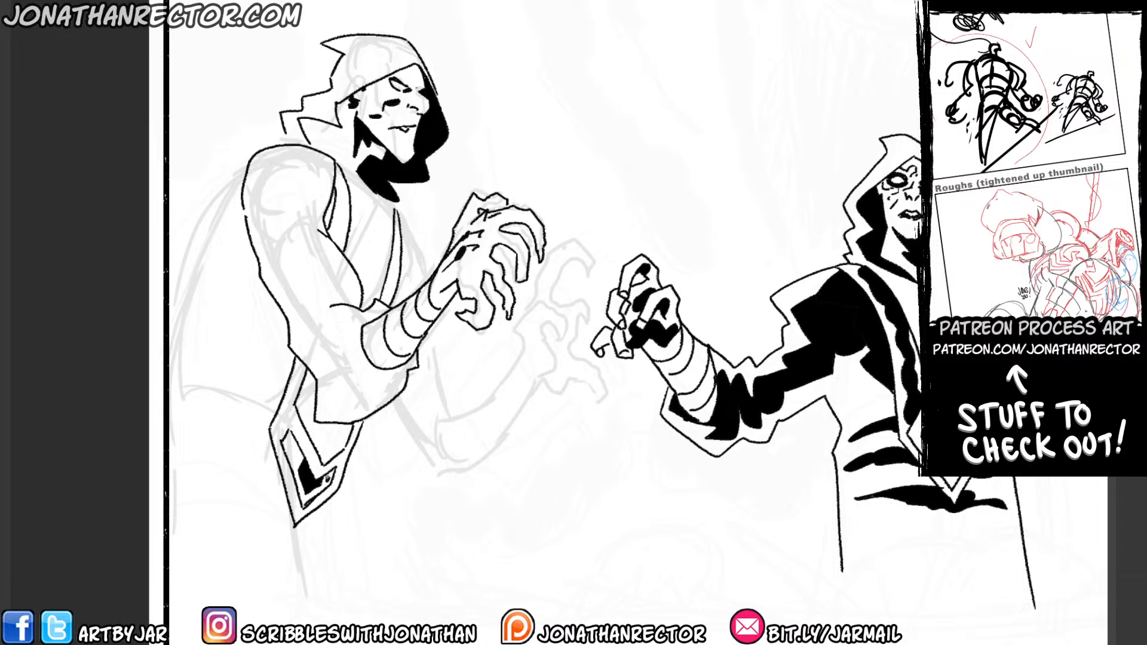
left_click_drag(292, 454, 290, 451)
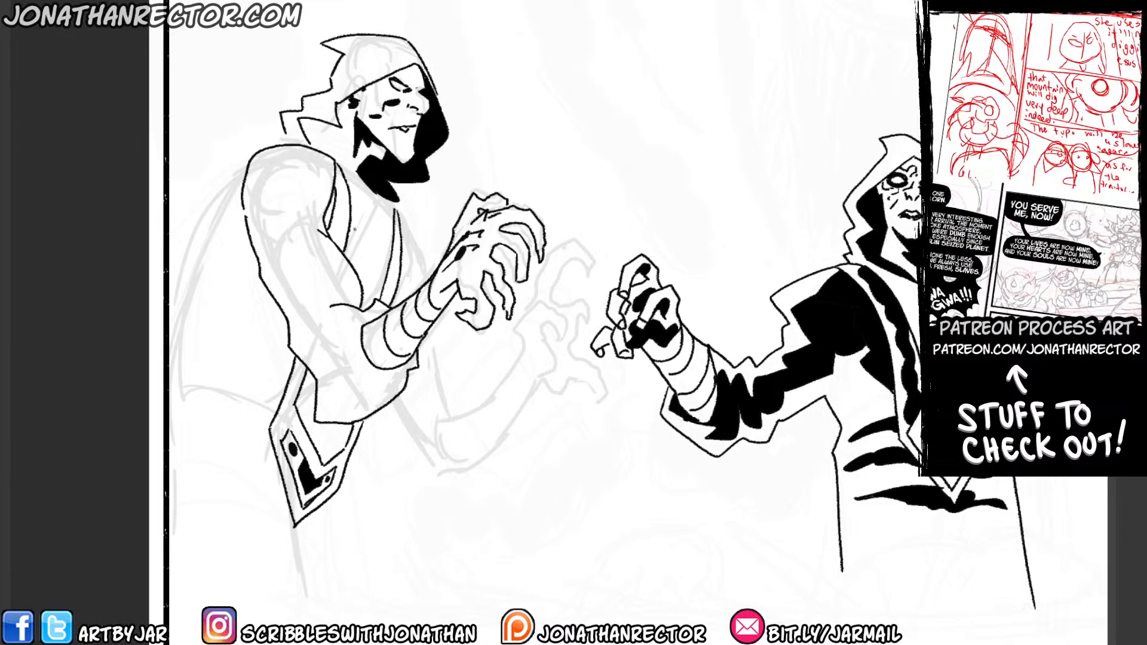
left_click_drag(328, 442, 326, 443)
Ink a narrow strip down the middle of the upper chest panel and fill it black with white curved bands across it.
left_click_drag(351, 179, 353, 261)
mouse_move(357, 185)
left_mouse_down()
mouse_move(381, 230)
mouse_move(366, 309)
left_mouse_up()
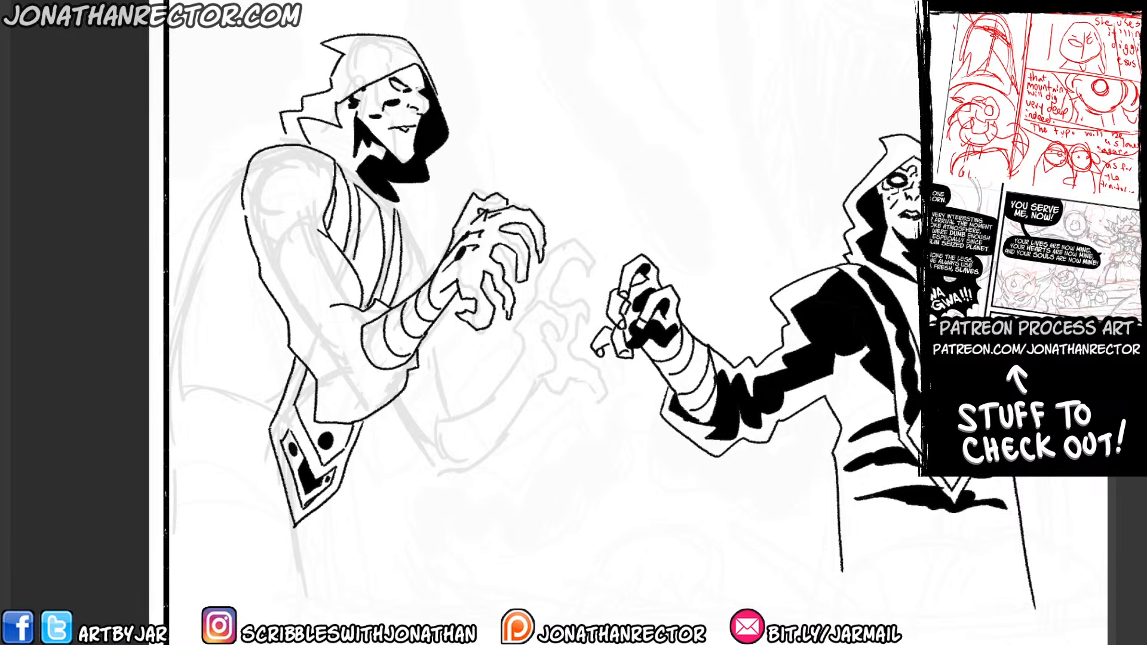
mouse_move(356, 252)
left_mouse_down()
mouse_move(352, 264)
mouse_move(384, 281)
mouse_move(385, 261)
left_mouse_up()
left_click(367, 256)
left_click_drag(352, 258, 387, 241)
mouse_move(357, 237)
left_mouse_down()
mouse_move(385, 231)
mouse_move(384, 217)
left_mouse_up()
left_click_drag(359, 215, 381, 198)
left_click_drag(352, 193, 380, 183)
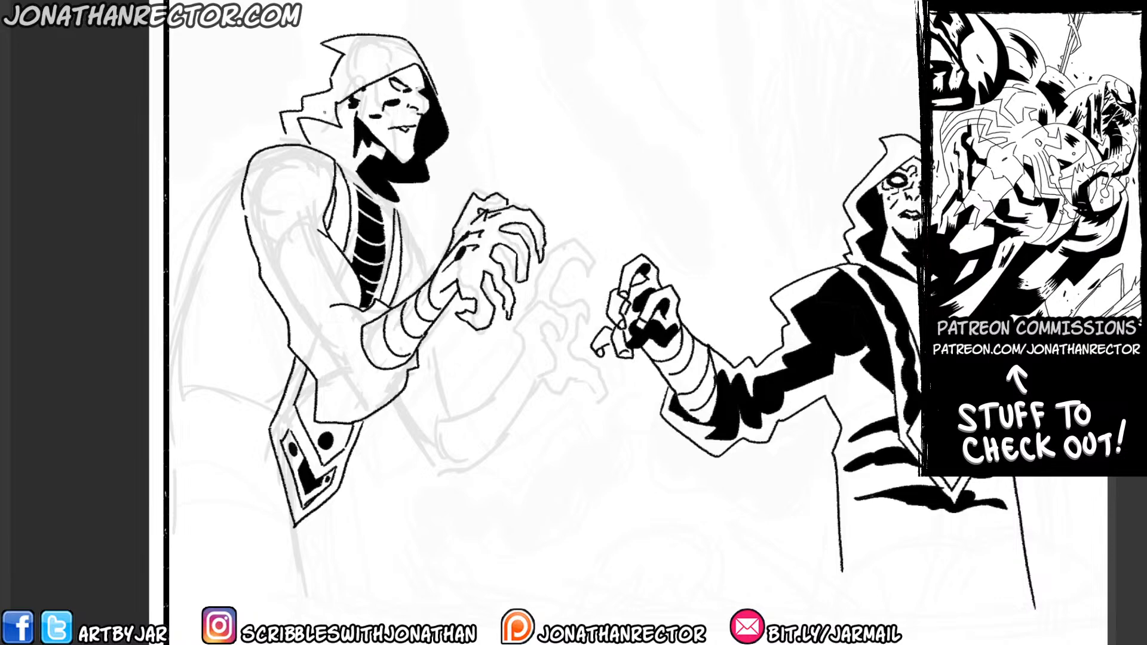
Mirror the canvas view and ink curved folds with black shadows around the near sleeve's cuff.
key("h")
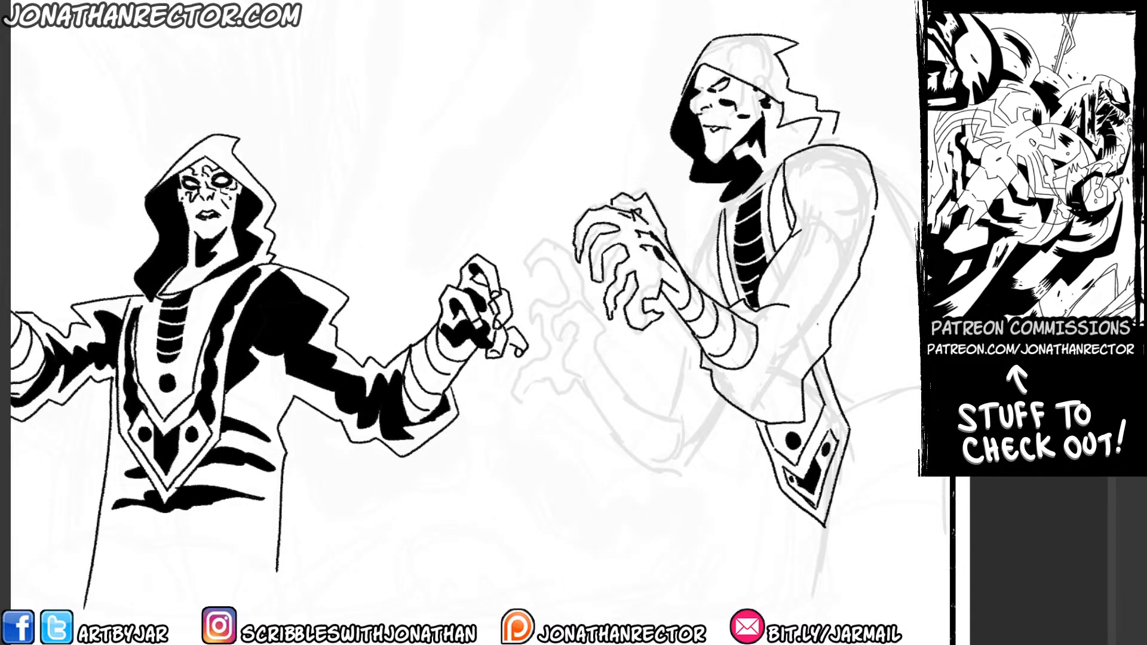
mouse_move(770, 350)
left_mouse_down()
mouse_move(737, 377)
mouse_move(771, 346)
mouse_move(768, 318)
mouse_move(784, 338)
mouse_move(783, 324)
mouse_move(743, 391)
mouse_move(710, 371)
mouse_move(746, 395)
mouse_move(784, 375)
mouse_move(793, 313)
left_mouse_up()
mouse_move(737, 395)
left_mouse_down()
mouse_move(797, 375)
mouse_move(813, 338)
left_mouse_up()
mouse_move(814, 338)
left_mouse_down()
mouse_move(793, 399)
mouse_move(774, 416)
left_mouse_up()
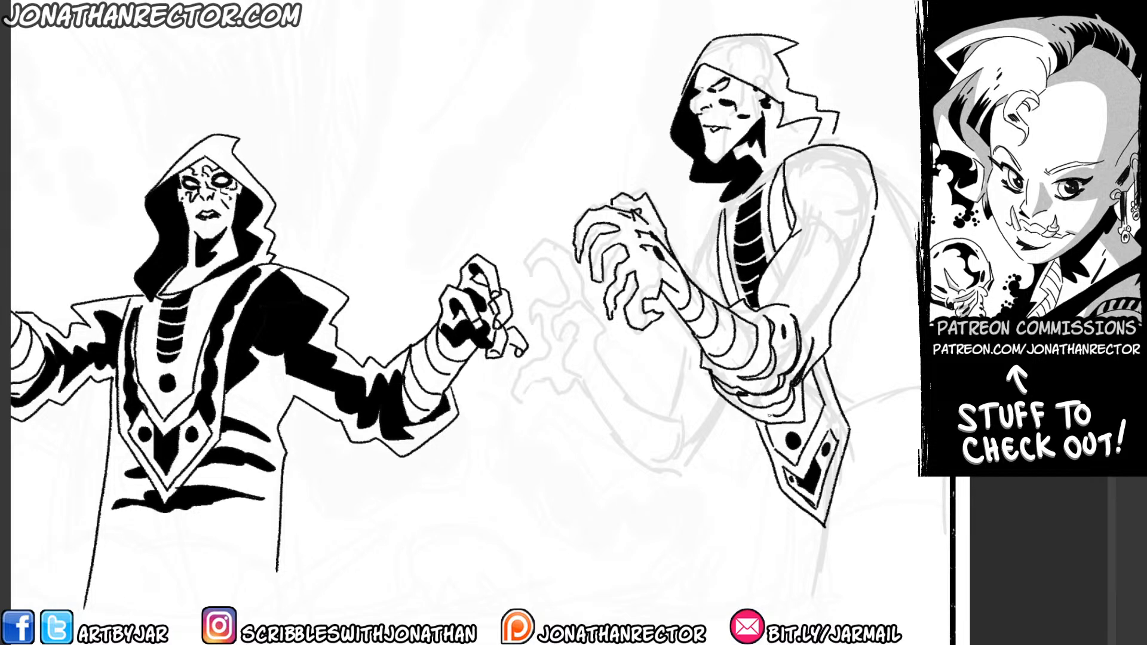
left_click_drag(748, 376, 774, 350)
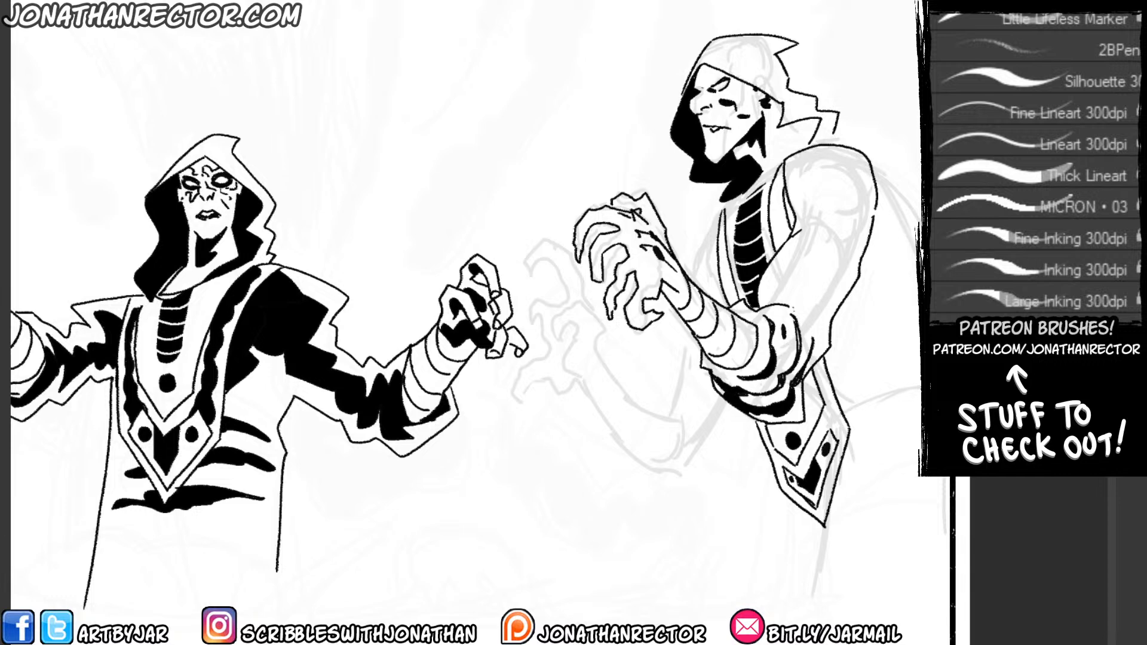
Outline shadow shapes on the near arm's shoulder and upper sleeve, and fill them black.
mouse_move(804, 231)
left_mouse_down()
mouse_move(797, 193)
mouse_move(861, 171)
mouse_move(827, 279)
left_mouse_up()
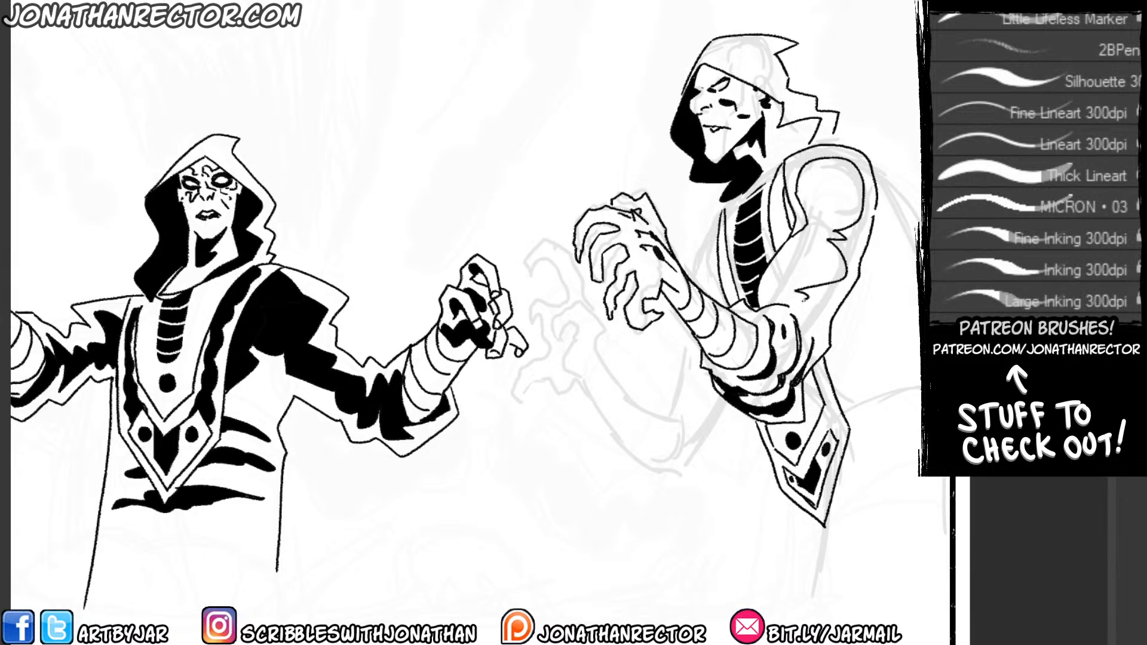
left_click_drag(807, 230, 794, 260)
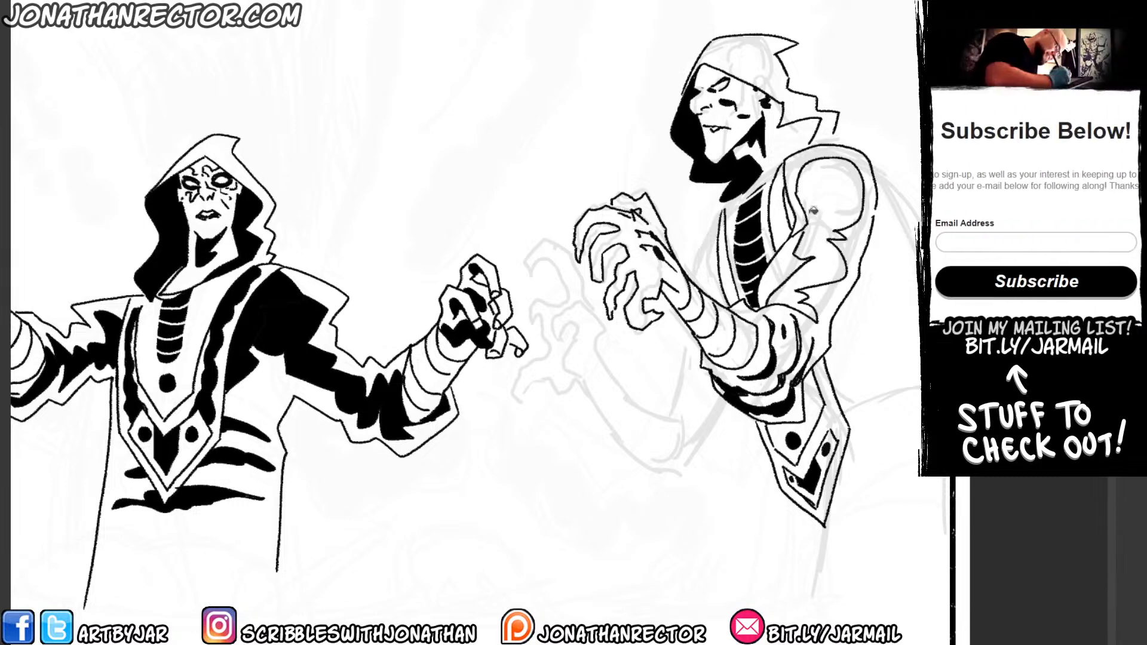
left_click(812, 198)
left_click_drag(798, 197, 799, 236)
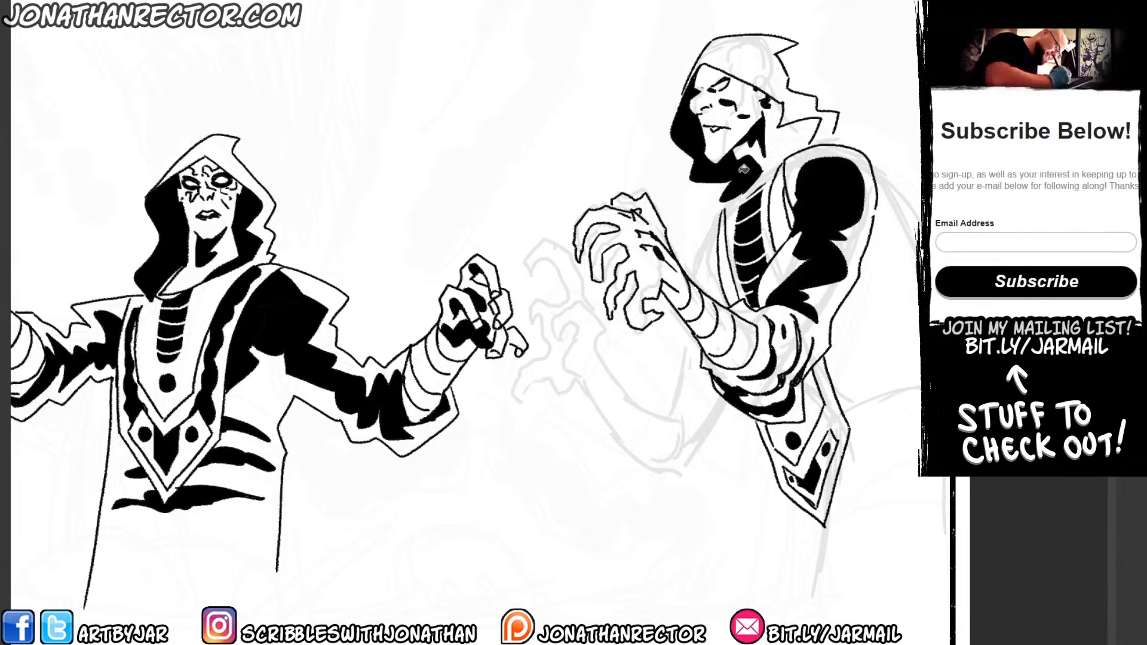
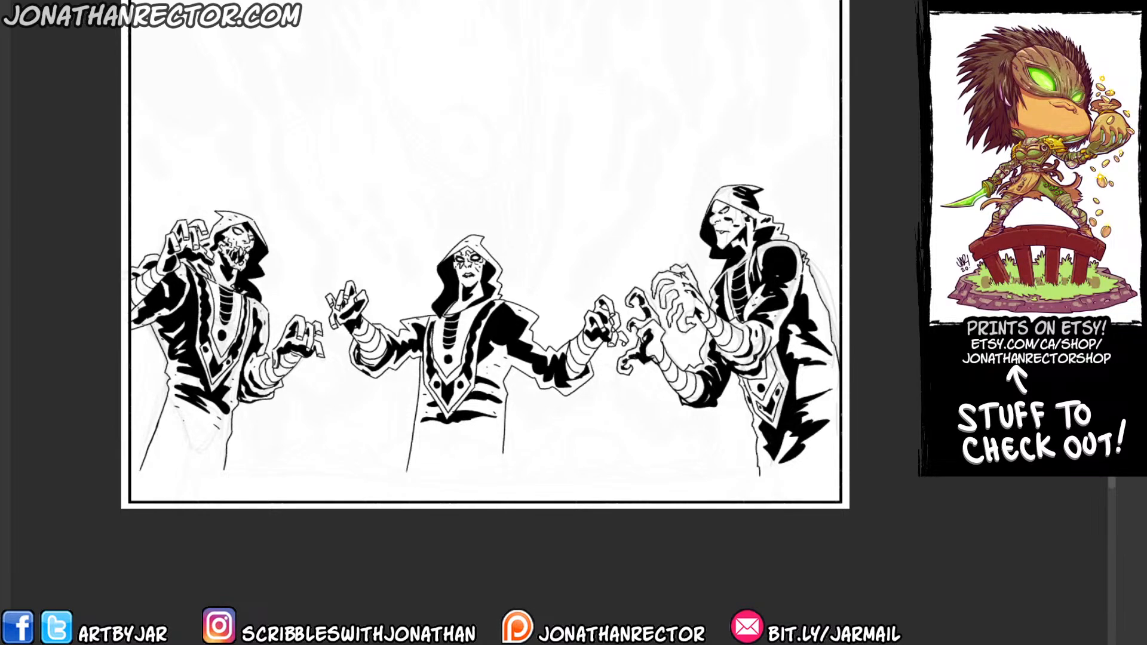
Look over the three inked hooded figures and the whole panel composition.
key("Tab")
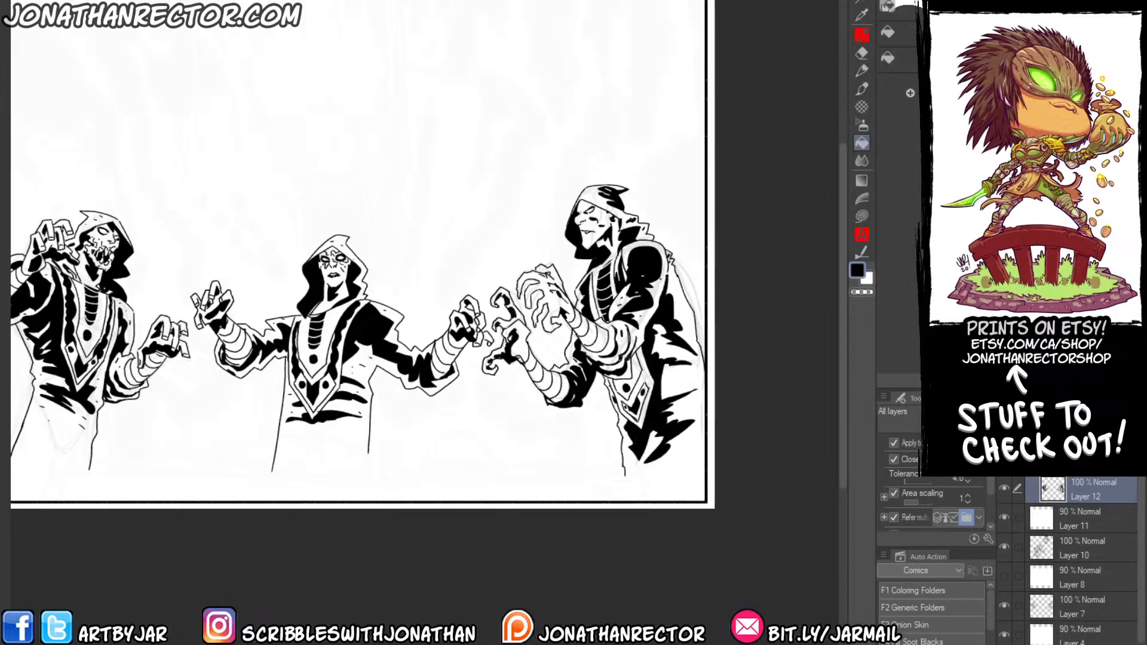
left_click_drag(196, 383, 377, 397)
left_click_drag(386, 353, 296, 324)
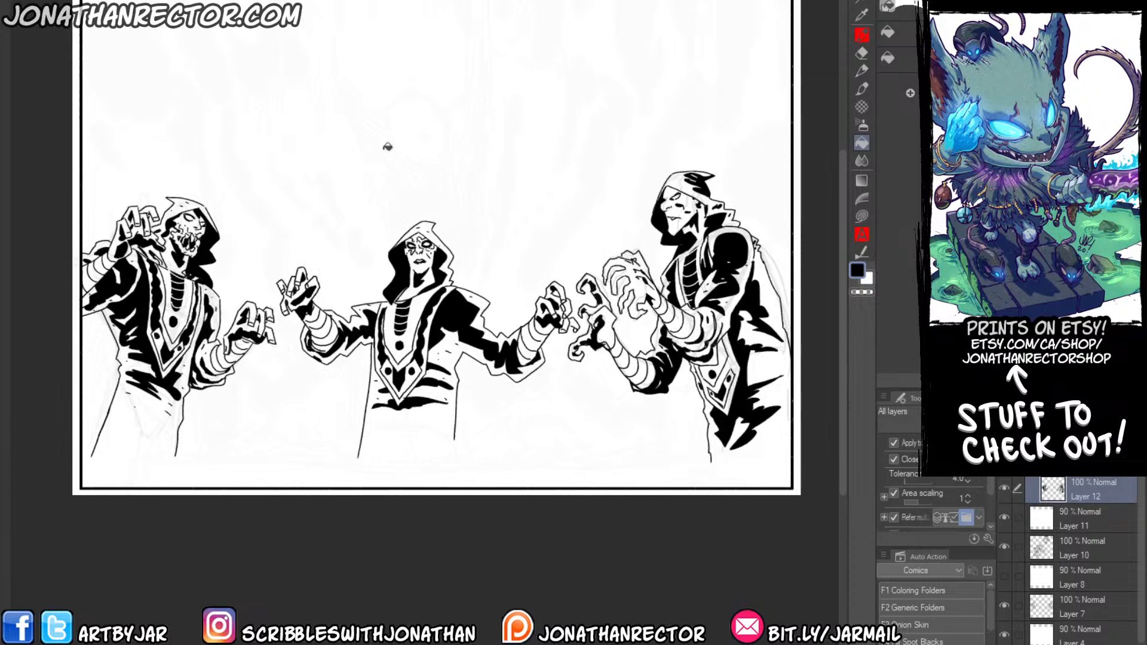
left_click_drag(447, 129, 469, 198)
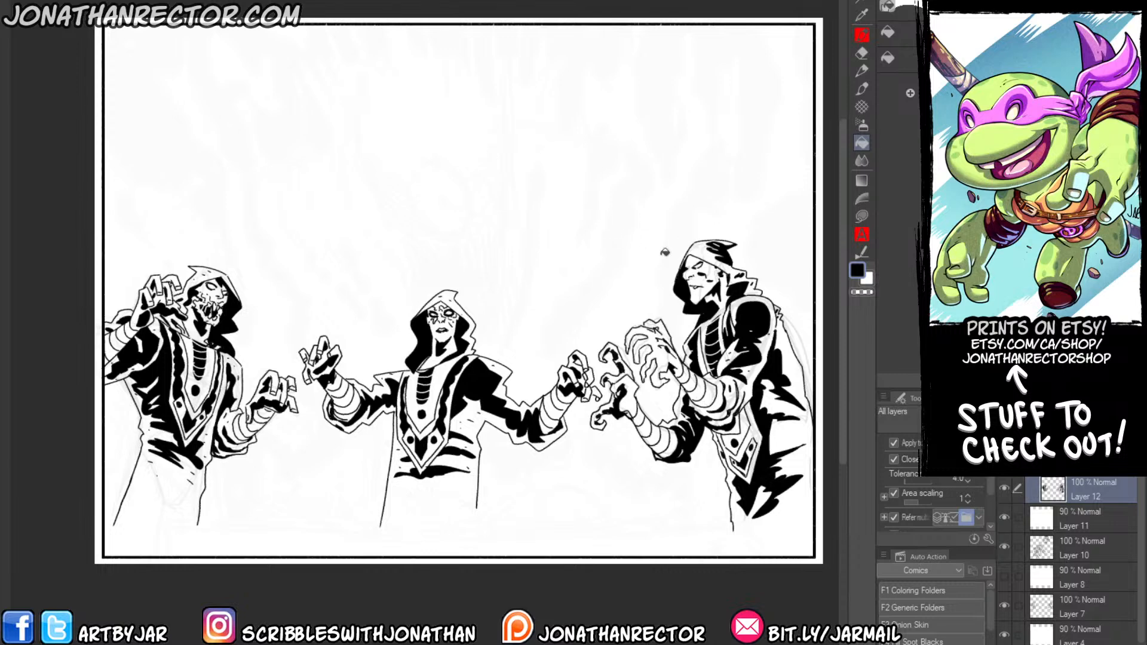
key("p")
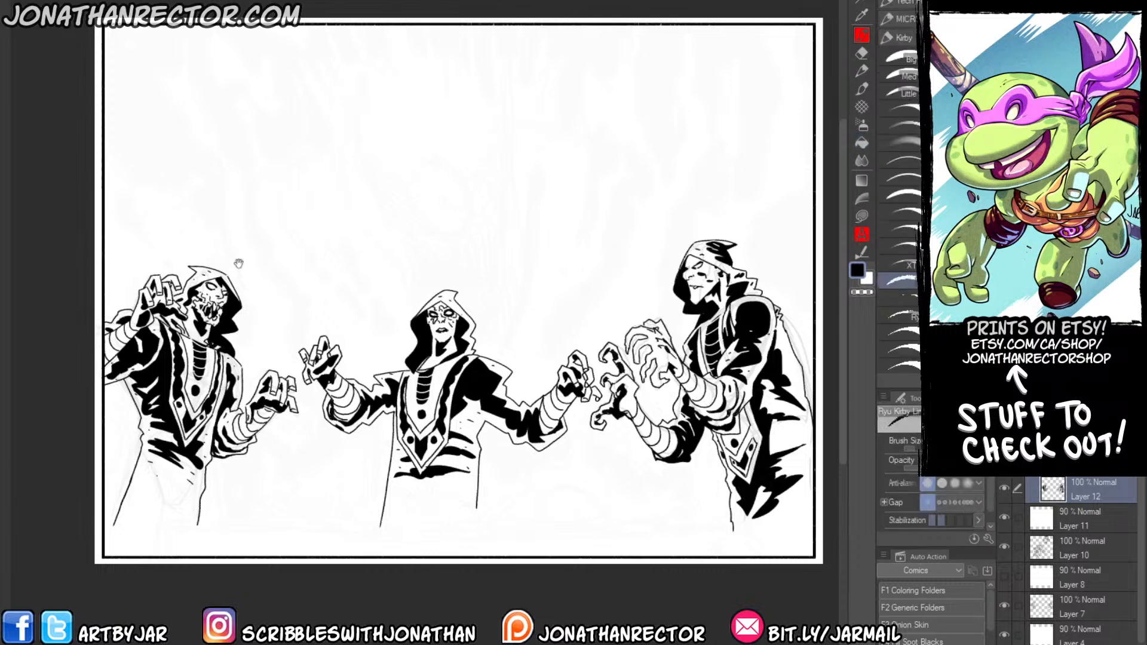
left_click_drag(264, 315, 275, 283)
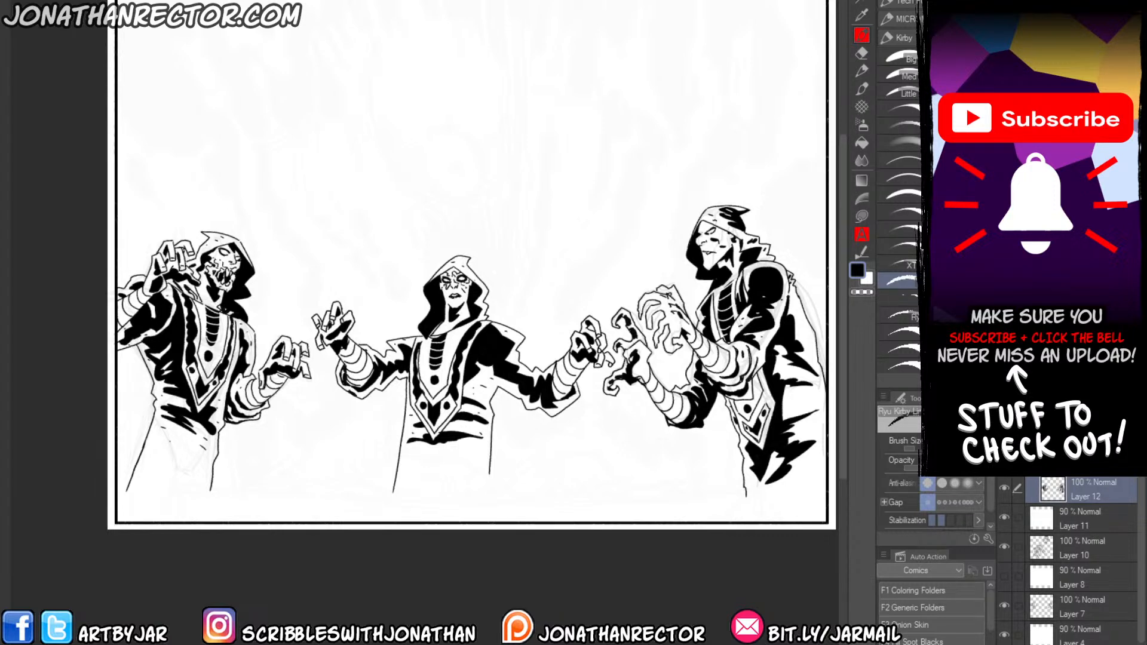
left_click_drag(533, 211, 527, 263)
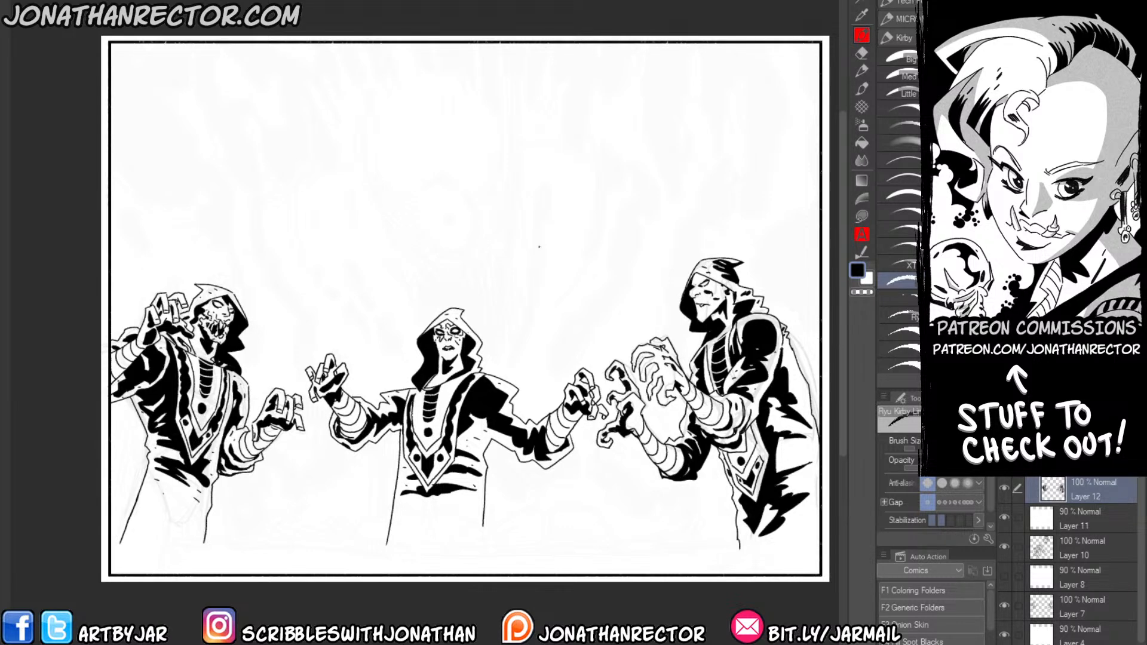
left_click_drag(517, 173, 515, 168)
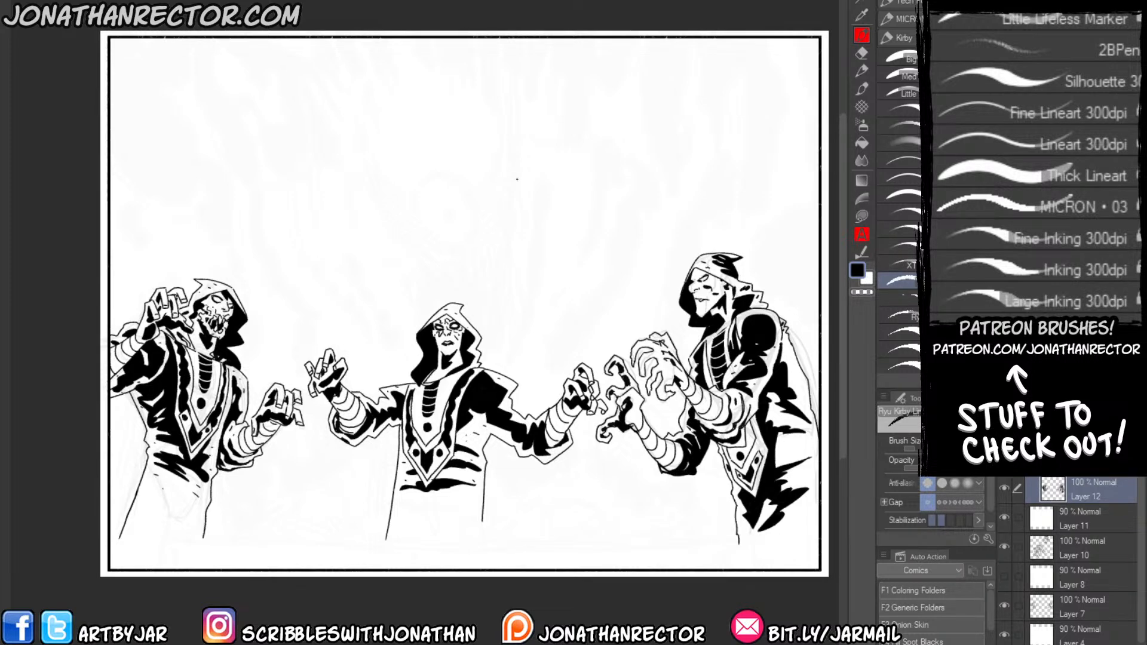
left_click_drag(395, 329, 396, 327)
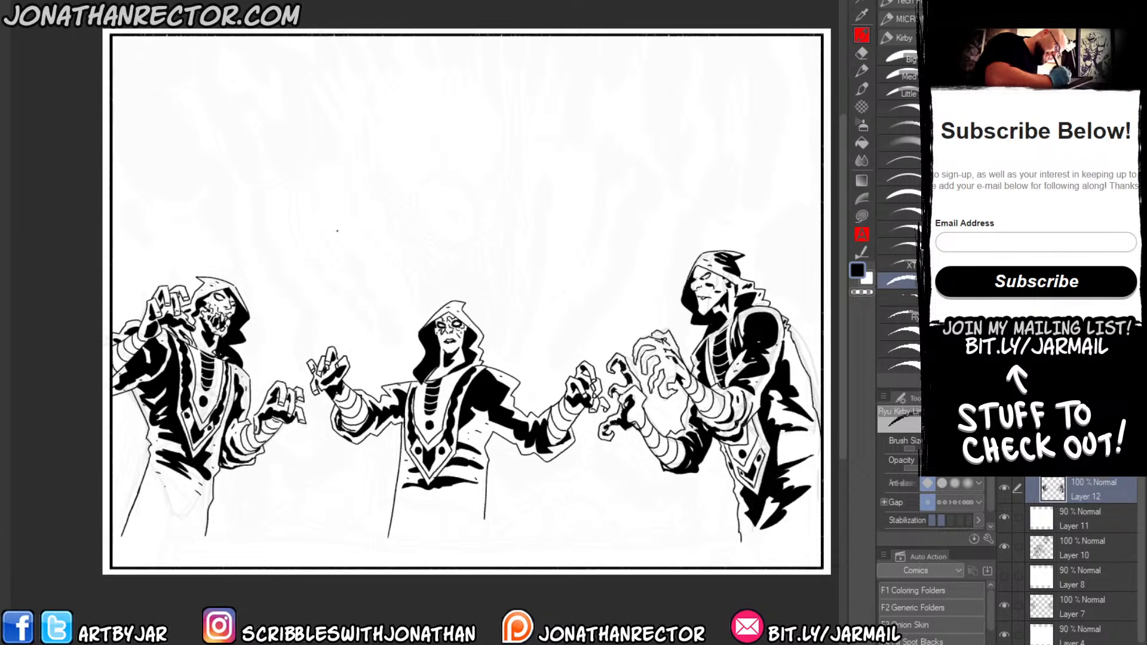
left_click_drag(199, 495, 207, 477)
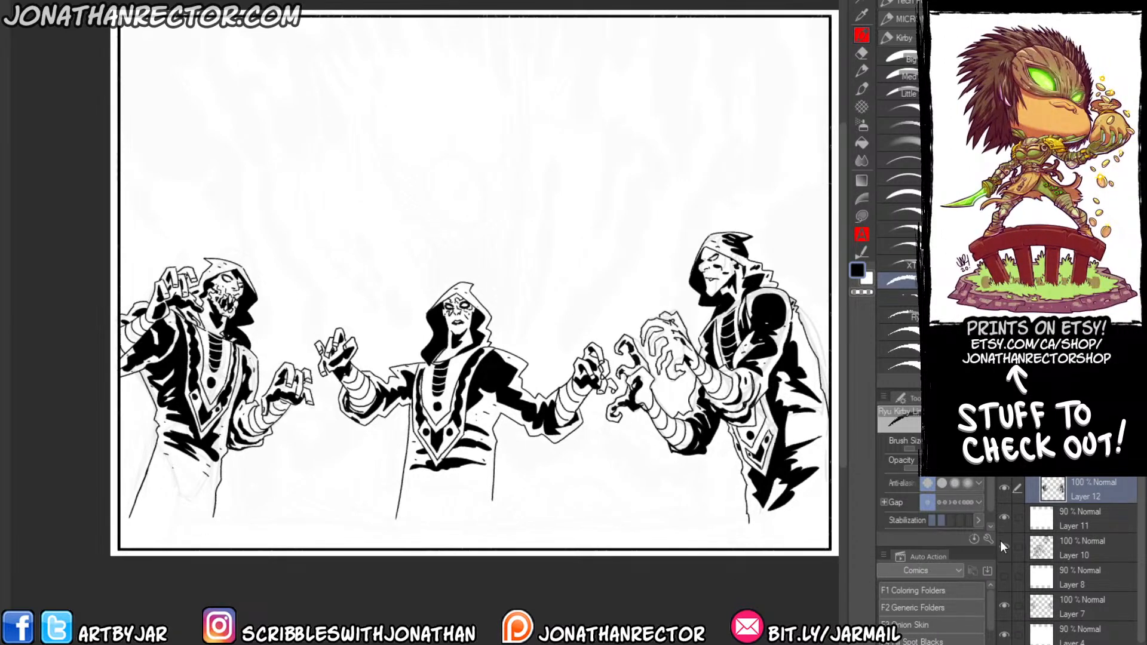
Hide Layer 11's white overlay and Layers 10 and 7, and switch to a layer above the figures' inks.
left_click(1004, 518)
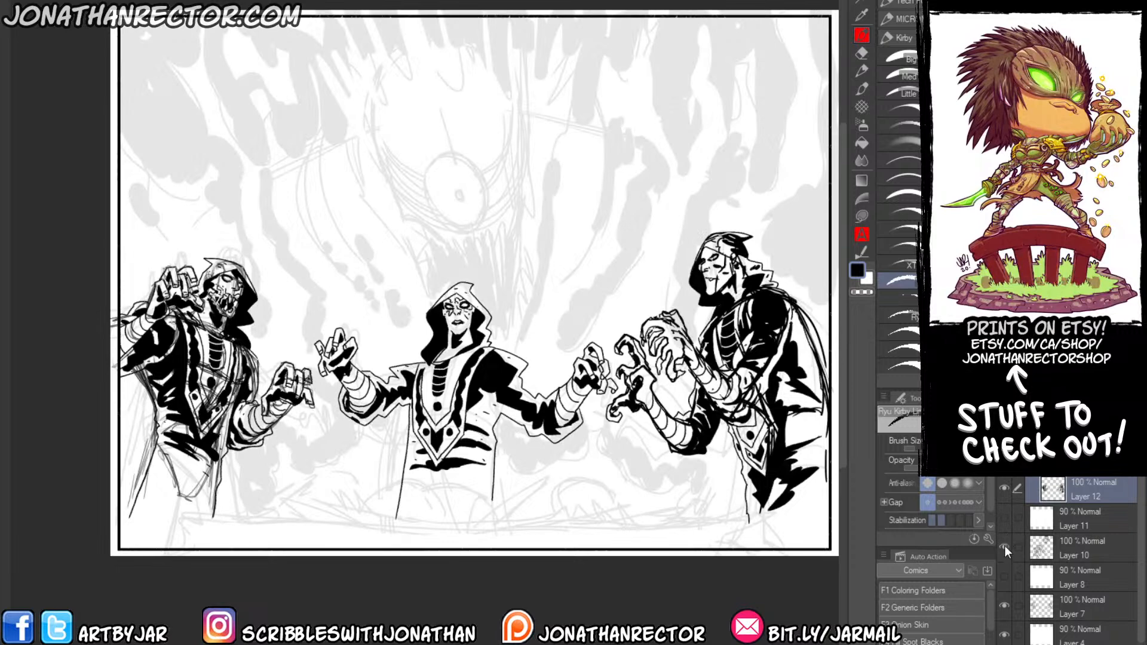
left_click(1049, 461)
left_click(1052, 487)
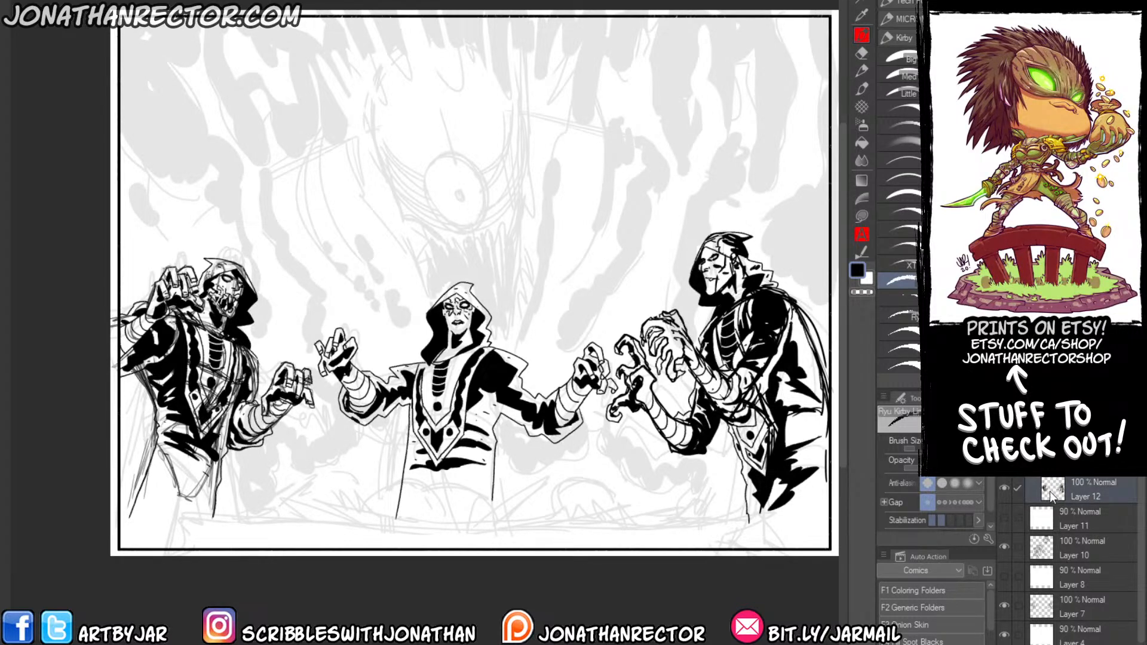
left_click(1004, 546)
left_click(1005, 606)
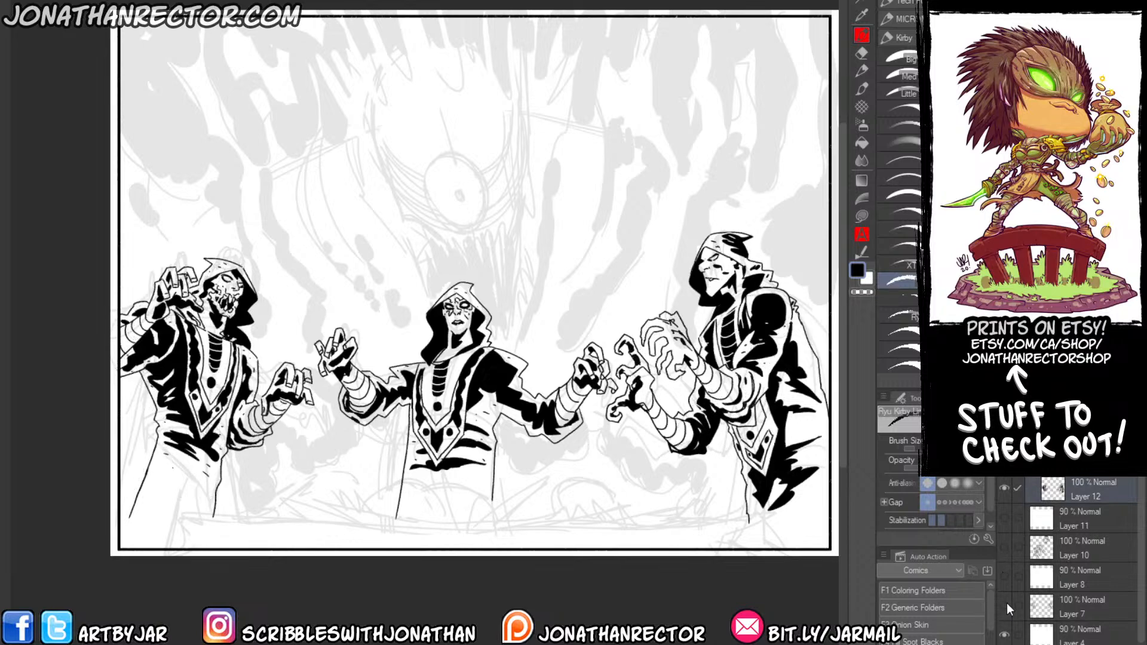
left_click(1005, 606)
left_click(1005, 605)
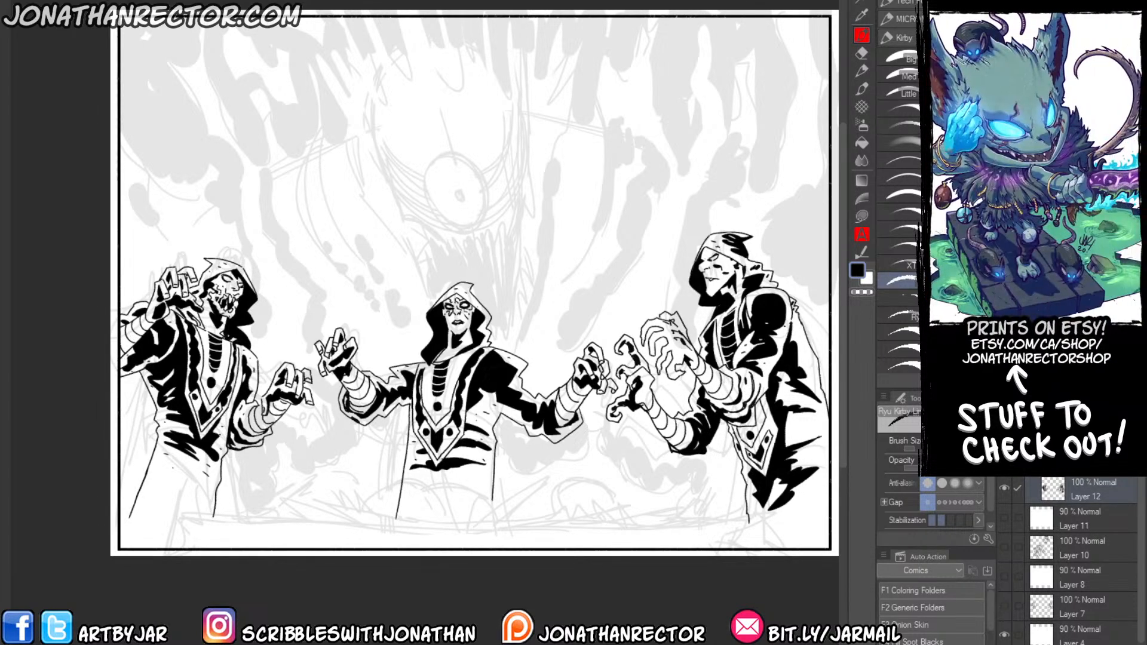
left_click(1075, 429)
Ink the long uneven top edge of a slab across the foreground, with jagged breaks at its left end and right side.
left_click_drag(287, 455, 288, 380)
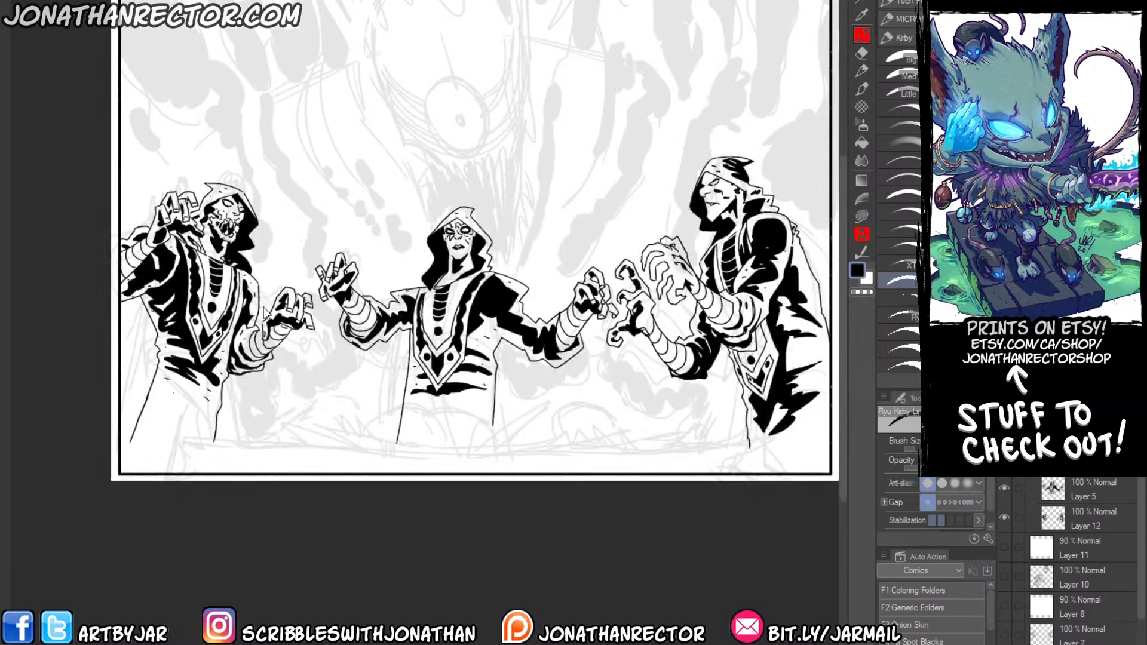
scroll(265, 311, "up", 2)
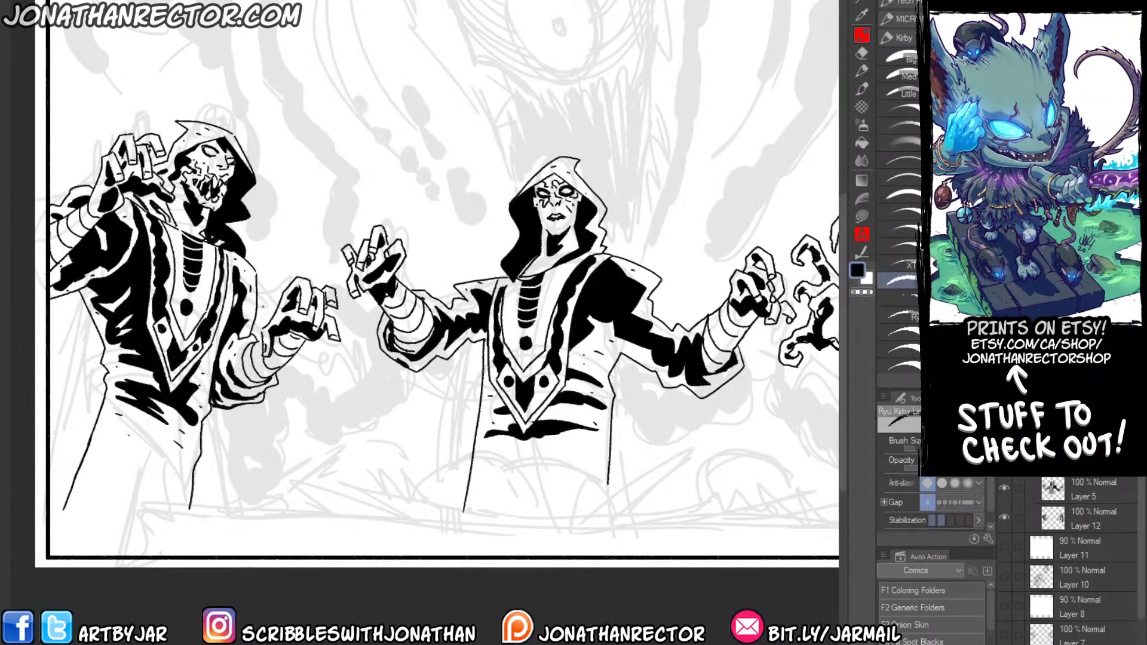
key("Tab")
left_click_drag(247, 468, 175, 461)
mouse_move(174, 512)
left_mouse_down()
mouse_move(203, 535)
mouse_move(185, 512)
mouse_move(196, 500)
mouse_move(92, 457)
mouse_move(481, 476)
mouse_move(790, 450)
mouse_move(821, 459)
left_mouse_up()
mouse_move(821, 459)
left_mouse_down()
mouse_move(668, 467)
mouse_move(616, 455)
mouse_move(788, 460)
left_mouse_up()
left_click_drag(649, 481, 838, 435)
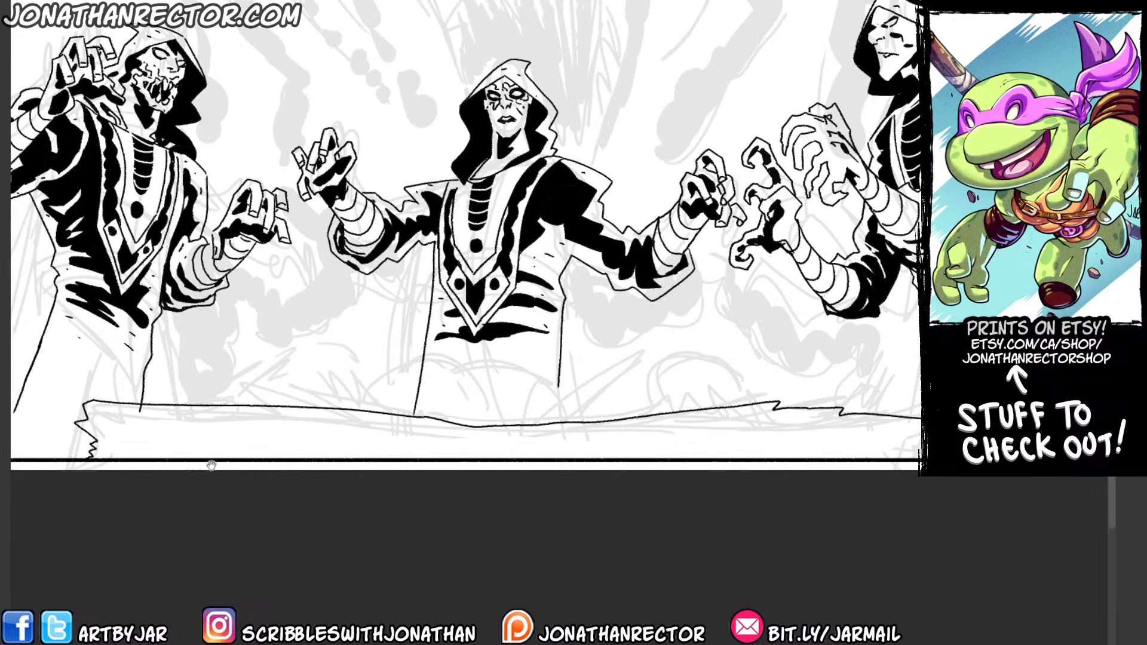
Ink the slab's wavy lower rim along its full length beneath the top edge.
left_click_drag(195, 350, 264, 362)
mouse_move(176, 465)
left_mouse_down()
mouse_move(185, 449)
mouse_move(239, 446)
mouse_move(923, 458)
left_mouse_up()
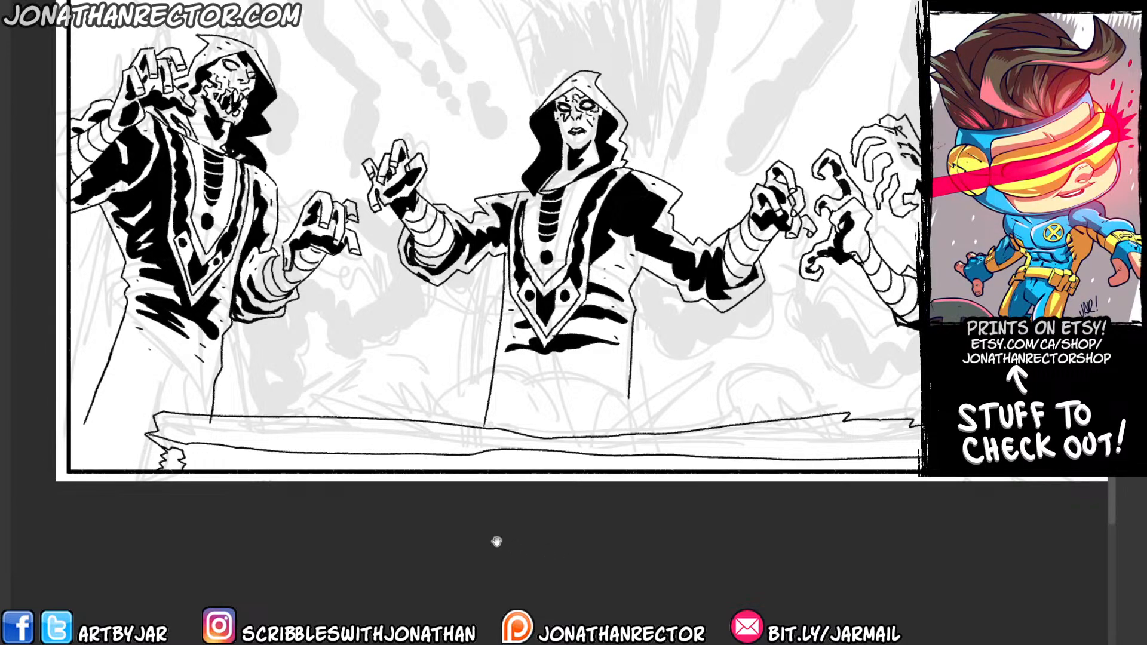
left_click_drag(497, 542, 389, 527)
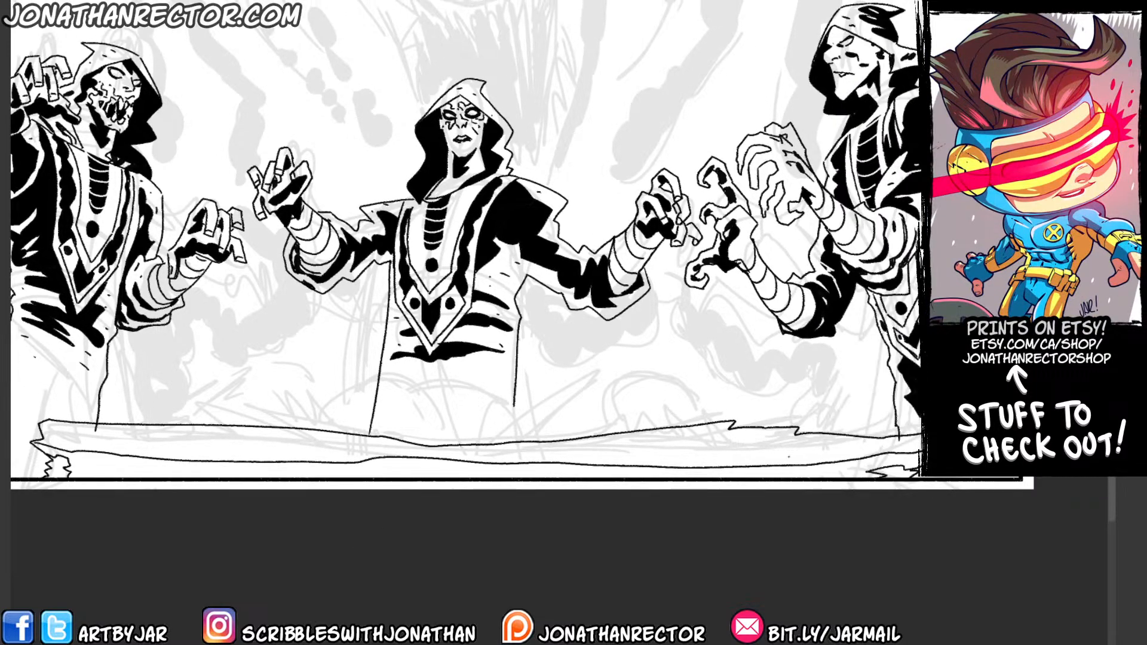
left_click_drag(231, 515, 345, 527)
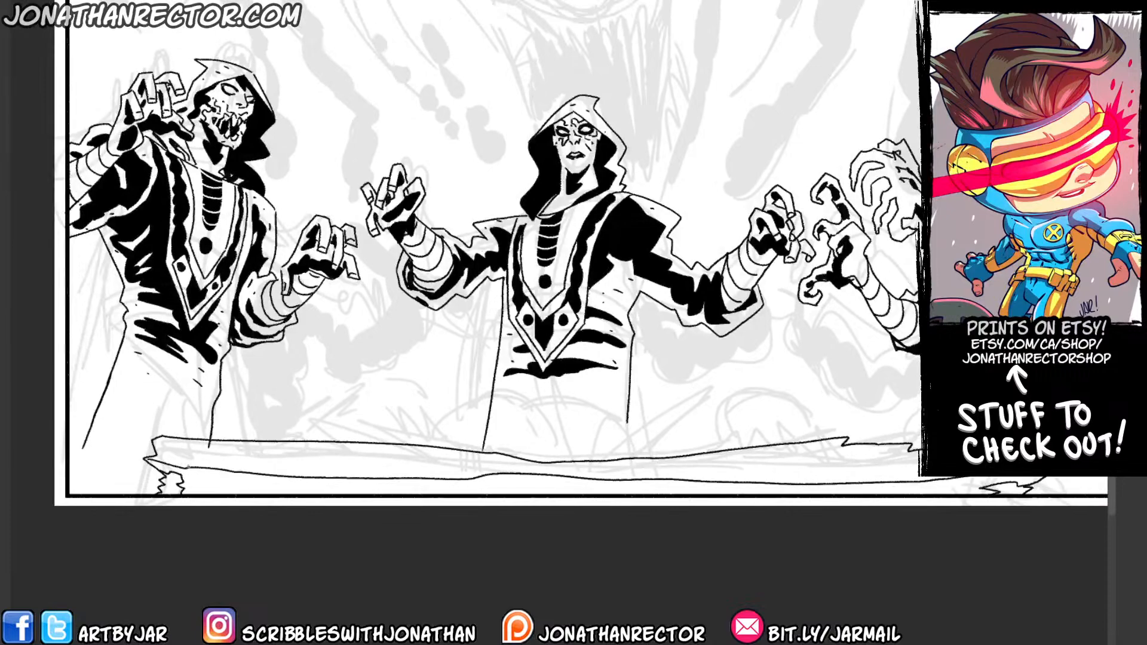
Ink jagged shadow contours along the slab between its edges, with slanted hatch marks toward the right side.
left_click_drag(185, 443, 217, 444)
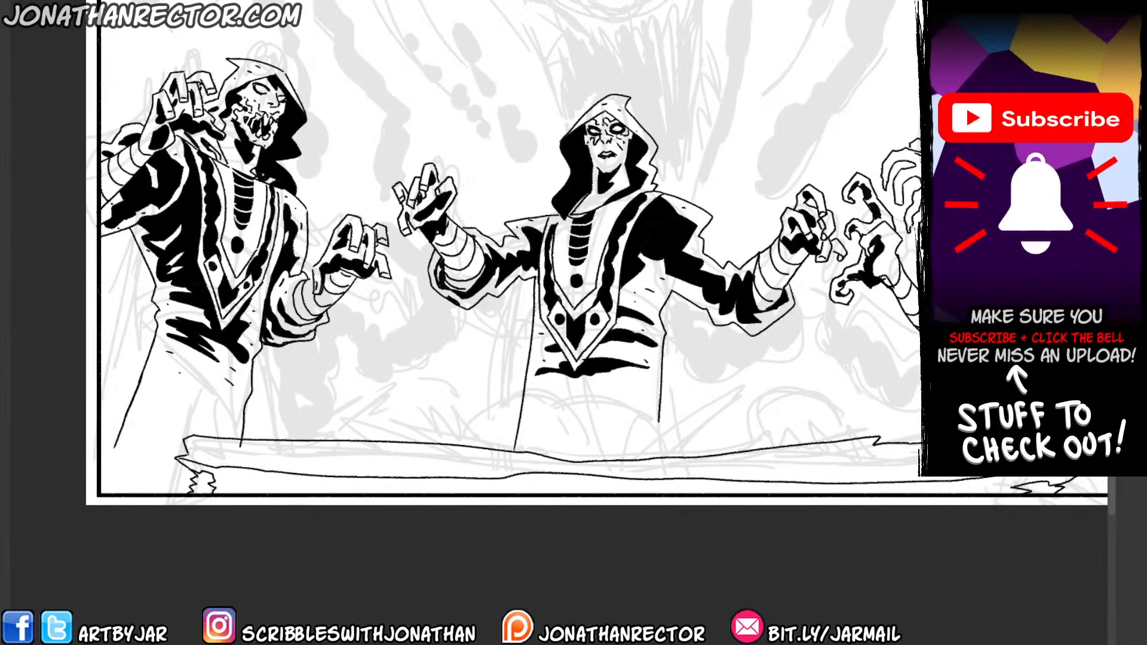
mouse_move(187, 455)
left_mouse_down()
mouse_move(298, 462)
mouse_move(187, 439)
left_mouse_up()
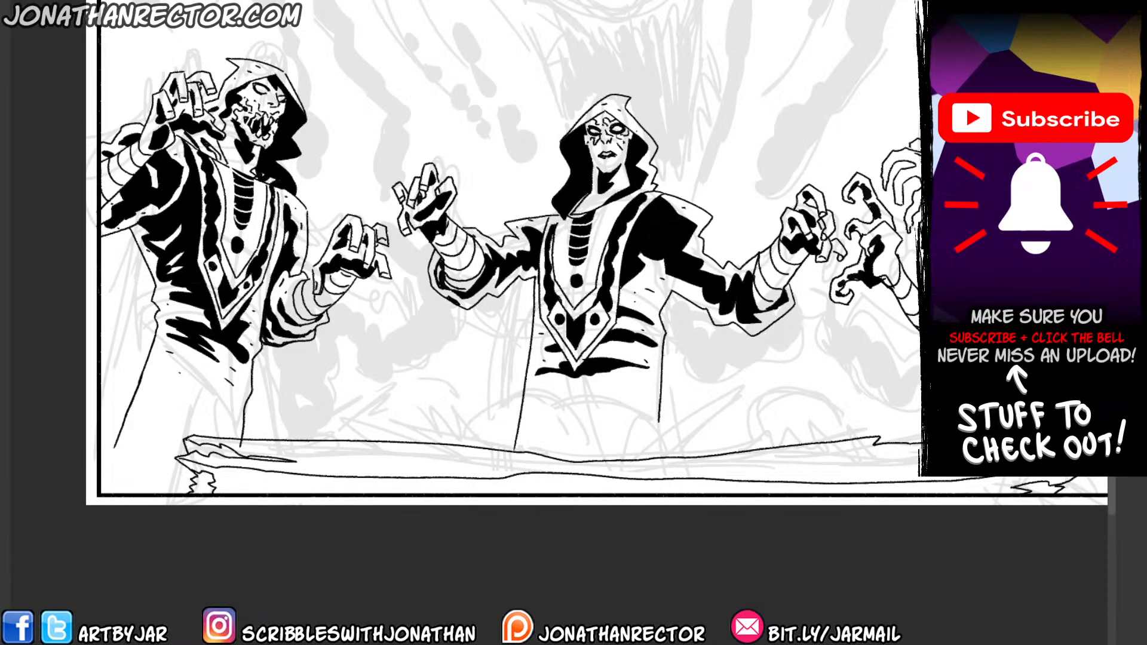
mouse_move(321, 464)
left_mouse_down()
mouse_move(164, 449)
mouse_move(274, 438)
mouse_move(516, 458)
mouse_move(736, 439)
mouse_move(816, 447)
left_mouse_up()
mouse_move(672, 476)
left_mouse_down()
mouse_move(720, 475)
mouse_move(668, 453)
left_mouse_up()
mouse_move(634, 476)
left_mouse_down()
mouse_move(657, 454)
mouse_move(642, 455)
left_mouse_up()
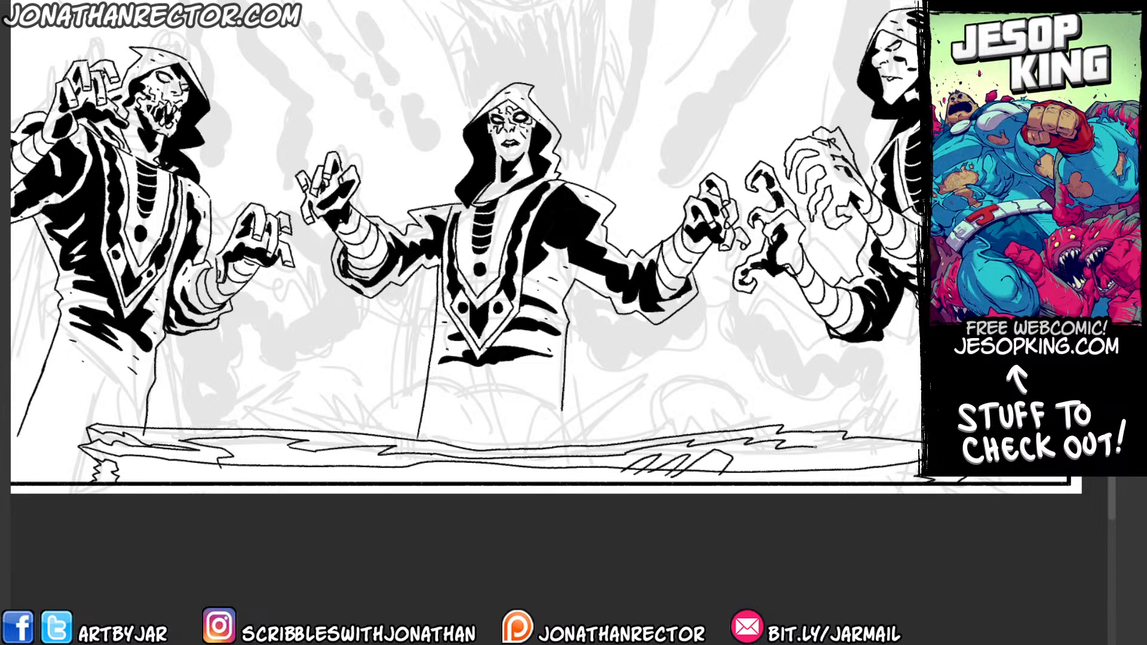
mouse_move(801, 449)
left_mouse_down()
mouse_move(925, 449)
mouse_move(906, 462)
mouse_move(741, 471)
left_mouse_up()
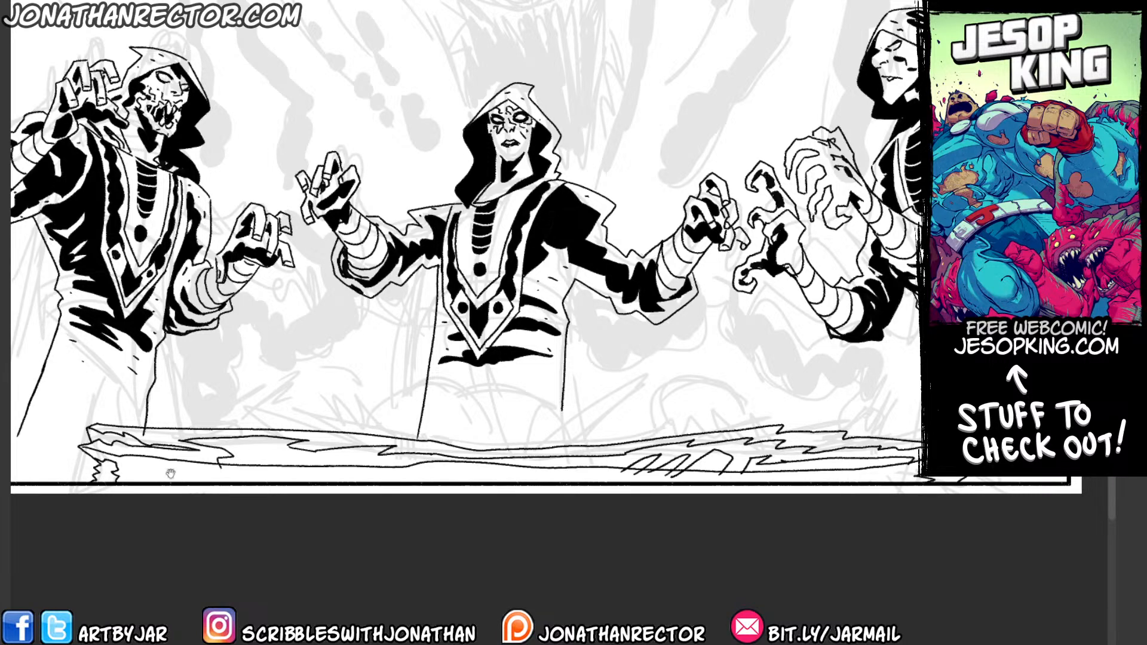
left_click_drag(170, 473, 248, 460)
key("g")
left_click(223, 452)
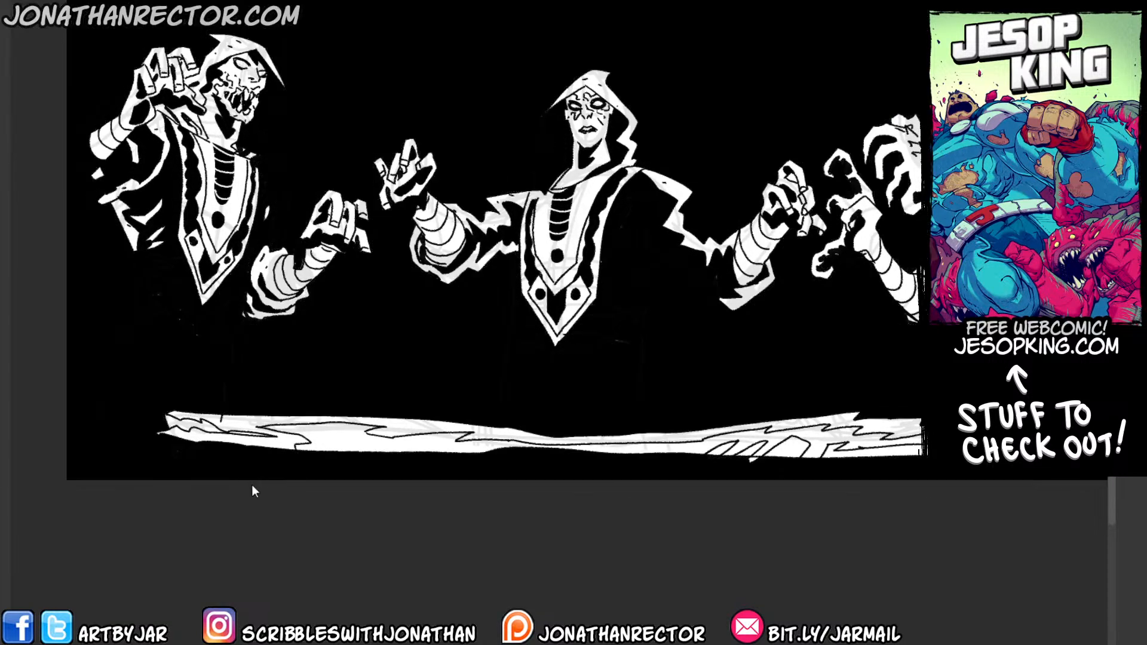
key("ctrl+z")
Fill the slab's front face below its lower rim with black.
key("Tab")
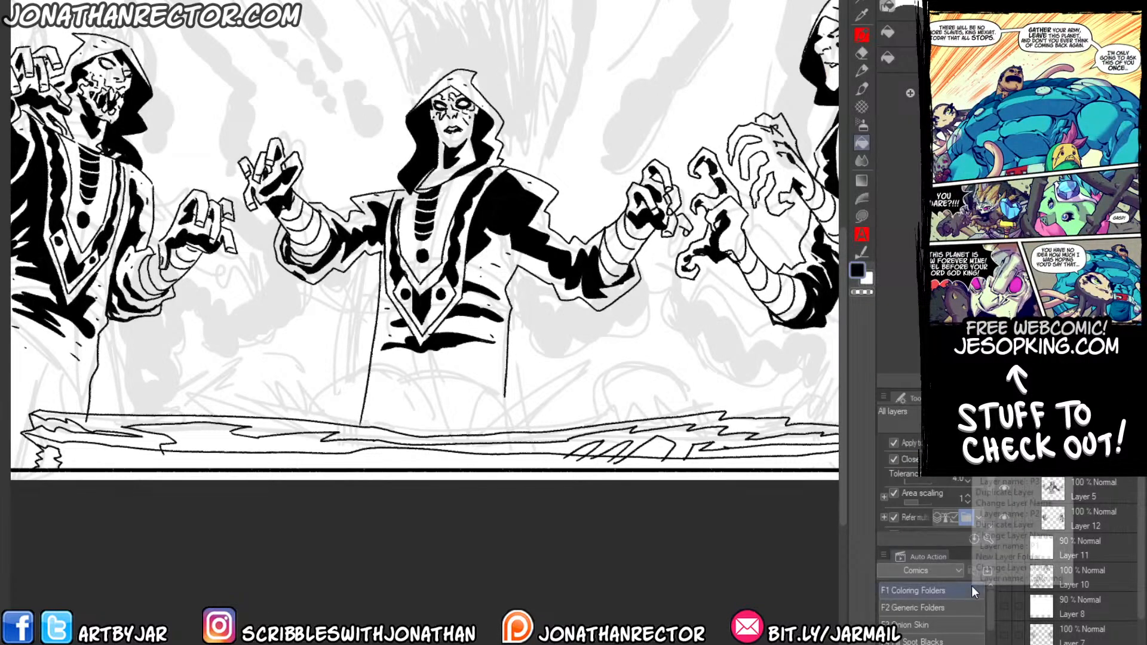
left_click_drag(162, 484, 296, 430)
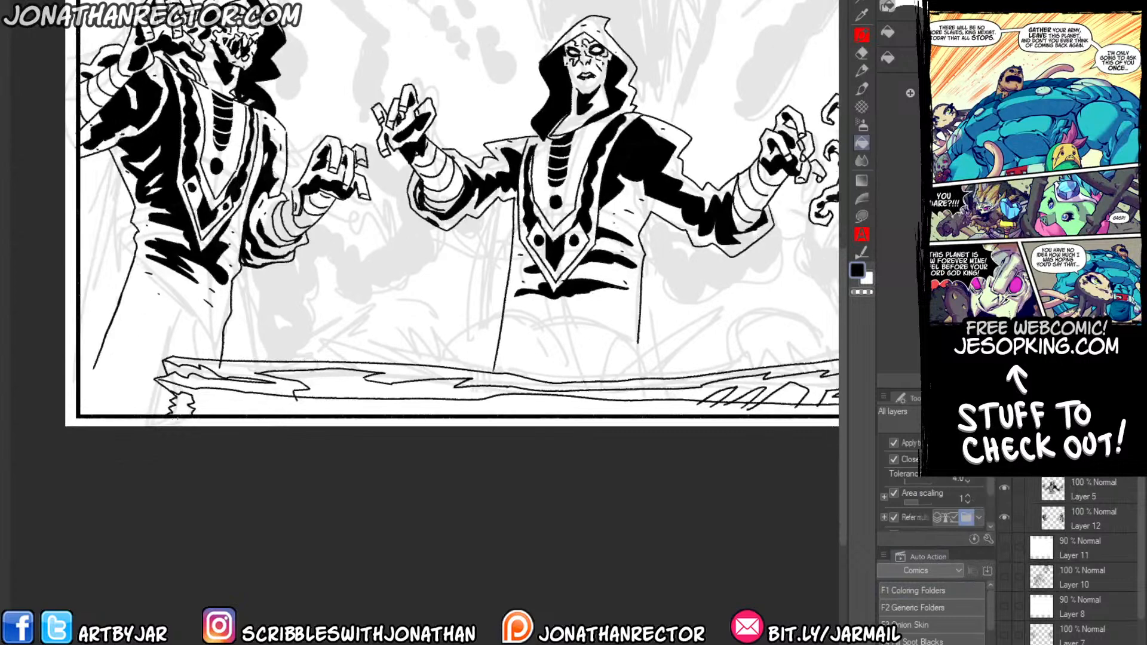
key("p")
left_click_drag(500, 449, 70, 493)
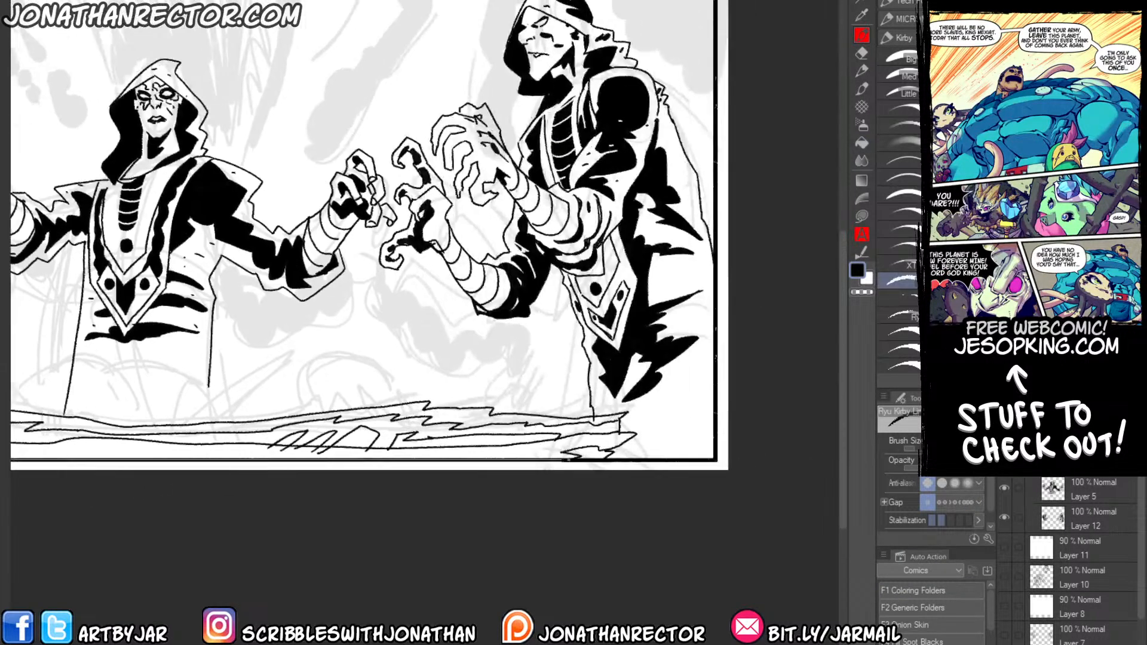
left_click_drag(213, 499, 523, 490)
key("g")
left_click(401, 454)
Fill the jagged shadow shapes along the slab's rim black, leaving white highlight slivers.
left_click(86, 413)
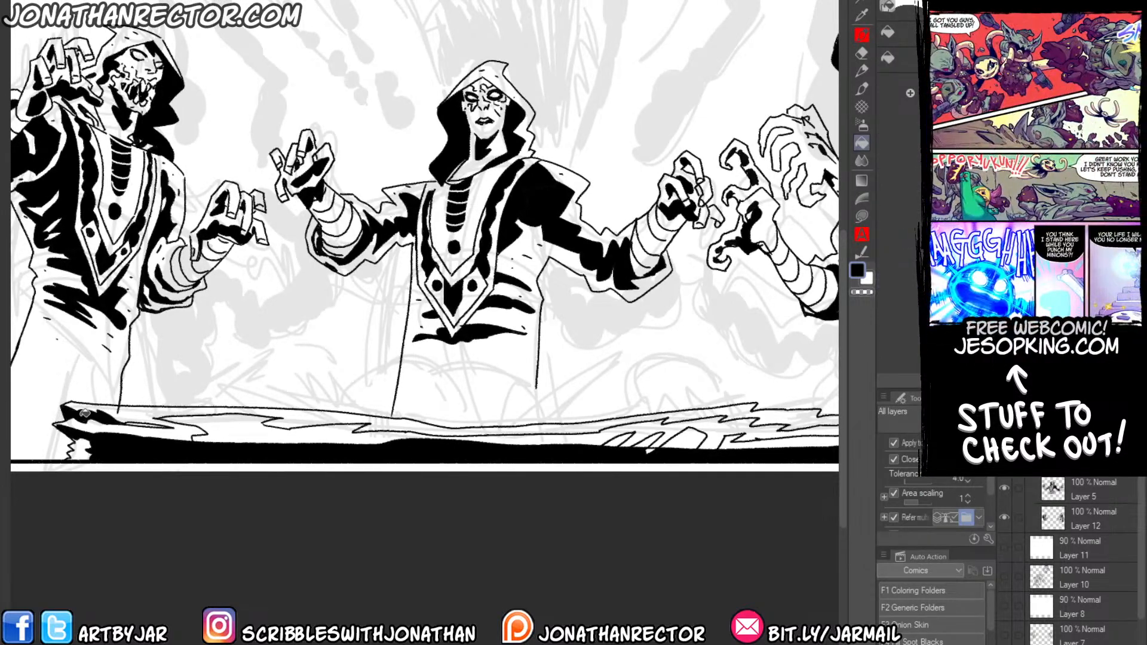
left_click(201, 420)
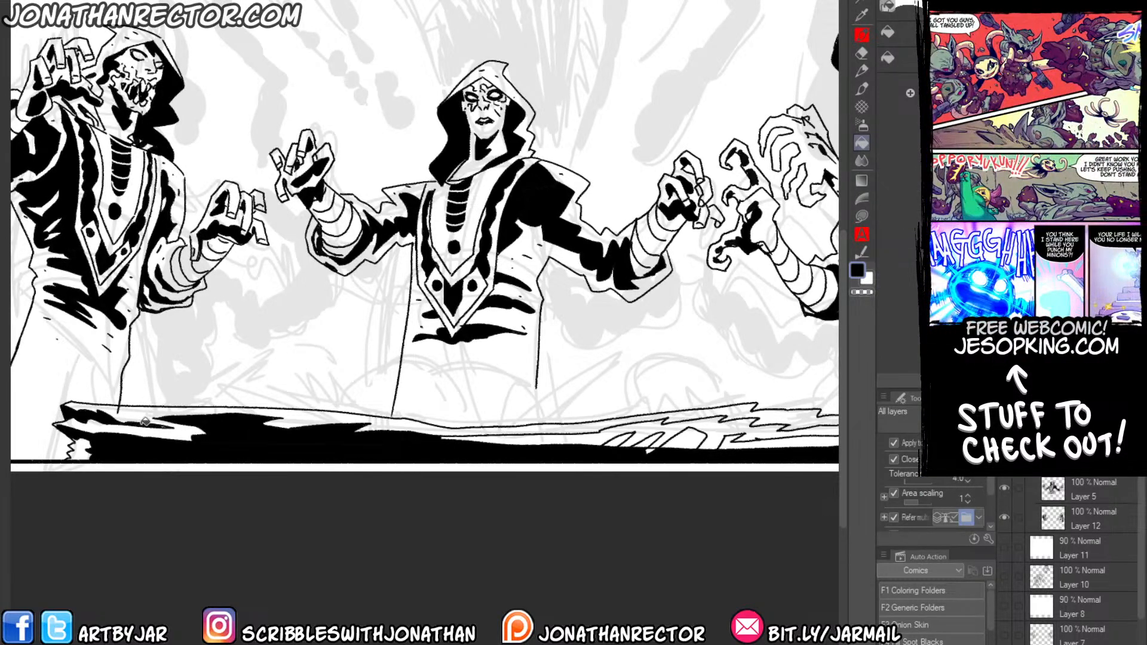
left_click_drag(537, 445, 426, 450)
left_click(508, 429)
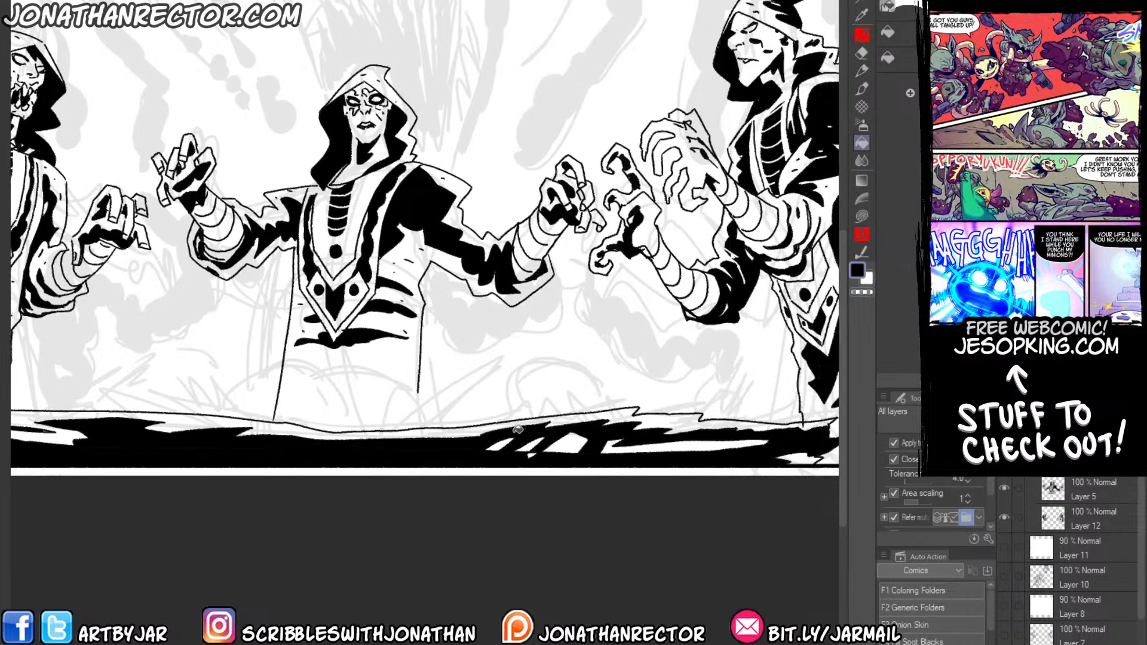
Ink extra black strokes into the white highlights on the right part of the slab.
key("p")
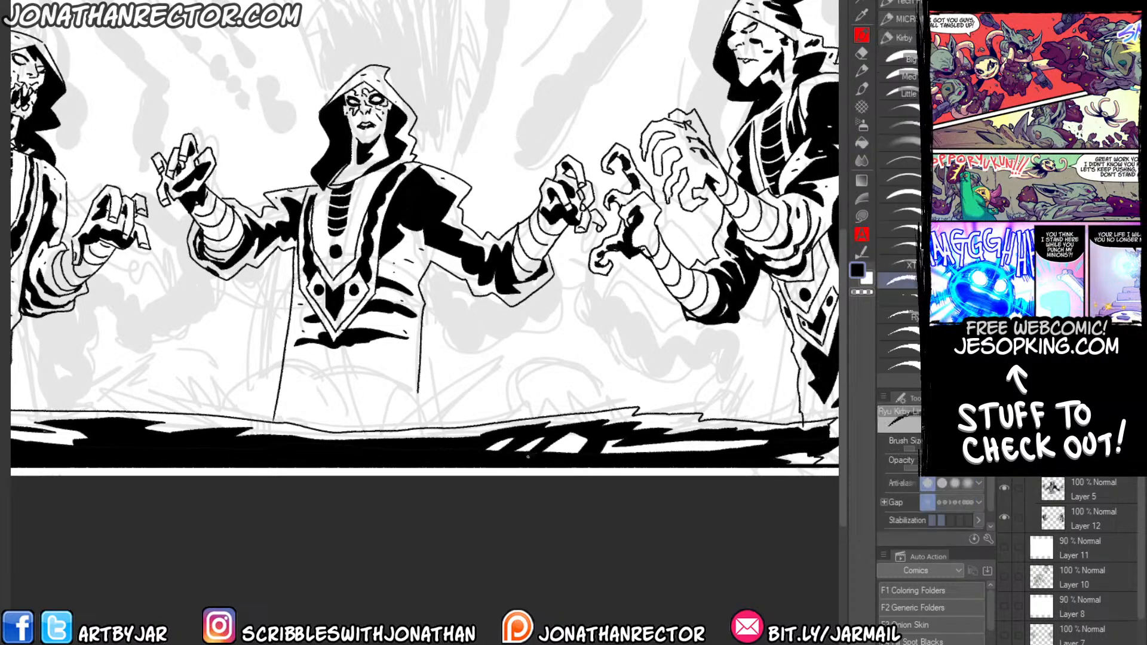
mouse_move(607, 439)
left_mouse_down()
mouse_move(710, 437)
mouse_move(645, 454)
left_mouse_up()
mouse_move(724, 447)
left_mouse_down()
mouse_move(651, 453)
mouse_move(772, 451)
left_mouse_up()
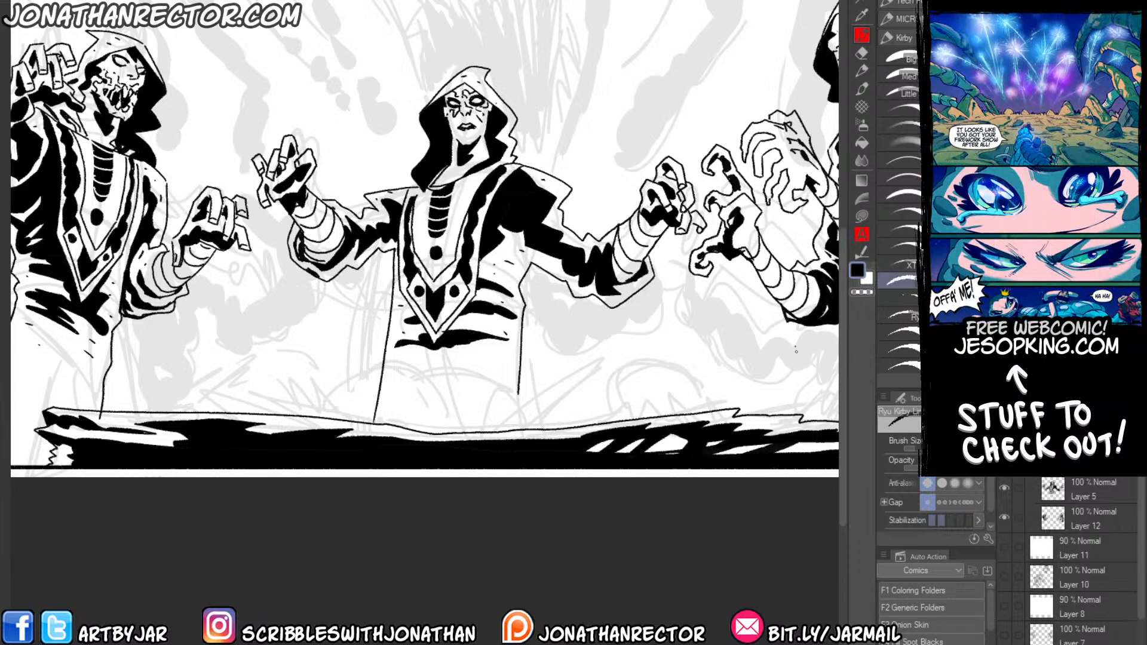
left_click_drag(279, 412, 359, 411)
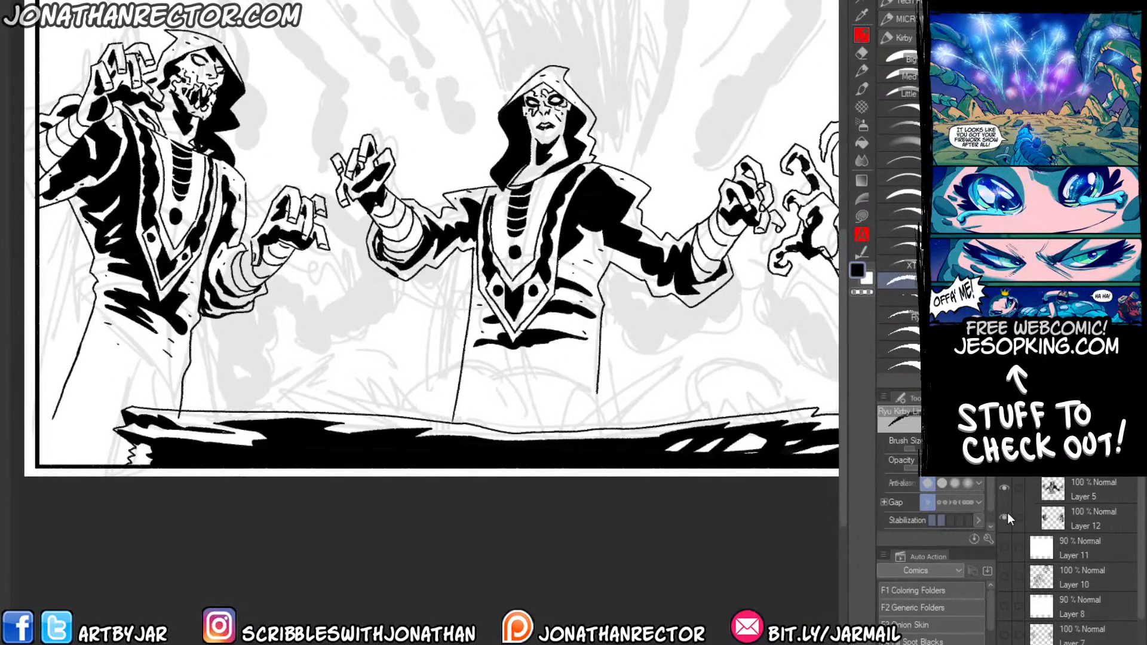
Select the figures' Layer 12 and clean up its ink around the slab with the Hard eraser.
left_click(1051, 519)
key("e")
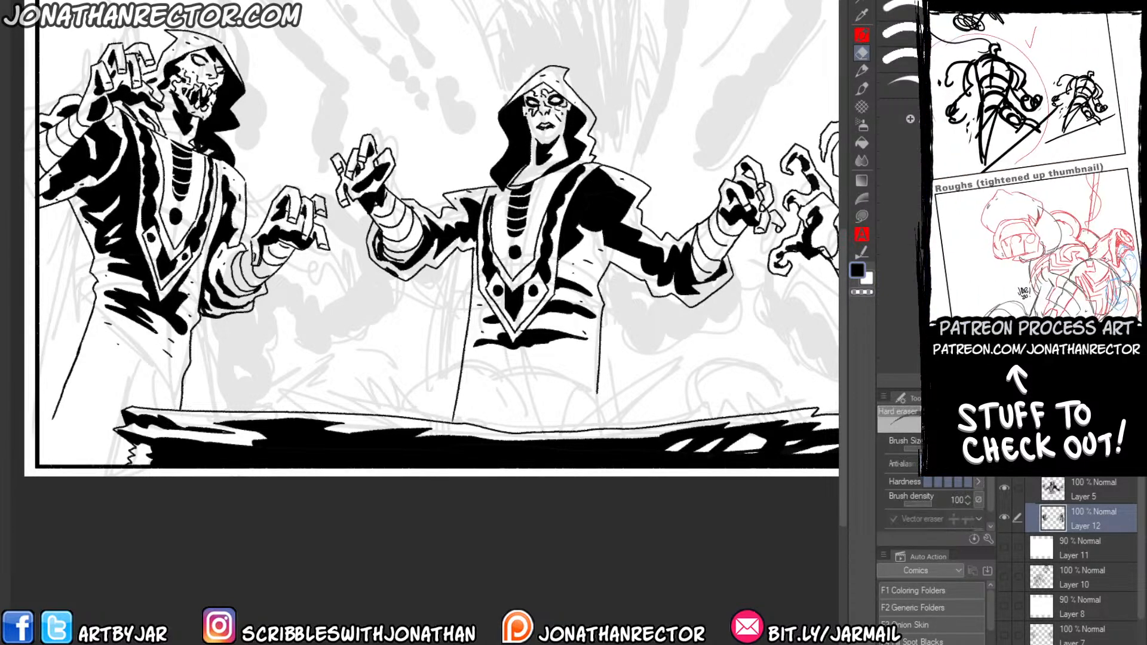
left_click_drag(243, 472, 136, 485)
key("p")
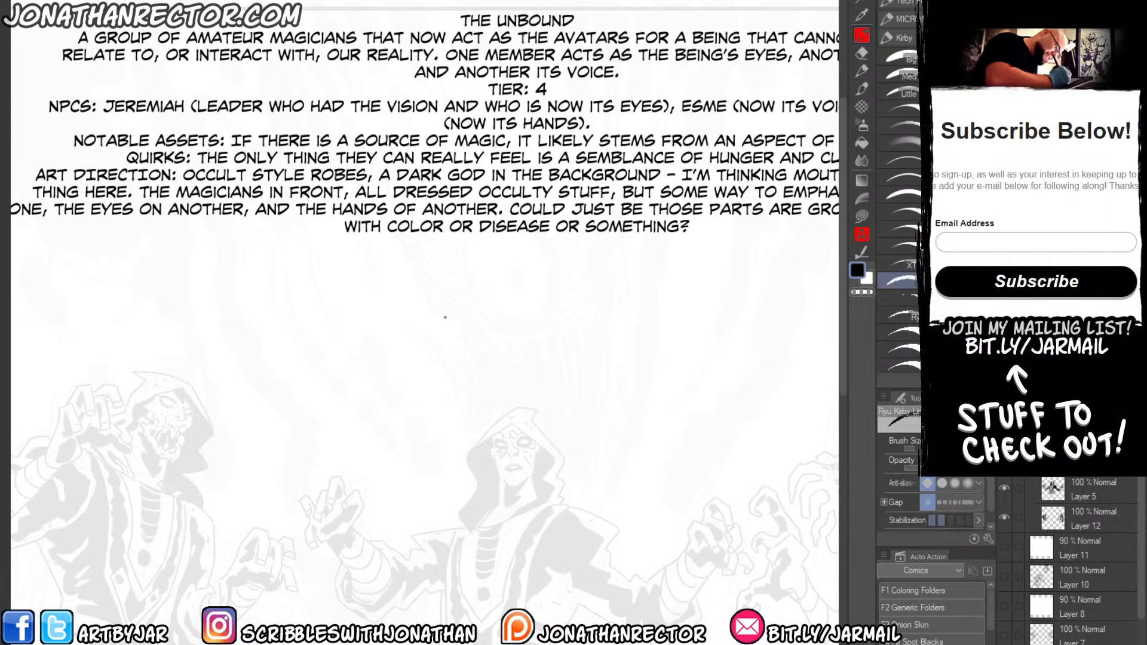
Review the brief's art direction text over the faded figures and hide the text overlay.
left_click_drag(262, 393, 374, 420)
left_click_drag(589, 455, 494, 253)
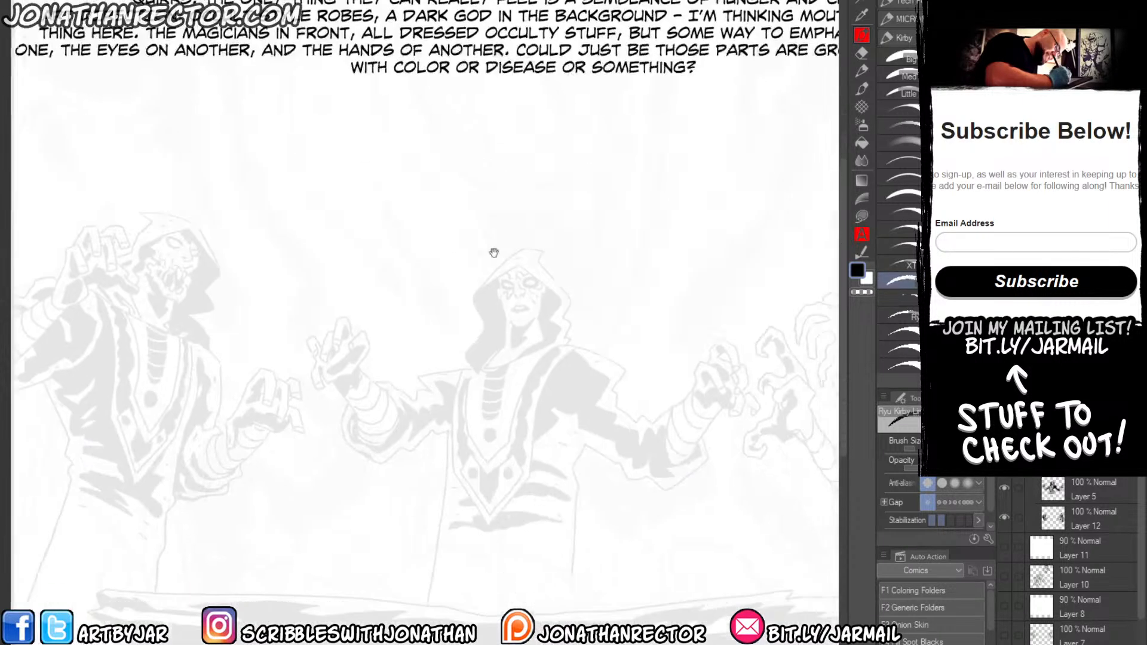
left_click_drag(315, 200, 324, 248)
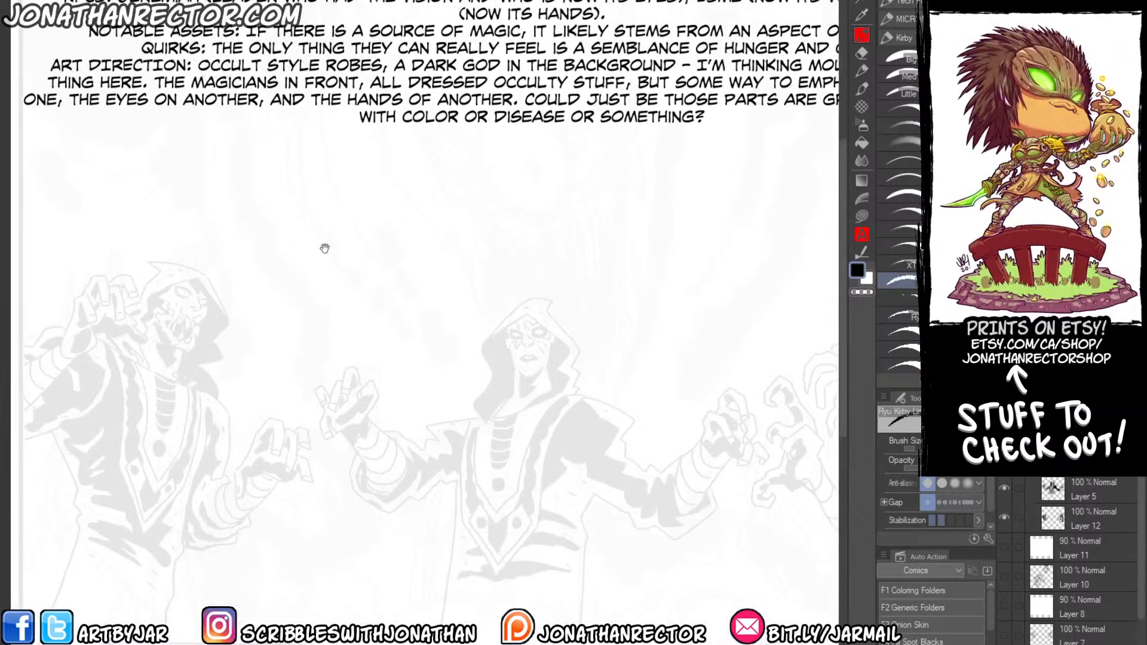
left_click_drag(286, 321, 368, 431)
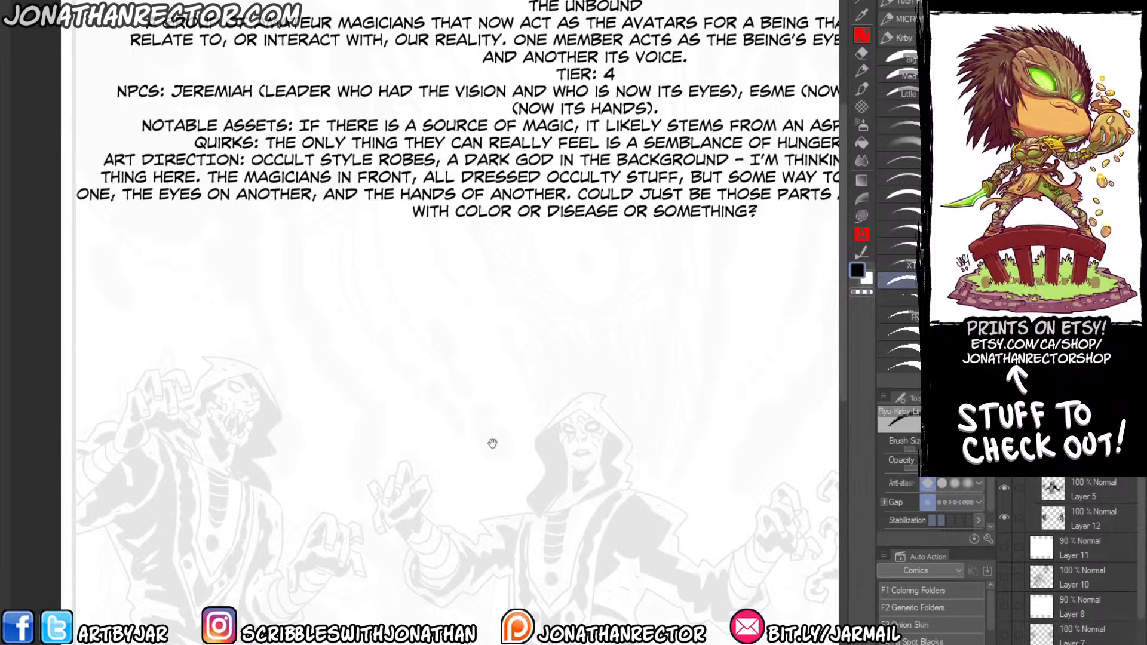
left_click_drag(320, 406, 335, 417)
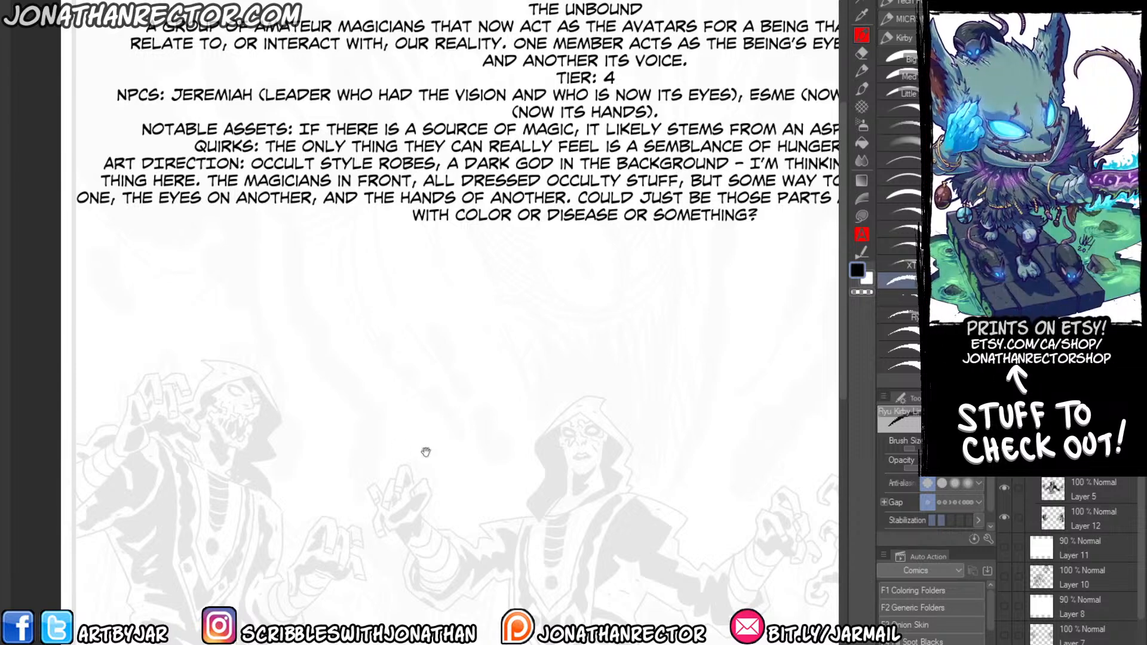
left_click_drag(559, 482, 505, 299)
left_click(1004, 227)
Ink a skull's cranium and a slanting broken bone on top of the slab, between the middle and right figures.
left_click_drag(235, 554, 82, 419)
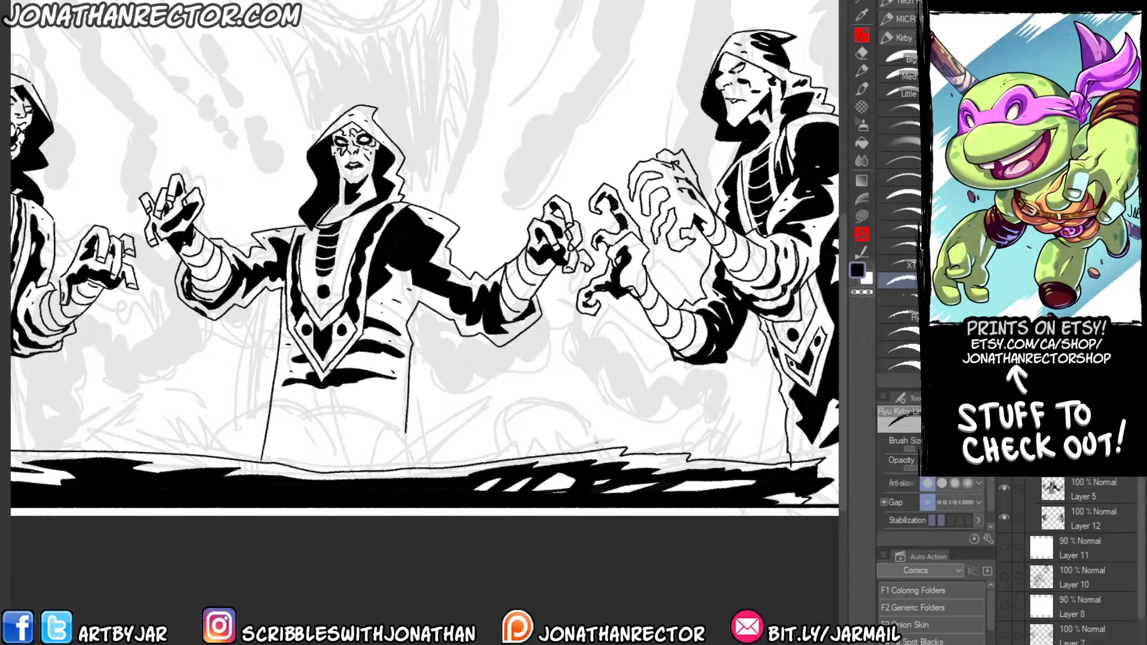
mouse_move(593, 448)
left_mouse_down()
mouse_move(597, 434)
mouse_move(572, 411)
left_mouse_up()
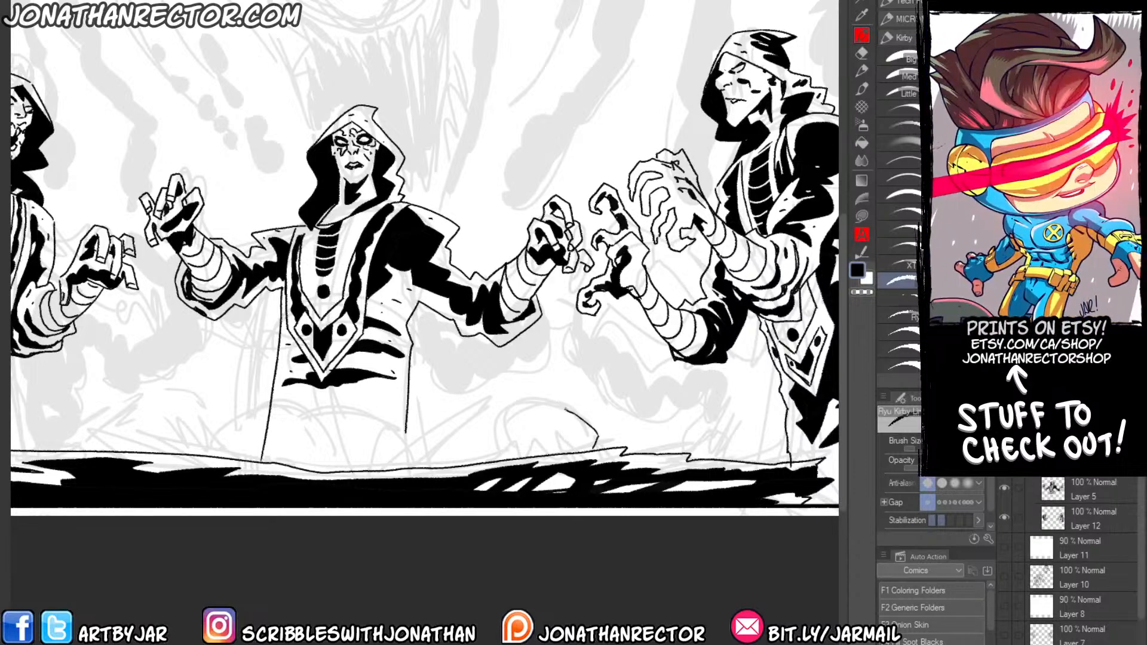
mouse_move(505, 459)
left_mouse_down()
mouse_move(517, 383)
mouse_move(494, 383)
mouse_move(488, 456)
left_mouse_up()
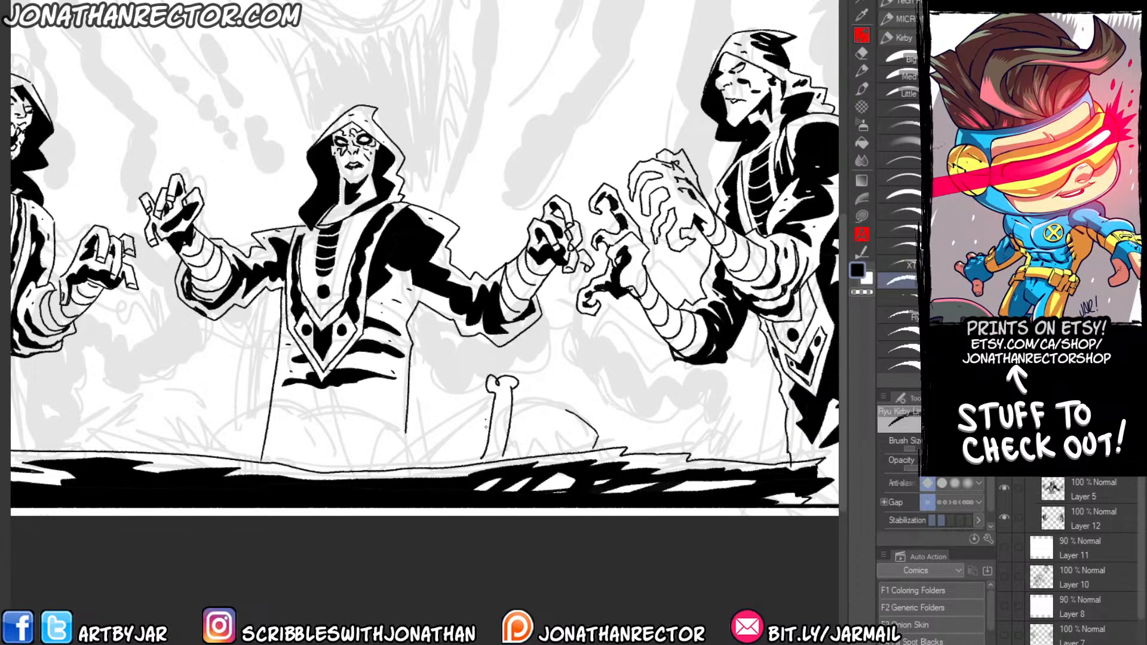
key("ctrl+z")
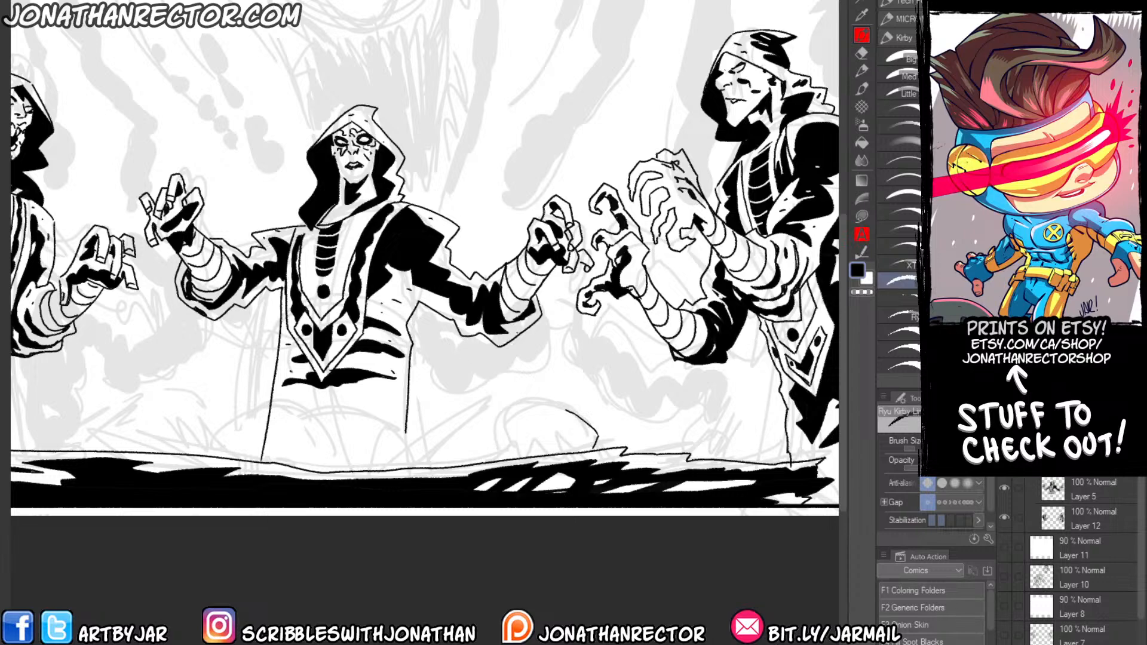
mouse_move(562, 408)
left_mouse_down()
mouse_move(504, 412)
mouse_move(451, 460)
left_mouse_up()
mouse_move(490, 420)
left_mouse_down()
mouse_move(422, 458)
mouse_move(487, 397)
mouse_move(502, 387)
mouse_move(521, 396)
left_mouse_up()
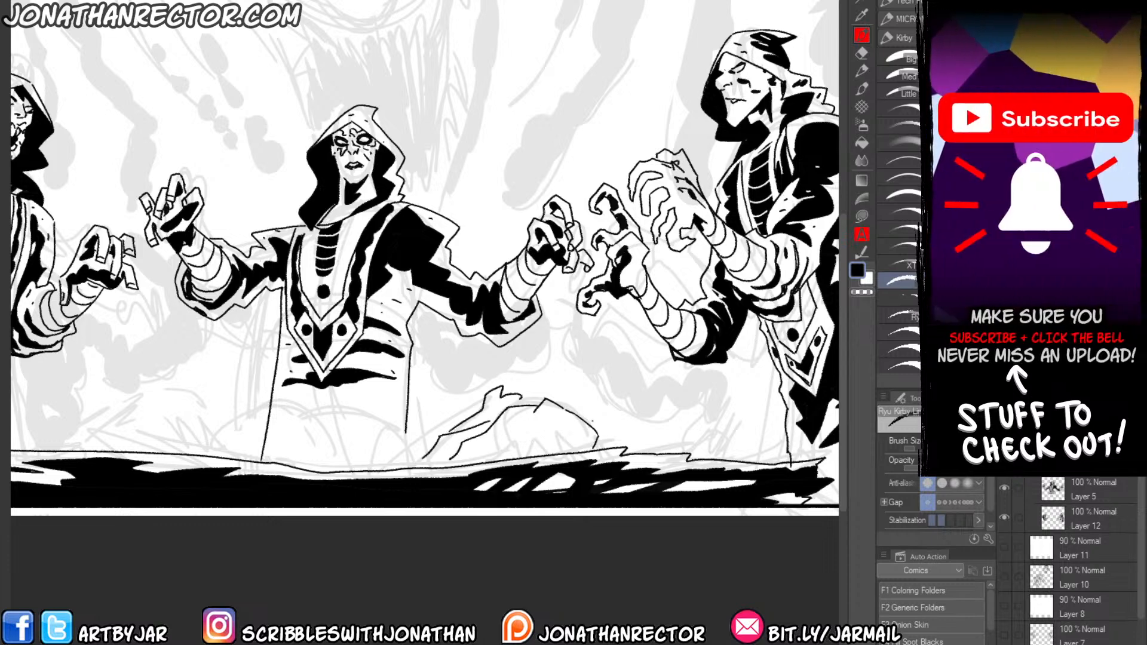
Ink the skull's eye socket and jagged teeth, plus the surrounding bones and spiky debris along the slab's rim.
mouse_move(592, 420)
left_mouse_down()
mouse_move(599, 446)
mouse_move(624, 433)
mouse_move(653, 442)
mouse_move(662, 426)
mouse_move(676, 449)
left_mouse_up()
mouse_move(567, 447)
left_mouse_down()
mouse_move(507, 426)
mouse_move(524, 446)
mouse_move(523, 422)
mouse_move(499, 458)
left_mouse_up()
left_click_drag(514, 428, 484, 456)
left_click_drag(487, 453, 473, 460)
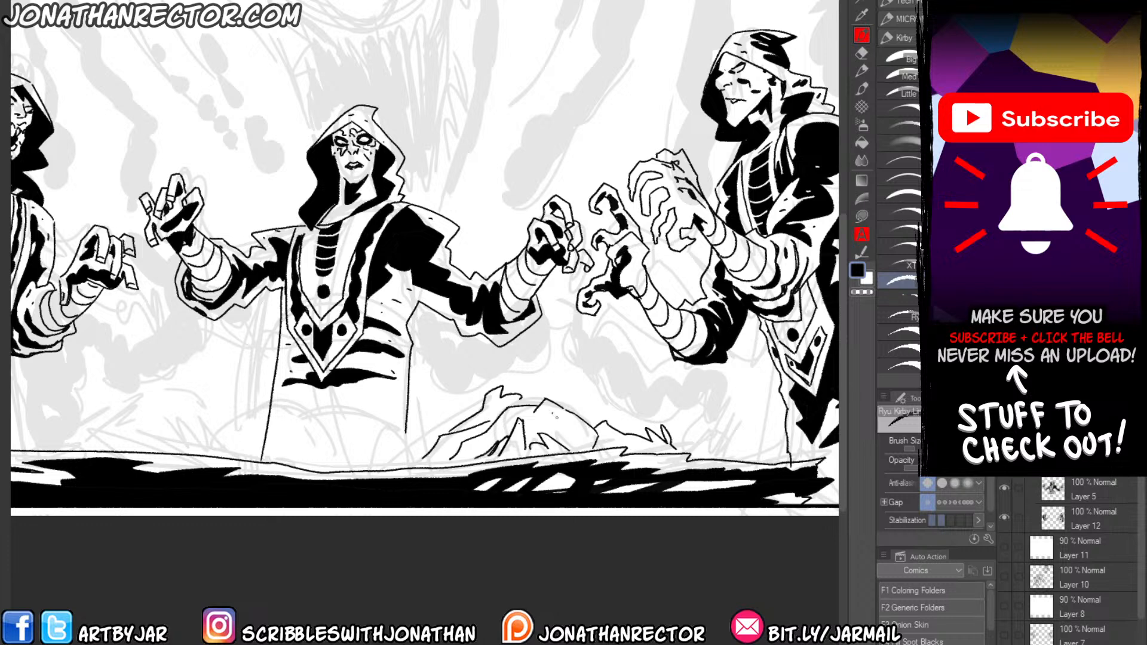
mouse_move(541, 411)
left_mouse_down()
mouse_move(564, 434)
mouse_move(589, 419)
mouse_move(564, 435)
mouse_move(595, 449)
mouse_move(578, 456)
mouse_move(594, 456)
mouse_move(535, 428)
mouse_move(533, 449)
left_mouse_up()
key("e")
key("p")
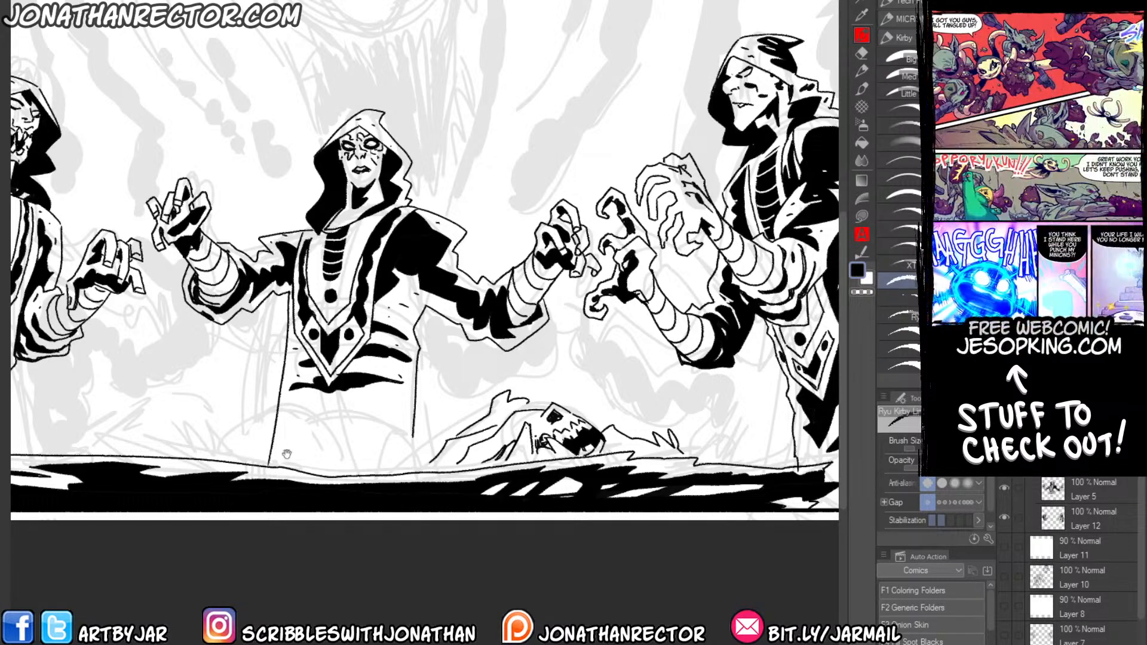
Merge Layer 12 with Layer 5 into a single ink layer.
left_click_drag(49, 400, 170, 397)
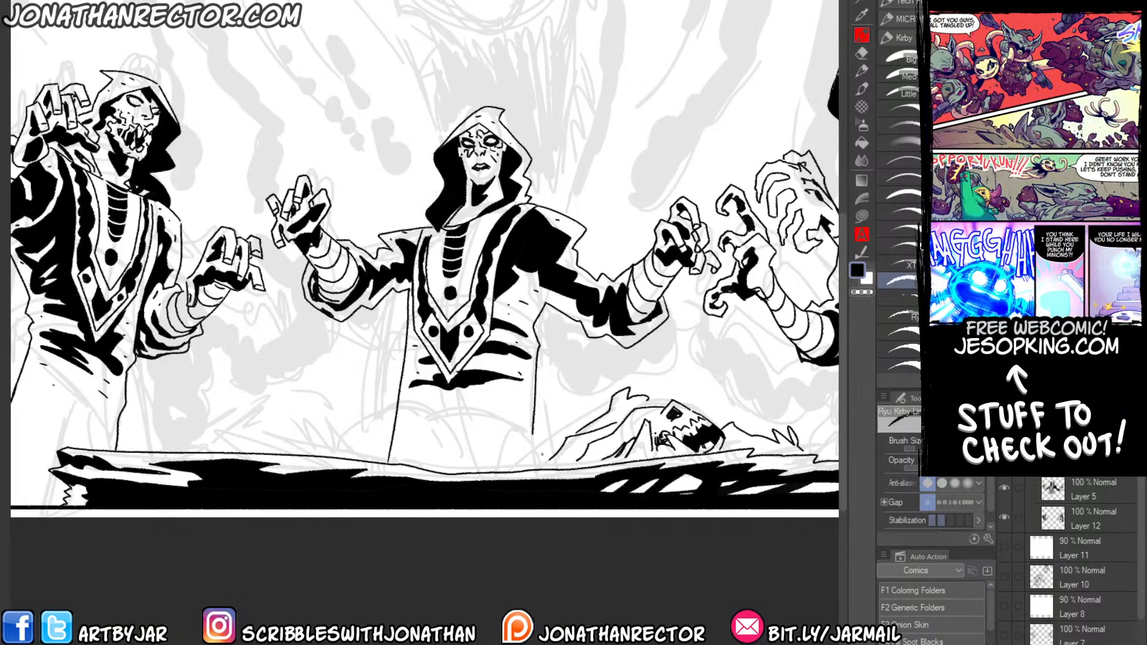
key("x")
key("x")
left_click(1048, 485)
left_click(1018, 517)
key("alt+shift+e")
Break up both side lines of the middle figure's lower robe into dashes with the Hard eraser.
key("e")
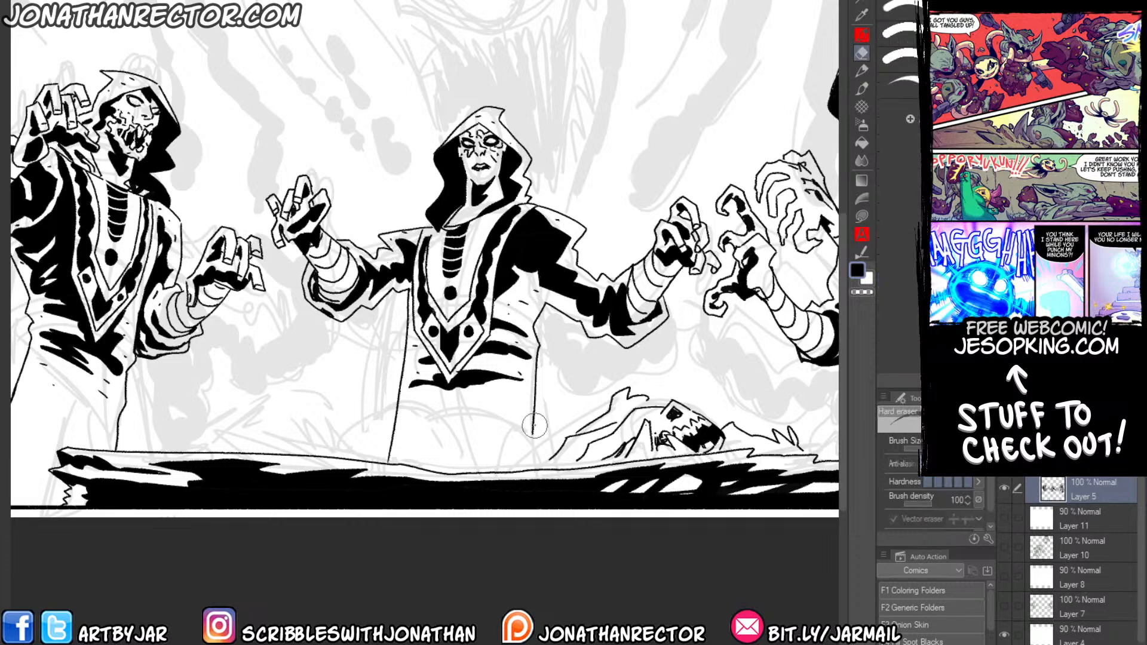
left_click(533, 423)
left_click(534, 407)
left_click(535, 389)
left_click(398, 405)
left_click(394, 431)
left_click(388, 458)
Erase small gaps in both side lines of the left figure's lower robe.
left_click_drag(193, 483, 448, 500)
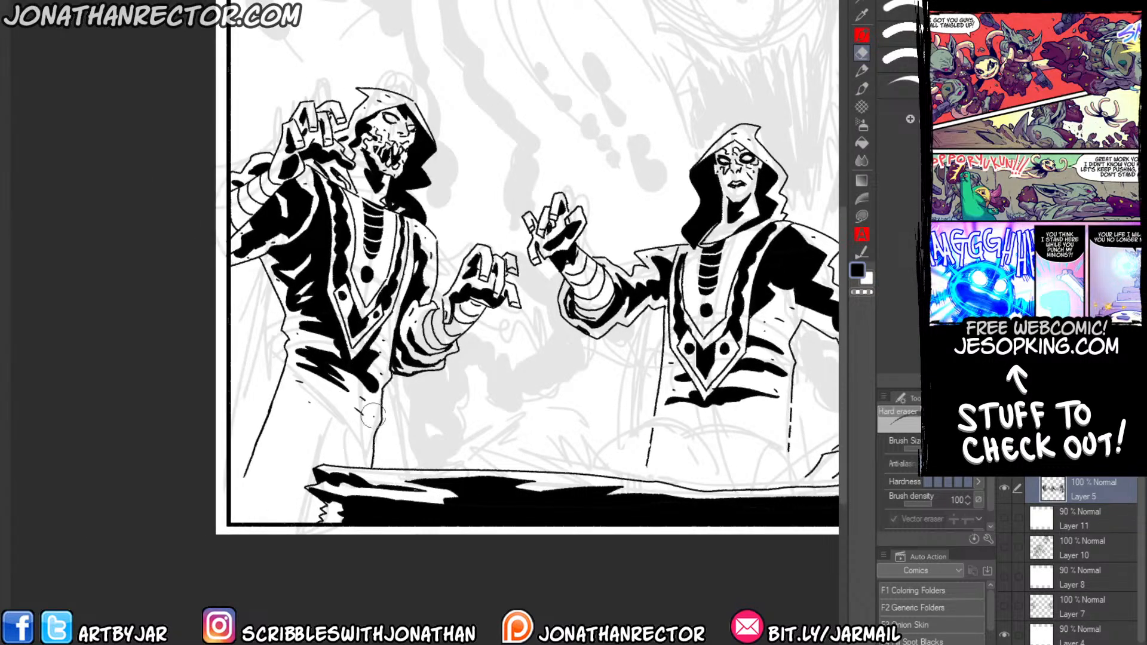
left_click(371, 464)
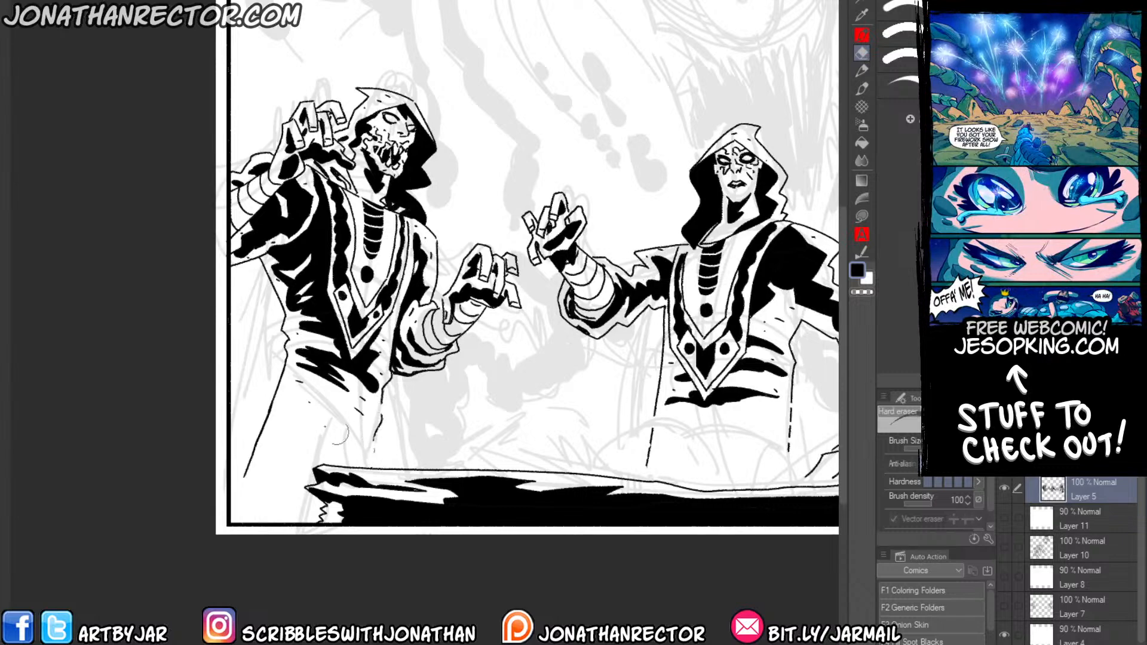
left_click(246, 468)
left_click(261, 435)
left_click(269, 412)
Erase small gaps in the right figure's robe line just above the slab.
left_click_drag(421, 411, 93, 402)
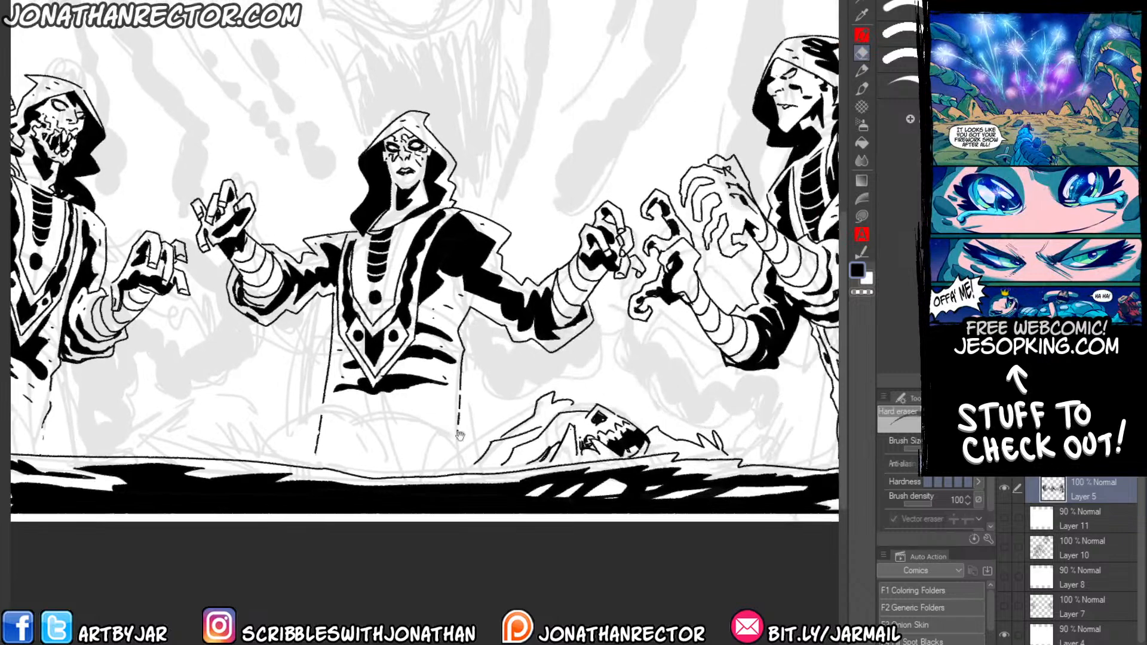
left_click_drag(735, 422, 508, 409)
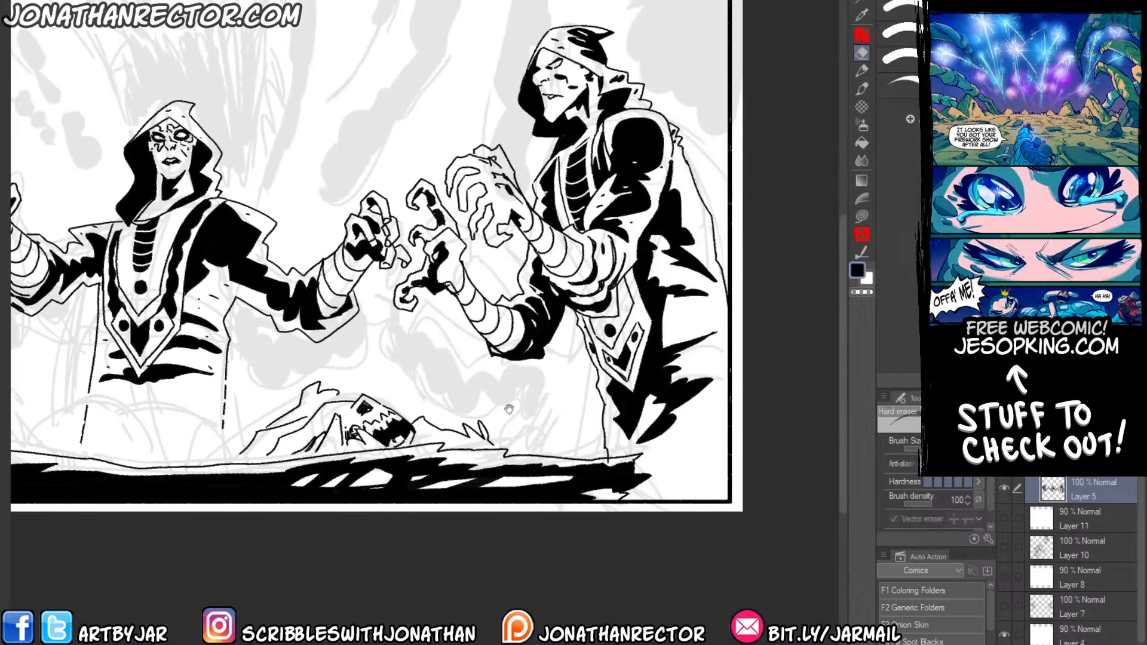
left_click(605, 452)
left_click_drag(605, 440, 604, 430)
left_click(603, 421)
left_click(604, 443)
Ink an upright broken bone and debris before the middle figure, and start the rubble toward the left figure.
left_click_drag(204, 445, 353, 448)
mouse_move(221, 453)
left_mouse_down()
mouse_move(503, 507)
mouse_move(396, 502)
left_mouse_up()
key("p")
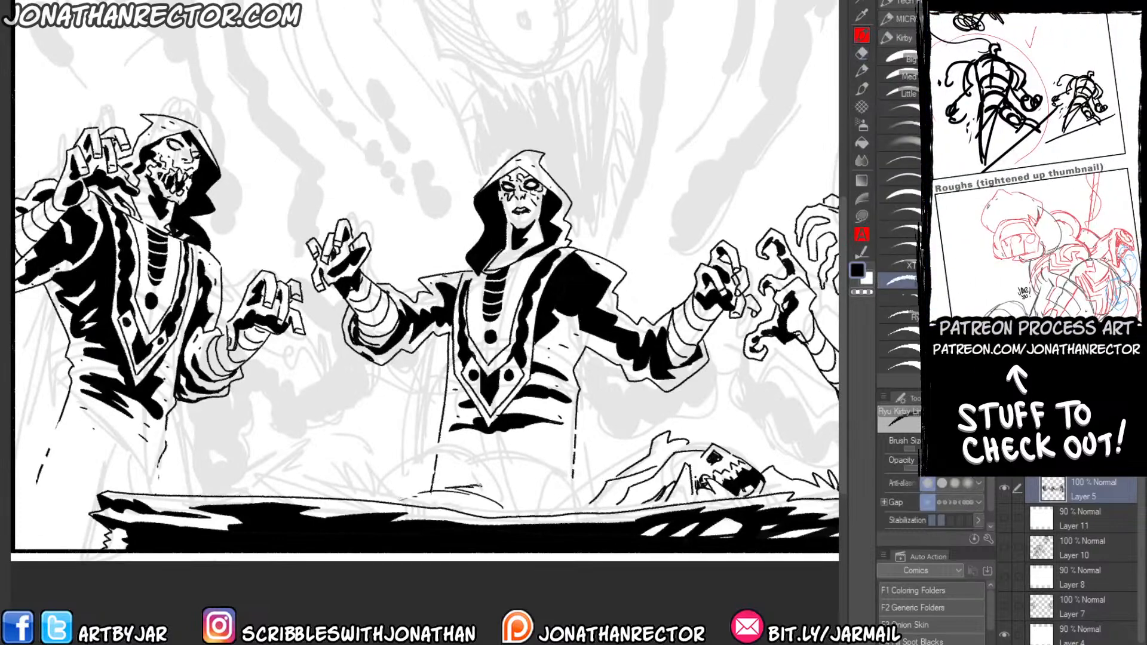
mouse_move(493, 454)
left_mouse_down()
mouse_move(481, 487)
mouse_move(501, 485)
mouse_move(512, 506)
left_mouse_up()
left_click_drag(496, 496, 512, 509)
mouse_move(467, 459)
left_mouse_down()
mouse_move(470, 485)
mouse_move(510, 485)
left_mouse_up()
mouse_move(523, 491)
left_mouse_down()
mouse_move(544, 508)
mouse_move(547, 493)
left_mouse_up()
mouse_move(541, 507)
left_mouse_down()
mouse_move(568, 495)
mouse_move(555, 491)
left_mouse_up()
left_click_drag(548, 509, 581, 489)
mouse_move(344, 475)
left_mouse_down()
mouse_move(265, 470)
mouse_move(382, 444)
mouse_move(353, 444)
left_mouse_up()
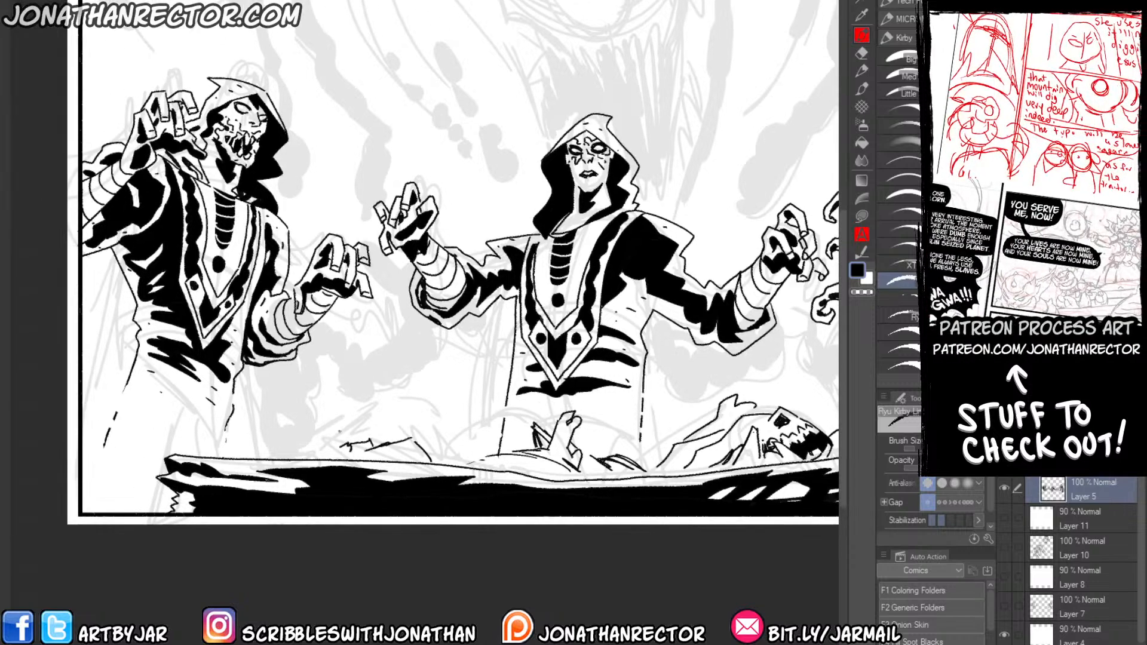
View the inked illustration of horned creatures for comparison, and return to look over the hooded figures' panel.
left_click(358, 2)
mouse_move(319, 1)
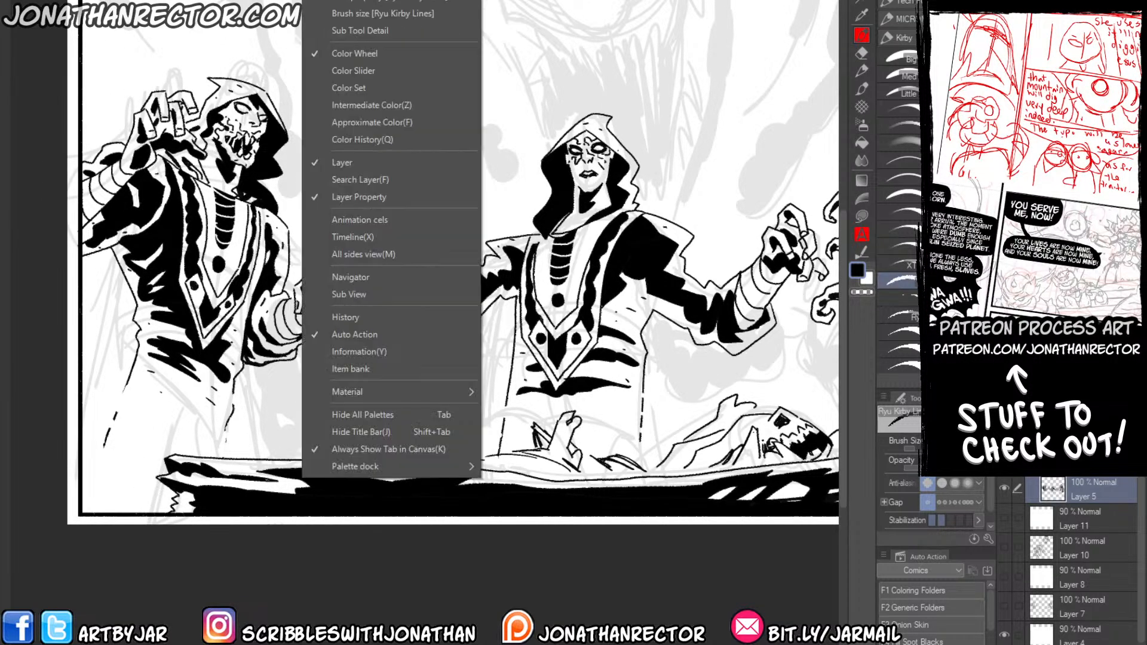
left_click(537, 28)
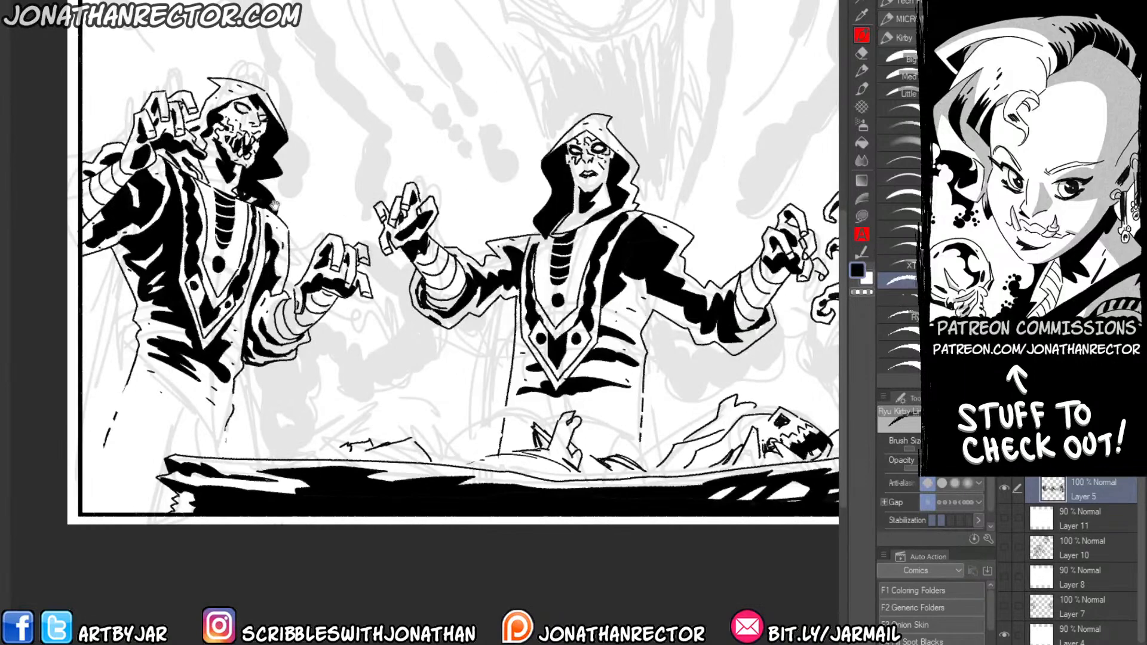
left_click_drag(274, 206, 247, 249)
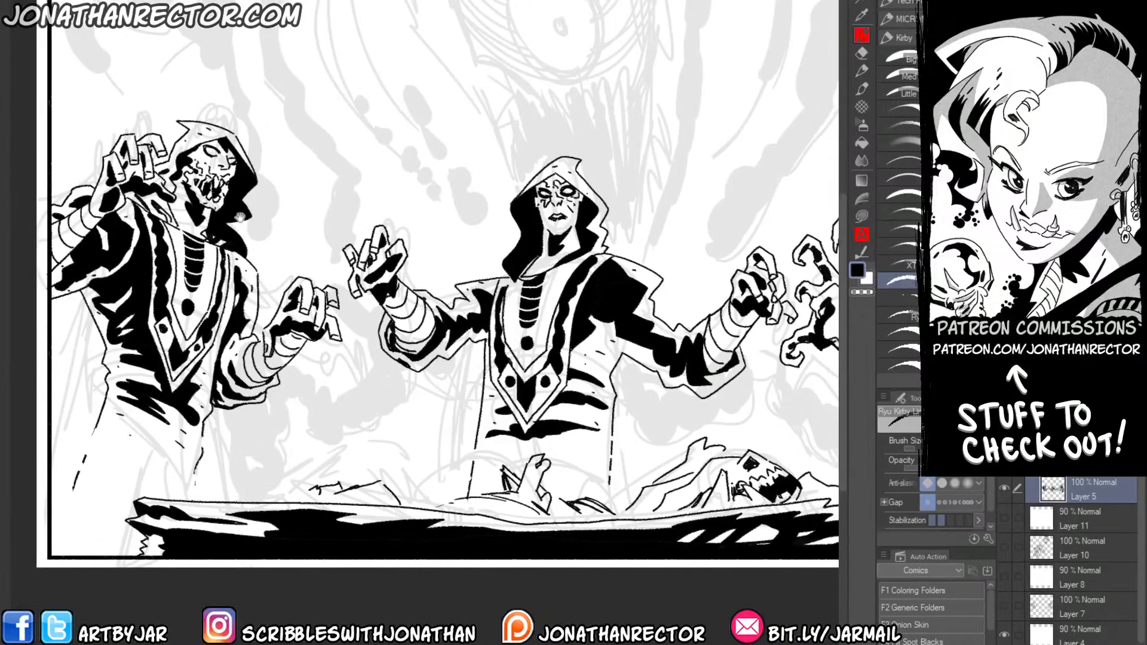
mouse_move(209, 216)
left_mouse_down()
mouse_move(160, 193)
mouse_move(131, 333)
left_mouse_up()
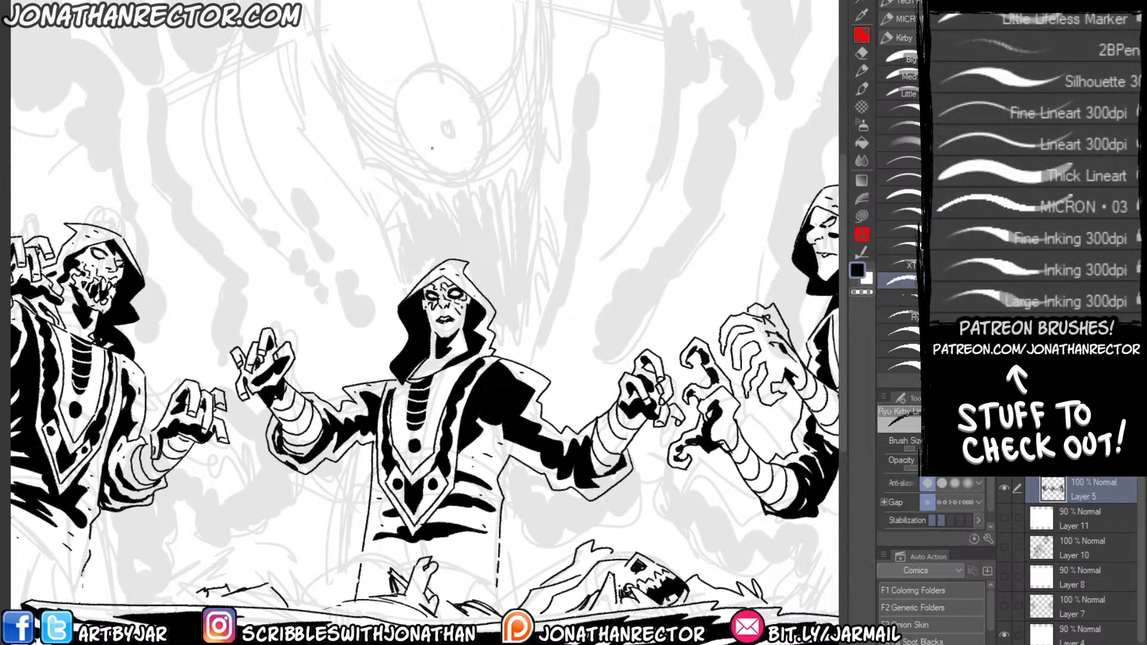
left_click_drag(425, 192, 364, 84)
left_click_drag(402, 117, 337, 131)
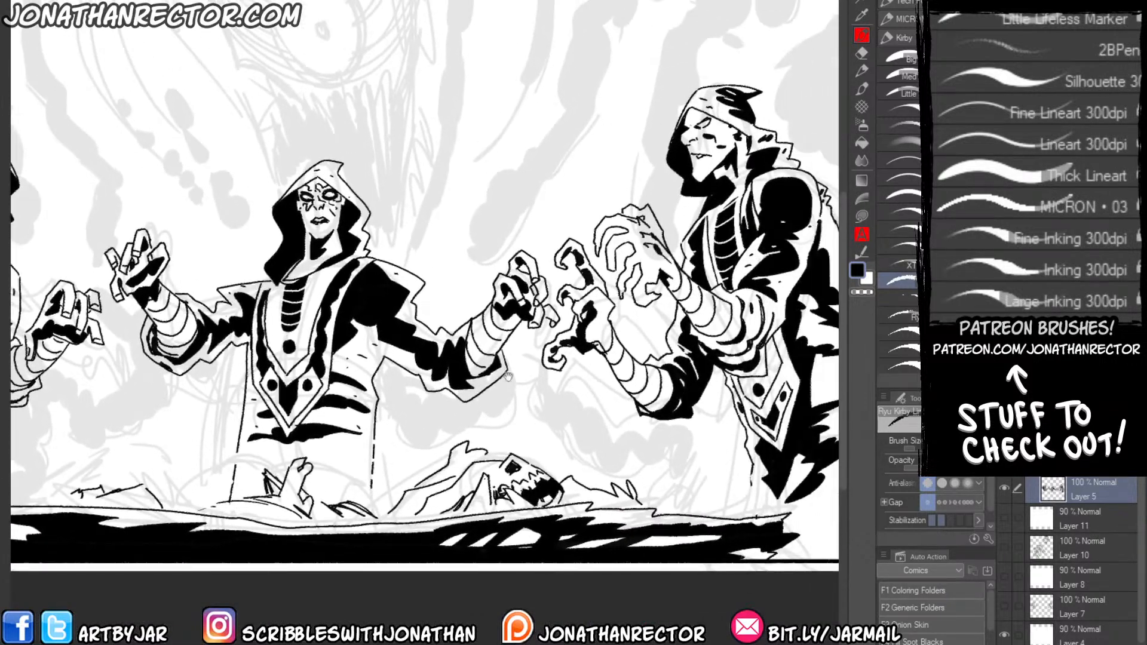
left_click_drag(366, 262, 364, 295)
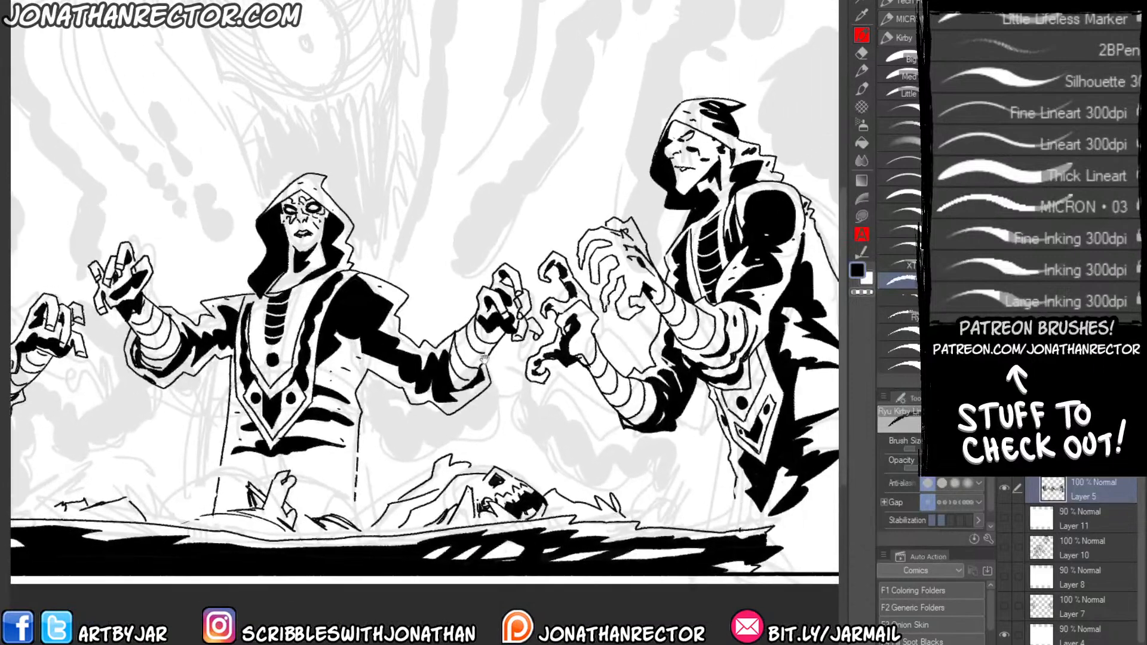
left_click_drag(286, 333, 353, 405)
left_click_drag(253, 277, 310, 133)
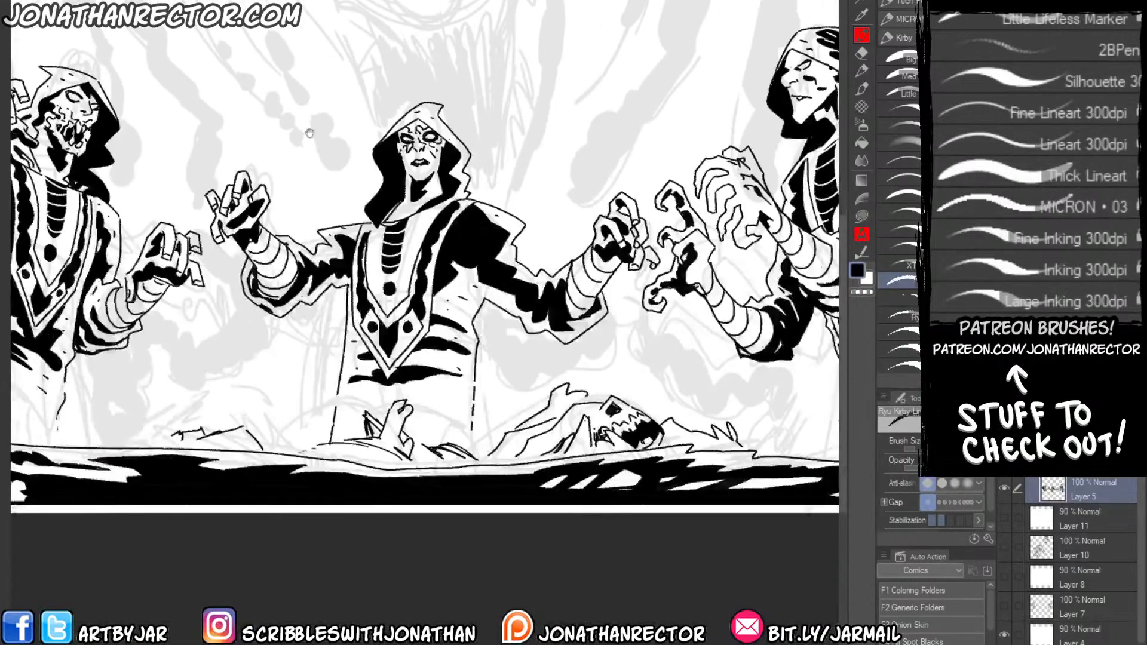
Ink jagged rubble outlines on top of the slab at its left and right ends.
left_click_drag(172, 432, 399, 470)
left_click_drag(276, 473, 342, 455)
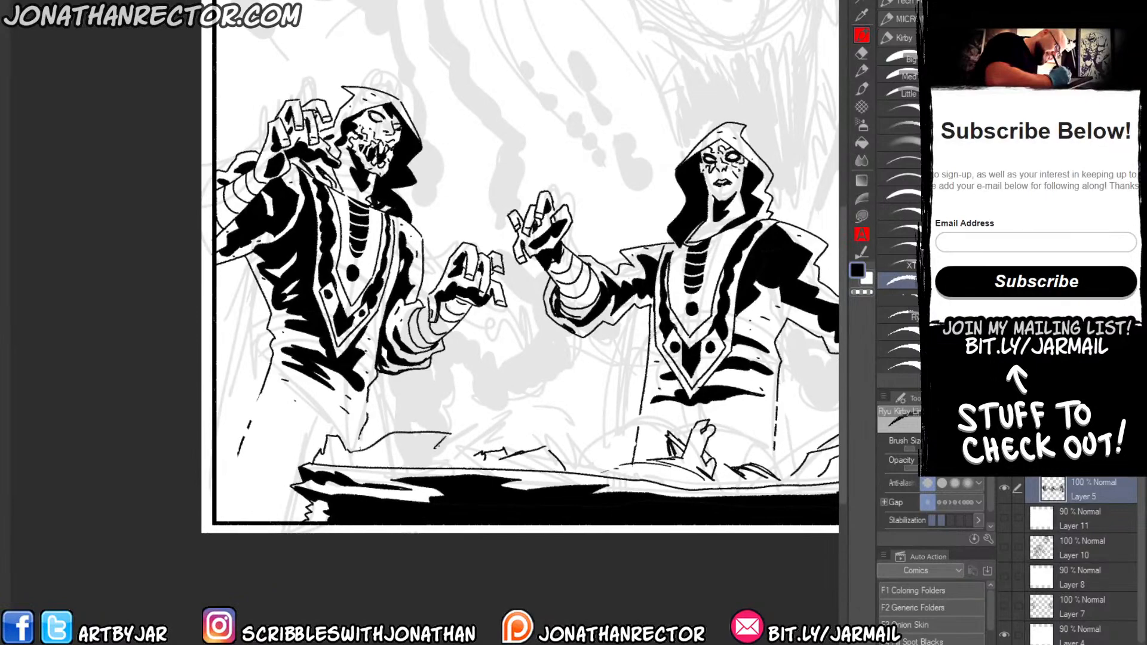
left_click_drag(470, 432, 173, 351)
left_click_drag(751, 375, 591, 380)
left_click_drag(646, 354, 580, 410)
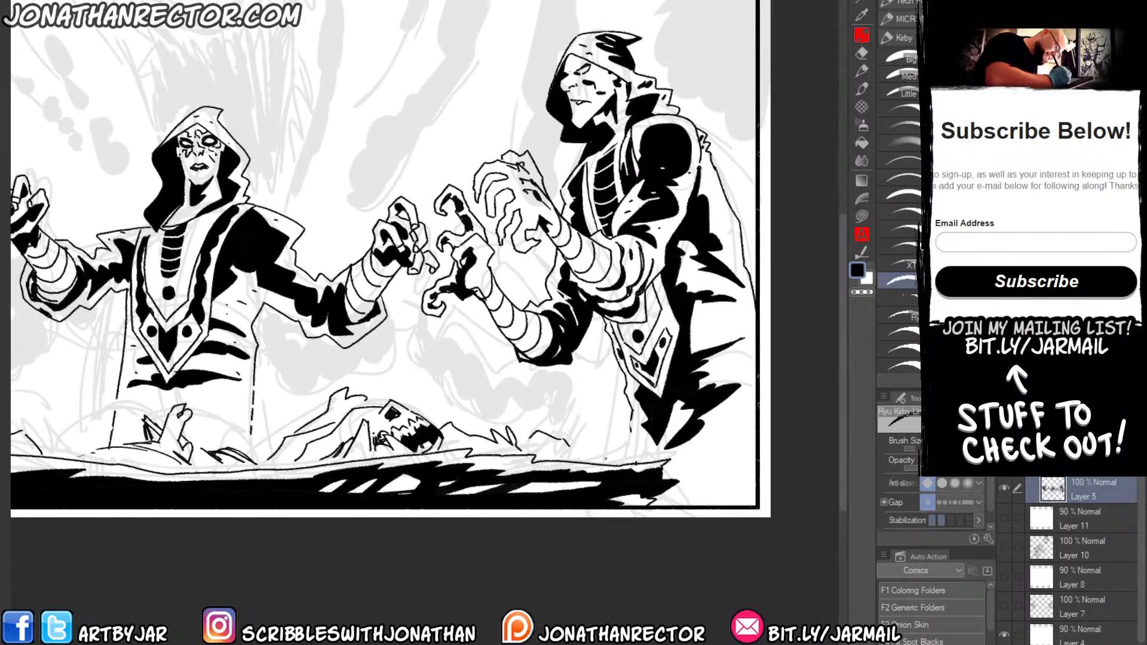
left_click_drag(607, 458, 599, 438)
mouse_move(599, 438)
left_mouse_down()
mouse_move(589, 450)
mouse_move(591, 432)
left_mouse_up()
mouse_move(592, 433)
left_mouse_down()
mouse_move(571, 423)
mouse_move(565, 439)
mouse_move(619, 456)
left_mouse_up()
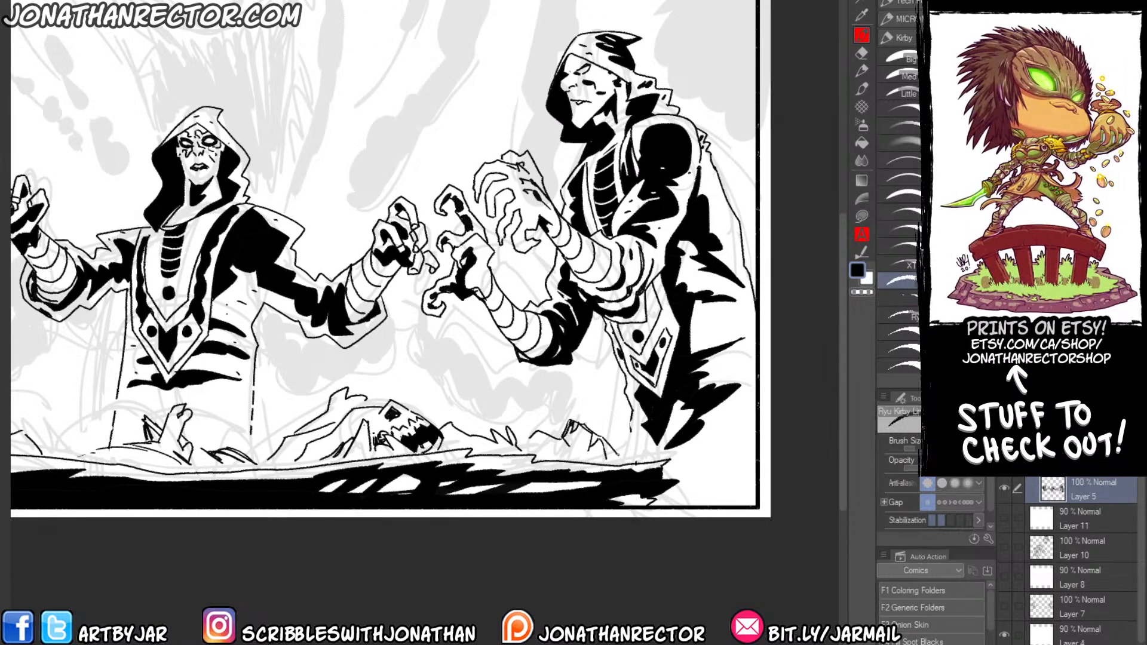
Add a new raster layer above Layer 5.
left_click_drag(257, 416, 441, 471)
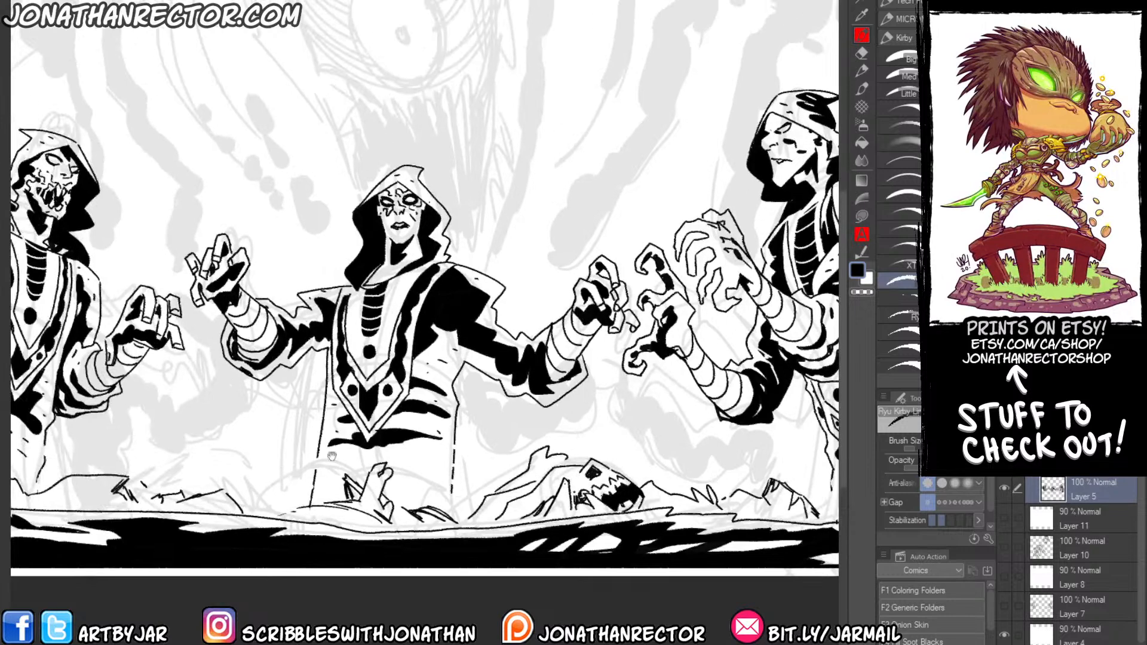
left_click_drag(201, 461, 470, 524)
left_click_drag(332, 391, 167, 300)
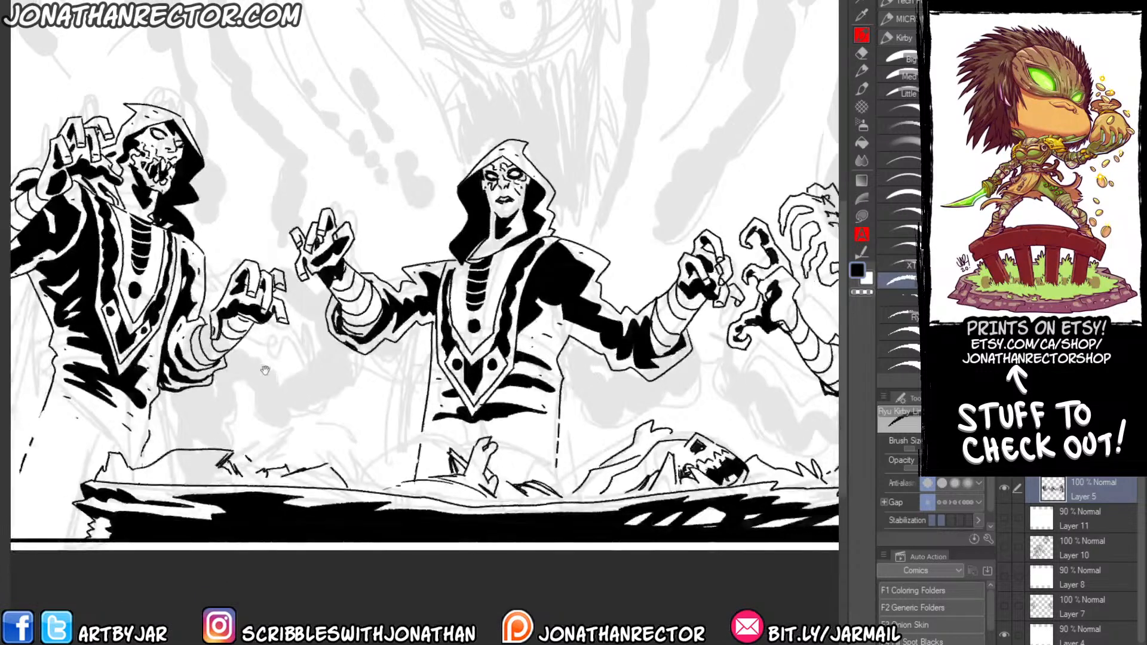
left_click_drag(251, 382, 209, 454)
left_click_drag(363, 370, 380, 452)
key("ctrl+shift+n")
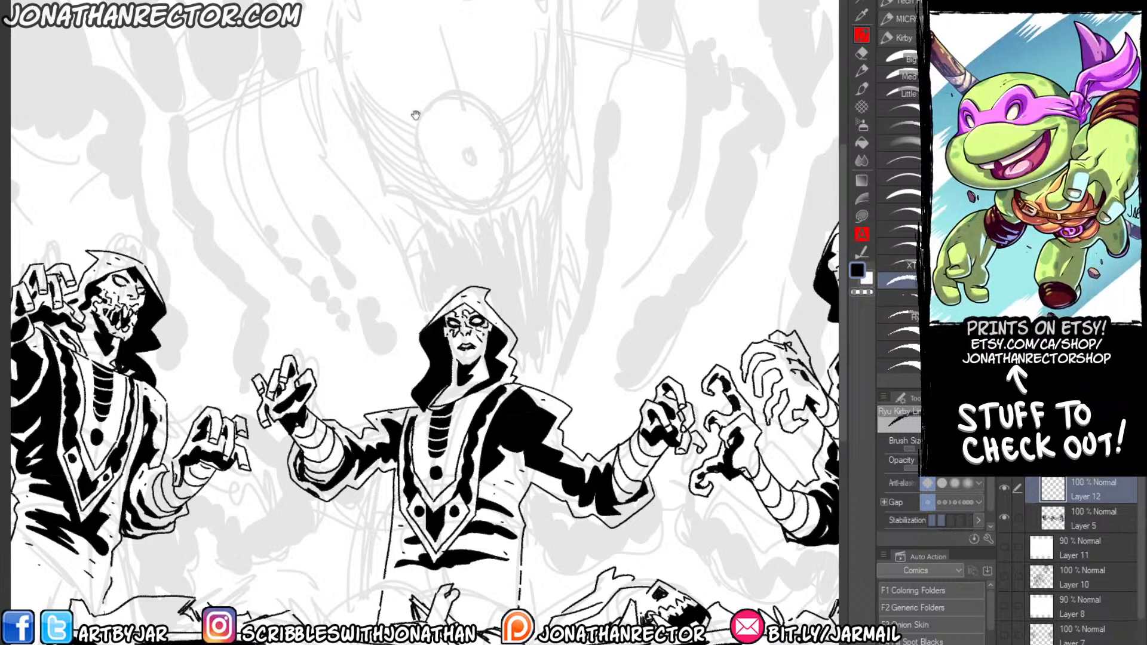
Ink the background god's oval eye above the middle figure, with a solid black triangular pupil.
left_click_drag(415, 115, 414, 149)
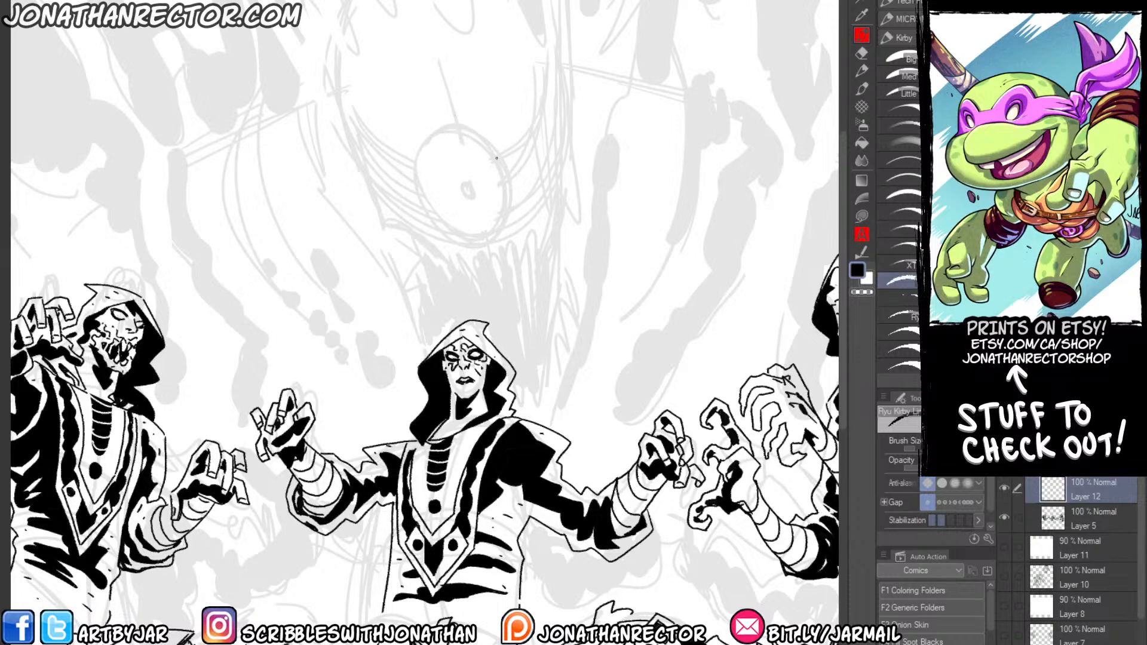
mouse_move(496, 157)
left_mouse_down()
mouse_move(470, 134)
mouse_move(425, 149)
mouse_move(419, 204)
mouse_move(464, 242)
mouse_move(509, 202)
mouse_move(499, 156)
mouse_move(479, 196)
mouse_move(453, 200)
mouse_move(463, 187)
mouse_move(451, 173)
mouse_move(447, 204)
mouse_move(481, 200)
mouse_move(464, 173)
left_mouse_up()
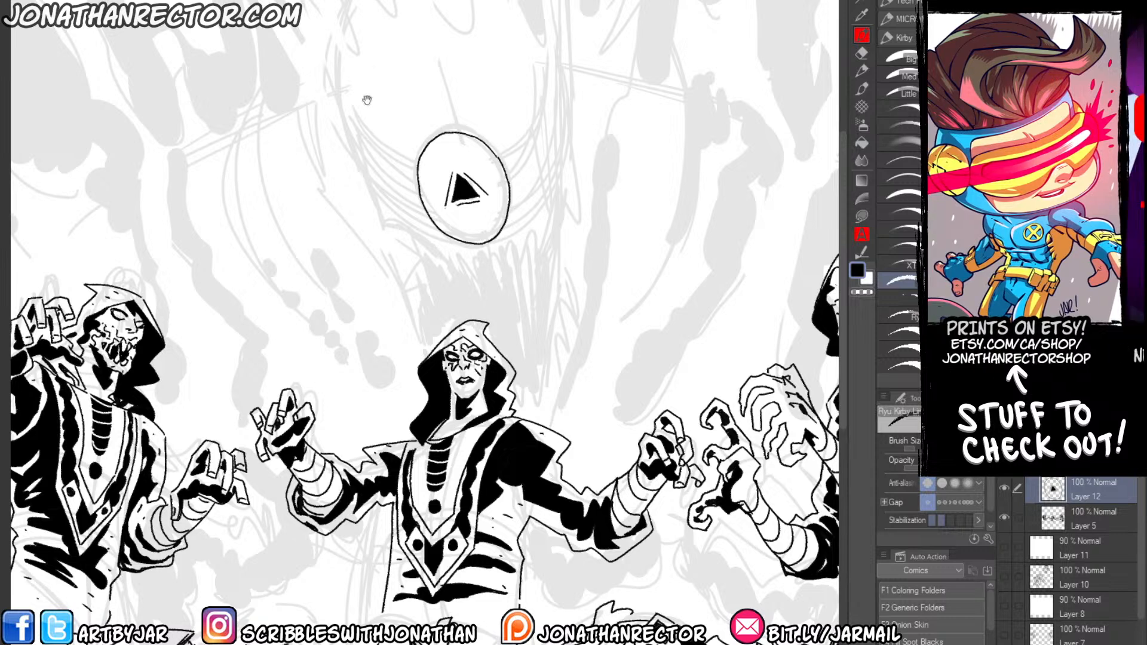
left_click_drag(366, 100, 371, 138)
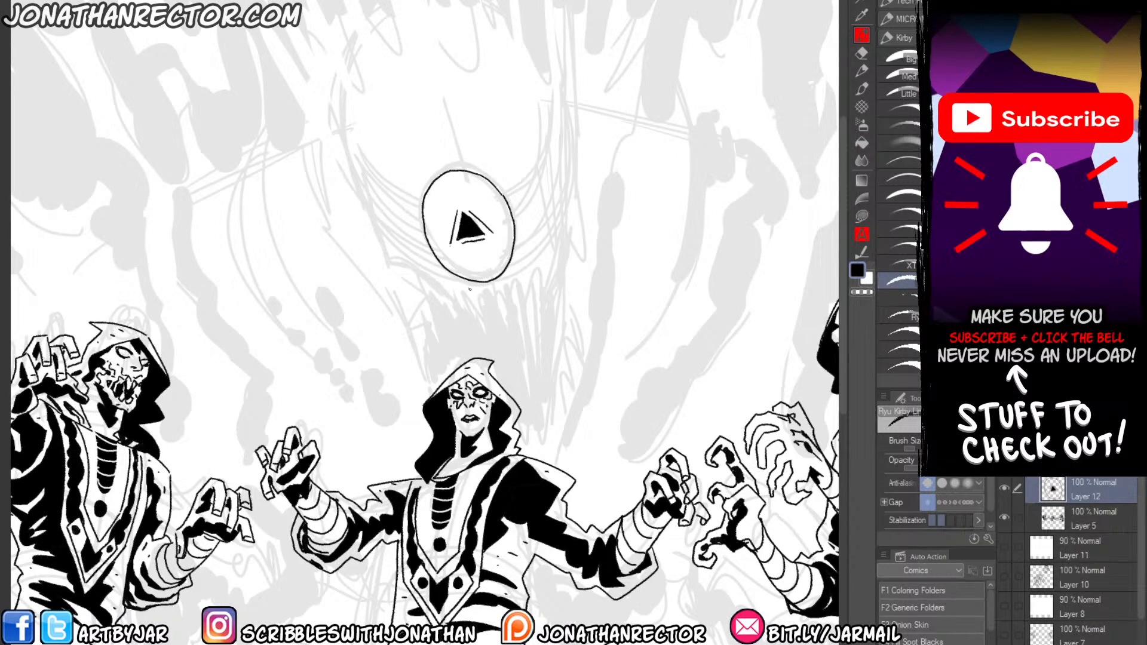
Ink hooked nubs around the eye's rim, two wavy horns above it and a cluster of thin spikes between them.
mouse_move(450, 288)
left_mouse_down()
mouse_move(421, 274)
mouse_move(431, 266)
left_mouse_up()
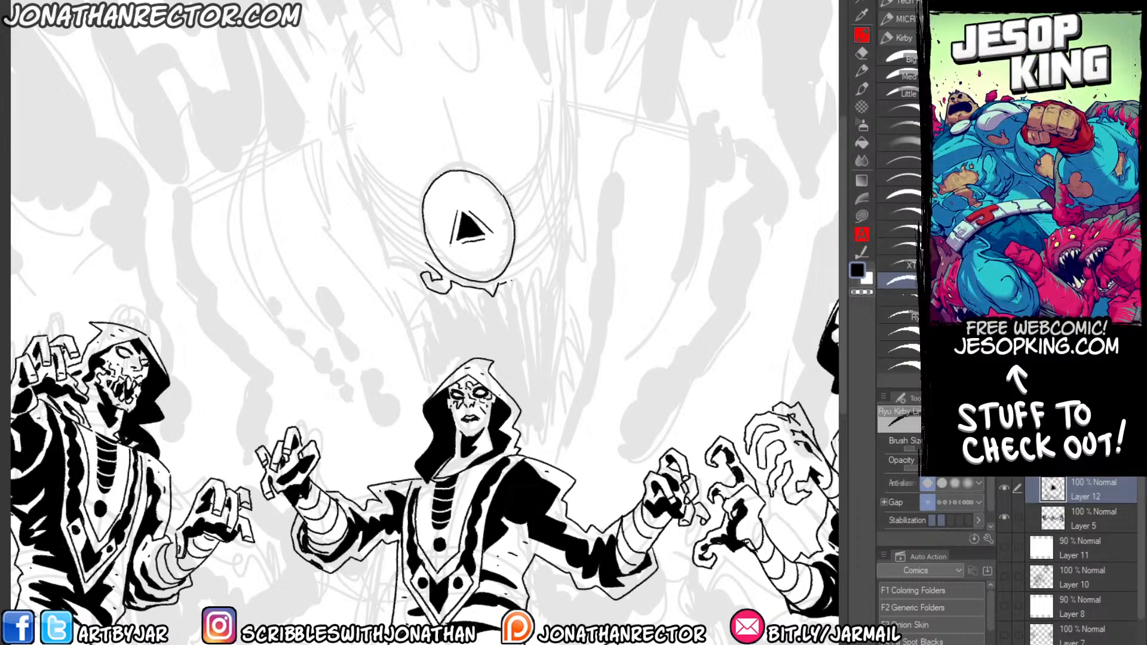
mouse_move(522, 233)
left_mouse_down()
mouse_move(534, 239)
mouse_move(521, 274)
left_mouse_up()
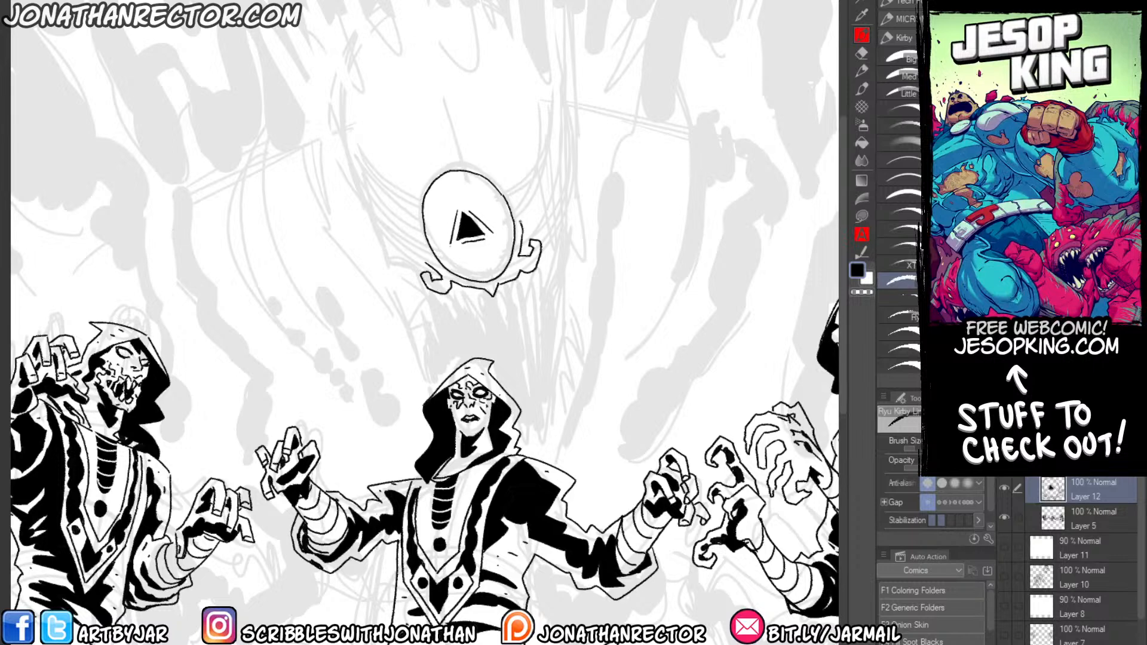
left_click_drag(520, 223, 528, 207)
mouse_move(508, 190)
left_mouse_down()
mouse_move(509, 144)
mouse_move(506, 107)
mouse_move(494, 88)
mouse_move(472, 90)
mouse_move(484, 161)
left_mouse_up()
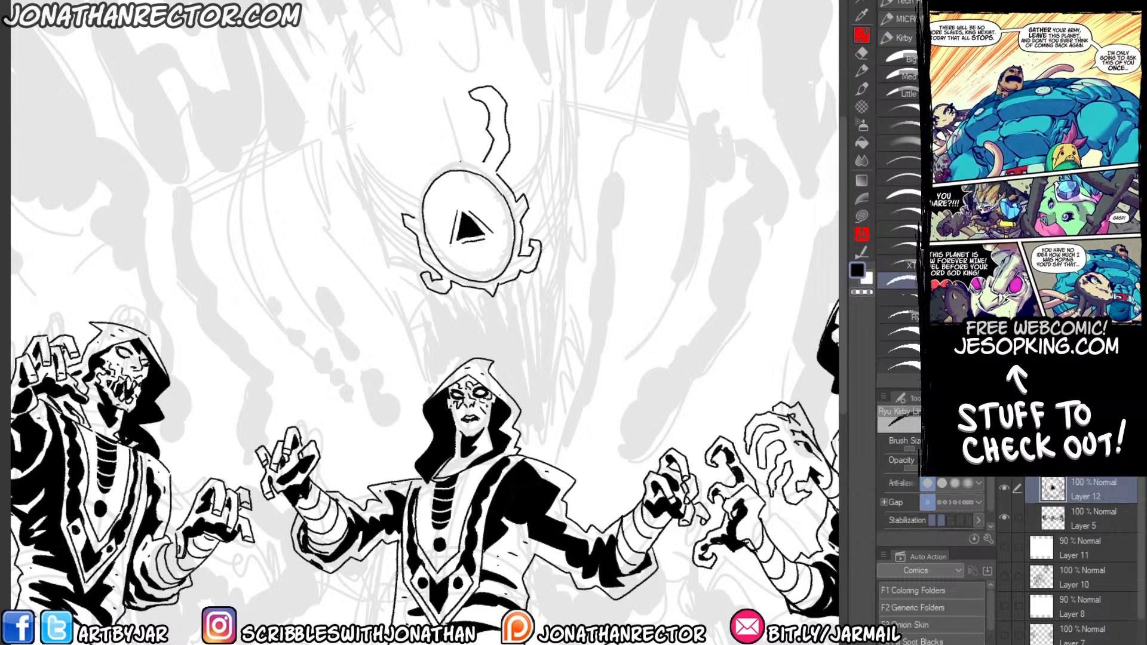
mouse_move(414, 219)
left_mouse_down()
mouse_move(379, 110)
mouse_move(399, 112)
mouse_move(393, 135)
mouse_move(426, 173)
left_mouse_up()
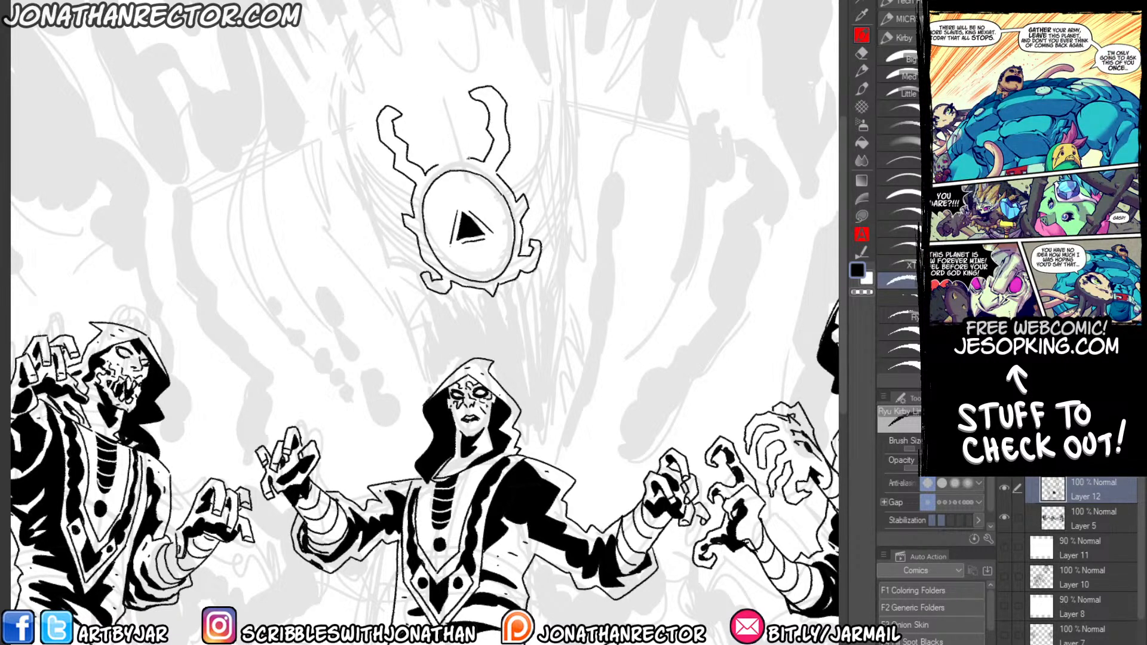
mouse_move(467, 146)
left_mouse_down()
mouse_move(459, 116)
mouse_move(461, 157)
mouse_move(427, 68)
mouse_move(449, 156)
mouse_move(426, 108)
mouse_move(439, 160)
left_mouse_up()
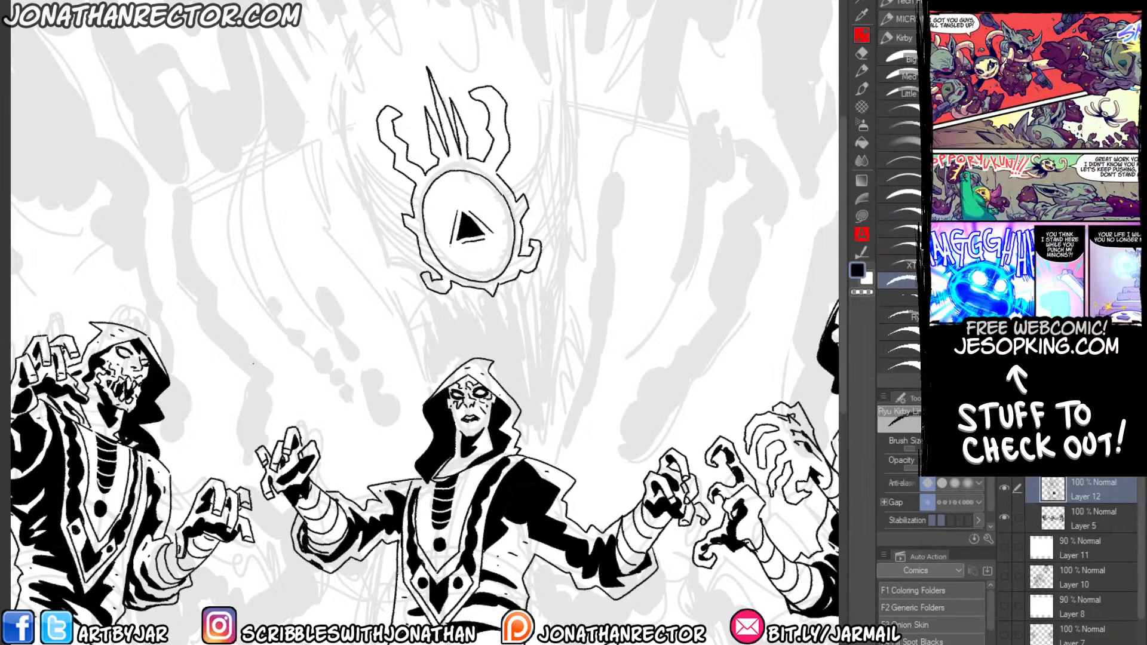
Cut a small white highlight into the eye's black triangular pupil.
left_click_drag(271, 395, 288, 446)
key("x")
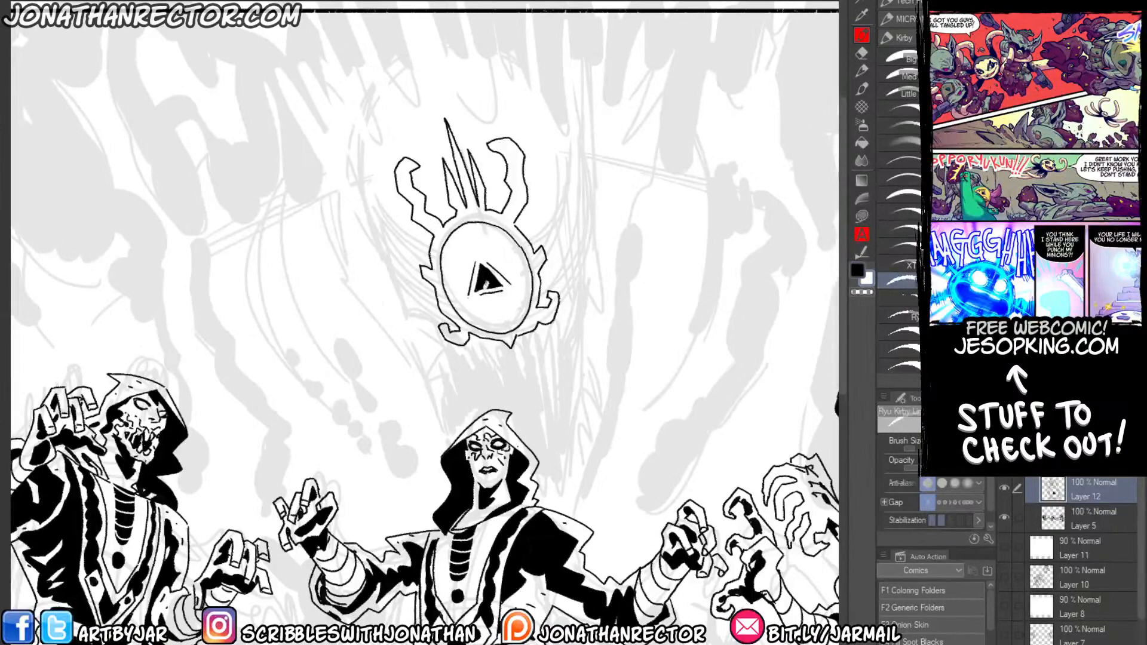
key("x")
left_click_drag(376, 185, 371, 141)
left_click_drag(221, 359, 242, 352)
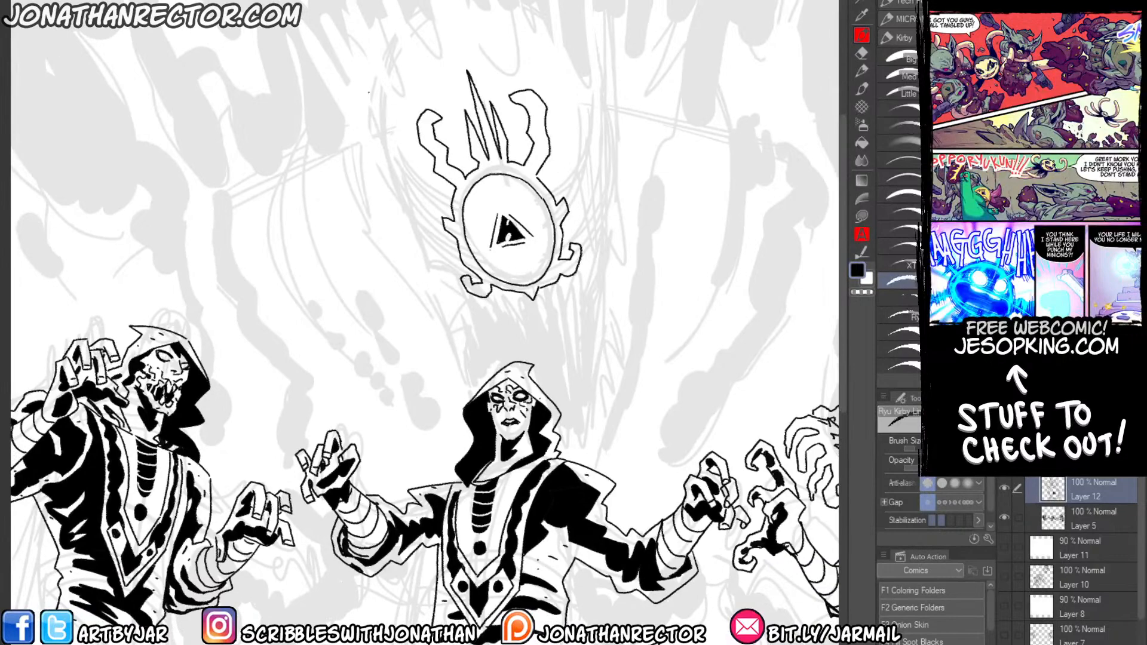
Check the drawing mirrored horizontally, restore its orientation, and look over the hooded figures and slab.
key("h")
left_click_drag(190, 461, 364, 492)
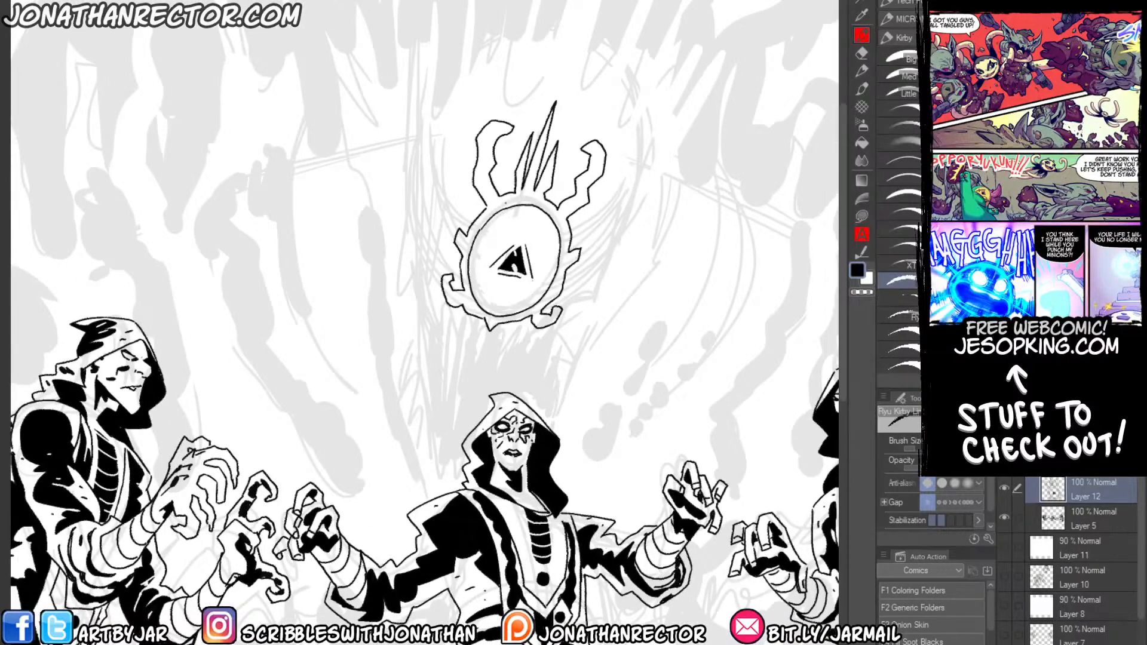
key("h")
left_click_drag(252, 255, 306, 174)
left_click_drag(404, 515, 506, 438)
left_click_drag(173, 409, 305, 424)
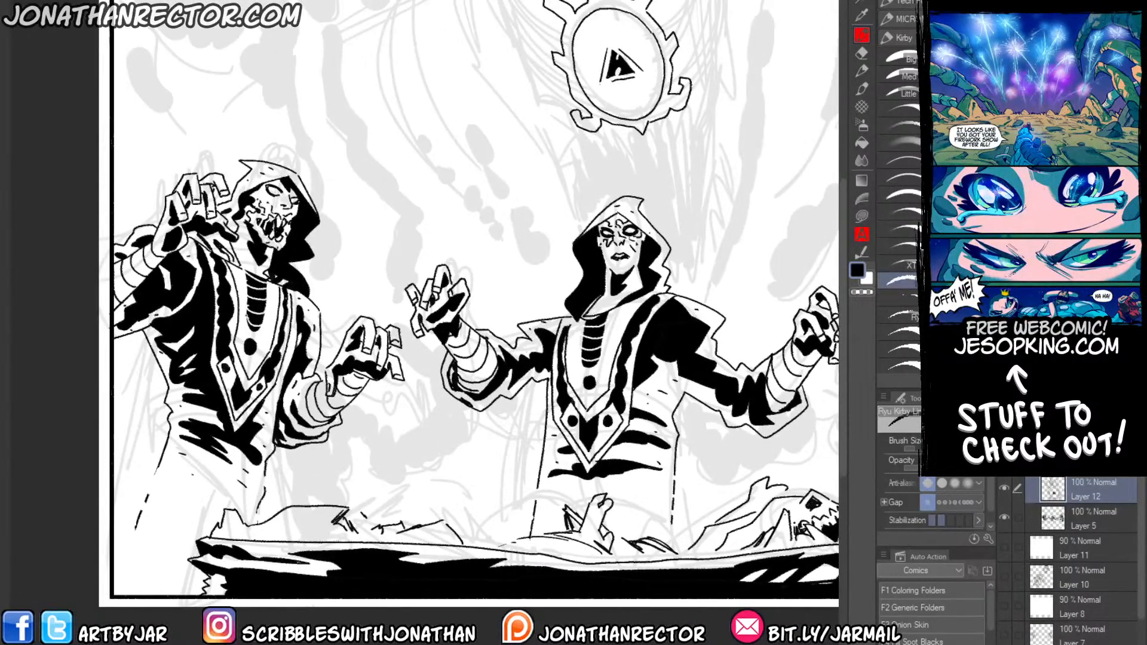
left_click_drag(575, 118, 422, 279)
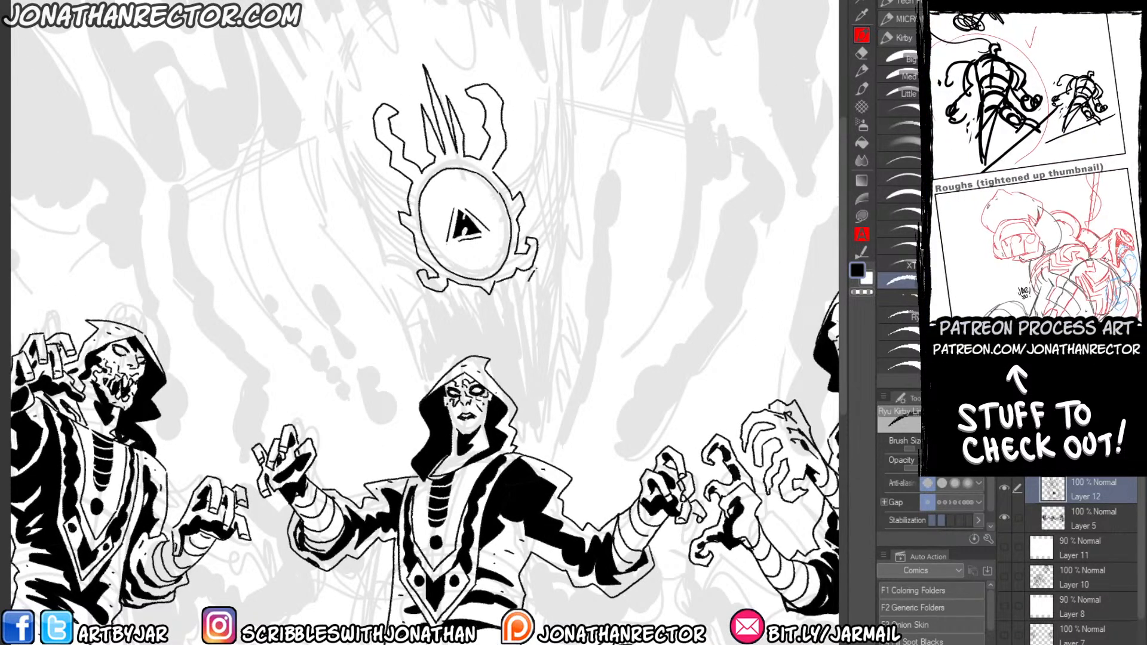
Ink rows of long jagged fangs below the eye, curving up on both sides to form a gaping mouth.
left_click_drag(538, 271, 562, 200)
mouse_move(525, 276)
left_mouse_down()
mouse_move(491, 301)
mouse_move(439, 307)
mouse_move(378, 230)
left_mouse_up()
mouse_move(567, 206)
left_mouse_down()
mouse_move(564, 194)
mouse_move(581, 222)
mouse_move(582, 291)
mouse_move(570, 215)
mouse_move(562, 347)
mouse_move(556, 254)
left_mouse_up()
left_click_drag(556, 254, 546, 351)
mouse_move(546, 351)
left_mouse_down()
mouse_move(544, 287)
mouse_move(532, 353)
left_mouse_up()
mouse_move(534, 302)
left_mouse_down()
mouse_move(519, 393)
mouse_move(504, 308)
mouse_move(487, 352)
left_mouse_up()
left_click_drag(487, 351, 478, 344)
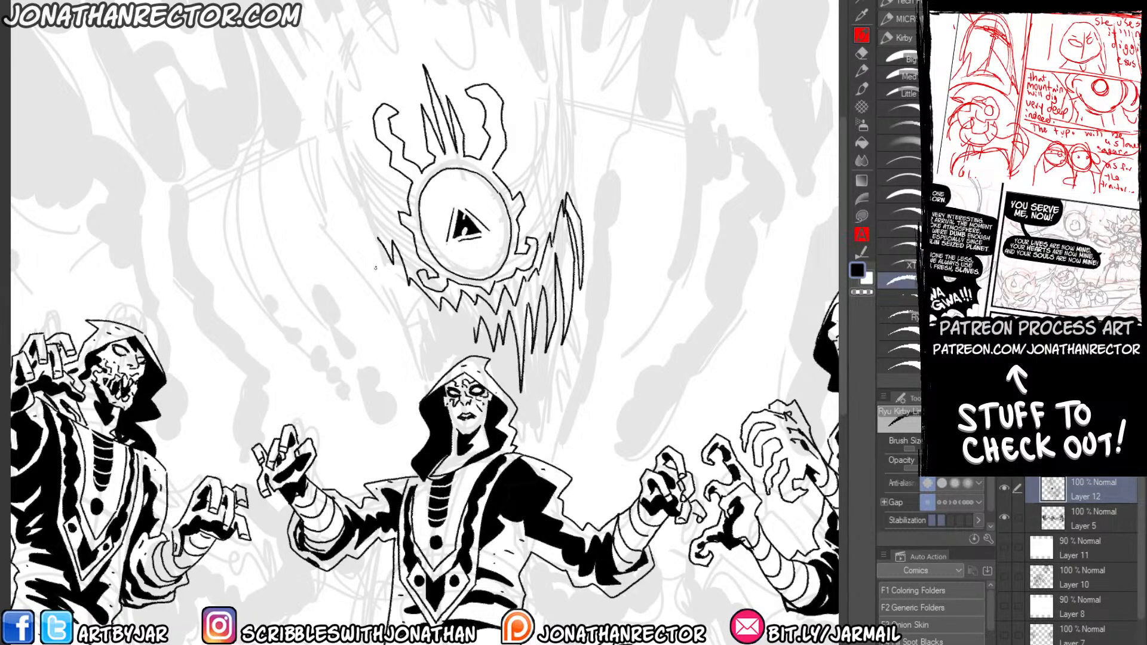
mouse_move(372, 255)
left_mouse_down()
mouse_move(383, 305)
mouse_move(396, 281)
mouse_move(423, 328)
mouse_move(436, 315)
mouse_move(472, 323)
left_mouse_up()
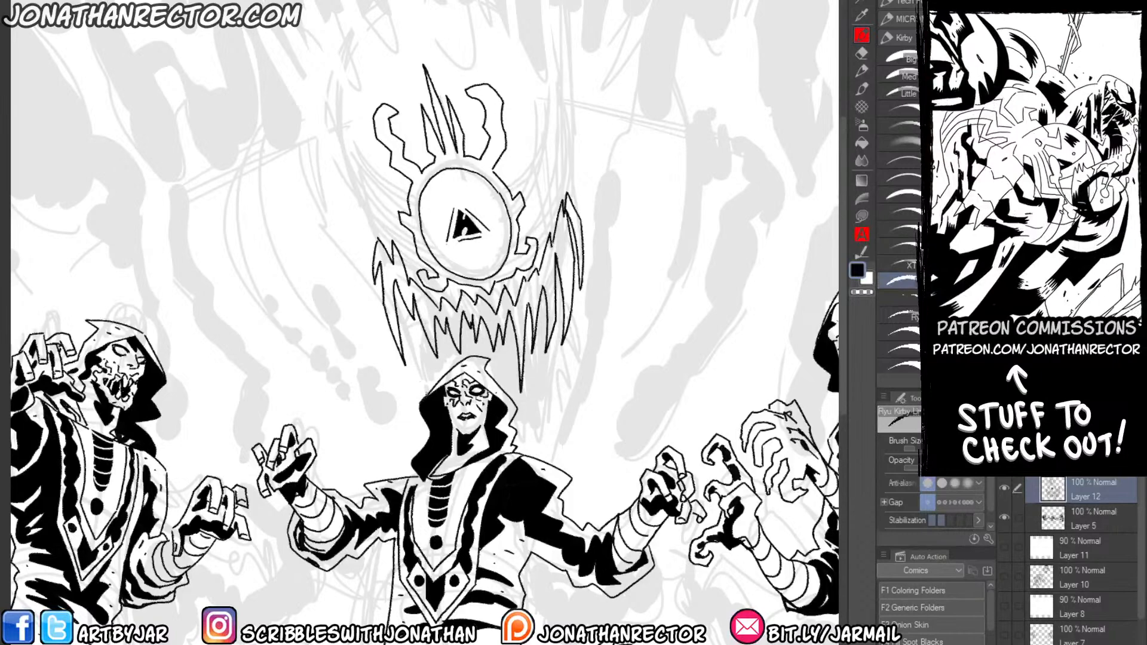
left_click_drag(383, 310, 421, 453)
mouse_move(559, 463)
left_mouse_down()
mouse_move(552, 444)
mouse_move(583, 284)
left_mouse_up()
key("g")
left_click(413, 363)
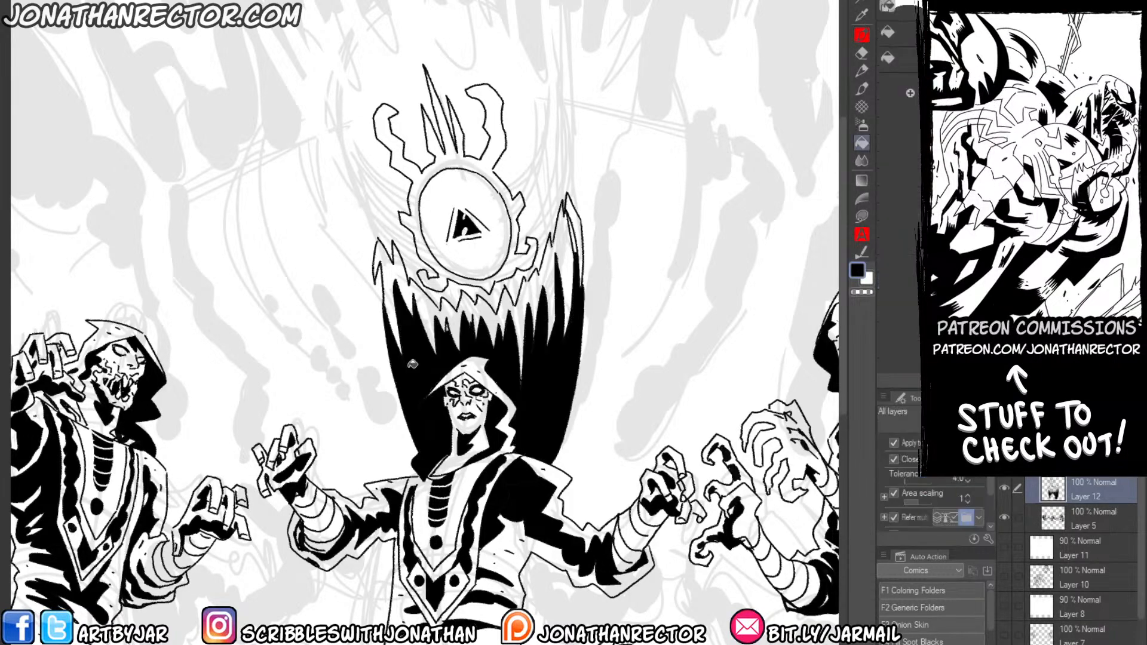
key("ctrl+z")
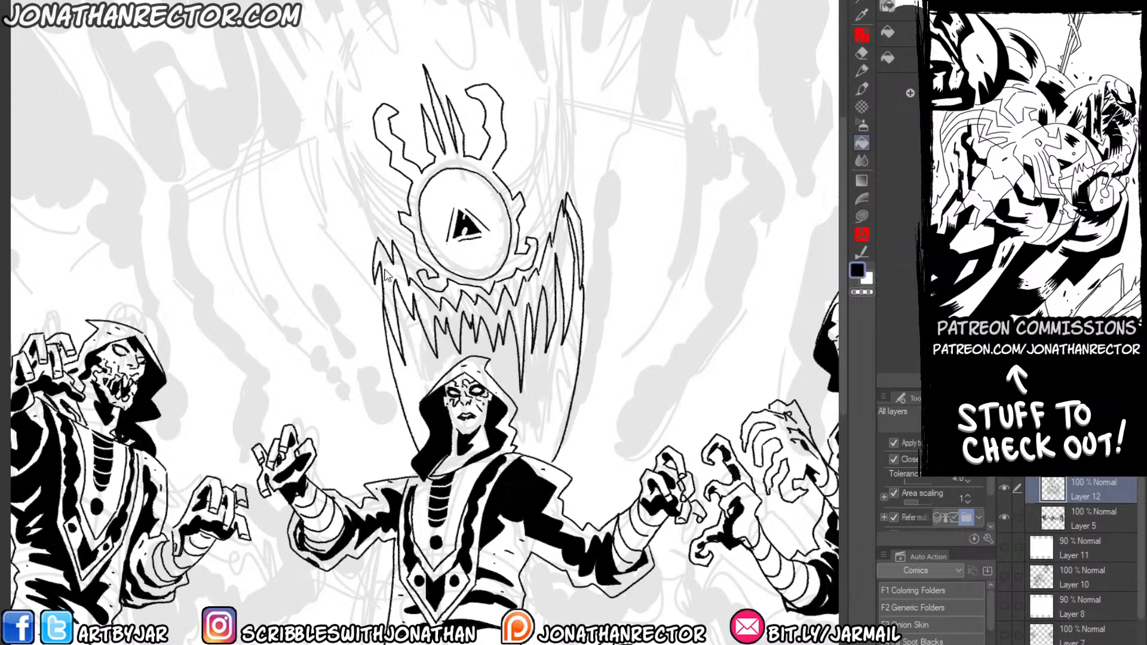
key("ctrl+z")
key("ctrl+z")
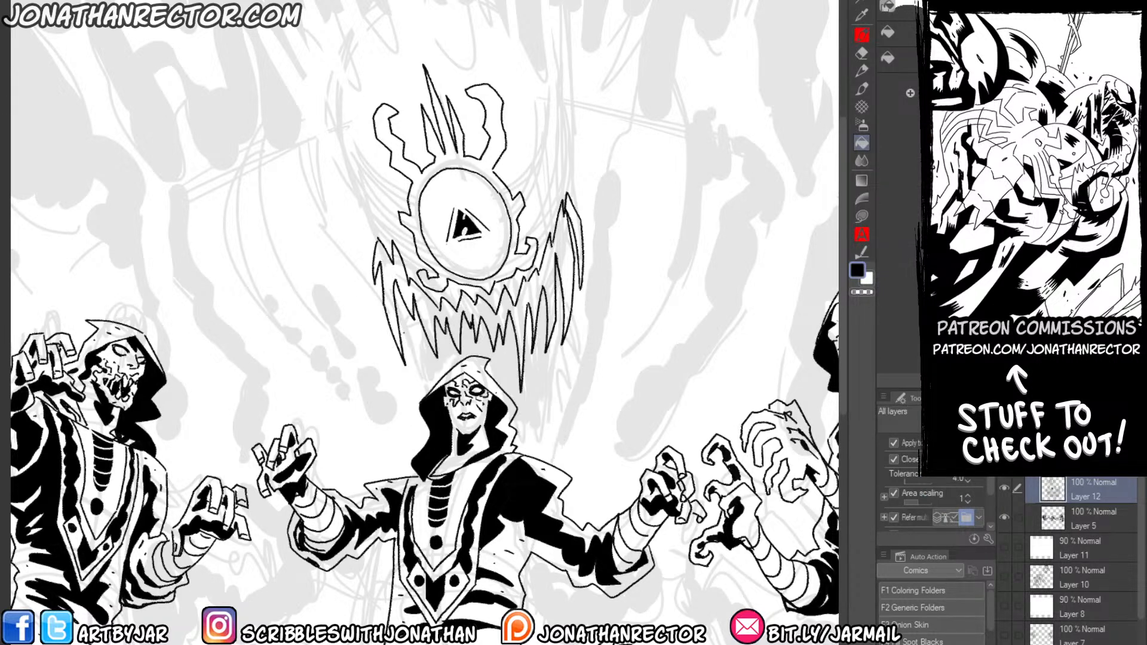
Ink ragged side contours from the fangs down to the middle figure, and fill the mouth's interior with black.
key("p")
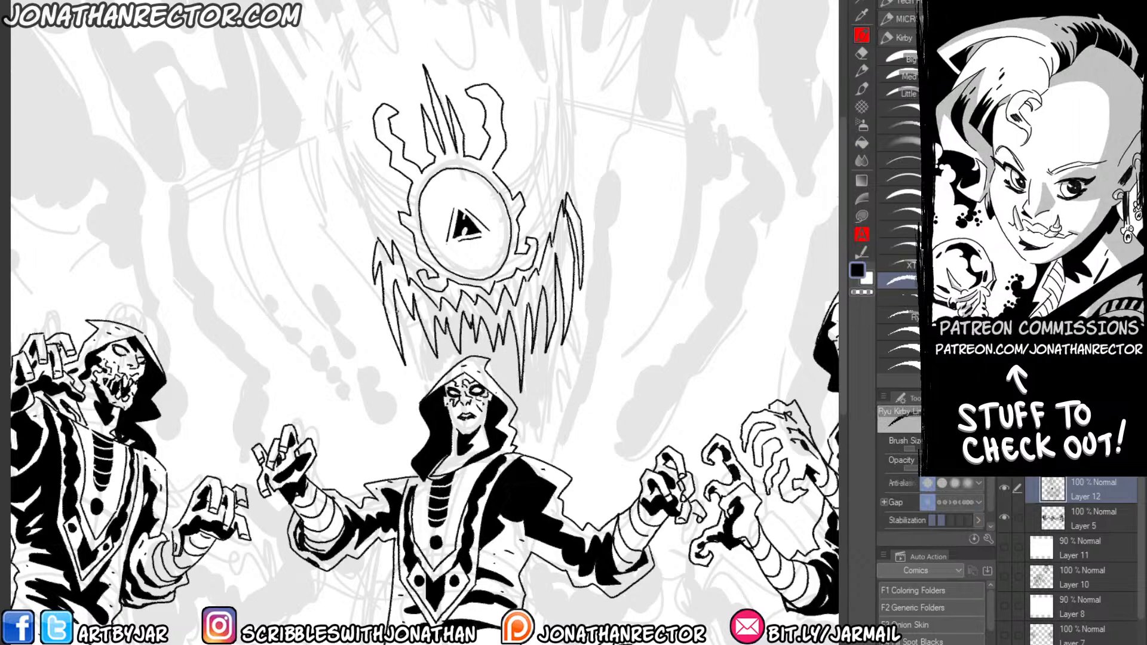
mouse_move(396, 311)
left_mouse_down()
mouse_move(412, 369)
mouse_move(434, 385)
left_mouse_up()
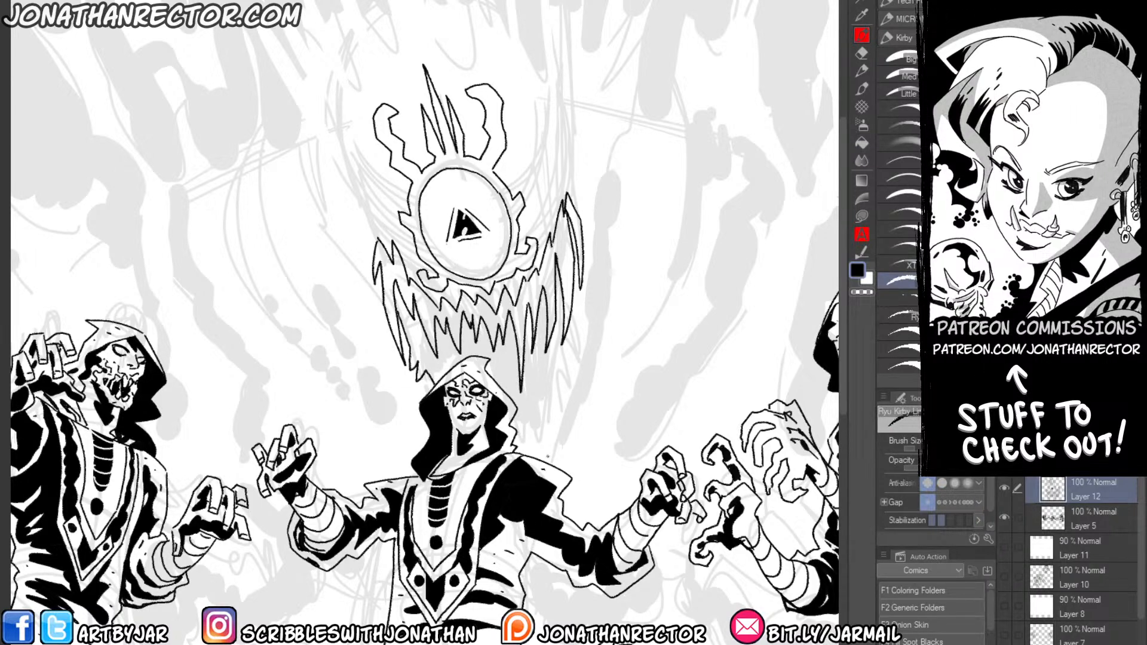
mouse_move(549, 466)
left_mouse_down()
mouse_move(583, 335)
mouse_move(583, 241)
left_mouse_up()
key("g")
left_click(434, 352)
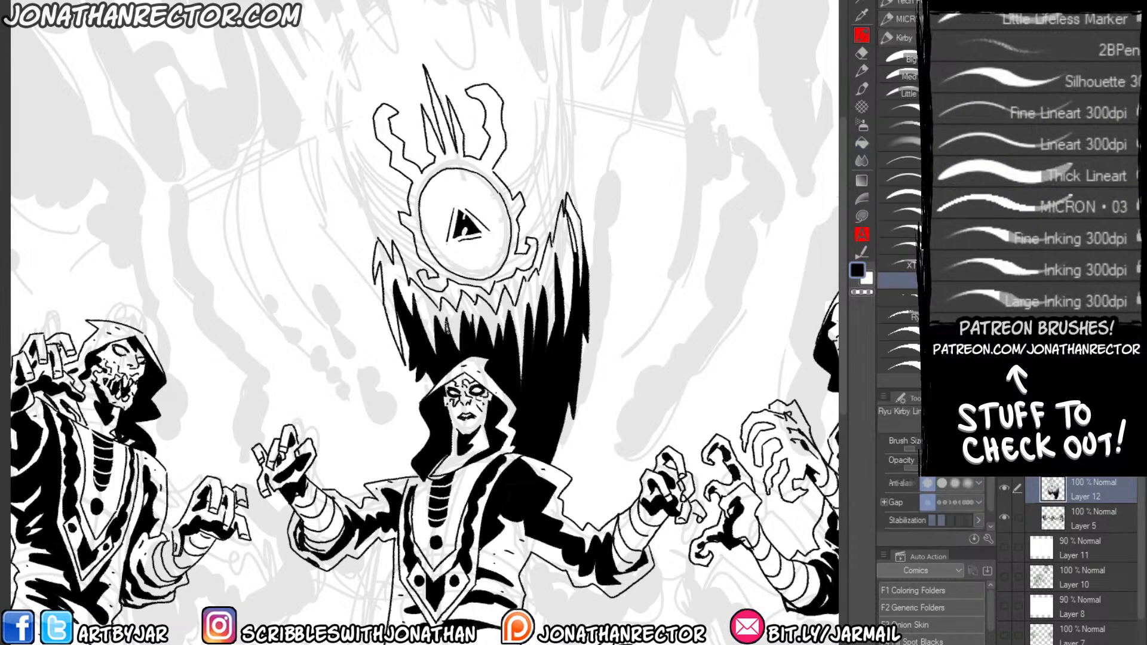
Ink the god's outer contour to the right of the mouth, with jagged solid black shadow shapes along it.
key("p")
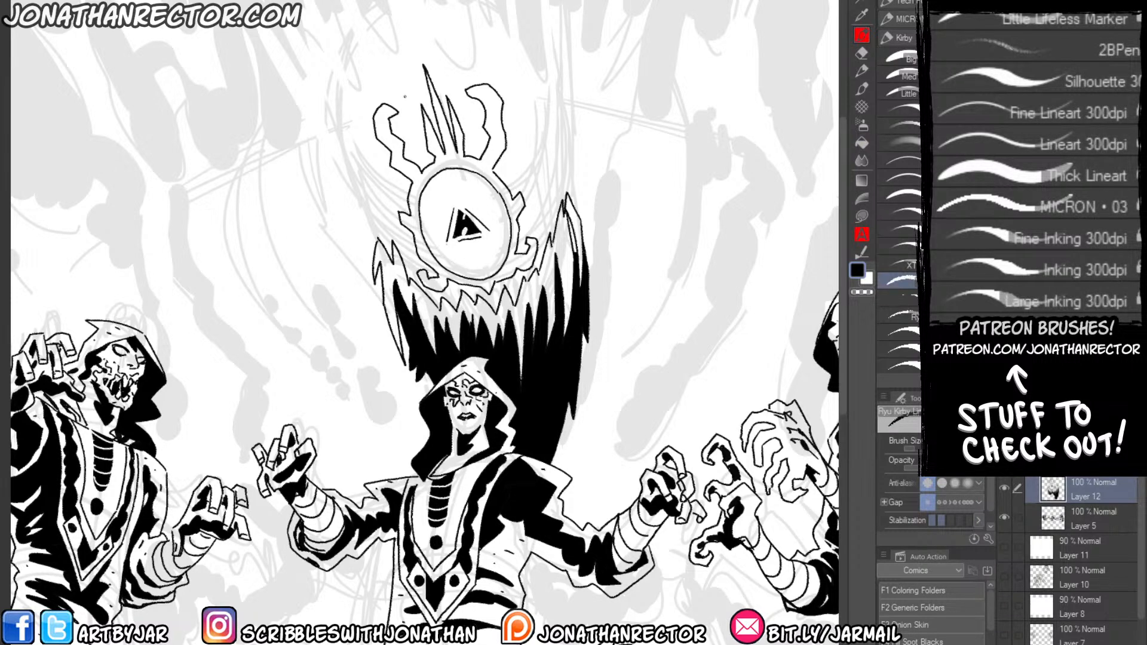
mouse_move(564, 472)
left_mouse_down()
mouse_move(595, 397)
mouse_move(605, 203)
left_mouse_up()
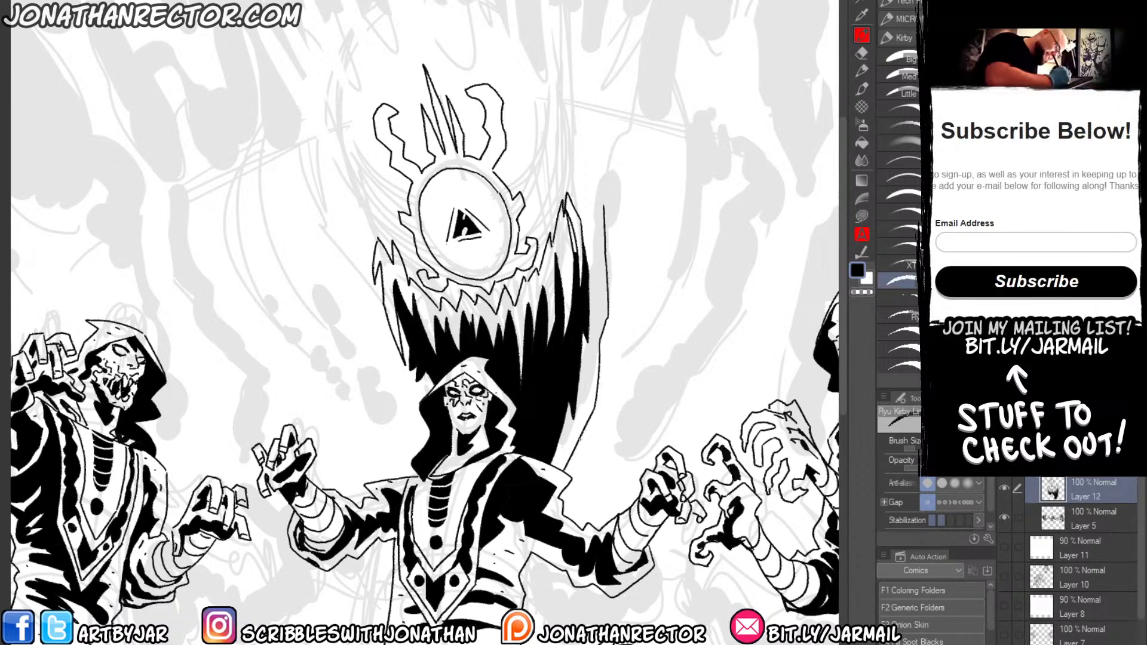
mouse_move(574, 457)
left_mouse_down()
mouse_move(606, 385)
mouse_move(616, 293)
mouse_move(608, 170)
mouse_move(618, 353)
left_mouse_up()
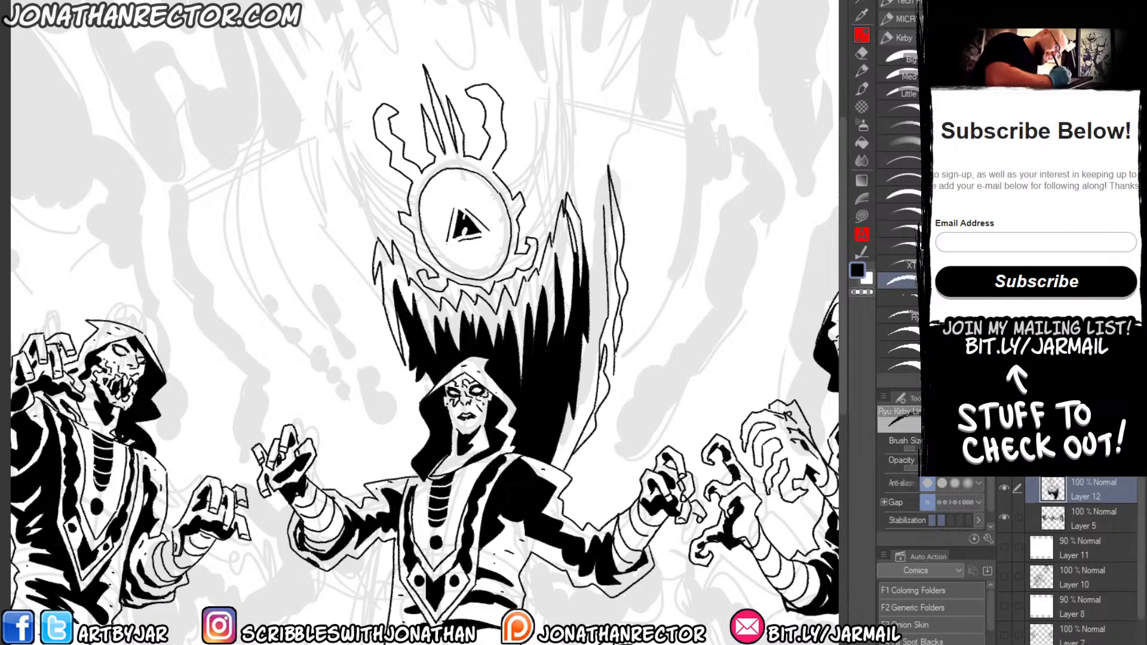
mouse_move(604, 210)
left_mouse_down()
mouse_move(584, 167)
mouse_move(583, 103)
mouse_move(591, 165)
mouse_move(619, 212)
mouse_move(622, 273)
mouse_move(623, 323)
mouse_move(593, 426)
left_mouse_up()
key("g")
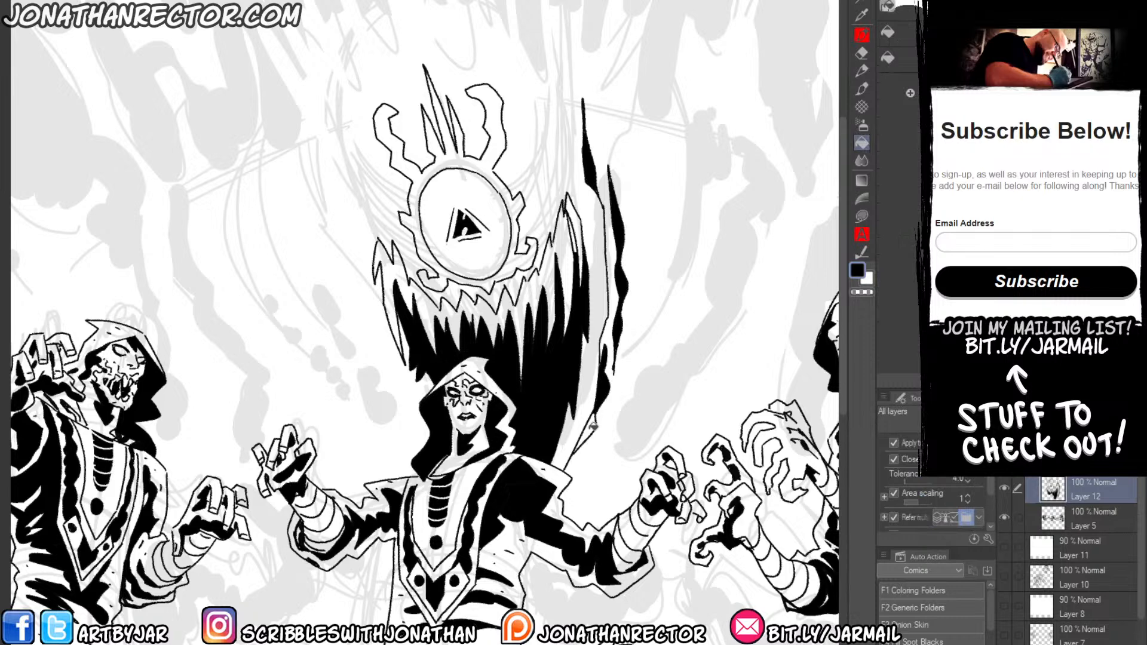
Ink the outlines of jagged, tapering shadow shapes to the left of the god's eye and mouth.
key("p")
left_click_drag(311, 261, 331, 297)
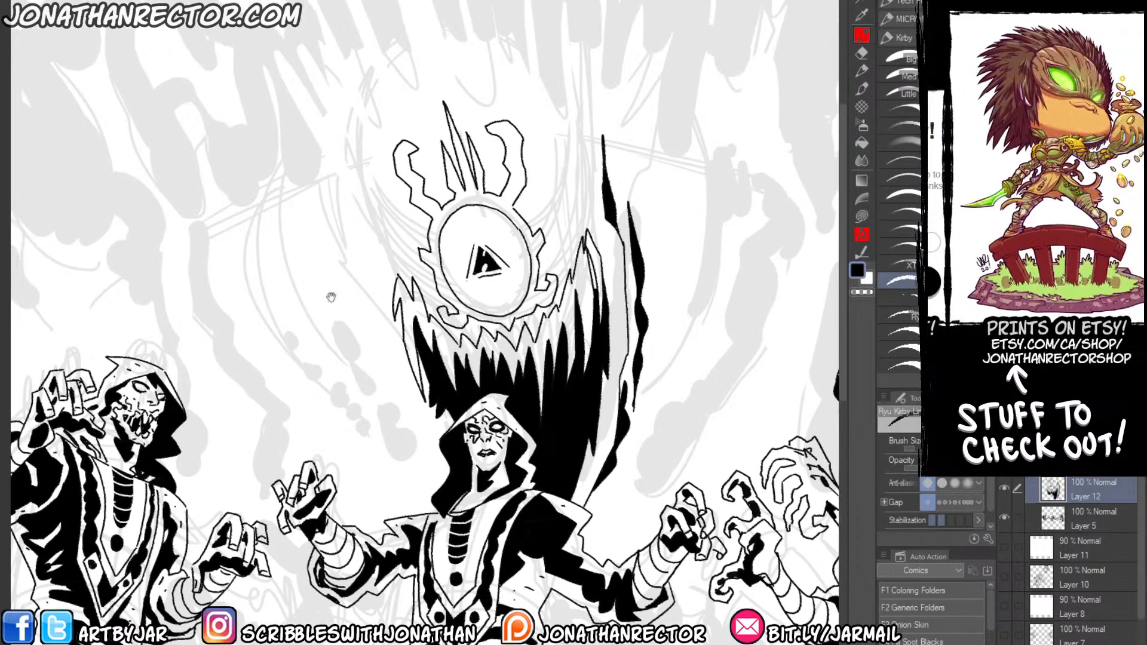
mouse_move(430, 428)
left_mouse_down()
mouse_move(389, 329)
mouse_move(365, 315)
mouse_move(339, 200)
mouse_move(371, 258)
mouse_move(382, 340)
mouse_move(405, 391)
mouse_move(371, 365)
mouse_move(351, 314)
left_mouse_up()
left_click_drag(352, 314, 404, 404)
left_click_drag(357, 284, 323, 207)
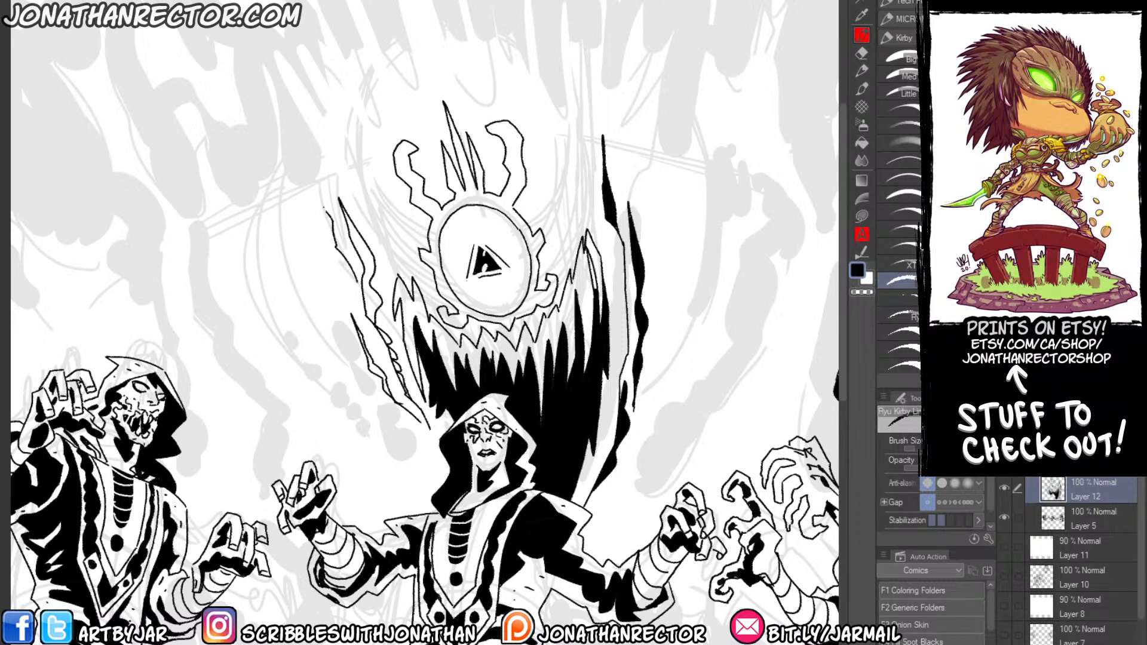
mouse_move(329, 143)
left_mouse_down()
mouse_move(338, 102)
mouse_move(357, 200)
mouse_move(328, 150)
mouse_move(362, 281)
left_mouse_up()
Fill the jagged shapes to the left of the eye and mouth with solid black.
key("g")
left_click(345, 238)
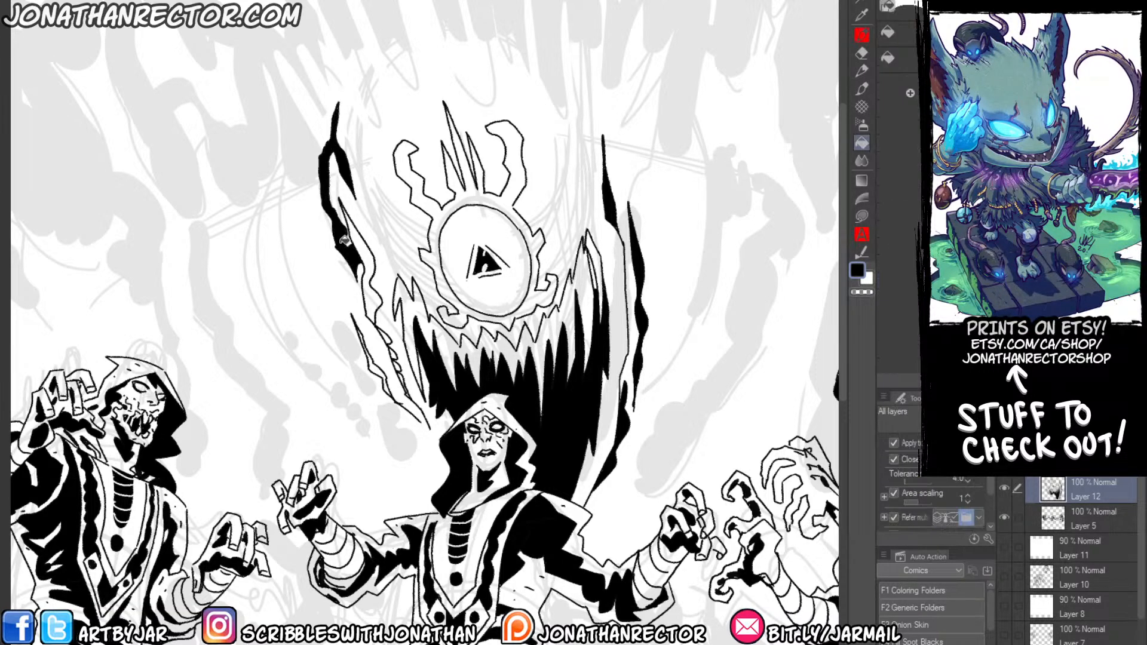
left_click(363, 254)
left_click(385, 338)
left_click(391, 347)
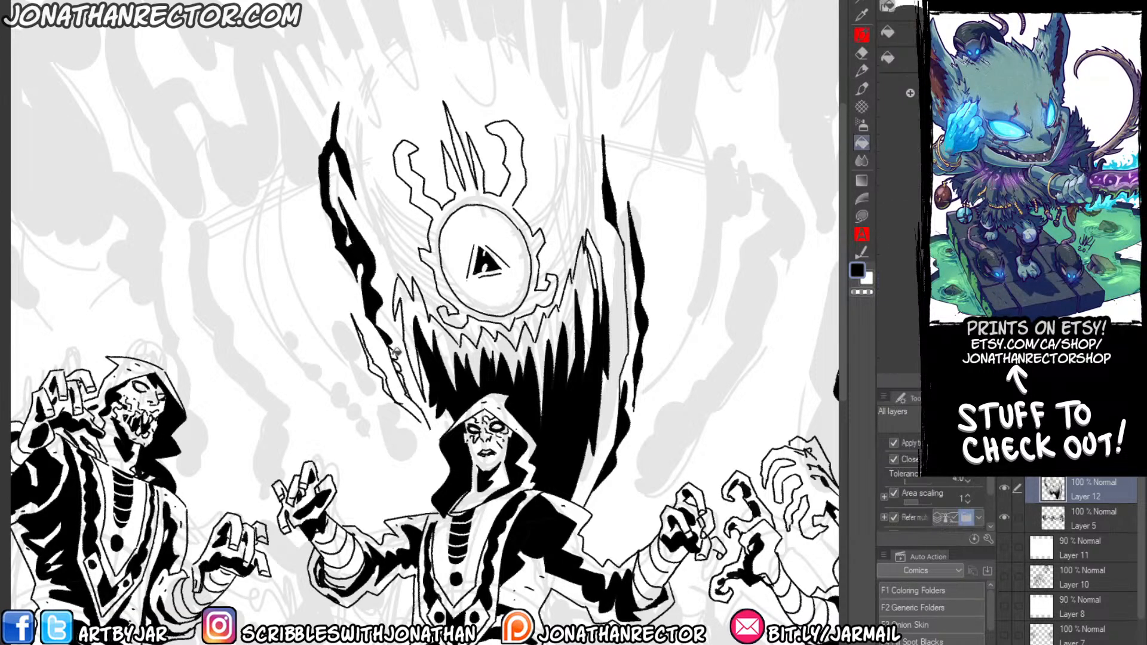
left_click(394, 358)
left_click(397, 367)
left_click(399, 376)
left_click(374, 365)
Outline jagged shadow shapes along the horns and spikes above the eye, and fill them with black.
key("p")
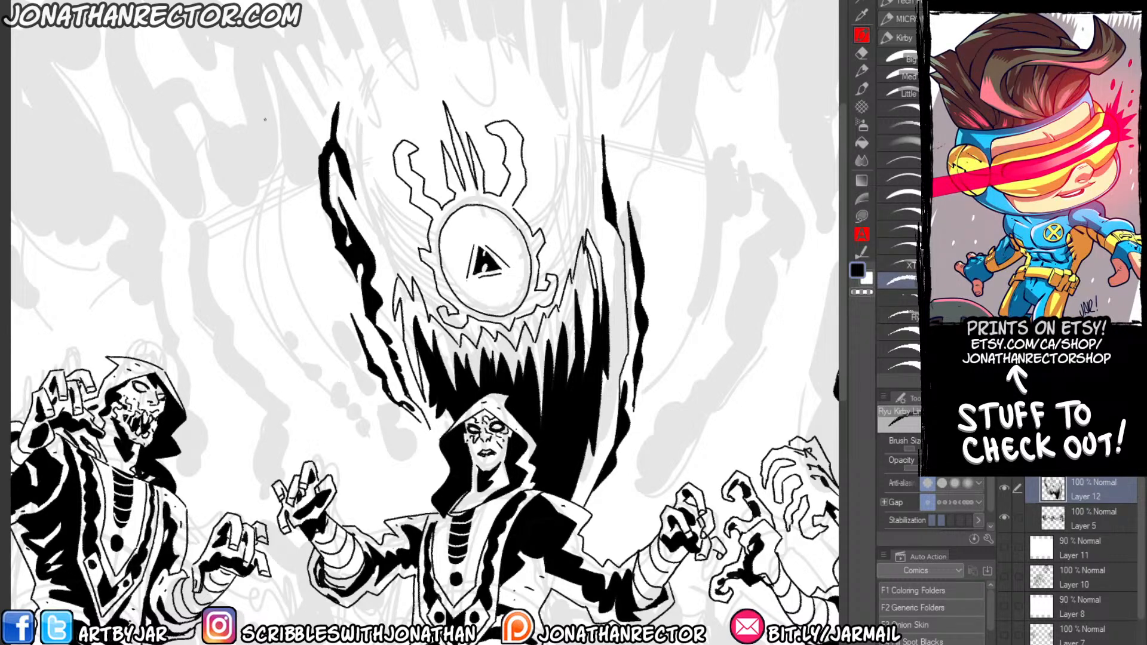
mouse_move(406, 114)
left_mouse_down()
mouse_move(412, 174)
mouse_move(435, 205)
mouse_move(442, 251)
left_mouse_up()
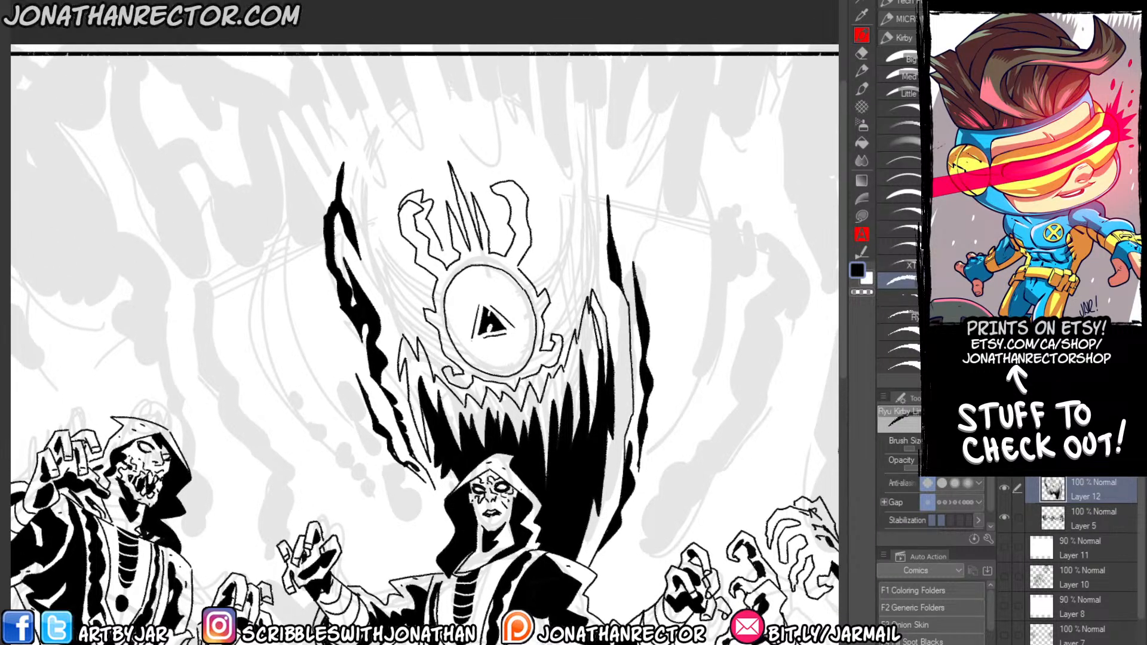
mouse_move(445, 205)
left_mouse_down()
mouse_move(446, 139)
mouse_move(497, 235)
mouse_move(505, 200)
mouse_move(535, 175)
mouse_move(540, 266)
mouse_move(527, 286)
left_mouse_up()
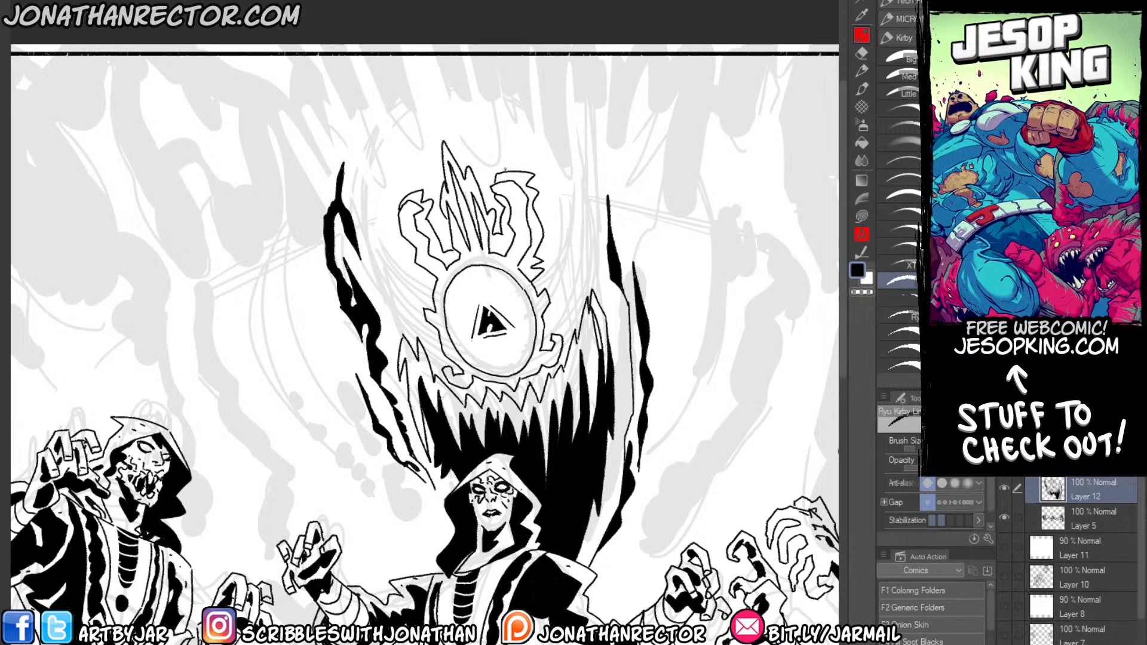
key("g")
left_click(511, 191)
left_click(501, 229)
left_click(460, 179)
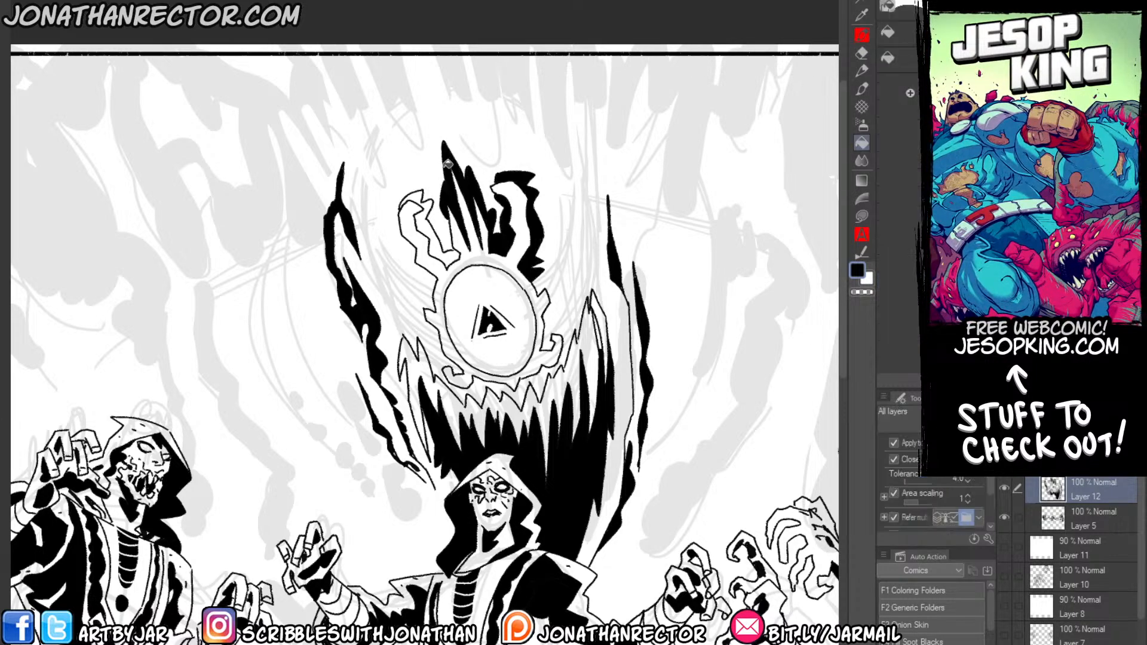
left_click(426, 216)
left_click(416, 195)
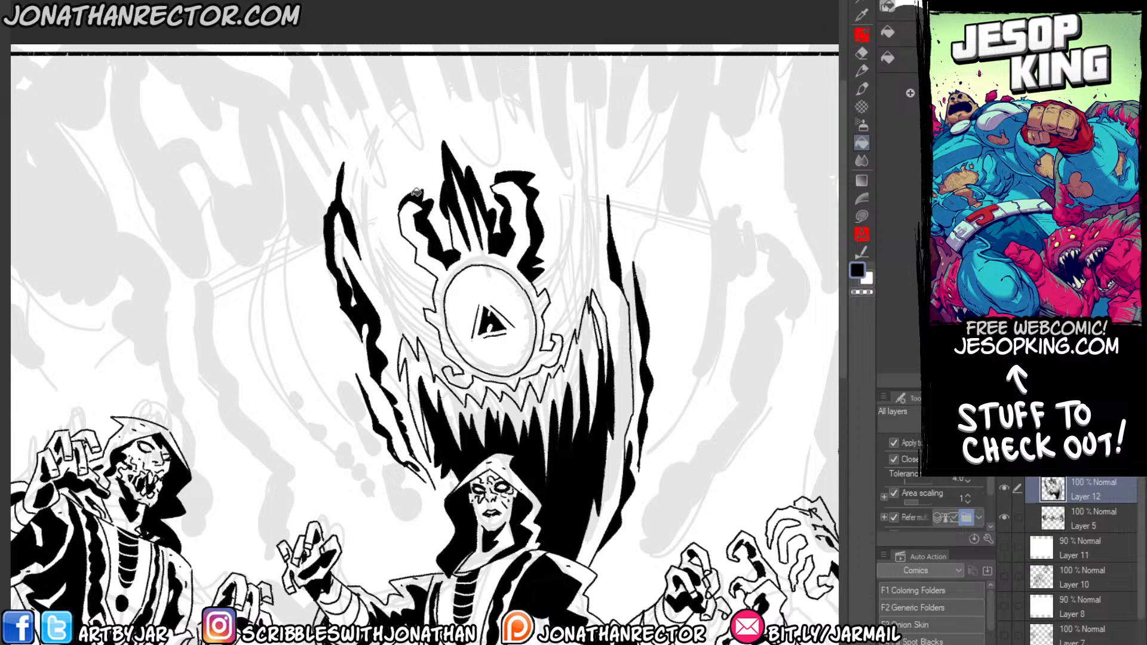
Ink a shadow shape beside the hooked nubs on the eye's right rim and fill it with black.
key("p")
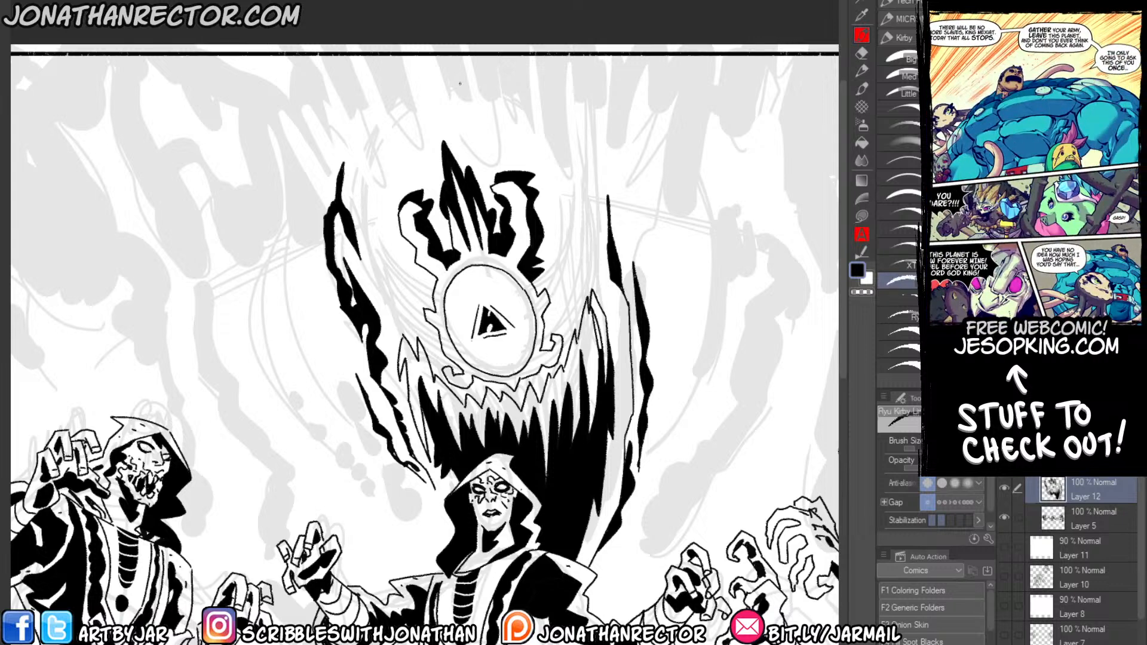
key("p")
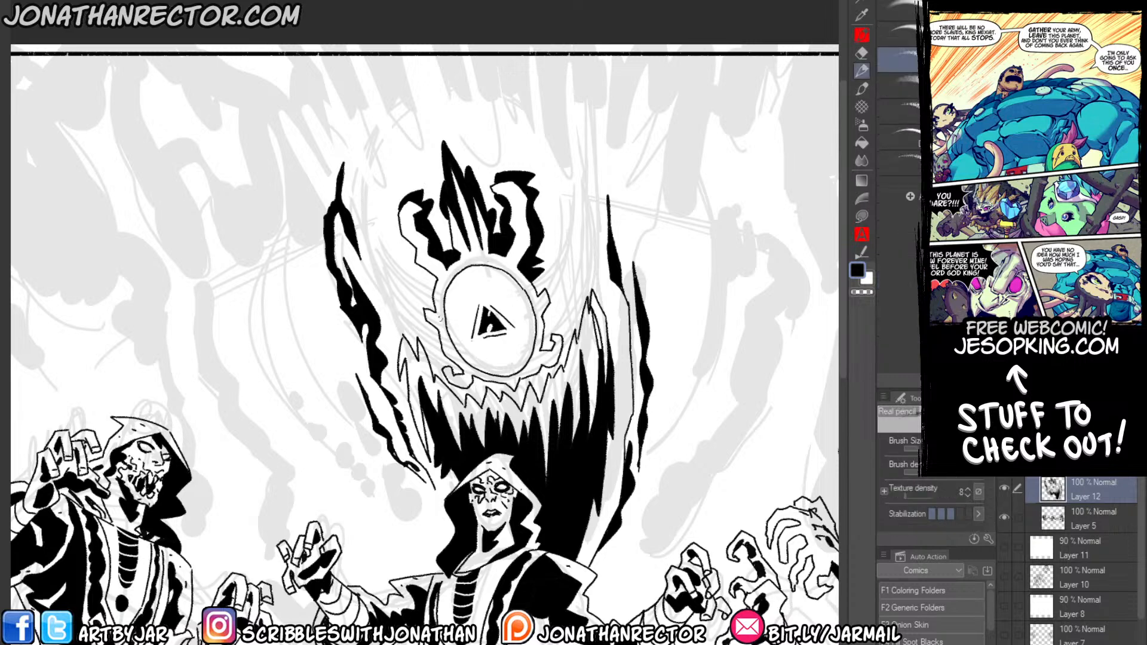
left_click_drag(392, 289, 407, 287)
key("p")
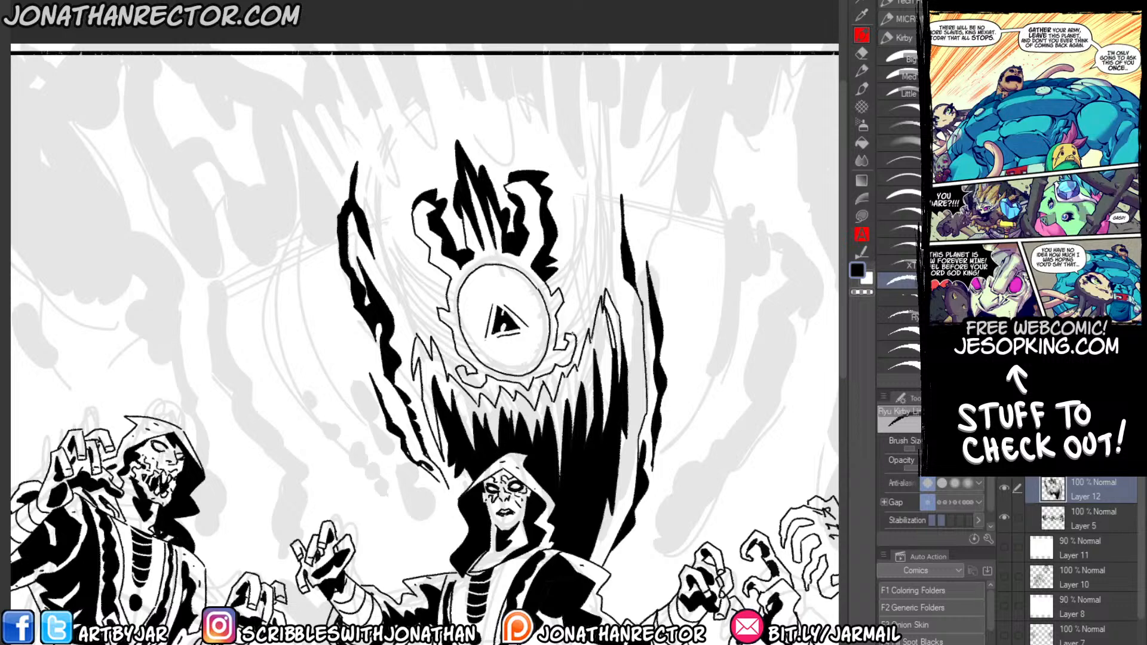
key("g")
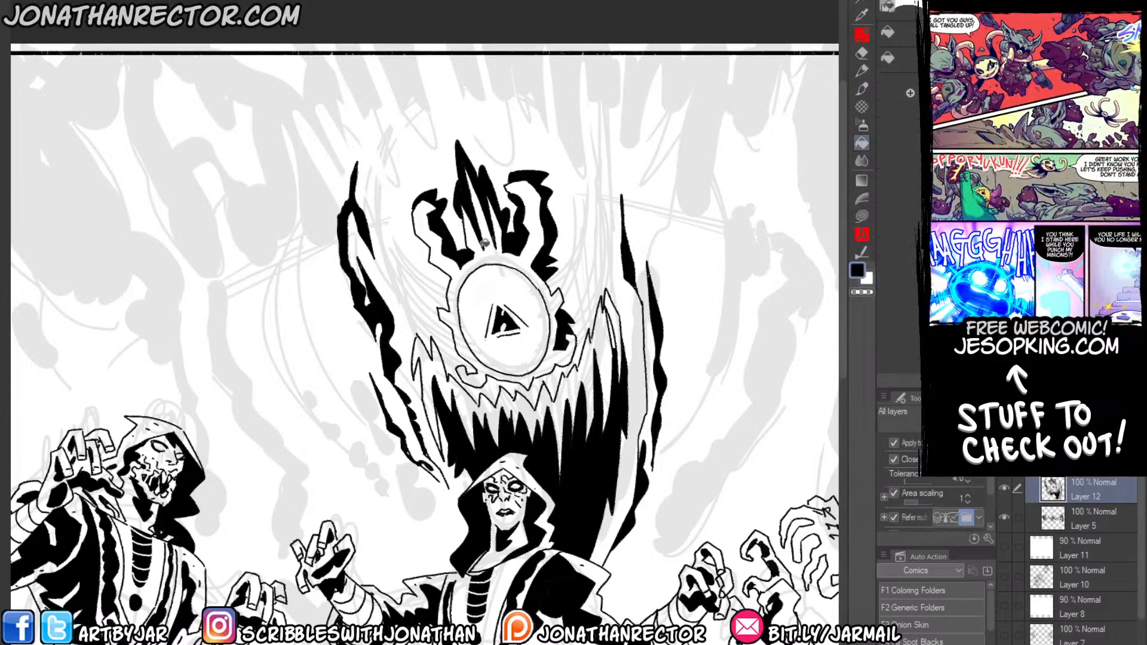
Ink a crescent-shaped shadow along the inner upper rim of the god's eye and fill it with black.
key("p")
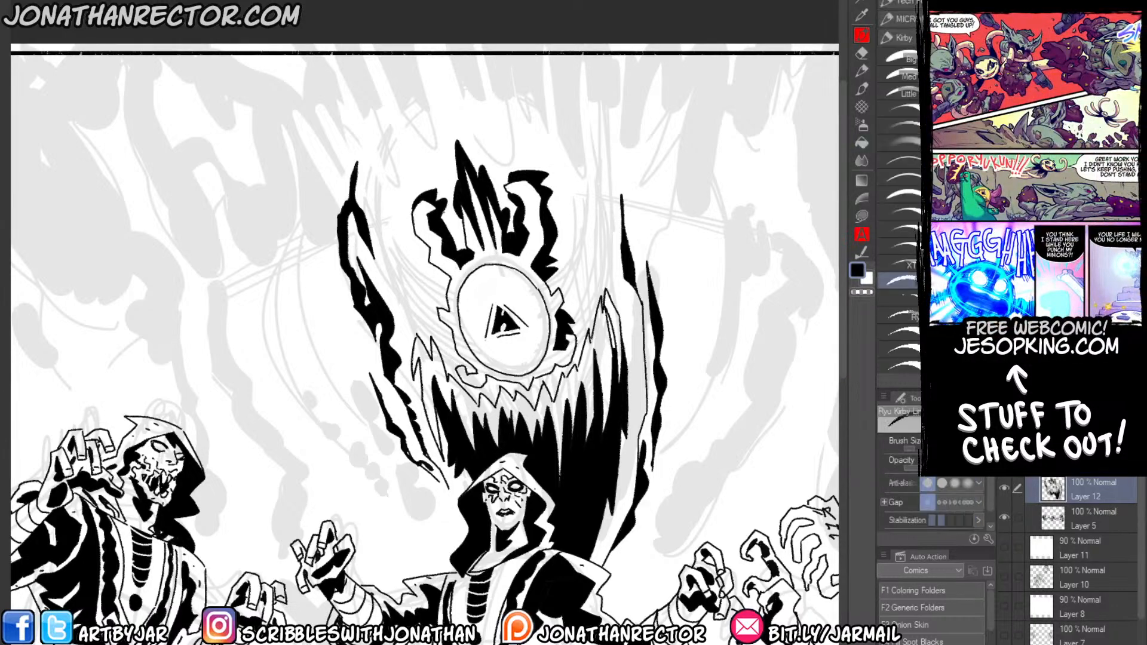
mouse_move(465, 338)
left_mouse_down()
mouse_move(460, 314)
mouse_move(484, 282)
mouse_move(525, 288)
mouse_move(542, 322)
mouse_move(540, 308)
left_mouse_up()
mouse_move(535, 295)
left_mouse_down()
mouse_move(543, 309)
mouse_move(539, 299)
left_mouse_up()
mouse_move(518, 278)
left_mouse_down()
mouse_move(530, 292)
mouse_move(474, 277)
left_mouse_up()
left_click_drag(475, 274, 459, 293)
key("g")
left_click(491, 272)
Ink the outlines of spiky, jagged shadow shapes along both sides of the god's eye.
key("p")
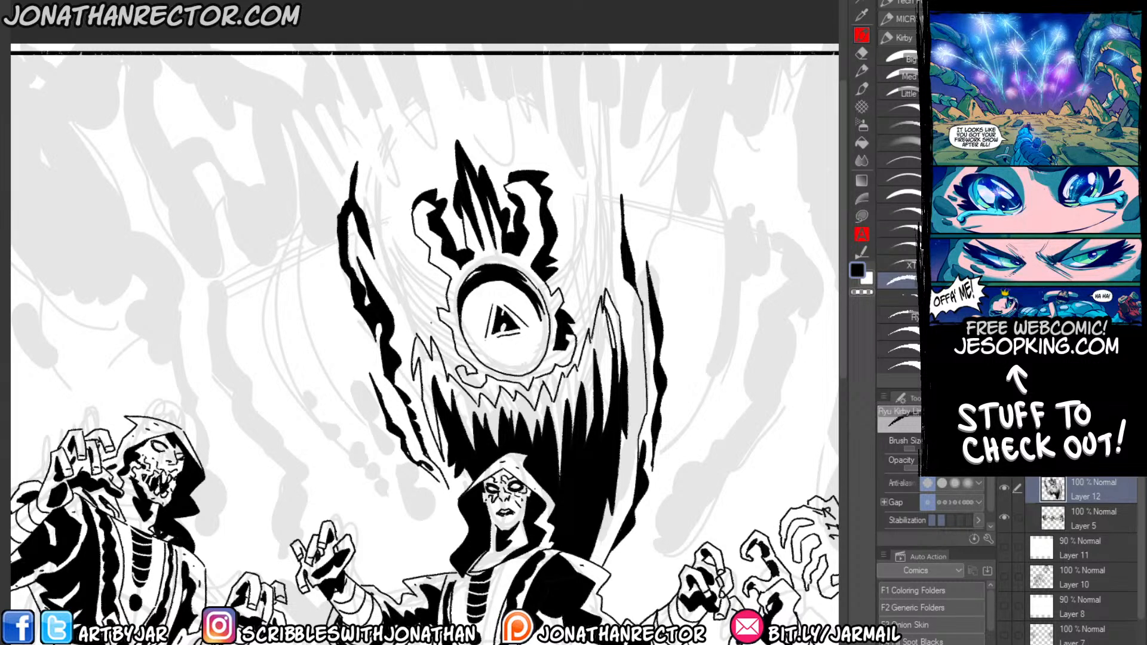
left_click_drag(412, 345, 401, 295)
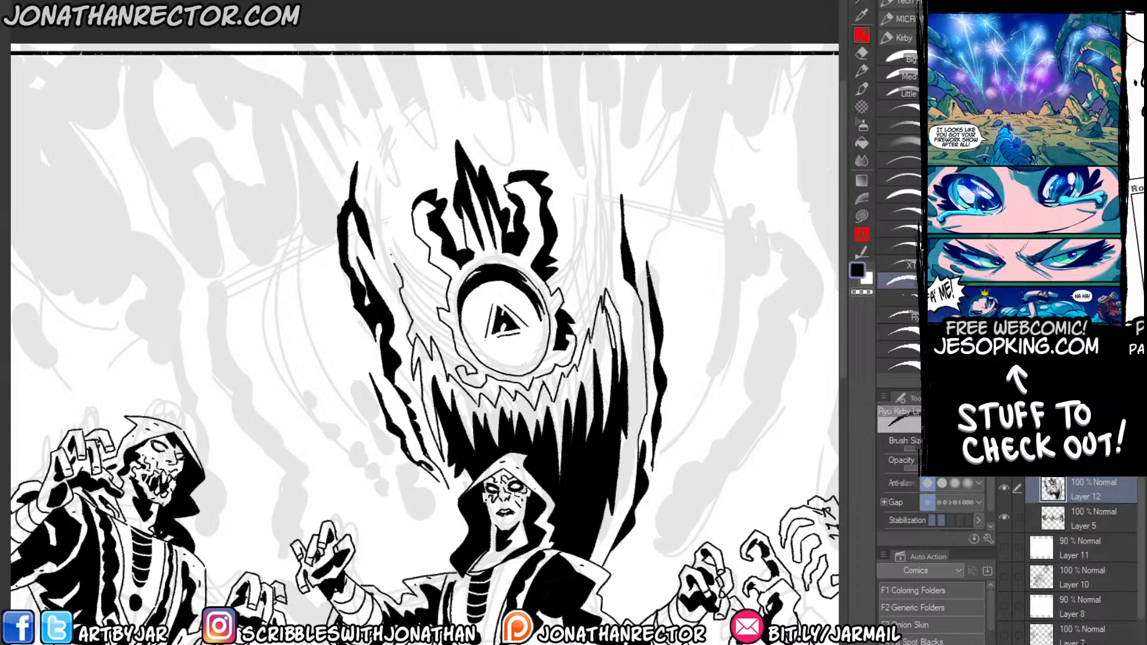
left_click_drag(387, 236, 400, 294)
left_click_drag(387, 237, 422, 293)
left_click_drag(414, 288, 439, 334)
left_click_drag(437, 324, 452, 337)
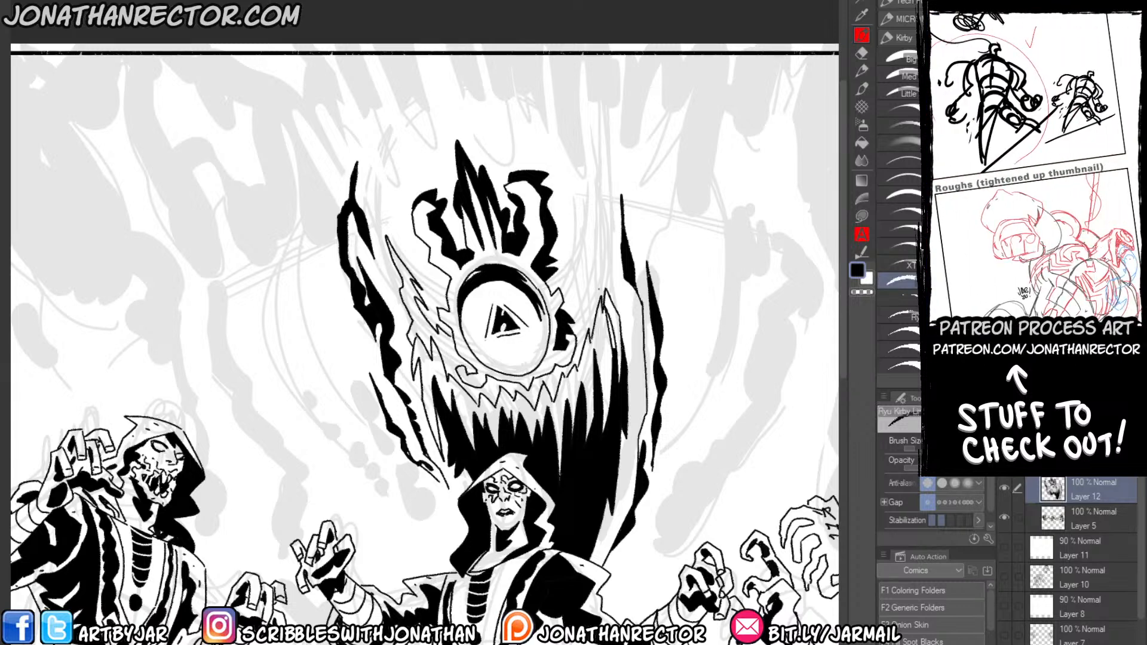
mouse_move(575, 335)
left_mouse_down()
mouse_move(582, 164)
mouse_move(609, 298)
left_mouse_up()
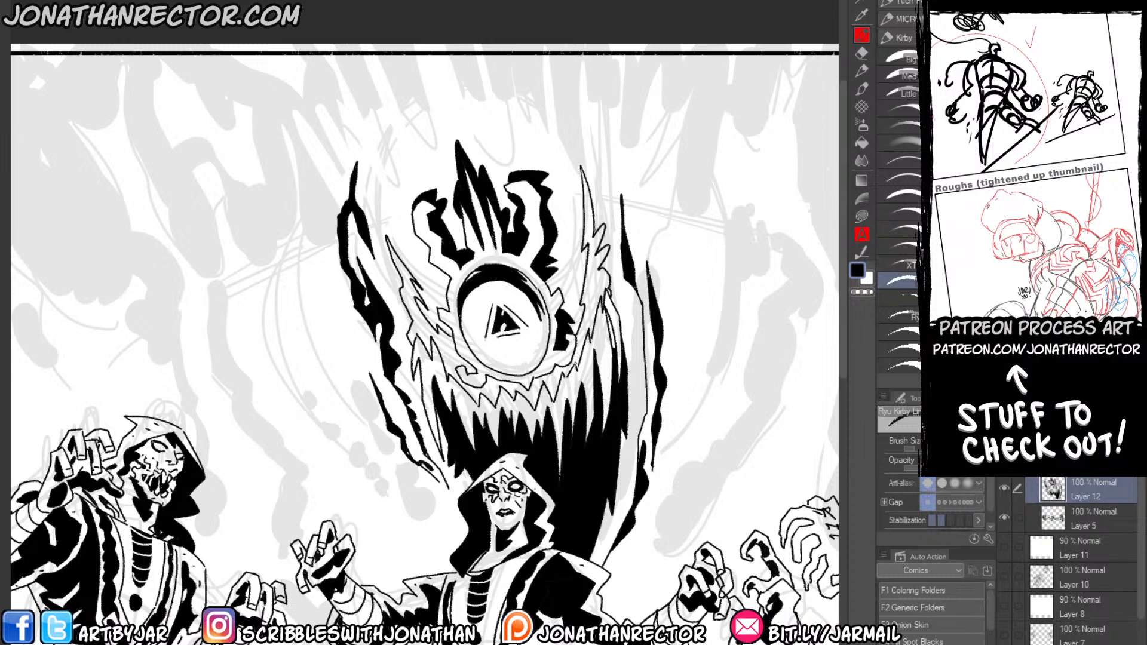
Fill the jagged shapes around the eye with solid black and add small ink strokes beneath the right one.
key("g")
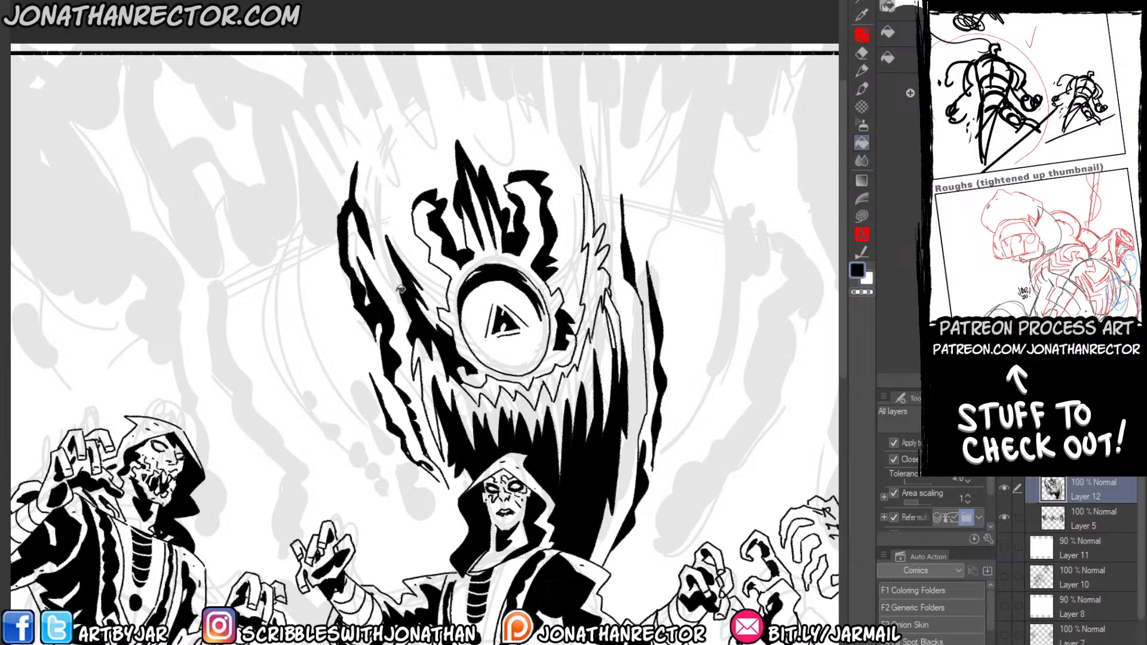
left_click(588, 323)
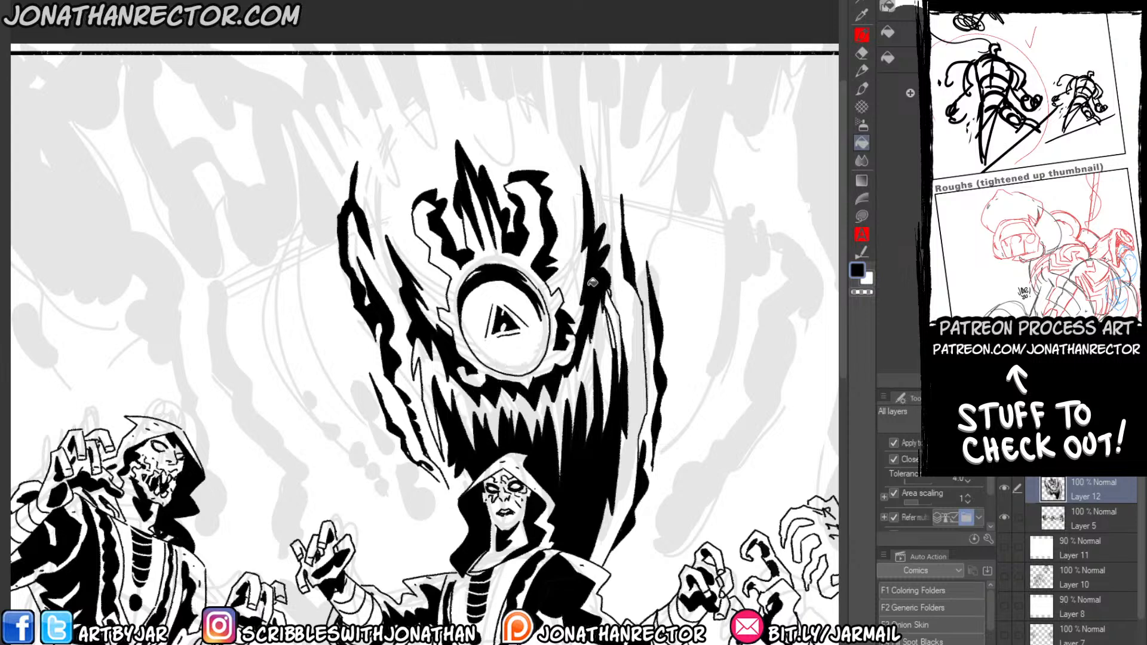
key("p")
mouse_move(610, 319)
left_mouse_down()
mouse_move(612, 383)
mouse_move(605, 324)
left_mouse_up()
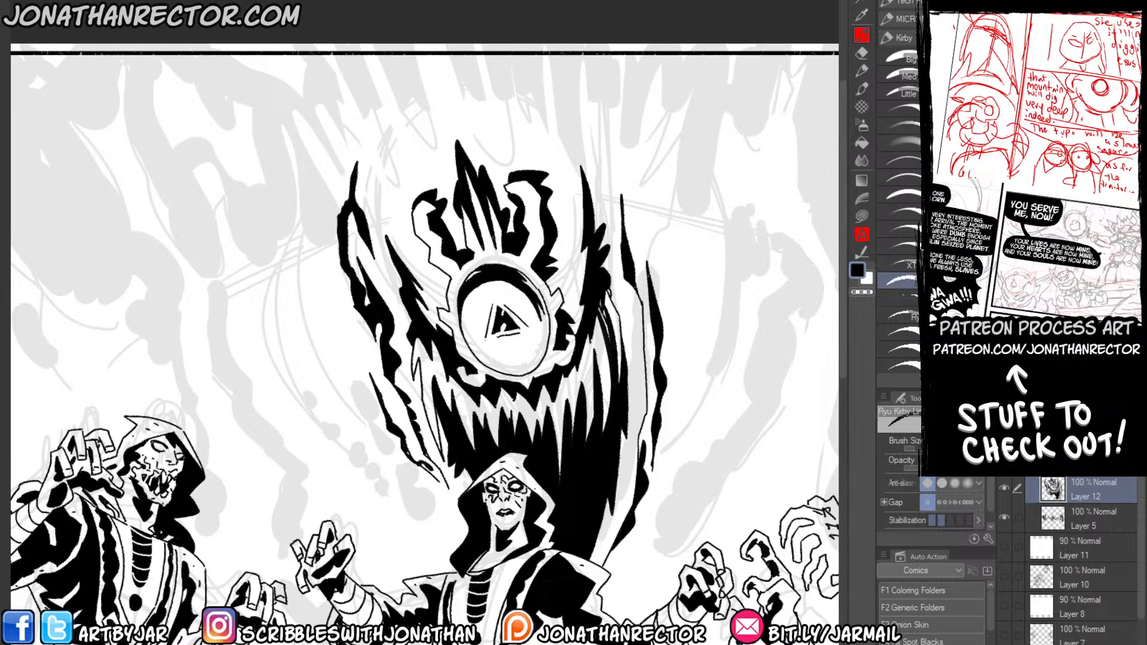
left_click_drag(605, 284, 610, 298)
Outline long jagged spikes hanging from the panel's upper border above the god's horns.
left_click_drag(363, 35, 377, 88)
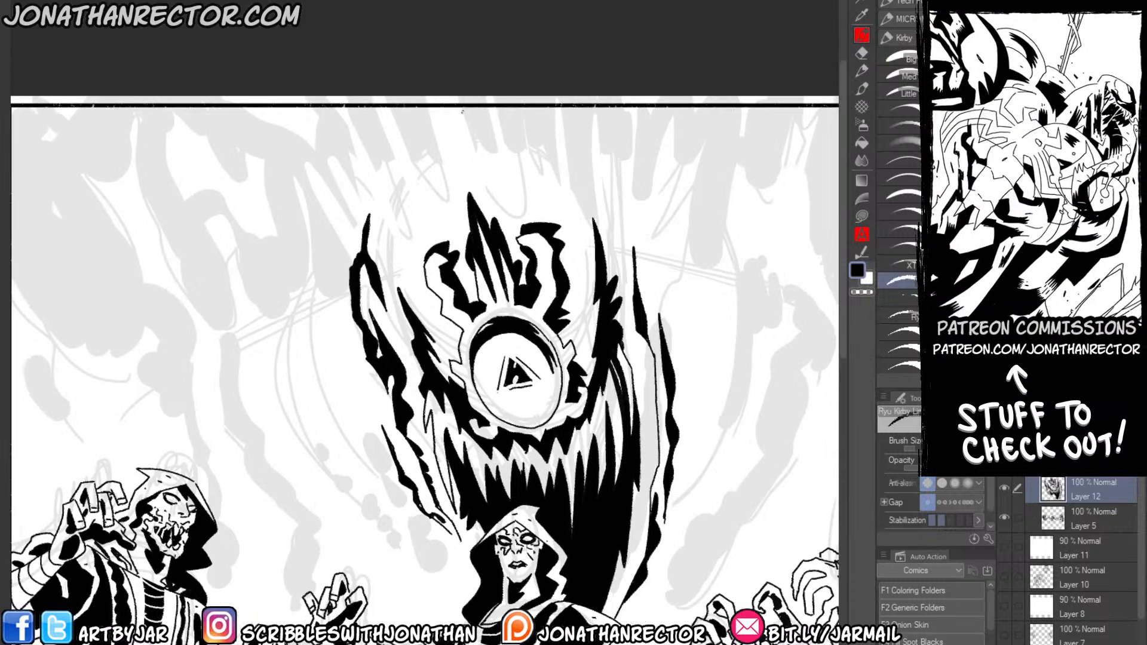
mouse_move(461, 109)
left_mouse_down()
mouse_move(495, 182)
mouse_move(489, 106)
mouse_move(499, 104)
mouse_move(531, 176)
mouse_move(530, 133)
mouse_move(555, 187)
mouse_move(554, 105)
mouse_move(563, 103)
mouse_move(591, 174)
left_mouse_up()
mouse_move(427, 107)
left_mouse_down()
mouse_move(445, 186)
mouse_move(373, 109)
mouse_move(351, 107)
mouse_move(394, 202)
mouse_move(373, 185)
mouse_move(396, 221)
left_mouse_up()
mouse_move(362, 170)
left_mouse_down()
mouse_move(394, 234)
mouse_move(370, 149)
mouse_move(392, 242)
mouse_move(348, 155)
left_mouse_up()
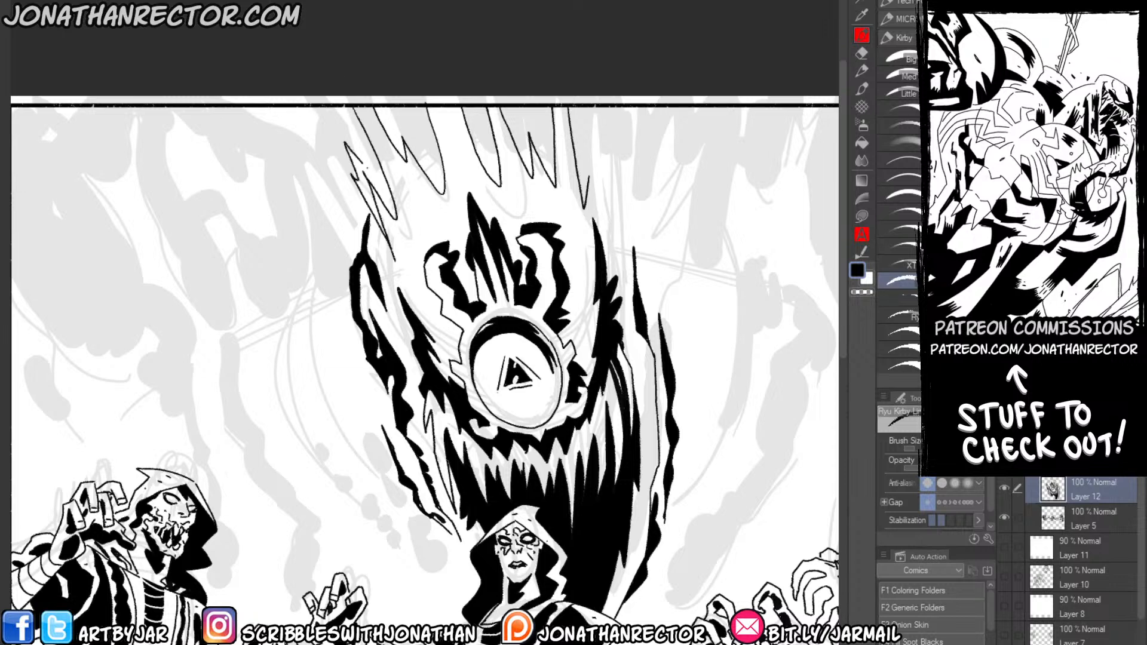
mouse_move(400, 110)
left_mouse_down()
mouse_move(429, 167)
mouse_move(415, 103)
left_mouse_up()
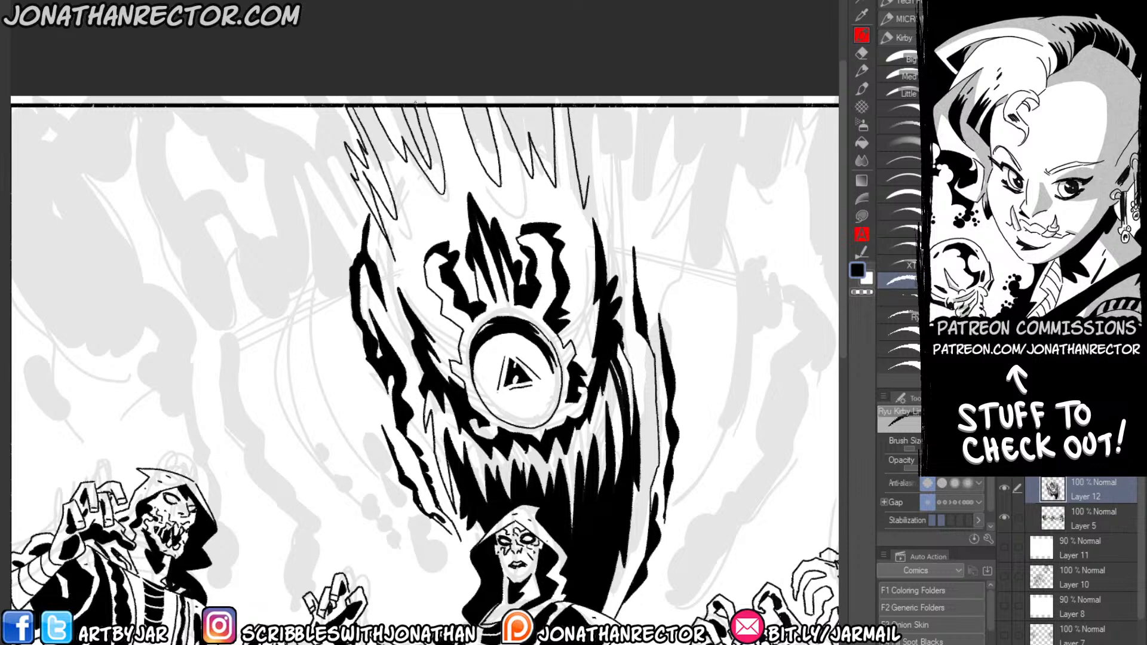
key("g")
left_click(506, 99)
key("ctrl+z")
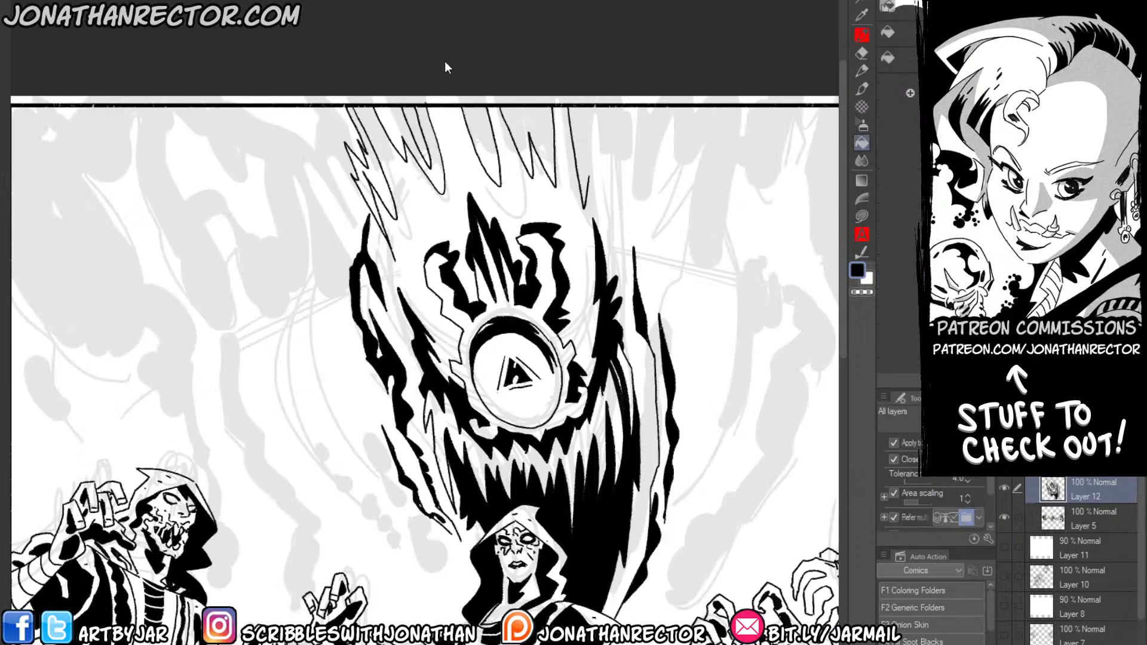
Ink extra inner points and the right-hand edge of the spikes hanging from the panel border.
key("p")
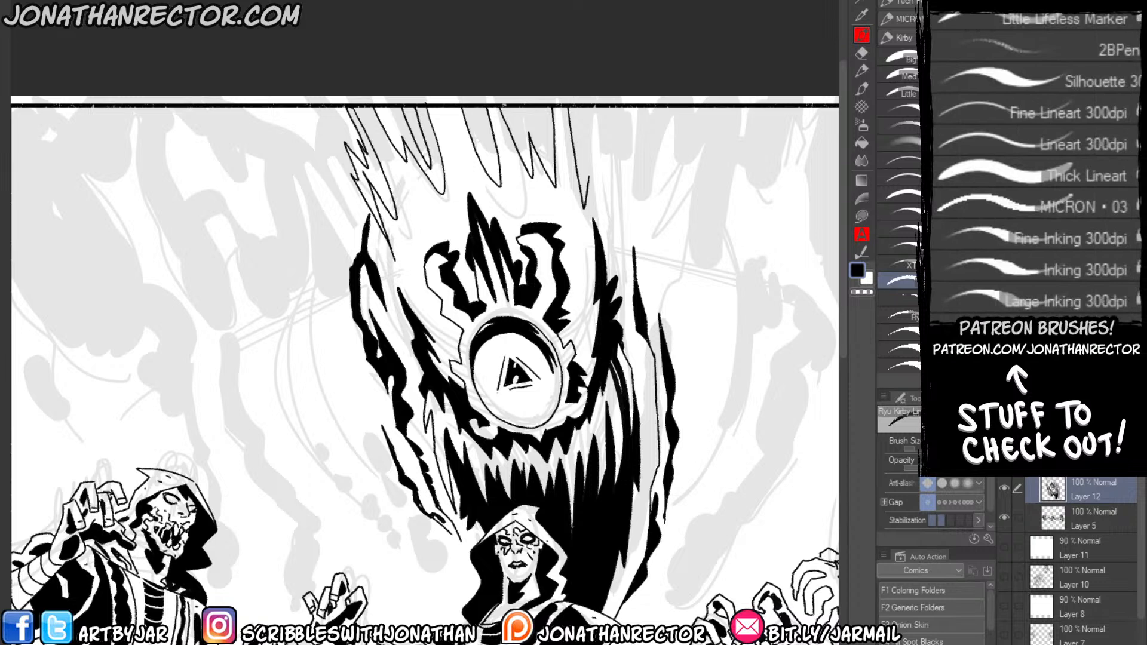
left_click_drag(510, 109, 534, 149)
mouse_move(539, 106)
left_mouse_down()
mouse_move(543, 149)
mouse_move(587, 182)
left_mouse_up()
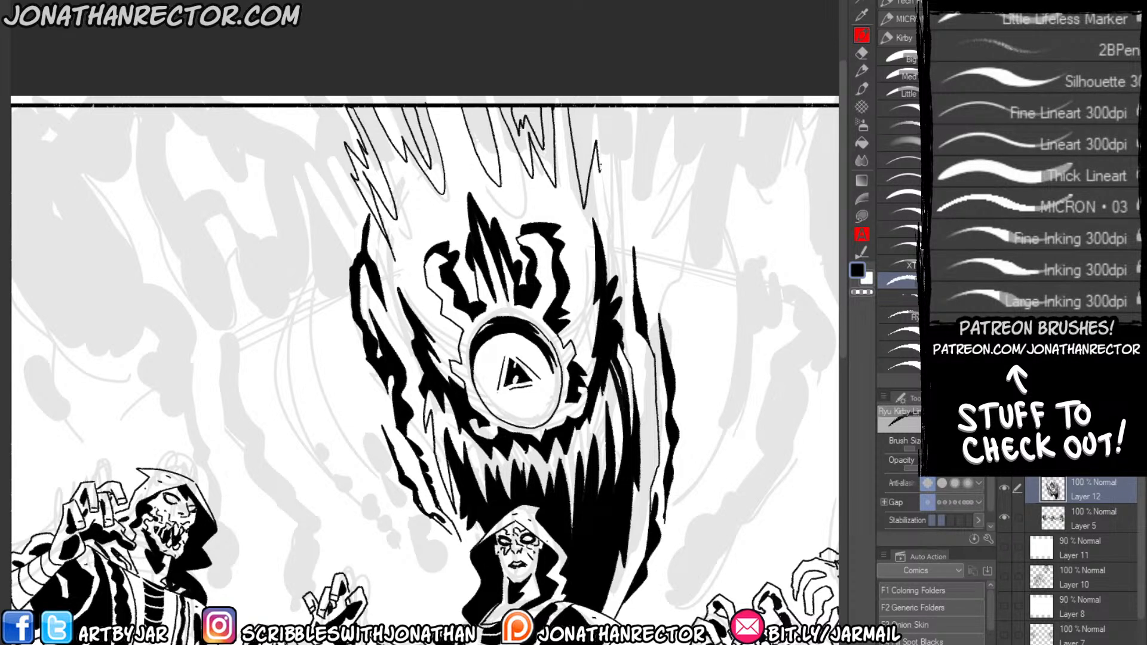
left_click_drag(610, 106, 599, 171)
Fill all the spikes hanging from the panel's upper border with solid black.
key("g")
left_click(352, 135)
left_click(430, 162)
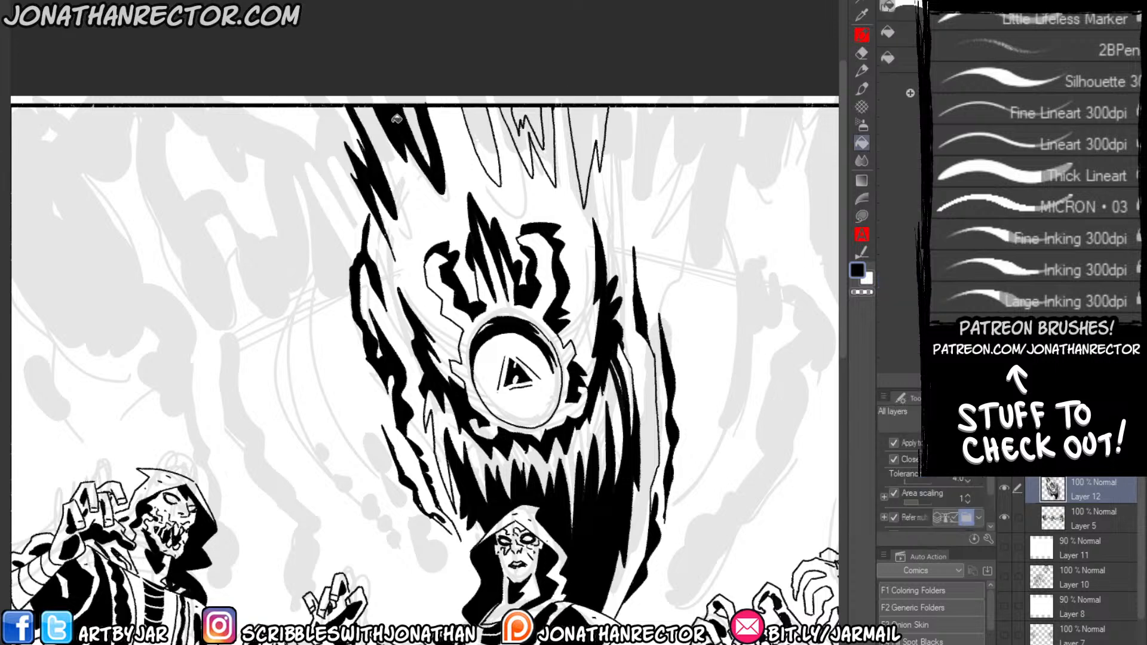
left_click(488, 136)
left_click(530, 122)
left_click(583, 125)
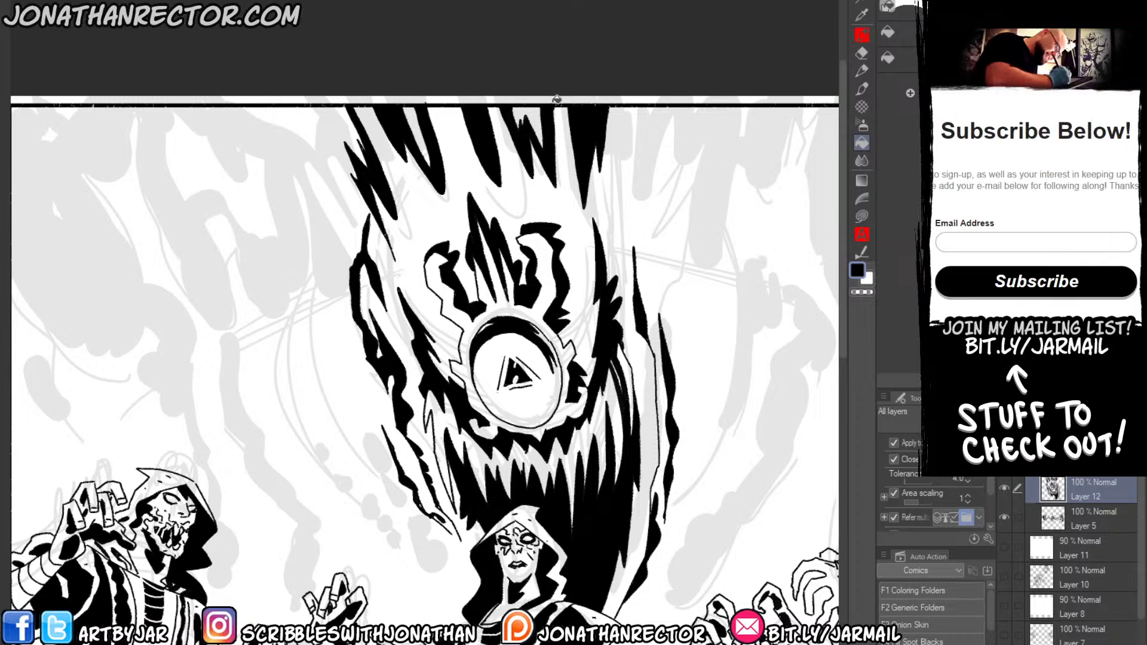
Ink thin jagged shadows between the dark shapes to the left of the god's horns and fill them with black.
key("p")
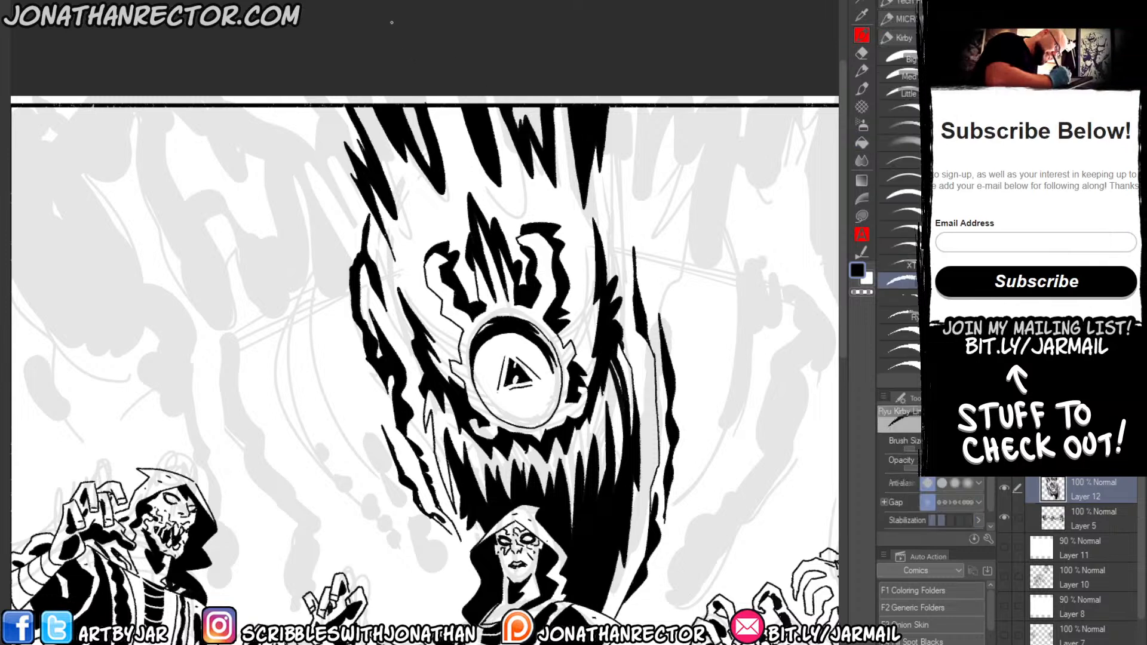
mouse_move(380, 236)
left_mouse_down()
mouse_move(429, 318)
mouse_move(391, 246)
mouse_move(415, 280)
mouse_move(354, 226)
mouse_move(391, 261)
mouse_move(408, 315)
left_mouse_up()
key("g")
left_click(388, 247)
left_click(417, 282)
key("p")
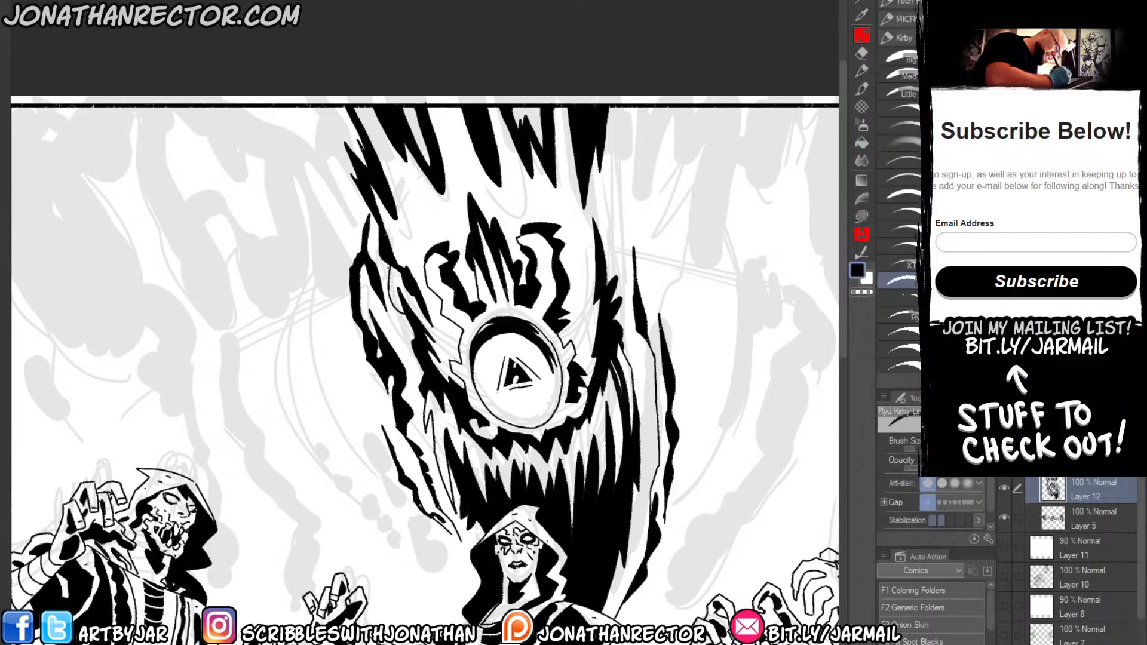
left_click_drag(388, 266, 392, 292)
left_click_drag(391, 288, 401, 312)
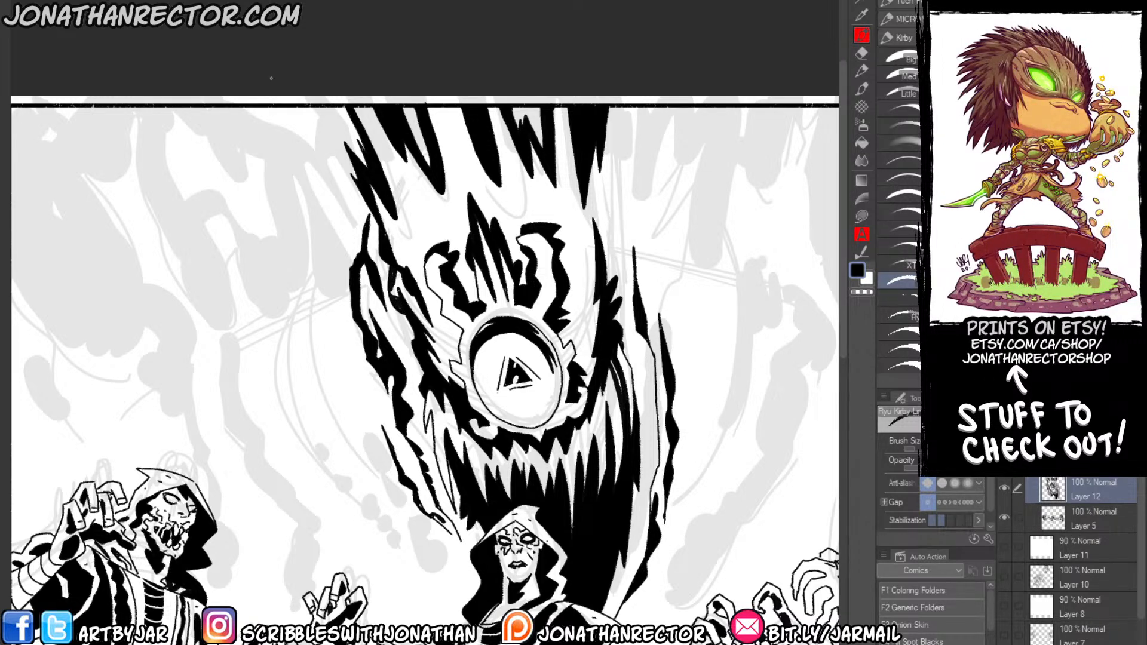
left_click_drag(305, 447, 273, 323)
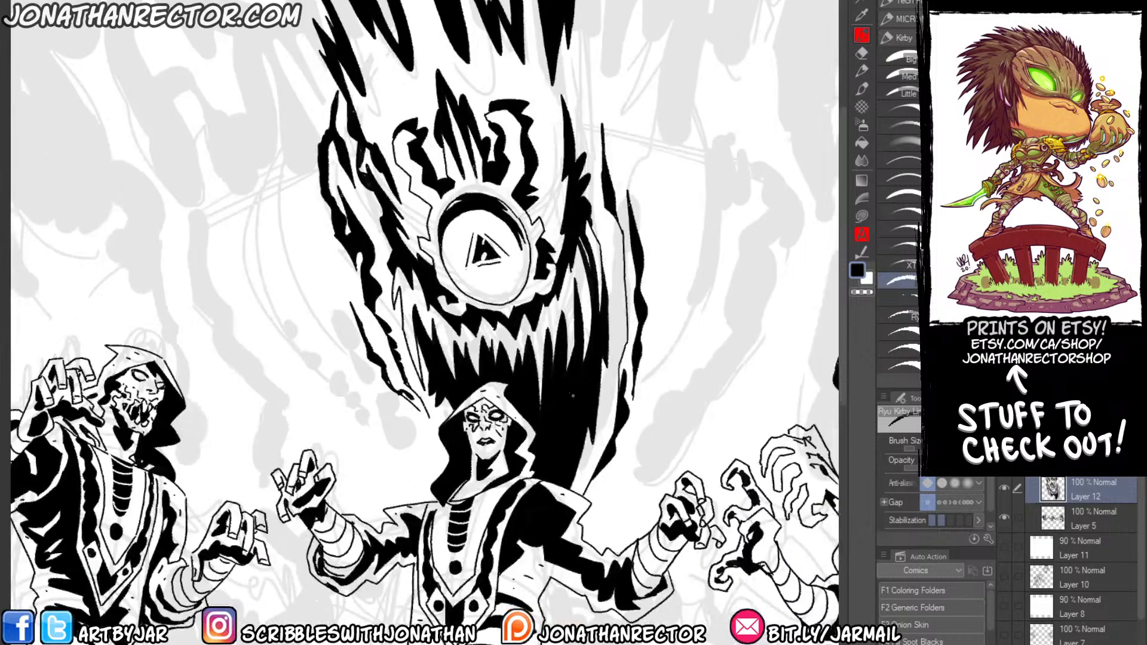
key("x")
left_click_drag(543, 375, 573, 477)
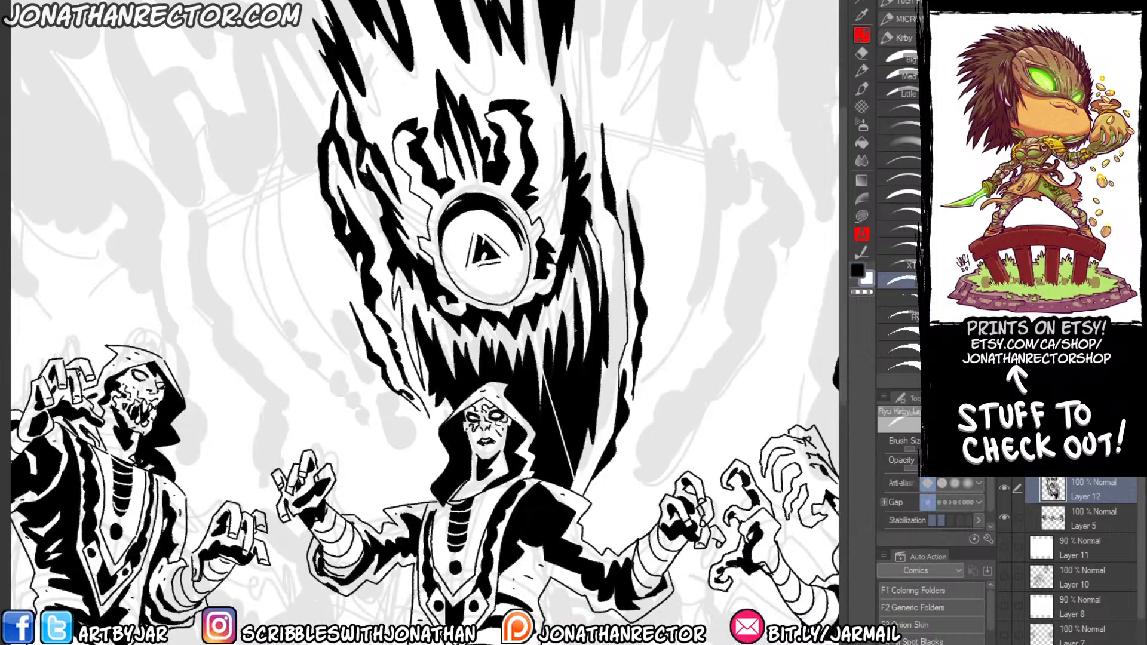
key("ctrl+z")
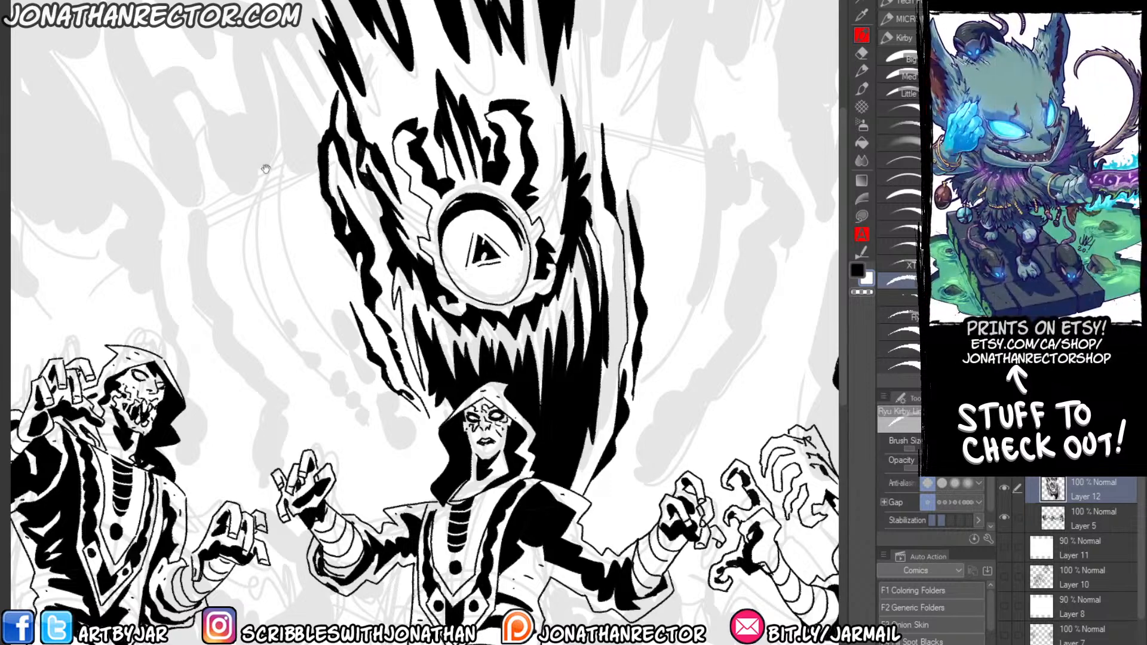
mouse_move(266, 169)
left_mouse_down()
mouse_move(275, 206)
mouse_move(285, 195)
left_mouse_up()
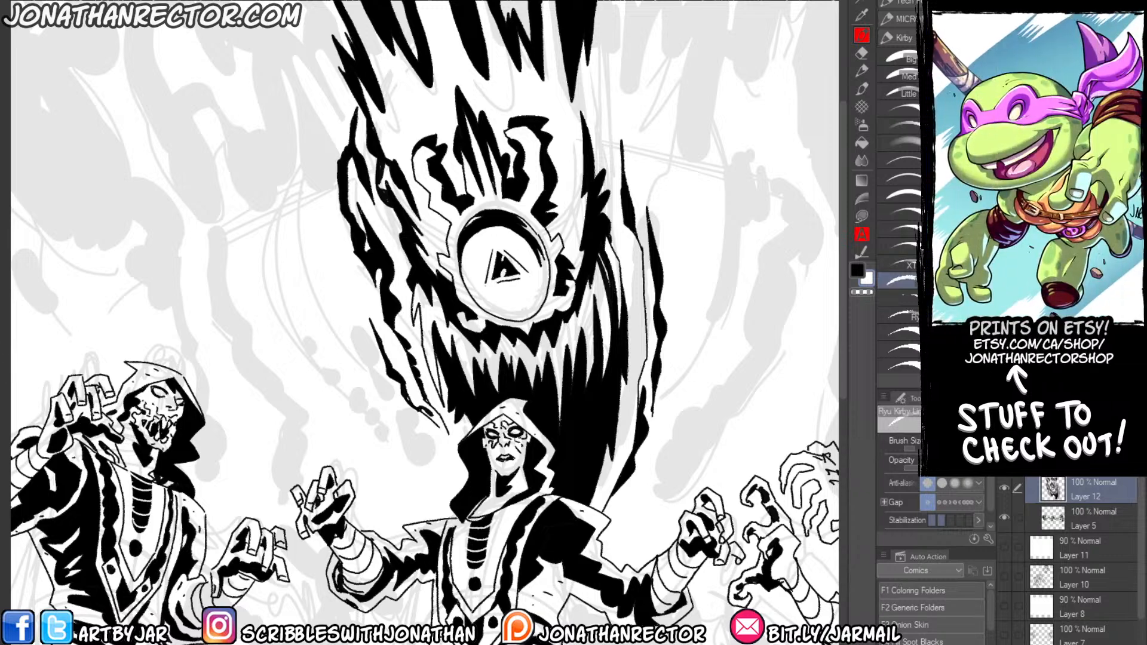
left_click_drag(305, 433, 170, 398)
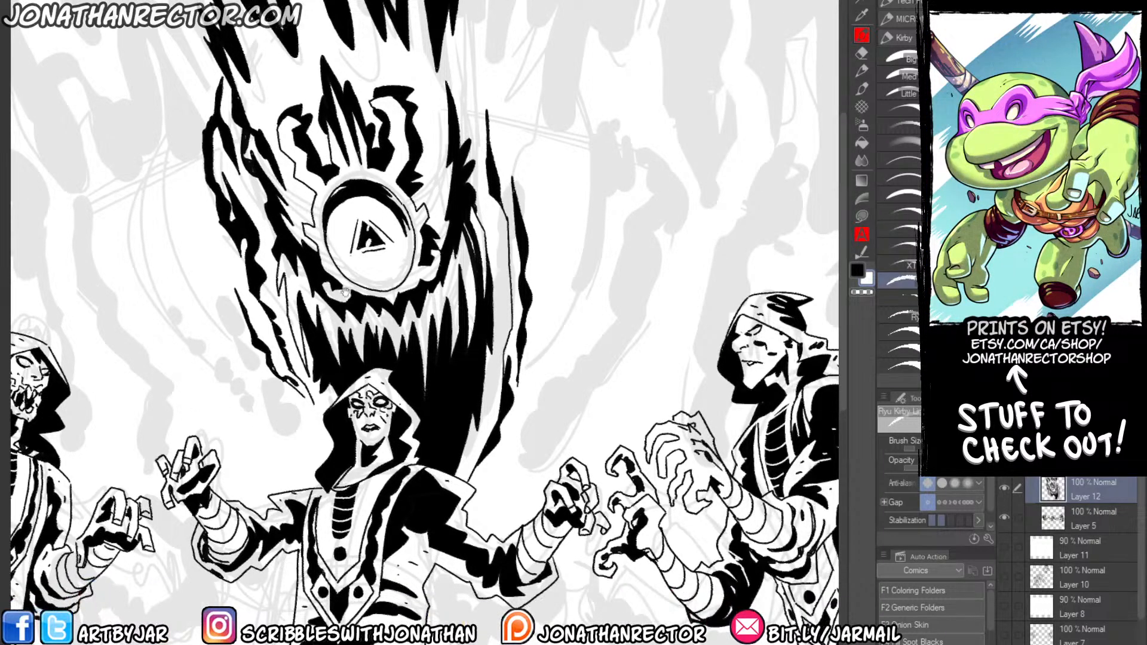
left_click_drag(356, 242, 365, 149)
left_click_drag(230, 418, 305, 454)
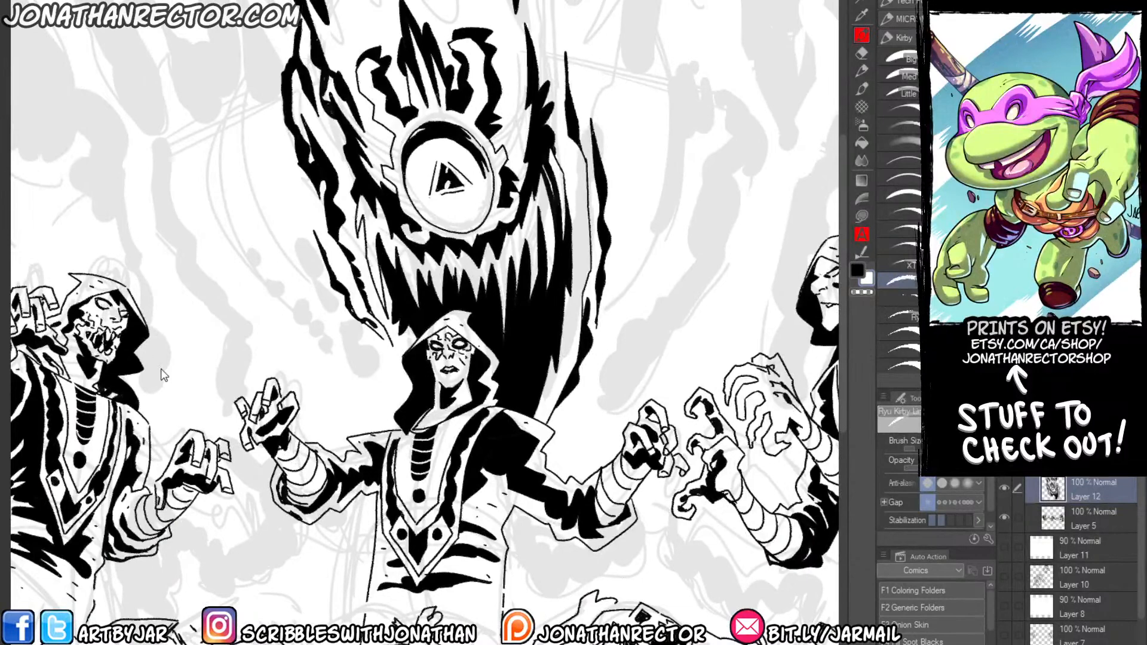
key("ctrl+0")
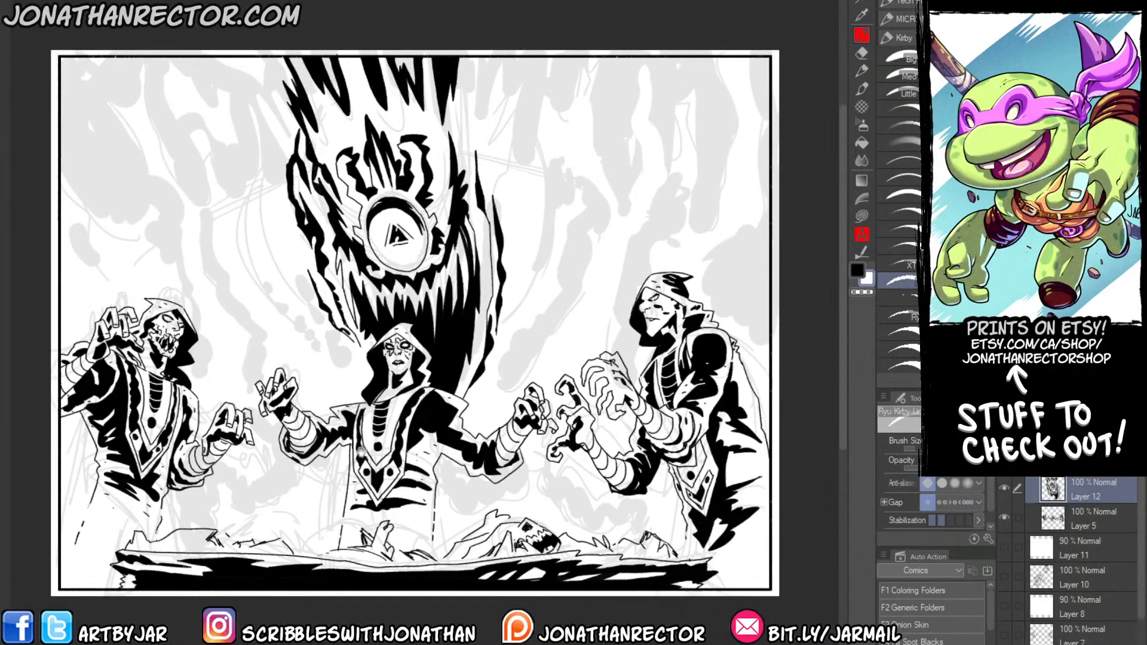
left_click_drag(338, 383, 321, 341)
scroll(331, 325, "up", 1)
key("Delete")
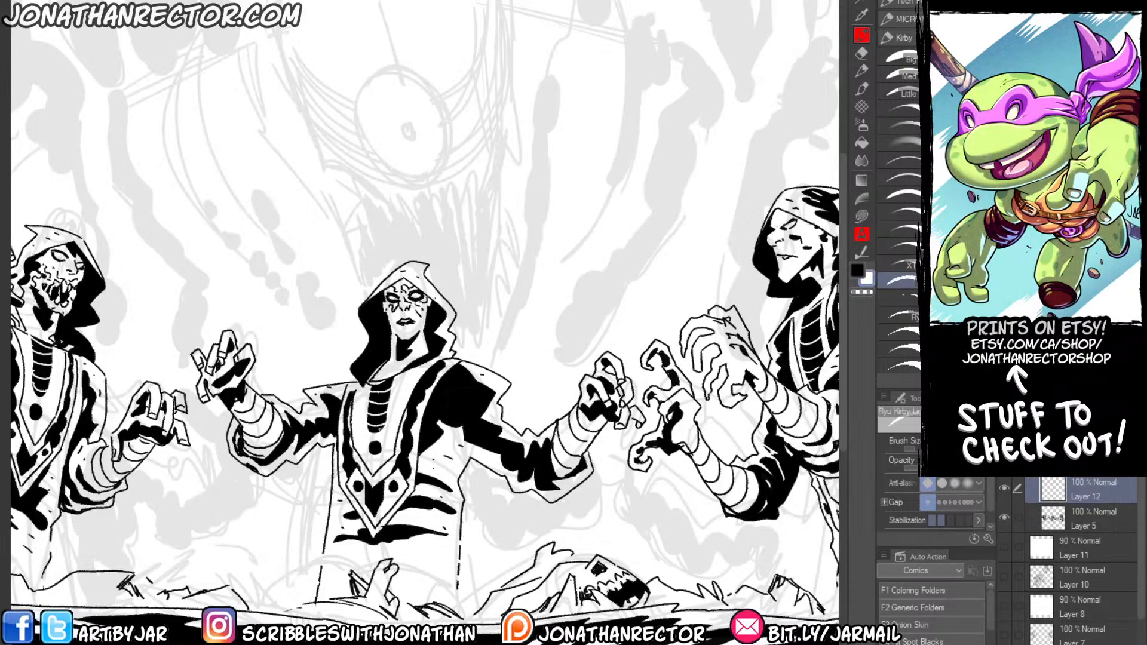
key("ctrl+z")
Outline wispy, jagged shadow shapes in black below the center figure's right-hand arm and the right figure's clawed hand.
left_click_drag(418, 322, 340, 232)
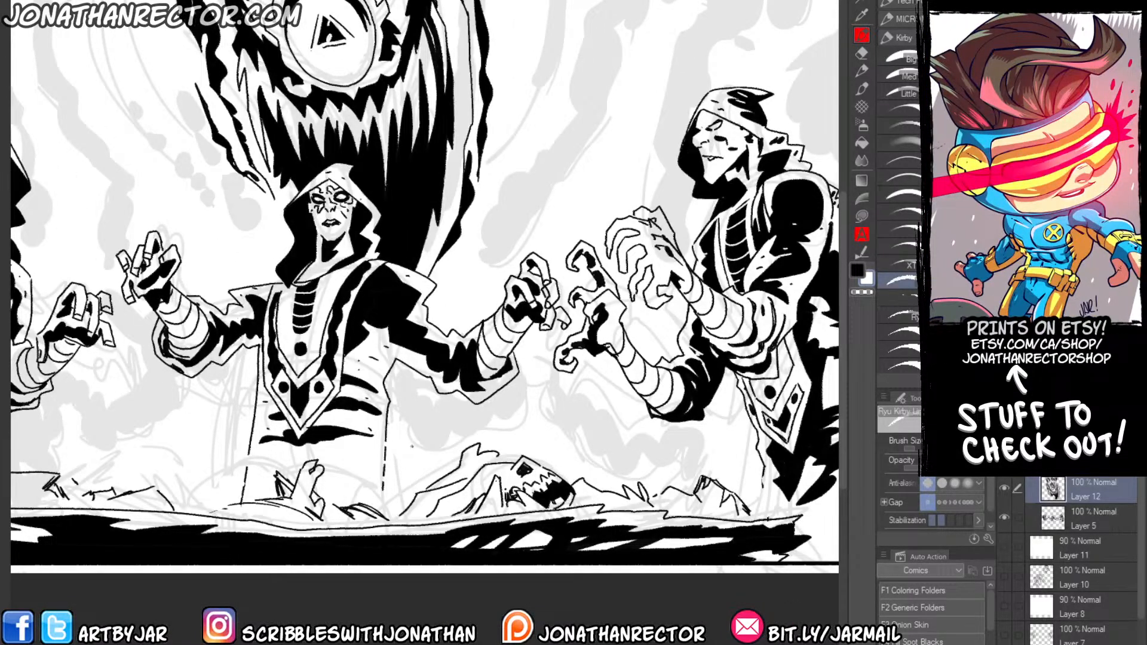
key("x")
mouse_move(407, 442)
left_mouse_down()
mouse_move(450, 420)
mouse_move(435, 442)
mouse_move(479, 415)
mouse_move(508, 430)
mouse_move(531, 382)
mouse_move(514, 397)
mouse_move(518, 378)
mouse_move(492, 422)
mouse_move(432, 399)
left_mouse_up()
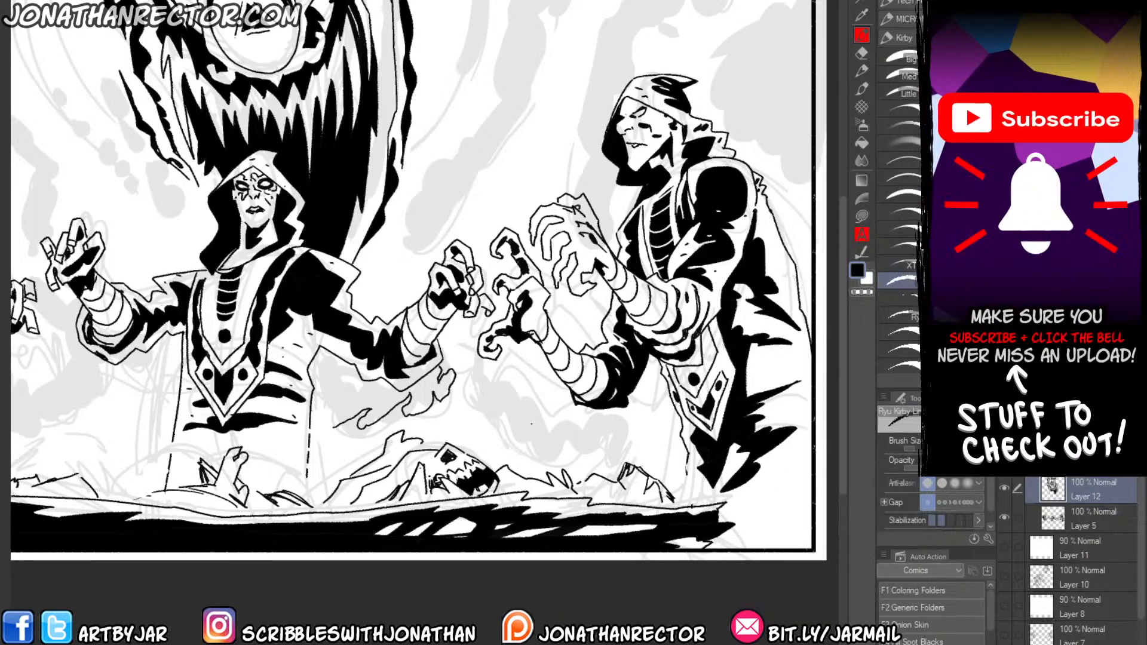
mouse_move(602, 449)
left_mouse_down()
mouse_move(595, 434)
mouse_move(562, 447)
mouse_move(523, 372)
mouse_move(507, 417)
mouse_move(524, 357)
mouse_move(541, 380)
mouse_move(551, 363)
left_mouse_up()
scroll(418, 287, "up", 3)
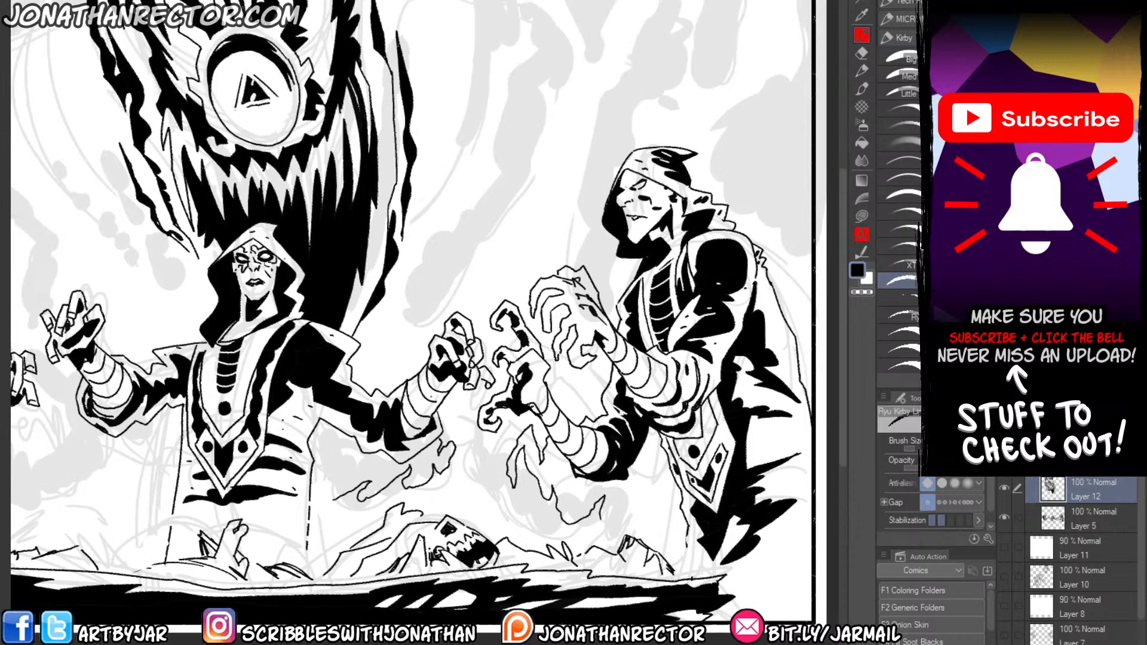
Extend the wispy outline below the center figure's arm with jagged points reaching the side of the robe.
left_click_drag(337, 334, 438, 264)
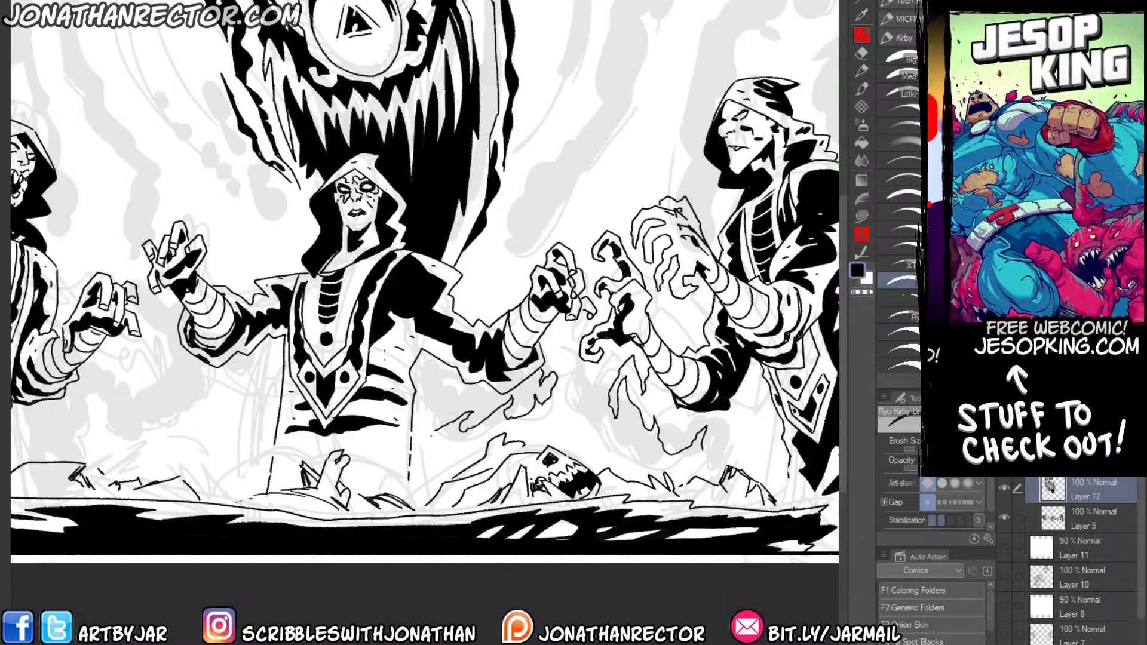
left_click_drag(442, 418, 418, 463)
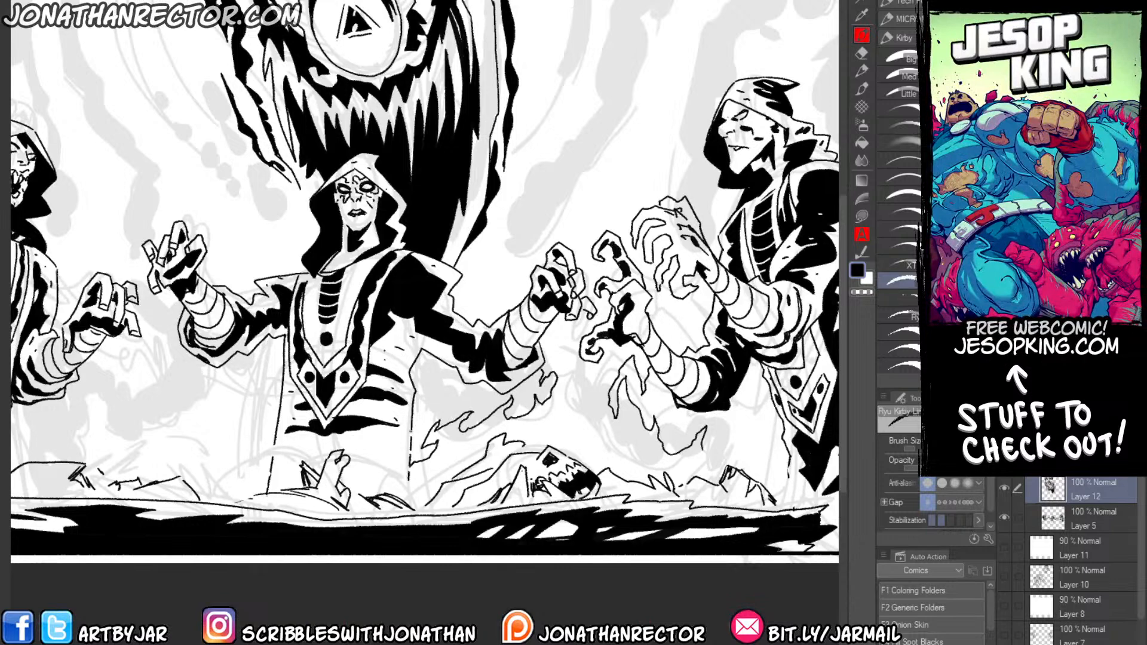
left_click_drag(424, 421, 412, 442)
key("g")
left_click(418, 373)
key("ctrl+z")
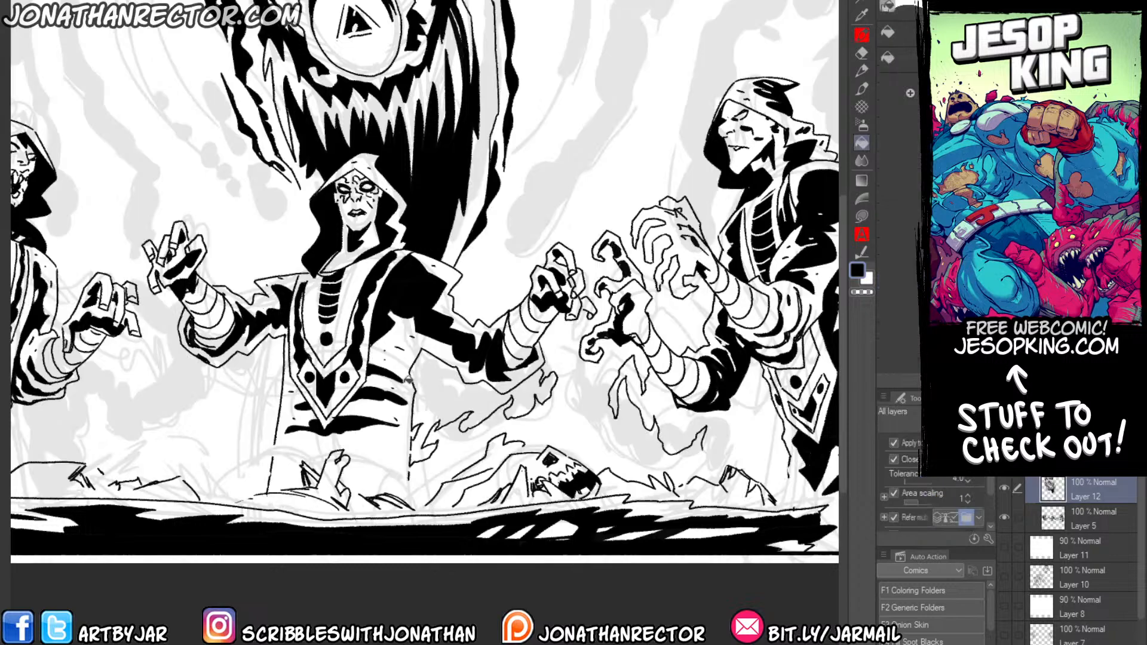
Fill the wispy shape between the center figure's robe and right-hand arm with solid black.
key("b")
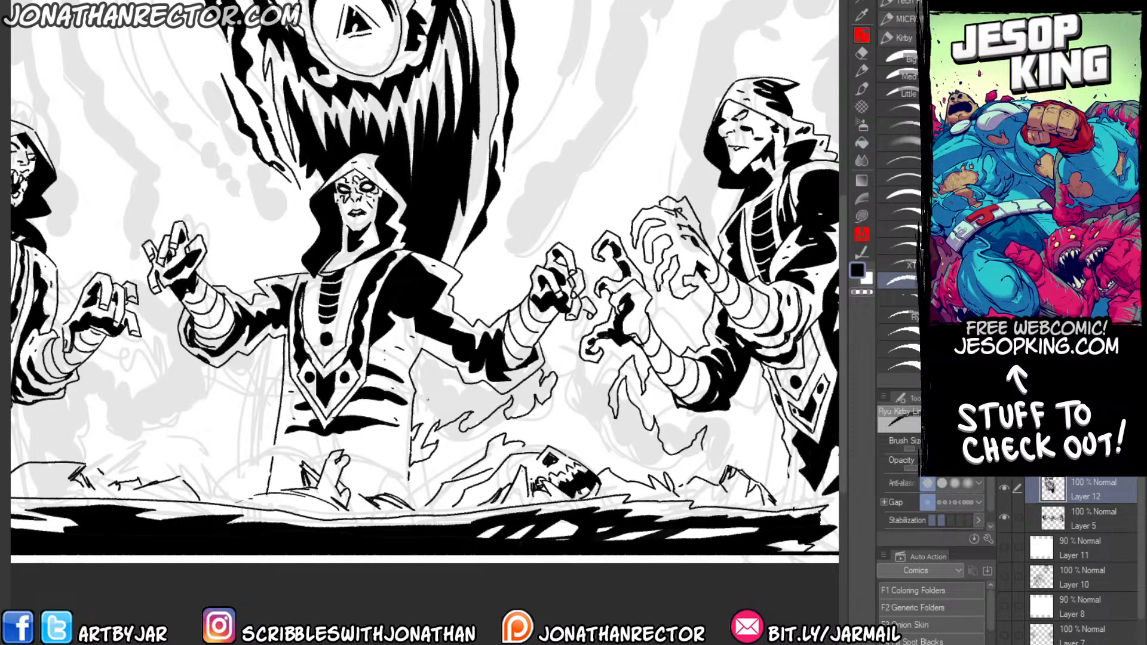
key("g")
left_click(421, 385)
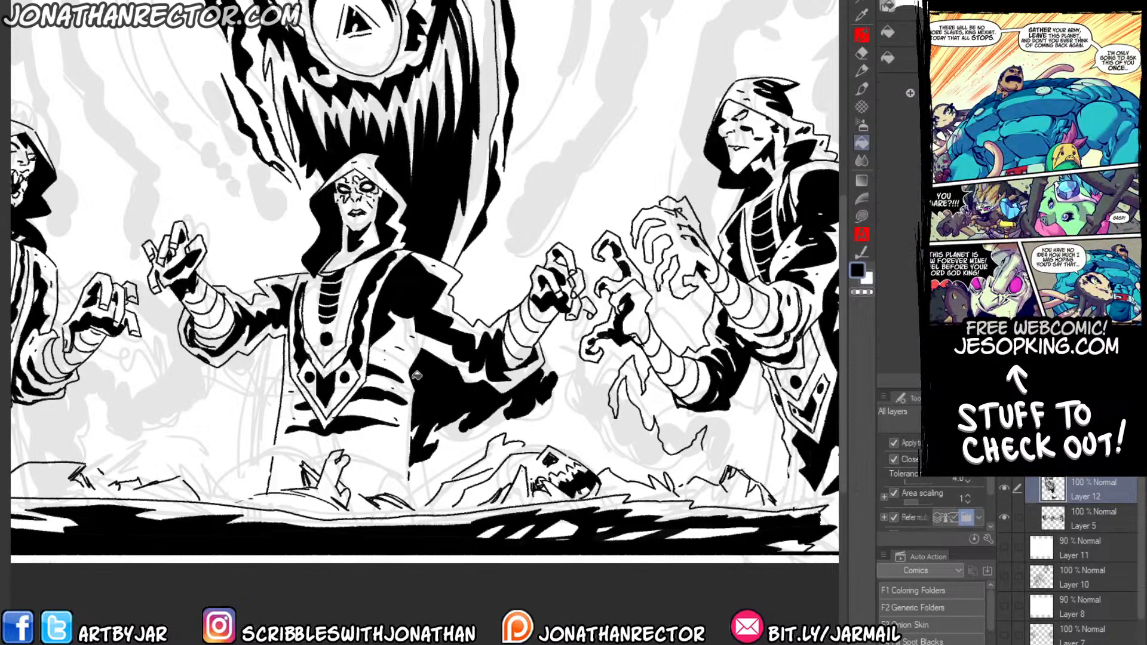
Ink wispy, jagged outlines beneath the right figure's forearm, running from the clawed hand's shadow down along the robe to the bones.
key("b")
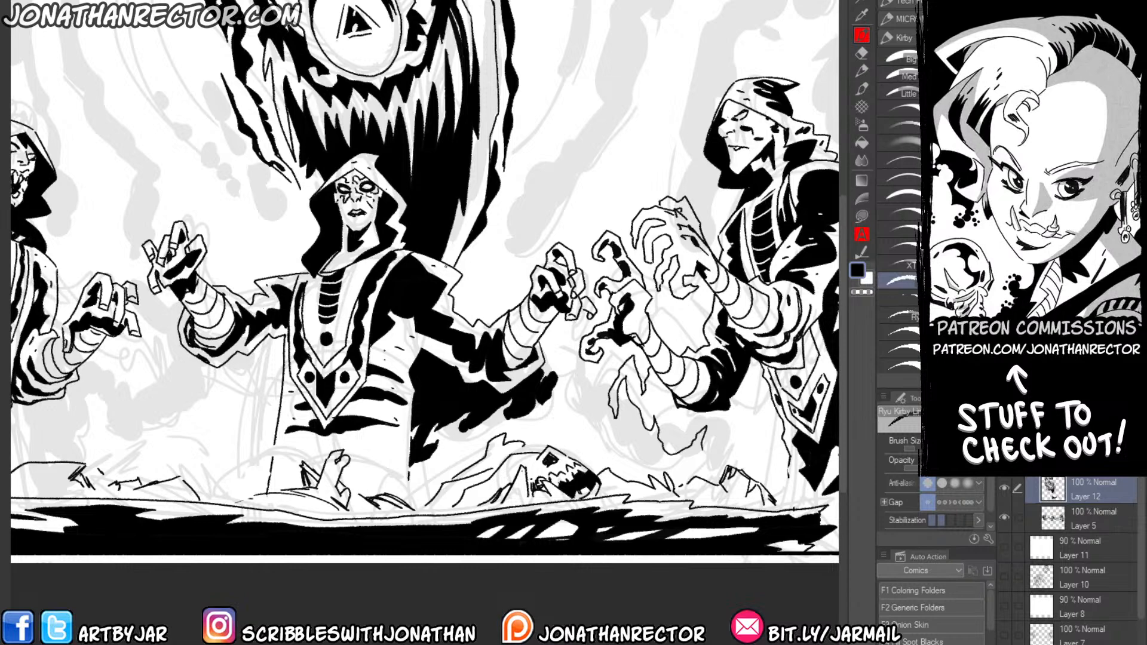
mouse_move(538, 299)
left_mouse_down()
mouse_move(453, 278)
mouse_move(316, 277)
left_mouse_up()
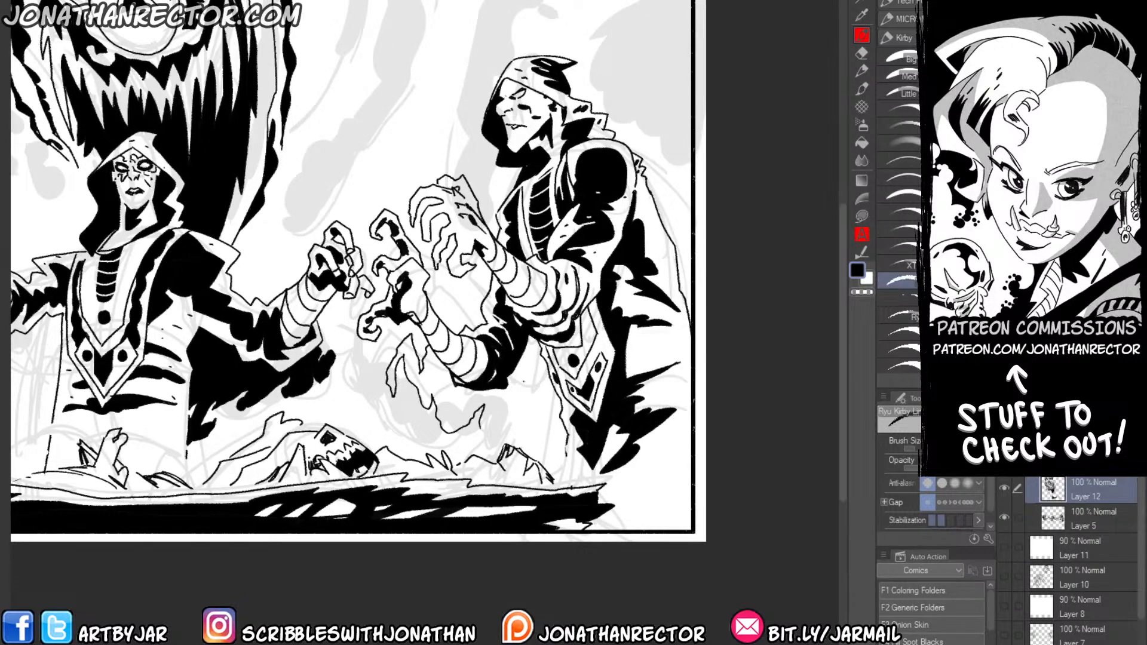
mouse_move(480, 428)
left_mouse_down()
mouse_move(531, 360)
mouse_move(506, 426)
mouse_move(548, 409)
mouse_move(550, 442)
mouse_move(599, 473)
left_mouse_up()
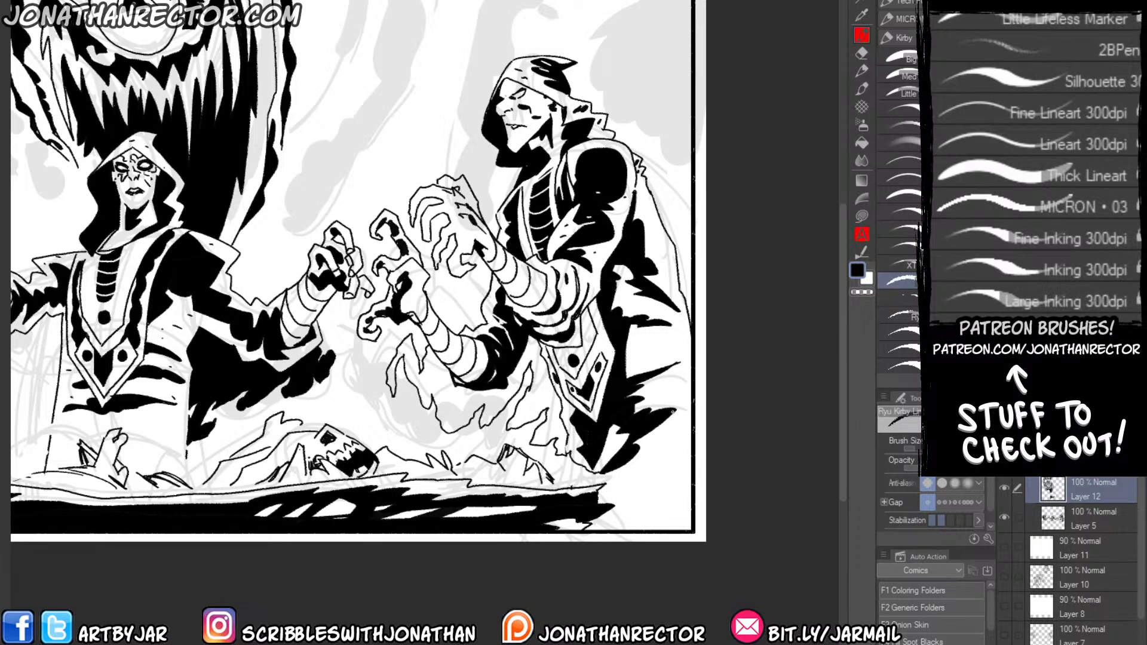
Outline a jagged shadow between the back of the right figure's robe and the panel border and fill it with solid black.
mouse_move(677, 410)
left_mouse_down()
mouse_move(662, 446)
mouse_move(689, 431)
left_mouse_up()
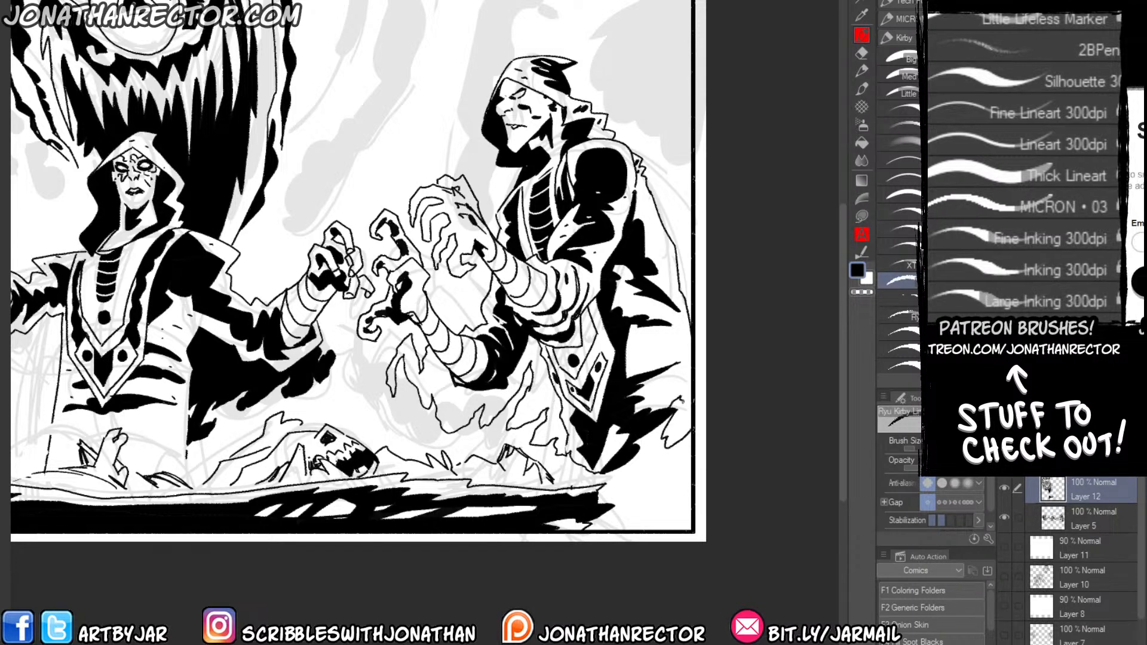
key("g")
left_click(673, 337)
key("ctrl+z")
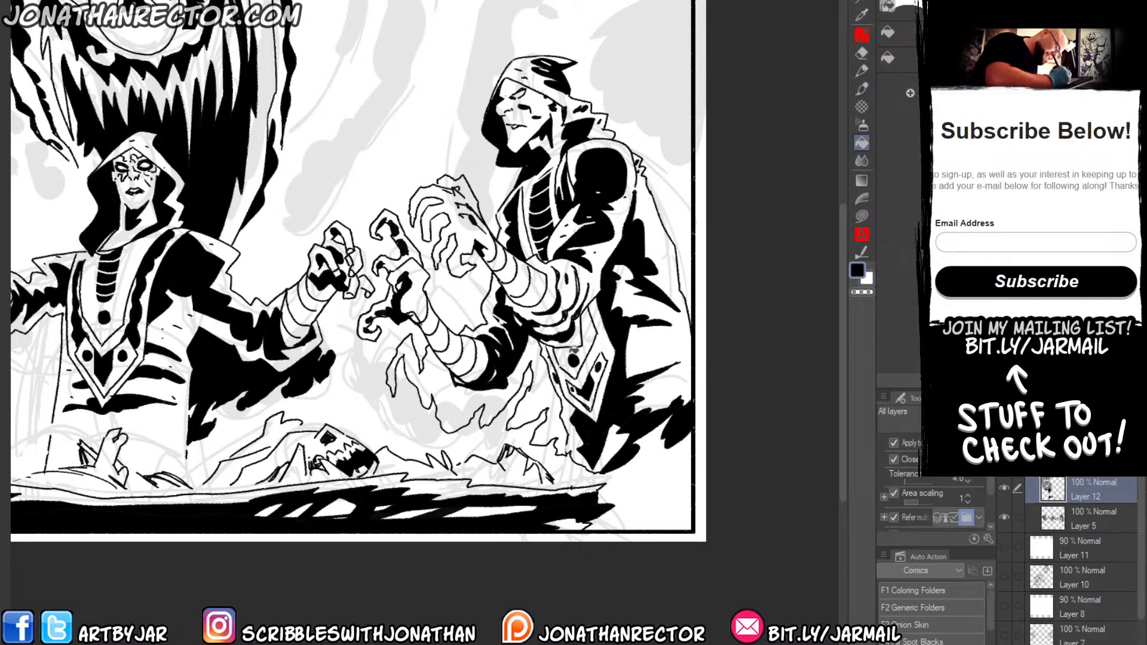
key("p")
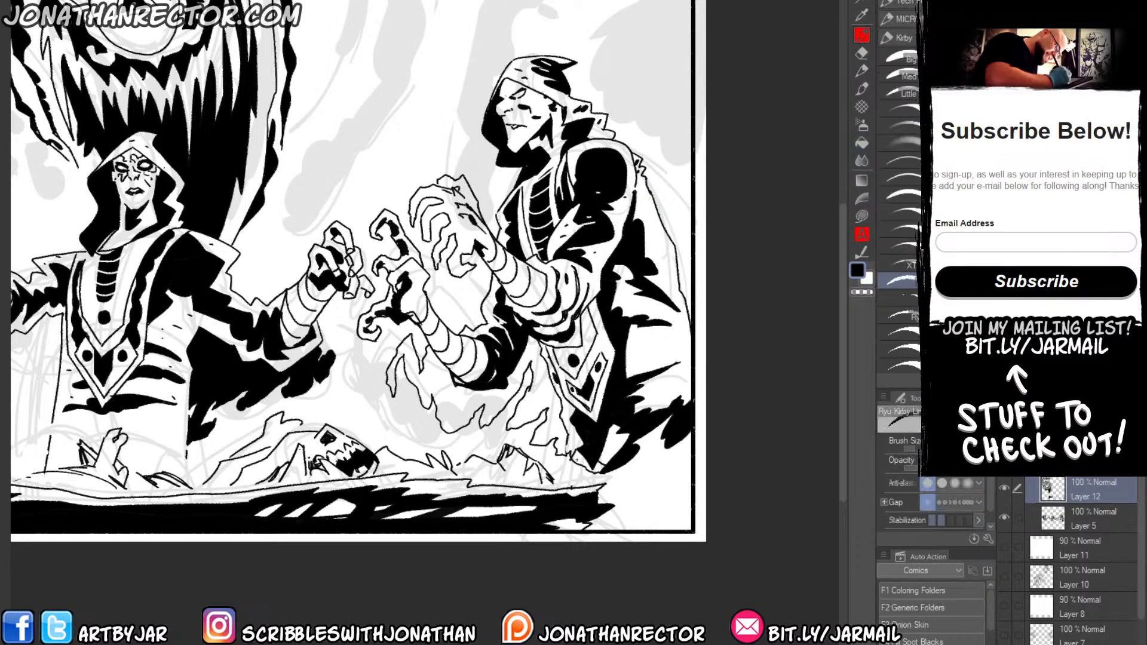
key("g")
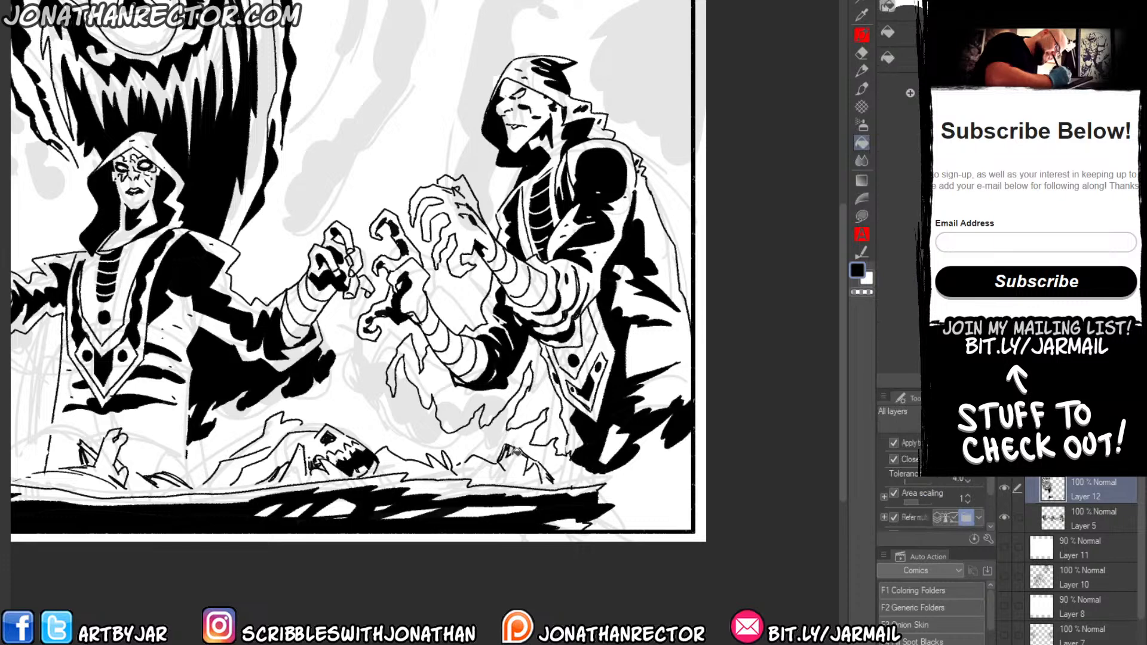
key("p")
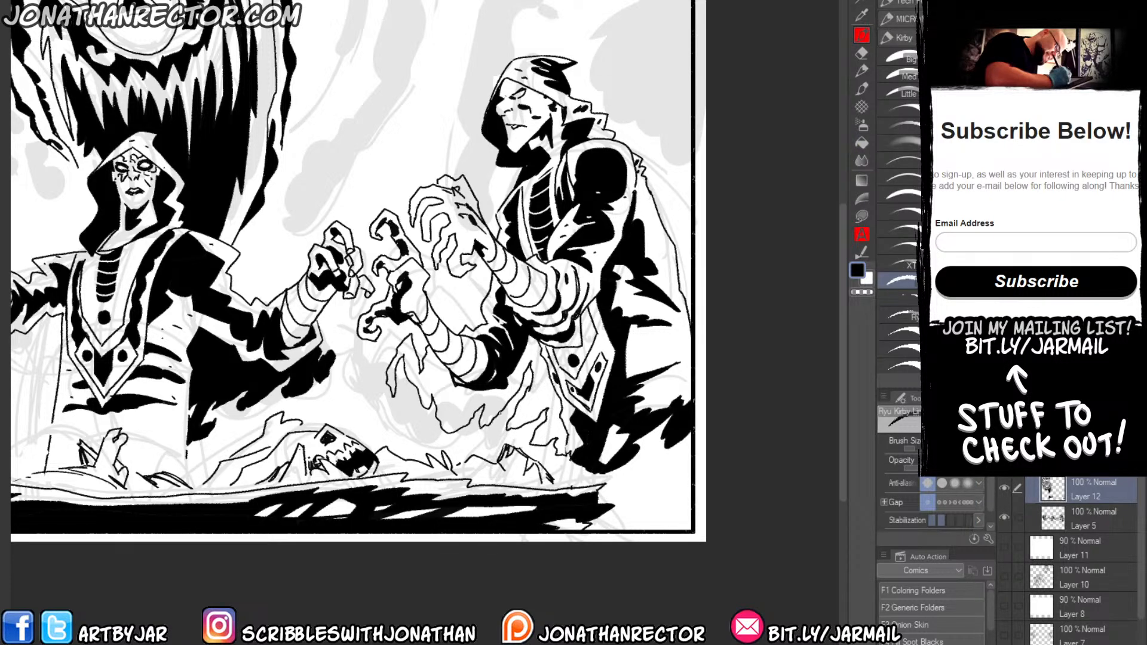
Fill the wispy shape hanging below the right figure's lower clawed hand and forearm with solid black.
left_click_drag(176, 509, 204, 509)
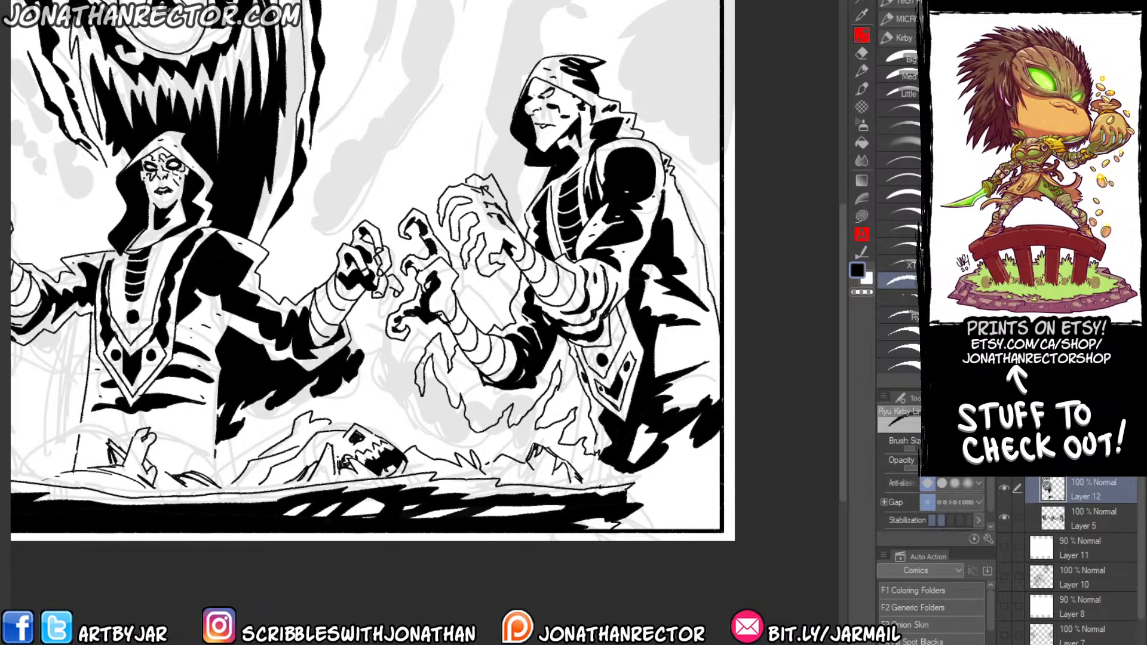
mouse_move(496, 426)
left_mouse_down()
mouse_move(476, 411)
mouse_move(463, 363)
mouse_move(476, 391)
left_mouse_up()
key("g")
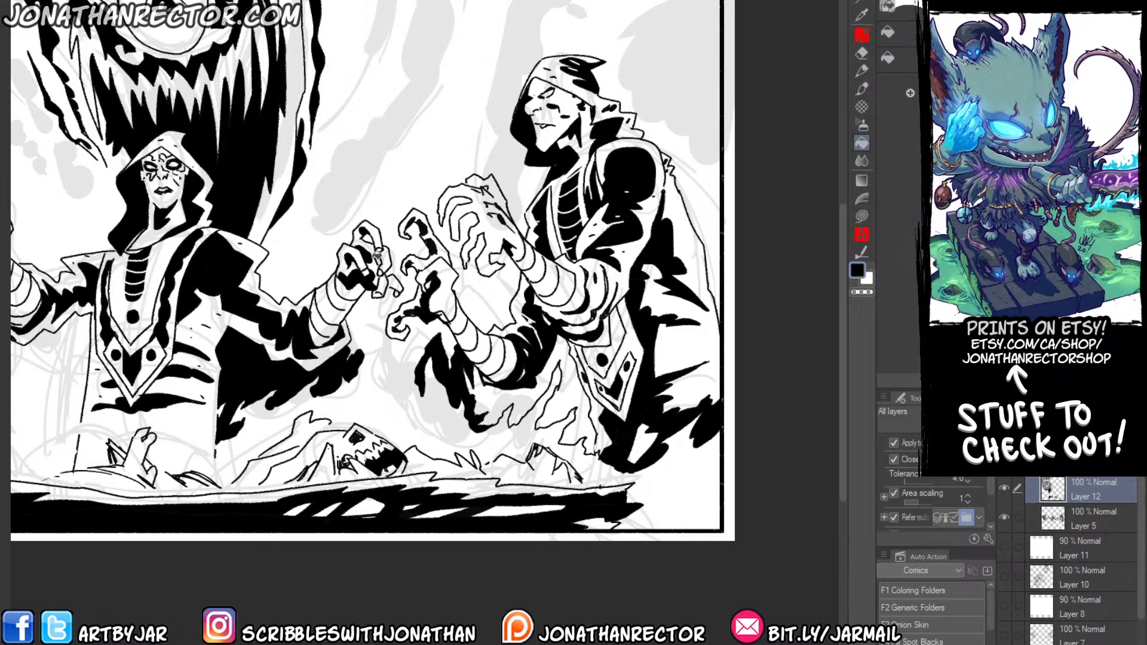
key("p")
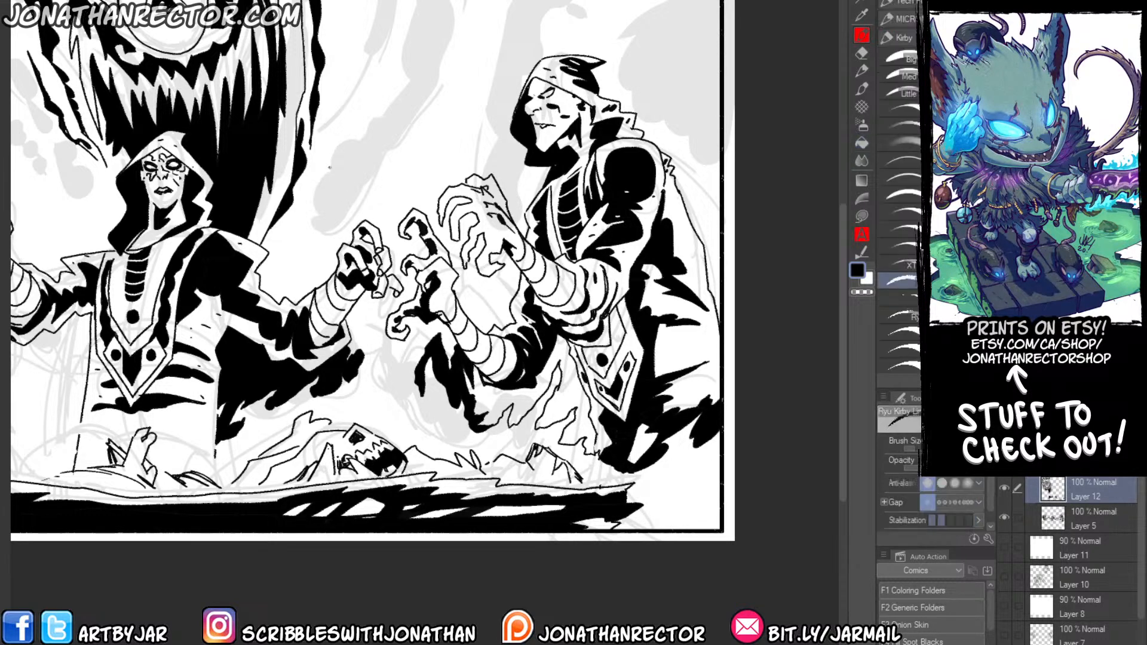
Outline a tall, slanting jagged wisp between the dark god and the right figure and fill it with solid black.
left_click_drag(580, 354, 667, 488)
left_click_drag(468, 186, 468, 215)
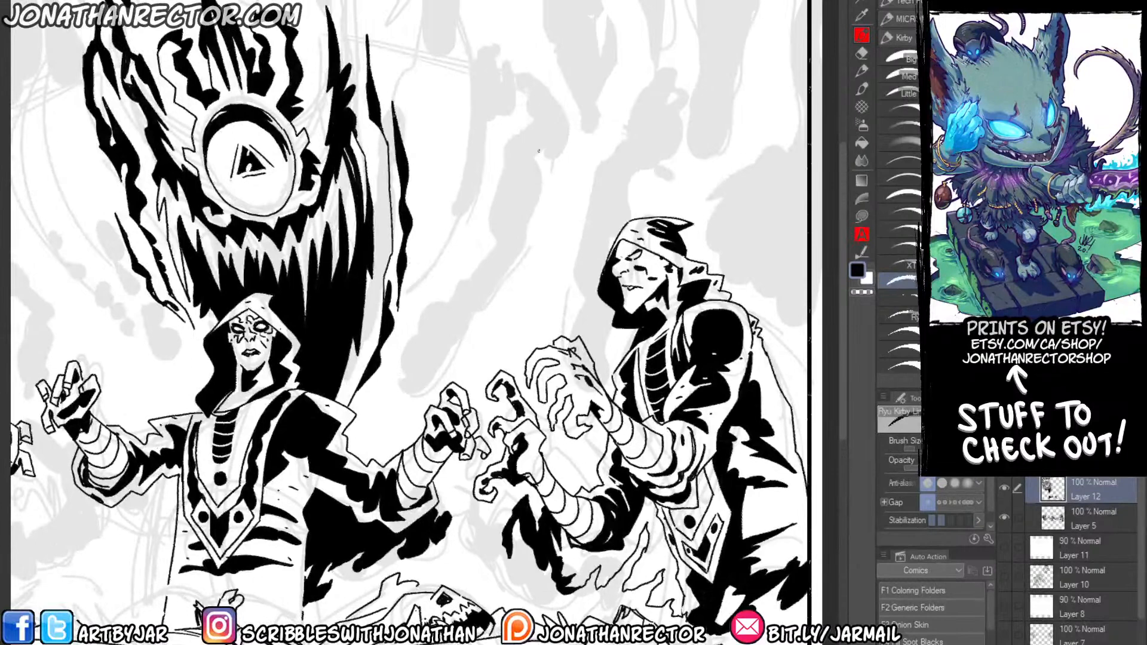
mouse_move(543, 144)
left_mouse_down()
mouse_move(517, 181)
mouse_move(540, 174)
mouse_move(537, 199)
mouse_move(521, 239)
mouse_move(469, 307)
left_mouse_up()
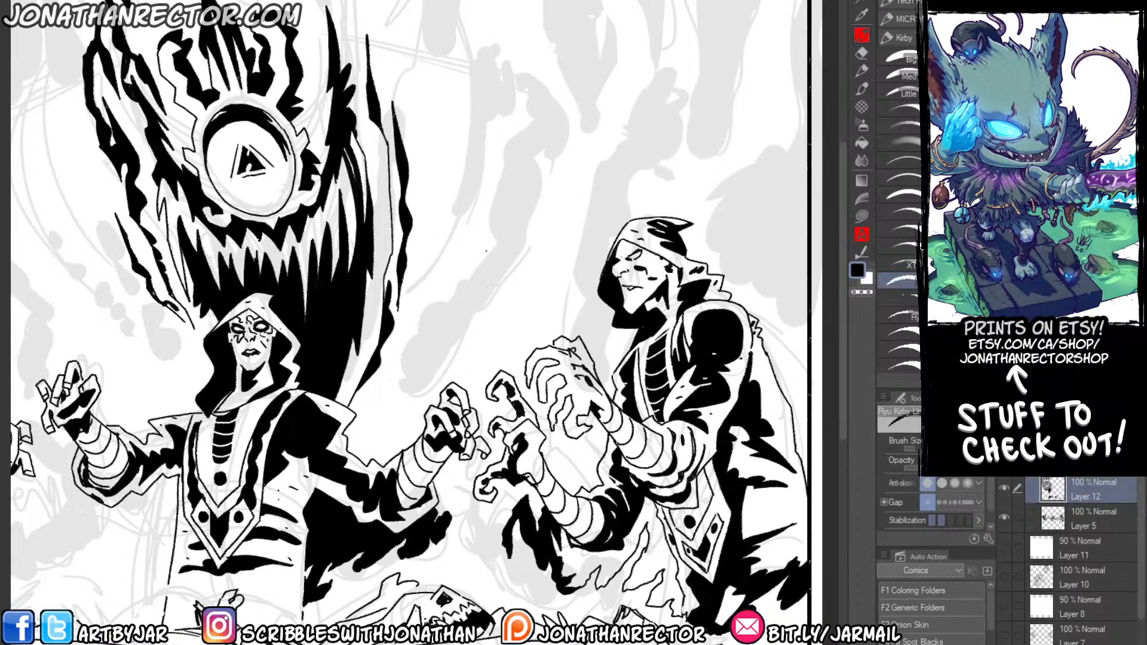
mouse_move(405, 390)
left_mouse_down()
mouse_move(445, 350)
mouse_move(451, 322)
mouse_move(454, 342)
mouse_move(503, 269)
mouse_move(524, 256)
mouse_move(518, 190)
mouse_move(532, 212)
mouse_move(540, 156)
mouse_move(566, 123)
left_mouse_up()
mouse_move(406, 388)
left_mouse_down()
mouse_move(420, 321)
mouse_move(486, 255)
mouse_move(480, 239)
mouse_move(513, 177)
mouse_move(502, 163)
mouse_move(527, 111)
mouse_move(533, 76)
left_mouse_up()
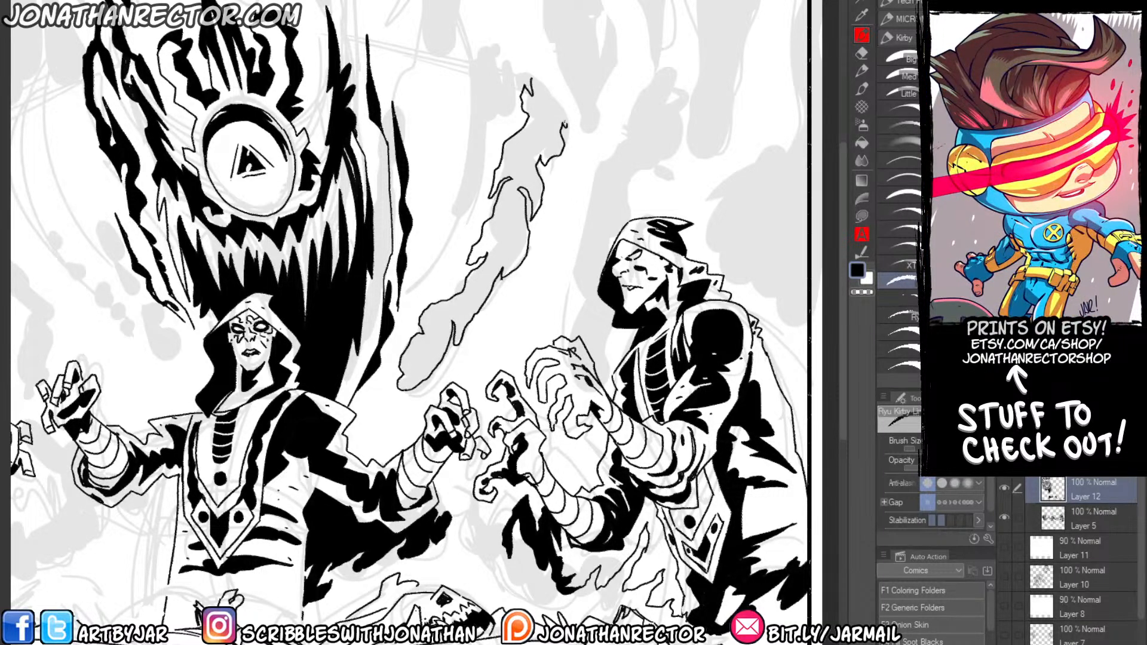
mouse_move(564, 125)
left_mouse_down()
mouse_move(557, 99)
mouse_move(531, 78)
left_mouse_up()
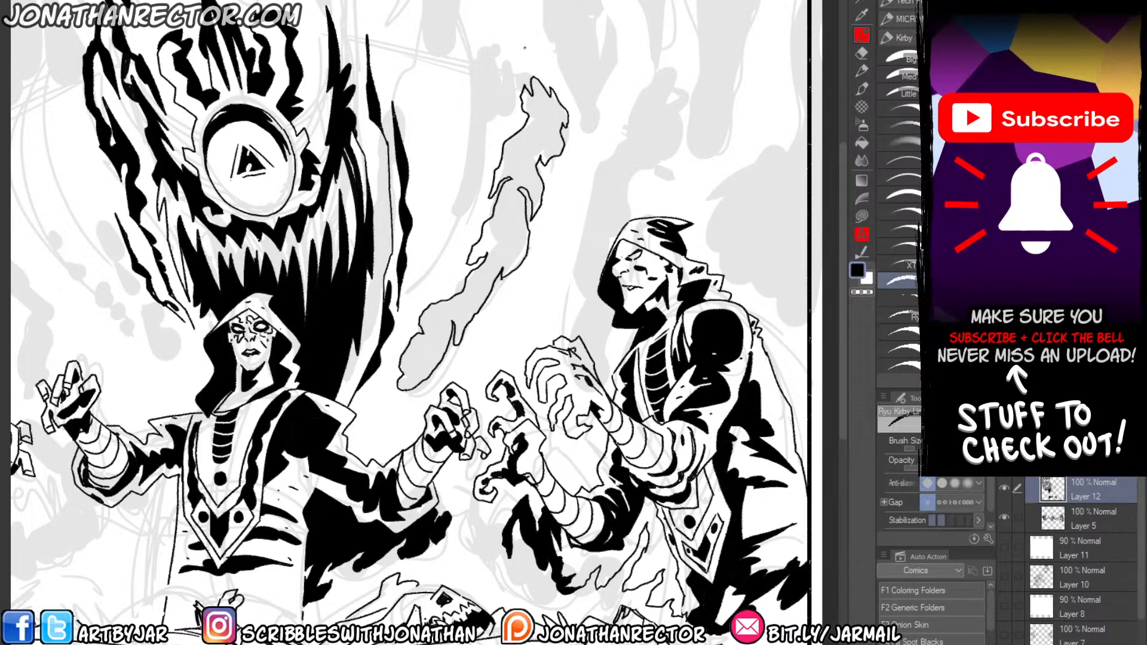
left_click_drag(382, 346, 414, 340)
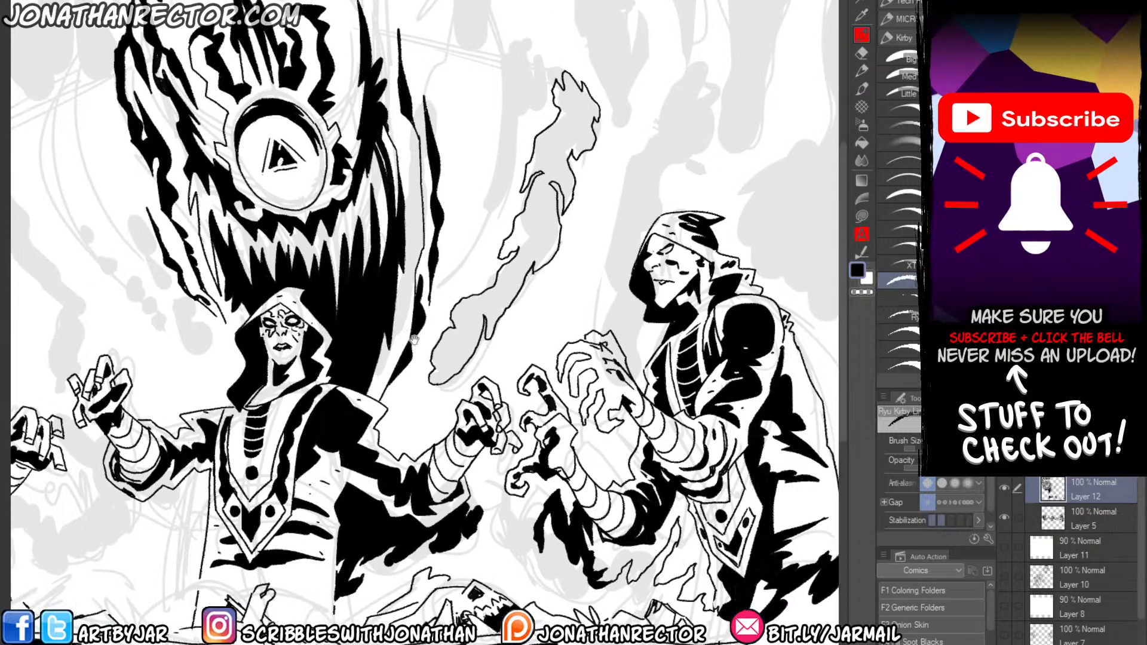
key("g")
left_click(532, 198)
mouse_move(485, 245)
left_mouse_down()
mouse_move(457, 205)
mouse_move(500, 235)
left_mouse_up()
Outline a tall, jagged wisp rising from the right figure's hands behind the hood and fill it with solid black.
key("p")
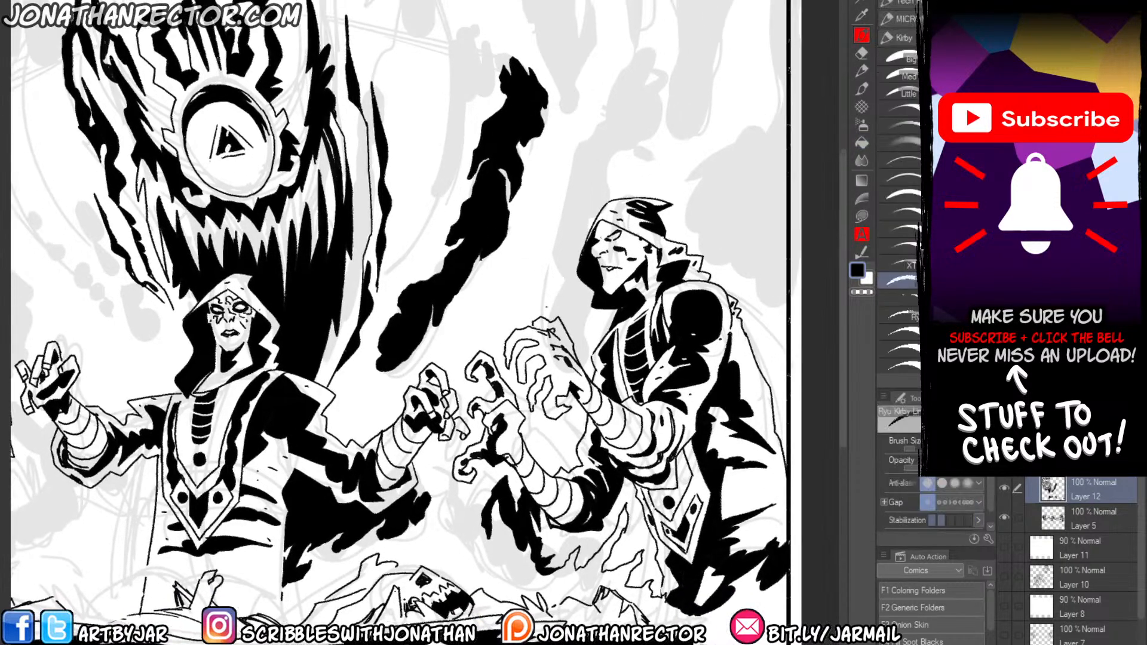
mouse_move(546, 321)
left_mouse_down()
mouse_move(539, 231)
mouse_move(553, 174)
mouse_move(564, 163)
mouse_move(563, 225)
mouse_move(578, 120)
mouse_move(613, 91)
mouse_move(638, 40)
left_mouse_up()
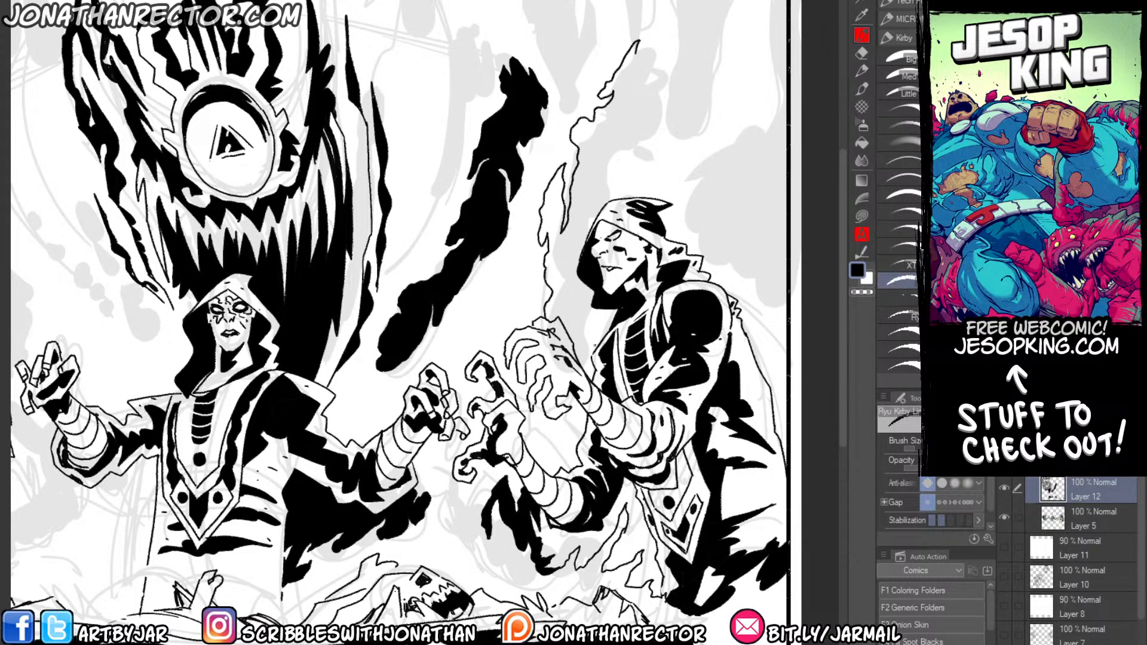
mouse_move(600, 341)
left_mouse_down()
mouse_move(569, 263)
mouse_move(592, 193)
mouse_move(596, 220)
left_mouse_up()
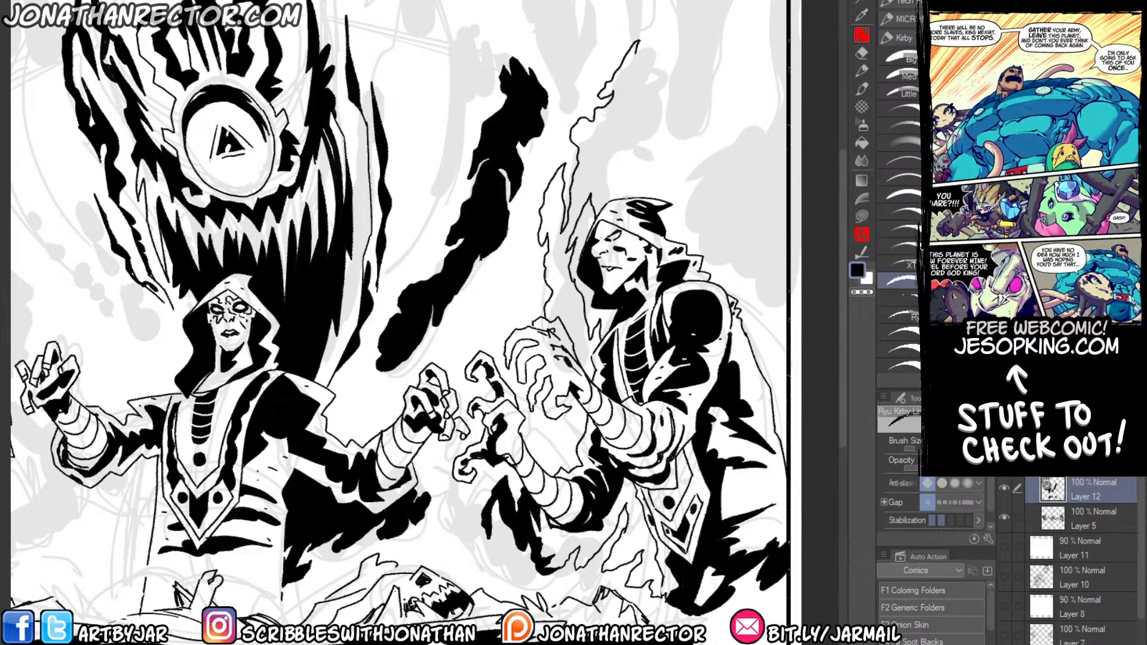
mouse_move(620, 175)
left_mouse_down()
mouse_move(624, 199)
mouse_move(610, 154)
mouse_move(626, 135)
mouse_move(639, 144)
mouse_move(655, 101)
mouse_move(651, 43)
mouse_move(633, 39)
left_mouse_up()
key("g")
left_click(554, 267)
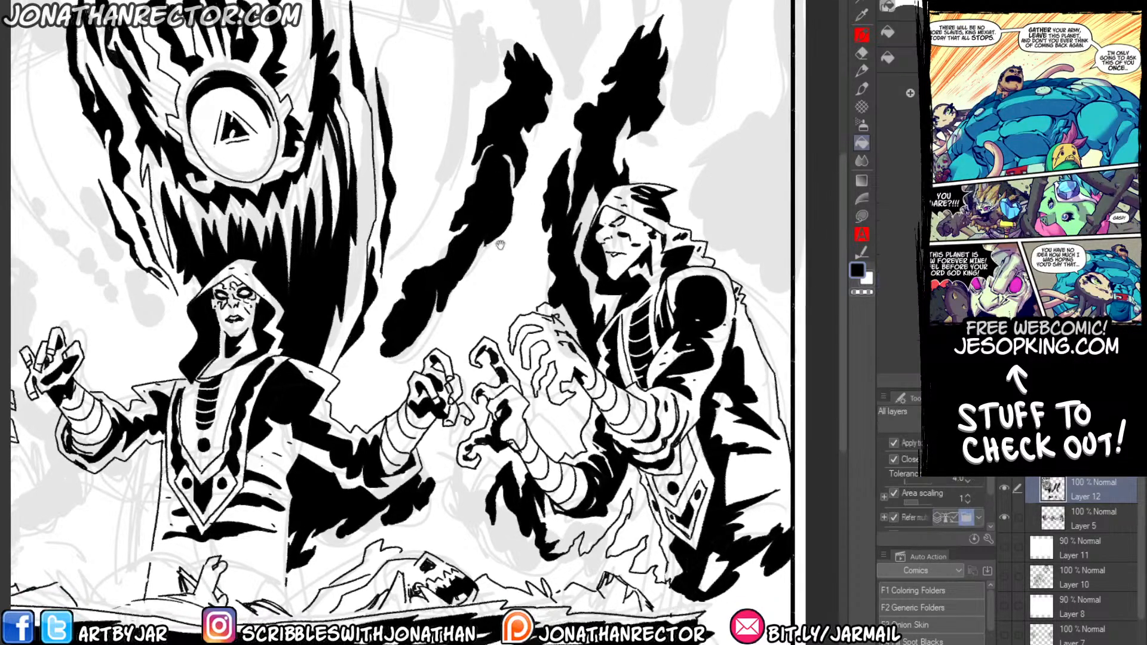
Outline a large jagged shadow mass along the panel border behind the right figure, with a small flame-shaped gap inside it.
left_click_drag(500, 261, 503, 247)
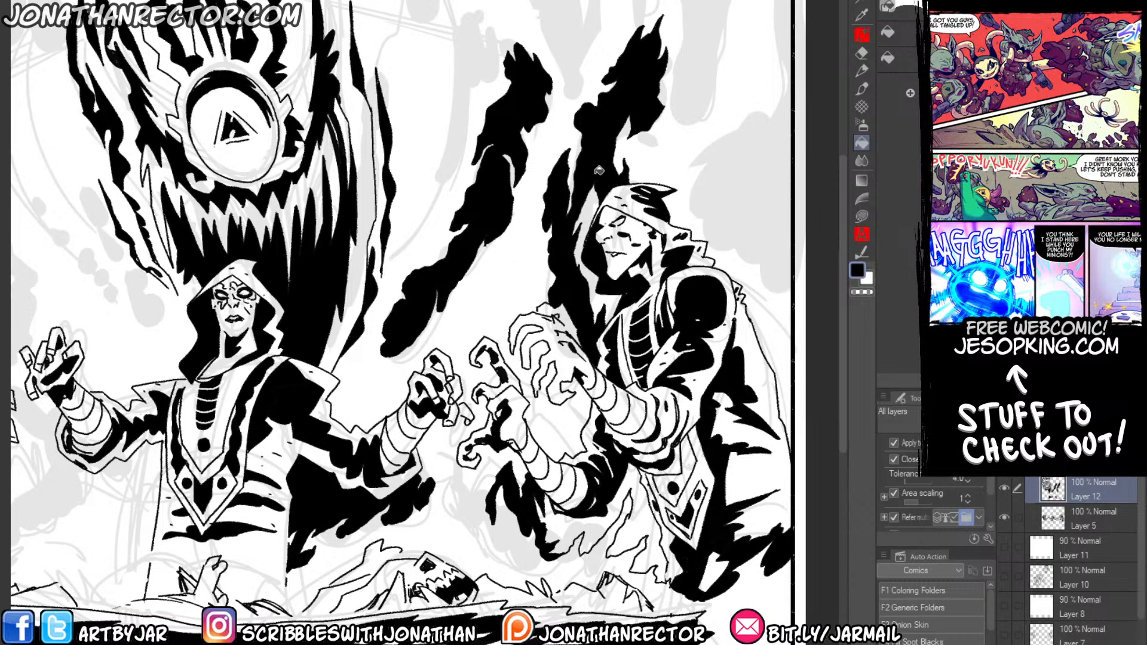
left_click_drag(558, 184, 504, 241)
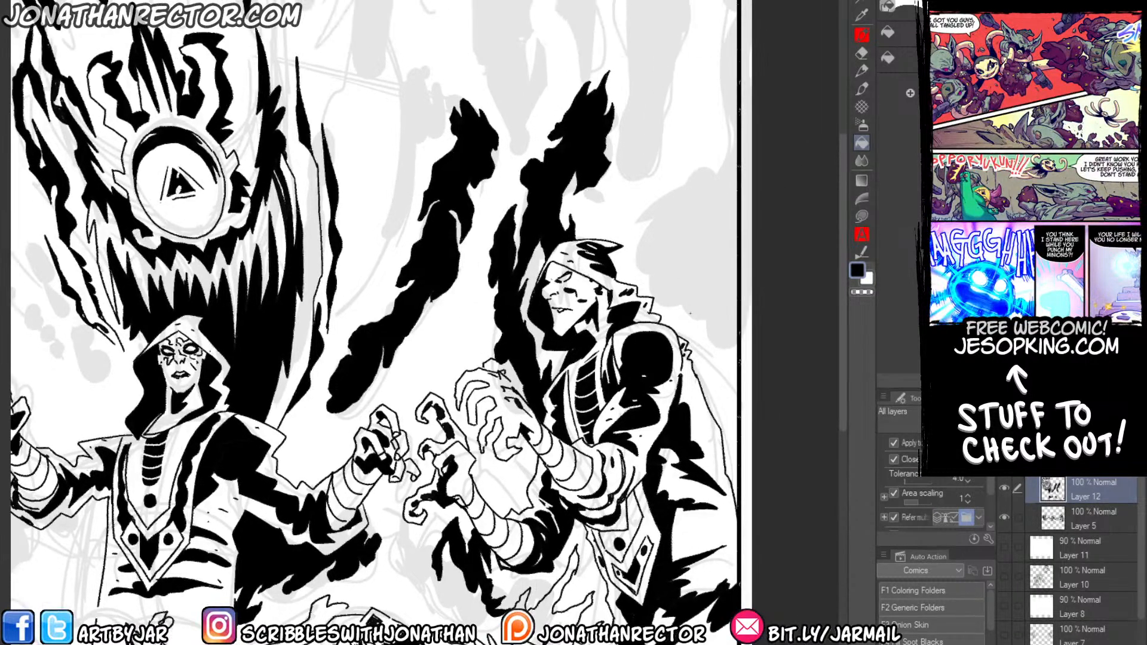
key("p")
mouse_move(737, 342)
left_mouse_down()
mouse_move(713, 340)
mouse_move(709, 305)
mouse_move(695, 321)
mouse_move(645, 280)
mouse_move(634, 236)
left_mouse_up()
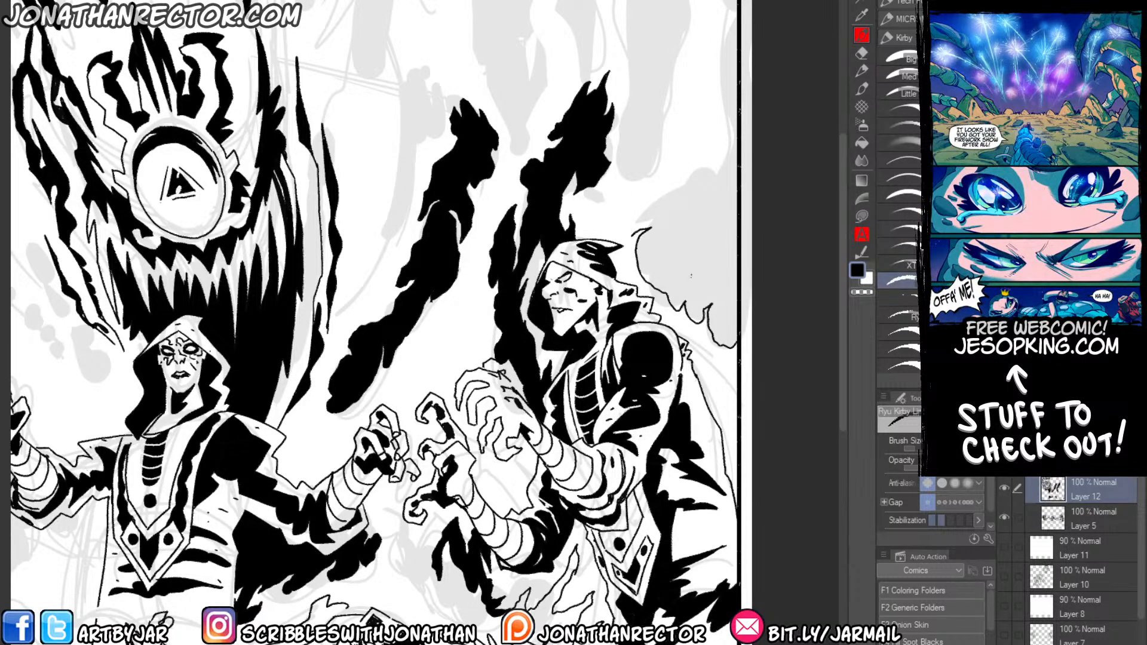
mouse_move(680, 280)
left_mouse_down()
mouse_move(677, 248)
mouse_move(670, 272)
mouse_move(681, 280)
left_mouse_up()
mouse_move(632, 236)
left_mouse_down()
mouse_move(696, 163)
mouse_move(697, 179)
mouse_move(719, 162)
mouse_move(736, 4)
left_mouse_up()
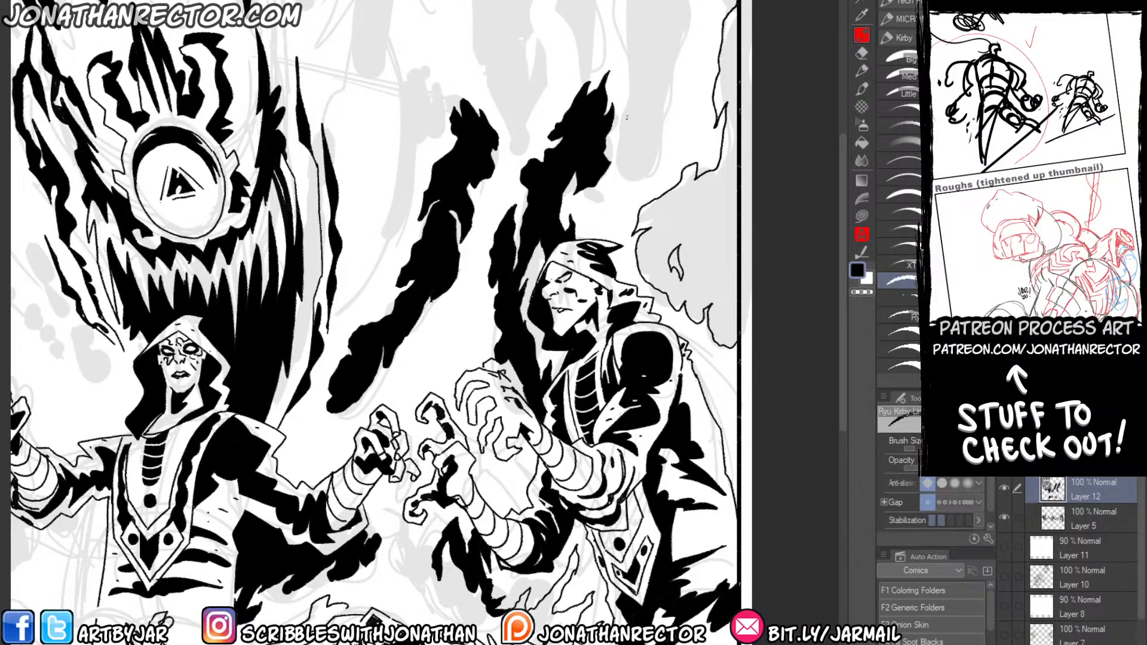
Ink the first edges of a wisp hanging above the right figure's hood and fill the shadow mass at the border with black.
mouse_move(627, 118)
left_mouse_down()
mouse_move(627, 192)
mouse_move(662, 168)
mouse_move(660, 48)
mouse_move(671, 76)
mouse_move(699, 49)
mouse_move(692, 24)
mouse_move(685, 34)
mouse_move(663, 1)
left_mouse_up()
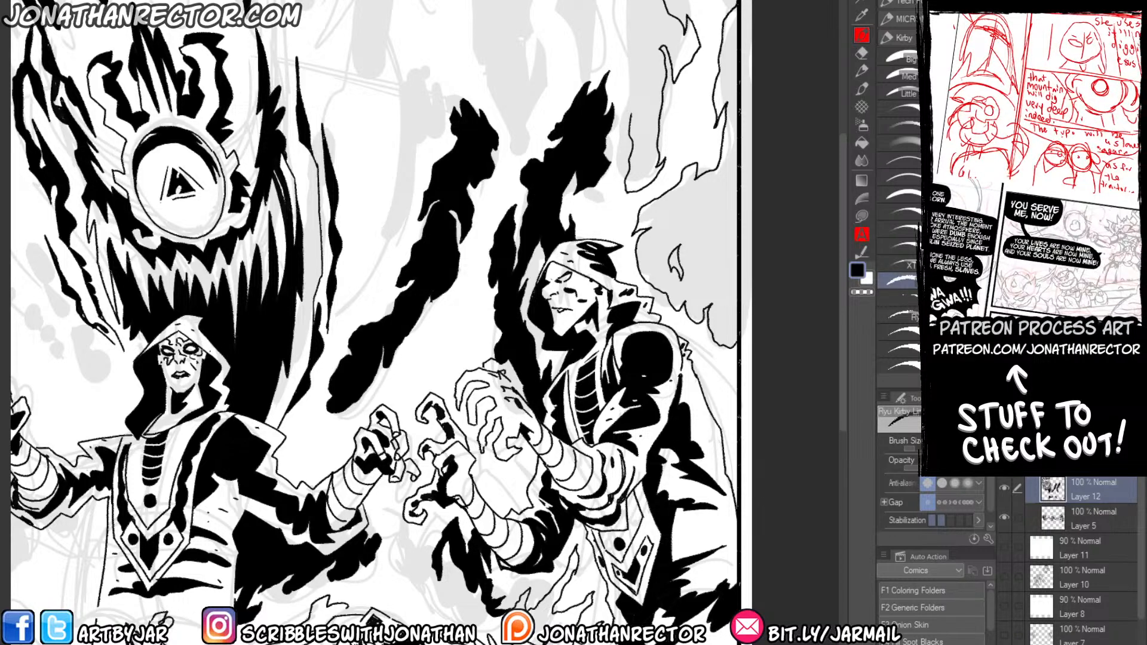
key("ctrl+z")
left_click(739, 338, "shift")
key("g")
left_click(688, 203)
Complete the jagged outline of the wisp hanging above the right figure and ink narrow flame-shaped gaps inside it.
key("p")
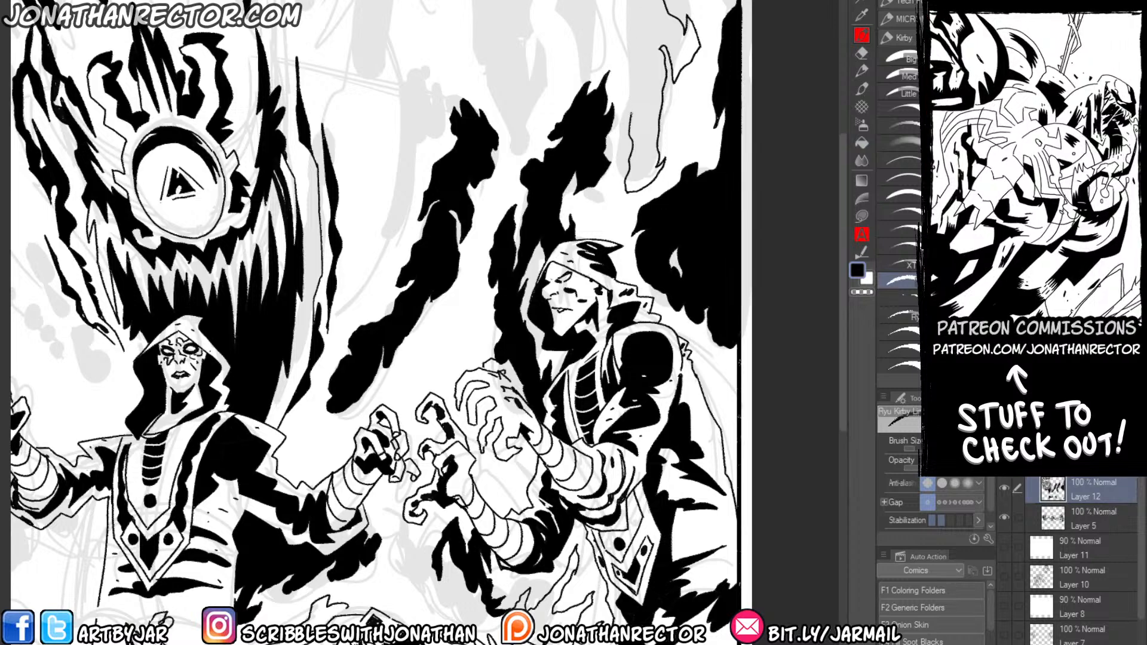
mouse_move(631, 115)
left_mouse_down()
mouse_move(627, 41)
mouse_move(609, 0)
mouse_move(593, 0)
left_mouse_up()
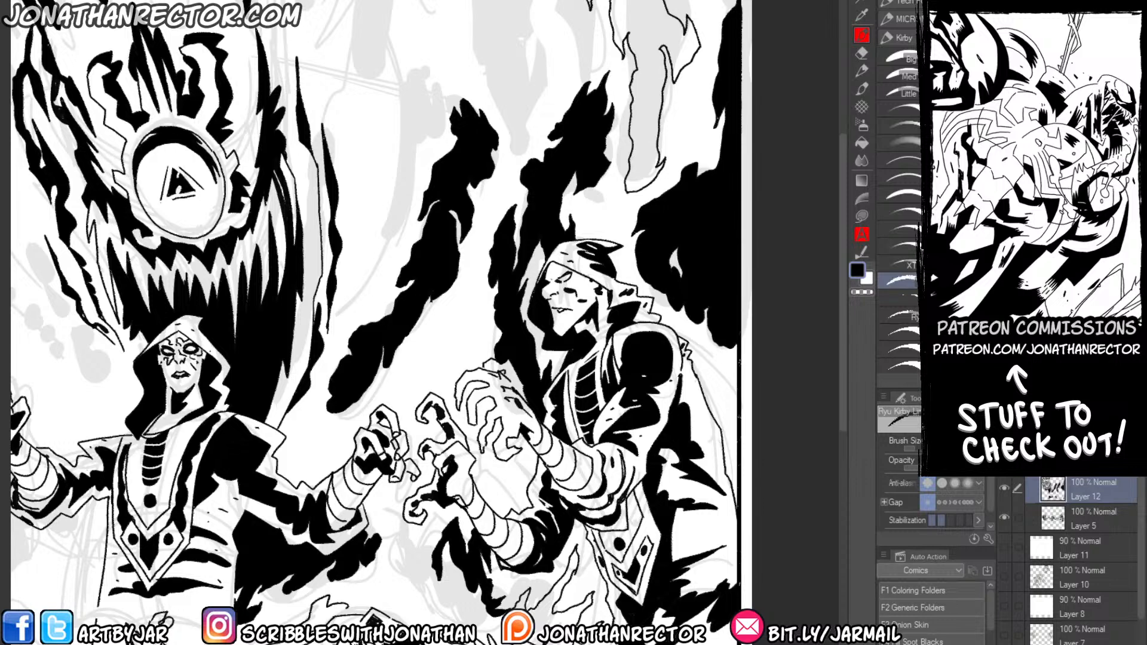
mouse_move(635, 23)
left_mouse_down()
mouse_move(640, 1)
mouse_move(634, 27)
mouse_move(645, 37)
left_mouse_up()
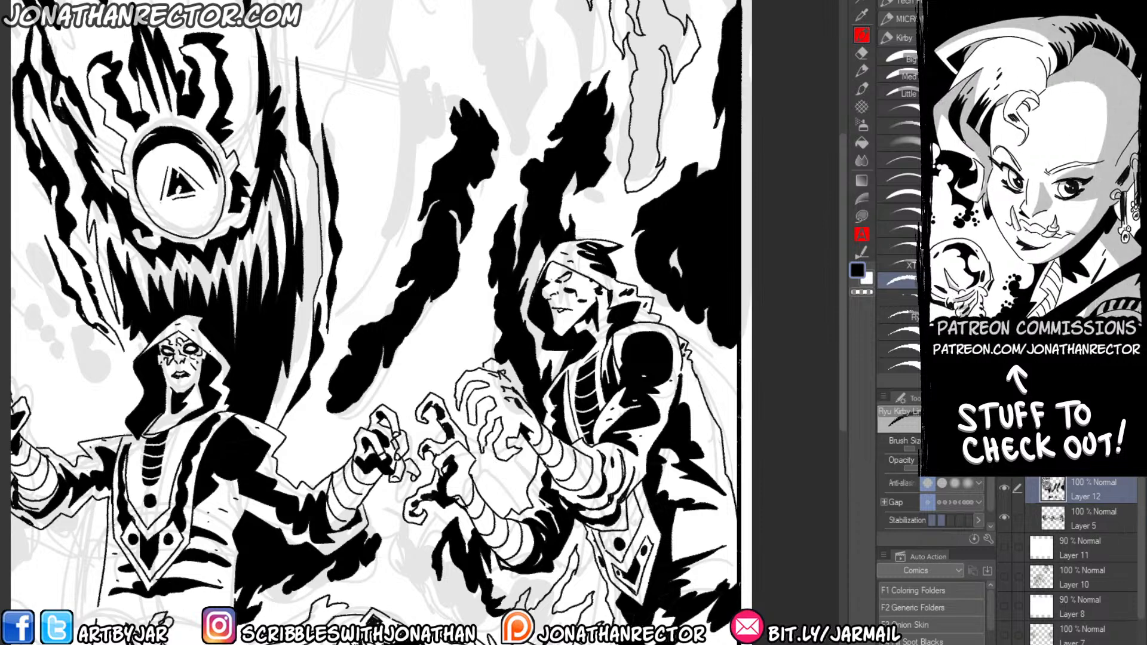
mouse_move(648, 128)
left_mouse_down()
mouse_move(645, 161)
mouse_move(640, 118)
mouse_move(650, 119)
left_mouse_up()
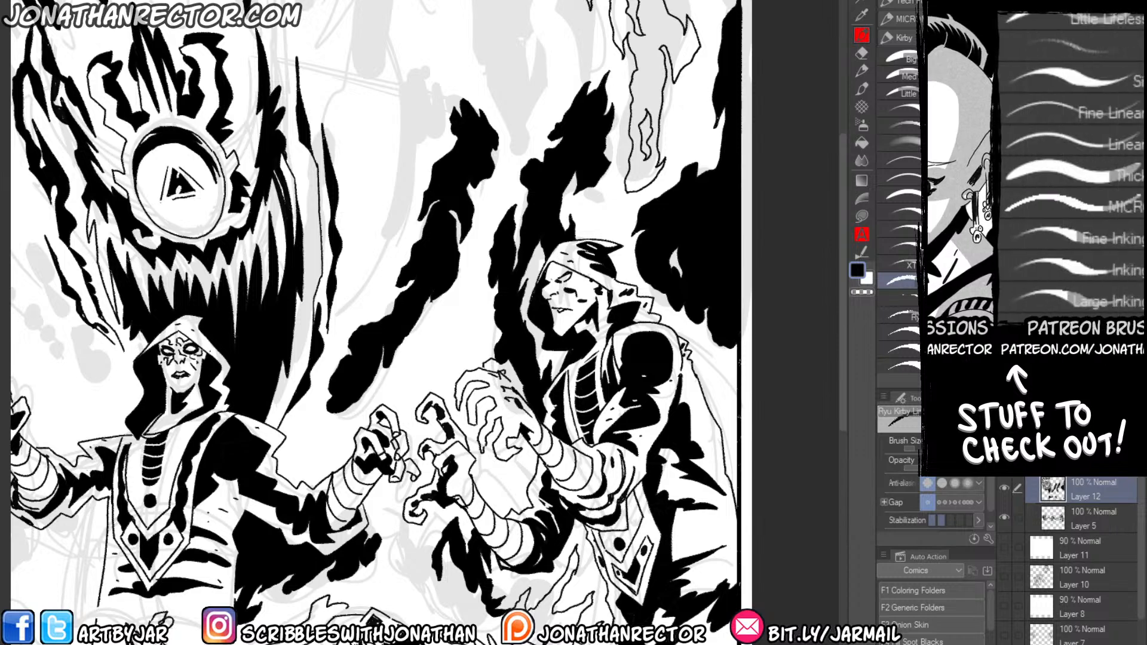
Fill the wisp hanging above the right figure with solid black, leaving its narrow inner gaps white.
key("g")
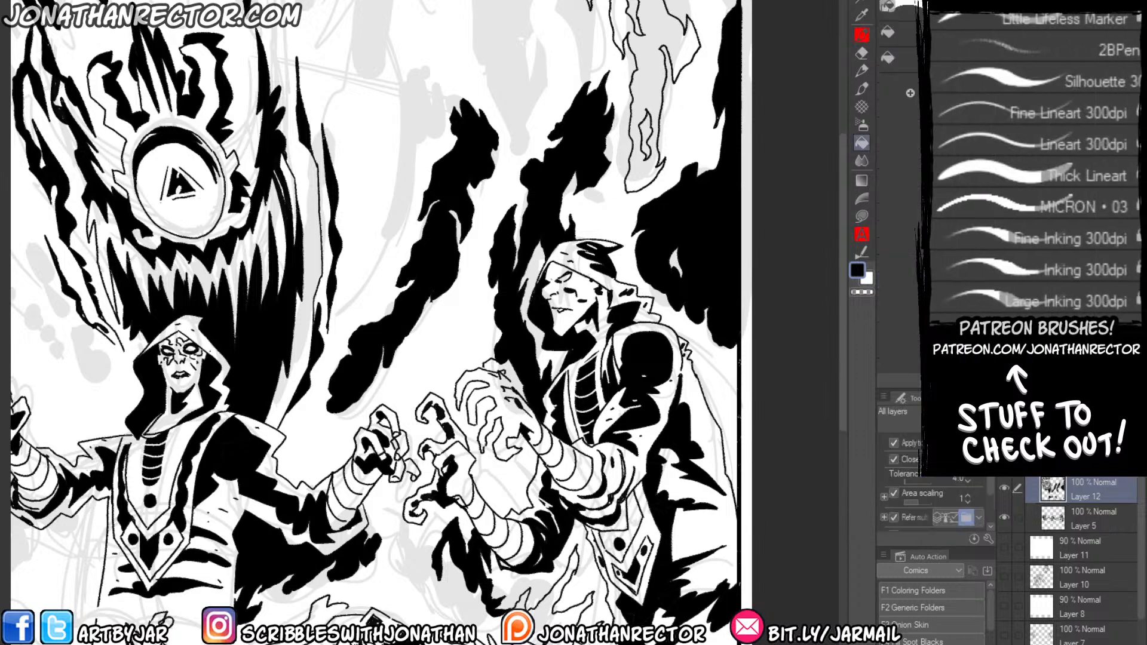
left_click(377, 251)
key("ctrl+z")
key("p")
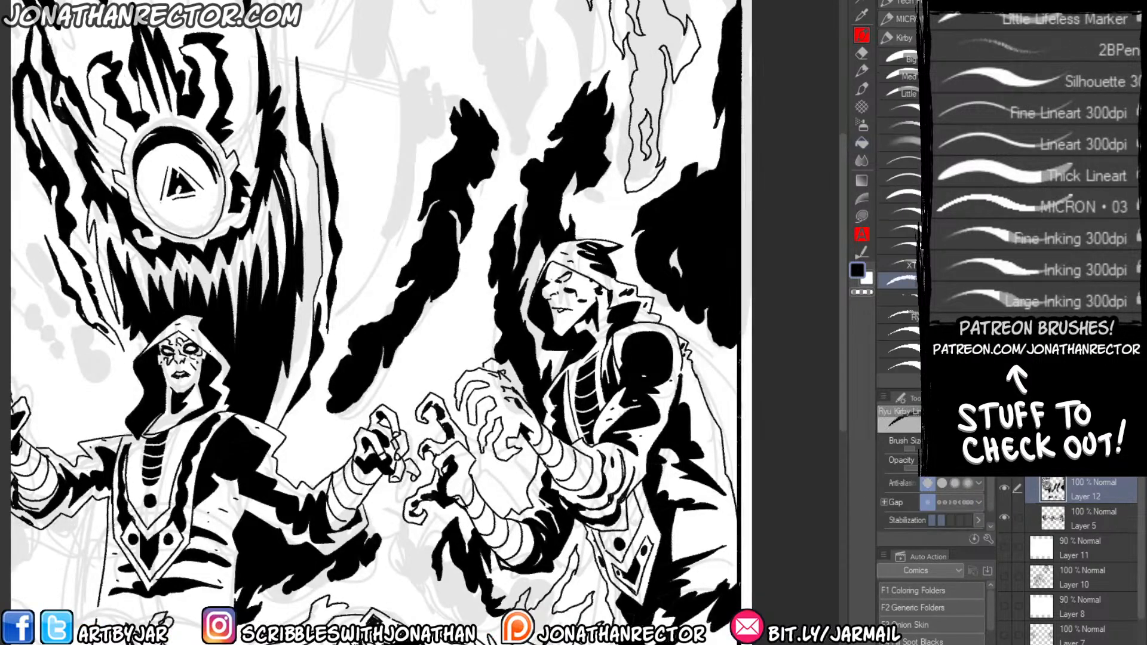
key("g")
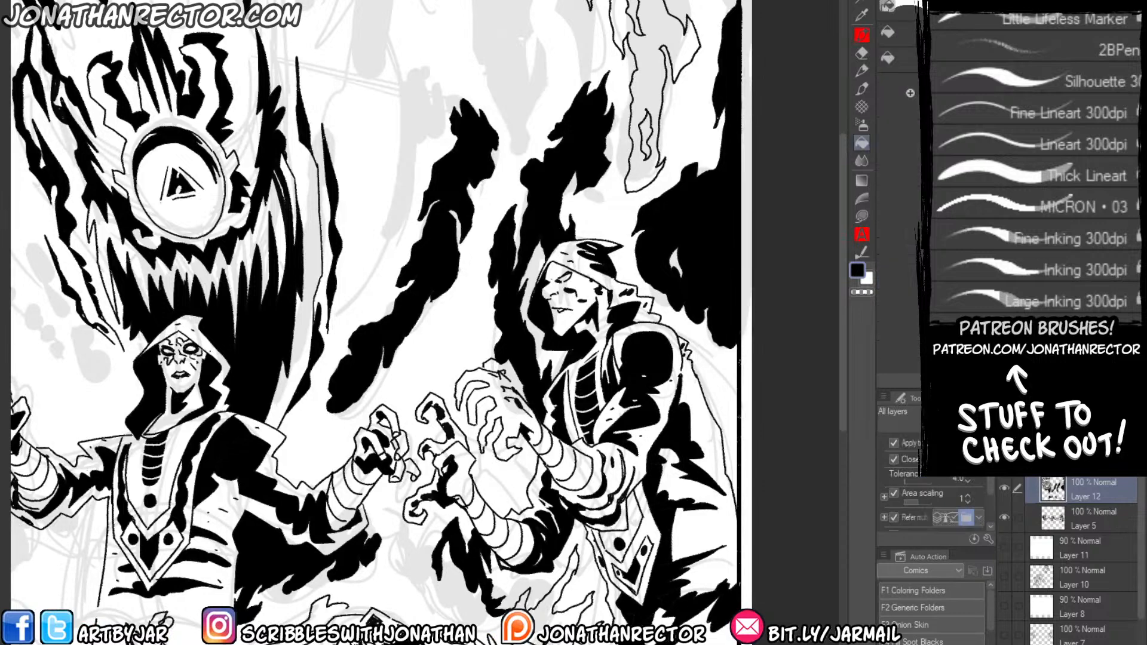
left_click(648, 75)
left_click_drag(596, 52, 605, 38)
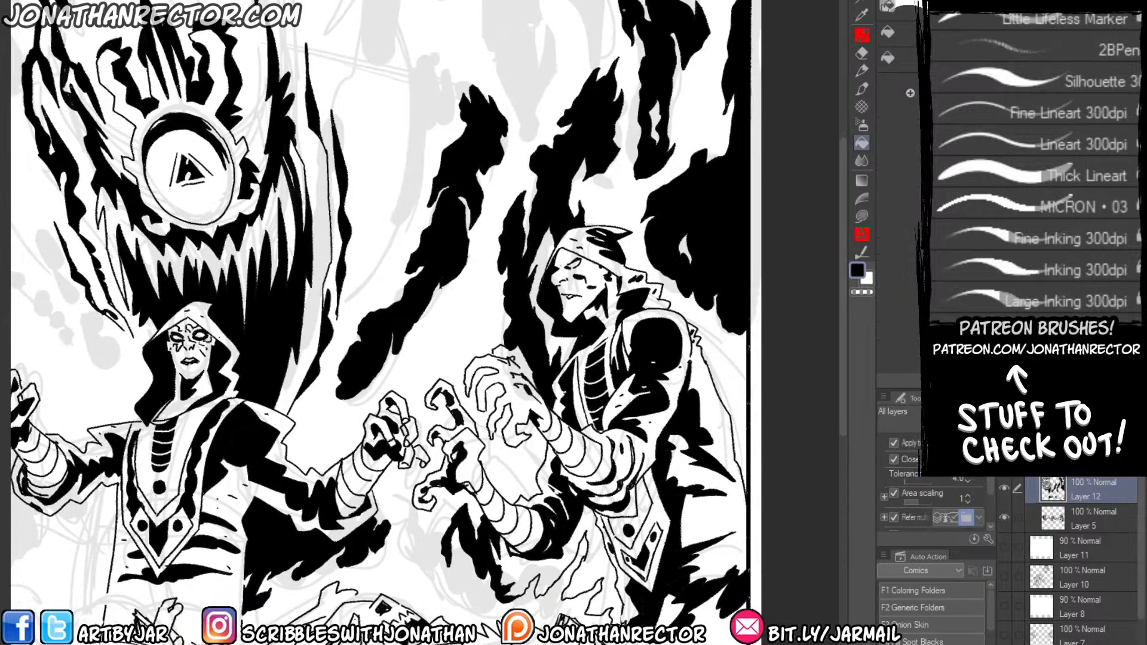
key("p")
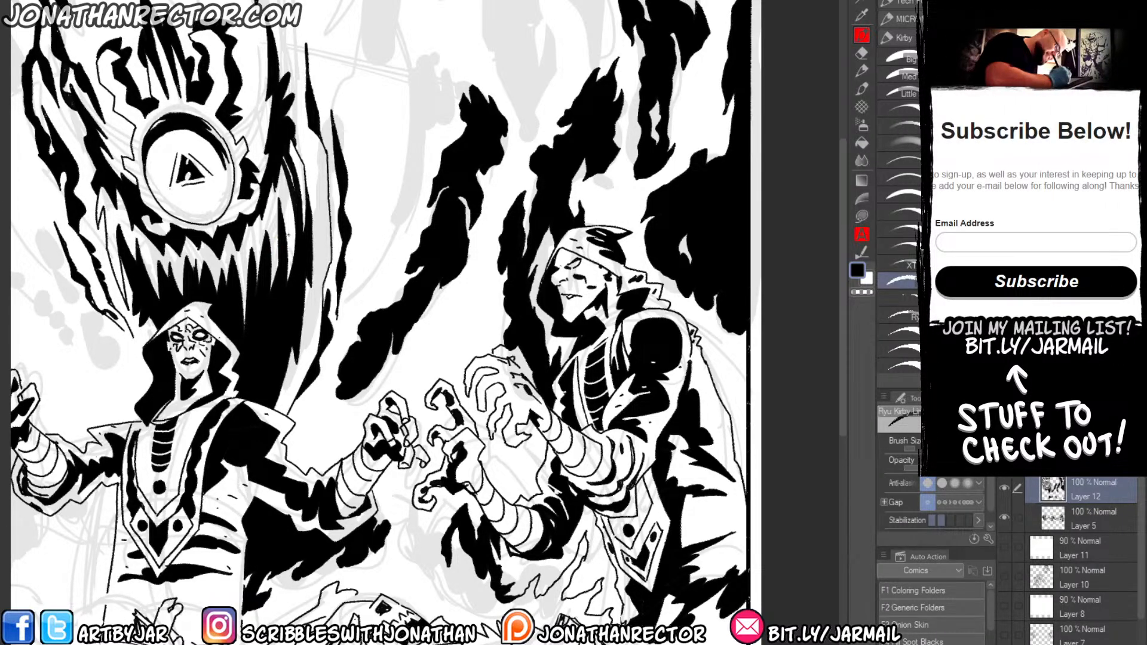
left_click_drag(395, 297, 415, 99)
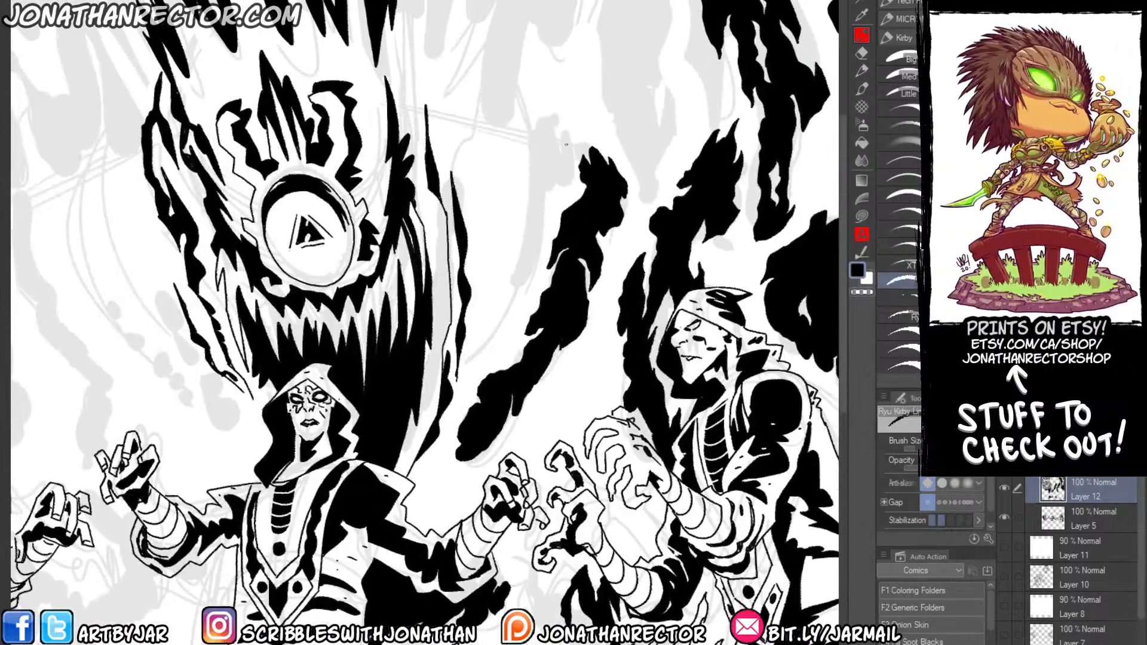
Ink the jagged outline of a long broken wisp hanging from the top border between the dark god and the right figure.
mouse_move(565, 133)
left_mouse_down()
mouse_move(566, 179)
mouse_move(562, 191)
mouse_move(552, 176)
mouse_move(532, 238)
mouse_move(542, 277)
mouse_move(496, 332)
left_mouse_up()
mouse_move(496, 332)
left_mouse_down()
mouse_move(514, 294)
mouse_move(529, 173)
mouse_move(517, 111)
mouse_move(498, 127)
mouse_move(472, 52)
mouse_move(481, 34)
mouse_move(456, 100)
mouse_move(470, 74)
left_mouse_up()
key("e")
key("p")
mouse_move(565, 135)
left_mouse_down()
mouse_move(564, 107)
mouse_move(548, 140)
mouse_move(517, 90)
mouse_move(502, 96)
mouse_move(528, 23)
mouse_move(513, 150)
mouse_move(558, 199)
mouse_move(557, 68)
mouse_move(498, 82)
mouse_move(524, 93)
mouse_move(489, 160)
mouse_move(490, 118)
mouse_move(514, 89)
left_mouse_up()
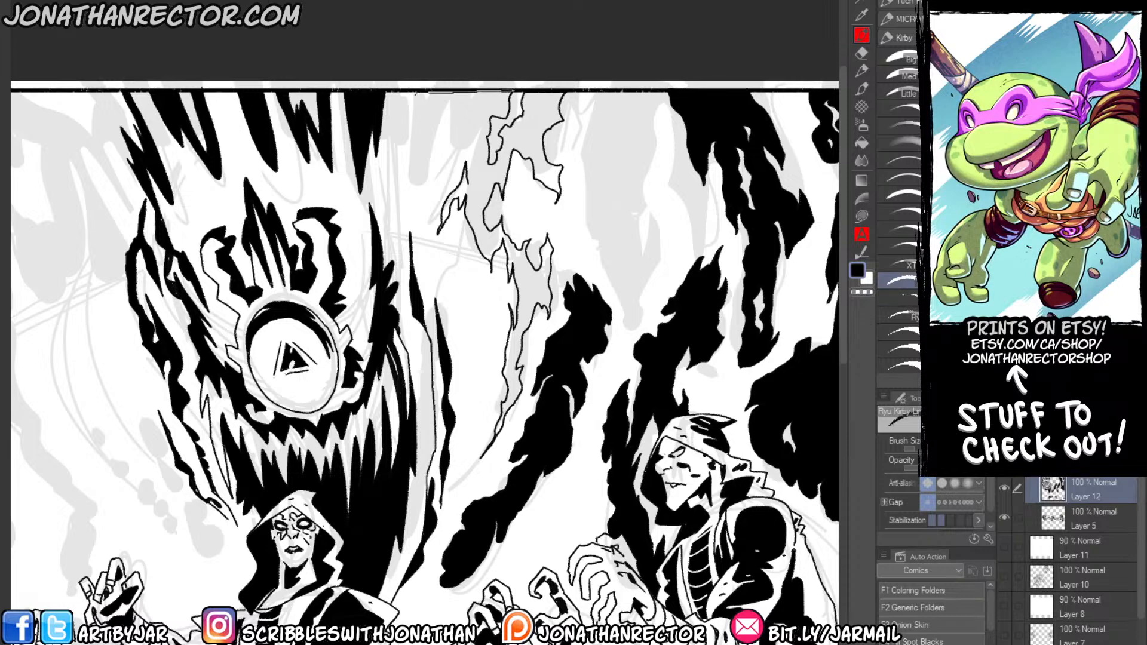
Outline a shorter jagged wisp at the top border beside the dark god and fill both hanging wisps with solid black.
mouse_move(410, 91)
left_mouse_down()
mouse_move(405, 179)
mouse_move(439, 129)
left_mouse_up()
mouse_move(476, 182)
left_mouse_down()
mouse_move(475, 129)
mouse_move(445, 170)
mouse_move(458, 109)
mouse_move(433, 115)
left_mouse_up()
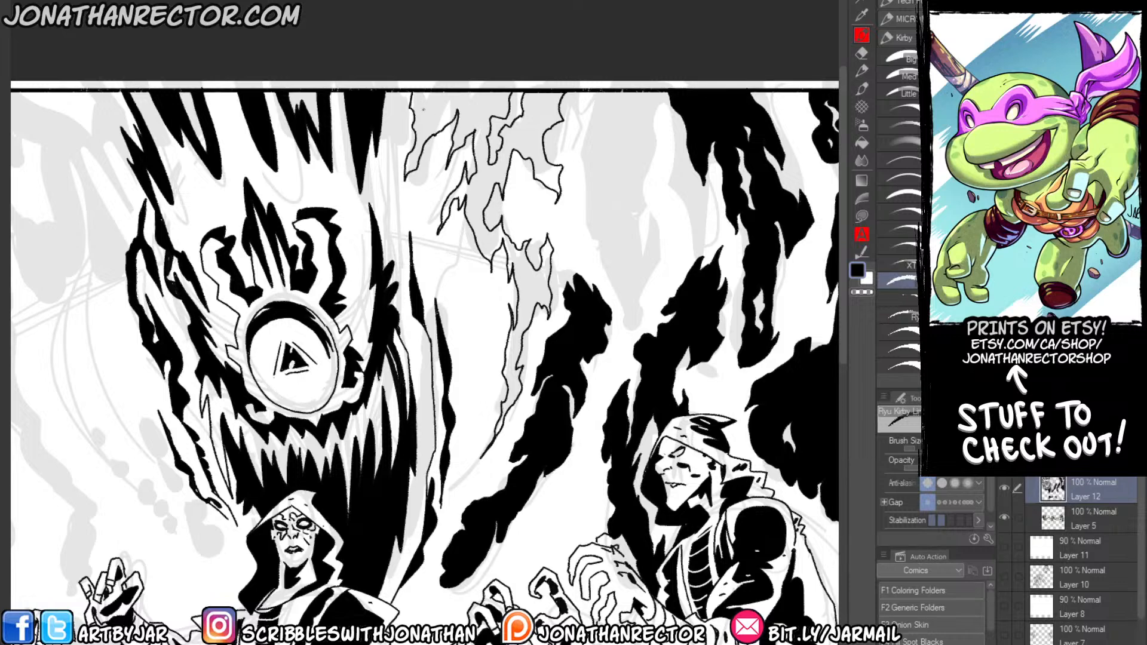
key("g")
left_click(431, 105)
left_click_drag(426, 195, 442, 150)
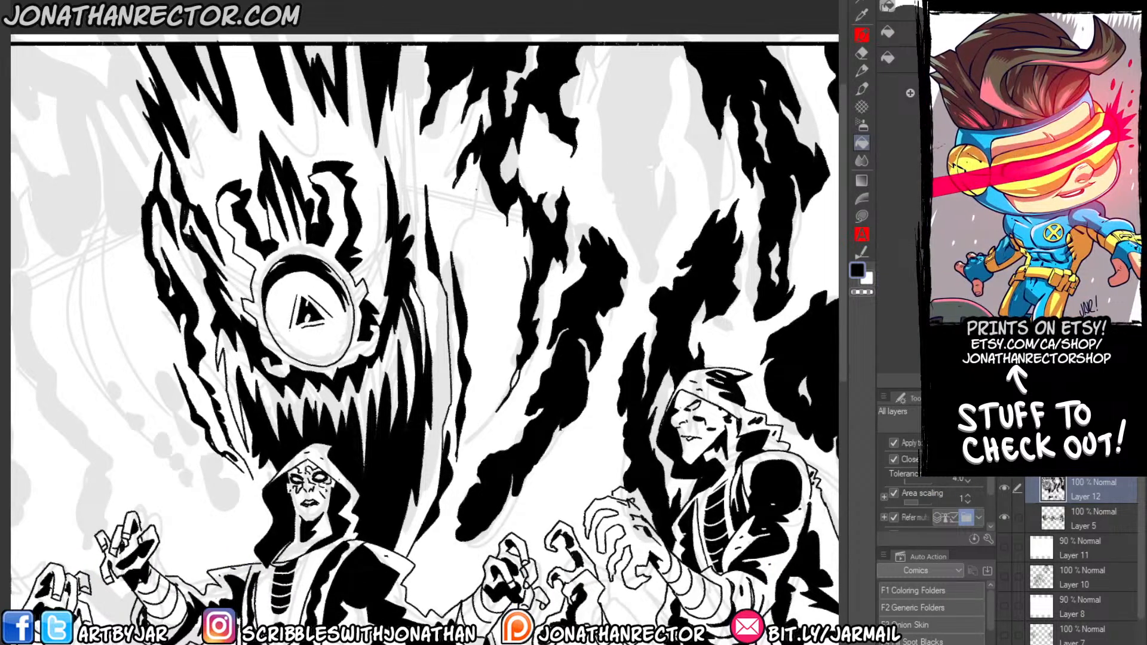
Ink a thin jagged black wisp below the hanging shadows, running down beside the dark god's head.
key("p")
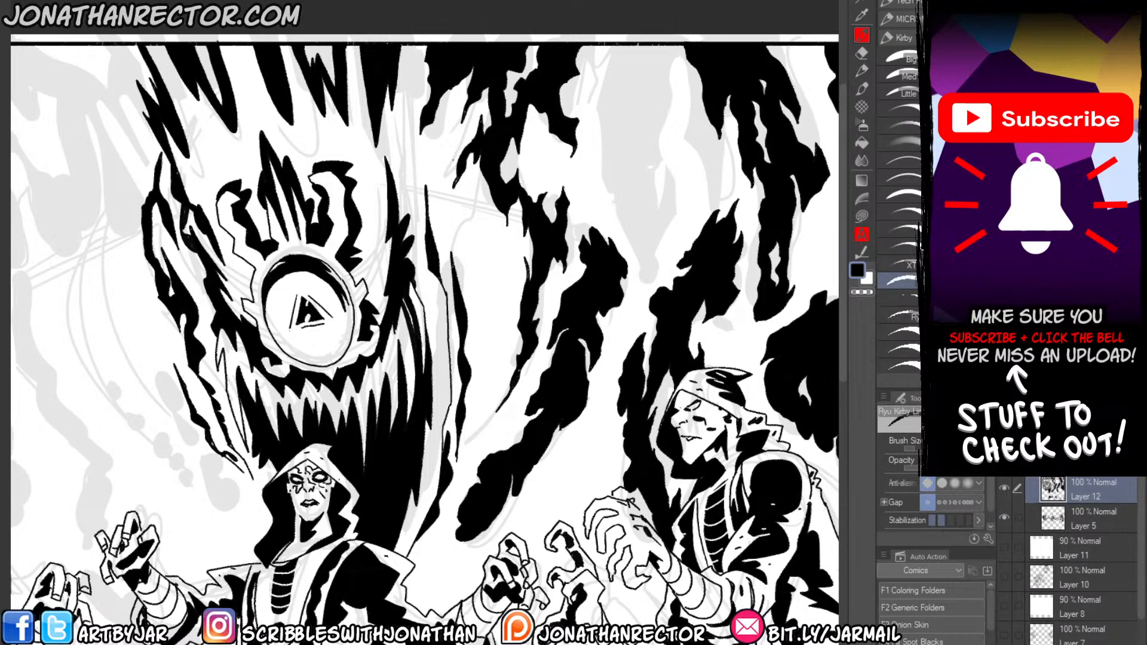
left_click_drag(458, 175, 465, 275)
left_click_drag(466, 274, 466, 218)
key("g")
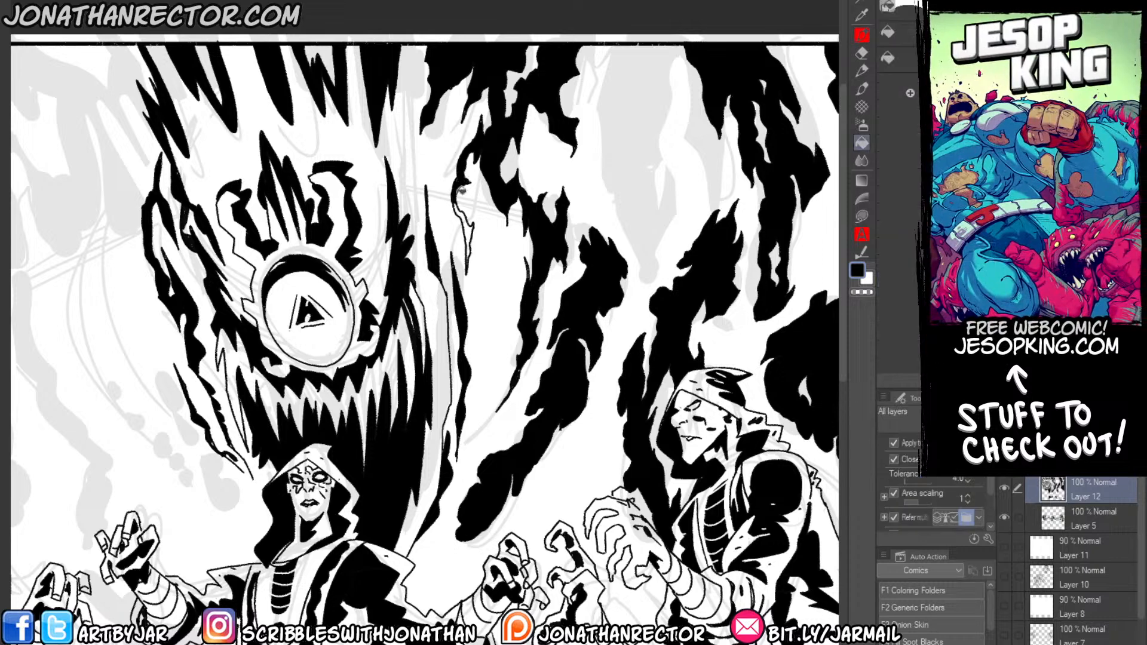
key("p")
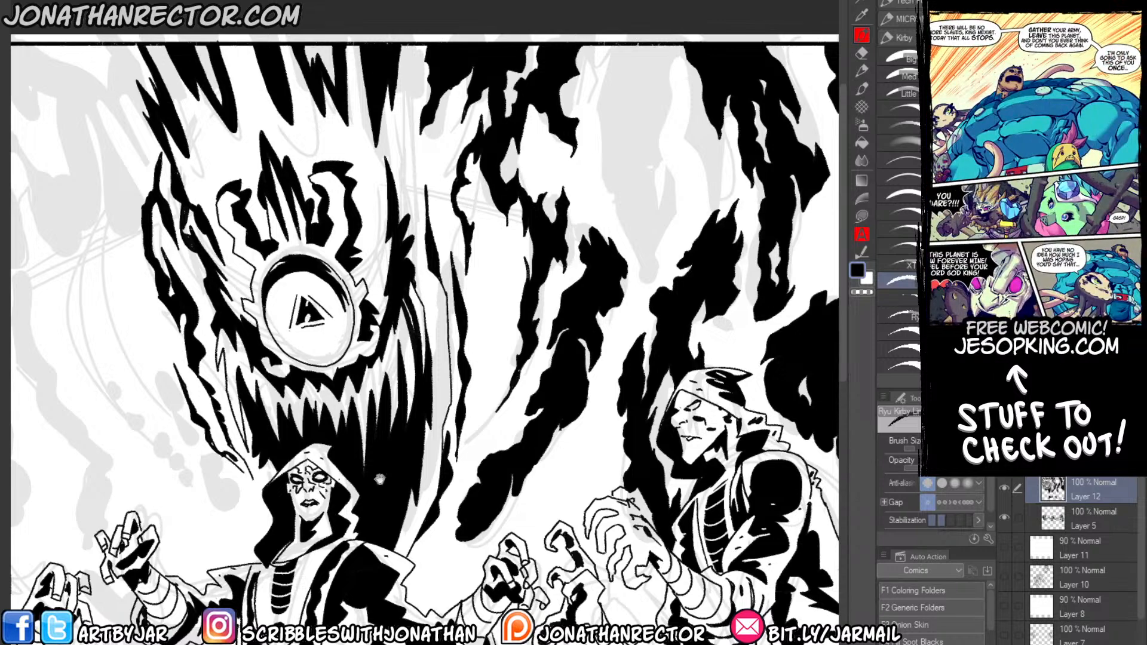
Group the sketch layers from Layer 11 down to Layer 4 into one folder.
left_click_drag(349, 468, 273, 339)
scroll(253, 353, "down", 1)
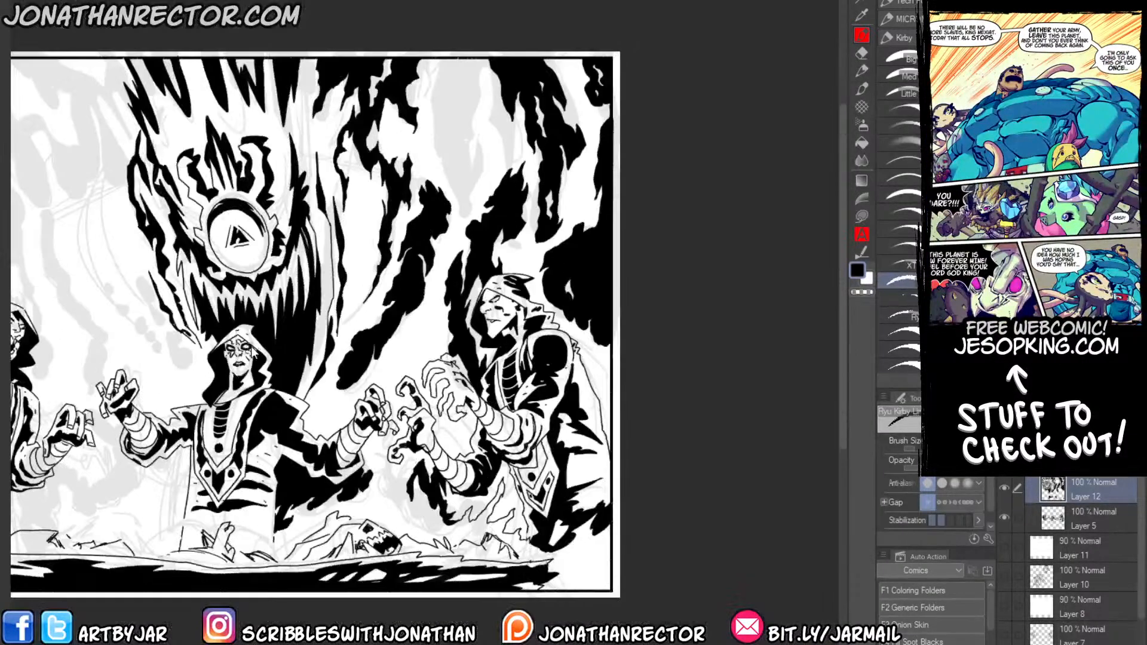
left_click_drag(262, 387, 369, 364)
left_click(1070, 553)
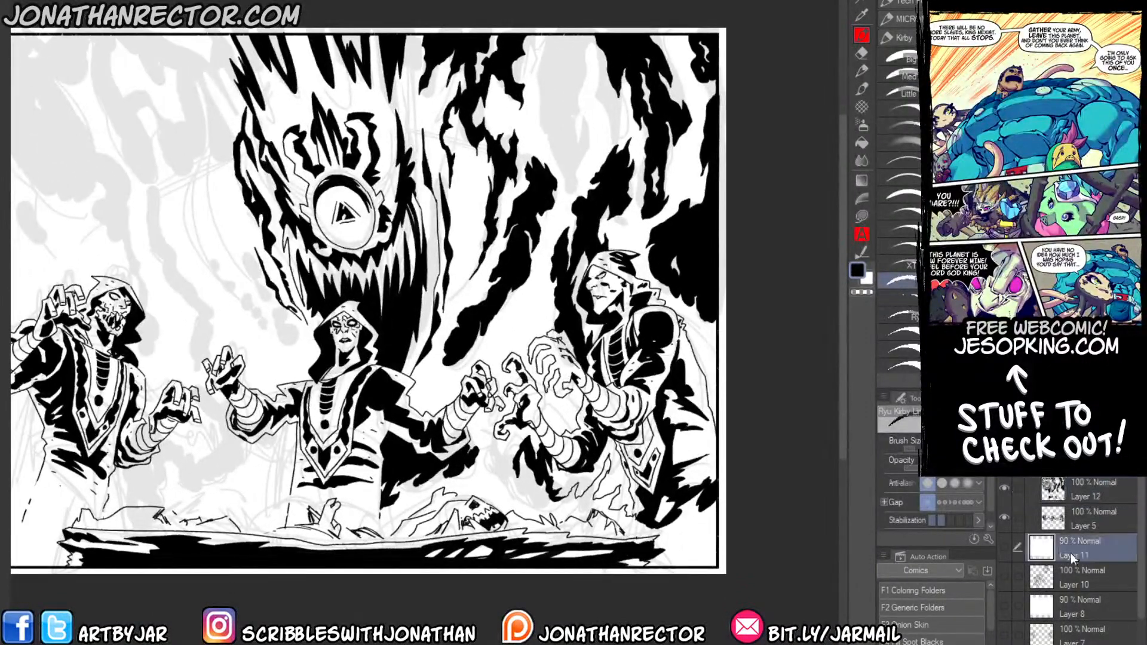
left_click_drag(1141, 564, 1141, 596)
left_click(1065, 596, "shift")
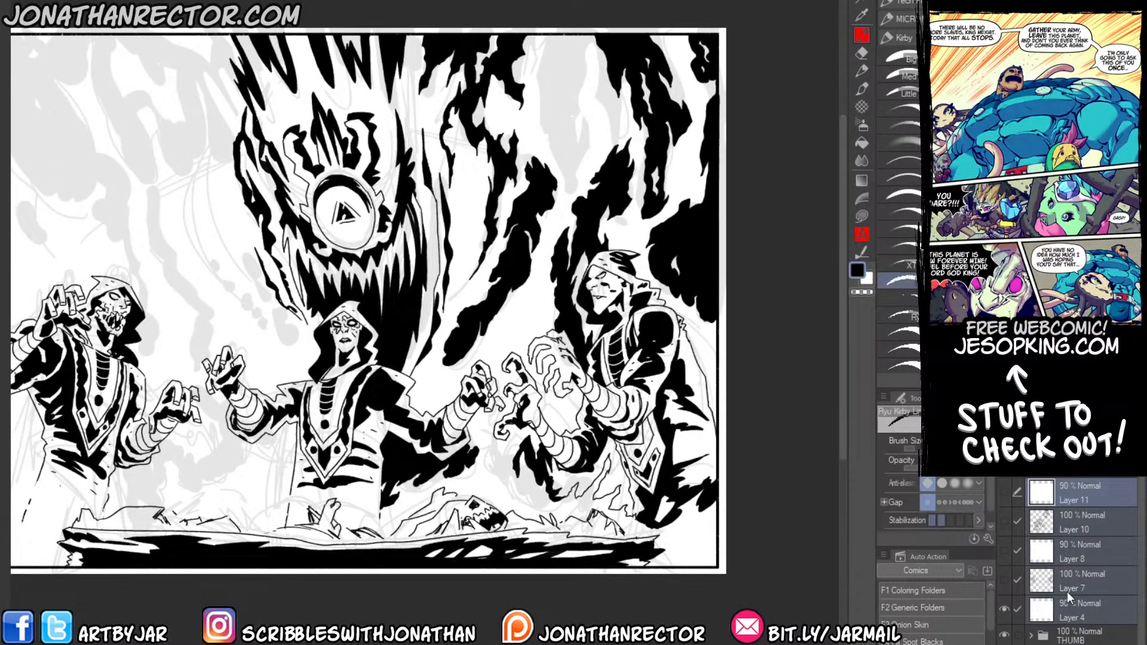
key("ctrl+g")
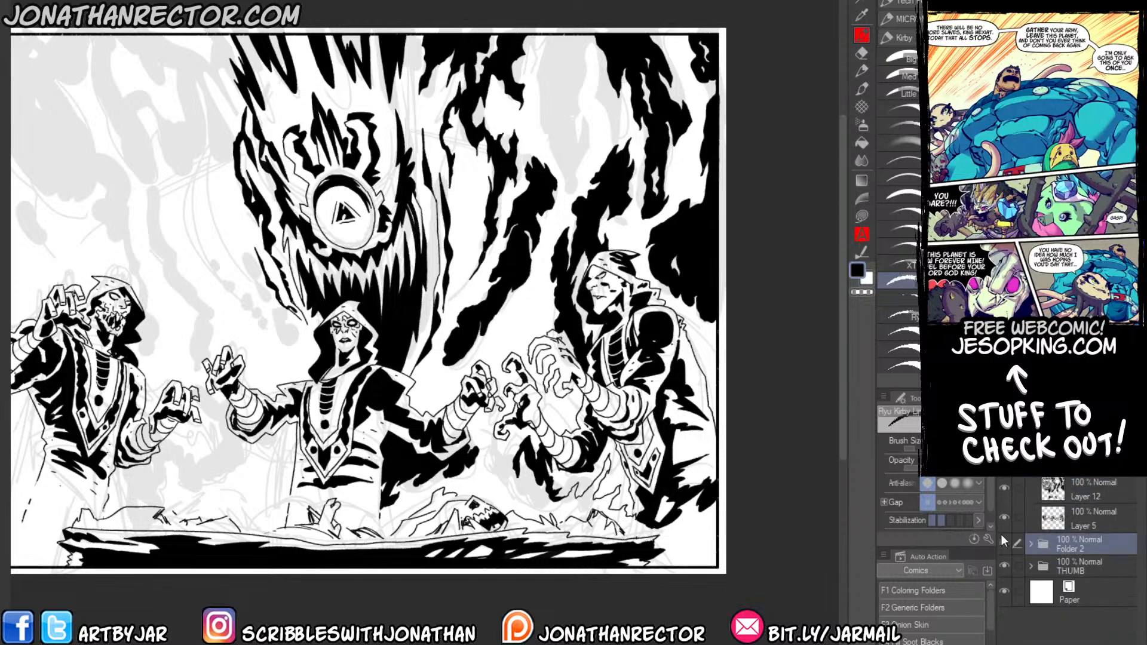
Hide the sketch folders to examine the inks alone, show them again, check the ink layers' visibility and reselect Layer 12.
left_click(1004, 565)
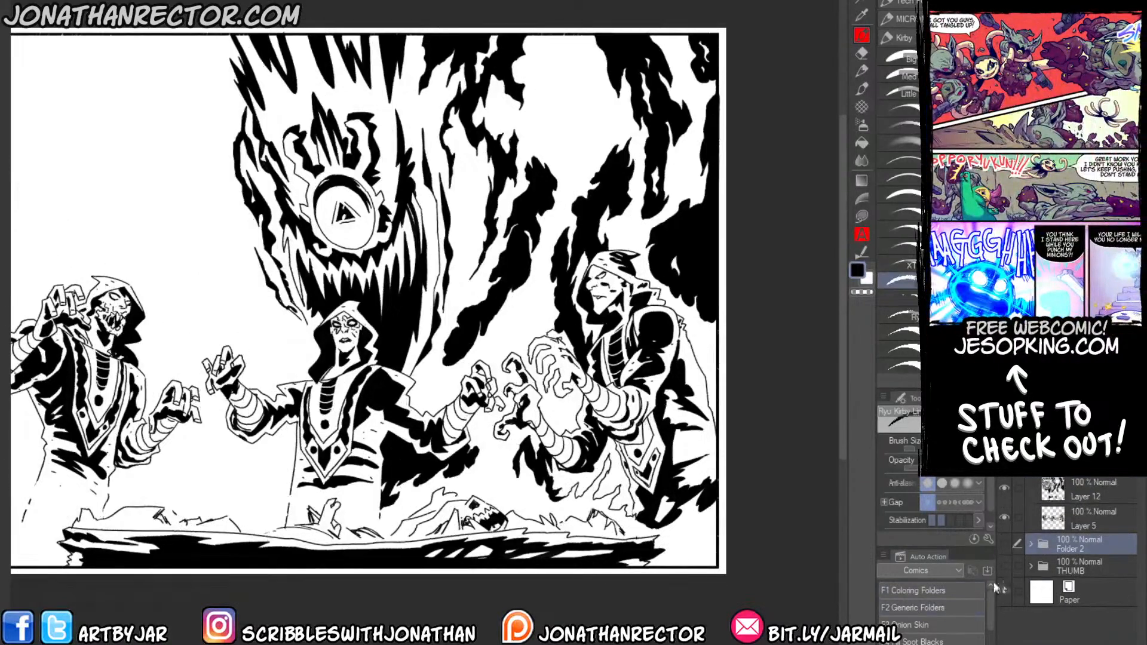
left_click_drag(186, 473, 277, 476)
left_click_drag(408, 218, 362, 204)
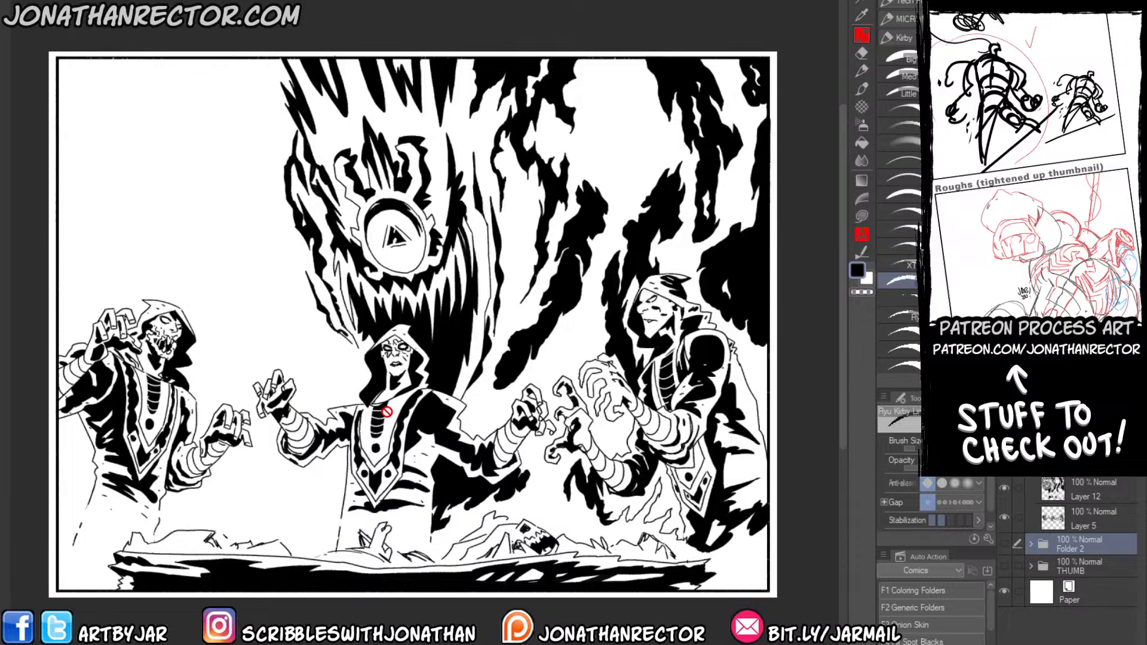
left_click(1004, 565)
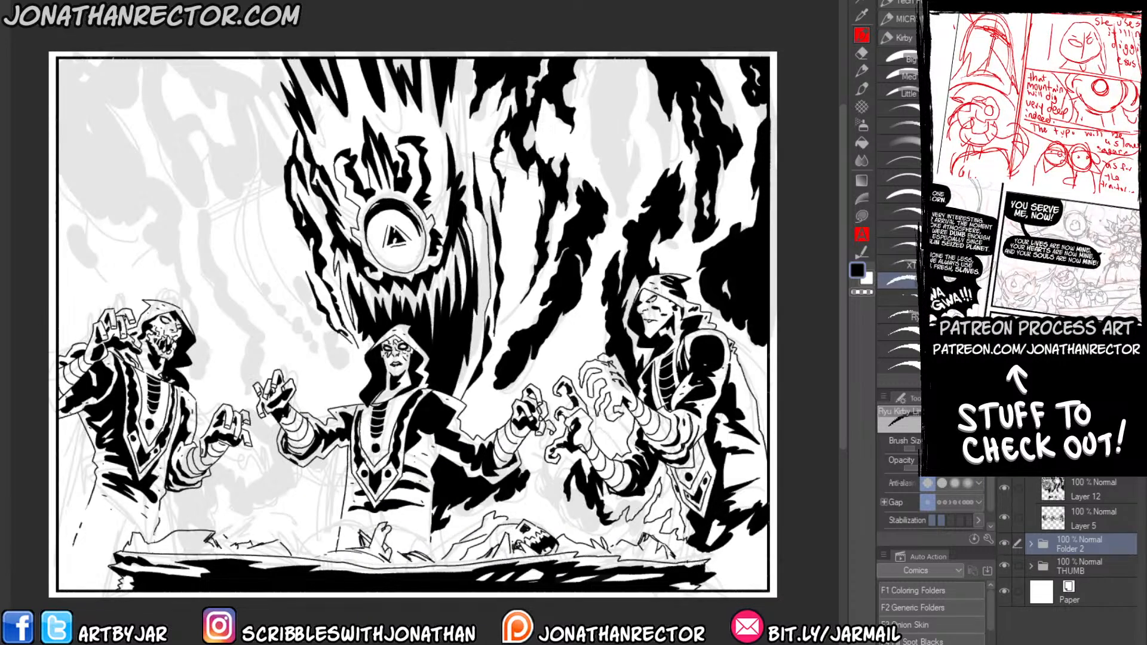
left_click(1004, 517)
left_click(1003, 517)
left_click(1004, 488)
left_click(1004, 488)
left_click(1051, 496)
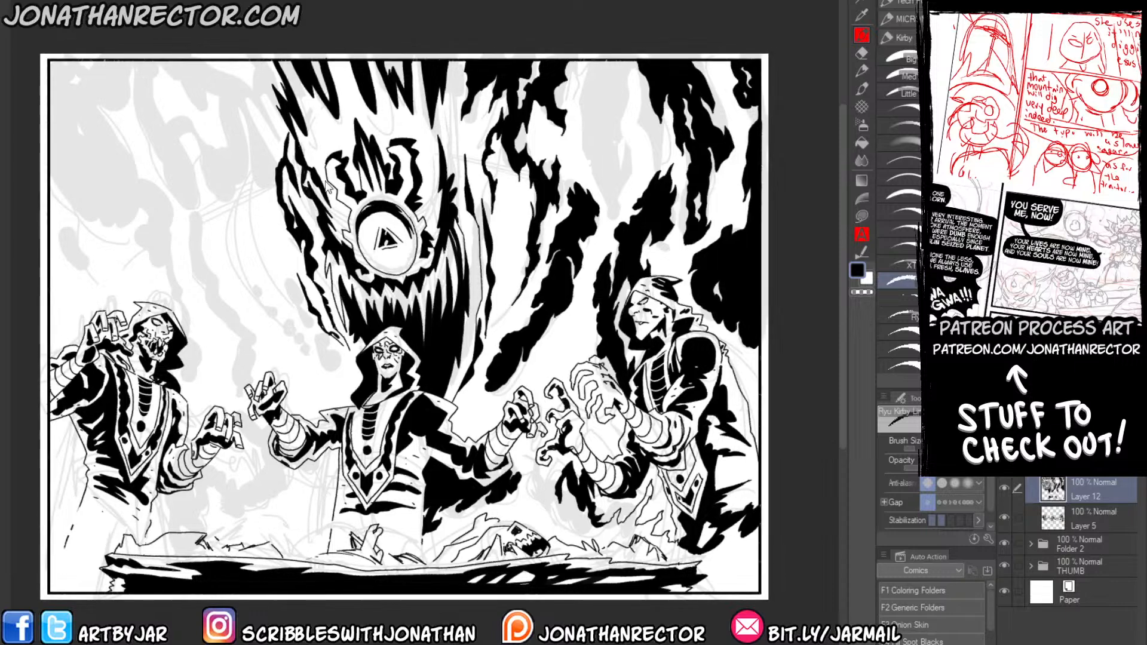
Outline a long jagged wisp hanging from the top border above the right figure and fill it with solid black.
scroll(327, 143, "up", 1)
left_click_drag(621, 184, 432, 297)
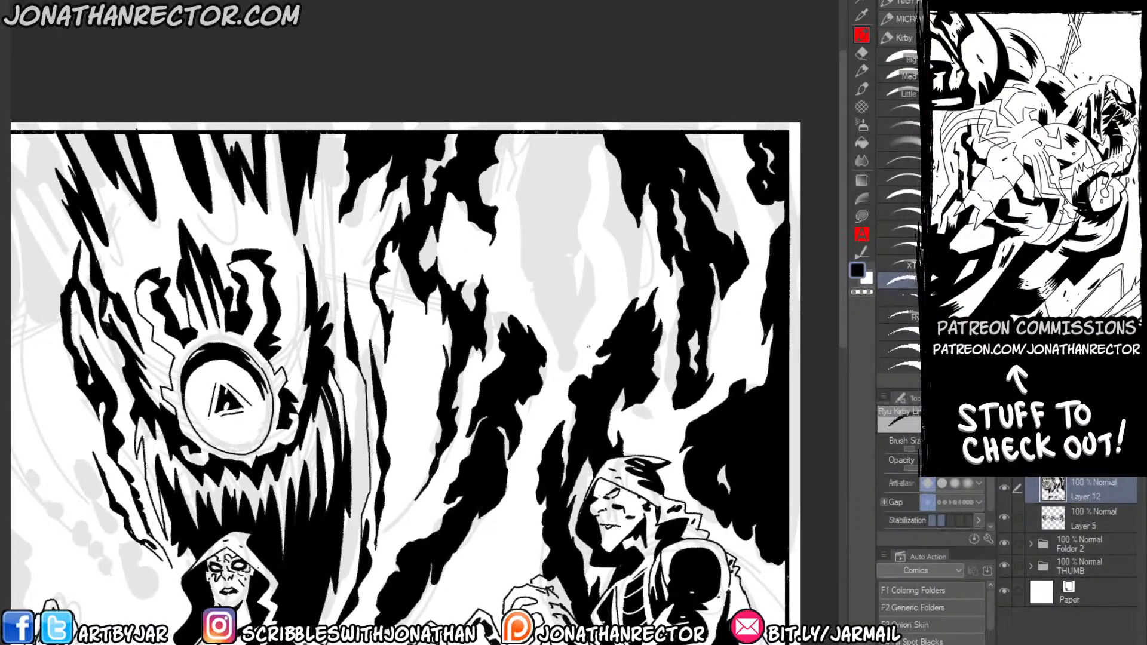
mouse_move(567, 370)
left_mouse_down()
mouse_move(595, 258)
mouse_move(571, 276)
mouse_move(589, 157)
mouse_move(575, 135)
mouse_move(527, 150)
mouse_move(511, 175)
mouse_move(534, 193)
mouse_move(523, 255)
mouse_move(507, 268)
mouse_move(554, 268)
mouse_move(539, 306)
mouse_move(559, 356)
mouse_move(550, 411)
mouse_move(569, 370)
left_mouse_up()
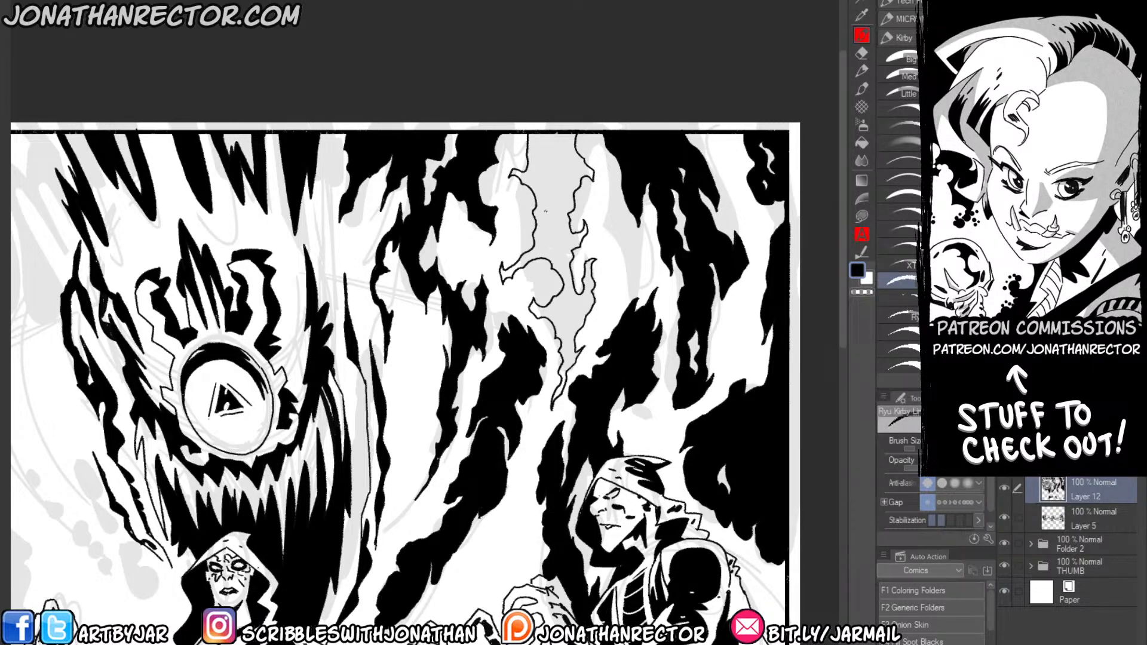
key("g")
left_click(538, 165)
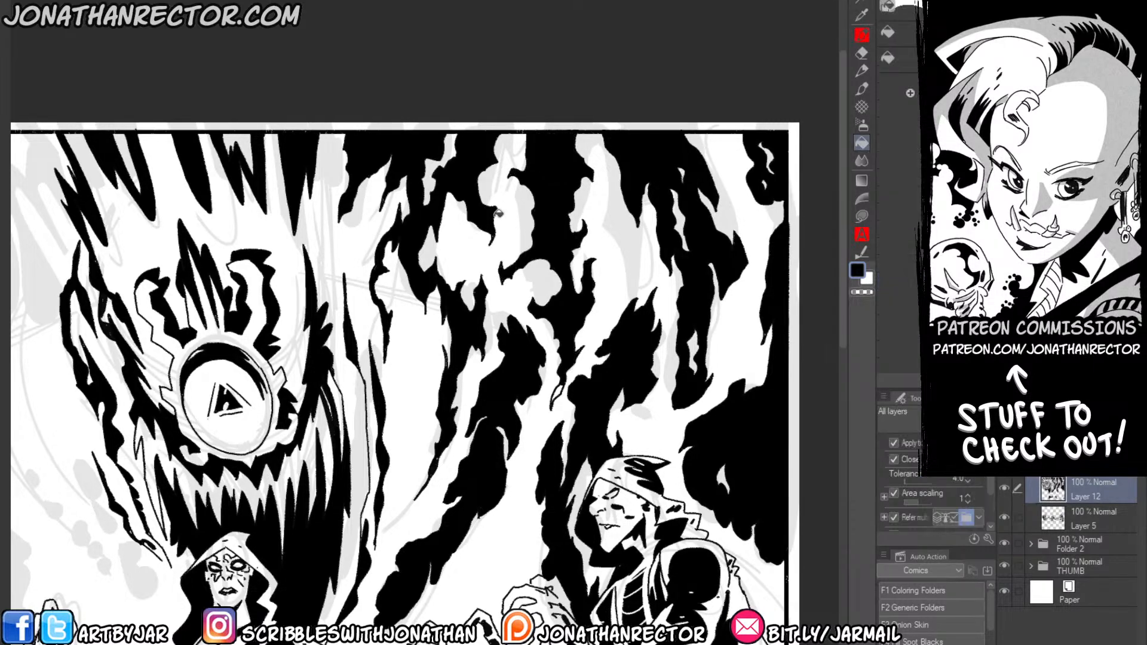
key("p")
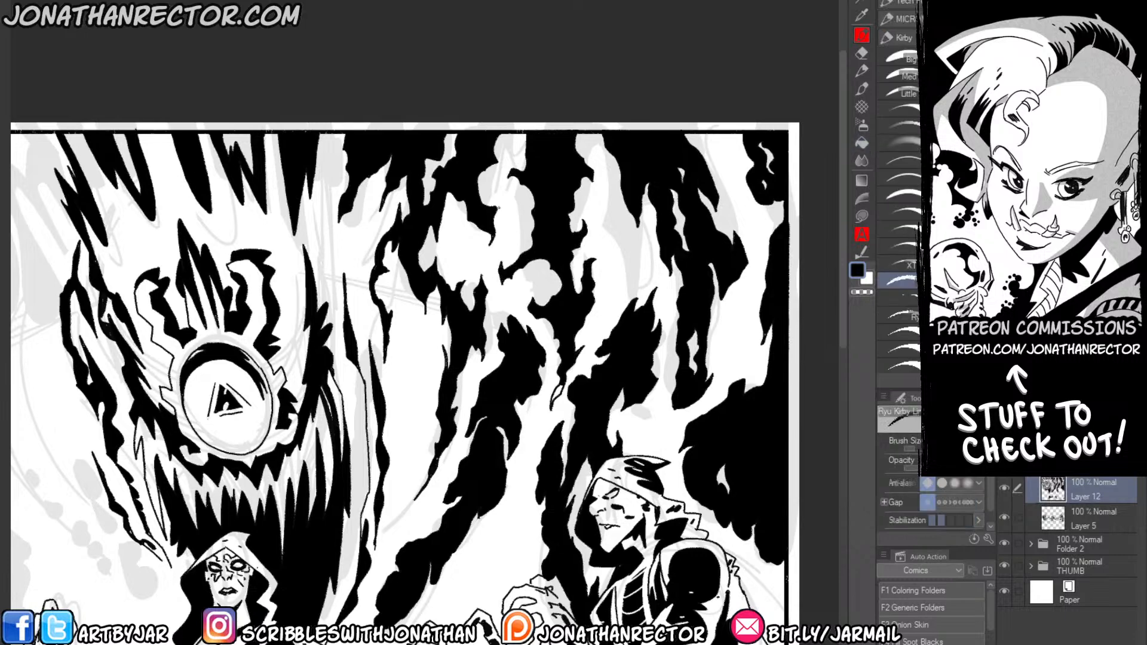
key("g")
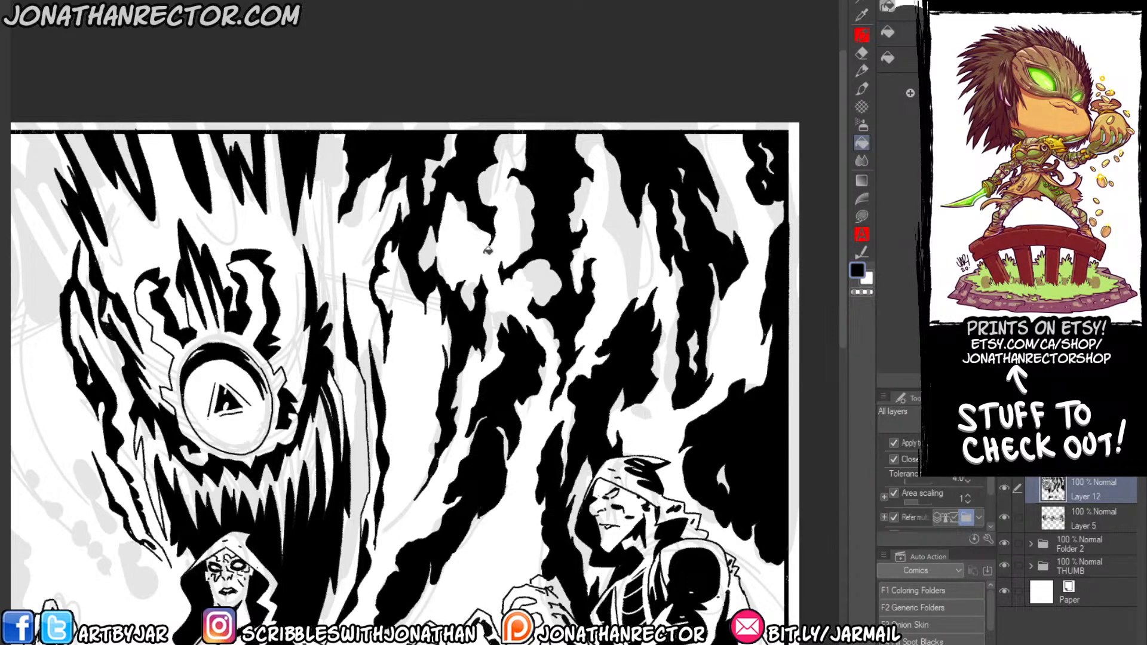
Flip the canvas view horizontally and ink flame-shaped wisp outlines beneath the facing hands of the central and skull-faced figures.
left_click_drag(154, 493, 353, 211)
left_click_drag(160, 429, 303, 448)
key("h")
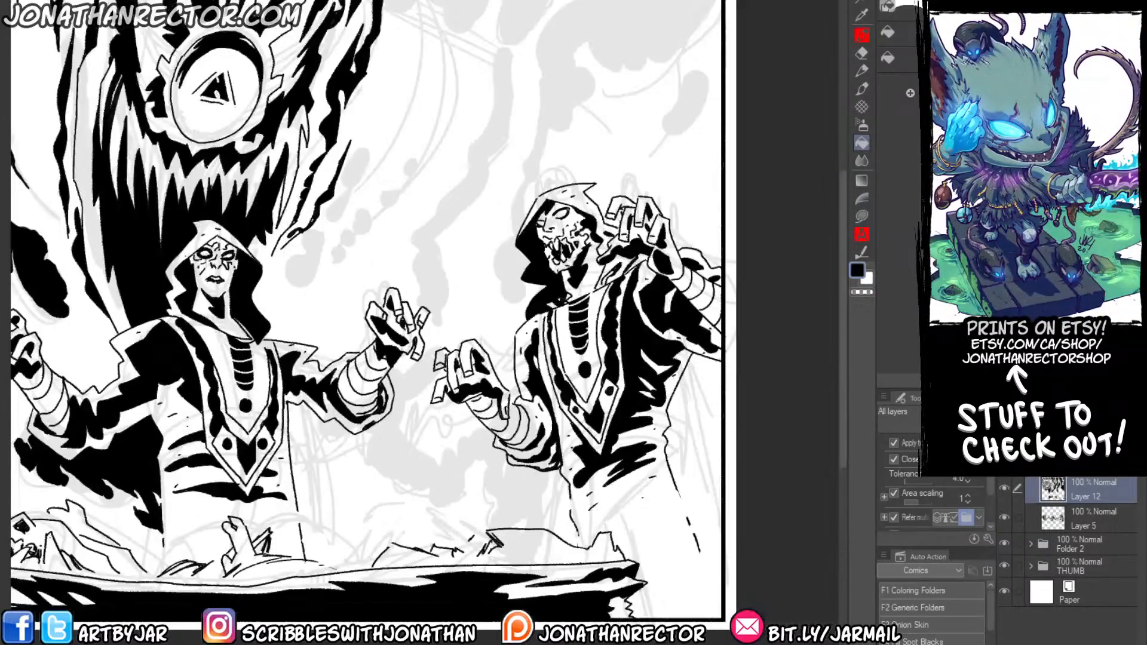
left_click_drag(276, 500, 415, 476)
left_click_drag(338, 546, 392, 541)
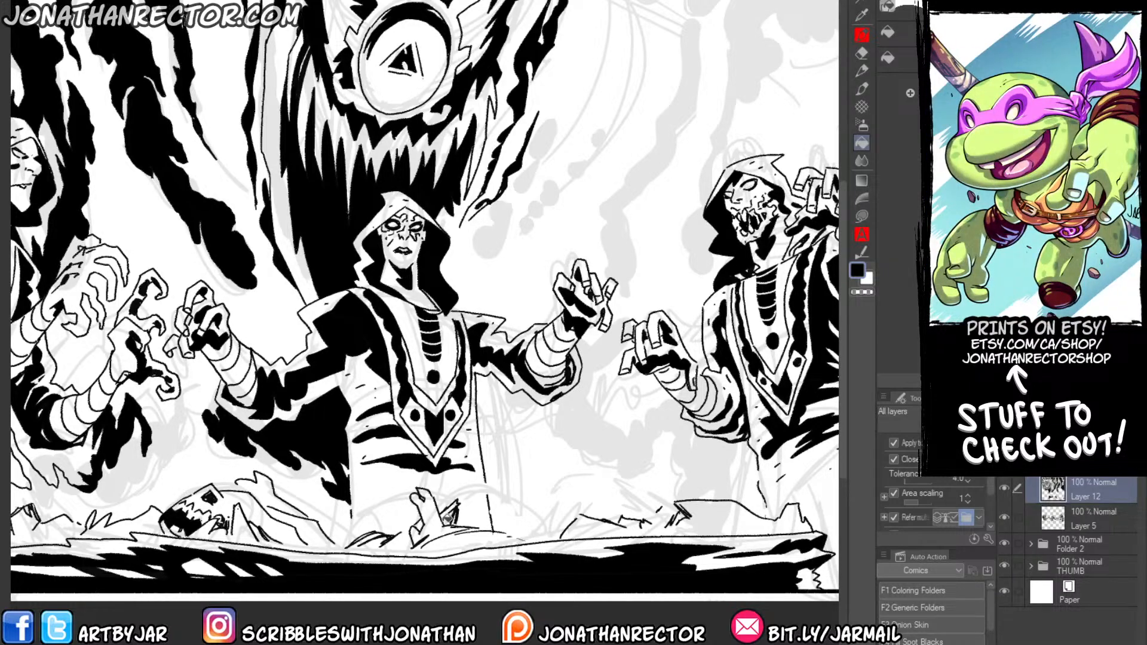
left_click_drag(549, 360, 502, 371)
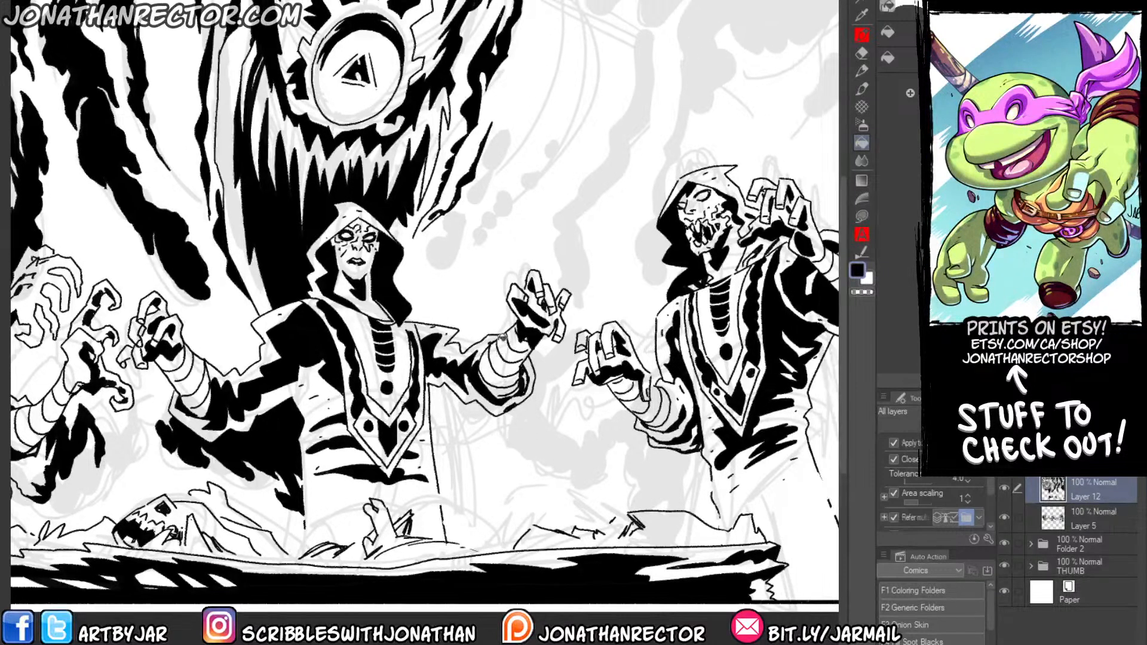
left_click_drag(581, 514, 598, 531)
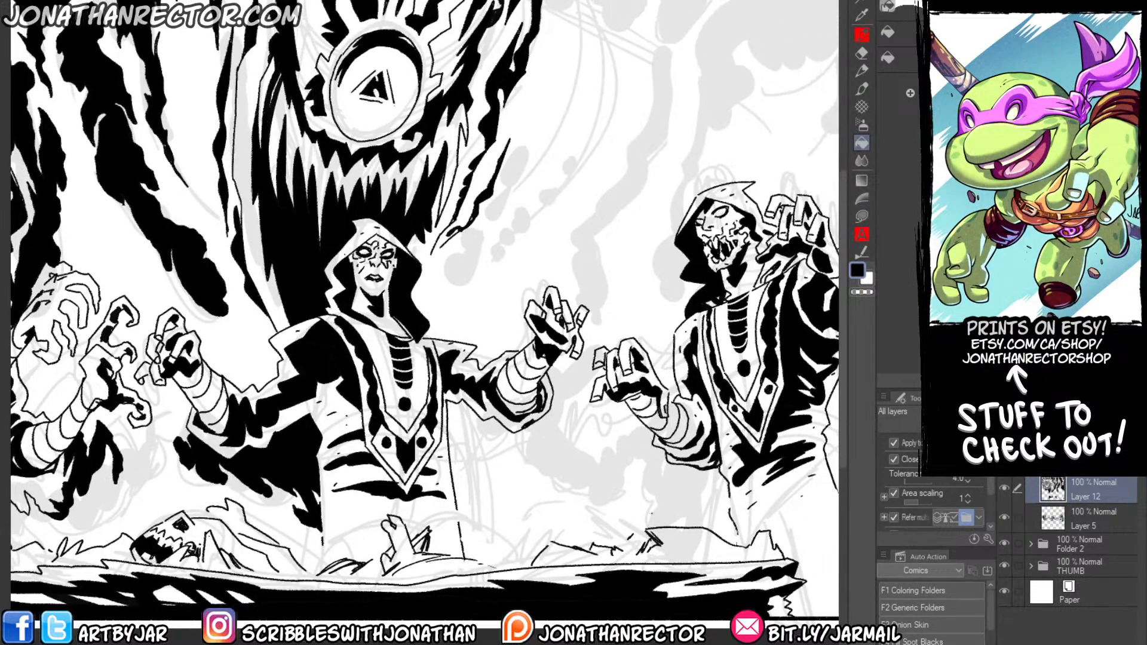
key("p")
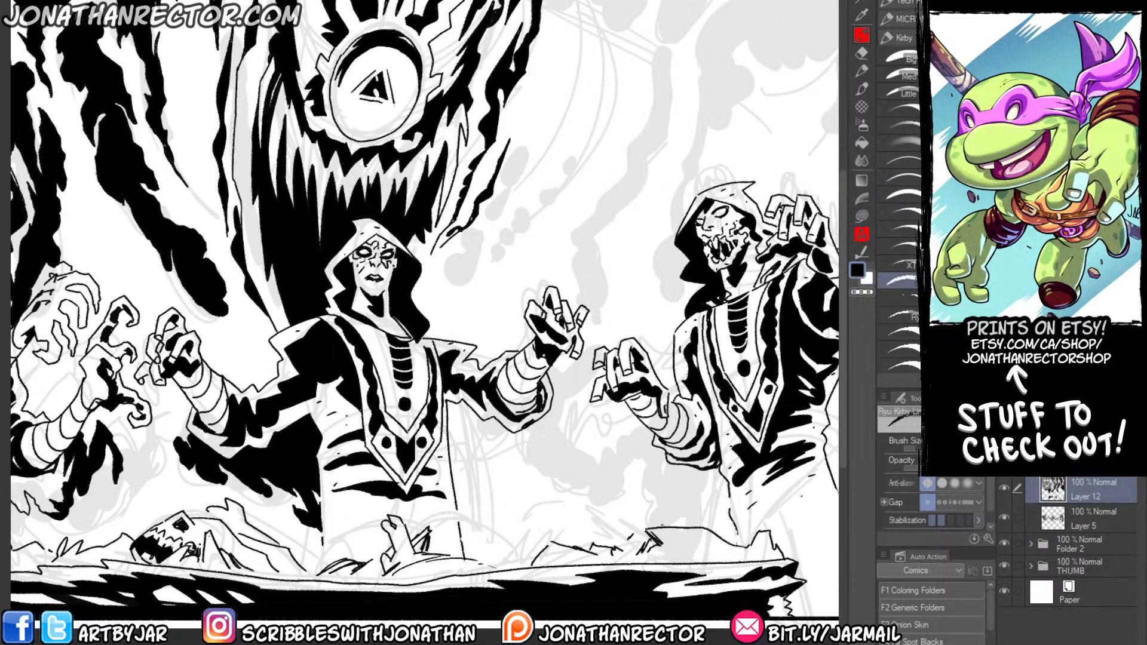
mouse_move(661, 525)
left_mouse_down()
mouse_move(659, 491)
mouse_move(648, 477)
mouse_move(640, 496)
mouse_move(622, 435)
mouse_move(619, 464)
mouse_move(595, 427)
mouse_move(608, 431)
left_mouse_up()
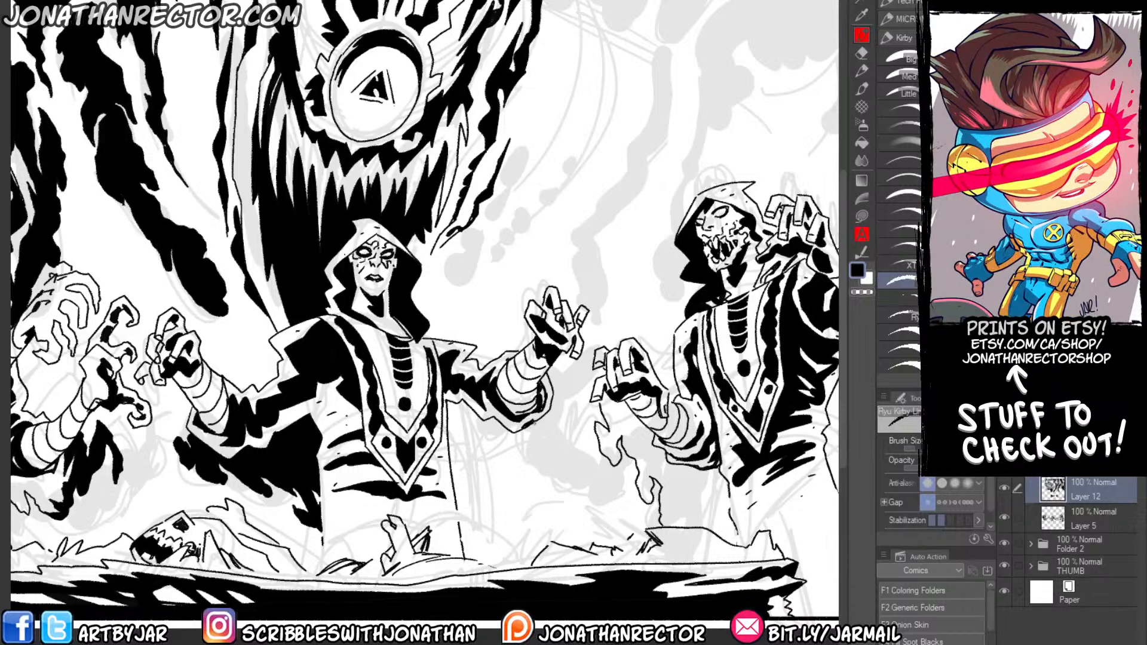
mouse_move(540, 423)
left_mouse_down()
mouse_move(534, 445)
mouse_move(552, 491)
mouse_move(597, 508)
mouse_move(573, 450)
mouse_move(565, 353)
left_mouse_up()
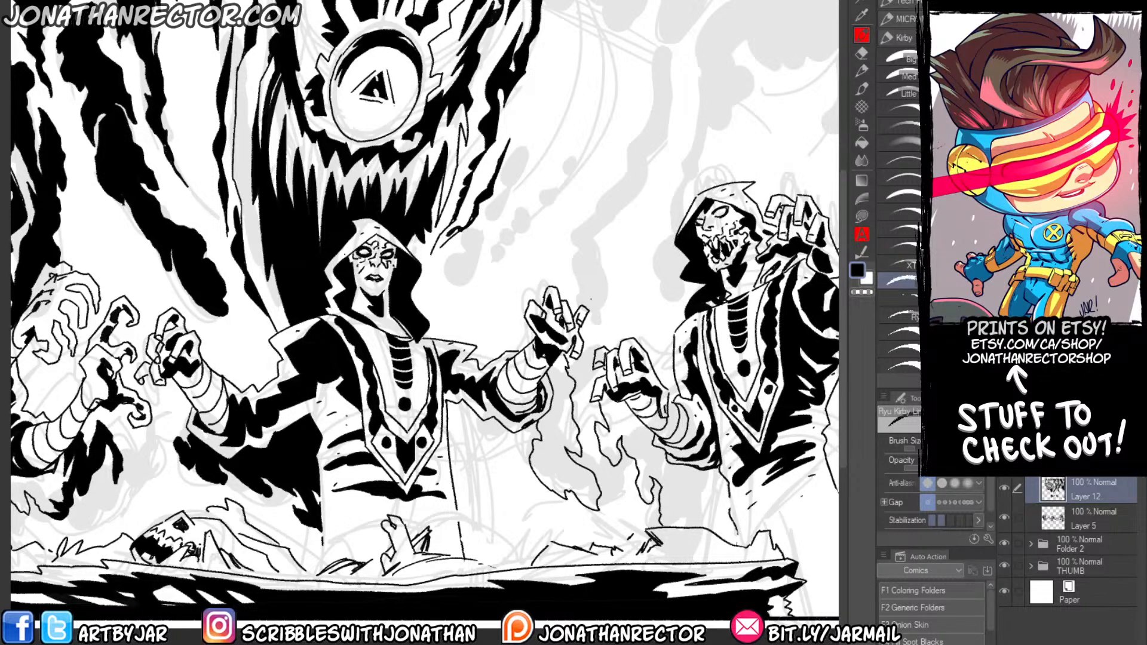
Outline a ragged shadow beside the central figure's robe, under the raised arm, and fill it and its trailing tips with black.
left_click_drag(373, 385, 384, 342)
mouse_move(483, 368)
left_mouse_down()
mouse_move(477, 389)
mouse_move(494, 391)
mouse_move(525, 476)
mouse_move(464, 427)
left_mouse_up()
key("g")
left_click(465, 379)
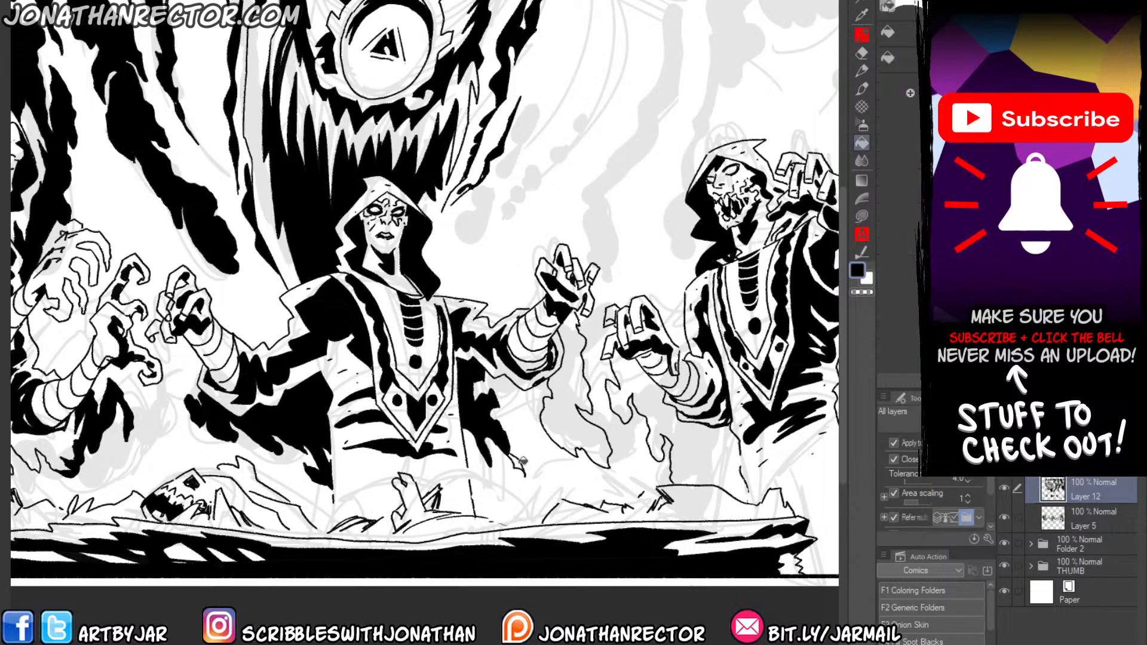
left_click(518, 463)
key("p")
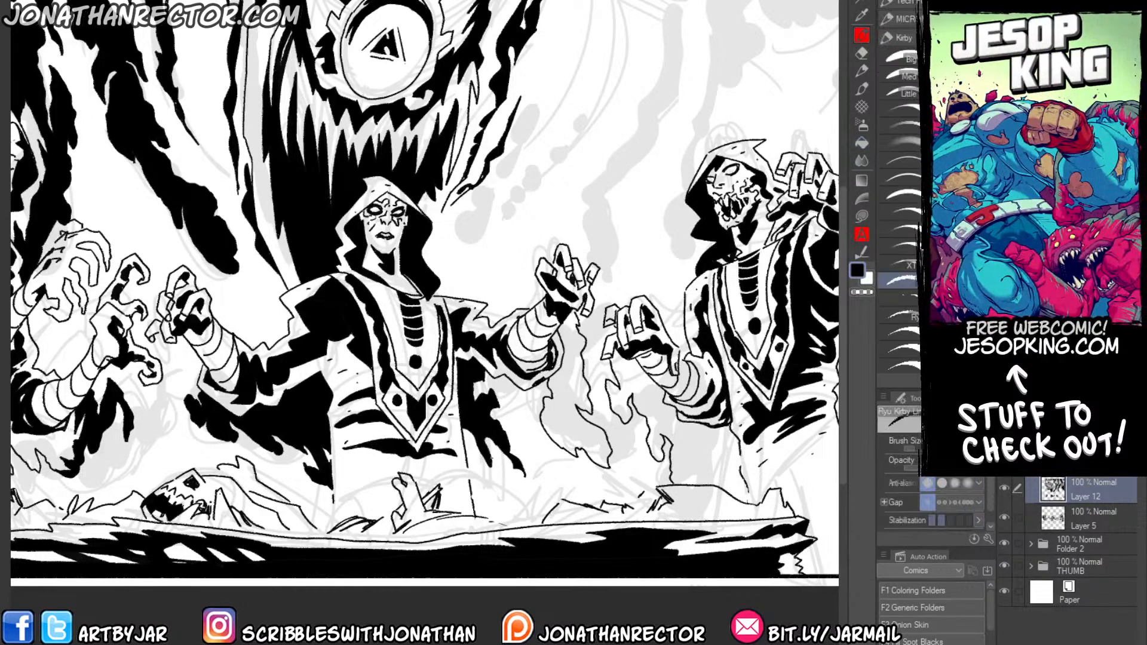
mouse_move(490, 457)
left_mouse_down()
mouse_move(510, 493)
mouse_move(493, 481)
left_mouse_up()
key("g")
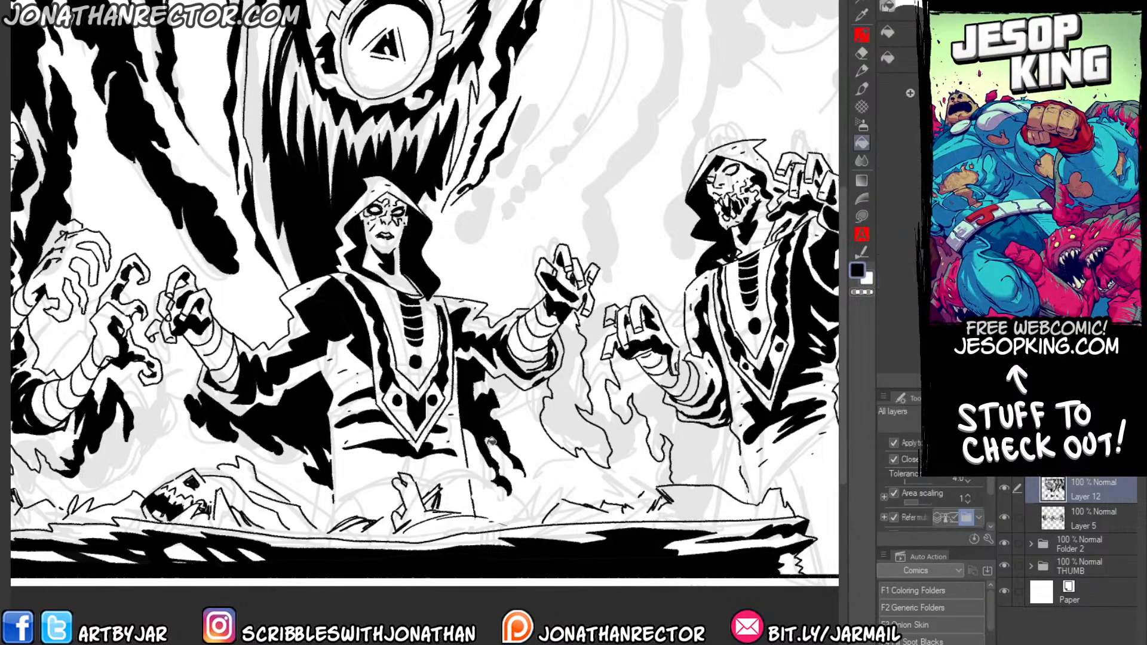
Fill the flame-shaped wisp beneath the central figure's raised hand with solid black.
key("p")
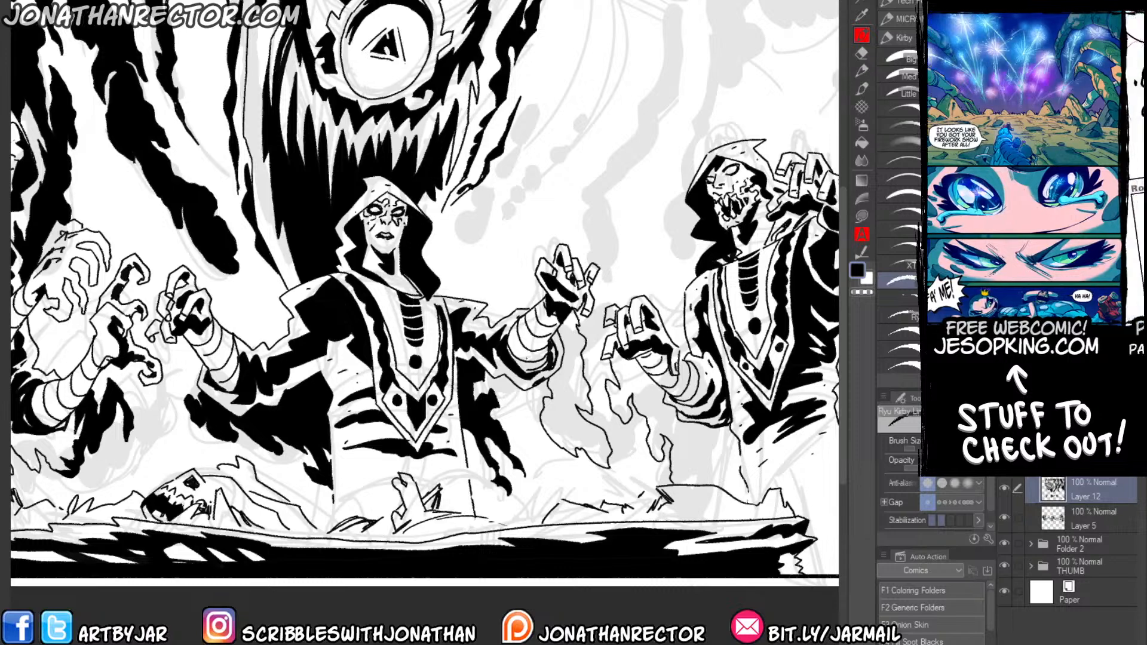
key("g")
left_click(543, 412)
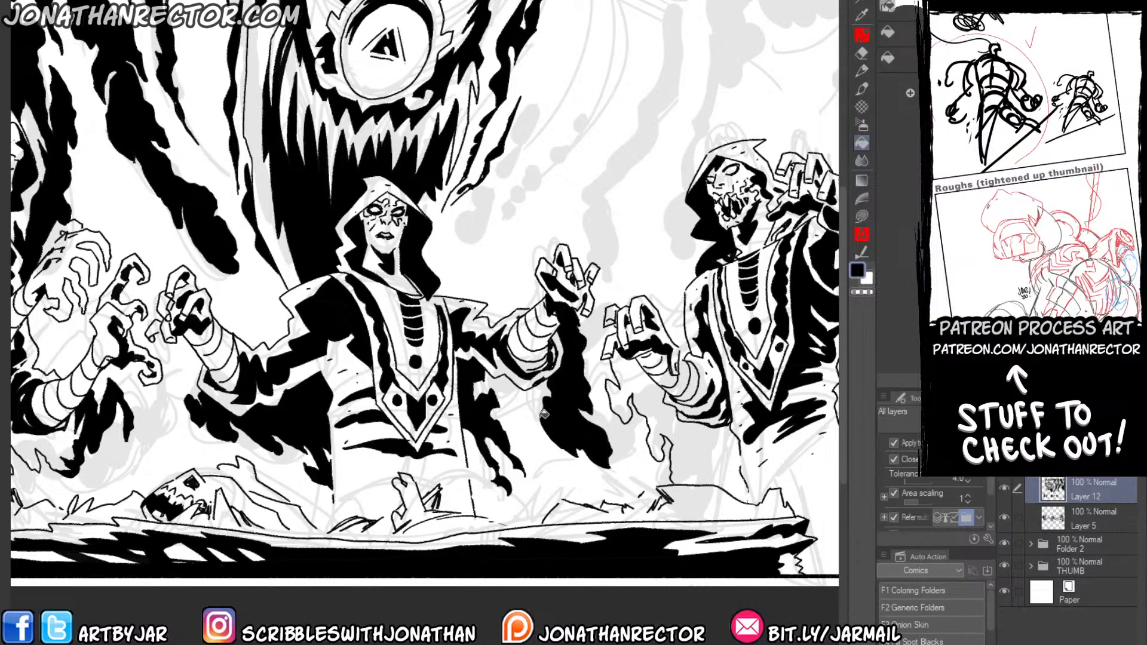
Complete the jagged shadow outline beneath the skull-faced figure's lower arm, down to the bones, and fill it with black.
key("p")
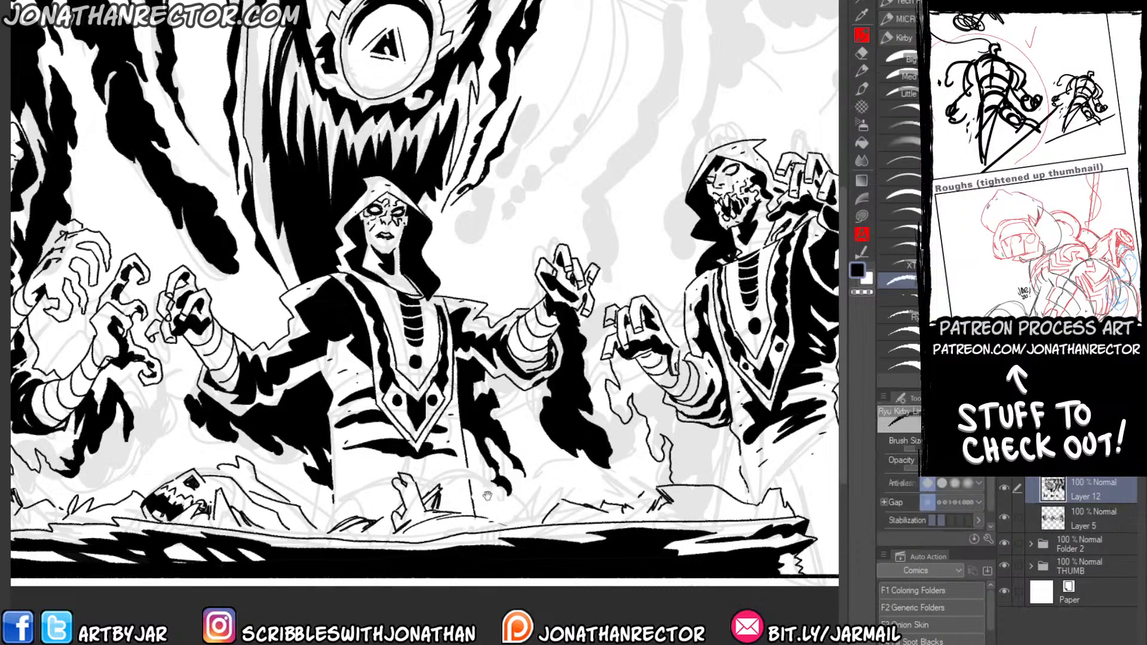
left_click_drag(579, 452, 465, 416)
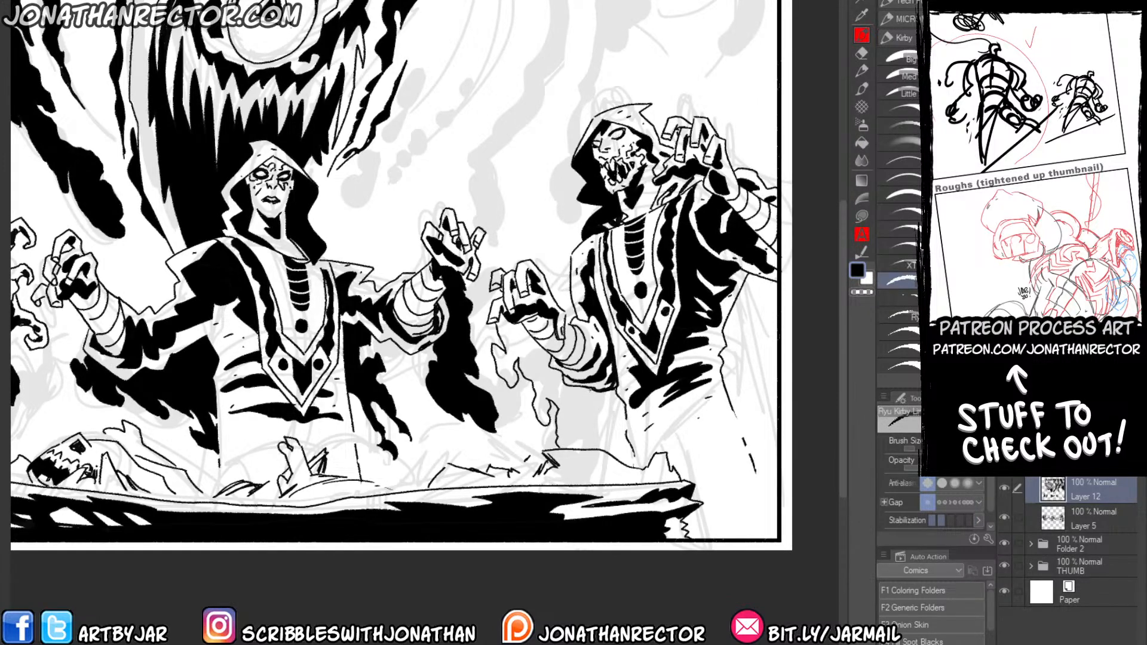
left_click_drag(576, 386, 626, 464)
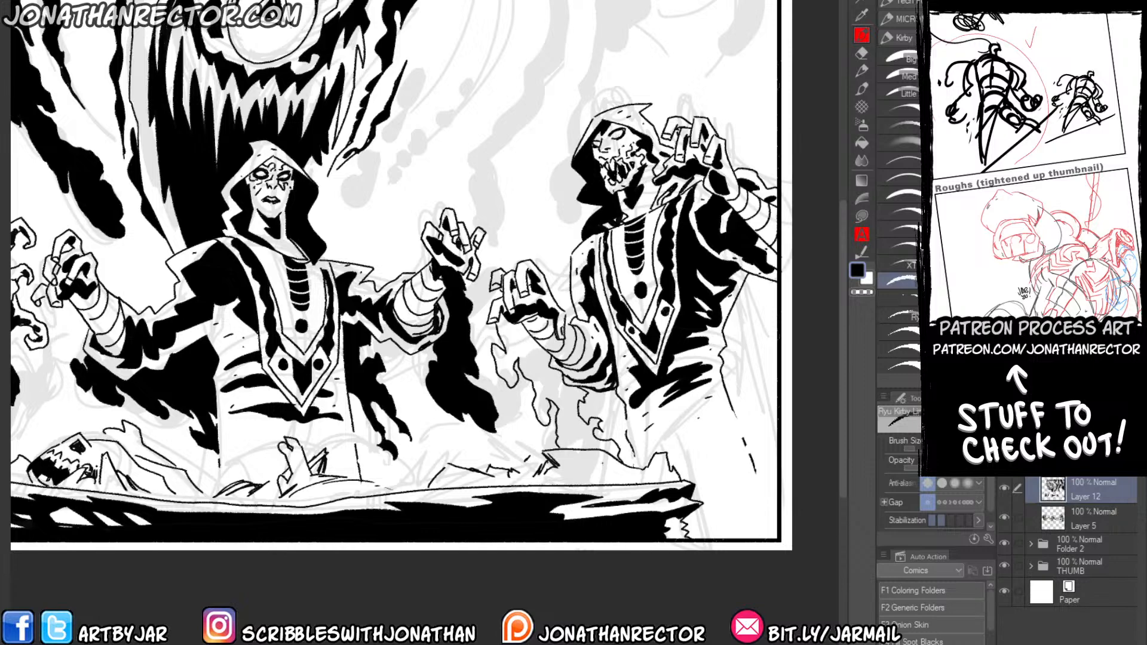
key("g")
left_click(501, 347)
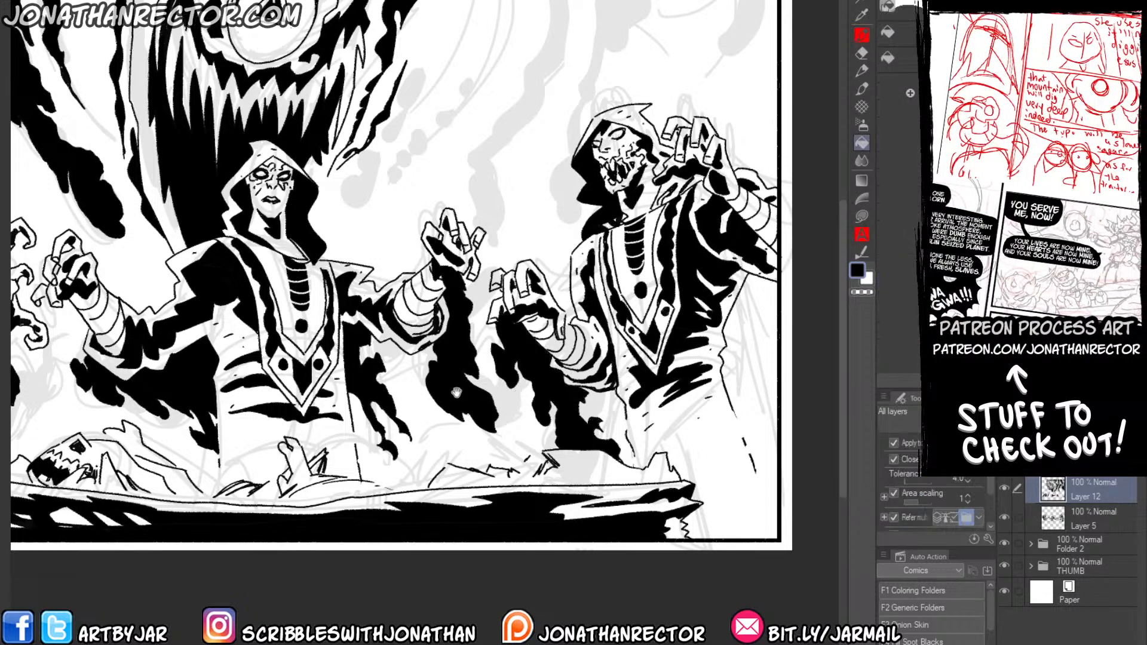
Ink a tall, branching wisp outline in the gap between the central figure and the skull-faced figure, and fill it with black.
left_click_drag(397, 387, 434, 430)
left_click_drag(455, 371, 464, 406)
key("p")
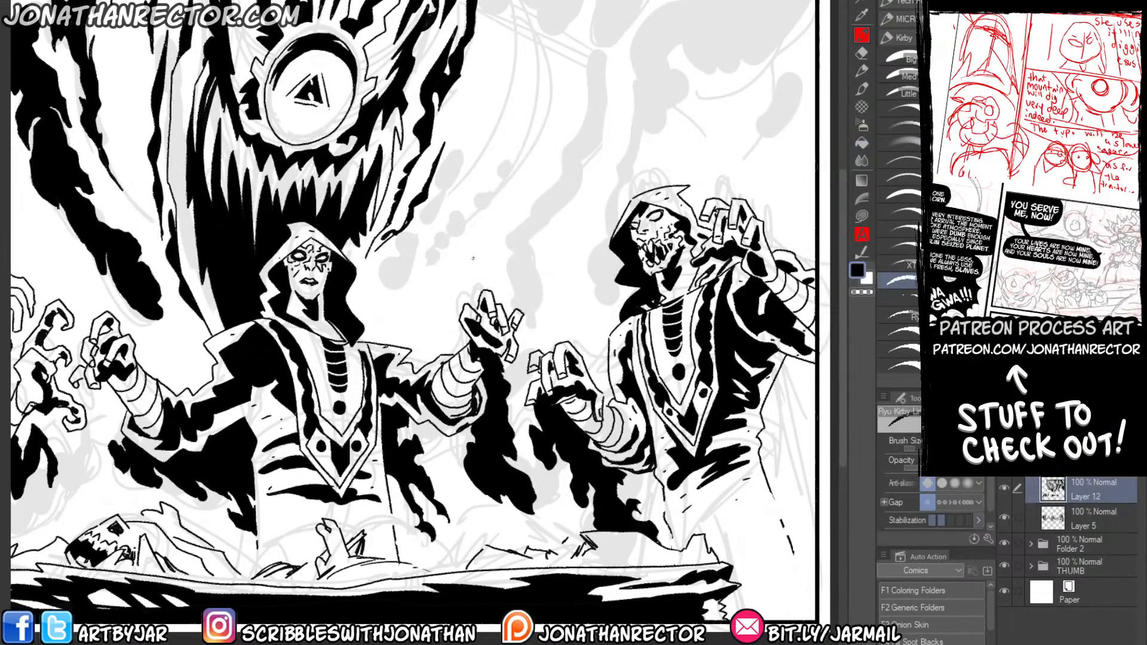
left_click_drag(410, 230, 405, 287)
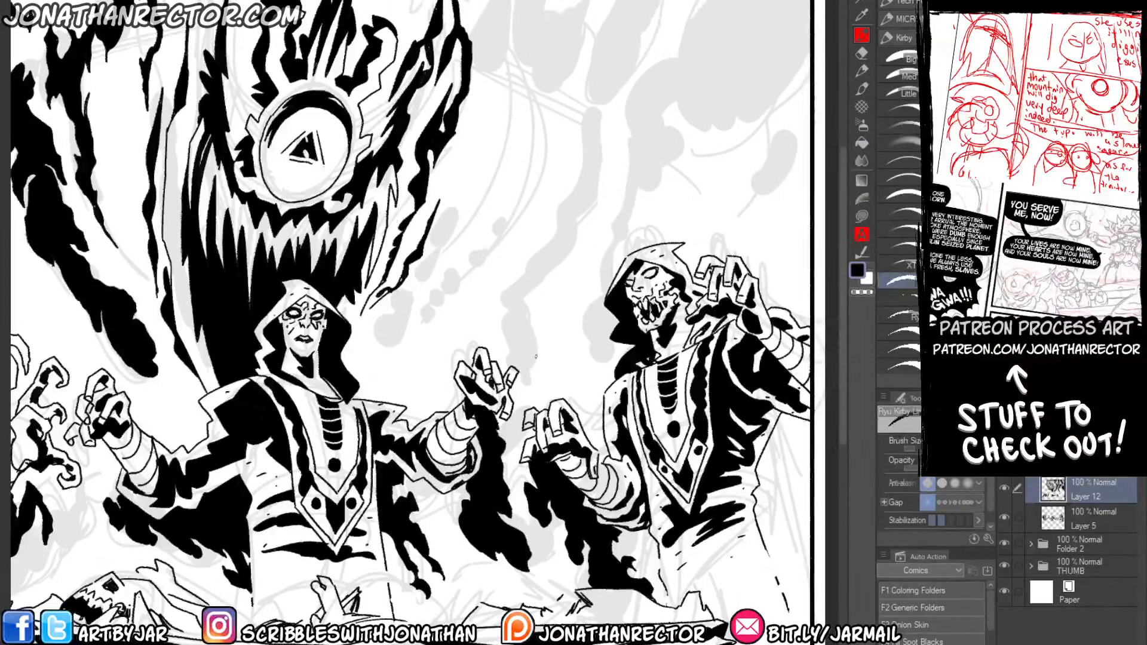
left_click_drag(536, 360, 542, 325)
mouse_move(524, 307)
left_mouse_down()
mouse_move(557, 263)
mouse_move(559, 337)
mouse_move(560, 289)
mouse_move(601, 181)
mouse_move(597, 105)
mouse_move(577, 146)
mouse_move(587, 188)
mouse_move(468, 314)
mouse_move(507, 312)
mouse_move(526, 361)
mouse_move(562, 385)
mouse_move(538, 354)
left_mouse_up()
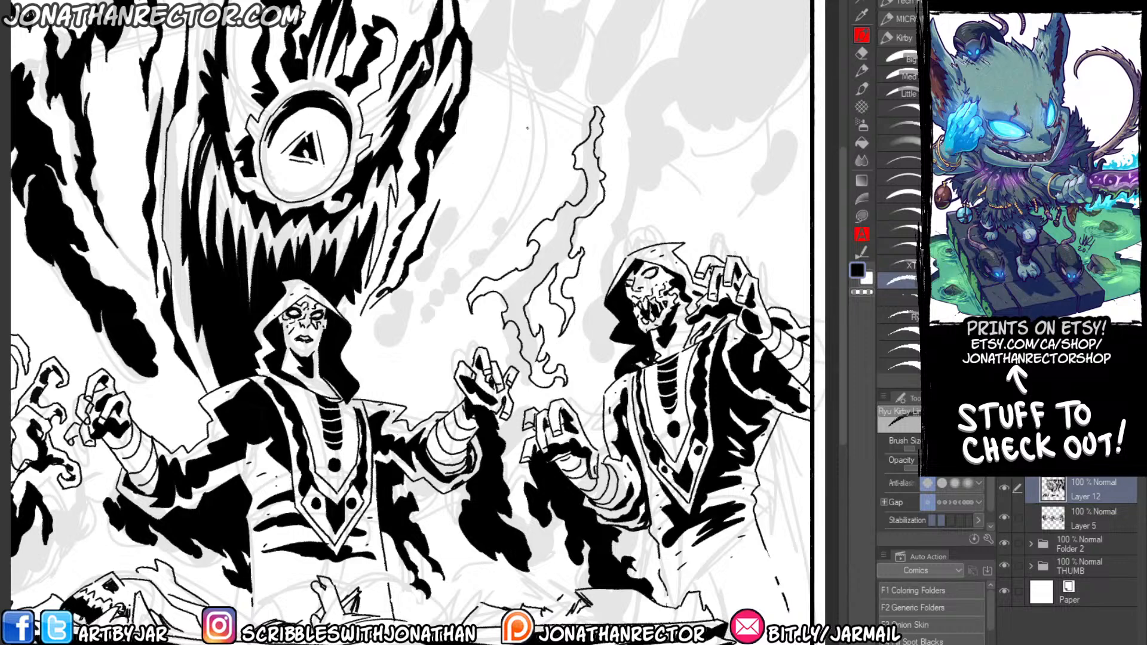
key("g")
left_click(501, 256)
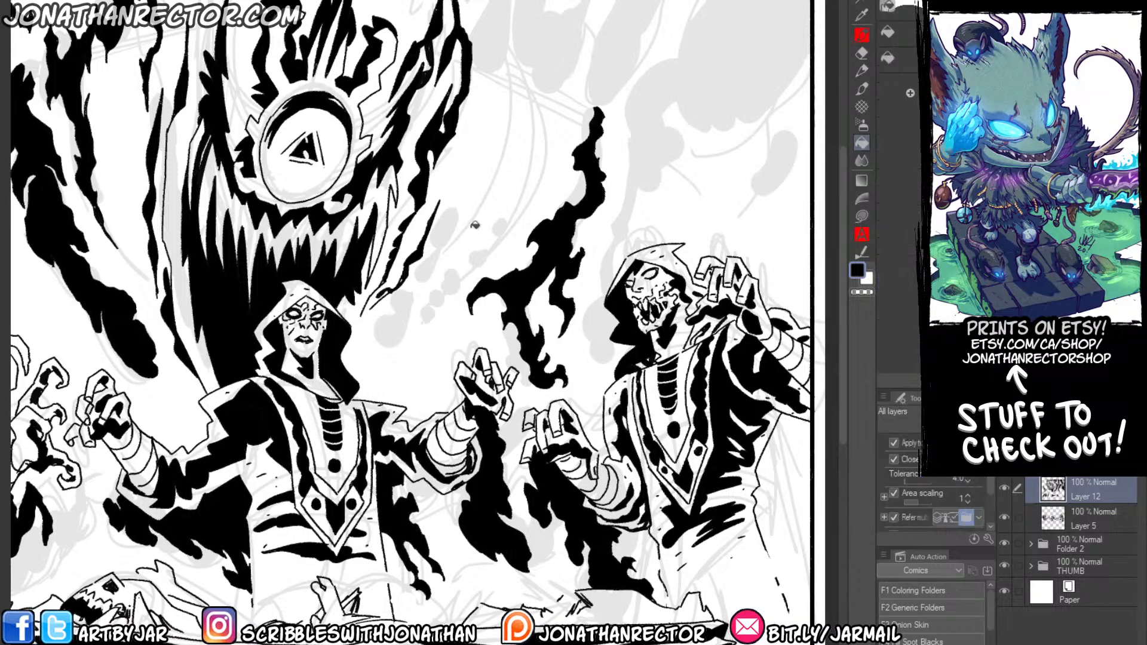
Outline a large flame-edged shadow rising from behind the skull-faced figure's hood to the panel's upper corner, and fill it with black.
key("p")
left_click_drag(224, 556, 224, 457)
left_click_drag(321, 330, 284, 515)
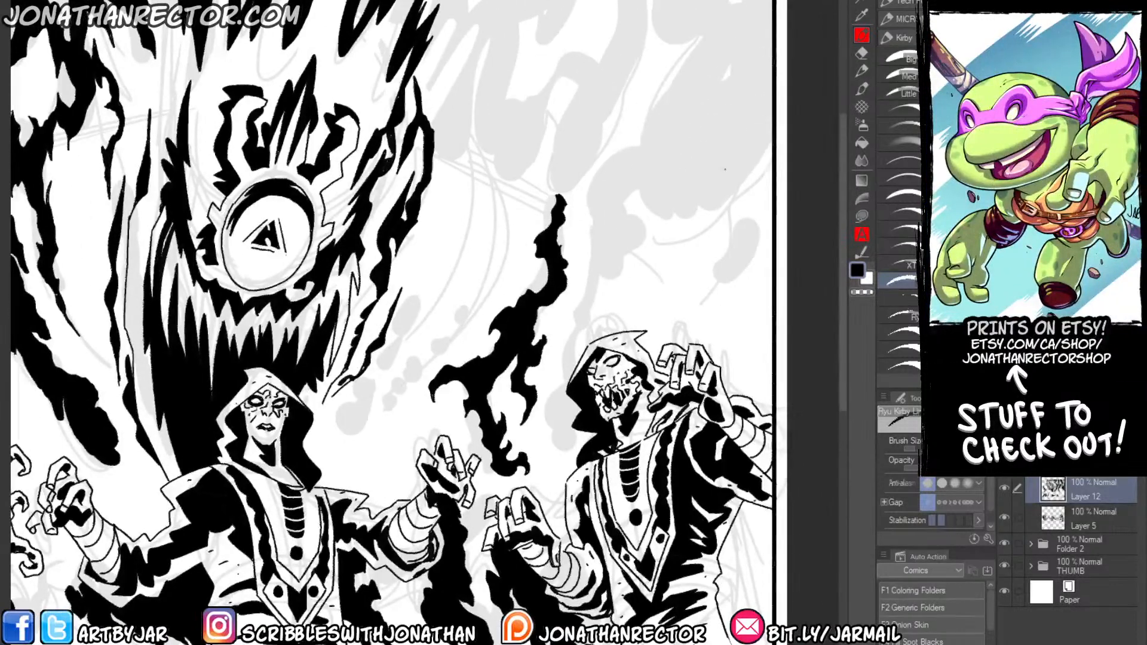
mouse_move(763, 151)
left_mouse_down()
mouse_move(708, 229)
mouse_move(717, 203)
mouse_move(664, 217)
mouse_move(669, 197)
mouse_move(633, 184)
mouse_move(628, 223)
mouse_move(649, 267)
mouse_move(622, 251)
mouse_move(623, 285)
mouse_move(595, 319)
mouse_move(606, 339)
mouse_move(567, 337)
mouse_move(600, 179)
mouse_move(663, 66)
mouse_move(678, 67)
mouse_move(684, 40)
mouse_move(657, 24)
mouse_move(662, 1)
mouse_move(743, 1)
left_mouse_up()
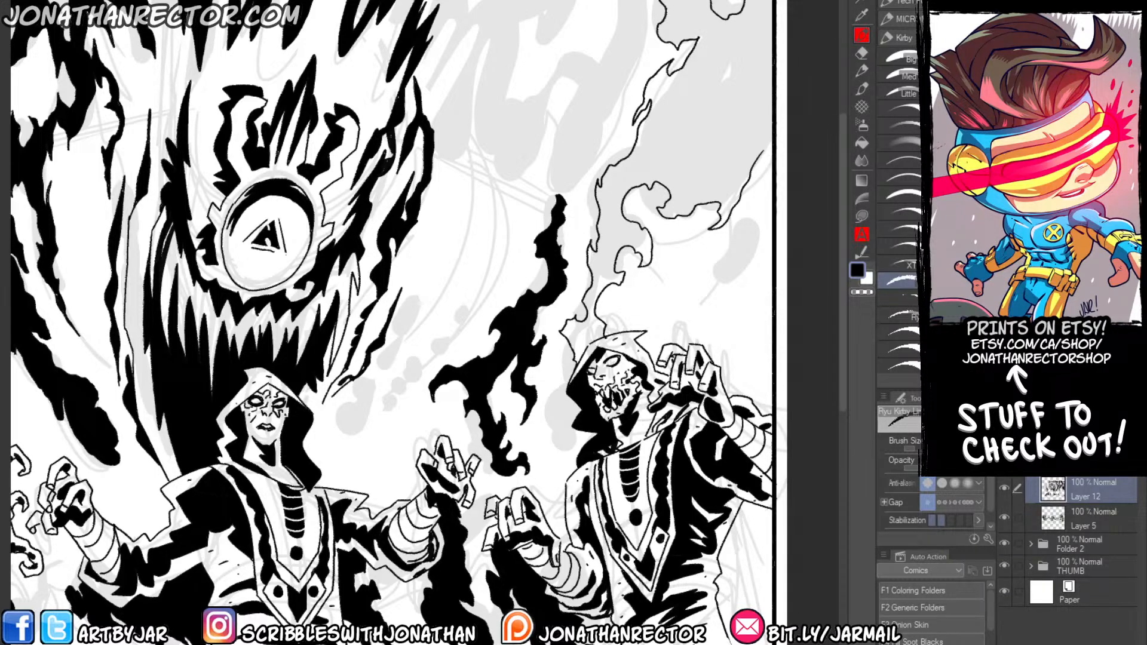
mouse_move(771, 126)
left_mouse_down()
mouse_move(740, 126)
mouse_move(751, 153)
left_mouse_up()
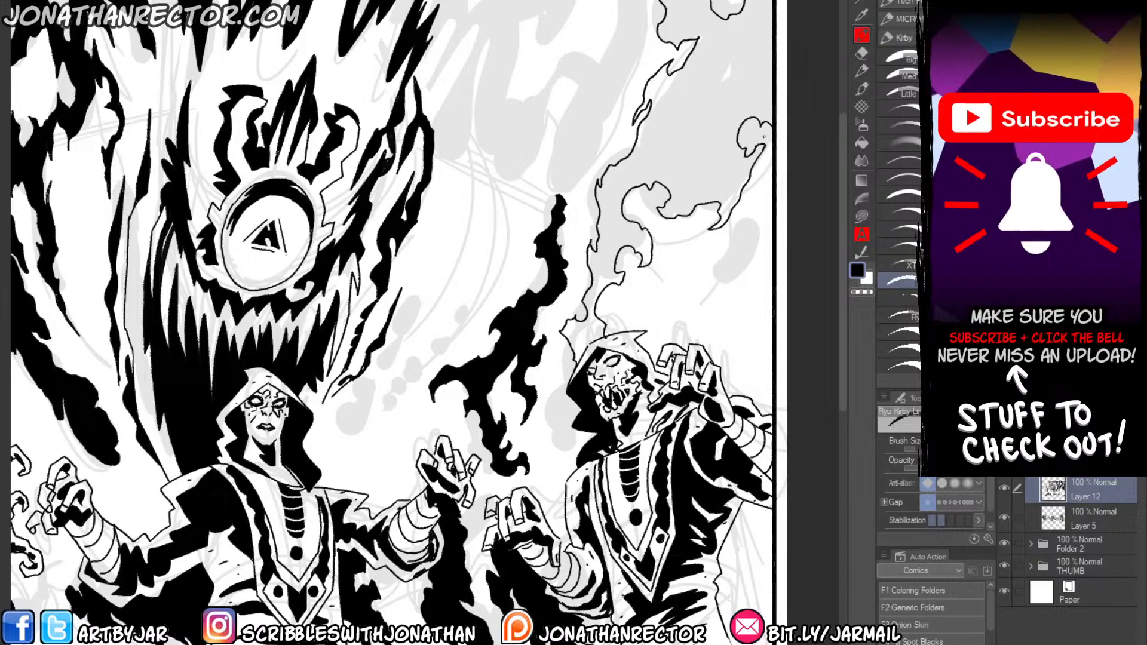
key("e")
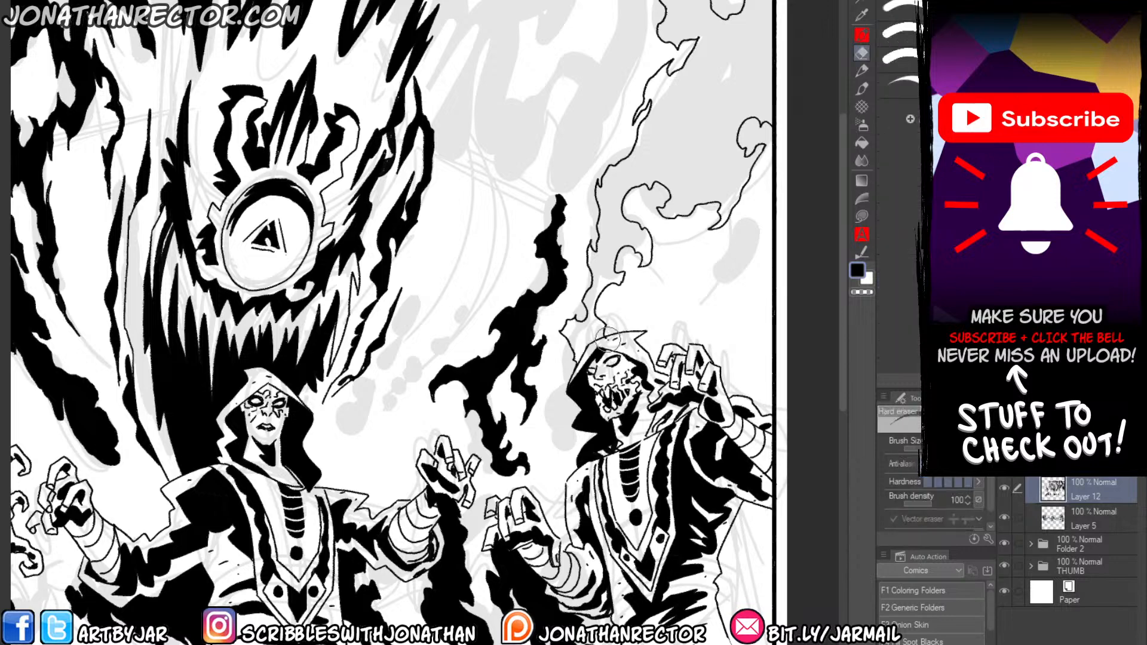
key("g")
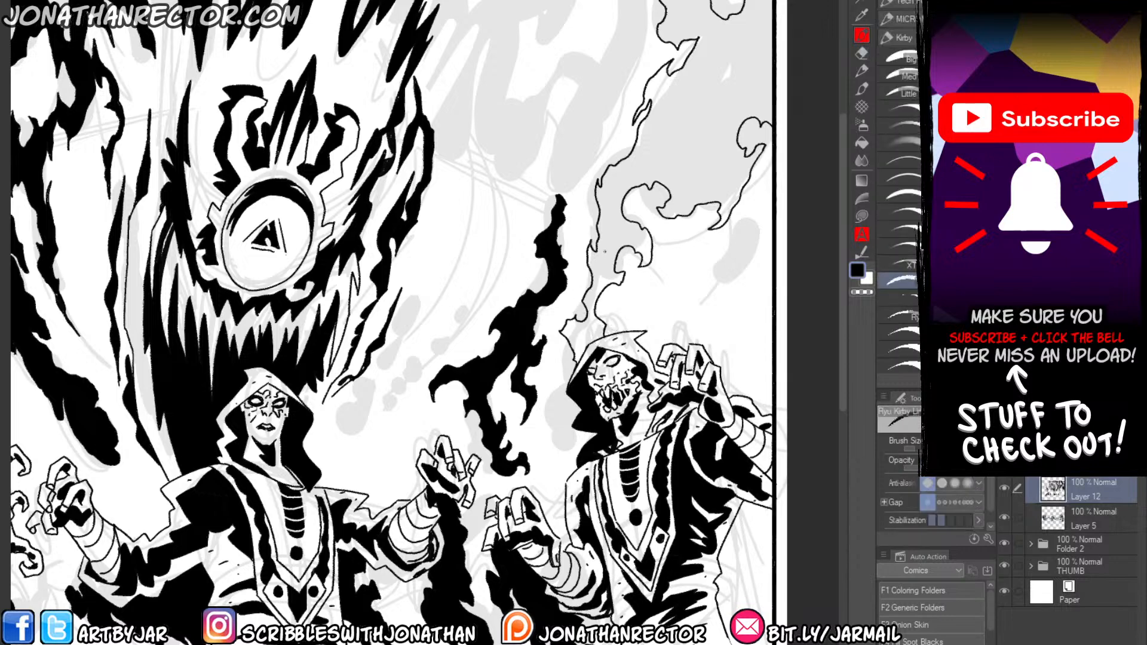
left_click(609, 242)
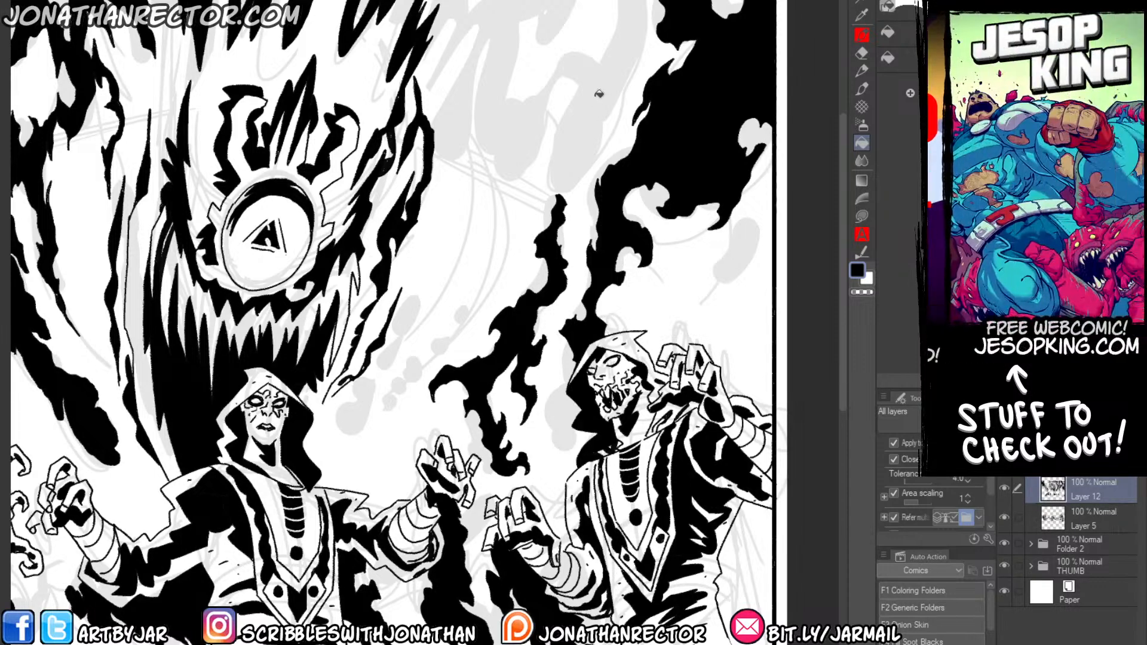
Ink a jagged, forked wisp outline from near the panel's upper border down to the tip of the tall black wisp between the figures.
left_click_drag(460, 205, 472, 243)
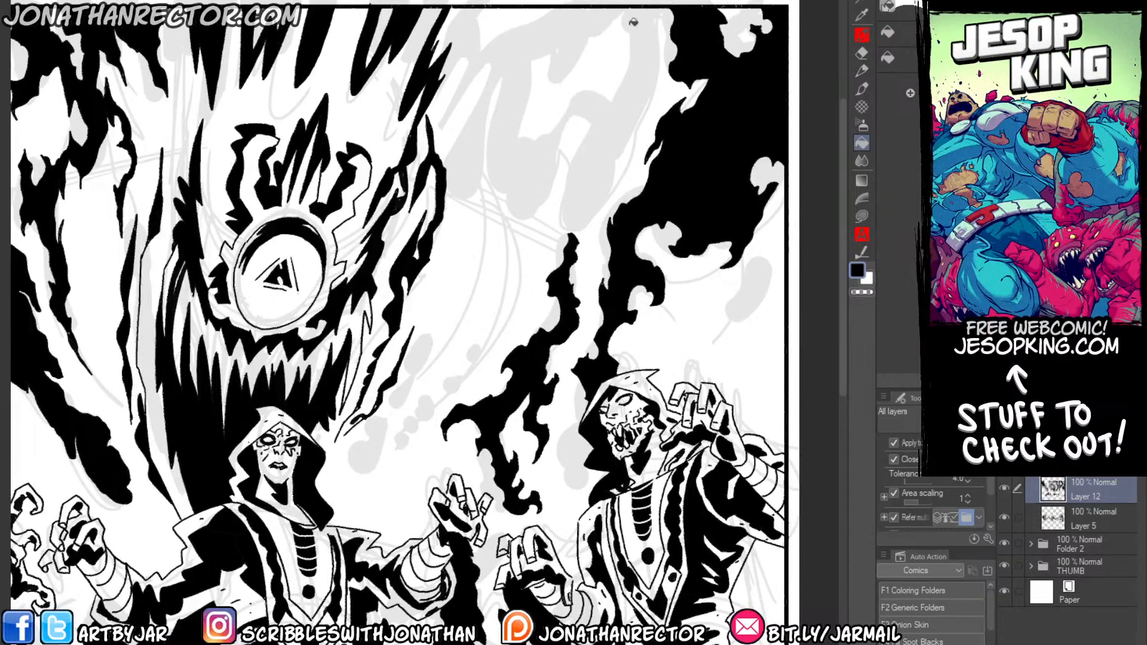
key("p")
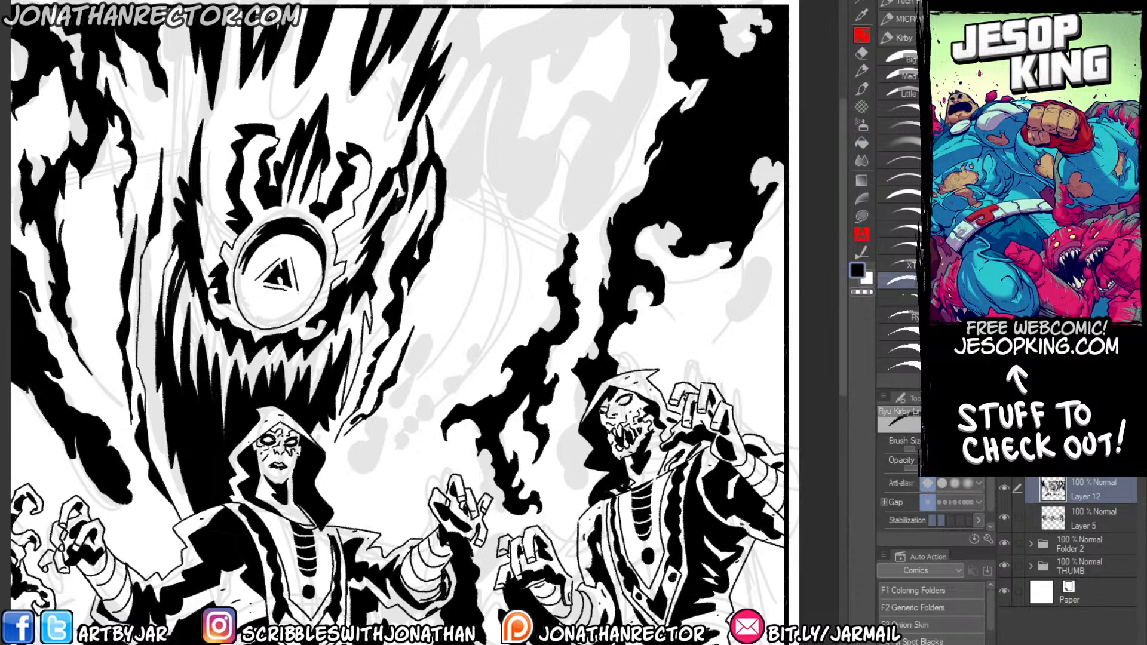
mouse_move(650, 7)
left_mouse_down()
mouse_move(648, 72)
mouse_move(622, 161)
mouse_move(579, 225)
mouse_move(559, 227)
mouse_move(564, 157)
mouse_move(557, 170)
mouse_move(564, 141)
mouse_move(597, 135)
mouse_move(579, 119)
mouse_move(562, 144)
mouse_move(588, 88)
mouse_move(617, 93)
mouse_move(623, 17)
mouse_move(544, 105)
mouse_move(546, 56)
mouse_move(528, 68)
mouse_move(518, 147)
mouse_move(532, 164)
mouse_move(548, 137)
left_mouse_up()
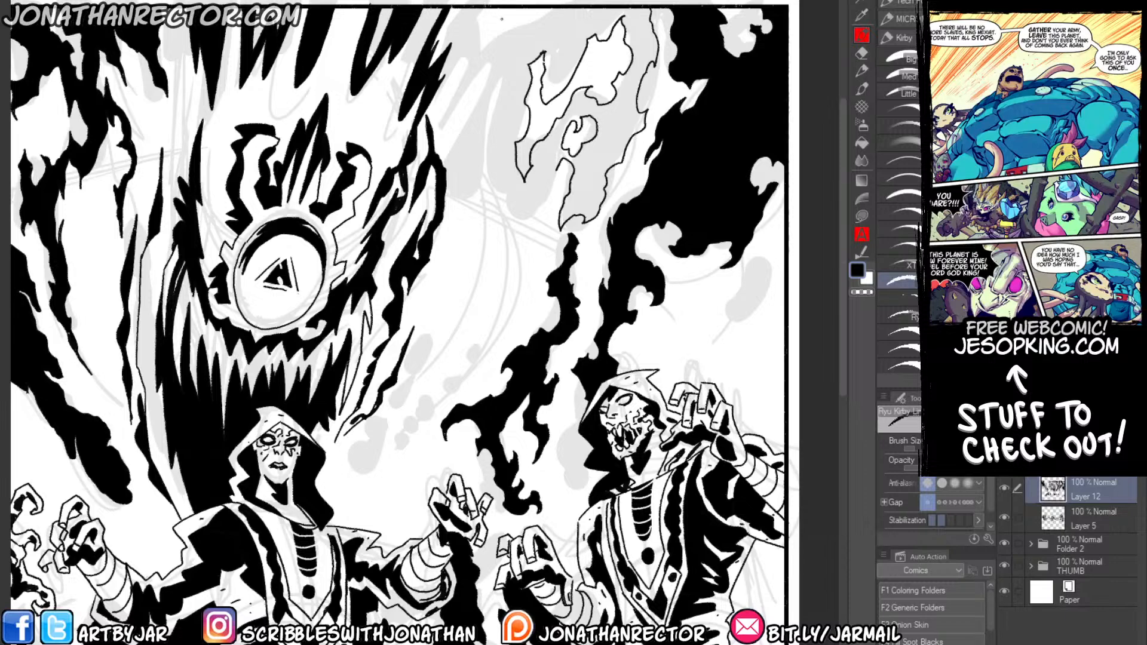
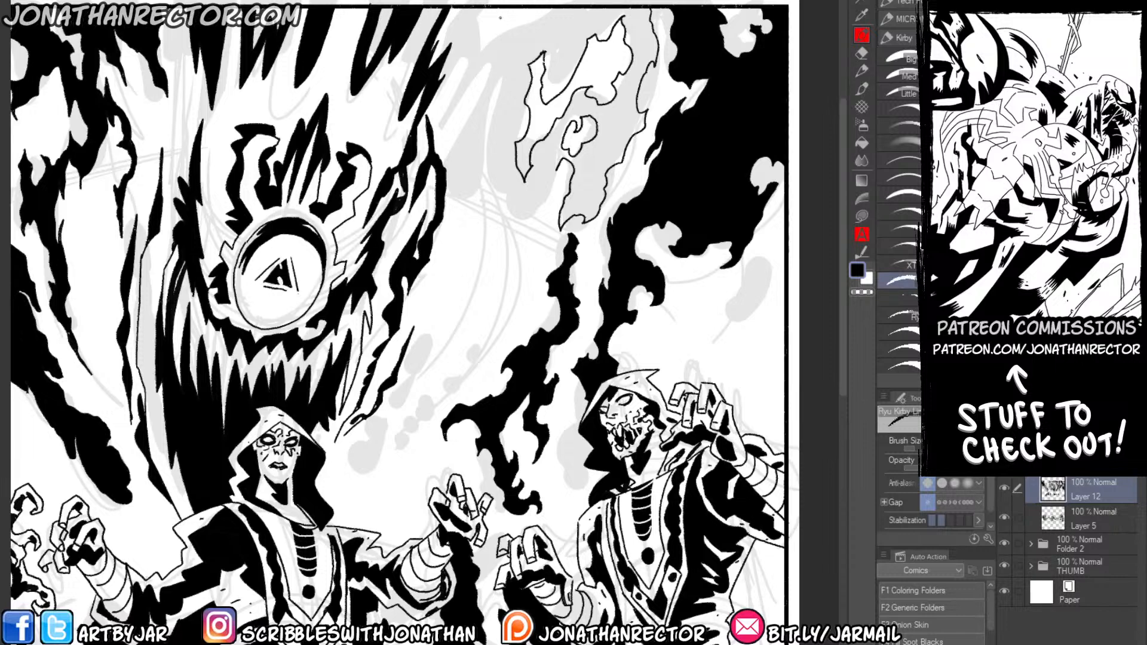
Complete the jagged, forked wisp outlines hanging from the panel's upper border beside the dark god, and fill them with black.
left_click_drag(469, 262, 496, 248)
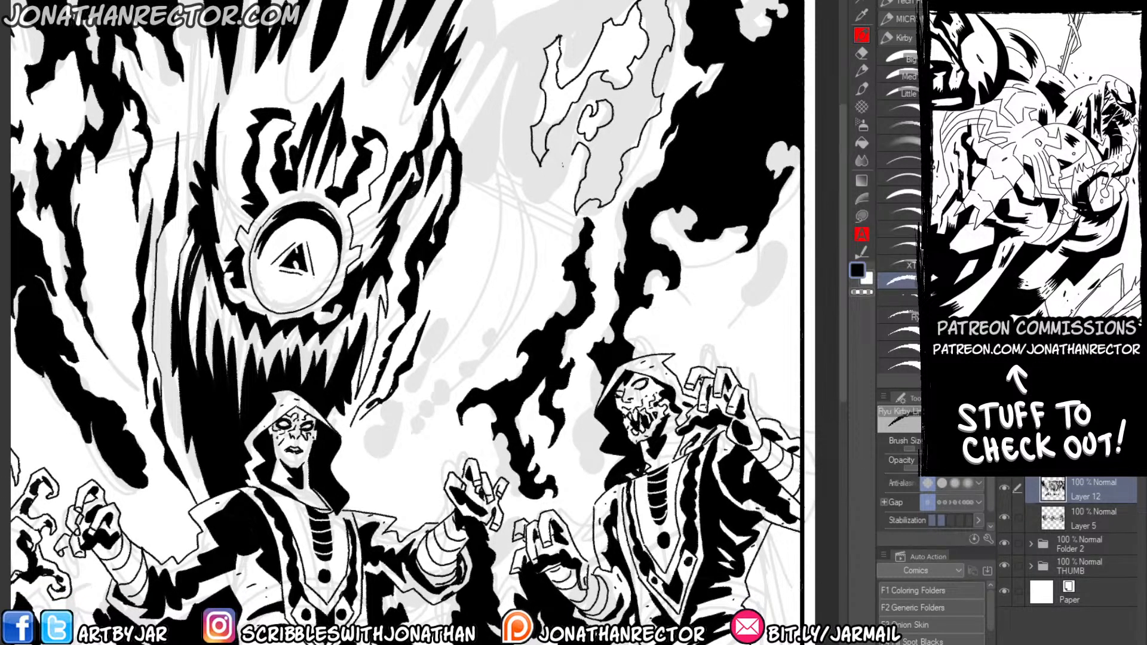
mouse_move(556, 173)
left_mouse_down()
mouse_move(504, 262)
mouse_move(518, 197)
mouse_move(505, 119)
mouse_move(529, 42)
left_mouse_up()
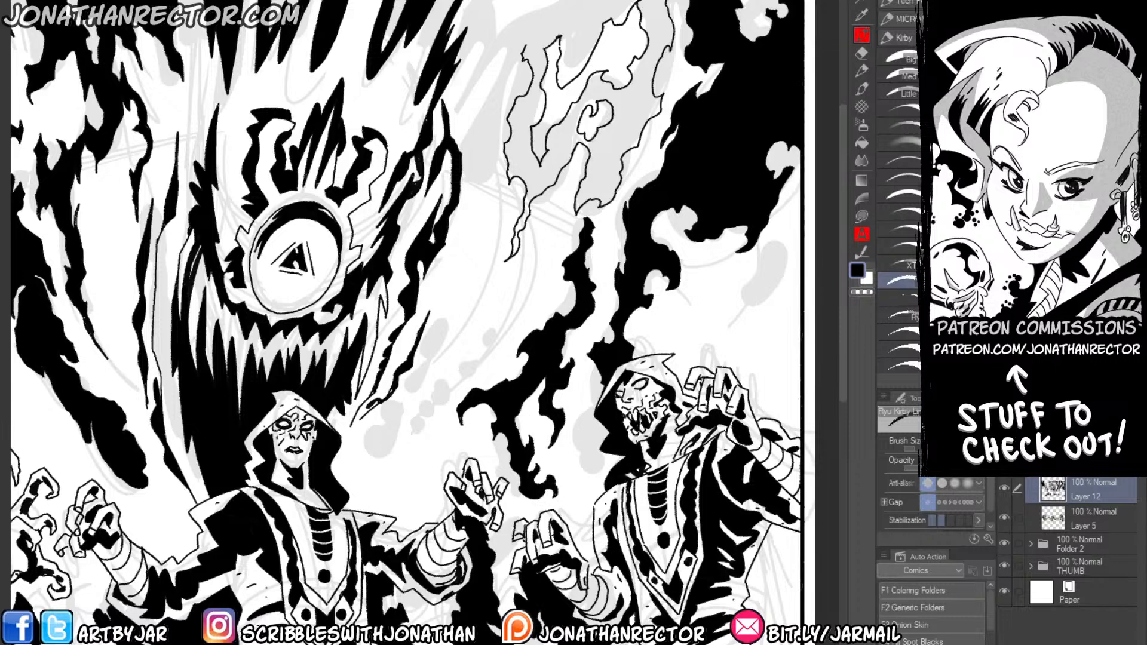
mouse_move(564, 1)
left_mouse_down()
mouse_move(493, 29)
mouse_move(495, 15)
mouse_move(472, 18)
mouse_move(462, 114)
mouse_move(476, 75)
mouse_move(498, 57)
mouse_move(504, 66)
mouse_move(465, 111)
mouse_move(472, 185)
mouse_move(486, 176)
mouse_move(477, 149)
mouse_move(524, 43)
left_mouse_up()
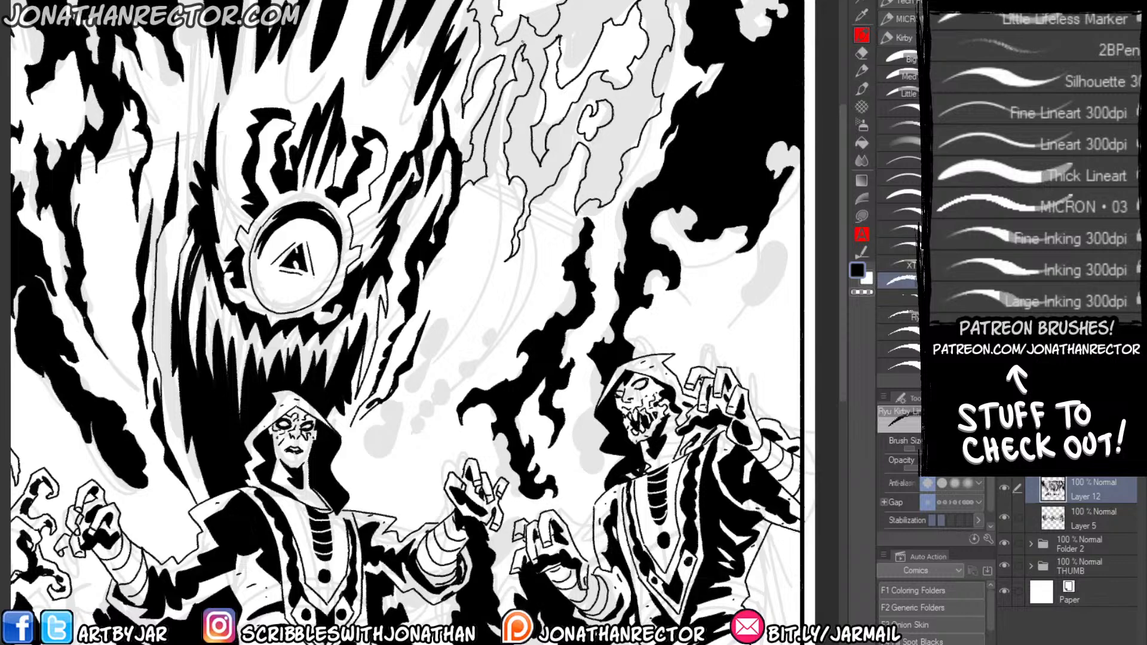
key("g")
left_click(487, 37)
left_click_drag(483, 181, 499, 133)
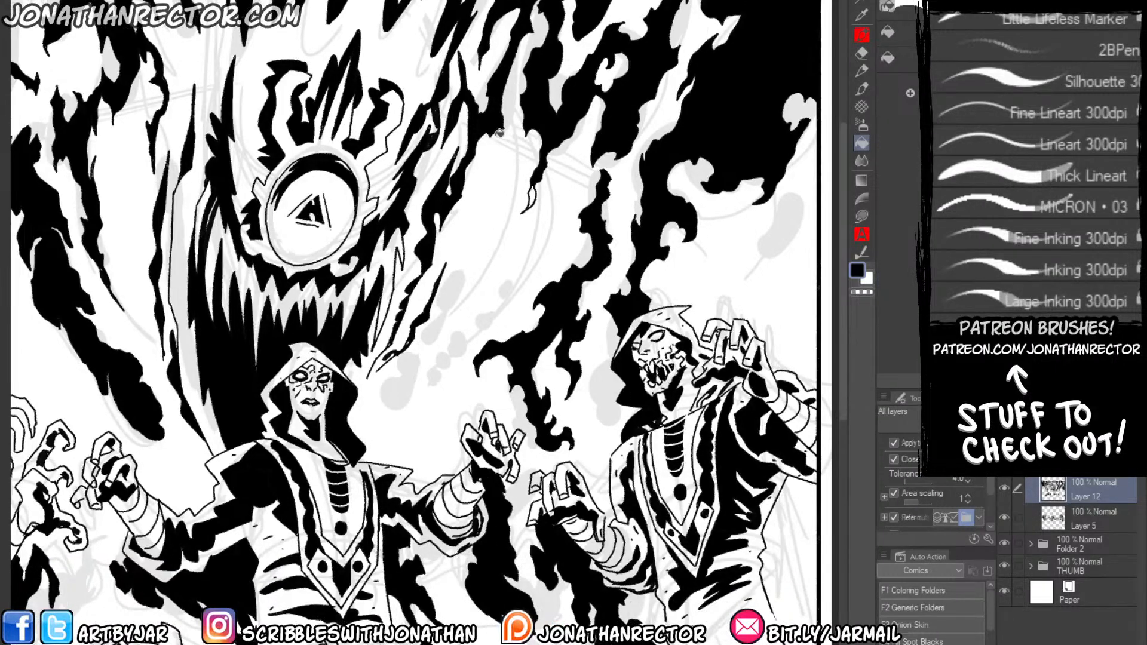
Flip the canvas view horizontally.
key("p")
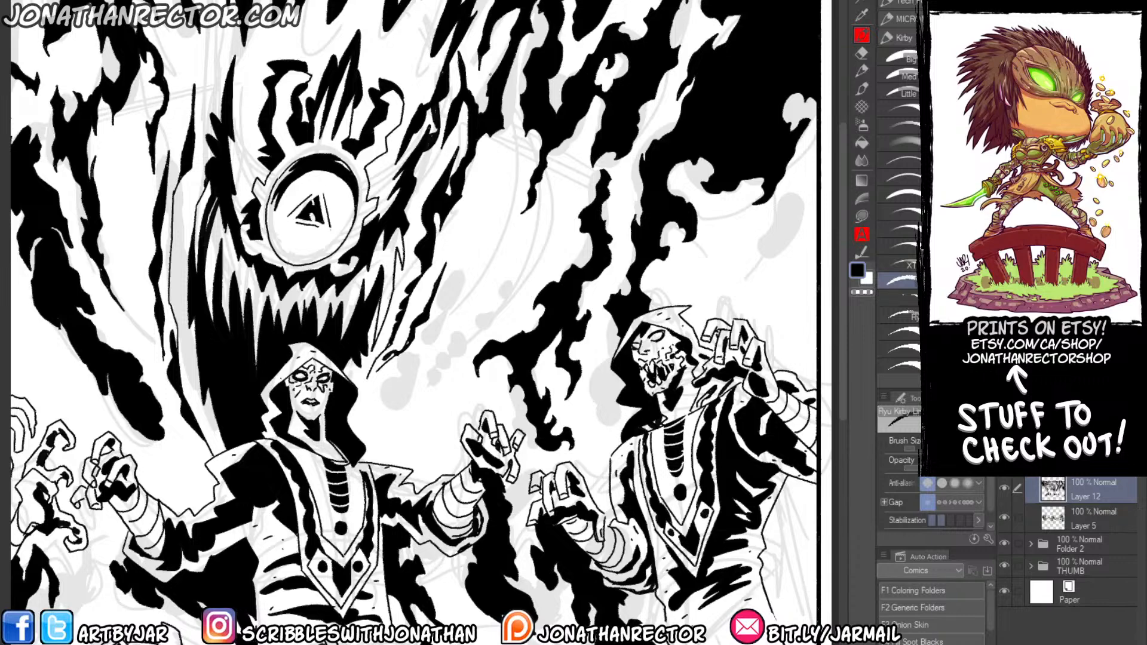
left_click_drag(304, 439, 396, 416)
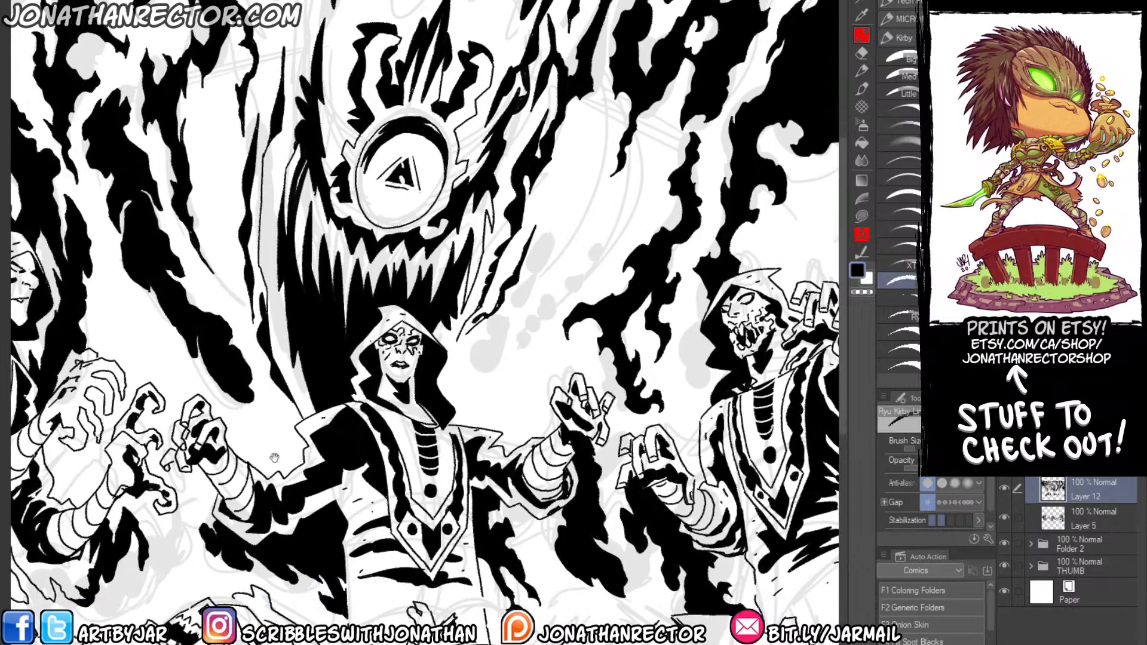
left_click_drag(274, 458, 279, 479)
left_click_drag(219, 405, 395, 355)
key("h")
left_click_drag(233, 406, 306, 414)
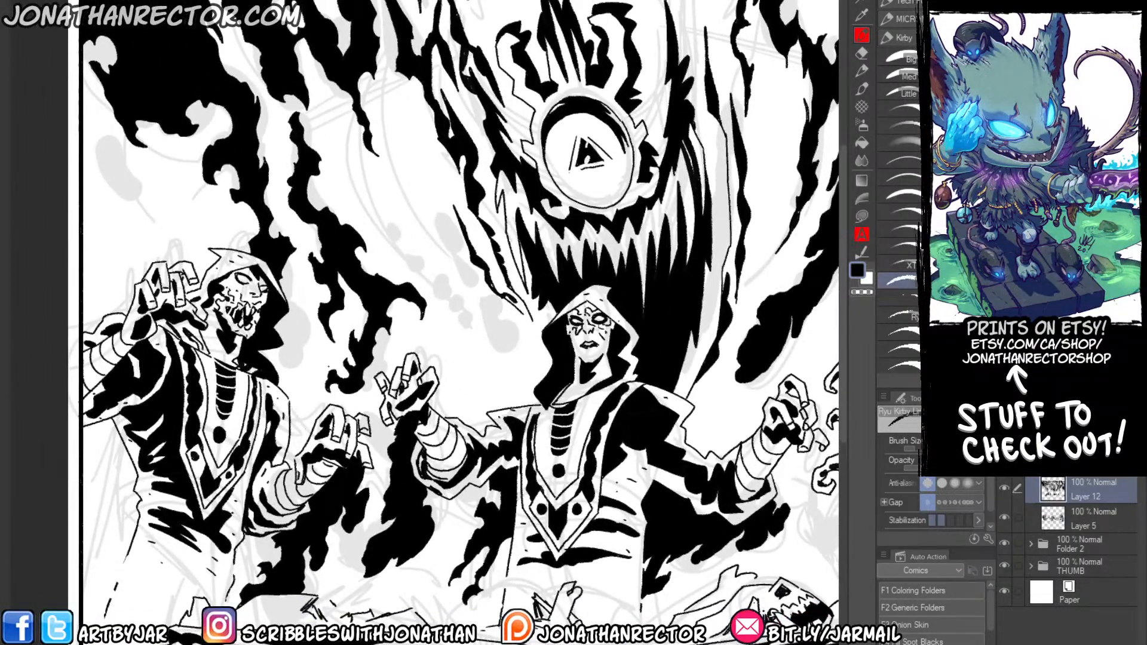
Ink a branching wisp outline above the central figure's raised hand, beside the dark god's fangs, and fill it with black.
left_click_drag(250, 485, 261, 476)
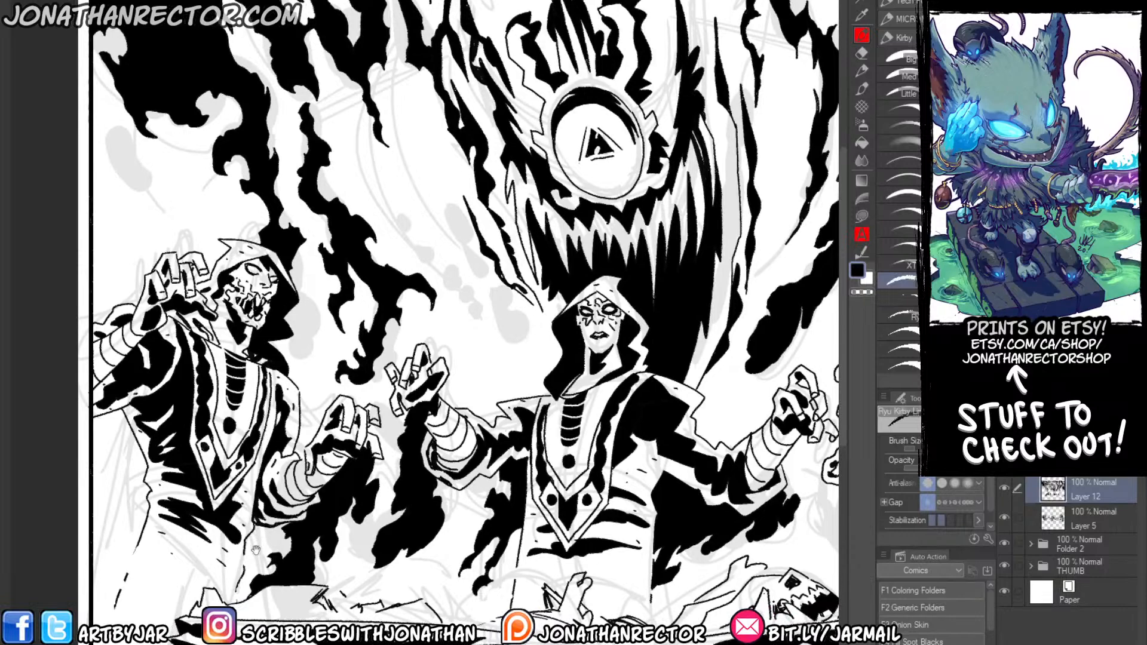
left_click_drag(261, 542, 256, 554)
left_click_drag(289, 367, 264, 374)
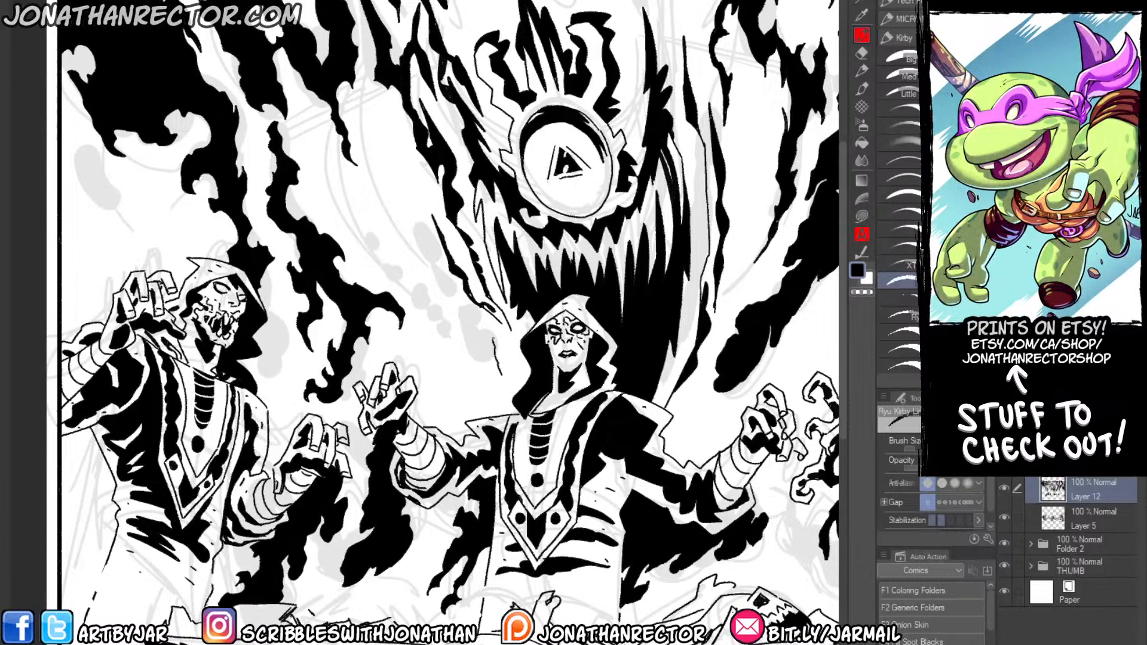
mouse_move(478, 344)
left_mouse_down()
mouse_move(400, 207)
mouse_move(412, 267)
mouse_move(362, 236)
mouse_move(448, 349)
mouse_move(480, 372)
left_mouse_up()
key("g")
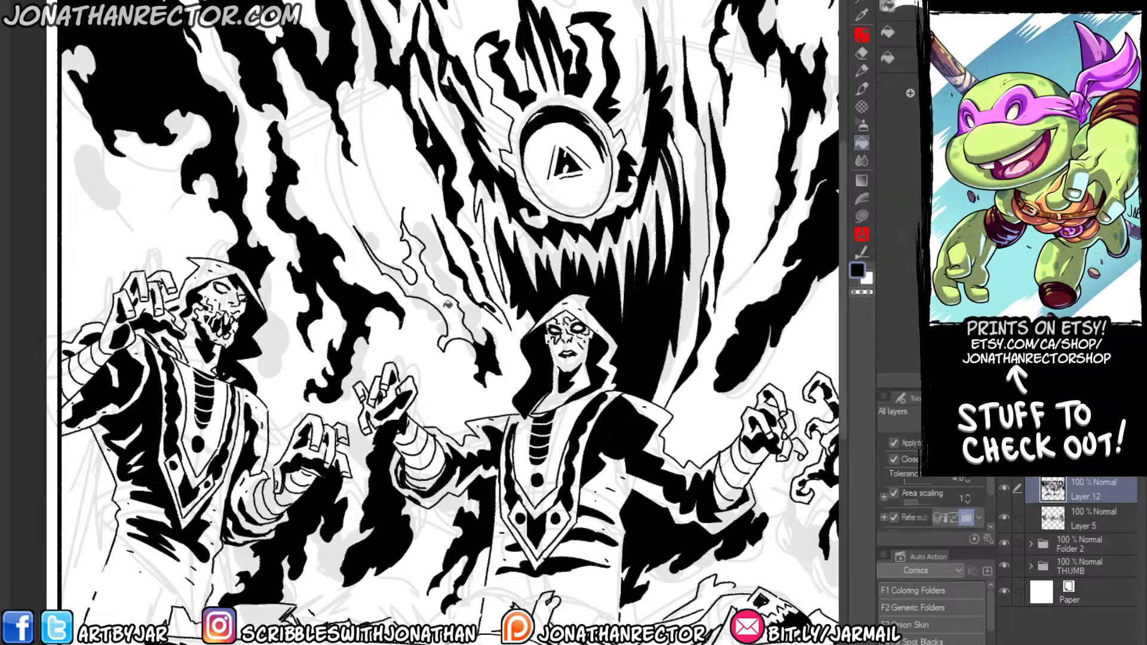
left_click(441, 302)
key("p")
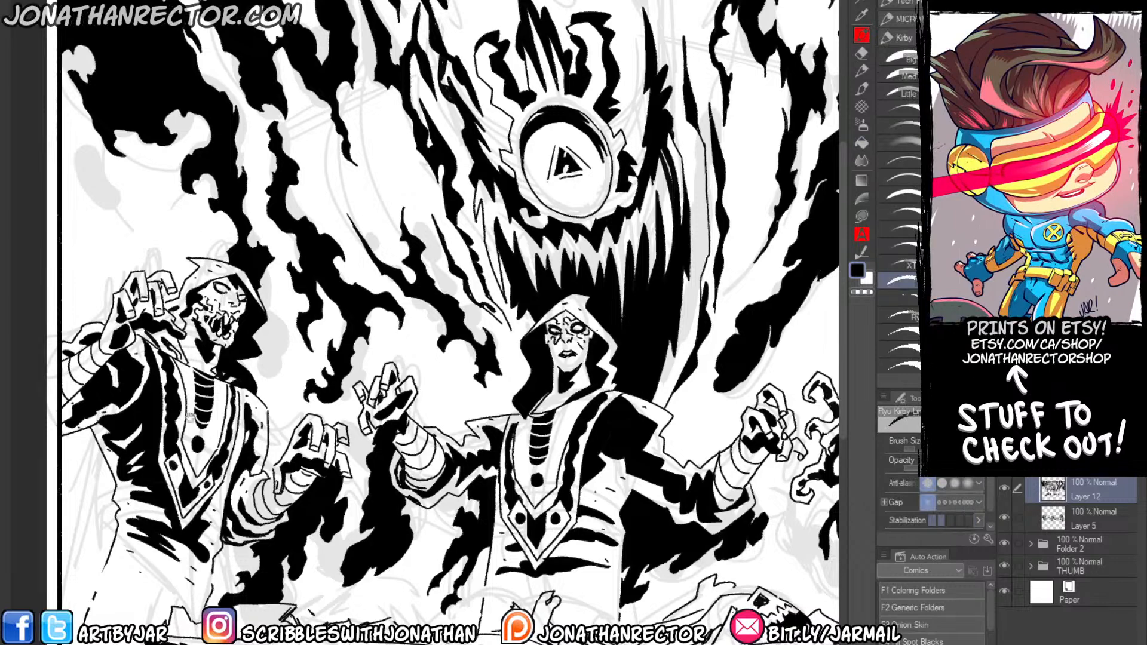
Ink a flame-edged shadow outline from the panel's side border to the skull-faced figure's raised hand.
left_click_drag(190, 417, 302, 445)
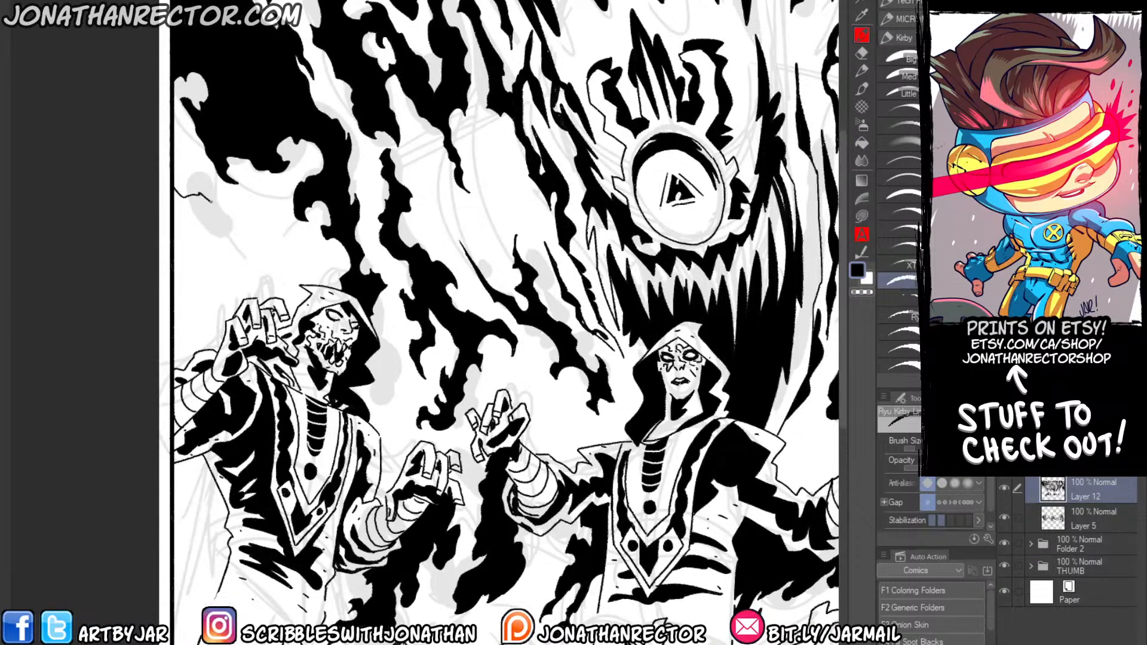
mouse_move(211, 202)
left_mouse_down()
mouse_move(221, 249)
mouse_move(242, 254)
mouse_move(233, 286)
mouse_move(218, 258)
mouse_move(198, 281)
mouse_move(173, 244)
left_mouse_up()
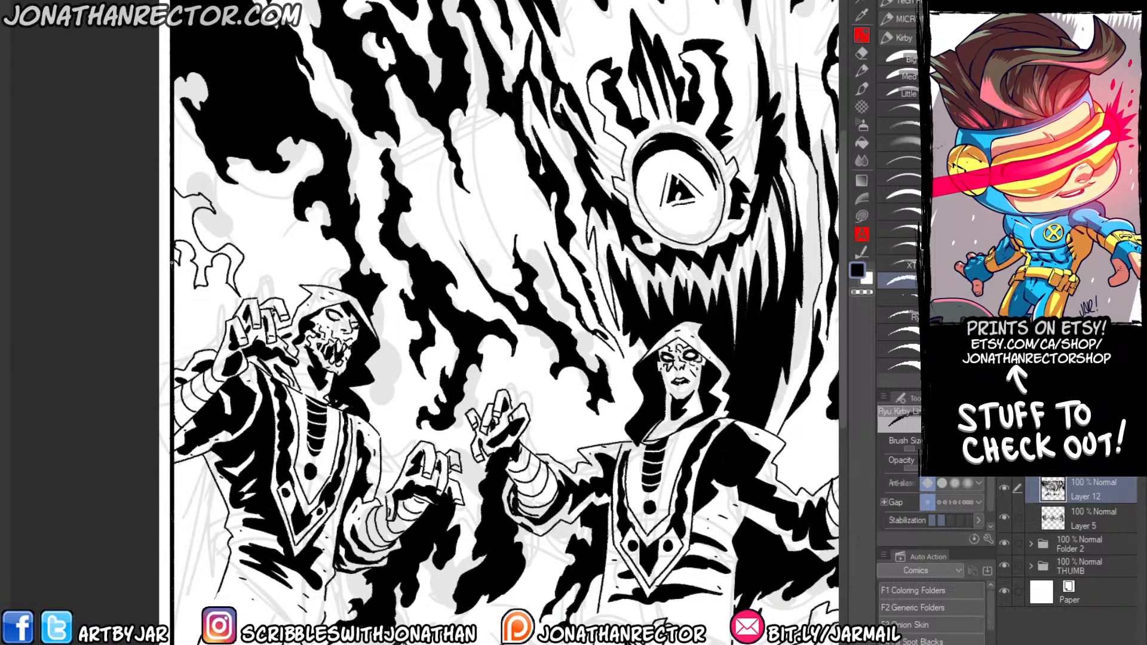
key("g")
left_click(182, 225)
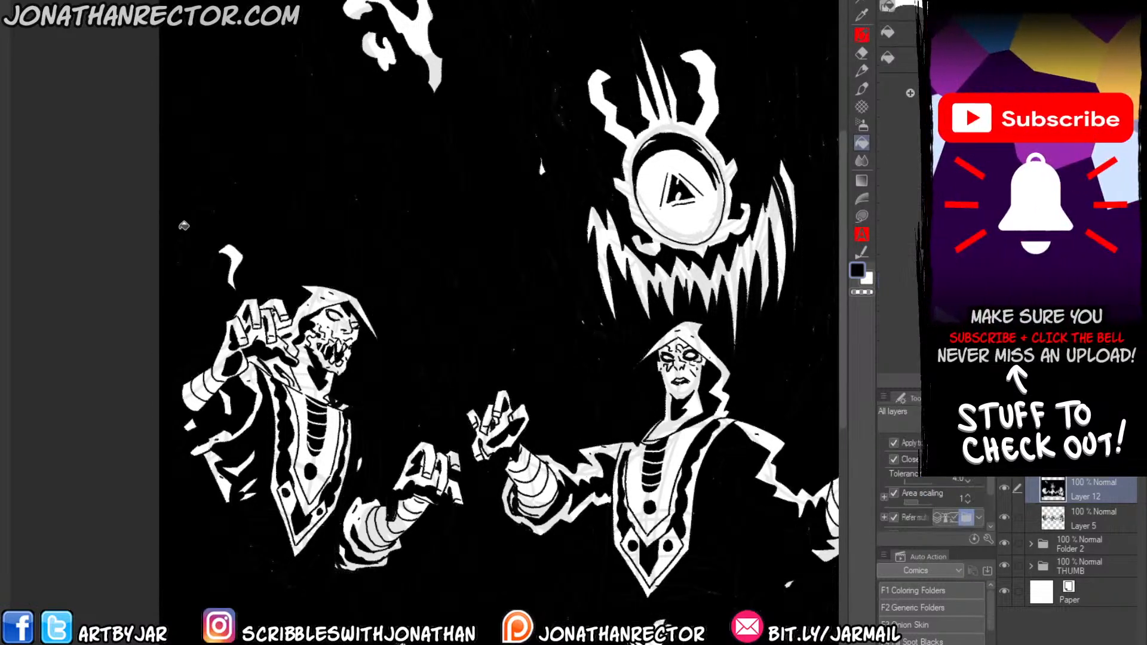
key("ctrl+z")
Close the shadow outline along the panel border, fill it with black, and erase the excess line near the skull-faced figure's hand.
key("p")
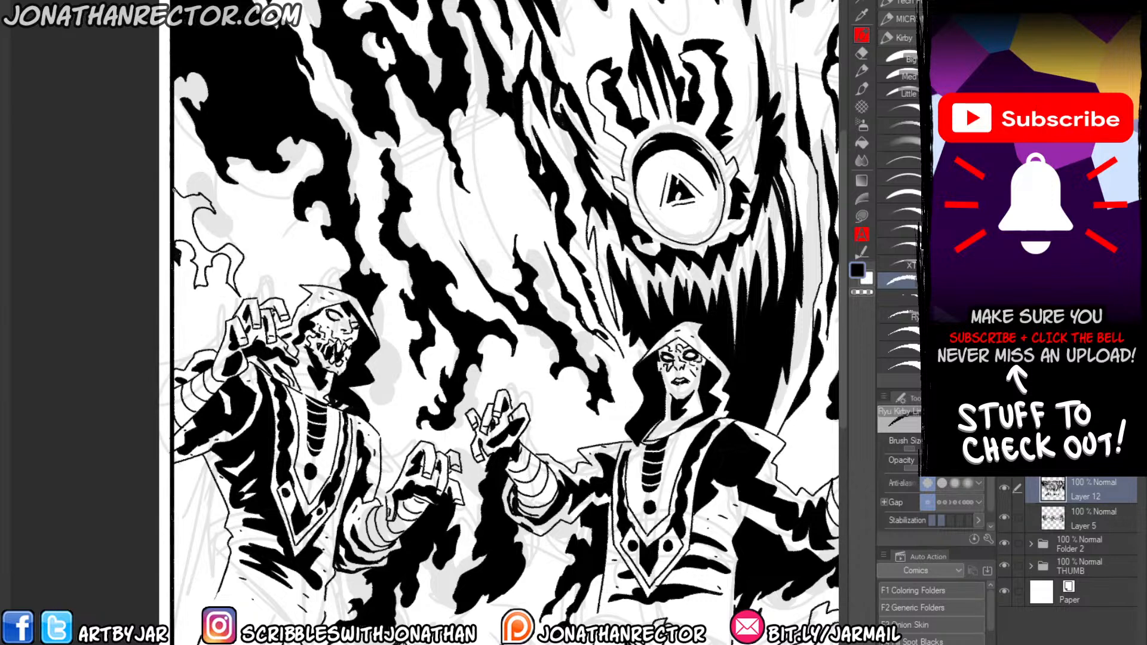
left_click_drag(174, 221, 174, 242)
key("g")
left_click(184, 227)
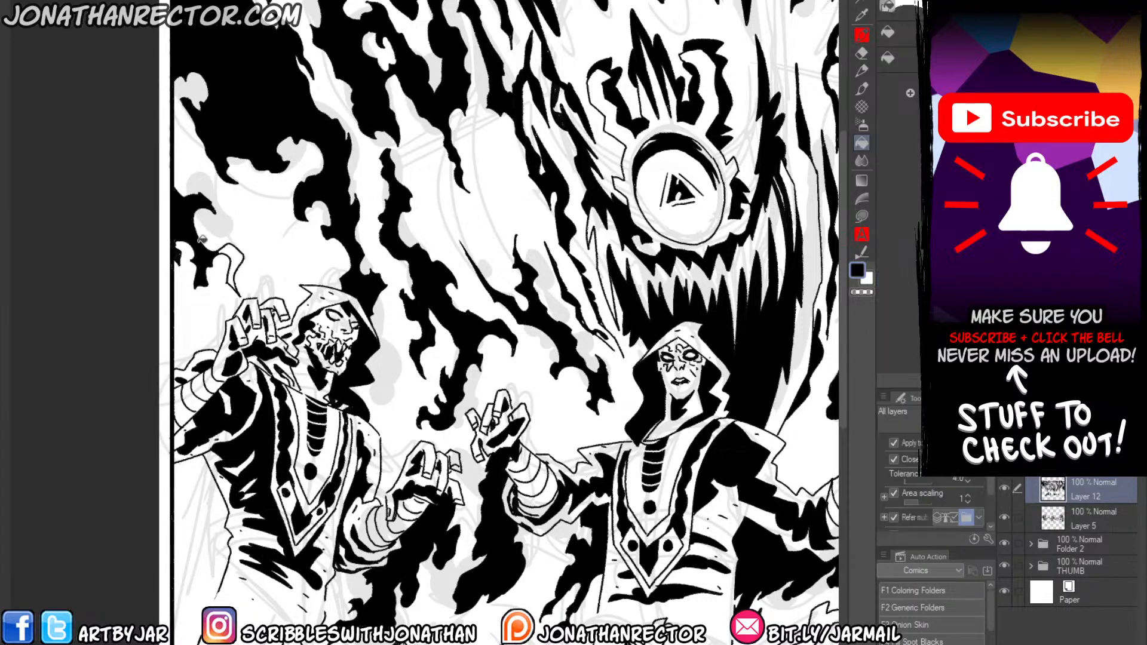
left_click(233, 252)
key("e")
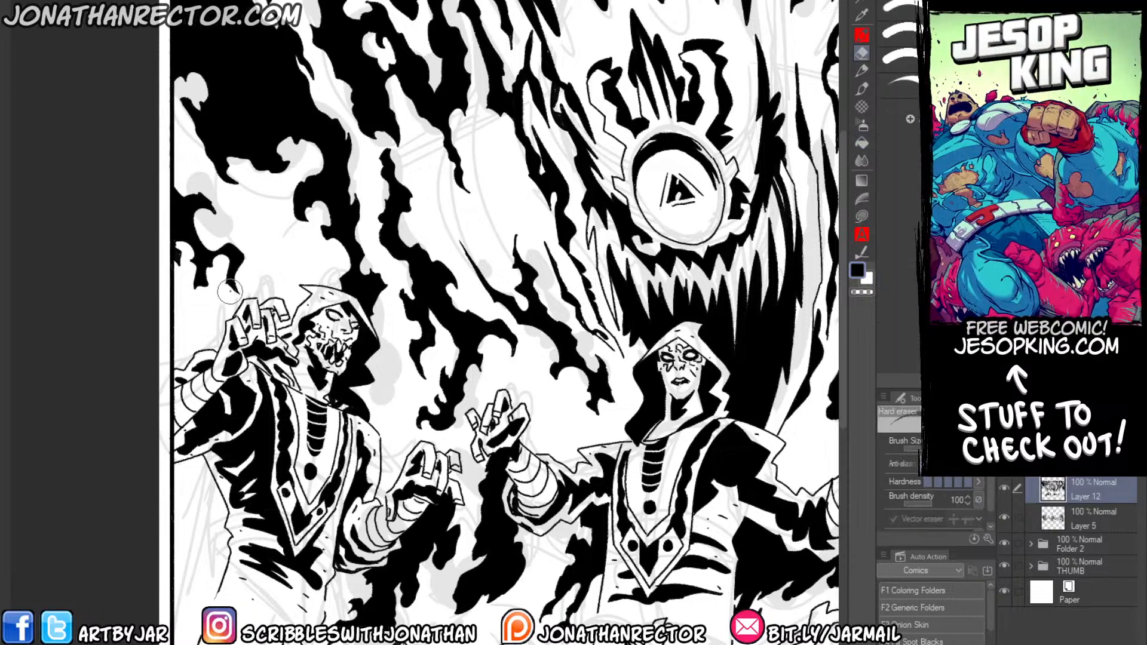
left_click_drag(190, 221, 191, 227)
Hide the sketch layers in Folder 2 and THUMB so that only the inks show.
left_click_drag(313, 470, 213, 355)
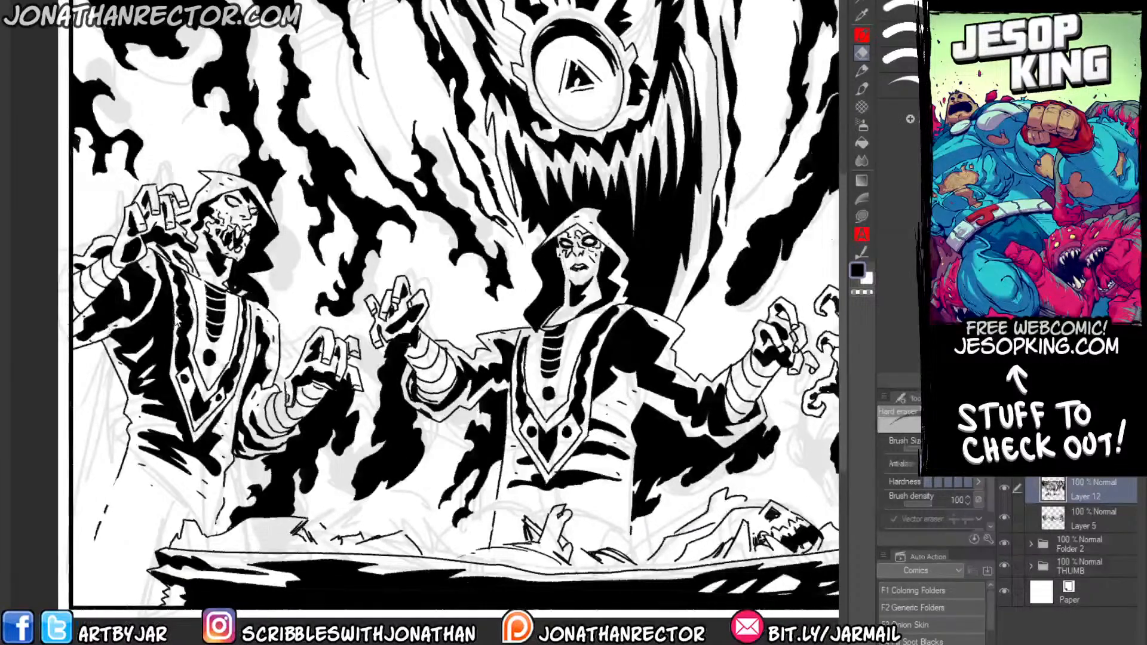
scroll(174, 317, "down", 1)
left_click_drag(173, 314, 172, 306)
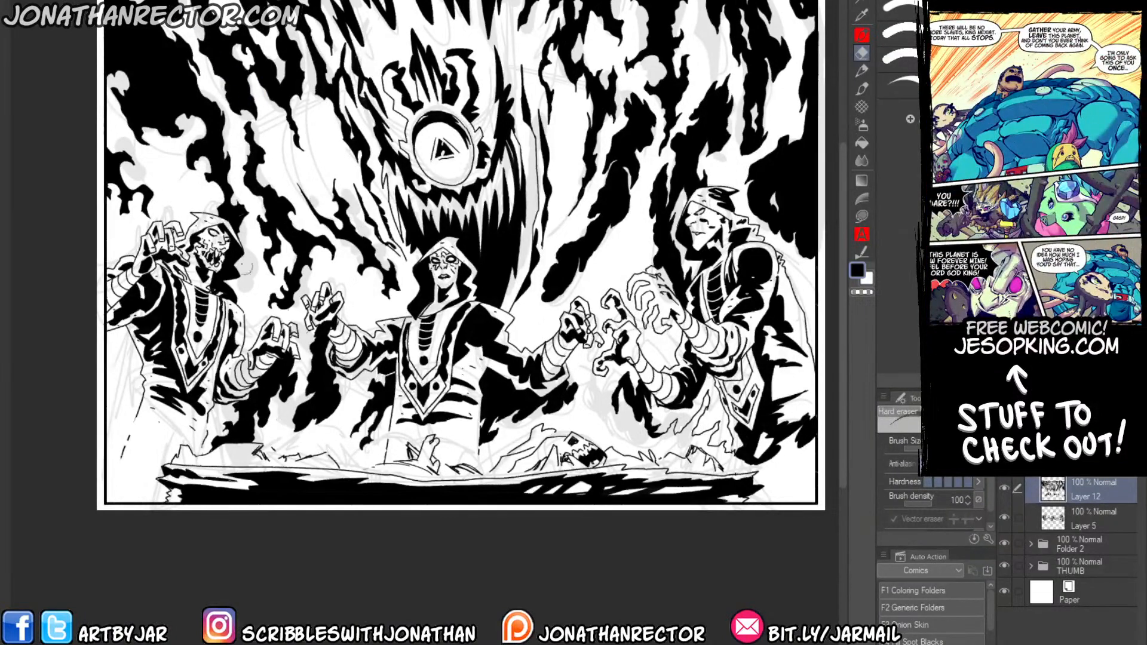
left_click_drag(749, 430, 754, 405)
left_click(1003, 543)
left_click(1003, 566)
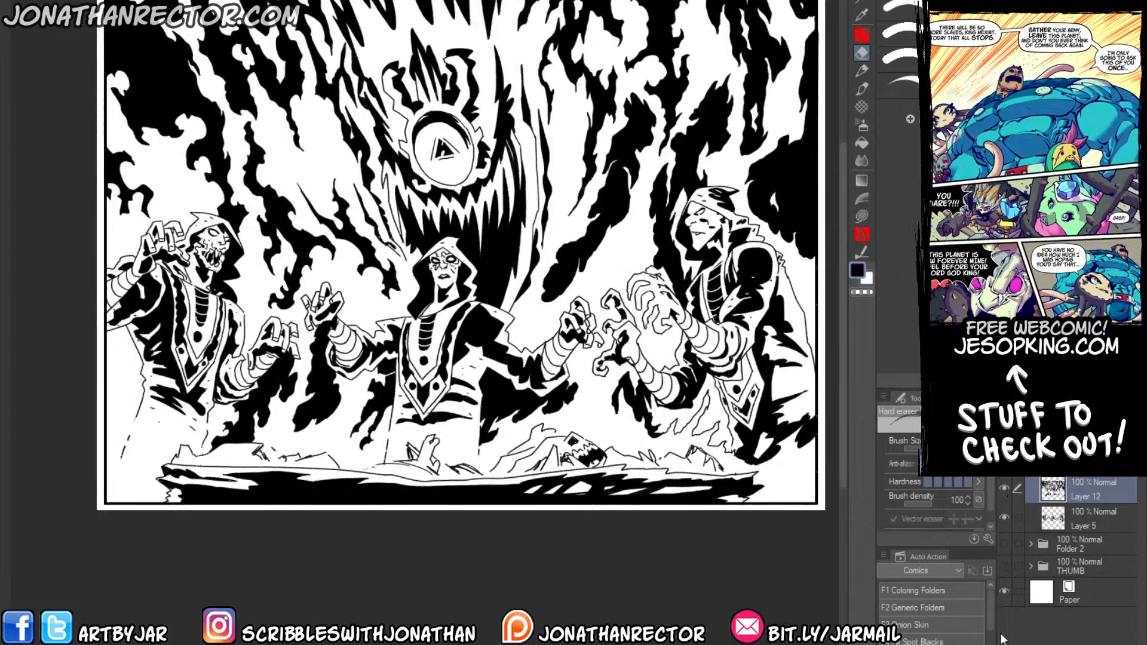
left_click_drag(244, 363, 242, 341)
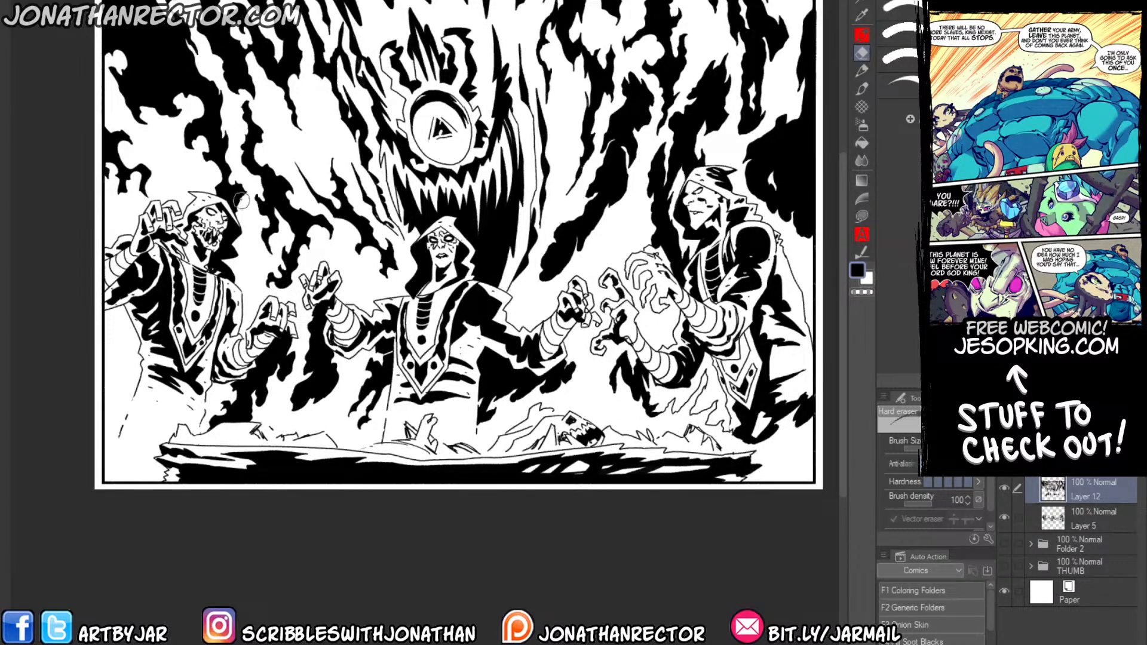
Add a new layer and ink a white contour around the central figure's hood to separate it from the black background.
scroll(240, 192, "up", 1)
scroll(240, 194, "up", 1)
left_click_drag(606, 396, 425, 423)
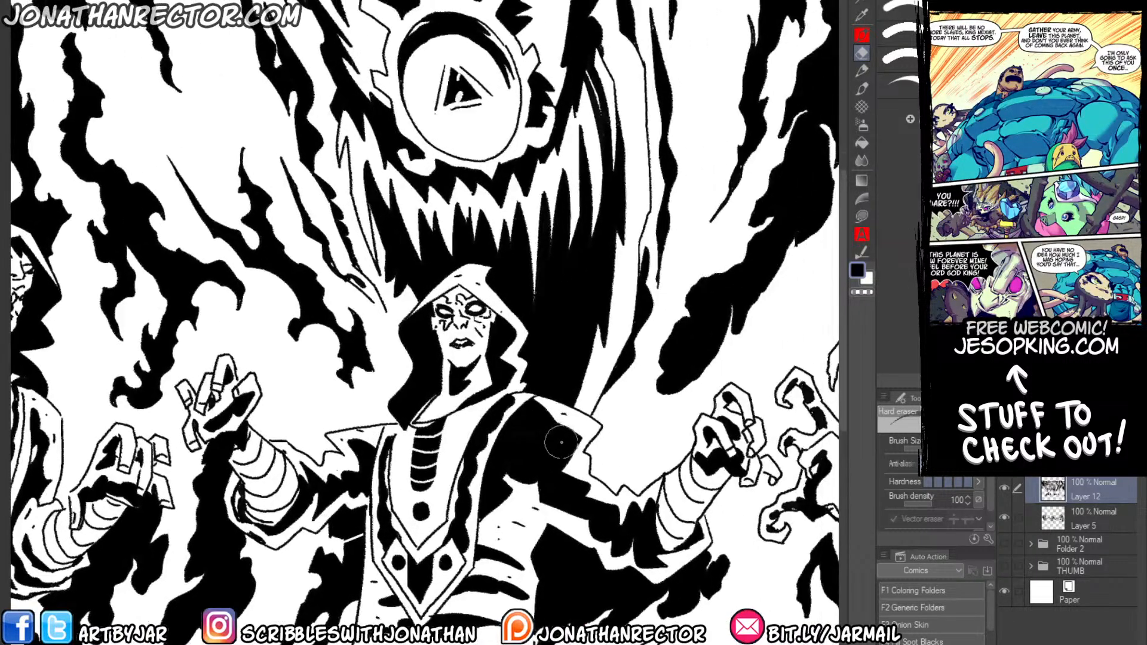
key("ctrl+shift+n")
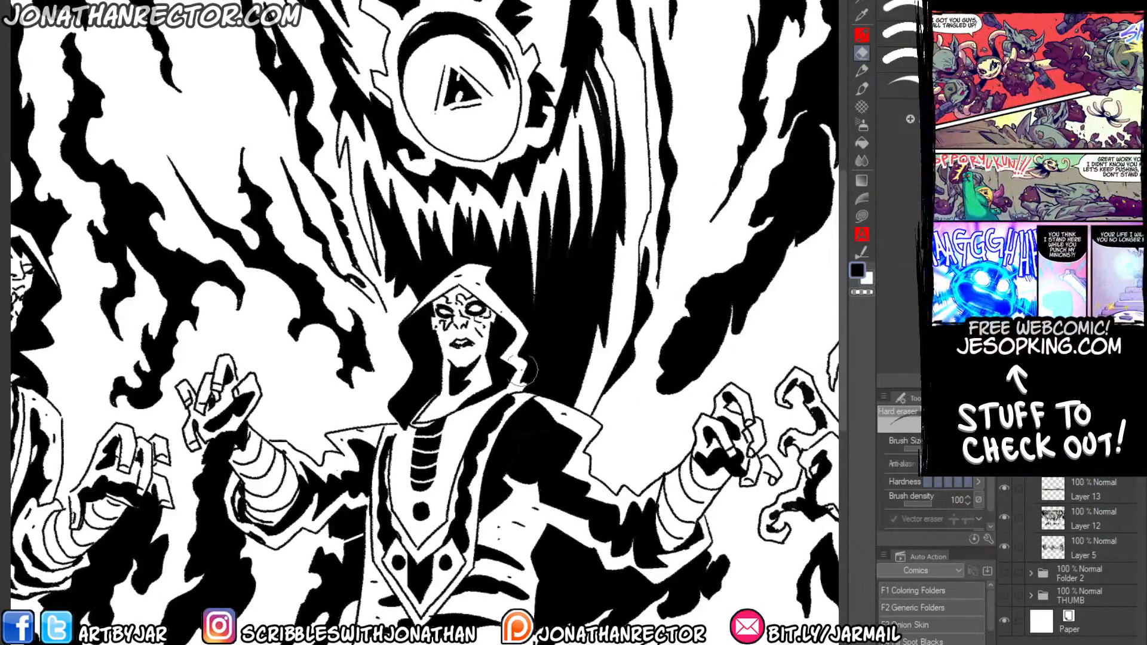
left_click_drag(494, 418, 444, 475)
key("p")
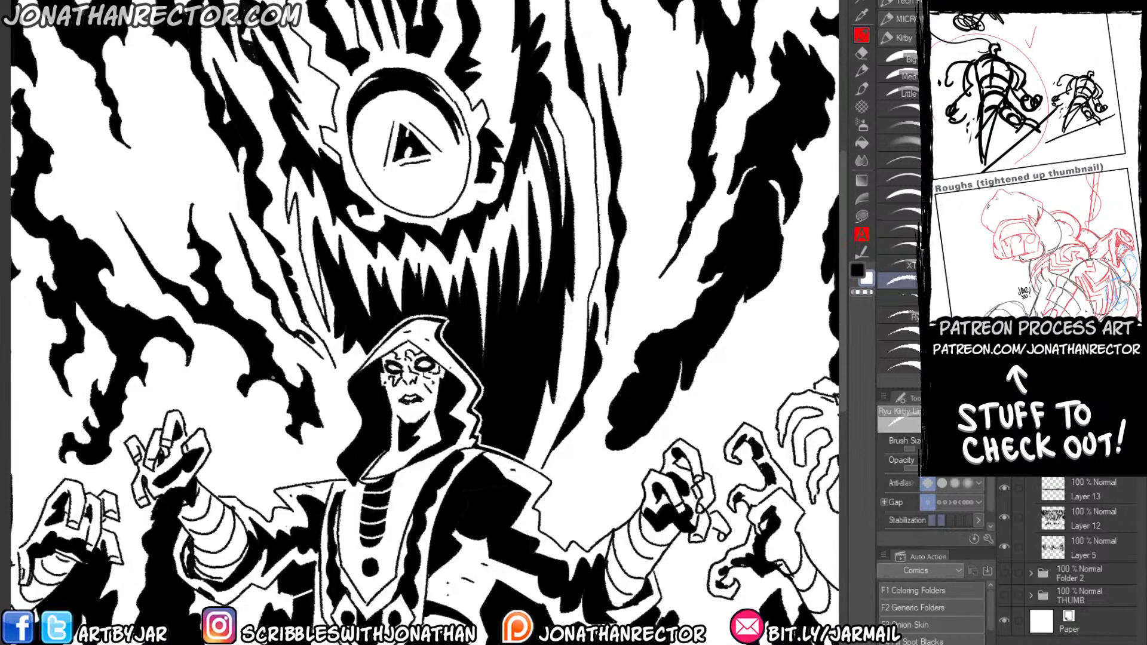
left_click_drag(274, 492, 383, 428)
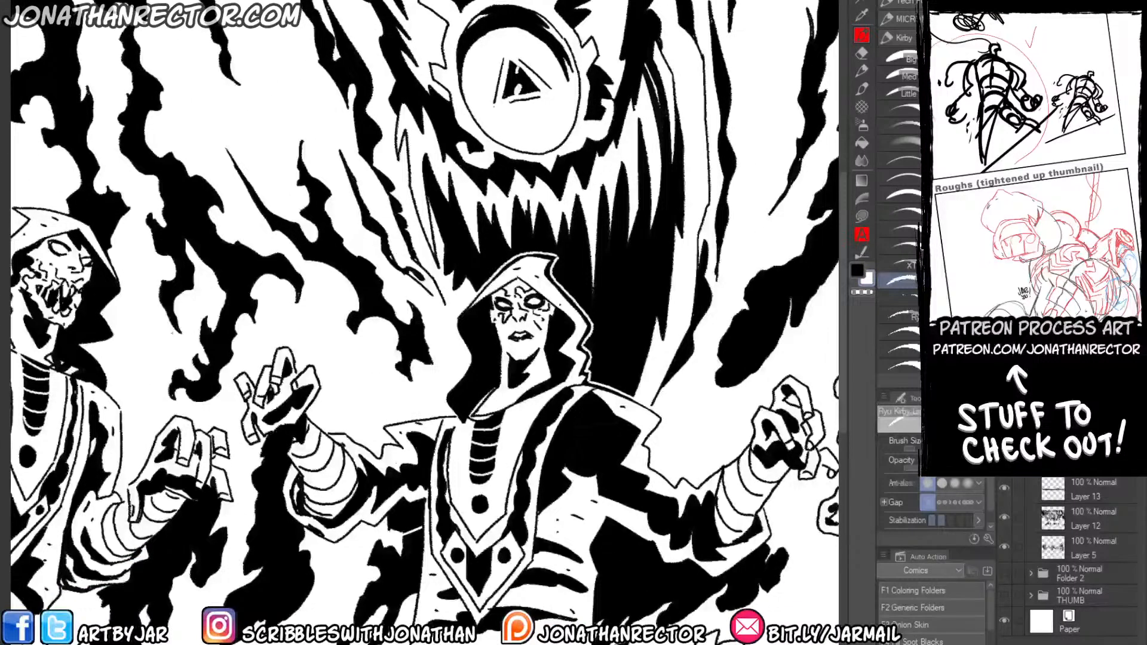
scroll(221, 298, "down", 2)
left_click_drag(233, 402, 351, 396)
left_click_drag(434, 220, 406, 202)
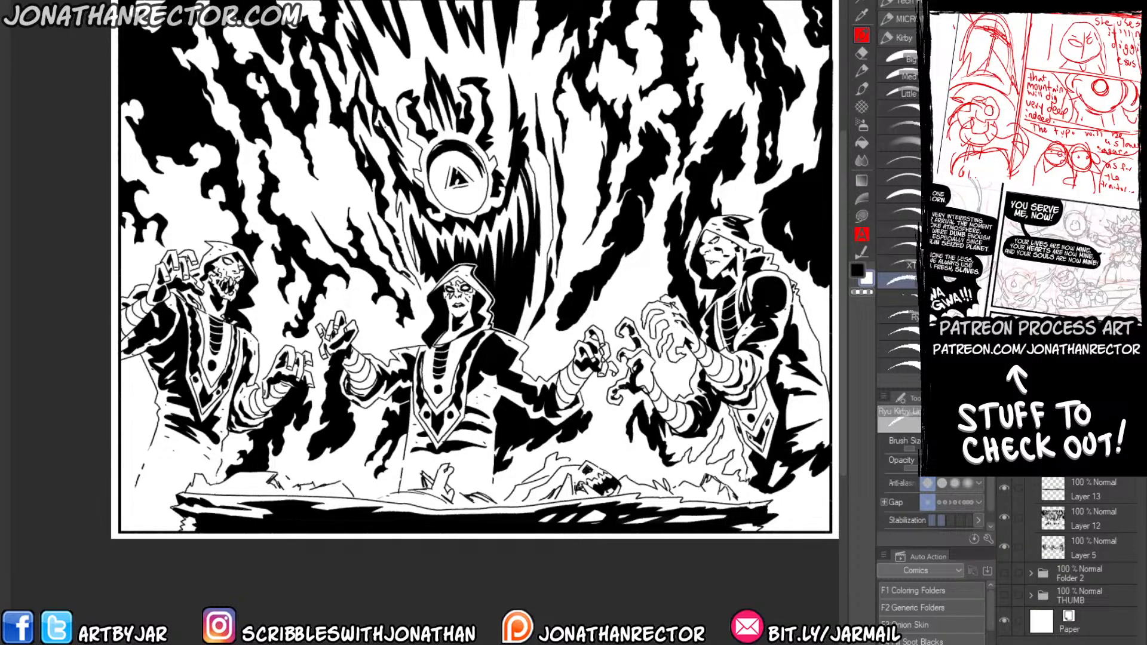
Ink a jagged black smoke contour from the skull-faced figure's waist down to the bones on the slab.
left_click_drag(394, 171, 408, 42)
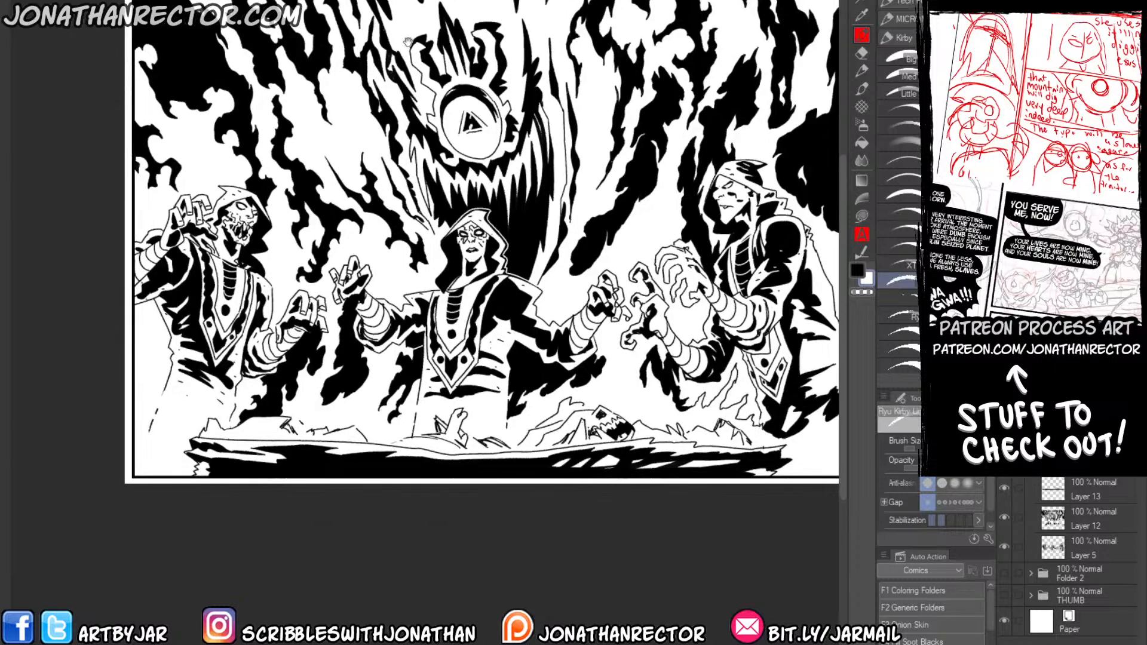
left_click_drag(401, 430, 253, 408)
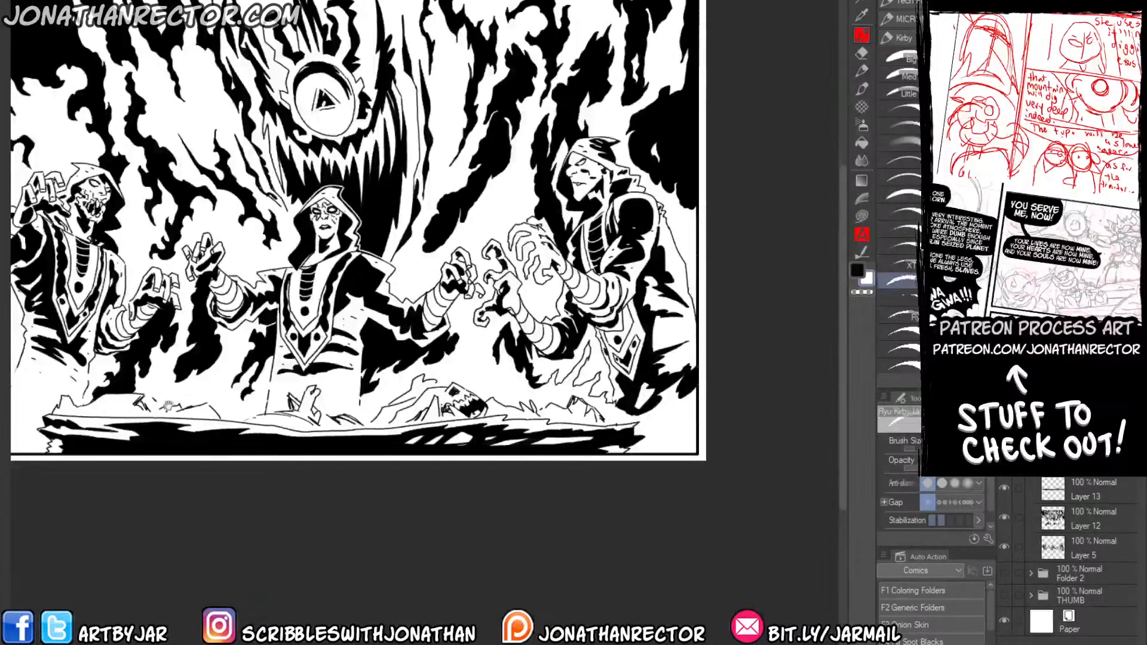
left_click_drag(168, 406, 368, 401)
scroll(204, 401, "up", 2)
left_click_drag(209, 411, 253, 427)
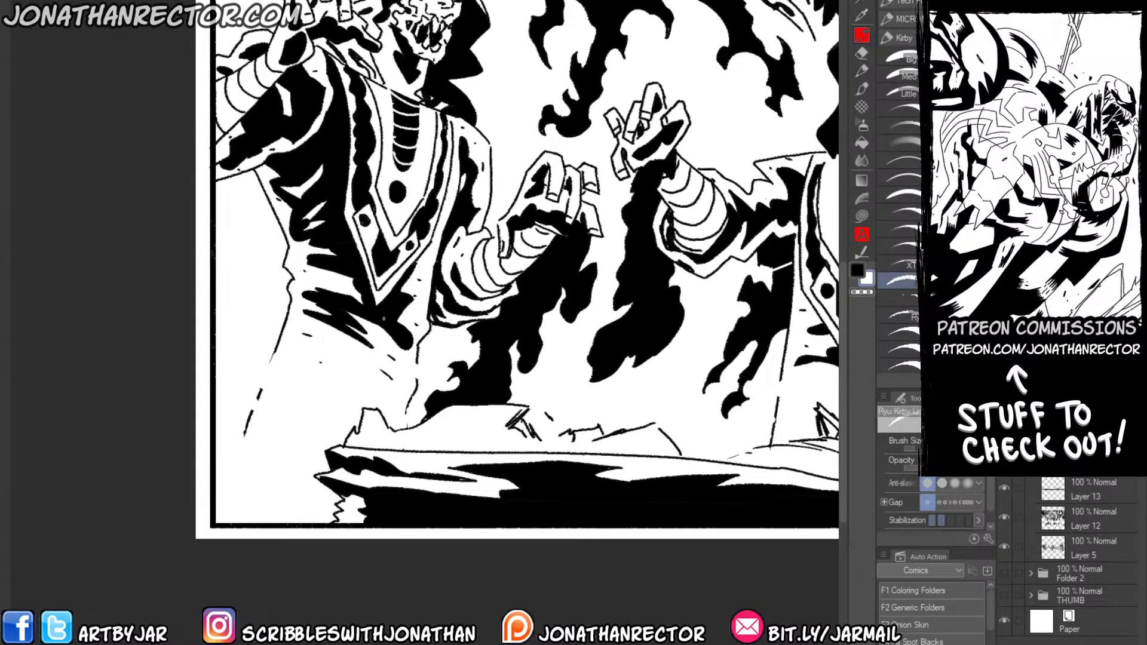
key("x")
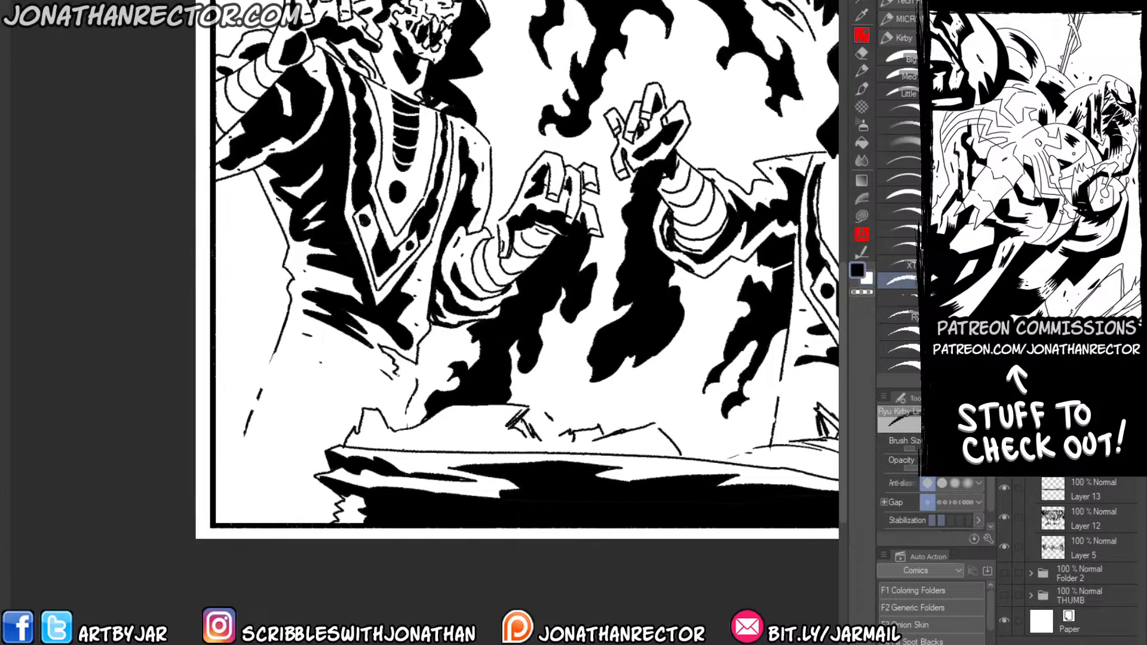
left_click_drag(387, 406, 407, 425)
Ink billowing smoke contours from the panel's side border across the skull-faced figure's lower robe and beside the slab's end.
mouse_move(271, 357)
left_mouse_down()
mouse_move(231, 299)
mouse_move(231, 341)
left_mouse_up()
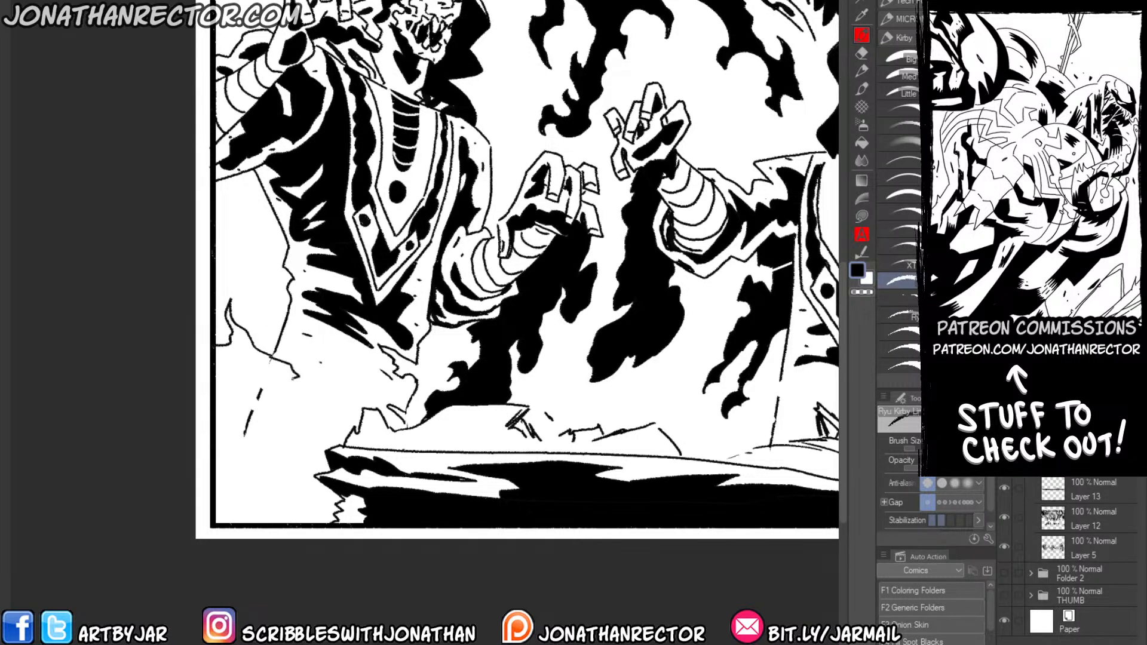
mouse_move(289, 377)
left_mouse_down()
mouse_move(307, 404)
mouse_move(348, 430)
left_mouse_up()
left_click_drag(231, 383, 246, 402)
left_click_drag(242, 404, 271, 419)
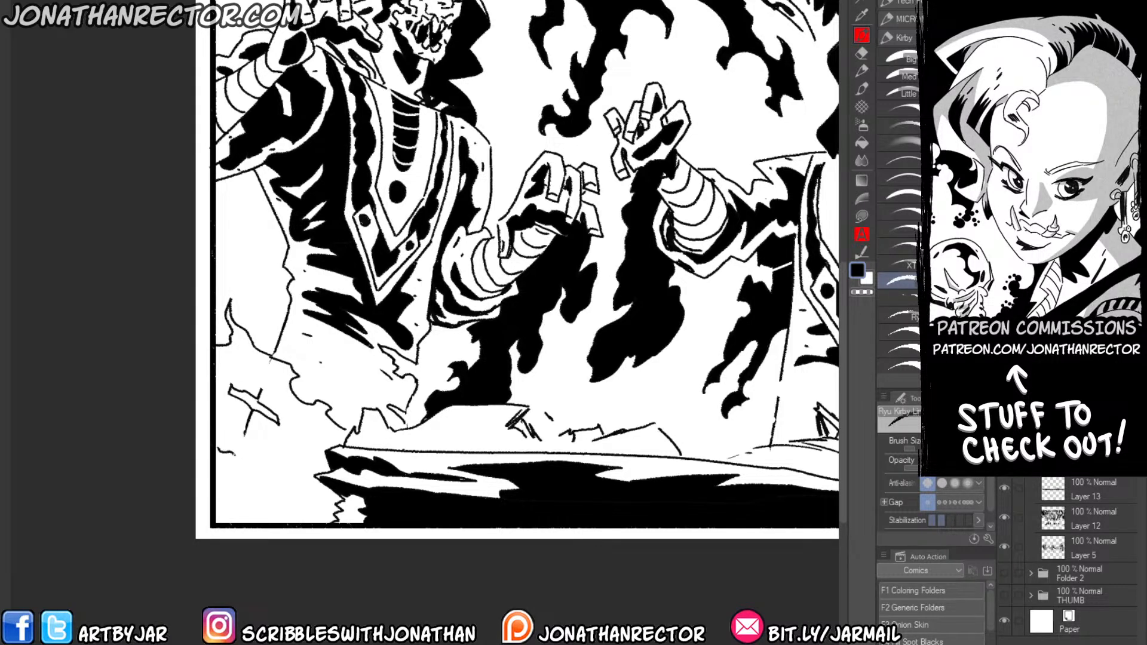
left_click_drag(233, 454, 292, 501)
mouse_move(216, 213)
left_mouse_down()
mouse_move(241, 272)
mouse_move(284, 304)
mouse_move(195, 353)
left_mouse_up()
Add another new layer above the smoke linework.
scroll(209, 311, "down", 3)
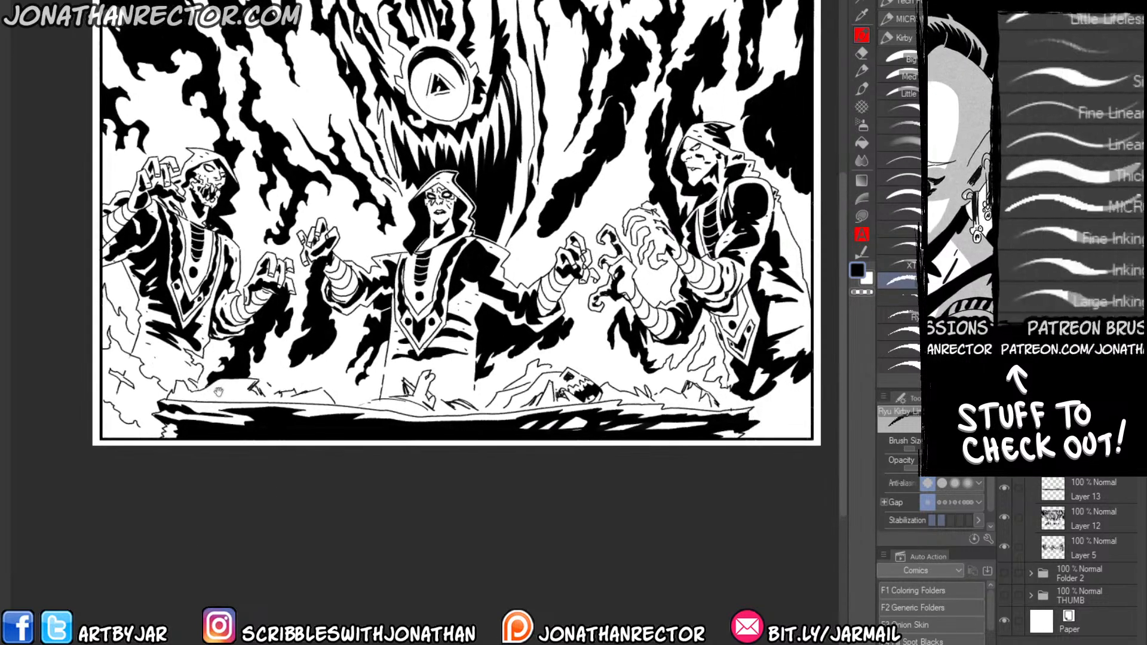
left_click_drag(218, 392, 221, 417)
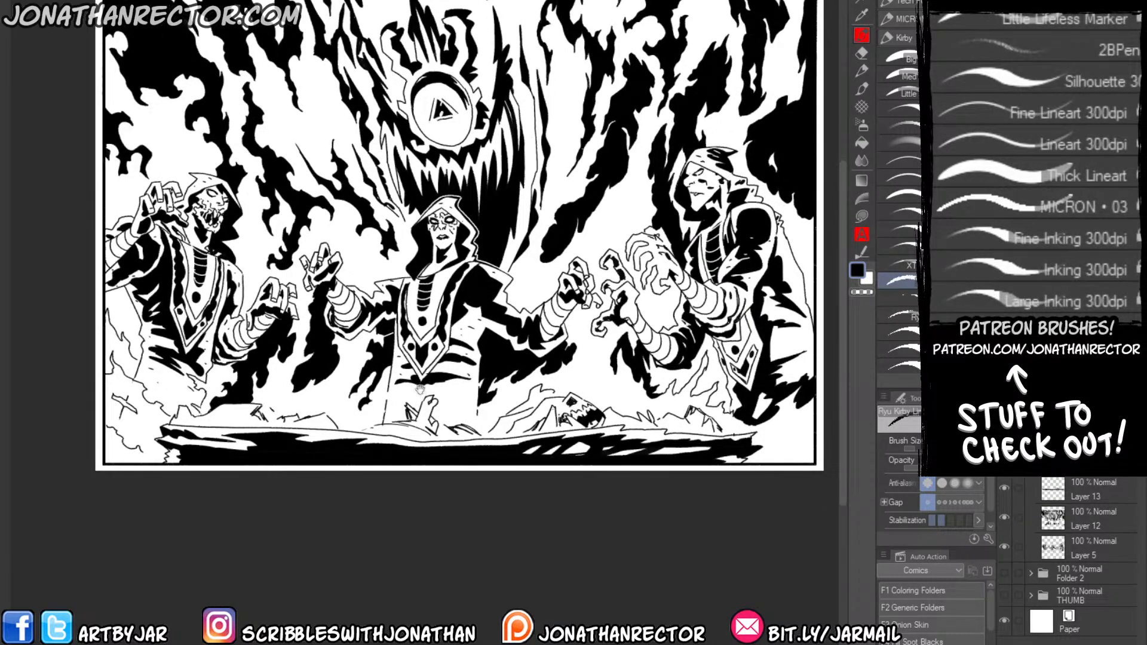
left_click_drag(420, 390, 438, 434)
key("ctrl+shift+n")
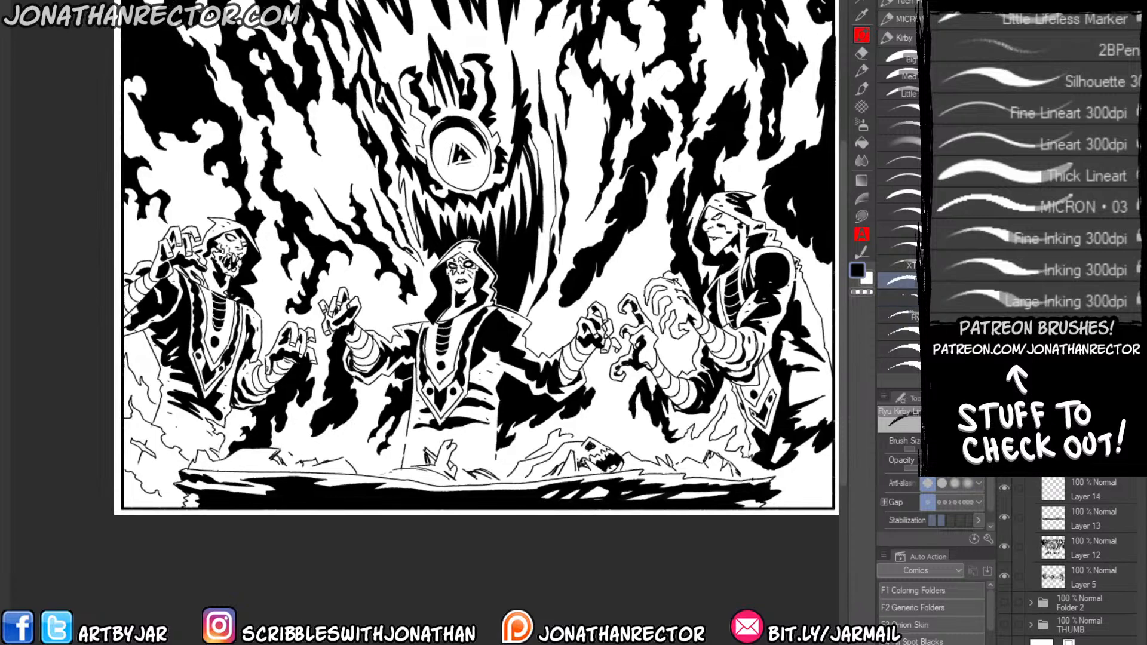
Switch to the textured Ryu Kirby ink brush and add dry-brushed fold lines across the skull-faced figure's wrapped forearms.
left_click(338, 188, "ctrl")
left_click_drag(325, 195, 269, 121)
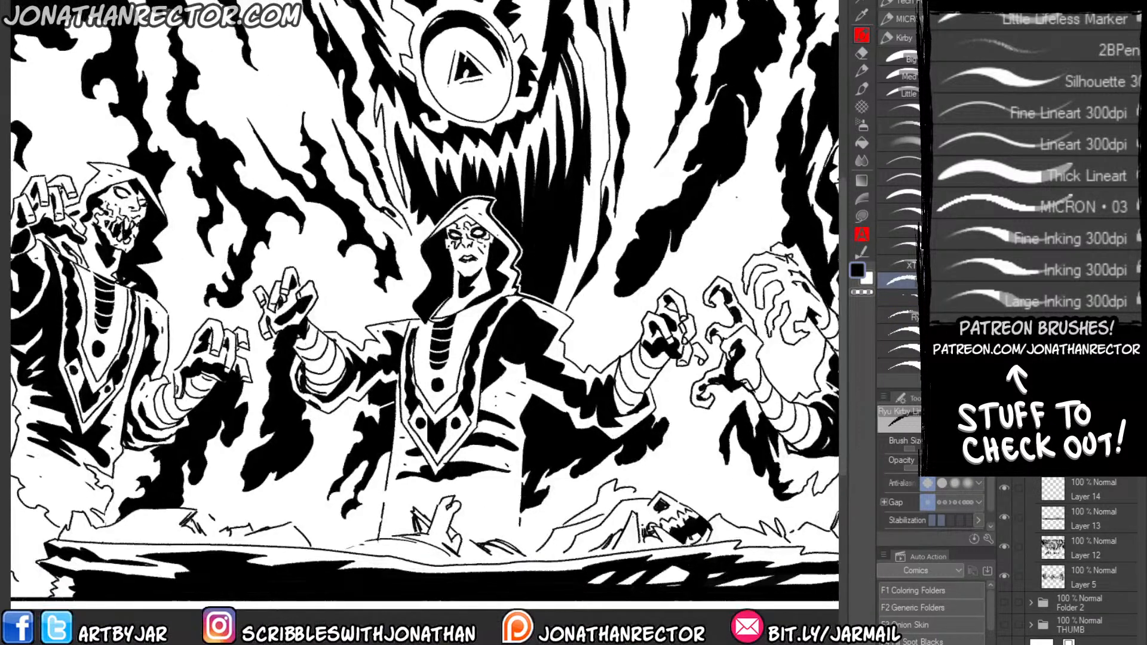
left_click(901, 295)
mouse_move(237, 267)
left_mouse_down()
mouse_move(275, 242)
mouse_move(267, 260)
left_mouse_up()
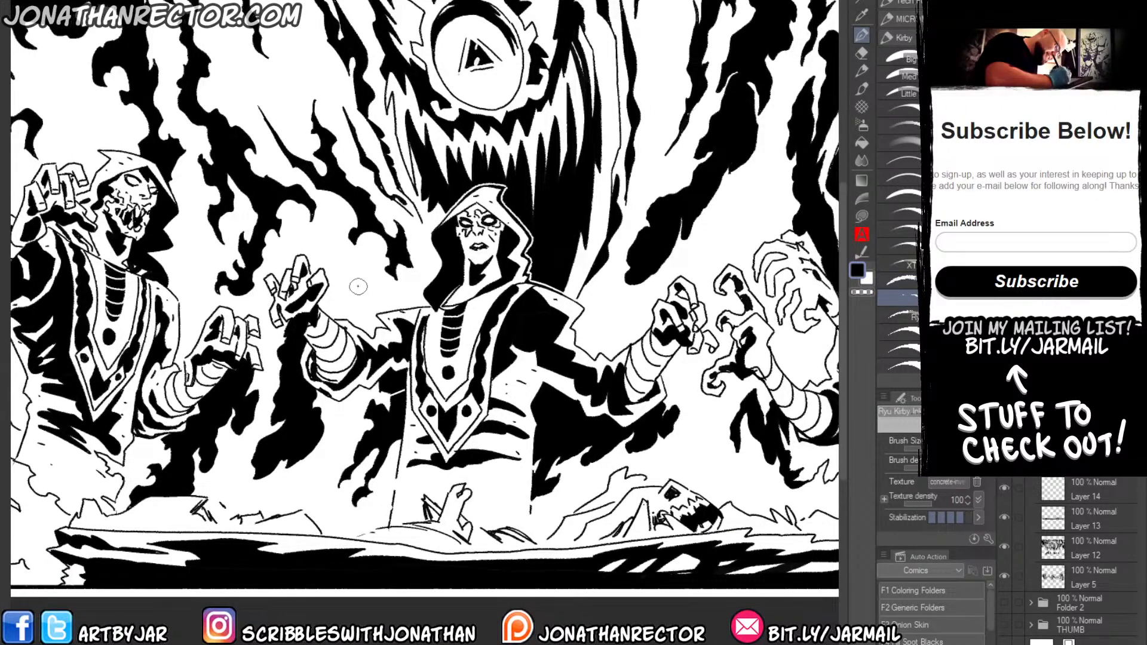
left_click_drag(185, 461, 381, 453)
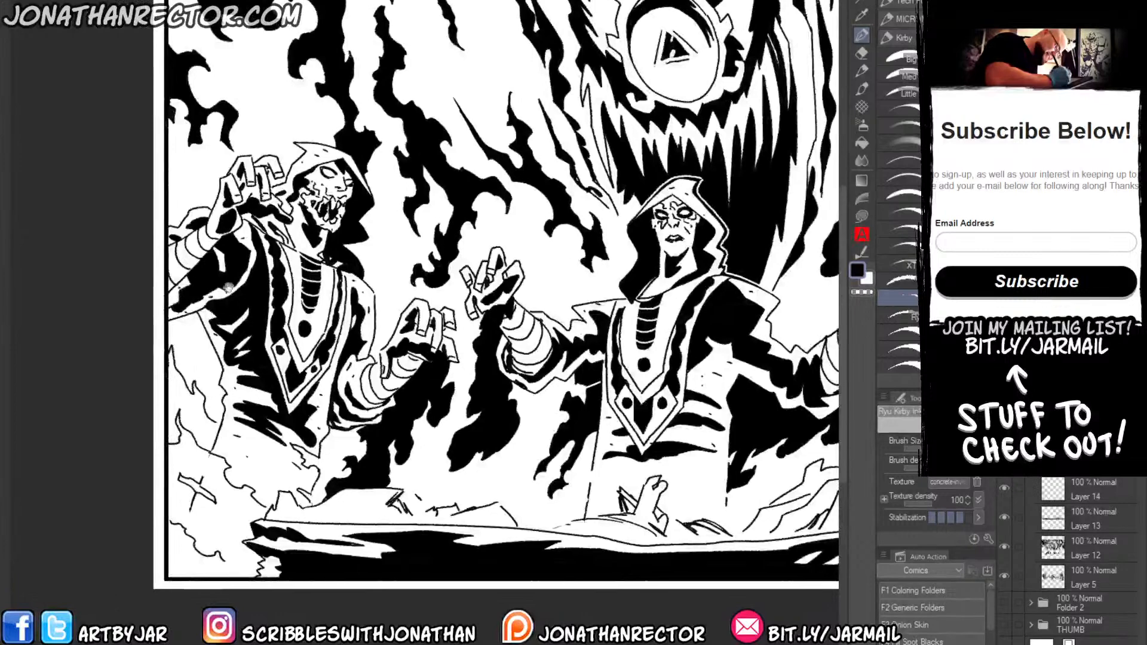
mouse_move(397, 376)
left_mouse_down()
mouse_move(366, 408)
mouse_move(353, 404)
left_mouse_up()
left_click_drag(195, 244, 174, 265)
left_click_drag(193, 244, 163, 273)
Ink textured fold lines along the wrapped forearms and raised hand of the hooded figure seen in profile.
left_click_drag(508, 448, 121, 455)
left_click_drag(680, 346, 634, 305)
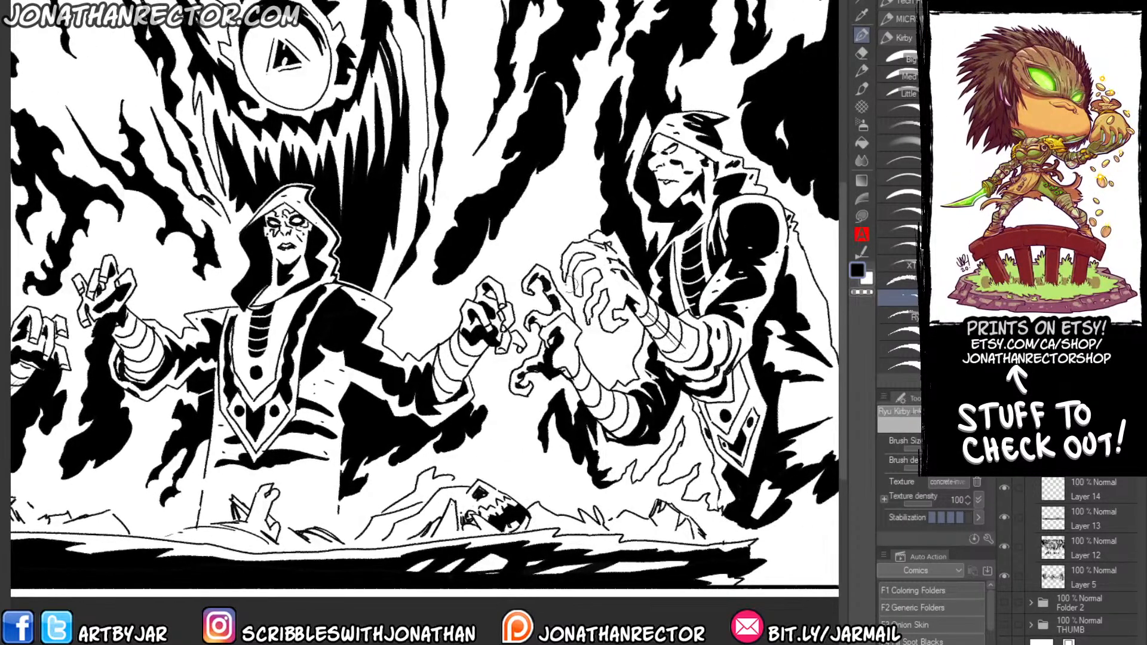
left_click_drag(608, 412, 572, 372)
left_click_drag(585, 262, 576, 272)
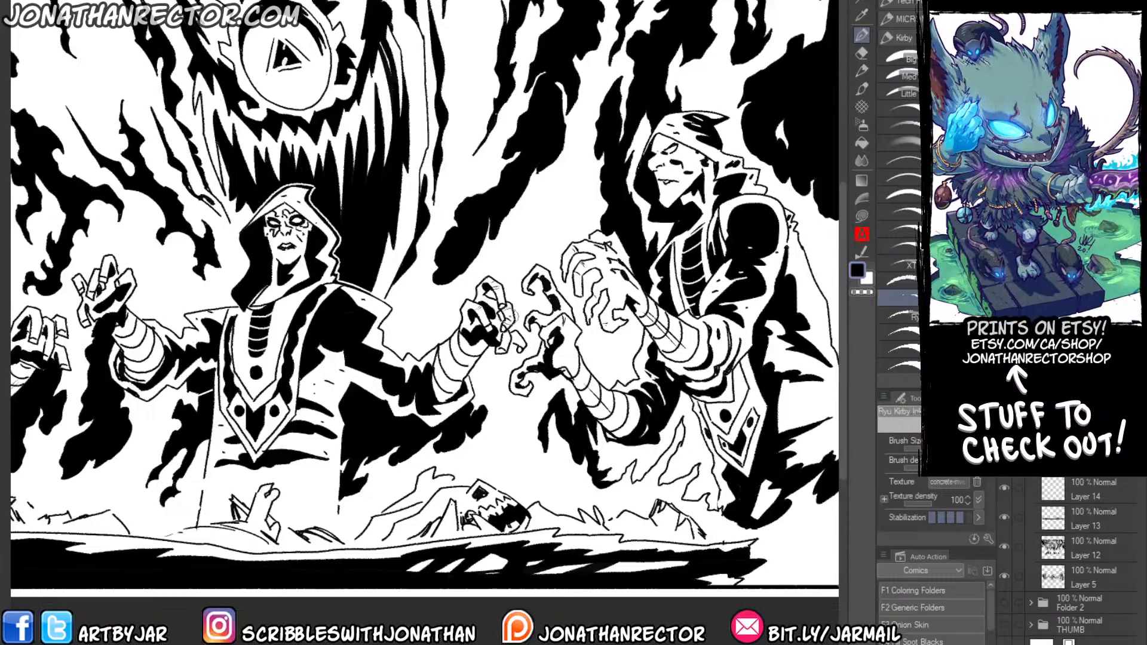
left_click_drag(150, 354, 383, 338)
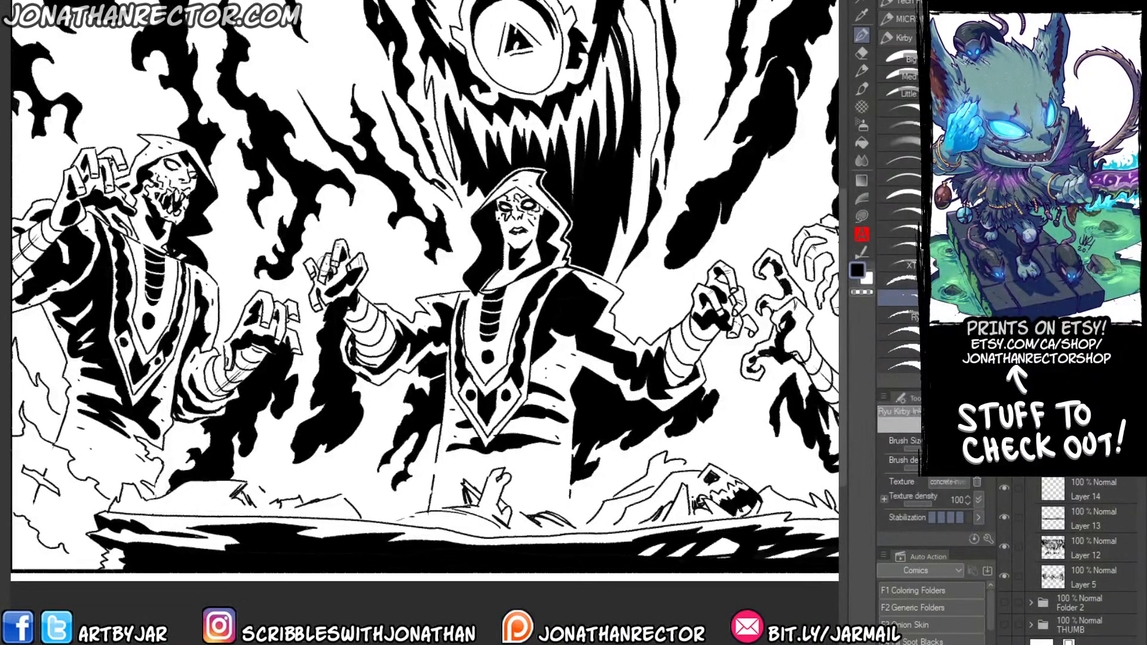
left_click_drag(306, 271, 384, 255)
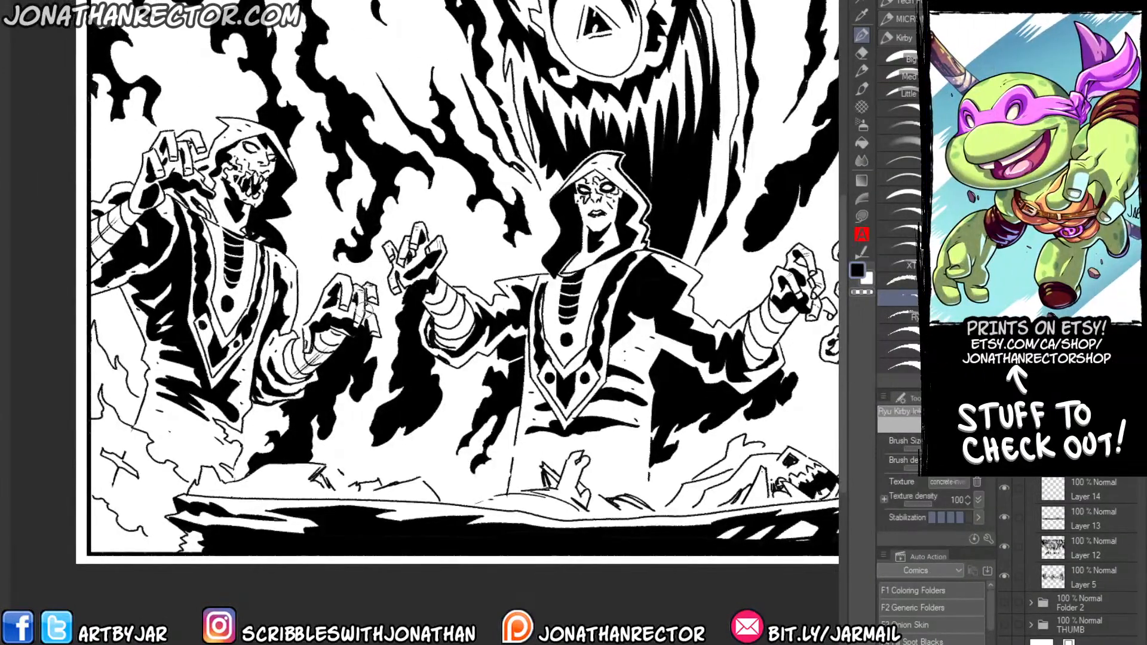
left_click_drag(168, 229, 217, 249)
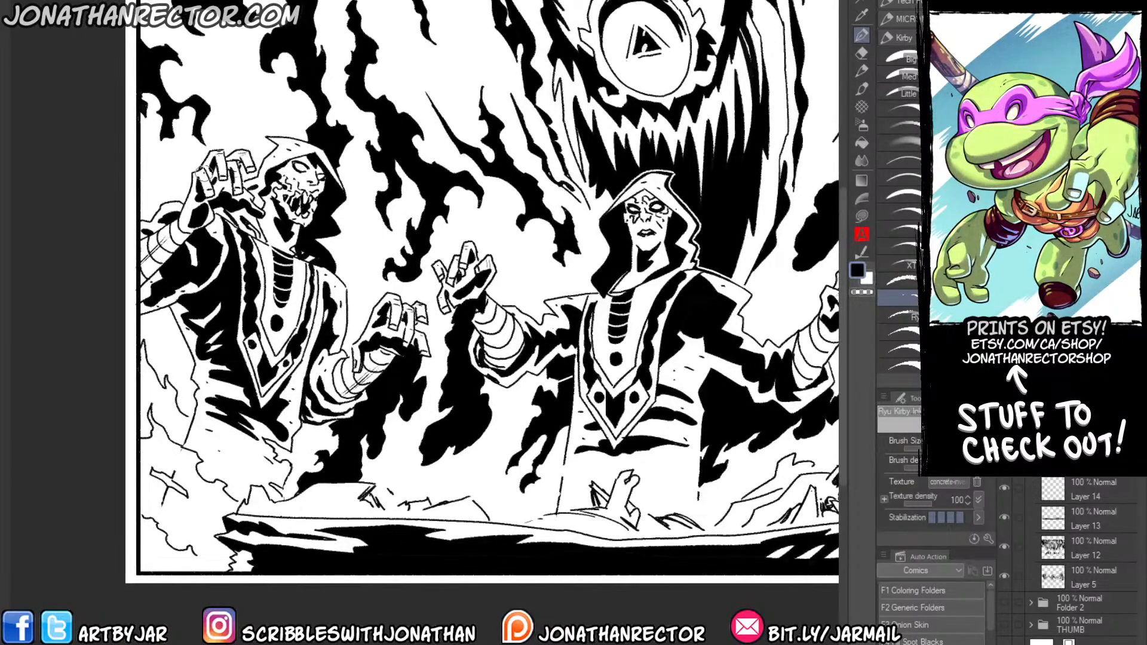
left_click_drag(529, 484, 233, 477)
left_click_drag(457, 439, 287, 449)
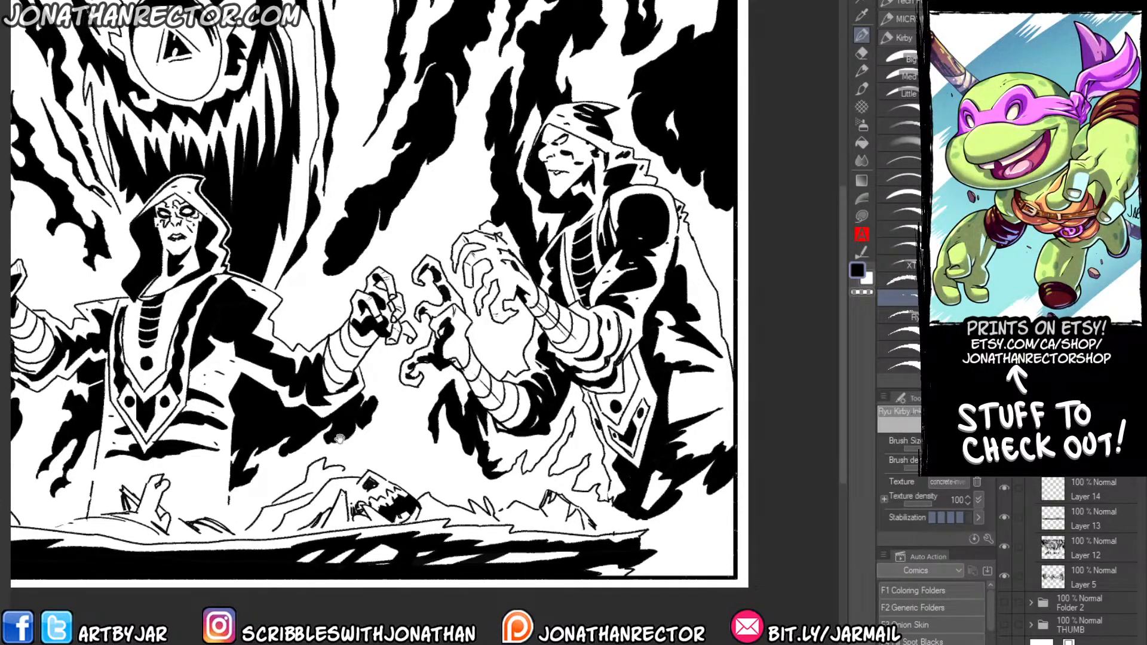
Ink dry-brush streaks through the flames rising above the one-eyed god's eye towards the panel's upper border.
left_click_drag(248, 348, 403, 525)
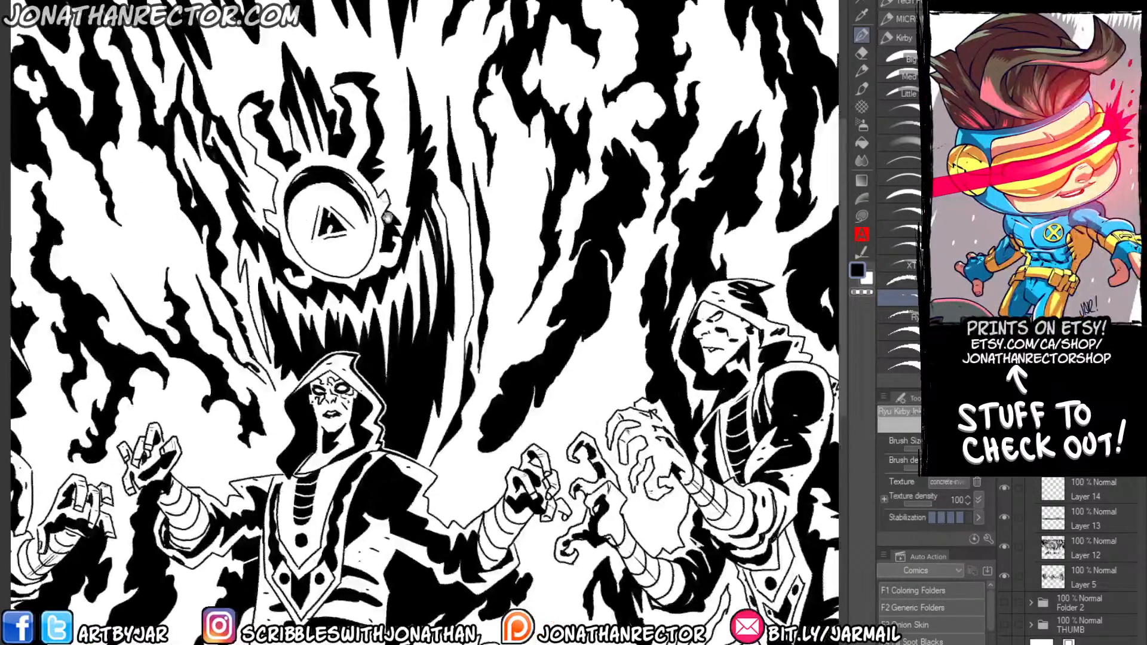
left_click_drag(397, 208, 395, 27)
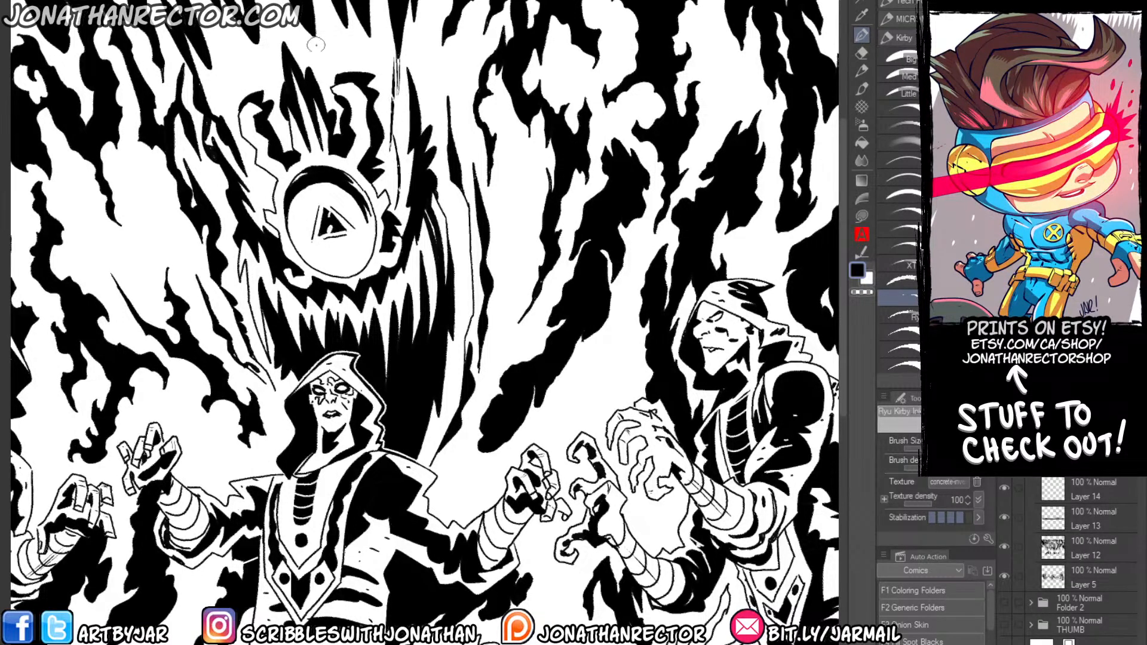
left_click_drag(313, 37, 328, 92)
left_click_drag(275, 8, 288, 45)
mouse_move(204, 8)
left_mouse_down()
mouse_move(240, 80)
mouse_move(239, 122)
mouse_move(314, 167)
left_mouse_up()
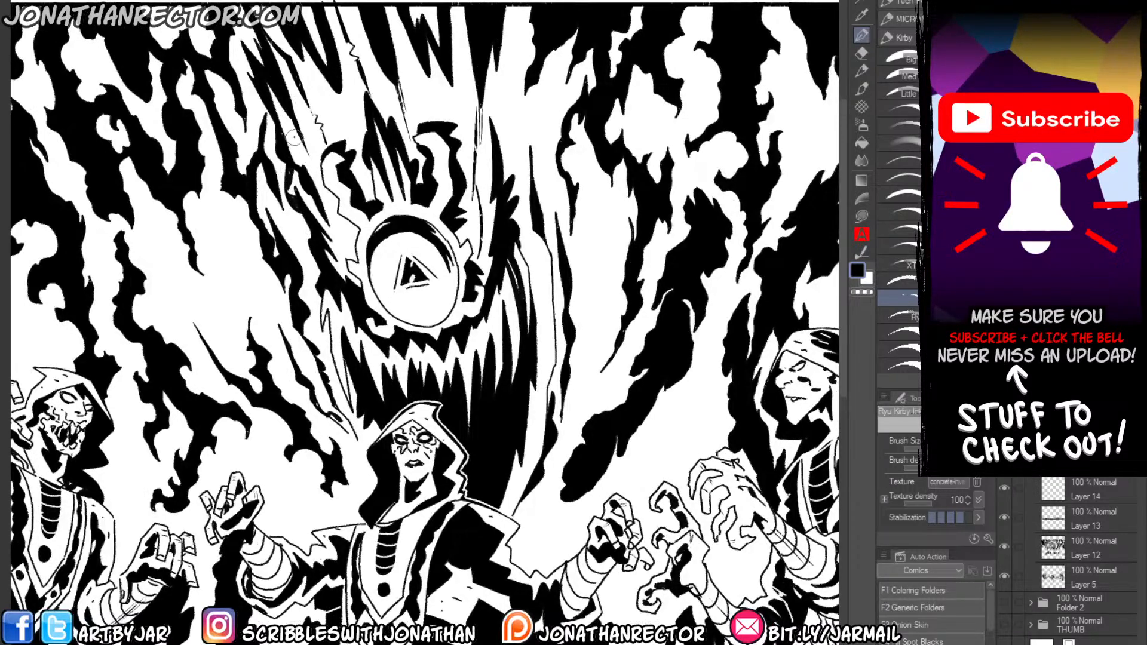
left_click_drag(292, 122, 335, 233)
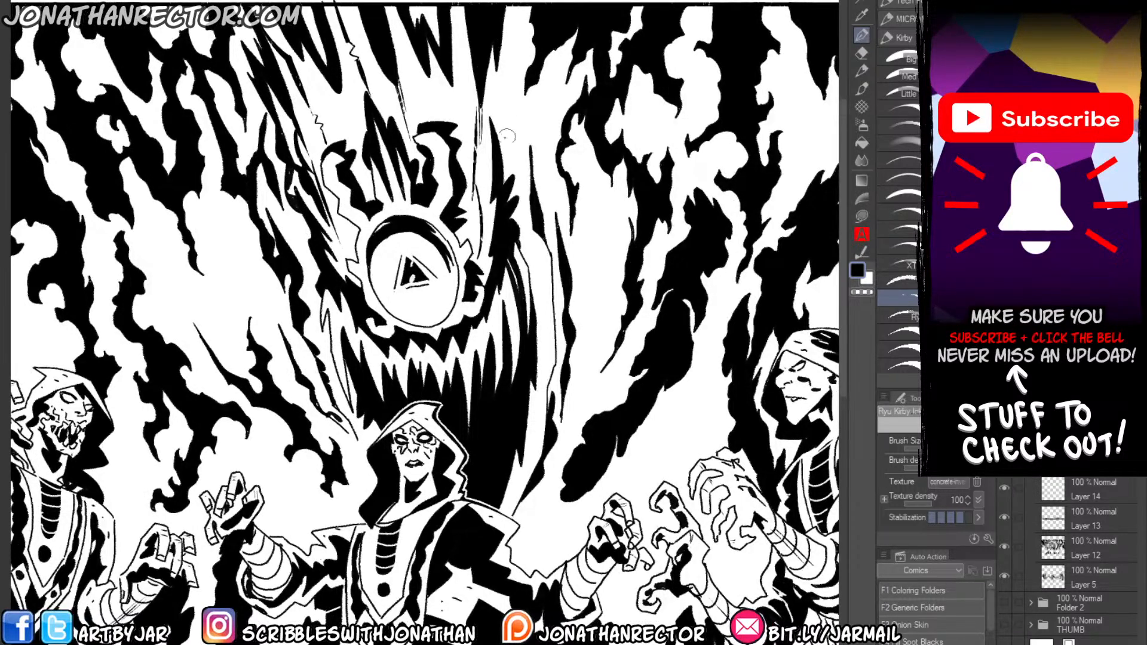
Ink textured black flame strokes down the god's side nearest the profile figure, from the upper border to the central figure's shoulder.
mouse_move(512, 144)
left_mouse_down()
mouse_move(494, 81)
mouse_move(512, 9)
left_mouse_up()
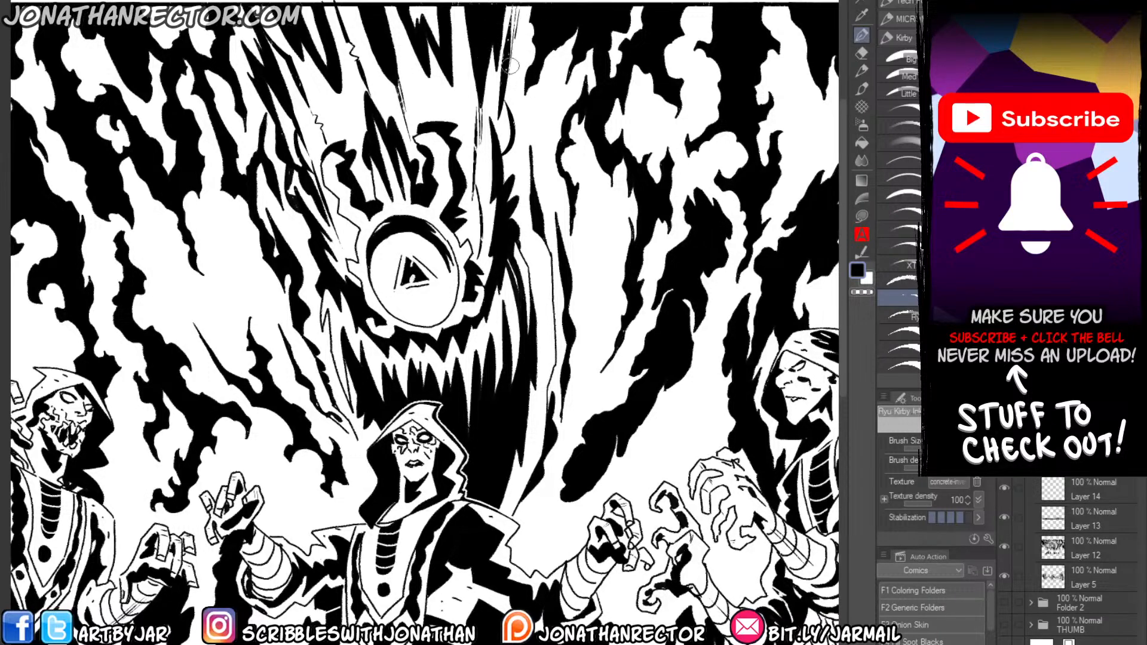
left_click_drag(520, 12, 519, 75)
left_click_drag(525, 159, 530, 117)
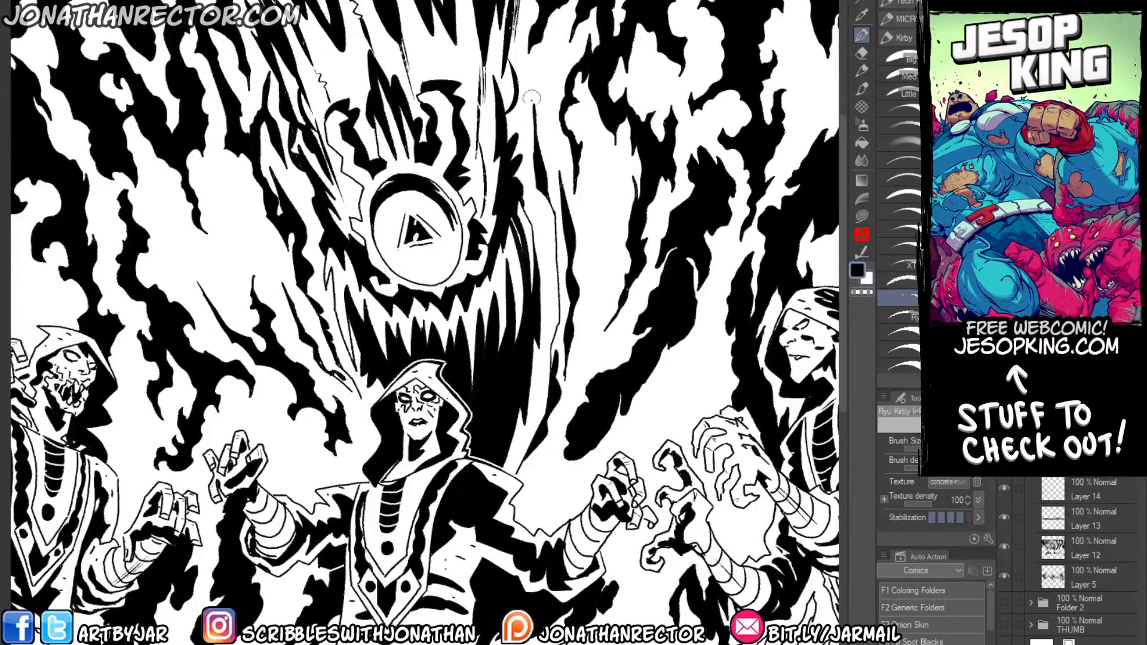
left_click_drag(543, 57, 516, 163)
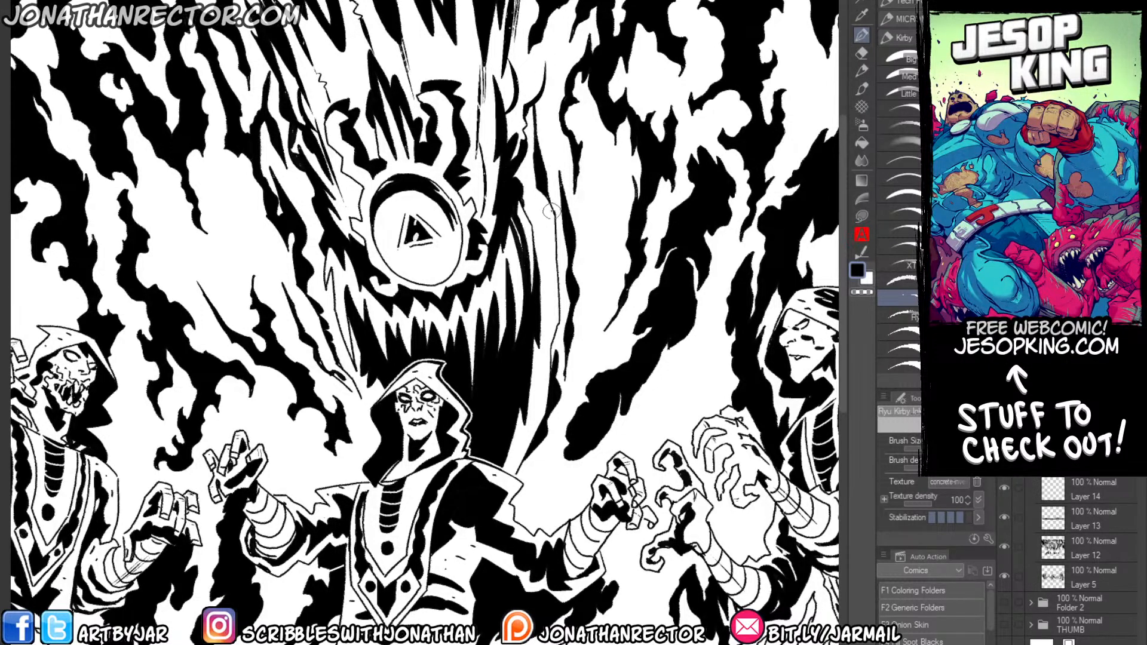
mouse_move(551, 210)
left_mouse_down()
mouse_move(551, 347)
mouse_move(556, 266)
mouse_move(543, 197)
mouse_move(538, 266)
mouse_move(552, 229)
mouse_move(520, 168)
left_mouse_up()
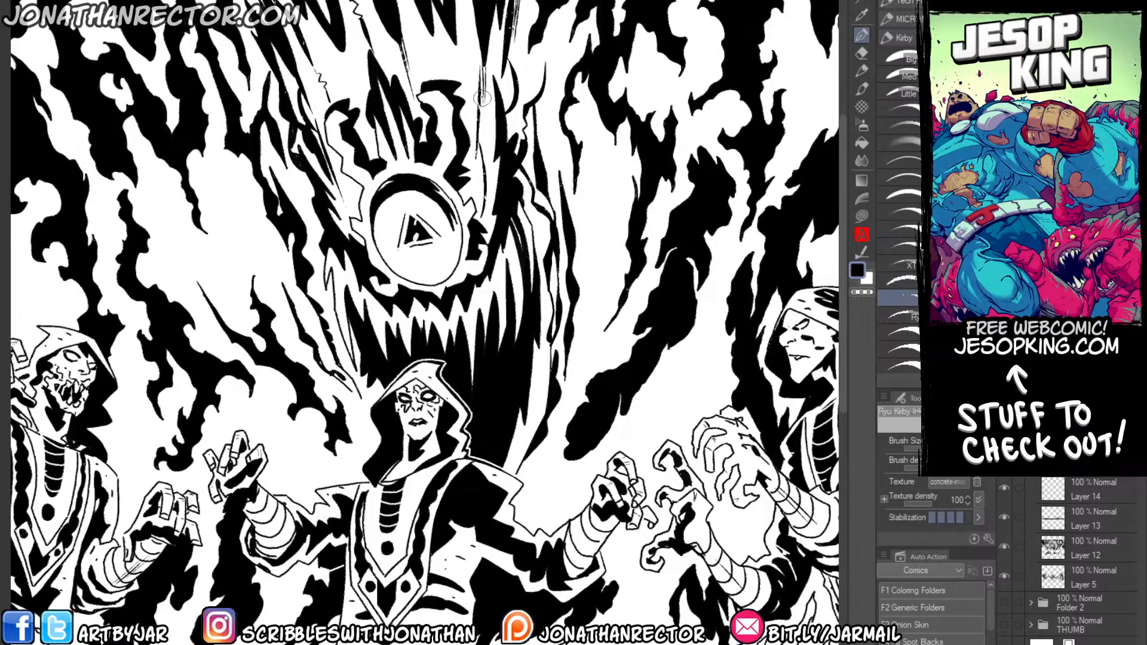
mouse_move(540, 206)
left_mouse_down()
mouse_move(539, 352)
mouse_move(527, 438)
mouse_move(511, 460)
left_mouse_up()
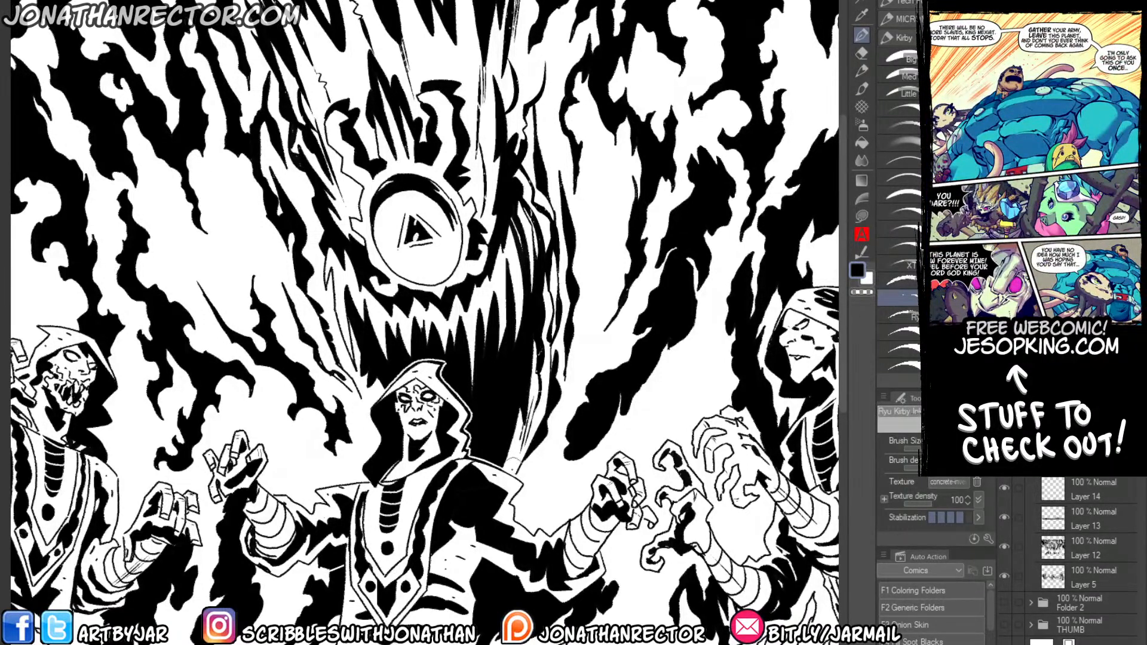
left_click_drag(571, 325, 589, 212)
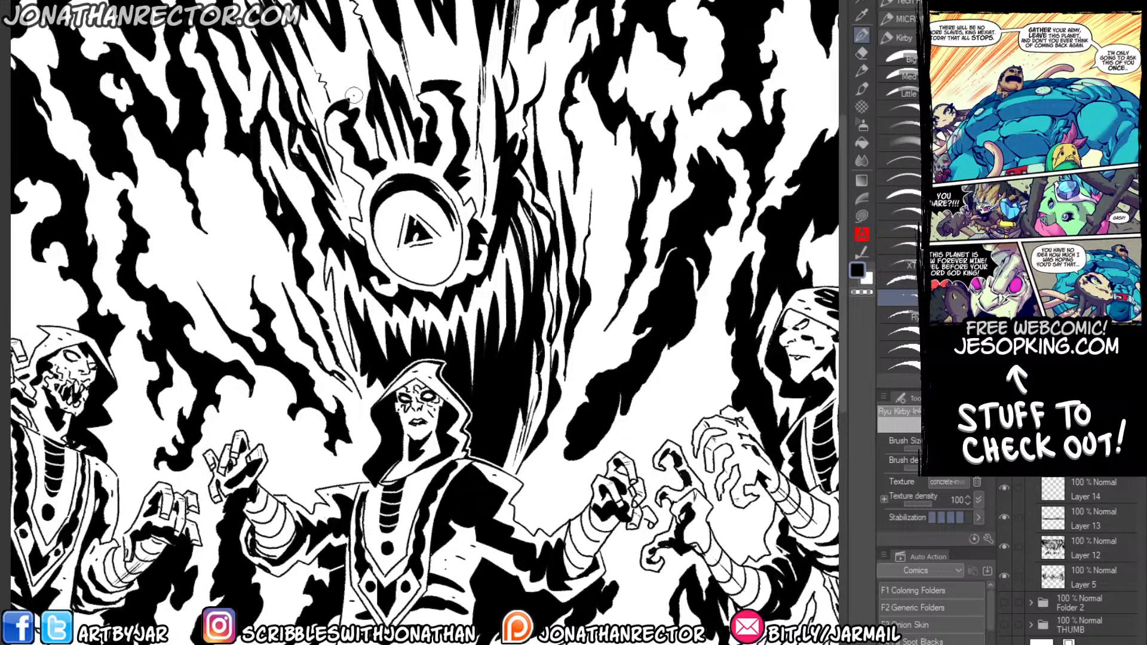
Ink textured strokes along the god's side nearest the skull-faced figure and thin dry-brush streaks in the adjacent white gap.
left_click_drag(219, 464, 315, 508)
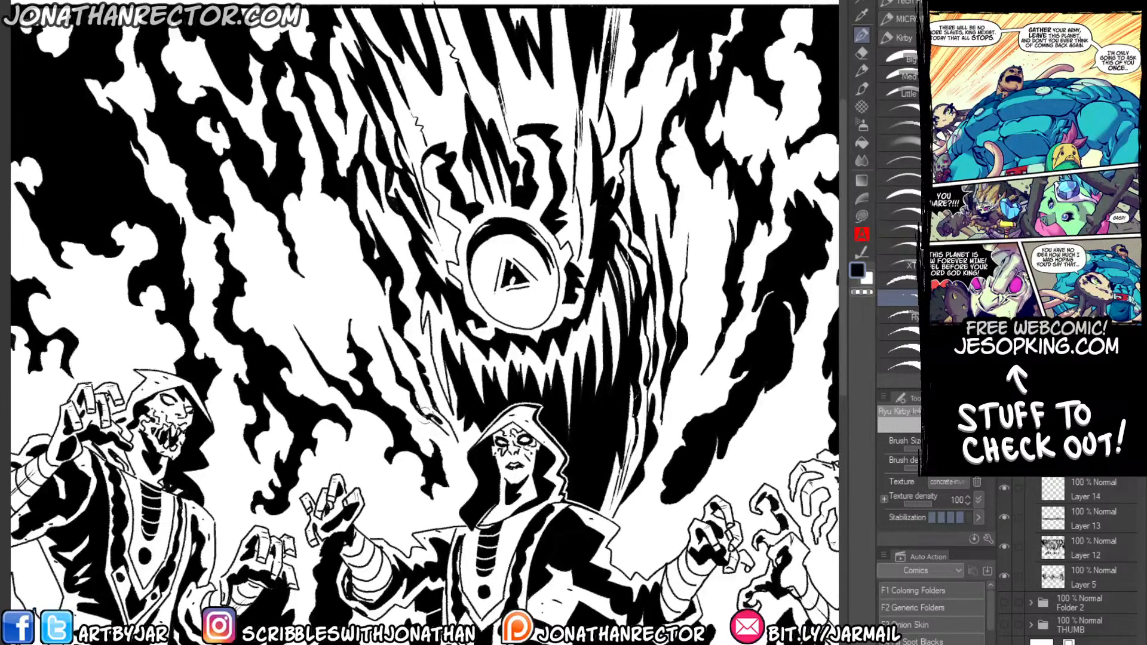
mouse_move(427, 417)
left_mouse_down()
mouse_move(461, 469)
mouse_move(429, 420)
mouse_move(433, 430)
left_mouse_up()
left_click_drag(390, 348, 361, 284)
left_click_drag(382, 325, 323, 216)
mouse_move(355, 285)
left_mouse_down()
mouse_move(319, 217)
mouse_move(344, 270)
mouse_move(320, 237)
mouse_move(317, 204)
left_mouse_up()
left_click_drag(360, 273, 331, 209)
mouse_move(390, 321)
left_mouse_down()
mouse_move(415, 382)
mouse_move(453, 428)
left_mouse_up()
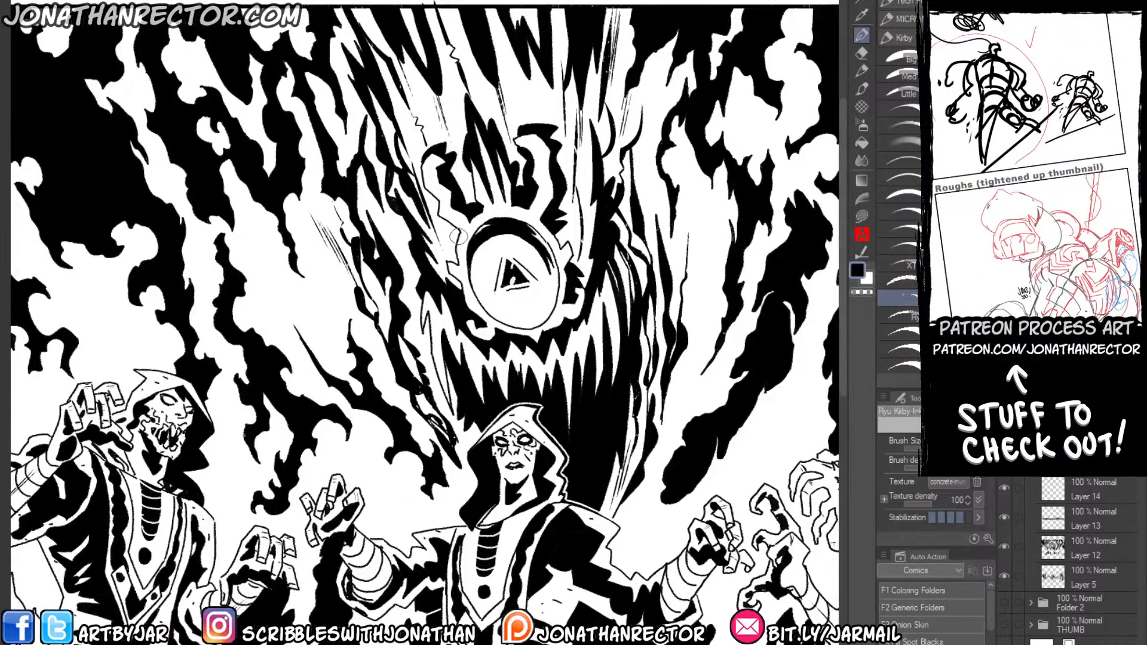
left_click_drag(351, 319, 294, 226)
Add fine vertical dry-brush streaks in the white gaps between the god and the shadows behind the profile figure.
left_click_drag(358, 294, 235, 266)
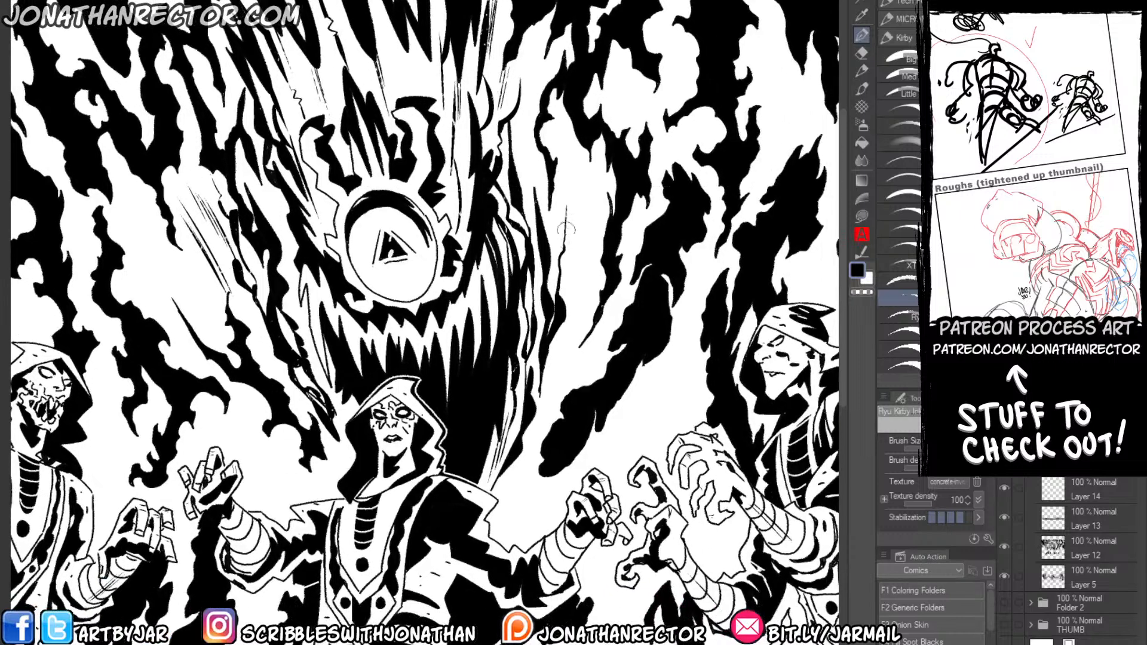
mouse_move(574, 149)
left_mouse_down()
mouse_move(568, 224)
mouse_move(580, 145)
mouse_move(568, 265)
mouse_move(582, 129)
mouse_move(571, 279)
left_mouse_up()
left_click_drag(582, 179, 577, 275)
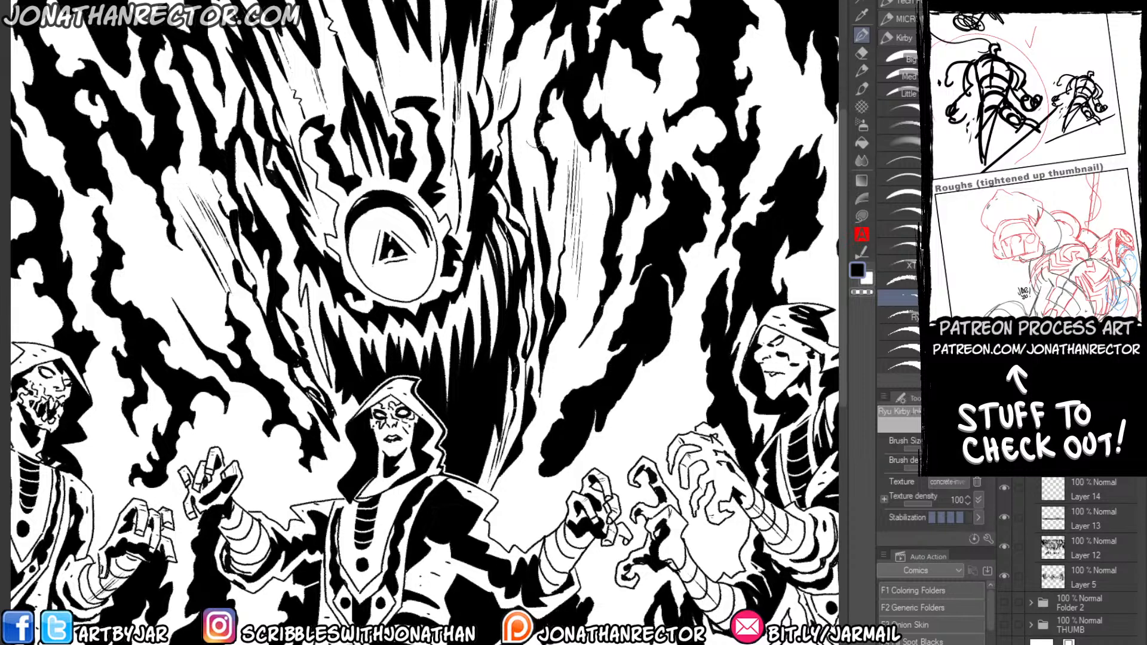
left_click_drag(542, 90, 529, 164)
left_click_drag(534, 75, 524, 172)
left_click_drag(535, 96, 524, 200)
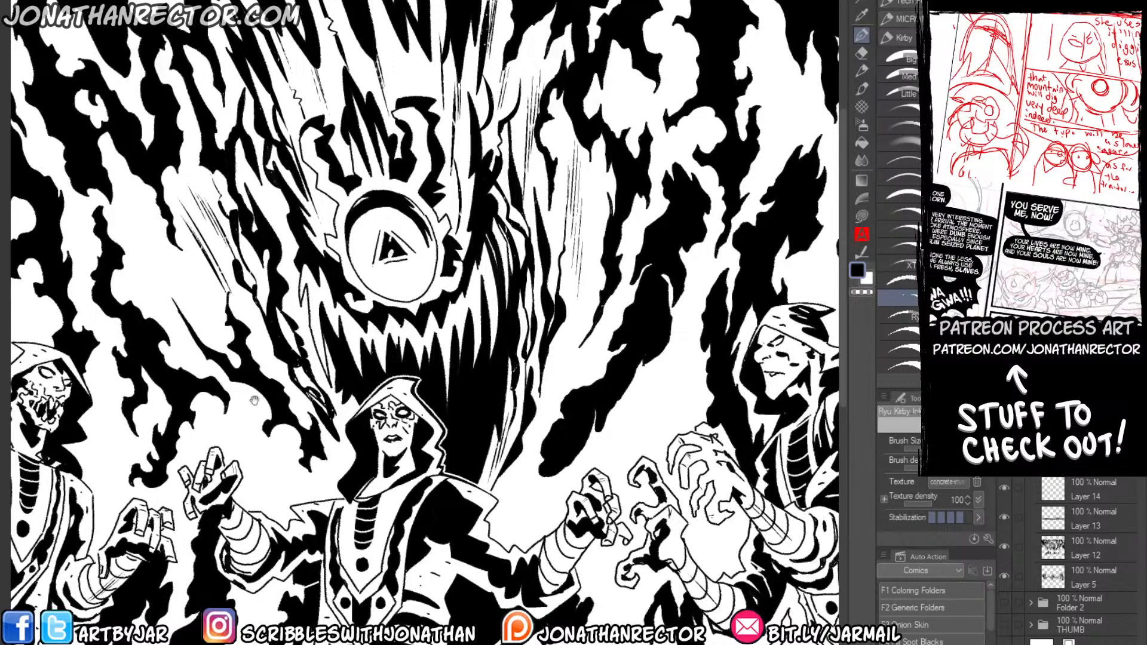
Thicken the god's lower edge beside the central figure's hood with textured black strokes on the skull-faced figure's side.
left_click_drag(254, 401, 396, 459)
left_click_drag(271, 321, 418, 270)
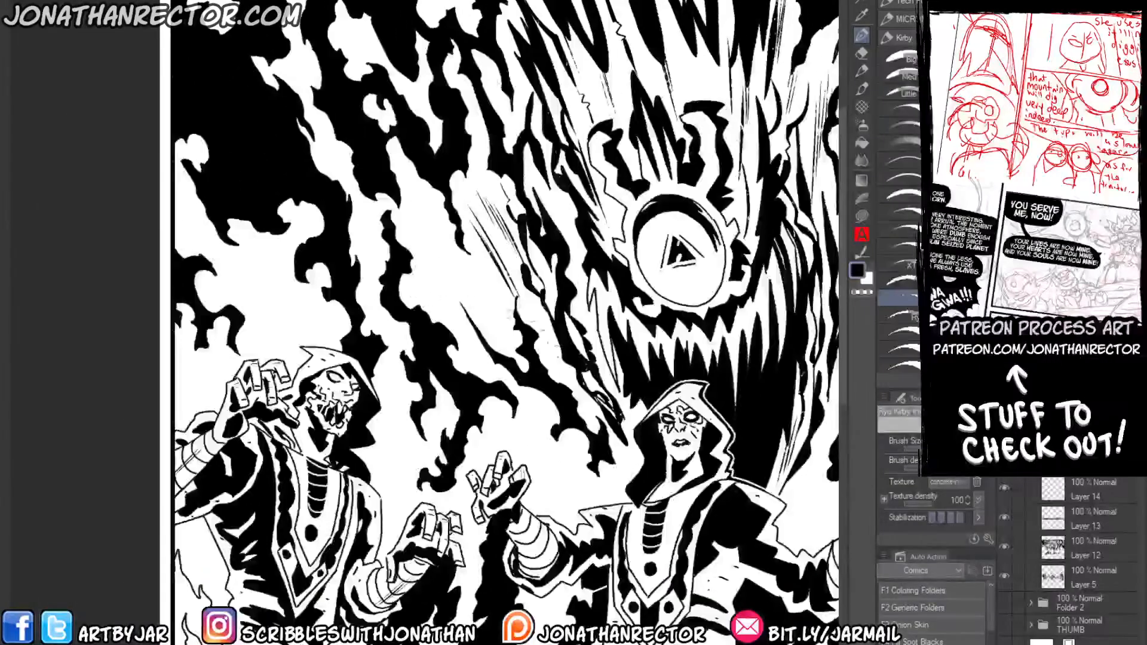
mouse_move(601, 385)
left_mouse_down()
mouse_move(623, 428)
mouse_move(580, 363)
mouse_move(625, 446)
left_mouse_up()
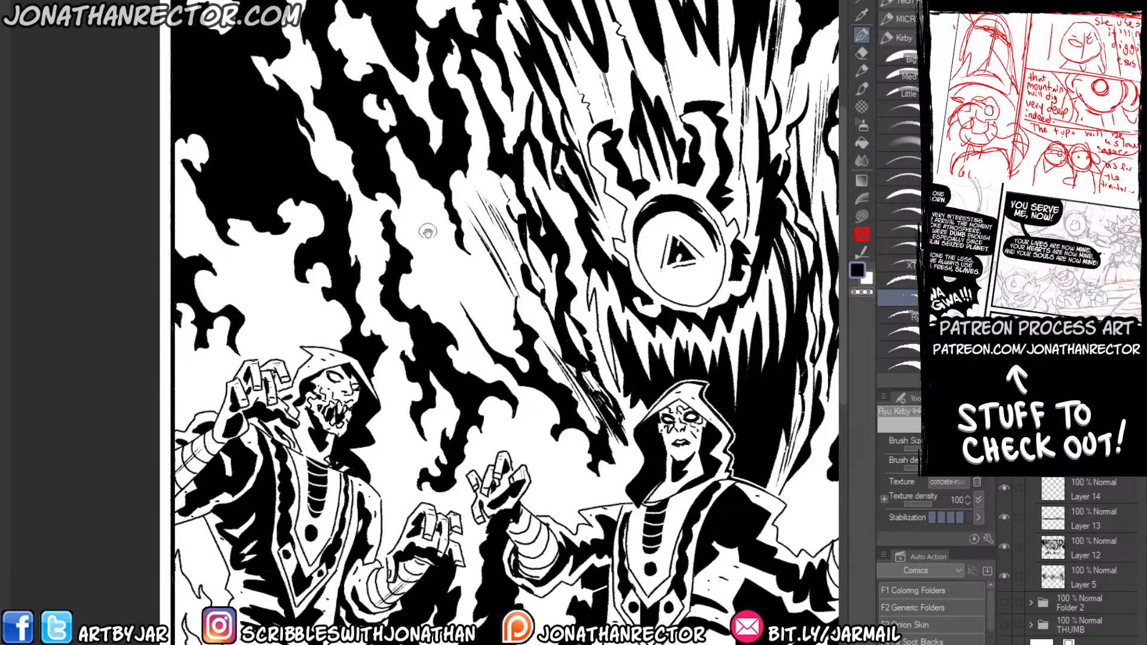
Break up the solid black below the god's teeth, beside the central figure's hood, with white dry-brush streaks.
left_click_drag(427, 231, 218, 141)
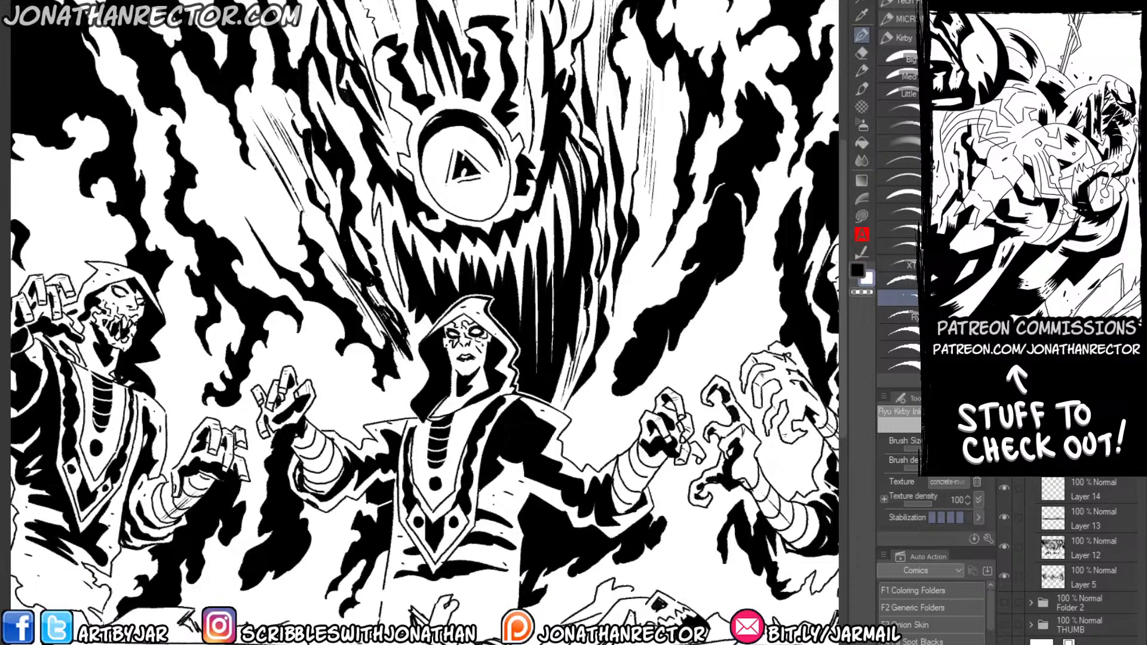
left_click_drag(537, 256, 536, 374)
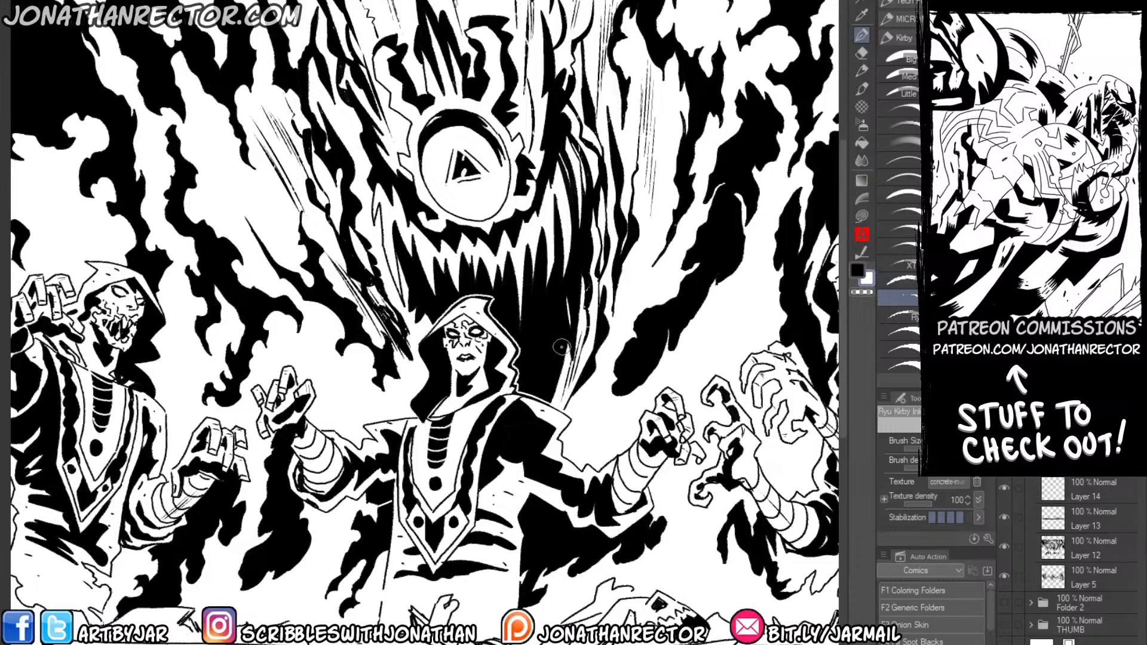
mouse_move(567, 299)
left_mouse_down()
mouse_move(556, 361)
mouse_move(537, 319)
left_mouse_up()
mouse_move(545, 385)
left_mouse_down()
mouse_move(539, 319)
mouse_move(529, 348)
left_mouse_up()
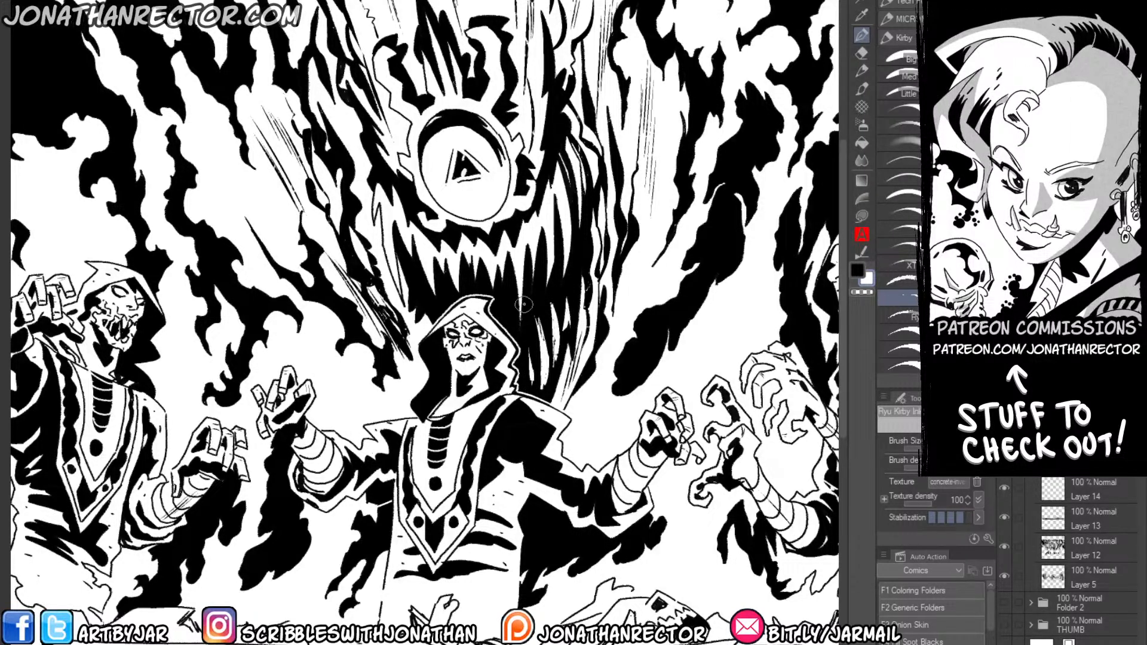
Add a new layer above the textured inks and select the kirby flat brush.
key("ctrl+0")
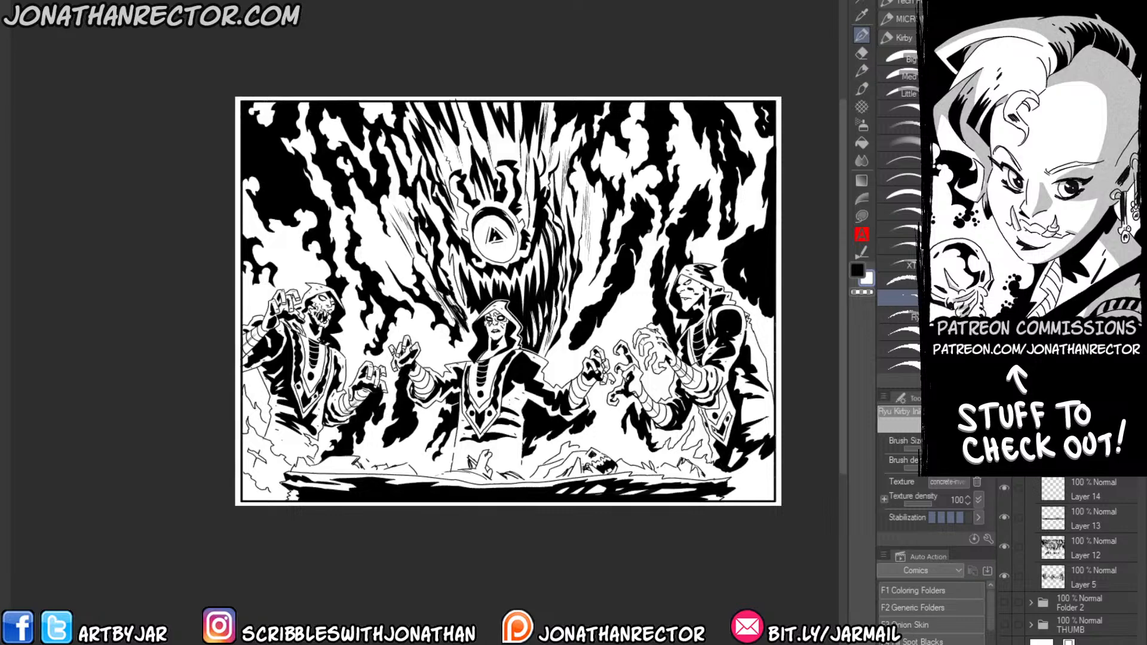
key("ctrl+shift+n")
left_click(897, 358)
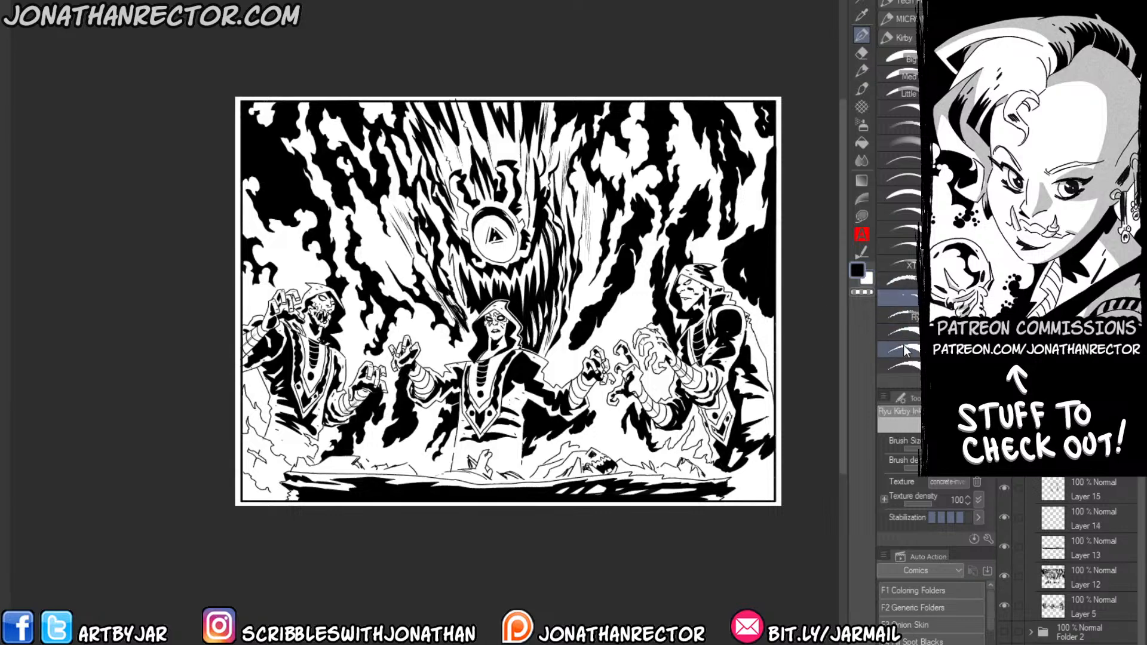
key("ctrl+plus")
left_click_drag(502, 281, 355, 257)
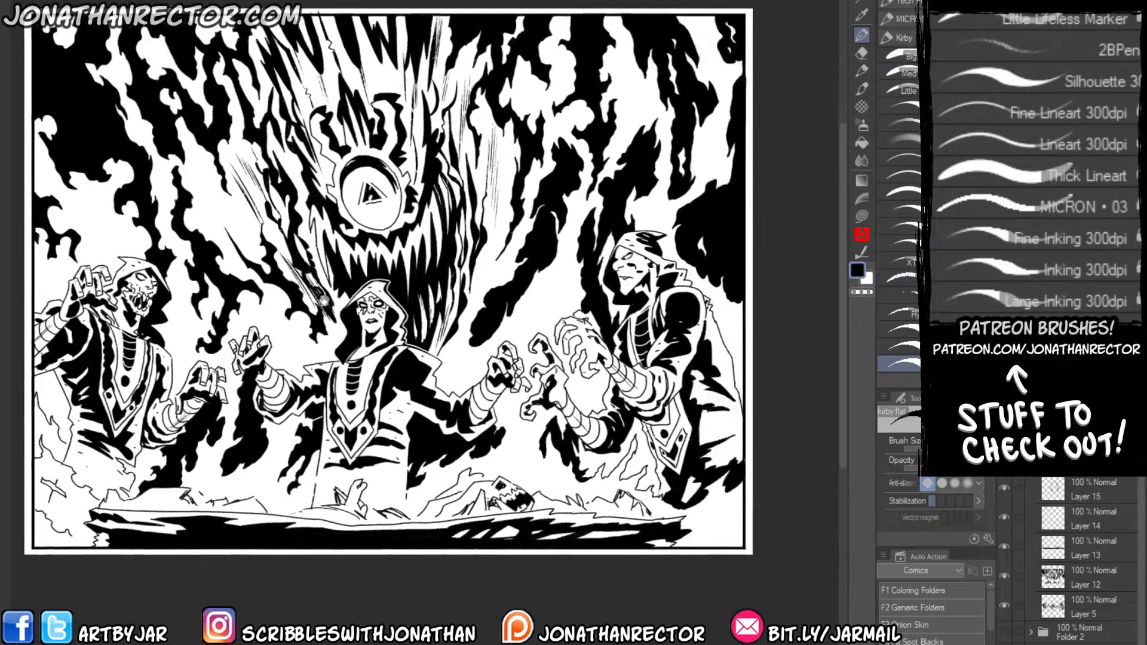
scroll(353, 258, "up", 1)
left_click_drag(468, 331, 392, 314)
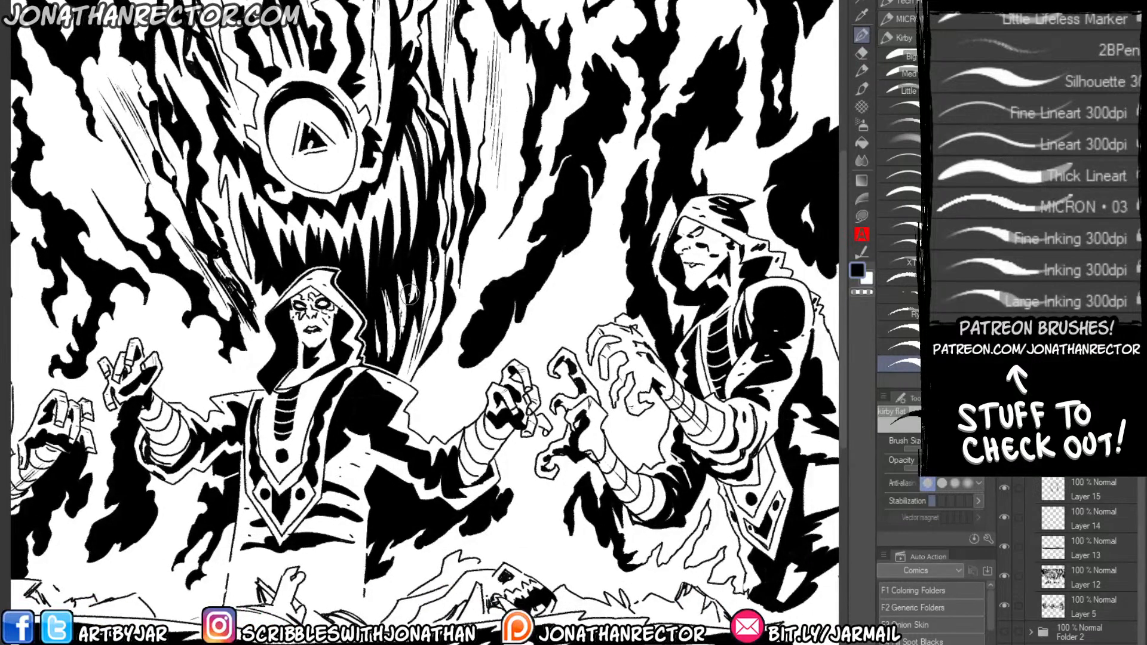
left_click_drag(464, 284, 435, 330)
left_click_drag(460, 398, 504, 314)
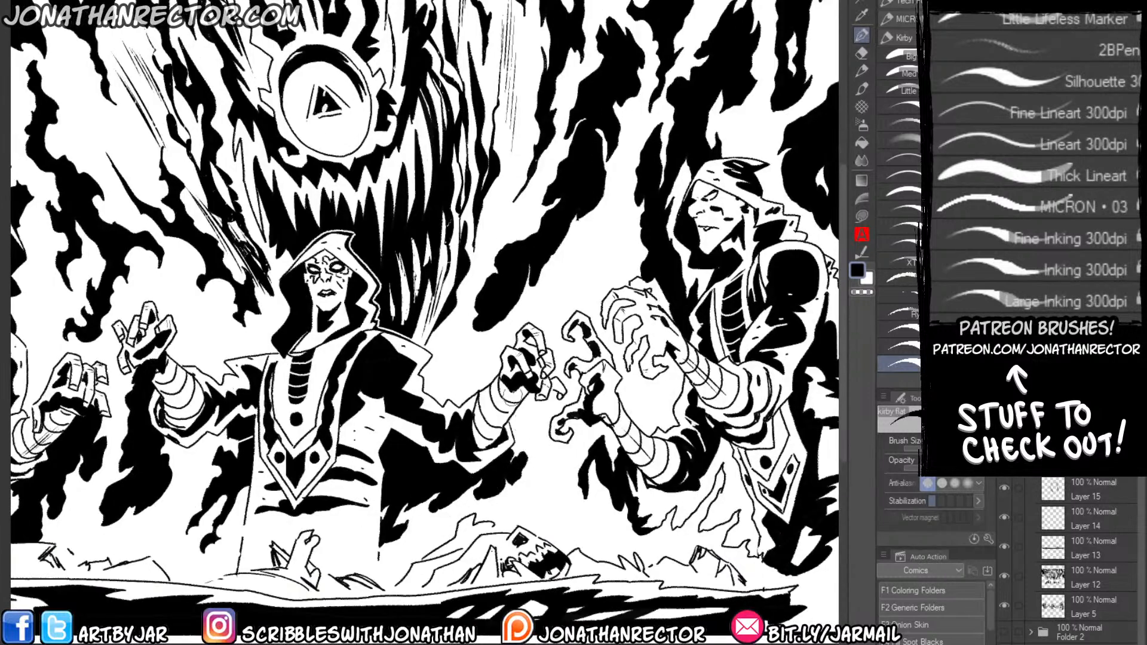
left_click_drag(496, 238, 468, 322)
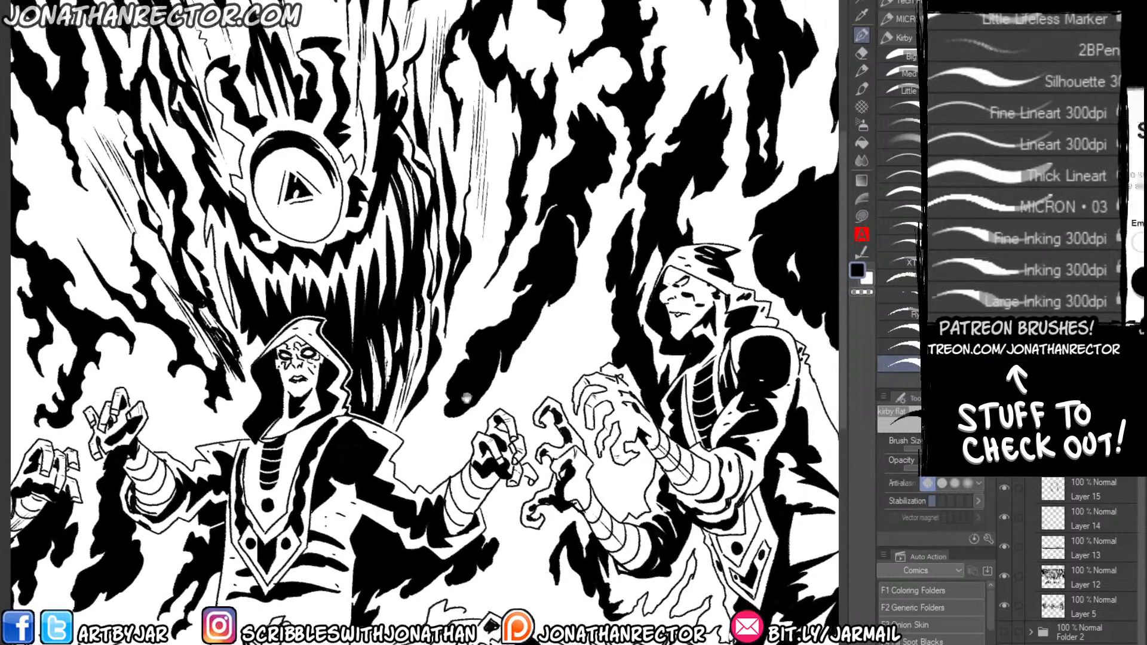
Dot black Kirby-style energy specks along the shadow edges in the white gap beside the profile figure's hood.
left_click(584, 265)
left_click(579, 260)
left_click_drag(612, 231, 609, 239)
left_click(613, 221)
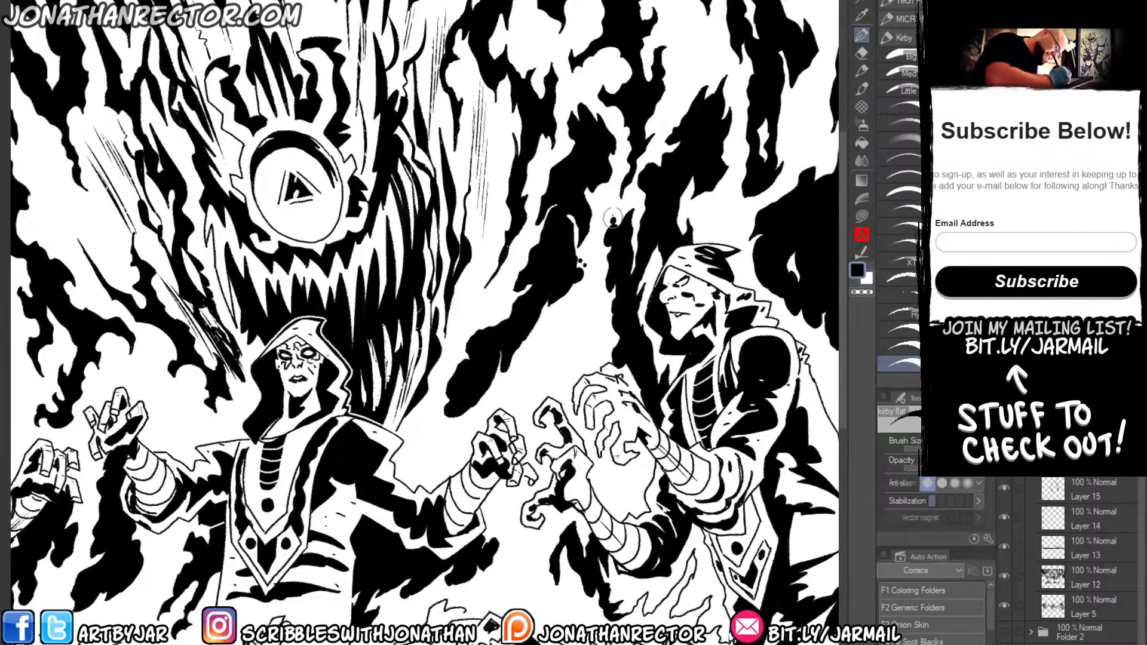
left_click(606, 217)
mouse_move(617, 198)
left_mouse_down()
mouse_move(638, 196)
mouse_move(565, 383)
left_mouse_up()
mouse_move(607, 297)
left_mouse_down()
mouse_move(604, 280)
mouse_move(584, 300)
mouse_move(589, 289)
left_mouse_up()
left_click(606, 263)
left_click(606, 253)
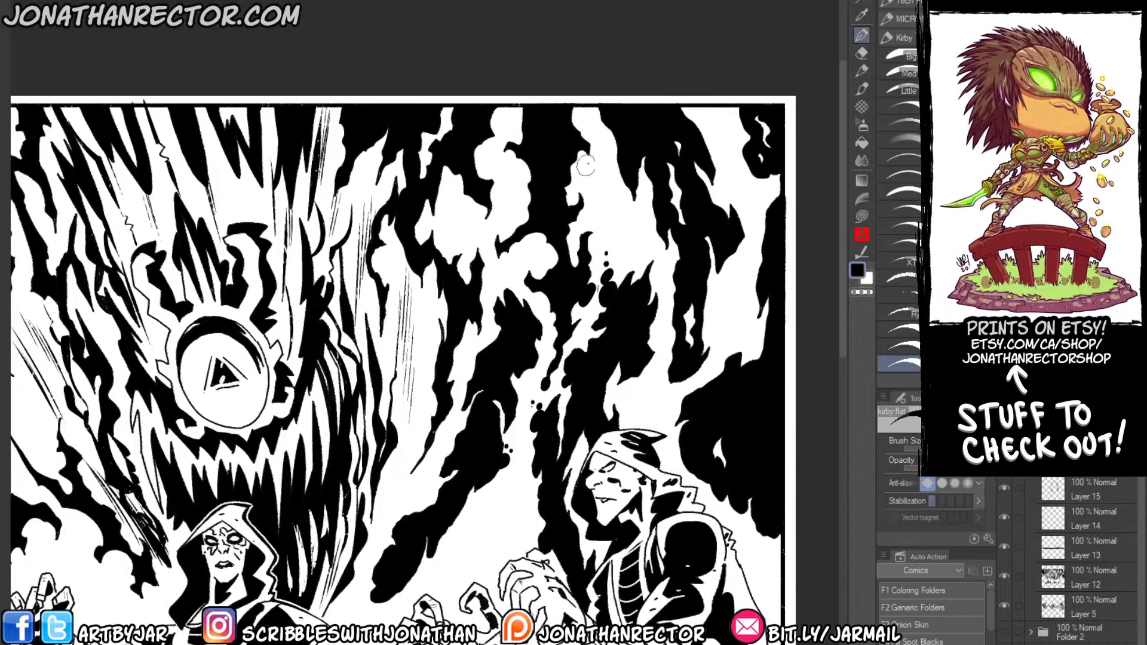
Scatter black energy dots along the upper shadows above the profile figure, out to the panel's right border and upper-right corner.
left_click_drag(571, 264, 565, 191)
mouse_move(609, 103)
left_mouse_down()
mouse_move(603, 125)
mouse_move(572, 133)
mouse_move(565, 115)
mouse_move(600, 133)
mouse_move(650, 202)
left_mouse_up()
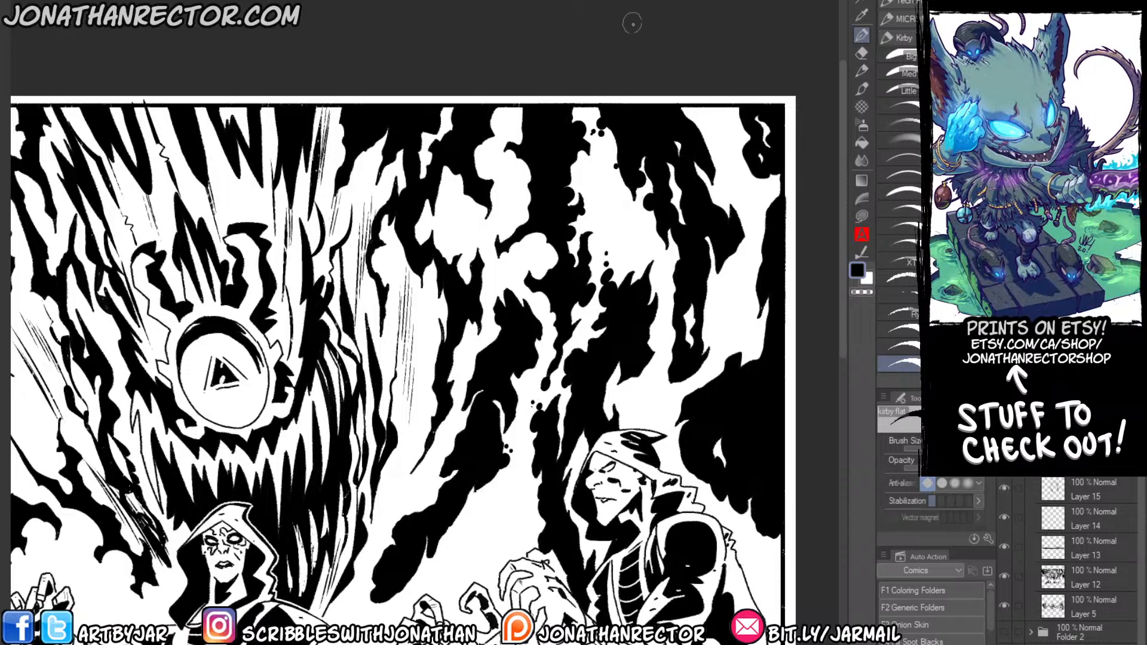
left_click_drag(672, 244, 588, 195)
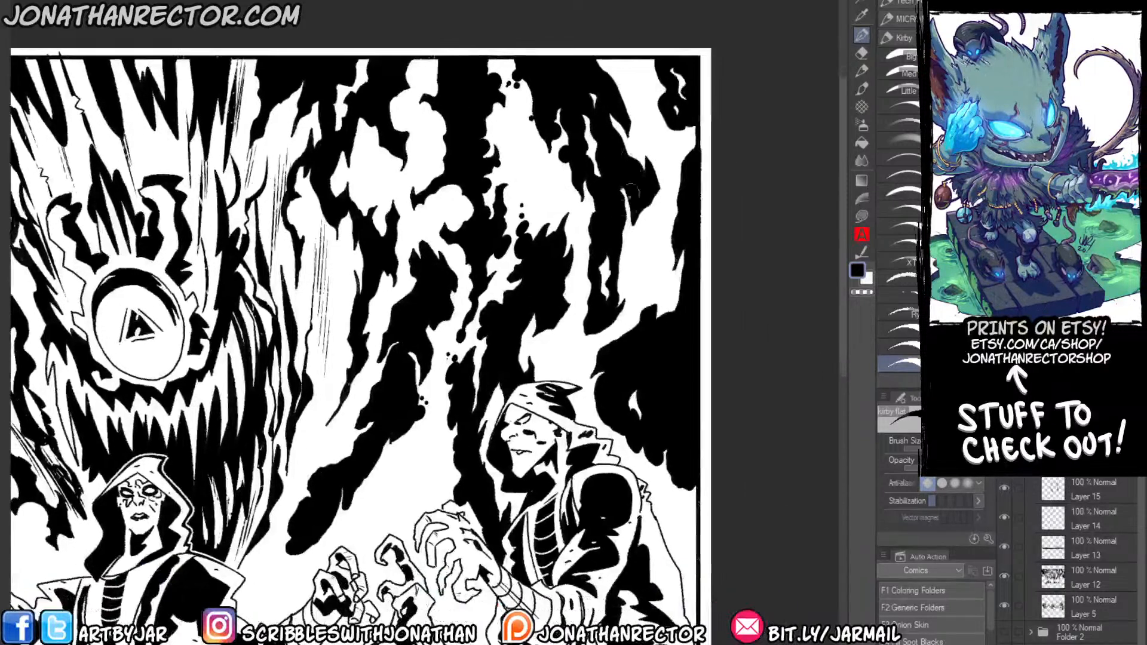
mouse_move(666, 260)
left_mouse_down()
mouse_move(652, 272)
mouse_move(660, 174)
left_mouse_up()
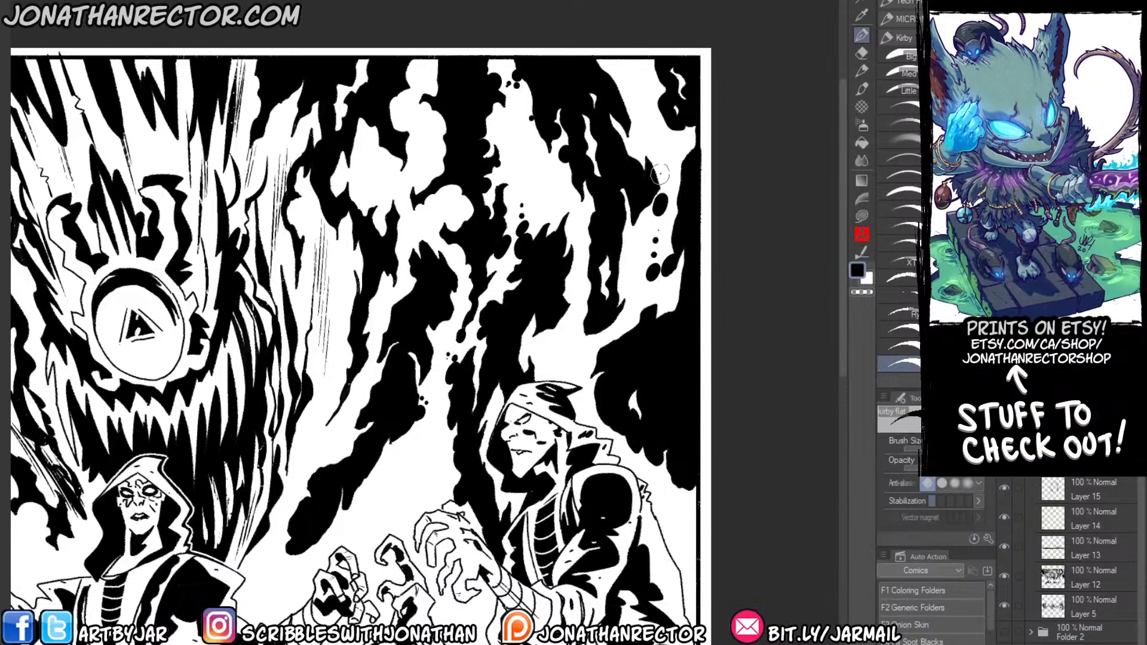
mouse_move(657, 120)
left_mouse_down()
mouse_move(650, 90)
mouse_move(623, 99)
mouse_move(610, 125)
left_mouse_up()
left_click(622, 80)
left_click(615, 73)
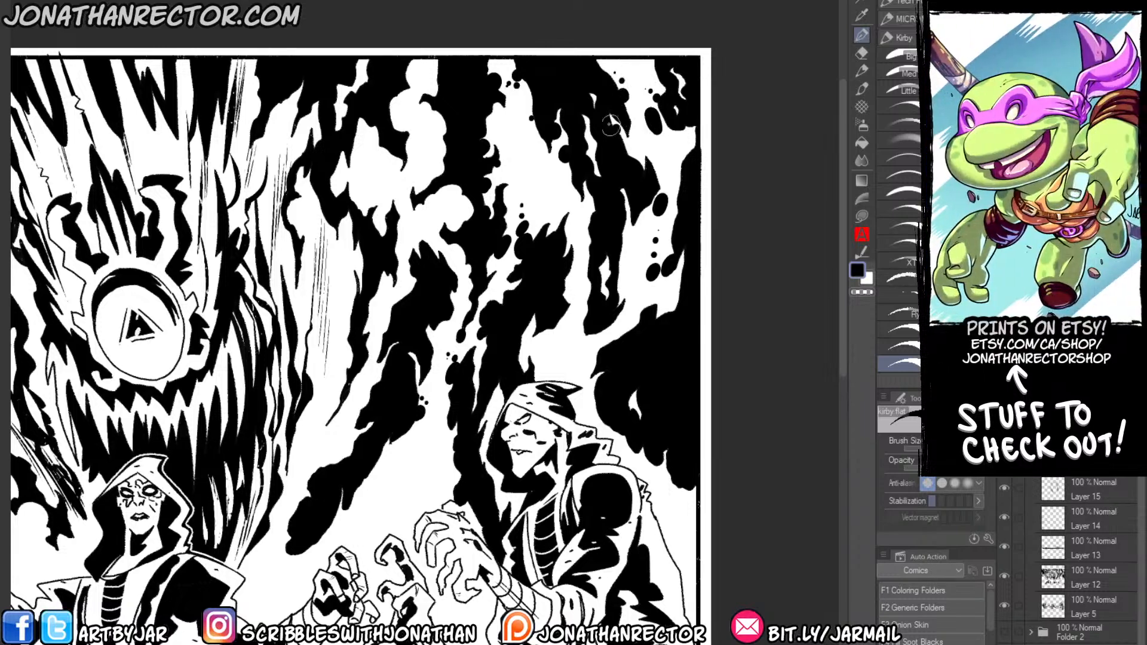
Dot the edges of the large black mass behind the profile figure's hood and shoulder with round energy specks.
left_click_drag(670, 306, 674, 302)
left_click_drag(556, 335, 577, 308)
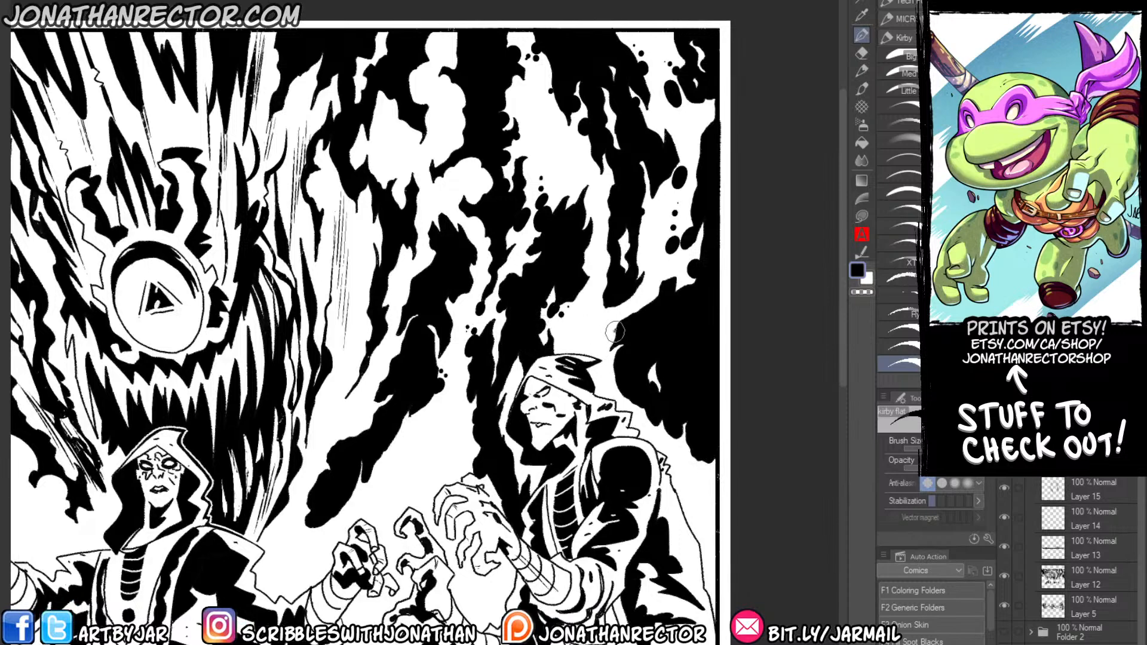
mouse_move(608, 331)
left_mouse_down()
mouse_move(594, 328)
mouse_move(592, 346)
mouse_move(609, 373)
left_mouse_up()
left_click_drag(657, 426, 680, 461)
left_click(683, 470)
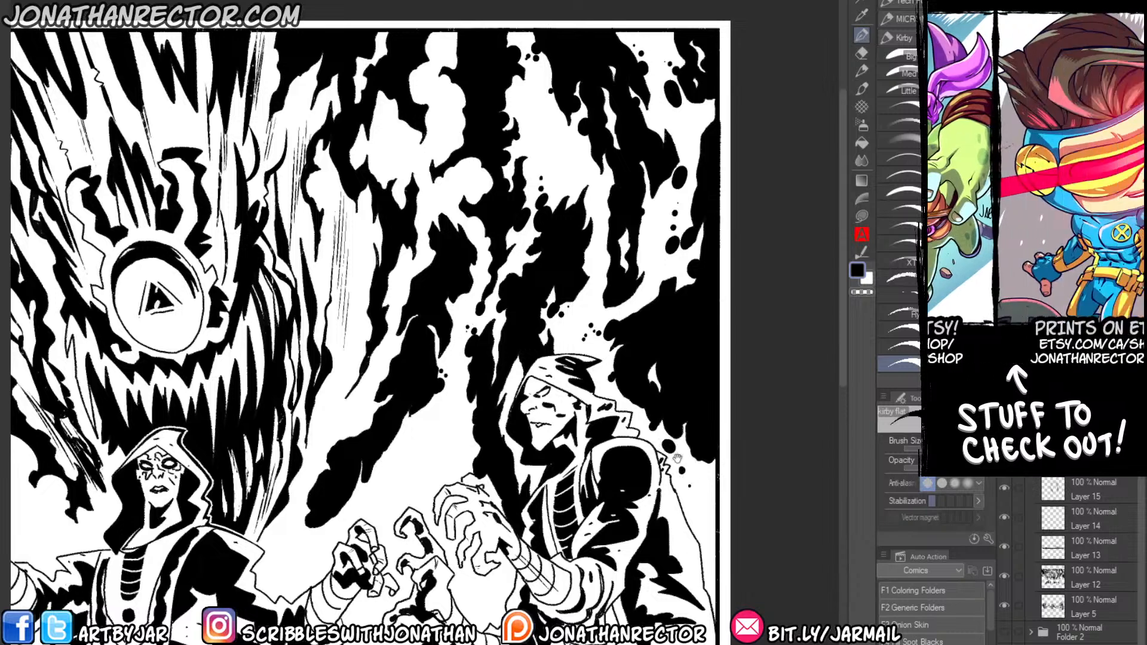
Add black energy dots around the white cloud shapes in the upper shadows between the god and the profile figure.
left_click_drag(372, 489, 485, 380)
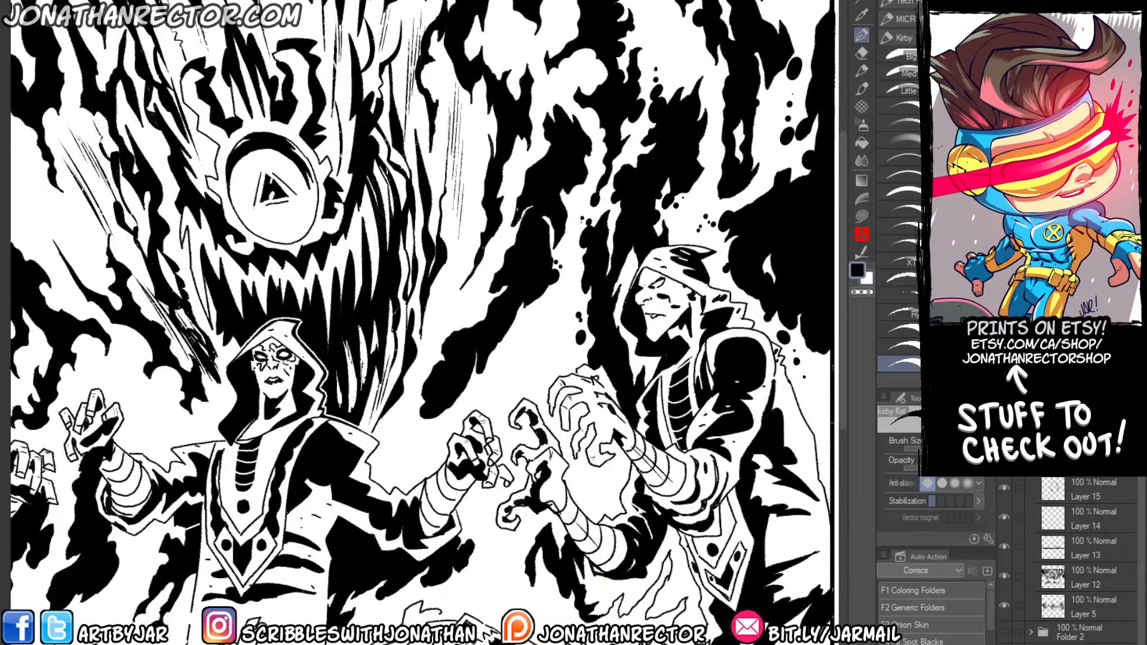
left_click_drag(497, 73, 527, 298)
mouse_move(544, 245)
left_mouse_down()
mouse_move(555, 200)
mouse_move(597, 154)
left_mouse_up()
left_click_drag(602, 215, 591, 227)
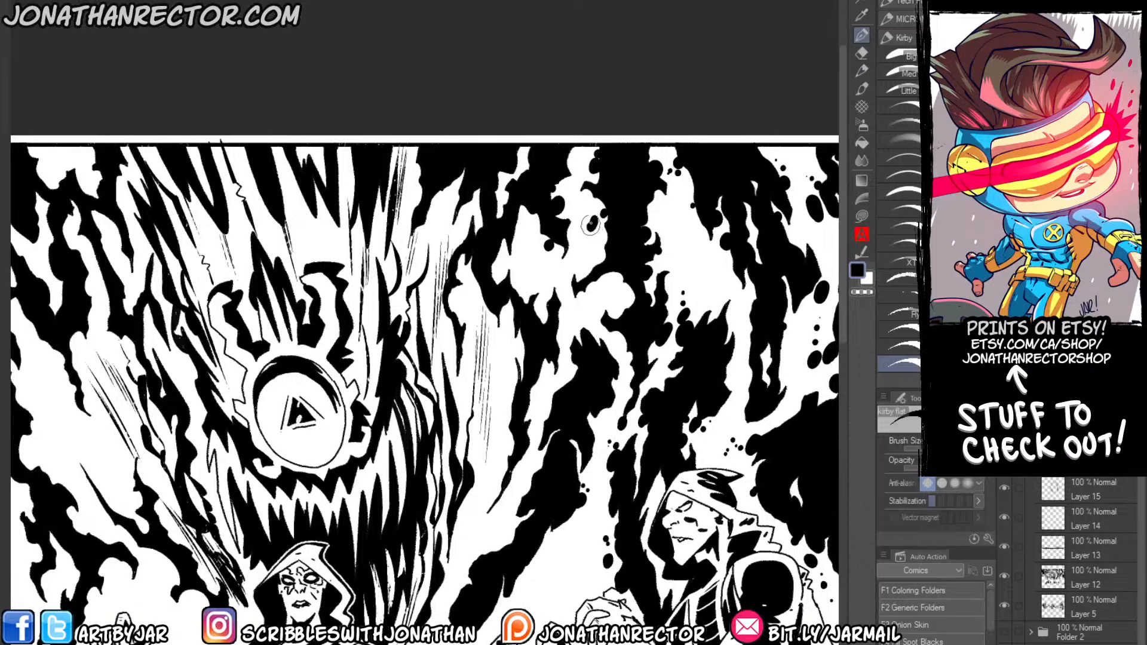
left_click(593, 207)
left_click(601, 234)
left_click(596, 246)
left_click(607, 294)
left_click(613, 290)
Cluster black energy dots along the shadow beside the god's dry-brush streaks, on the profile figure's side.
left_click_drag(478, 322, 534, 220)
left_click_drag(586, 294, 586, 311)
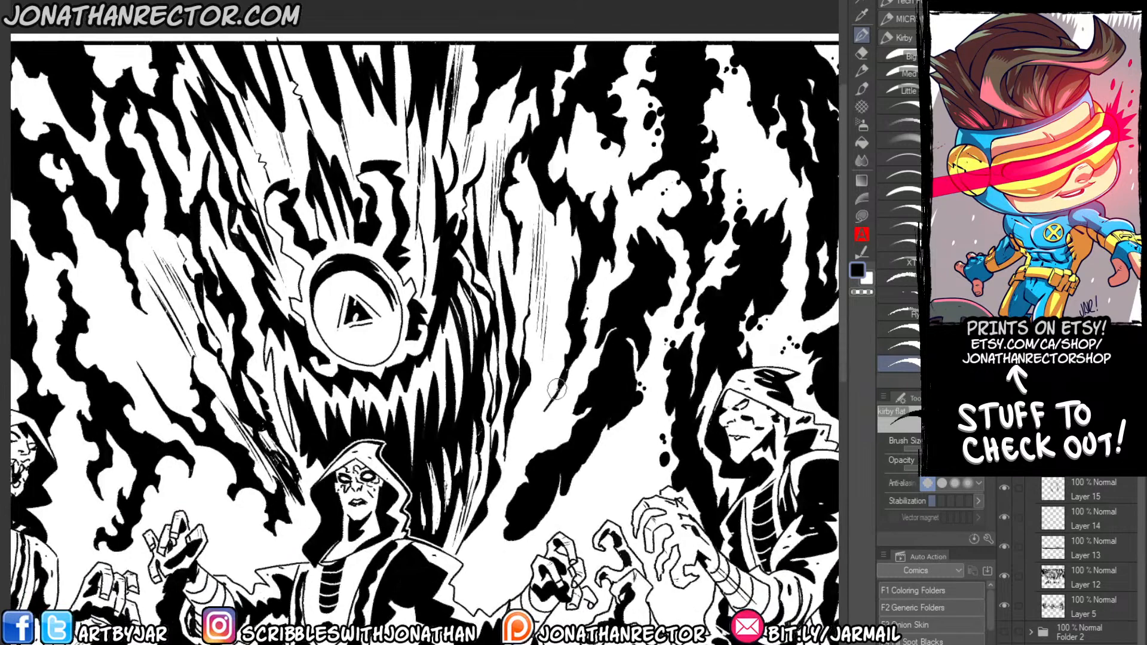
left_click_drag(558, 389, 543, 409)
left_click_drag(562, 352, 564, 358)
left_click(559, 347)
left_click(554, 343)
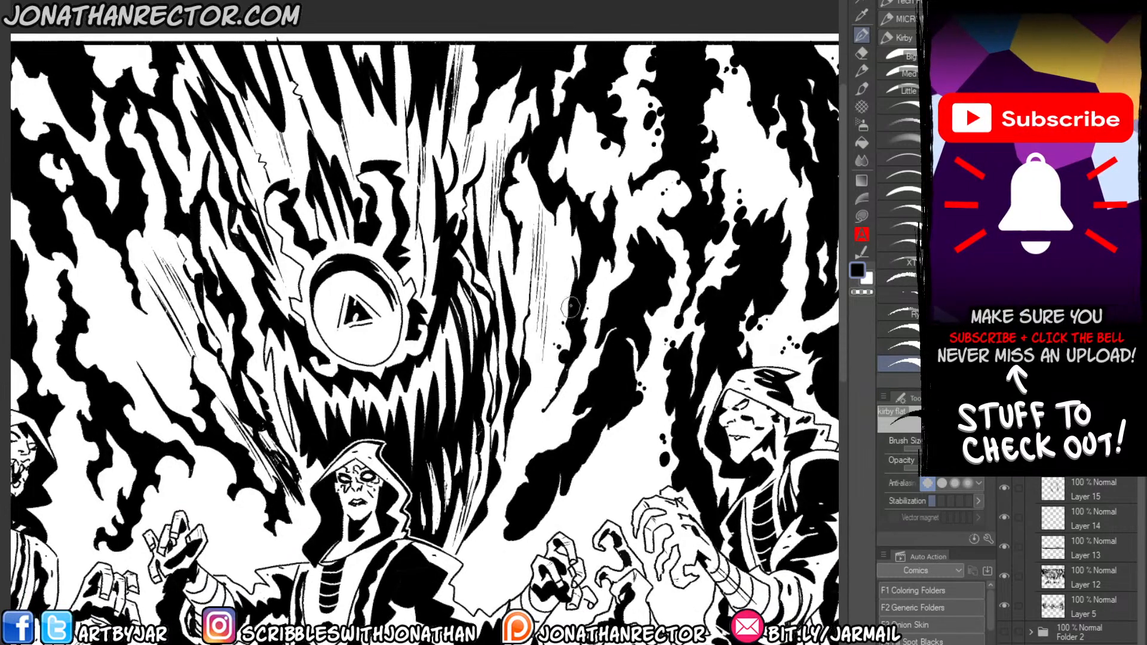
left_click(573, 269)
left_click(569, 255)
left_click(572, 261)
left_click(573, 257)
left_click(563, 251)
left_click(570, 235)
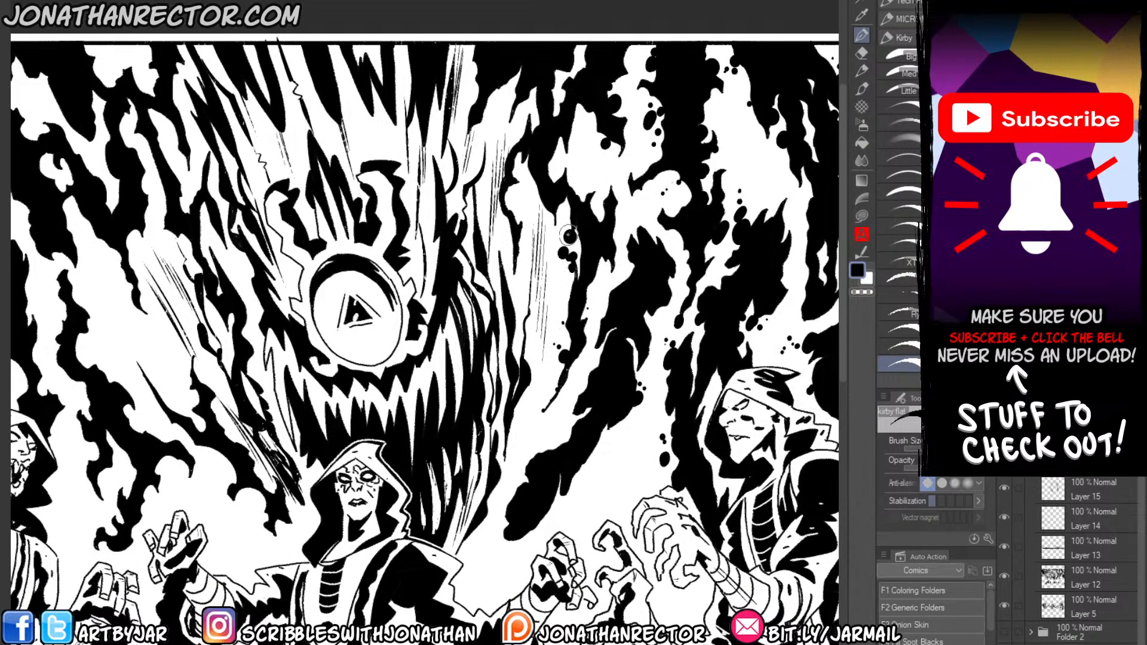
left_click(558, 223)
left_click(552, 224)
Add black energy dots to the flame-like shadows along the panel's left border, above the skull-faced figure's raised hand.
left_click_drag(174, 458, 614, 433)
left_click(326, 258)
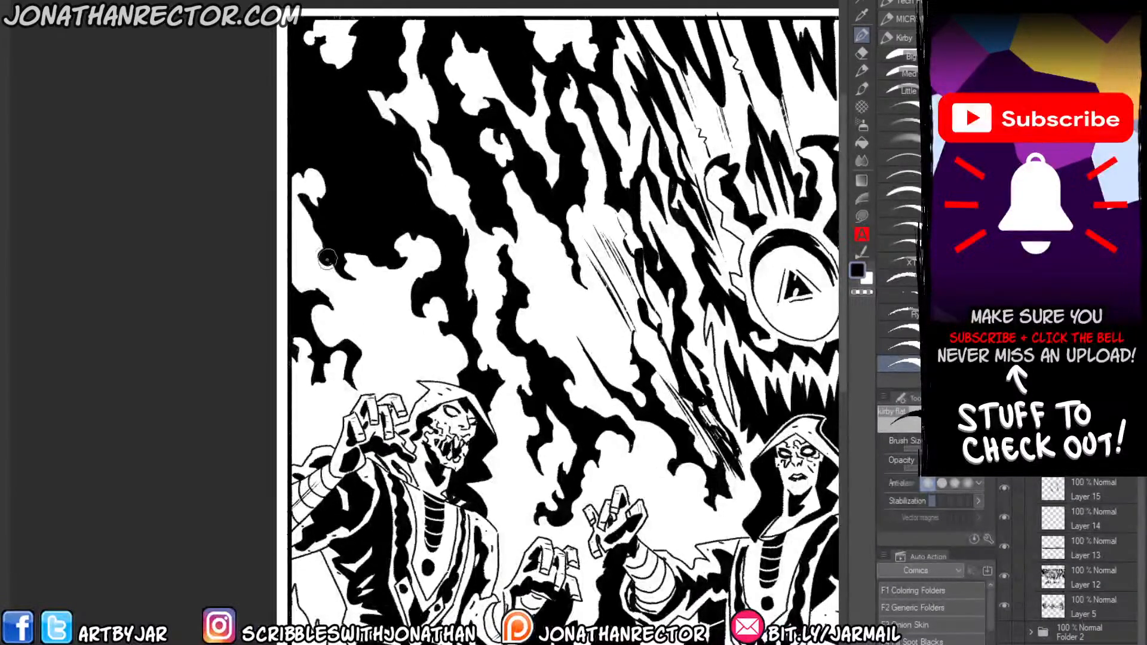
left_click(320, 243)
left_click(310, 246)
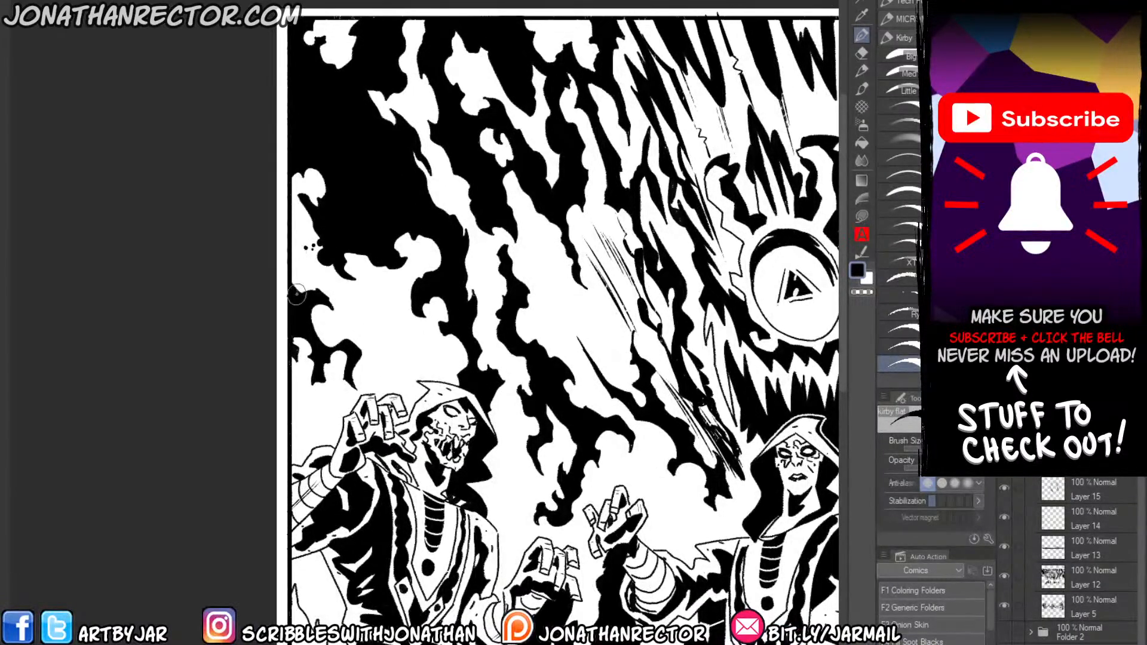
left_click(330, 295)
left_click(342, 301)
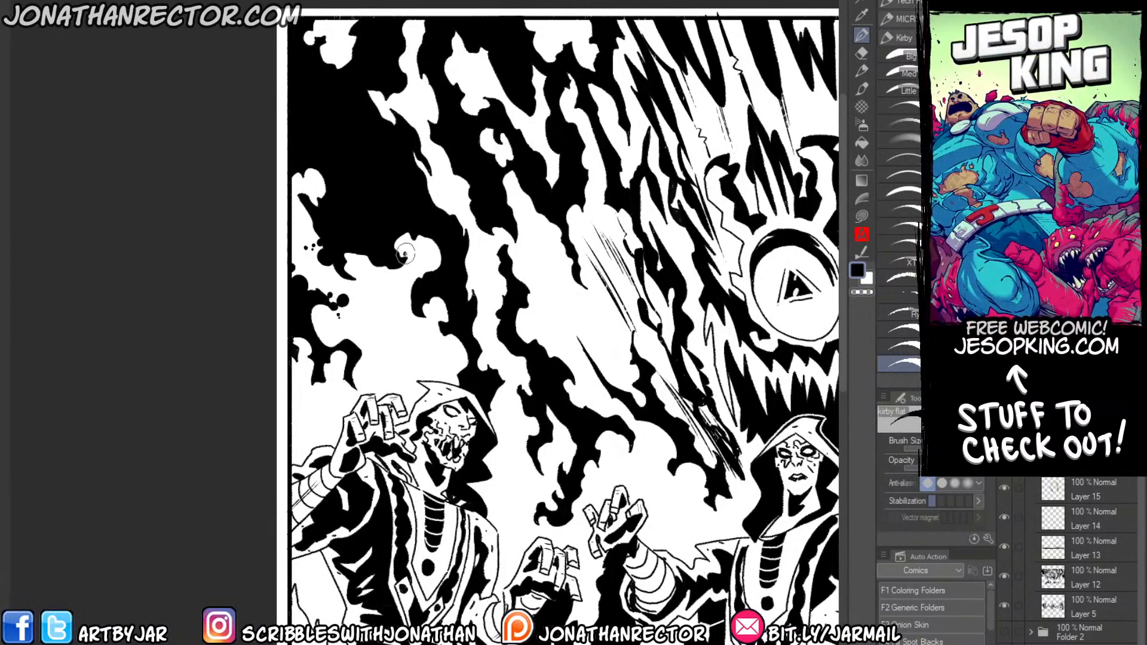
Scatter large and small energy dots beneath the big black shadow above the skull-faced figure's hood.
left_click(405, 247)
left_click(435, 259)
left_click(435, 307)
left_click(457, 340)
left_click(450, 350)
left_click(444, 350)
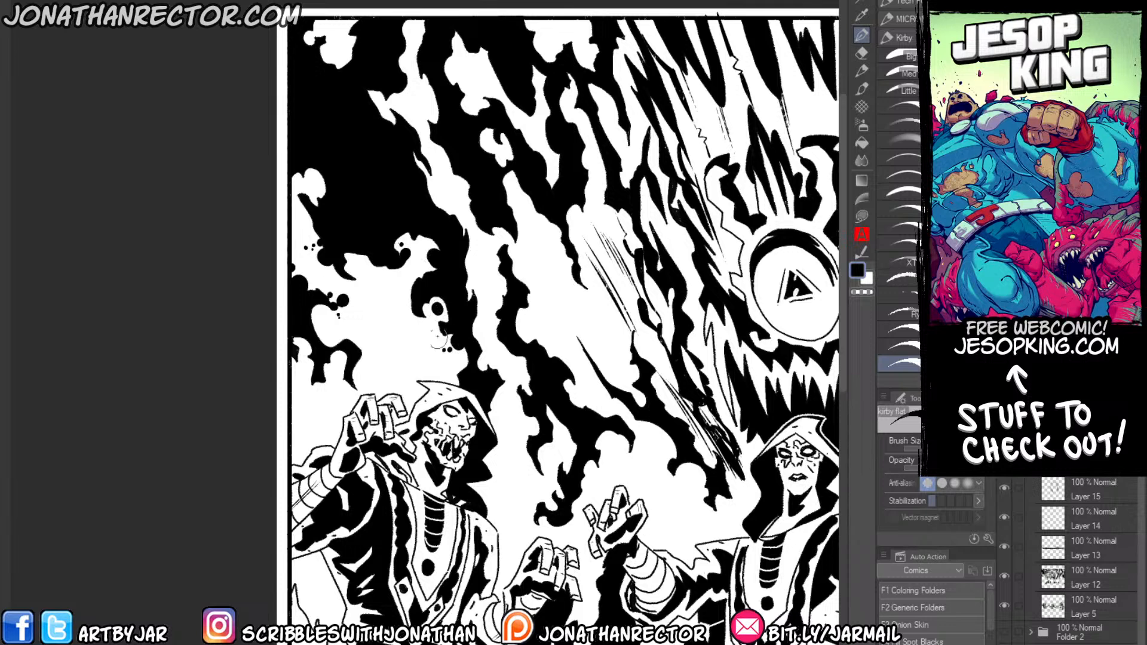
left_click(423, 308)
left_click(440, 313)
mouse_move(422, 314)
left_mouse_down()
mouse_move(430, 302)
mouse_move(401, 305)
left_mouse_up()
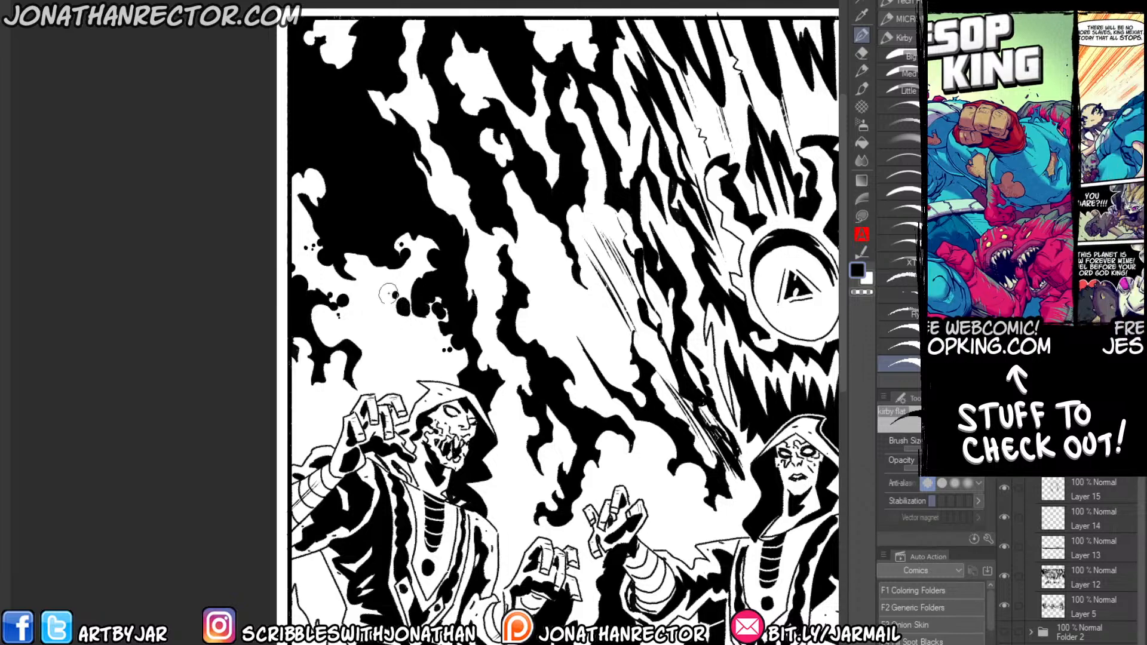
Dot the lower shadow tips between the skull-faced and central figures with clusters of black energy specks.
left_click_drag(316, 322, 363, 194)
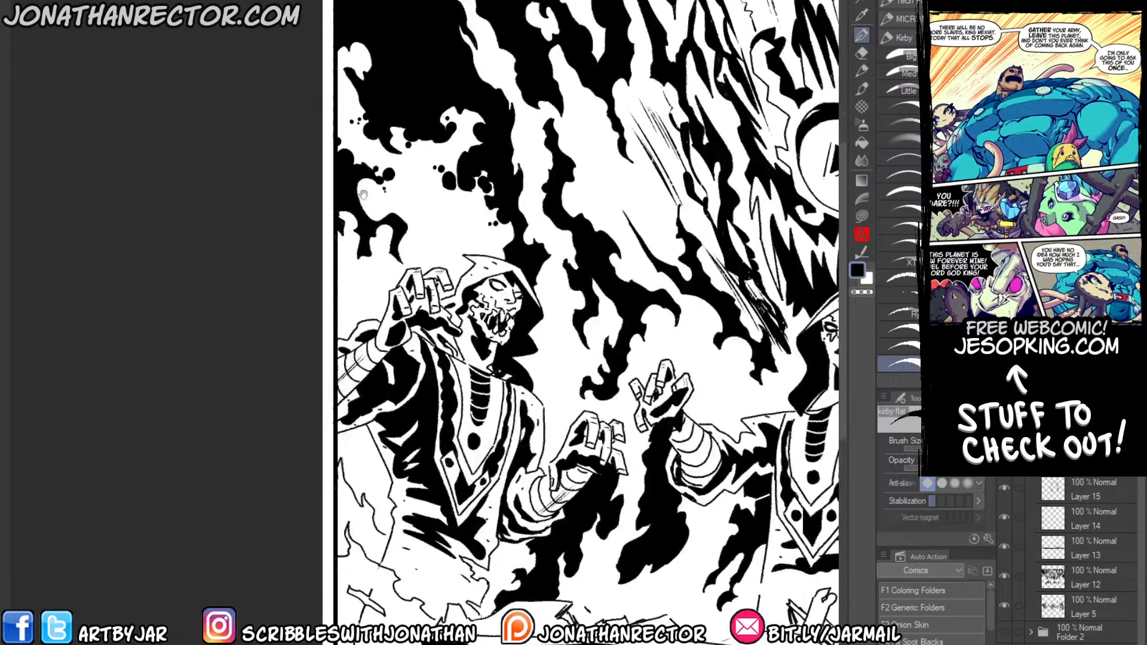
left_click(386, 263)
left_click_drag(527, 275, 433, 249)
left_click(467, 279)
mouse_move(476, 289)
left_mouse_down()
mouse_move(477, 300)
mouse_move(518, 281)
mouse_move(588, 310)
left_mouse_up()
left_click(462, 292)
left_click(477, 316)
left_click(473, 319)
left_click(510, 273)
left_click(507, 305)
left_click(580, 314)
left_click(573, 295)
left_click(595, 316)
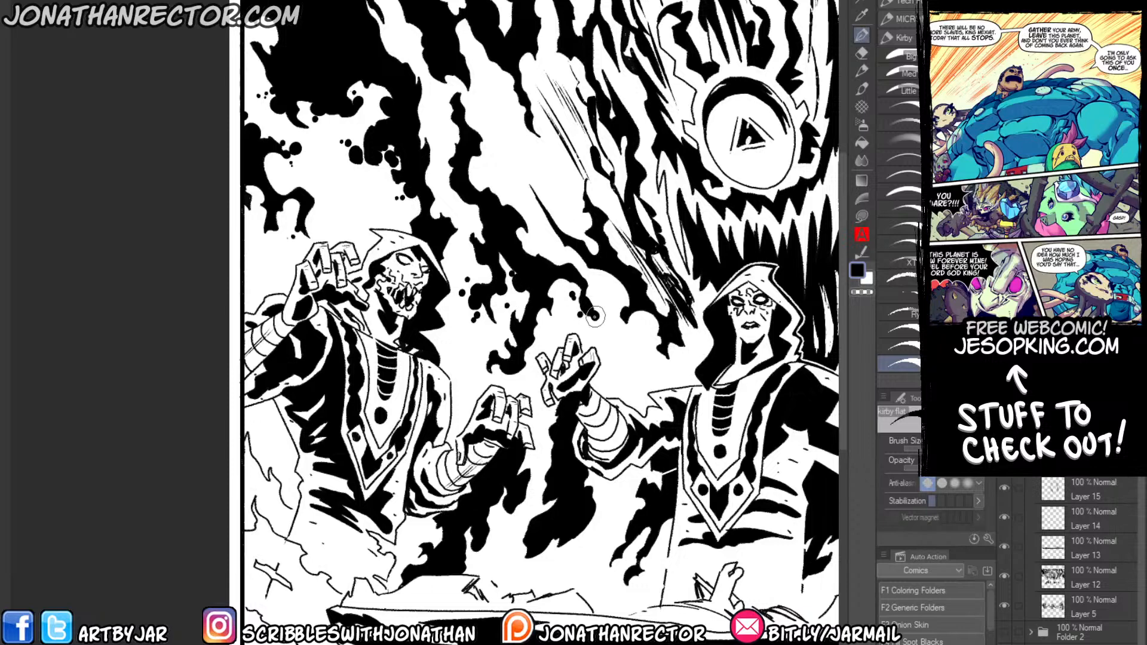
left_click(601, 329)
left_click(598, 304)
left_click(596, 297)
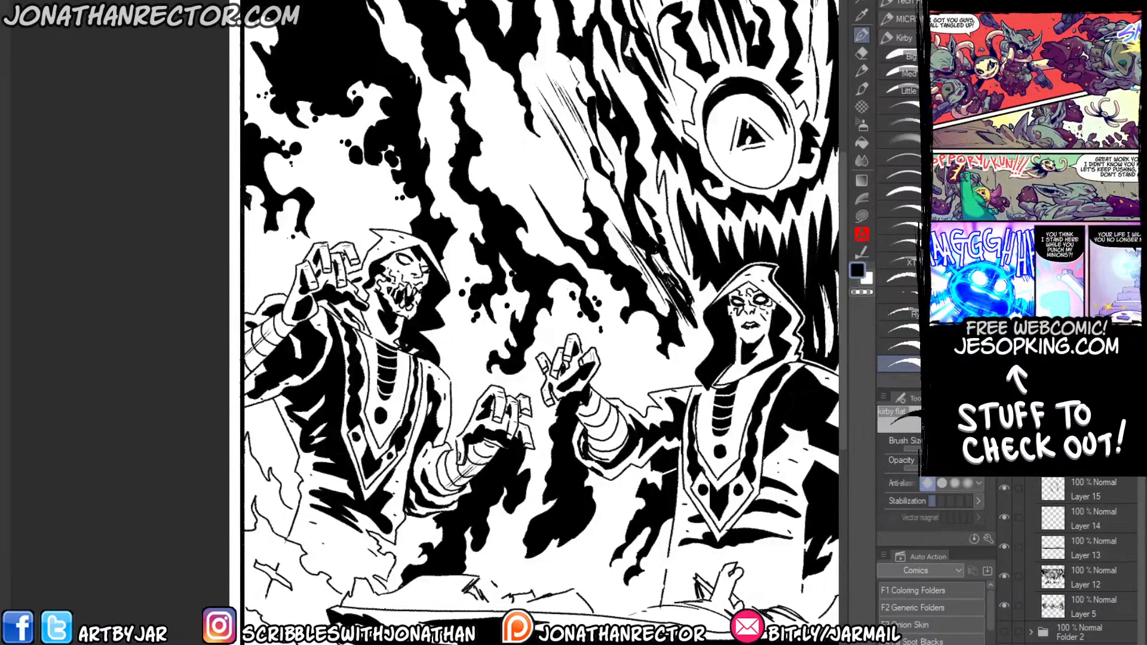
Add a trail of black energy dots in the narrow white streak between the shadows above the skull-faced figure.
left_click_drag(597, 250, 621, 357)
left_click_drag(476, 209, 471, 214)
left_click(463, 210)
left_click(458, 208)
left_click(463, 227)
left_click(472, 238)
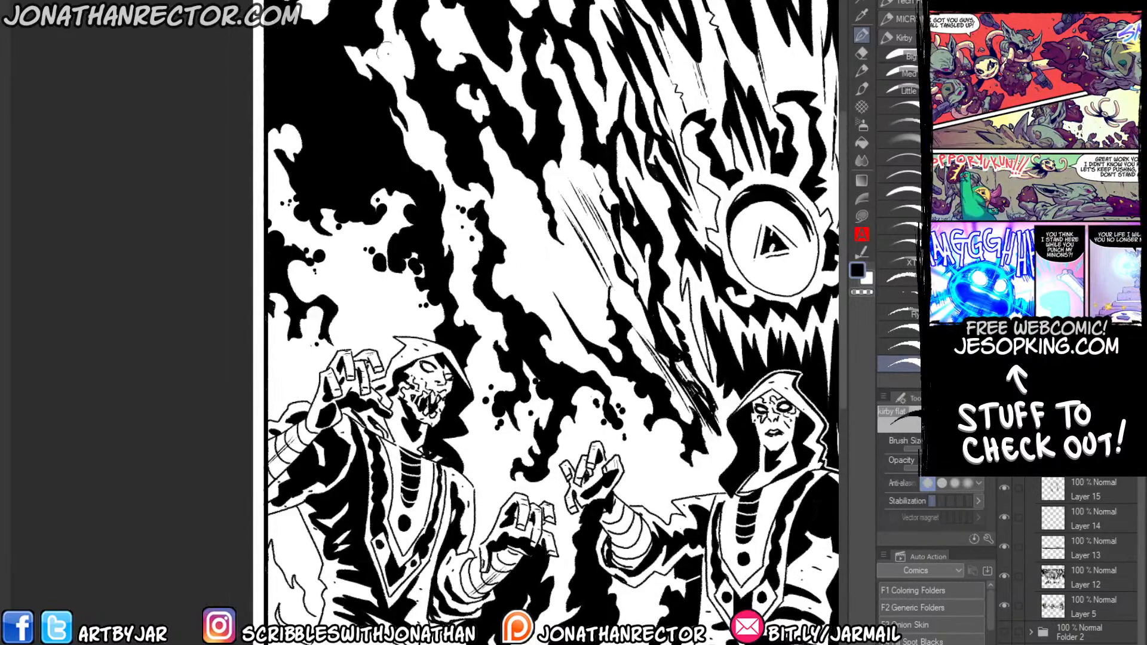
Dot the white flame shapes cutting into the large black shadow near the panel's upper-left corner.
left_click_drag(413, 60, 411, 64)
left_click(405, 53)
left_click_drag(376, 9, 324, 6)
left_click(311, 9)
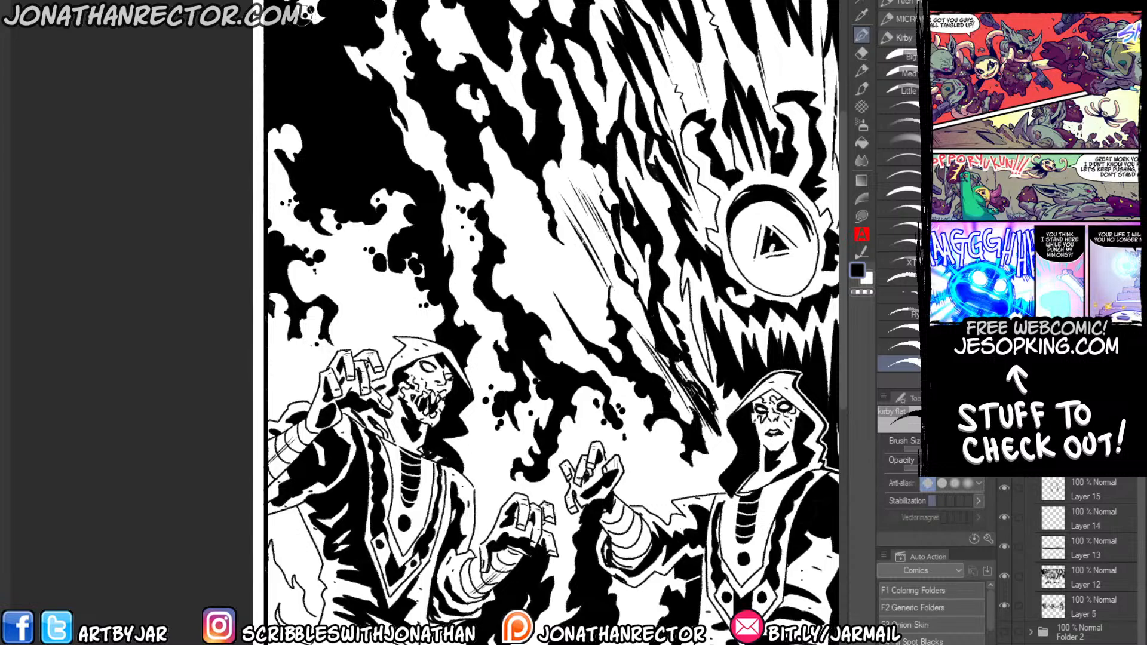
left_click(303, 18)
left_click_drag(352, 65, 355, 63)
left_click(349, 54)
left_click_drag(420, 110, 422, 108)
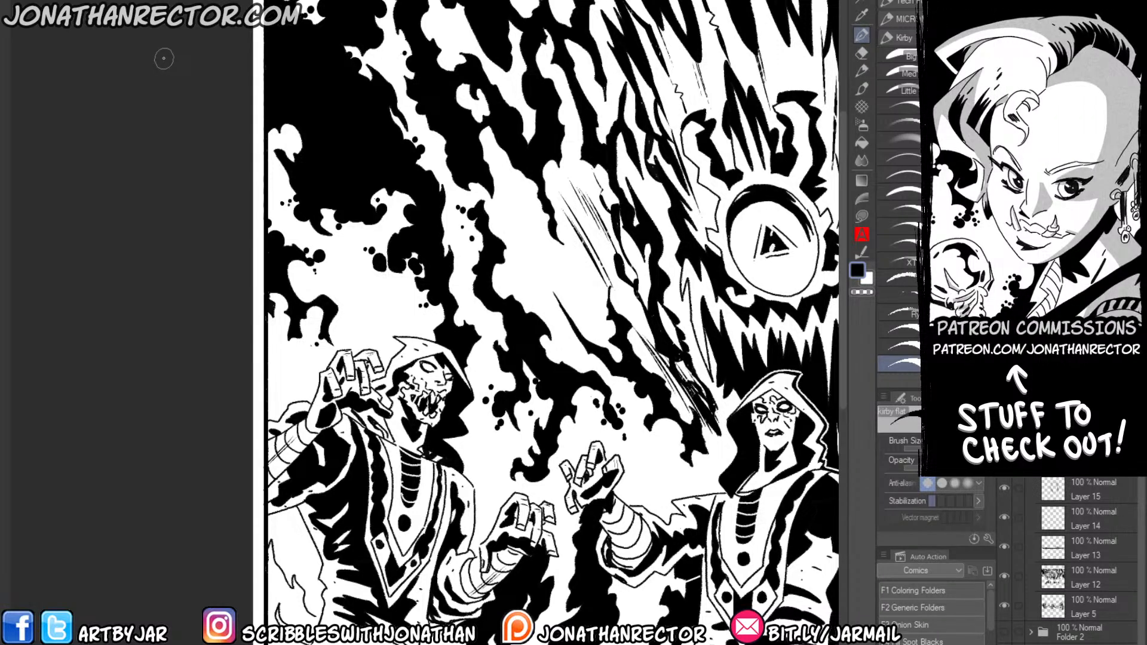
Cluster black energy dots in the white gaps of the upper shadows beside the god, on the skull-faced figure's side.
left_click_drag(464, 225, 345, 334)
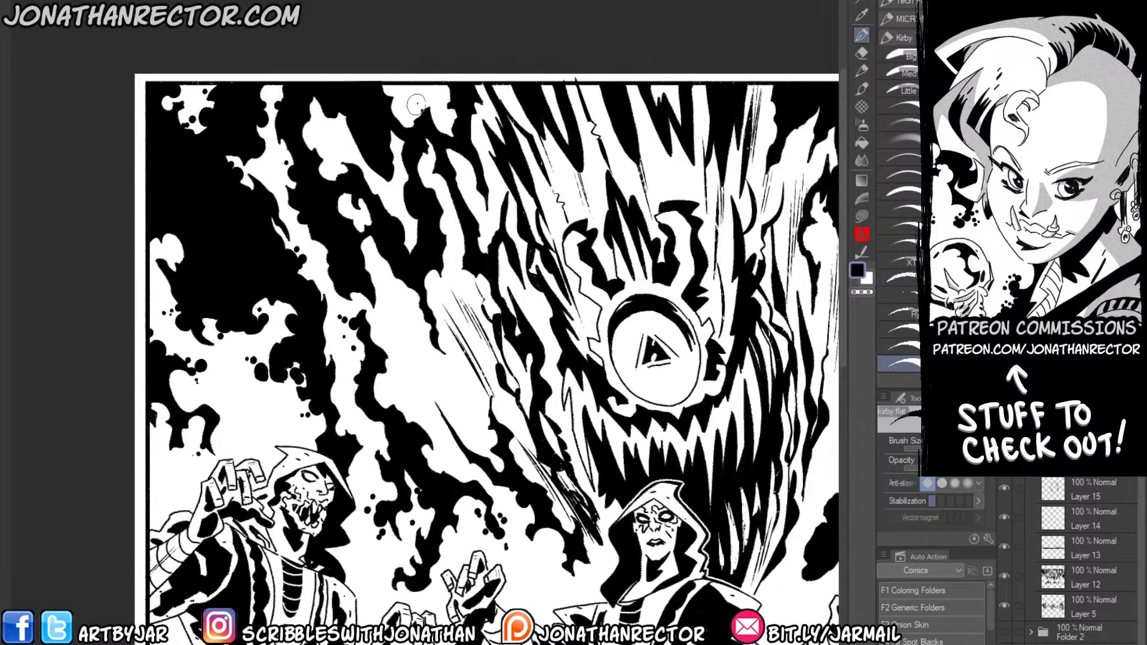
mouse_move(428, 110)
left_mouse_down()
mouse_move(404, 87)
mouse_move(457, 128)
left_mouse_up()
left_click(433, 95)
left_click(429, 93)
left_click(403, 88)
mouse_move(475, 180)
left_mouse_down()
mouse_move(461, 156)
mouse_move(451, 166)
mouse_move(467, 192)
mouse_move(477, 155)
mouse_move(485, 169)
mouse_move(427, 125)
mouse_move(432, 178)
mouse_move(420, 162)
mouse_move(426, 186)
mouse_move(422, 177)
mouse_move(439, 207)
left_mouse_up()
left_click(467, 159)
left_click(462, 155)
left_click(401, 199)
left_click(391, 198)
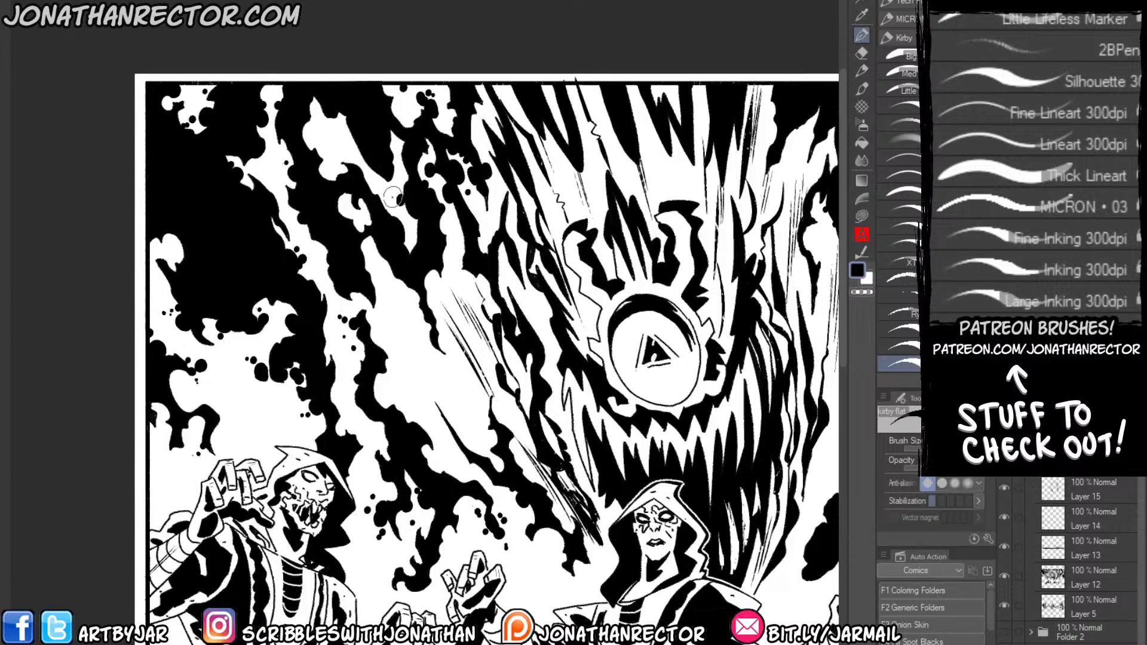
Break up the white flame between the upper-left shadow streaks with black energy dots.
mouse_move(344, 121)
left_mouse_down()
mouse_move(298, 108)
mouse_move(300, 129)
mouse_move(315, 139)
mouse_move(270, 79)
mouse_move(339, 157)
left_mouse_up()
left_click(341, 132)
left_click(336, 130)
left_click(324, 118)
left_click(319, 134)
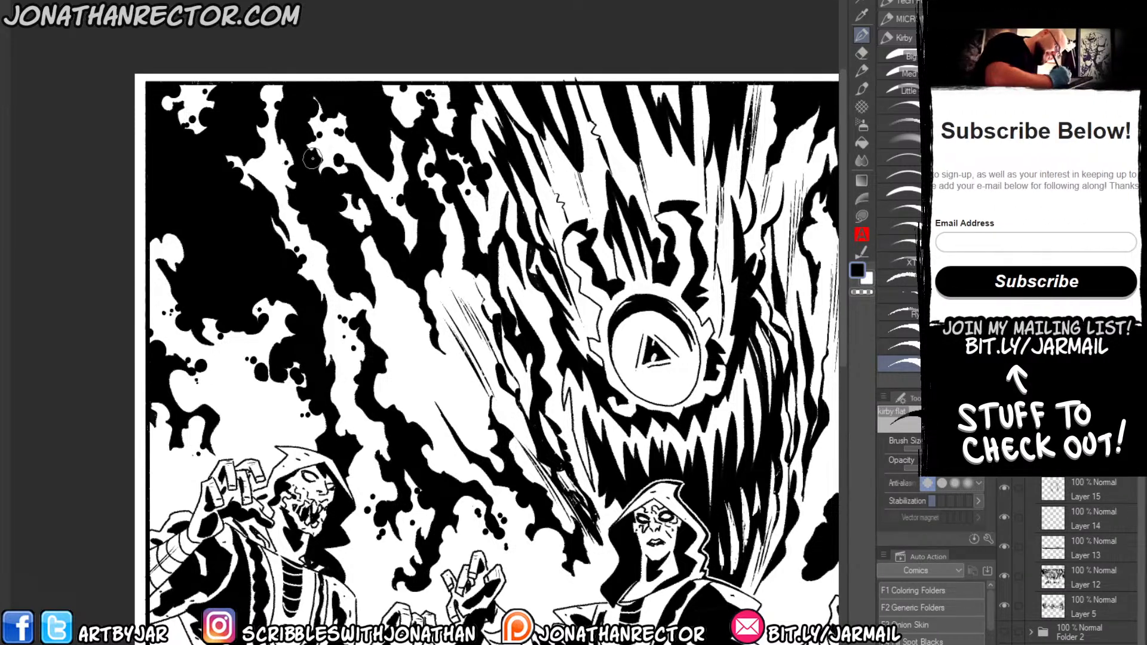
Add a cluster of black energy dots in the white gap beside the dry-brush streaks on the god's left side.
left_click_drag(420, 317, 414, 323)
left_click(409, 307)
left_click(402, 308)
left_click(402, 315)
left_click(405, 323)
left_click(409, 330)
left_click(397, 373)
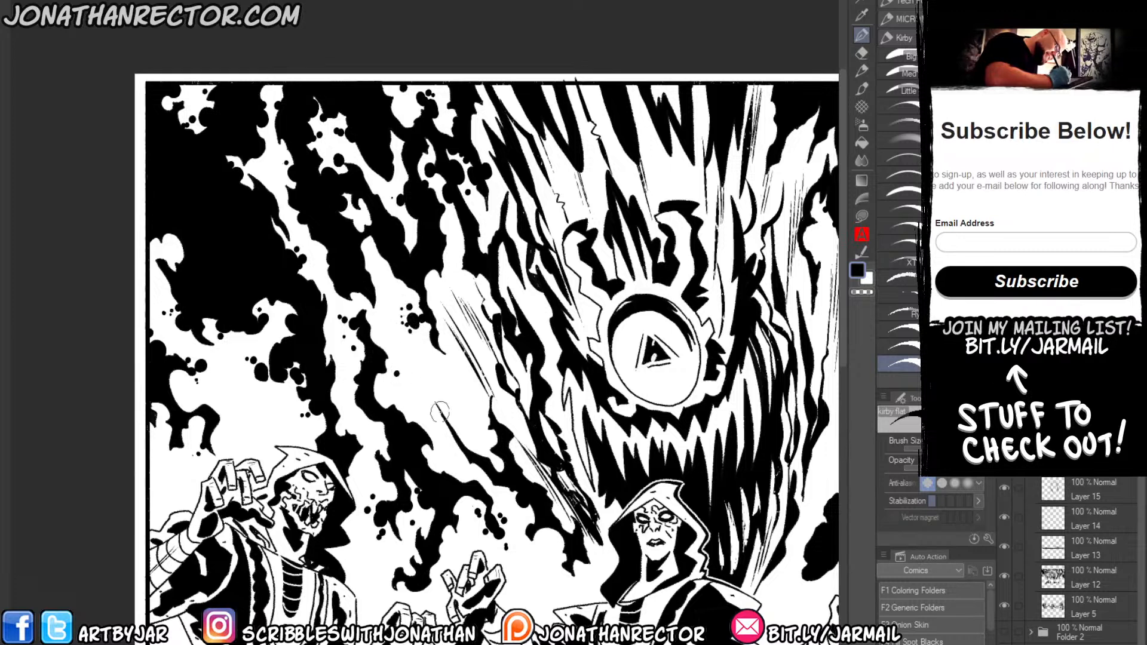
Dot the thin shadow spike above the central figure's raised hand and the top of the dry-brush streaks beside the god.
left_click_drag(455, 431, 470, 434)
left_click(452, 412)
left_click(457, 419)
left_click_drag(470, 430, 469, 426)
left_click(465, 421)
left_click_drag(462, 252, 460, 246)
left_click(459, 234)
left_click(455, 242)
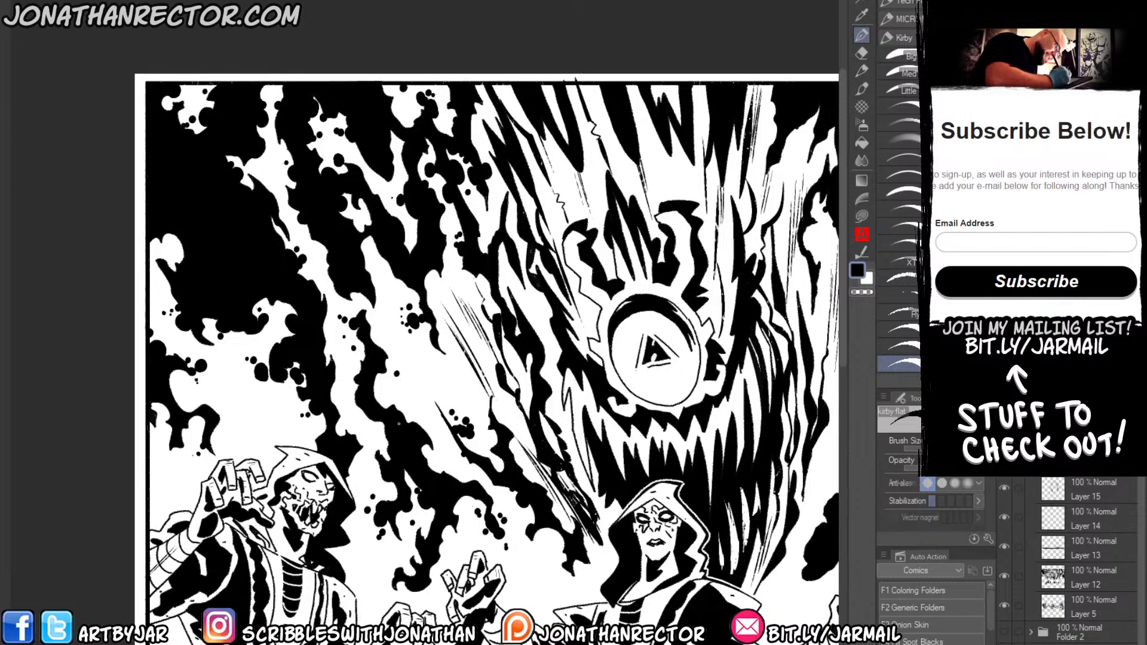
Select the Ryu Kirby inking brush and add a new layer for inking the lower part of the panel.
left_click_drag(447, 473, 263, 367)
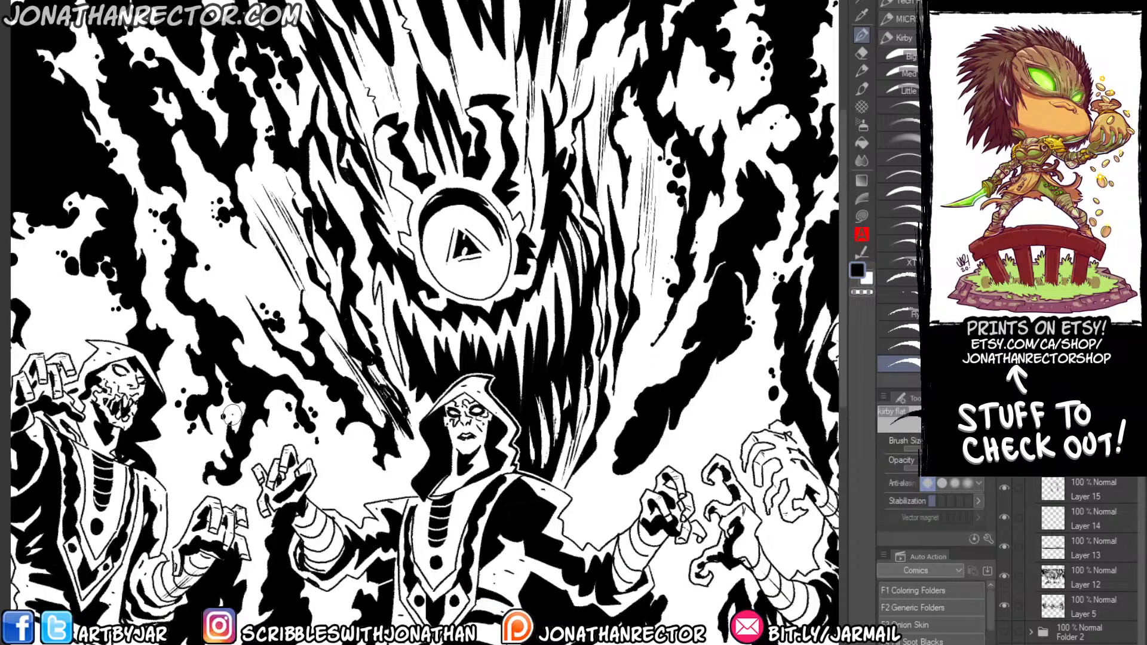
scroll(299, 287, "down", 4)
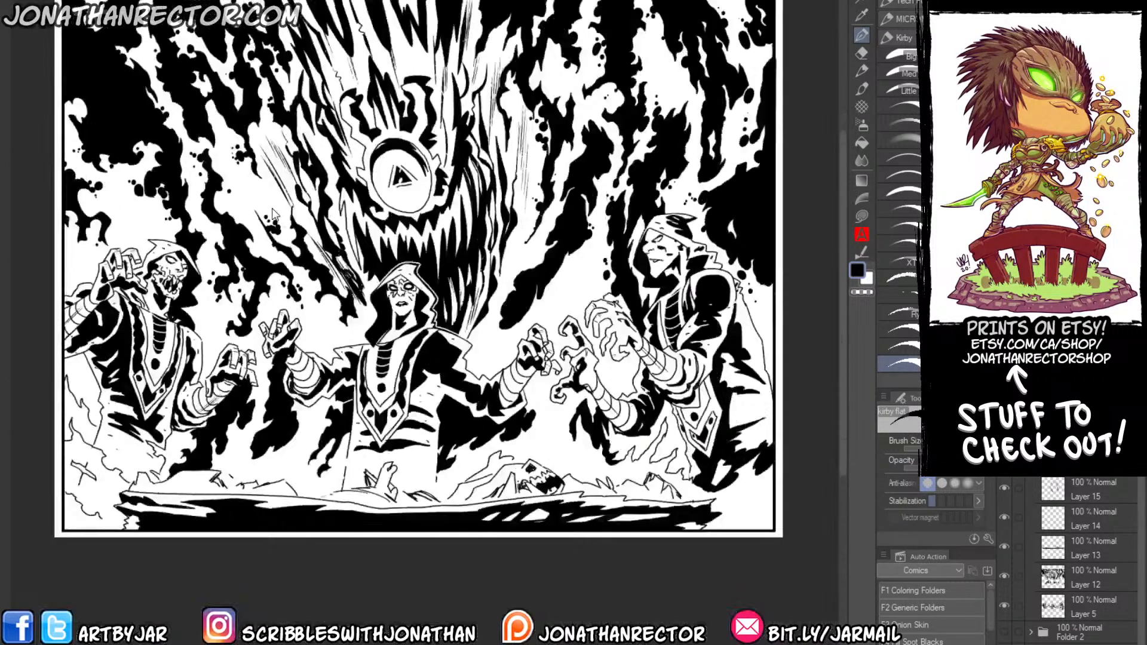
left_click_drag(272, 208, 327, 182)
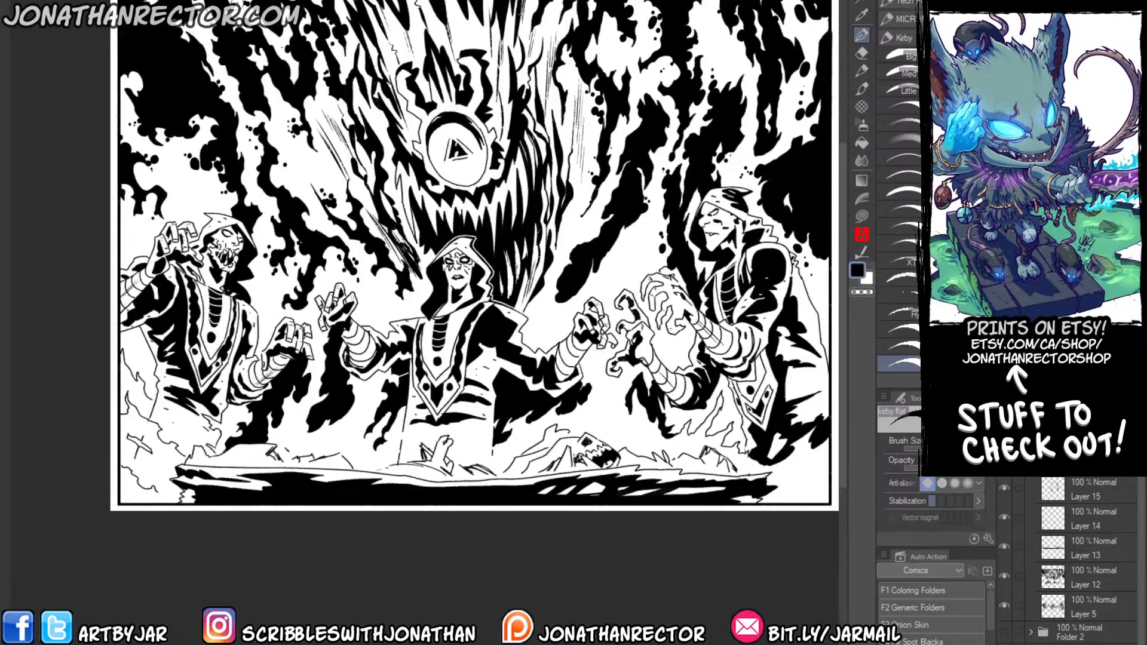
left_click(898, 309)
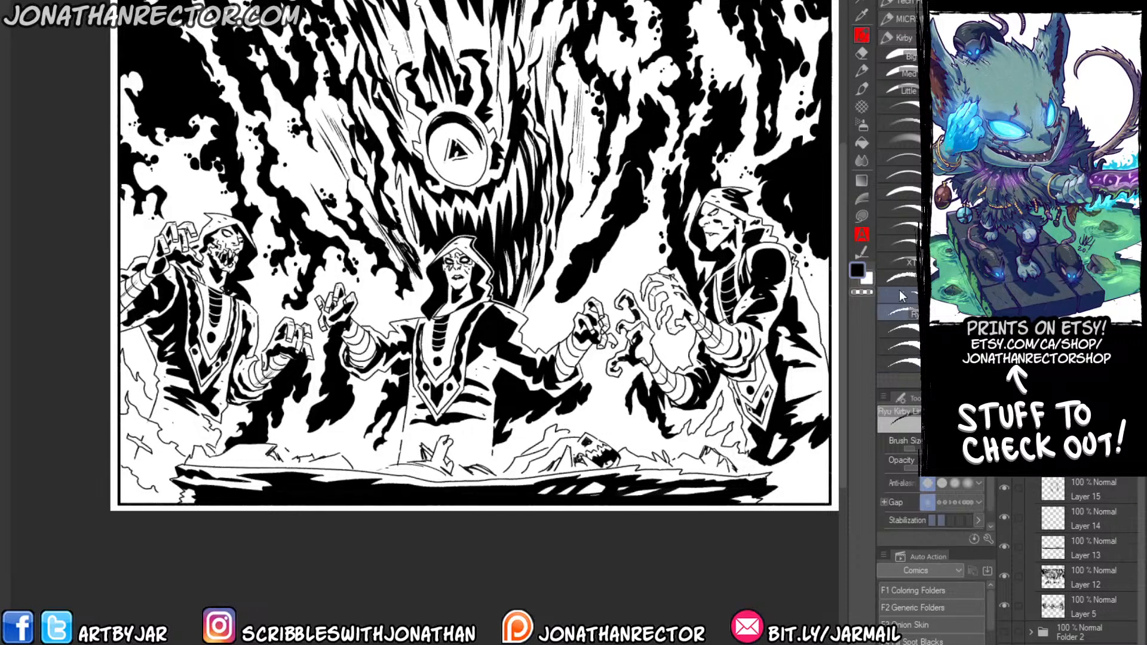
left_click_drag(333, 289, 332, 224)
key("ctrl+shift+n")
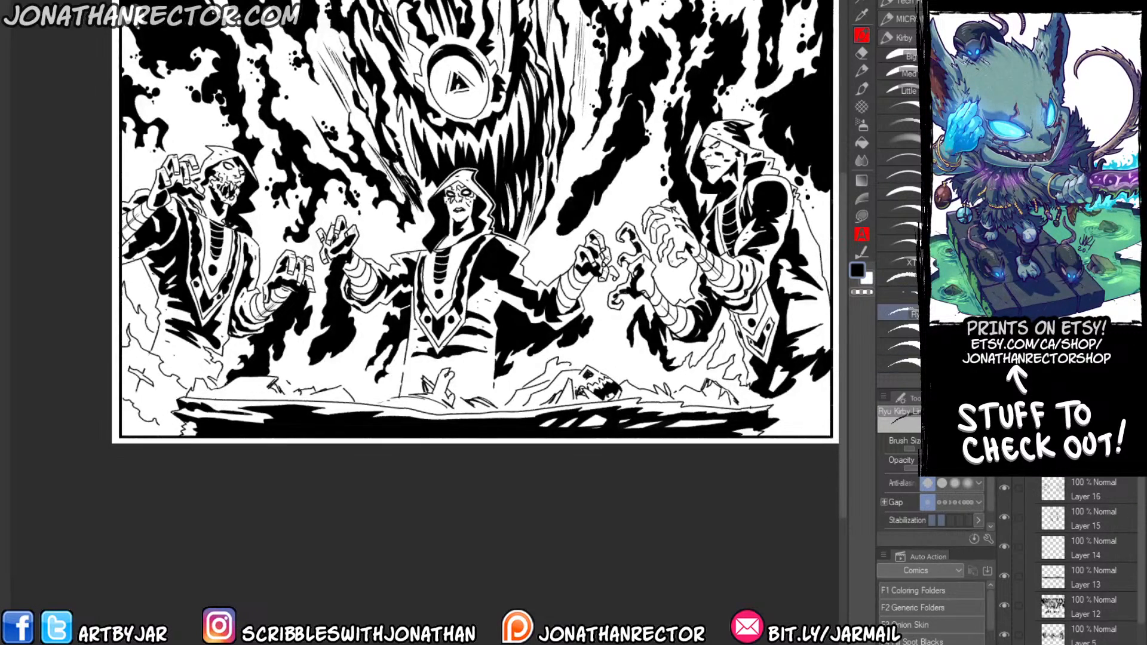
scroll(335, 230, "up", 2)
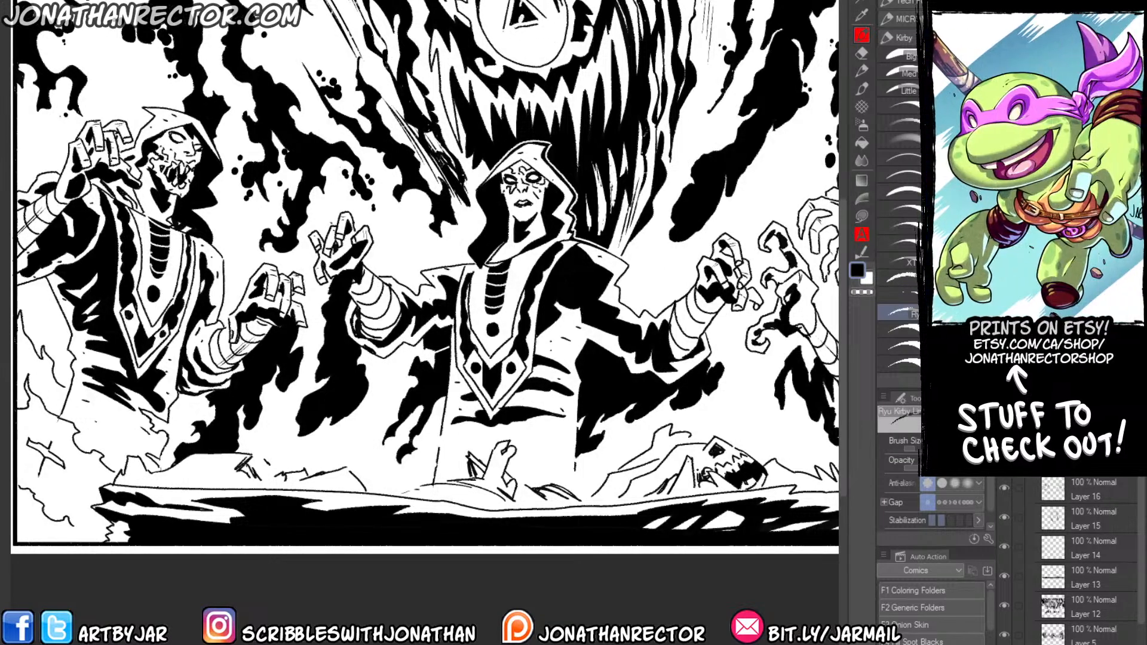
Open the coloured artwork of the silver warrior and the woman in green from the 1_2_Page folder and examine it as reference.
left_click_drag(267, 392, 248, 477)
key("ctrl+o")
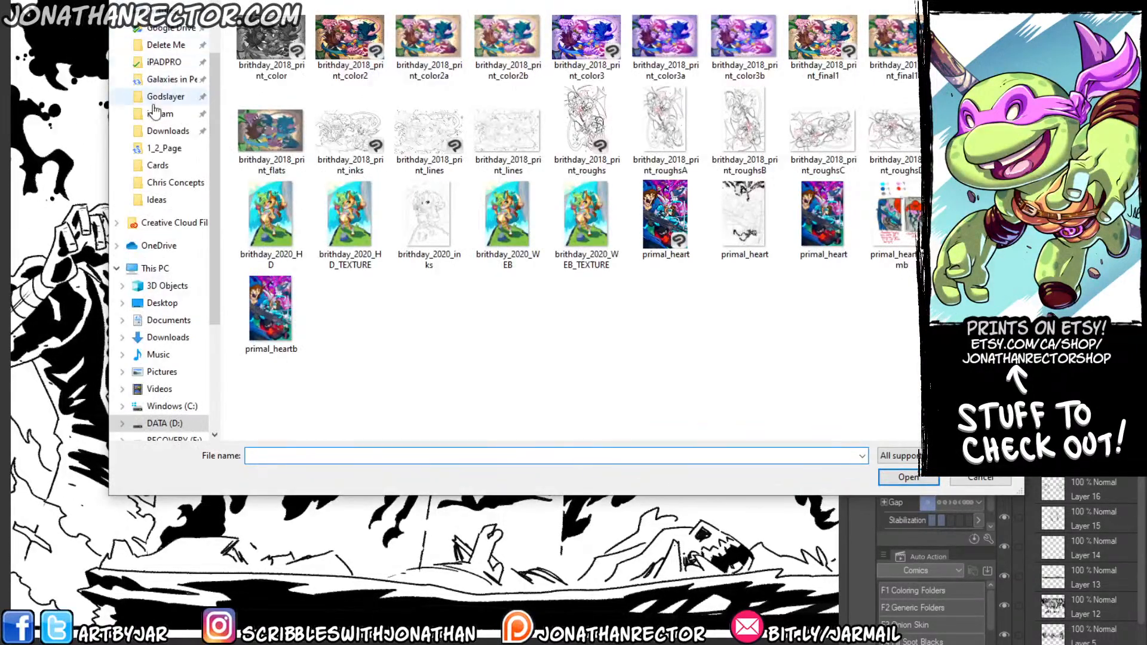
left_click(206, 153)
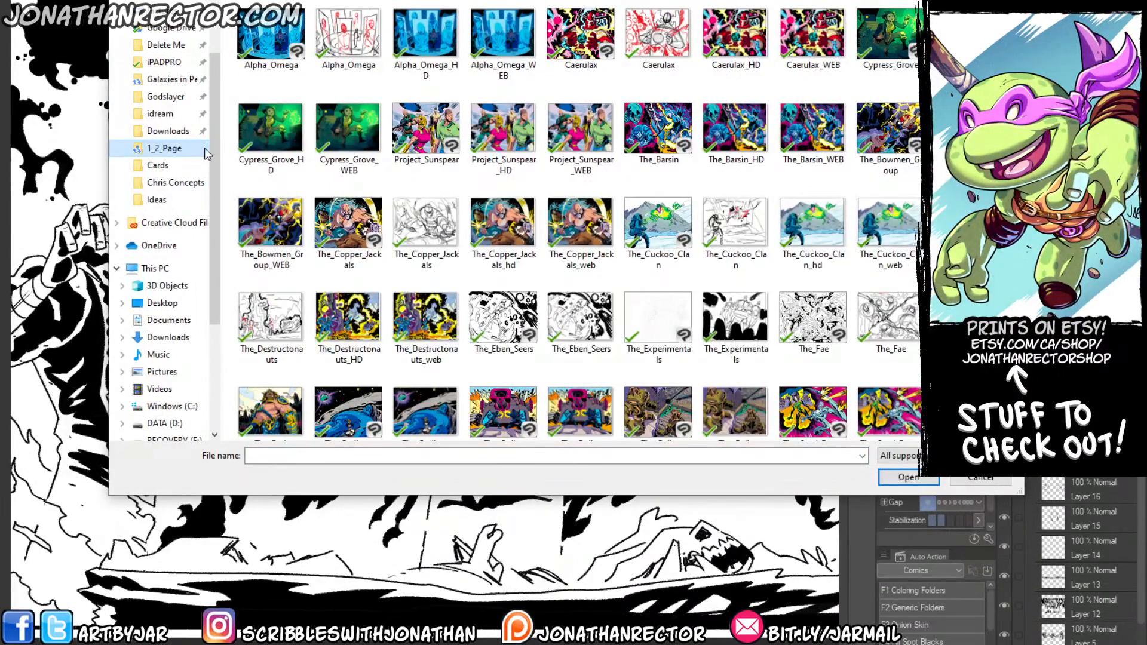
scroll(579, 239, "down", 2)
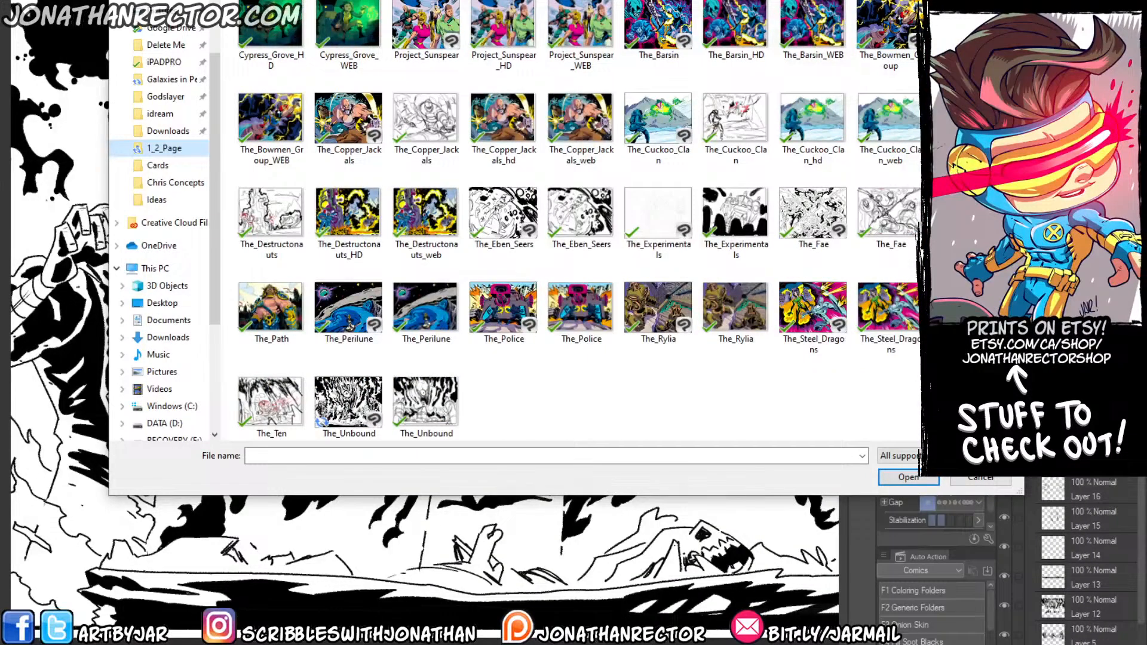
scroll(579, 239, "up", 1)
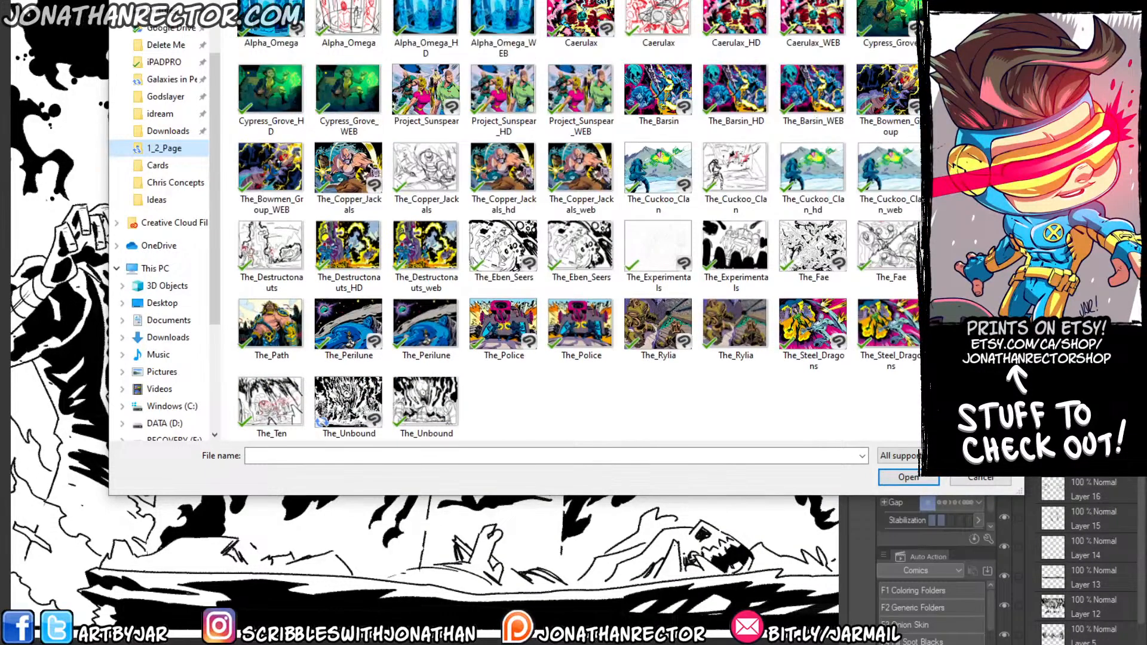
key("Escape")
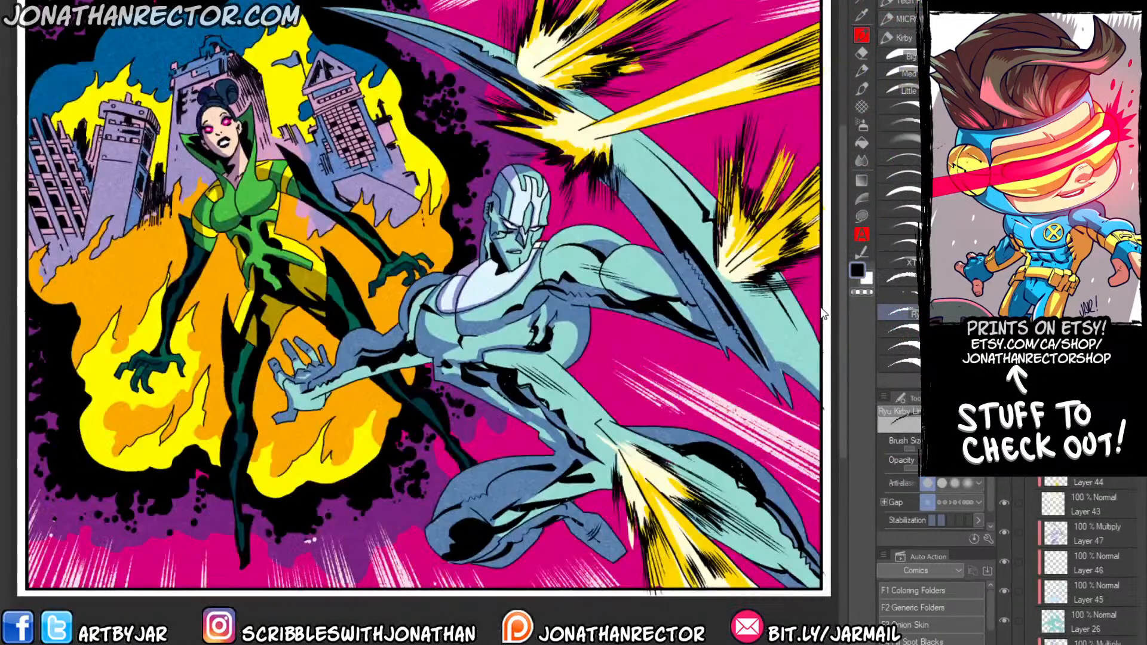
left_click_drag(822, 309, 830, 312)
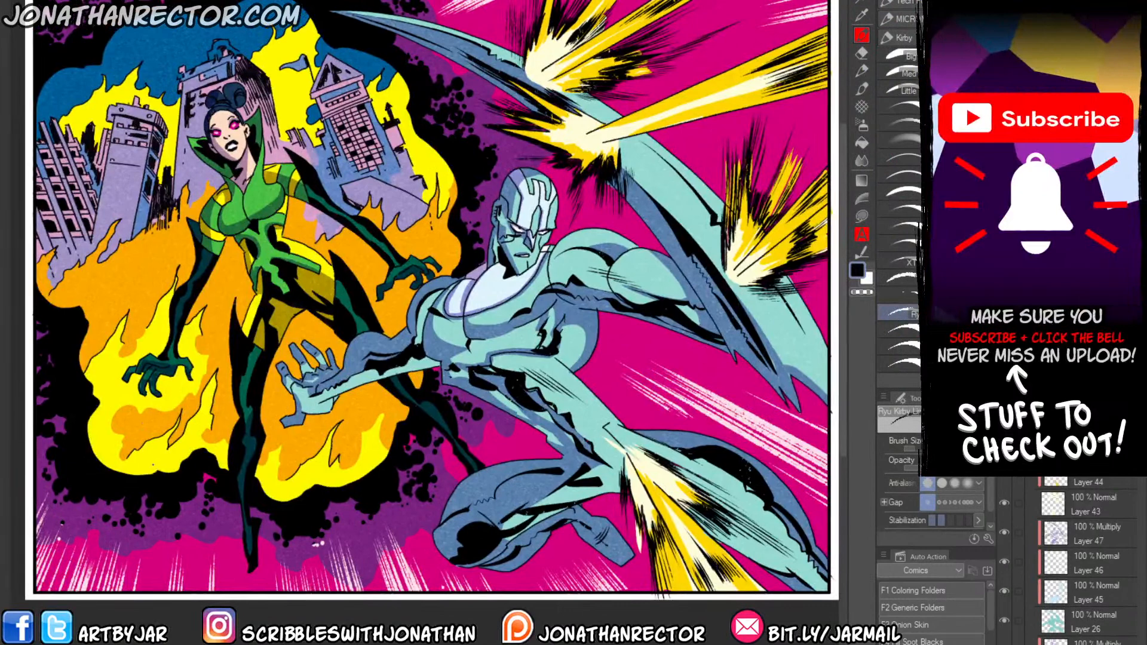
left_click_drag(146, 311, 156, 311)
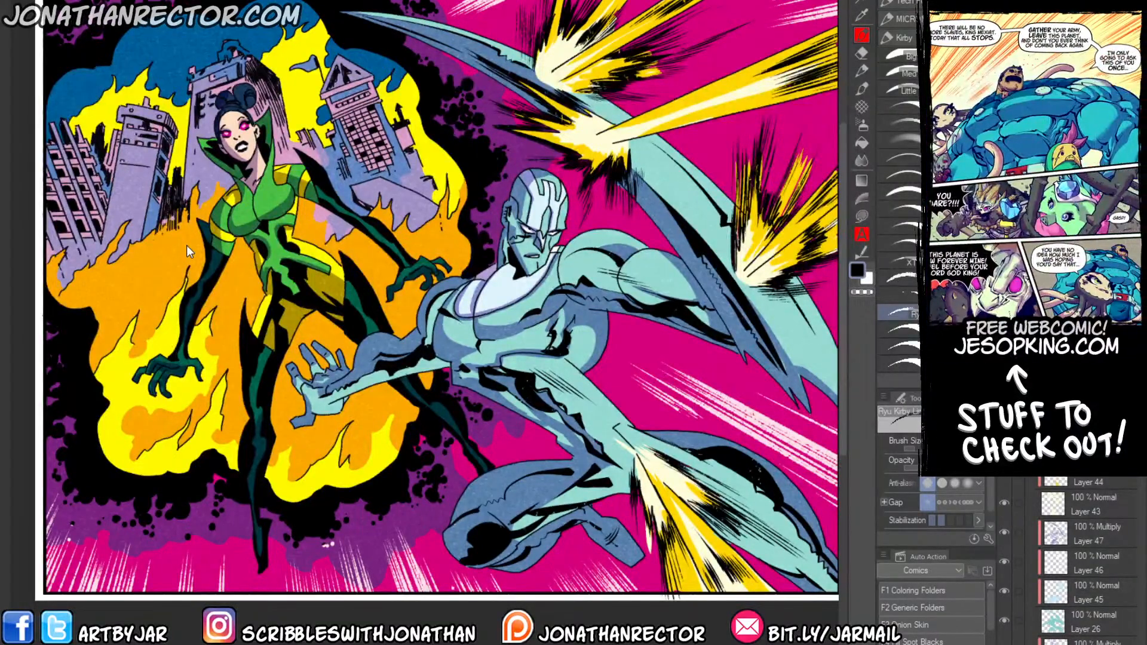
Open the coloured four-character group artwork and hide its Multiply shading layers, including Layer 39 and Layer 43, to view the flat colours.
key("ctrl+o")
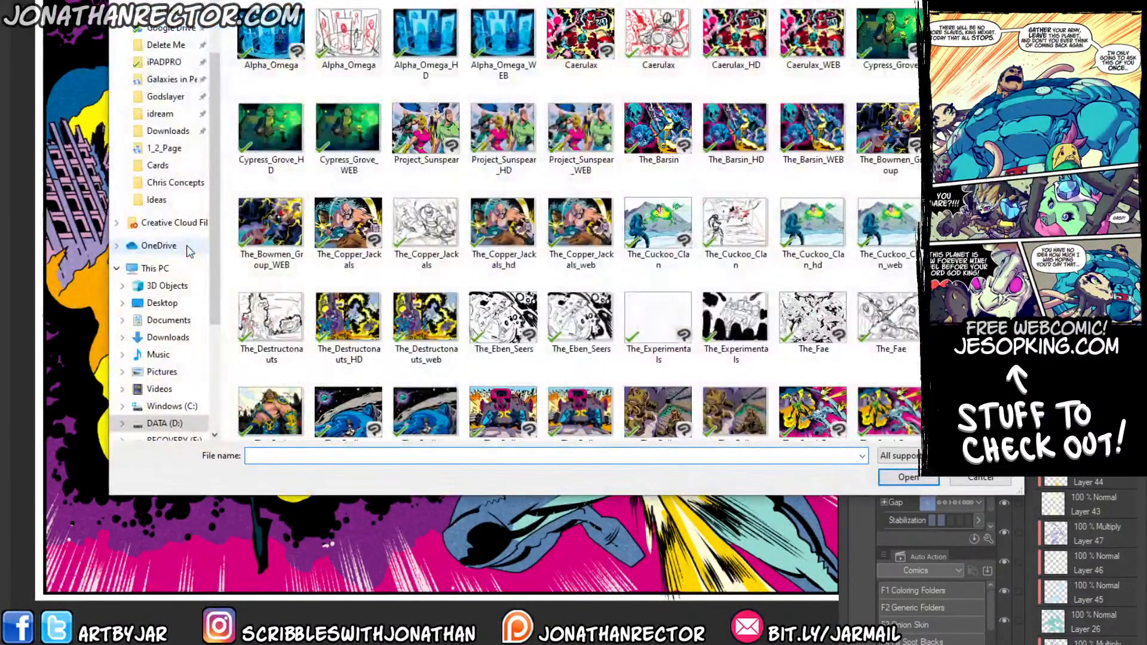
key("Escape")
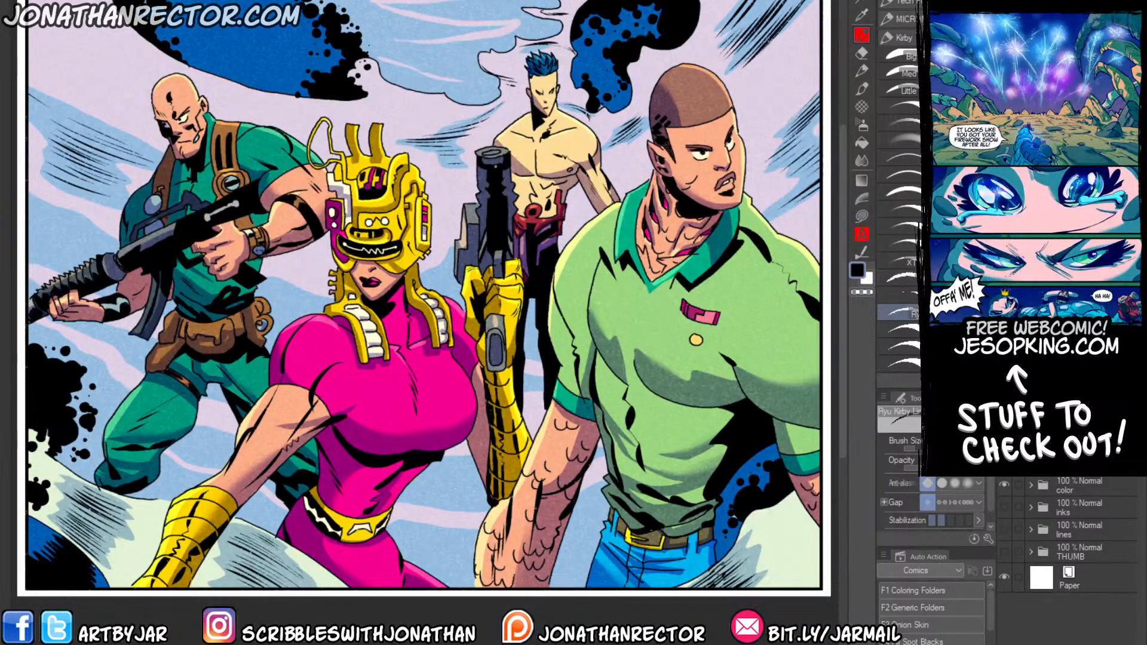
left_click(1030, 485)
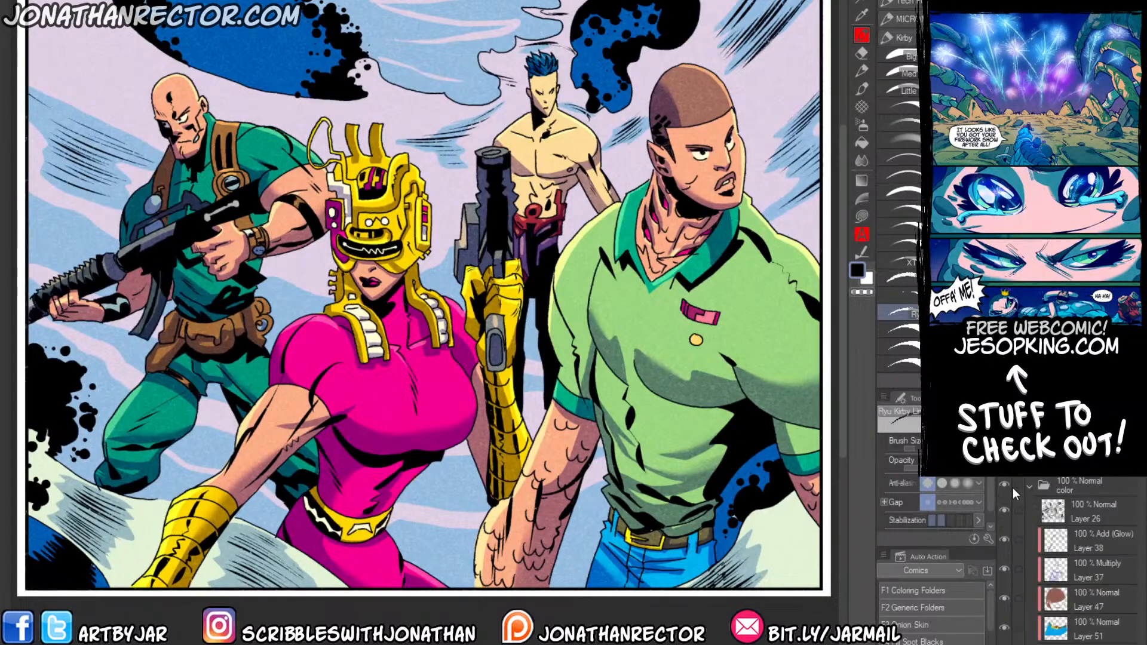
scroll(1024, 486, "down", 5)
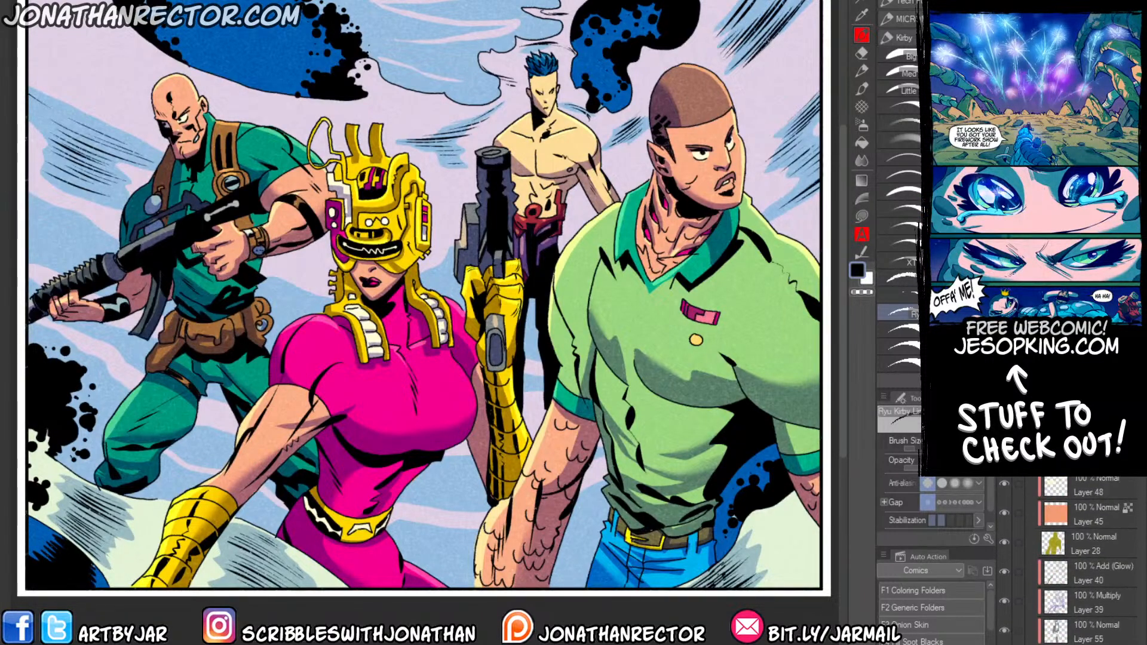
left_click(1003, 601)
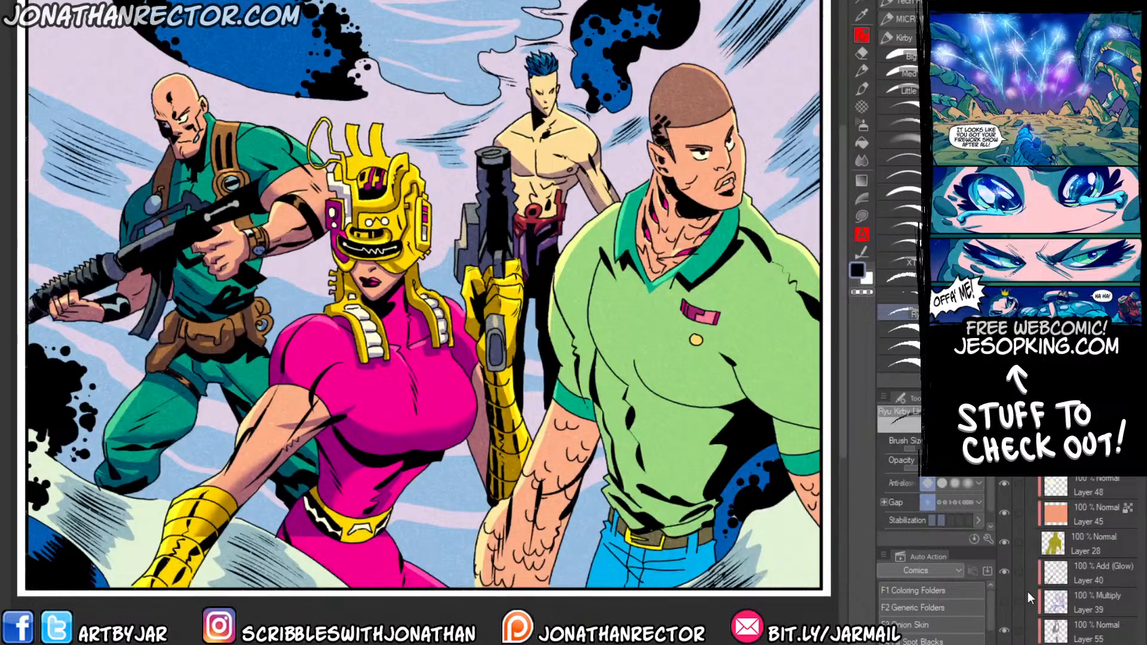
scroll(1069, 537, "up", 3)
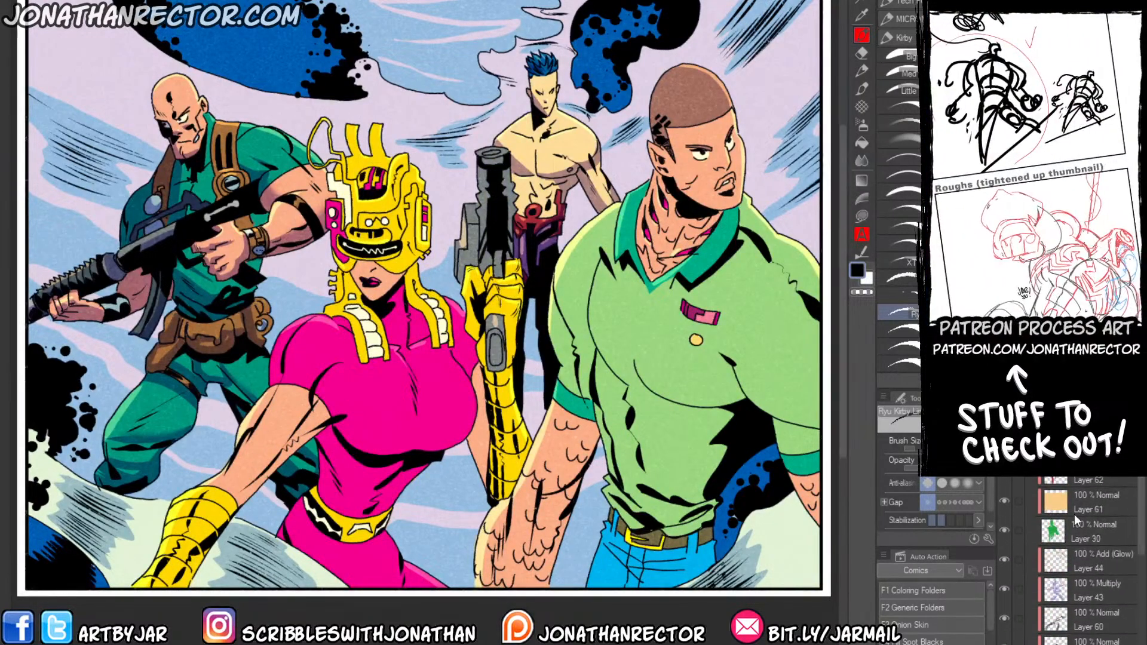
left_click(1004, 442)
left_click(1003, 589)
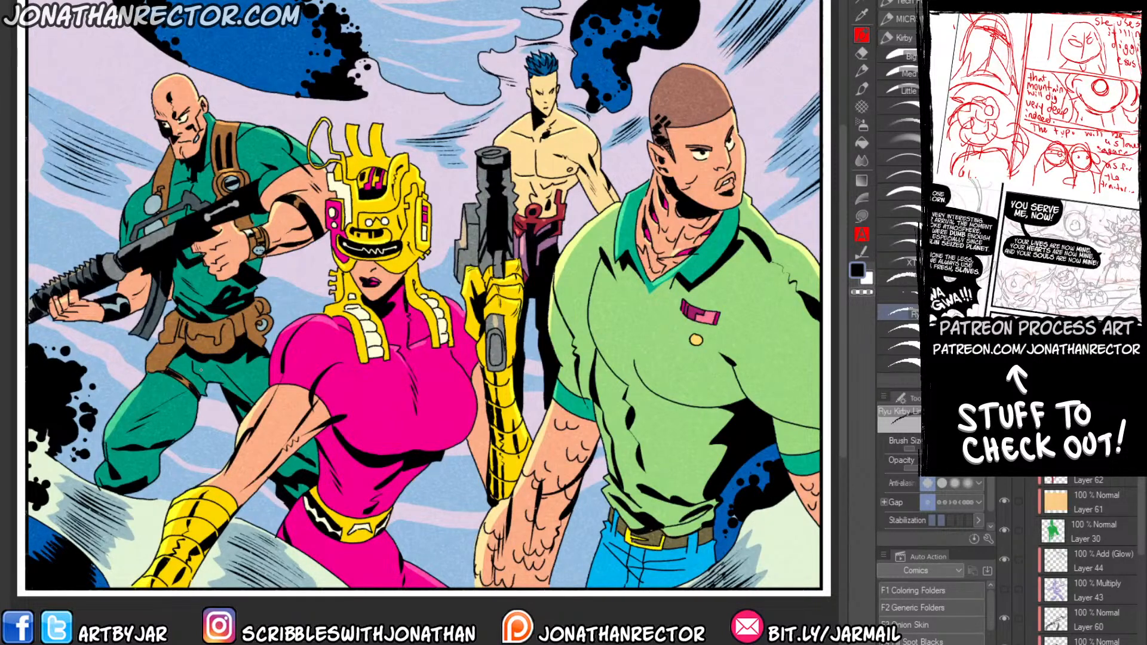
Open The_Destructonauts and hide the Multiply shading layers on the astronauts, machine, ship and mountains, including Layer 43 and Layer 45.
key("ctrl+o")
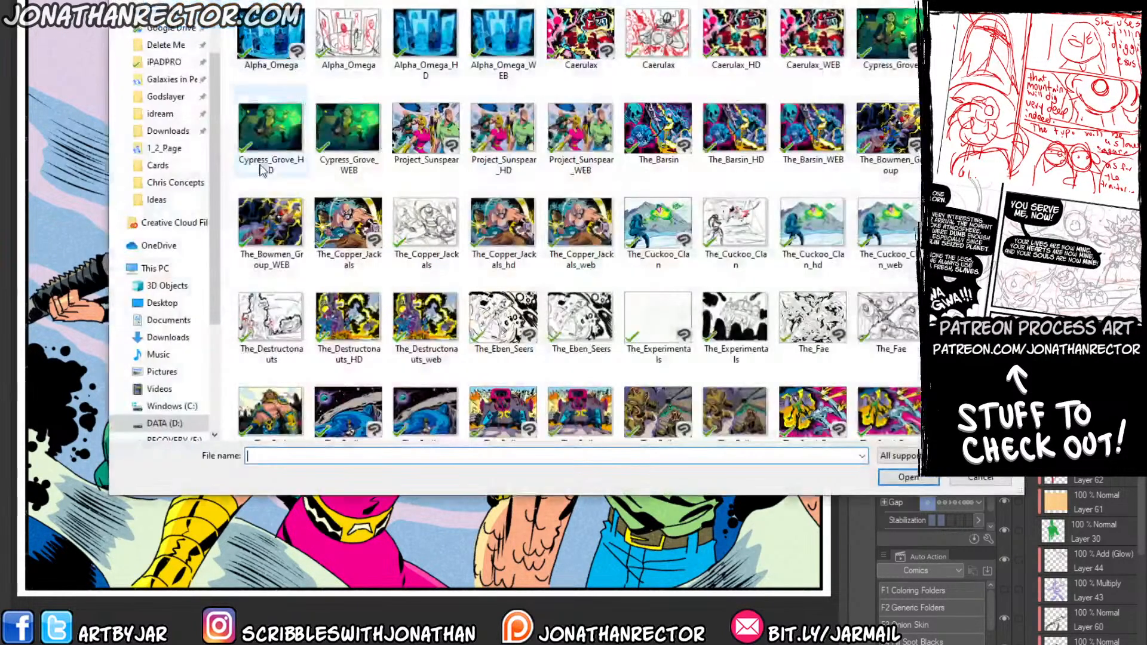
left_click(284, 355)
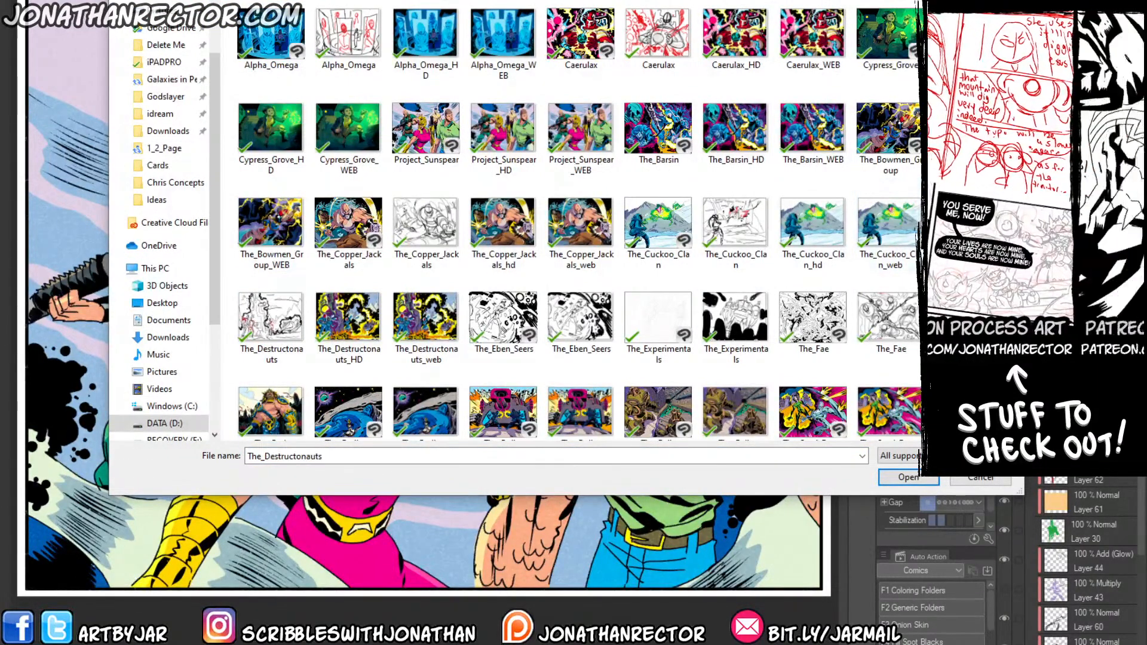
key("Escape")
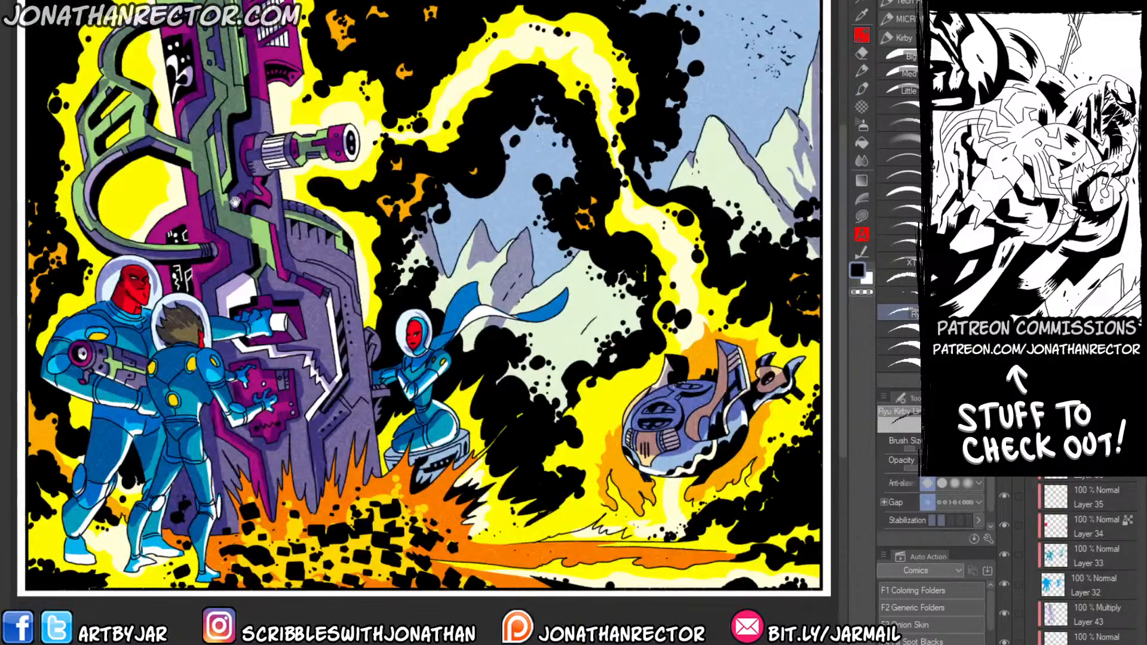
left_click_drag(235, 202, 237, 212)
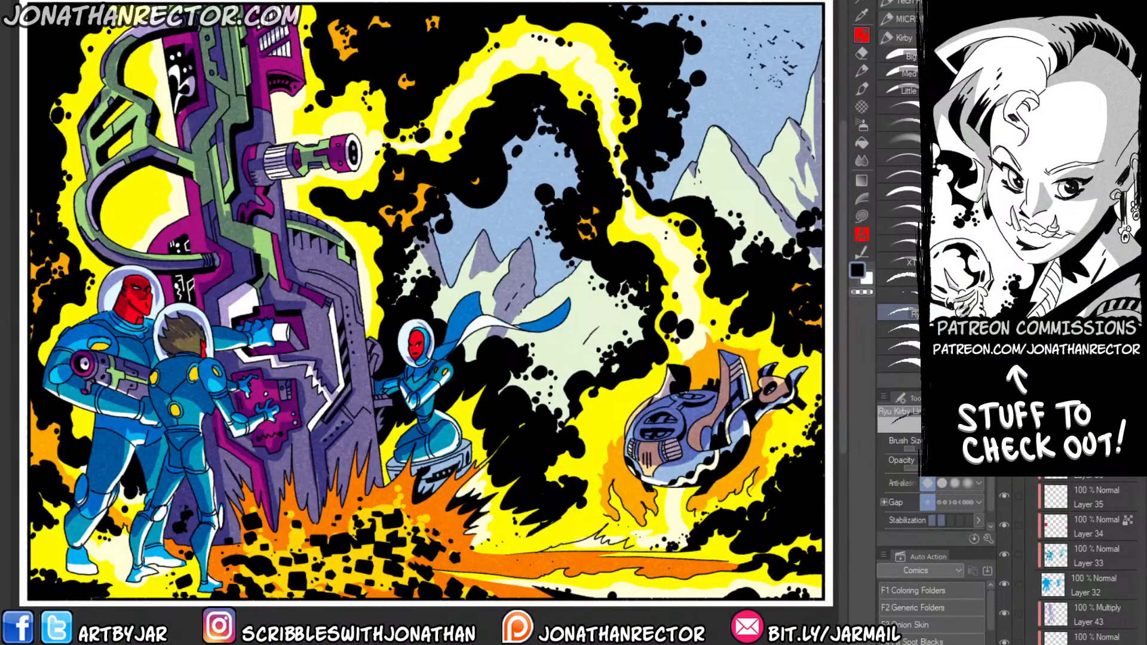
key("ctrl+z")
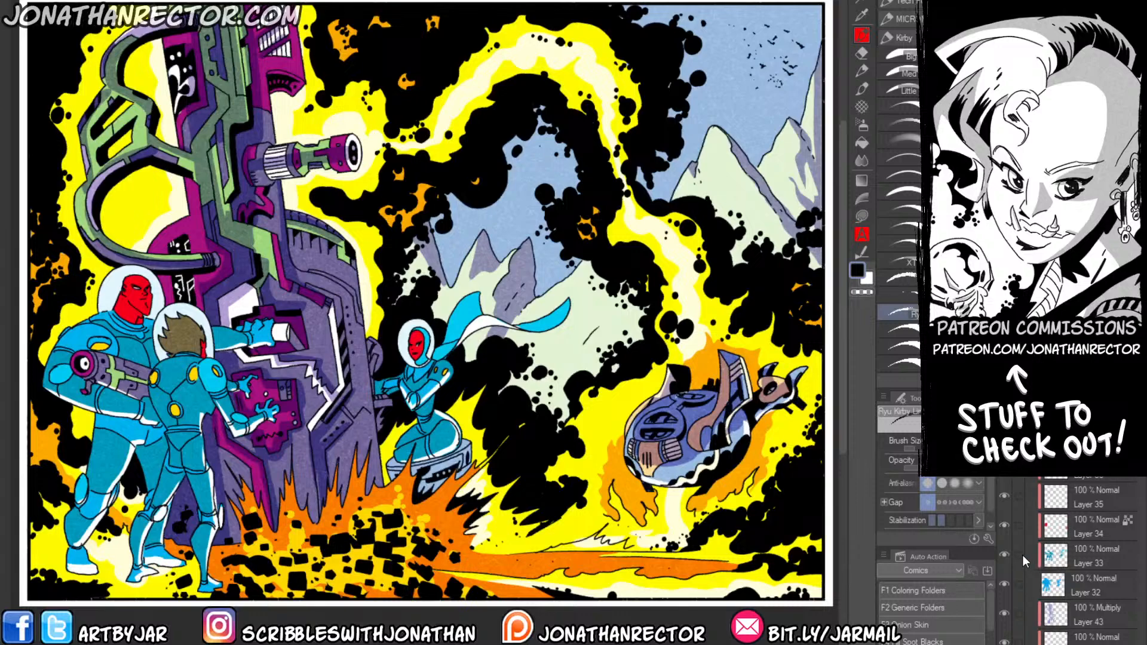
left_click(1005, 613)
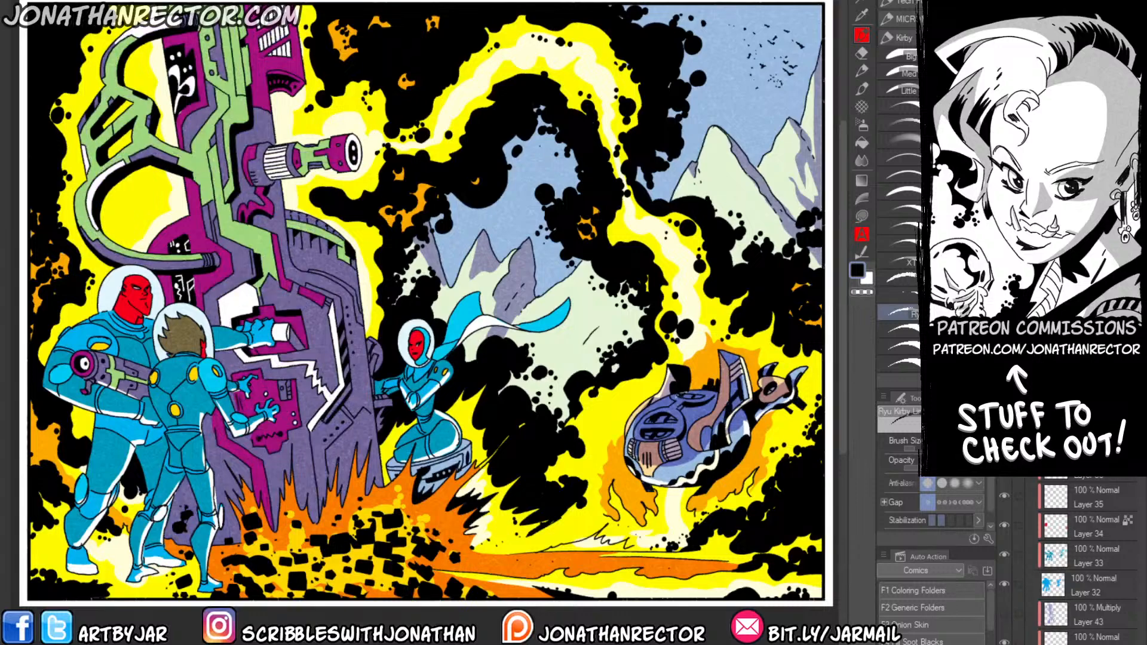
scroll(1013, 528, "down", 5)
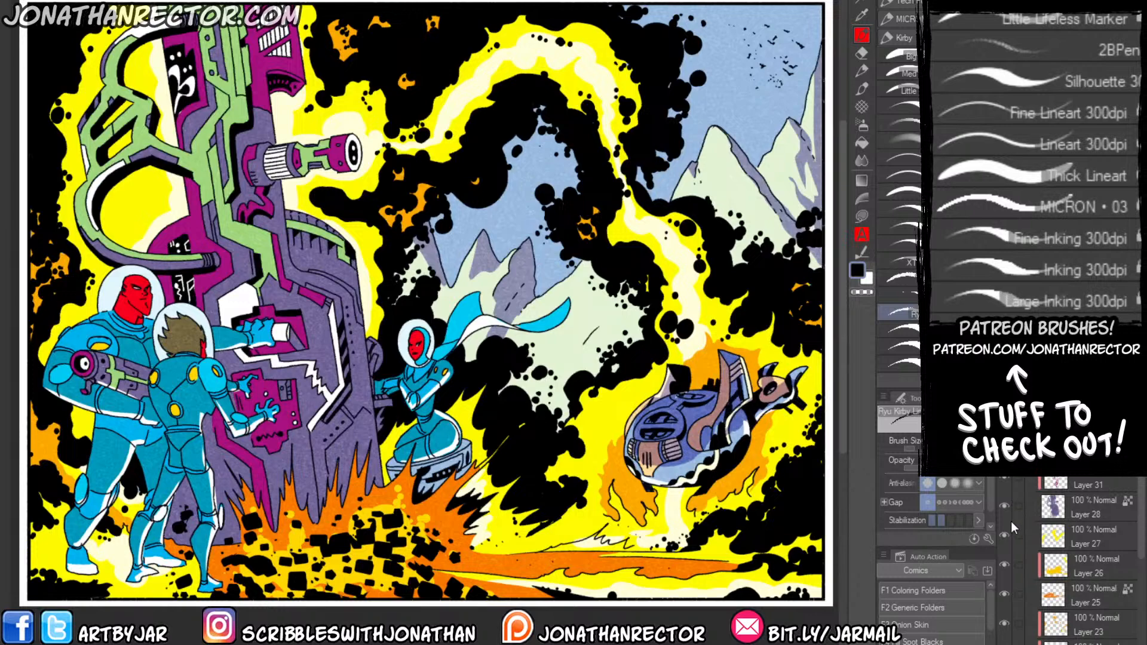
left_click_drag(1140, 537, 1129, 643)
left_click(1004, 465)
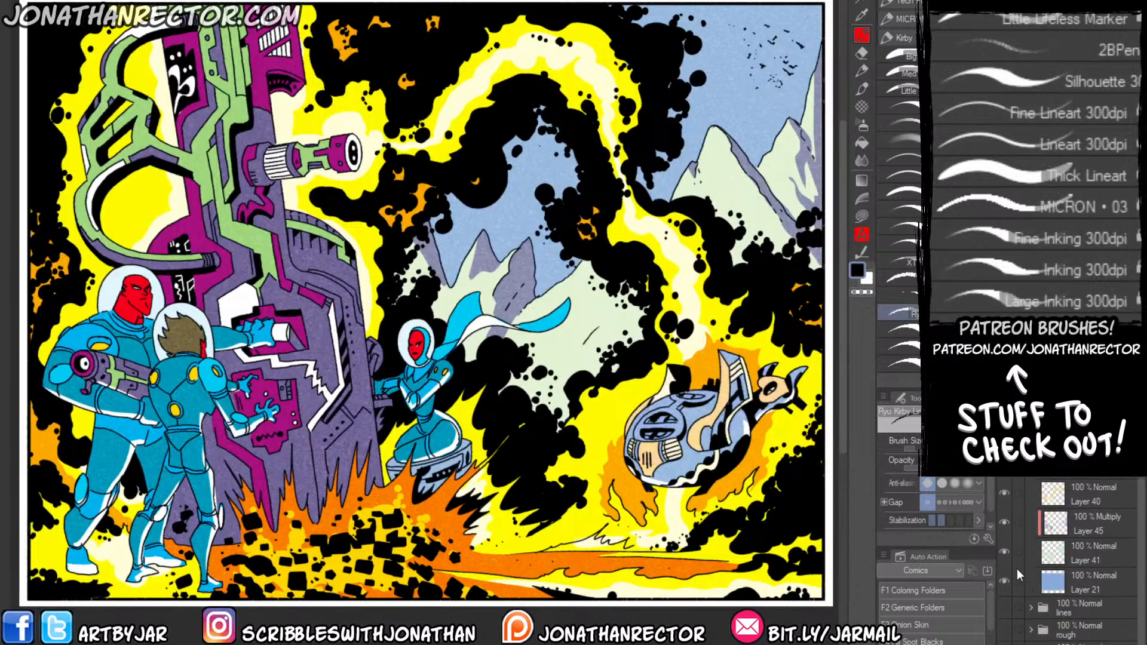
left_click(1004, 522)
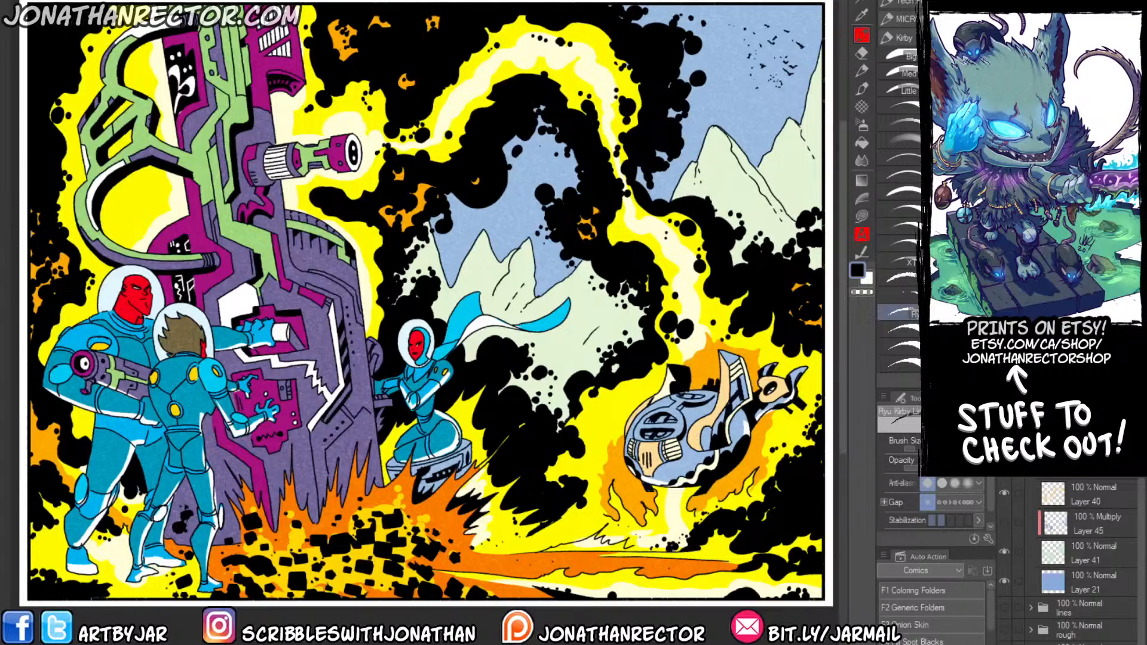
Close all the reference artworks and return to the hooded-figures panel.
key("ctrl+w")
left_click(587, 151)
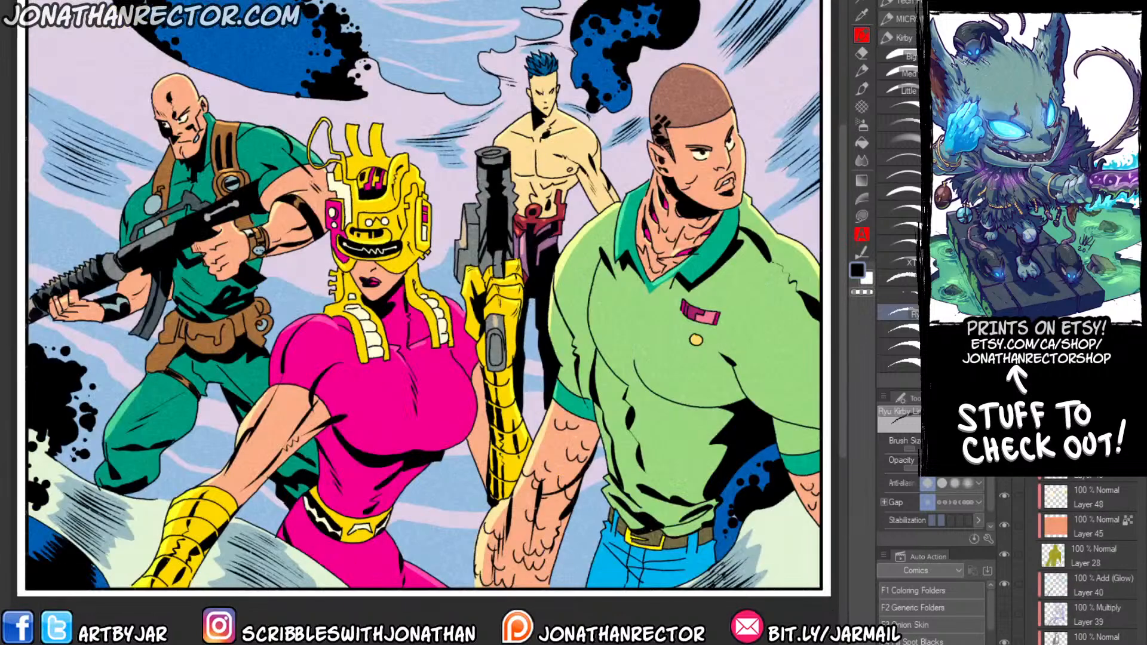
key("ctrl+w")
left_click(586, 152)
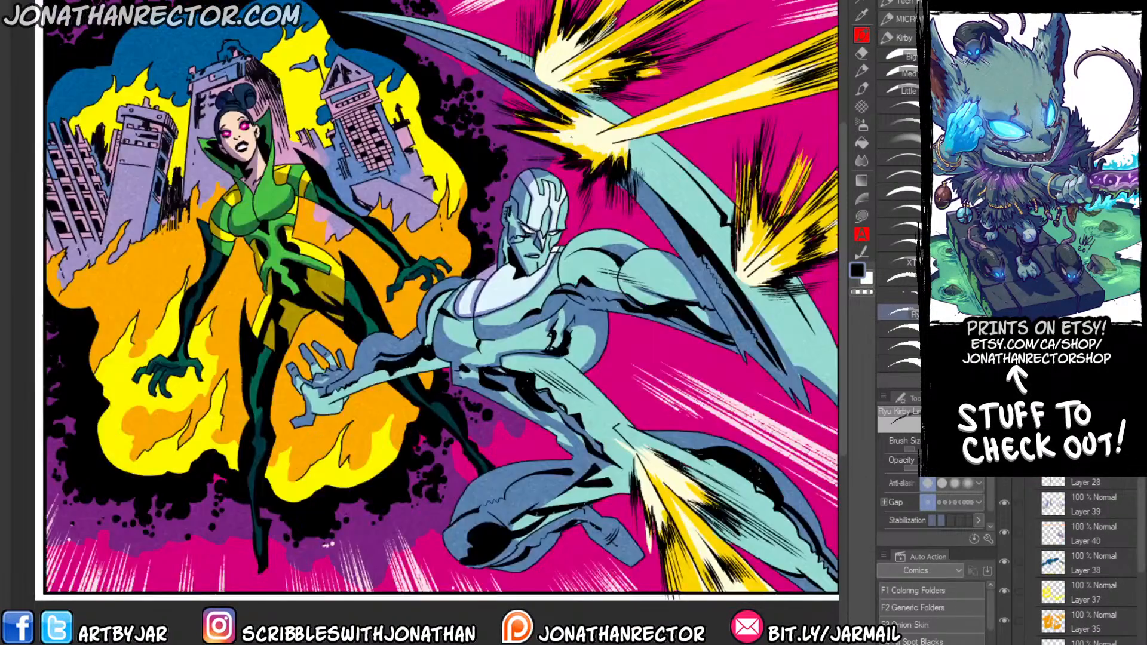
key("ctrl+w")
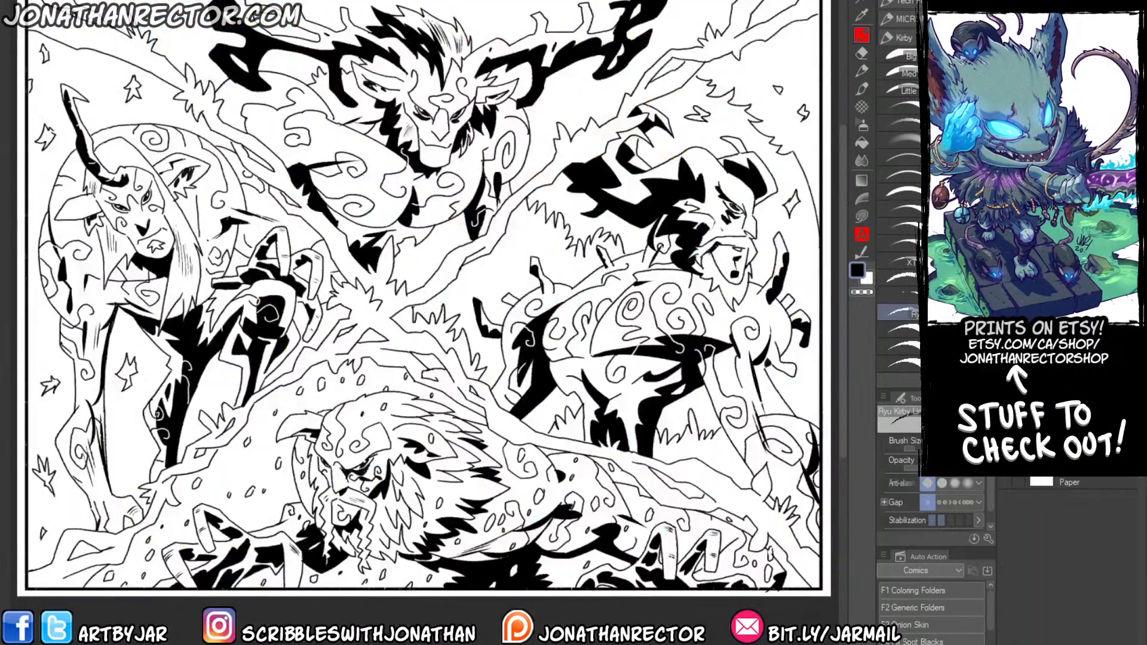
key("ctrl+w")
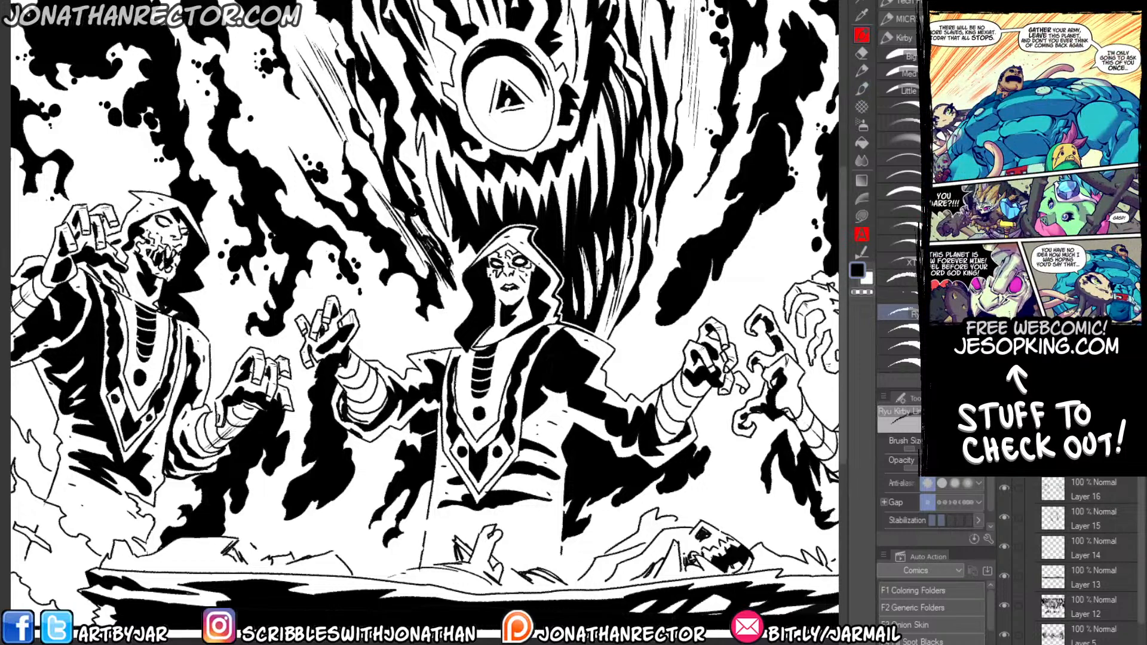
Reselect the Ryu Kirby inking brush and add a new layer for test strokes beside the central figure's raised hand.
left_click_drag(517, 323, 433, 288)
left_click(898, 295)
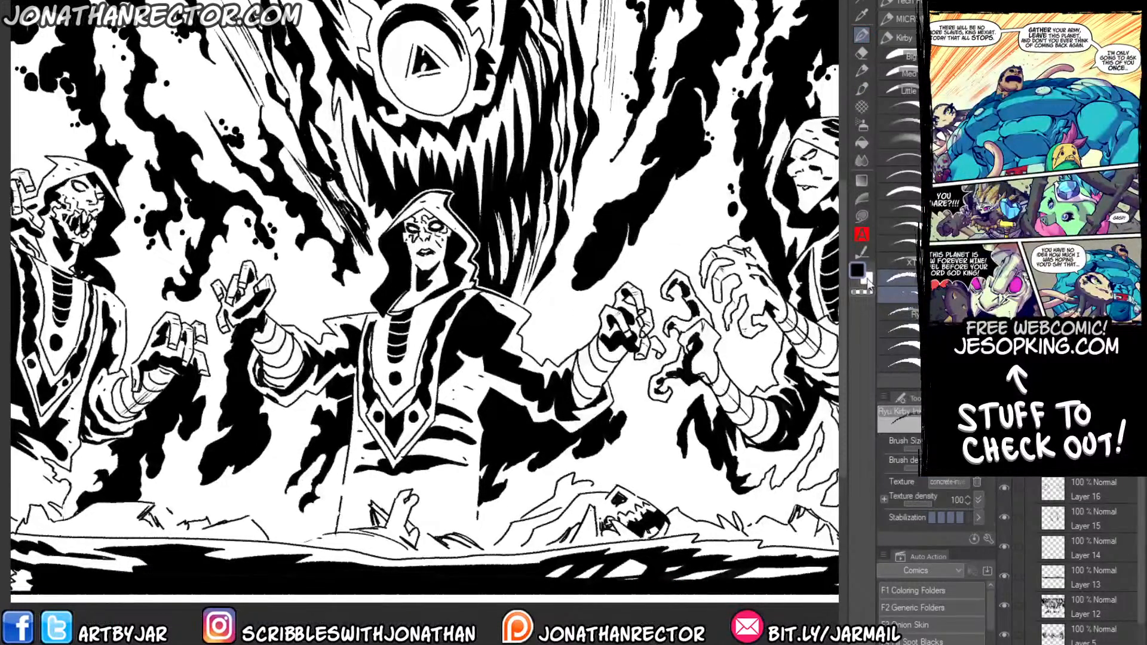
left_click(896, 278)
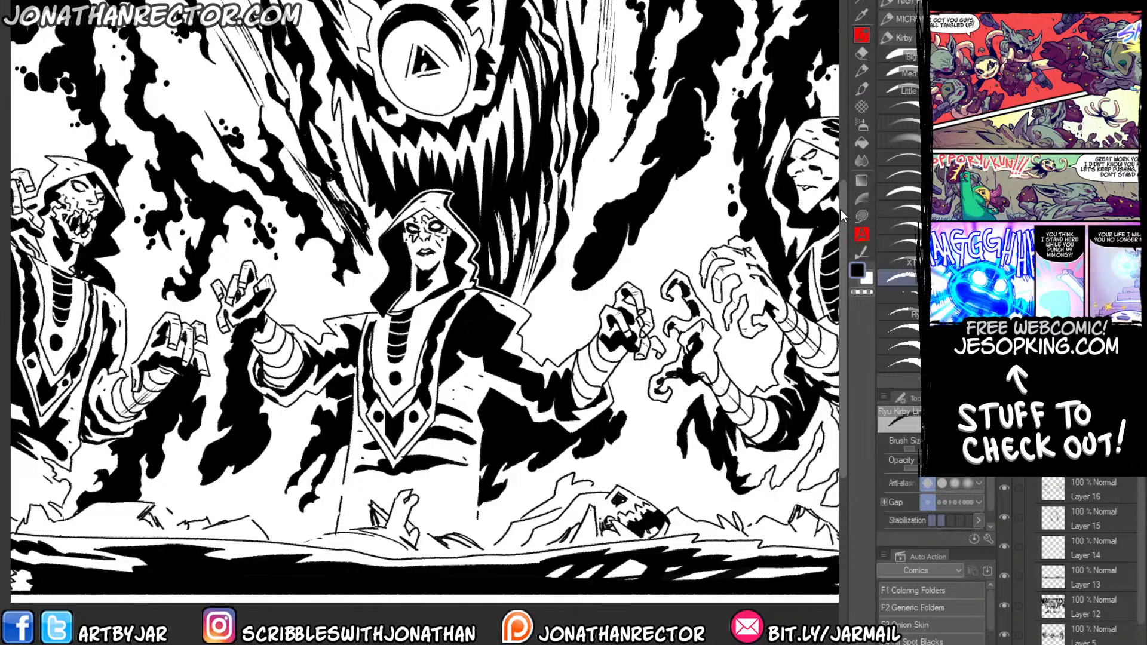
key("ctrl+plus")
key("ctrl+plus")
left_click_drag(679, 341, 463, 288)
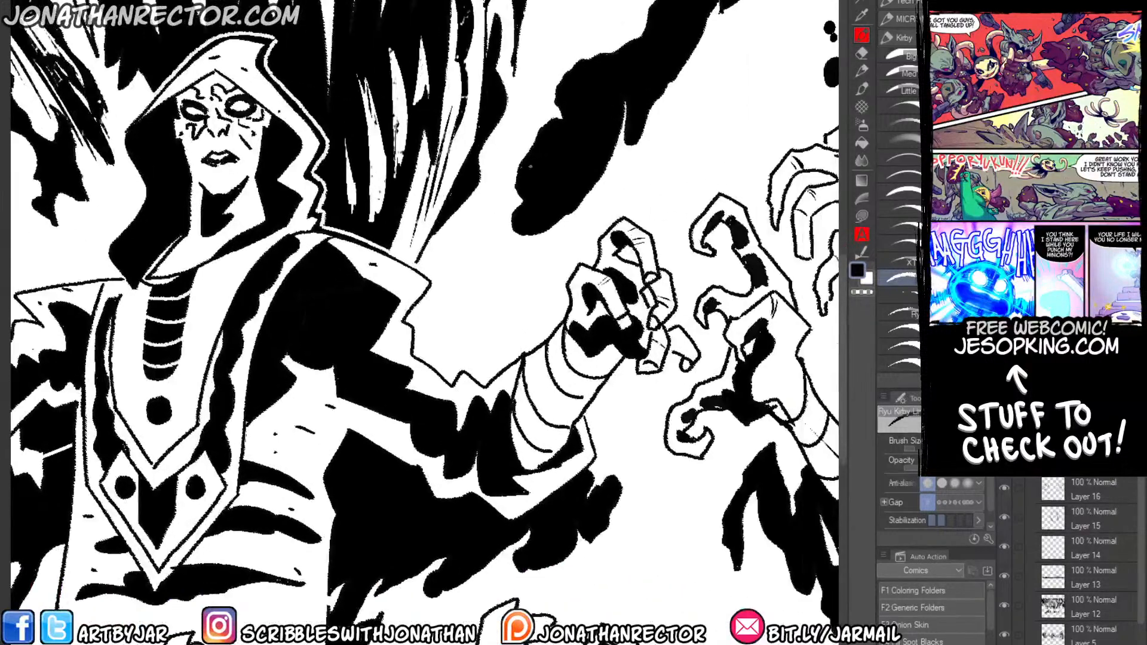
key("ctrl+plus")
key("ctrl+plus")
key("ctrl+plus")
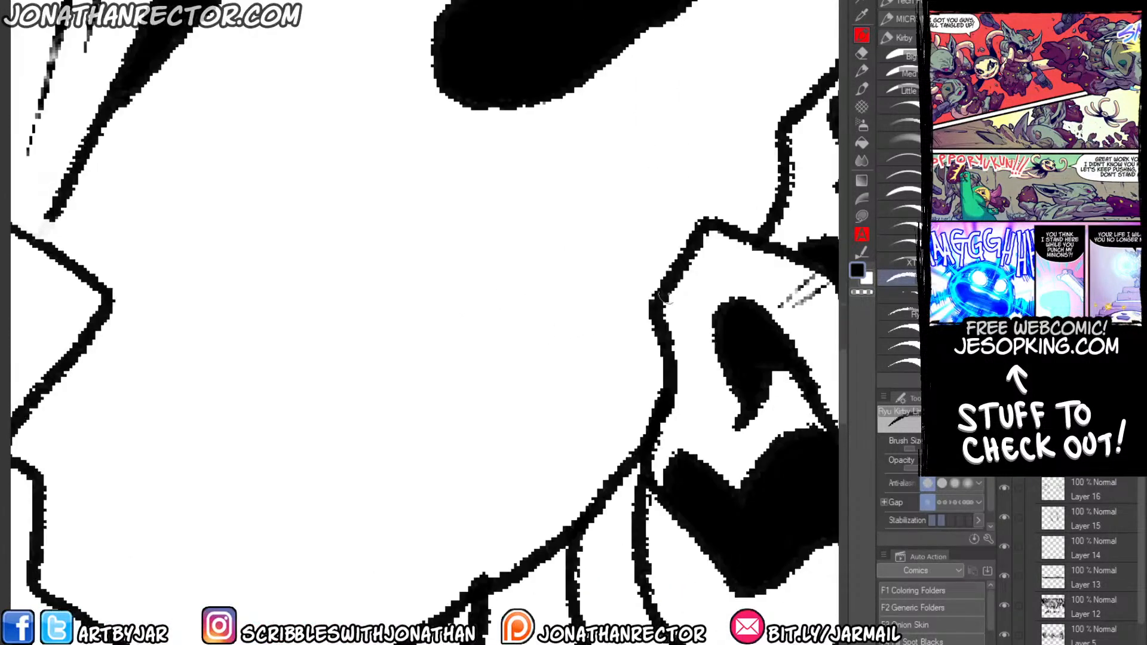
left_click_drag(612, 277, 681, 248)
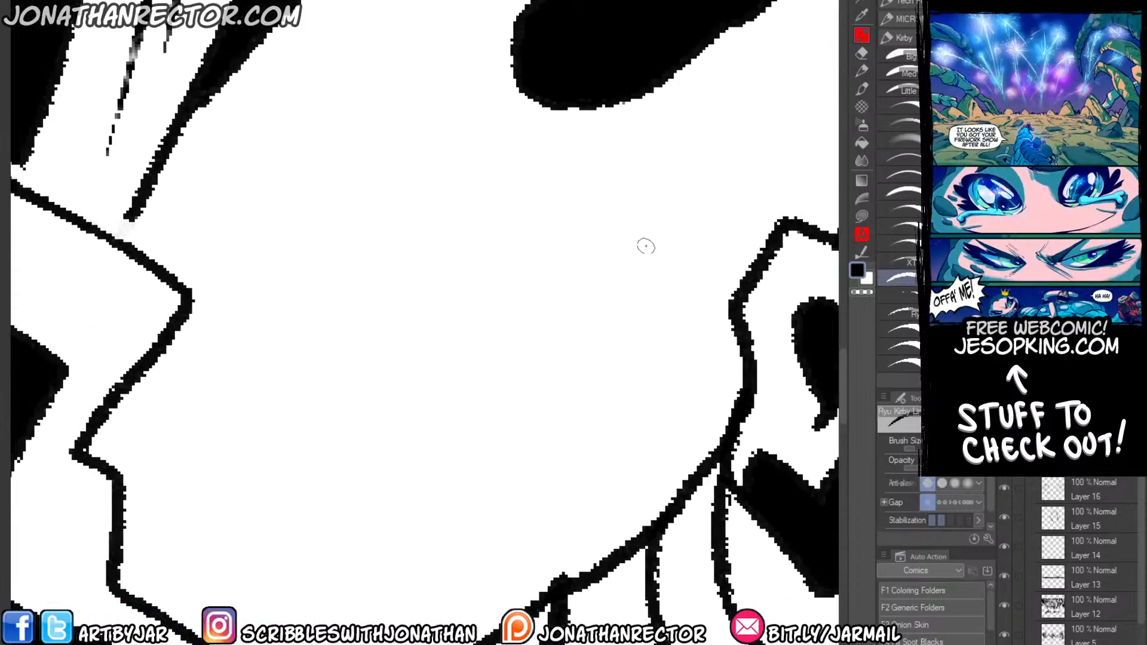
key("ctrl+shift+n")
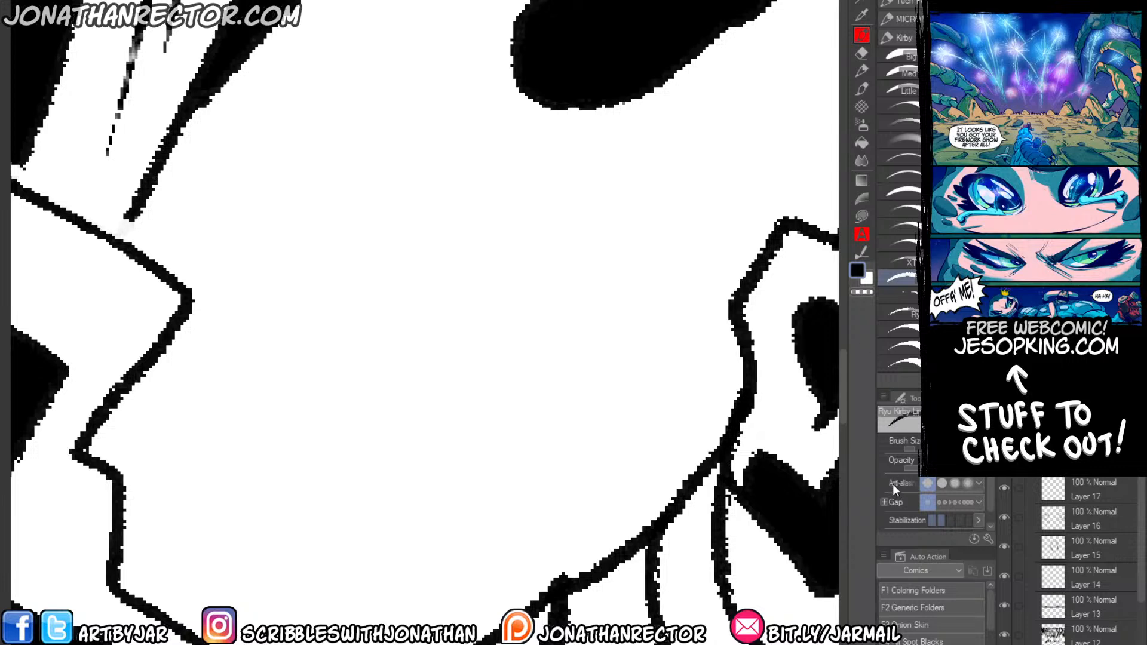
Draw two near-vertical test strokes in the white gap between the central figure's shoulder and raised hand, and compare their edges.
left_click_drag(538, 190, 503, 431)
left_click_drag(579, 194, 574, 436)
scroll(594, 304, "up", 5)
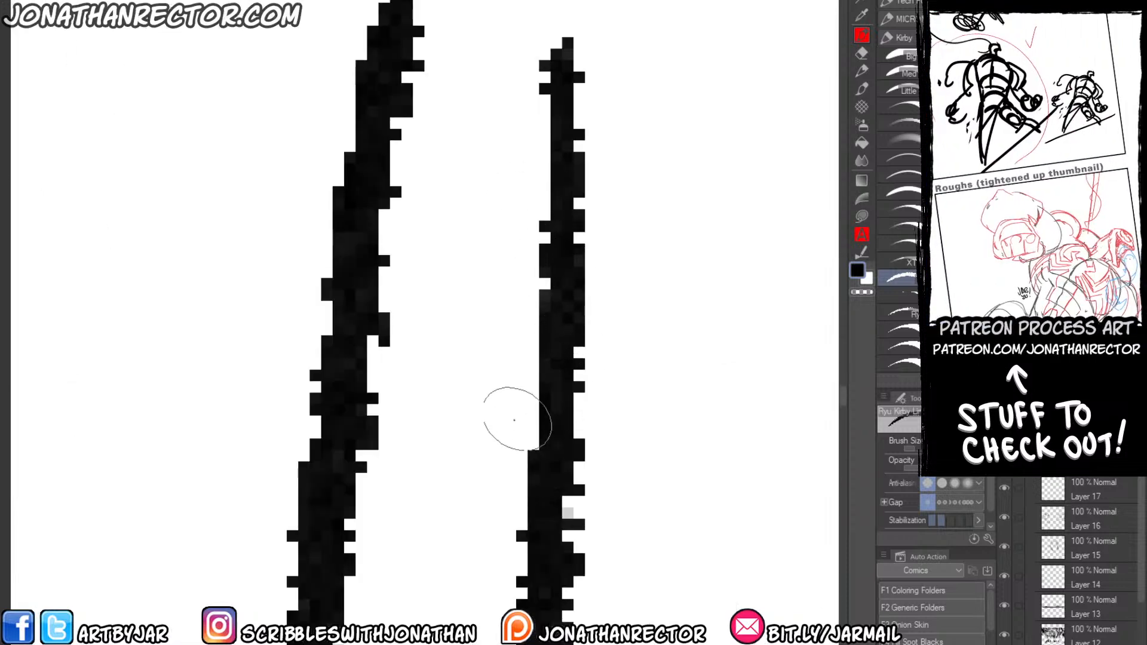
scroll(514, 420, "down", 2)
scroll(418, 152, "down", 4)
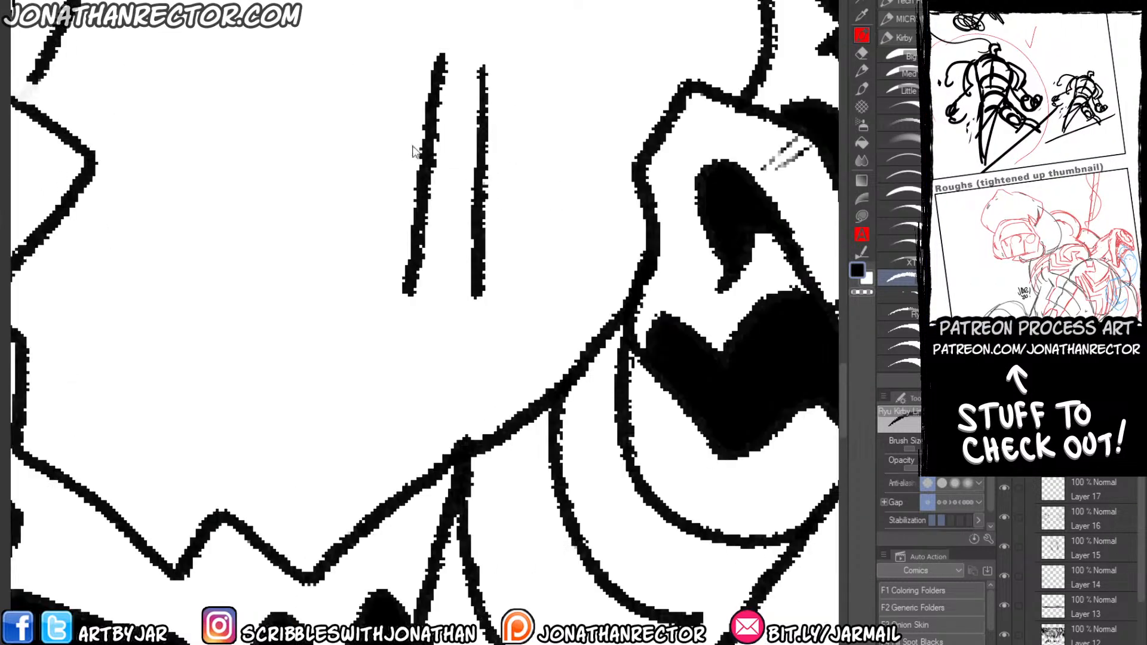
Draw more near-vertical test strokes and a fan of curved hatch lines in the white gap beside the central figure's raised hand.
left_click_drag(416, 152, 578, 284)
left_click_drag(567, 170, 538, 386)
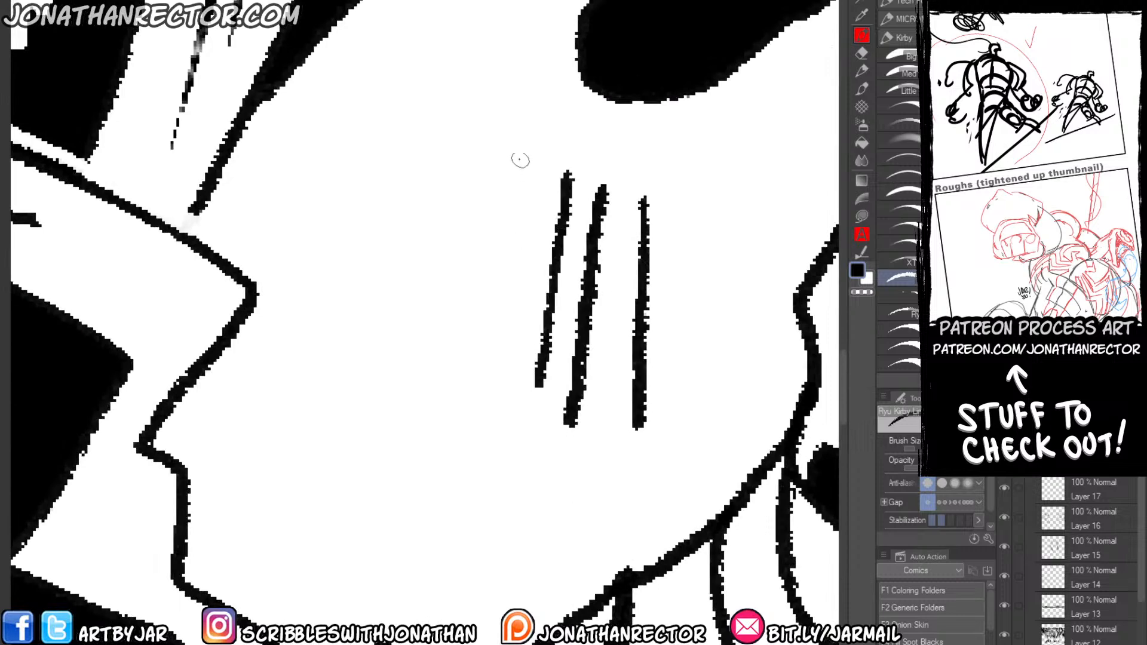
left_click_drag(520, 160, 467, 429)
mouse_move(501, 185)
left_mouse_down()
mouse_move(422, 182)
mouse_move(463, 287)
mouse_move(488, 314)
left_mouse_up()
left_click_drag(392, 230, 500, 344)
left_click_drag(388, 261, 538, 378)
left_click_drag(399, 298, 555, 396)
left_click_drag(397, 323, 568, 424)
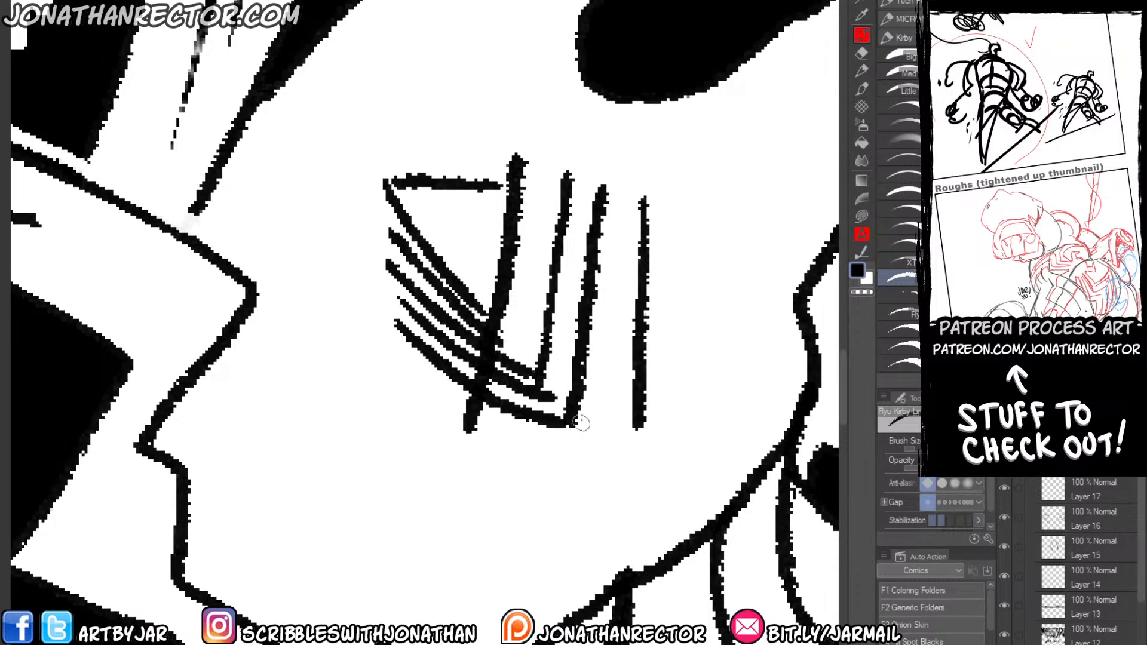
left_click_drag(478, 131, 434, 431)
left_click_drag(712, 154, 675, 469)
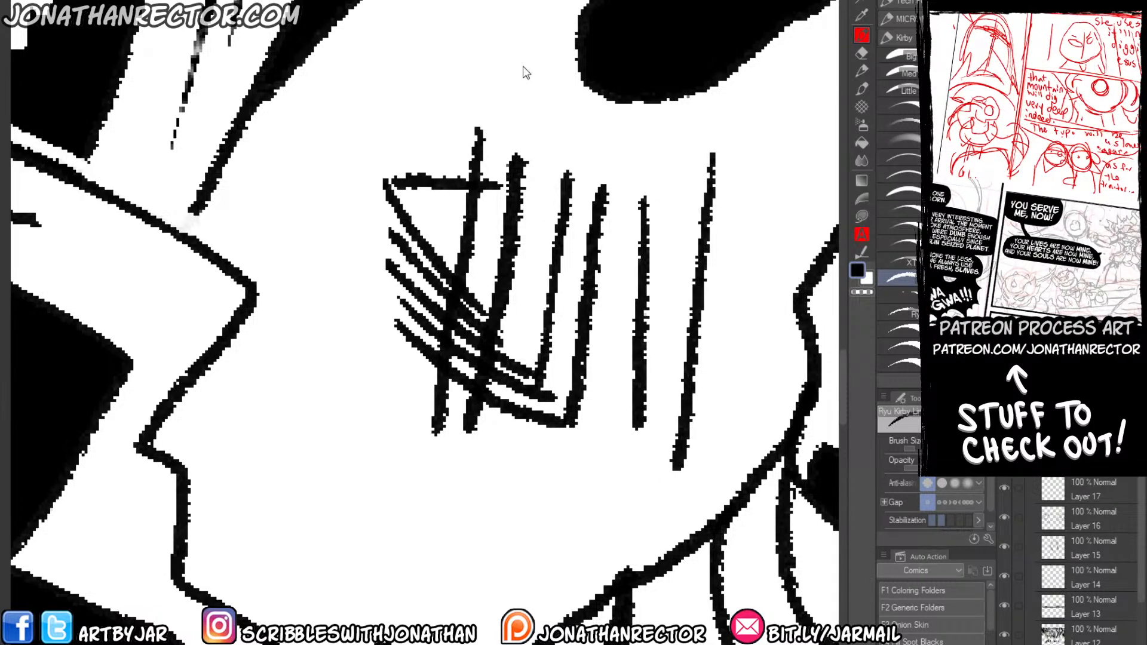
Set the line brush's anti-aliasing to medium and draw a few test strokes beside the hatching.
scroll(523, 69, "down", 3)
left_click_drag(535, 231, 561, 341)
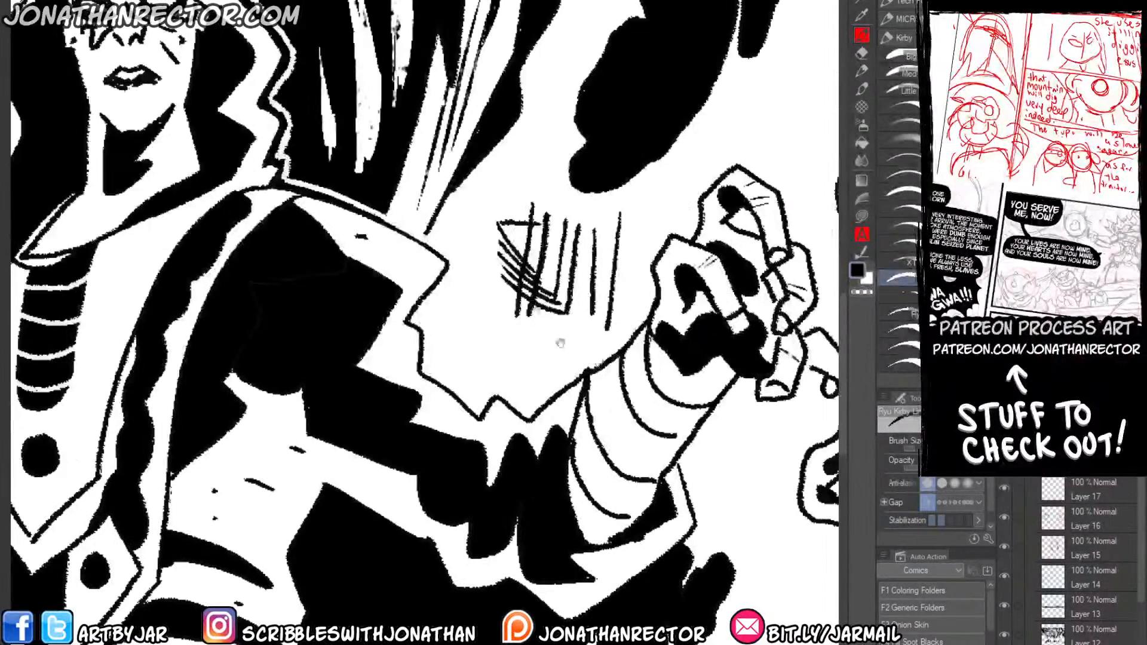
left_click(955, 483)
left_click_drag(518, 154, 470, 285)
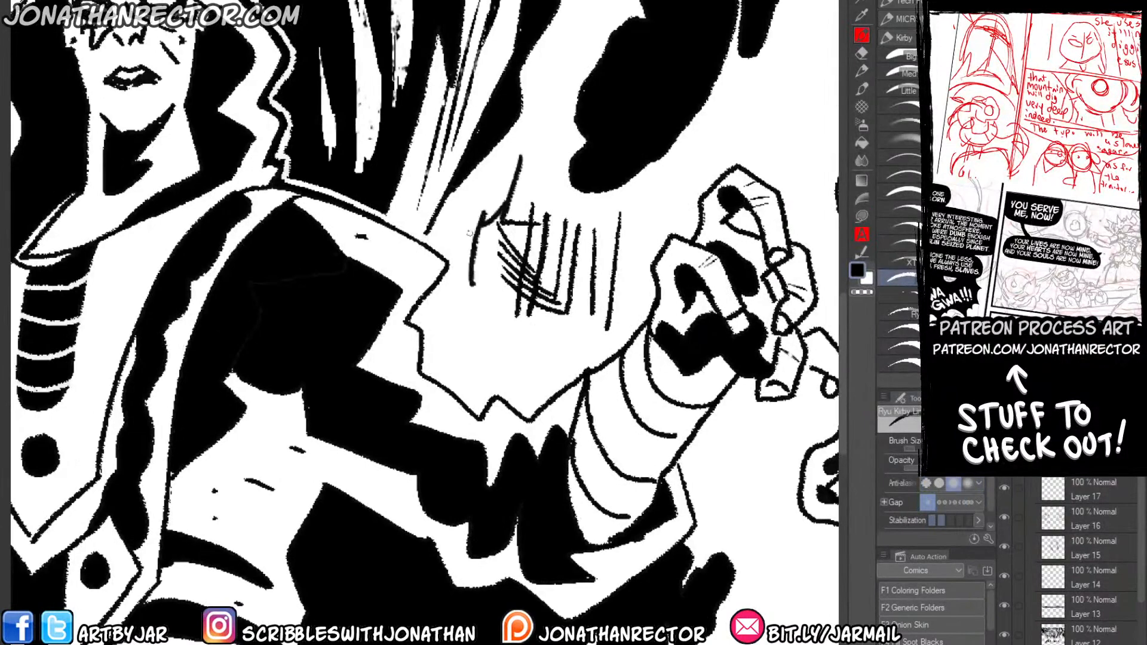
left_click_drag(472, 229, 474, 315)
Turn the brush's anti-aliasing off and draw zigzag test strokes over and around the hatching.
left_click(927, 482)
mouse_move(666, 187)
left_mouse_down()
mouse_move(633, 275)
mouse_move(516, 333)
left_mouse_up()
left_click_drag(537, 117, 531, 274)
left_click_drag(525, 144, 489, 338)
left_click_drag(495, 190, 471, 370)
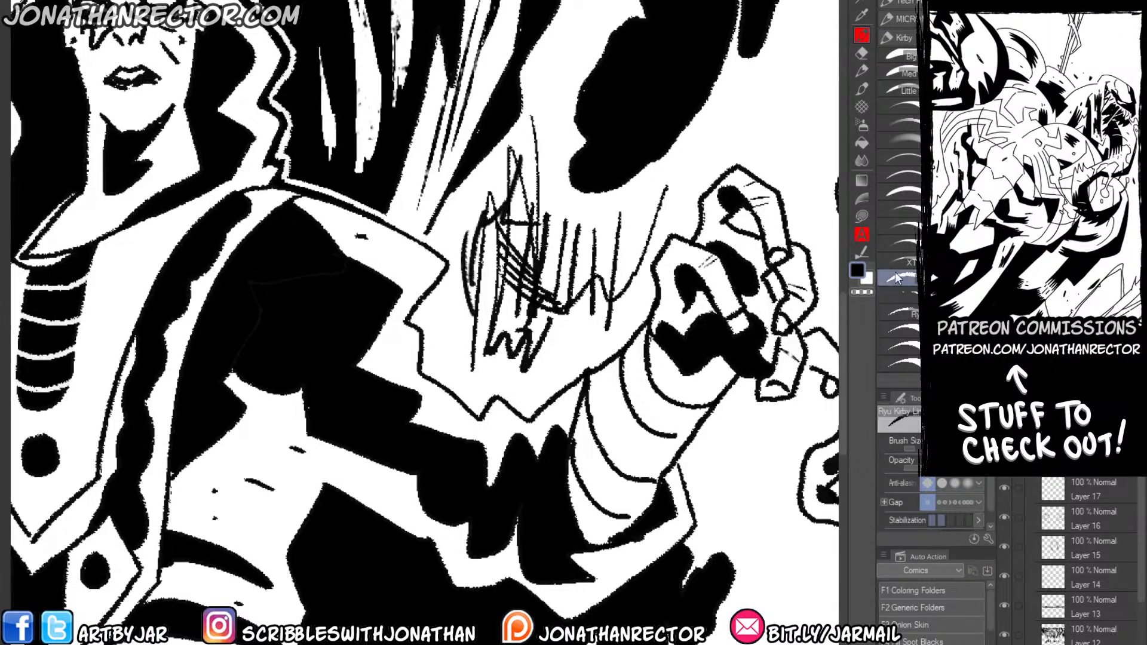
Switch to the textured Ryu Kirby ink brush and try broad black strokes in the white area above the raised hands, undoing each one.
left_click(900, 294)
left_click_drag(719, 146, 561, 224)
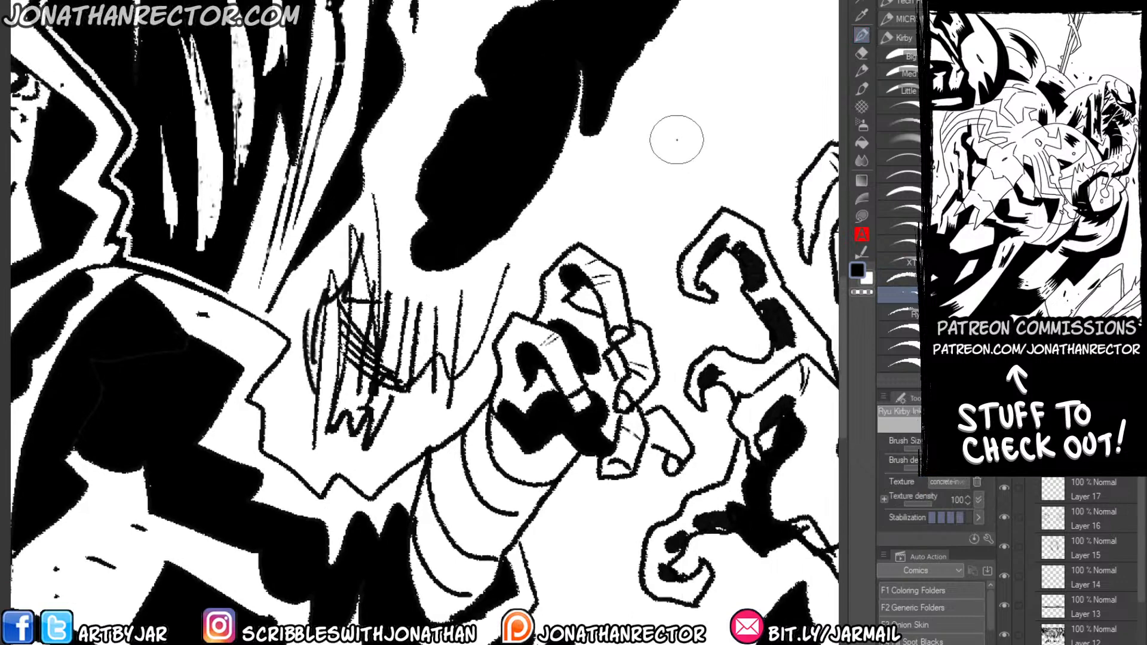
left_click_drag(708, 67, 527, 262)
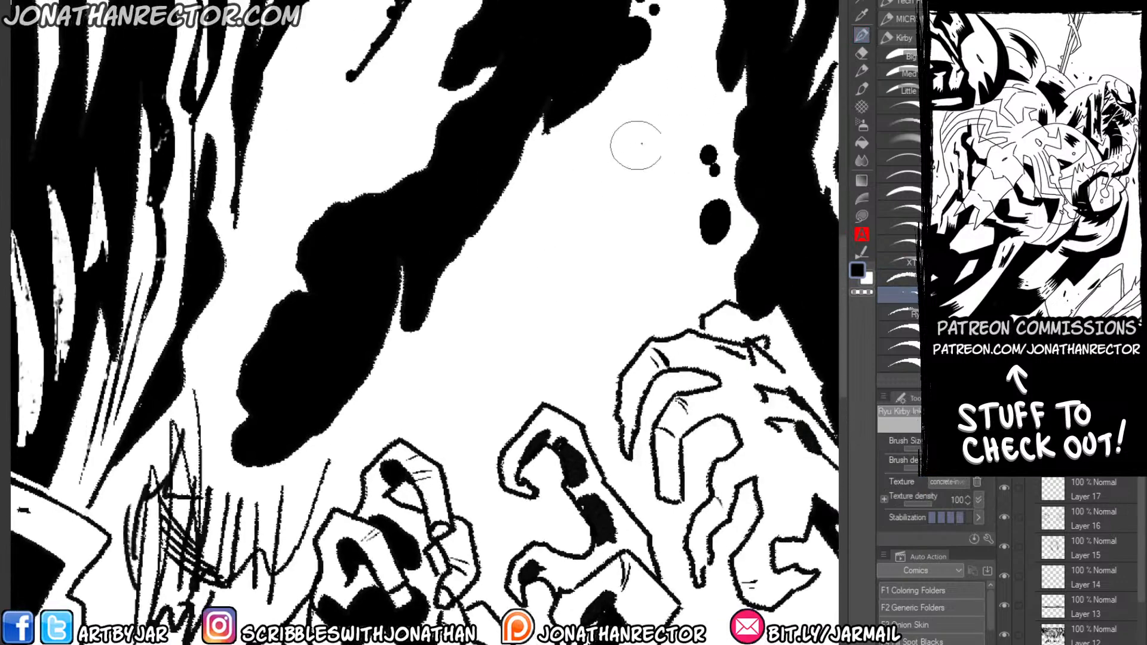
mouse_move(641, 144)
left_mouse_down()
mouse_move(612, 160)
mouse_move(558, 322)
left_mouse_up()
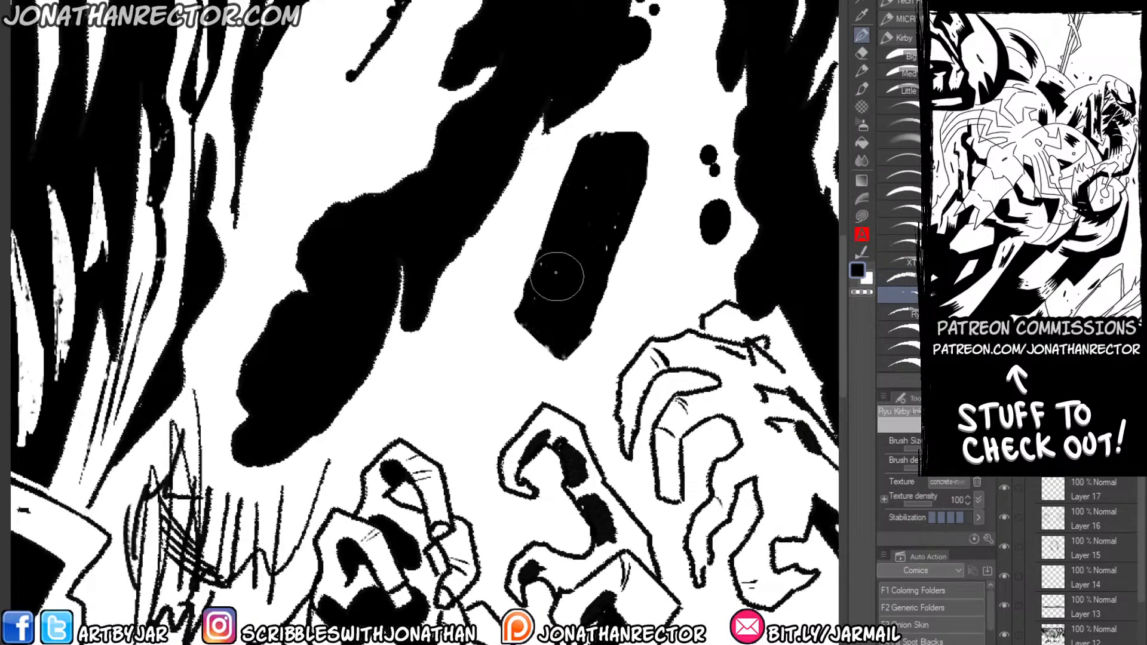
key("ctrl+z")
mouse_move(654, 110)
left_mouse_down()
mouse_move(623, 160)
mouse_move(626, 218)
mouse_move(576, 269)
mouse_move(584, 326)
mouse_move(555, 271)
mouse_move(472, 415)
left_mouse_up()
key("ctrl+z")
mouse_move(660, 100)
left_mouse_down()
mouse_move(582, 224)
mouse_move(615, 269)
mouse_move(478, 391)
mouse_move(431, 356)
mouse_move(636, 107)
mouse_move(594, 243)
mouse_move(474, 412)
left_mouse_up()
key("ctrl+z")
key("ctrl+z")
Draw several curved, tapered test strokes above the raised hands and check them against the whole panel.
left_click_drag(643, 139, 529, 310)
left_click_drag(558, 204, 454, 435)
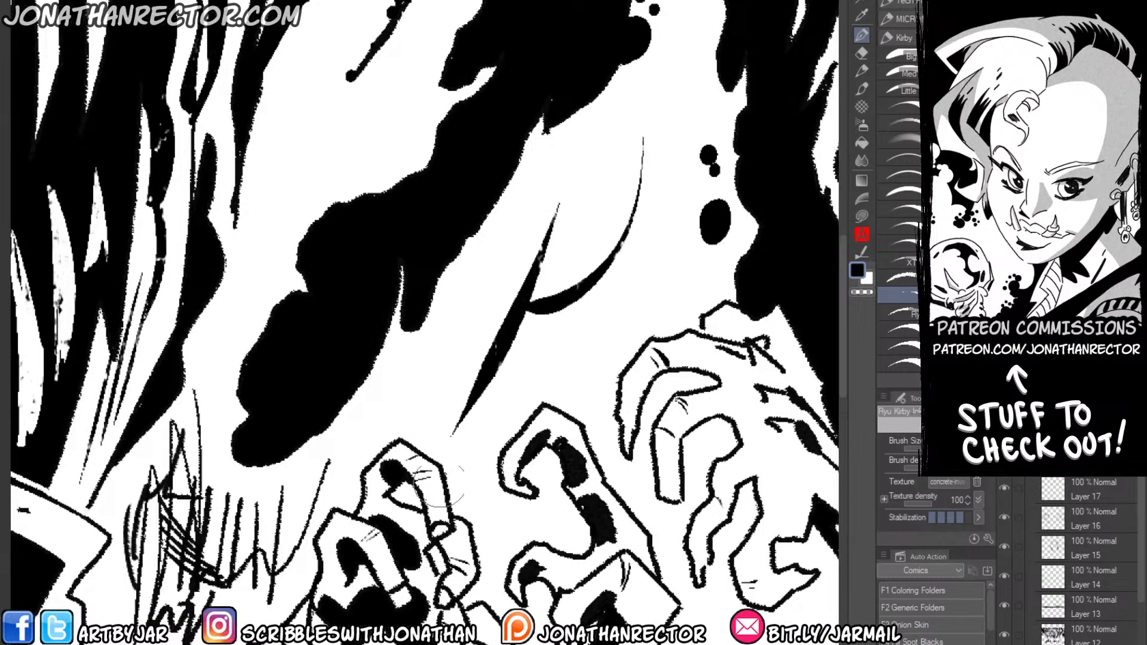
left_click_drag(626, 227, 497, 402)
left_click_drag(182, 439, 384, 329)
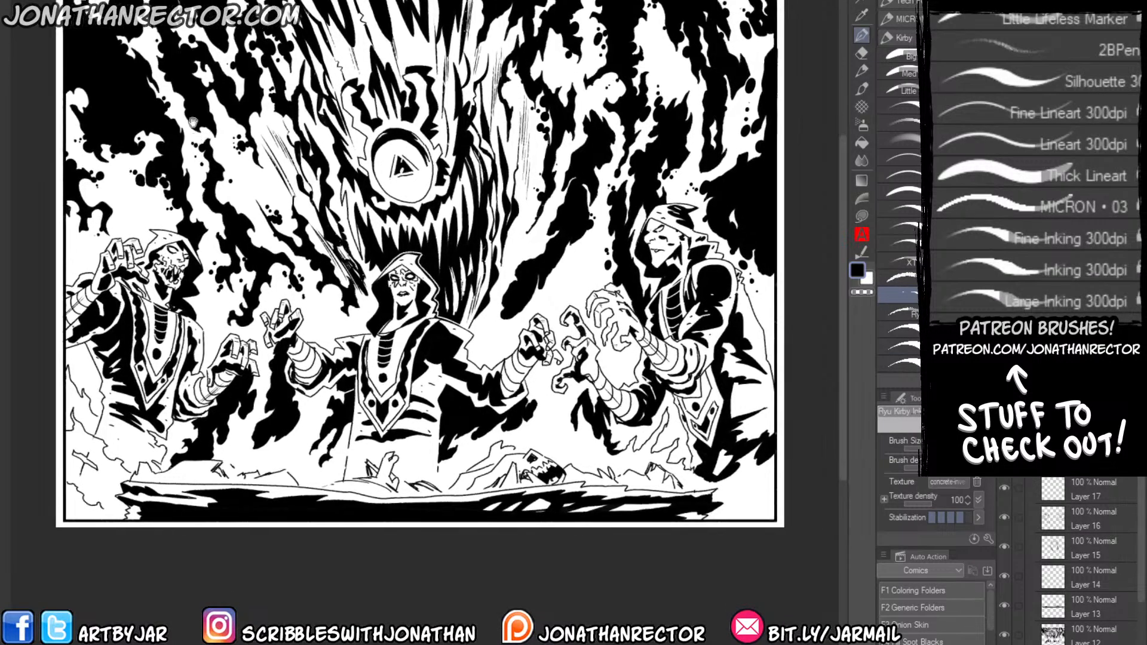
left_click_drag(192, 105, 218, 137)
Switch to the drawing of three standing figures, hide the inked Layer 11, add a new layer above it and select the Ryu Kirby line brush.
left_click(1031, 417)
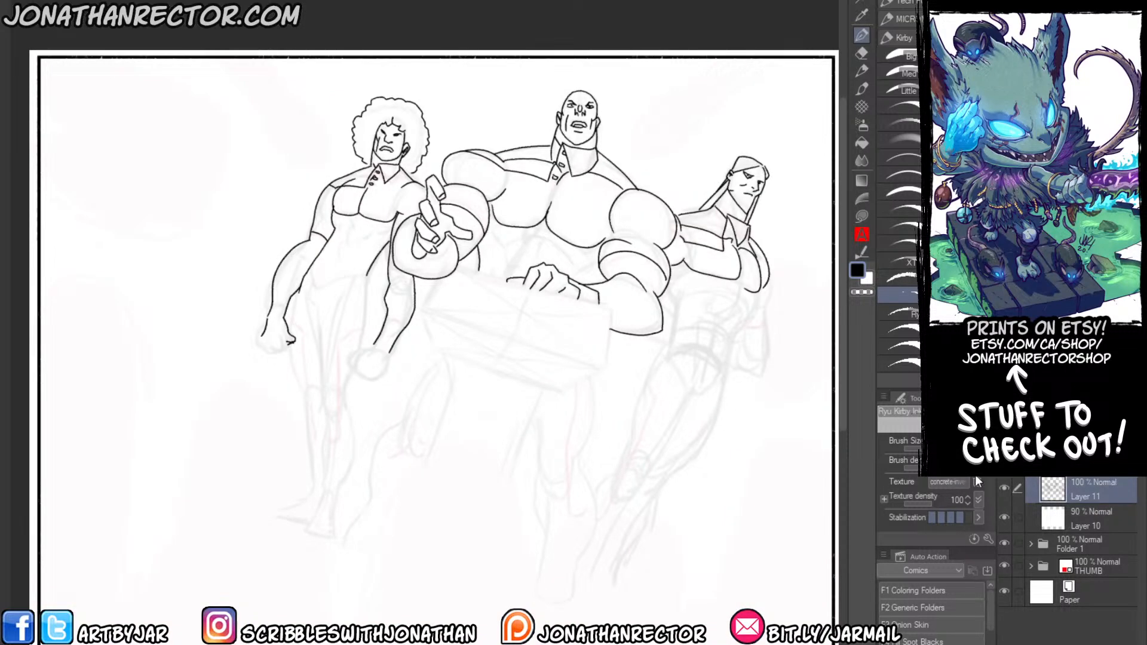
left_click(1004, 488)
key("ctrl+shift+n")
mouse_move(401, 408)
left_mouse_down()
mouse_move(337, 432)
mouse_move(344, 568)
left_mouse_up()
scroll(336, 432, "up", 1)
left_click(900, 279)
left_click(901, 297)
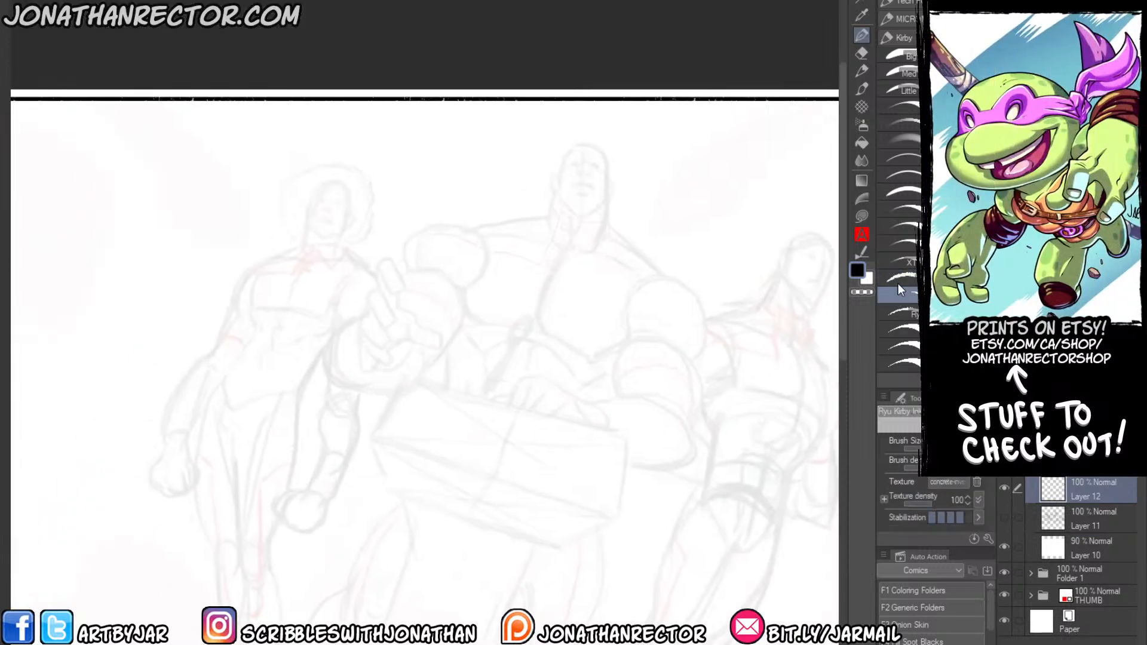
left_click(899, 279)
Draw a zigzag test line across the central figure's shoulder, add another layer with a second zigzag below it, and compare their edges.
mouse_move(568, 281)
left_mouse_down()
mouse_move(582, 311)
mouse_move(552, 304)
left_mouse_up()
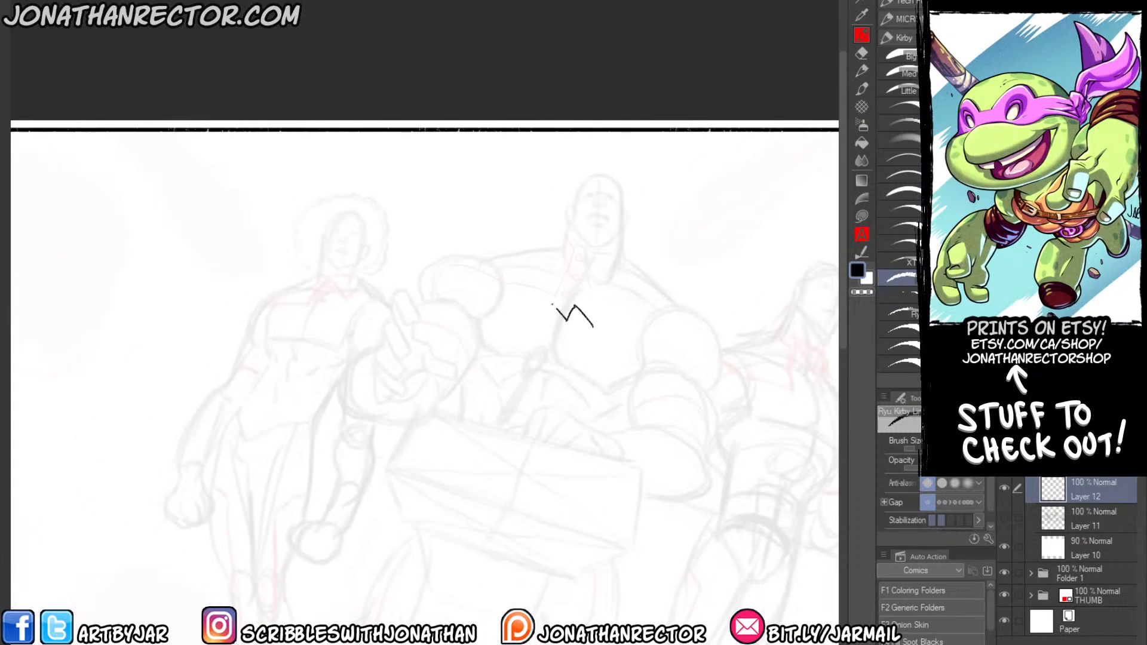
key("ctrl+z")
scroll(548, 303, "up", 1)
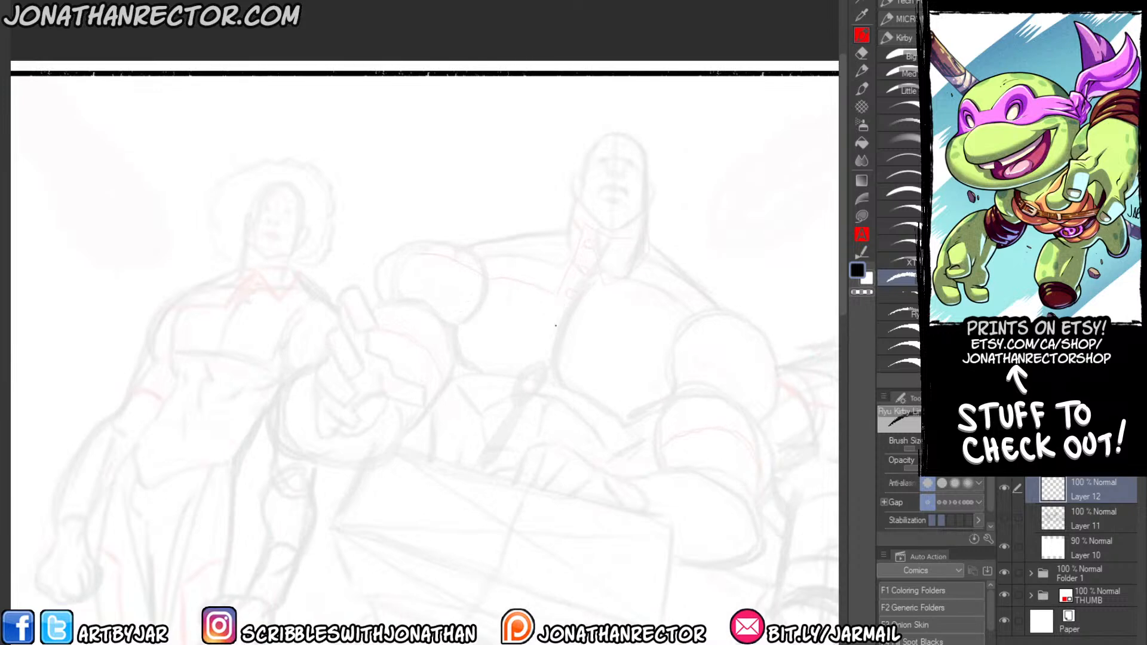
mouse_move(560, 320)
left_mouse_down()
mouse_move(518, 248)
mouse_move(521, 313)
mouse_move(479, 251)
mouse_move(464, 293)
mouse_move(440, 275)
mouse_move(417, 286)
mouse_move(366, 209)
left_mouse_up()
key("ctrl+shift+n")
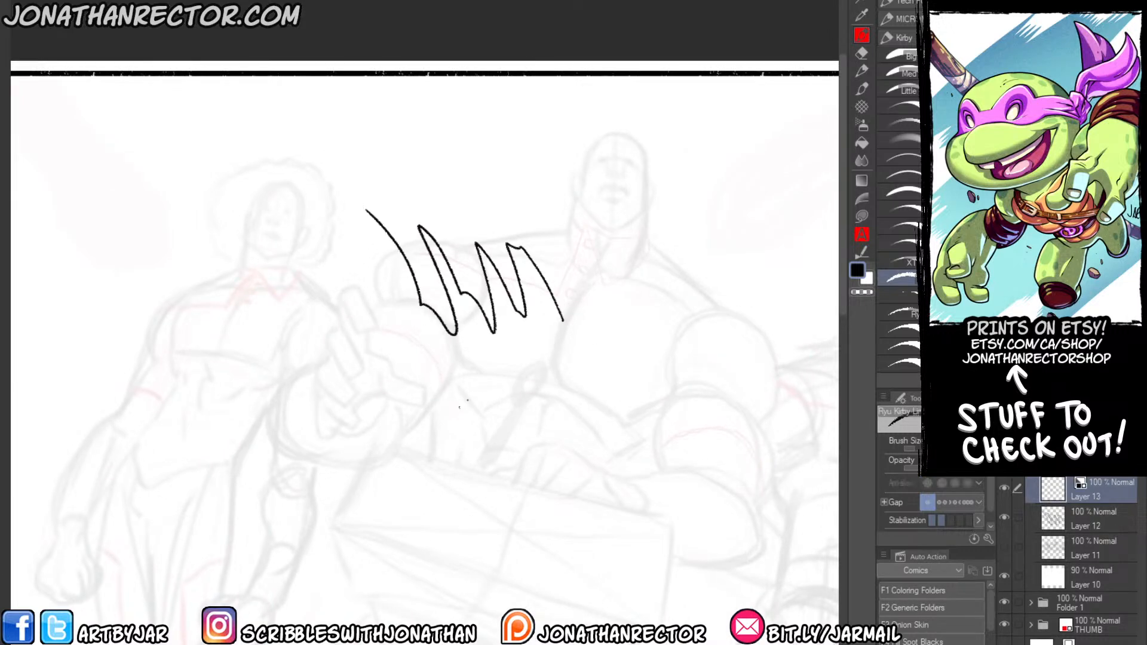
mouse_move(590, 418)
left_mouse_down()
mouse_move(564, 419)
mouse_move(525, 359)
mouse_move(440, 347)
left_mouse_up()
scroll(414, 326, "up", 5)
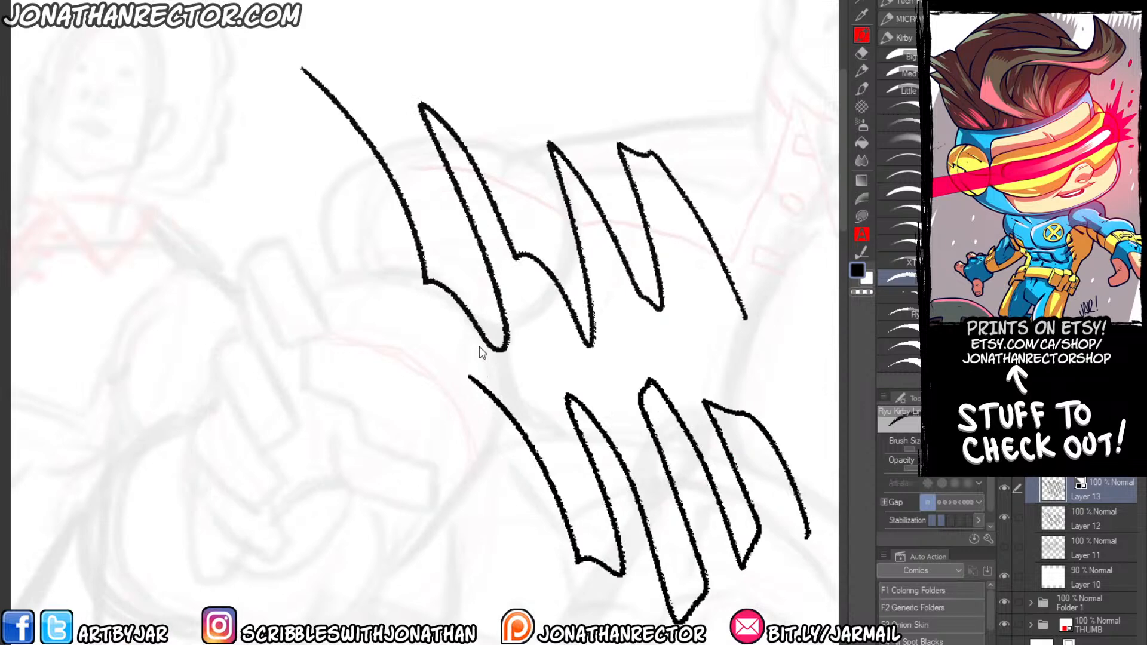
scroll(480, 353, "down", 5)
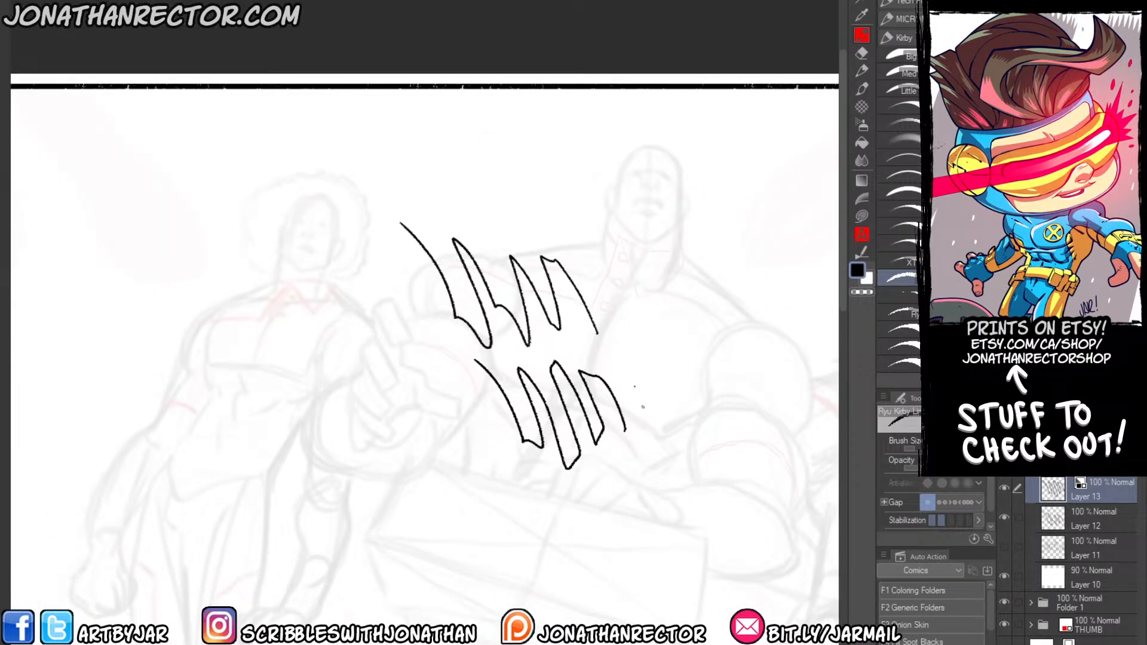
Hatch test strokes over the second zigzag, delete the extra test layer and clear the remaining zigzag from Layer 12.
left_click_drag(610, 352, 640, 398)
mouse_move(601, 359)
left_mouse_down()
mouse_move(655, 455)
mouse_move(649, 464)
left_mouse_up()
left_click_drag(550, 333, 631, 452)
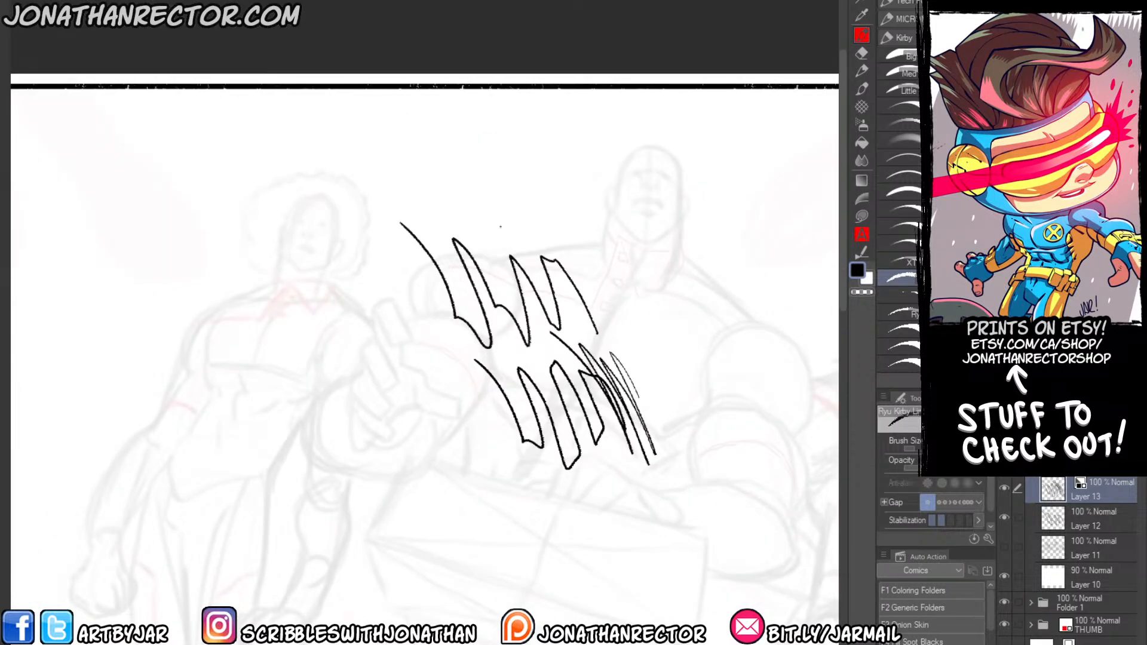
key("Delete")
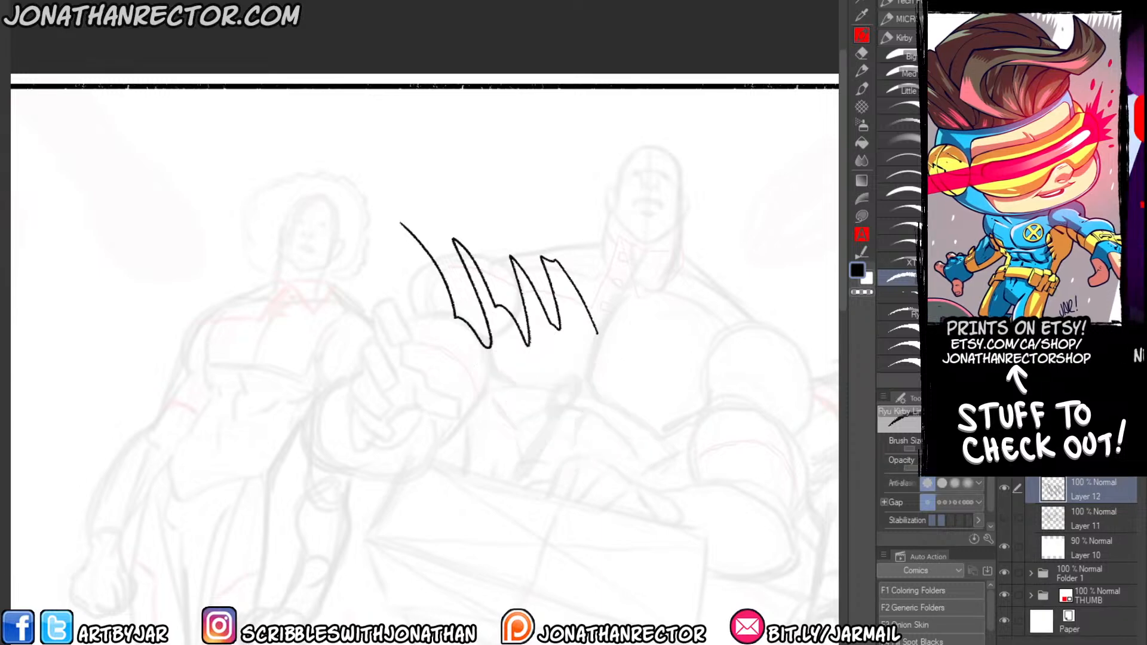
key("Delete")
Ink the outline of the central bald figure's head, including both ears and the jaw, on Layer 12.
left_click_drag(361, 322, 289, 311)
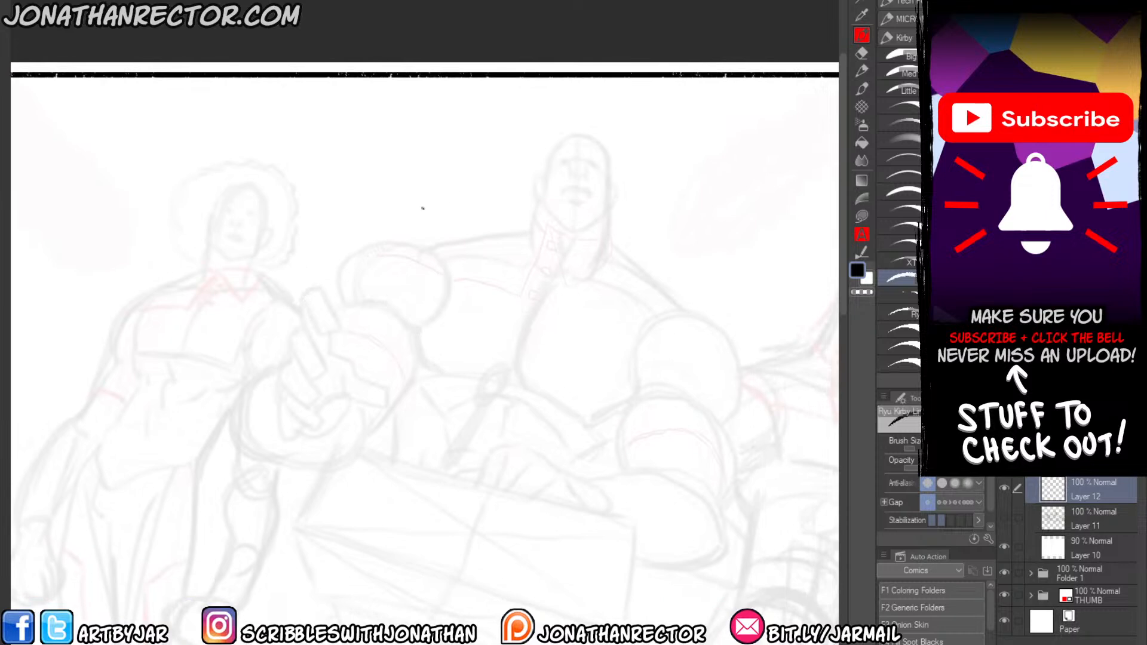
left_click_drag(484, 244, 504, 263)
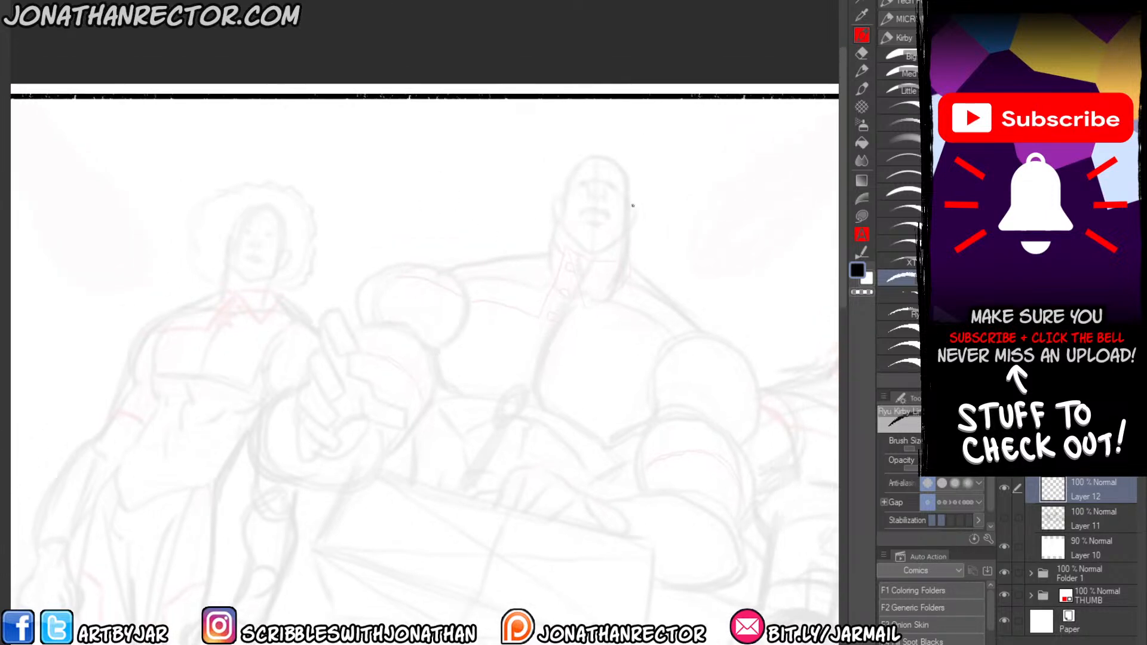
left_click_drag(630, 207, 631, 225)
mouse_move(551, 209)
left_mouse_down()
mouse_move(556, 220)
mouse_move(578, 162)
mouse_move(610, 156)
mouse_move(630, 209)
left_mouse_up()
mouse_move(556, 220)
left_mouse_down()
mouse_move(586, 254)
mouse_move(611, 248)
mouse_move(630, 214)
left_mouse_up()
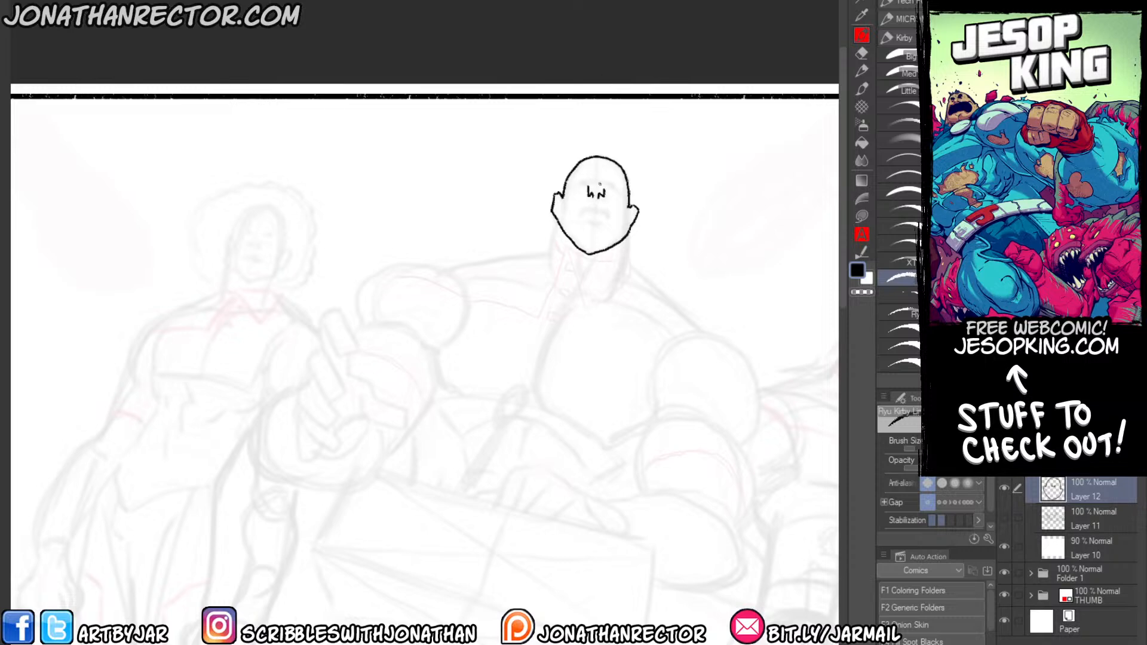
Ink the bald figure's angry brows, eyes, nose, open mouth and cheek line.
left_click_drag(607, 190, 622, 187)
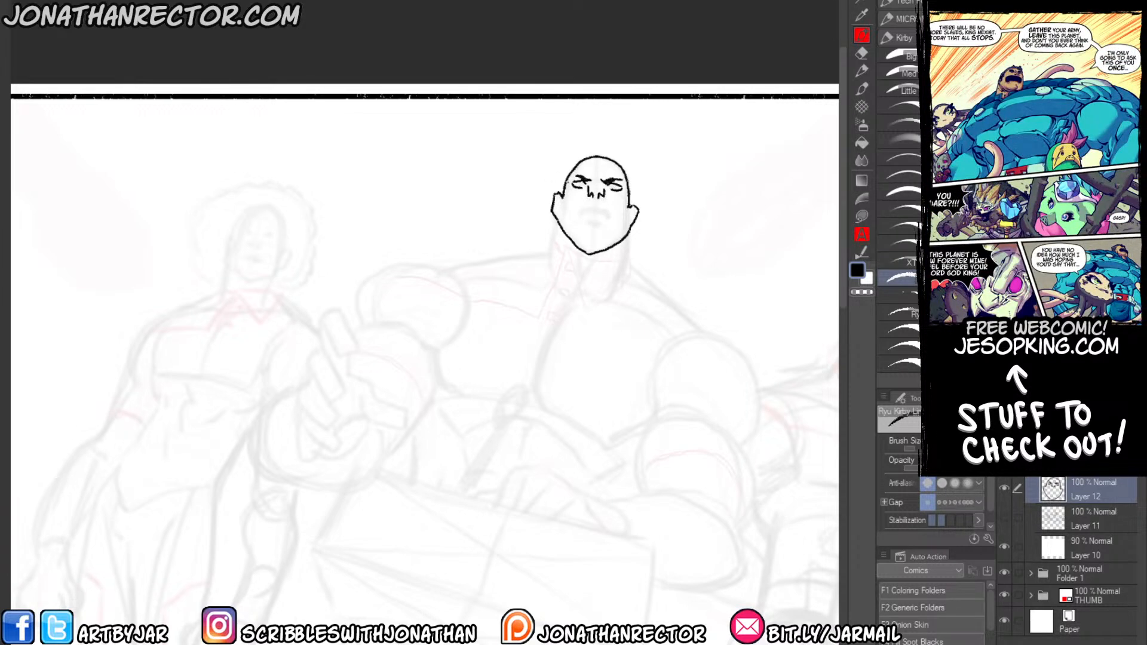
mouse_move(571, 193)
left_mouse_down()
mouse_move(569, 222)
mouse_move(607, 216)
left_mouse_up()
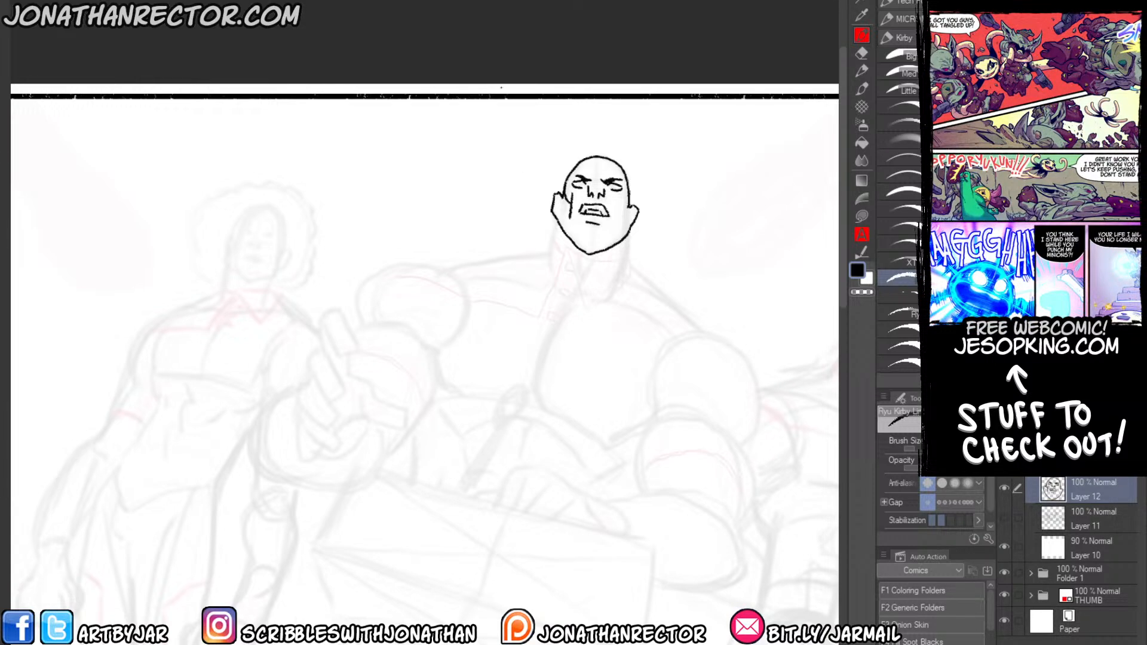
scroll(487, 53, "down", 3)
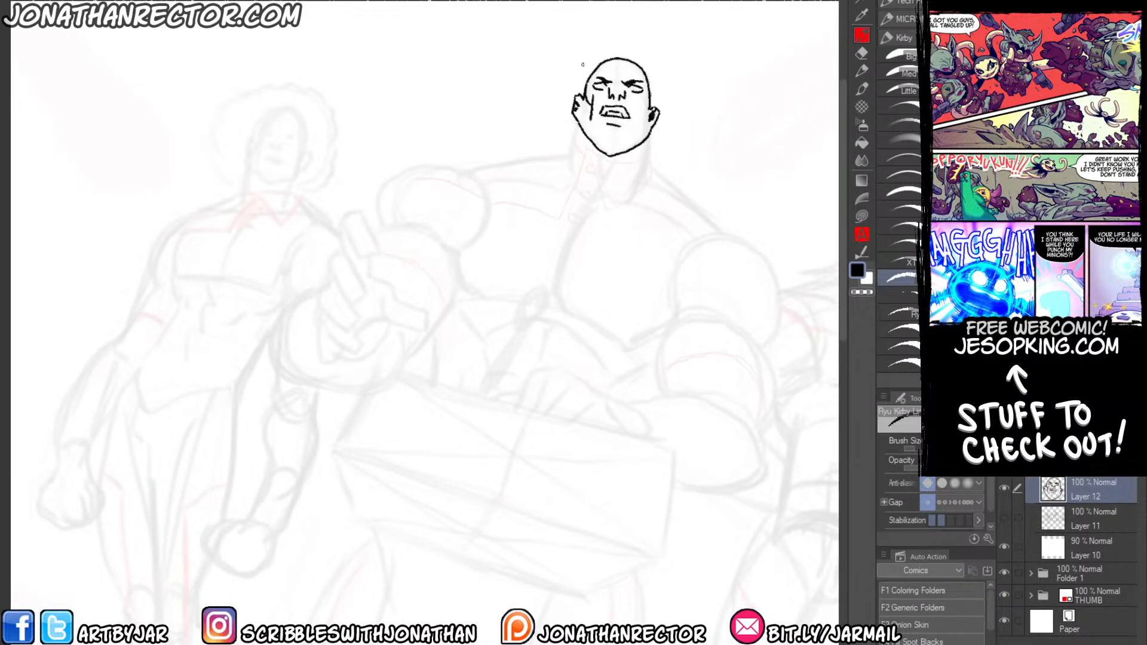
Lasso the bald figure's jaw and shift it slightly downward, deselect it and erase the rough joins along the jawline.
key("e")
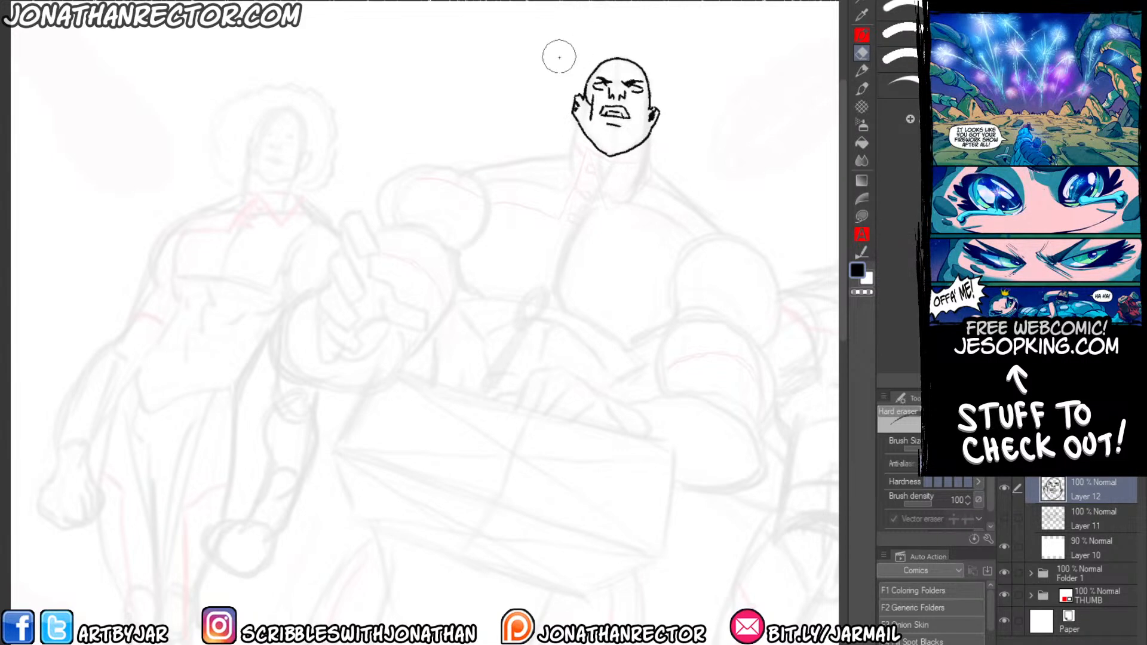
key("m")
mouse_move(572, 105)
left_mouse_down()
mouse_move(575, 129)
mouse_move(583, 114)
mouse_move(659, 129)
mouse_move(573, 138)
left_mouse_up()
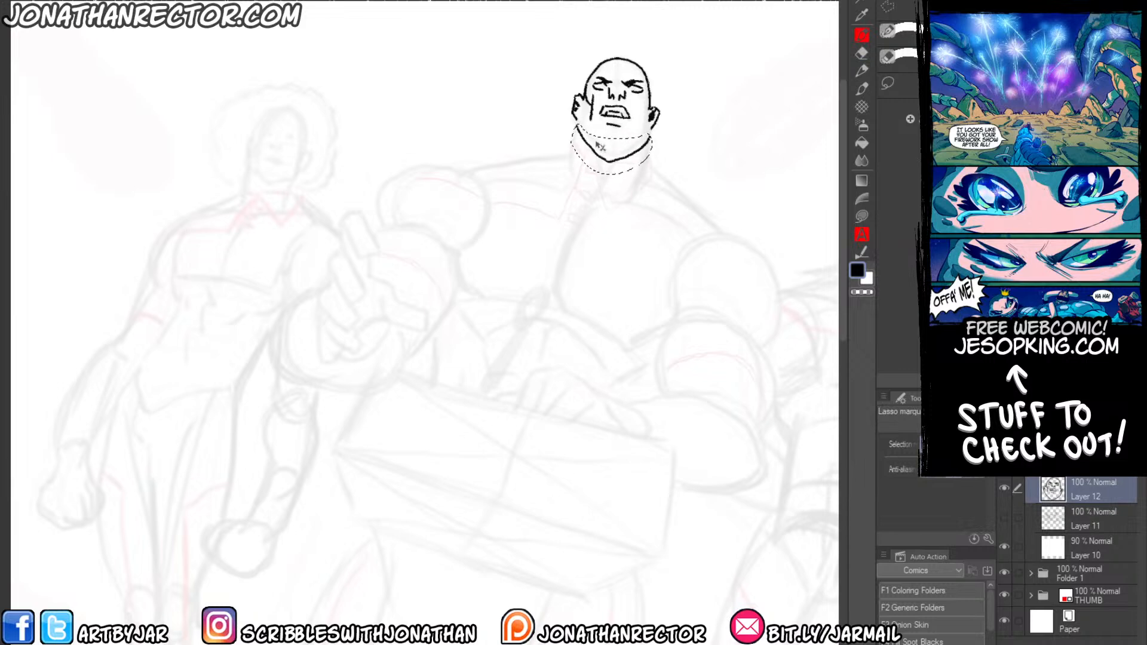
key("ctrl+d")
key("e")
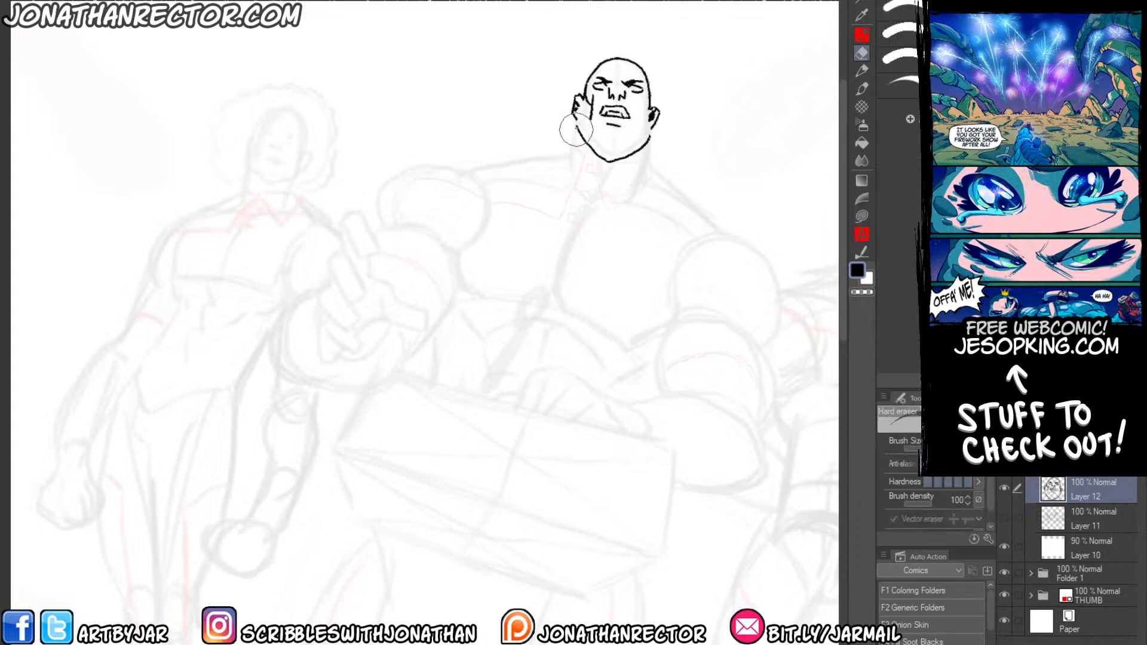
left_click_drag(646, 136, 649, 138)
Refine the bald figure's ear and jaw contours by alternately erasing stray edges and inking with the line brush.
key("p")
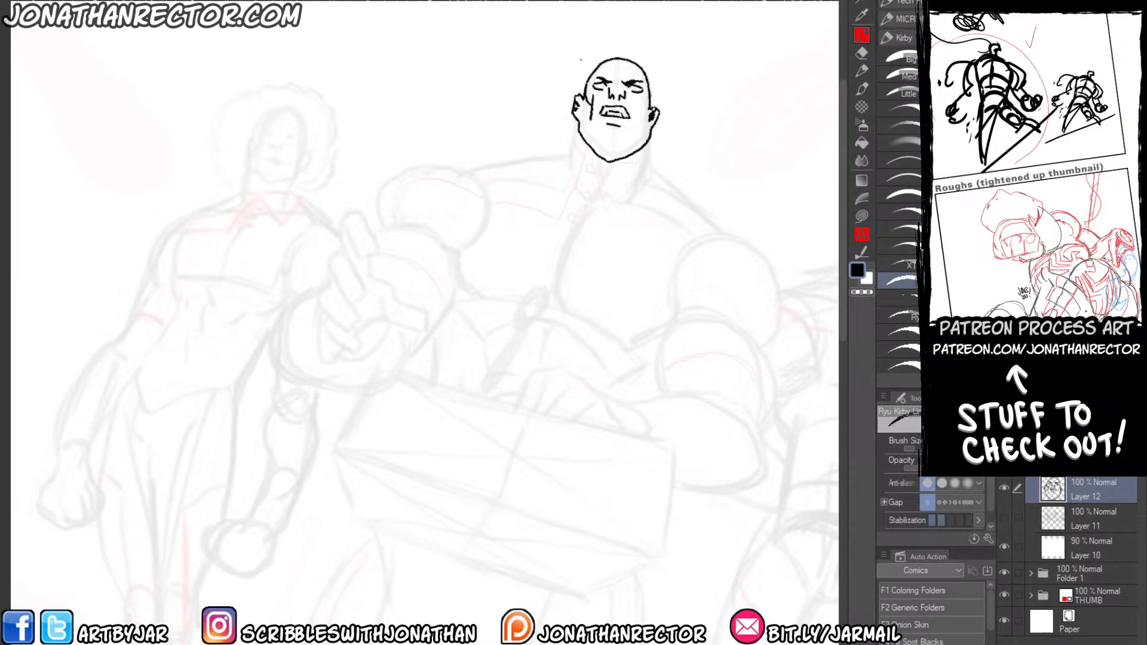
key("e")
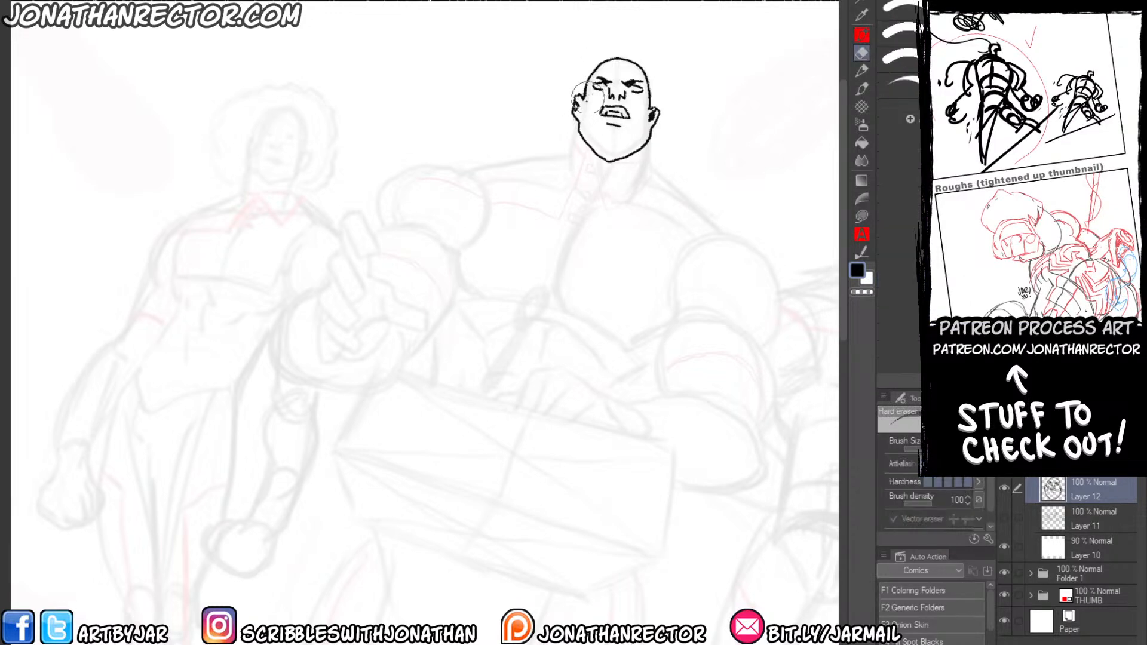
left_click_drag(578, 88, 575, 113)
key("p")
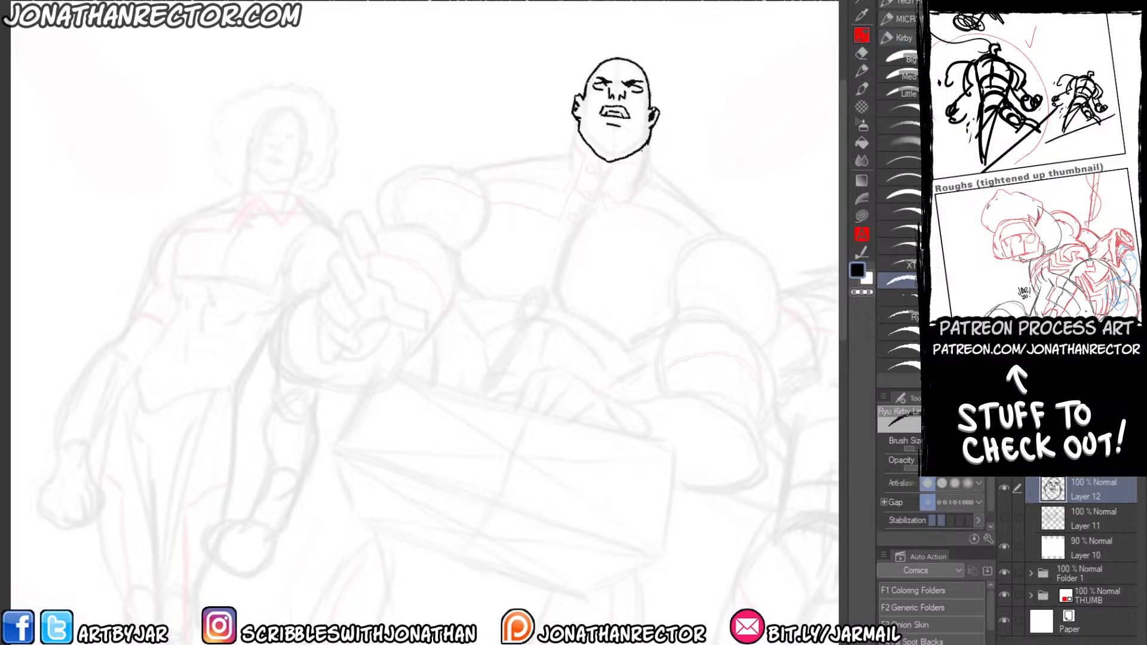
key("e")
left_click_drag(645, 157, 639, 156)
key("p")
Switch briefly to another open document to view its rough panel with the alien figures.
left_click_drag(338, 264, 209, 356)
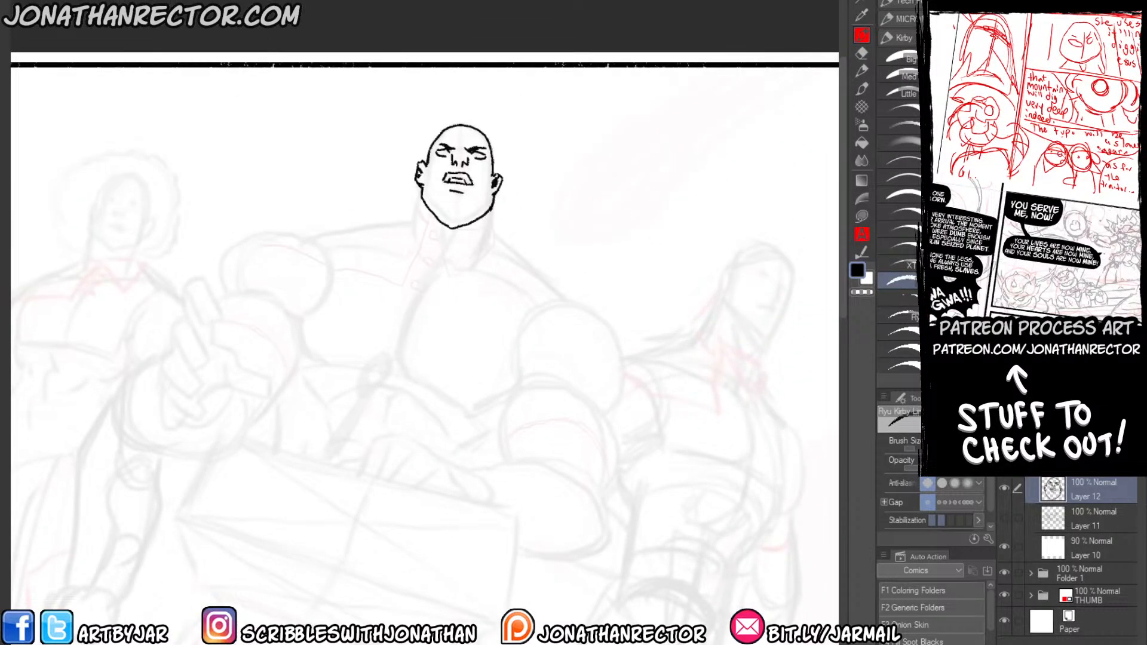
left_click(317, 1)
mouse_move(359, 1)
left_click(526, 1)
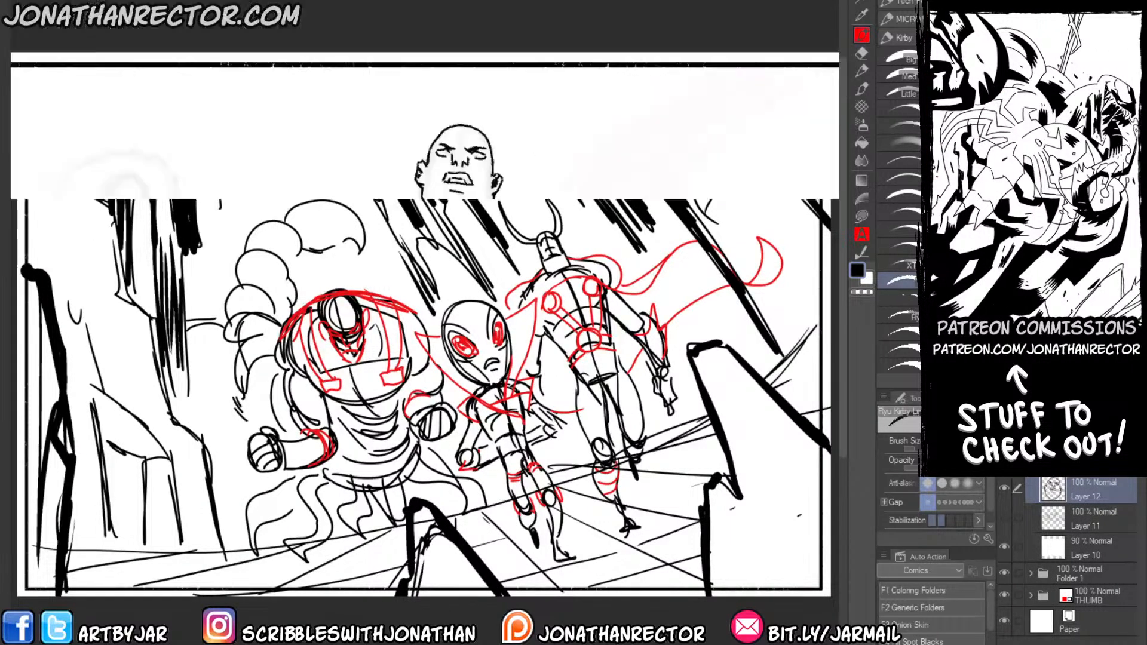
Open the jesop drawing from the Ideas folder.
key("ctrl+o")
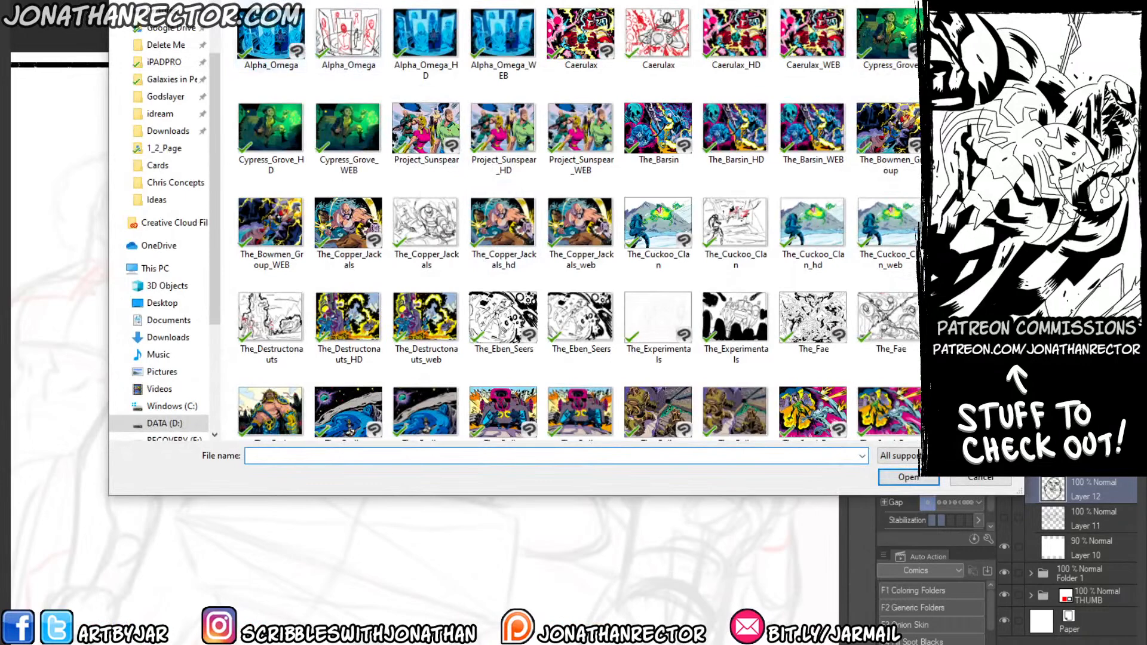
key("alt+Up")
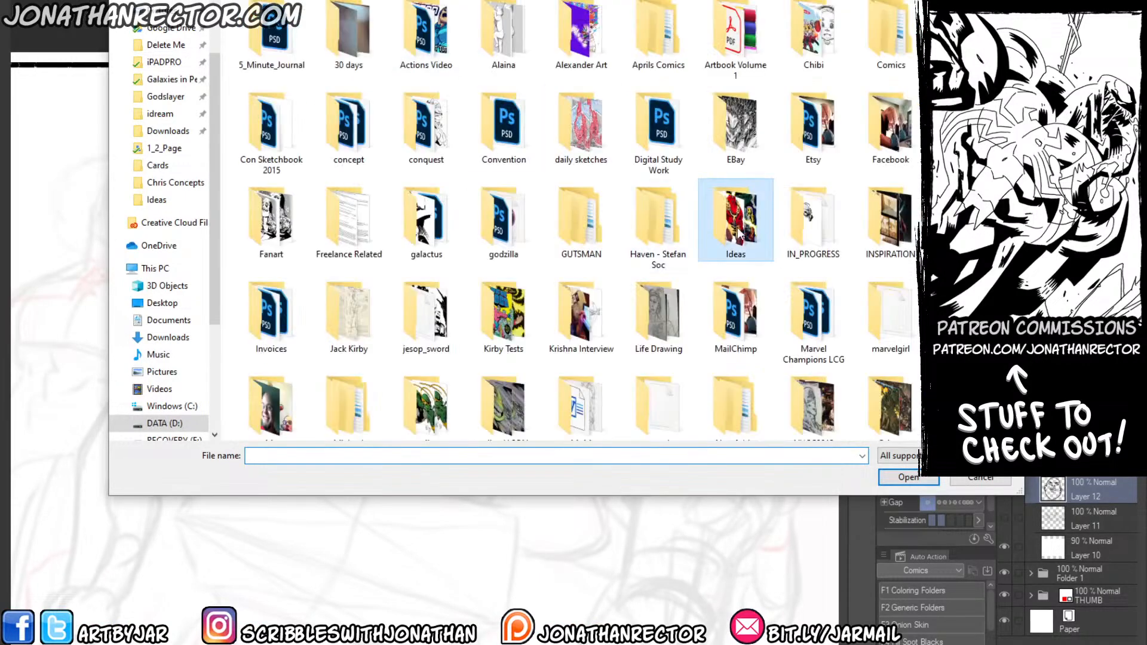
double_click(708, 200)
left_click(580, 289)
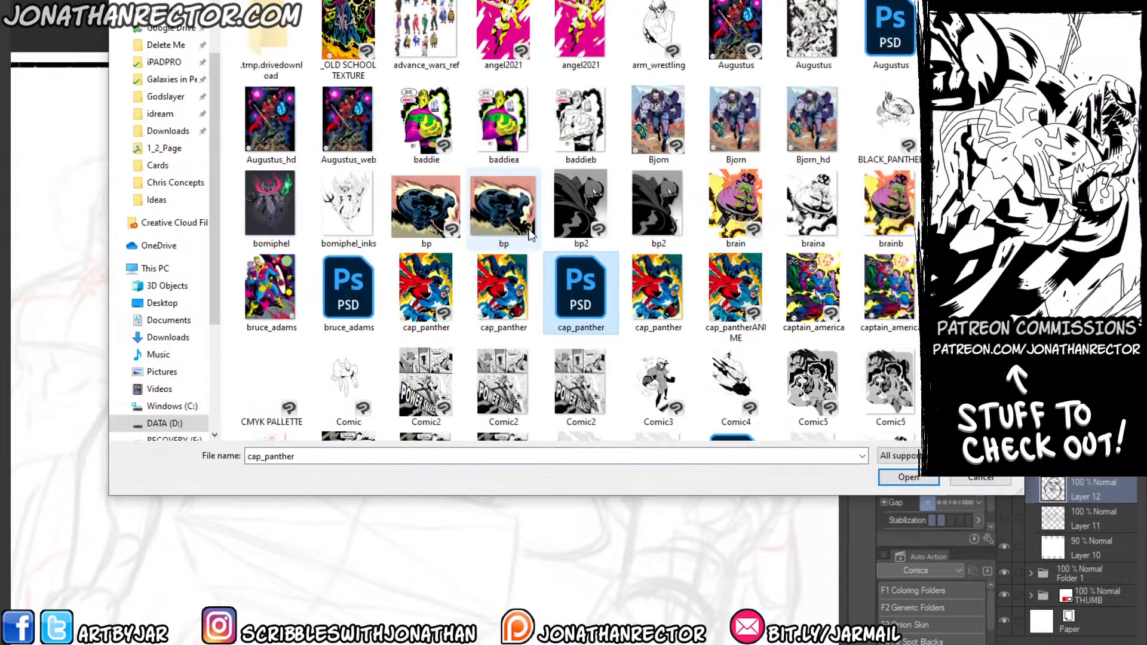
key("j")
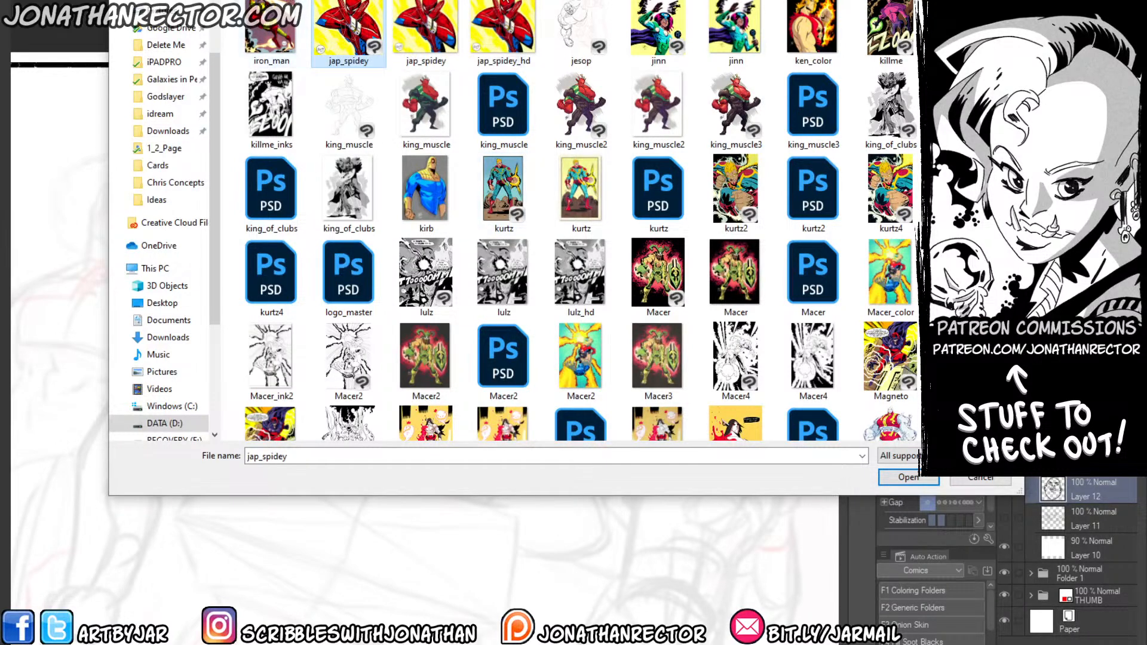
double_click(559, 13)
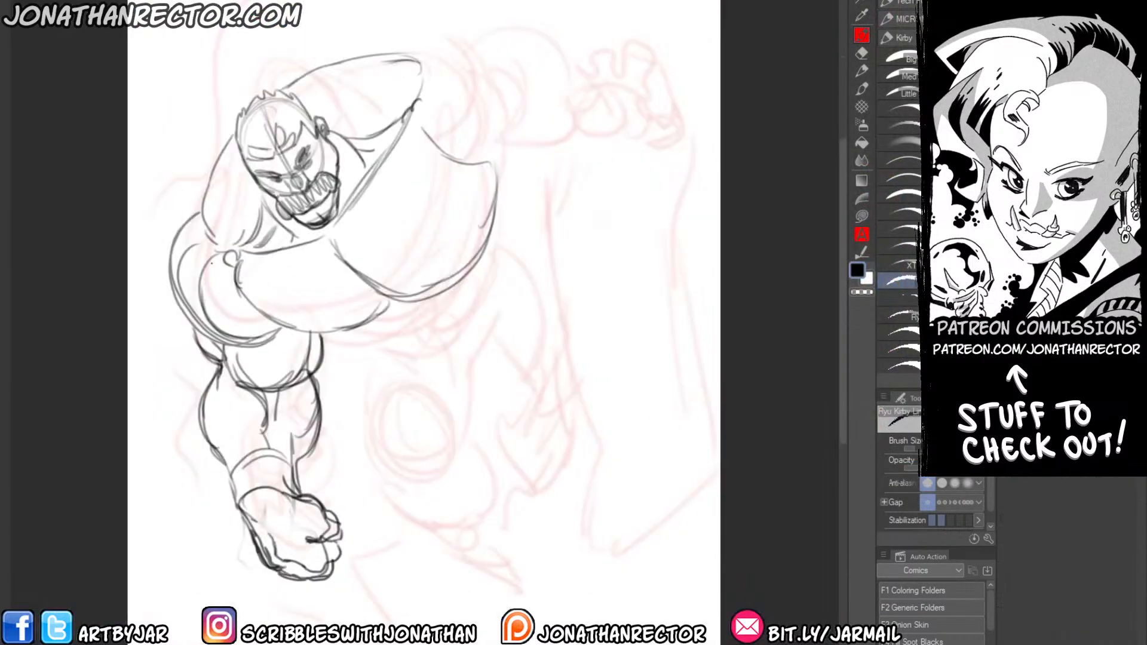
Ink the hulking figure's shoulder and chest curves over the faded sketch with the Kuretake brush.
left_click_drag(220, 473, 249, 477)
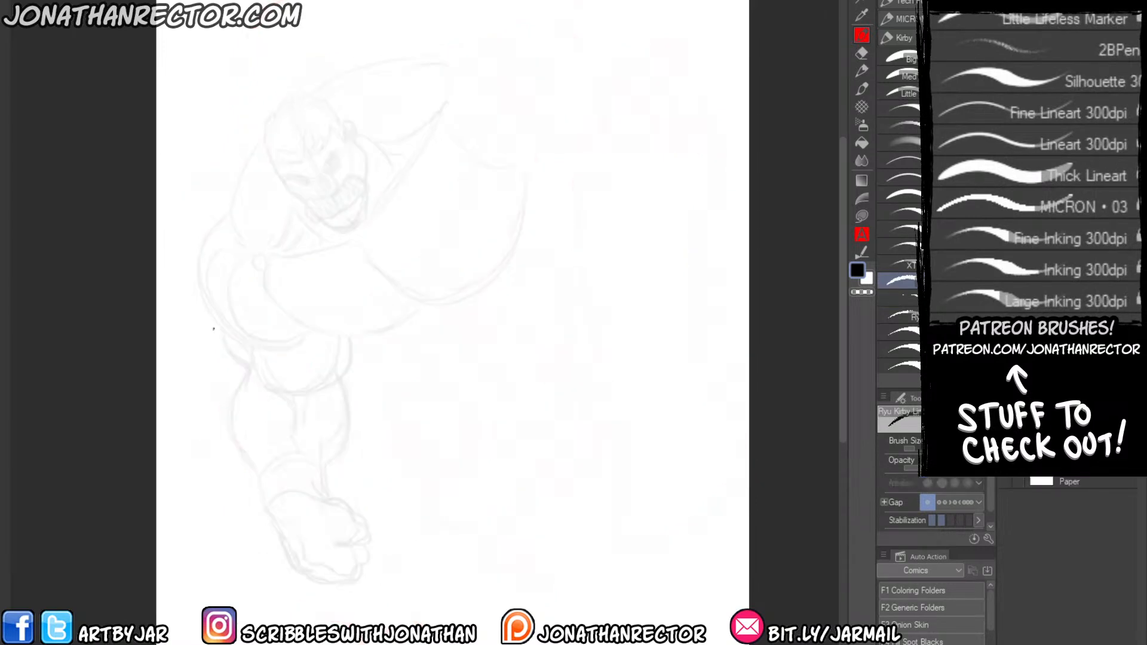
left_click(893, 34)
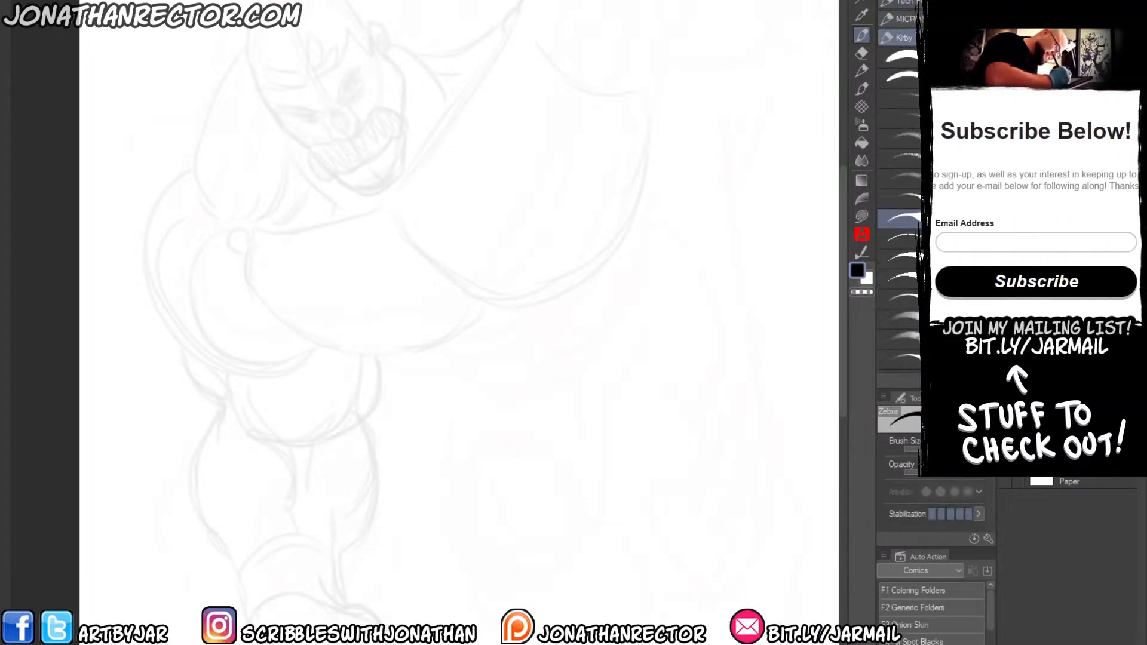
left_click(908, 179)
left_click_drag(240, 271, 396, 274)
mouse_move(397, 57)
left_mouse_down()
mouse_move(377, 77)
mouse_move(352, 200)
mouse_move(369, 220)
left_mouse_up()
left_click_drag(313, 219, 307, 123)
key("ctrl+z")
mouse_move(349, 178)
left_mouse_down()
mouse_move(342, 254)
mouse_move(373, 269)
left_mouse_up()
mouse_move(418, 53)
left_mouse_down()
mouse_move(372, 157)
mouse_move(386, 206)
left_mouse_up()
mouse_move(365, 166)
left_mouse_down()
mouse_move(343, 102)
mouse_move(308, 165)
mouse_move(307, 214)
mouse_move(355, 298)
mouse_move(424, 316)
left_mouse_up()
mouse_move(374, 289)
left_mouse_down()
mouse_move(452, 310)
mouse_move(495, 291)
left_mouse_up()
mouse_move(420, 244)
left_mouse_down()
mouse_move(455, 272)
mouse_move(584, 290)
mouse_move(638, 256)
left_mouse_up()
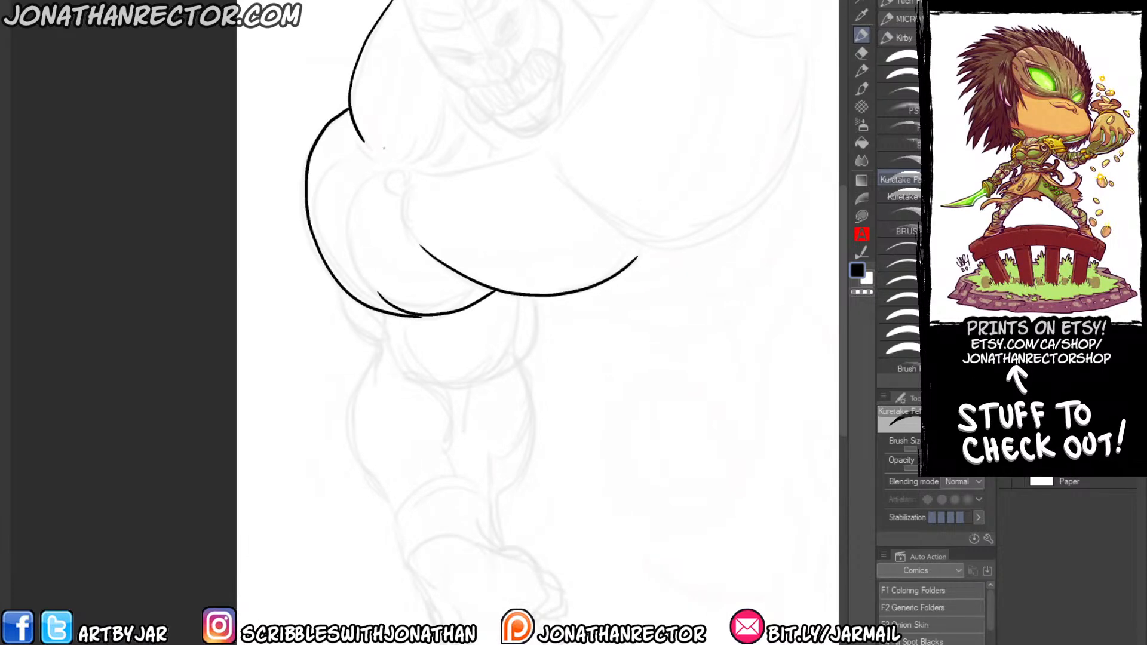
Ink the outer contours of the figure's hanging upper arm, forearm and wrist.
mouse_move(533, 297)
left_mouse_down()
mouse_move(536, 326)
mouse_move(495, 377)
mouse_move(403, 354)
left_mouse_up()
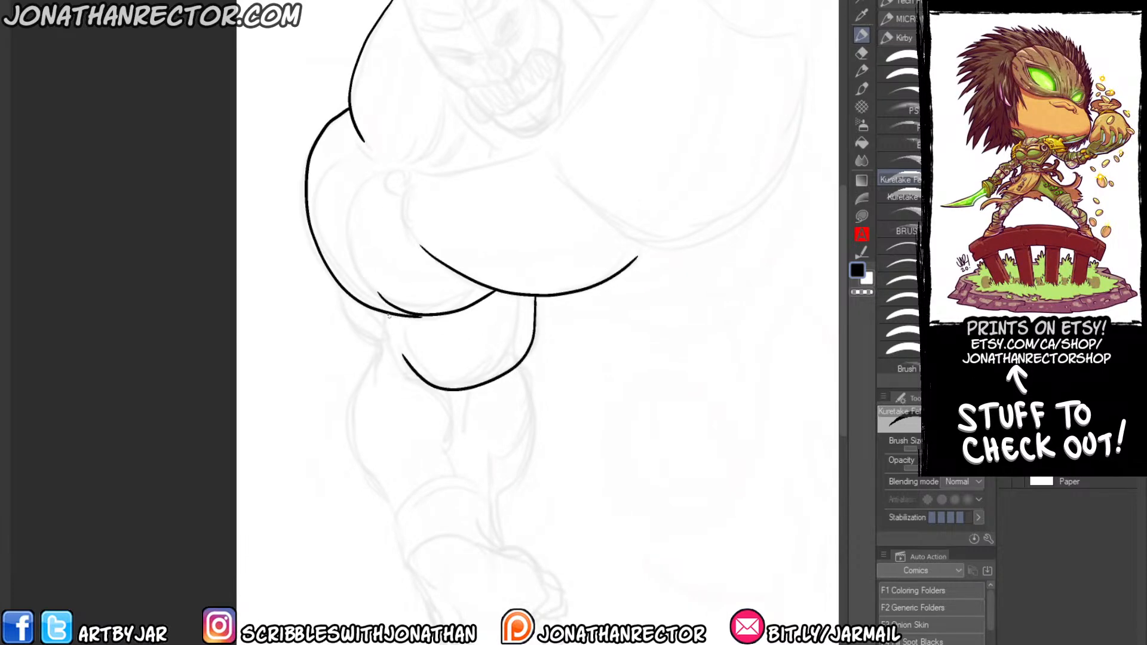
mouse_move(347, 298)
left_mouse_down()
mouse_move(370, 338)
mouse_move(373, 374)
mouse_move(358, 193)
left_mouse_up()
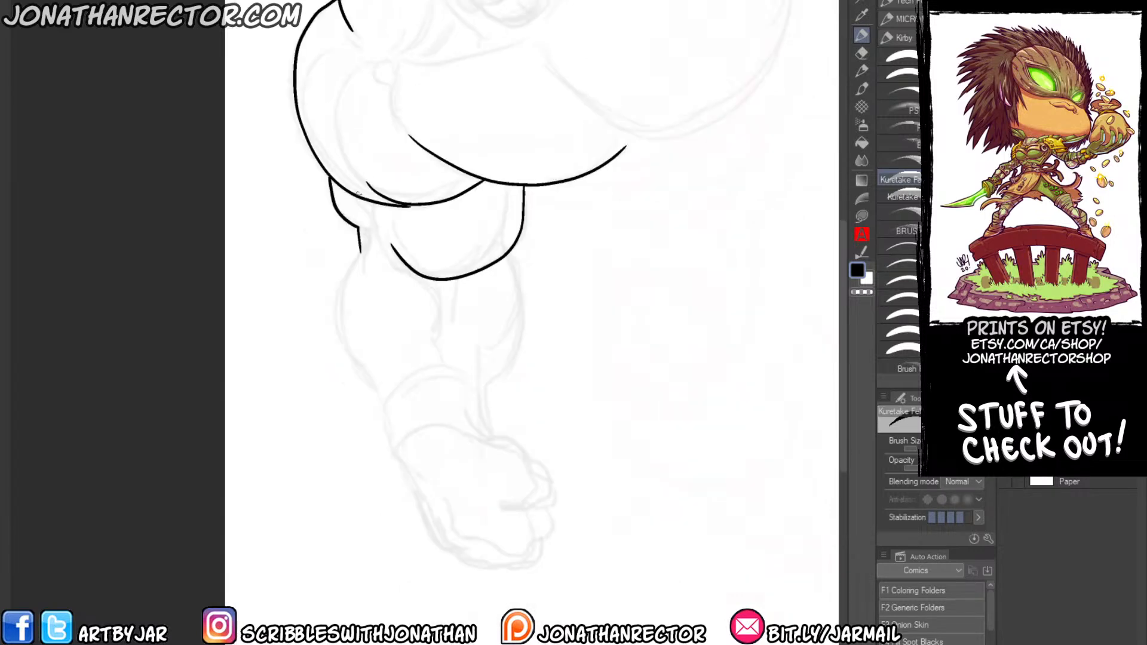
mouse_move(361, 251)
left_mouse_down()
mouse_move(335, 302)
mouse_move(407, 468)
left_mouse_up()
mouse_move(491, 435)
left_mouse_down()
mouse_move(485, 387)
mouse_move(521, 339)
mouse_move(512, 252)
left_mouse_up()
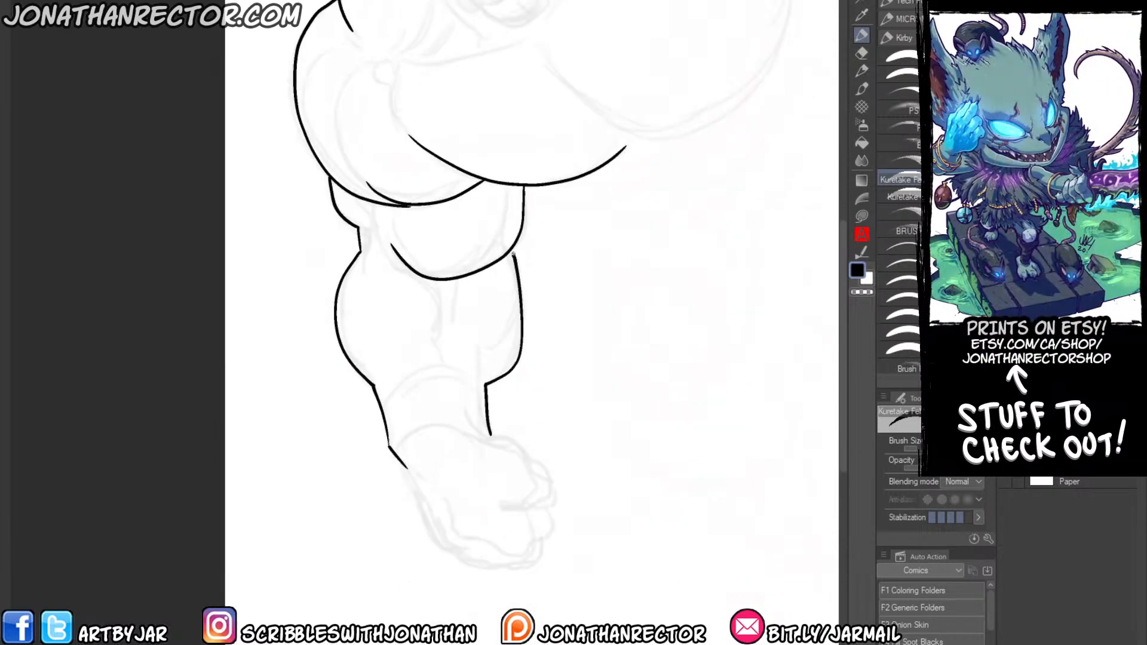
Ink the muscle lines inside the forearm and the outline of the face, jaw and ear.
left_click_drag(365, 332, 383, 430)
left_click_drag(439, 372, 470, 469)
left_click_drag(473, 378, 472, 407)
left_click_drag(387, 317, 375, 412)
mouse_move(395, 194)
left_mouse_down()
mouse_move(360, 141)
mouse_move(485, 263)
mouse_move(524, 248)
mouse_move(535, 203)
mouse_move(518, 123)
mouse_move(498, 93)
mouse_move(517, 119)
mouse_move(427, 141)
left_mouse_up()
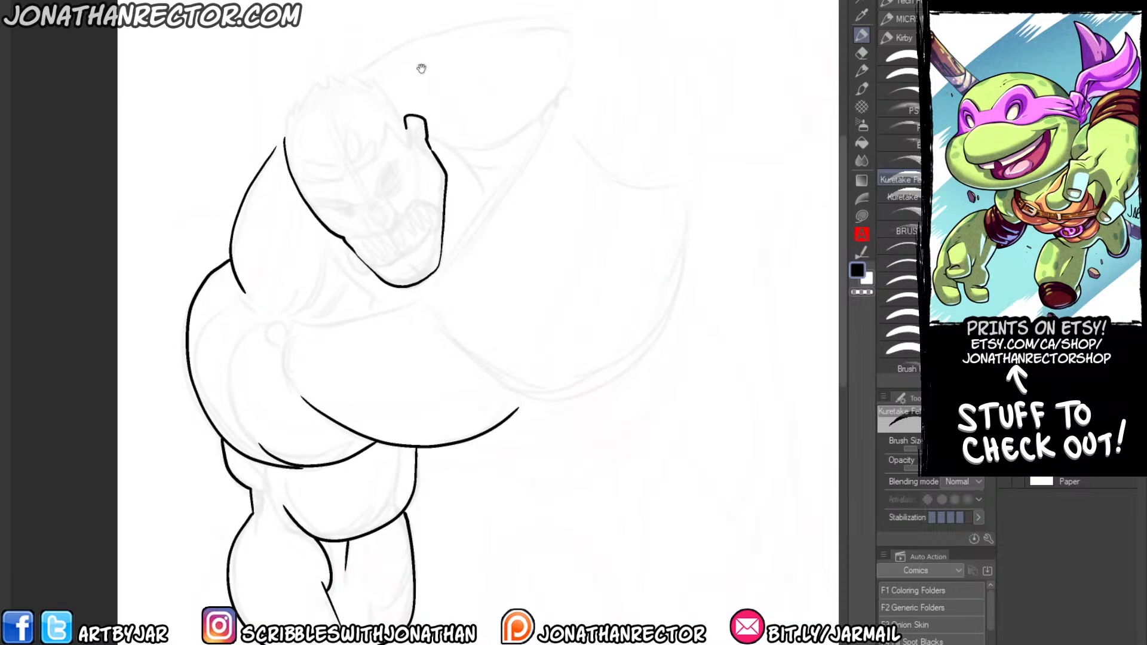
Add two new layers and clear the Kuretake inking from the figure.
key("ctrl+shift+n")
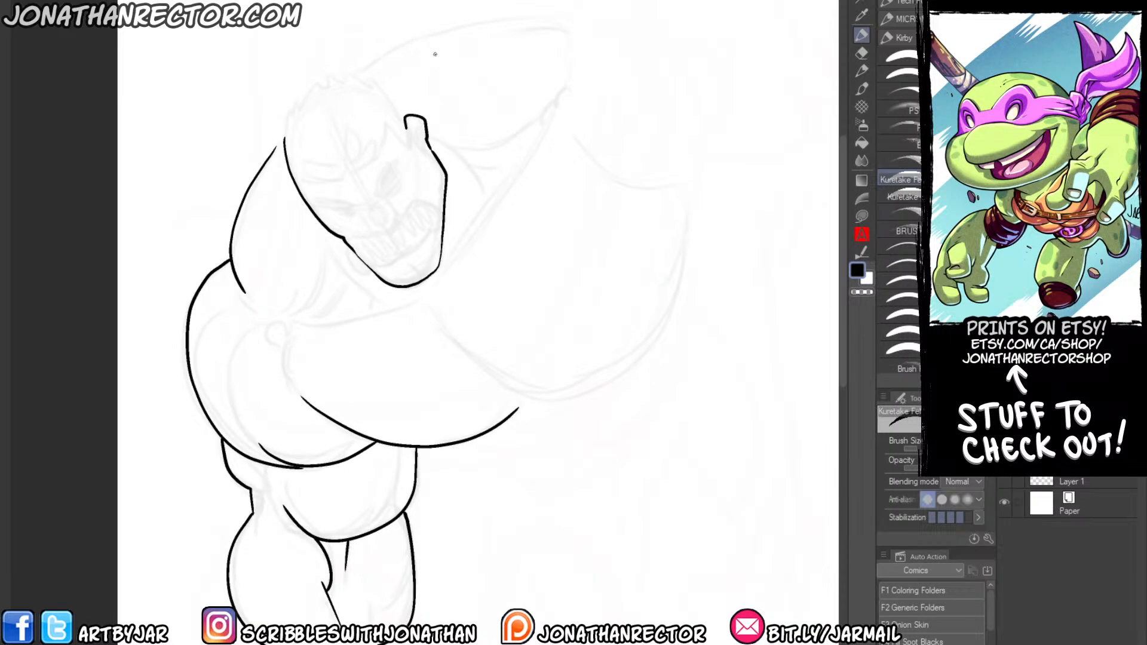
key("ctrl+shift+n")
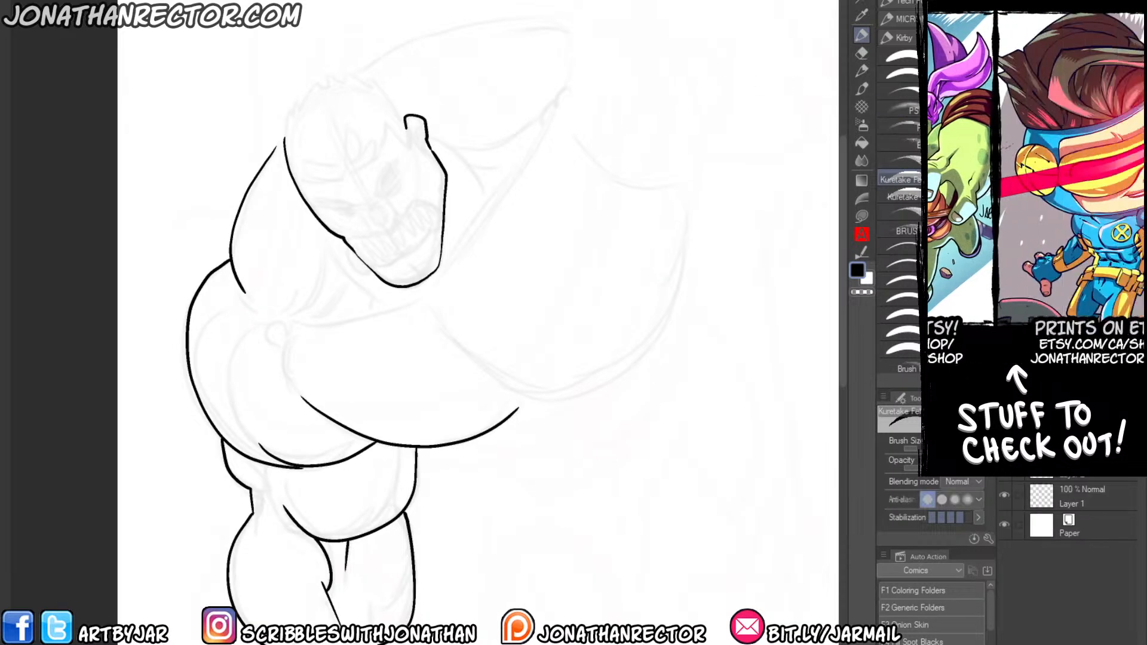
left_click_drag(705, 299, 531, 318)
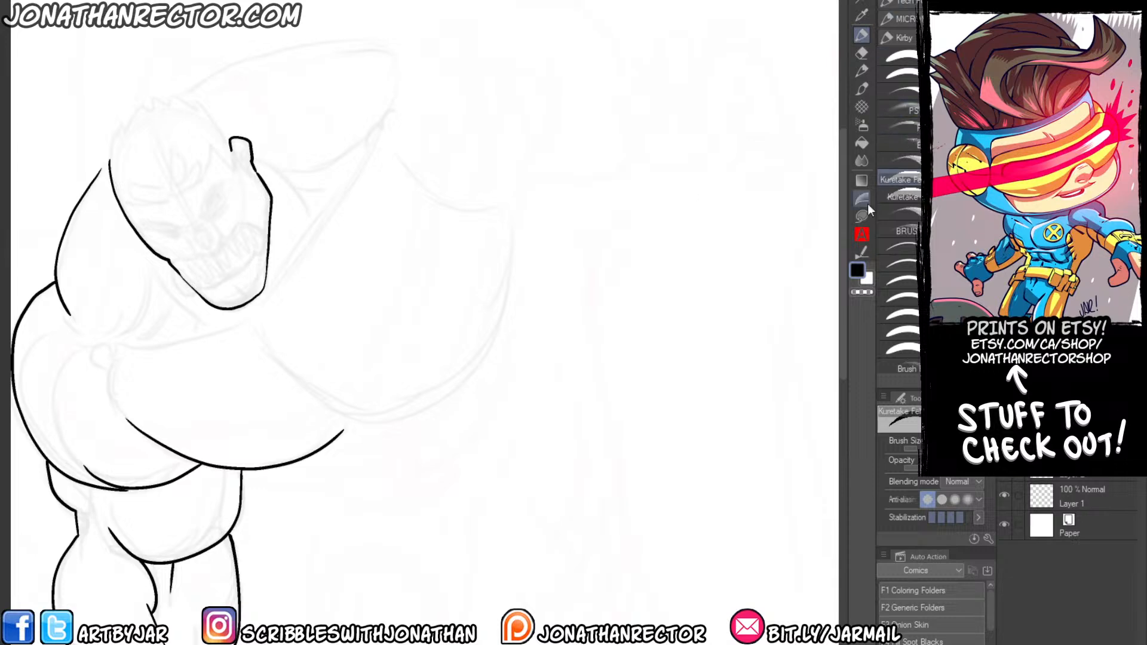
key("Delete")
Ink the head's outline with the Micron 0.3 brush, including the jaw, ear and spiky hair.
mouse_move(398, 407)
left_mouse_down()
mouse_move(403, 452)
mouse_move(531, 248)
mouse_move(412, 206)
left_mouse_up()
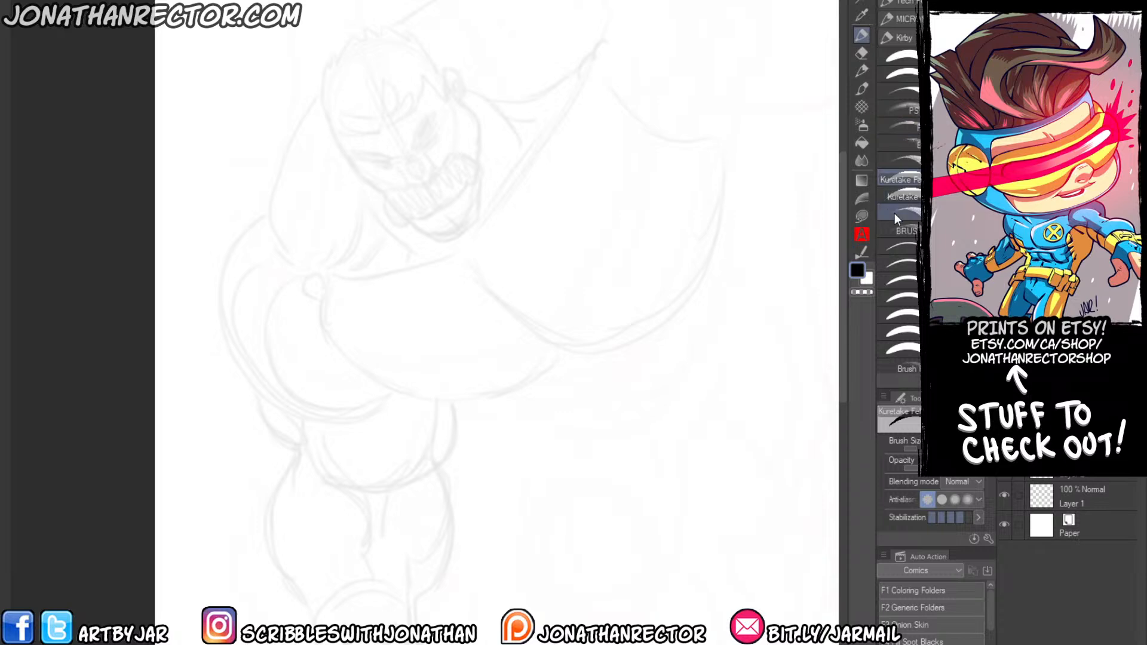
left_click(905, 253)
left_click_drag(337, 152, 345, 245)
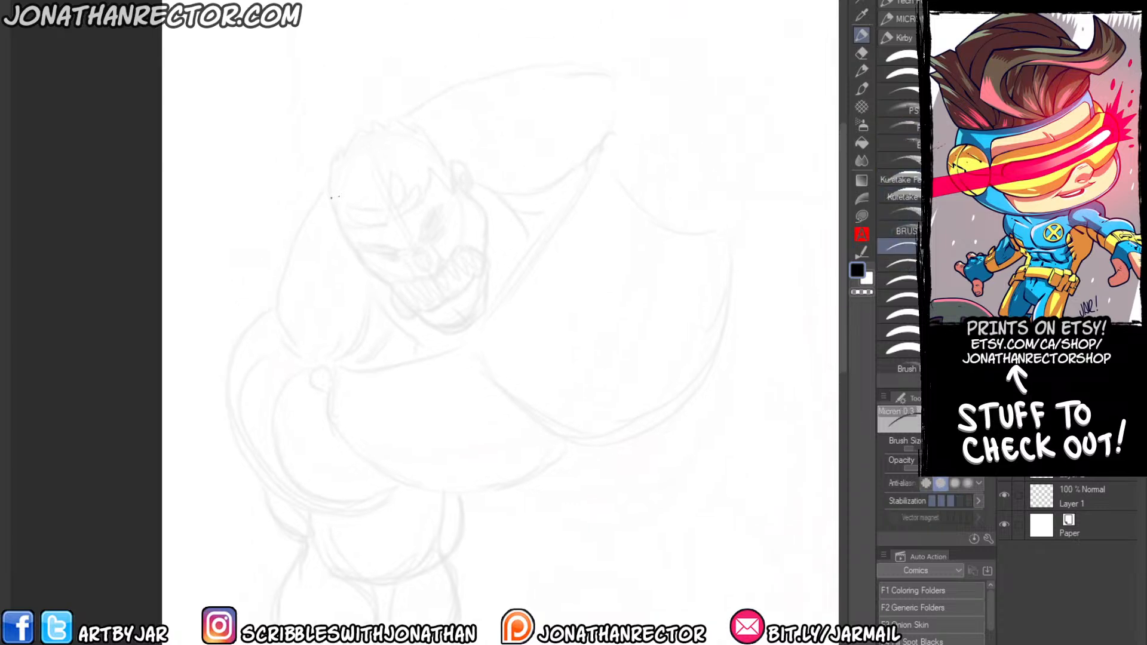
mouse_move(390, 286)
left_mouse_down()
mouse_move(434, 329)
mouse_move(477, 321)
left_mouse_up()
scroll(476, 206, "up", 2)
mouse_move(493, 425)
left_mouse_down()
mouse_move(529, 406)
mouse_move(531, 287)
mouse_move(507, 168)
left_mouse_up()
mouse_move(461, 103)
left_mouse_down()
mouse_move(492, 190)
mouse_move(489, 174)
mouse_move(523, 190)
mouse_move(526, 225)
mouse_move(513, 196)
left_mouse_up()
mouse_move(243, 221)
left_mouse_down()
mouse_move(276, 127)
mouse_move(307, 98)
mouse_move(389, 83)
mouse_move(490, 181)
left_mouse_up()
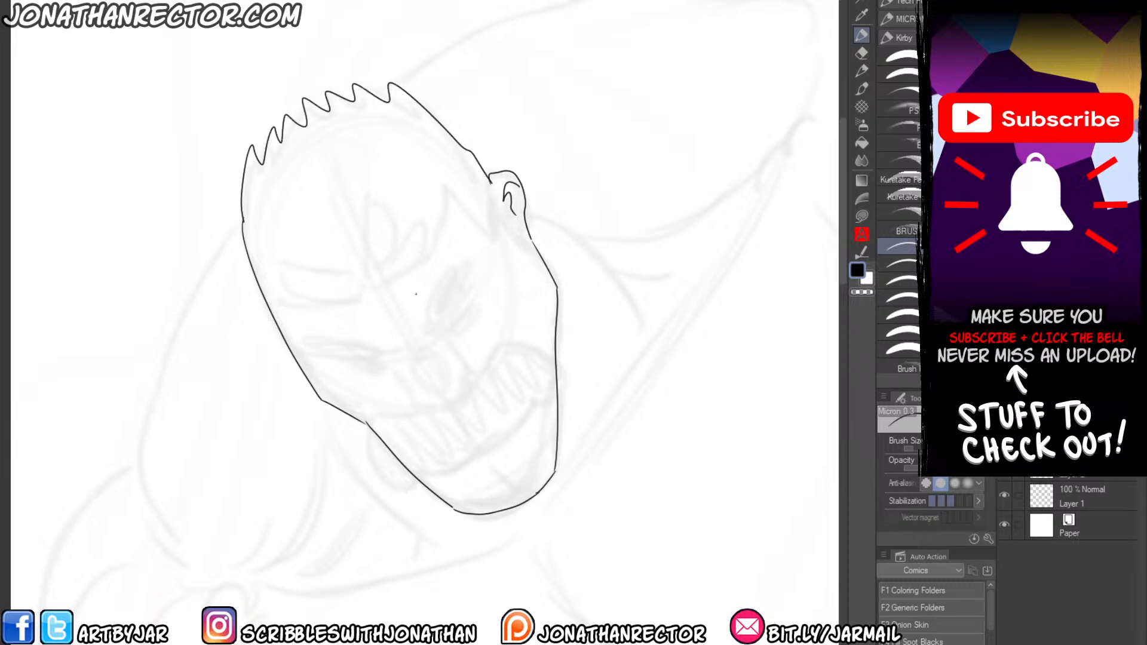
Ink the forehead hair locks, eyebrows, squinting eyes with their creases, and nose.
mouse_move(361, 289)
left_mouse_down()
mouse_move(377, 209)
mouse_move(404, 281)
left_mouse_up()
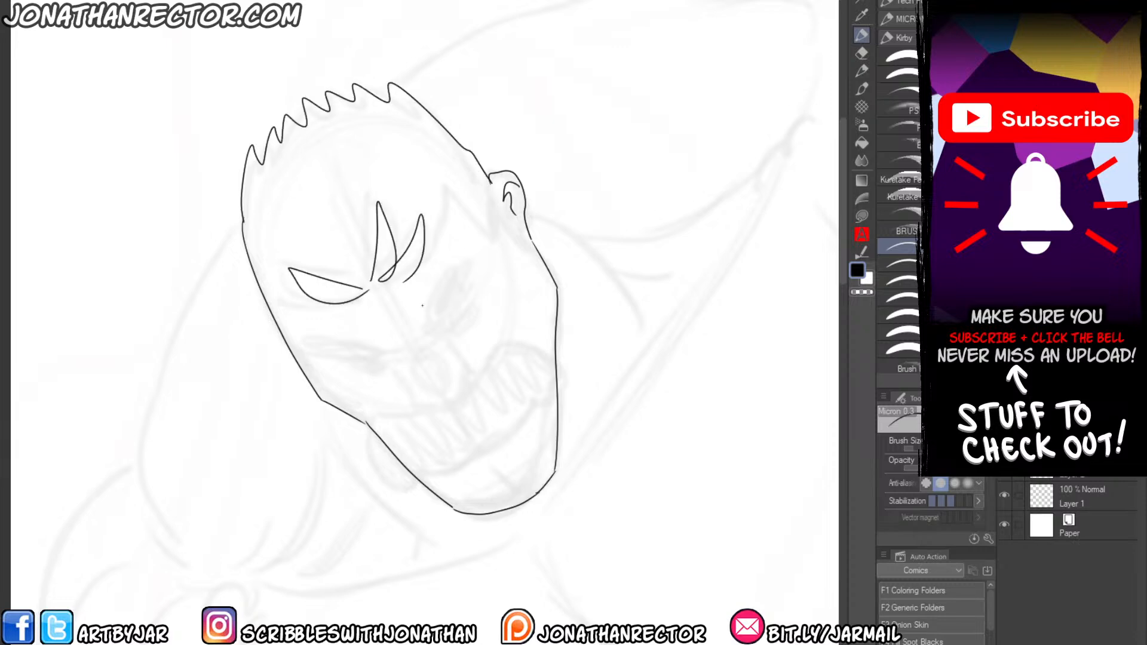
mouse_move(480, 294)
left_mouse_down()
mouse_move(449, 334)
mouse_move(445, 279)
mouse_move(425, 325)
left_mouse_up()
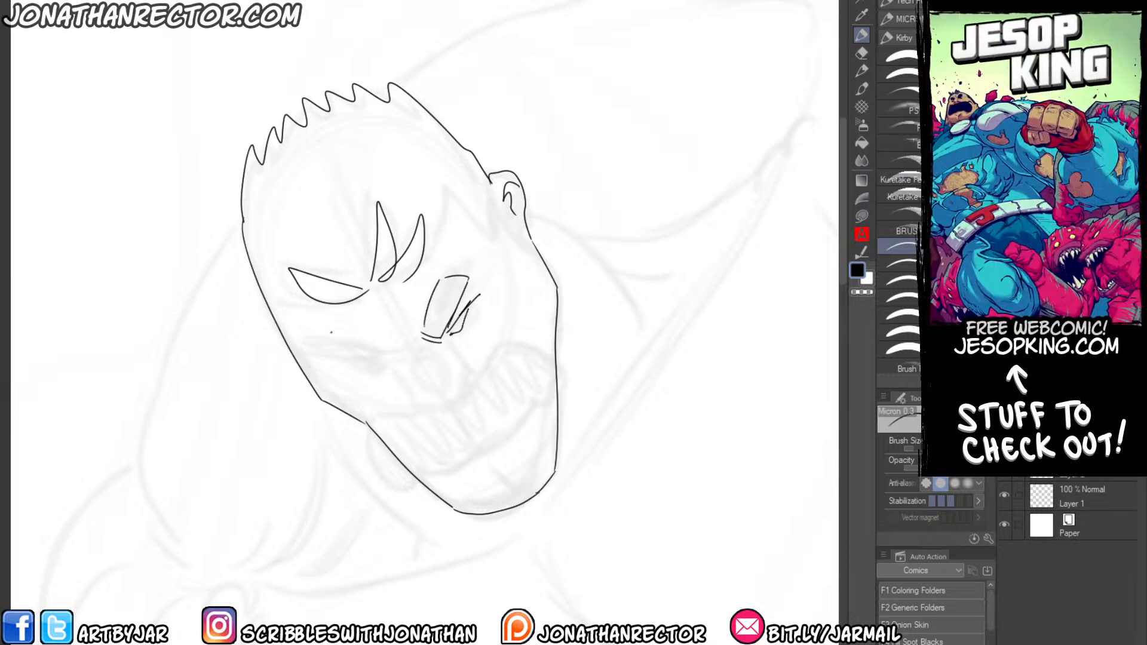
left_click_drag(390, 365, 341, 359)
mouse_move(368, 362)
left_mouse_down()
mouse_move(332, 363)
mouse_move(312, 347)
mouse_move(382, 356)
left_mouse_up()
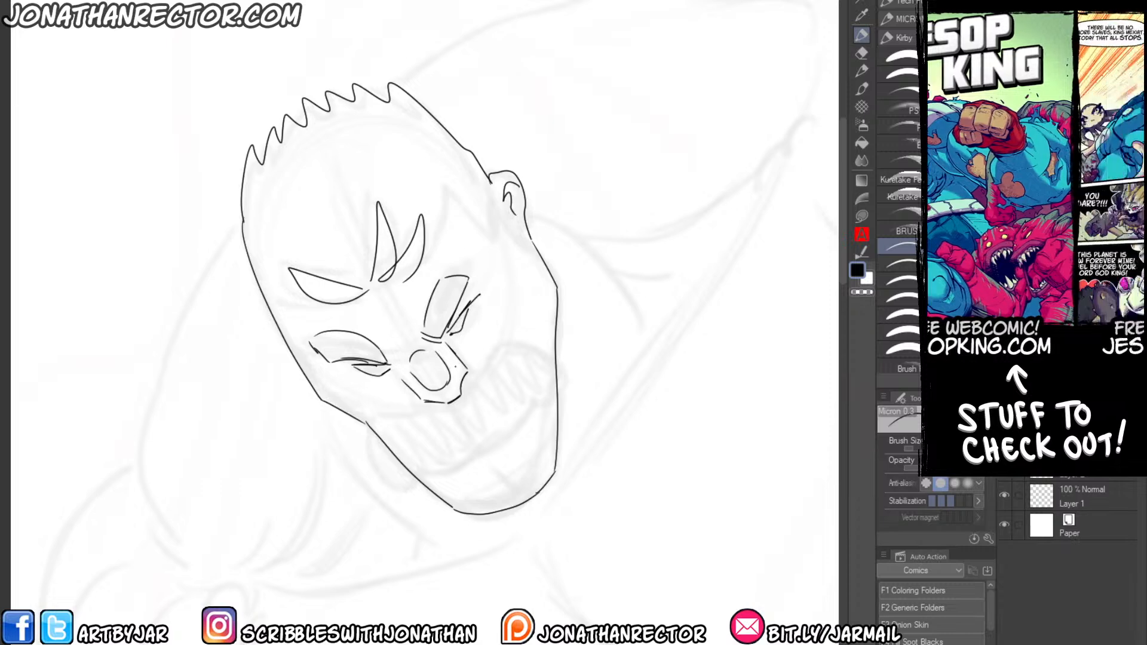
mouse_move(298, 361)
left_mouse_down()
mouse_move(292, 322)
mouse_move(351, 405)
left_mouse_up()
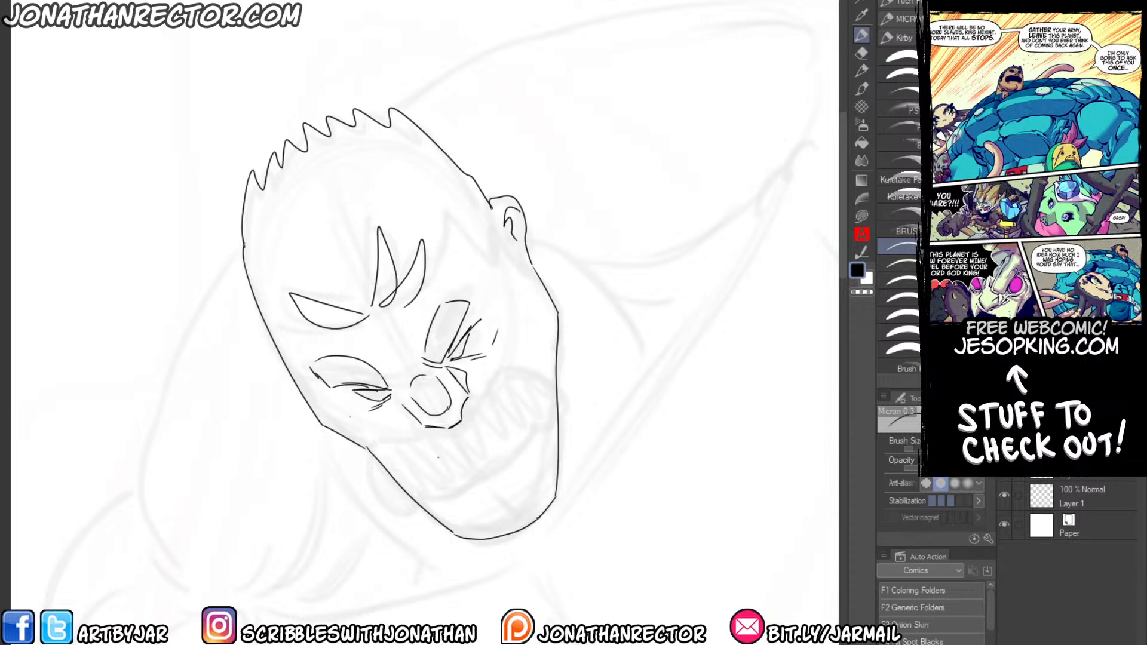
Ink the moustache outline and chin creases, and draw the jagged hairline at both temples.
mouse_move(453, 432)
left_mouse_down()
mouse_move(398, 445)
mouse_move(390, 502)
left_mouse_up()
mouse_move(482, 391)
left_mouse_down()
mouse_move(571, 409)
mouse_move(462, 485)
mouse_move(494, 495)
left_mouse_up()
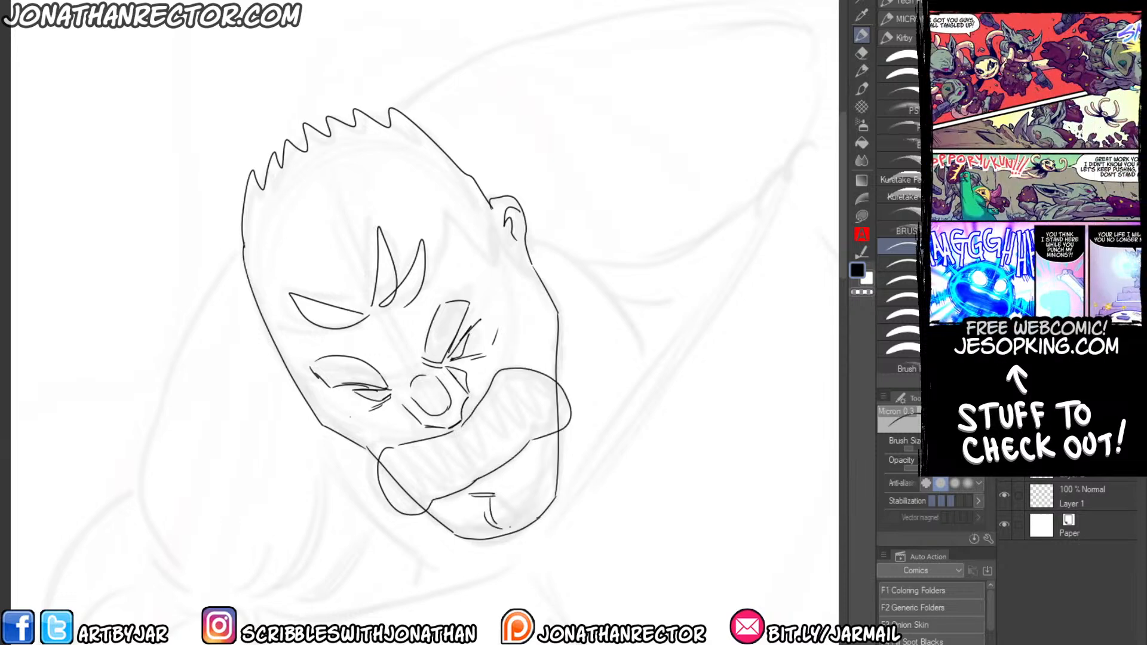
left_click_drag(470, 252, 503, 292)
mouse_move(524, 245)
left_mouse_down()
mouse_move(544, 289)
mouse_move(479, 249)
left_mouse_up()
left_click_drag(477, 246, 466, 291)
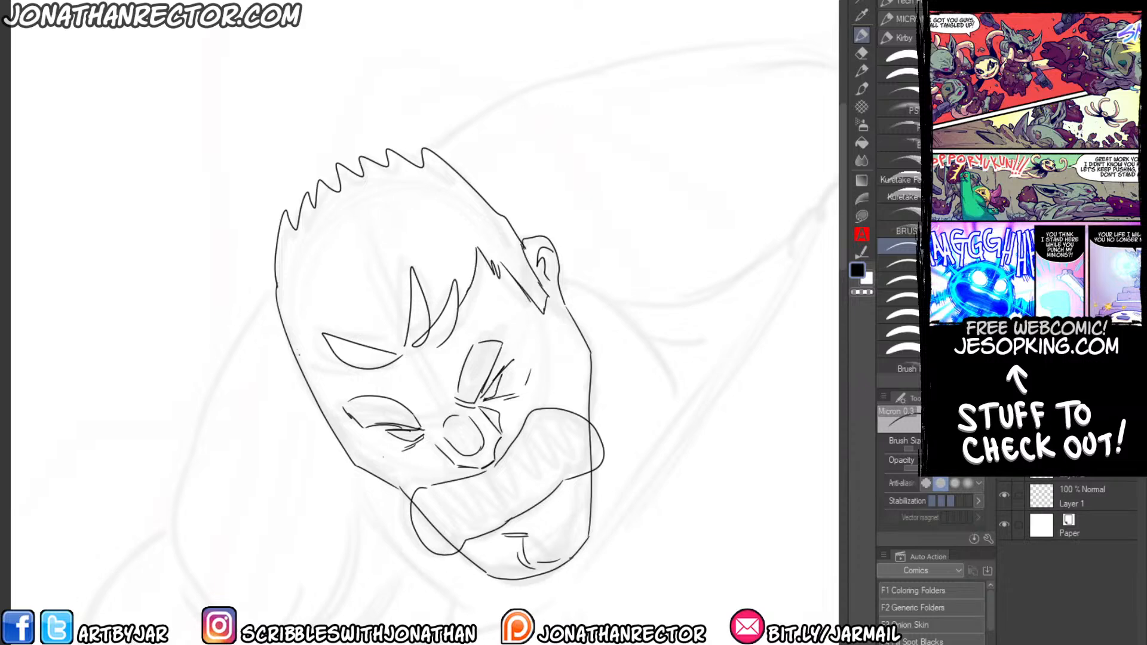
left_click_drag(332, 359, 316, 369)
left_click_drag(339, 497, 321, 446)
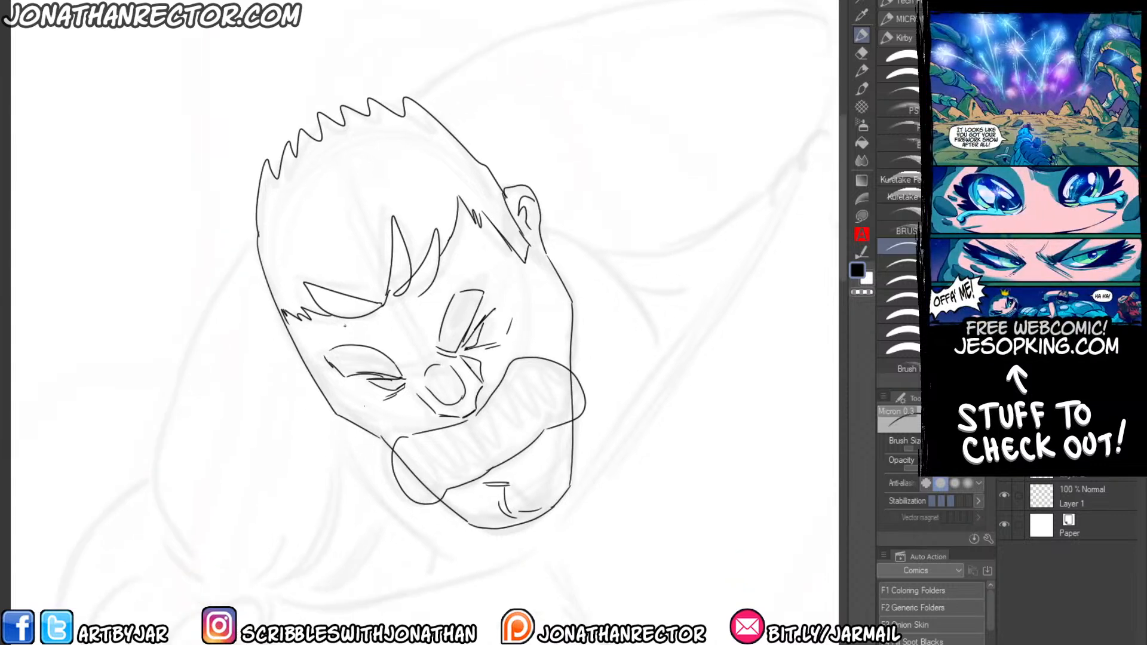
Auto-select the area outside the head and thicken the head's outer contour.
key("w")
left_click(239, 340)
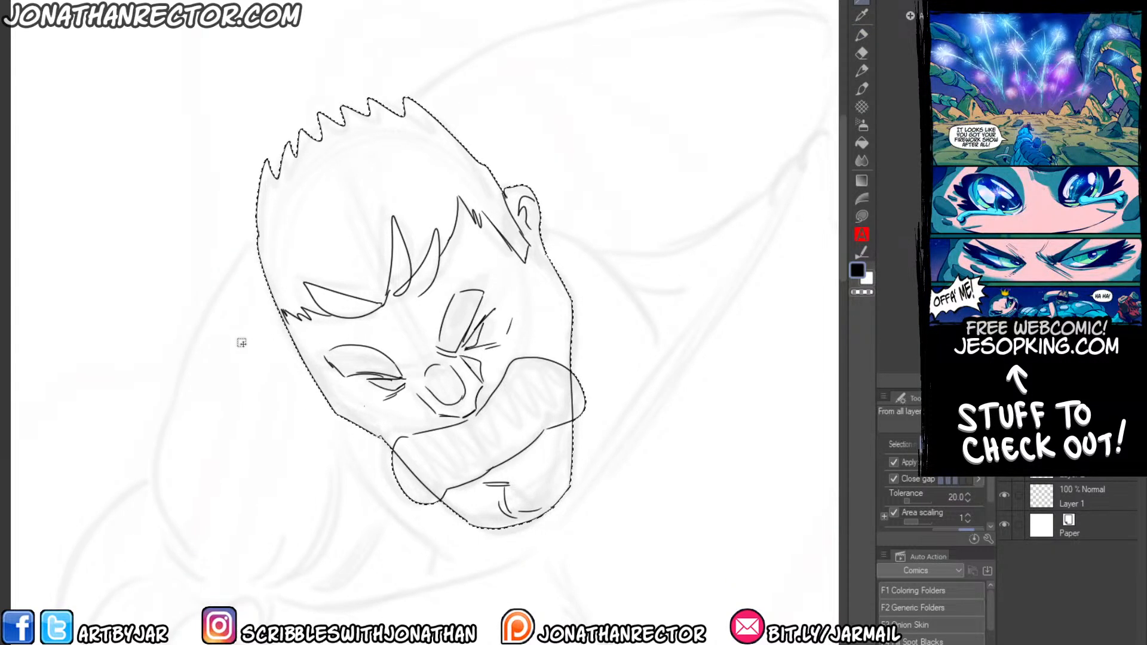
key("F5")
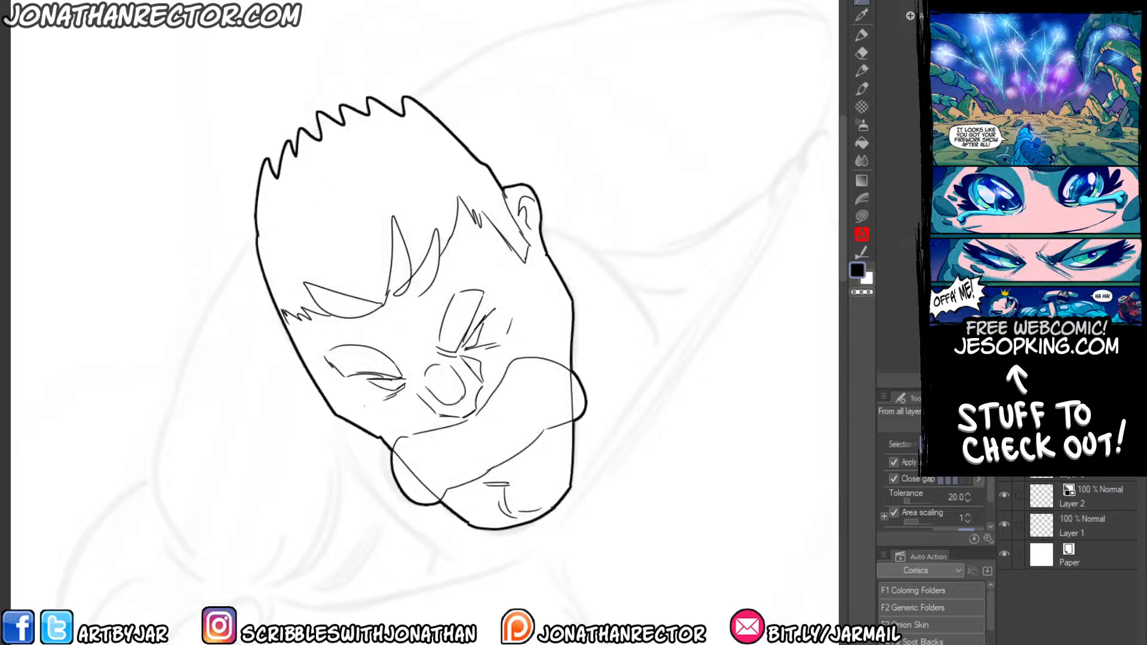
Try different inking brushes, close the left eyebrow's outline with the Main Inking brush and fill the eyebrow black.
key("p")
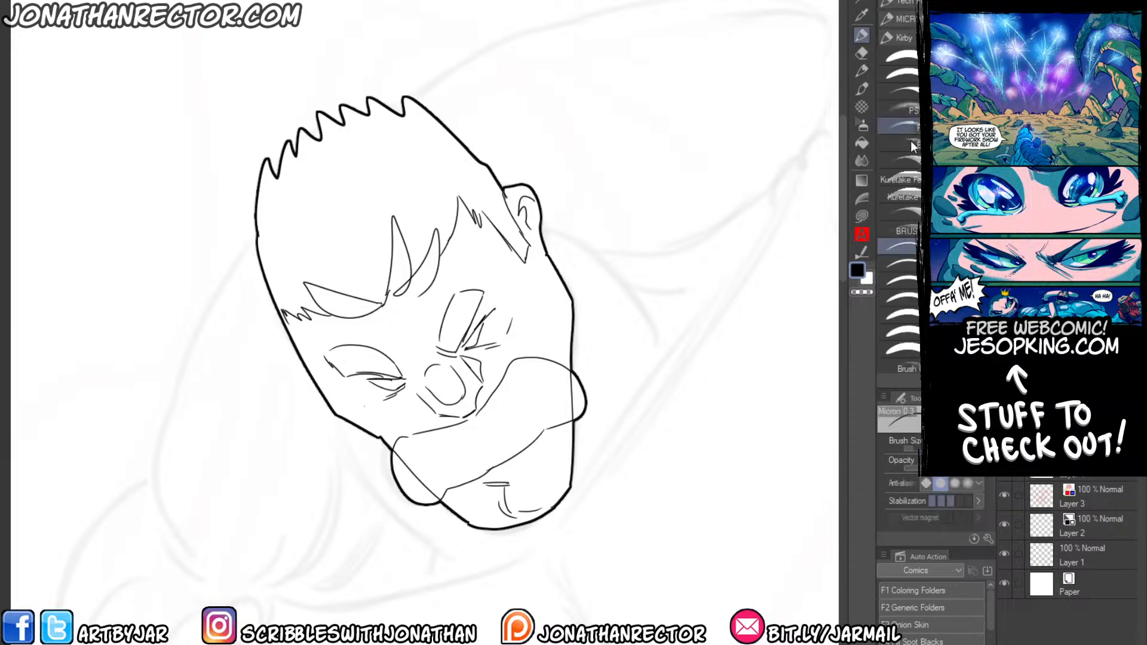
left_click(896, 2)
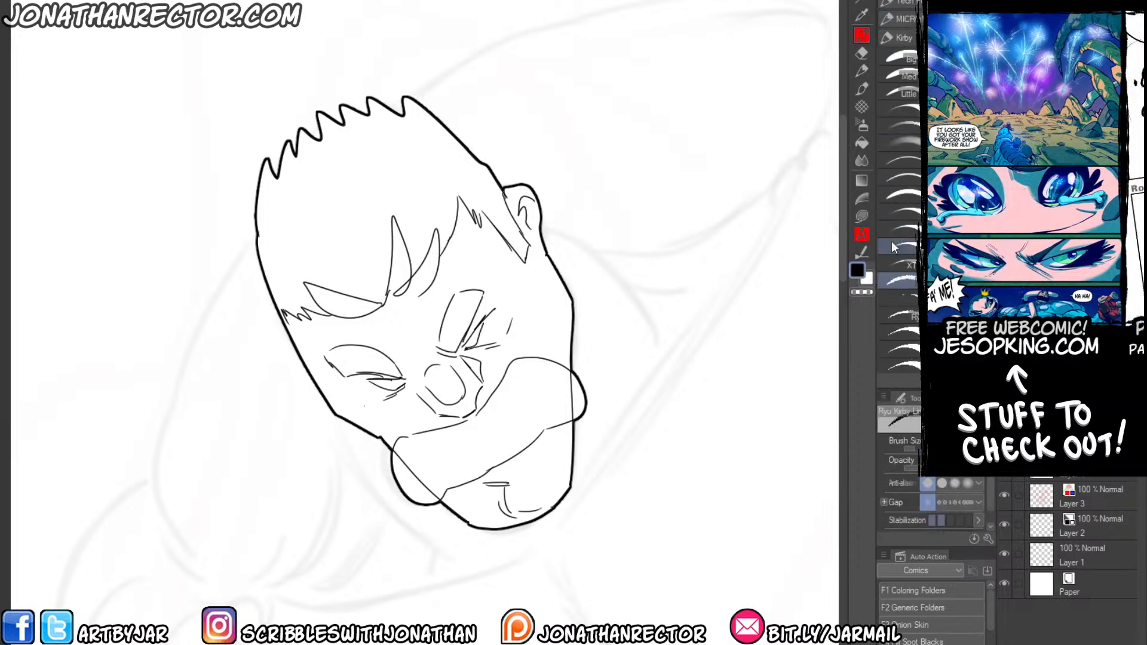
left_click(902, 253)
mouse_move(389, 389)
left_mouse_down()
mouse_move(332, 372)
mouse_move(394, 376)
left_mouse_up()
key("ctrl+z")
left_click(908, 224)
key("ctrl+z")
left_click_drag(375, 364, 379, 364)
key("g")
left_click(366, 356)
Thicken the right eyebrow's outline and fill the eyebrow solid black.
key("p")
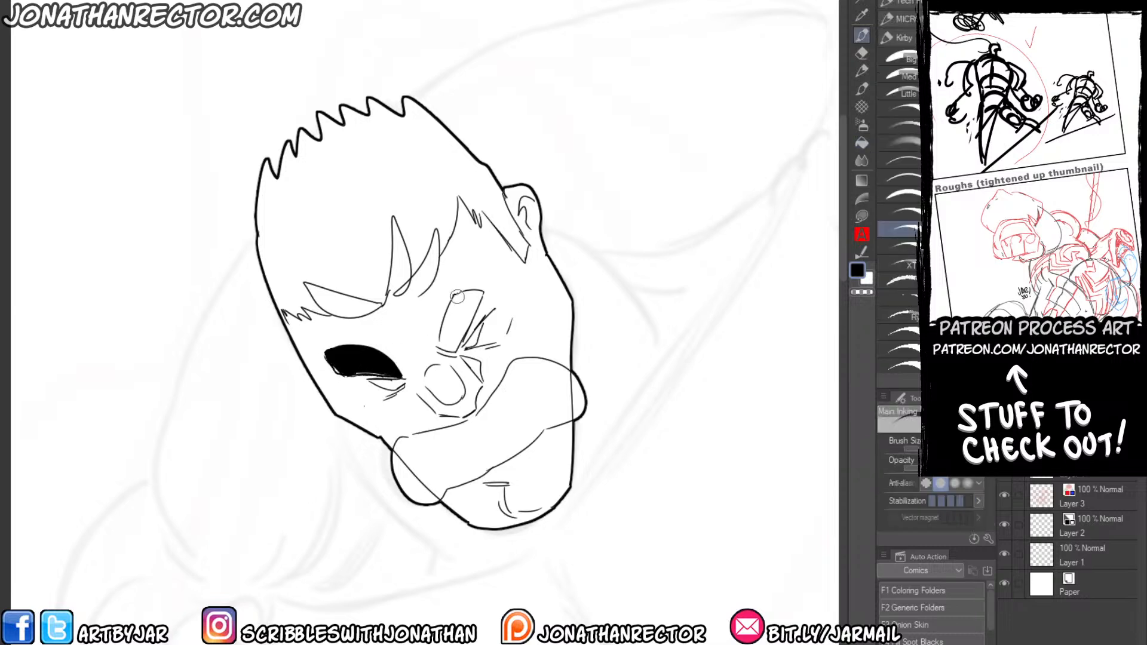
mouse_move(458, 292)
left_mouse_down()
mouse_move(438, 348)
mouse_move(456, 353)
mouse_move(477, 332)
mouse_move(471, 345)
left_mouse_up()
key("g")
left_click(458, 315)
Darken the left eye's lines, then thicken the moustache's outline and fill the moustache solid black.
key("p")
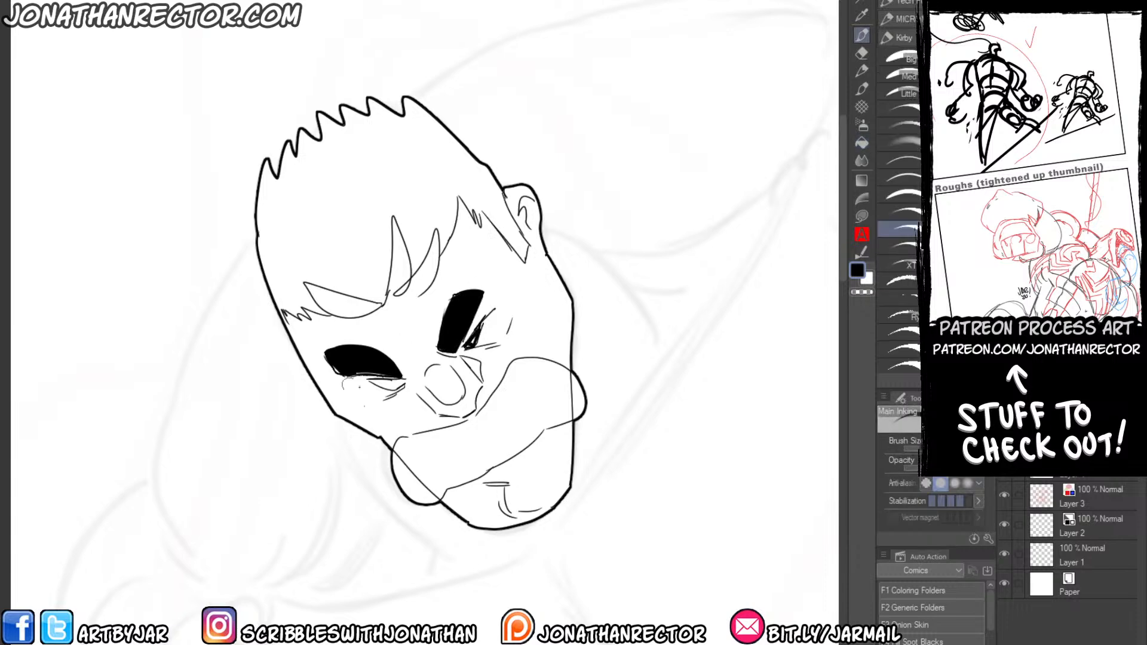
left_click_drag(371, 380, 402, 385)
mouse_move(392, 450)
left_mouse_down()
mouse_move(460, 424)
mouse_move(482, 407)
left_mouse_up()
left_click_drag(427, 488, 530, 412)
key("g")
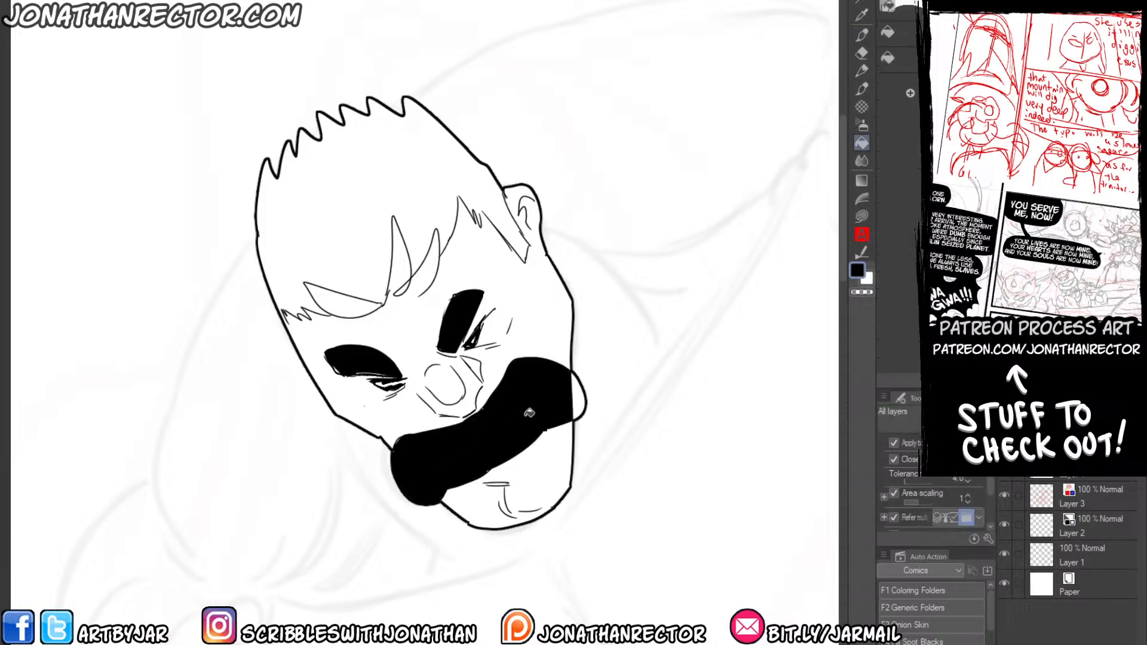
left_click(576, 396)
key("p")
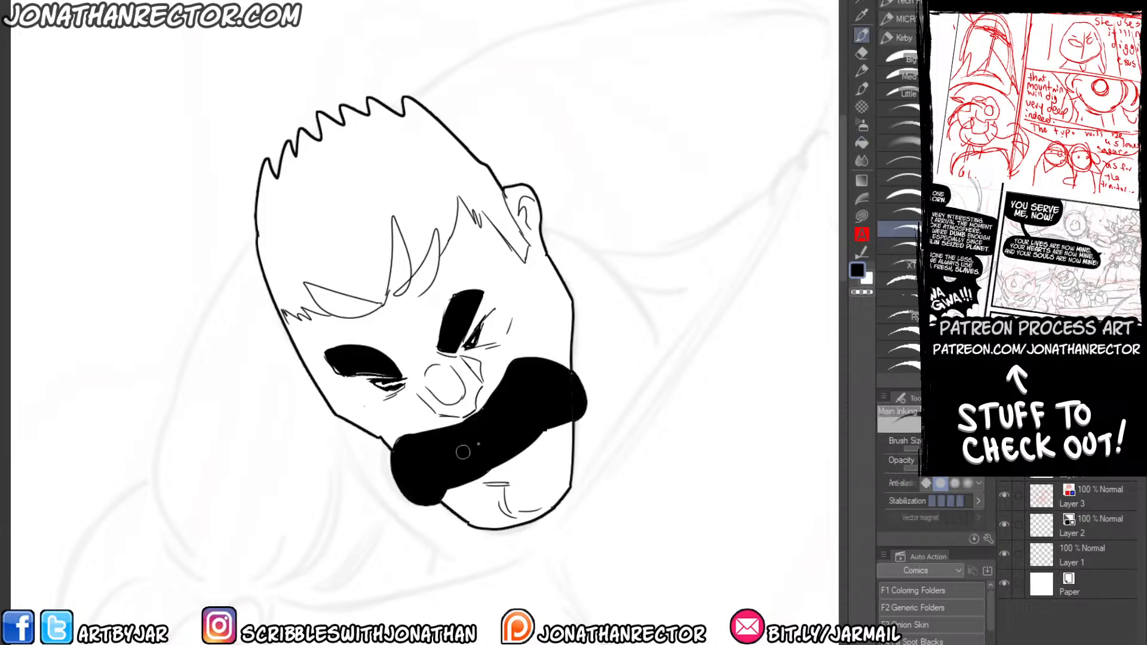
Add line weight to the nose, mouth, cheek and chin lines, spot blacks inside the ear and check the head mirrored.
mouse_move(440, 415)
left_mouse_down()
mouse_move(478, 402)
mouse_move(479, 380)
mouse_move(481, 405)
mouse_move(460, 417)
left_mouse_up()
mouse_move(481, 483)
left_mouse_down()
mouse_move(509, 482)
mouse_move(506, 496)
mouse_move(559, 410)
mouse_move(553, 355)
mouse_move(531, 340)
mouse_move(489, 346)
left_mouse_up()
left_click_drag(509, 338, 507, 330)
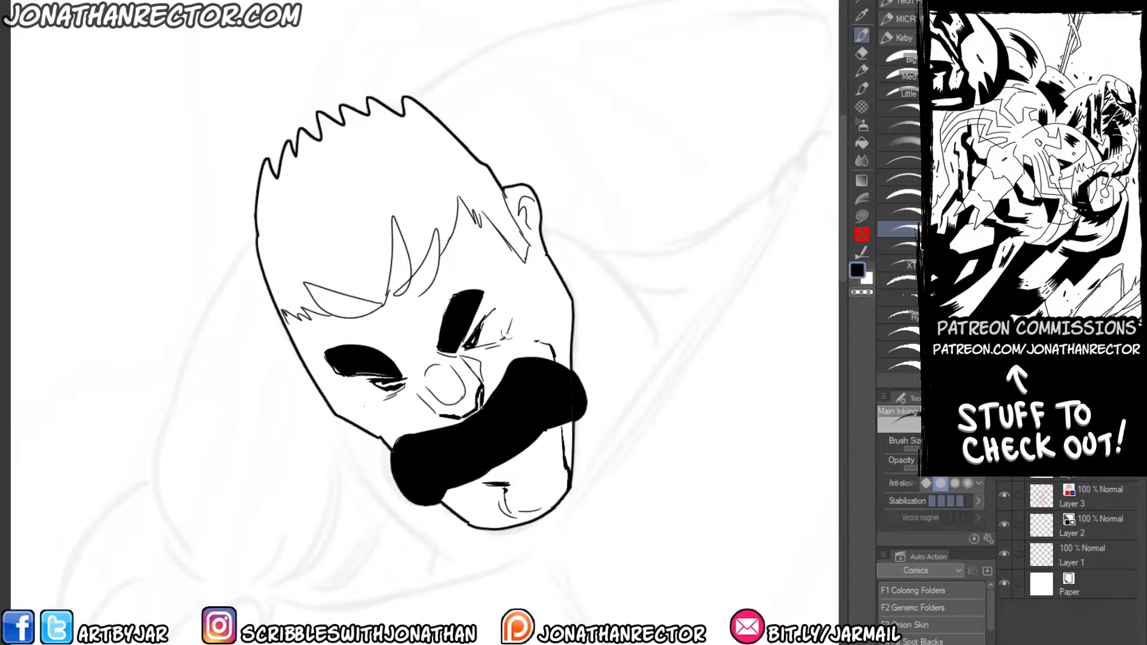
mouse_move(404, 382)
left_mouse_down()
mouse_move(382, 399)
mouse_move(369, 368)
left_mouse_up()
mouse_move(381, 301)
left_mouse_down()
mouse_move(302, 284)
mouse_move(367, 317)
left_mouse_up()
mouse_move(530, 192)
left_mouse_down()
mouse_move(518, 209)
mouse_move(533, 237)
left_mouse_up()
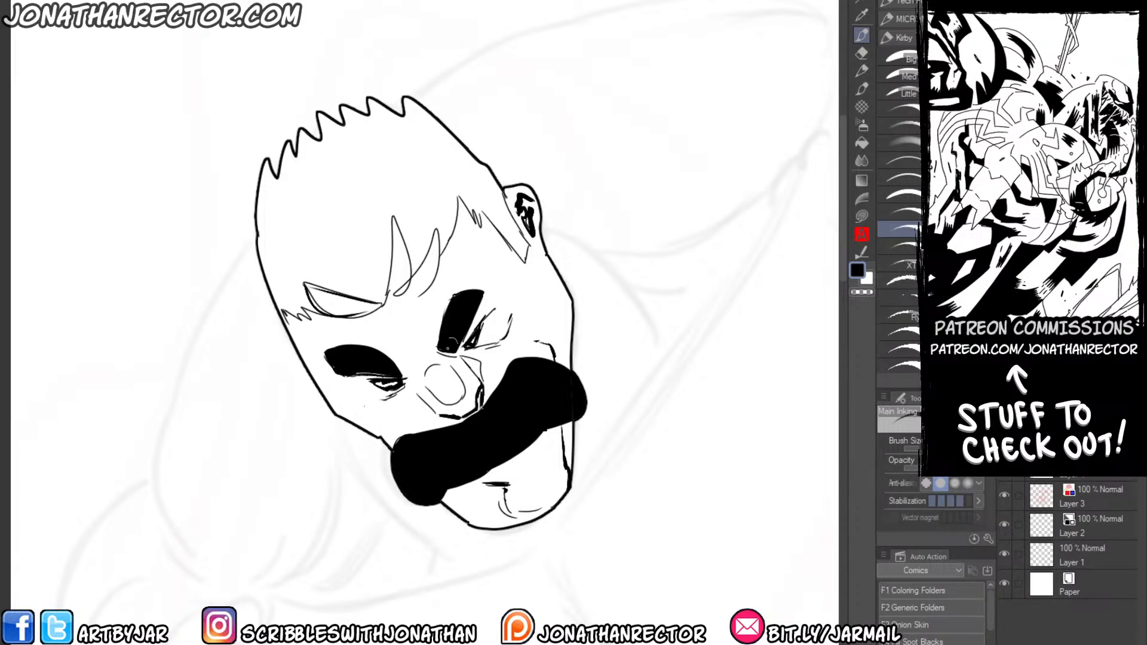
key("h")
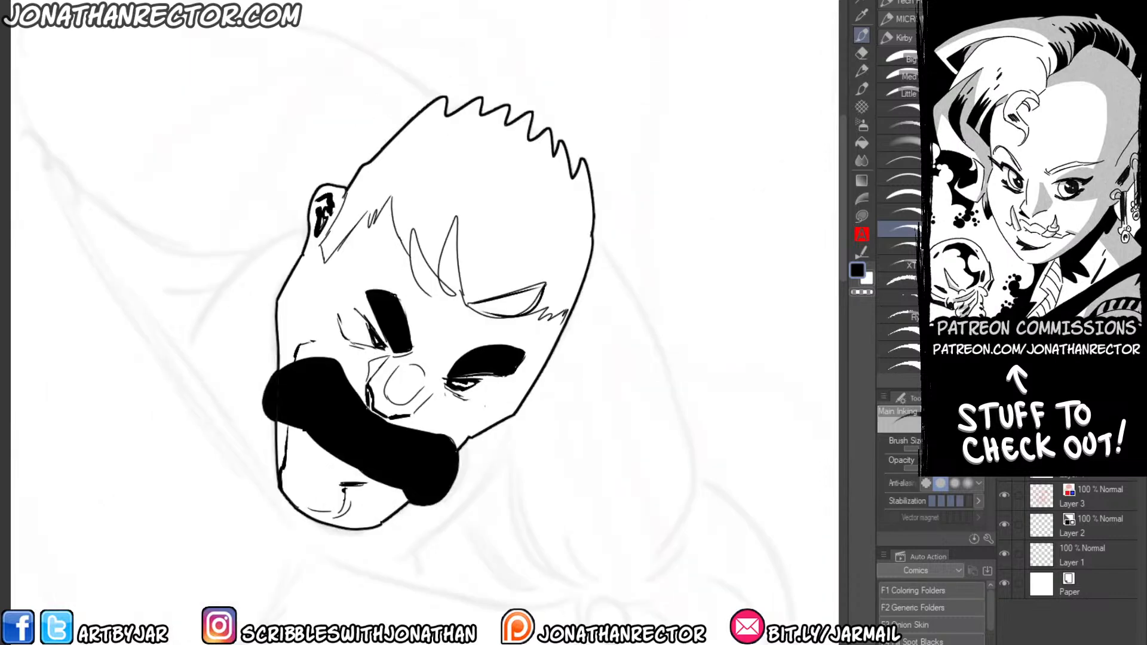
key("h")
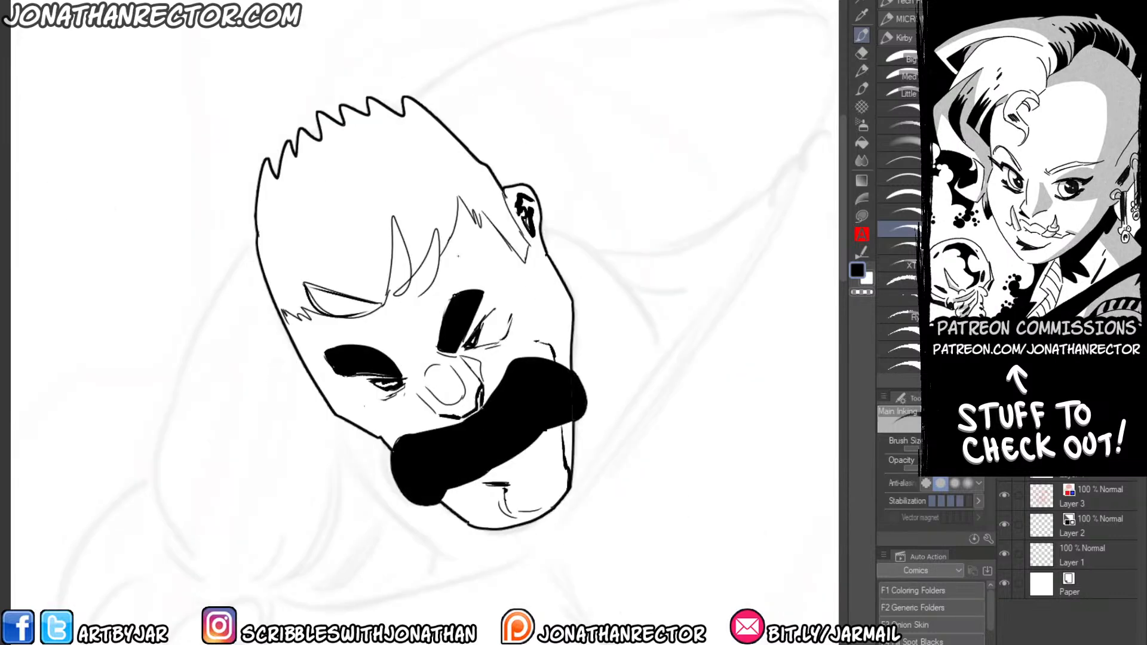
Thicken the hairline from the sideburn by the ear across the pointed fringe locks, adding small black accents.
left_click_drag(503, 192, 530, 247)
left_click_drag(529, 247, 529, 272)
left_click_drag(526, 264, 475, 204)
mouse_move(475, 206)
left_mouse_down()
mouse_move(449, 235)
mouse_move(409, 271)
mouse_move(433, 229)
mouse_move(412, 292)
left_mouse_up()
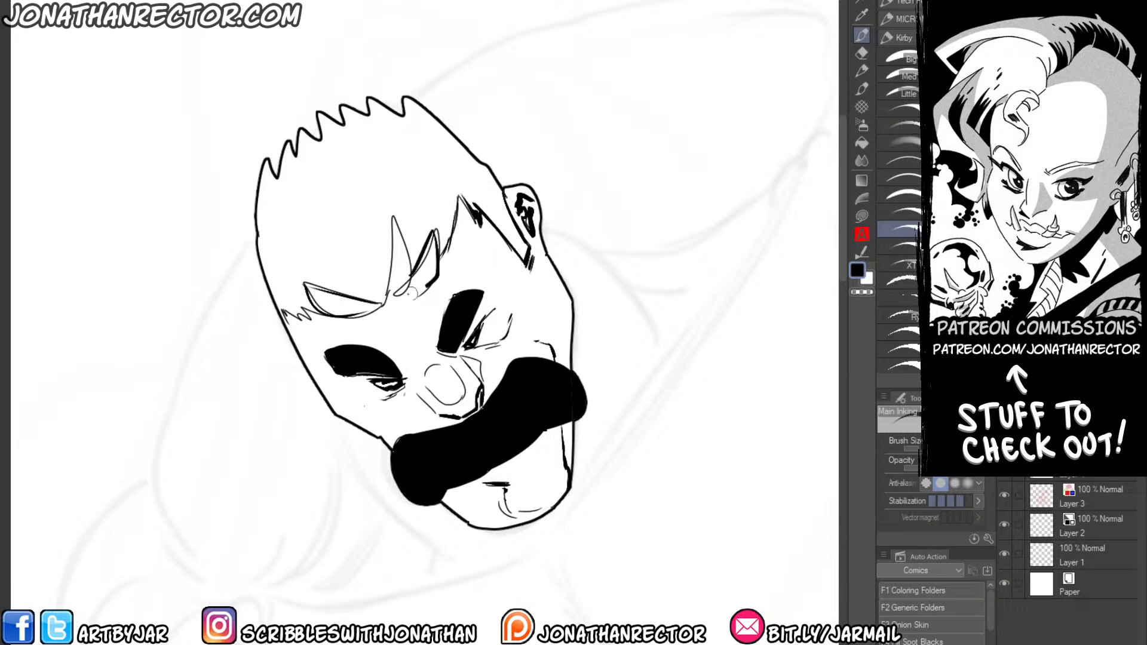
left_click_drag(433, 250, 406, 299)
left_click_drag(397, 218, 412, 292)
mouse_move(396, 245)
left_mouse_down()
mouse_move(386, 278)
mouse_move(311, 291)
left_mouse_up()
left_click_drag(296, 301, 290, 303)
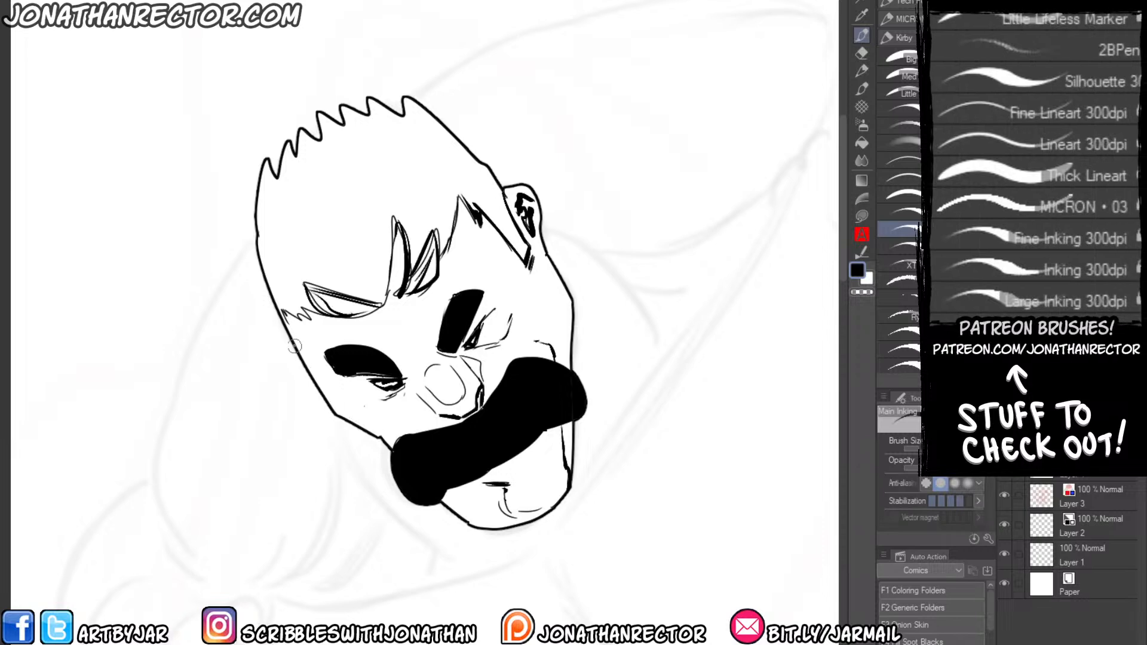
Add heavier contour strokes along the cheek and jaw above and below the moustache's lower end.
left_click_drag(300, 390, 349, 379)
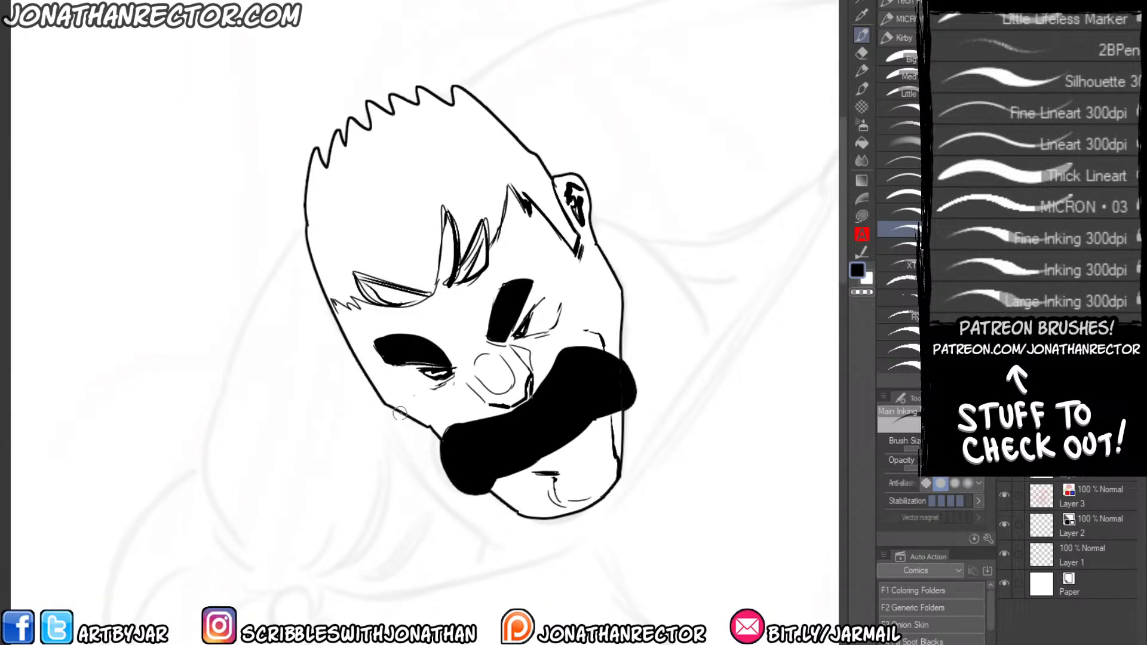
left_click_drag(407, 418, 440, 457)
left_click_drag(481, 494, 520, 516)
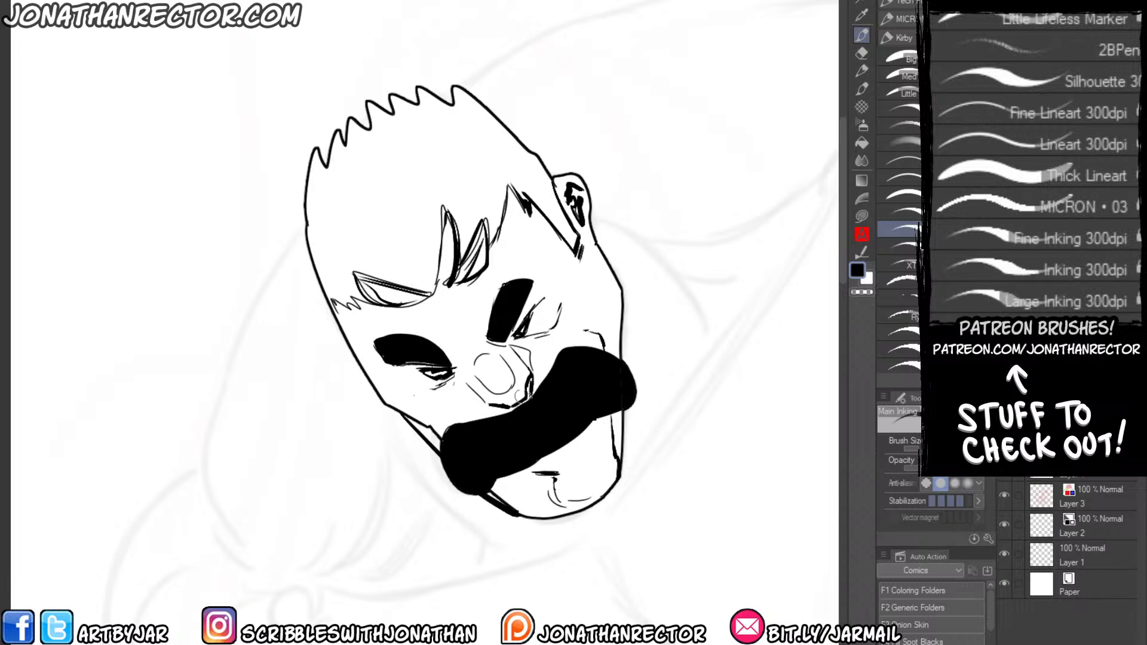
Carve rough edges into the solid black moustache with the secondary colour, and return to black.
key("x")
mouse_move(599, 419)
left_mouse_down()
mouse_move(505, 476)
mouse_move(516, 463)
left_mouse_up()
mouse_move(560, 353)
left_mouse_down()
mouse_move(533, 391)
mouse_move(470, 423)
left_mouse_up()
key("x")
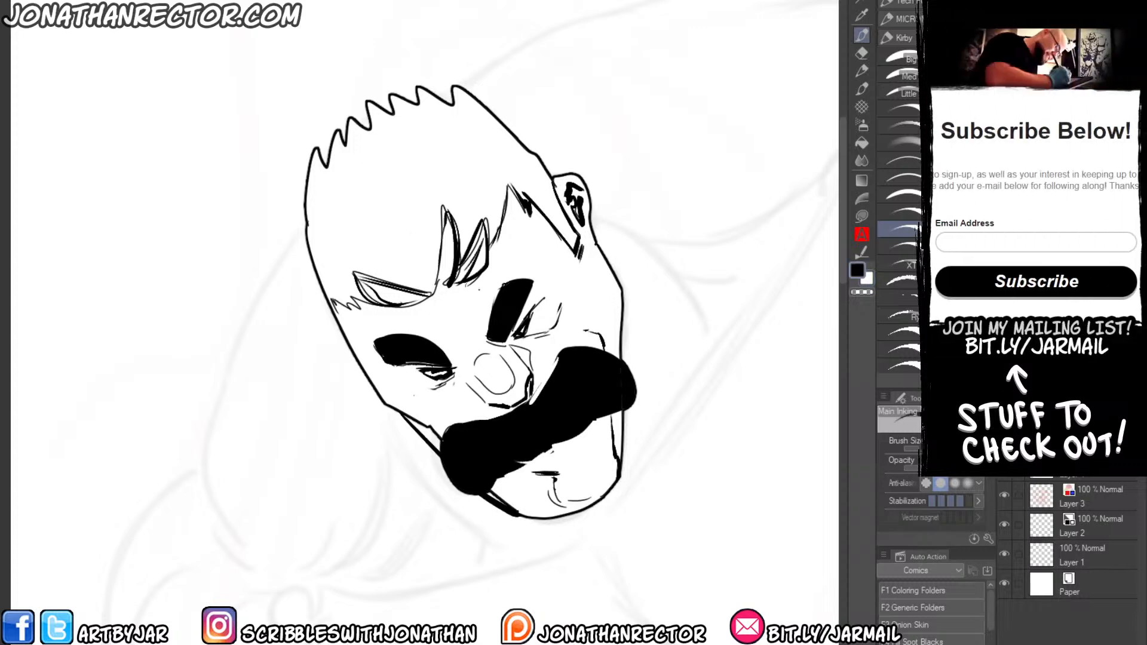
Spot tapered black hair strokes on the side of the head near the ear, from the crown down to the hairline.
mouse_move(482, 346)
left_mouse_down()
mouse_move(509, 350)
mouse_move(485, 343)
left_mouse_up()
mouse_move(487, 113)
left_mouse_down()
mouse_move(573, 239)
mouse_move(555, 224)
left_mouse_up()
left_click_drag(466, 96, 513, 197)
left_click_drag(472, 119, 493, 239)
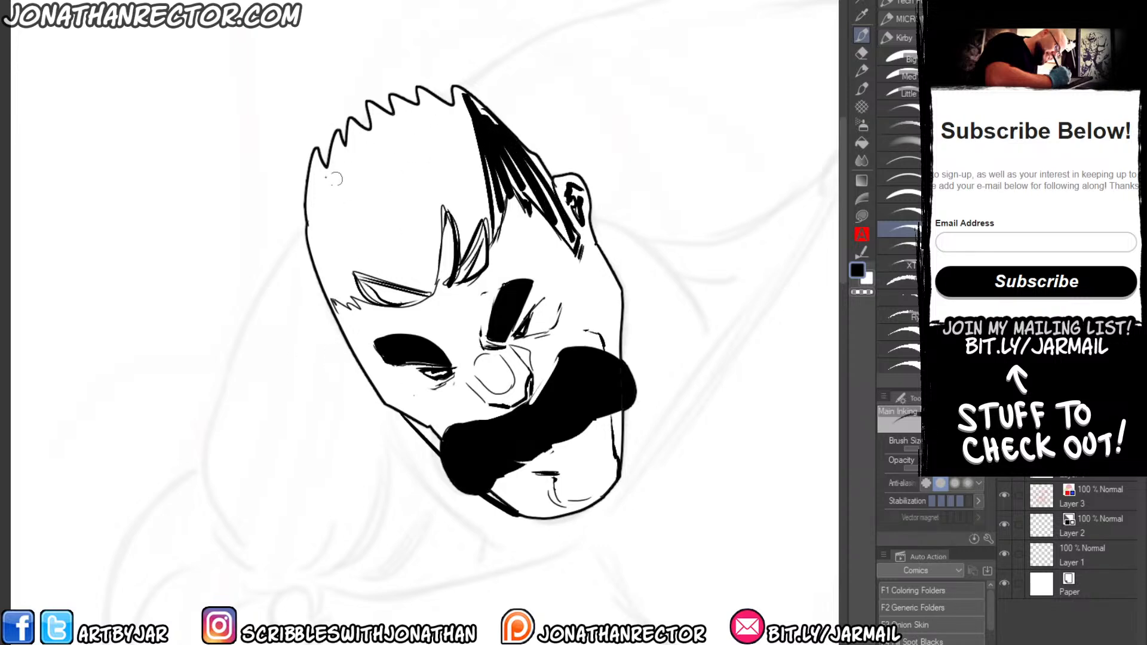
Ink tapered black hair strokes on the side away from the ear and add accent strokes above the fringe.
left_click_drag(339, 159, 369, 253)
left_click_drag(316, 174, 349, 282)
left_click_drag(310, 227, 339, 305)
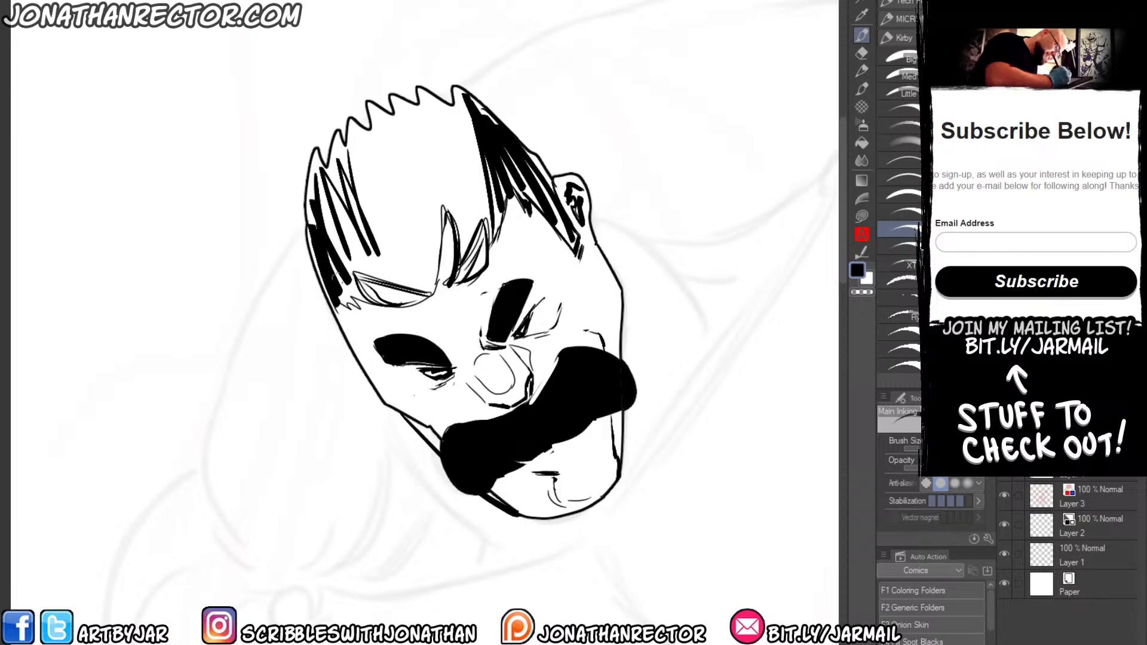
left_click_drag(349, 250, 413, 284)
left_click_drag(367, 258, 439, 279)
left_click_drag(467, 125, 476, 217)
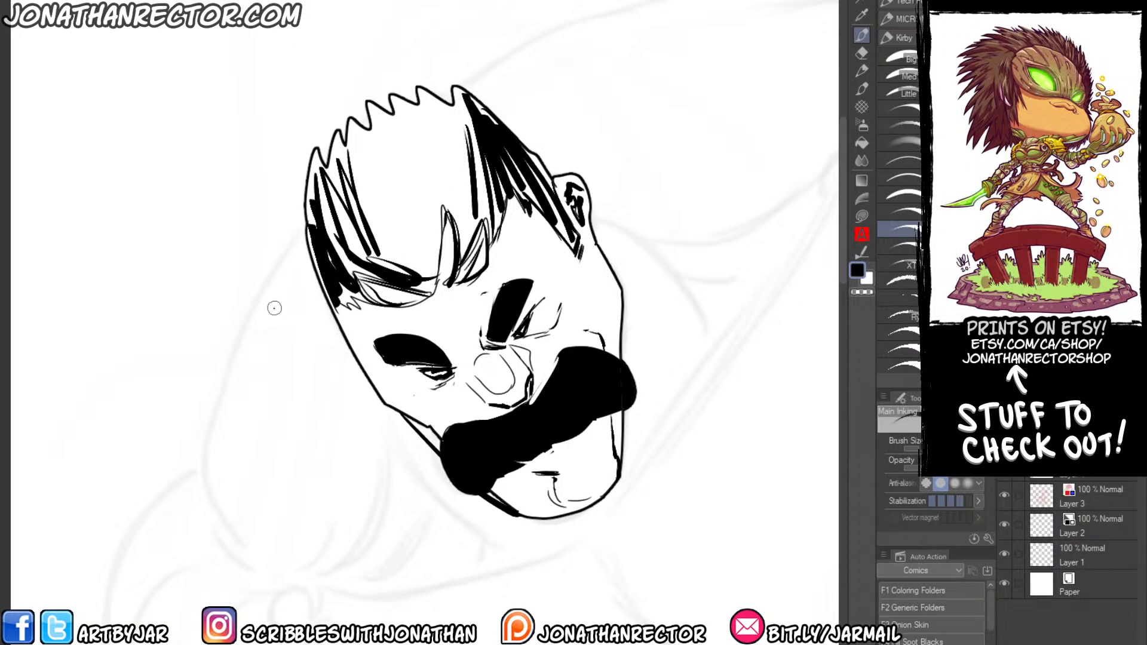
Bring back the partly inked body outline over the faint sketch, select the Kuretake brush and try a stroke.
scroll(1068, 540, "down", 1)
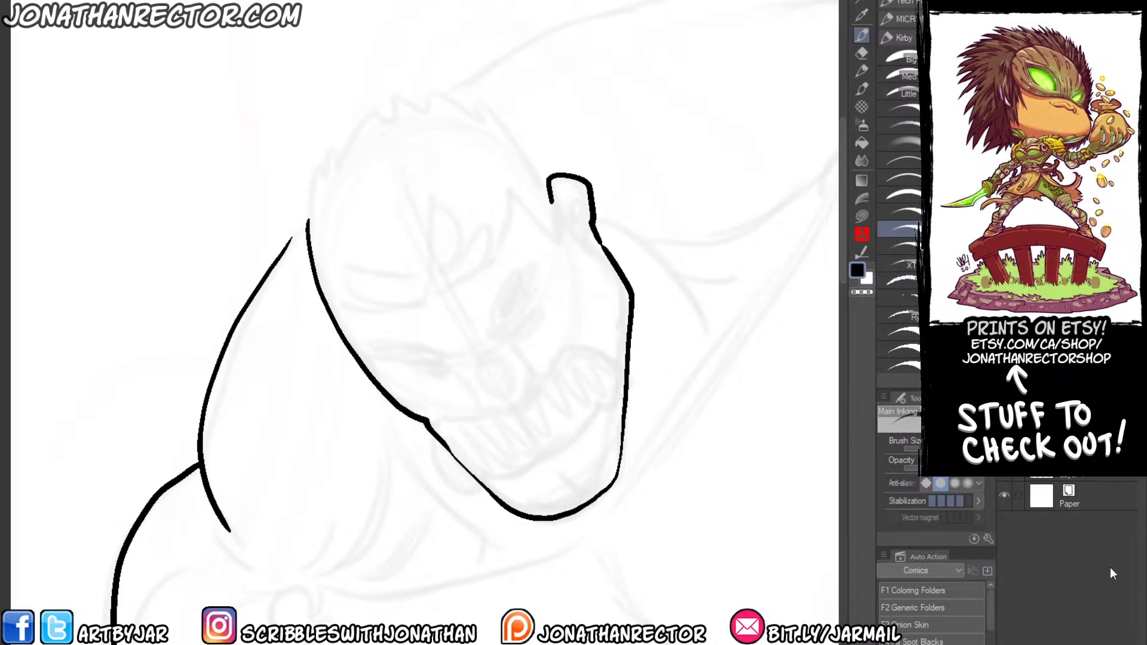
left_click_drag(505, 335, 474, 308)
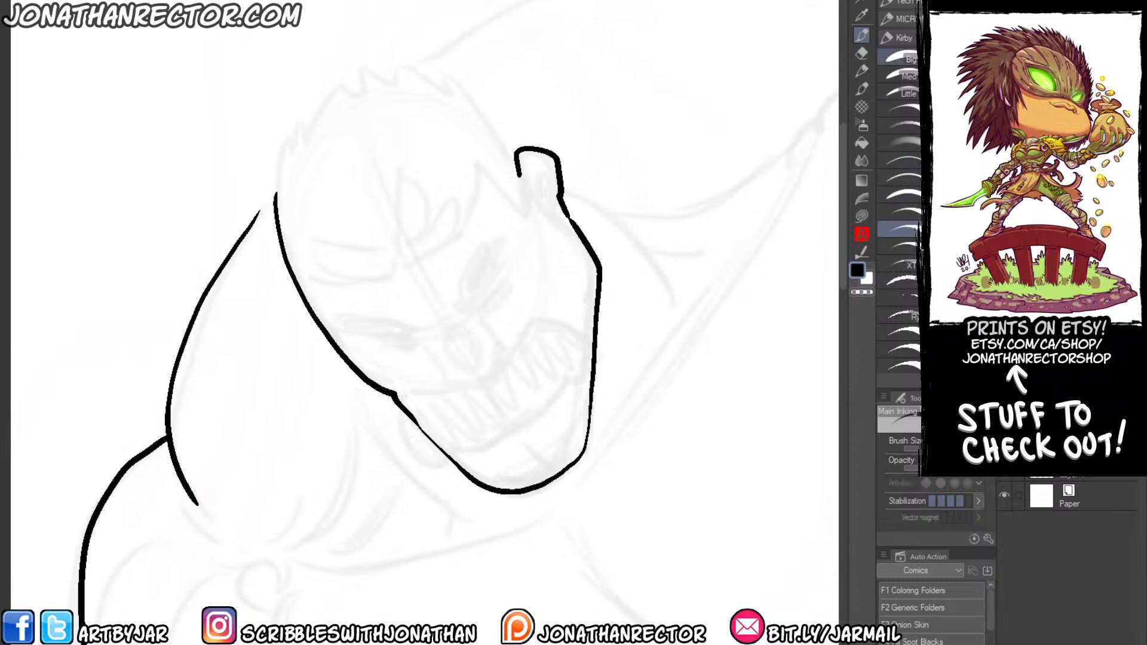
left_click(903, 19)
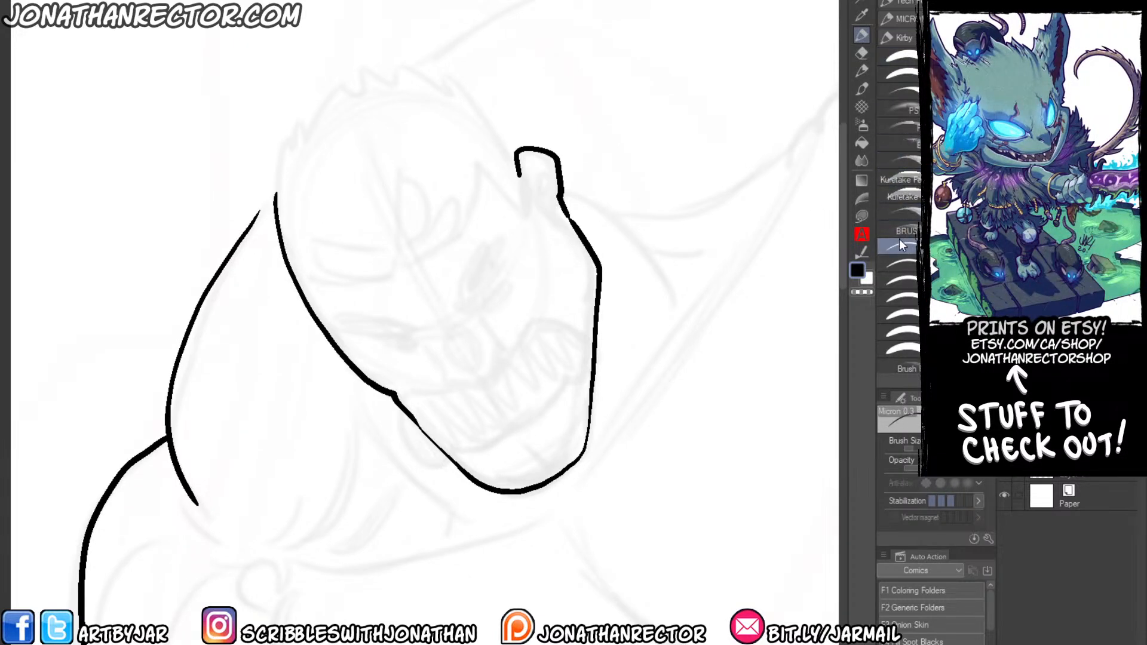
left_click(897, 178)
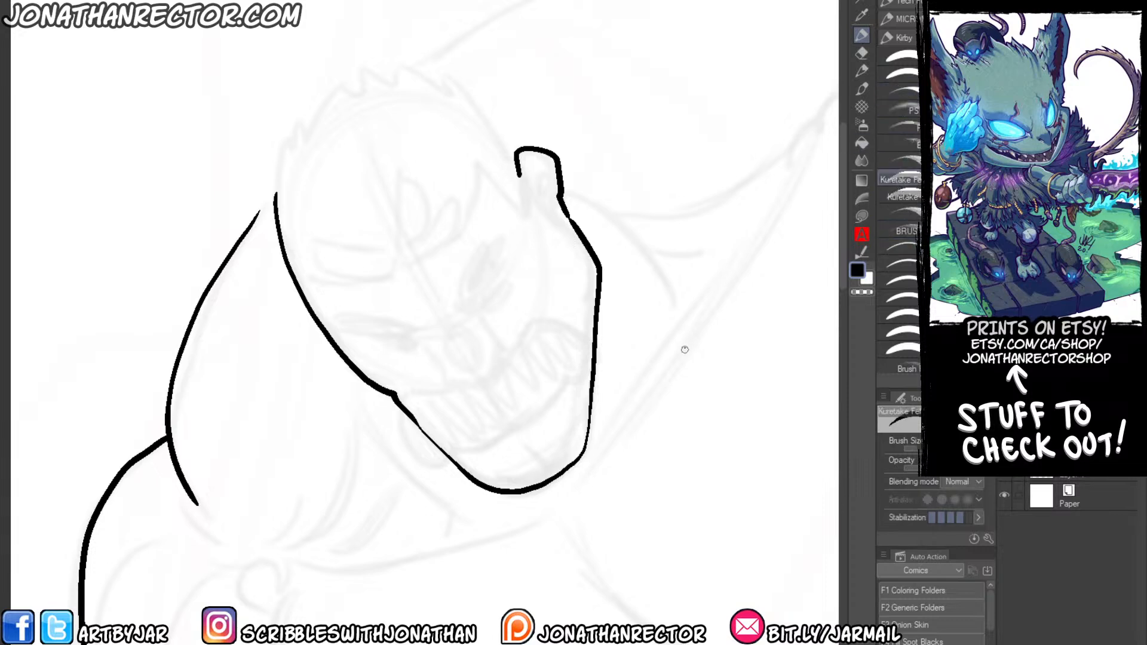
scroll(743, 206, "down", 2)
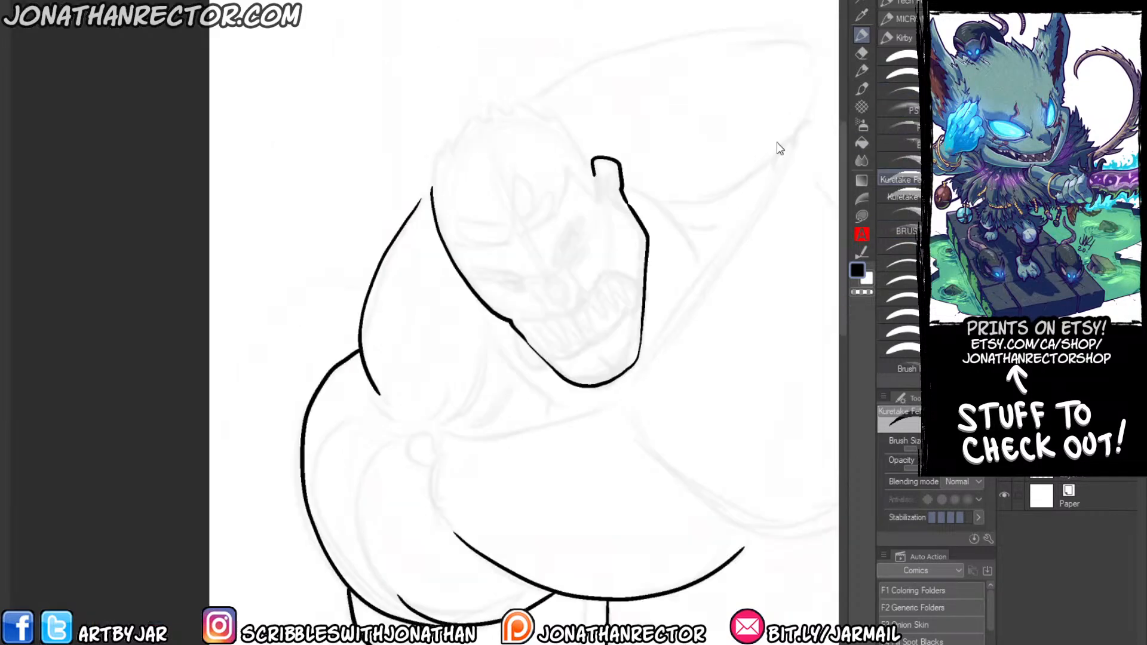
mouse_move(692, 222)
left_mouse_down()
mouse_move(664, 178)
mouse_move(578, 175)
left_mouse_up()
key("ctrl+z")
left_click_drag(412, 310, 407, 442)
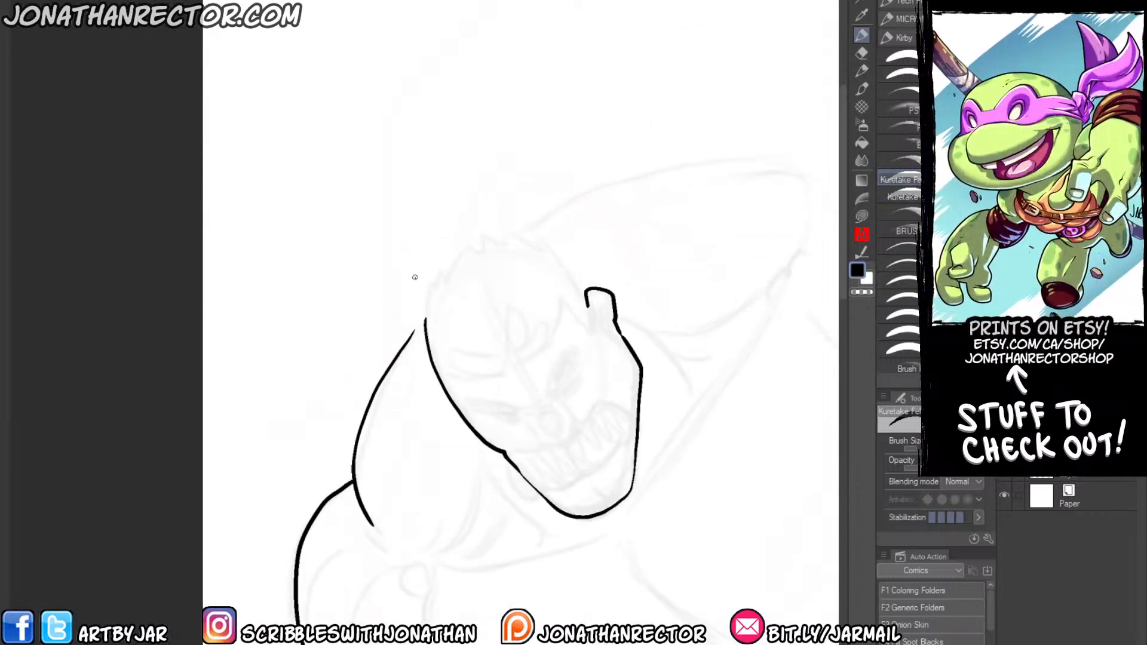
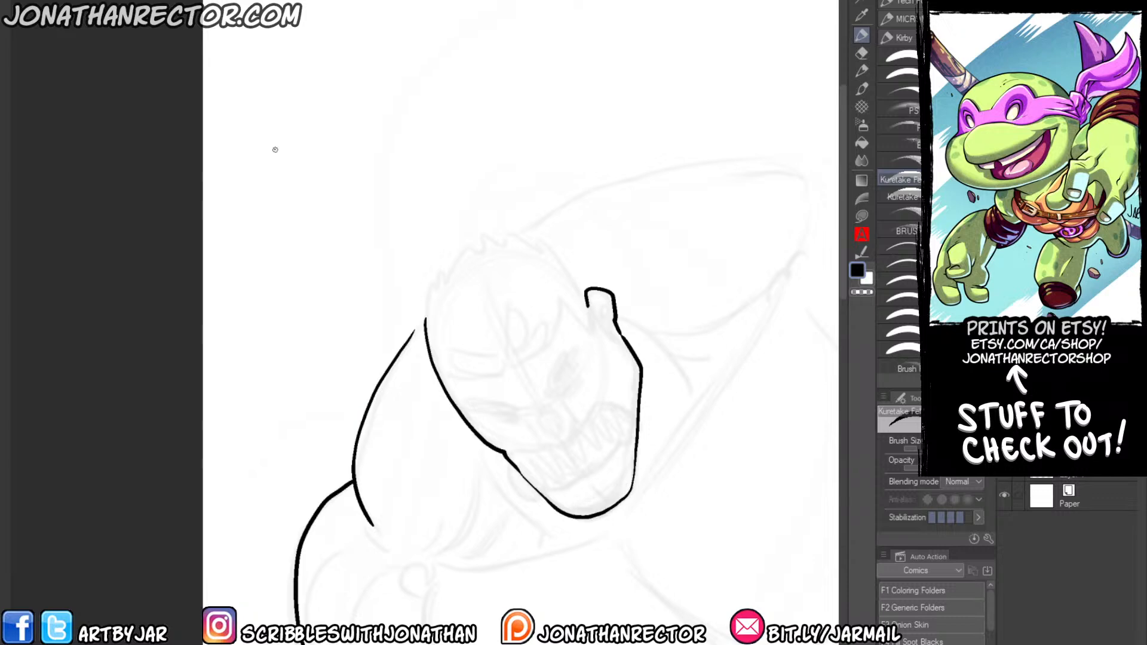
Ink the spiky top of the head, then outline the eyes, nose and moustache over the faint sketch.
mouse_move(425, 321)
left_mouse_down()
mouse_move(427, 281)
mouse_move(477, 239)
mouse_move(544, 245)
mouse_move(588, 305)
left_mouse_up()
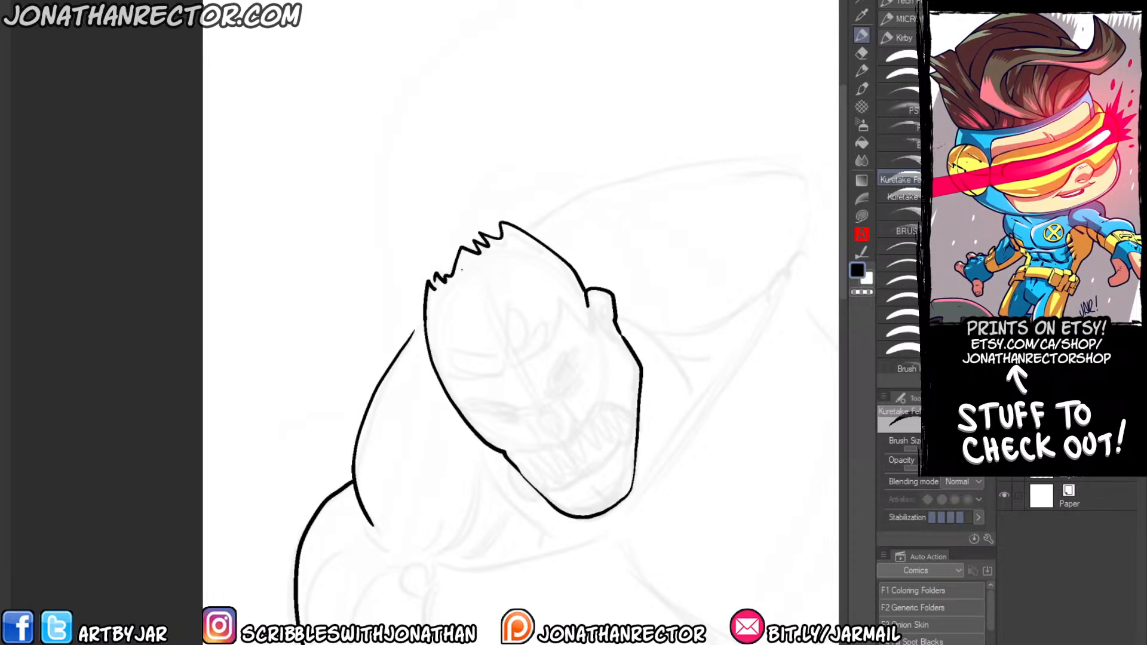
left_click_drag(531, 427, 542, 441)
left_click_drag(563, 396, 583, 375)
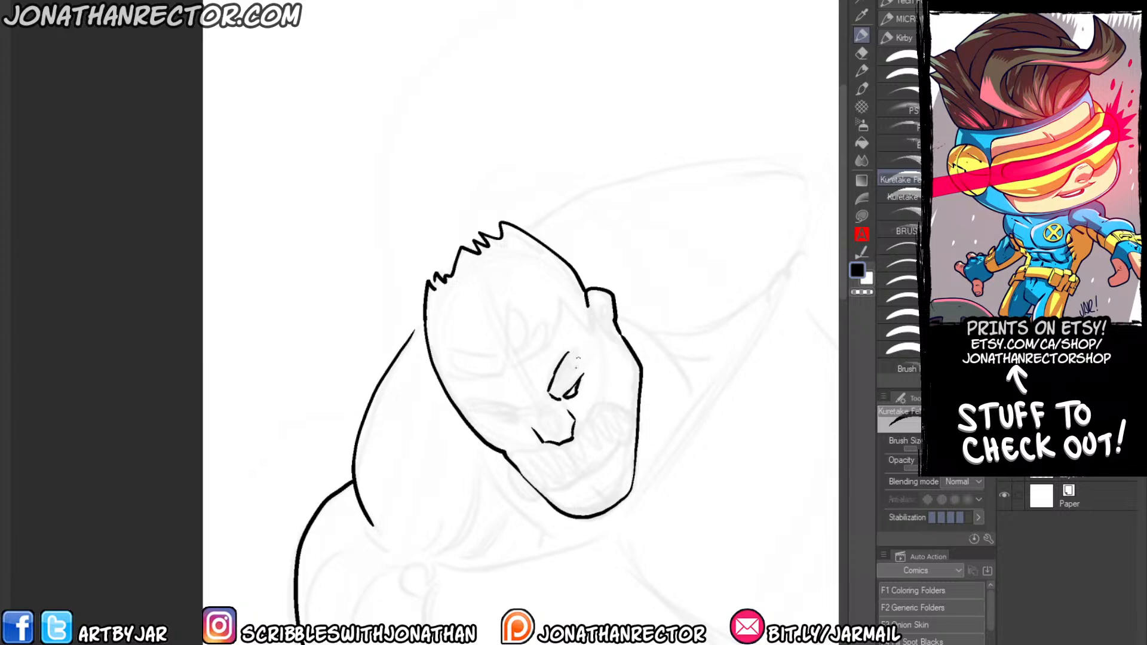
left_click_drag(501, 414, 520, 423)
left_click_drag(476, 409, 519, 410)
mouse_move(561, 447)
left_mouse_down()
mouse_move(528, 484)
mouse_move(591, 466)
mouse_move(624, 405)
mouse_move(575, 438)
left_mouse_up()
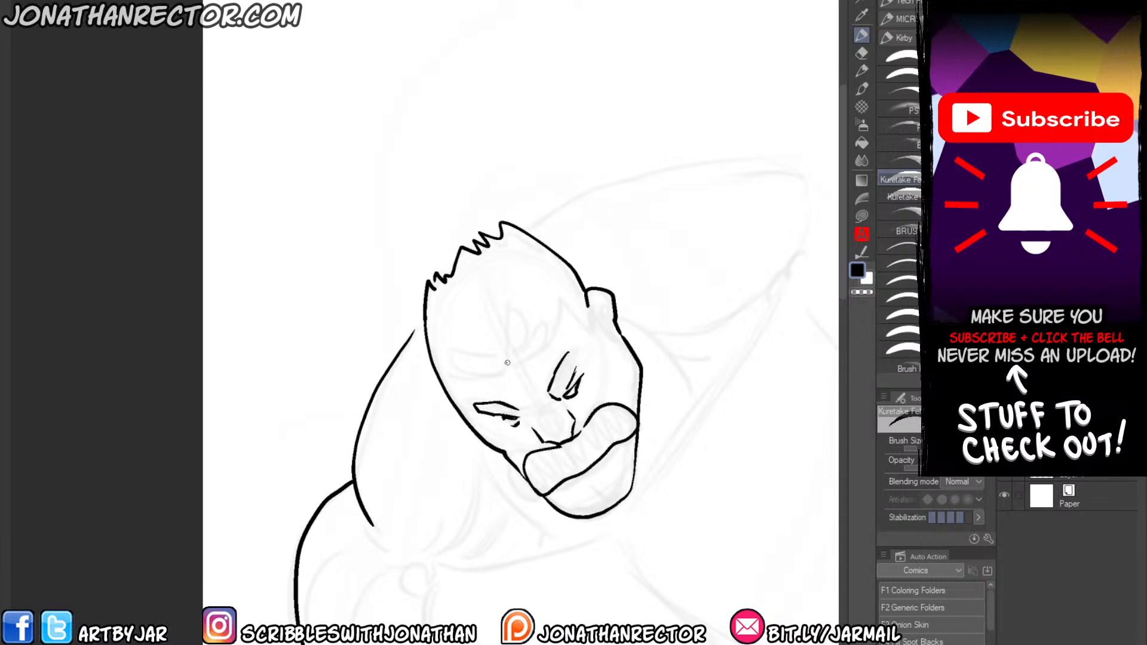
Outline the fringe locks, the inner ear and the highlight shape on the forehead.
mouse_move(507, 363)
left_mouse_down()
mouse_move(455, 361)
mouse_move(505, 376)
left_mouse_up()
mouse_move(518, 357)
left_mouse_down()
mouse_move(523, 312)
mouse_move(562, 302)
left_mouse_up()
left_click_drag(561, 302, 595, 332)
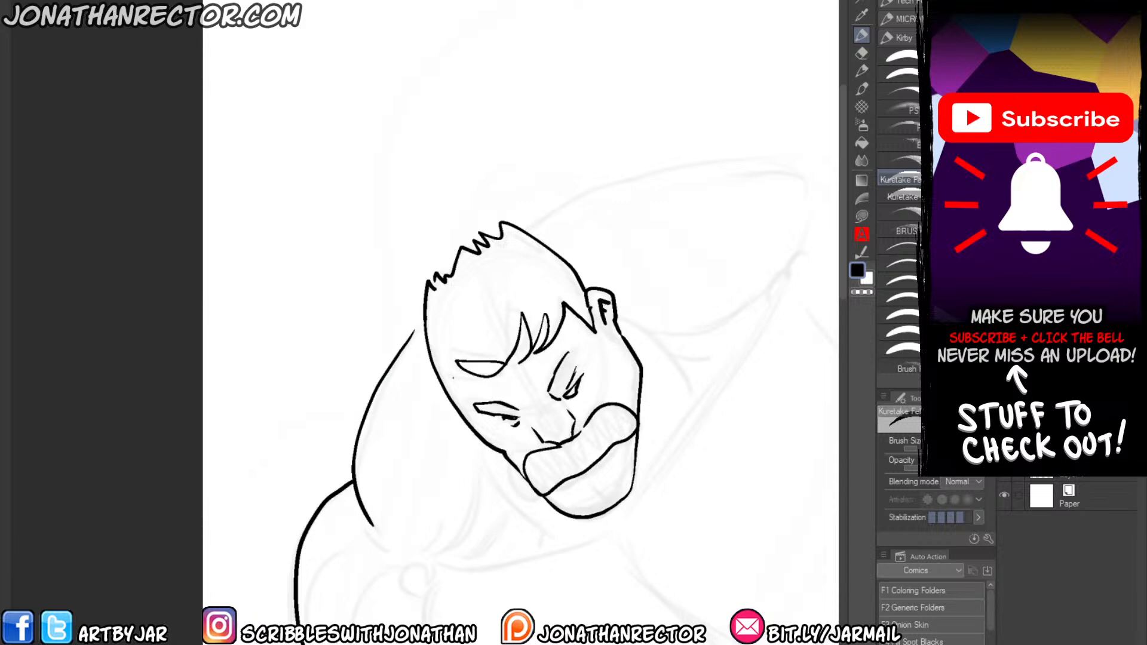
left_click_drag(481, 381, 446, 376)
Fill the outlined moustache solid black with the brush pen.
left_click_drag(449, 420, 395, 307)
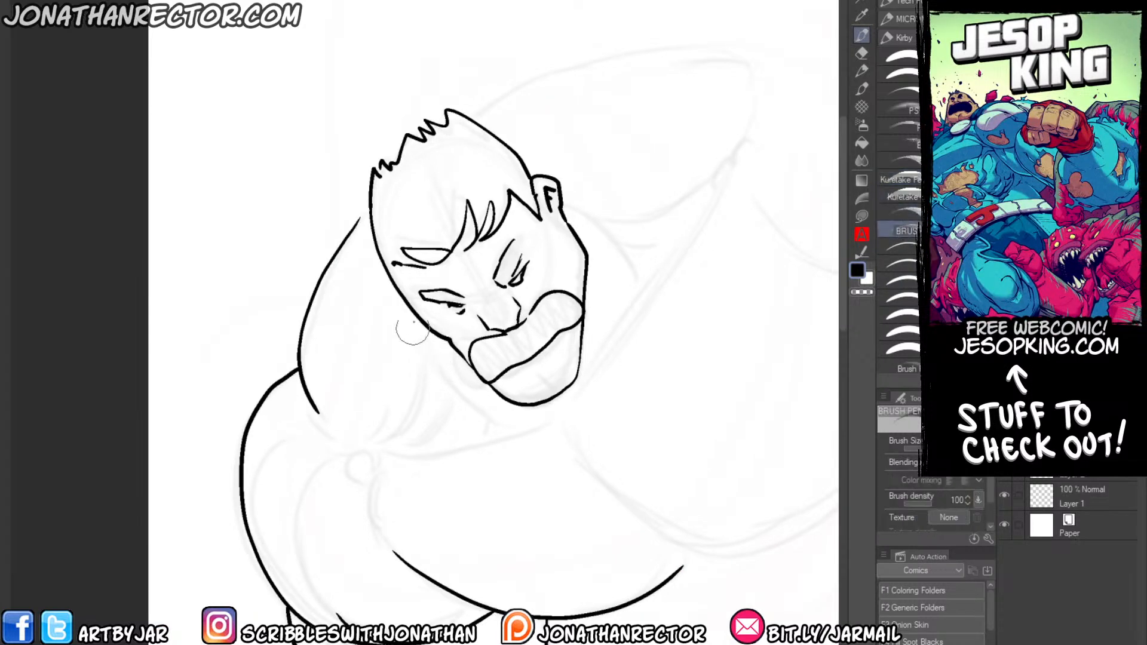
key("g")
left_click(457, 348)
key("ctrl+z")
key("p")
mouse_move(519, 359)
left_mouse_down()
mouse_move(547, 339)
mouse_move(502, 359)
mouse_move(555, 305)
mouse_move(573, 313)
mouse_move(556, 304)
mouse_move(478, 359)
mouse_move(513, 364)
mouse_move(472, 370)
mouse_move(478, 346)
left_mouse_up()
Add rough brush pen shadows beside the jaw, down the neck and across the trapezius beside the face.
mouse_move(586, 287)
left_mouse_down()
mouse_move(606, 310)
mouse_move(631, 305)
left_mouse_up()
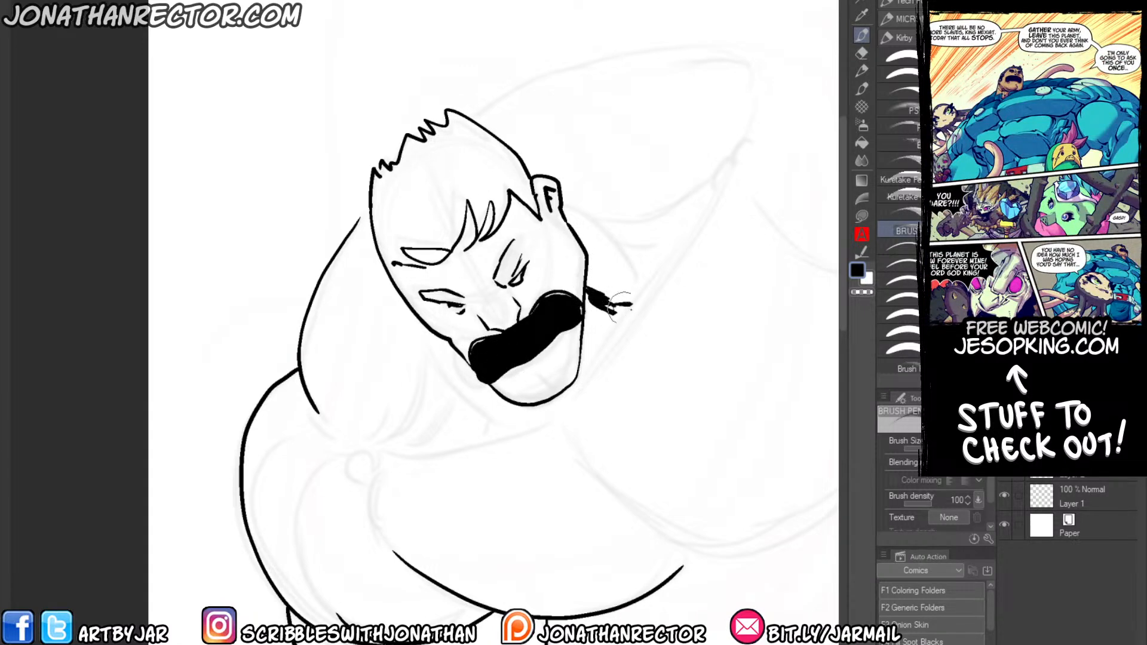
mouse_move(433, 338)
left_mouse_down()
mouse_move(481, 388)
mouse_move(466, 439)
left_mouse_up()
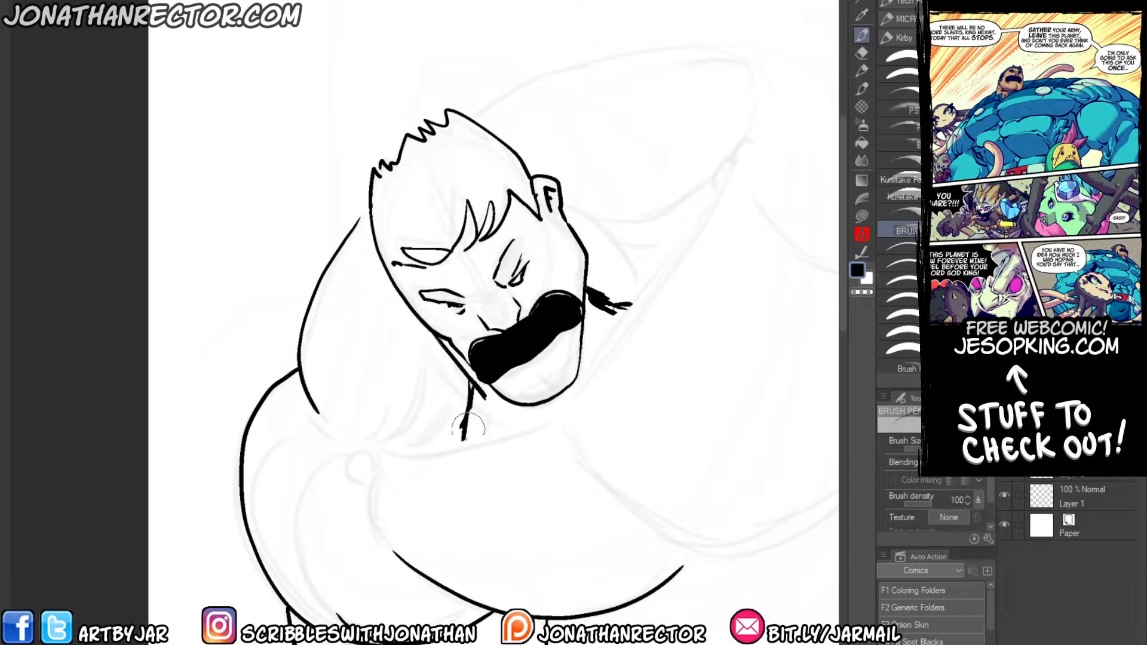
left_click_drag(484, 391, 471, 442)
left_click_drag(414, 452, 381, 454)
mouse_move(416, 385)
left_mouse_down()
mouse_move(385, 450)
mouse_move(414, 450)
left_mouse_up()
mouse_move(418, 409)
left_mouse_down()
mouse_move(416, 385)
mouse_move(426, 443)
mouse_move(432, 412)
mouse_move(439, 435)
mouse_move(421, 449)
mouse_move(424, 358)
left_mouse_up()
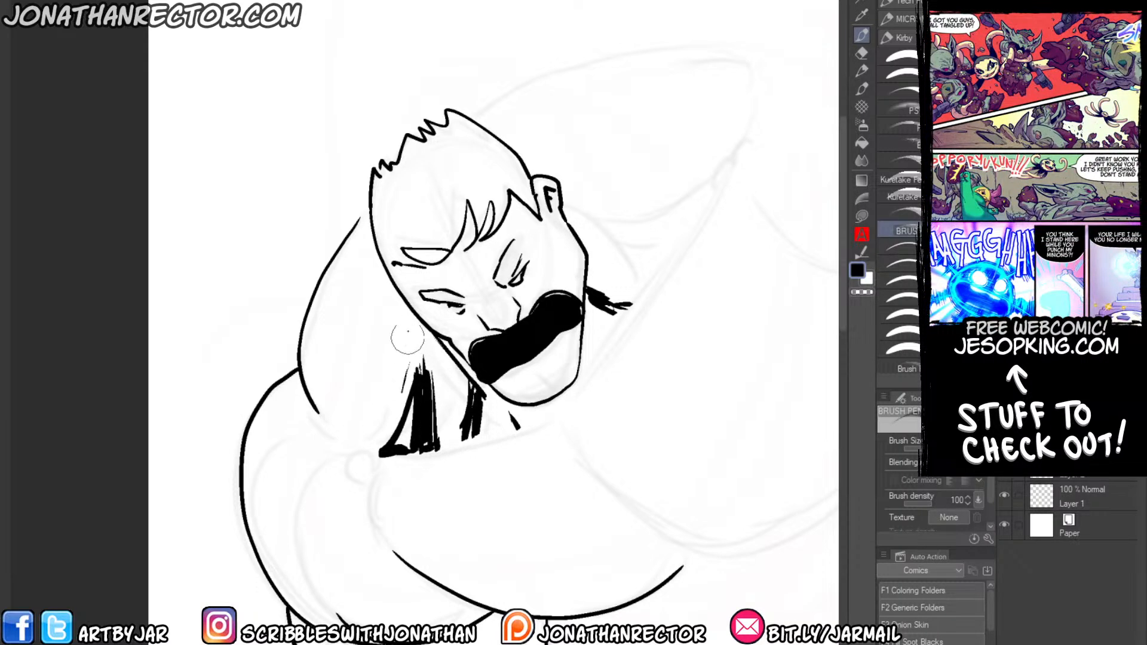
mouse_move(414, 301)
left_mouse_down()
mouse_move(372, 375)
mouse_move(372, 352)
mouse_move(364, 430)
mouse_move(376, 450)
mouse_move(344, 432)
mouse_move(337, 388)
left_mouse_up()
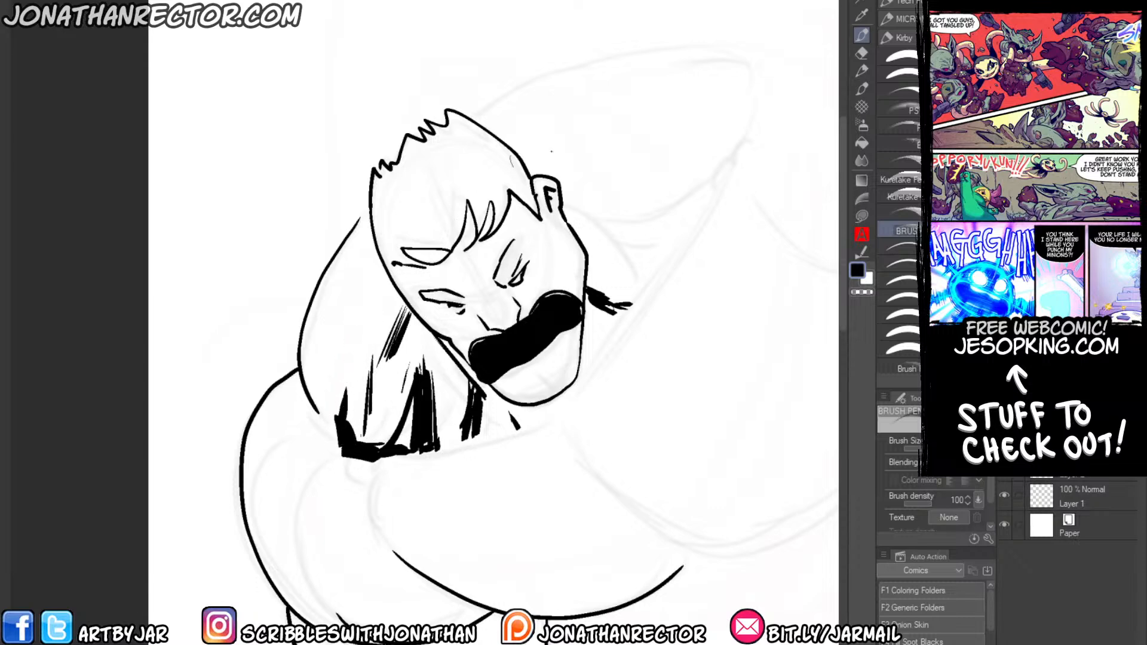
Ink the neck and collarbone strokes below the chin and erase the overflow beneath the shoulder shadow.
left_click_drag(655, 279, 578, 398)
mouse_move(616, 345)
left_mouse_down()
mouse_move(583, 387)
mouse_move(583, 442)
left_mouse_up()
mouse_move(587, 395)
left_mouse_down()
mouse_move(590, 443)
mouse_move(618, 461)
mouse_move(542, 424)
mouse_move(522, 439)
left_mouse_up()
mouse_move(437, 453)
left_mouse_down()
mouse_move(495, 443)
mouse_move(437, 463)
mouse_move(492, 447)
mouse_move(357, 464)
left_mouse_up()
key("e")
left_click_drag(439, 466, 328, 450)
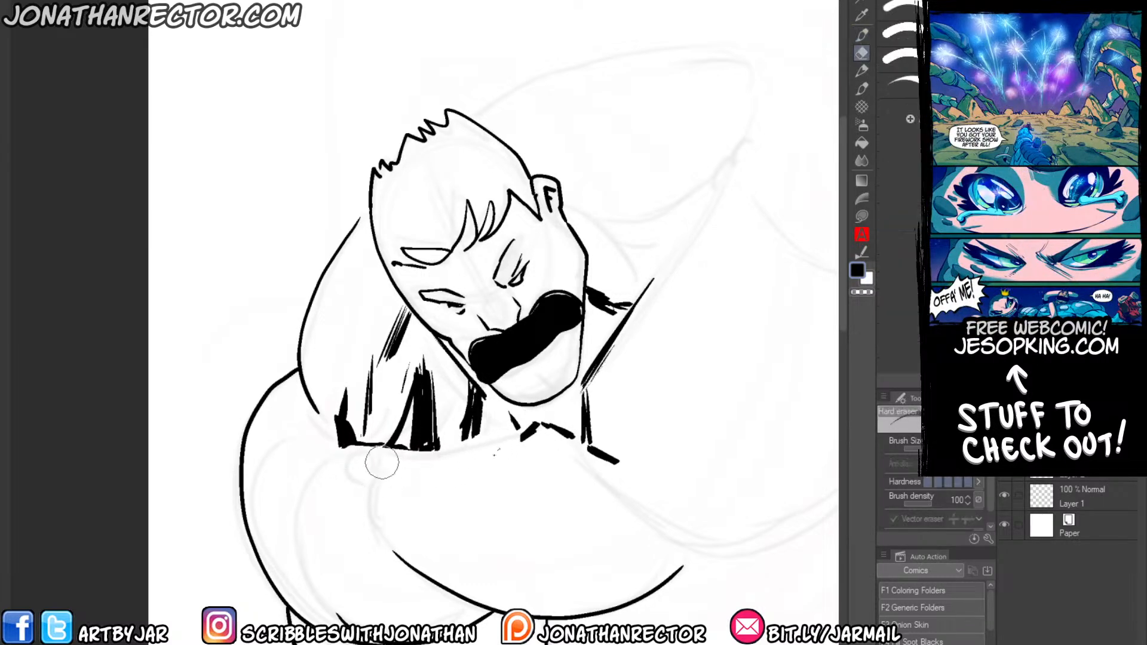
Redraw the collarbone edges with the brush pen and add black shadows beneath it and a spot at its inner end.
key("p")
mouse_move(534, 426)
left_mouse_down()
mouse_move(418, 473)
mouse_move(354, 469)
left_mouse_up()
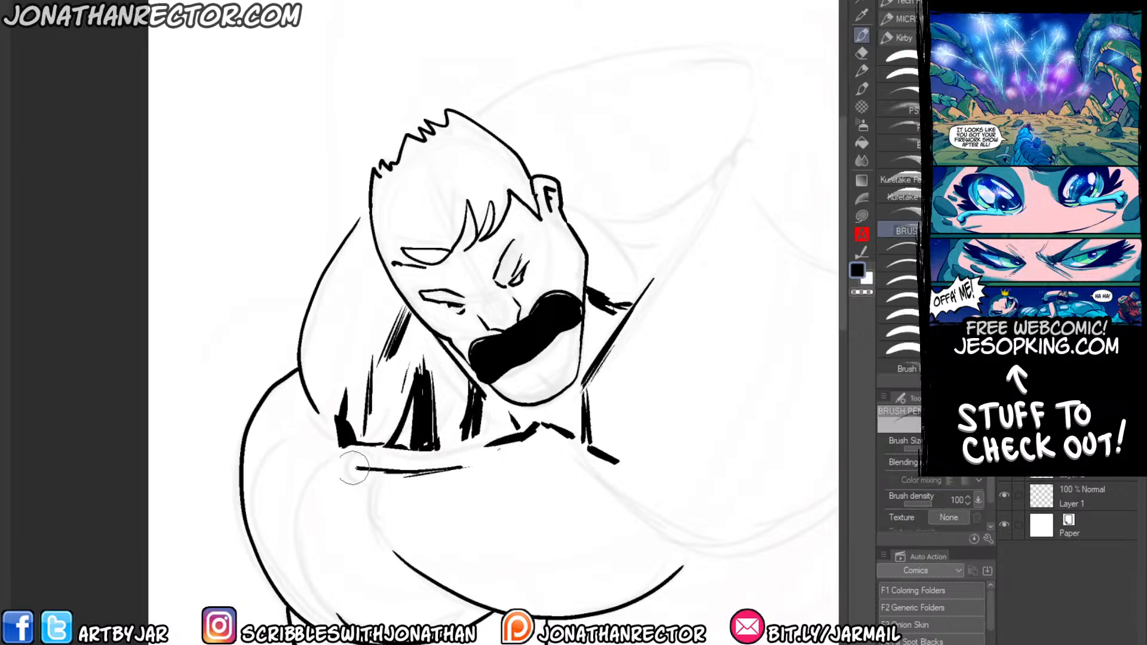
mouse_move(423, 475)
left_mouse_down()
mouse_move(404, 501)
mouse_move(372, 509)
left_mouse_up()
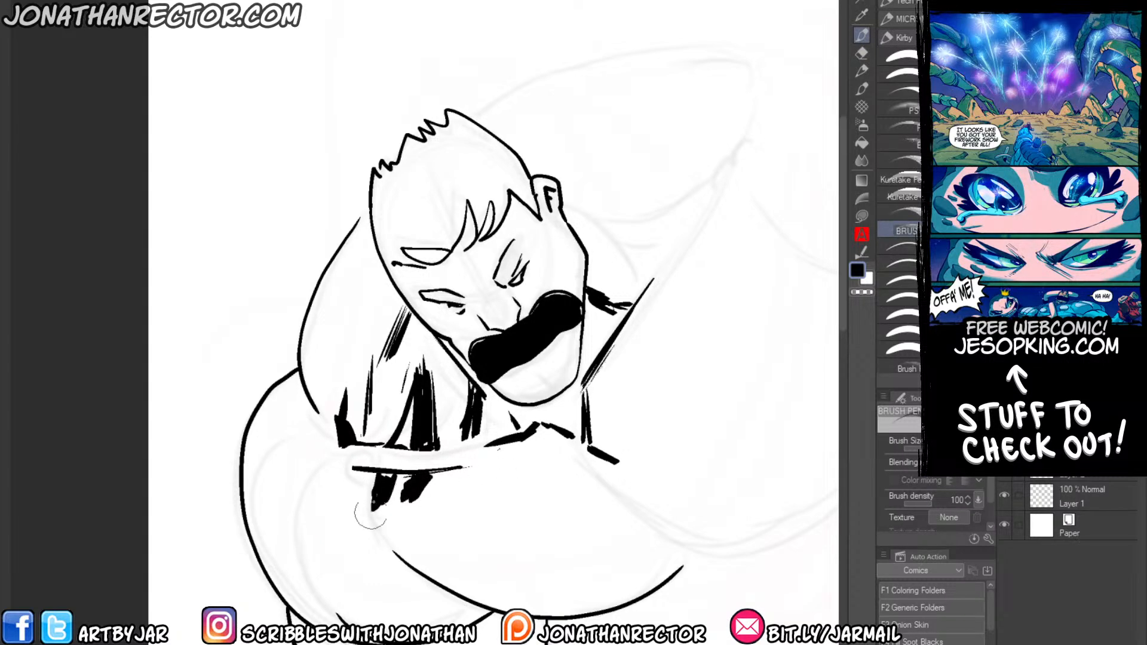
left_click_drag(354, 468, 332, 461)
left_click_drag(532, 445, 529, 453)
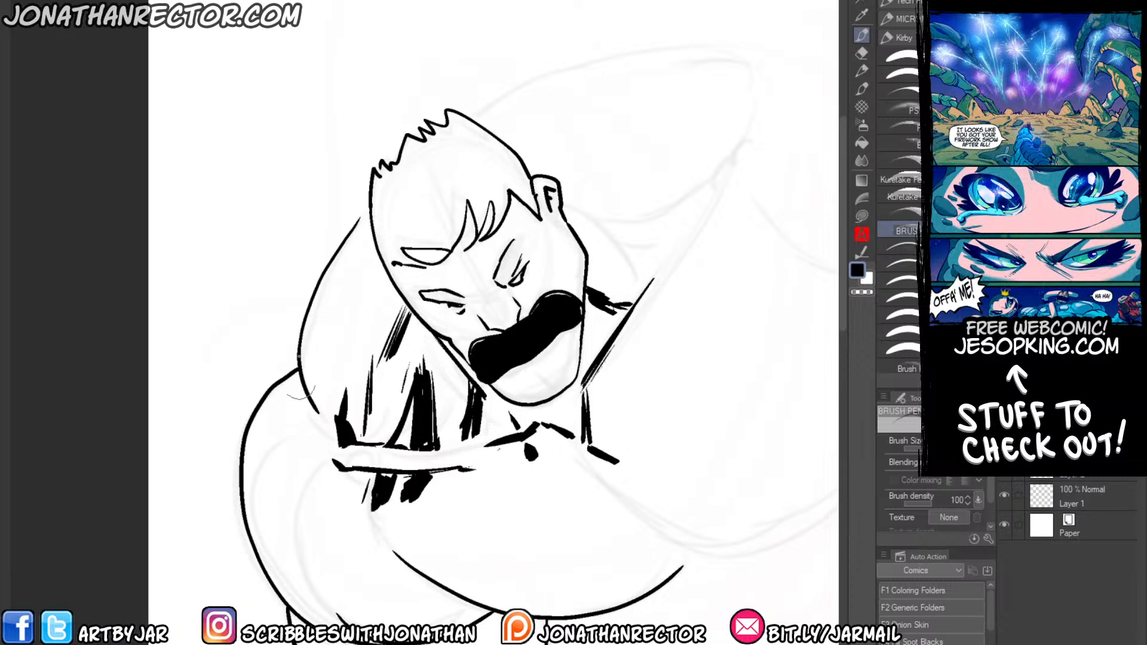
Thicken the cheek and jaw outline and spot a black shadow under the chin.
left_click_drag(673, 313, 653, 323)
left_click_drag(586, 264, 583, 366)
left_click_drag(587, 325, 582, 375)
mouse_move(589, 378)
left_mouse_down()
mouse_move(555, 415)
mouse_move(586, 379)
mouse_move(531, 423)
mouse_move(511, 415)
mouse_move(536, 408)
mouse_move(493, 419)
left_mouse_up()
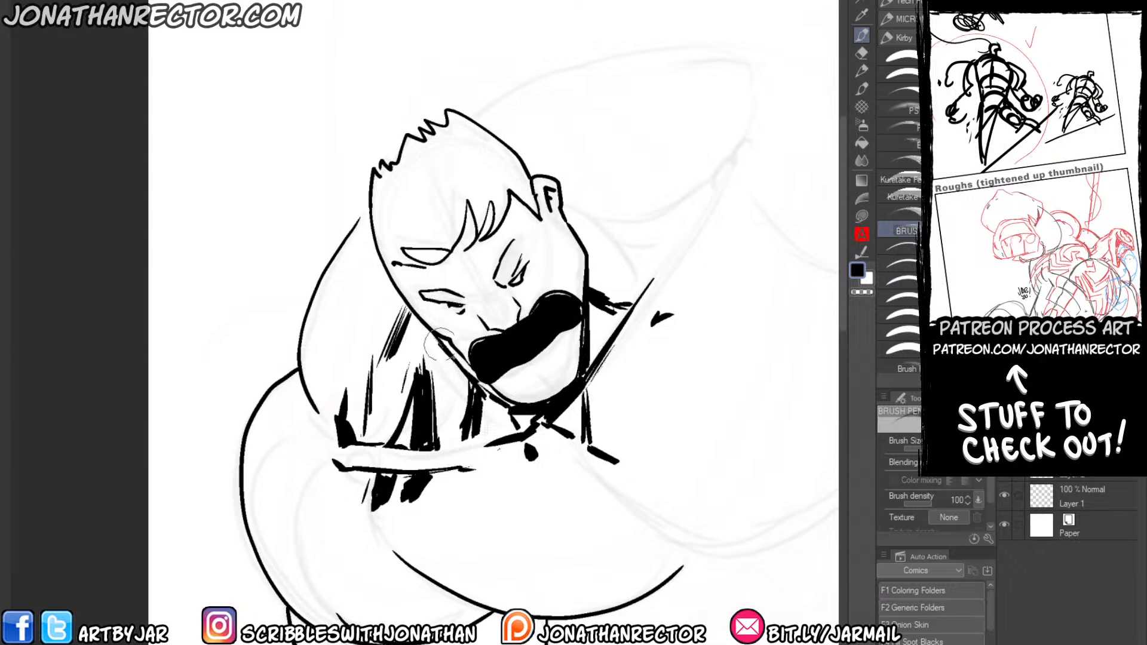
mouse_move(439, 342)
left_mouse_down()
mouse_move(508, 409)
mouse_move(484, 429)
mouse_move(486, 444)
left_mouse_up()
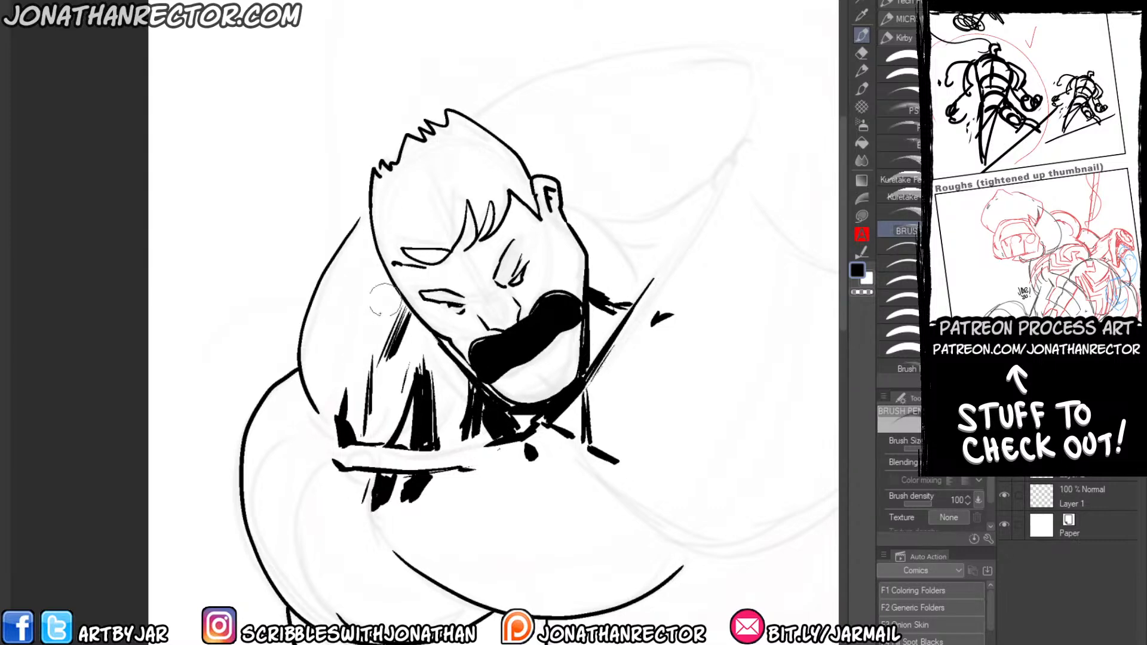
Add small brush pen accents along the trapezius outline beside the head.
left_click_drag(368, 210, 353, 229)
left_click_drag(317, 453, 294, 411)
left_click_drag(295, 281, 295, 304)
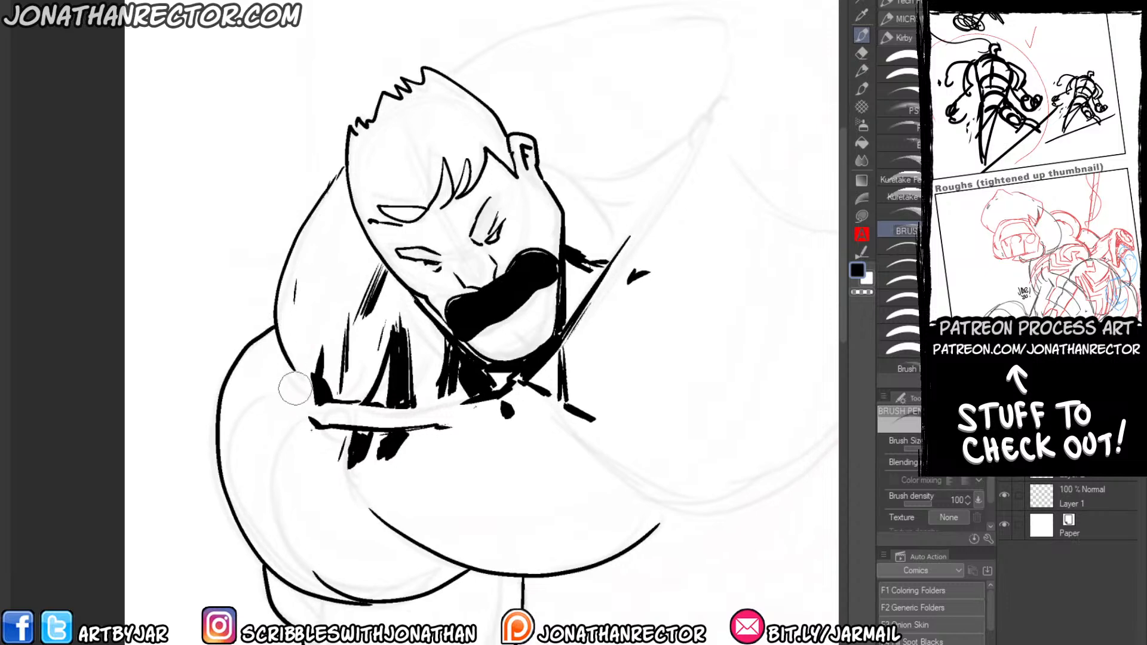
Build up a heavy black shadow along the underside of the chest with rough, broken strokes.
left_click_drag(363, 497, 494, 575)
left_click_drag(371, 507, 497, 561)
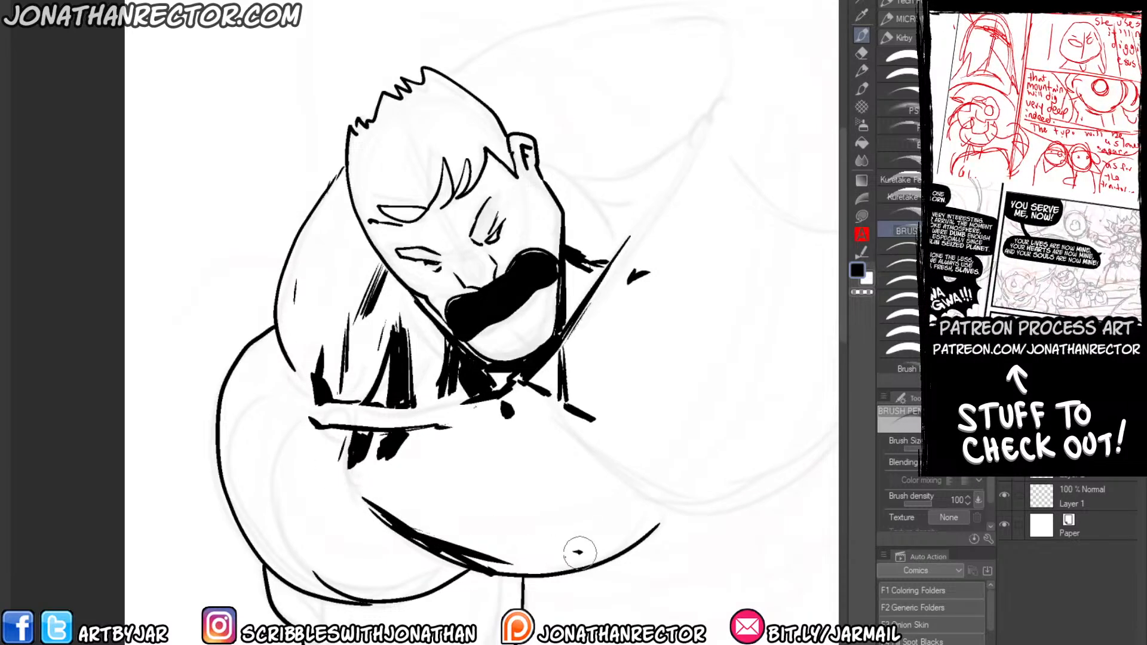
left_click_drag(579, 553, 484, 564)
left_click_drag(578, 561, 492, 569)
left_click_drag(636, 503, 576, 554)
left_click_drag(648, 508, 574, 560)
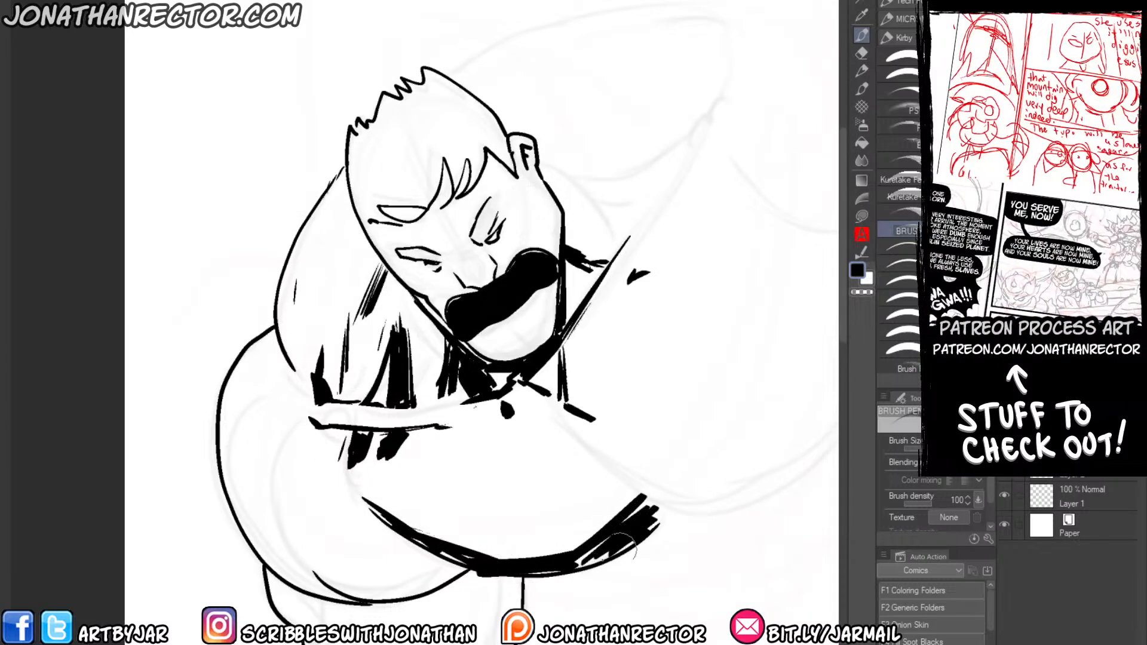
left_click_drag(637, 533, 575, 567)
Ink black creases at the armpit and a heavy angular shadow along the underside of the upper arm.
mouse_move(520, 553)
left_mouse_down()
mouse_move(469, 558)
mouse_move(362, 497)
mouse_move(324, 505)
left_mouse_up()
left_click_drag(377, 586, 299, 561)
left_click_drag(280, 485, 307, 560)
left_click_drag(269, 474, 308, 563)
left_click_drag(409, 547, 379, 588)
left_click_drag(411, 558, 383, 595)
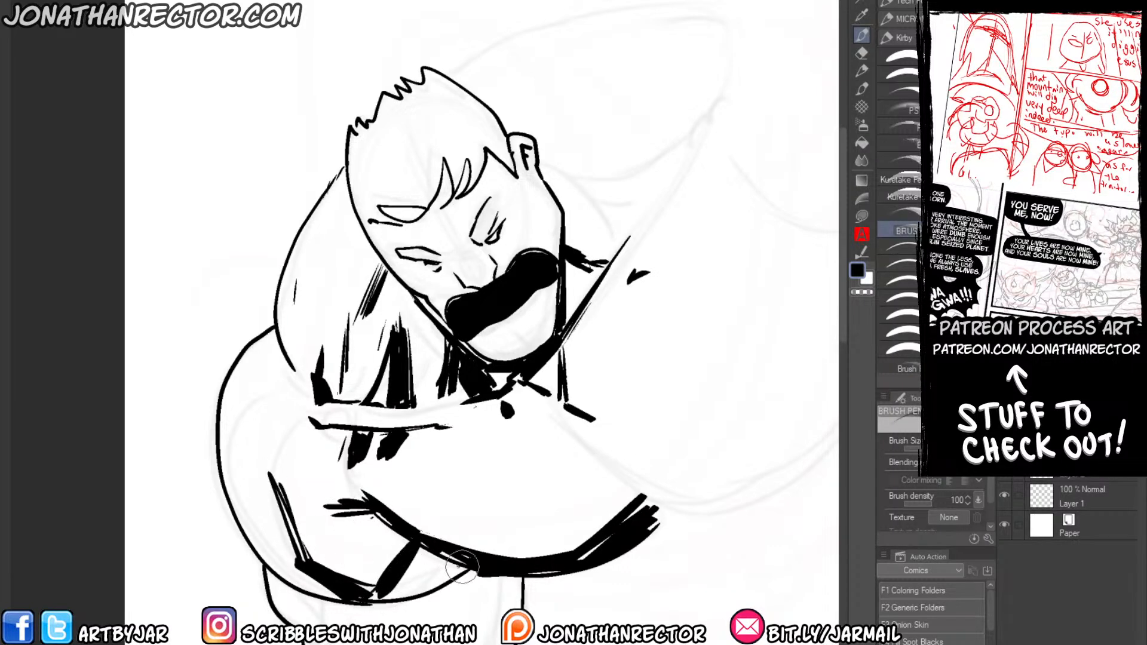
left_click_drag(466, 561, 380, 595)
left_click_drag(458, 570, 389, 599)
Add weight to the outer edge of the upper arm and short accents where the shoulder meets the trapezius.
mouse_move(306, 594)
left_mouse_down()
mouse_move(277, 578)
mouse_move(246, 531)
left_mouse_up()
left_click_drag(263, 558, 237, 494)
left_click_drag(246, 366, 244, 372)
mouse_move(280, 353)
left_mouse_down()
mouse_move(267, 372)
mouse_move(276, 368)
left_mouse_up()
left_click_drag(285, 354, 293, 372)
Add a new layer and ink fine detail on the eye, nose and cheek with the Micron 0.3 pen.
mouse_move(293, 469)
left_mouse_down()
mouse_move(320, 402)
mouse_move(337, 438)
left_mouse_up()
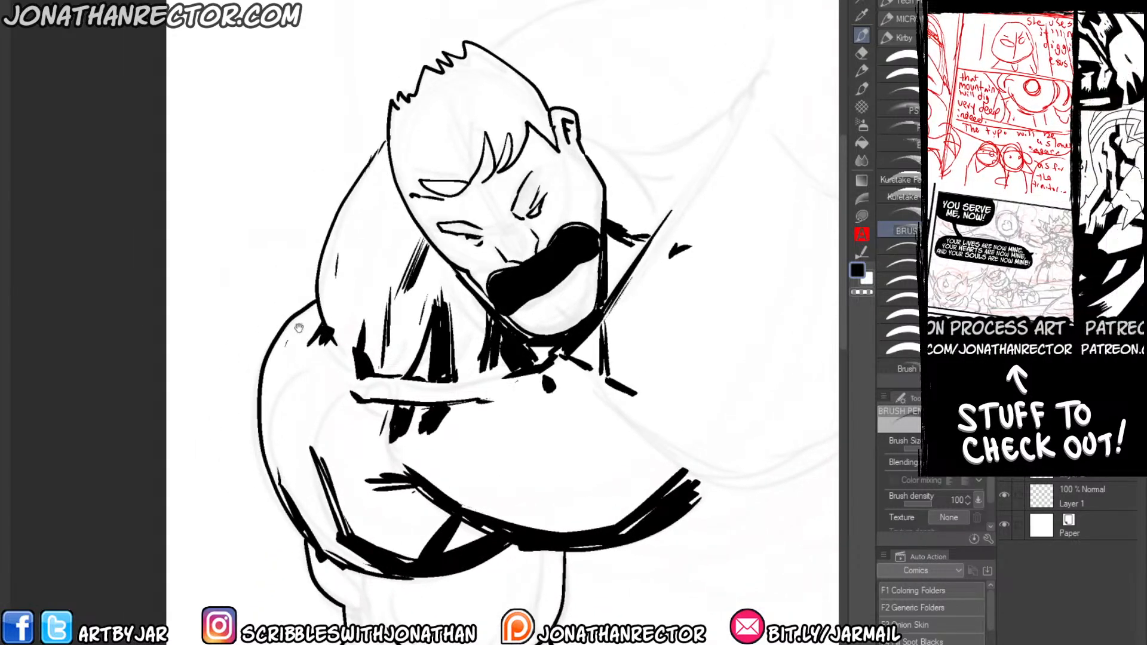
left_click_drag(320, 220, 321, 234)
key("ctrl+shift+n")
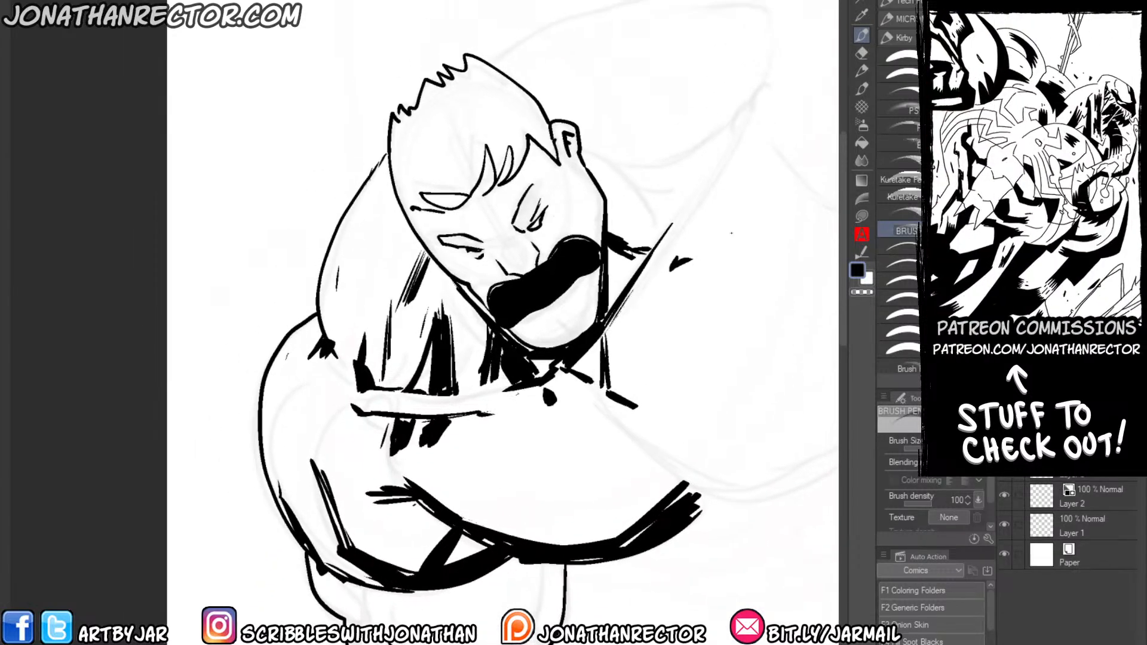
left_click(897, 247)
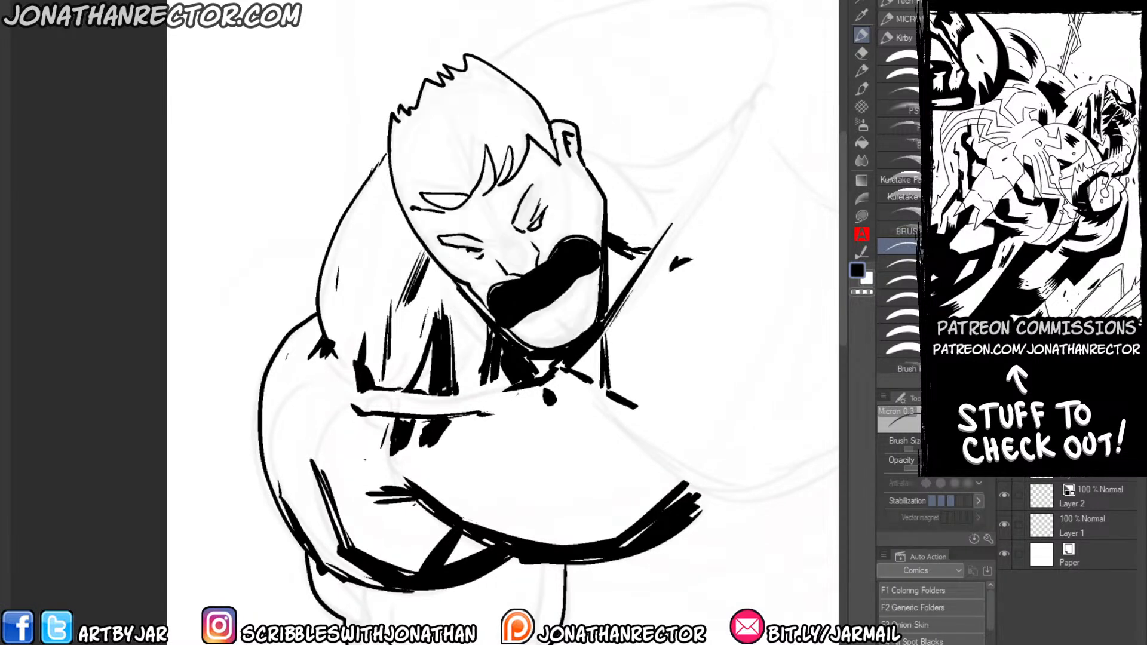
left_click_drag(365, 459, 294, 381)
scroll(218, 310, "up", 1)
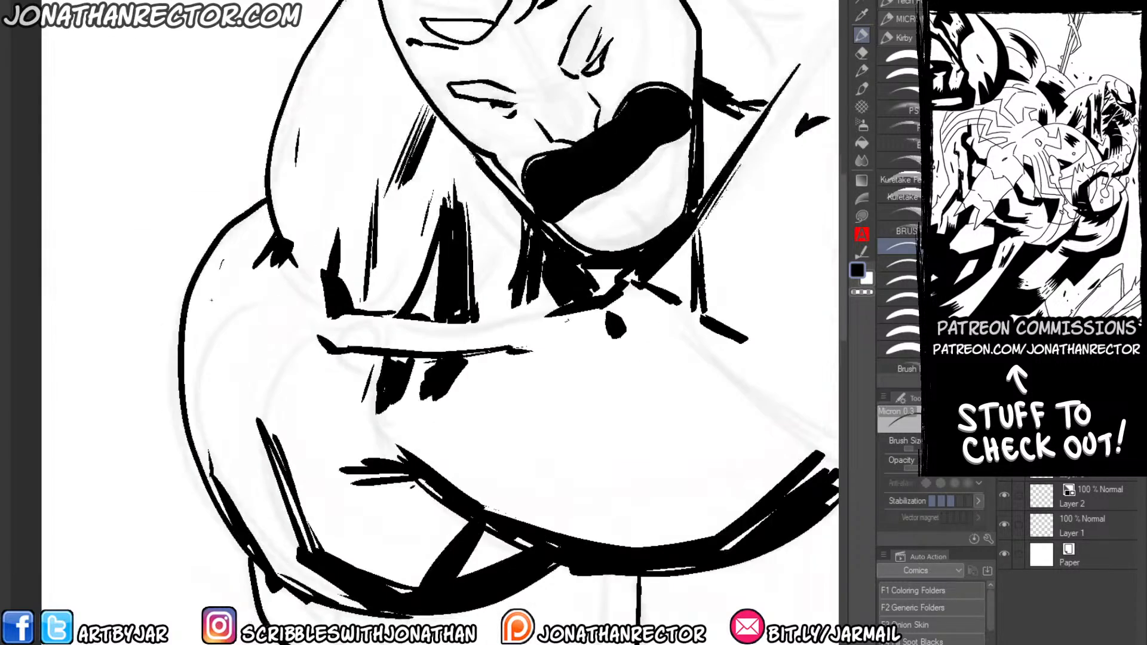
left_click_drag(375, 308, 305, 425)
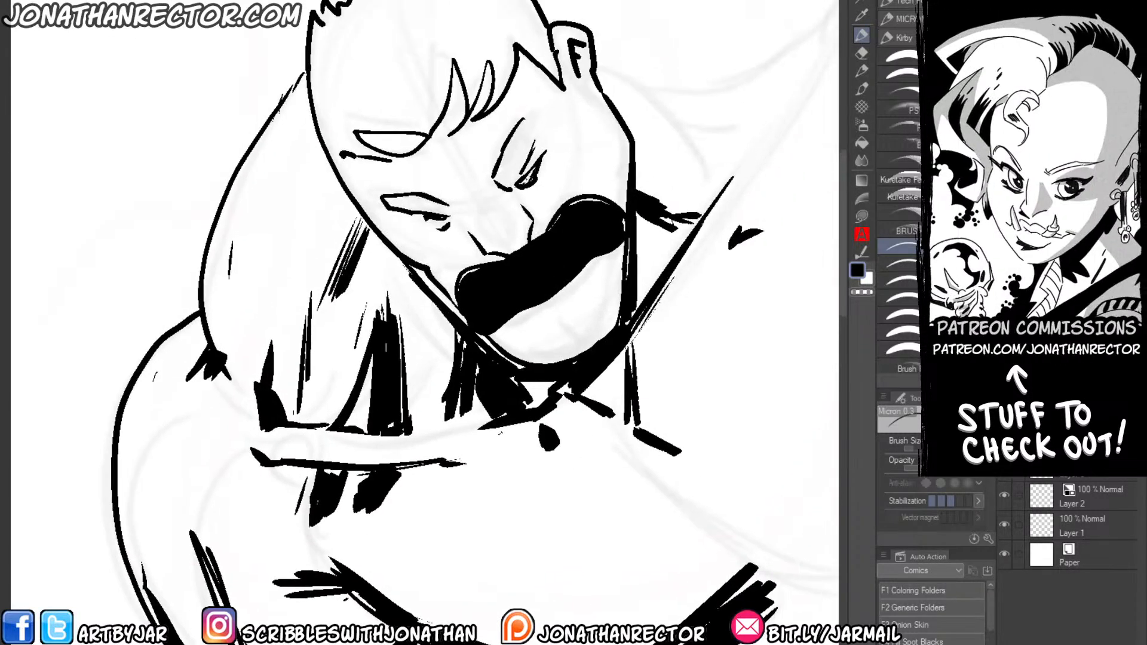
left_click_drag(522, 180, 540, 154)
left_click_drag(503, 221, 454, 292)
left_click_drag(575, 267, 542, 271)
left_click_drag(584, 272, 549, 276)
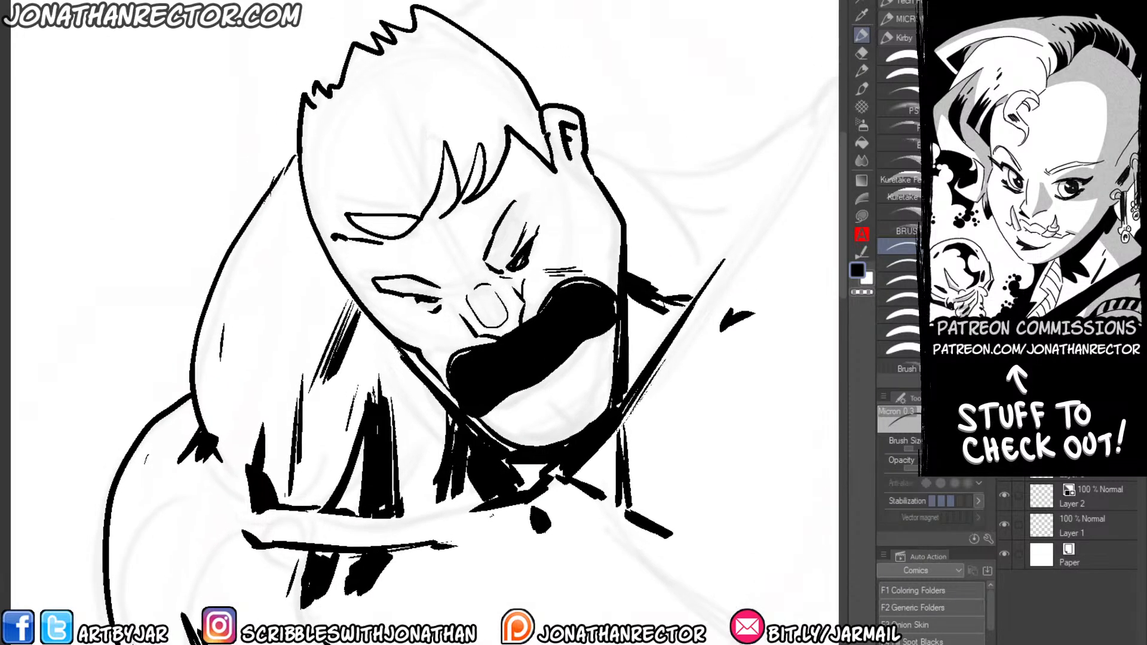
Draw the lower lip, chin crease and thin cheek lines with the Micron pen.
left_click_drag(529, 400, 548, 406)
left_click_drag(540, 404, 571, 434)
left_click_drag(591, 238, 610, 284)
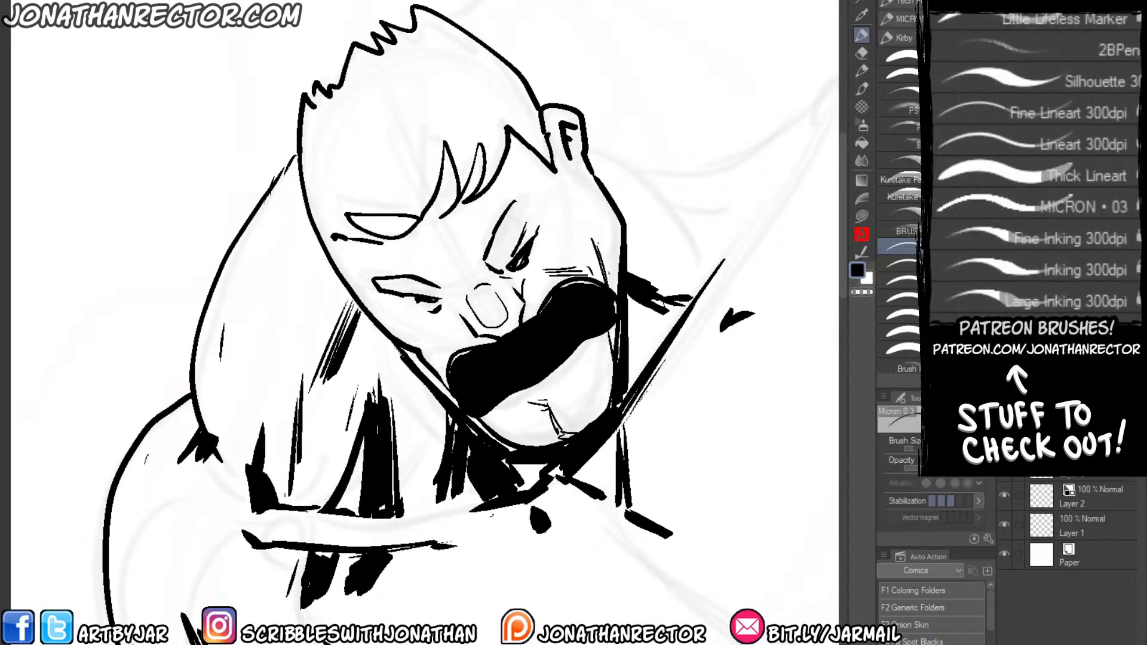
left_click_drag(559, 209, 591, 231)
Hatch both eye areas dark and add thin wrinkle lines between the brows and on the cheek.
left_click_drag(440, 296, 377, 281)
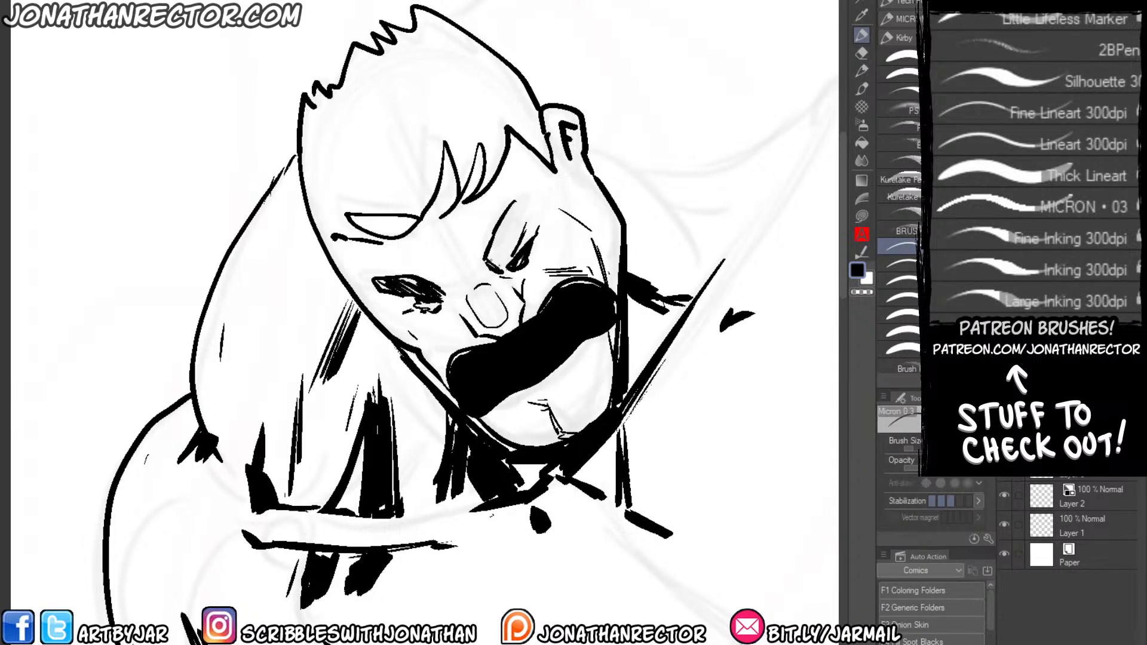
mouse_move(487, 263)
left_mouse_down()
mouse_move(511, 247)
mouse_move(526, 198)
left_mouse_up()
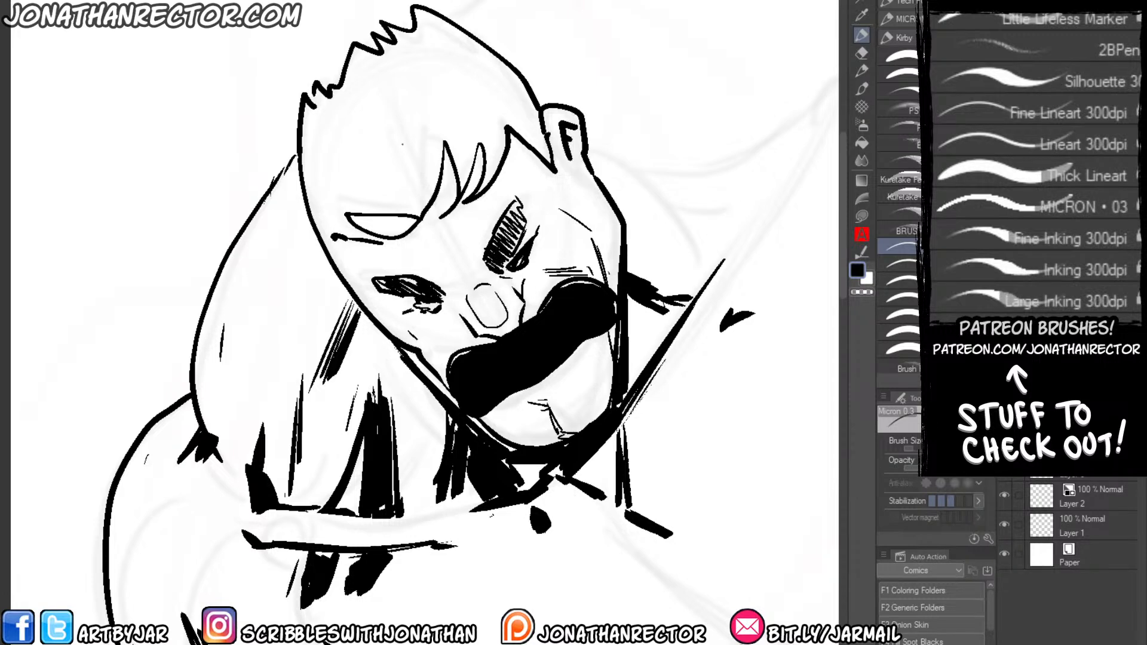
mouse_move(391, 336)
left_mouse_down()
mouse_move(381, 310)
mouse_move(409, 339)
left_mouse_up()
left_click_drag(480, 241, 486, 278)
mouse_move(476, 222)
left_mouse_down()
mouse_move(484, 248)
mouse_move(450, 281)
left_mouse_up()
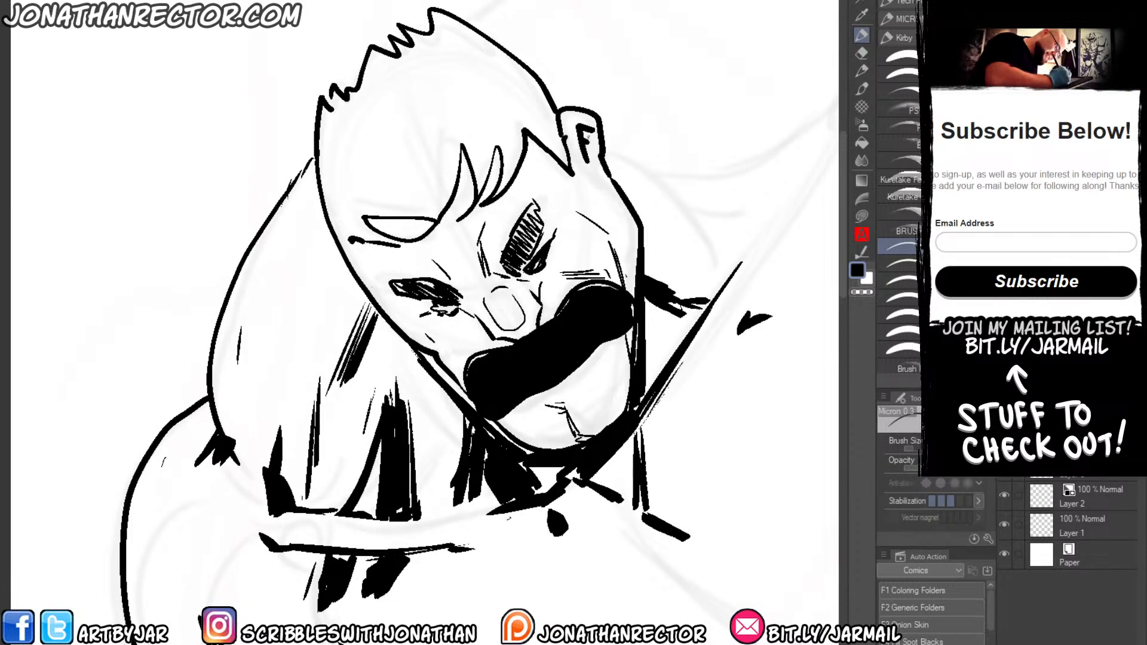
Add thin muscle contour lines to the shoulder and upper arm and a short line at the armpit.
scroll(285, 108, "down", 1)
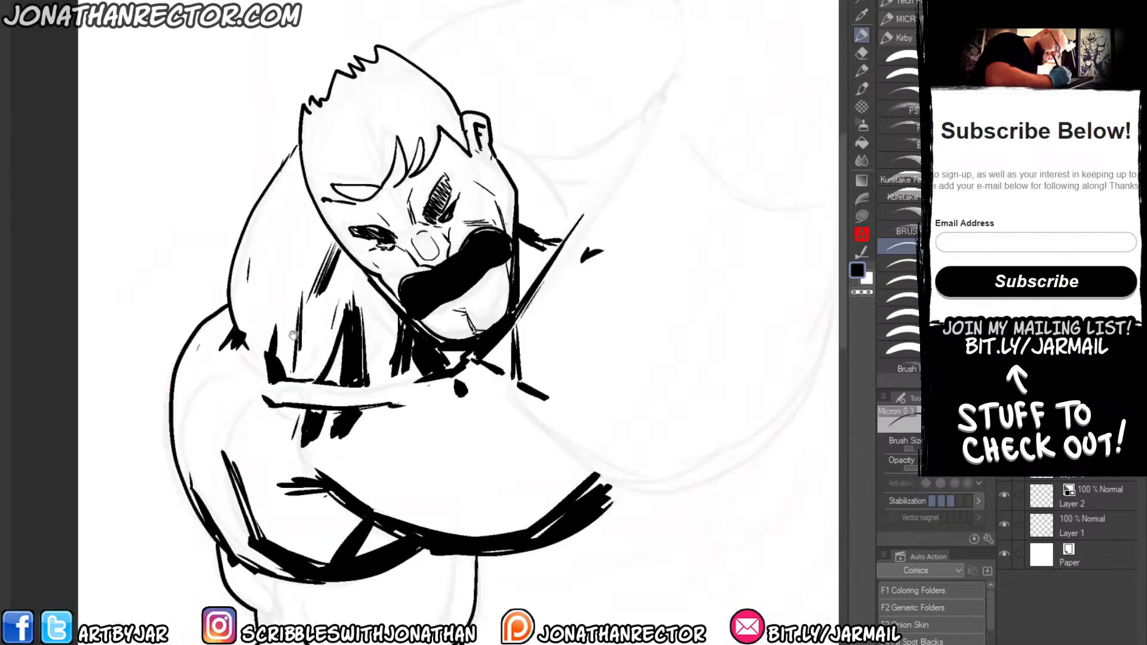
left_click_drag(285, 107, 408, 117)
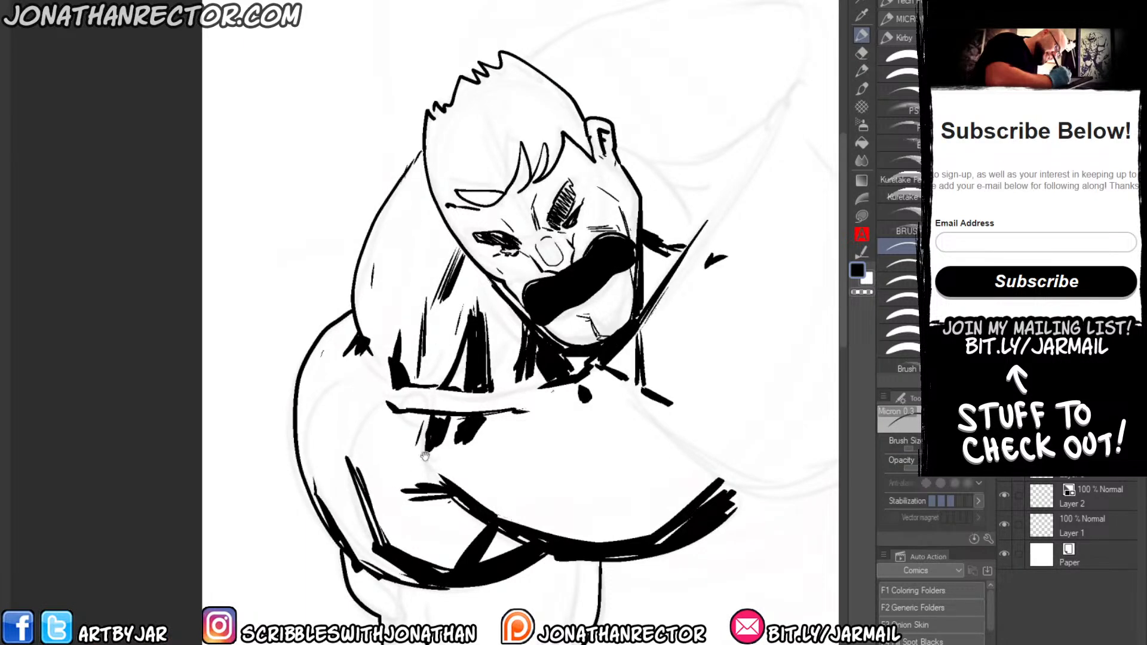
left_click_drag(343, 418, 351, 465)
mouse_move(344, 353)
left_mouse_down()
mouse_move(318, 378)
mouse_move(303, 469)
left_mouse_up()
left_click_drag(431, 454, 447, 478)
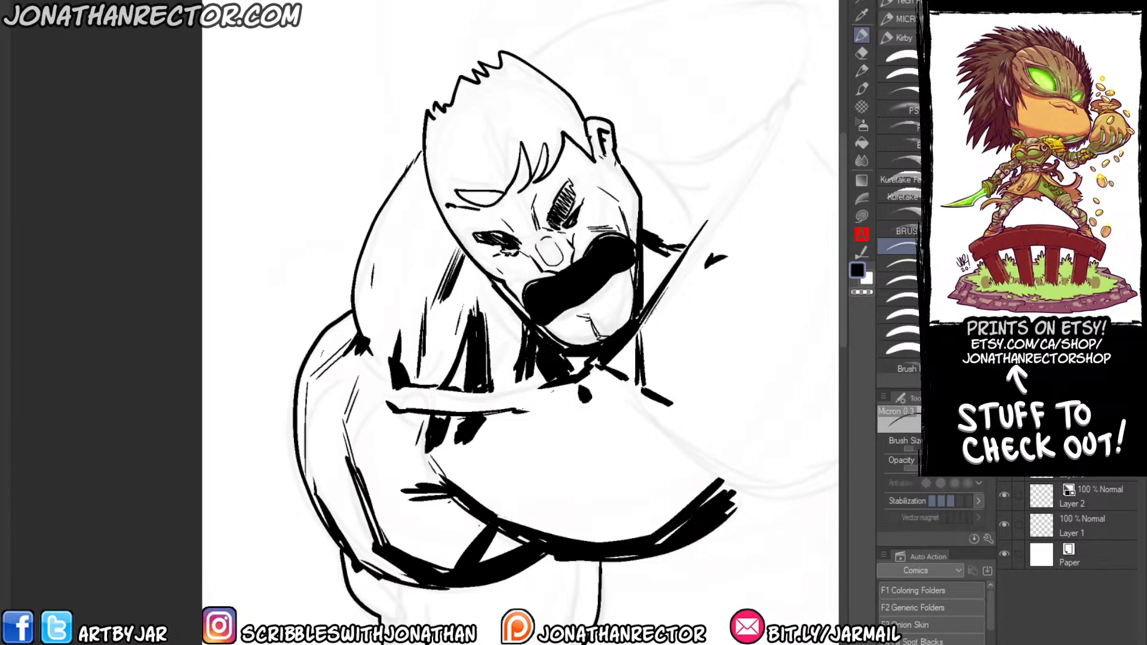
Draw fine curved contour lines across the upper arm and straight diagonal sheen lines across the chest.
left_click_drag(342, 491, 266, 431)
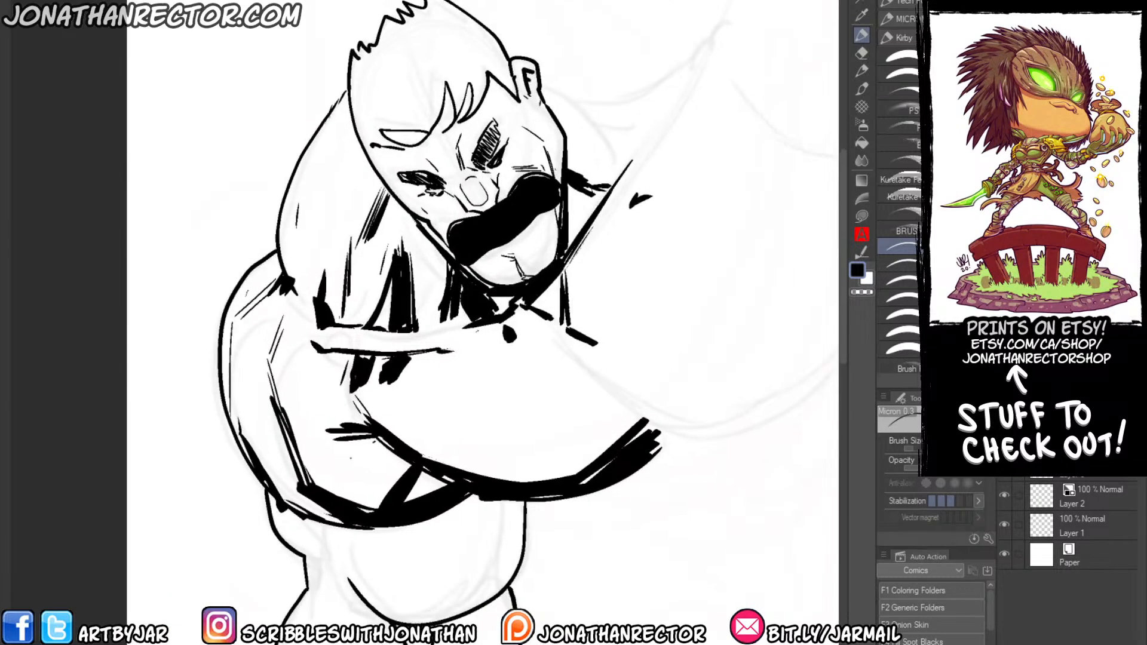
left_click_drag(343, 472, 390, 464)
left_click_drag(337, 457, 240, 409)
left_click_drag(469, 473, 555, 347)
left_click_drag(526, 412, 556, 367)
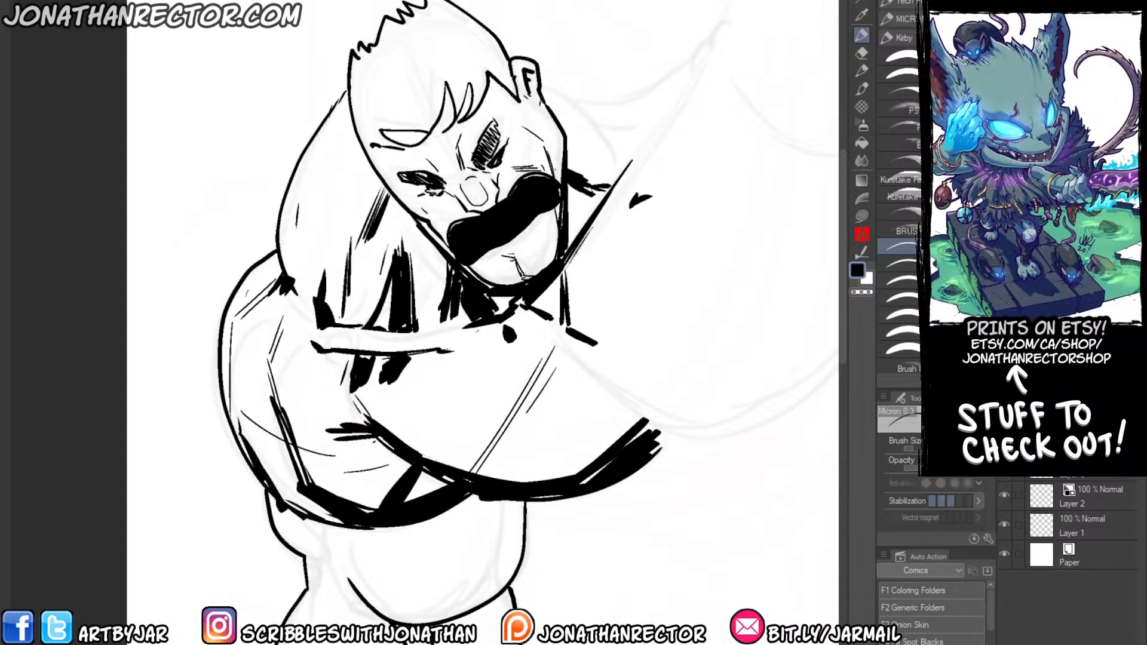
left_click_drag(410, 361, 370, 416)
left_click_drag(370, 344, 355, 398)
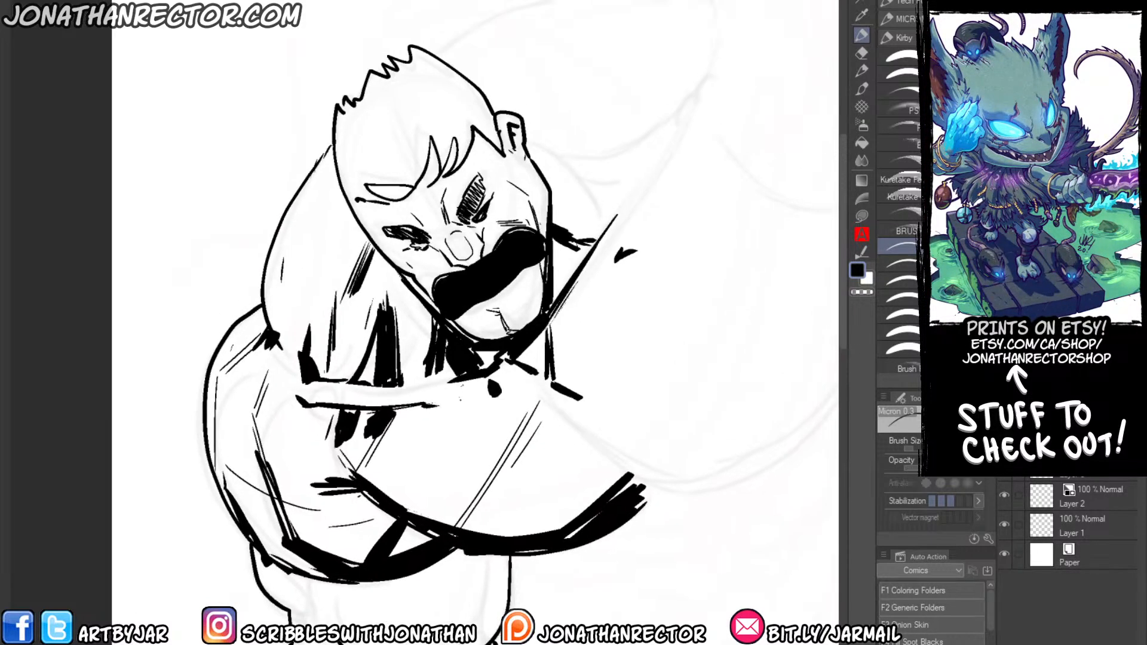
Add thin straight Micron lines across the upper chest and alongside the diagonal edge beside the chin.
left_click_drag(456, 402, 438, 431)
left_click_drag(364, 464, 254, 449)
left_click_drag(451, 390, 541, 421)
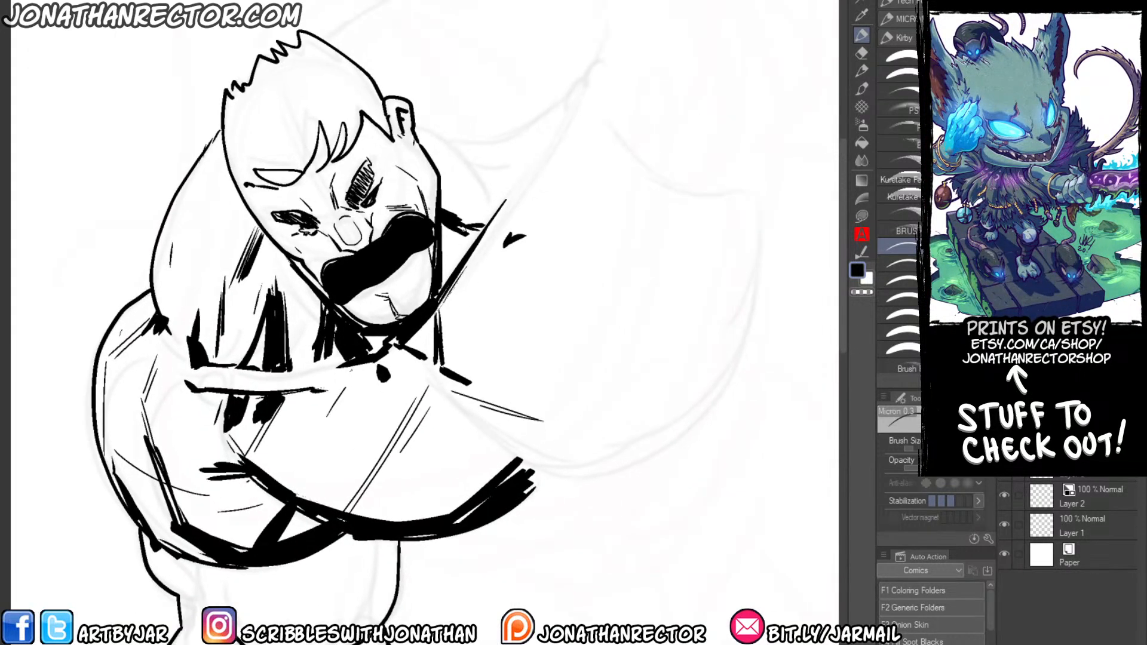
mouse_move(530, 200)
left_mouse_down()
mouse_move(474, 286)
mouse_move(512, 233)
left_mouse_up()
mouse_move(502, 245)
left_mouse_down()
mouse_move(473, 290)
mouse_move(510, 353)
left_mouse_up()
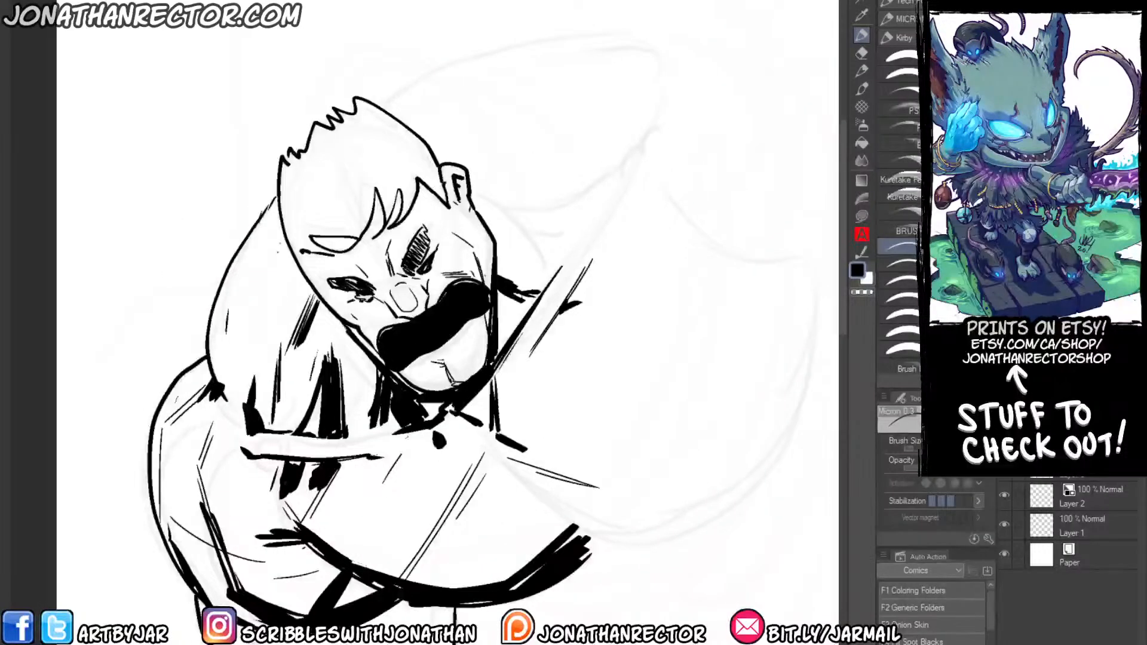
Add thin, steep muscle contour lines to the raised shoulder behind the head.
left_click_drag(286, 231, 263, 297)
left_click_drag(284, 237, 262, 291)
left_click_drag(265, 262, 258, 345)
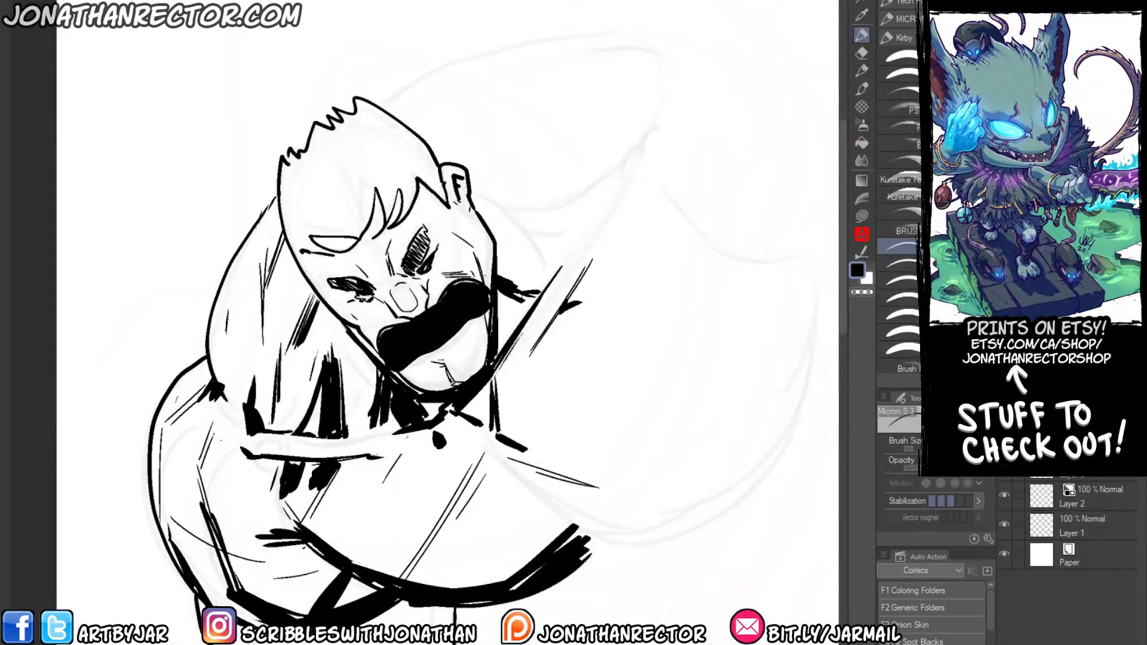
left_click_drag(241, 493, 277, 396)
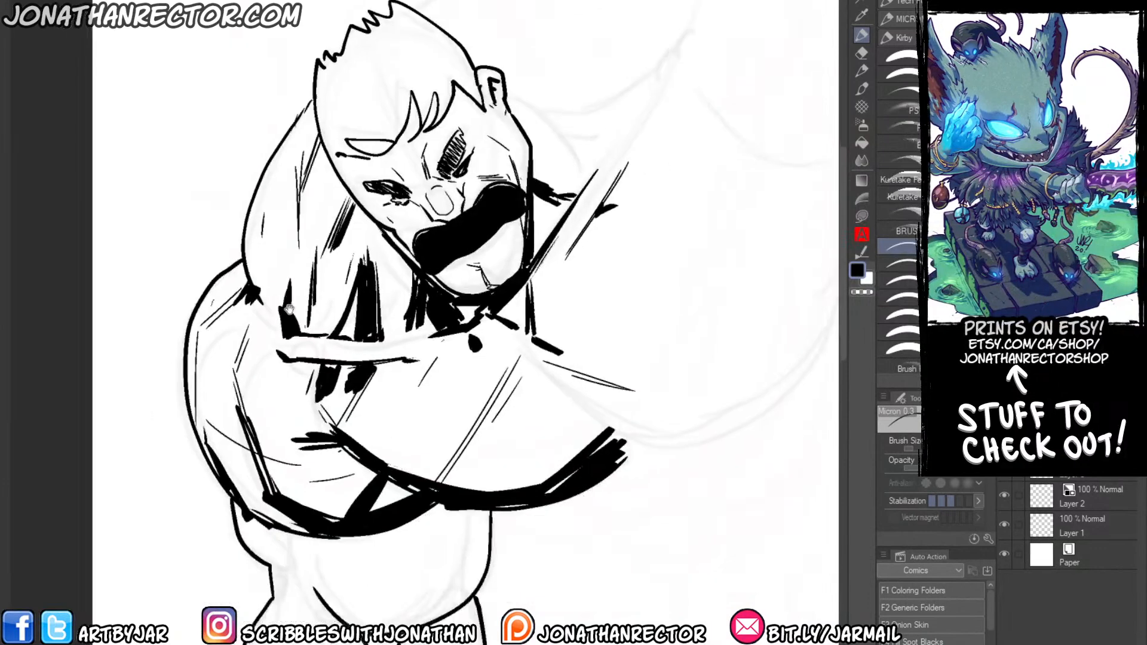
Feather the edges of the chest, neck, armpit and forearm shadows with short serrated strokes using a thicker Micron brush.
left_click(899, 280)
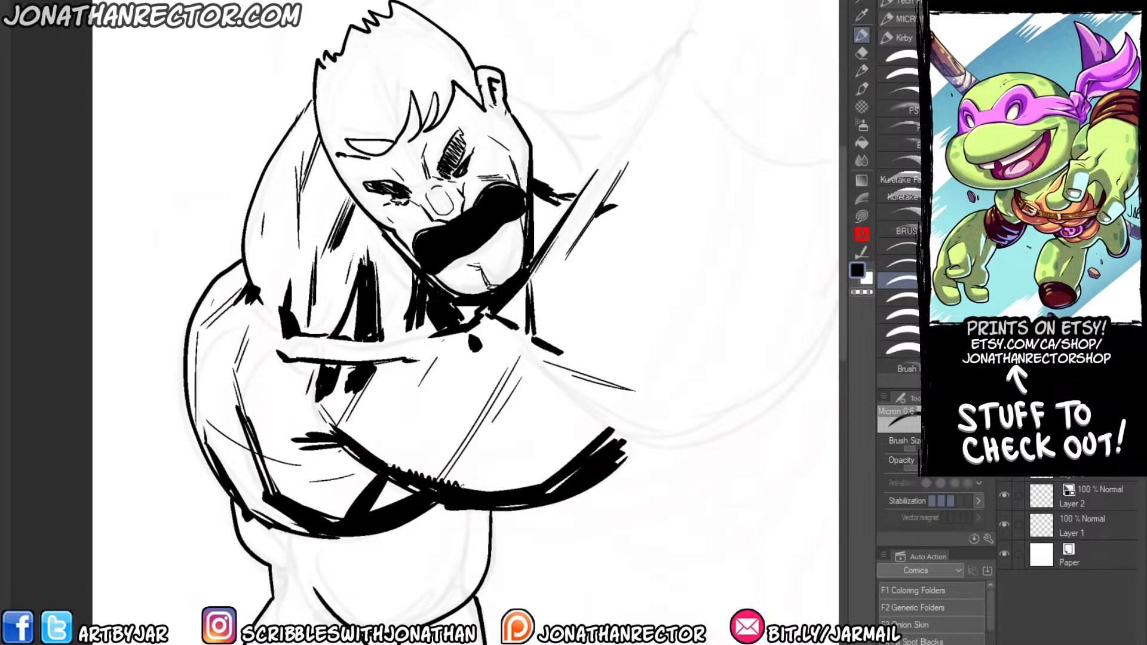
mouse_move(458, 485)
left_mouse_down()
mouse_move(534, 483)
mouse_move(604, 421)
left_mouse_up()
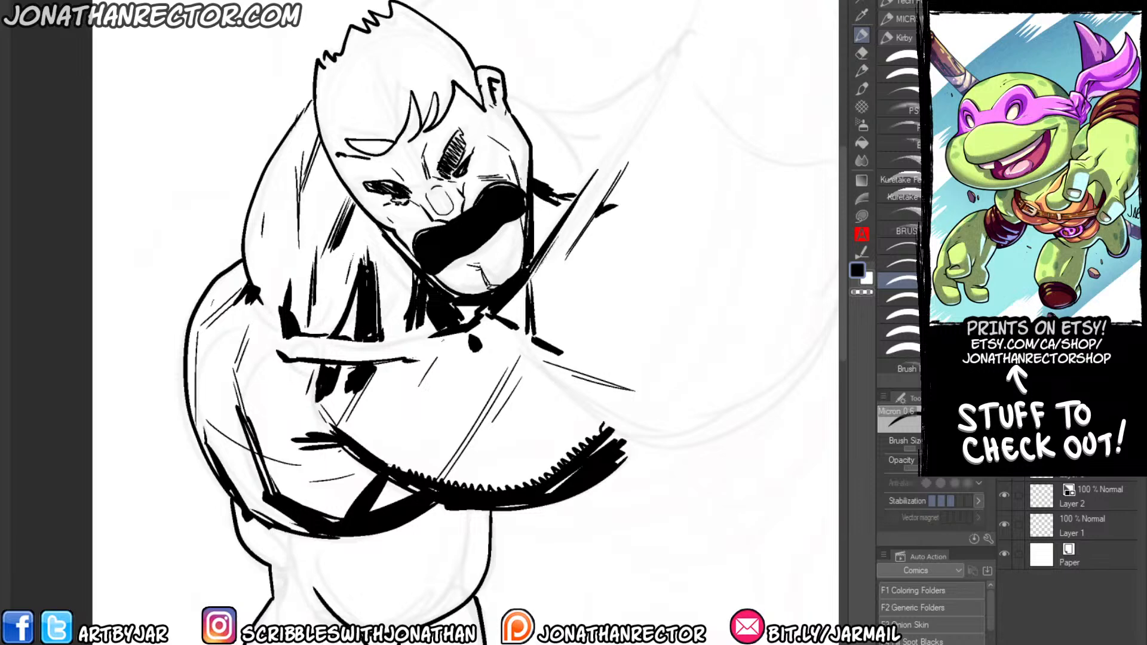
left_click_drag(406, 266, 409, 312)
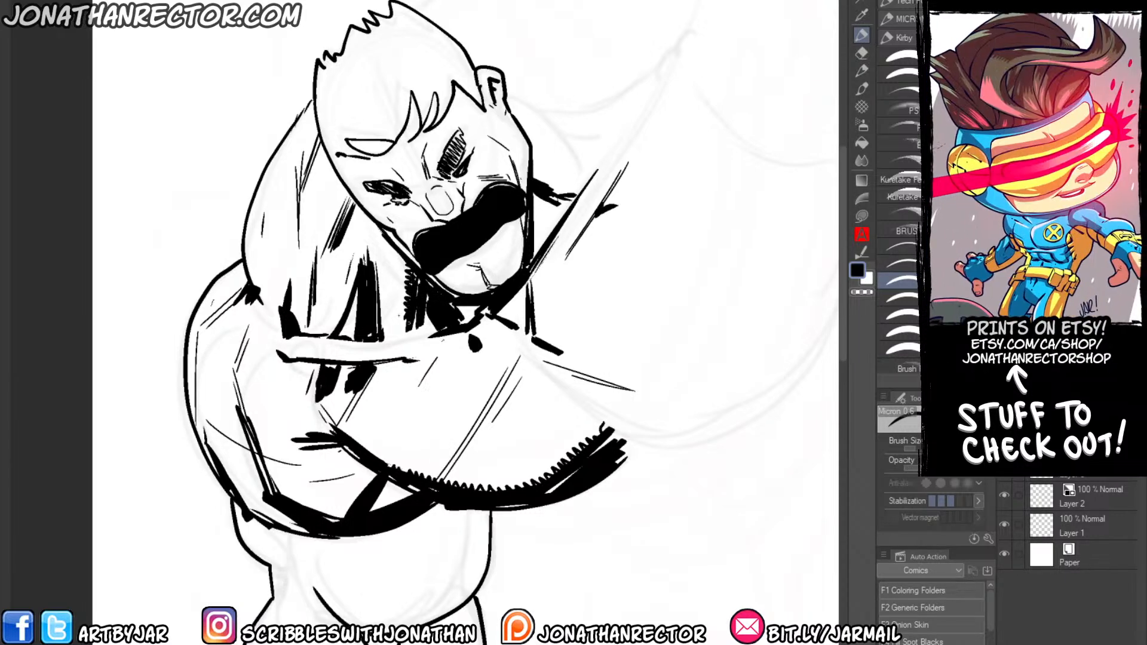
left_click_drag(290, 268, 280, 306)
mouse_move(324, 514)
left_mouse_down()
mouse_move(348, 512)
mouse_move(379, 471)
left_mouse_up()
left_click_drag(368, 511, 415, 486)
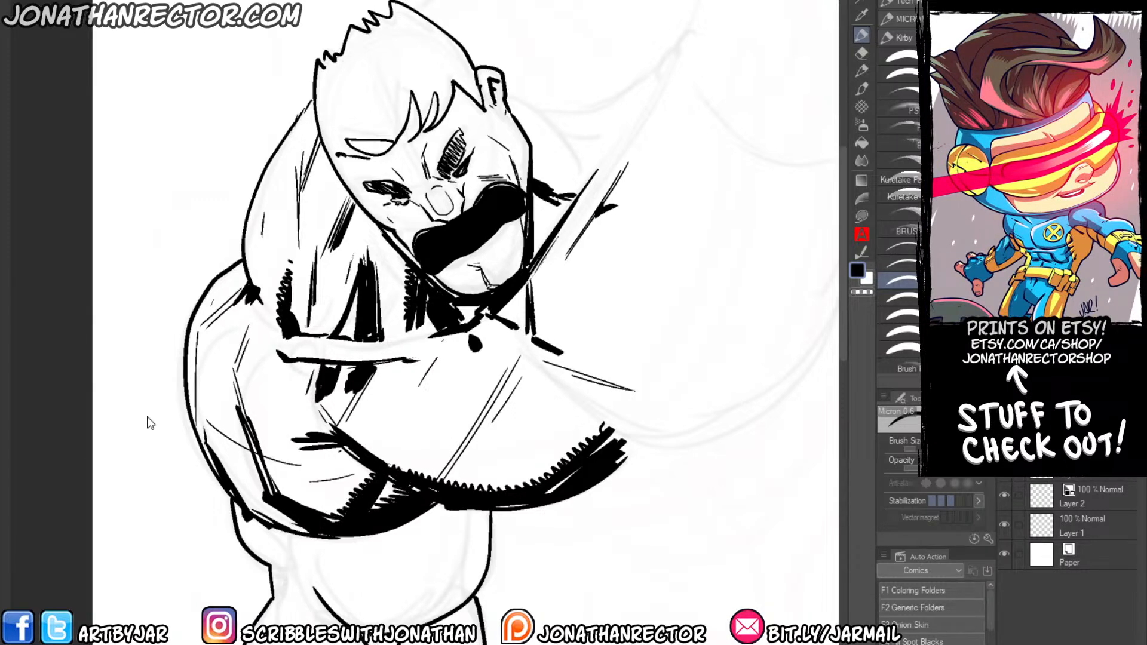
Examine the moustached character's inks zoomed out and mirrored, and the finished inked illustration of the one-eyed monster and hooded figures.
scroll(147, 418, "down", 1)
left_click_drag(226, 403, 350, 323)
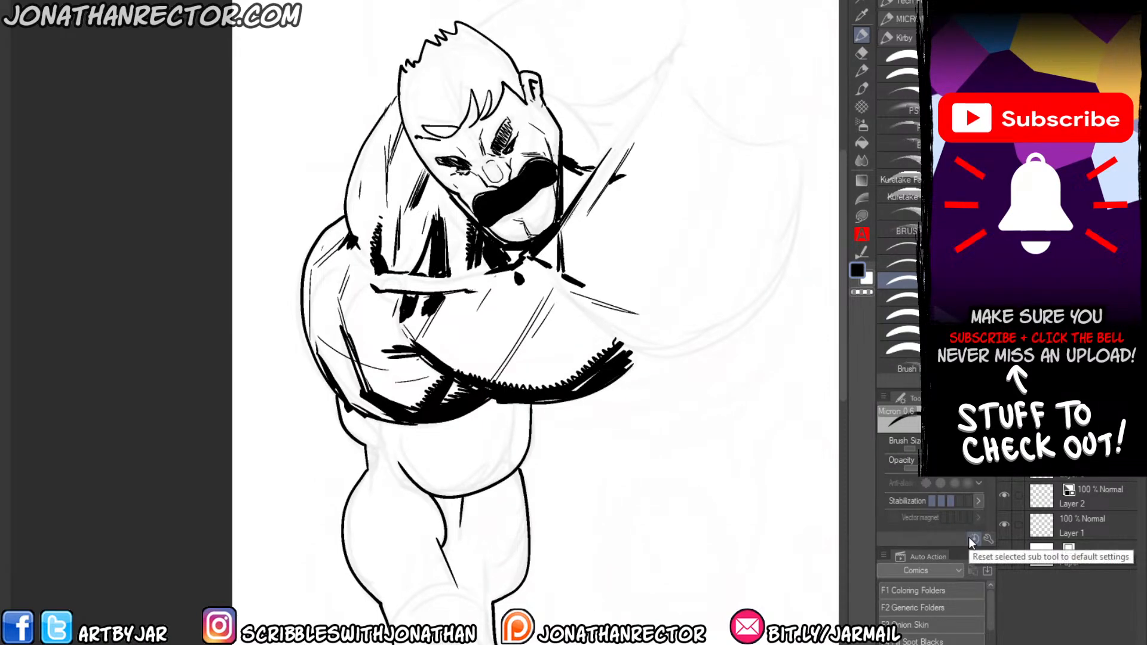
key("h")
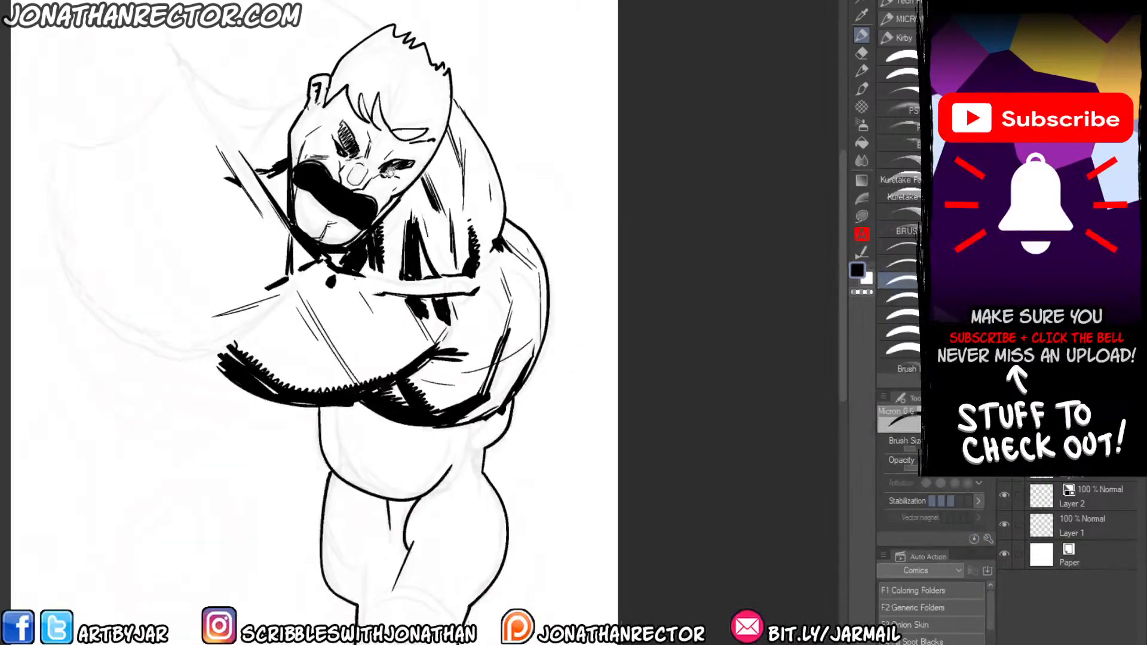
left_click_drag(325, 117, 442, 99)
left_click_drag(391, 71, 465, 82)
left_click_drag(371, 112, 428, 114)
scroll(391, 109, "down", 1)
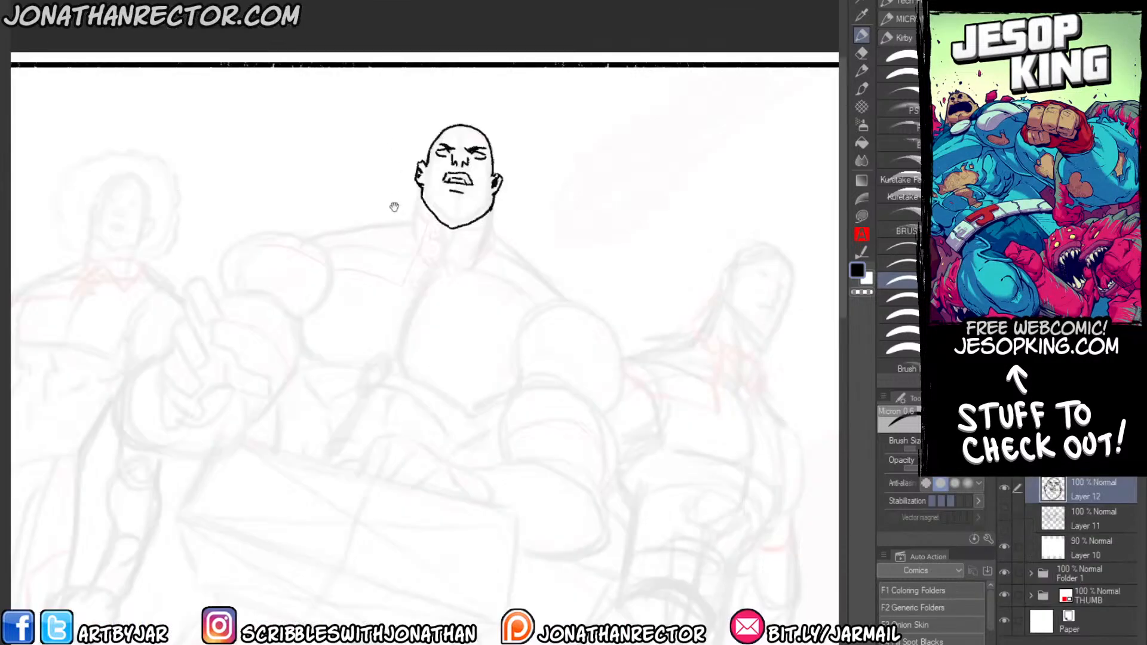
mouse_move(394, 207)
left_mouse_down()
mouse_move(423, 170)
mouse_move(517, 192)
left_mouse_up()
scroll(472, 197, "up", 1)
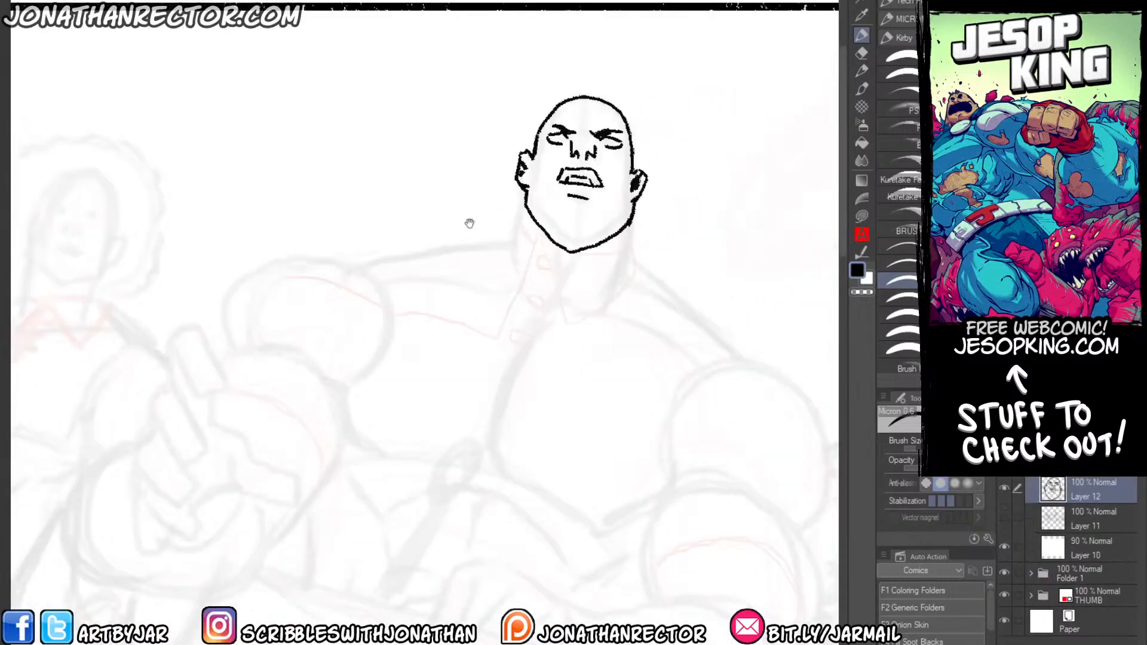
Ink the bald man's neck, pointed collar and the adjoining shoulder slope with the Ryu Kirby liner brush.
left_click(893, 38)
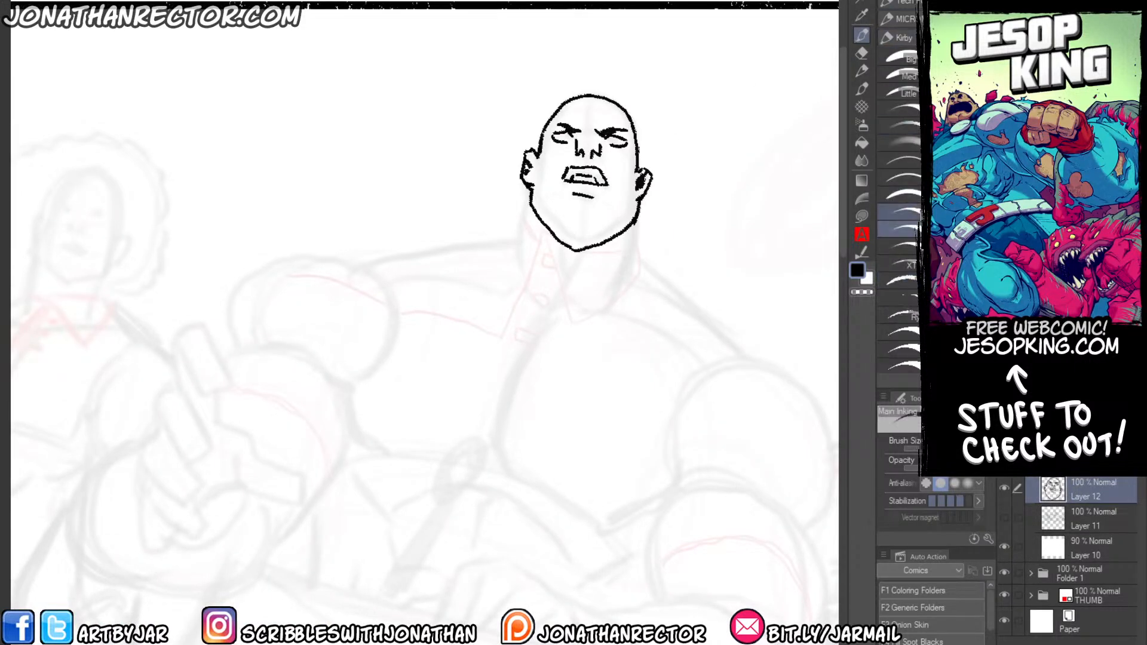
left_click(904, 216)
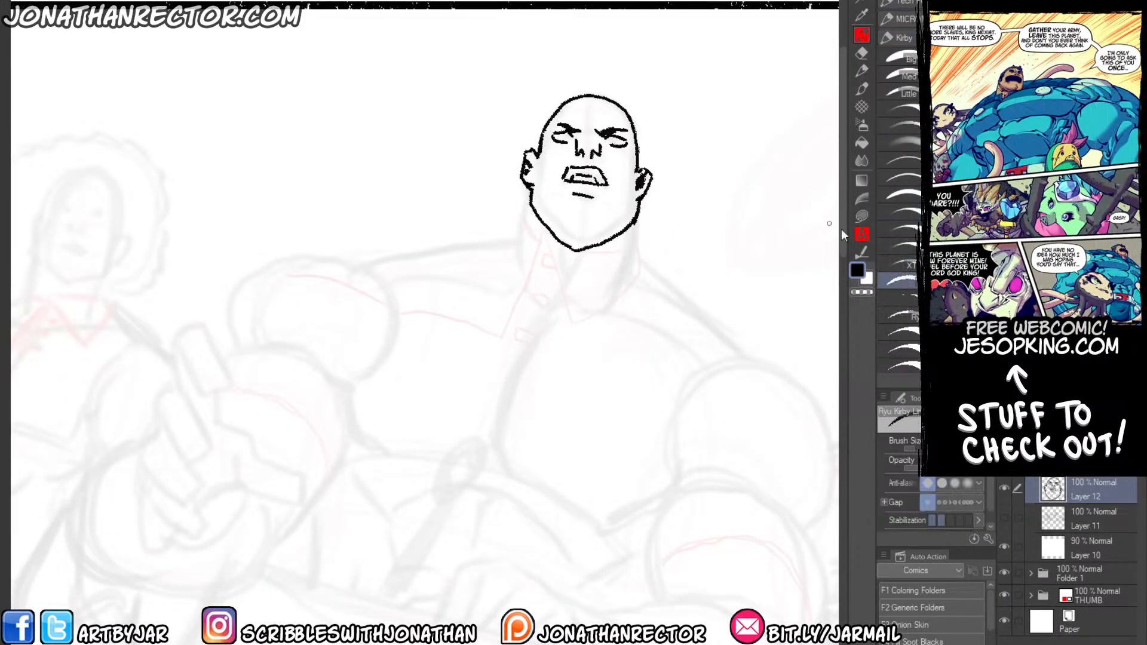
left_click(898, 276)
scroll(511, 144, "down", 1)
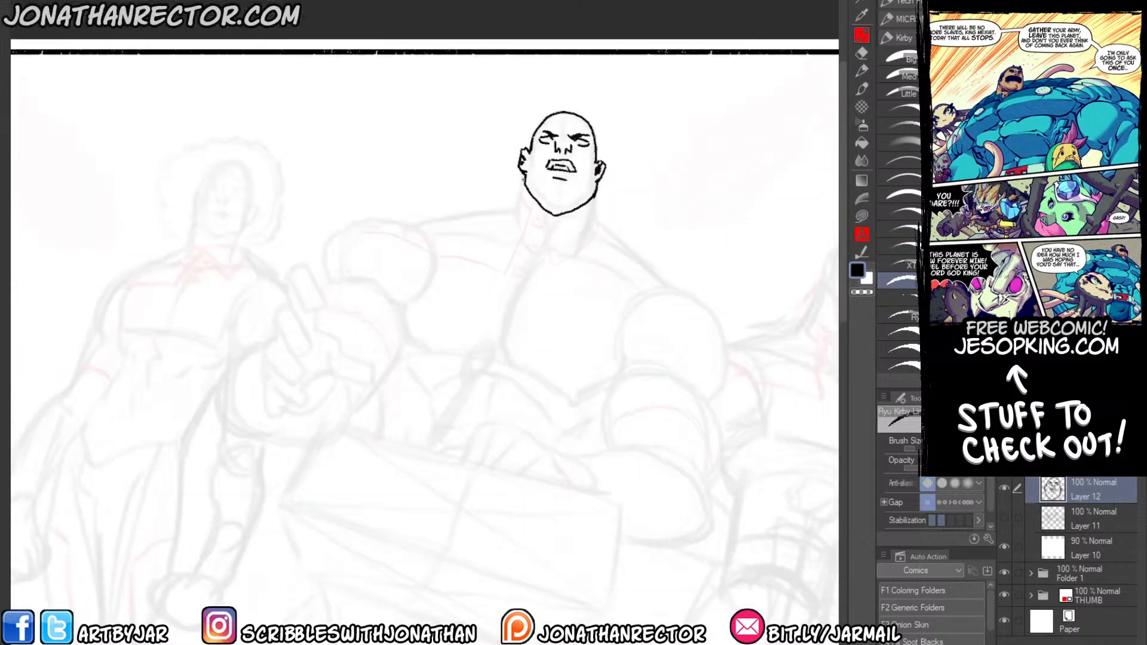
left_click_drag(523, 175, 511, 232)
left_click_drag(597, 178, 605, 236)
key("ctrl+z")
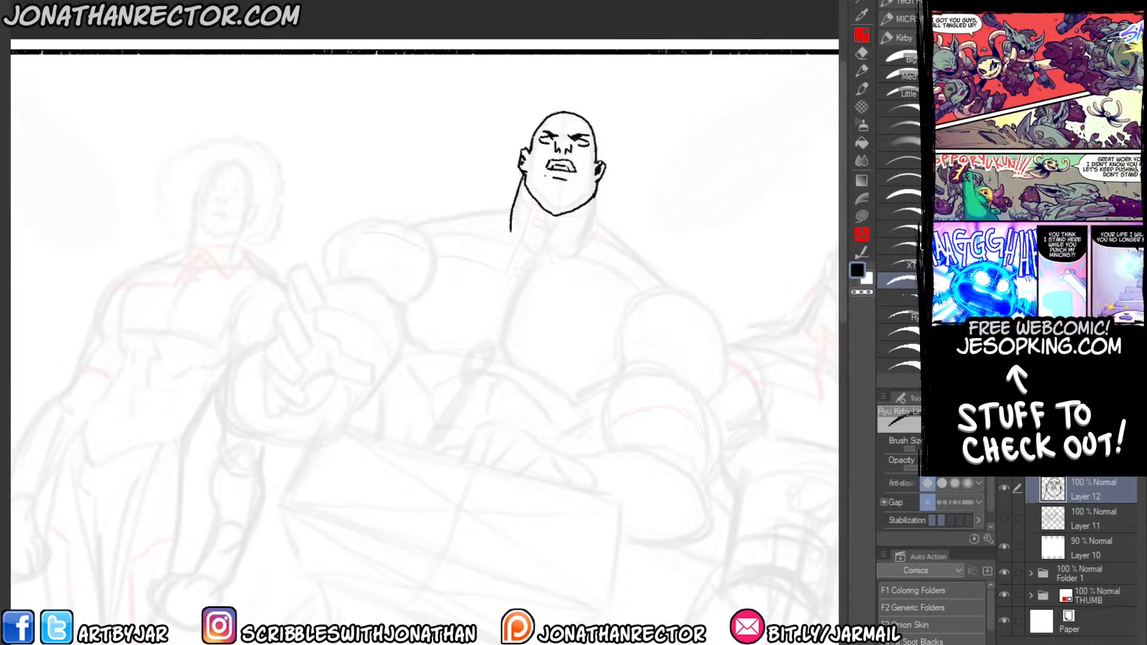
mouse_move(598, 180)
left_mouse_down()
mouse_move(601, 213)
mouse_move(583, 253)
left_mouse_up()
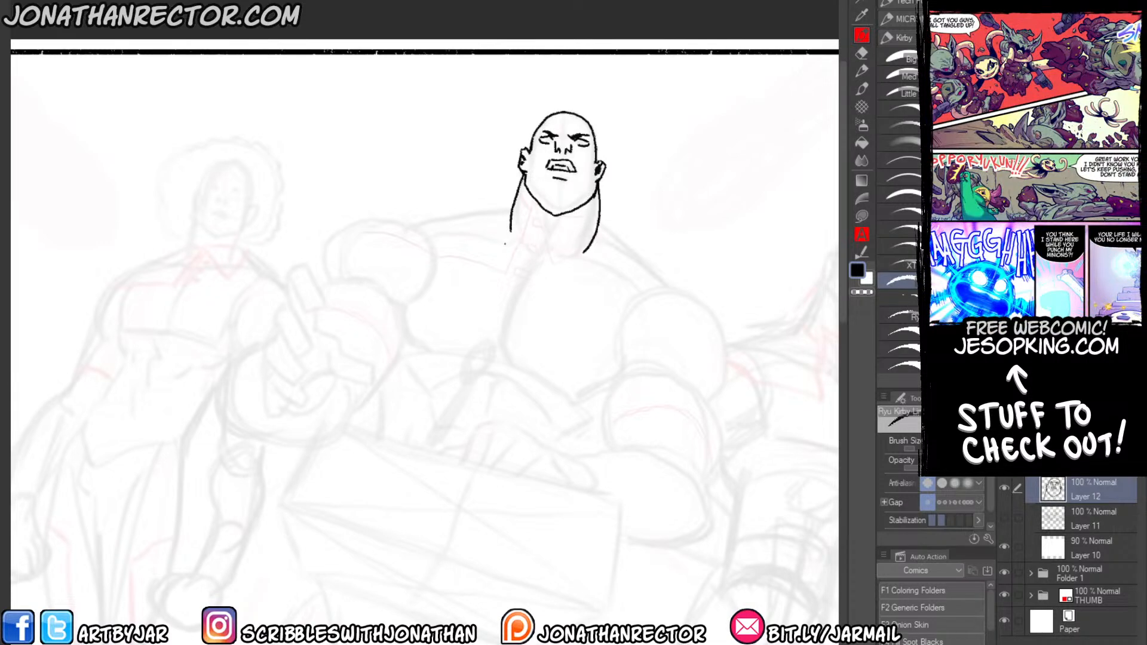
mouse_move(532, 204)
left_mouse_down()
mouse_move(555, 263)
mouse_move(596, 231)
mouse_move(598, 202)
mouse_move(513, 257)
mouse_move(505, 274)
left_mouse_up()
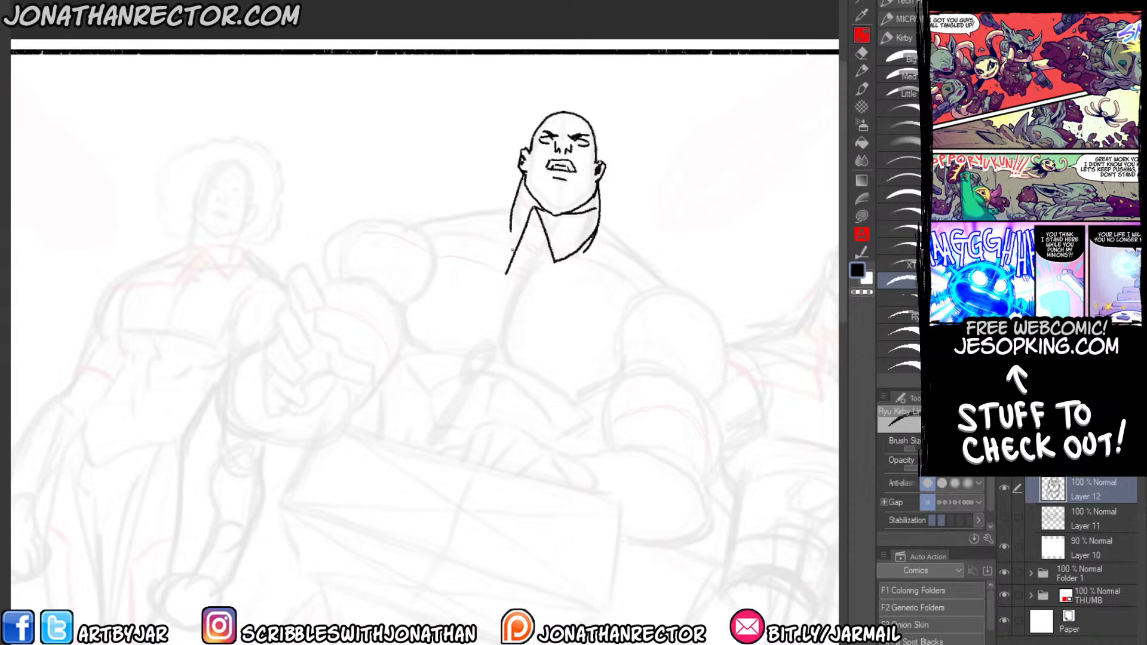
left_click_drag(392, 297, 277, 262)
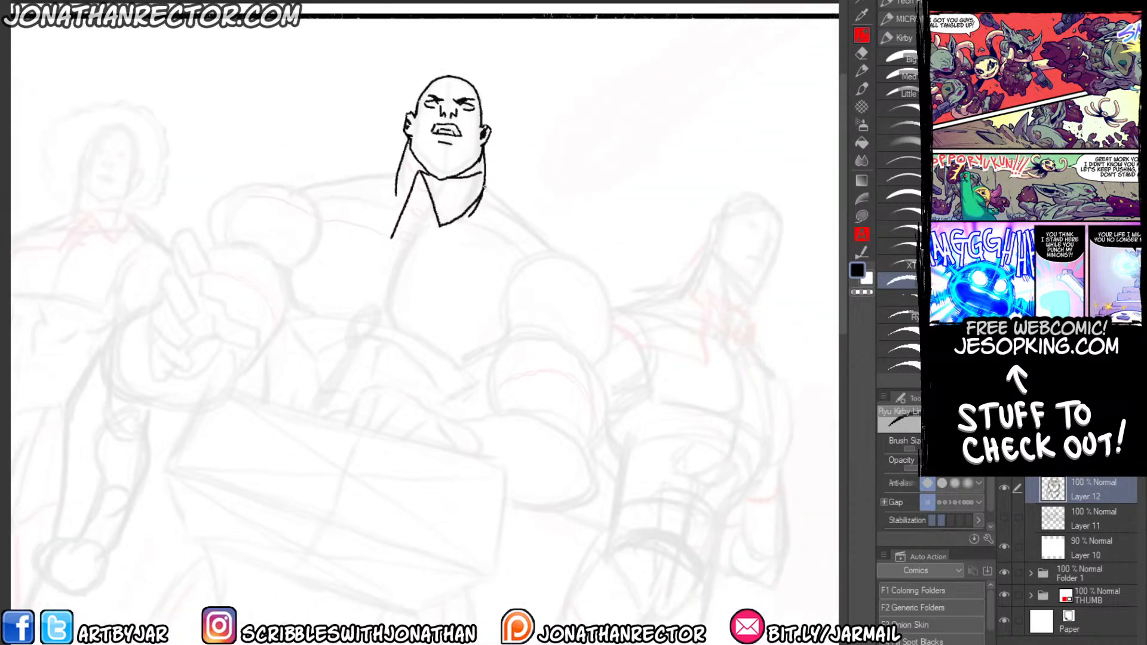
left_click_drag(483, 187, 553, 249)
Ink the knuckles, finger lines and thumb of the bald man's hand resting on the box.
left_click_drag(390, 406, 472, 444)
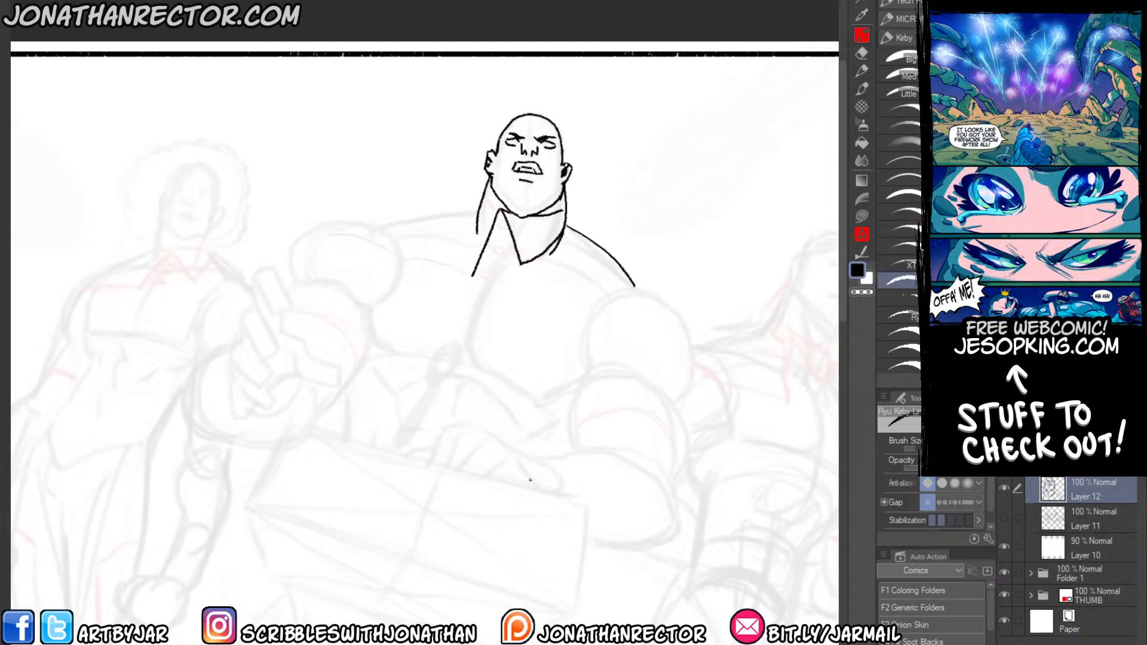
left_click_drag(530, 479, 503, 443)
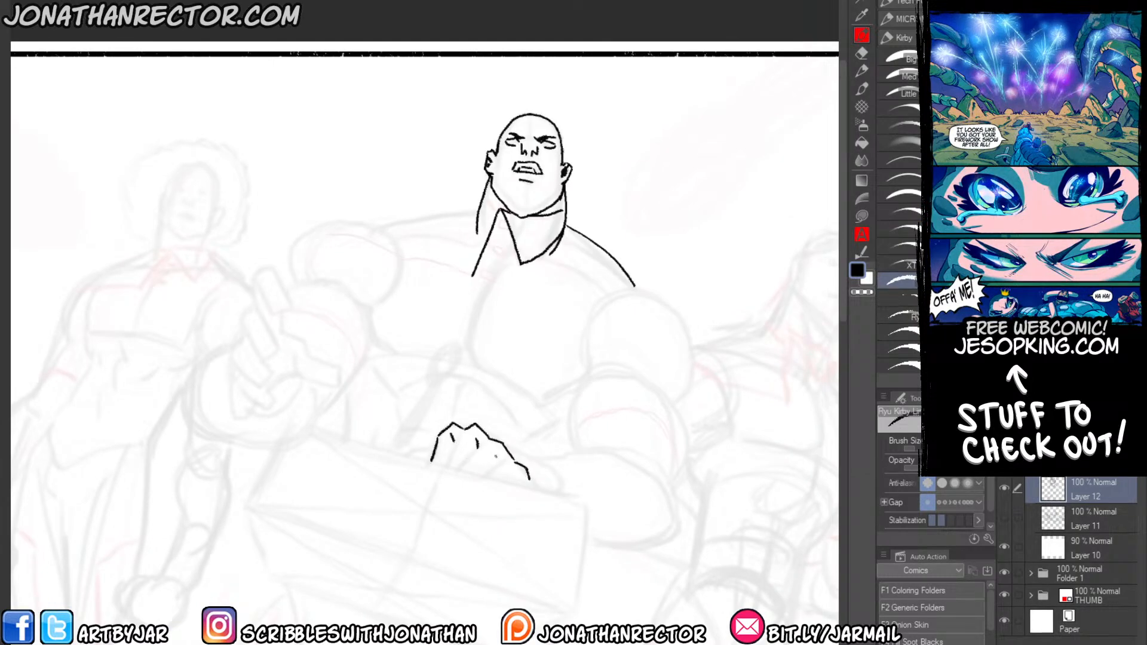
mouse_move(455, 440)
left_mouse_down()
mouse_move(442, 469)
mouse_move(485, 483)
left_mouse_up()
left_click_drag(525, 475, 511, 485)
left_click_drag(425, 445, 393, 449)
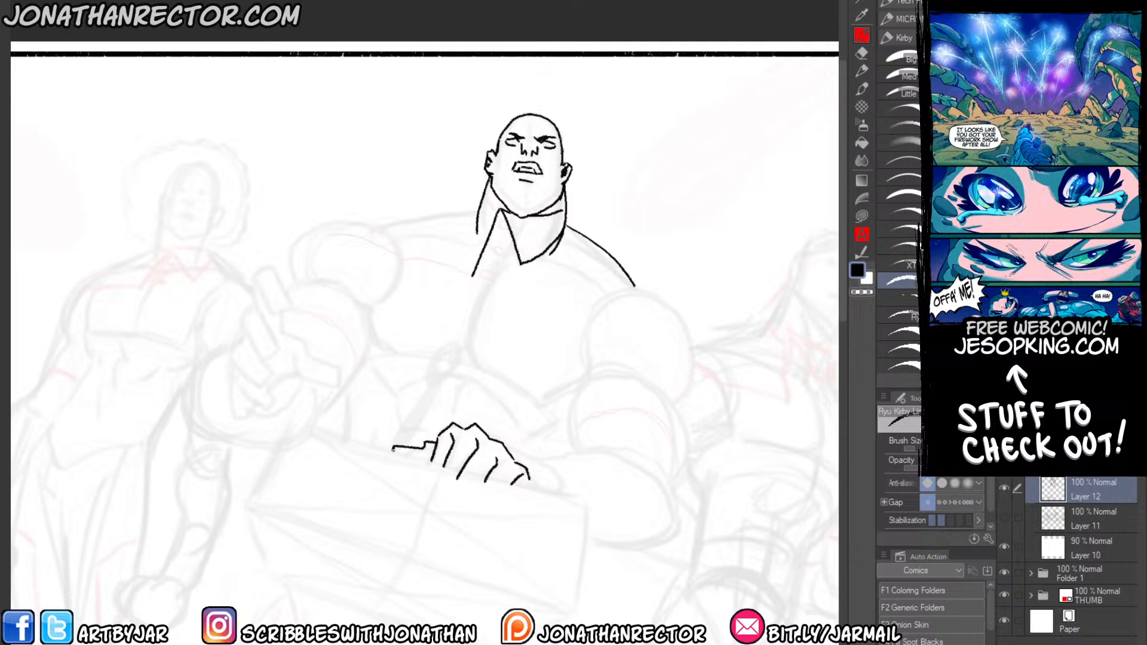
Ink the edge of the resting hand and the rounded outlines of its forearm, elbow and upper arm.
mouse_move(505, 444)
left_mouse_down()
mouse_move(554, 472)
mouse_move(564, 494)
left_mouse_up()
mouse_move(525, 459)
left_mouse_down()
mouse_move(571, 455)
mouse_move(660, 481)
left_mouse_up()
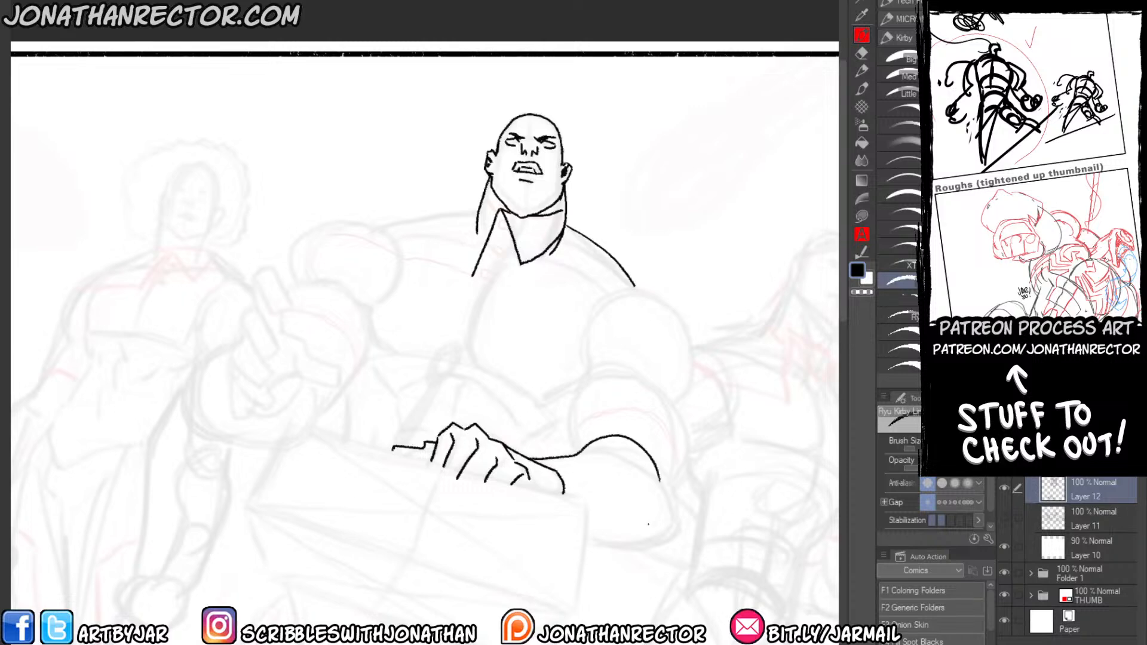
mouse_move(585, 542)
left_mouse_down()
mouse_move(641, 544)
mouse_move(671, 505)
mouse_move(657, 392)
left_mouse_up()
left_click_drag(579, 454, 593, 378)
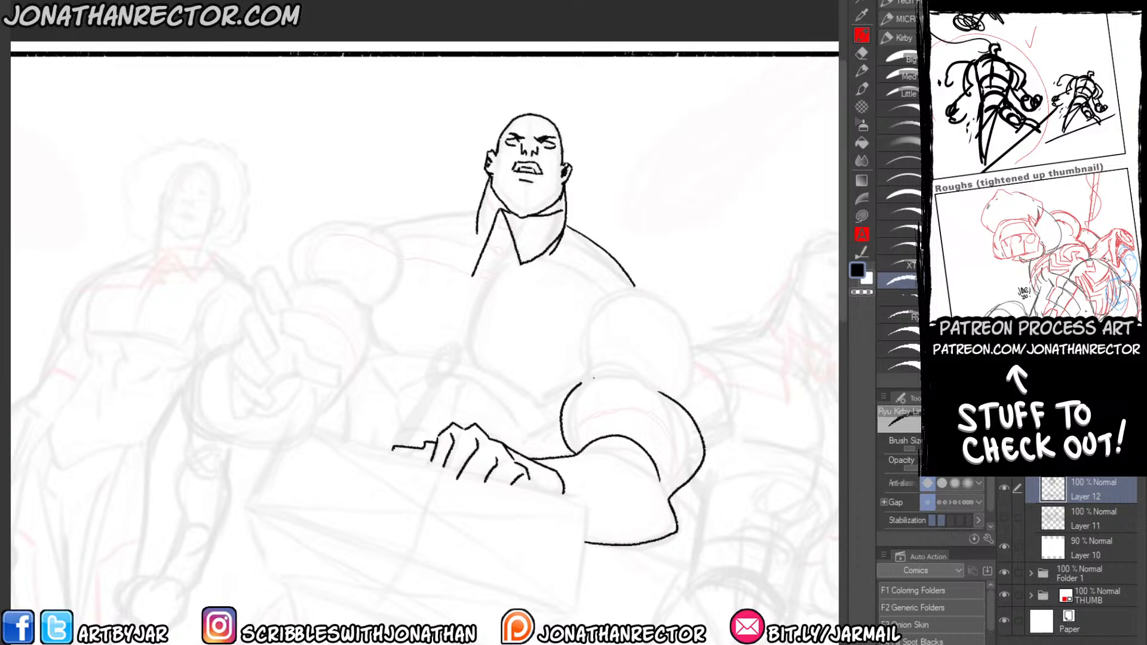
mouse_move(686, 411)
left_mouse_down()
mouse_move(711, 358)
mouse_move(589, 326)
left_mouse_up()
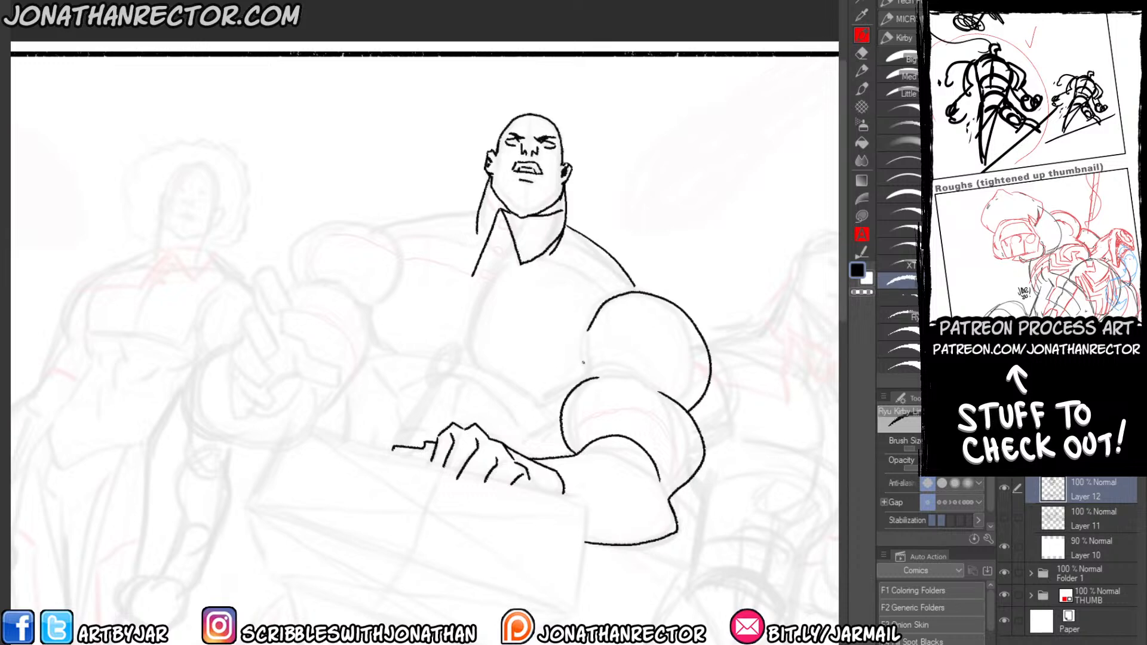
Ink the outlines of both large chest muscles below the bald man's collar.
left_click_drag(353, 305, 414, 364)
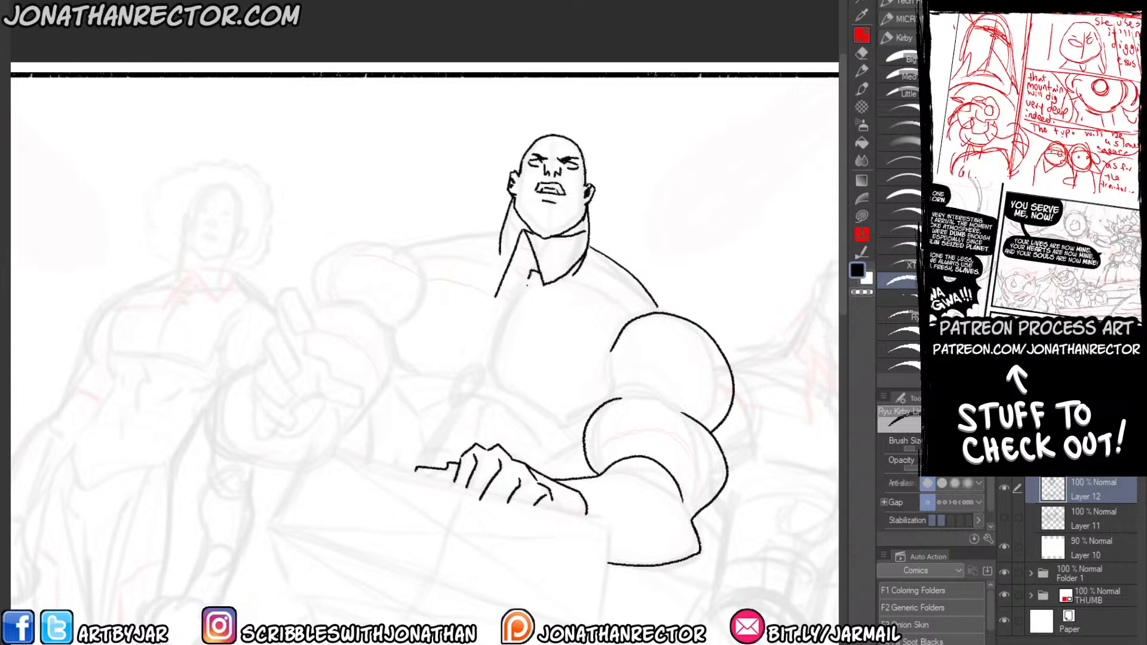
left_click_drag(561, 278, 625, 314)
left_click_drag(527, 289, 486, 368)
mouse_move(497, 388)
left_mouse_down()
mouse_move(572, 416)
mouse_move(602, 404)
left_mouse_up()
left_click_drag(467, 378, 410, 366)
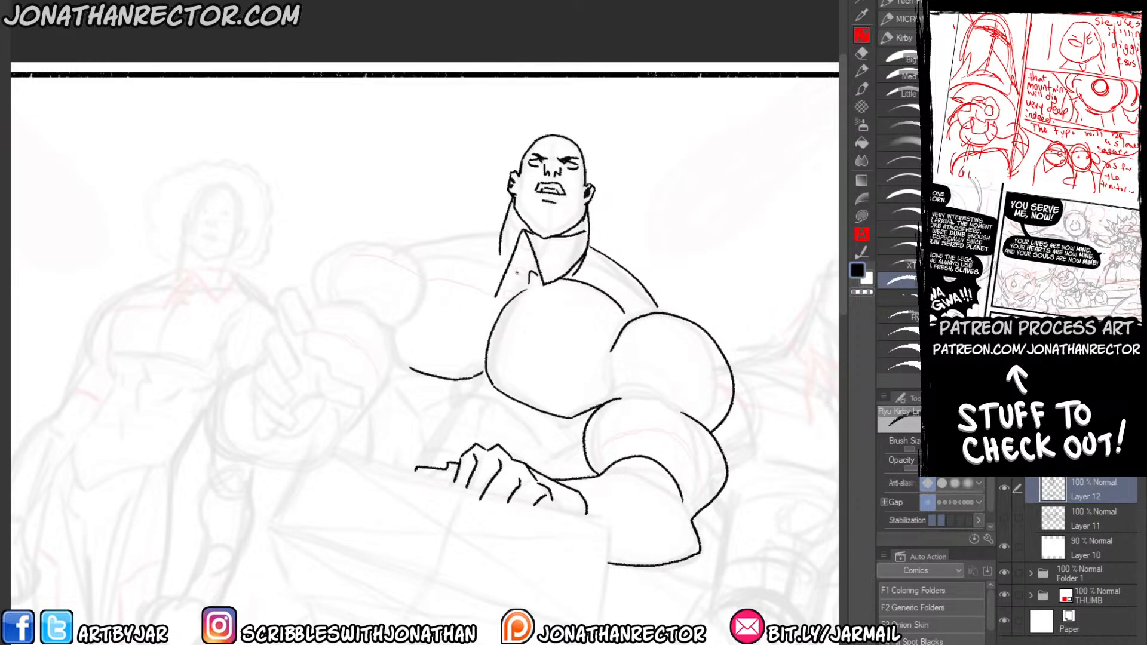
left_click_drag(516, 273, 426, 258)
Ink the raised hand with its angular fingers and thumb, plus the rounded forearm outlines around it.
left_click_drag(175, 331, 310, 327)
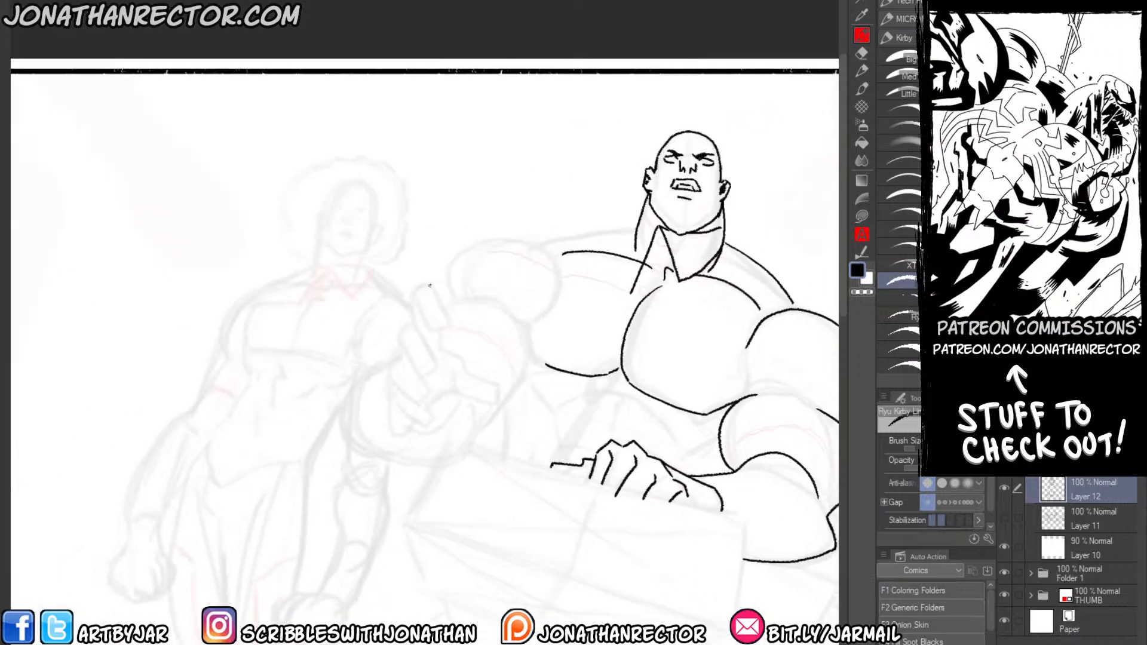
mouse_move(430, 286)
left_mouse_down()
mouse_move(412, 292)
mouse_move(448, 326)
mouse_move(433, 330)
mouse_move(416, 300)
mouse_move(401, 336)
mouse_move(423, 375)
left_mouse_up()
mouse_move(422, 375)
left_mouse_down()
mouse_move(436, 366)
mouse_move(409, 323)
mouse_move(392, 365)
left_mouse_up()
left_click_drag(393, 366, 424, 399)
mouse_move(424, 400)
left_mouse_down()
mouse_move(433, 392)
mouse_move(404, 361)
mouse_move(399, 402)
left_mouse_up()
mouse_move(399, 402)
left_mouse_down()
mouse_move(430, 425)
mouse_move(440, 416)
left_mouse_up()
mouse_move(438, 349)
left_mouse_down()
mouse_move(490, 381)
mouse_move(491, 397)
mouse_move(460, 390)
mouse_move(453, 376)
mouse_move(400, 430)
mouse_move(393, 361)
mouse_move(379, 373)
mouse_move(395, 353)
mouse_move(367, 368)
mouse_move(340, 412)
mouse_move(360, 451)
mouse_move(434, 460)
mouse_move(475, 393)
left_mouse_up()
mouse_move(469, 432)
left_mouse_down()
mouse_move(532, 357)
mouse_move(524, 324)
left_mouse_up()
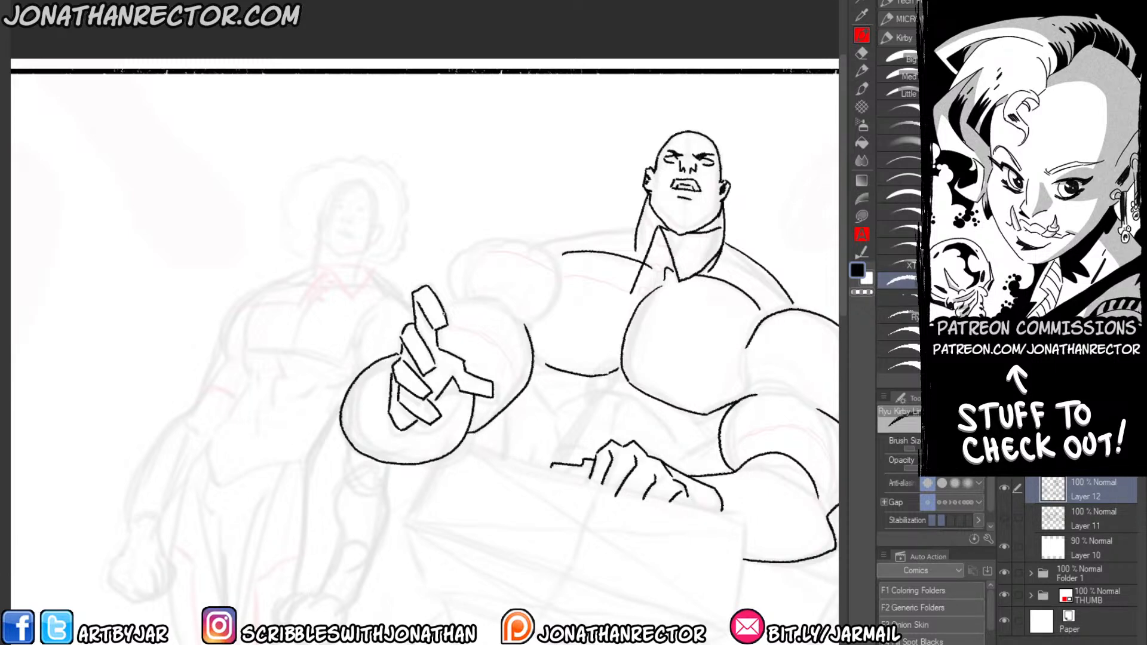
Ink the round shoulder above the raised hand and the slope up to the neck, checking the drawing mirrored.
mouse_move(443, 308)
left_mouse_down()
mouse_move(485, 300)
mouse_move(452, 251)
mouse_move(564, 276)
left_mouse_up()
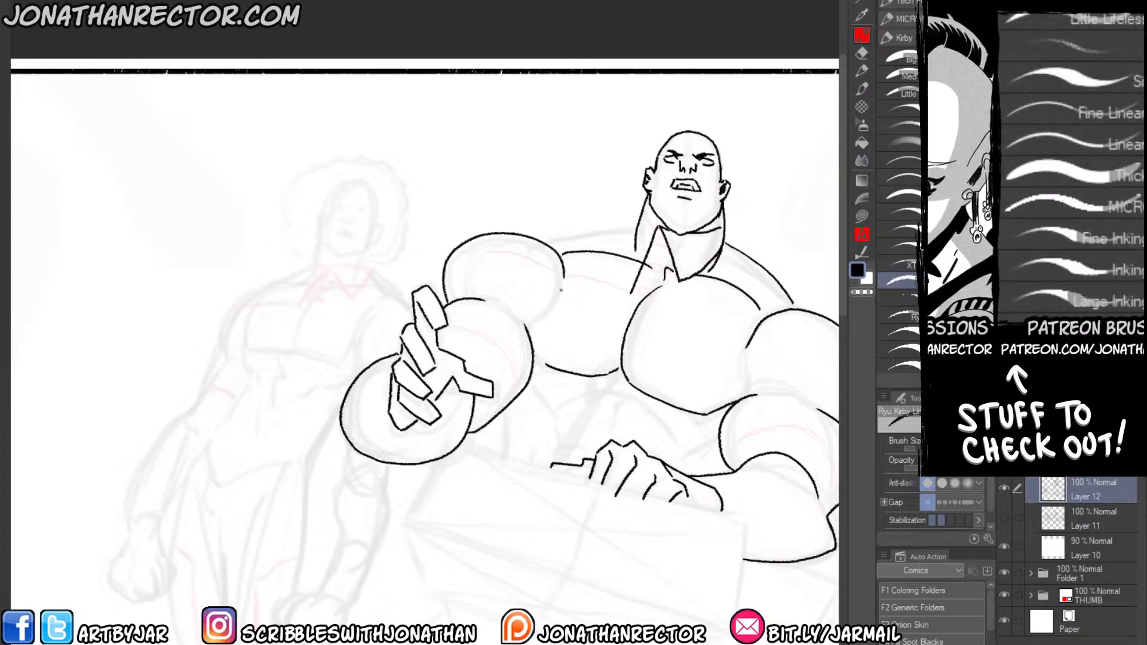
left_click_drag(483, 296, 293, 319)
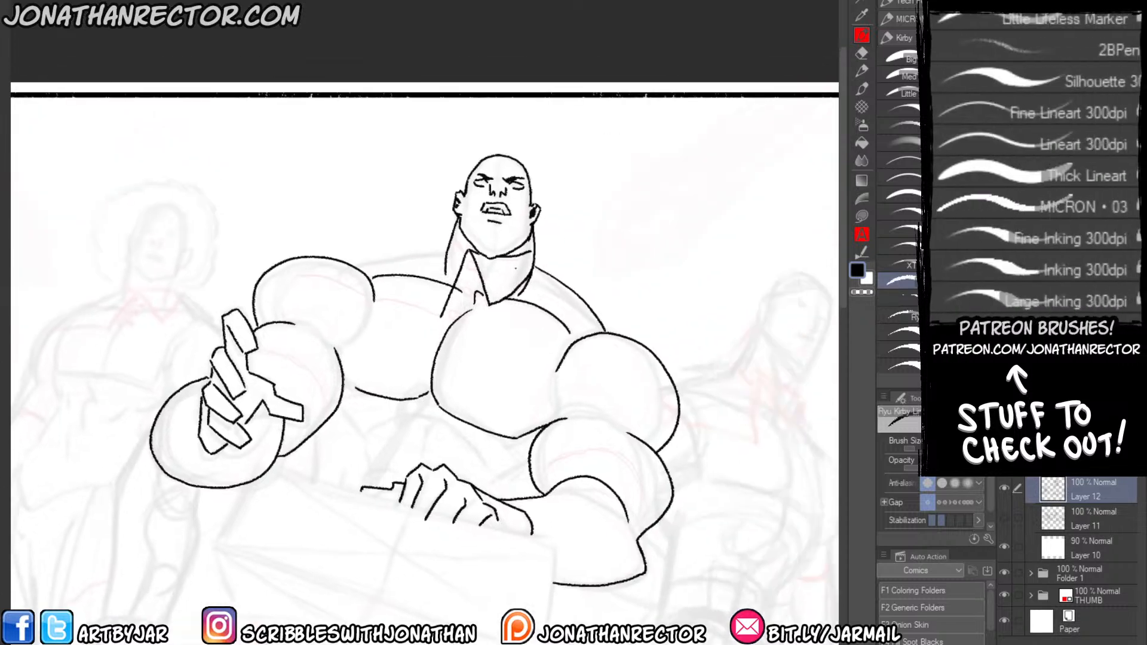
left_click_drag(347, 261, 450, 244)
key("ctrl+z")
key("h")
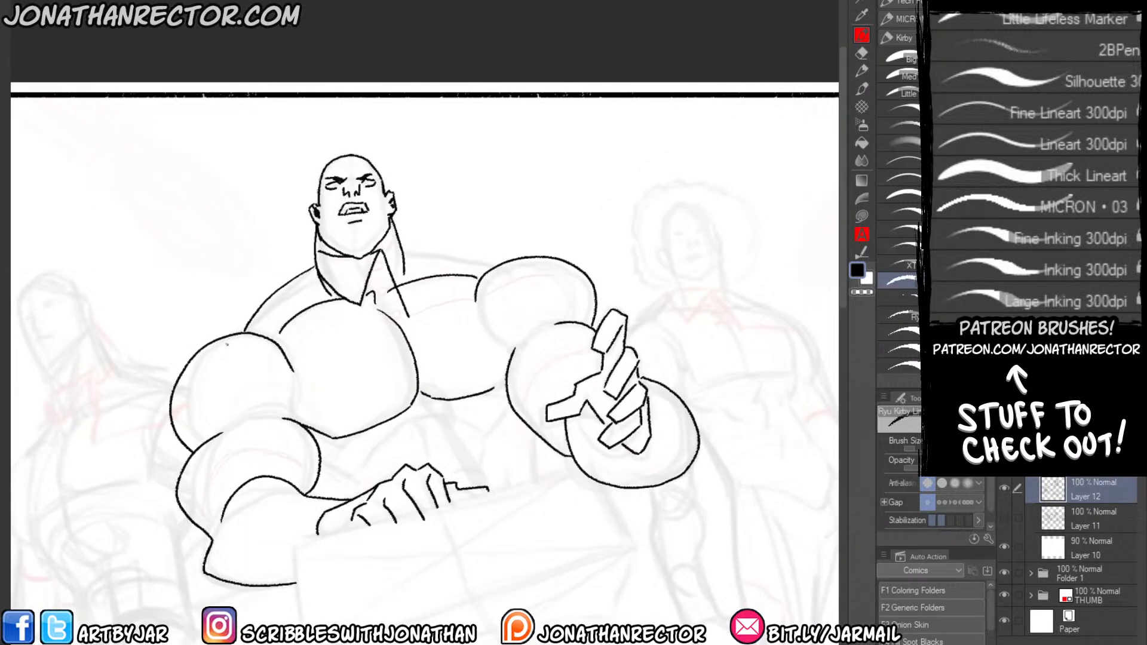
left_click_drag(400, 245, 498, 265)
key("h")
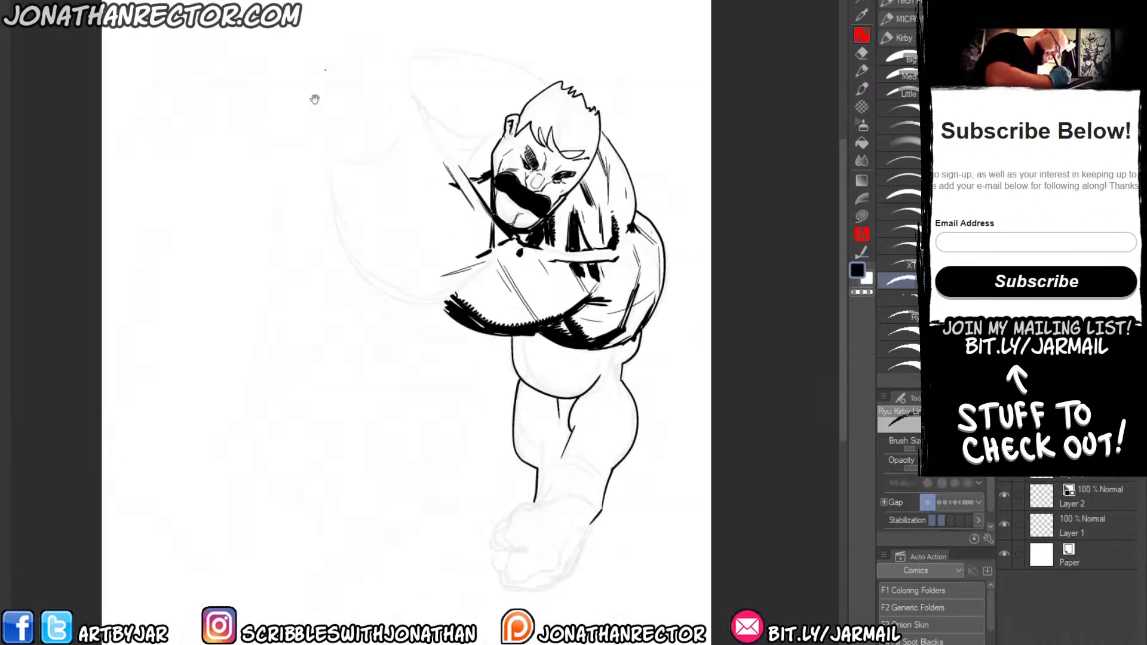
left_click(396, 473, "ctrl")
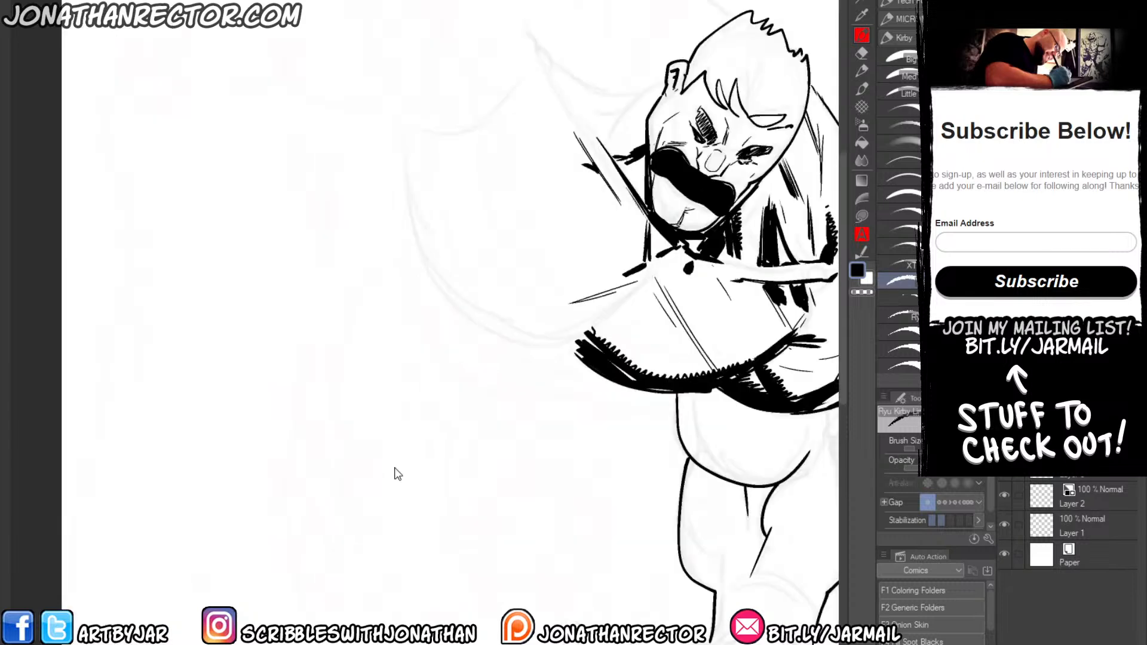
left_click_drag(453, 459, 374, 378)
left_click_drag(421, 121, 468, 197)
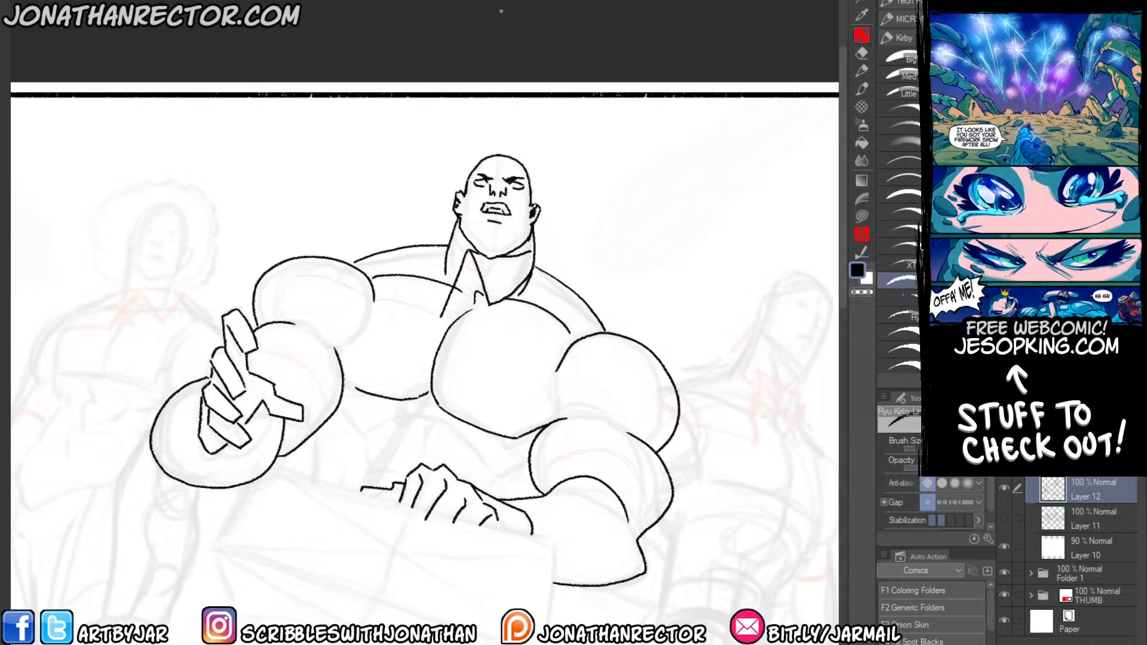
Ink the curved seam across the raised arm's shoulder and the buttoned placket below the bald man's collar.
mouse_move(338, 359)
left_mouse_down()
mouse_move(455, 406)
mouse_move(462, 425)
left_mouse_up()
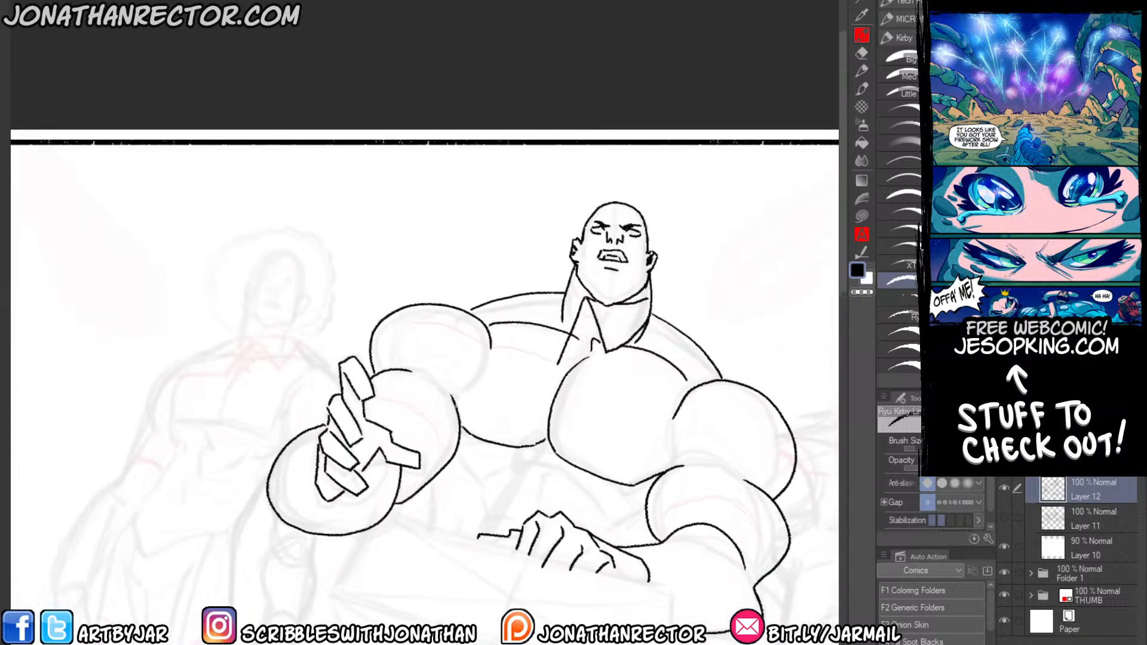
mouse_move(429, 320)
left_mouse_down()
mouse_move(332, 335)
mouse_move(511, 382)
left_mouse_up()
key("e")
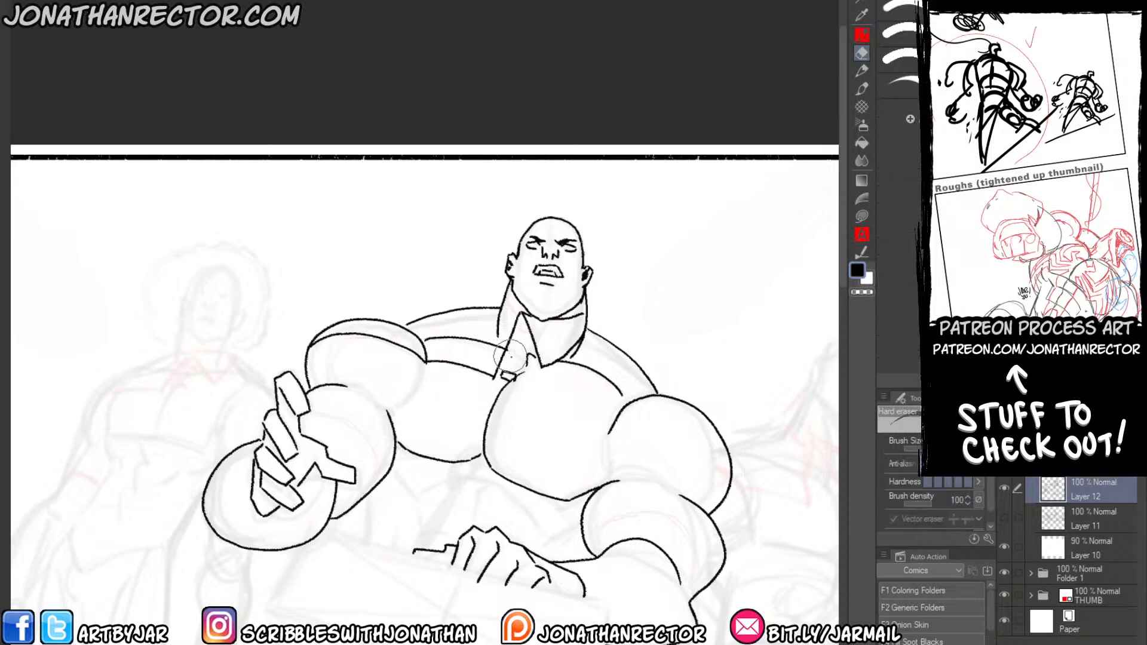
key("p")
mouse_move(513, 350)
left_mouse_down()
mouse_move(523, 353)
mouse_move(510, 356)
left_mouse_up()
mouse_move(511, 356)
left_mouse_down()
mouse_move(523, 358)
mouse_move(529, 325)
left_mouse_up()
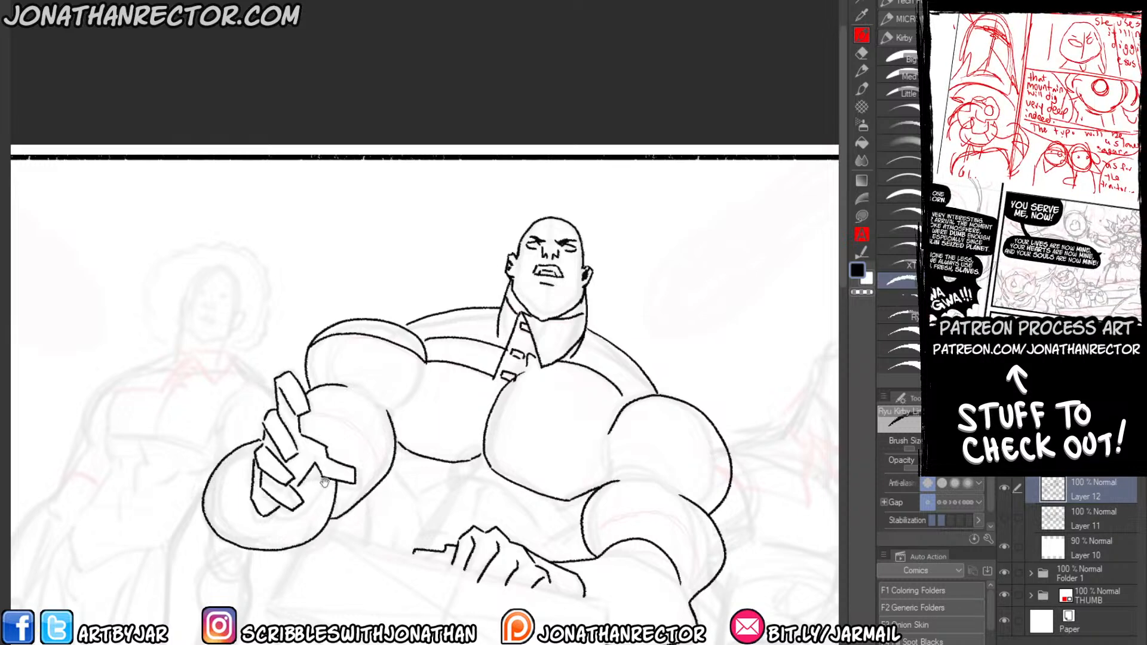
Ink curved cuff bands across the raised arm and across the forearm of the resting arm.
left_click_drag(238, 442, 263, 397)
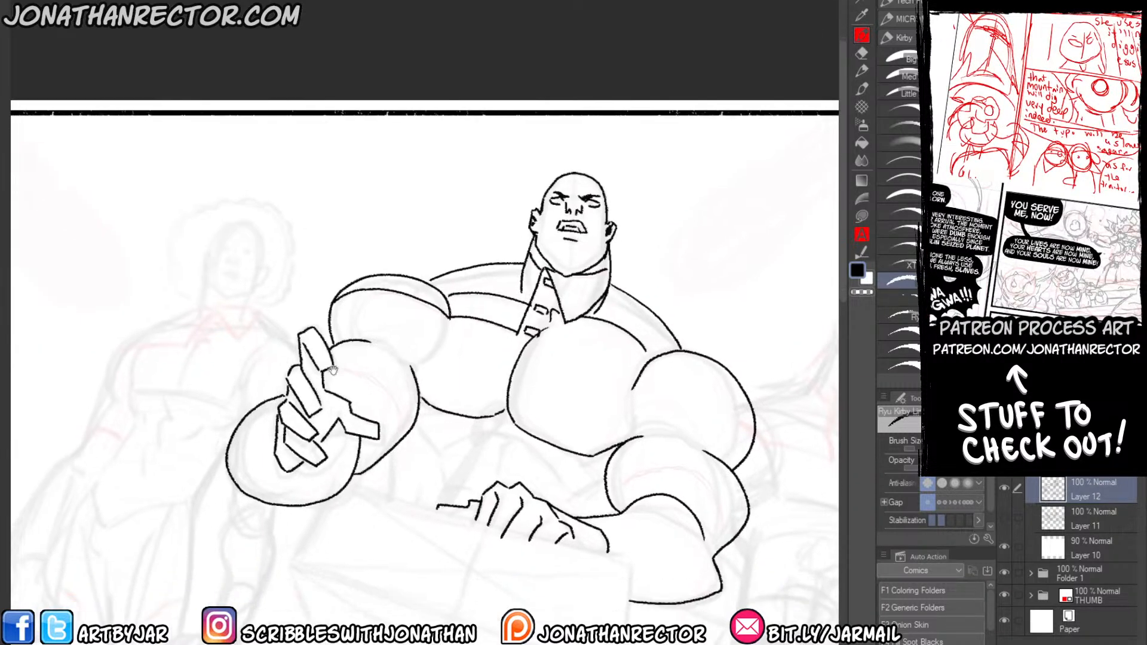
mouse_move(330, 373)
left_mouse_down()
mouse_move(354, 374)
mouse_move(404, 435)
left_mouse_up()
mouse_move(611, 501)
left_mouse_down()
mouse_move(618, 478)
mouse_move(658, 462)
mouse_move(705, 478)
mouse_move(728, 542)
left_mouse_up()
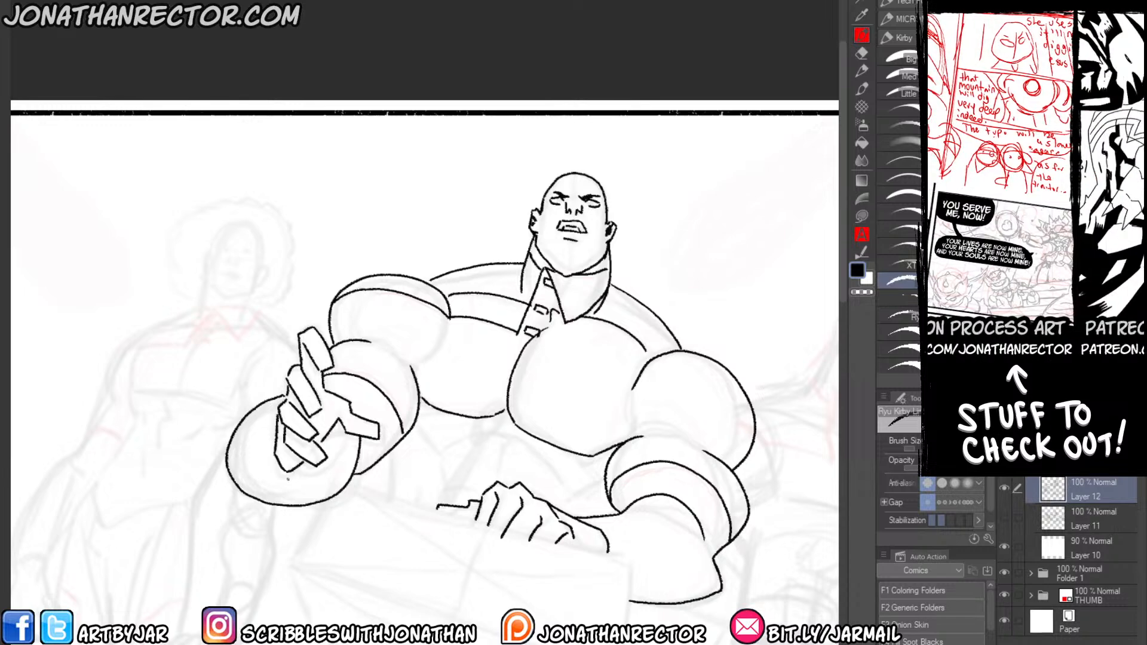
left_click_drag(276, 477, 326, 469)
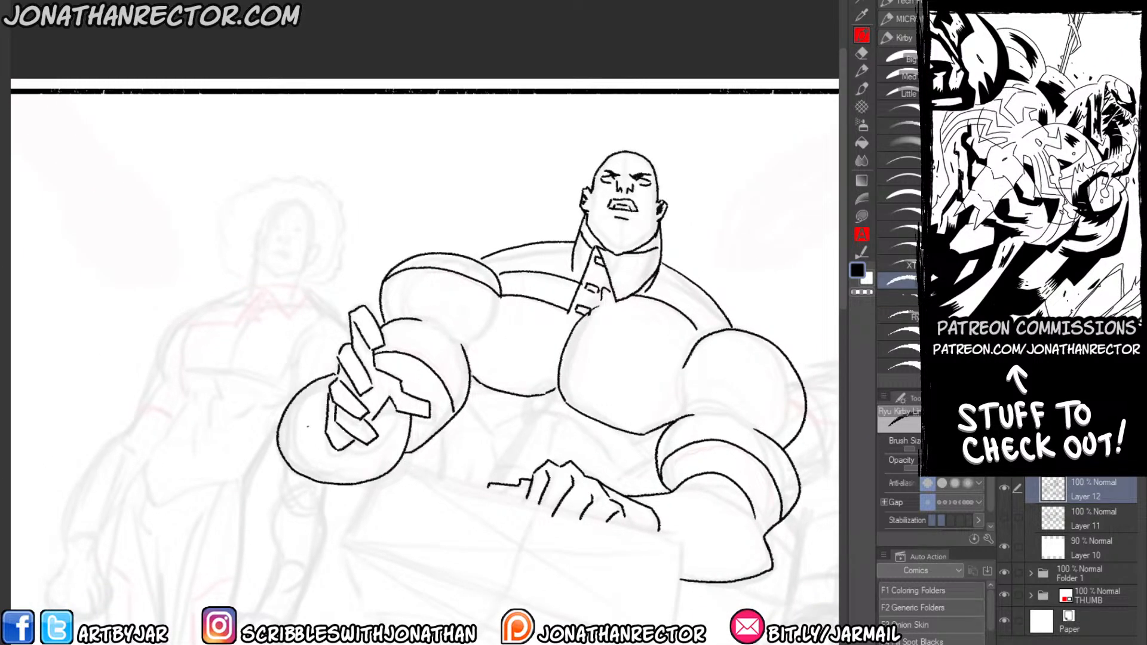
Ink the torso's edge beneath the raised arm and the fingernails on the raised hand.
left_click_drag(306, 434, 329, 401)
left_click_drag(462, 398, 462, 454)
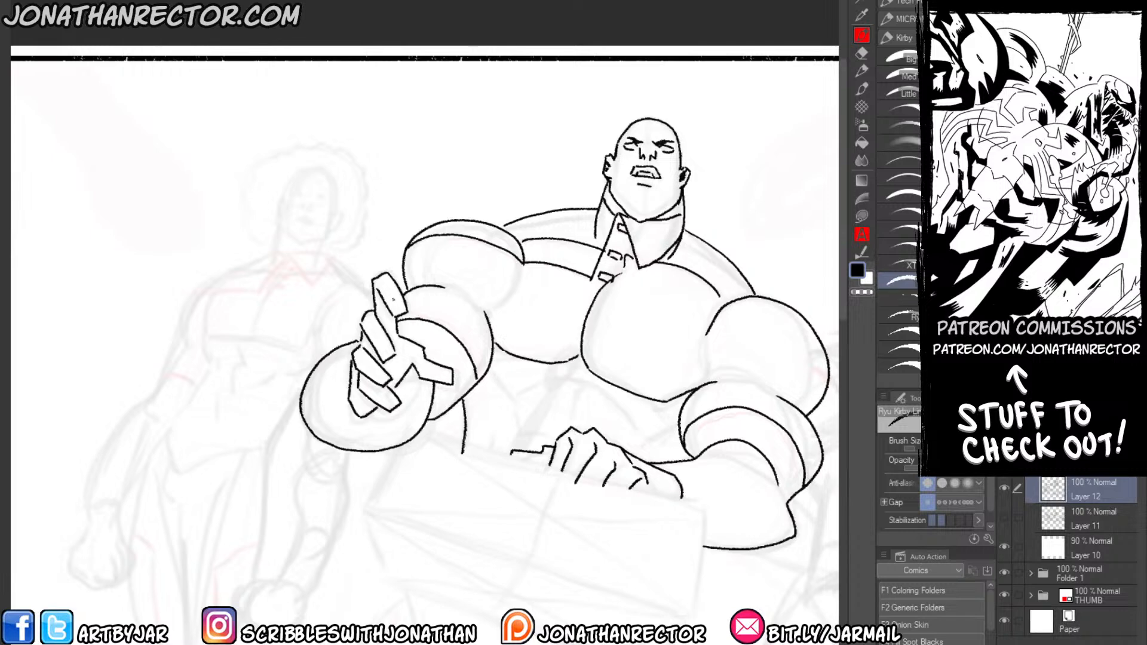
left_click_drag(384, 372, 385, 408)
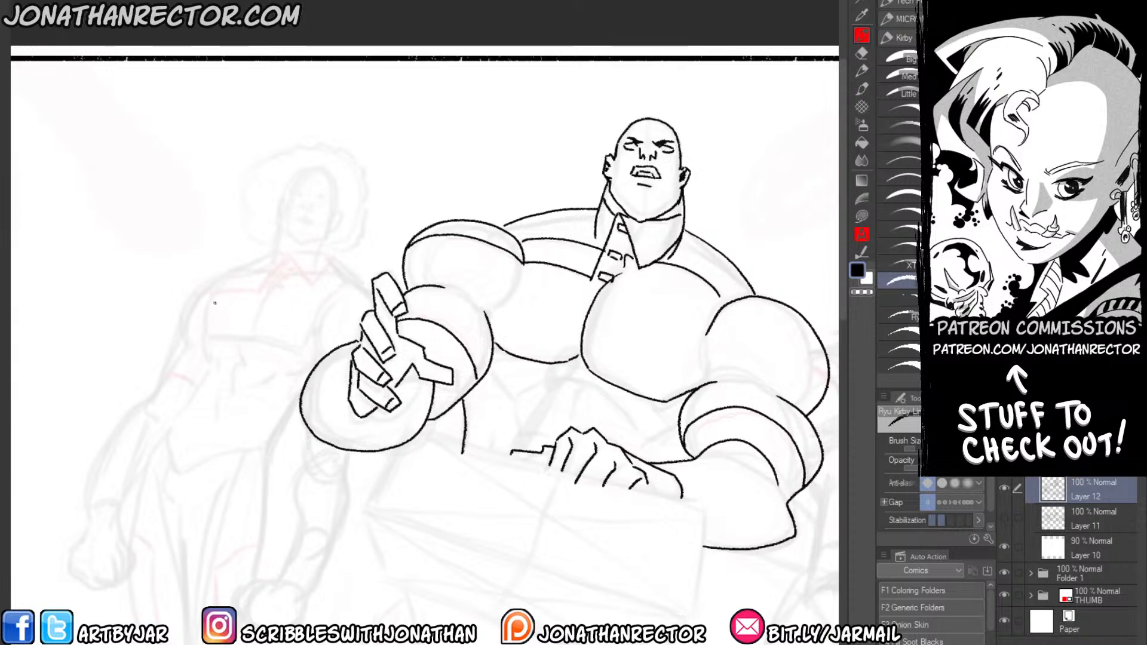
Ink the jagged folds below the chest muscles and the line running down to the resting hand, erasing the overlap there.
left_click_drag(230, 327, 144, 342)
left_click_drag(408, 386, 431, 418)
left_click_drag(588, 437, 537, 445)
mouse_move(506, 400)
left_mouse_down()
mouse_move(485, 425)
mouse_move(493, 441)
left_mouse_up()
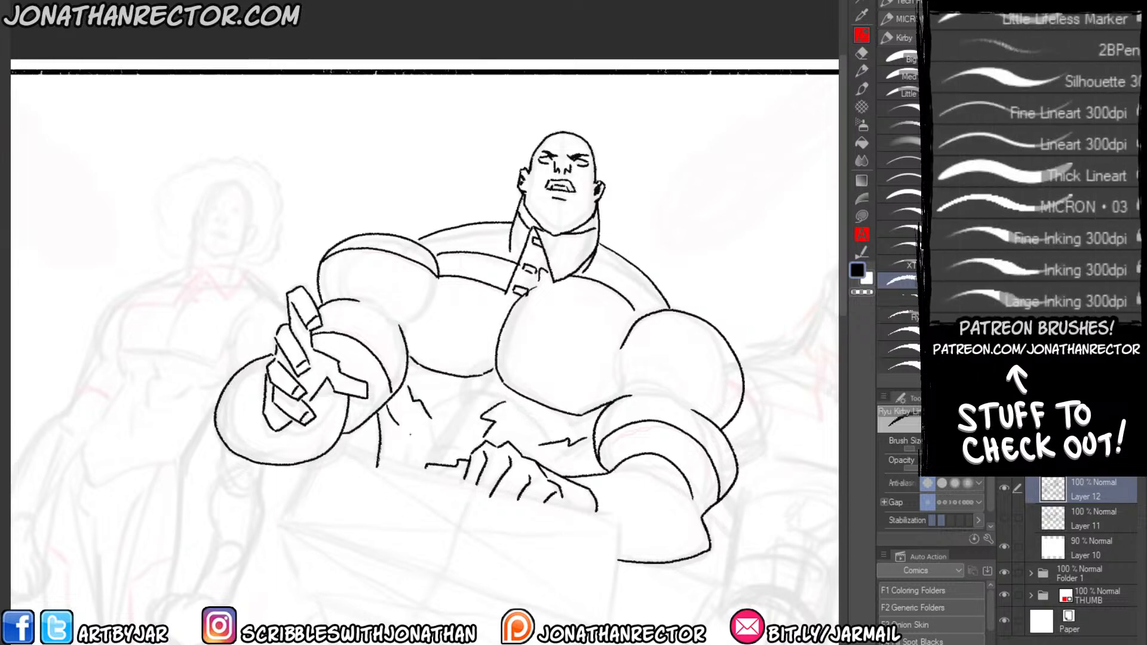
left_click_drag(400, 425, 425, 458)
key("e")
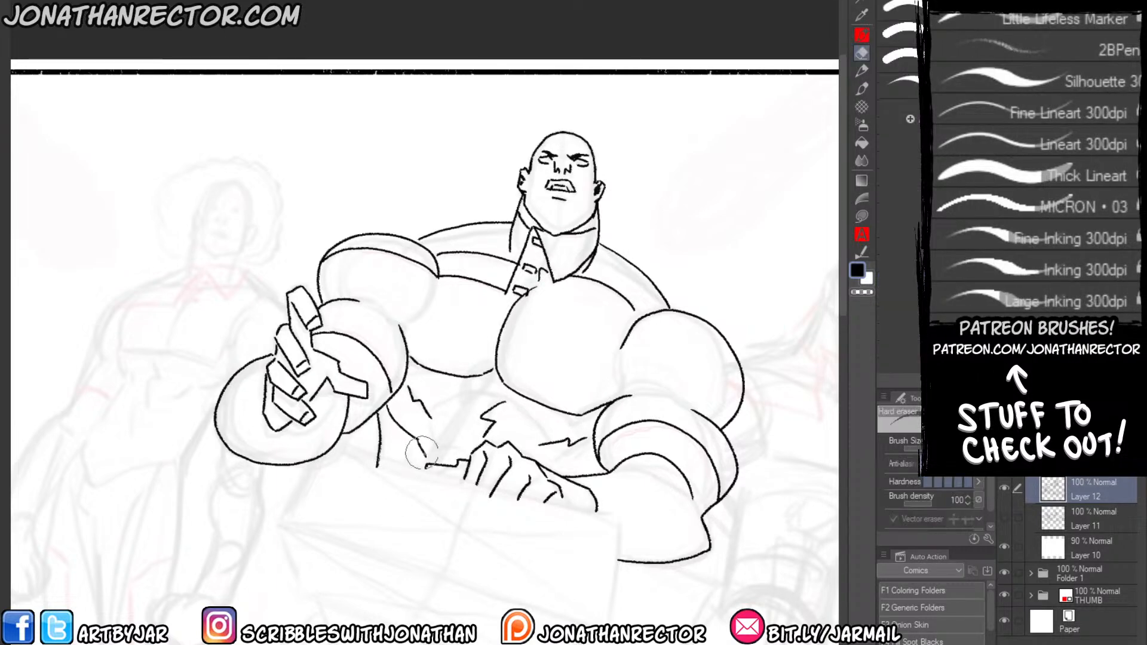
left_click(426, 457)
Tilt the canvas counterclockwise and hide the palettes to make room for inking the bald man's lower body.
left_click_drag(280, 480, 293, 378)
key("p")
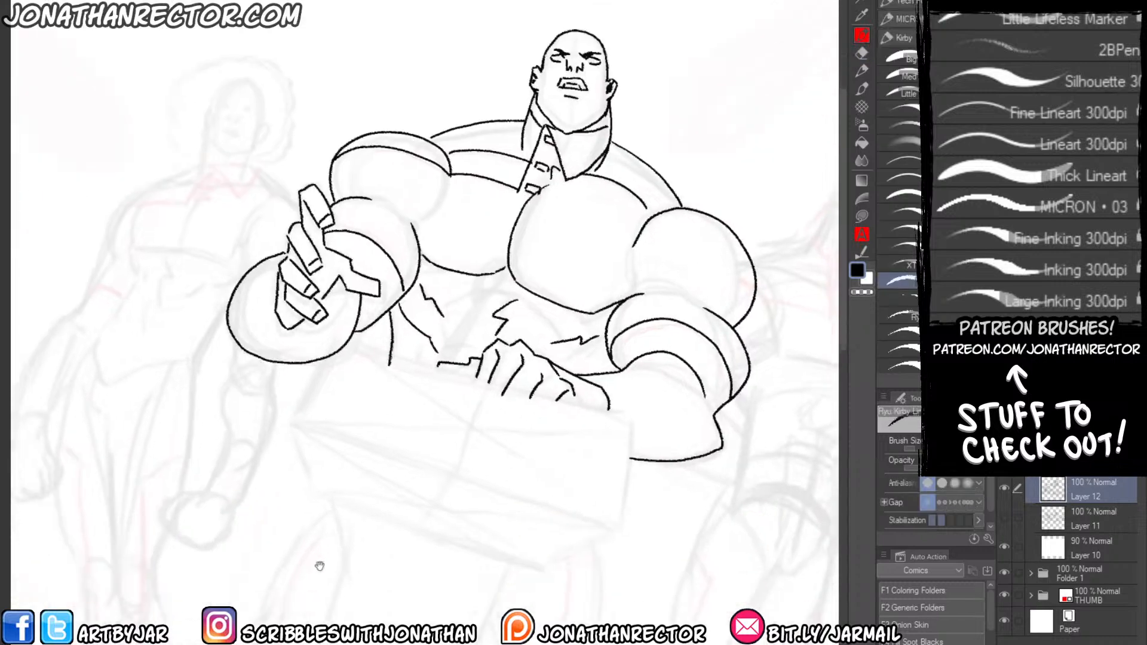
left_click_drag(324, 531, 378, 304)
mouse_move(307, 264)
left_mouse_down()
mouse_move(315, 235)
mouse_move(296, 422)
left_mouse_up()
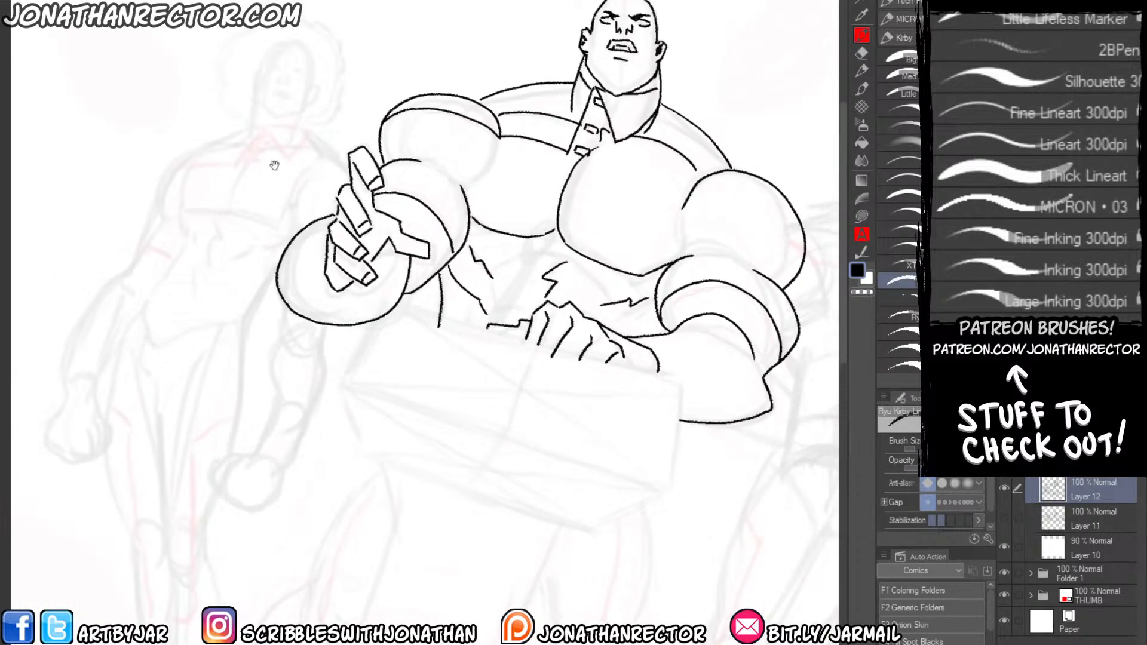
key("r")
mouse_move(199, 77)
left_mouse_down()
mouse_move(146, 120)
mouse_move(120, 114)
mouse_move(120, 197)
mouse_move(187, 205)
left_mouse_up()
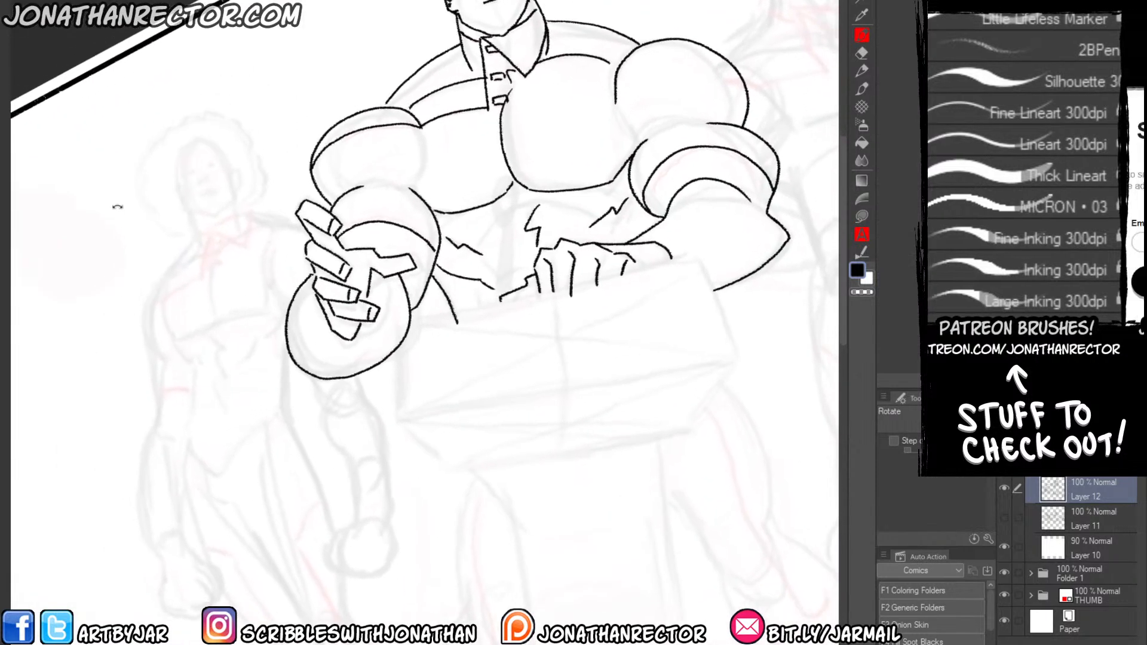
key("p")
mouse_move(368, 450)
left_mouse_down()
mouse_move(310, 454)
mouse_move(235, 516)
left_mouse_up()
key("ctrl+z")
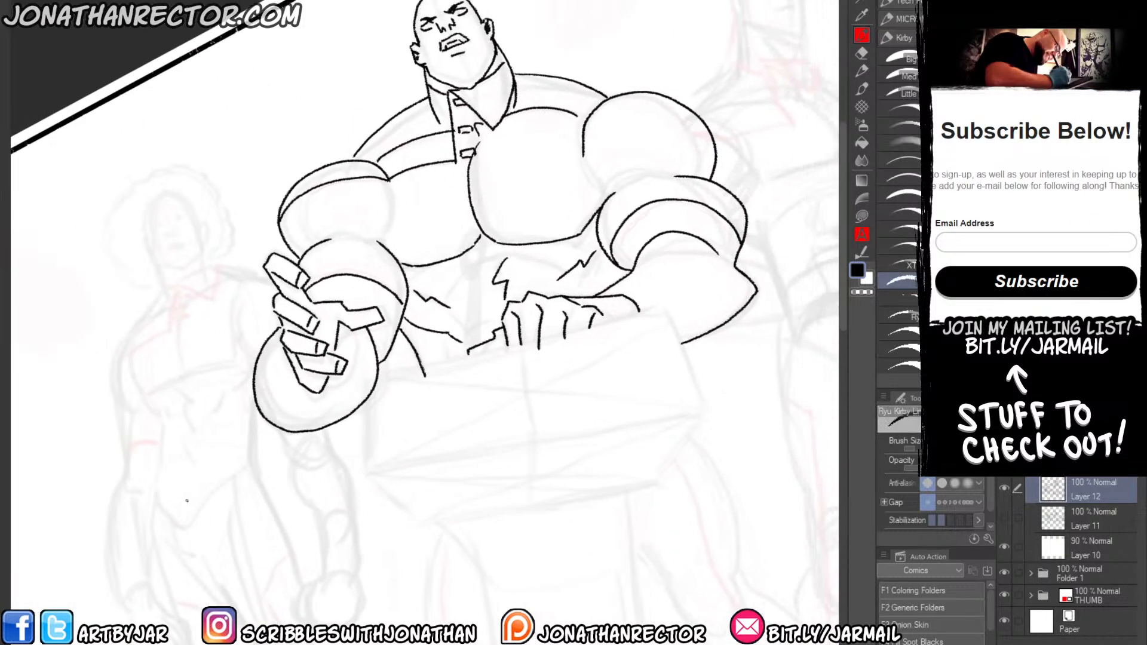
key("Tab")
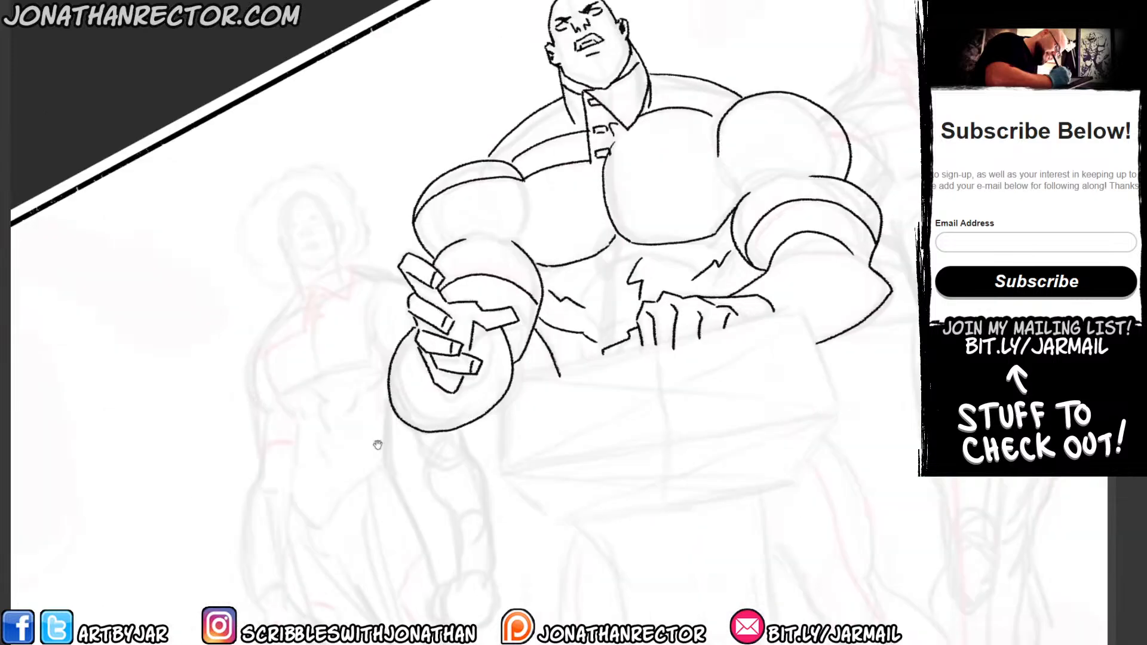
mouse_move(377, 443)
left_mouse_down()
mouse_move(220, 345)
mouse_move(295, 305)
mouse_move(311, 335)
left_mouse_up()
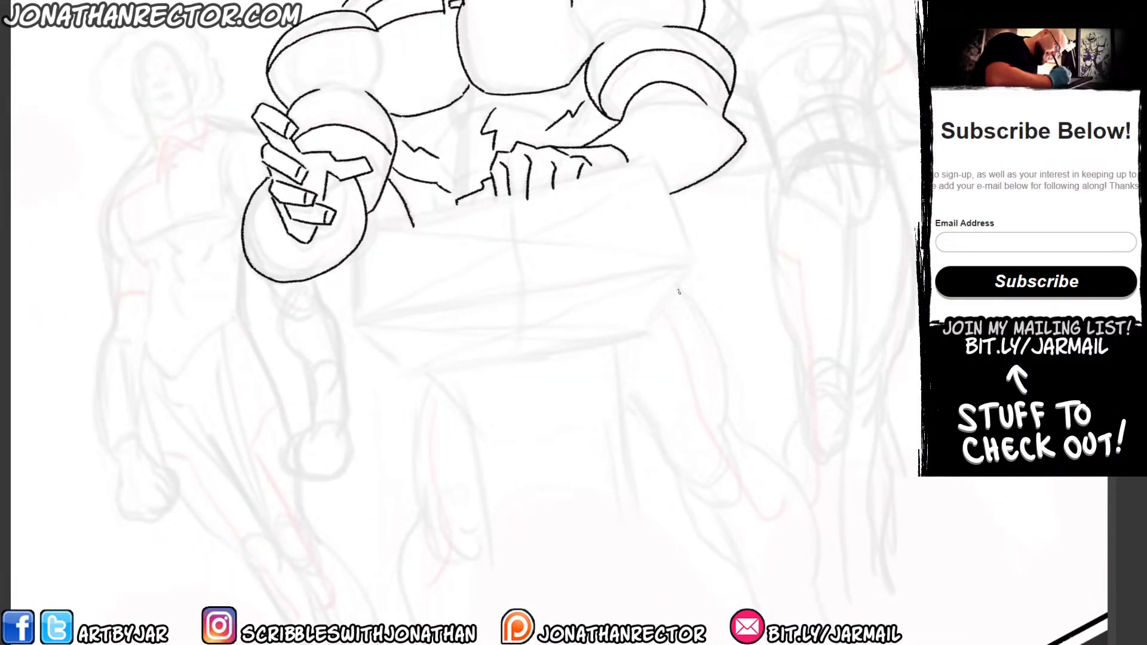
Ink both outlines of the bald man's outstretched leg from the thigh past the knee to the heel.
mouse_move(672, 280)
left_mouse_down()
mouse_move(705, 324)
mouse_move(739, 494)
mouse_move(686, 489)
mouse_move(601, 368)
left_mouse_up()
mouse_move(720, 418)
left_mouse_down()
mouse_move(800, 470)
mouse_move(811, 564)
mouse_move(785, 517)
mouse_move(794, 531)
mouse_move(750, 557)
left_mouse_up()
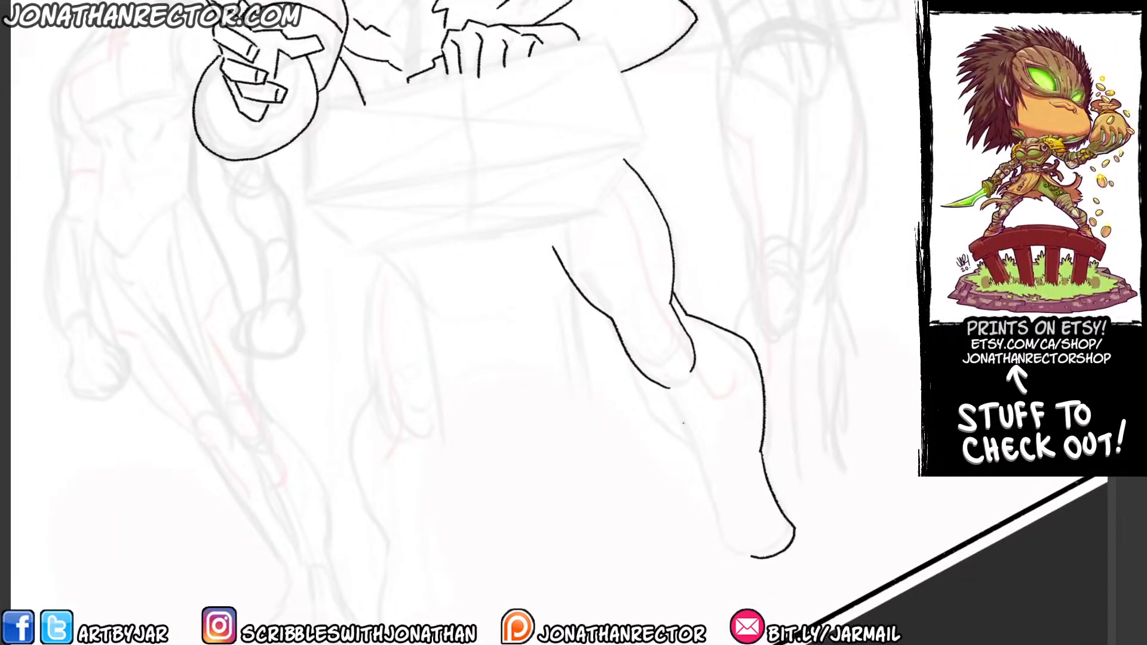
mouse_move(623, 347)
left_mouse_down()
mouse_move(637, 409)
mouse_move(703, 455)
mouse_move(730, 535)
left_mouse_up()
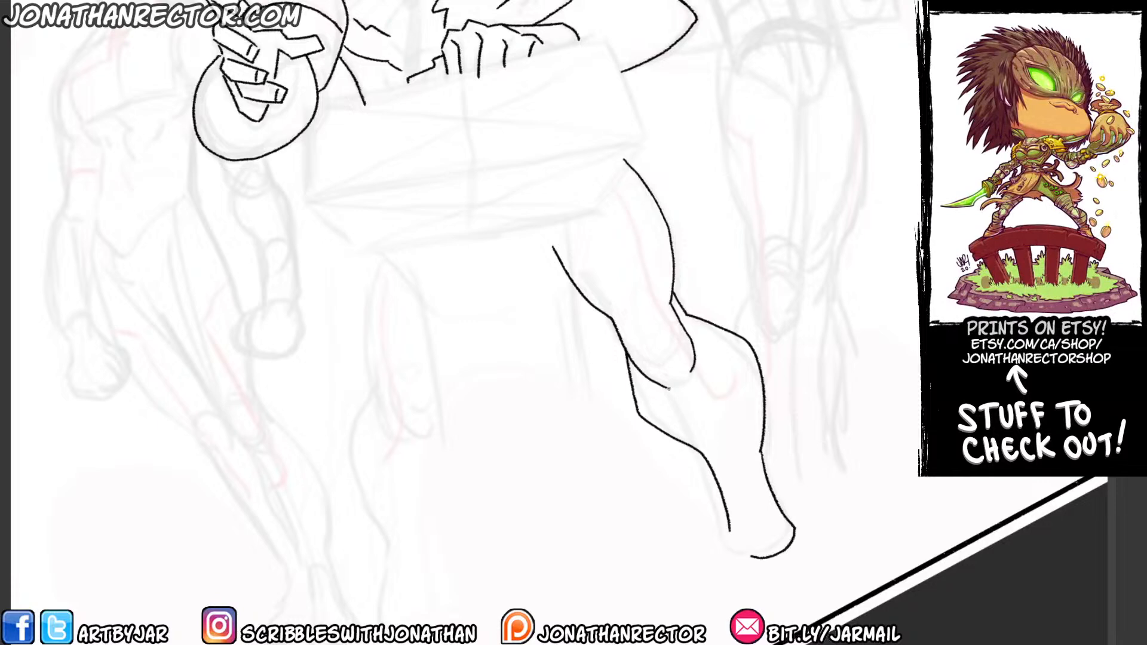
Add the inner contour lines to the outstretched leg: the long thigh stripe, the shin line and the curved boot cuff.
left_click_drag(670, 388, 696, 422)
left_click_drag(675, 334, 722, 458)
mouse_move(656, 308)
left_mouse_down()
mouse_move(714, 443)
mouse_move(778, 498)
mouse_move(778, 457)
left_mouse_up()
Ink the bald man's other leg from thigh to calf, including the rounded knee, the boot cuff curve and the thigh stripe.
left_click_drag(357, 333, 362, 310)
left_click_drag(404, 356, 393, 317)
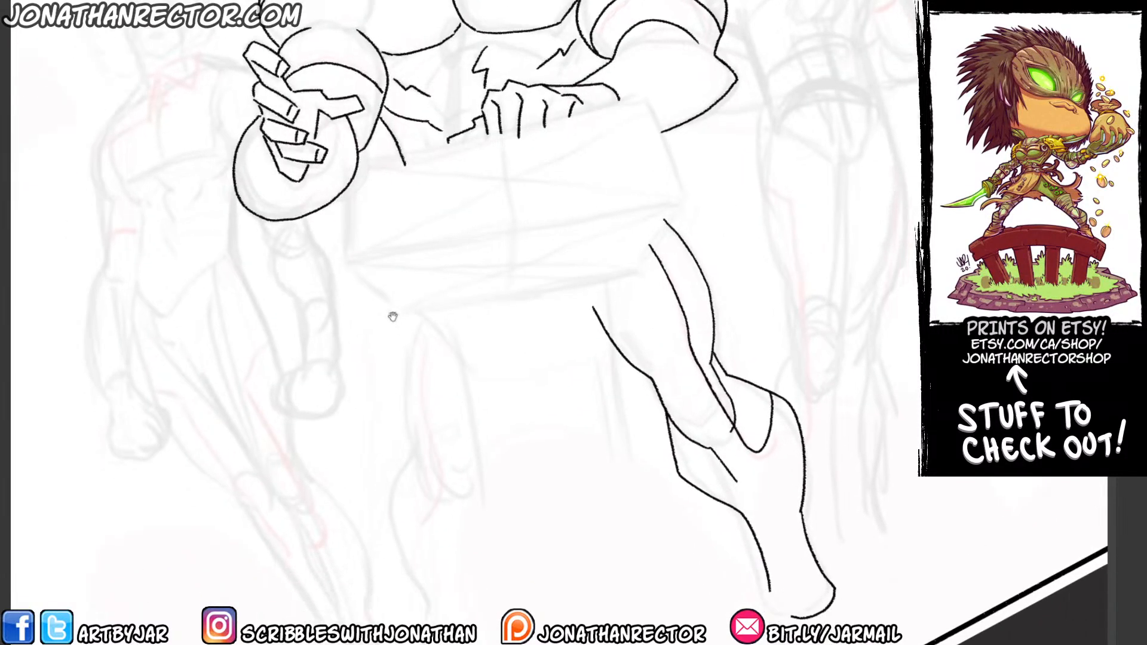
mouse_move(399, 260)
left_mouse_down()
mouse_move(391, 380)
mouse_move(420, 475)
mouse_move(474, 475)
left_mouse_up()
left_click_drag(383, 386, 377, 292)
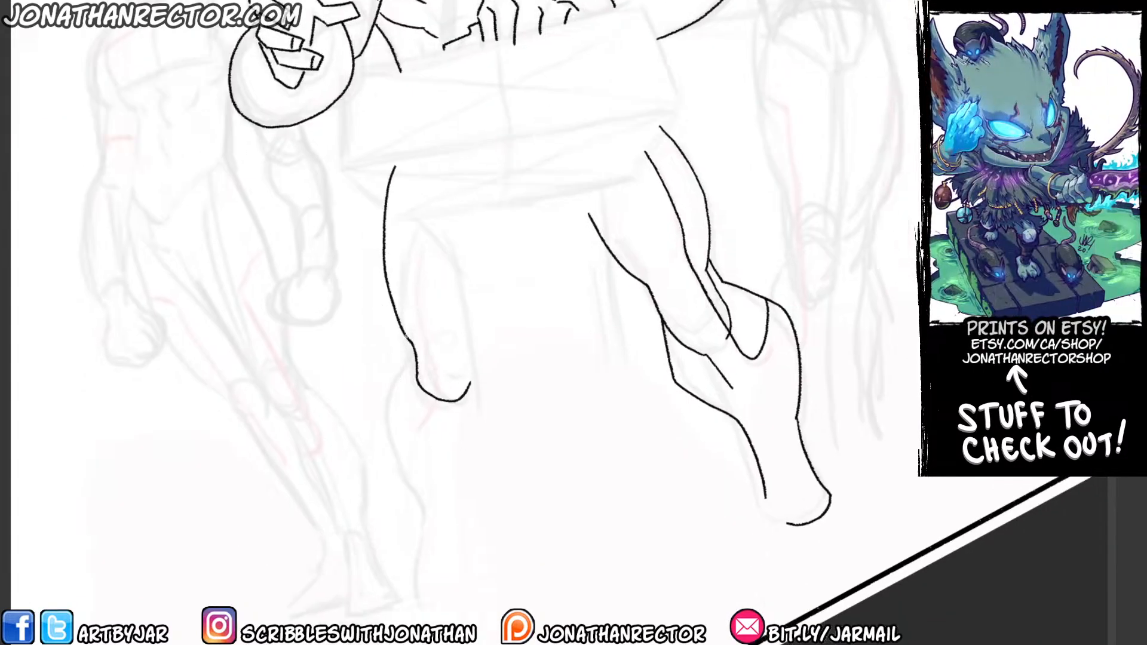
mouse_move(406, 336)
left_mouse_down()
mouse_move(375, 412)
mouse_move(418, 505)
mouse_move(411, 593)
mouse_move(468, 615)
mouse_move(486, 406)
mouse_move(425, 372)
left_mouse_up()
mouse_move(418, 433)
left_mouse_down()
mouse_move(419, 457)
mouse_move(445, 485)
left_mouse_up()
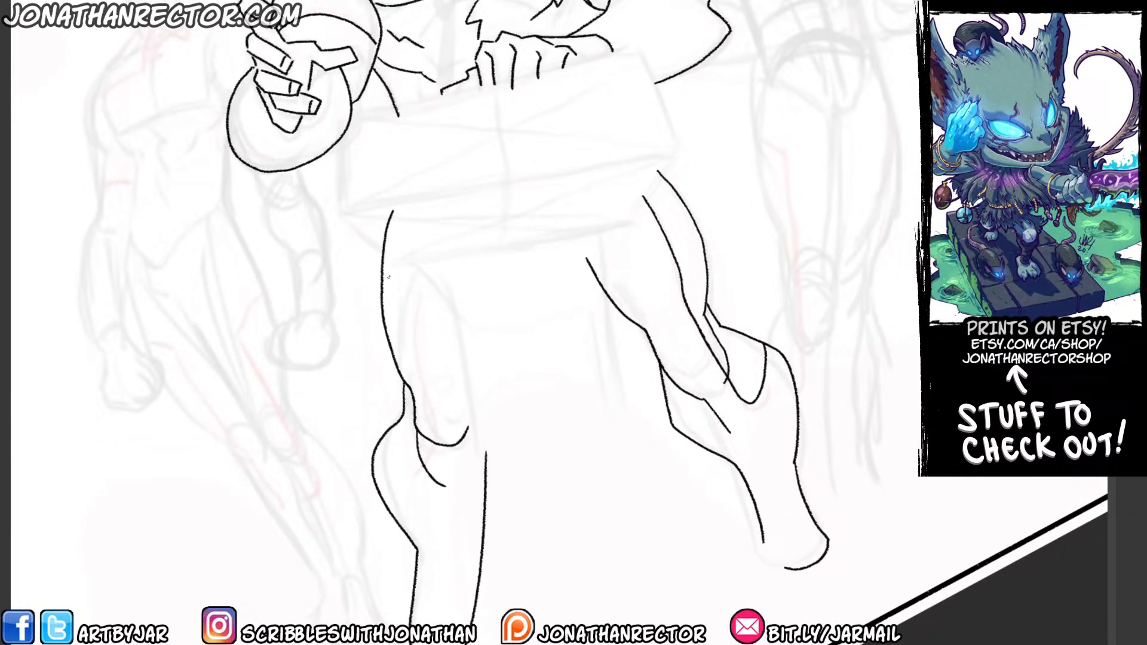
mouse_move(412, 246)
left_mouse_down()
mouse_move(424, 431)
mouse_move(418, 473)
mouse_move(381, 457)
left_mouse_up()
Ink the nose, eyes, angry brows and the near side of the face on the curly-haired figure.
left_click_drag(311, 287, 381, 418)
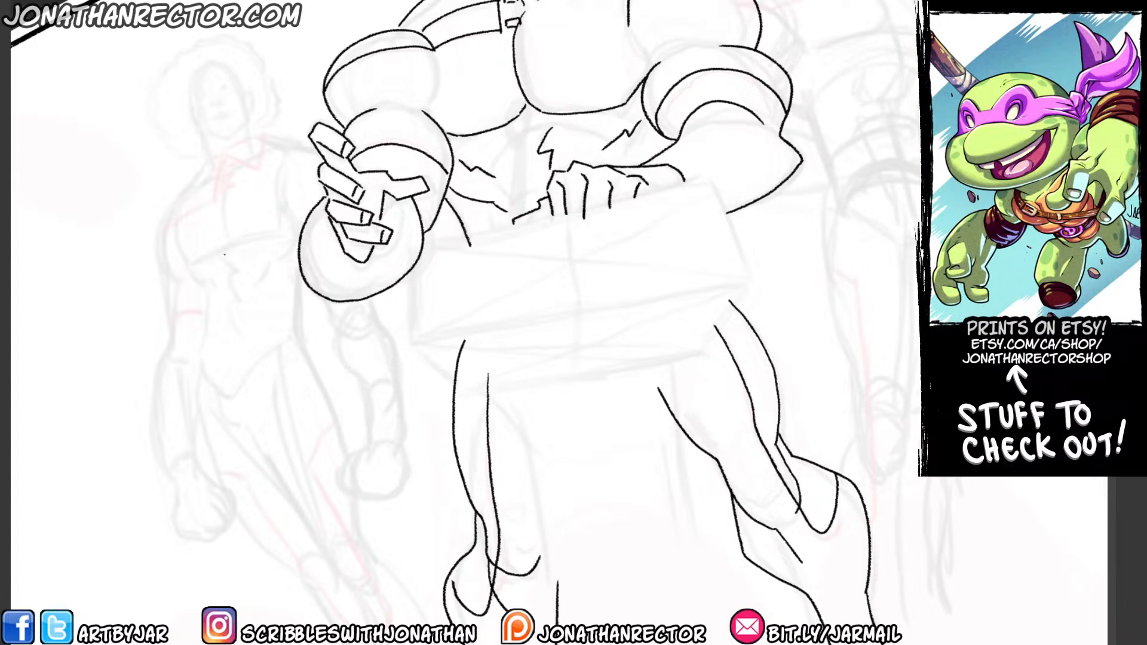
left_click_drag(257, 375, 470, 558)
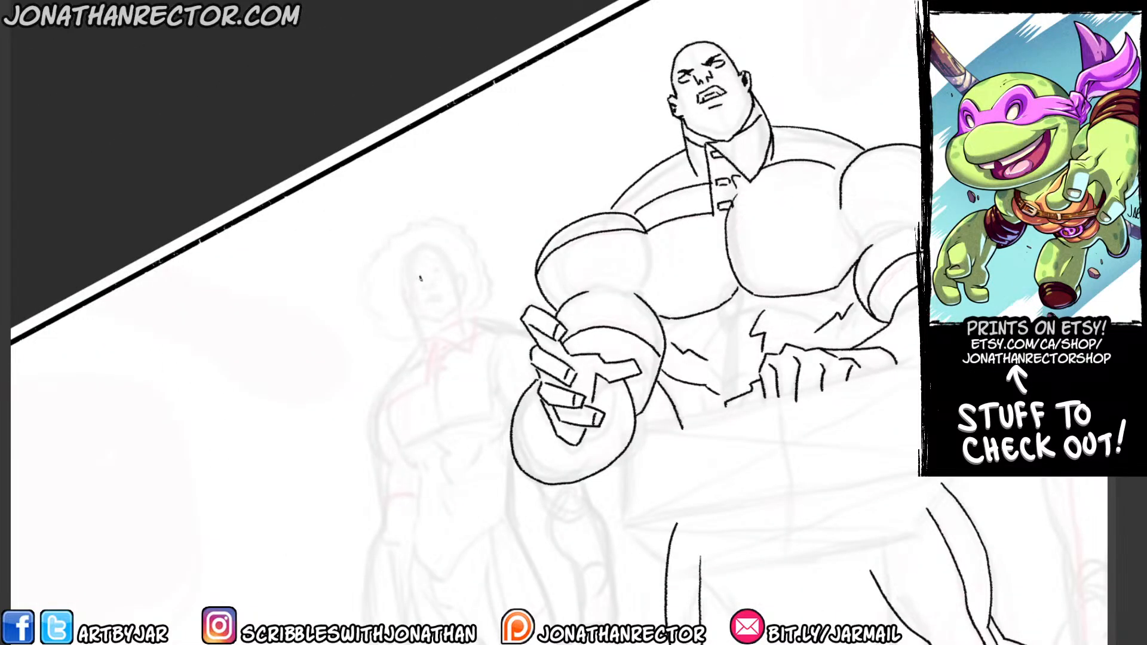
left_click_drag(420, 277, 429, 290)
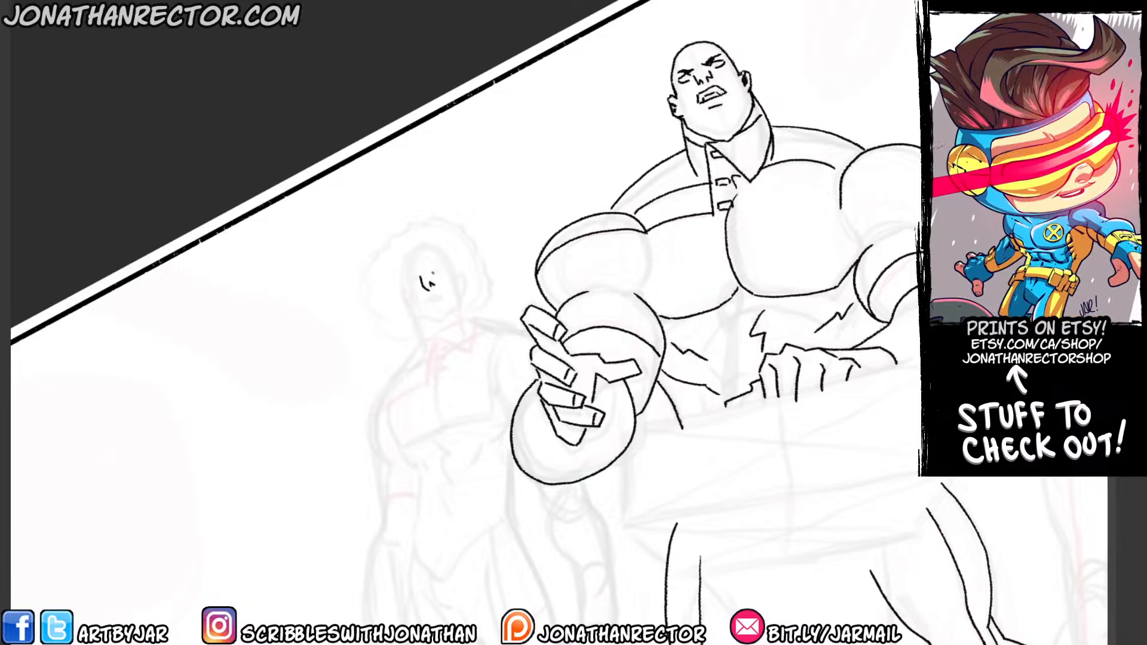
mouse_move(435, 271)
left_mouse_down()
mouse_move(442, 261)
mouse_move(406, 278)
mouse_move(418, 318)
mouse_move(432, 324)
mouse_move(457, 320)
mouse_move(455, 275)
left_mouse_up()
left_click(414, 309)
key("e")
key("b")
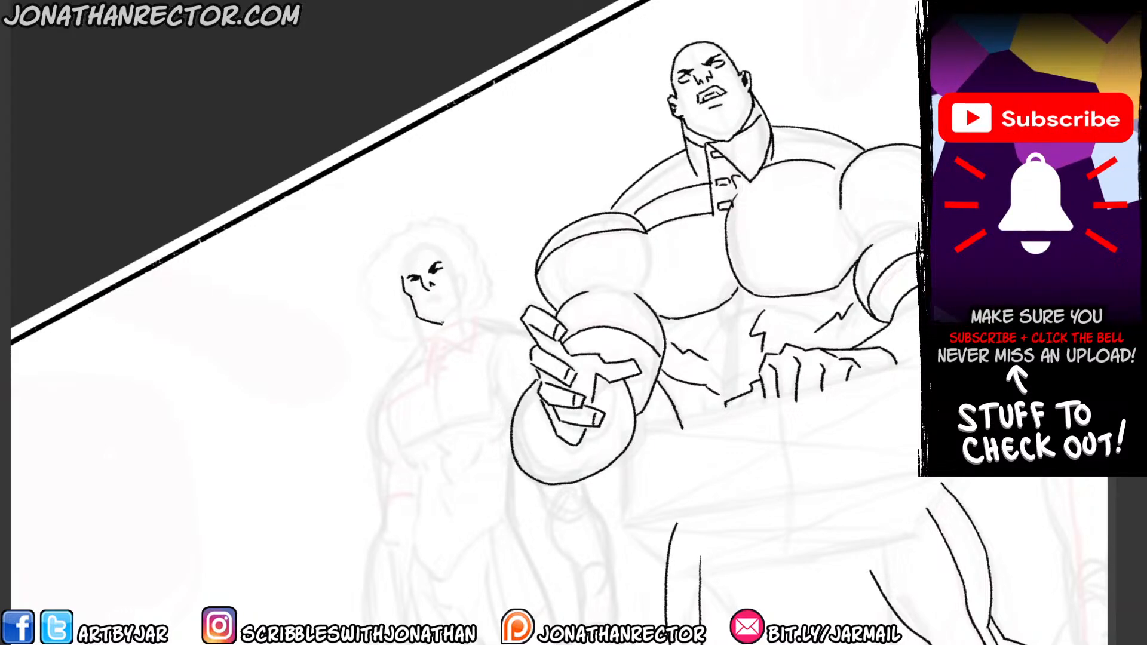
Finish the curly-haired figure's face with the frowning mouth, jaw, ear, wavy hairline and neck line.
mouse_move(442, 323)
left_mouse_down()
mouse_move(460, 301)
mouse_move(453, 260)
mouse_move(464, 292)
mouse_move(424, 307)
left_mouse_up()
left_click_drag(418, 252, 404, 268)
mouse_move(408, 261)
left_mouse_down()
mouse_move(399, 276)
mouse_move(446, 249)
left_mouse_up()
left_click_drag(441, 251, 424, 346)
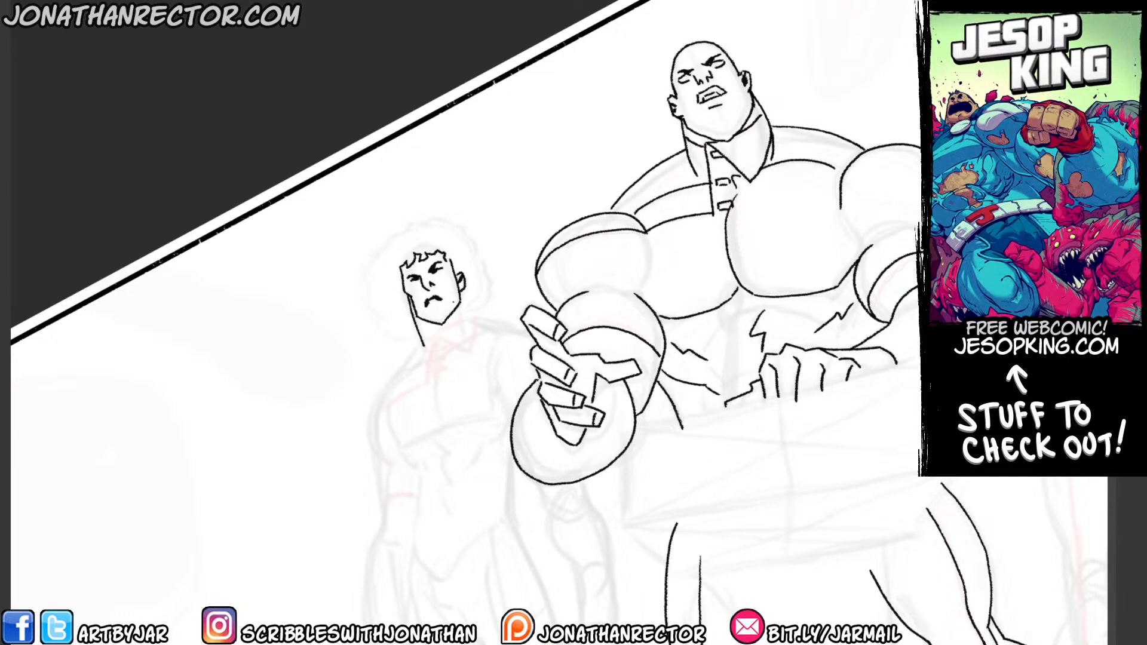
Ink the afro's bumpy outline and inner curl shapes, and fill the hair black around the white highlight on top.
mouse_move(462, 291)
left_mouse_down()
mouse_move(469, 318)
mouse_move(406, 334)
mouse_move(369, 304)
mouse_move(356, 253)
mouse_move(405, 215)
mouse_move(441, 206)
mouse_move(477, 222)
mouse_move(498, 251)
mouse_move(501, 288)
mouse_move(488, 314)
mouse_move(472, 316)
left_mouse_up()
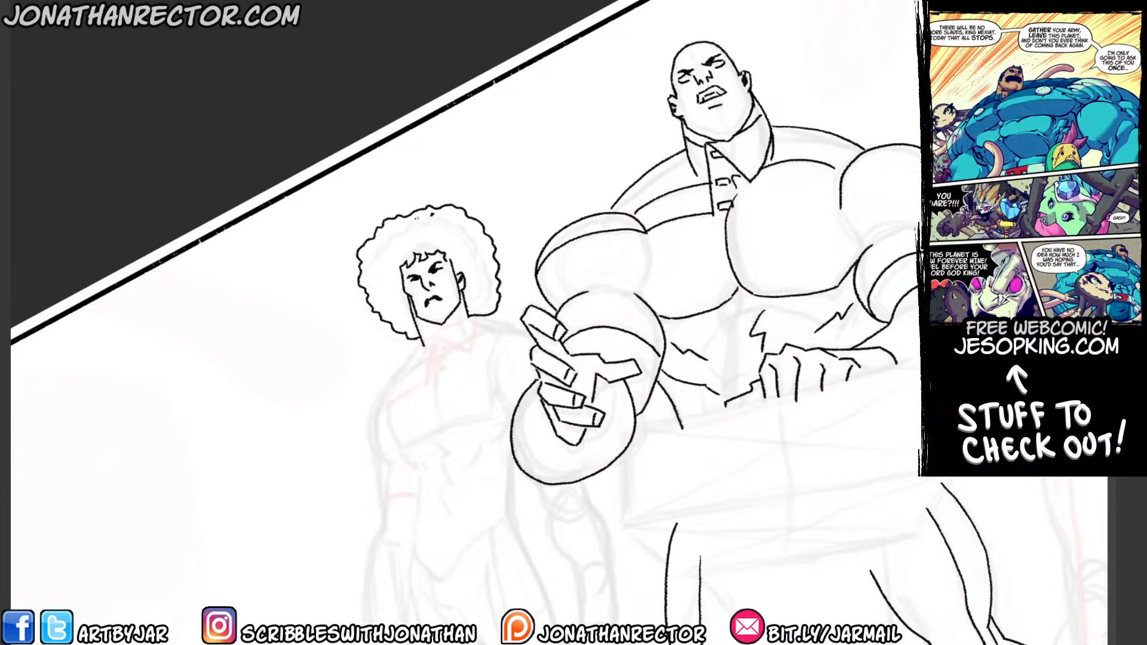
mouse_move(430, 226)
left_mouse_down()
mouse_move(464, 235)
mouse_move(468, 259)
left_mouse_up()
left_click_drag(477, 268, 485, 292)
mouse_move(481, 233)
left_mouse_down()
mouse_move(472, 221)
mouse_move(426, 226)
mouse_move(403, 242)
mouse_move(377, 229)
mouse_move(417, 243)
mouse_move(369, 261)
mouse_move(384, 273)
left_mouse_up()
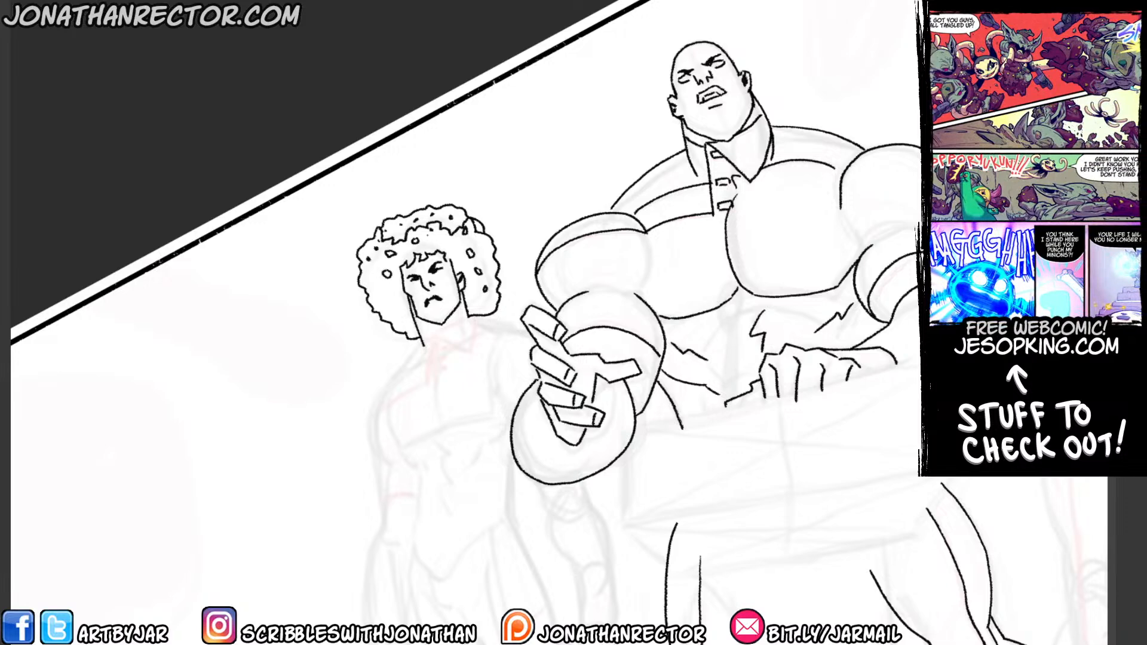
left_click(448, 236)
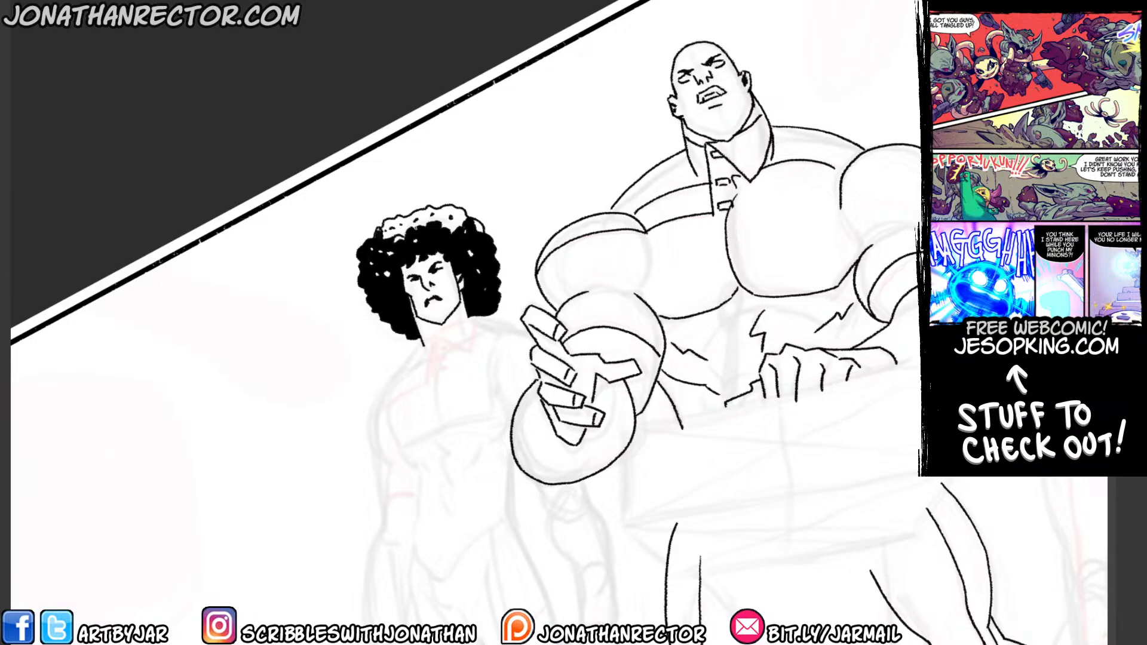
left_click_drag(456, 236, 461, 224)
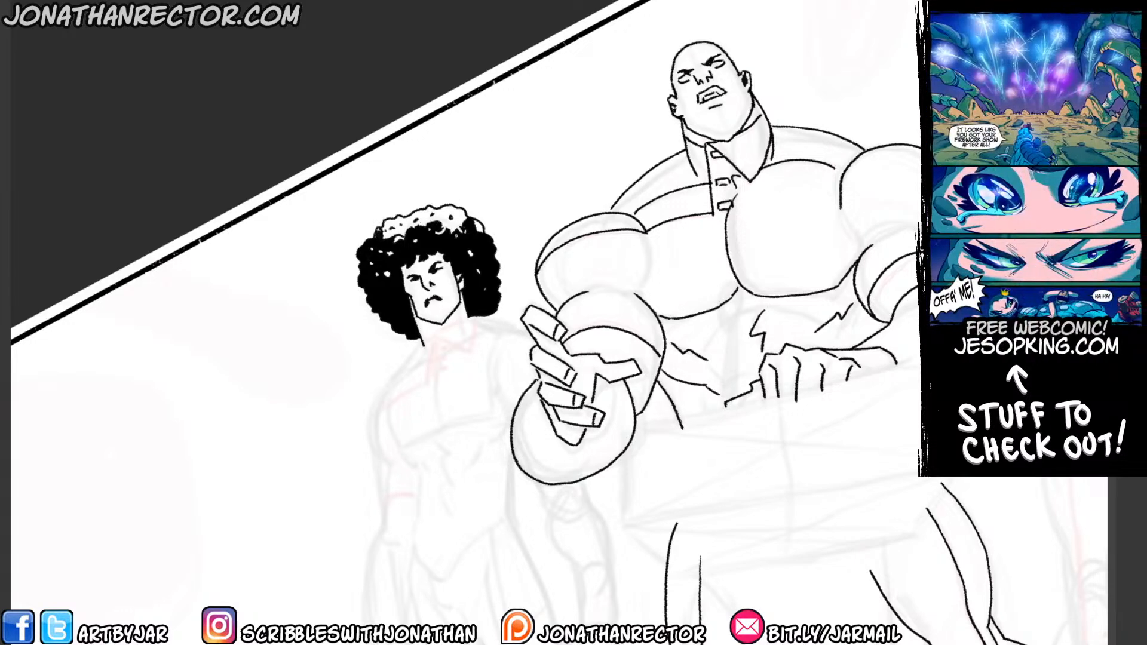
Ink the curly-haired figure's near shoulder and upper arm edge, plus the curve of the near chest muscle.
scroll(466, 322, "down", 1)
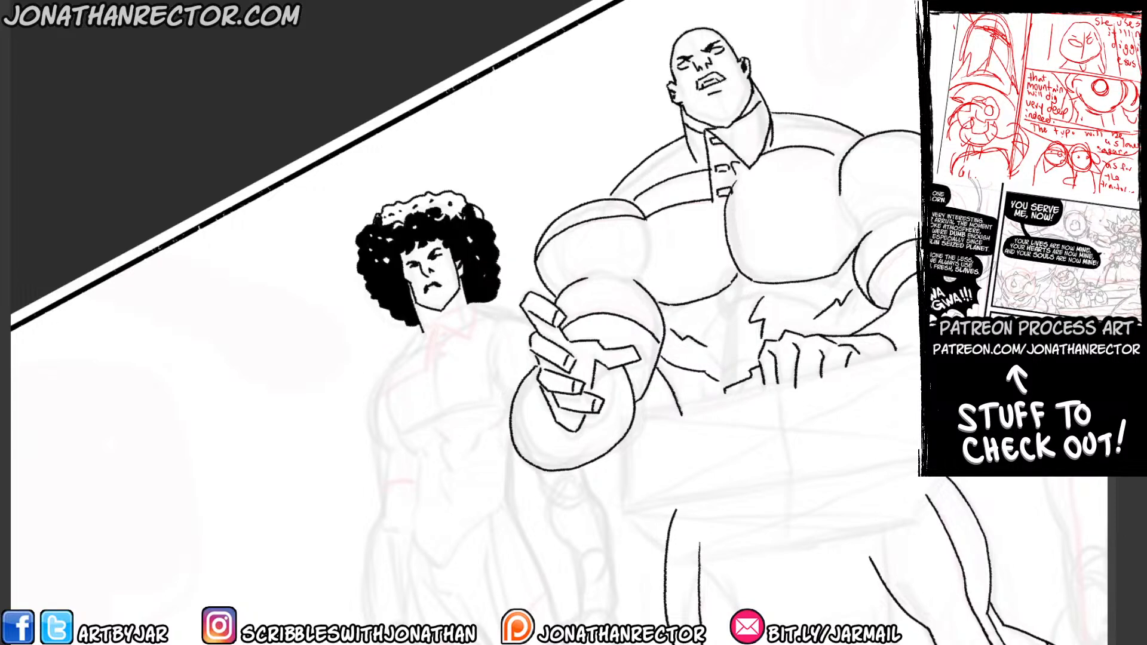
left_click_drag(397, 373, 426, 291)
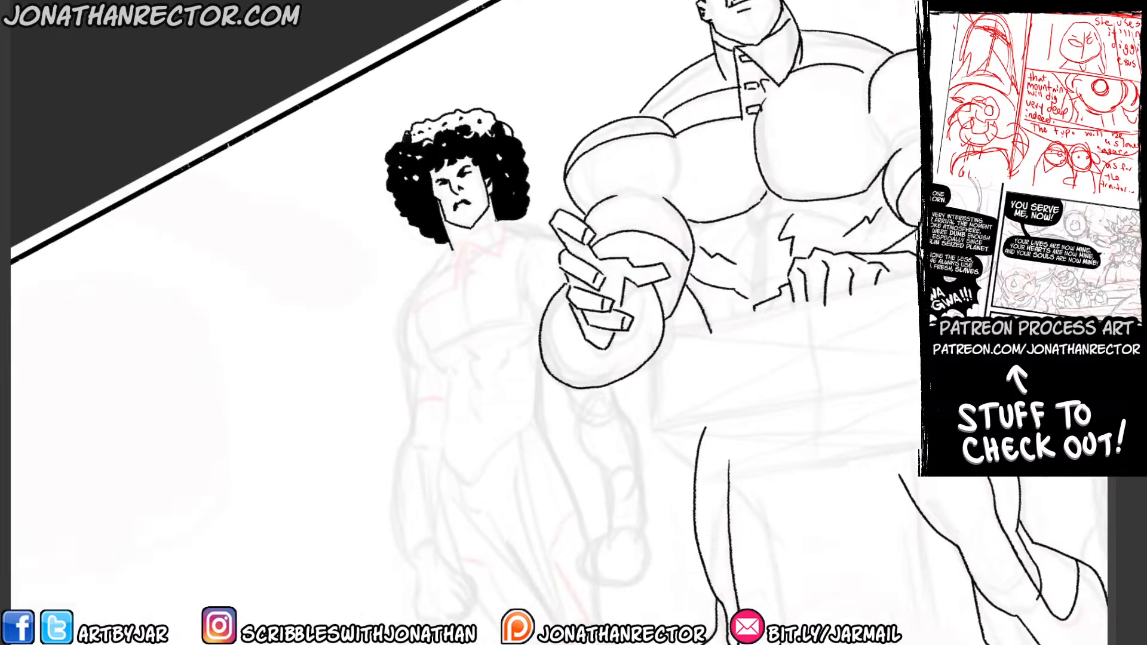
mouse_move(460, 241)
left_mouse_down()
mouse_move(455, 281)
mouse_move(431, 276)
mouse_move(403, 310)
mouse_move(403, 384)
mouse_move(411, 425)
left_mouse_up()
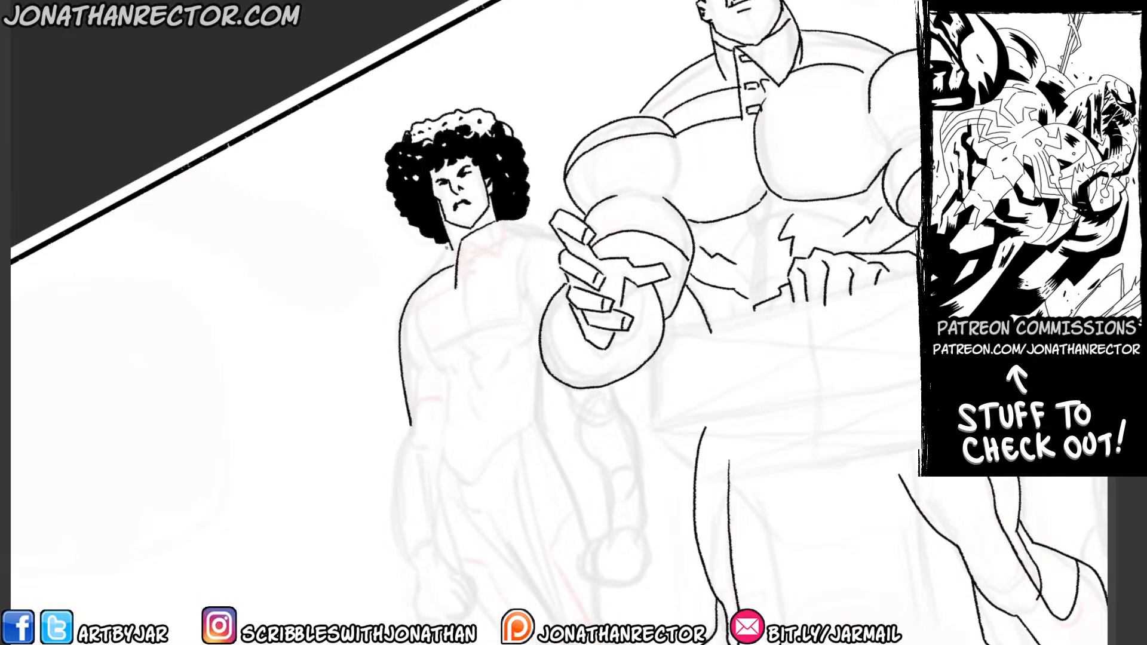
mouse_move(452, 246)
left_mouse_down()
mouse_move(417, 303)
mouse_move(424, 343)
mouse_move(453, 369)
left_mouse_up()
Ink the other chest muscle and far shoulder, plus the pointed collar with its buttoned placket.
left_click_drag(457, 252, 522, 321)
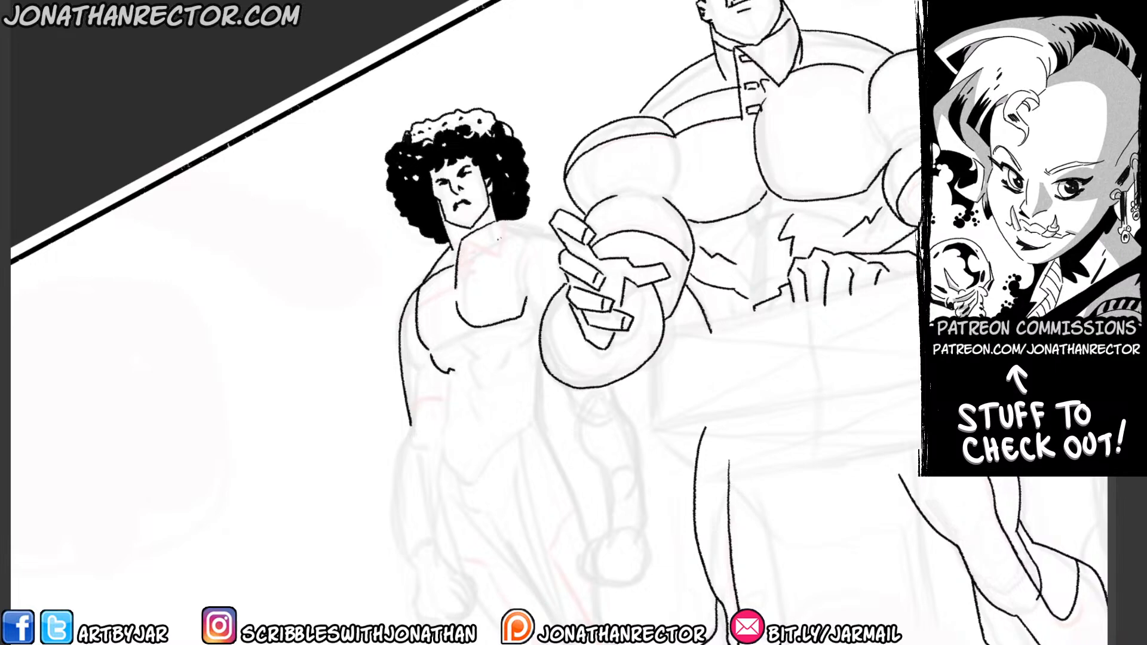
mouse_move(462, 242)
left_mouse_down()
mouse_move(495, 258)
mouse_move(501, 220)
mouse_move(462, 243)
mouse_move(555, 232)
left_mouse_up()
left_click_drag(465, 246, 470, 276)
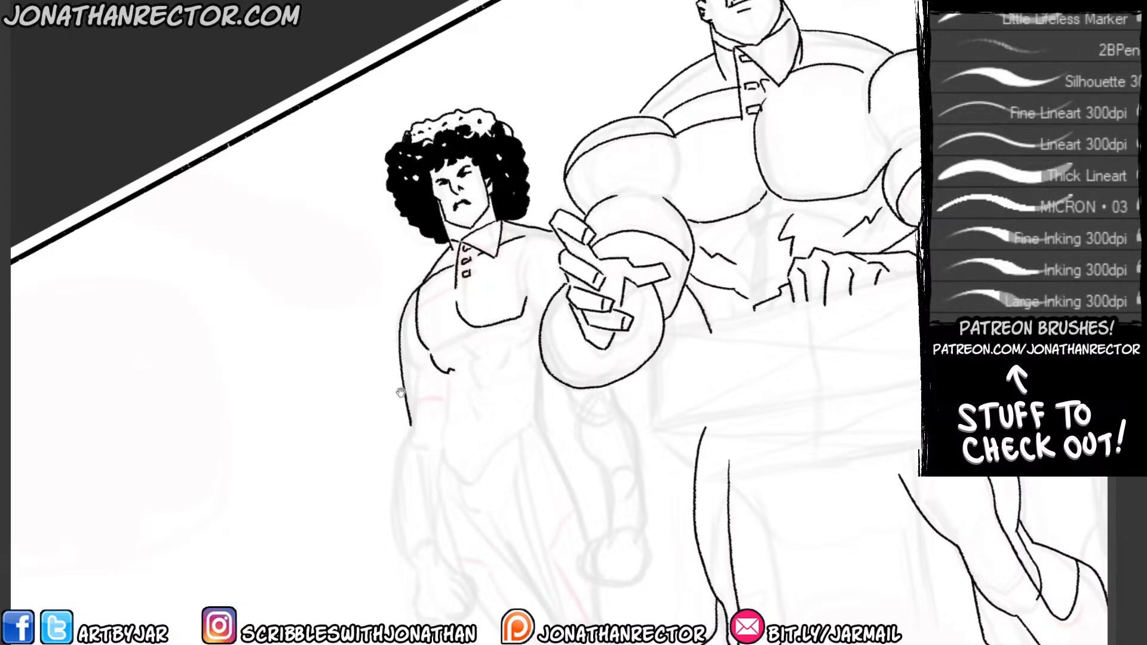
Ink both sides of the curly-haired figure's torso from below the chest down to the hips.
left_click_drag(400, 393, 385, 311)
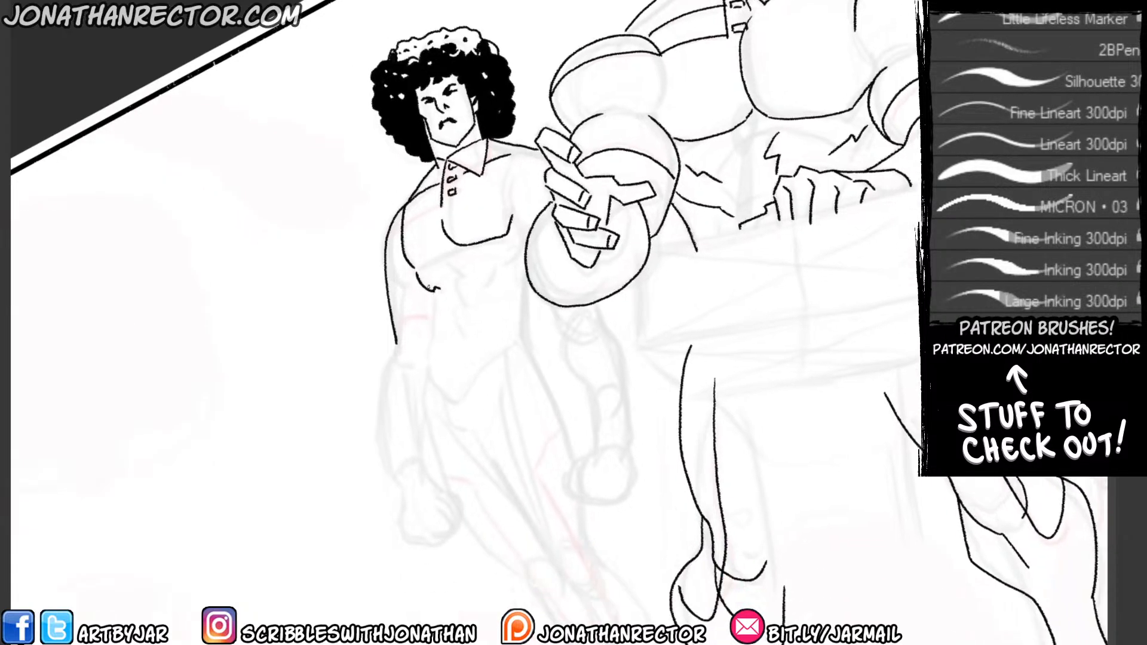
mouse_move(437, 289)
left_mouse_down()
mouse_move(424, 382)
mouse_move(436, 441)
left_mouse_up()
mouse_move(536, 292)
left_mouse_down()
mouse_move(523, 337)
mouse_move(522, 316)
mouse_move(530, 356)
left_mouse_up()
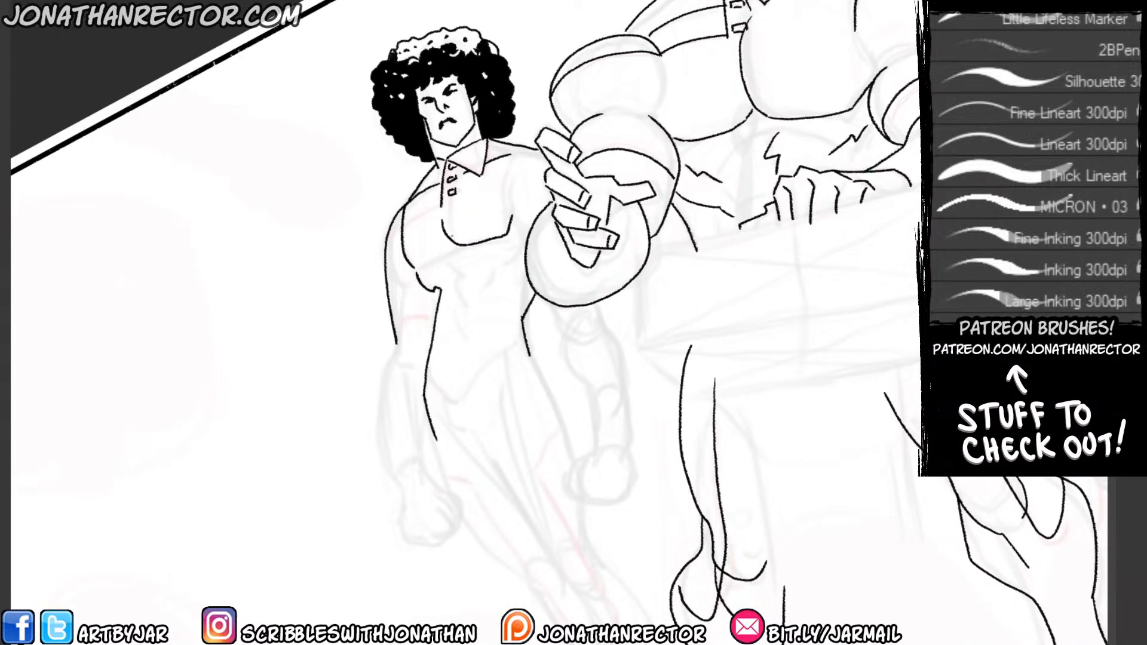
Ink the curly-haired figure's outer forearm down to the wrist and the clenched fist, erasing stray marks around the hand.
mouse_move(398, 344)
left_mouse_down()
mouse_move(378, 409)
mouse_move(407, 508)
left_mouse_up()
mouse_move(425, 406)
left_mouse_down()
mouse_move(421, 459)
mouse_move(465, 499)
mouse_move(434, 518)
left_mouse_up()
mouse_move(427, 492)
left_mouse_down()
mouse_move(414, 499)
mouse_move(434, 523)
mouse_move(424, 533)
mouse_move(401, 483)
mouse_move(421, 544)
left_mouse_up()
key("e")
left_click(405, 505)
key("b")
mouse_move(403, 487)
left_mouse_down()
mouse_move(424, 529)
mouse_move(406, 493)
mouse_move(470, 524)
left_mouse_up()
mouse_move(453, 502)
left_mouse_down()
mouse_move(450, 528)
mouse_move(470, 529)
mouse_move(421, 540)
left_mouse_up()
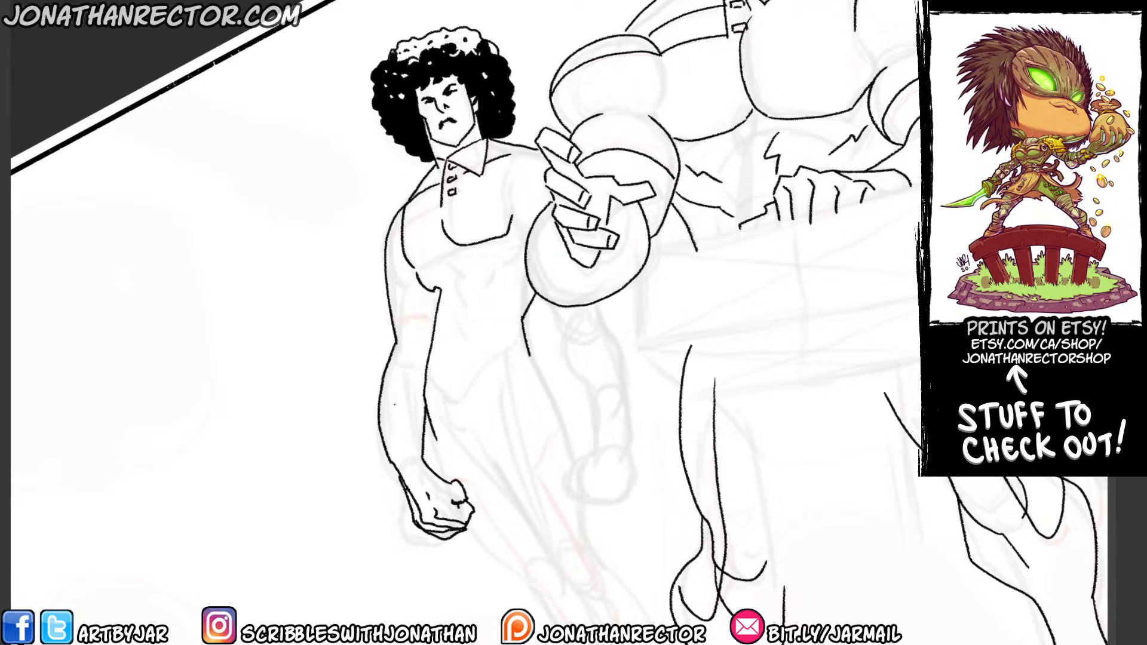
Ink the curly-haired figure's other arm below the bald man's raised forearm, ending in a closed fist with finger lines.
left_click_drag(351, 333, 296, 325)
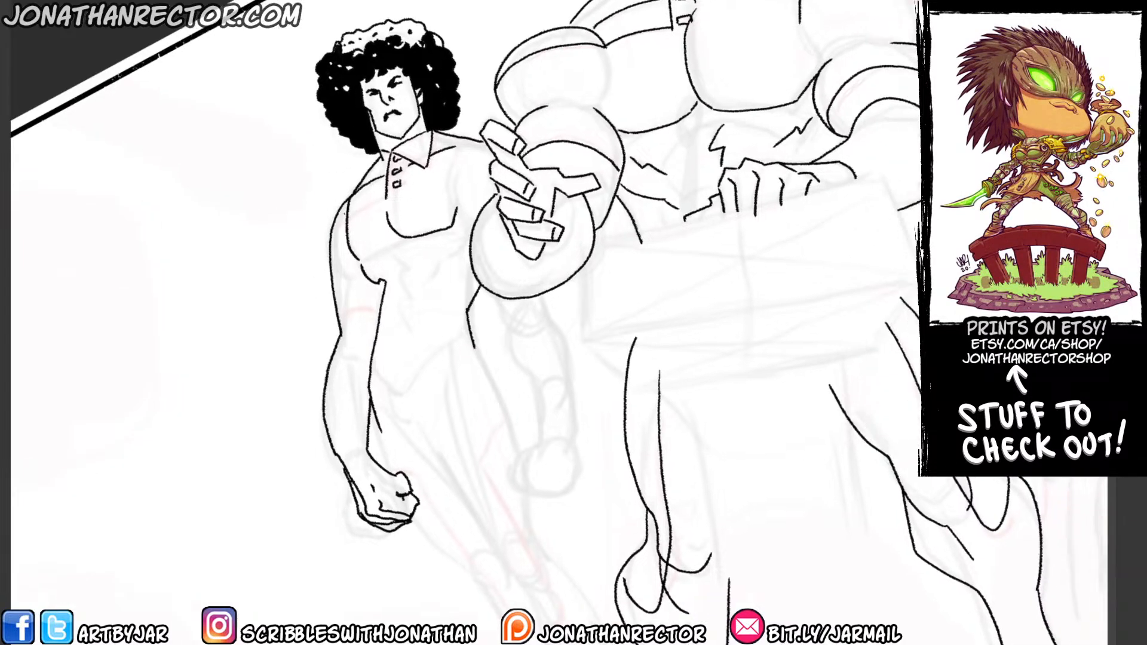
left_click_drag(357, 403, 299, 357)
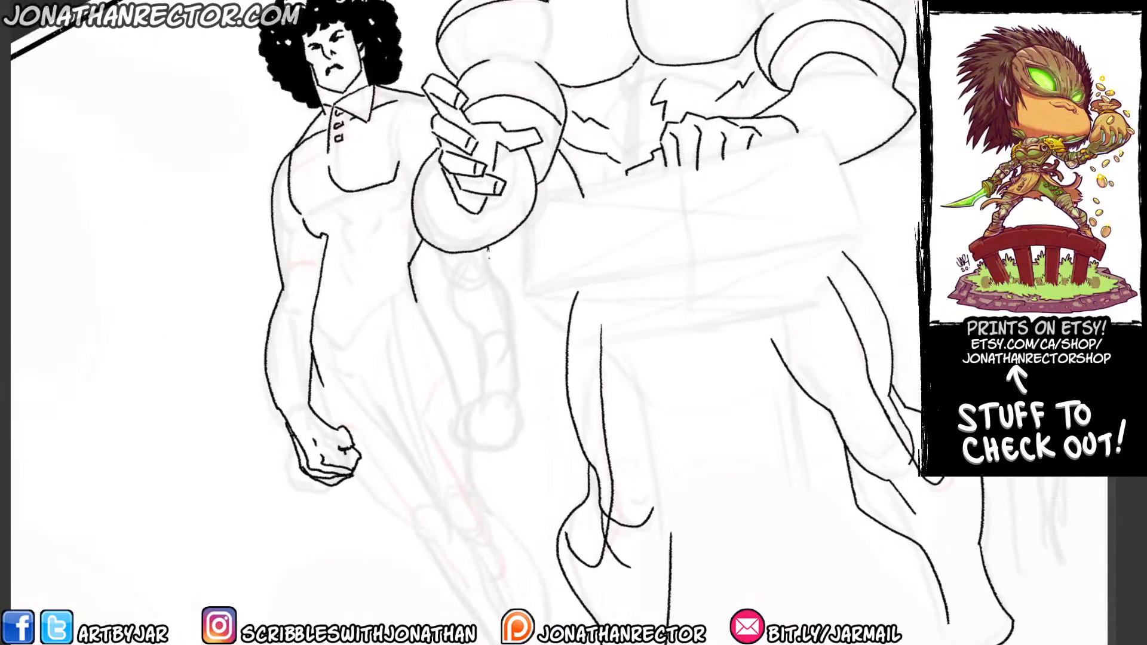
mouse_move(487, 251)
left_mouse_down()
mouse_move(511, 300)
mouse_move(512, 397)
left_mouse_up()
left_click_drag(467, 316, 479, 395)
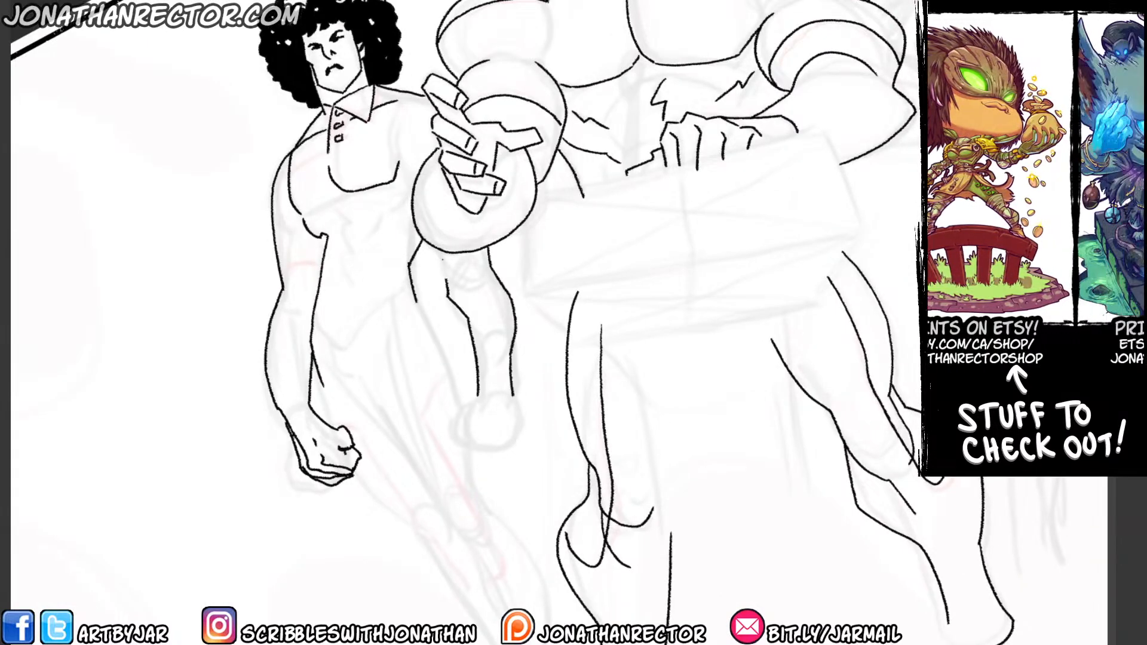
mouse_move(443, 259)
left_mouse_down()
mouse_move(453, 317)
mouse_move(473, 337)
mouse_move(476, 399)
mouse_move(476, 374)
mouse_move(511, 426)
mouse_move(506, 448)
mouse_move(461, 446)
left_mouse_up()
key("ctrl+z")
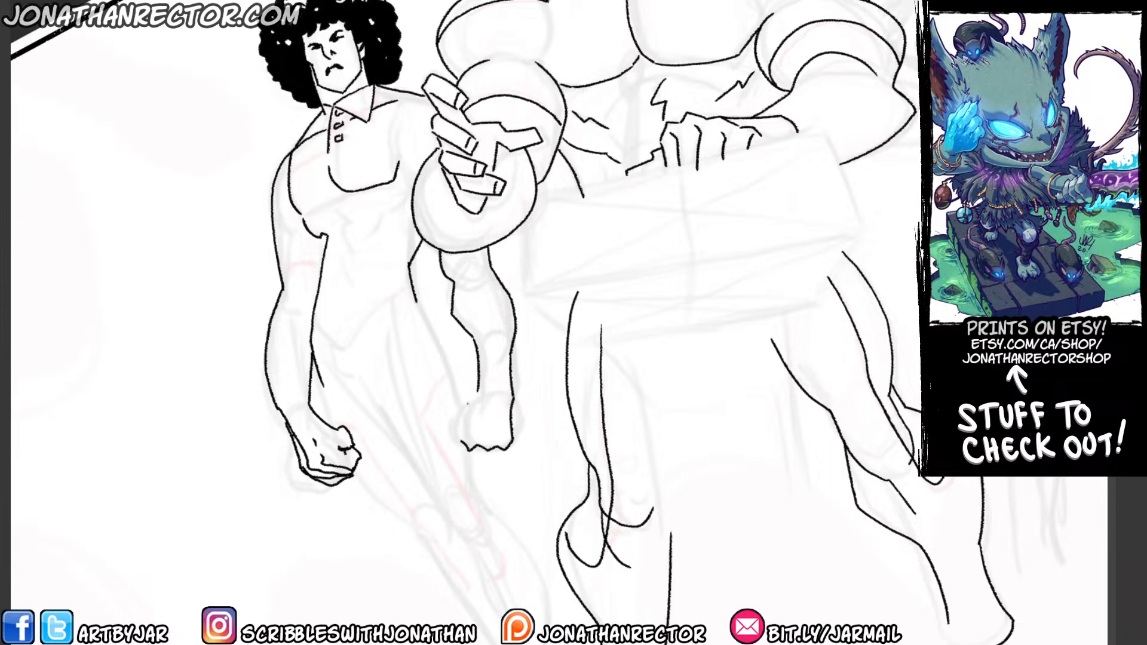
mouse_move(478, 389)
left_mouse_down()
mouse_move(445, 418)
mouse_move(454, 440)
left_mouse_up()
mouse_move(458, 439)
left_mouse_down()
mouse_move(460, 422)
mouse_move(456, 440)
mouse_move(486, 456)
mouse_move(498, 448)
left_mouse_up()
mouse_move(484, 406)
left_mouse_down()
mouse_move(478, 440)
mouse_move(509, 440)
left_mouse_up()
Ink the curly-haired figure's hip crease and the long leg contours down to the ankles, including the hip beside the bald man.
left_click_drag(295, 221, 293, 236)
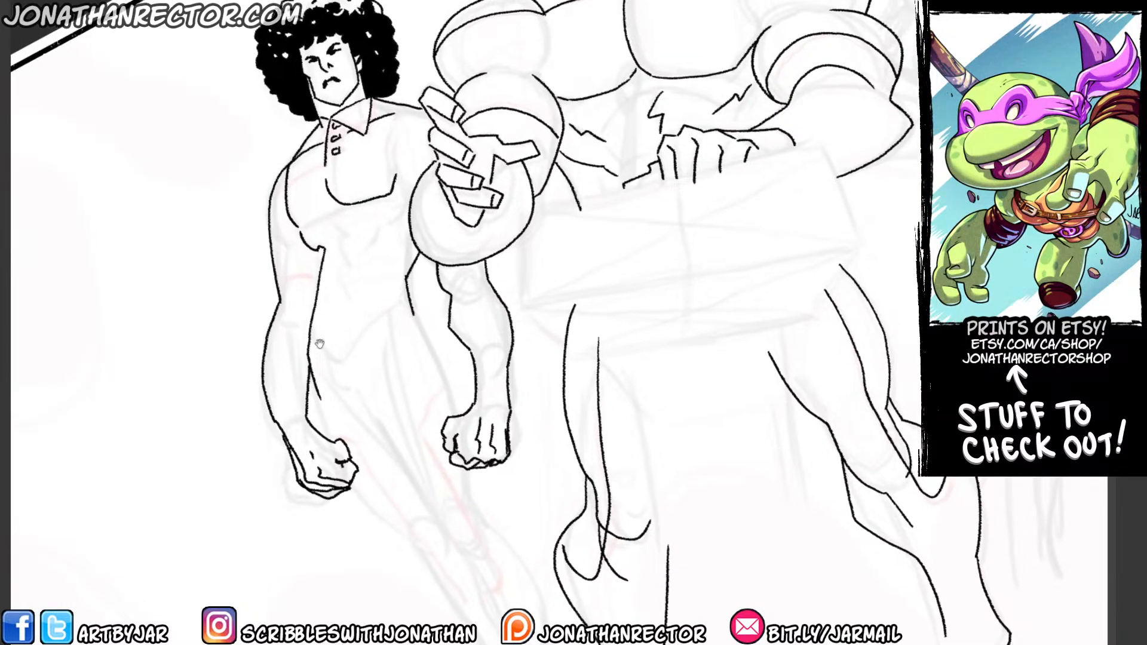
mouse_move(323, 377)
left_mouse_down()
mouse_move(280, 269)
mouse_move(296, 278)
left_mouse_up()
mouse_move(297, 282)
left_mouse_down()
mouse_move(356, 398)
mouse_move(325, 337)
mouse_move(366, 368)
mouse_move(444, 479)
mouse_move(452, 516)
mouse_move(523, 584)
mouse_move(509, 484)
mouse_move(456, 416)
left_mouse_up()
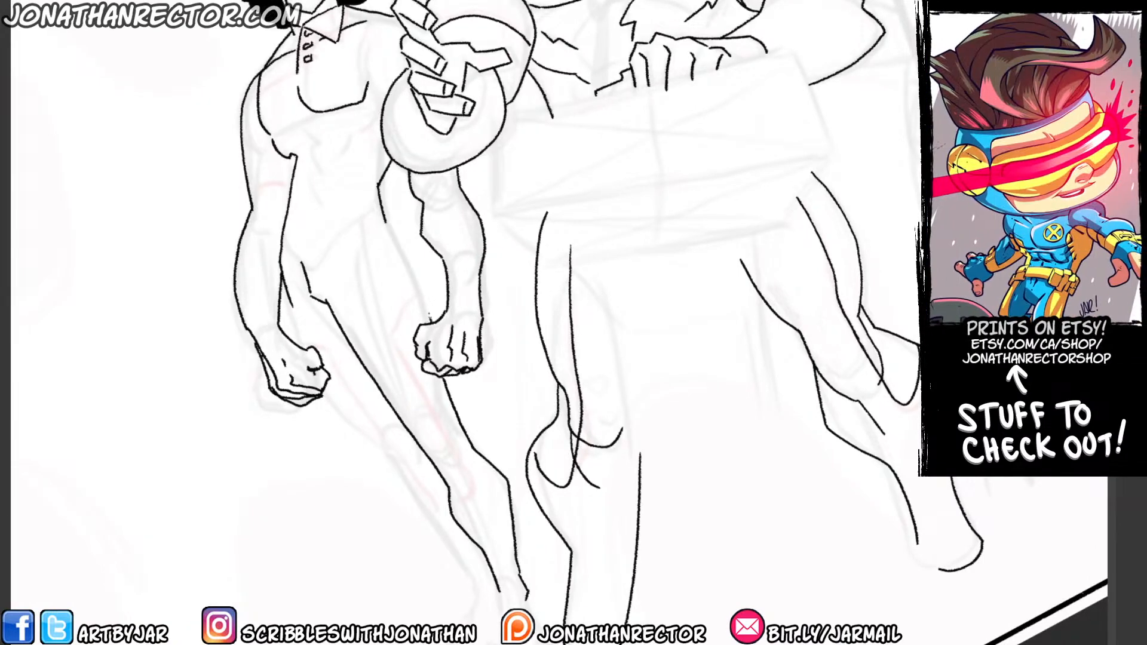
left_click_drag(428, 316, 382, 222)
Clean up the line between the forearm and hip, and ink the outer leg contour from the fist to the ankle.
key("e")
left_click_drag(284, 266, 297, 343)
key("p")
left_click_drag(319, 387, 430, 502)
key("ctrl+z")
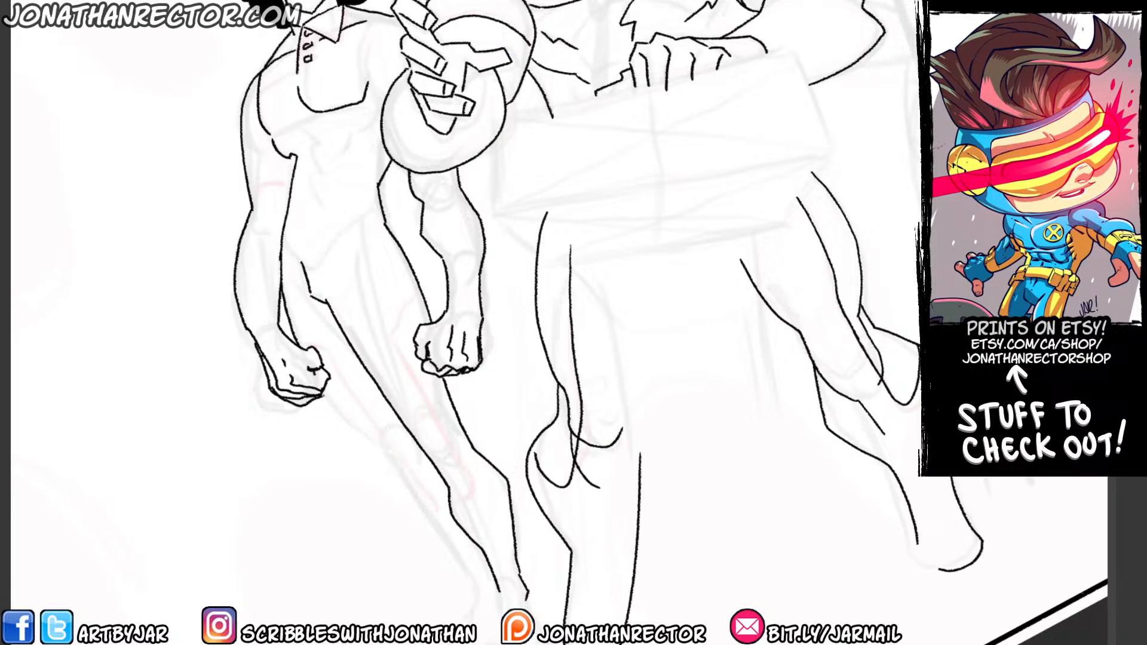
mouse_move(321, 392)
left_mouse_down()
mouse_move(443, 524)
mouse_move(489, 595)
left_mouse_up()
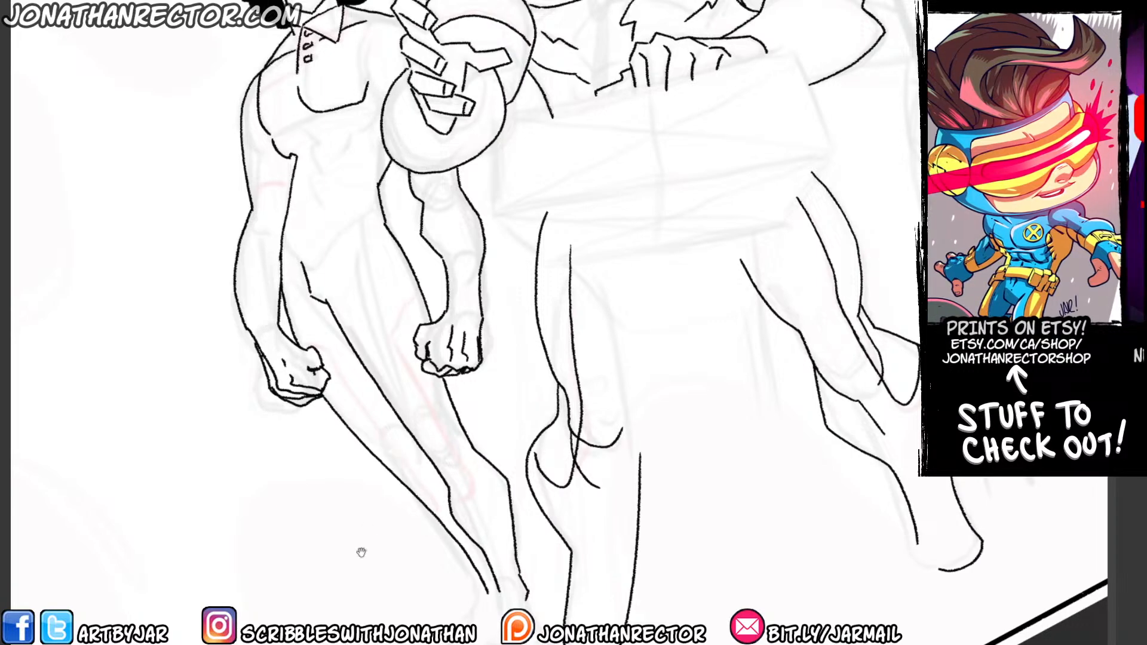
Ink the curly-haired figure's ankle and foot lines at the bottom of the legs.
left_click_drag(361, 552, 304, 456)
left_click_drag(442, 497, 447, 569)
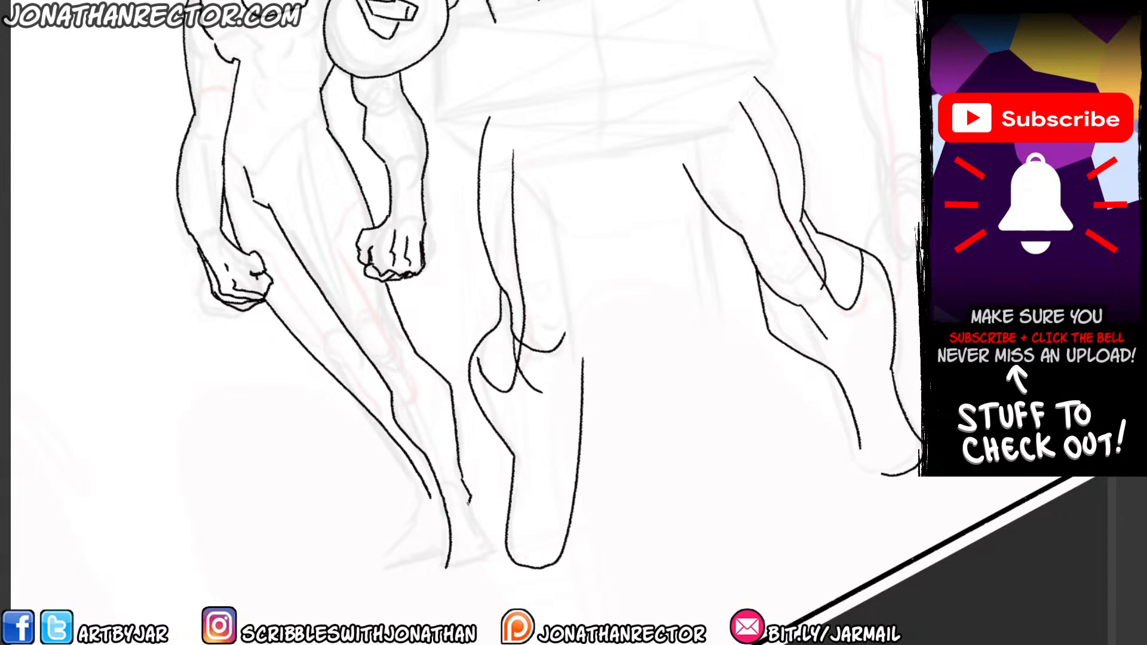
mouse_move(458, 497)
left_mouse_down()
mouse_move(497, 555)
mouse_move(492, 572)
mouse_move(445, 574)
left_mouse_up()
mouse_move(430, 497)
left_mouse_down()
mouse_move(371, 574)
mouse_move(445, 550)
left_mouse_up()
Ink the curly-haired figure's jagged centre abdominal line and the short rib line beneath the chest.
left_click_drag(297, 441, 378, 594)
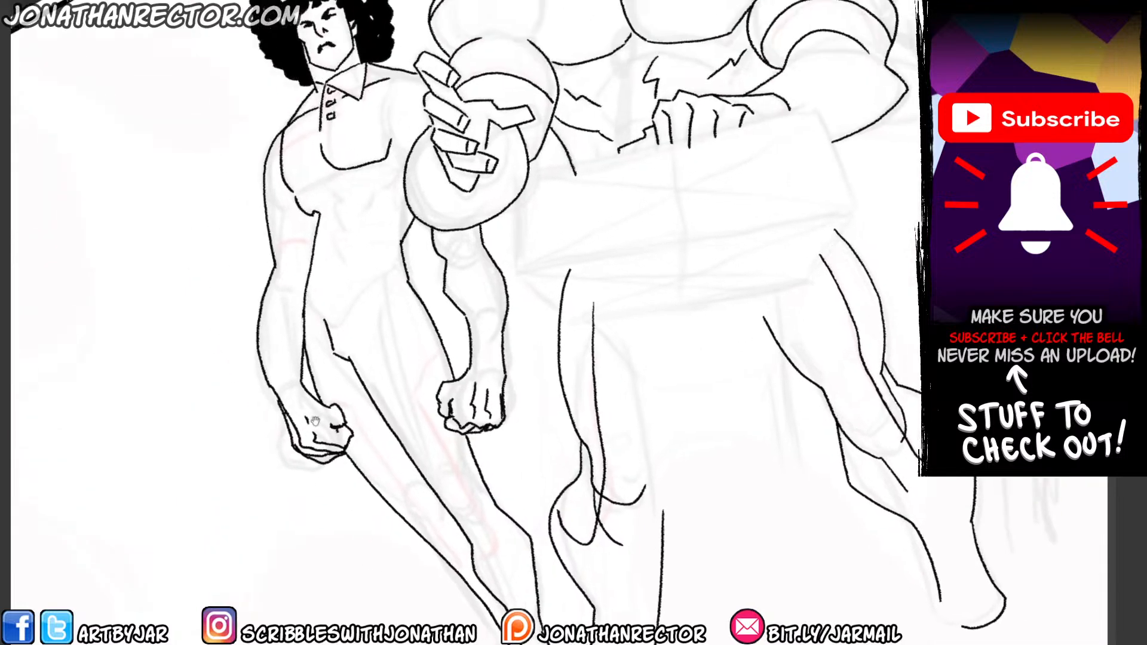
mouse_move(322, 169)
left_mouse_down()
mouse_move(342, 200)
mouse_move(339, 279)
left_mouse_up()
mouse_move(391, 182)
left_mouse_down()
mouse_move(366, 220)
mouse_move(392, 212)
left_mouse_up()
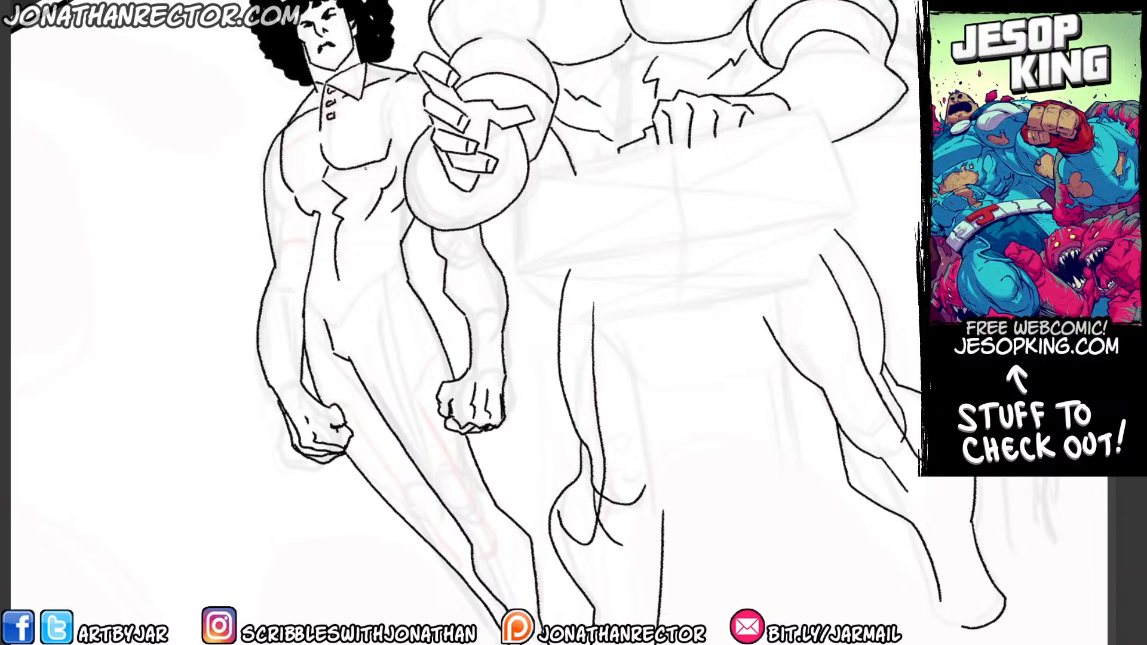
Ink the costume seam across the curly-haired figure's shoulder, the sleeve hem and the pointed glove cuffs at both wrists.
scroll(271, 169, "up", 2)
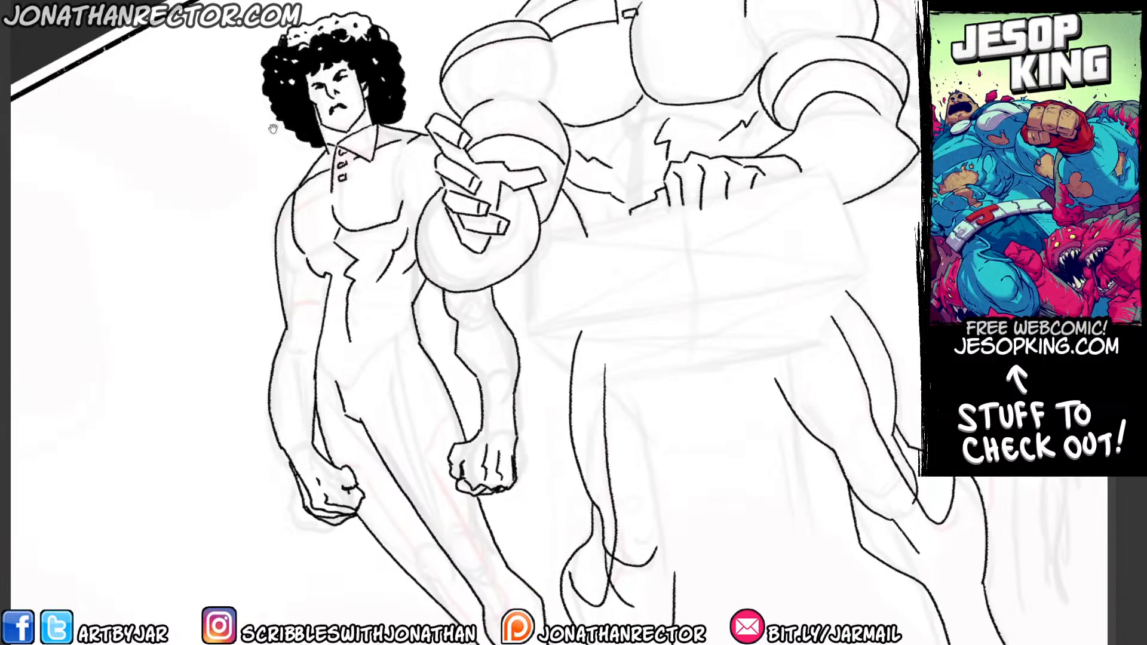
left_click_drag(330, 193, 279, 228)
left_click_drag(280, 305, 324, 295)
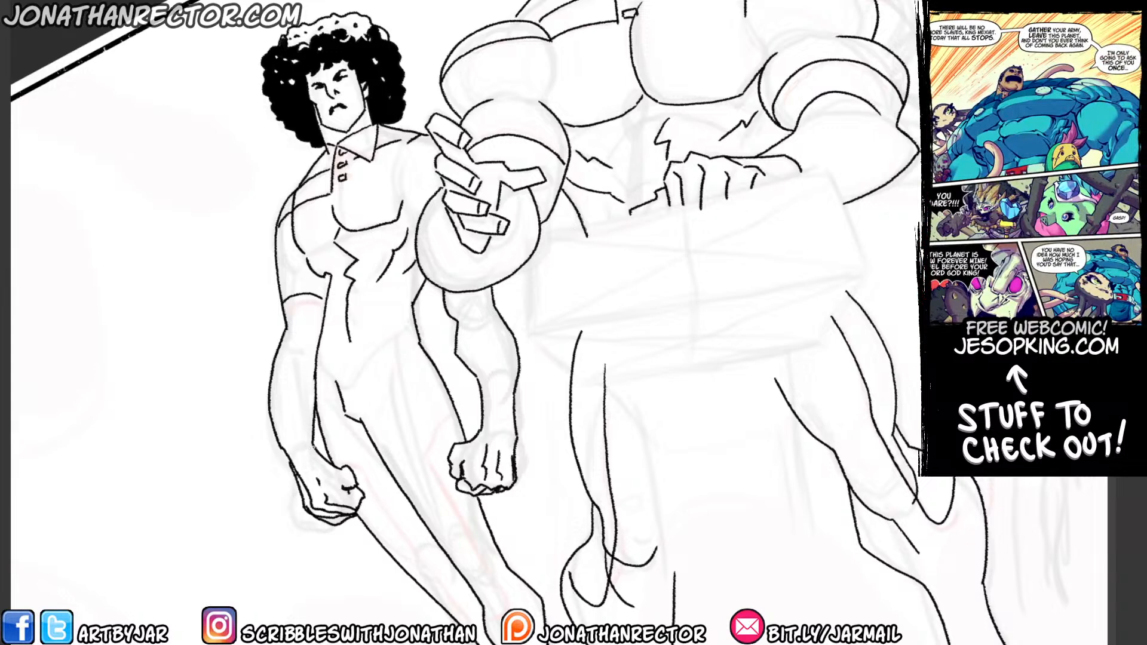
mouse_move(315, 448)
left_mouse_down()
mouse_move(289, 441)
mouse_move(293, 462)
left_mouse_up()
mouse_move(481, 430)
left_mouse_down()
mouse_move(486, 420)
mouse_move(514, 431)
left_mouse_up()
Ink the curly-haired figure's inner thigh line, V-shaped boot top and the costume seams along the hips and outer leg.
left_click_drag(389, 373, 359, 272)
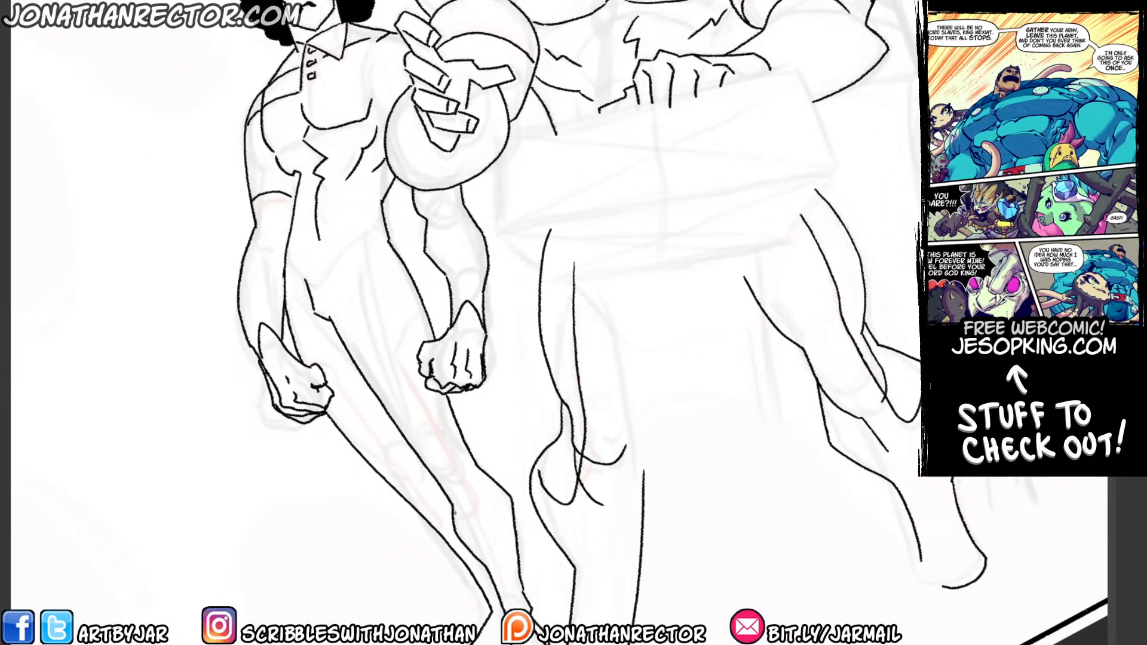
mouse_move(495, 480)
left_mouse_down()
mouse_move(482, 507)
mouse_move(371, 303)
left_mouse_up()
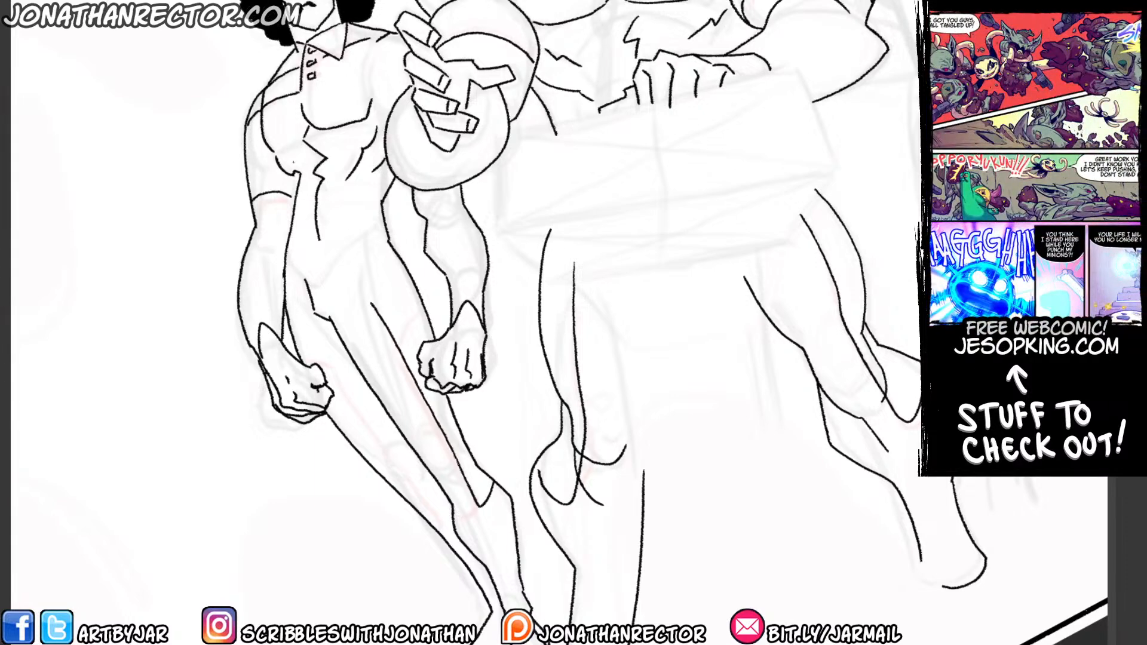
left_click_drag(293, 162, 308, 256)
mouse_move(385, 397)
left_mouse_down()
mouse_move(375, 309)
mouse_move(395, 288)
left_mouse_up()
left_click_drag(309, 309, 315, 323)
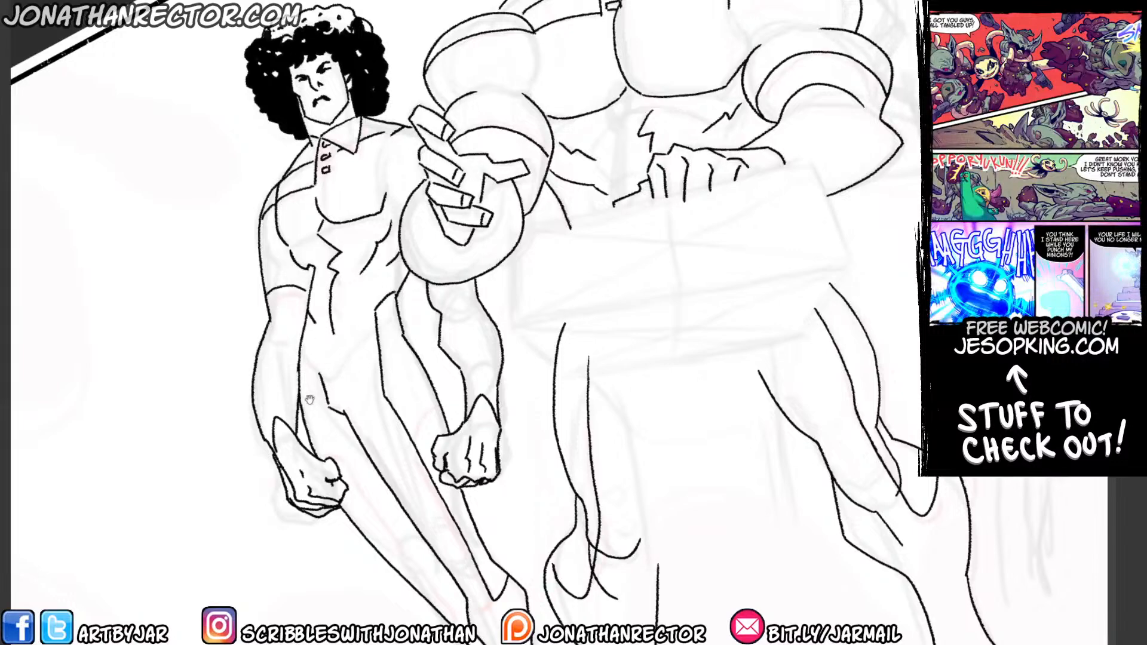
left_click_drag(310, 400, 284, 322)
mouse_move(289, 244)
left_mouse_down()
mouse_move(280, 319)
mouse_move(299, 382)
mouse_move(419, 538)
left_mouse_up()
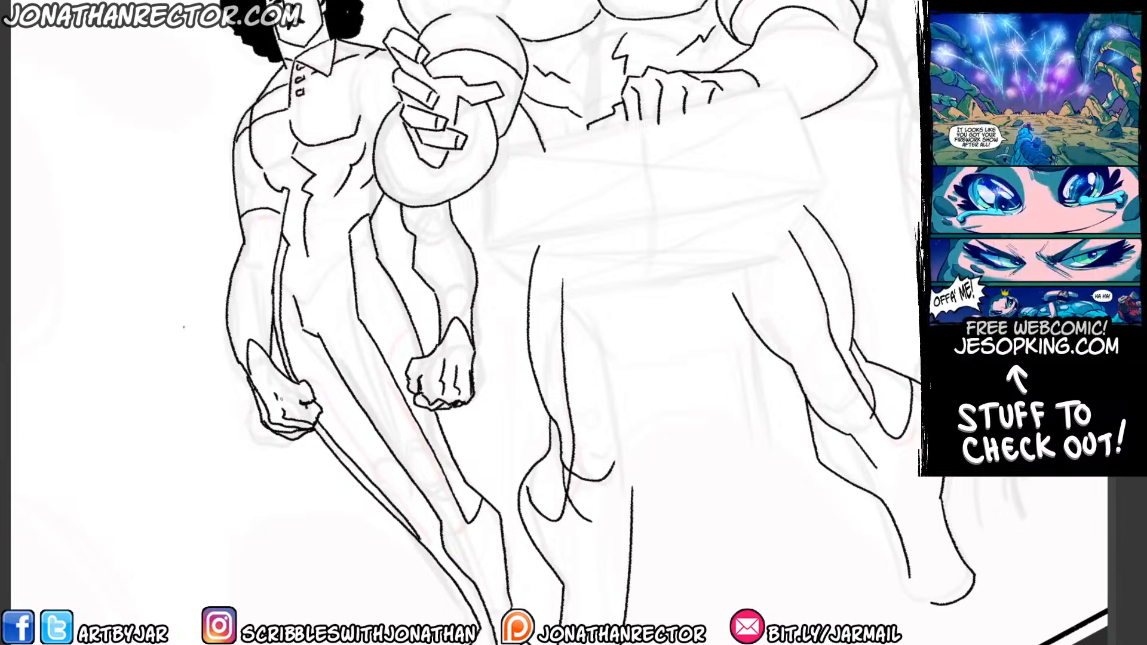
Ink the head of the slim figure behind the bald man, with facial features, ear, swept hairline and hanging hair strand.
mouse_move(270, 486)
left_mouse_down()
mouse_move(205, 343)
mouse_move(282, 530)
left_mouse_up()
left_click_drag(248, 378, 275, 443)
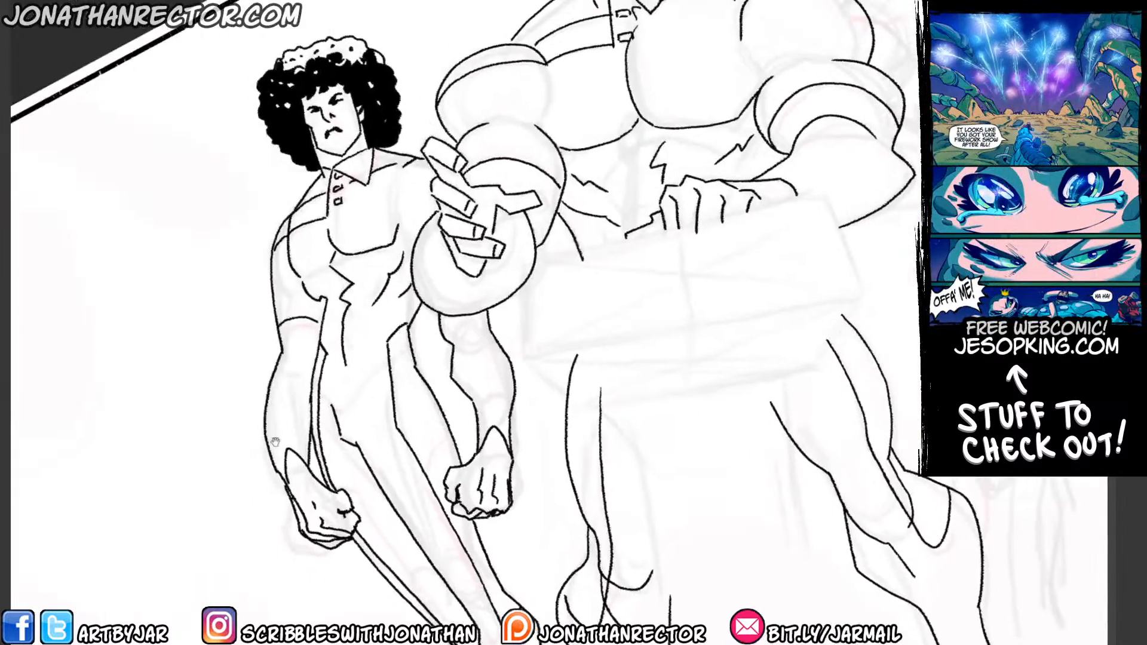
left_click_drag(269, 169, 272, 159)
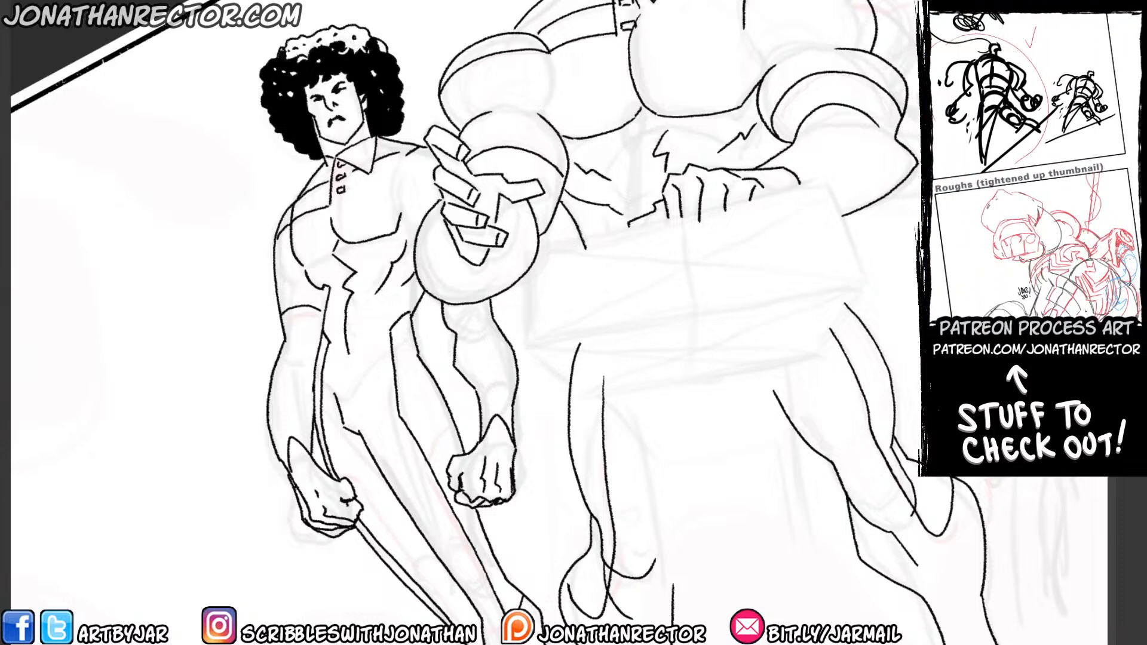
left_click_drag(668, 299, 378, 507)
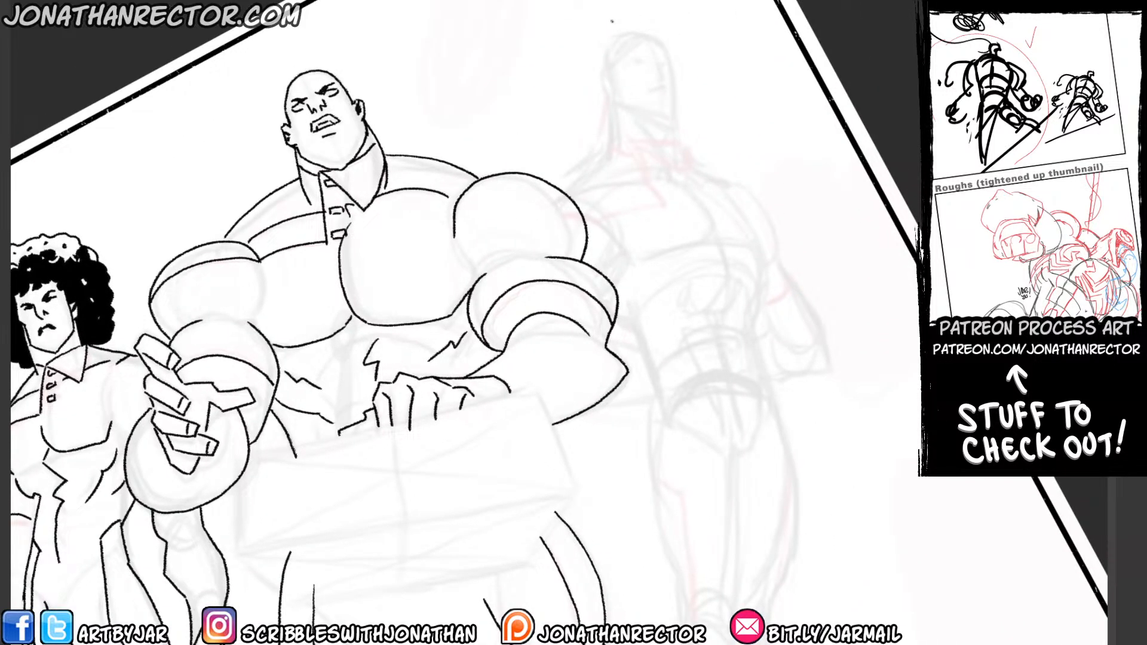
mouse_move(641, 35)
left_mouse_down()
mouse_move(662, 45)
mouse_move(670, 123)
mouse_move(621, 106)
mouse_move(612, 87)
left_mouse_up()
mouse_move(604, 74)
left_mouse_down()
mouse_move(613, 90)
mouse_move(644, 62)
mouse_move(628, 65)
mouse_move(663, 72)
mouse_move(656, 83)
left_mouse_up()
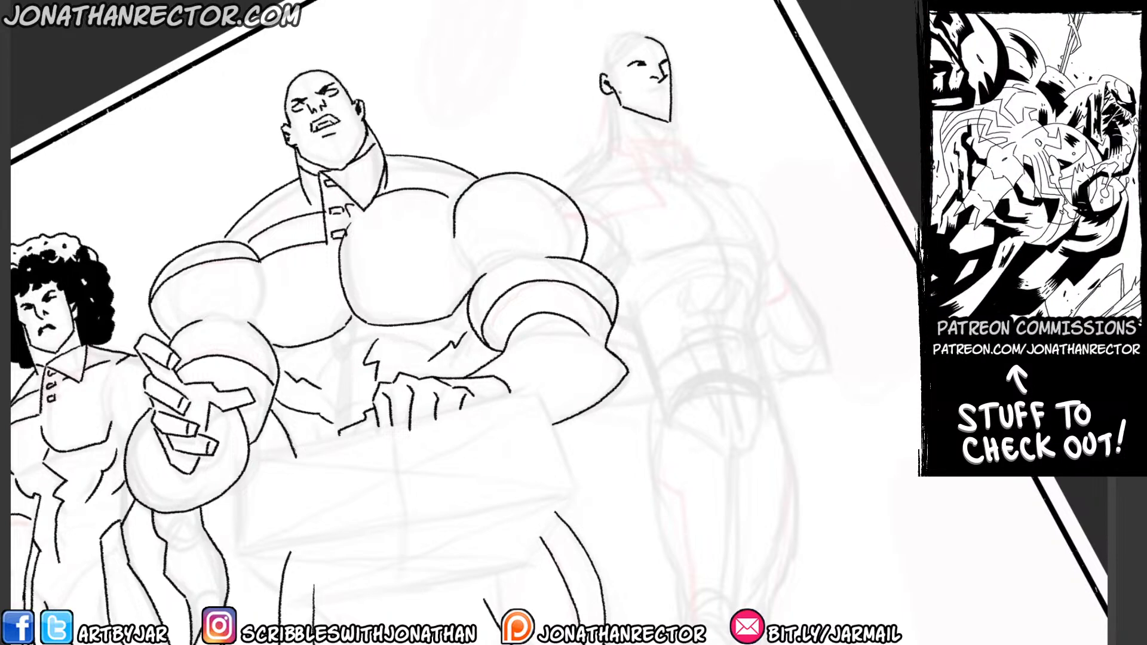
left_click_drag(631, 69, 665, 89)
mouse_move(647, 39)
left_mouse_down()
mouse_move(606, 73)
mouse_move(617, 34)
mouse_move(651, 31)
mouse_move(662, 43)
left_mouse_up()
left_click_drag(605, 96, 600, 157)
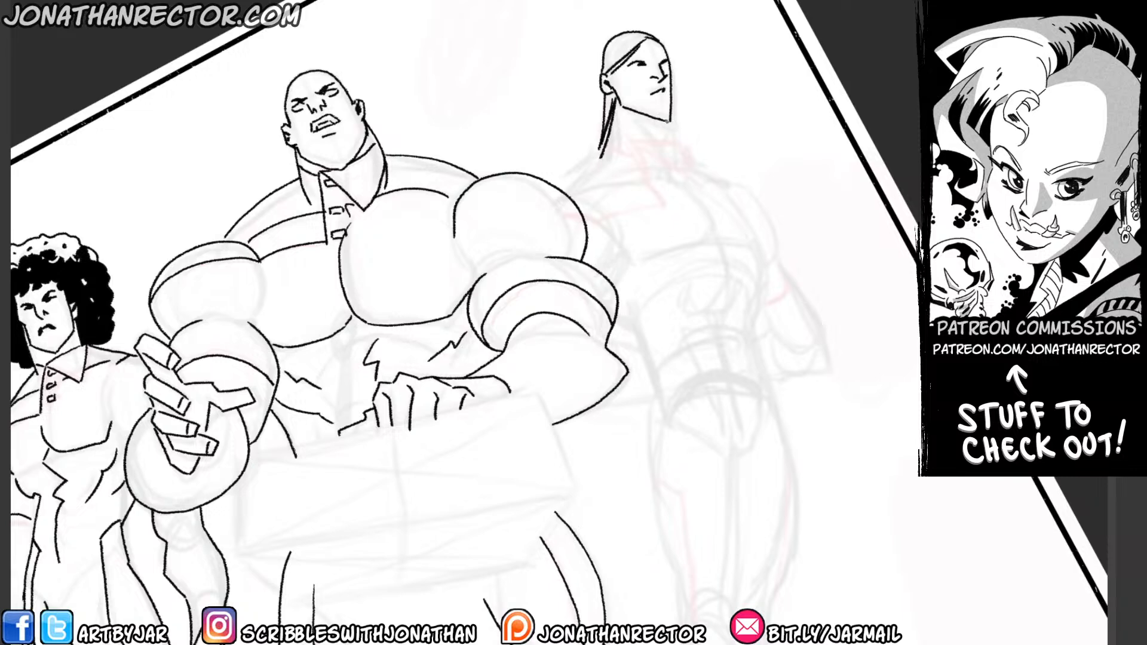
Ink the slim figure's neck and pointed collar, both shoulder slopes and the outer side of the torso to the waist.
mouse_move(668, 121)
left_mouse_down()
mouse_move(671, 139)
mouse_move(644, 144)
mouse_move(663, 205)
left_mouse_up()
mouse_move(645, 144)
left_mouse_down()
mouse_move(673, 171)
mouse_move(671, 139)
mouse_move(640, 153)
left_mouse_up()
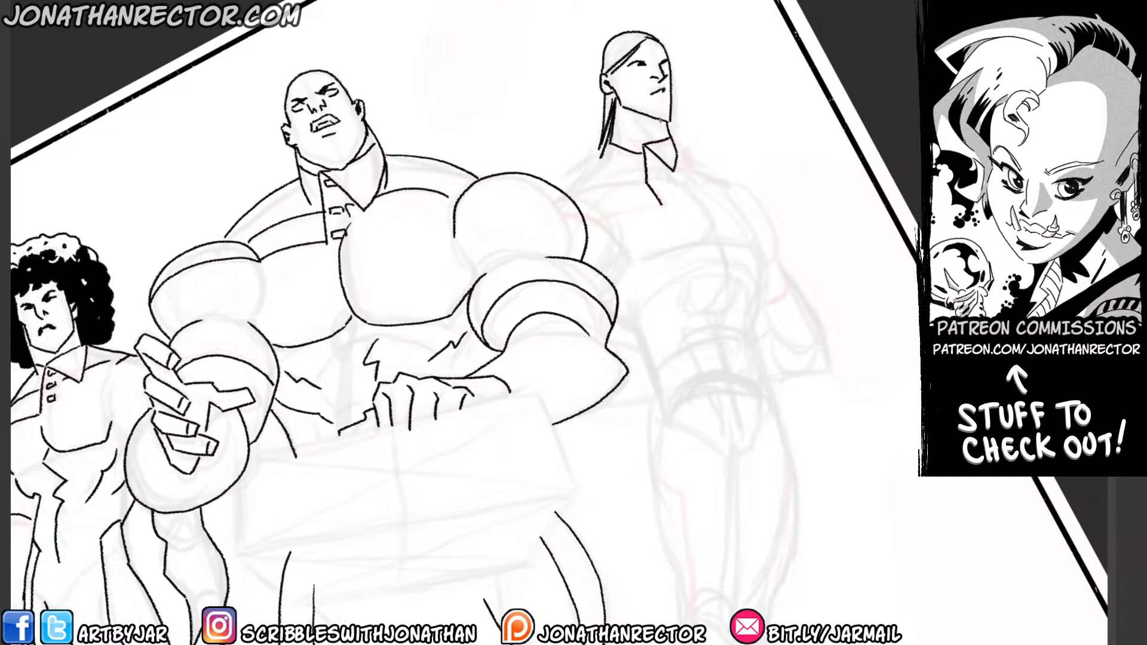
mouse_move(616, 111)
left_mouse_down()
mouse_move(634, 141)
mouse_move(564, 186)
left_mouse_up()
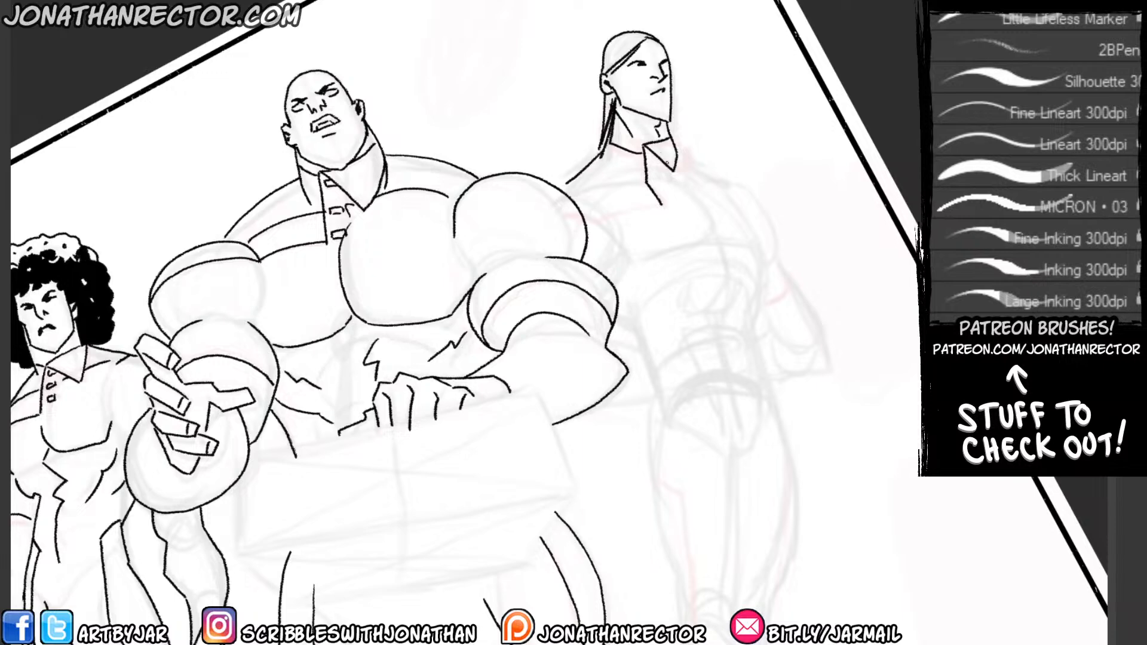
mouse_move(677, 161)
left_mouse_down()
mouse_move(753, 224)
mouse_move(760, 371)
left_mouse_up()
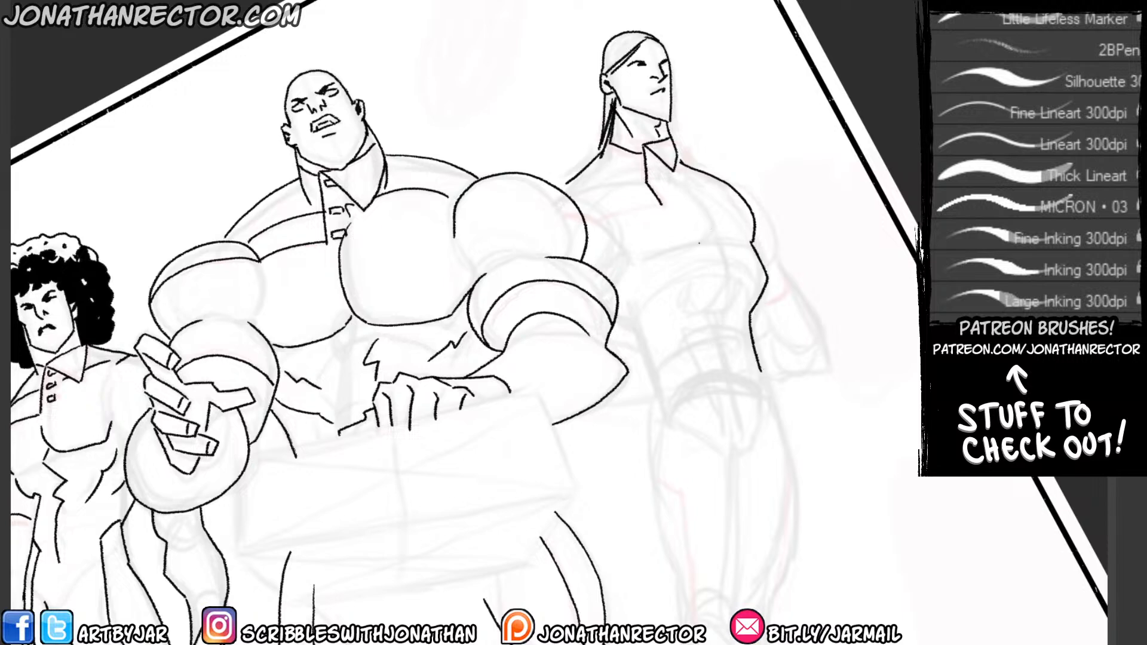
Ink the slim figure's chest muscle, plus the upper arm and waist edge emerging from behind the bald man.
mouse_move(629, 263)
left_mouse_down()
mouse_move(696, 245)
mouse_move(713, 216)
left_mouse_up()
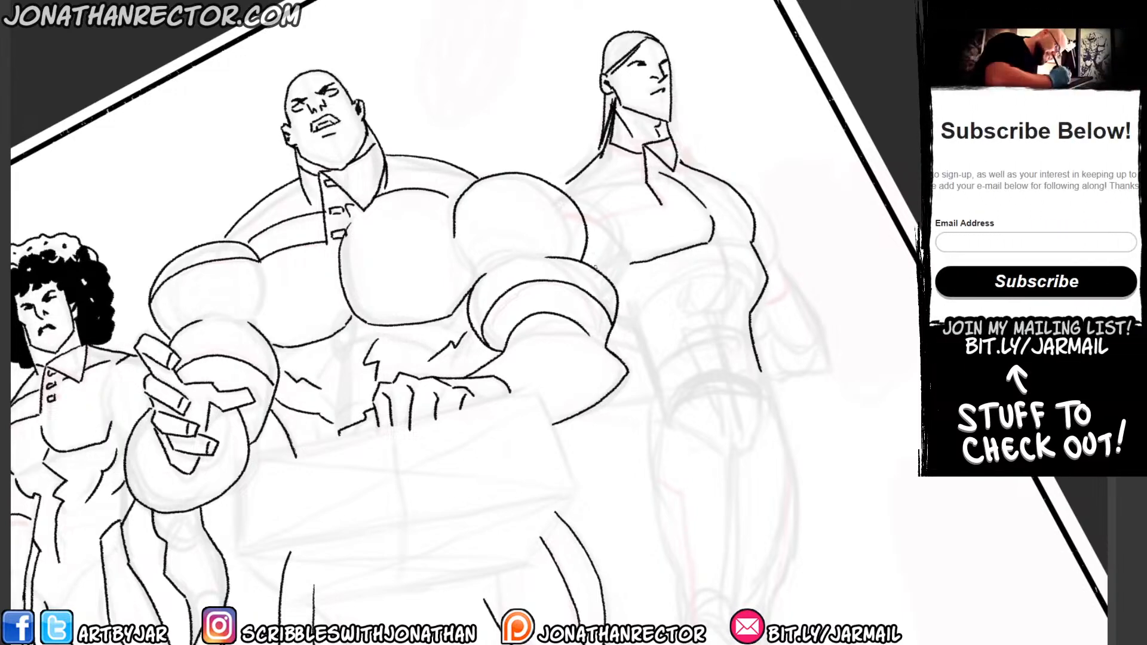
left_click_drag(577, 194, 604, 270)
left_click_drag(565, 182, 556, 185)
mouse_move(616, 318)
left_mouse_down()
mouse_move(642, 334)
mouse_move(637, 326)
mouse_move(660, 393)
left_mouse_up()
key("ctrl+z")
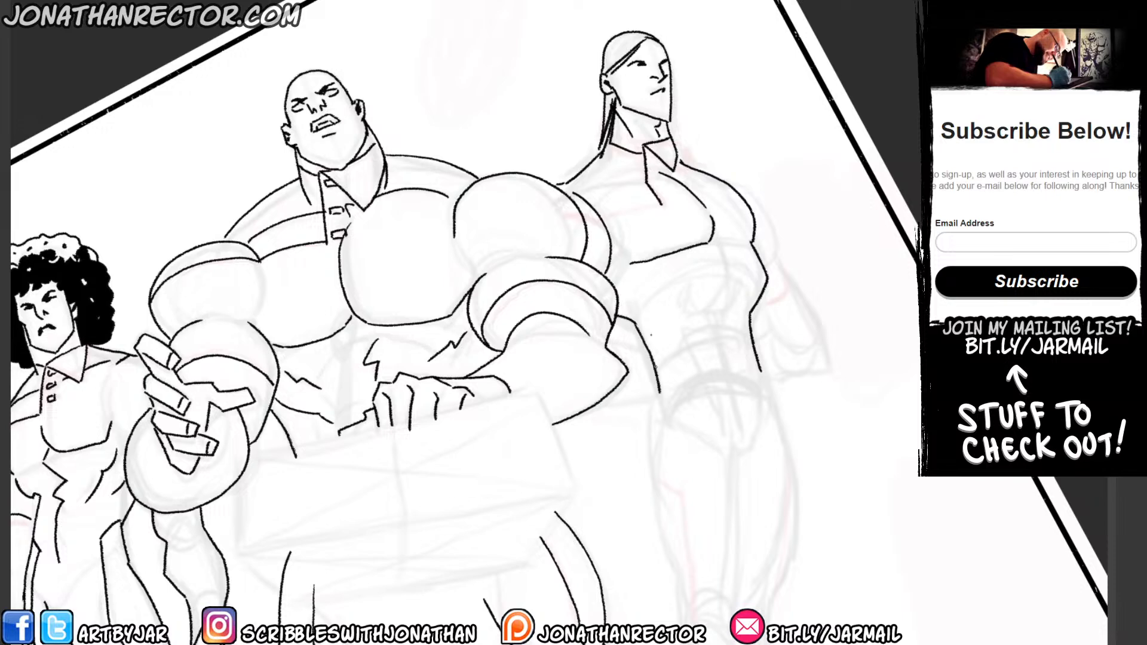
Ink the slim figure's jagged centre abdominal line and the short rib strokes under the chest.
left_click_drag(676, 254, 658, 151)
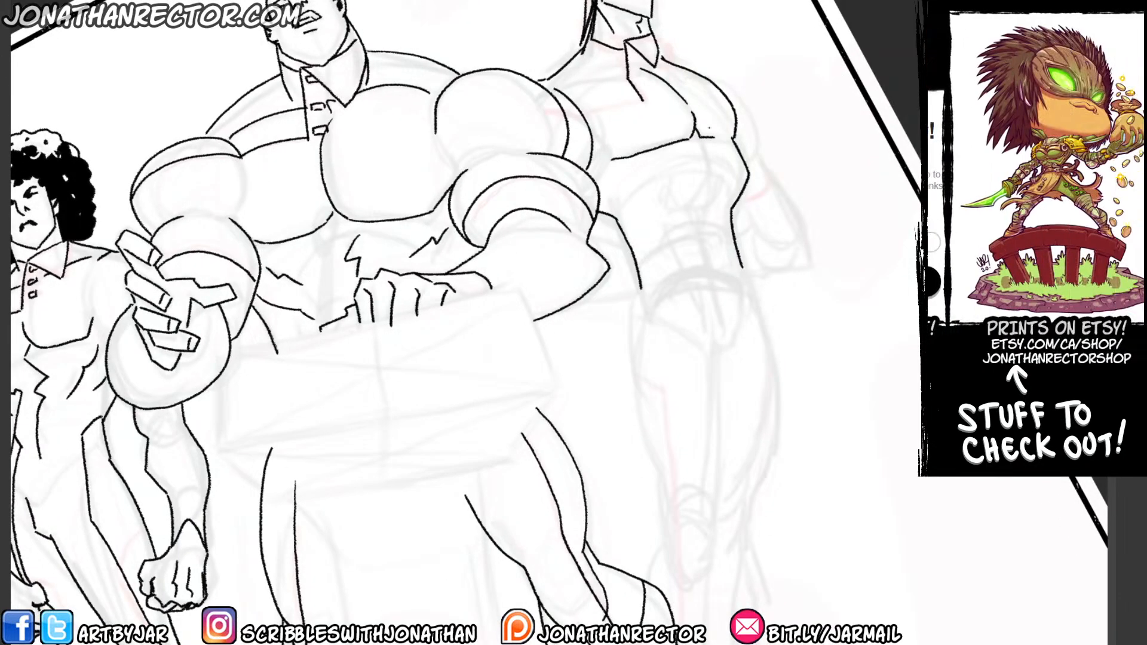
left_click_drag(704, 151, 699, 251)
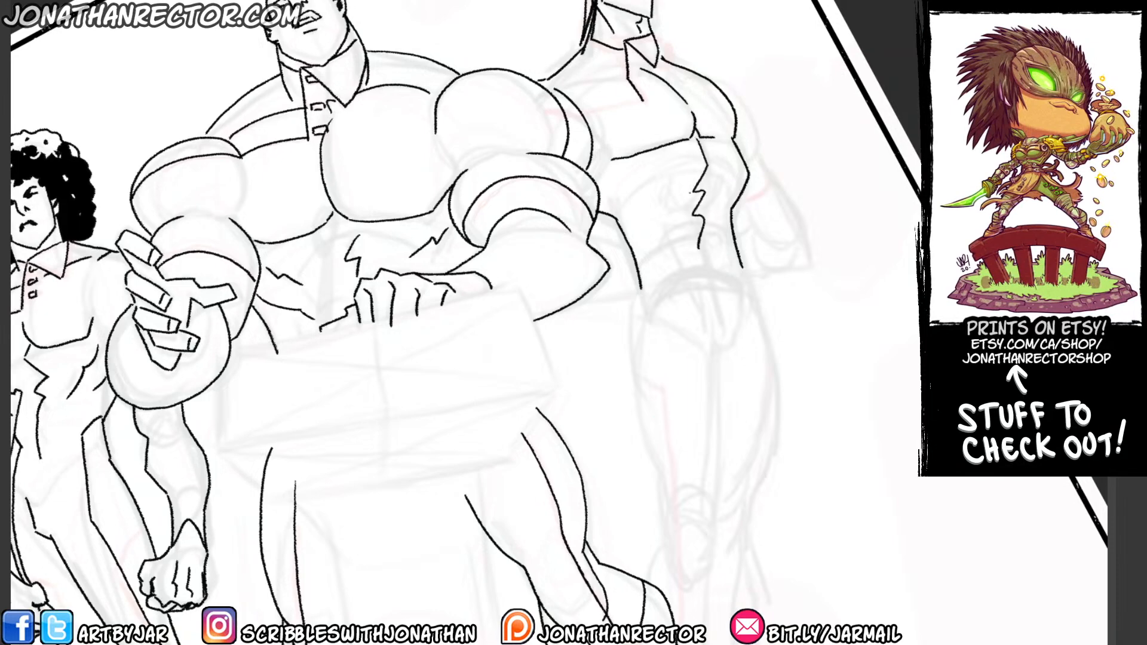
left_click_drag(662, 186, 605, 172)
left_click_drag(651, 202, 615, 192)
left_click_drag(738, 154, 733, 167)
Ink the slim figure's legs from the hips to the feet, including the inner thigh line and V-shaped boot top.
left_click_drag(668, 209, 670, 171)
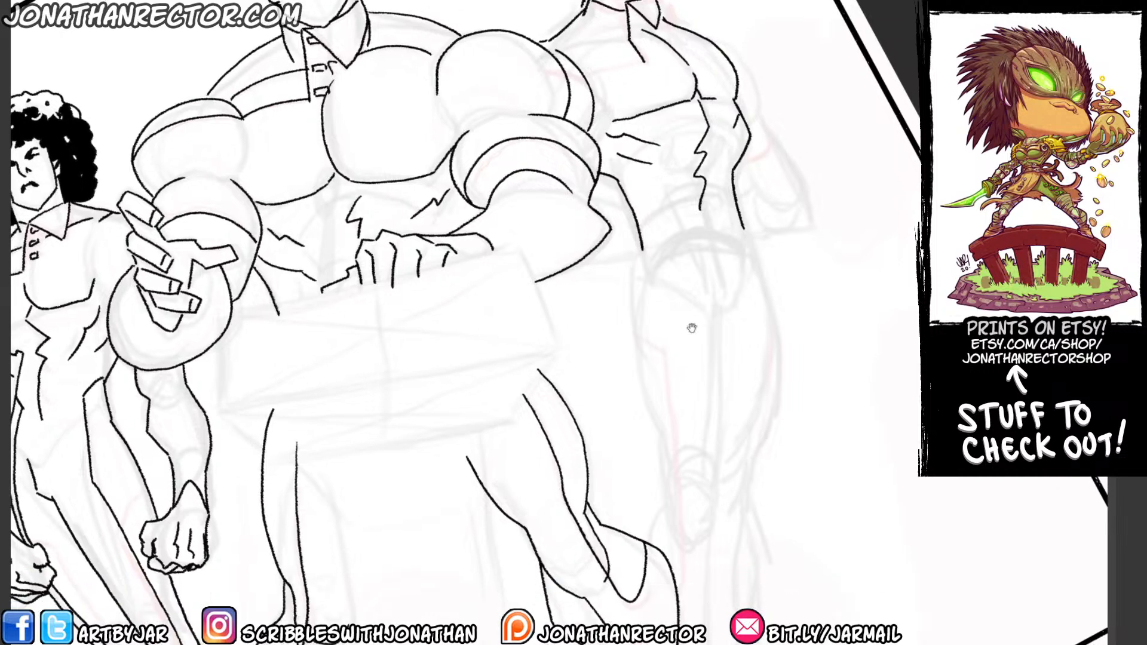
left_click_drag(736, 258, 722, 307)
left_click_drag(608, 363, 634, 185)
mouse_move(668, 69)
left_mouse_down()
mouse_move(666, 190)
mouse_move(687, 295)
mouse_move(726, 373)
mouse_move(753, 136)
left_mouse_up()
mouse_move(766, 45)
left_mouse_down()
mouse_move(801, 174)
mouse_move(757, 352)
left_mouse_up()
left_click_drag(697, 319, 680, 369)
mouse_move(741, 316)
left_mouse_down()
mouse_move(742, 376)
mouse_move(728, 428)
mouse_move(729, 548)
left_mouse_up()
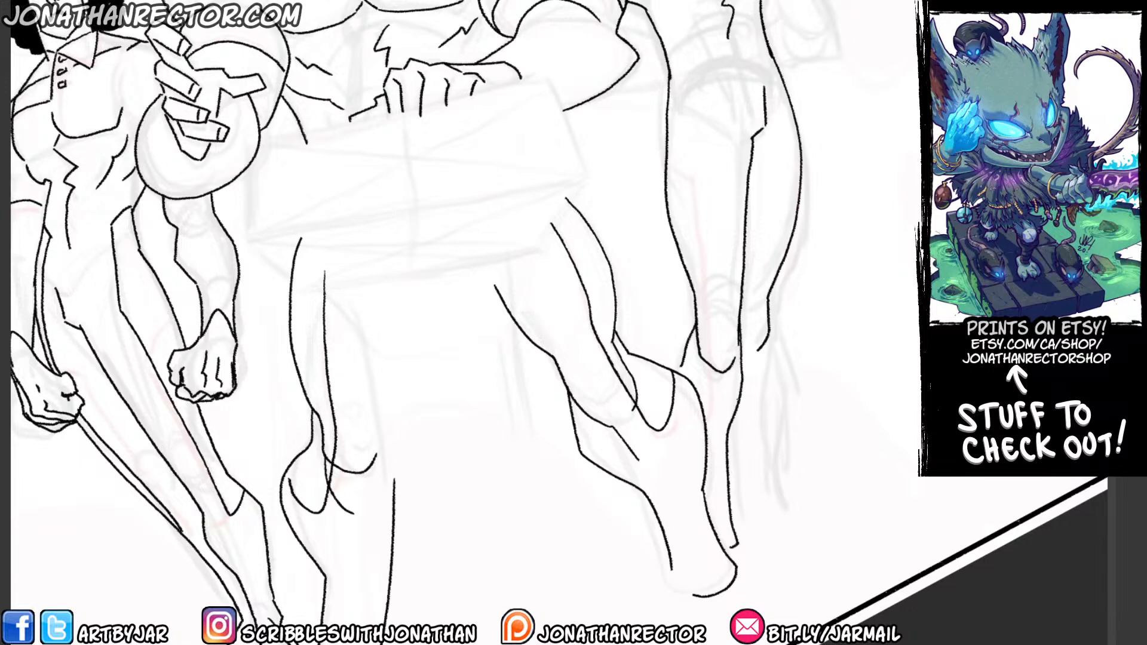
mouse_move(768, 334)
left_mouse_down()
mouse_move(758, 445)
mouse_move(768, 519)
mouse_move(736, 531)
left_mouse_up()
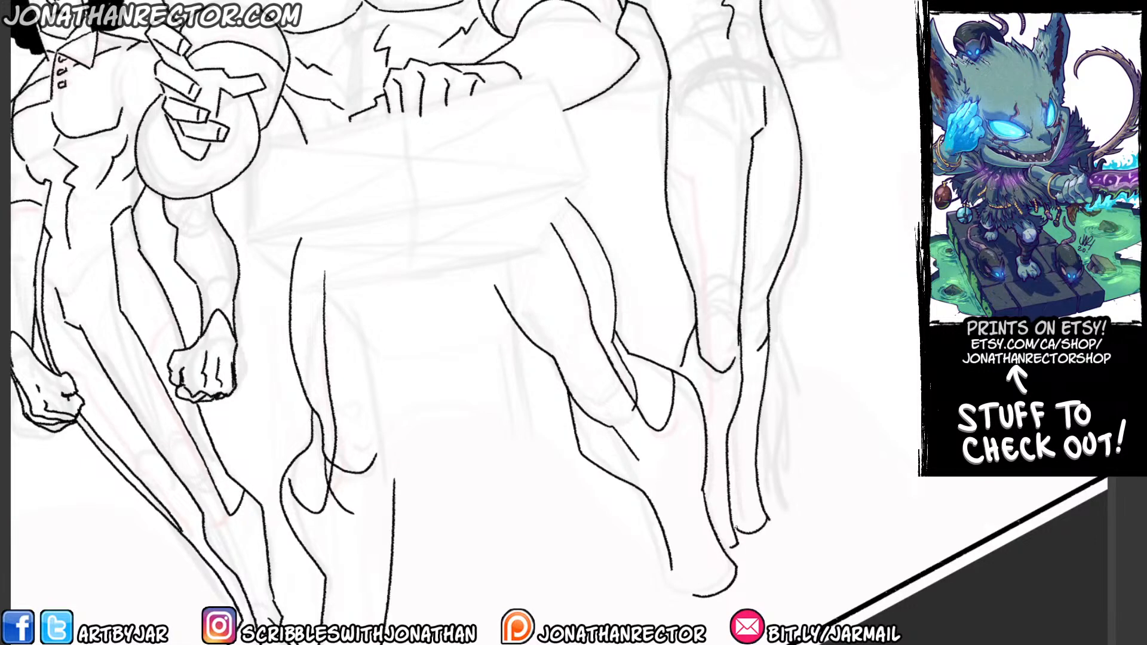
Ink the long trouser stripe lines running down the outer and inner sides of the slim figure's thighs.
left_click_drag(618, 312, 612, 412)
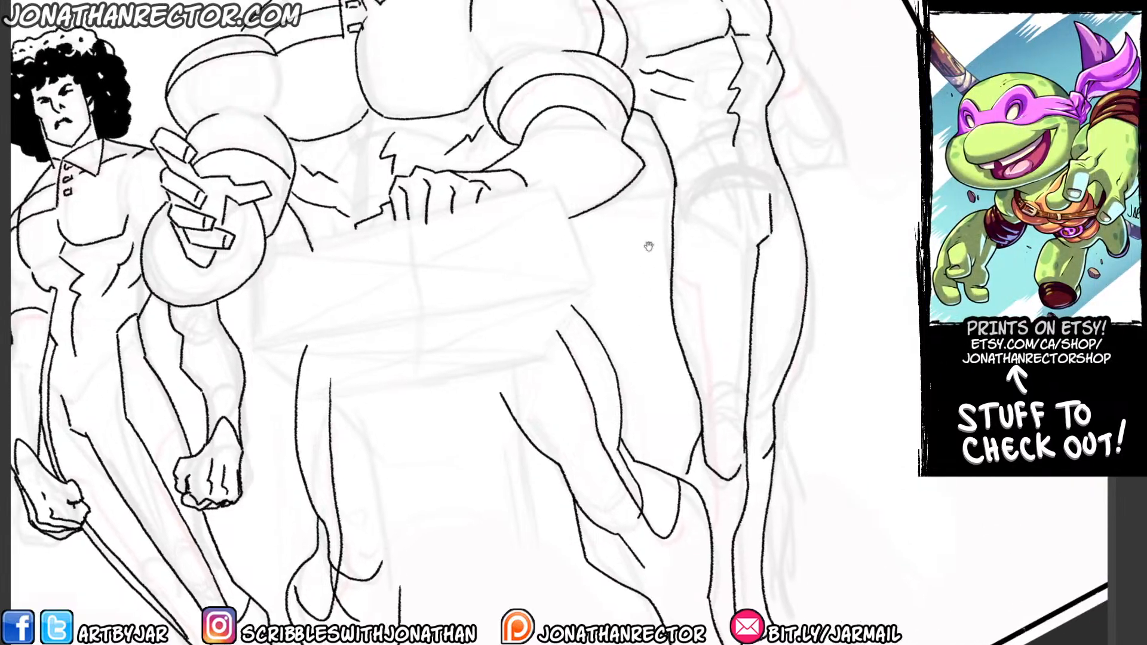
left_click_drag(648, 246, 785, 282)
left_click_drag(760, 234, 749, 204)
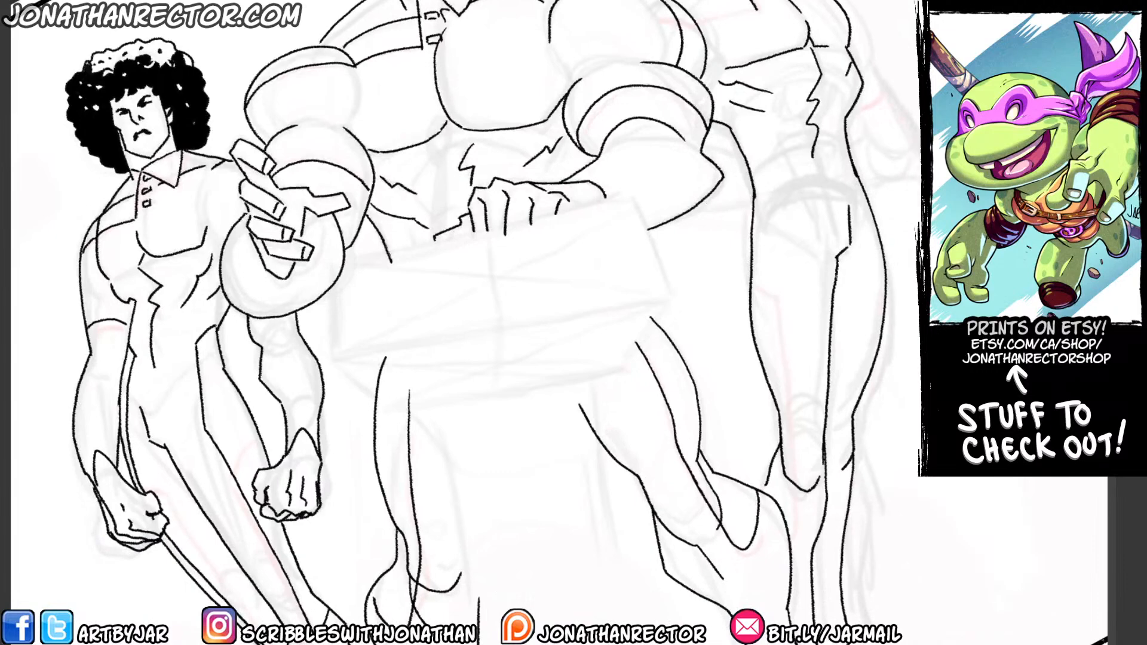
mouse_move(753, 160)
left_mouse_down()
mouse_move(773, 181)
mouse_move(772, 355)
mouse_move(791, 525)
left_mouse_up()
mouse_move(845, 132)
left_mouse_down()
mouse_move(879, 263)
mouse_move(873, 356)
left_mouse_up()
left_click_drag(787, 167, 771, 318)
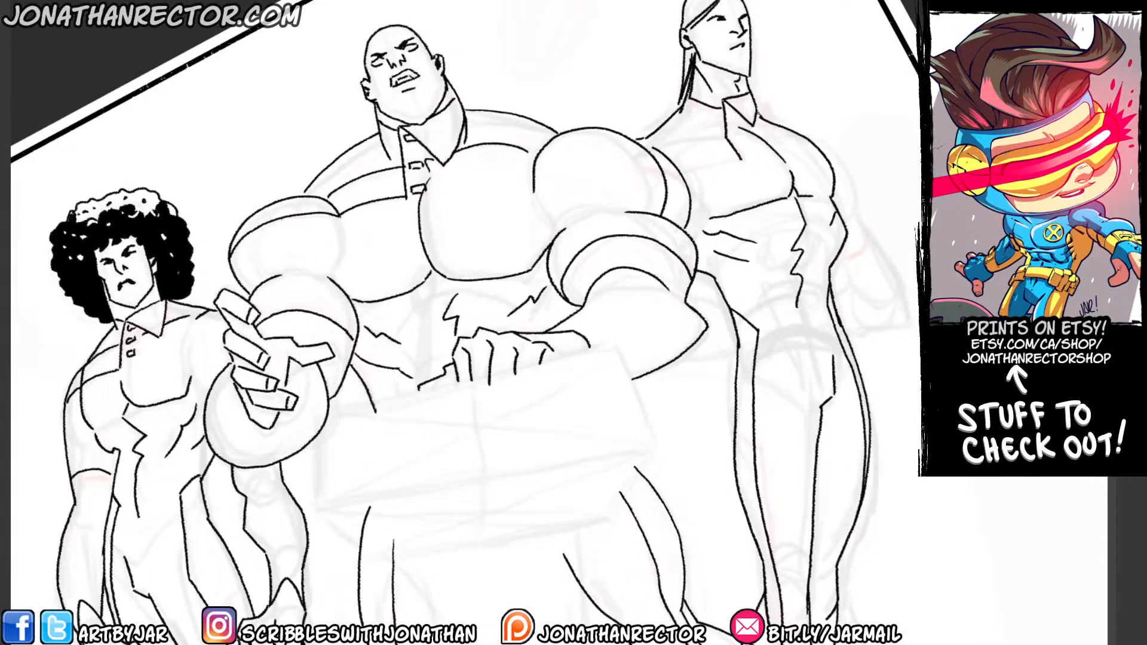
Ink the slim figure's bent outer arm with its sleeve band, plus the other elbow emerging behind the bald man.
mouse_move(758, 113)
left_mouse_down()
mouse_move(823, 139)
mouse_move(847, 212)
mouse_move(910, 283)
mouse_move(840, 318)
left_mouse_up()
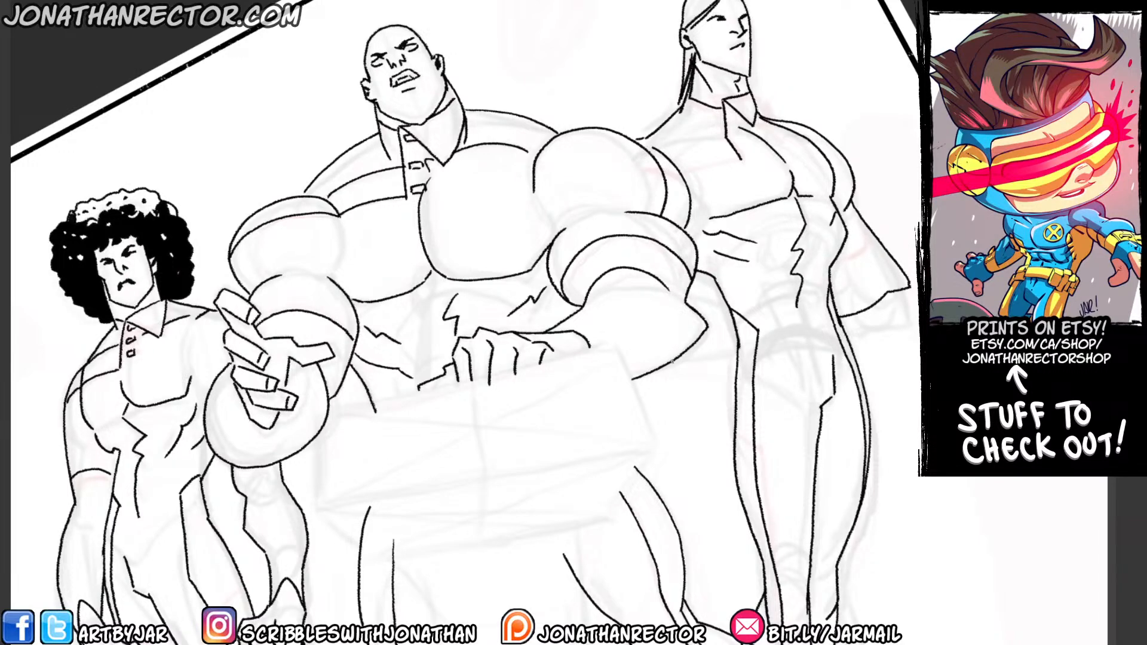
left_click_drag(672, 360, 734, 354)
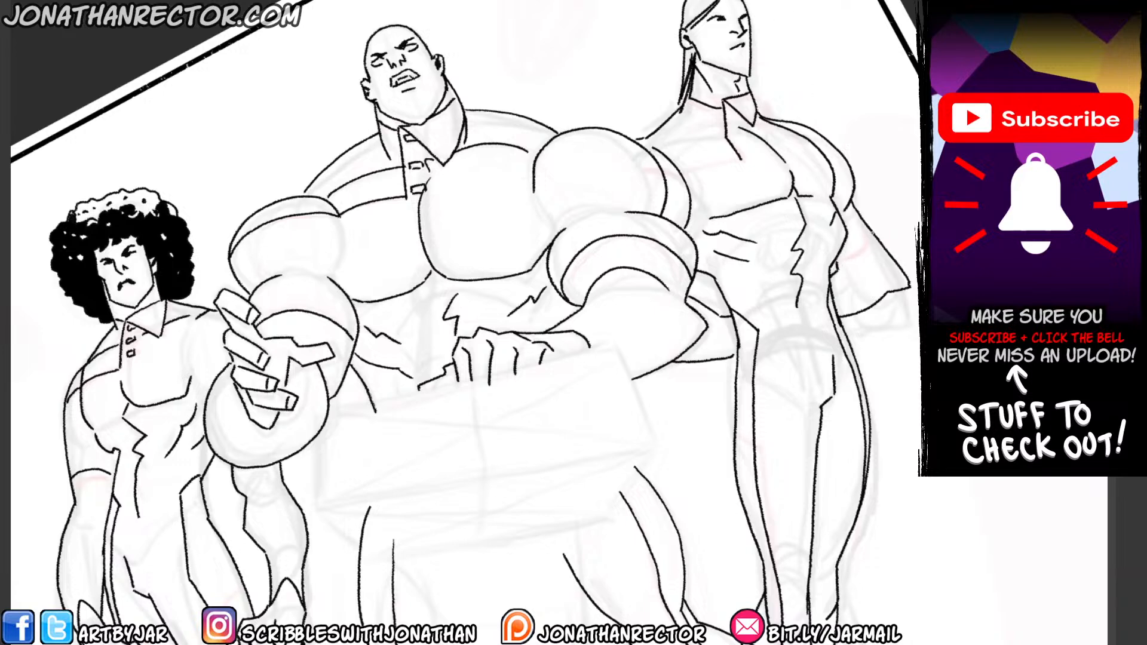
left_click_drag(841, 255, 874, 232)
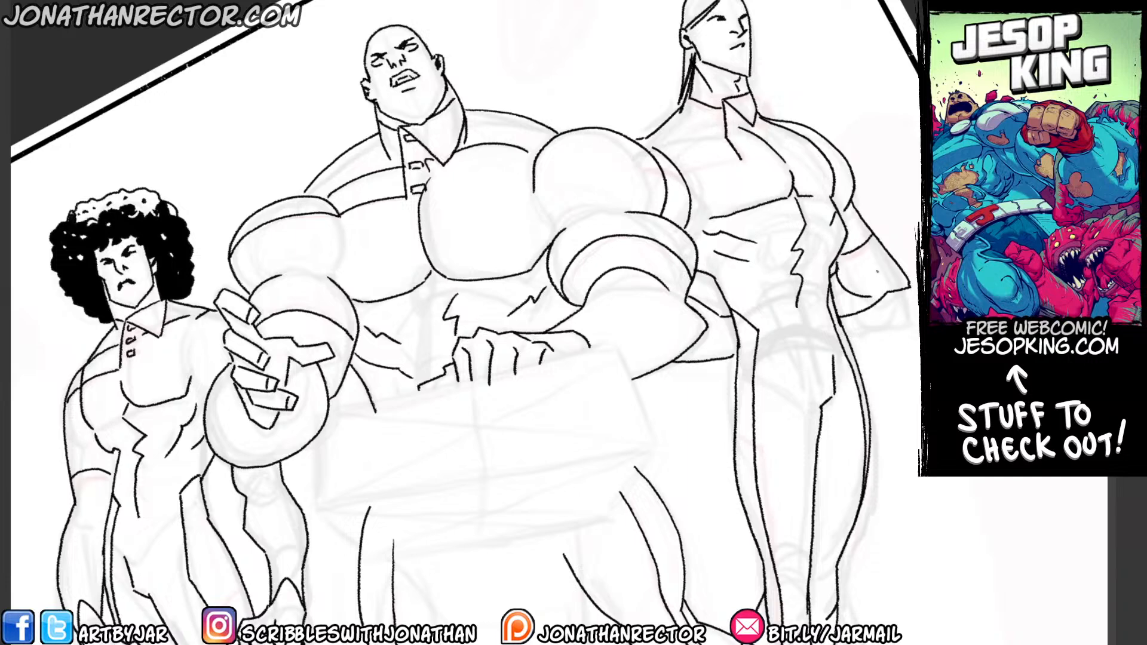
left_click_drag(833, 264, 872, 284)
key("ctrl+z")
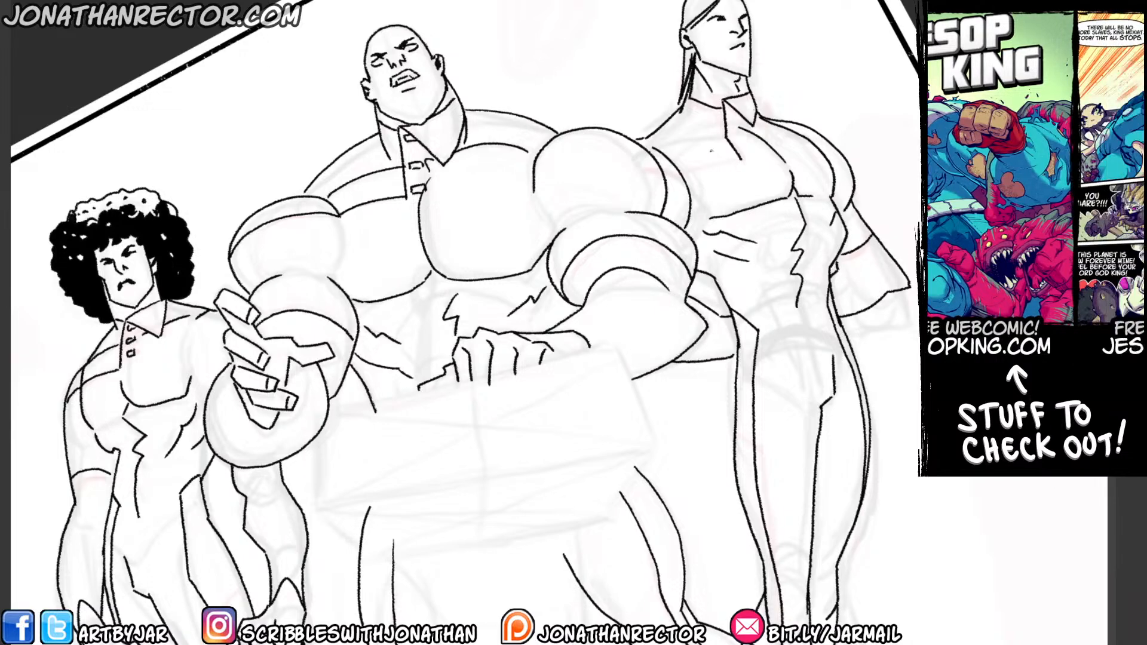
Ink the slim figure's shirt details, with a chest seam and two rectangular buttons, and the small dark cheek marks.
left_click_drag(741, 160, 665, 167)
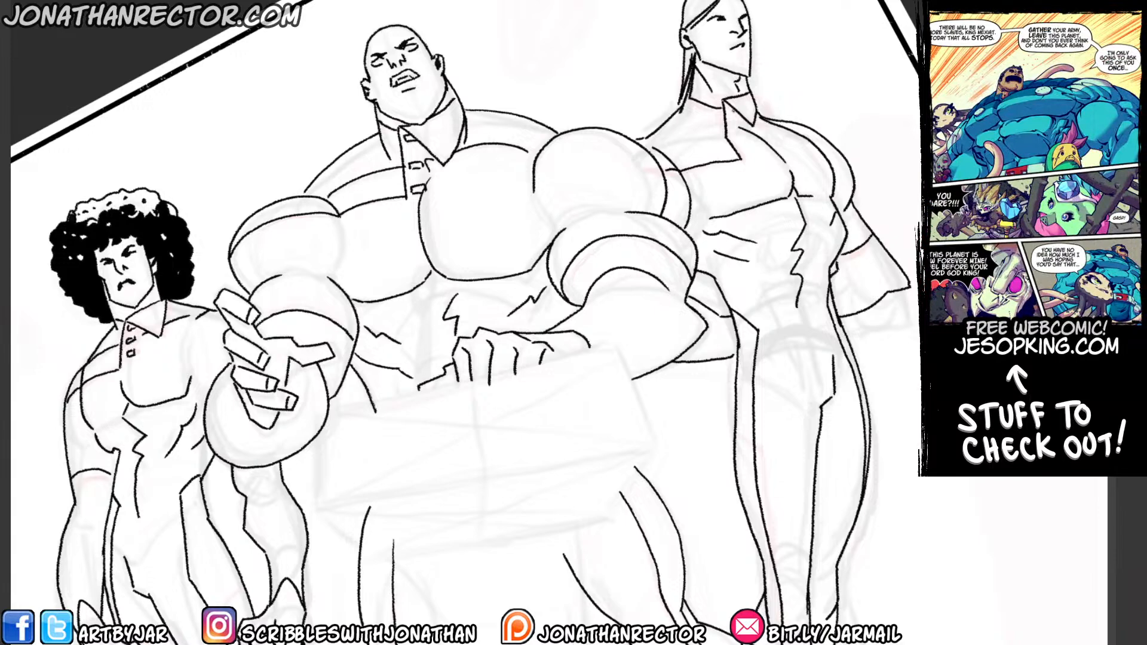
left_click_drag(727, 105, 735, 122)
key("ctrl+z")
mouse_move(746, 149)
left_mouse_down()
mouse_move(759, 153)
mouse_move(744, 157)
mouse_move(743, 133)
mouse_move(734, 138)
left_mouse_up()
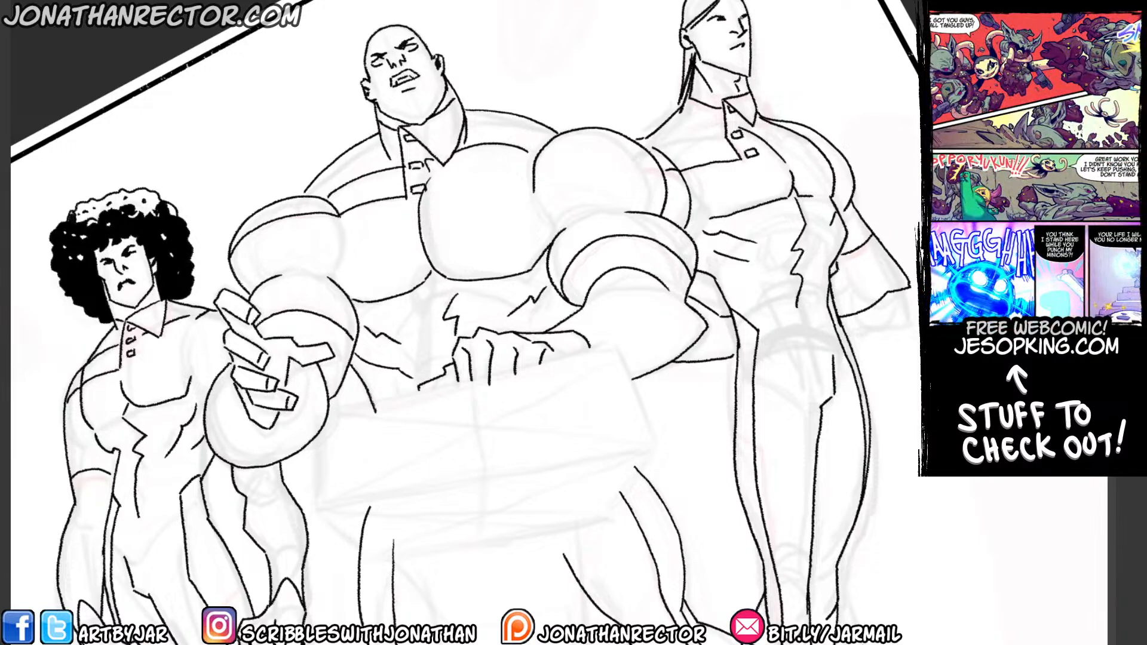
left_click_drag(720, 33, 712, 46)
left_click_drag(713, 49, 708, 53)
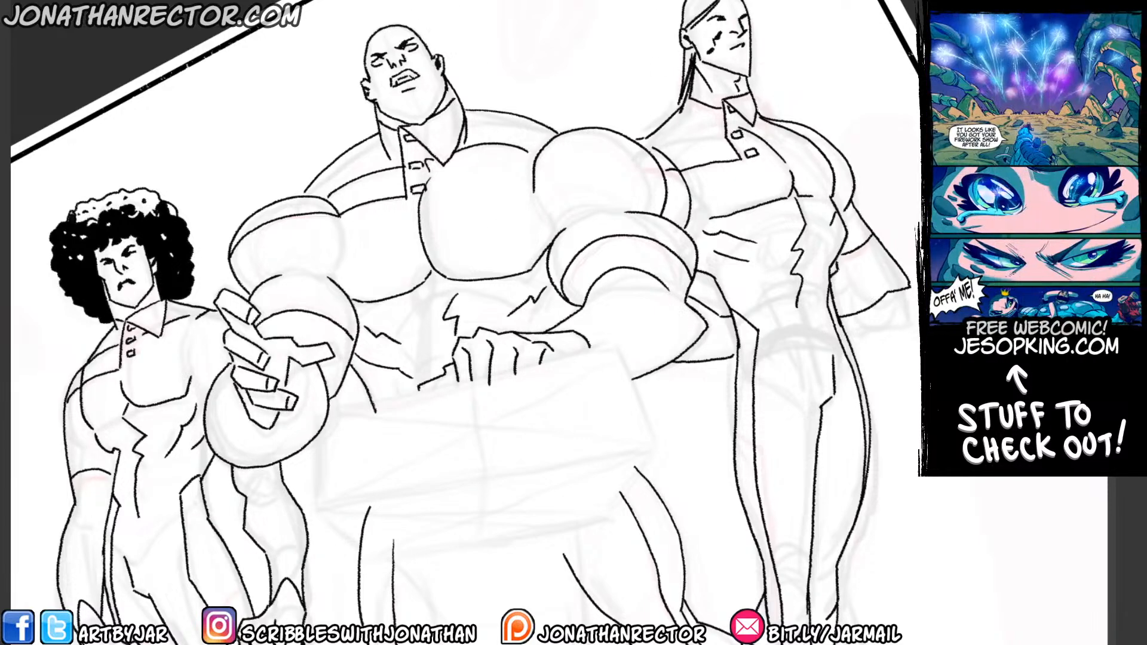
Doodle a small slanted podium with a black-marked stem between the two taller figures' heads and erase it.
left_click_drag(561, 93, 603, 412)
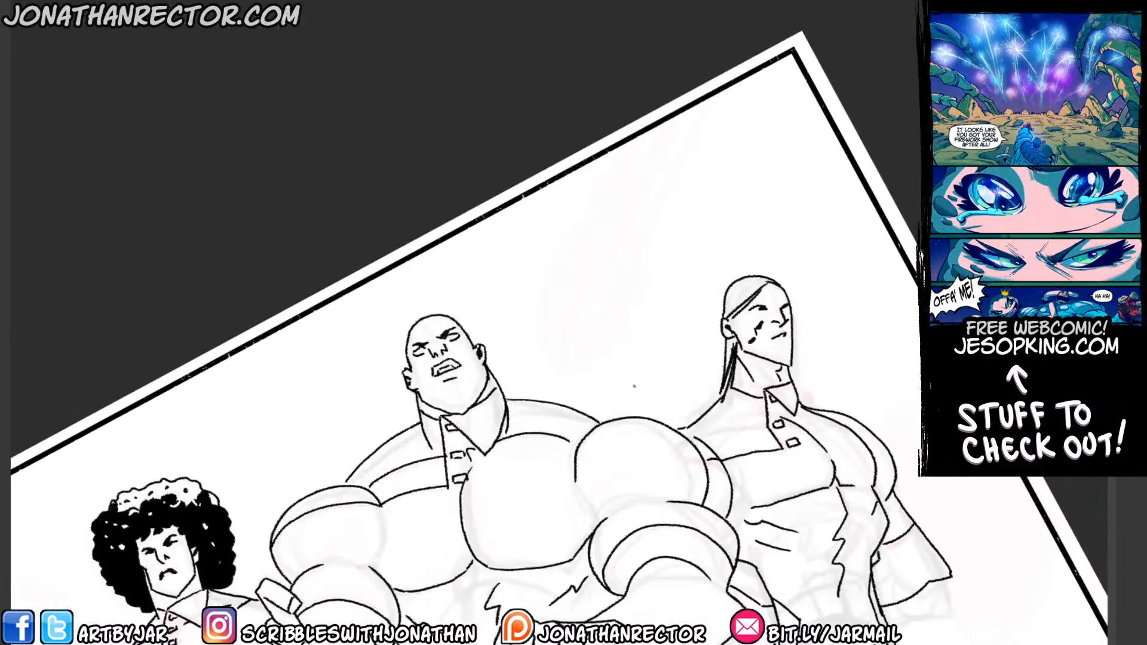
mouse_move(658, 360)
left_mouse_down()
mouse_move(579, 319)
mouse_move(572, 301)
mouse_move(664, 359)
mouse_move(625, 381)
mouse_move(597, 372)
mouse_move(607, 338)
mouse_move(611, 386)
mouse_move(624, 344)
mouse_move(606, 388)
left_mouse_up()
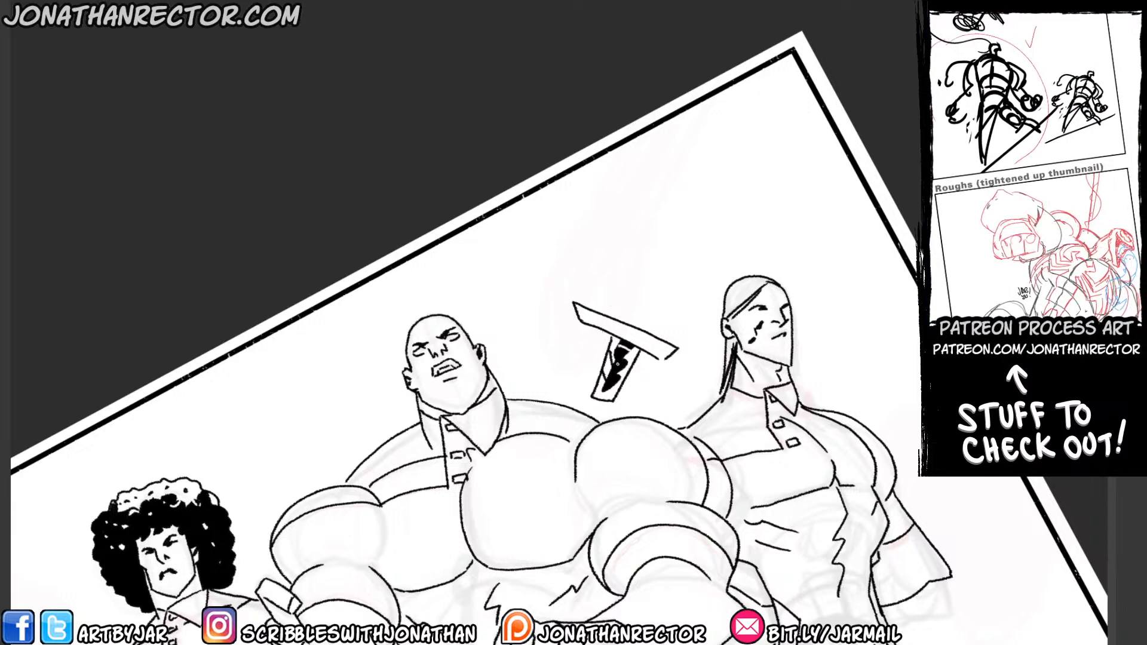
mouse_move(578, 309)
left_mouse_down()
mouse_move(664, 357)
mouse_move(581, 311)
mouse_move(630, 325)
mouse_move(583, 307)
mouse_move(614, 386)
mouse_move(594, 359)
left_mouse_up()
key("e")
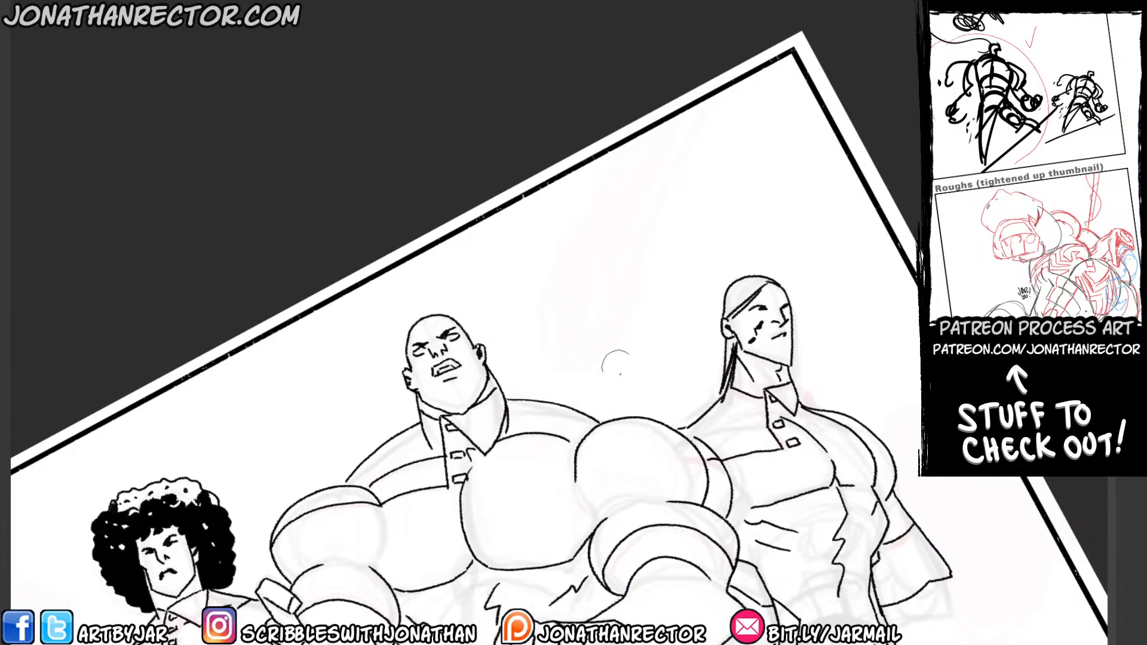
Ink the podium's slanted four-sided top panel with straight lines in front of the bald man's waist.
left_click_drag(317, 464, 295, 58)
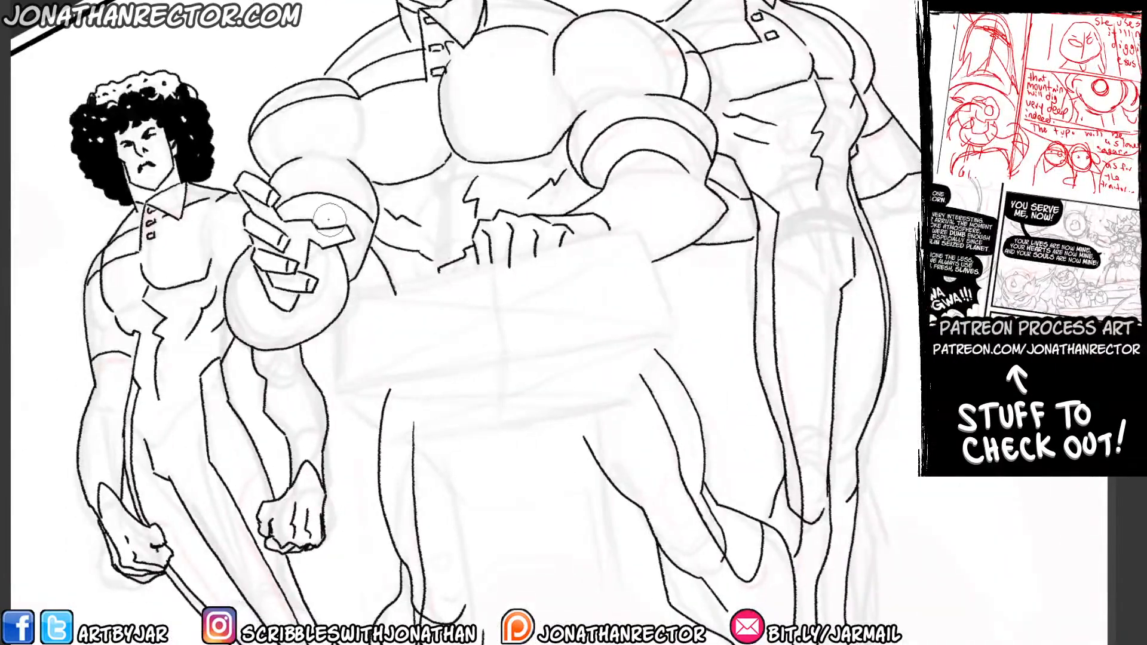
left_click_drag(170, 352, 210, 242)
left_click_drag(231, 365, 258, 514)
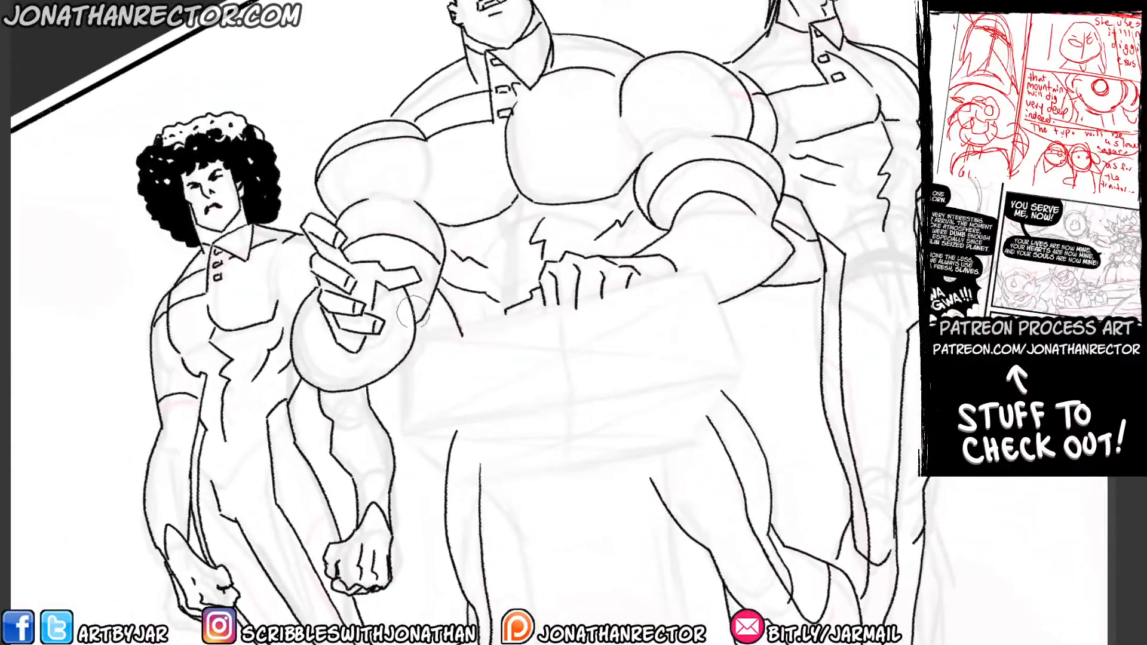
left_click(743, 369, "shift")
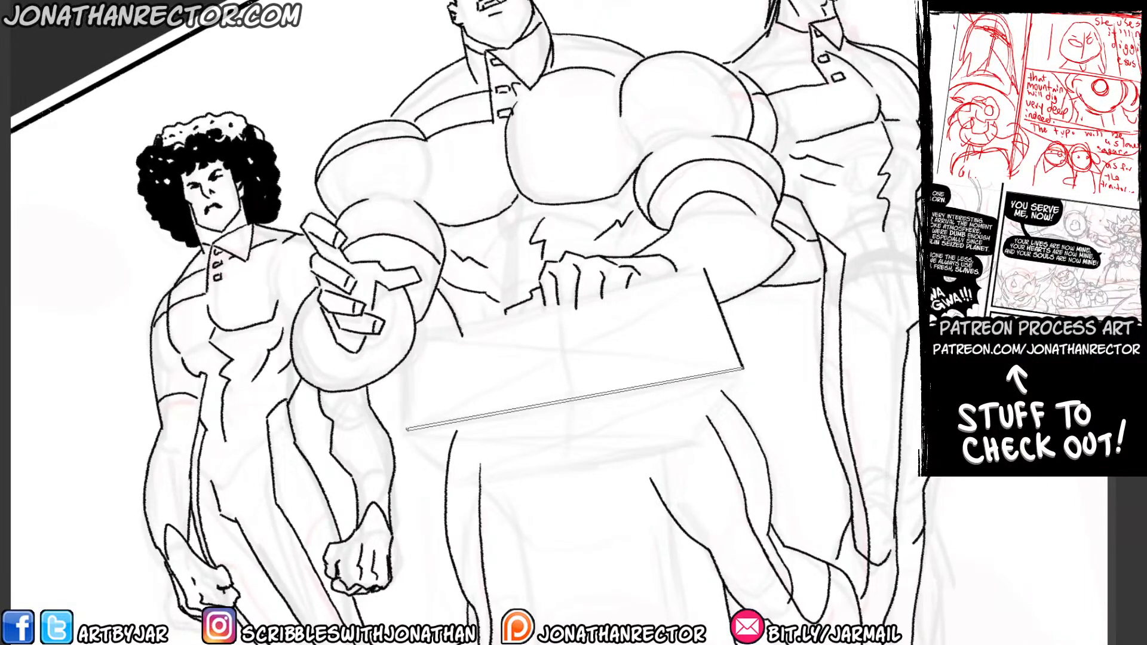
left_click(406, 428, "shift")
left_click(400, 336, "shift")
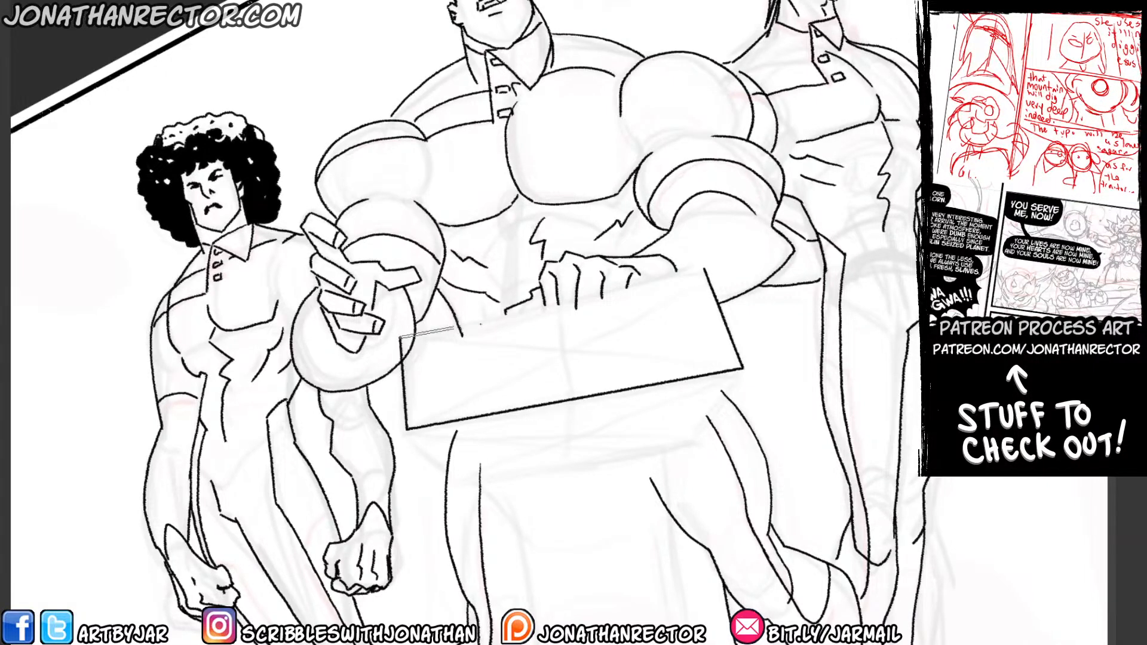
left_click(705, 268, "shift")
Ink the podium's tapered lower face with straight lines joining the bottom corners of the top panel.
left_click_drag(408, 399, 346, 330)
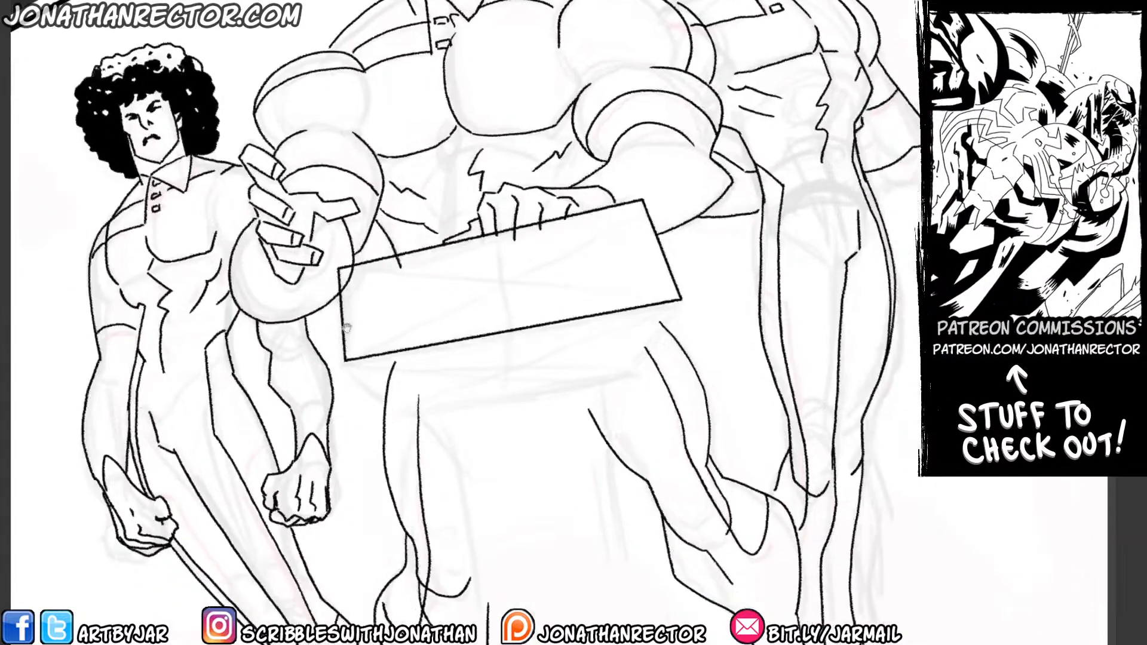
left_click(346, 360)
left_click(401, 411, "shift")
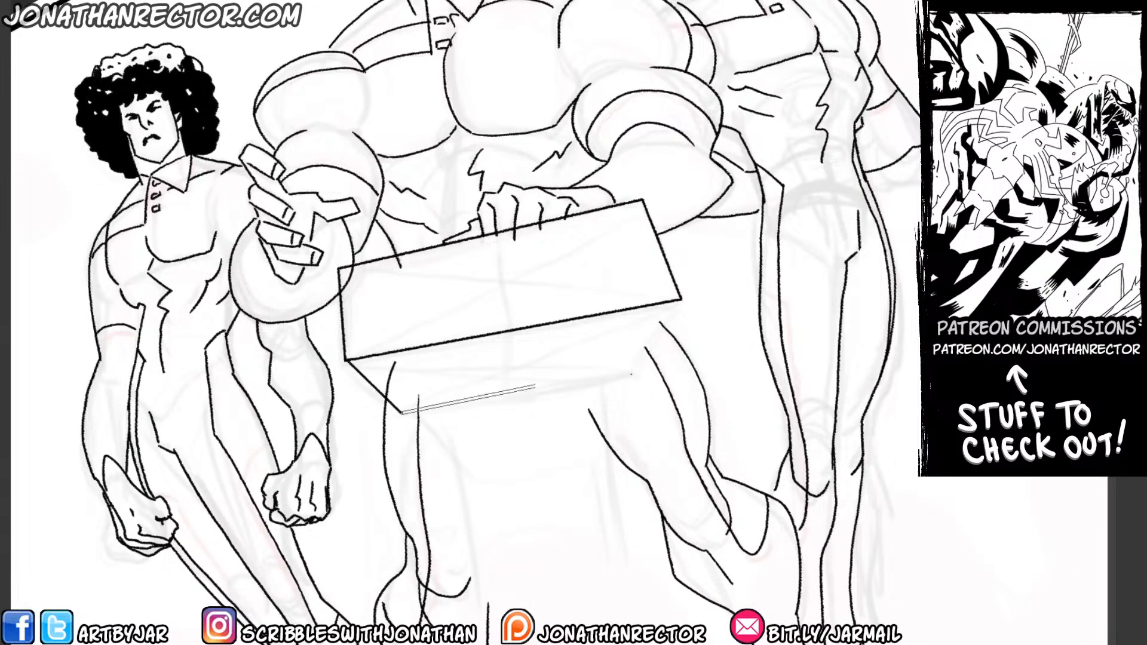
left_click(643, 370, "shift")
left_click(681, 301, "shift")
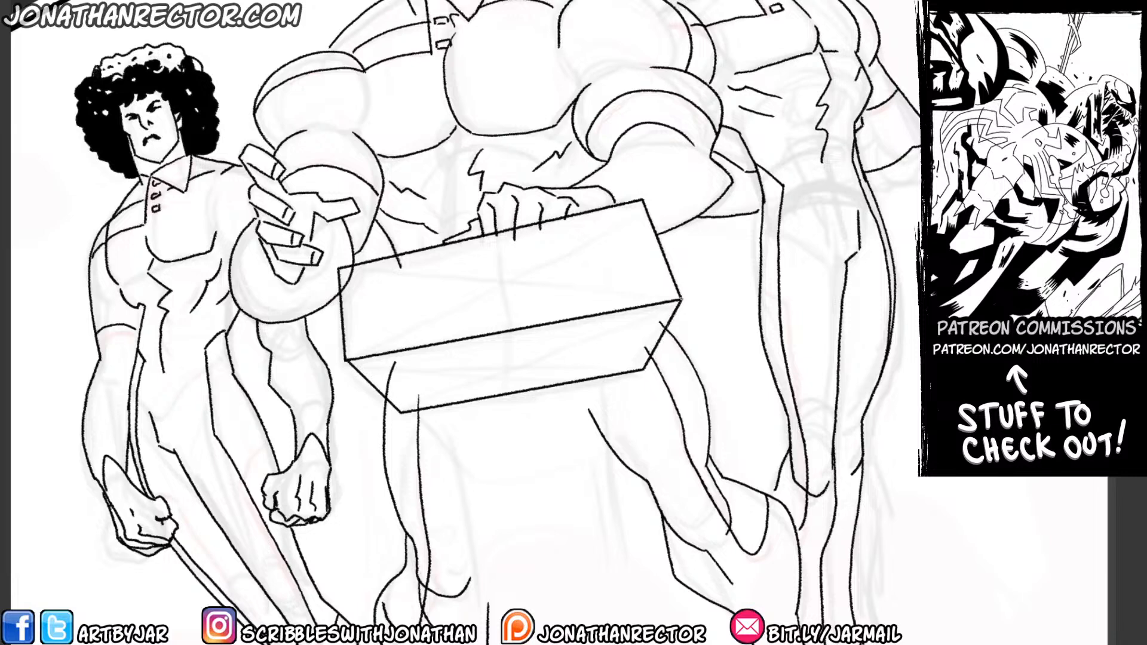
Ink the jagged edges on both sides directly beneath the podium's lower face.
left_click_drag(490, 359, 507, 331)
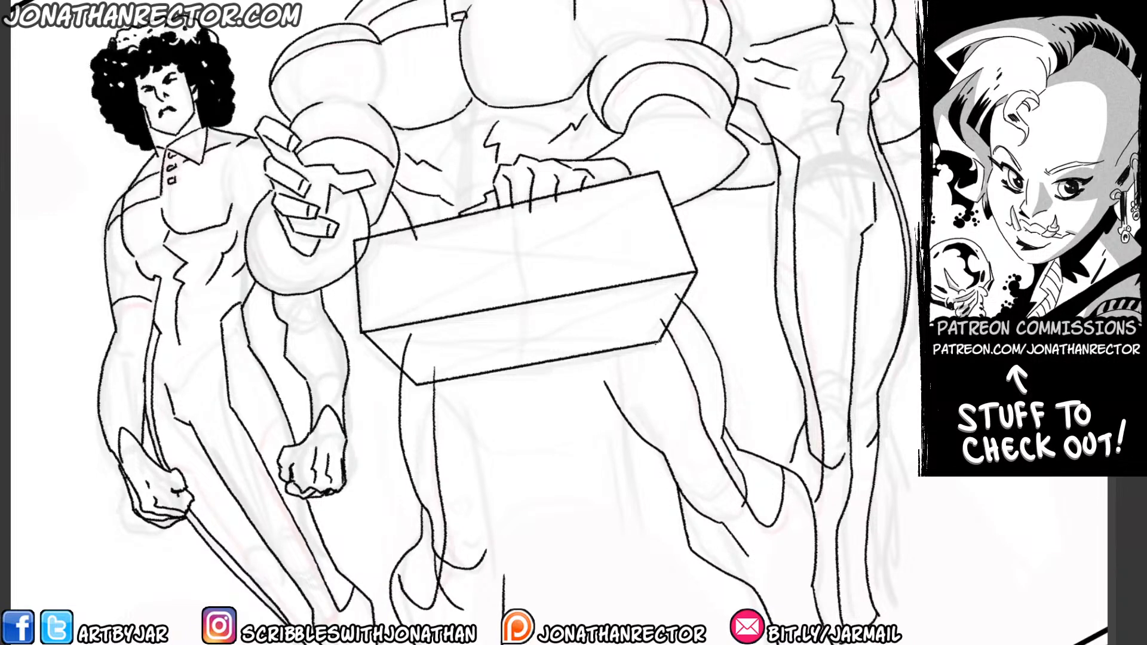
left_click_drag(655, 343, 638, 392)
mouse_move(416, 383)
left_mouse_down()
mouse_move(452, 429)
mouse_move(385, 267)
left_mouse_up()
left_click_drag(559, 257, 557, 306)
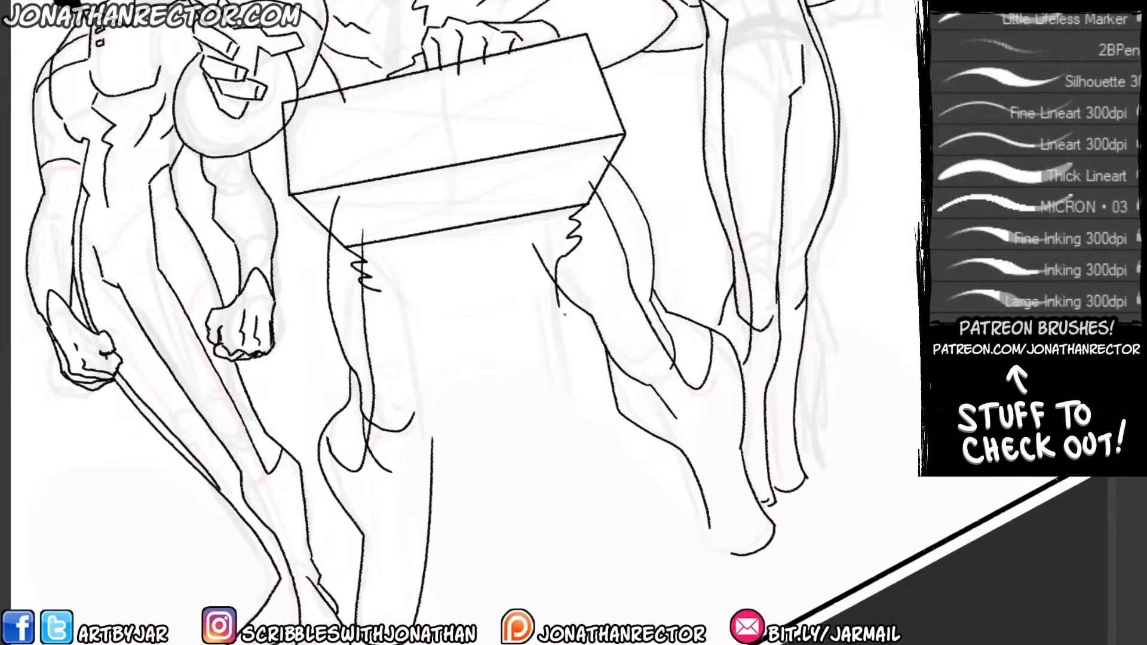
Ink the curved shoulder and both long straight sides of the podium's column down to the floor.
left_click_drag(382, 290, 406, 315)
left_click_drag(408, 510, 398, 427)
mouse_move(400, 236)
left_mouse_down()
mouse_move(397, 424)
mouse_move(431, 507)
left_mouse_up()
mouse_move(550, 237)
left_mouse_down()
mouse_move(596, 494)
mouse_move(599, 478)
left_mouse_up()
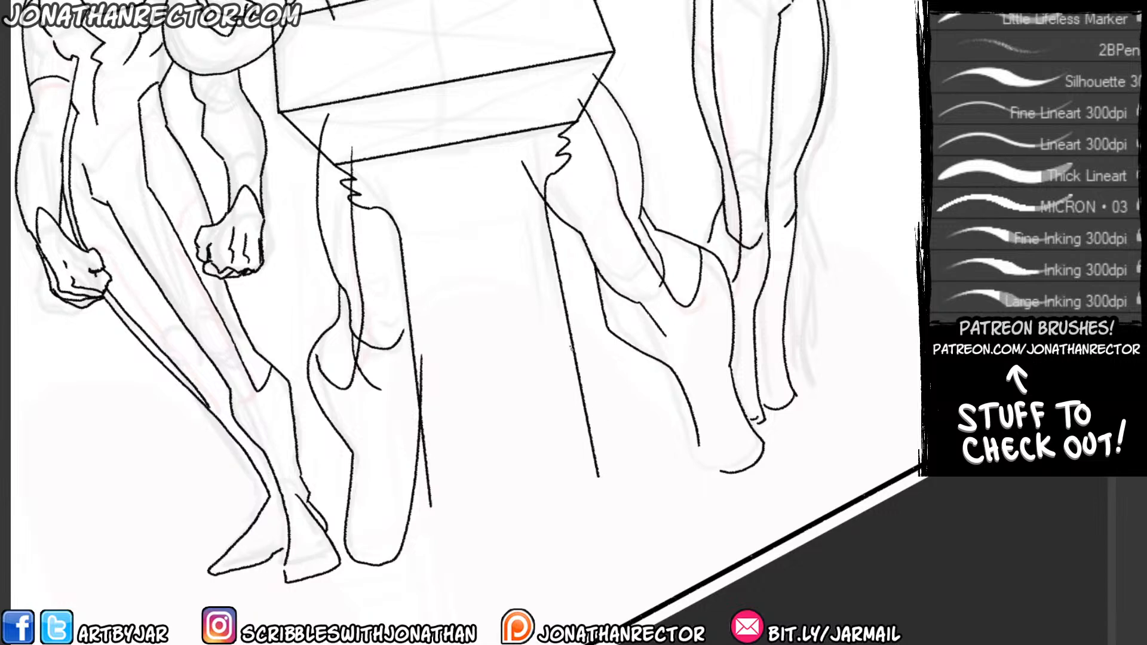
Ink the podium's flared base with stepped jagged sides and a curved front edge.
left_click_drag(344, 365, 334, 324)
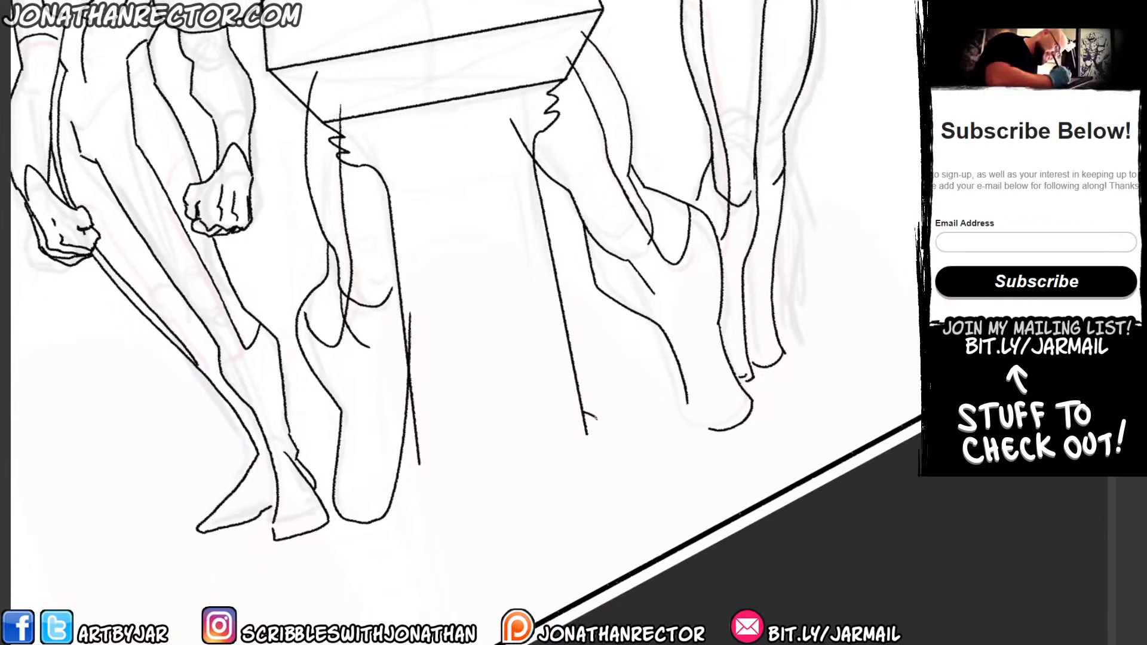
left_click_drag(585, 413, 672, 465)
mouse_move(412, 457)
left_mouse_down()
mouse_move(375, 488)
mouse_move(360, 538)
mouse_move(439, 535)
mouse_move(661, 482)
left_mouse_up()
left_click_drag(420, 463, 422, 433)
left_click_drag(587, 434, 597, 424)
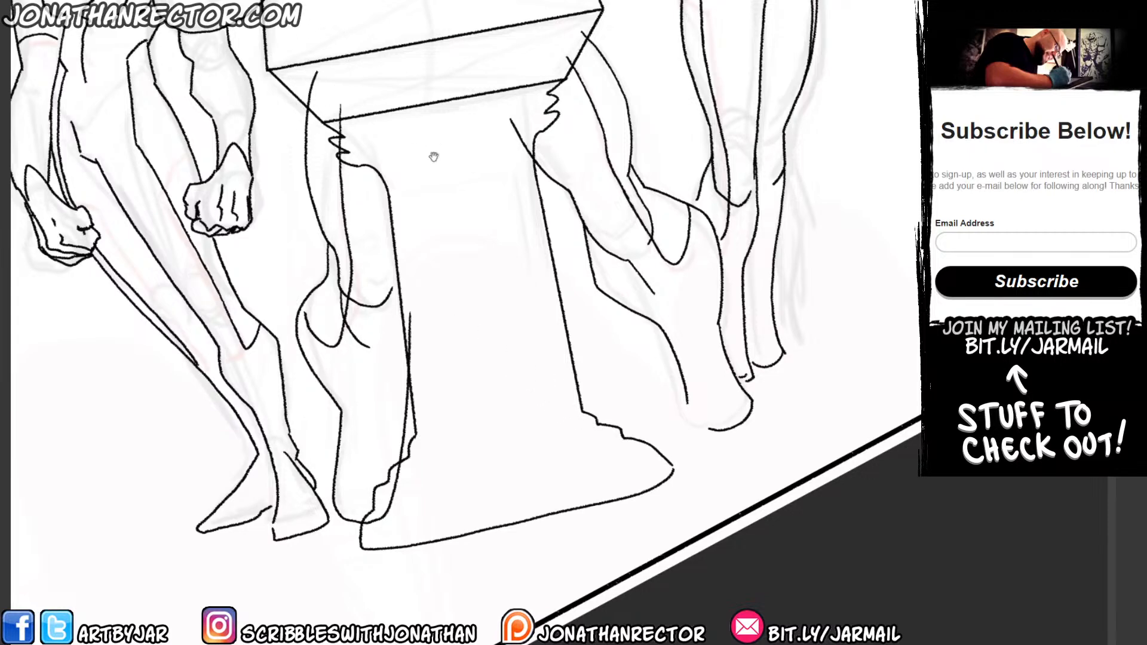
Erase the sharp upper corners of the podium's top panel and redraw them as short bevels.
left_click_drag(434, 156, 441, 249)
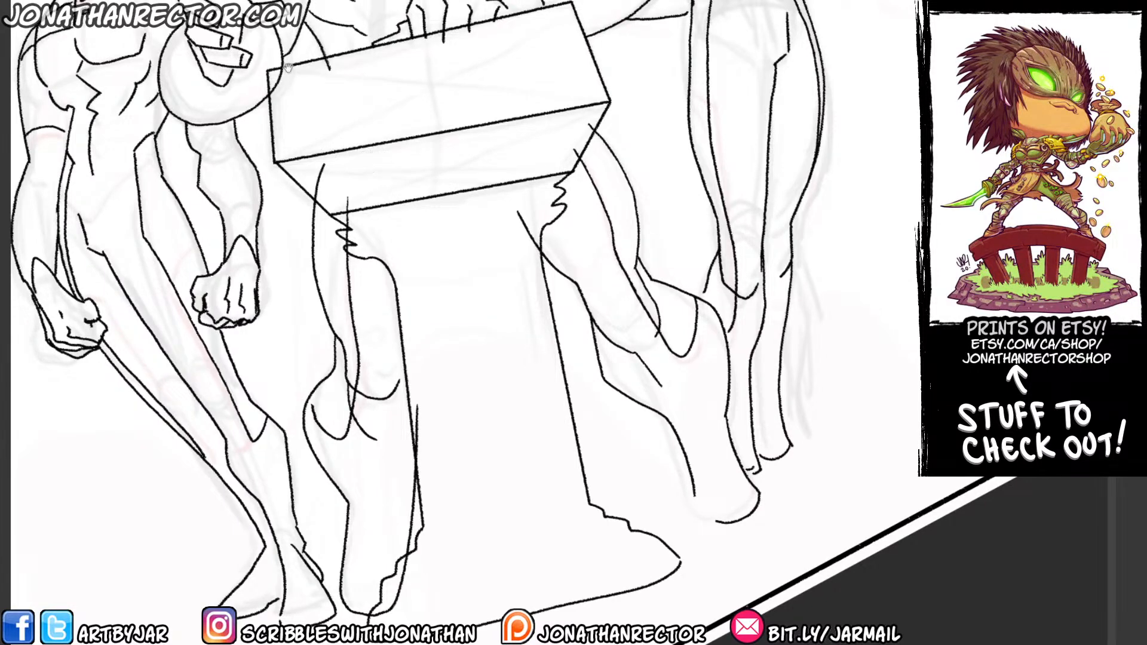
left_click_drag(287, 68, 359, 195)
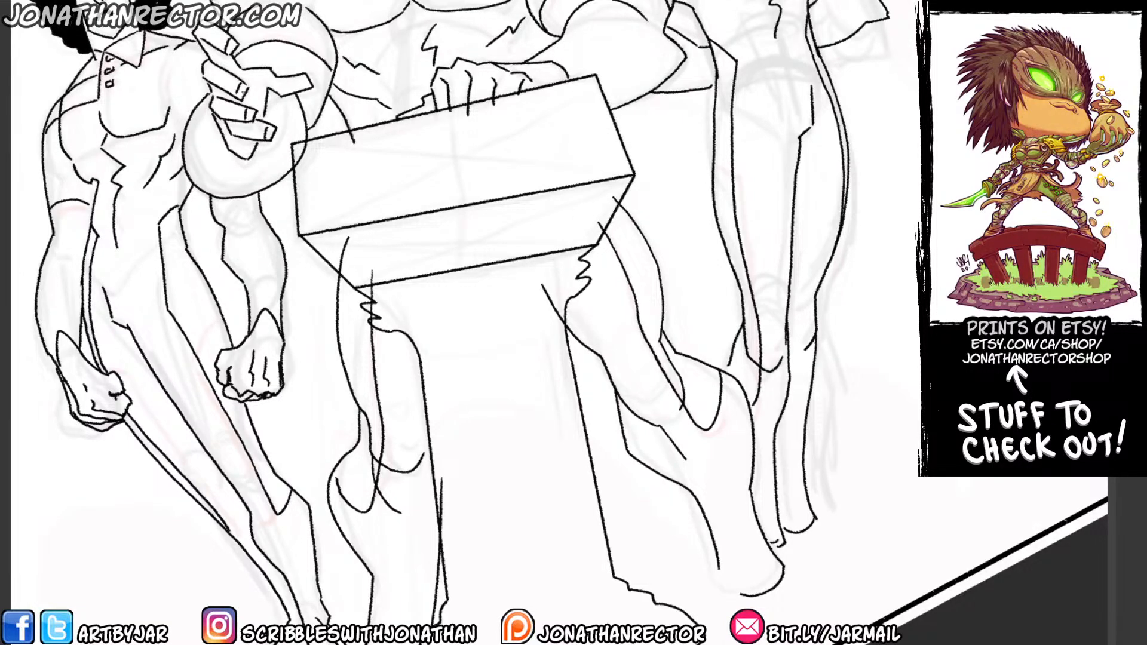
left_click_drag(553, 189, 563, 348)
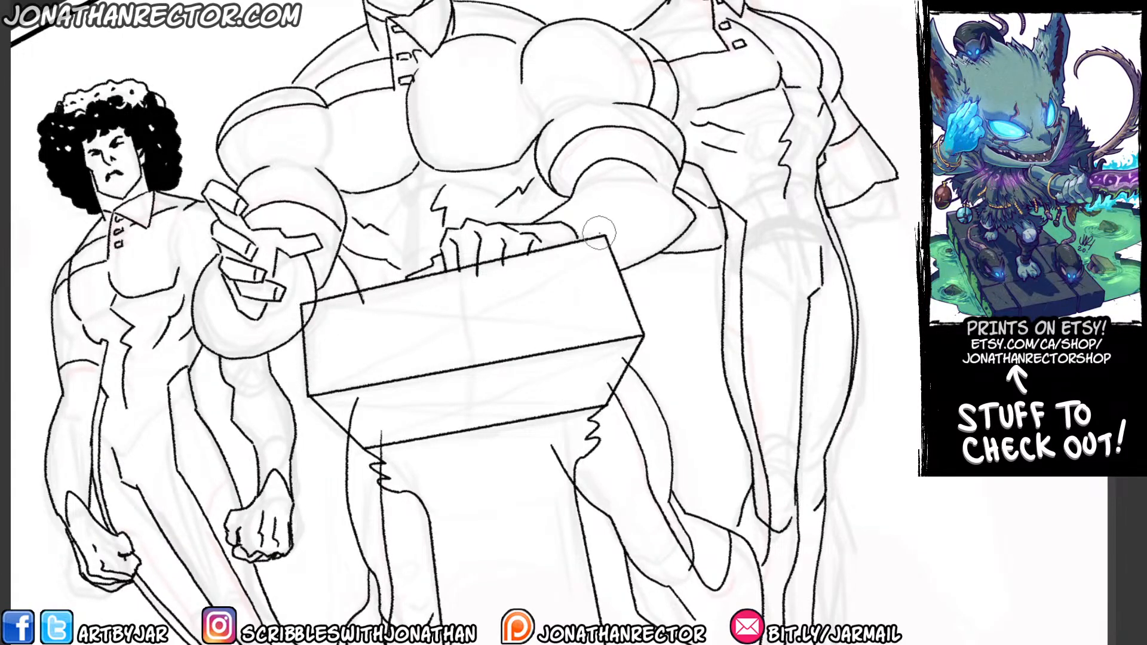
left_click_drag(605, 237, 596, 234)
left_click_drag(305, 303, 297, 308)
left_click_drag(585, 239, 610, 241)
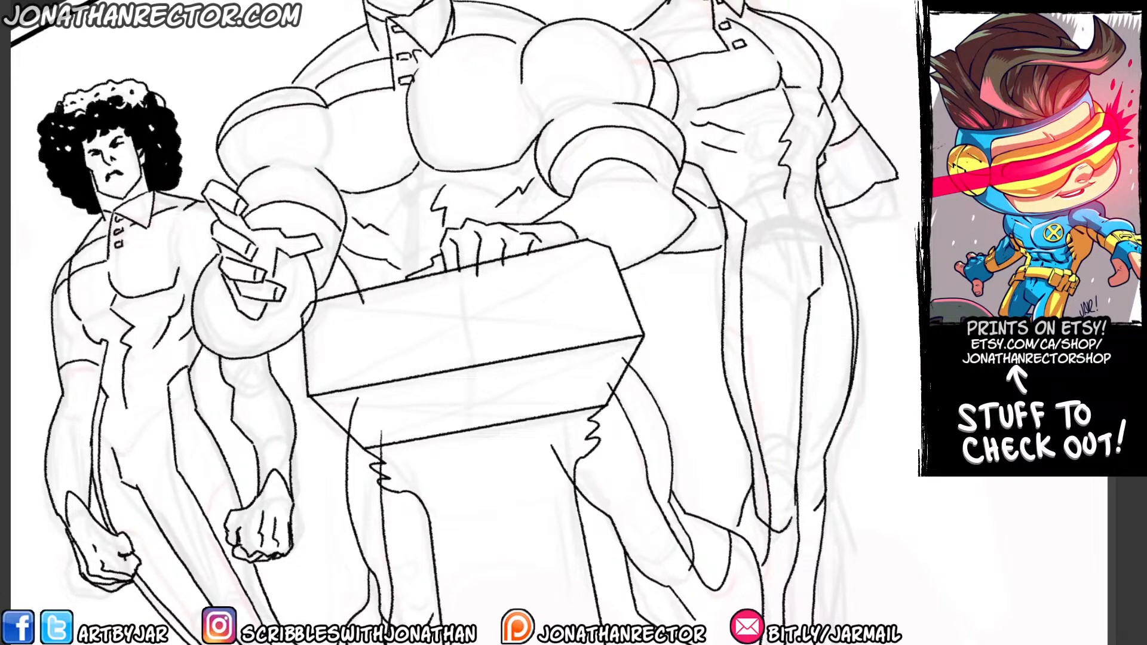
Compare the whole group drawing with the podium on Layer 13 hidden and shown.
key("Escape")
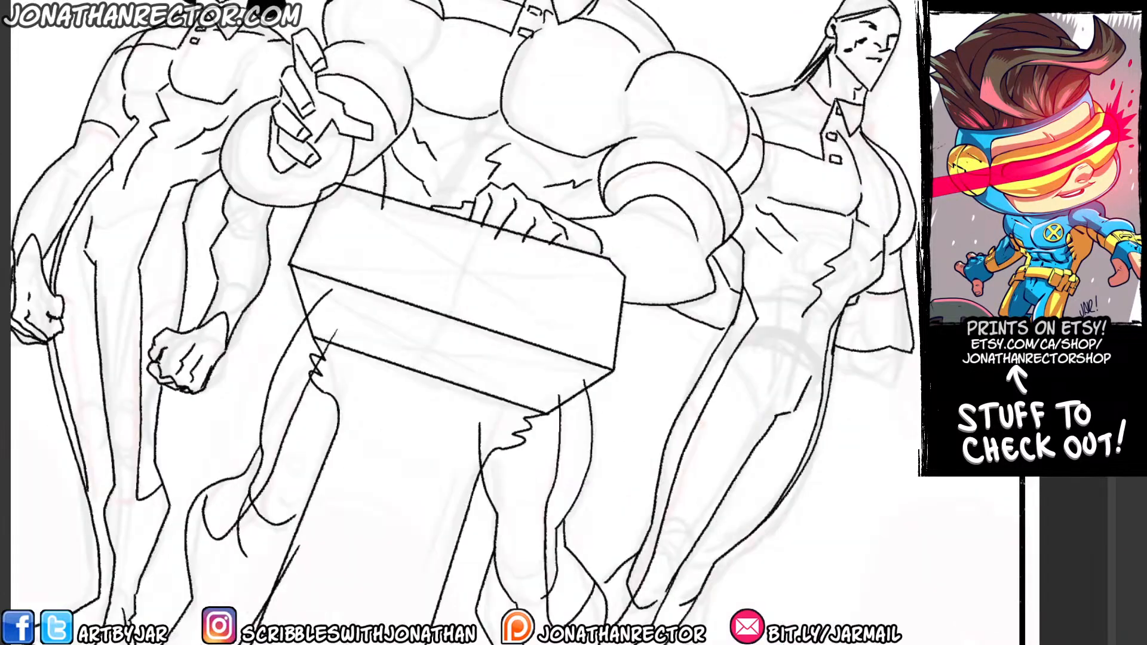
key("ctrl+minus")
key("ctrl+minus")
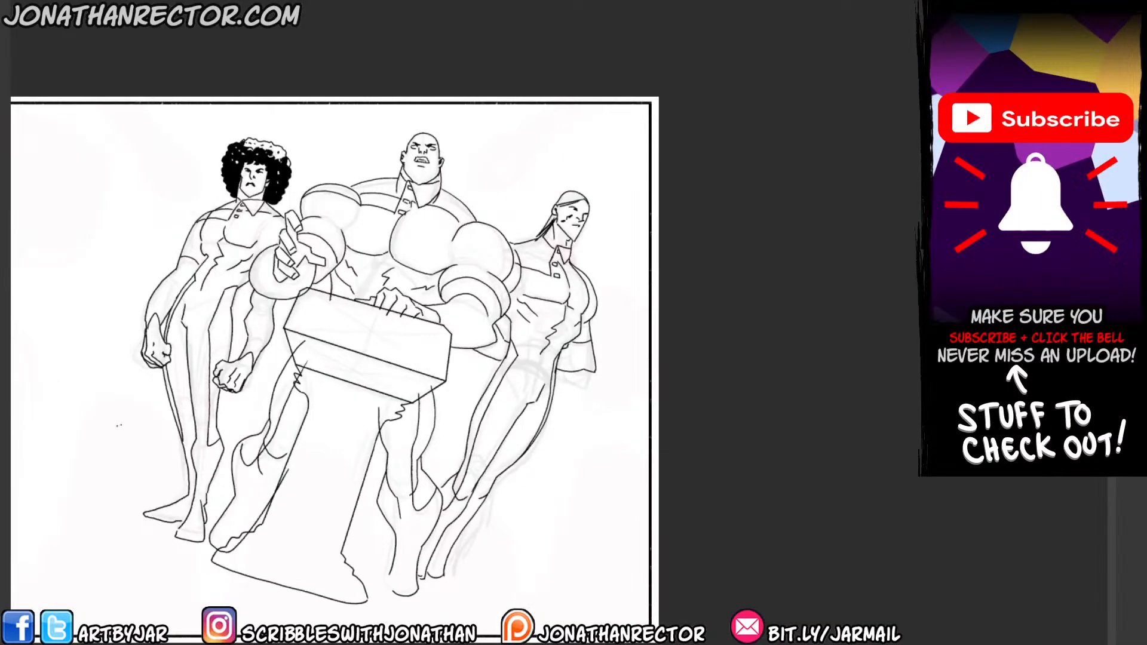
key("Tab")
left_click_drag(426, 423, 700, 397)
left_click(1006, 488)
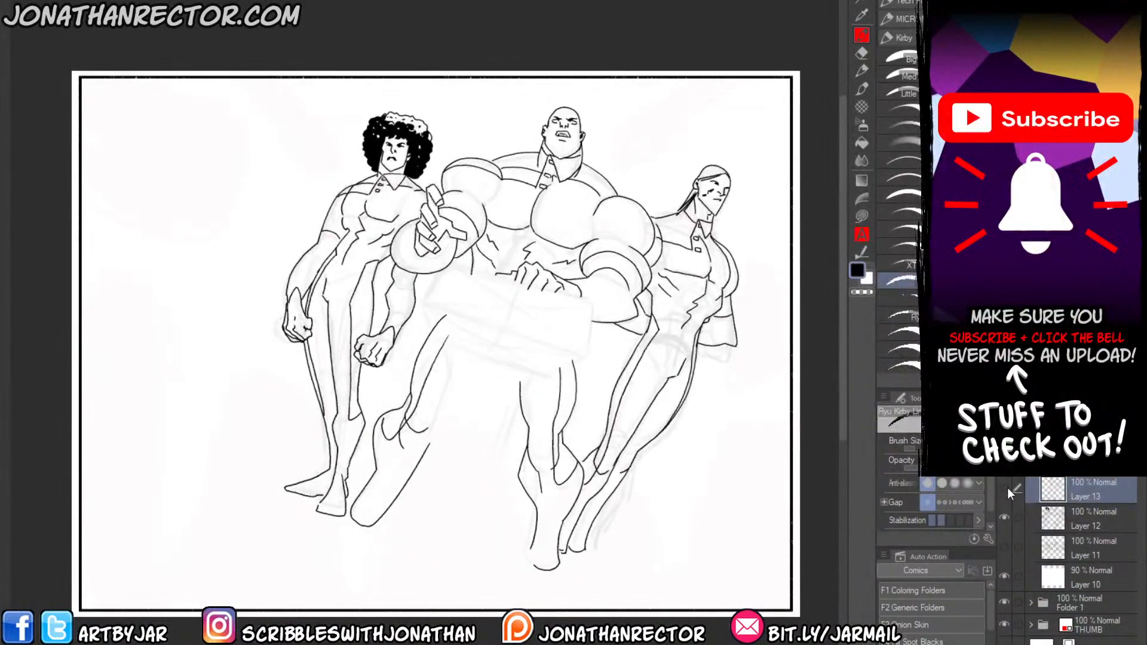
left_click(1005, 488)
Erase the central figure's leg and foot lines that overlap the podium's column and base on Layer 12.
key("ctrl+plus")
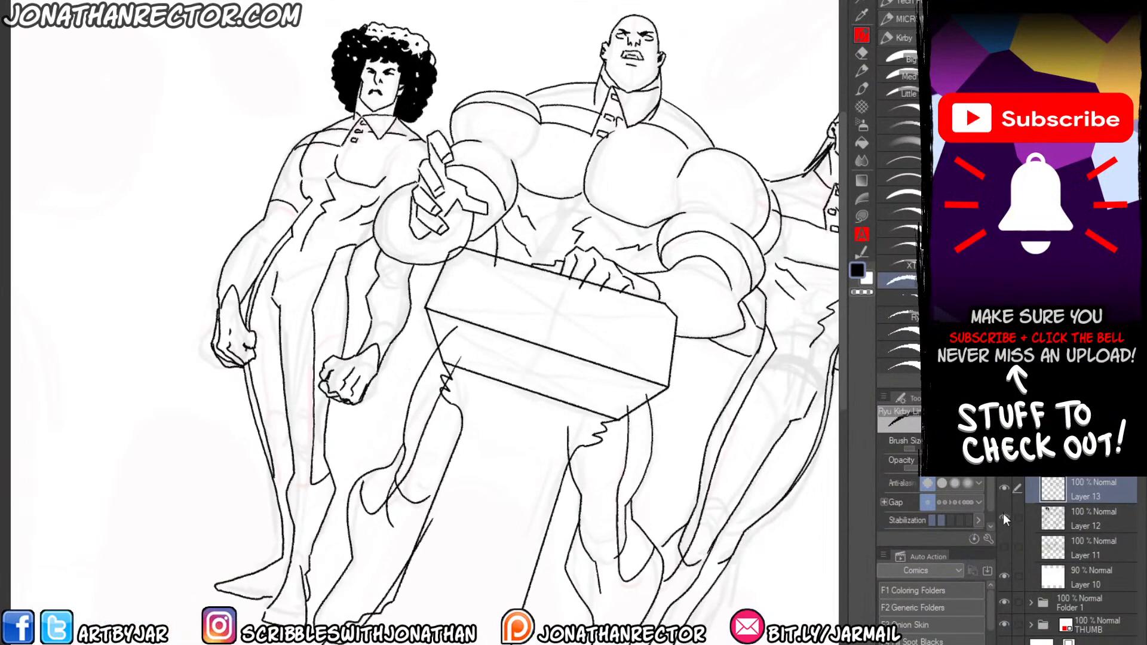
left_click(1018, 537)
key("e")
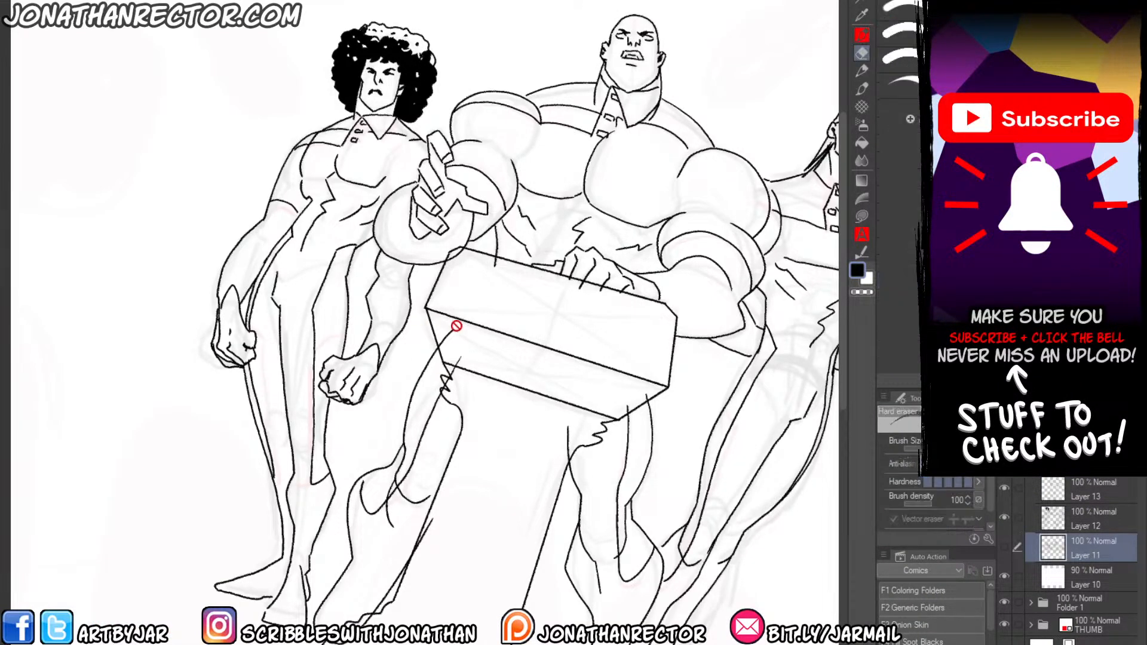
left_click(1018, 518)
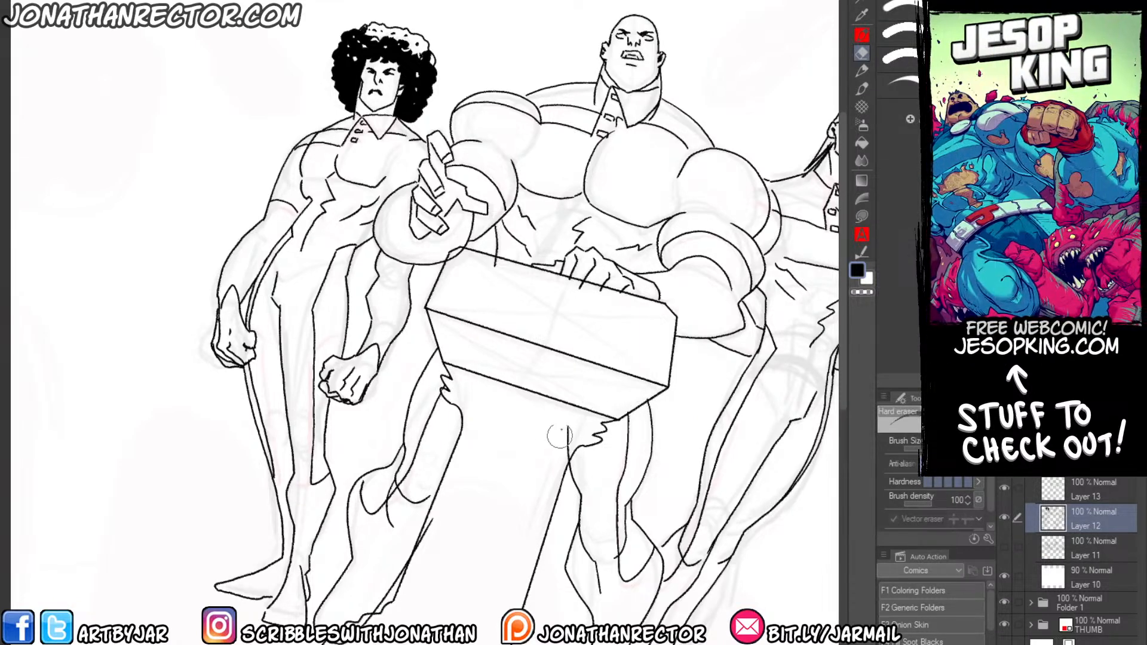
left_click_drag(559, 437, 568, 455)
left_click_drag(344, 454, 397, 317)
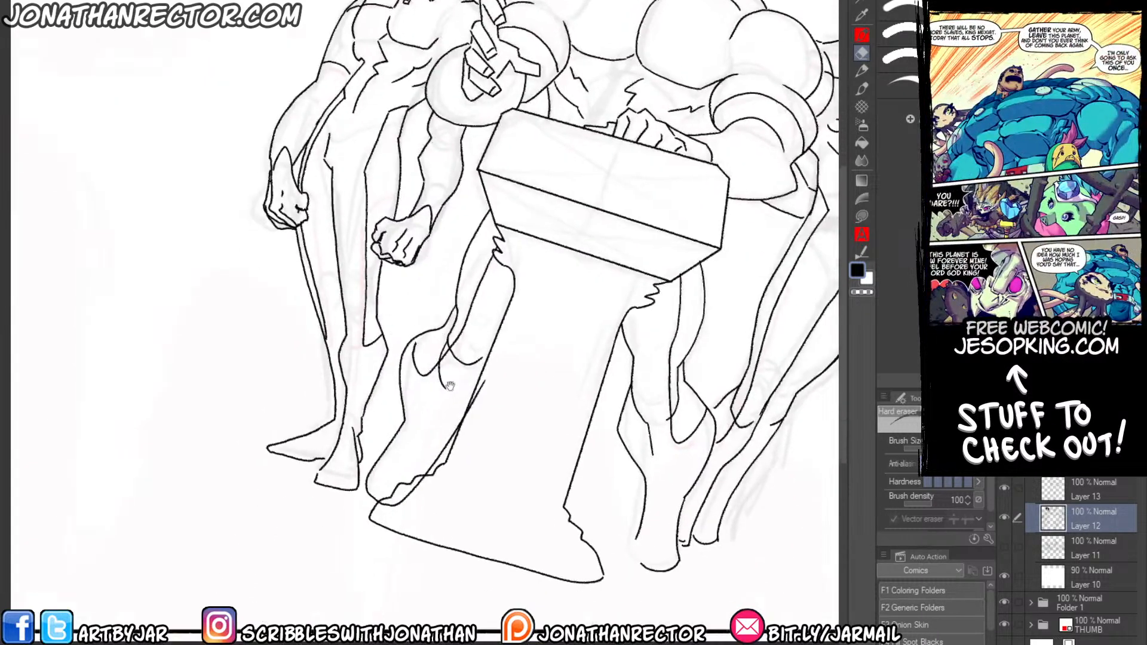
left_click(1061, 485)
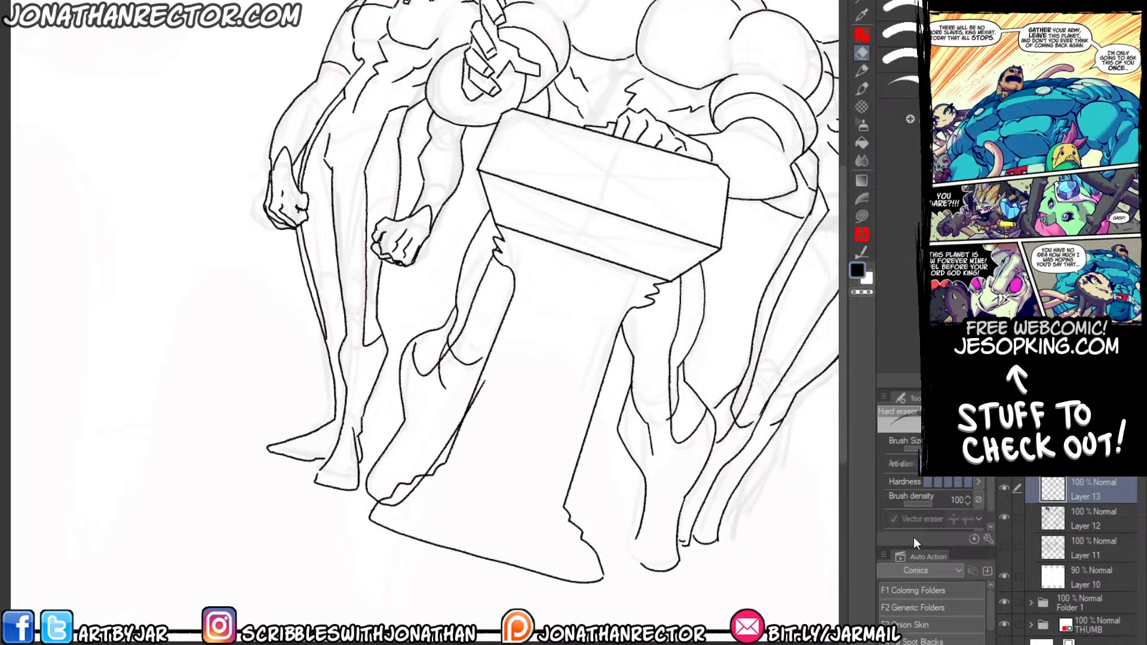
left_click(1059, 518)
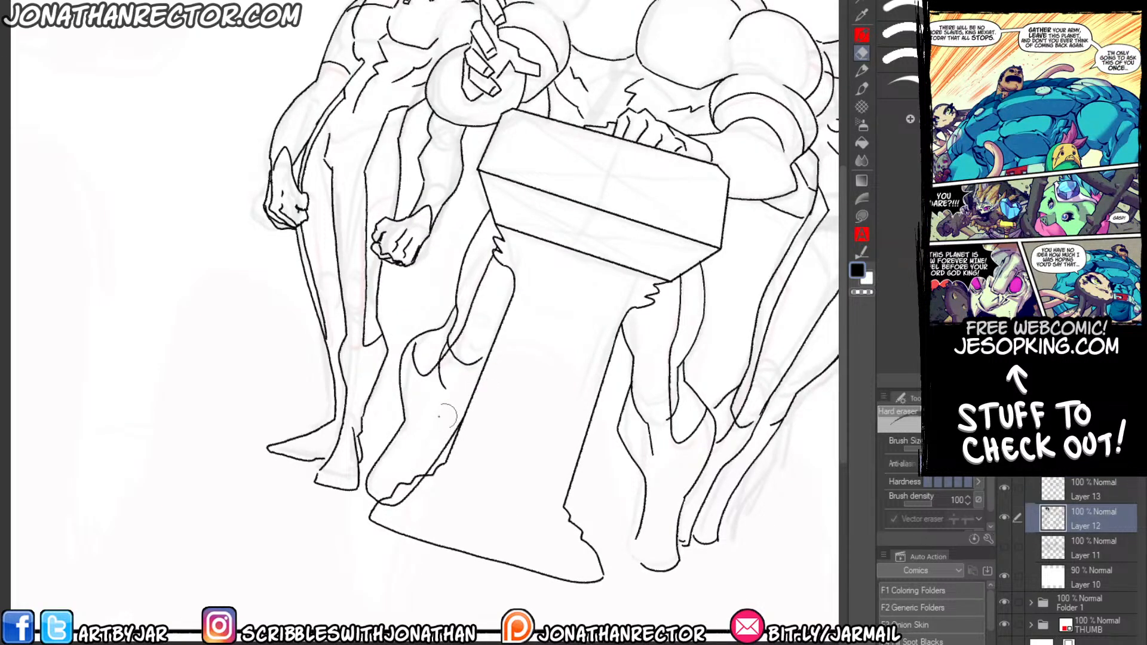
left_click_drag(390, 504, 423, 480)
Ink a microphone on the podium's top edge on Layer 13, with a flat base, rounded knob, bent stem and oval head.
scroll(420, 283, "up", 4)
left_click_drag(545, 256, 336, 606)
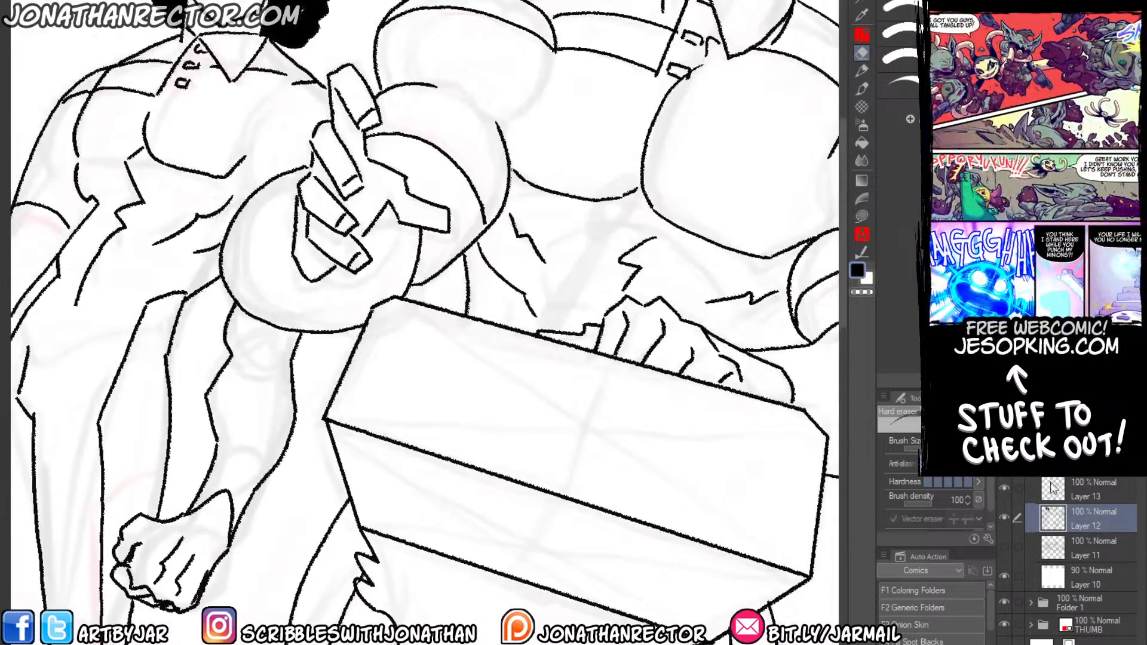
left_click(1052, 487)
mouse_move(440, 402)
left_mouse_down()
mouse_move(363, 519)
mouse_move(428, 421)
mouse_move(380, 450)
mouse_move(405, 428)
mouse_move(485, 455)
left_mouse_up()
key("p")
key("ctrl+z")
key("ctrl+z")
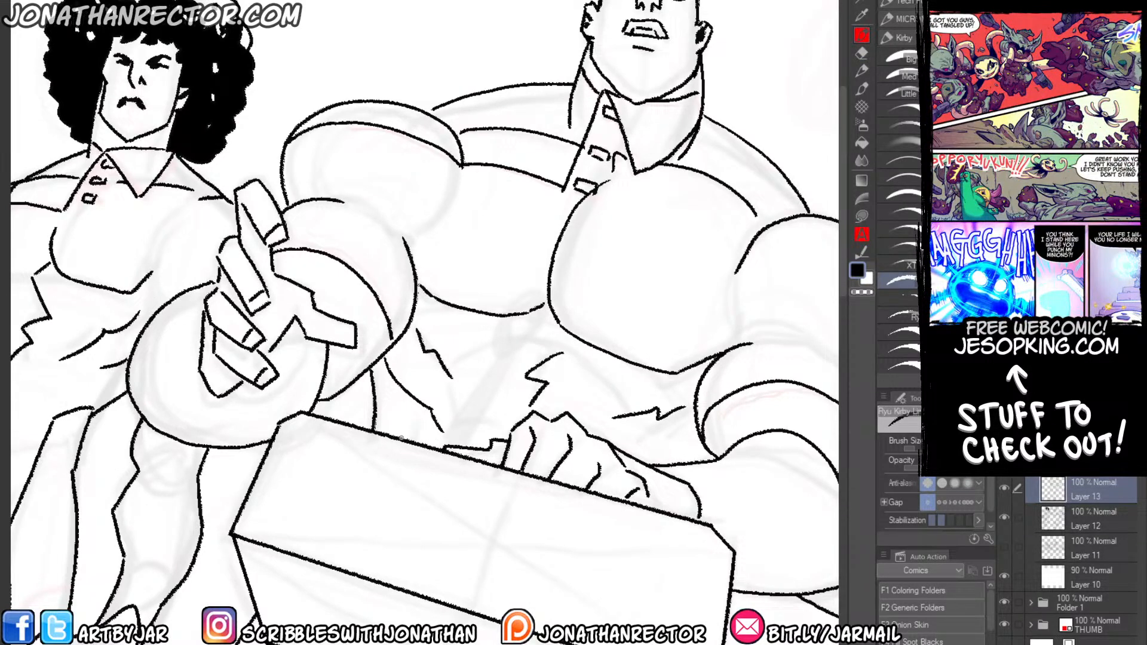
left_click_drag(399, 428, 485, 459)
left_click_drag(372, 347, 474, 412)
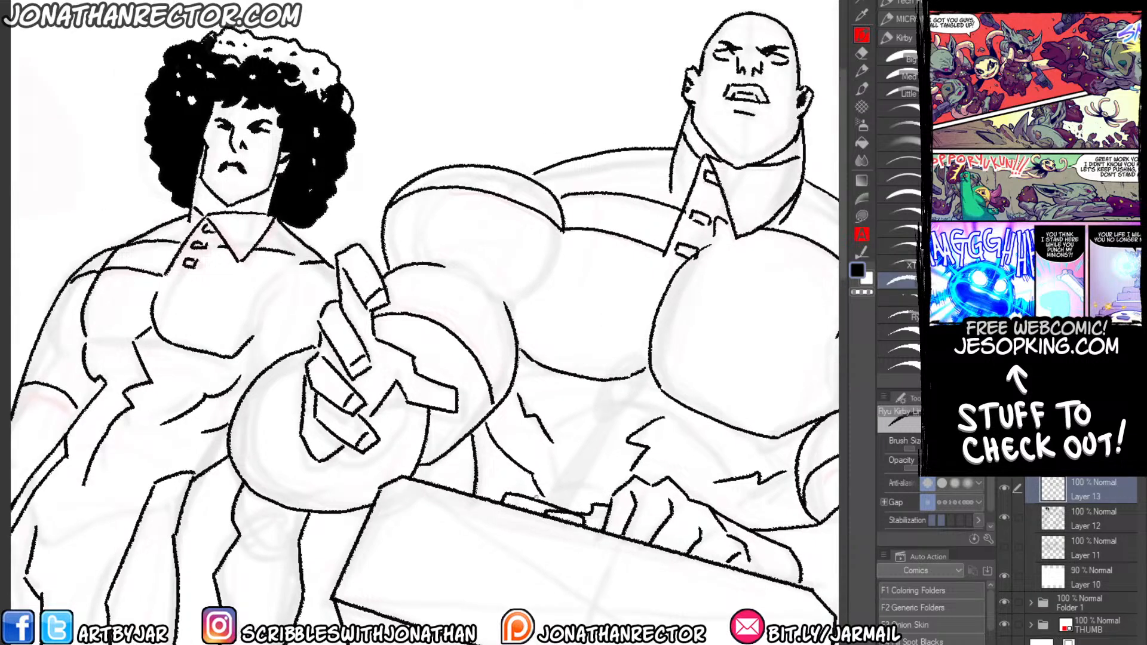
mouse_move(521, 493)
left_mouse_down()
mouse_move(577, 481)
mouse_move(574, 513)
left_mouse_up()
mouse_move(560, 447)
left_mouse_down()
mouse_move(478, 470)
mouse_move(590, 332)
left_mouse_up()
mouse_move(487, 495)
left_mouse_down()
mouse_move(500, 430)
mouse_move(575, 344)
mouse_move(599, 347)
mouse_move(637, 304)
mouse_move(588, 323)
left_mouse_up()
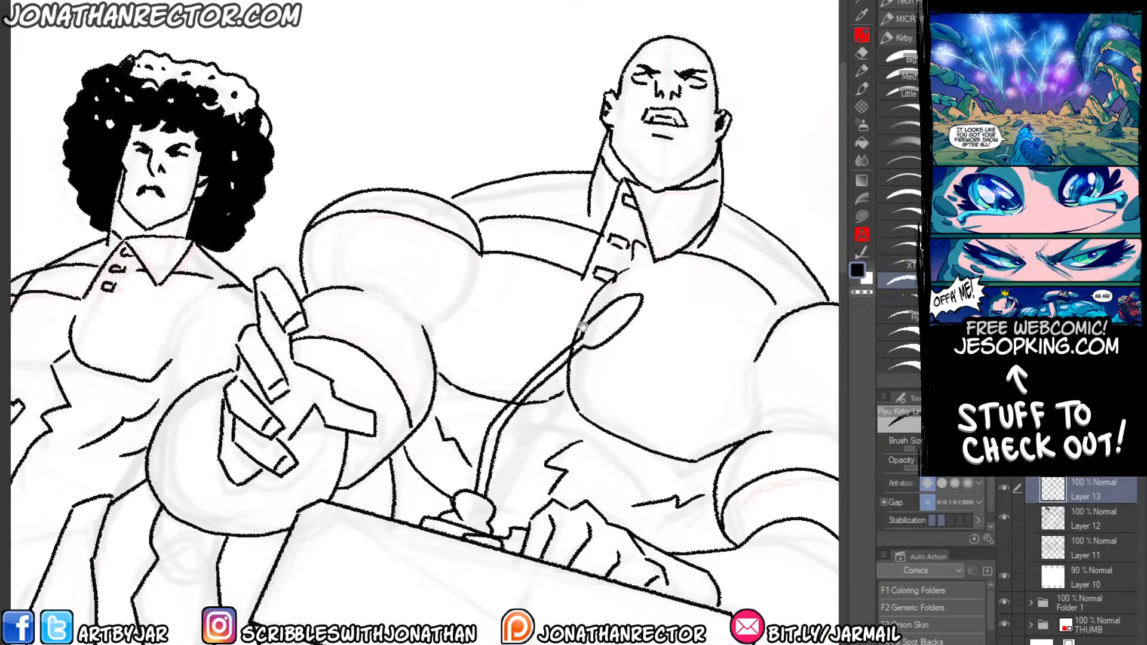
Erase the central figure's body lines that run through the microphone's base, stem and head on Layer 12.
scroll(412, 509, "down", 3)
left_click(1029, 539)
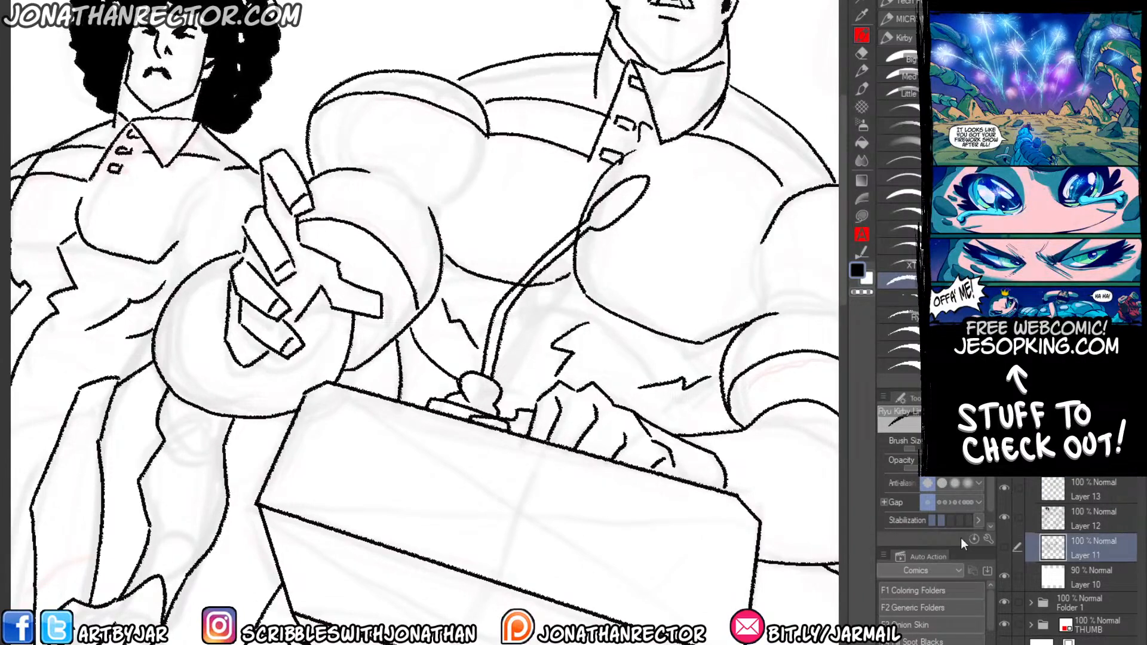
key("e")
left_click(1037, 527)
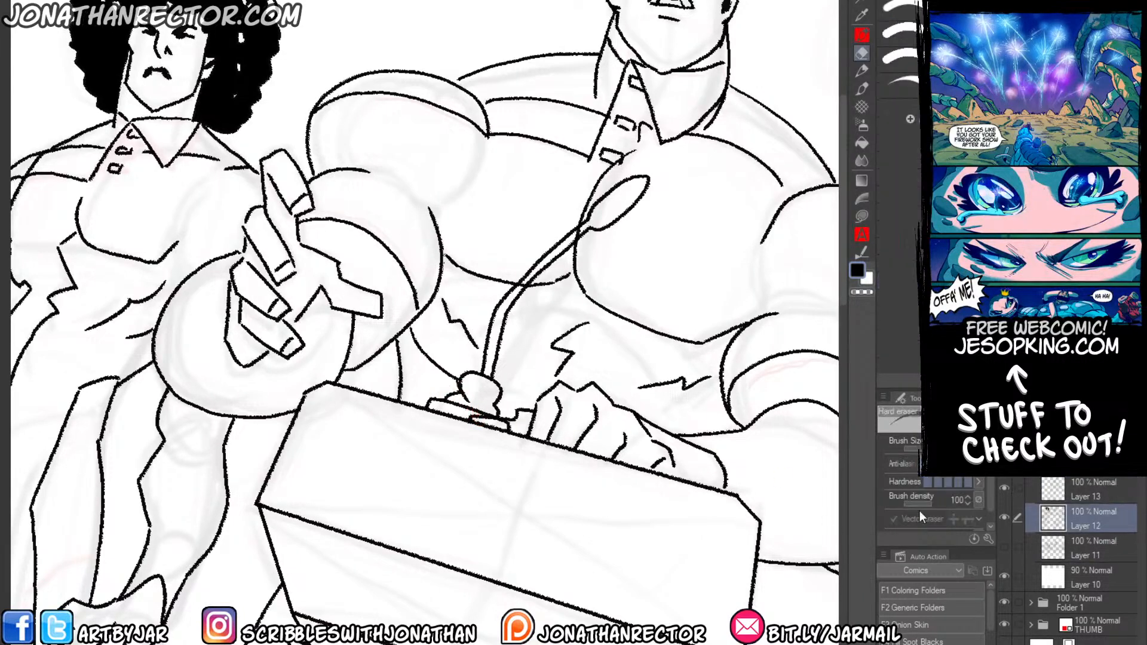
mouse_move(474, 407)
left_mouse_down()
mouse_move(492, 421)
mouse_move(467, 415)
mouse_move(467, 402)
left_mouse_up()
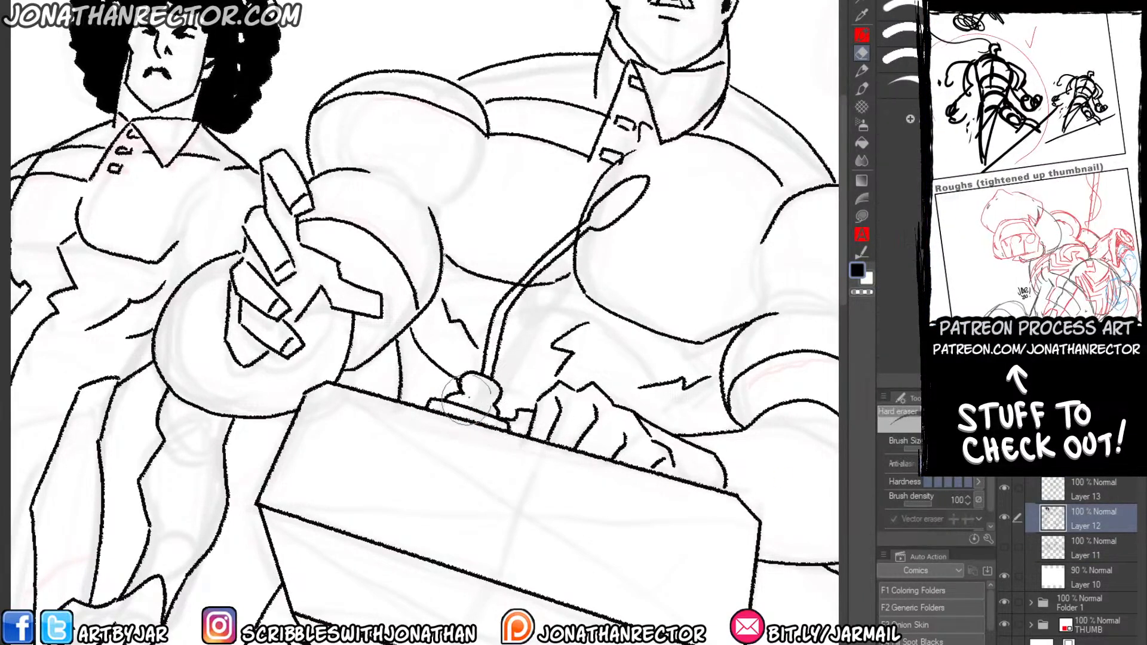
left_click_drag(525, 284, 517, 291)
left_click_drag(571, 232, 573, 237)
Add a new layer above Layer 13 and fill the podium's lower front band with solid black.
scroll(178, 378, "down", 2)
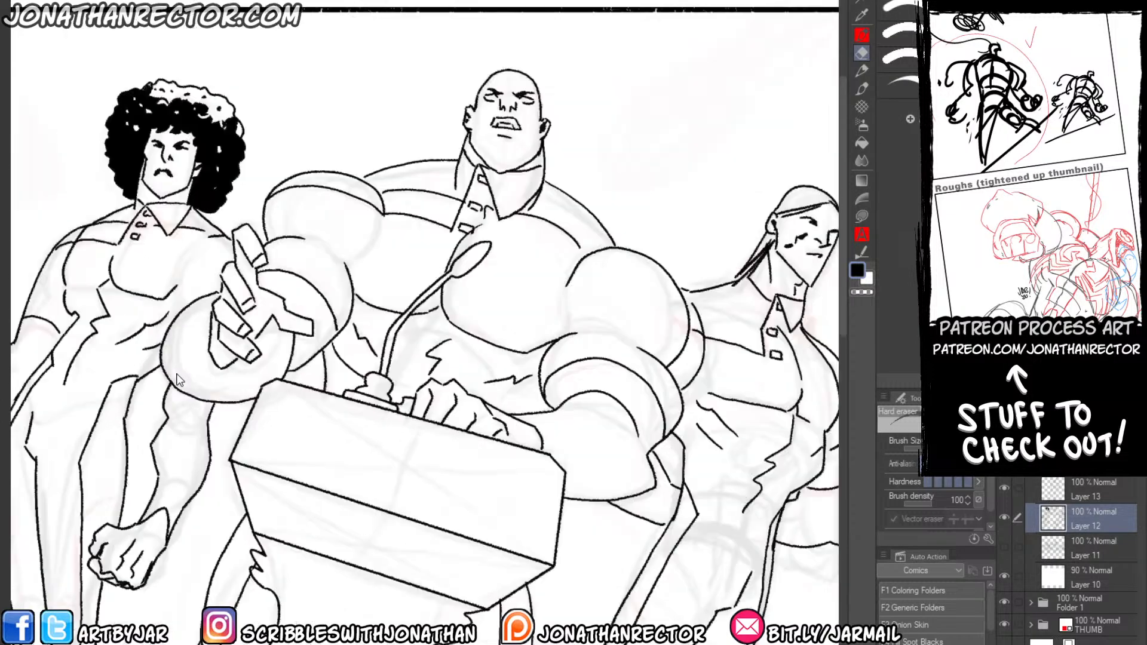
left_click_drag(114, 491, 203, 271)
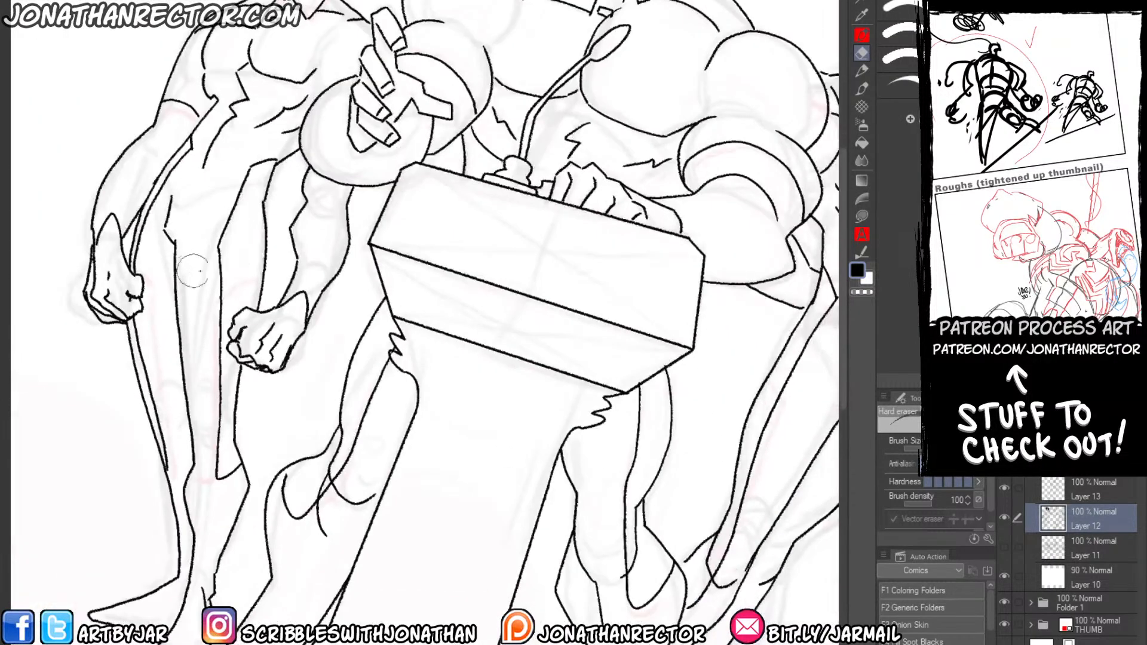
left_click_drag(308, 299, 325, 406)
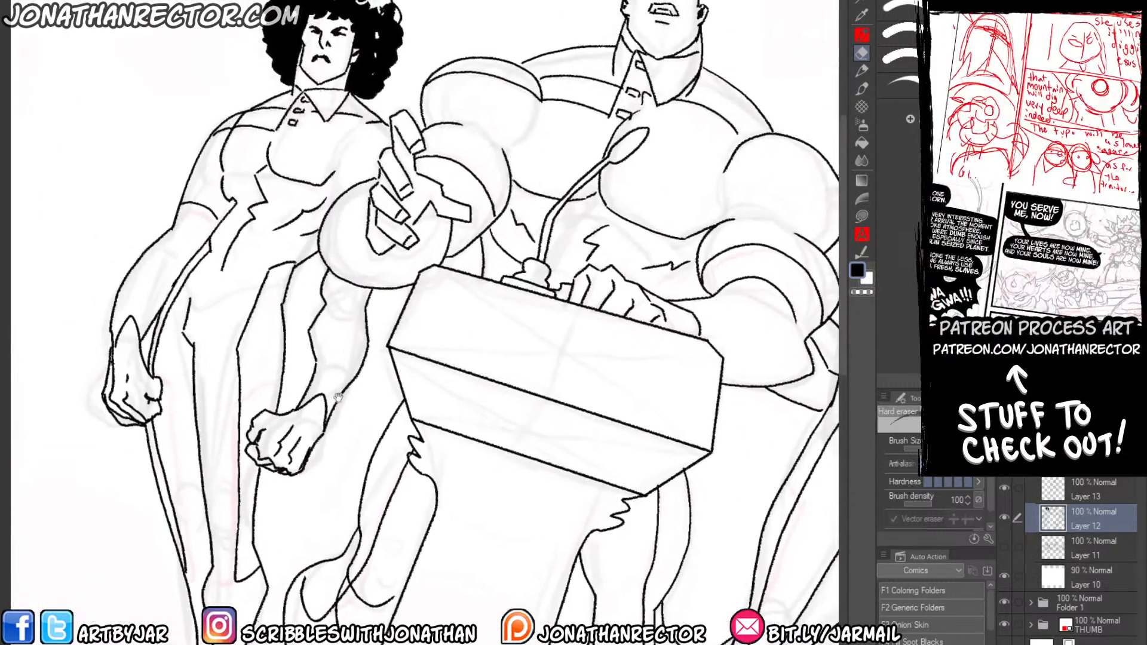
left_click(1027, 486)
key("ctrl+shift+n")
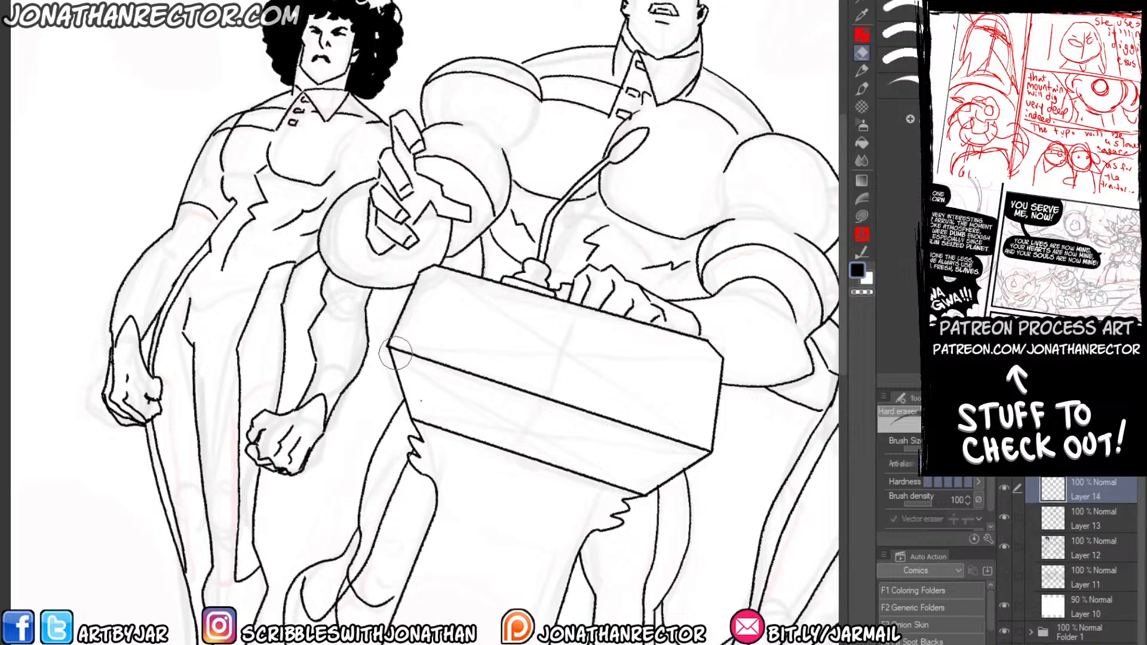
left_click_drag(396, 353, 305, 406)
key("g")
left_click(340, 445)
left_click_drag(289, 462, 289, 493)
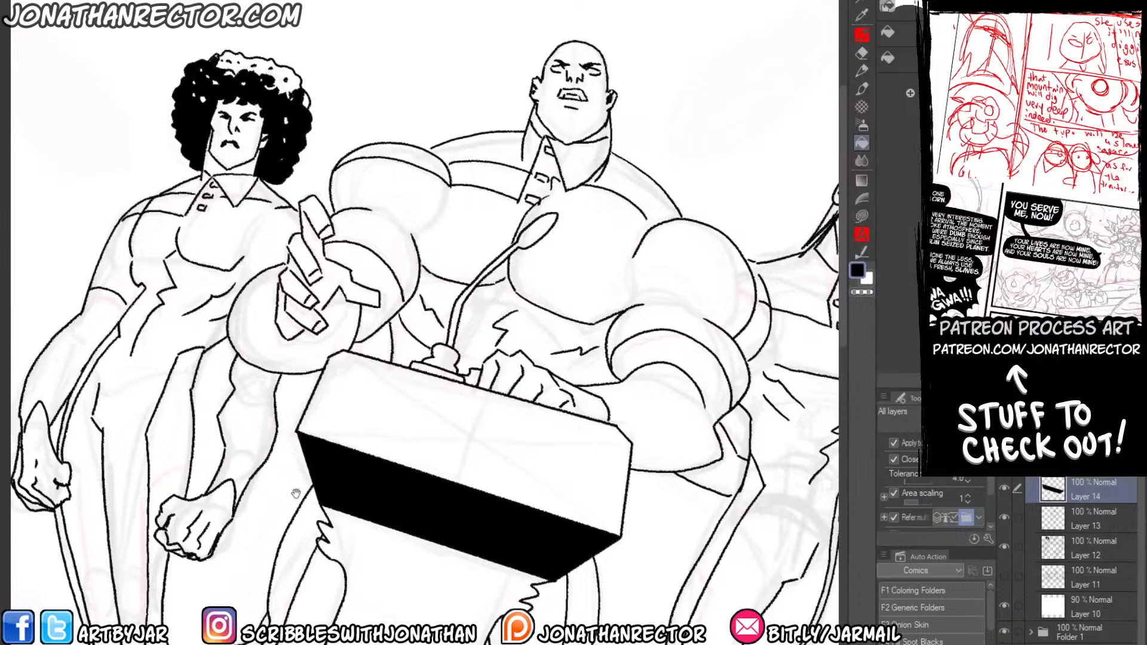
Outline an irregular shadow along the upper edge and left side of the podium's top panel and fill it with black.
key("p")
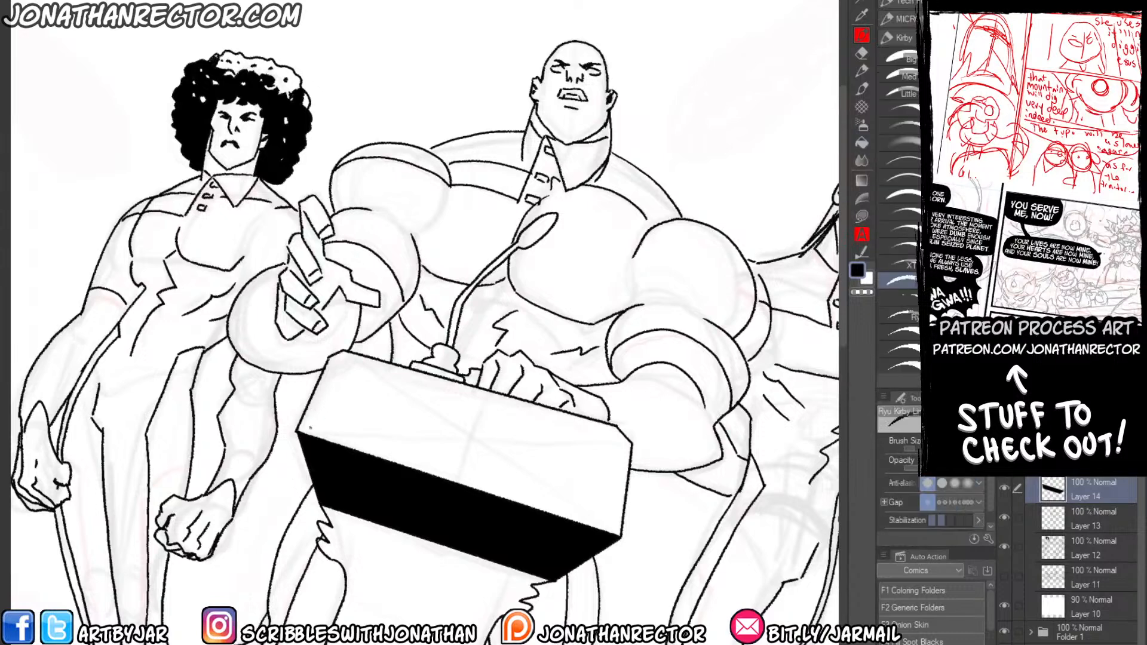
mouse_move(318, 408)
left_mouse_down()
mouse_move(335, 363)
mouse_move(352, 360)
mouse_move(595, 427)
left_mouse_up()
key("ctrl+z")
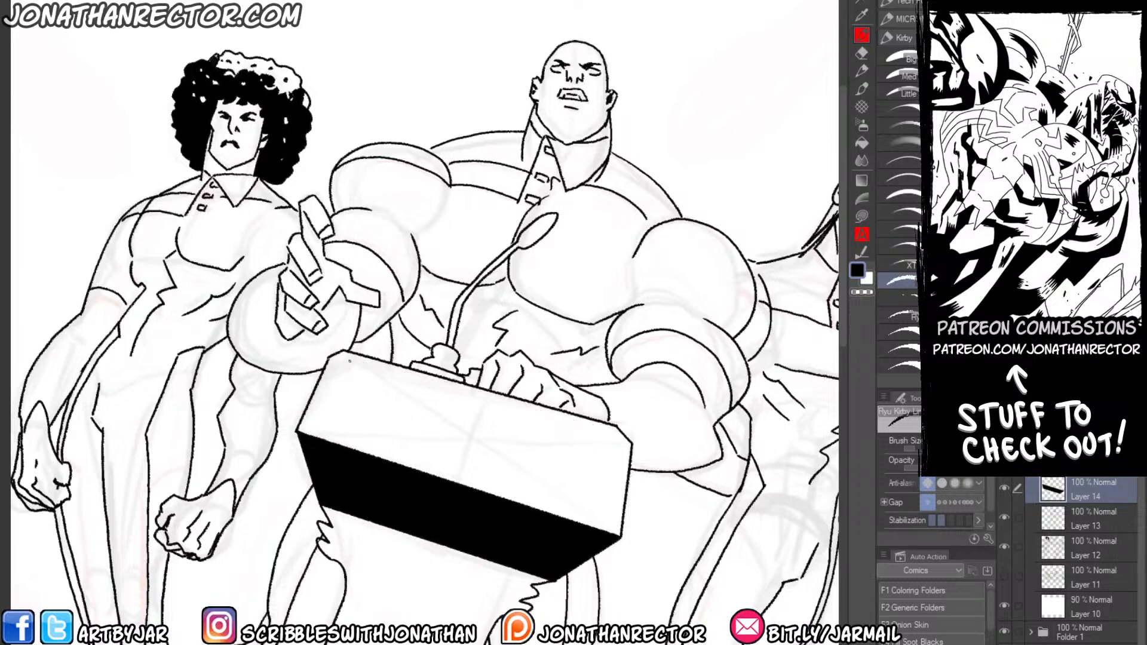
left_click_drag(352, 361, 610, 429)
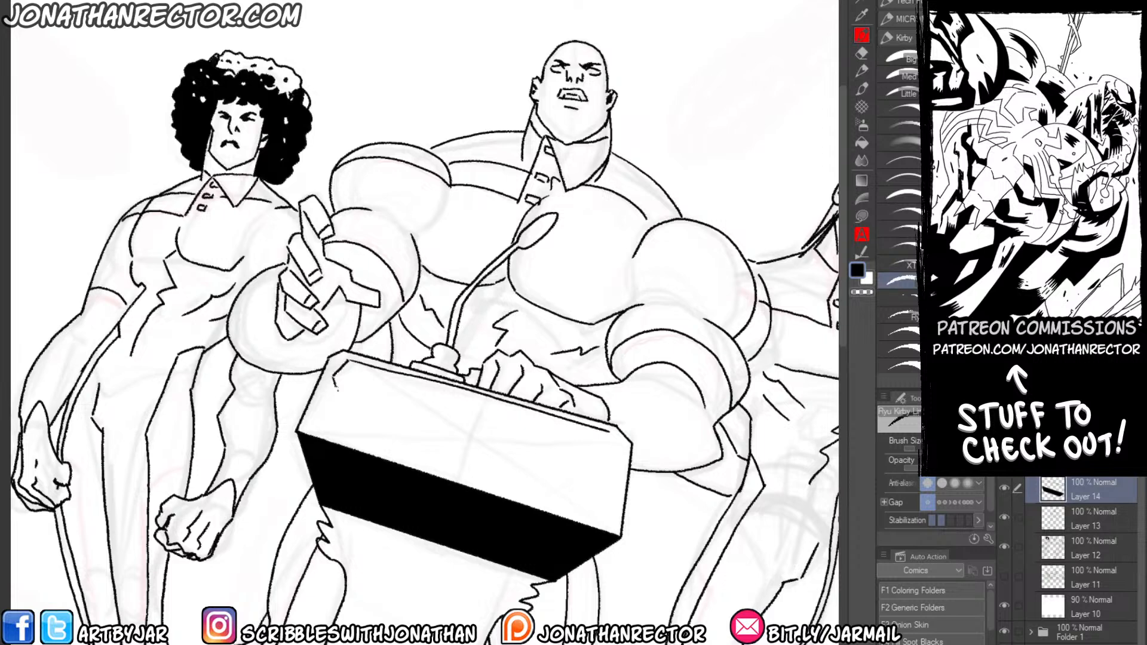
mouse_move(336, 390)
left_mouse_down()
mouse_move(354, 437)
mouse_move(342, 396)
mouse_move(353, 371)
mouse_move(445, 393)
left_mouse_up()
left_click_drag(491, 413, 594, 443)
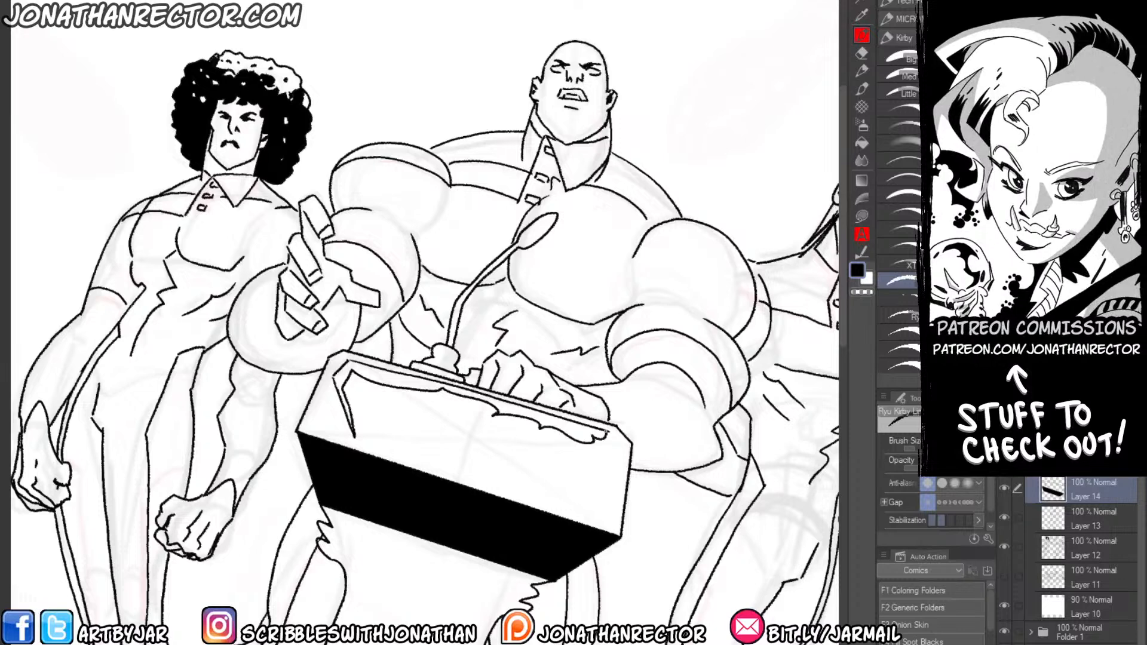
key("g")
left_click(350, 368)
left_click(473, 389)
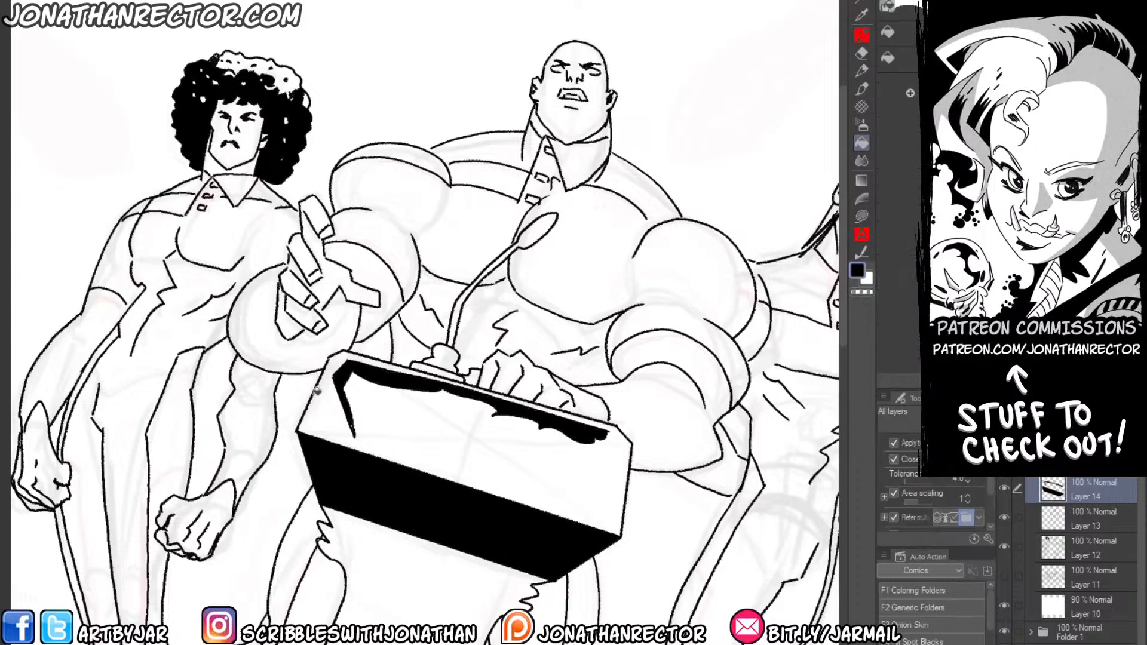
Ink a curled crescent emblem in the middle of the podium's top panel and fill it with black.
key("p")
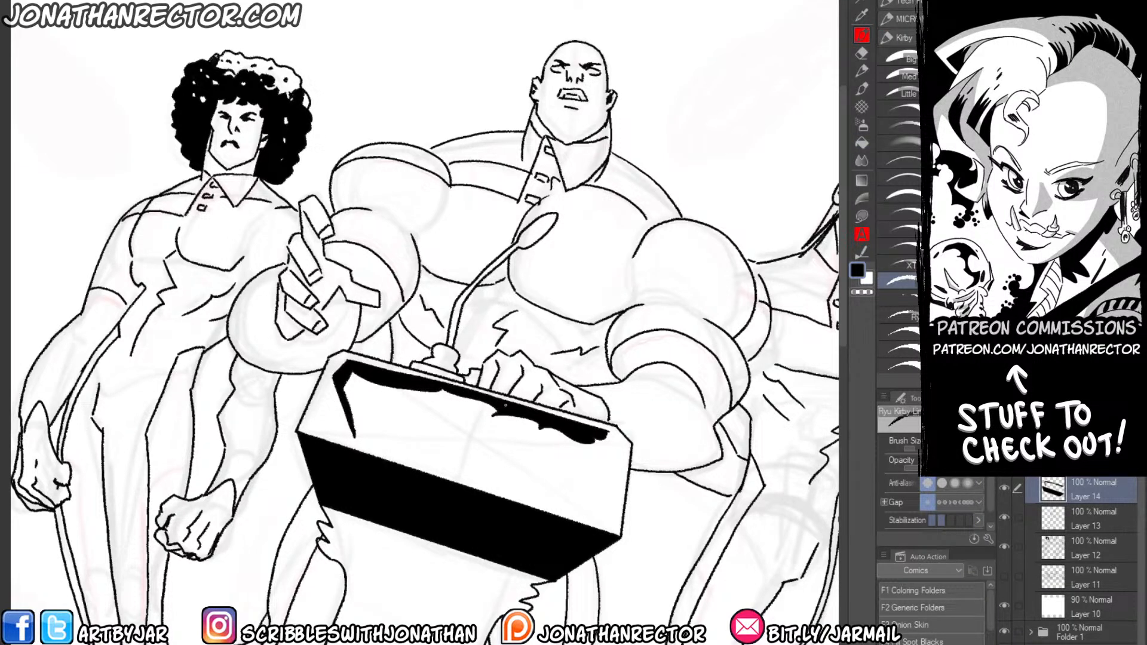
mouse_move(444, 418)
left_mouse_down()
mouse_move(487, 422)
mouse_move(495, 452)
mouse_move(467, 465)
mouse_move(434, 453)
mouse_move(441, 461)
mouse_move(470, 475)
mouse_move(500, 464)
mouse_move(494, 430)
mouse_move(446, 433)
left_mouse_up()
key("g")
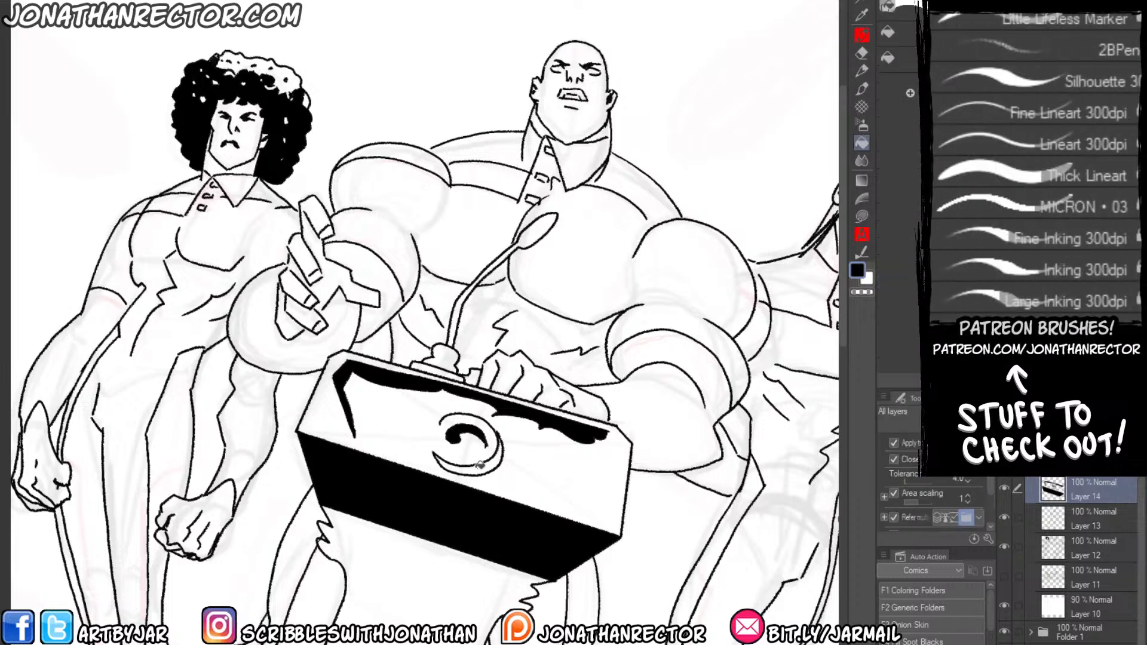
left_click(463, 464)
Outline a jagged shadow from the emblem along the panel's lower edge to its right corner and fill it with black.
key("p")
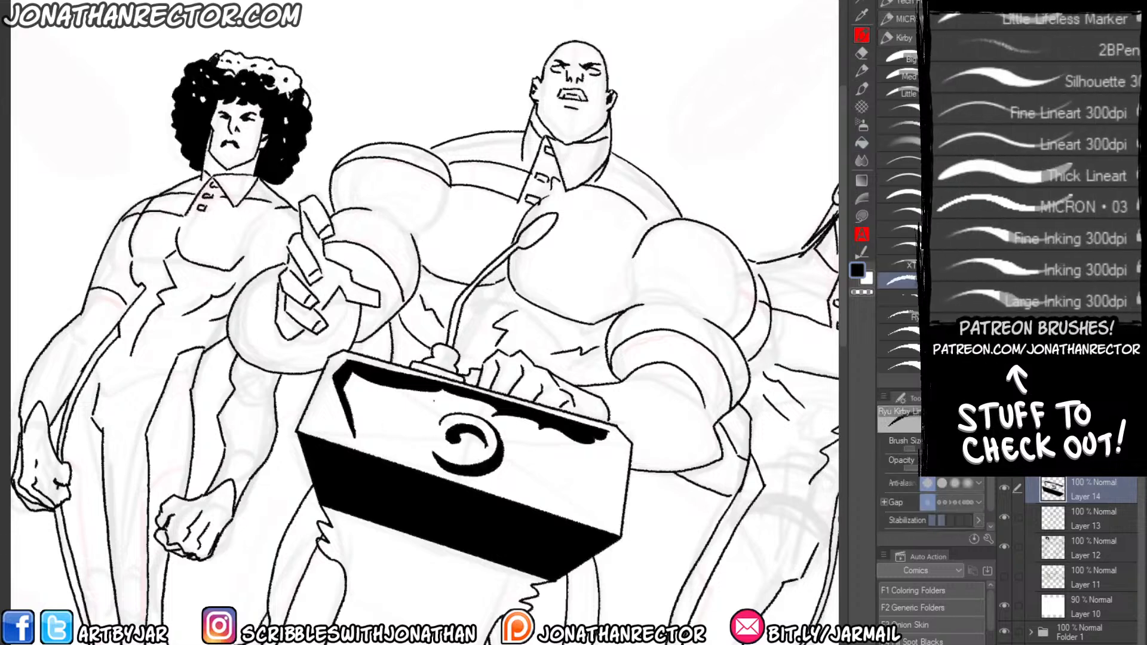
left_click_drag(494, 469, 594, 494)
left_click_drag(599, 454, 605, 510)
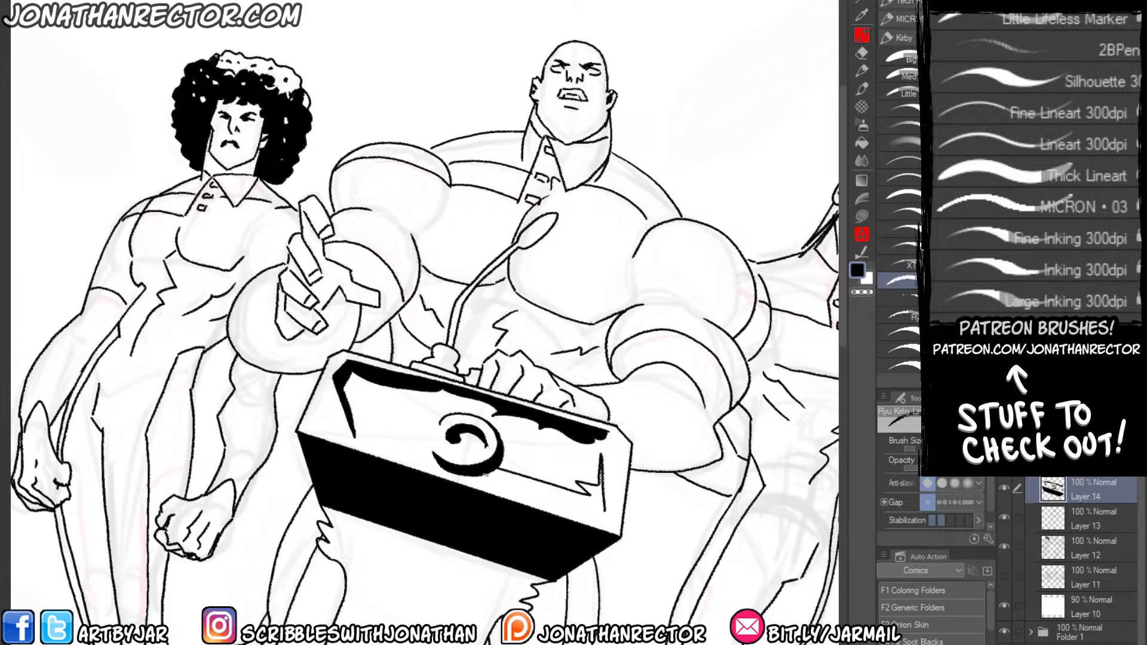
left_click_drag(486, 475, 601, 505)
key("g")
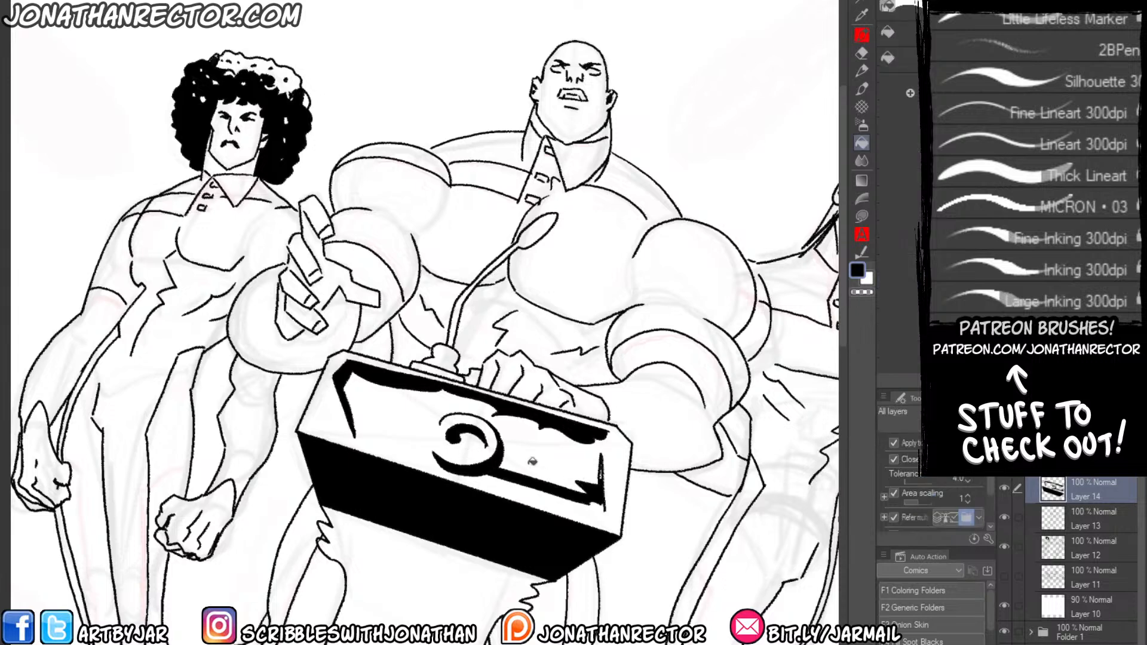
Ink a thin strip with short slanted hatch marks beneath the black shadow on the panel's lower right edge.
key("p")
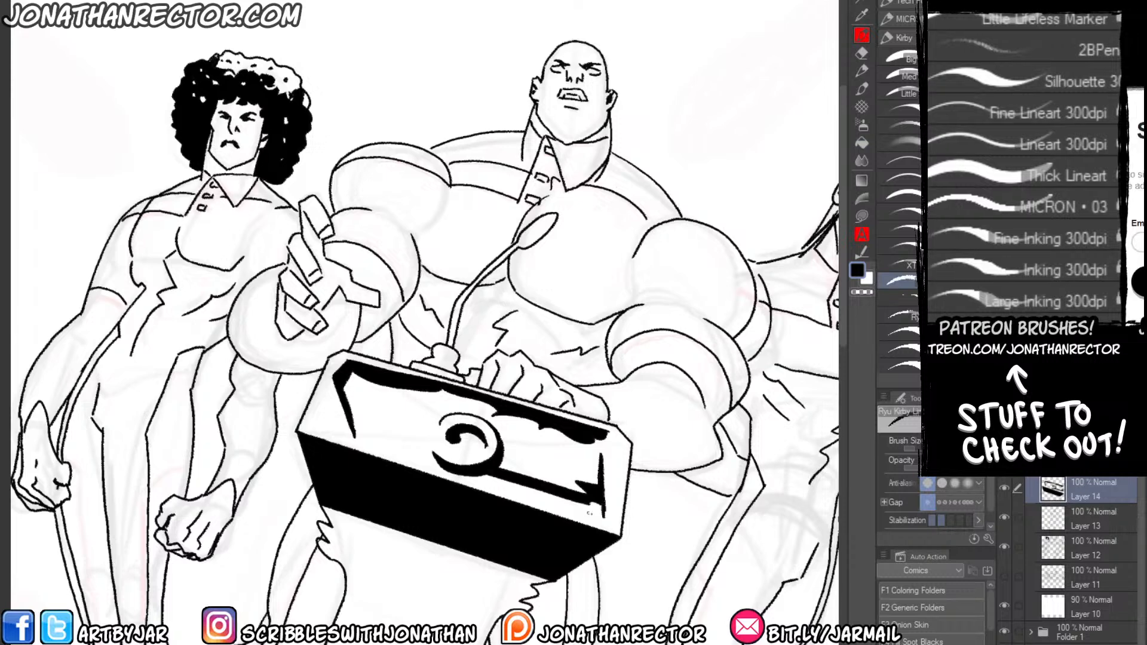
left_click_drag(513, 492, 592, 516)
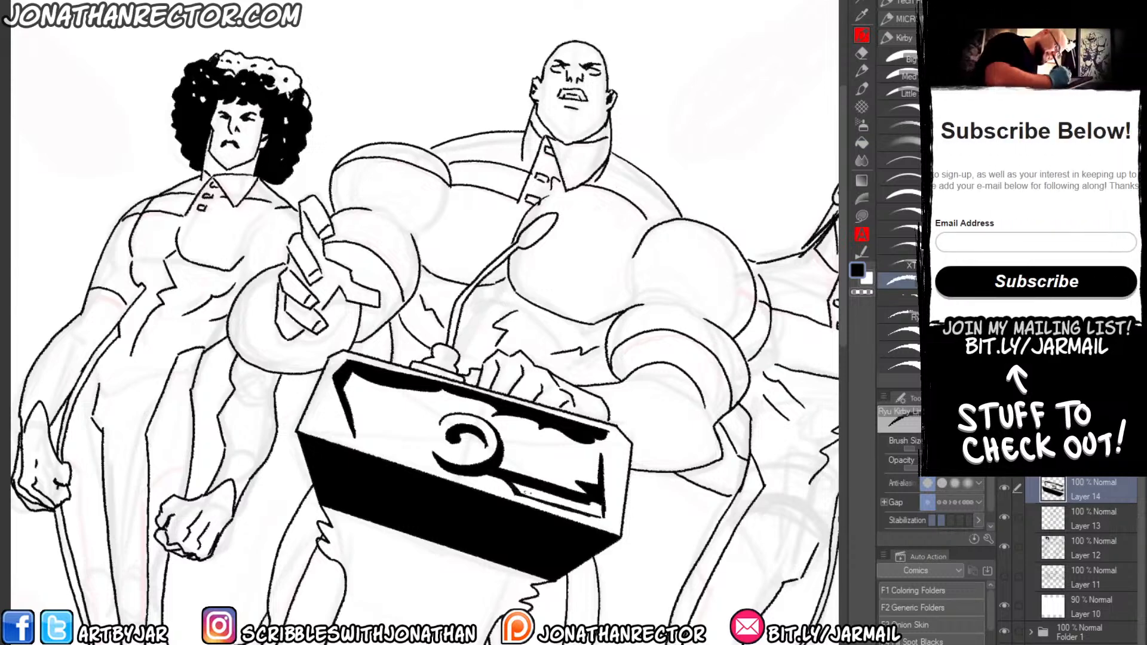
mouse_move(527, 487)
left_mouse_down()
mouse_move(546, 503)
mouse_move(586, 502)
left_mouse_up()
Ink a small pointed wedge beside the shadow at the podium panel's left end and fill it with black.
left_click_drag(269, 404, 285, 375)
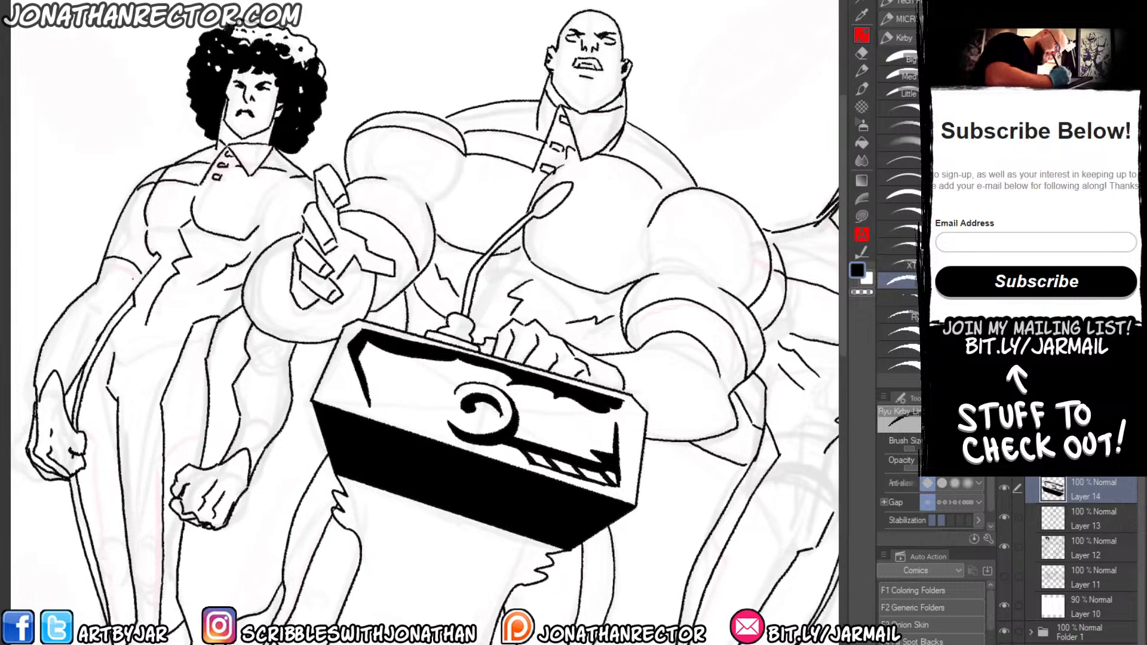
mouse_move(356, 403)
left_mouse_down()
mouse_move(344, 368)
mouse_move(333, 393)
mouse_move(344, 382)
left_mouse_up()
key("g")
left_click(343, 378)
Ink short hatch marks inside the microphone's oval head and blacken the slanted upper part of its stem.
key("p")
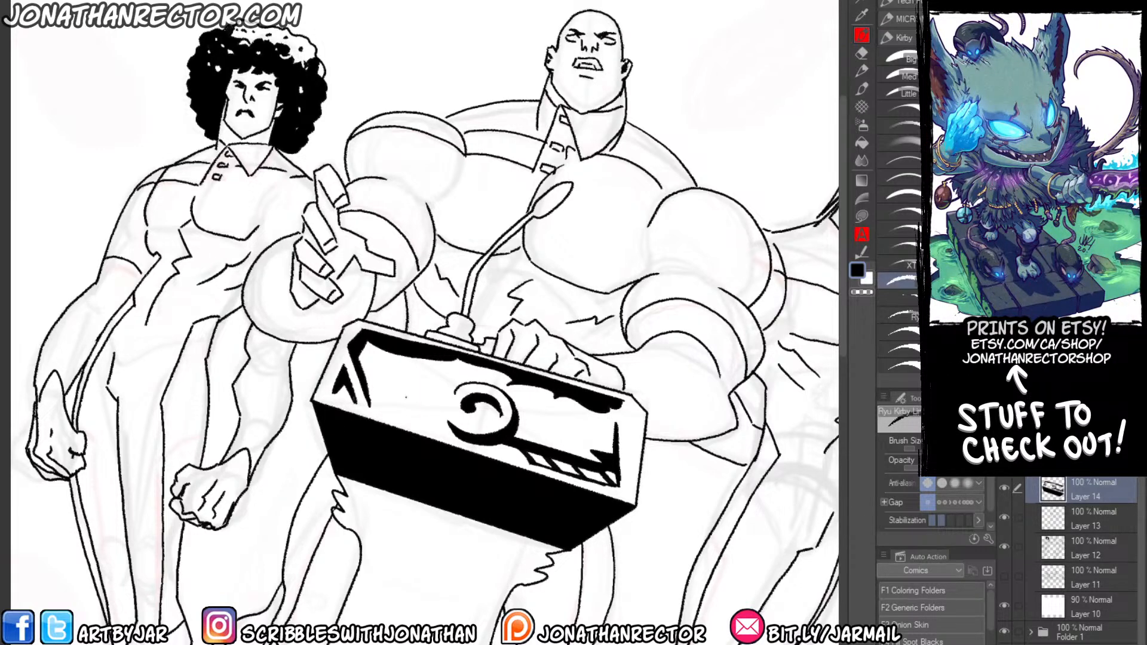
left_click_drag(367, 304, 383, 258)
left_click_drag(401, 209, 403, 342)
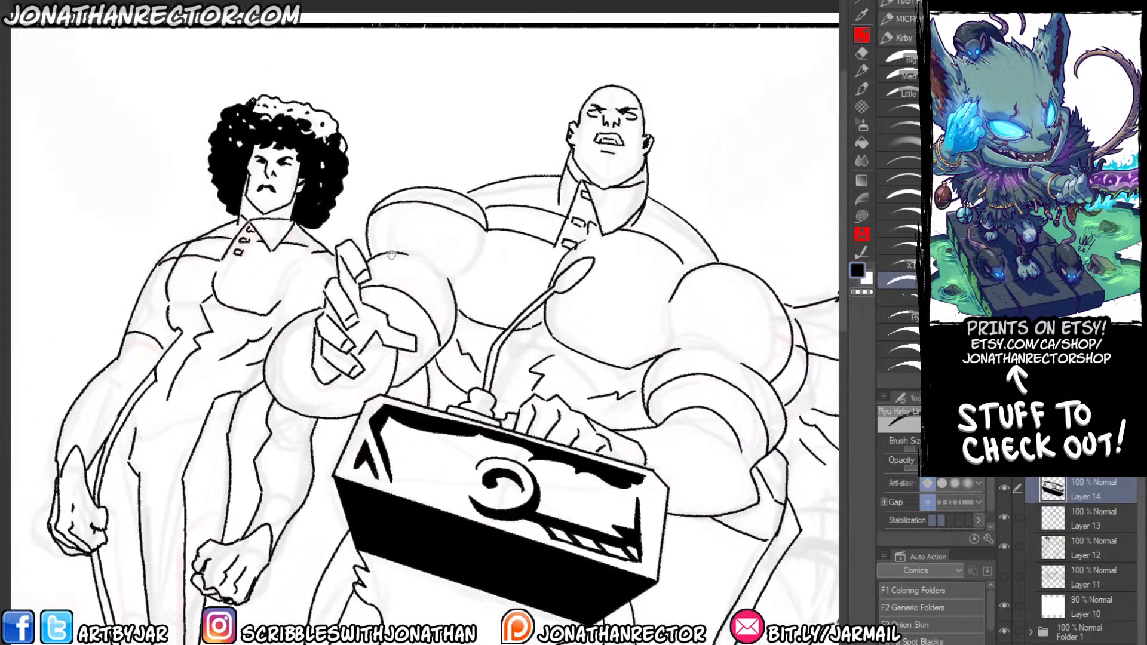
left_click_drag(392, 256, 405, 185)
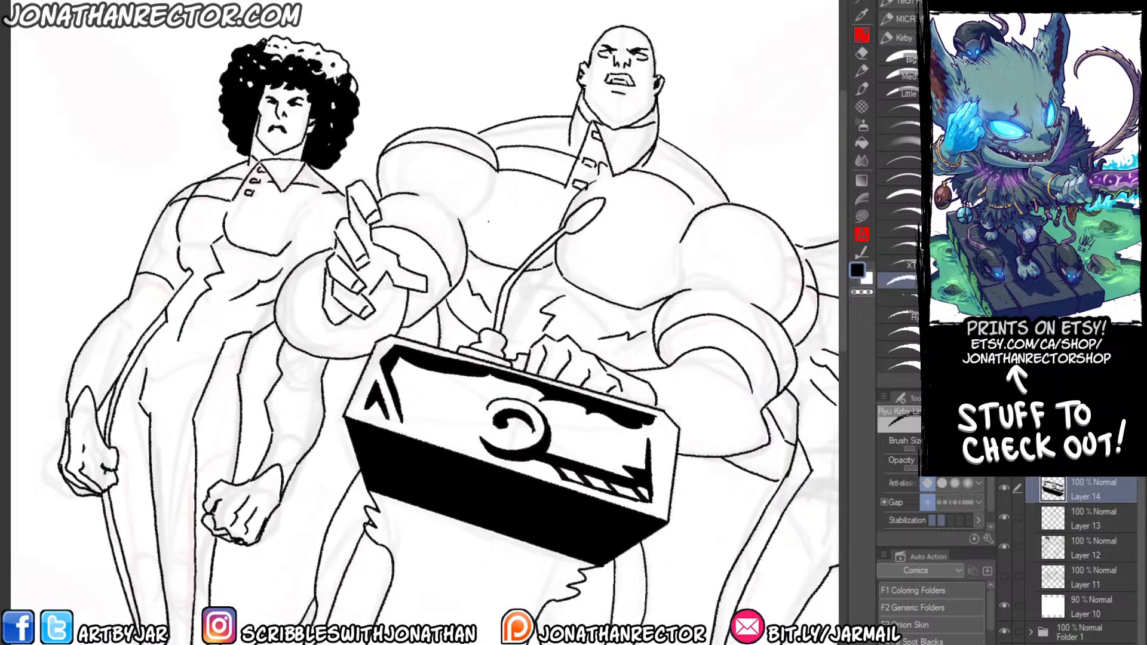
scroll(591, 206, "up", 1)
mouse_move(575, 233)
left_mouse_down()
mouse_move(610, 311)
mouse_move(617, 293)
mouse_move(506, 391)
left_mouse_up()
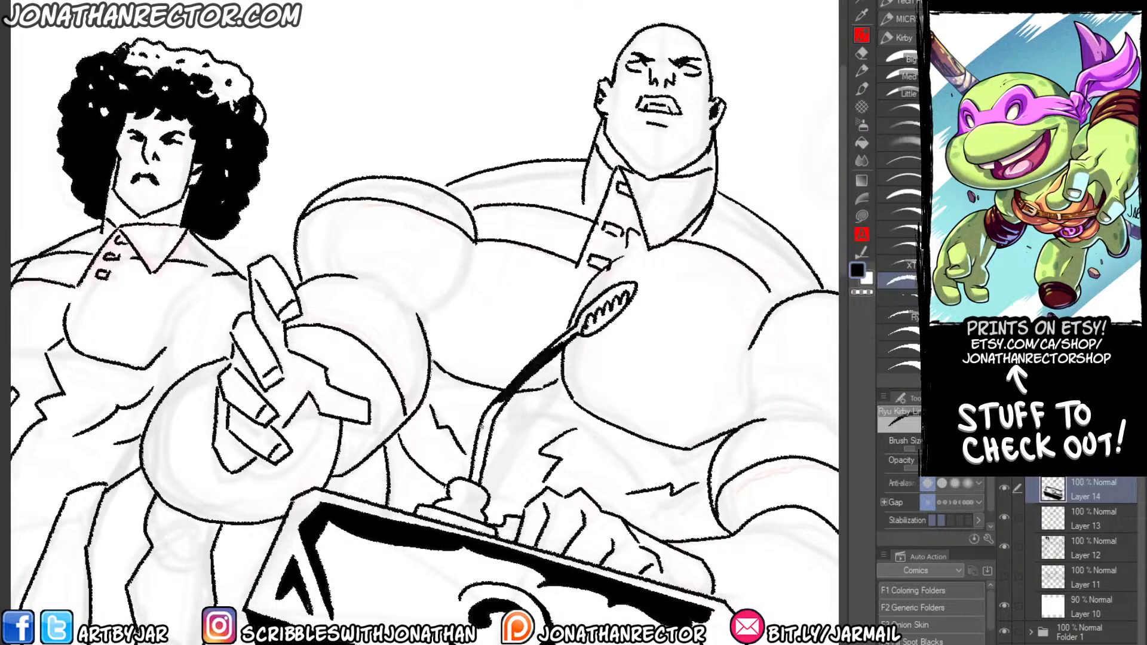
Ink a shadow down the microphone's lower stem and fill the hatched side of its oval head with black.
left_click_drag(489, 429, 475, 471)
key("g")
left_click(604, 322)
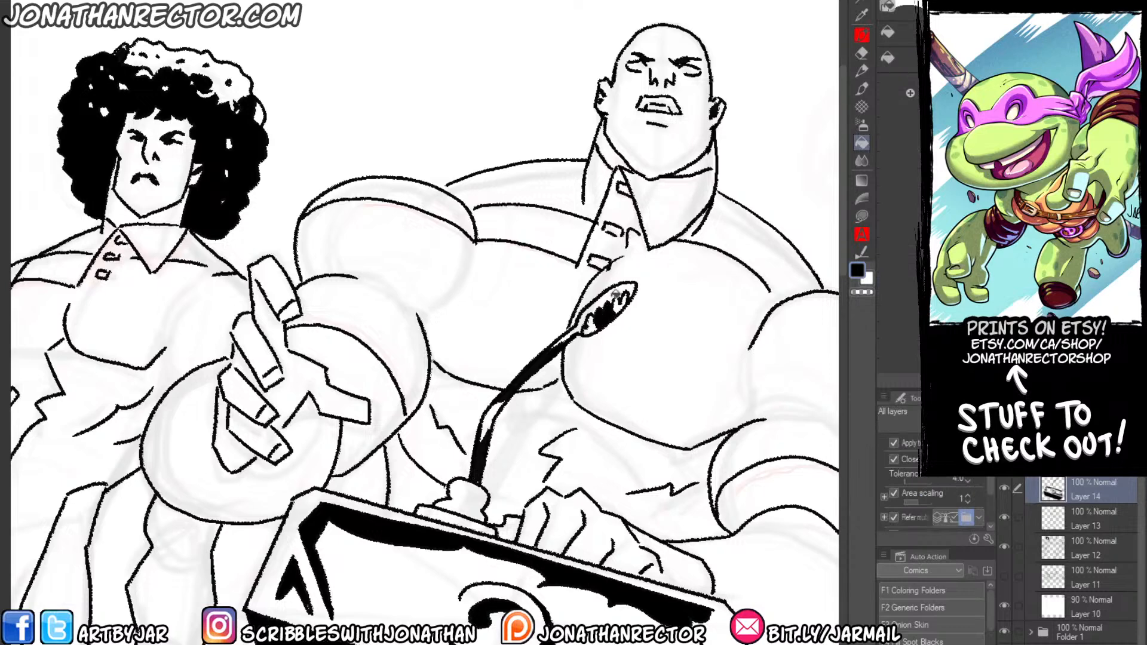
left_click(621, 305)
left_click(591, 326)
key("b")
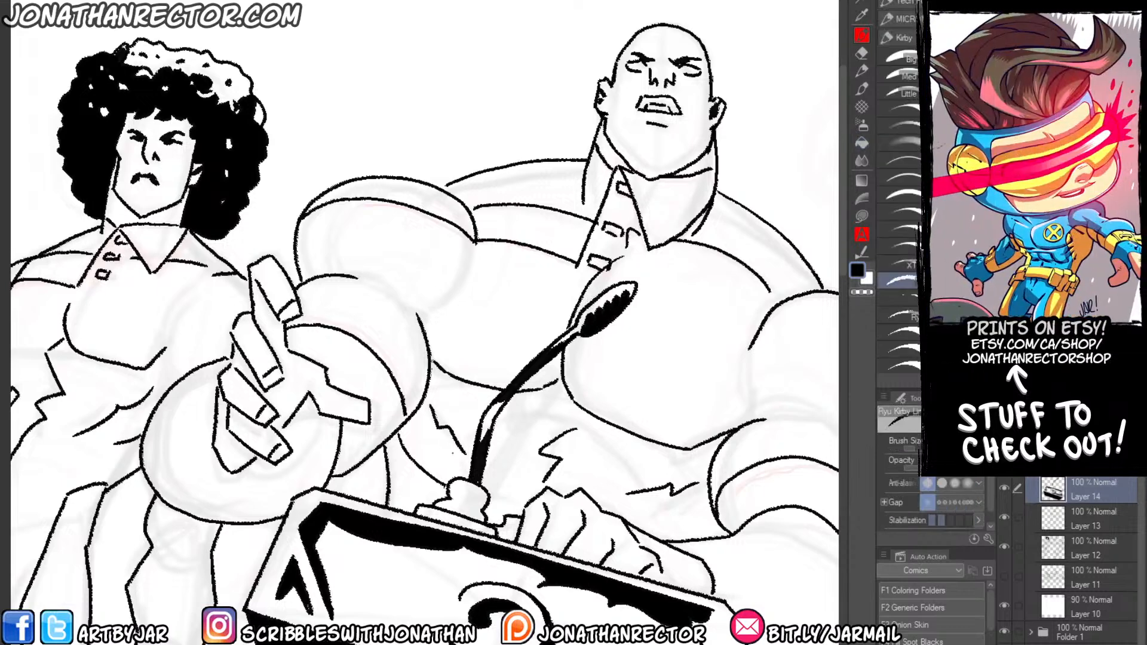
Outline shadow shapes on the microphone's round mount and its flat base plate and fill them with black.
mouse_move(478, 518)
left_mouse_down()
mouse_move(447, 509)
mouse_move(481, 522)
mouse_move(457, 495)
mouse_move(485, 505)
left_mouse_up()
key("g")
left_click(467, 494)
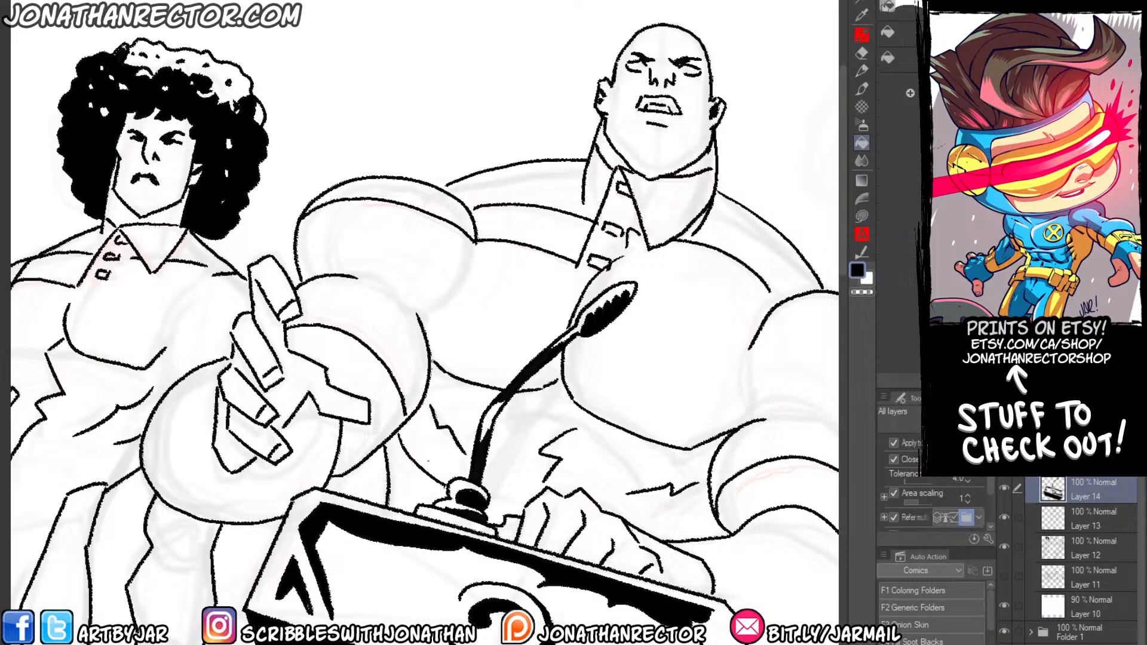
key("b")
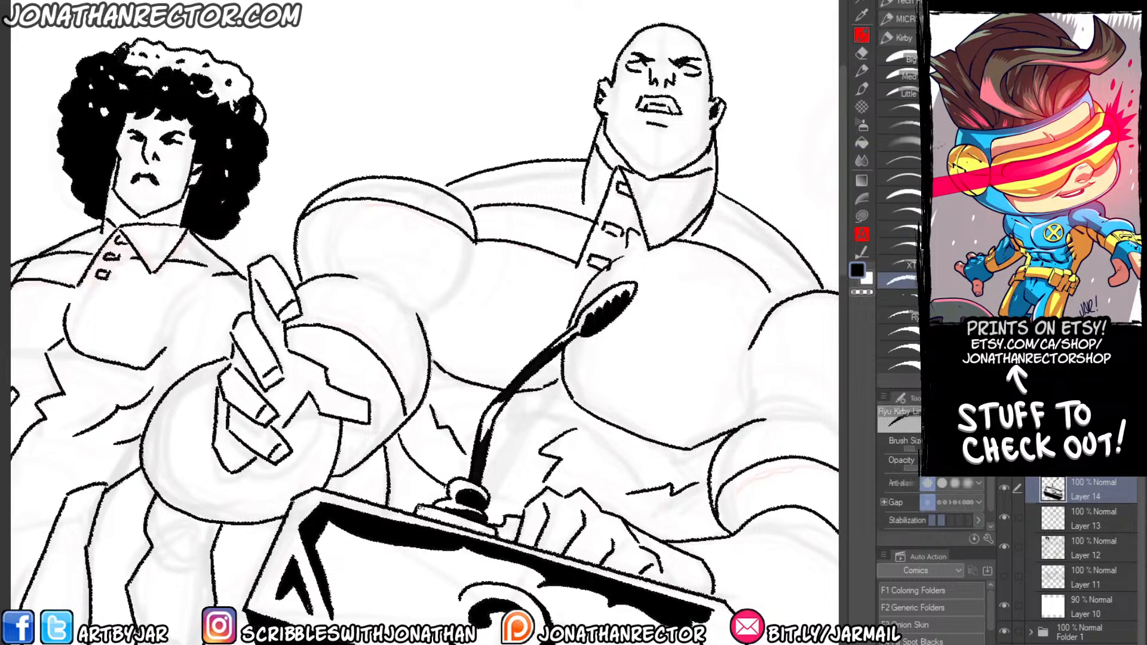
left_click_drag(420, 507, 469, 526)
key("g")
left_click(420, 508)
key("b")
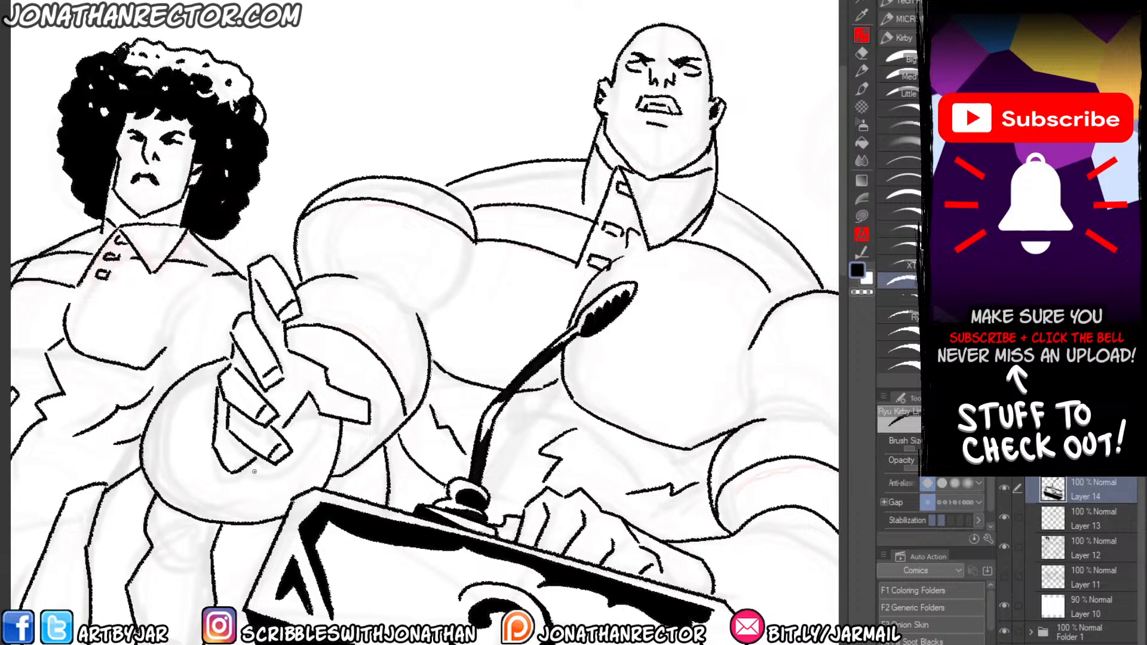
Ink jagged, wavy reflection shapes around the podium's collar, just beneath the black underside of the panel.
left_click_drag(244, 443, 344, 203)
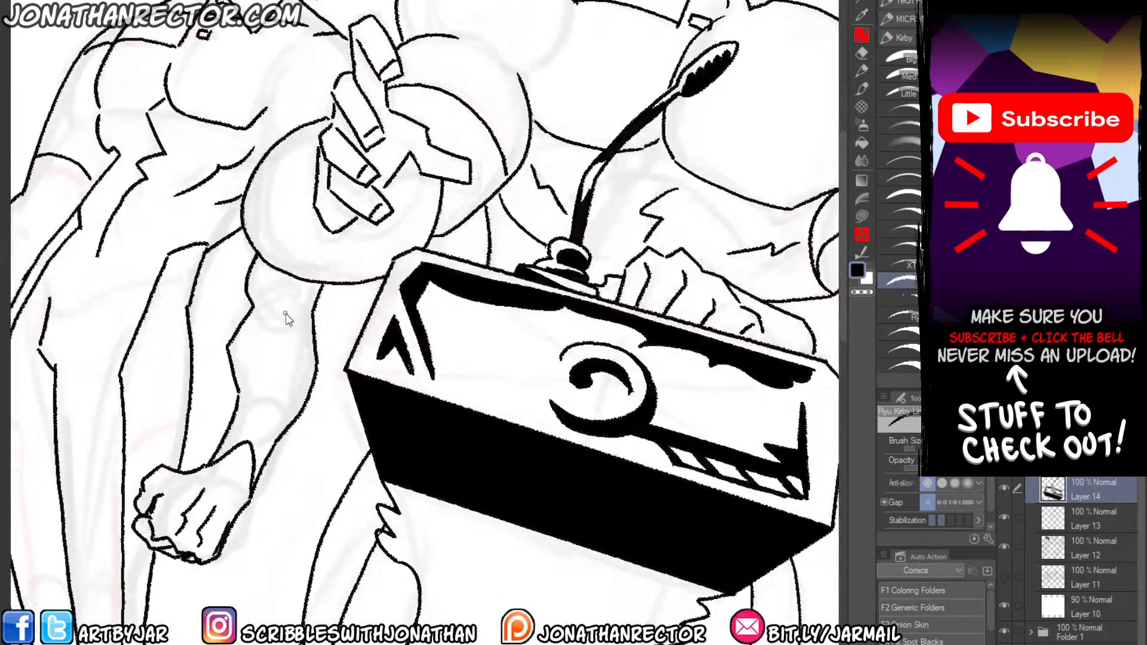
scroll(287, 319, "down", 2)
left_click_drag(289, 320, 366, 191)
mouse_move(642, 370)
left_mouse_down()
mouse_move(558, 400)
mouse_move(422, 380)
mouse_move(545, 424)
mouse_move(496, 425)
left_mouse_up()
mouse_move(497, 426)
left_mouse_down()
mouse_move(397, 400)
mouse_move(497, 439)
left_mouse_up()
left_click_drag(497, 439, 529, 436)
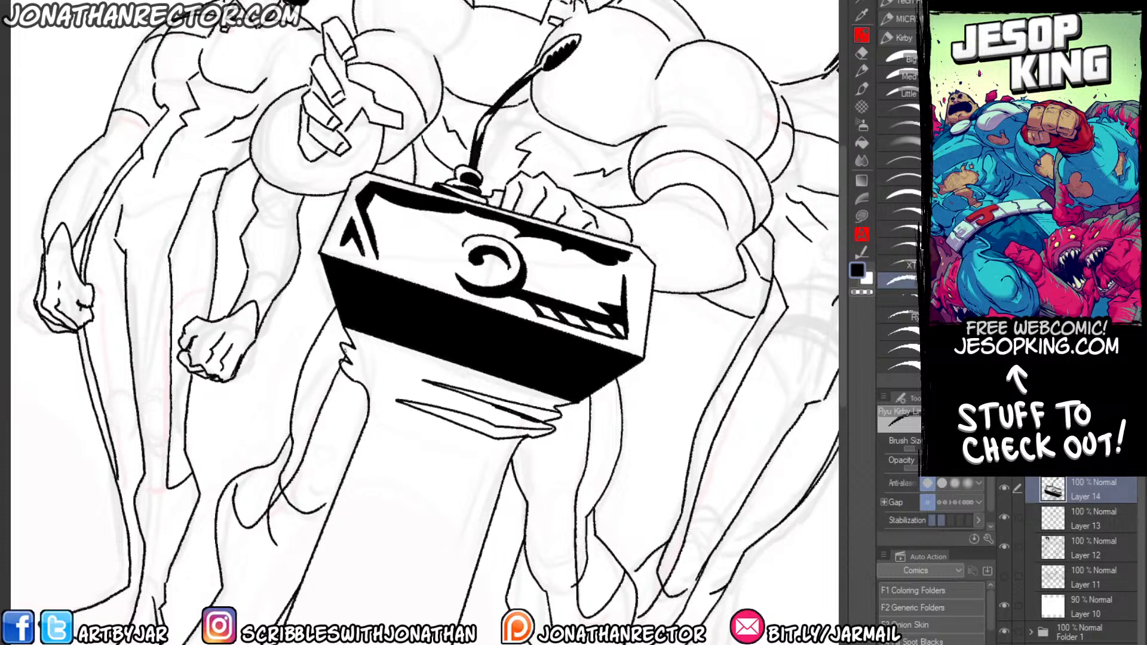
mouse_move(341, 345)
left_mouse_down()
mouse_move(468, 399)
mouse_move(357, 366)
mouse_move(461, 422)
left_mouse_up()
left_click_drag(370, 405, 471, 427)
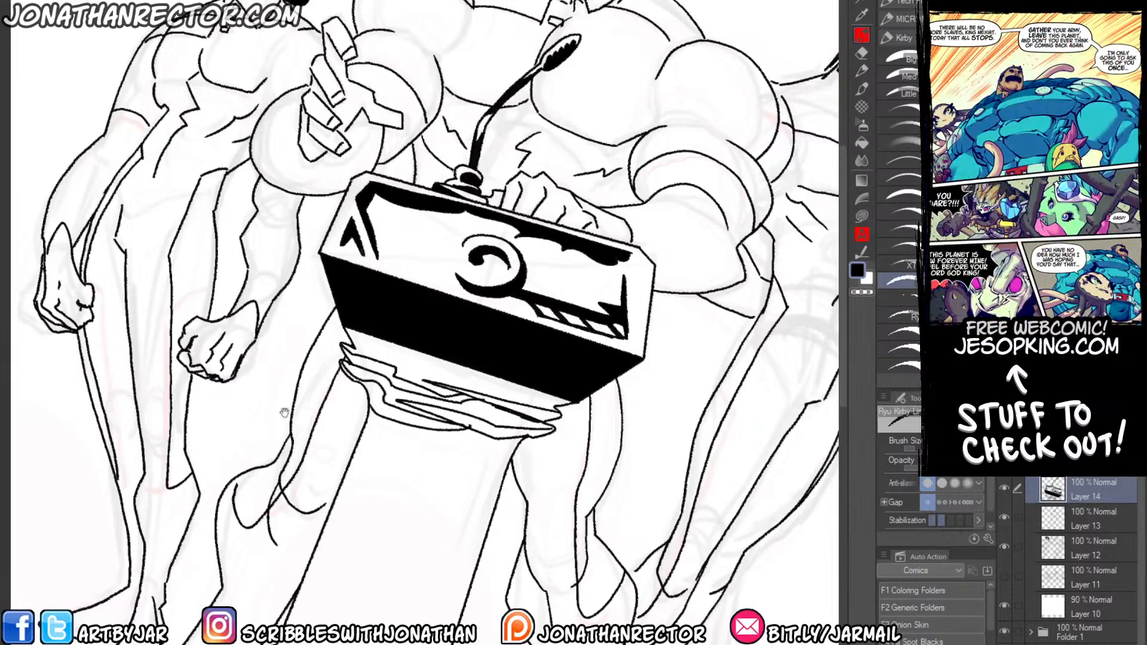
Ink a long inner line along the podium column's right side and curved highlight bands at its foot.
left_click_drag(285, 413, 380, 209)
mouse_move(603, 234)
left_mouse_down()
mouse_move(575, 268)
mouse_move(500, 485)
left_mouse_up()
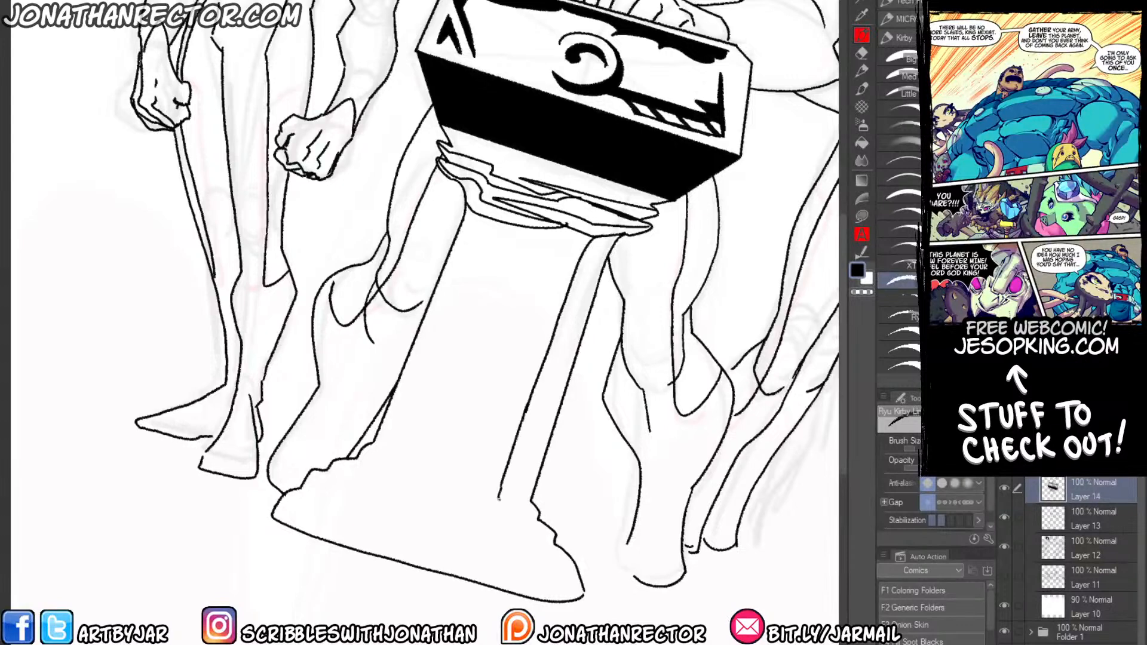
mouse_move(538, 511)
left_mouse_down()
mouse_move(494, 513)
mouse_move(490, 538)
mouse_move(511, 559)
mouse_move(547, 559)
left_mouse_up()
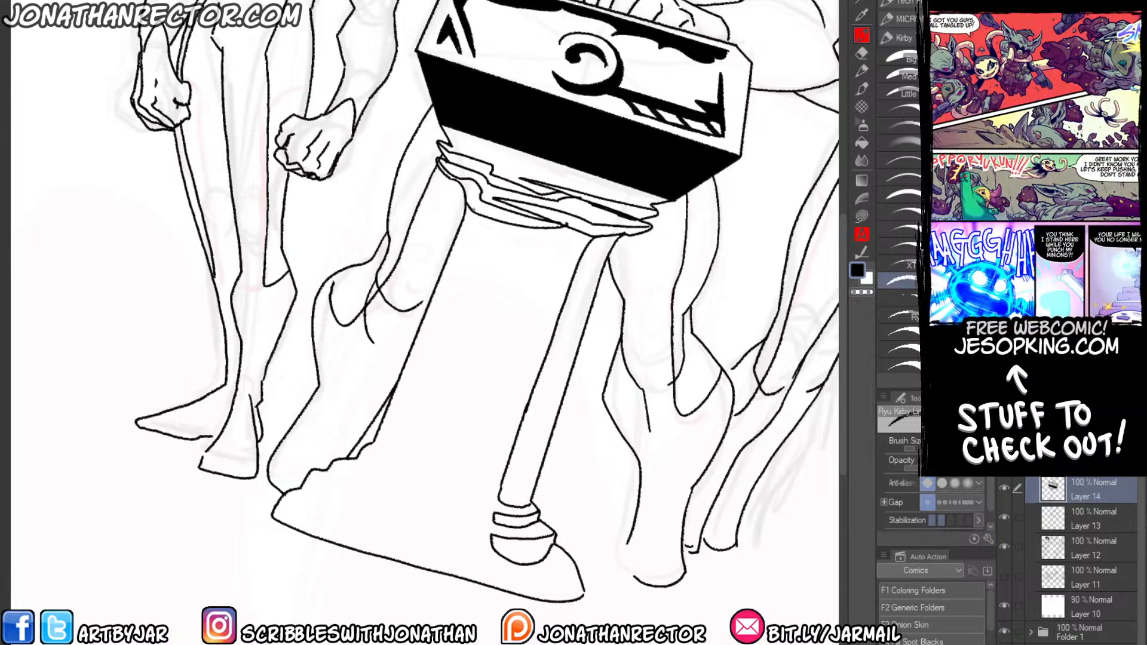
Ink a matching inner line and highlight bands on the column's left side, and fill the column's centre and base with black.
left_click_drag(479, 213, 454, 300)
key("ctrl+z")
mouse_move(478, 203)
left_mouse_down()
mouse_move(475, 243)
mouse_move(407, 427)
left_mouse_up()
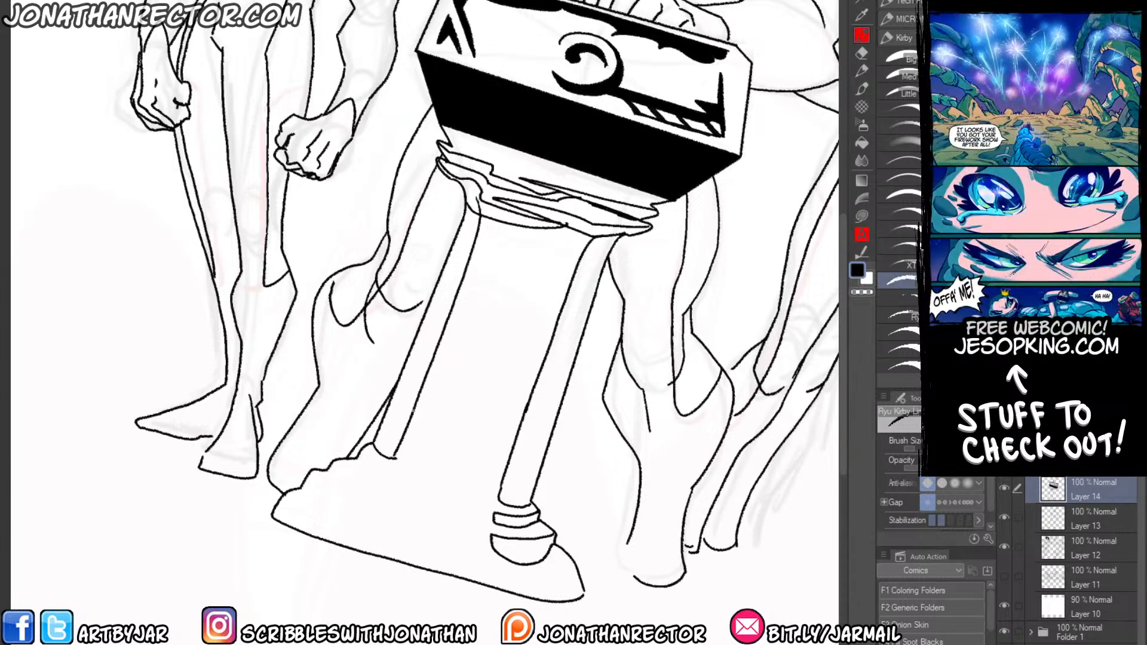
mouse_move(362, 451)
left_mouse_down()
mouse_move(386, 476)
mouse_move(334, 463)
mouse_move(390, 507)
mouse_move(310, 478)
left_mouse_up()
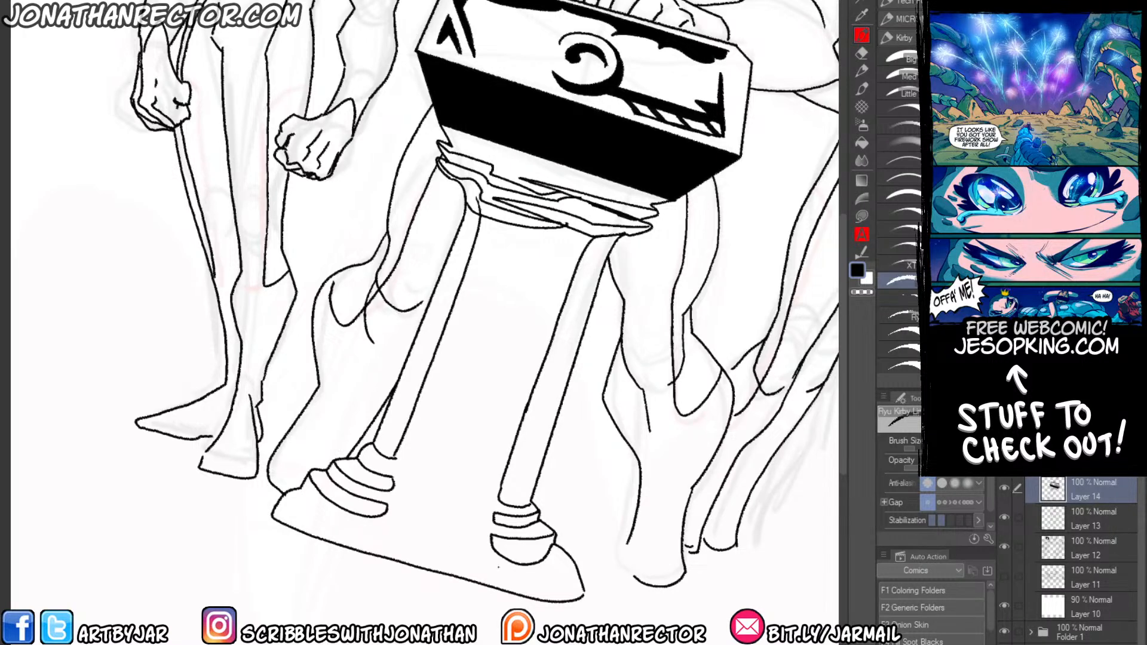
key("g")
left_click(391, 526)
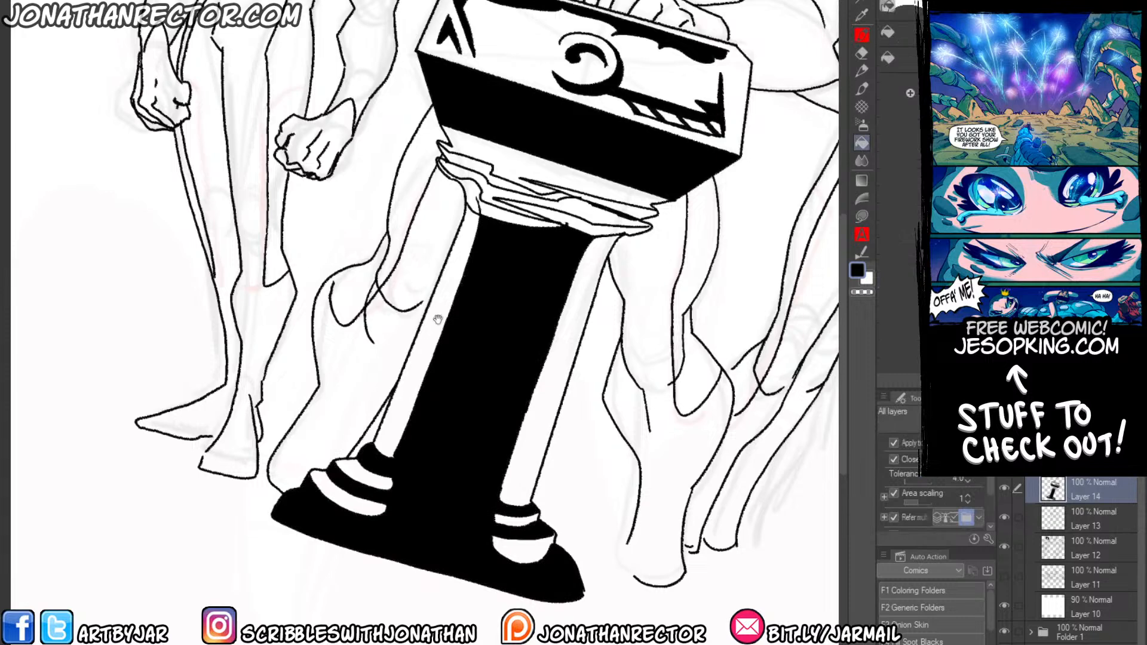
Fill the jagged reflection shapes around the podium's collar with black, leaving white highlight streaks between them.
left_click_drag(444, 305, 438, 367)
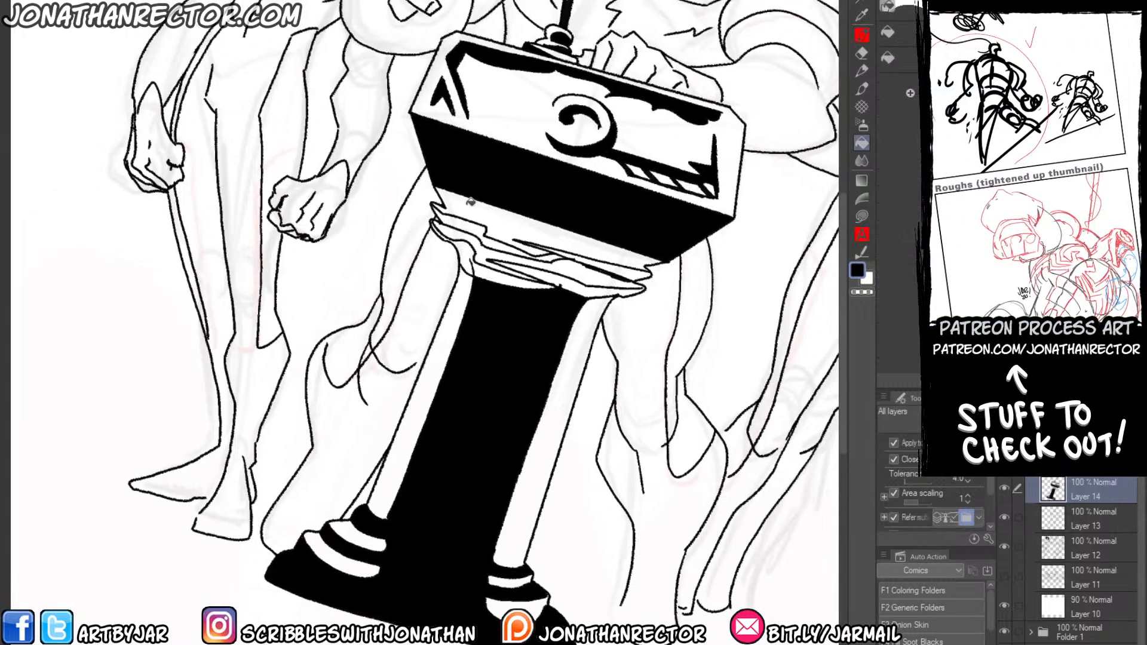
left_click(598, 260)
left_click(550, 278)
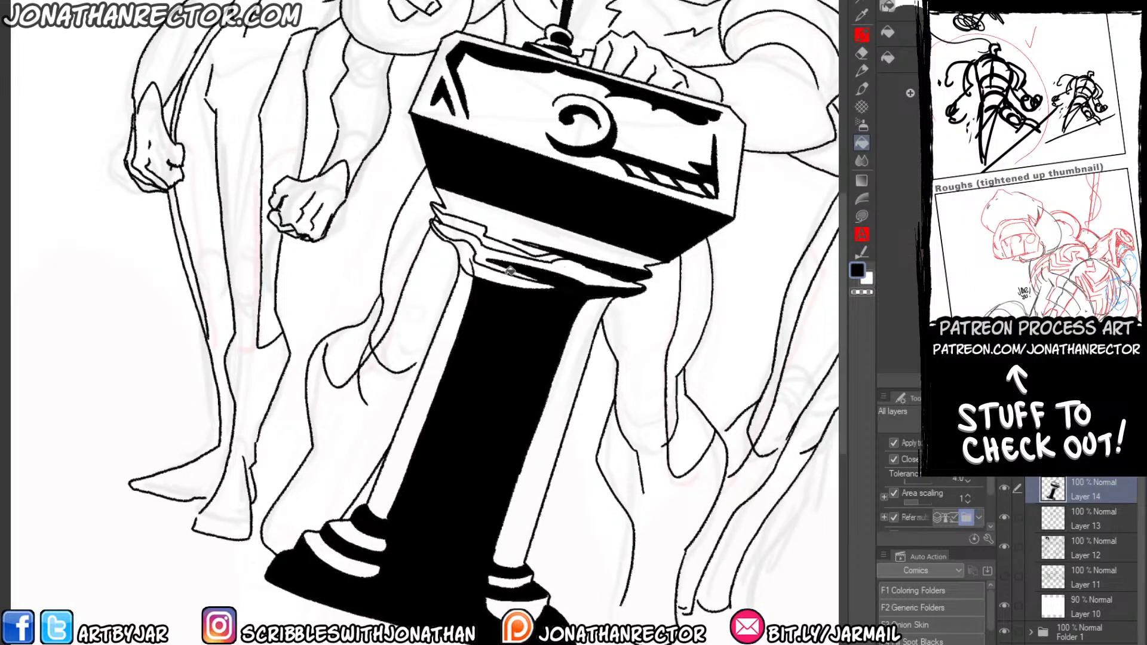
left_click(485, 272)
left_click(471, 264)
left_click(473, 227)
left_click(499, 243)
left_click(553, 257)
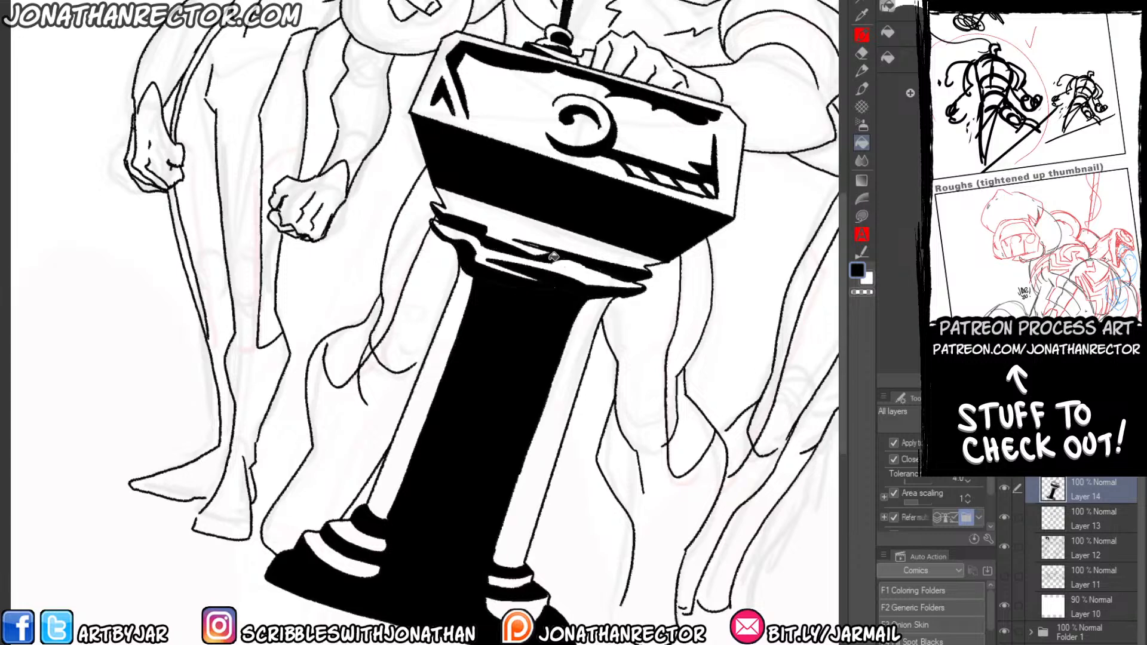
key("p")
mouse_move(481, 261)
left_mouse_down()
mouse_move(490, 357)
mouse_move(517, 363)
mouse_move(509, 359)
left_mouse_up()
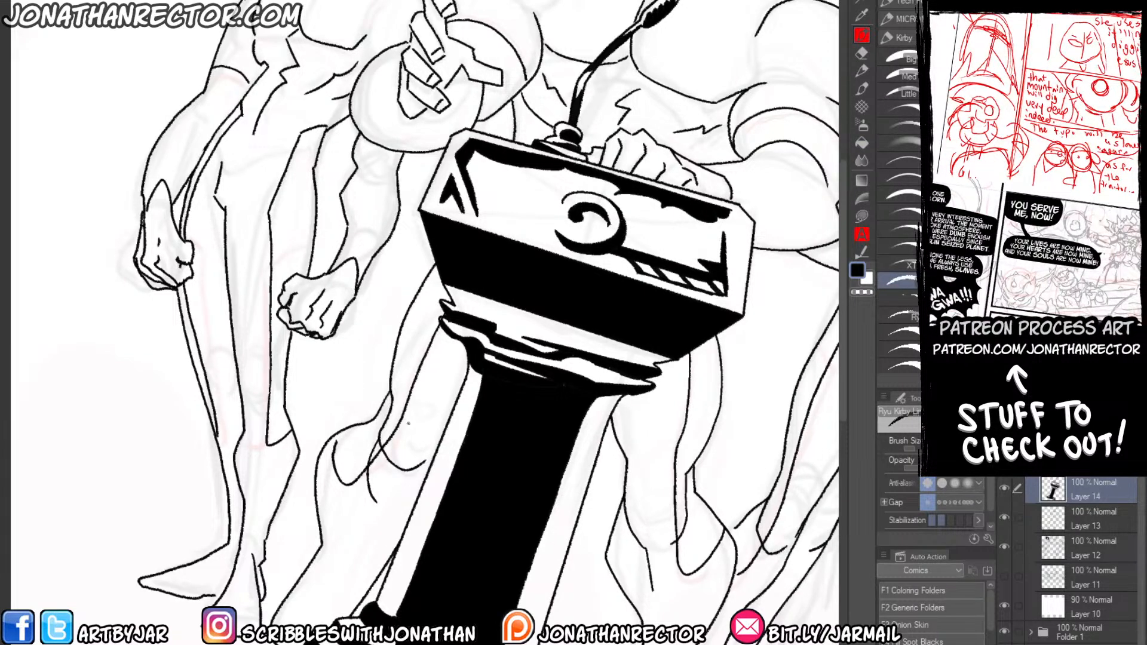
left_click_drag(410, 450, 388, 414)
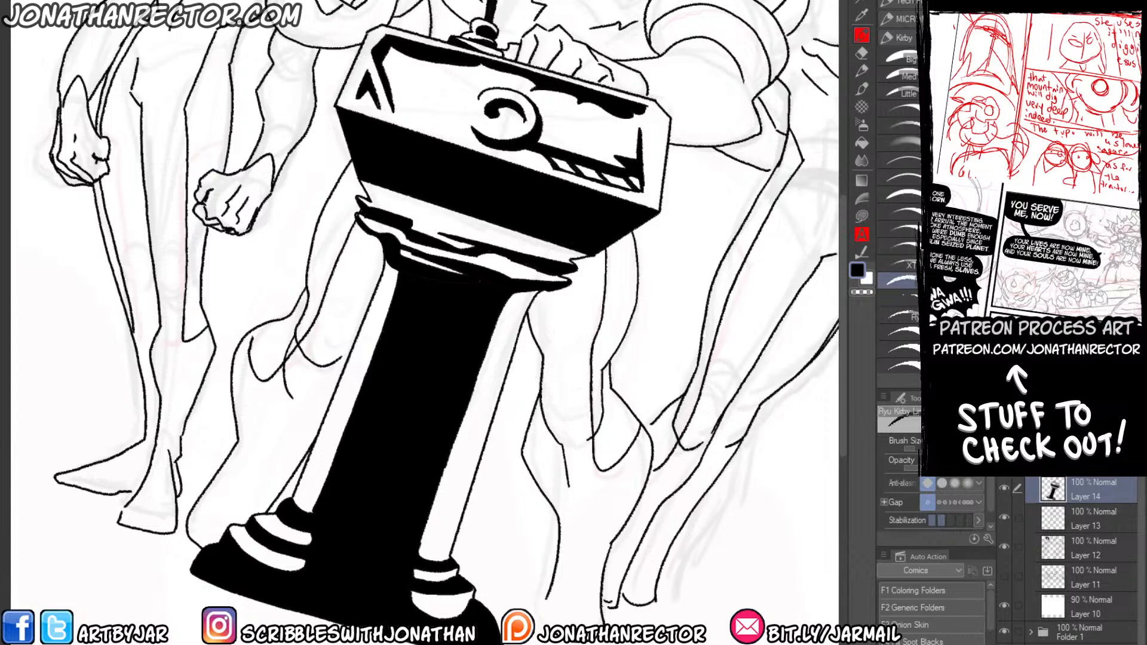
Start opening a file and browse into the Patreon folder to the subfolder that holds the client commission folders.
key("ctrl+o")
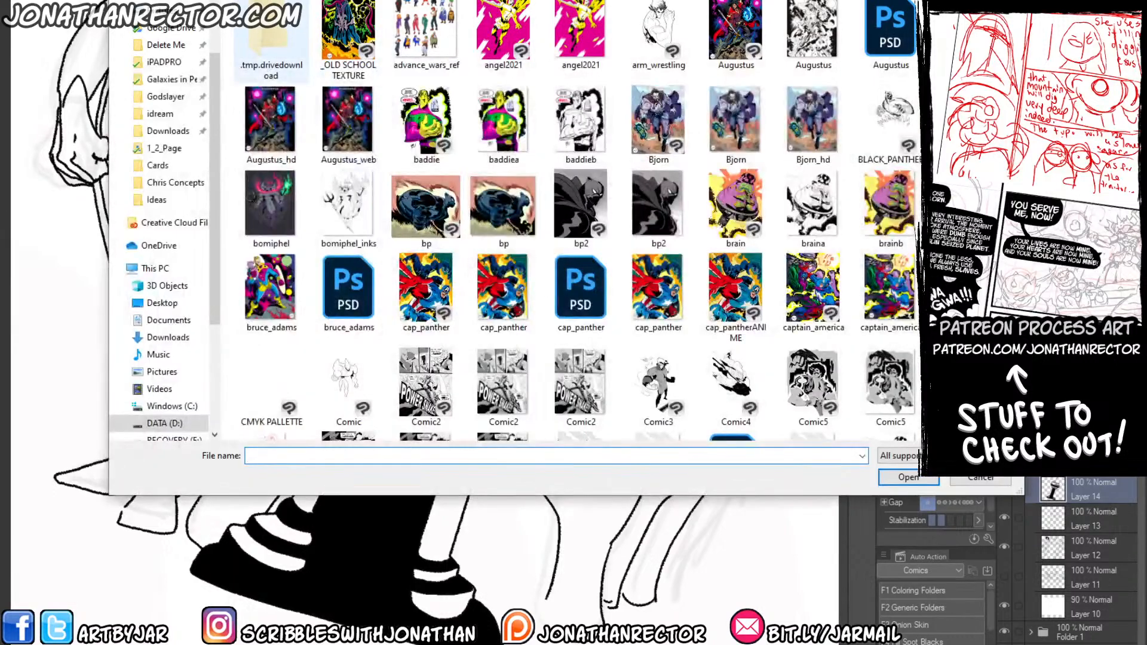
key("alt+Up")
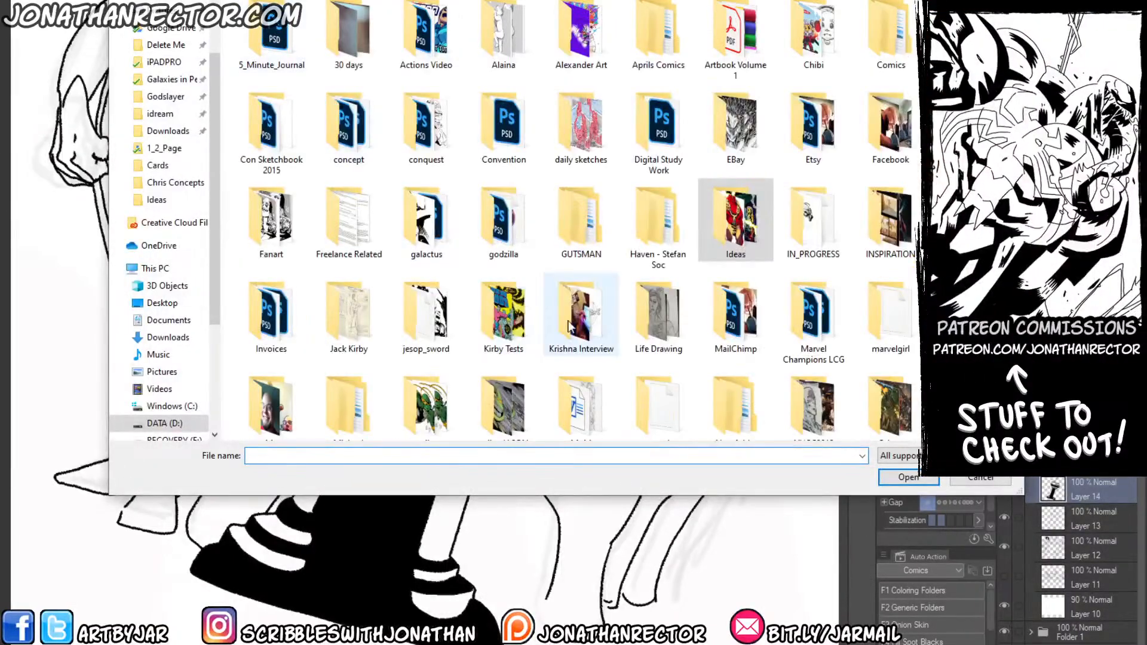
left_click(651, 396)
key("Left")
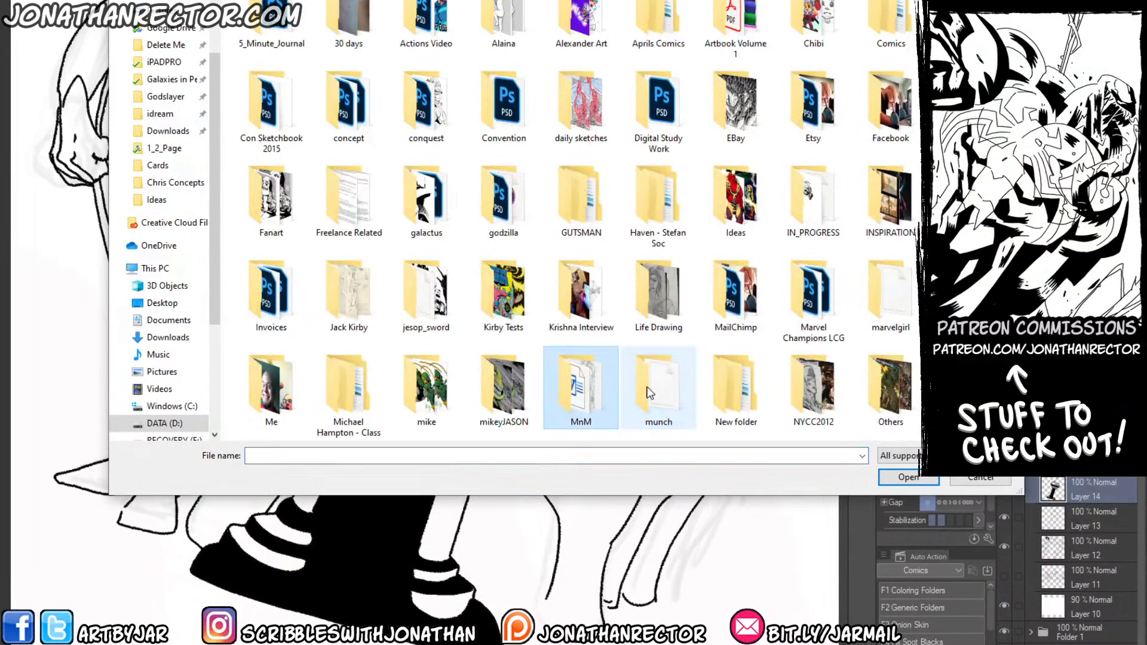
key("Down")
left_click(276, 395)
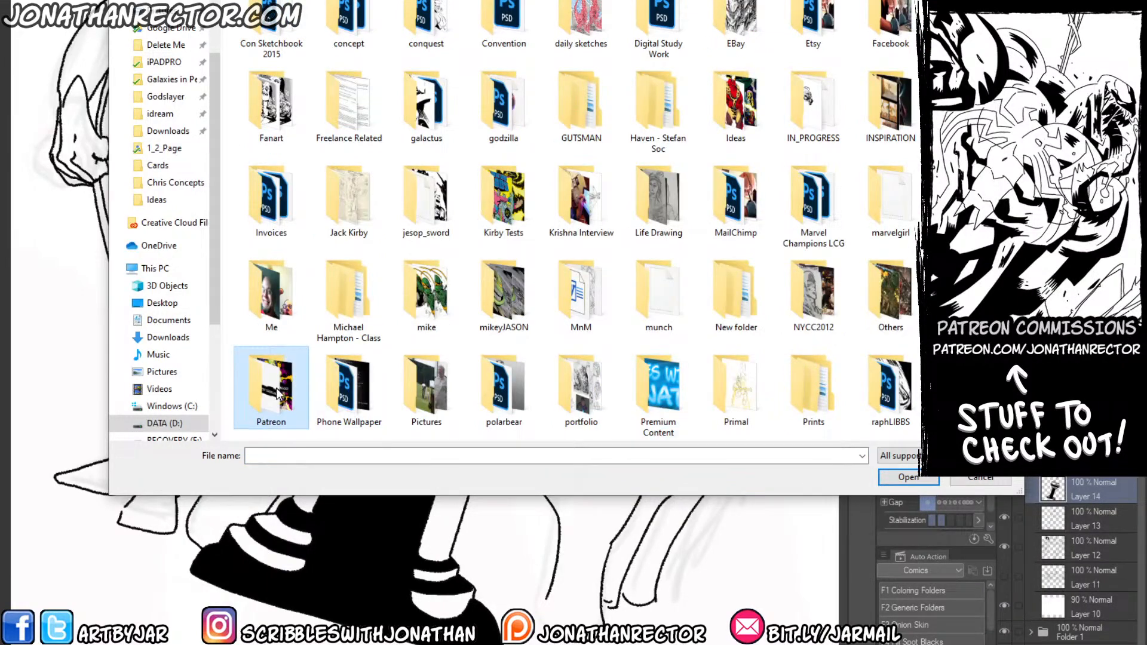
key("Return")
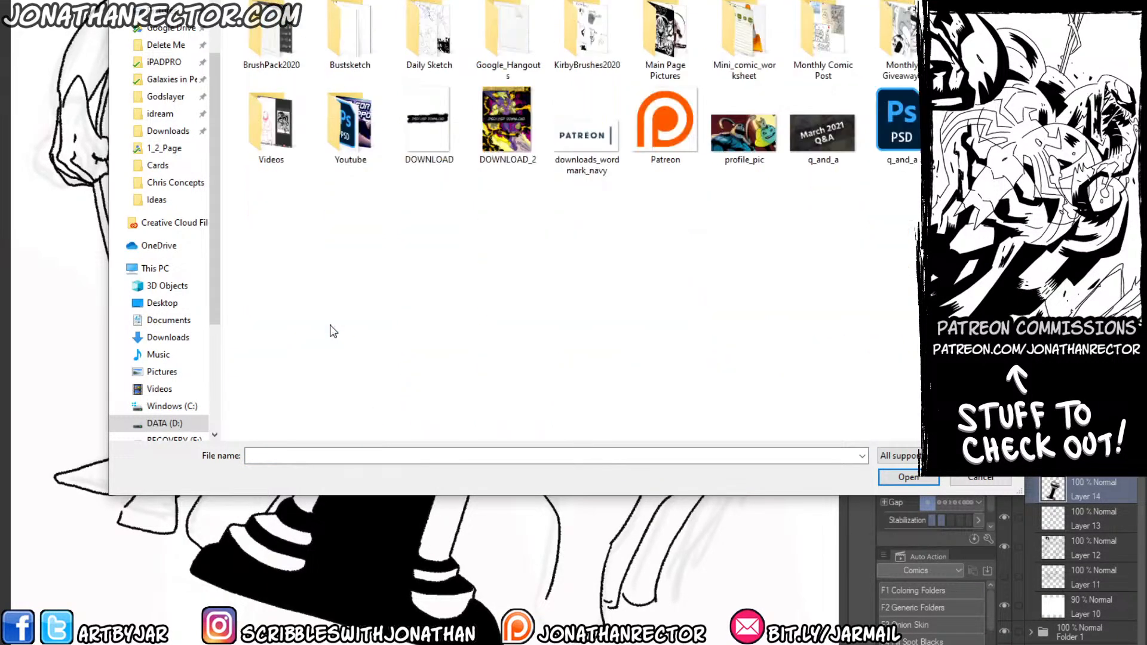
double_click(330, 25)
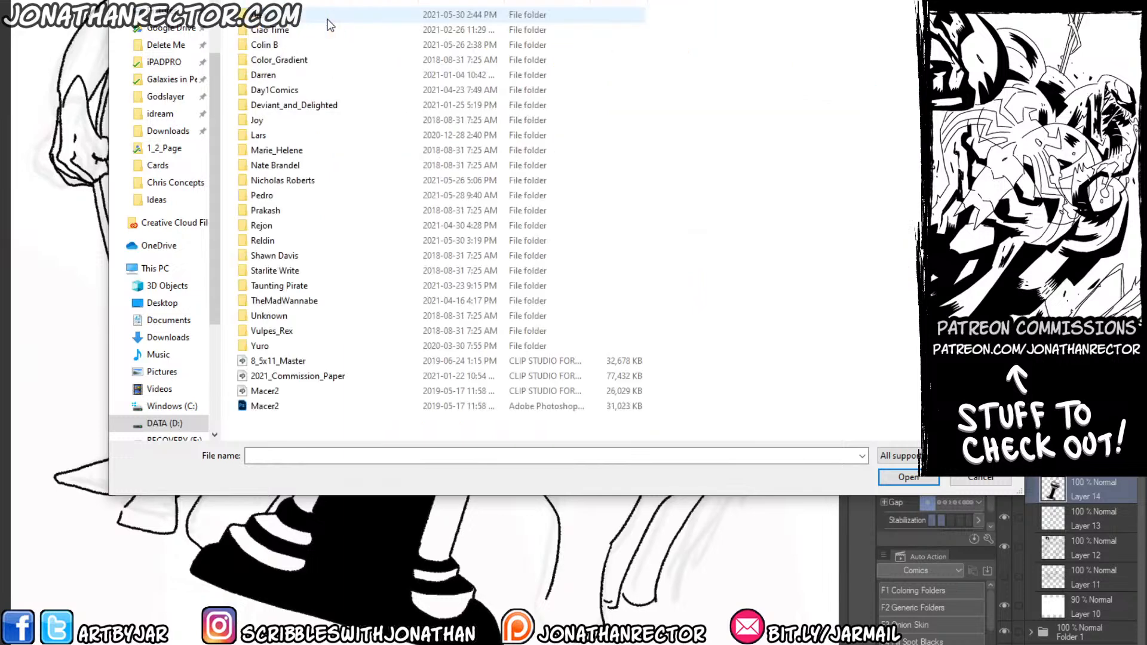
Look through the artwork thumbnails in the first client folder down to venom_color.
double_click(262, 16)
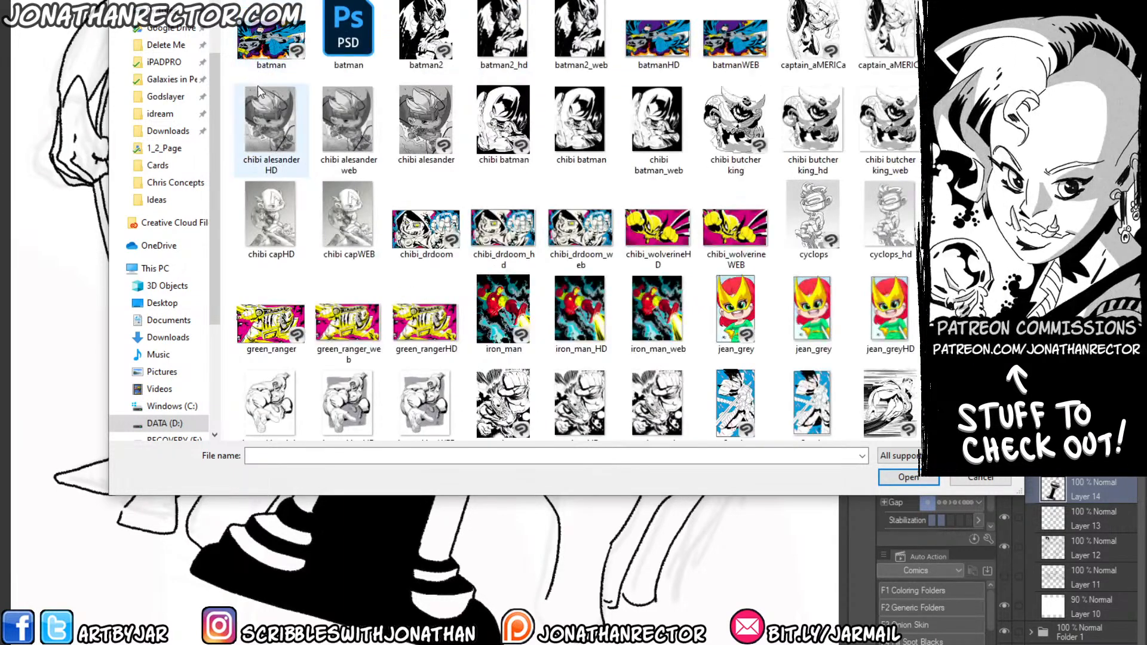
left_click(271, 131)
key("Down")
key("Down")
key("Down")
key("Down")
key("Down")
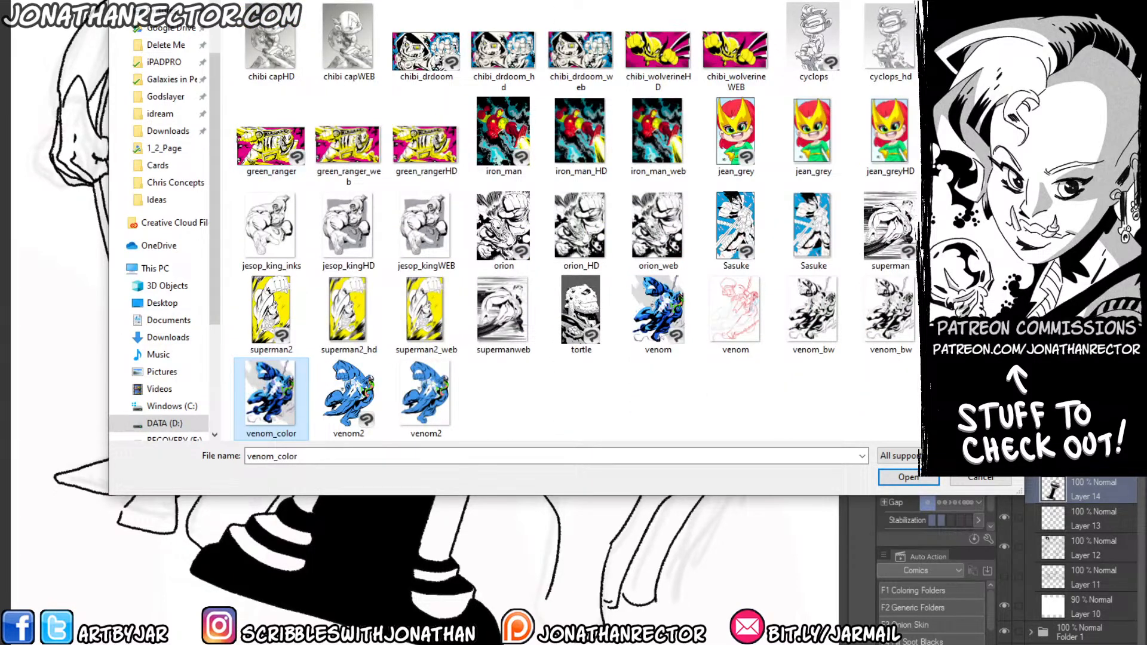
Examine the contents of the client folders from Ciao Time through Day1Comics, one after another.
key("alt+Left")
double_click(259, 34)
key("alt+Left")
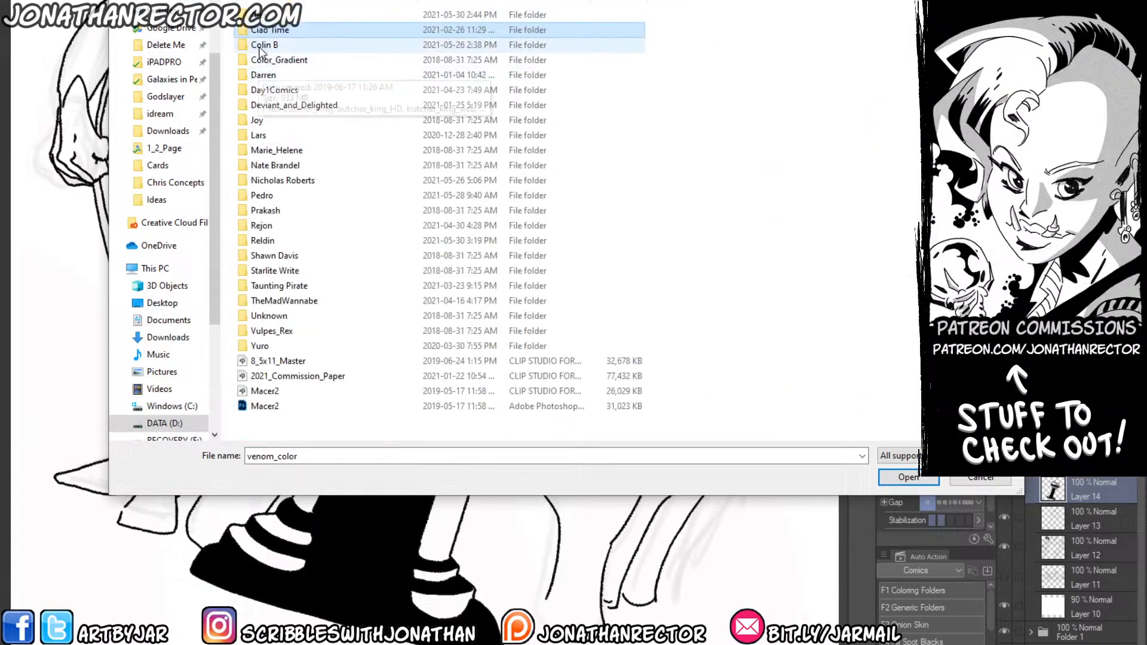
double_click(259, 47)
key("alt+Left")
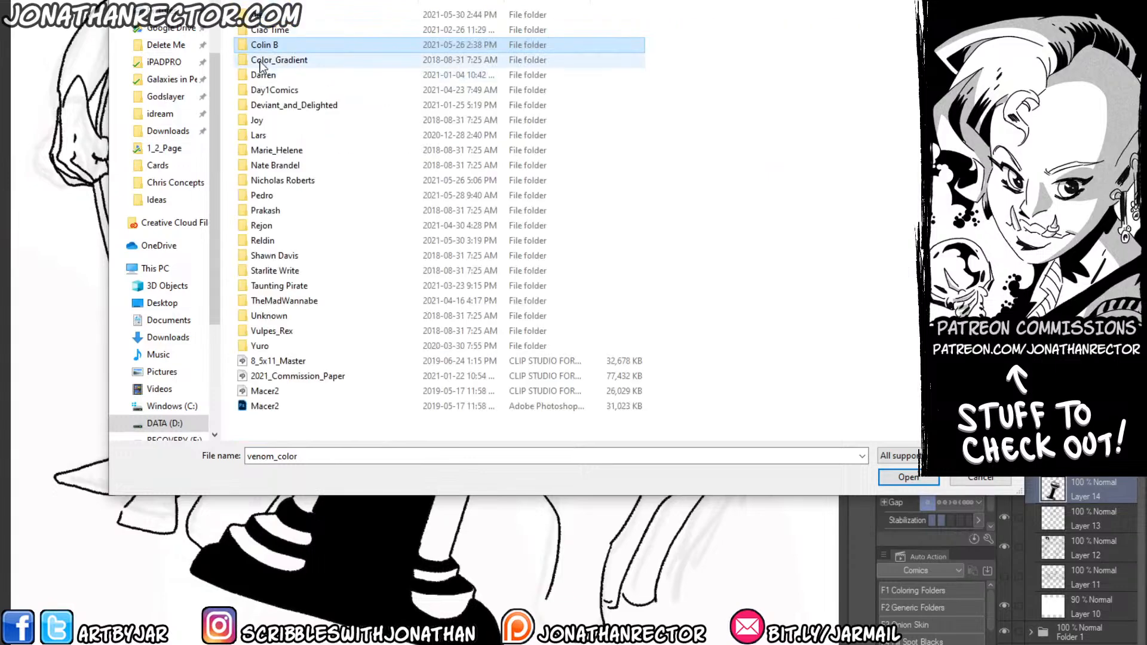
double_click(261, 66)
key("alt+Left")
double_click(258, 86)
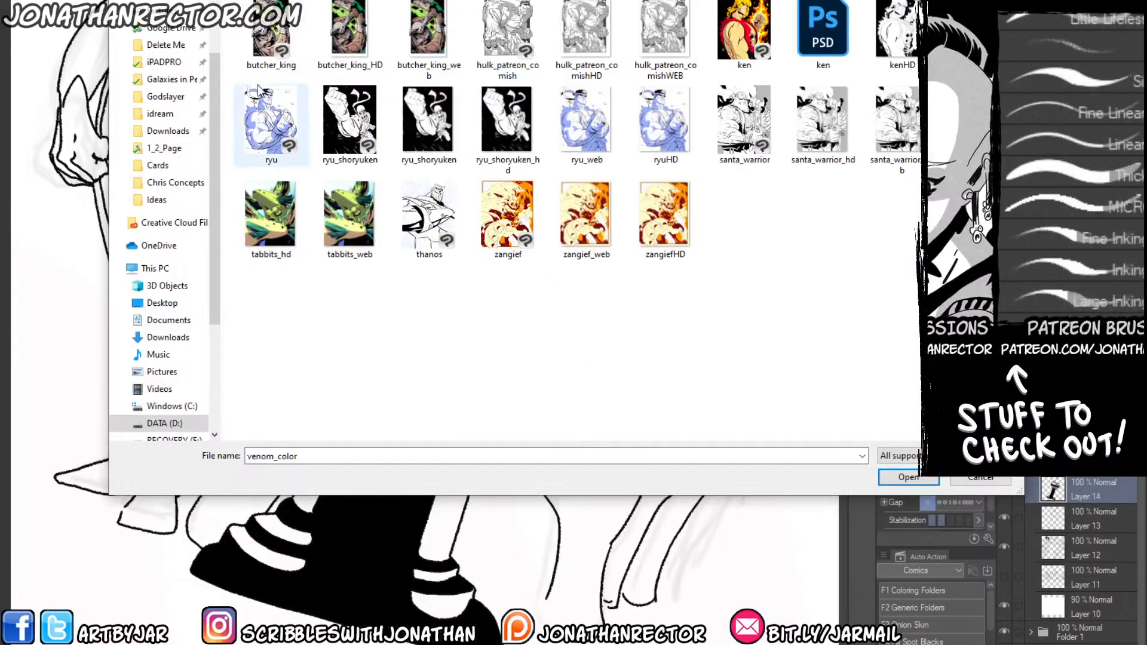
key("alt+Left")
double_click(259, 91)
key("alt+Left")
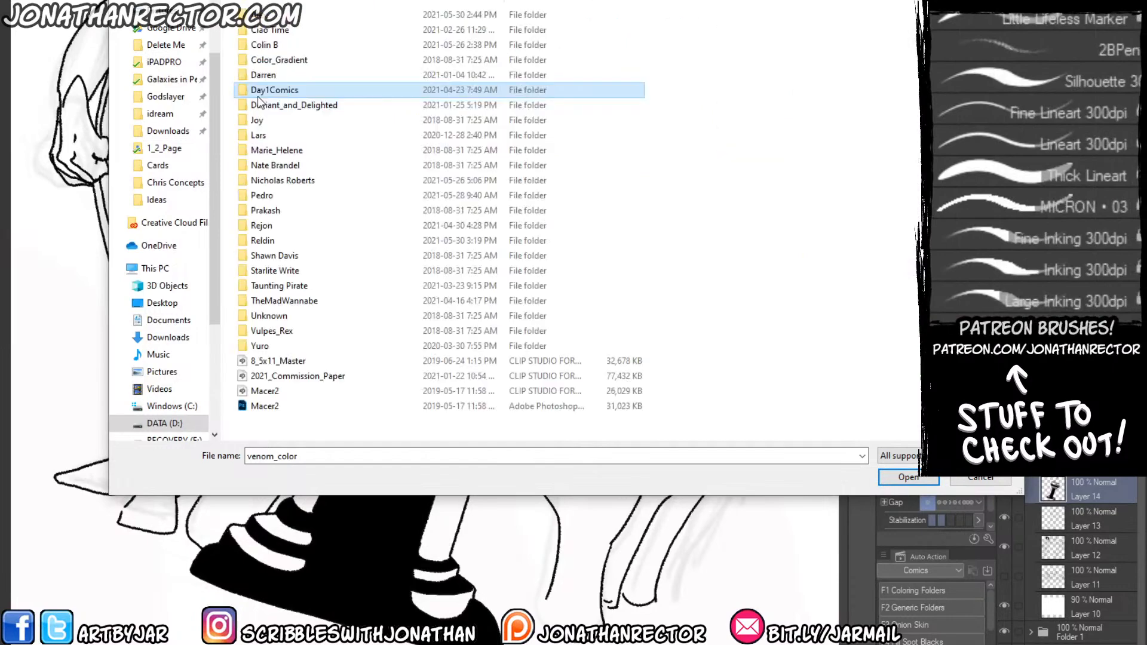
Look through the artwork thumbnails in the client folders from Deviant_and_Delighted down to the one that holds the quadricep and wheelman pieces.
double_click(259, 105)
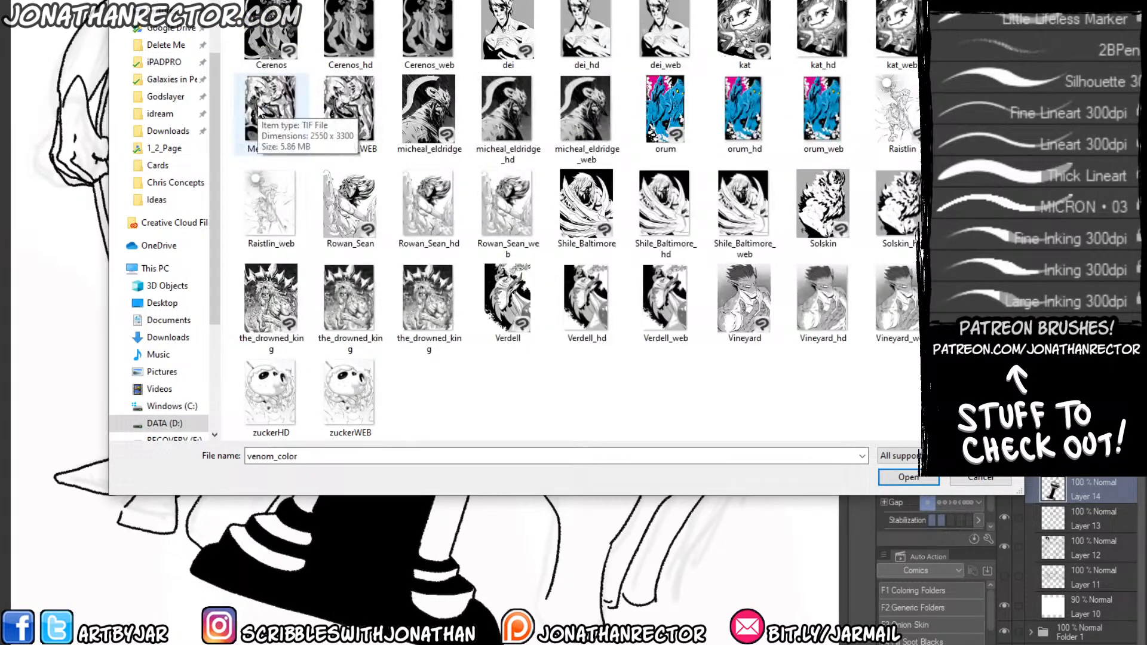
key("alt+Left")
left_click(257, 119)
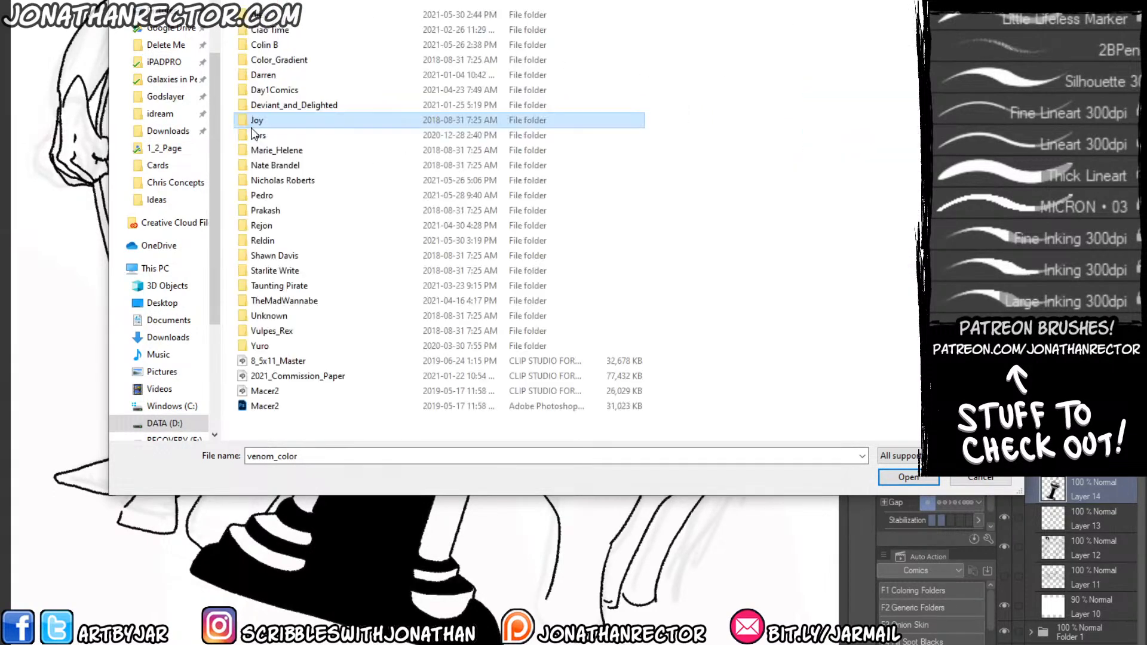
double_click(254, 136)
key("alt+Left")
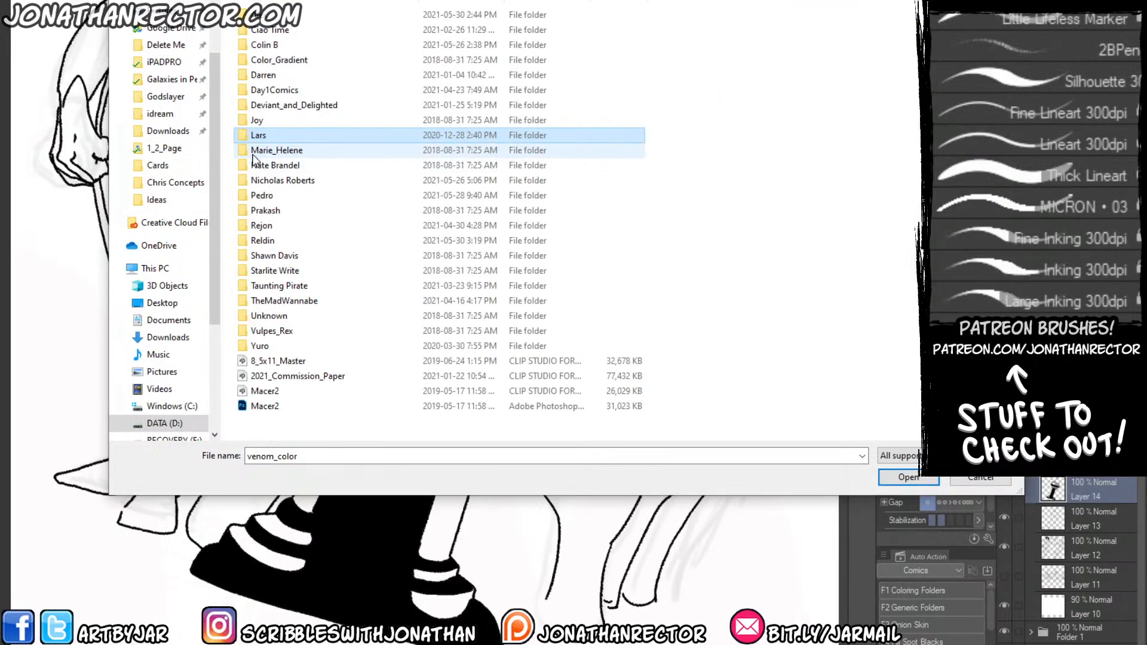
double_click(256, 162)
key("alt+Left")
double_click(255, 163)
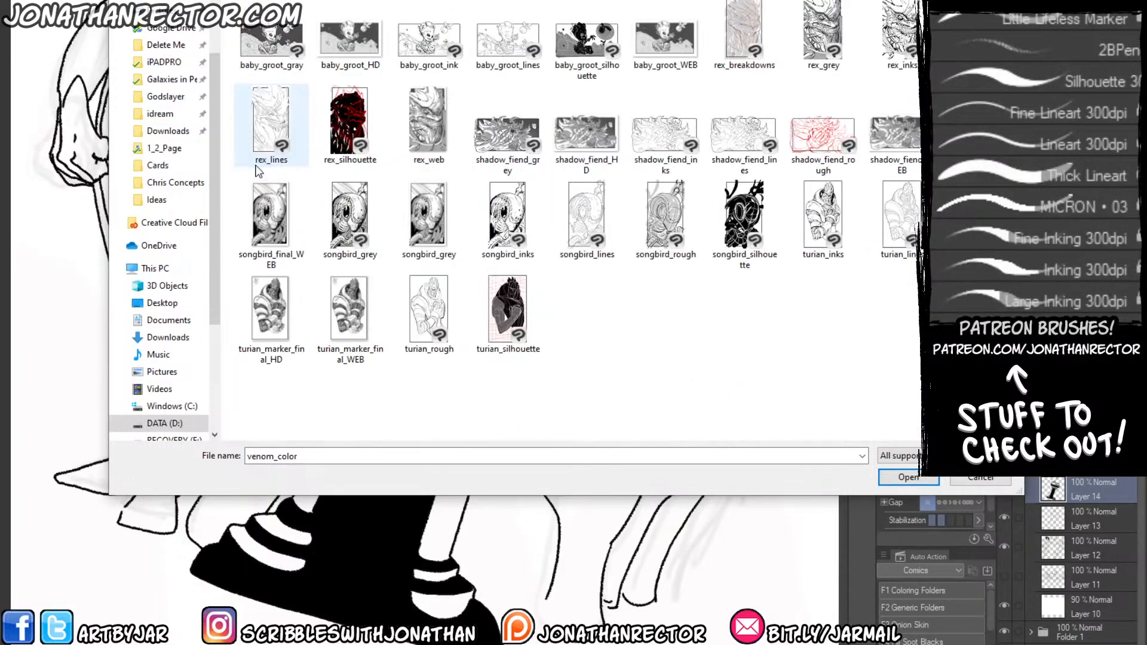
key("alt+Left")
double_click(259, 173)
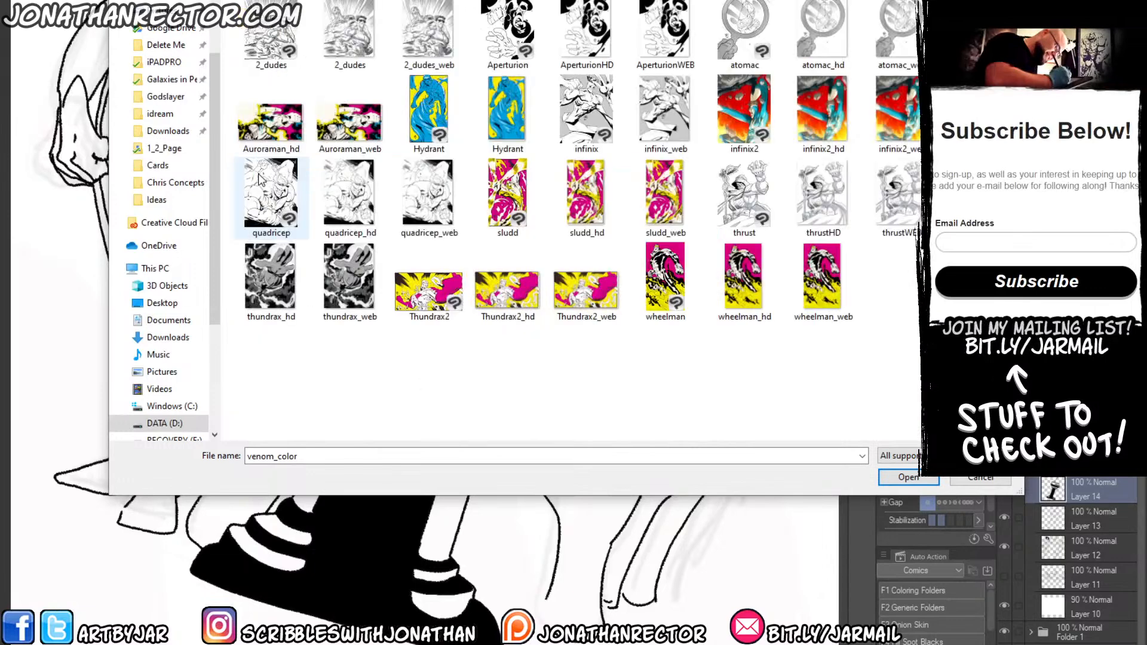
key("alt+Left")
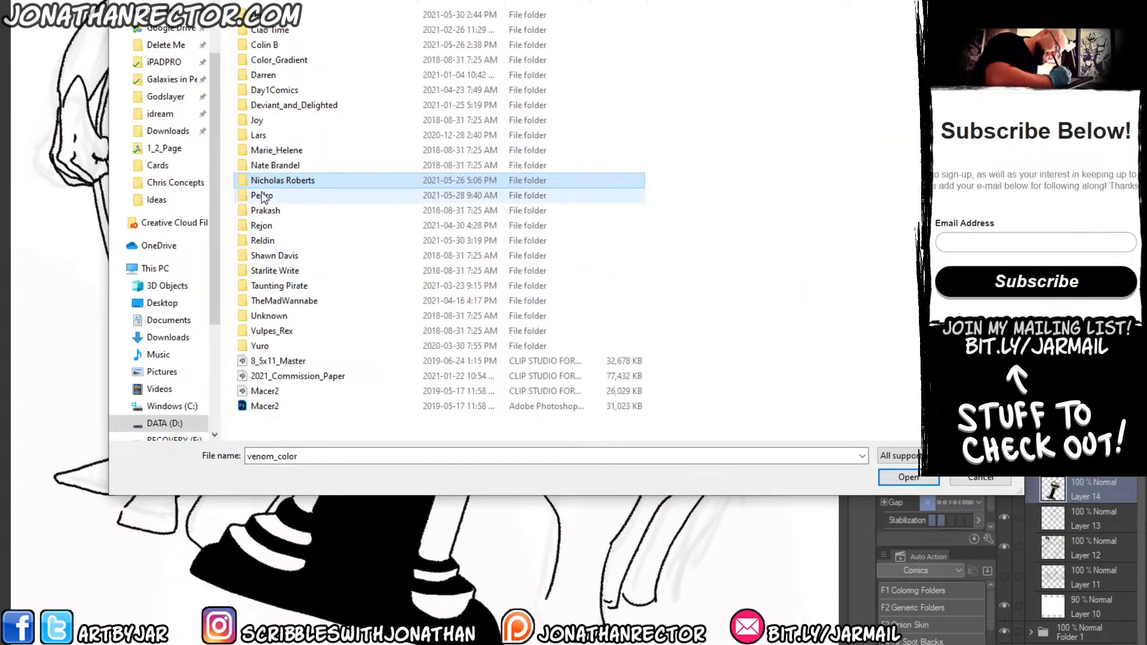
Check the artwork in the following client folders, one after another, down to Taunting Pirate.
double_click(263, 197)
key("alt+Left")
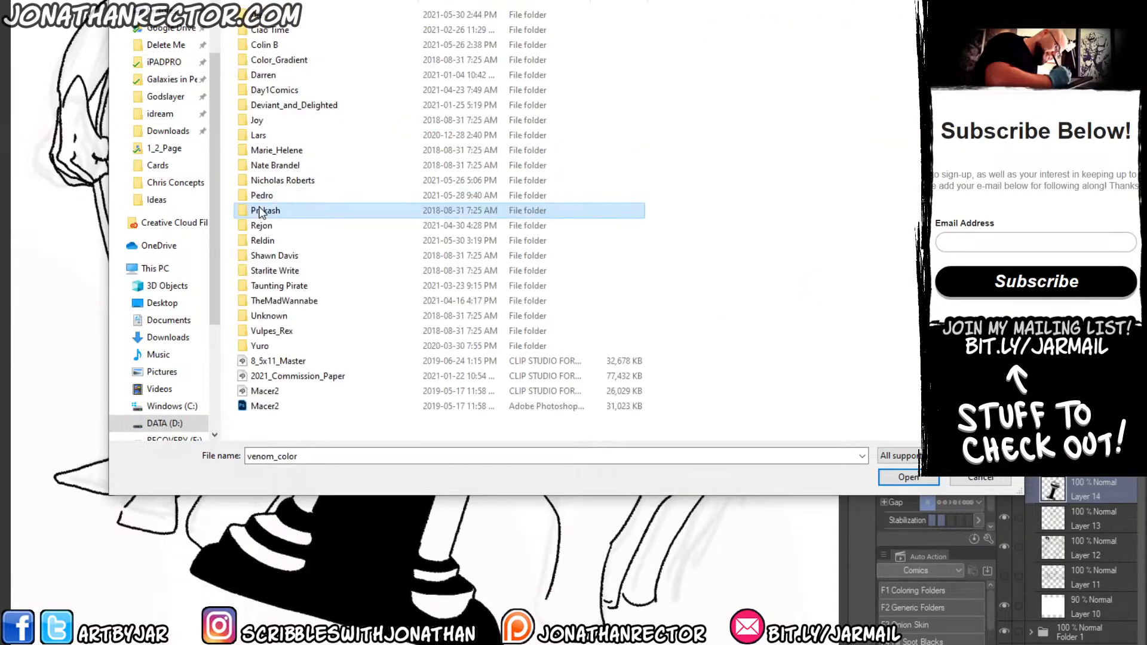
double_click(260, 209)
key("alt+Left")
double_click(263, 225)
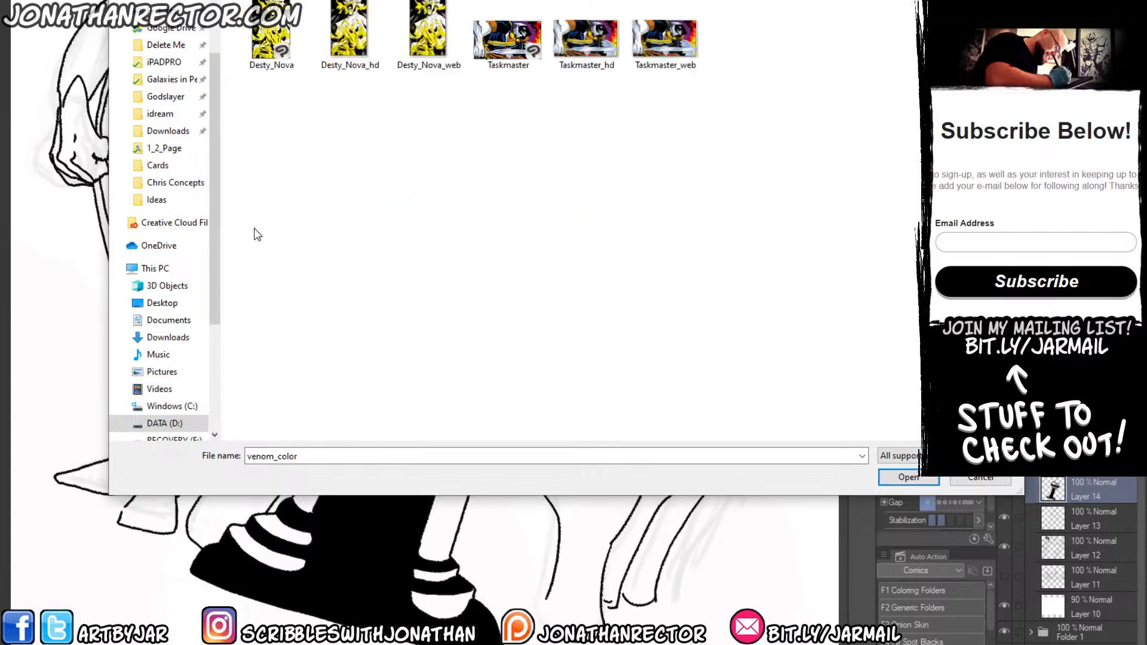
key("alt+Left")
double_click(262, 240)
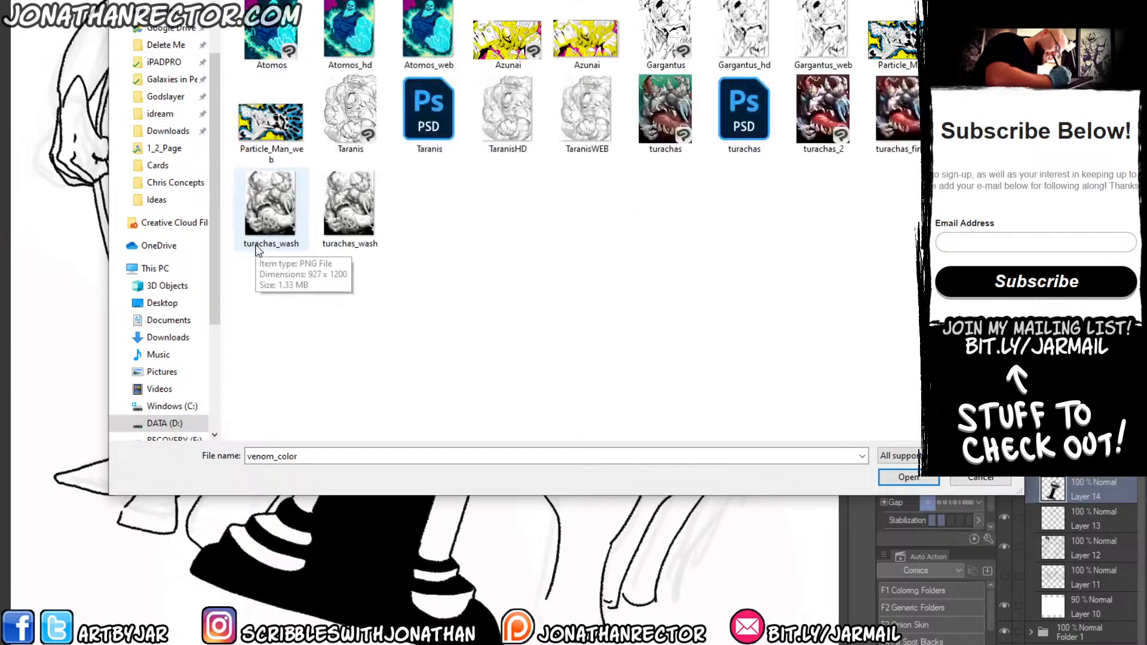
key("alt+Left")
double_click(263, 259)
key("alt+Left")
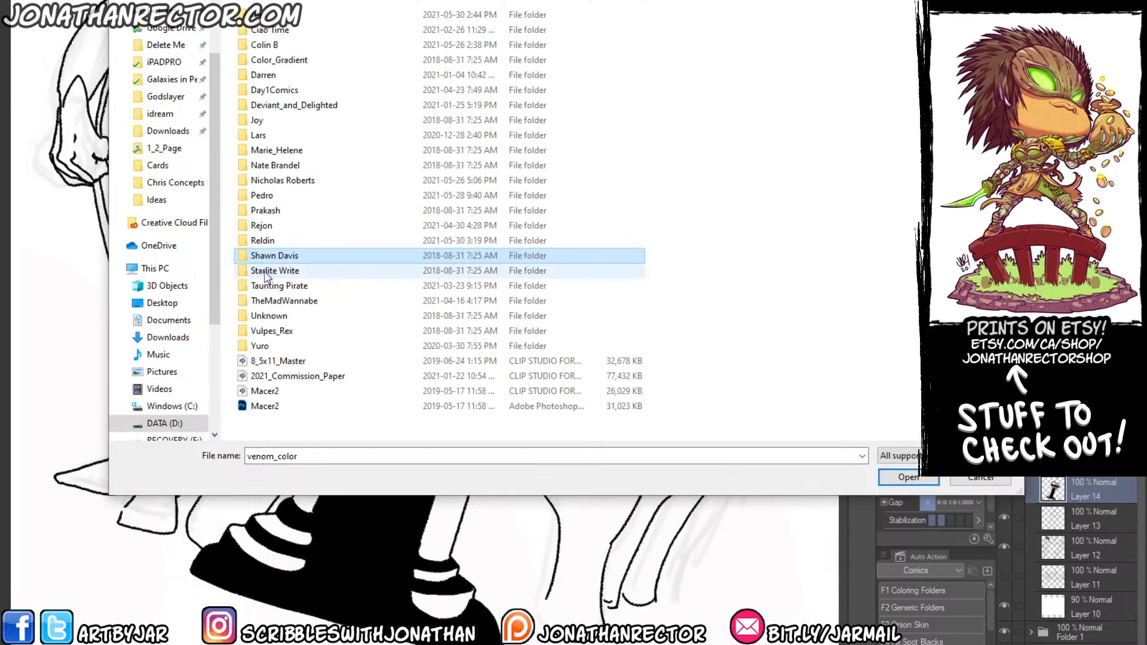
double_click(266, 271)
key("alt+Left")
double_click(267, 286)
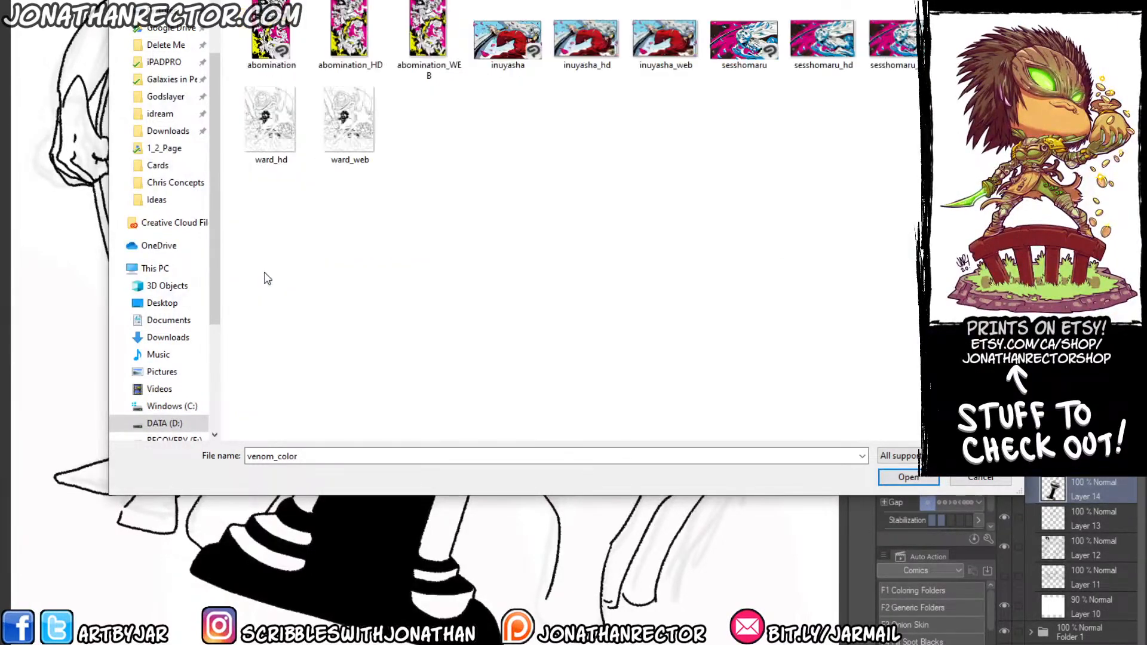
key("alt+Left")
Open the Aarakocra artwork from the client folder that also holds the dragonborn, half_orc and Mar_Kuz pieces.
double_click(260, 367)
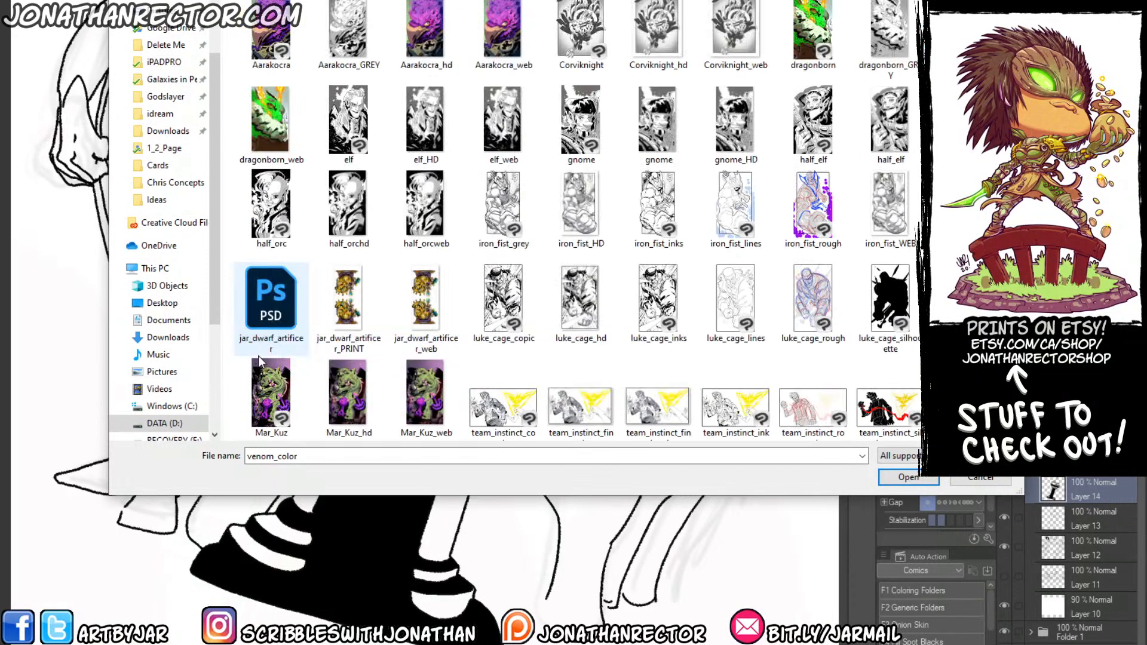
double_click(256, 37)
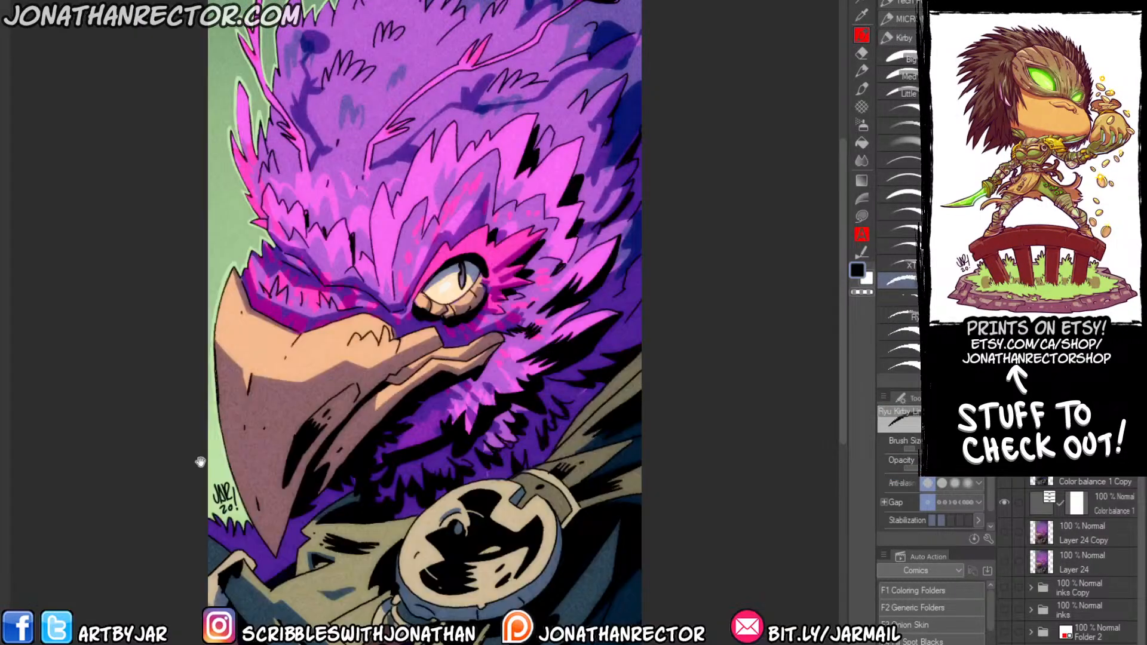
left_click_drag(200, 462, 242, 439)
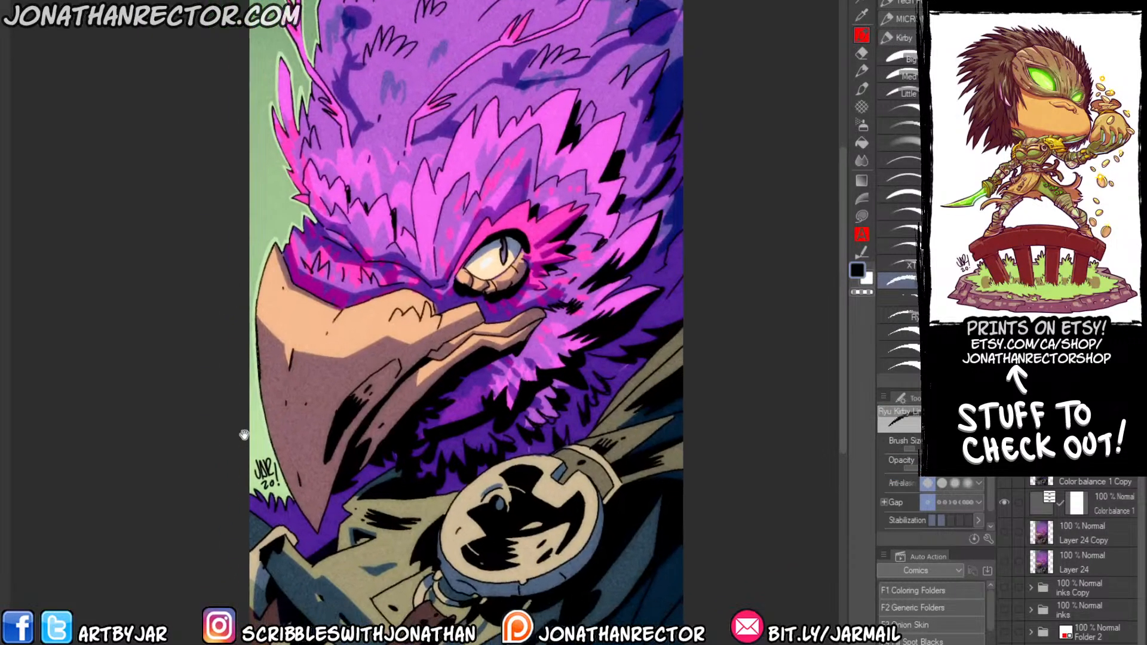
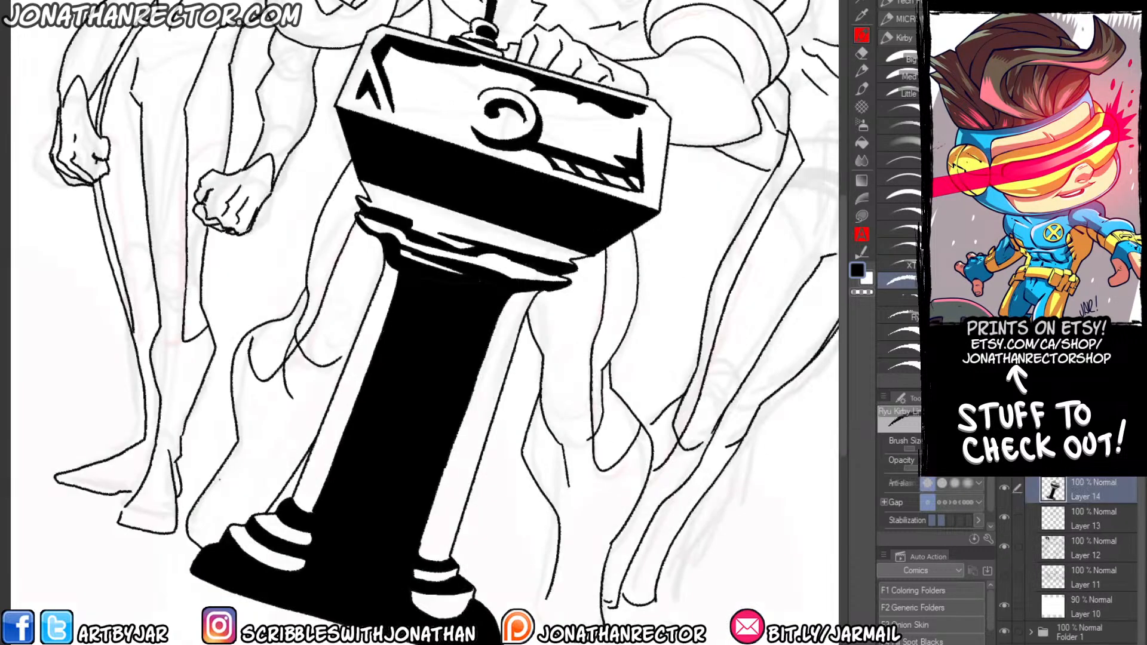
Start opening a file and browse through the Comics folder into its PERSONAL subfolder.
left_click_drag(201, 215, 230, 464)
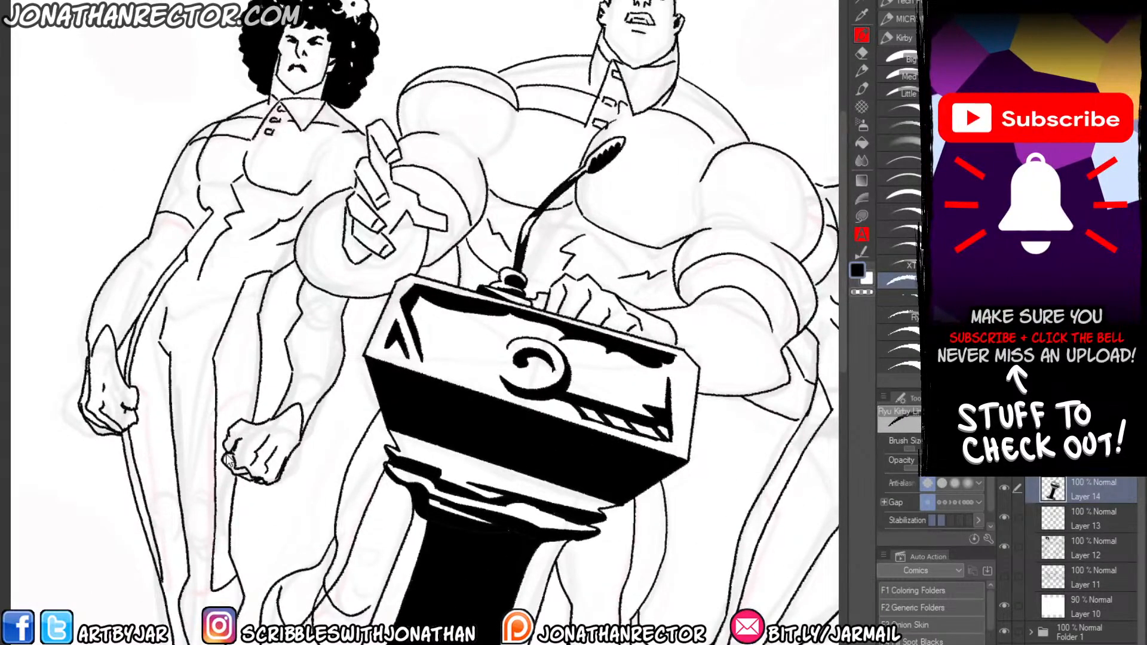
scroll(229, 460, "down", 4)
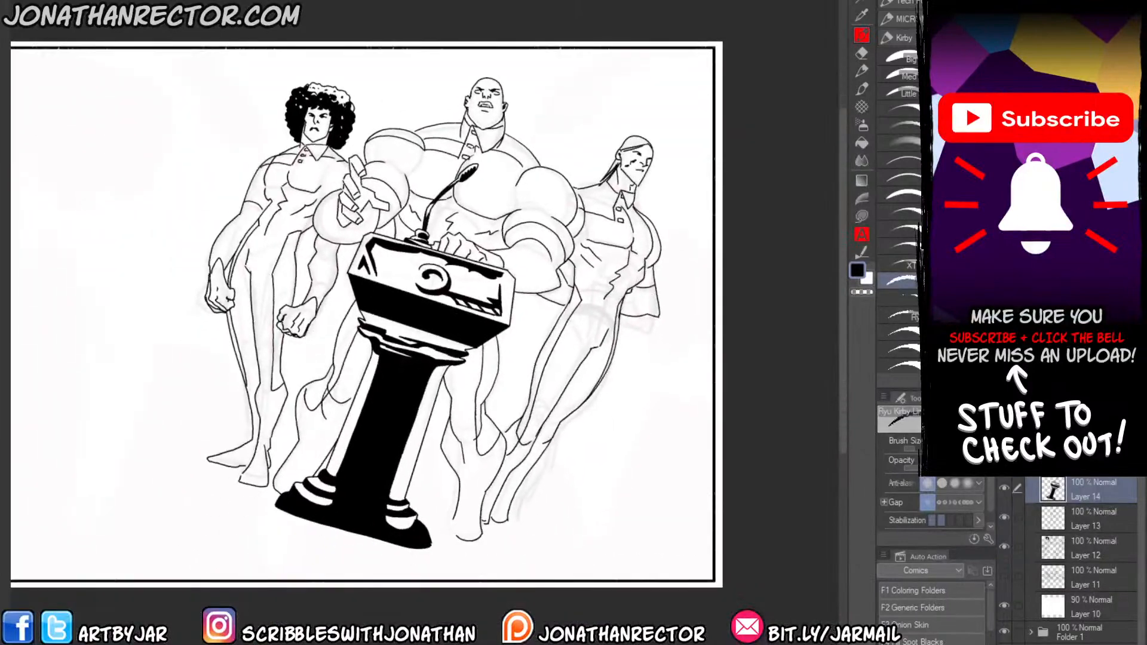
key("ctrl+o")
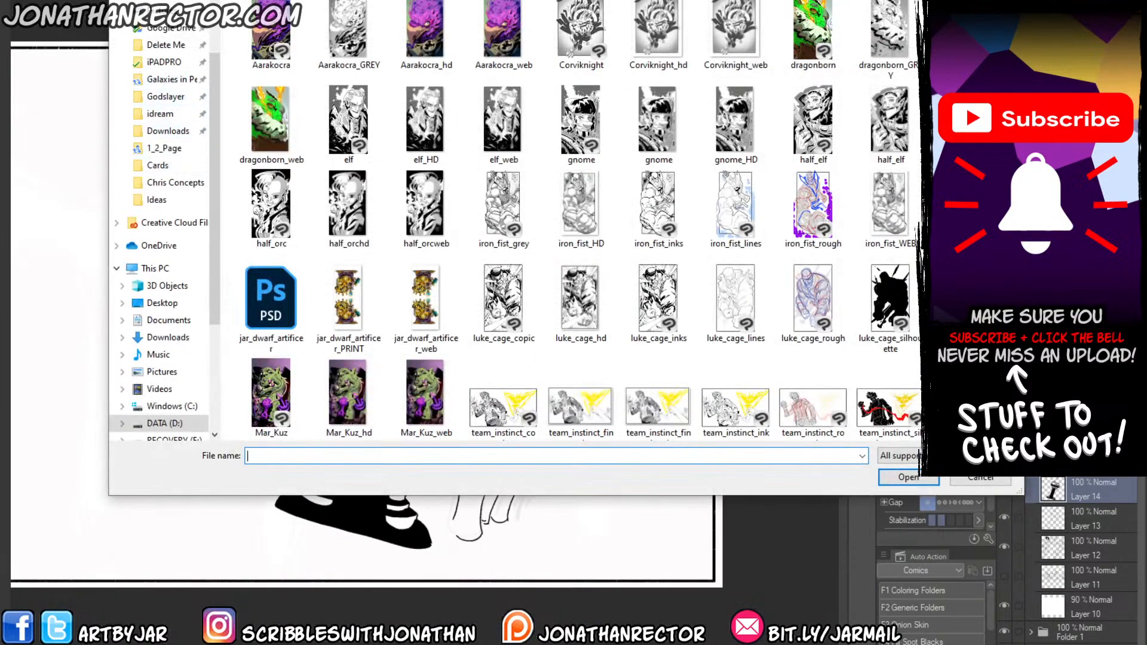
left_click(182, 1)
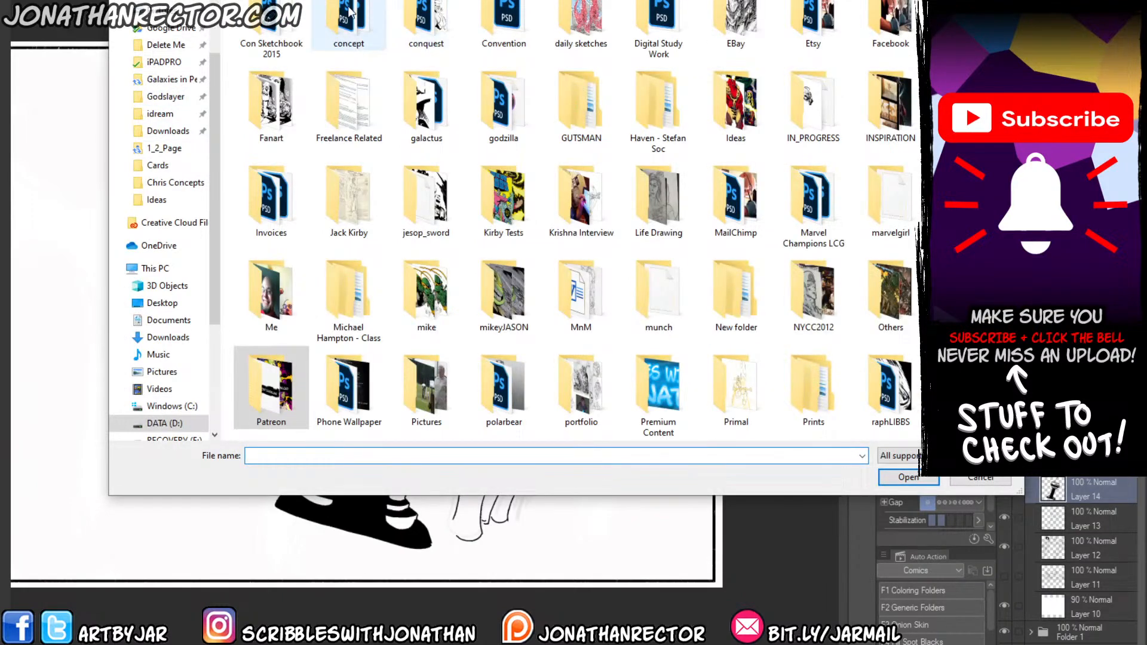
left_click(272, 33)
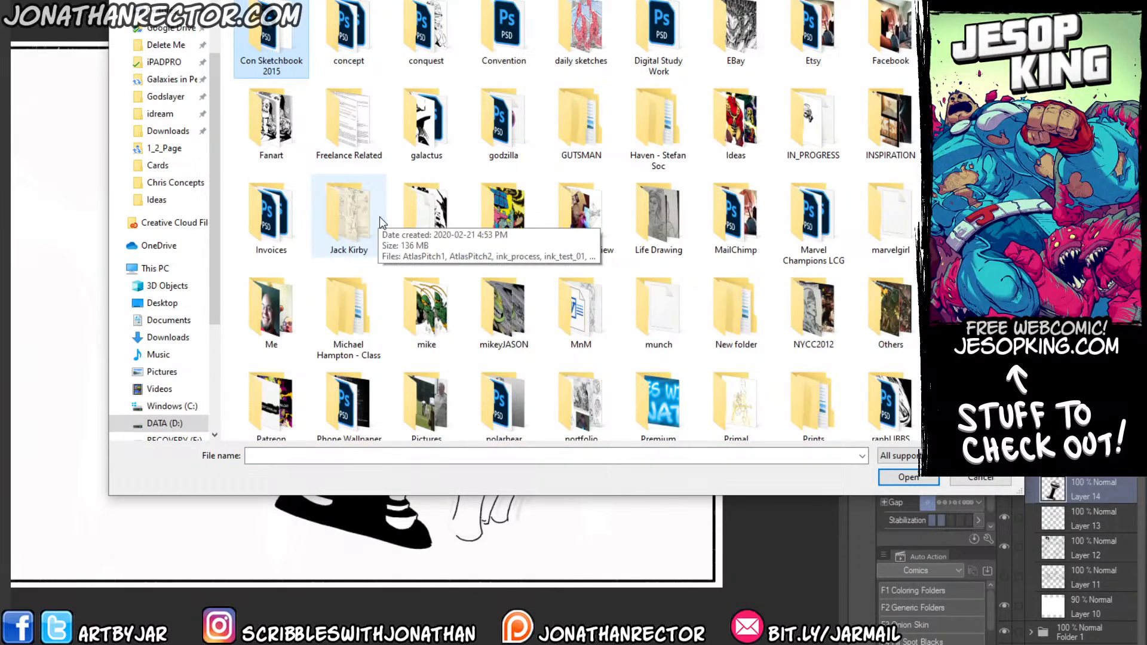
key("Up")
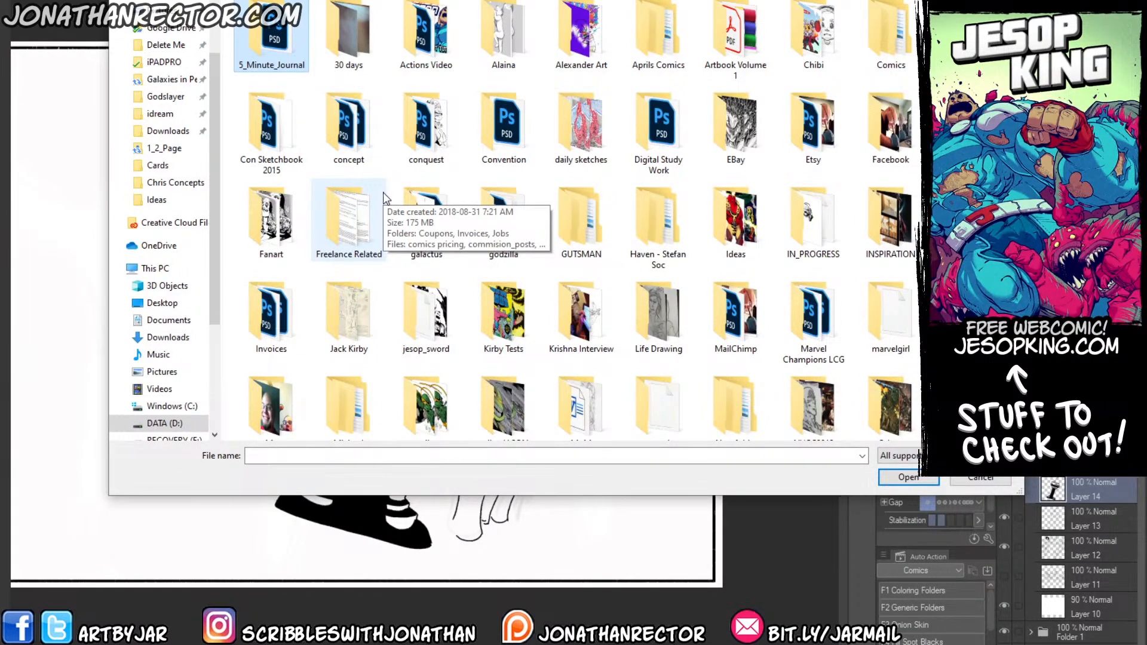
double_click(887, 38)
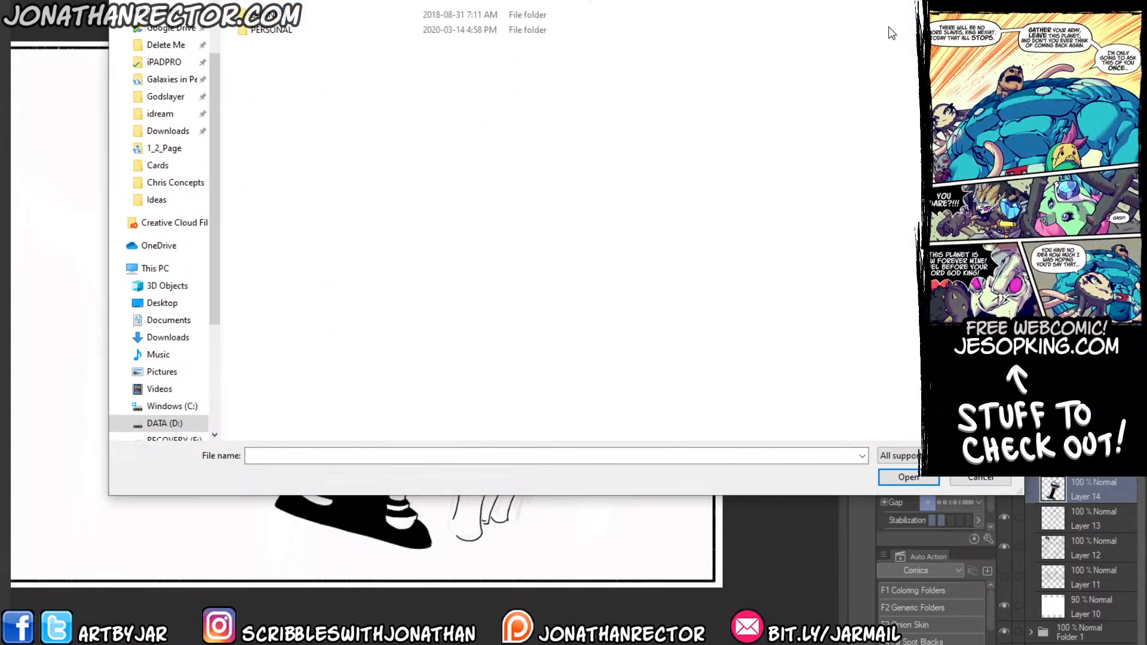
double_click(269, 30)
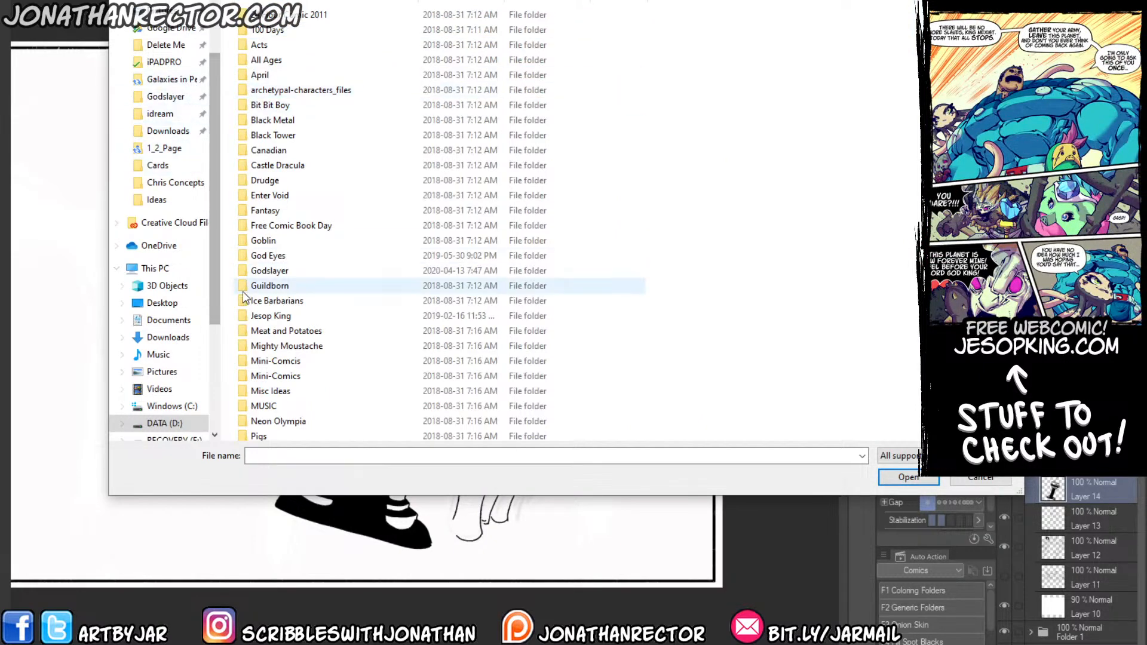
Look through the personal comic project folders and open the Canadian folder.
key("Down")
key("Down")
key("Down")
key("Down")
key("Down")
key("Down")
key("Down")
key("Down")
key("Down")
key("Down")
key("Down")
key("Down")
key("Down")
key("Down")
key("Down")
key("Down")
key("Down")
key("Down")
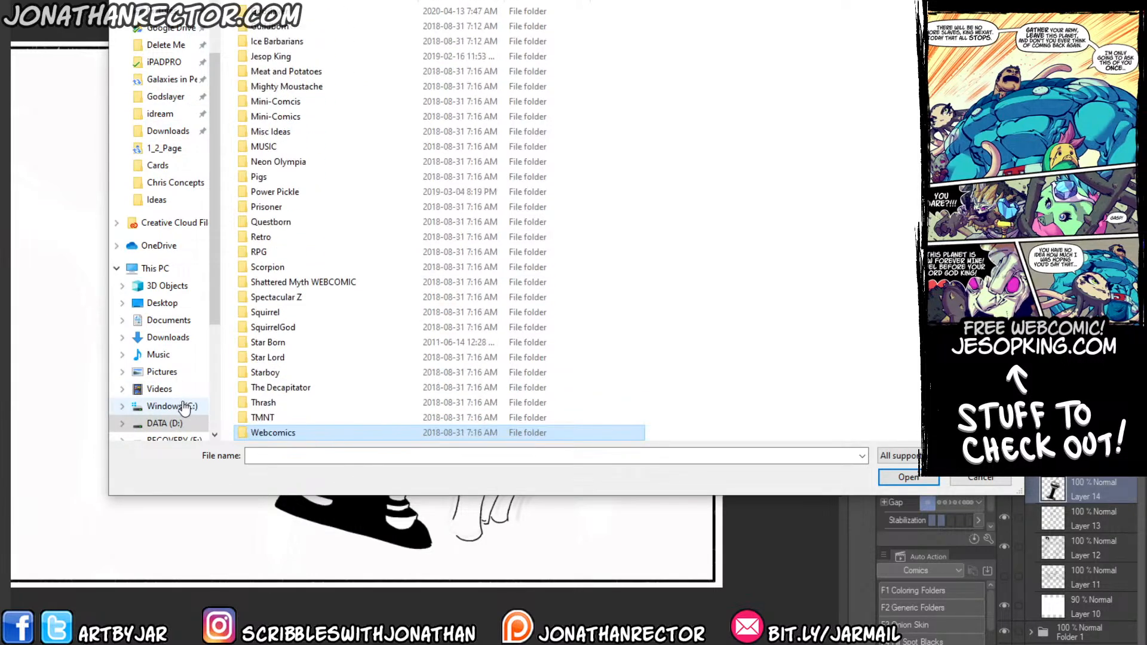
key("Up")
key("Up")
key("Up")
key("Up")
key("Up")
key("Up")
key("Up")
key("Up")
key("Up")
key("Up")
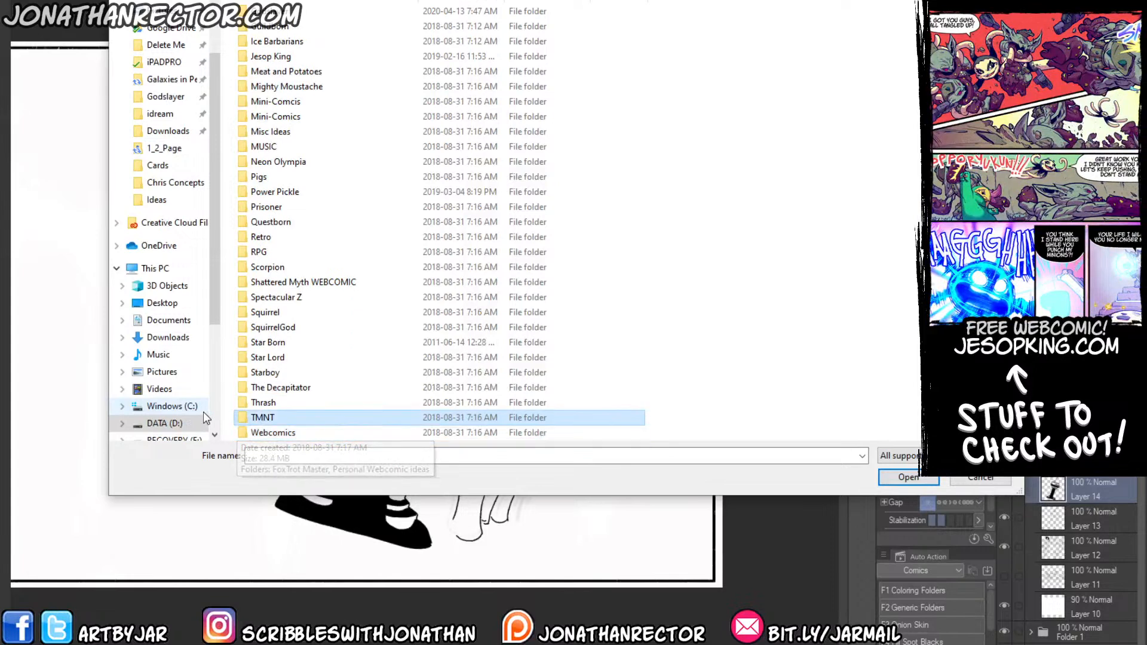
key("Up")
key("Up")
key("Up")
key("Up")
key("Up")
key("Up")
key("Up")
key("Up")
key("Up")
key("Up")
key("Up")
key("Up")
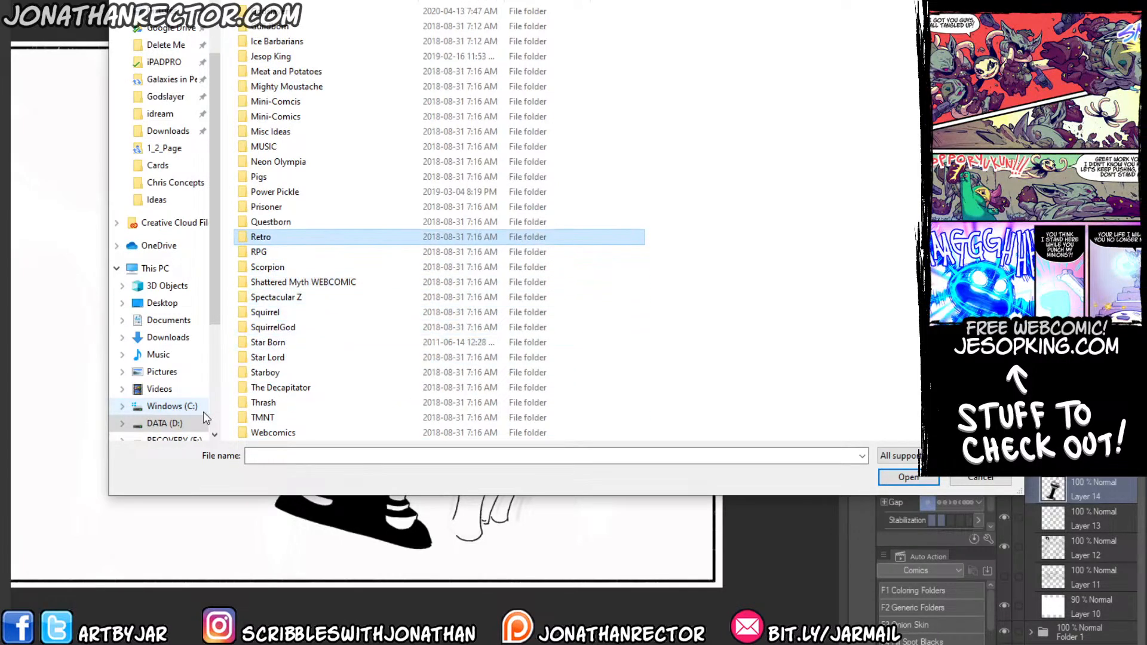
key("Up")
key("Up")
key("Up")
key("Up")
key("Up")
key("Up")
key("Up")
key("Up")
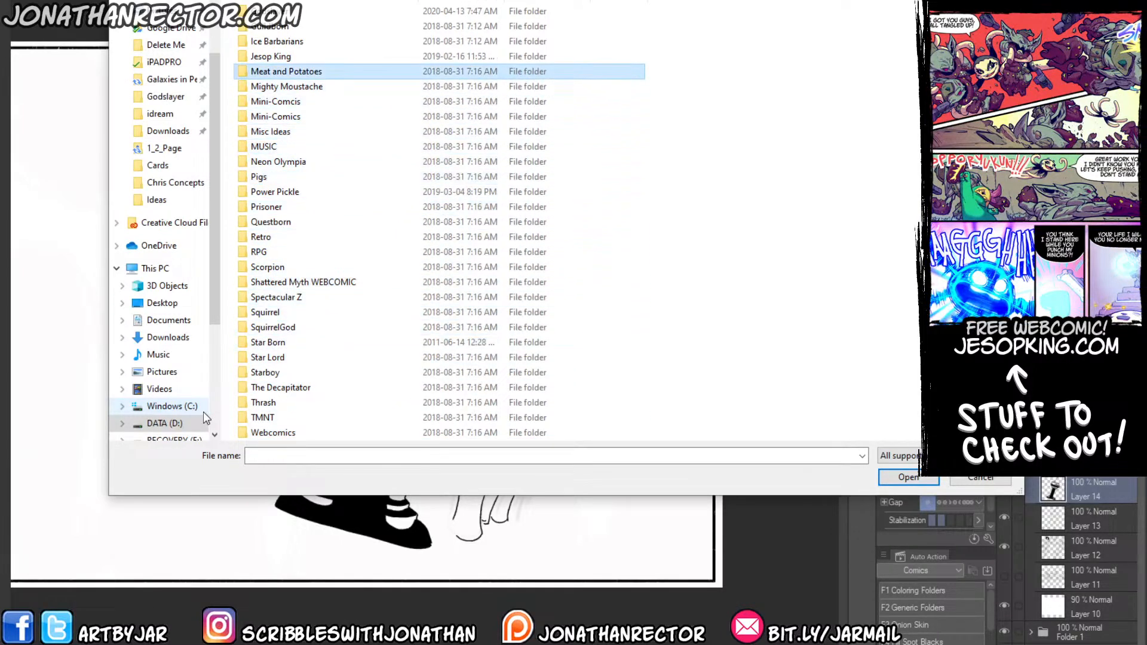
key("Up")
key("Up")
key("Up")
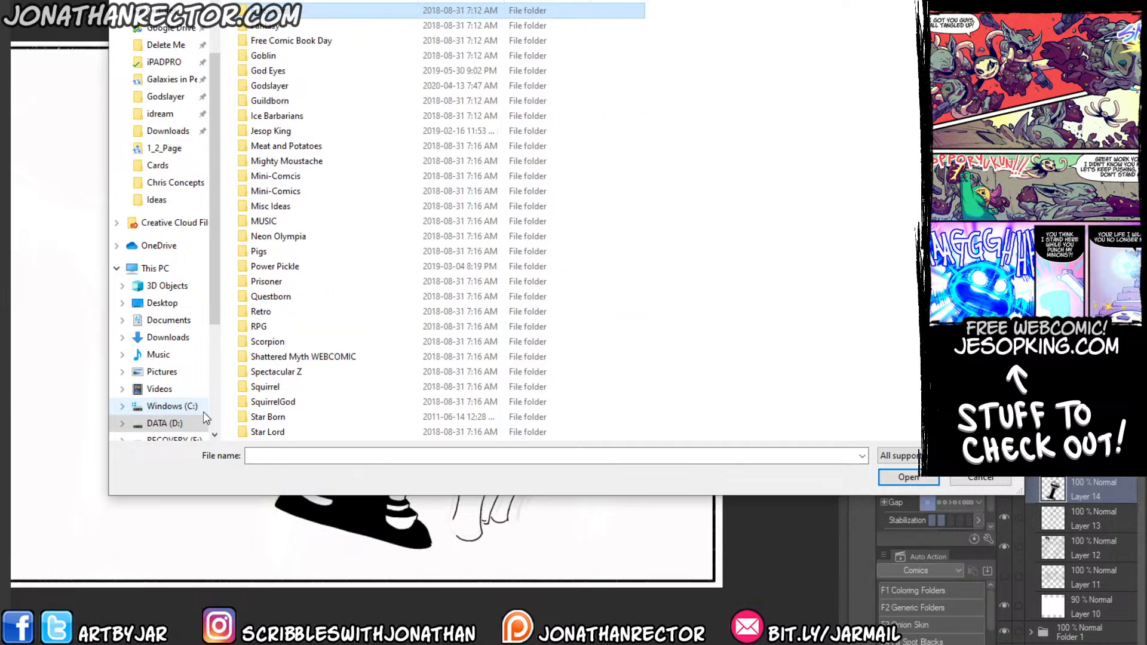
key("Up")
key("Up")
key("Up")
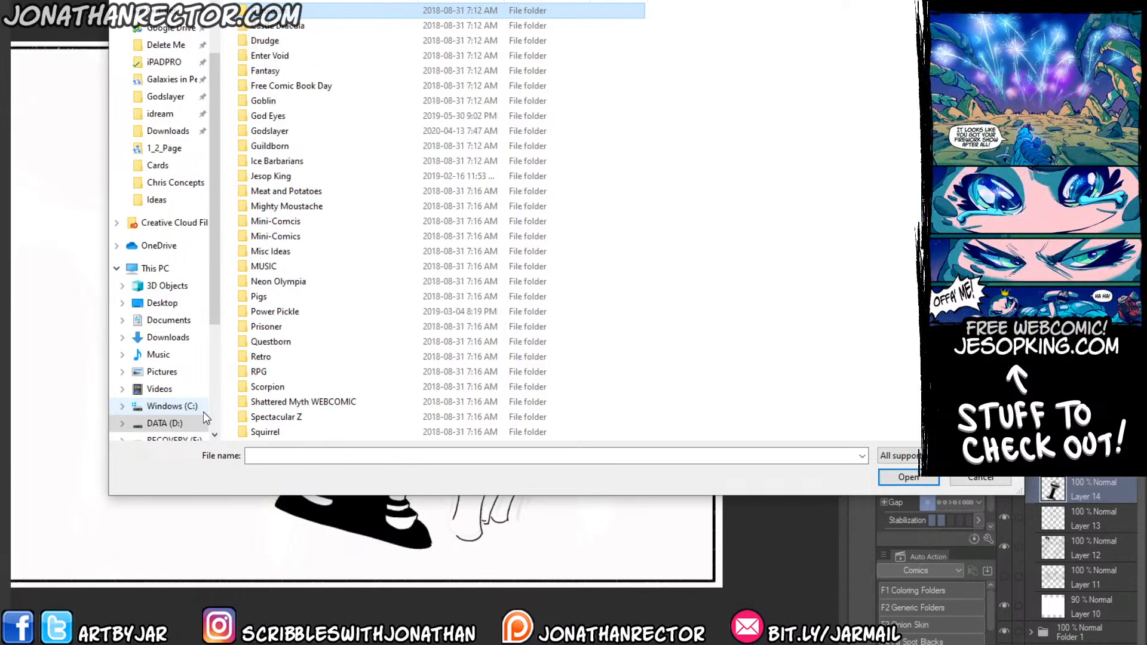
key("Up")
key("Up")
key("Up")
key("Up")
key("Up")
key("Up")
key("Up")
key("Up")
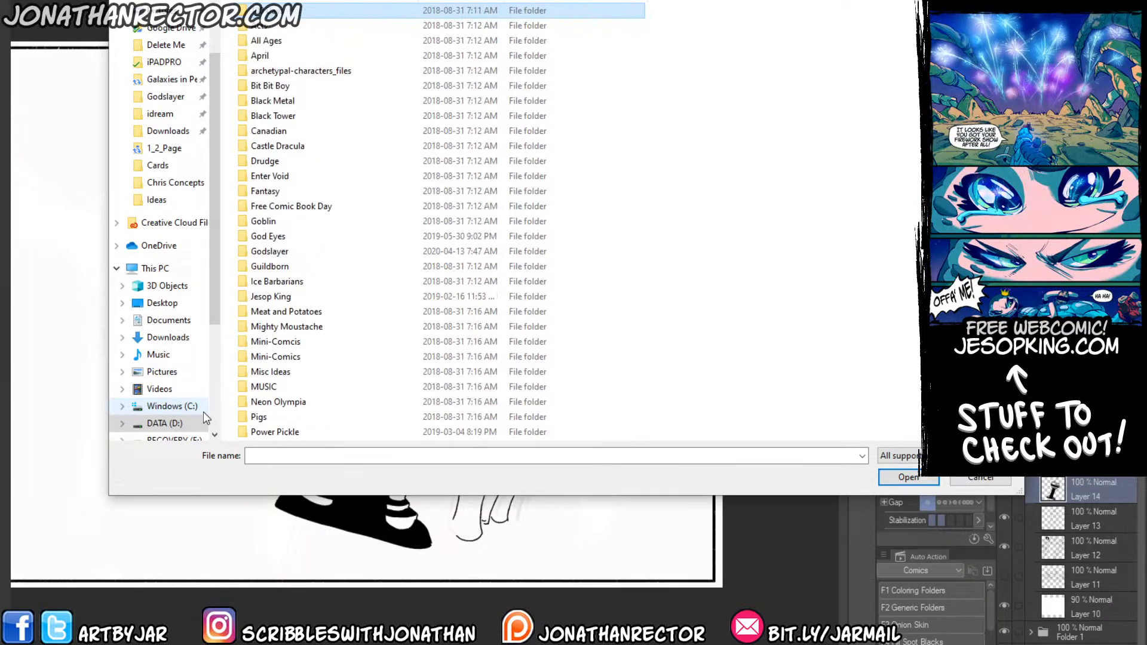
key("Down")
key("Down")
key("Down")
key("Down")
key("Down")
key("Down")
key("Down")
key("Down")
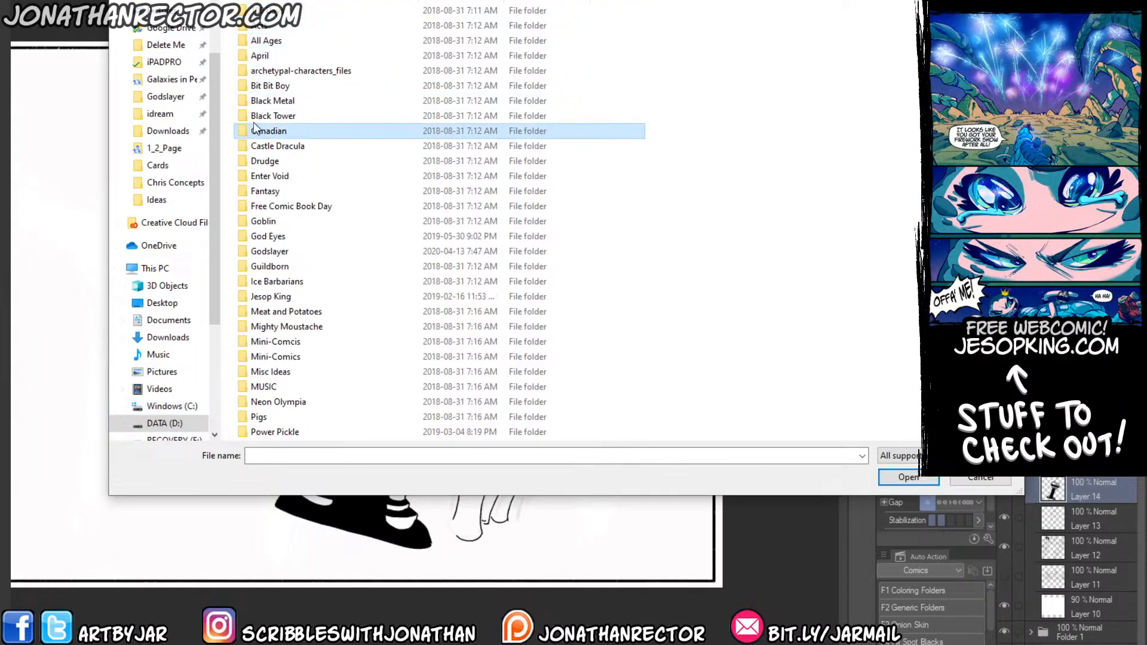
double_click(254, 128)
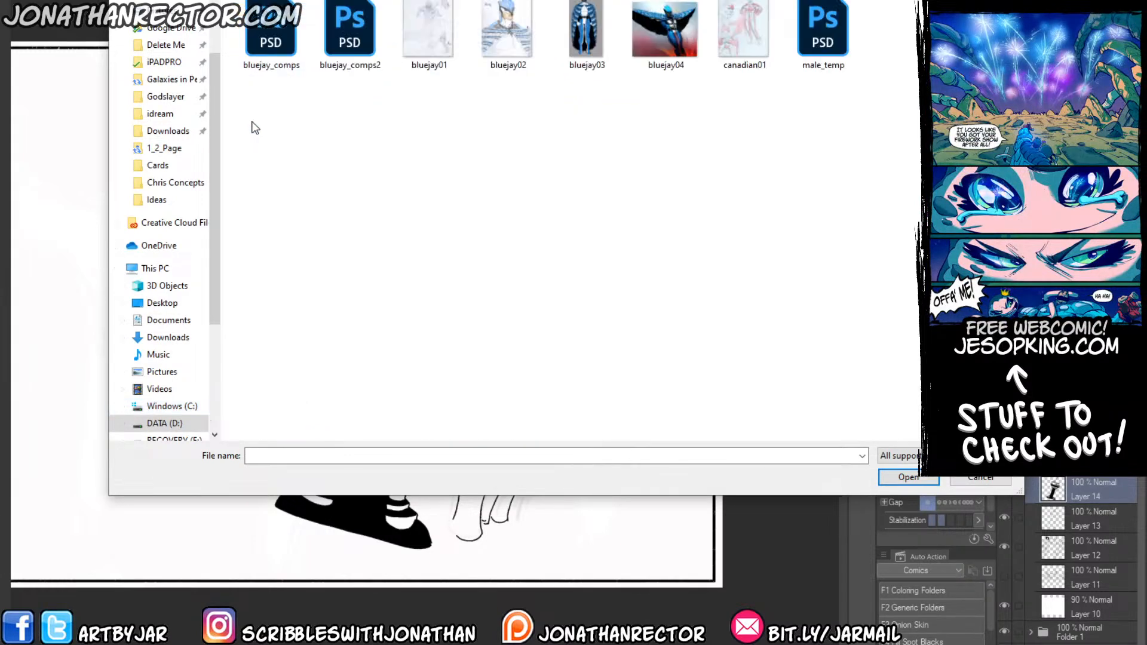
Open the files bluejay_comps, bluejay_comps2 and male_temp together.
left_click(270, 32)
left_click(350, 33, "ctrl")
left_click(823, 42, "ctrl")
key("Return")
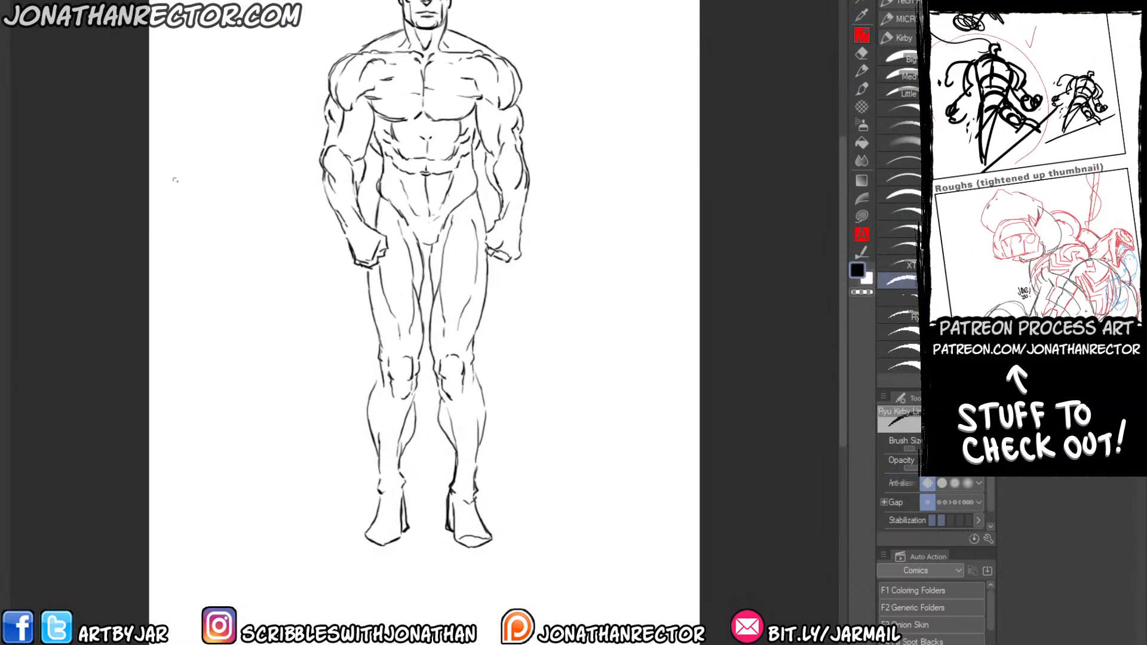
Ink solid black shadows on the male figure's eyes, shaded side of the face and neck with the Main Inking brush.
left_click_drag(273, 241, 321, 303)
scroll(279, 250, "up", 2)
scroll(179, 454, "down", 1)
left_click_drag(282, 358, 244, 408)
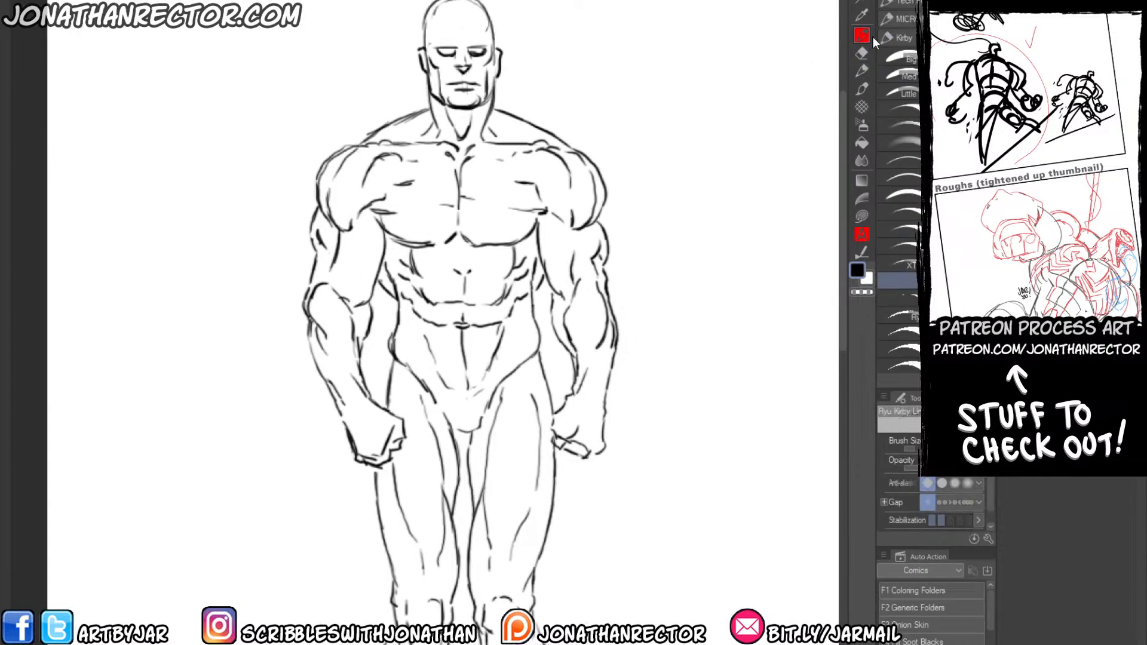
left_click(901, 245)
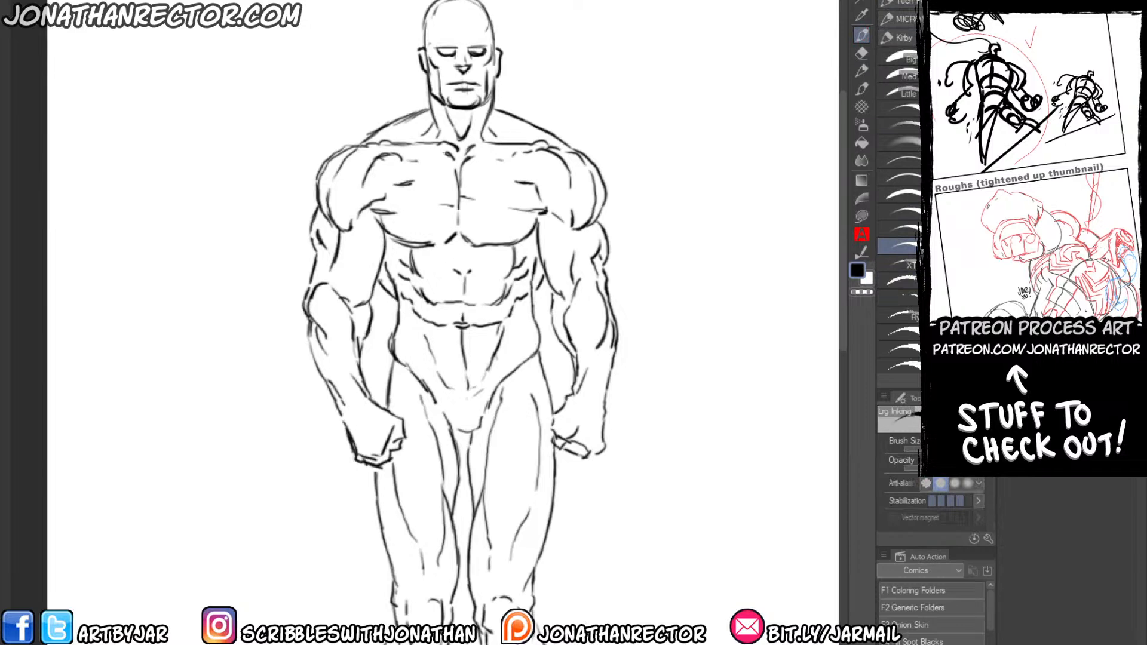
left_click(902, 231)
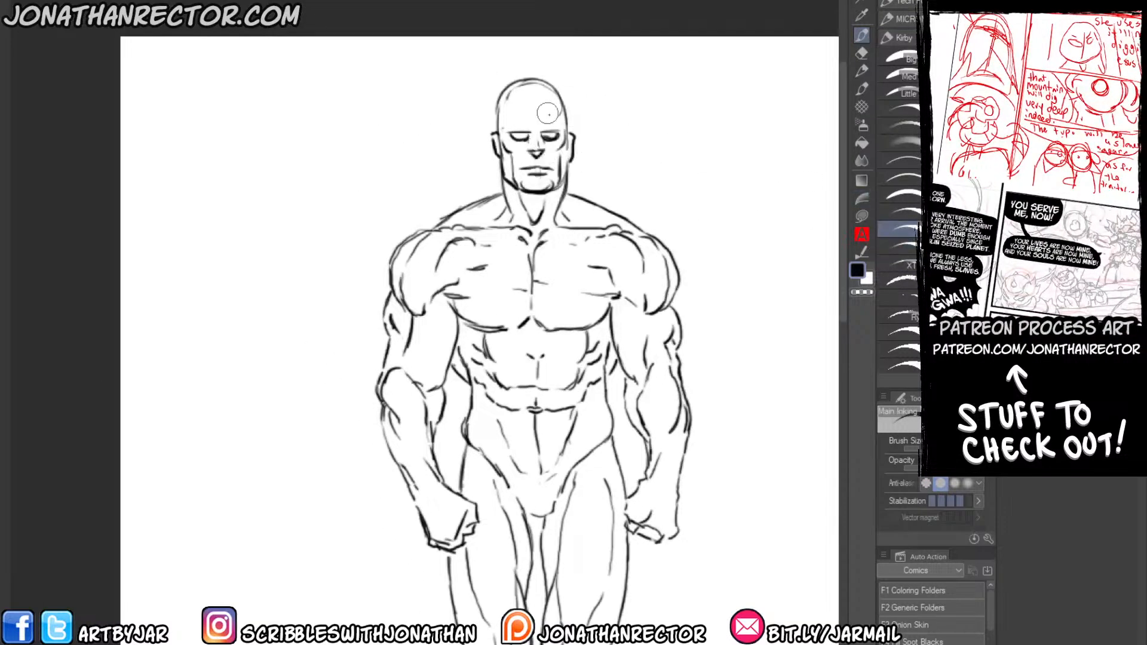
mouse_move(563, 109)
left_mouse_down()
mouse_move(564, 156)
mouse_move(555, 131)
mouse_move(540, 136)
mouse_move(547, 170)
mouse_move(525, 169)
mouse_move(553, 182)
mouse_move(540, 187)
mouse_move(559, 116)
mouse_move(509, 143)
mouse_move(566, 143)
mouse_move(568, 154)
mouse_move(572, 139)
mouse_move(553, 222)
mouse_move(531, 203)
mouse_move(540, 224)
mouse_move(541, 192)
mouse_move(589, 214)
left_mouse_up()
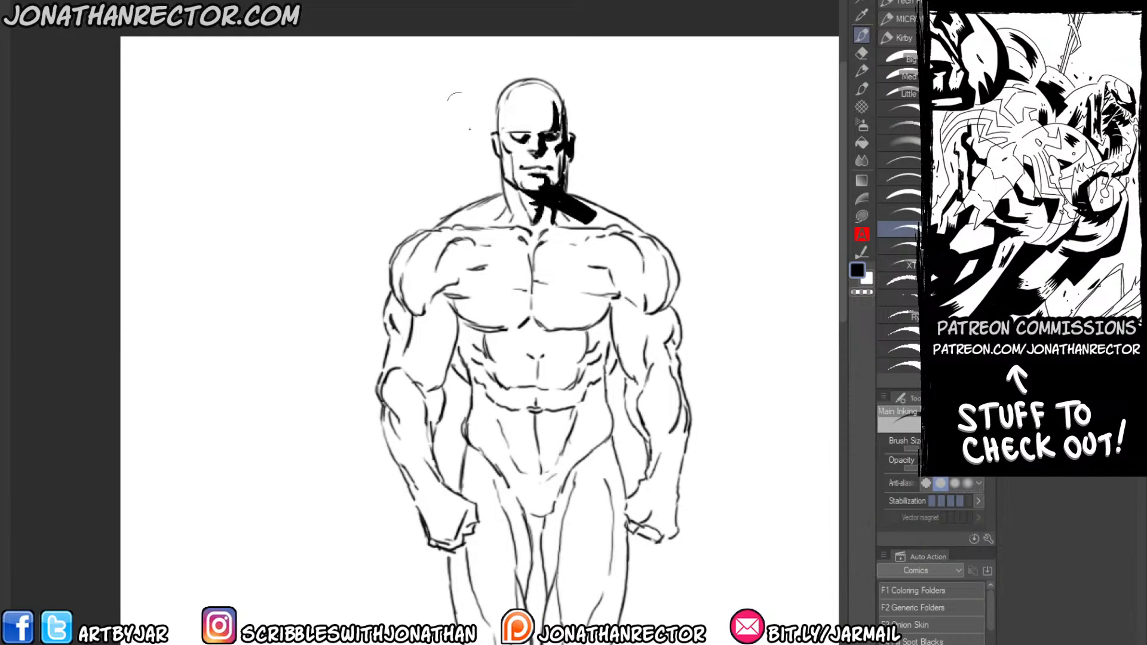
Ink solid black shadows on the figure's shaded side, under the chest muscle and along the shoulder, upper arm, ribs and waist.
mouse_move(540, 322)
left_mouse_down()
mouse_move(560, 328)
mouse_move(609, 302)
mouse_move(649, 308)
mouse_move(657, 254)
mouse_move(663, 314)
mouse_move(674, 295)
mouse_move(666, 323)
mouse_move(681, 323)
mouse_move(666, 367)
mouse_move(641, 375)
mouse_move(619, 362)
left_mouse_up()
mouse_move(628, 300)
left_mouse_down()
mouse_move(612, 344)
mouse_move(579, 327)
mouse_move(592, 346)
mouse_move(531, 368)
mouse_move(586, 341)
mouse_move(579, 368)
mouse_move(591, 362)
mouse_move(600, 324)
mouse_move(608, 361)
mouse_move(586, 318)
mouse_move(569, 361)
mouse_move(550, 354)
mouse_move(569, 329)
mouse_move(554, 356)
mouse_move(579, 369)
left_mouse_up()
mouse_move(578, 369)
left_mouse_down()
mouse_move(591, 382)
mouse_move(573, 406)
mouse_move(598, 366)
mouse_move(599, 443)
left_mouse_up()
left_click_drag(604, 383, 595, 449)
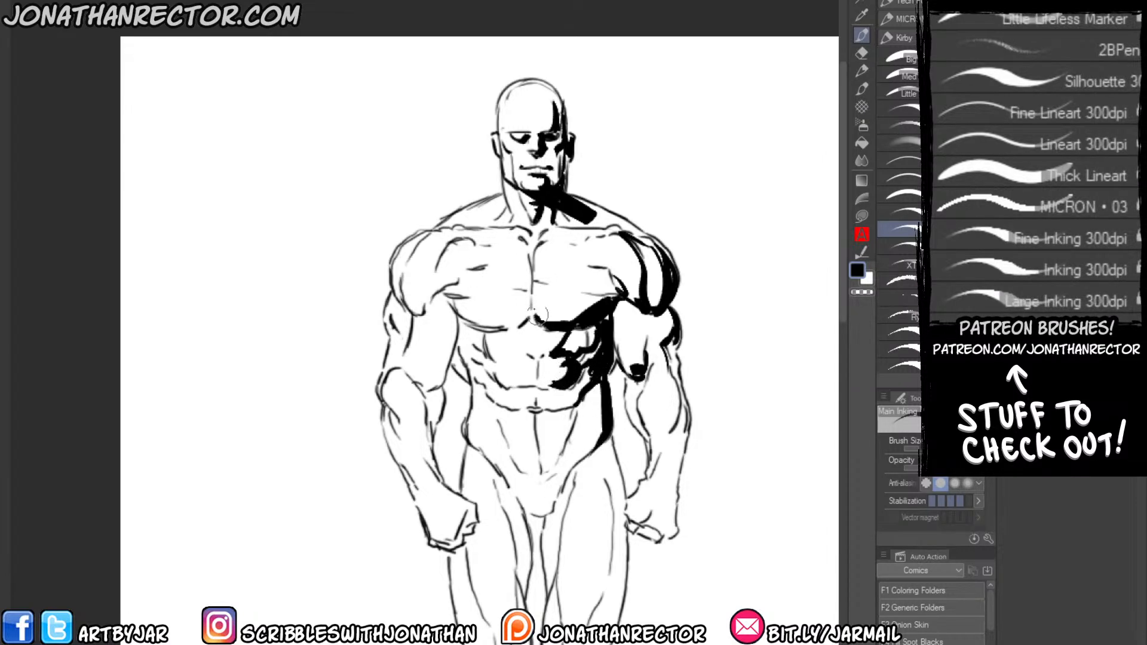
Add a black accent below the collarbone and ink shadows along the outer forearm on the shaded side.
left_click_drag(565, 258, 542, 243)
mouse_move(675, 384)
left_mouse_down()
mouse_move(675, 424)
mouse_move(656, 471)
left_mouse_up()
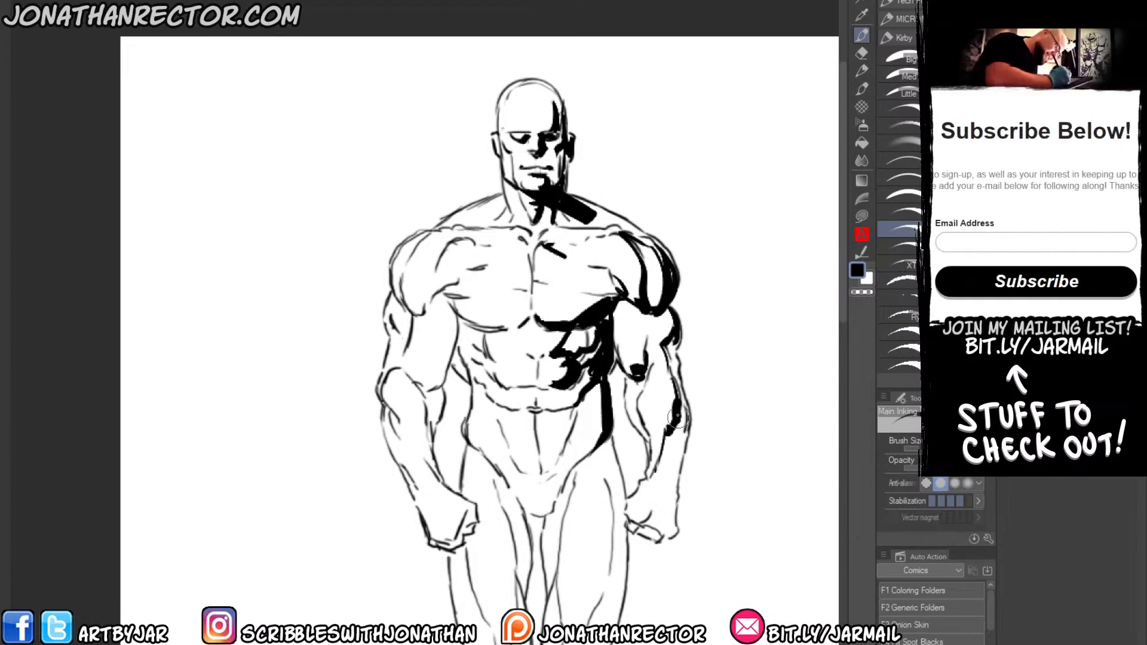
mouse_move(683, 414)
left_mouse_down()
mouse_move(676, 458)
mouse_move(675, 403)
mouse_move(669, 493)
left_mouse_up()
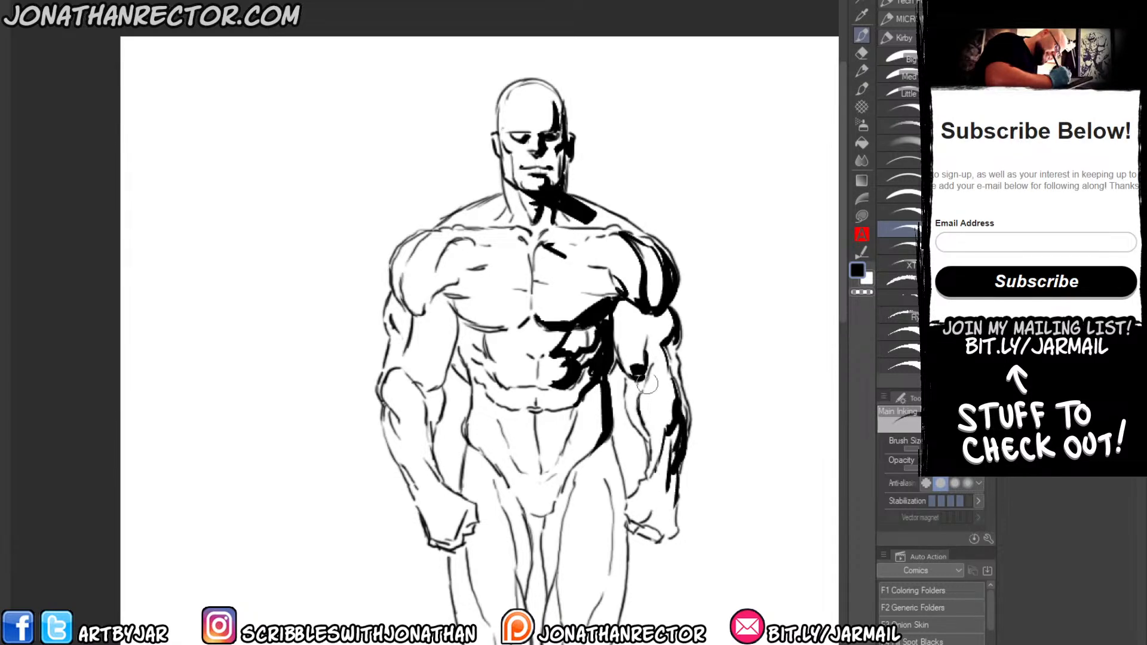
left_click_drag(647, 383, 640, 375)
Ink black shadows under the armpit, inner arm and torso edge on the figure's lit side.
mouse_move(459, 312)
left_mouse_down()
mouse_move(461, 342)
mouse_move(462, 319)
mouse_move(467, 382)
left_mouse_up()
mouse_move(459, 299)
left_mouse_down()
mouse_move(443, 316)
mouse_move(437, 301)
mouse_move(484, 297)
mouse_move(421, 314)
mouse_move(451, 230)
mouse_move(457, 332)
left_mouse_up()
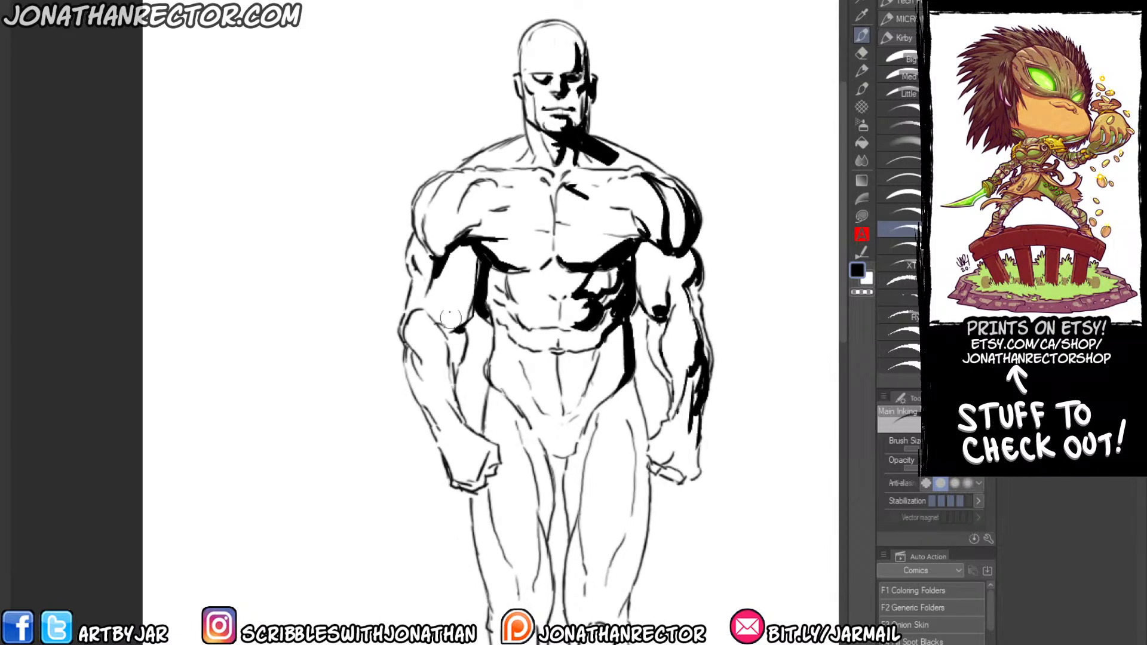
left_click_drag(475, 175, 463, 241)
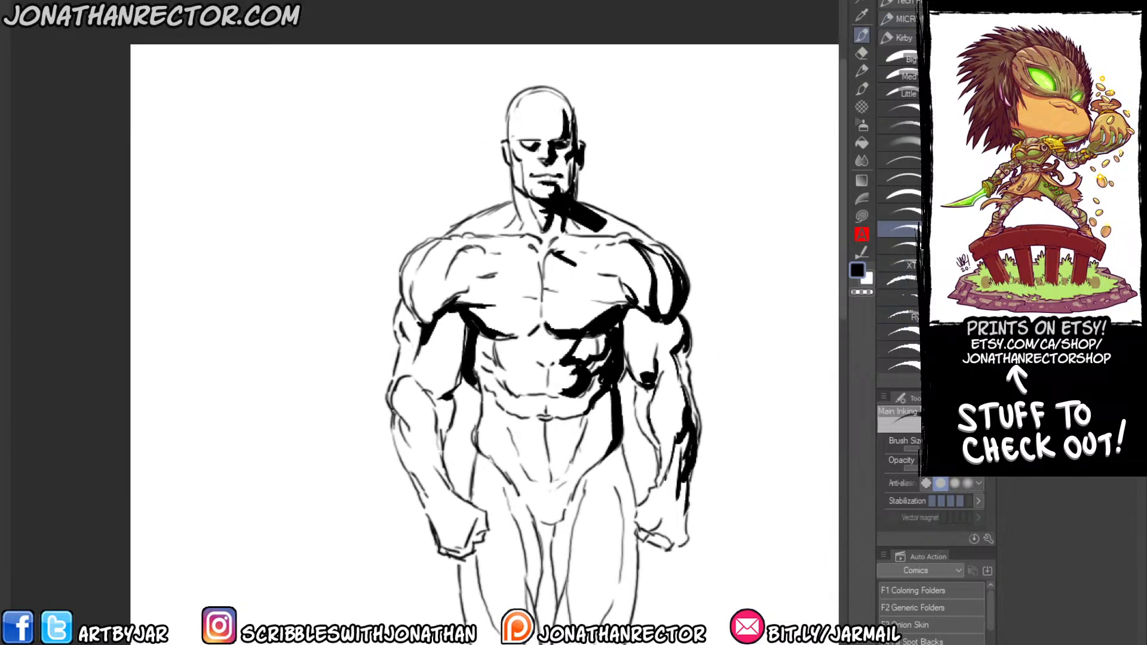
Switch to the Micron 0.3 pen and hatch the shadow edge on the shaded chest muscle.
left_click(905, 3)
left_click(903, 19)
left_click(903, 19)
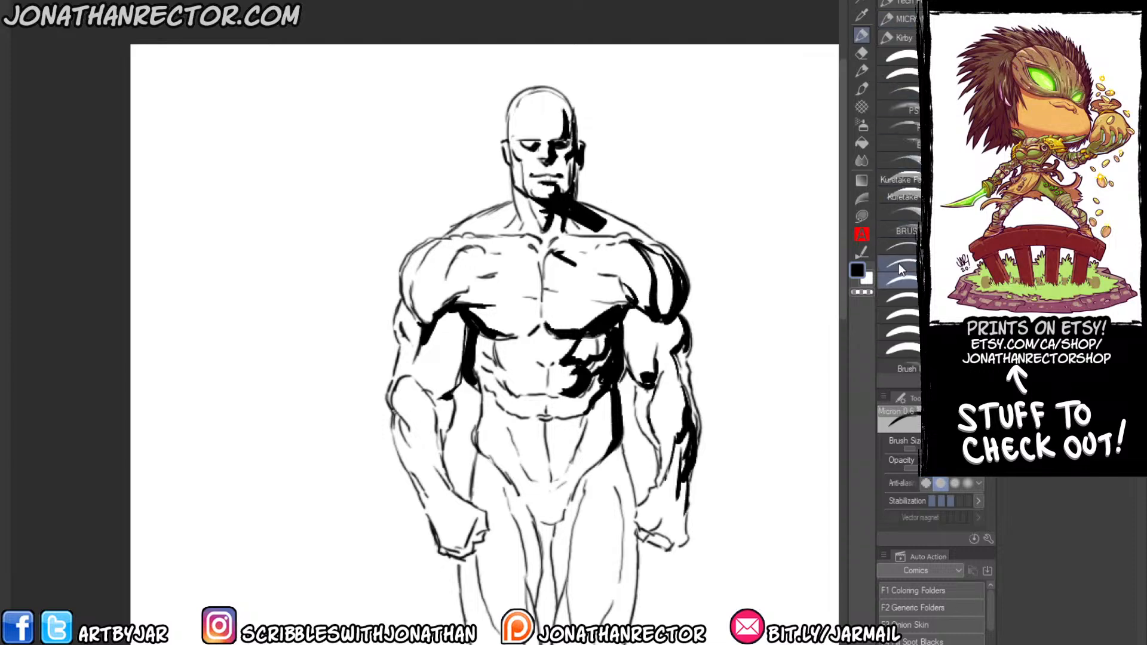
left_click(900, 247)
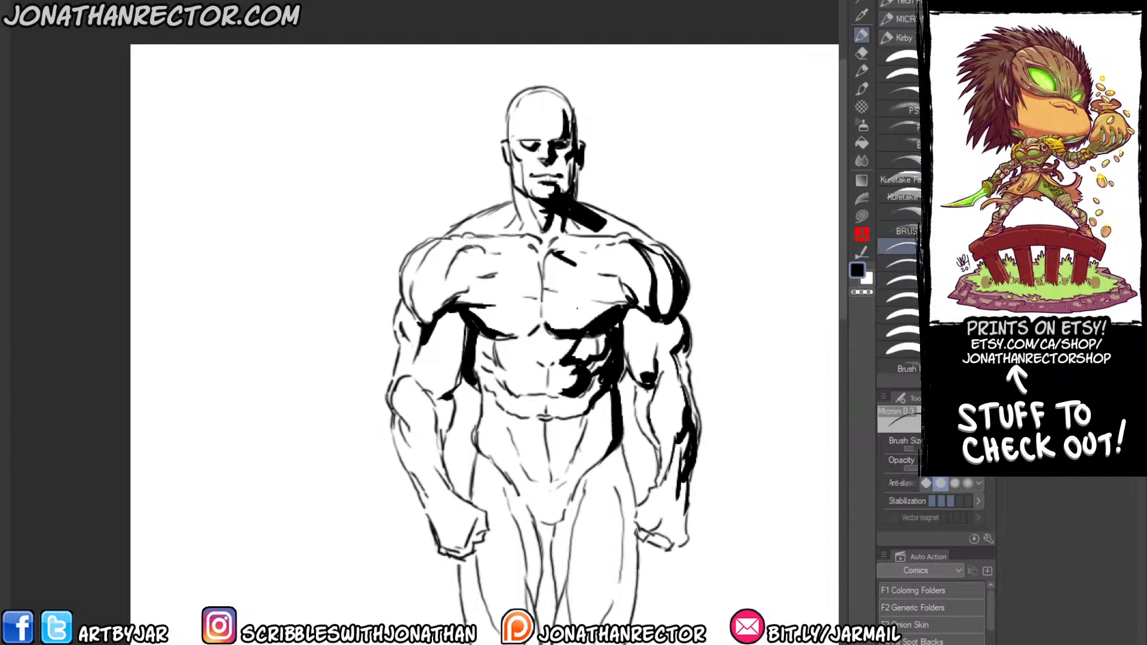
left_click_drag(358, 137, 612, 179)
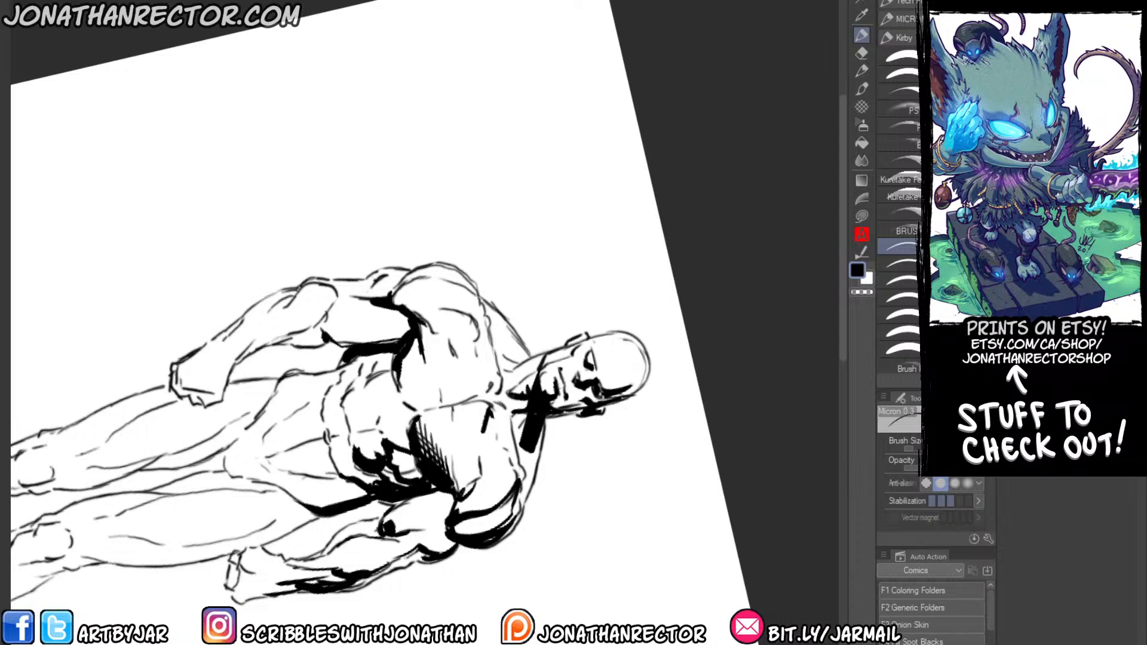
Reset the canvas rotation and add fine hatching along the shadow edges of the abdomen, waist and collarbone.
key("ctrl+@")
left_click_drag(602, 343, 583, 355)
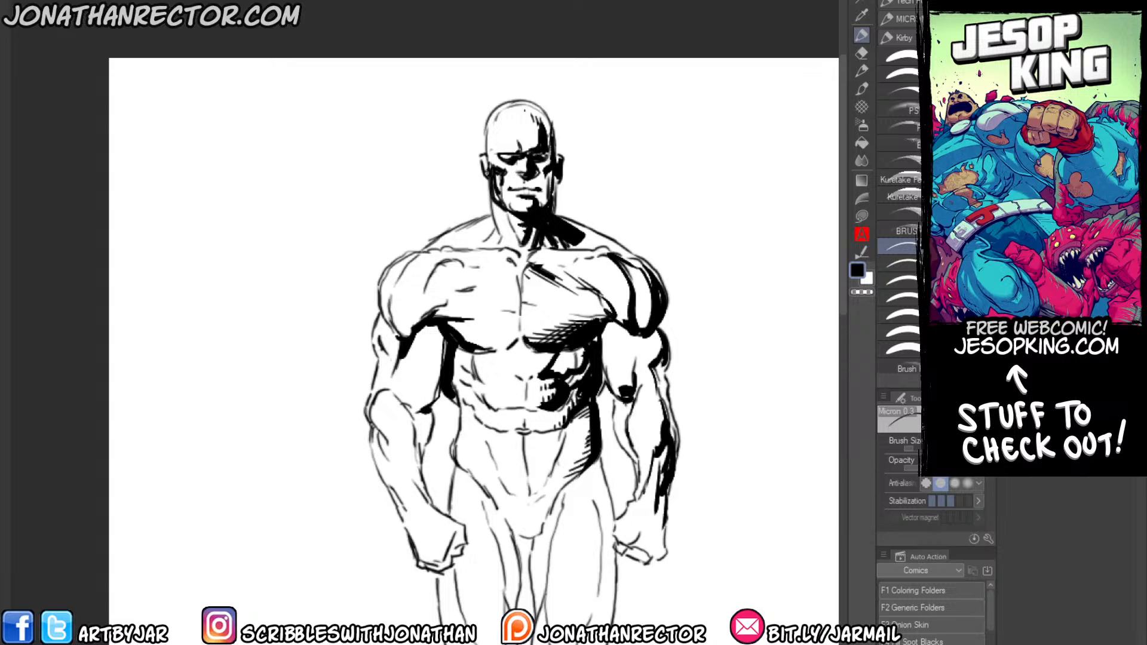
left_click_drag(340, 299, 372, 238)
left_click_drag(318, 452, 288, 469)
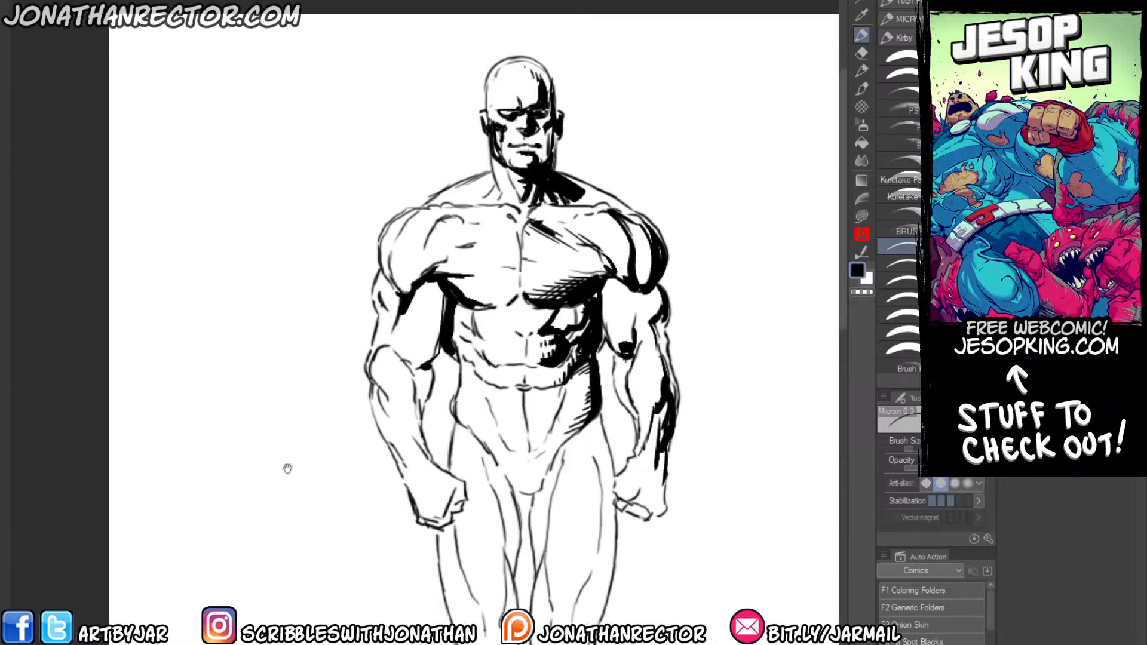
scroll(298, 416, "down", 1)
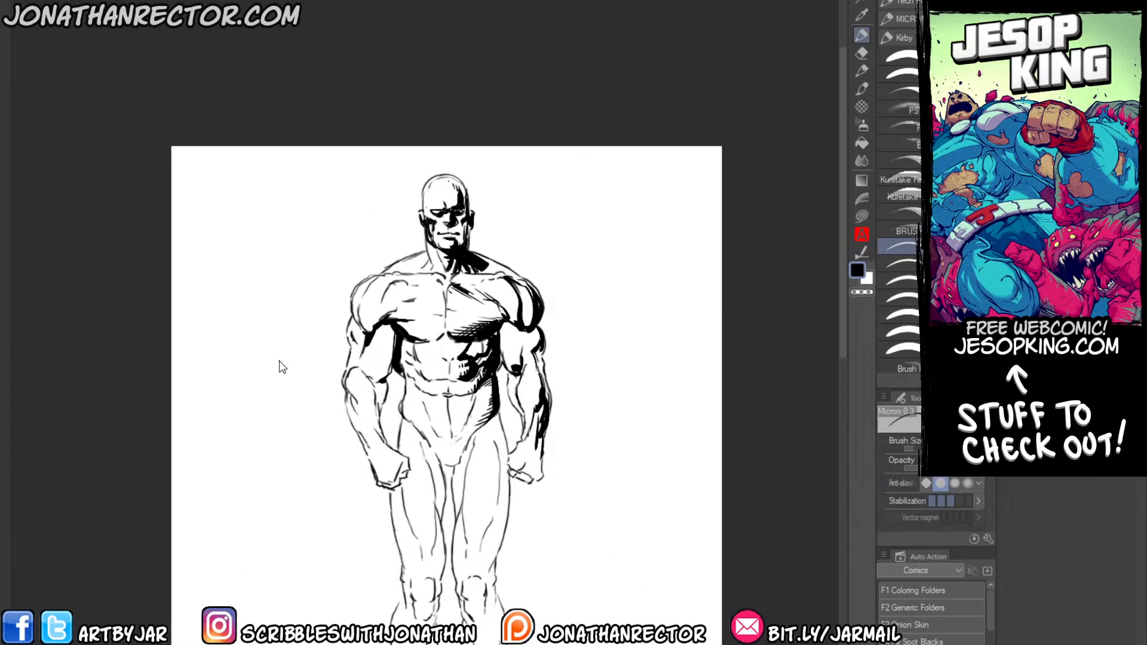
scroll(281, 358, "up", 3)
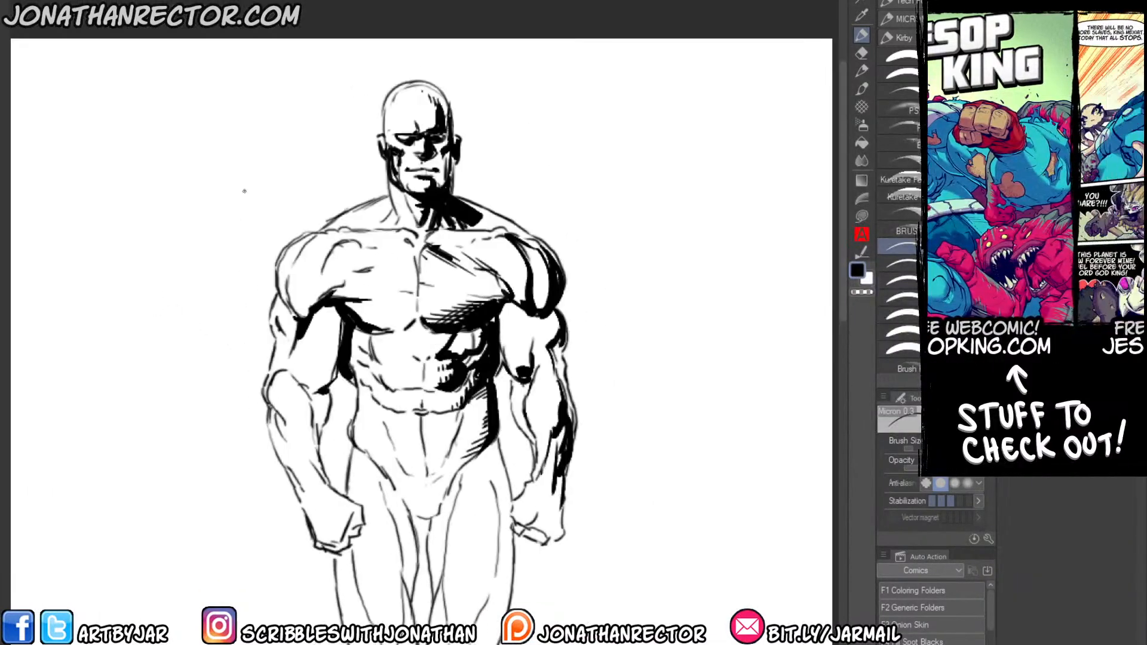
Close the male template drawing and bring the blue jay hero compositions into view.
key("ctrl+w")
left_click(584, 160)
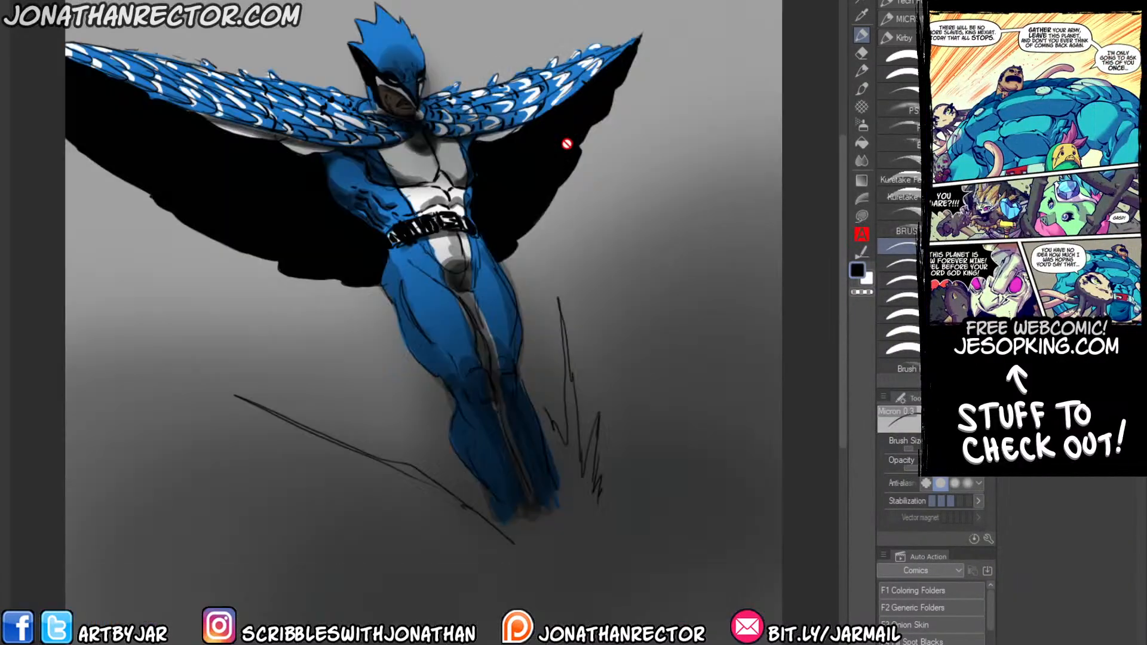
left_click_drag(567, 145, 644, 208)
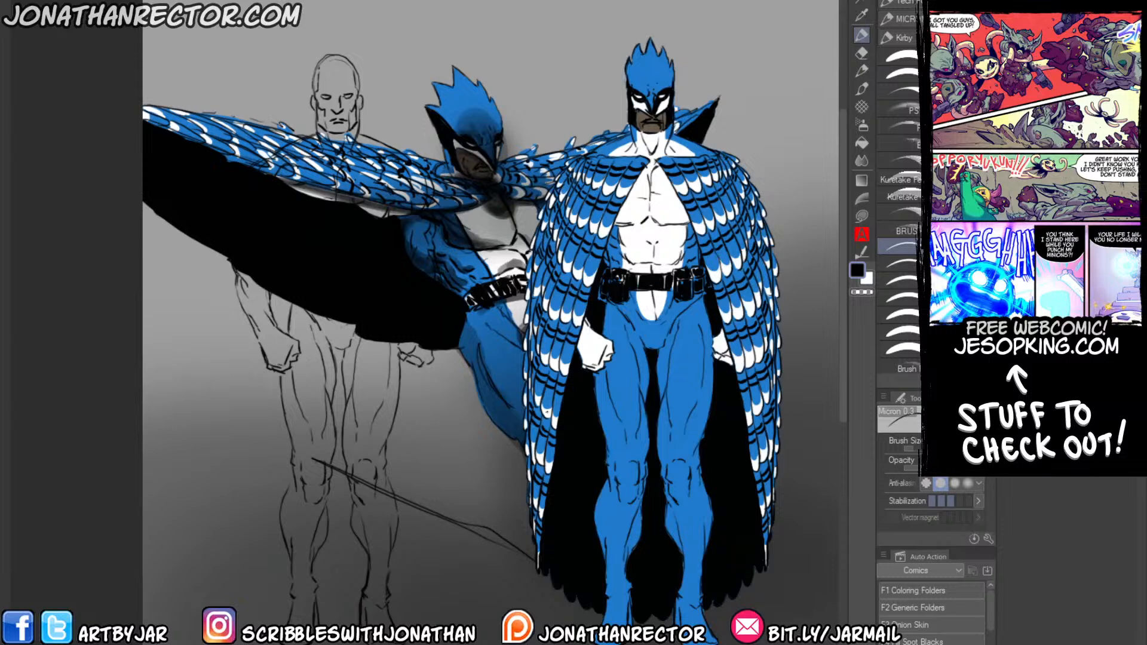
Hide the standing hero composition to view the flying pose, and close the blue jay compositions file.
left_click(1016, 467)
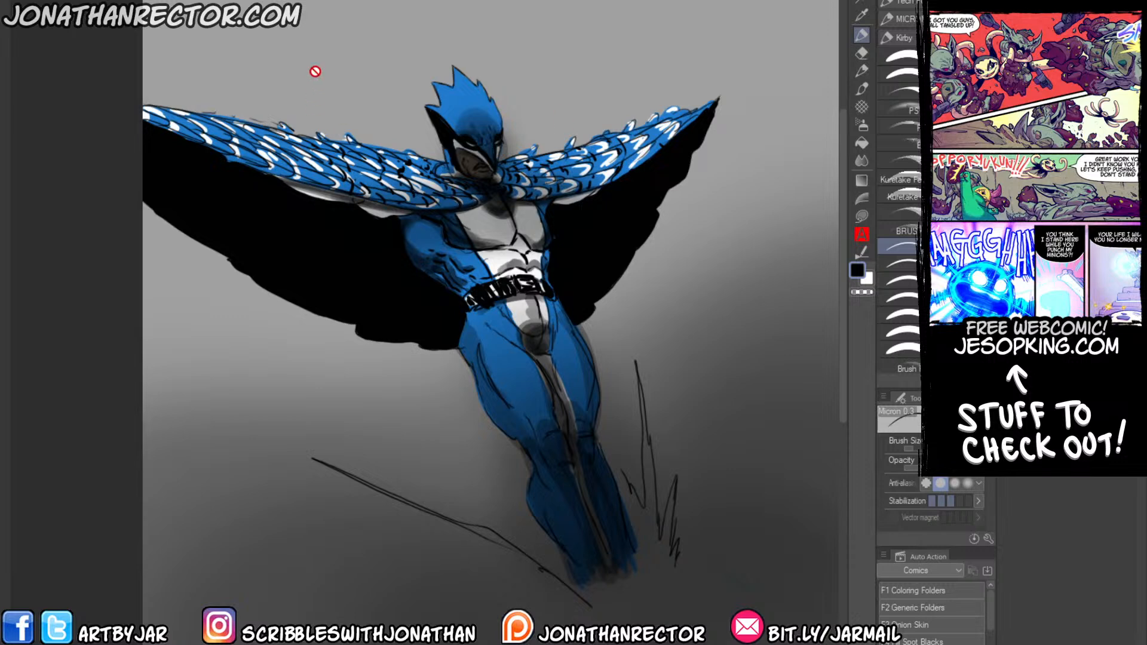
key("ctrl+w")
left_click(580, 156)
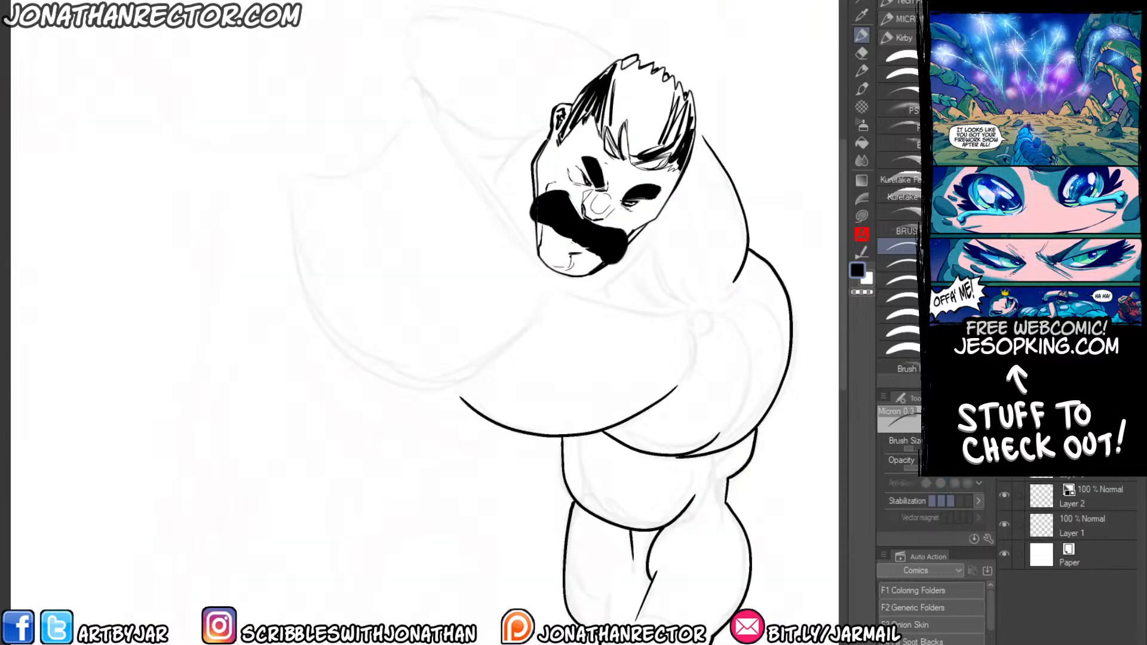
Open the bluejay02 drawing and examine the hero's mask, face and collar up close.
key("ctrl+o")
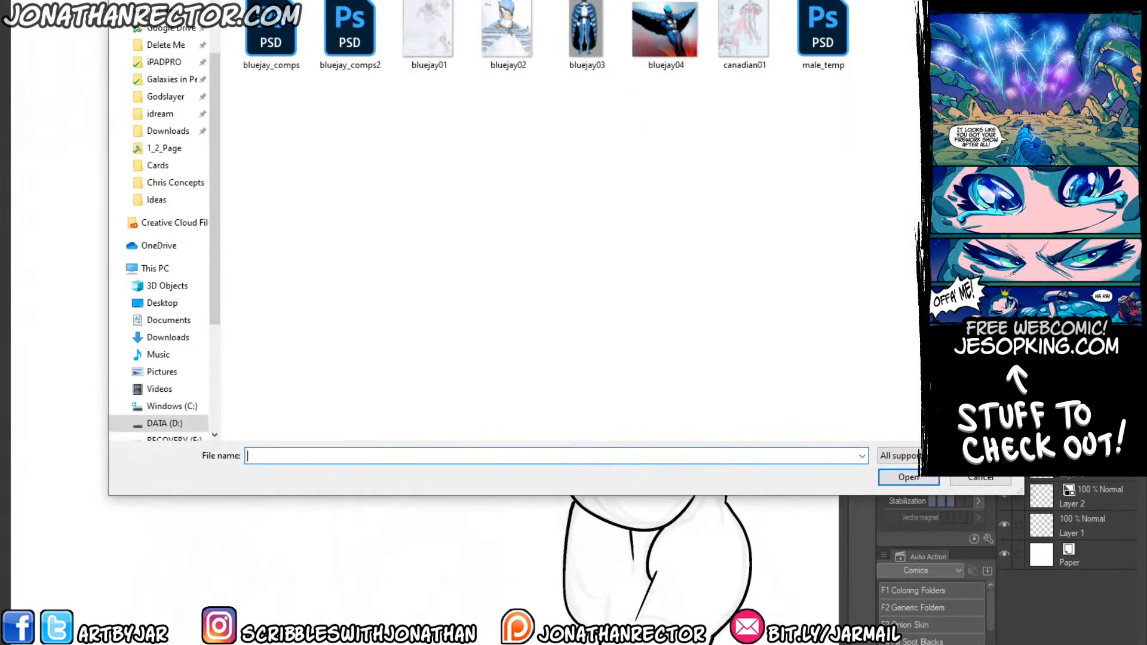
double_click(500, 26)
mouse_move(260, 131)
left_mouse_down()
mouse_move(314, 134)
mouse_move(365, 106)
left_mouse_up()
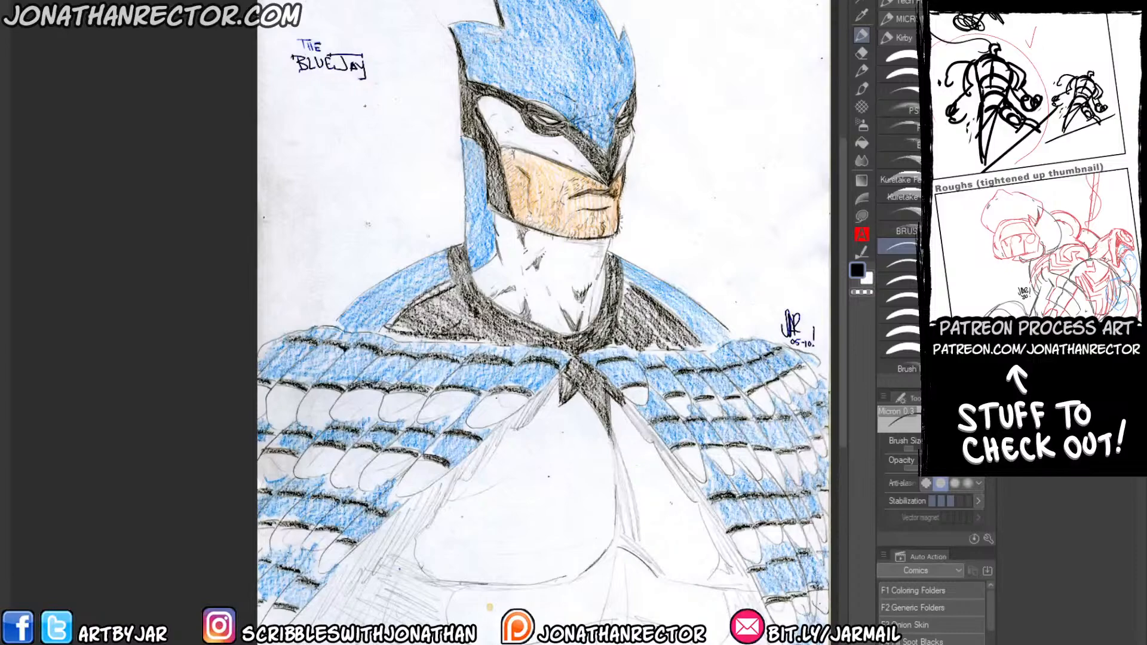
left_click_drag(335, 191, 313, 180)
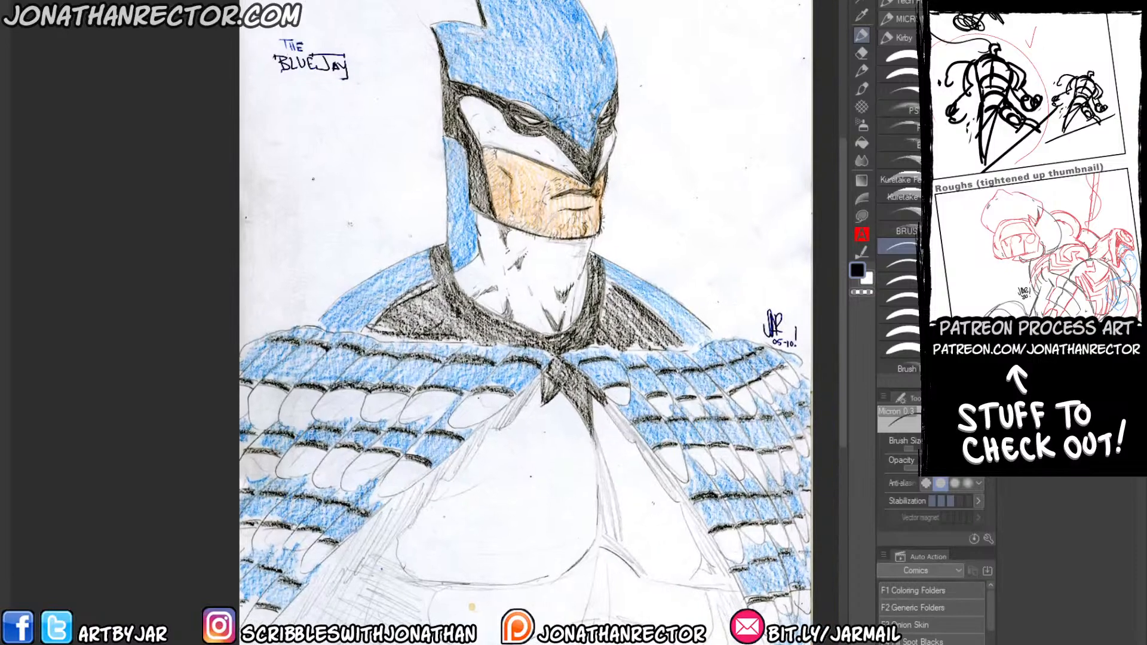
scroll(312, 180, "up", 3)
left_click_drag(583, 305, 340, 385)
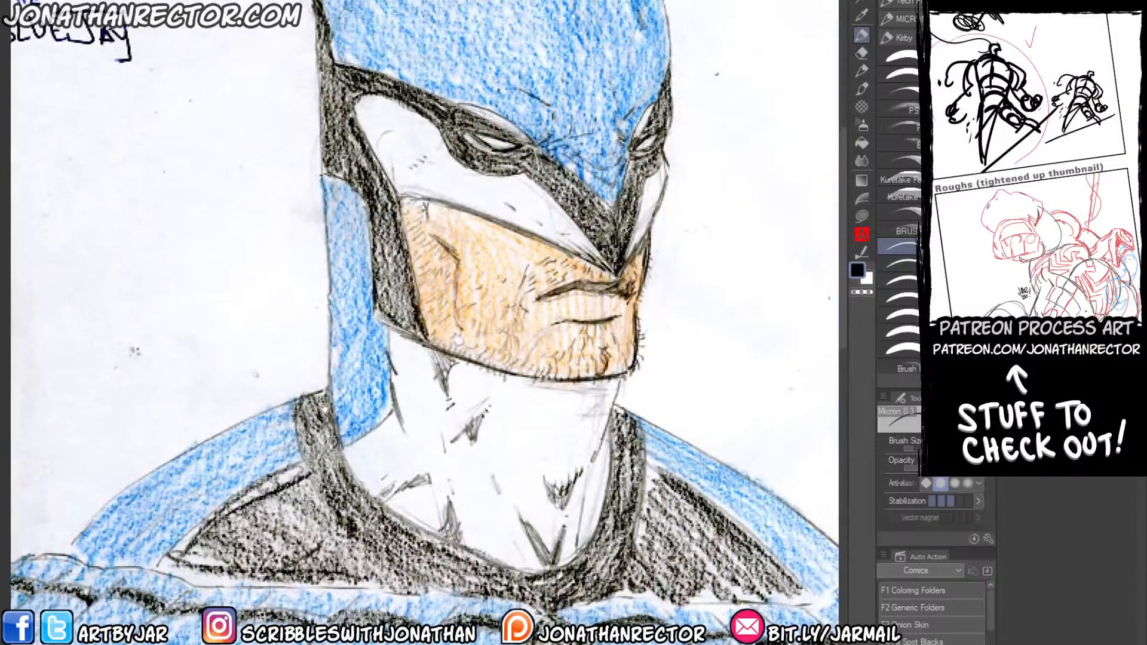
Open the canadian01 sketch and look over the maple leaf hero's full figure and head study.
scroll(339, 384, "down", 1)
key("ctrl+o")
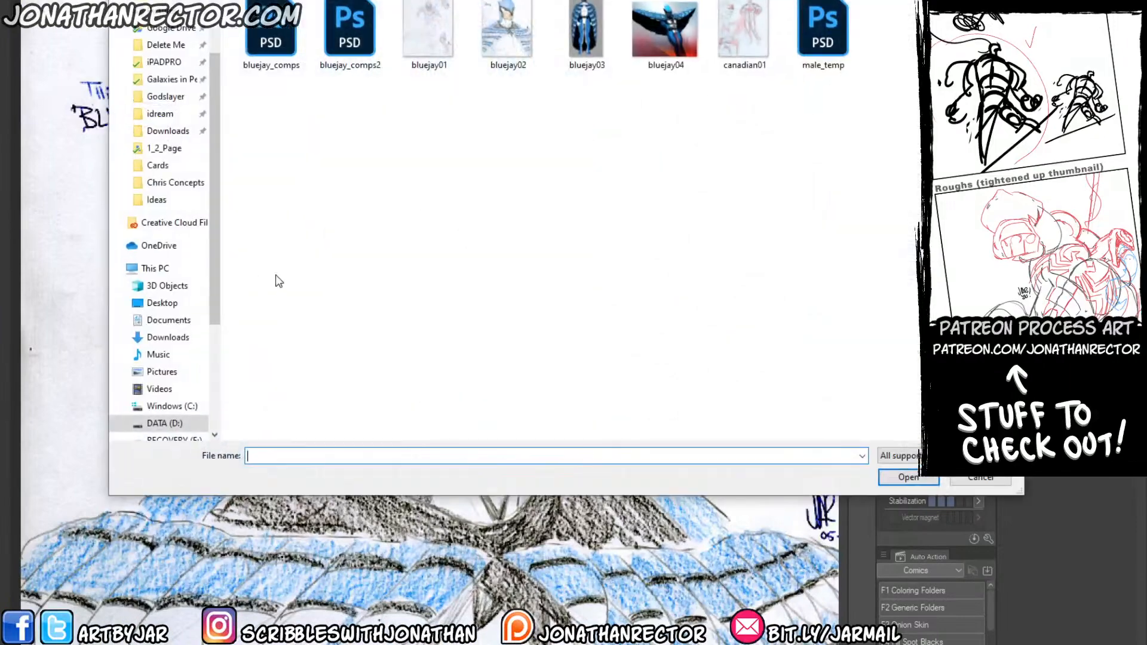
double_click(739, 49)
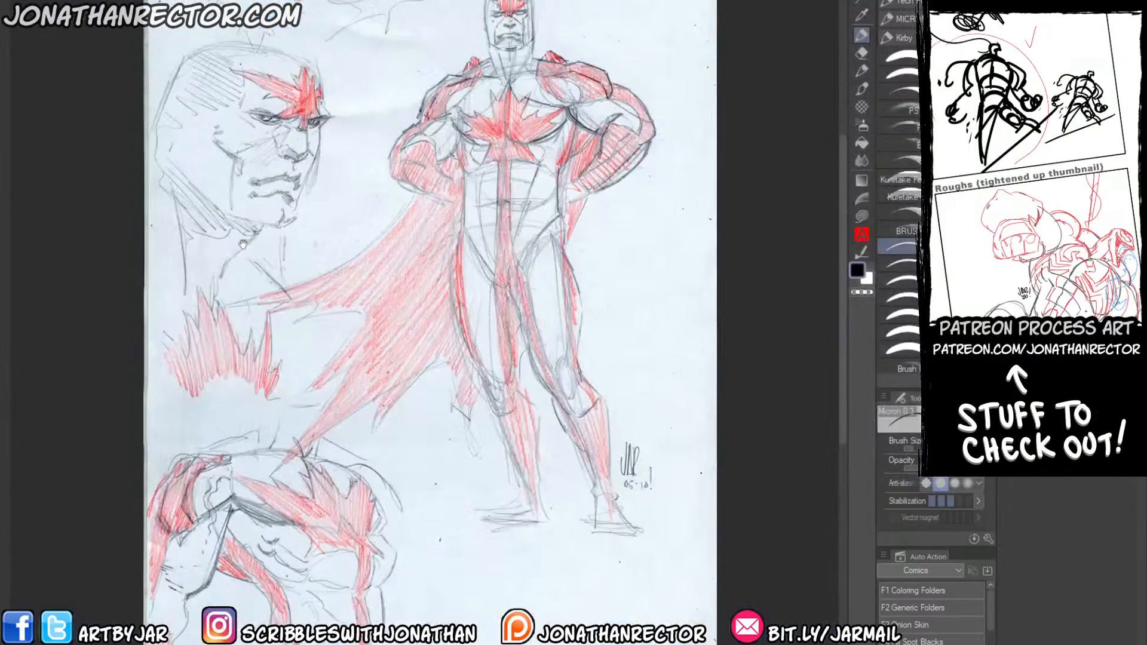
left_click_drag(213, 196, 247, 224)
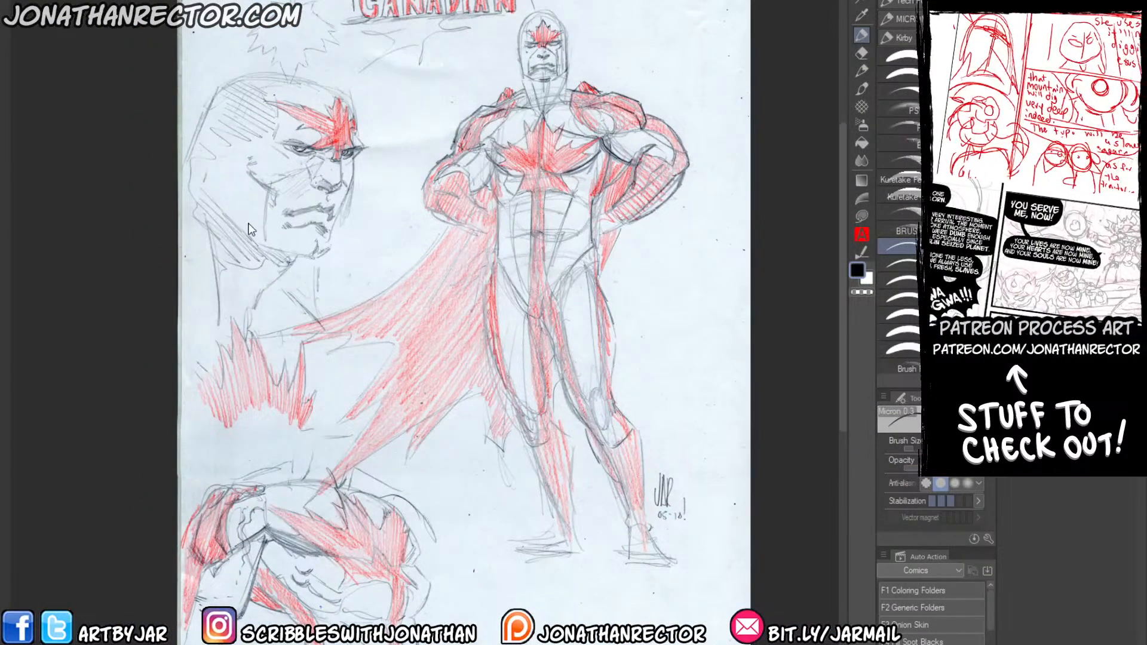
scroll(251, 229, "up", 1)
left_click_drag(519, 376, 458, 552)
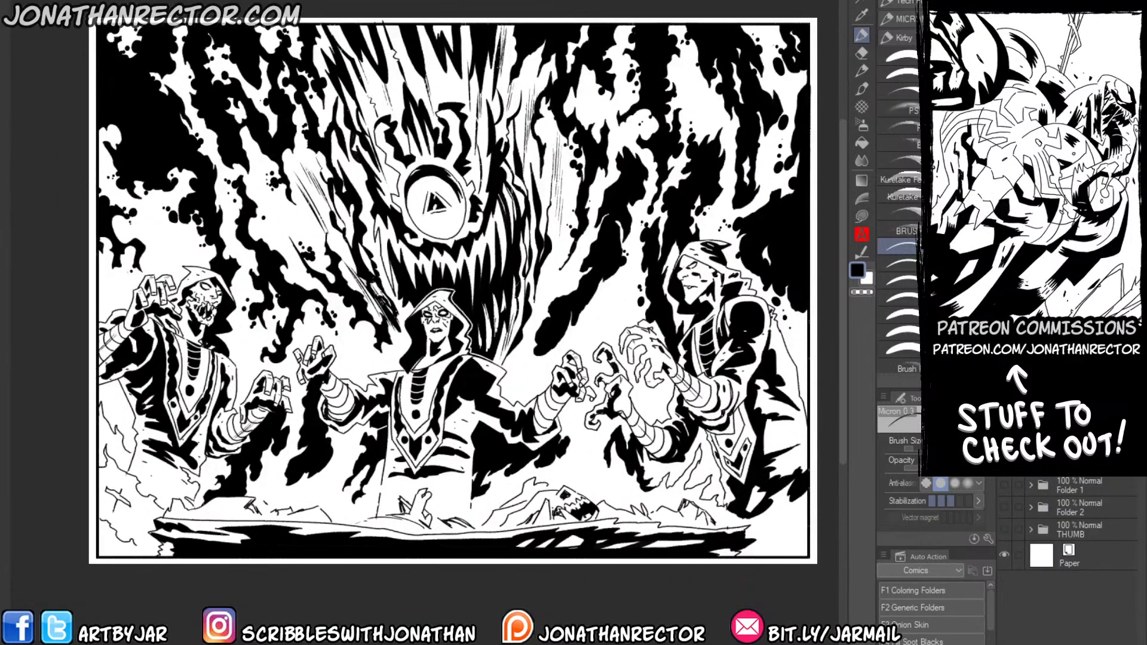
Examine the spotted blacks on the inked robed cultists scene and browse the Ideas folder for other artwork.
scroll(166, 304, "up", 2)
mouse_move(425, 323)
left_mouse_down()
mouse_move(286, 328)
mouse_move(341, 354)
left_mouse_up()
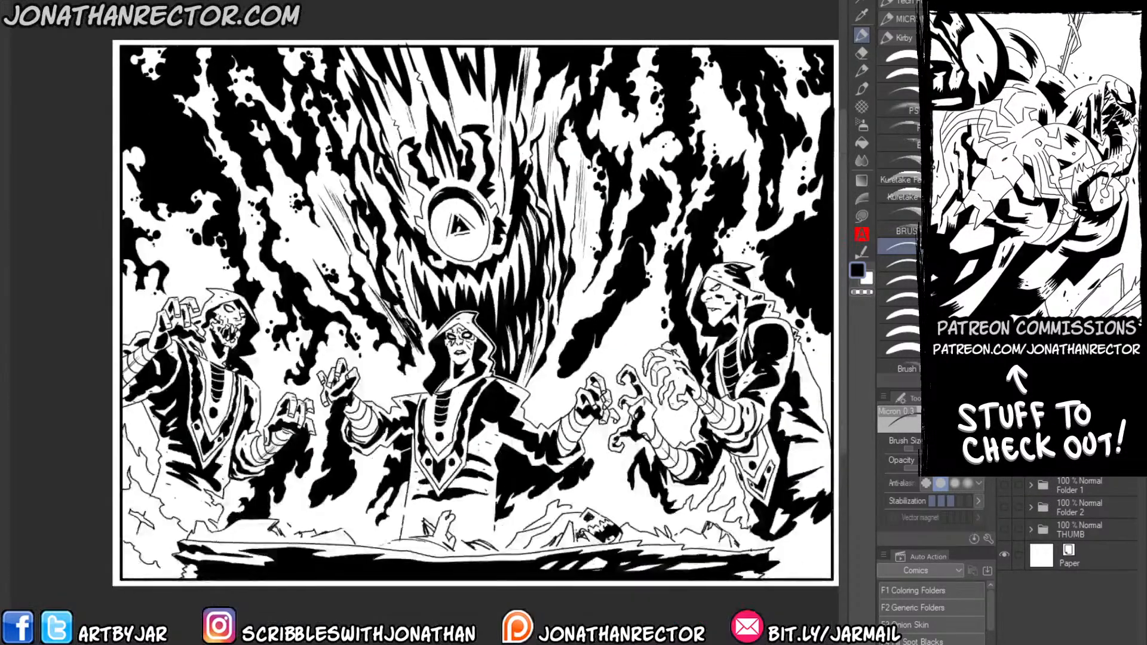
key("ctrl+o")
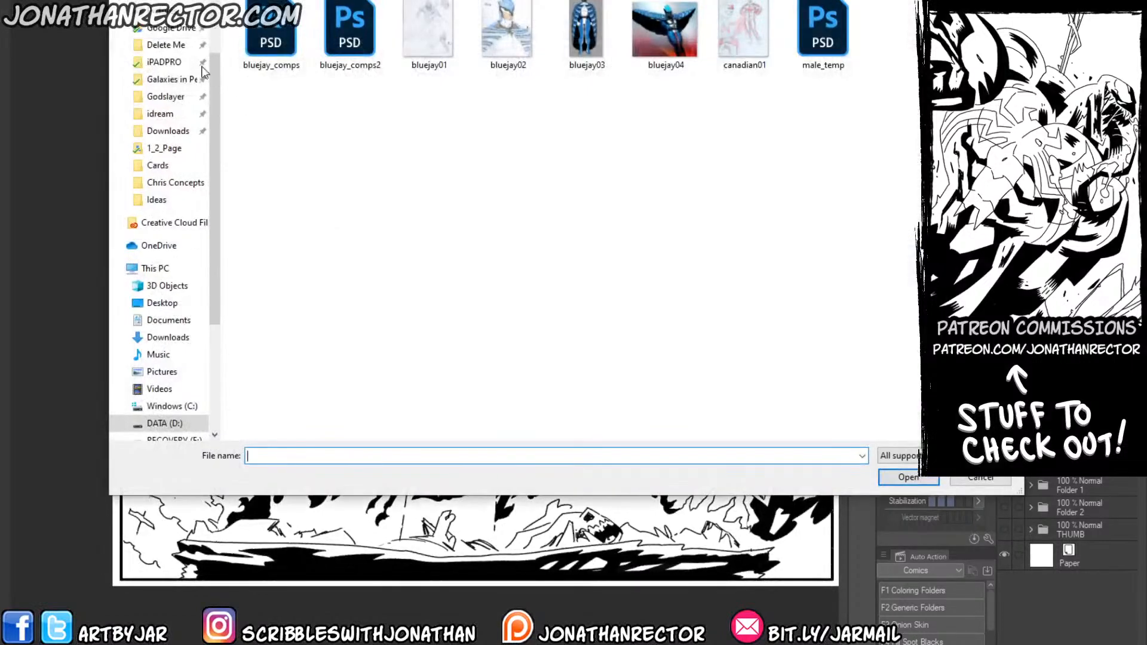
left_click(158, 199)
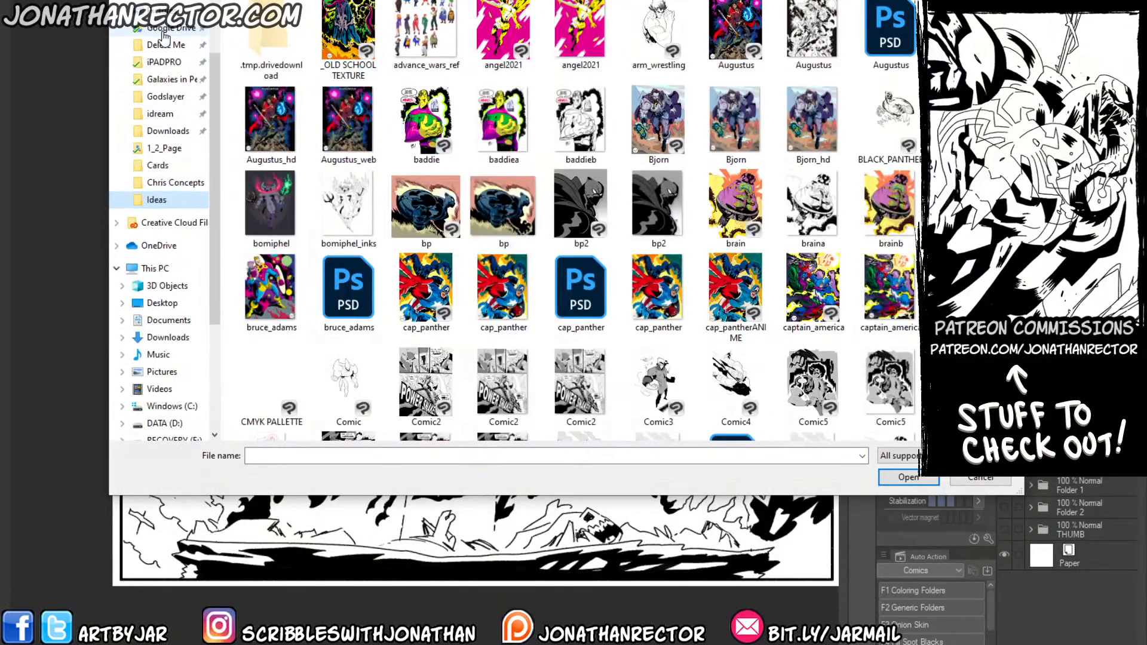
left_click(278, 291)
key("Down")
key("Down")
key("Down")
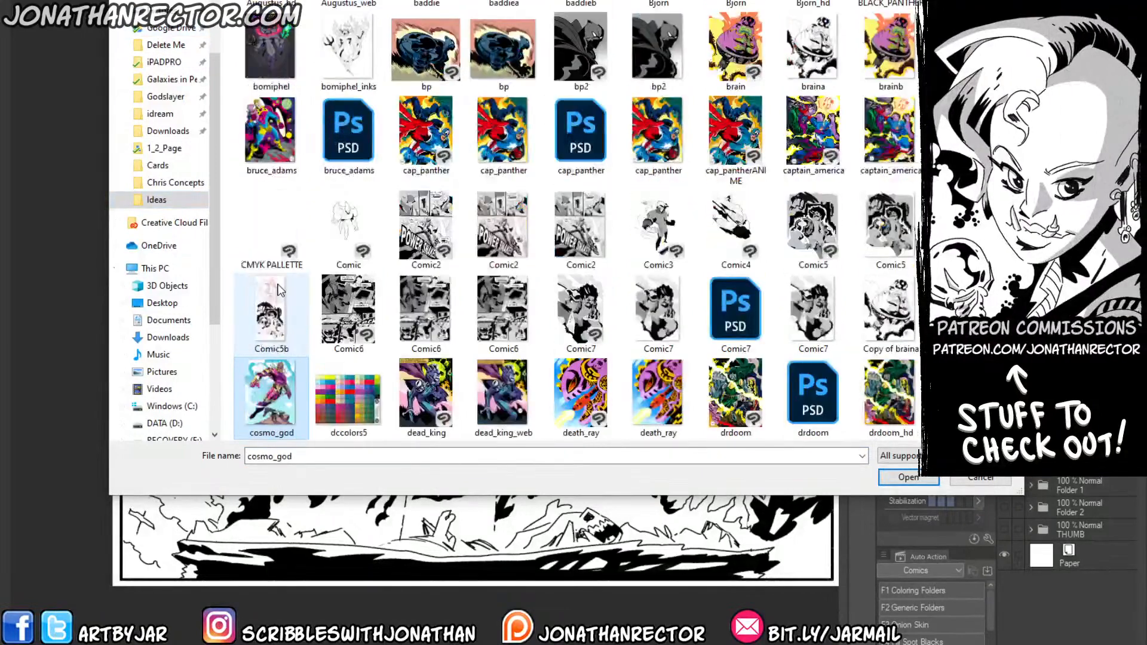
key("Down")
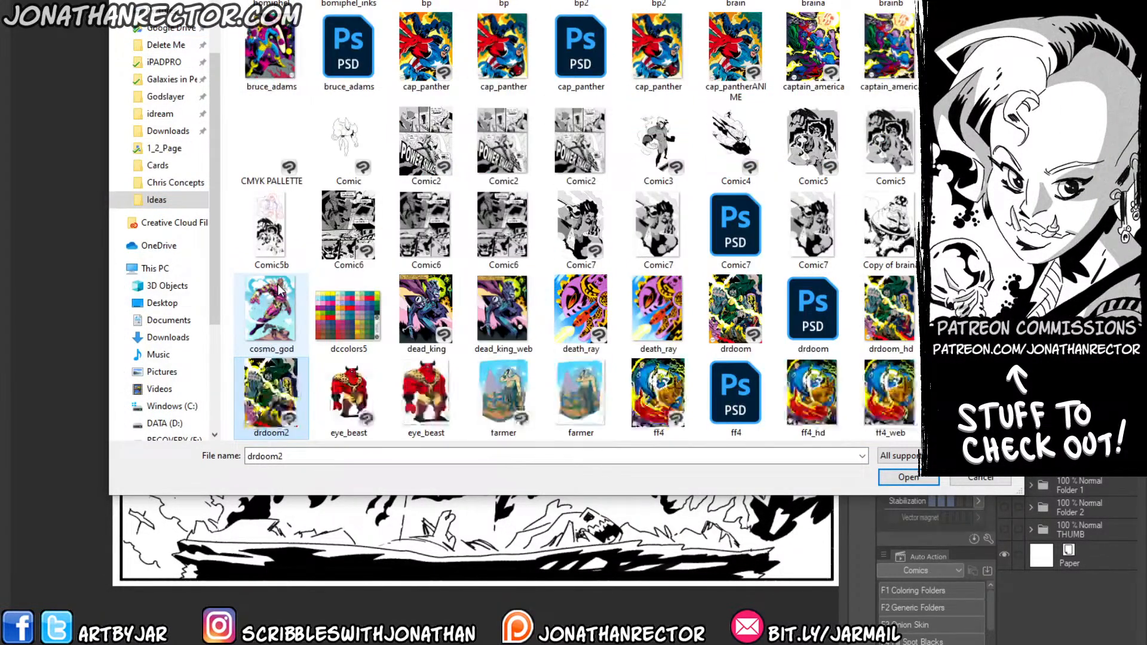
key("Down")
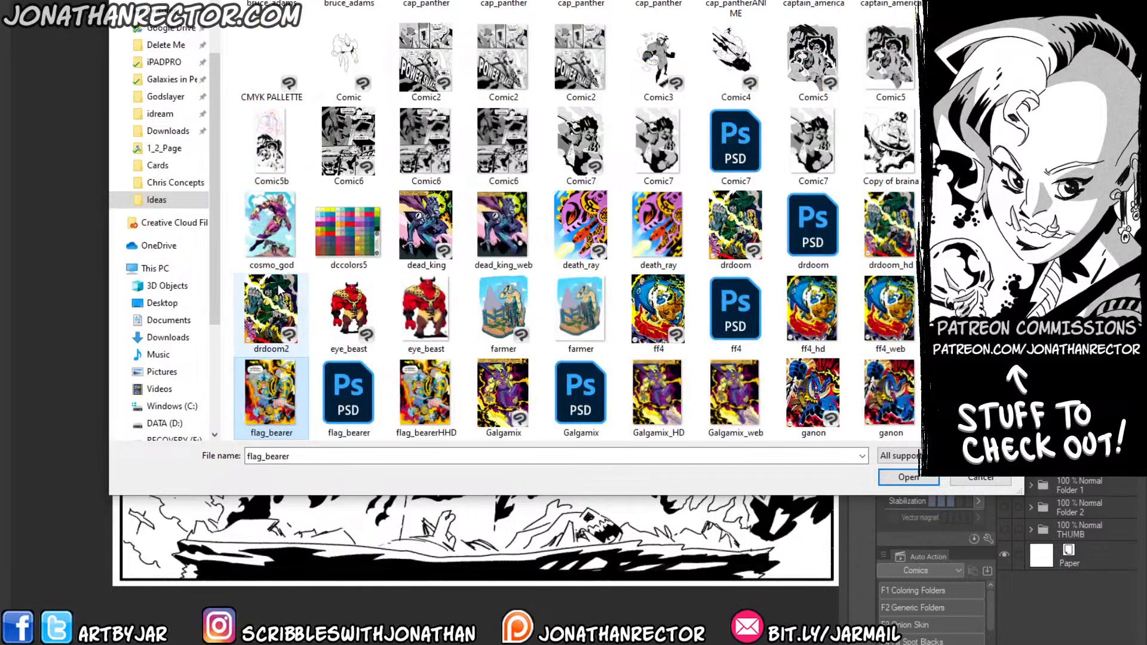
key("Down")
key("Down")
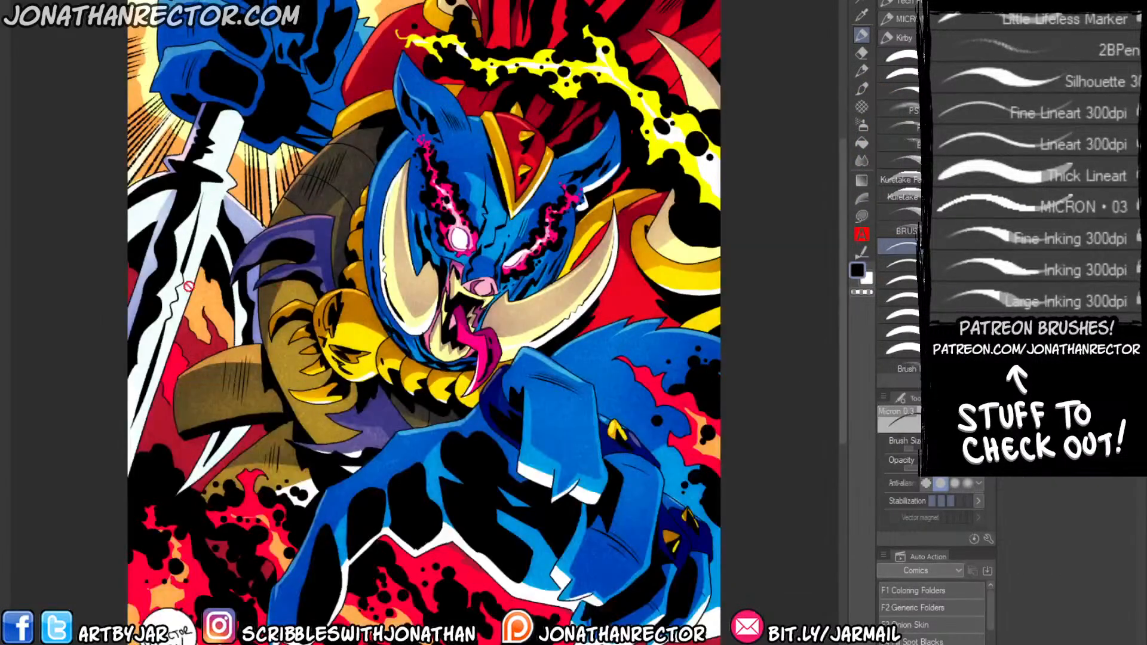
left_click_drag(181, 395, 198, 388)
left_click_drag(202, 341, 211, 357)
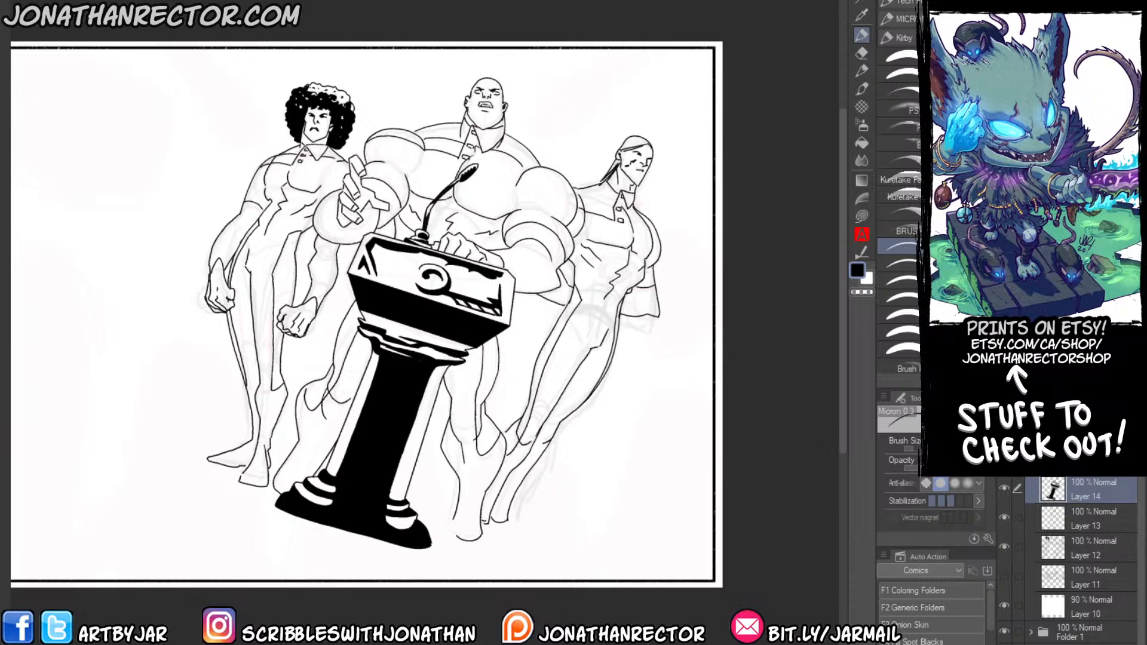
Add a new layer above the podium in the three-figure drawing and choose the Ryu Kirby liner brush.
left_click_drag(332, 226, 360, 245)
scroll(356, 239, "up", 1)
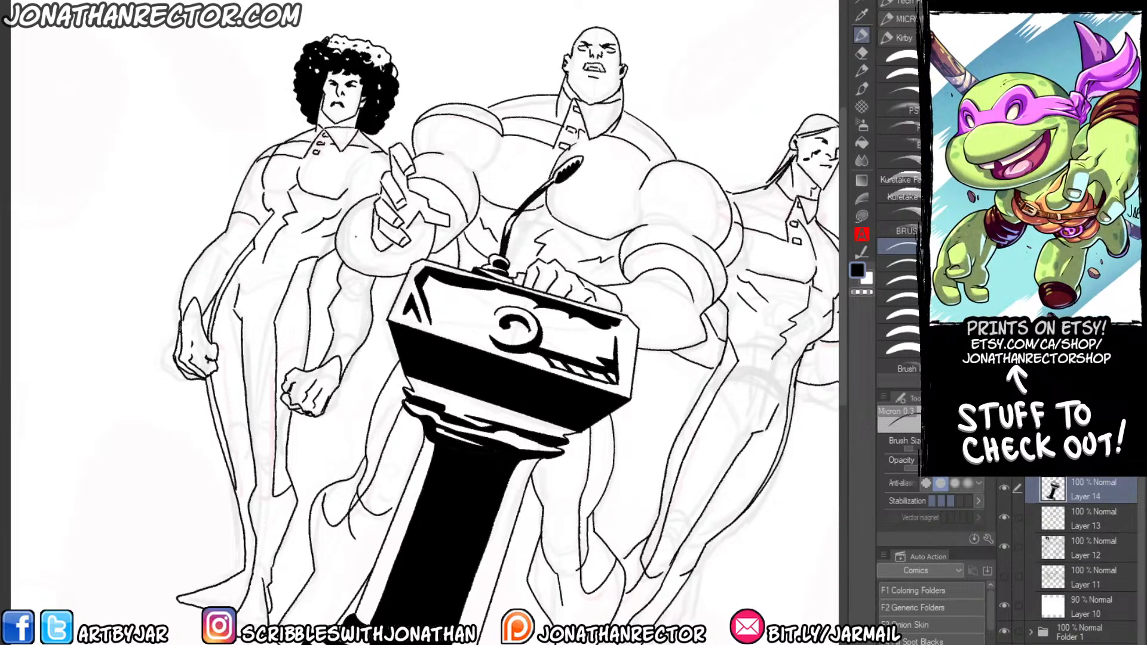
mouse_move(307, 316)
left_mouse_down()
mouse_move(314, 251)
mouse_move(308, 293)
left_mouse_up()
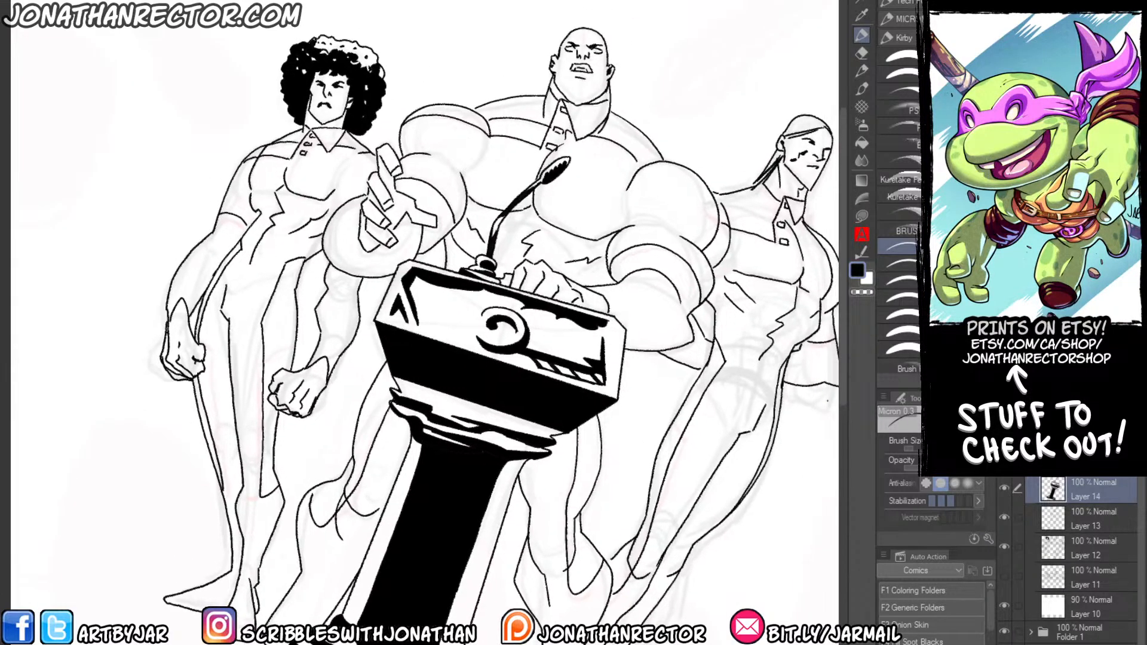
key("ctrl+shift+n")
left_click_drag(461, 116, 457, 151)
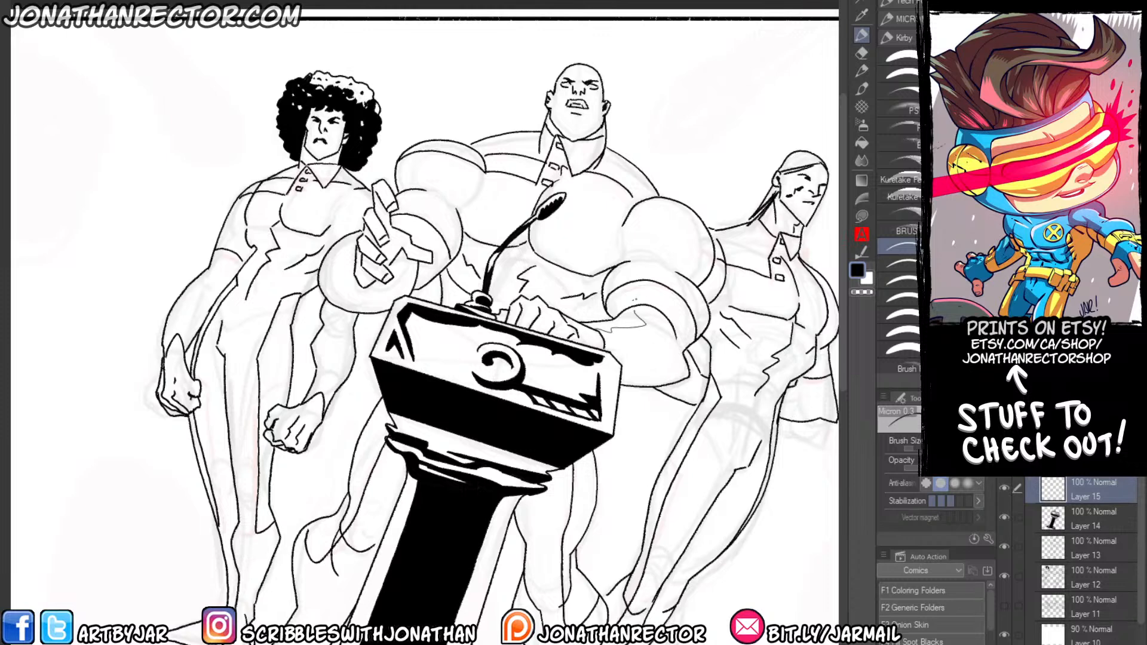
scroll(883, 141, "down", 3)
left_click(890, 230)
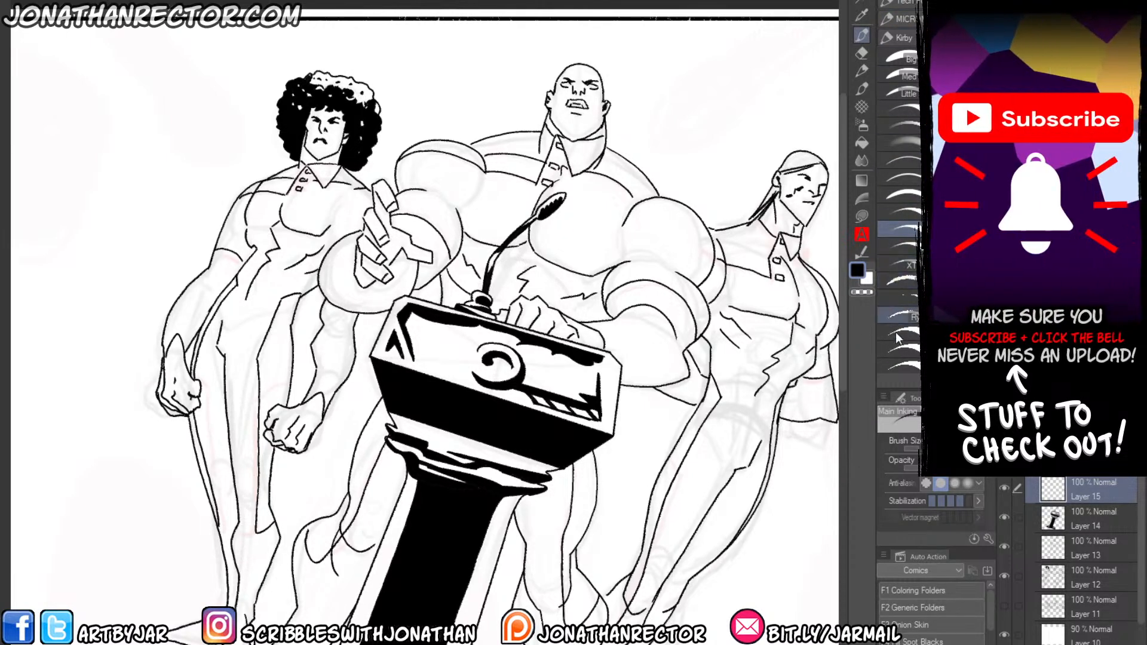
left_click(890, 279)
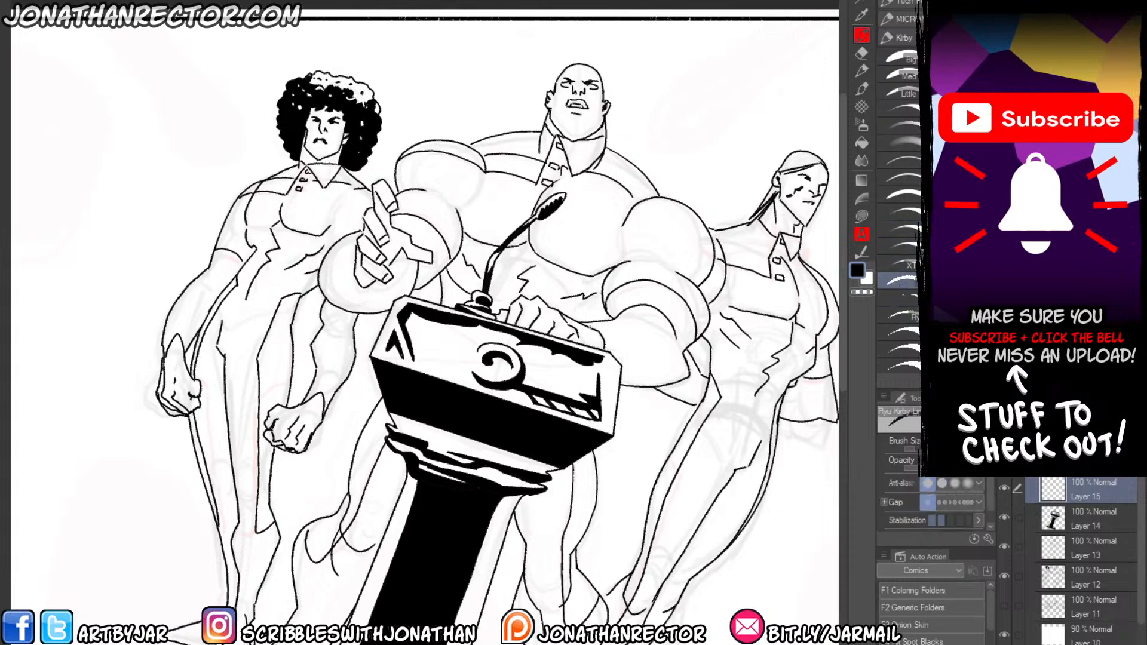
Outline jagged highlights on the bald man's forearm resting at the podium and fill the surrounding areas with black.
mouse_move(589, 327)
left_mouse_down()
mouse_move(625, 331)
mouse_move(644, 310)
mouse_move(624, 303)
mouse_move(638, 284)
mouse_move(663, 302)
mouse_move(609, 353)
left_mouse_up()
key("g")
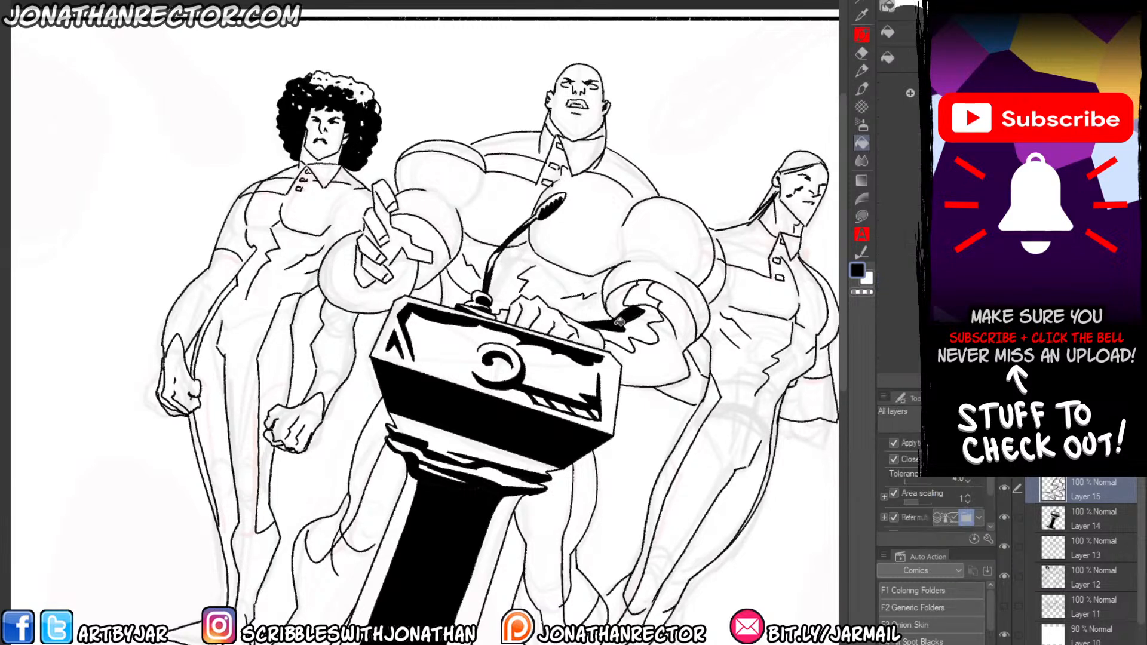
left_click(618, 301)
left_click(632, 352)
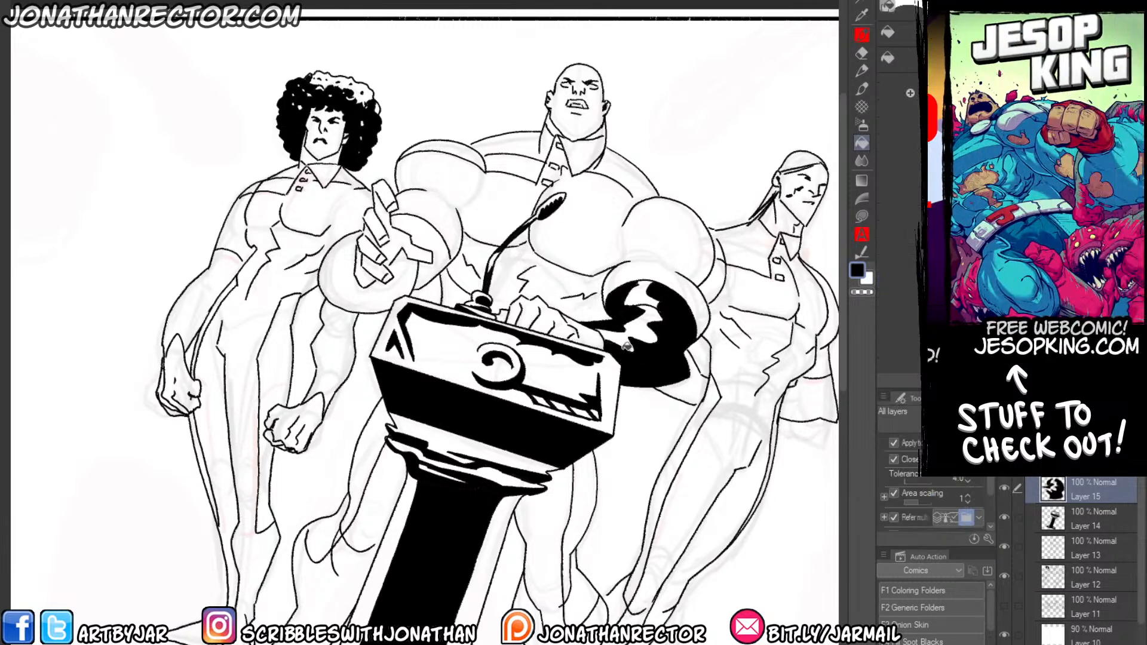
key("p")
left_click_drag(632, 306, 658, 307)
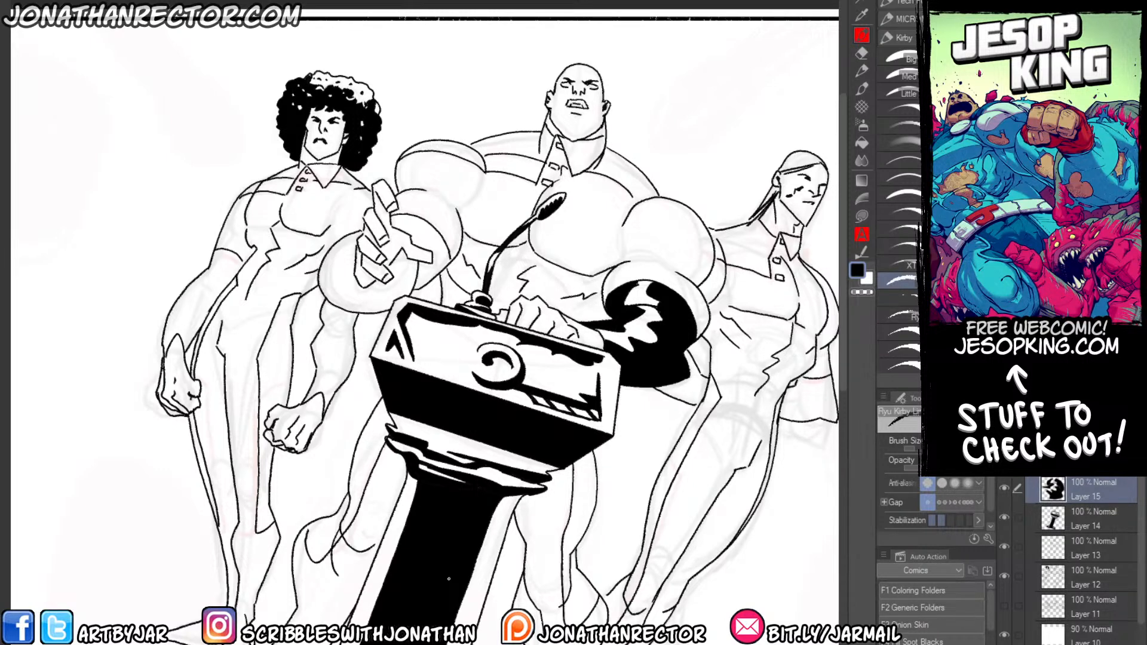
Outline jagged highlights on the bald man's raised forearm, fill the surrounding areas black and refine the shape with white.
left_click_drag(354, 371, 394, 398)
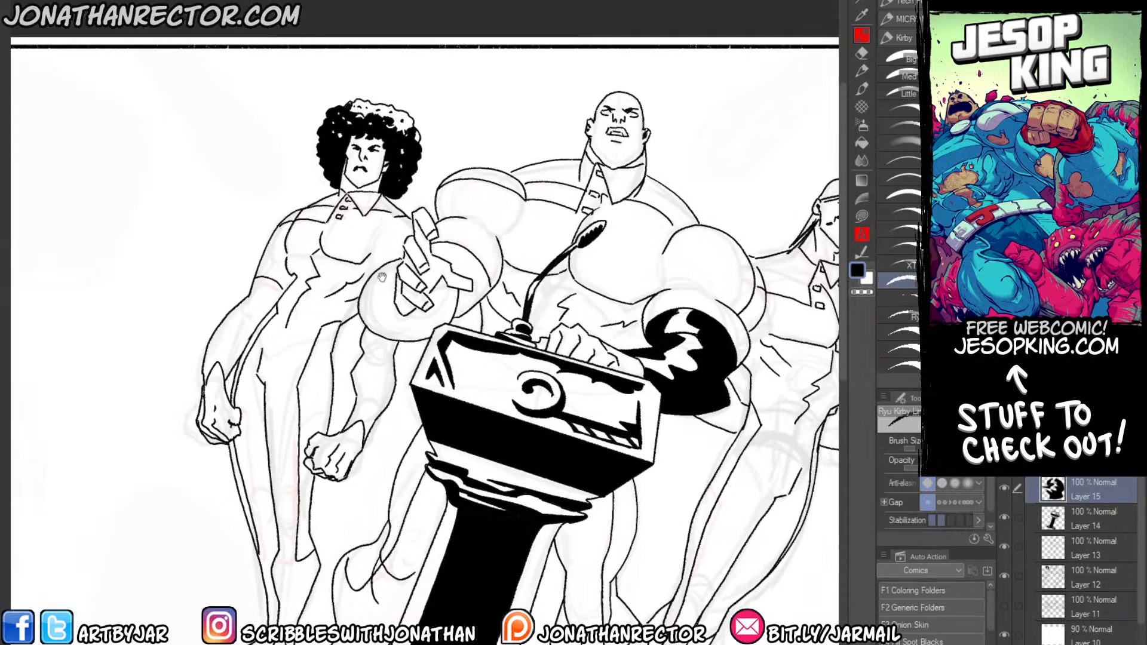
mouse_move(384, 273)
left_mouse_down()
mouse_move(394, 284)
mouse_move(385, 303)
mouse_move(370, 299)
left_mouse_up()
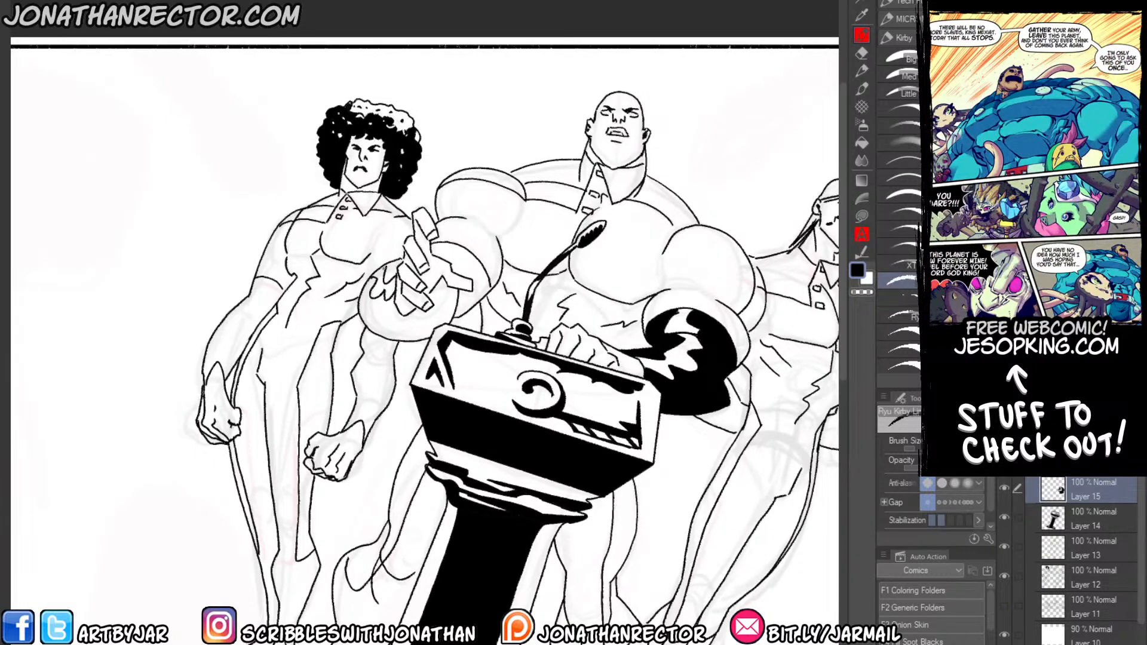
mouse_move(442, 257)
left_mouse_down()
mouse_move(455, 248)
mouse_move(444, 243)
left_mouse_up()
key("g")
left_click(471, 282)
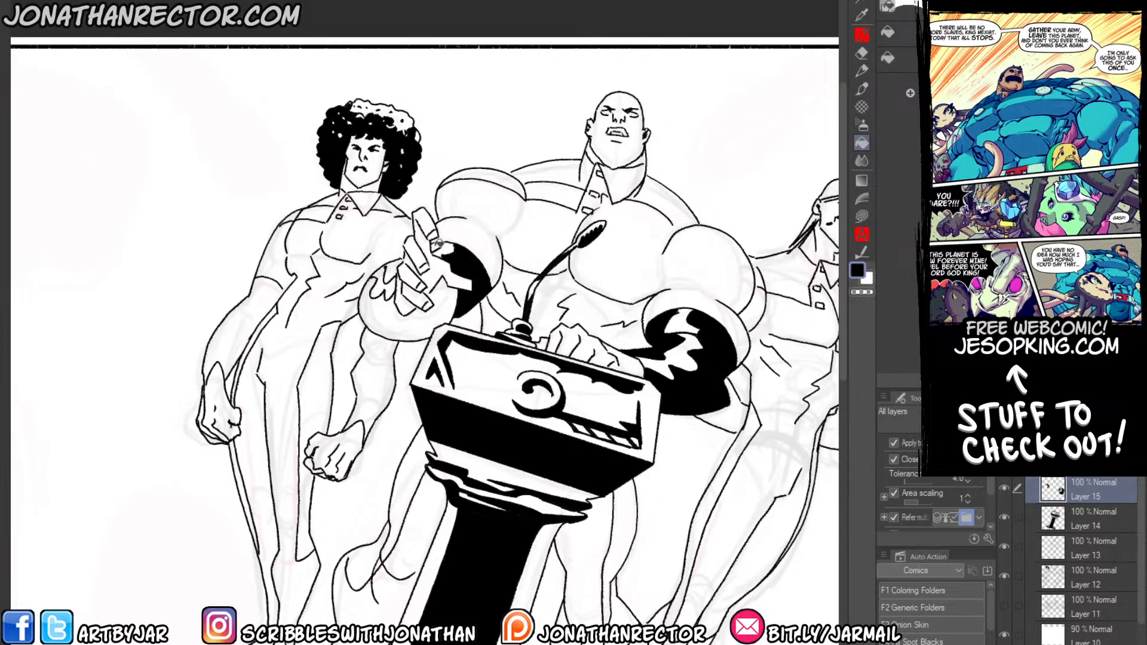
left_click(381, 310)
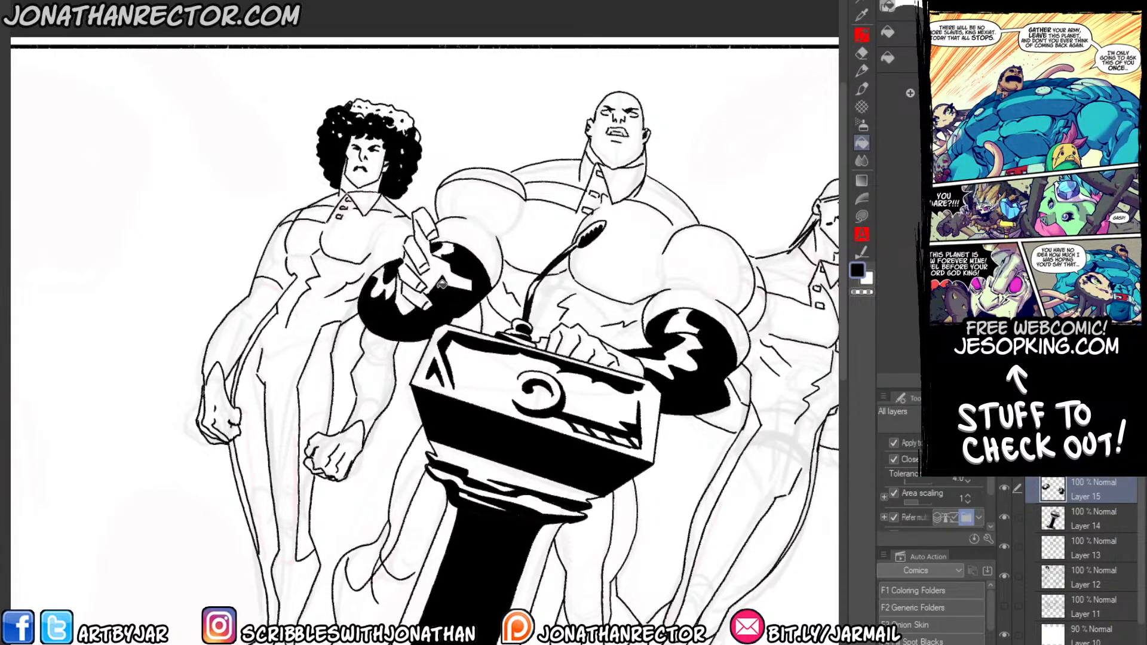
key("p")
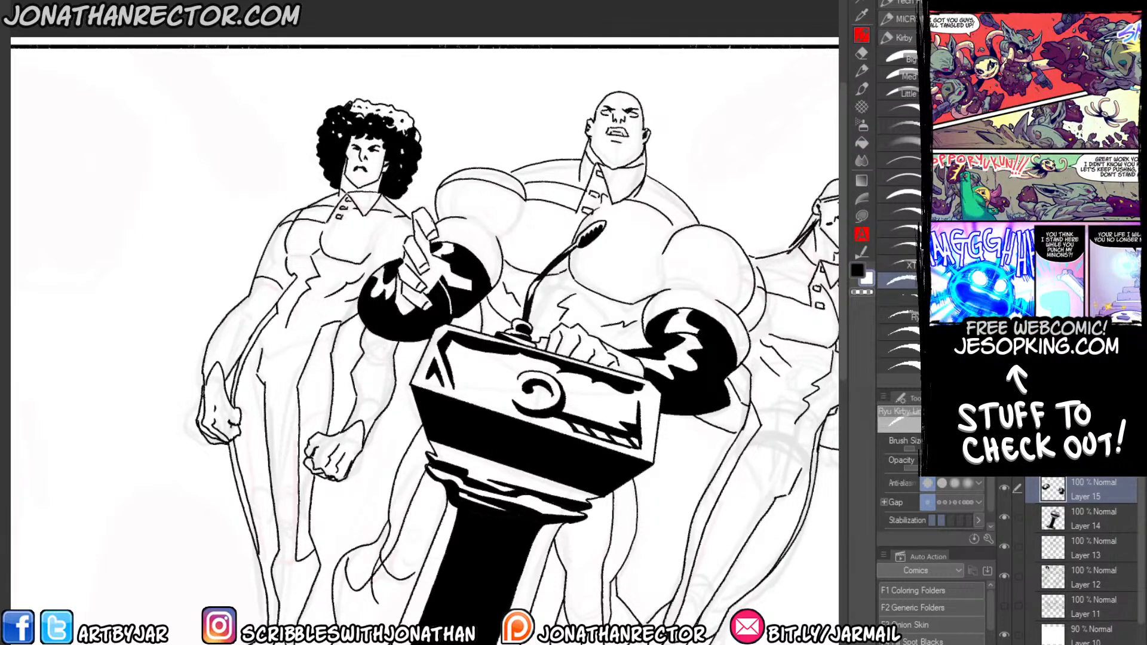
key("x")
Ink a black shadow along the bald man's neck beneath the jaw and add a short contour line on his cheek.
left_click_drag(386, 214, 362, 126)
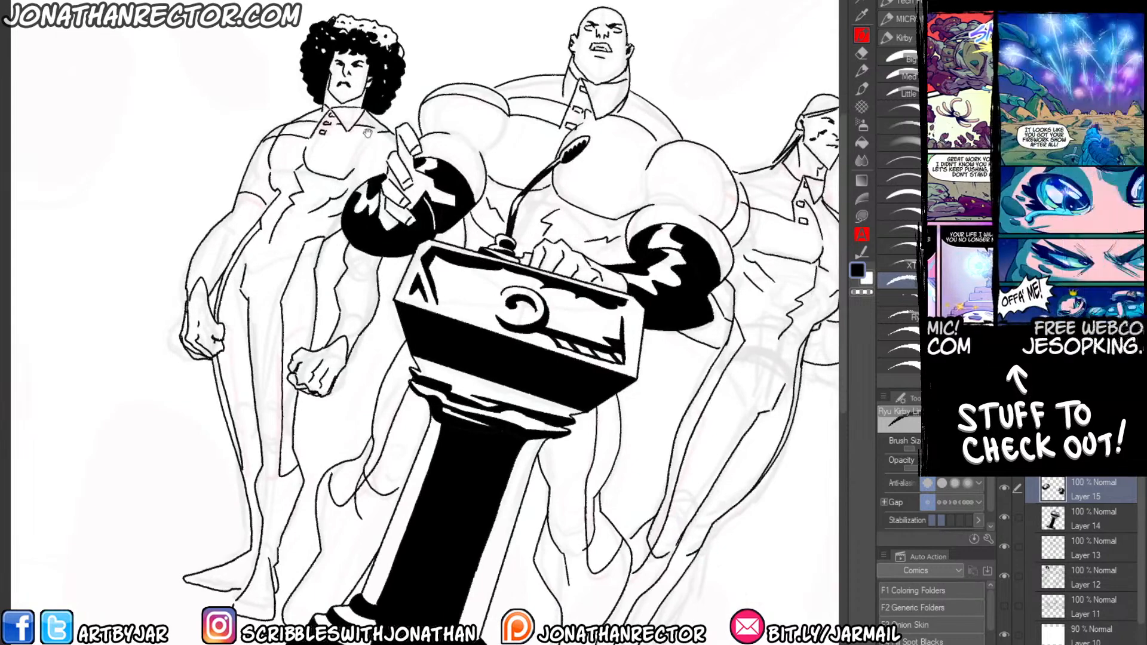
left_click_drag(359, 126, 344, 209)
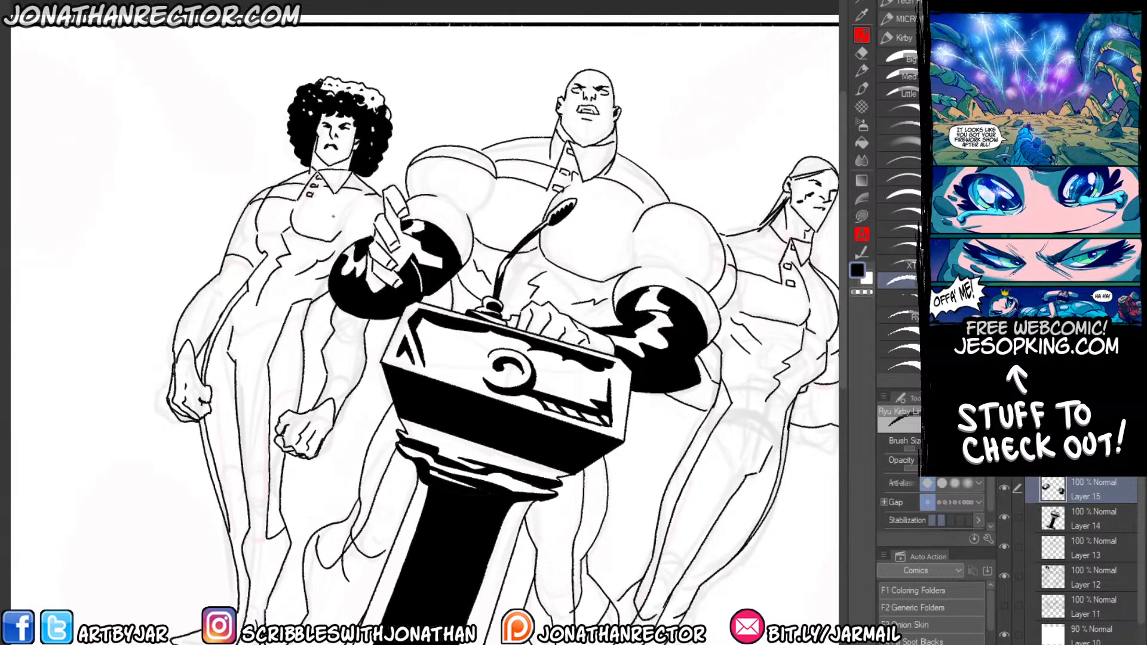
left_click_drag(333, 216, 285, 198)
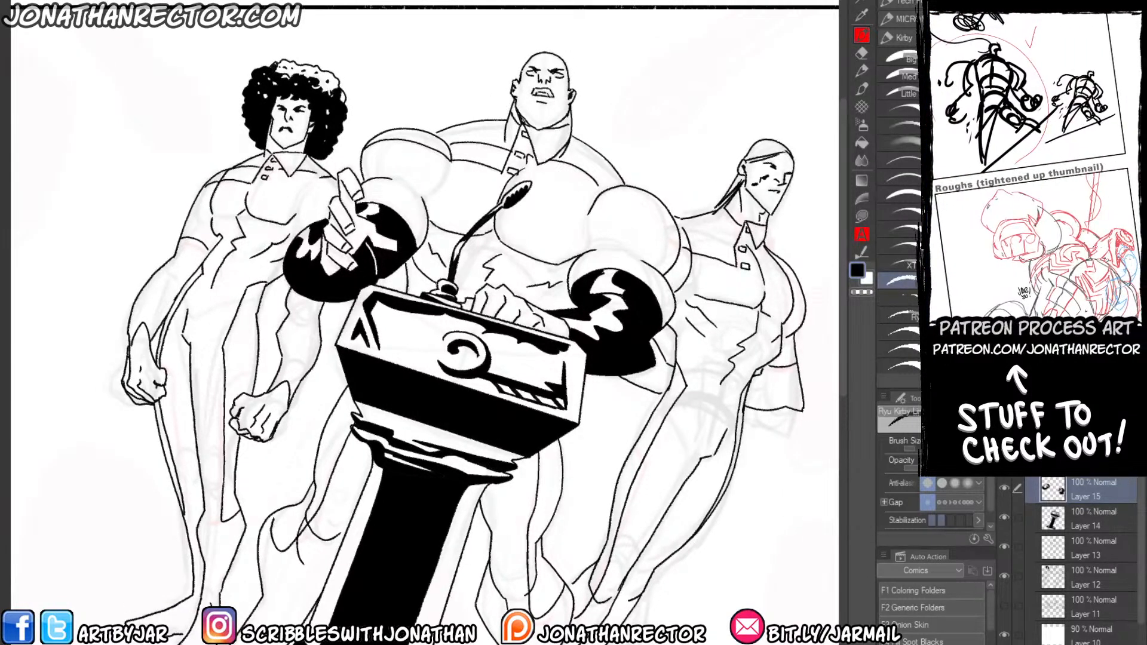
key("g")
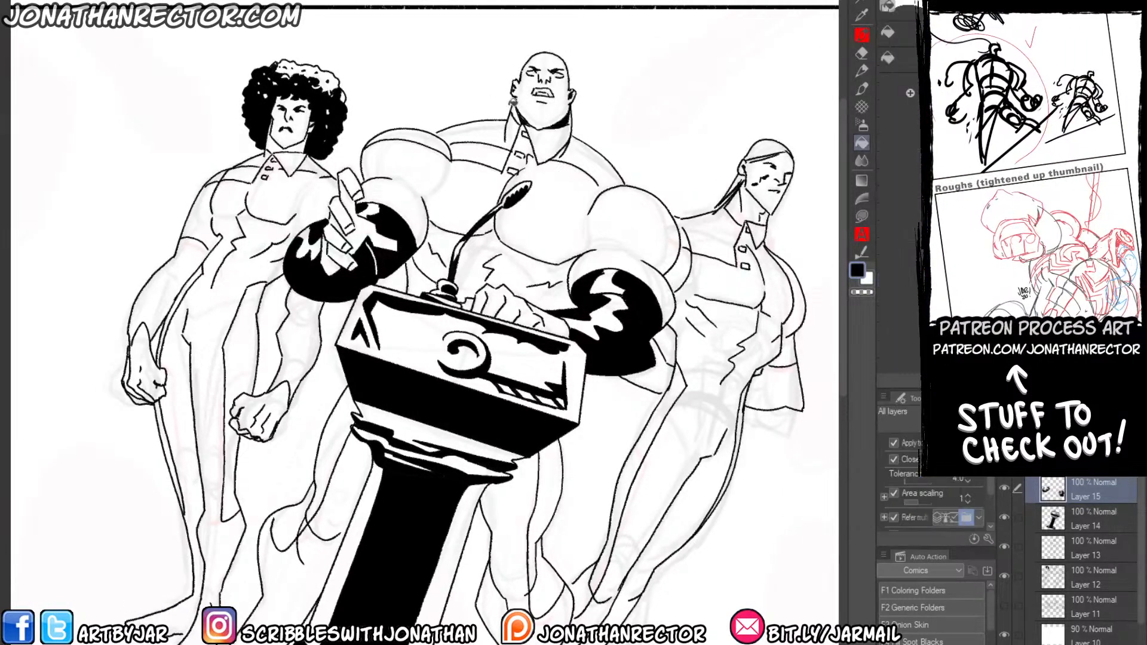
key("p")
left_click_drag(515, 92, 513, 150)
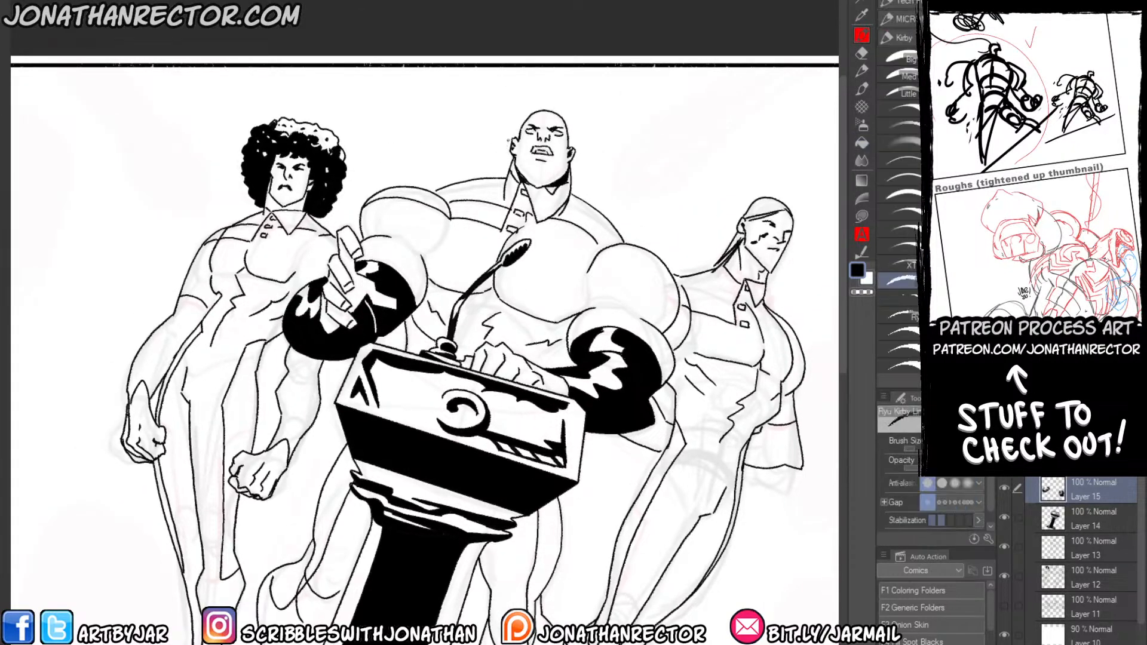
key("p")
key("p")
scroll(478, 117, "up", 2)
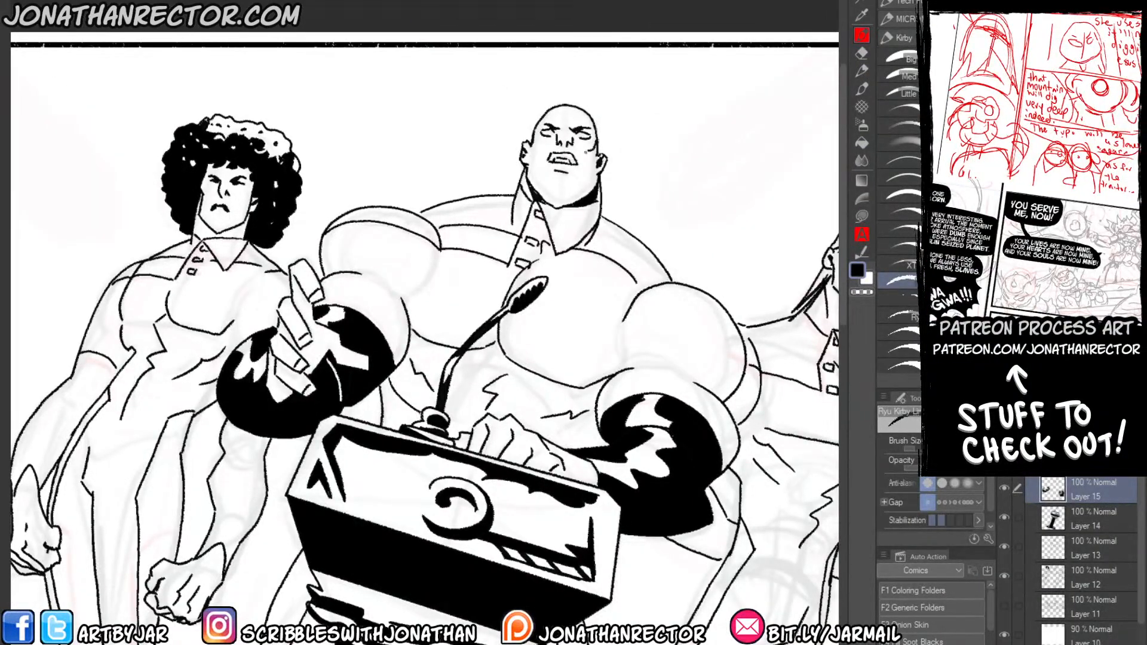
left_click_drag(584, 149, 587, 172)
left_click_drag(370, 303, 224, 360)
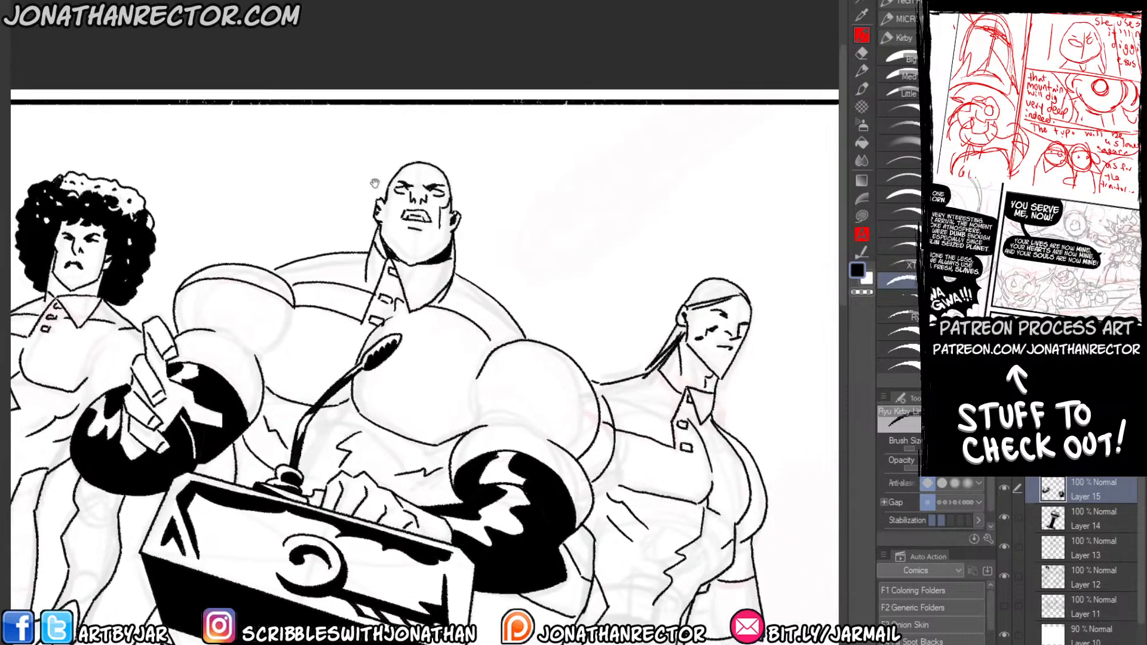
left_click_drag(377, 220, 384, 230)
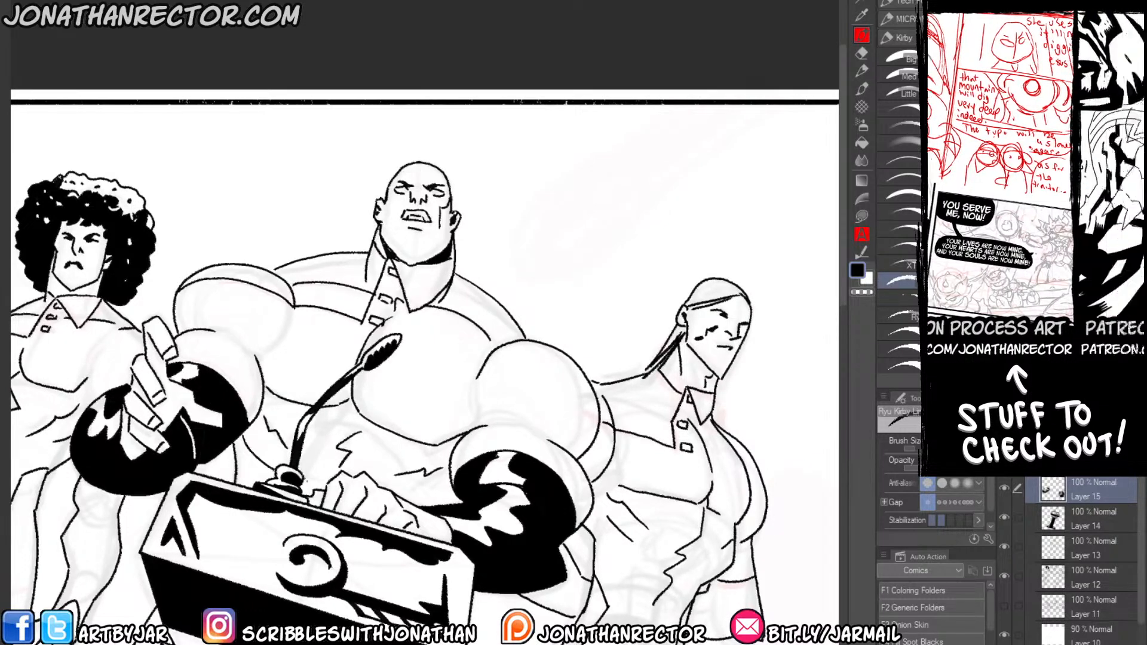
Ink black streaks into the ponytailed figure's hair, thicken the ponytail, and outline and fill a black shadow on the neck under the jaw.
left_click_drag(263, 303, 351, 245)
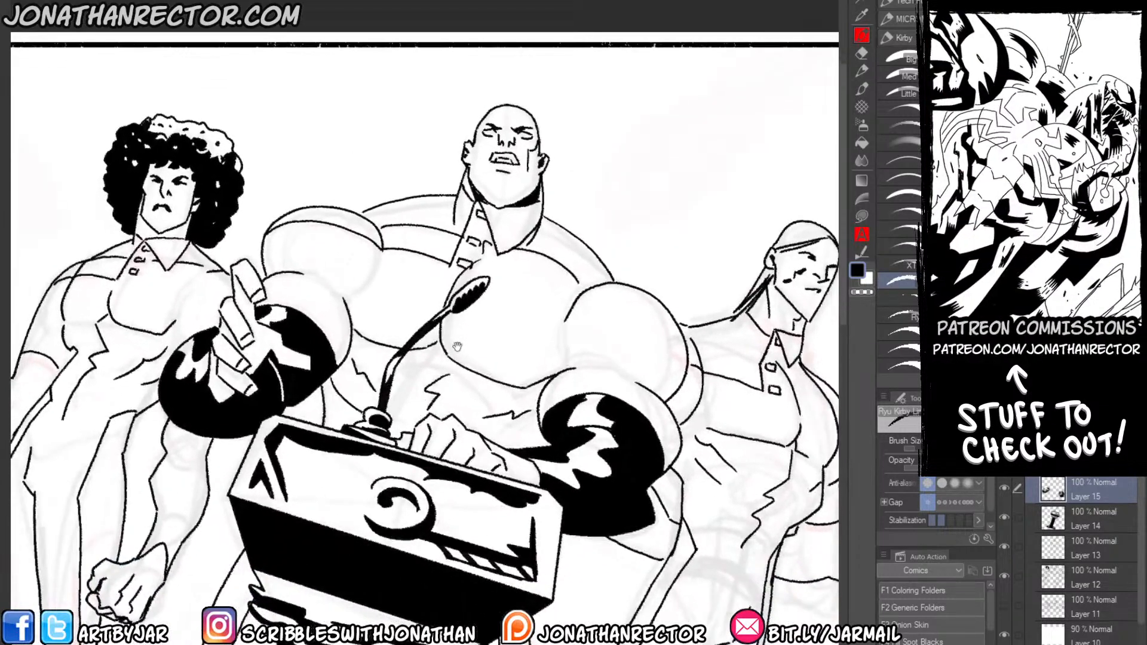
left_click_drag(323, 409, 359, 367)
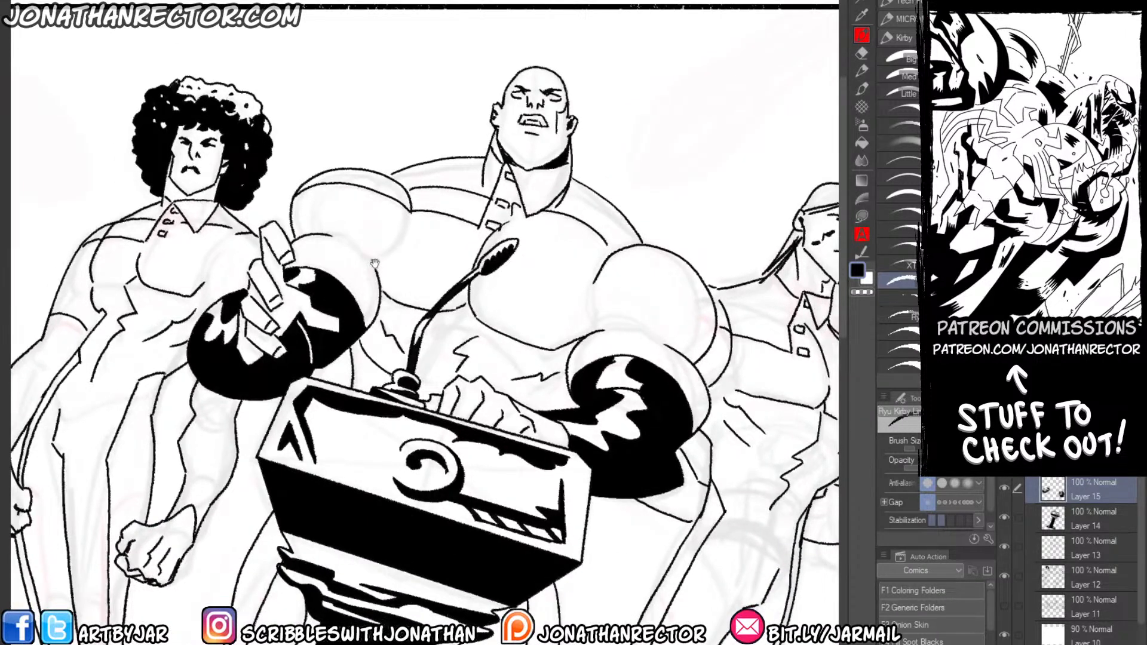
left_click_drag(334, 594, 352, 392)
left_click_drag(458, 432, 338, 488)
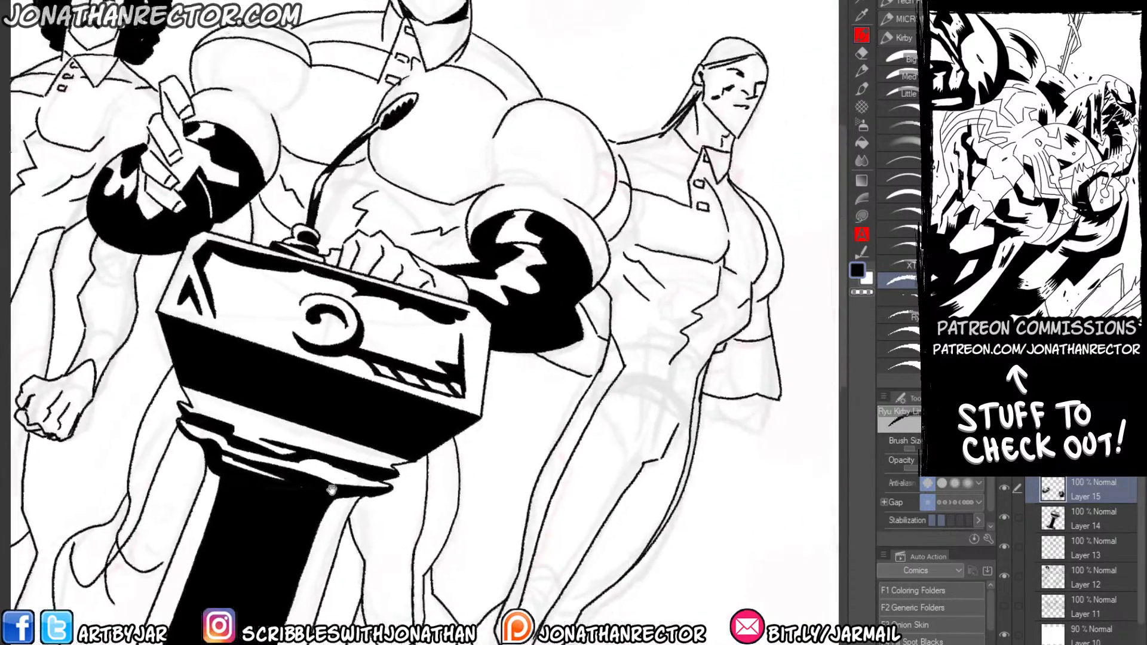
left_click_drag(422, 443, 328, 577)
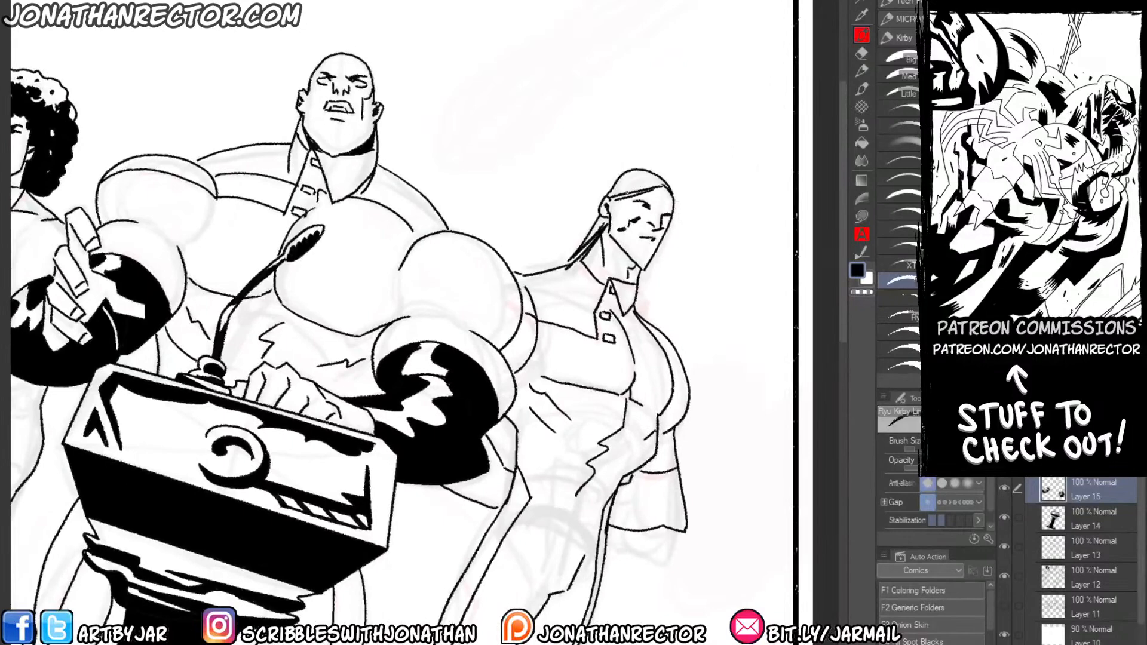
mouse_move(617, 196)
left_mouse_down()
mouse_move(637, 186)
mouse_move(621, 181)
mouse_move(645, 181)
mouse_move(626, 176)
left_mouse_up()
mouse_move(648, 169)
left_mouse_down()
mouse_move(630, 177)
mouse_move(662, 182)
left_mouse_up()
left_click_drag(604, 227, 556, 267)
mouse_move(607, 232)
left_mouse_down()
mouse_move(627, 280)
mouse_move(635, 267)
left_mouse_up()
key("g")
left_click(625, 264)
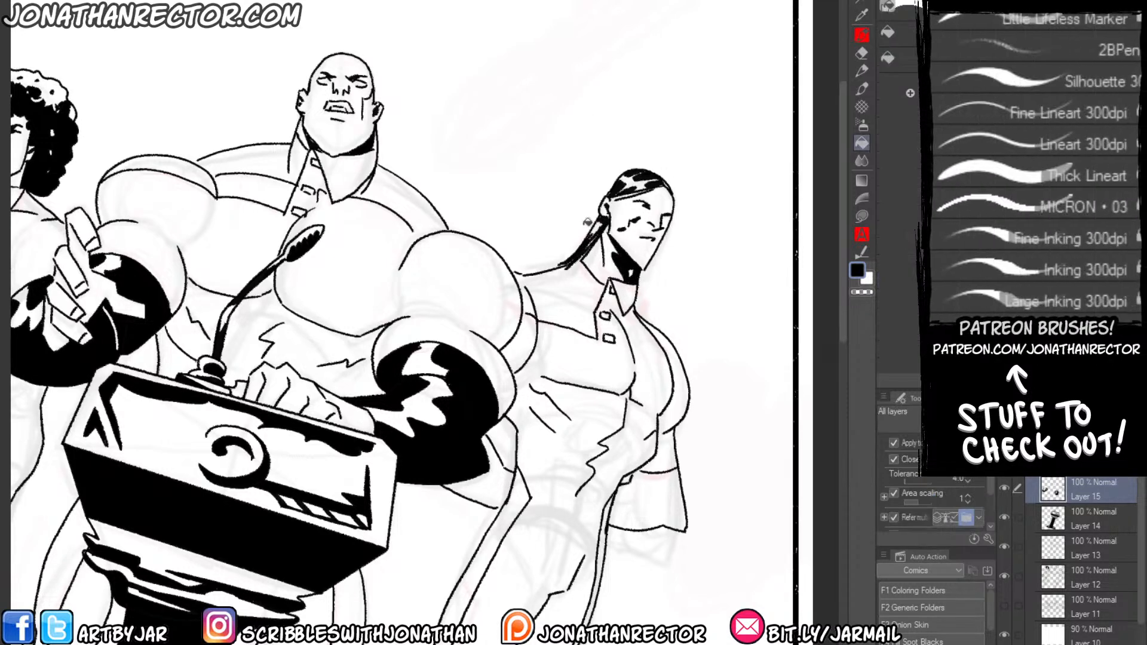
key("p")
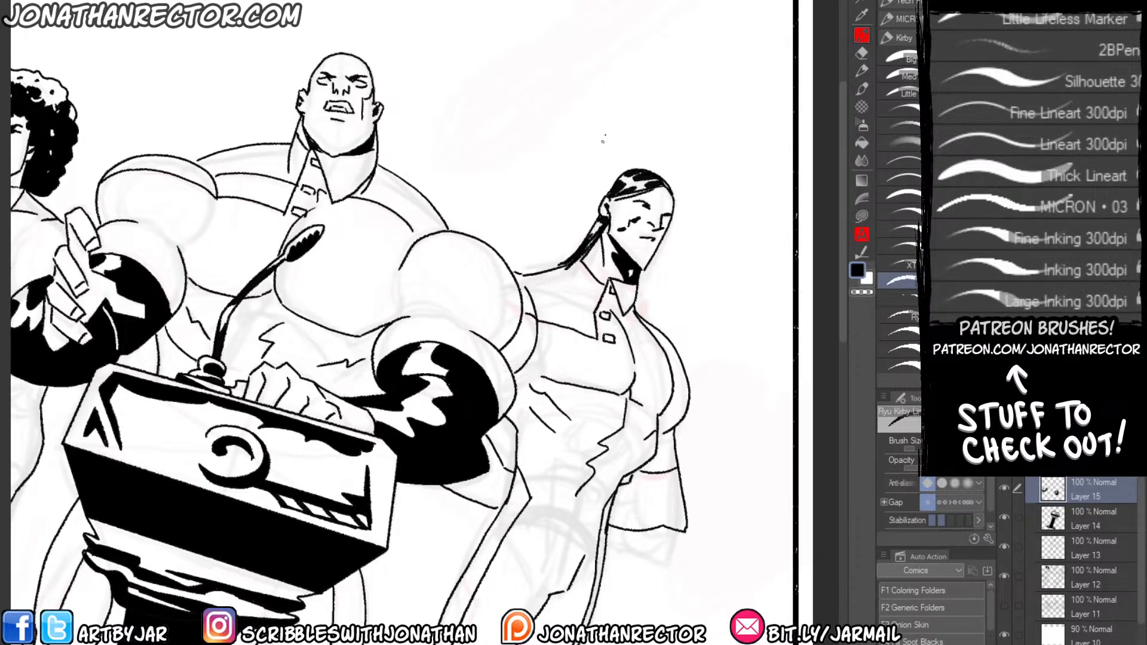
left_click_drag(503, 288, 476, 274)
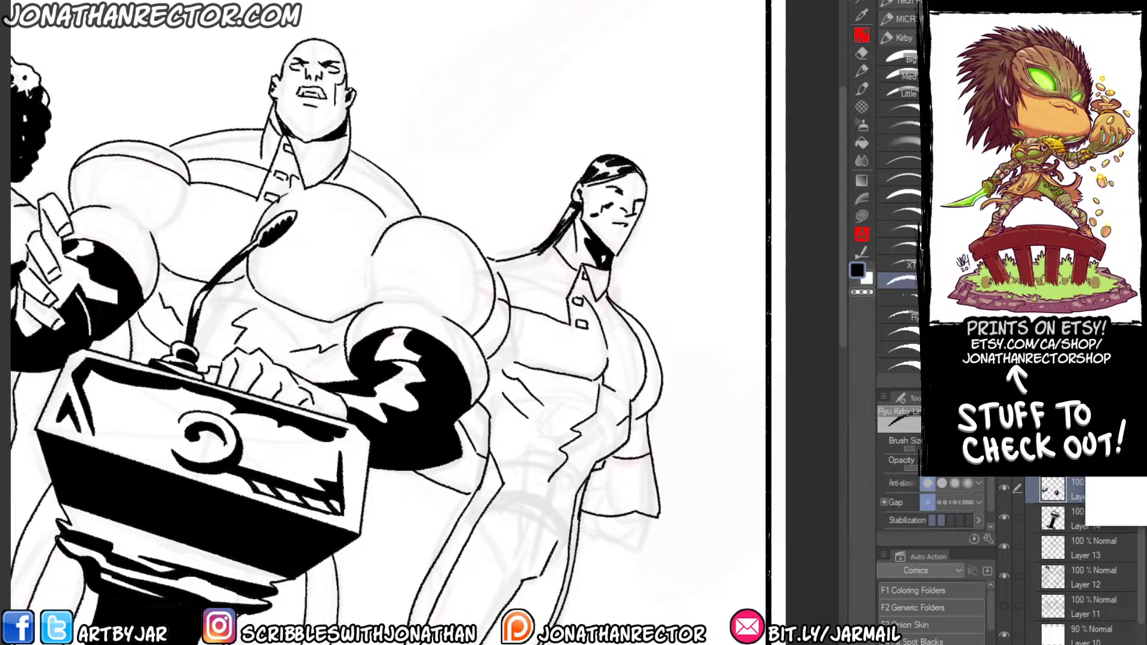
left_click_drag(1146, 286, 1, 221)
left_click(360, 366)
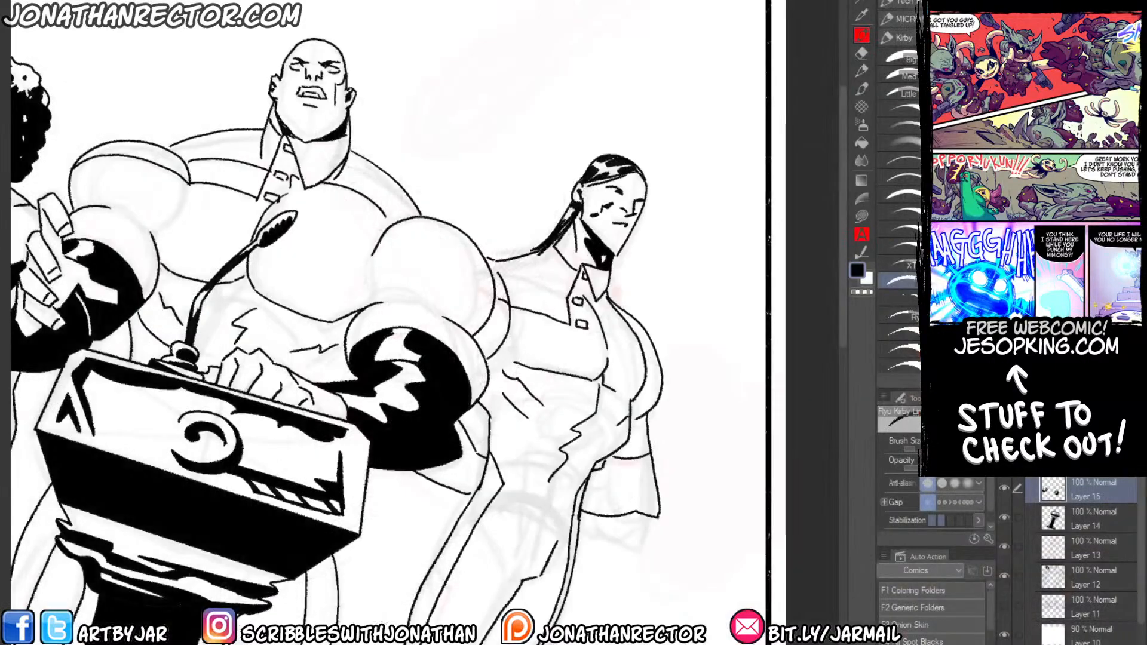
Browse the Ideas folder for reference artwork and leave it without opening a file.
key("ctrl+o")
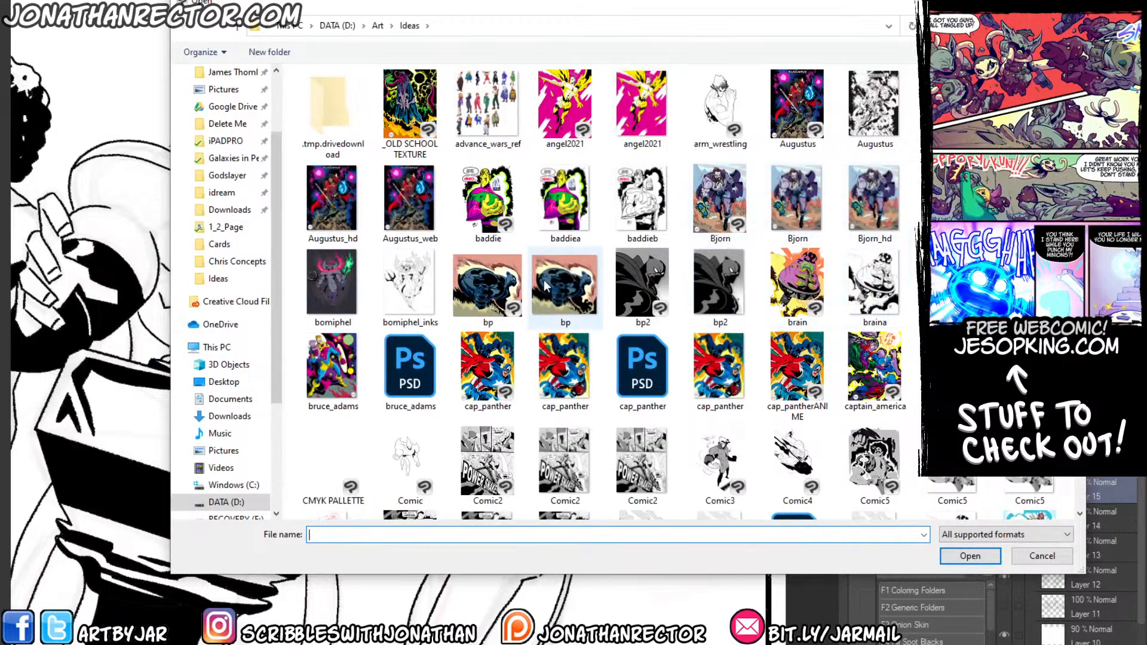
scroll(567, 256, "down", 5)
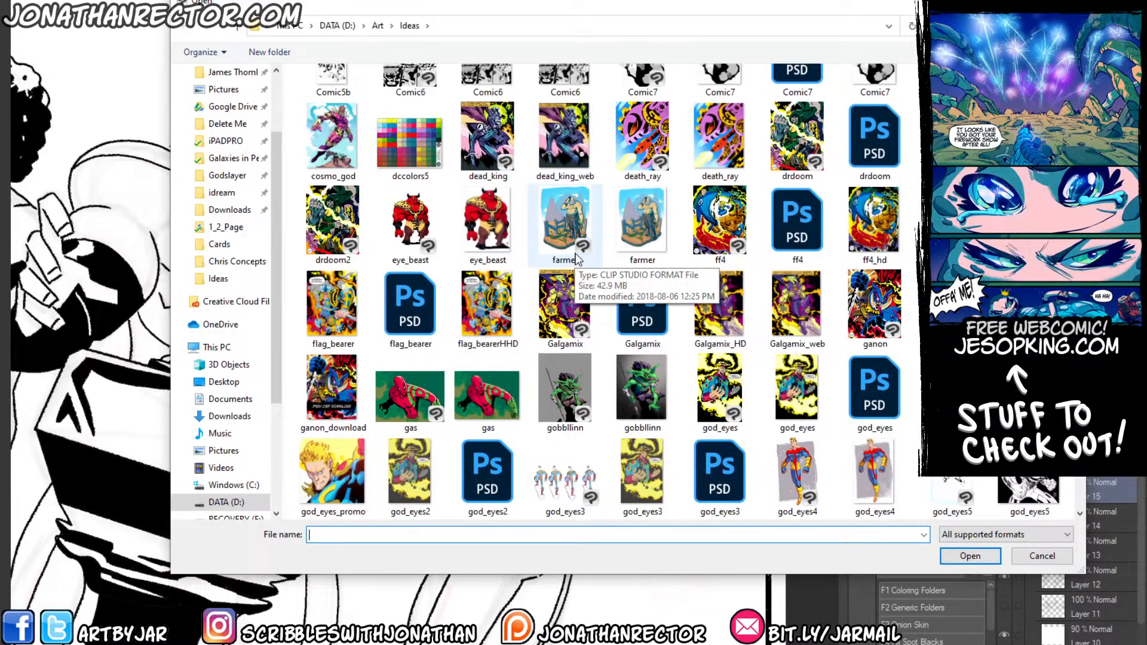
scroll(546, 212, "down", 5)
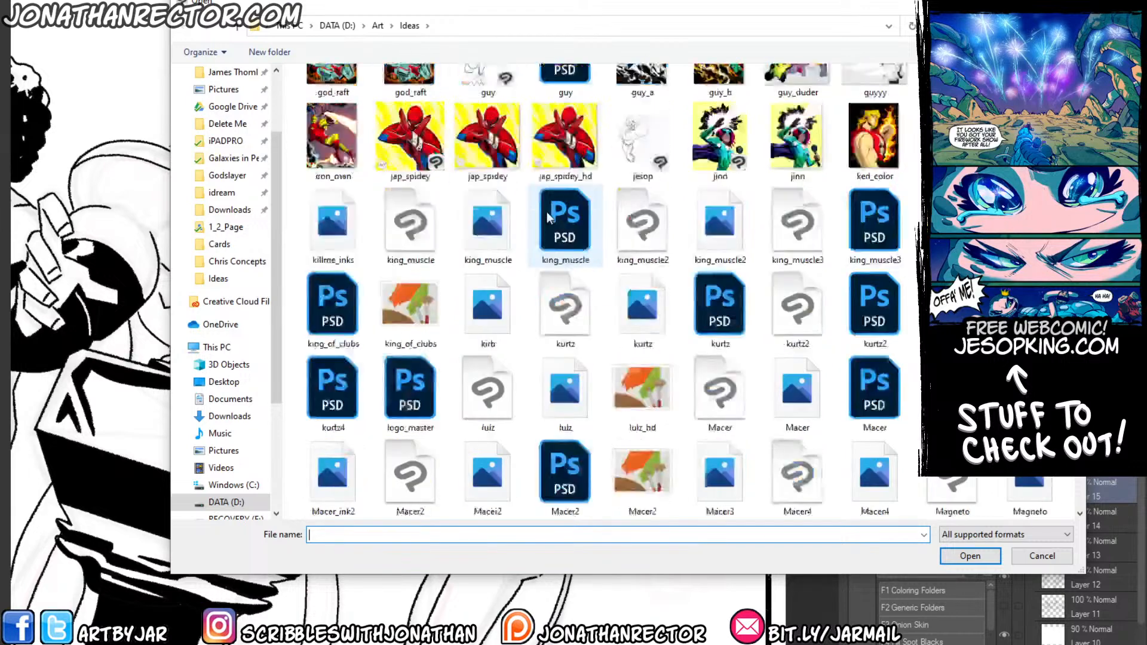
scroll(546, 212, "down", 10)
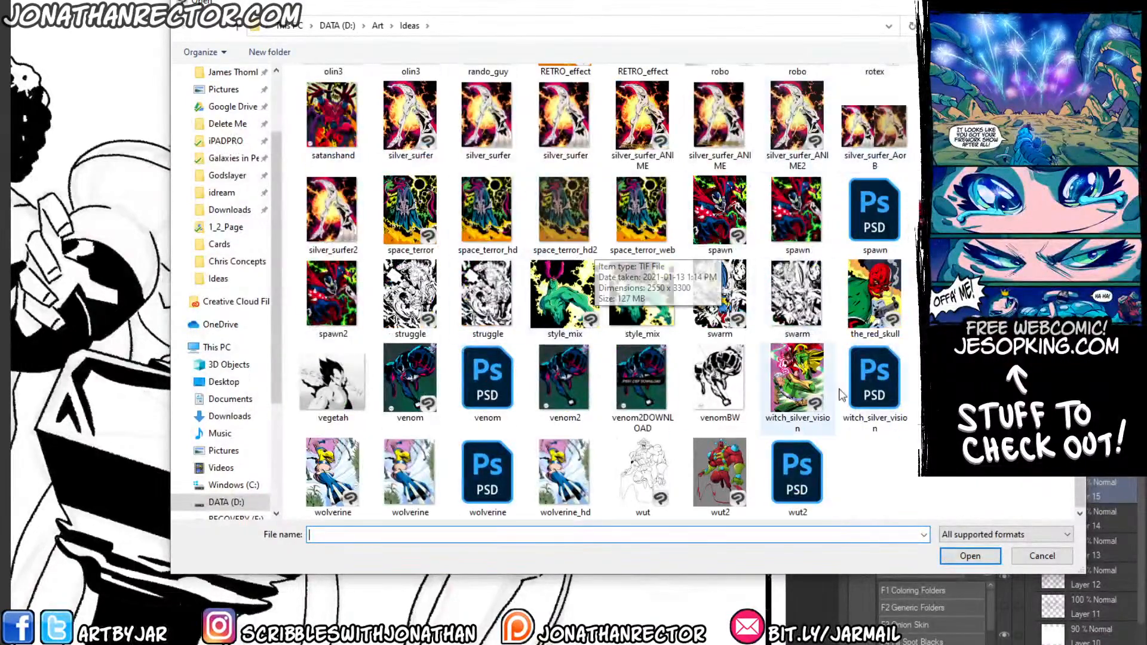
left_click(1023, 555)
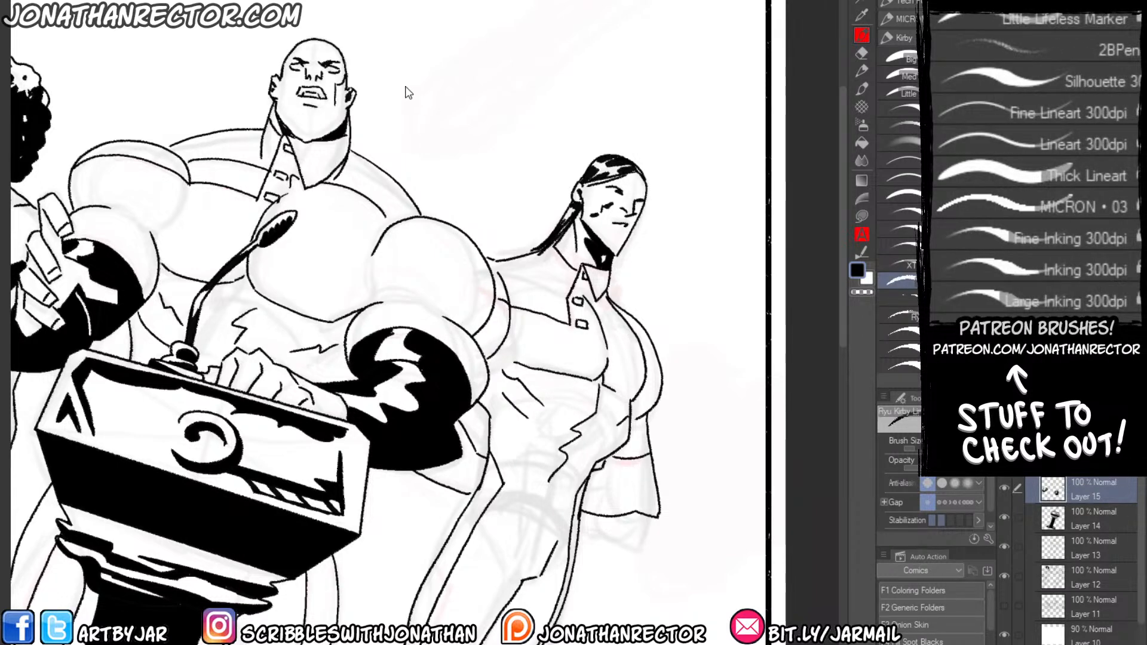
Browse from the Art folder through Comics and PERSONAL to the Spectacular Z project folder.
key("ctrl+o")
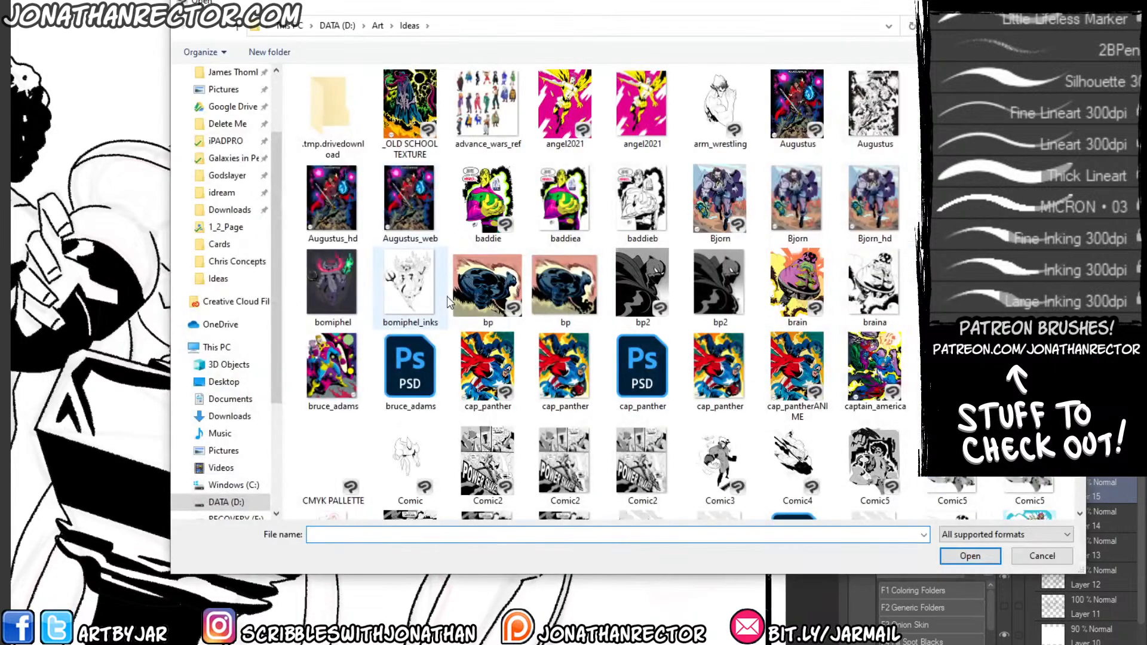
left_click(376, 23)
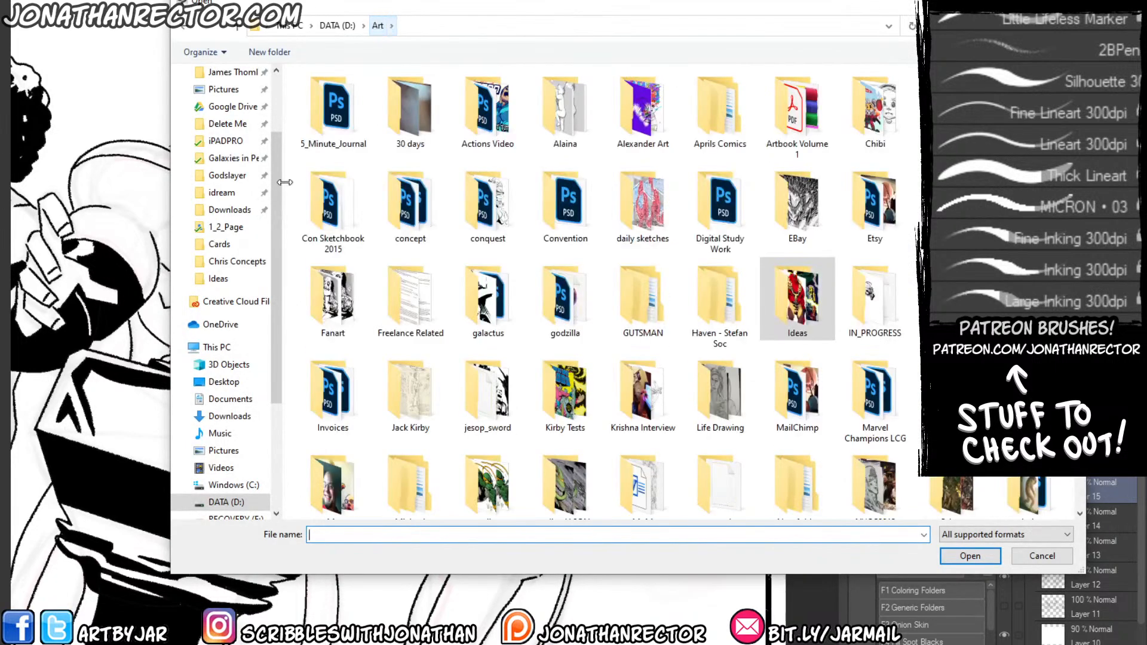
left_click(952, 110)
double_click(952, 110)
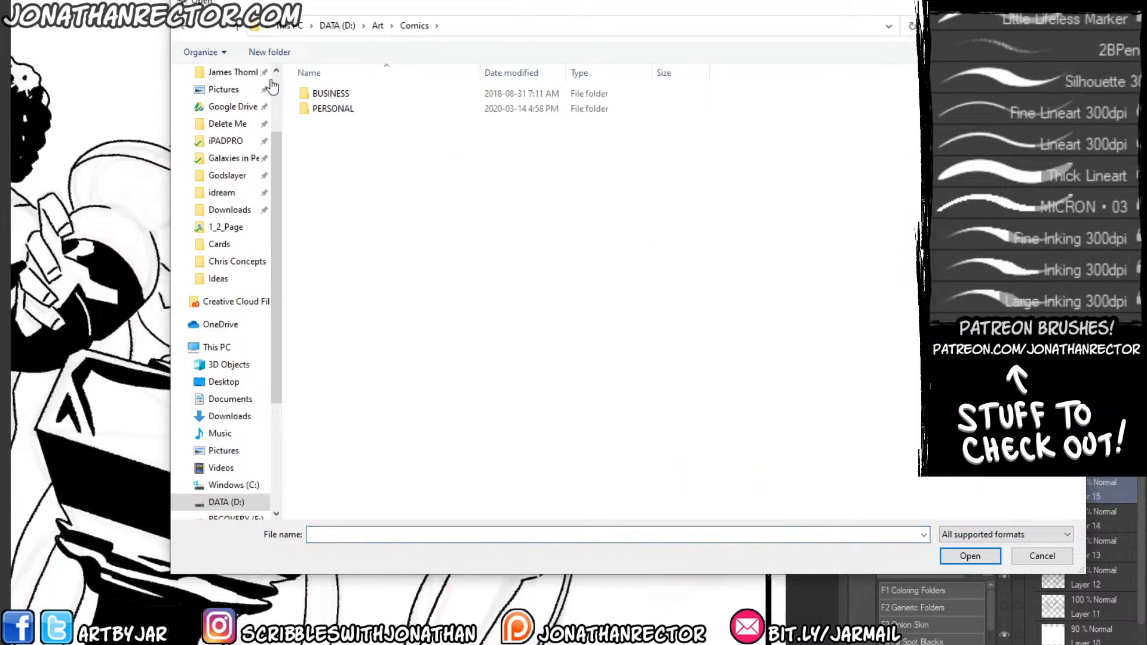
double_click(321, 109)
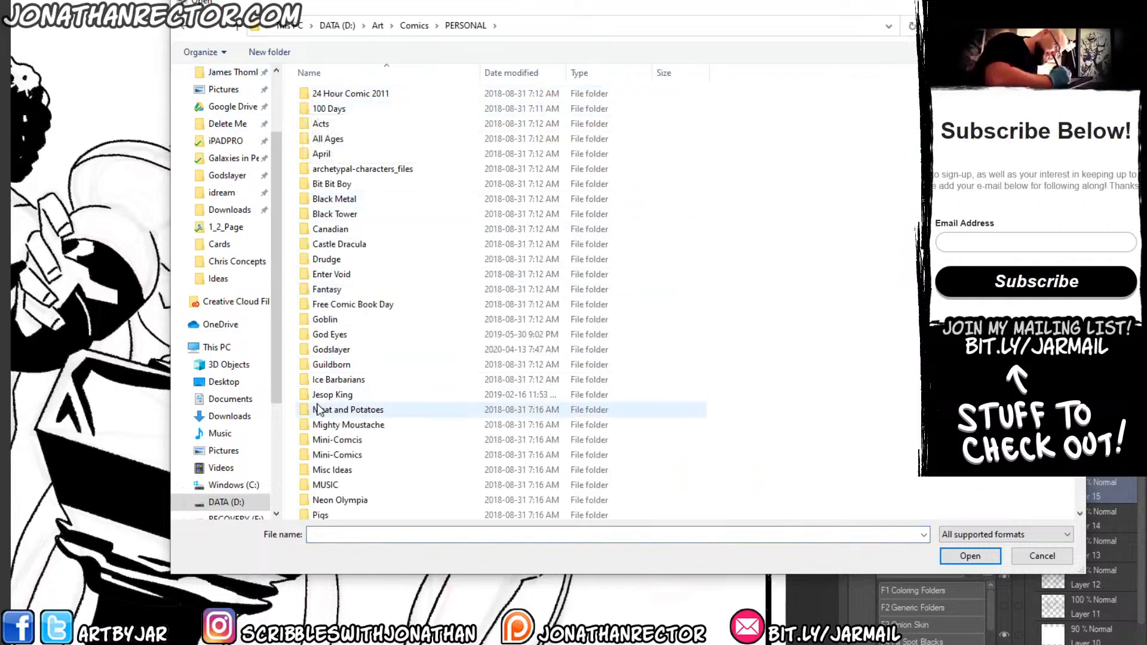
left_click(320, 456)
key("Down")
key("Down")
key("Down")
key("Down")
key("Down")
key("Down")
key("Down")
key("Down")
key("Down")
key("Down")
key("Down")
key("Down")
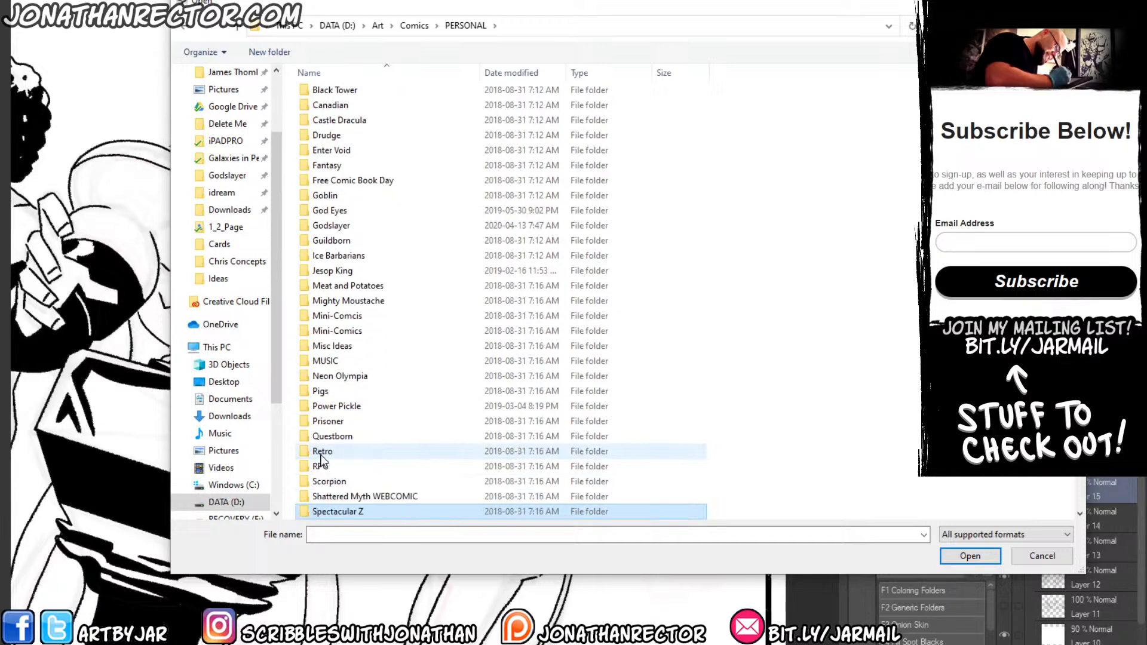
key("Return")
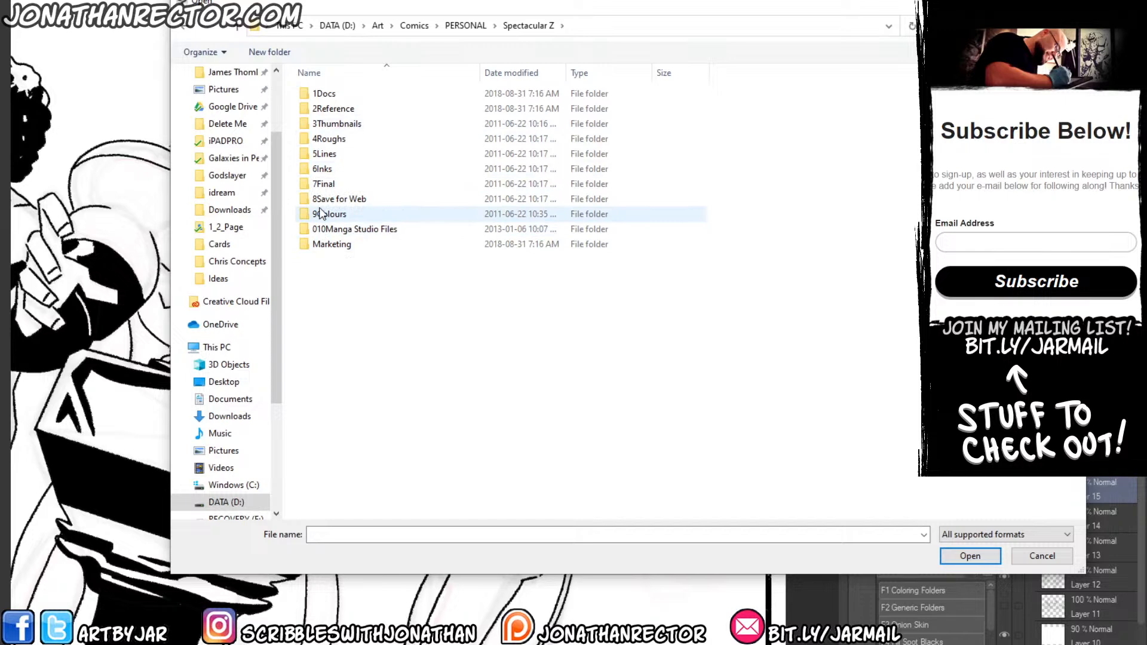
Open the coloured spectacular_blue and spectacular_red character images from the 2Reference folder.
double_click(316, 202)
key("BackSpace")
double_click(284, 105)
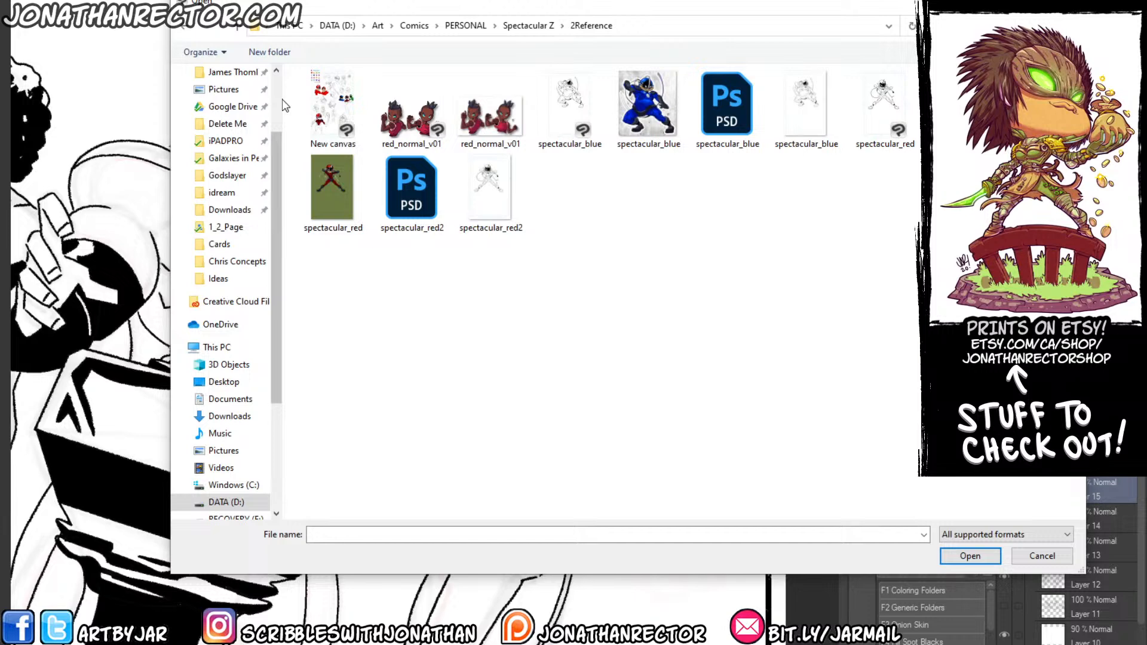
left_click(622, 73)
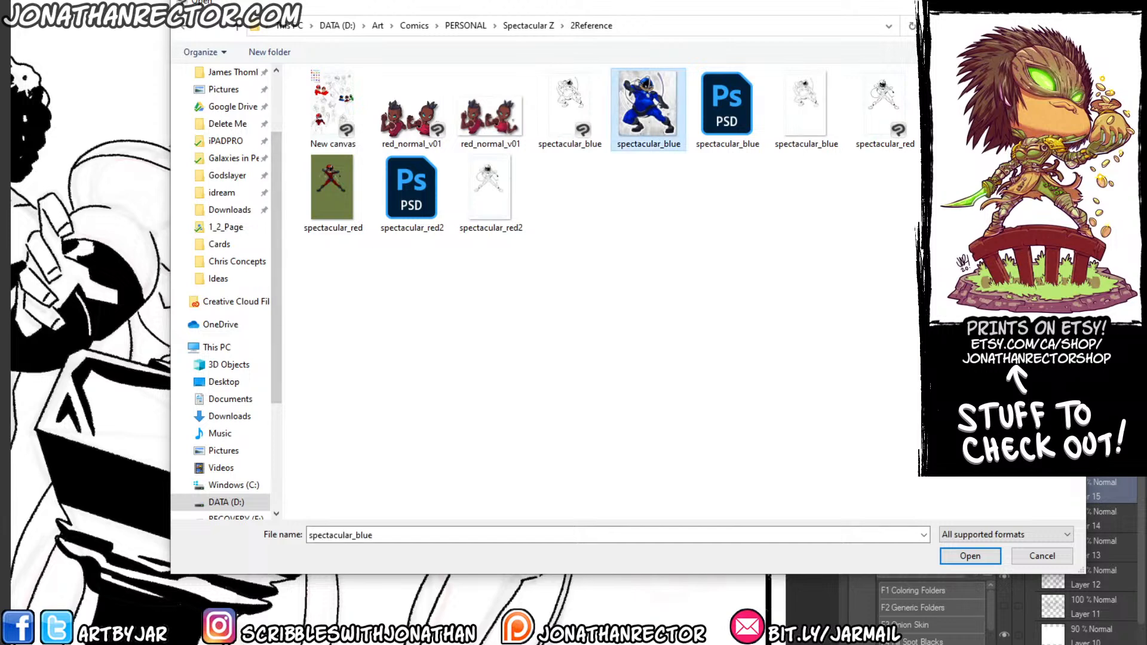
left_click(963, 108, "ctrl")
left_click(964, 553)
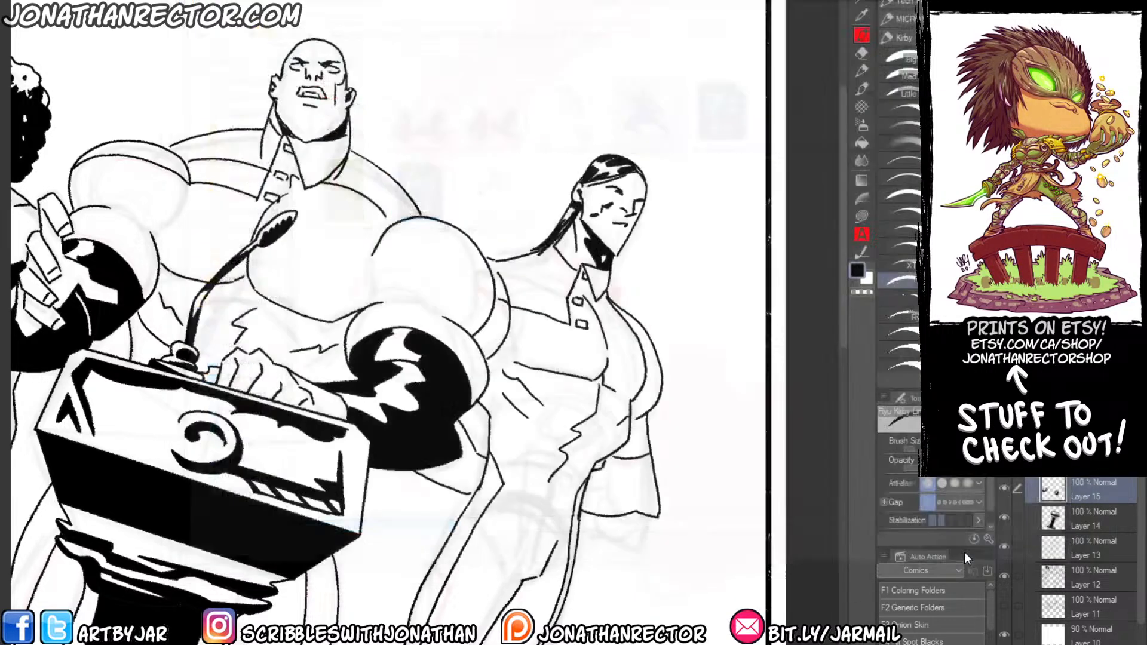
Examine the inked shadows and folds on the red-suited hero and on the blue-suited hero's chest, belly and arms.
left_click_drag(232, 204, 263, 223)
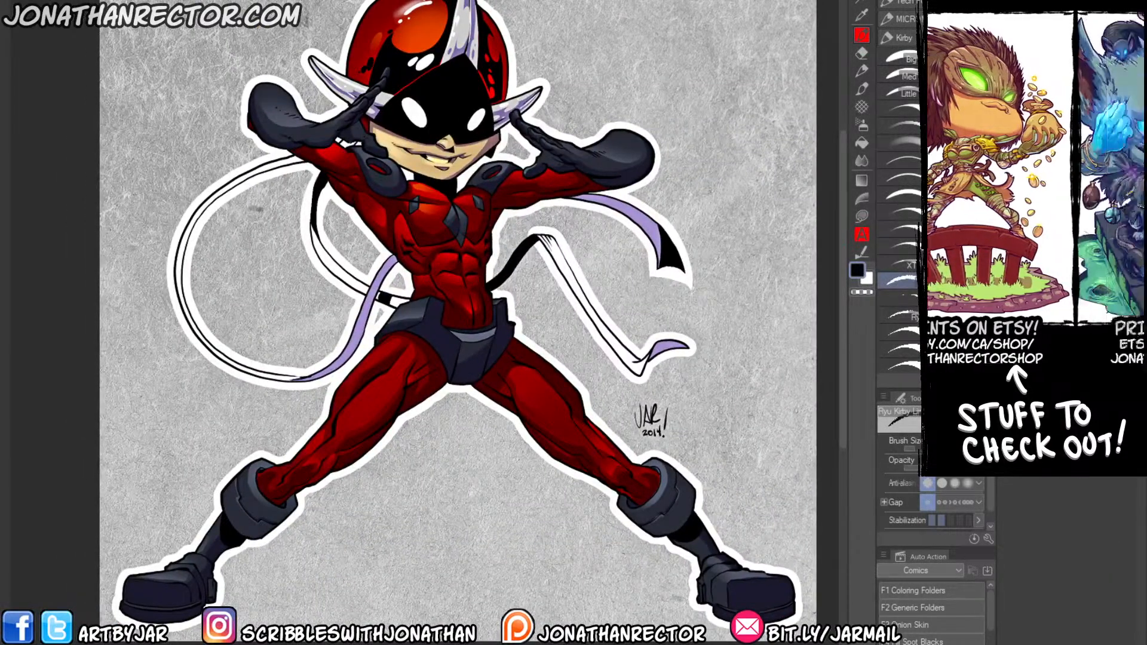
key("ctrl+Tab")
mouse_move(228, 228)
left_mouse_down()
mouse_move(250, 239)
mouse_move(237, 247)
left_mouse_up()
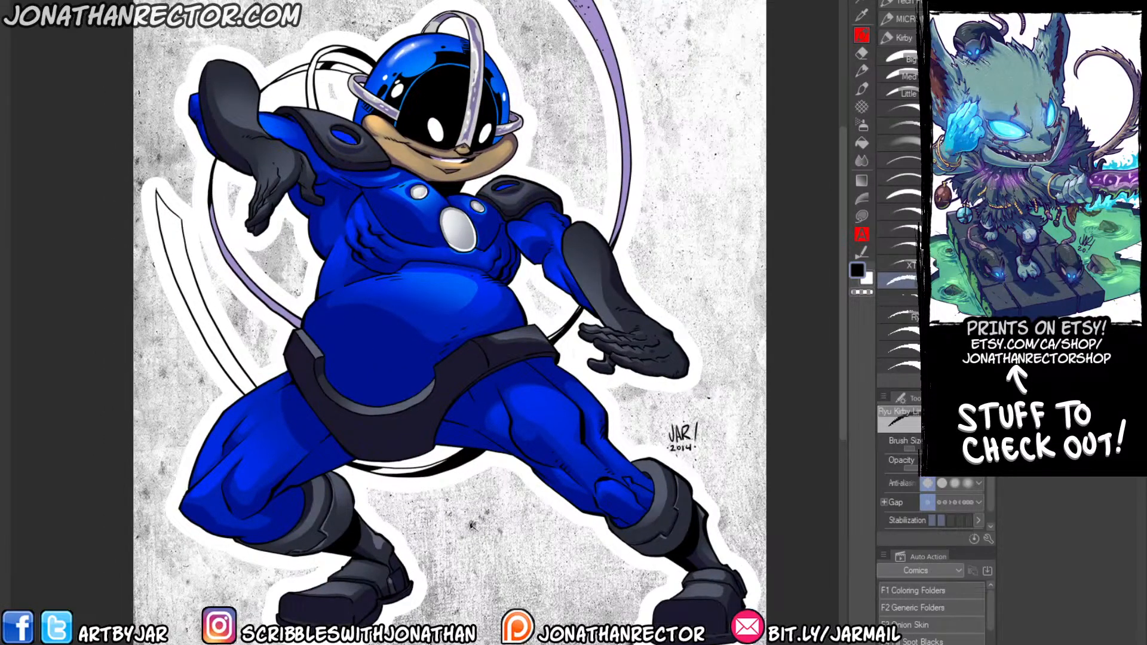
scroll(236, 3, "up", 2)
left_click_drag(489, 247, 315, 59)
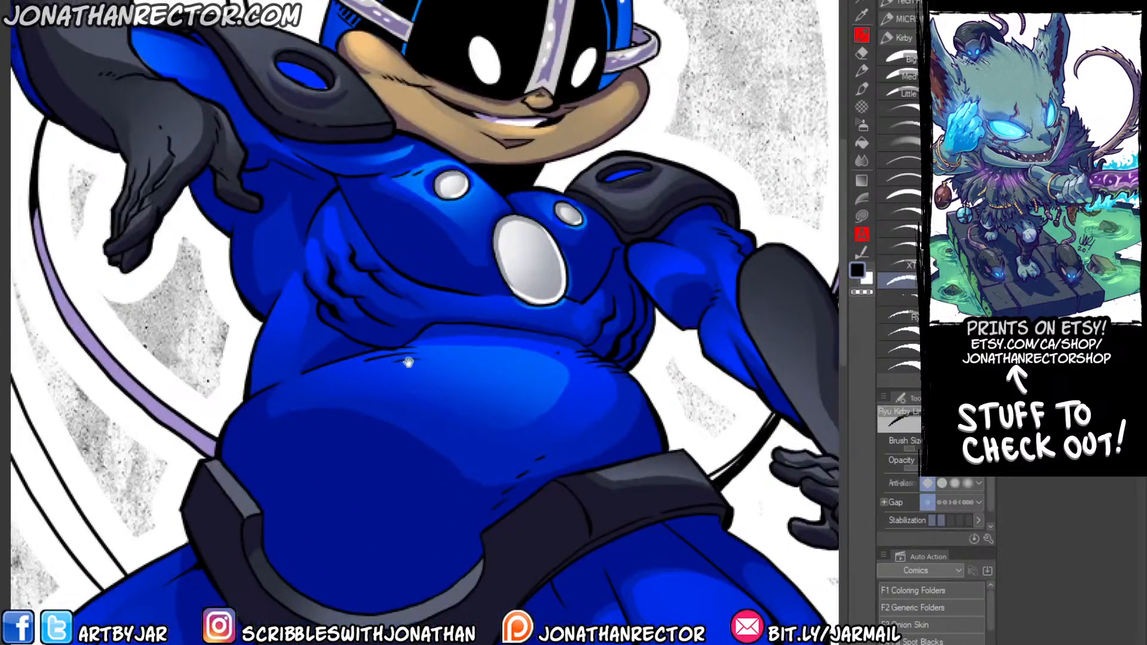
left_click_drag(407, 363, 446, 174)
left_click_drag(532, 431, 562, 475)
left_click_drag(417, 161, 391, 252)
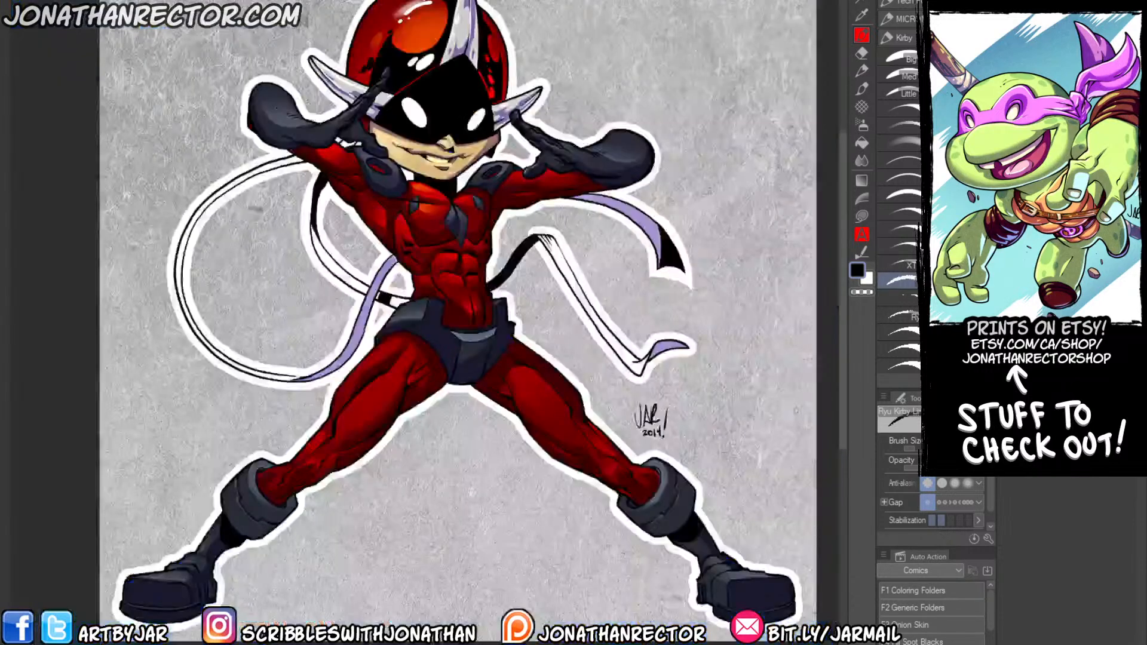
left_click_drag(330, 186, 369, 192)
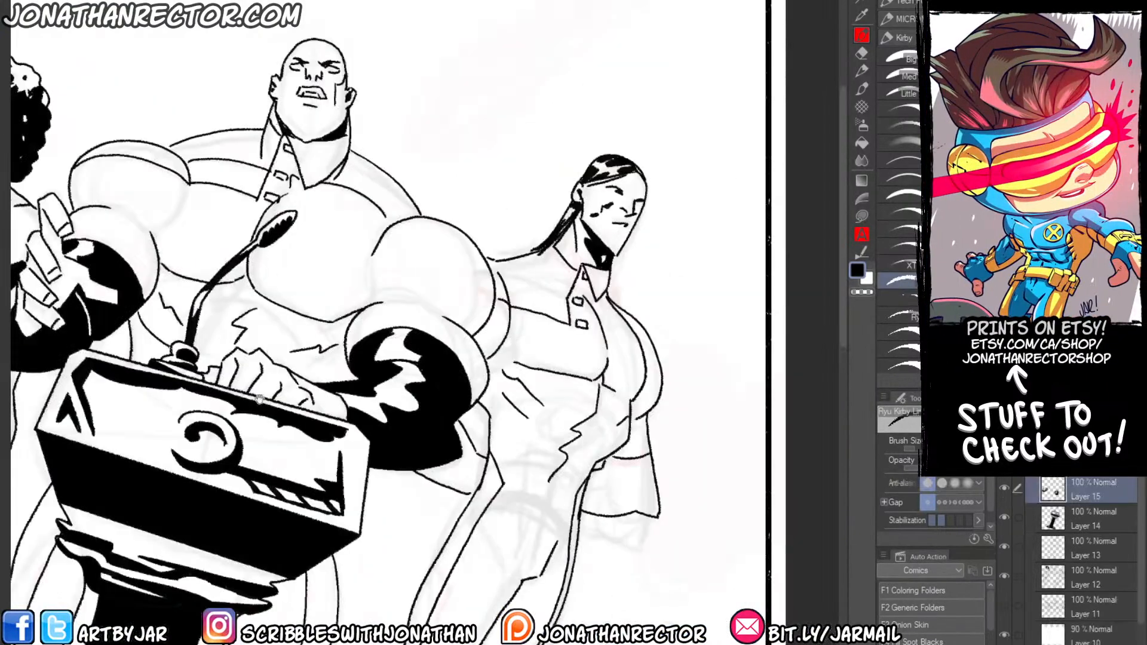
Draw a highlight shape along the afro-haired figure's outer gloved forearm and fill the areas on both sides of it with black.
left_click_drag(258, 399, 498, 346)
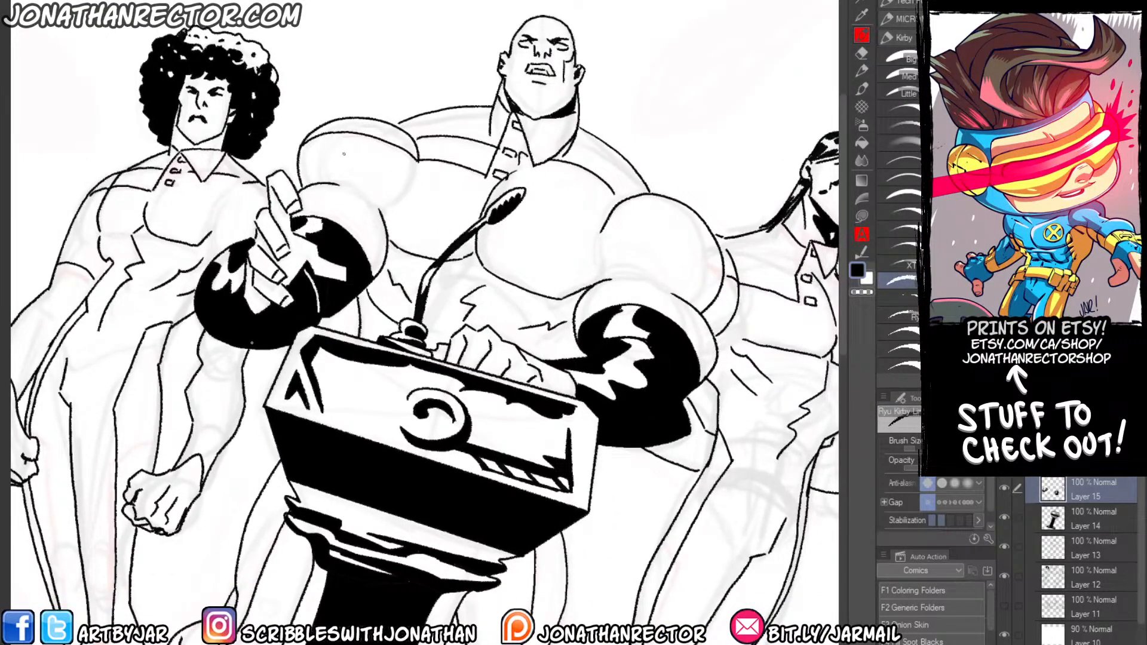
left_click_drag(233, 400, 310, 231)
left_click_drag(174, 242, 479, 409)
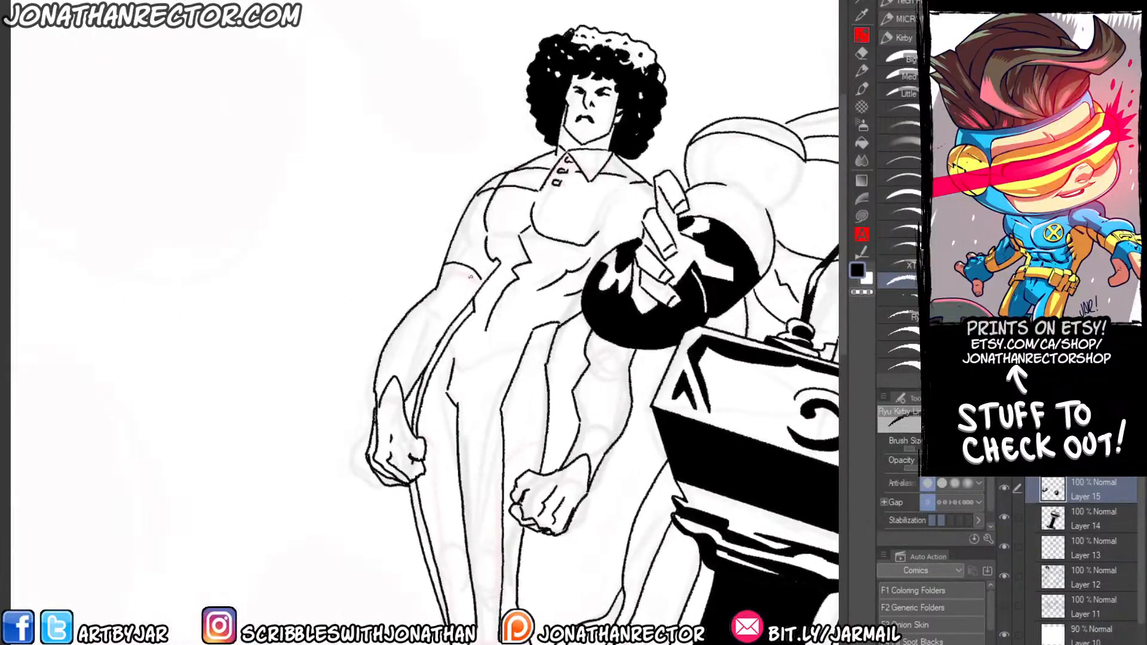
mouse_move(466, 270)
left_mouse_down()
mouse_move(389, 383)
mouse_move(433, 304)
mouse_move(385, 370)
left_mouse_up()
key("g")
left_click(412, 323)
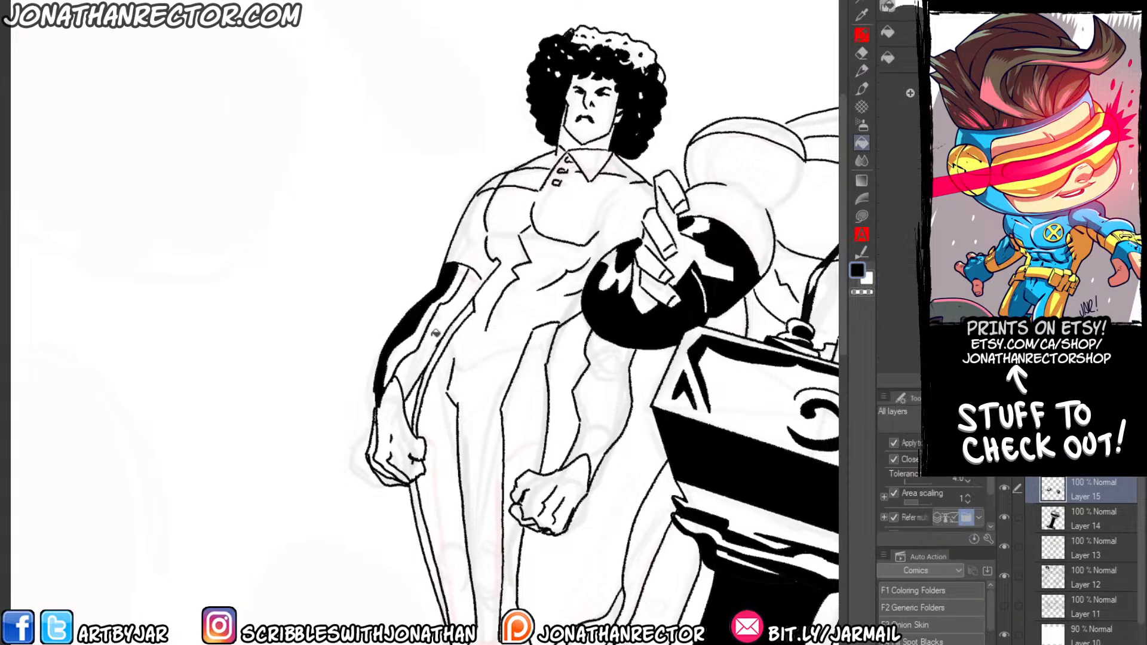
left_click(470, 287)
Outline a jagged highlight on the afro-haired figure's other forearm beside the podium and fill the surrounding glove areas with black.
left_click_drag(441, 375, 365, 341)
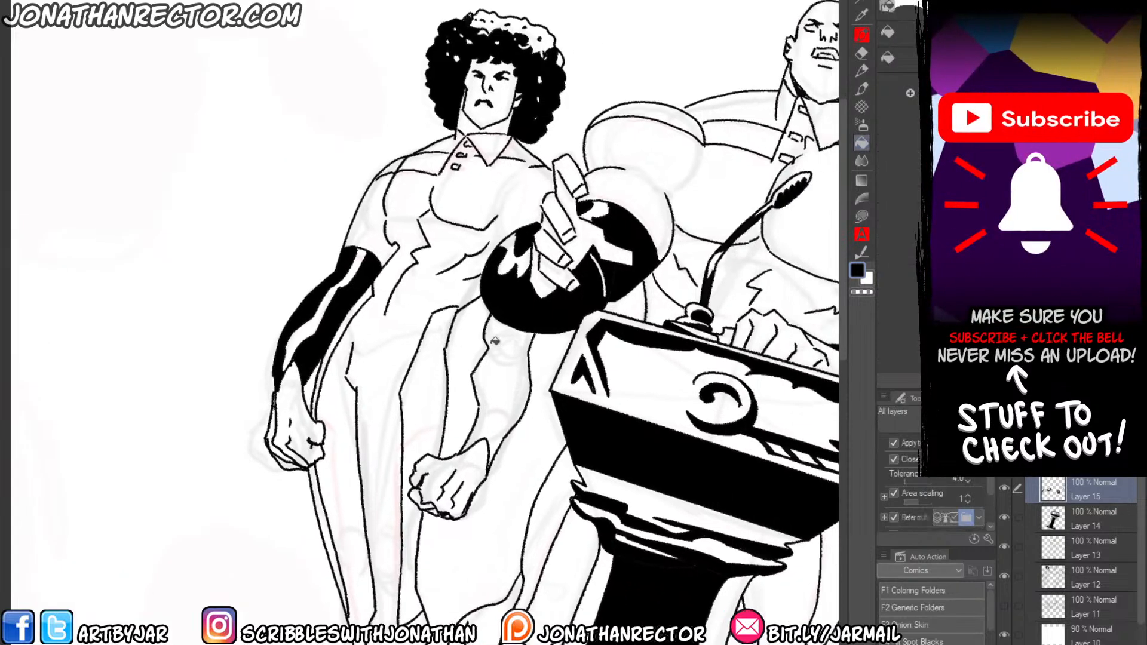
key("p")
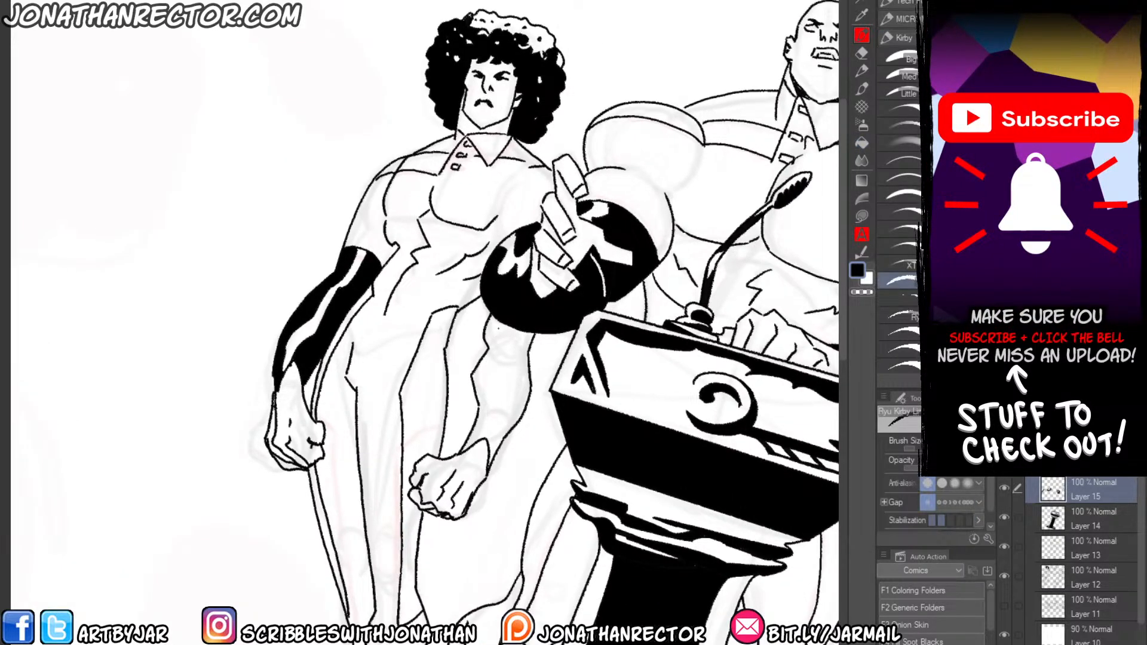
mouse_move(499, 322)
left_mouse_down()
mouse_move(483, 436)
mouse_move(508, 391)
left_mouse_up()
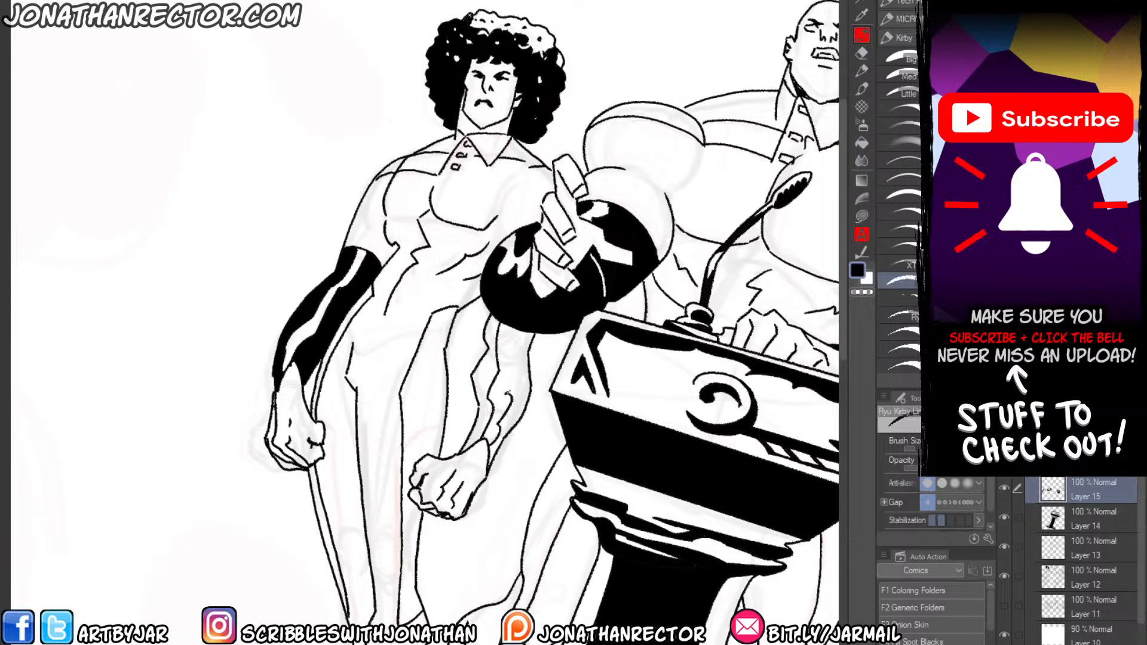
key("g")
left_click(521, 351)
left_click(493, 355)
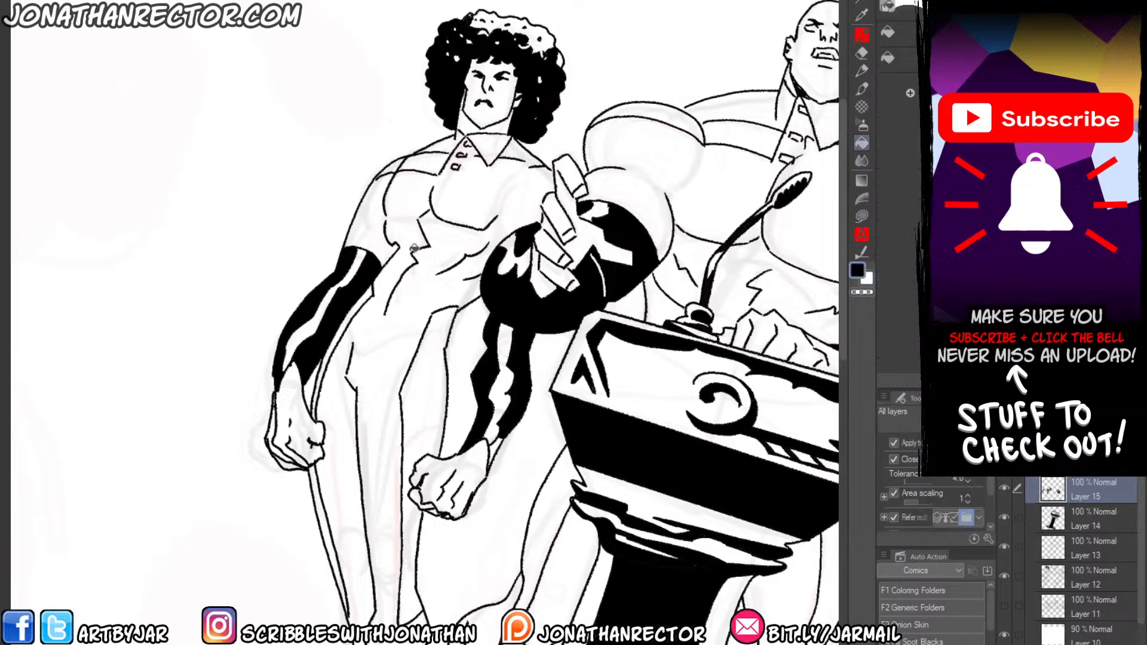
left_click(491, 442)
Draw jagged highlights on both gloved forearms of the long-haired figure and fill the rest of the gloves with black.
mouse_move(599, 318)
left_mouse_down()
mouse_move(493, 297)
mouse_move(340, 319)
left_mouse_up()
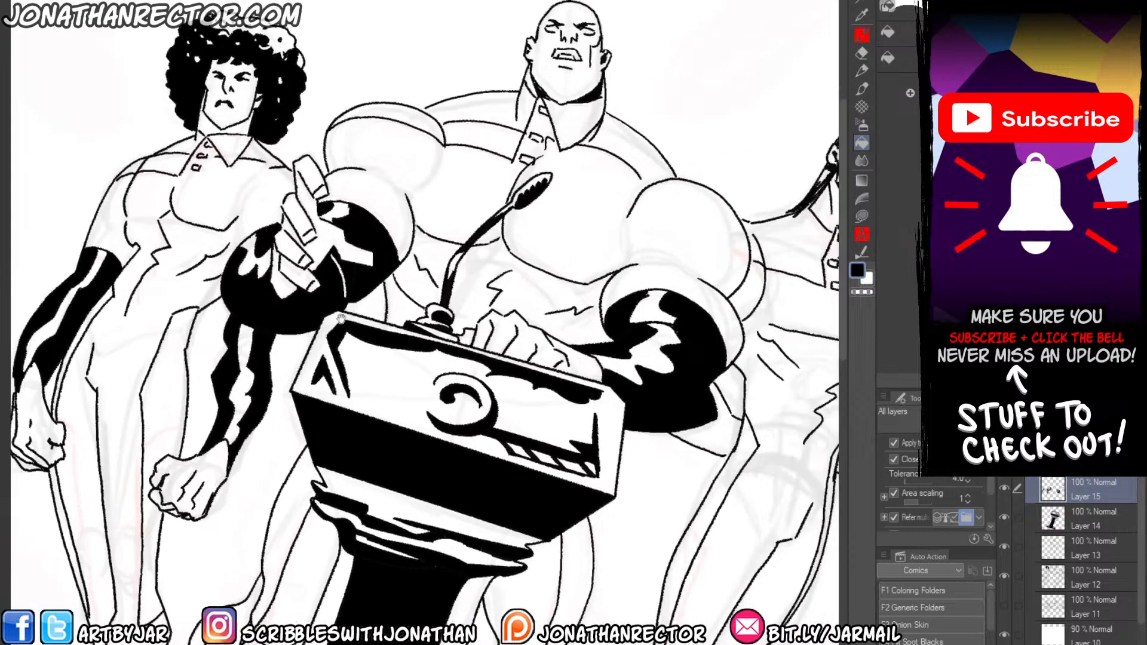
key("p")
left_click_drag(366, 363, 319, 401)
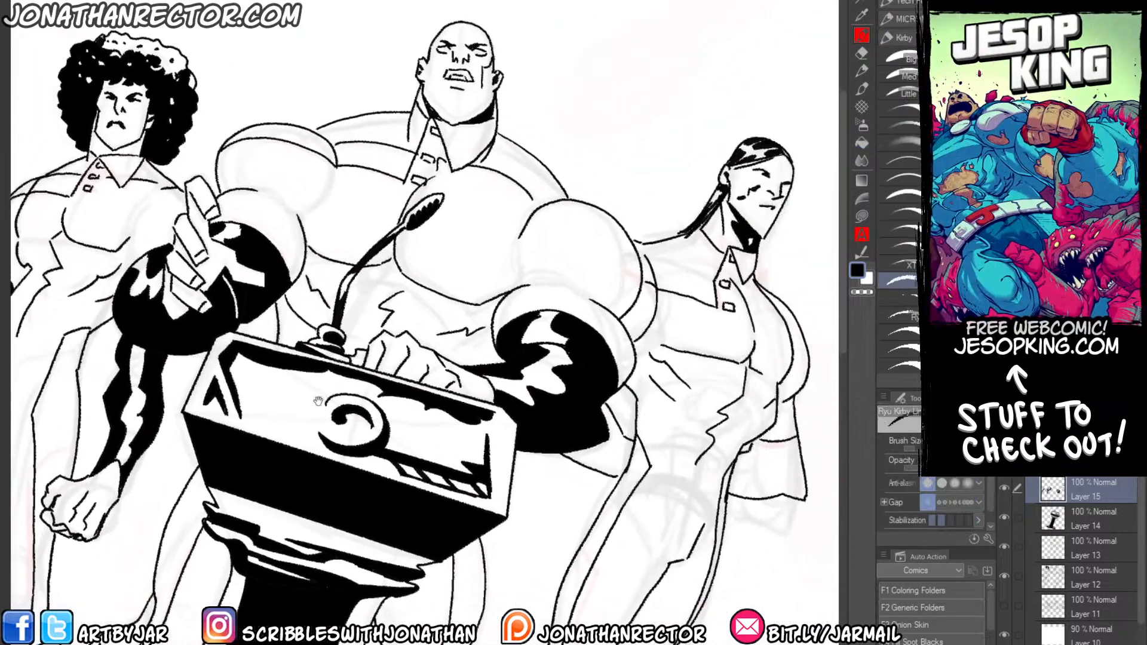
left_click_drag(656, 239, 615, 254)
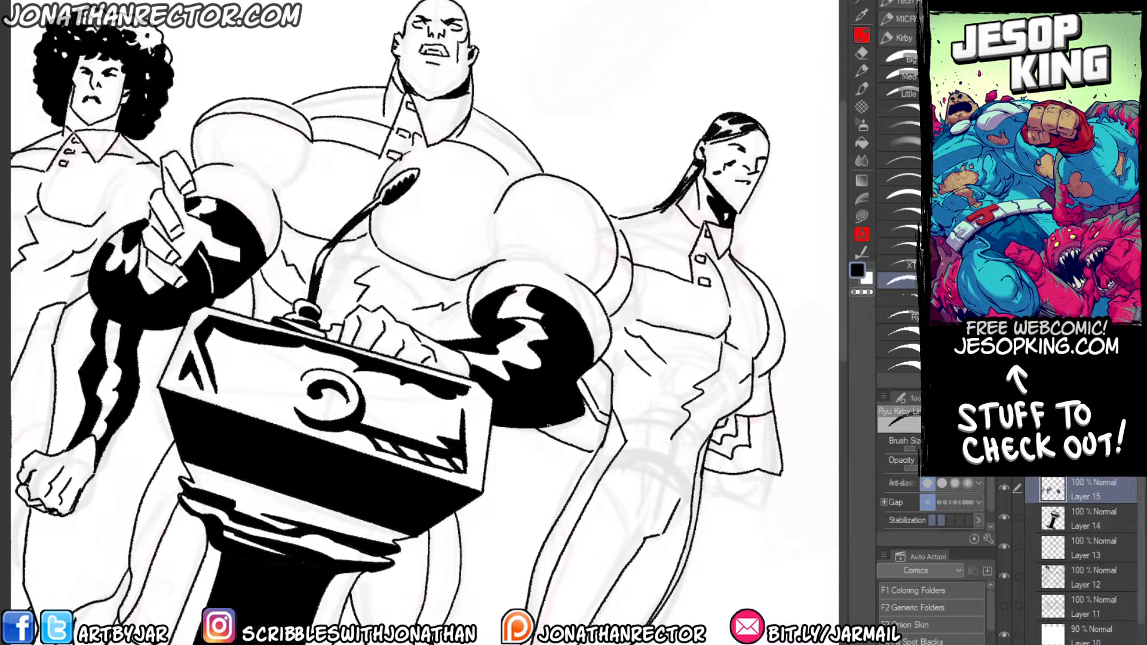
left_click_drag(600, 438, 592, 450)
key("g")
left_click(573, 438)
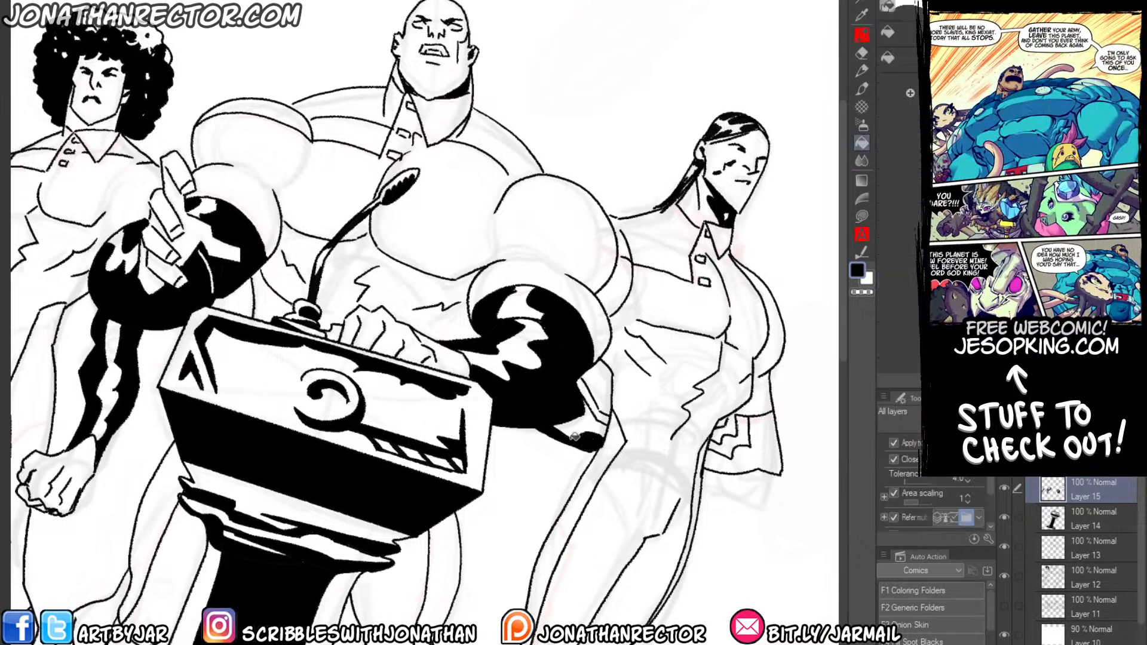
left_click(589, 399)
left_click(730, 420)
left_click(753, 457)
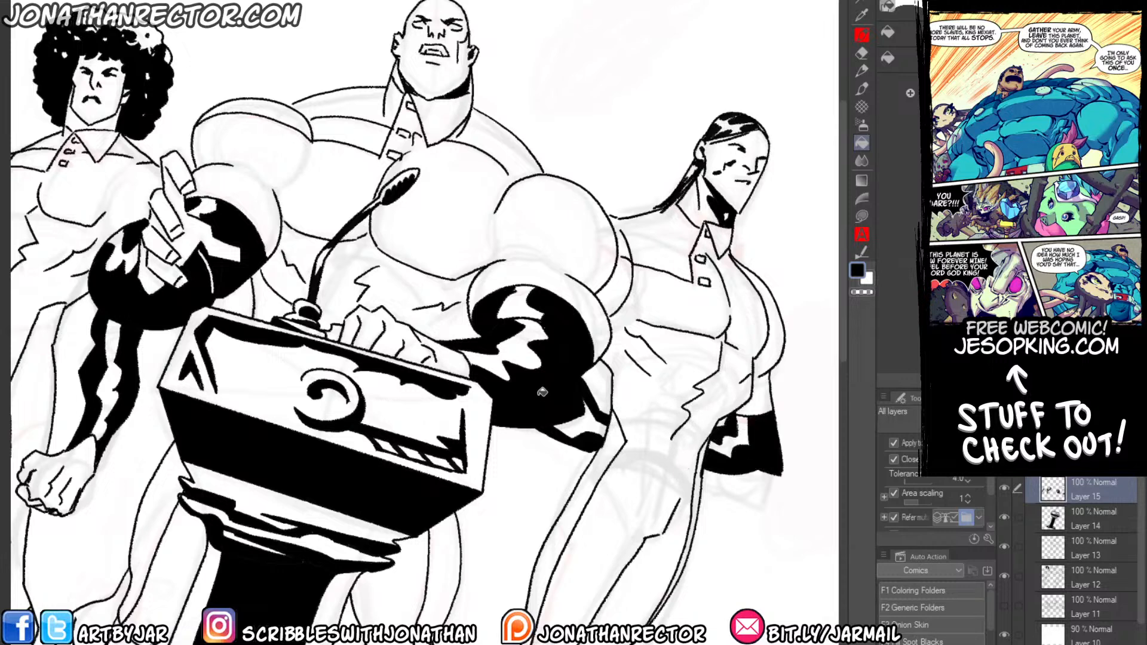
Add a new layer above the glove blacks and choose the textured Ryu Kirby ink brush.
key("p")
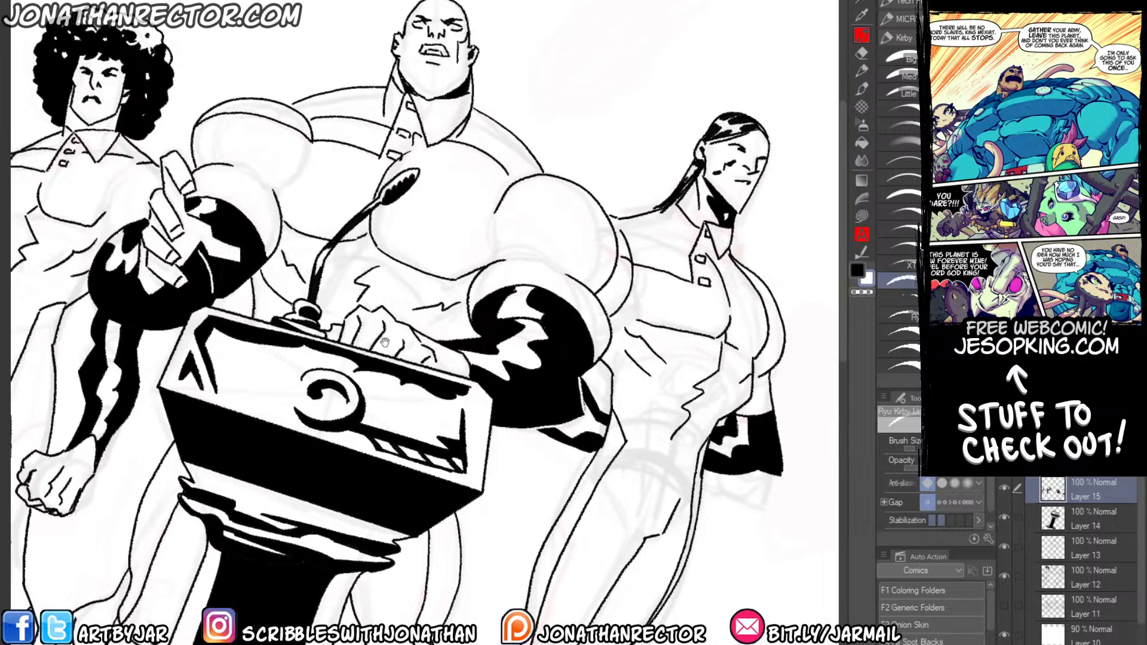
left_click_drag(384, 341, 442, 300)
left_click_drag(359, 278, 372, 209)
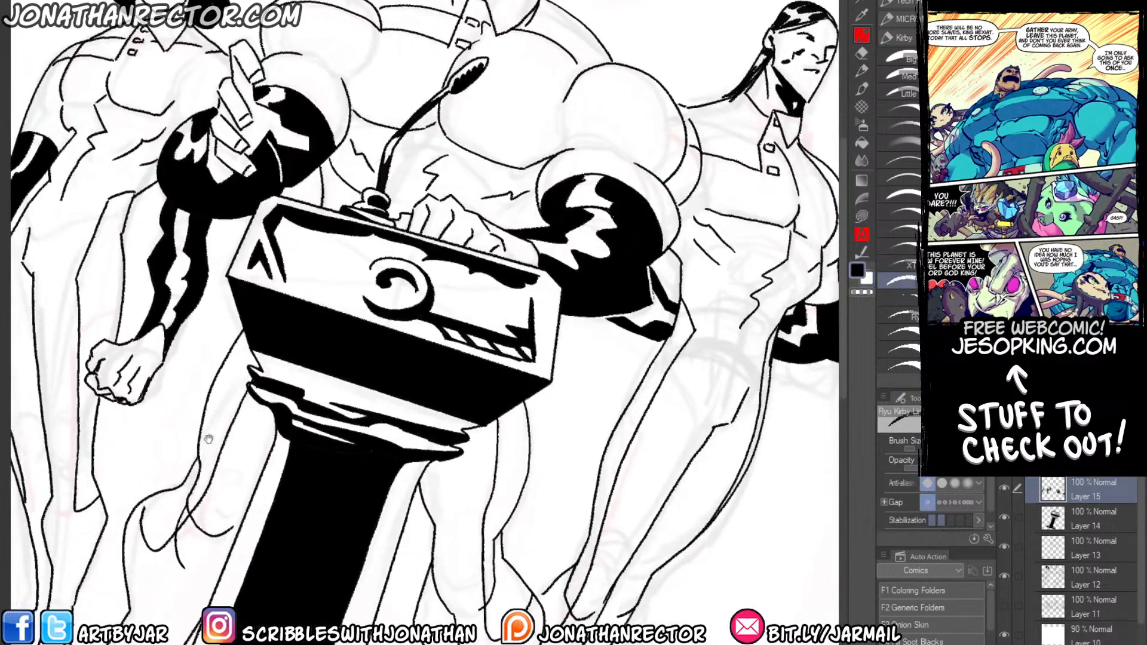
left_click_drag(208, 440, 270, 461)
scroll(264, 445, "down", 1)
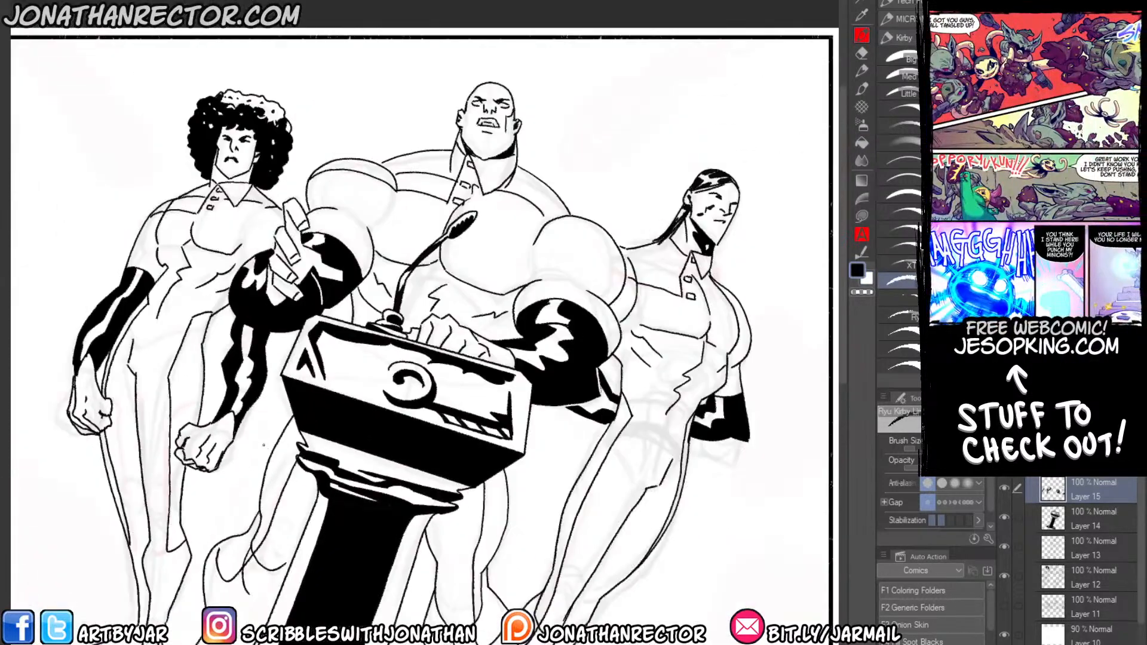
left_click_drag(156, 455, 206, 375)
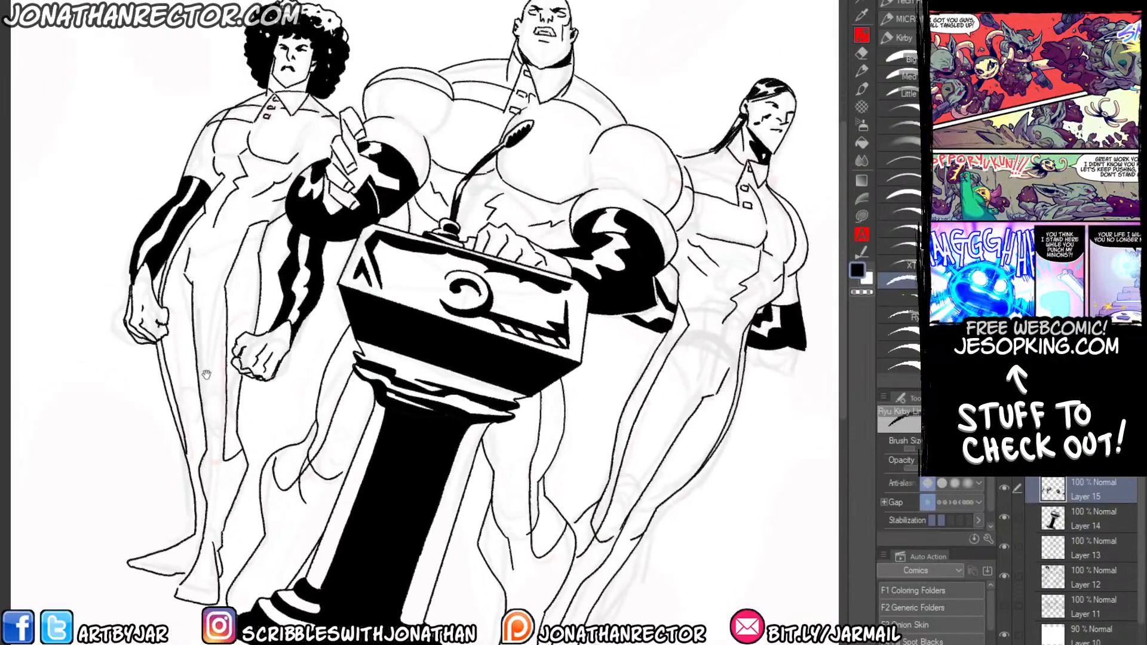
key("ctrl+shift+n")
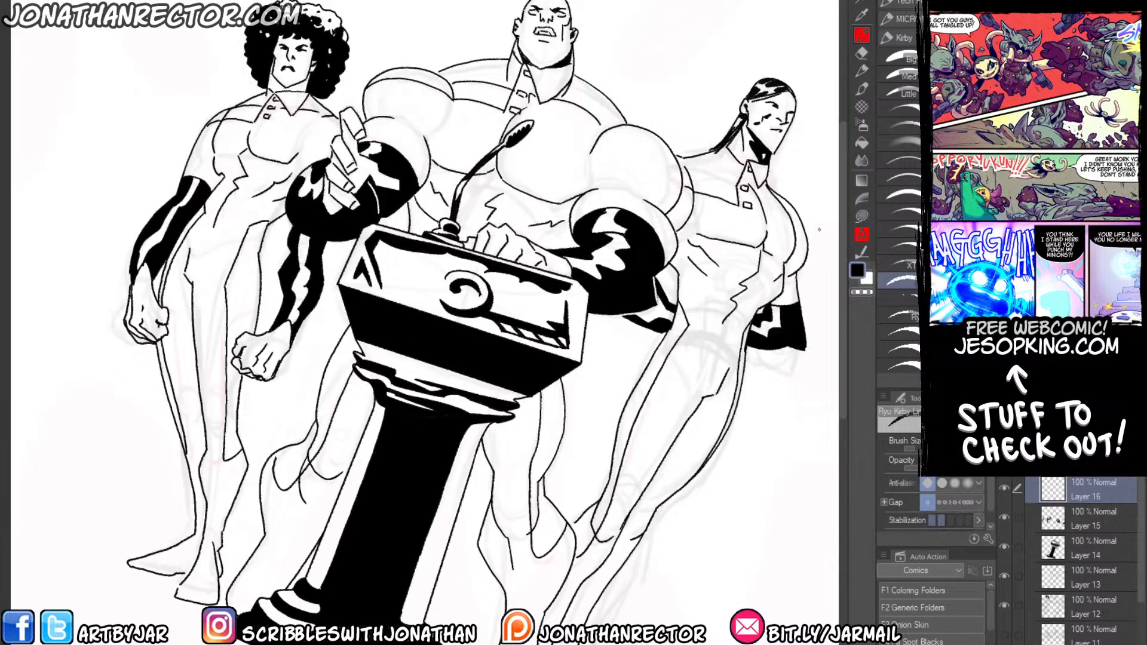
left_click(900, 304)
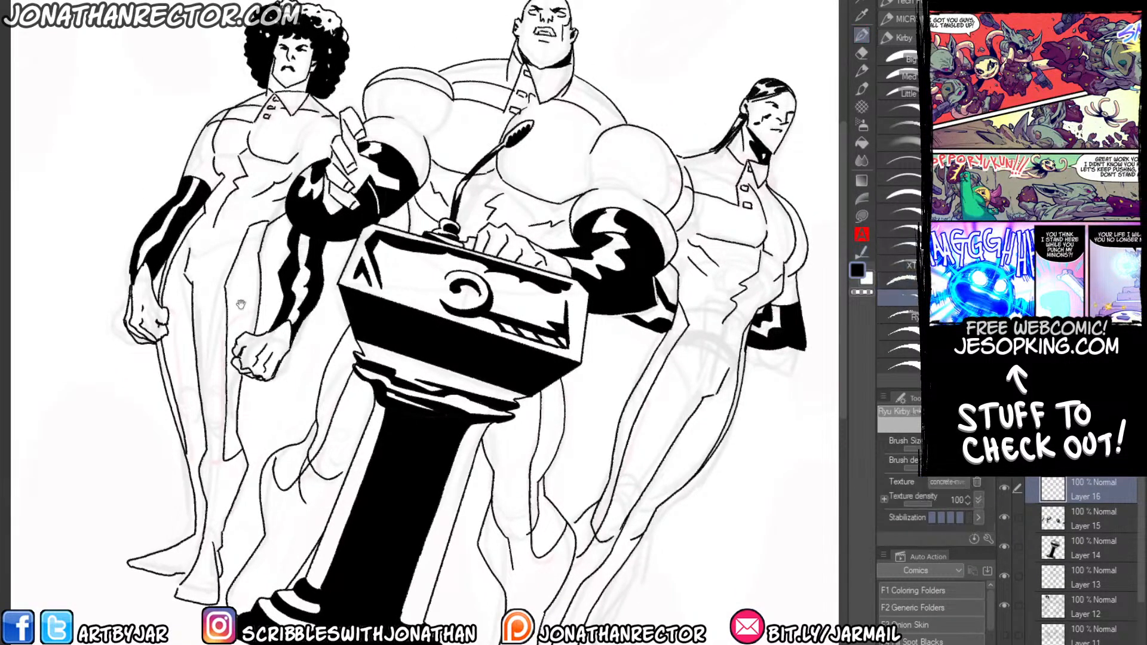
Ink tapered shadow strokes at the bald central figure's shoulder seam, under the chest muscle and on the upper arm of the podium-resting arm.
left_click_drag(241, 304, 242, 368)
scroll(311, 230, "up", 1)
left_click_drag(382, 221, 254, 374)
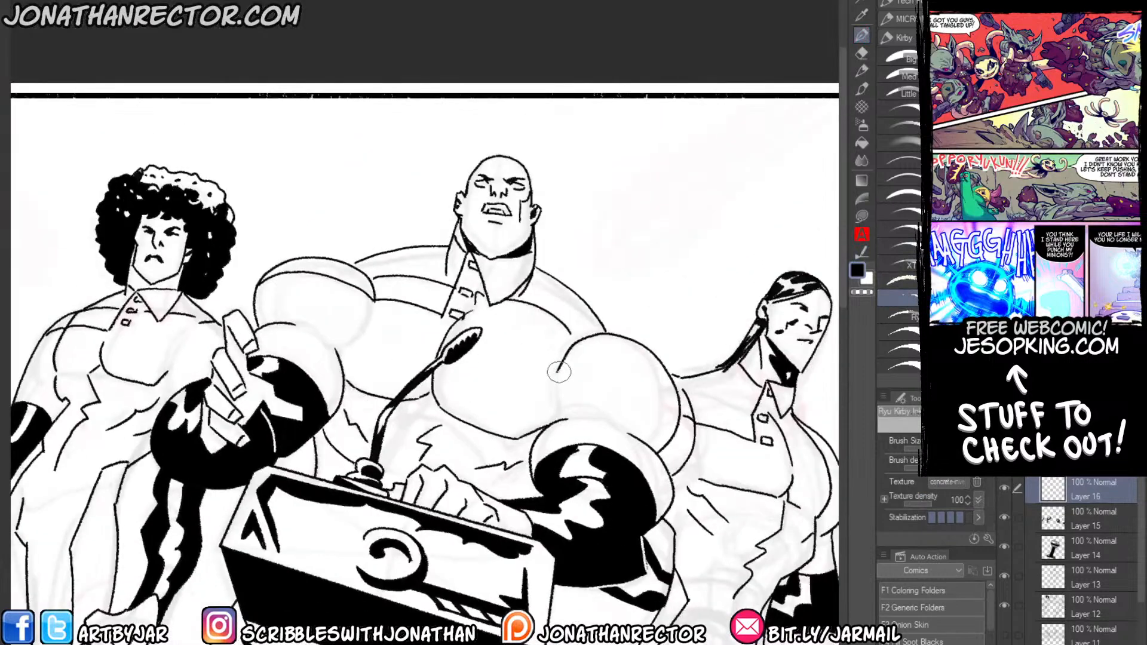
left_click_drag(564, 330, 594, 346)
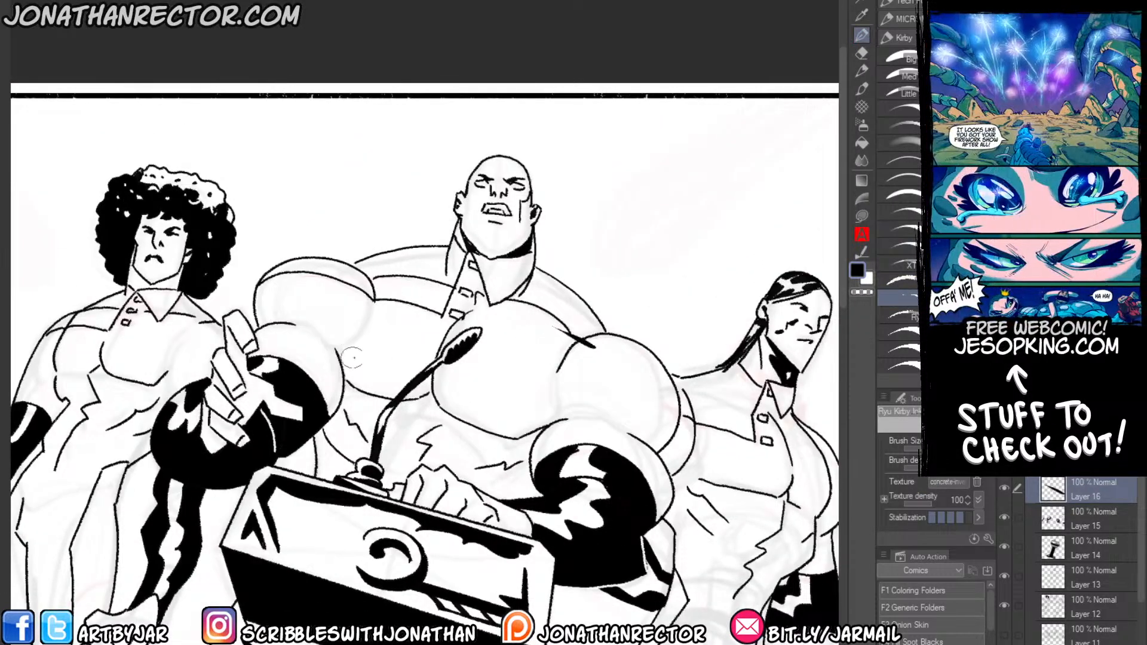
left_click_drag(575, 421, 523, 405)
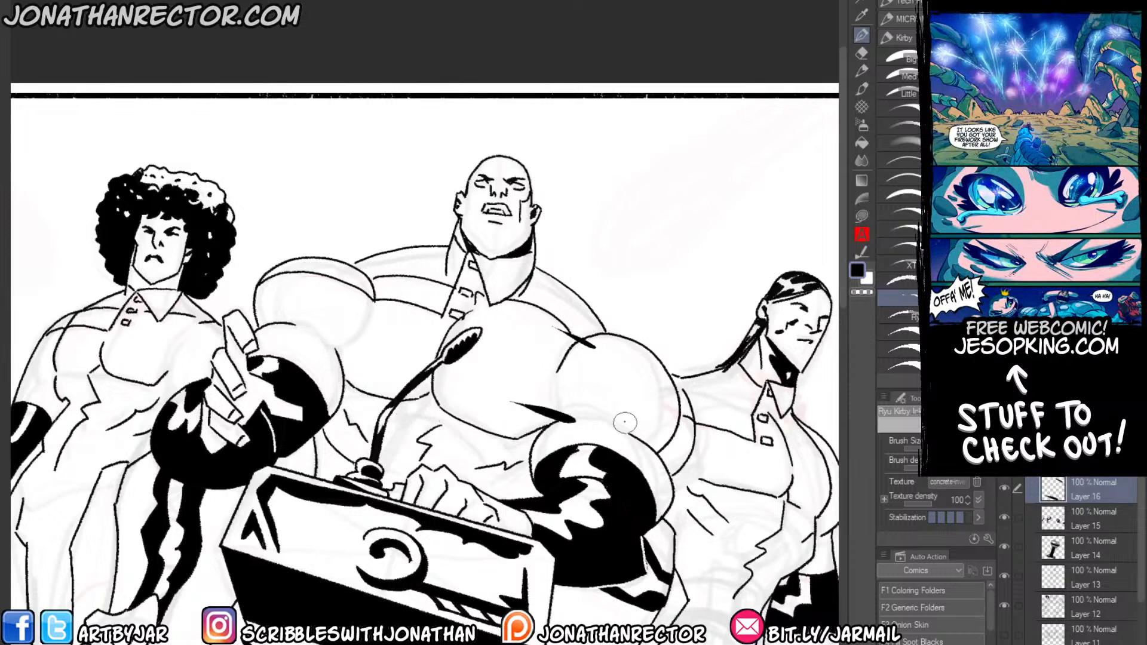
left_click_drag(625, 412, 630, 462)
left_click_drag(632, 423, 633, 467)
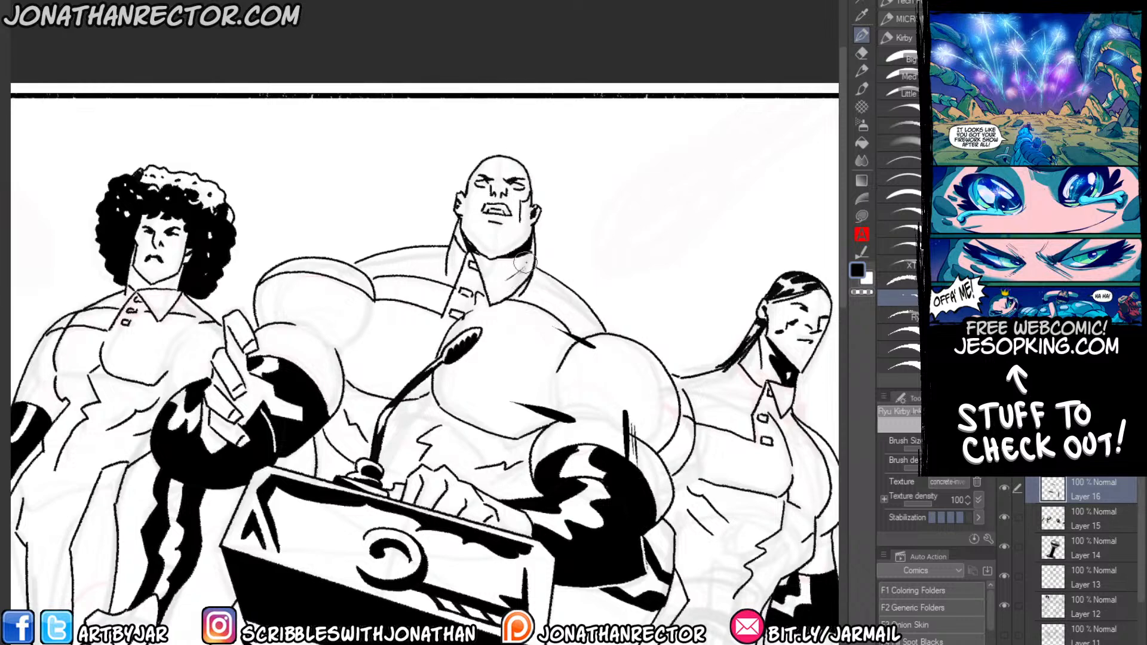
Hatch the bald figure's neck and ink fold shadows on the reaching arm's shoulder and at the waist above the resting hand.
mouse_move(505, 277)
left_mouse_down()
mouse_move(526, 266)
mouse_move(519, 261)
left_mouse_up()
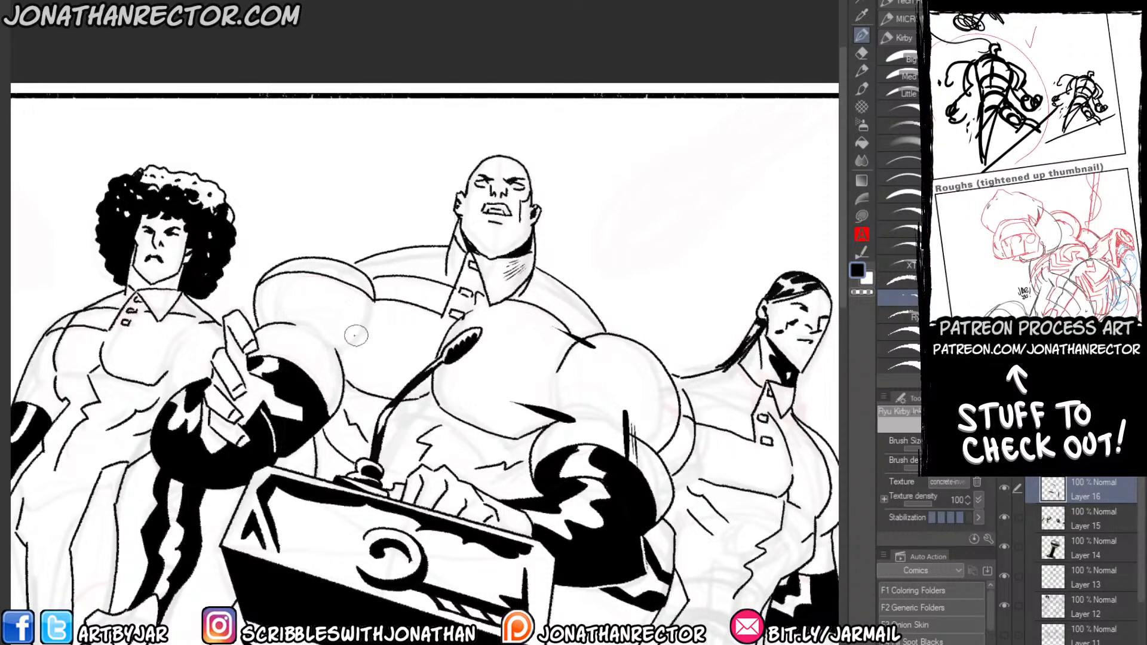
mouse_move(288, 264)
left_mouse_down()
mouse_move(292, 331)
mouse_move(280, 352)
mouse_move(263, 302)
mouse_move(282, 360)
mouse_move(267, 310)
mouse_move(277, 283)
left_mouse_up()
key("ctrl+z")
left_click_drag(346, 344, 294, 355)
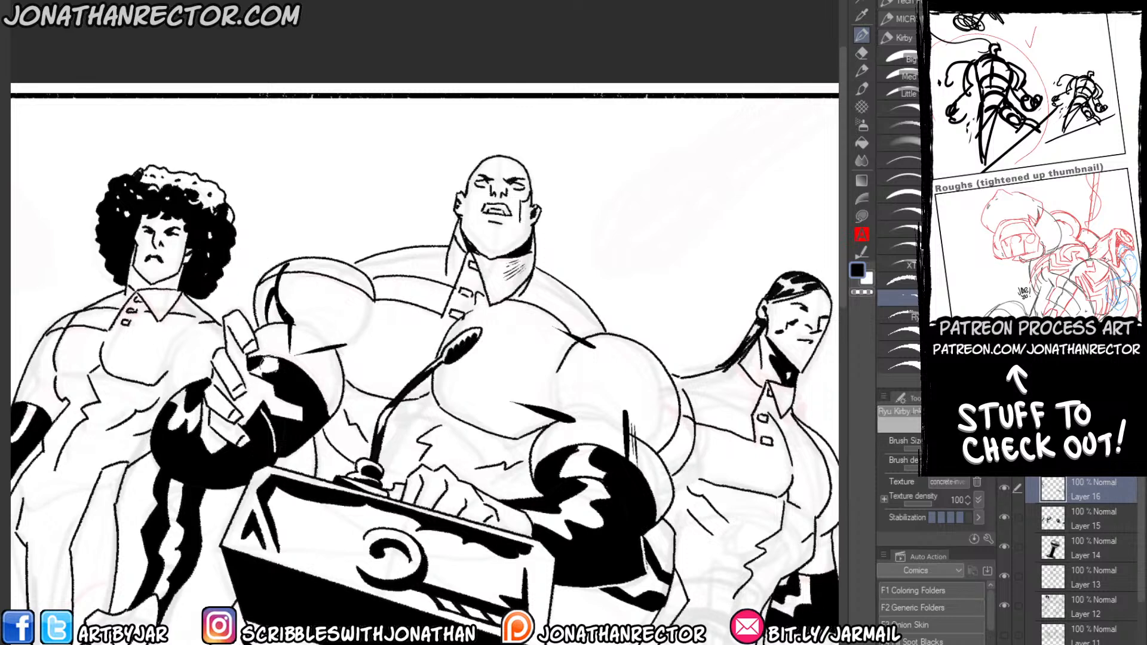
left_click_drag(522, 458, 478, 464)
left_click_drag(536, 492, 478, 482)
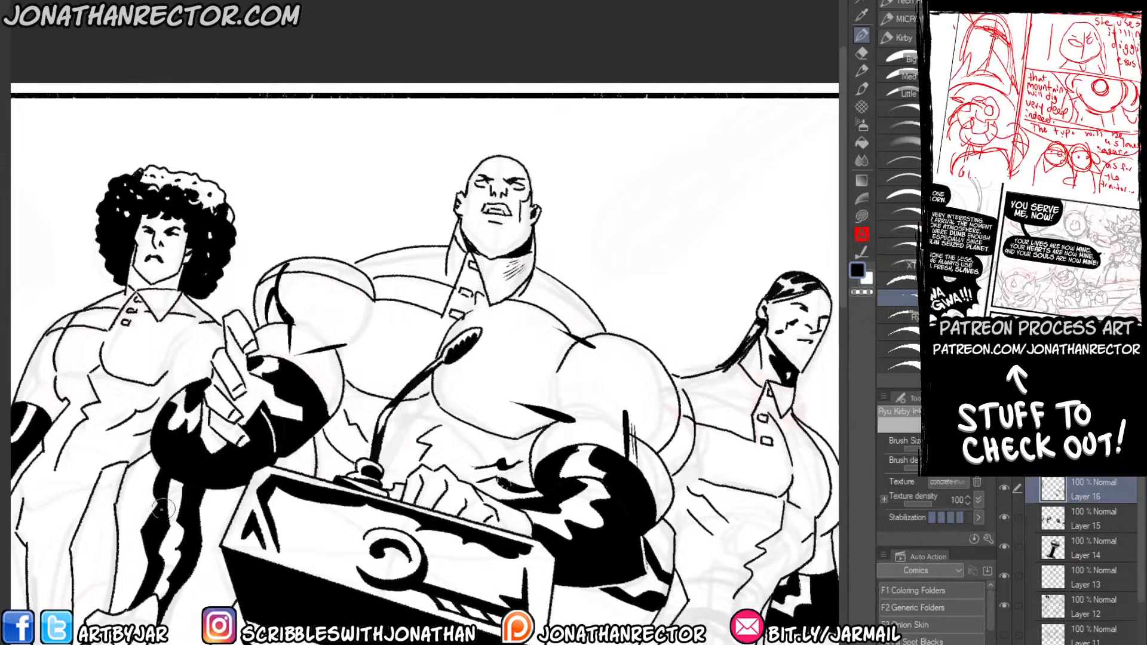
Ink small shadows on the afro-haired figure's upper sleeves, armpit and crotch.
mouse_move(193, 543)
left_mouse_down()
mouse_move(334, 495)
mouse_move(363, 472)
left_mouse_up()
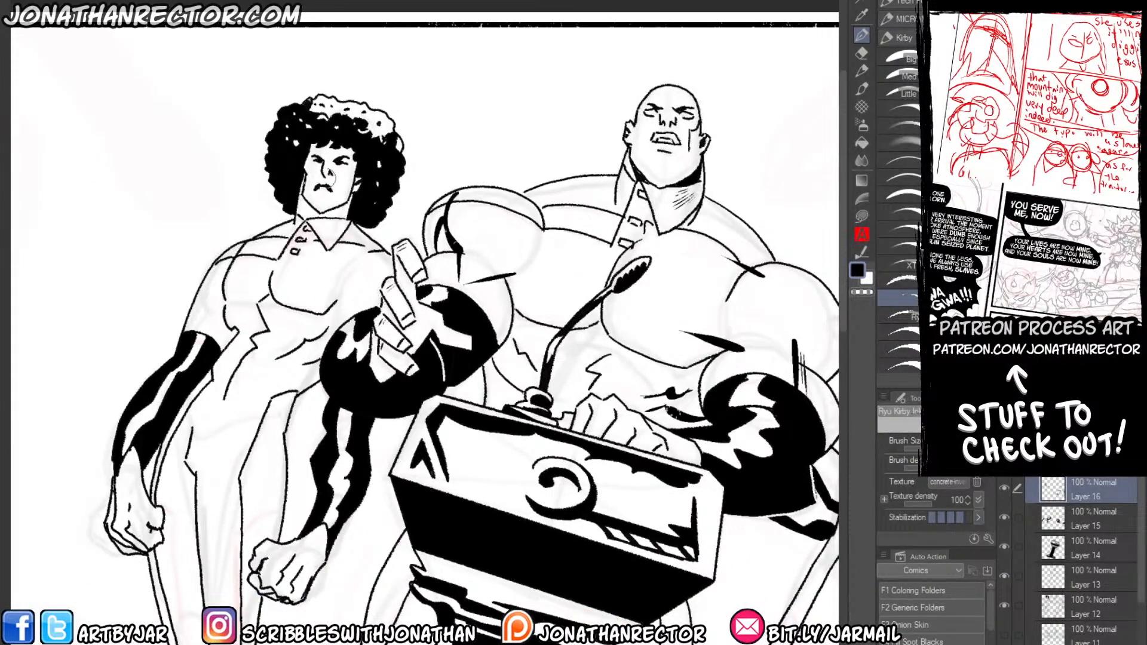
mouse_move(251, 296)
left_mouse_down()
mouse_move(422, 244)
mouse_move(435, 274)
left_mouse_up()
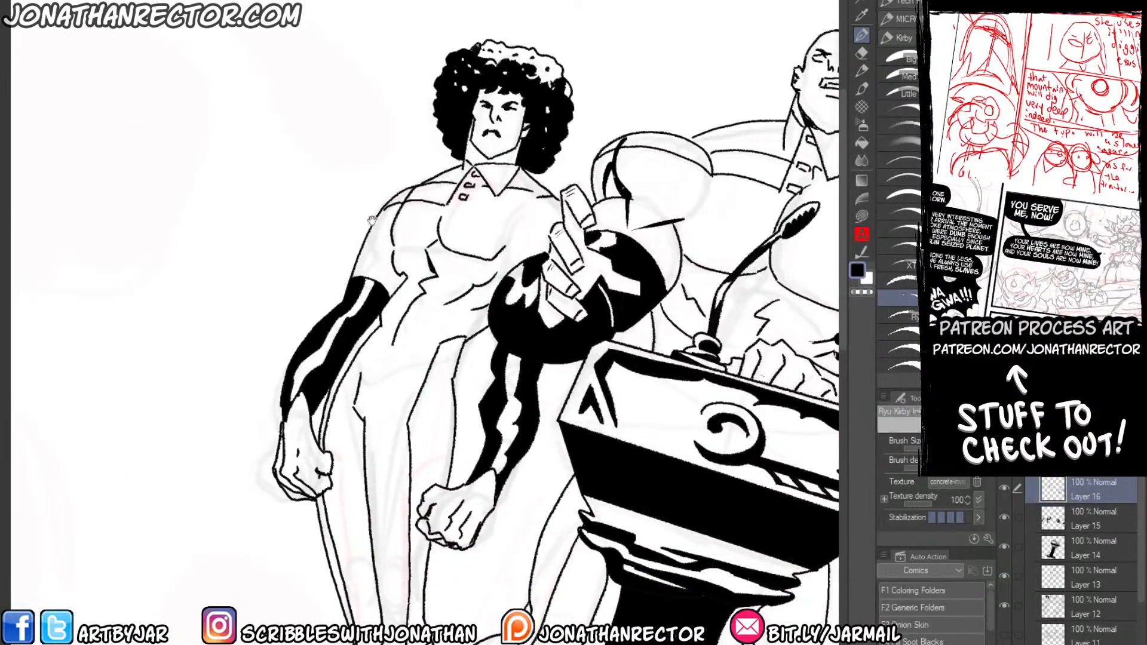
mouse_move(371, 221)
left_mouse_down()
mouse_move(361, 300)
mouse_move(350, 303)
left_mouse_up()
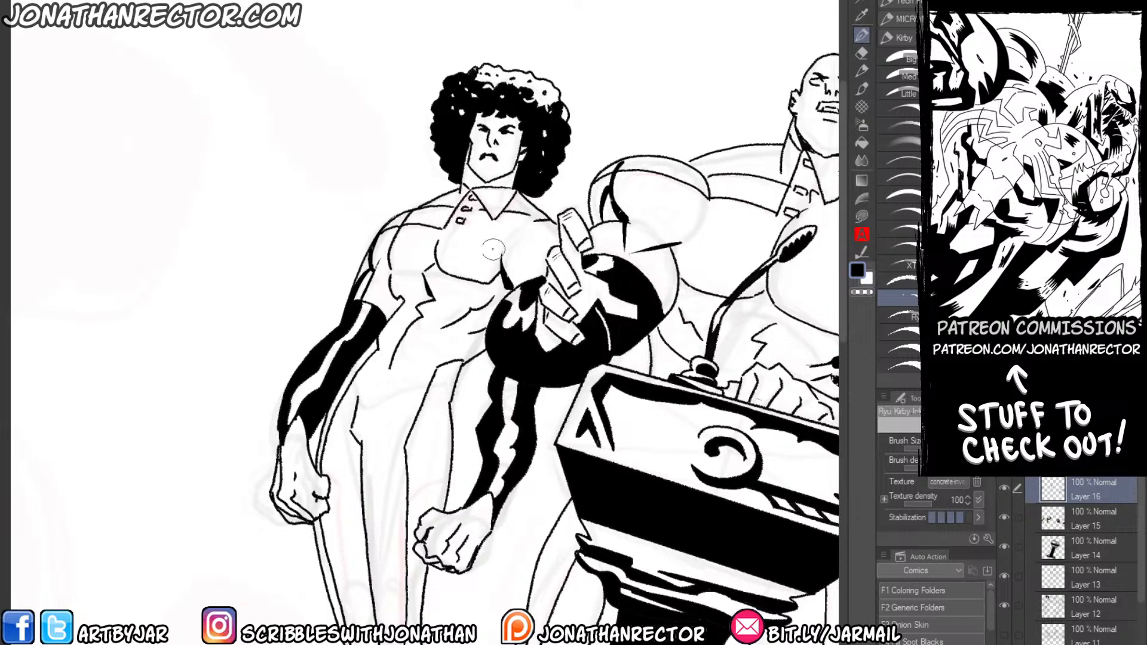
scroll(404, 268, "down", 4)
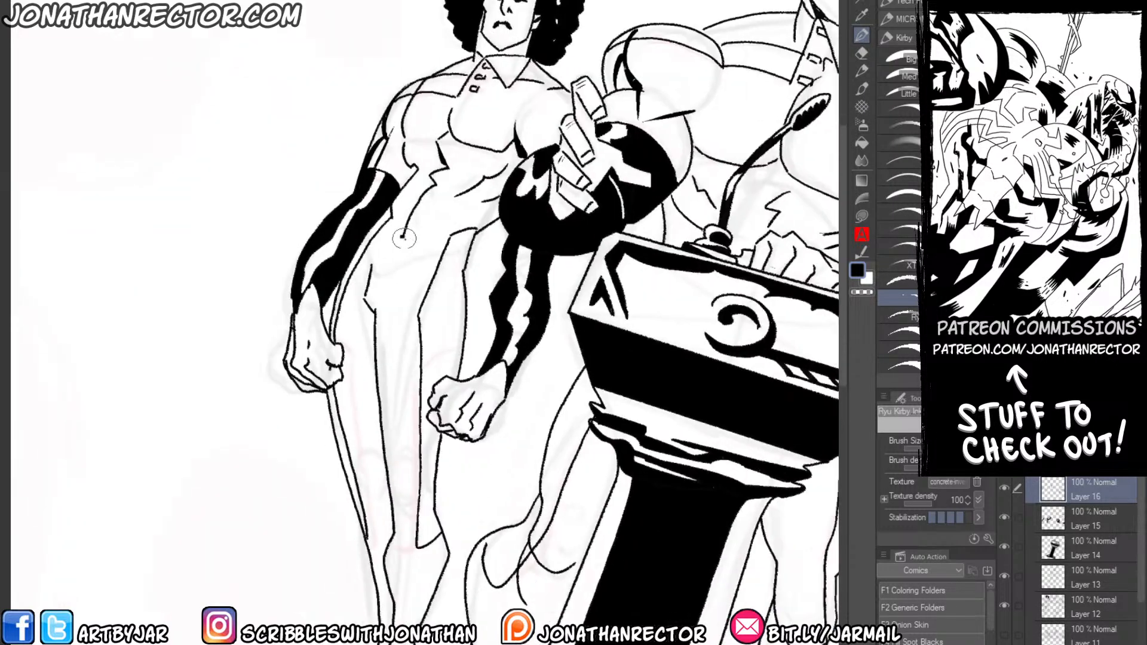
scroll(403, 251, "down", 4)
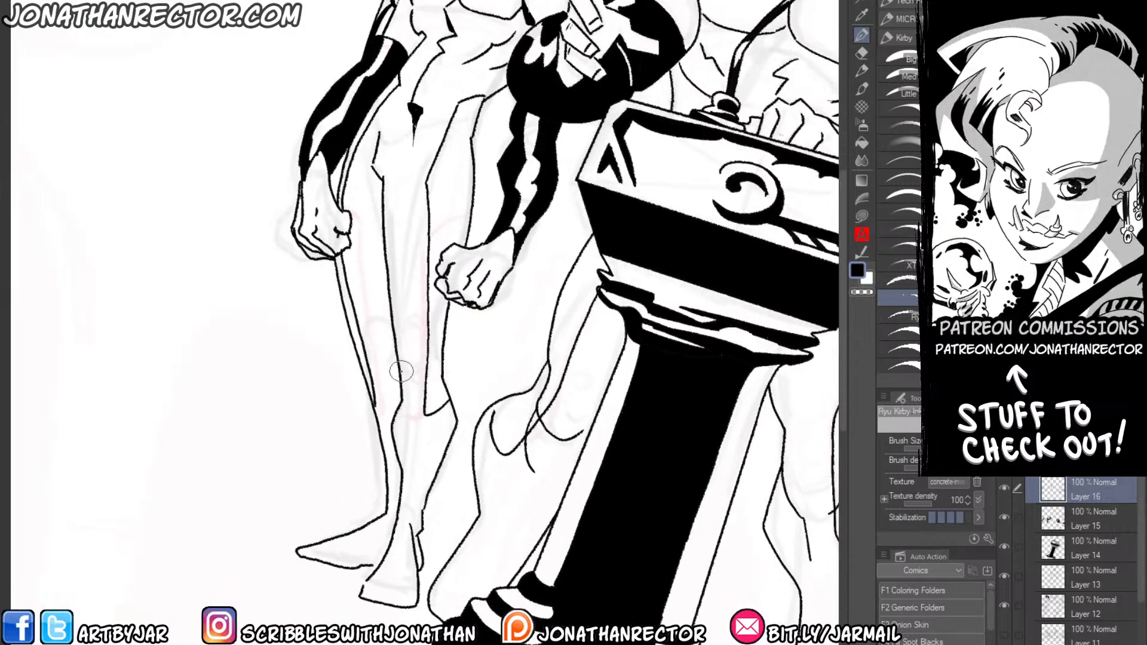
Ink knee and calf shadows on the afro-haired figure's legs and on the bald figure's legs behind the podium.
mouse_move(397, 407)
left_mouse_down()
mouse_move(412, 440)
mouse_move(408, 507)
left_mouse_up()
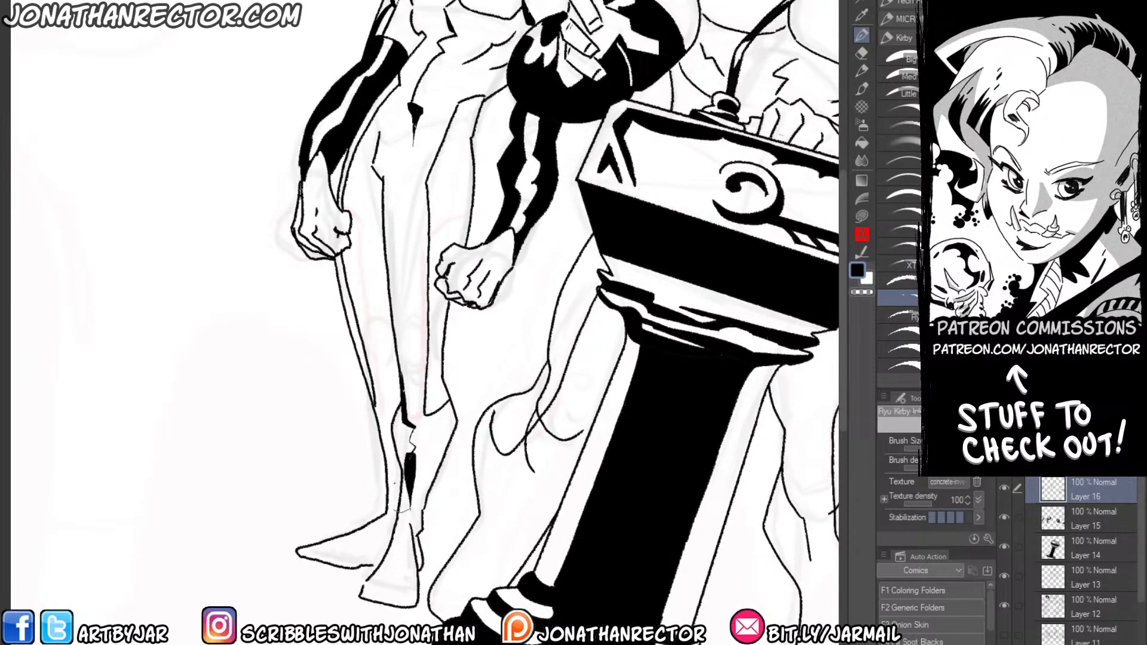
left_click_drag(371, 383, 384, 421)
left_click_drag(543, 387, 495, 537)
mouse_move(533, 414)
left_mouse_down()
mouse_move(508, 524)
mouse_move(246, 383)
left_mouse_up()
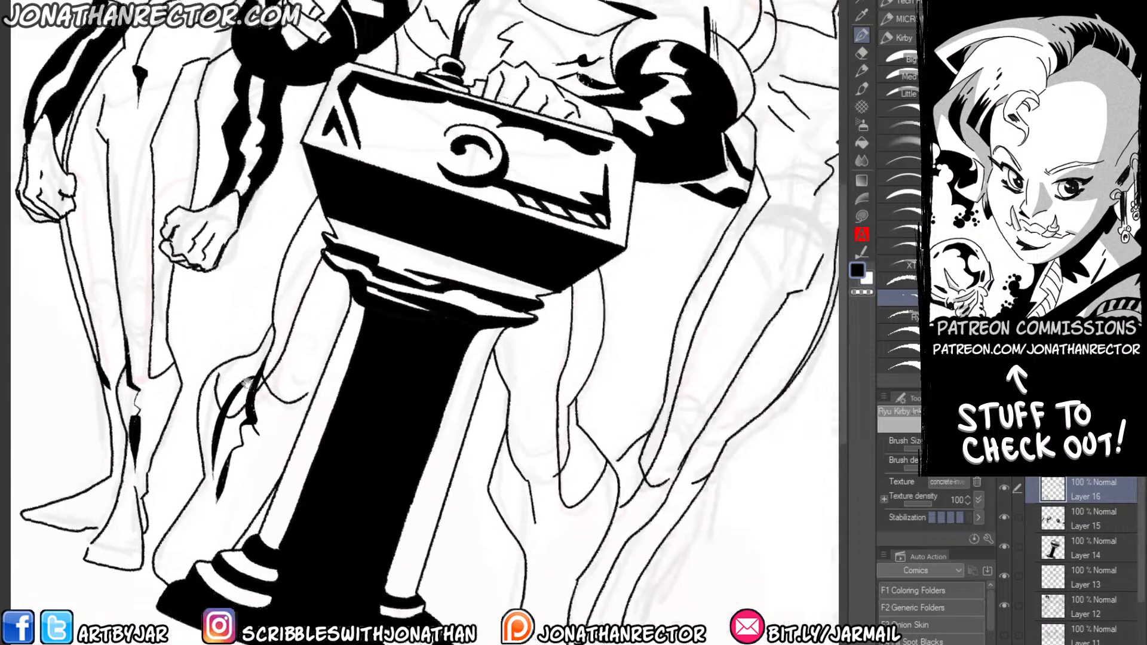
mouse_move(564, 397)
left_mouse_down()
mouse_move(555, 478)
mouse_move(566, 530)
mouse_move(550, 596)
left_mouse_up()
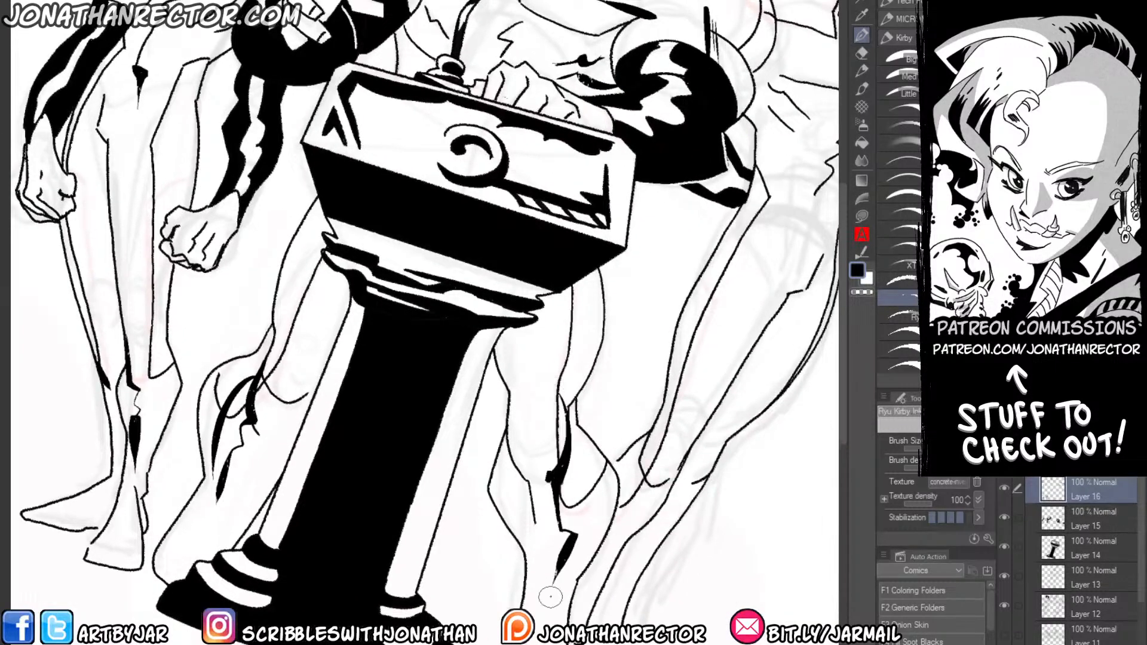
Ink small shadows at the ponytailed figure's armpit, shoulder line and abdomen folds.
mouse_move(572, 298)
left_mouse_down()
mouse_move(571, 352)
mouse_move(385, 497)
left_mouse_up()
left_click_drag(609, 290, 561, 377)
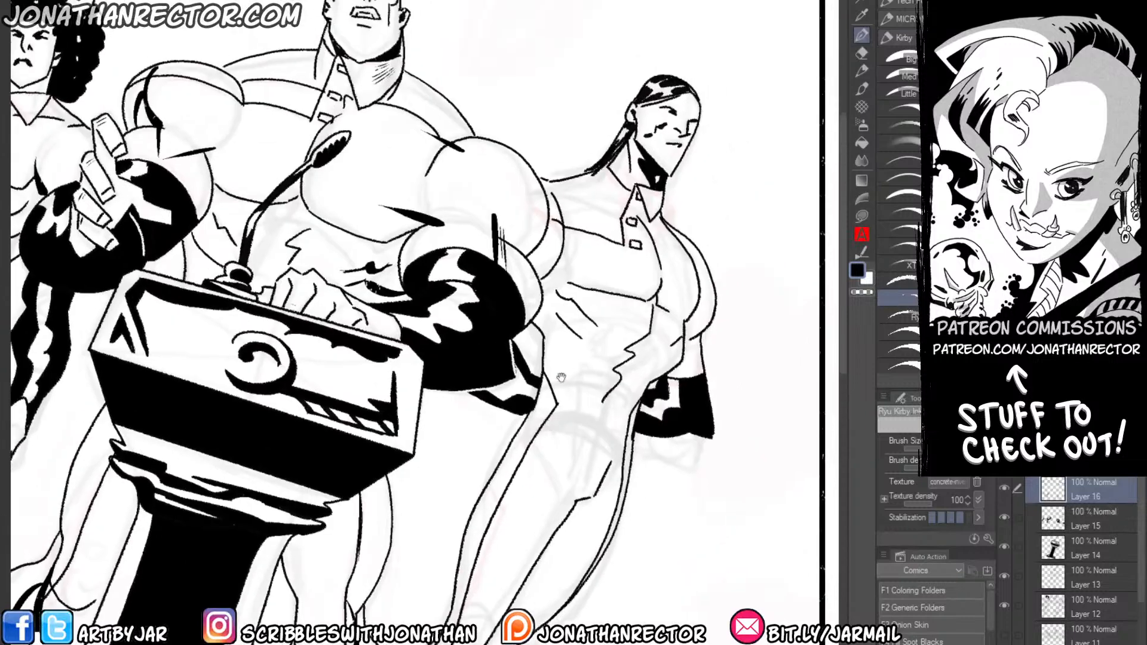
left_click_drag(569, 279, 554, 257)
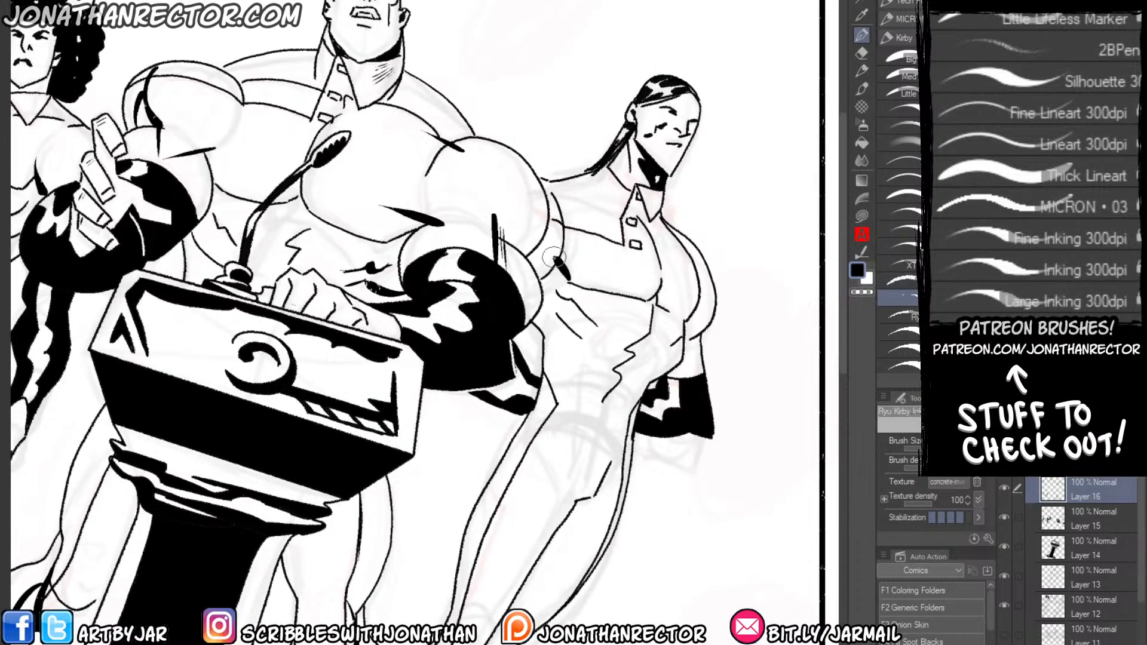
left_click_drag(609, 212, 550, 193)
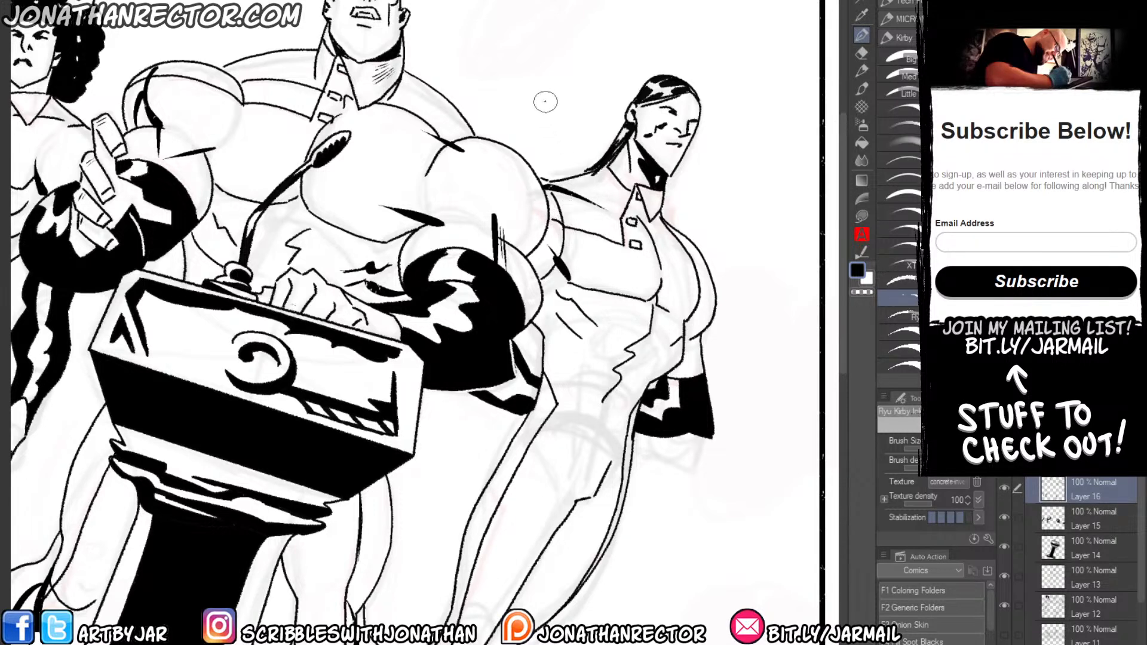
mouse_move(648, 336)
left_mouse_down()
mouse_move(597, 402)
mouse_move(589, 451)
left_mouse_up()
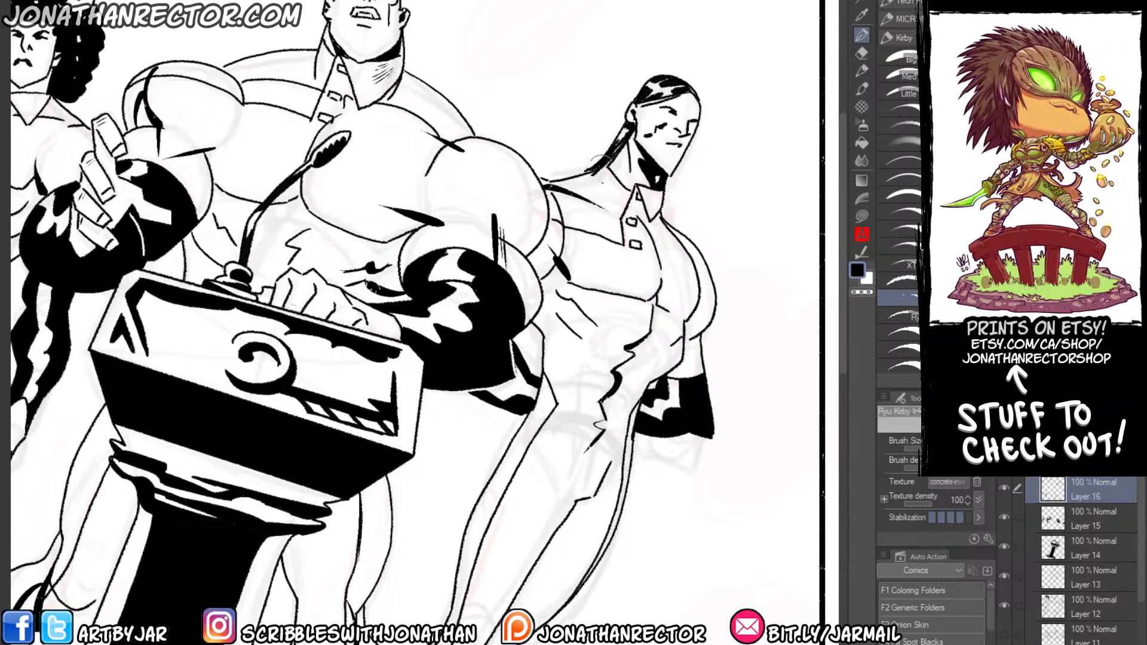
Ink long tapered shadow strokes along the ponytailed figure's thigh and knee contours on both legs.
mouse_move(598, 317)
left_mouse_down()
mouse_move(602, 360)
mouse_move(576, 392)
mouse_move(576, 426)
mouse_move(572, 194)
left_mouse_up()
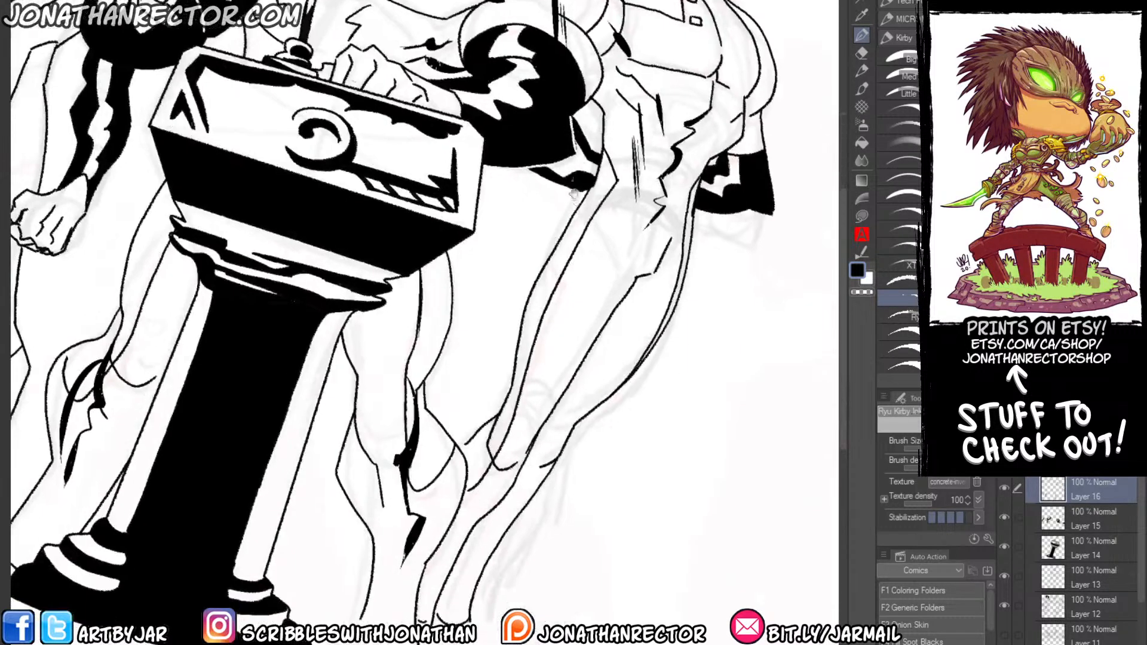
left_click_drag(632, 282, 542, 381)
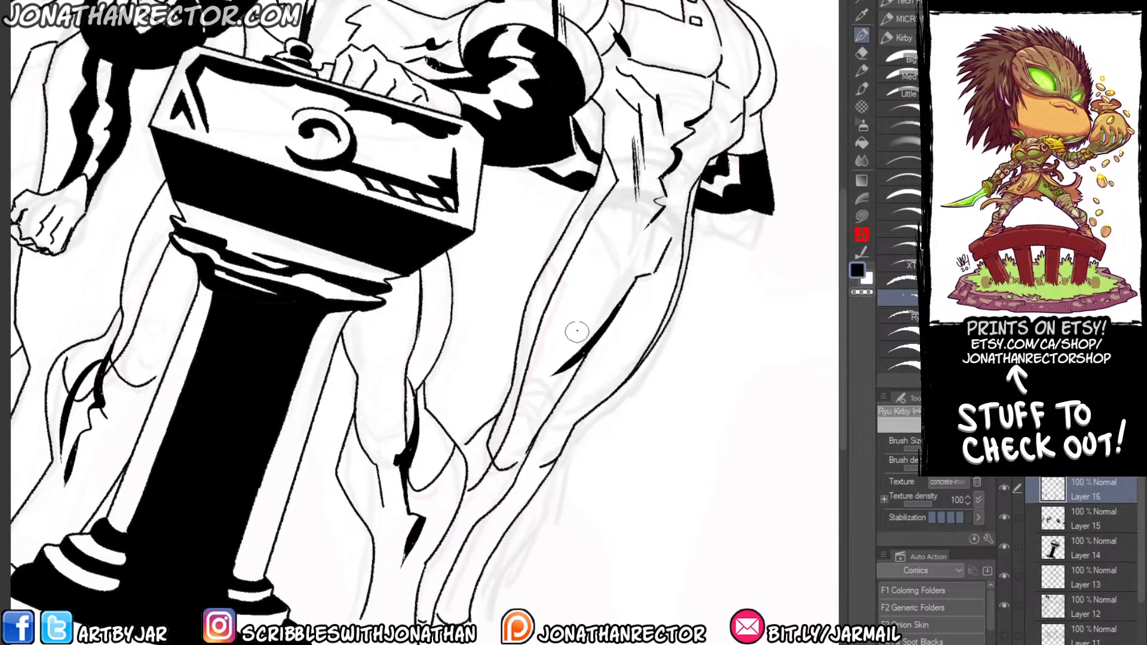
left_click_drag(579, 326, 526, 429)
left_click_drag(573, 376, 520, 448)
left_click_drag(681, 266, 597, 379)
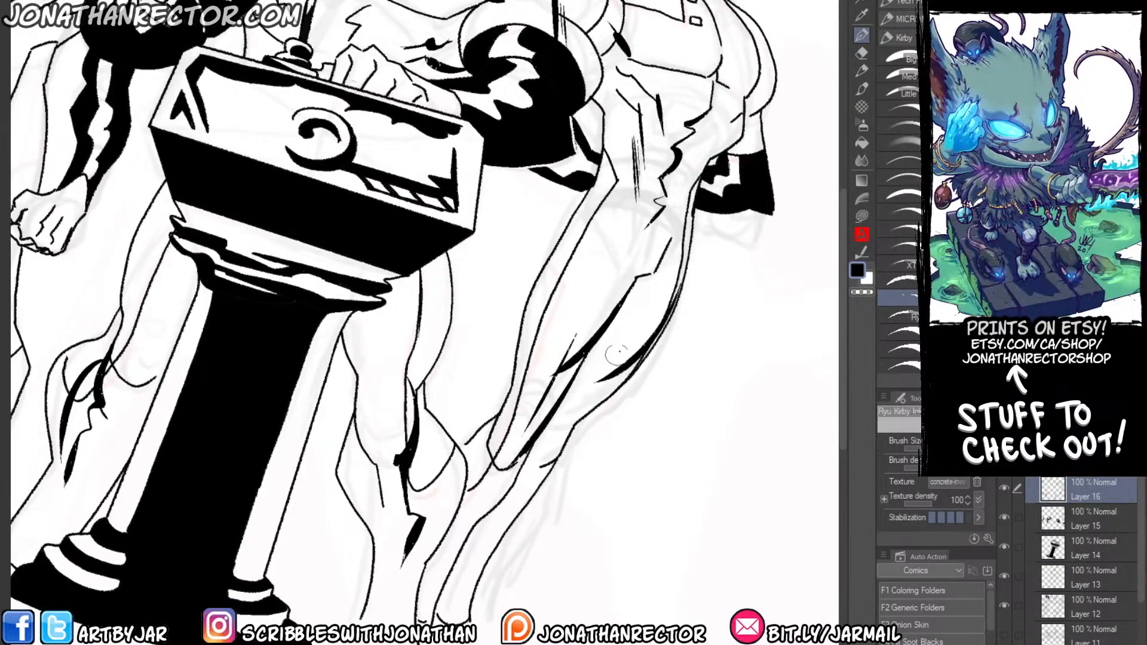
left_click_drag(627, 340, 560, 429)
left_click_drag(594, 375, 539, 449)
Ink shadows on the ponytailed figure's hip and outer thigh beside the podium, and add small sleeve accents on the bald figure's upper arm.
left_click_drag(531, 266, 514, 343)
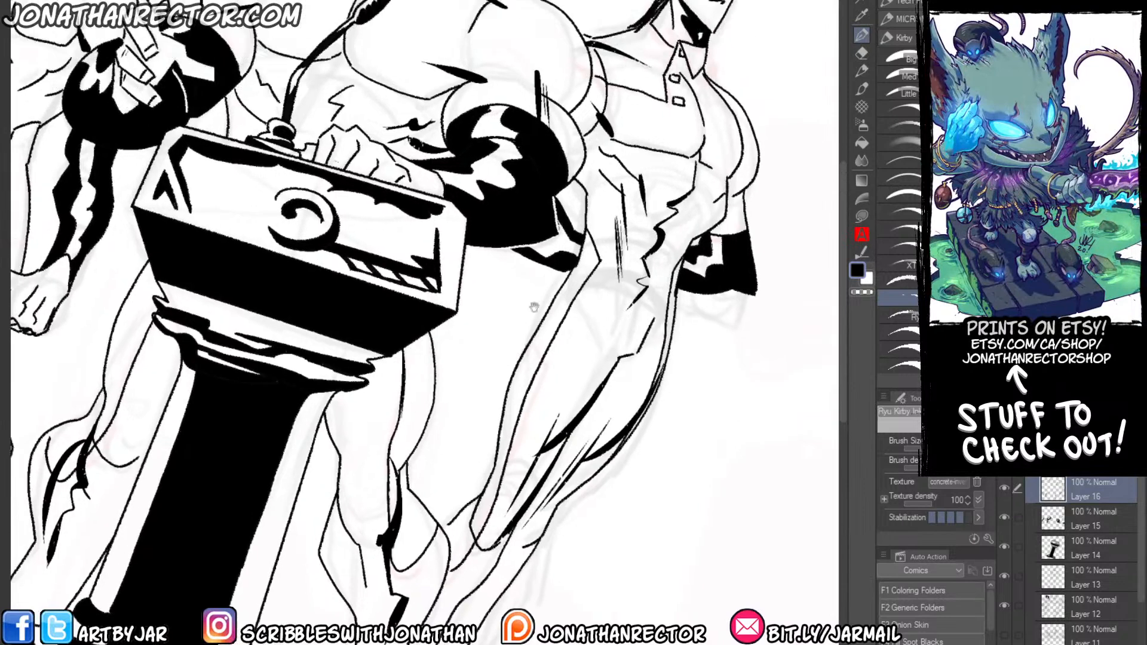
left_click_drag(582, 240, 534, 382)
key("ctrl+z")
mouse_move(582, 230)
left_mouse_down()
mouse_move(576, 307)
mouse_move(549, 373)
left_mouse_up()
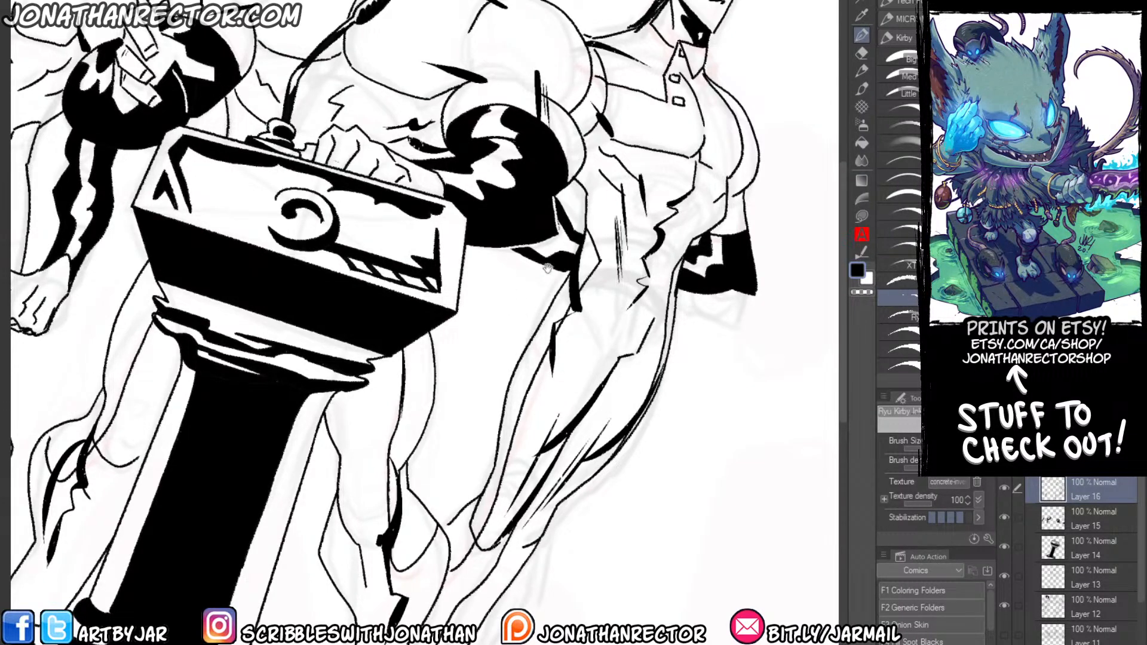
scroll(529, 227, "up", 3)
mouse_move(531, 210)
left_mouse_down()
mouse_move(551, 200)
mouse_move(538, 167)
left_mouse_up()
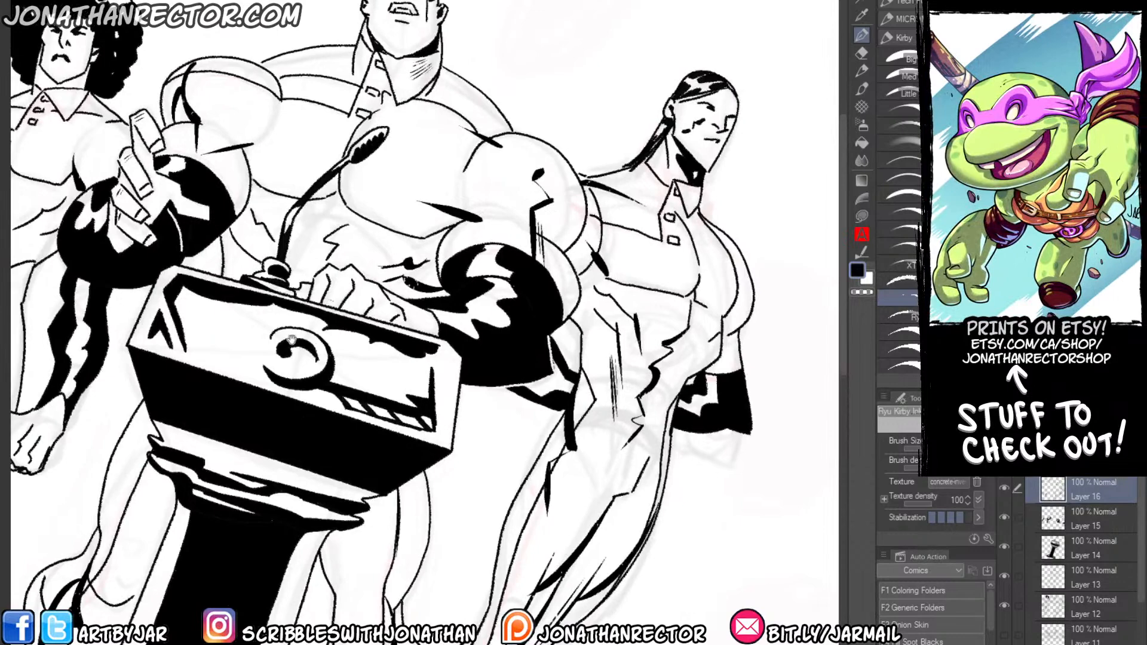
Add thin diagonal texture lines to the podium's front panel around the crescent emblem.
left_click_drag(291, 331, 371, 460)
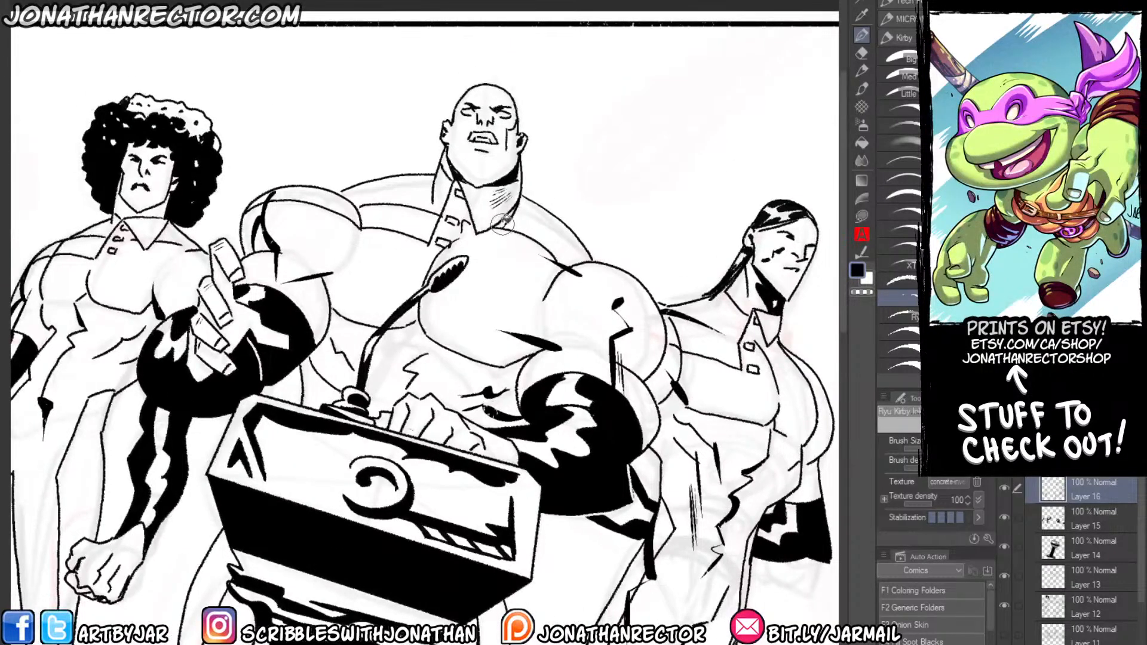
key("g")
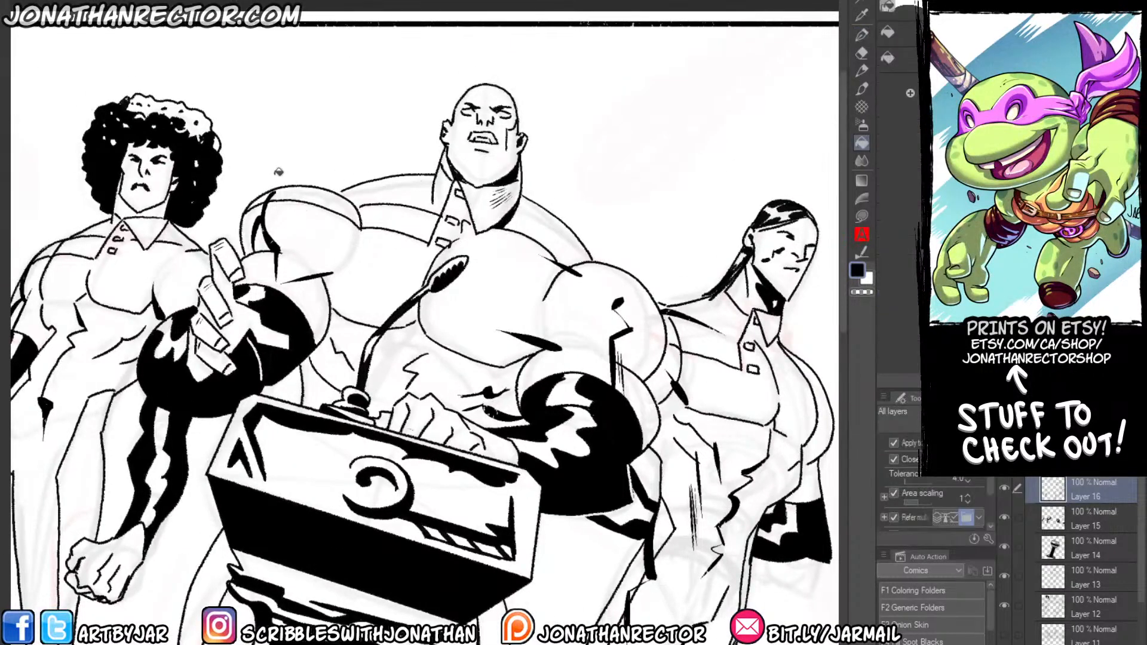
key("p")
scroll(149, 445, "down", 2)
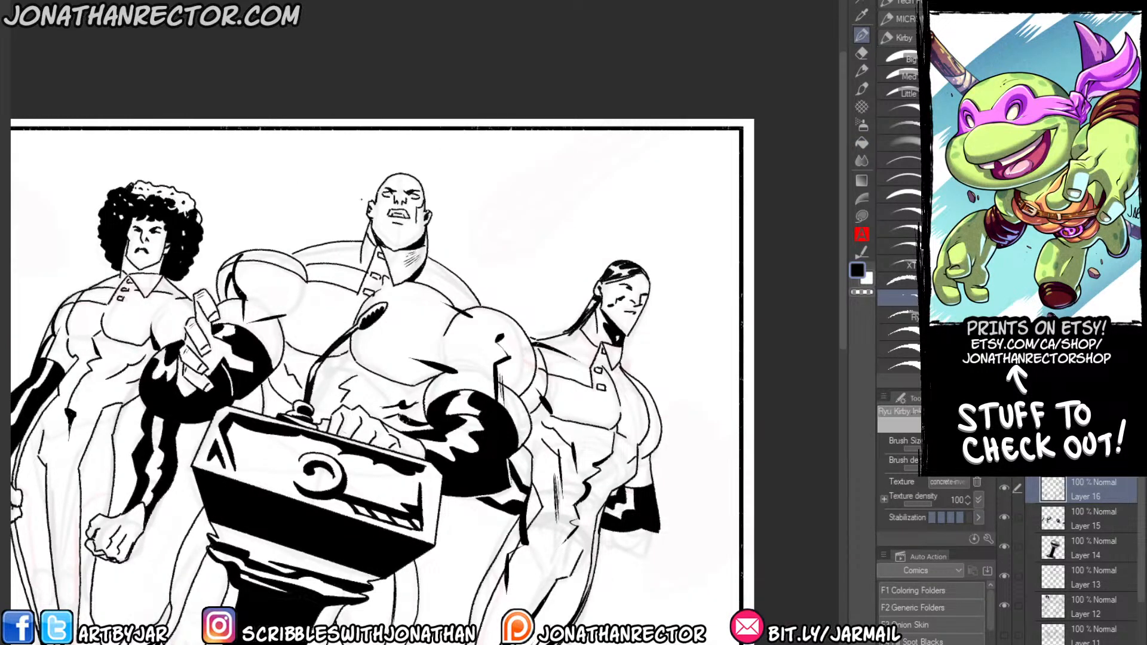
left_click_drag(189, 429, 351, 247)
scroll(351, 247, "down", 2)
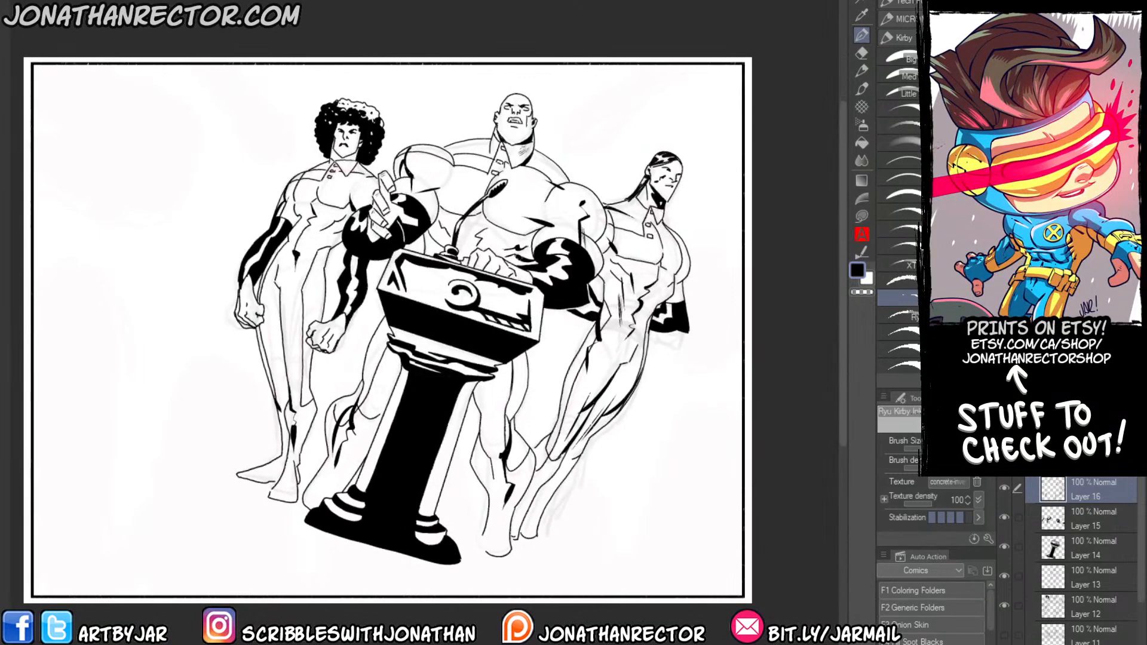
left_click_drag(516, 304, 492, 291)
Hide Folder 1 to expose the pink thumbnail sketch, and add a new layer above Layer 16.
left_click(1031, 462)
left_click(1003, 484)
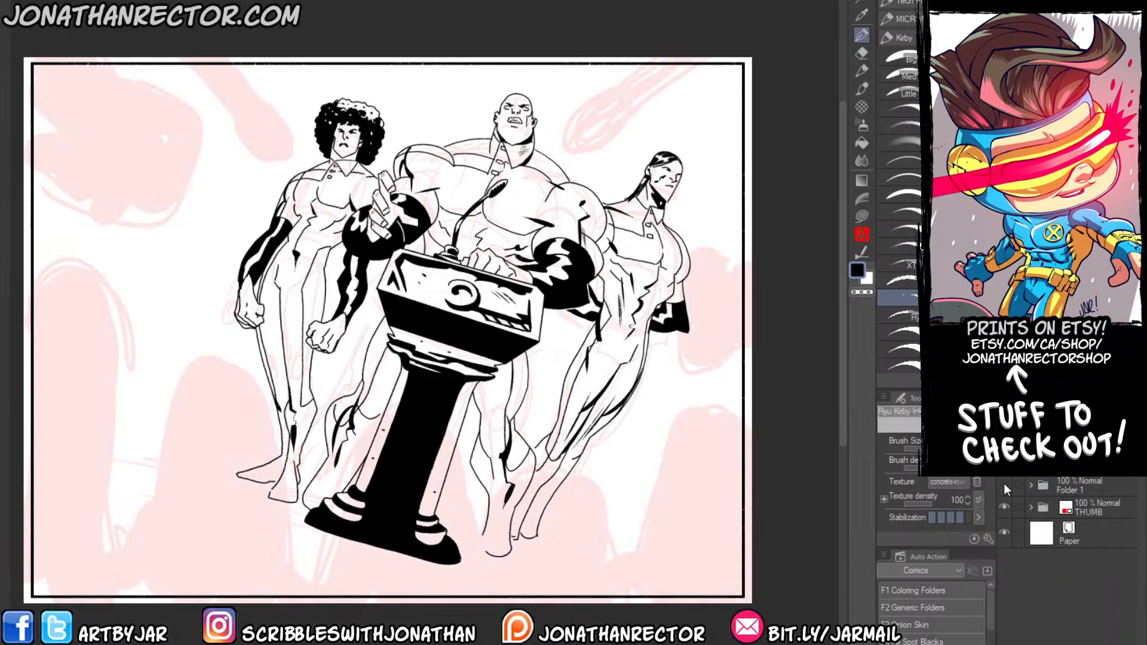
left_click(1031, 485)
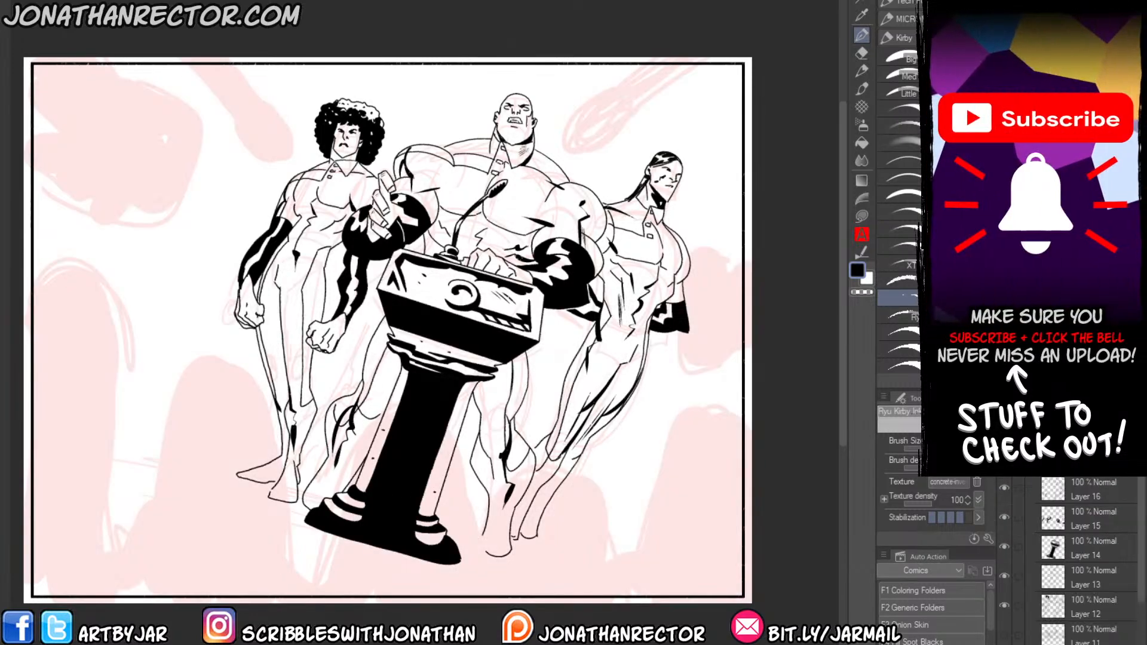
left_click(1070, 495)
key("ctrl+shift+n")
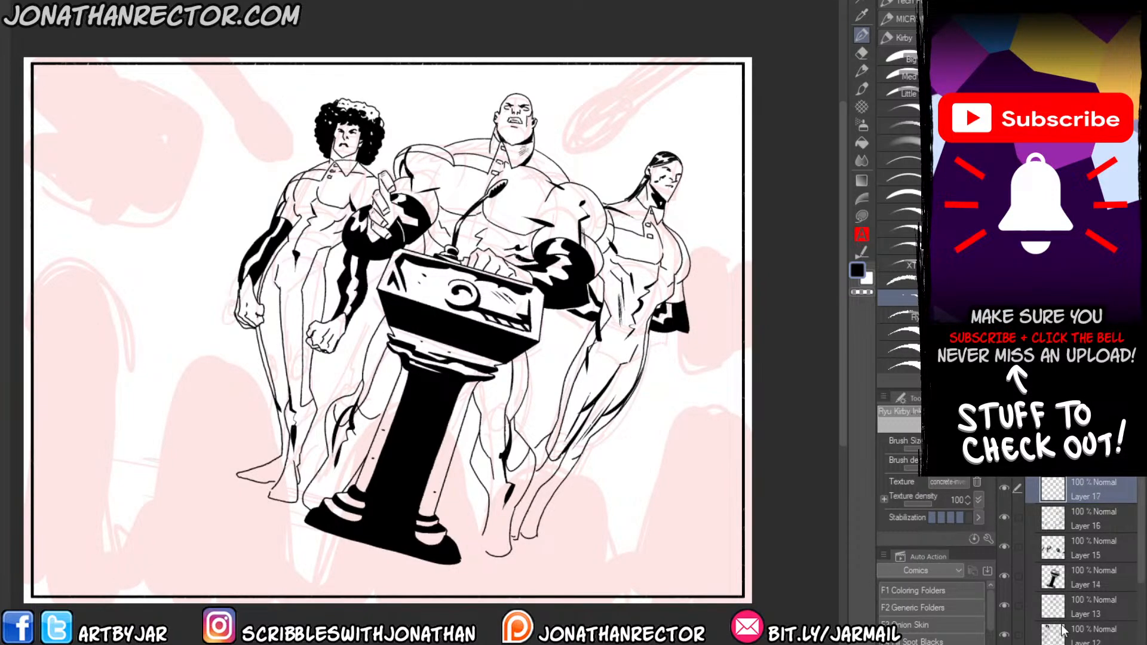
Turn on red layer color for the new layer and outline the audience member's head and shoulders in front of the afro-haired figure.
left_click(898, 280)
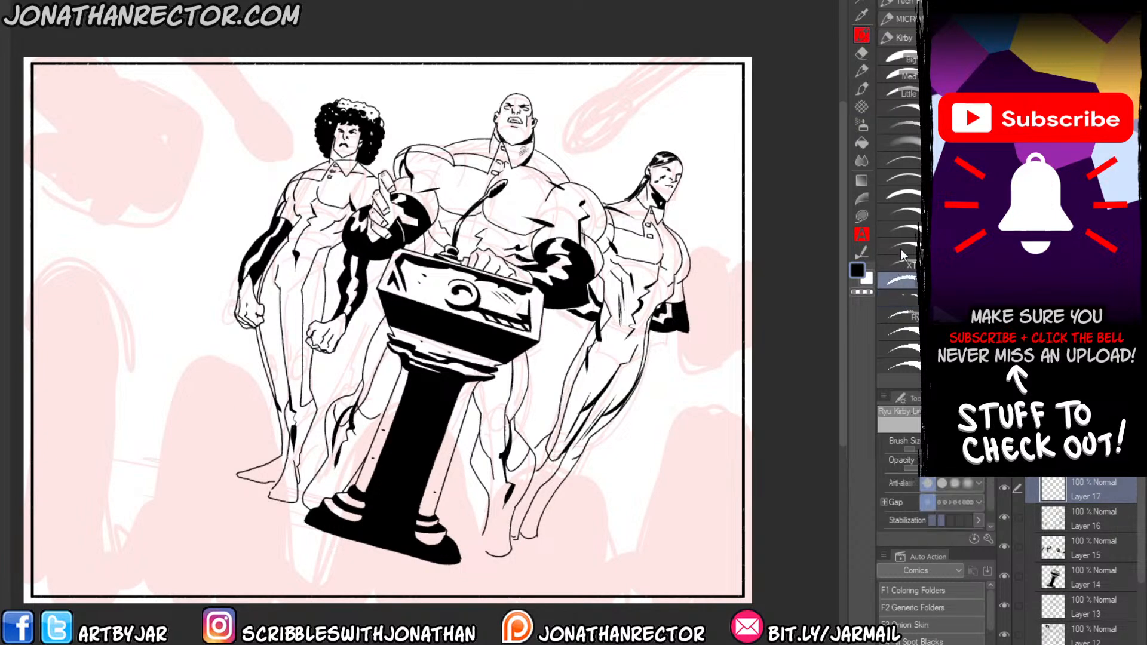
left_click_drag(168, 460, 260, 449)
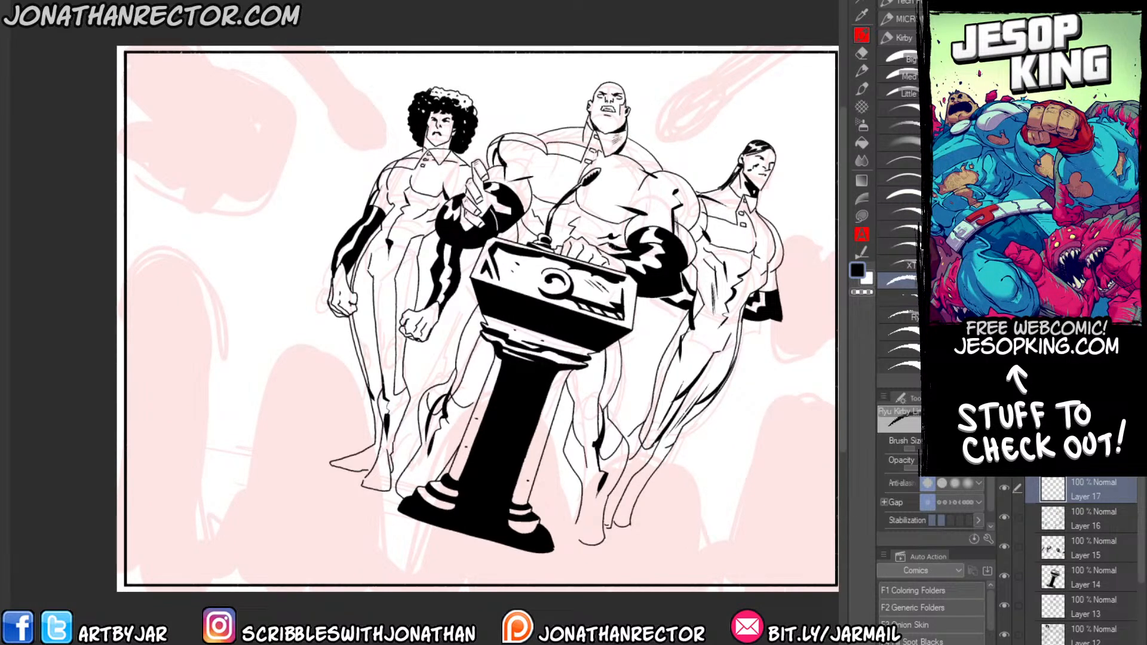
key("ctrl+b")
left_click_drag(380, 530, 377, 448)
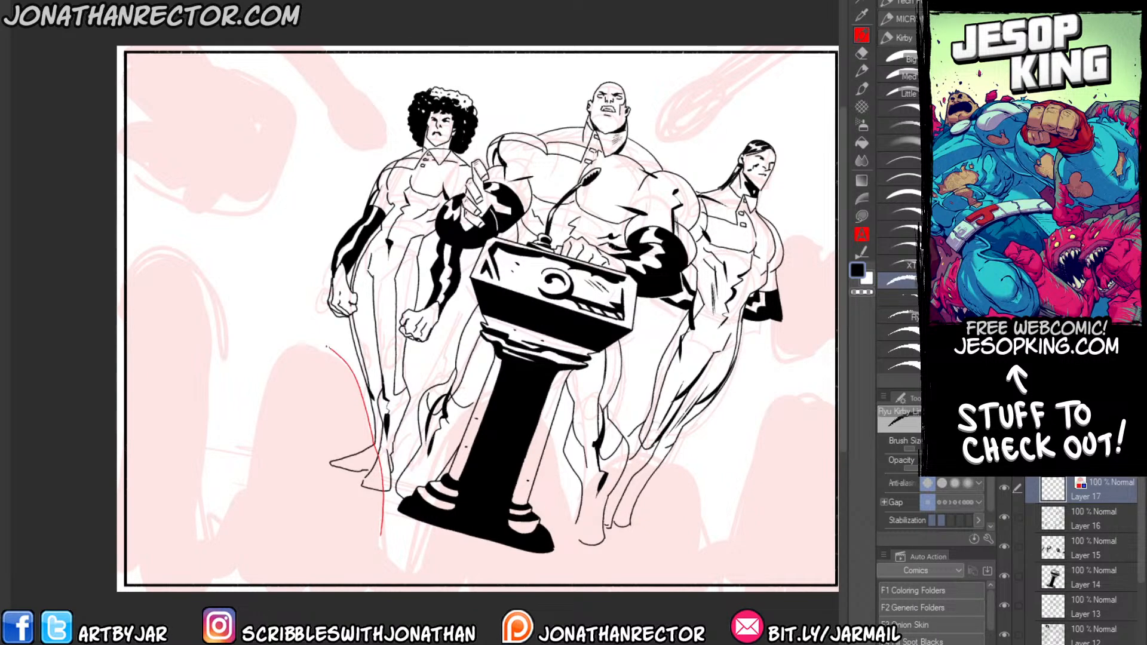
left_click_drag(326, 346, 259, 362)
left_click_drag(381, 535, 405, 565)
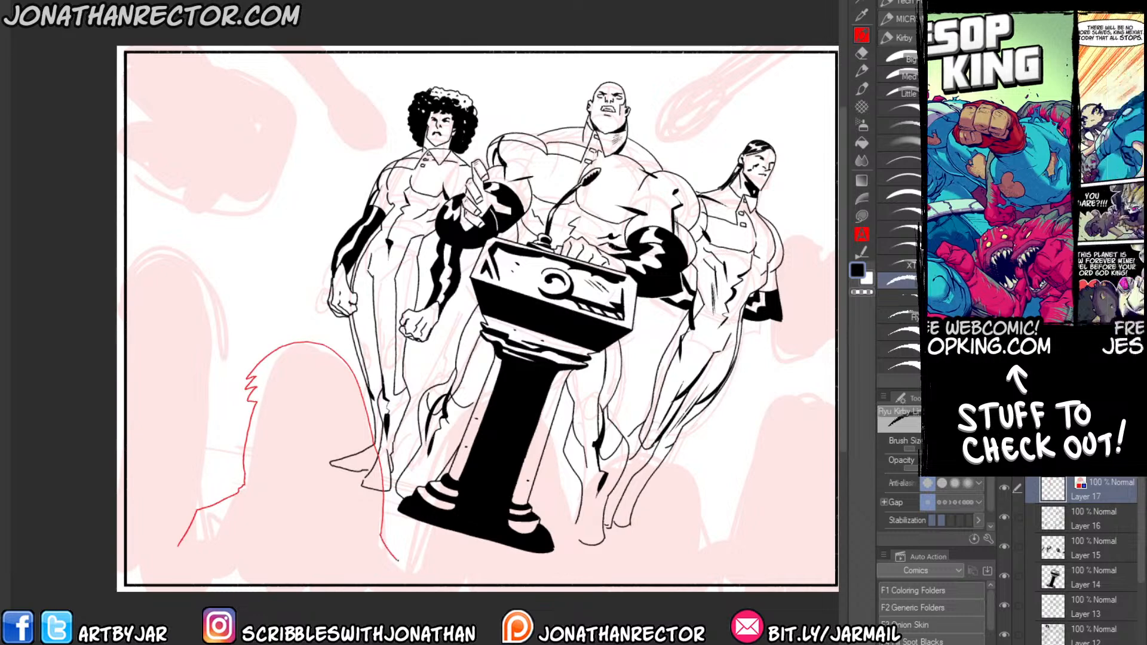
mouse_move(422, 563)
left_mouse_down()
mouse_move(466, 559)
mouse_move(495, 578)
left_mouse_up()
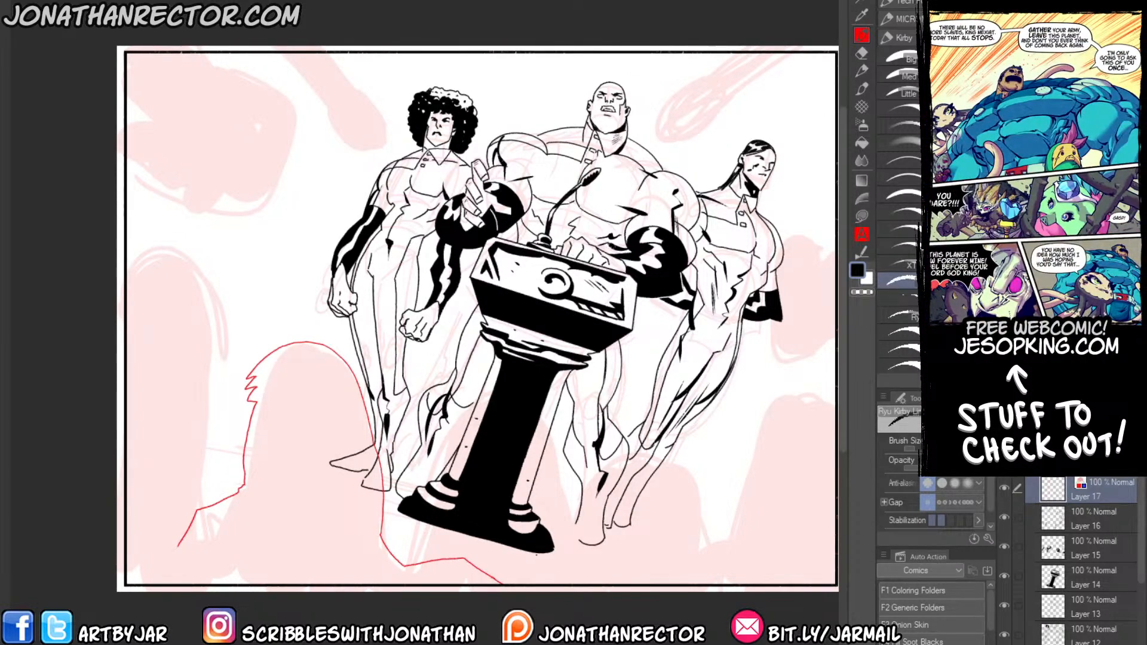
Outline the round-headed audience member over the ponytailed figure's feet and the partial, collared audience figure at the page's right edge.
mouse_move(560, 528)
left_mouse_down()
mouse_move(574, 484)
mouse_move(617, 428)
mouse_move(647, 408)
mouse_move(696, 408)
mouse_move(722, 445)
mouse_move(719, 504)
mouse_move(734, 502)
mouse_move(693, 558)
left_mouse_up()
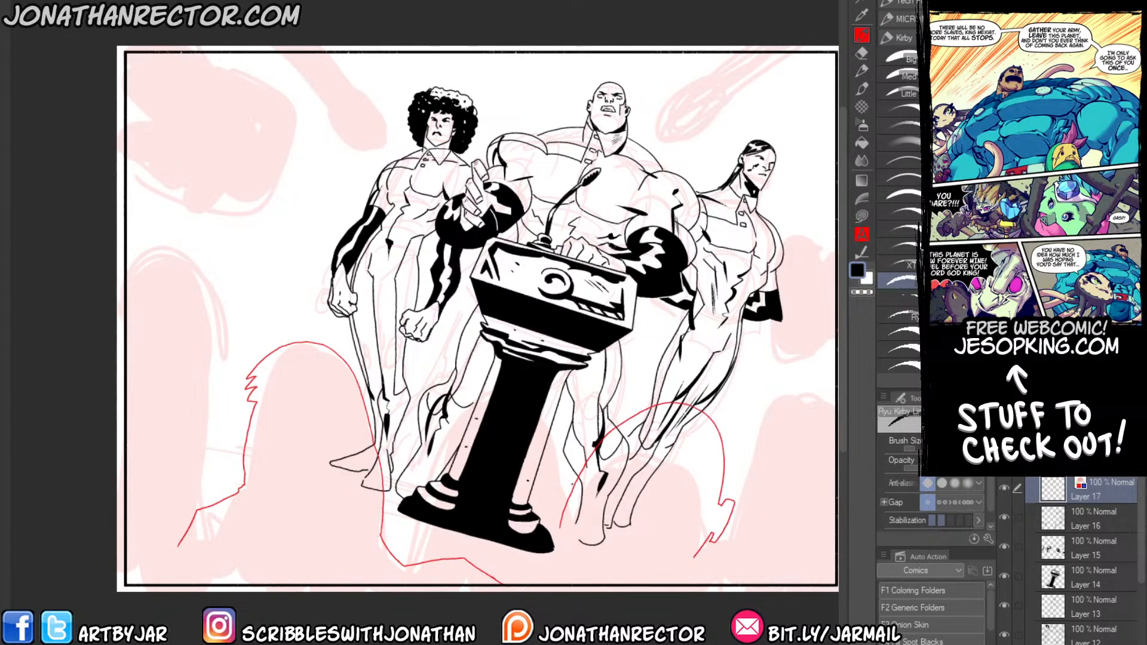
mouse_move(578, 454)
left_mouse_down()
mouse_move(554, 530)
mouse_move(465, 571)
left_mouse_up()
left_click_drag(644, 536, 467, 521)
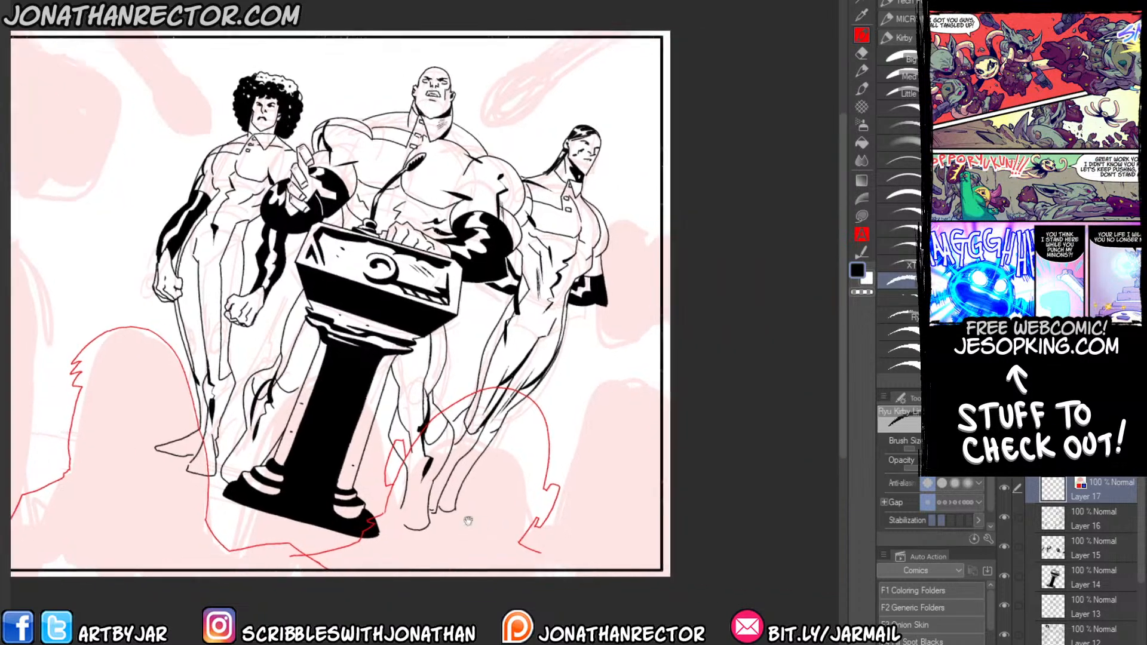
mouse_move(555, 545)
left_mouse_down()
mouse_move(603, 403)
mouse_move(623, 397)
mouse_move(650, 357)
left_mouse_up()
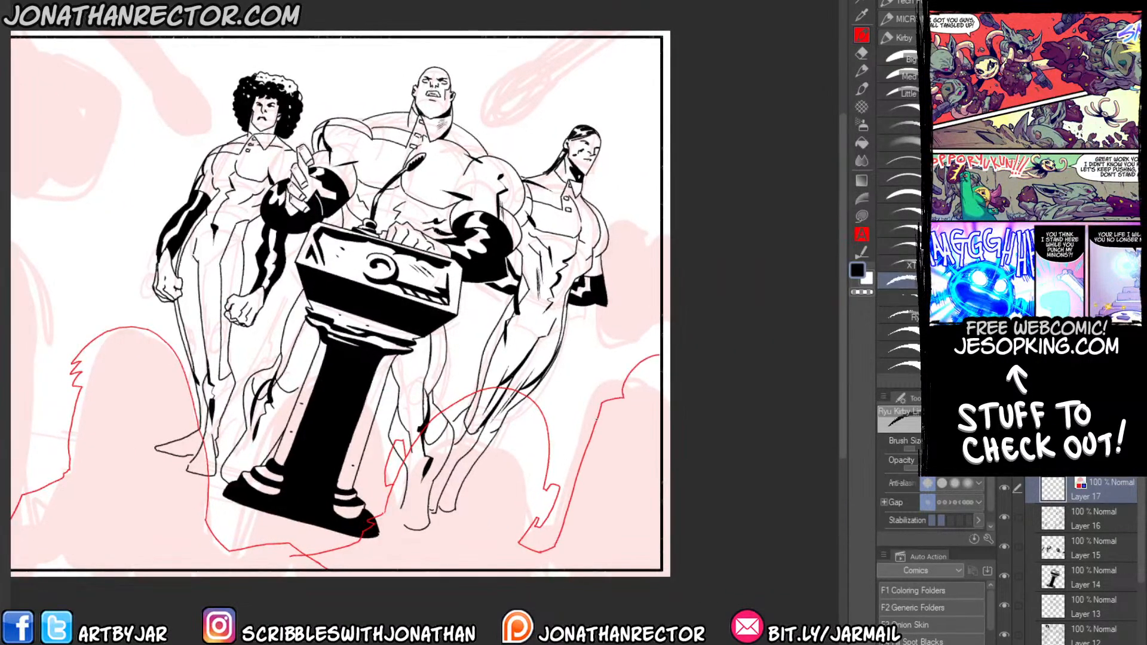
mouse_move(596, 419)
left_mouse_down()
mouse_move(573, 469)
mouse_move(578, 390)
mouse_move(560, 471)
left_mouse_up()
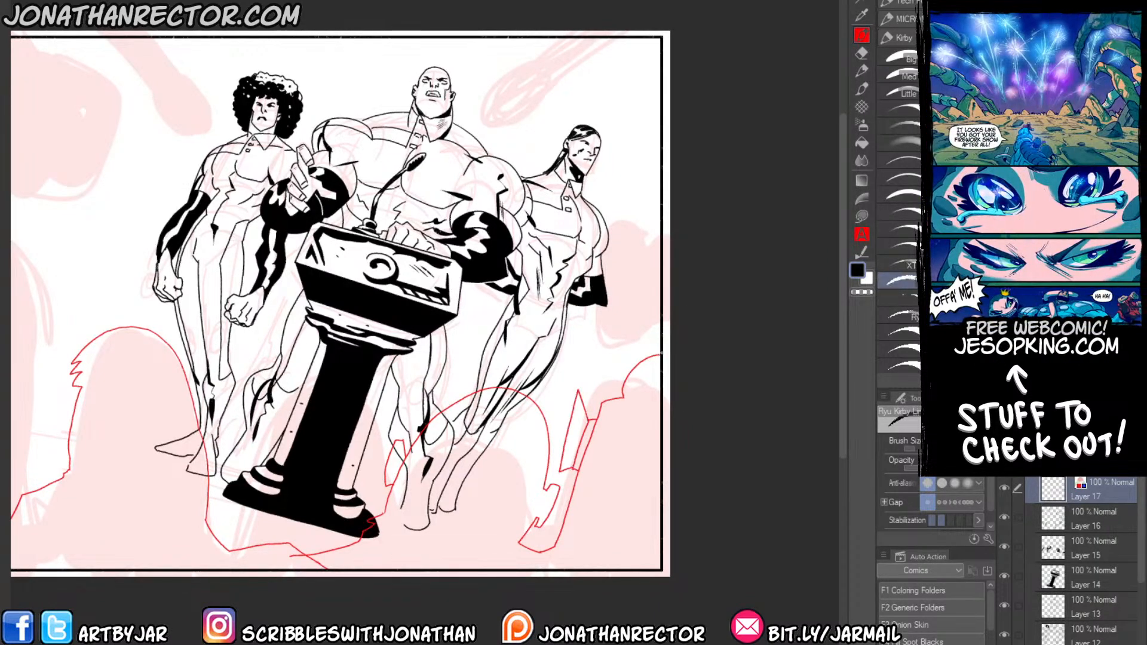
Outline the tall audience member at the page's left edge, with jagged hair, ear and neck, over the pink silhouette.
left_click_drag(220, 508, 319, 454)
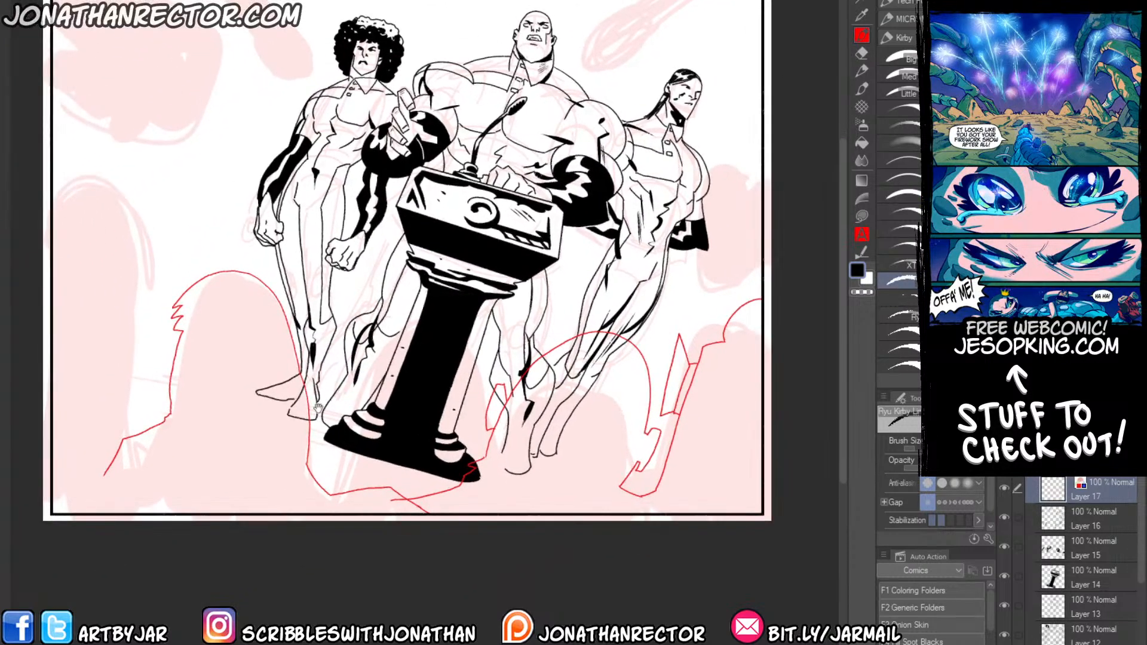
left_click_drag(268, 401, 279, 384)
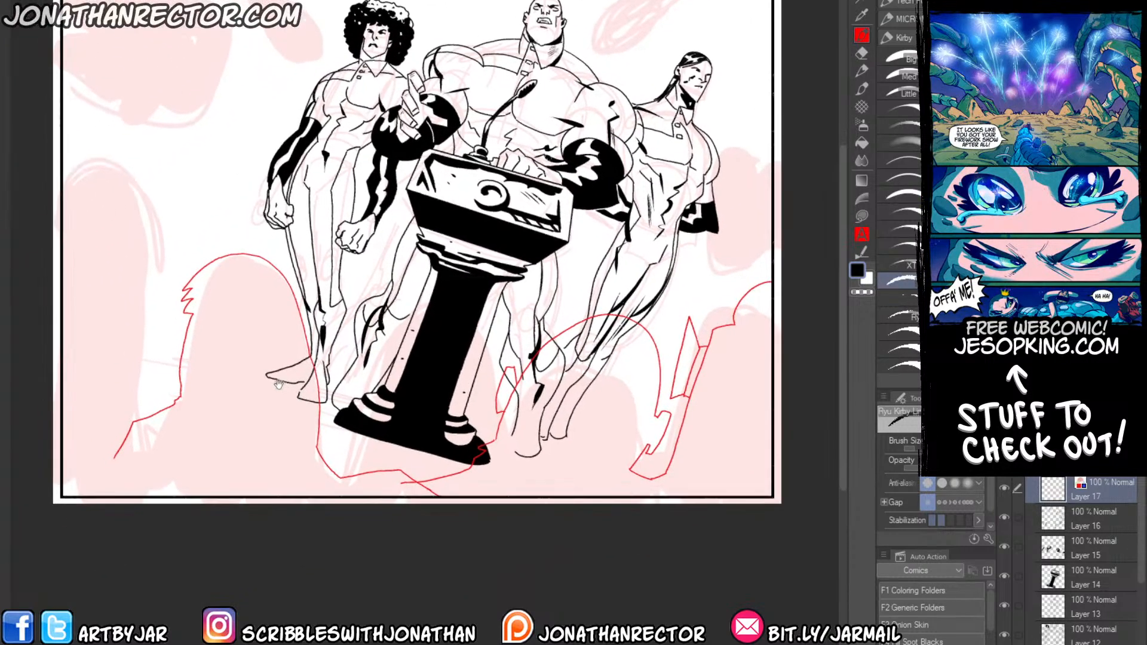
left_click_drag(145, 489, 217, 492)
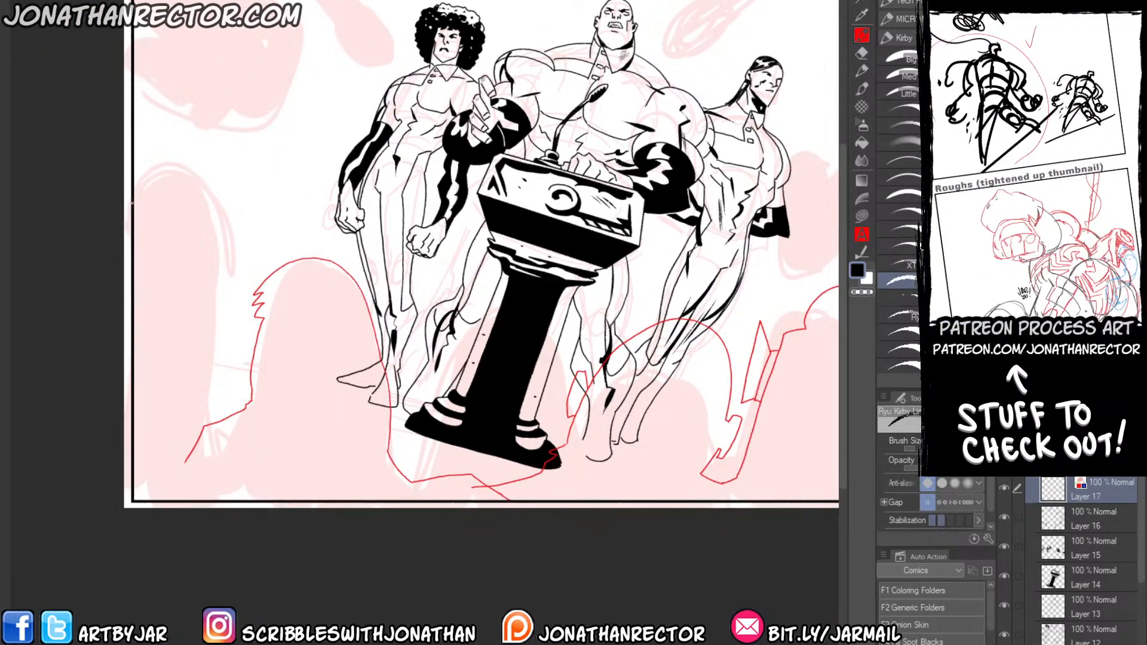
mouse_move(158, 192)
left_mouse_down()
mouse_move(205, 207)
mouse_move(235, 255)
mouse_move(225, 355)
mouse_move(238, 347)
mouse_move(244, 361)
mouse_move(227, 398)
mouse_move(219, 391)
mouse_move(208, 420)
left_mouse_up()
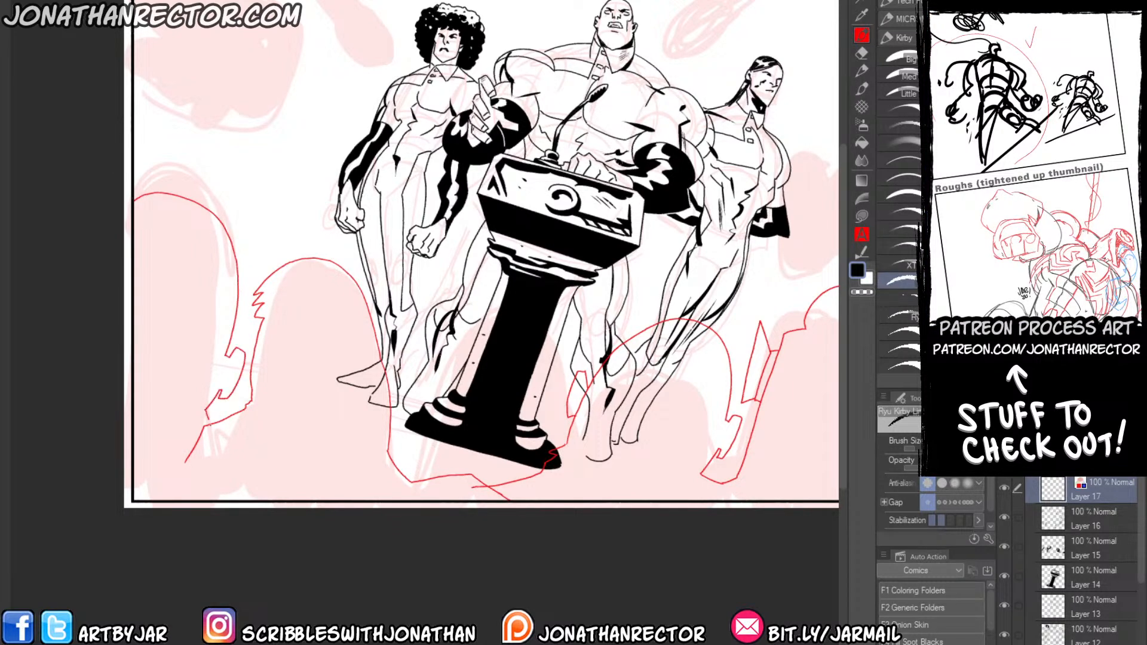
left_click_drag(198, 381, 243, 332)
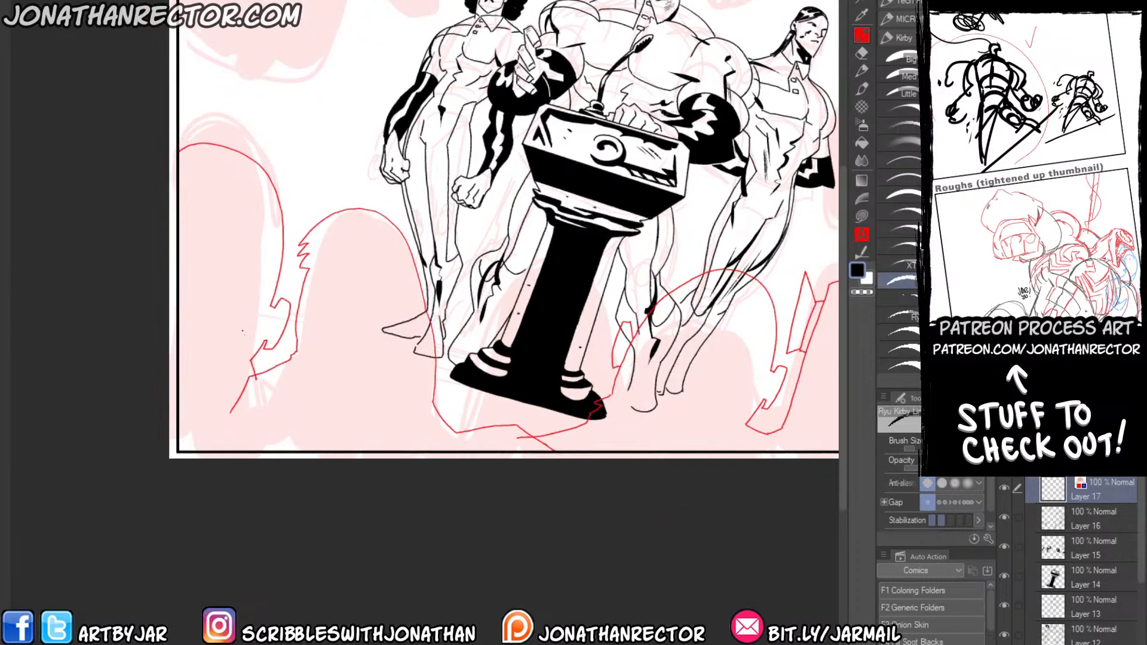
mouse_move(229, 187)
left_mouse_down()
mouse_move(233, 289)
mouse_move(247, 285)
mouse_move(253, 222)
mouse_move(217, 242)
left_mouse_up()
left_click_drag(348, 383, 319, 406)
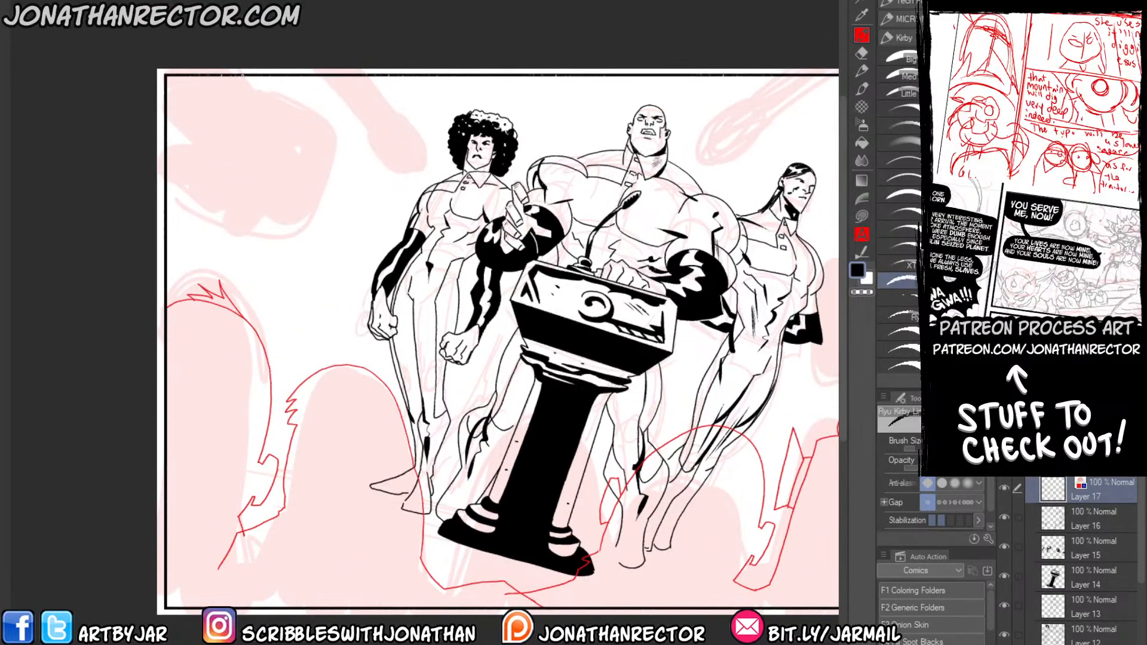
Outline the boxy foreground shape in the page's upper left corner with a second outer contour, and the round-ended microphone beside it.
mouse_move(291, 110)
left_mouse_down()
mouse_move(310, 151)
mouse_move(274, 239)
mouse_move(217, 233)
mouse_move(172, 211)
left_mouse_up()
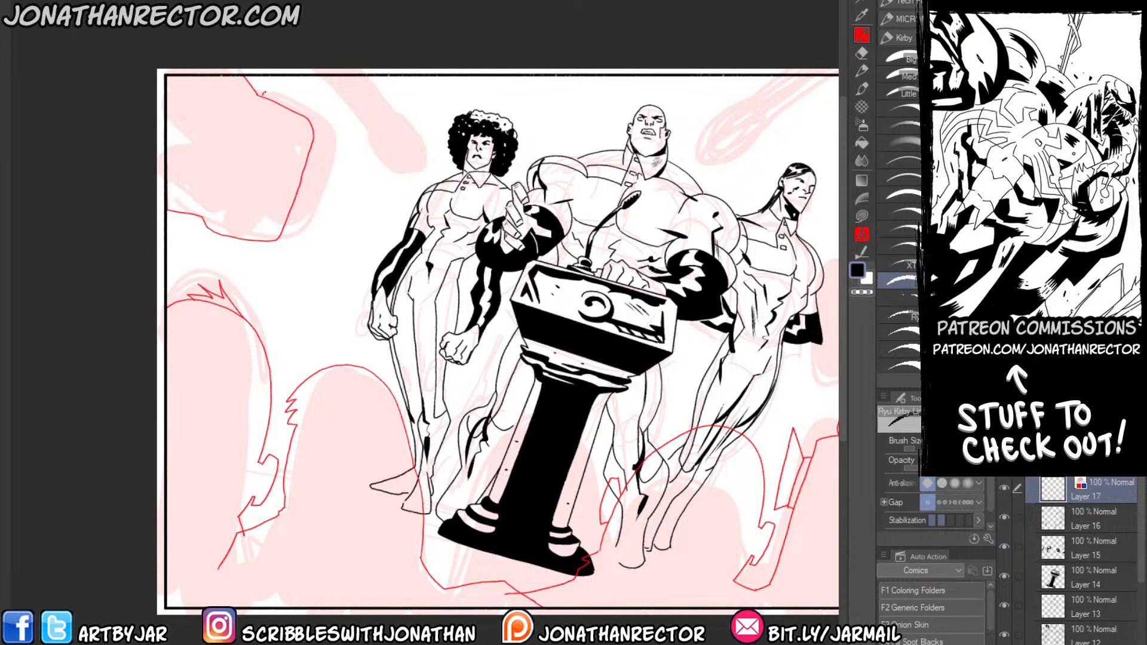
mouse_move(266, 94)
left_mouse_down()
mouse_move(323, 121)
mouse_move(309, 96)
mouse_move(349, 118)
mouse_move(309, 276)
mouse_move(269, 281)
mouse_move(187, 246)
left_mouse_up()
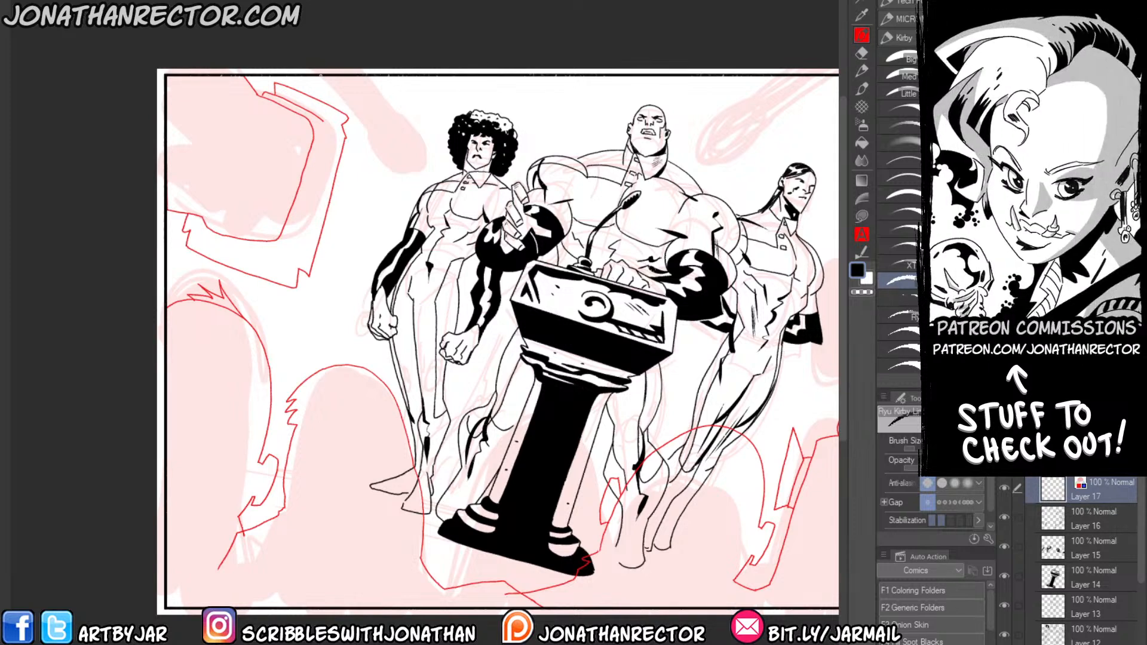
mouse_move(320, 75)
left_mouse_down()
mouse_move(382, 164)
mouse_move(430, 144)
mouse_move(378, 93)
left_mouse_up()
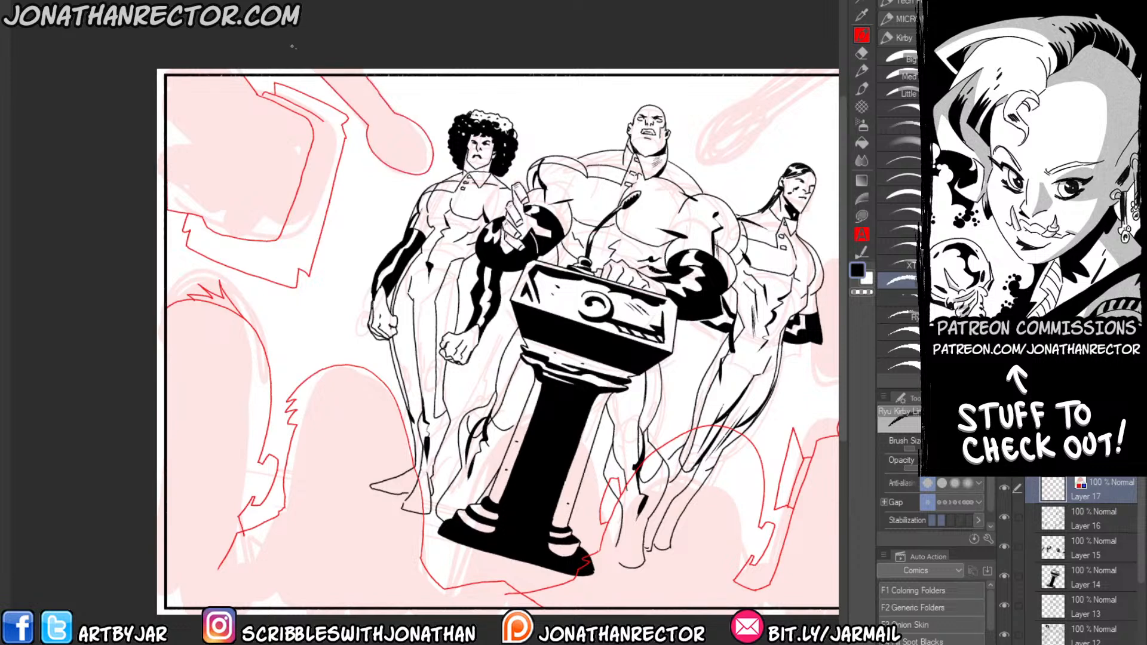
Outline the round-ended microphone in the page's upper right corner, with small jagged notches along its handle.
left_click_drag(401, 227, 225, 353)
left_click_drag(665, 200, 598, 241)
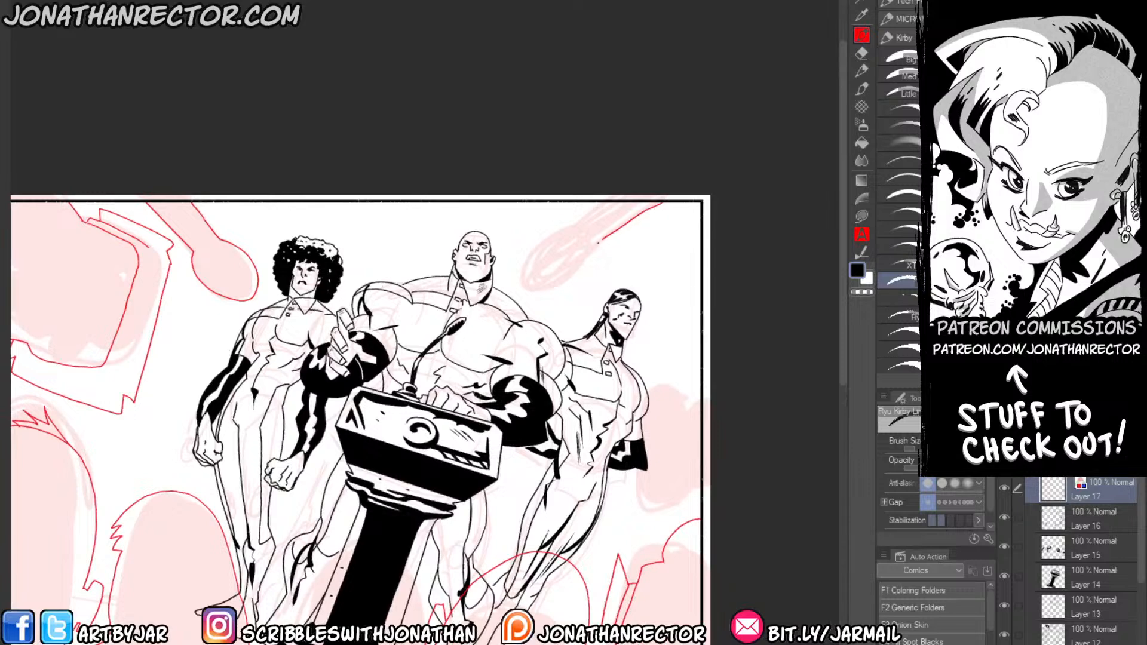
mouse_move(607, 202)
left_mouse_down()
mouse_move(525, 253)
mouse_move(512, 280)
mouse_move(528, 304)
left_mouse_up()
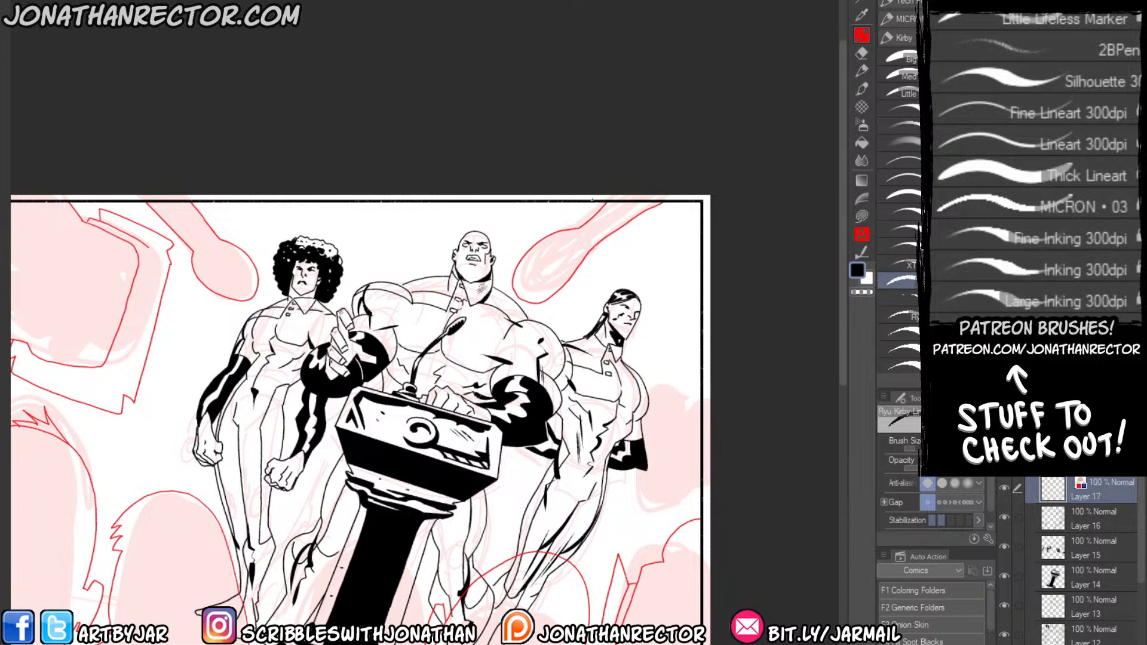
key("ctrl+z")
mouse_move(577, 229)
left_mouse_down()
mouse_move(530, 247)
mouse_move(513, 277)
mouse_move(547, 302)
mouse_move(595, 245)
left_mouse_up()
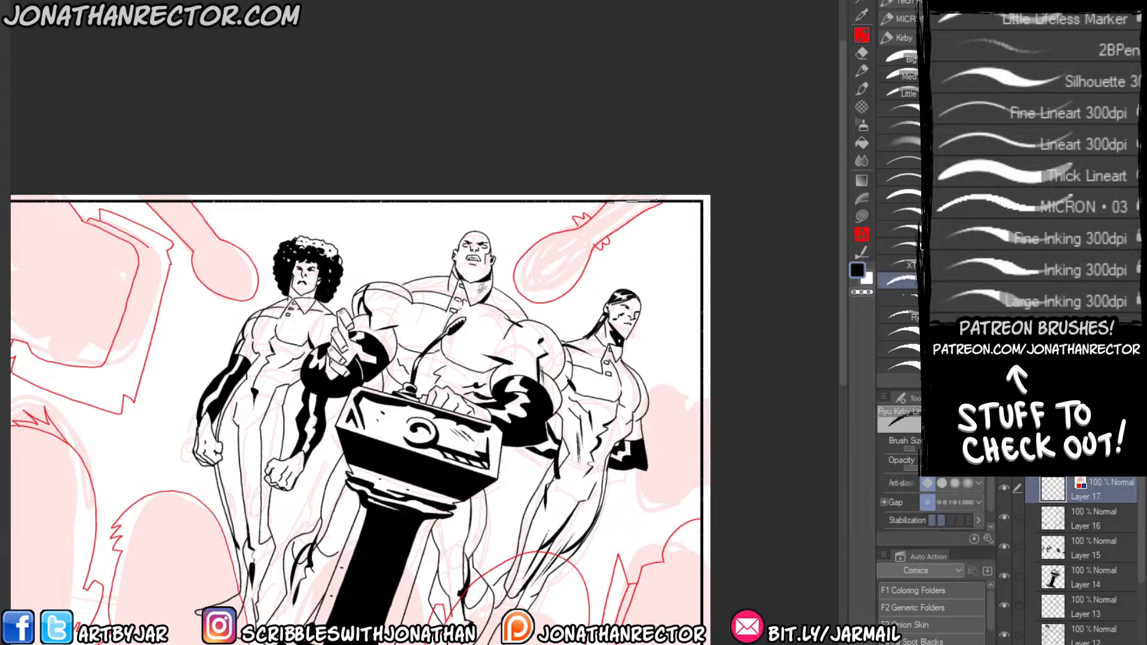
Outline the tall, angular foreground shape at the page's right edge beside the ponytailed figure, with a second narrow contour.
left_click_drag(485, 351, 451, 301)
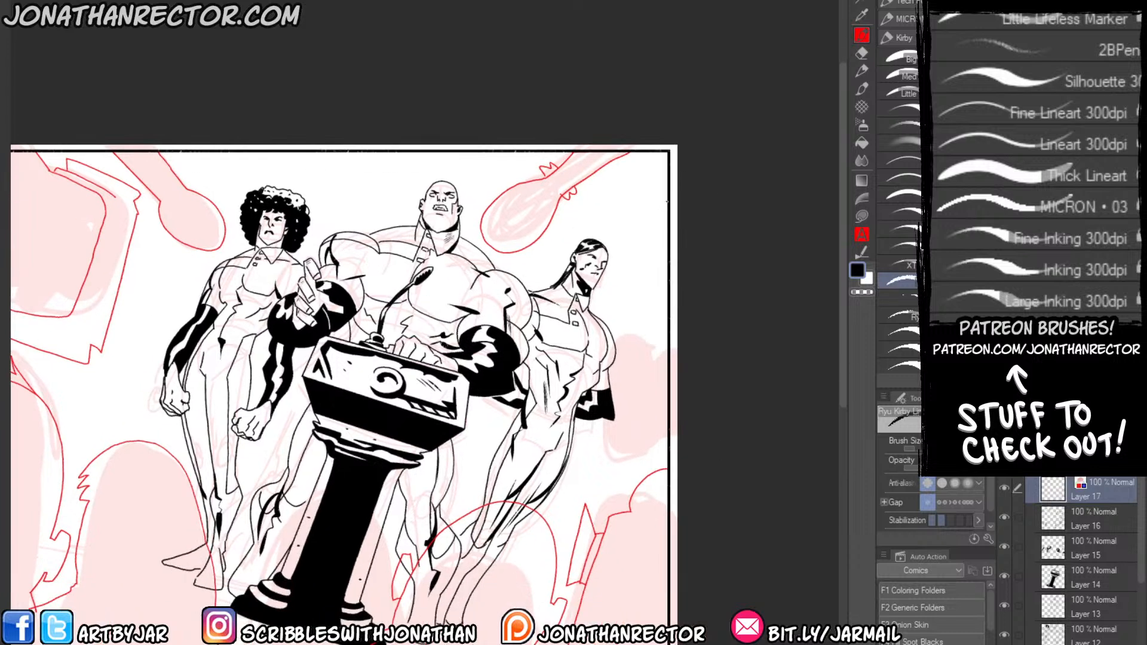
mouse_move(667, 202)
left_mouse_down()
mouse_move(647, 228)
mouse_move(649, 397)
left_mouse_up()
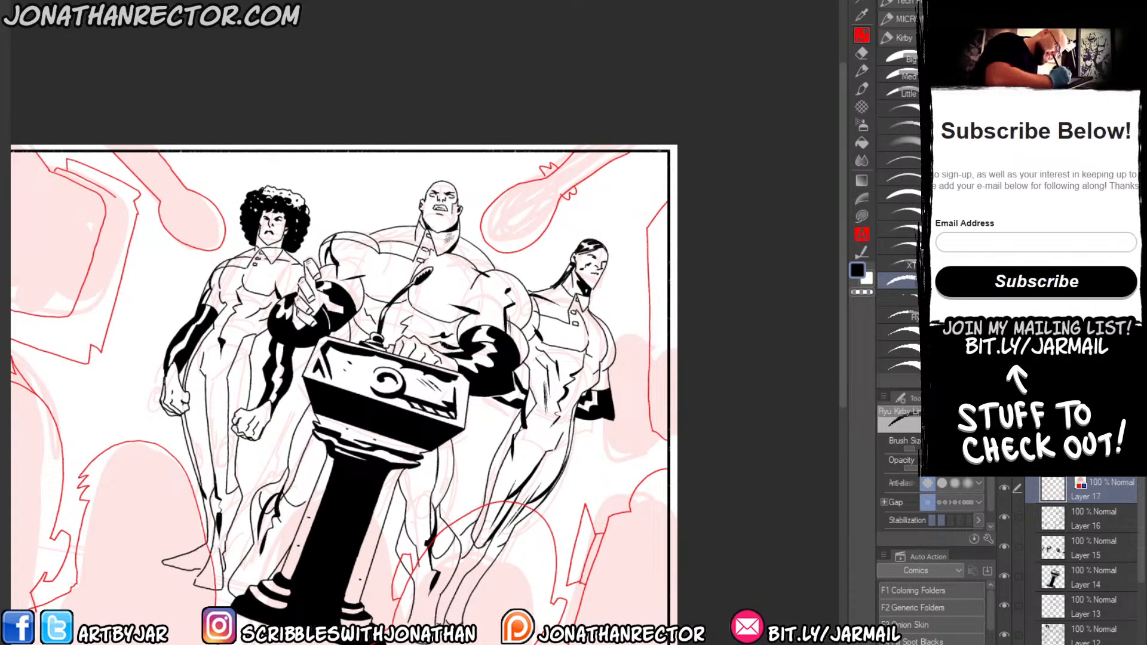
left_click_drag(667, 441, 667, 201)
left_click_drag(647, 238, 641, 424)
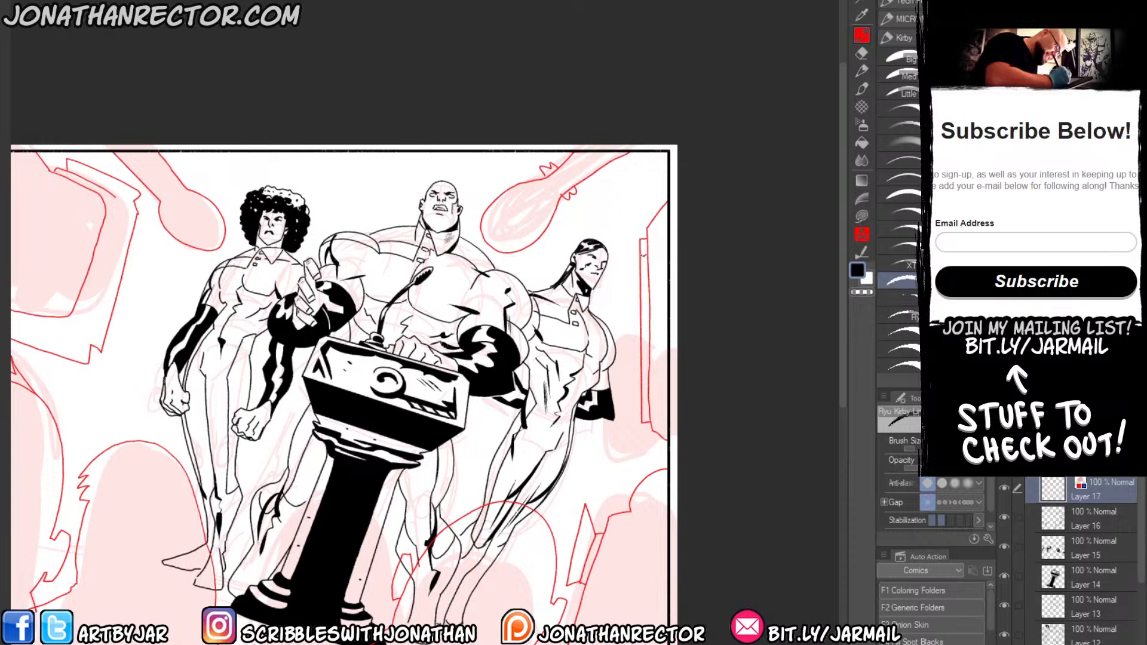
left_click_drag(643, 253, 645, 412)
mouse_move(618, 223)
left_mouse_down()
mouse_move(626, 407)
mouse_move(640, 430)
left_mouse_up()
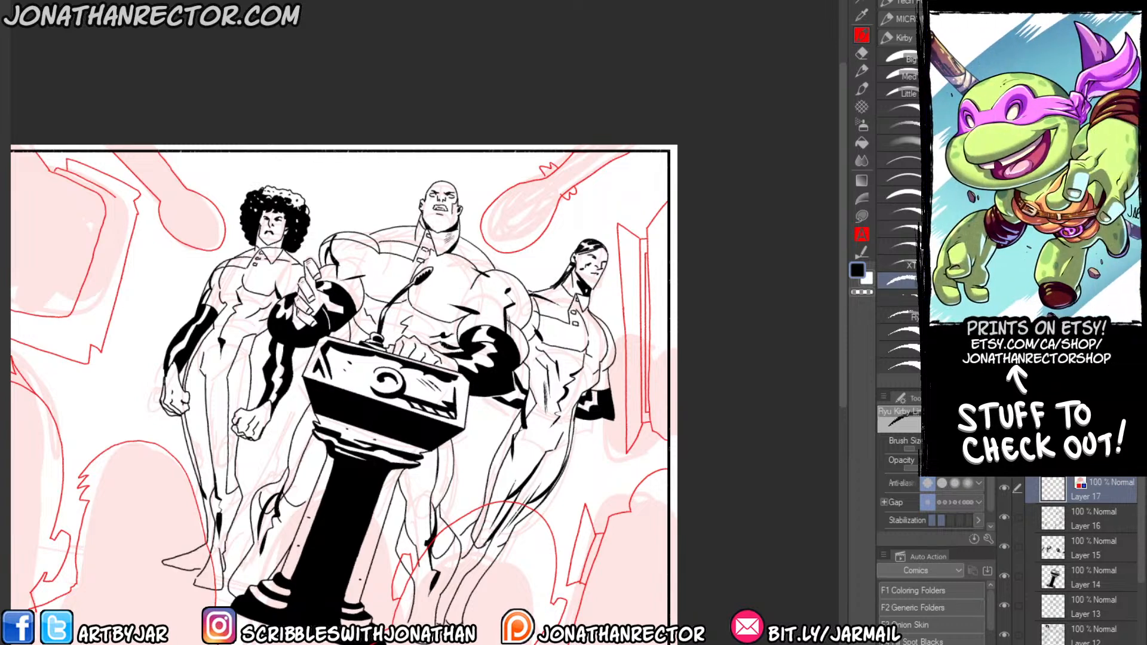
Fill the boxy shape in the page's upper left corner, its outer border and the adjacent microphone.
left_click_drag(165, 494, 431, 466)
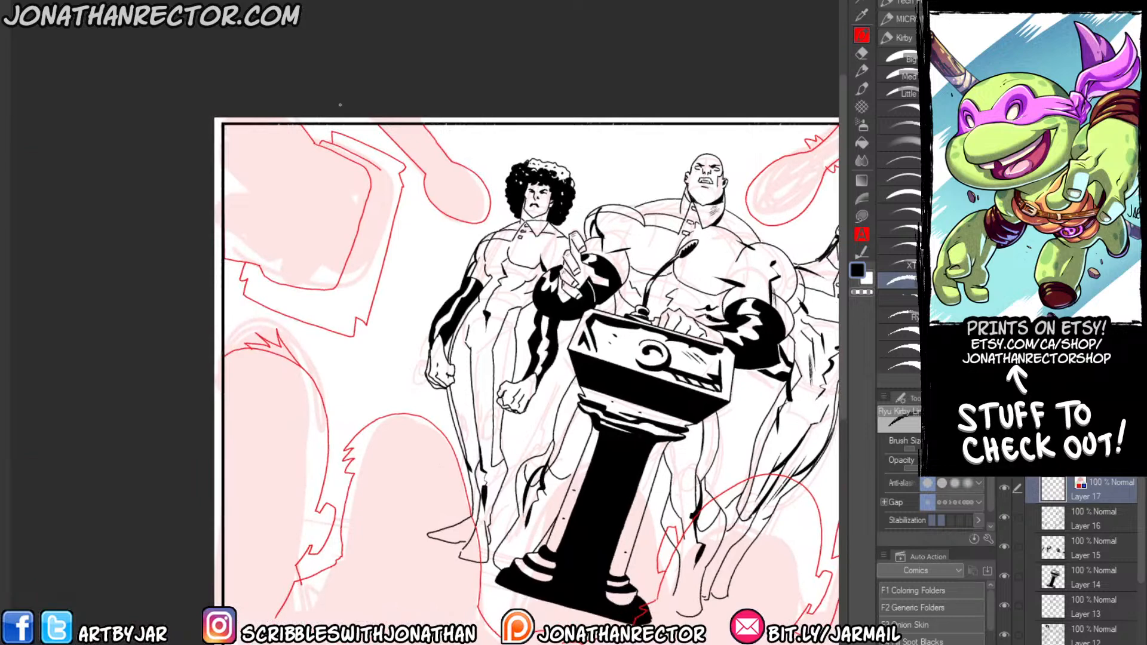
key("g")
left_click(268, 184)
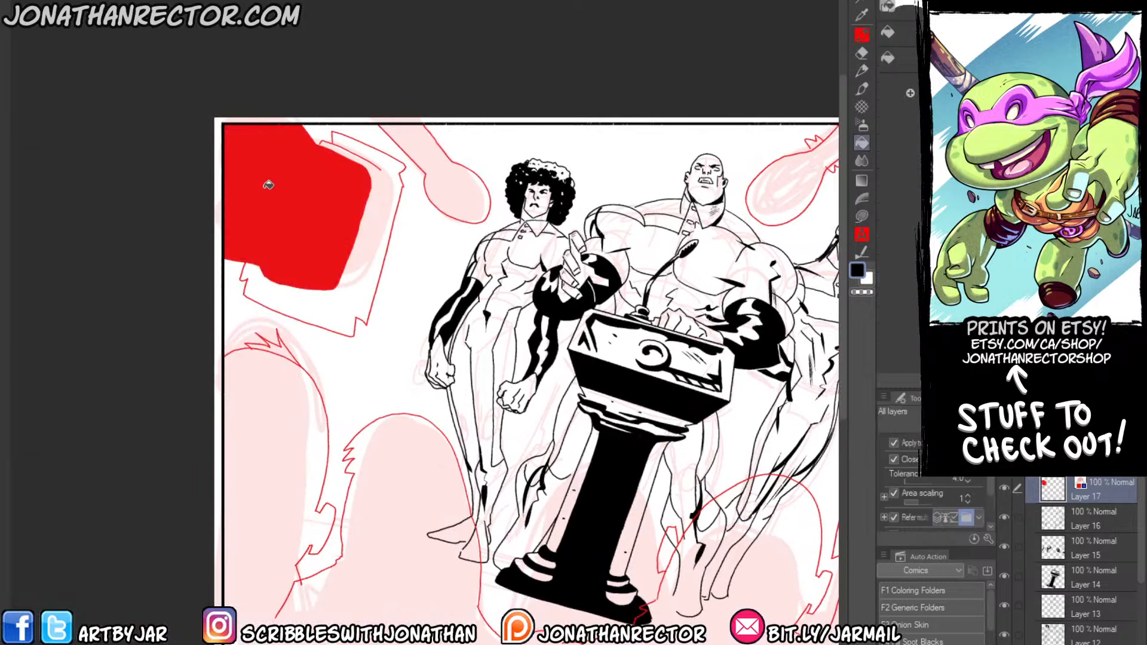
left_click(359, 257)
left_click(449, 179)
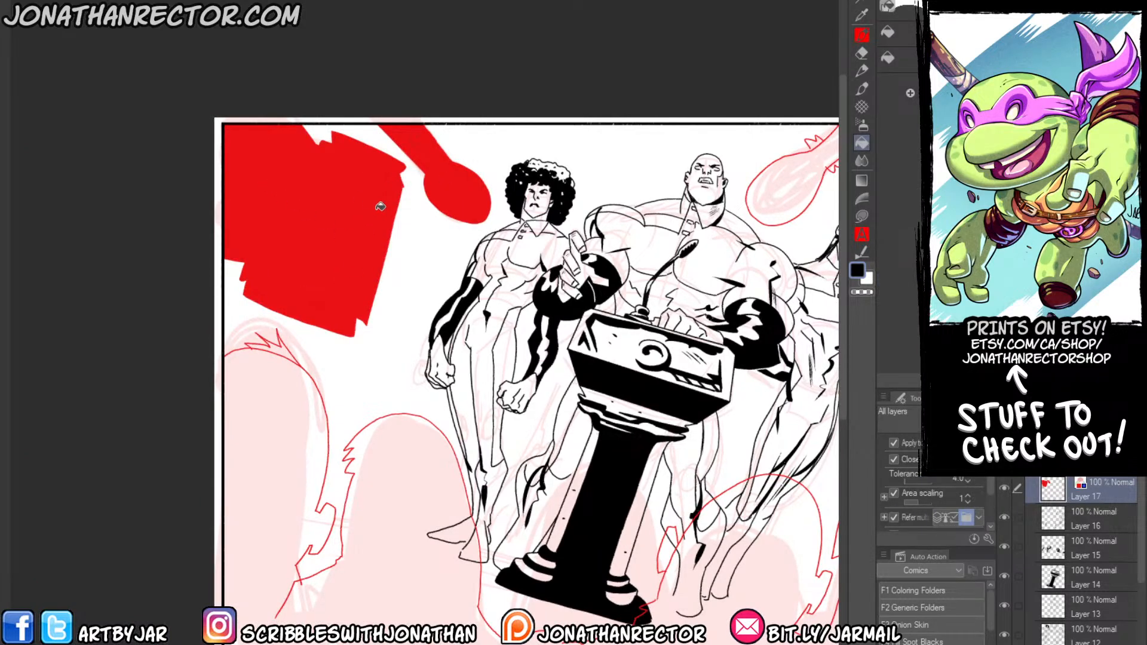
Fill the microphone in the page's upper right corner and the tall angular shape at the right edge.
left_click_drag(505, 245, 300, 240)
left_click(606, 160)
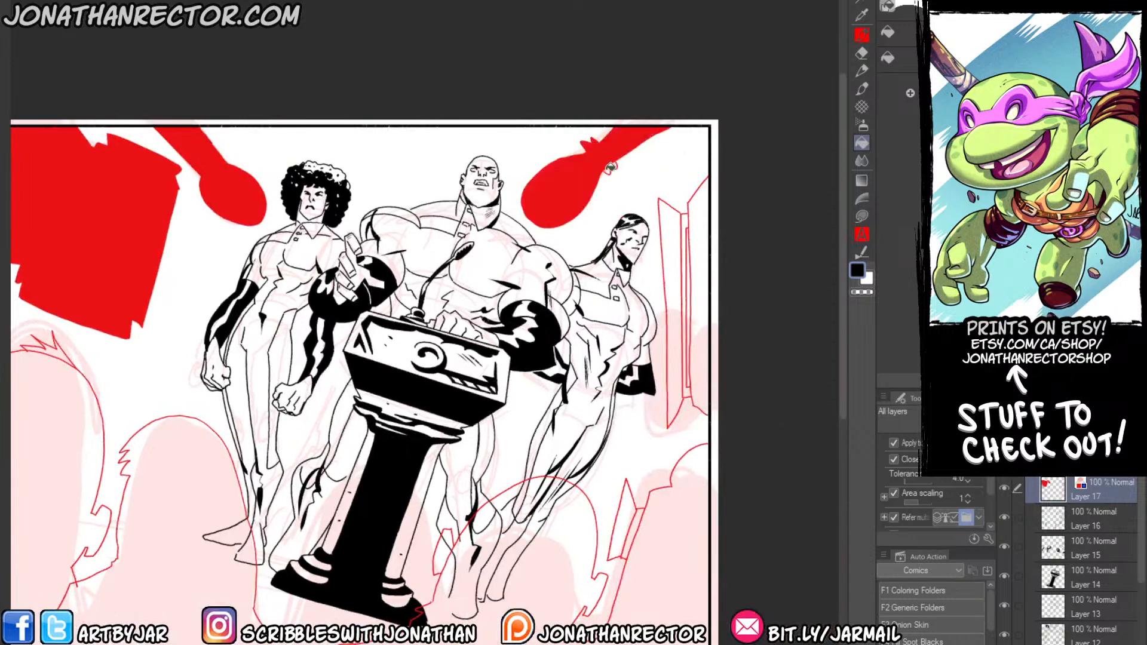
left_click(698, 206)
left_click(677, 227)
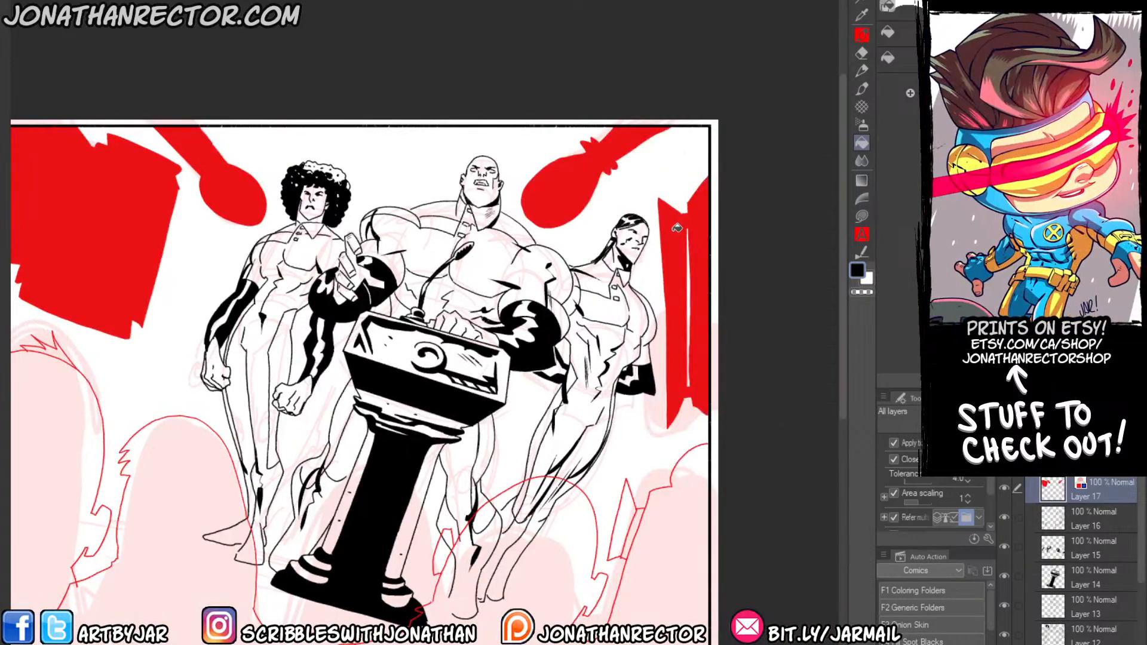
Fill the audience silhouettes along the page's bottom edge, including the collar and the gaps between the ponytailed figure's feet.
left_click_drag(149, 541, 362, 333)
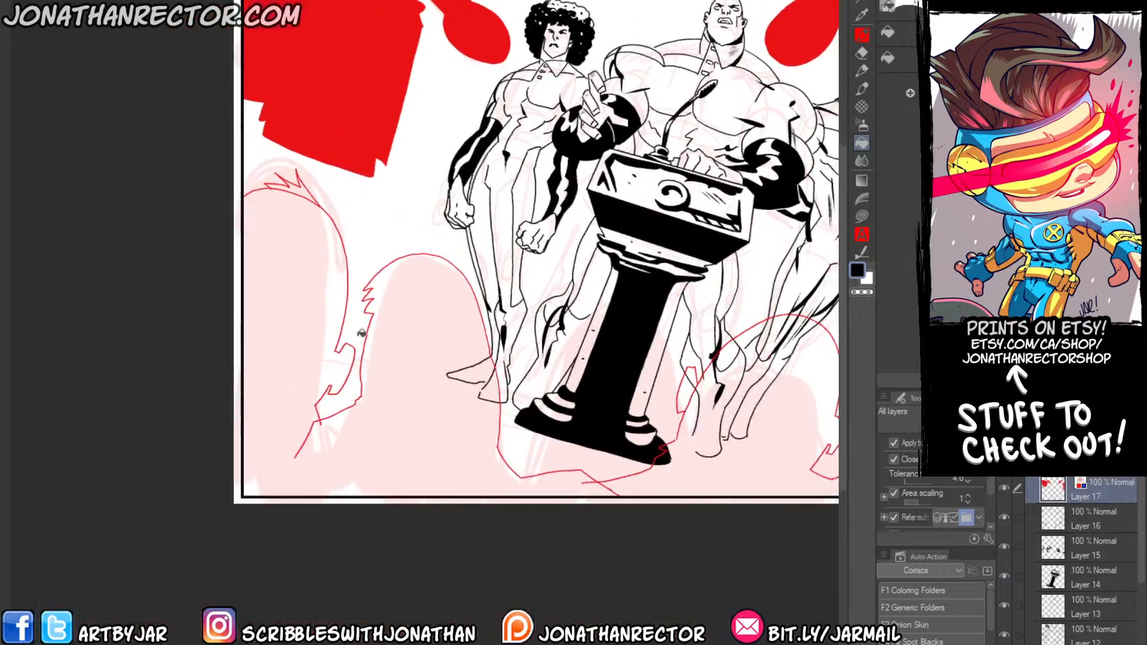
left_click(261, 407)
left_click_drag(440, 417, 393, 422)
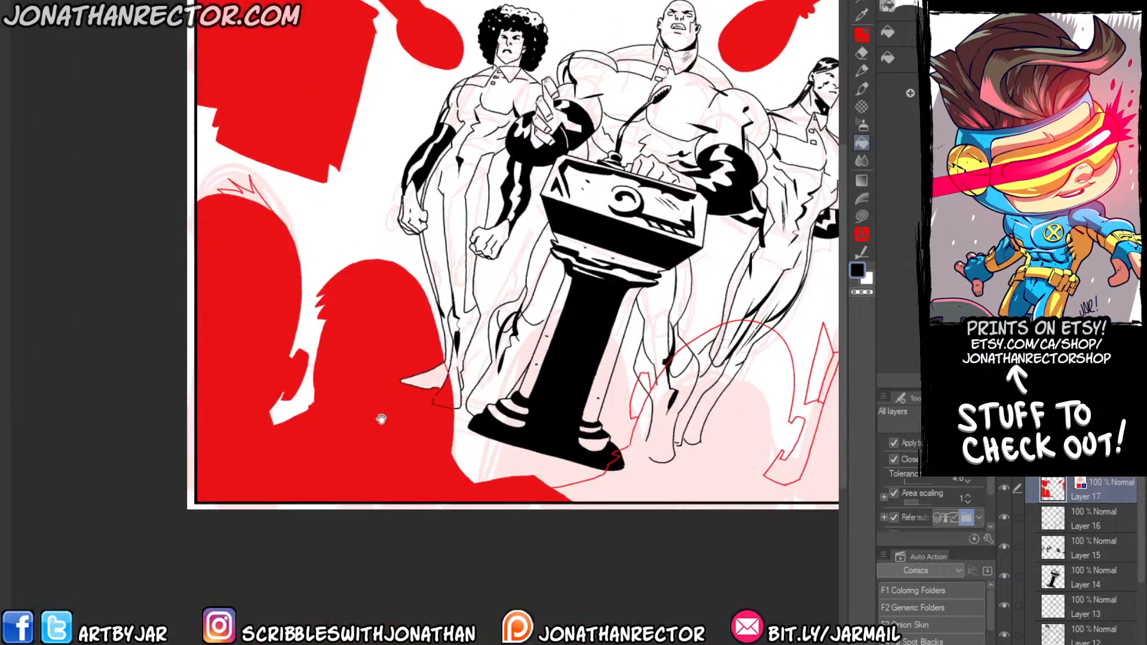
left_click(602, 473)
left_click_drag(602, 421, 490, 423)
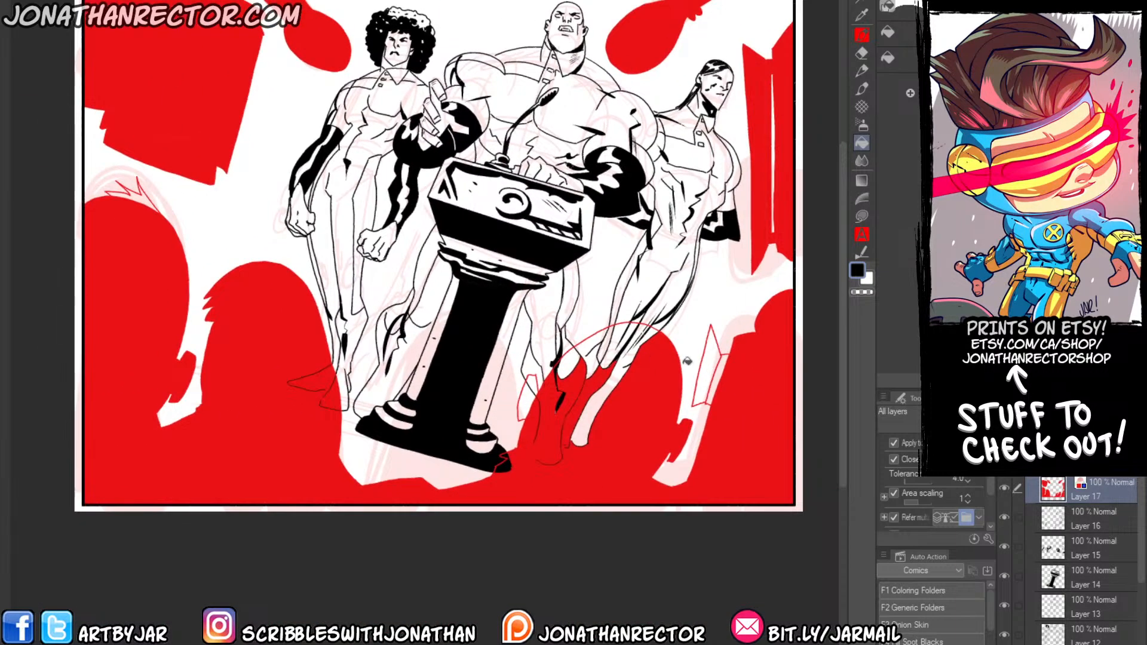
left_click(712, 358)
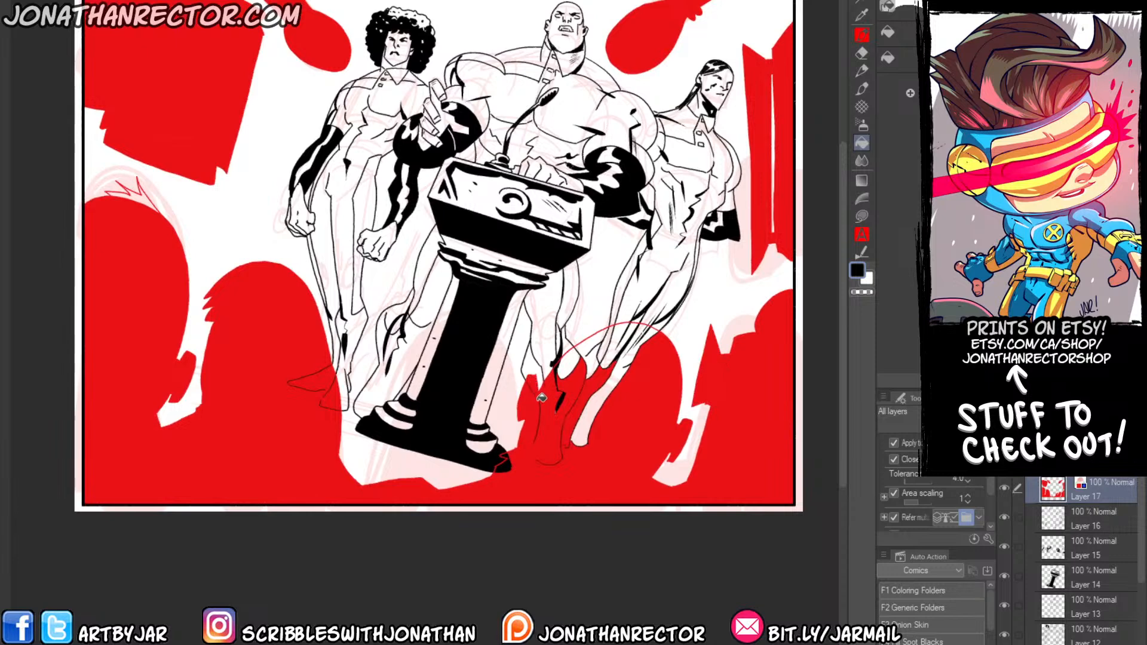
left_click(585, 355)
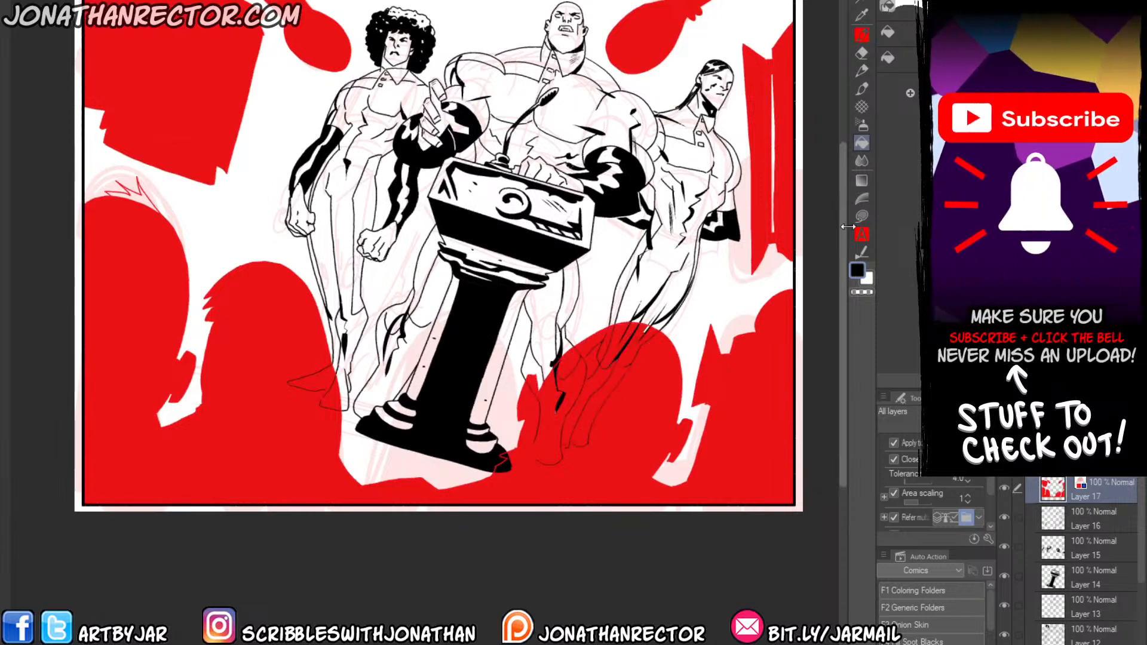
Use Lasso fill to cover the remaining gaps and leg lines inside the round-headed audience silhouette.
left_click(862, 217)
mouse_move(531, 380)
left_mouse_down()
mouse_move(552, 400)
mouse_move(529, 445)
mouse_move(534, 382)
left_mouse_up()
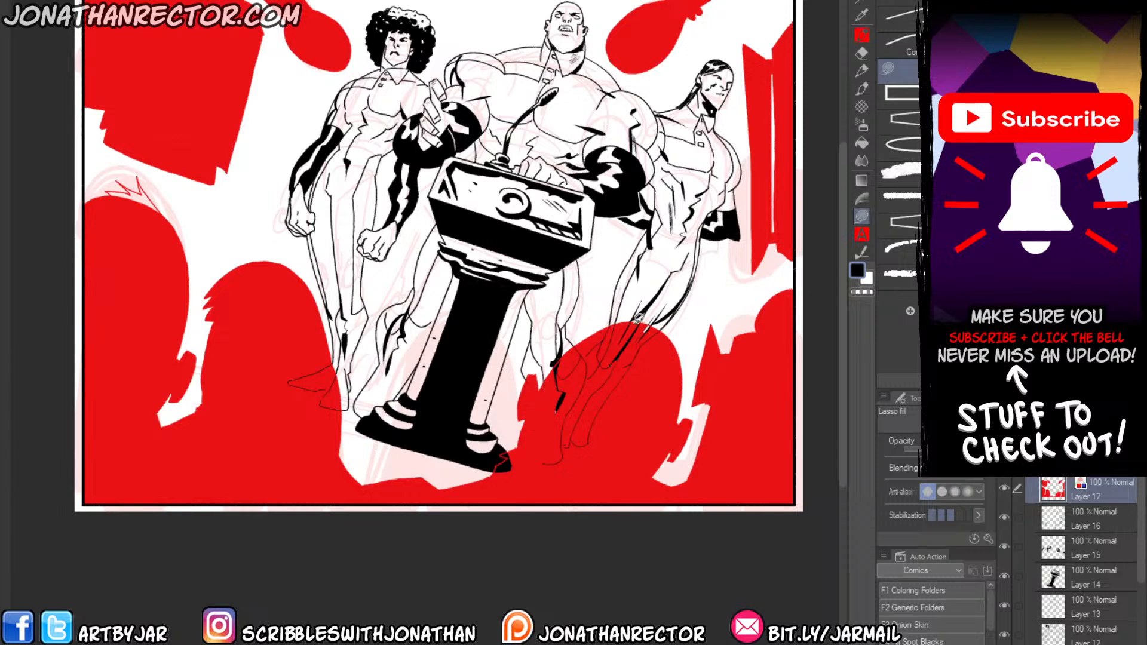
scroll(640, 318, "up", 4)
mouse_move(640, 318)
left_mouse_down()
mouse_move(686, 336)
mouse_move(691, 450)
mouse_move(431, 613)
mouse_move(445, 501)
mouse_move(495, 390)
mouse_move(633, 320)
left_mouse_up()
left_click_drag(559, 524, 399, 386)
left_click_drag(211, 504, 537, 478)
Fill the jagged hair spikes on top of the tall audience silhouette at the page's left edge.
left_click_drag(198, 445, 204, 440)
left_click_drag(179, 370, 382, 494)
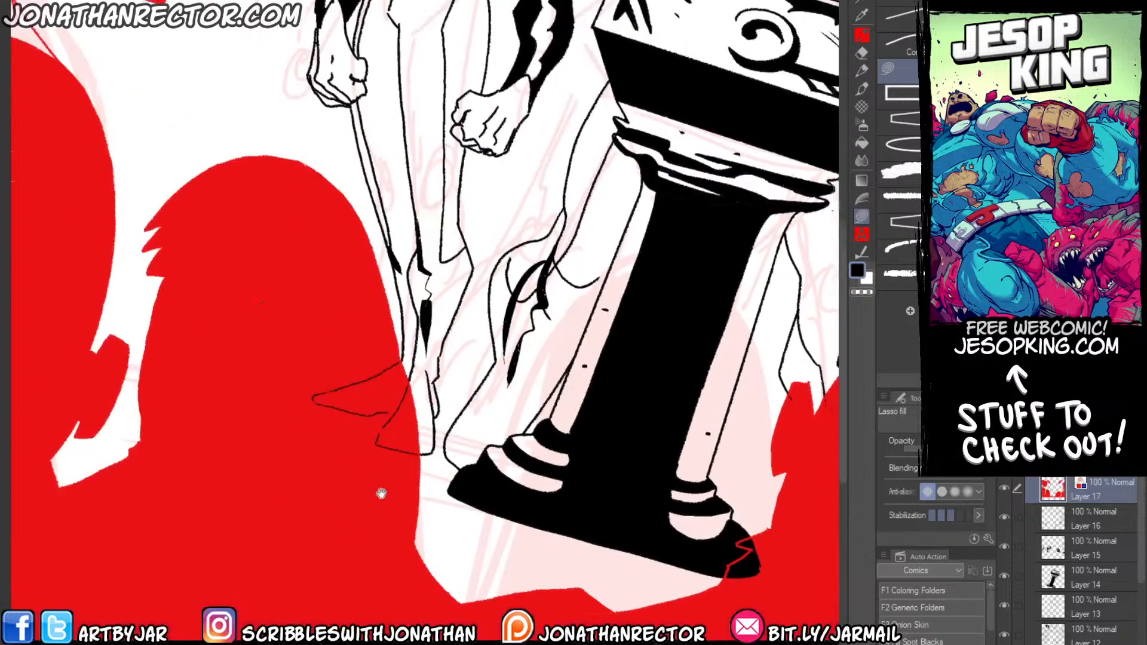
left_click_drag(153, 325, 424, 480)
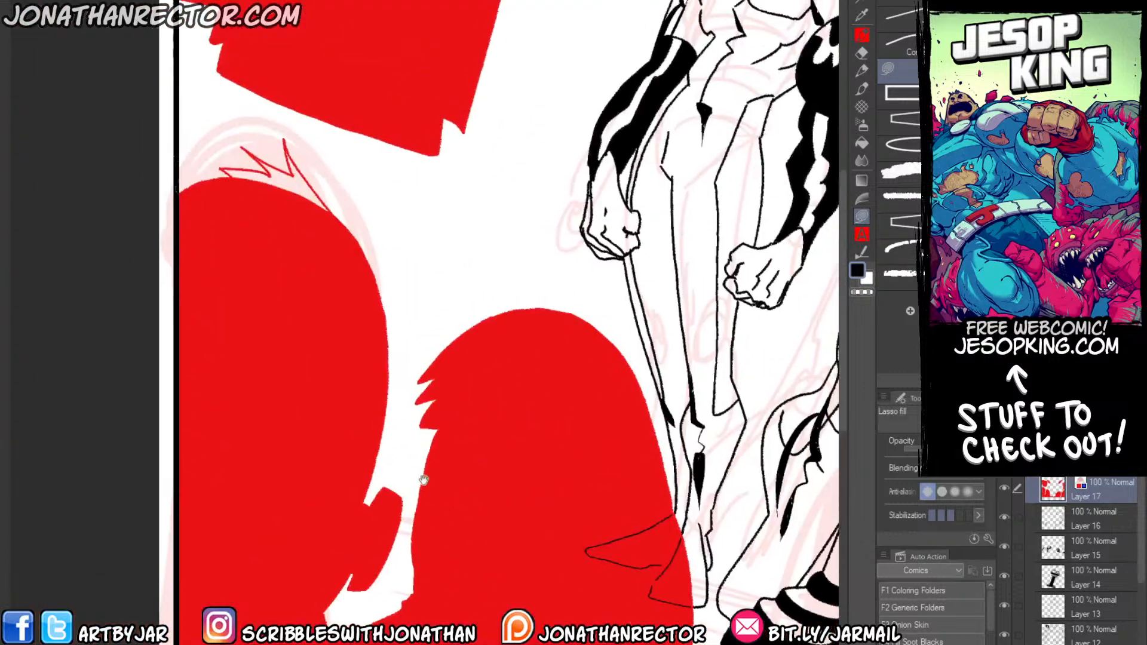
key("g")
left_click(290, 180)
Widen the head of the audience silhouette in front of the afro-haired figure with a rounder contour and fill the added area.
key("p")
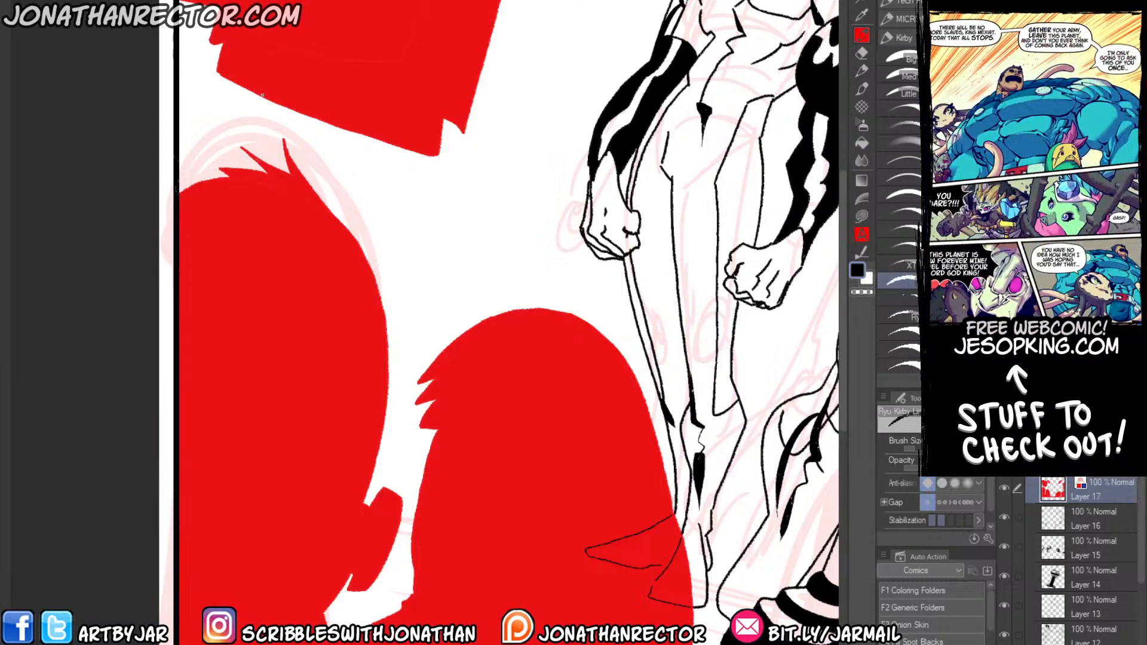
left_click_drag(534, 374, 438, 253)
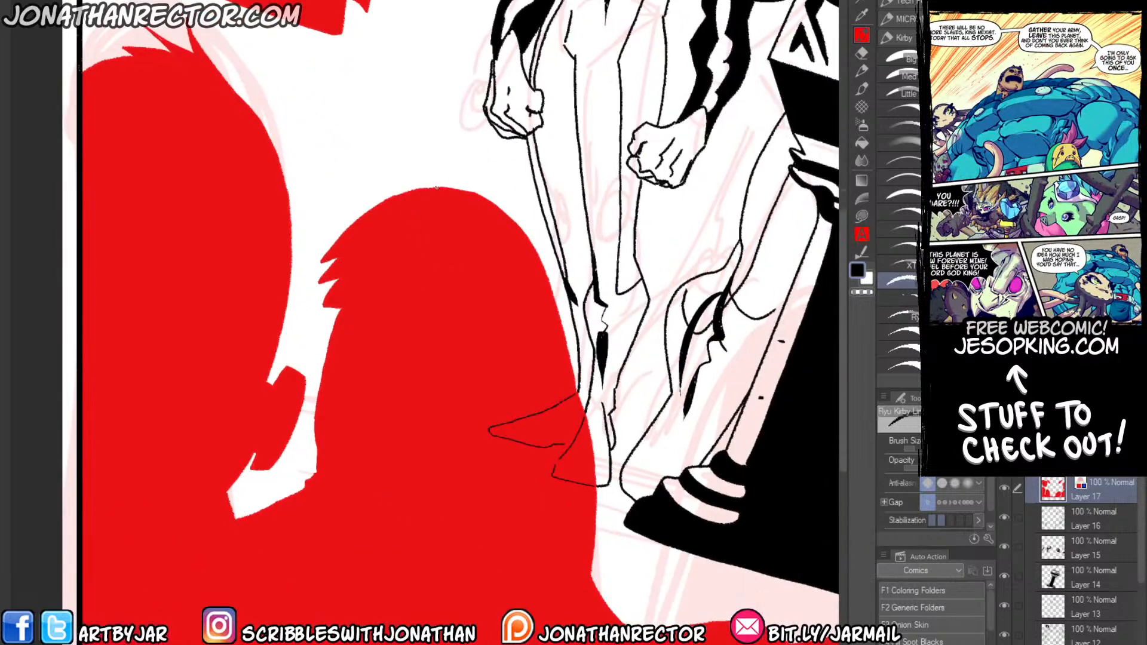
mouse_move(443, 188)
left_mouse_down()
mouse_move(532, 215)
mouse_move(583, 288)
mouse_move(600, 392)
mouse_move(599, 477)
left_mouse_up()
key("g")
left_click(542, 242)
left_click(567, 270)
left_click(595, 427)
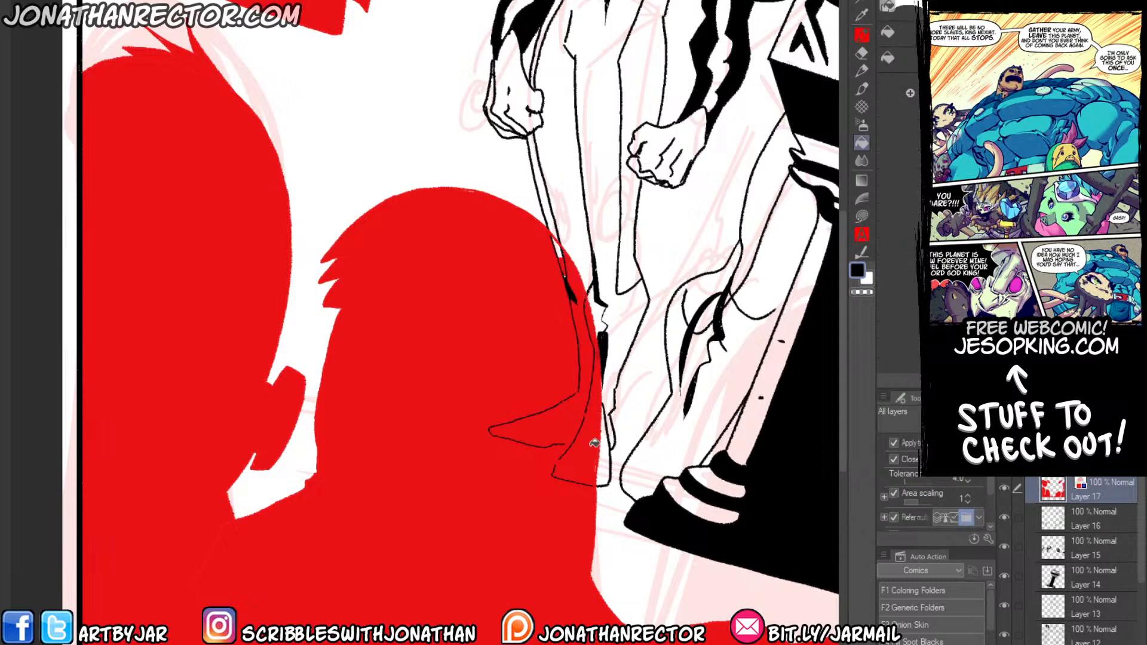
left_click(560, 262)
left_click_drag(302, 442, 295, 392)
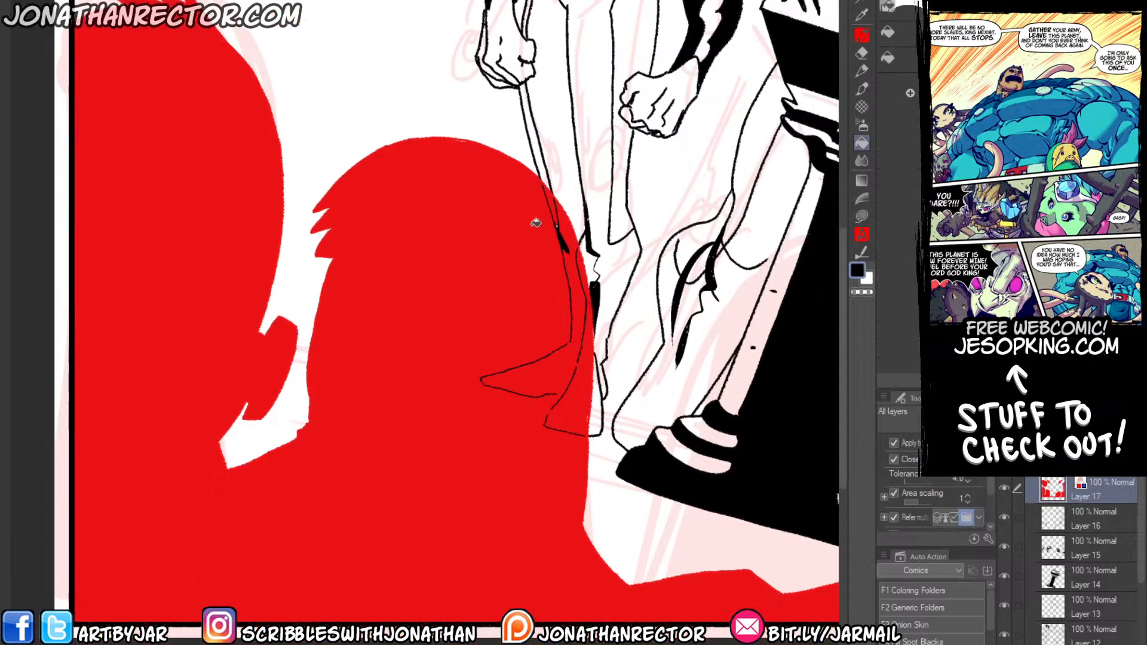
Add a new layer above the silhouettes and draw four parallel, slanted stage-floor lines across the podium base area.
key("b")
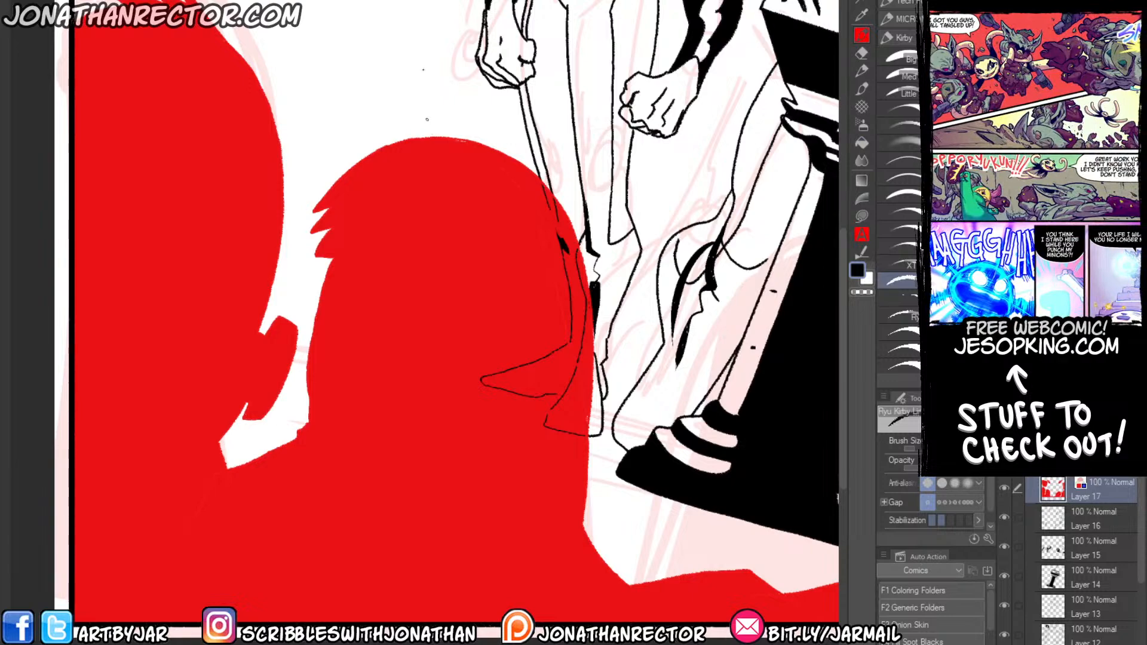
left_click_drag(467, 191, 444, 307)
left_click_drag(442, 236, 401, 82)
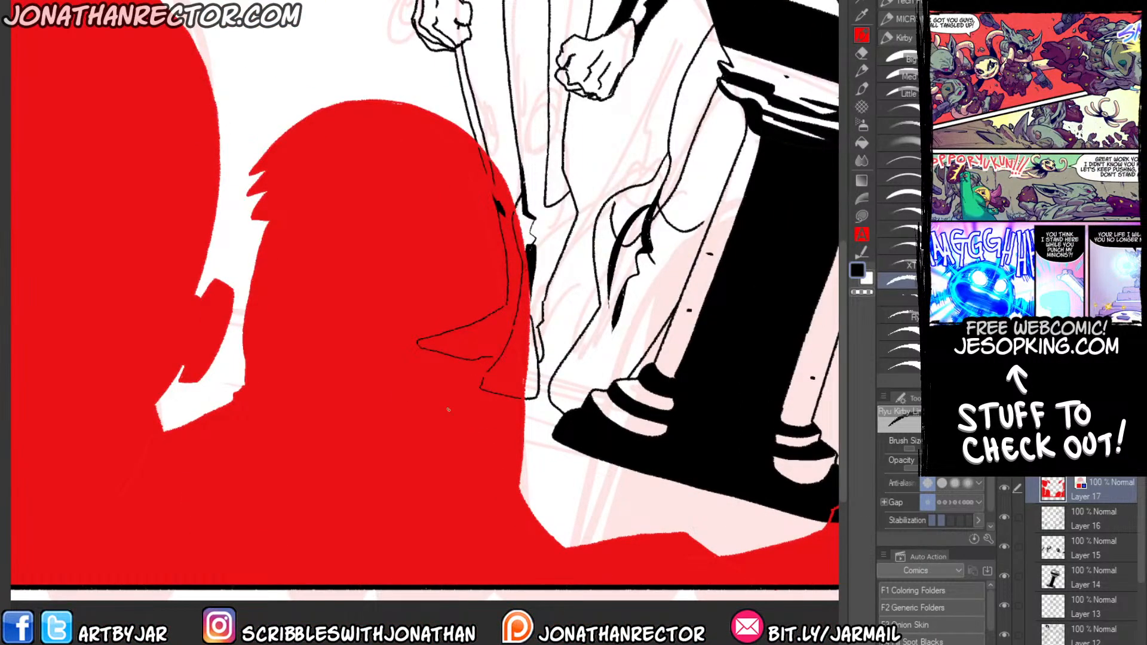
key("ctrl+shift+n")
scroll(437, 449, "down", 1)
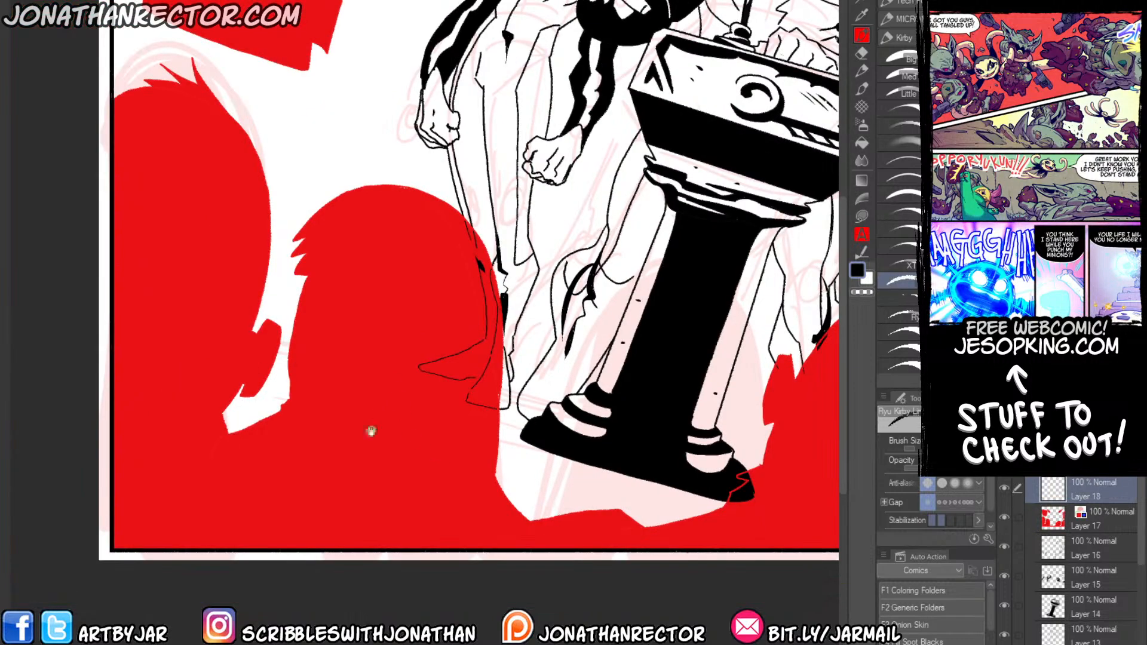
left_click_drag(371, 430, 279, 405)
scroll(281, 405, "down", 1)
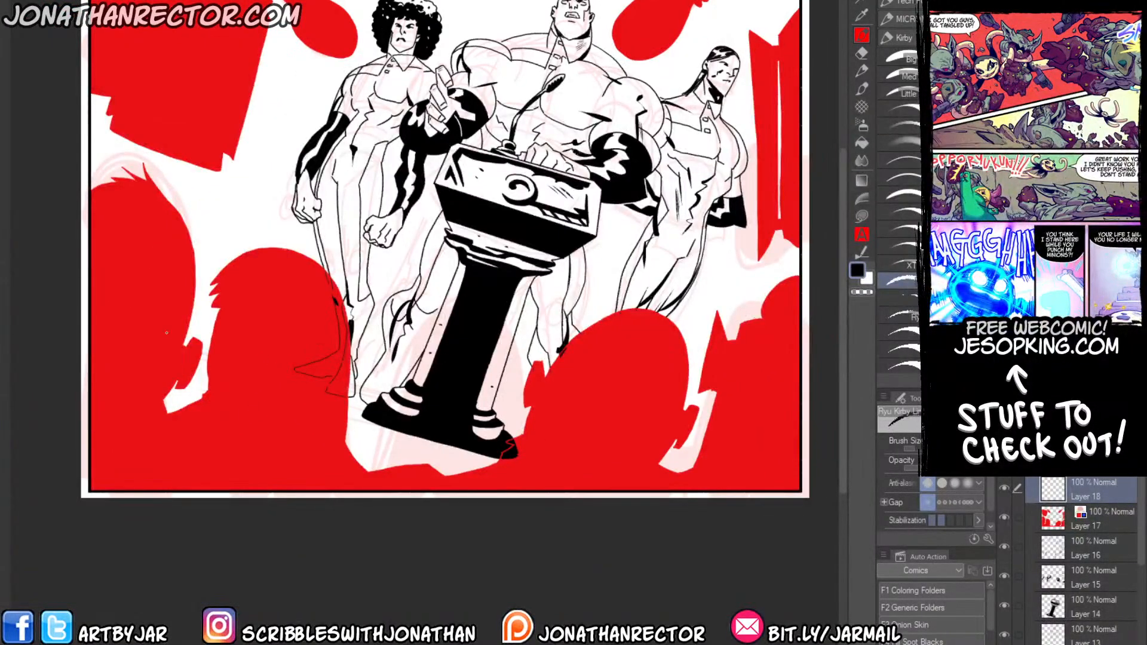
left_click_drag(116, 317, 730, 476)
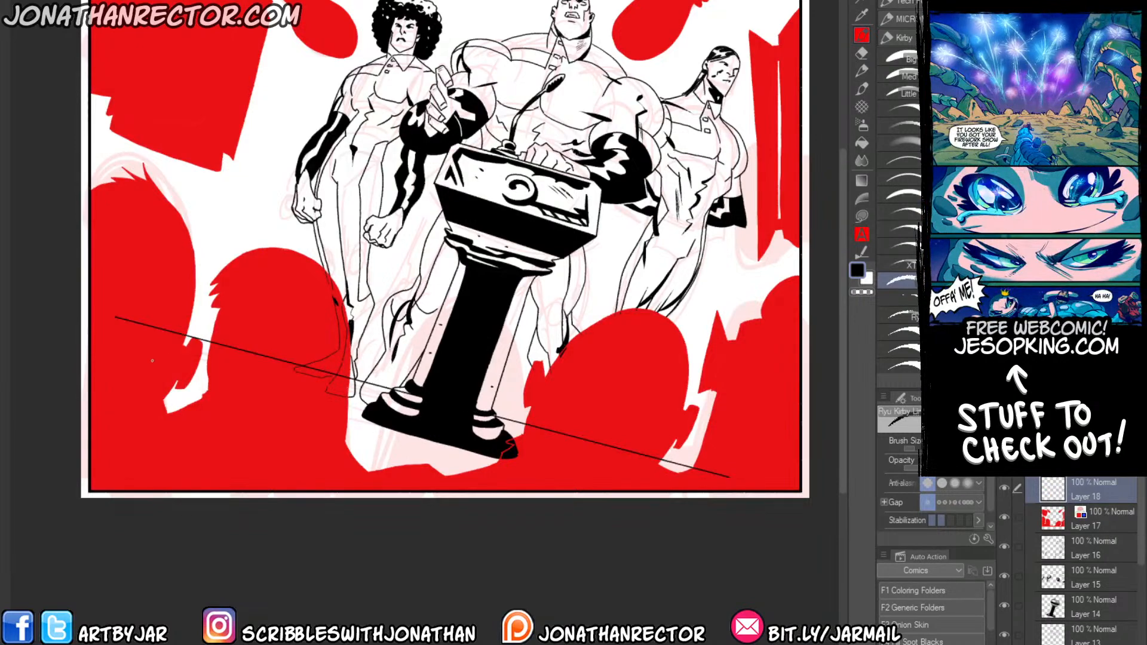
mouse_move(112, 372)
left_mouse_down()
mouse_move(606, 501)
mouse_move(575, 488)
left_mouse_up()
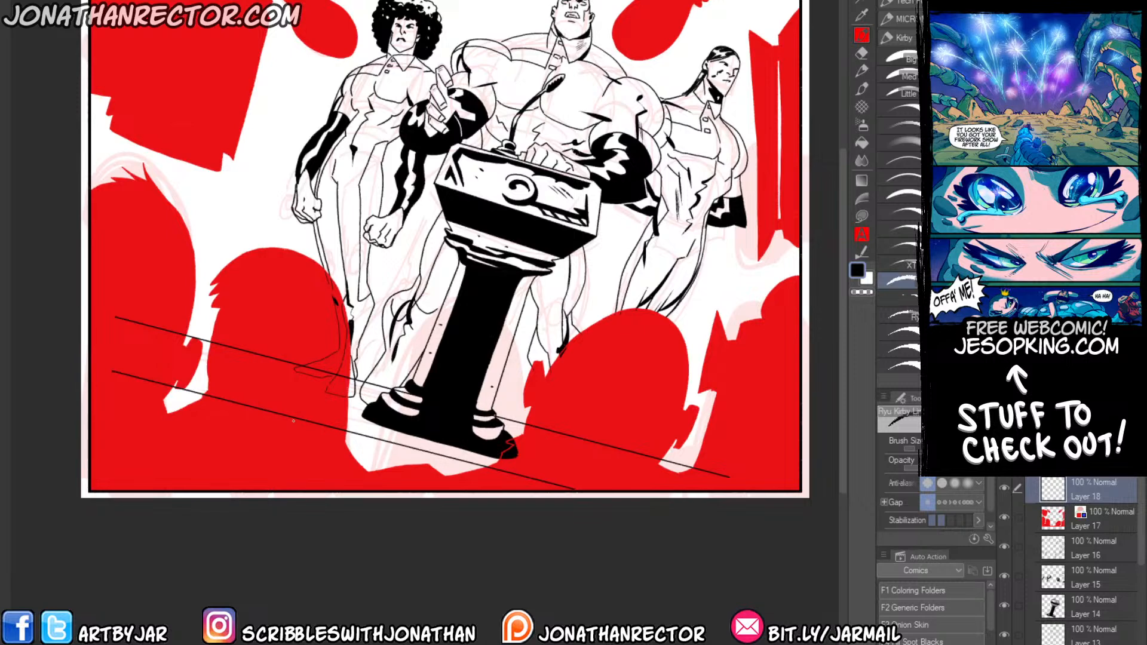
left_click_drag(153, 386, 506, 477)
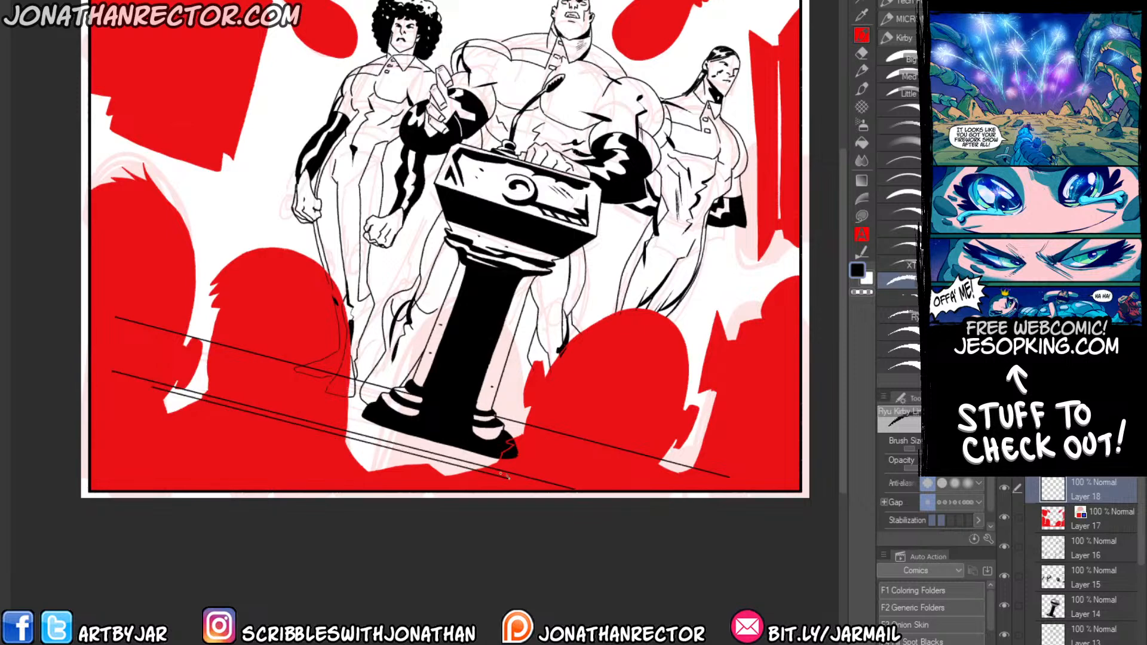
left_click_drag(158, 391, 494, 480)
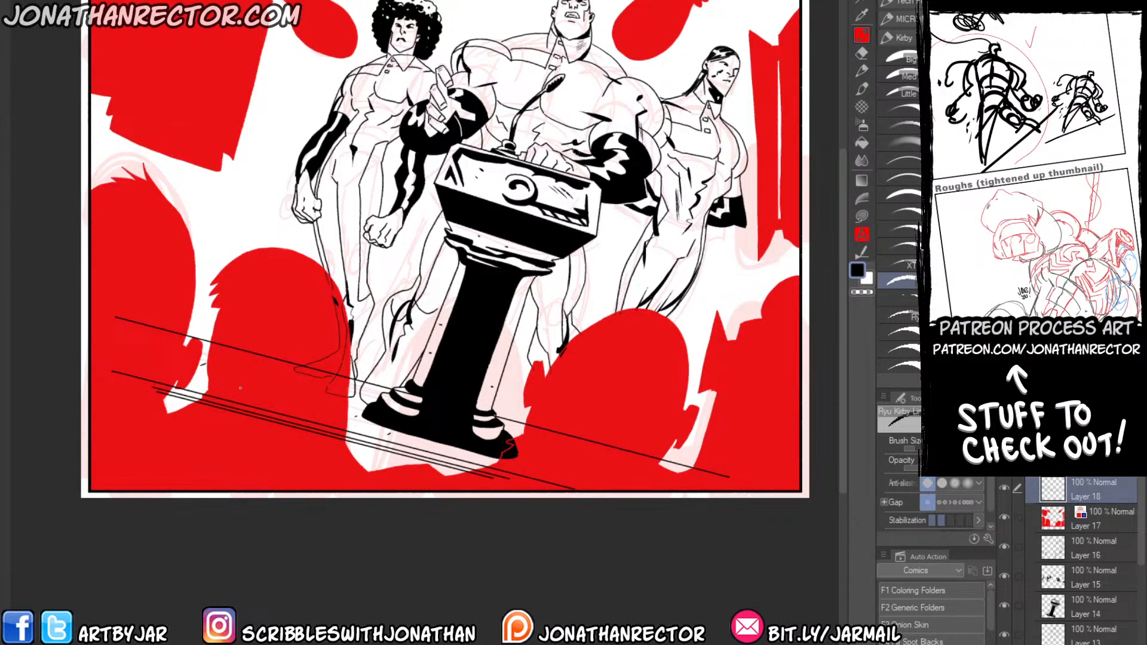
On the red silhouette layer, widen the round-headed audience silhouette toward the podium base with a rounder contour and fill the added area.
scroll(236, 350, "up", 2)
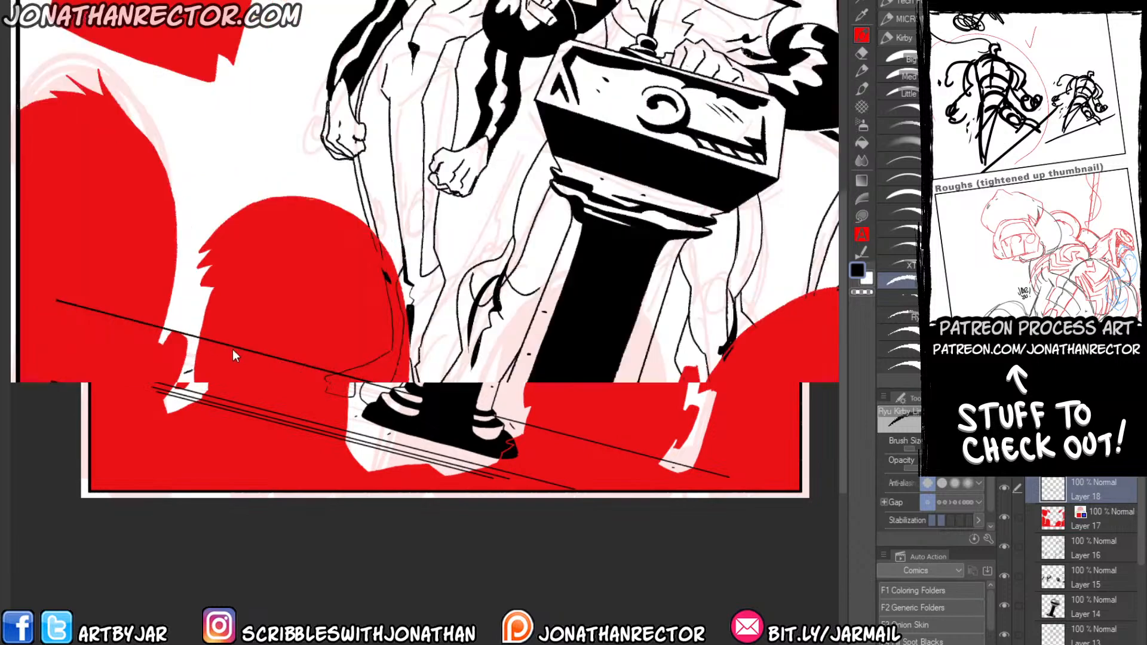
mouse_move(511, 411)
left_mouse_down()
mouse_move(525, 384)
mouse_move(603, 413)
left_mouse_up()
key("e")
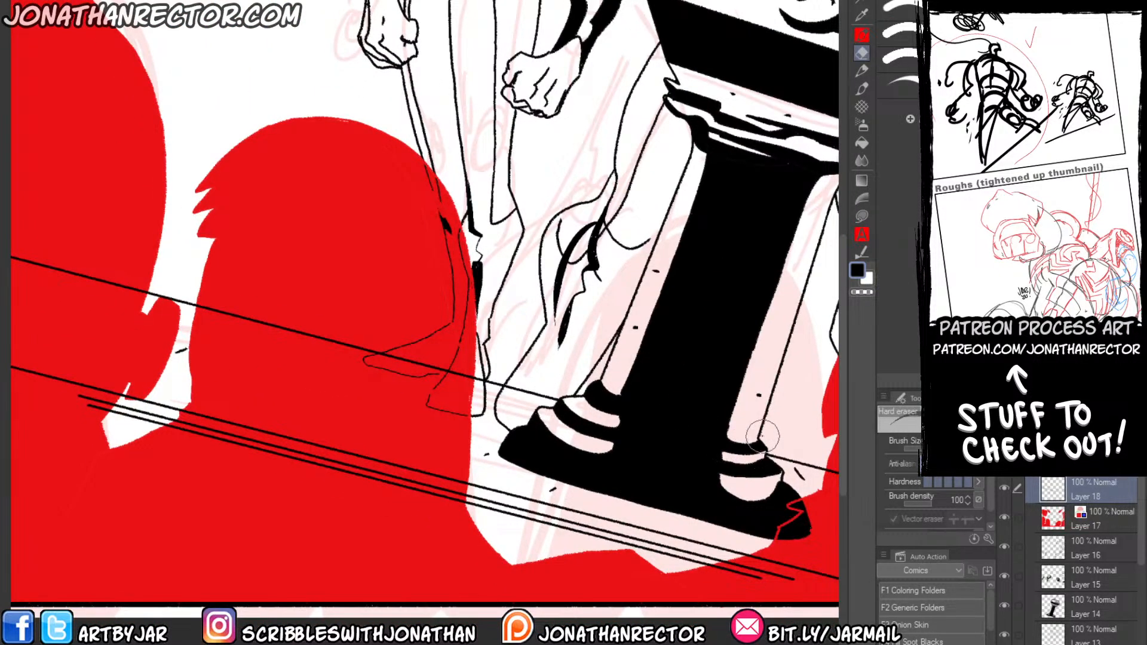
left_click_drag(422, 395, 355, 359)
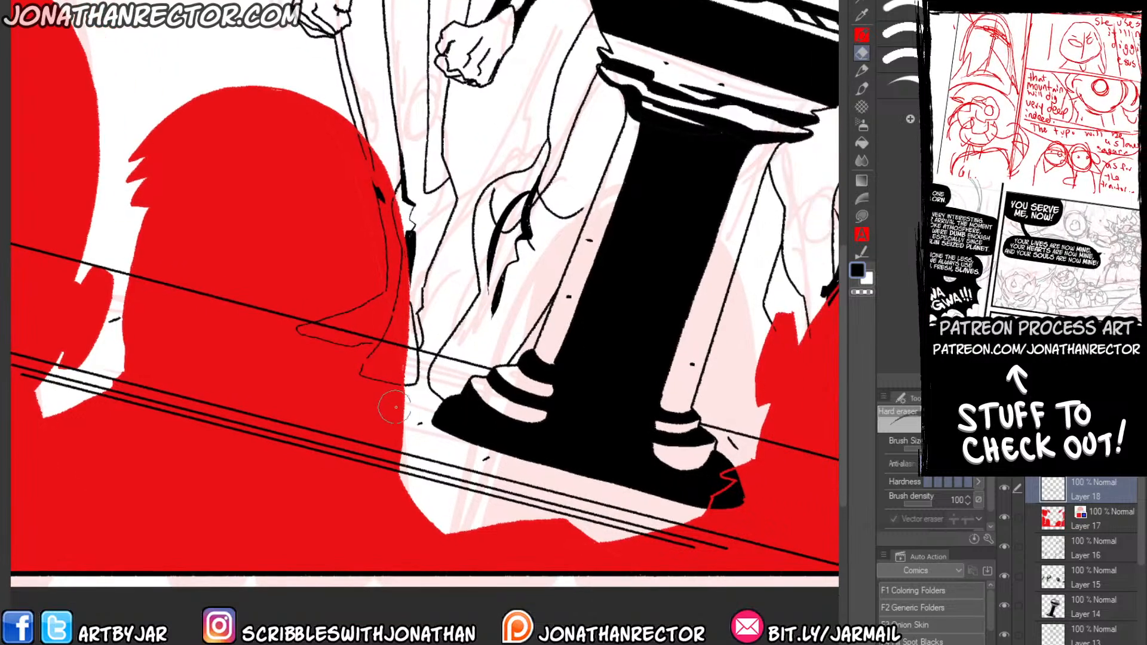
key("p")
left_click(1052, 518)
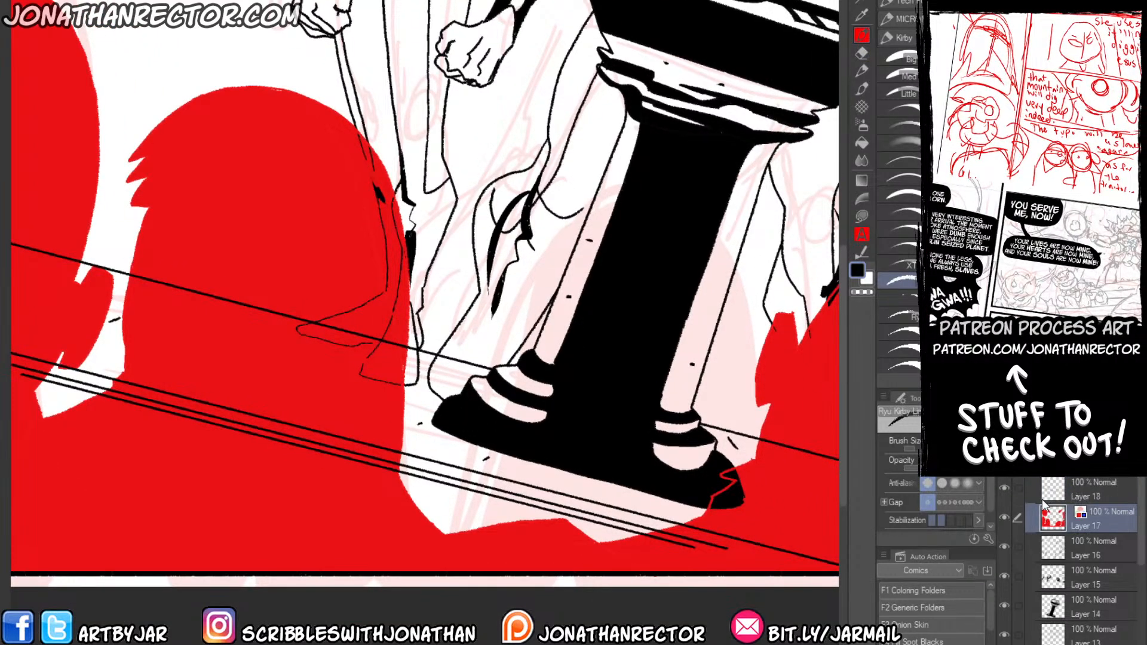
mouse_move(343, 114)
left_mouse_down()
mouse_move(449, 219)
mouse_move(477, 366)
mouse_move(442, 531)
left_mouse_up()
key("g")
mouse_move(425, 210)
left_mouse_down()
mouse_move(389, 164)
mouse_move(459, 339)
mouse_move(458, 412)
mouse_move(445, 414)
mouse_move(409, 291)
mouse_move(396, 384)
mouse_move(473, 379)
left_mouse_up()
left_click(433, 487)
left_click(418, 318)
key("p")
left_click_drag(465, 420, 471, 377)
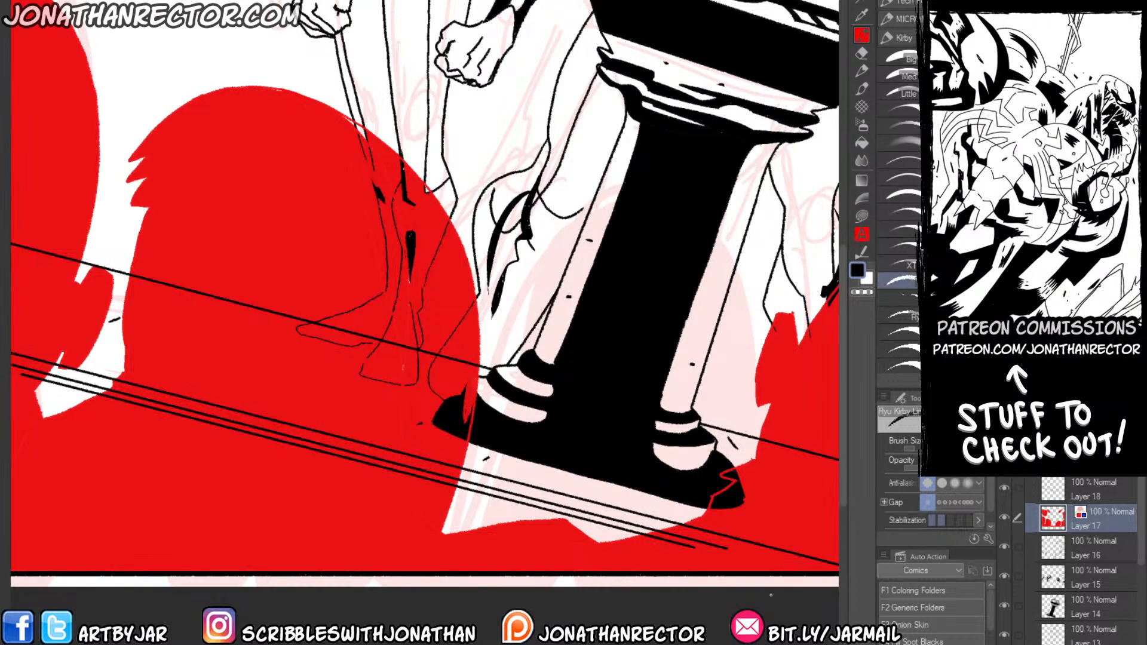
Turn off the layer colour on the silhouette layer to show it in black, and hide the pink rough sketch.
key("ctrl+b")
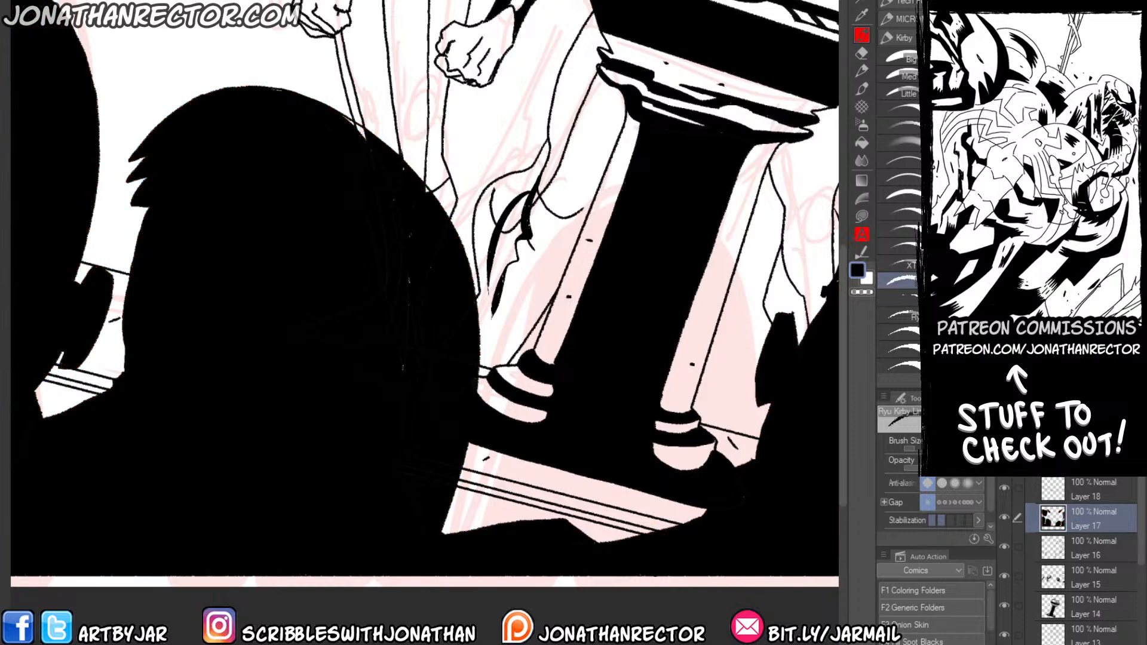
scroll(204, 253, "down", 2)
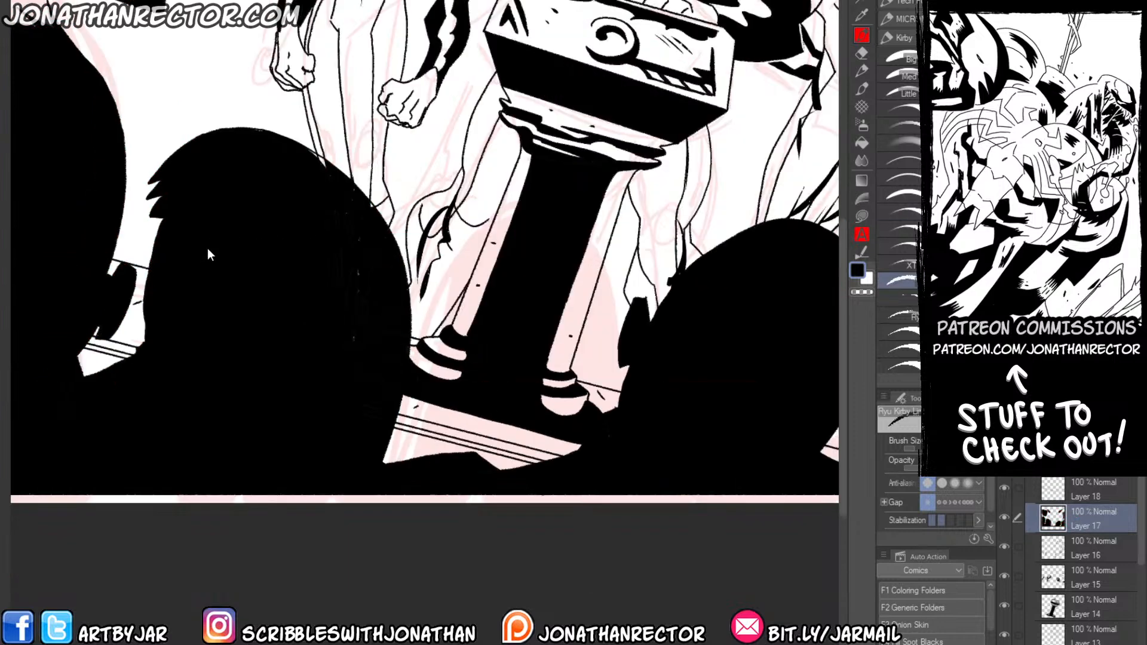
scroll(212, 316, "down", 1)
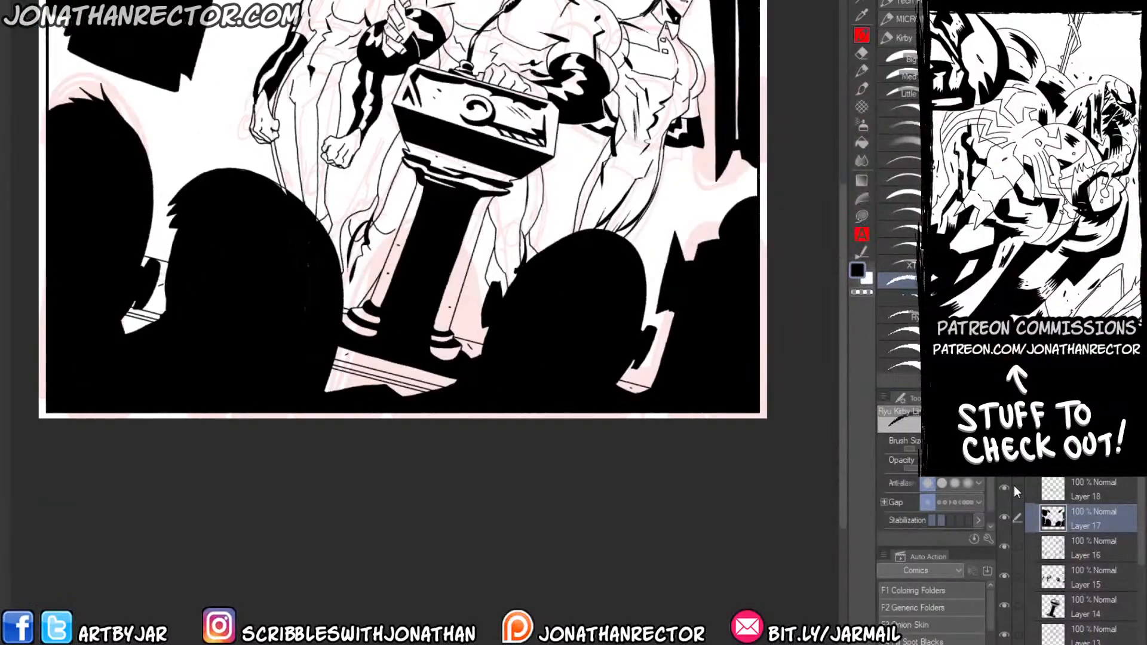
scroll(1013, 487, "down", 10)
left_click(1003, 507)
key("ctrl+0")
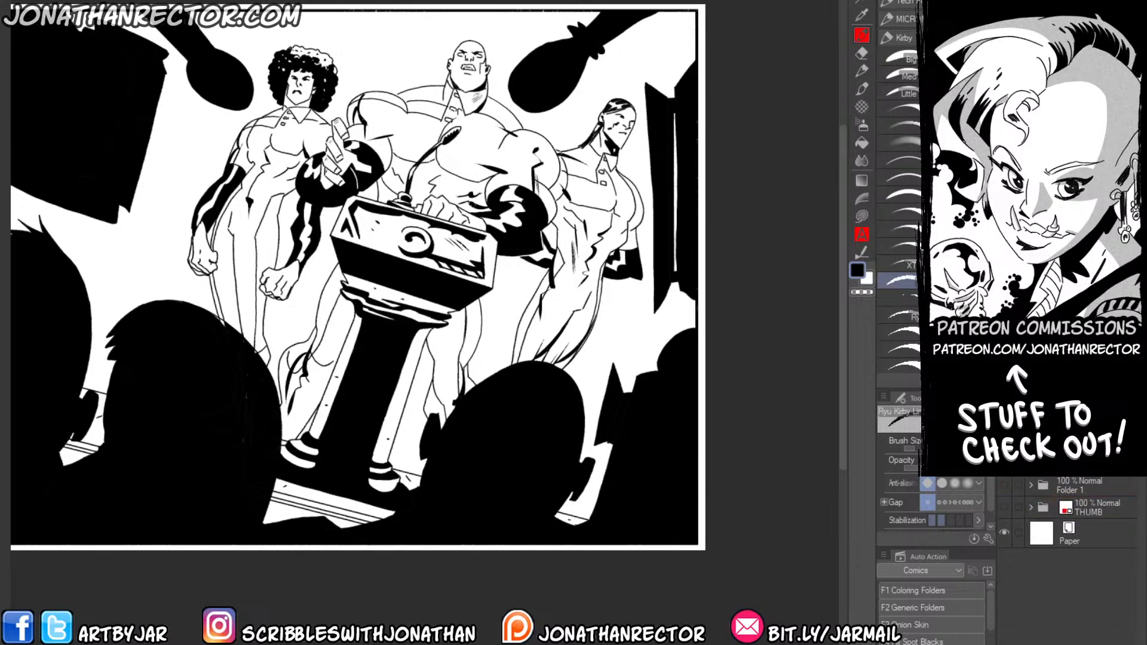
Keep the original ink layers in a hidden backup folder and merge their copies into a single ink layer.
key("ctrl+shift+n")
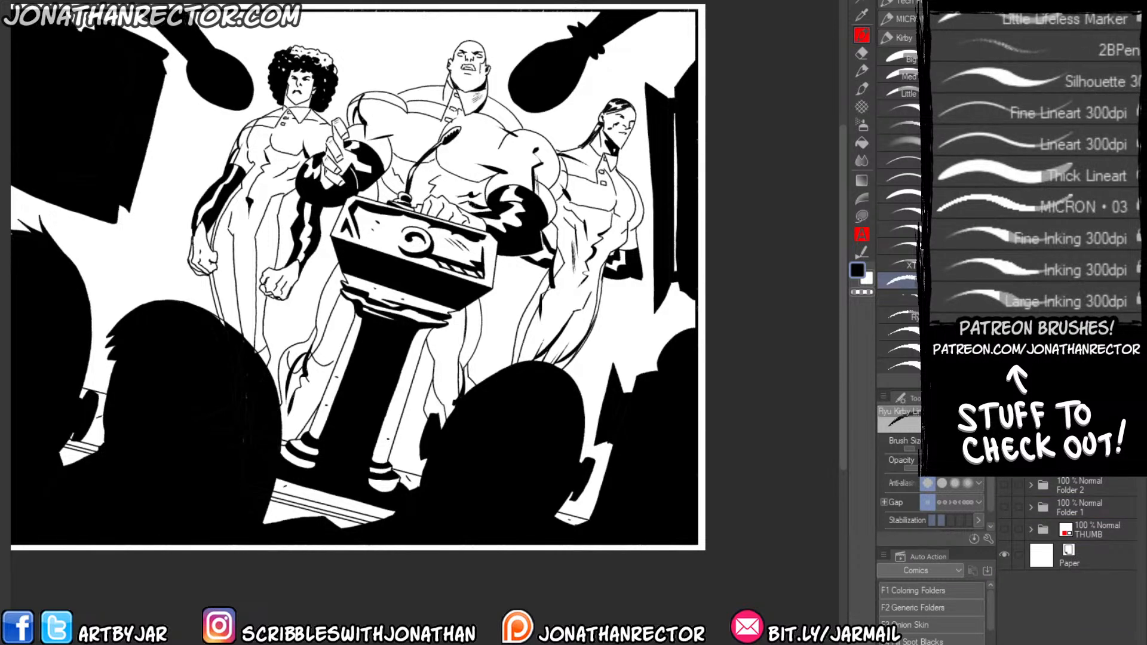
scroll(1076, 591, "up", 5)
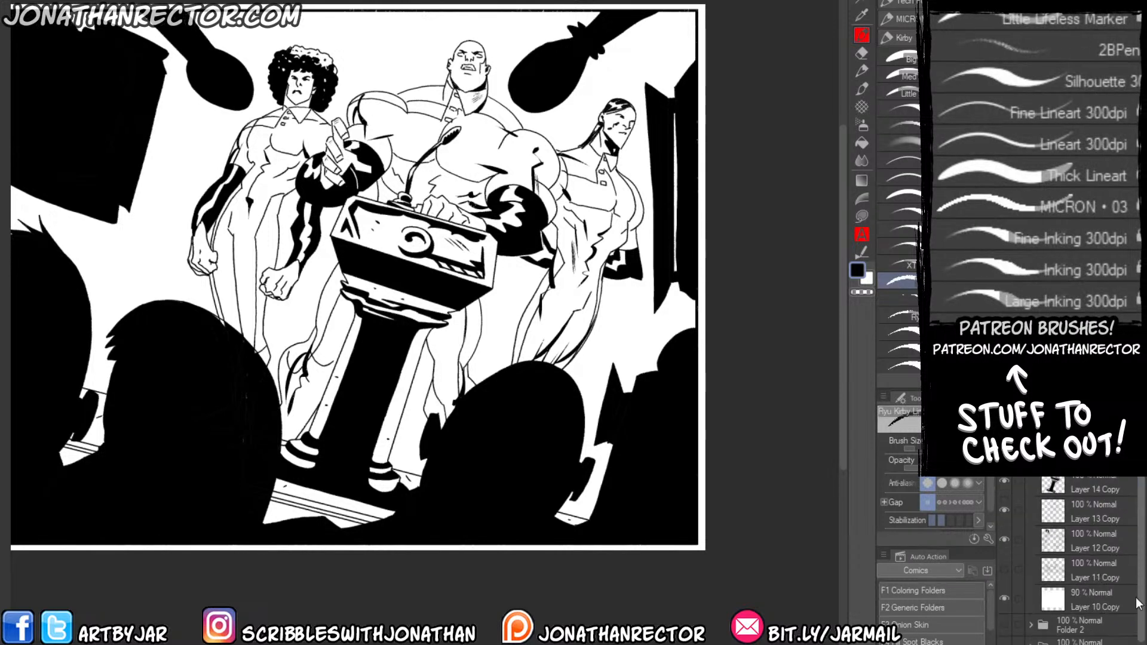
left_click(1075, 588, "shift")
key("shift+alt+e")
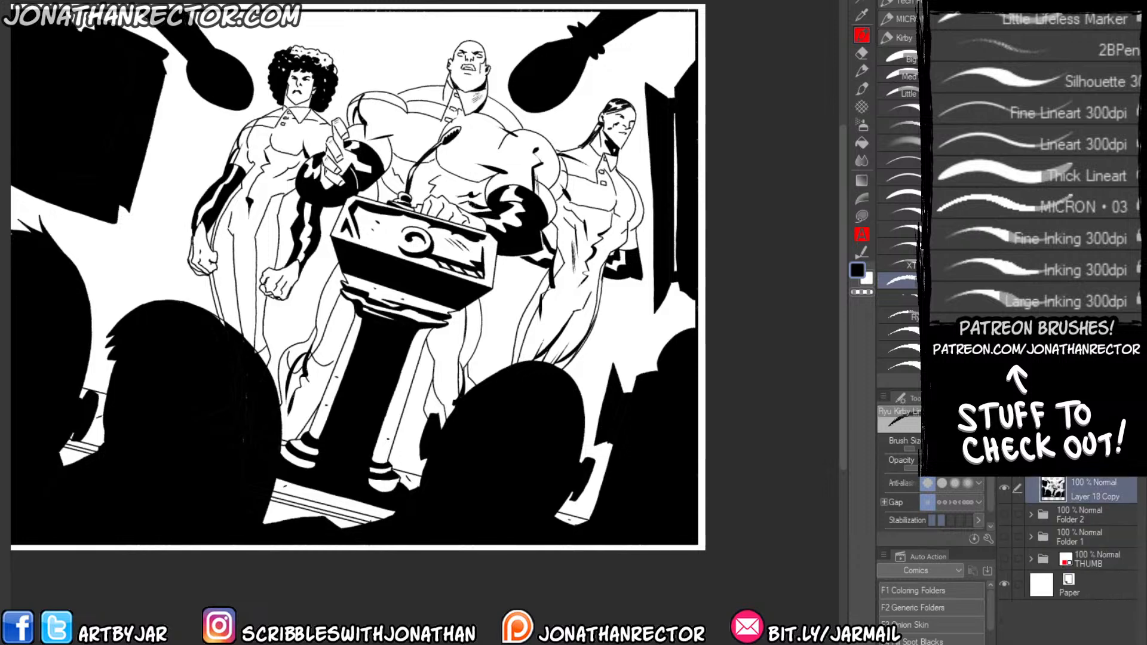
Add a new empty layer and place it directly beneath the merged ink layer.
key("ctrl+shift+n")
left_click_drag(1088, 495, 1085, 533)
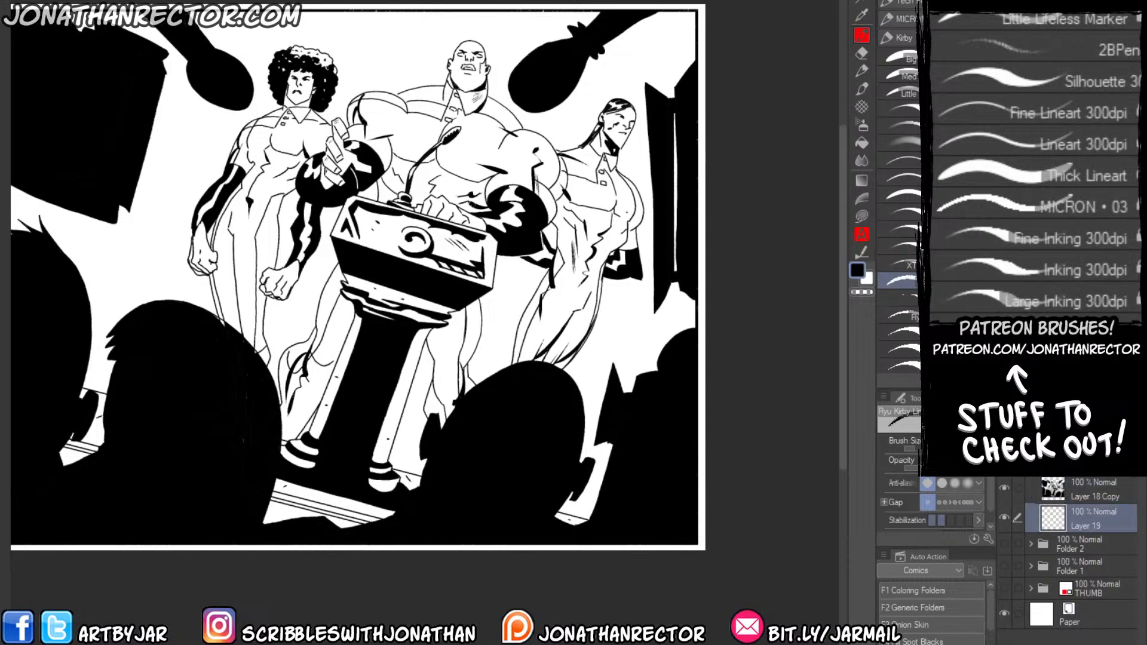
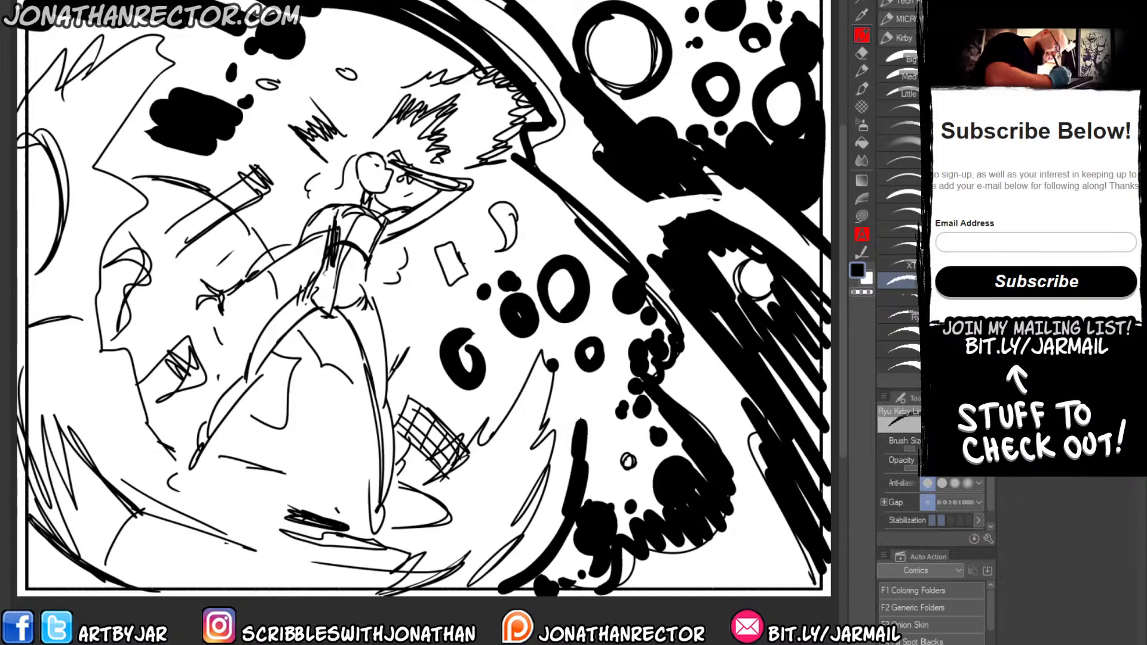
Run the Generic Folders auto action on the thumbnail layers and choose the Little Lifeless Marker brush for the rough sketch.
left_click(919, 606)
left_click_drag(360, 371, 428, 349)
left_click(897, 292)
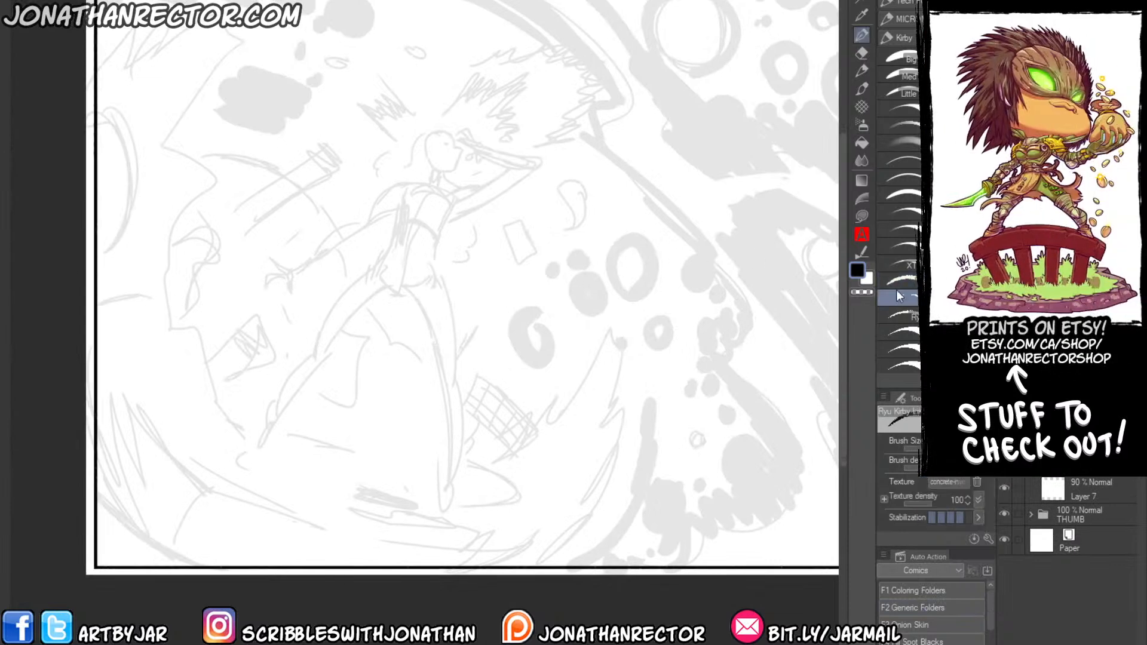
left_click(899, 279)
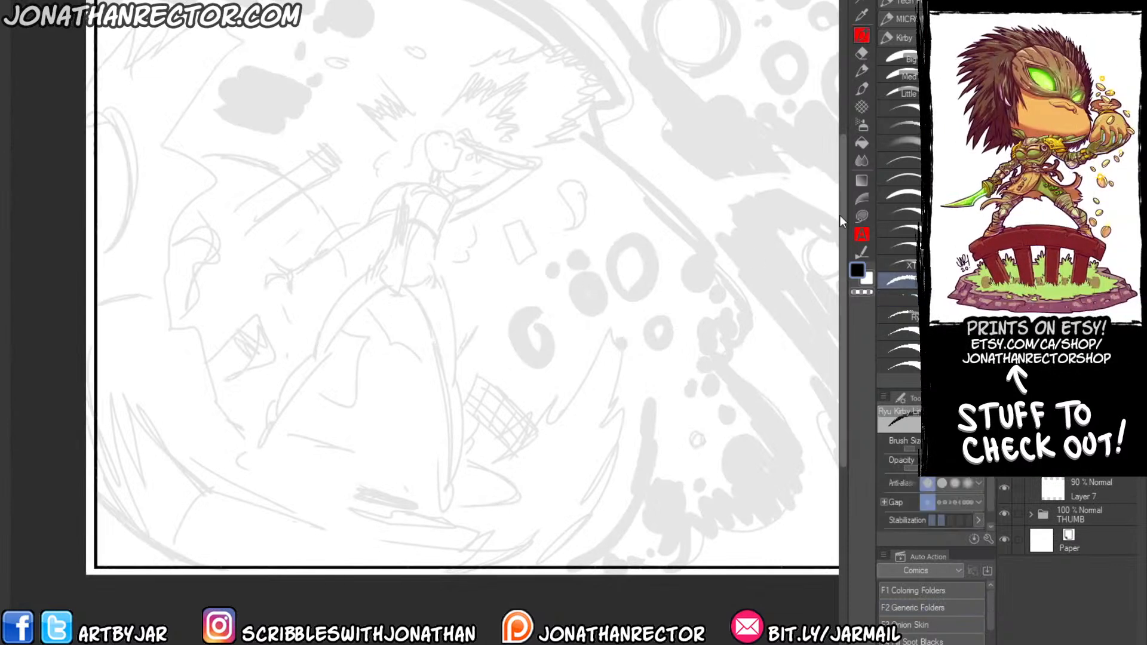
left_click(315, 0)
mouse_move(382, 1)
left_click(543, 12)
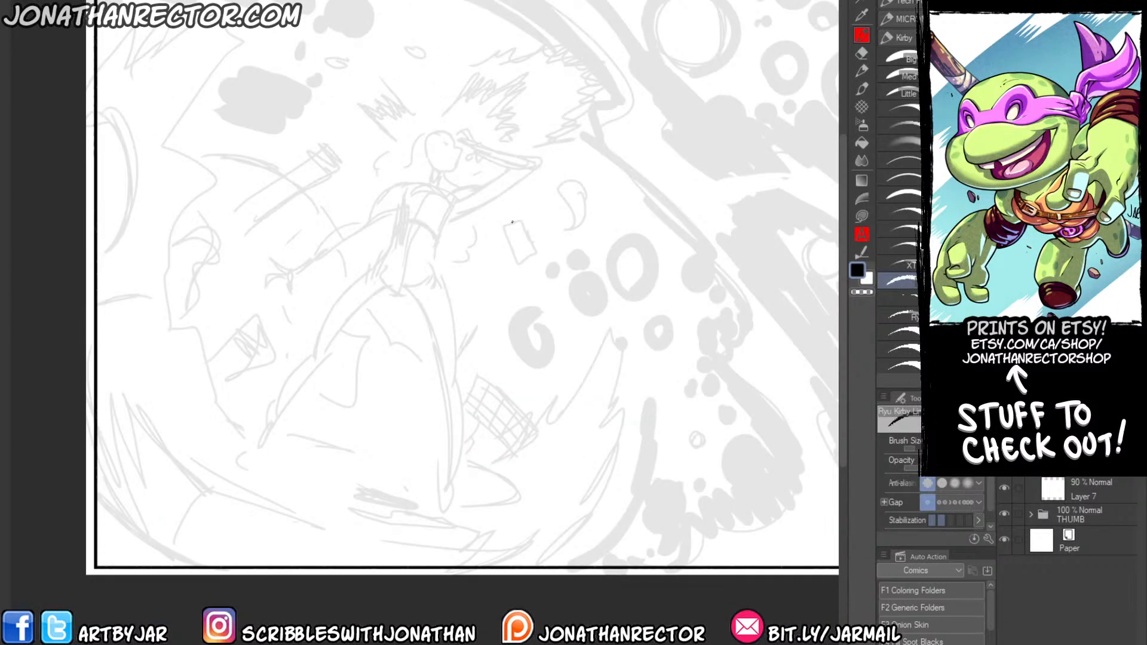
left_click(891, 79)
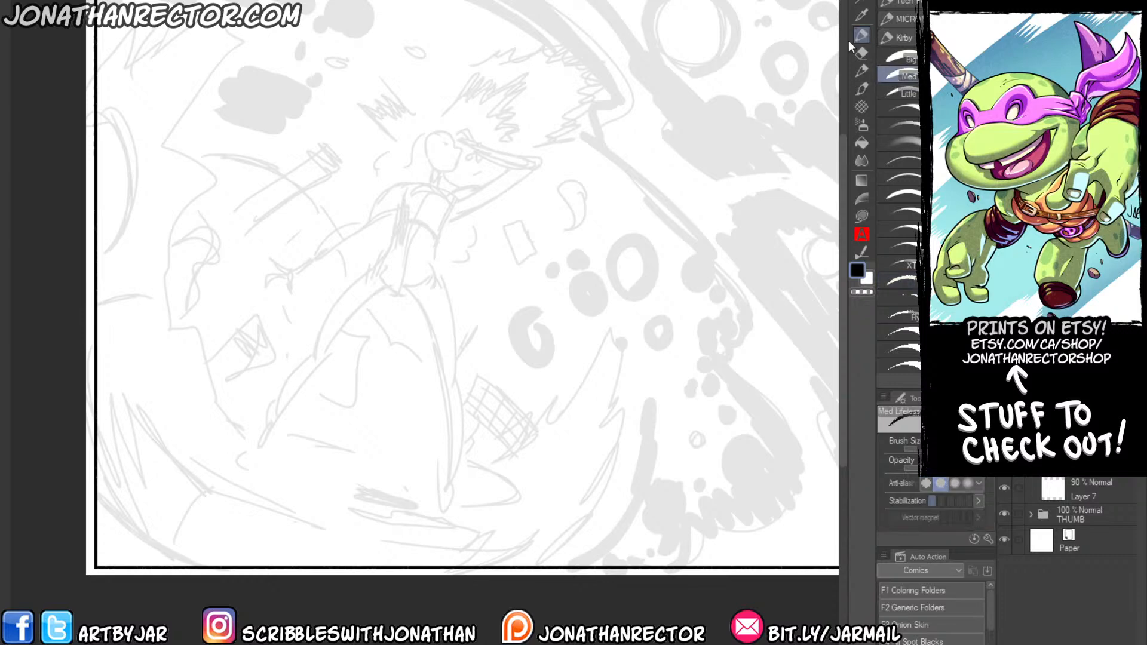
left_click(892, 95)
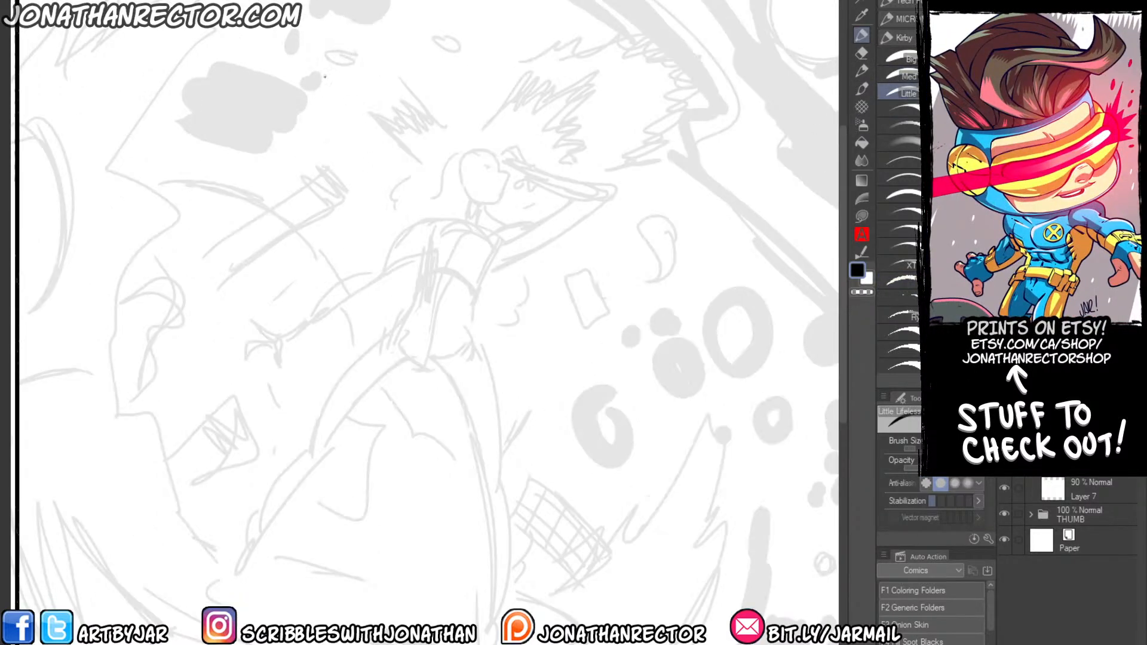
Sketch the figure's ribcage with an arched lower edge, a slanted centre line and a pointed pelvis block over the faded thumbnail.
scroll(492, 151, "down", 1)
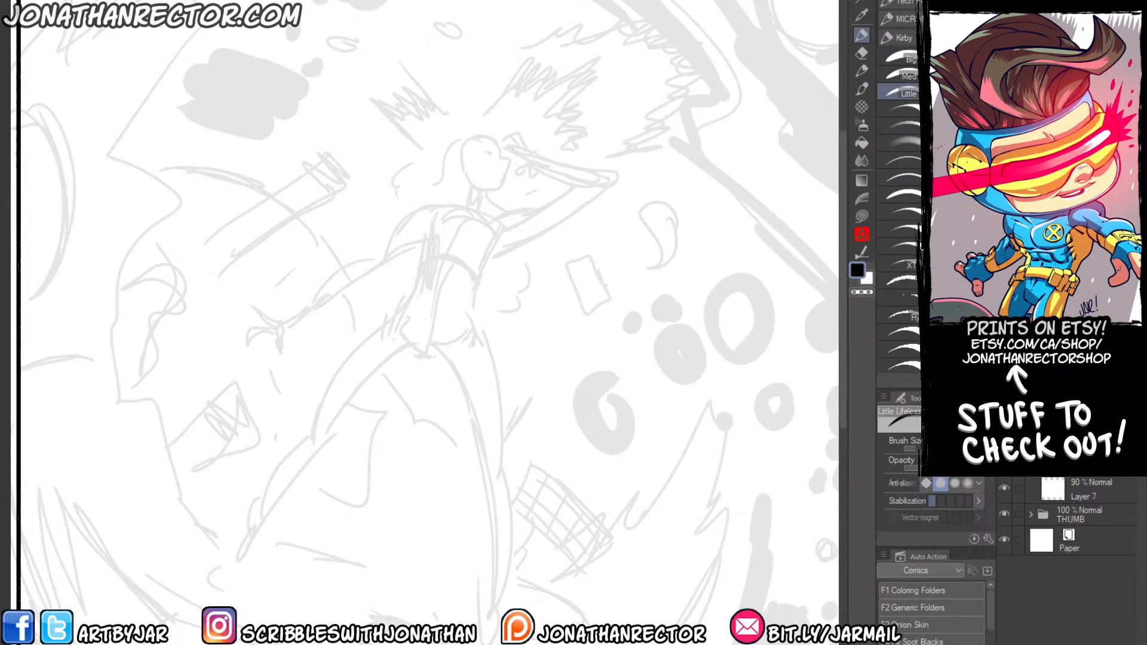
left_click_drag(500, 222, 438, 208)
mouse_move(468, 208)
left_mouse_down()
mouse_move(426, 220)
mouse_move(498, 221)
left_mouse_up()
left_click_drag(503, 223, 489, 262)
mouse_move(499, 237)
left_mouse_down()
mouse_move(475, 278)
mouse_move(426, 253)
mouse_move(433, 212)
mouse_move(421, 267)
left_mouse_up()
left_click_drag(465, 213, 437, 309)
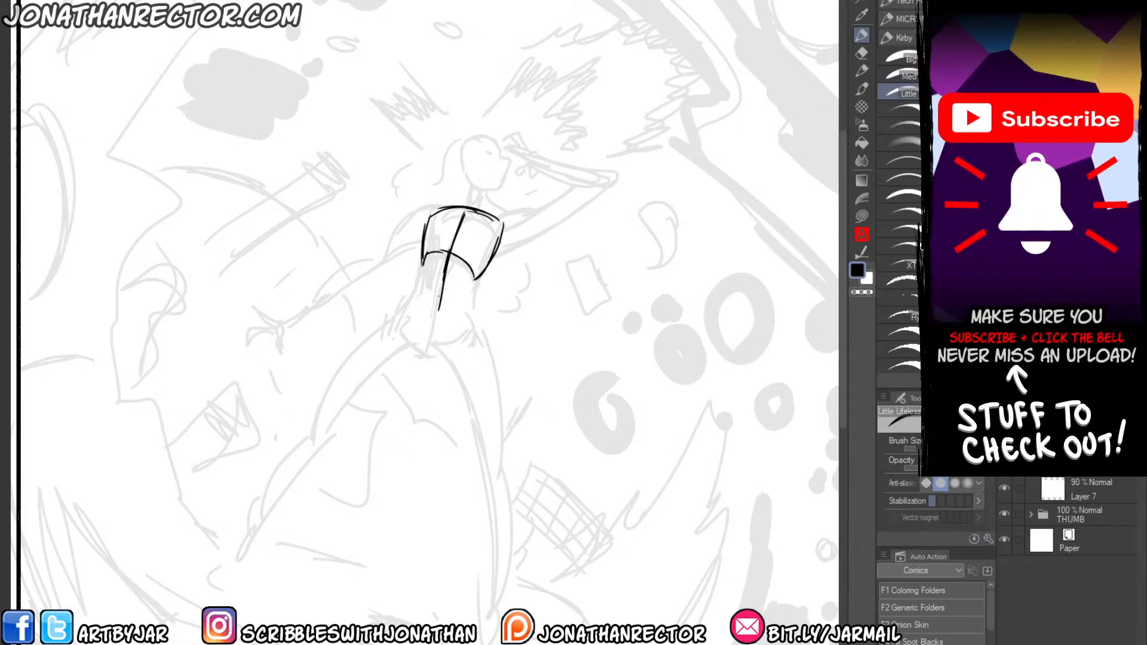
mouse_move(450, 249)
left_mouse_down()
mouse_move(434, 311)
mouse_move(409, 298)
mouse_move(396, 319)
mouse_move(415, 356)
mouse_move(433, 361)
mouse_move(472, 329)
left_mouse_up()
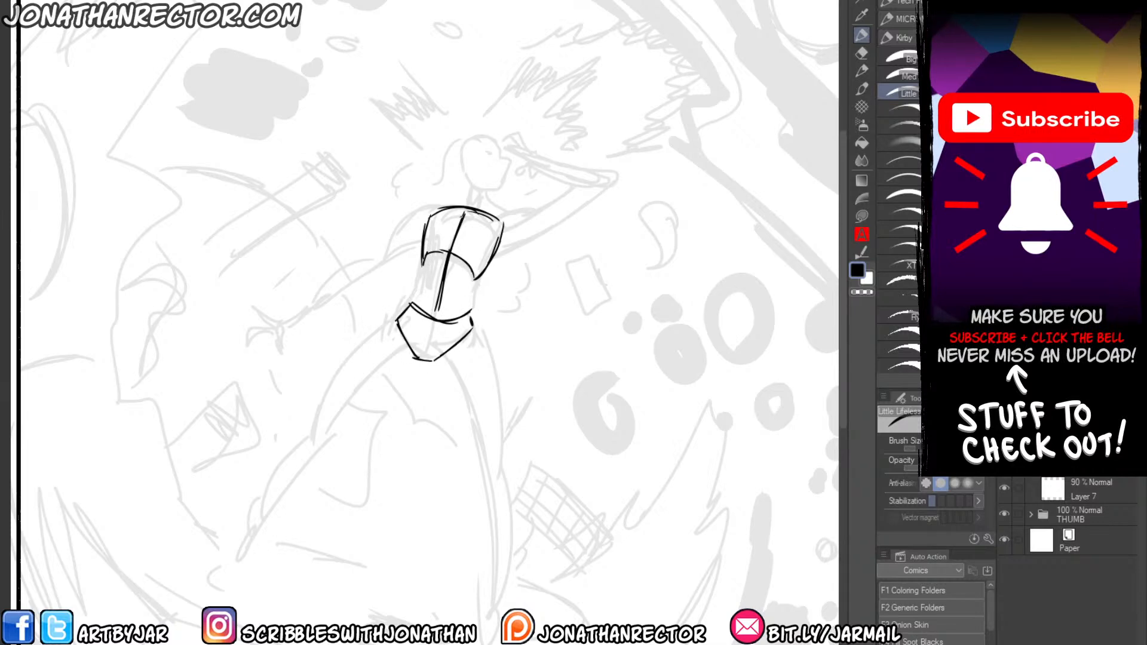
Sketch the straighter leg down from the pelvis, with curved thigh, oval knee, calf and narrow pointed foot.
mouse_move(430, 369)
left_mouse_down()
mouse_move(400, 267)
mouse_move(452, 338)
left_mouse_up()
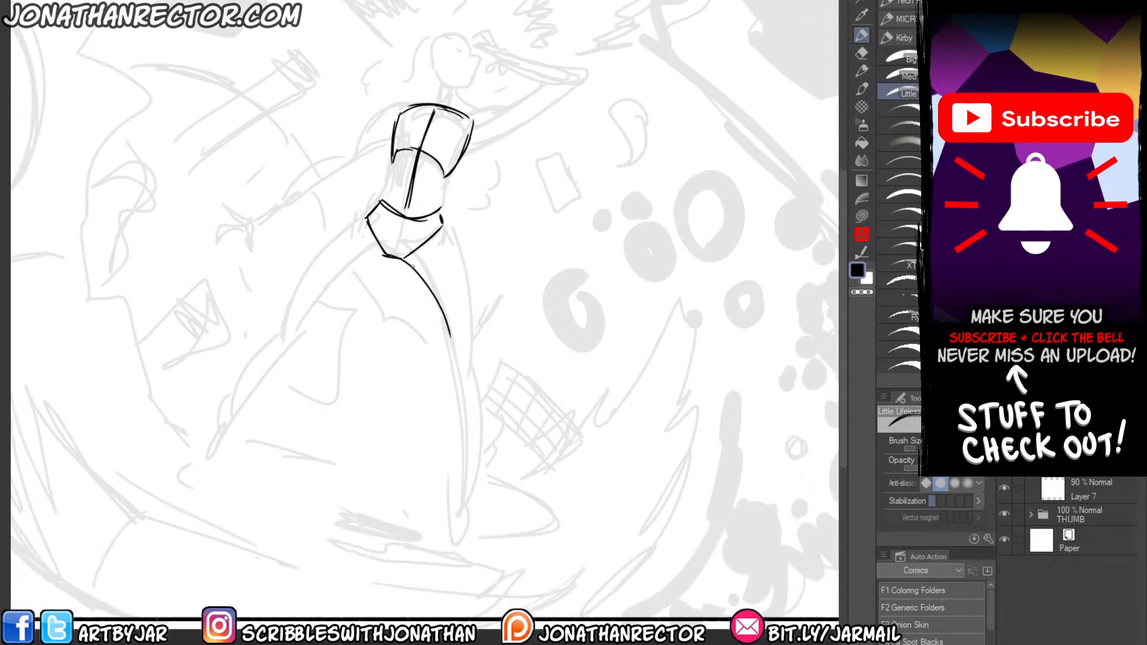
left_click_drag(411, 264, 457, 377)
mouse_move(441, 227)
left_mouse_down()
mouse_move(471, 308)
mouse_move(470, 358)
left_mouse_up()
mouse_move(465, 349)
left_mouse_down()
mouse_move(461, 386)
mouse_move(466, 348)
mouse_move(467, 359)
left_mouse_up()
mouse_move(472, 371)
left_mouse_down()
mouse_move(488, 435)
mouse_move(470, 473)
left_mouse_up()
left_click_drag(425, 292, 452, 351)
left_click_drag(465, 389, 476, 495)
left_click_drag(473, 473, 473, 532)
Sketch the other leg angled outward with thigh, oval knee, calf and pointed foot, and reinforce the inner thigh lines.
left_click_drag(314, 317, 373, 325)
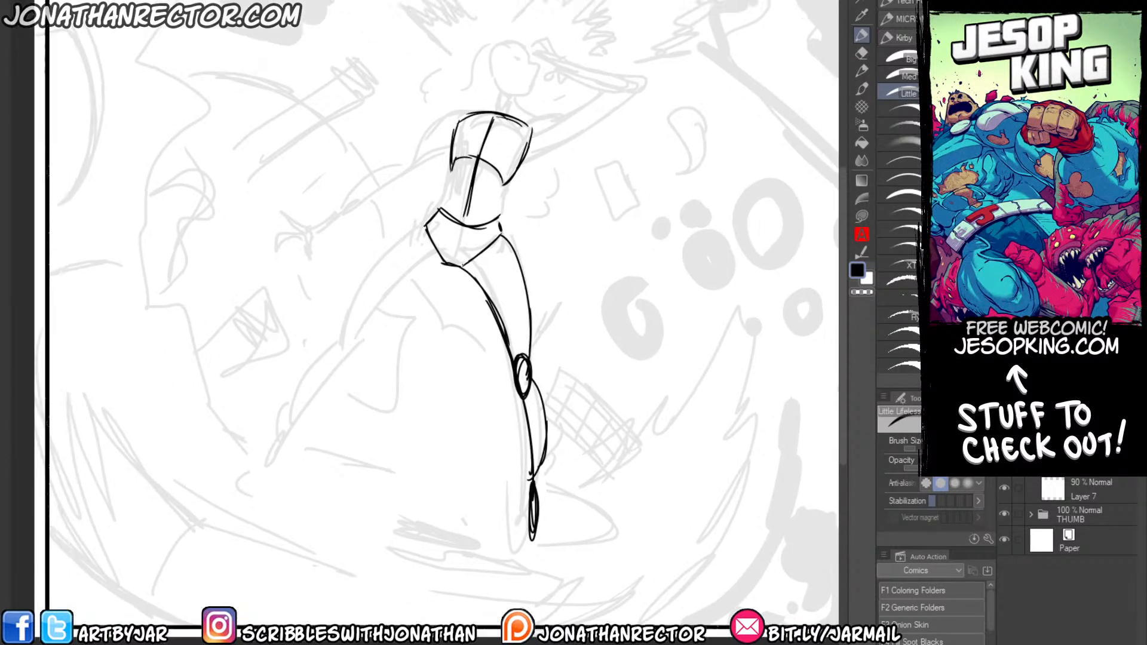
mouse_move(469, 265)
left_mouse_down()
mouse_move(401, 282)
mouse_move(343, 335)
left_mouse_up()
mouse_move(423, 229)
left_mouse_down()
mouse_move(333, 349)
mouse_move(451, 254)
left_mouse_up()
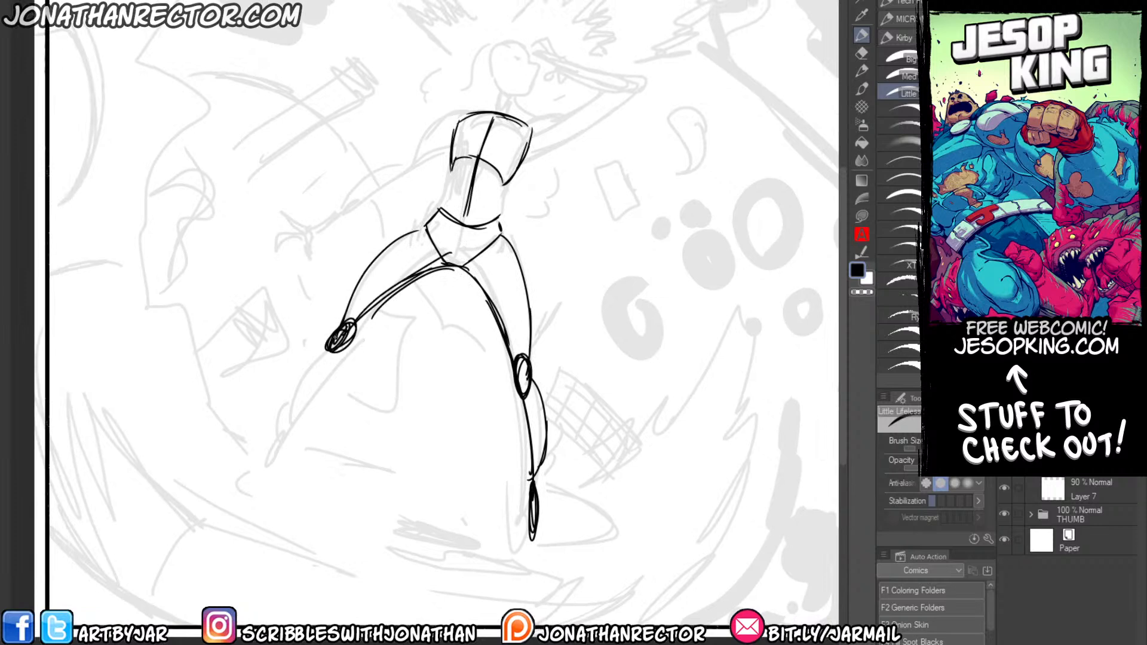
mouse_move(332, 335)
left_mouse_down()
mouse_move(295, 371)
mouse_move(292, 409)
mouse_move(314, 375)
mouse_move(280, 418)
left_mouse_up()
mouse_move(289, 410)
left_mouse_down()
mouse_move(258, 445)
mouse_move(329, 346)
mouse_move(448, 272)
left_mouse_up()
mouse_move(389, 296)
left_mouse_down()
mouse_move(476, 267)
mouse_move(504, 334)
left_mouse_up()
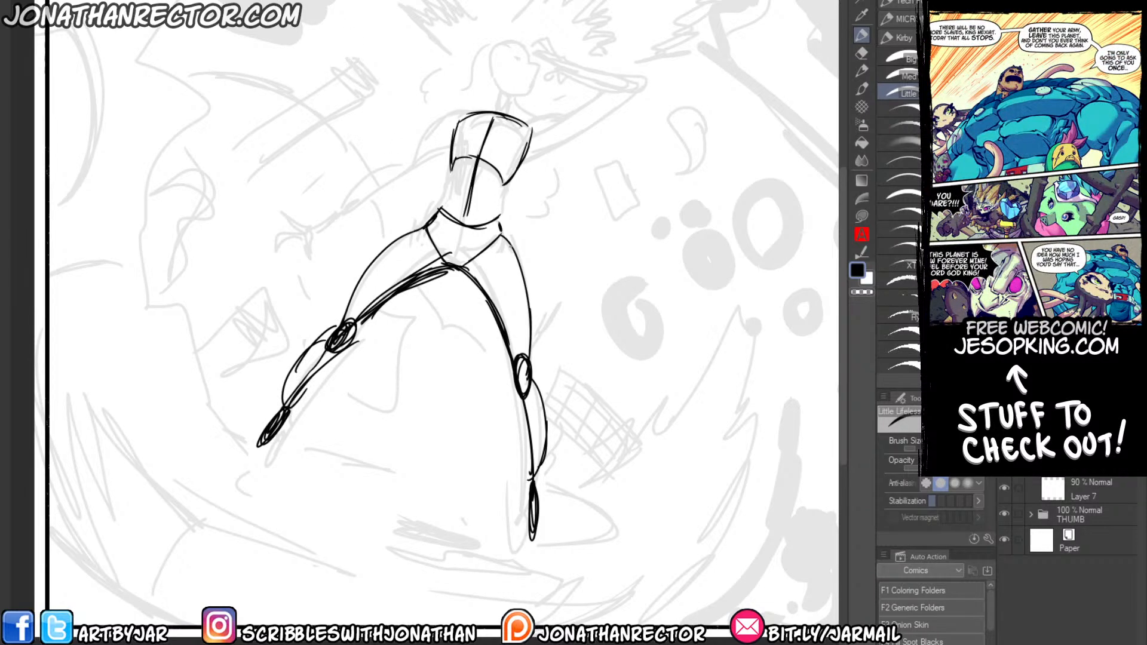
Draw both sides of the waist to connect the ribcage to the hips, thickening the outer hip line.
left_click_drag(497, 215, 514, 263)
mouse_move(505, 182)
left_mouse_down()
mouse_move(495, 227)
mouse_move(454, 157)
left_mouse_up()
left_click_drag(457, 157, 442, 209)
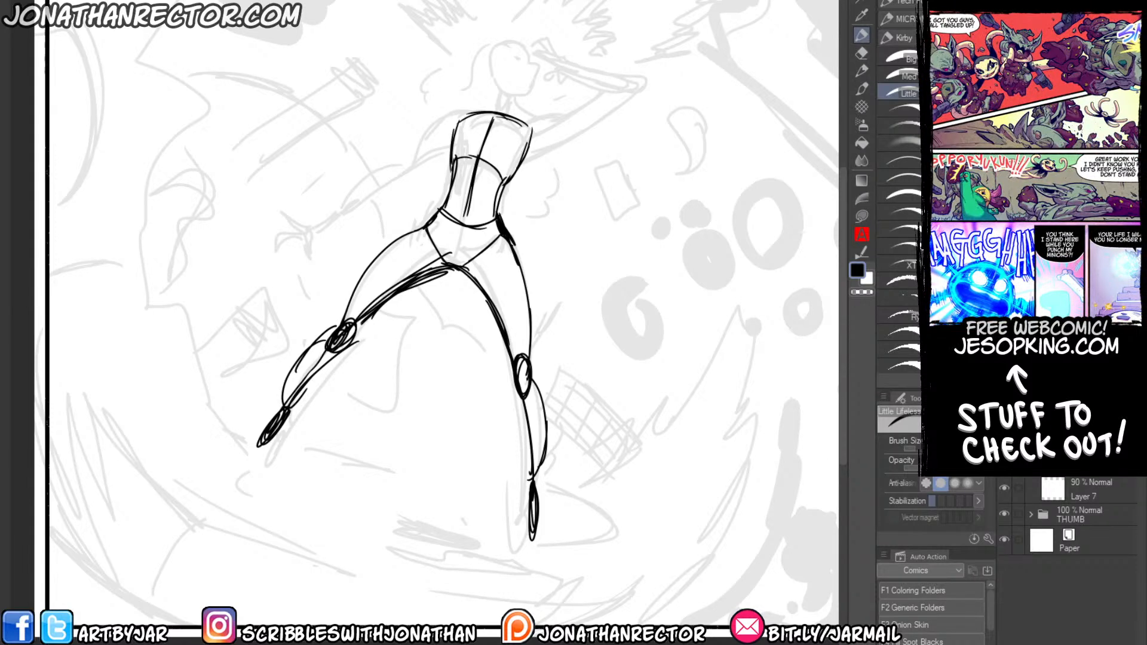
Sketch the lowered arm reaching away from the body, with rounded shoulder, tapering forearm and open-fingered hand.
left_click_drag(240, 360, 383, 413)
mouse_move(613, 170)
left_mouse_down()
mouse_move(567, 188)
mouse_move(503, 248)
left_mouse_up()
left_click_drag(519, 232, 493, 260)
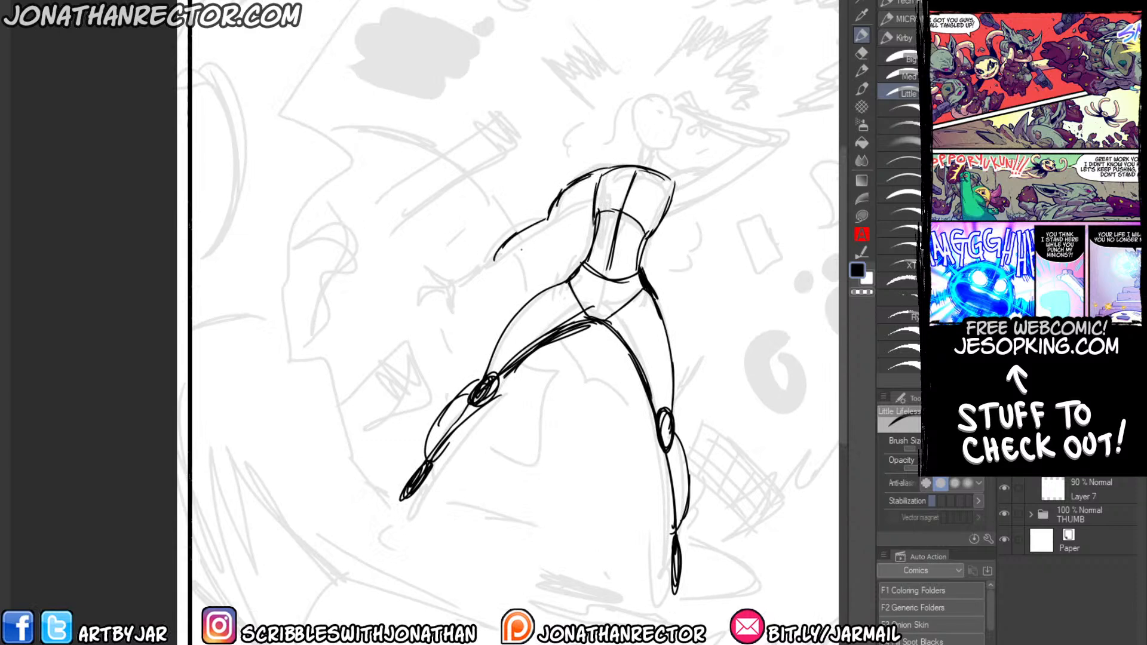
left_click_drag(592, 206, 501, 256)
left_click_drag(593, 204, 481, 278)
left_click_drag(525, 246, 497, 267)
left_click_drag(547, 218, 471, 278)
left_click_drag(590, 209, 484, 277)
mouse_move(582, 178)
left_mouse_down()
mouse_move(595, 209)
mouse_move(625, 172)
mouse_move(675, 184)
left_mouse_up()
mouse_move(471, 280)
left_mouse_down()
mouse_move(443, 291)
mouse_move(474, 309)
mouse_move(424, 283)
mouse_move(417, 317)
mouse_move(455, 333)
mouse_move(468, 305)
left_mouse_up()
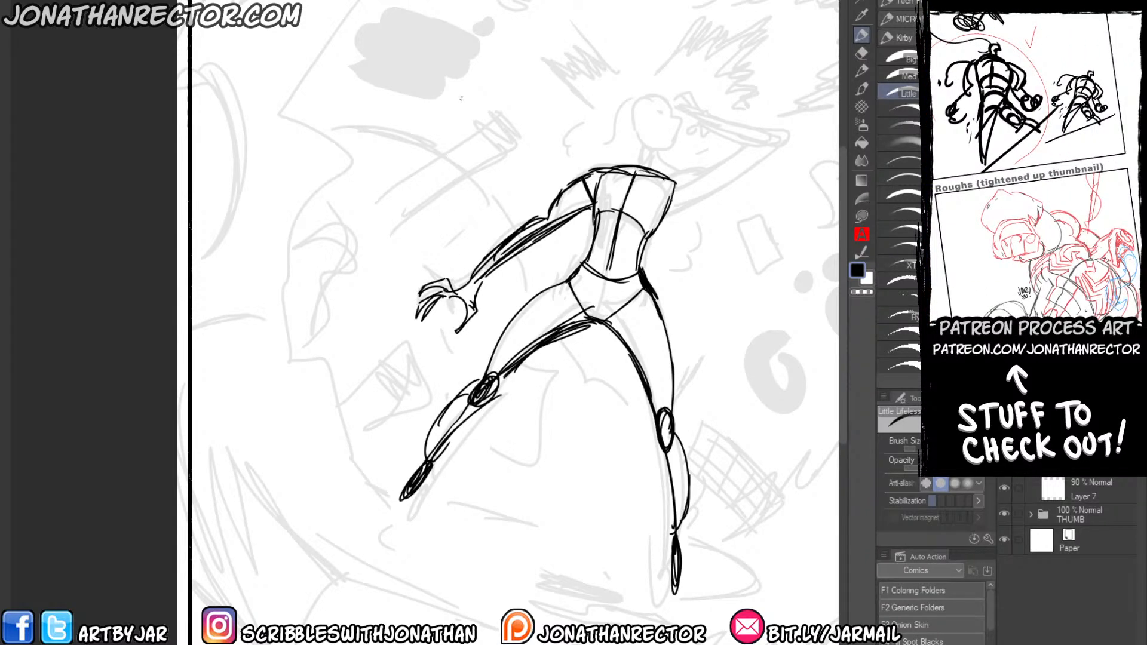
Sketch the raised arm's shoulder joint and upper arm extending up to the elbow.
mouse_move(613, 193)
left_mouse_down()
mouse_move(524, 285)
mouse_move(644, 246)
left_mouse_up()
mouse_move(582, 295)
left_mouse_down()
mouse_move(652, 262)
mouse_move(572, 293)
mouse_move(588, 270)
left_mouse_up()
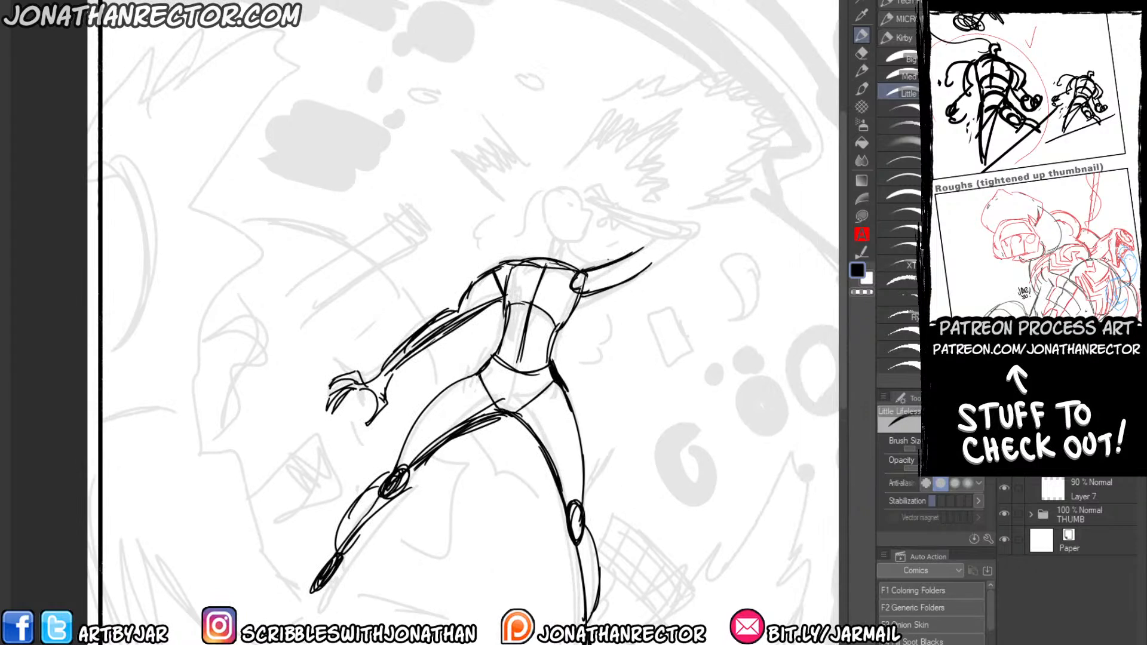
left_click_drag(643, 245, 659, 257)
mouse_move(620, 204)
left_mouse_down()
mouse_move(614, 220)
mouse_move(675, 235)
left_mouse_up()
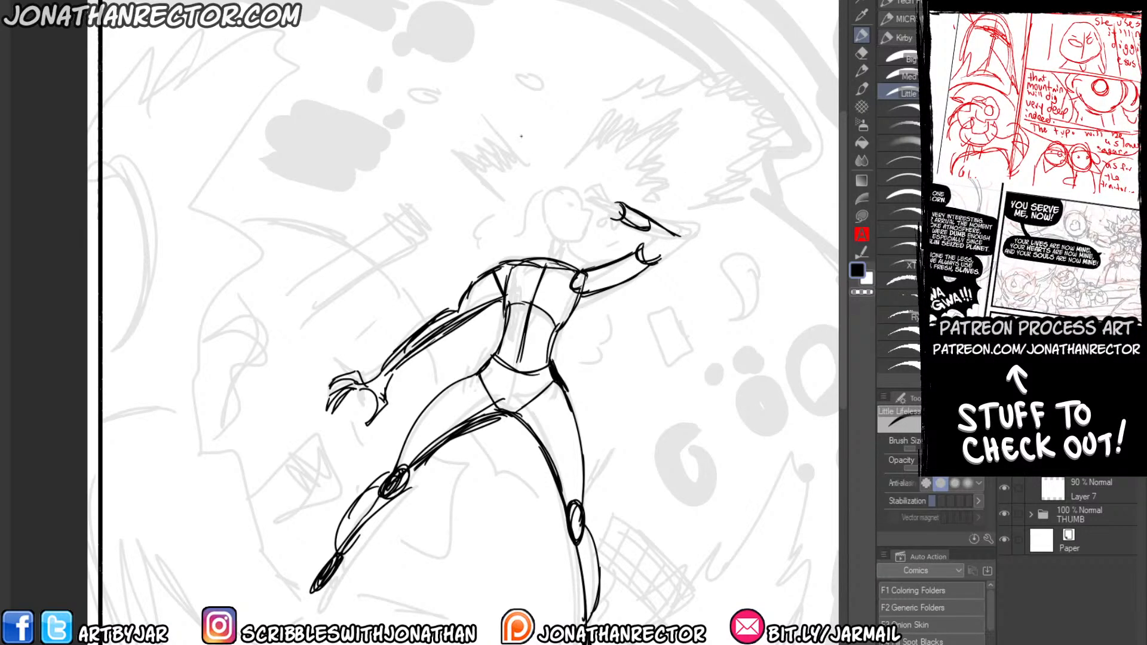
key("ctrl+z")
key("ctrl+z")
key("ctrl+z")
Draw the raised arm's foreshortened forearm with a rounded elbow and a hand with curled fingers beside the head.
left_click_drag(623, 206, 648, 233)
left_click_drag(615, 219, 640, 236)
mouse_move(613, 219)
left_mouse_down()
mouse_move(635, 239)
mouse_move(646, 227)
left_mouse_up()
mouse_move(636, 221)
left_mouse_down()
mouse_move(661, 226)
mouse_move(639, 260)
mouse_move(656, 259)
left_mouse_up()
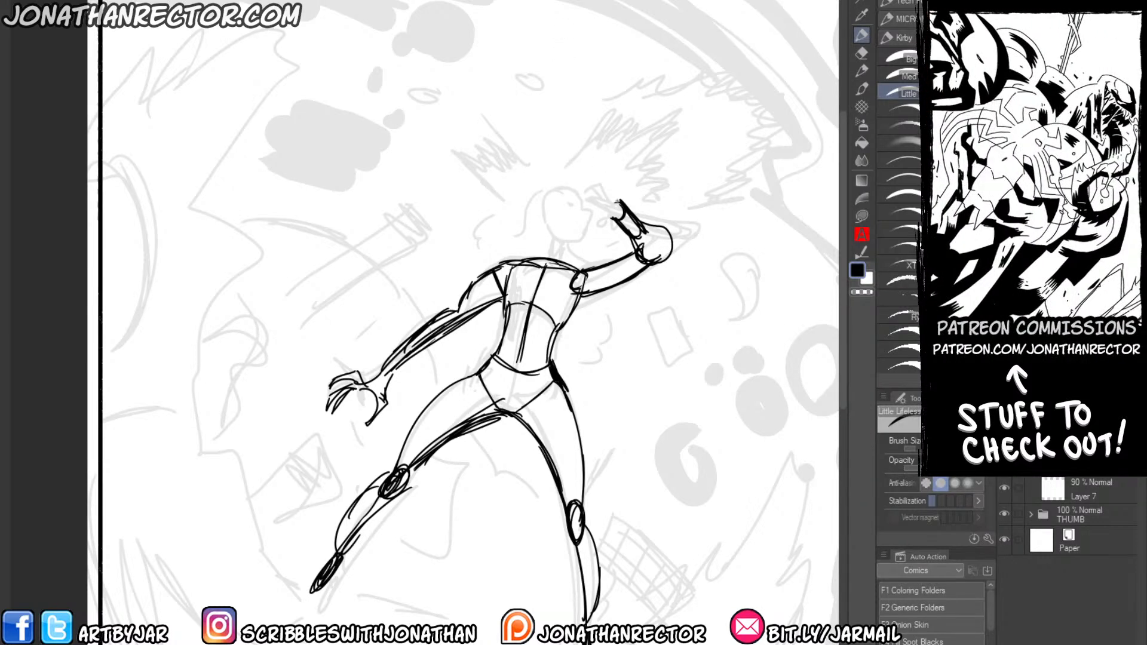
mouse_move(619, 202)
left_mouse_down()
mouse_move(602, 185)
mouse_move(611, 209)
mouse_move(604, 179)
mouse_move(581, 183)
mouse_move(597, 180)
mouse_move(622, 227)
left_mouse_up()
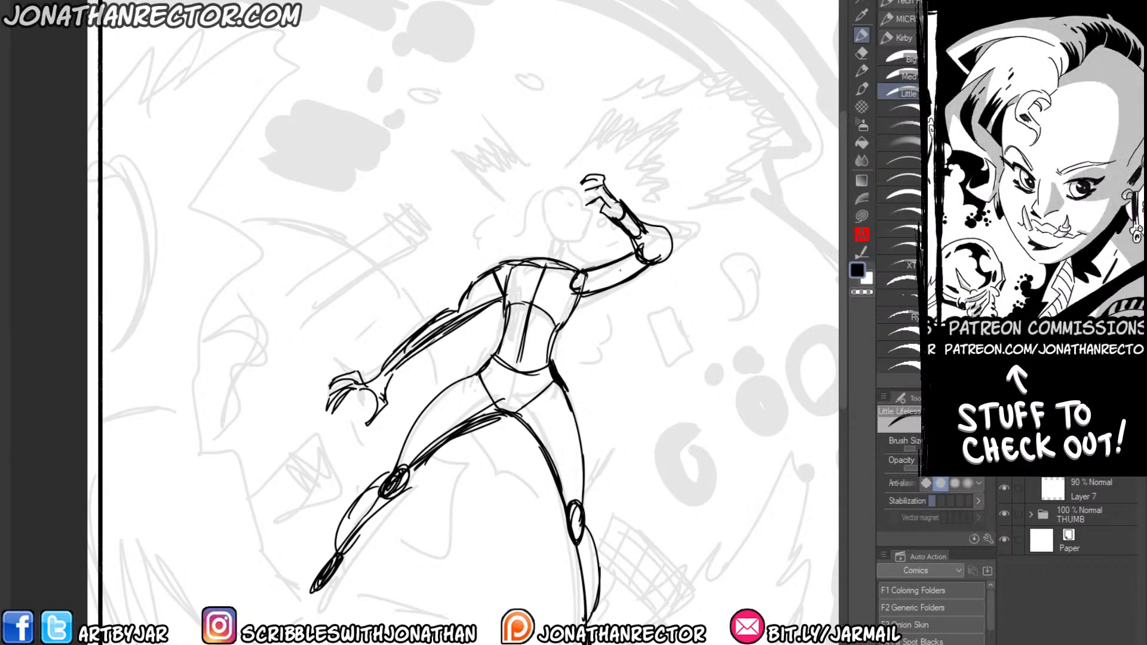
Refine the raised arm's underside and the adjoining torso side, erasing stray lines and redrawing the shoulder line.
mouse_move(583, 292)
left_mouse_down()
mouse_move(664, 257)
mouse_move(567, 315)
left_mouse_up()
mouse_move(596, 289)
left_mouse_down()
mouse_move(640, 266)
mouse_move(597, 289)
left_mouse_up()
left_click_drag(592, 294, 554, 330)
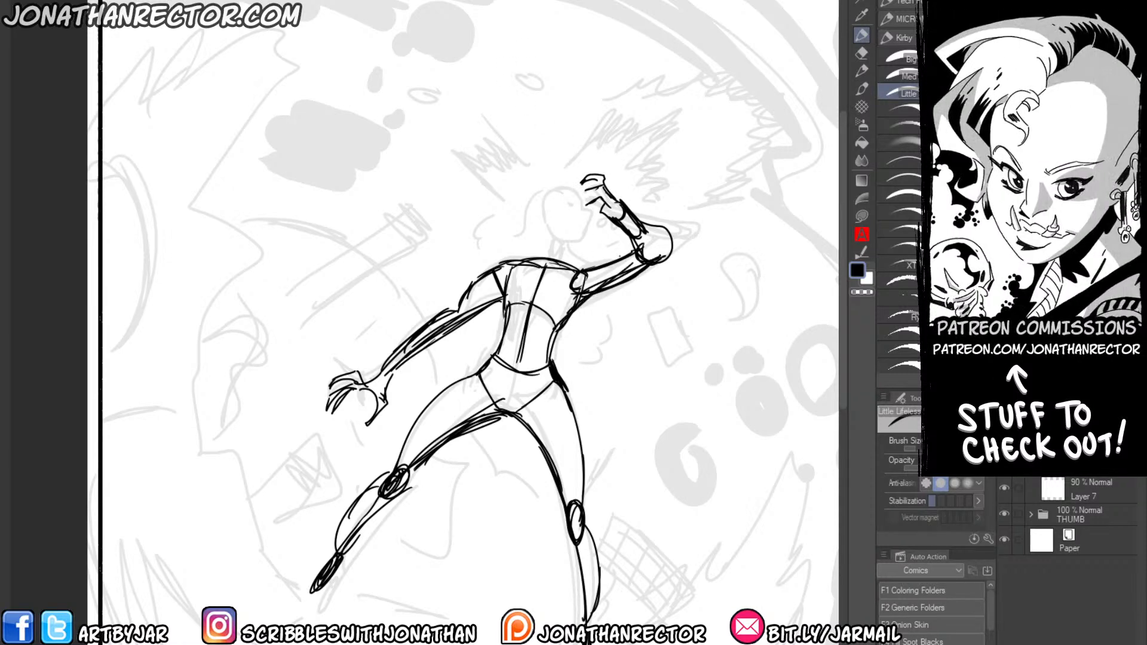
key("e")
mouse_move(584, 273)
left_mouse_down()
mouse_move(631, 253)
mouse_move(615, 289)
mouse_move(585, 307)
mouse_move(549, 360)
left_mouse_up()
key("p")
left_click_drag(586, 299, 575, 310)
mouse_move(580, 270)
left_mouse_down()
mouse_move(636, 246)
mouse_move(501, 267)
left_mouse_up()
Rework the ribcage into rounded chest contours, and add abdominal lines with a curved lower-belly shape.
key("e")
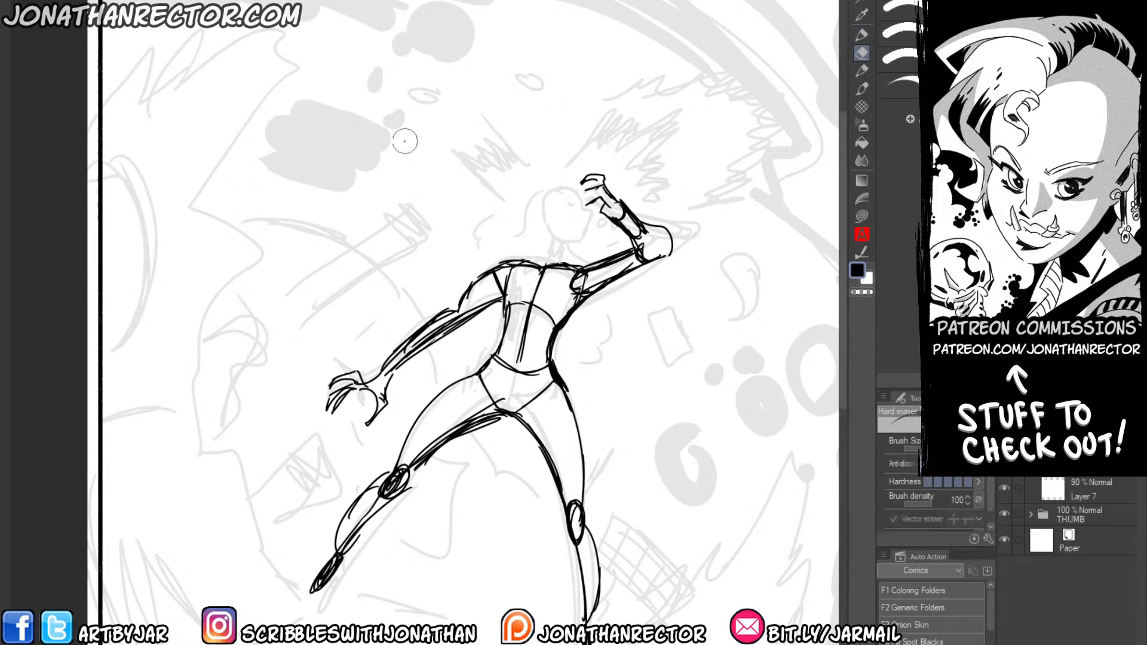
key("p")
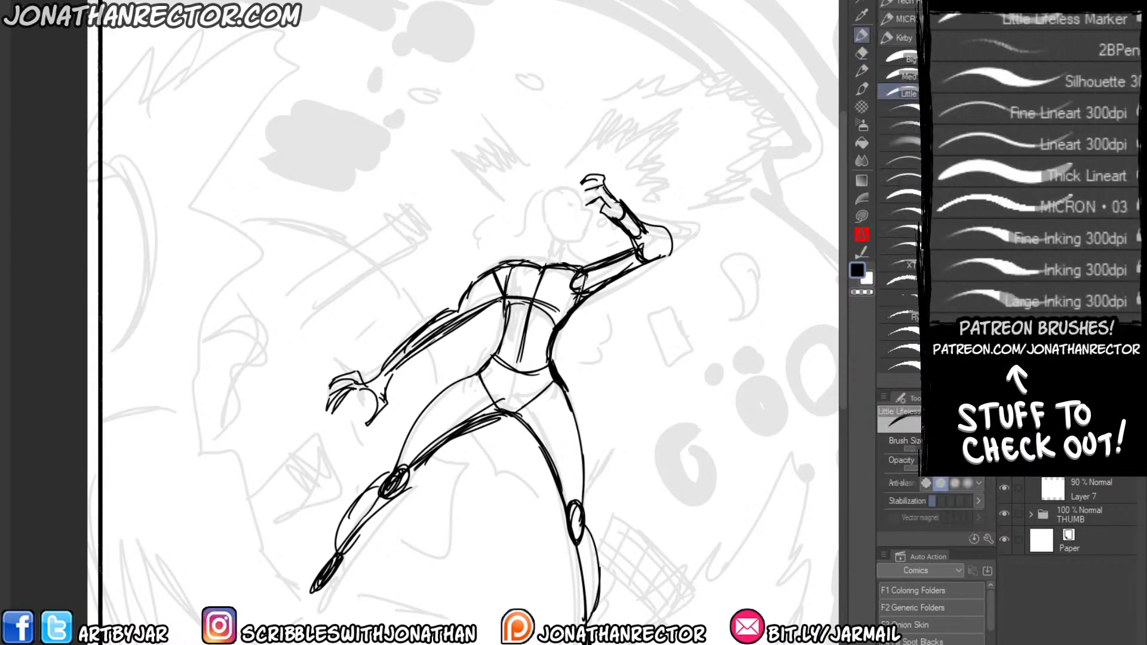
left_click_drag(527, 300, 558, 310)
mouse_move(502, 283)
left_mouse_down()
mouse_move(495, 303)
mouse_move(508, 308)
mouse_move(572, 289)
mouse_move(561, 312)
left_mouse_up()
mouse_move(507, 304)
left_mouse_down()
mouse_move(549, 313)
mouse_move(570, 292)
mouse_move(513, 307)
mouse_move(529, 307)
mouse_move(521, 275)
mouse_move(512, 292)
mouse_move(544, 291)
mouse_move(537, 301)
left_mouse_up()
key("e")
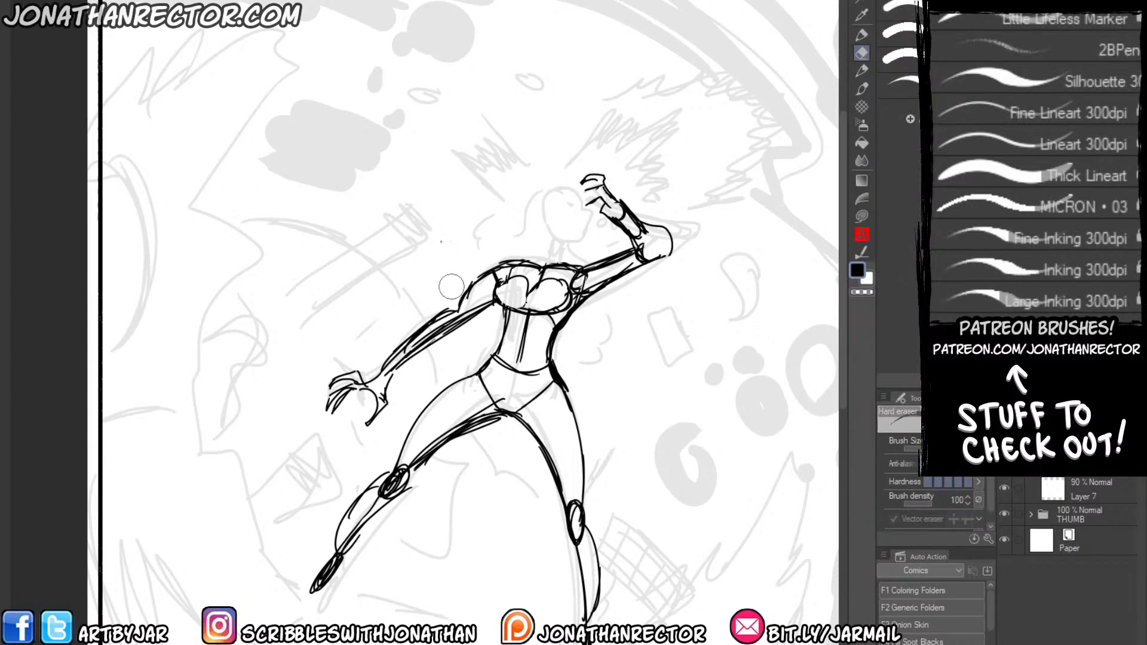
key("p")
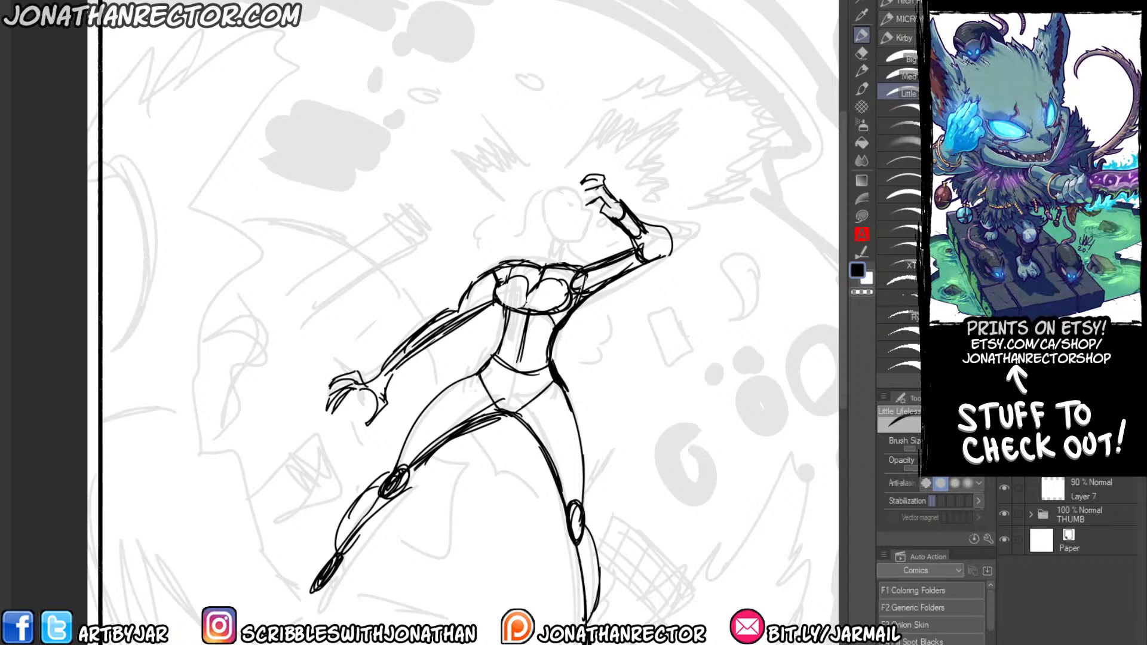
mouse_move(537, 354)
left_mouse_down()
mouse_move(507, 389)
mouse_move(513, 323)
mouse_move(509, 391)
left_mouse_up()
mouse_move(519, 320)
left_mouse_down()
mouse_move(510, 348)
mouse_move(534, 361)
mouse_move(513, 332)
left_mouse_up()
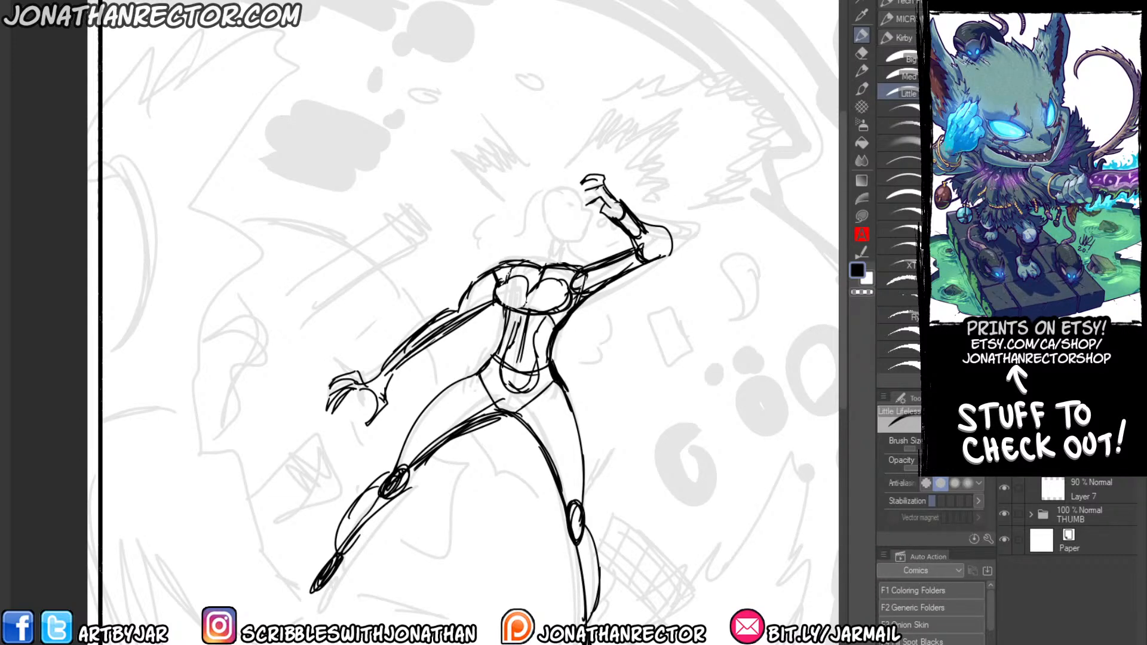
Clean up the waist on the raised-arm side and redraw its contour flowing into the hip and outer thigh.
left_click_drag(498, 239, 501, 194)
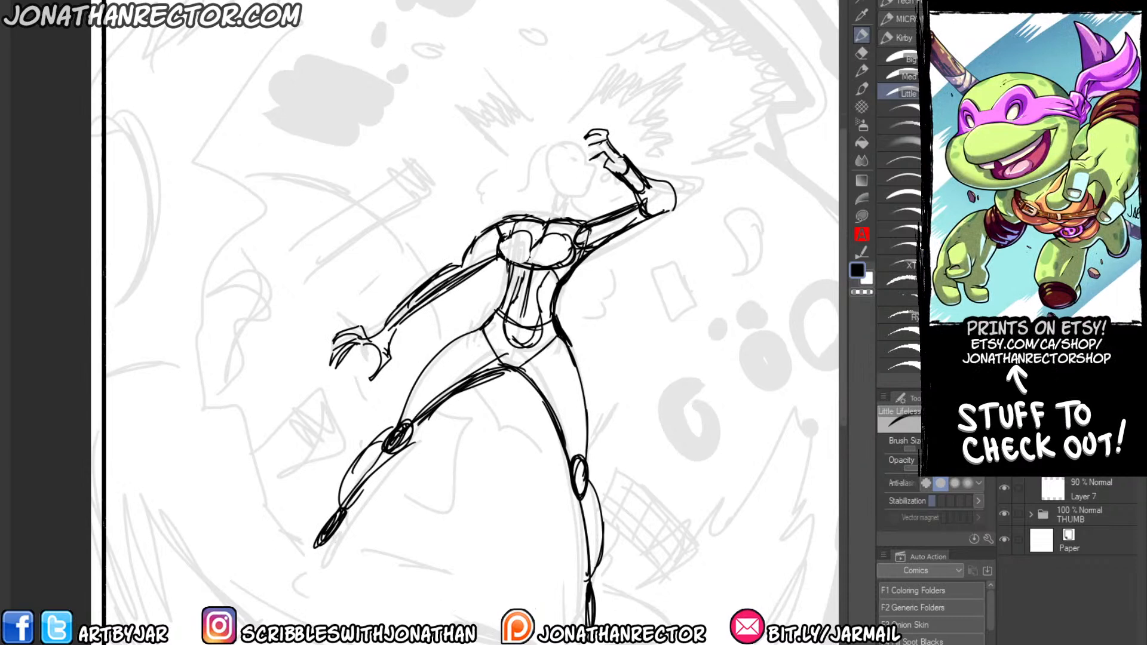
key("e")
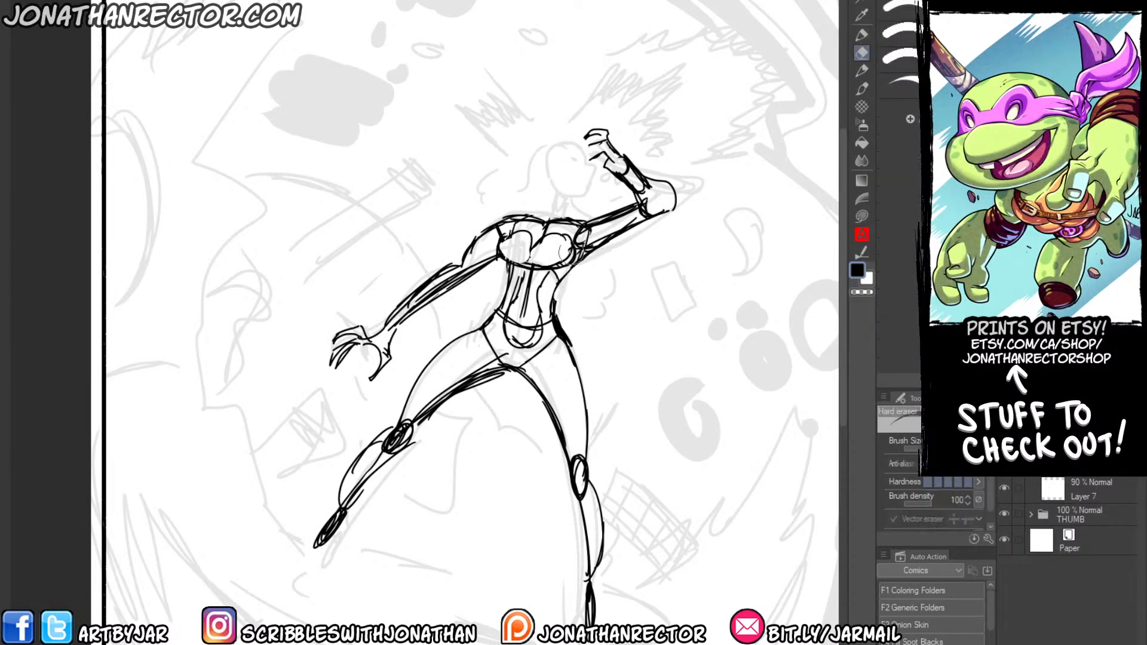
key("p")
left_click_drag(557, 306, 587, 457)
left_click_drag(569, 262, 553, 330)
mouse_move(572, 259)
left_mouse_down()
mouse_move(555, 286)
mouse_move(576, 375)
left_mouse_up()
left_click_drag(560, 271, 568, 362)
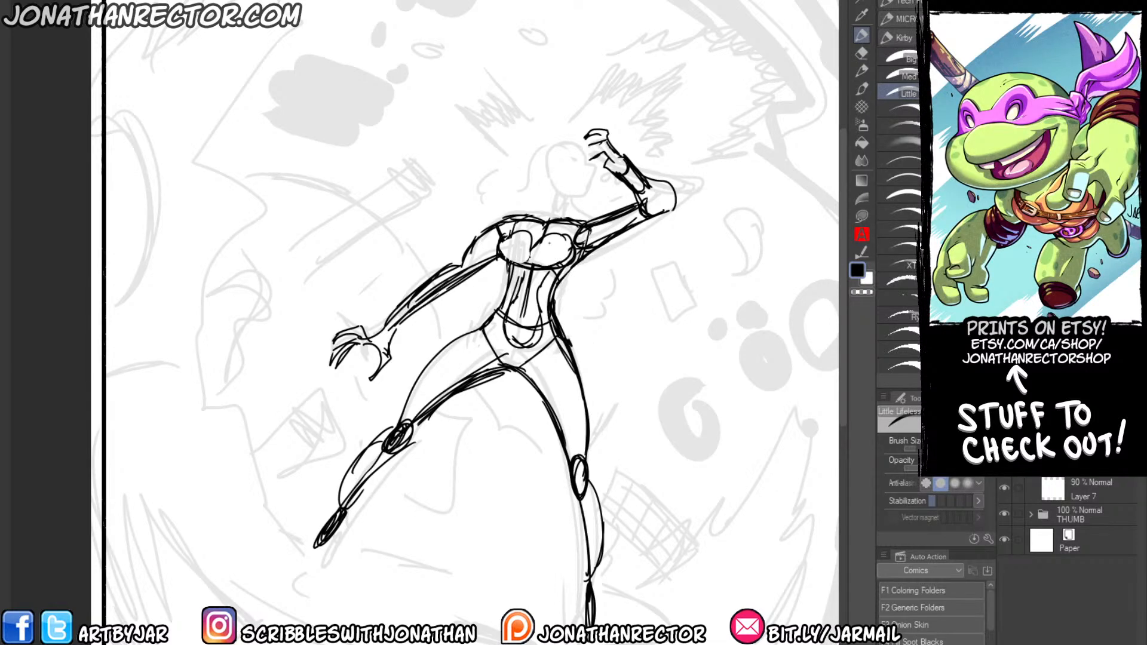
Clean up and redraw the outward-angled leg's thigh contours down to the knee.
left_click_drag(509, 266, 399, 416)
mouse_move(423, 418)
left_mouse_down()
mouse_move(453, 391)
mouse_move(514, 370)
mouse_move(483, 377)
mouse_move(521, 374)
mouse_move(448, 390)
mouse_move(394, 465)
left_mouse_up()
key("e")
key("p")
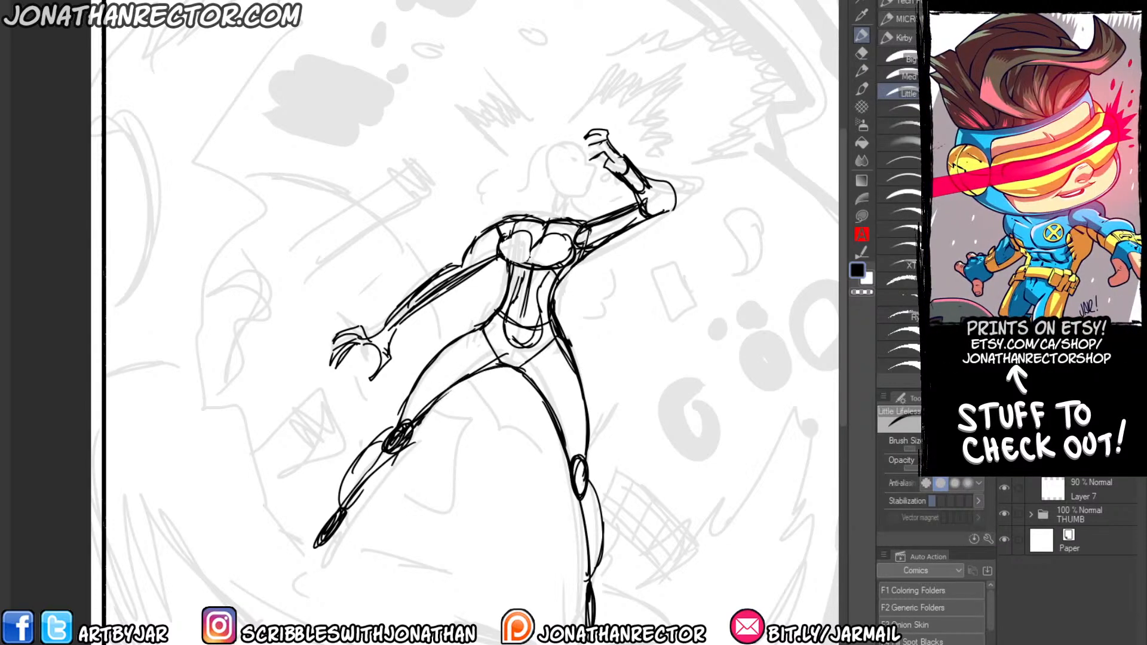
Show the art-direction text over the sketch and review its description of the scene.
left_click_drag(438, 200, 420, 252)
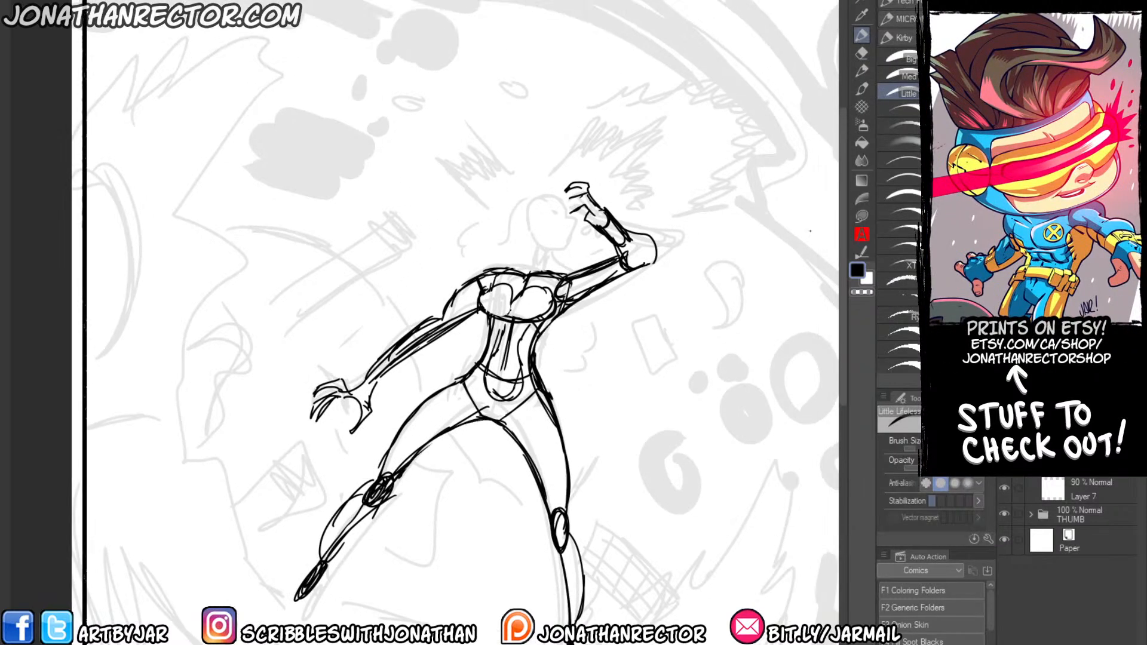
left_click(1004, 436)
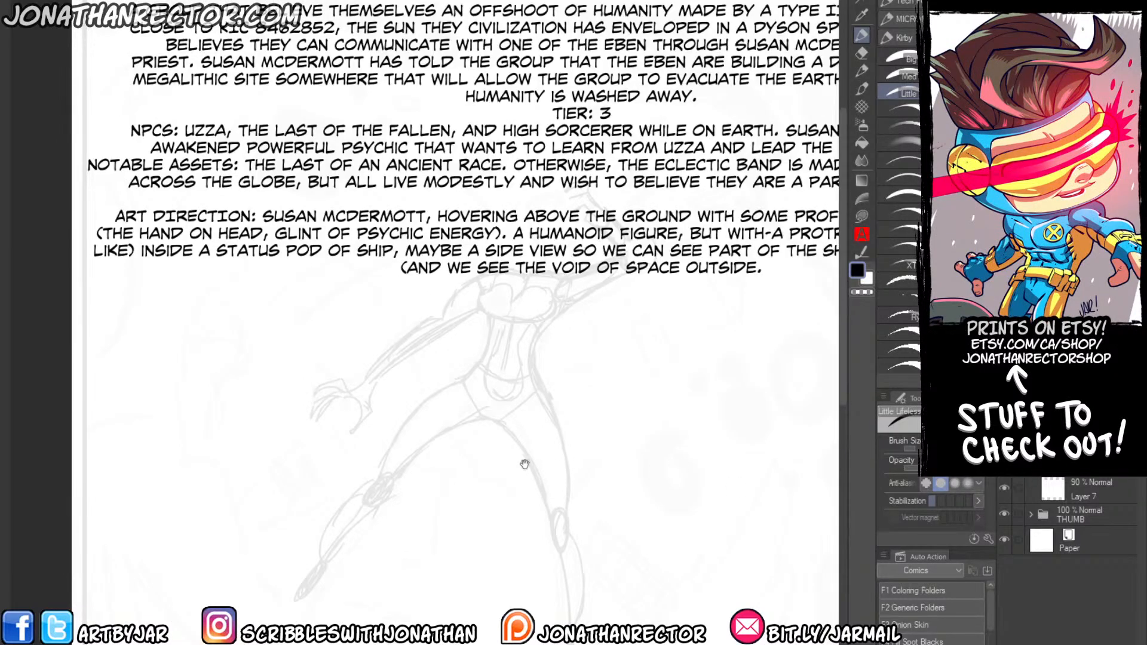
mouse_move(524, 463)
left_mouse_down()
mouse_move(254, 467)
mouse_move(426, 496)
mouse_move(381, 469)
left_mouse_up()
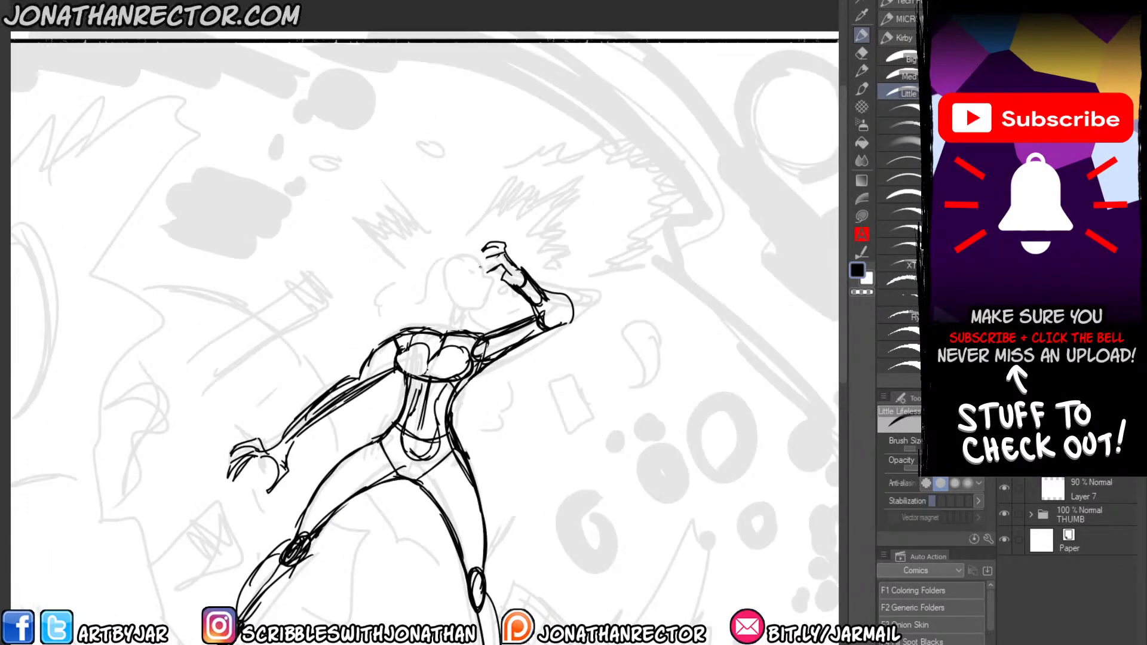
Sketch the head in three-quarter view with jaw and ear, and join it to the shoulders with neck lines.
mouse_move(481, 269)
left_mouse_down()
mouse_move(456, 257)
mouse_move(483, 276)
mouse_move(480, 224)
left_mouse_up()
scroll(481, 246, "up", 1)
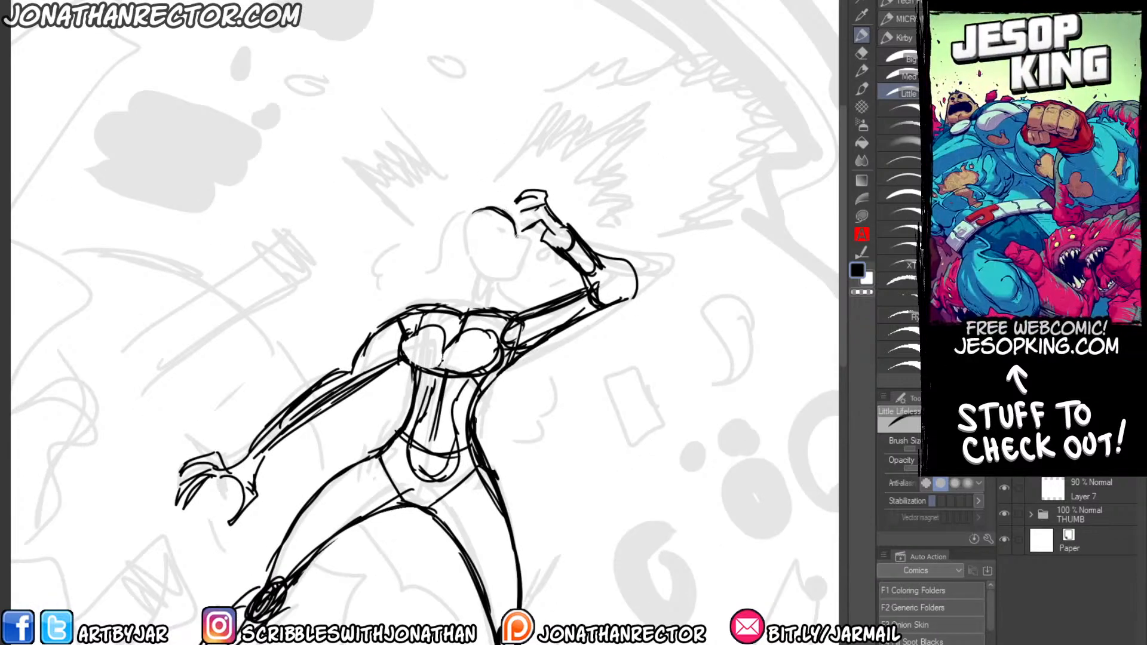
mouse_move(523, 237)
left_mouse_down()
mouse_move(520, 271)
mouse_move(507, 279)
mouse_move(468, 250)
left_mouse_up()
mouse_move(500, 209)
left_mouse_down()
mouse_move(463, 214)
mouse_move(456, 234)
left_mouse_up()
mouse_move(459, 223)
left_mouse_down()
mouse_move(456, 249)
mouse_move(469, 261)
left_mouse_up()
left_click_drag(458, 237, 471, 247)
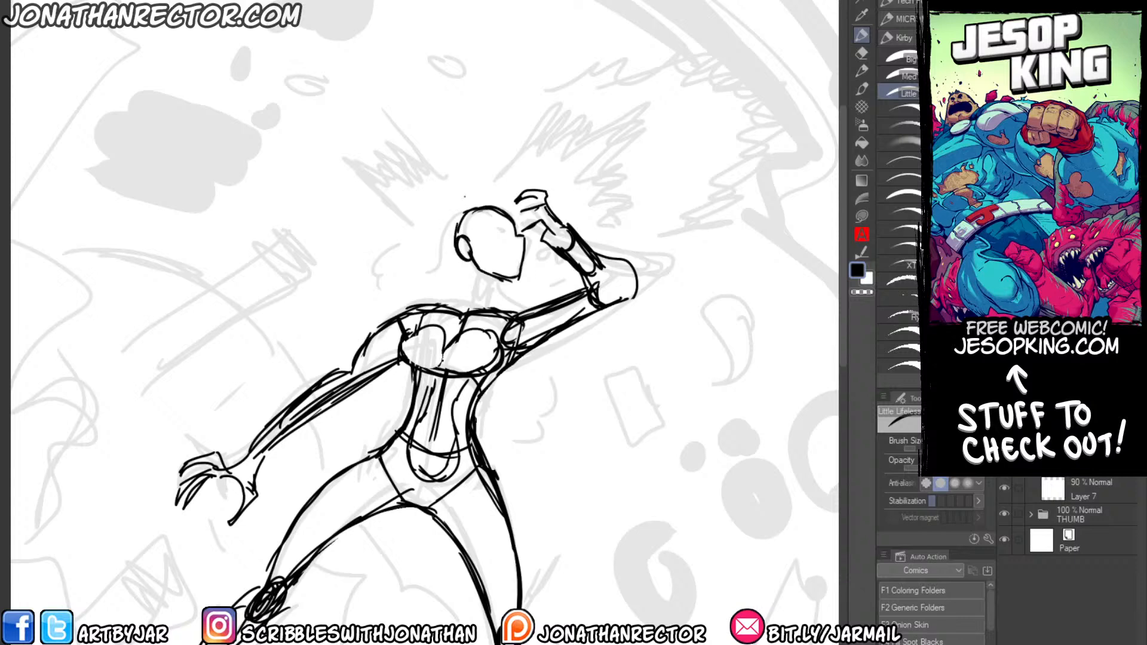
mouse_move(468, 314)
left_mouse_down()
mouse_move(472, 260)
mouse_move(485, 297)
mouse_move(478, 310)
mouse_move(459, 260)
left_mouse_up()
mouse_move(462, 303)
left_mouse_down()
mouse_move(461, 263)
mouse_move(487, 304)
mouse_move(509, 311)
mouse_move(424, 305)
left_mouse_up()
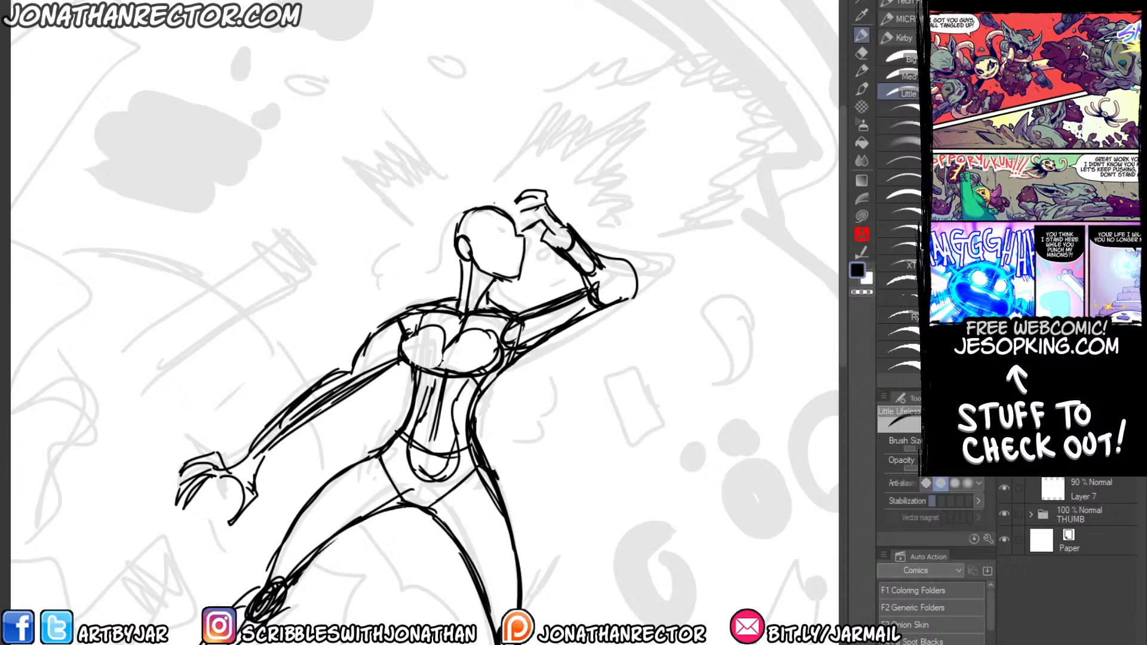
Draw the woman's eye, brow, nose and lips, and rough in windblown hair behind her head and beside her torso.
mouse_move(507, 225)
left_mouse_down()
mouse_move(482, 227)
mouse_move(521, 248)
mouse_move(518, 263)
left_mouse_up()
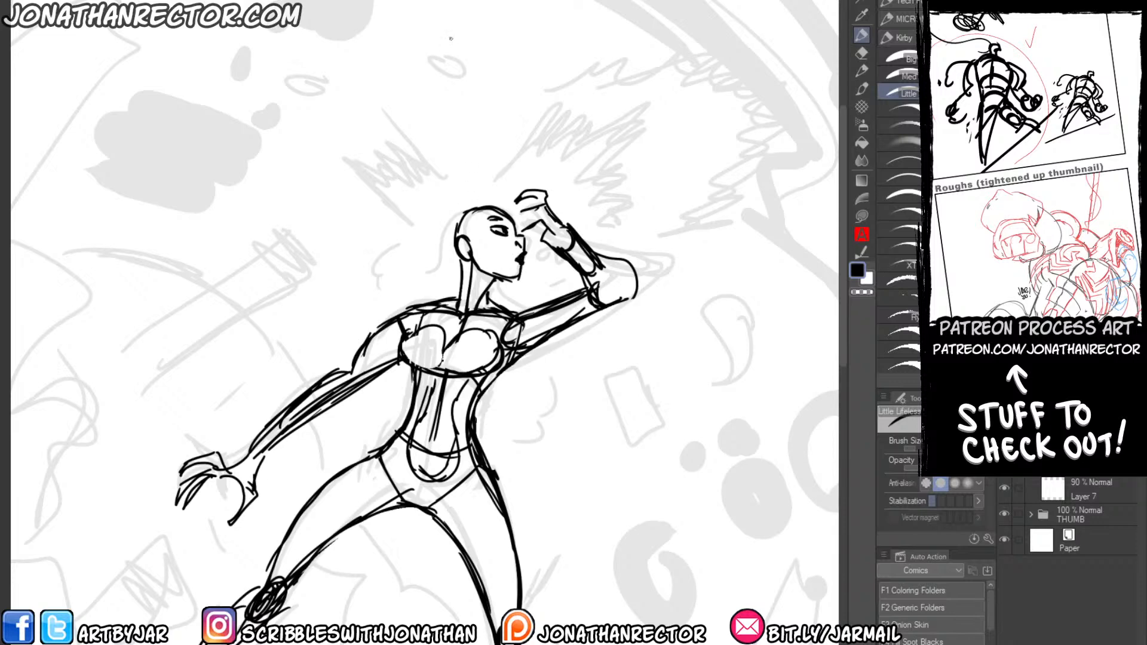
mouse_move(508, 213)
left_mouse_down()
mouse_move(462, 196)
mouse_move(442, 214)
left_mouse_up()
mouse_move(433, 223)
left_mouse_down()
mouse_move(412, 219)
mouse_move(418, 249)
mouse_move(500, 256)
mouse_move(384, 246)
mouse_move(399, 311)
left_mouse_up()
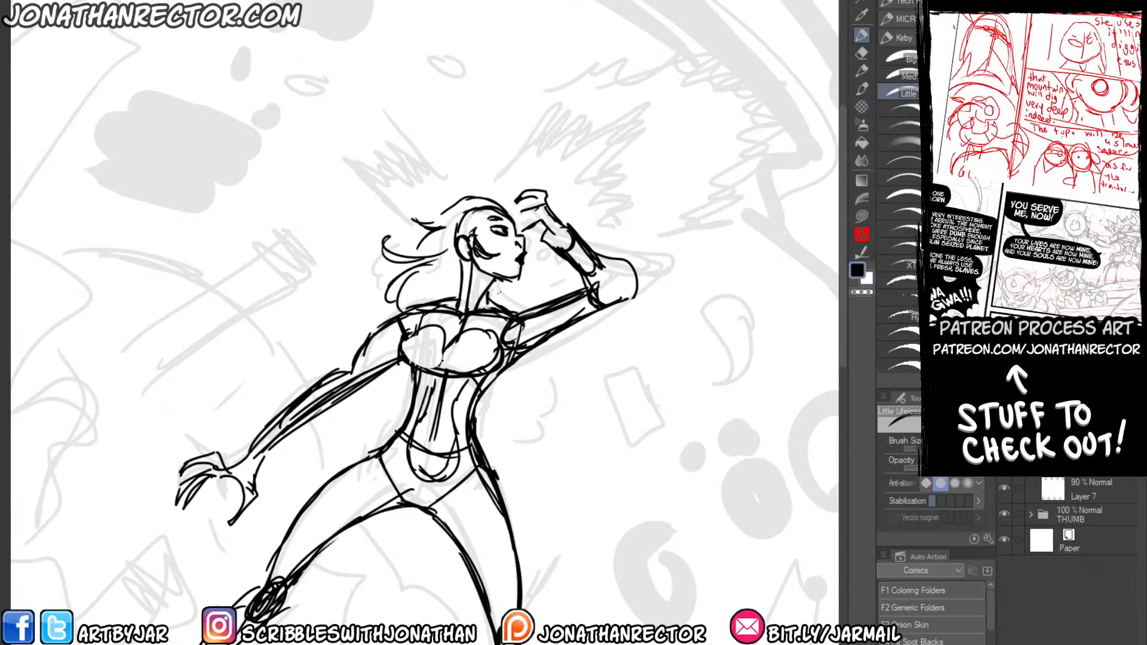
left_click_drag(494, 281, 510, 307)
mouse_move(542, 347)
left_mouse_down()
mouse_move(565, 386)
mouse_move(552, 409)
mouse_move(538, 390)
mouse_move(489, 438)
left_mouse_up()
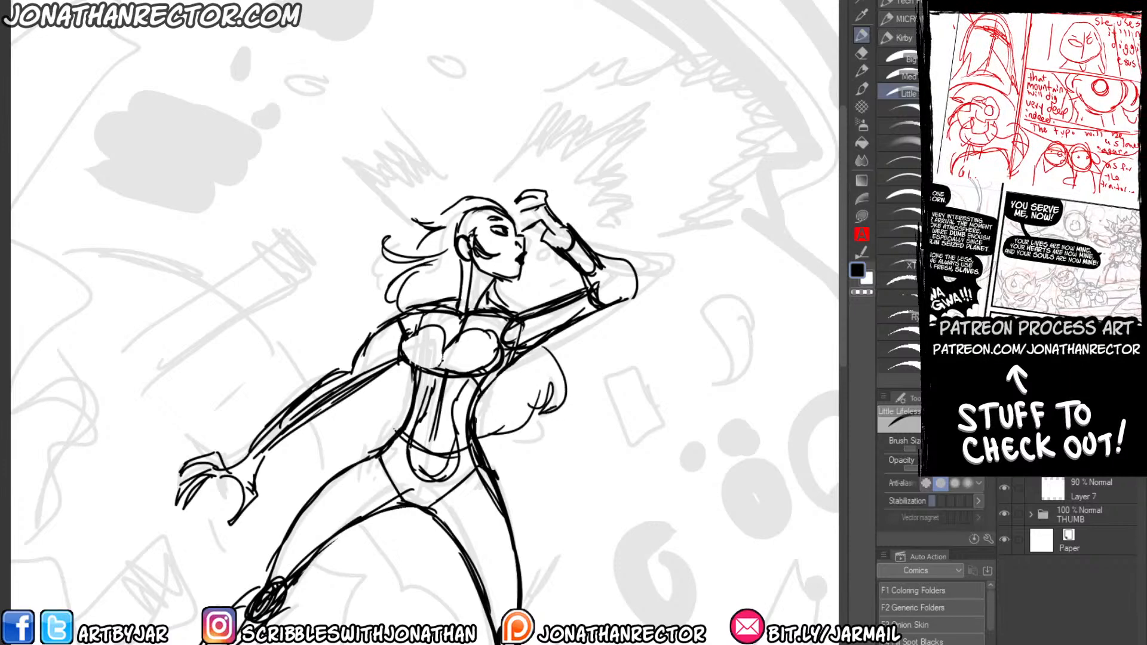
Add long flowing hair strands on both sides of her waist, behind the lowered arm's shoulder and around the raised arm.
mouse_move(393, 400)
left_mouse_down()
mouse_move(347, 432)
mouse_move(409, 409)
left_mouse_up()
left_click_drag(523, 357, 487, 409)
left_click_drag(536, 376, 495, 412)
mouse_move(540, 367)
left_mouse_down()
mouse_move(501, 414)
mouse_move(498, 402)
left_mouse_up()
left_click_drag(397, 372, 386, 409)
left_click_drag(399, 370, 393, 408)
mouse_move(454, 274)
left_mouse_down()
mouse_move(327, 303)
mouse_move(337, 327)
left_mouse_up()
left_click_drag(337, 326, 426, 302)
mouse_move(494, 291)
left_mouse_down()
mouse_move(543, 302)
mouse_move(564, 369)
mouse_move(562, 347)
left_mouse_up()
left_click_drag(546, 321, 557, 328)
left_click_drag(502, 309, 524, 304)
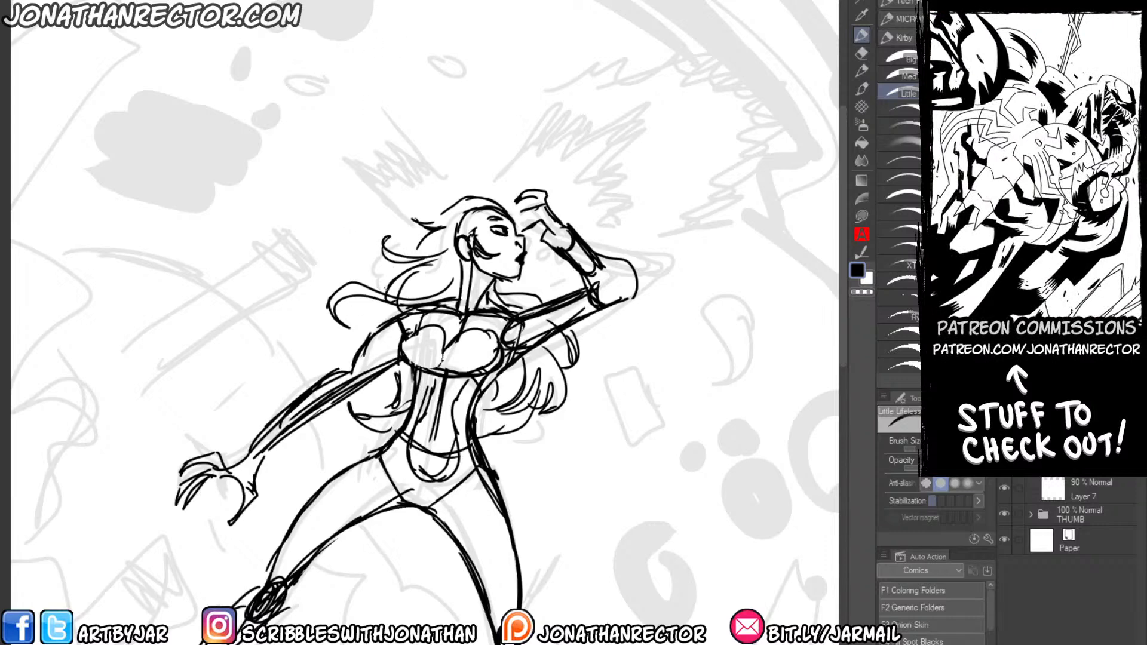
Clean up the skull line and fill in swept-back hair strands at the hairline, crown and nape.
left_click_drag(384, 305, 378, 318)
left_click_drag(460, 233, 424, 250)
left_click_drag(460, 229, 433, 245)
key("e")
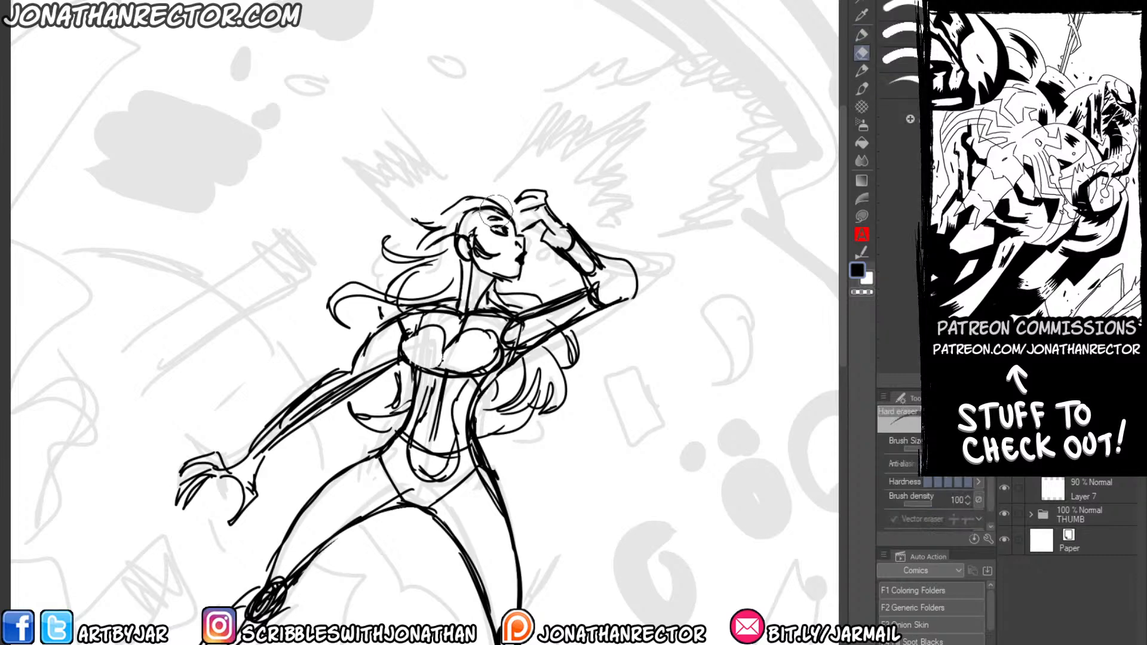
mouse_move(500, 211)
left_mouse_down()
mouse_move(461, 219)
mouse_move(485, 209)
mouse_move(470, 198)
mouse_move(489, 207)
mouse_move(430, 207)
left_mouse_up()
key("p")
mouse_move(440, 230)
left_mouse_down()
mouse_move(420, 249)
mouse_move(447, 268)
mouse_move(440, 298)
left_mouse_up()
left_click_drag(460, 289, 403, 290)
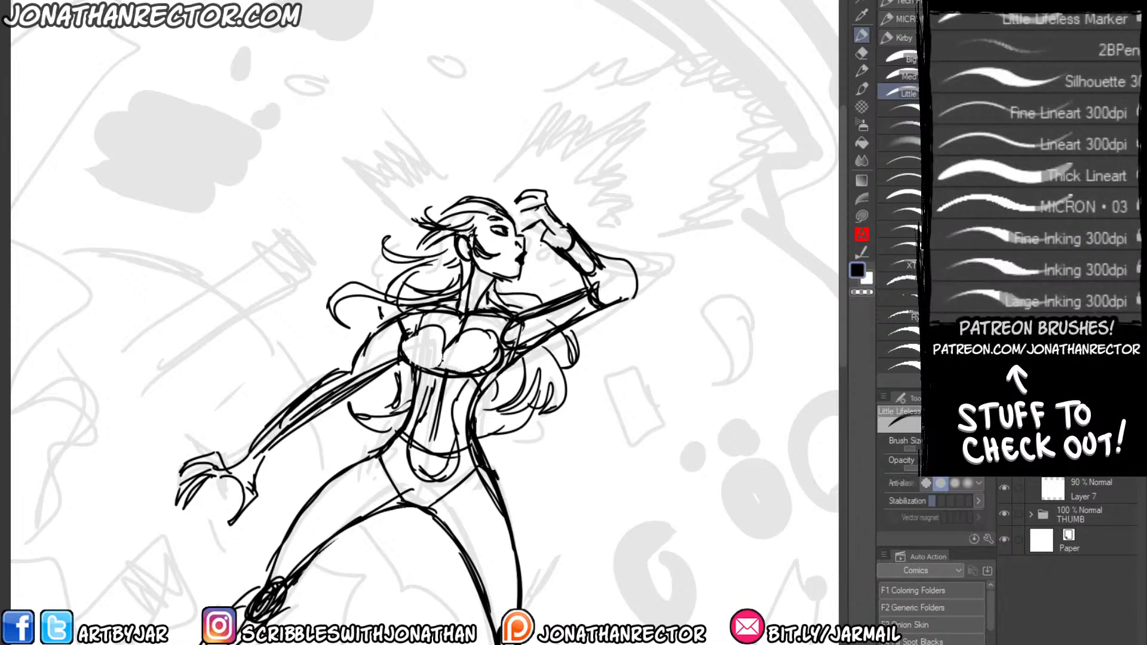
Redraw the raised arm's elbow as a sharper angular form and erase its rough hand.
left_click_drag(562, 259, 622, 316)
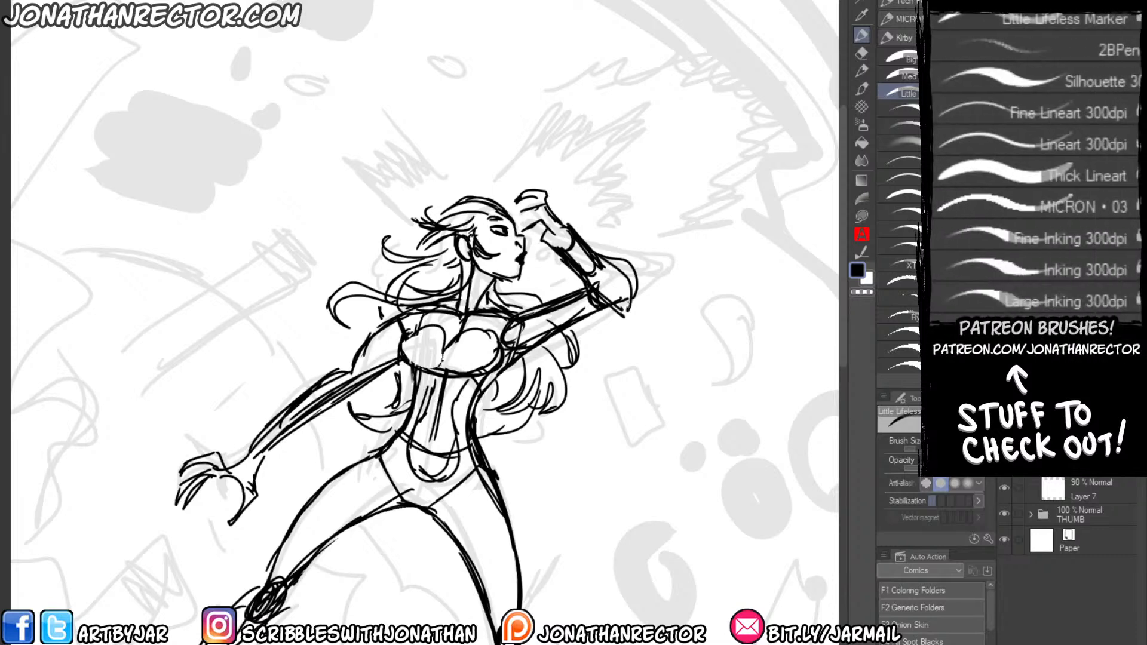
left_click_drag(618, 255, 632, 308)
mouse_move(630, 298)
left_mouse_down()
mouse_move(626, 263)
mouse_move(642, 295)
mouse_move(615, 317)
left_mouse_up()
key("e")
key("p")
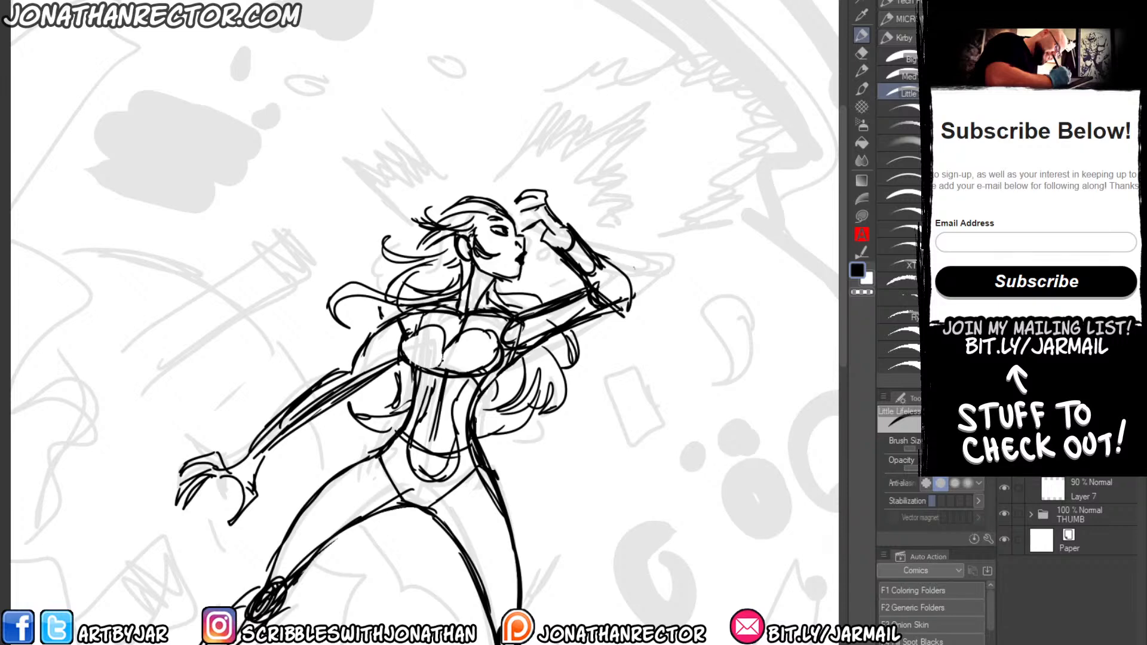
key("e")
mouse_move(557, 210)
left_mouse_down()
mouse_move(568, 271)
mouse_move(543, 239)
mouse_move(541, 189)
mouse_move(550, 218)
mouse_move(519, 208)
mouse_move(569, 224)
left_mouse_up()
key("p")
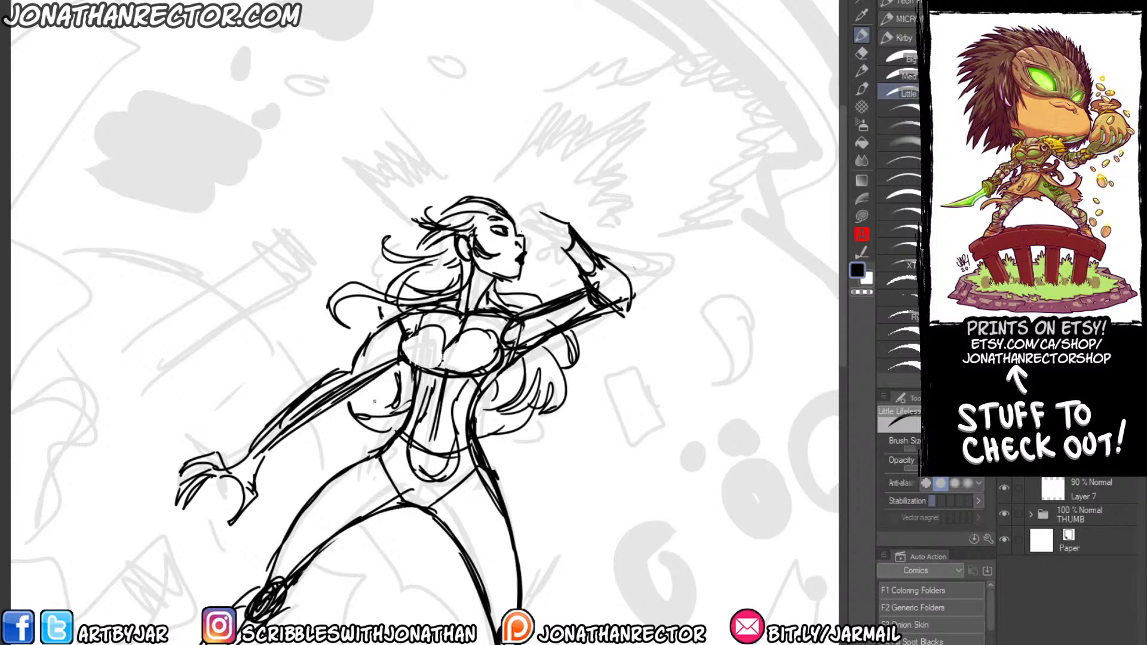
Draw the straighter leg's inner thigh contour and curved costume lines across the pelvis and hip.
left_click_drag(374, 401, 424, 194)
left_click_drag(522, 268, 514, 369)
left_click_drag(512, 292, 526, 385)
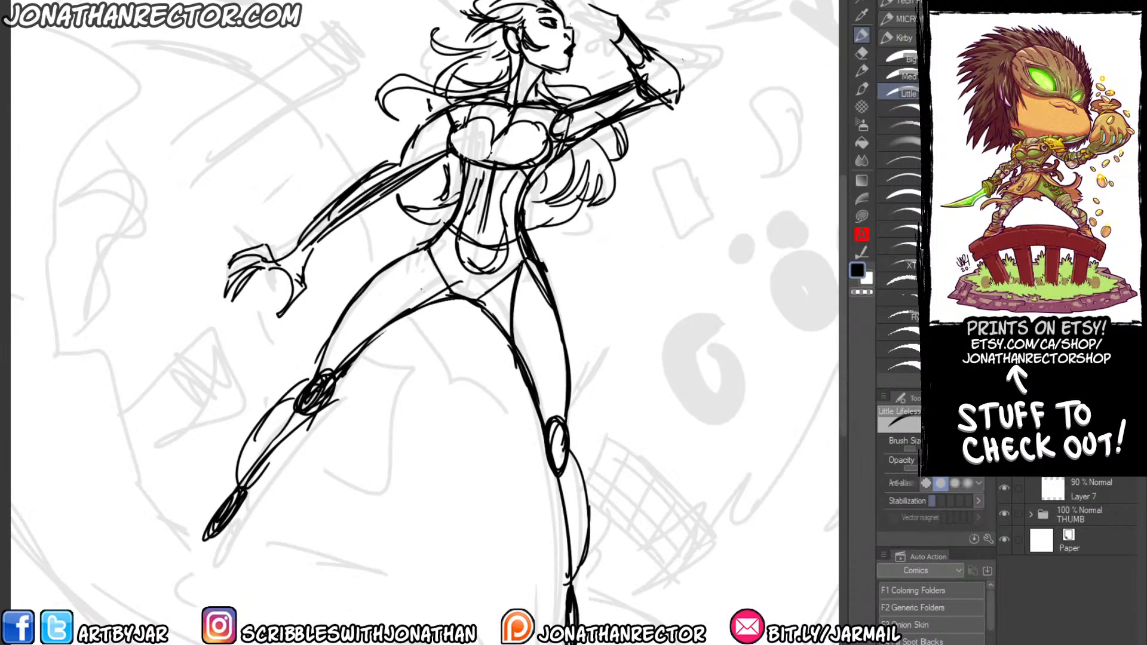
mouse_move(446, 284)
left_mouse_down()
mouse_move(401, 300)
mouse_move(432, 302)
left_mouse_up()
mouse_move(425, 250)
left_mouse_down()
mouse_move(418, 288)
mouse_move(442, 297)
left_mouse_up()
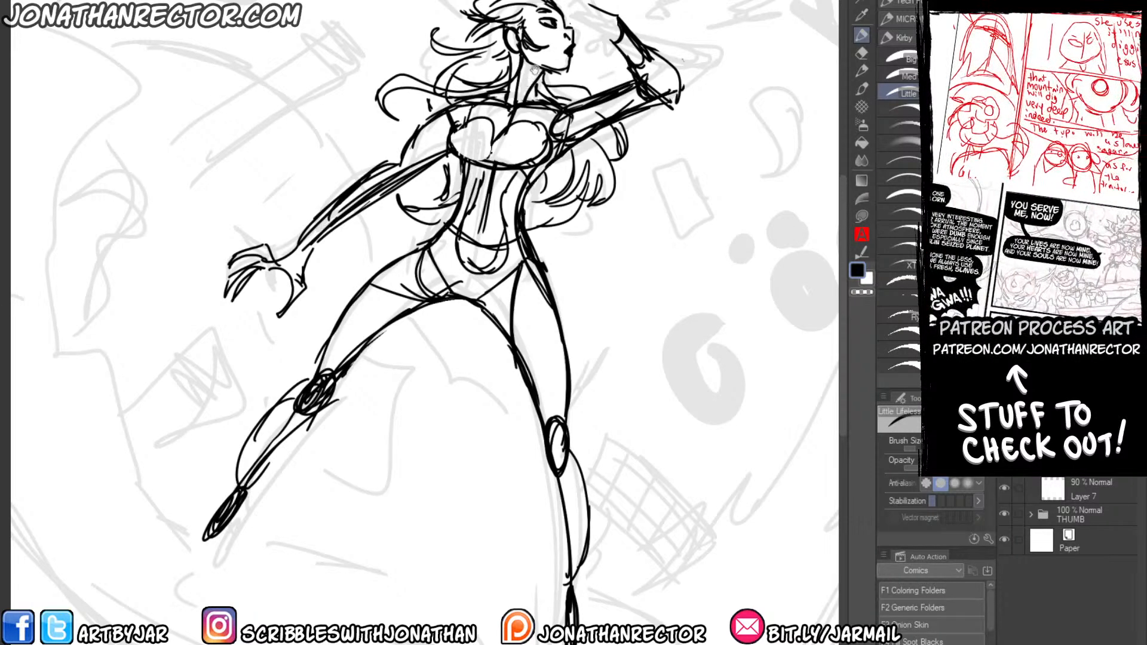
Redraw the raised hand with its fingers touching the woman's forehead.
left_click_drag(542, 25, 553, 166)
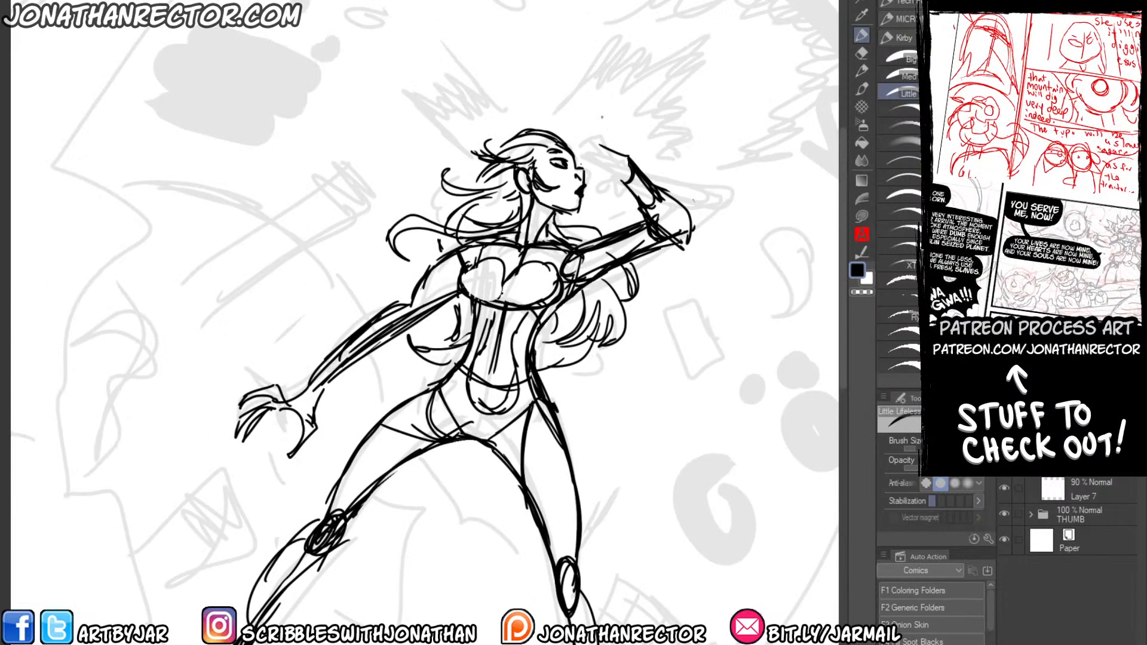
left_click_drag(622, 160, 594, 166)
mouse_move(604, 152)
left_mouse_down()
mouse_move(578, 163)
mouse_move(593, 153)
mouse_move(582, 161)
mouse_move(572, 143)
mouse_move(598, 144)
mouse_move(631, 181)
left_mouse_up()
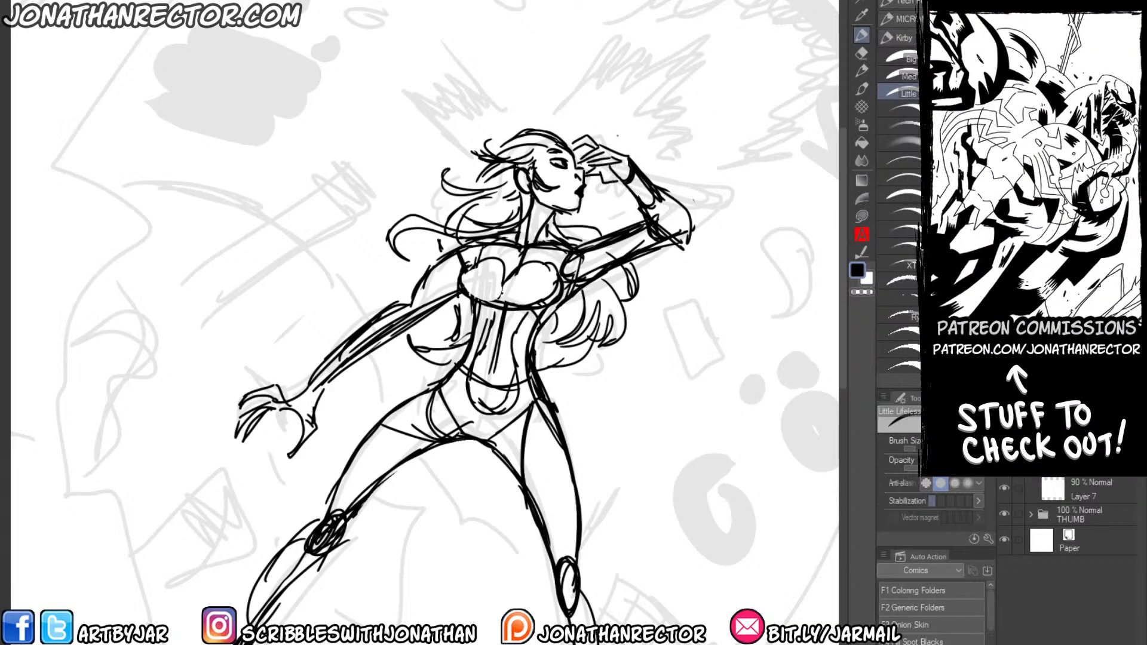
key("e")
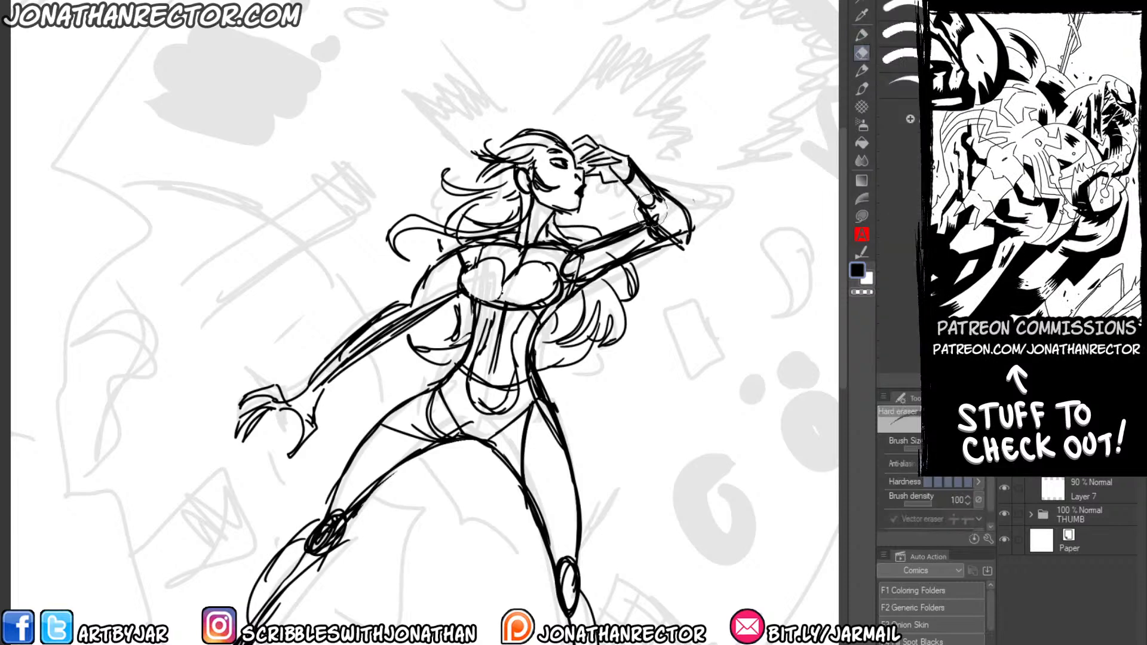
key("p")
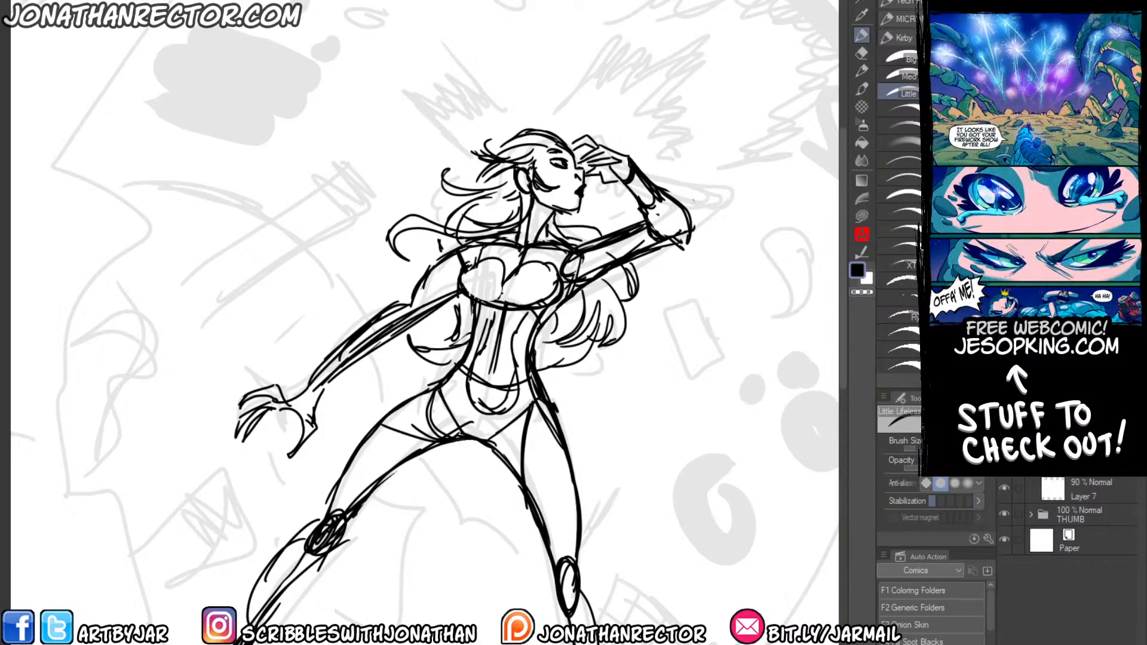
Sketch the tapering, jagged broken end of the large curved platform, following the thumbnail to the figure's lower right.
left_click_drag(254, 427, 287, 335)
scroll(292, 288, "down", 1)
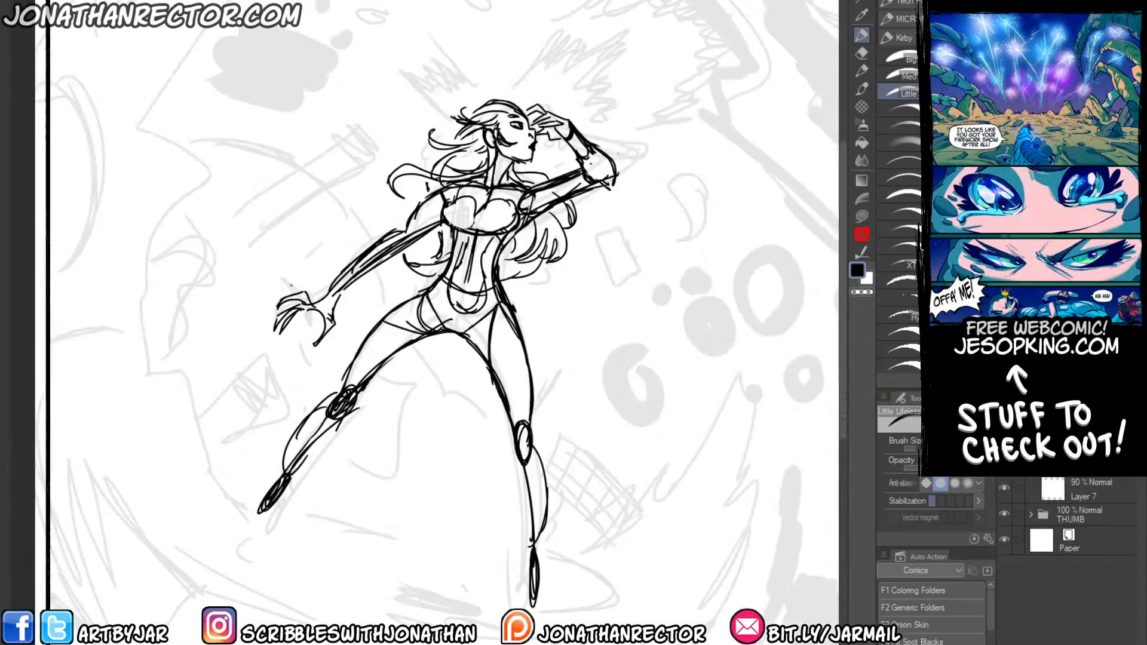
left_click_drag(209, 371, 223, 361)
scroll(188, 365, "down", 1)
left_click_drag(219, 410, 307, 411)
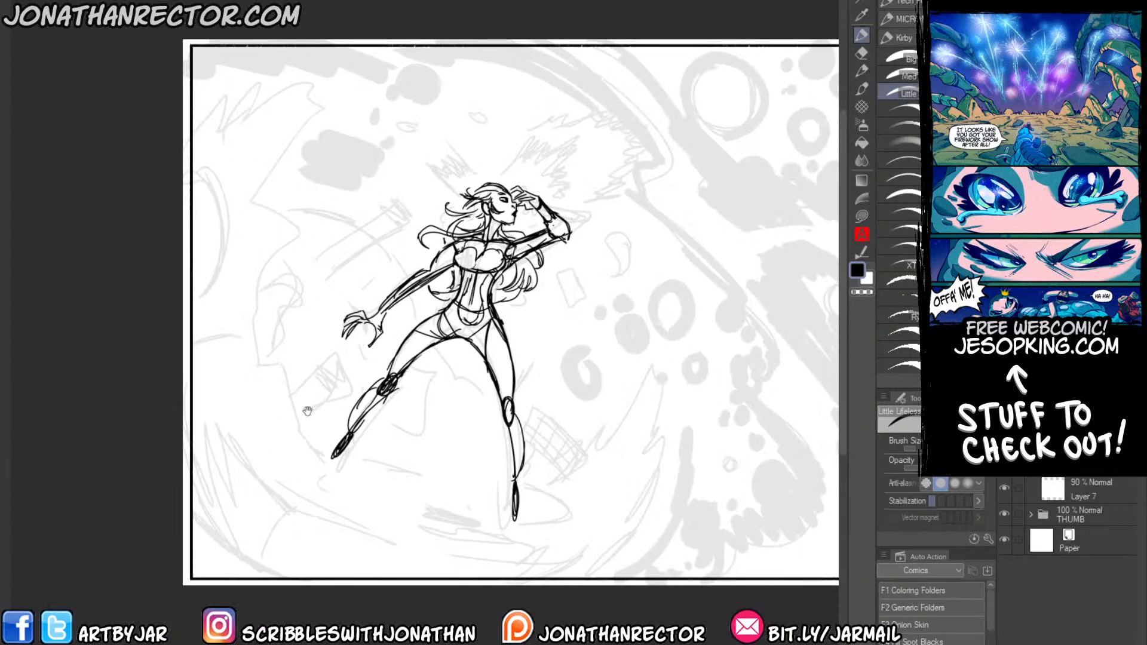
mouse_move(536, 543)
left_mouse_down()
mouse_move(626, 506)
mouse_move(613, 517)
mouse_move(648, 478)
left_mouse_up()
left_click_drag(613, 515, 670, 436)
left_click_drag(644, 484, 691, 401)
left_click_drag(692, 406, 682, 472)
mouse_move(676, 424)
left_mouse_down()
mouse_move(692, 402)
mouse_move(672, 505)
left_mouse_up()
left_click_drag(703, 478, 621, 574)
left_click_drag(676, 521, 612, 578)
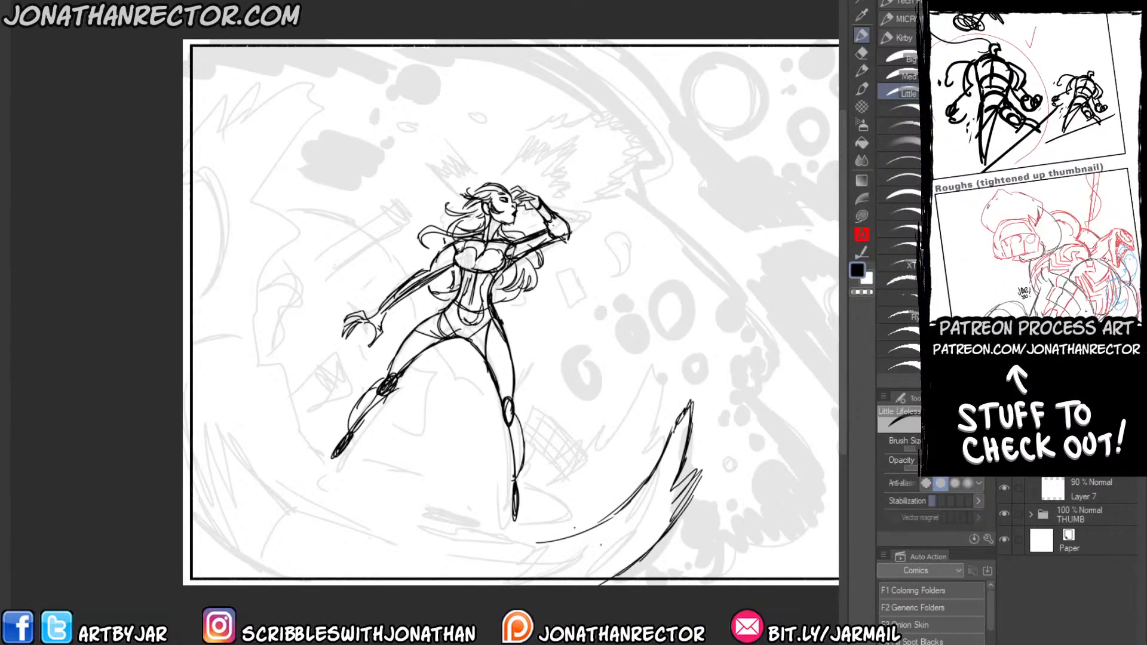
Continue the platform's curved edge beneath the figure, step it with a notch, and carry it up to the panel's left border.
left_click_drag(540, 542, 367, 535)
mouse_move(447, 541)
left_mouse_down()
mouse_move(348, 521)
mouse_move(337, 542)
left_mouse_up()
left_click_drag(338, 543, 265, 508)
mouse_move(264, 508)
left_mouse_down()
mouse_move(272, 479)
mouse_move(265, 506)
left_mouse_up()
left_click_drag(273, 479, 222, 421)
mouse_move(244, 446)
left_mouse_down()
mouse_move(222, 422)
mouse_move(191, 323)
left_mouse_up()
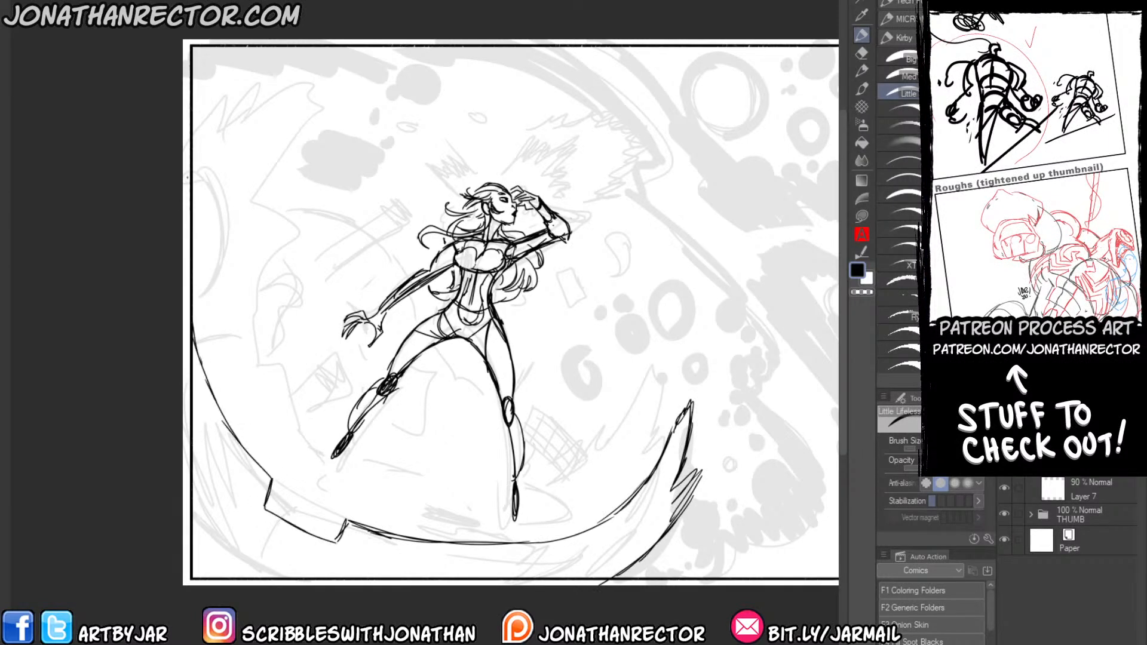
Sketch the platform's broken upper end in the panel's upper-left corner.
mouse_move(195, 170)
left_mouse_down()
mouse_move(266, 88)
mouse_move(219, 119)
mouse_move(302, 72)
mouse_move(245, 60)
mouse_move(201, 77)
left_mouse_up()
mouse_move(219, 66)
left_mouse_down()
mouse_move(191, 83)
mouse_move(213, 77)
left_mouse_up()
left_click_drag(208, 59, 226, 74)
mouse_move(226, 74)
left_mouse_down()
mouse_move(186, 97)
mouse_move(191, 64)
left_mouse_up()
key("e")
key("p")
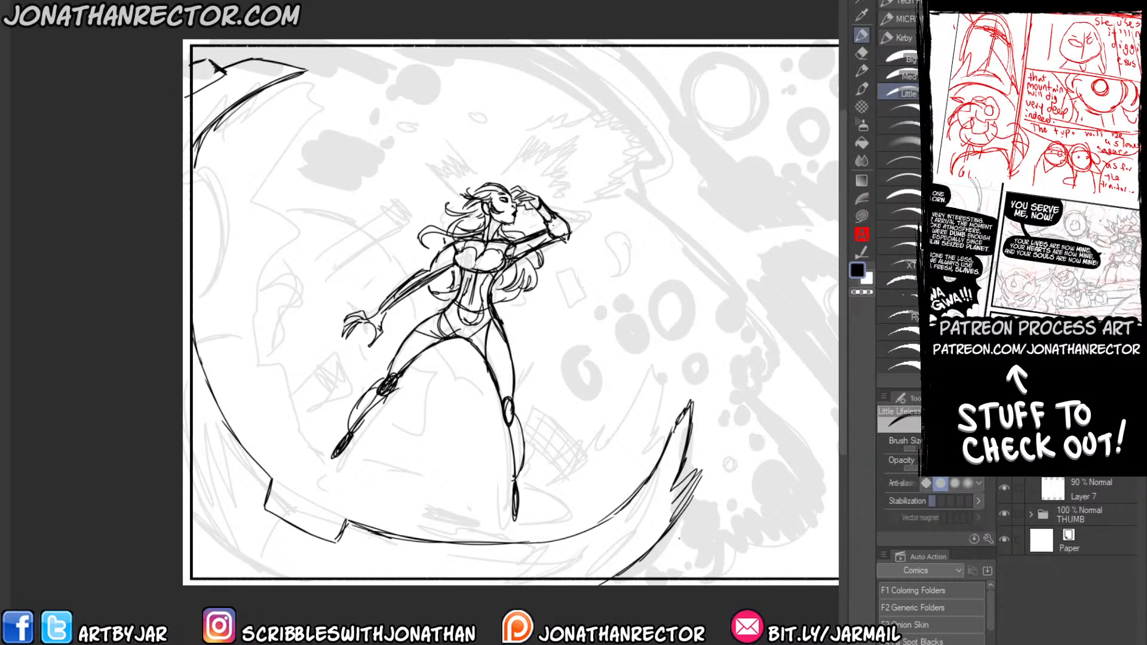
Erase and redraw the lower-right tip's outer side with a second fragment behind it, and add outer arcs in the lower-left corner.
key("e")
left_click_drag(700, 474, 670, 529)
mouse_move(672, 527)
left_mouse_down()
mouse_move(691, 473)
mouse_move(657, 539)
left_mouse_up()
key("p")
left_click_drag(688, 457, 642, 558)
mouse_move(687, 499)
left_mouse_down()
mouse_move(659, 539)
mouse_move(711, 501)
left_mouse_up()
mouse_move(709, 508)
left_mouse_down()
mouse_move(653, 580)
mouse_move(678, 559)
mouse_move(656, 583)
left_mouse_up()
left_click_drag(696, 529, 643, 584)
left_click_drag(676, 523, 612, 584)
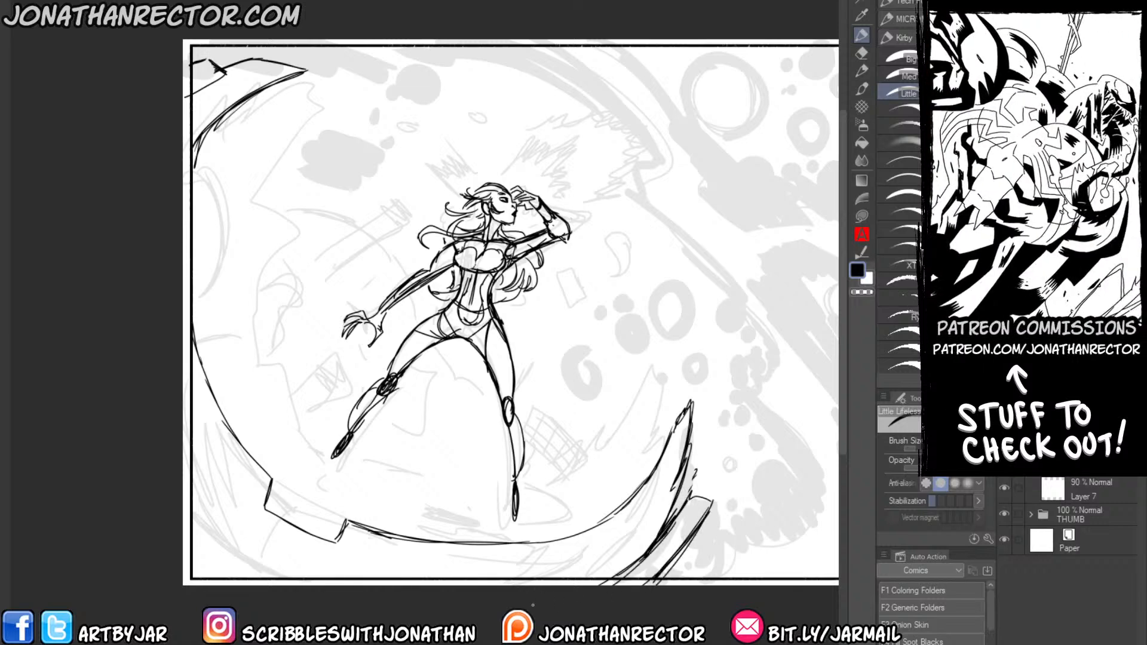
mouse_move(298, 585)
left_mouse_down()
mouse_move(191, 528)
mouse_move(236, 562)
left_mouse_up()
left_click_drag(184, 550, 231, 585)
Close off both broken ends of the platform and draw its curved inner edge behind the woman's legs.
left_click_drag(306, 70, 319, 154)
mouse_move(692, 400)
left_mouse_down()
mouse_move(585, 412)
mouse_move(553, 466)
left_mouse_up()
mouse_move(586, 426)
left_mouse_down()
mouse_move(542, 465)
mouse_move(402, 454)
left_mouse_up()
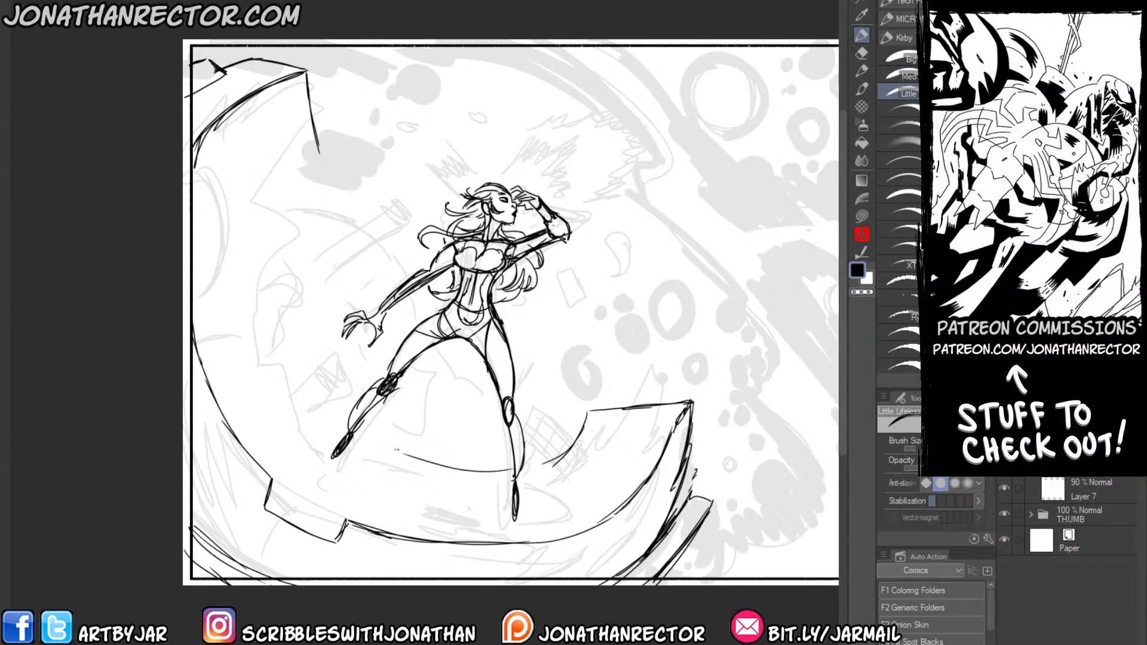
mouse_move(468, 470)
left_mouse_down()
mouse_move(373, 434)
mouse_move(284, 311)
mouse_move(316, 154)
left_mouse_up()
left_click_drag(282, 233, 321, 392)
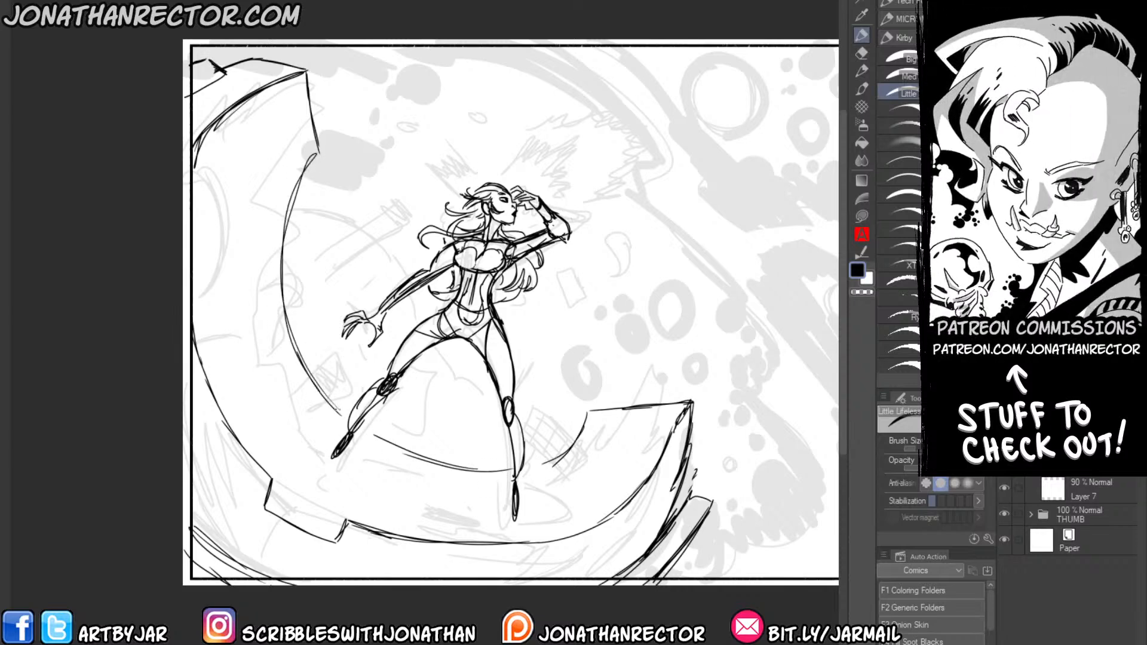
left_click_drag(285, 314, 323, 394)
Cut a squared notch into the top of the platform's lower-right end and give the remaining inner piece thickness.
left_click_drag(553, 467, 618, 509)
key("e")
mouse_move(667, 405)
left_mouse_down()
mouse_move(613, 409)
mouse_move(647, 404)
mouse_move(635, 402)
mouse_move(640, 452)
left_mouse_up()
key("p")
mouse_move(669, 406)
left_mouse_down()
mouse_move(633, 462)
mouse_move(590, 450)
left_mouse_up()
left_click_drag(622, 458, 592, 451)
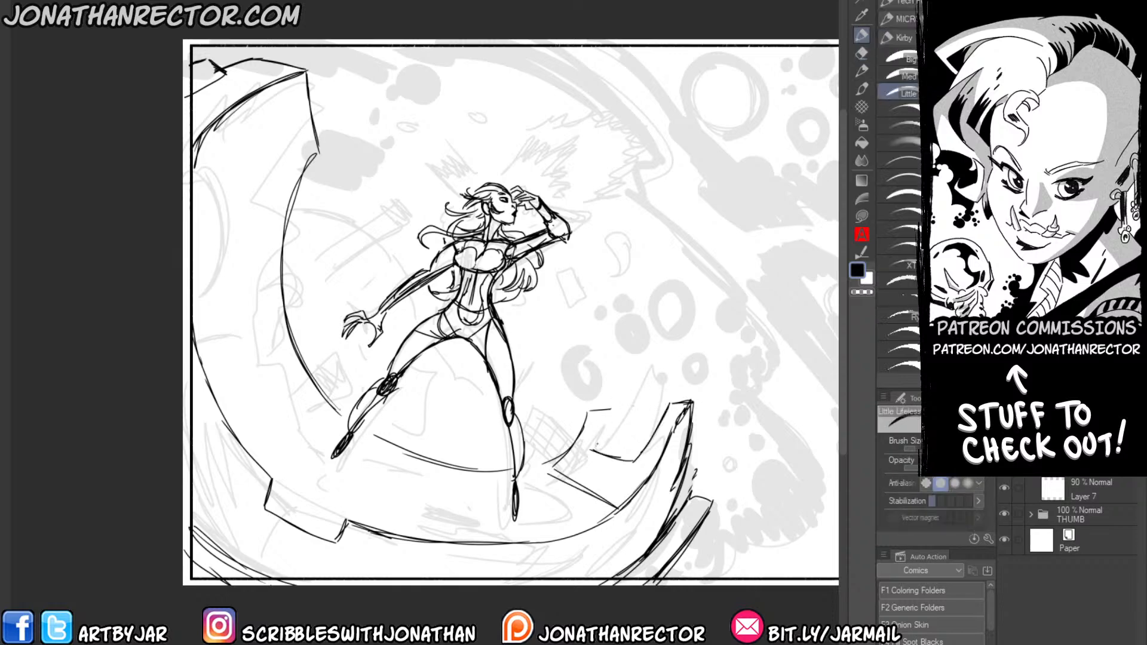
mouse_move(611, 409)
left_mouse_down()
mouse_move(591, 448)
mouse_move(620, 424)
mouse_move(600, 457)
mouse_move(612, 511)
left_mouse_up()
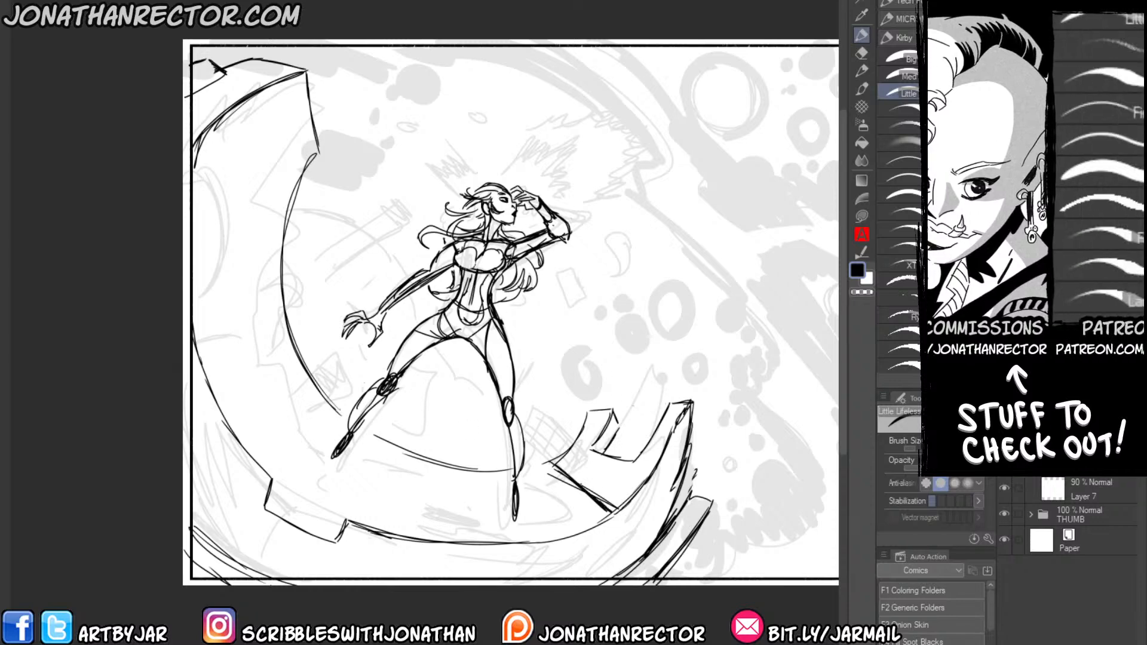
Draw and clean up a double seam across the platform's surface near the lower-right notch, extending it down over the rim.
left_click_drag(545, 464, 605, 518)
left_click_drag(550, 469, 607, 511)
key("e")
left_click_drag(554, 469, 613, 505)
key("p")
key("e")
left_click_drag(568, 476, 575, 488)
key("p")
key("e")
key("p")
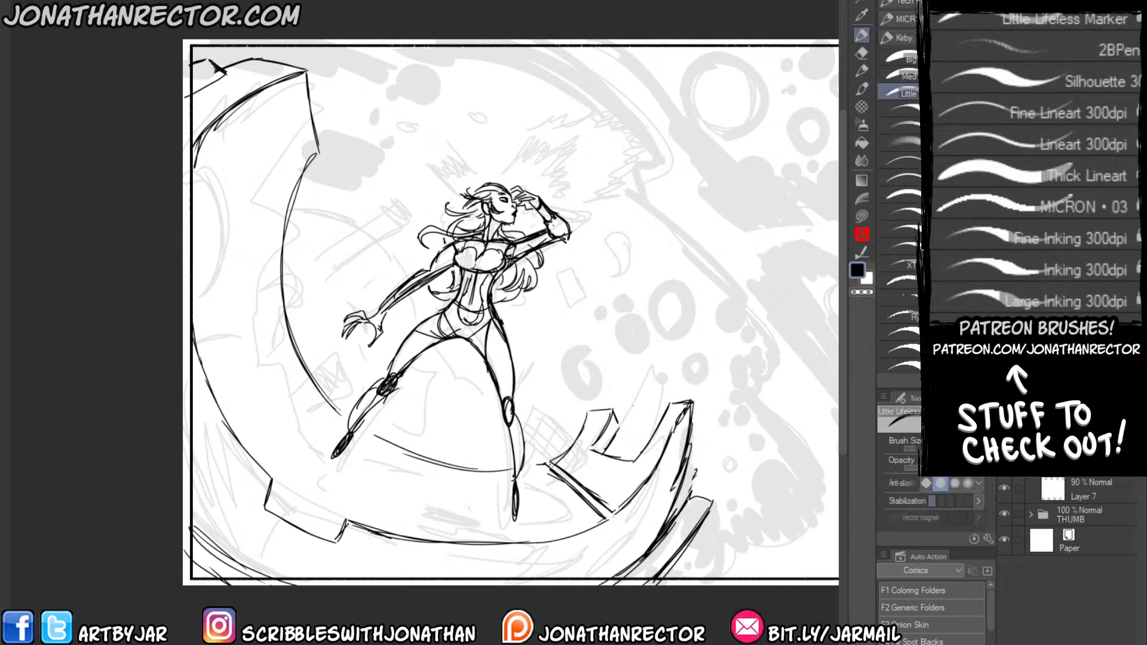
left_click_drag(613, 515, 613, 540)
Draw a parallel thickness line along the platform's front rim from the seam to the lower step, and erase the overlap.
left_click_drag(264, 395, 346, 378)
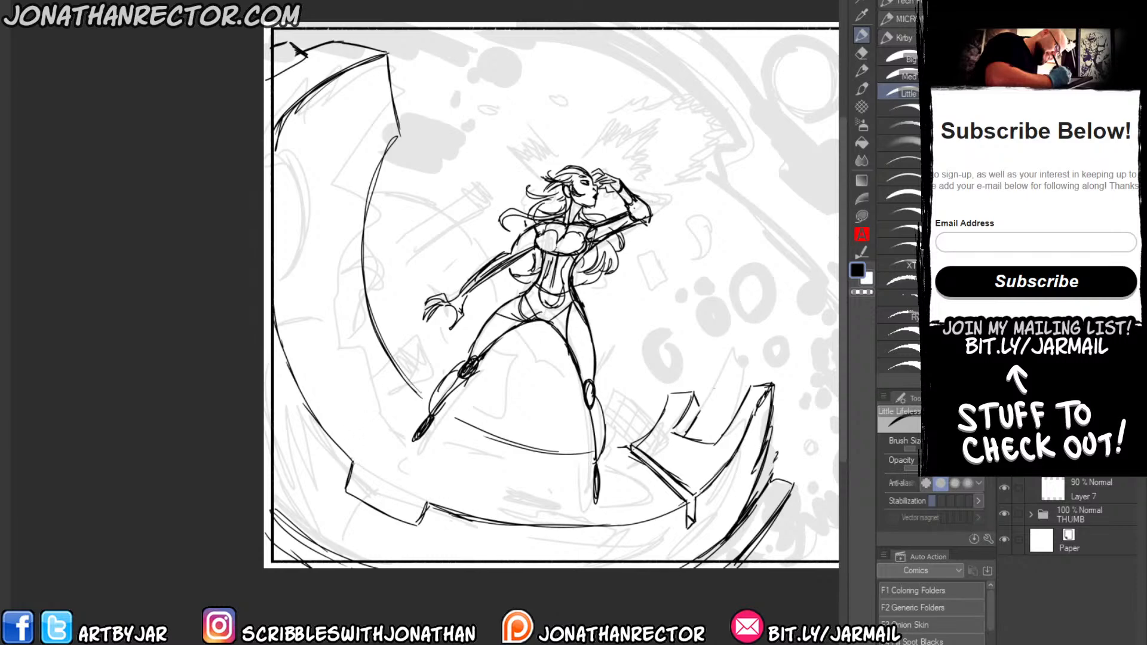
left_click_drag(352, 462, 365, 454)
key("ctrl+z")
mouse_move(719, 443)
left_mouse_down()
mouse_move(686, 477)
mouse_move(646, 497)
mouse_move(712, 457)
mouse_move(638, 498)
mouse_move(576, 514)
mouse_move(592, 513)
mouse_move(444, 493)
mouse_move(423, 509)
left_mouse_up()
key("e")
mouse_move(680, 485)
left_mouse_down()
mouse_move(698, 463)
mouse_move(691, 518)
left_mouse_up()
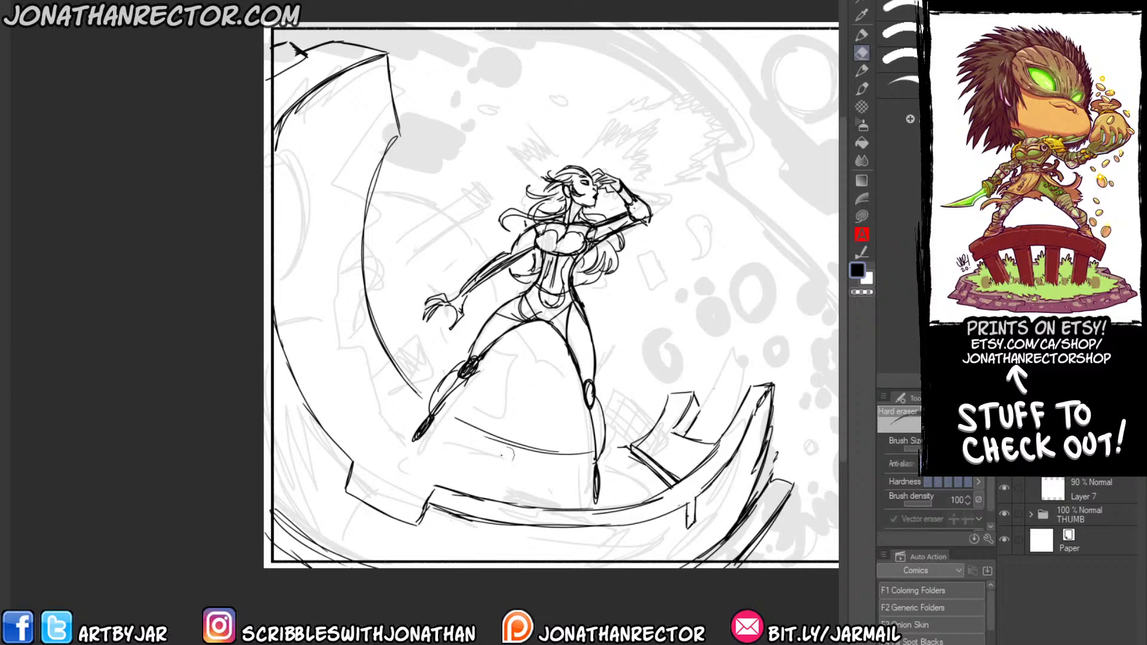
Add thickness to the platform's lower-left rim with a parallel edge line, and connect the corners of its step.
key("p")
mouse_move(364, 454)
left_mouse_down()
mouse_move(319, 366)
mouse_move(274, 271)
mouse_move(291, 301)
mouse_move(269, 221)
left_mouse_up()
left_click_drag(301, 320, 267, 202)
left_click_drag(313, 342, 295, 305)
mouse_move(373, 446)
left_mouse_down()
mouse_move(298, 320)
mouse_move(363, 492)
mouse_move(421, 512)
left_mouse_up()
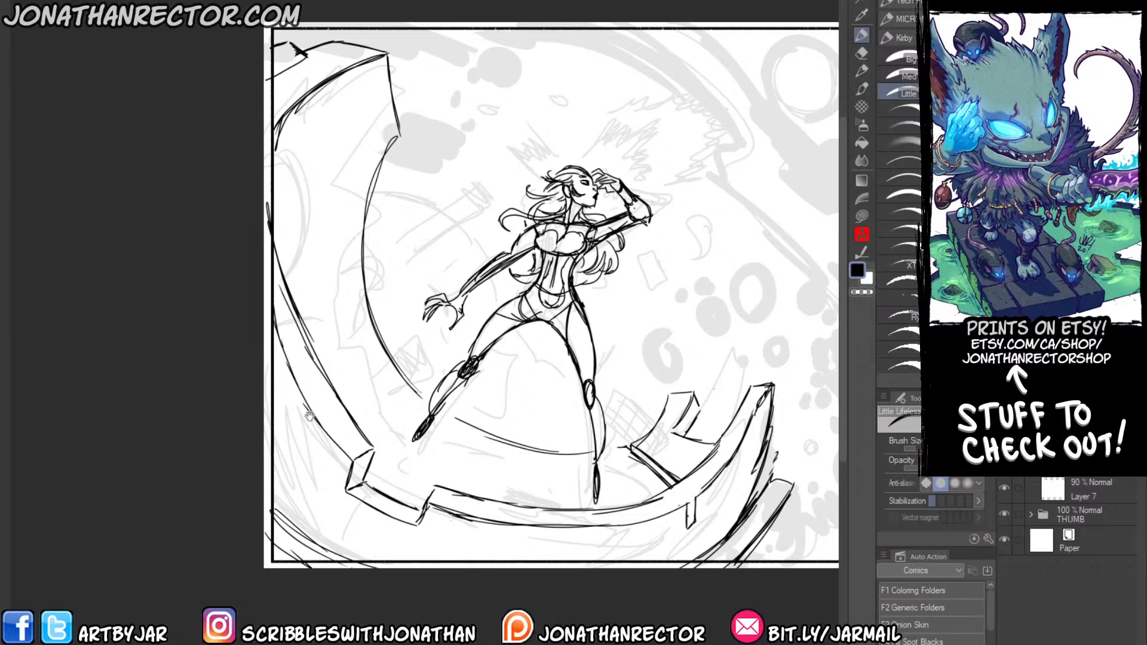
Break up the lower-left rim with jagged vertical chunks and stepped cracks down the platform's outer side.
left_click_drag(310, 417, 348, 415)
left_click_drag(339, 371, 357, 406)
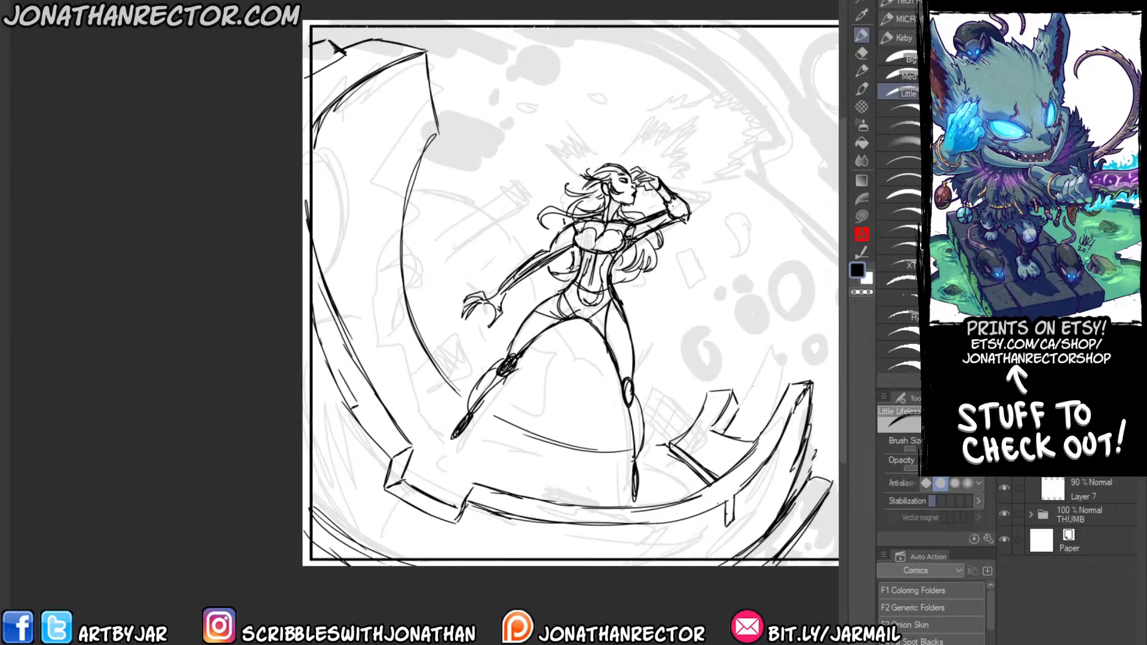
left_click_drag(326, 341, 350, 391)
mouse_move(325, 333)
left_mouse_down()
mouse_move(343, 373)
mouse_move(359, 371)
mouse_move(356, 361)
mouse_move(341, 370)
mouse_move(353, 364)
mouse_move(348, 348)
mouse_move(358, 370)
mouse_move(318, 365)
mouse_move(334, 397)
mouse_move(338, 468)
left_mouse_up()
key("e")
key("p")
key("e")
key("p")
left_click_drag(346, 406, 334, 517)
left_click_drag(319, 337, 311, 438)
mouse_move(321, 357)
left_mouse_down()
mouse_move(313, 415)
mouse_move(332, 387)
mouse_move(329, 411)
left_mouse_up()
left_click_drag(335, 375, 331, 466)
left_click_drag(329, 408, 324, 464)
mouse_move(329, 448)
left_mouse_down()
mouse_move(325, 469)
mouse_move(382, 481)
left_mouse_up()
mouse_move(406, 518)
left_mouse_down()
mouse_move(377, 535)
mouse_move(394, 556)
left_mouse_up()
Draw two vertical panel seams on the platform's front face below the rim.
left_click_drag(435, 443, 401, 397)
left_click_drag(556, 484, 550, 512)
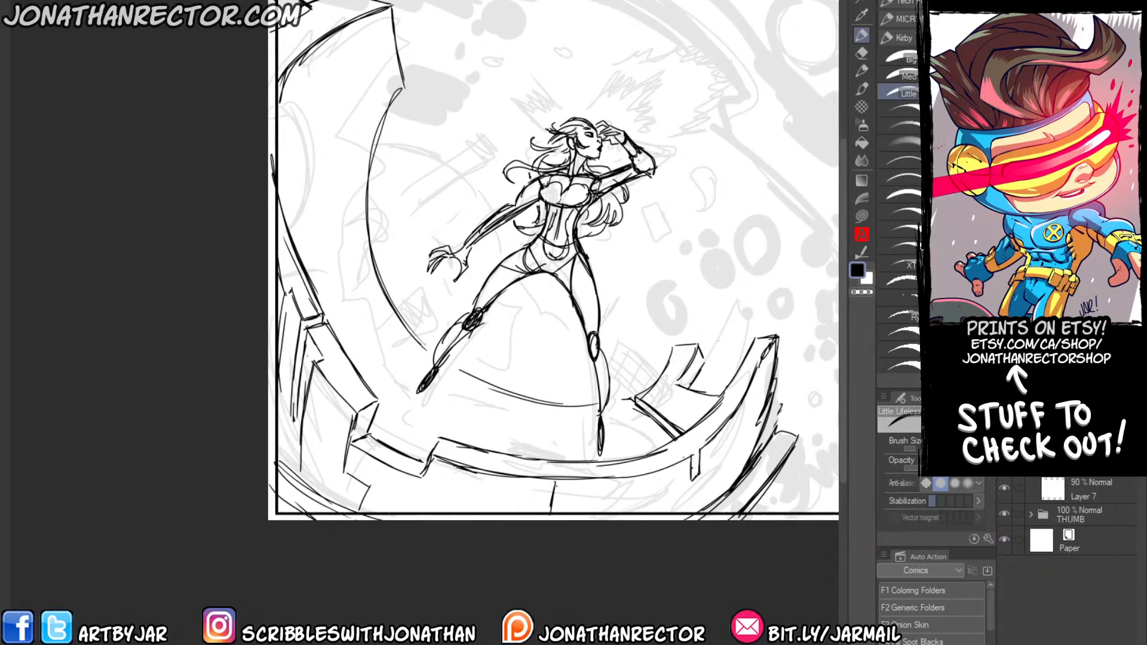
left_click_drag(688, 463, 684, 511)
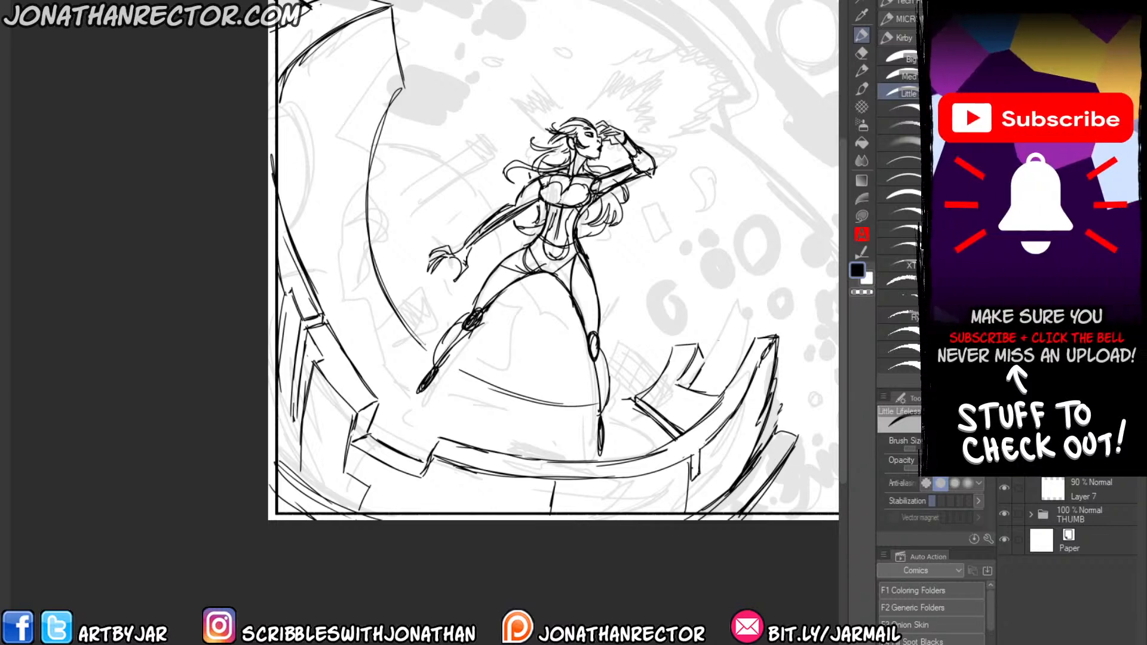
Carve an angular notch into the platform's upper-left end and draw a long pointed slab with thickness hanging from it.
left_click_drag(326, 24, 308, 31)
left_click_drag(345, 8, 305, 21)
mouse_move(315, 13)
left_mouse_down()
mouse_move(299, 24)
mouse_move(313, 46)
mouse_move(326, 41)
mouse_move(337, 112)
left_mouse_up()
key("e")
key("p")
left_click_drag(333, 79, 327, 137)
left_click_drag(326, 44, 315, 118)
mouse_move(325, 43)
left_mouse_down()
mouse_move(313, 129)
mouse_move(279, 44)
mouse_move(312, 44)
mouse_move(320, 12)
left_mouse_up()
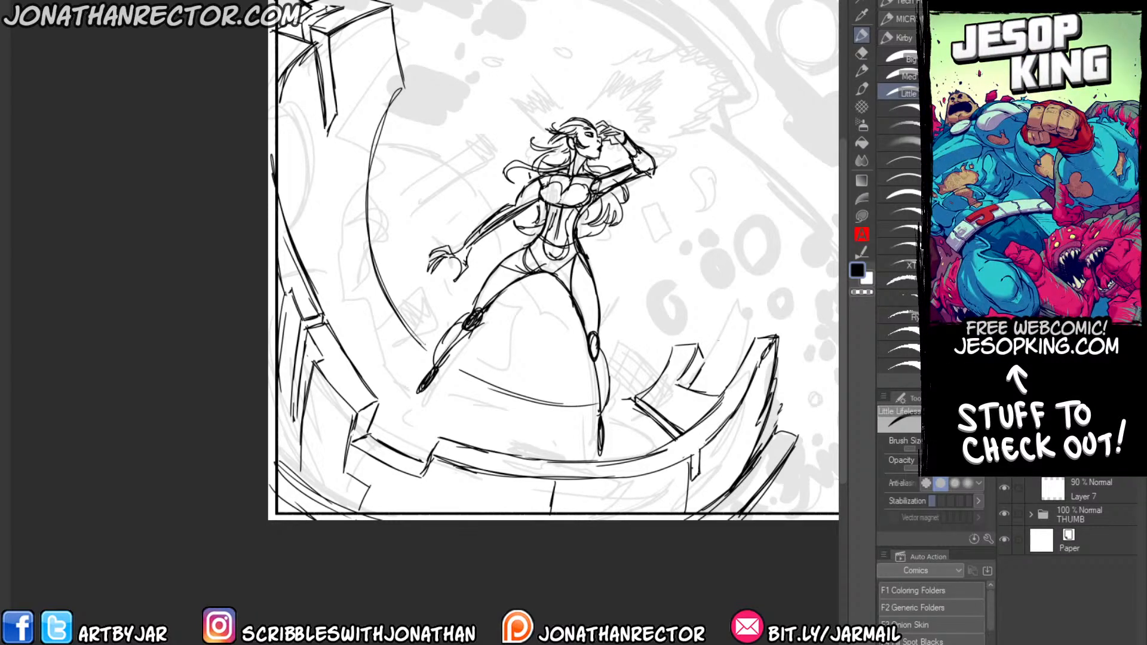
left_click_drag(325, 108, 337, 114)
Join the inner edge to the platform's upper end and draw a double seam across its surface on the left side.
left_click_drag(402, 87, 393, 95)
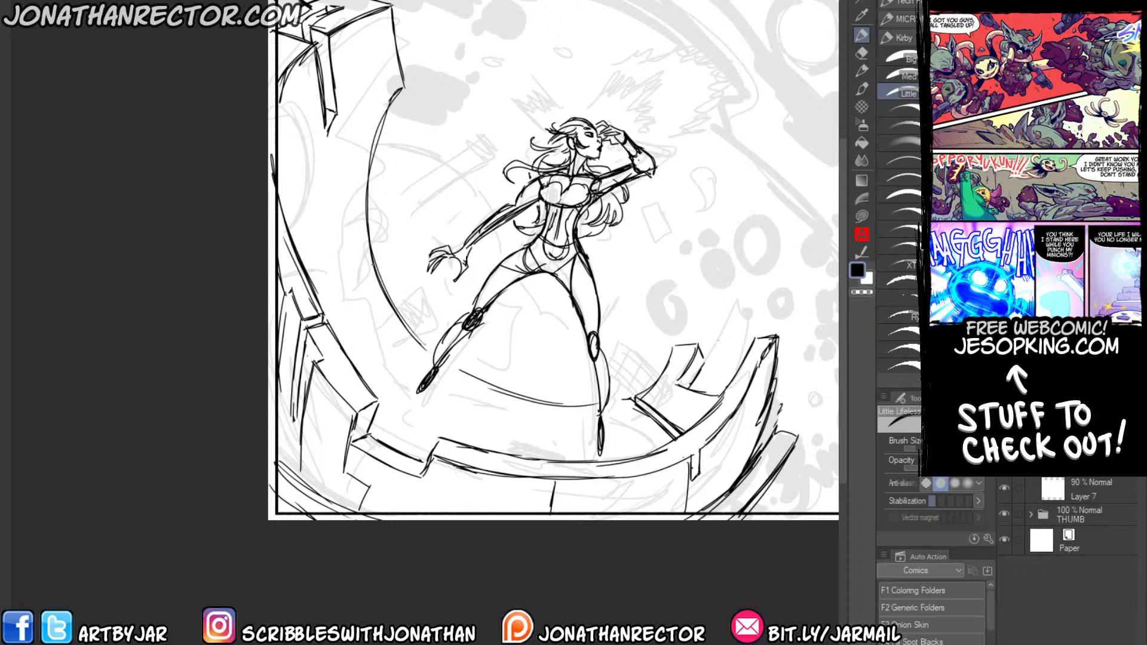
mouse_move(310, 277)
left_mouse_down()
mouse_move(373, 265)
mouse_move(375, 278)
left_mouse_up()
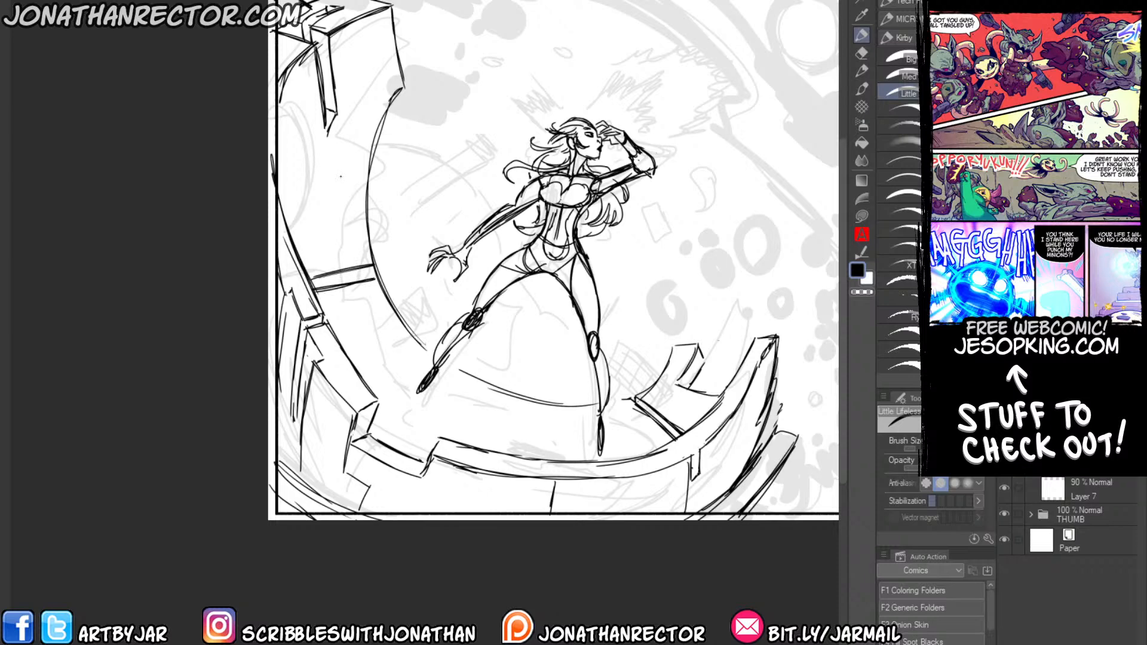
Redraw the double seam across the platform's left surface and add a matching seam across its front surface.
left_click_drag(387, 81, 401, 90)
key("ctrl+z")
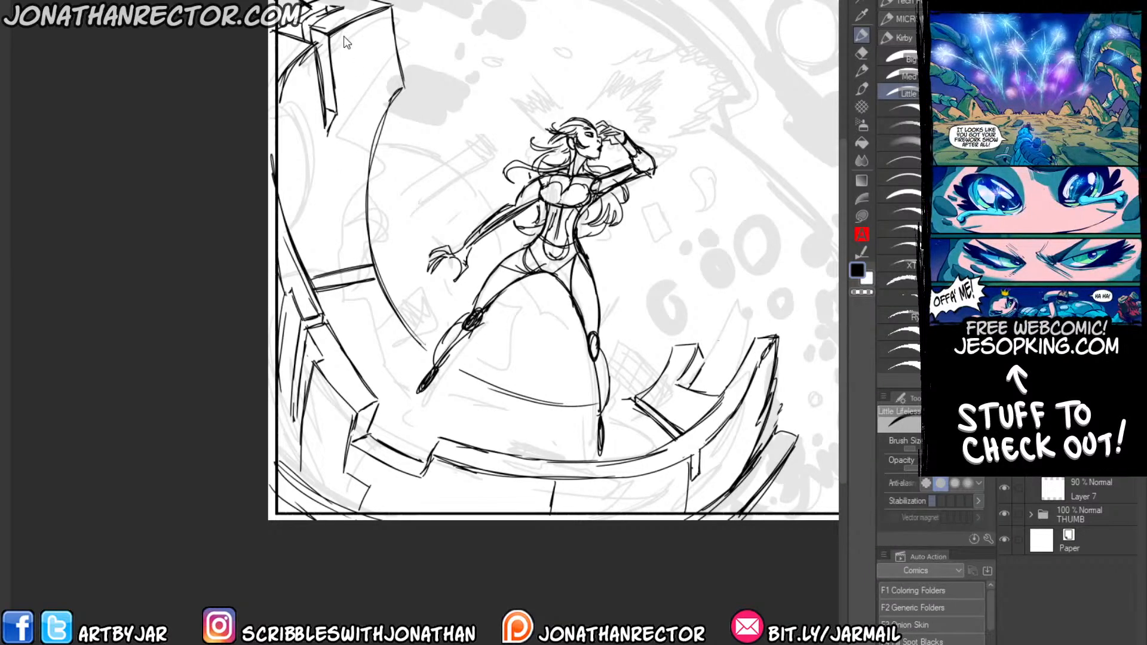
key("ctrl+z")
key("ctrl+z")
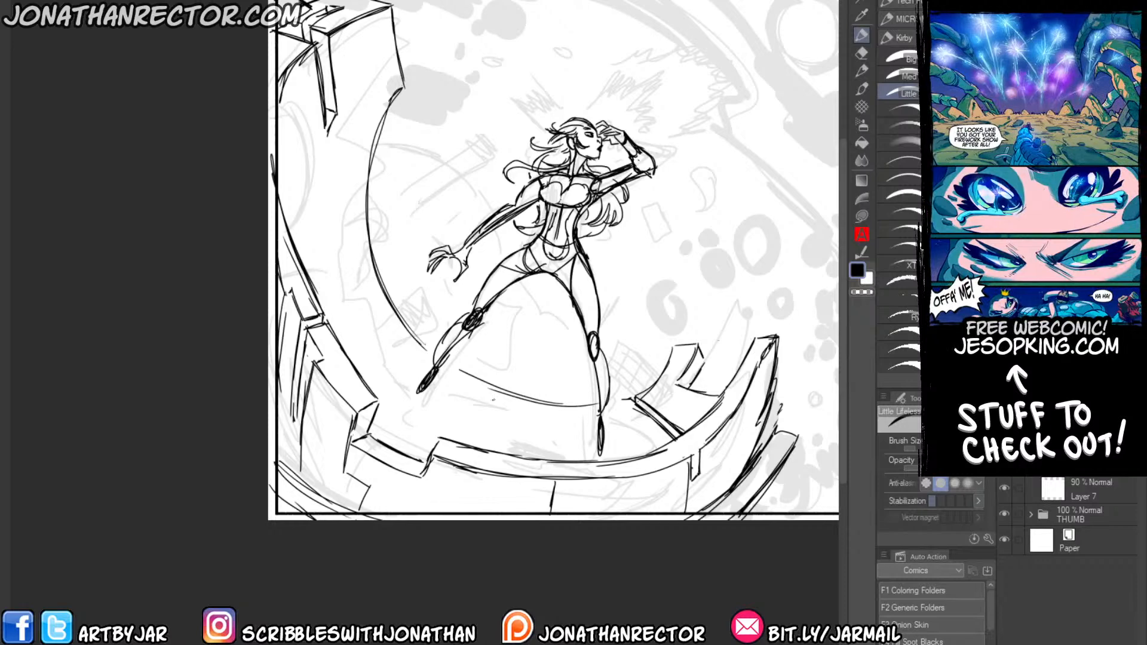
mouse_move(495, 391)
left_mouse_down()
mouse_move(483, 448)
mouse_move(485, 429)
mouse_move(472, 444)
mouse_move(481, 415)
left_mouse_up()
mouse_move(326, 295)
left_mouse_down()
mouse_move(374, 282)
mouse_move(372, 266)
left_mouse_up()
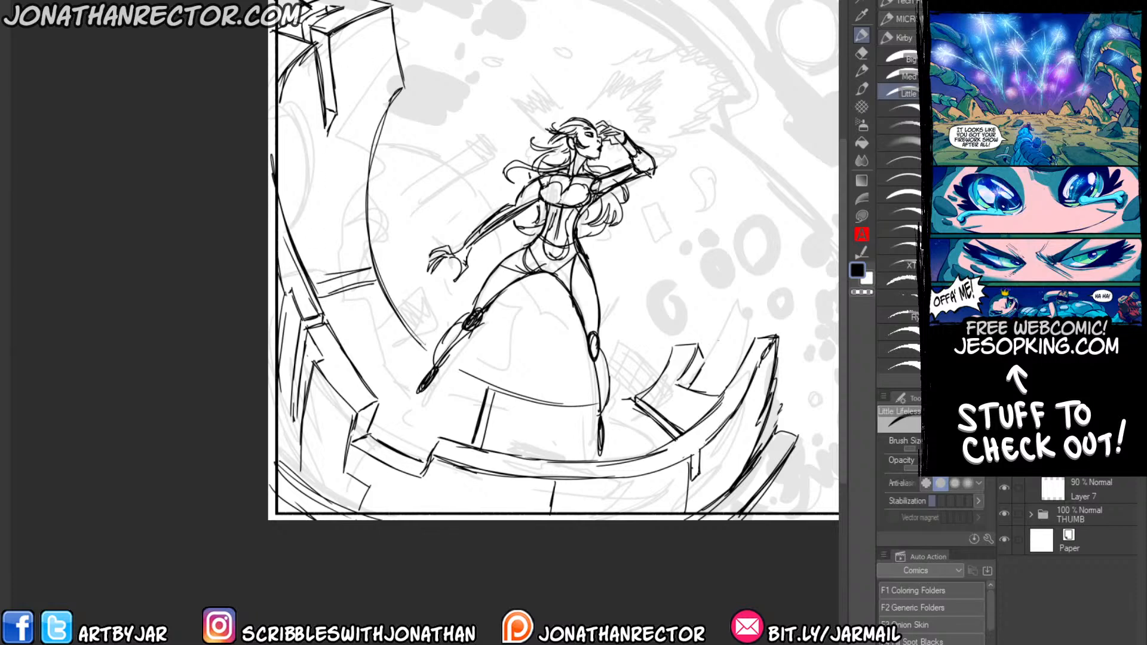
Draw a protruding ledge and a new inner edge on the upper-left platform, then erase the old inner curve.
mouse_move(391, 15)
left_mouse_down()
mouse_move(413, 83)
mouse_move(424, 75)
mouse_move(415, 68)
mouse_move(439, 83)
mouse_move(410, 83)
mouse_move(420, 78)
mouse_move(388, 172)
left_mouse_up()
key("e")
key("p")
mouse_move(406, 127)
left_mouse_down()
mouse_move(385, 197)
mouse_move(386, 251)
mouse_move(363, 267)
mouse_move(379, 276)
left_mouse_up()
key("e")
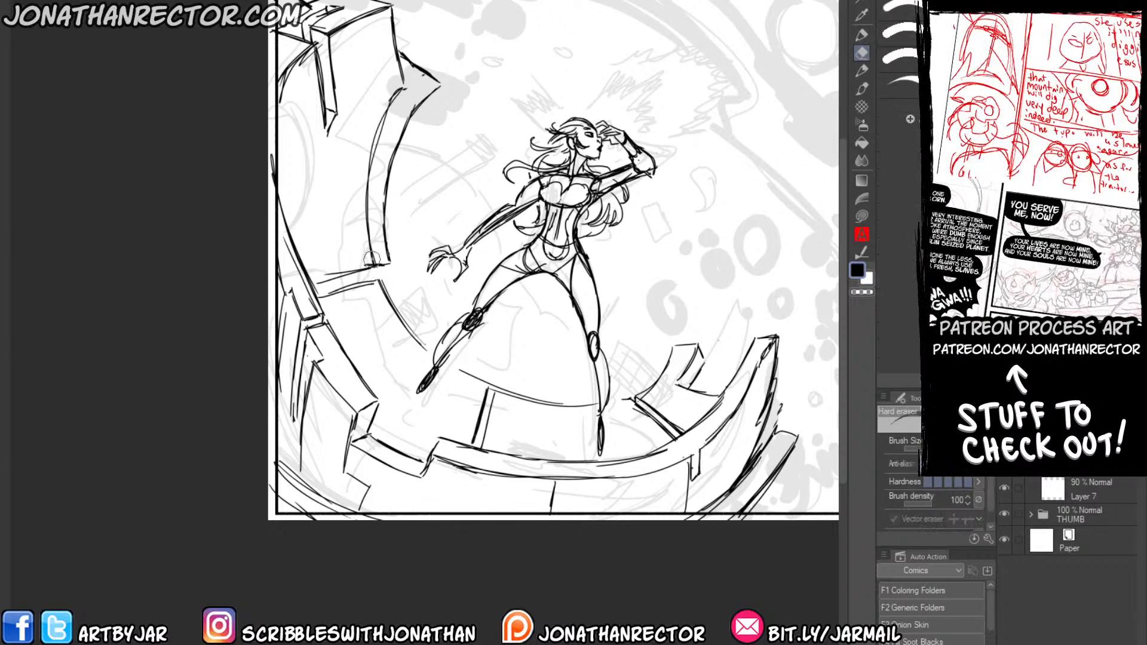
left_click_drag(371, 142, 373, 260)
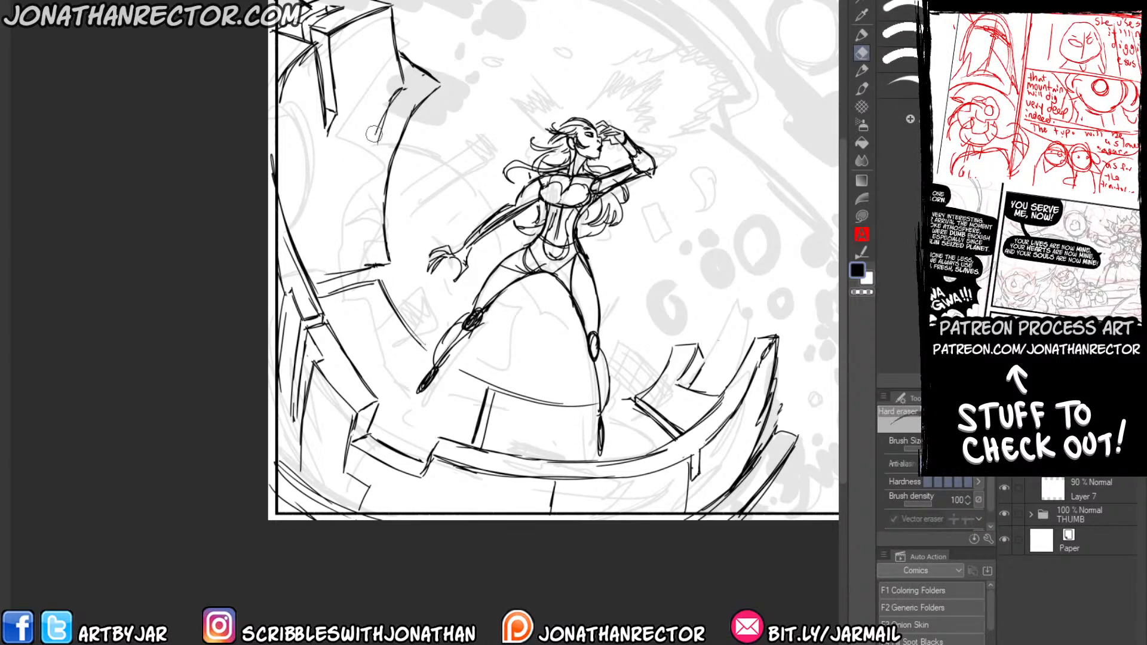
Add thickness to the platform's inner left edge with a parallel curve below the ledge and a broken corner at the seam.
key("p")
left_click_drag(442, 87, 408, 200)
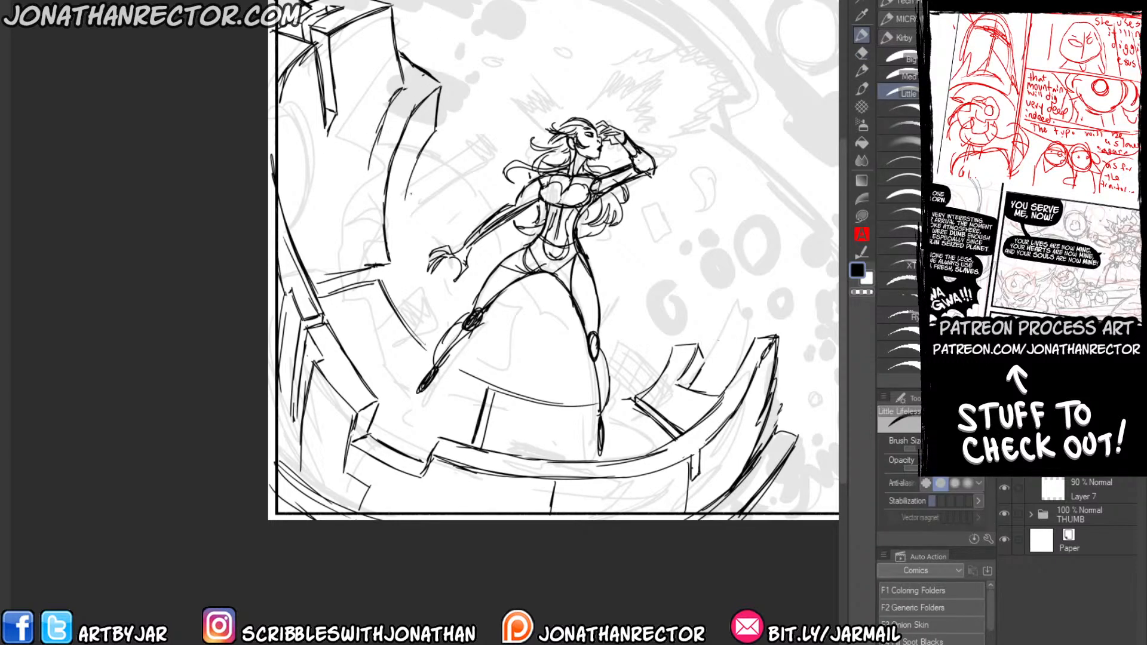
left_click_drag(419, 159, 402, 248)
mouse_move(408, 190)
left_mouse_down()
mouse_move(413, 298)
mouse_move(478, 377)
left_mouse_up()
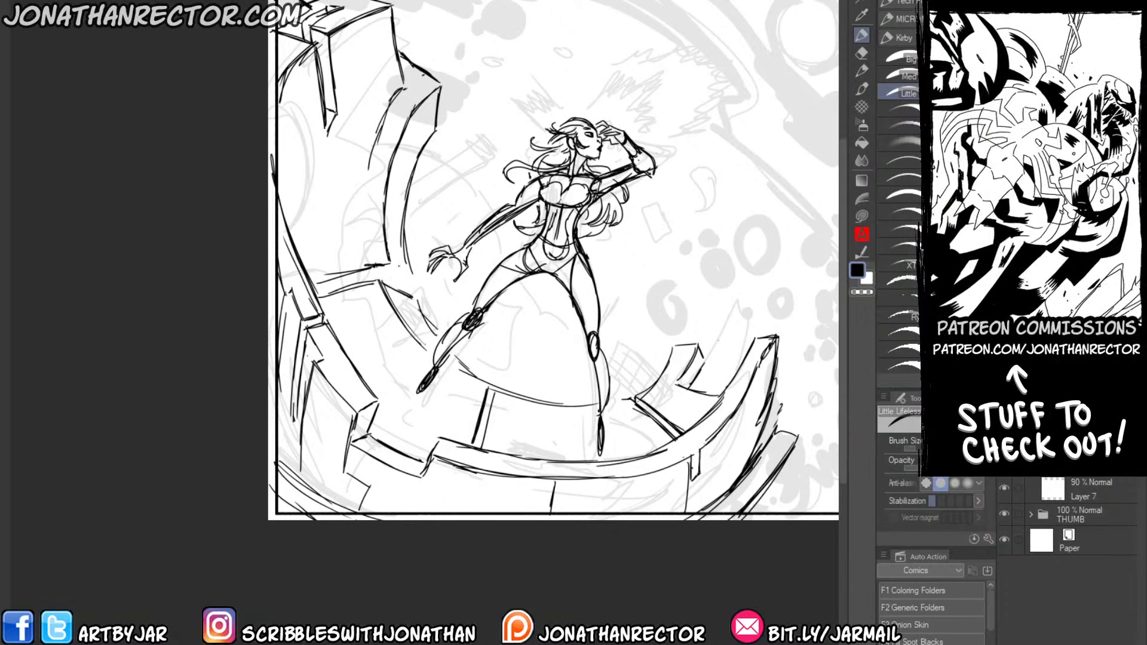
left_click_drag(388, 262, 410, 279)
mouse_move(389, 283)
left_mouse_down()
mouse_move(415, 279)
mouse_move(406, 282)
left_mouse_up()
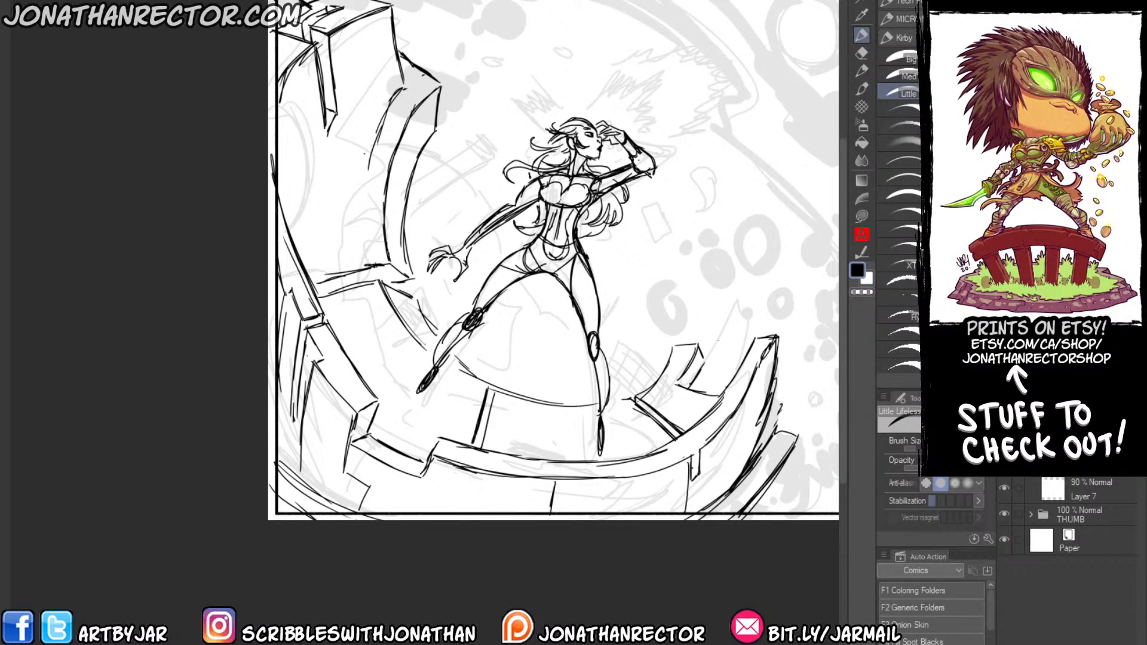
Sketch a large pointed break in the platform's left side with vertical shard edges beneath it.
left_click_drag(371, 147, 362, 218)
left_click_drag(294, 153, 356, 219)
mouse_move(282, 133)
left_mouse_down()
mouse_move(348, 211)
mouse_move(307, 222)
left_mouse_up()
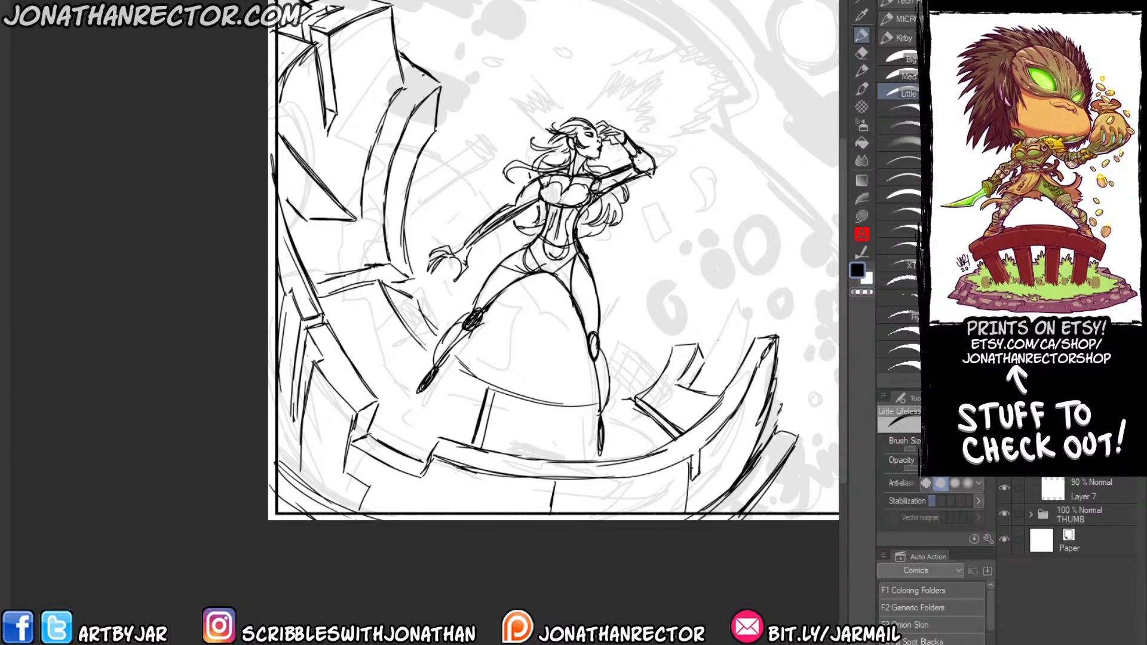
left_click_drag(301, 179, 307, 266)
left_click_drag(310, 202, 310, 274)
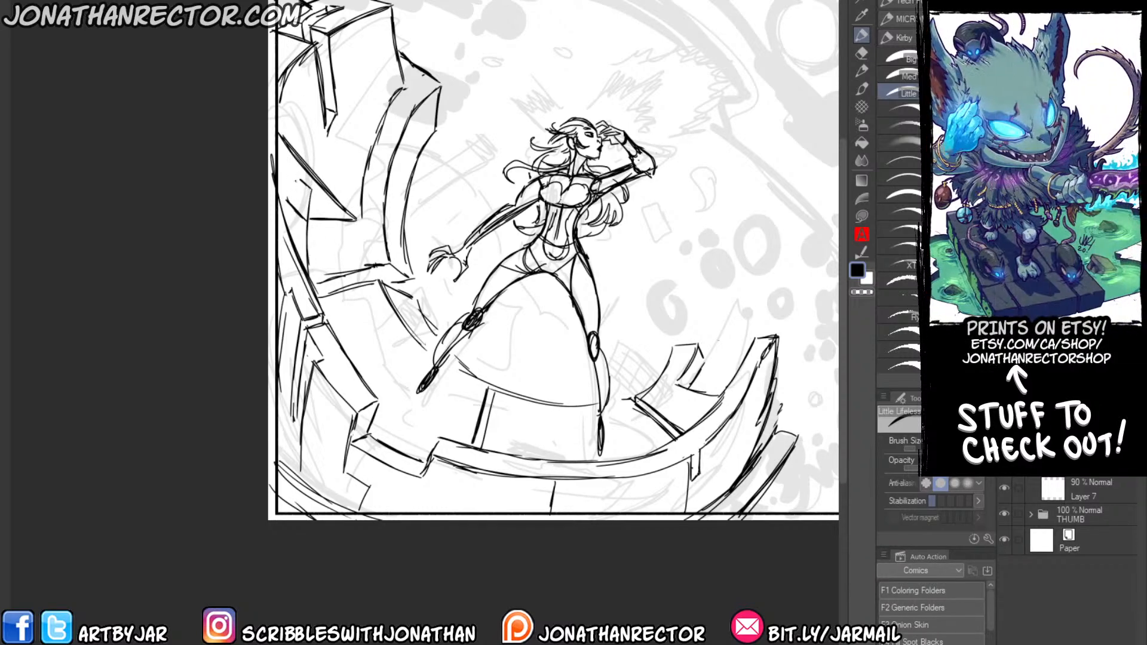
left_click_drag(297, 181, 290, 238)
mouse_move(295, 187)
left_mouse_down()
mouse_move(291, 239)
mouse_move(303, 215)
mouse_move(281, 212)
mouse_move(296, 181)
mouse_move(305, 260)
left_mouse_up()
Add nested wedge edges and thickness inside the pointed break and draw its lower edge toward the inner rim.
key("e")
key("p")
left_click_drag(308, 187, 319, 200)
left_click_drag(290, 169, 323, 203)
left_click_drag(309, 203, 317, 204)
mouse_move(279, 165)
left_mouse_down()
mouse_move(308, 195)
mouse_move(308, 241)
left_mouse_up()
left_click_drag(294, 225, 307, 246)
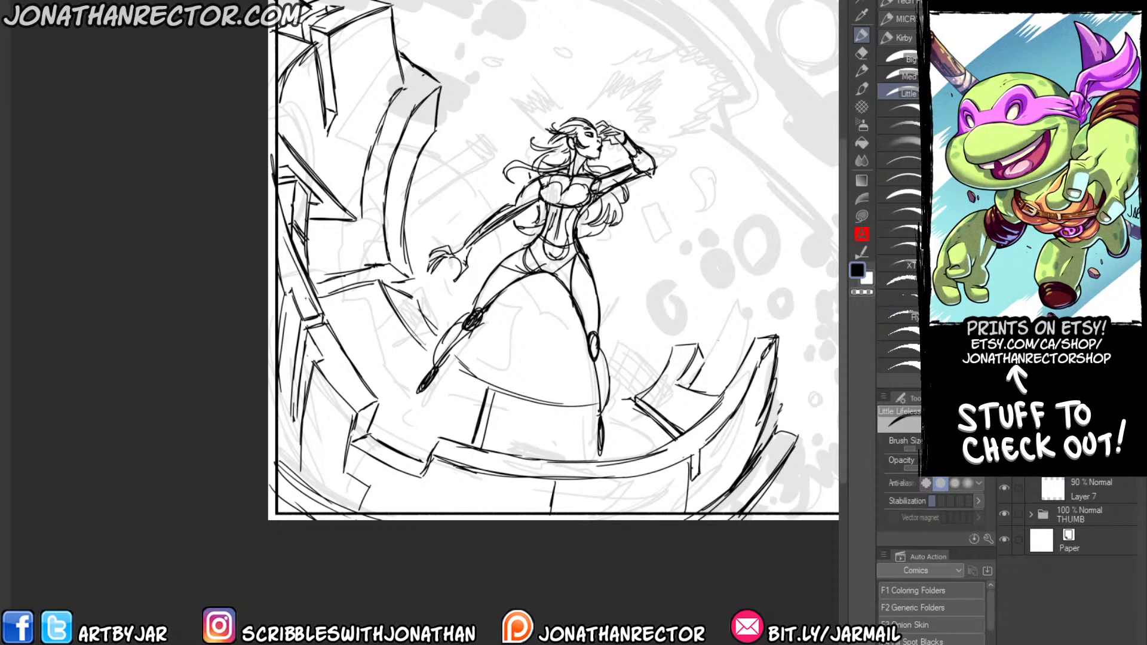
mouse_move(306, 231)
left_mouse_down()
mouse_move(372, 231)
mouse_move(377, 182)
left_mouse_up()
left_click_drag(371, 218, 380, 166)
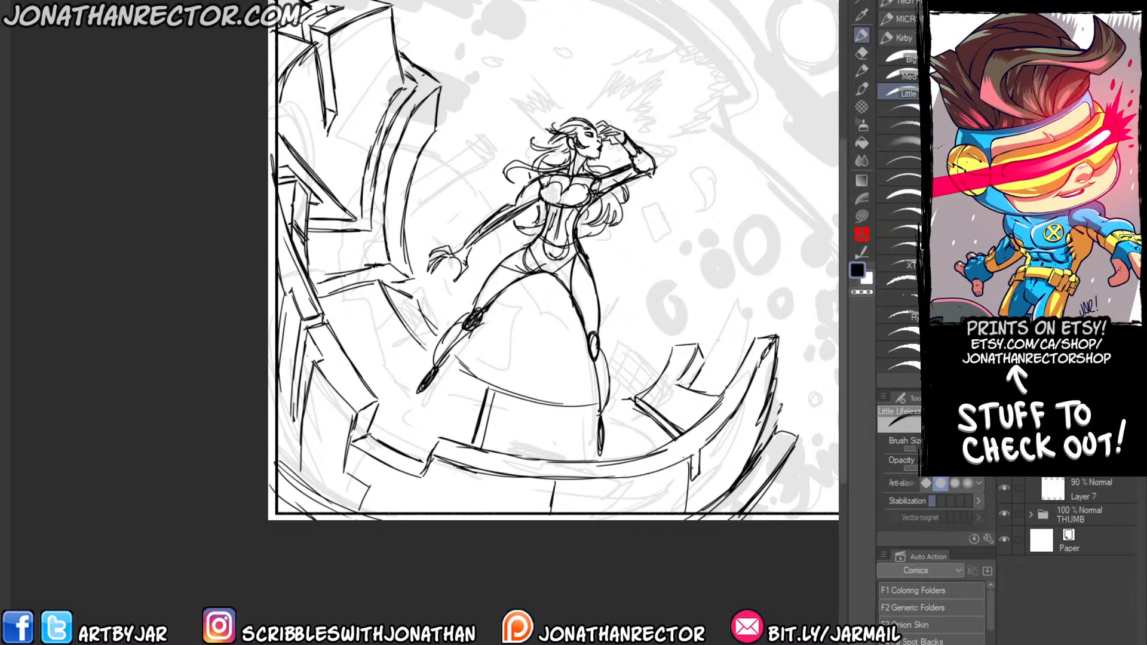
Draw long slanted slab edges from the hanging slab down to the pointed break, erasing stray lines.
left_click_drag(325, 117, 361, 191)
left_click_drag(311, 46, 355, 183)
key("e")
mouse_move(308, 81)
left_mouse_down()
mouse_move(312, 61)
mouse_move(349, 182)
left_mouse_up()
key("p")
key("p")
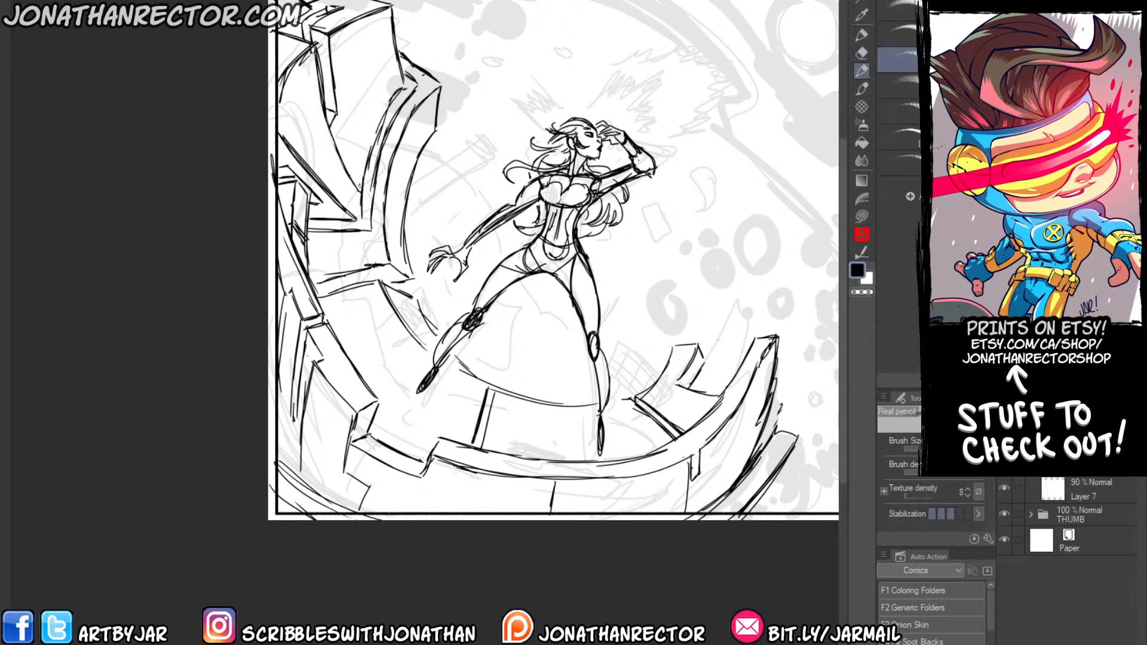
key("p")
left_click_drag(338, 109, 362, 187)
key("e")
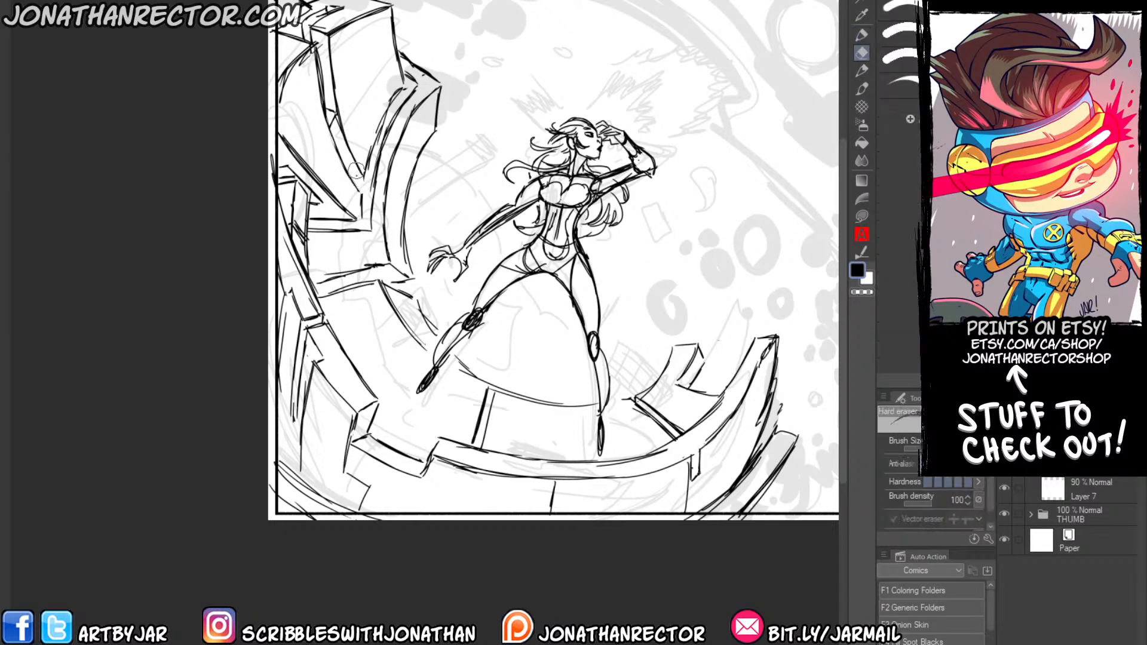
key("p")
Draw a rectangular recess with thickness in the upper-left block and a double seam across the platform's lower-left surface.
mouse_move(360, 84)
left_mouse_down()
mouse_move(372, 144)
mouse_move(370, 132)
left_mouse_up()
mouse_move(357, 59)
left_mouse_down()
mouse_move(369, 134)
mouse_move(361, 43)
mouse_move(374, 32)
mouse_move(376, 136)
left_mouse_up()
key("e")
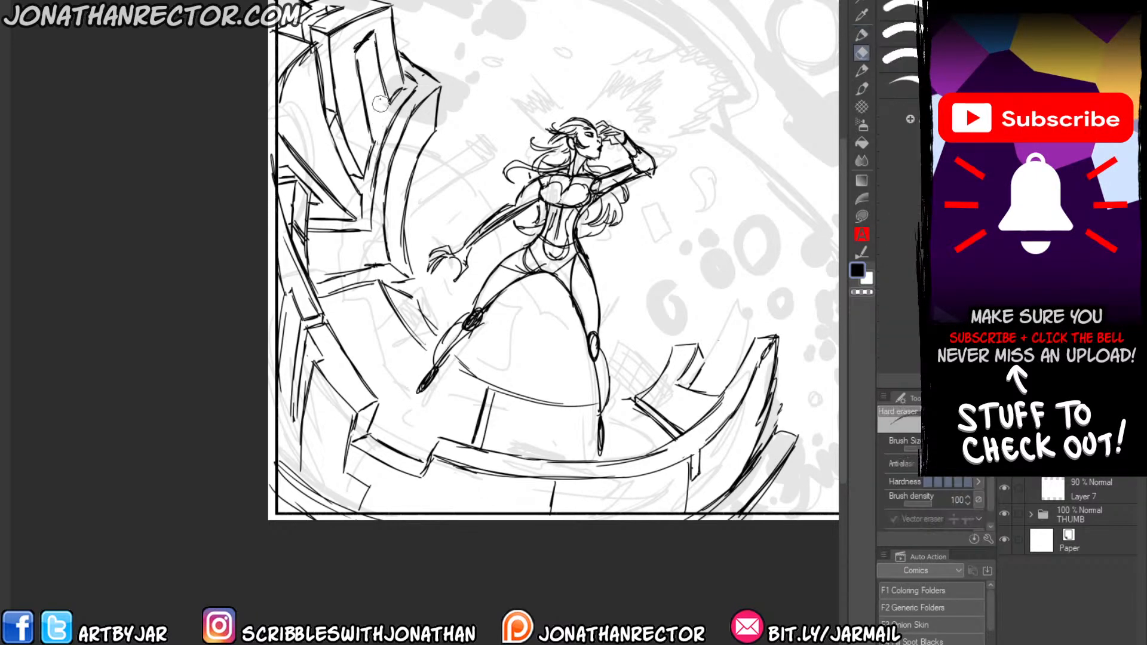
key("p")
left_click_drag(372, 92, 385, 99)
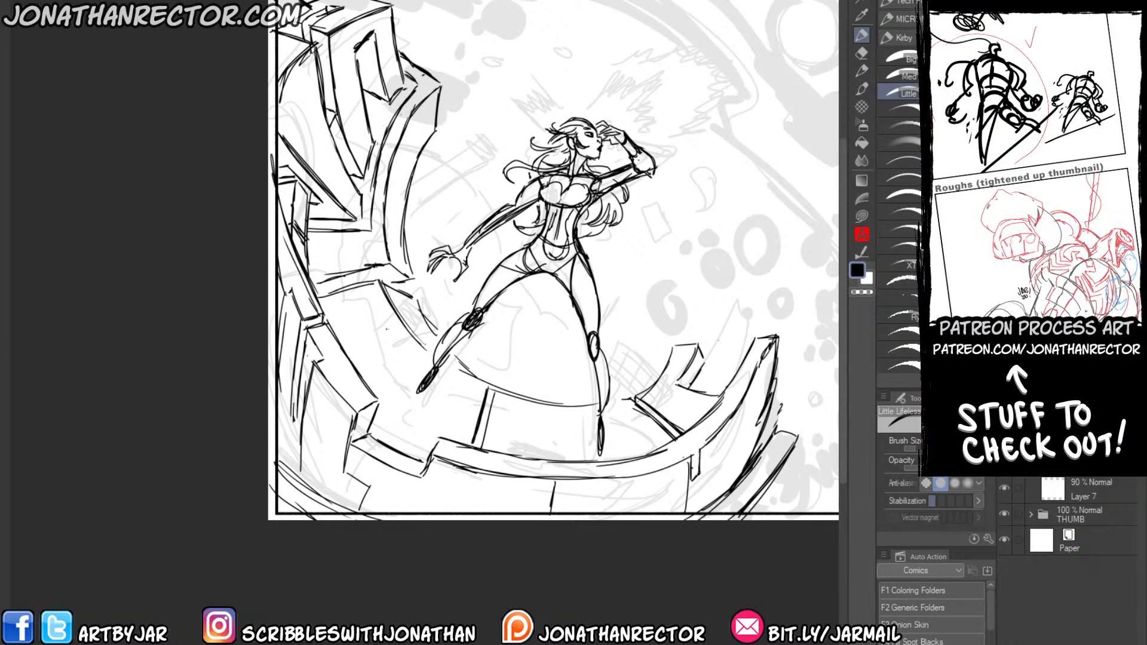
left_click_drag(356, 354, 408, 332)
left_click_drag(354, 361, 420, 329)
Draw a floating hexagonal debris block with a round hole to the right of the woman, with small fragments around it.
left_click_drag(572, 339, 496, 369)
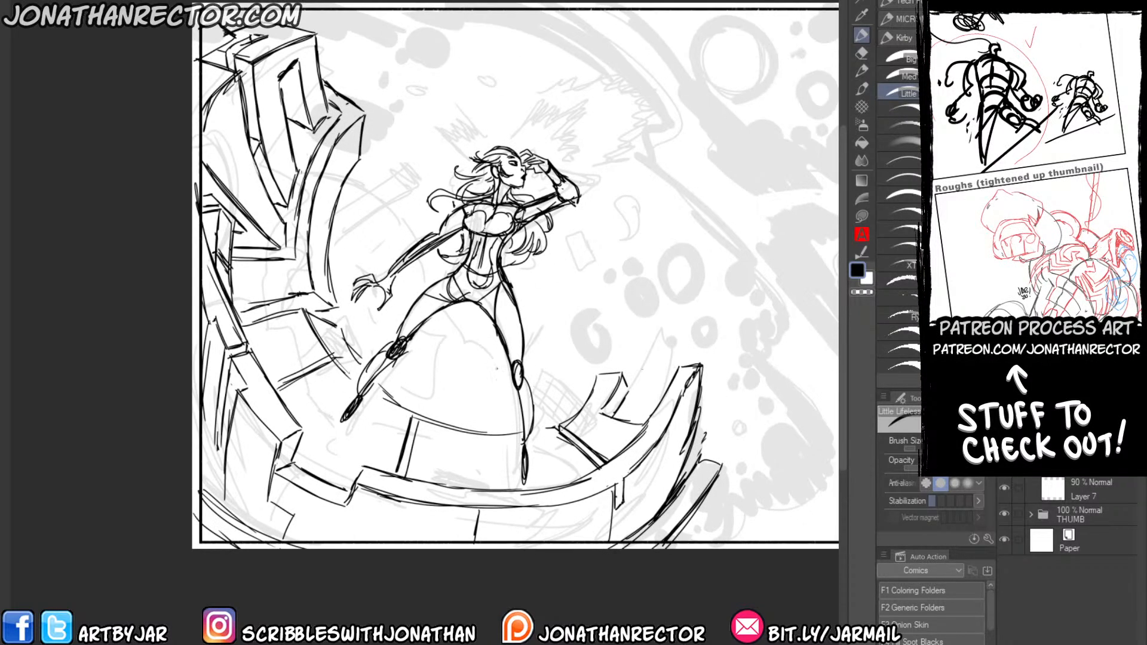
left_click_drag(611, 323, 601, 346)
mouse_move(574, 321)
left_mouse_down()
mouse_move(596, 297)
mouse_move(613, 322)
left_mouse_up()
mouse_move(604, 343)
left_mouse_down()
mouse_move(591, 347)
mouse_move(602, 344)
left_mouse_up()
mouse_move(599, 298)
left_mouse_down()
mouse_move(634, 315)
mouse_move(609, 347)
mouse_move(640, 357)
left_mouse_up()
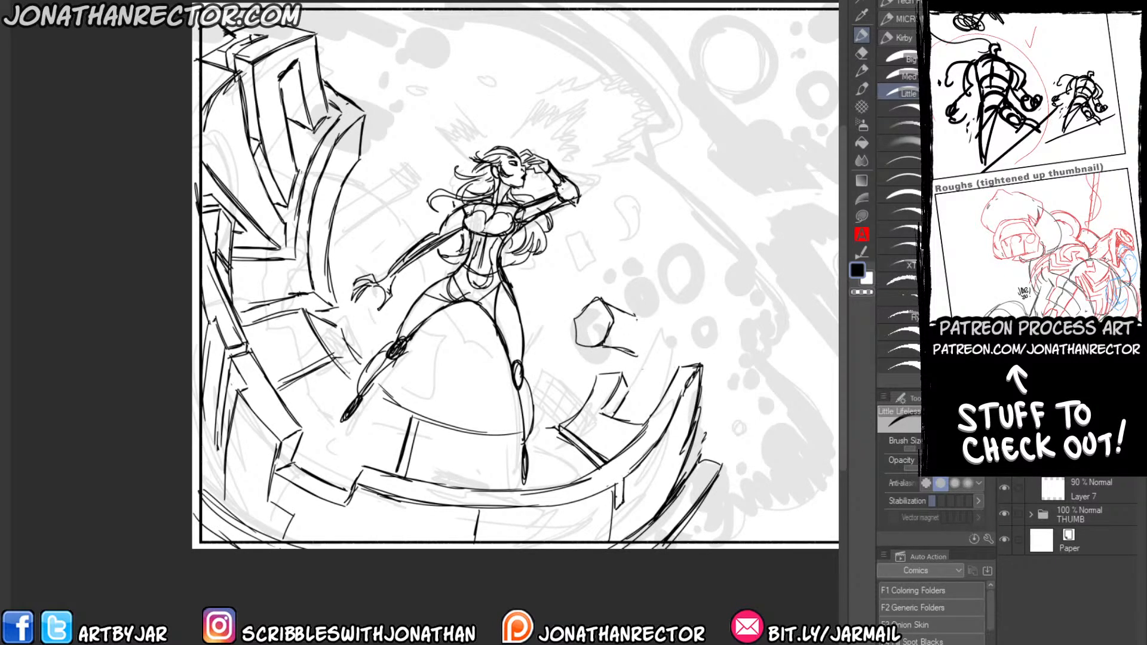
mouse_move(635, 316)
left_mouse_down()
mouse_move(640, 356)
mouse_move(583, 362)
mouse_move(576, 342)
mouse_move(615, 361)
left_mouse_up()
mouse_move(635, 346)
left_mouse_down()
mouse_move(615, 356)
mouse_move(605, 347)
left_mouse_up()
left_click_drag(637, 321, 593, 335)
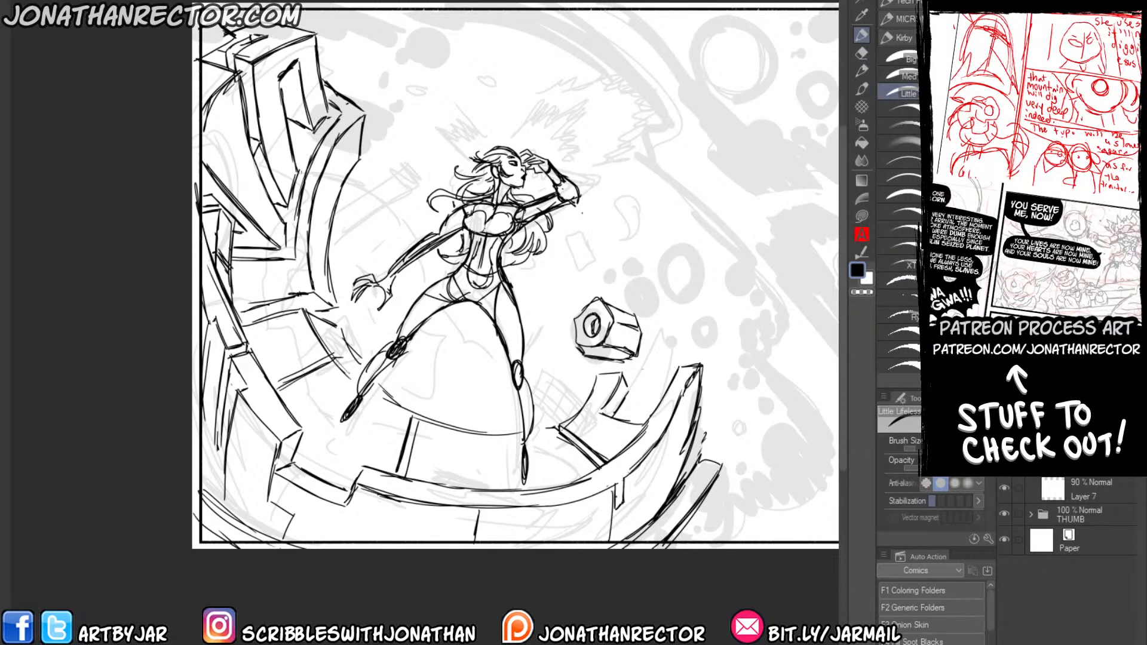
mouse_move(609, 284)
left_mouse_down()
mouse_move(566, 281)
mouse_move(562, 313)
left_mouse_up()
left_click_drag(657, 333, 655, 346)
Sketch thin jagged broken shards rising above the platform's right end and clean up their edges.
left_click_drag(642, 400, 690, 314)
mouse_move(687, 326)
left_mouse_down()
mouse_move(707, 317)
mouse_move(704, 327)
left_mouse_up()
mouse_move(686, 332)
left_mouse_down()
mouse_move(706, 325)
mouse_move(672, 361)
left_mouse_up()
mouse_move(682, 338)
left_mouse_down()
mouse_move(673, 361)
mouse_move(696, 346)
left_mouse_up()
left_click_drag(696, 347, 691, 356)
left_click_drag(677, 364, 647, 404)
left_click_drag(648, 404, 637, 405)
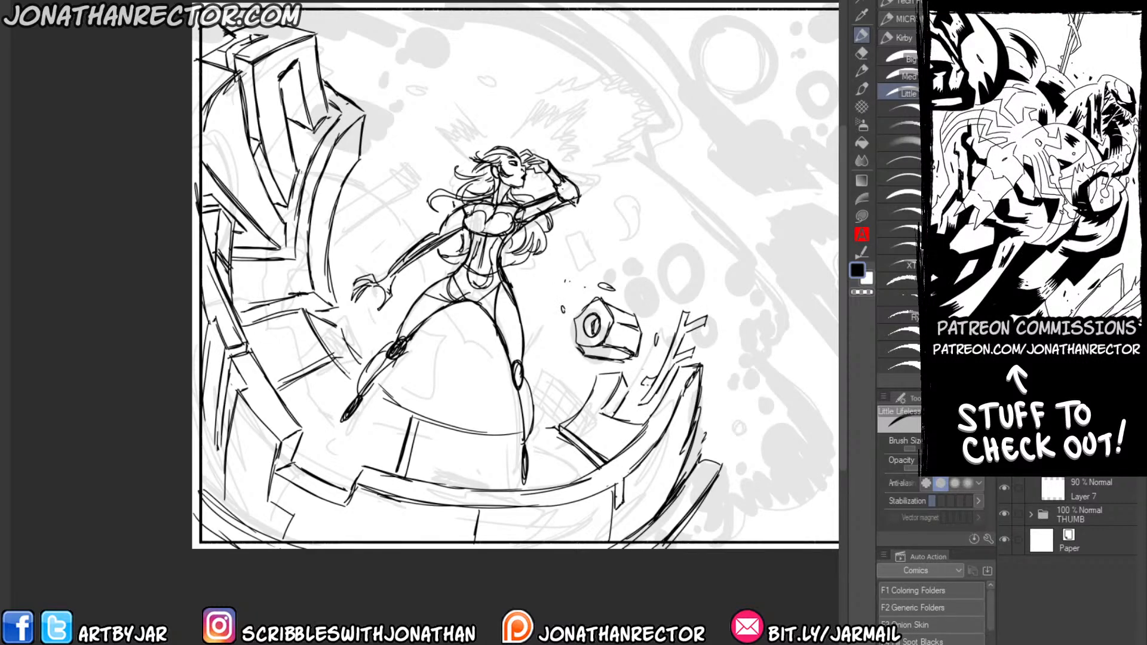
key("e")
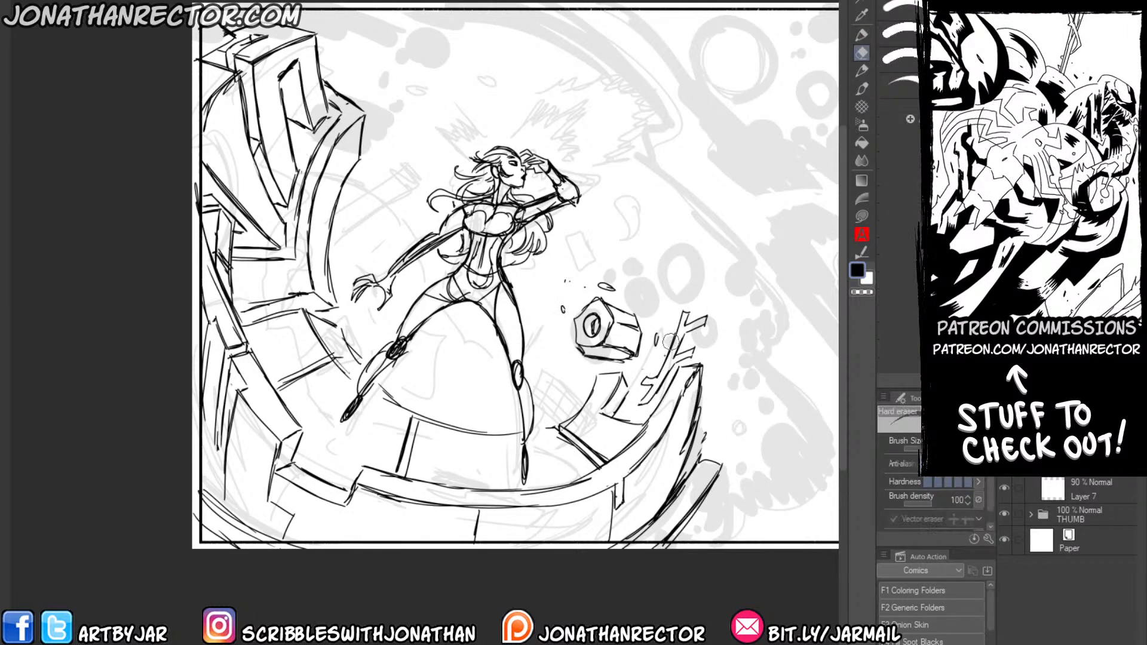
key("p")
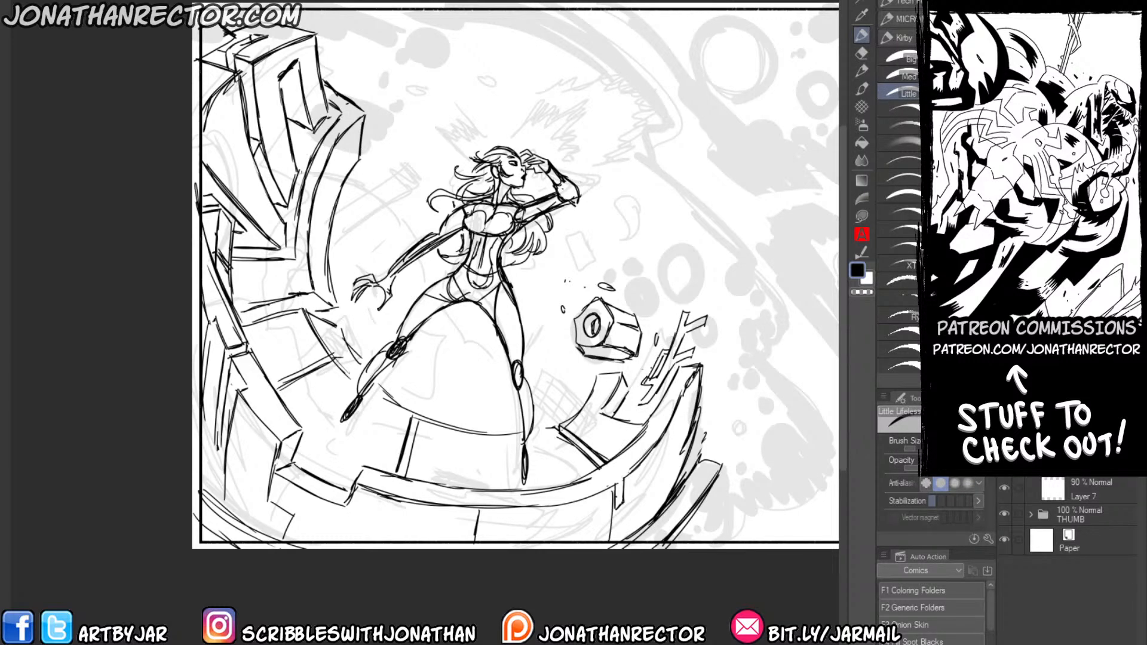
key("e")
key("p")
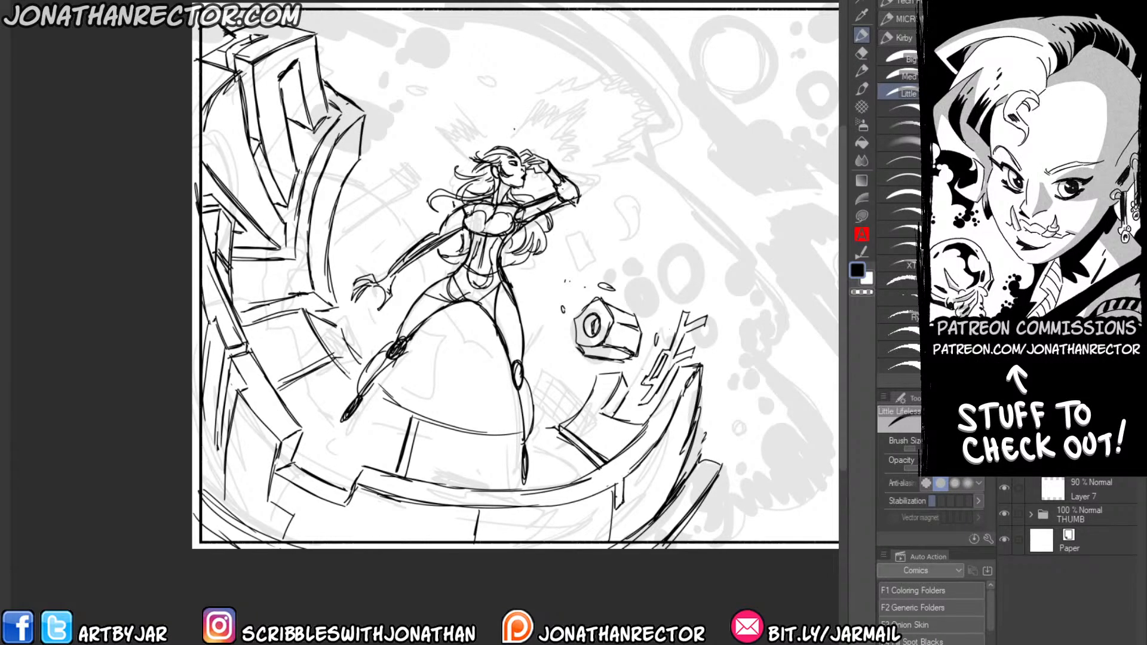
Hatch a radiating energy burst above and to the right of the woman's head in an inner and an outer band.
mouse_move(512, 132)
left_mouse_down()
mouse_move(547, 97)
mouse_move(573, 91)
mouse_move(557, 119)
mouse_move(598, 119)
left_mouse_up()
mouse_move(569, 160)
left_mouse_down()
mouse_move(594, 133)
mouse_move(579, 157)
mouse_move(646, 131)
left_mouse_up()
mouse_move(616, 146)
left_mouse_down()
mouse_move(653, 121)
mouse_move(715, 33)
left_mouse_up()
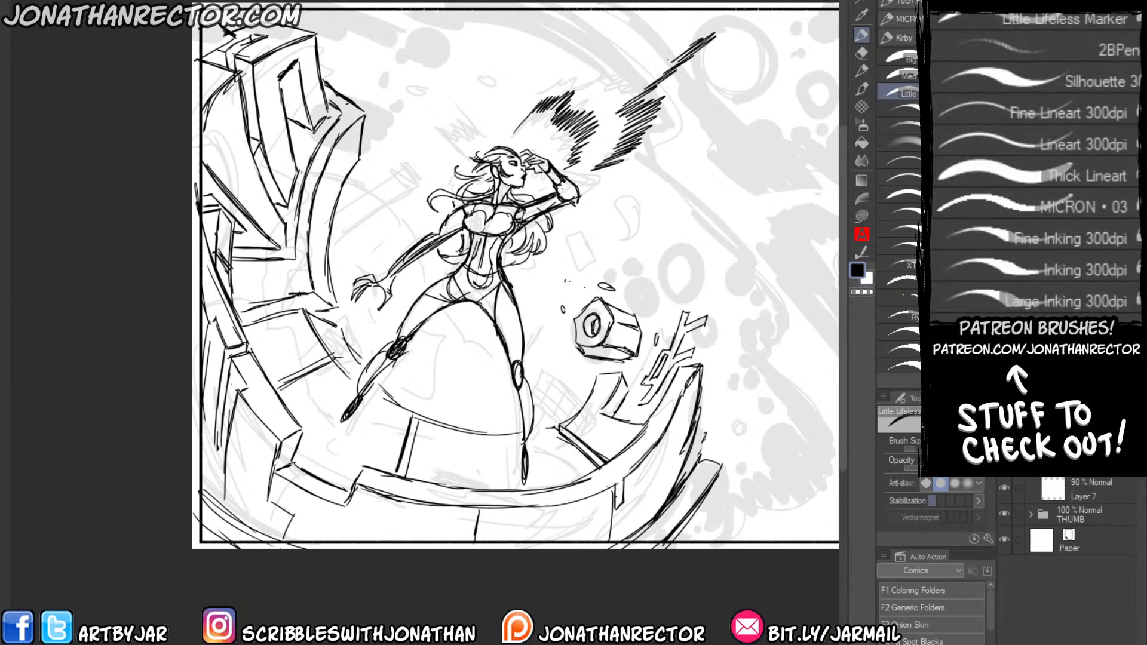
mouse_move(621, 80)
left_mouse_down()
mouse_move(692, 45)
mouse_move(644, 37)
left_mouse_up()
mouse_move(566, 84)
left_mouse_down()
mouse_move(616, 42)
mouse_move(573, 33)
left_mouse_up()
mouse_move(526, 100)
left_mouse_down()
mouse_move(562, 34)
mouse_move(533, 65)
left_mouse_up()
mouse_move(499, 128)
left_mouse_down()
mouse_move(528, 64)
mouse_move(504, 94)
left_mouse_up()
left_click_drag(595, 176, 615, 173)
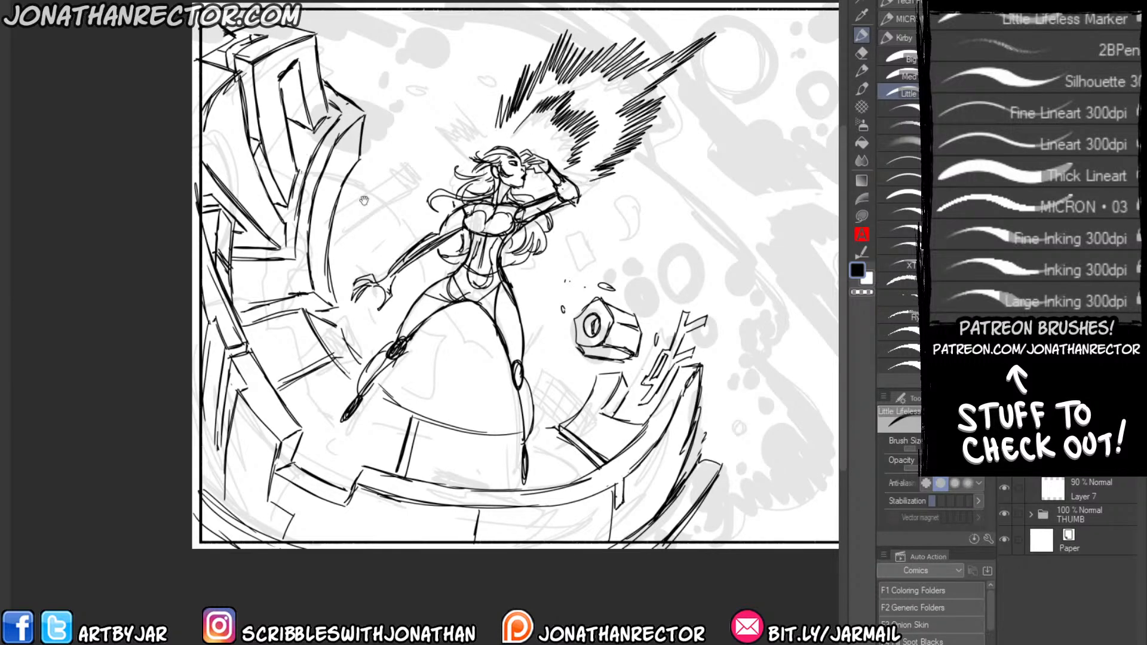
Hatch smaller energy bursts to the left of the woman's head and below her raised elbow.
left_click_drag(364, 200, 382, 245)
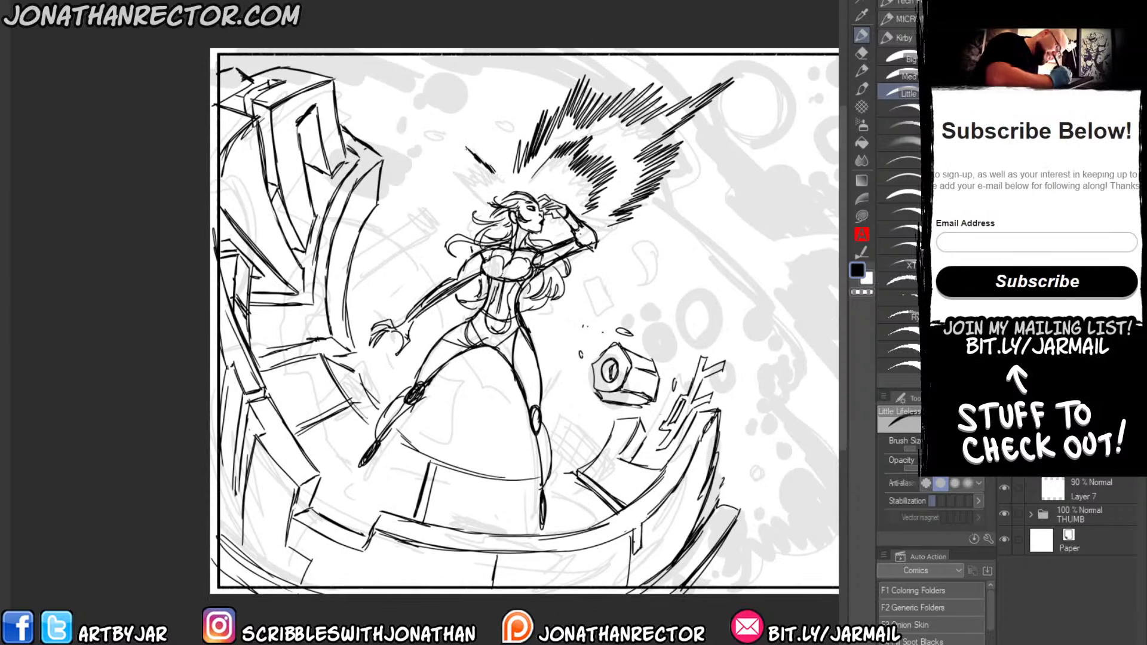
mouse_move(483, 177)
left_mouse_down()
mouse_move(463, 152)
mouse_move(465, 163)
left_mouse_up()
mouse_move(480, 184)
left_mouse_down()
mouse_move(442, 159)
mouse_move(445, 194)
left_mouse_up()
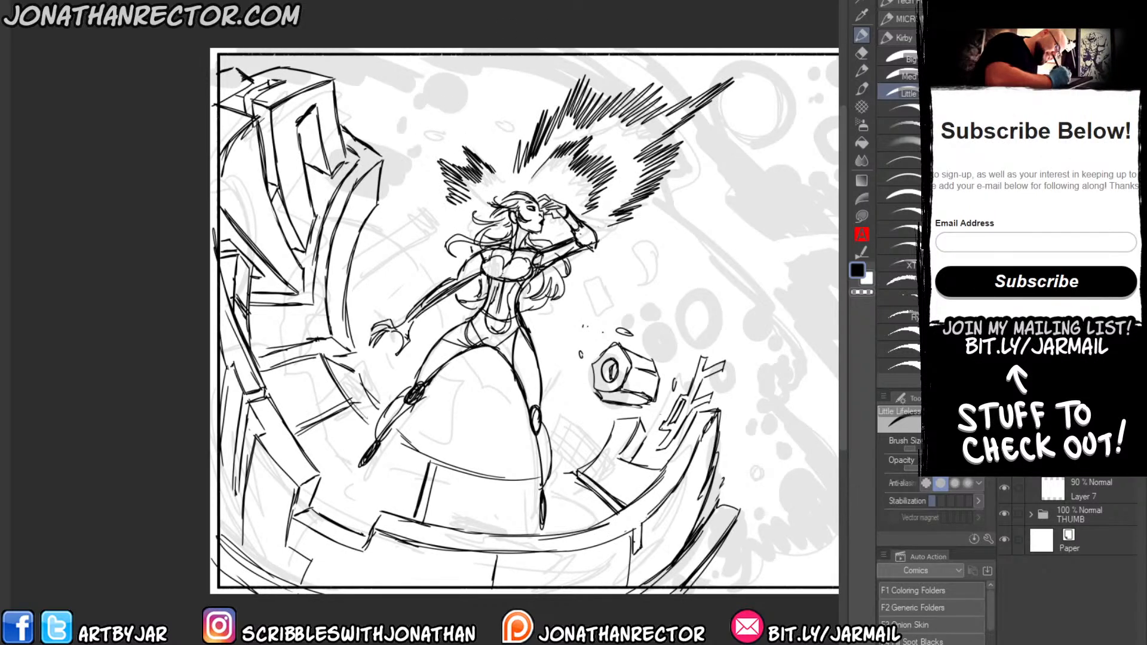
left_click_drag(600, 260, 659, 325)
mouse_move(611, 291)
left_mouse_down()
mouse_move(657, 328)
mouse_move(626, 313)
mouse_move(598, 321)
left_mouse_up()
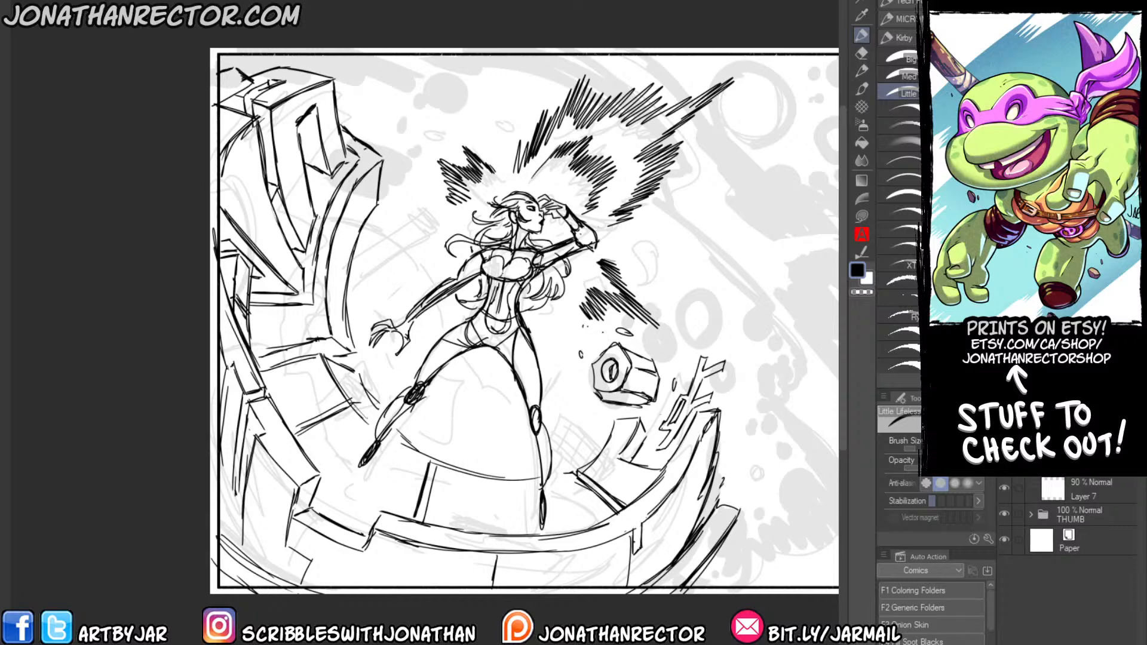
key("Tab")
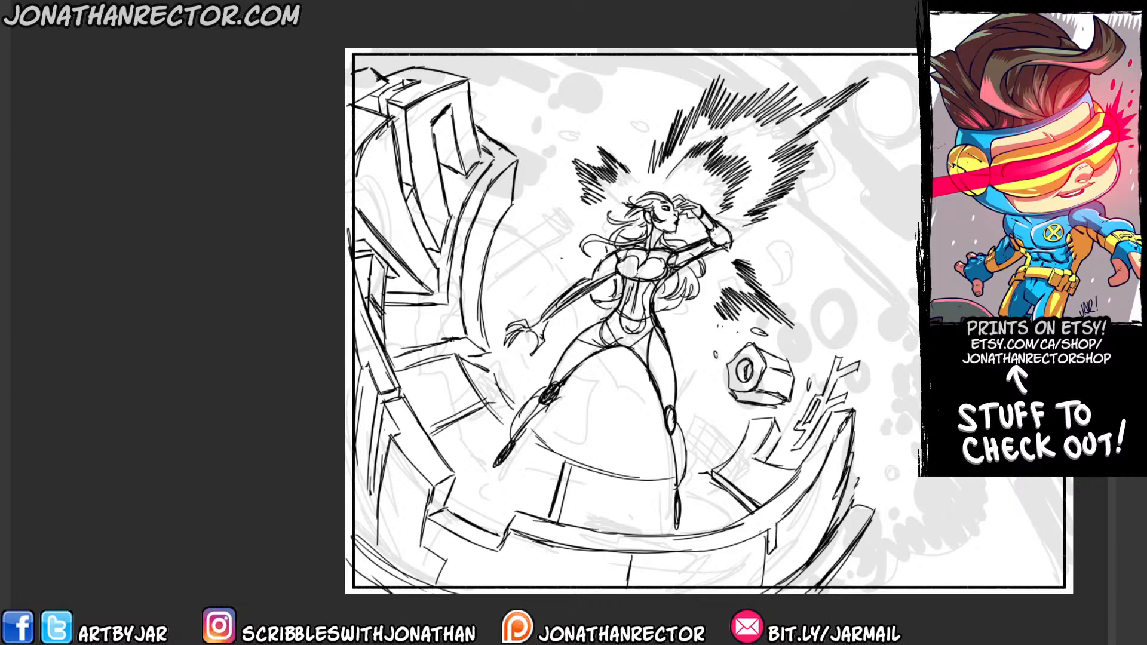
key("Tab")
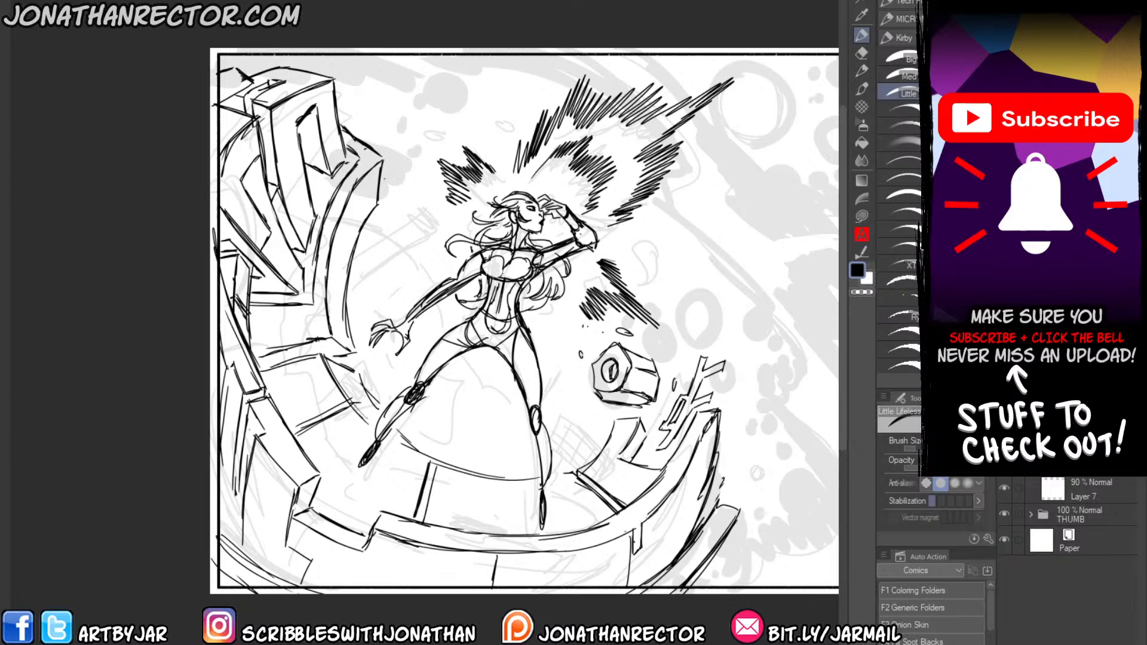
Draw the curved dome outlines behind the woman's legs and add short hatch marks along the dome's upper left.
left_click_drag(352, 314, 327, 307)
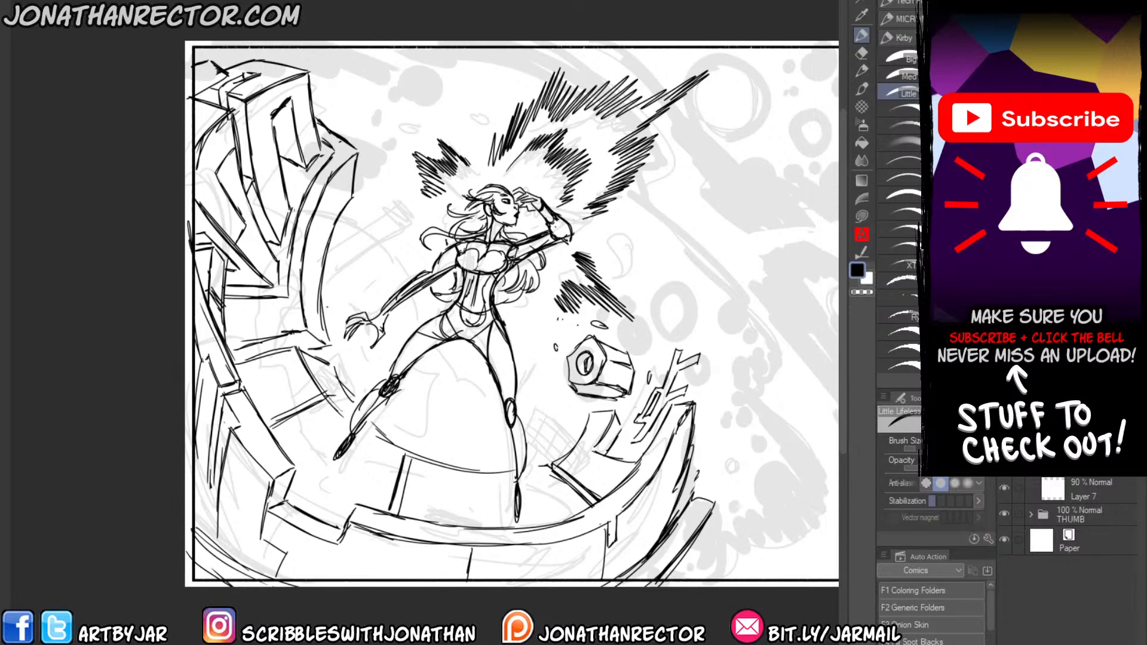
mouse_move(524, 375)
left_mouse_down()
mouse_move(559, 407)
mouse_move(552, 396)
left_mouse_up()
mouse_move(486, 370)
left_mouse_down()
mouse_move(420, 395)
mouse_move(403, 436)
left_mouse_up()
left_click_drag(460, 379, 415, 406)
left_click_drag(534, 383, 568, 425)
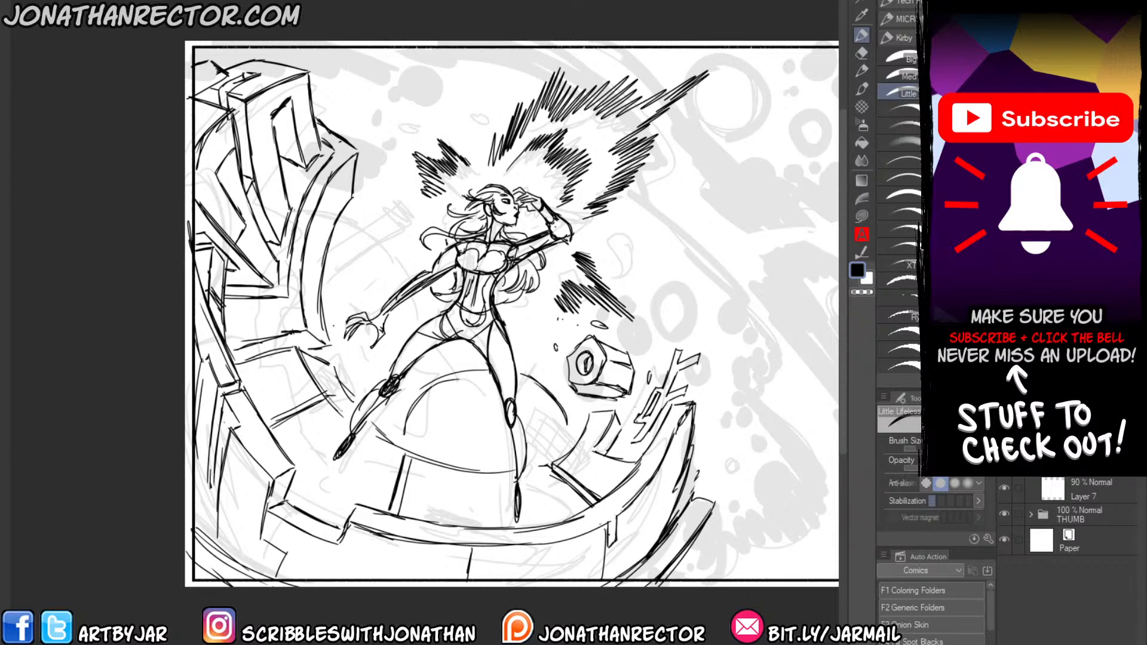
mouse_move(436, 365)
left_mouse_down()
mouse_move(458, 384)
mouse_move(444, 395)
left_mouse_up()
left_click_drag(404, 394, 425, 407)
left_click_drag(526, 380, 541, 352)
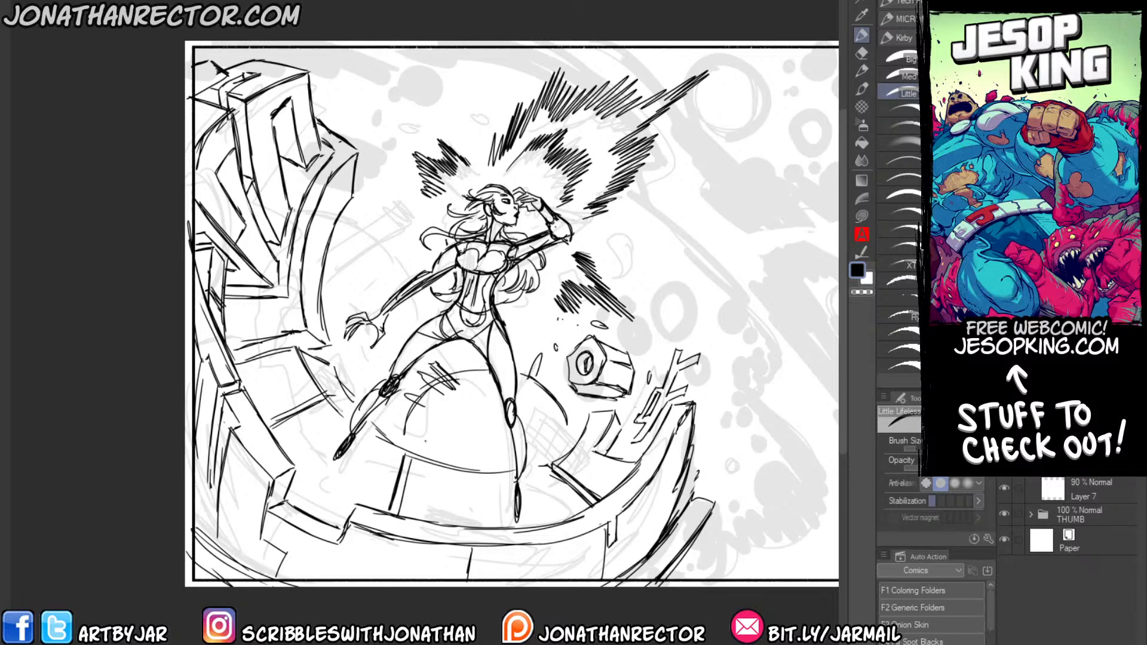
Draw wavy reflection shapes on the dome behind the woman's legs and fill them with solid black.
mouse_move(420, 449)
left_mouse_down()
mouse_move(462, 420)
mouse_move(498, 422)
mouse_move(543, 463)
left_mouse_up()
mouse_move(439, 459)
left_mouse_down()
mouse_move(490, 433)
mouse_move(509, 445)
left_mouse_up()
mouse_move(524, 452)
left_mouse_down()
mouse_move(529, 461)
mouse_move(478, 454)
mouse_move(490, 439)
mouse_move(418, 419)
left_mouse_up()
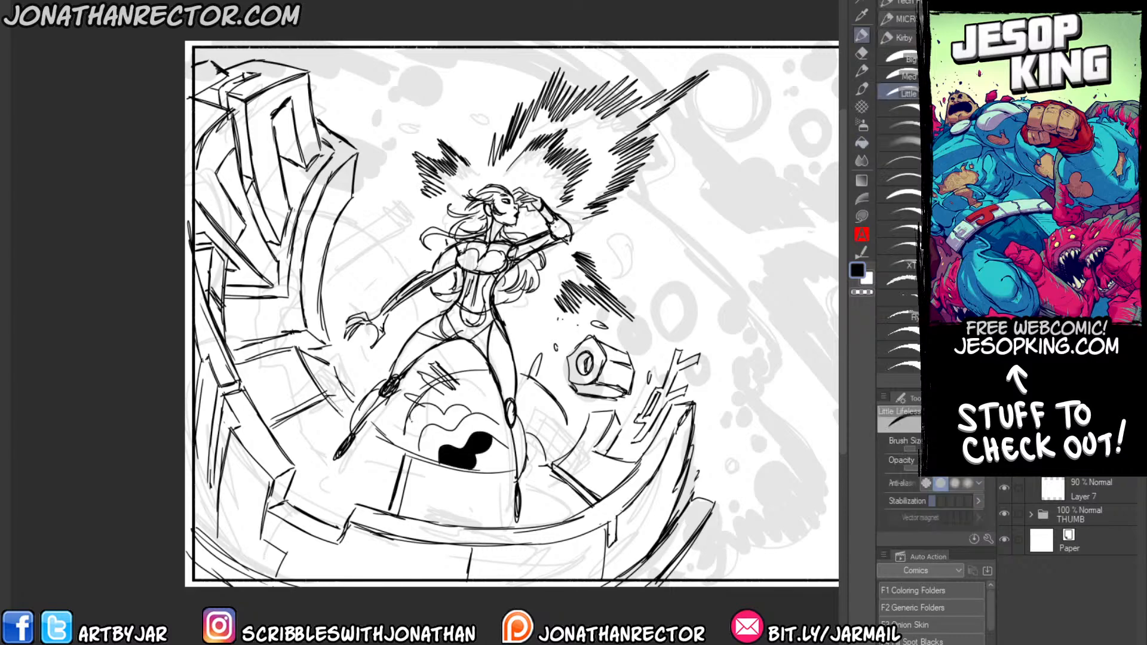
key("g")
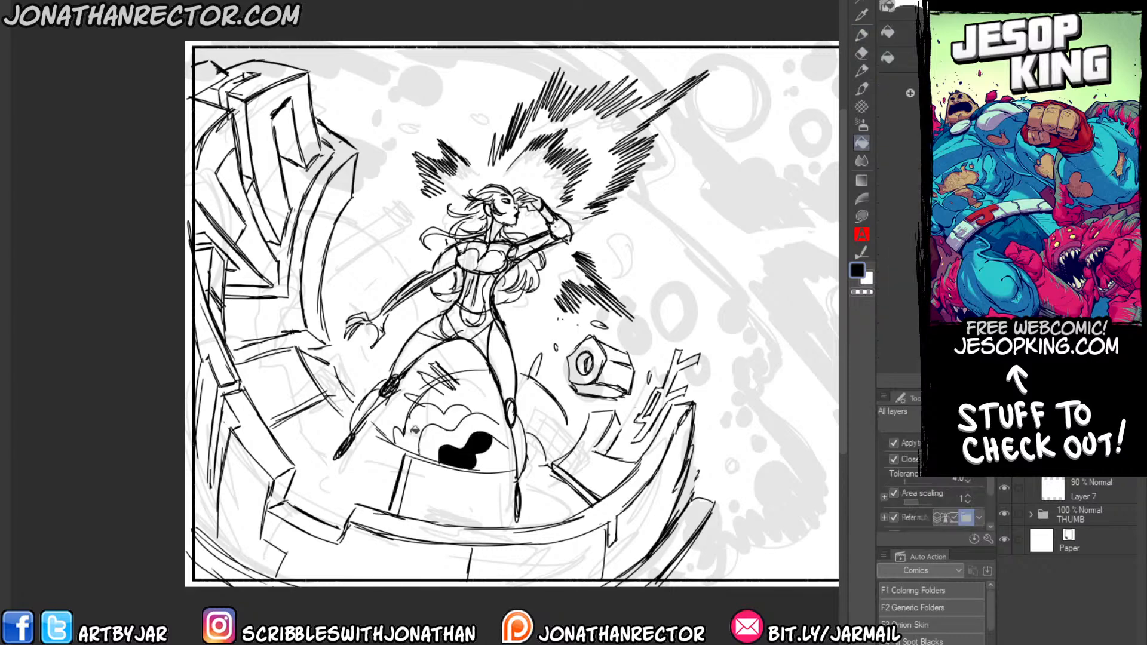
left_click(415, 430)
key("p")
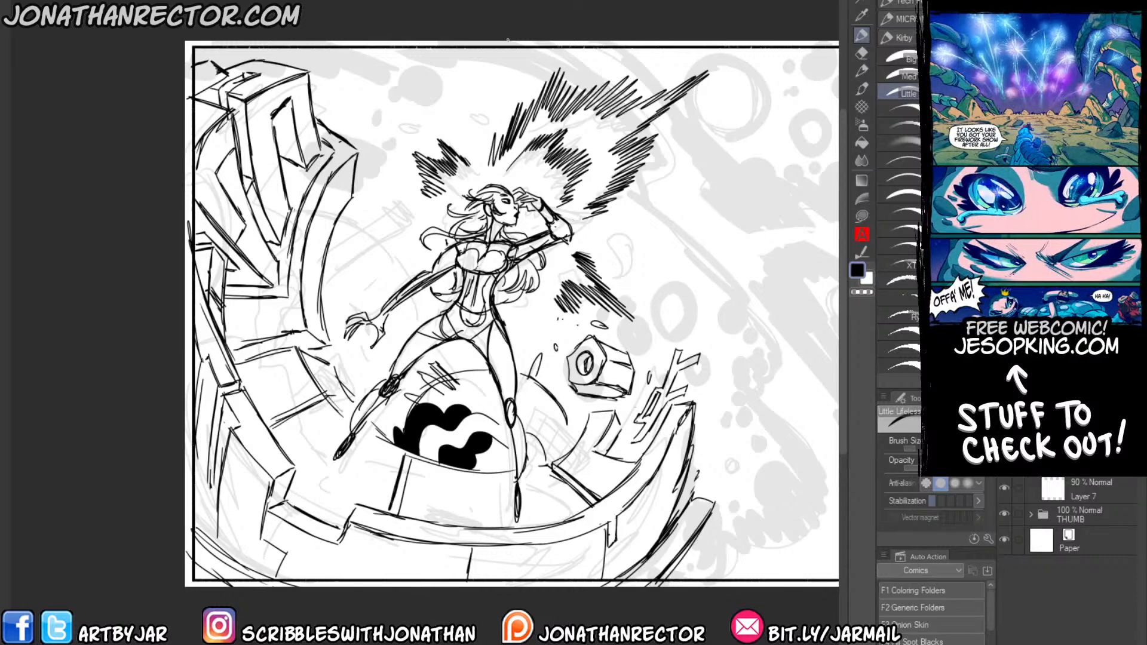
Add crossing hatch marks beside the inner edge of the broken wall, near the woman's lowered arm.
left_click_drag(342, 214, 394, 245)
left_click_drag(341, 225, 388, 241)
mouse_move(371, 219)
left_mouse_down()
mouse_move(377, 240)
mouse_move(369, 235)
left_mouse_up()
left_click_drag(372, 213, 353, 240)
mouse_move(361, 215)
left_mouse_down()
mouse_move(352, 237)
mouse_move(369, 252)
left_mouse_up()
Sketch broken blocks and horizontal ledges along the wall's inner curve, continuing with short strokes down toward the platform.
left_click_drag(332, 244, 368, 265)
left_click_drag(319, 256, 362, 277)
left_click_drag(366, 278, 358, 306)
left_click_drag(323, 289, 320, 315)
left_click_drag(349, 277, 344, 300)
left_click_drag(346, 277, 338, 308)
left_click_drag(370, 252, 374, 279)
left_click_drag(371, 261, 367, 273)
mouse_move(322, 273)
left_mouse_down()
mouse_move(363, 269)
mouse_move(320, 347)
left_mouse_up()
left_click_drag(332, 345, 311, 354)
left_click_drag(325, 331, 304, 348)
left_click_drag(359, 372, 347, 388)
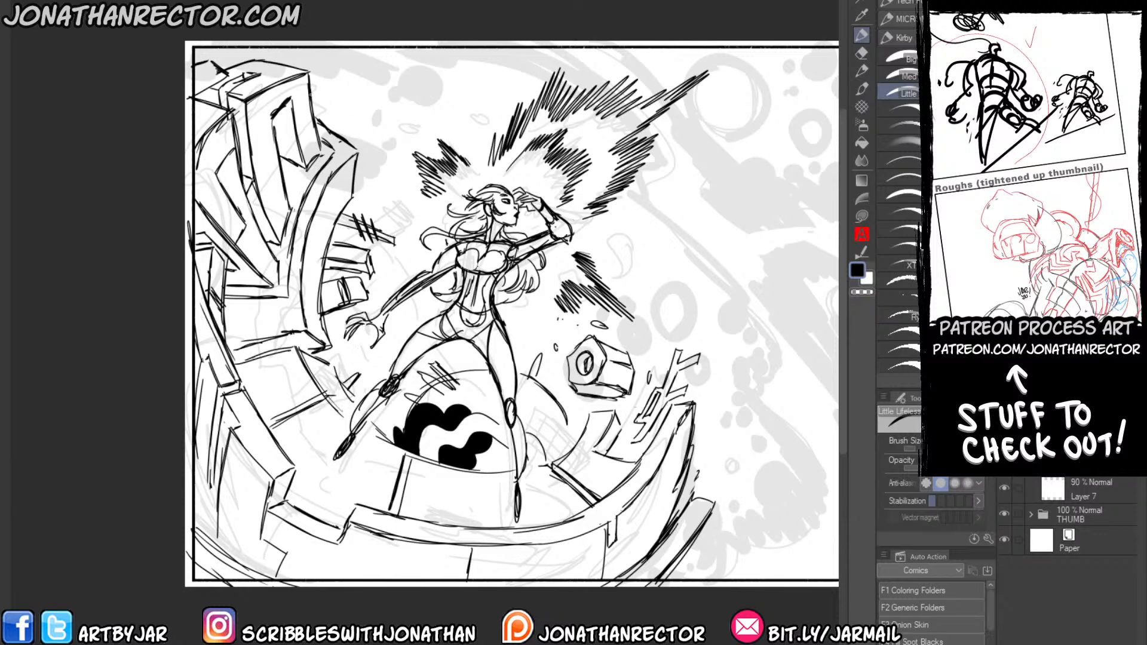
Sketch a thin shard of floating debris with small broken pieces beside the top of the ruined wall.
mouse_move(314, 95)
left_mouse_down()
mouse_move(404, 141)
mouse_move(380, 135)
left_mouse_up()
left_click_drag(352, 109, 340, 128)
mouse_move(370, 99)
left_mouse_down()
mouse_move(345, 139)
mouse_move(371, 138)
left_mouse_up()
mouse_move(331, 123)
left_mouse_down()
mouse_move(362, 132)
mouse_move(351, 105)
left_mouse_up()
key("e")
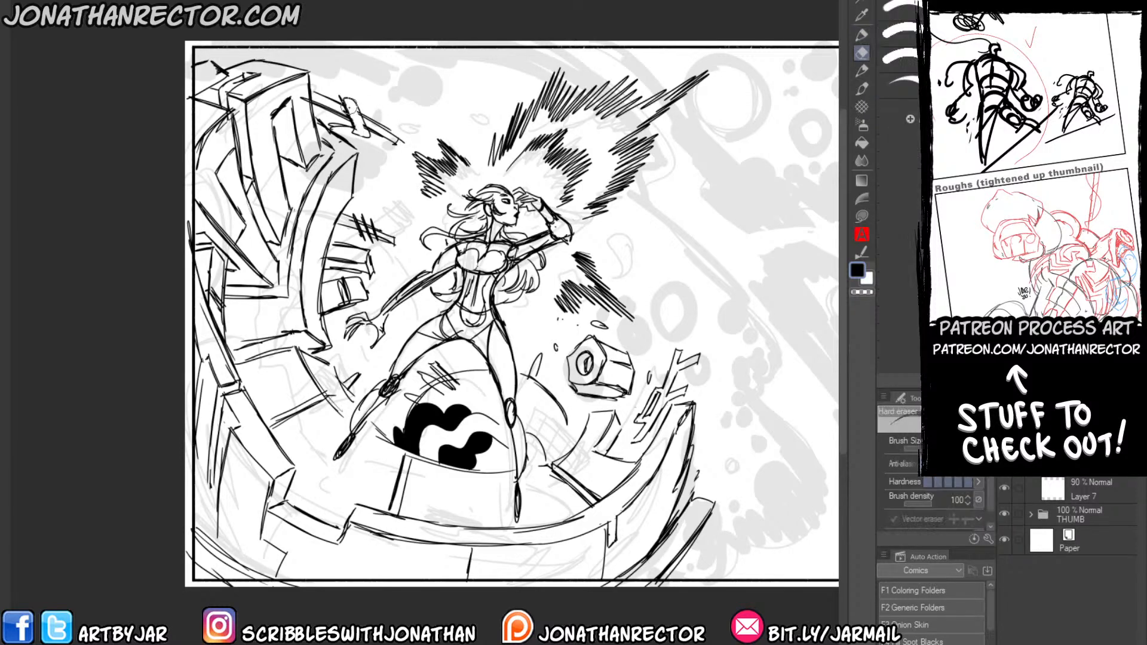
key("p")
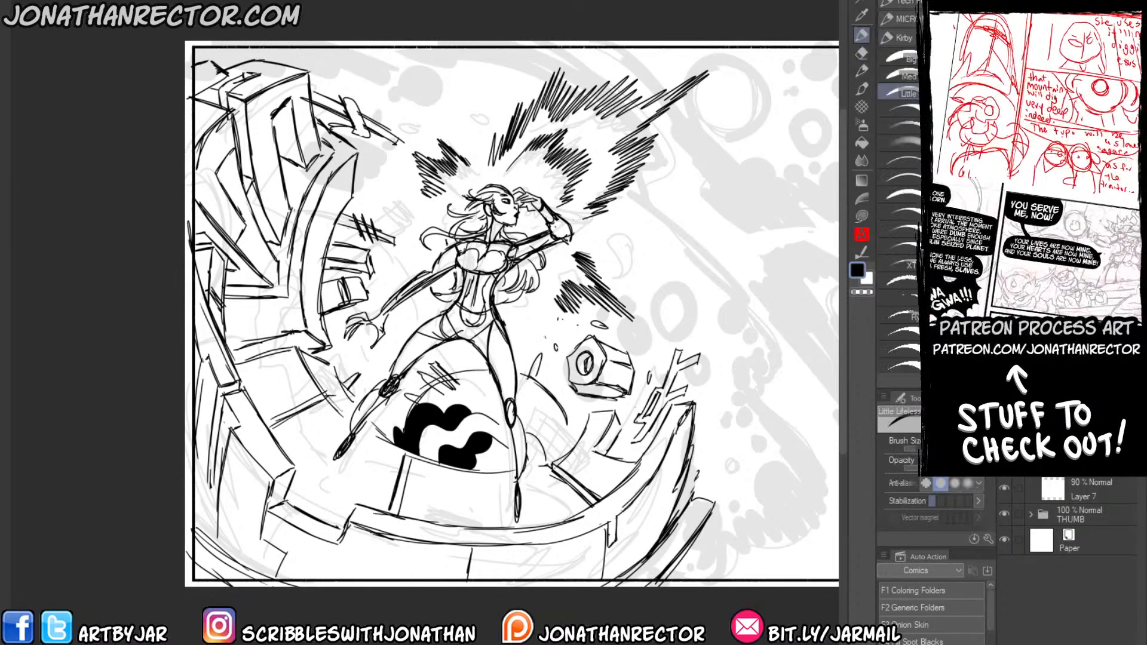
Outline the large sweeping energy clouds with jagged notches to the right of the woman, following the faded thumbnail.
left_click_drag(535, 322, 547, 336)
left_click_drag(534, 362, 468, 350)
left_click_drag(673, 488, 617, 459)
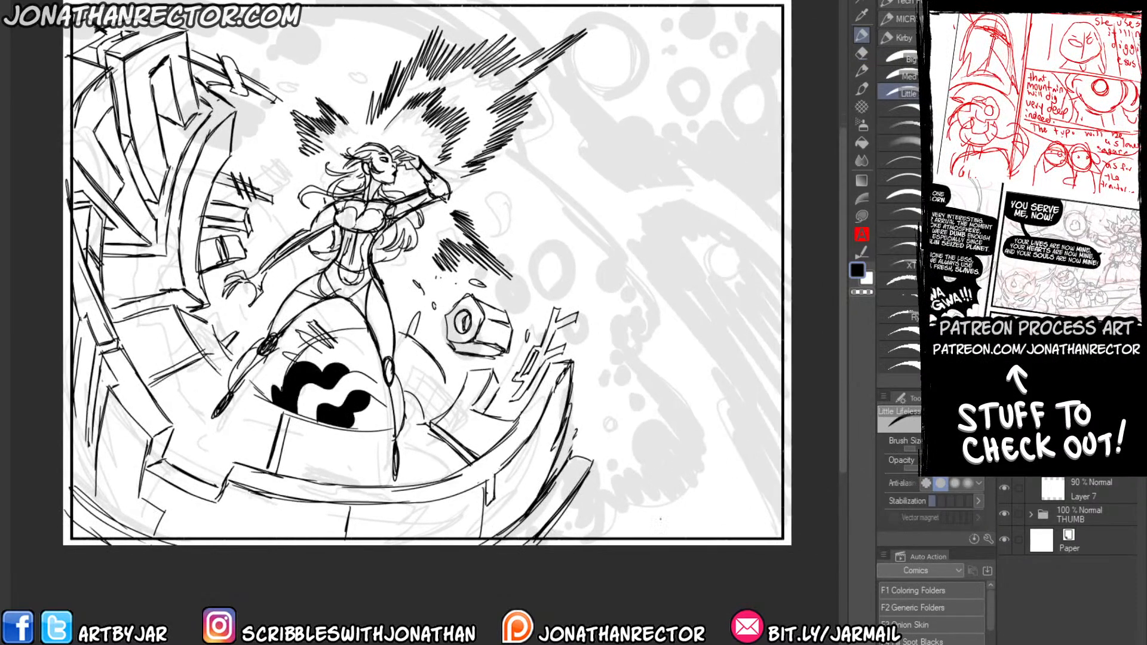
mouse_move(612, 541)
left_mouse_down()
mouse_move(636, 497)
mouse_move(676, 511)
mouse_move(686, 394)
mouse_move(637, 231)
mouse_move(561, 188)
mouse_move(524, 151)
left_mouse_up()
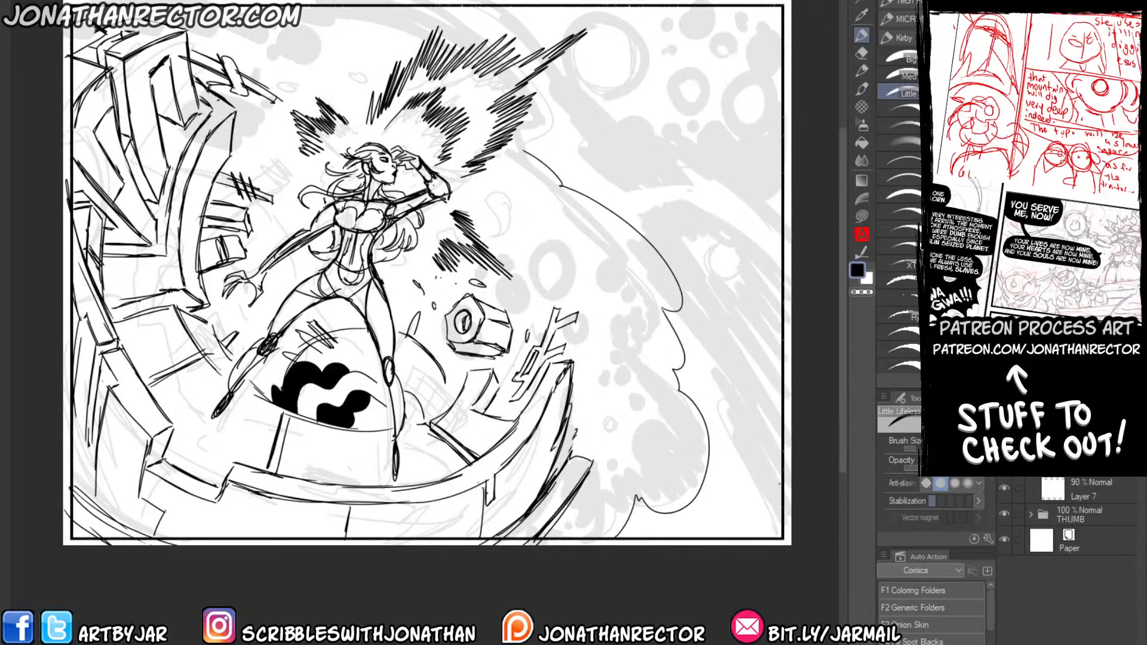
mouse_move(781, 486)
left_mouse_down()
mouse_move(716, 383)
mouse_move(678, 259)
mouse_move(642, 197)
mouse_move(690, 197)
mouse_move(779, 277)
left_mouse_up()
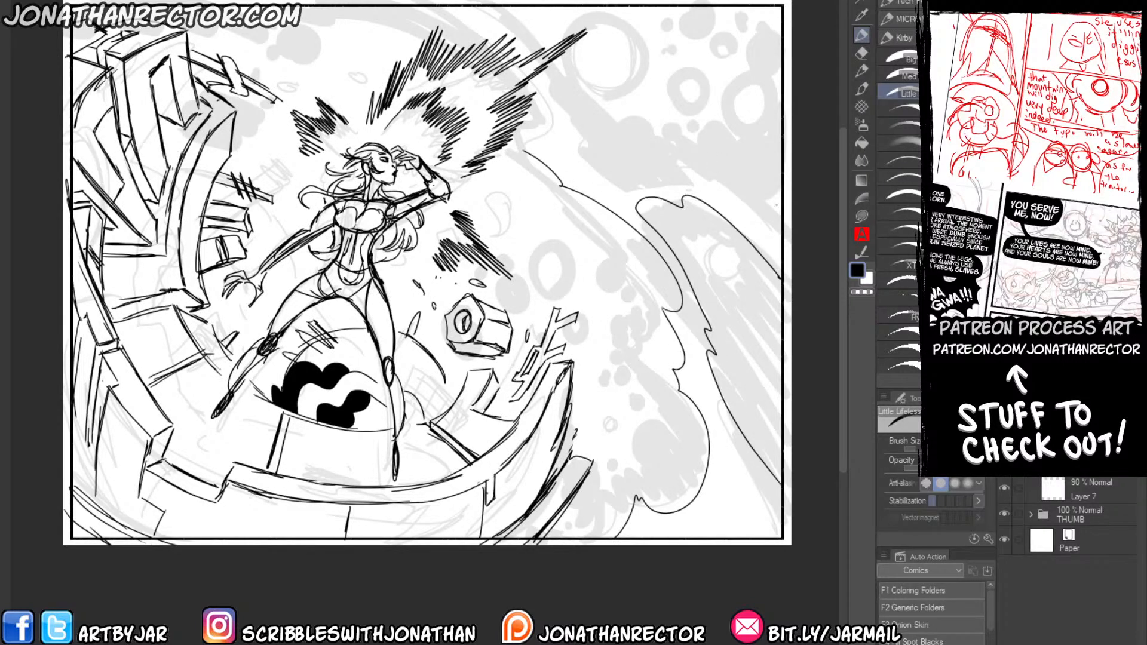
mouse_move(781, 205)
left_mouse_down()
mouse_move(678, 165)
mouse_move(655, 188)
mouse_move(587, 140)
mouse_move(607, 136)
mouse_move(532, 9)
left_mouse_up()
left_click_drag(530, 132, 522, 149)
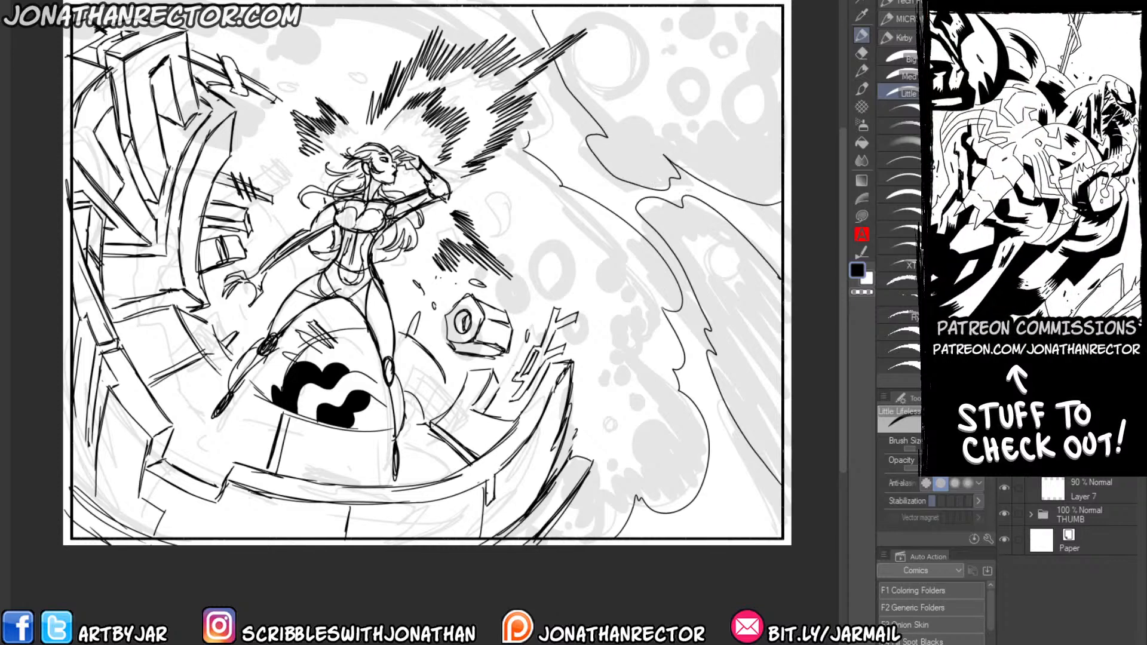
Draw the cloud edge along the panel's top above the wall, with a large oval and small bubbles beneath it.
mouse_move(425, 6)
left_mouse_down()
mouse_move(475, 49)
mouse_move(209, 10)
left_mouse_up()
mouse_move(332, 33)
left_mouse_down()
mouse_move(341, 59)
mouse_move(346, 43)
mouse_move(311, 54)
mouse_move(278, 43)
left_mouse_up()
left_click_drag(195, 8, 152, 22)
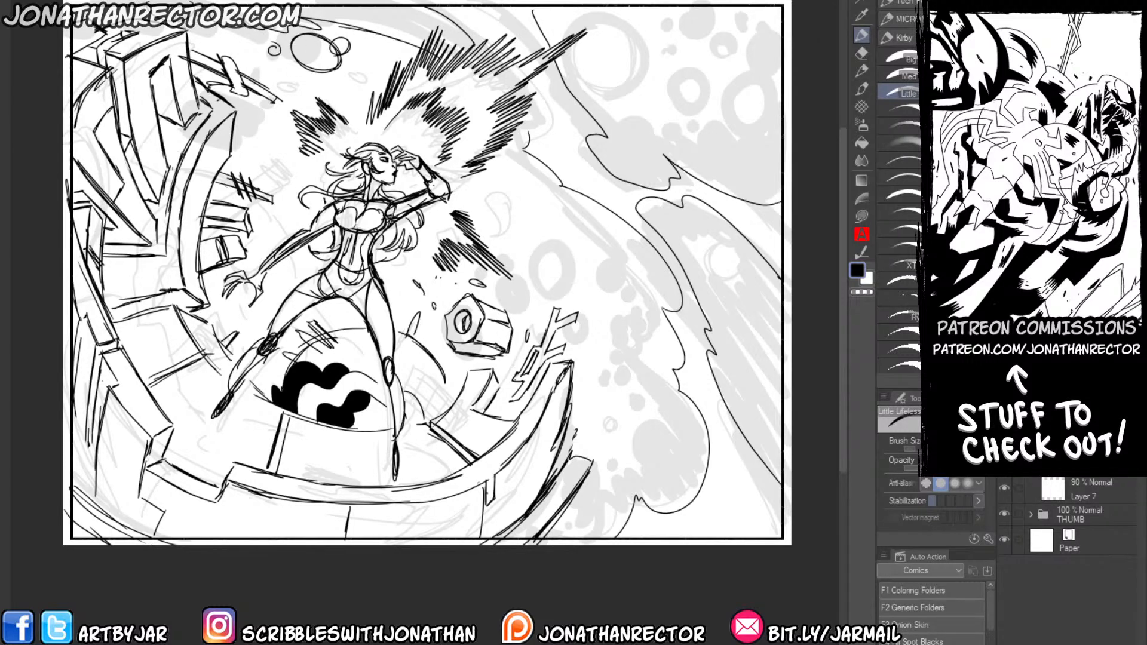
Draw energy circles of different sizes along the middle cloud's edge and one inside the neighbouring cloud.
mouse_move(603, 241)
left_mouse_down()
mouse_move(653, 285)
mouse_move(606, 267)
left_mouse_up()
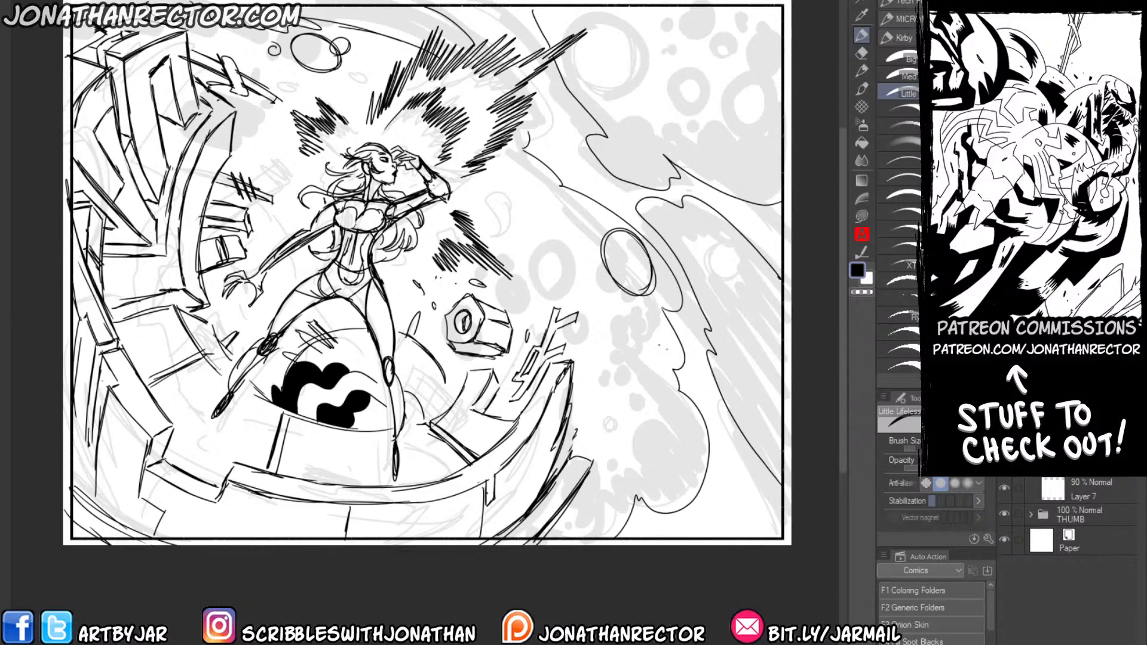
left_click_drag(658, 337, 658, 336)
mouse_move(668, 436)
left_mouse_down()
mouse_move(700, 434)
mouse_move(677, 451)
left_mouse_up()
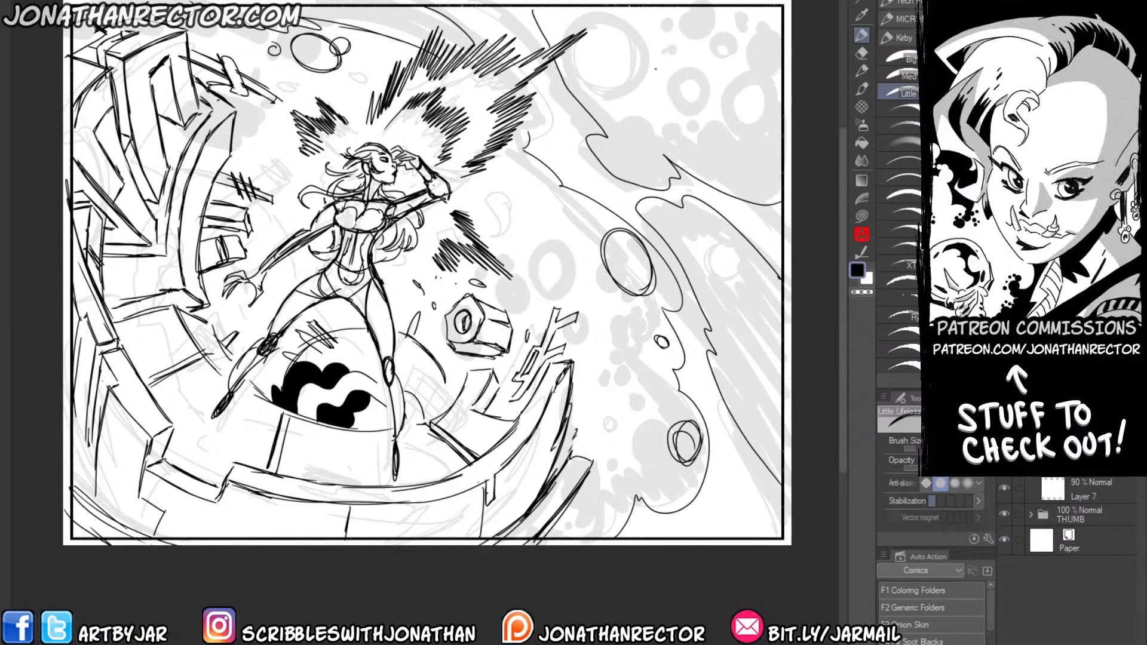
left_click_drag(590, 192, 516, 177)
mouse_move(668, 242)
left_mouse_down()
mouse_move(645, 235)
mouse_move(637, 263)
left_mouse_up()
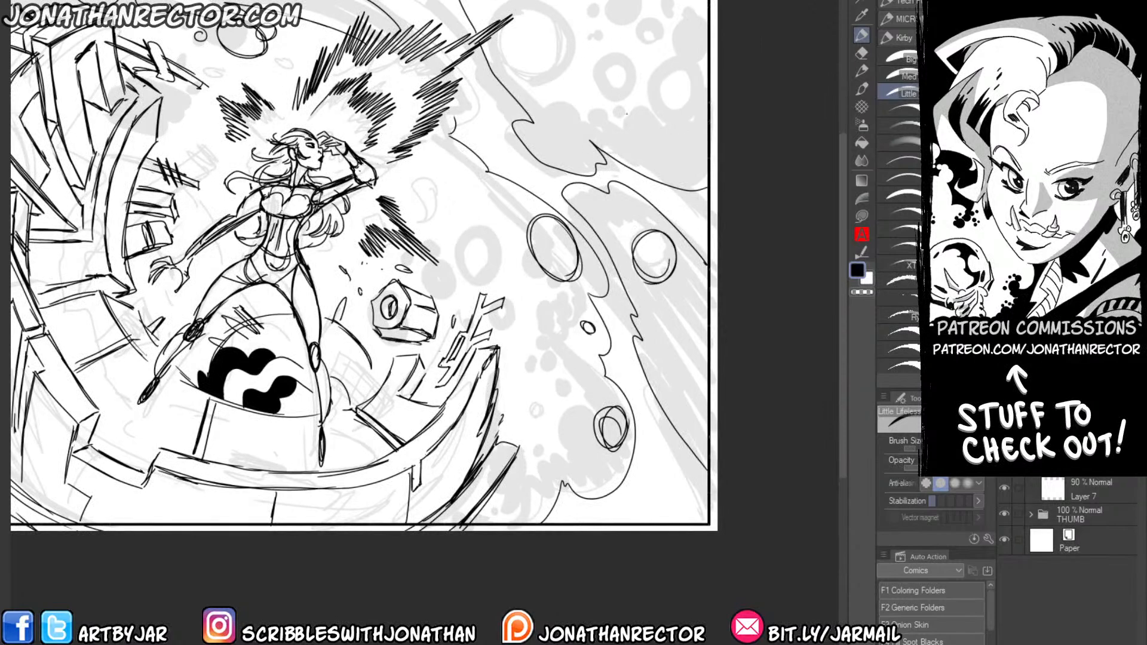
Fill the upper-right cloud with large and small overlapping energy circles and a few inner accent lines.
mouse_move(657, 62)
left_mouse_down()
mouse_move(636, 141)
mouse_move(681, 134)
mouse_move(625, 90)
mouse_move(611, 50)
mouse_move(599, 57)
left_mouse_up()
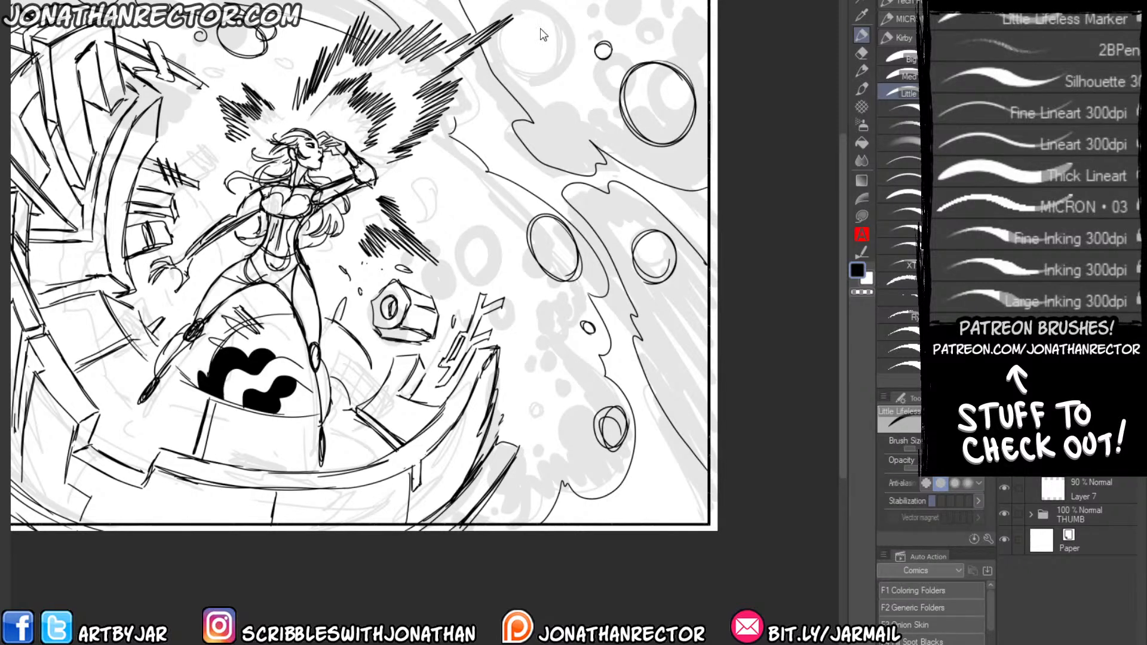
mouse_move(556, 38)
left_mouse_down()
mouse_move(539, 29)
mouse_move(566, 24)
mouse_move(550, 49)
mouse_move(545, 12)
left_mouse_up()
mouse_move(671, 71)
left_mouse_down()
mouse_move(654, 113)
mouse_move(680, 135)
left_mouse_up()
mouse_move(662, 31)
left_mouse_down()
mouse_move(628, 37)
mouse_move(675, 24)
mouse_move(662, 31)
mouse_move(679, 37)
mouse_move(631, 17)
mouse_move(686, 2)
mouse_move(706, 28)
left_mouse_up()
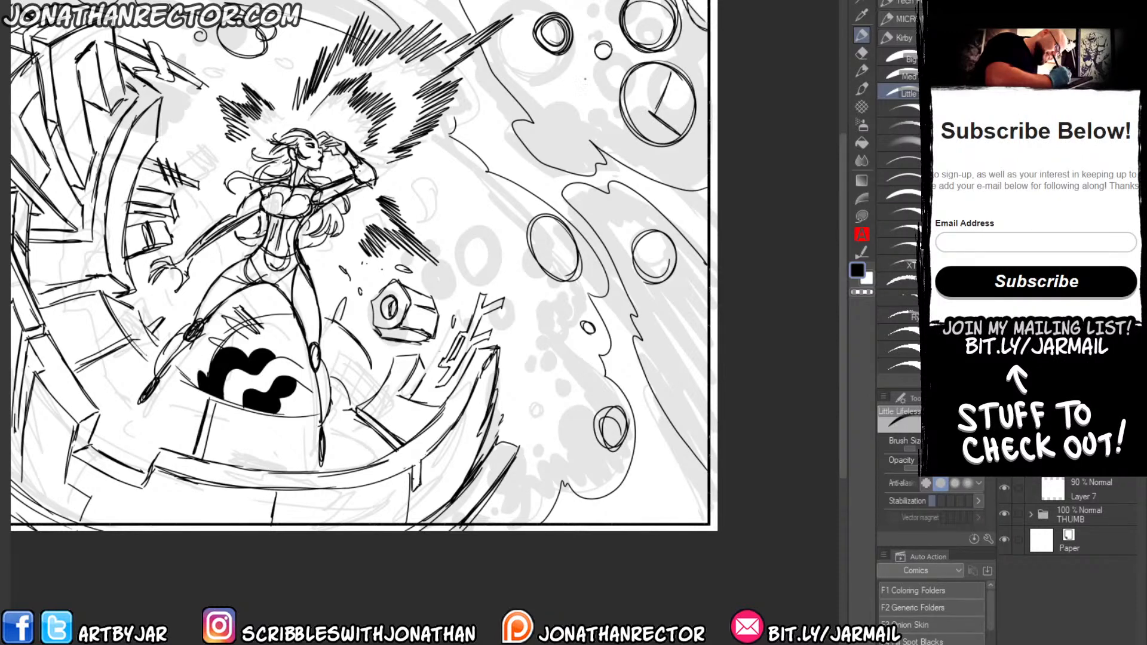
mouse_move(585, 84)
left_mouse_down()
mouse_move(603, 102)
mouse_move(558, 78)
mouse_move(591, 120)
mouse_move(599, 89)
left_mouse_up()
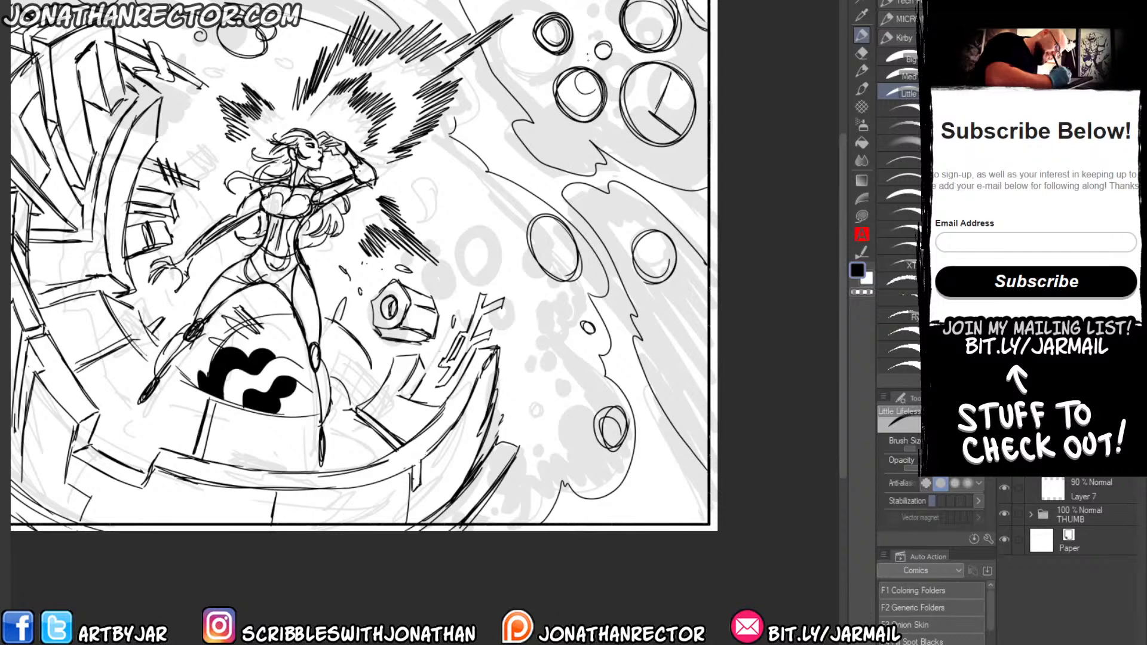
left_click_drag(586, 45, 573, 132)
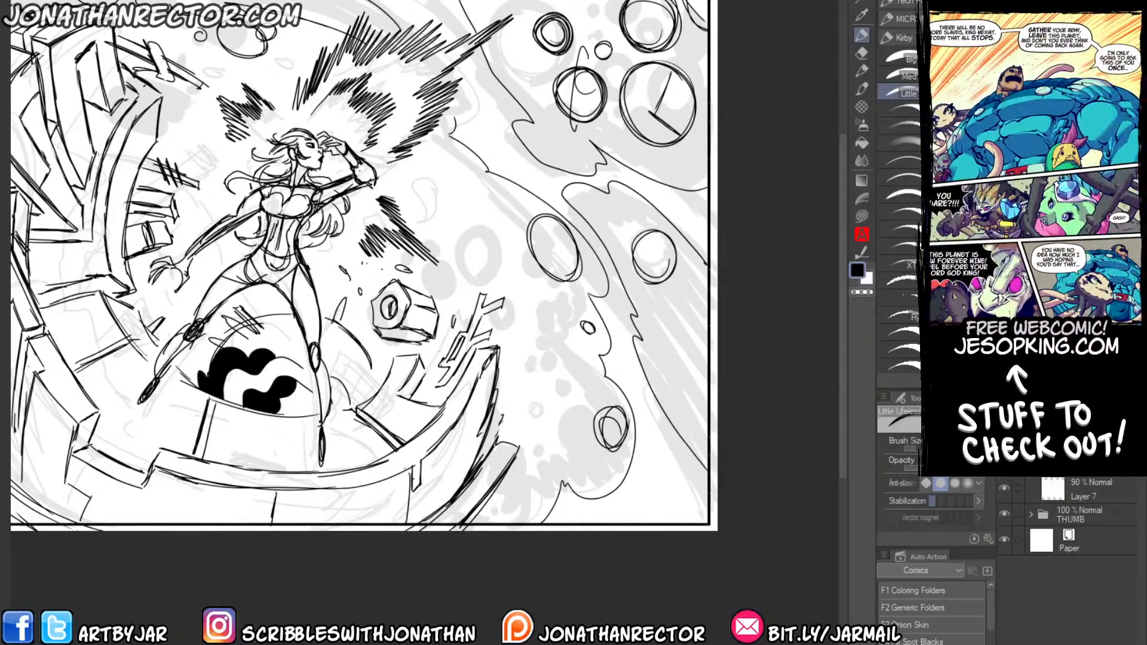
Draw jagged flame edges at the lower cloud's base and clusters of small circles above them.
left_click(468, 174)
left_click_drag(460, 169, 457, 174)
left_click_drag(518, 514, 579, 386)
left_click_drag(550, 344, 564, 365)
left_click_drag(544, 381, 532, 409)
left_click_drag(523, 373, 525, 372)
left_click_drag(523, 357, 519, 369)
mouse_move(540, 301)
left_mouse_down()
mouse_move(546, 334)
mouse_move(528, 325)
left_mouse_up()
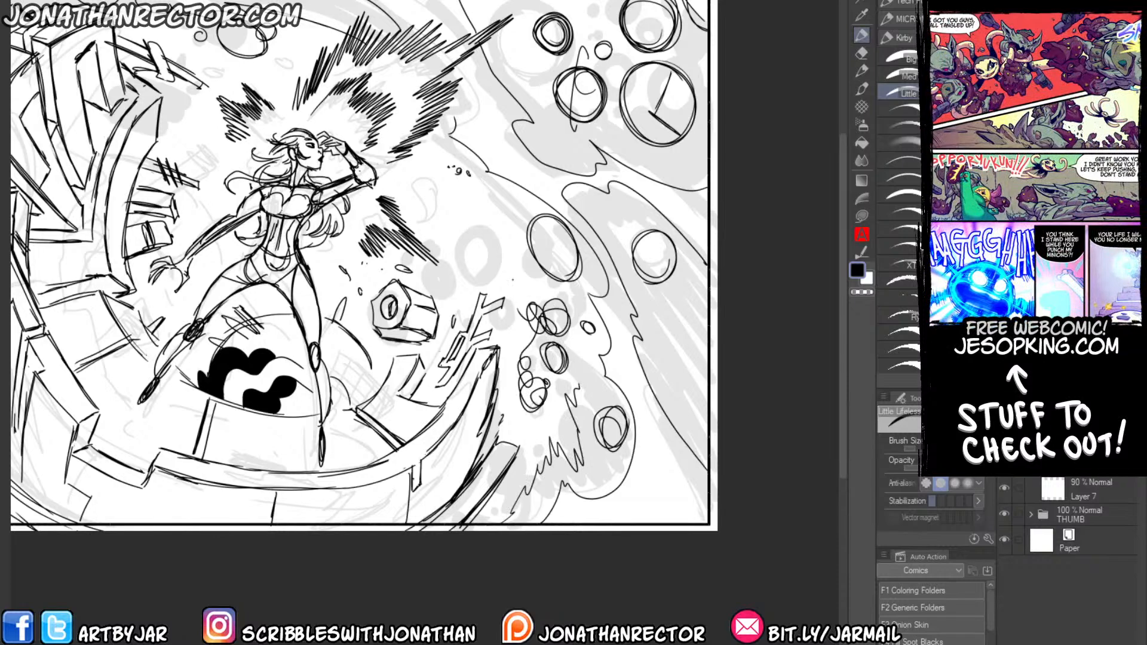
Sketch a dense circle cluster right of the woman's elbow and add more small circles in the upper-right cloud.
mouse_move(504, 239)
left_mouse_down()
mouse_move(490, 272)
mouse_move(487, 239)
mouse_move(511, 203)
mouse_move(471, 191)
mouse_move(457, 215)
mouse_move(478, 238)
mouse_move(445, 177)
mouse_move(442, 221)
mouse_move(418, 188)
left_mouse_up()
left_click_drag(552, 140, 572, 149)
left_click_drag(548, 118, 555, 128)
left_click_drag(521, 39, 528, 42)
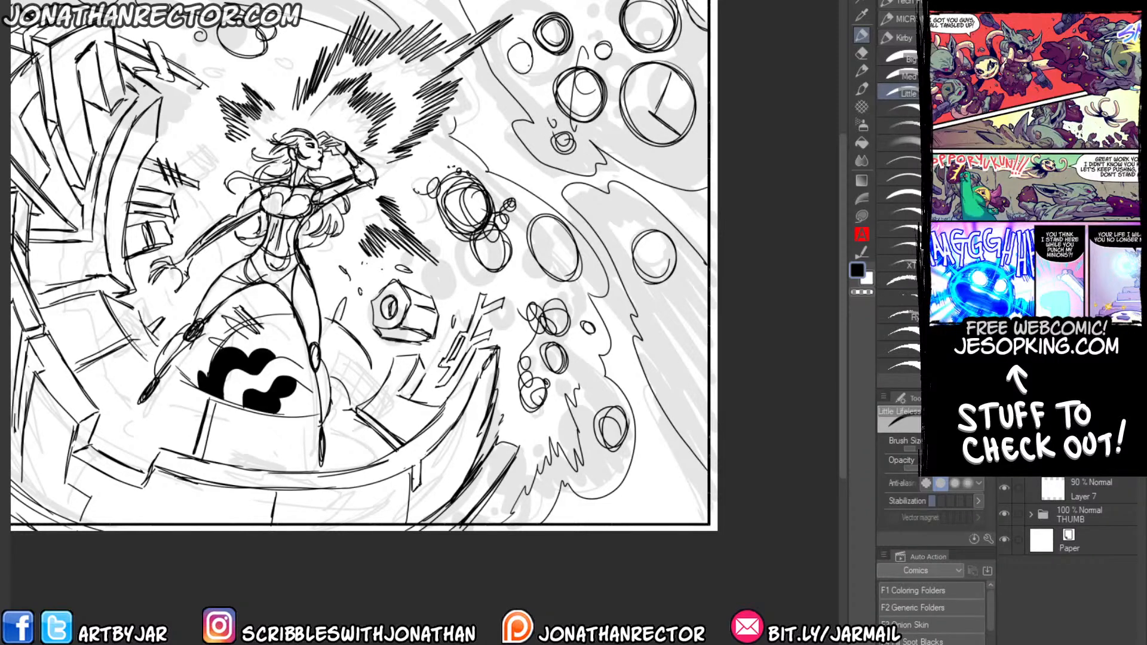
left_click_drag(584, 14, 585, 13)
mouse_move(674, 141)
left_mouse_down()
mouse_move(691, 147)
mouse_move(670, 170)
left_mouse_up()
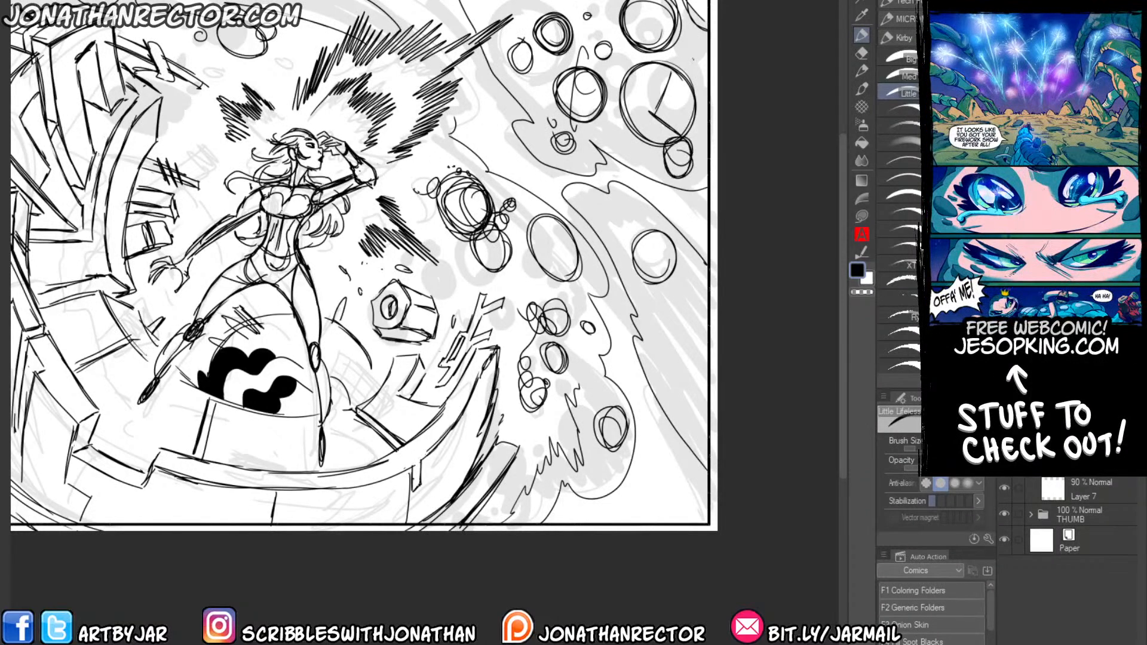
left_click_drag(690, 59, 693, 62)
left_click_drag(695, 41, 695, 42)
Add overlapping circles to the far-right cloud and a spiral bubble to the left of the woman's head.
left_click_drag(267, 174, 310, 206)
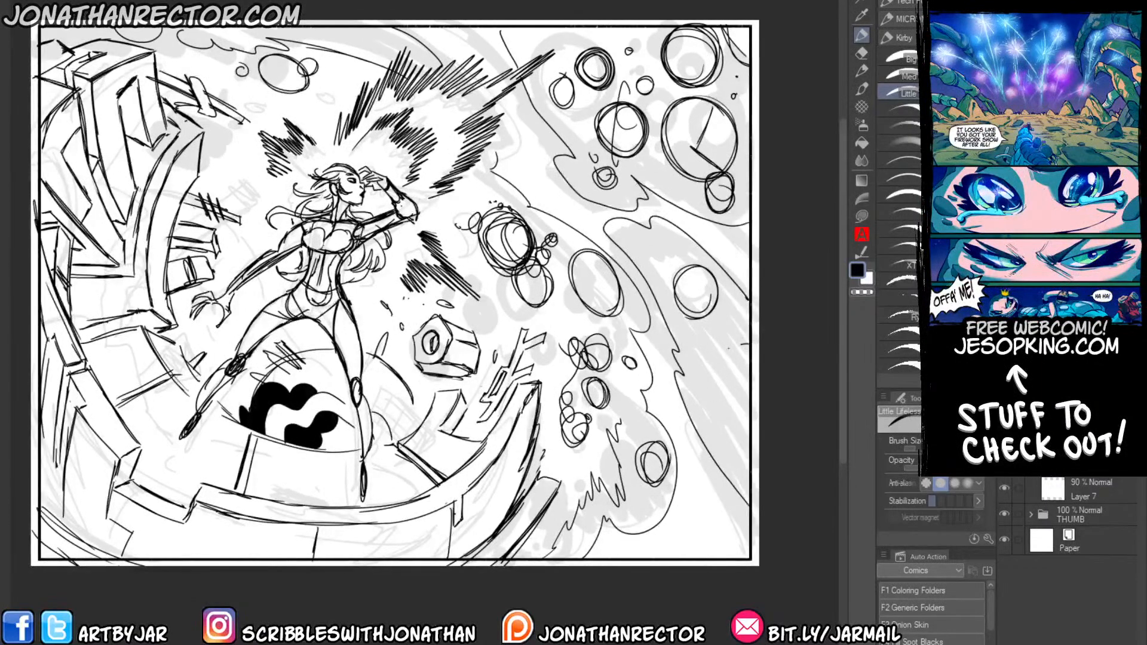
mouse_move(739, 344)
left_mouse_down()
mouse_move(747, 451)
mouse_move(713, 374)
mouse_move(739, 362)
mouse_move(723, 373)
left_mouse_up()
mouse_move(731, 319)
left_mouse_down()
mouse_move(707, 329)
mouse_move(682, 315)
left_mouse_up()
mouse_move(682, 258)
left_mouse_down()
mouse_move(665, 239)
mouse_move(669, 281)
left_mouse_up()
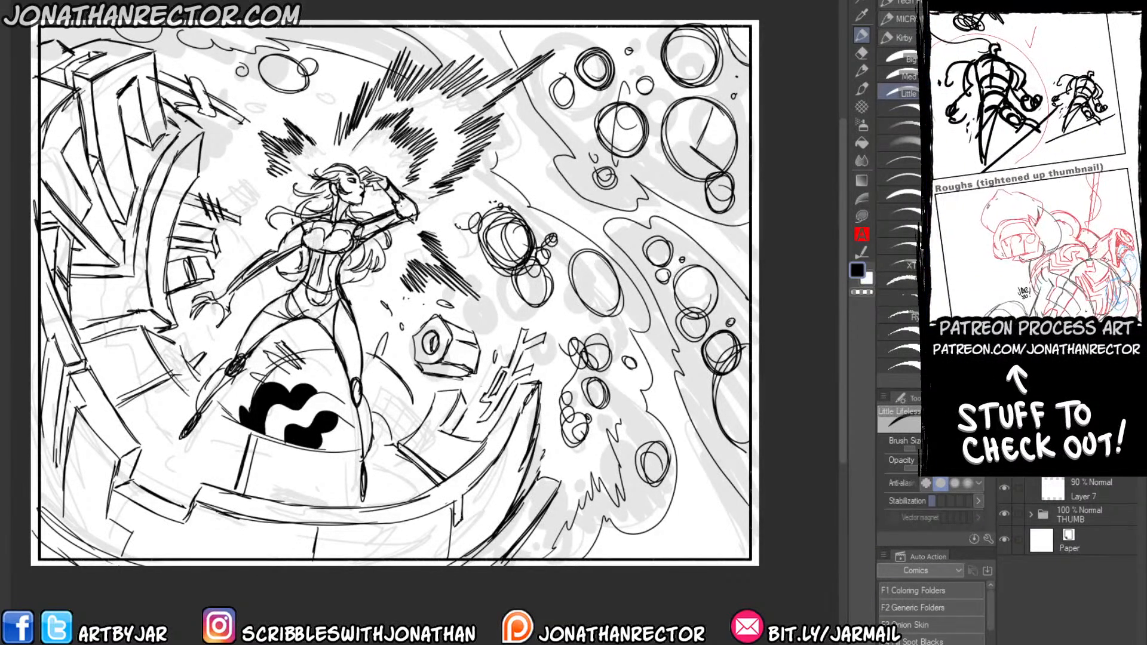
mouse_move(254, 149)
left_mouse_down()
mouse_move(246, 186)
mouse_move(239, 169)
left_mouse_up()
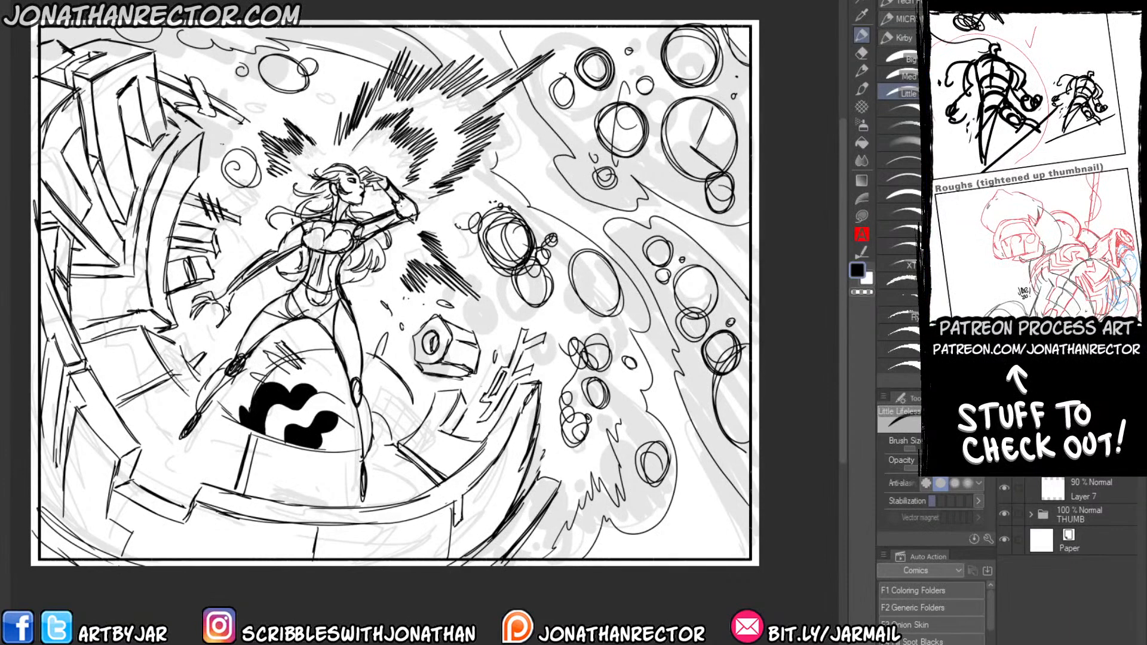
key("ctrl+minus")
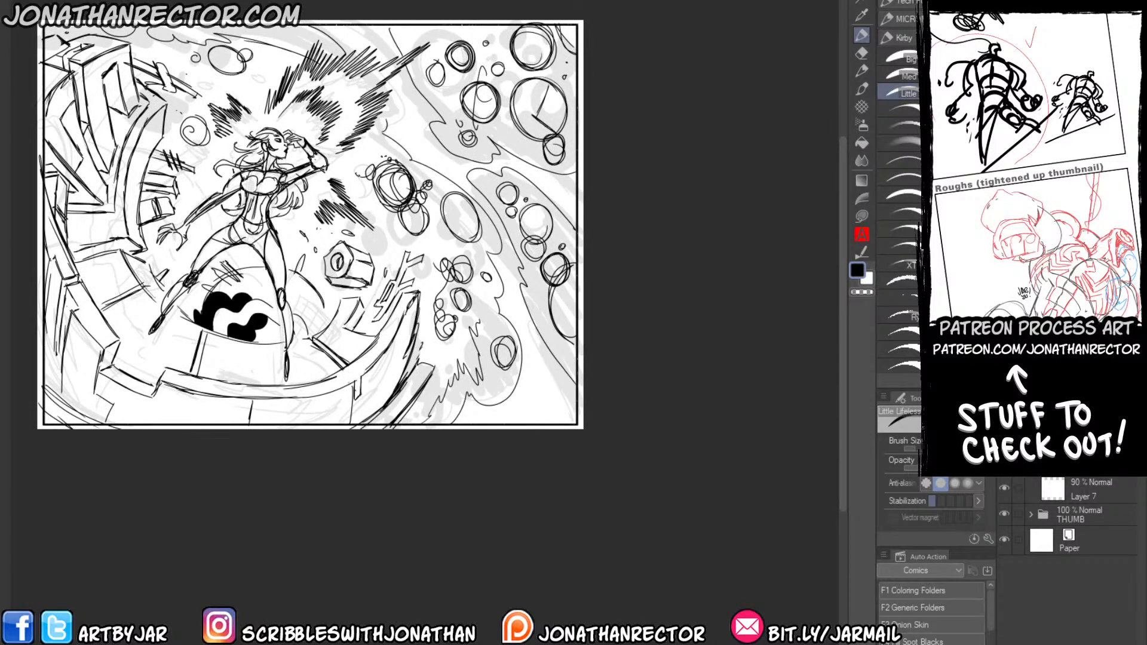
left_click_drag(190, 345, 316, 428)
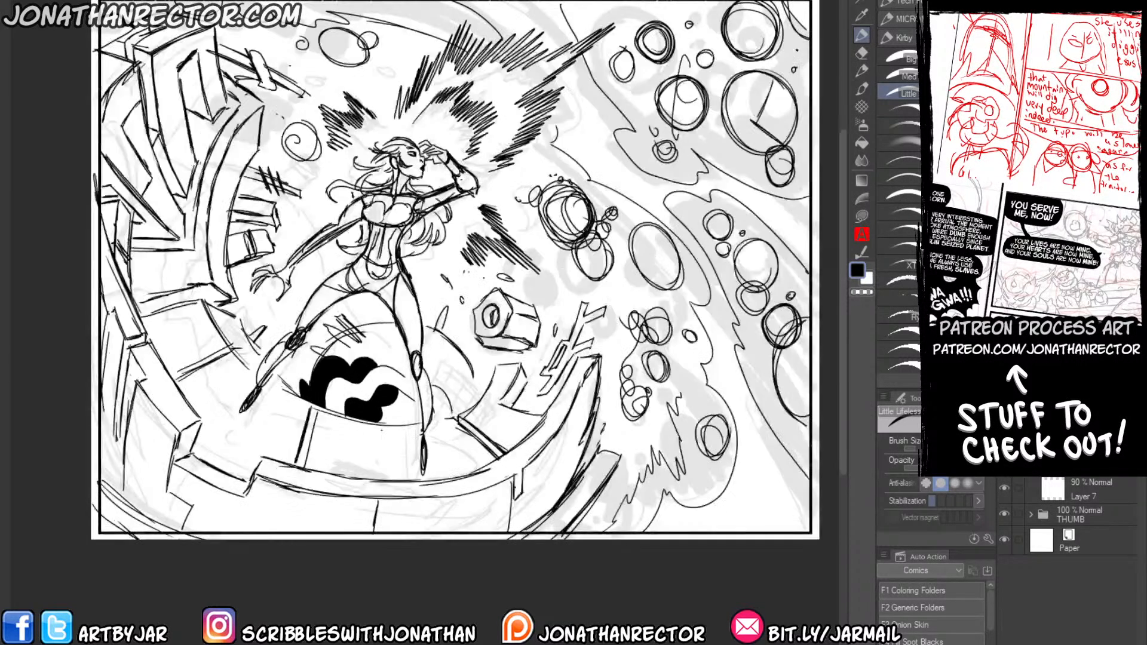
Fade the rough sketch to light grey in its own folder and add a new drawing layer above it.
left_click(1031, 431)
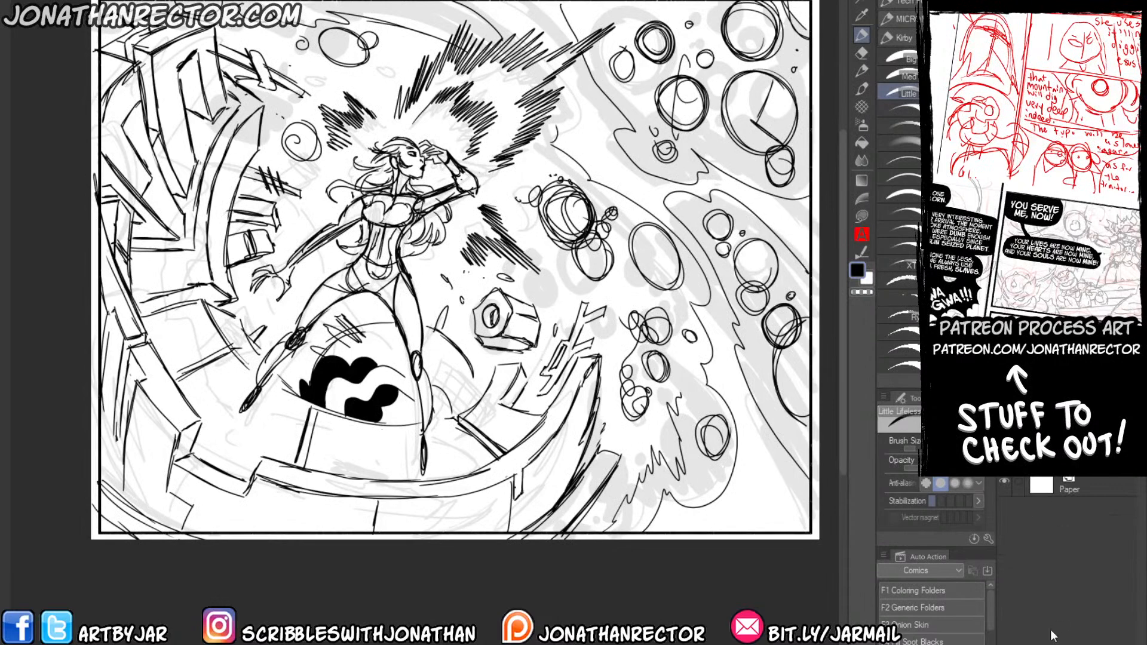
key("ctrl+shift+n")
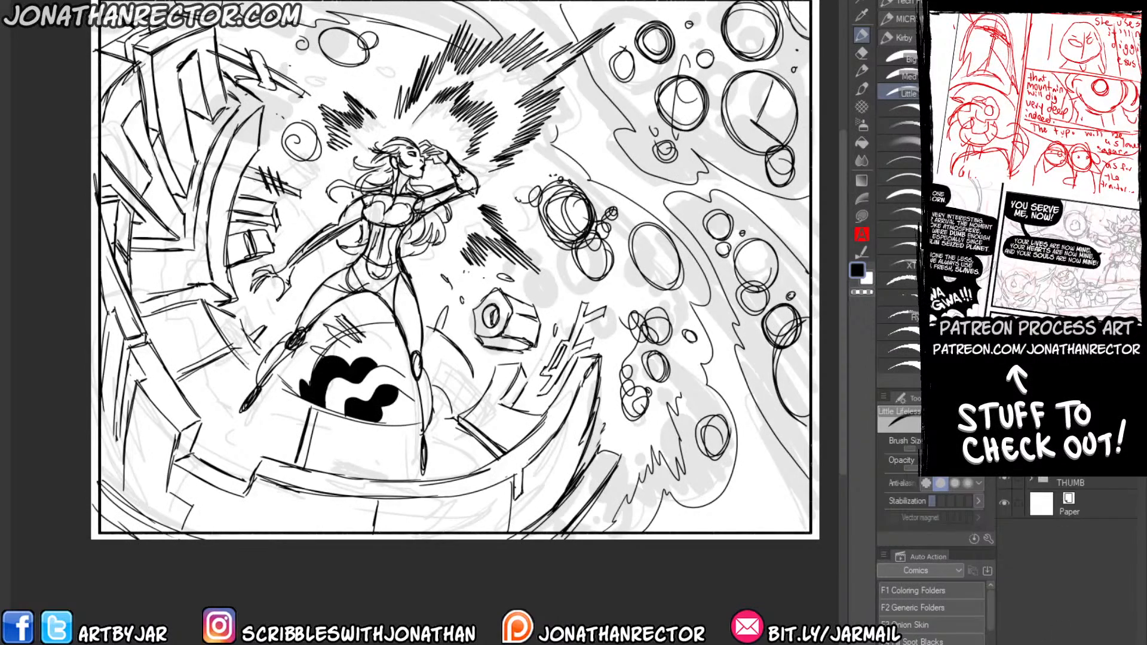
key("F3")
left_click_drag(424, 330, 428, 319)
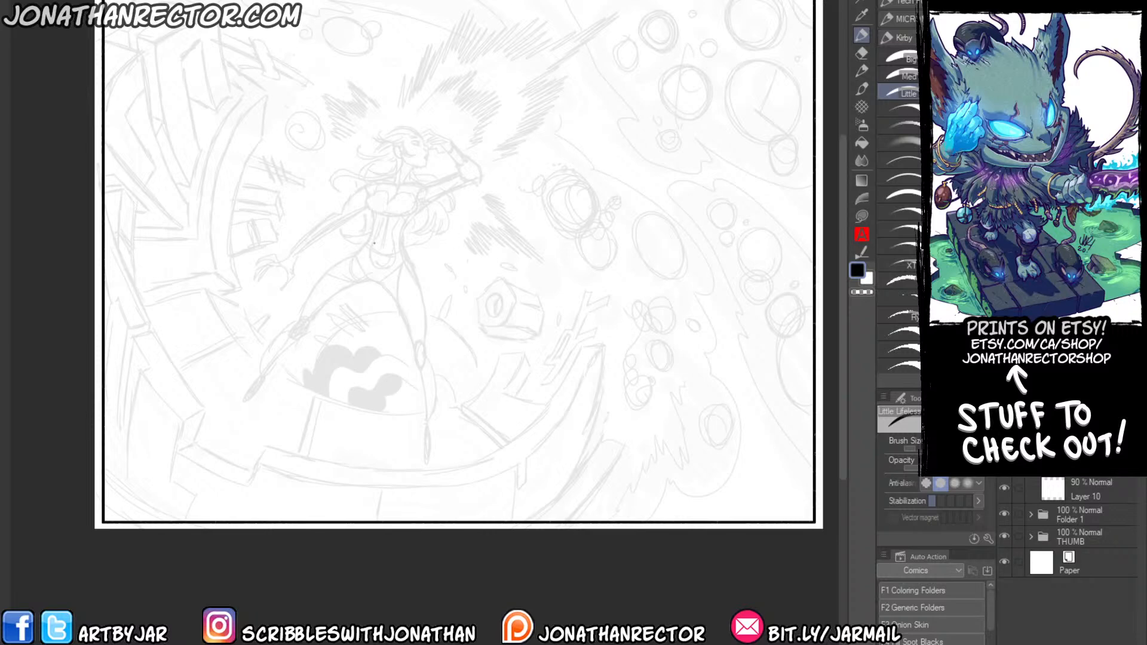
Draw the woman's face profile, lips, jaw, ear, eye and brow over the faded roughs with the Ryu Kirby brush.
left_click_drag(289, 300, 377, 341)
scroll(330, 290, "up", 2)
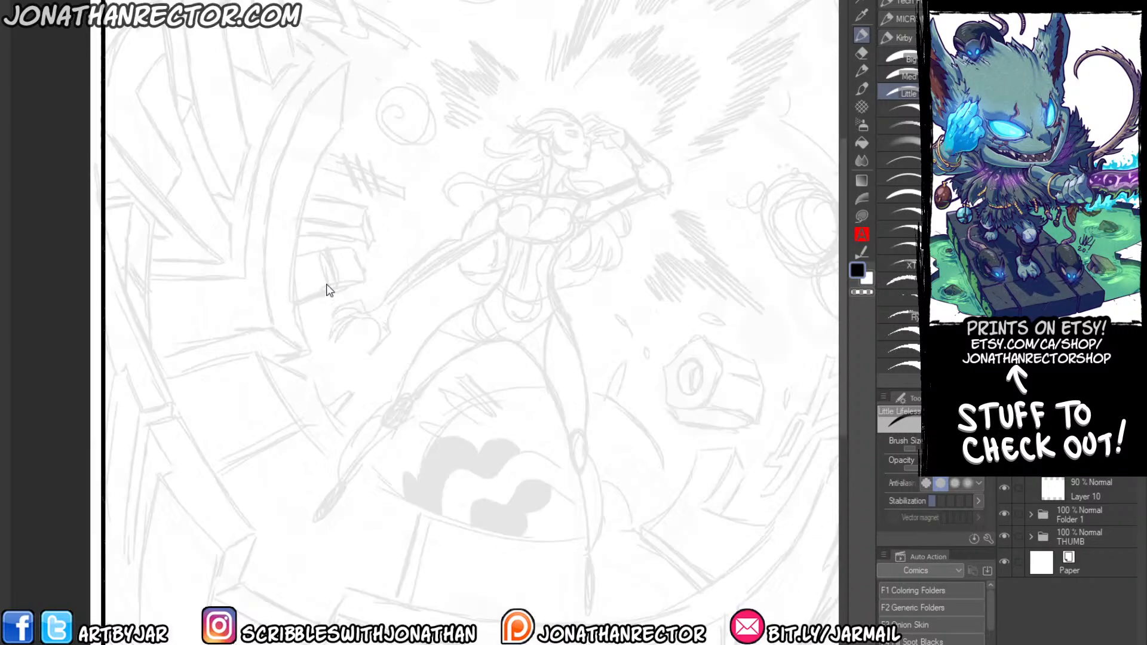
left_click_drag(542, 226, 519, 338)
left_click_drag(530, 217, 468, 276)
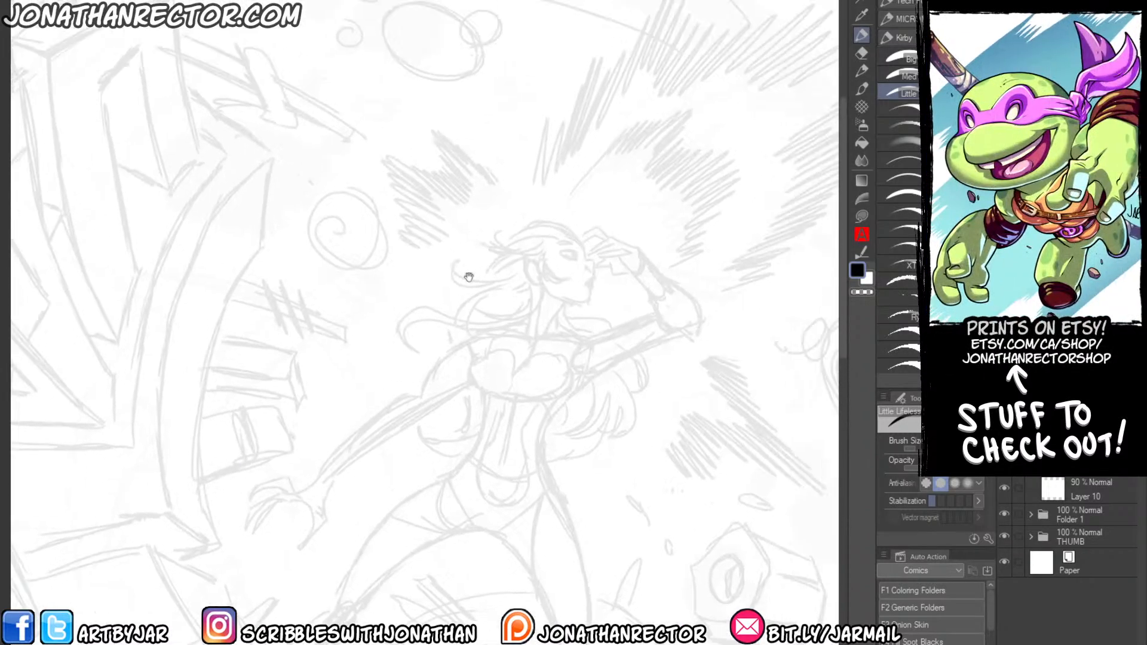
left_click_drag(566, 231, 585, 259)
key("ctrl+z")
left_click(897, 287)
mouse_move(556, 225)
left_mouse_down()
mouse_move(583, 242)
mouse_move(588, 282)
left_mouse_up()
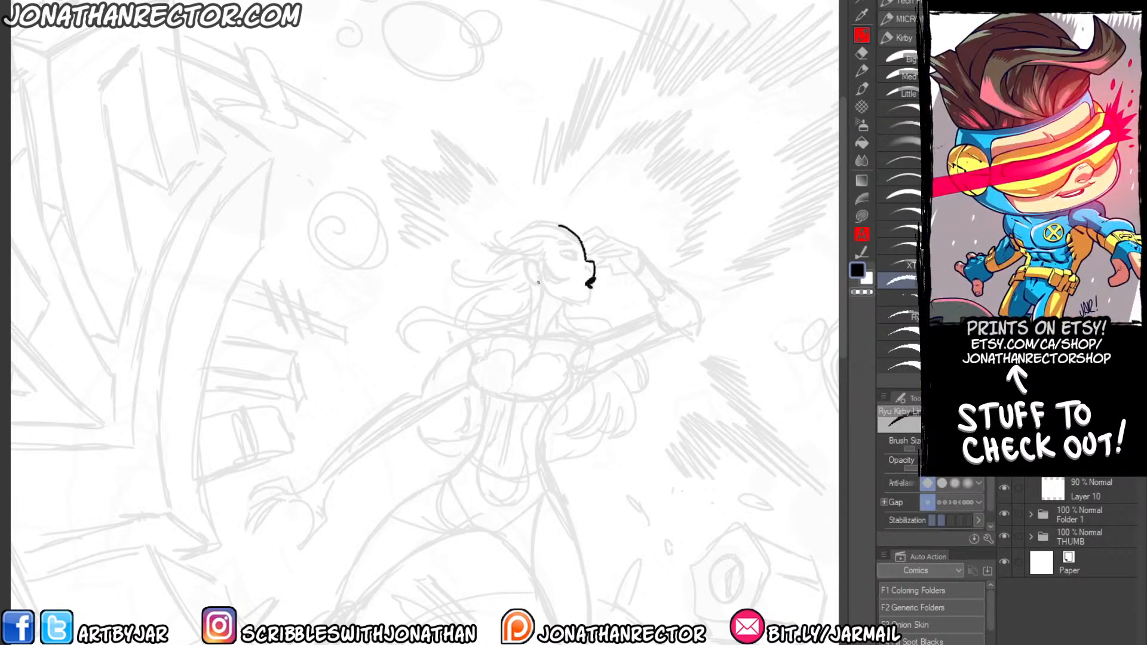
mouse_move(584, 267)
left_mouse_down()
mouse_move(587, 305)
mouse_move(553, 298)
mouse_move(524, 261)
mouse_move(539, 285)
mouse_move(533, 271)
mouse_move(578, 249)
mouse_move(577, 261)
mouse_move(579, 246)
left_mouse_up()
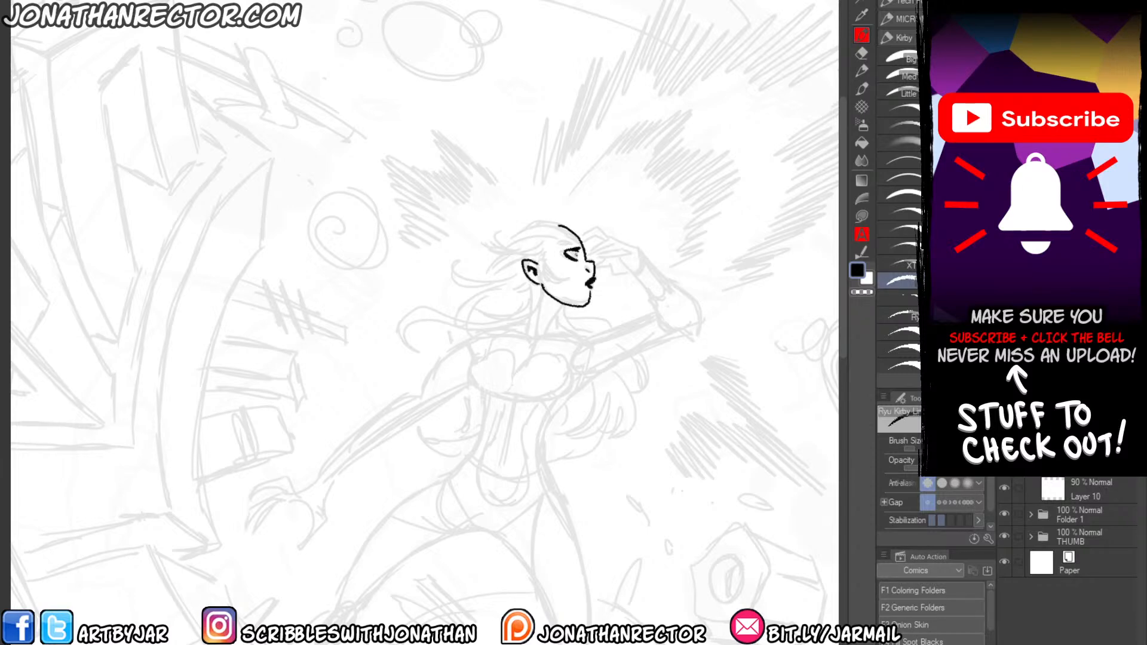
left_click_drag(575, 248, 576, 260)
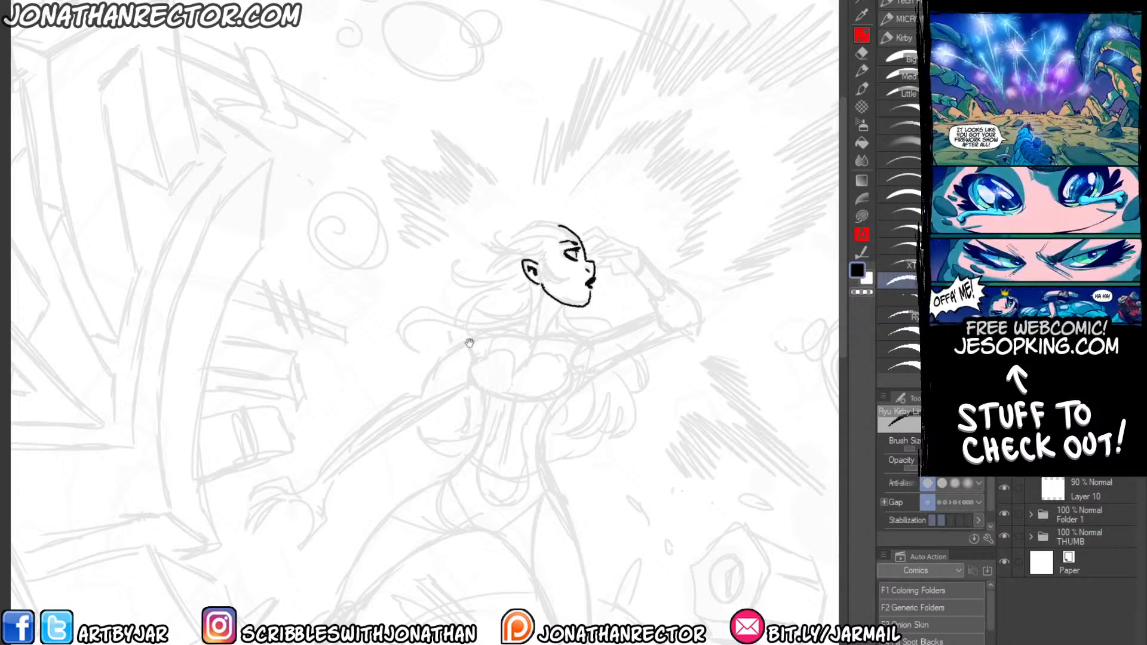
left_click_drag(469, 343, 509, 302)
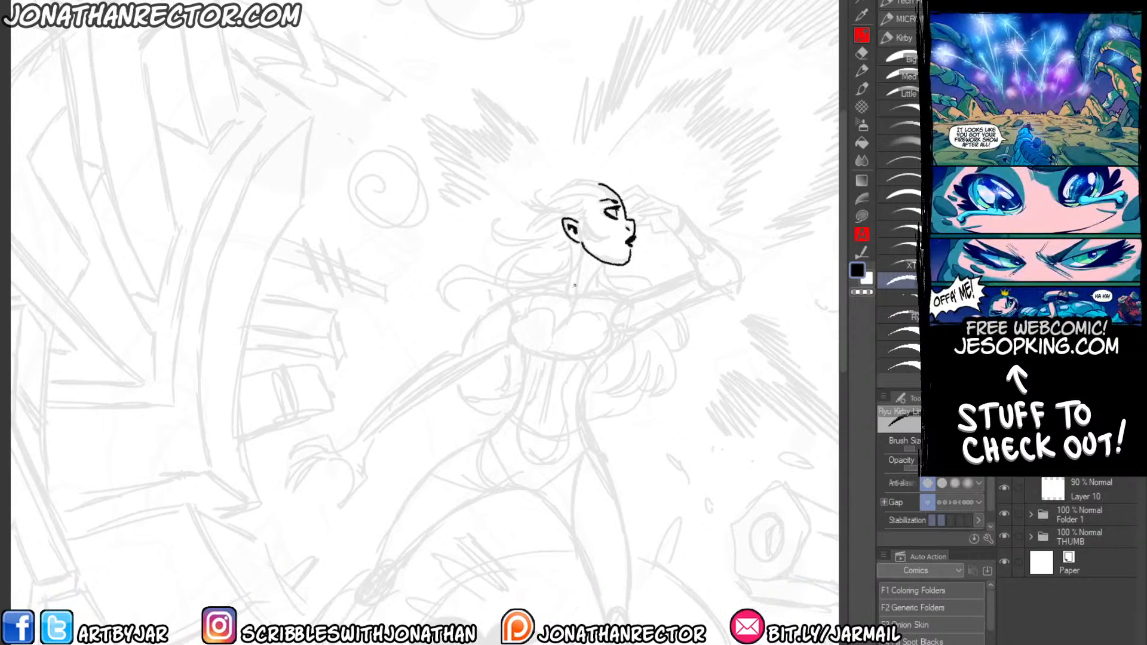
Draw the front and back contours of the woman's neck down to the collar, erasing stray overlaps.
mouse_move(603, 263)
left_mouse_down()
mouse_move(582, 297)
mouse_move(599, 285)
mouse_move(626, 302)
left_mouse_up()
key("ctrl+z")
key("e")
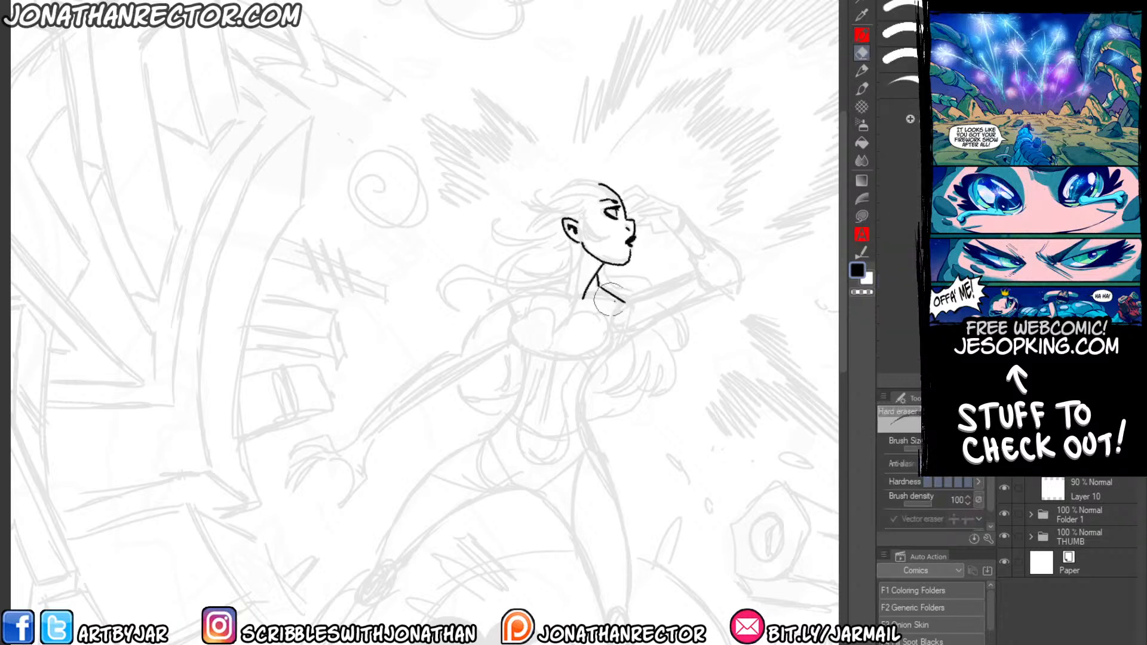
mouse_move(588, 218)
left_mouse_down()
mouse_move(541, 254)
mouse_move(626, 251)
mouse_move(591, 256)
mouse_move(622, 253)
mouse_move(602, 239)
mouse_move(575, 258)
mouse_move(586, 225)
mouse_move(575, 235)
mouse_move(612, 234)
mouse_move(647, 271)
mouse_move(610, 269)
mouse_move(637, 282)
mouse_move(601, 264)
left_mouse_up()
key("p")
mouse_move(586, 270)
left_mouse_down()
mouse_move(605, 255)
mouse_move(684, 299)
mouse_move(688, 337)
mouse_move(644, 307)
mouse_move(632, 279)
left_mouse_up()
Draw the hand raised to her brow with its bent forearm, upper arm and shoulder curve, and trim the shoulder lines.
left_click_drag(514, 346, 534, 334)
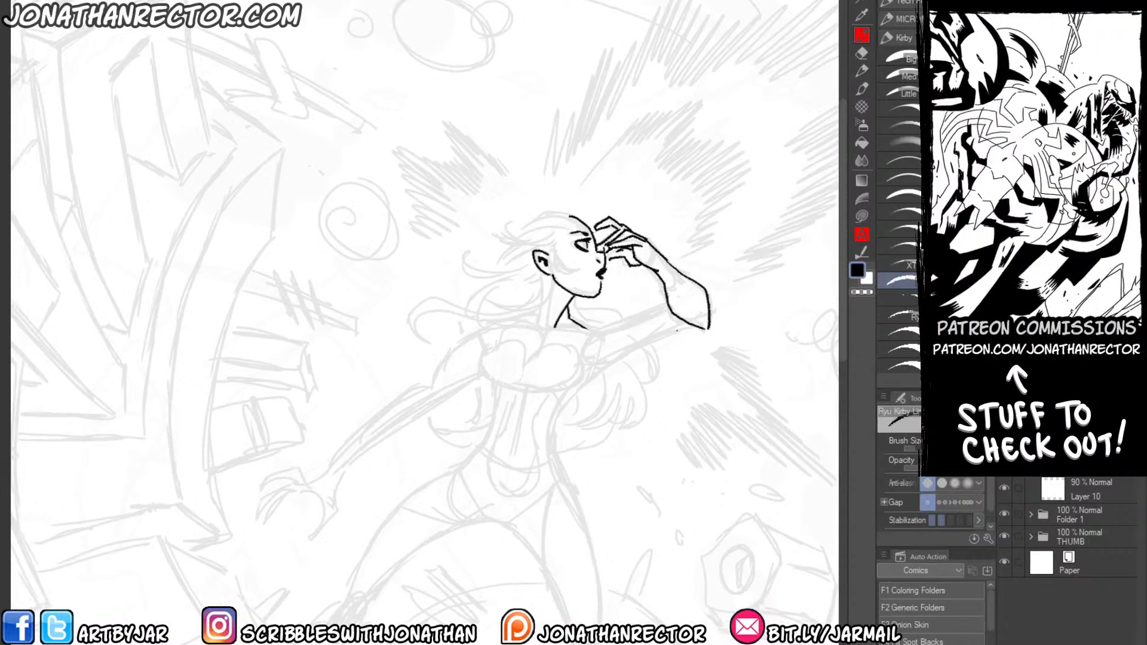
left_click_drag(706, 328, 602, 364)
mouse_move(666, 305)
left_mouse_down()
mouse_move(583, 327)
mouse_move(574, 349)
left_mouse_up()
key("e")
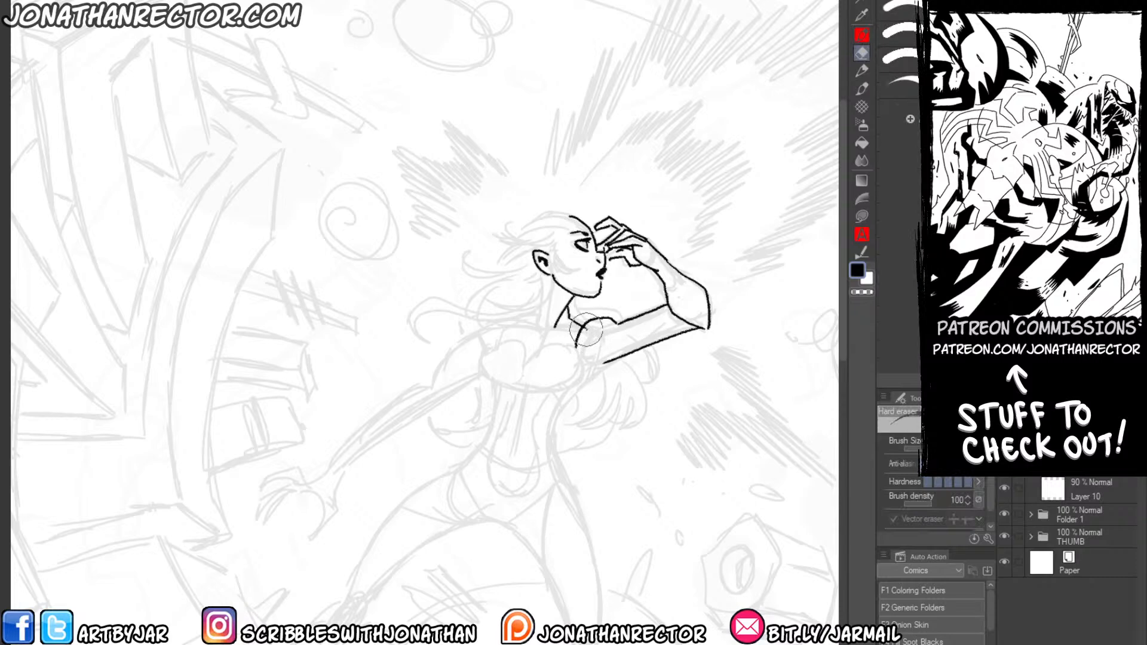
key("p")
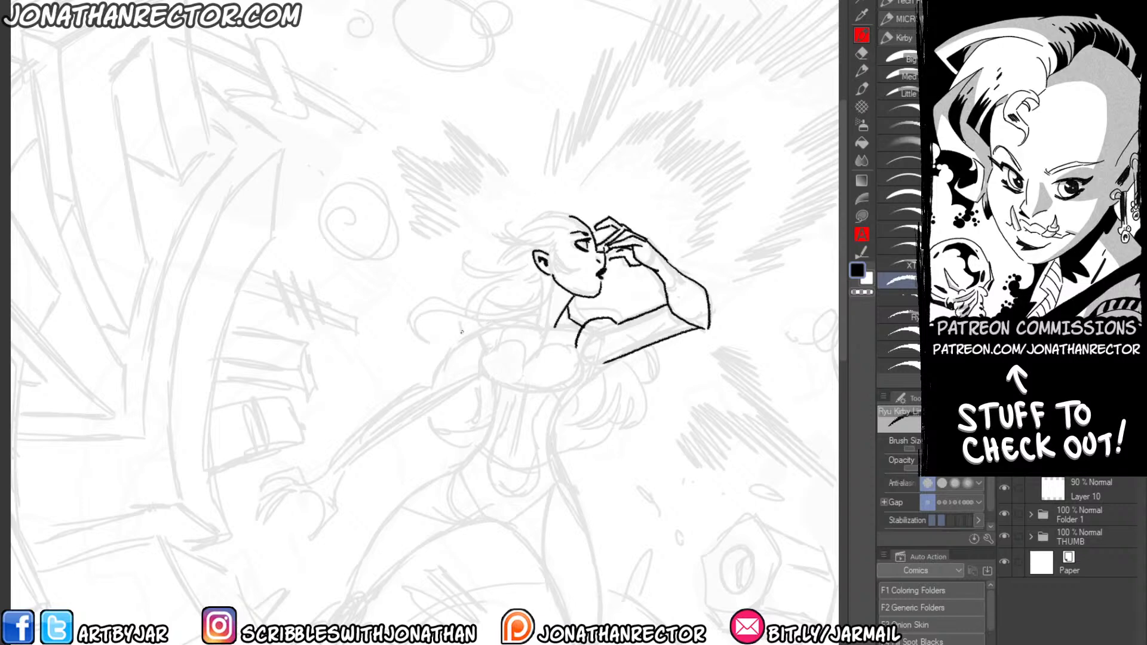
Draw the collarbone line across her shoulders with short neck marks and clean up where it meets the raised arm.
left_click_drag(459, 292, 484, 243)
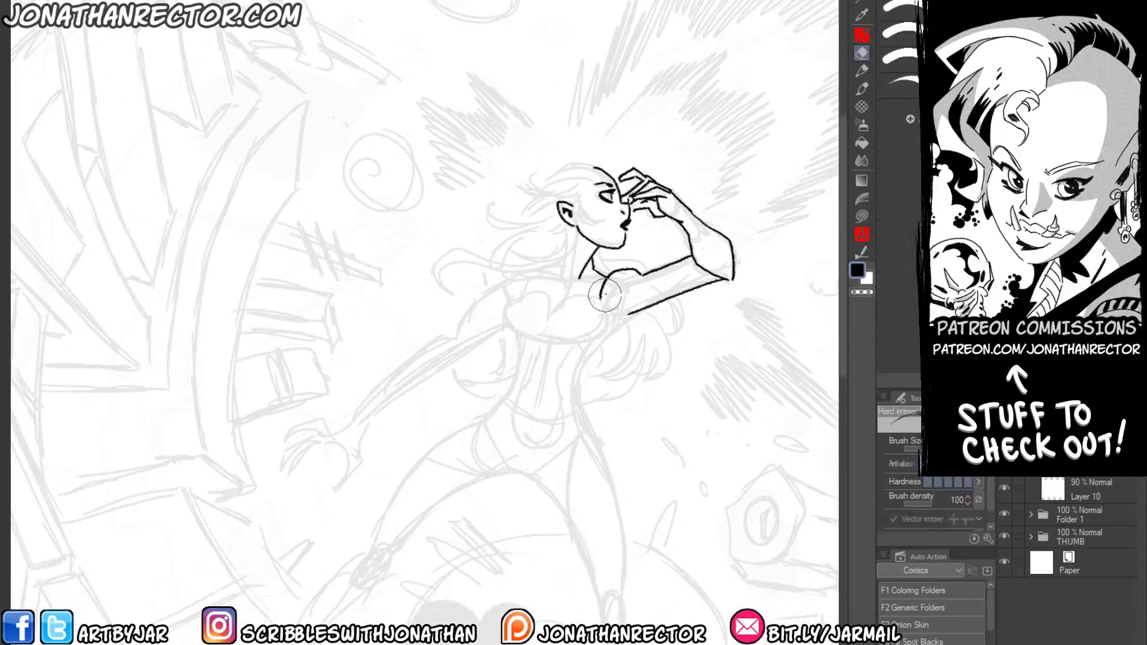
mouse_move(604, 281)
left_mouse_down()
mouse_move(565, 295)
mouse_move(546, 282)
mouse_move(504, 285)
left_mouse_up()
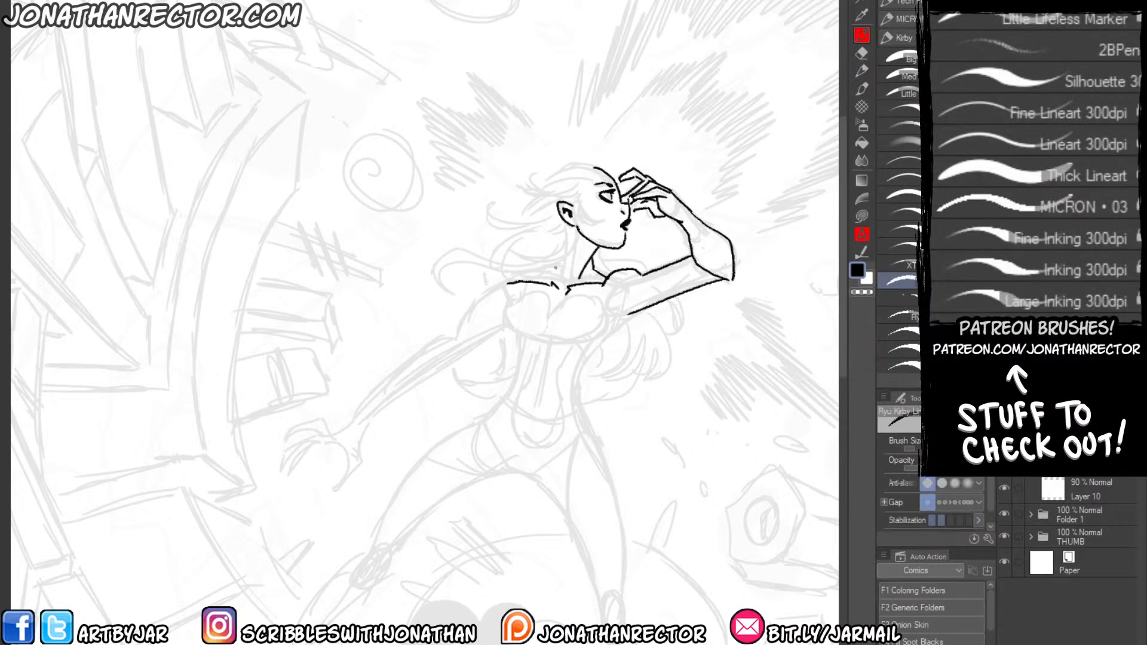
key("e")
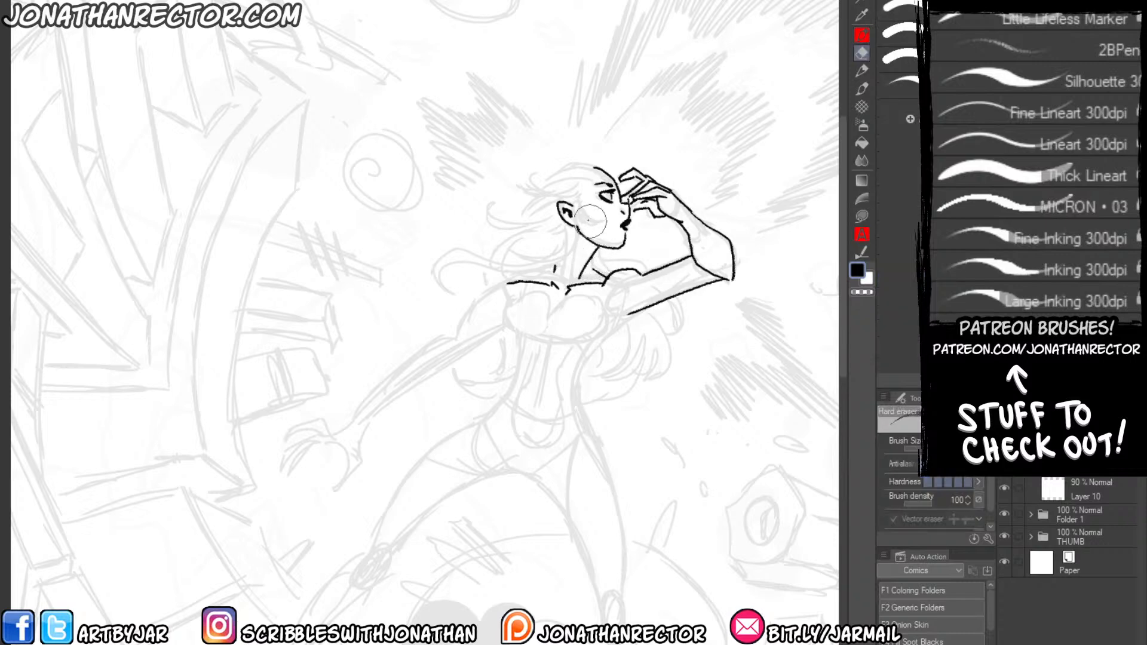
key("p")
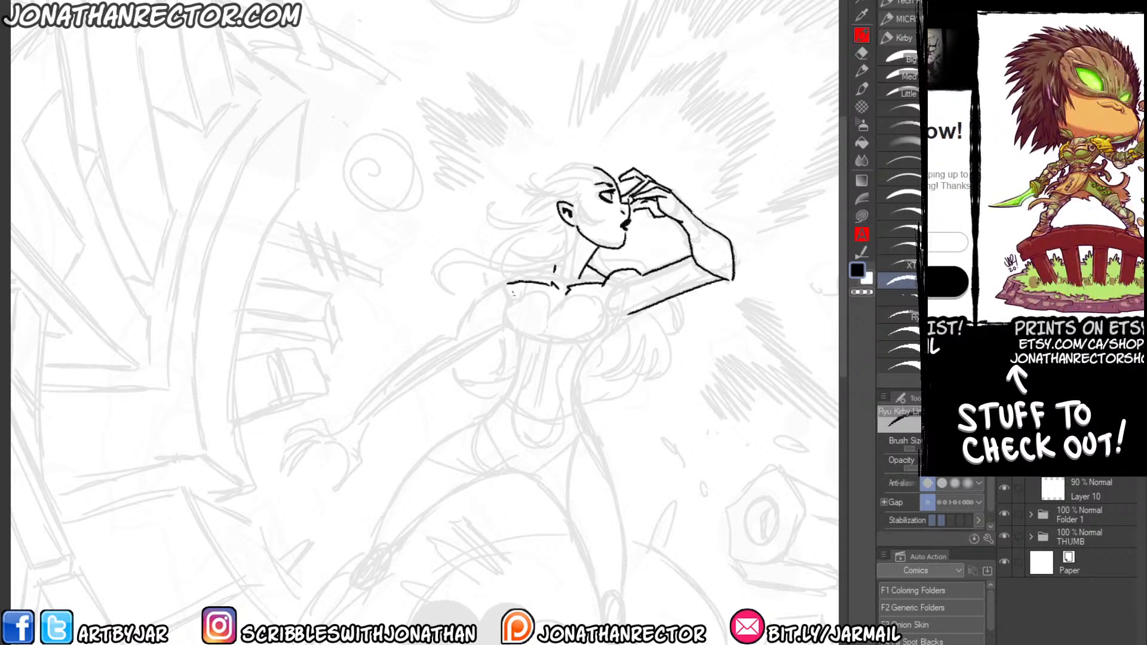
Outline her bust, both sides of the waist, and the outer and inner thighs over the faded roughs.
mouse_move(515, 299)
left_mouse_down()
mouse_move(507, 329)
mouse_move(578, 353)
mouse_move(614, 303)
mouse_move(612, 326)
mouse_move(574, 374)
mouse_move(574, 405)
mouse_move(526, 277)
mouse_move(553, 291)
mouse_move(591, 438)
mouse_move(583, 462)
left_mouse_up()
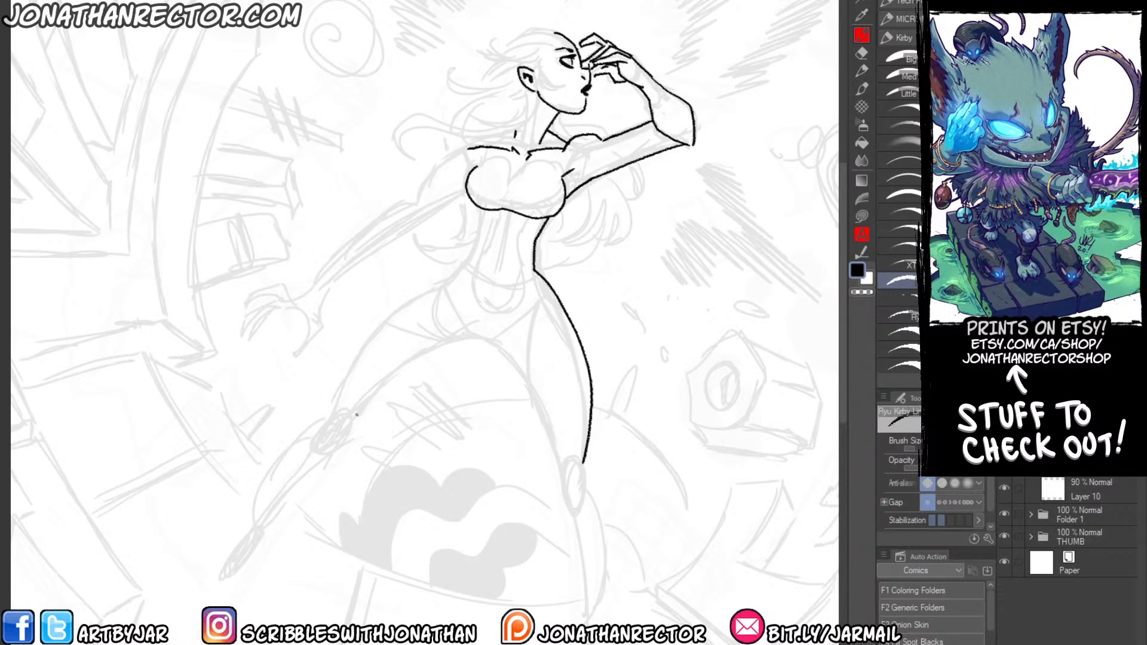
mouse_move(357, 413)
left_mouse_down()
mouse_move(414, 358)
mouse_move(476, 325)
mouse_move(470, 333)
mouse_move(512, 365)
mouse_move(557, 458)
left_mouse_up()
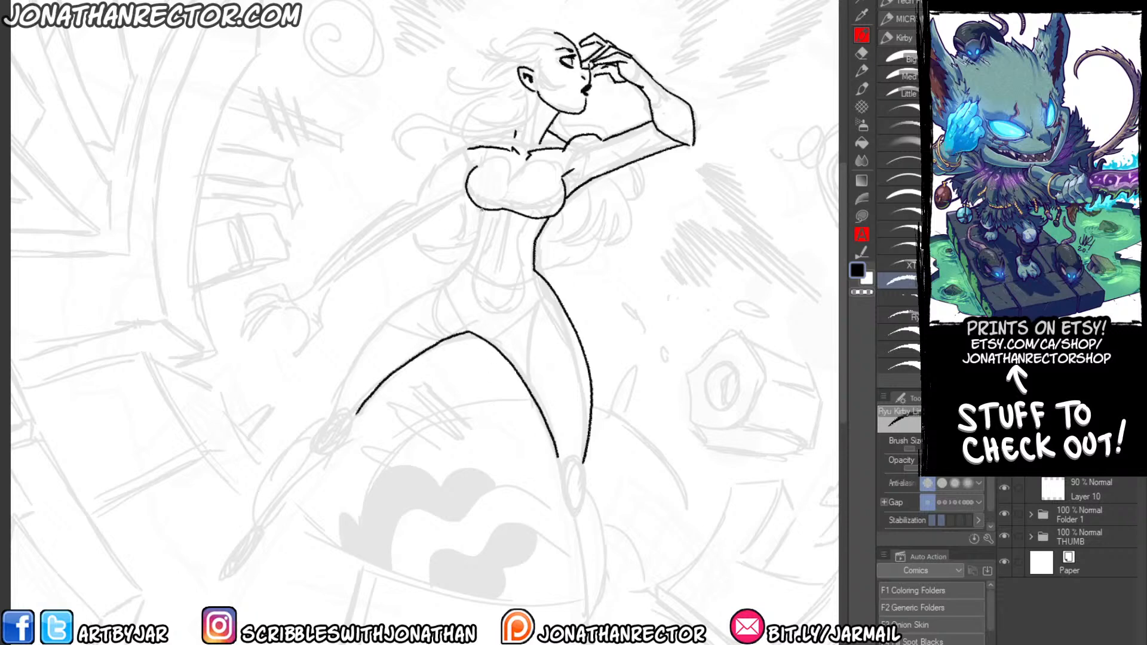
mouse_move(481, 209)
left_mouse_down()
mouse_move(472, 264)
mouse_move(406, 295)
mouse_move(361, 339)
mouse_move(336, 395)
left_mouse_up()
Draw the lowered arm from shoulder to wrist with its clawed hand and curled fingers, erasing overlapping finger lines.
left_click_drag(267, 355, 342, 401)
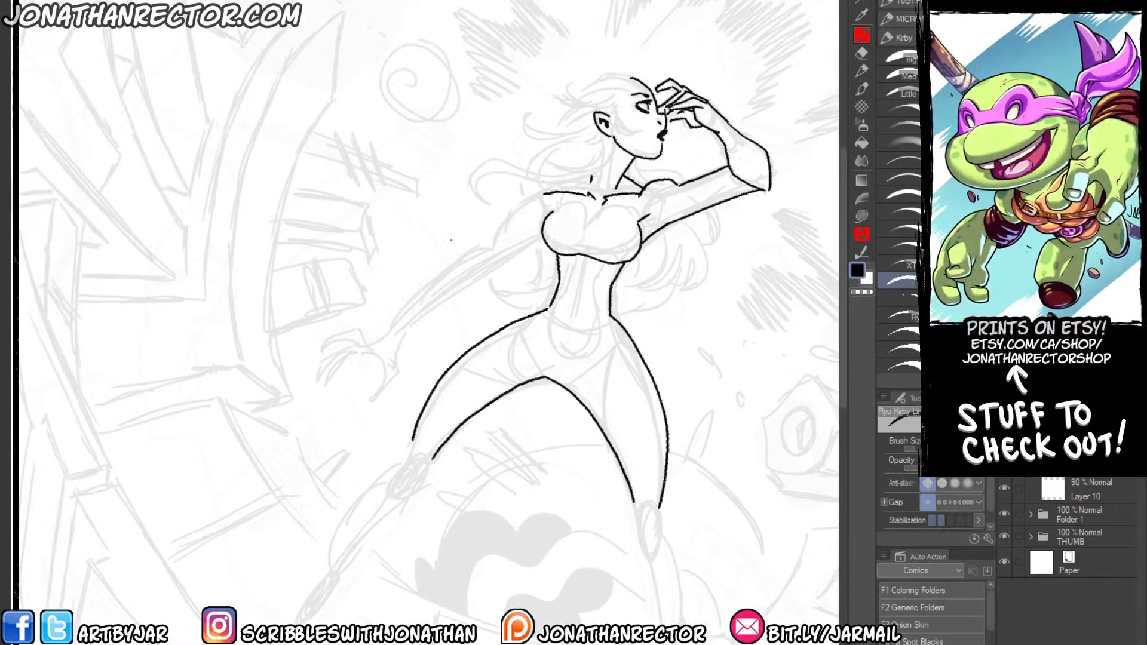
mouse_move(546, 192)
left_mouse_down()
mouse_move(428, 279)
mouse_move(389, 330)
left_mouse_up()
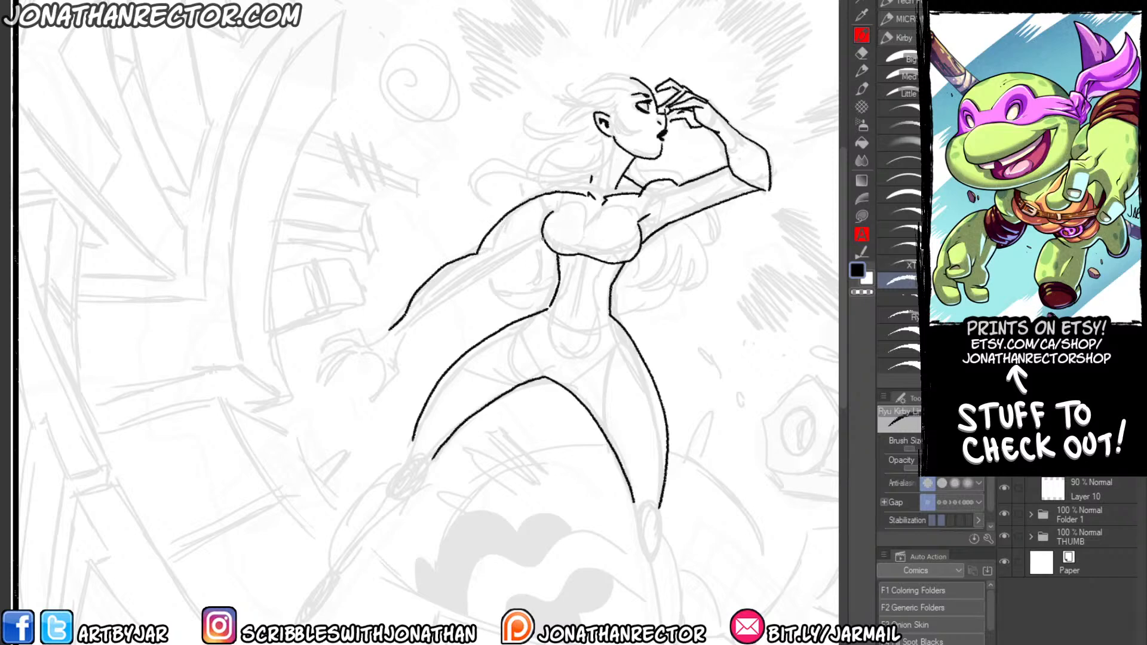
left_click_drag(540, 234, 406, 328)
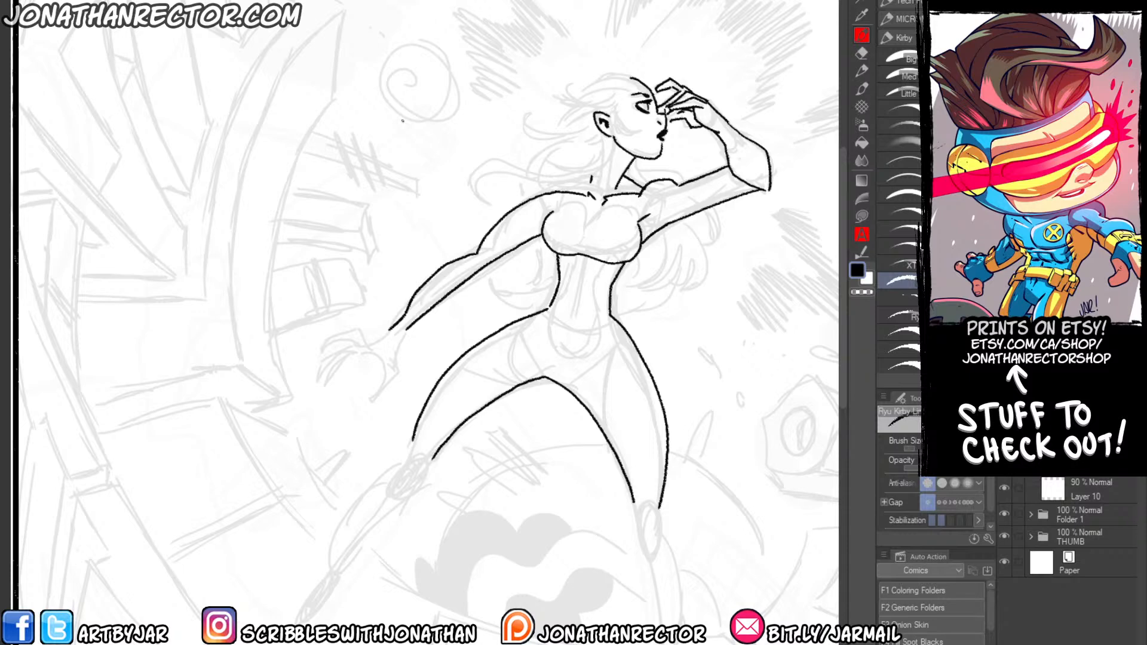
mouse_move(389, 330)
left_mouse_down()
mouse_move(372, 345)
mouse_move(406, 354)
mouse_move(380, 391)
mouse_move(389, 355)
mouse_move(336, 338)
mouse_move(341, 358)
mouse_move(354, 345)
mouse_move(375, 355)
mouse_move(383, 335)
mouse_move(345, 373)
mouse_move(365, 378)
left_mouse_up()
left_click_drag(363, 379, 371, 370)
left_click_drag(369, 357, 379, 380)
key("e")
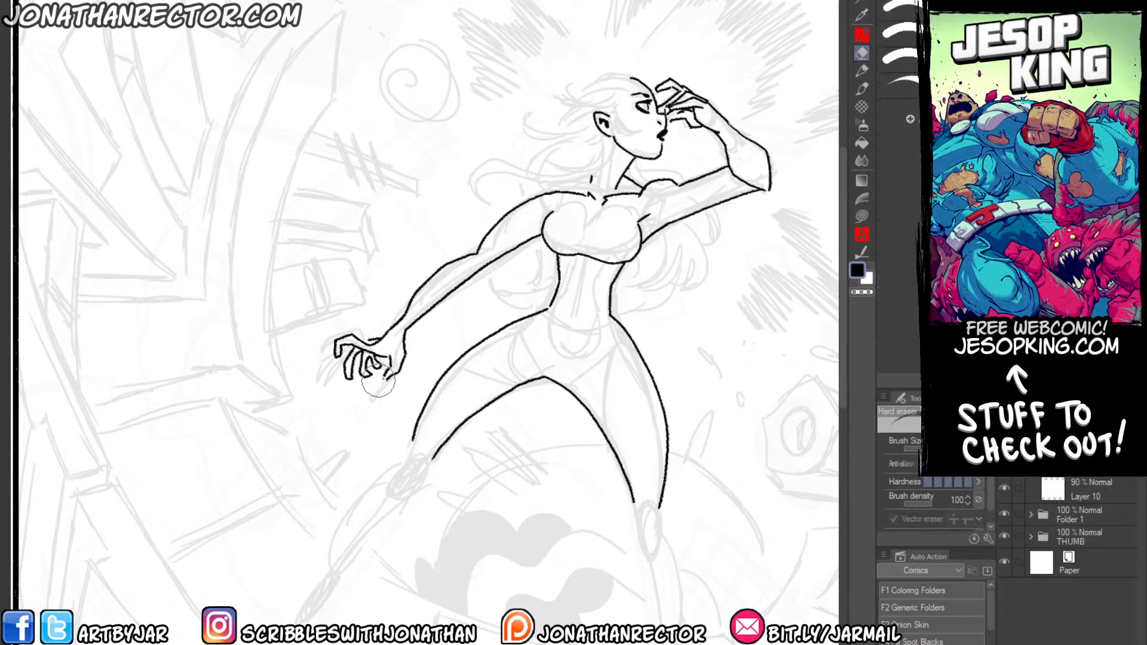
key("p")
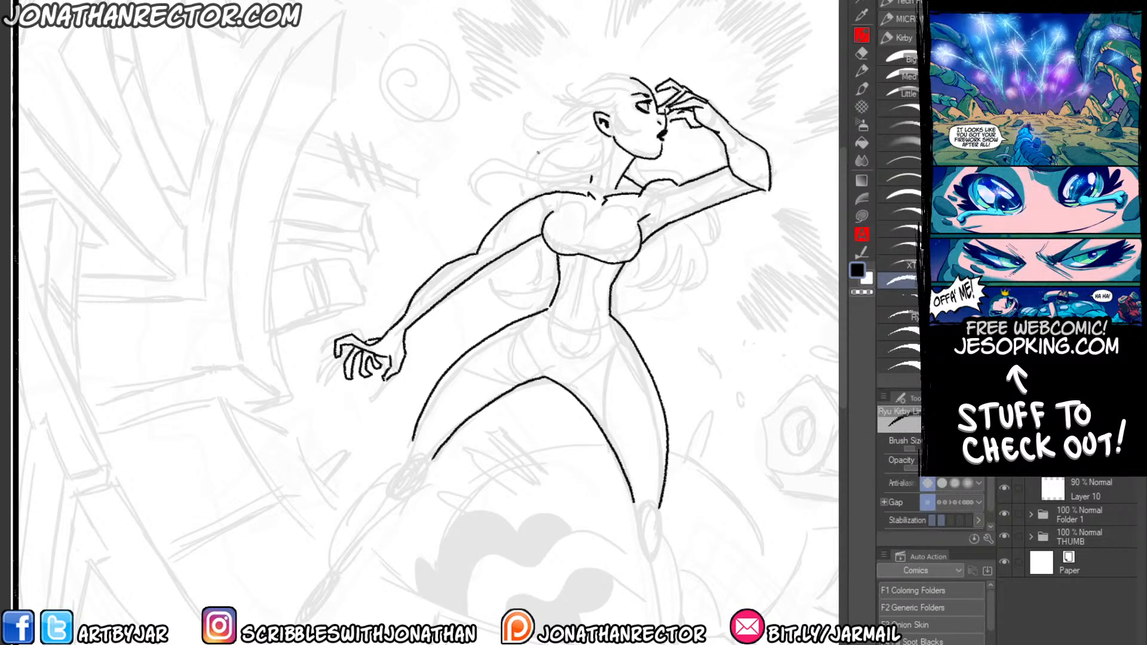
Draw the straight leg below the knee, adding the calf contours, ankle and pointed foot.
left_click_drag(431, 331, 450, 251)
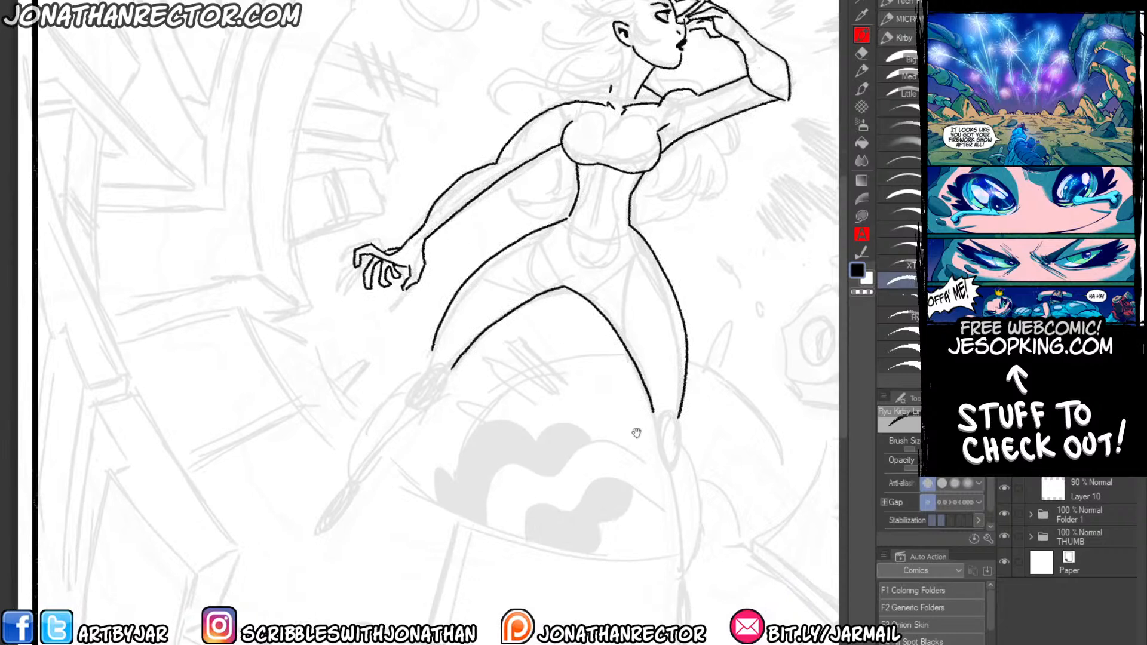
mouse_move(636, 433)
left_mouse_down()
mouse_move(607, 326)
mouse_move(628, 391)
mouse_move(611, 483)
left_mouse_up()
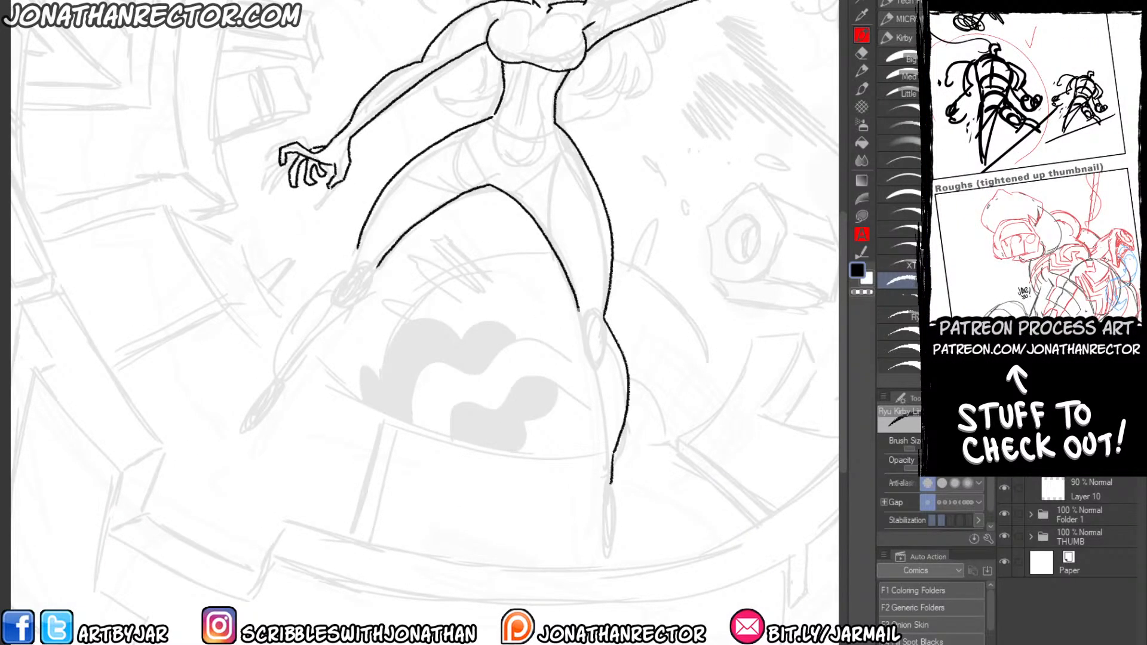
mouse_move(578, 310)
left_mouse_down()
mouse_move(600, 433)
mouse_move(601, 530)
mouse_move(587, 480)
mouse_move(603, 546)
left_mouse_up()
key("e")
key("p")
mouse_move(611, 481)
left_mouse_down()
mouse_move(618, 518)
mouse_move(603, 545)
left_mouse_up()
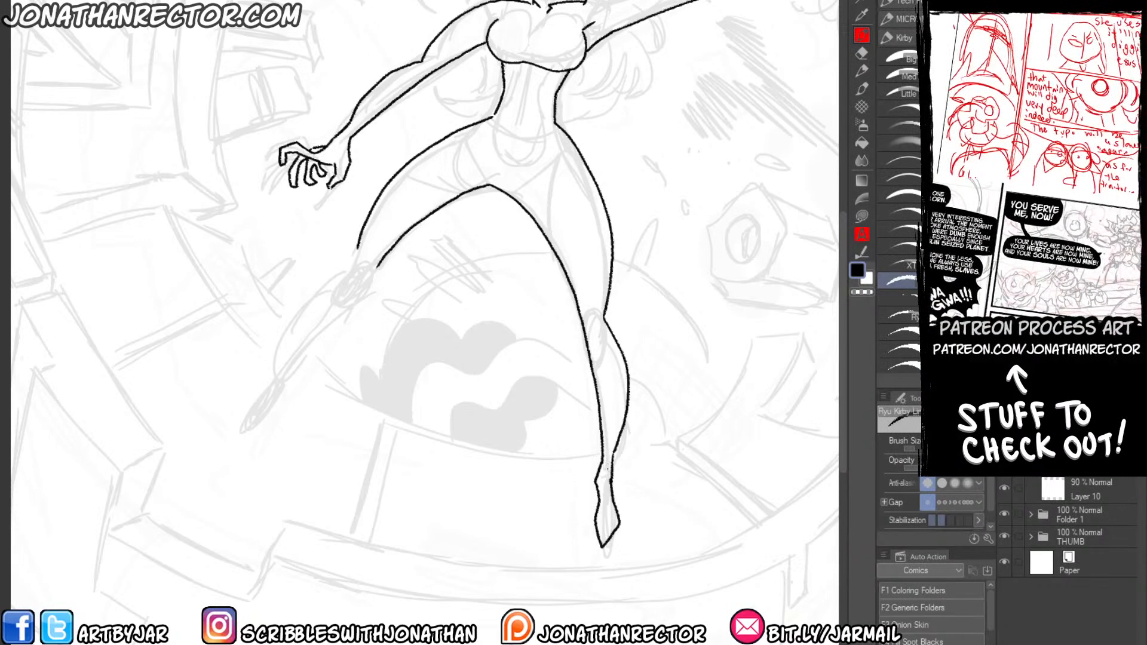
Draw the outstretched leg's outer calf, then erase its inner thigh line and redraw it as one contour down to the pointed foot.
left_click_drag(341, 324, 413, 335)
mouse_move(430, 253)
left_mouse_down()
mouse_move(369, 324)
mouse_move(356, 370)
left_mouse_up()
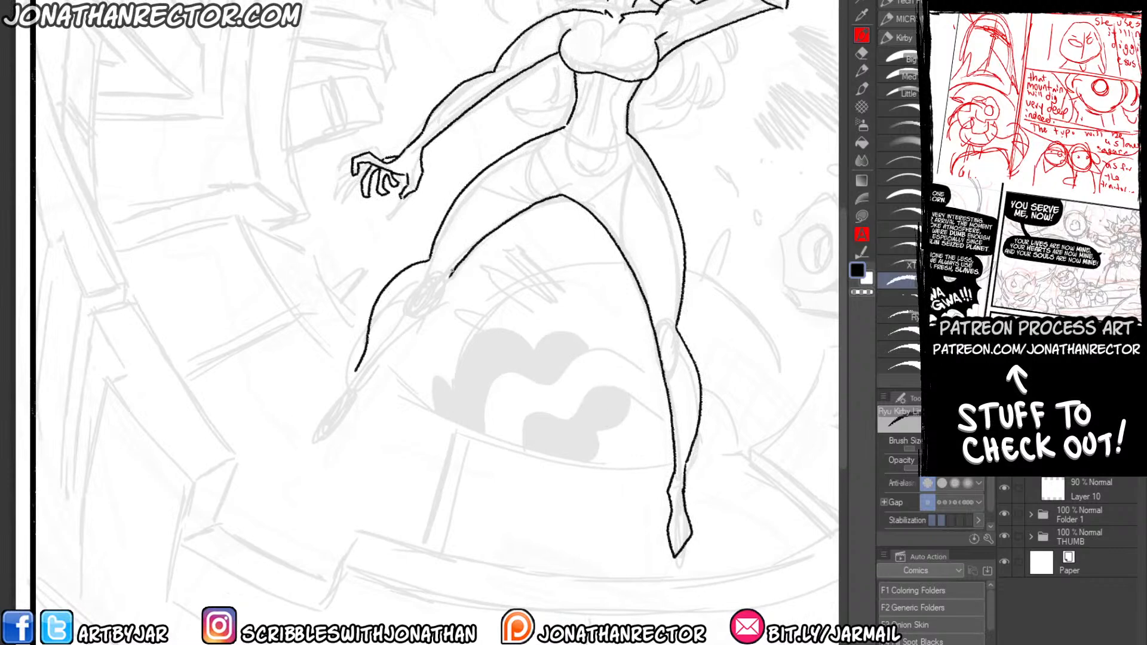
key("e")
left_click_drag(547, 191, 435, 288)
key("p")
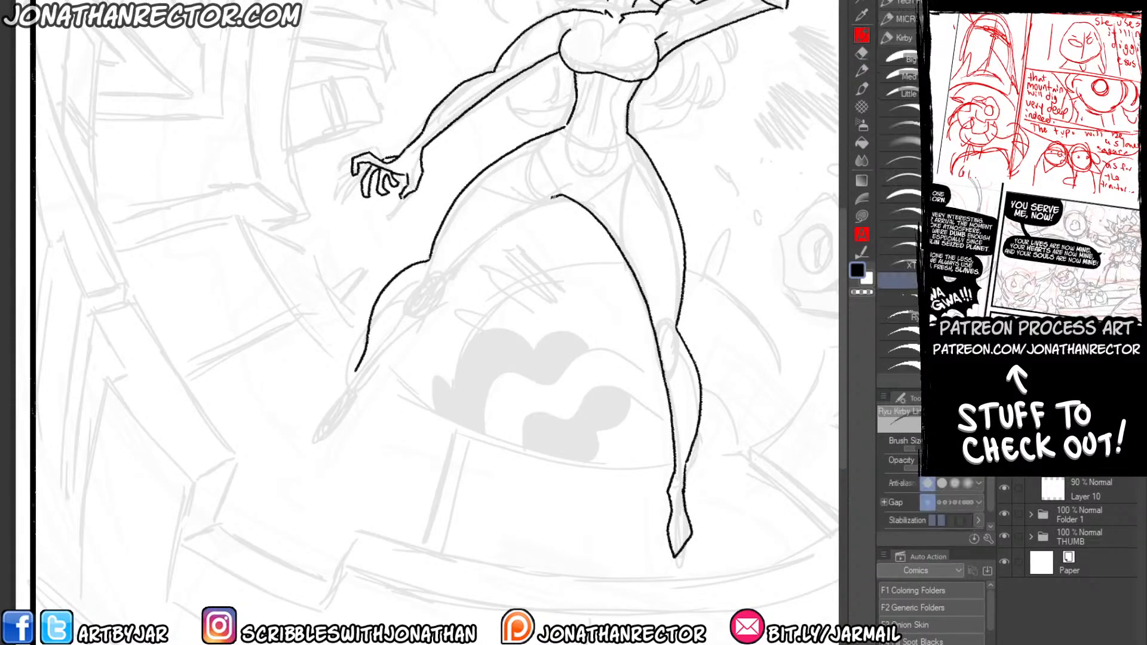
mouse_move(559, 195)
left_mouse_down()
mouse_move(477, 242)
mouse_move(336, 389)
mouse_move(322, 425)
left_mouse_up()
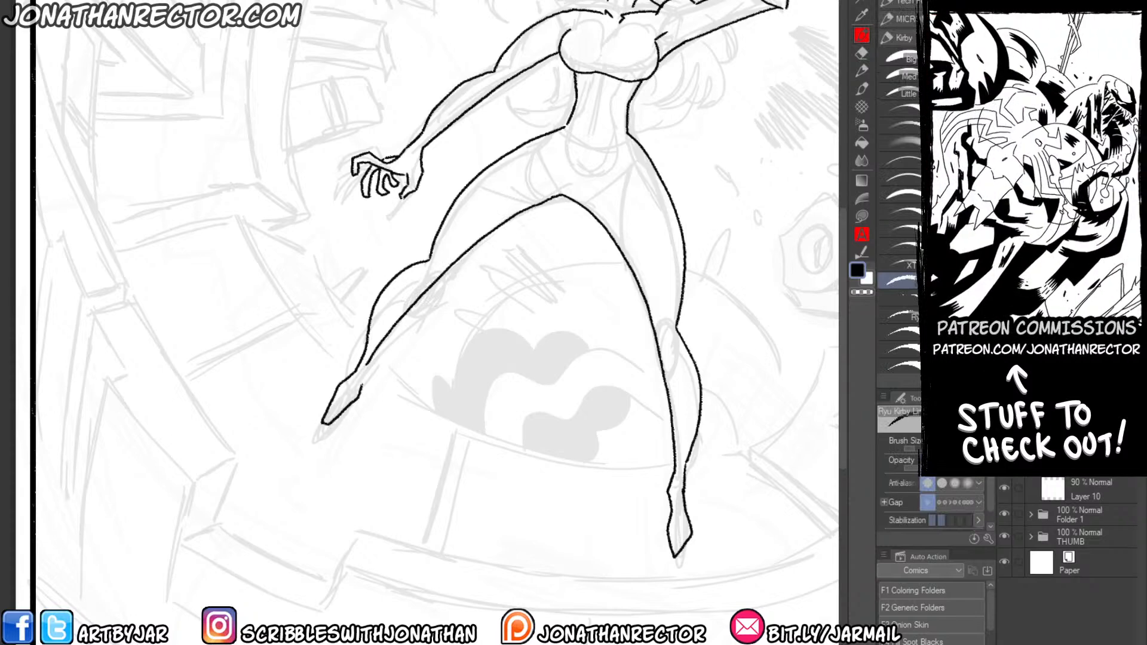
Add ankle detail to the outstretched leg and tidy the leg contours with pen and eraser.
left_click_drag(370, 362, 361, 386)
left_click_drag(514, 276, 387, 409)
key("e")
mouse_move(434, 328)
left_mouse_down()
mouse_move(463, 336)
mouse_move(483, 365)
left_mouse_up()
key("p")
key("e")
key("p")
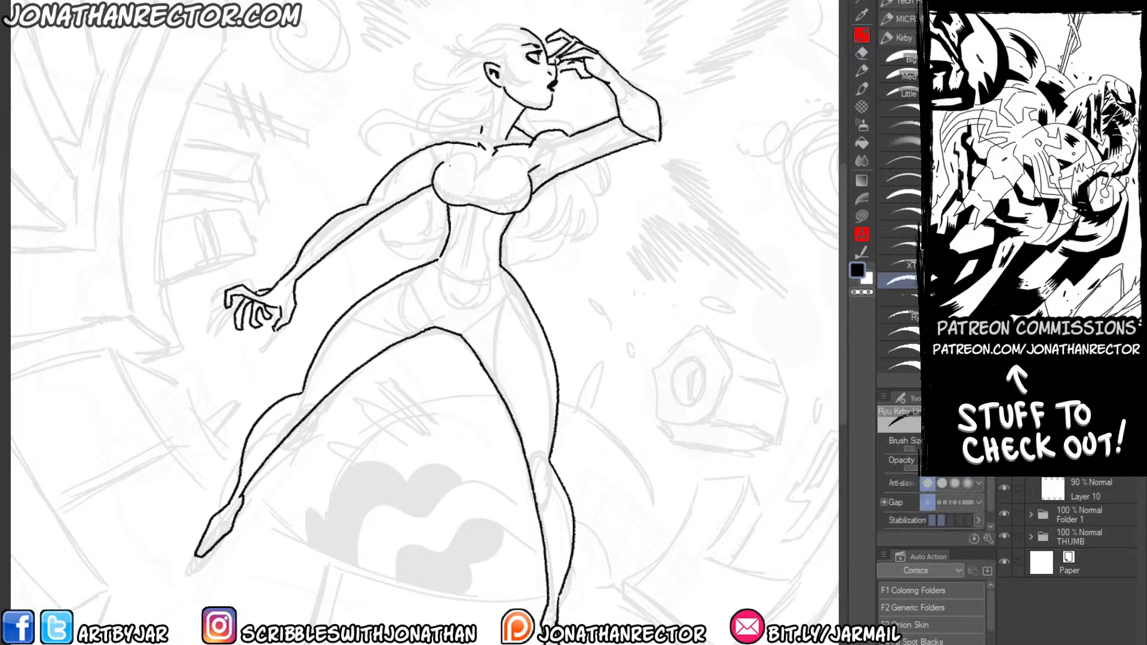
Draw the spiky hairline on top of her head and the long curling locks swept back behind her ear and neck.
left_click_drag(434, 62, 424, 164)
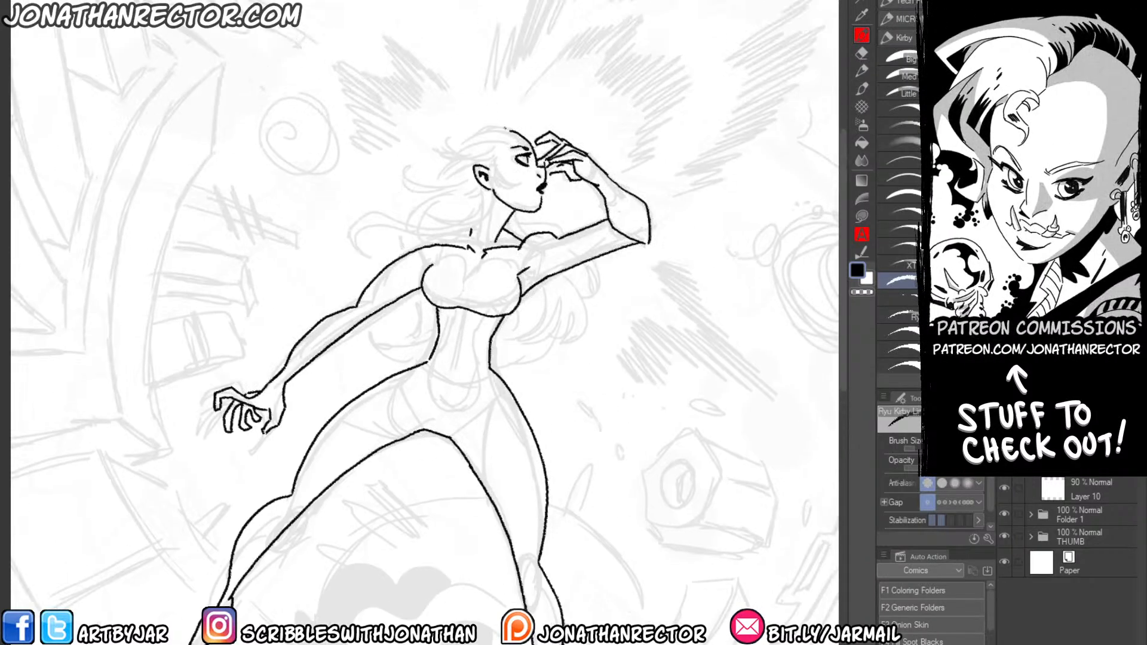
mouse_move(527, 141)
left_mouse_down()
mouse_move(472, 117)
mouse_move(433, 141)
mouse_move(467, 160)
mouse_move(437, 168)
mouse_move(428, 156)
left_mouse_up()
mouse_move(428, 156)
left_mouse_down()
mouse_move(438, 163)
mouse_move(403, 171)
mouse_move(414, 158)
left_mouse_up()
mouse_move(401, 167)
left_mouse_down()
mouse_move(462, 174)
mouse_move(409, 210)
mouse_move(410, 224)
left_mouse_up()
mouse_move(494, 192)
left_mouse_down()
mouse_move(481, 221)
mouse_move(360, 237)
mouse_move(400, 214)
mouse_move(479, 208)
mouse_move(417, 223)
mouse_move(400, 249)
left_mouse_up()
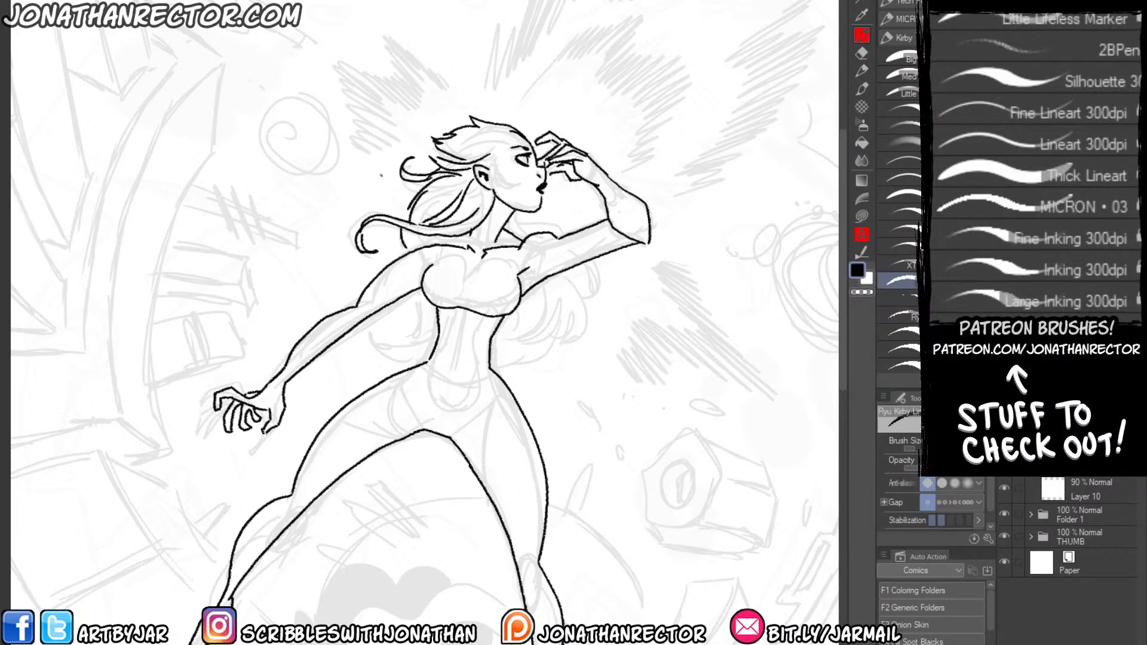
left_click_drag(421, 181, 401, 226)
Draw the hair masses flowing on both sides of her waist and add strand lines inside the hair.
mouse_move(522, 212)
left_mouse_down()
mouse_move(568, 231)
mouse_move(587, 324)
mouse_move(558, 345)
mouse_move(570, 321)
mouse_move(500, 346)
mouse_move(477, 323)
mouse_move(503, 354)
left_mouse_up()
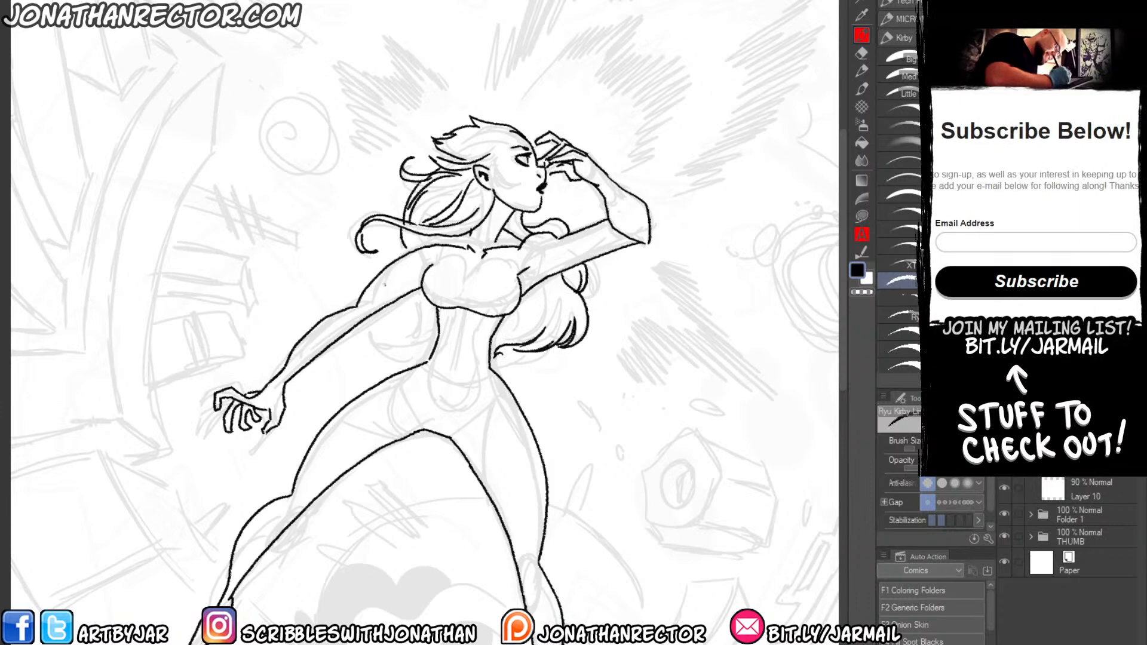
mouse_move(421, 291)
left_mouse_down()
mouse_move(389, 344)
mouse_move(412, 348)
mouse_move(379, 362)
mouse_move(429, 357)
mouse_move(418, 371)
left_mouse_up()
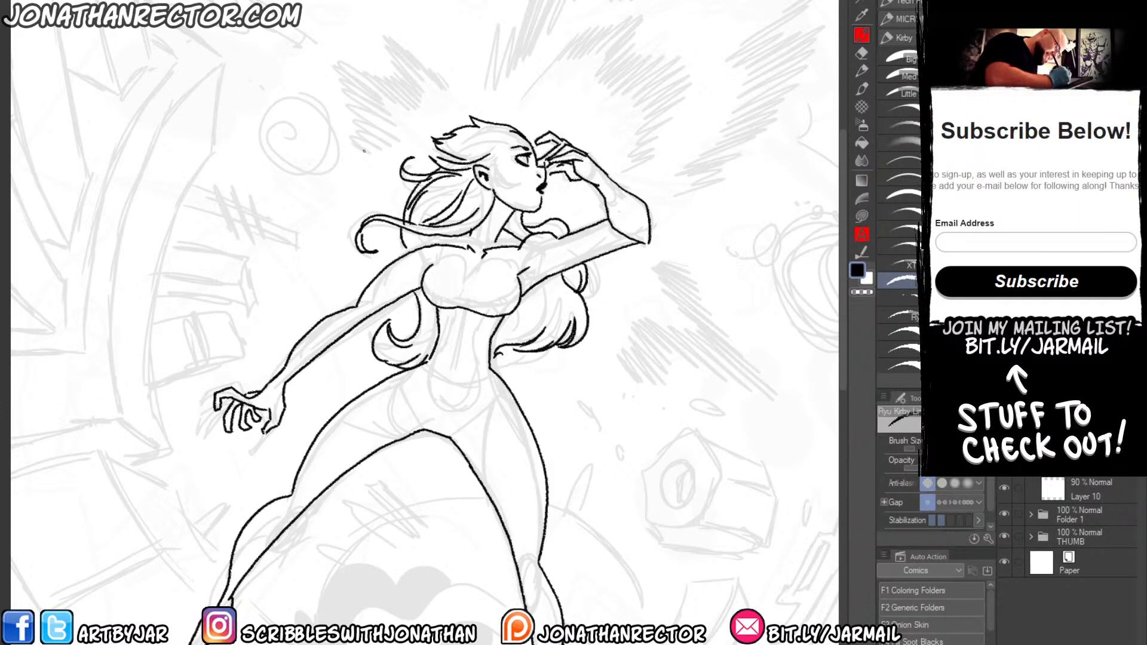
left_click_drag(415, 236, 421, 247)
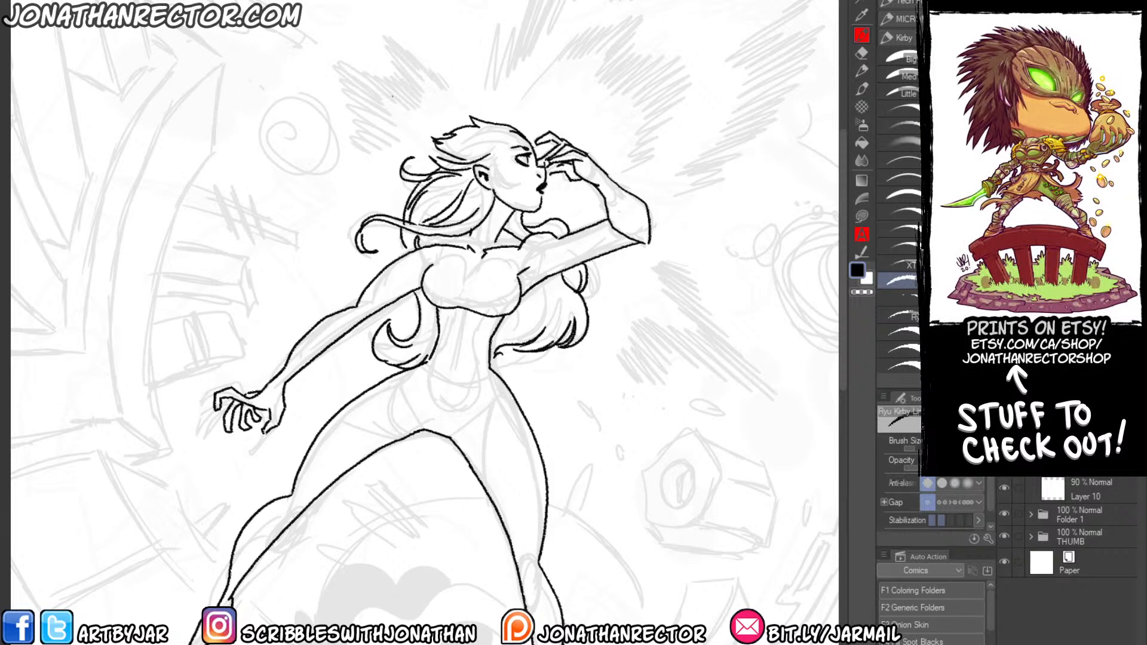
mouse_move(510, 138)
left_mouse_down()
mouse_move(462, 145)
mouse_move(469, 156)
mouse_move(431, 203)
mouse_move(479, 200)
left_mouse_up()
left_click_drag(508, 165, 508, 171)
mouse_move(541, 286)
left_mouse_down()
mouse_move(553, 324)
mouse_move(536, 295)
mouse_move(495, 341)
left_mouse_up()
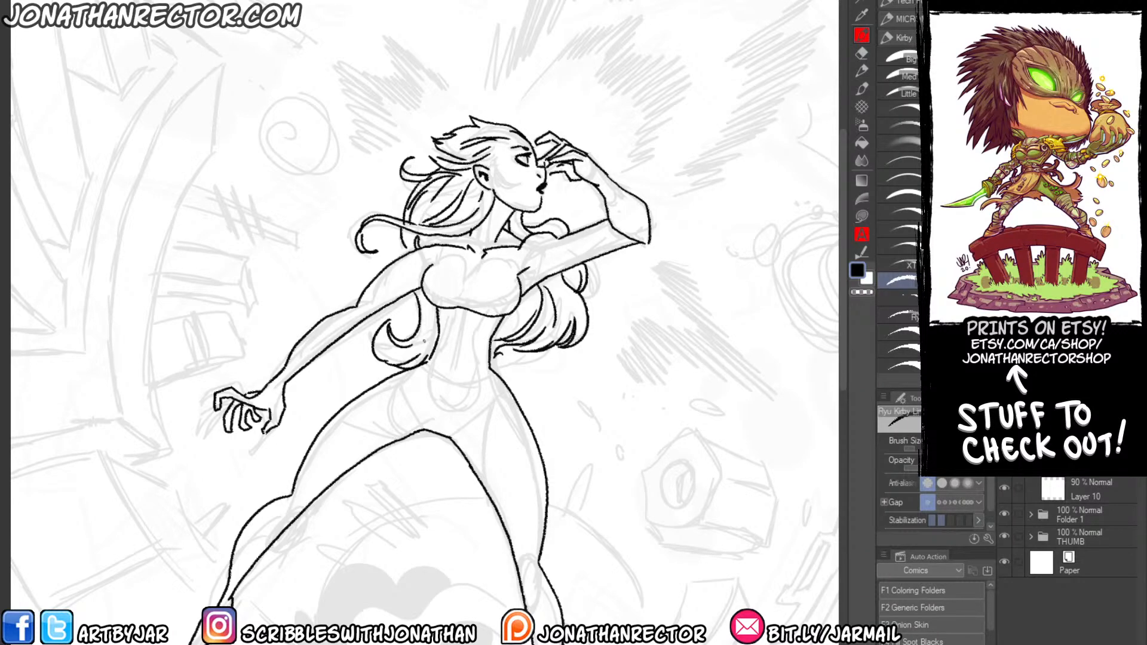
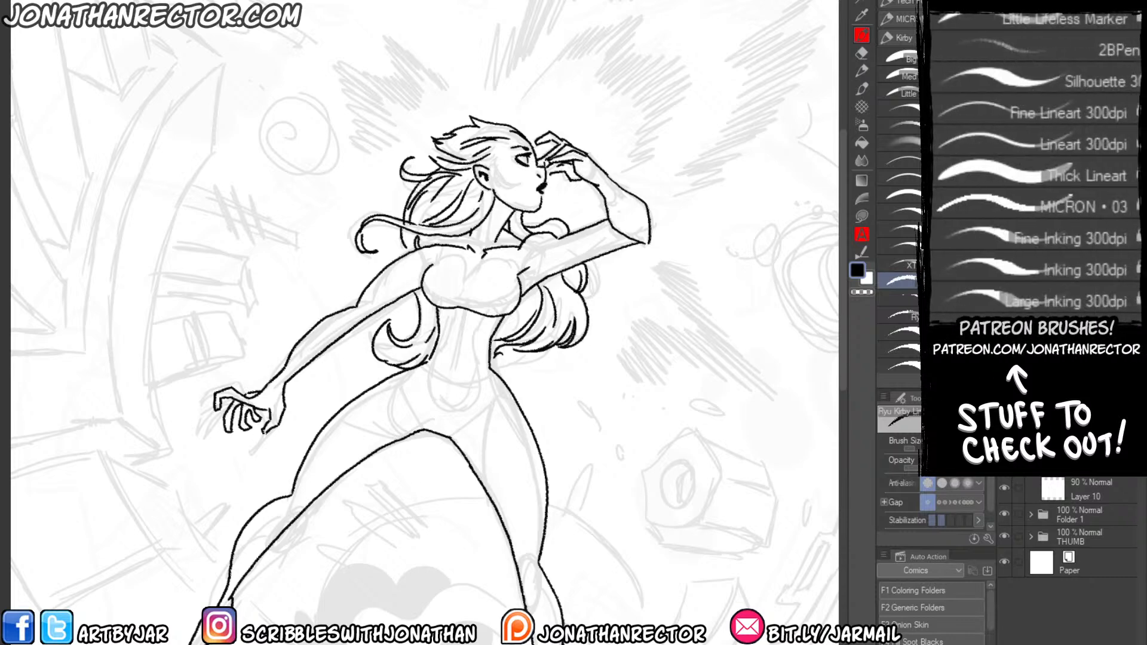
left_click_drag(222, 356, 282, 242)
scroll(261, 354, "down", 1)
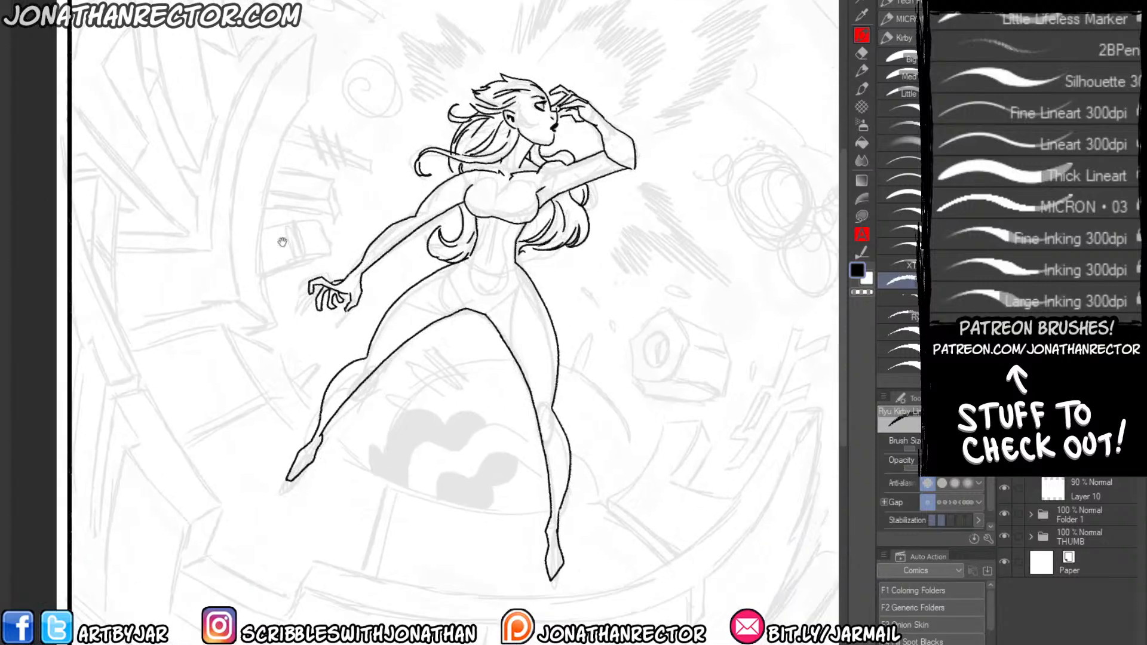
left_click_drag(327, 379, 264, 339)
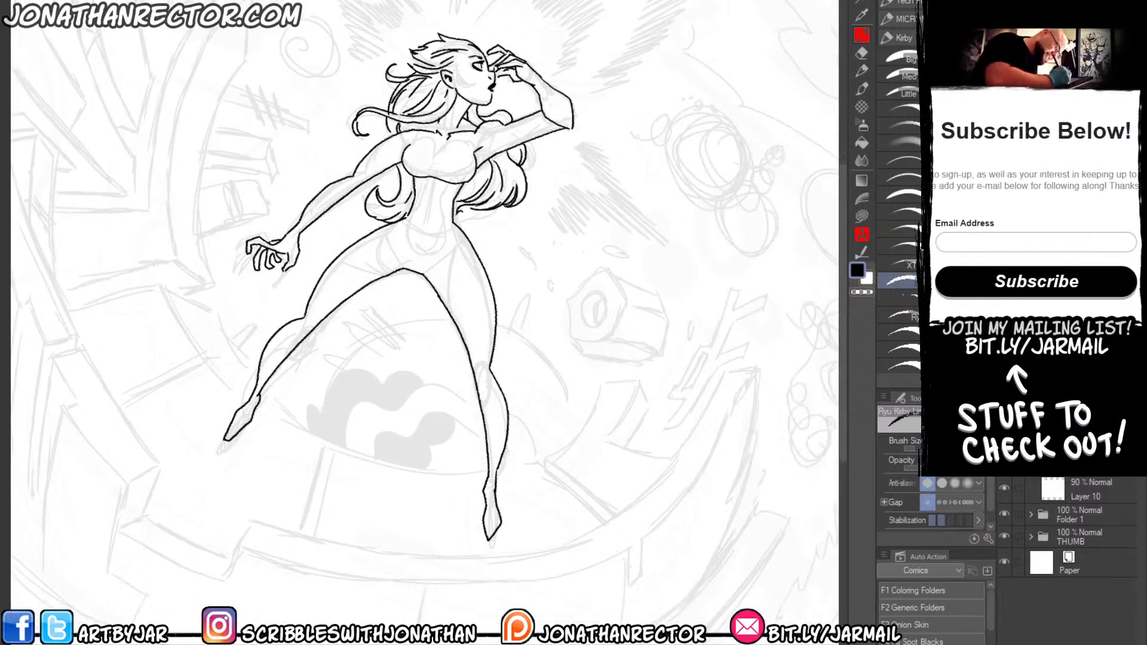
left_click_drag(285, 193, 255, 247)
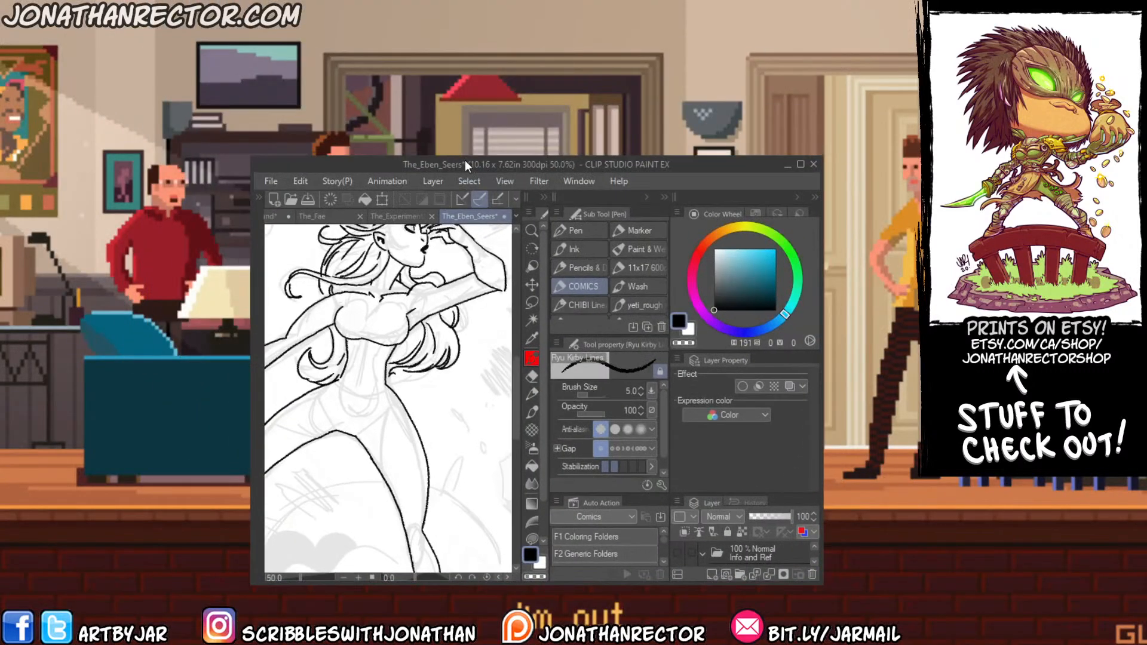
left_click_drag(824, 237, 1053, 237)
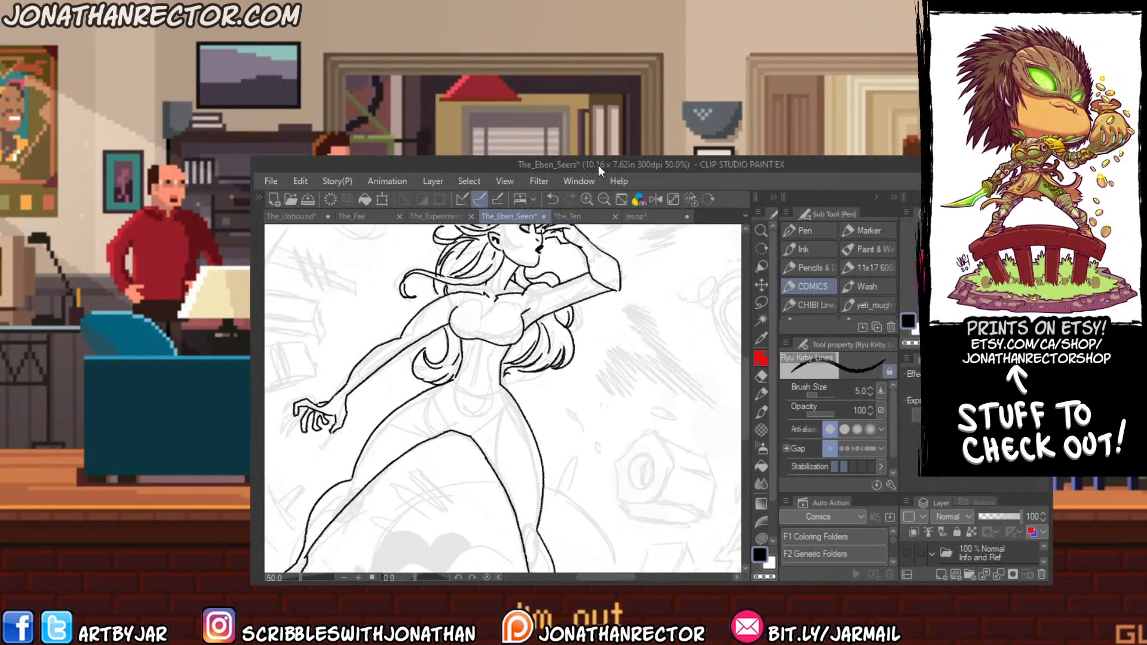
left_click_drag(594, 156, 526, 84)
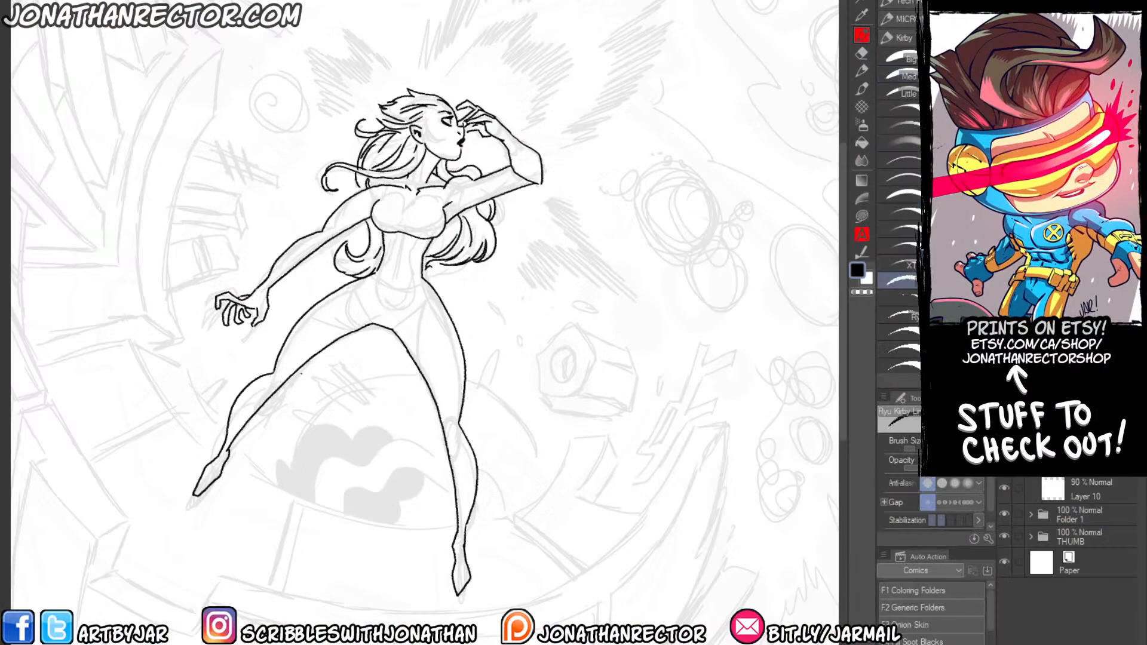
left_click_drag(272, 431, 389, 458)
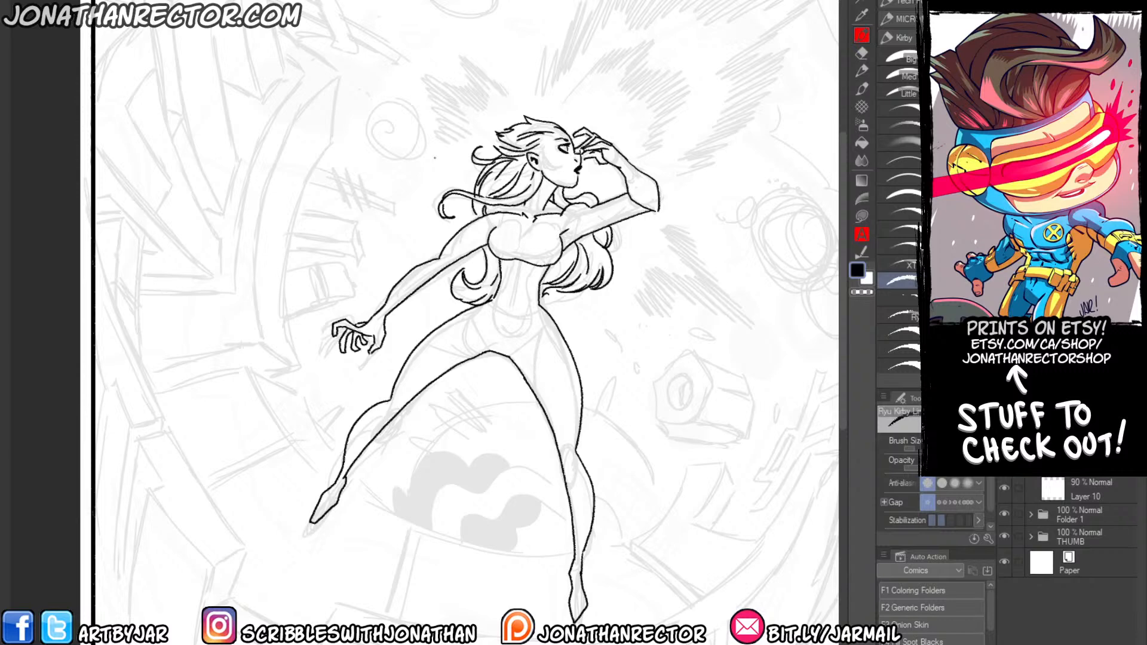
Draw a curved piece in front of her ear and seven small outlined diamonds floating around her head and upper body.
left_click_drag(449, 252, 464, 249)
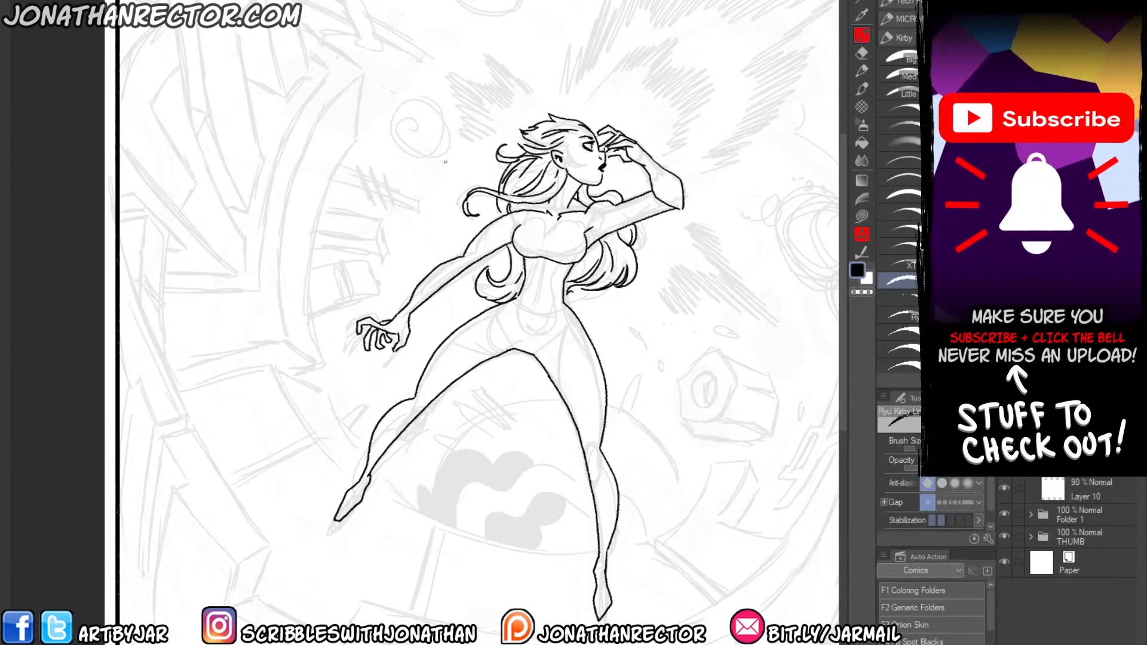
left_click_drag(469, 225, 514, 206)
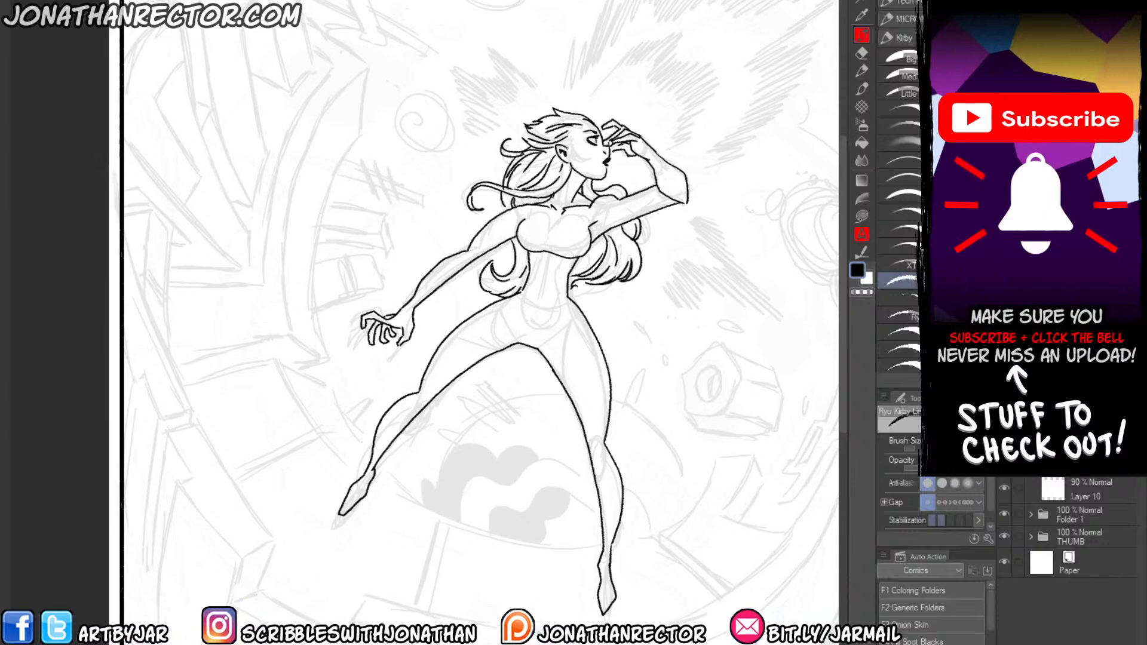
left_click_drag(562, 143, 580, 166)
mouse_move(590, 100)
left_mouse_down()
mouse_move(600, 119)
mouse_move(589, 111)
left_mouse_up()
left_click_drag(470, 156, 472, 172)
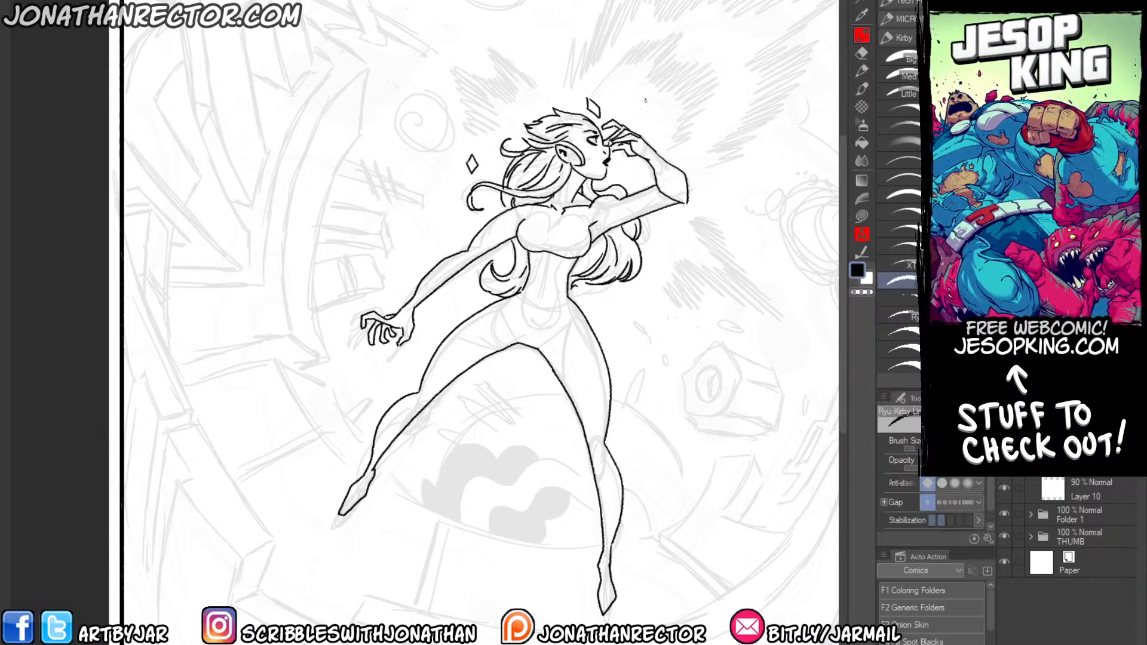
mouse_move(645, 99)
left_mouse_down()
mouse_move(646, 124)
mouse_move(643, 97)
left_mouse_up()
mouse_move(635, 166)
left_mouse_down()
mouse_move(630, 183)
mouse_move(629, 161)
left_mouse_up()
mouse_move(663, 223)
left_mouse_down()
mouse_move(667, 238)
mouse_move(658, 225)
left_mouse_up()
mouse_move(465, 283)
left_mouse_down()
mouse_move(460, 308)
mouse_move(464, 283)
left_mouse_up()
mouse_move(453, 210)
left_mouse_down()
mouse_move(449, 225)
mouse_move(451, 210)
left_mouse_up()
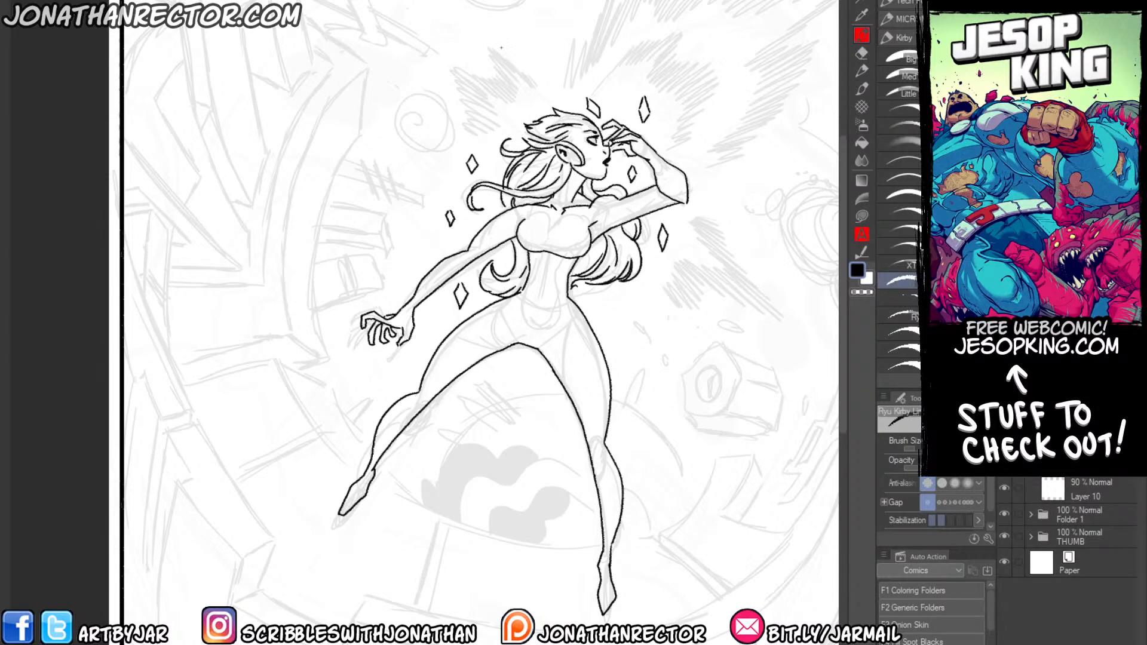
Add a new layer and outline the suit's flowing pattern across her chest and both upper arms.
left_click_drag(410, 233, 301, 244)
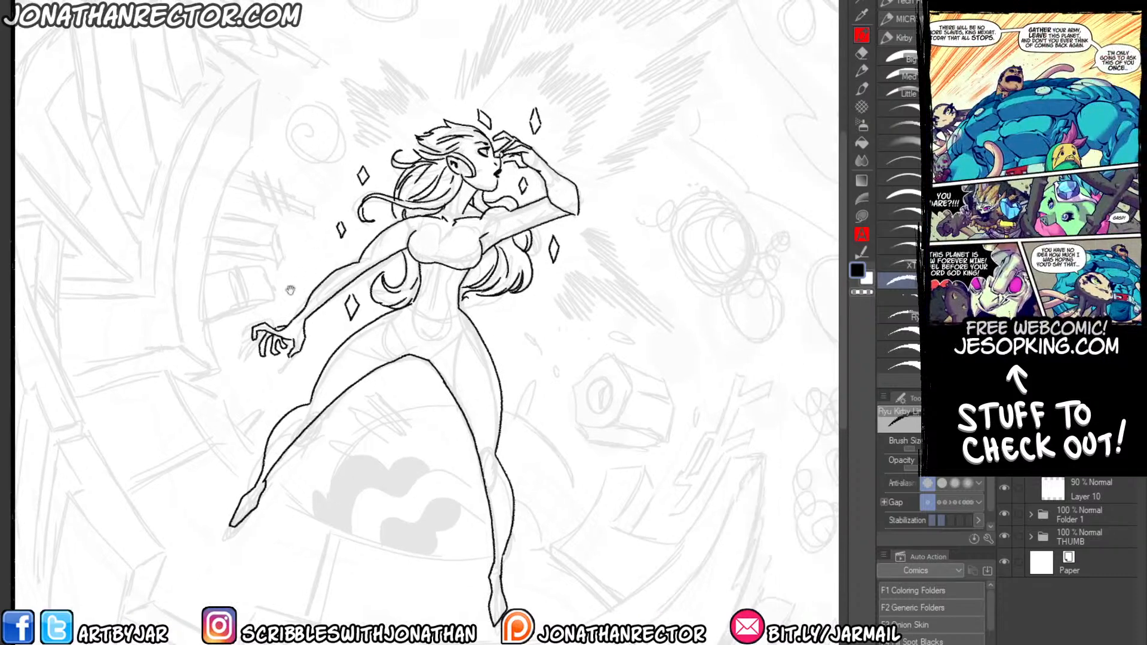
mouse_move(214, 307)
left_mouse_down()
mouse_move(171, 285)
mouse_move(161, 309)
mouse_move(173, 320)
left_mouse_up()
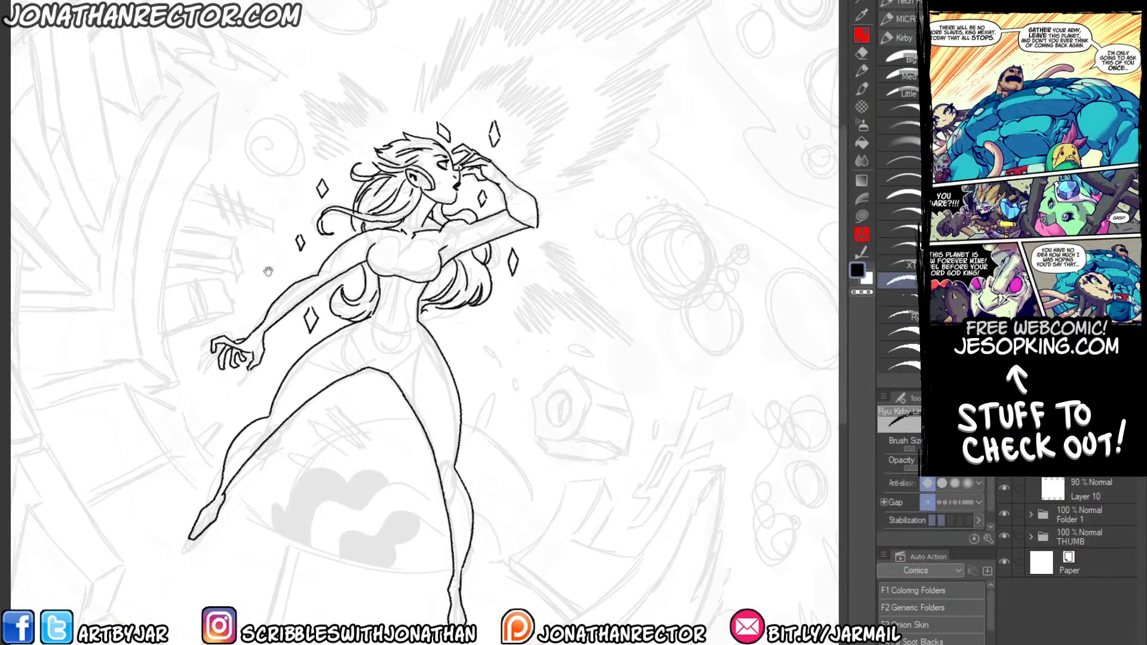
mouse_move(242, 214)
left_mouse_down()
mouse_move(277, 197)
mouse_move(310, 212)
left_mouse_up()
mouse_move(253, 290)
left_mouse_down()
mouse_move(271, 269)
mouse_move(277, 307)
mouse_move(339, 245)
left_mouse_up()
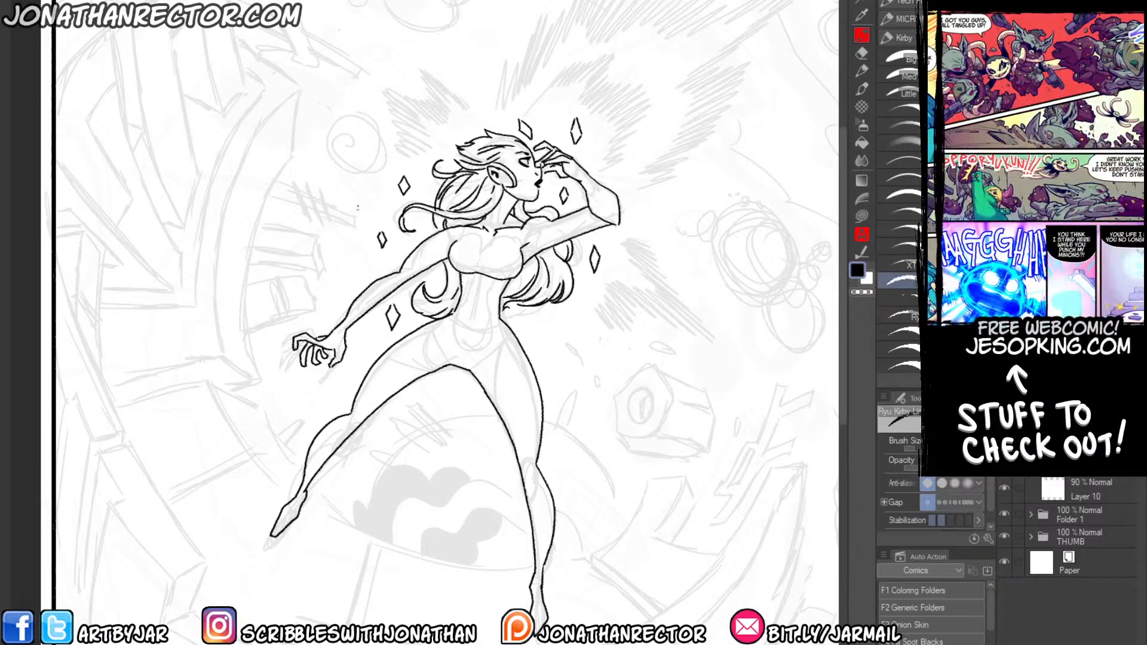
key("ctrl+shift+n")
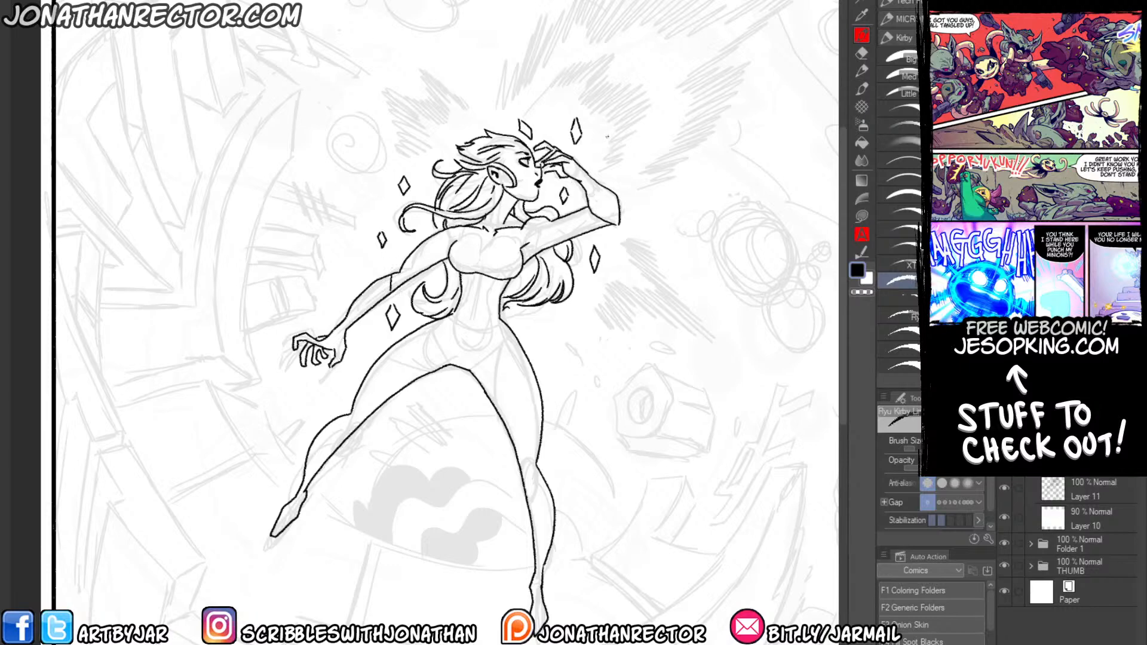
left_click_drag(527, 253, 558, 297)
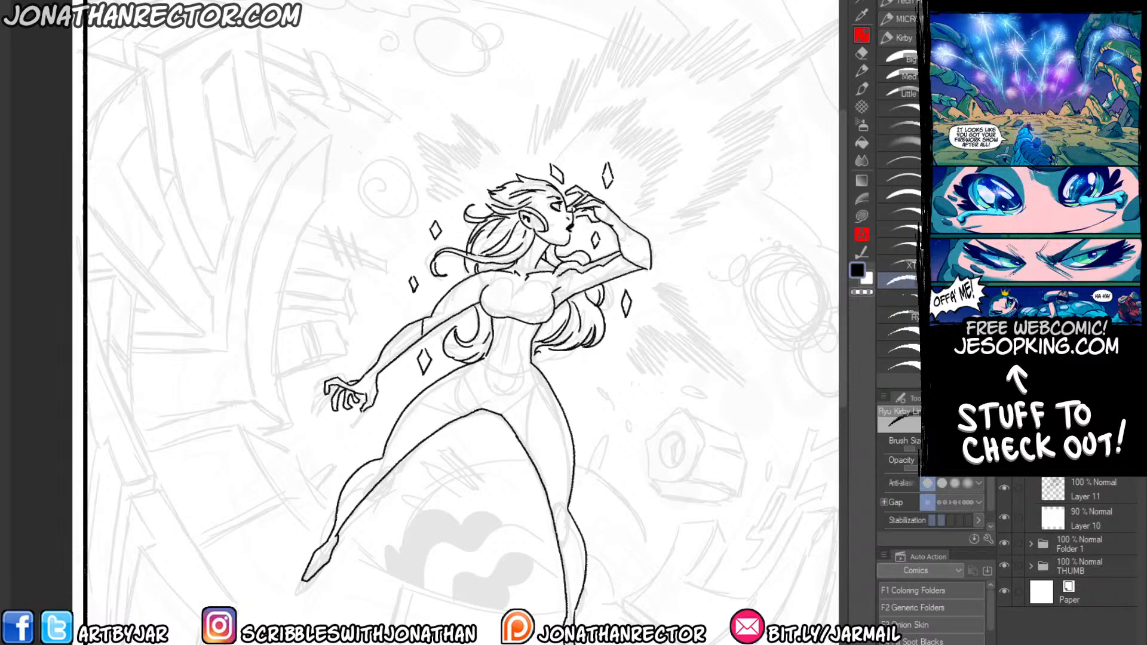
left_click_drag(559, 275, 527, 290)
mouse_move(629, 261)
left_mouse_down()
mouse_move(546, 288)
mouse_move(537, 312)
mouse_move(507, 307)
mouse_move(488, 286)
left_mouse_up()
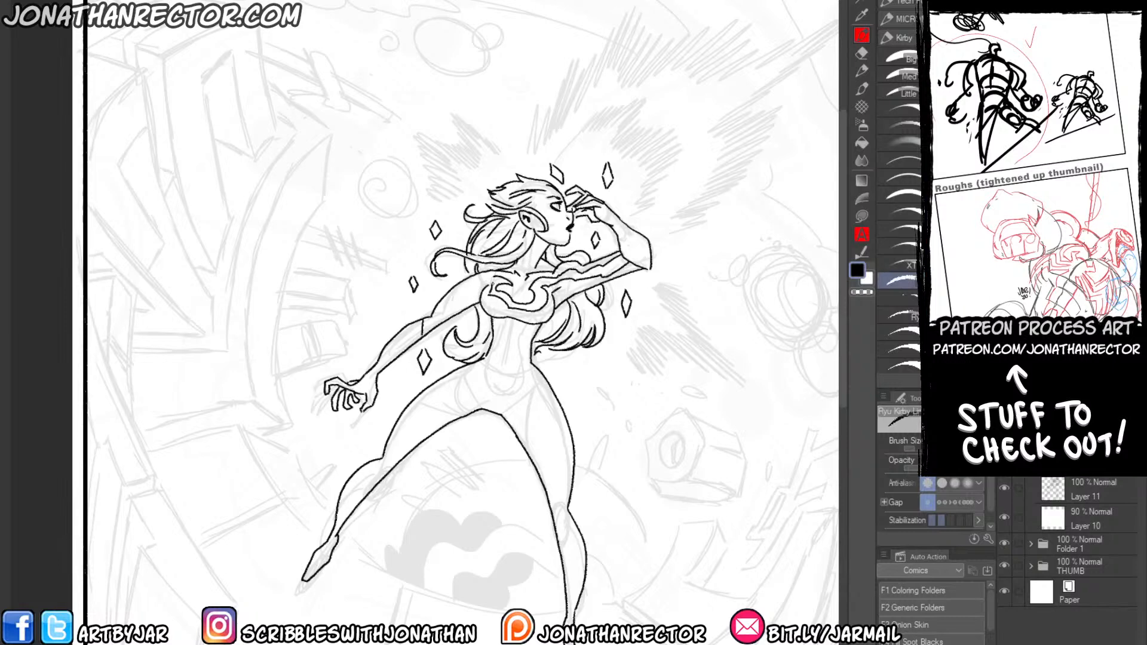
left_click_drag(407, 263, 533, 262)
mouse_move(615, 279)
left_mouse_down()
mouse_move(566, 312)
mouse_move(593, 287)
left_mouse_up()
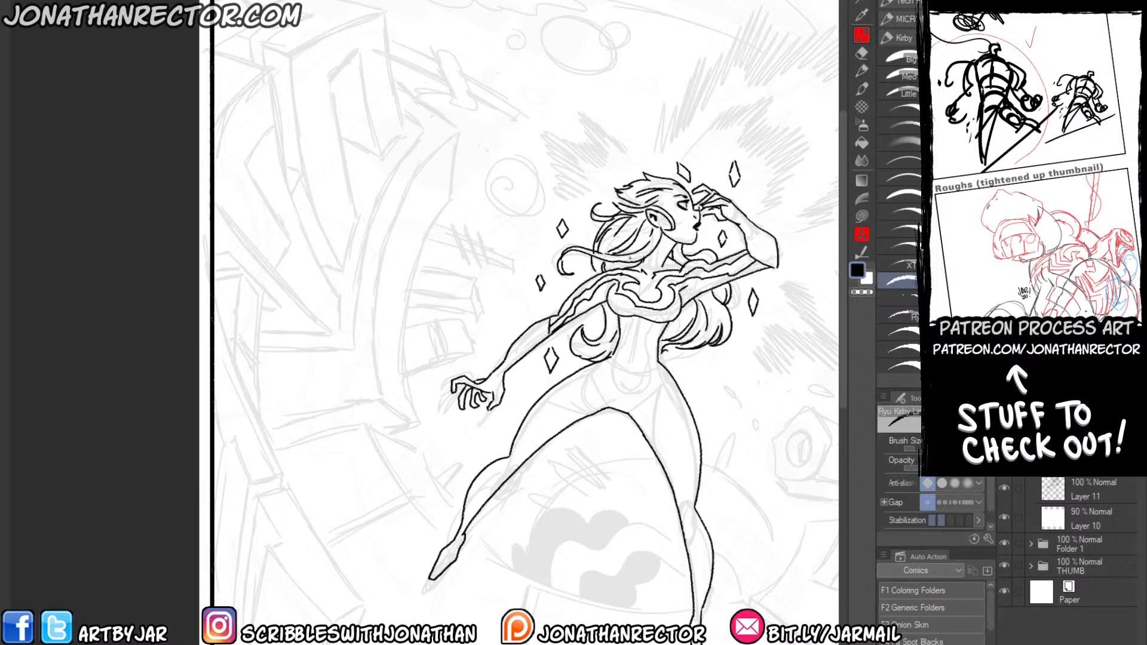
Fill the suit's neck, chest and upper-arm areas with black and touch up the shoulder highlight in white.
key("g")
left_click(573, 298)
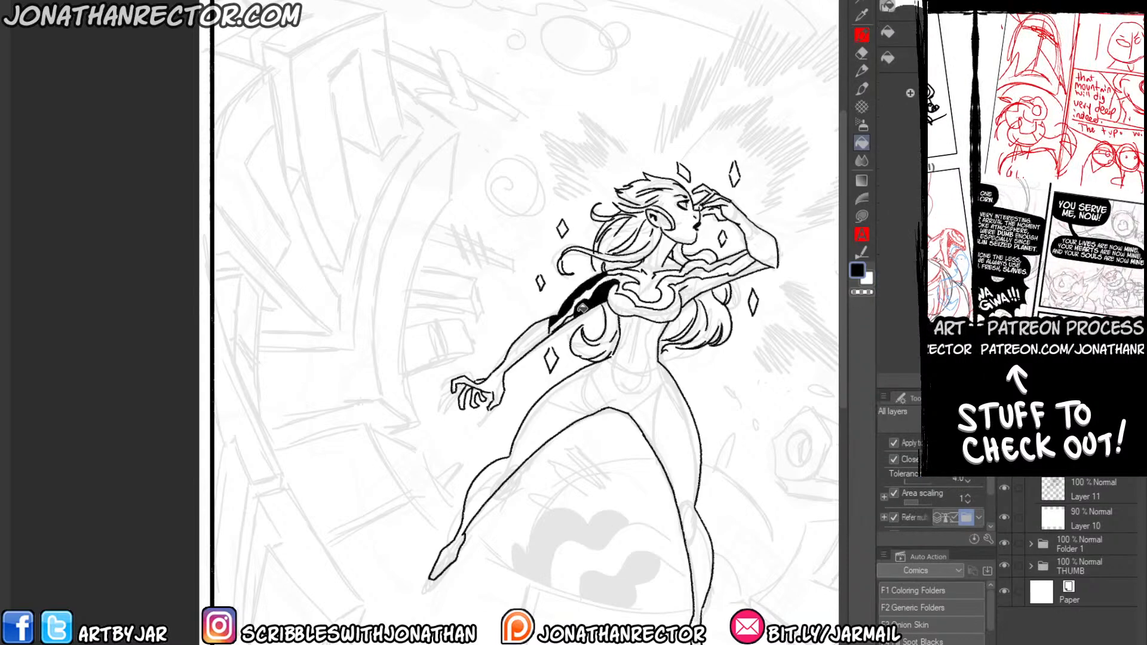
left_click(618, 296)
left_click(640, 269)
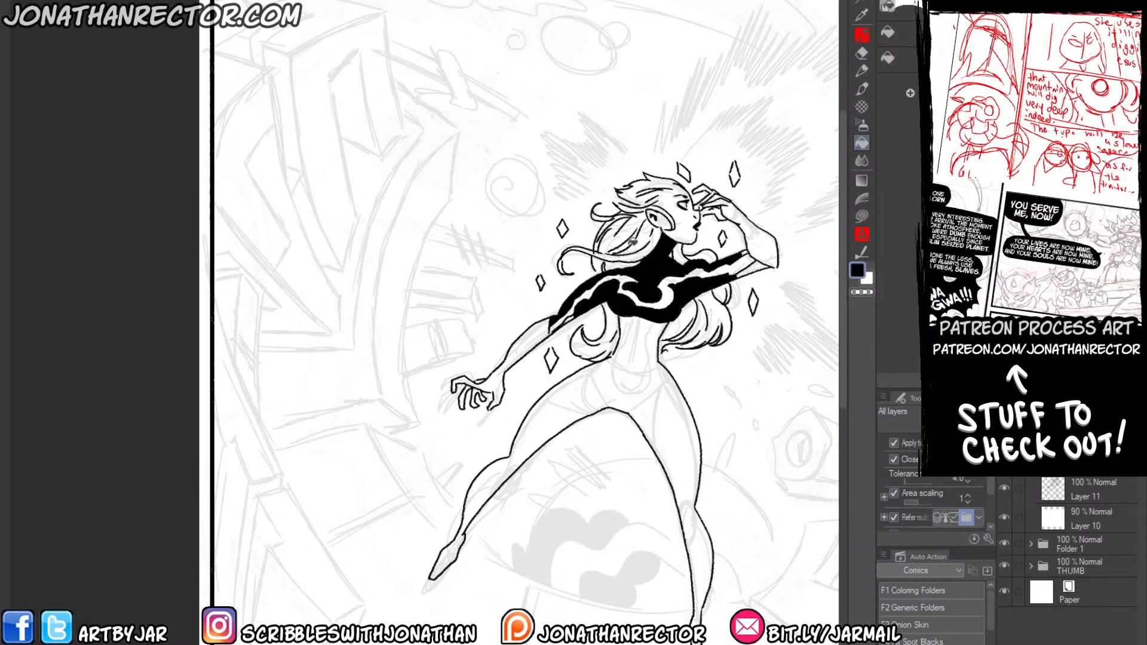
left_click(755, 267)
key("p")
key("x")
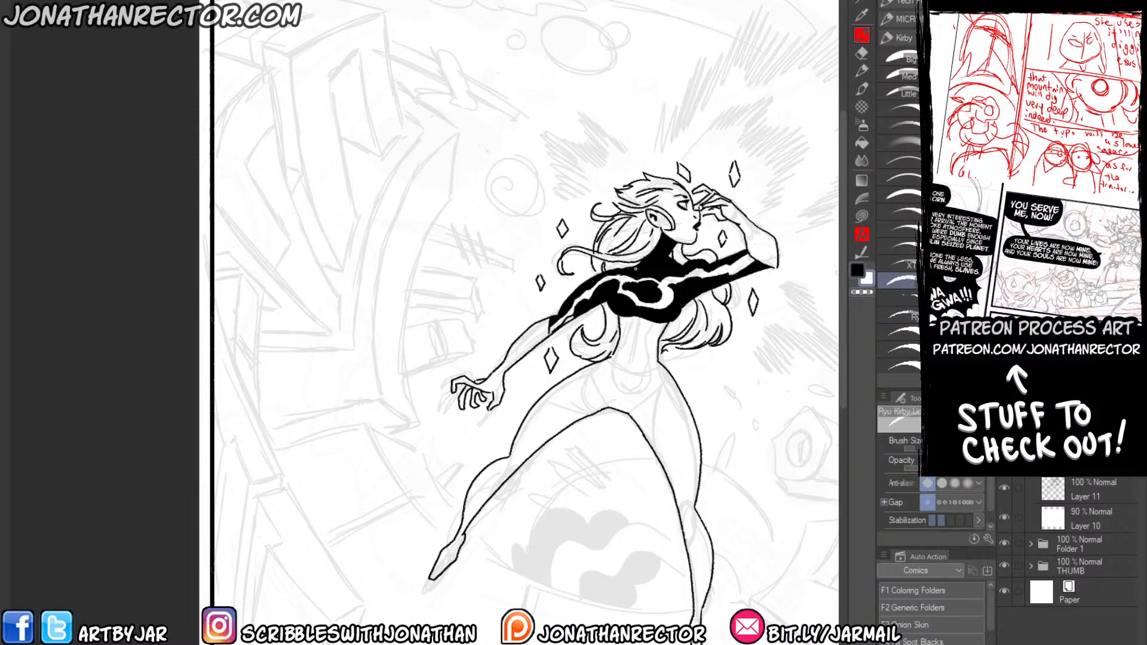
left_click_drag(617, 277, 654, 268)
key("x")
Outline the suit pattern down her waist, abdomen and standing leg, and fill the lower-belly patch and upper waist black.
left_click_drag(560, 305, 613, 202)
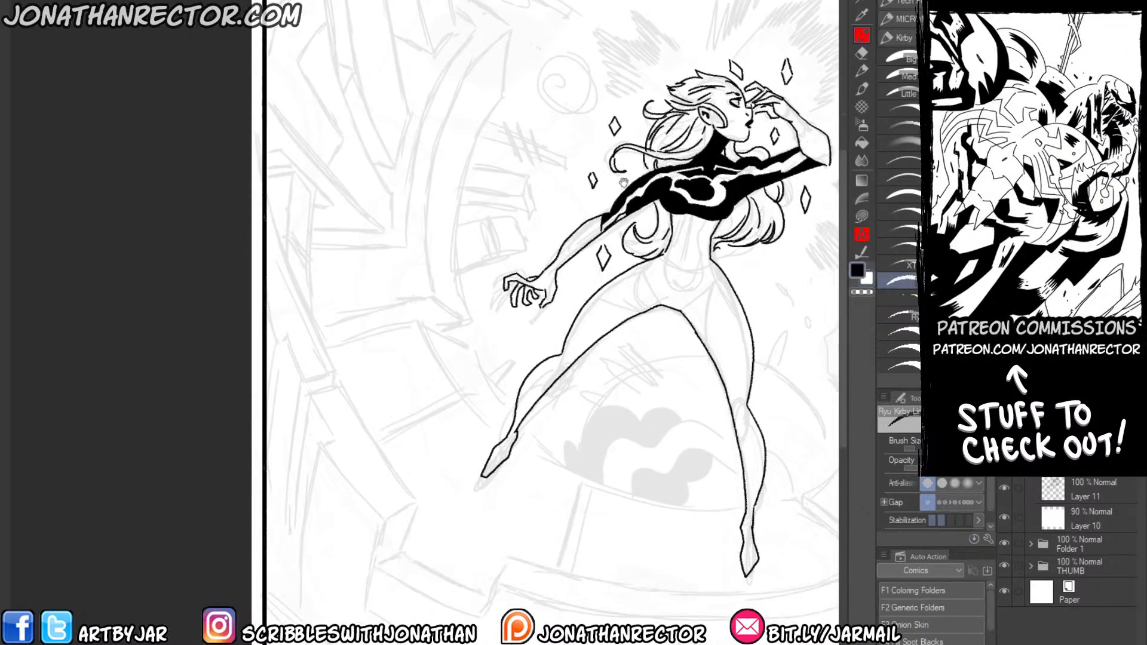
mouse_move(685, 232)
left_mouse_down()
mouse_move(658, 259)
mouse_move(710, 366)
mouse_move(726, 501)
mouse_move(721, 591)
left_mouse_up()
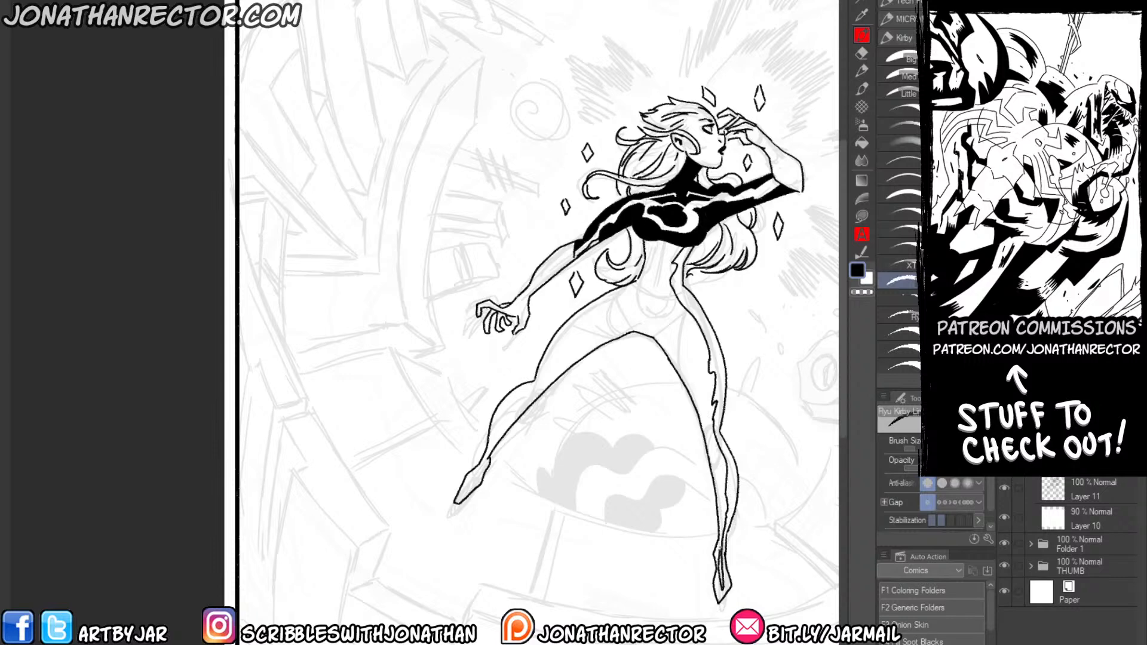
mouse_move(720, 552)
left_mouse_down()
mouse_move(721, 478)
mouse_move(684, 325)
mouse_move(660, 282)
left_mouse_up()
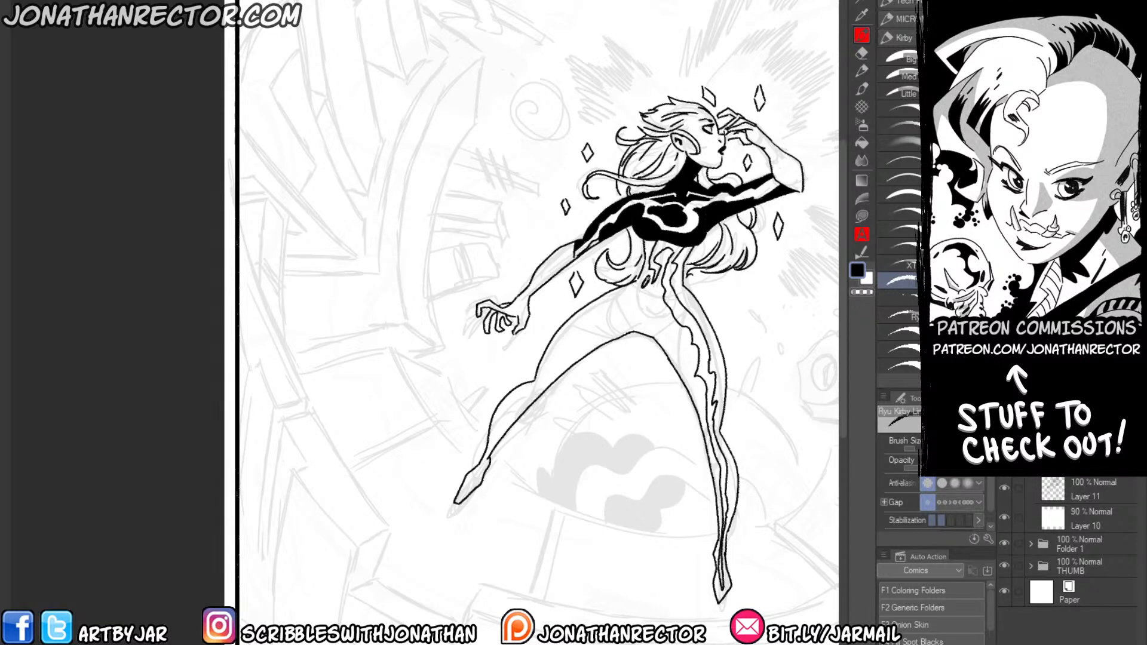
mouse_move(630, 299)
left_mouse_down()
mouse_move(647, 295)
mouse_move(632, 303)
left_mouse_up()
key("g")
left_click(644, 299)
left_click(664, 247)
left_click(670, 266)
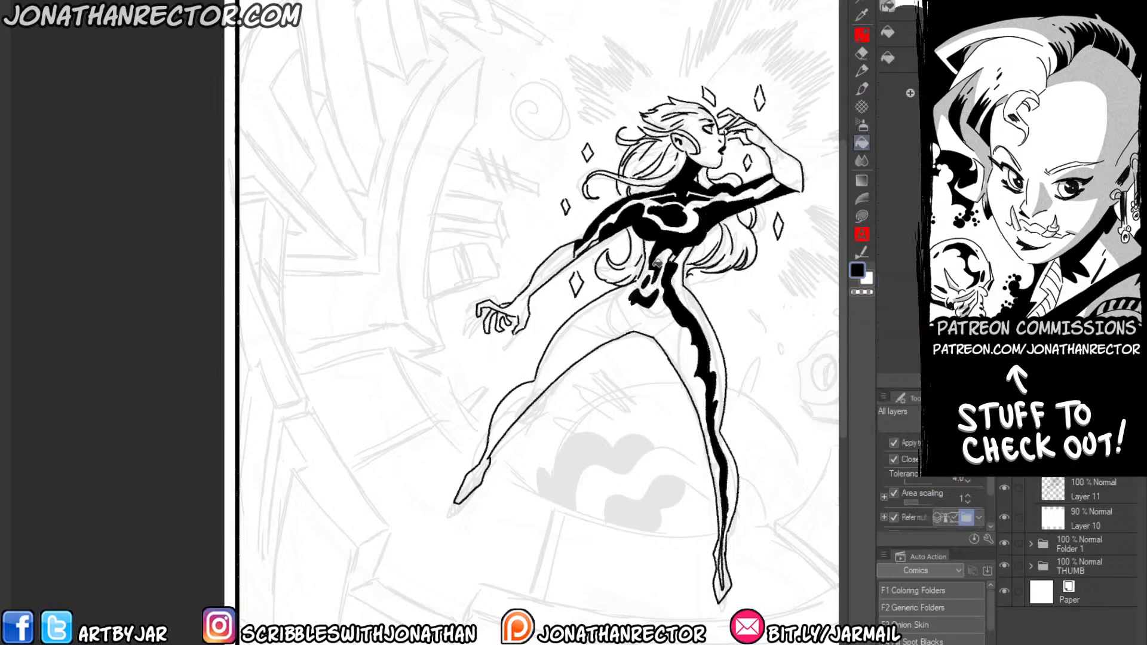
key("p")
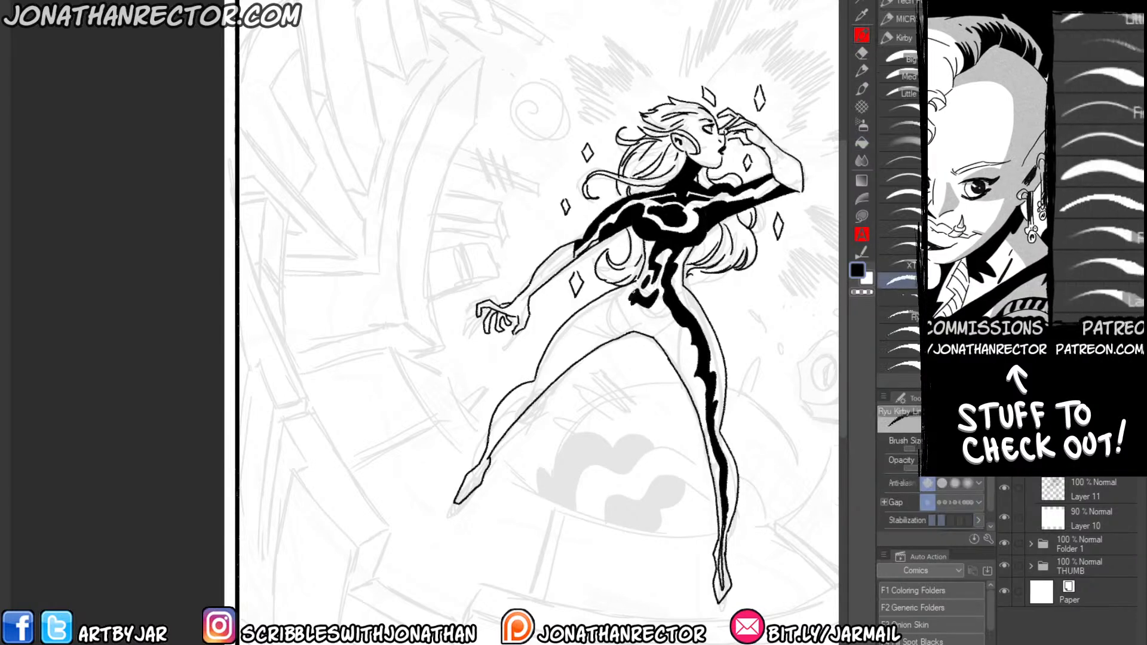
left_click_drag(615, 317, 499, 431)
mouse_move(636, 281)
left_mouse_down()
mouse_move(507, 411)
mouse_move(485, 461)
left_mouse_up()
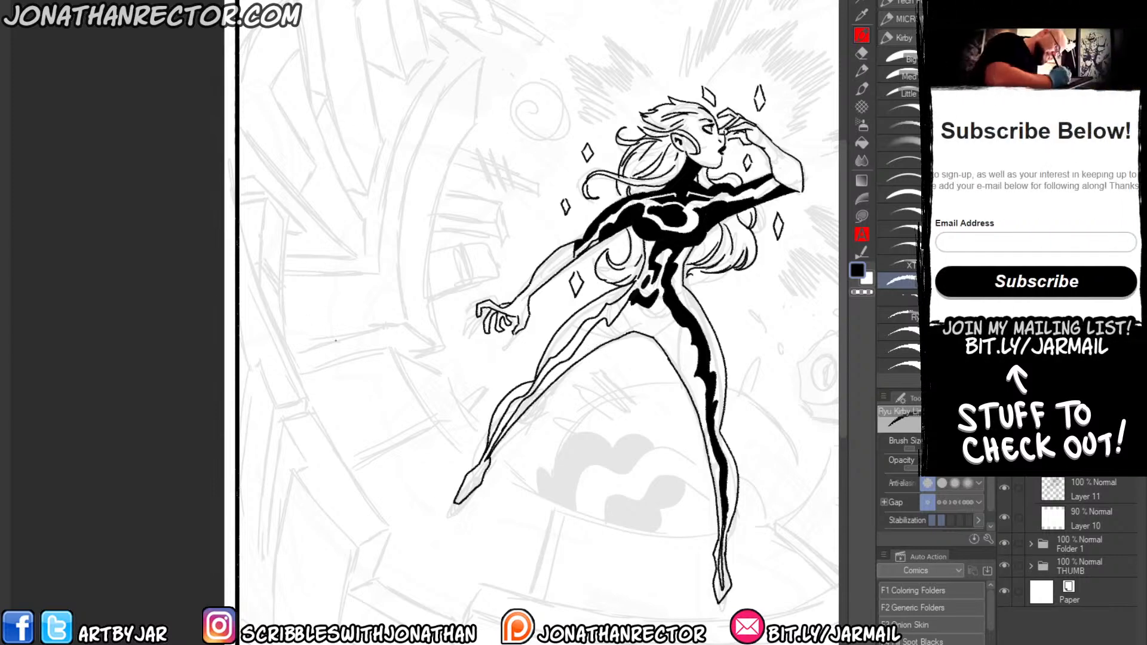
key("ctrl+z")
key("ctrl+z")
key("ctrl+z")
key("ctrl+z")
key("ctrl+z")
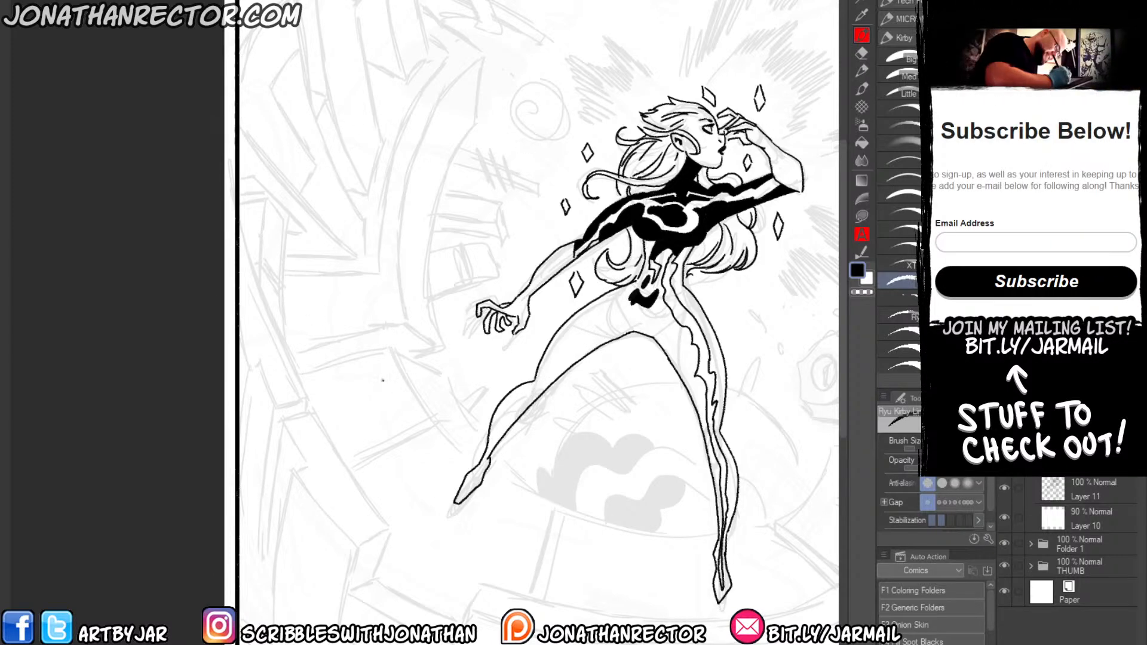
key("ctrl+z")
Close the pattern line at the hip, fill the standing leg's outer side and foot black, and add a white highlight along the ankle.
left_click_drag(649, 306, 655, 313)
key("g")
left_click(678, 284)
left_click(724, 572)
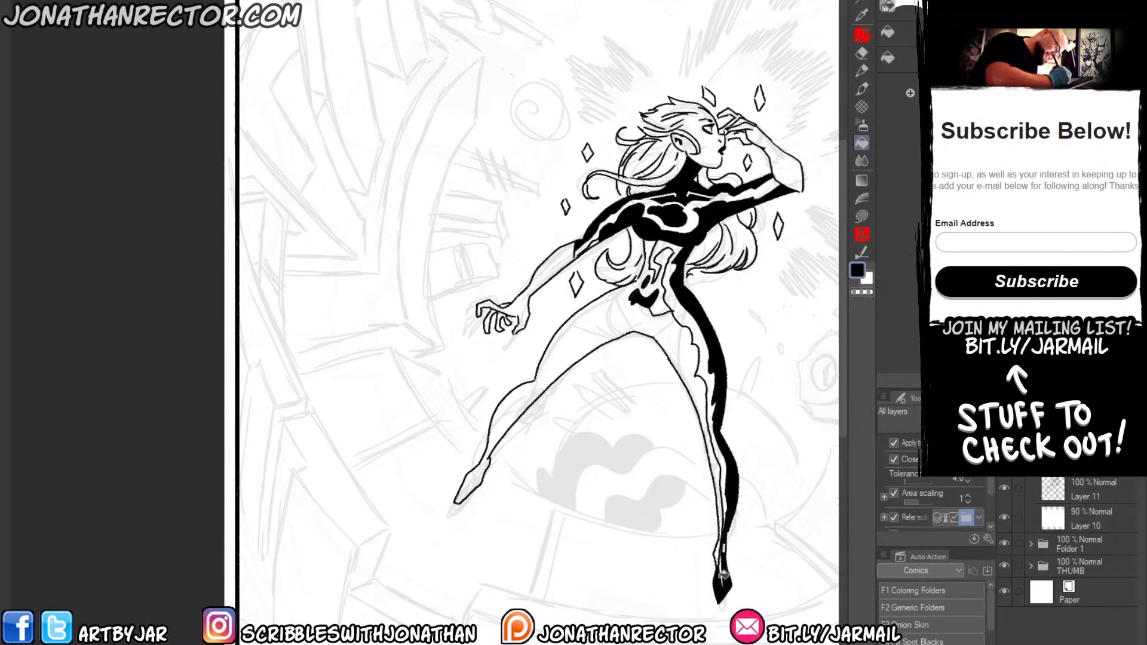
left_click(718, 552)
left_click(725, 545)
key("p")
key("x")
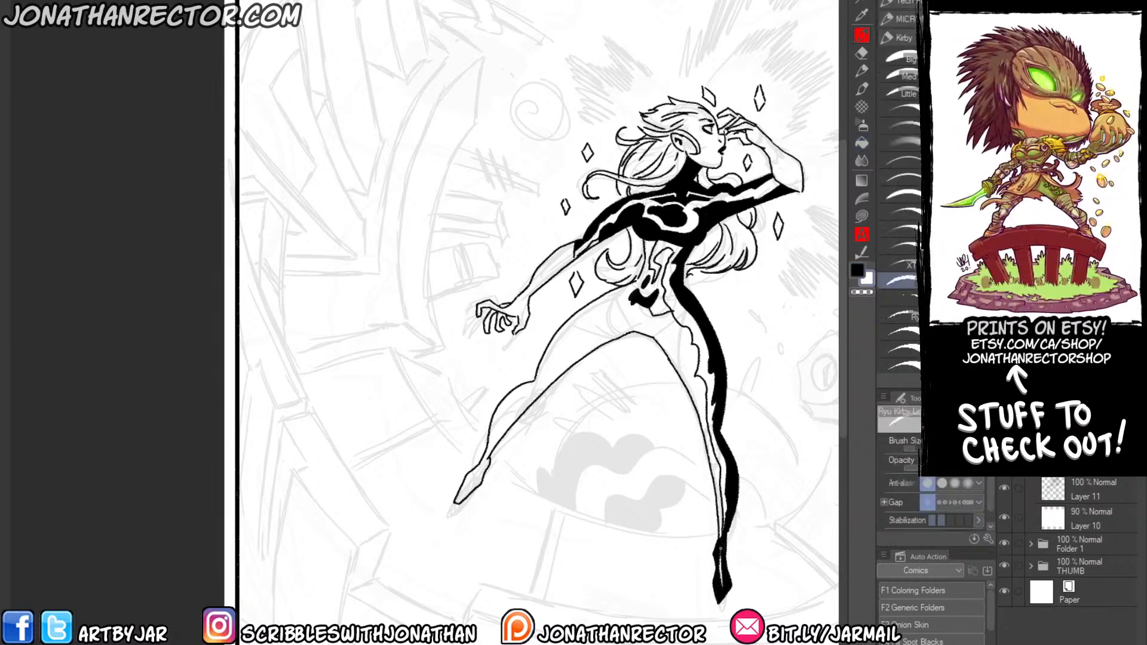
left_click_drag(721, 532, 722, 574)
key("x")
Outline the suit pattern along the outstretched leg and fill the waist, hips and inner sides of both legs black.
left_click_drag(627, 304, 489, 451)
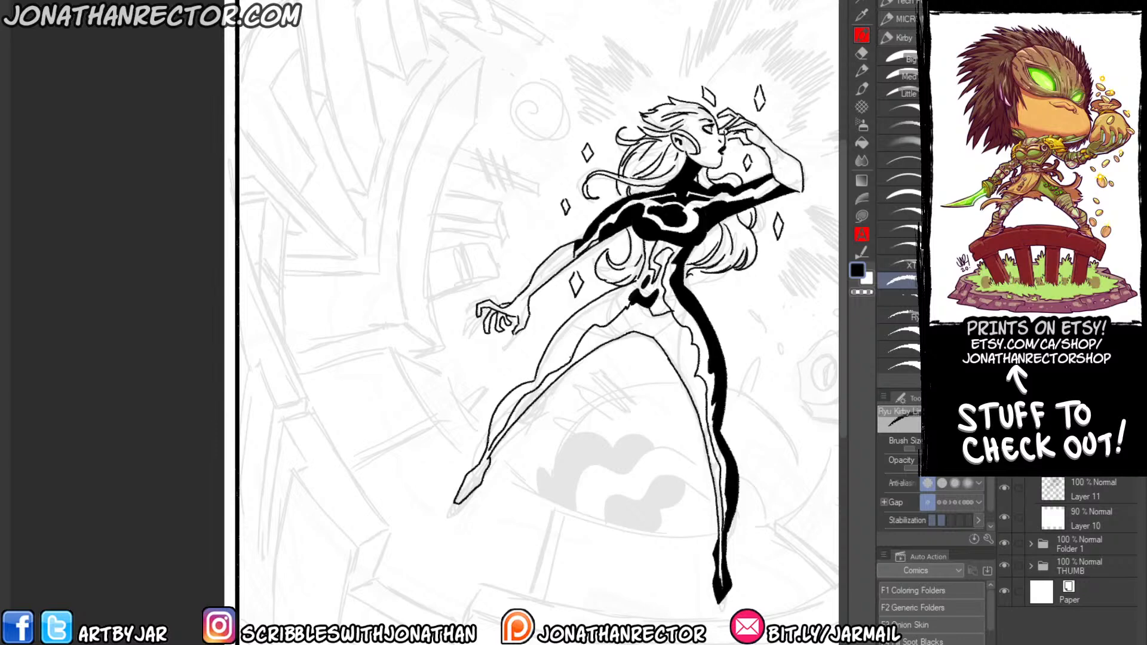
key("g")
left_click(597, 332)
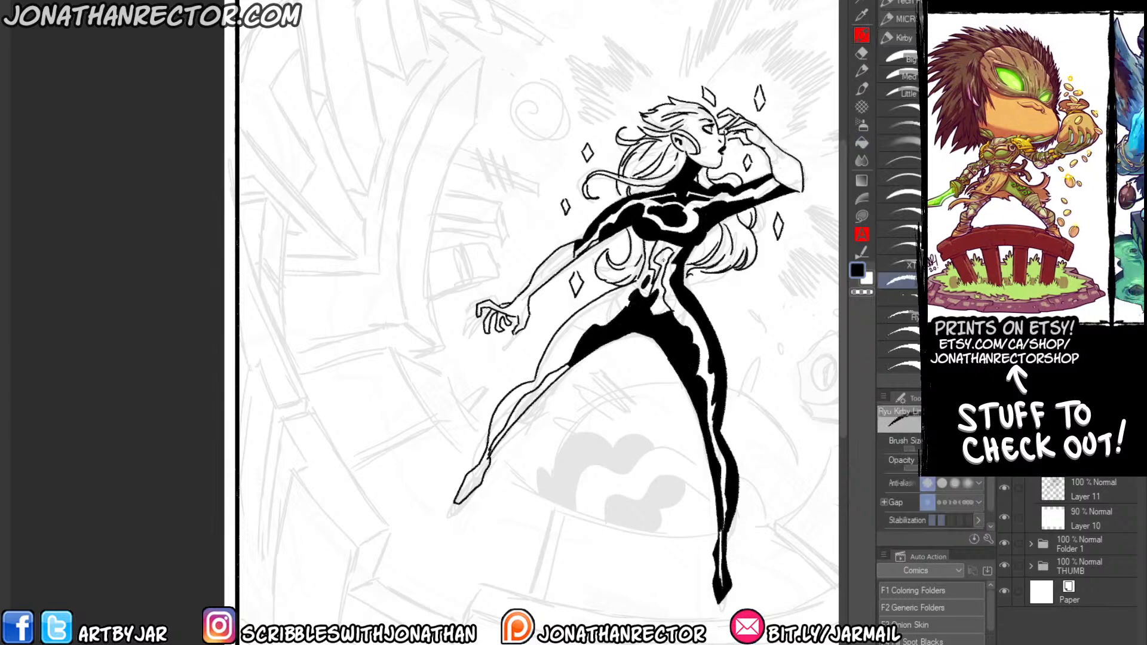
left_click(663, 284)
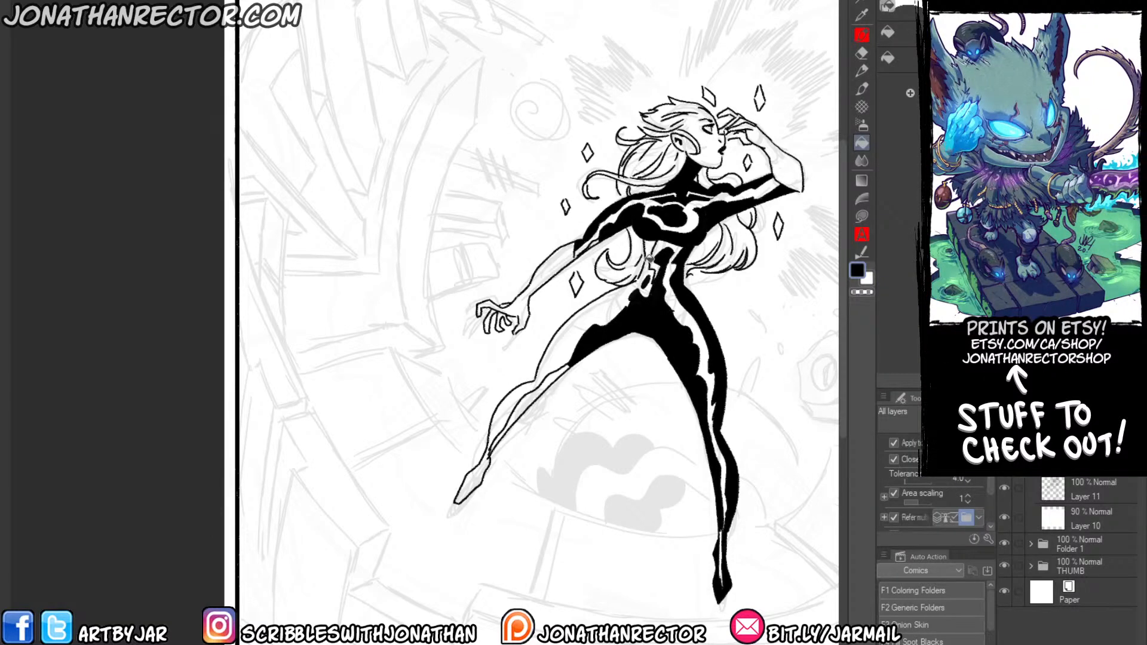
key("p")
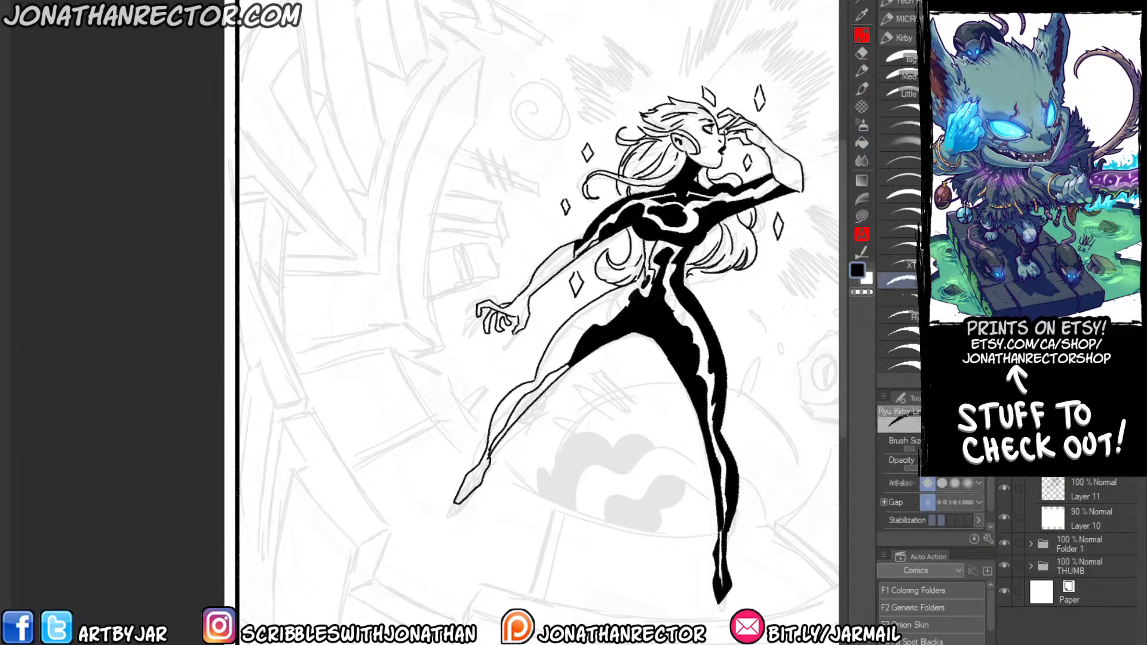
key("g")
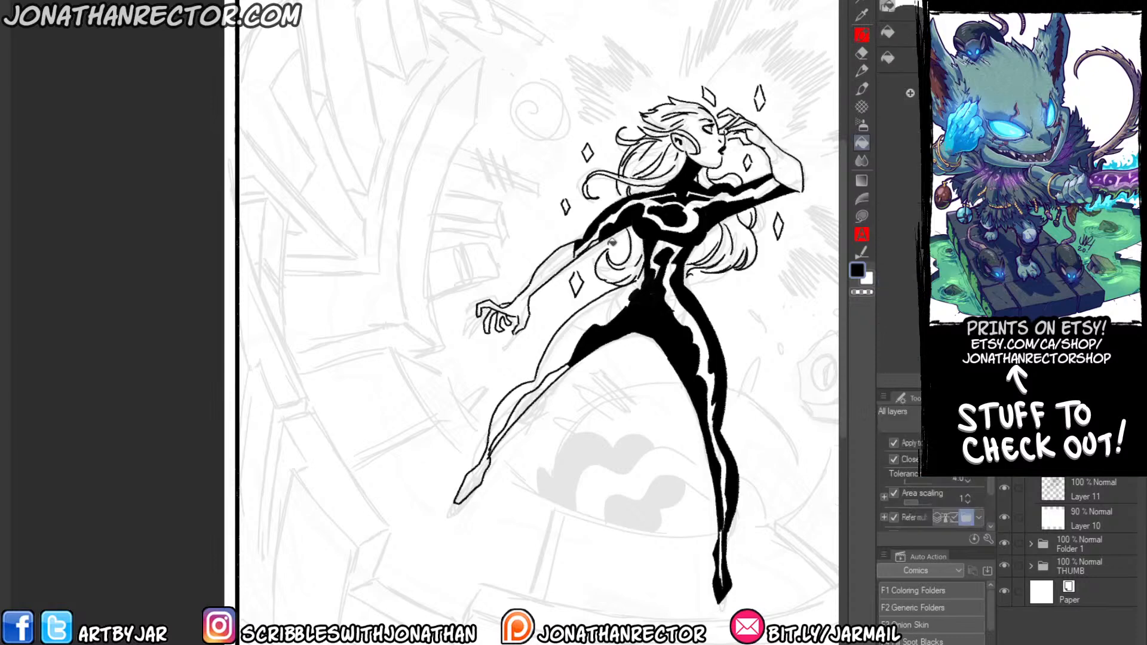
left_click(521, 406)
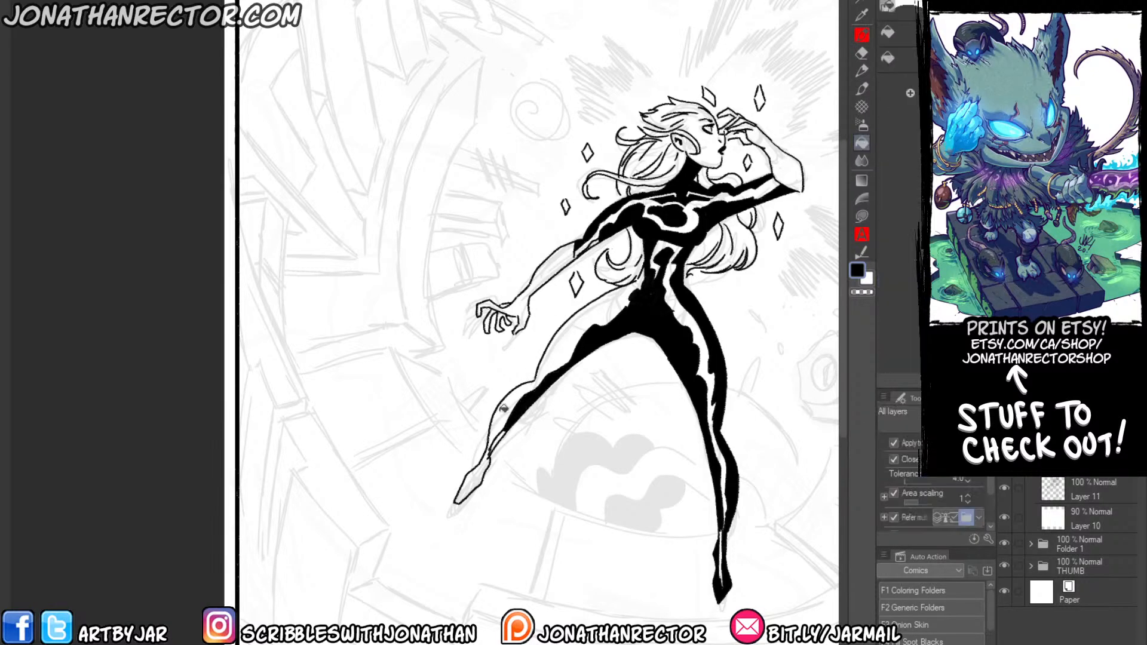
Outline the suit pattern along the outstretched leg's outer side and fill that thigh and shin black.
key("p")
mouse_move(493, 436)
left_mouse_down()
mouse_move(517, 393)
mouse_move(636, 281)
left_mouse_up()
key("g")
left_click(579, 321)
left_click(498, 414)
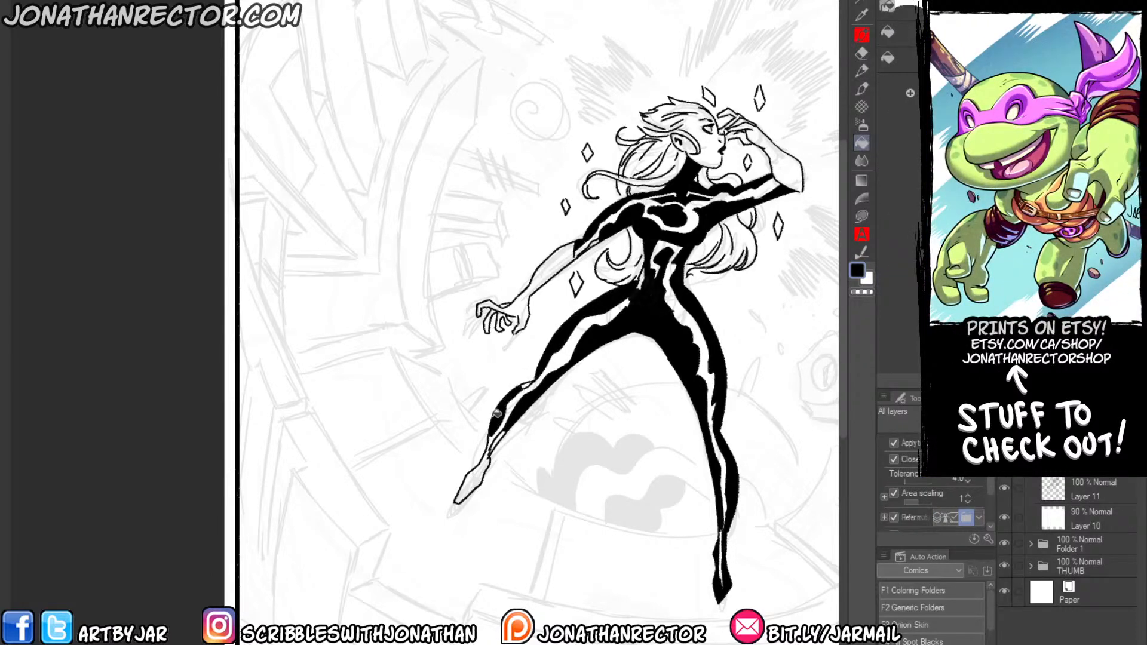
Outline the outstretched leg's ankle, fill the foot and ankle black, and add a thin white highlight down the foot.
key("p")
left_click_drag(491, 438, 482, 471)
key("g")
left_click(476, 478)
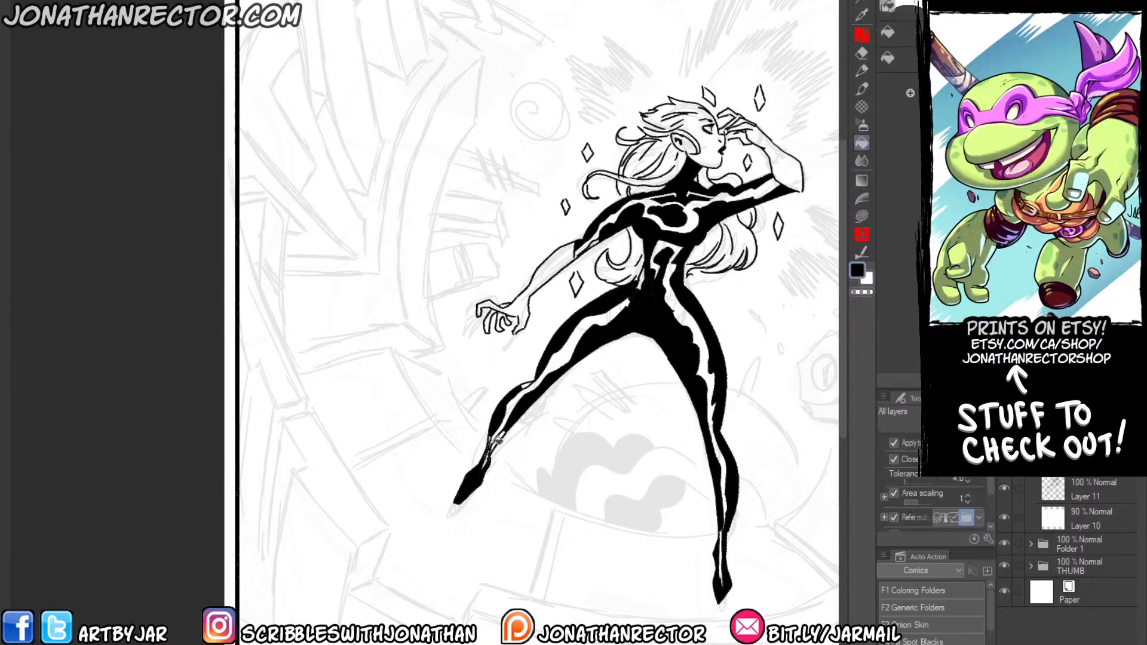
left_click(498, 440)
key("p")
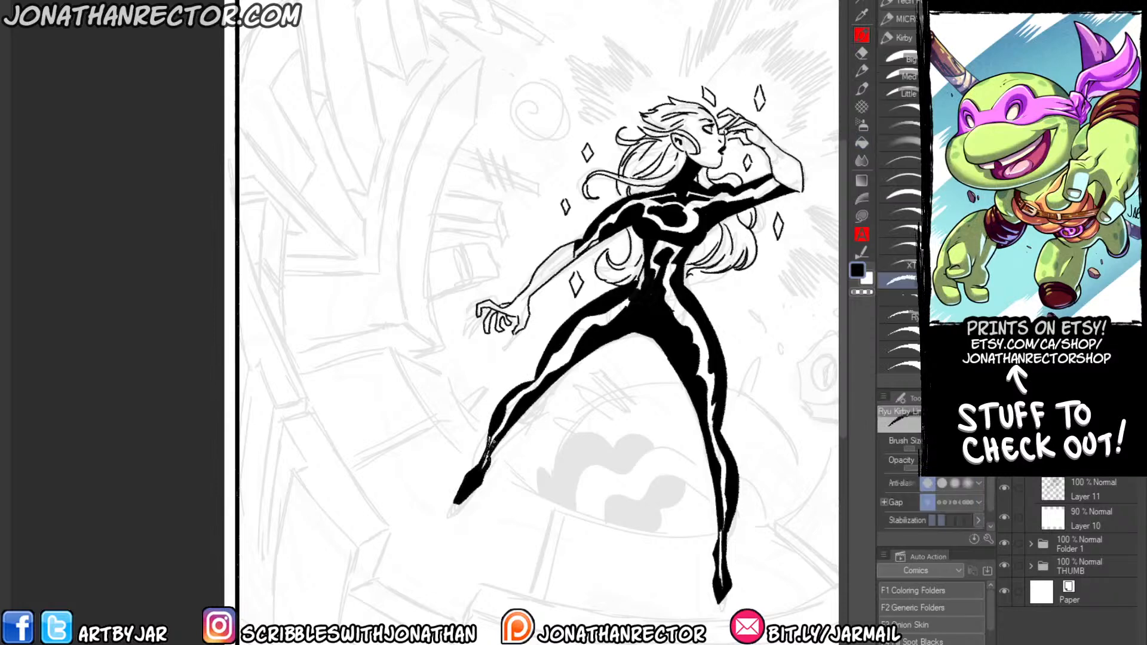
key("x")
left_click_drag(488, 449, 466, 486)
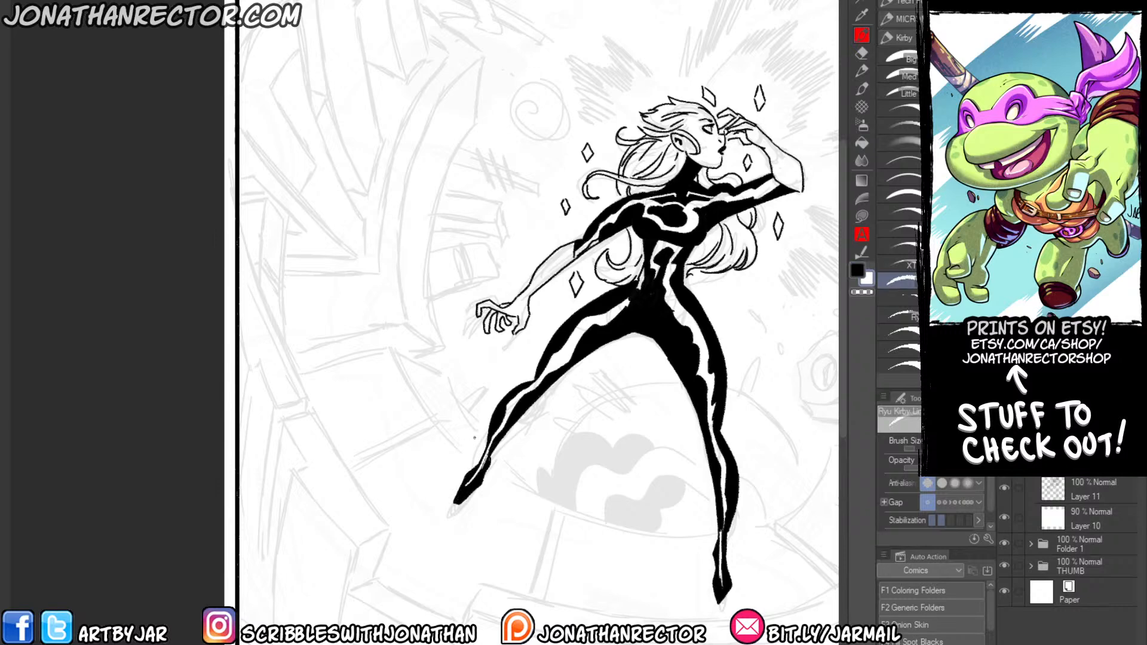
Touch up the standing ankle in white and rework the suit pattern at the outstretched leg's hip in white and black.
left_click_drag(721, 515, 722, 536)
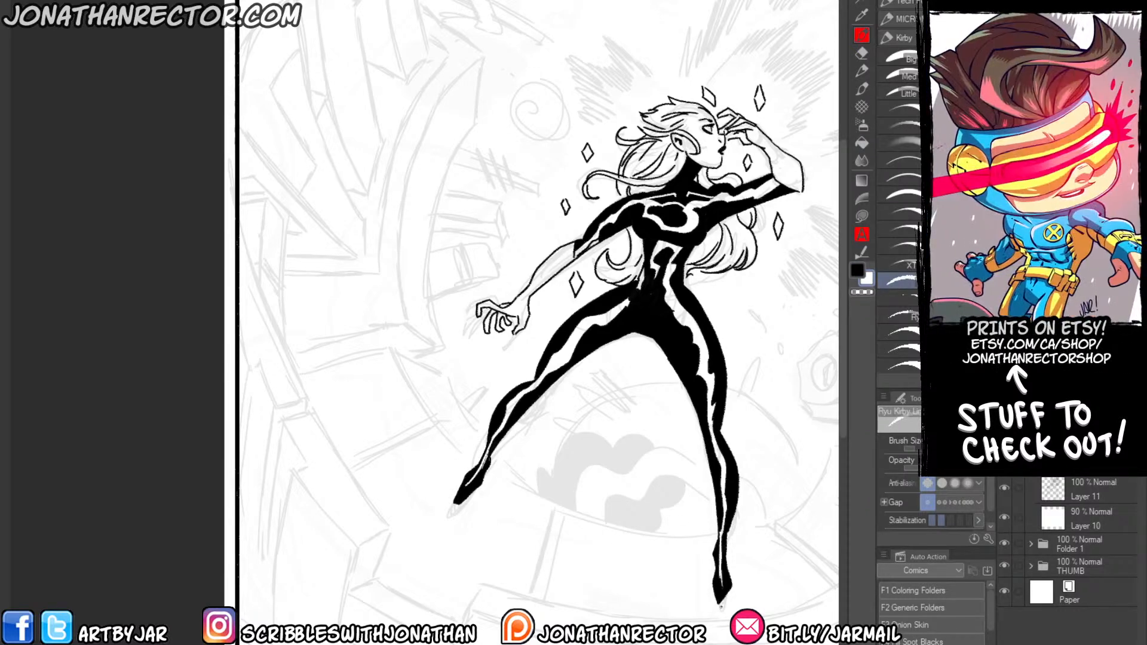
mouse_move(626, 303)
left_mouse_down()
mouse_move(648, 277)
mouse_move(622, 311)
left_mouse_up()
key("x")
left_click_drag(650, 274, 625, 301)
left_click_drag(652, 270, 638, 293)
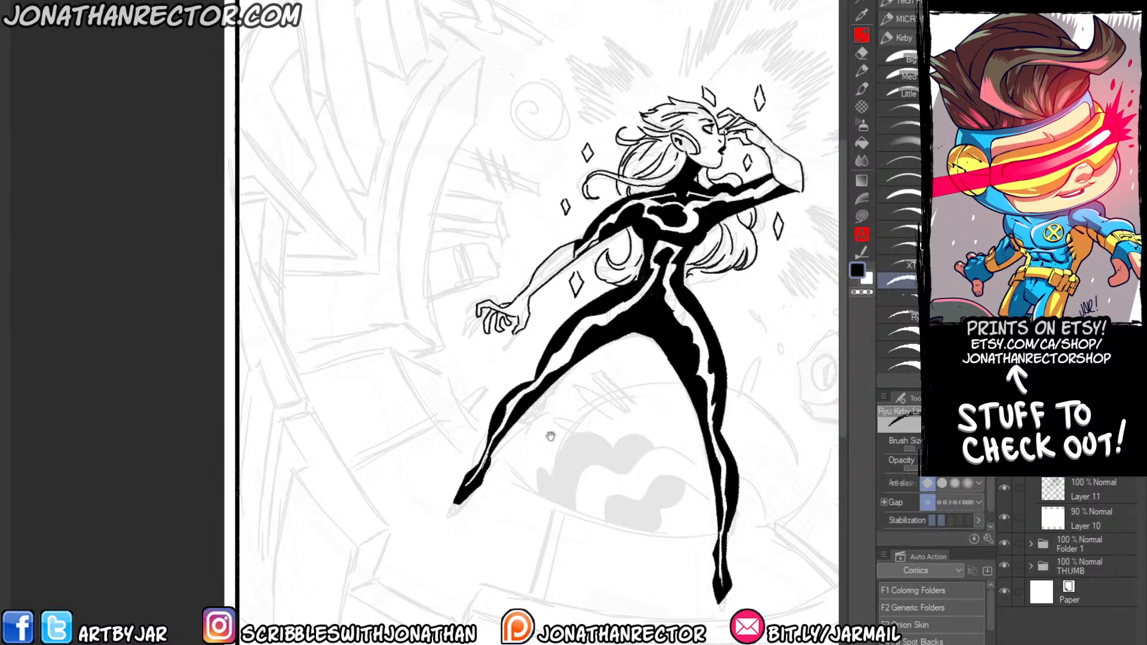
Add a new layer and ink the inner jagged burst of black strokes beside the raised hand with the textured ink brush.
left_click_drag(550, 436, 449, 409)
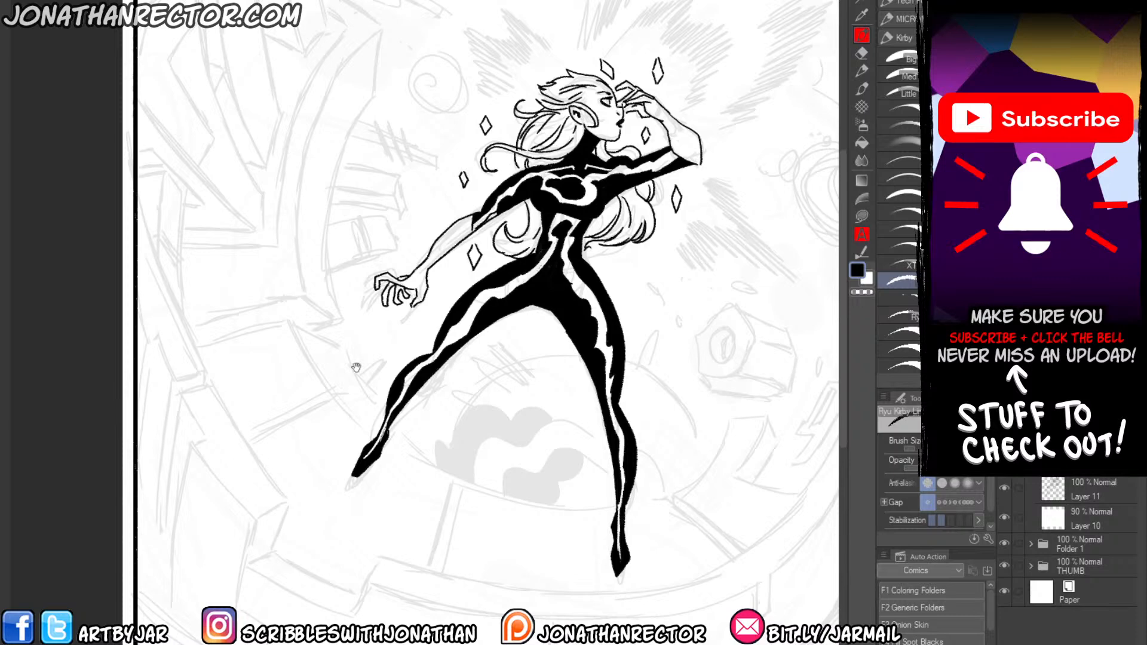
left_click_drag(356, 366, 325, 402)
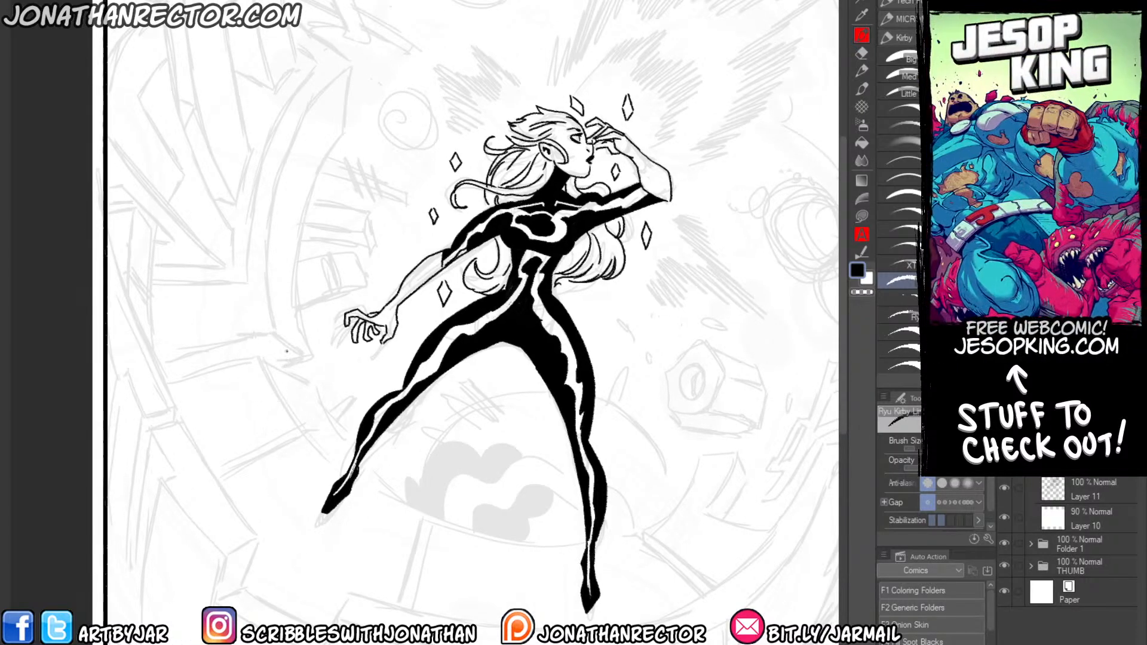
left_click_drag(396, 385, 336, 409)
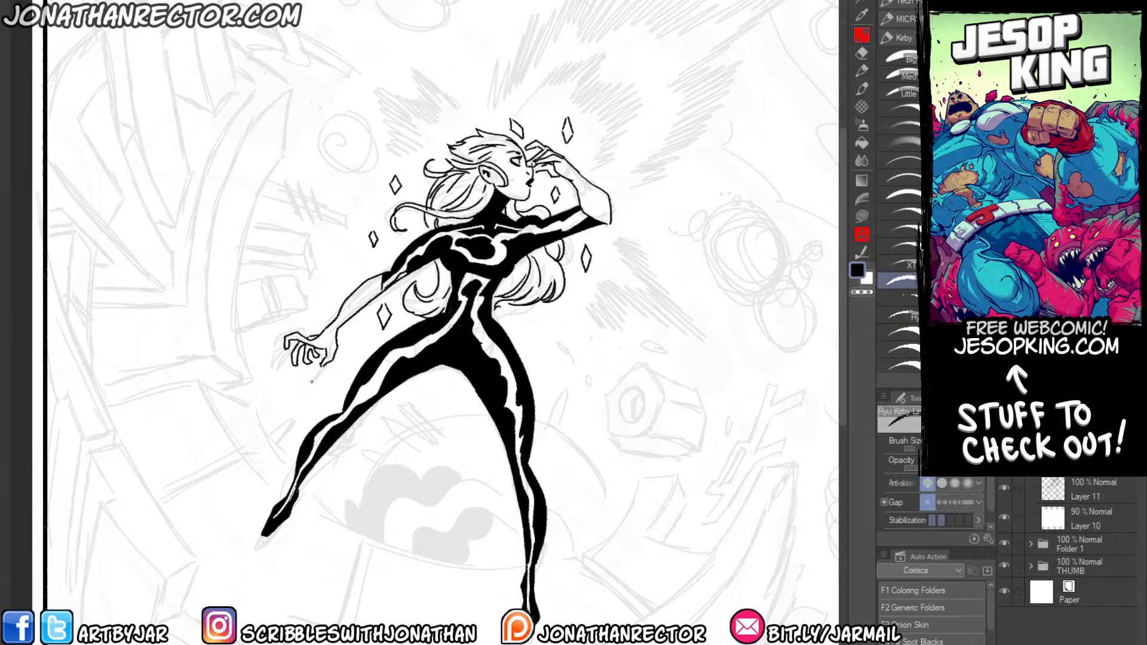
left_click_drag(224, 462, 228, 496)
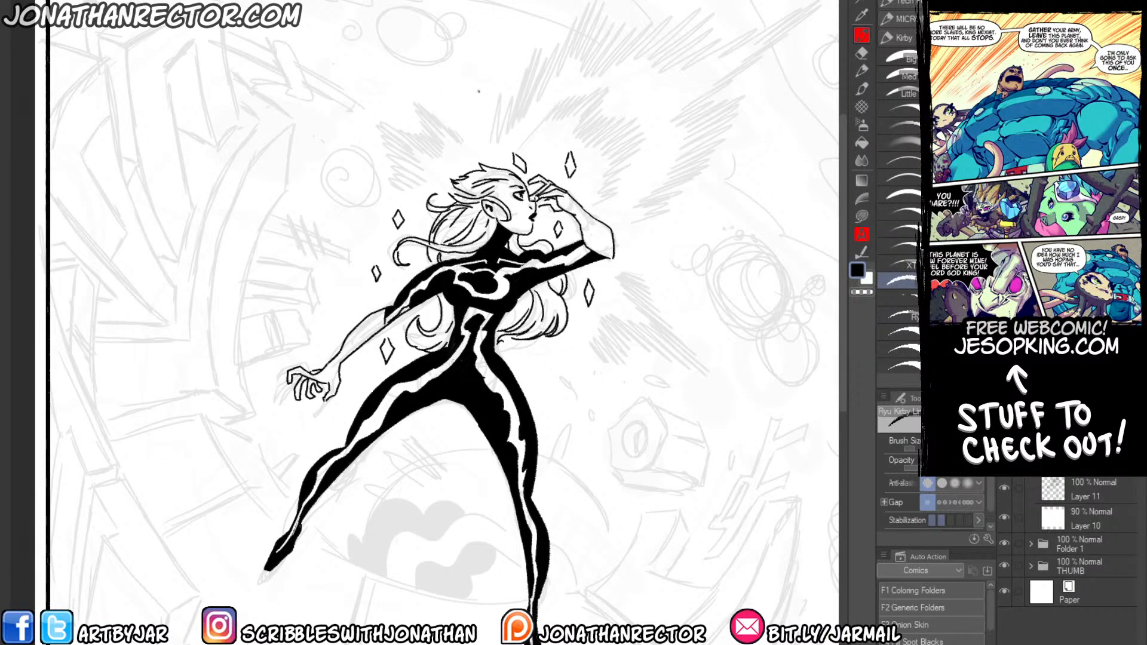
mouse_move(324, 289)
left_mouse_down()
mouse_move(277, 256)
mouse_move(302, 332)
mouse_move(293, 364)
left_mouse_up()
key("ctrl+shift+n")
left_click(900, 297)
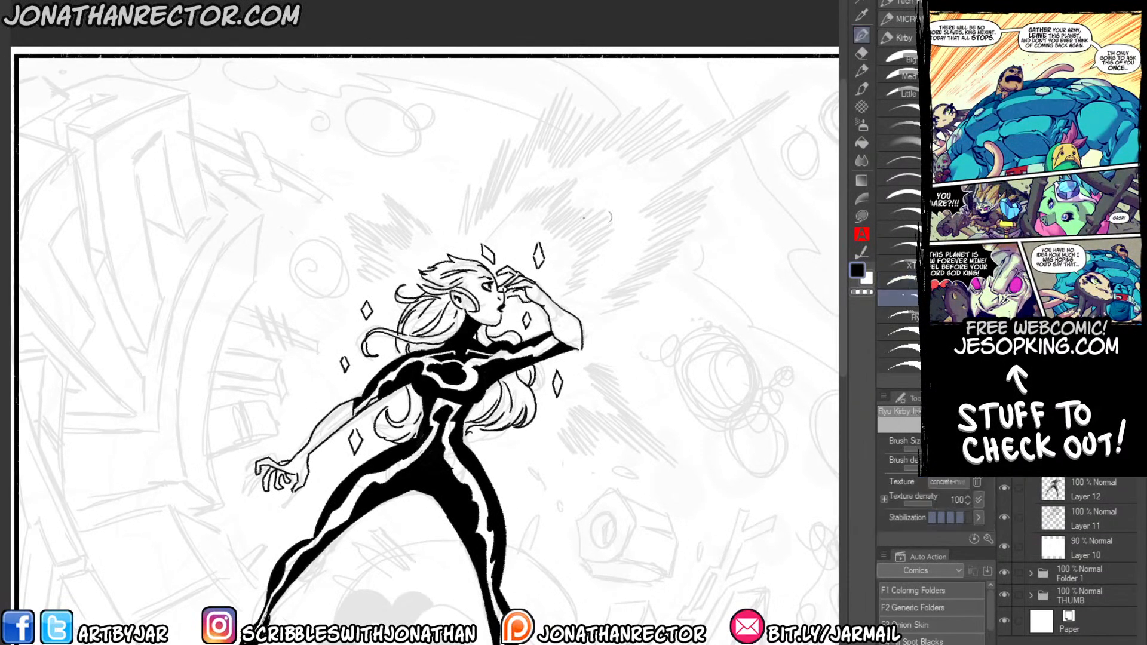
left_click_drag(492, 235, 541, 183)
left_click_drag(526, 207, 584, 169)
mouse_move(531, 228)
left_mouse_down()
mouse_move(579, 176)
mouse_move(581, 195)
mouse_move(603, 192)
left_mouse_up()
mouse_move(561, 239)
left_mouse_down()
mouse_move(602, 203)
mouse_move(597, 212)
mouse_move(624, 211)
left_mouse_up()
mouse_move(552, 271)
left_mouse_down()
mouse_move(603, 234)
mouse_move(604, 246)
left_mouse_up()
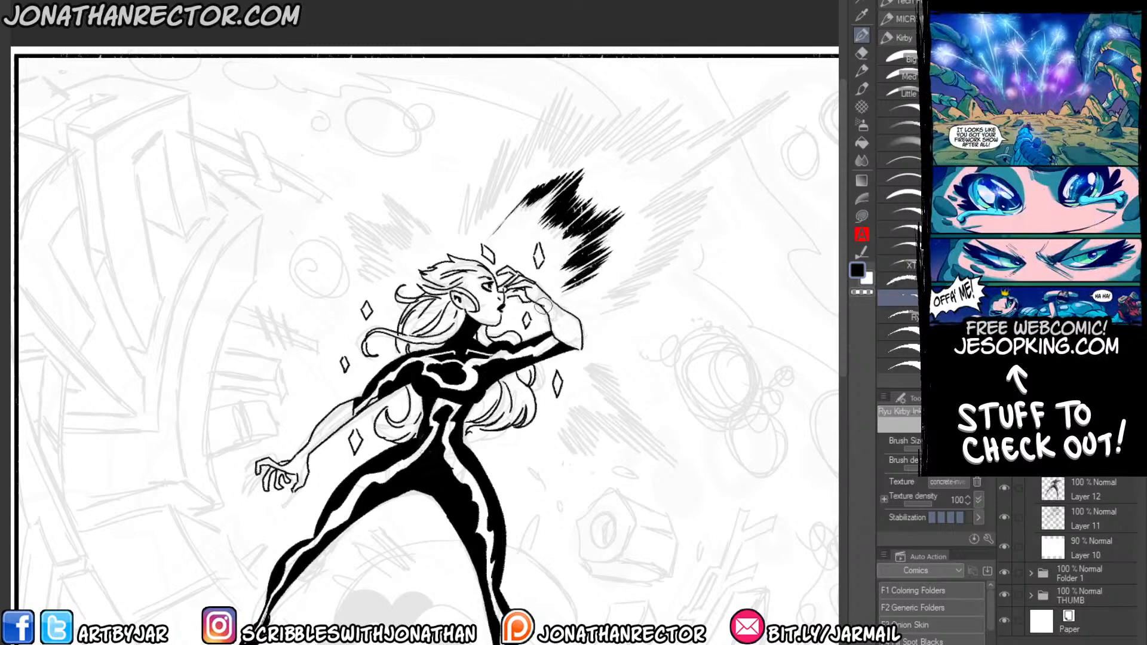
mouse_move(508, 219)
left_mouse_down()
mouse_move(537, 178)
mouse_move(524, 190)
left_mouse_up()
Rotate the canvas and ink the outer ring of jagged burst strokes, including its long spike, around the inner burst.
scroll(376, 159, "down", 1)
left_click_drag(362, 208, 348, 279)
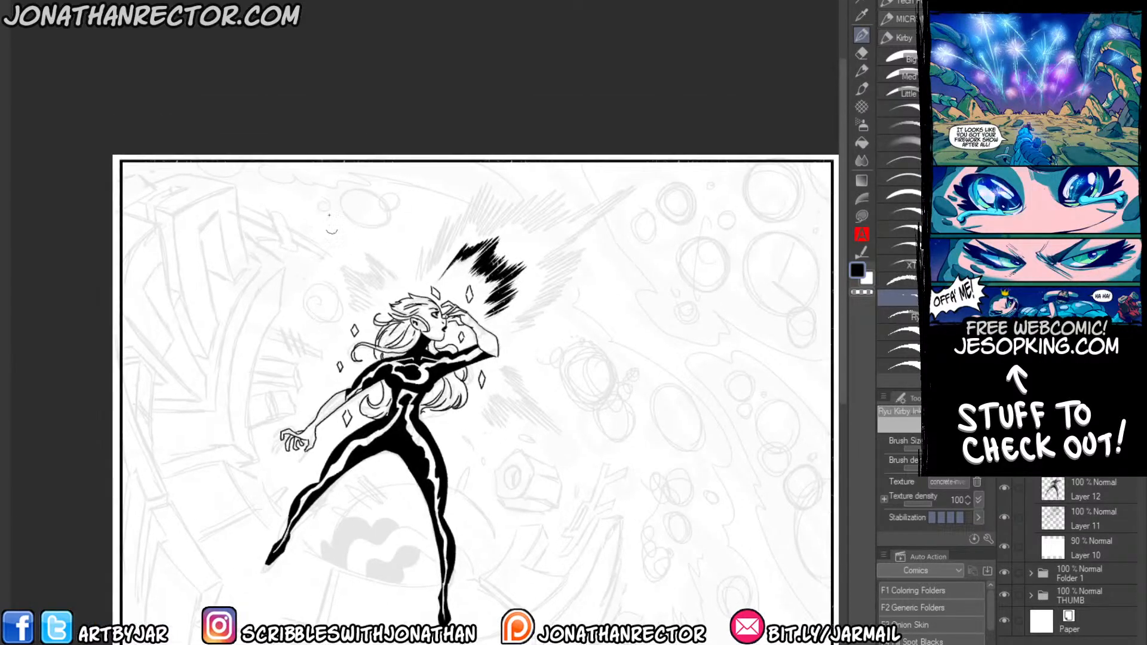
left_click_drag(303, 173, 257, 312)
left_click_drag(358, 203, 369, 353)
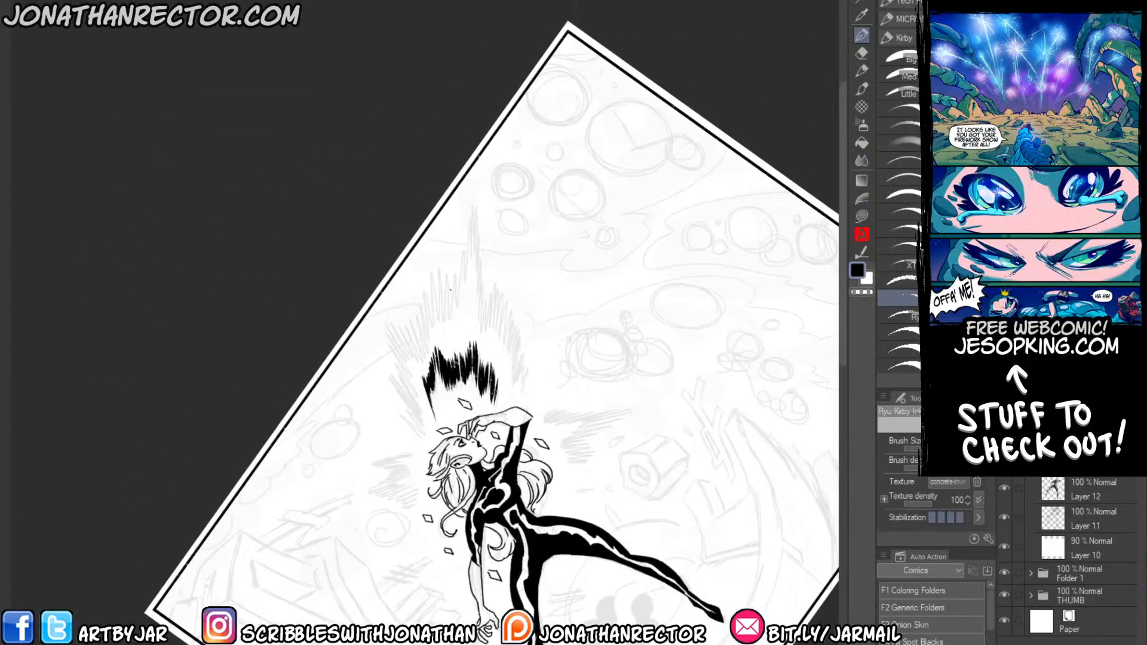
left_click_drag(476, 203, 476, 278)
mouse_move(481, 236)
left_mouse_down()
mouse_move(474, 312)
mouse_move(479, 233)
mouse_move(480, 320)
mouse_move(492, 276)
mouse_move(498, 343)
mouse_move(513, 342)
mouse_move(523, 302)
mouse_move(530, 369)
left_mouse_up()
mouse_move(471, 213)
left_mouse_down()
mouse_move(472, 190)
mouse_move(469, 292)
left_mouse_up()
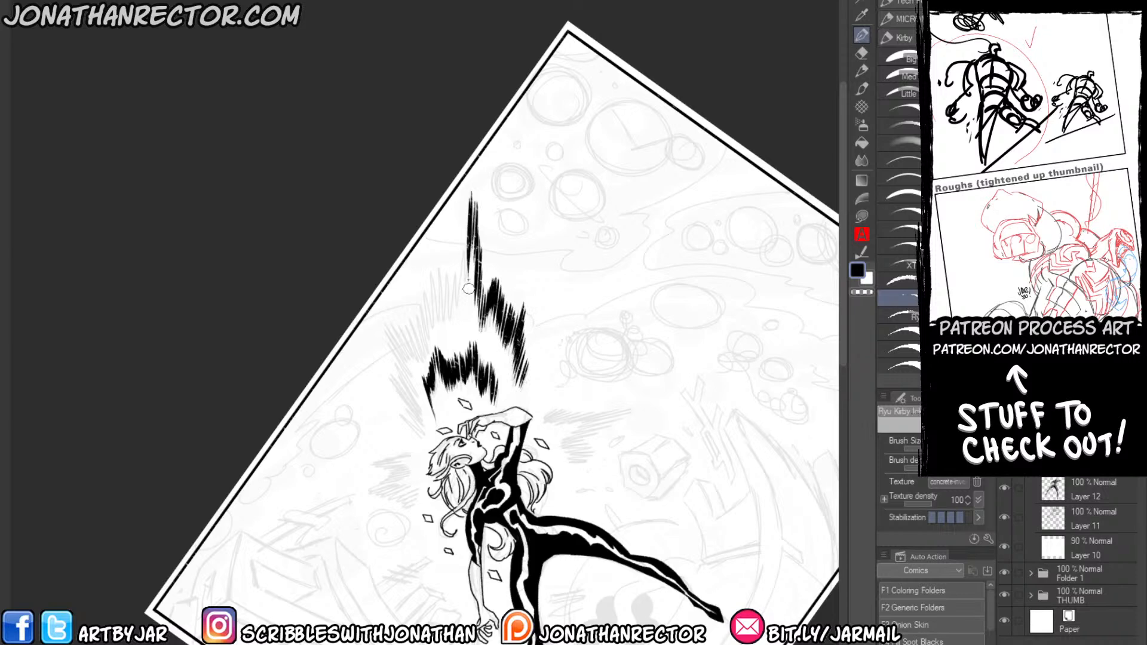
left_click_drag(467, 250, 461, 302)
mouse_move(456, 315)
left_mouse_down()
mouse_move(437, 274)
mouse_move(414, 303)
mouse_move(411, 338)
mouse_move(390, 323)
mouse_move(385, 370)
mouse_move(418, 427)
mouse_move(412, 445)
left_mouse_up()
left_click_drag(384, 386, 410, 387)
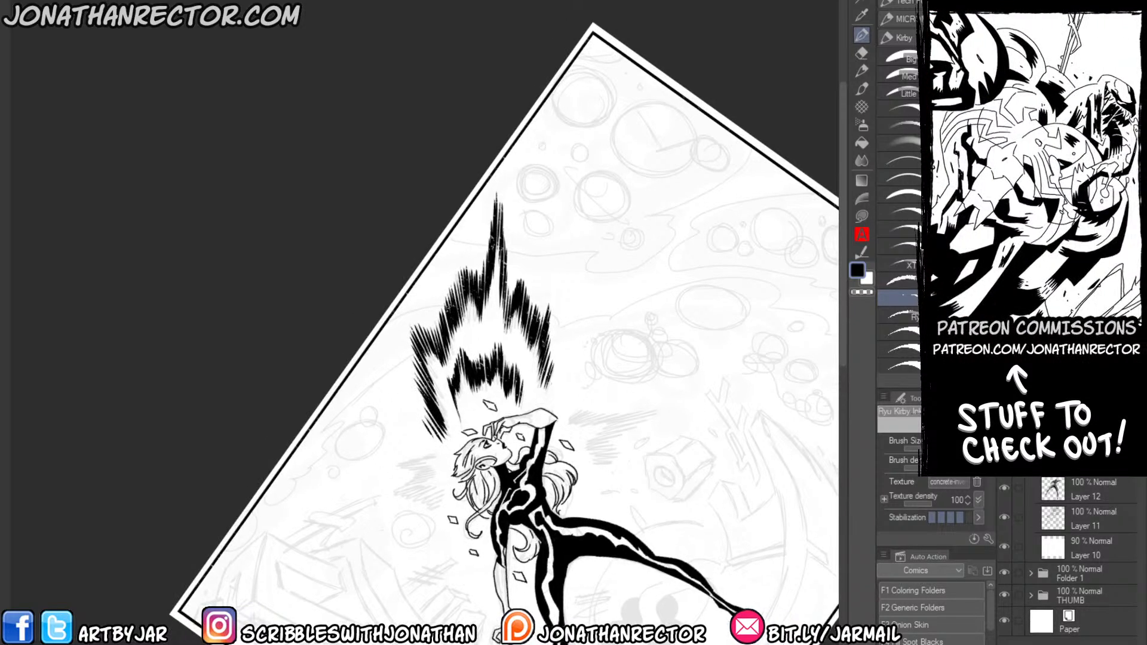
Reset the canvas rotation and ink smaller jagged bursts behind her head and below the raised elbow.
key("ctrl+at")
left_click_drag(170, 419, 299, 418)
mouse_move(399, 375)
left_mouse_down()
mouse_move(418, 388)
mouse_move(389, 362)
mouse_move(409, 403)
mouse_move(376, 384)
mouse_move(368, 400)
mouse_move(385, 421)
mouse_move(375, 424)
mouse_move(398, 389)
mouse_move(369, 356)
left_mouse_up()
mouse_move(509, 451)
left_mouse_down()
mouse_move(552, 508)
mouse_move(542, 505)
left_mouse_up()
mouse_move(504, 471)
left_mouse_down()
mouse_move(525, 505)
mouse_move(492, 474)
mouse_move(503, 515)
left_mouse_up()
left_click_drag(465, 475, 496, 518)
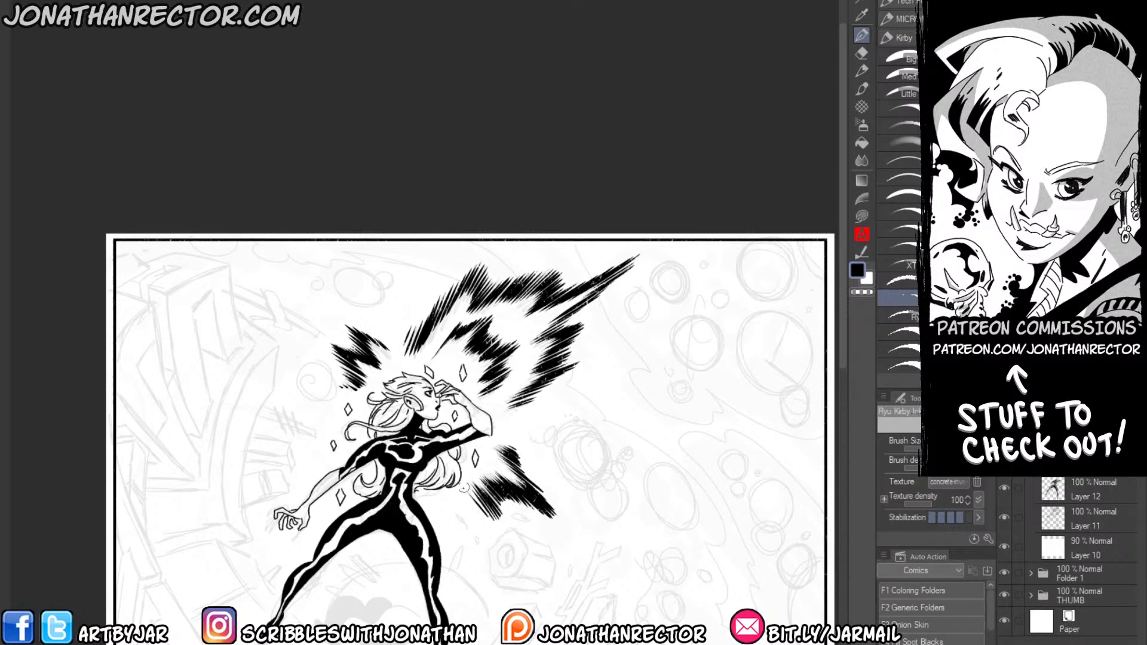
Add another new layer and ink the broken wall blocks along the panel's left border with the line pen.
left_click_drag(290, 428, 250, 407)
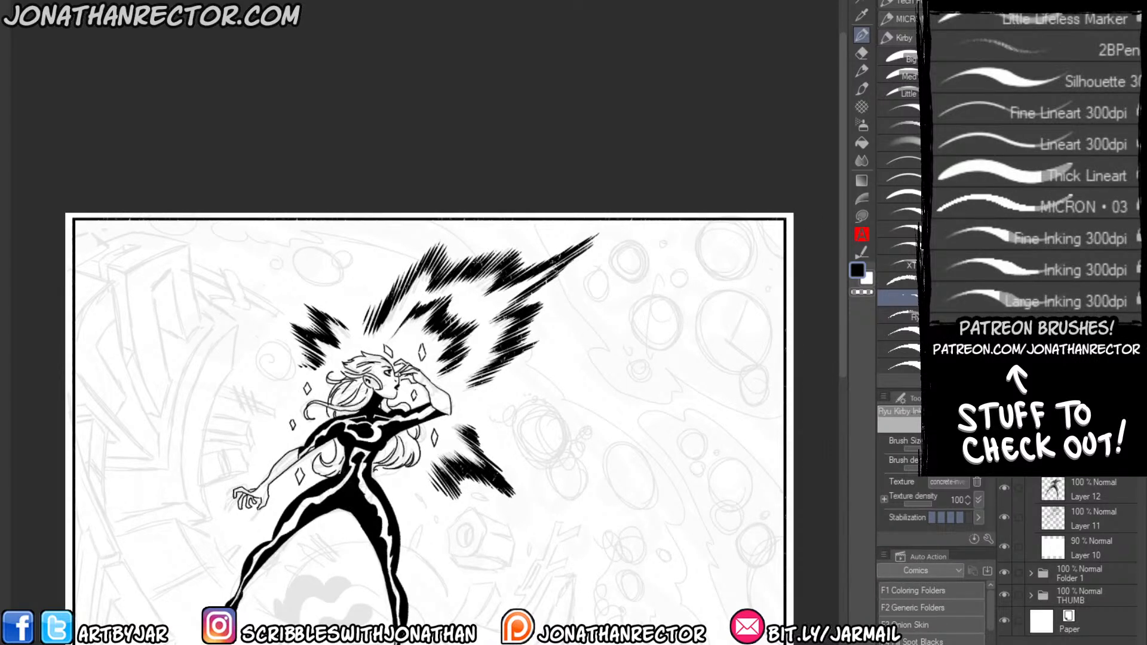
left_click_drag(250, 411, 295, 333)
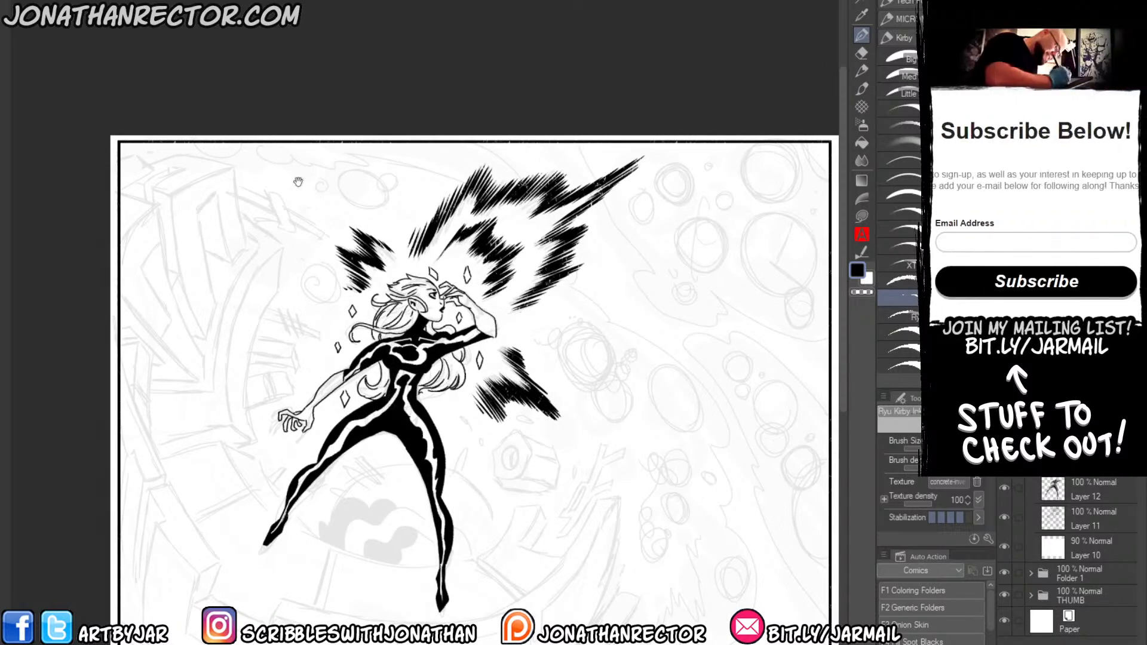
left_click(894, 275)
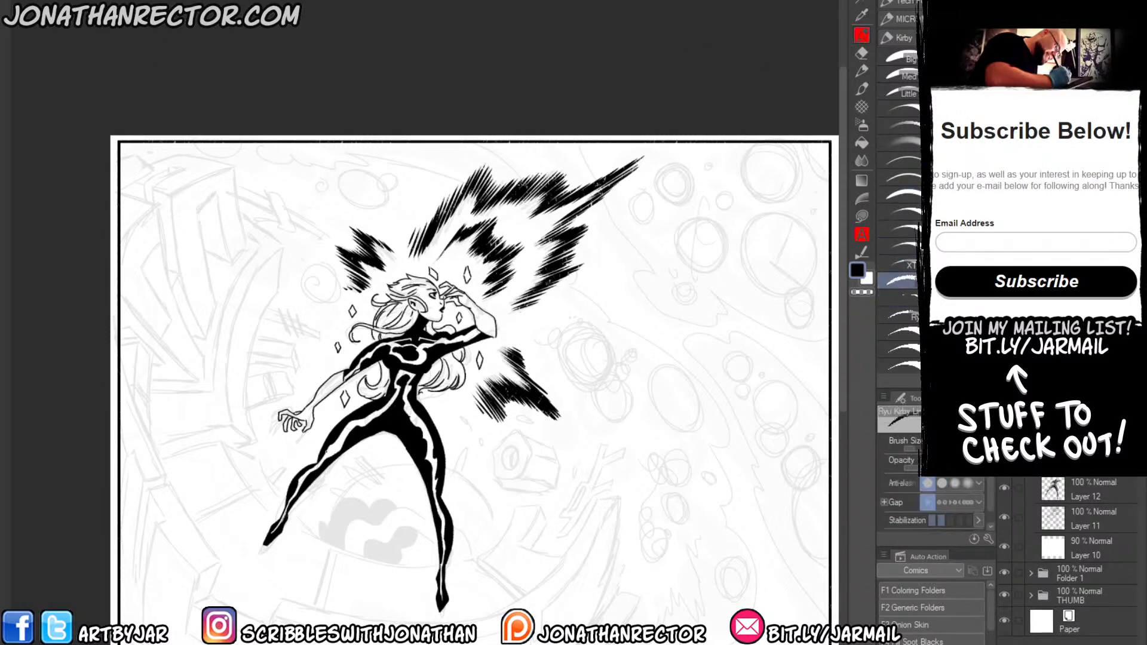
key("ctrl+shift+n")
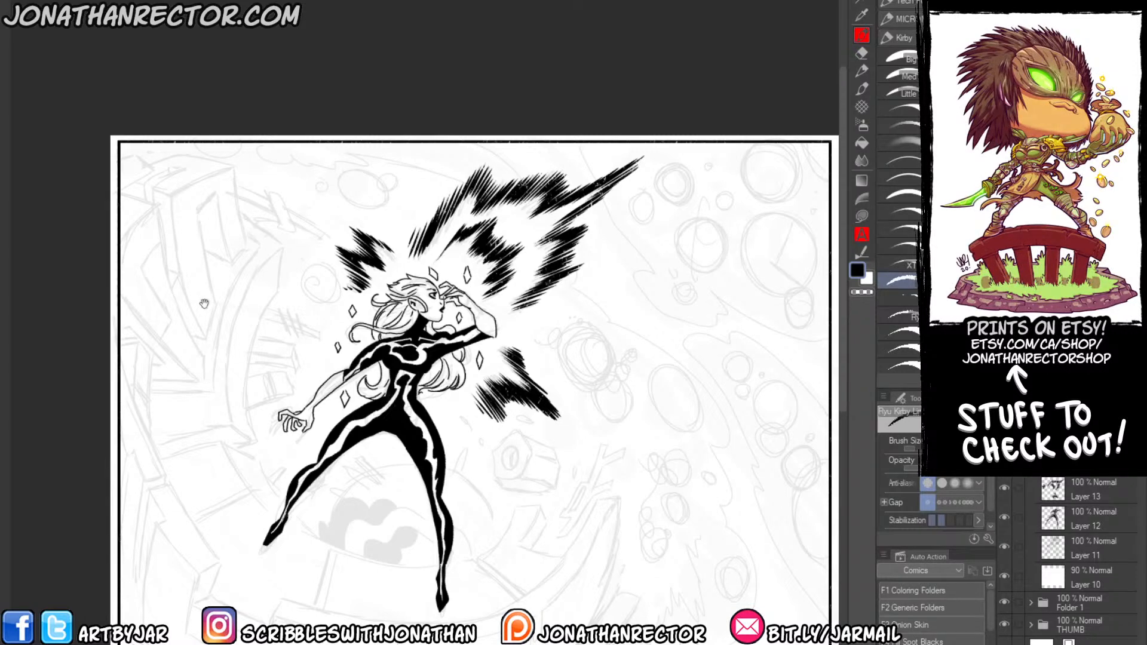
left_click_drag(205, 305, 274, 230)
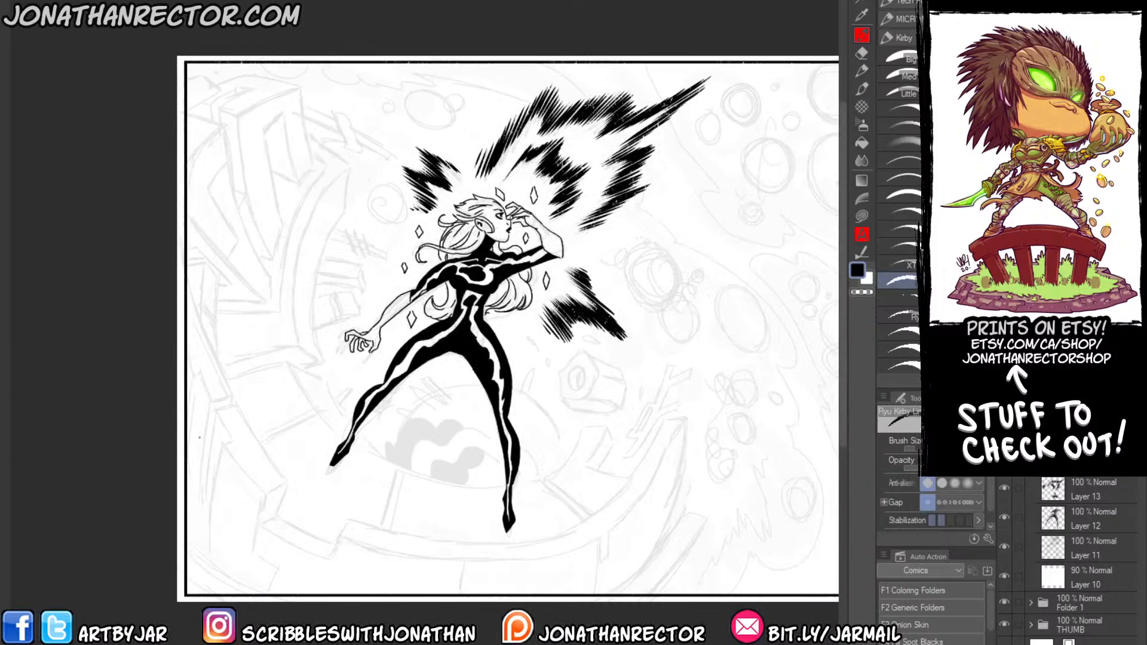
left_click_drag(214, 460, 215, 458)
mouse_move(186, 281)
left_mouse_down()
mouse_move(230, 392)
mouse_move(210, 397)
mouse_move(190, 369)
left_mouse_up()
mouse_move(232, 404)
left_mouse_down()
mouse_move(286, 481)
mouse_move(264, 491)
mouse_move(219, 417)
left_mouse_up()
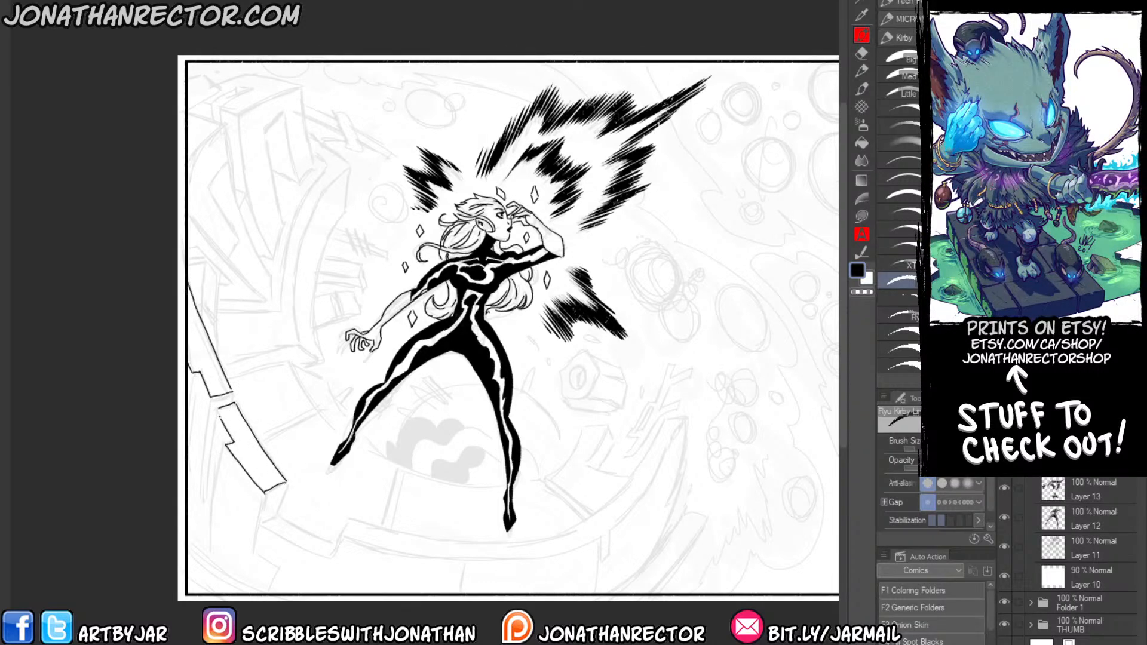
Continue the broken wall blocks below her outstretched foot and ink the curved double-edged rim sweeping beneath her to the other side.
left_click_drag(238, 375, 207, 298)
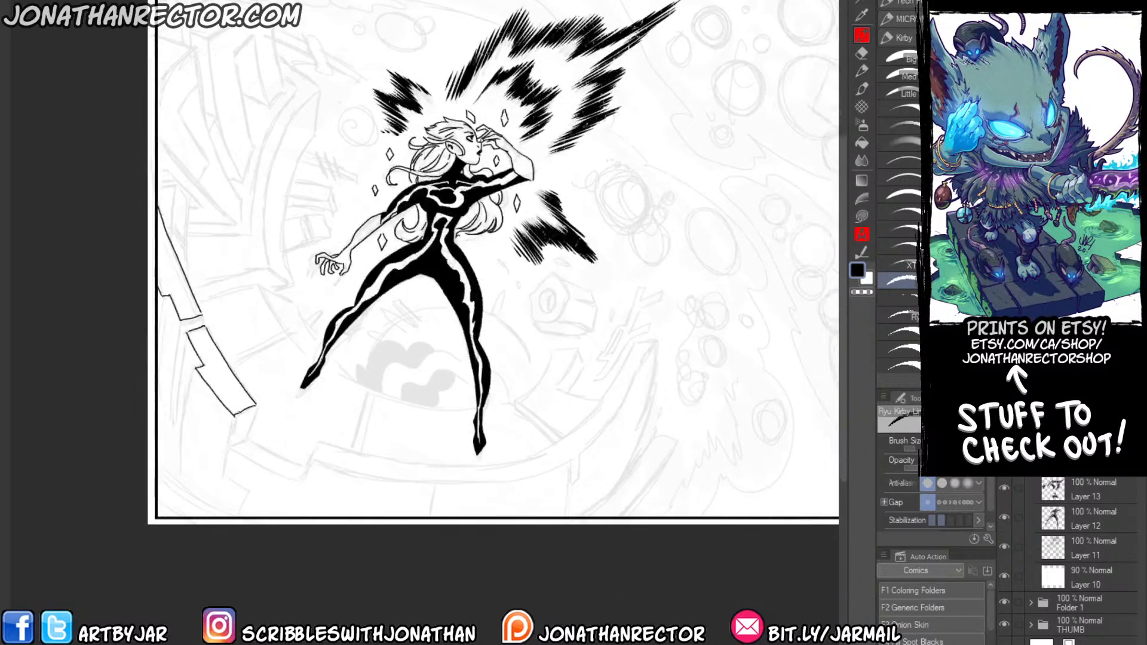
mouse_move(229, 446)
left_mouse_down()
mouse_move(303, 479)
mouse_move(319, 446)
left_mouse_up()
mouse_move(255, 406)
left_mouse_down()
mouse_move(246, 440)
mouse_move(227, 445)
left_mouse_up()
left_click_drag(293, 408, 181, 384)
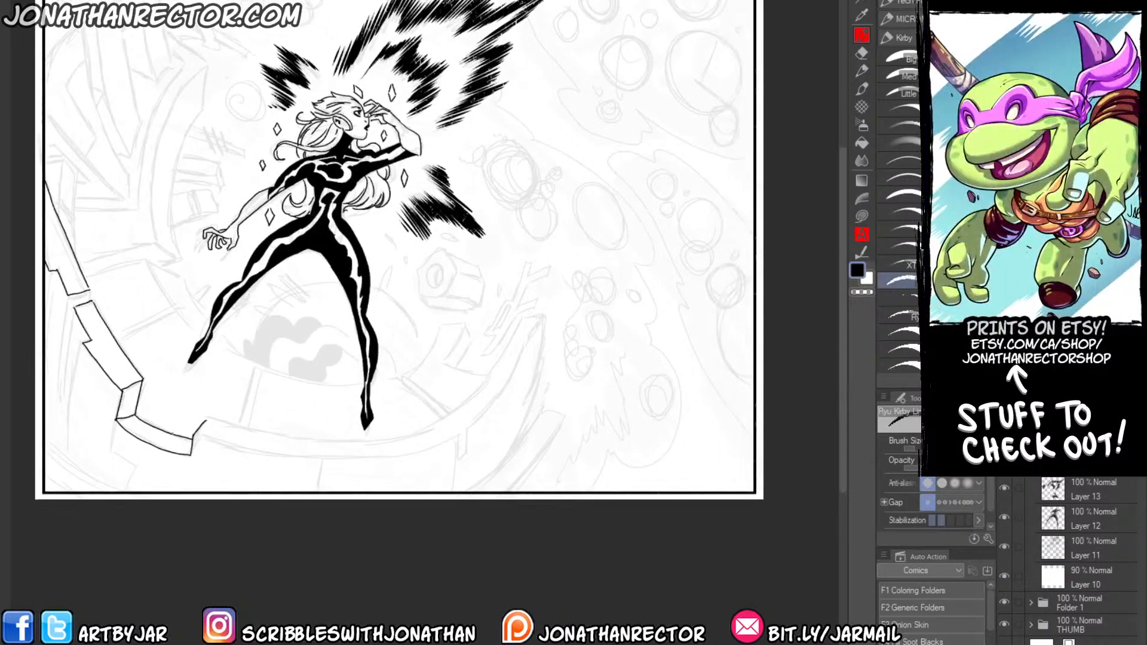
mouse_move(194, 438)
left_mouse_down()
mouse_move(267, 452)
mouse_move(404, 449)
mouse_move(457, 433)
mouse_move(458, 456)
mouse_move(466, 428)
mouse_move(513, 374)
mouse_move(529, 321)
left_mouse_up()
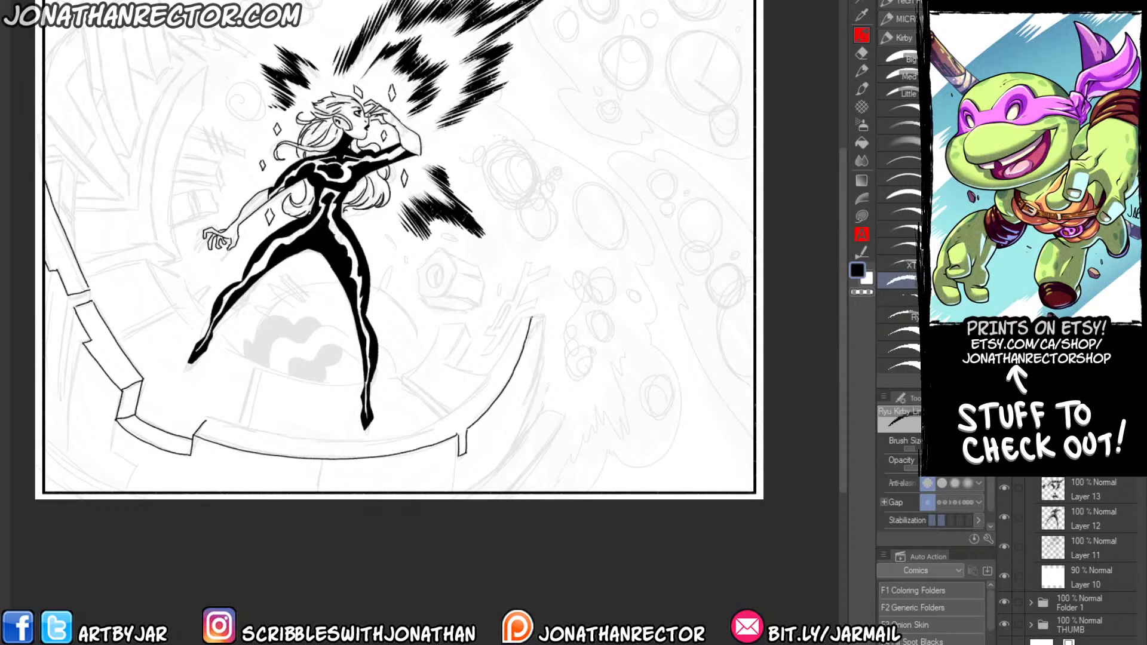
mouse_move(208, 419)
left_mouse_down()
mouse_move(312, 440)
mouse_move(441, 422)
mouse_move(456, 431)
mouse_move(449, 417)
mouse_move(485, 375)
mouse_move(507, 317)
mouse_move(529, 316)
mouse_move(502, 279)
mouse_move(531, 295)
mouse_move(537, 327)
mouse_move(527, 313)
left_mouse_up()
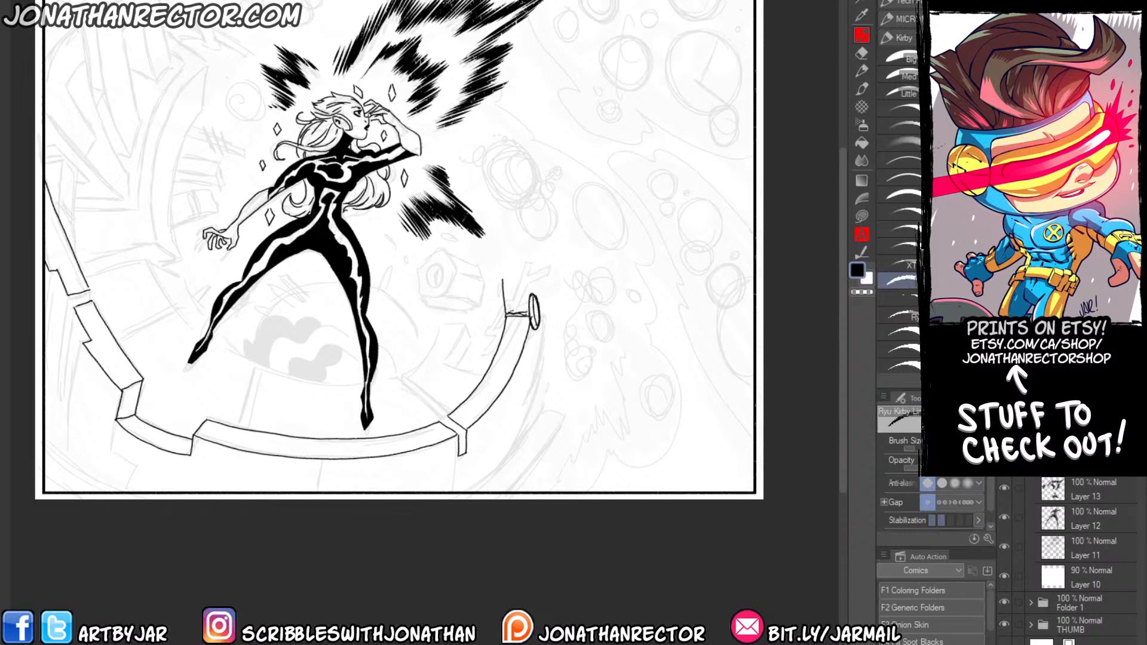
Ink the notched, broken top of the post at the rim's raised end, undoing unwanted strokes.
mouse_move(501, 270)
left_mouse_down()
mouse_move(521, 266)
mouse_move(507, 261)
mouse_move(509, 275)
left_mouse_up()
key("e")
key("p")
mouse_move(509, 275)
left_mouse_down()
mouse_move(515, 267)
mouse_move(523, 288)
mouse_move(509, 289)
left_mouse_up()
key("ctrl+z")
key("ctrl+z")
key("ctrl+z")
key("ctrl+z")
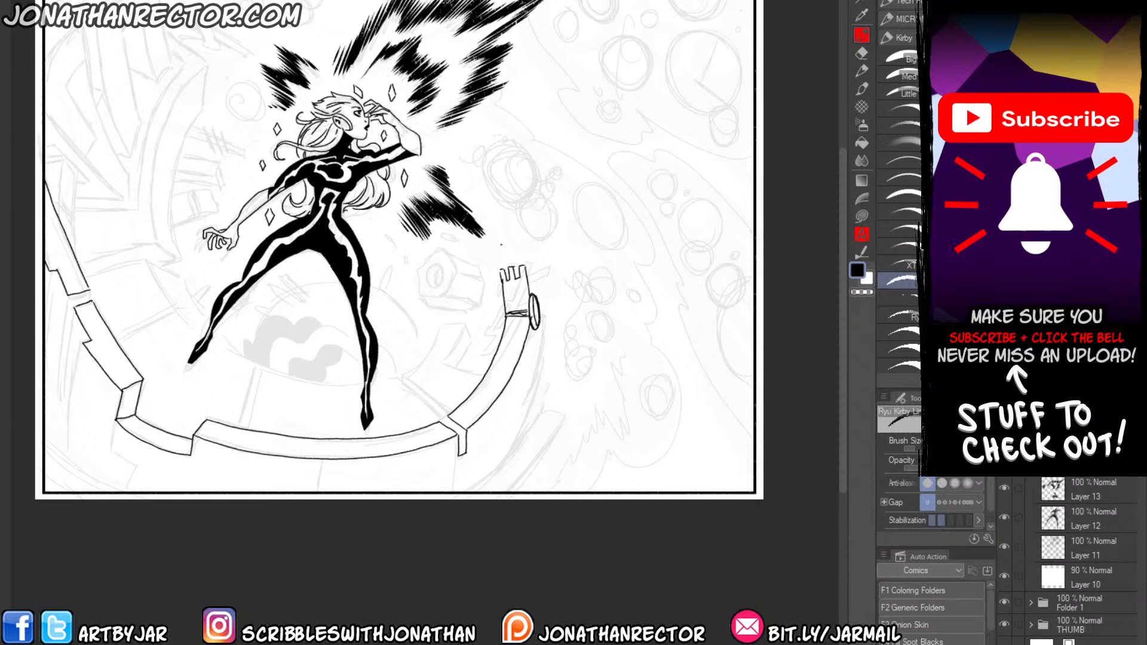
Ink the rim's front seam, the outer wall with stacked blocks below the post, and the curved edge in the opposite lower corner.
left_click_drag(473, 274, 480, 272)
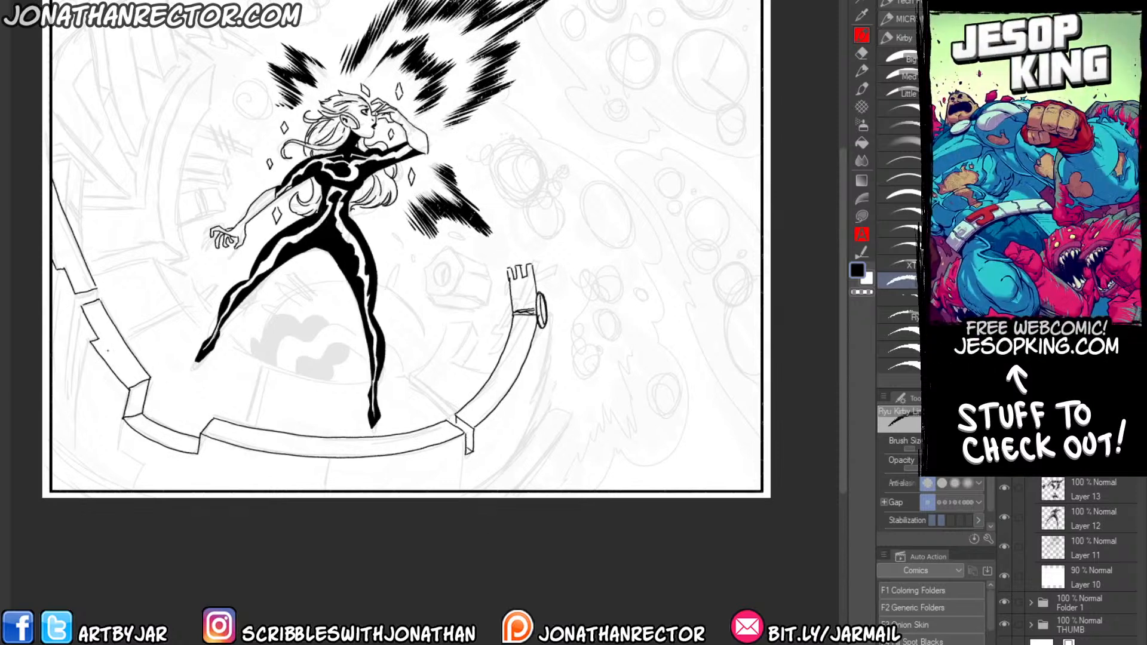
left_click_drag(327, 459, 325, 491)
mouse_move(544, 328)
left_mouse_down()
mouse_move(543, 412)
mouse_move(477, 489)
mouse_move(535, 441)
mouse_move(544, 409)
mouse_move(555, 416)
mouse_move(539, 454)
mouse_move(500, 490)
left_mouse_up()
mouse_move(546, 408)
left_mouse_down()
mouse_move(558, 450)
mouse_move(542, 480)
mouse_move(535, 464)
mouse_move(527, 487)
left_mouse_up()
left_click_drag(528, 484, 517, 494)
left_click_drag(149, 513, 249, 544)
left_click_drag(156, 478, 222, 520)
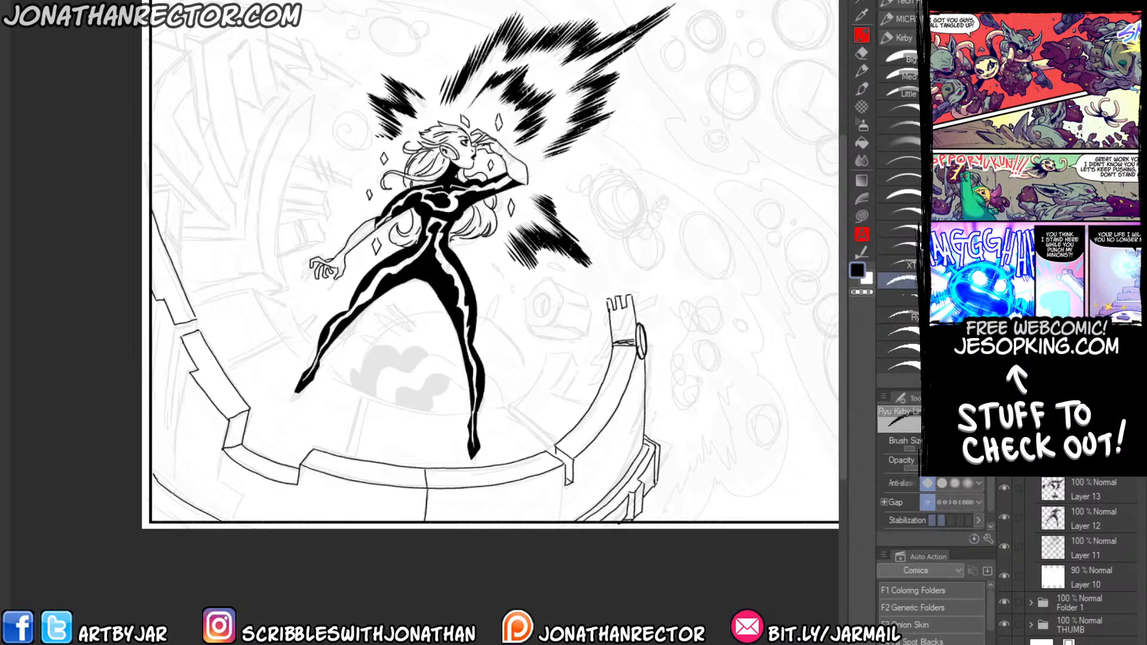
Outline a ragged shadow in the panel's lower-left corner and fill it black.
left_click_drag(183, 519, 160, 501)
key("g")
left_click(162, 487)
key("p")
Ink the ragged energy outline from the panel's lower edge past the post, around the bursts and behind her body.
left_click_drag(361, 427, 324, 450)
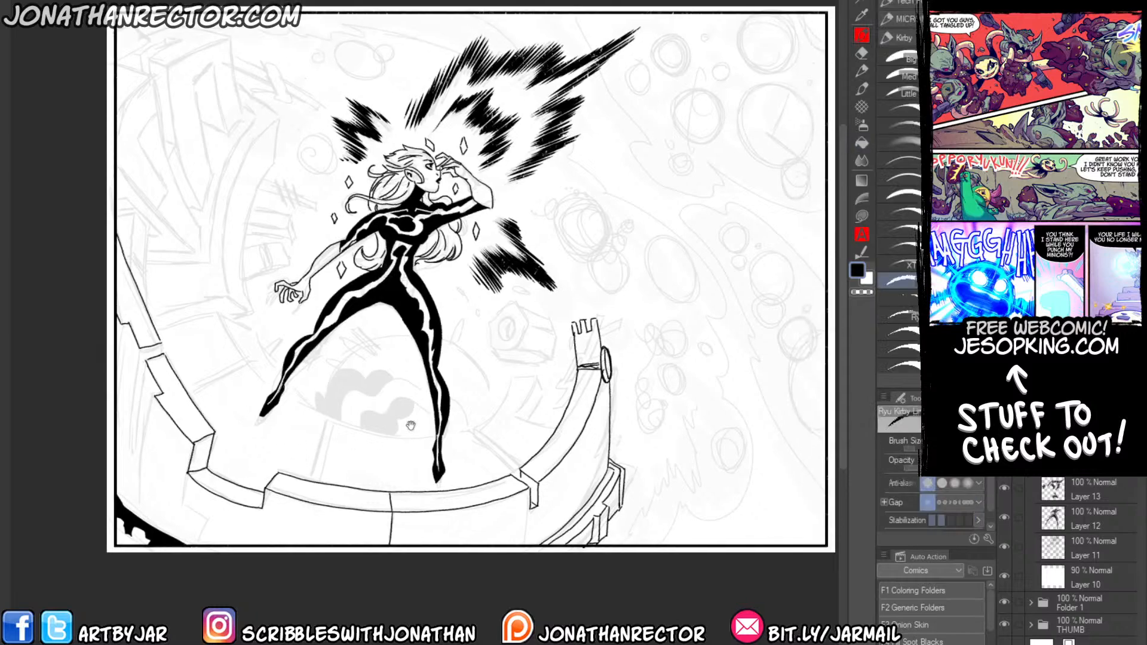
mouse_move(625, 533)
left_mouse_down()
mouse_move(657, 503)
mouse_move(662, 481)
mouse_move(661, 466)
mouse_move(621, 457)
mouse_move(612, 416)
mouse_move(627, 365)
mouse_move(599, 321)
mouse_move(558, 303)
mouse_move(537, 248)
mouse_move(512, 226)
mouse_move(515, 202)
left_mouse_up()
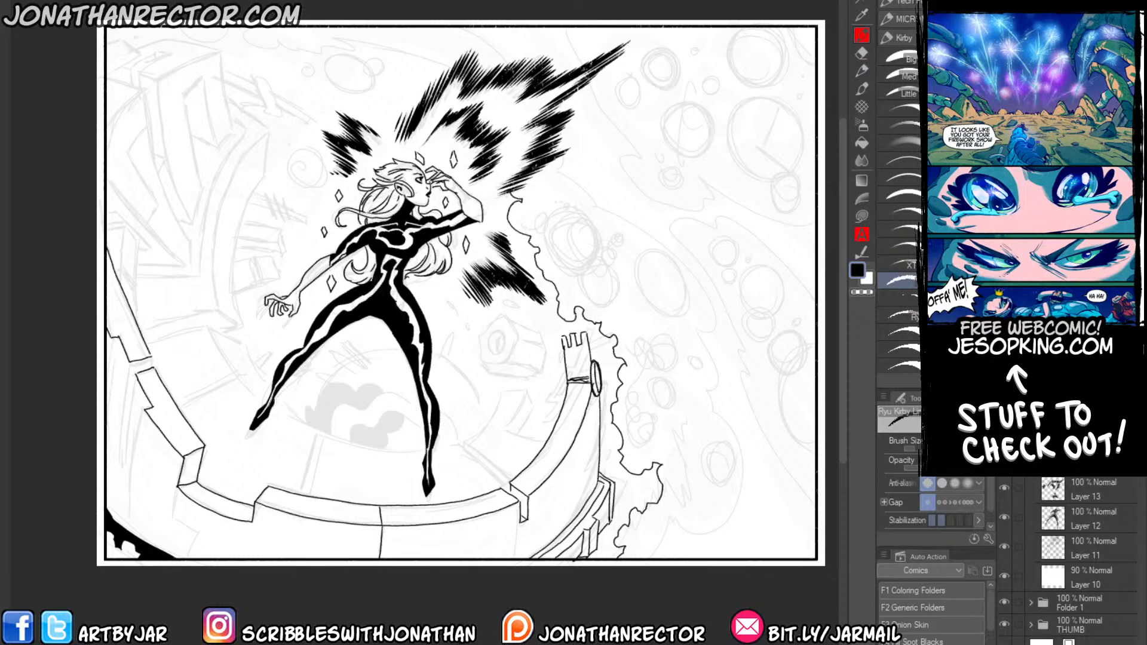
left_click_drag(538, 300, 585, 423)
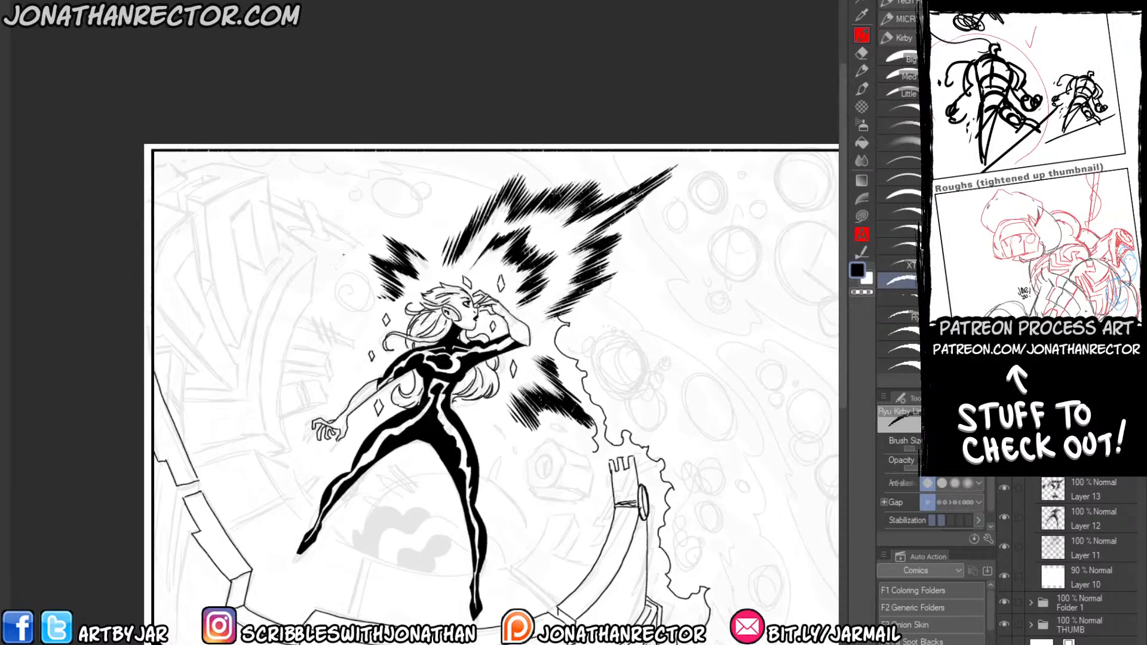
mouse_move(445, 256)
left_mouse_down()
mouse_move(432, 224)
mouse_move(358, 182)
mouse_move(322, 118)
left_mouse_up()
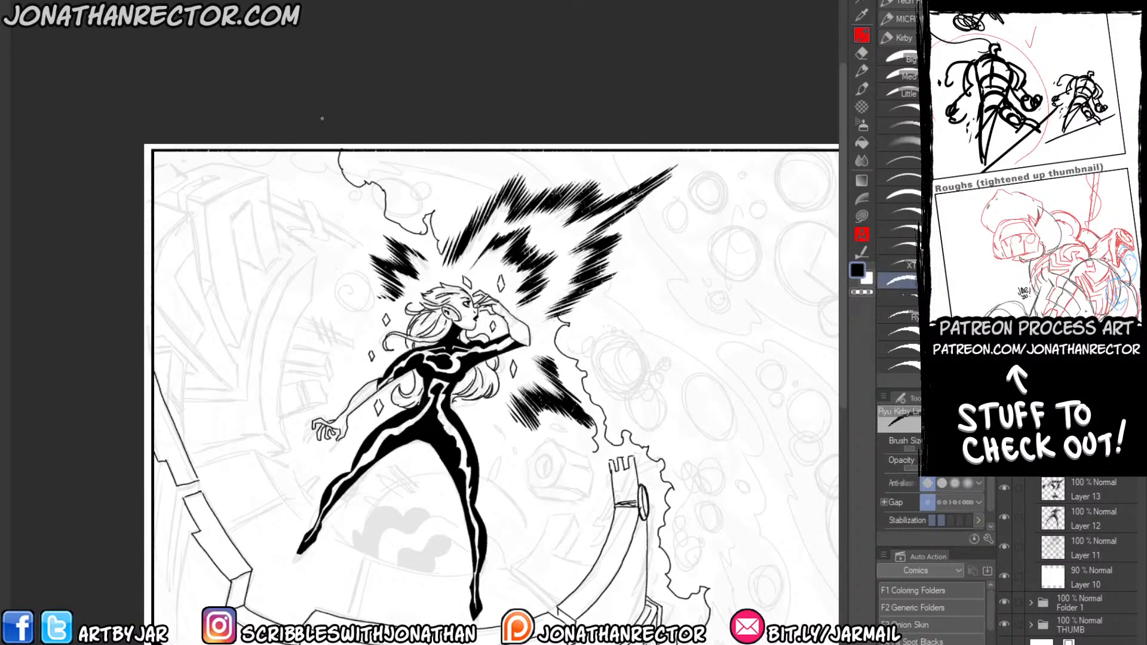
mouse_move(392, 238)
left_mouse_down()
mouse_move(330, 203)
mouse_move(365, 234)
mouse_move(367, 260)
mouse_move(323, 282)
left_mouse_up()
mouse_move(363, 334)
left_mouse_down()
mouse_move(328, 475)
mouse_move(375, 477)
mouse_move(374, 458)
mouse_move(414, 468)
mouse_move(561, 431)
mouse_move(581, 449)
left_mouse_up()
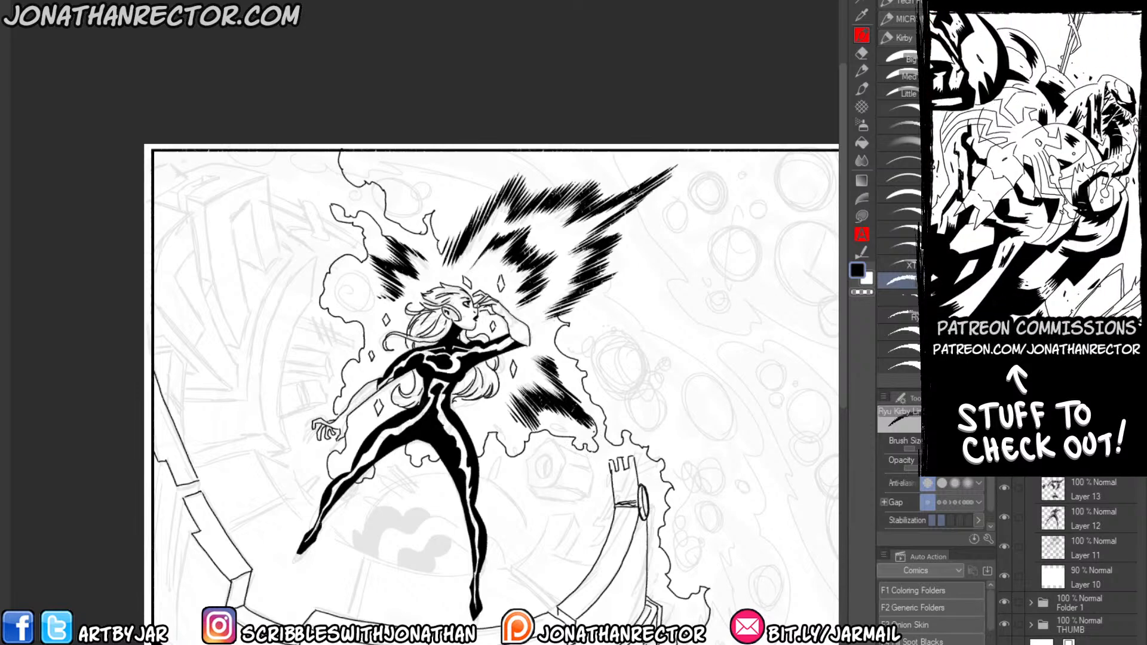
Ink the seams and vertical edges of the stacked blocks on the outer wall at the panel's left side.
left_click_drag(270, 465, 334, 340)
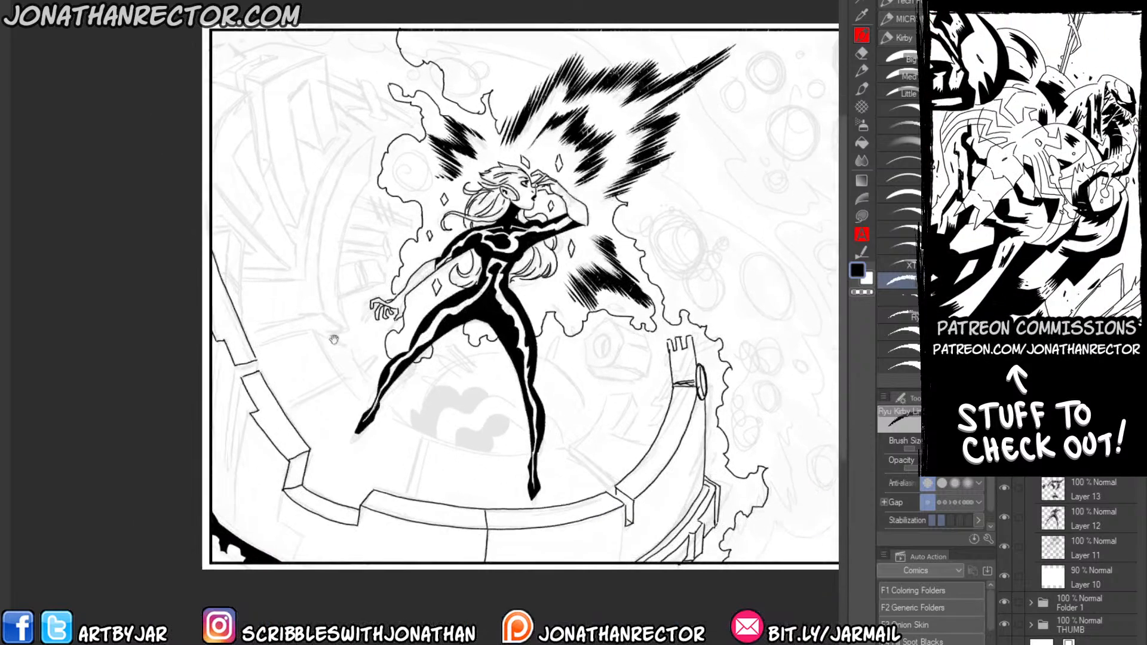
left_click_drag(307, 384, 307, 410)
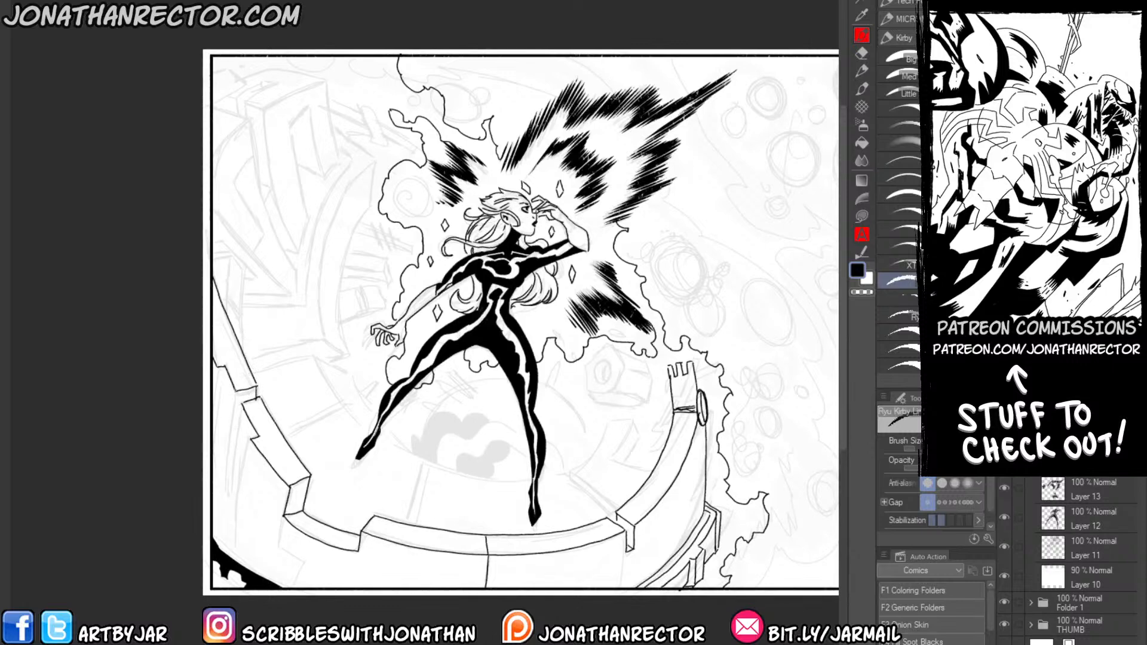
left_click_drag(250, 439, 232, 560)
left_click_drag(240, 412, 221, 523)
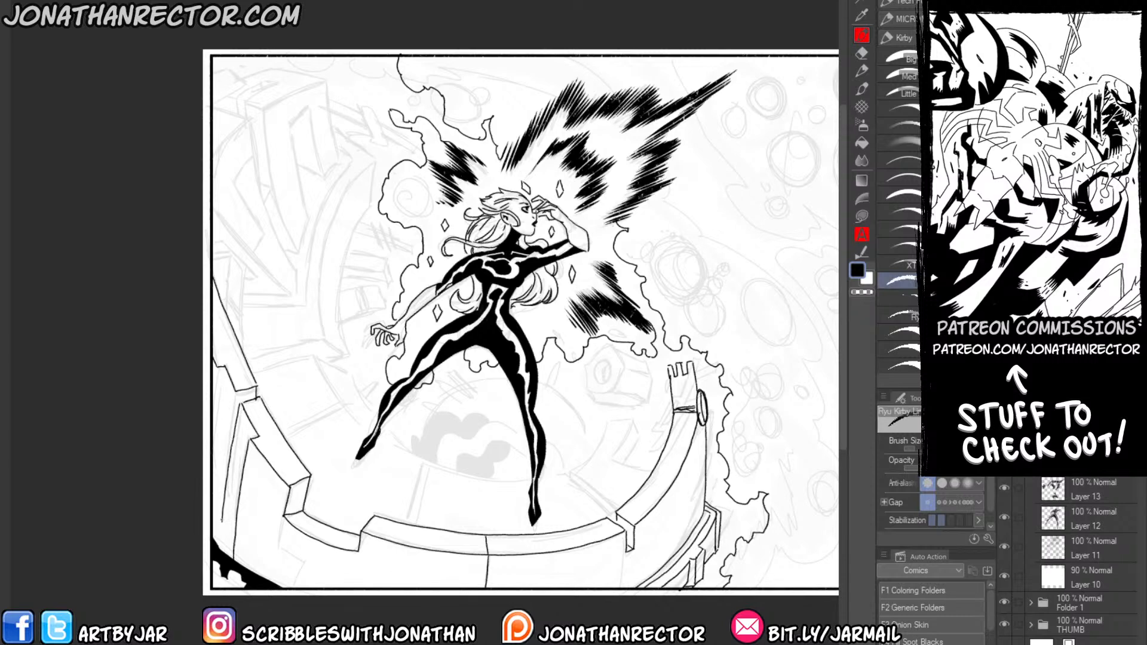
left_click_drag(238, 389, 219, 481)
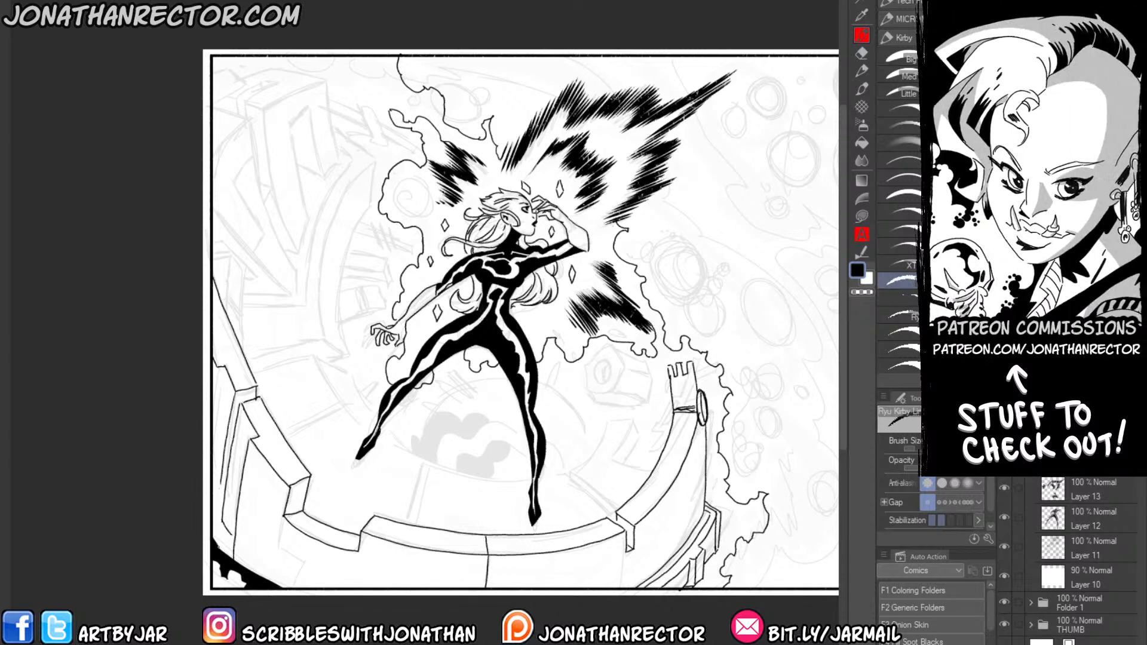
left_click_drag(225, 366, 212, 486)
left_click_drag(215, 371, 212, 395)
mouse_move(284, 522)
left_mouse_down()
mouse_move(257, 459)
mouse_move(249, 489)
mouse_move(267, 502)
left_mouse_up()
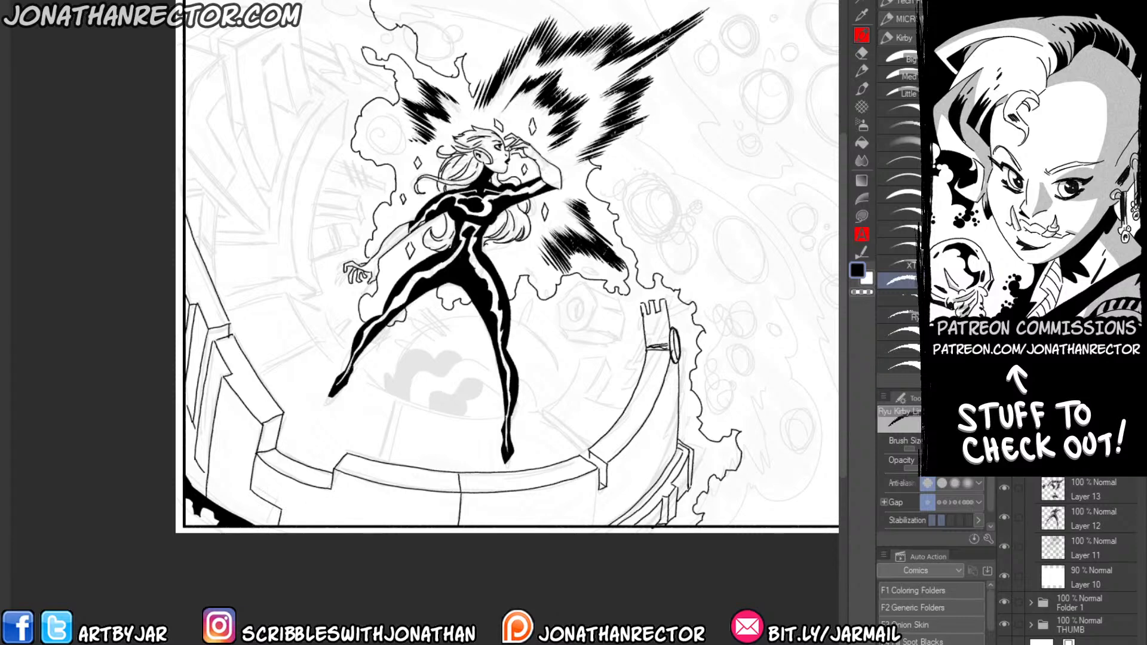
Ink a small box on the front wall below the rim, fill it black around three circles, and blacken the circles.
mouse_move(333, 478)
left_mouse_down()
mouse_move(330, 505)
mouse_move(410, 507)
left_mouse_up()
left_click_drag(410, 507, 410, 525)
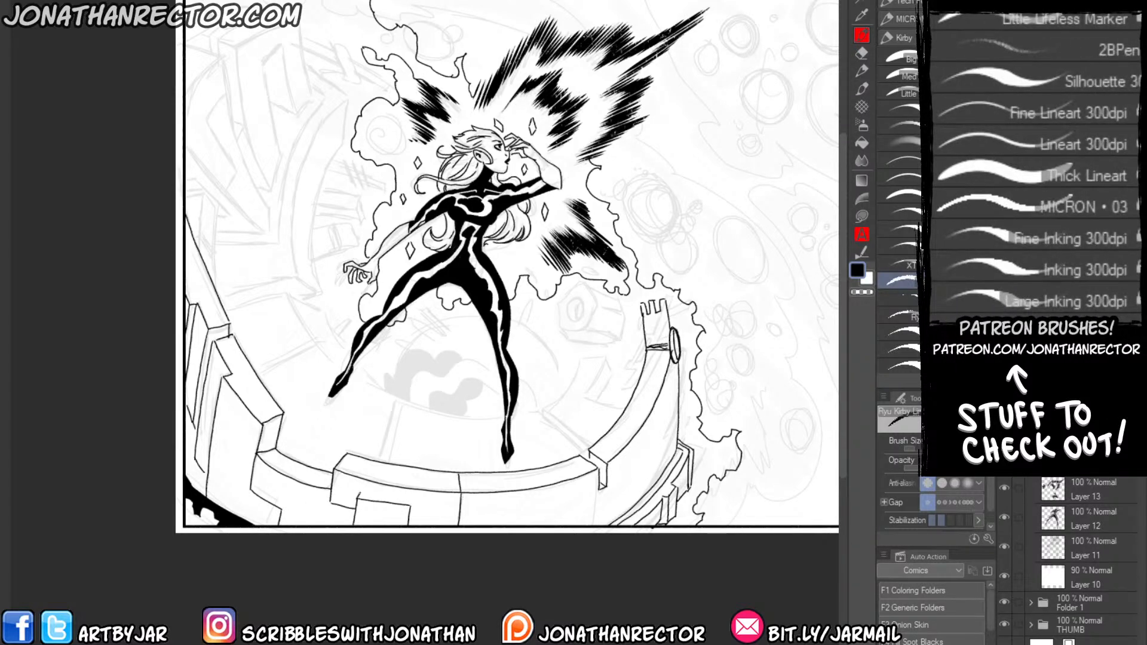
key("g")
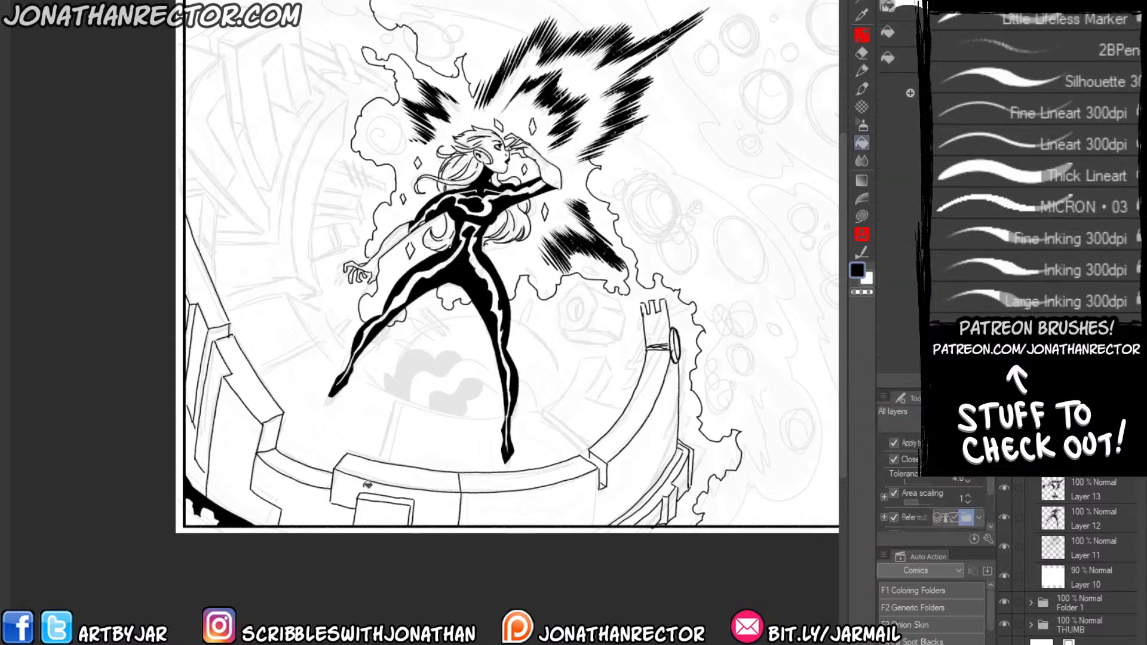
key("p")
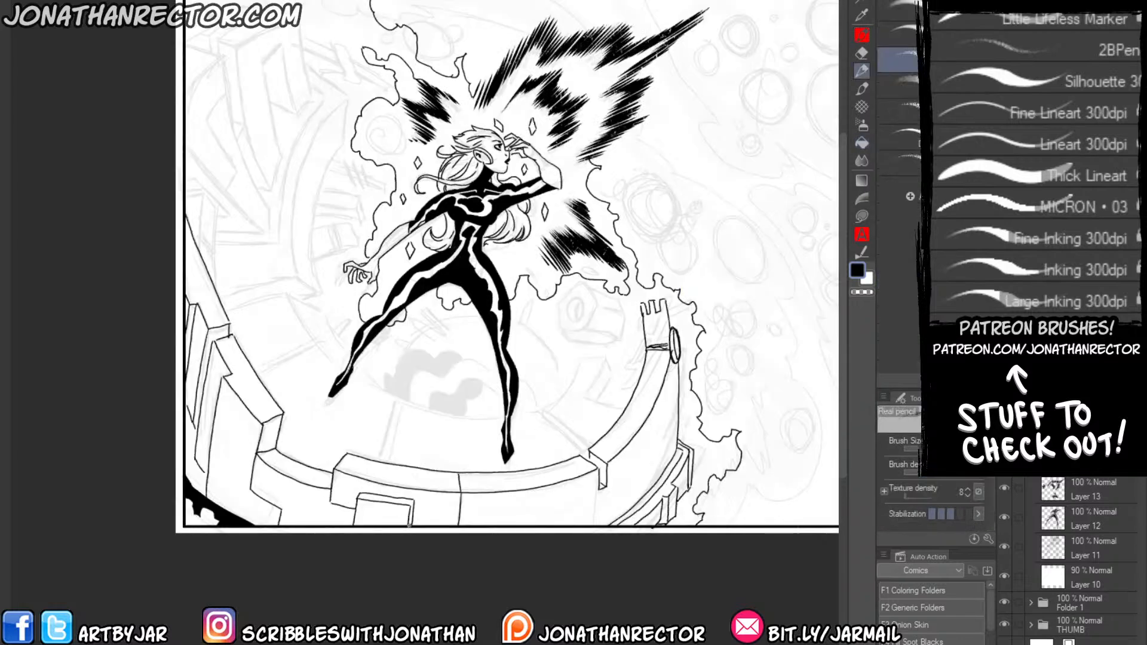
key("g")
left_click(386, 500)
left_click_drag(400, 511, 368, 509)
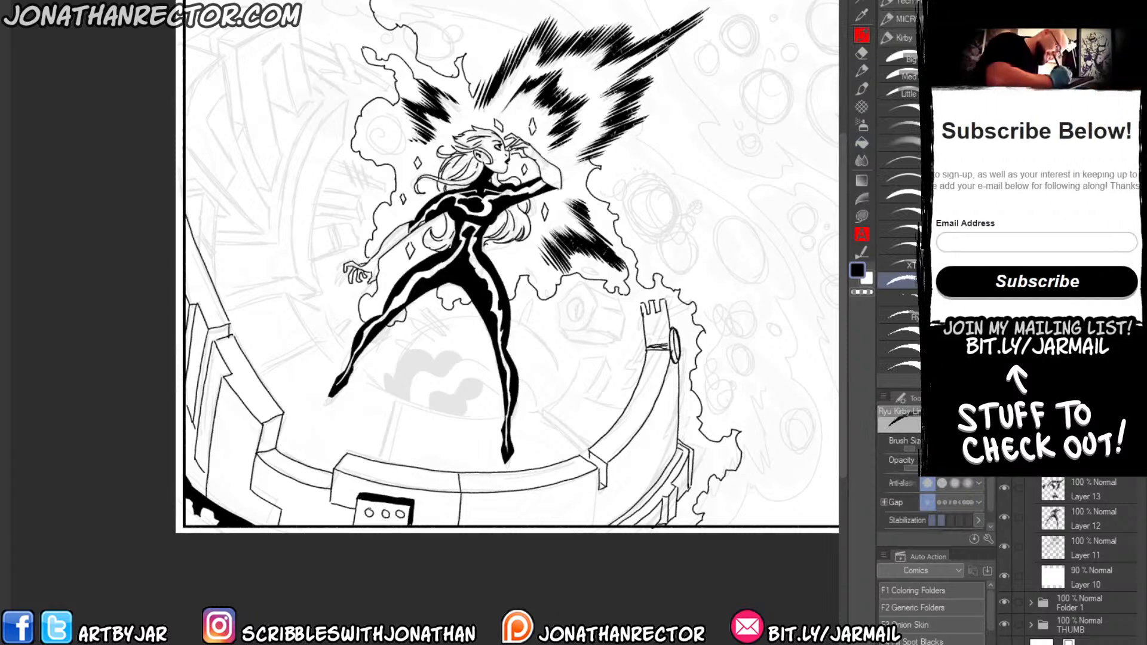
key("g")
left_click(369, 513)
left_click(386, 514)
left_click(400, 513)
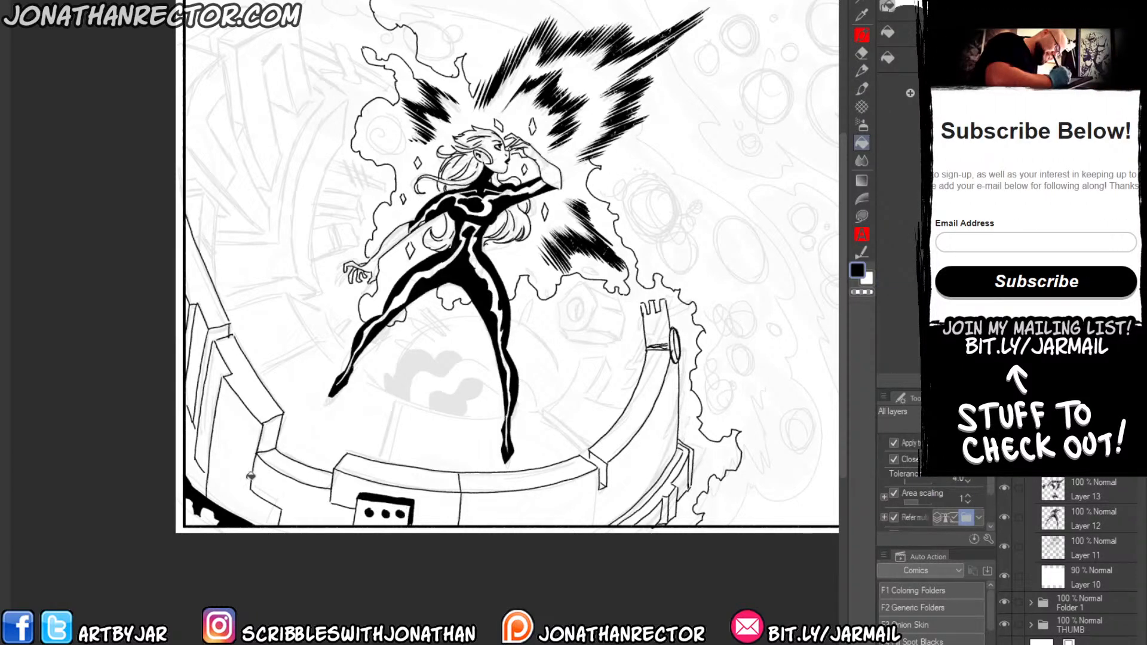
Erase the black shadow in the panel's lower-left corner and ink the wall lines and a ragged outline there.
key("p")
left_click_drag(247, 432, 265, 468)
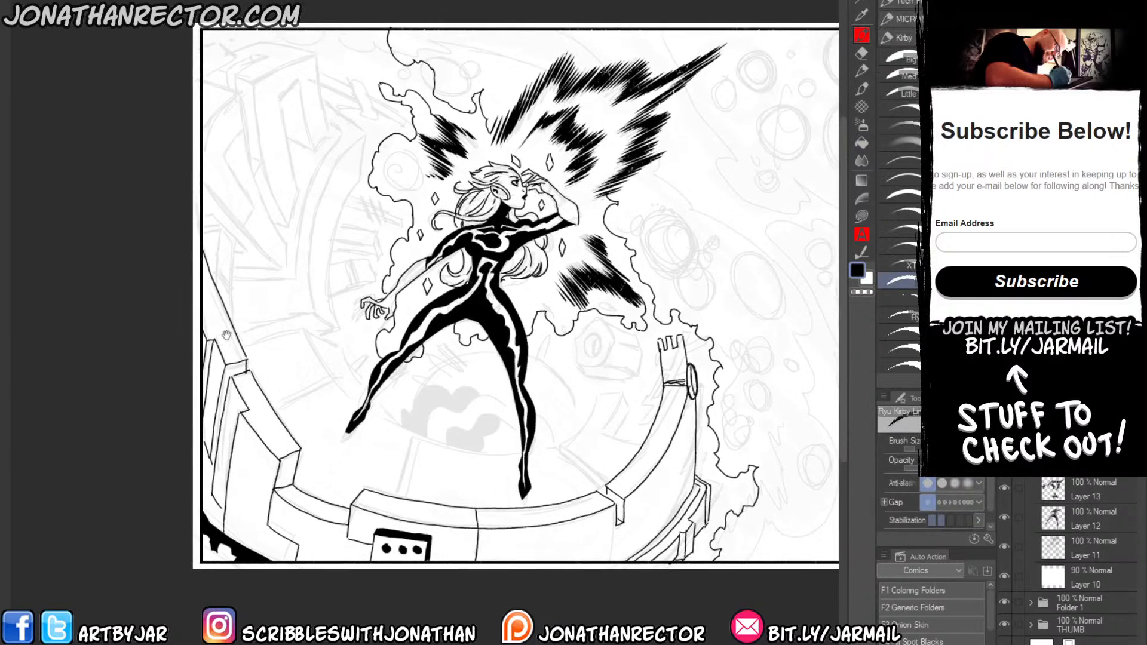
left_click_drag(222, 339, 228, 307)
key("e")
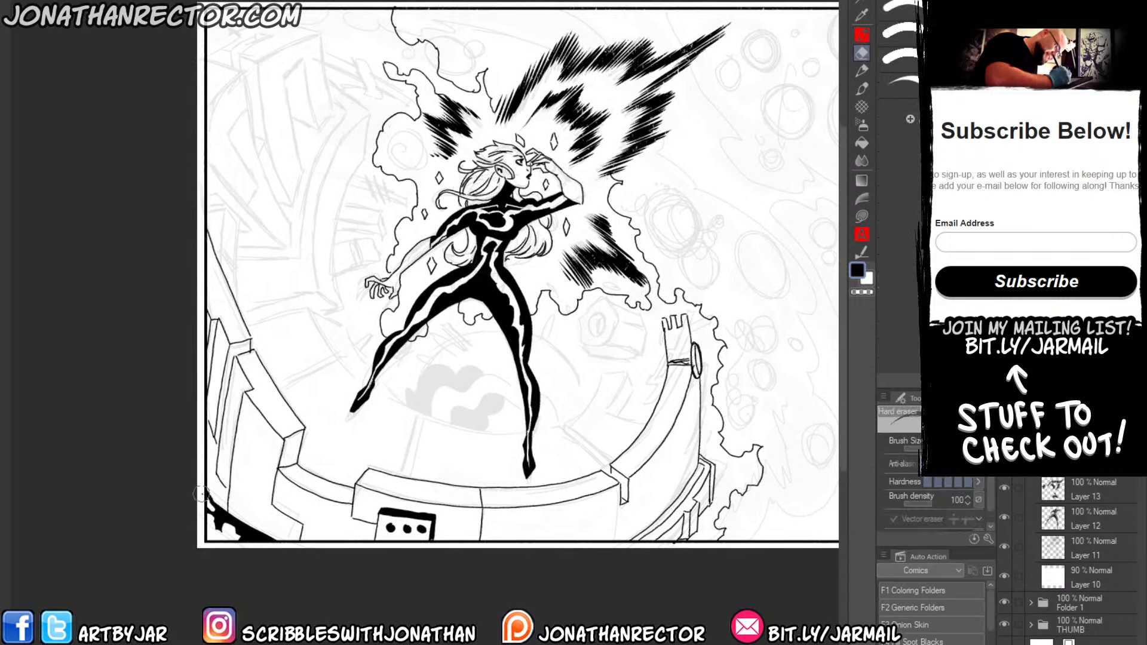
mouse_move(203, 496)
left_mouse_down()
mouse_move(265, 540)
mouse_move(212, 514)
left_mouse_up()
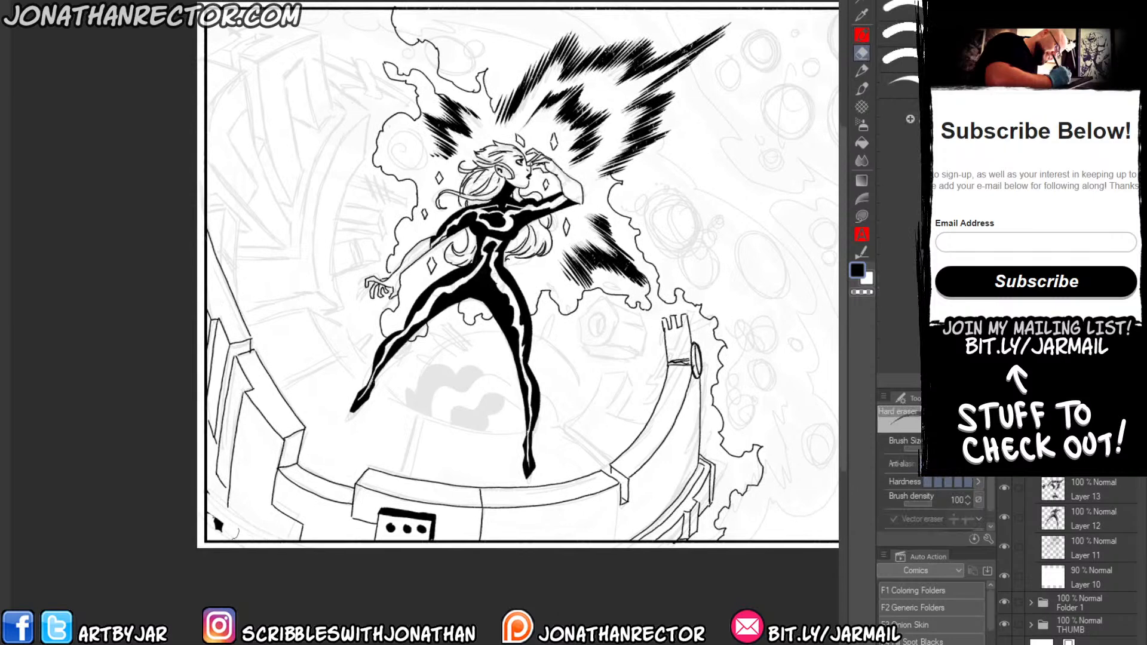
key("p")
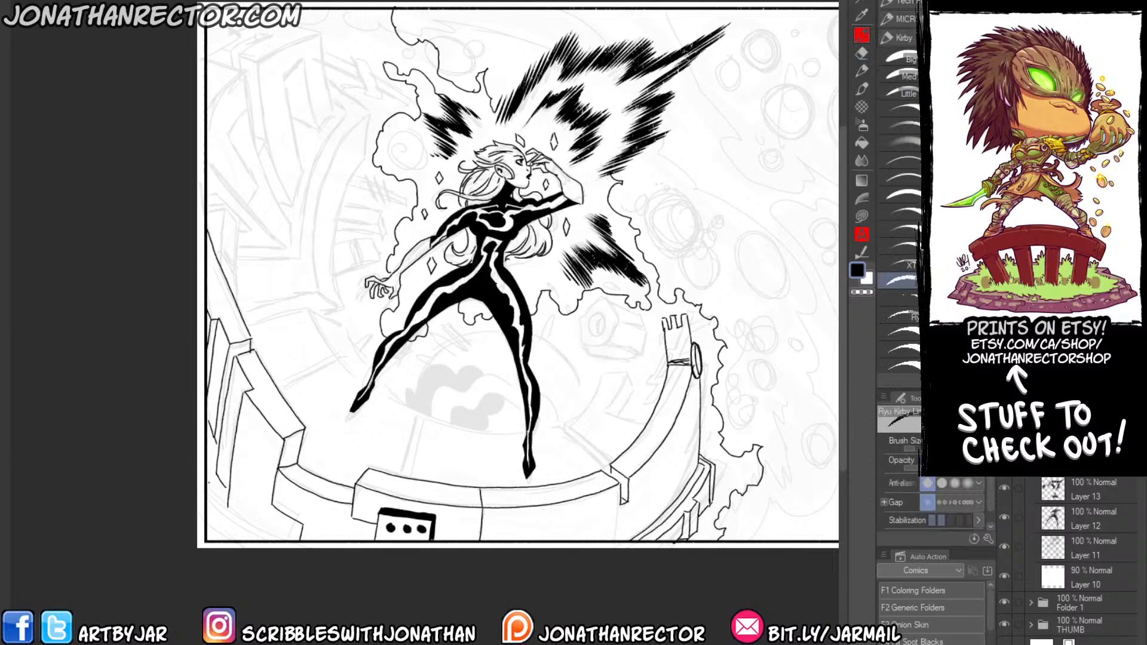
mouse_move(208, 478)
left_mouse_down()
mouse_move(240, 530)
mouse_move(234, 542)
mouse_move(209, 524)
left_mouse_up()
Ink the platform floor's inner edge with its raised blocks, and add solid black cast shadows beneath both feet.
left_click_drag(238, 379, 188, 407)
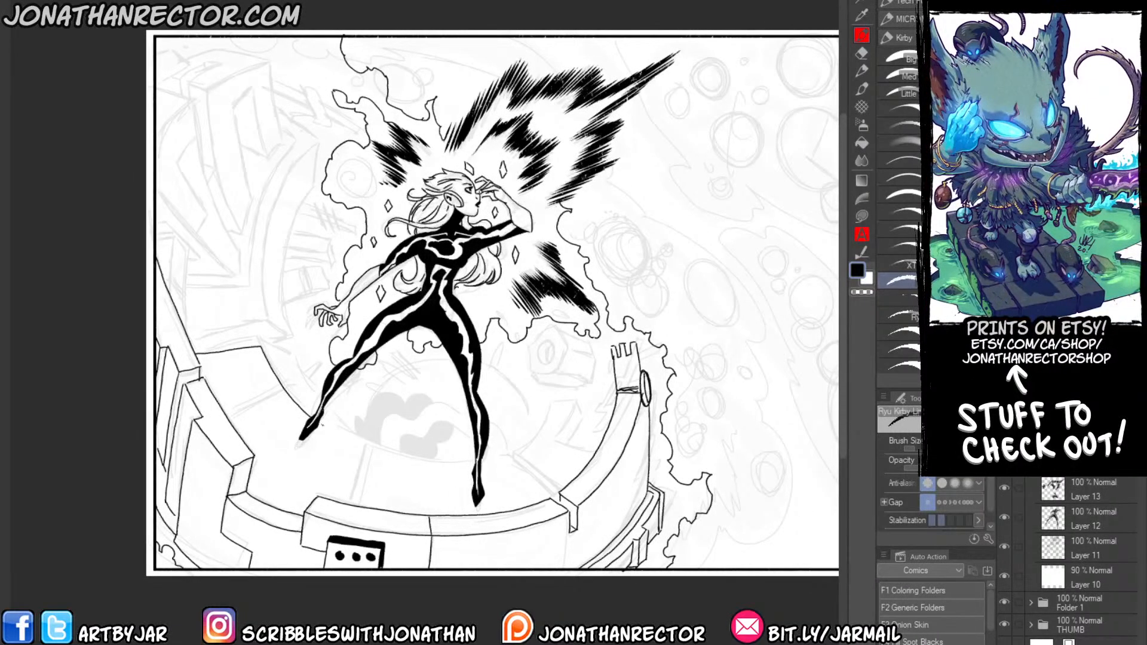
mouse_move(321, 422)
left_mouse_down()
mouse_move(407, 453)
mouse_move(510, 455)
mouse_move(566, 478)
mouse_move(534, 456)
mouse_move(554, 406)
mouse_move(569, 405)
mouse_move(560, 438)
mouse_move(594, 453)
left_mouse_up()
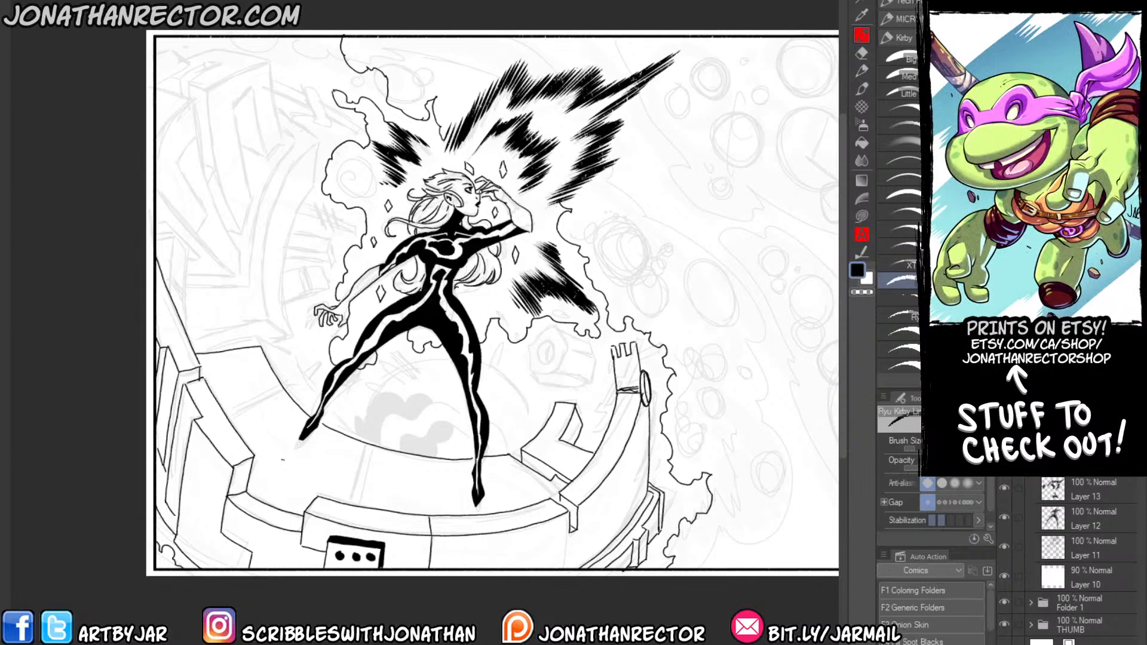
mouse_move(277, 457)
left_mouse_down()
mouse_move(327, 474)
mouse_move(279, 460)
left_mouse_up()
left_click_drag(436, 510, 511, 510)
key("g")
left_click(459, 511)
left_click(311, 478)
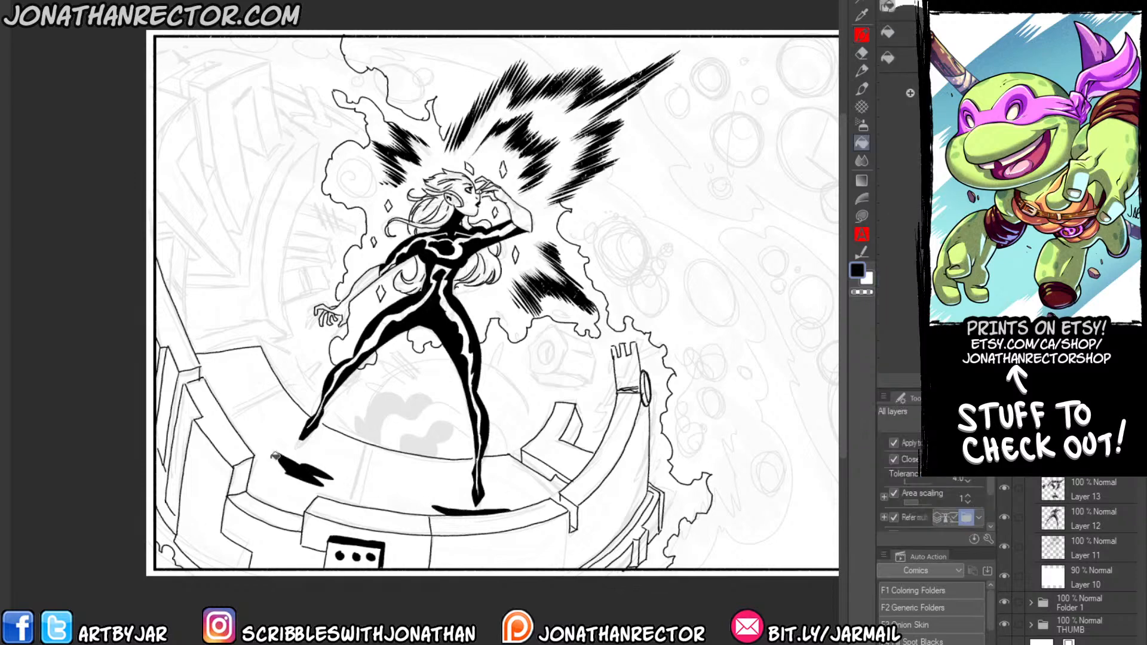
Ink the platform's floor seams, its jagged broken far edge, and the shards around the dome behind her legs.
mouse_move(255, 445)
left_mouse_down()
mouse_move(290, 492)
mouse_move(280, 428)
left_mouse_up()
key("p")
left_click_drag(413, 450, 404, 509)
mouse_move(272, 415)
left_mouse_down()
mouse_move(310, 403)
mouse_move(334, 395)
left_mouse_up()
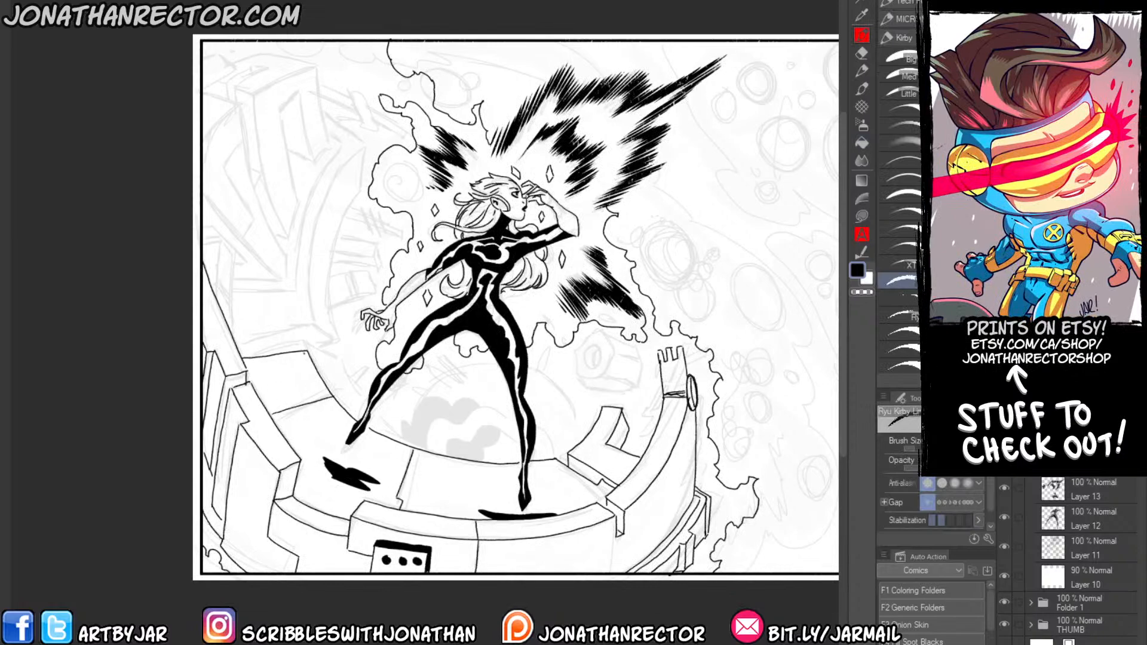
mouse_move(307, 351)
left_mouse_down()
mouse_move(385, 426)
mouse_move(436, 453)
mouse_move(408, 401)
mouse_move(461, 351)
mouse_move(552, 393)
mouse_move(587, 434)
left_mouse_up()
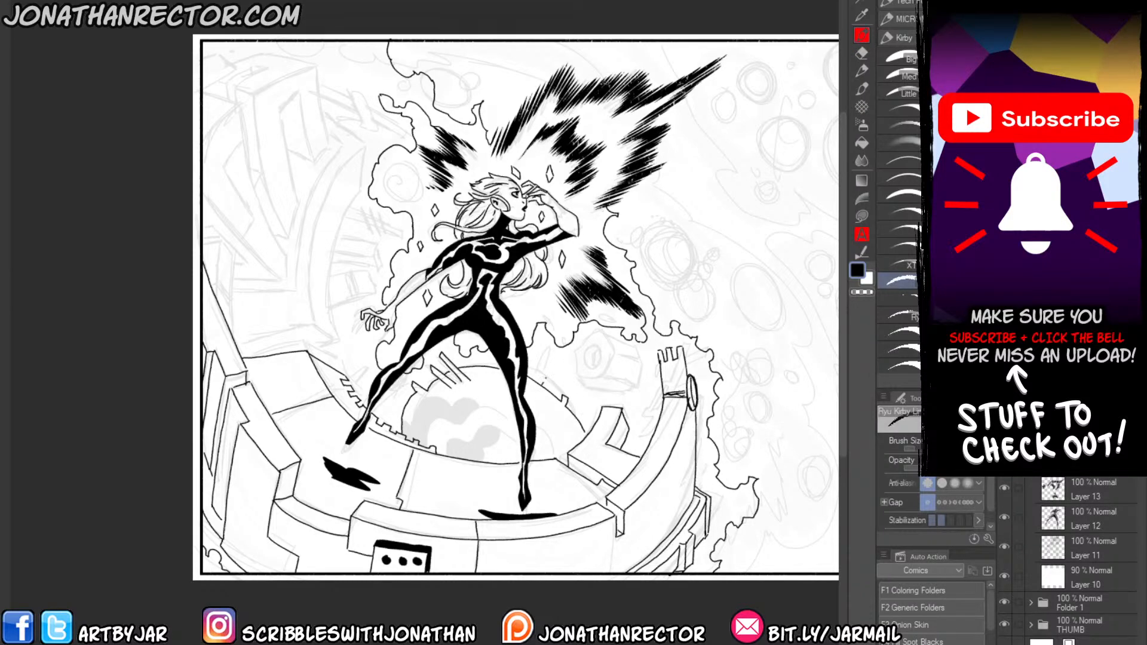
left_click_drag(553, 357, 541, 382)
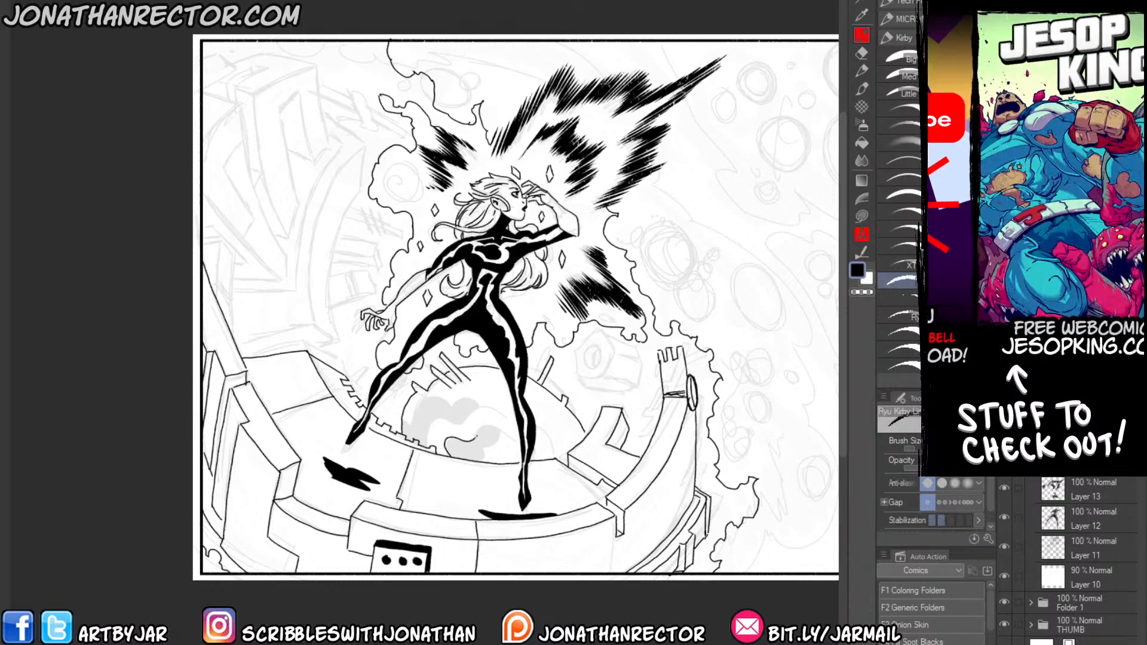
Outline the cloud-shaped shadows on the dome behind her legs and fill them solid black.
left_click_drag(541, 454, 544, 460)
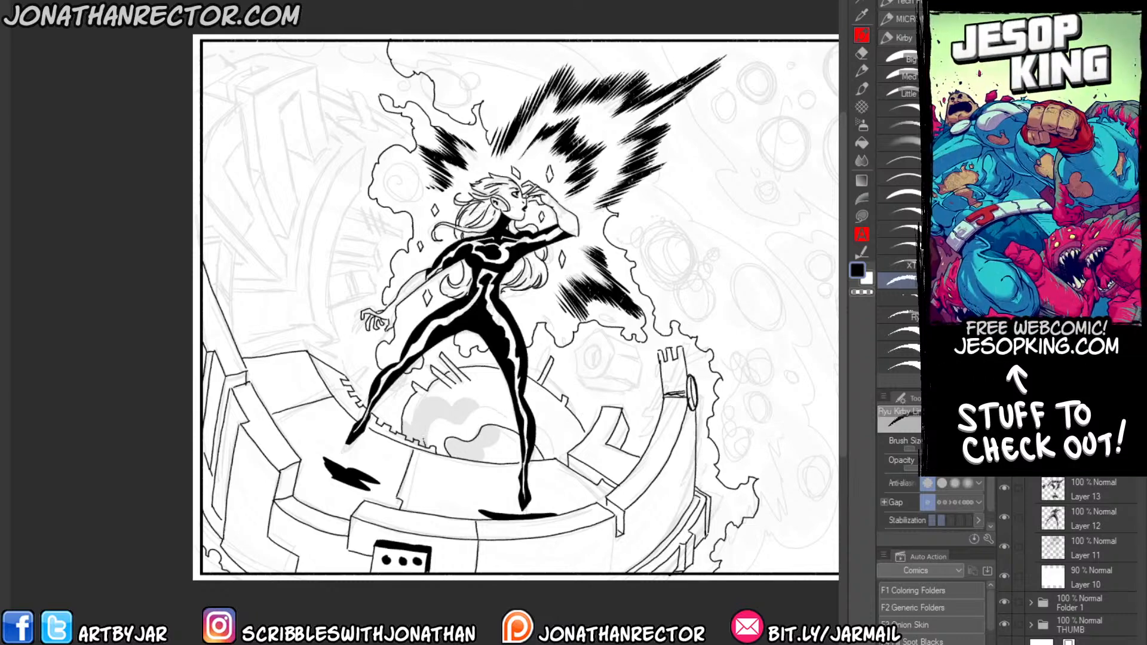
mouse_move(426, 442)
left_mouse_down()
mouse_move(511, 401)
mouse_move(562, 464)
left_mouse_up()
mouse_move(406, 421)
left_mouse_down()
mouse_move(444, 396)
mouse_move(506, 397)
left_mouse_up()
mouse_move(497, 462)
left_mouse_down()
mouse_move(508, 428)
mouse_move(580, 442)
left_mouse_up()
key("g")
left_click(564, 441)
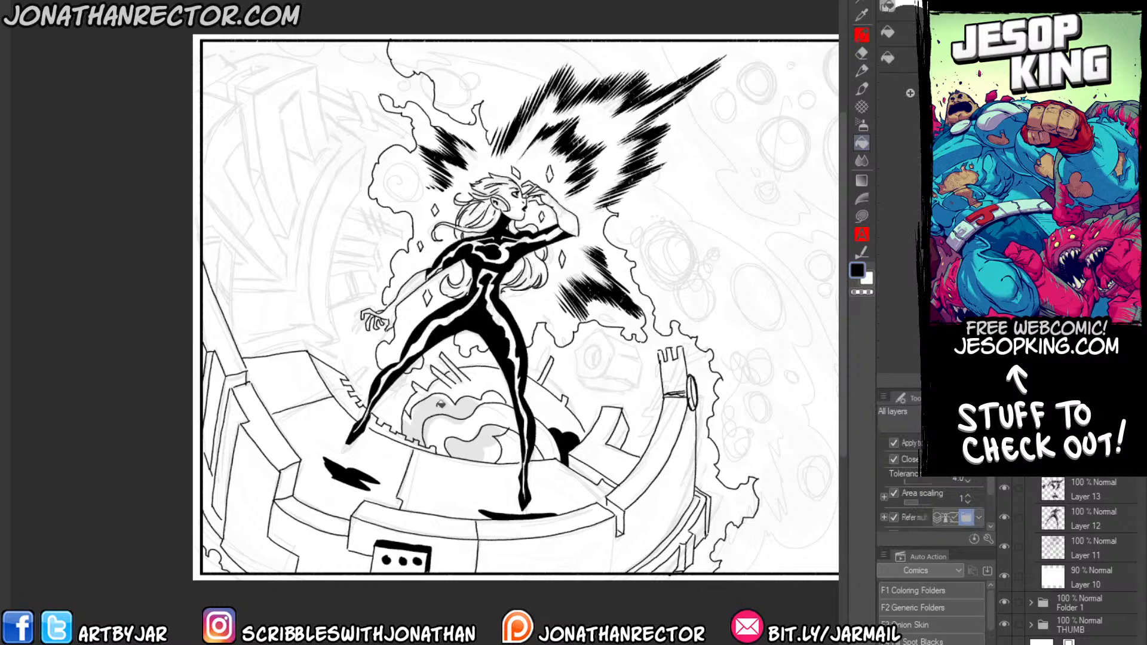
left_click(441, 405)
left_click(473, 446)
Ink the upper edge of the platform's left section and the tall curved beam rising from its end.
left_click_drag(338, 432, 364, 478)
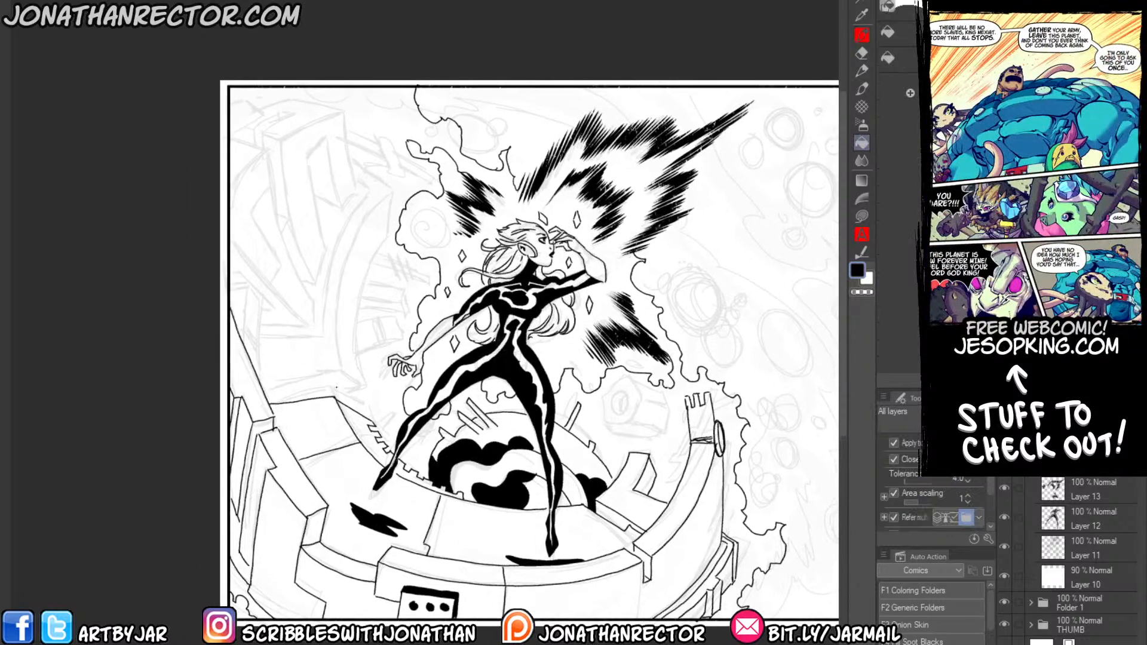
key("p")
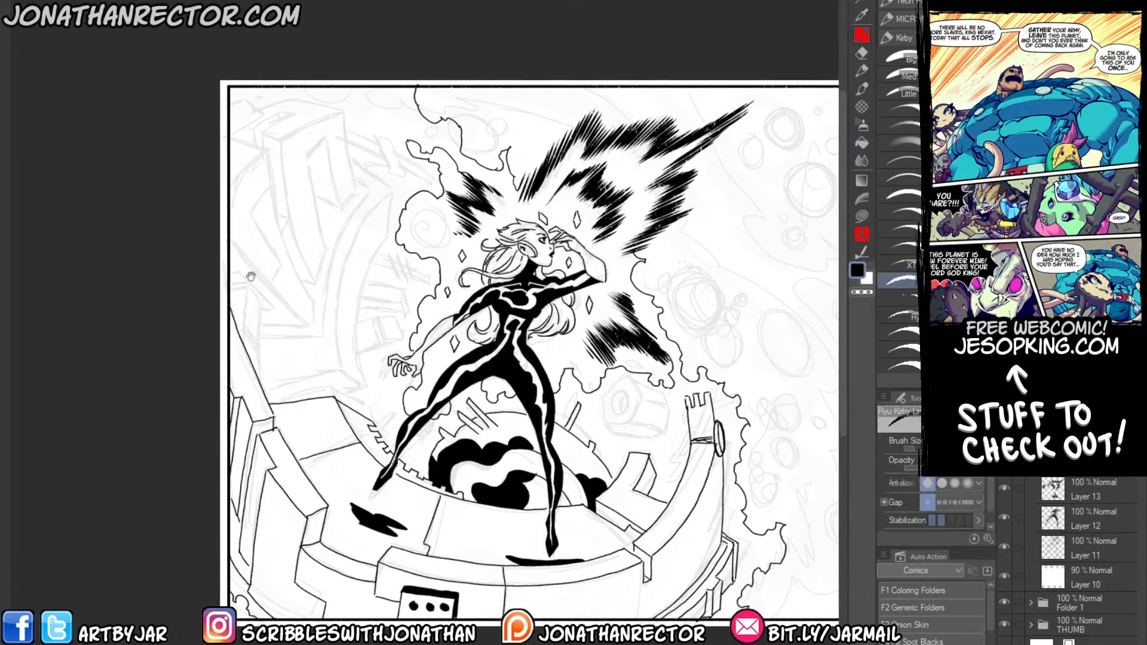
left_click_drag(237, 226, 238, 238)
left_click_drag(243, 302, 196, 260)
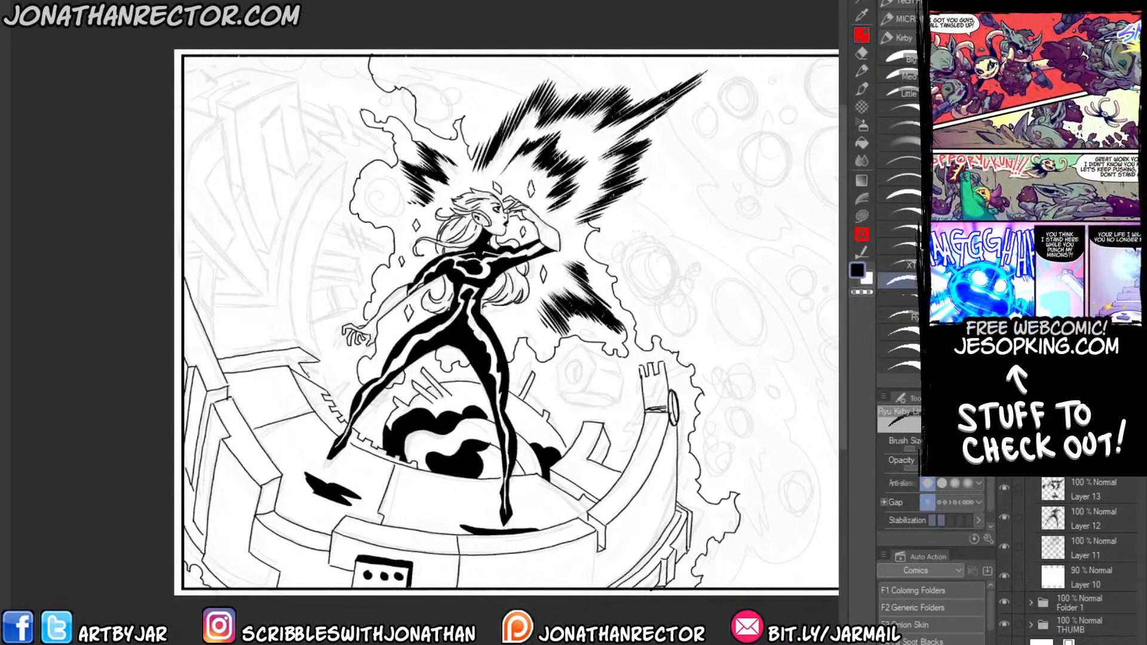
mouse_move(316, 358)
left_mouse_down()
mouse_move(305, 296)
mouse_move(340, 159)
left_mouse_up()
mouse_move(292, 344)
left_mouse_down()
mouse_move(299, 202)
mouse_move(339, 153)
left_mouse_up()
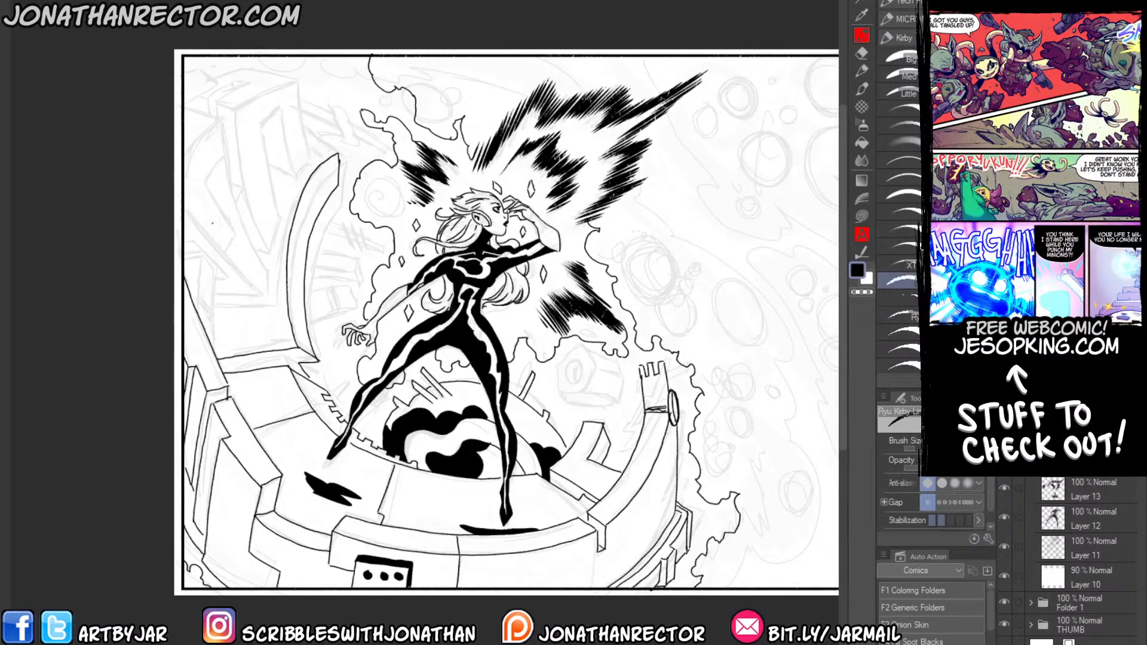
Ink the post and pointed slab above the wall at the panel's left edge, filling their recesses black.
left_click_drag(204, 286, 232, 337)
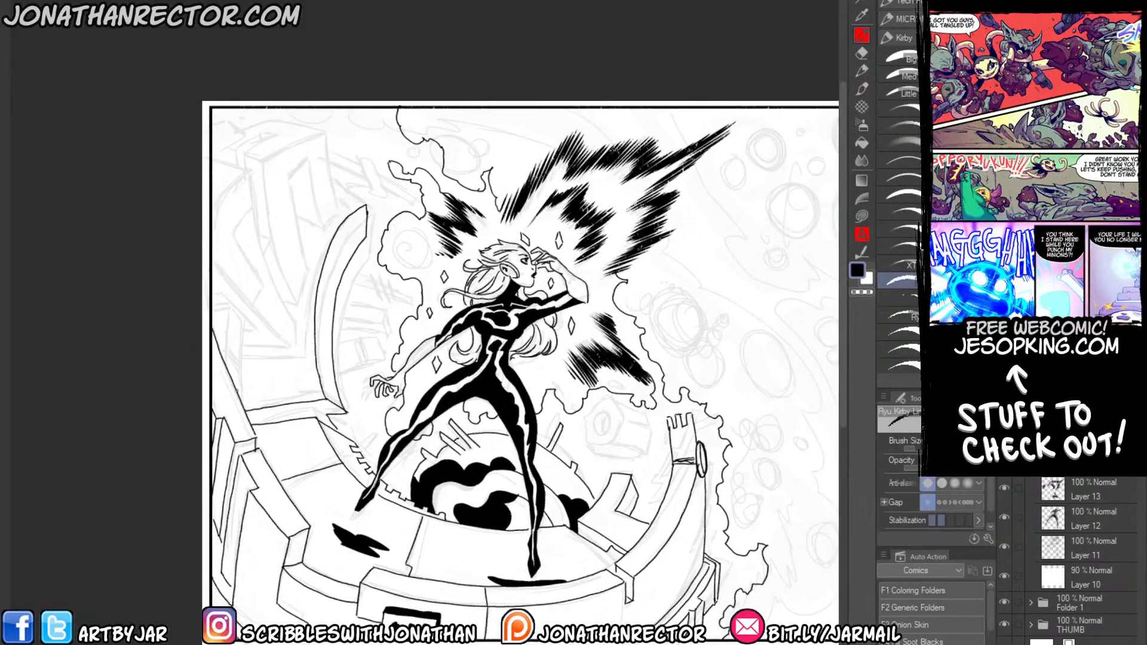
mouse_move(239, 396)
left_mouse_down()
mouse_move(246, 318)
mouse_move(257, 329)
mouse_move(224, 362)
left_mouse_up()
left_click_drag(211, 316, 228, 311)
left_click_drag(227, 312, 240, 329)
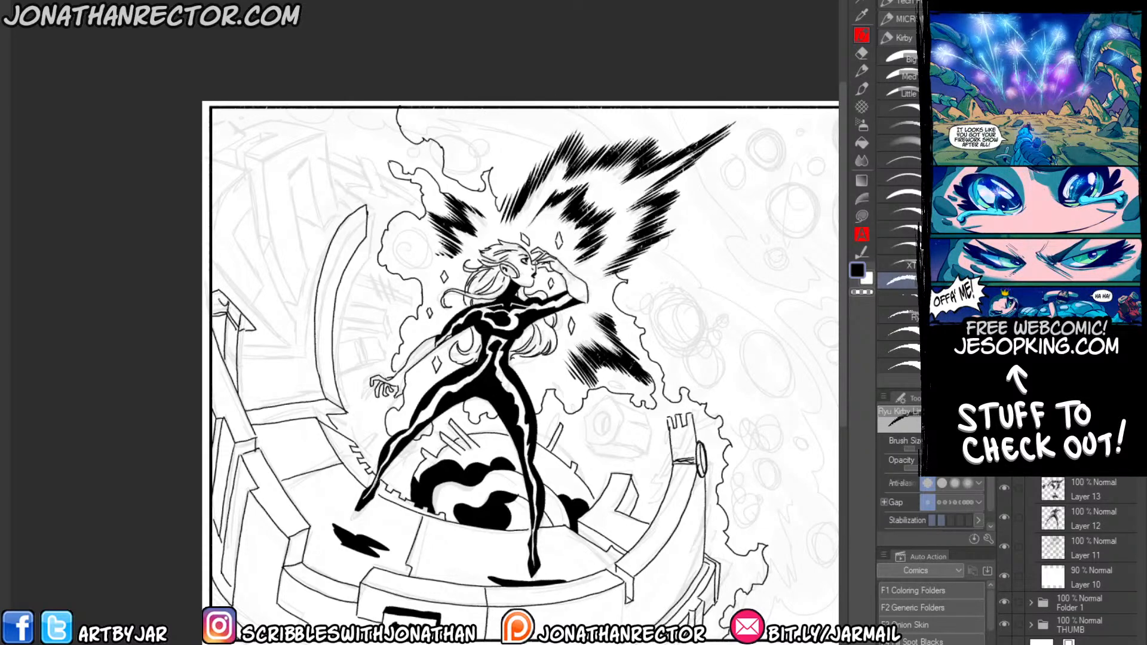
key("g")
left_click(218, 301)
left_click(246, 323)
key("p")
mouse_move(247, 302)
left_mouse_down()
mouse_move(292, 347)
mouse_move(285, 354)
mouse_move(295, 332)
left_mouse_up()
key("e")
key("p")
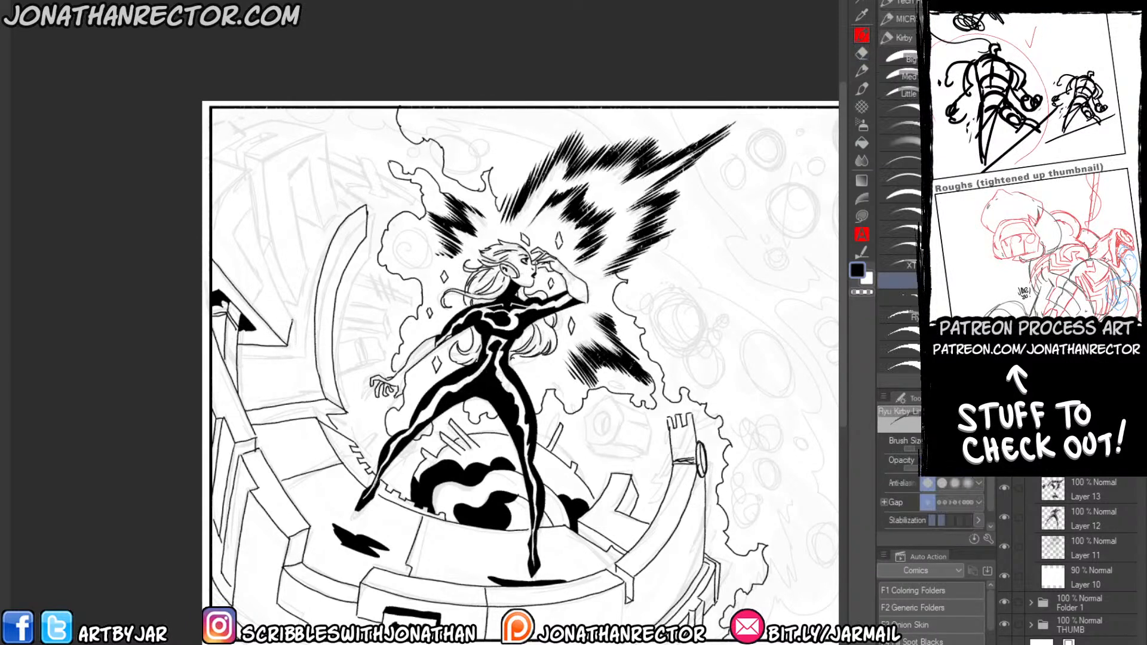
Ink the large broken, notched block structure in the panel's upper-left corner, including its side faces and supports.
mouse_move(270, 273)
left_mouse_down()
mouse_move(287, 307)
mouse_move(247, 170)
mouse_move(213, 160)
left_mouse_up()
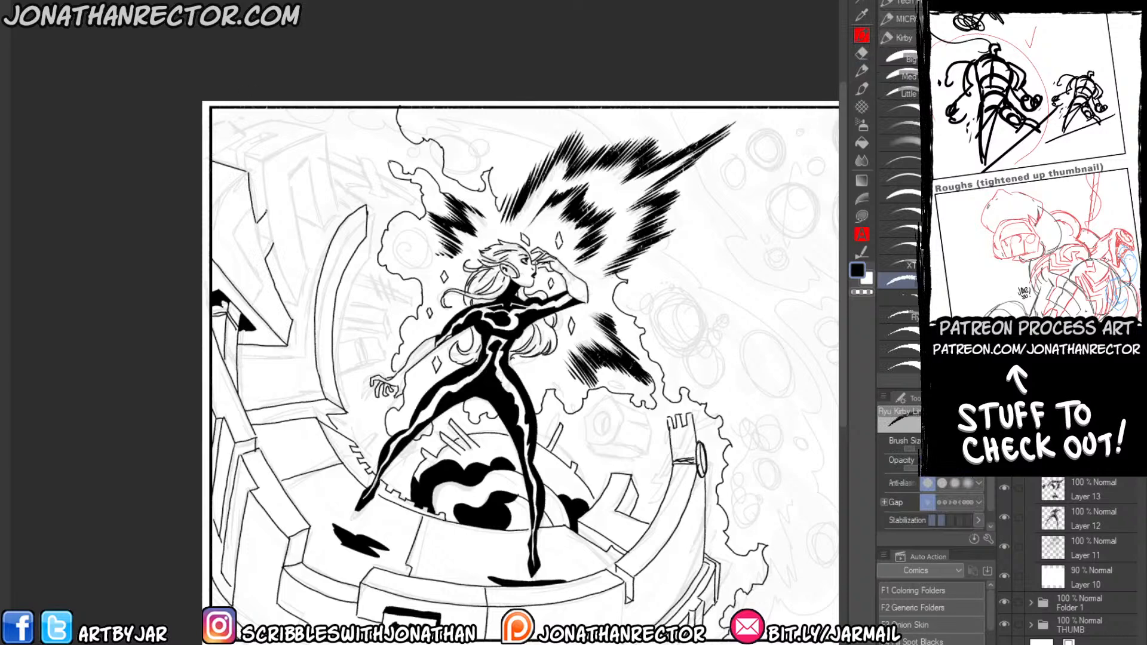
mouse_move(265, 209)
left_mouse_down()
mouse_move(261, 160)
mouse_move(247, 155)
left_mouse_up()
mouse_move(273, 243)
left_mouse_down()
mouse_move(292, 292)
mouse_move(299, 281)
mouse_move(296, 305)
mouse_move(305, 269)
mouse_move(293, 167)
mouse_move(306, 160)
mouse_move(321, 229)
mouse_move(335, 195)
mouse_move(327, 133)
left_mouse_up()
mouse_move(247, 154)
left_mouse_down()
mouse_move(273, 137)
mouse_move(209, 150)
mouse_move(246, 172)
left_mouse_up()
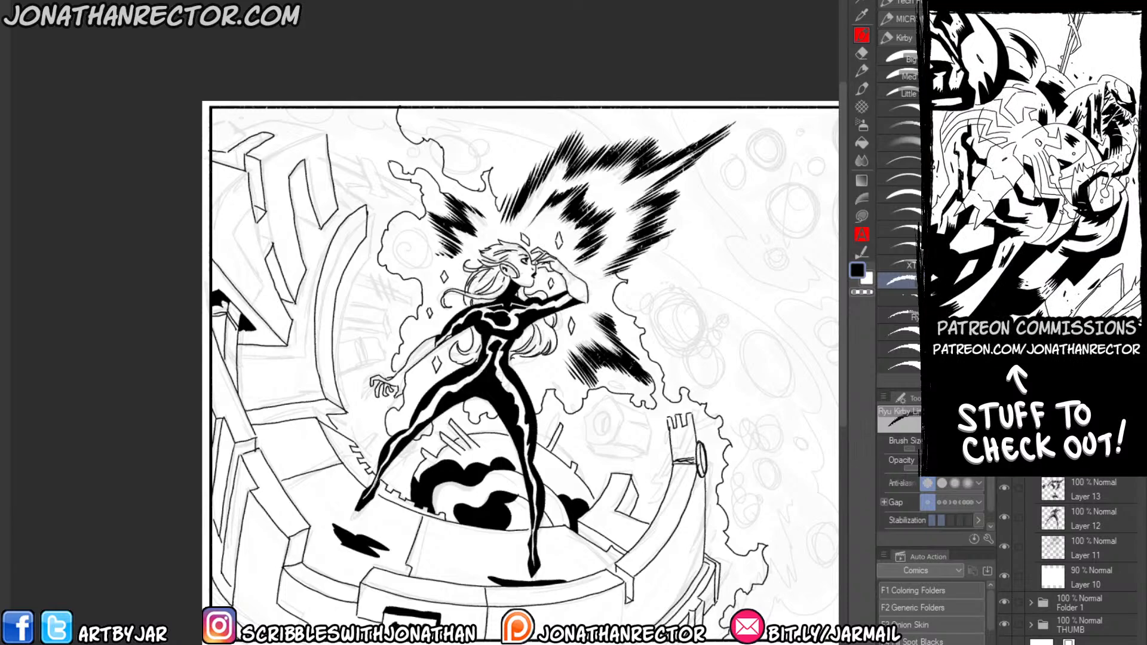
mouse_move(320, 228)
left_mouse_down()
mouse_move(298, 198)
mouse_move(301, 221)
left_mouse_up()
left_click_drag(212, 125, 221, 118)
mouse_move(221, 117)
left_mouse_down()
mouse_move(240, 131)
mouse_move(223, 148)
mouse_move(326, 134)
mouse_move(263, 161)
mouse_move(212, 210)
mouse_move(224, 215)
mouse_move(224, 237)
left_mouse_up()
mouse_move(253, 235)
left_mouse_down()
mouse_move(233, 265)
mouse_move(243, 297)
left_mouse_up()
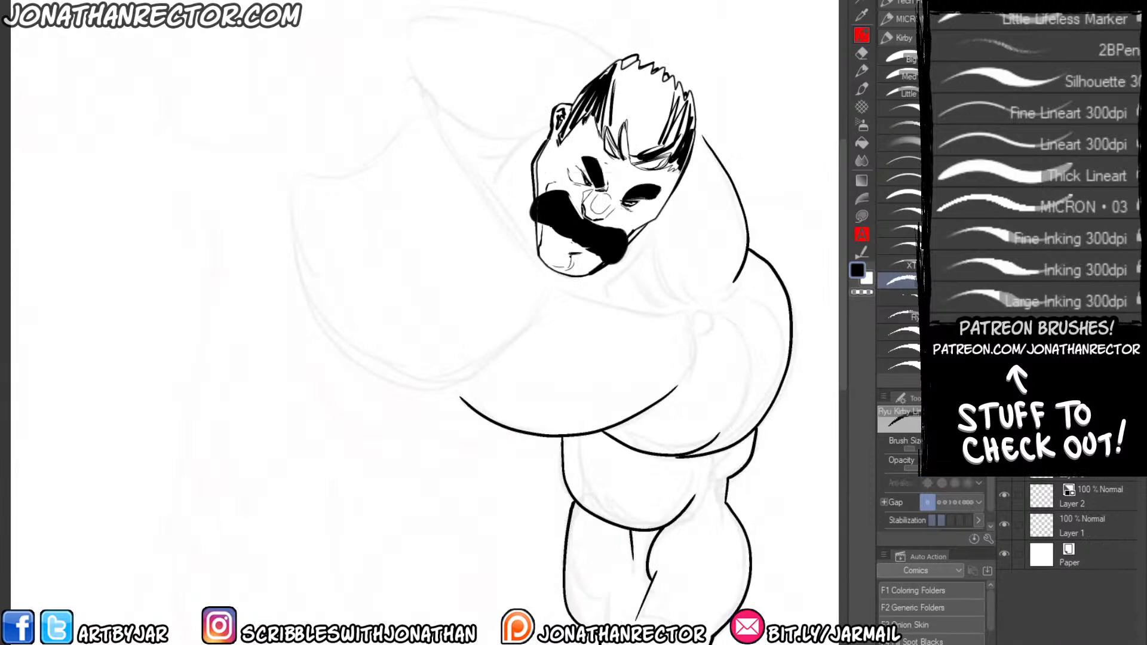
Close the muscular figure drawing without saving it and open The_Path from the 1_2_Page folder.
key("ctrl+w")
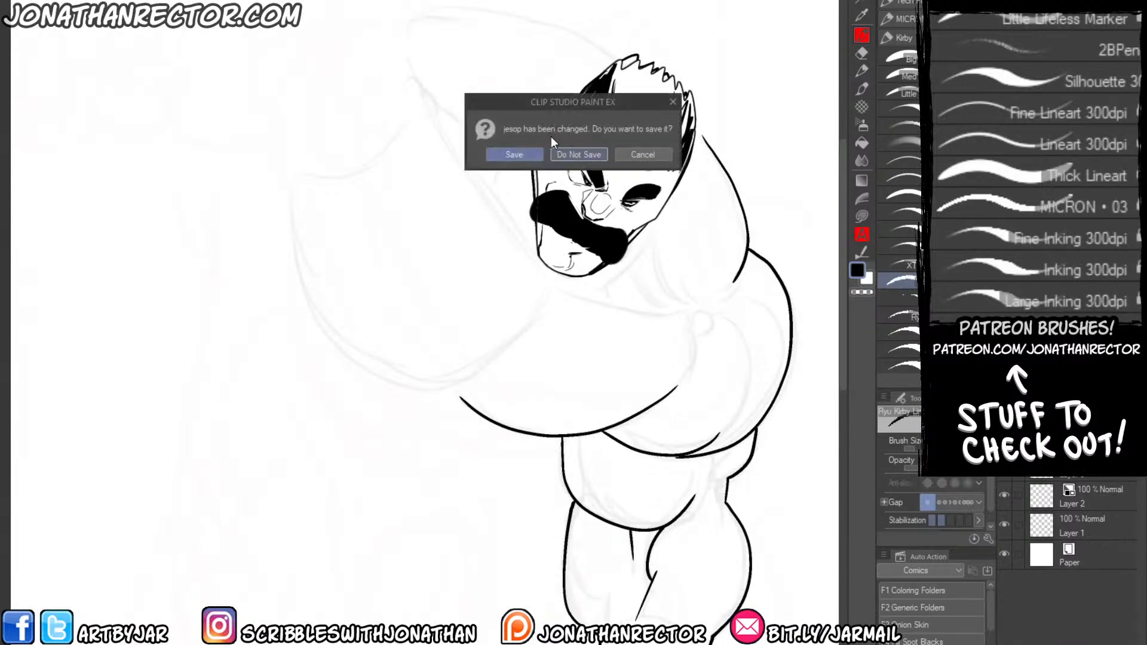
left_click(575, 153)
key("ctrl+o")
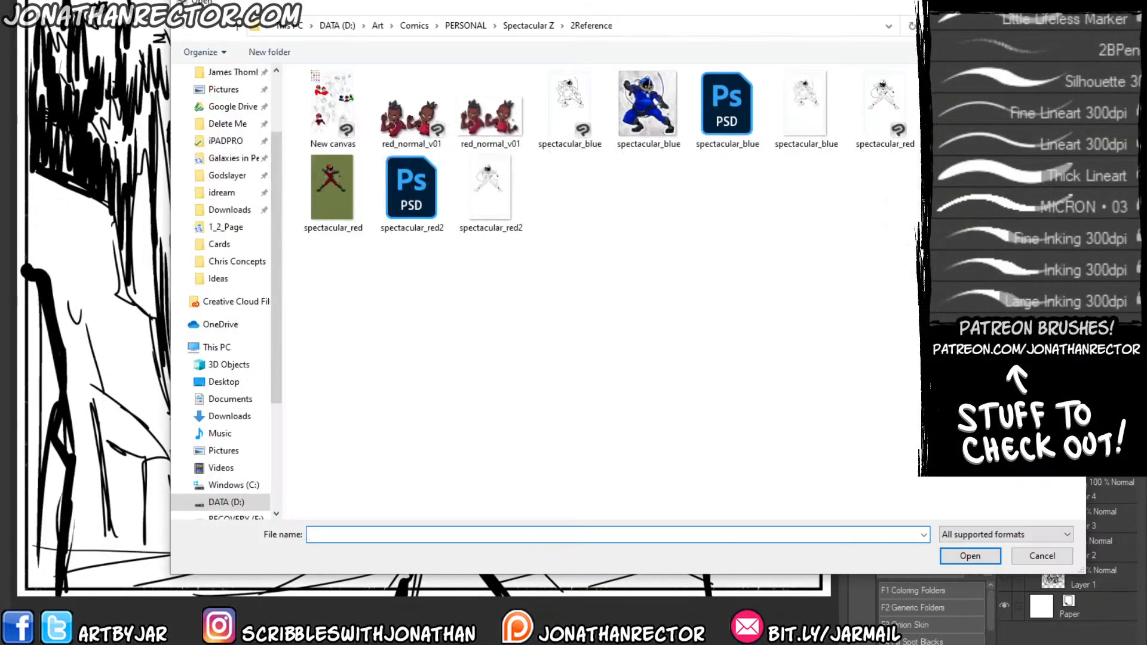
left_click(226, 227)
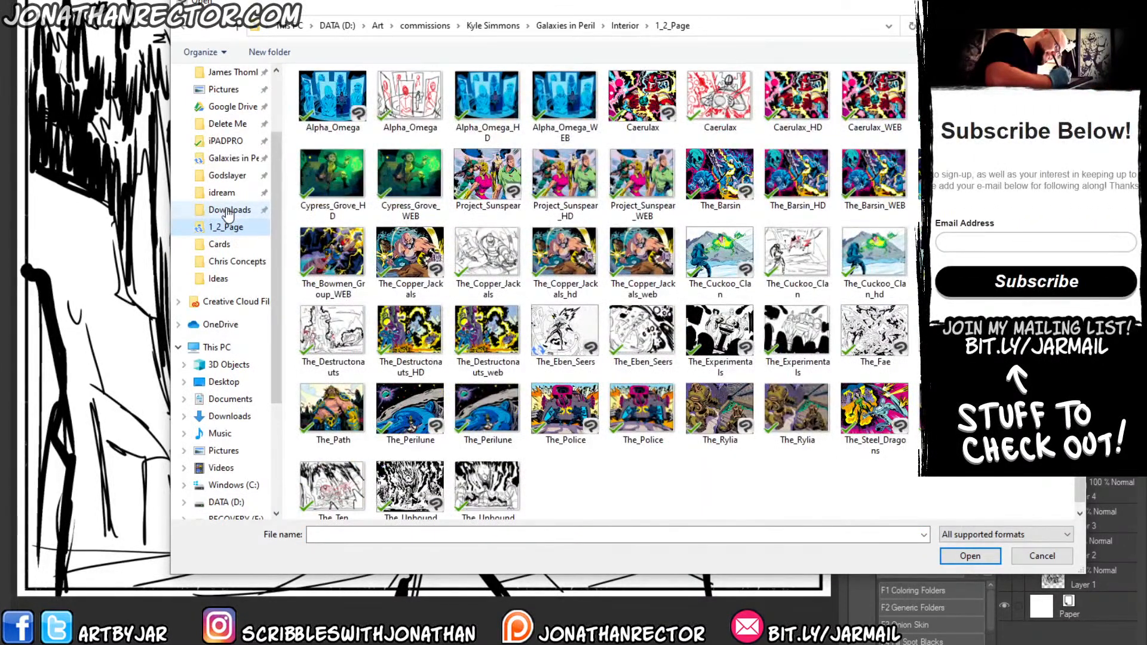
double_click(332, 409)
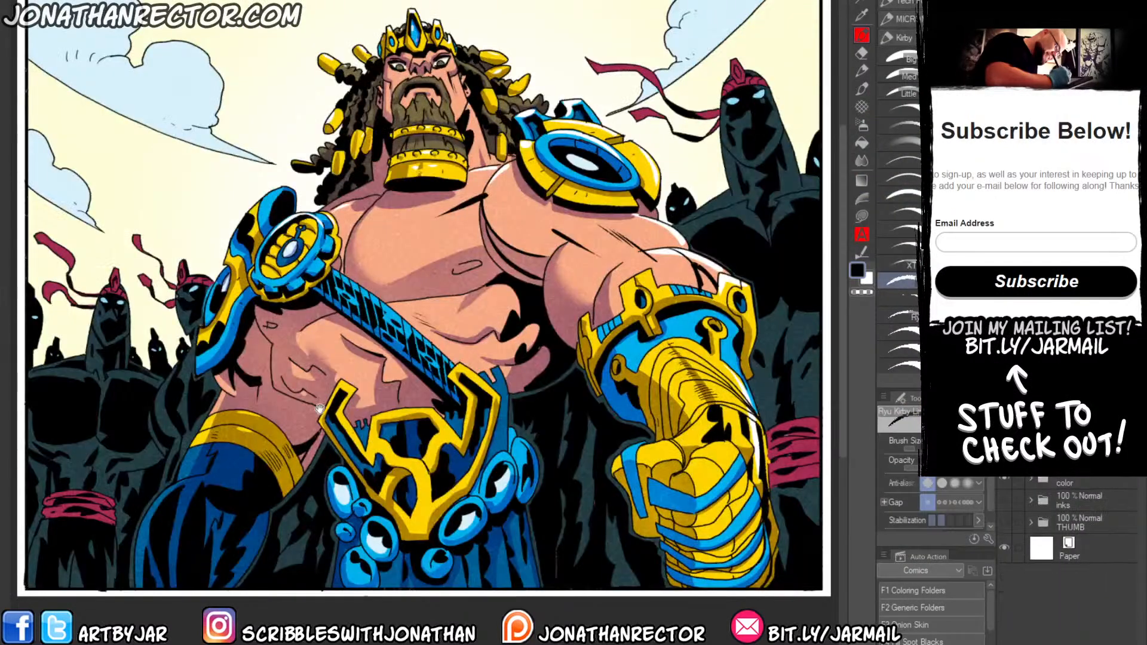
left_click_drag(320, 409, 325, 424)
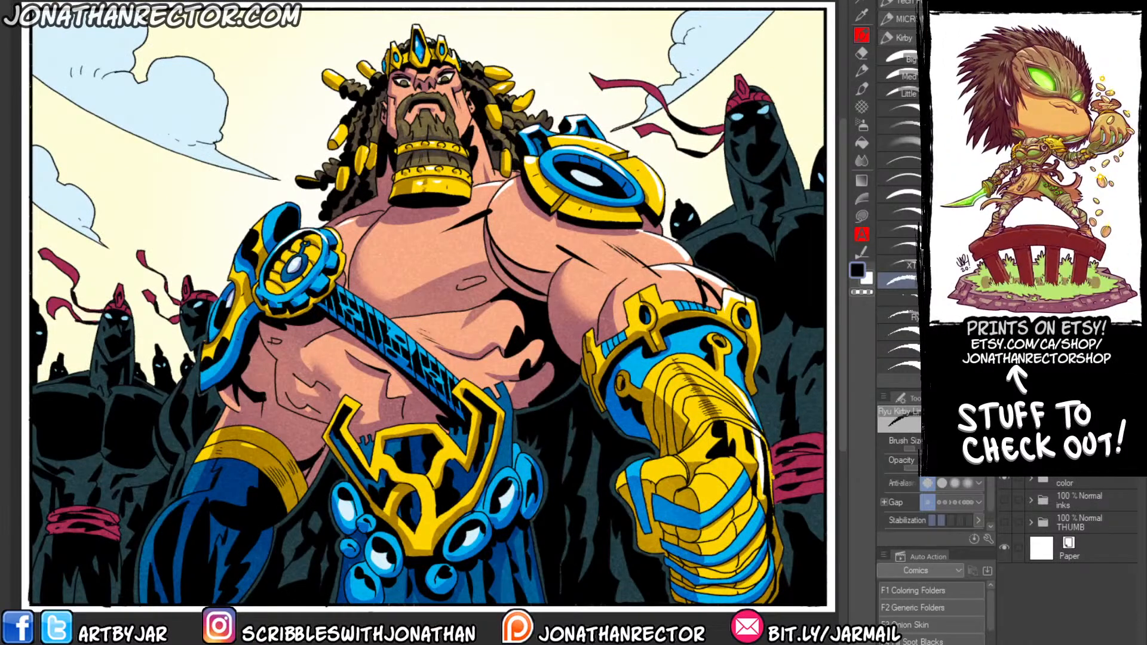
Compare The_Path's stages by showing its THUMB, inks and color folders one after another.
left_click(1004, 478)
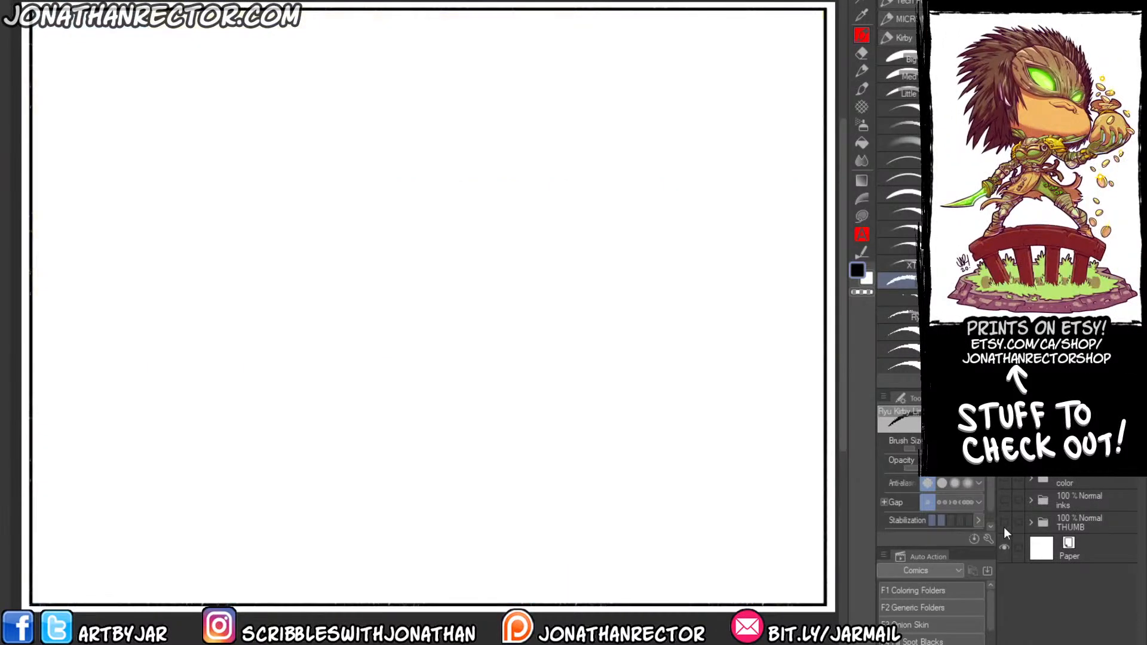
left_click(1004, 522)
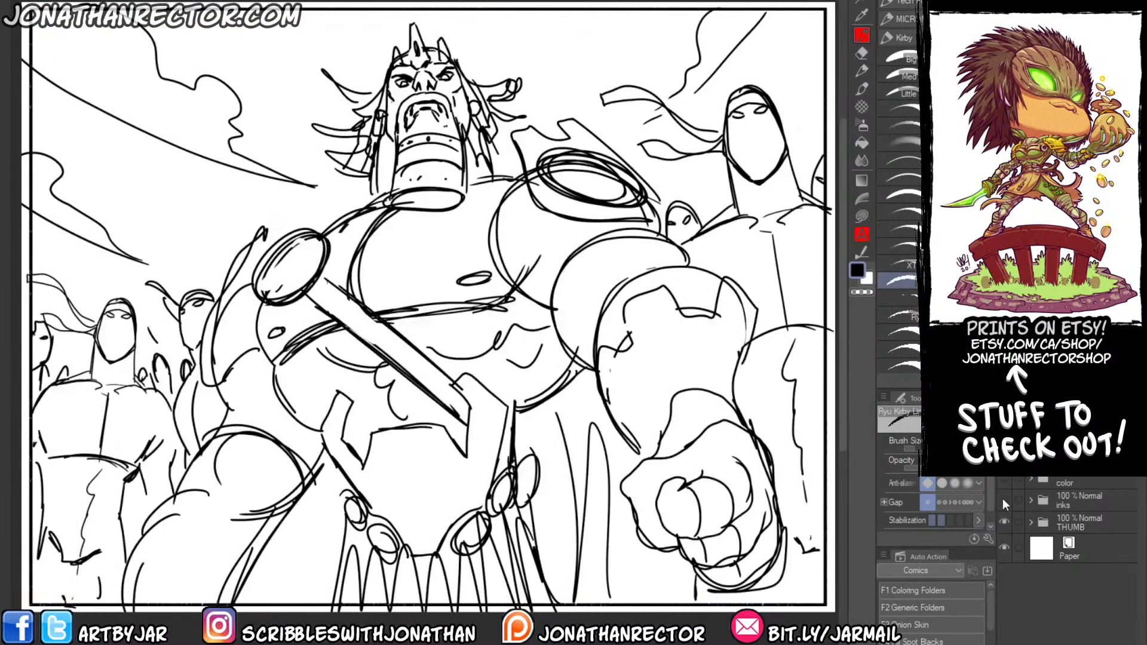
left_click(1004, 500)
left_click(1004, 522)
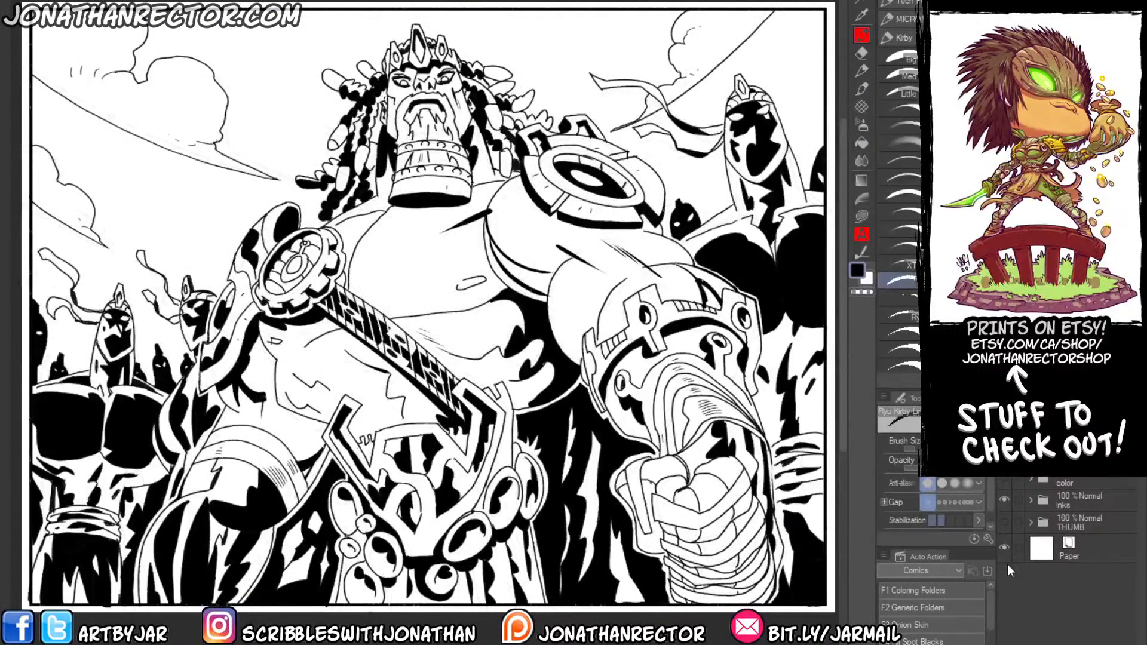
left_click(1004, 478)
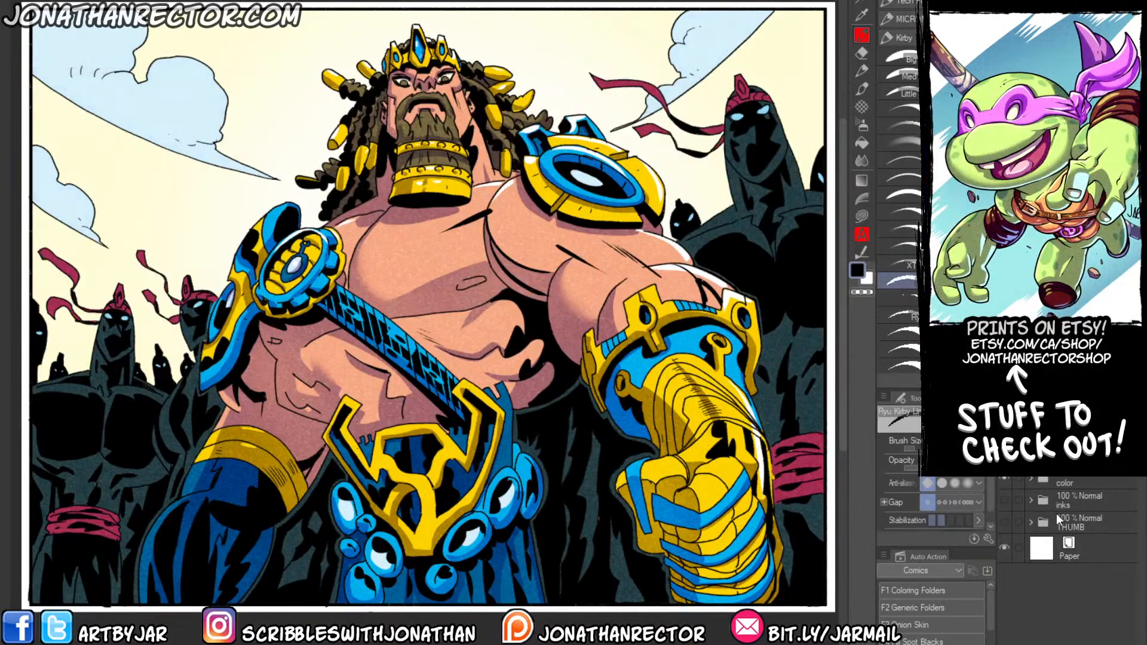
Close The_Path without saving, and close the rough drawing of the three walking figures to return to the psychic woman scene.
key("ctrl+w")
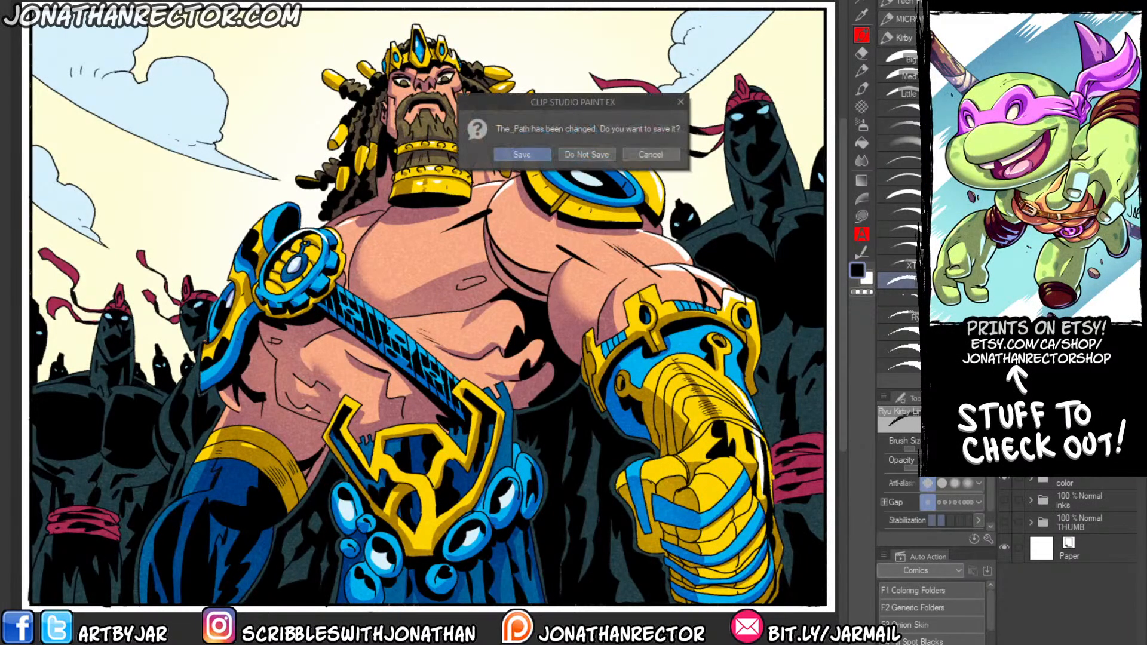
left_click(573, 154)
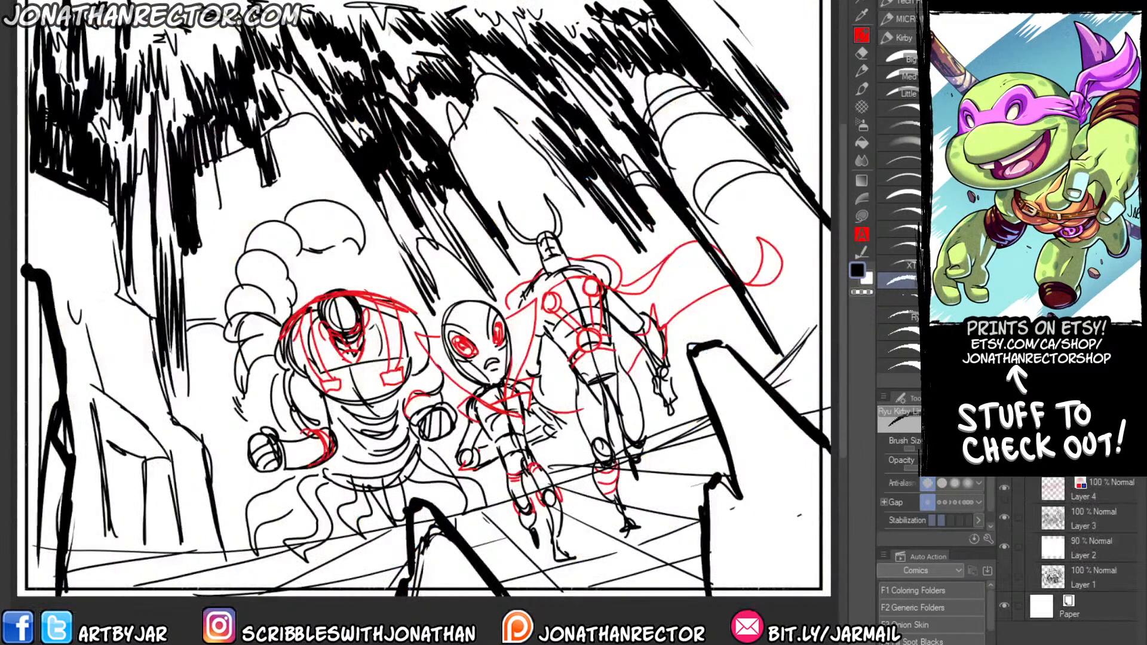
key("ctrl+w")
key("ctrl+w")
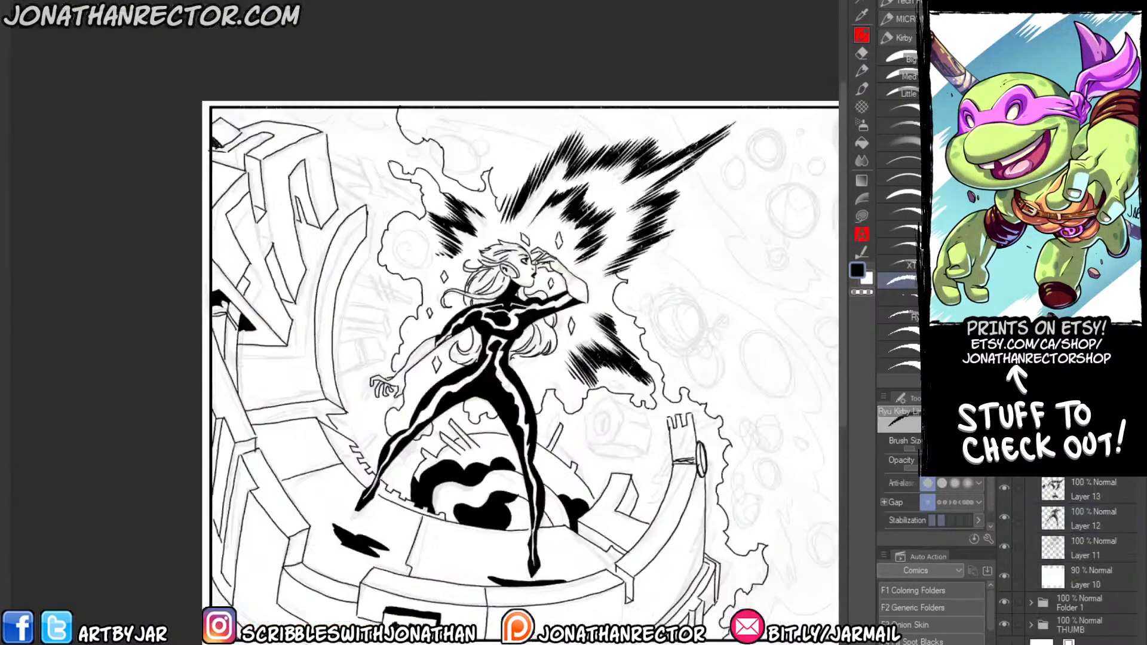
Ink the inner contour lines along the face of the tall curved beam beside the woman.
left_click_drag(526, 358, 539, 316)
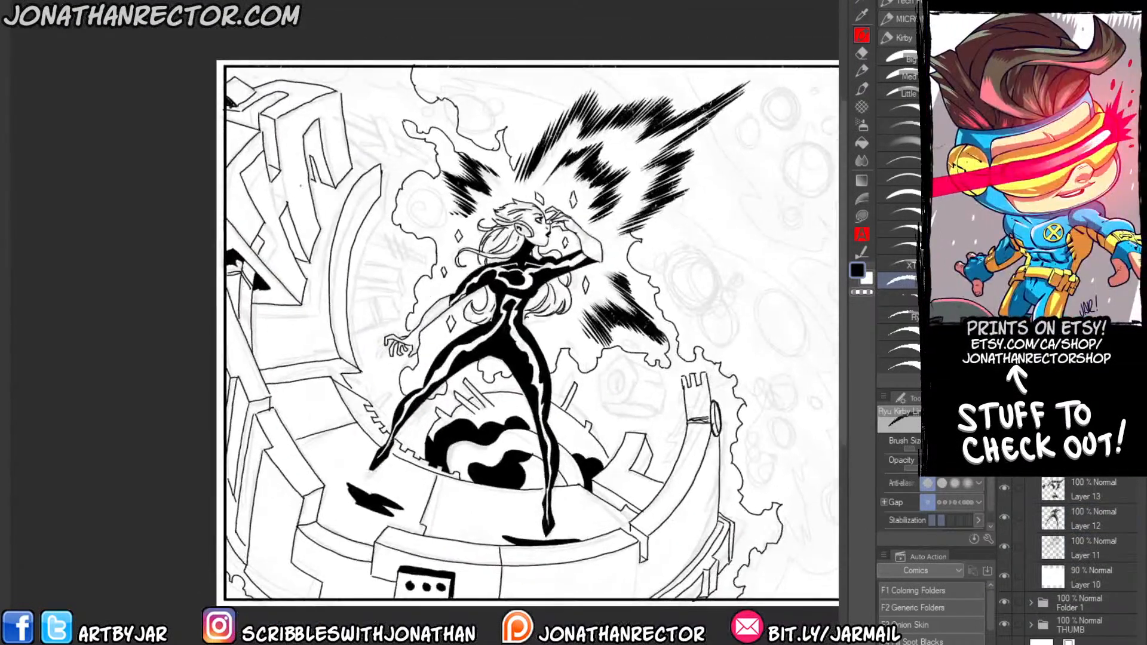
scroll(261, 209, "up", 1)
left_click_drag(302, 234, 304, 194)
scroll(305, 180, "down", 1)
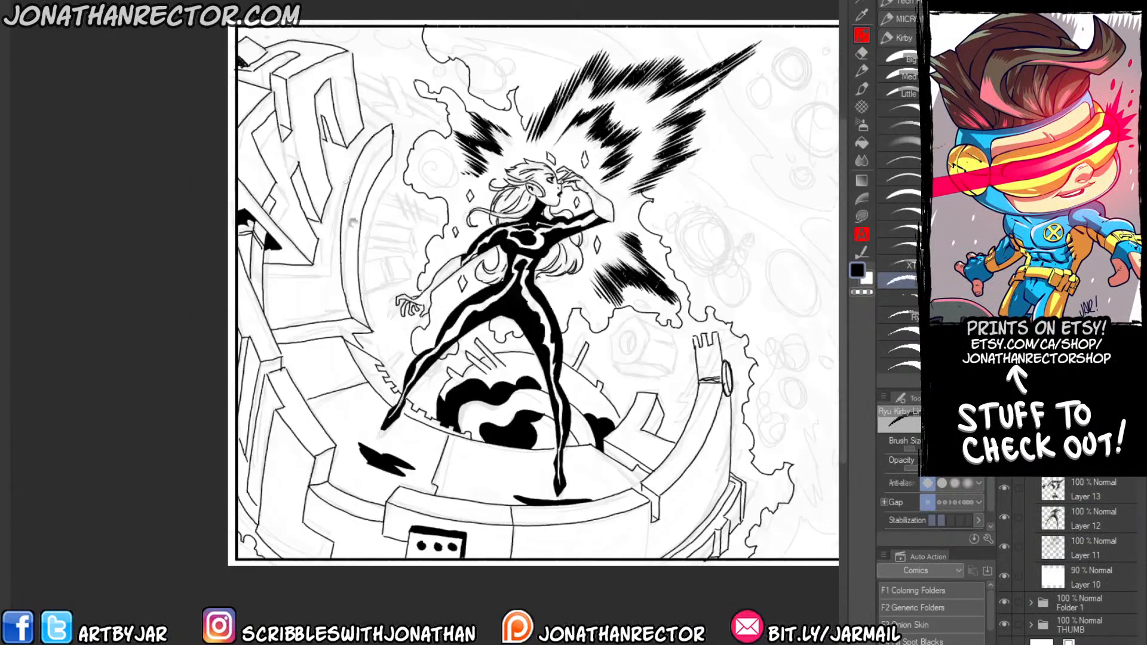
left_click_drag(323, 243, 310, 320)
mouse_move(375, 240)
left_mouse_down()
mouse_move(352, 306)
mouse_move(349, 295)
mouse_move(358, 386)
left_mouse_up()
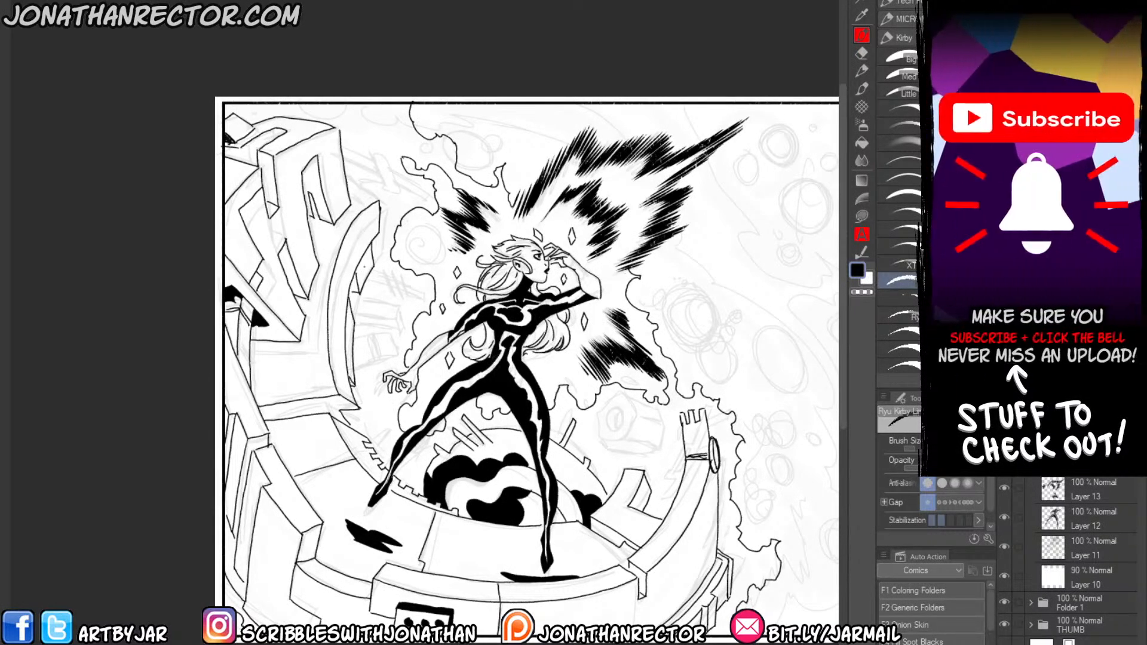
mouse_move(363, 270)
left_mouse_down()
mouse_move(360, 286)
mouse_move(361, 271)
left_mouse_up()
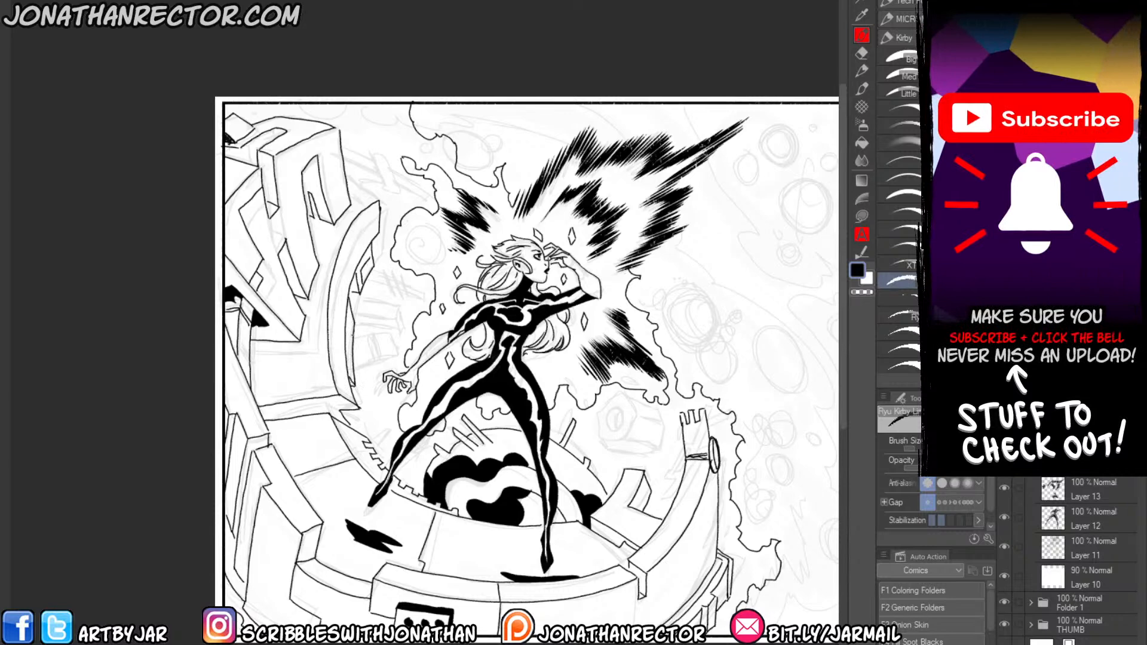
Finish the lower end of the curved beam and its ledge, clean the overlap with white, and detail the broken platform rim below.
left_click_drag(352, 328, 348, 361)
left_click_drag(324, 402, 341, 411)
key("x")
left_click_drag(327, 405, 345, 420)
key("x")
mouse_move(373, 404)
left_mouse_down()
mouse_move(554, 405)
mouse_move(277, 413)
left_mouse_up()
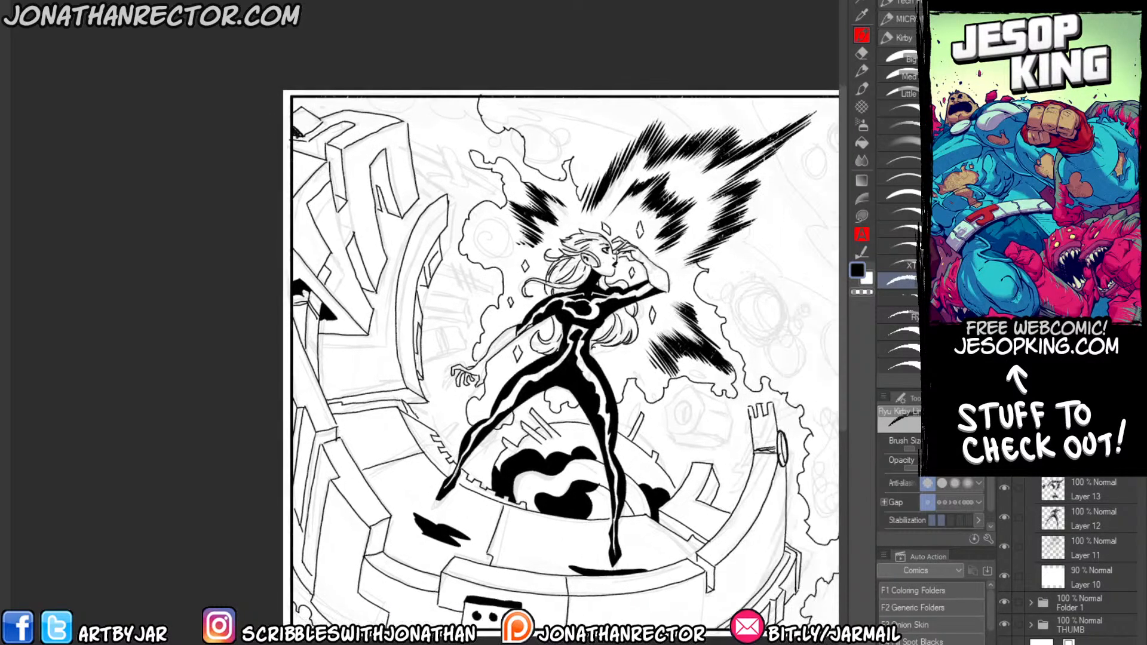
left_click_drag(412, 425, 444, 469)
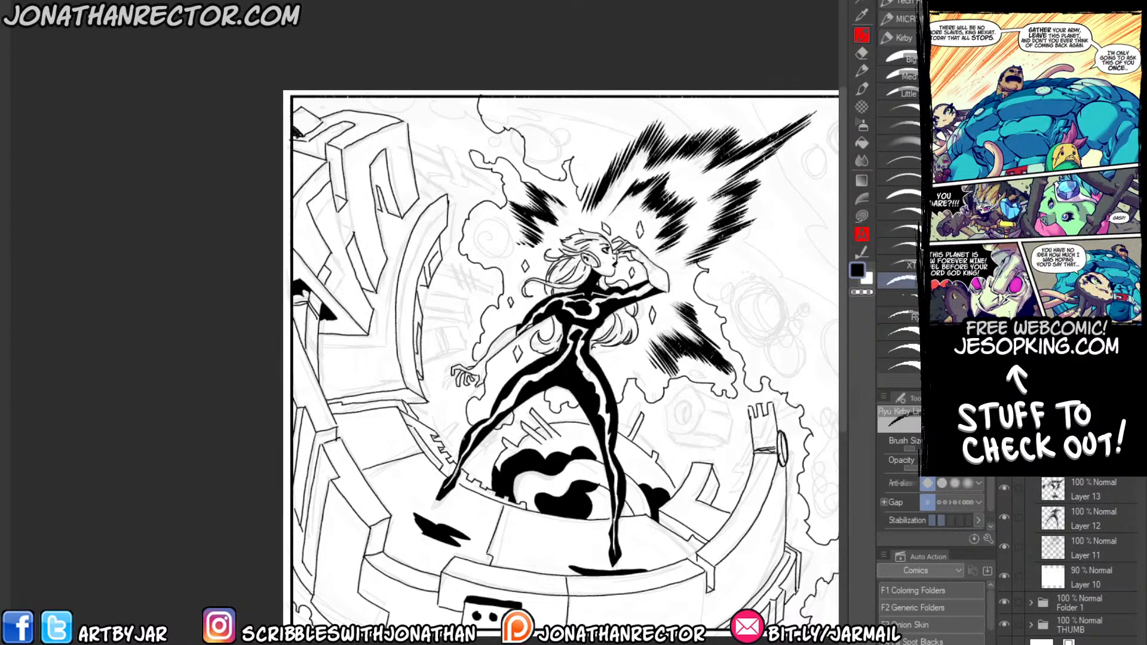
Ink the broken stubs projecting from the curved beam towards her hand, hatching the lower one's end and filling the upper one black.
mouse_move(422, 270)
left_mouse_down()
mouse_move(378, 294)
mouse_move(421, 328)
mouse_move(412, 342)
left_mouse_up()
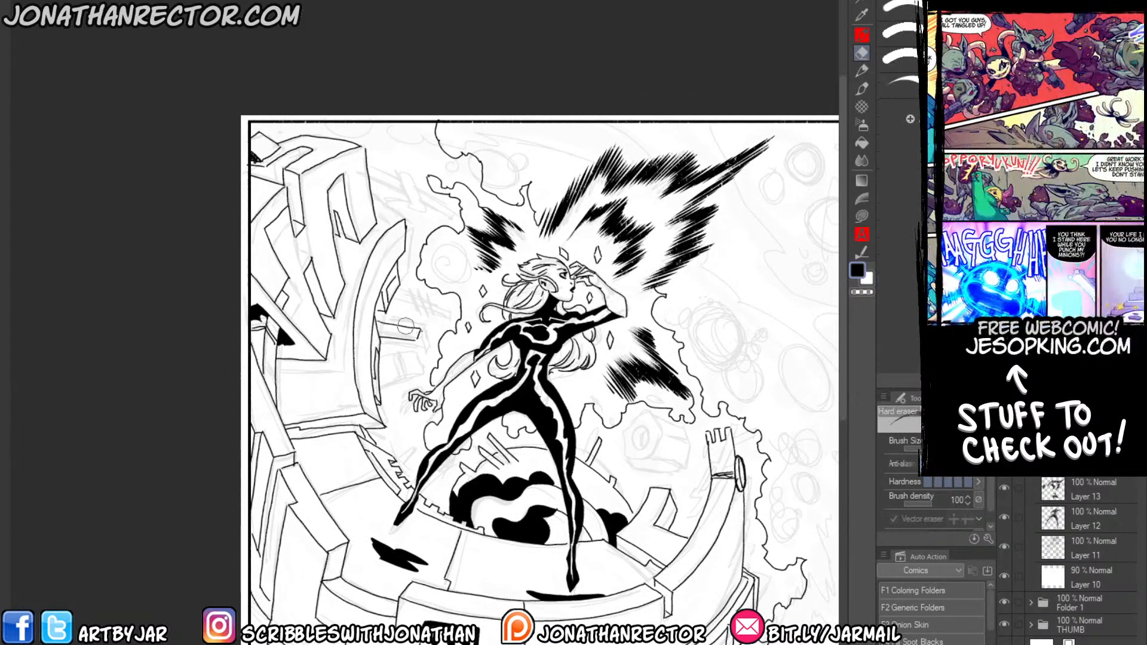
mouse_move(421, 338)
left_mouse_down()
mouse_move(418, 355)
mouse_move(381, 341)
mouse_move(407, 385)
mouse_move(379, 394)
mouse_move(416, 381)
left_mouse_up()
left_click_drag(408, 364, 417, 382)
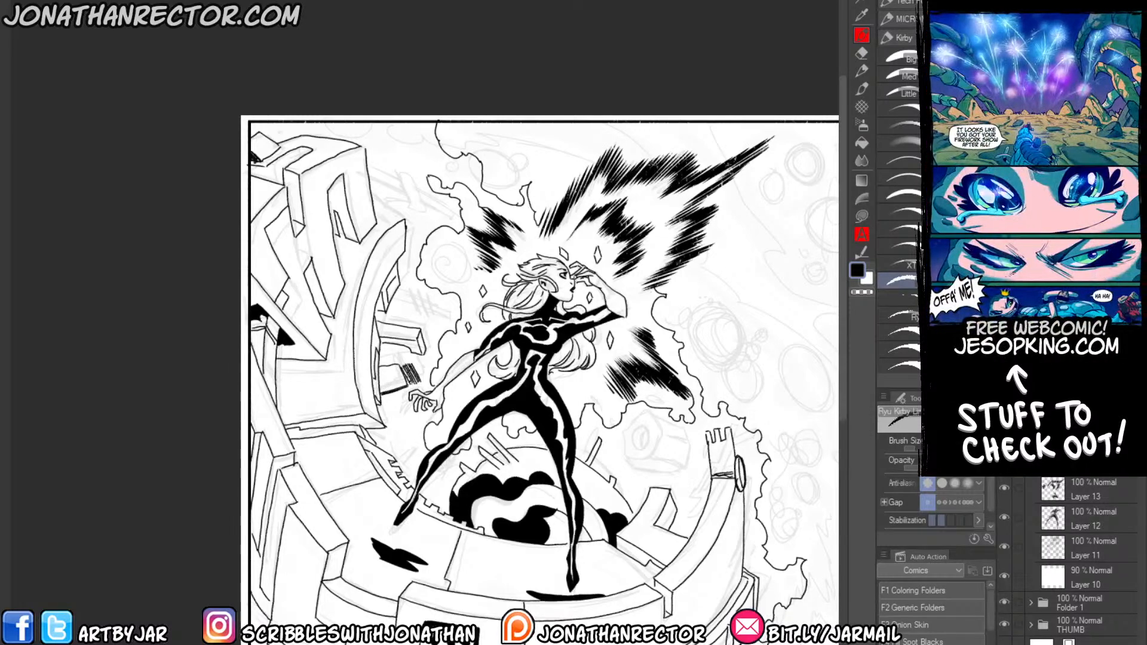
left_click_drag(418, 363, 426, 378)
mouse_move(373, 287)
left_mouse_down()
mouse_move(387, 306)
mouse_move(436, 308)
mouse_move(434, 336)
mouse_move(429, 326)
mouse_move(413, 339)
mouse_move(430, 341)
left_mouse_up()
key("g")
left_click(411, 335)
key("p")
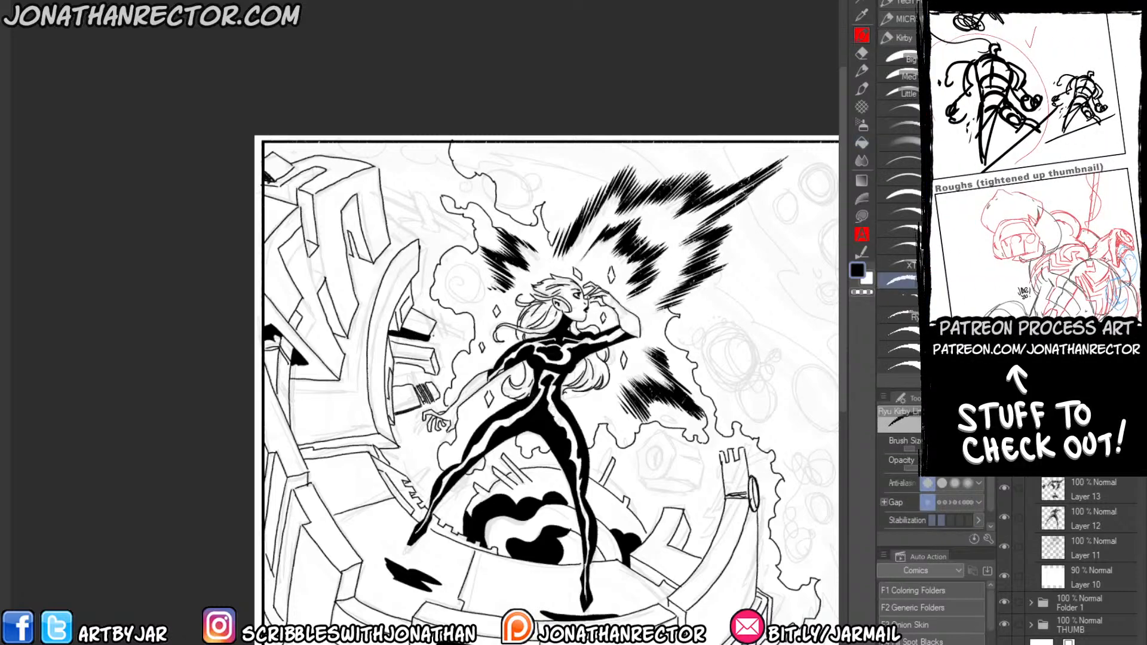
Detail the broken end of the upper black stub with short black and white strokes.
left_click_drag(435, 339, 451, 327)
left_click_drag(433, 341, 449, 332)
key("x")
left_click_drag(433, 326, 442, 339)
key("x")
scroll(545, 364, "down", 2)
Ink the hexagonal front face and oval hole of the floating block behind her legs, filling the hole's shadow black.
left_click_drag(545, 364, 471, 375)
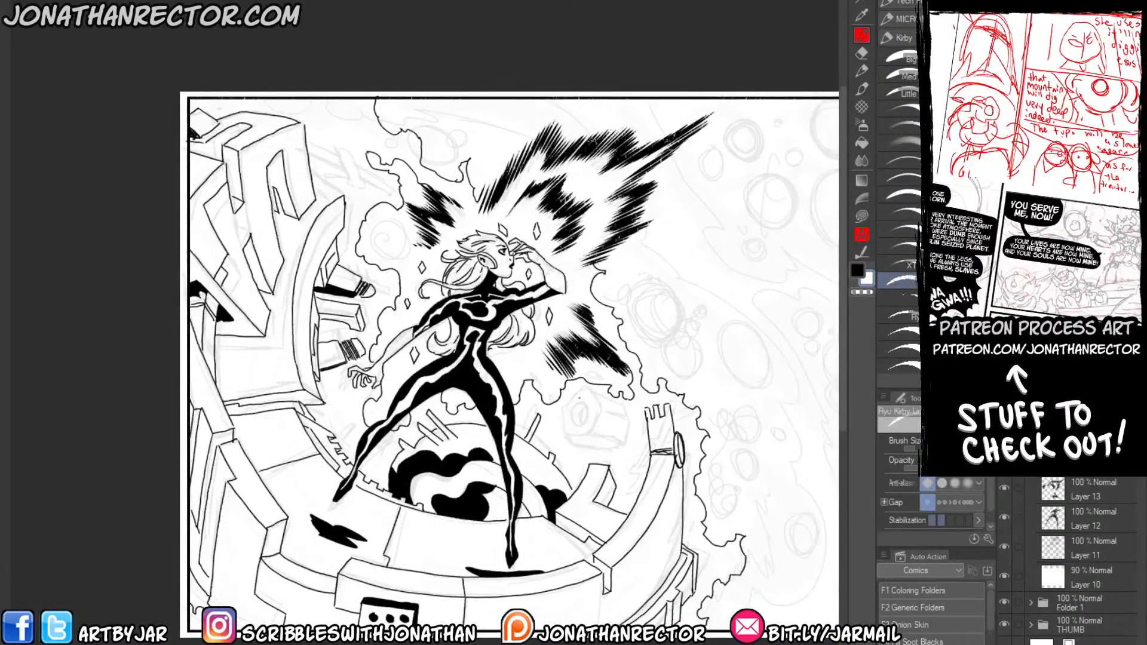
key("x")
mouse_move(593, 387)
left_mouse_down()
mouse_move(595, 433)
mouse_move(570, 434)
mouse_move(565, 402)
mouse_move(579, 384)
mouse_move(581, 410)
left_mouse_up()
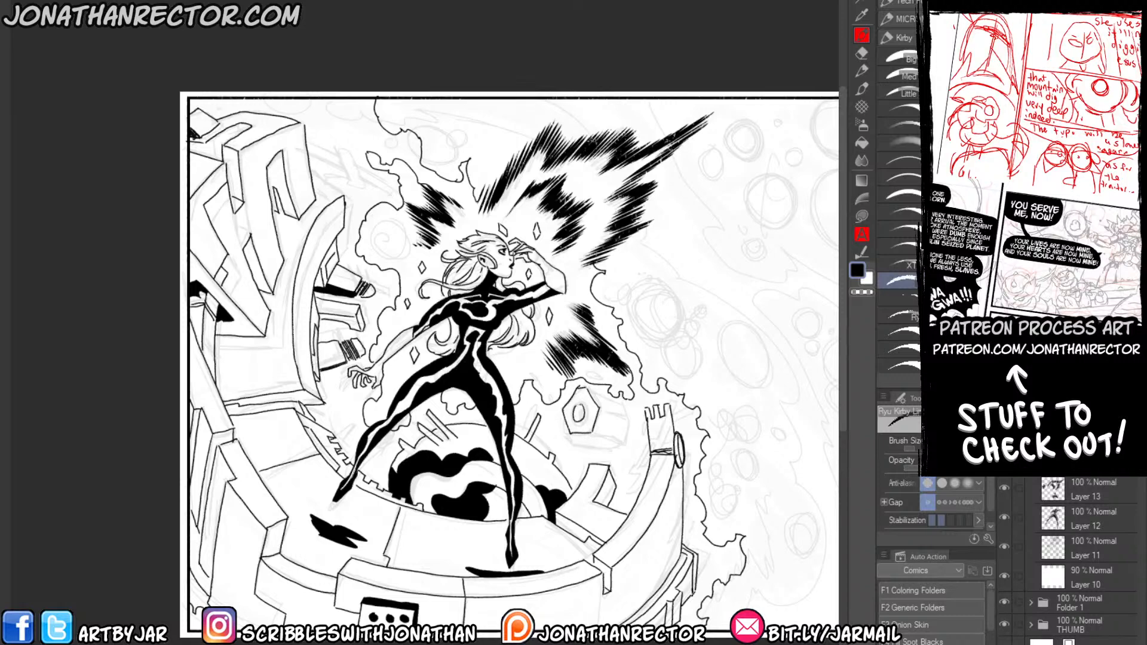
key("e")
key("g")
left_click(580, 412)
Ink the side of the floating block with a jagged shadow shape and fill it solid black.
key("p")
mouse_move(629, 421)
left_mouse_down()
mouse_move(621, 445)
mouse_move(585, 438)
mouse_move(612, 417)
left_mouse_up()
key("g")
left_click(599, 437)
key("p")
key("g")
left_click(598, 415)
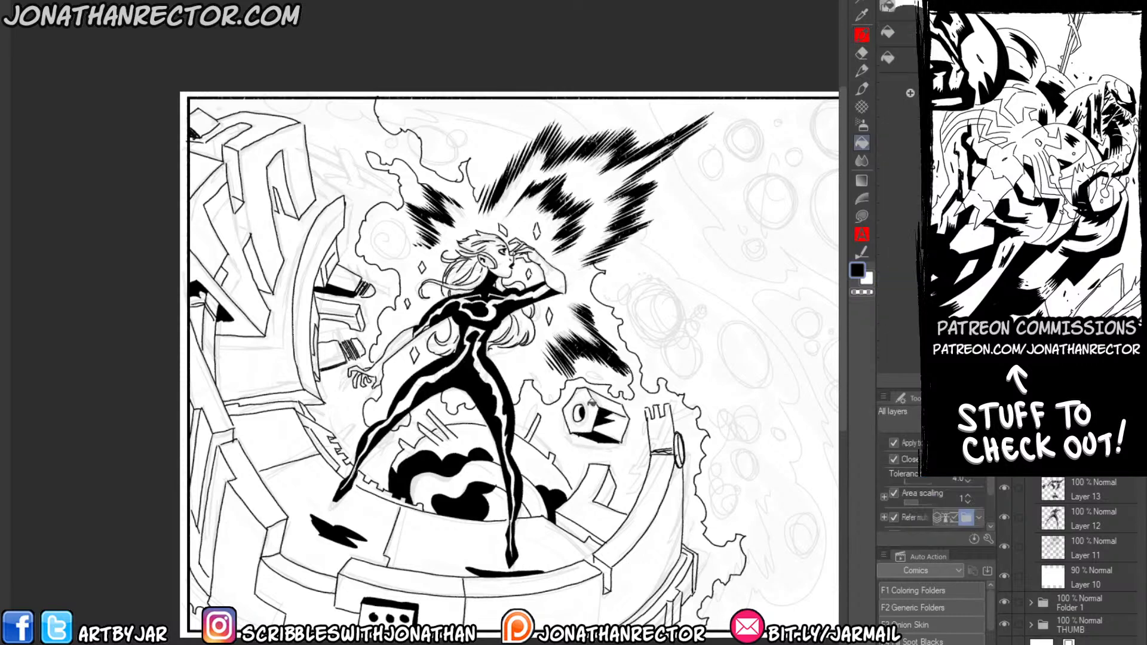
Scatter small debris chips around the floating block, along the energy outline, in the upper burst and beside her outstretched hand.
left_click_drag(521, 392, 530, 360)
key("p")
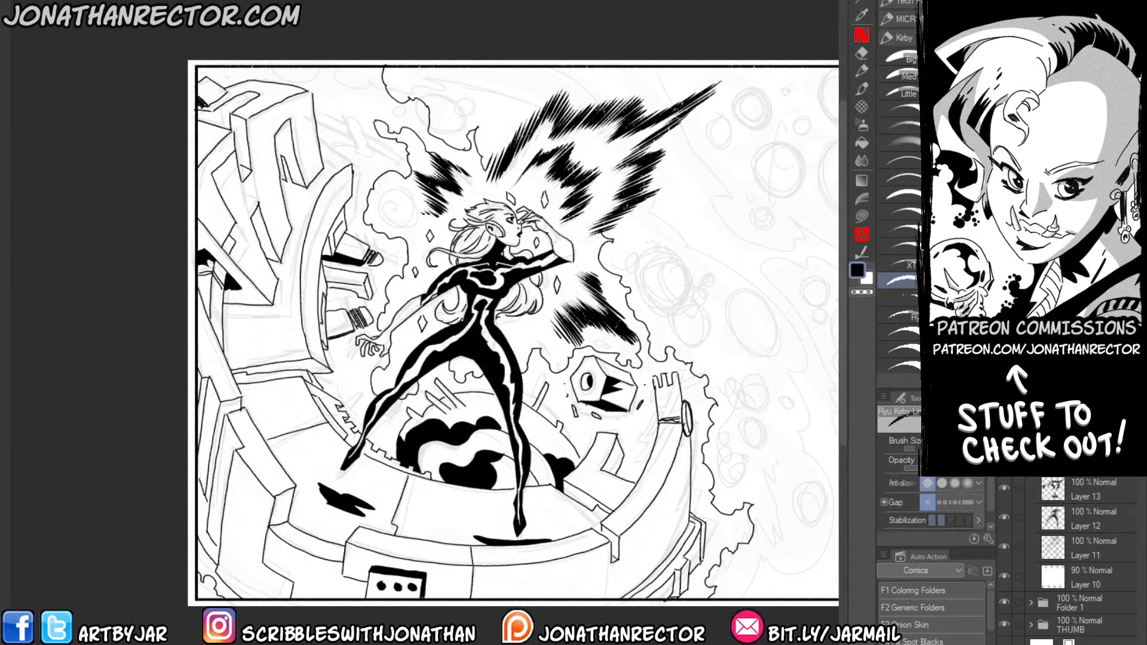
left_click_drag(627, 463, 631, 471)
left_click_drag(700, 483, 705, 499)
left_click_drag(696, 394, 702, 404)
left_click_drag(610, 285, 616, 291)
left_click_drag(608, 147, 598, 157)
mouse_move(400, 193)
left_mouse_down()
mouse_move(409, 206)
mouse_move(379, 207)
left_mouse_up()
left_click_drag(398, 221, 400, 225)
left_click_drag(355, 362, 348, 406)
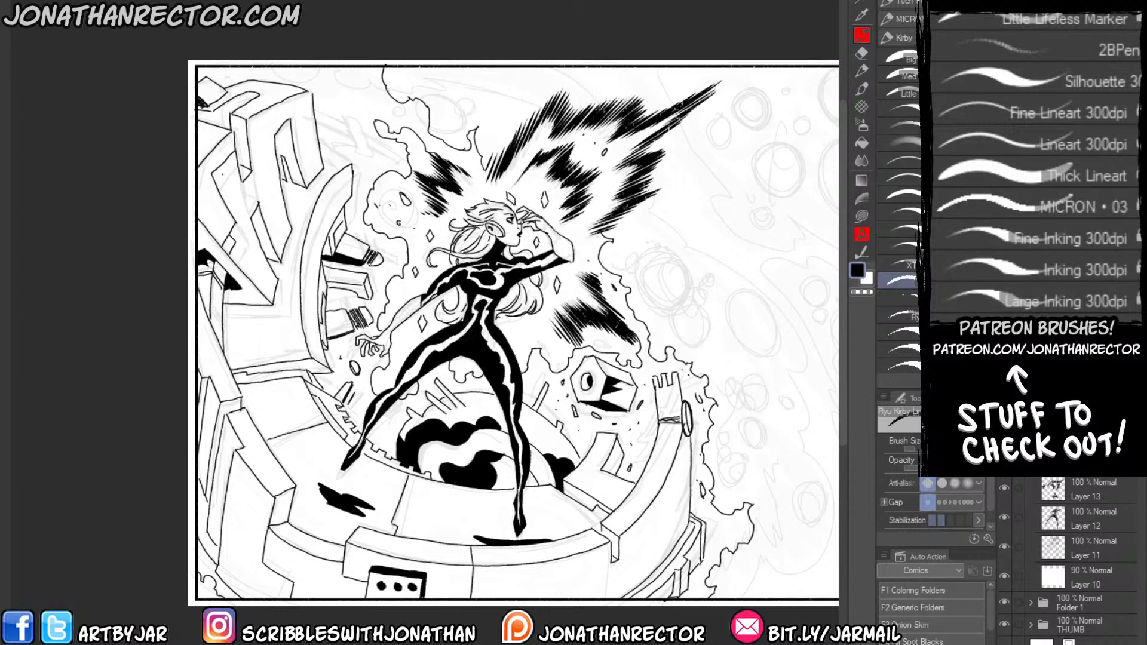
Ink the broken beam jutting from behind the upper block structure towards the energy outline.
left_click_drag(259, 466, 315, 450)
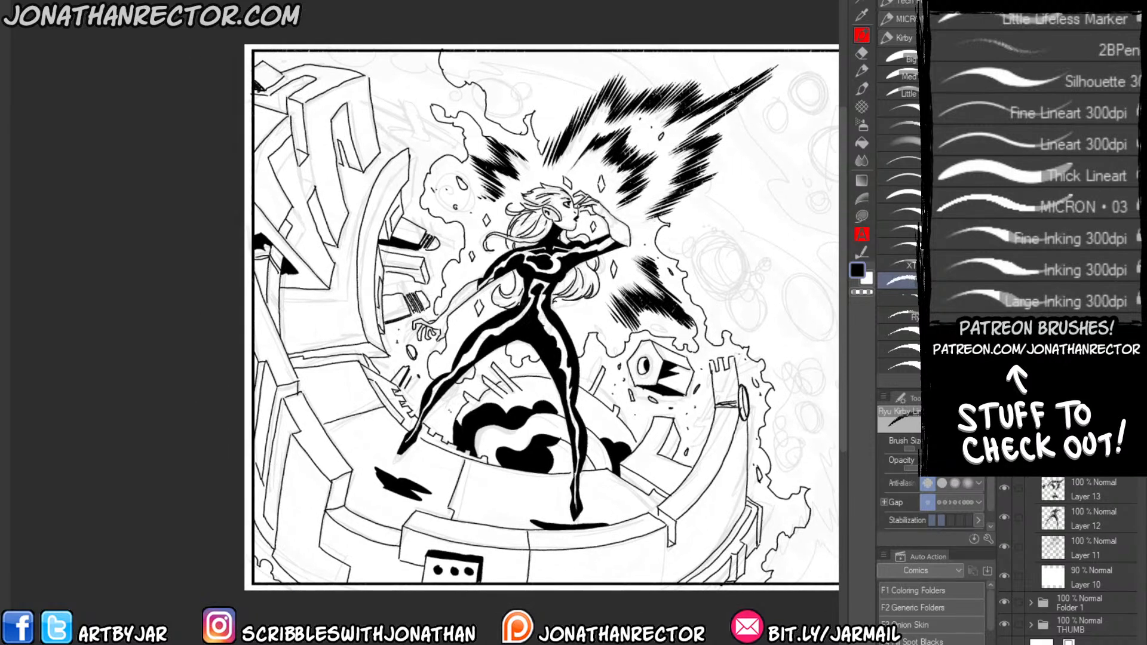
left_click_drag(443, 408, 446, 420)
left_click_drag(376, 171, 360, 283)
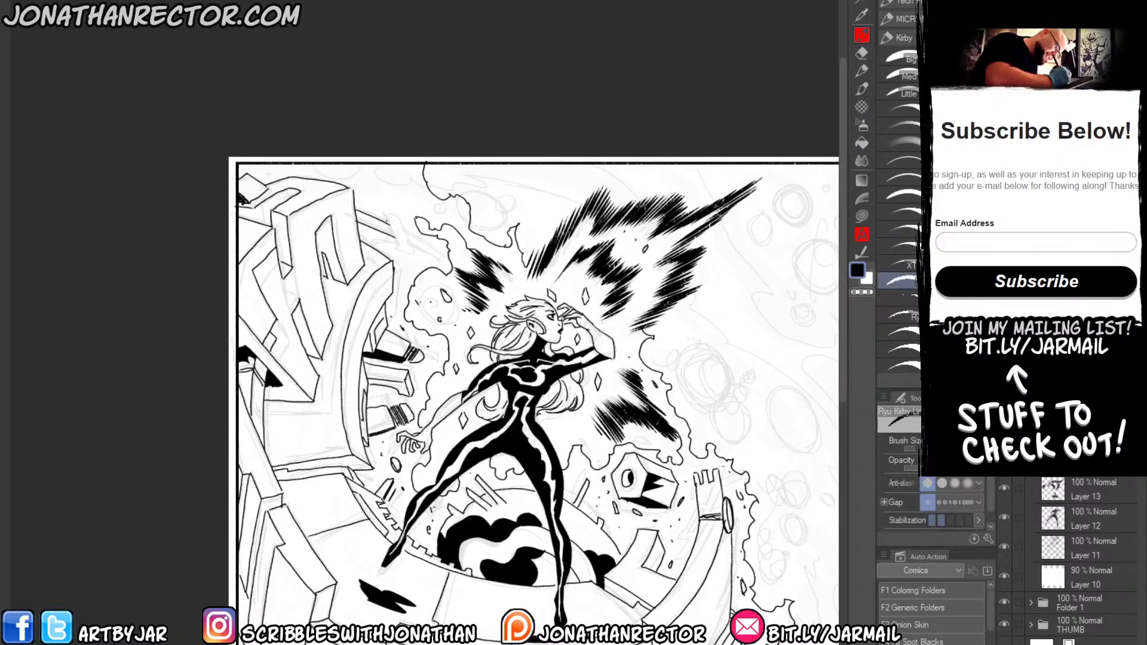
left_click_drag(384, 216, 410, 261)
left_click_drag(386, 239, 391, 252)
left_click_drag(358, 225, 413, 250)
key("g")
left_click(362, 240)
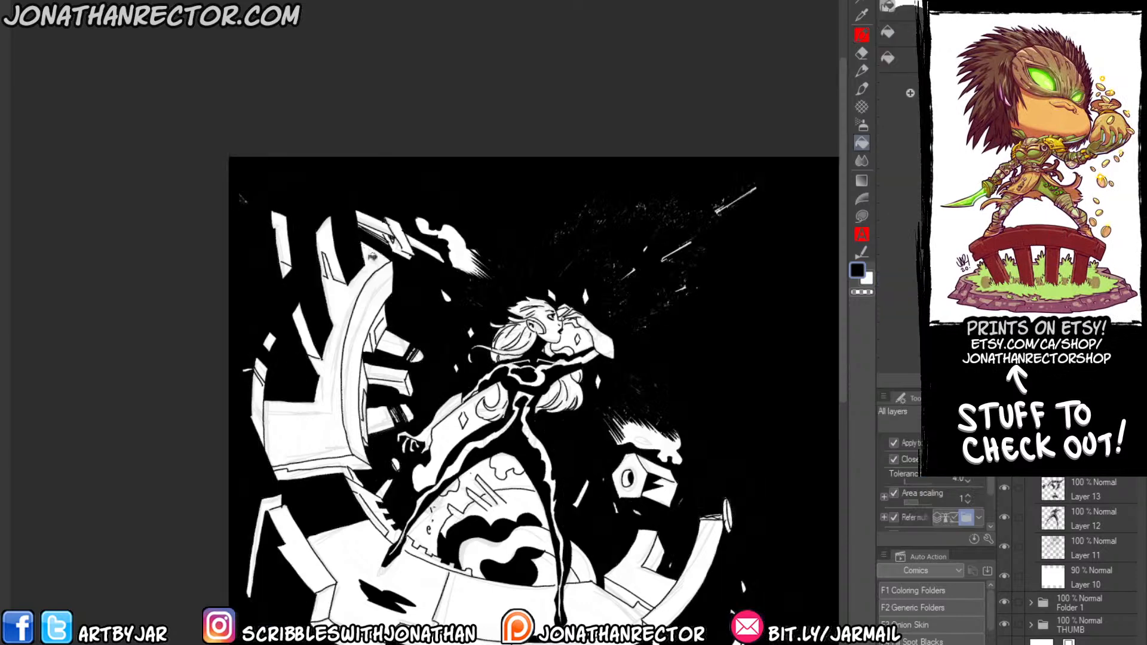
key("ctrl+z")
Add short hatch lines inside the broken beam where it meets the upper block structure.
key("p")
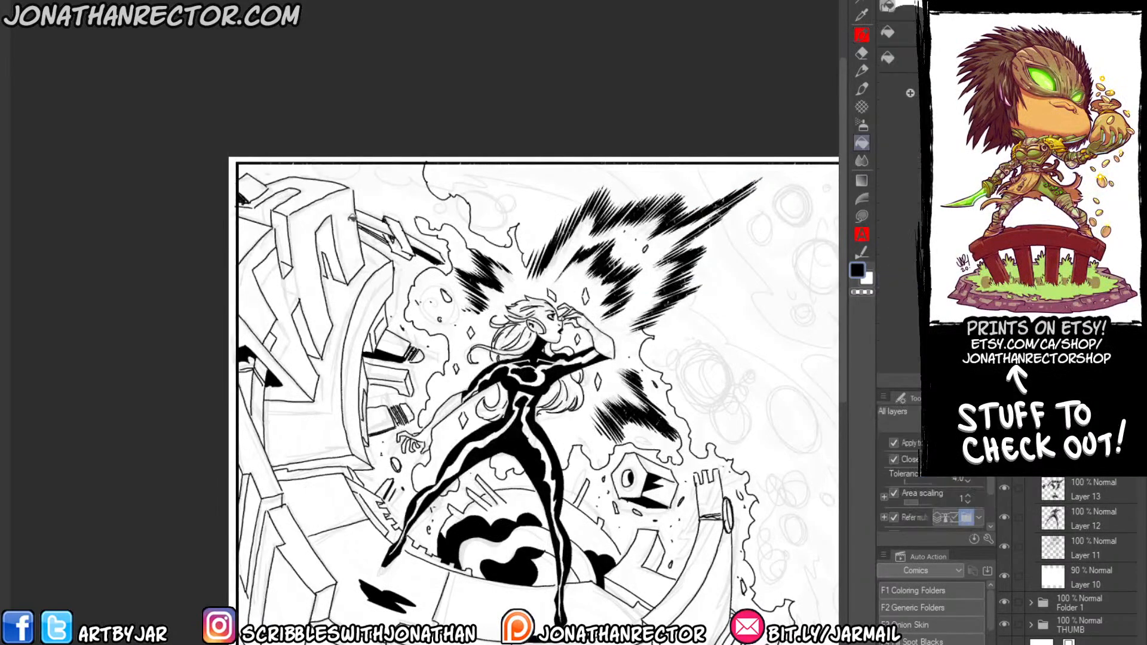
left_click_drag(380, 250, 370, 235)
left_click_drag(373, 247, 359, 230)
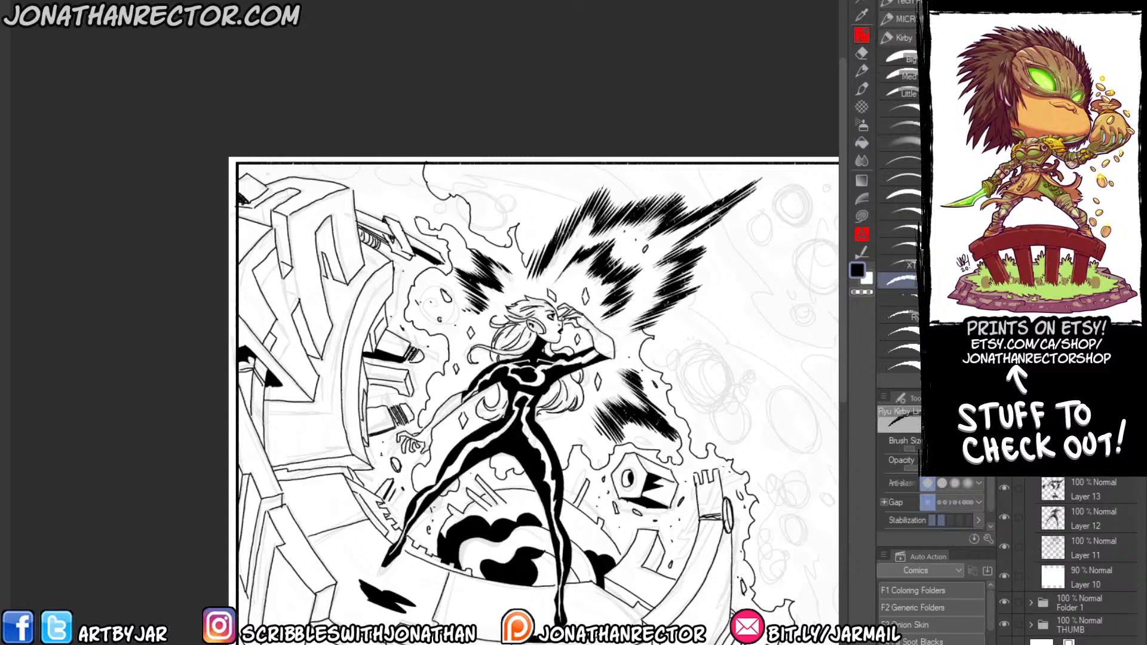
Scatter small debris chips above the broken beam and between the curved beam and the energy outline.
left_click(364, 182)
left_click(359, 178)
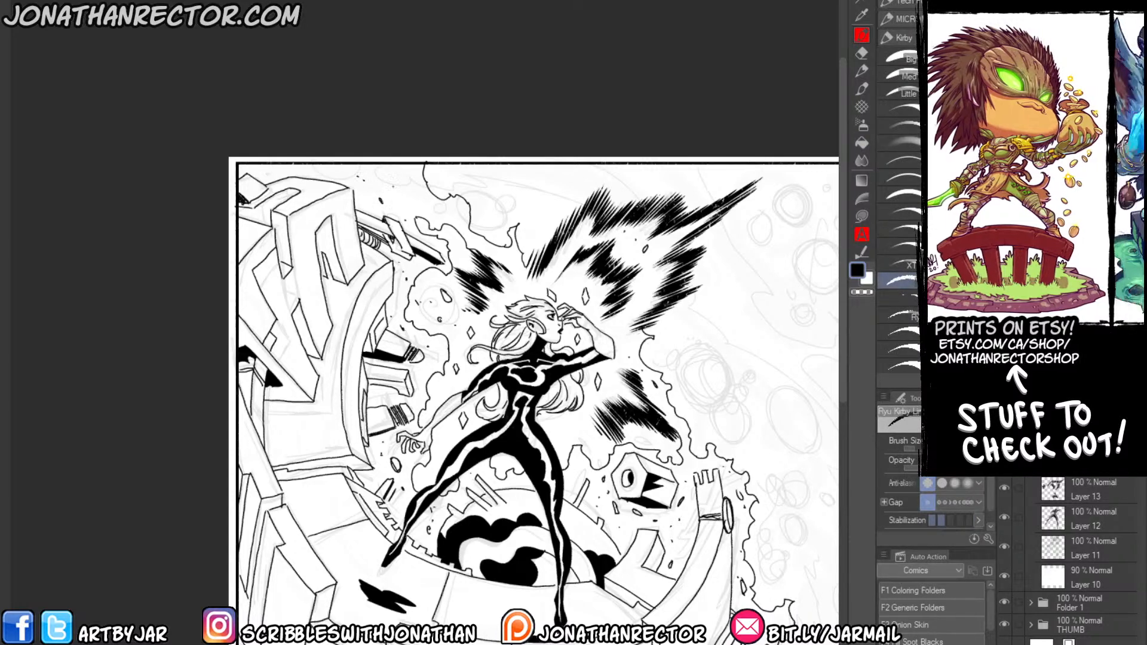
mouse_move(396, 186)
left_mouse_down()
mouse_move(408, 180)
mouse_move(444, 213)
left_mouse_up()
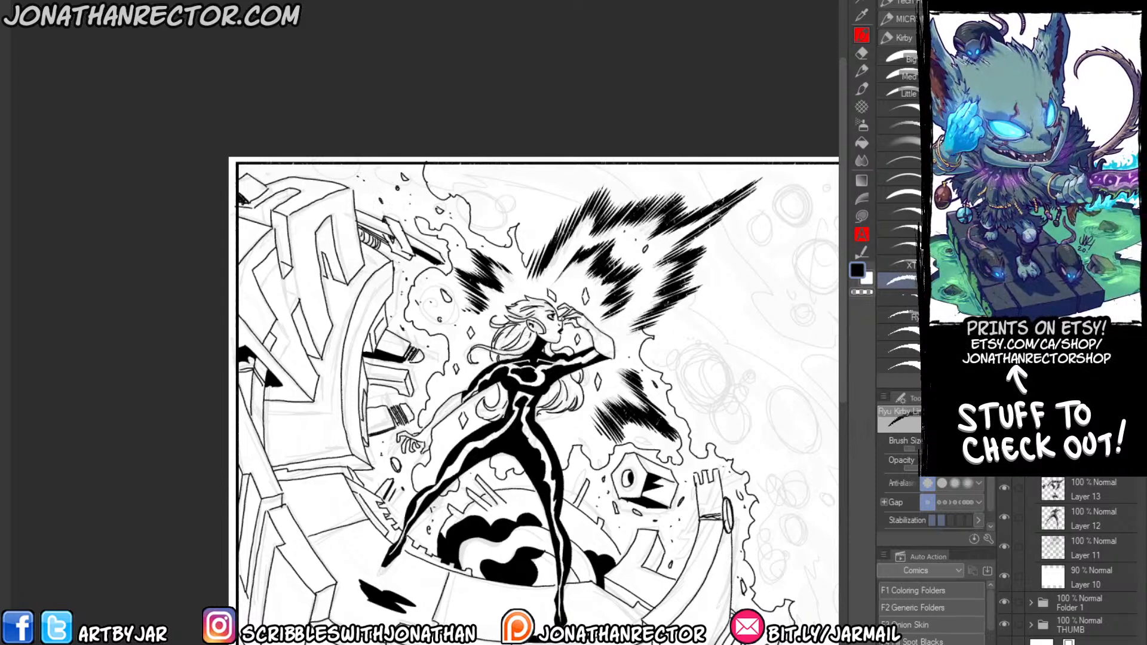
left_click_drag(401, 288, 399, 298)
Ink short panel lines along the curved inner wall of the broken structure beside the woman.
left_click_drag(303, 419, 329, 424)
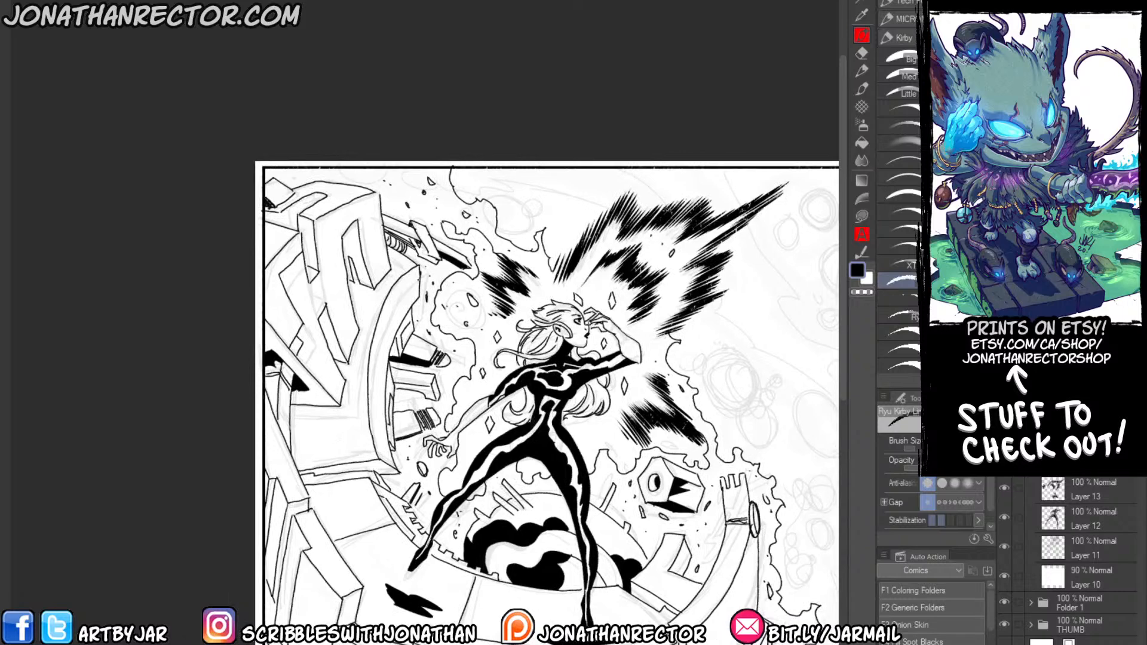
mouse_move(419, 280)
left_mouse_down()
mouse_move(384, 333)
mouse_move(376, 372)
left_mouse_up()
left_click_drag(393, 316, 382, 354)
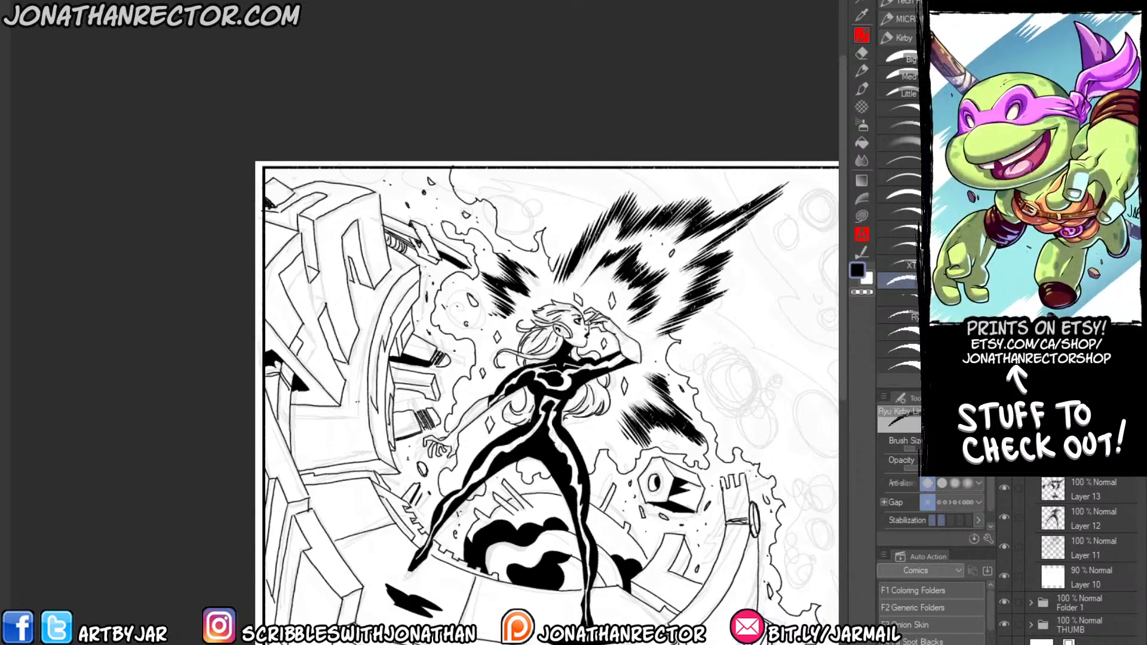
left_click_drag(351, 395, 369, 394)
Ink panel seams across the curved floor around her front foot and the notched edge beyond it.
mouse_move(290, 433)
left_mouse_down()
mouse_move(338, 436)
mouse_move(344, 461)
mouse_move(279, 310)
left_mouse_up()
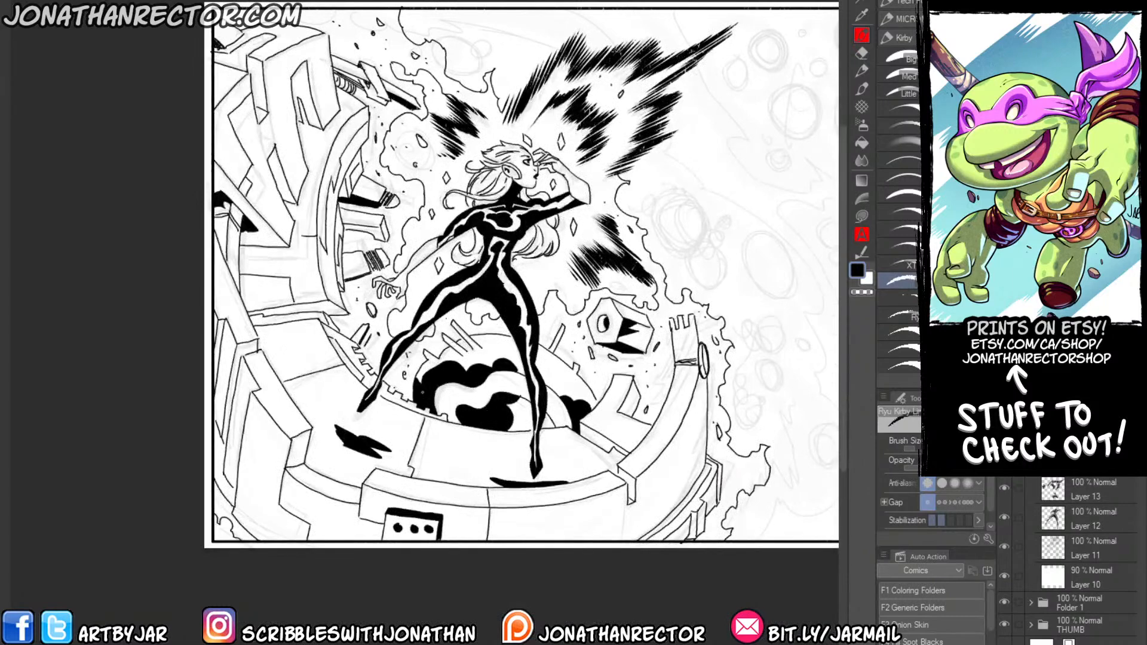
mouse_move(482, 435)
left_mouse_down()
mouse_move(480, 470)
mouse_move(464, 469)
mouse_move(464, 485)
left_mouse_up()
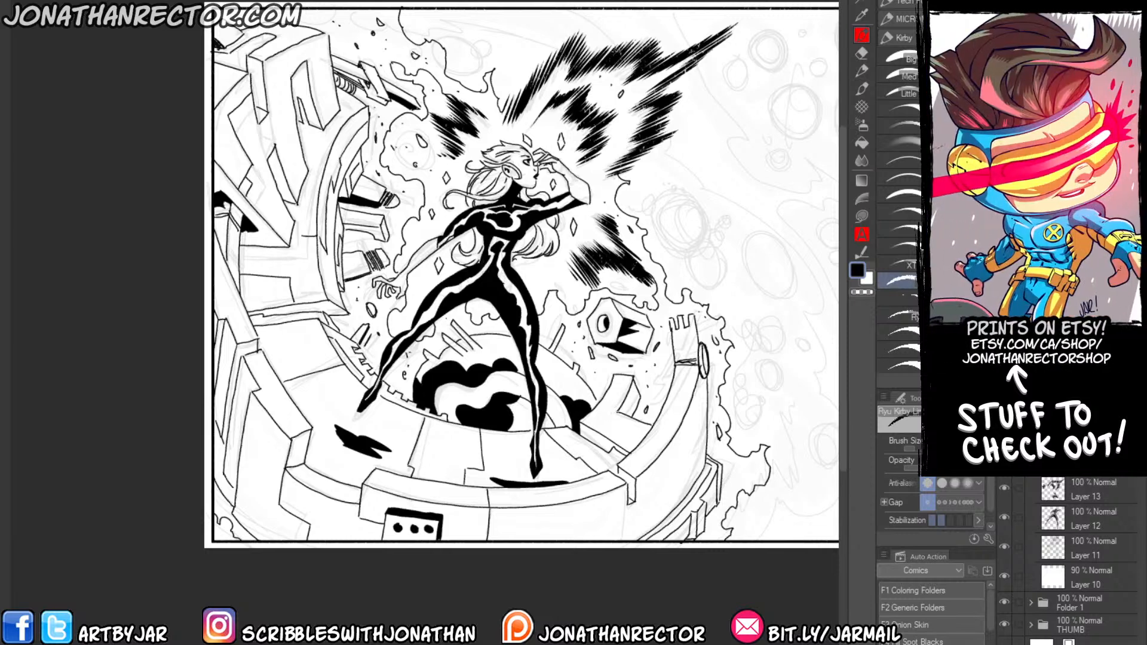
left_click_drag(618, 413, 602, 417)
left_click_drag(602, 418, 627, 441)
left_click_drag(640, 386, 632, 404)
Outline the recessed slot on the block beside the floor shadow, fill it black and touch up its corner.
mouse_move(271, 438)
left_mouse_down()
mouse_move(374, 371)
mouse_move(402, 399)
left_mouse_up()
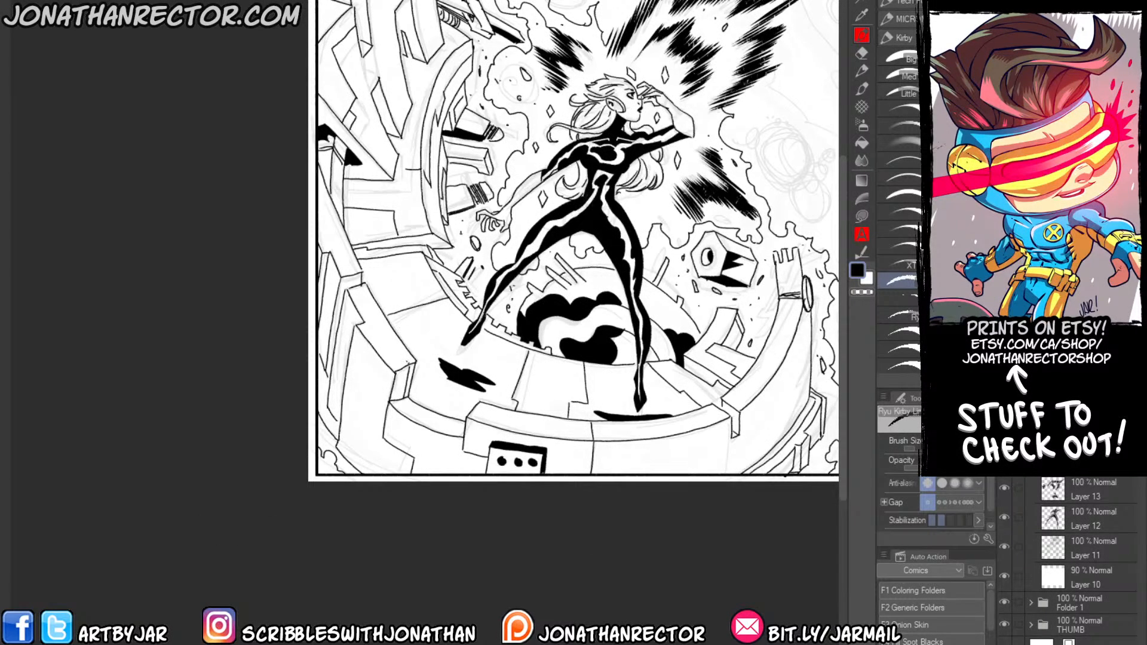
mouse_move(380, 331)
left_mouse_down()
mouse_move(408, 363)
mouse_move(399, 364)
left_mouse_up()
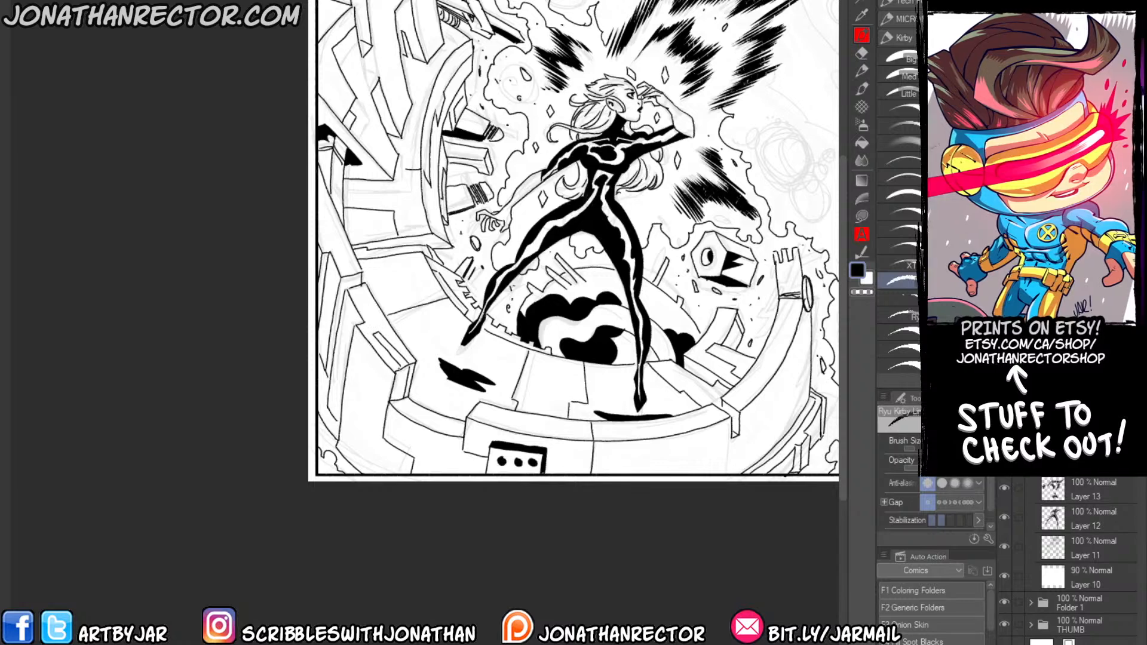
key("g")
left_click(400, 360)
left_click(402, 378)
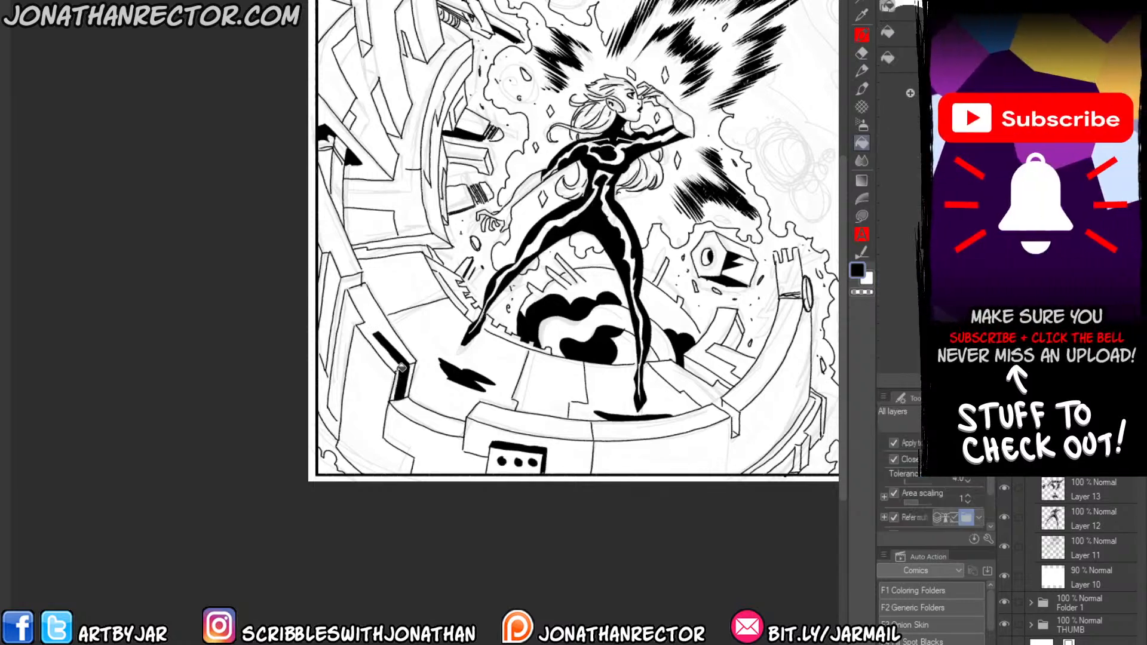
key("p")
key("x")
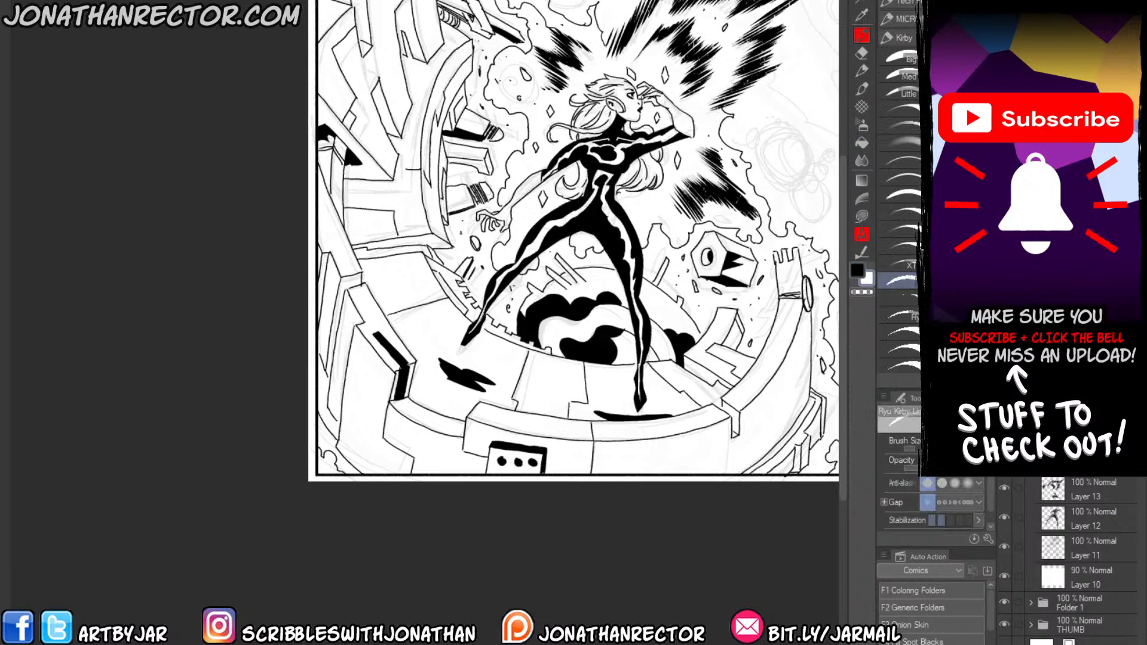
left_click_drag(398, 371, 407, 365)
key("x")
Outline jagged shadows on the slabs of the left broken structure and fill them solid black.
left_click_drag(353, 331, 388, 344)
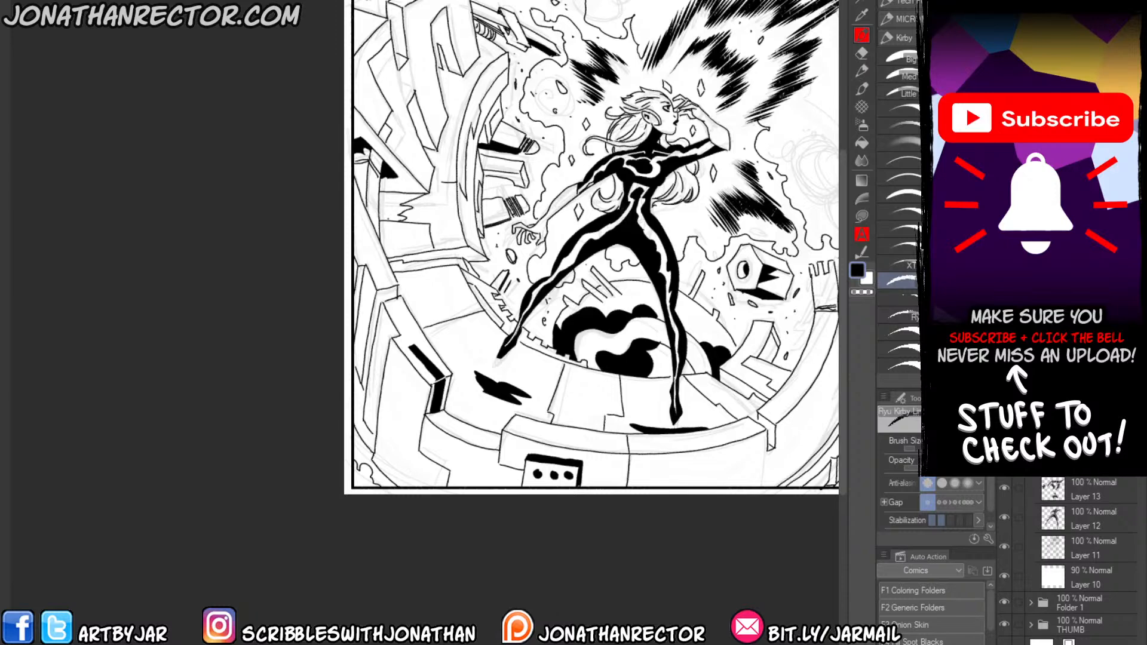
left_click_drag(420, 194, 382, 219)
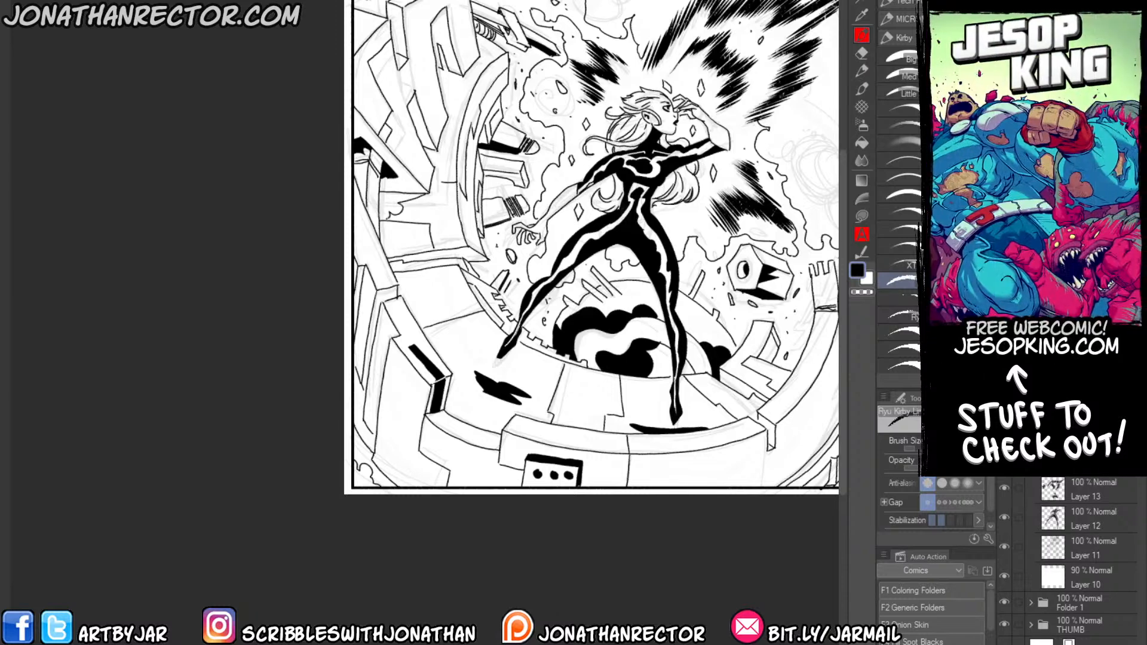
key("g")
left_click(390, 203)
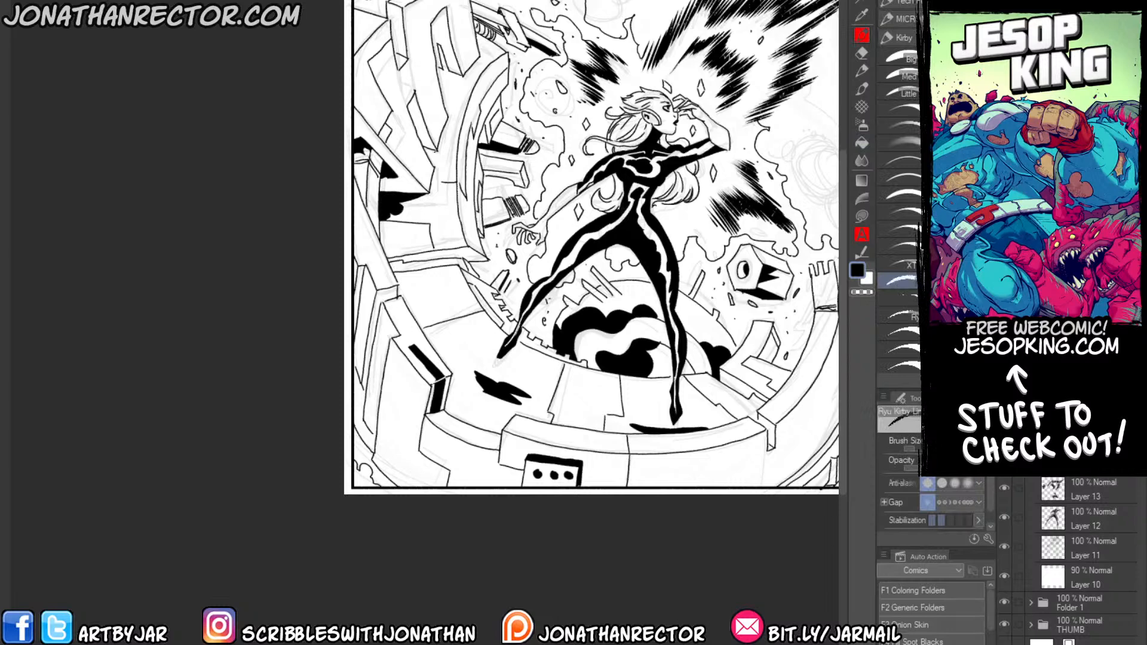
key("p")
key("e")
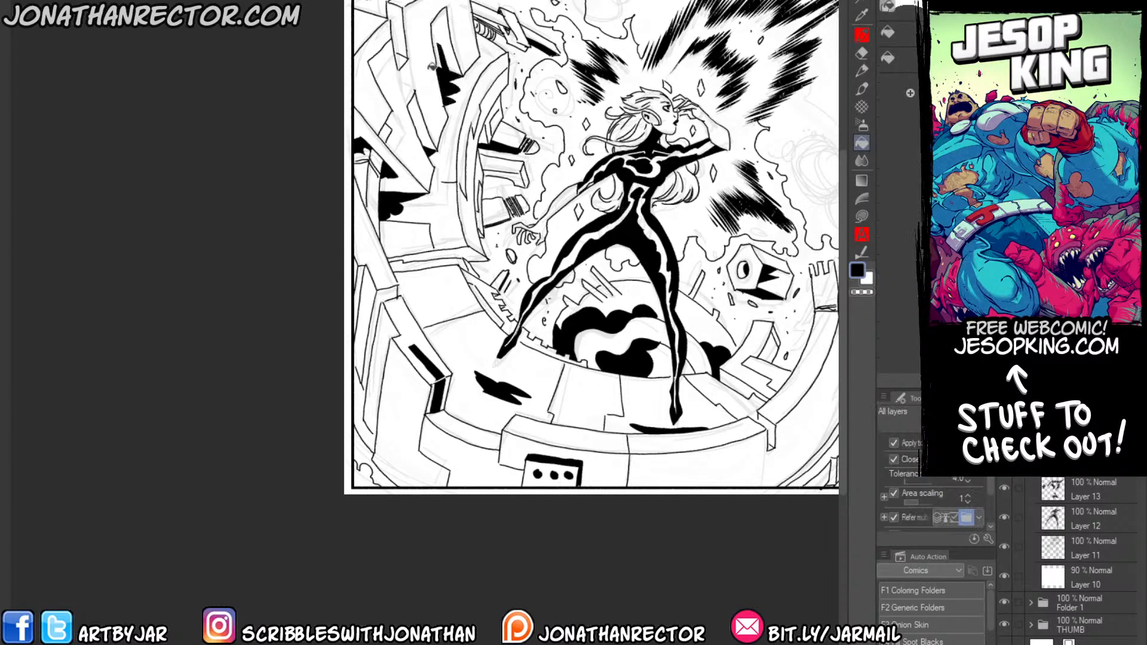
Outline jagged shadow shapes along the outer face of the curved right wall and fill them black.
left_click_drag(398, 126, 376, 74)
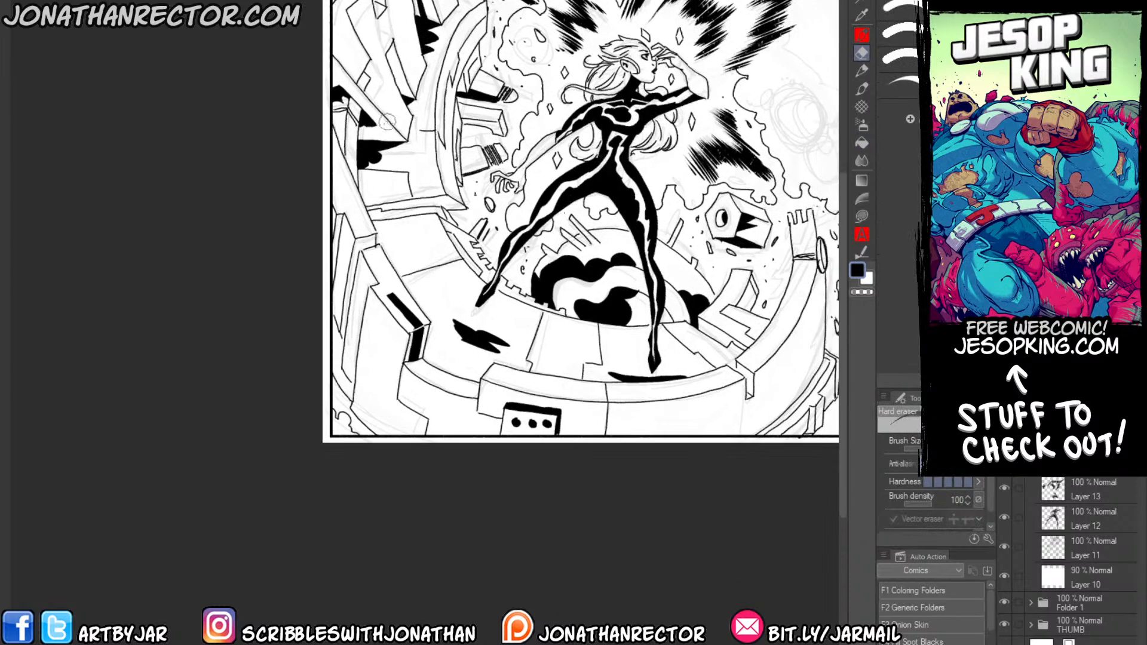
key("p")
mouse_move(433, 309)
left_mouse_down()
mouse_move(389, 212)
mouse_move(336, 270)
left_mouse_up()
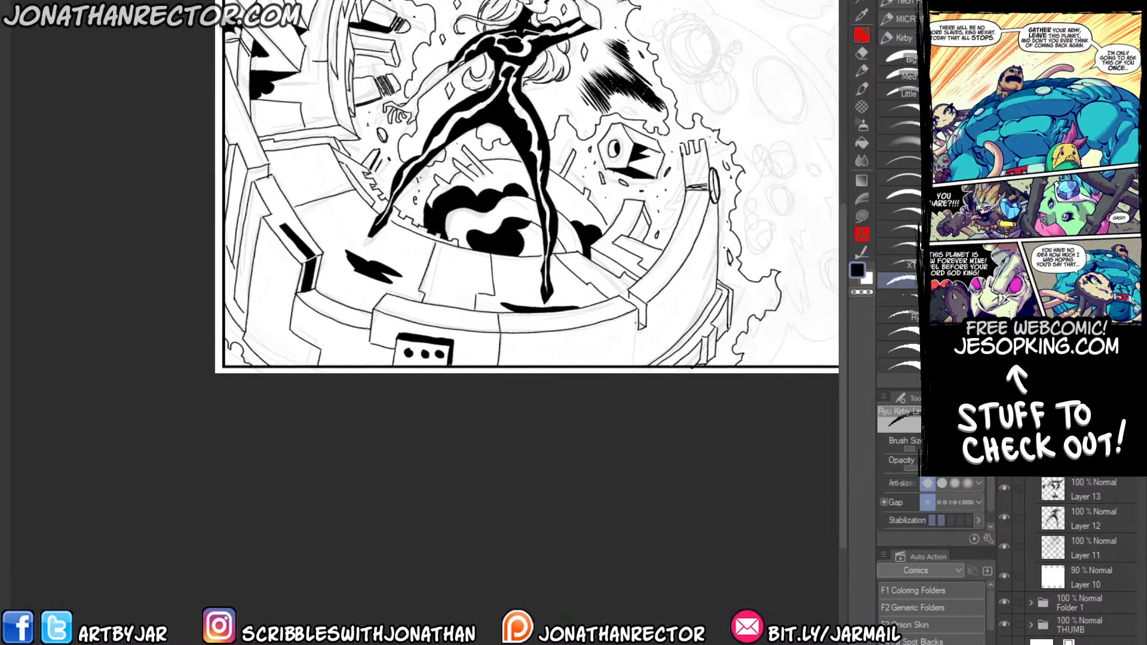
mouse_move(562, 365)
left_mouse_down()
mouse_move(626, 323)
mouse_move(662, 330)
mouse_move(706, 248)
left_mouse_up()
left_click_drag(699, 305, 637, 361)
left_click_drag(639, 352, 614, 366)
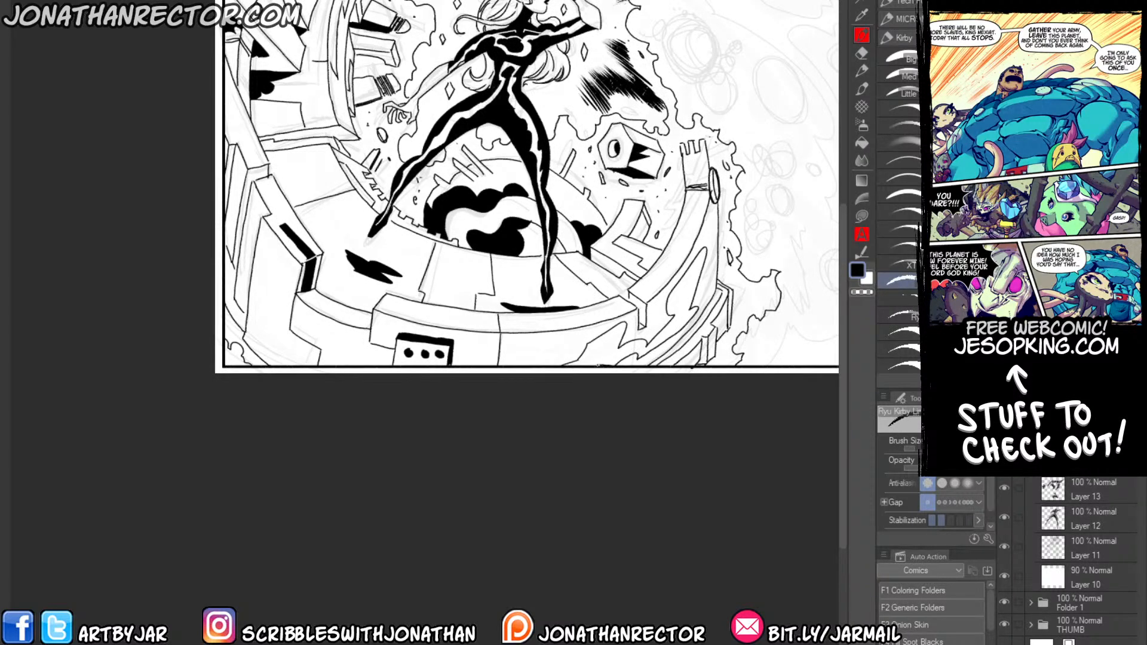
key("g")
left_click(612, 346)
left_click(688, 287)
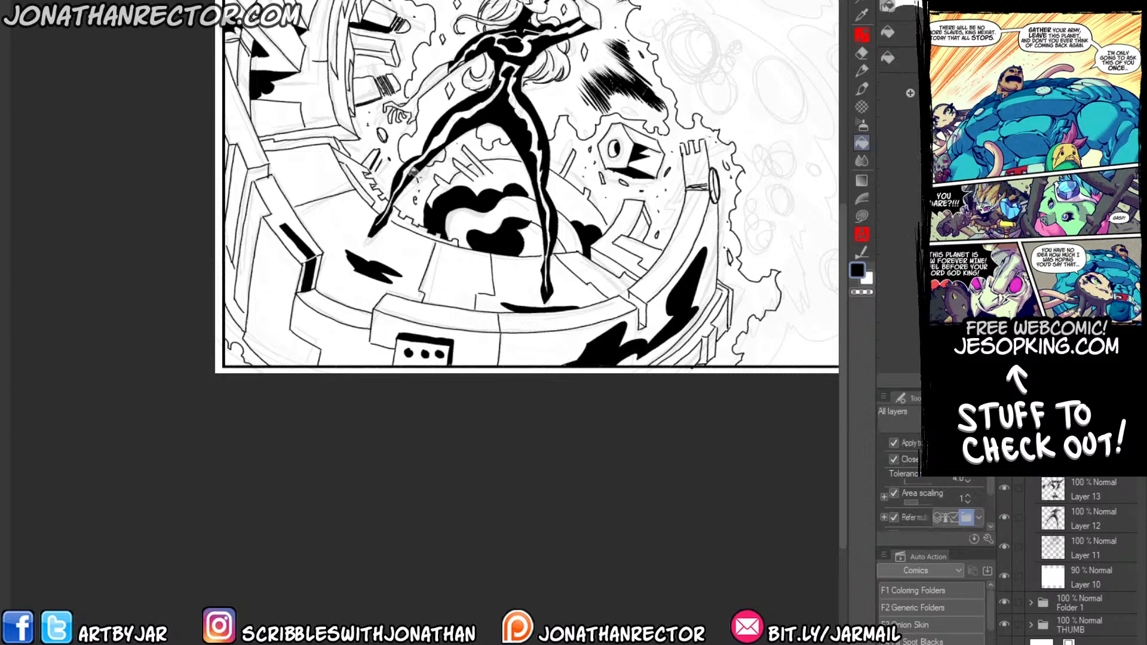
Add a new layer and ink flowing cloud outlines across the open background above and to the right of the woman.
left_click_drag(257, 249, 262, 366)
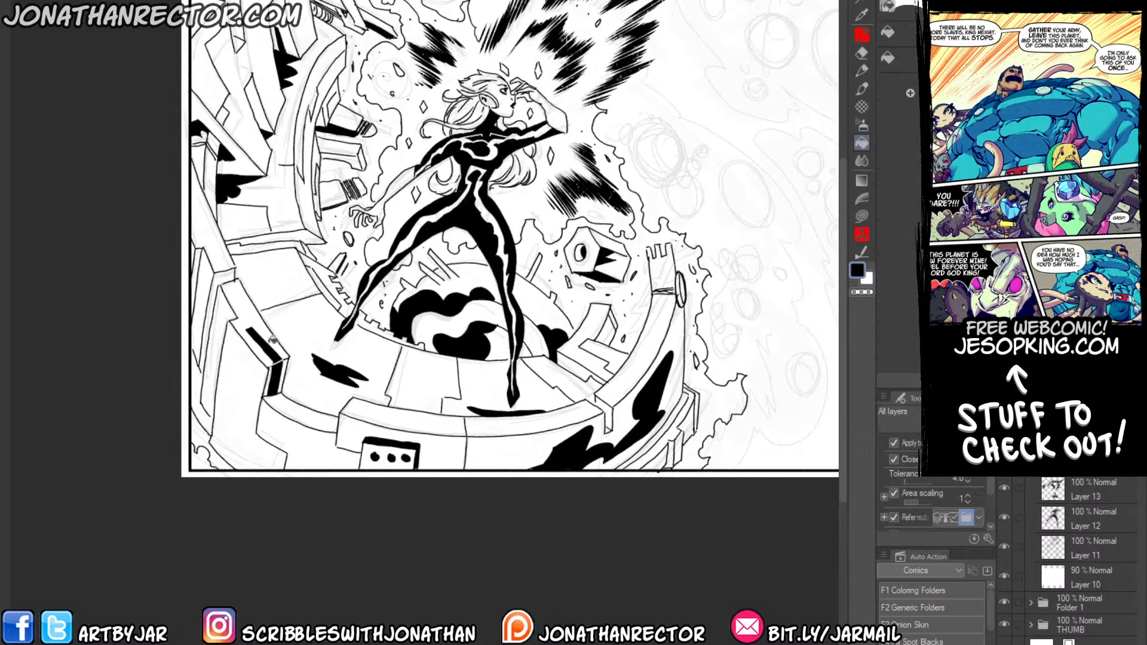
key("p")
left_click_drag(712, 124, 519, 251)
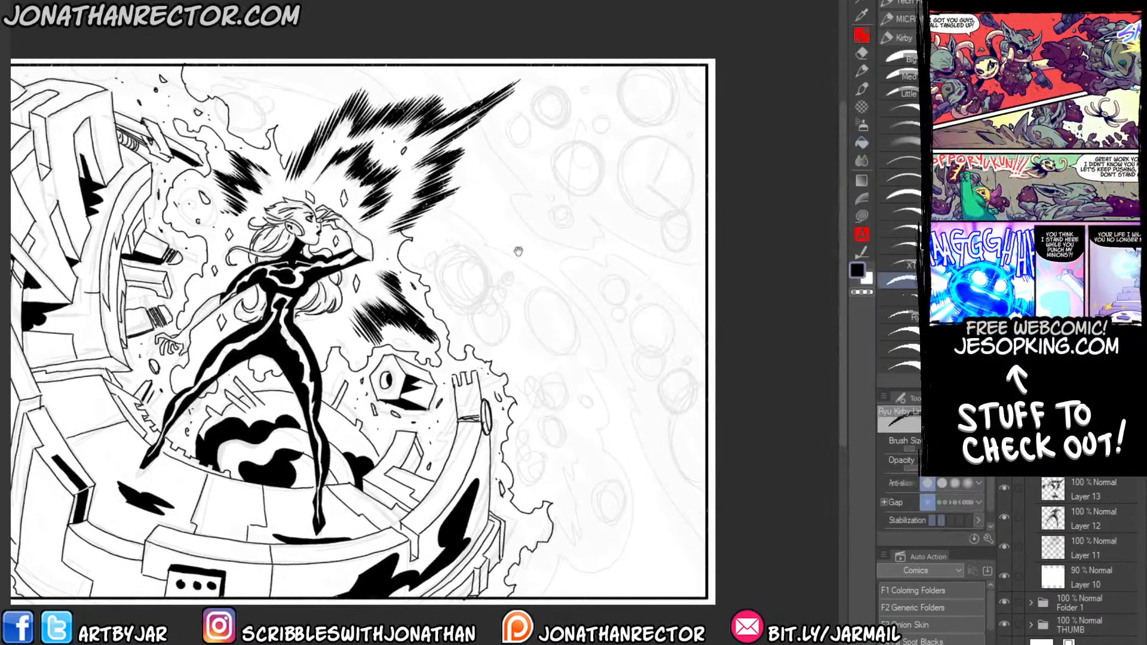
key("ctrl+shift+n")
left_click_drag(321, 216, 372, 239)
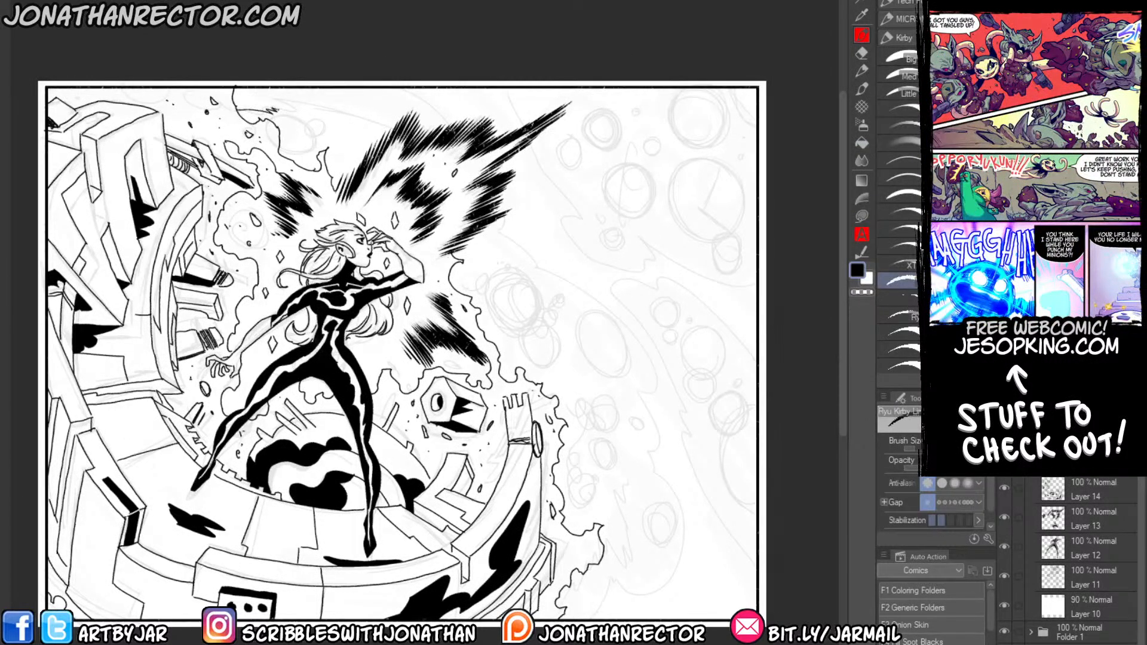
left_click_drag(289, 100, 332, 109)
key("ctrl+z")
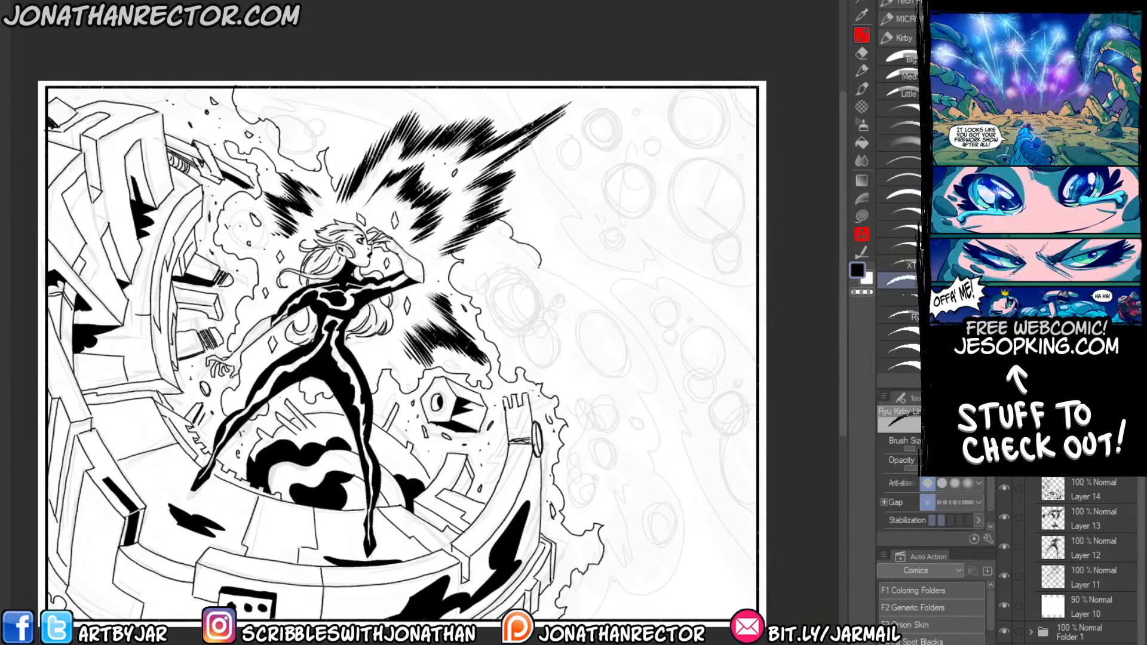
mouse_move(538, 266)
left_mouse_down()
mouse_move(608, 300)
mouse_move(666, 378)
mouse_move(642, 401)
mouse_move(693, 555)
mouse_move(626, 587)
mouse_move(607, 619)
left_mouse_up()
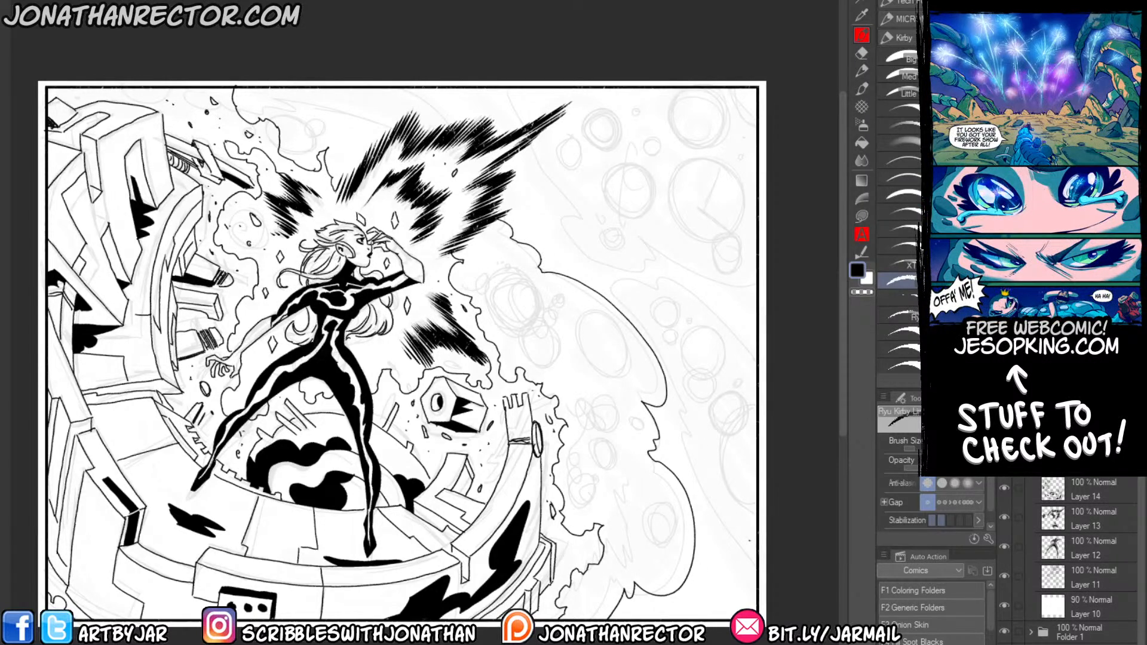
mouse_move(753, 543)
left_mouse_down()
mouse_move(709, 497)
mouse_move(679, 430)
mouse_move(687, 406)
mouse_move(666, 357)
mouse_move(614, 281)
mouse_move(647, 282)
mouse_move(756, 359)
left_mouse_up()
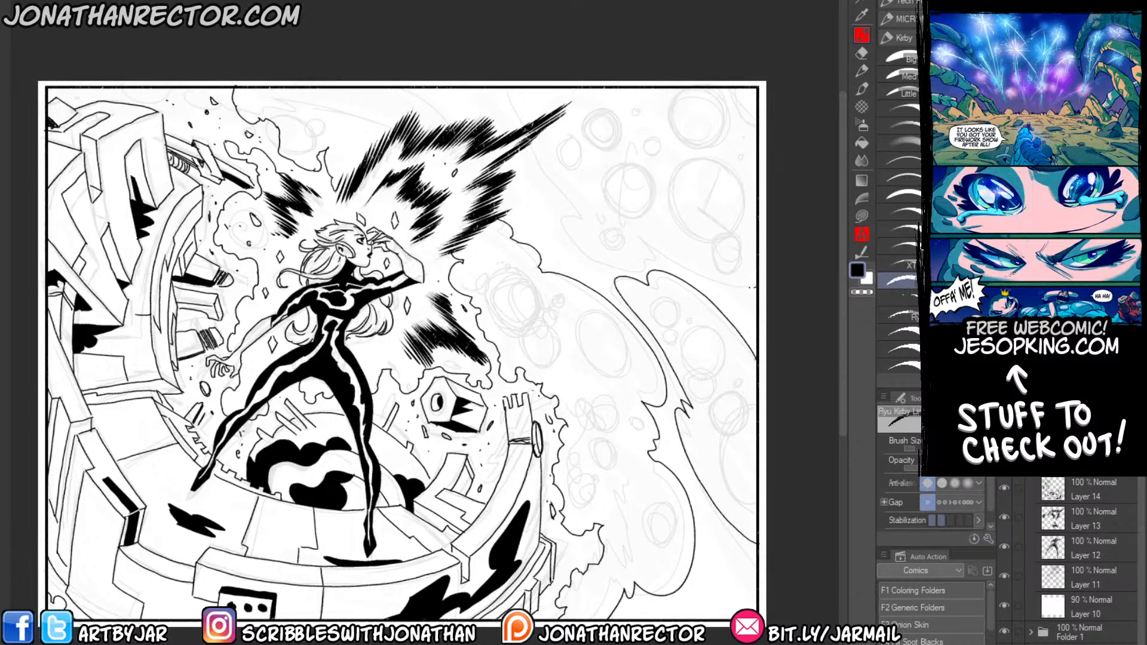
mouse_move(756, 288)
left_mouse_down()
mouse_move(640, 235)
mouse_move(633, 255)
mouse_move(590, 254)
mouse_move(556, 208)
mouse_move(588, 213)
mouse_move(524, 103)
left_mouse_up()
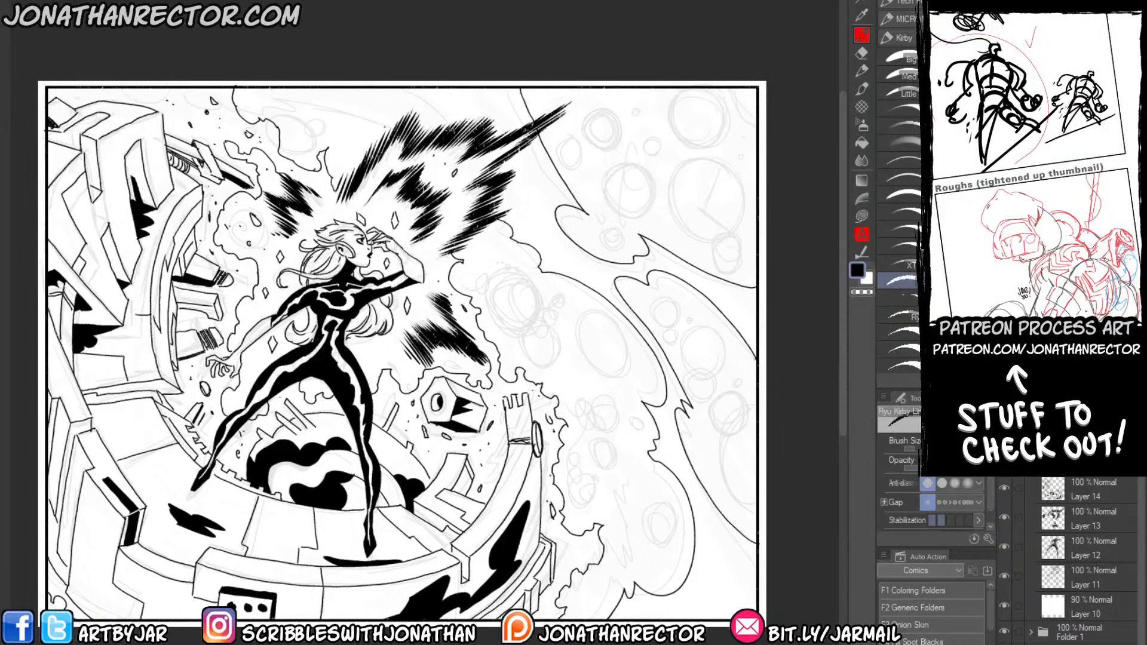
mouse_move(396, 133)
left_mouse_down()
mouse_move(317, 108)
mouse_move(251, 115)
left_mouse_up()
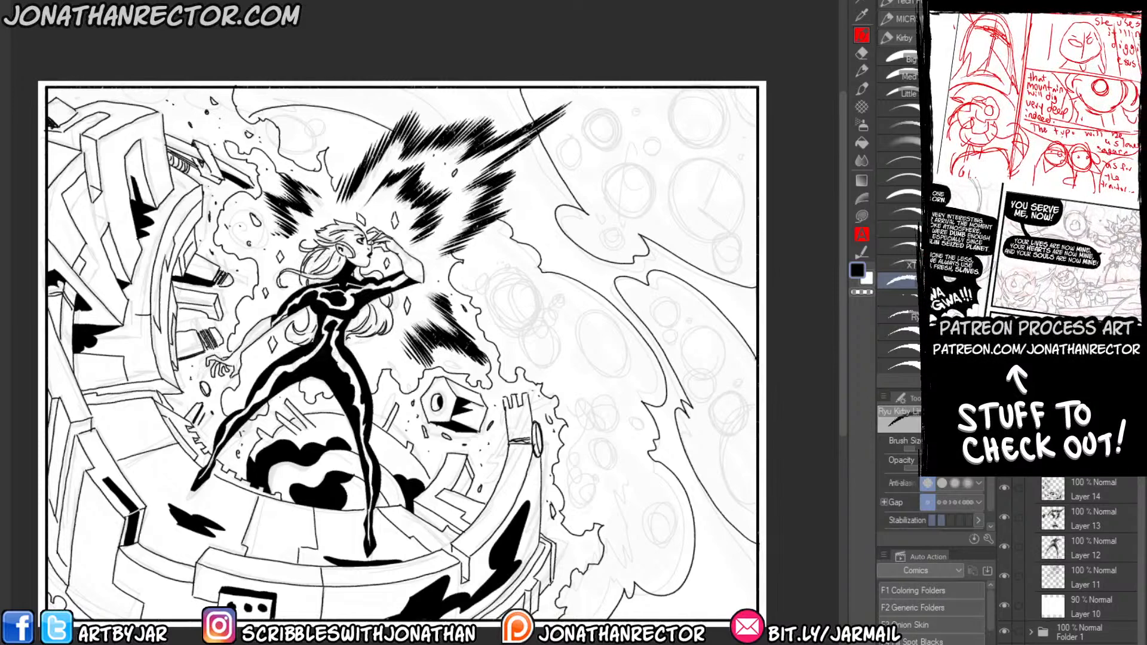
Extend the energy burst above her head with tapered hatch strokes along its outer edges.
left_click_drag(488, 218, 505, 204)
left_click_drag(486, 216, 507, 194)
left_click_drag(485, 206, 512, 178)
mouse_move(497, 190)
left_mouse_down()
mouse_move(520, 169)
mouse_move(506, 165)
left_mouse_up()
left_click_drag(490, 177, 509, 159)
mouse_move(508, 159)
left_mouse_down()
mouse_move(535, 141)
mouse_move(501, 128)
left_mouse_up()
mouse_move(486, 136)
left_mouse_down()
mouse_move(498, 124)
mouse_move(461, 110)
left_mouse_up()
left_click_drag(418, 145, 442, 119)
left_click_drag(415, 144, 429, 122)
left_click_drag(412, 143, 424, 116)
left_click_drag(405, 136, 421, 113)
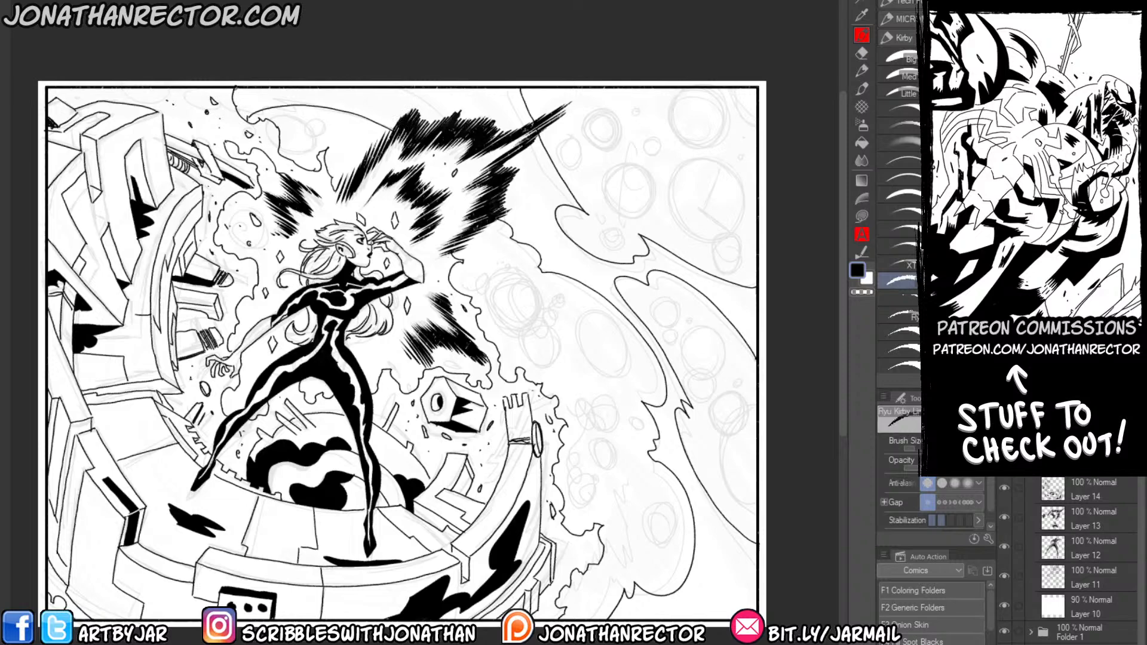
Fill the background gaps between the cloud outlines and around the energy burst with solid black.
key("g")
left_click(311, 97)
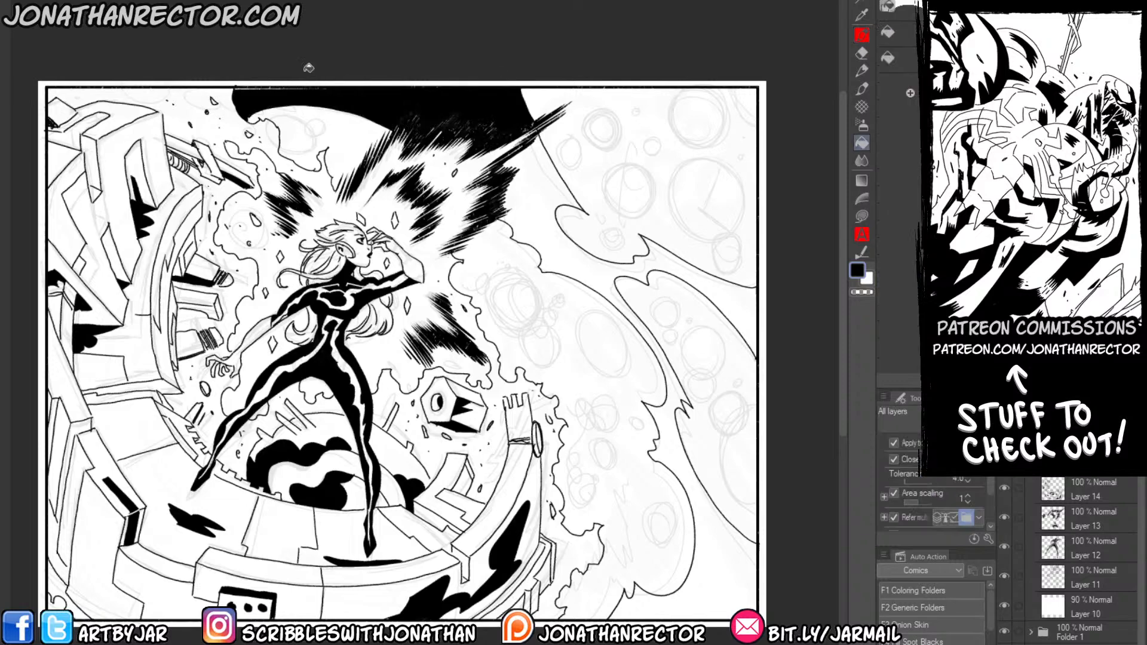
left_click(522, 184)
left_click_drag(515, 256, 524, 270)
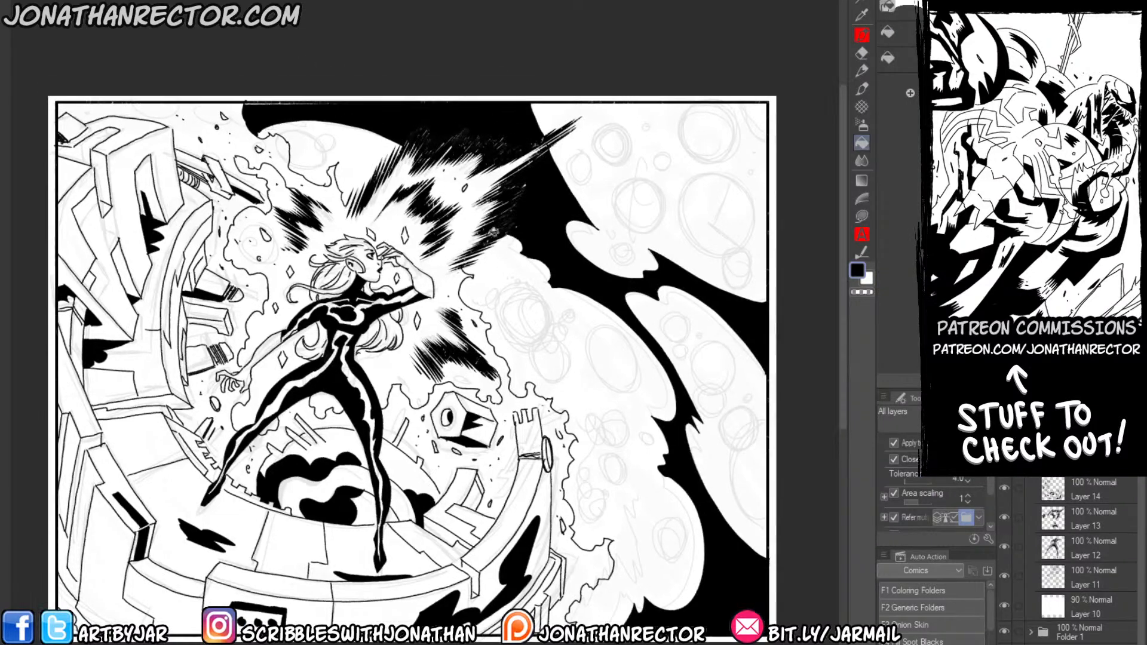
key("p")
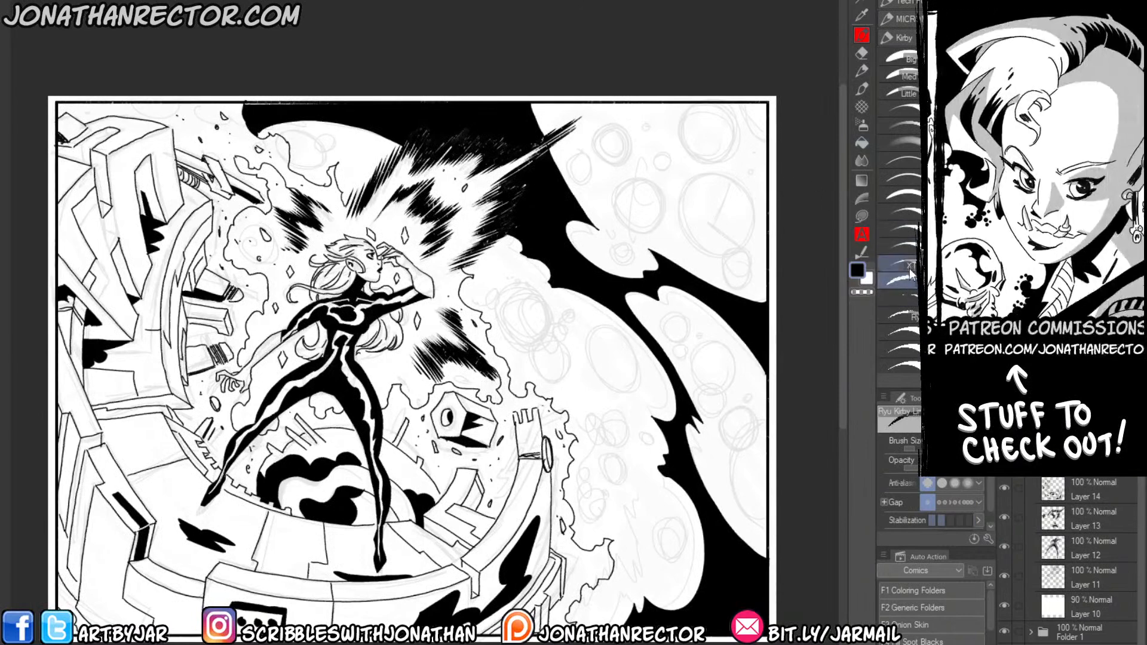
left_click(906, 294)
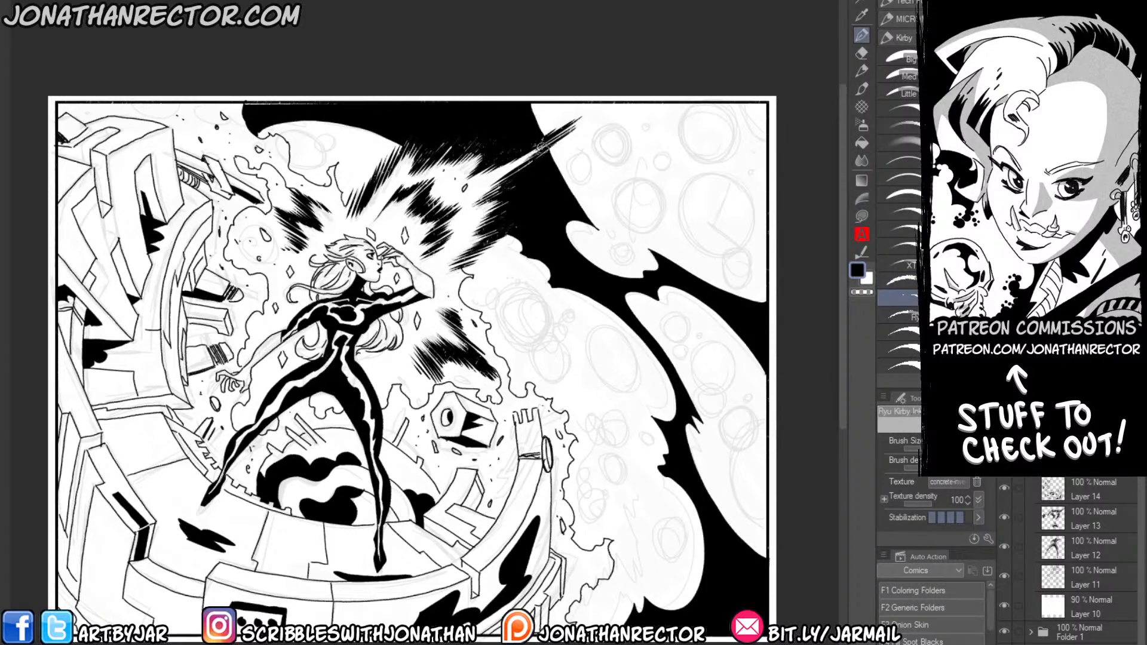
key("x")
key("x")
left_click(898, 280)
Ink a bubbly smoke contour along the right side of the energy outline and fill the band between them black.
left_click_drag(511, 473, 514, 419)
left_click_drag(456, 340, 448, 390)
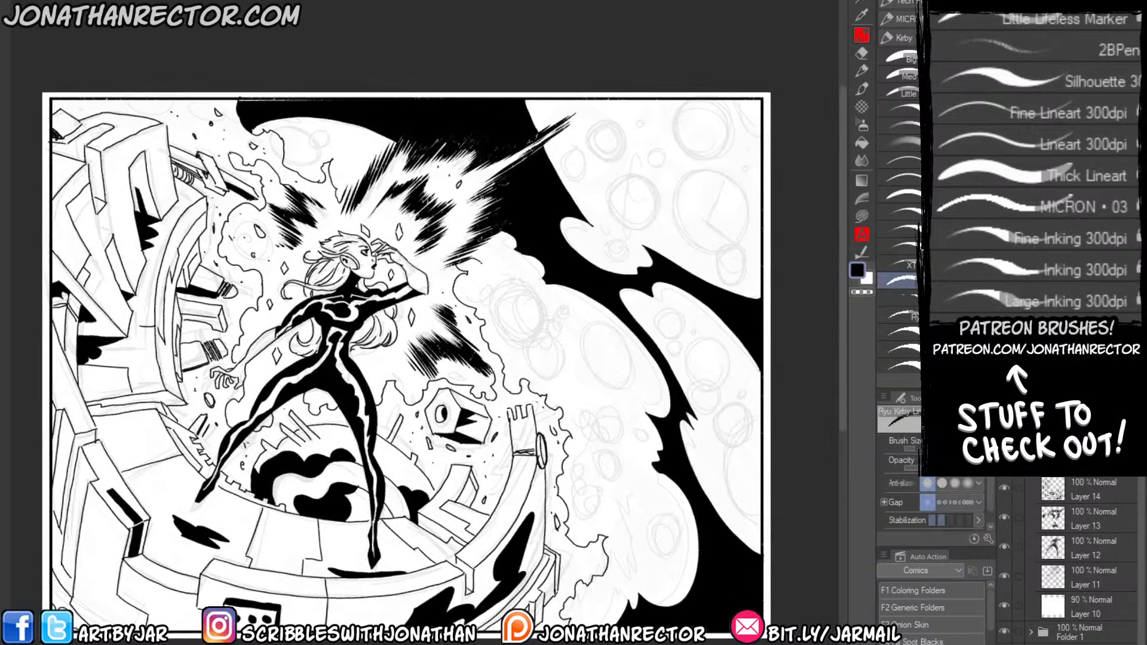
mouse_move(478, 295)
left_mouse_down()
mouse_move(495, 346)
mouse_move(570, 411)
mouse_move(608, 582)
left_mouse_up()
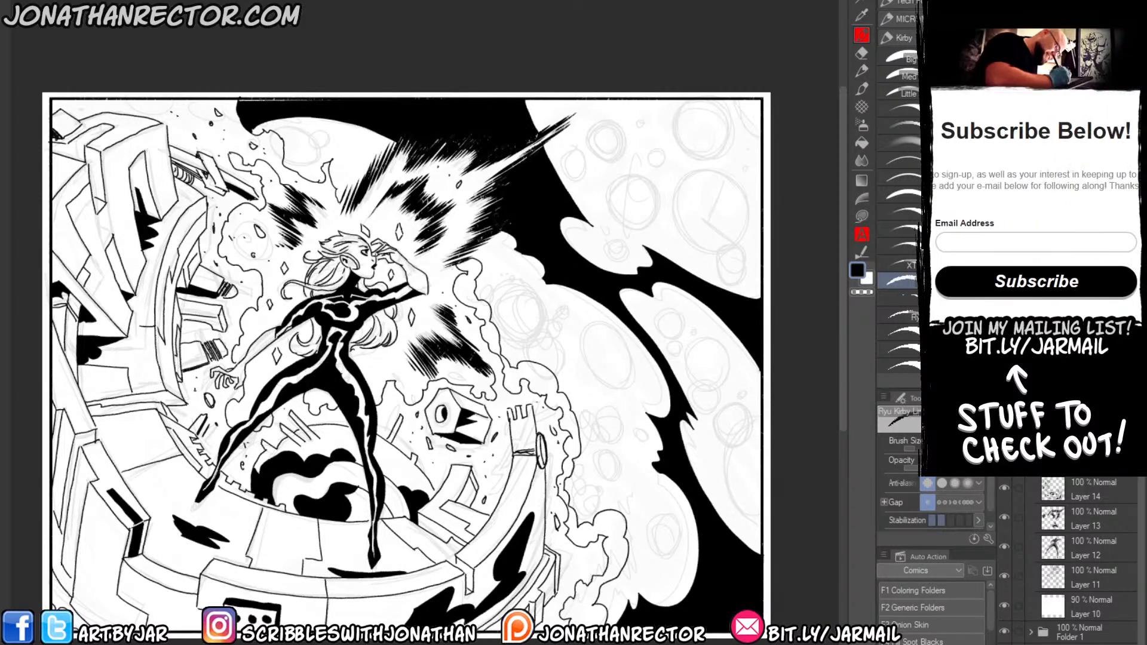
key("g")
left_click(563, 480)
left_click(581, 520)
left_click(499, 343)
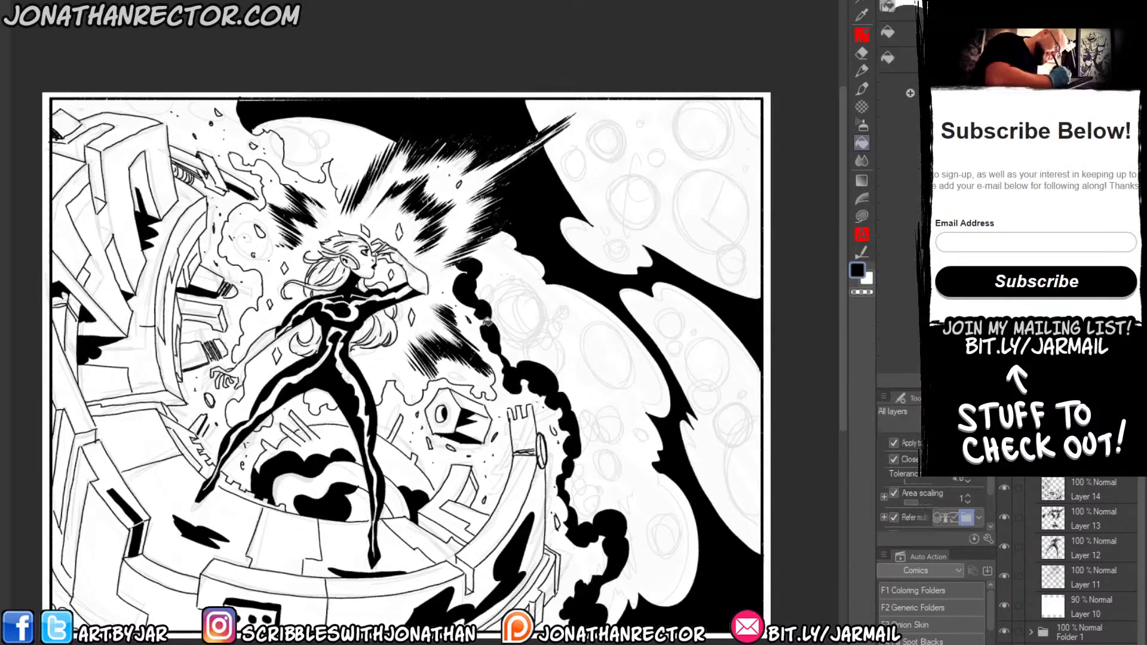
Outline a billowing smoke shape between the upper-left energy outline and the burst above her hair, and fill it black.
key("b")
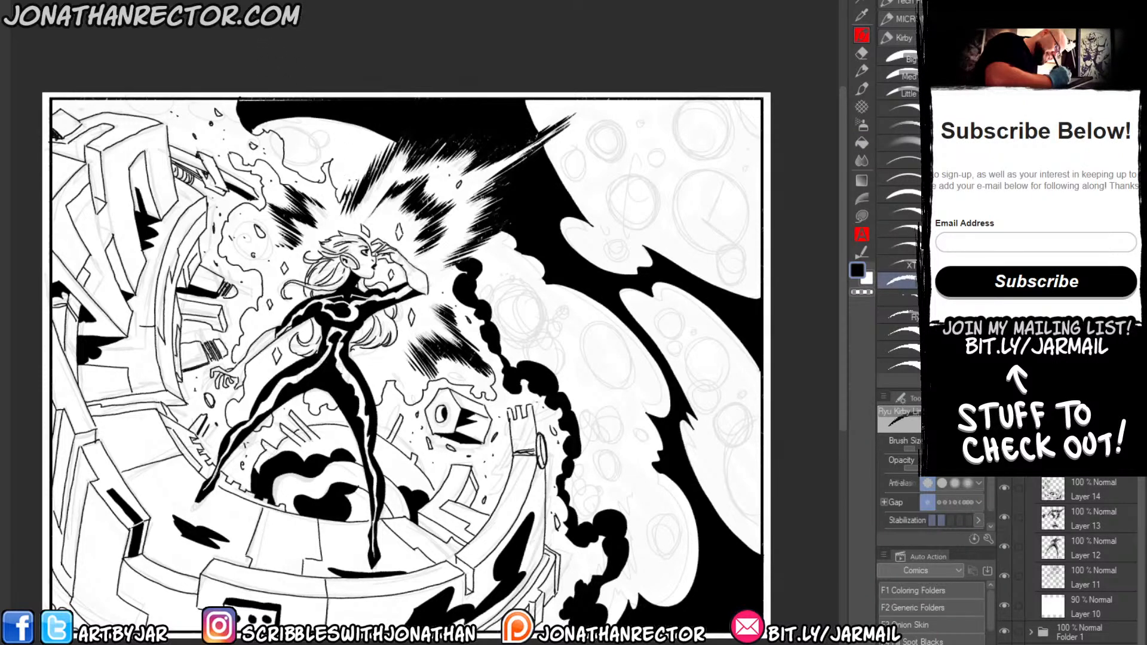
left_click_drag(237, 135, 295, 251)
mouse_move(420, 281)
left_mouse_down()
mouse_move(365, 278)
mouse_move(377, 270)
left_mouse_up()
key("g")
left_click(395, 272)
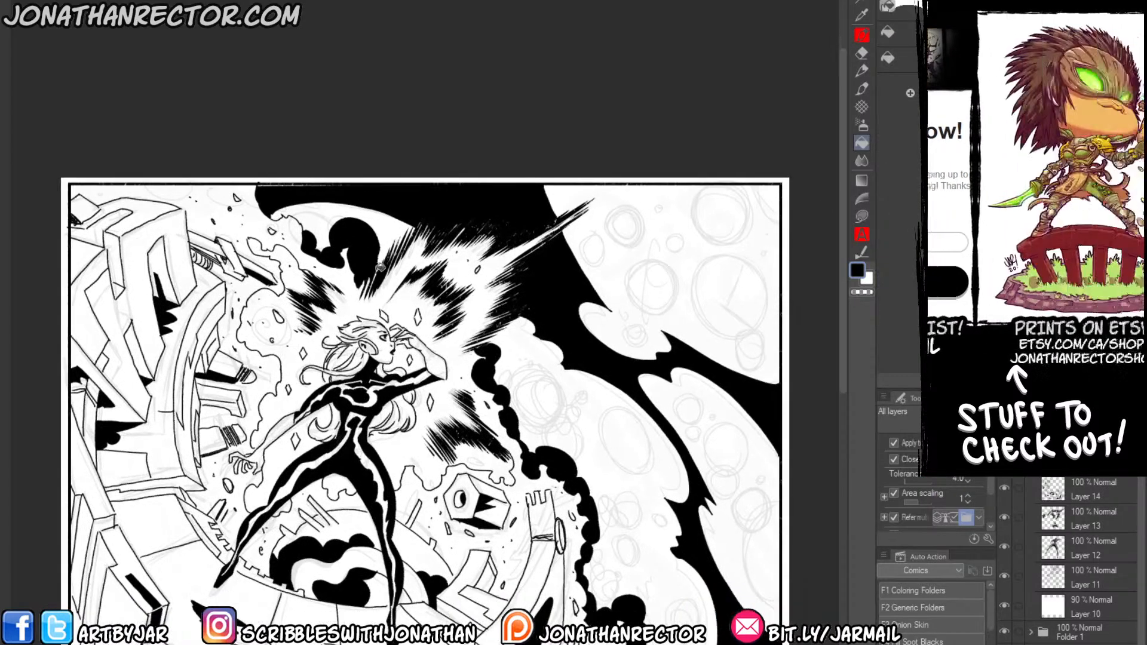
key("b")
left_click_drag(480, 269, 375, 243)
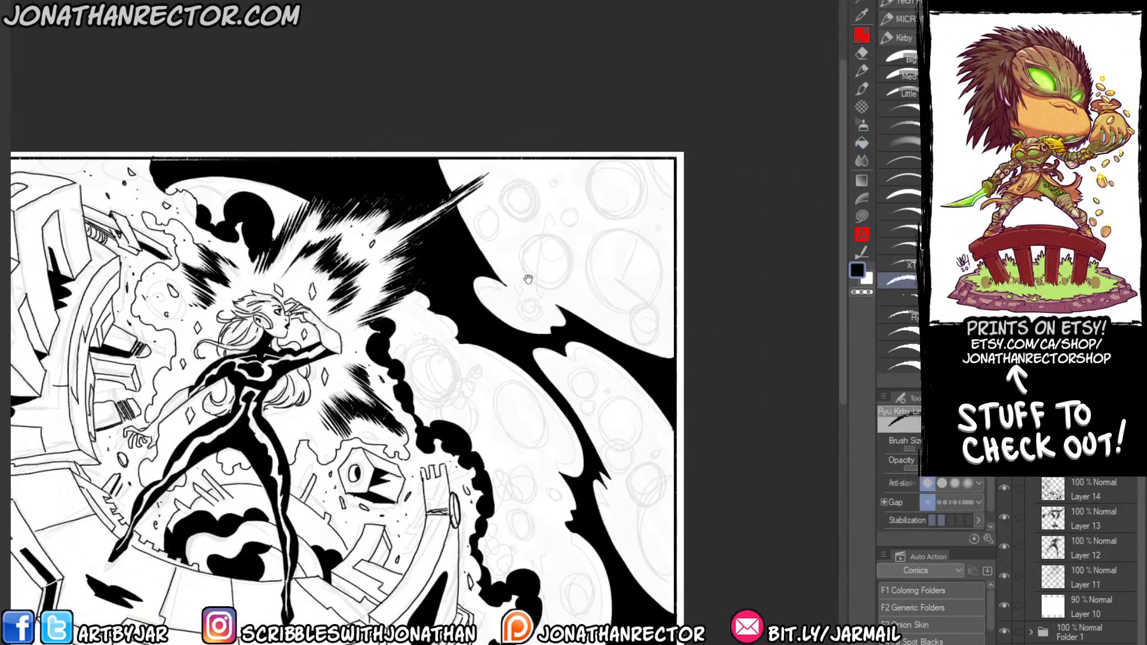
Dot Kirby-style black bubbles with the Kirby brush along the black area's edge inside the far-right cloud.
left_click(903, 330)
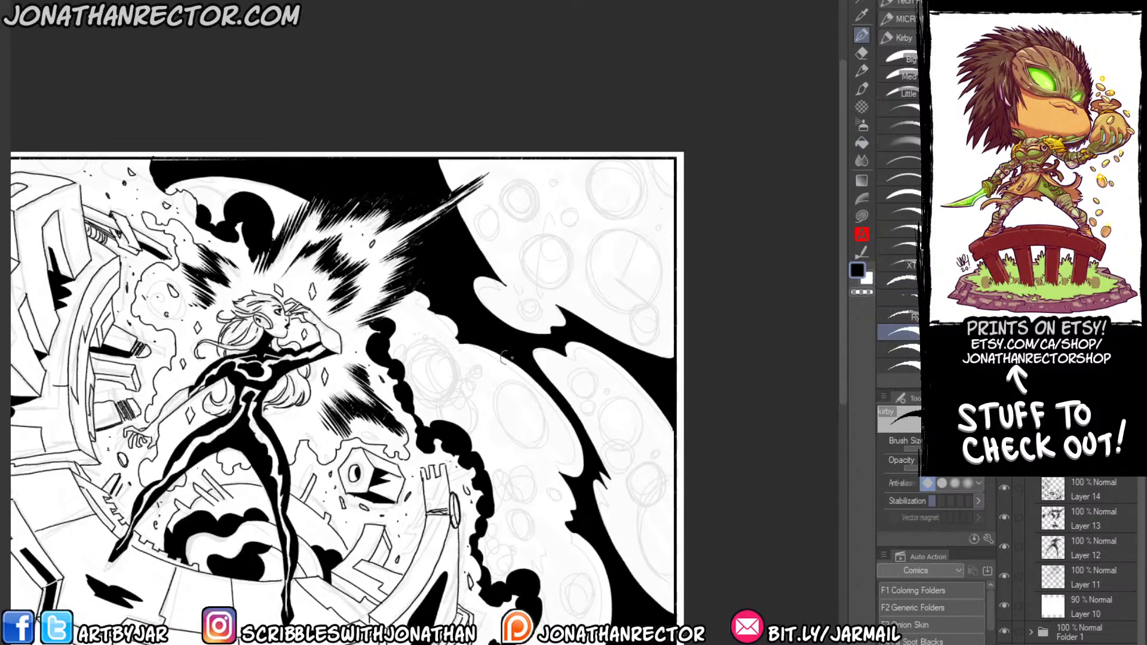
mouse_move(590, 354)
left_mouse_down()
mouse_move(622, 371)
mouse_move(611, 366)
mouse_move(621, 388)
mouse_move(611, 377)
mouse_move(651, 407)
left_mouse_up()
left_click(656, 412)
left_click(656, 419)
left_click(648, 425)
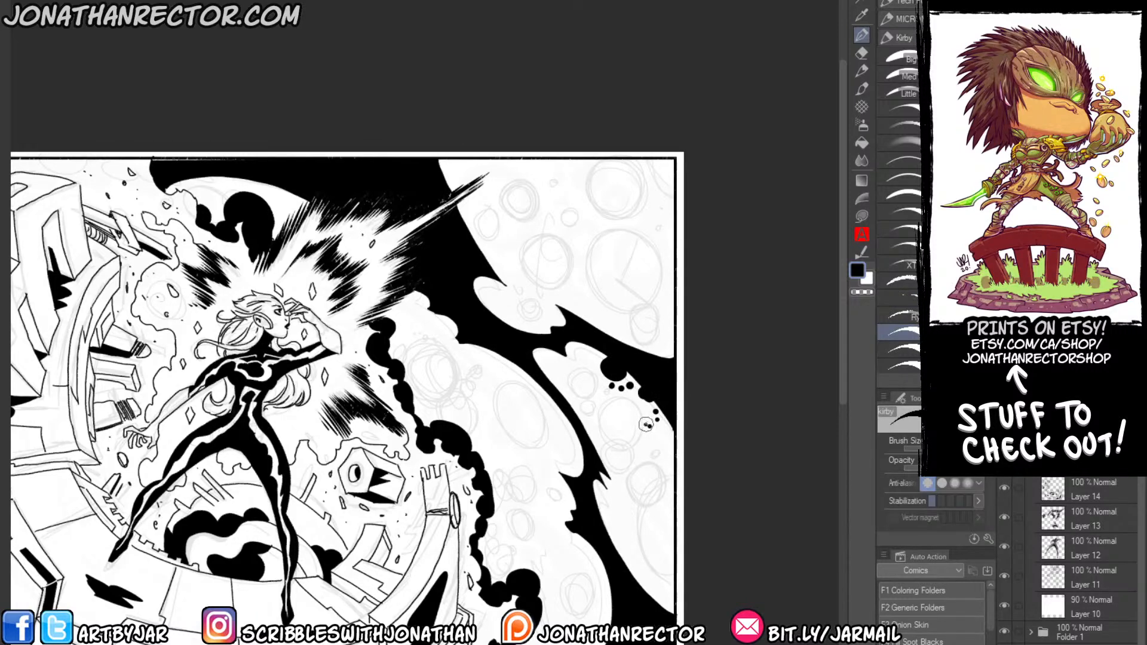
left_click(661, 438)
left_click(667, 443)
Dot black Kirby-style bubbles along the right edge of the lower black band between the clouds.
left_click(646, 585)
left_click(644, 573)
left_click(631, 569)
left_click(630, 556)
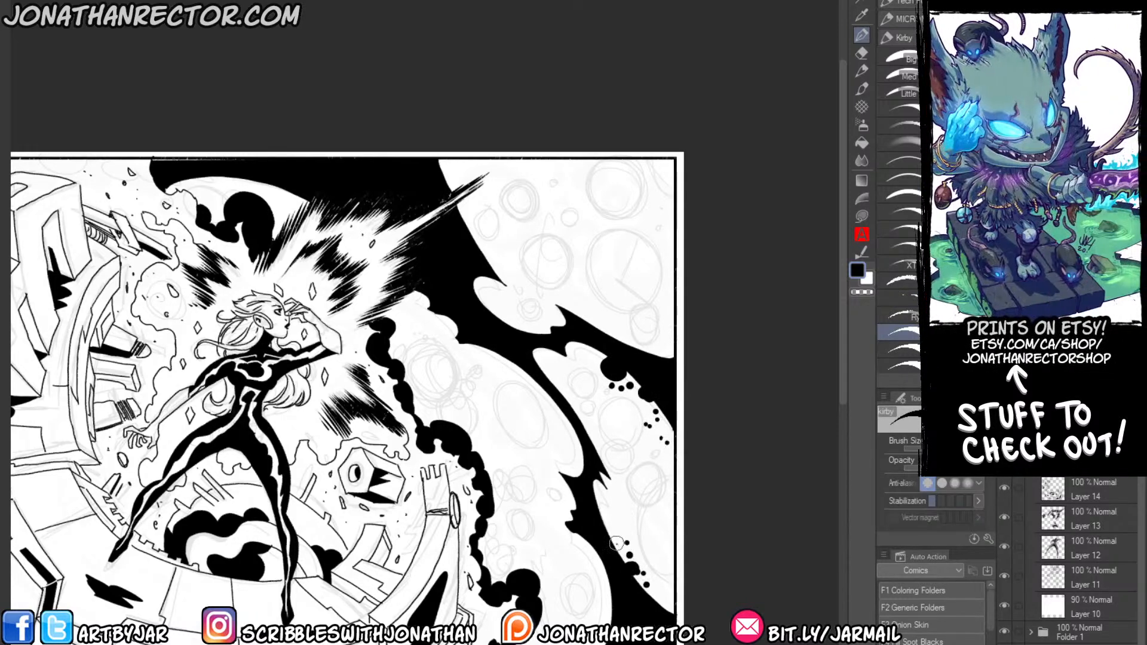
left_click(626, 543)
left_click(617, 522)
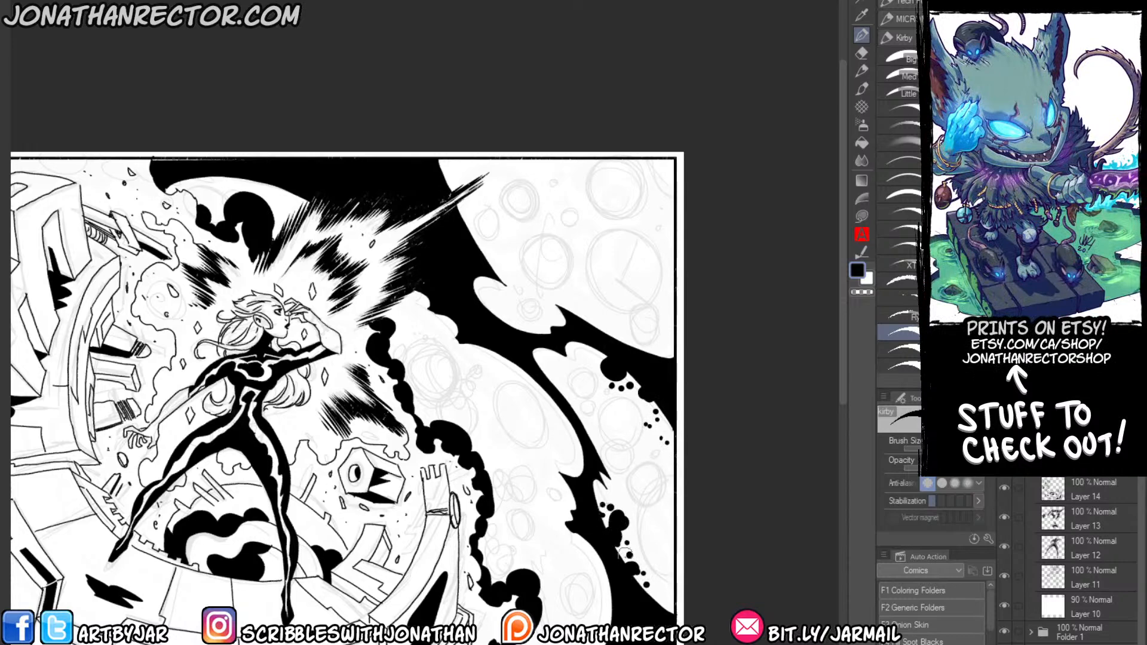
Build up dense clusters of black bubbles on both sides of the lower black band and along the neighbouring smoke trail.
scroll(615, 537, "down", 3)
mouse_move(583, 544)
left_mouse_down()
mouse_move(601, 523)
mouse_move(555, 523)
mouse_move(557, 471)
mouse_move(546, 545)
mouse_move(545, 532)
mouse_move(562, 531)
mouse_move(570, 546)
mouse_move(578, 524)
mouse_move(615, 513)
mouse_move(603, 461)
mouse_move(589, 451)
mouse_move(602, 445)
mouse_move(578, 452)
mouse_move(550, 385)
mouse_move(558, 407)
mouse_move(562, 393)
mouse_move(579, 397)
mouse_move(578, 356)
mouse_move(548, 393)
mouse_move(506, 411)
mouse_move(523, 396)
mouse_move(515, 369)
left_mouse_up()
mouse_move(605, 291)
left_mouse_down()
mouse_move(577, 311)
mouse_move(597, 327)
mouse_move(578, 303)
mouse_move(592, 297)
mouse_move(598, 314)
mouse_move(601, 270)
mouse_move(564, 296)
left_mouse_up()
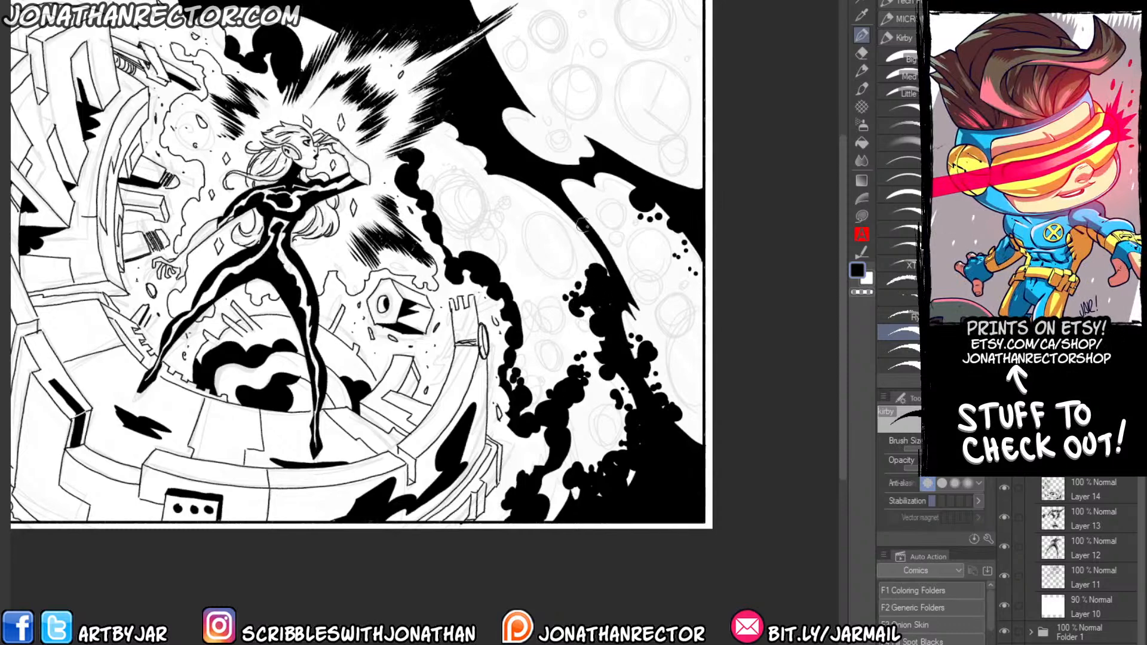
Add black bubble clusters to the edges of the black sky beside the energy burst and around the upper-left smoke.
mouse_move(538, 155)
left_mouse_down()
mouse_move(526, 99)
mouse_move(507, 72)
mouse_move(527, 79)
mouse_move(500, 60)
mouse_move(469, 1)
left_mouse_up()
mouse_move(289, 5)
left_mouse_down()
mouse_move(316, 29)
mouse_move(303, 37)
mouse_move(262, 11)
mouse_move(243, 18)
mouse_move(253, 28)
left_mouse_up()
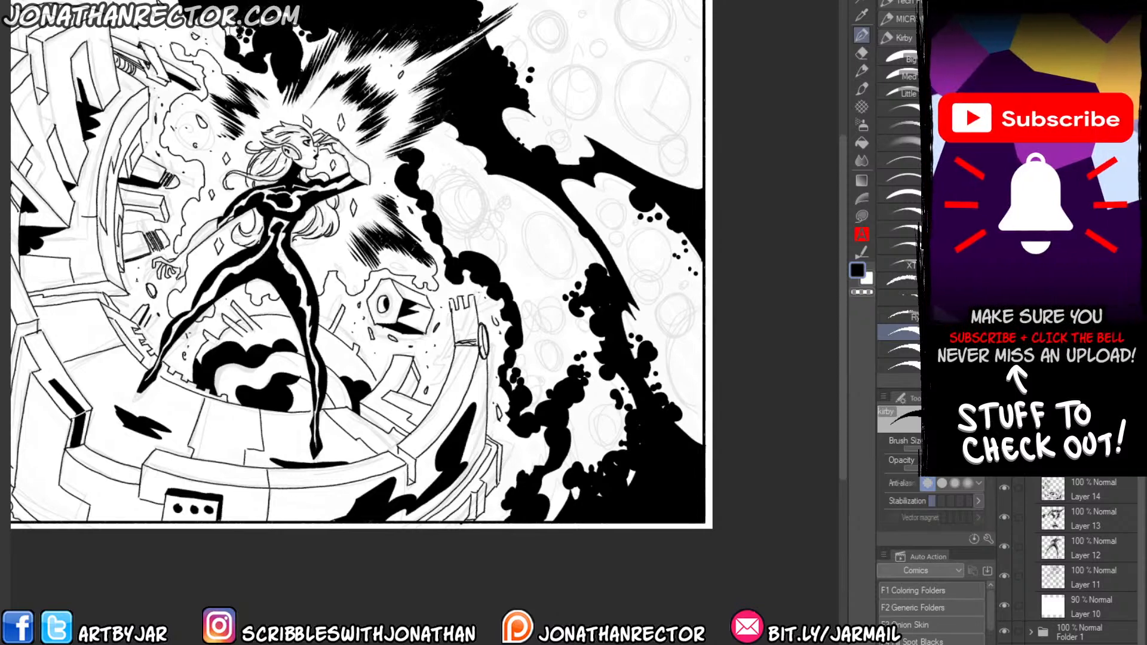
key("ctrl+0")
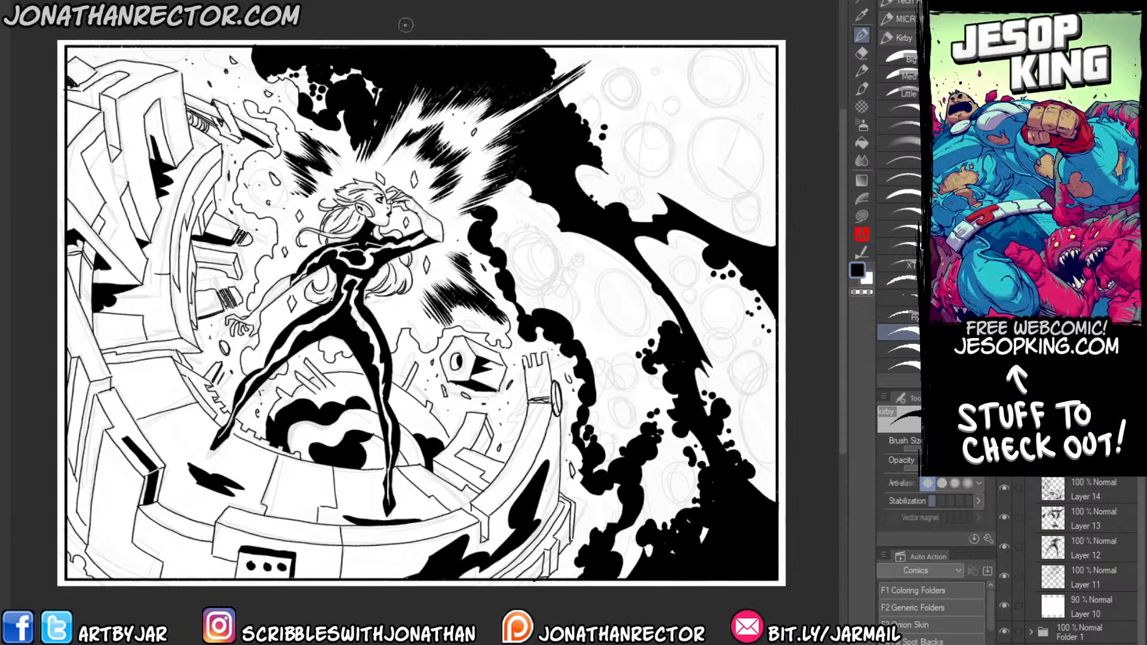
scroll(249, 400, "down", 1)
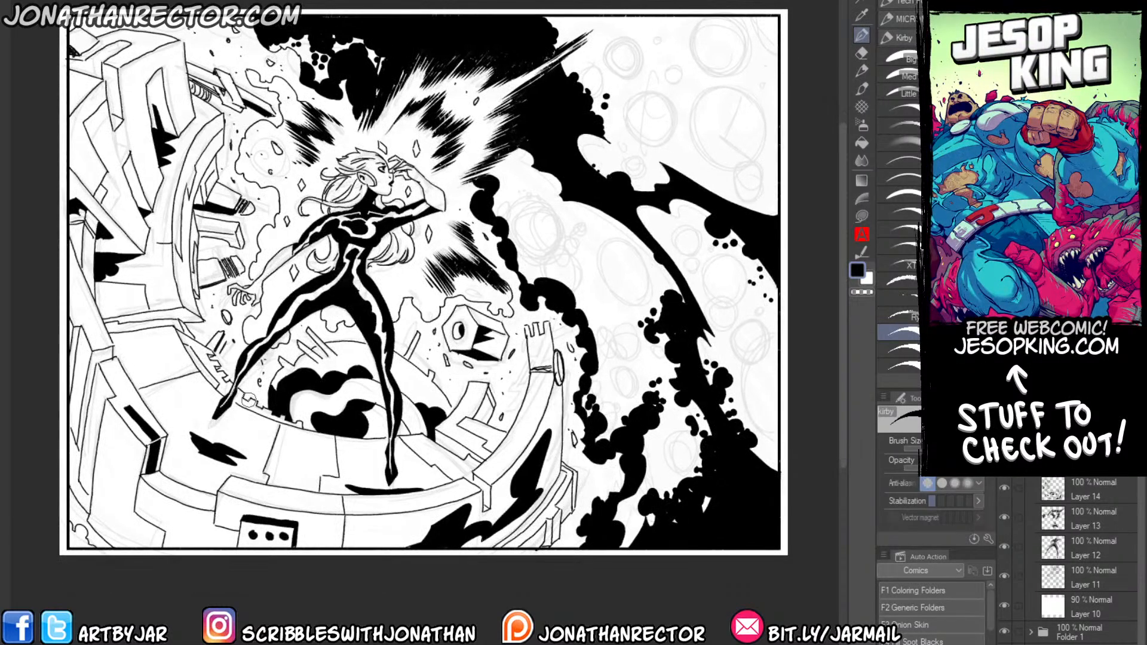